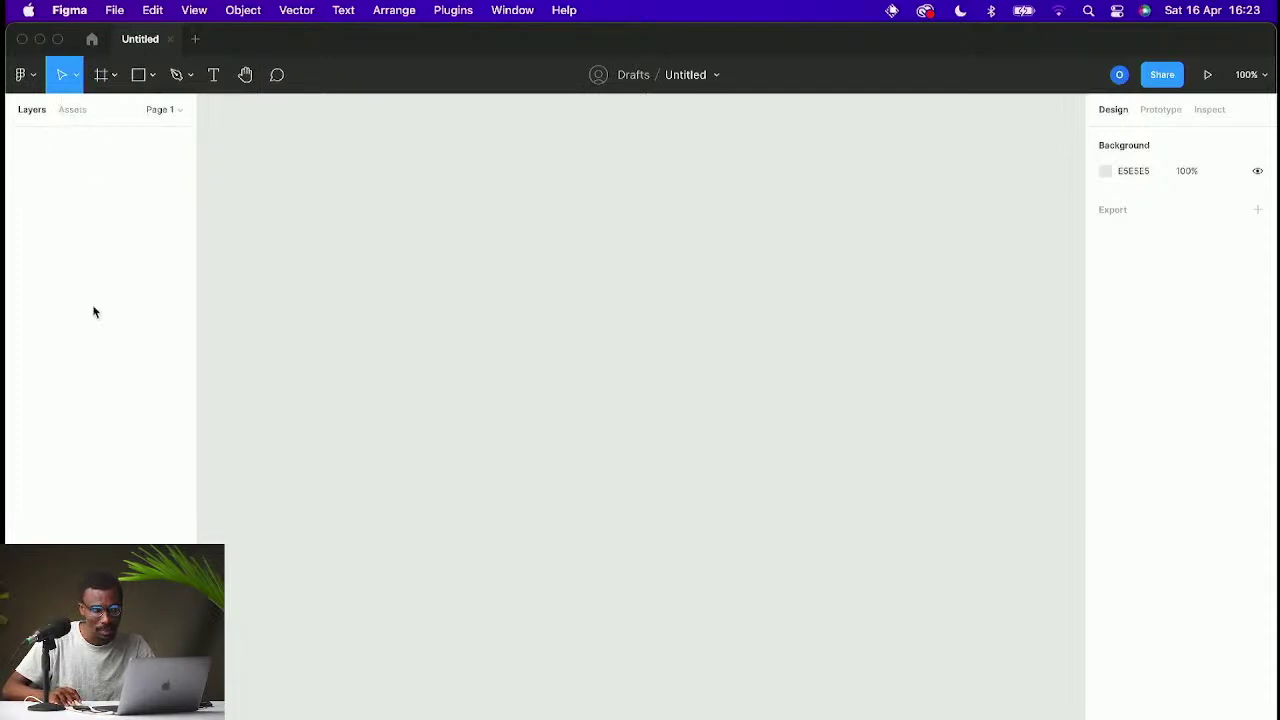
Step: Rename the file's first page as Welcome
click(76, 109)
click(165, 112)
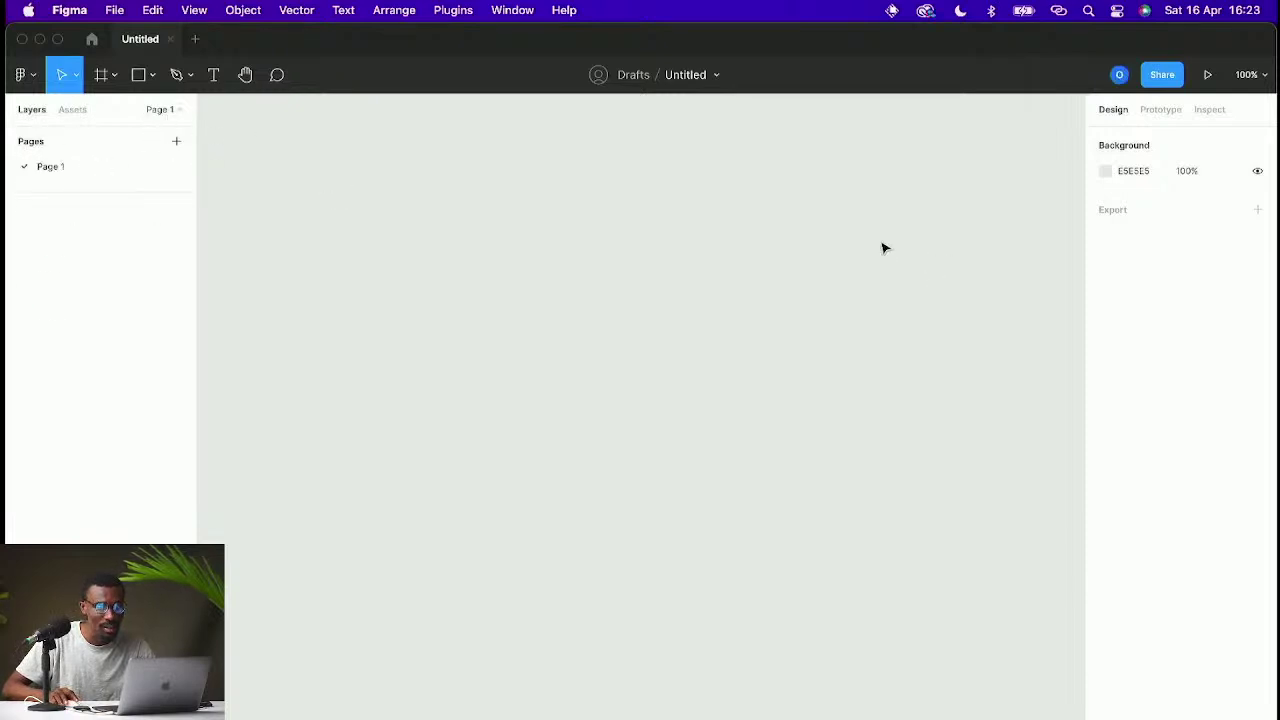
click(161, 112)
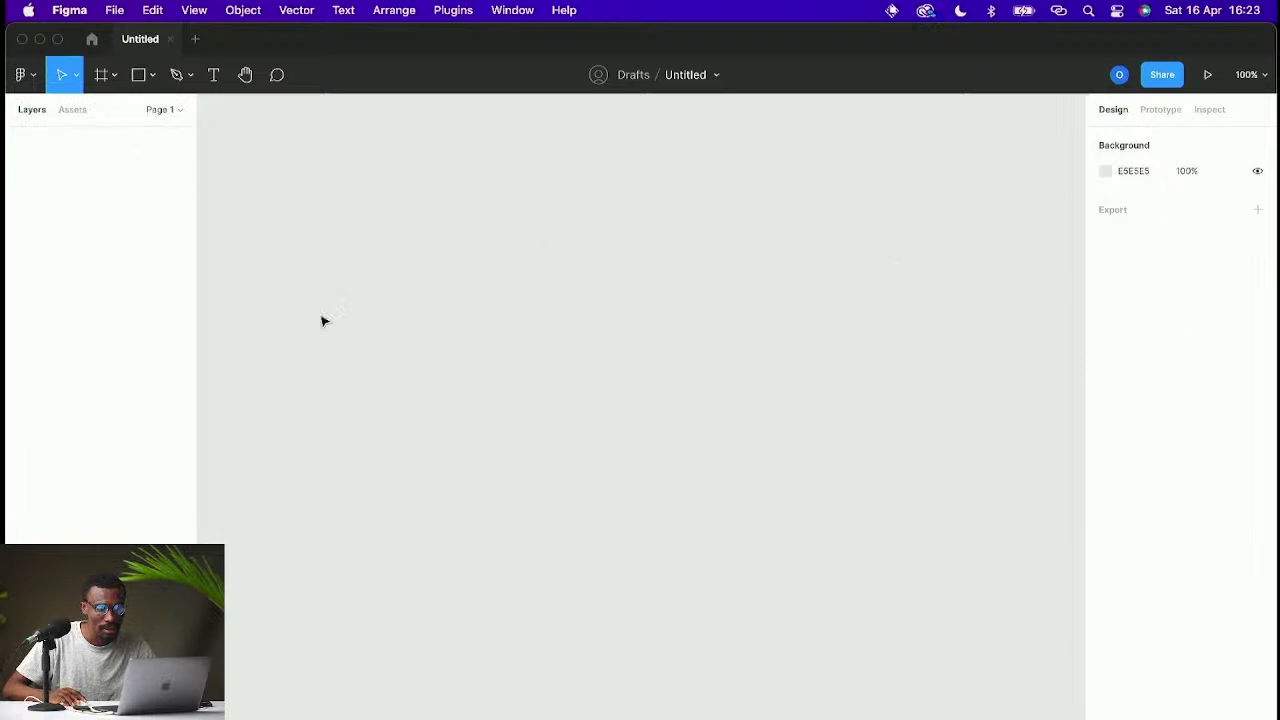
click(157, 110)
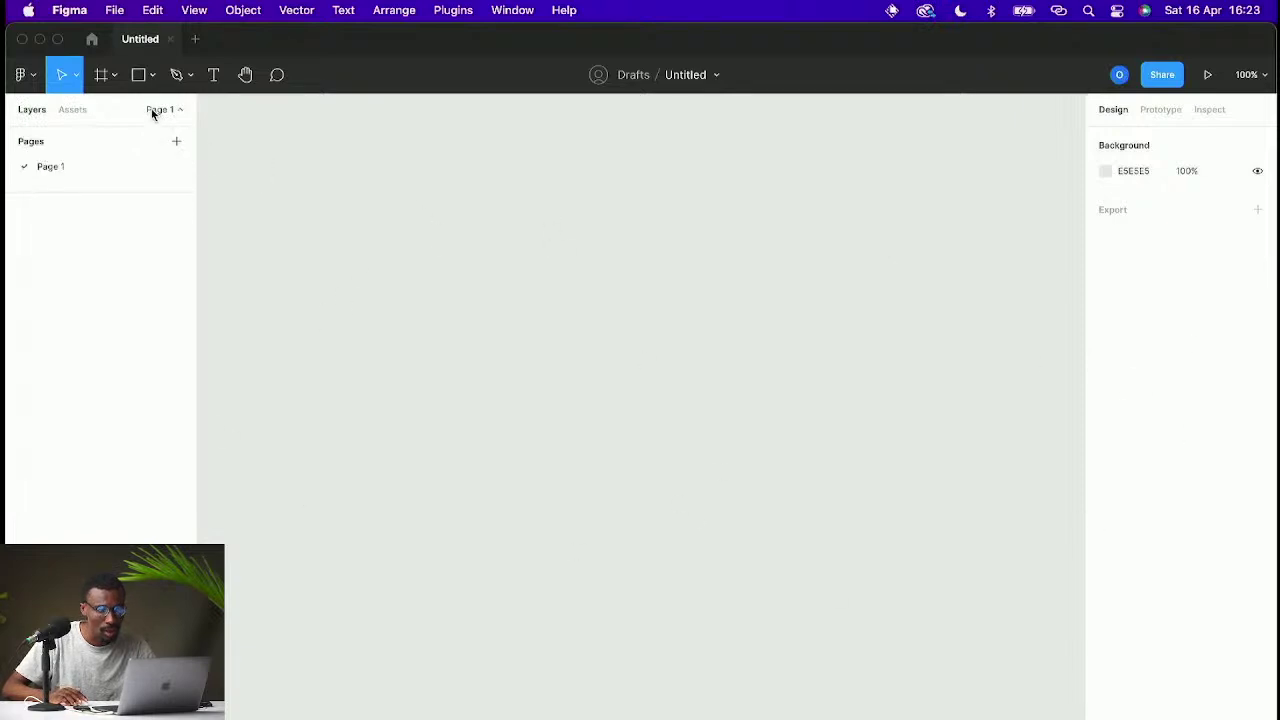
double_click(50, 168)
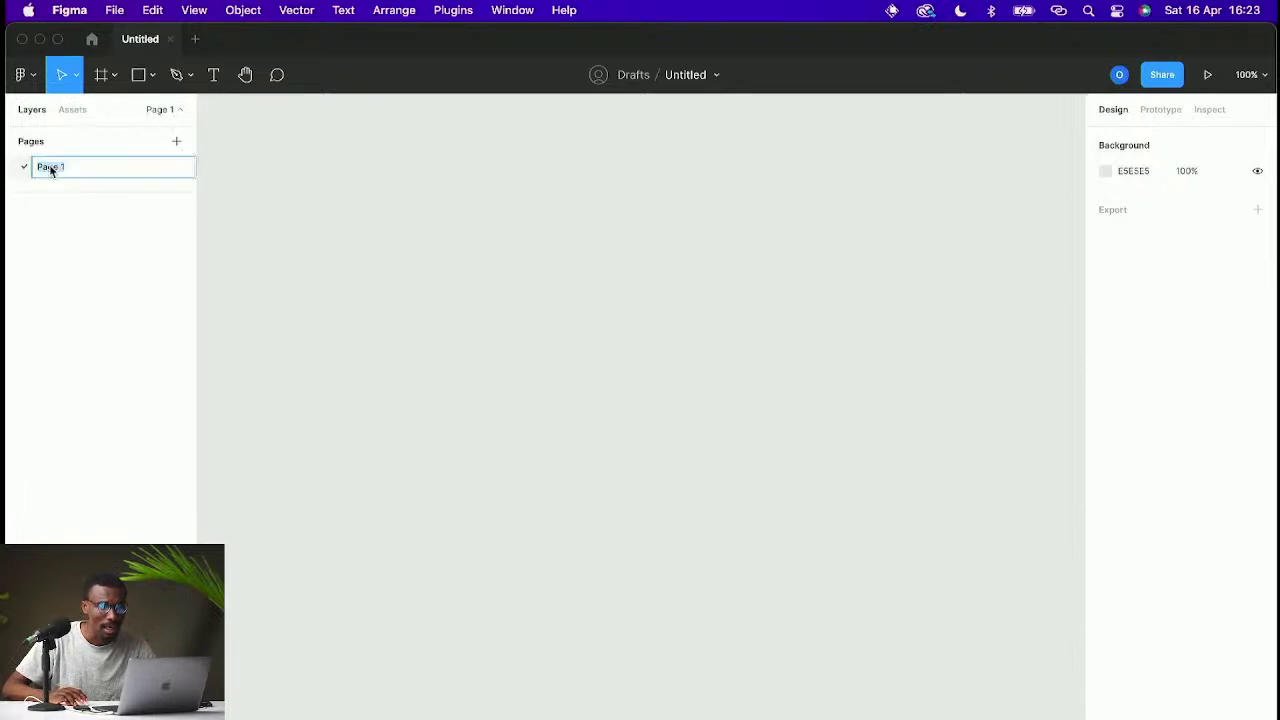
click(210, 190)
right_click(50, 166)
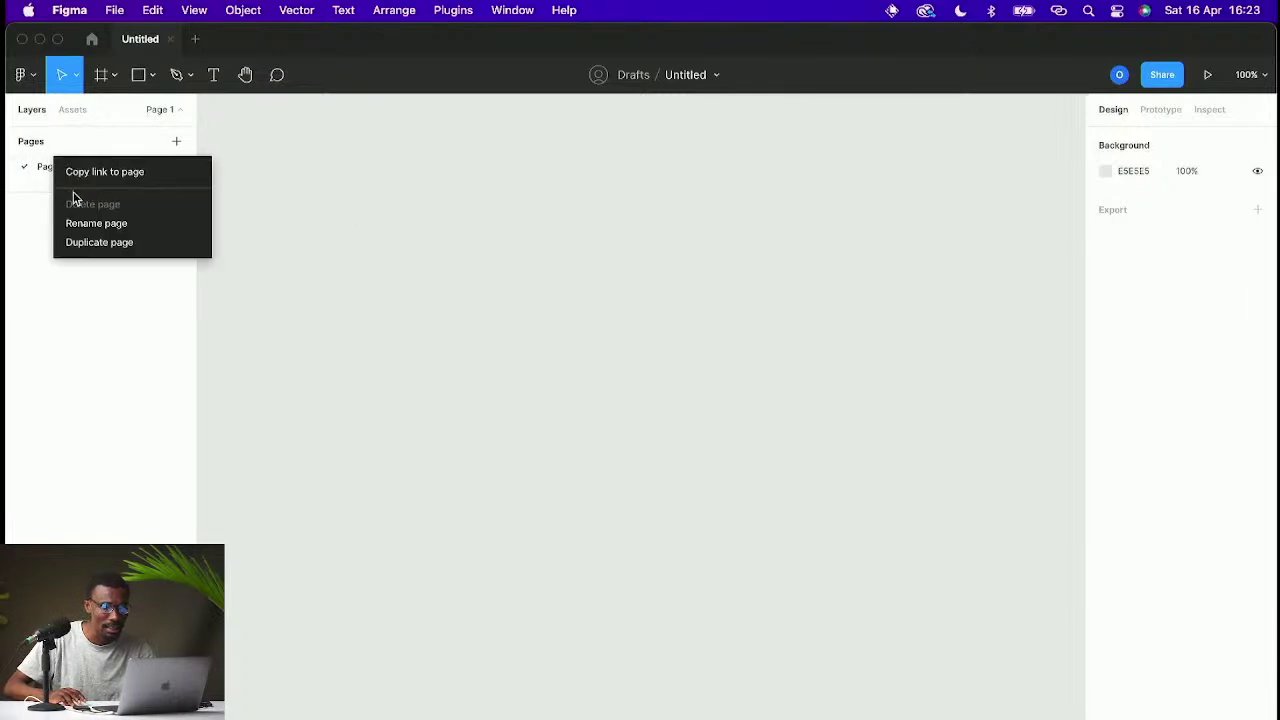
click(72, 222)
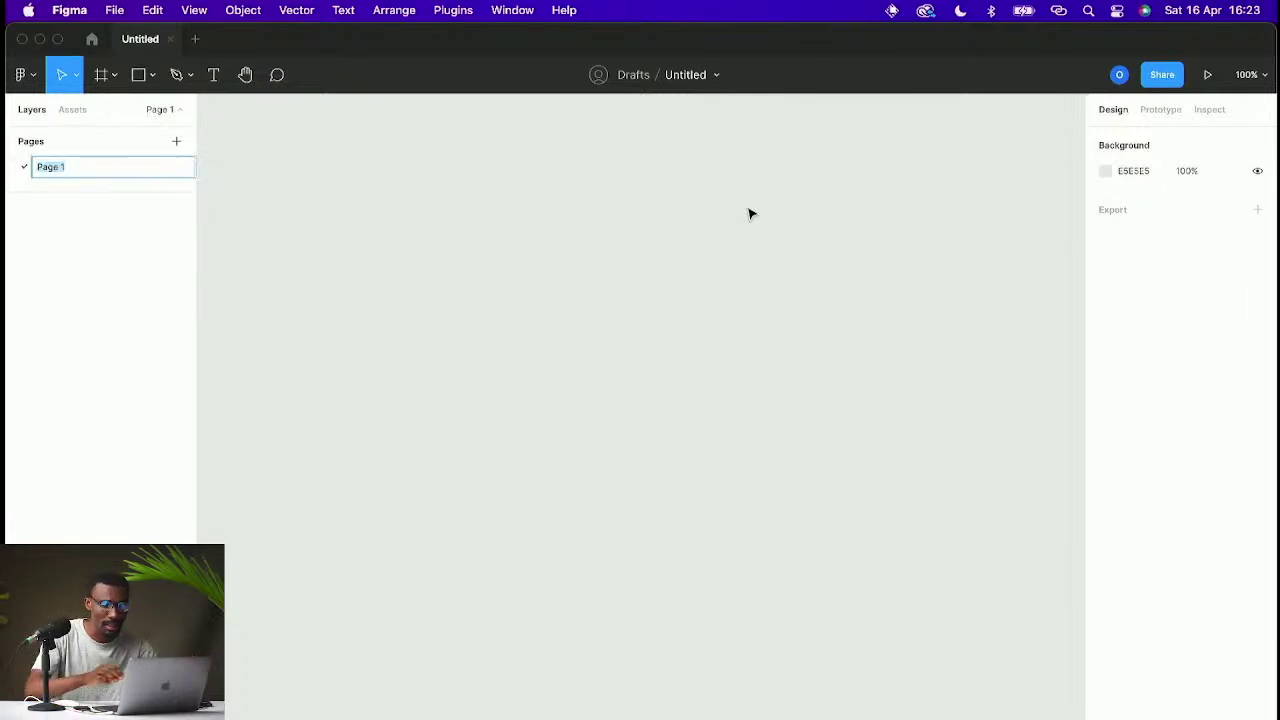
text(Welcome)
key(Return)
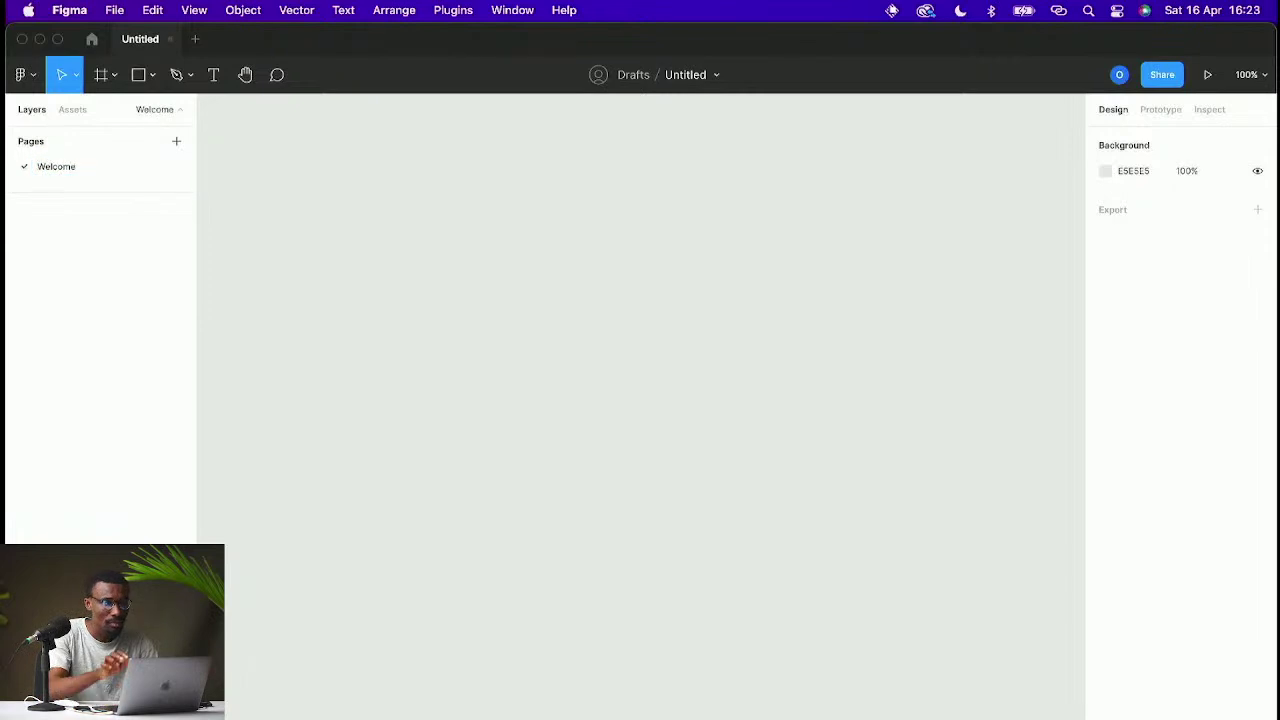
Step: Add a second page named Introduction
click(176, 145)
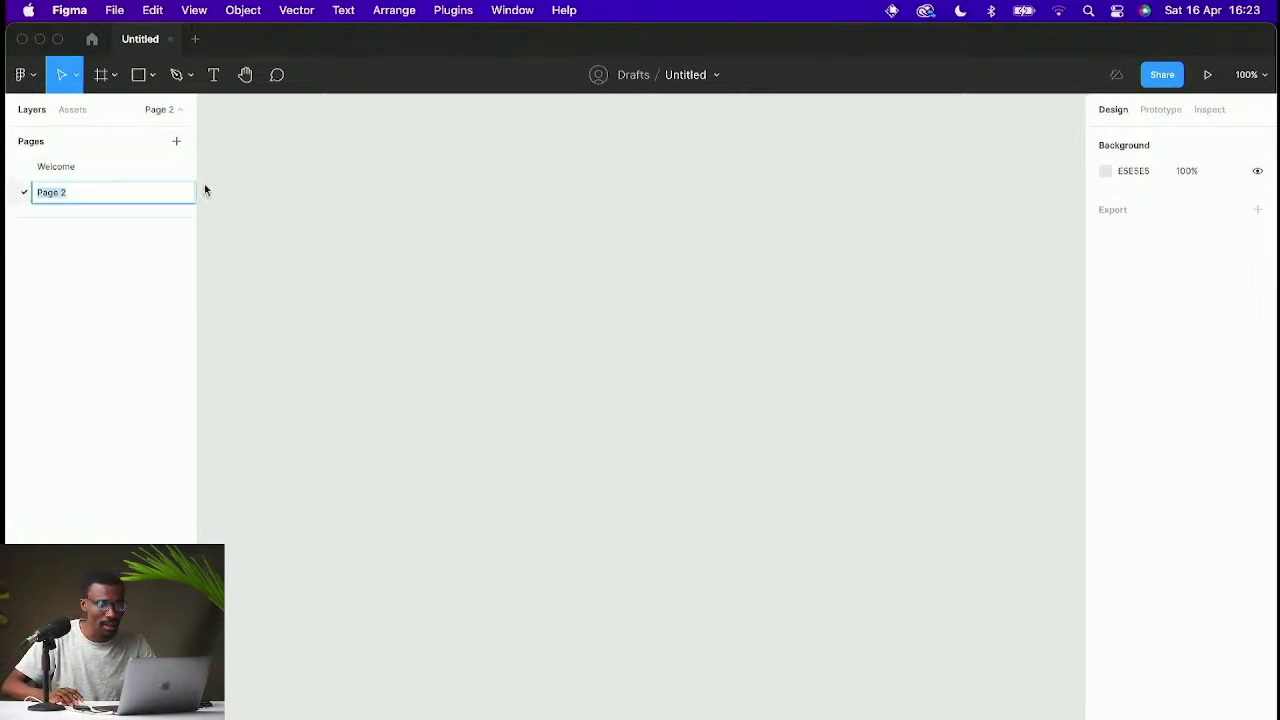
text(Introduction)
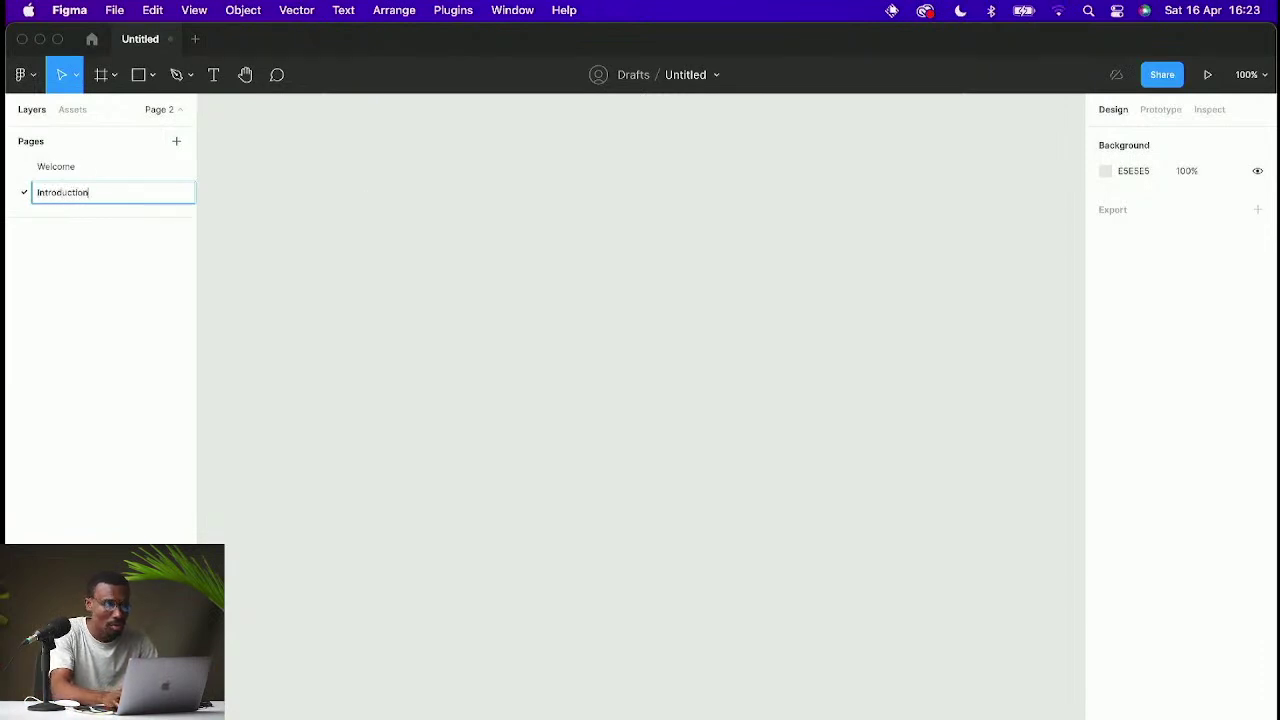
key(Return)
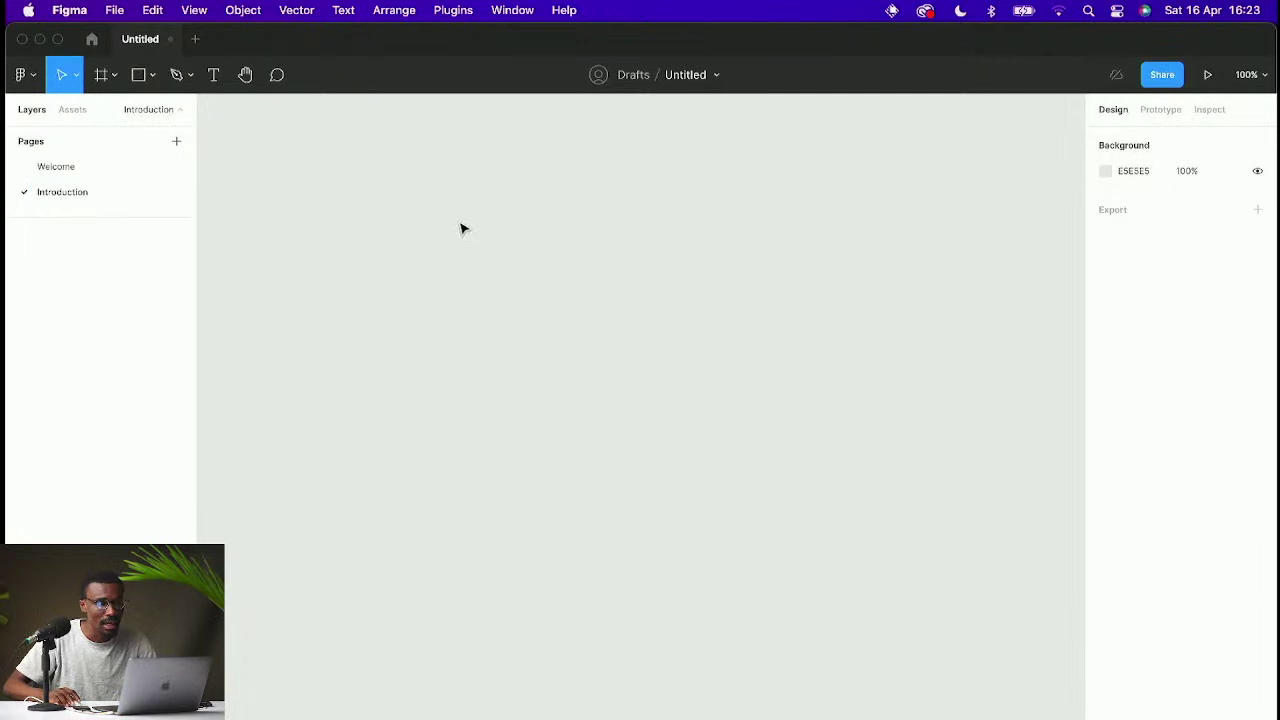
Step: Switch back to the Welcome page and collapse the page list
click(87, 167)
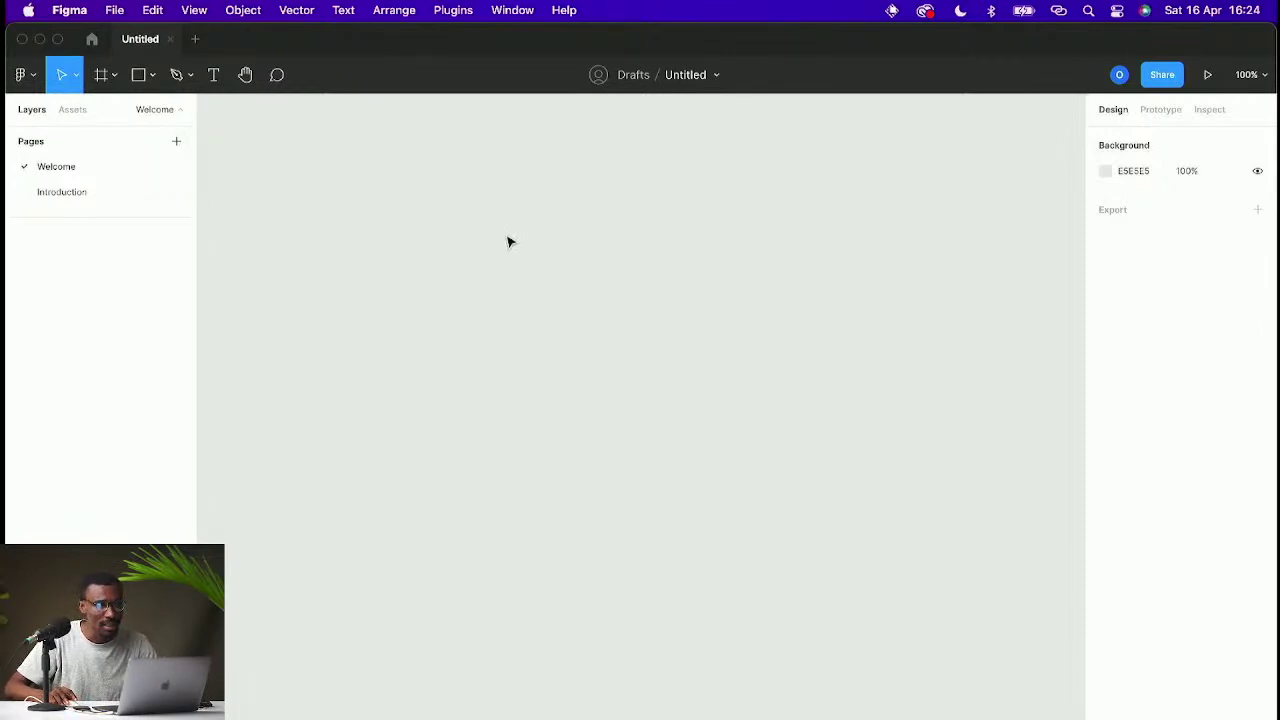
click(161, 113)
click(162, 110)
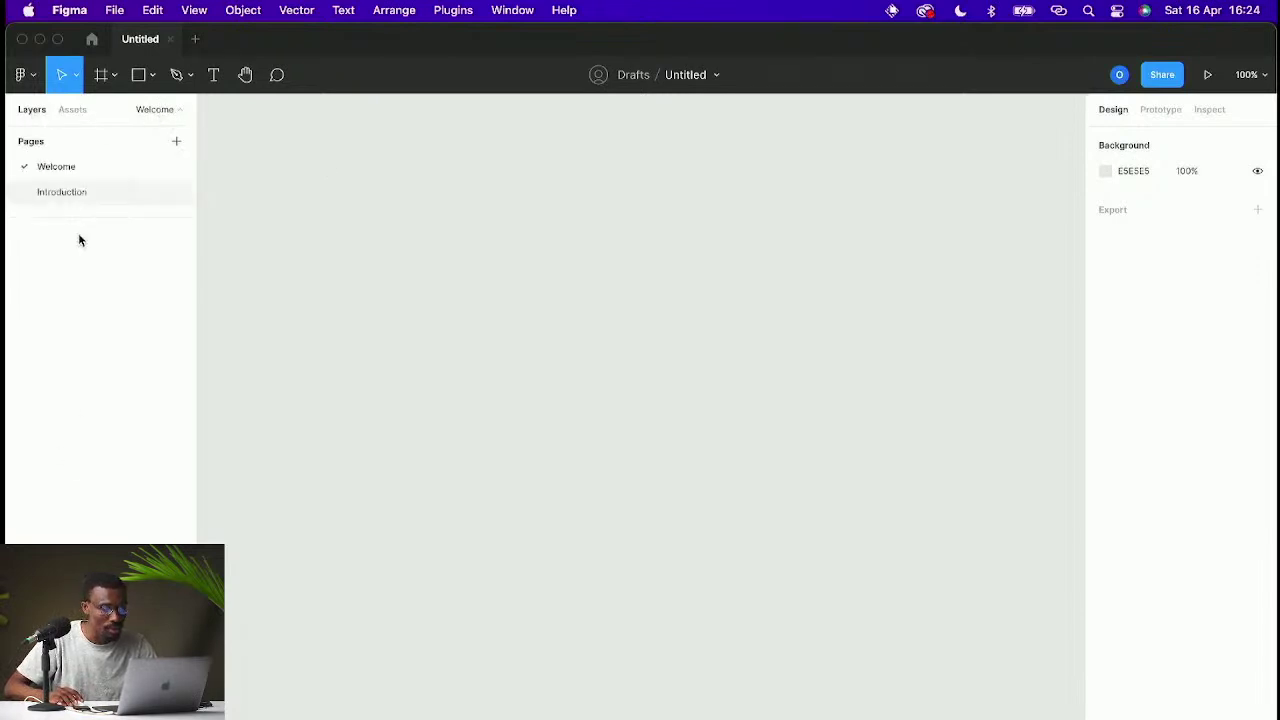
click(163, 111)
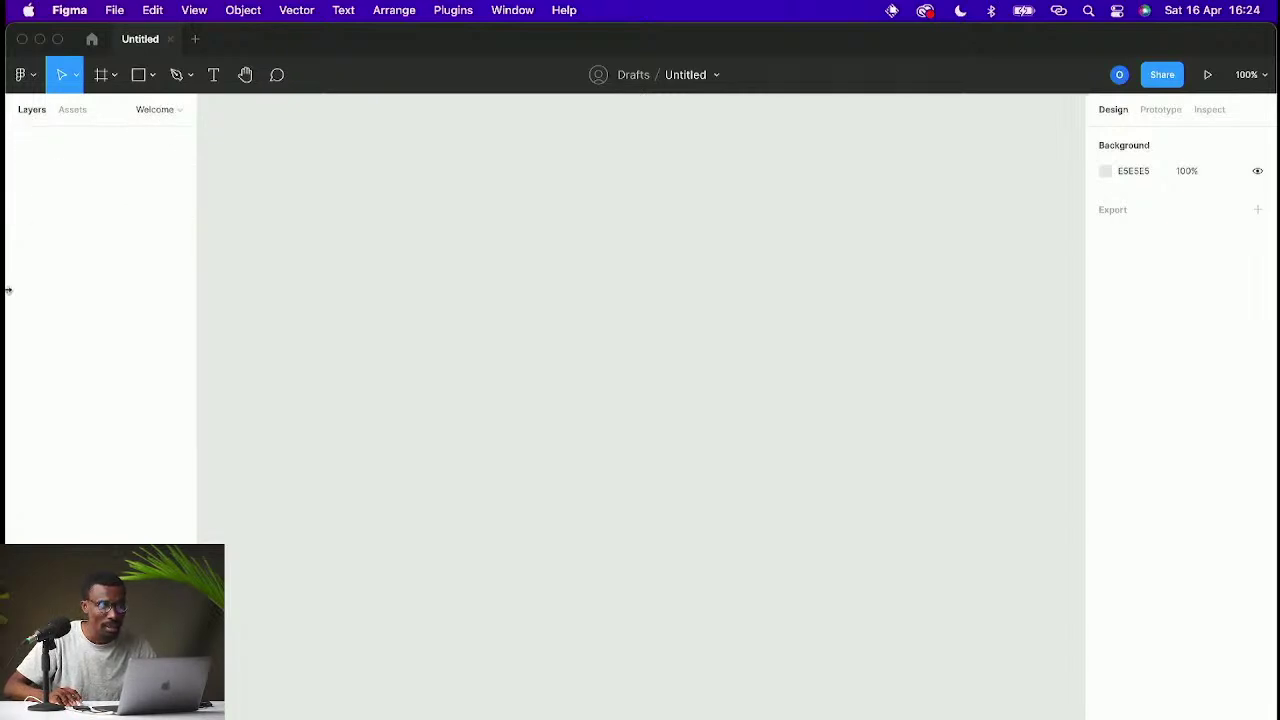
Step: Examine the component assets, the prototype settings, the inspect code and the design properties of the empty Welcome page
click(73, 112)
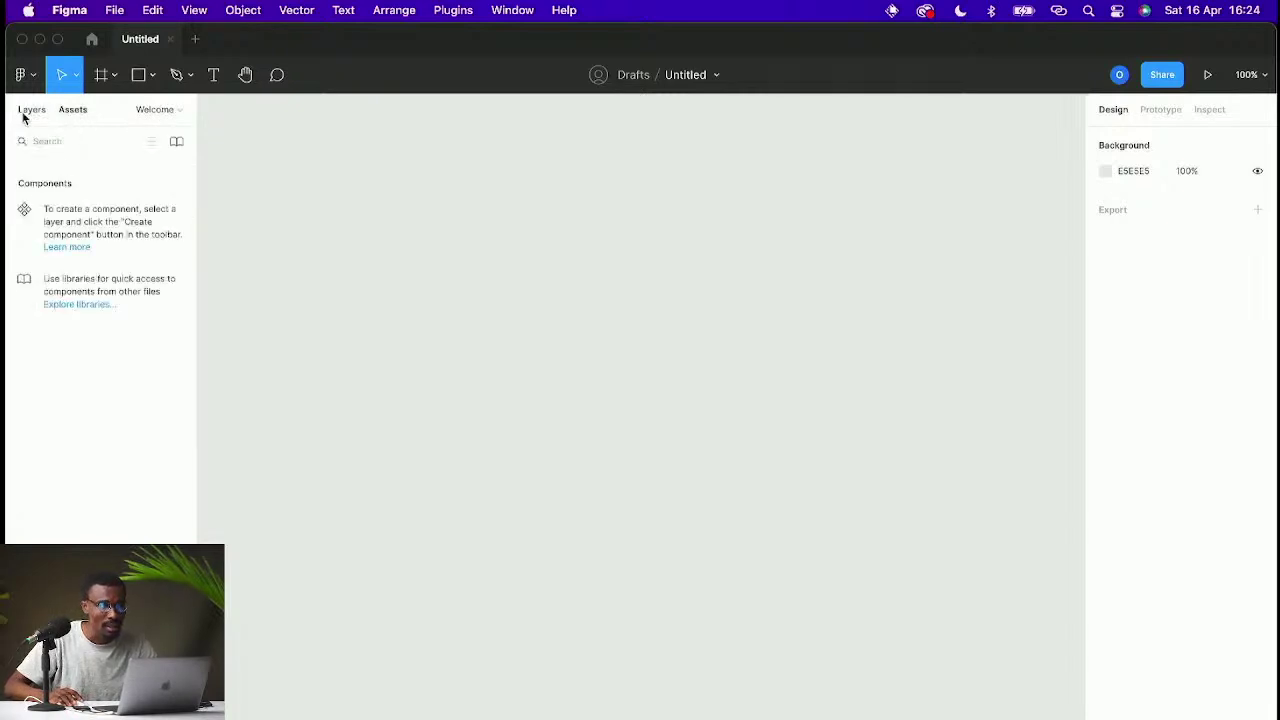
click(28, 112)
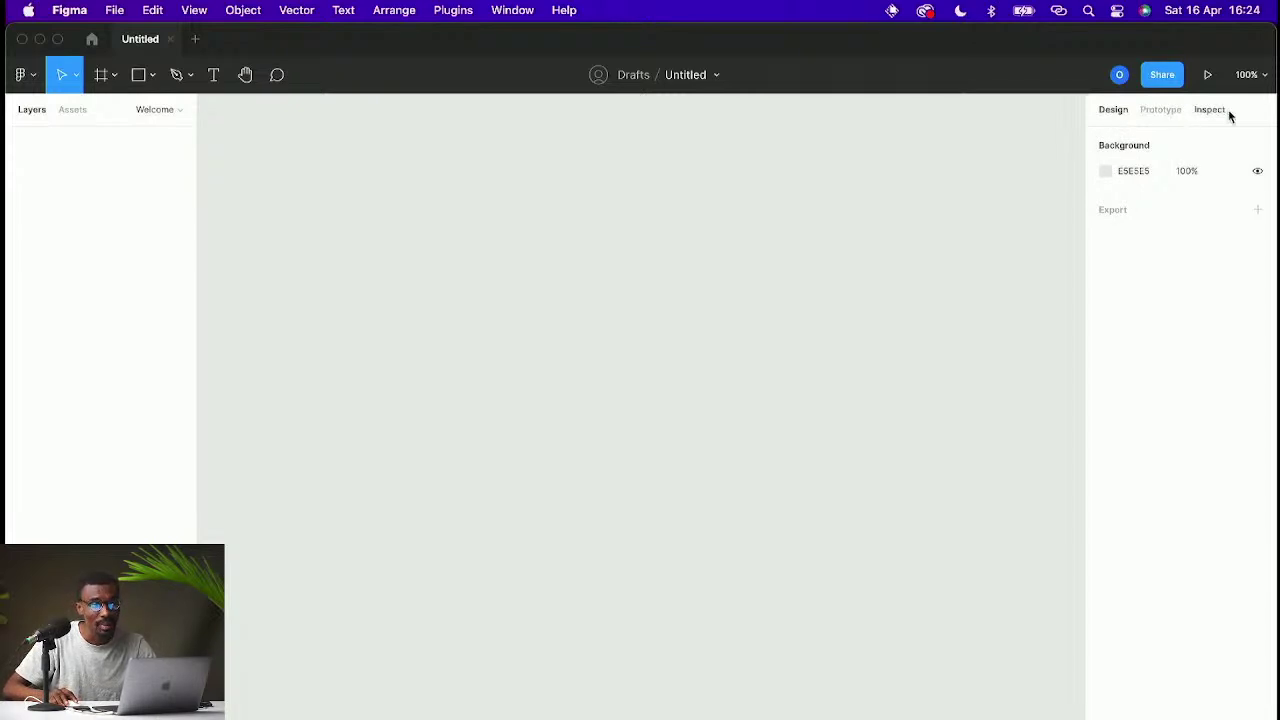
click(1160, 110)
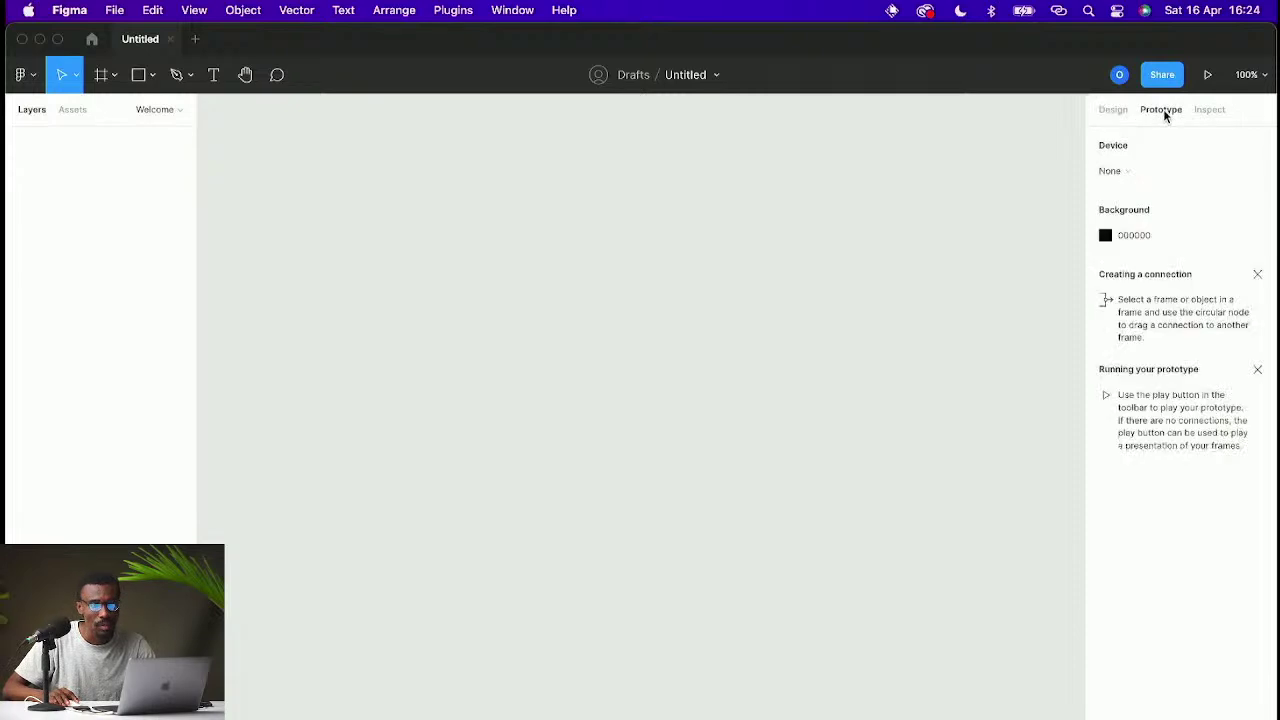
click(1210, 111)
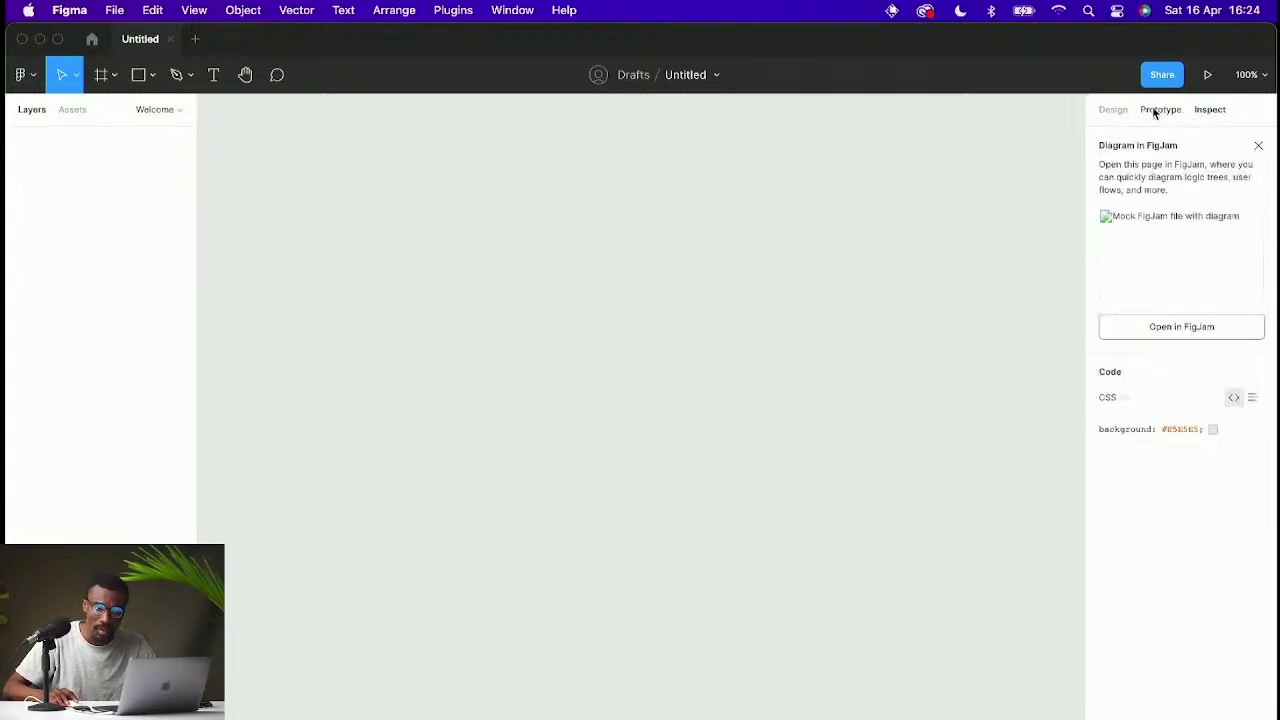
click(1111, 111)
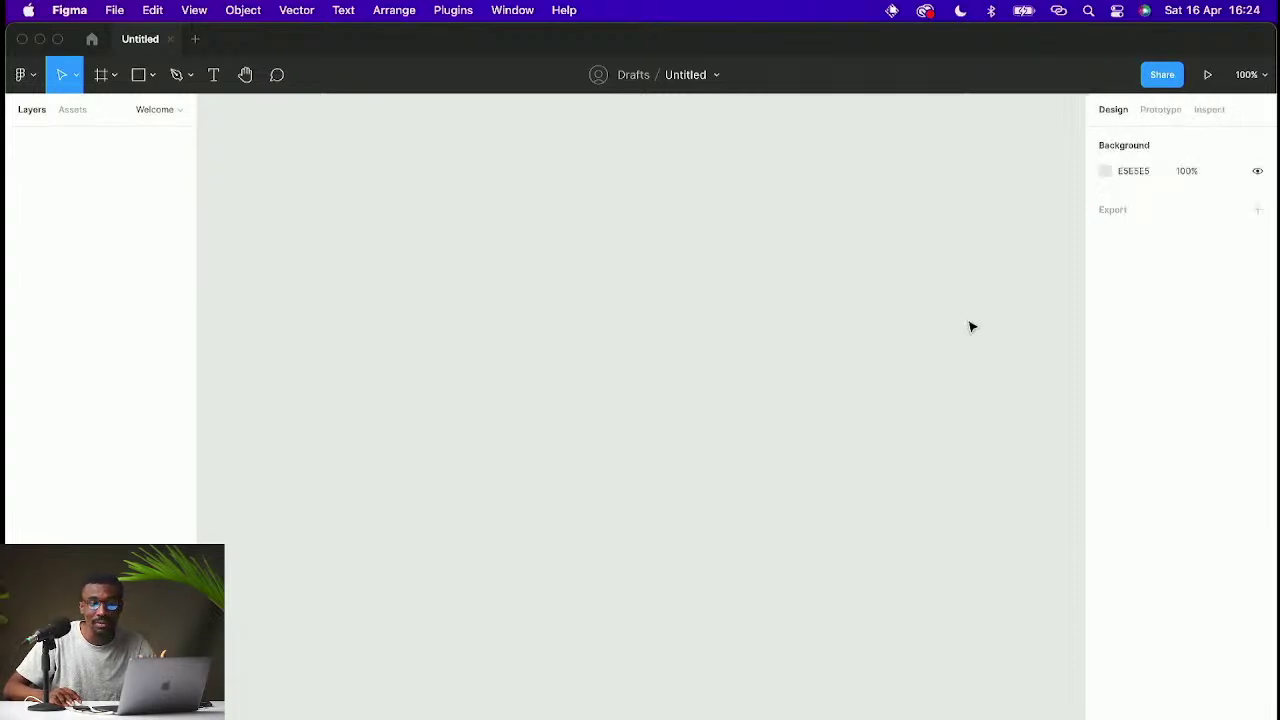
click(1159, 114)
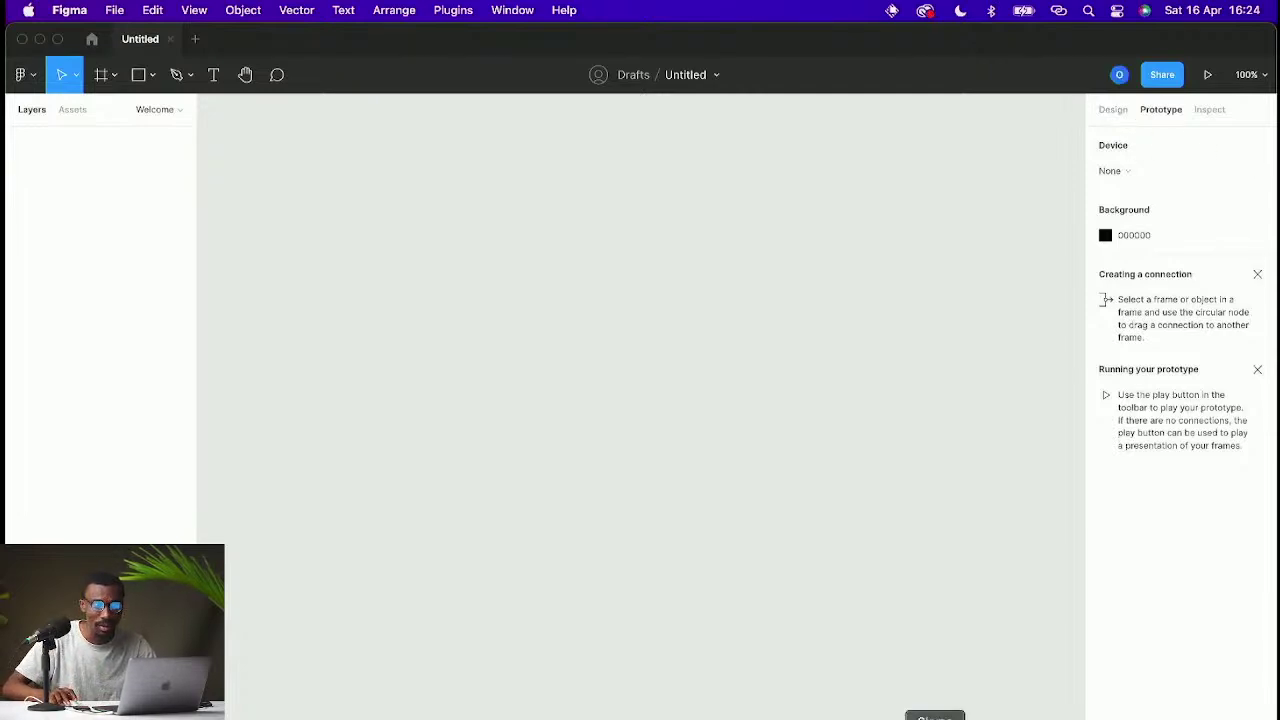
right_click(923, 716)
click(880, 715)
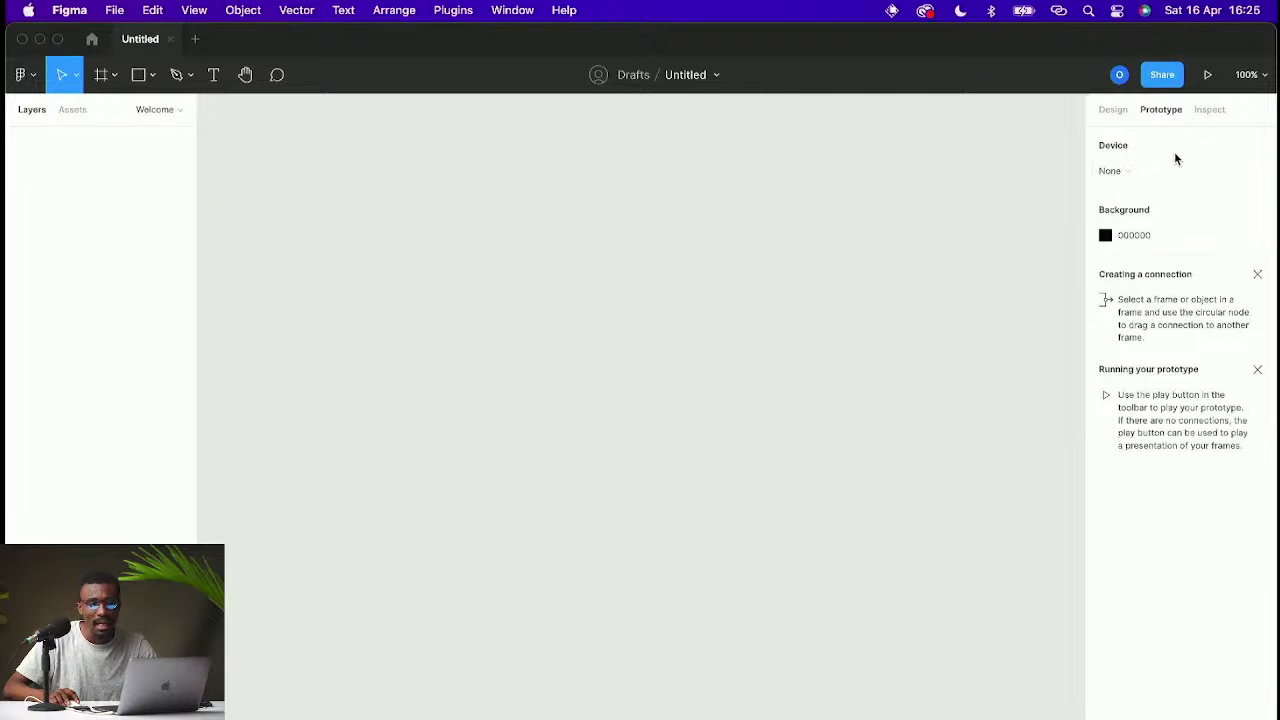
click(1210, 112)
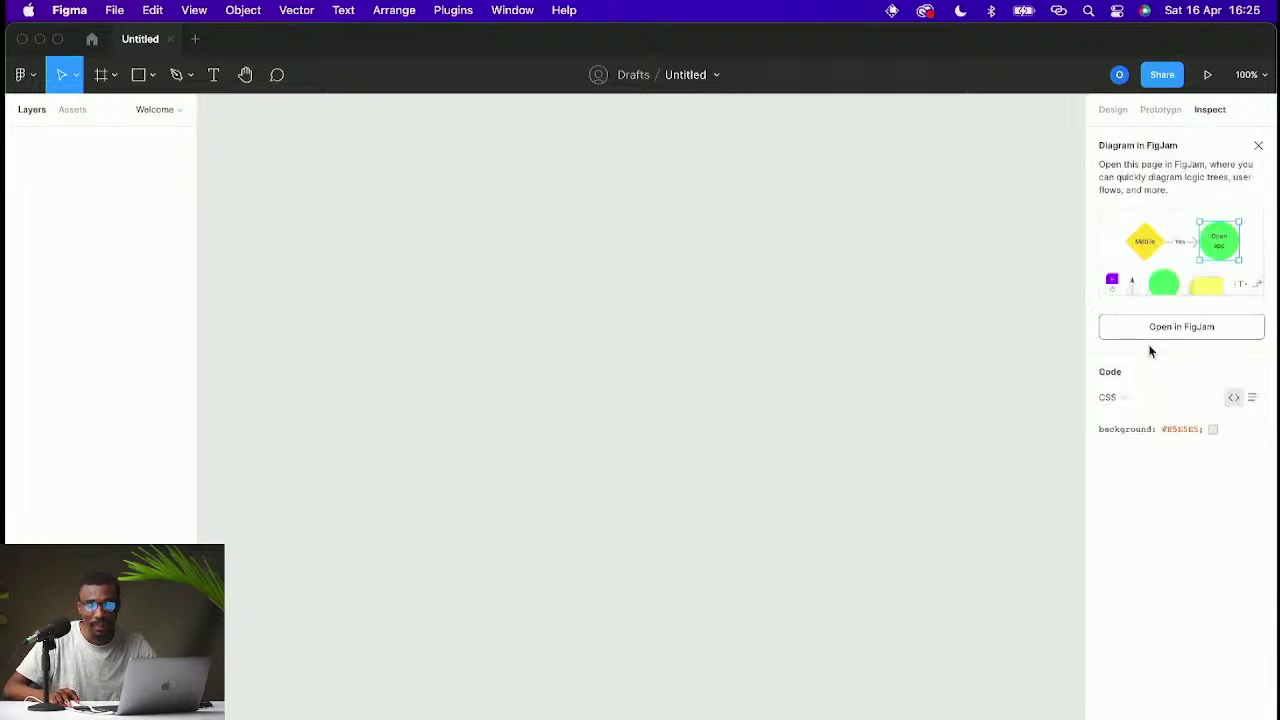
click(1152, 113)
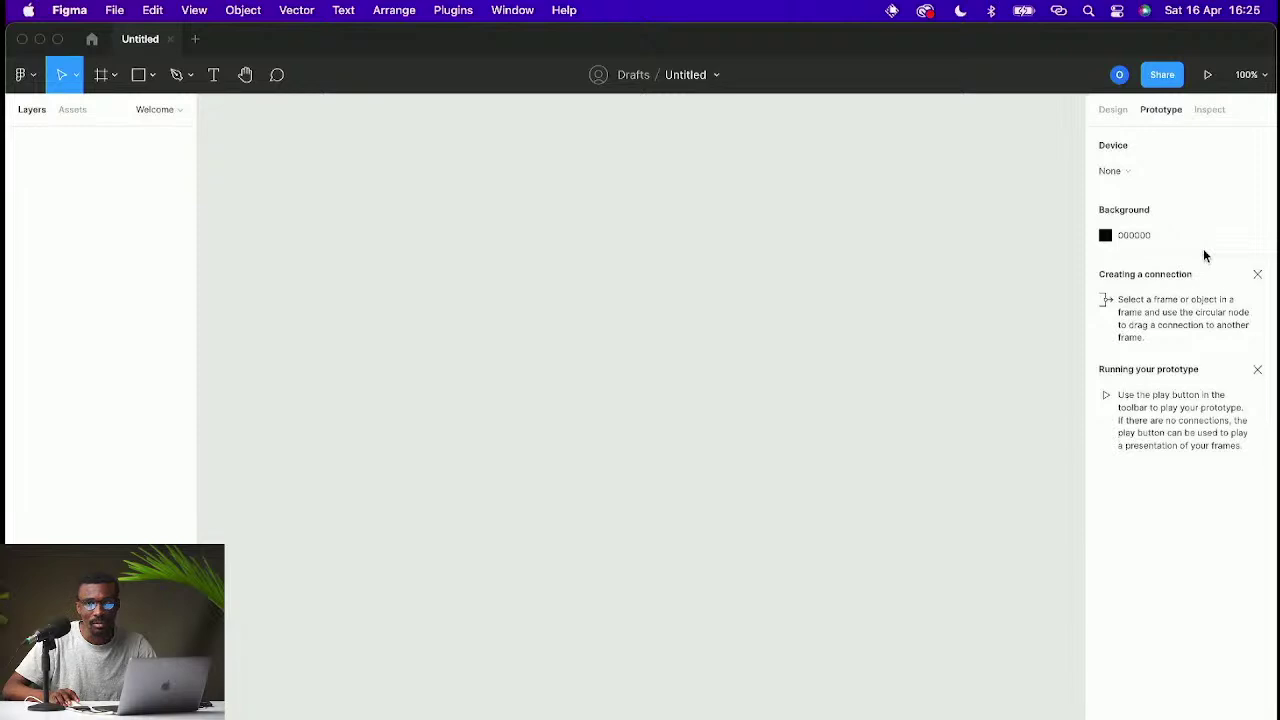
click(1113, 110)
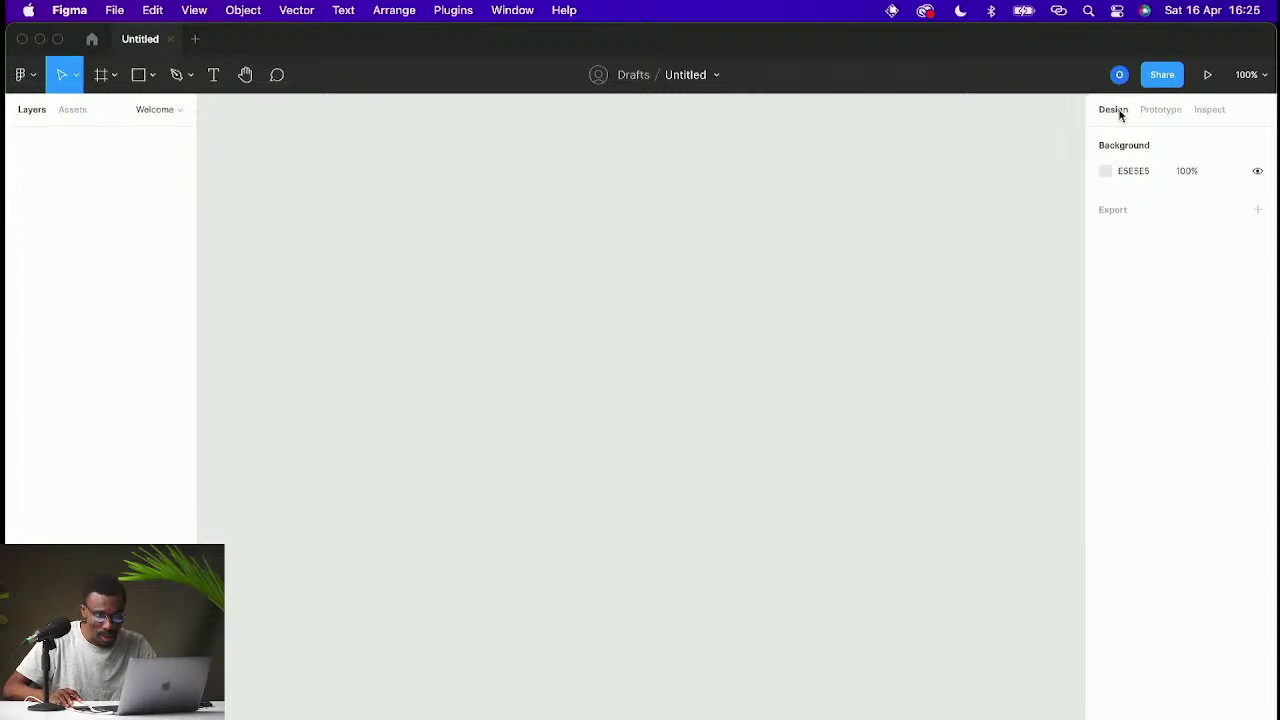
click(1209, 109)
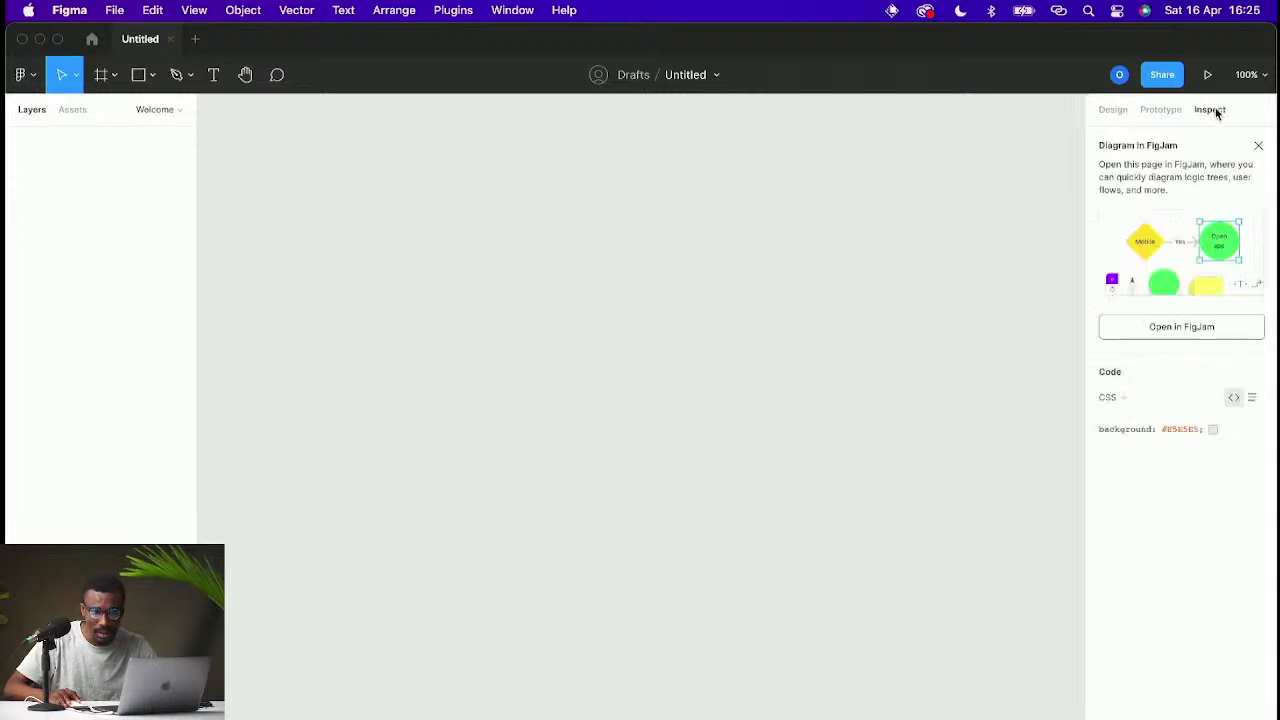
click(1113, 112)
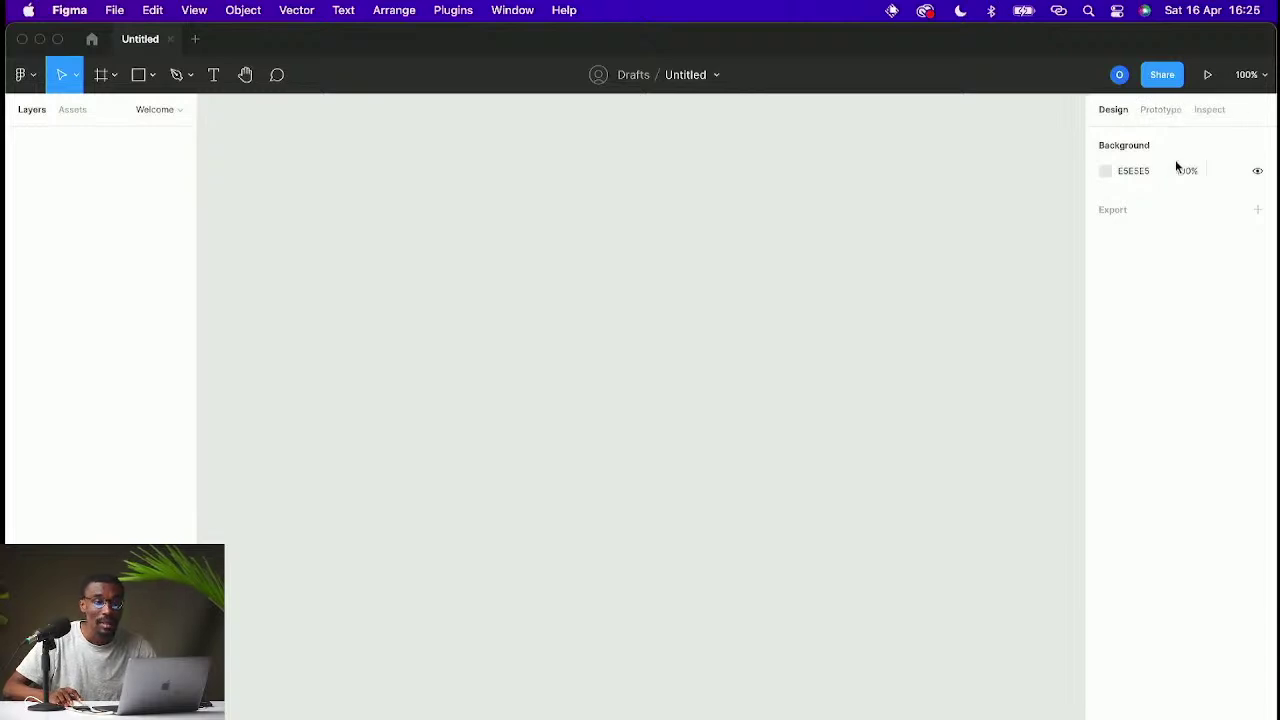
Step: Zoom the canvas to 200% and return it to 100%
click(1266, 78)
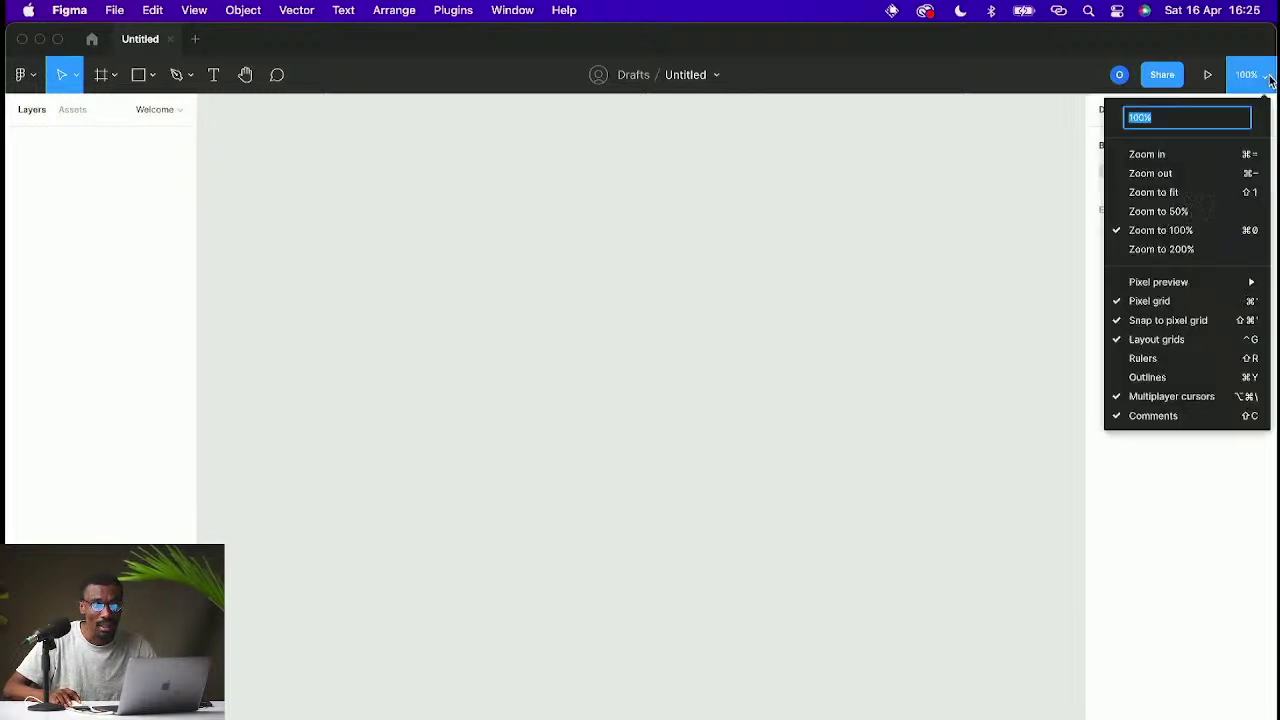
click(1178, 252)
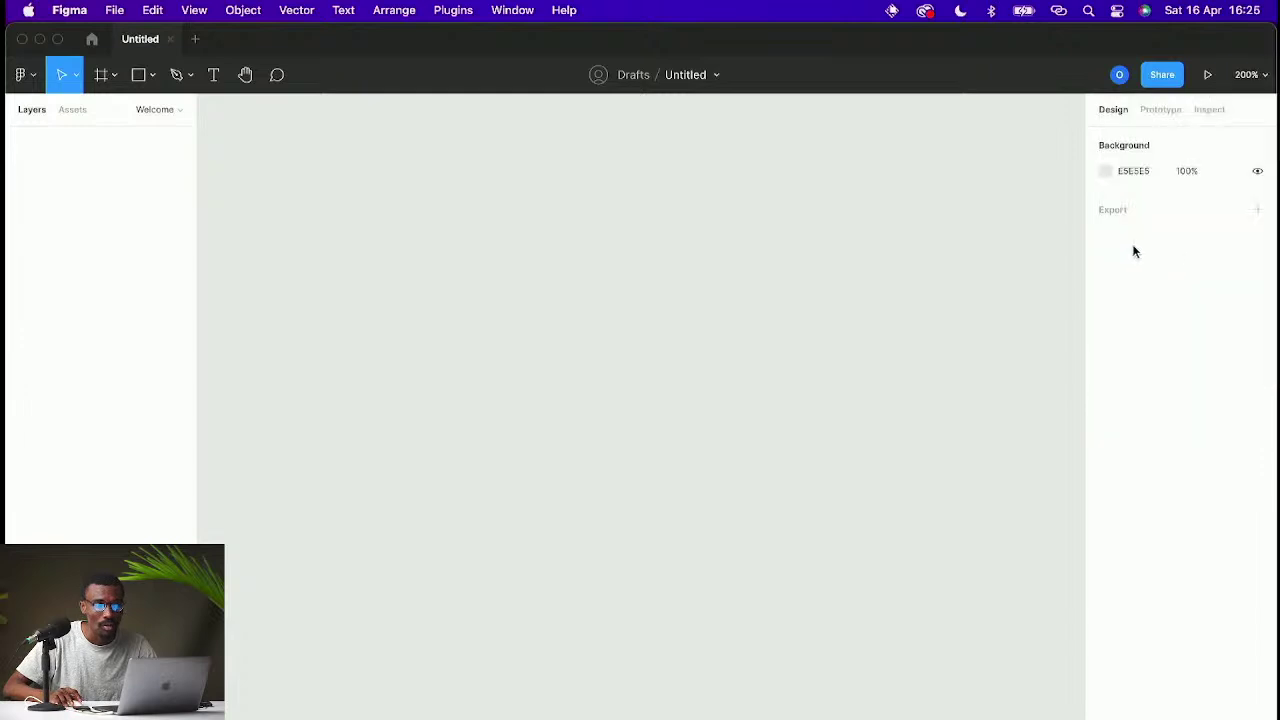
click(1248, 78)
click(1140, 232)
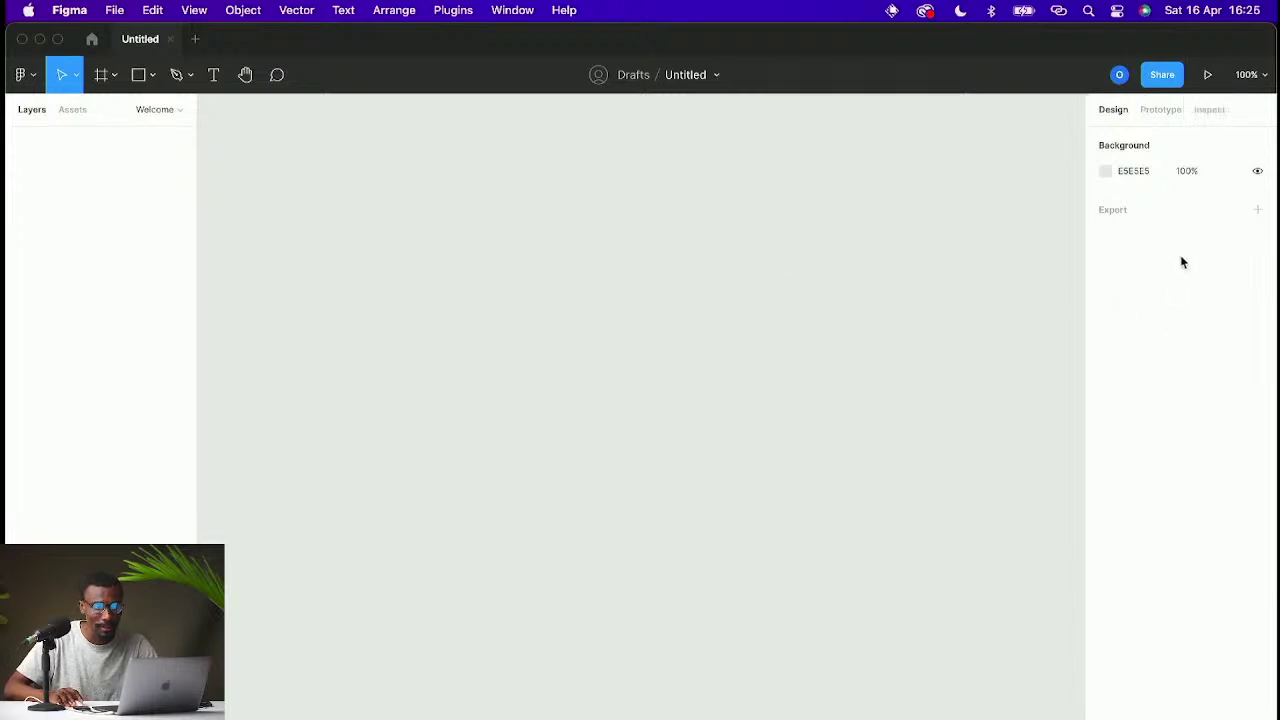
Step: Review the file's sharing and invitation options, and close them without inviting anyone
click(1160, 75)
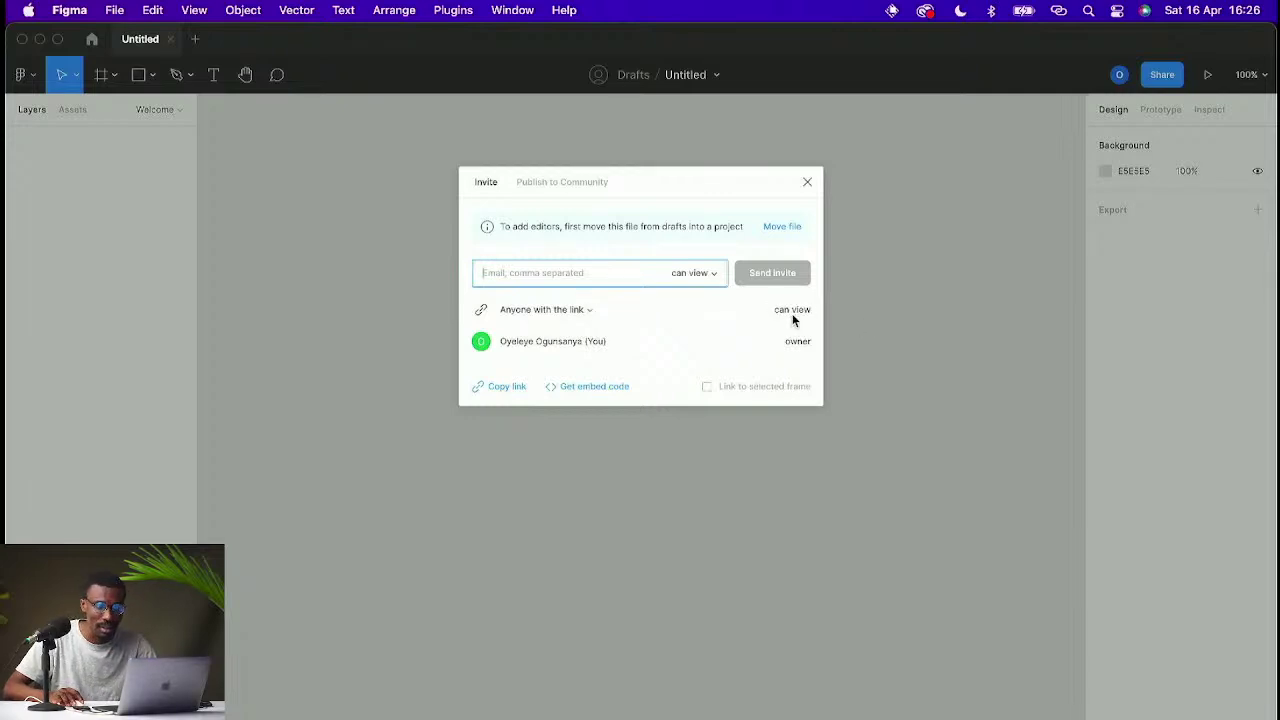
click(806, 184)
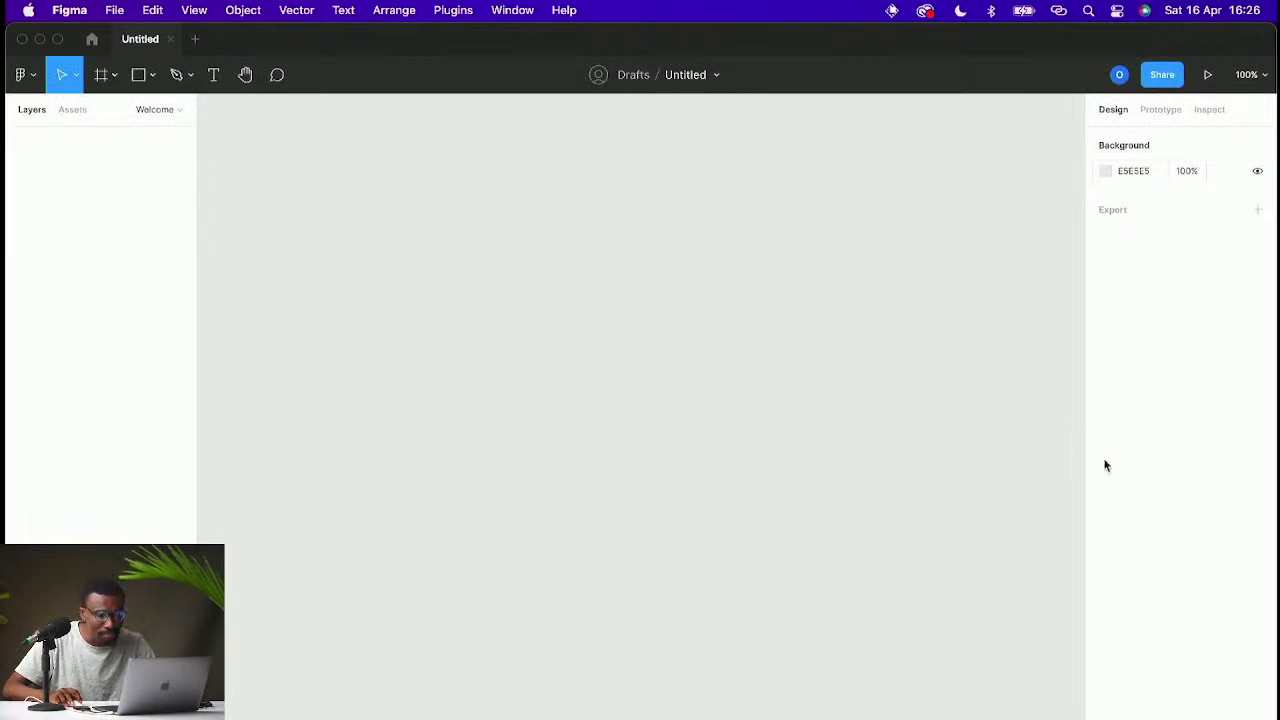
Step: Rename the file as Introduction to Figma
click(686, 80)
key(Escape)
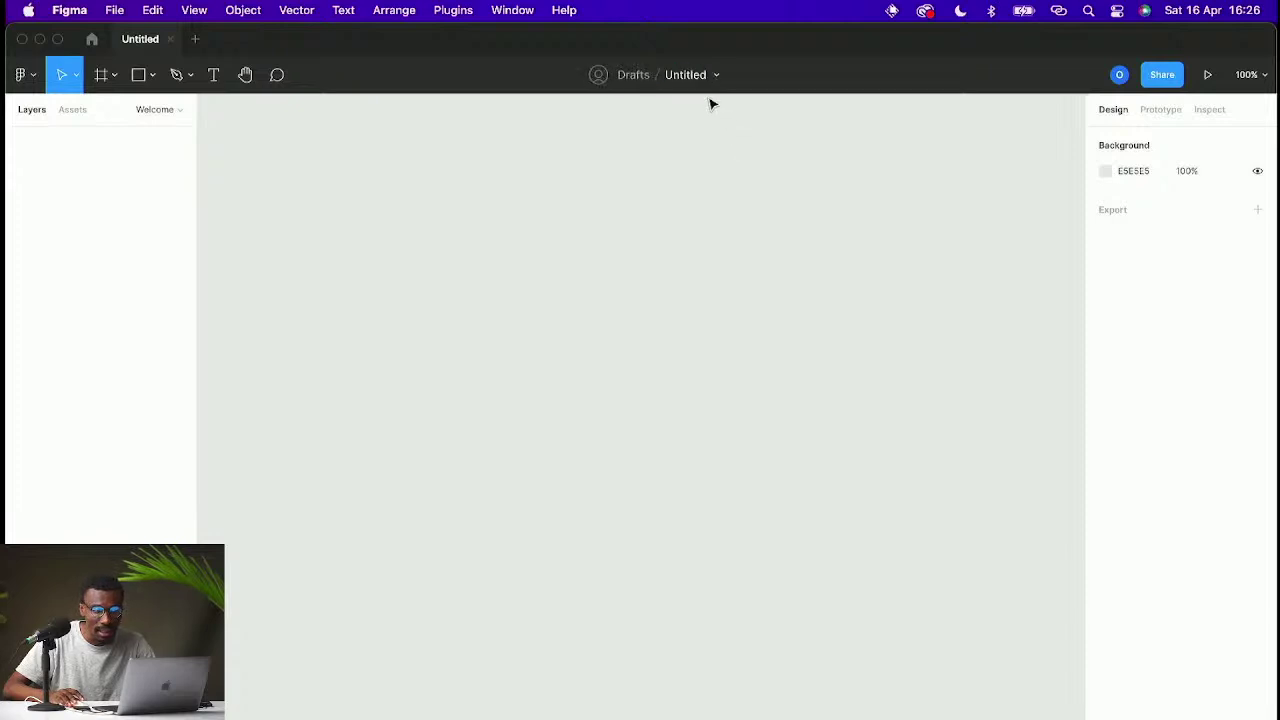
click(684, 78)
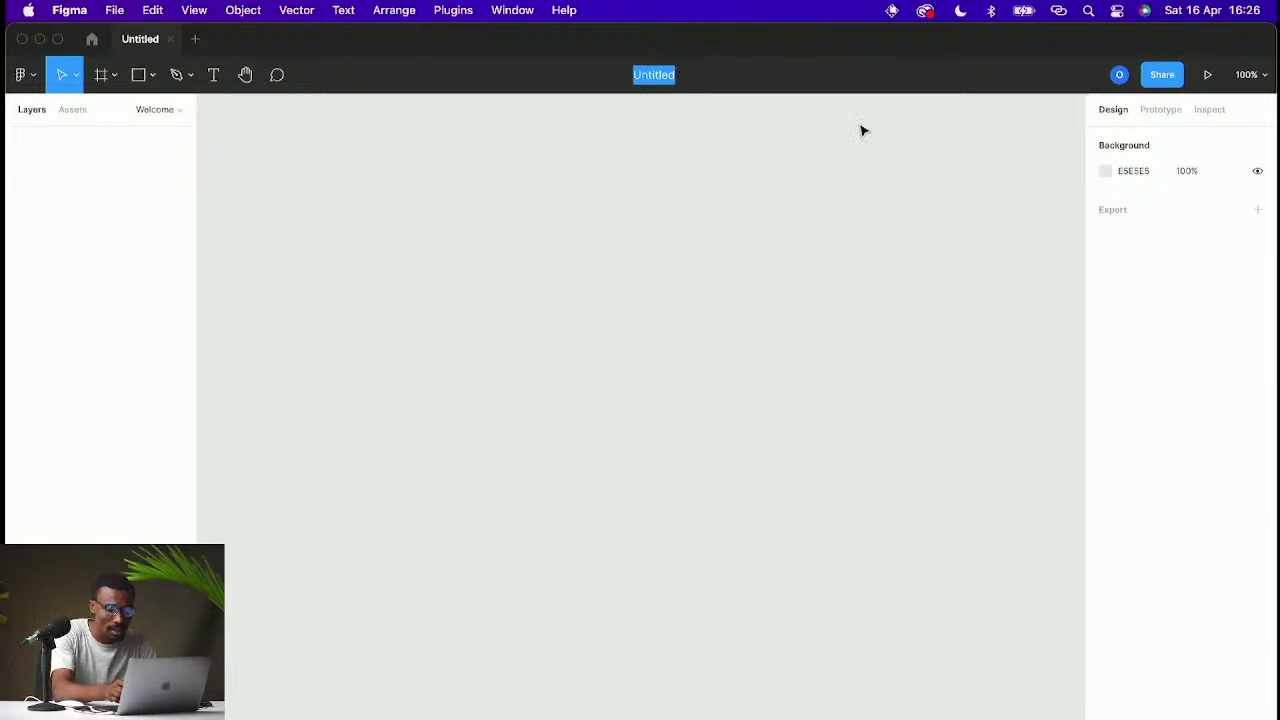
text(Intric)
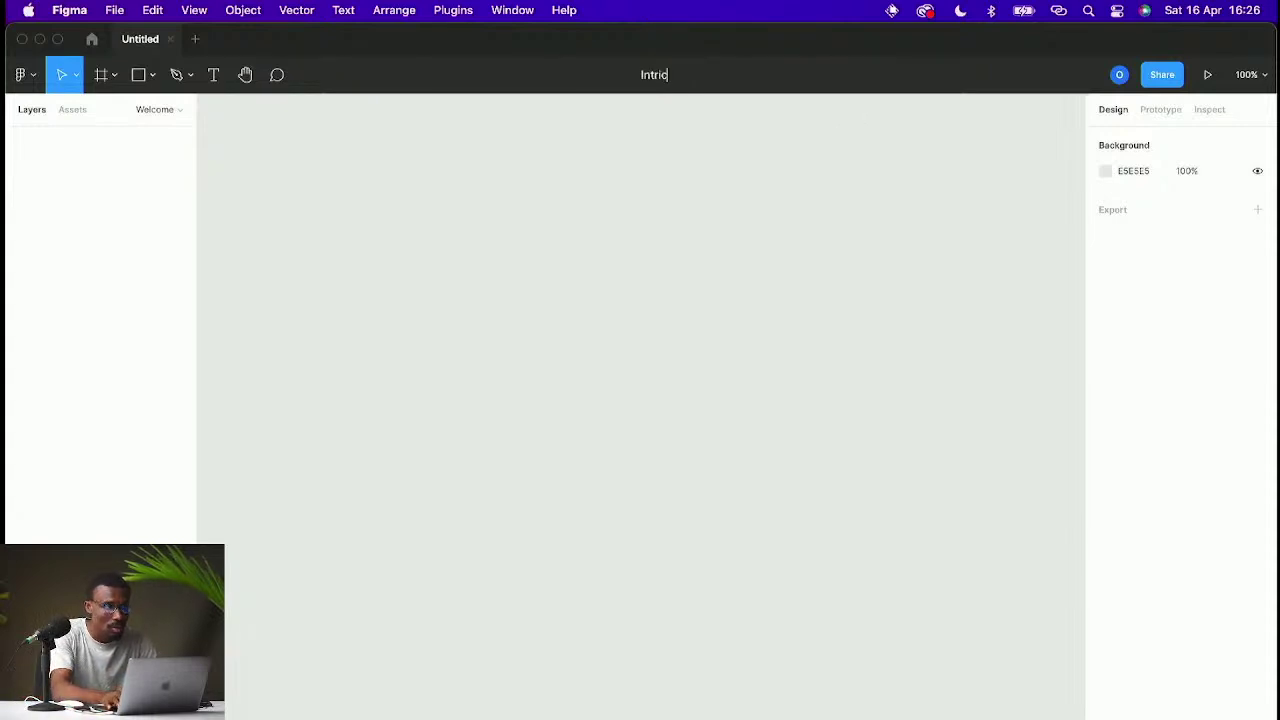
text(oduction)
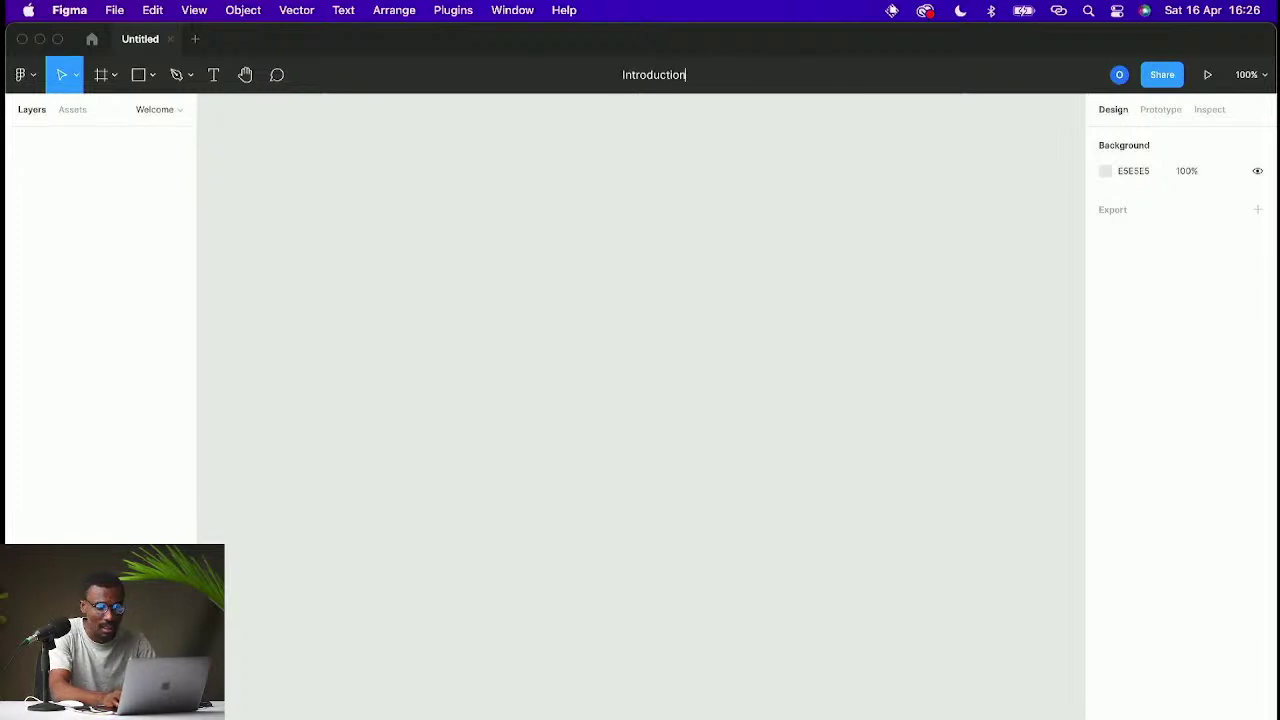
text( to Figma)
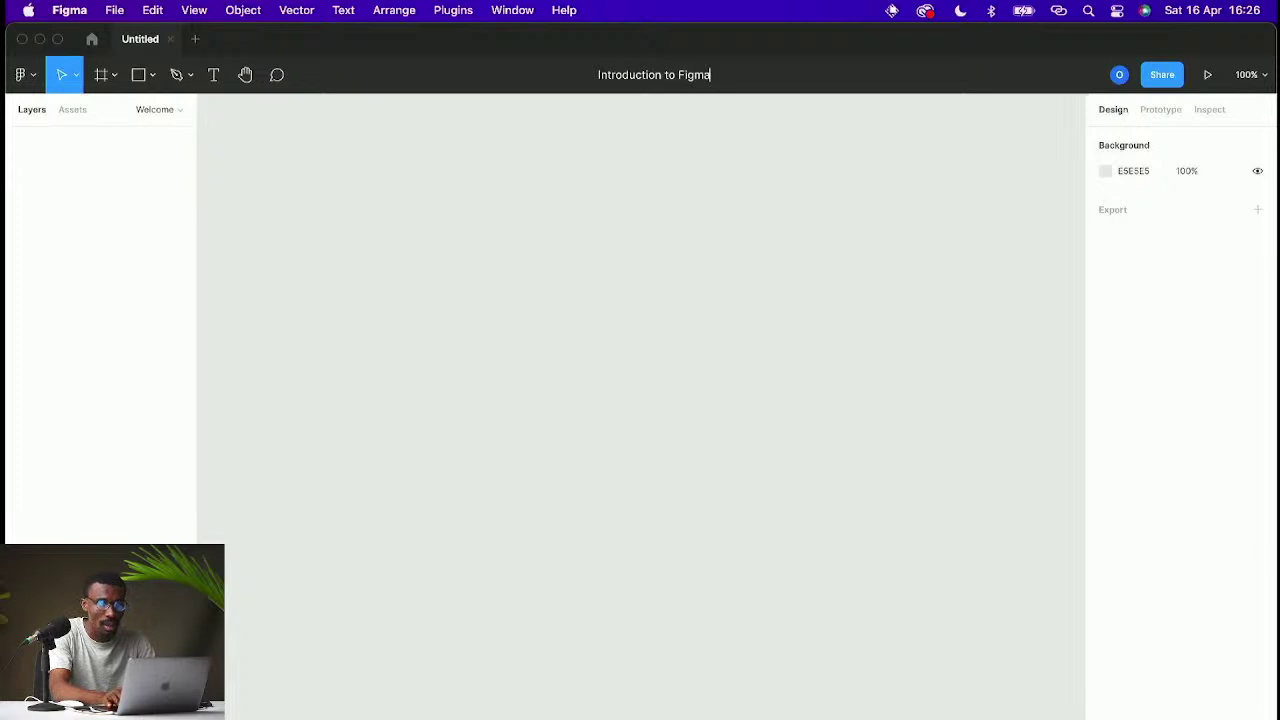
key(Return)
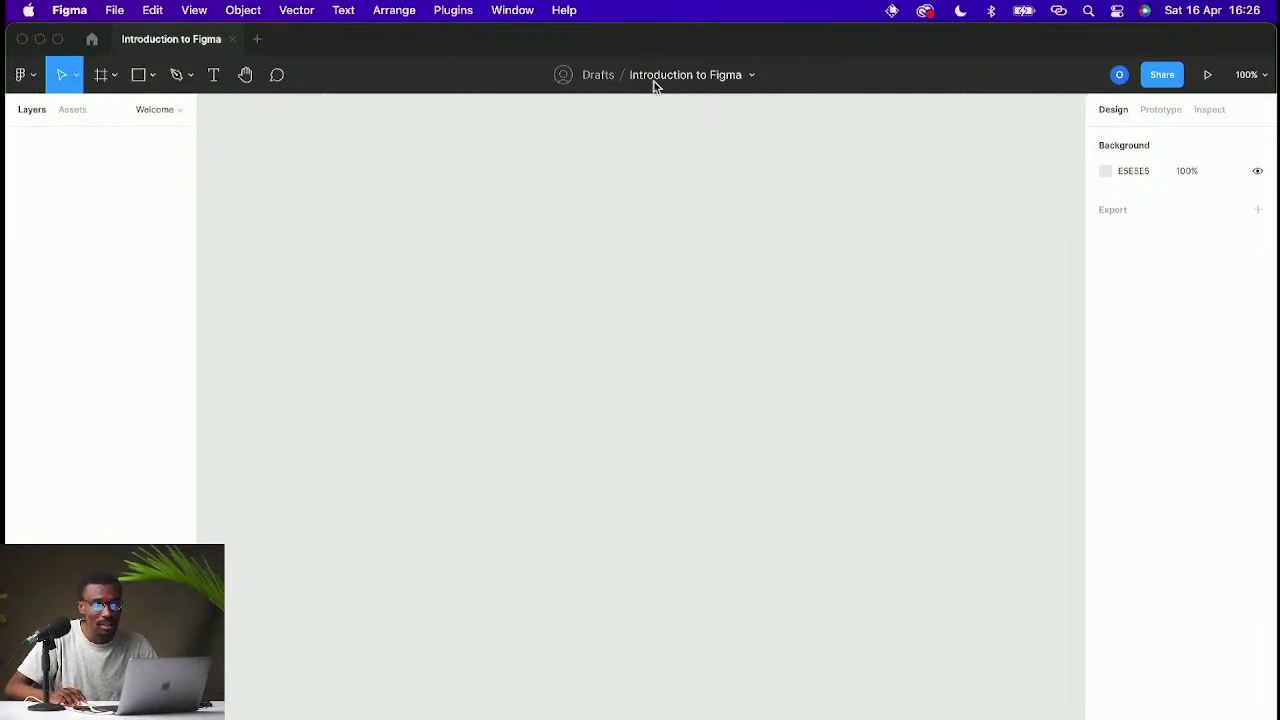
Step: Add a page named Practice directly below the Welcome page
click(167, 111)
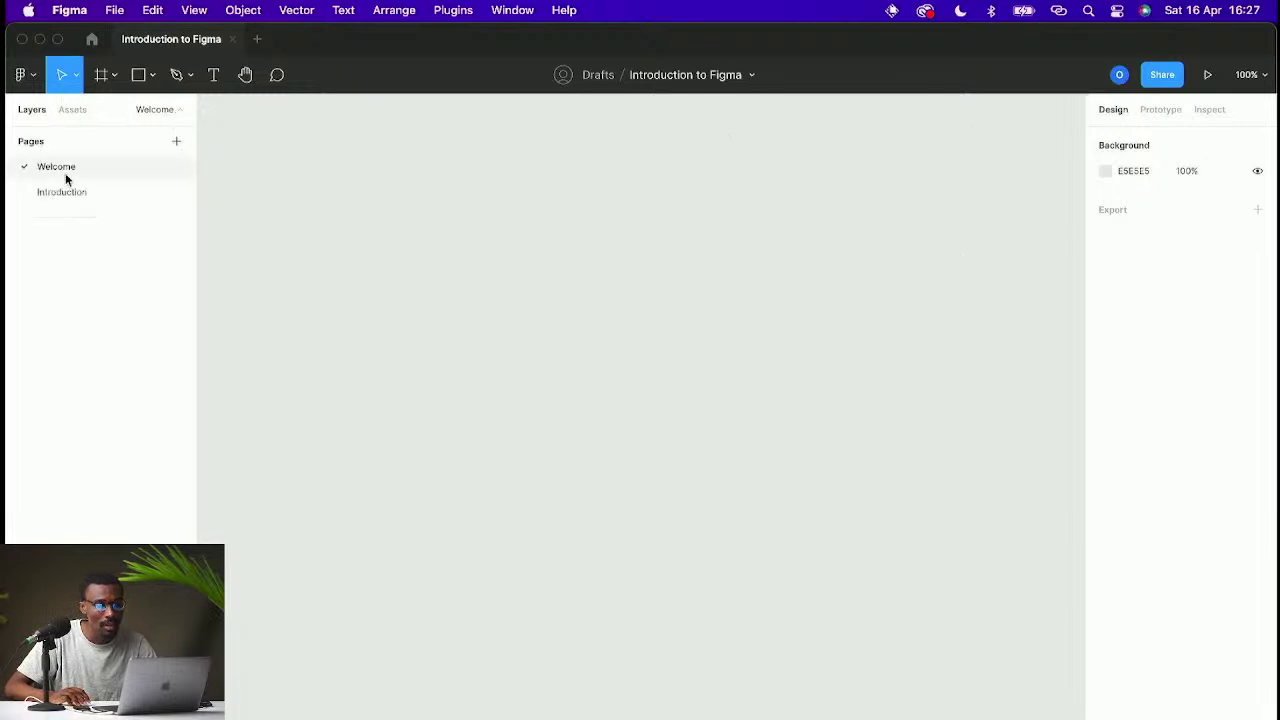
click(176, 141)
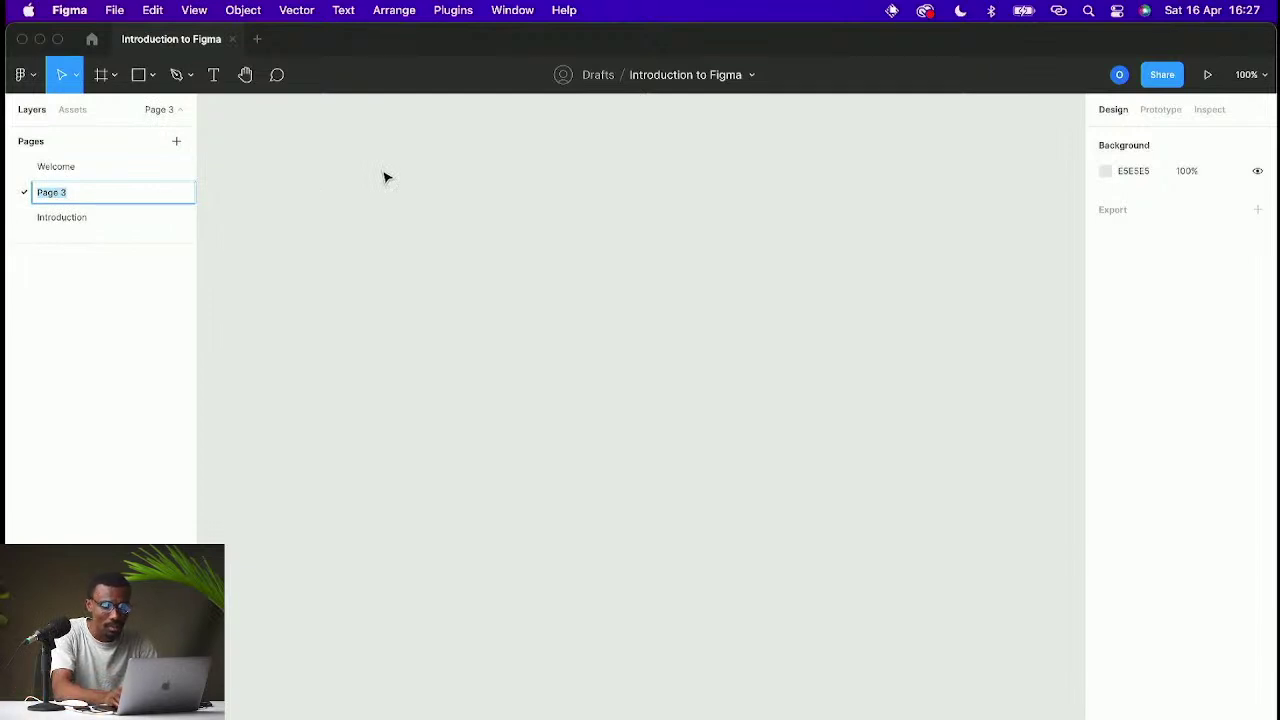
text(Practic)
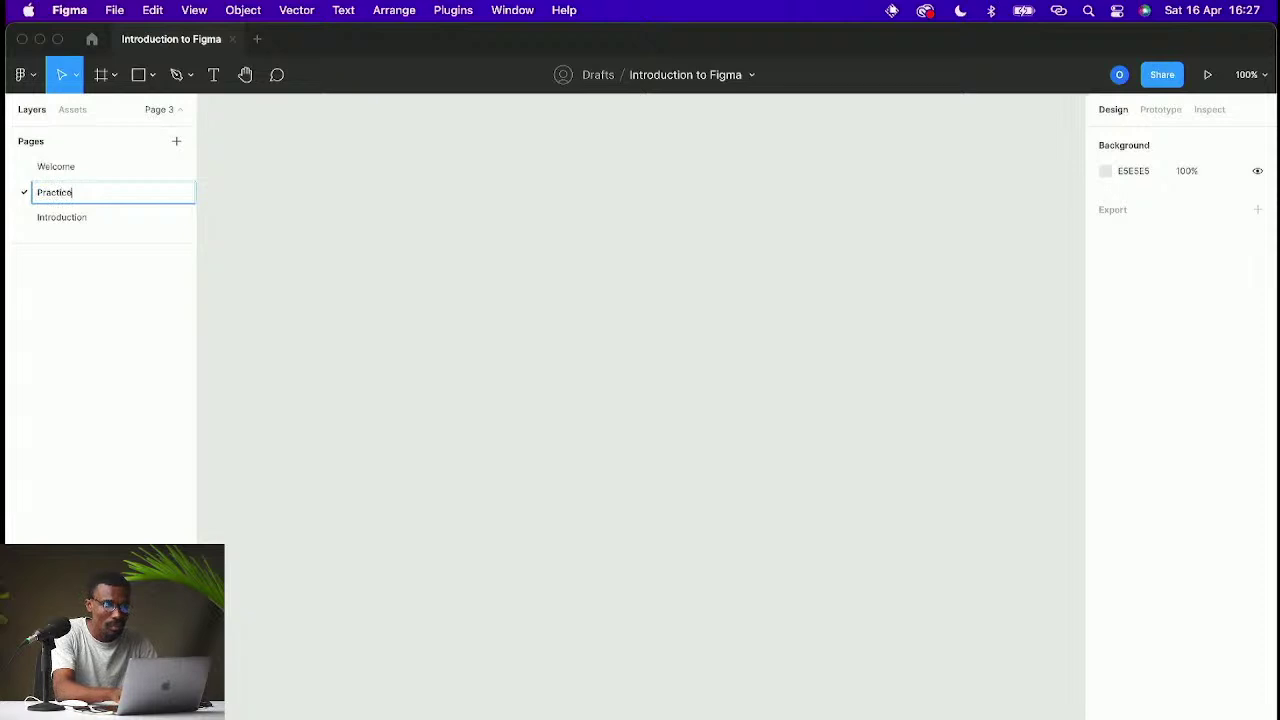
key(Return)
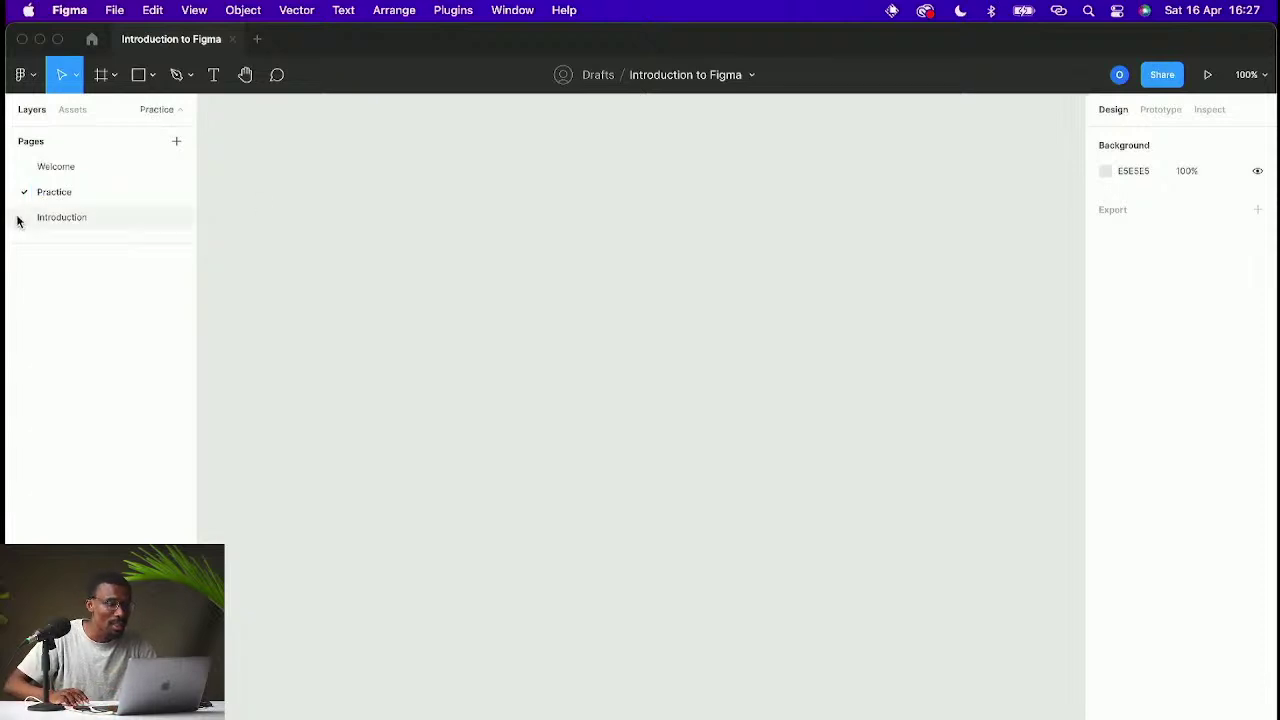
Step: View the Introduction, Welcome and Practice pages in turn, ending on the Introduction page
drag(63, 223, 64, 201)
click(62, 219)
click(56, 169)
click(55, 191)
click(63, 217)
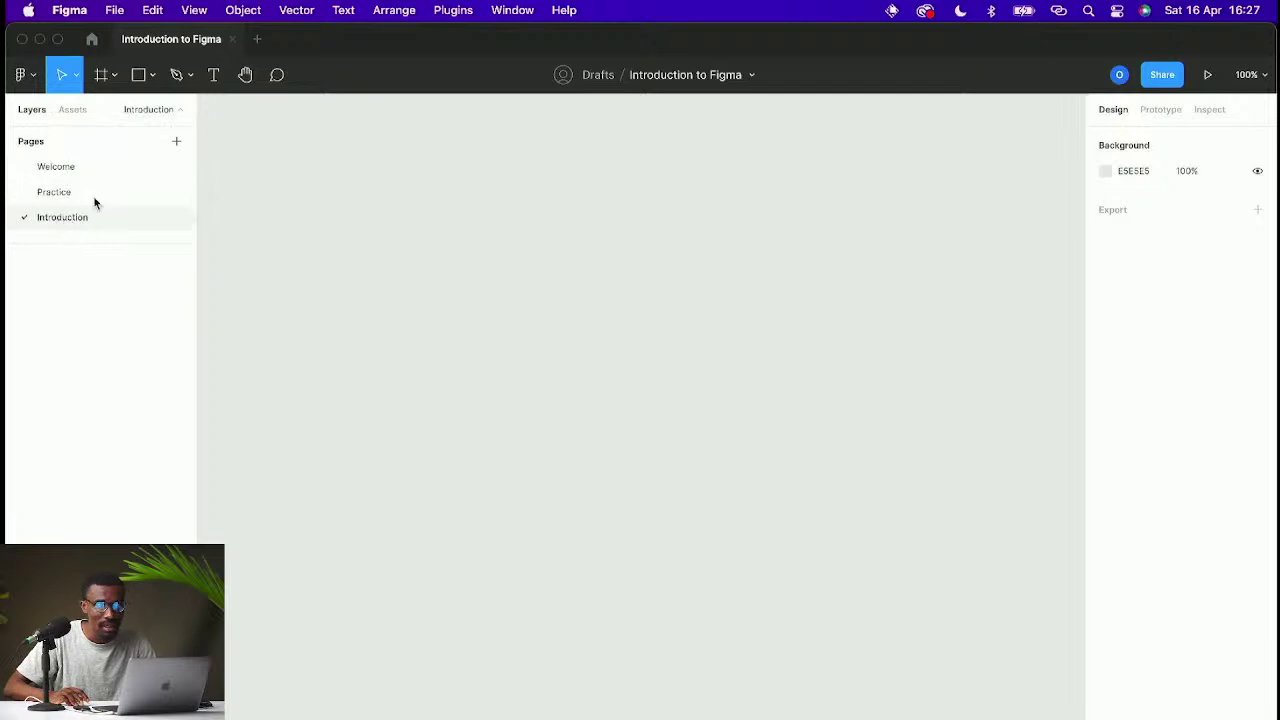
Step: Duplicate the Practice page and go through the pages one by one, ending on Welcome
right_click(92, 193)
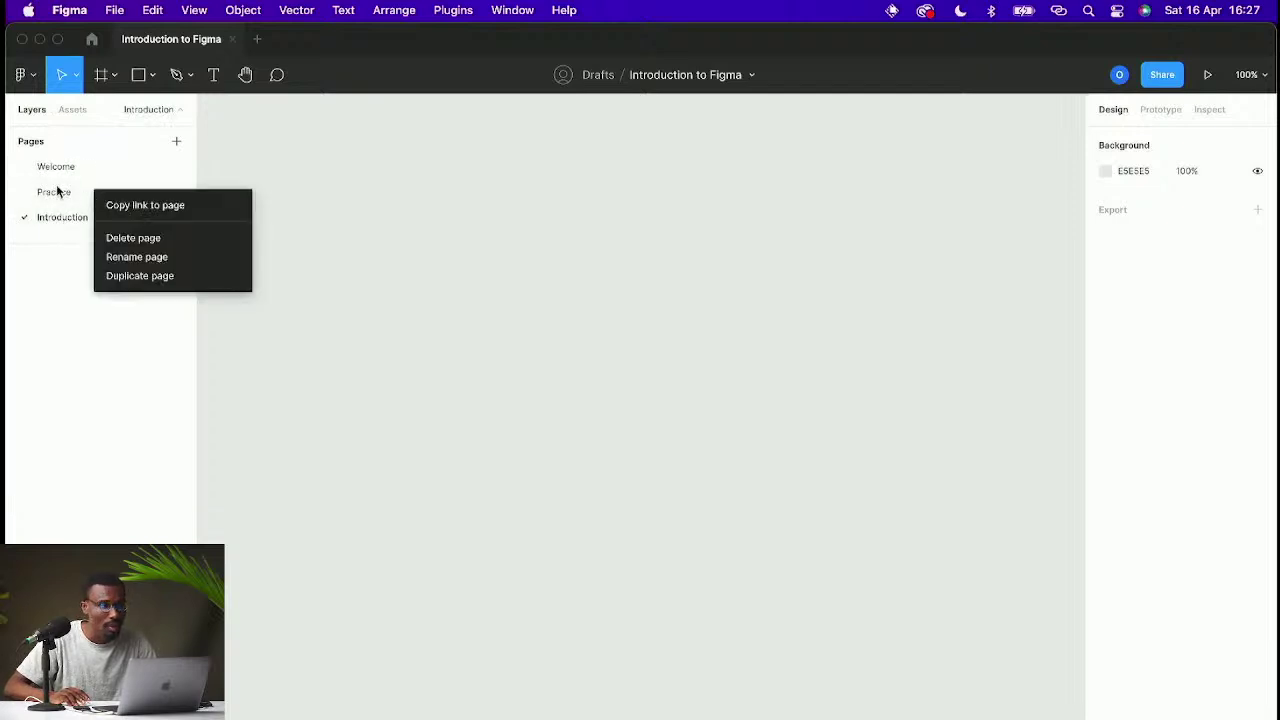
click(154, 280)
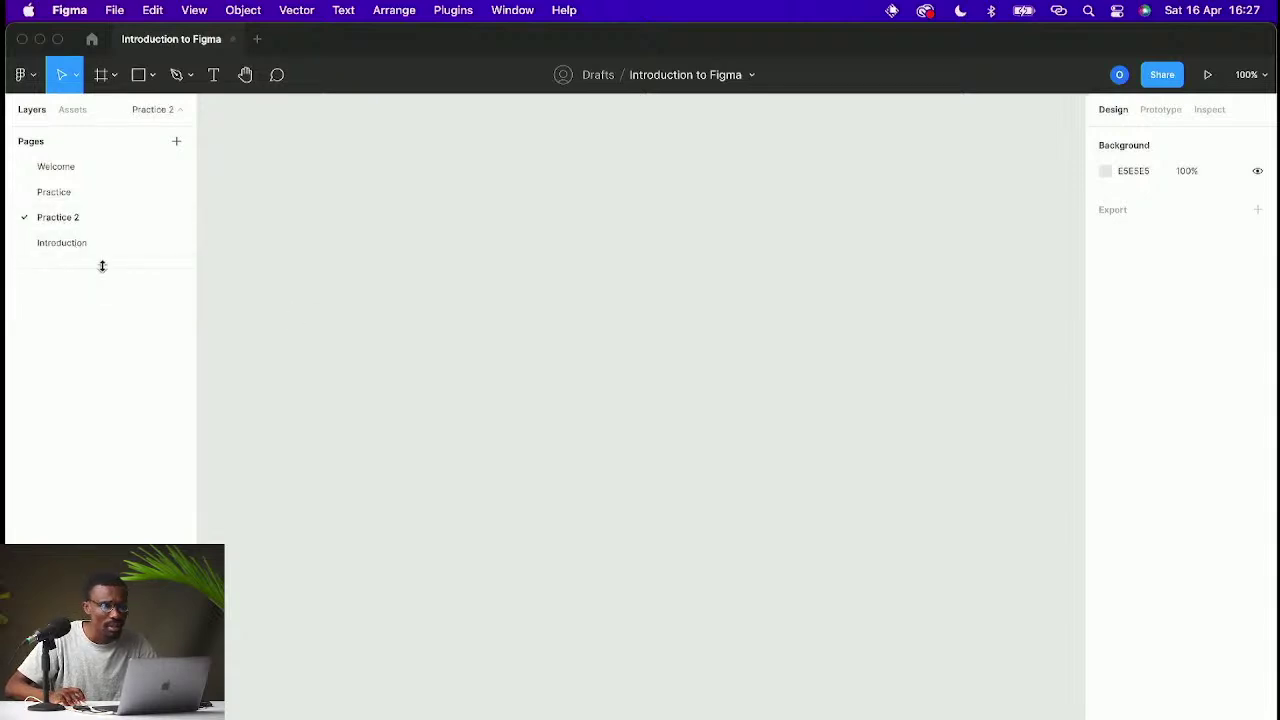
click(60, 244)
click(58, 217)
click(56, 191)
click(59, 167)
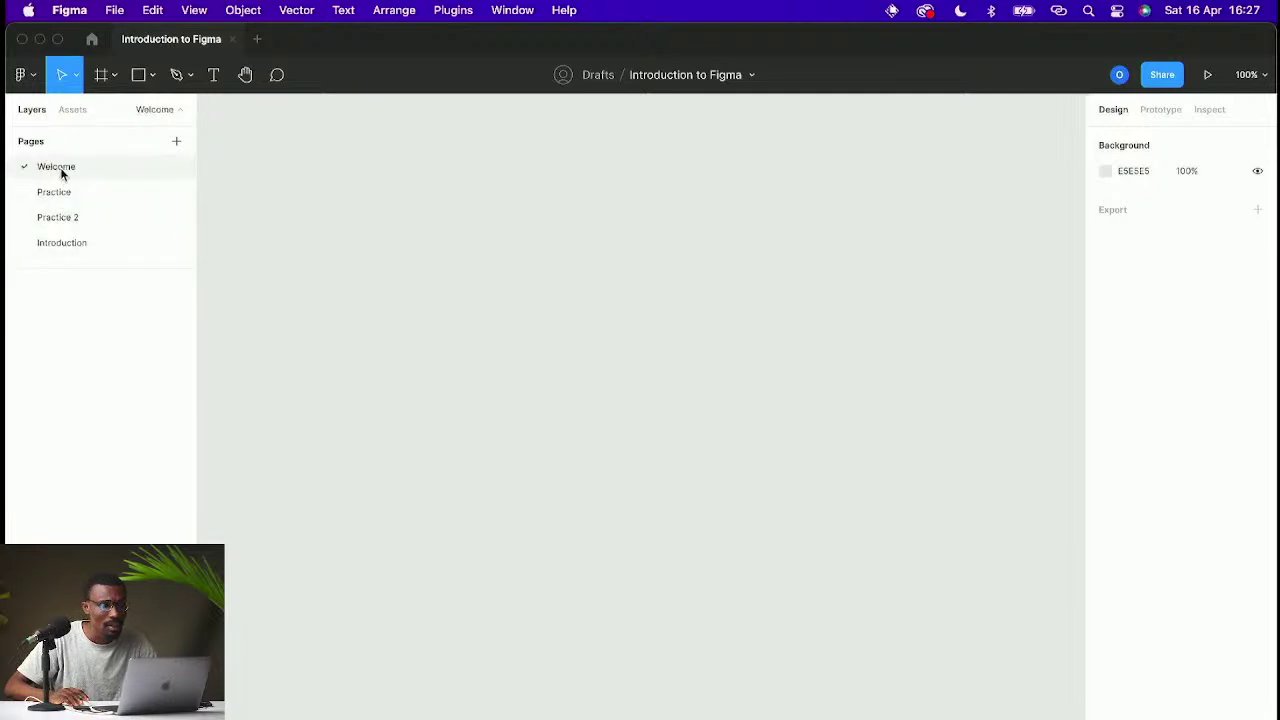
Step: Add five new pages below the Welcome page with their default names and look through the page list
click(177, 142)
click(176, 141)
click(176, 141)
click(176, 141)
key(Return)
click(176, 141)
scroll(134, 194, up, 3)
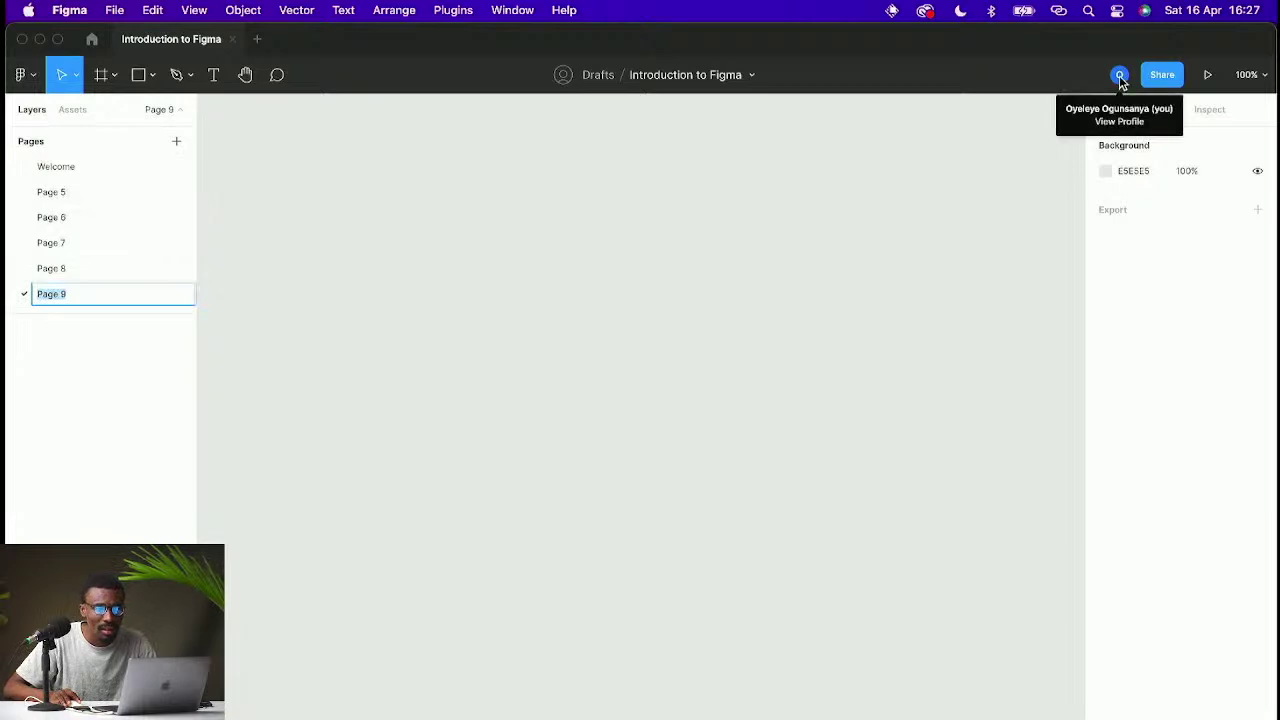
scroll(109, 252, down, 3)
scroll(117, 283, up, 5)
scroll(117, 283, down, 5)
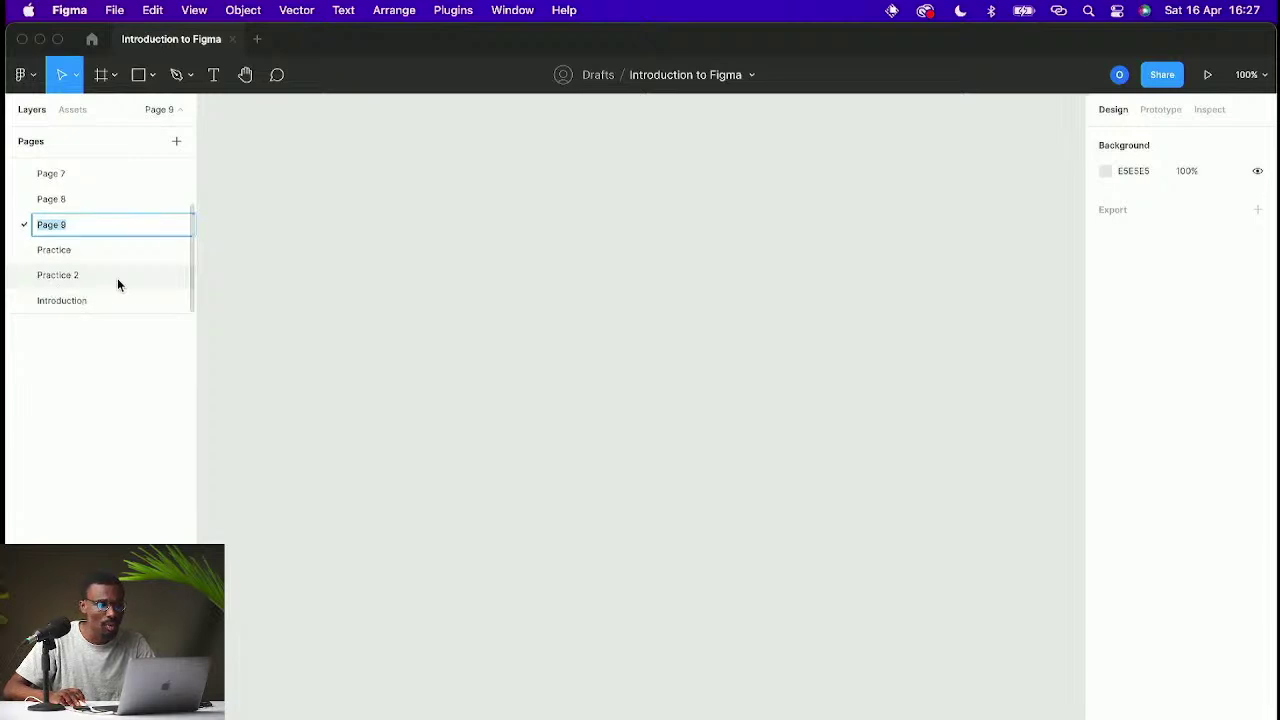
Step: Delete the Practice 2 page and the Introduction page
click(134, 300)
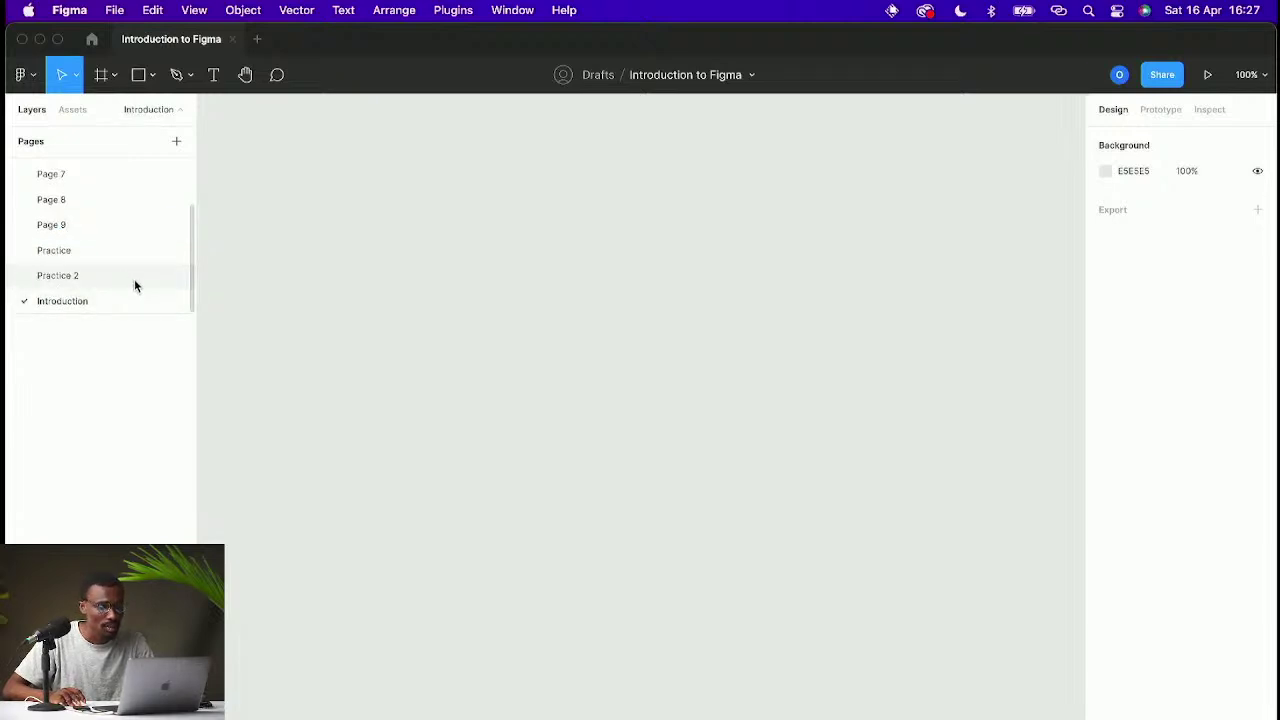
click(130, 278)
right_click(140, 267)
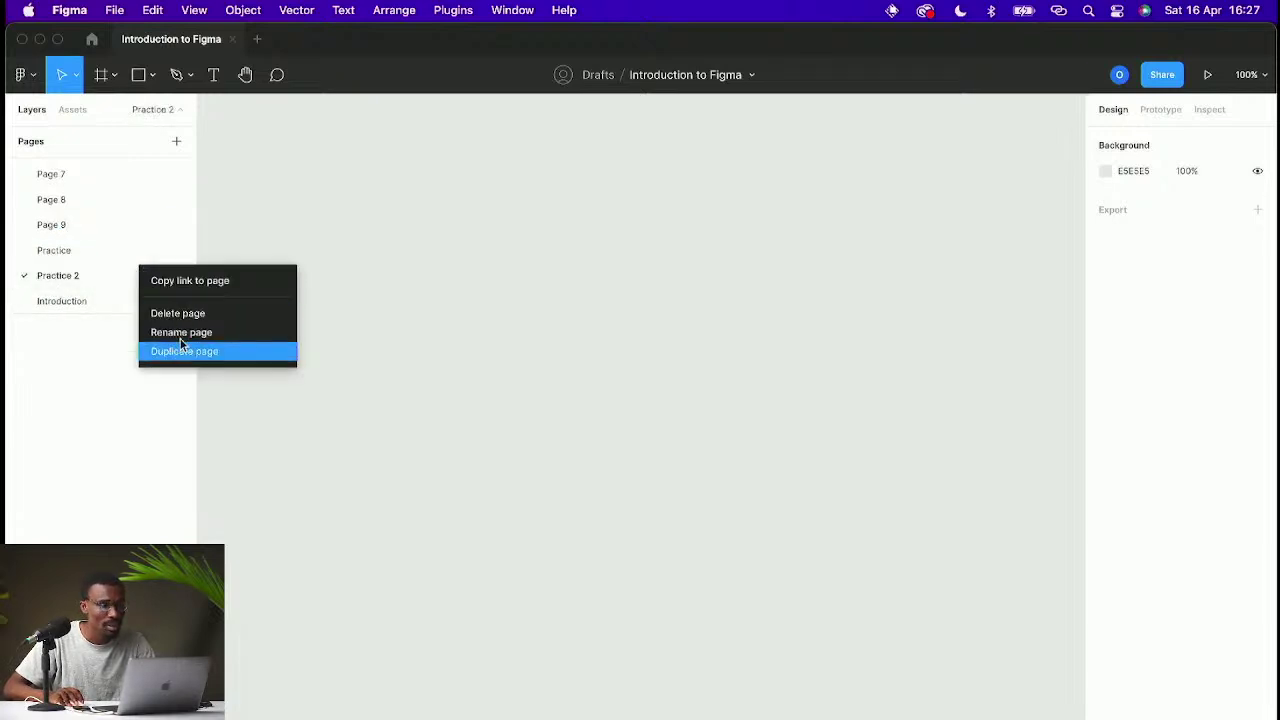
click(187, 313)
right_click(145, 293)
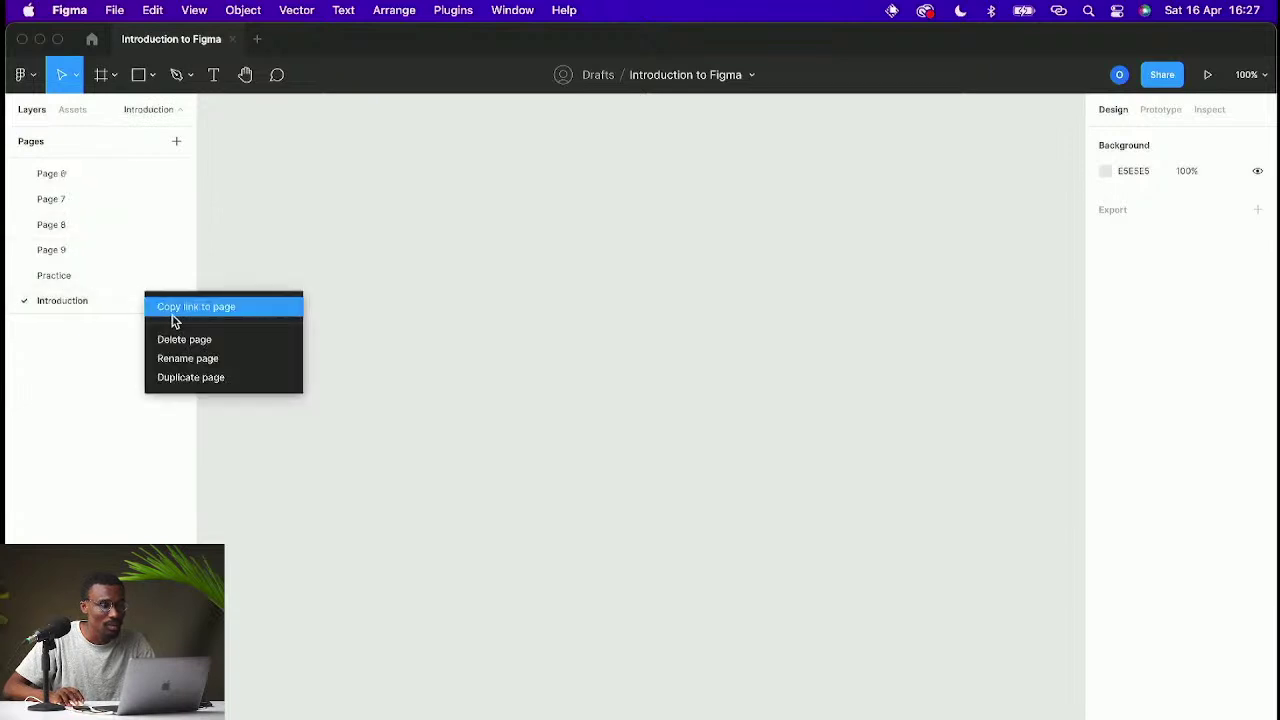
click(177, 340)
Step: Delete the Practice page and Pages 6 through 9, keeping only Welcome and Page 5
right_click(124, 273)
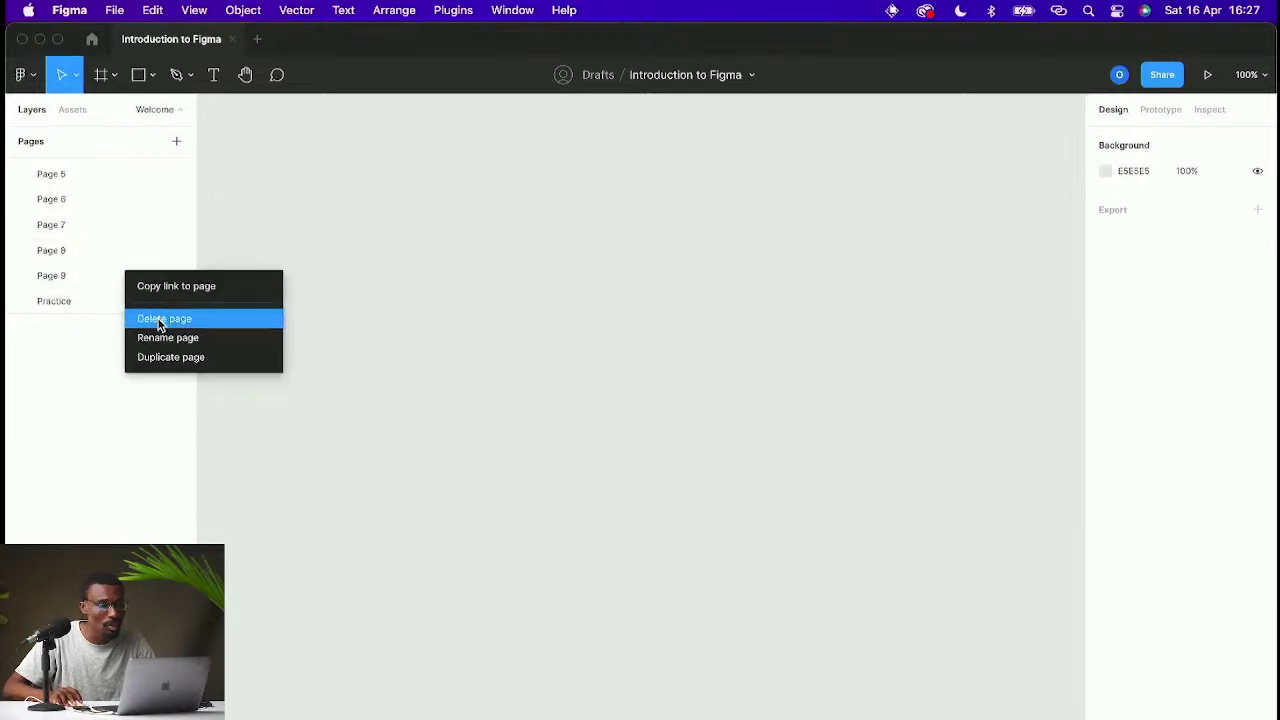
click(160, 318)
right_click(129, 277)
click(163, 311)
right_click(130, 267)
click(171, 309)
right_click(126, 243)
click(163, 281)
right_click(126, 215)
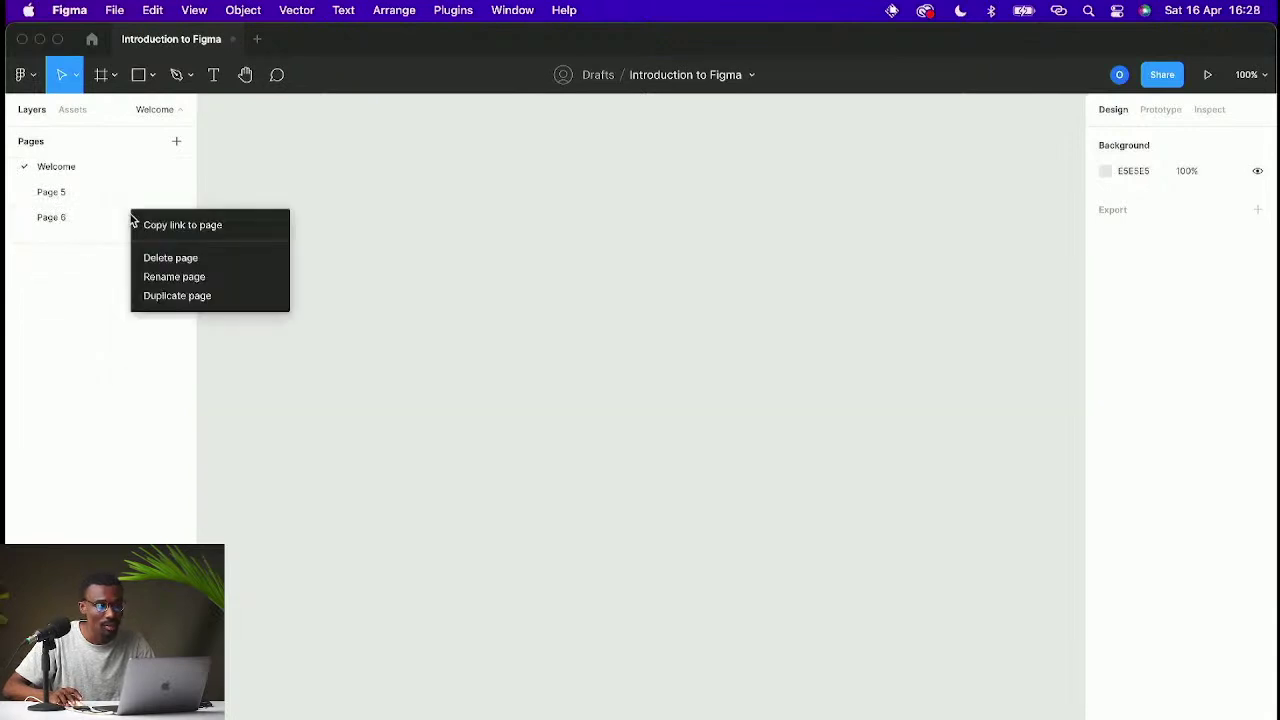
click(164, 262)
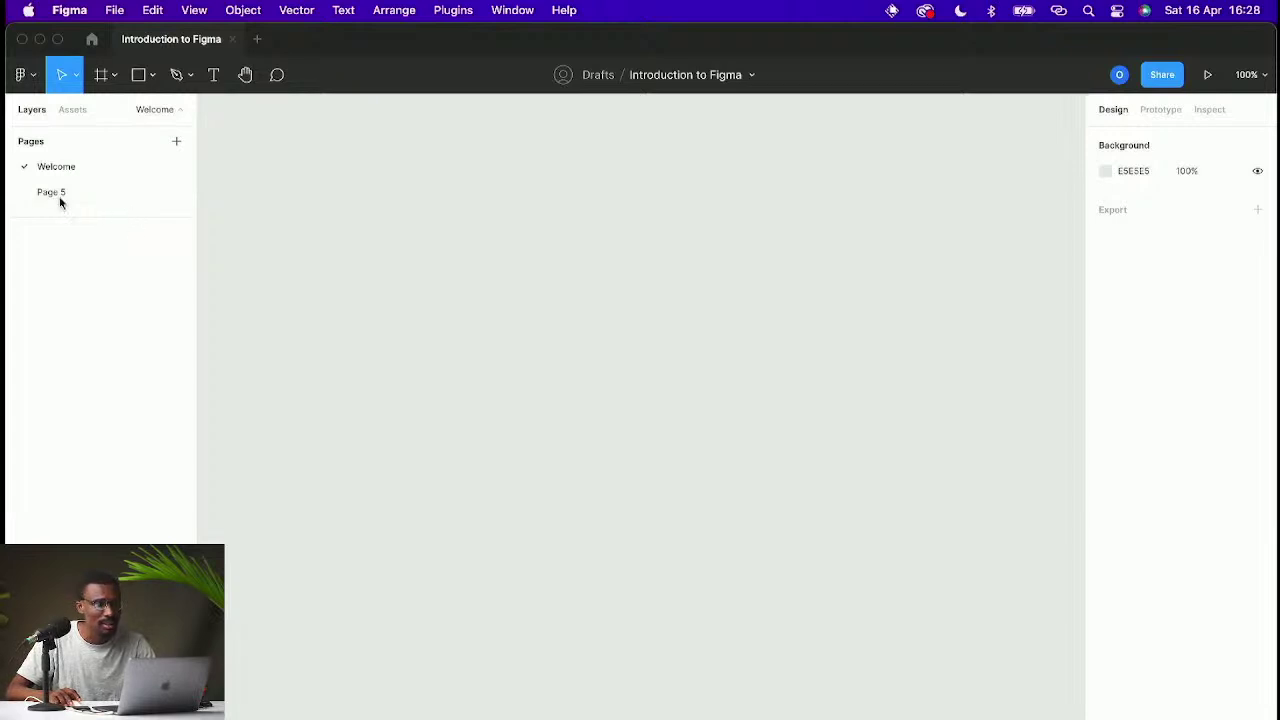
Step: Examine the component assets, the file, view, object and preference commands, and the help options including the keyboard shortcuts
click(71, 112)
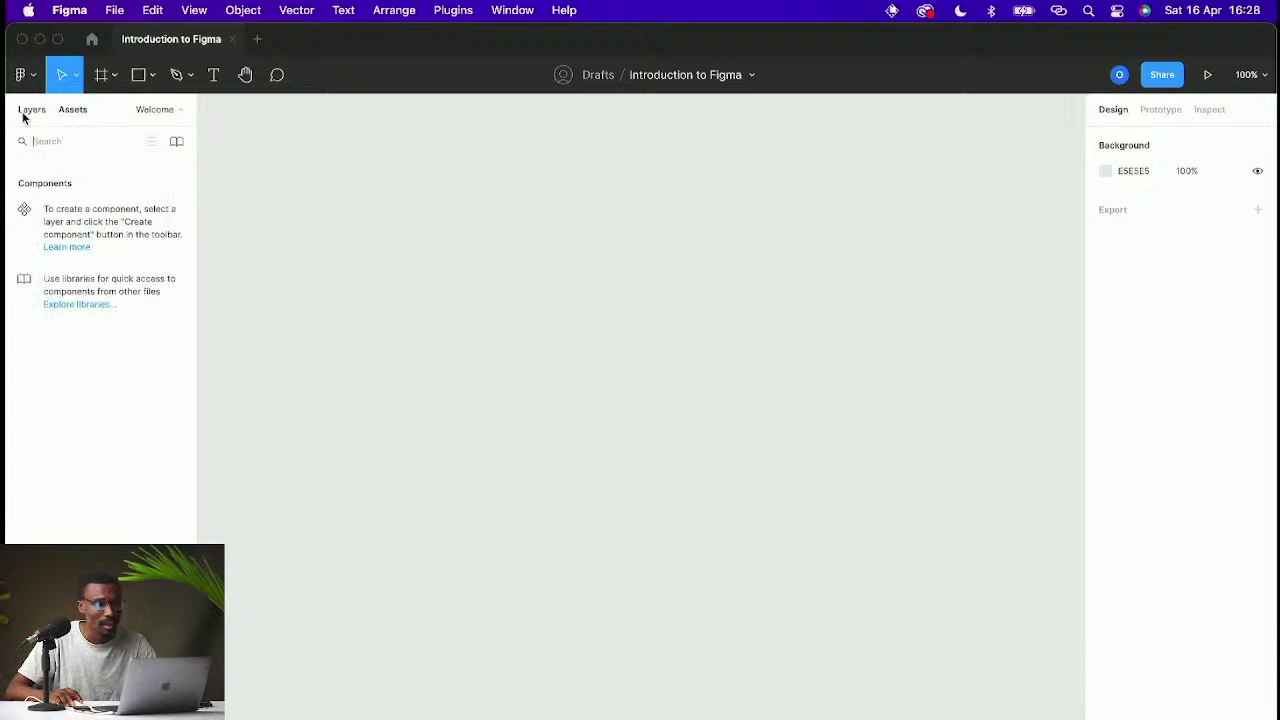
click(30, 110)
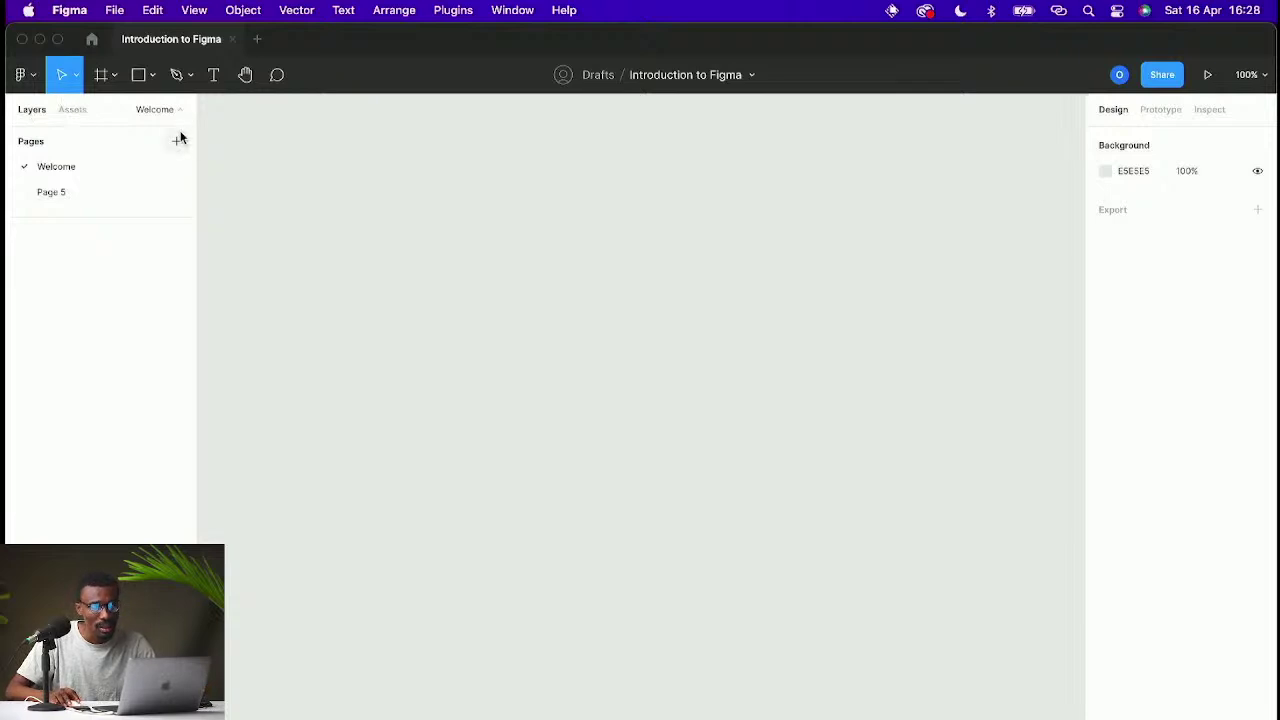
click(30, 80)
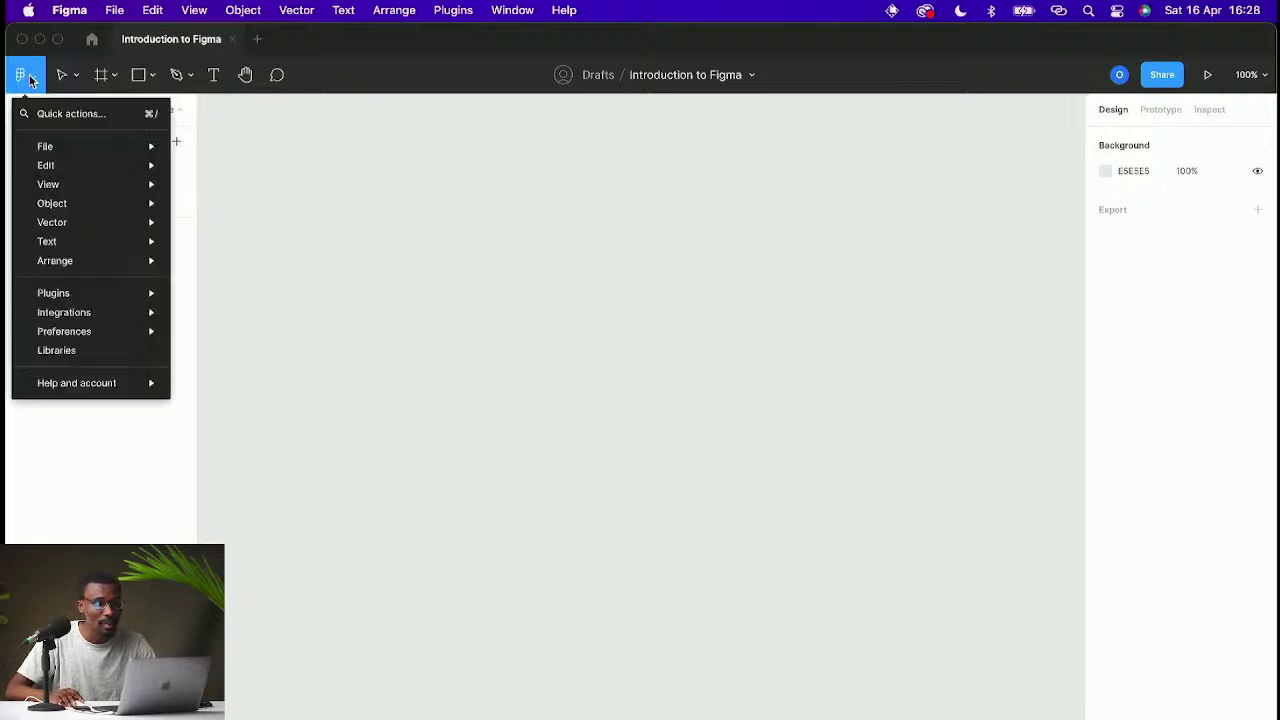
mouse_move(40, 147)
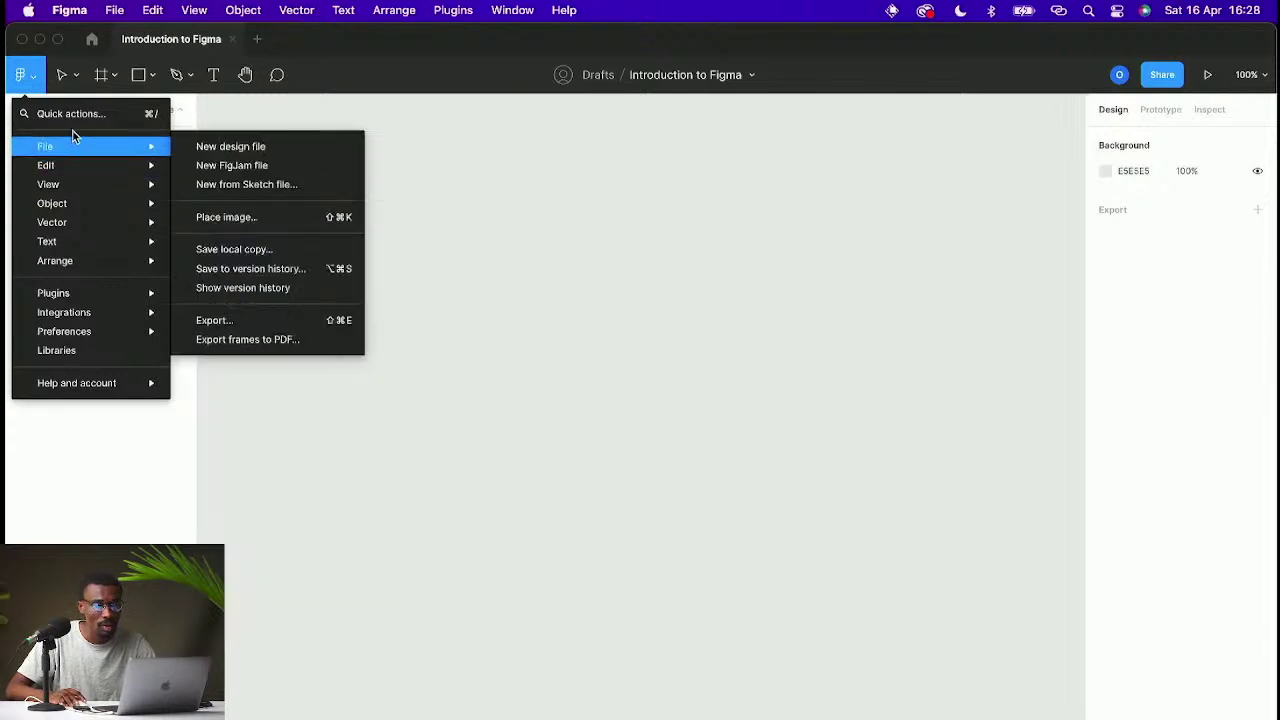
mouse_move(102, 205)
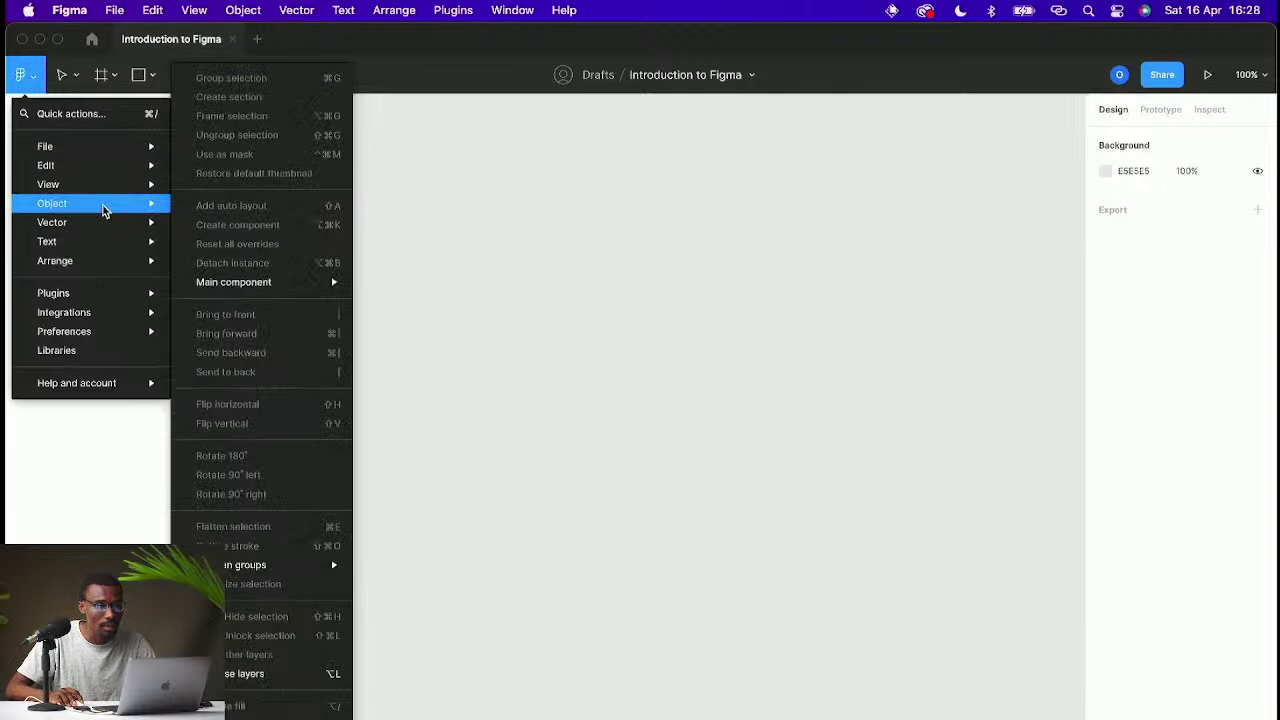
mouse_move(79, 166)
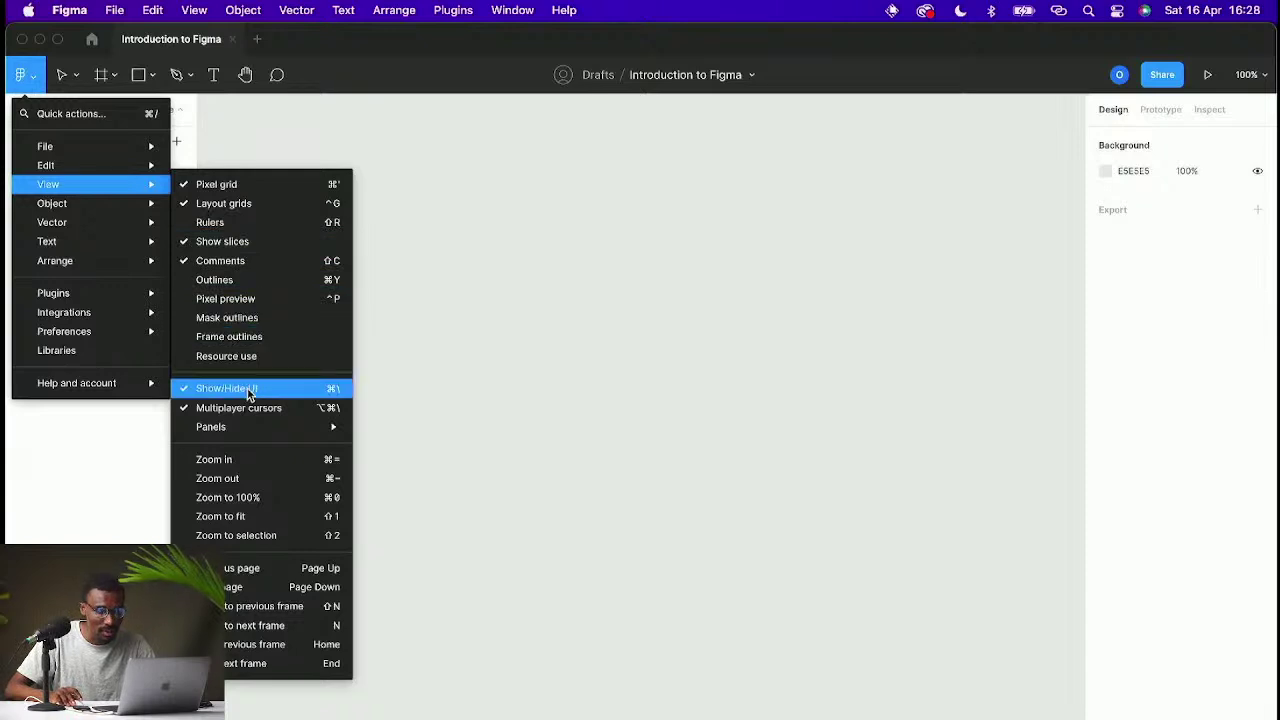
mouse_move(68, 300)
mouse_move(75, 210)
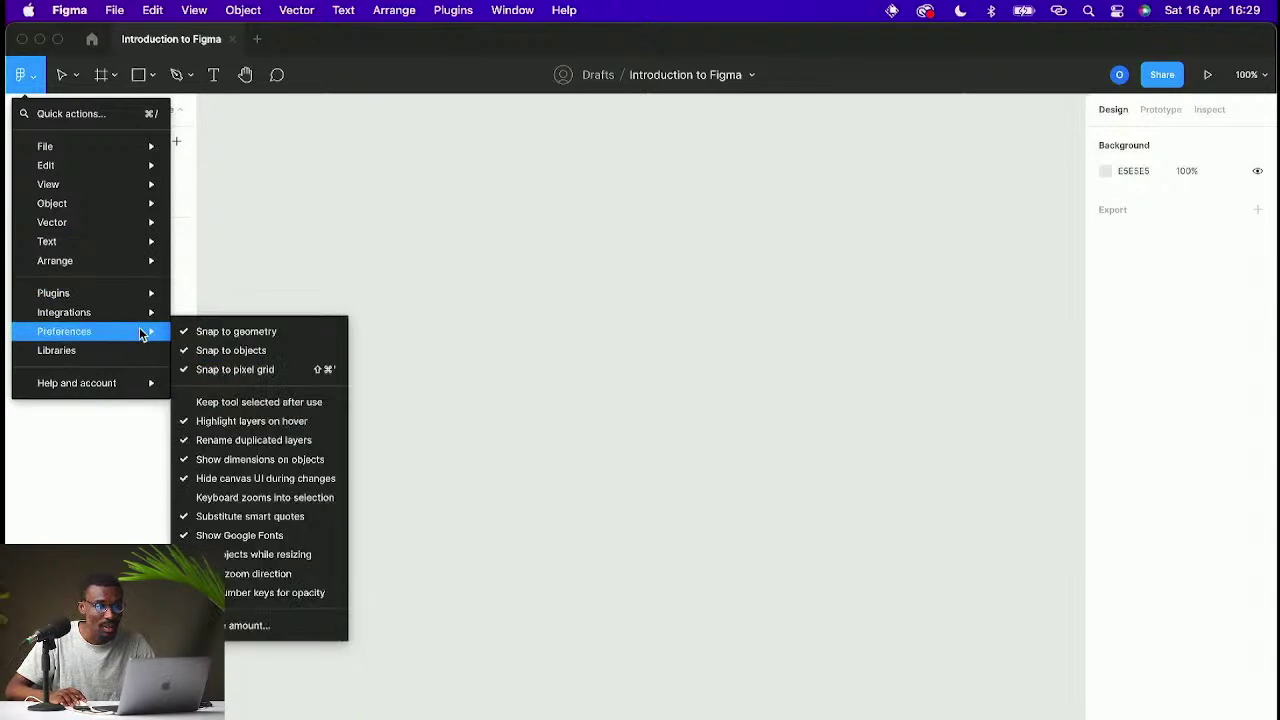
mouse_move(96, 320)
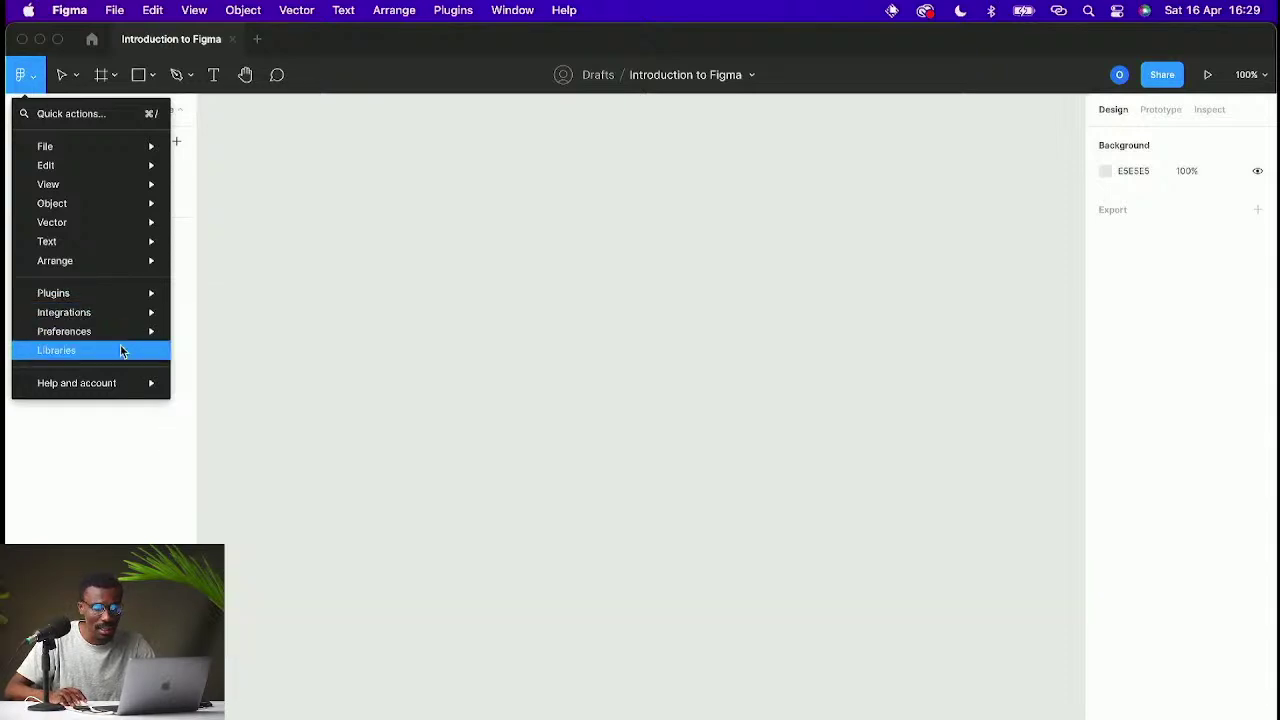
mouse_move(110, 383)
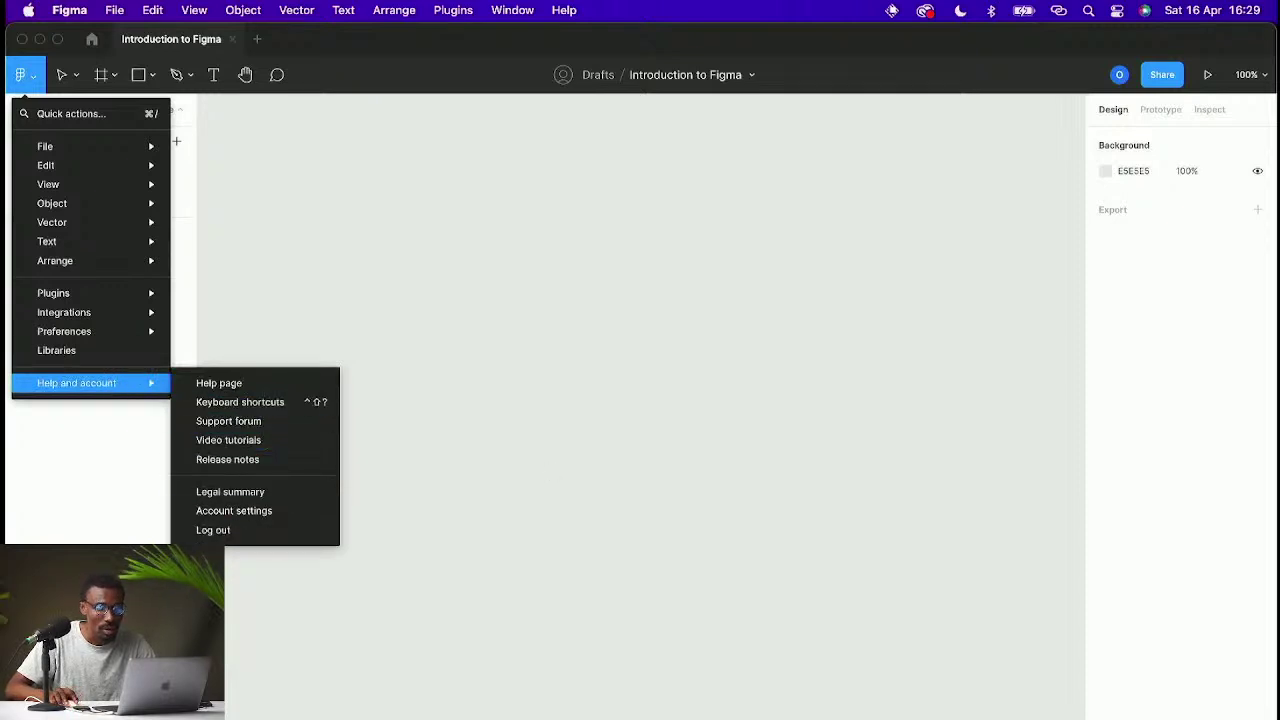
click(262, 403)
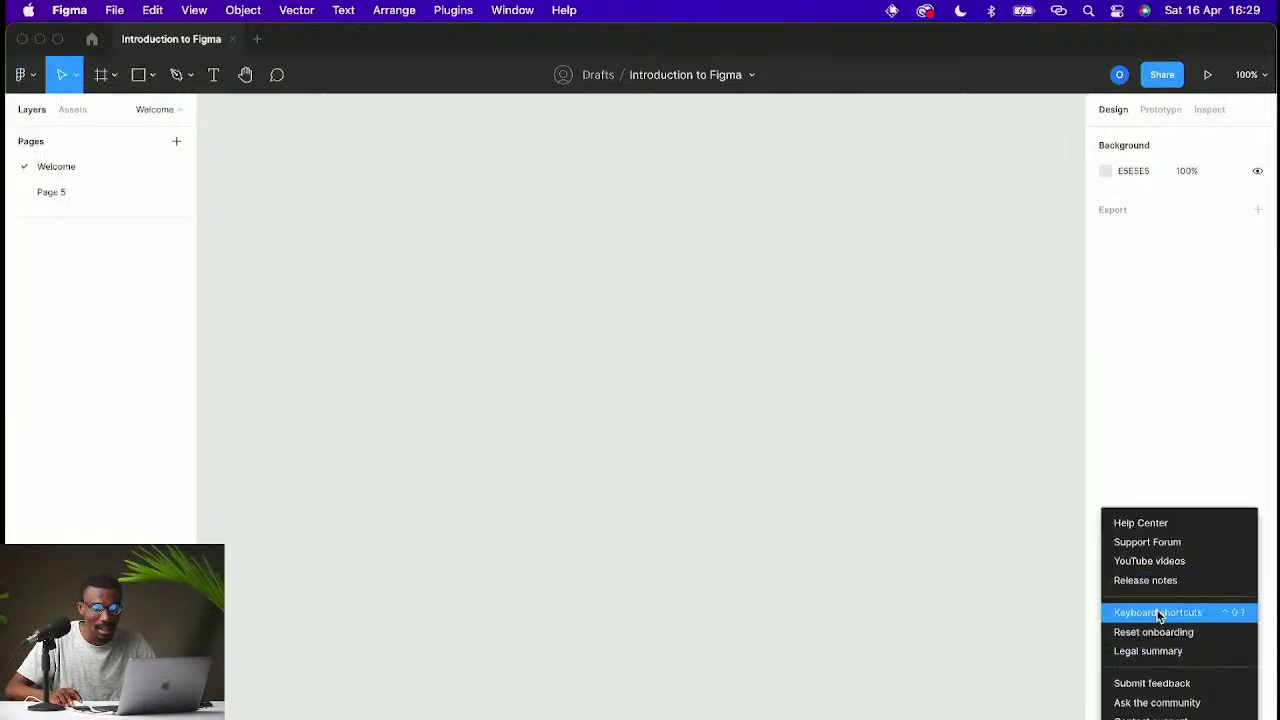
click(808, 513)
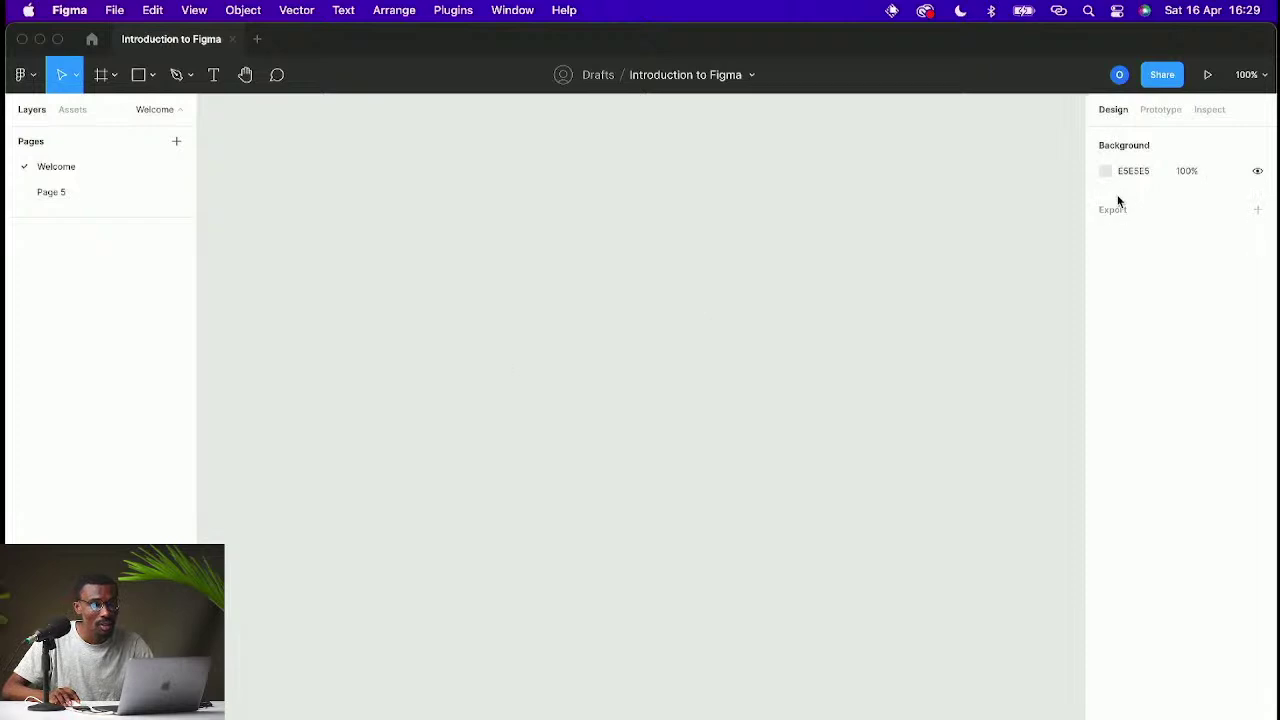
Step: Set the Welcome page's background colour to the grey 7C7C7C and hide the background
click(1105, 170)
drag(896, 237, 883, 302)
click(1226, 281)
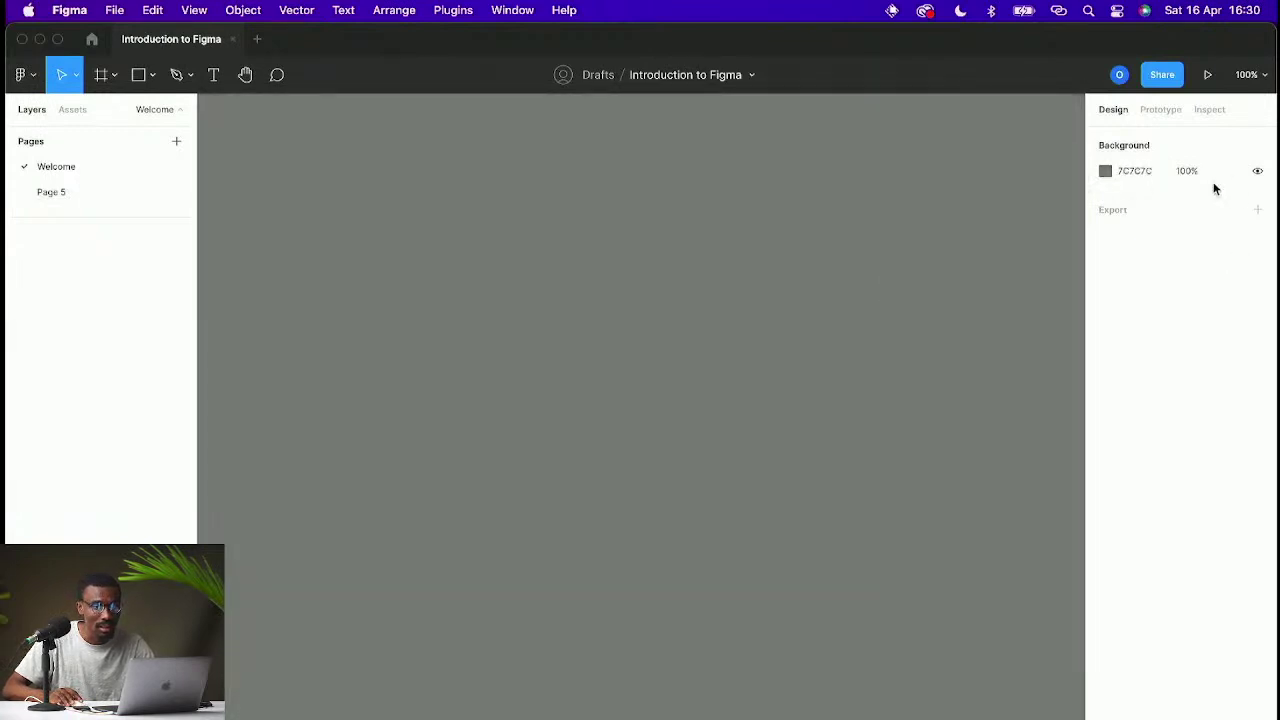
click(1258, 171)
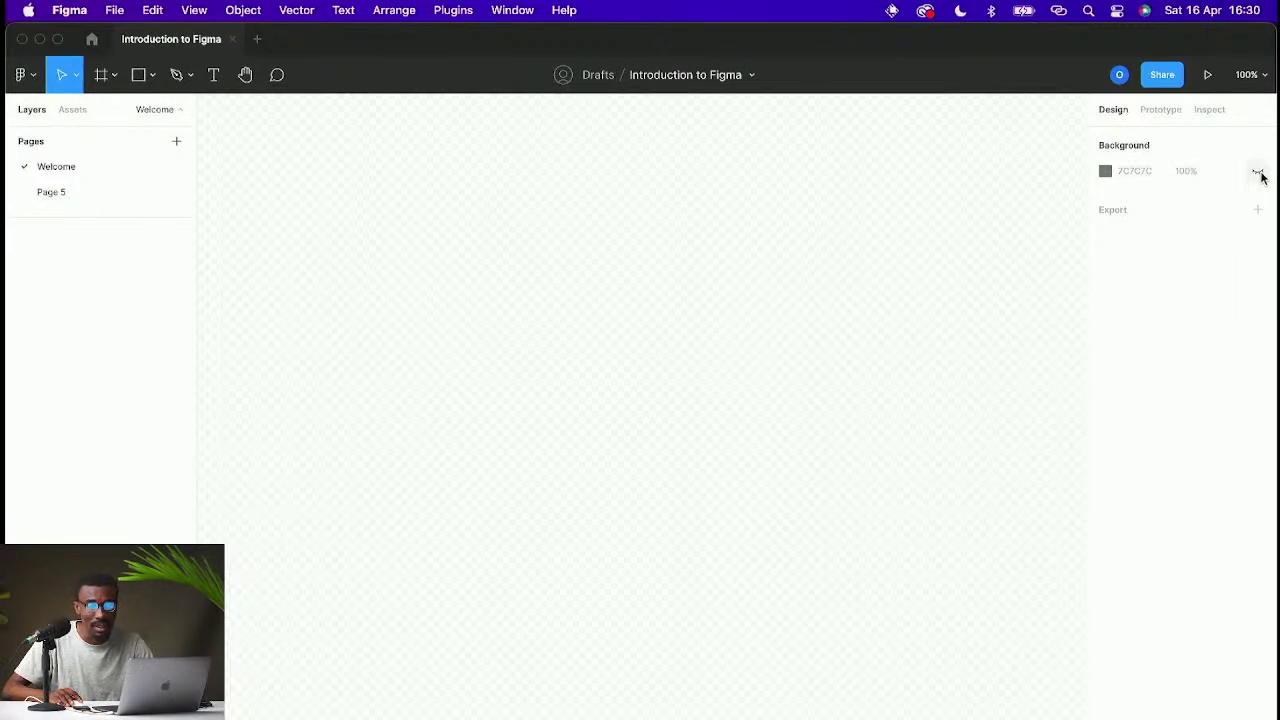
Step: Show the Welcome page's background again and set its opacity to 10%
click(1258, 172)
click(1202, 176)
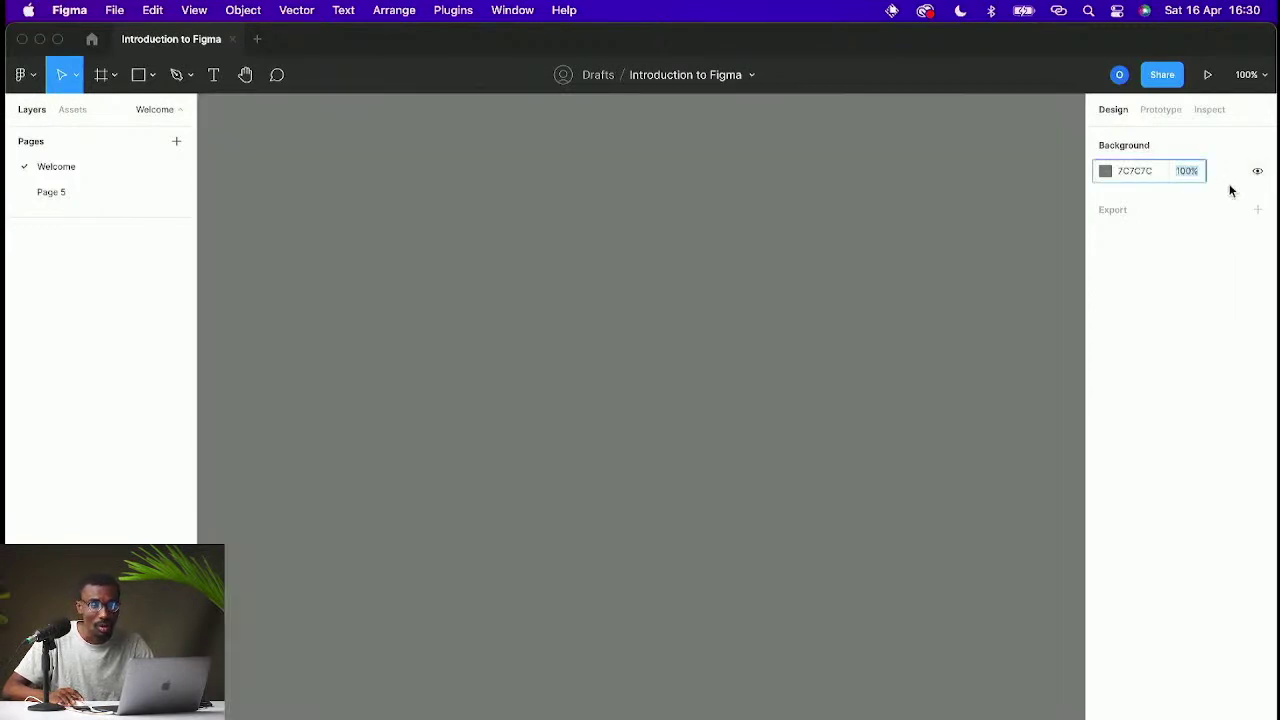
text(10)
key(Return)
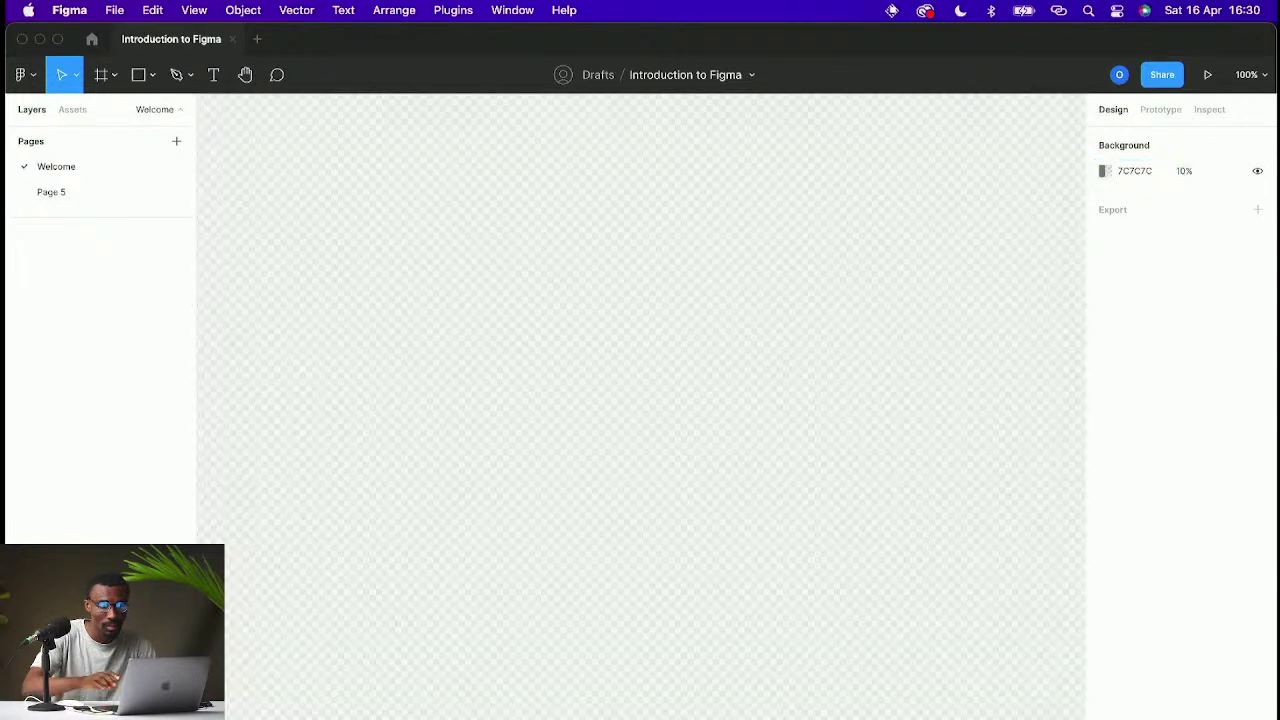
Step: Set the page background's opacity to 100%
click(1198, 176)
text(100)
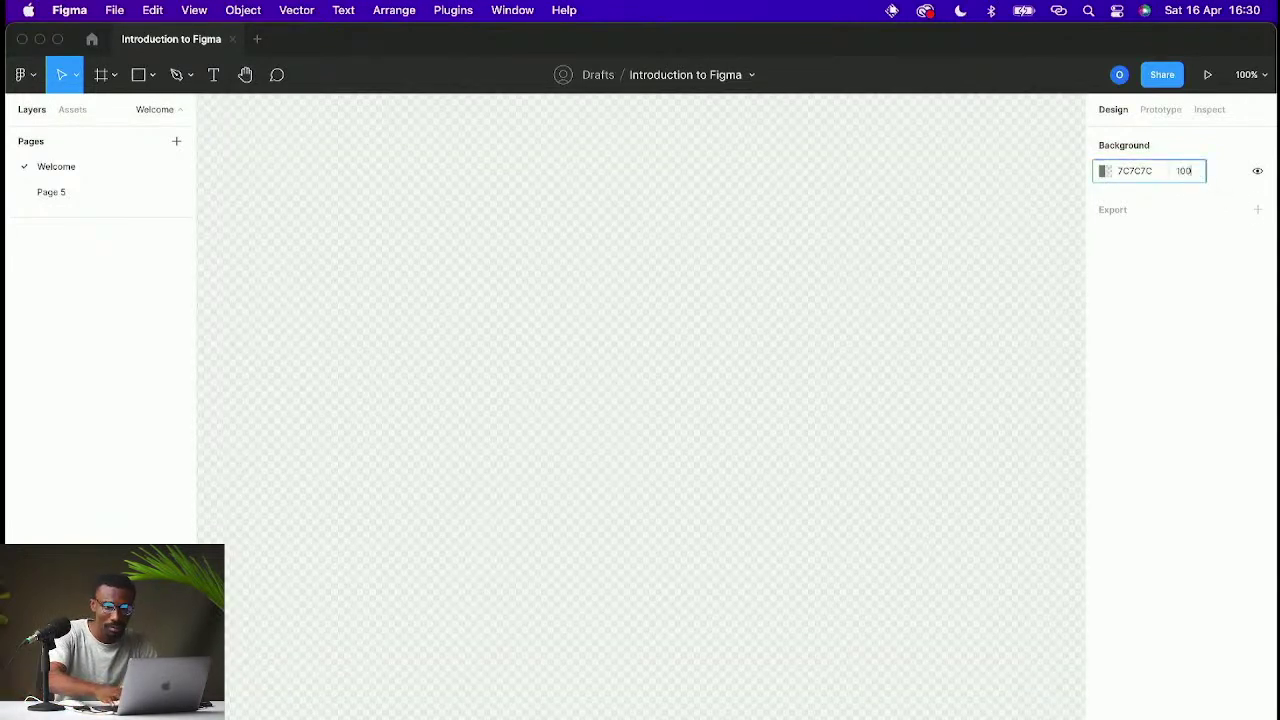
key(Return)
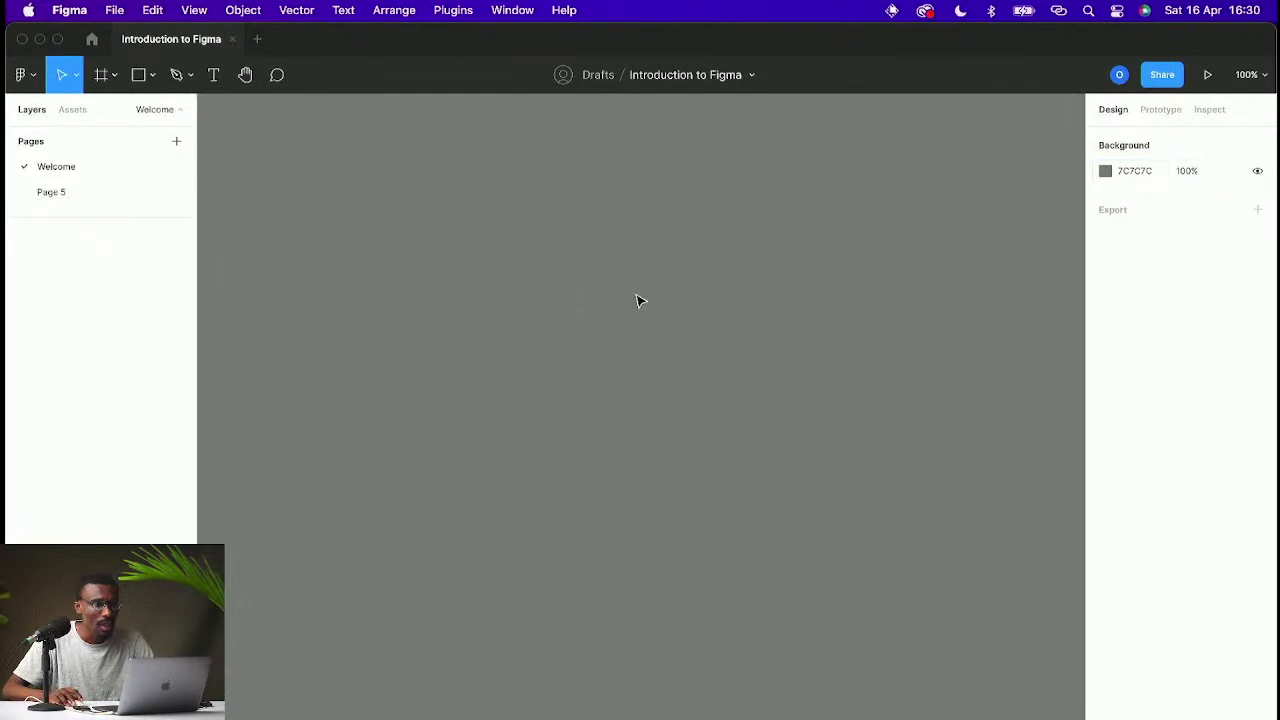
Step: Examine the Frame tool's preset sizes in the phone, tablet, desktop, watch, paper, social media, Figma Community and archive categories
click(103, 76)
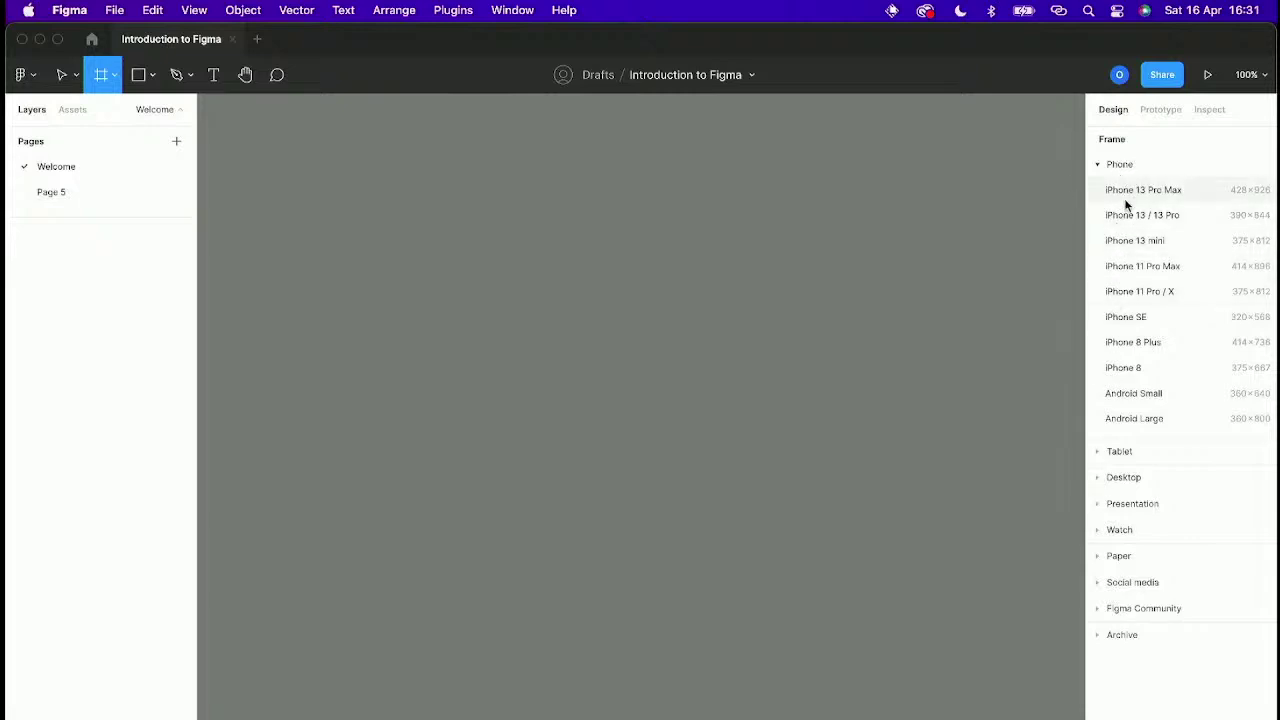
click(1101, 452)
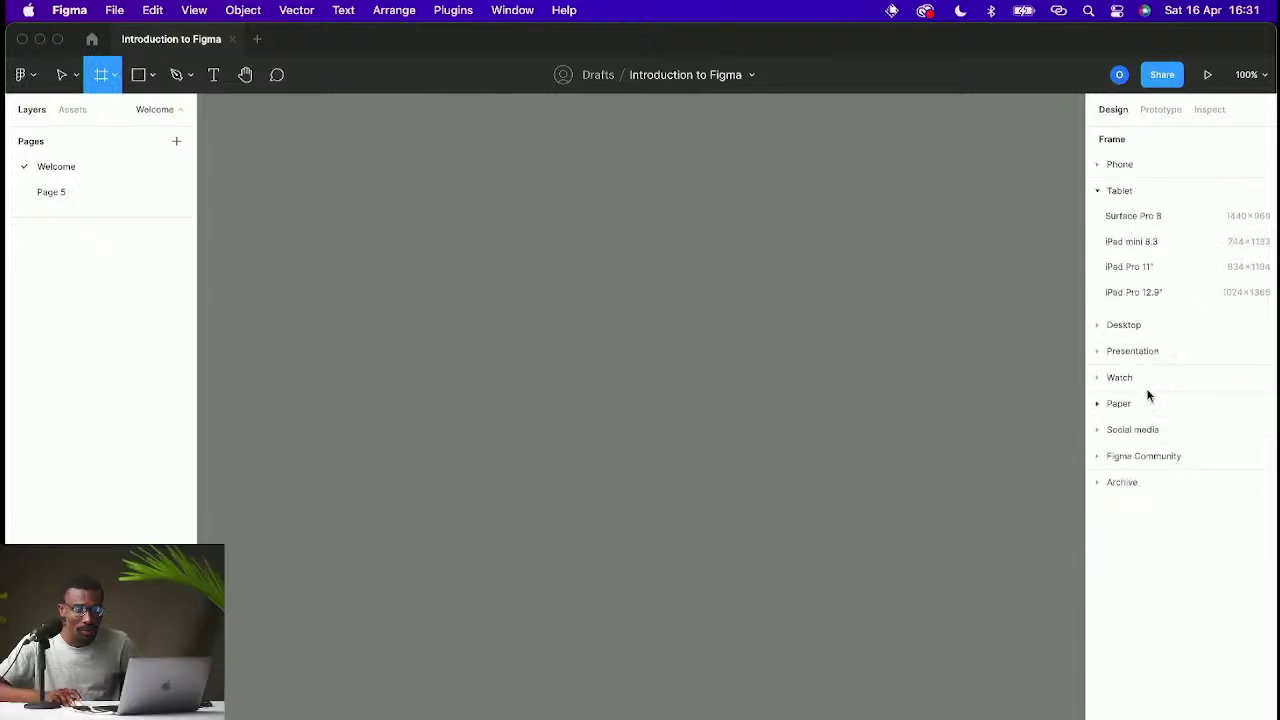
click(1100, 326)
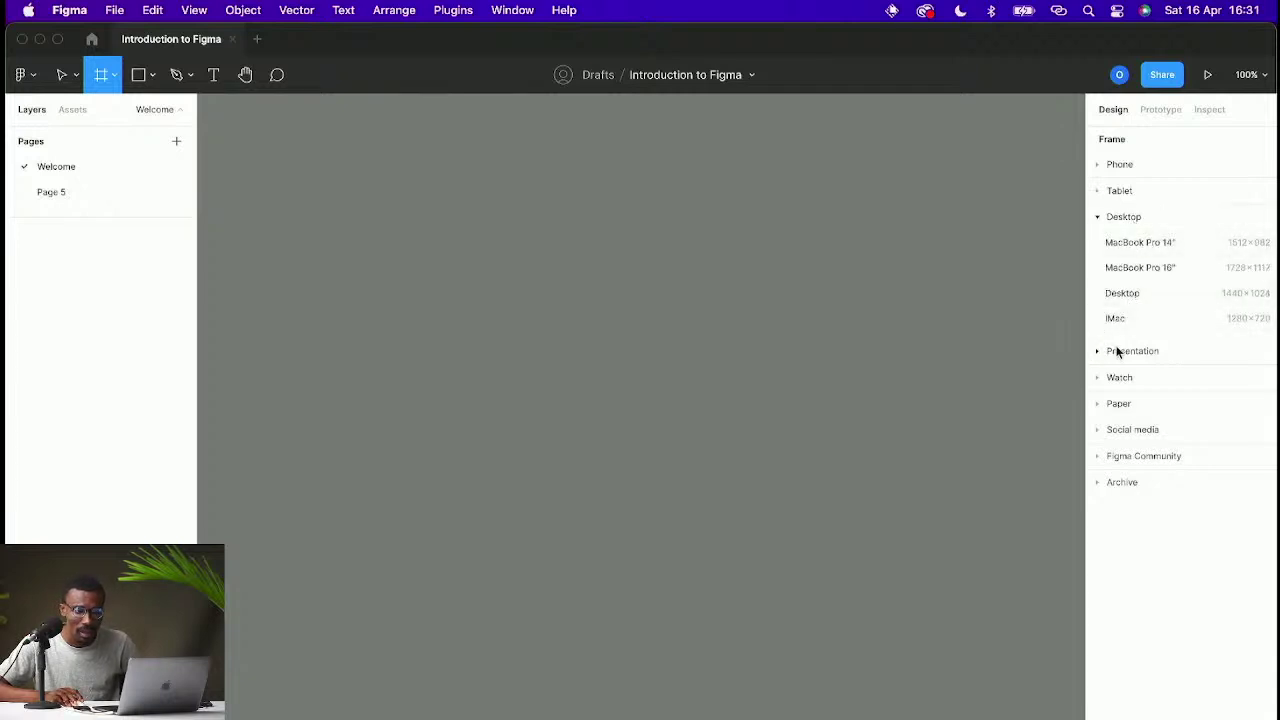
click(1100, 351)
click(1097, 326)
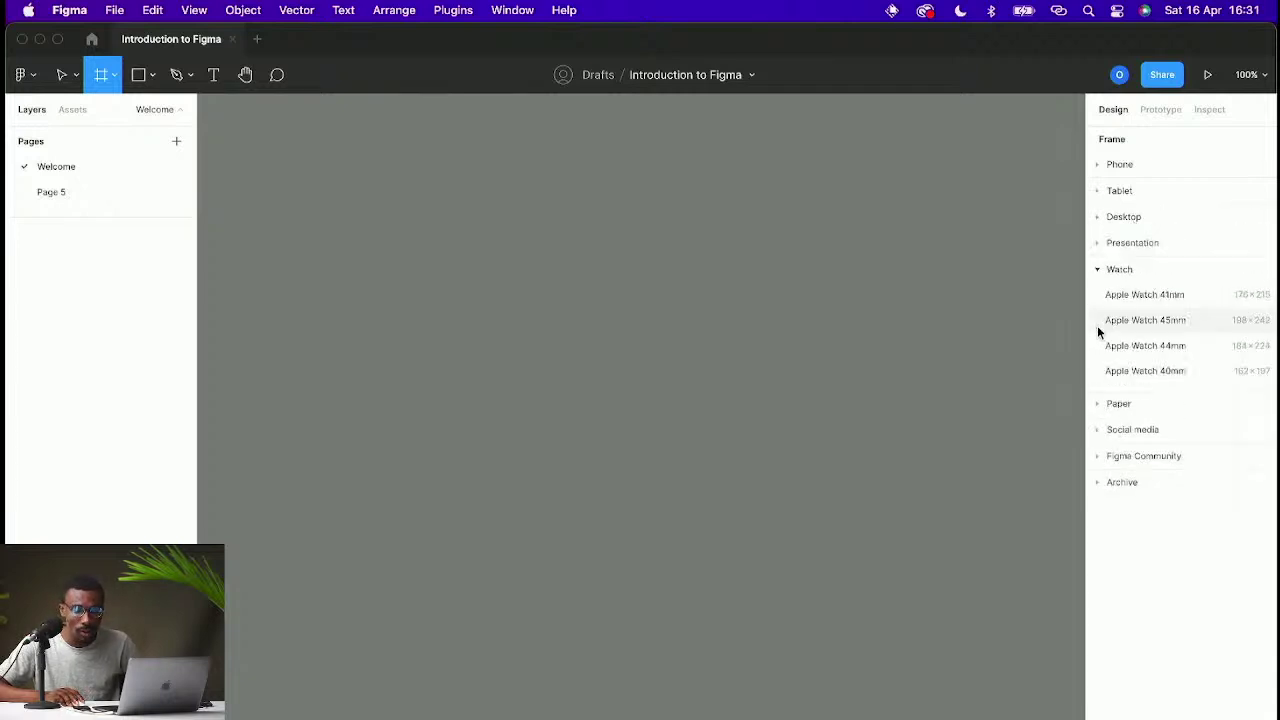
click(1097, 403)
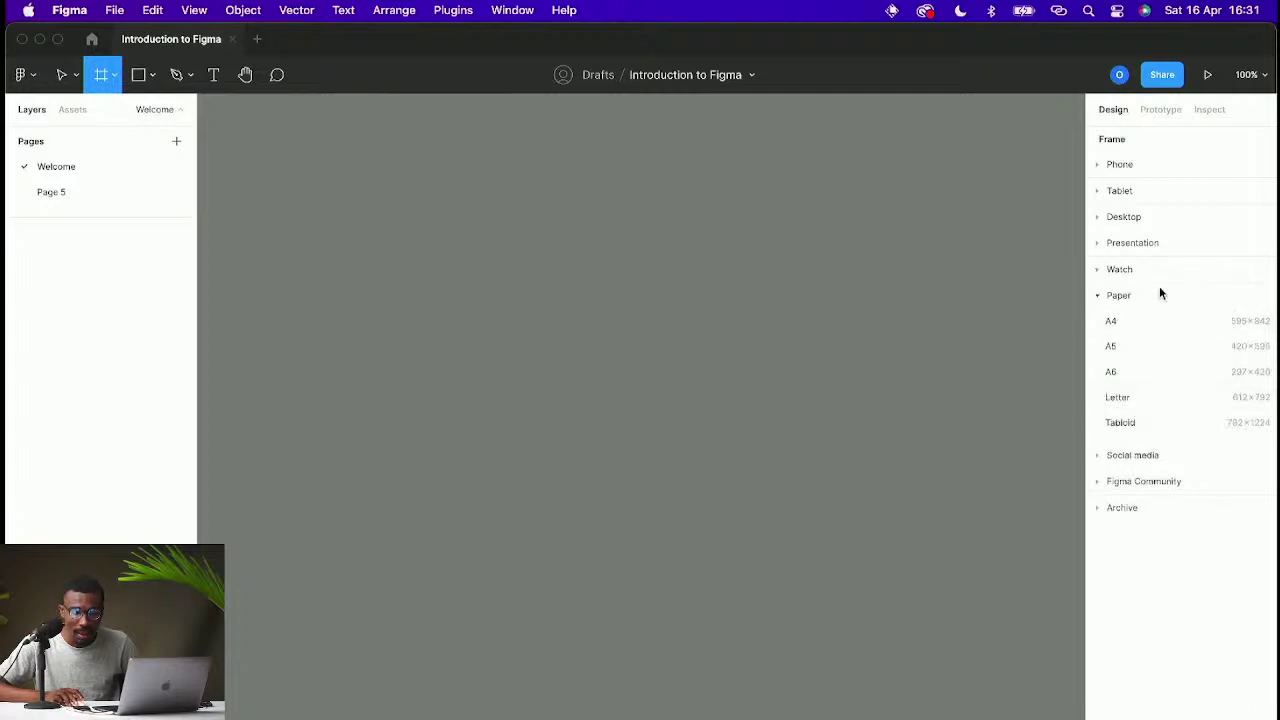
click(1100, 455)
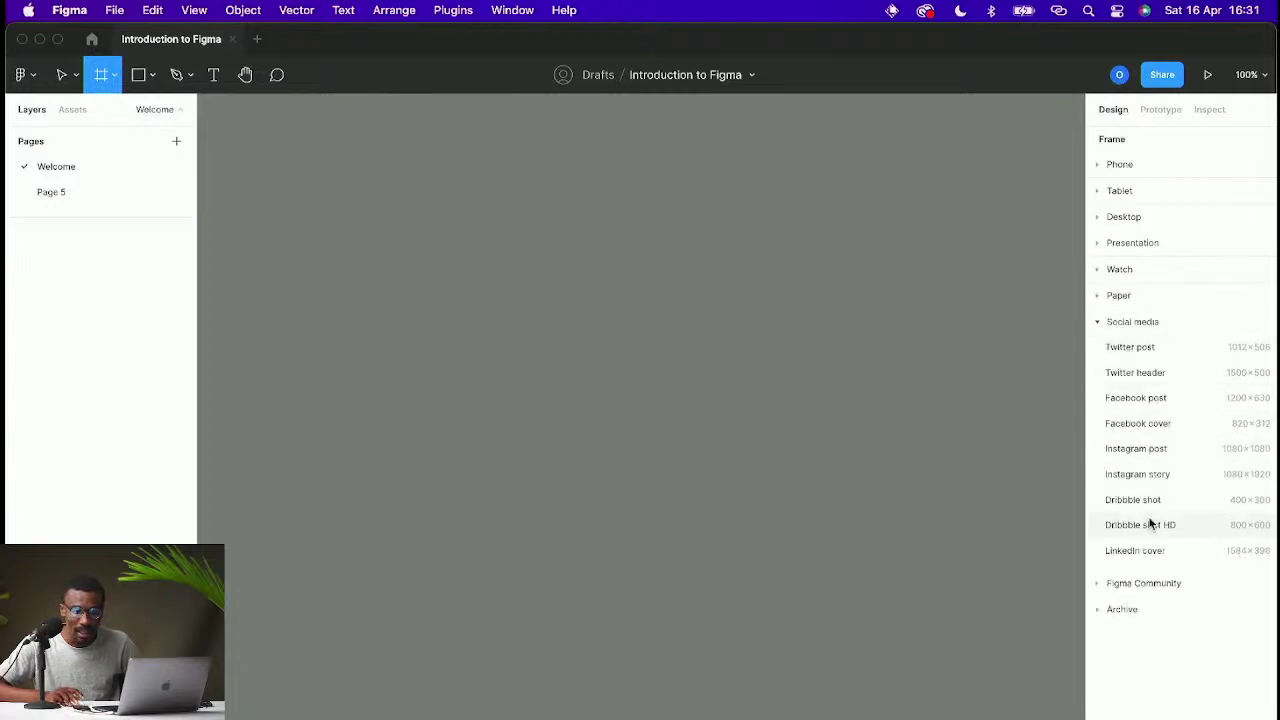
click(1098, 584)
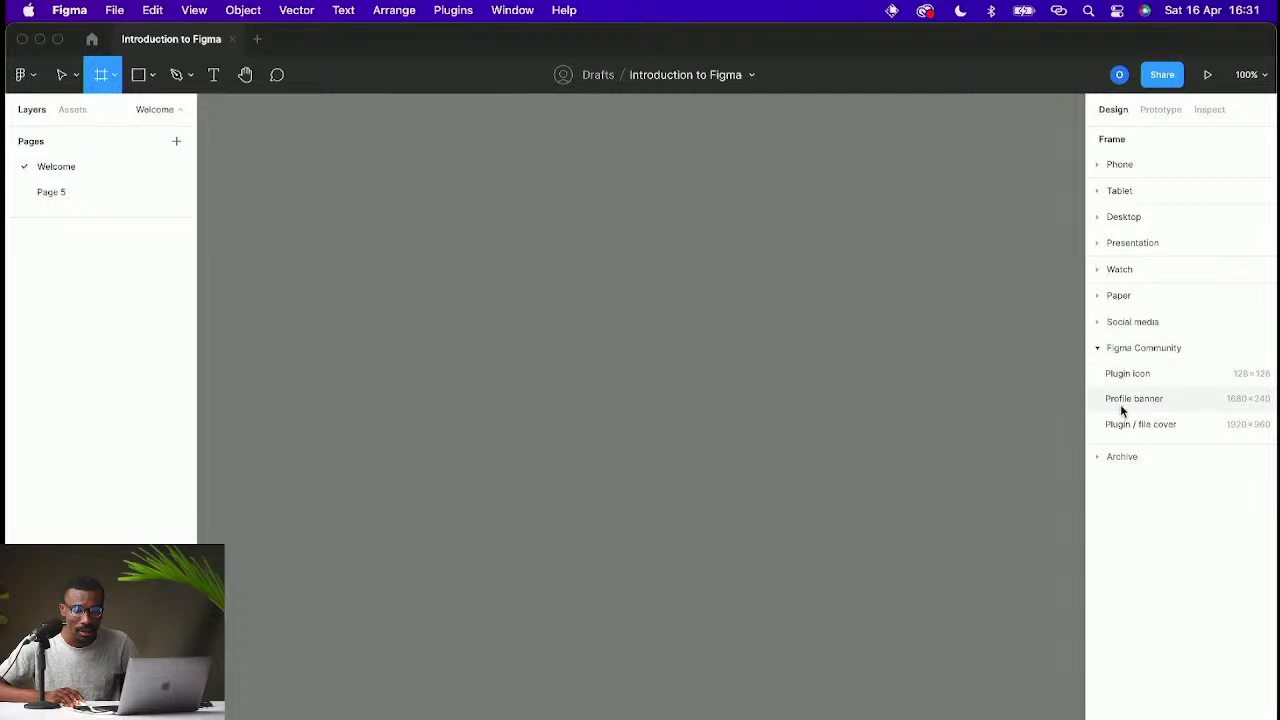
click(1099, 458)
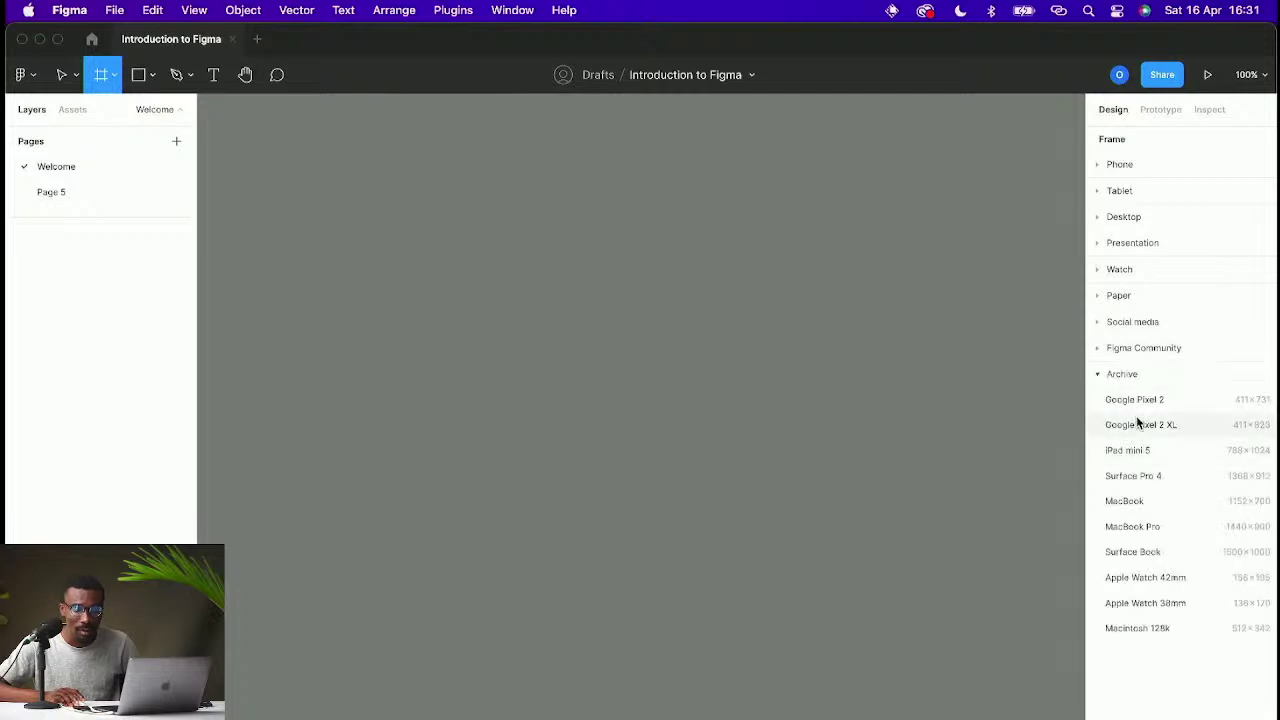
click(1097, 374)
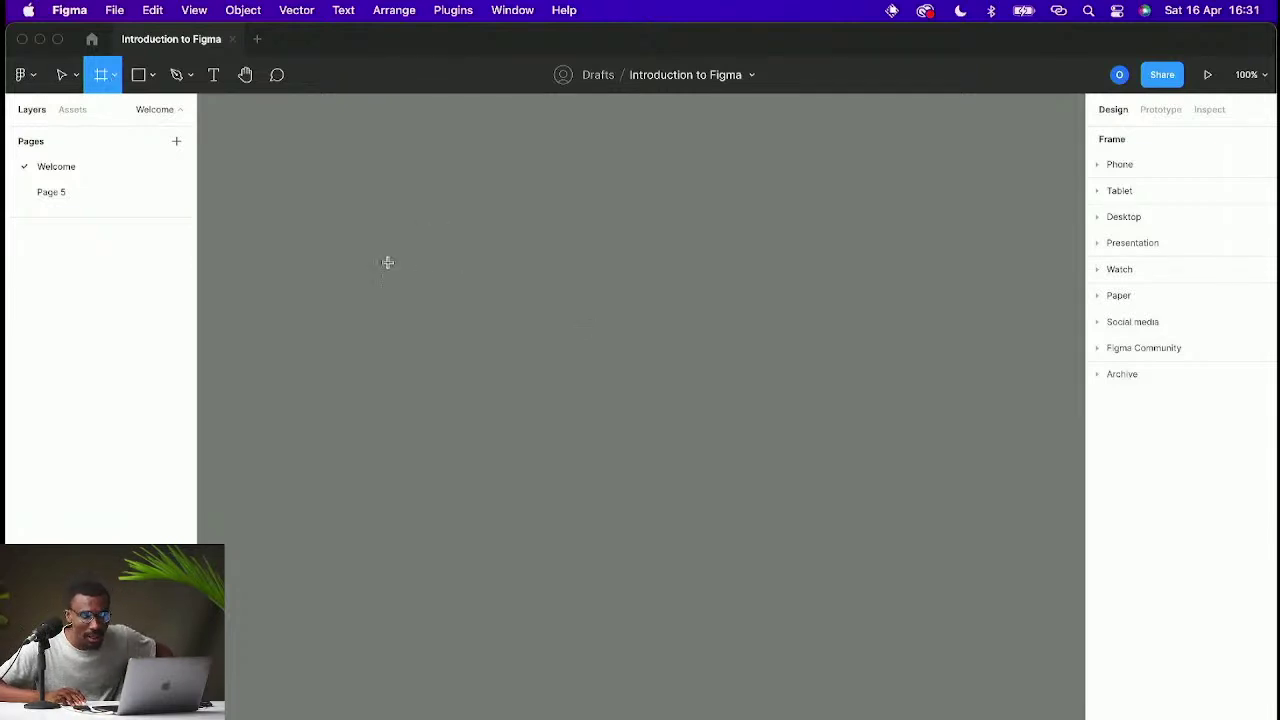
Step: Draw a square frame of about 394 by 394 on the empty canvas
drag(303, 217, 617, 462)
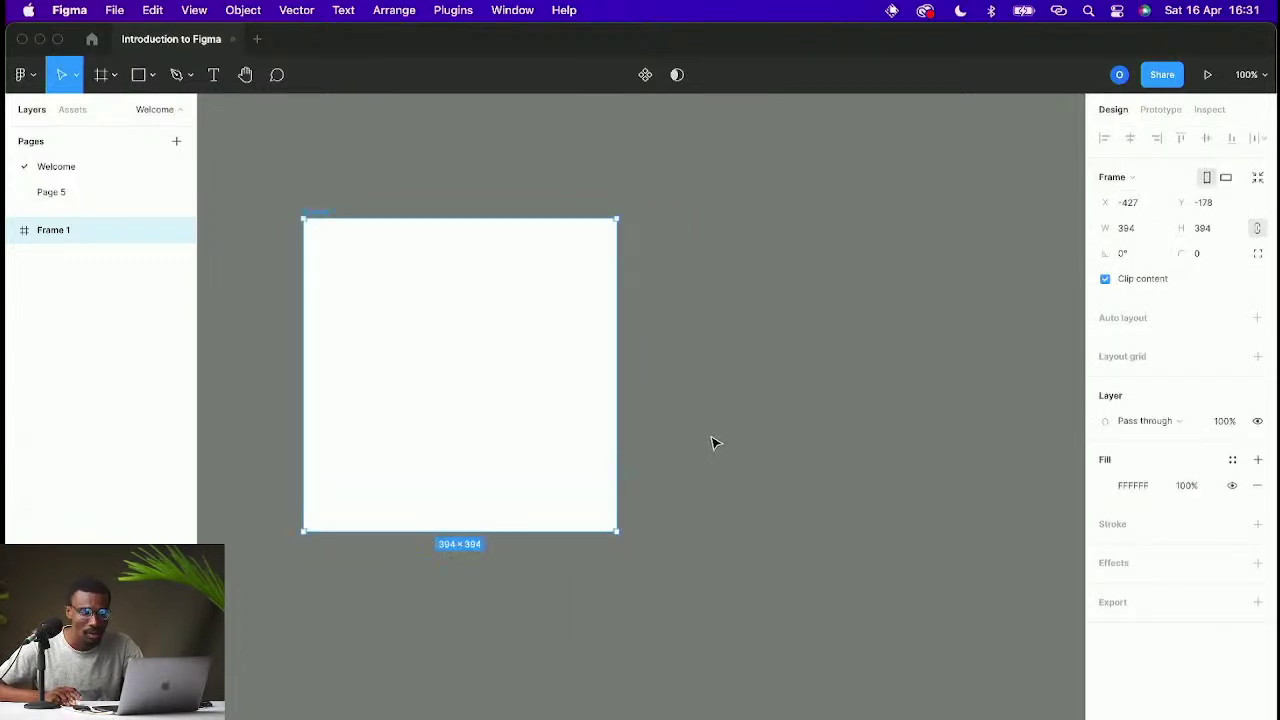
scroll(714, 440, right, 3)
scroll(714, 440, down, 1)
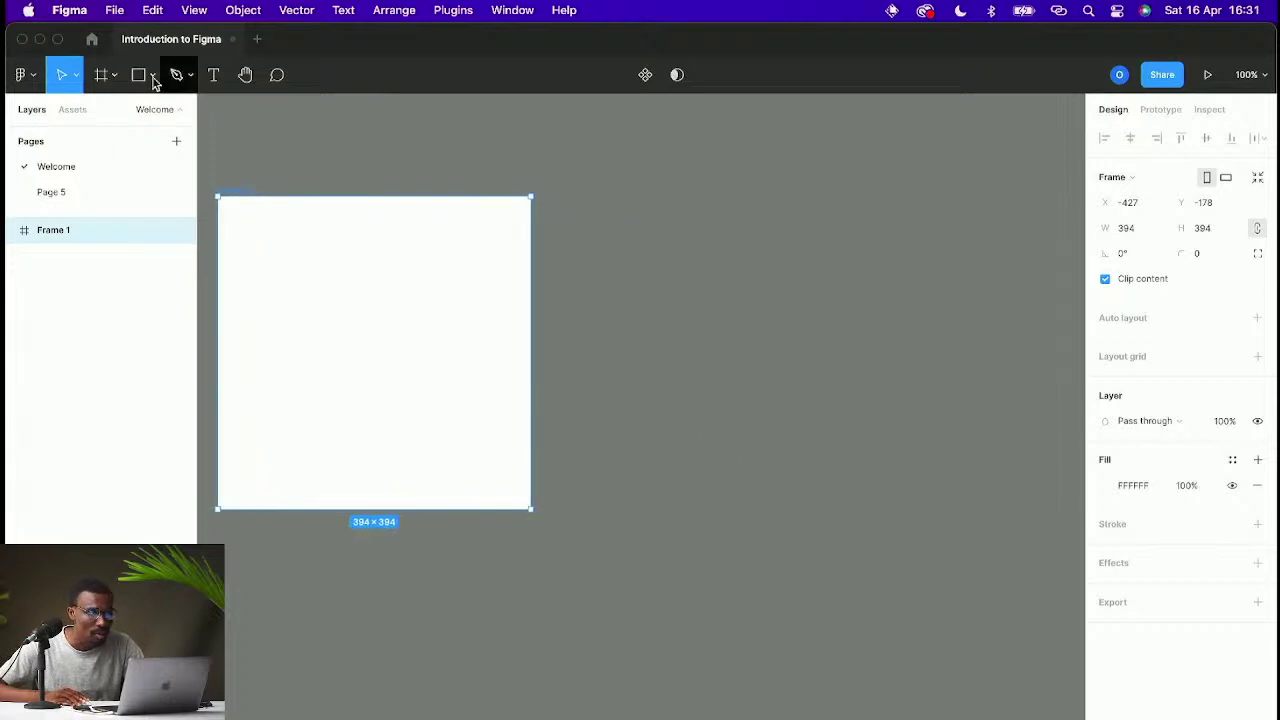
Step: Add a phone frame beside the square frame using the iPhone 11 Pro / X preset, 375 by 812
click(114, 76)
click(99, 115)
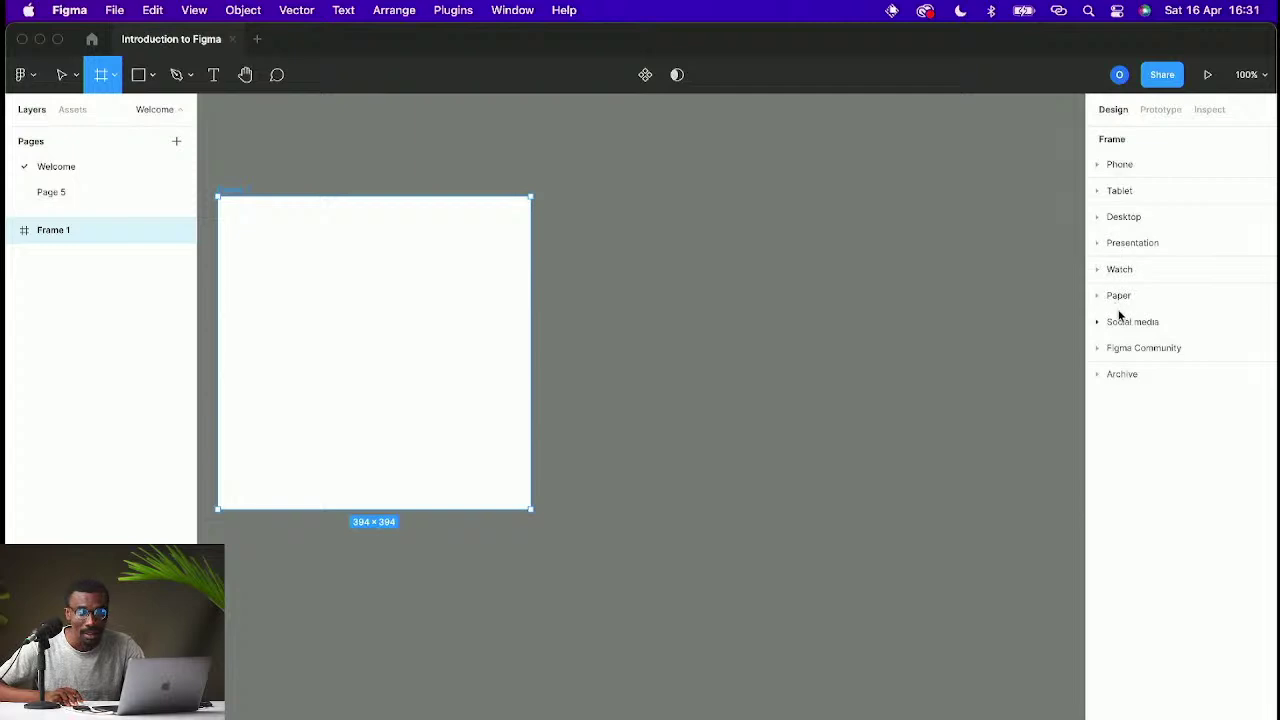
click(1097, 164)
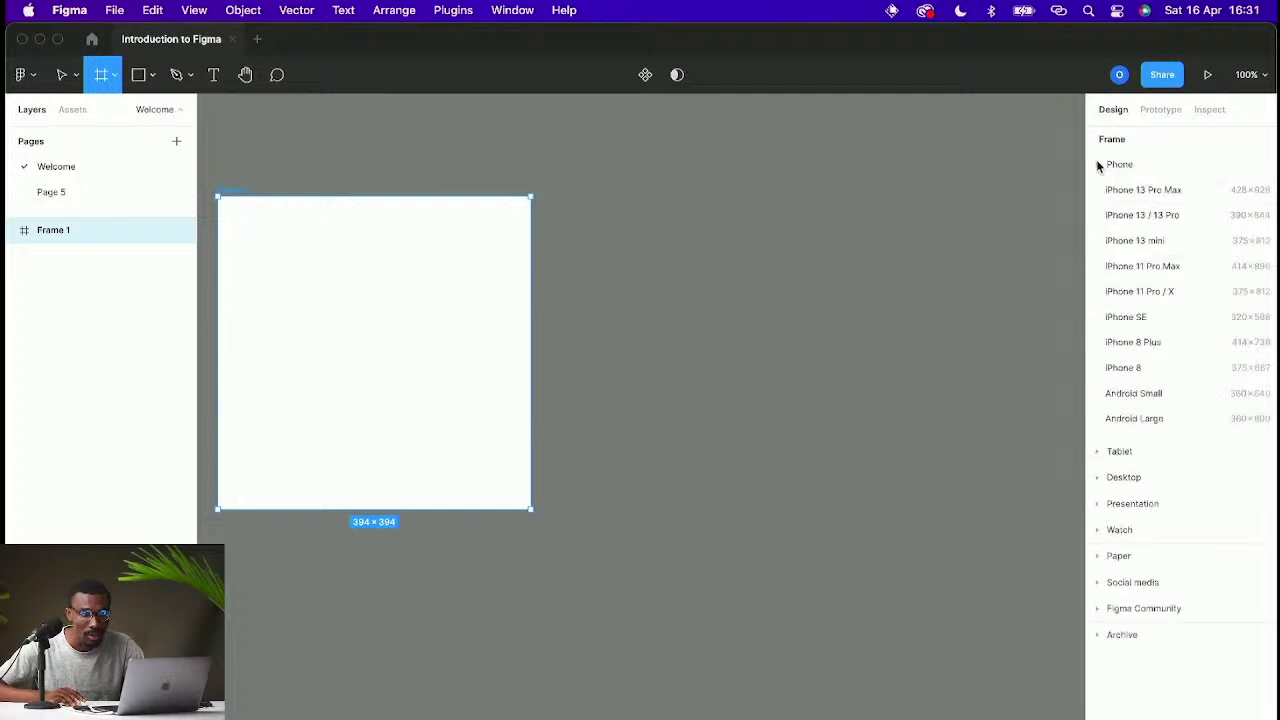
click(1138, 290)
scroll(823, 331, down, 5)
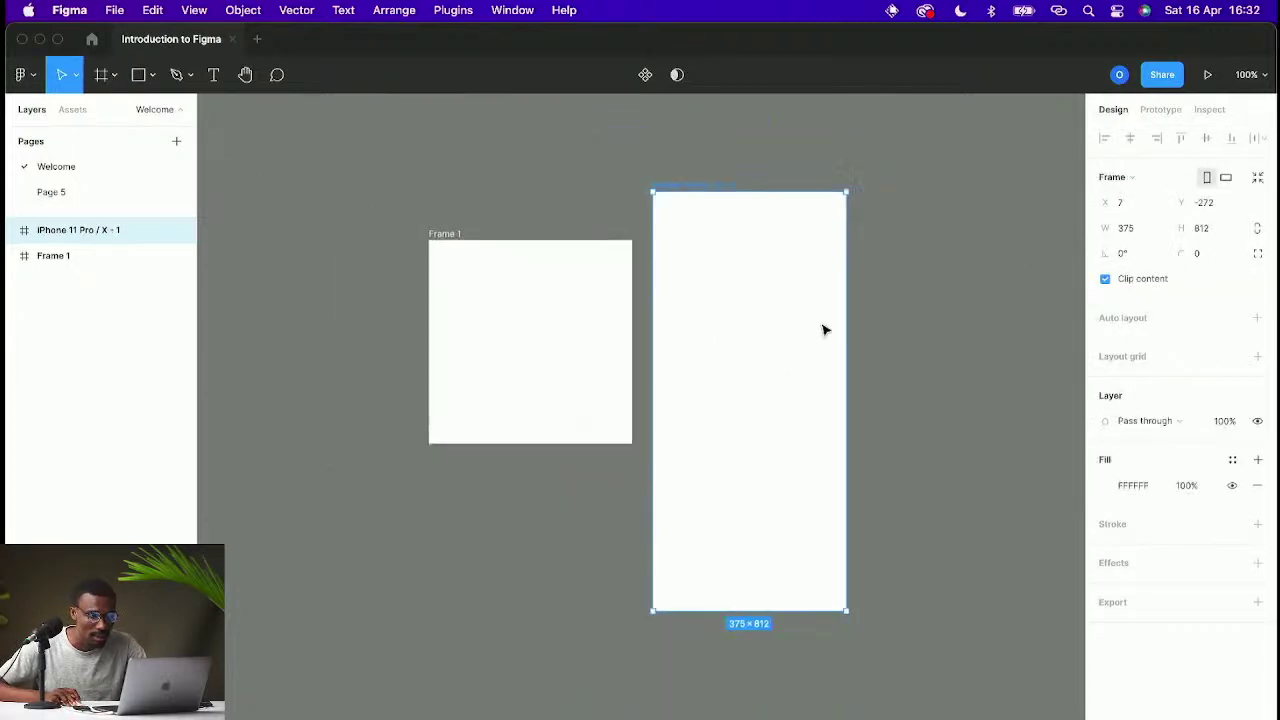
scroll(748, 303, up, 4)
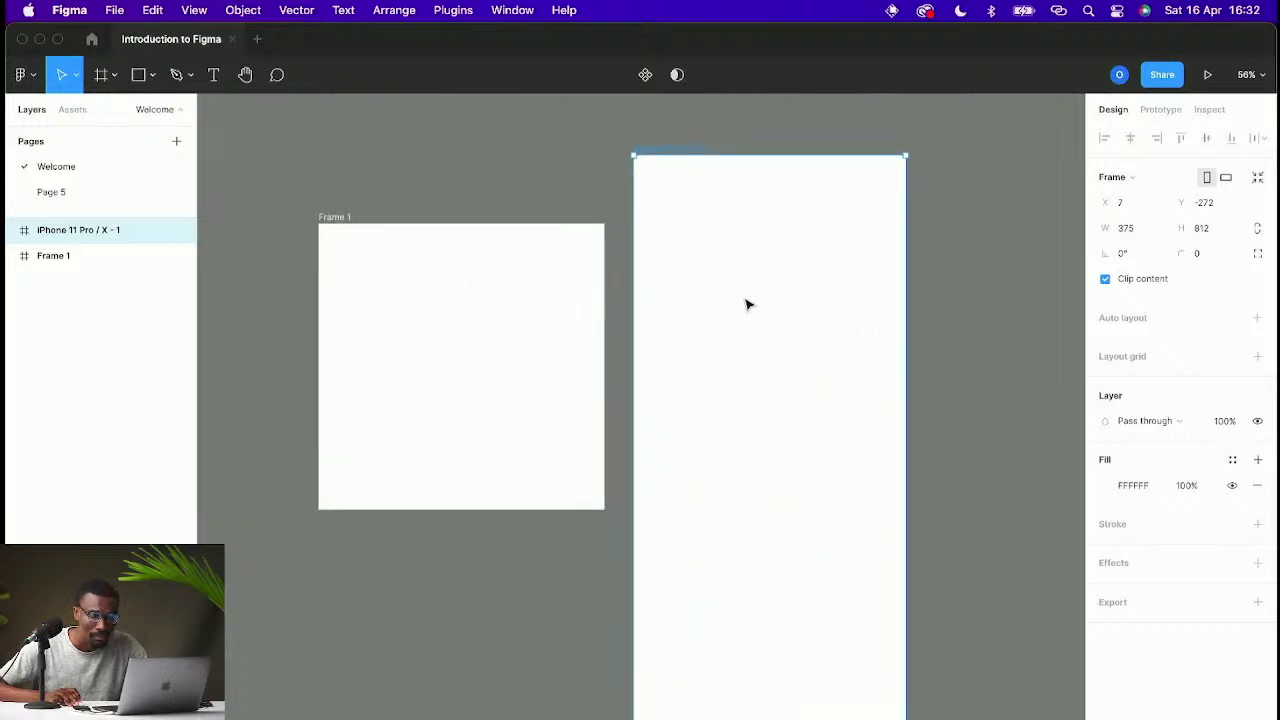
Step: Extend the square frame upward to align with the iPhone frame's top edge, making it 394 by 488
click(312, 219)
drag(312, 219, 314, 150)
scroll(806, 417, down, 5)
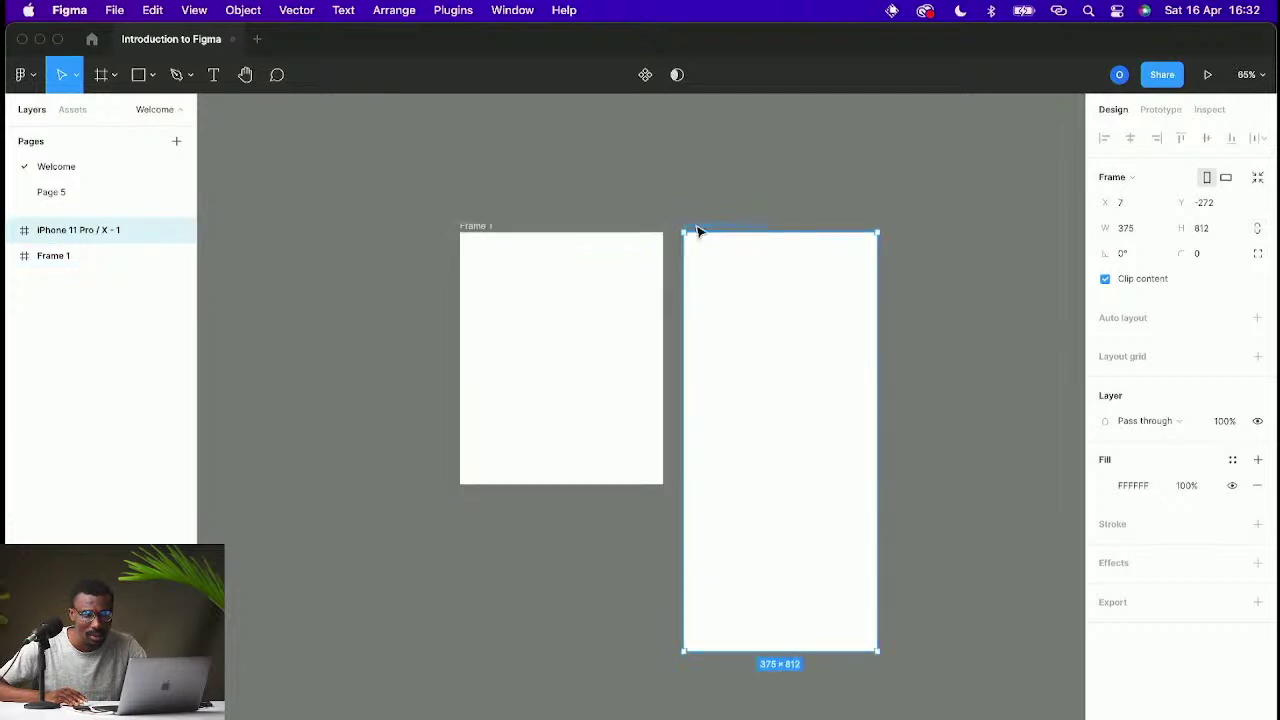
click(700, 232)
scroll(869, 391, down, 3)
scroll(733, 519, up, 1)
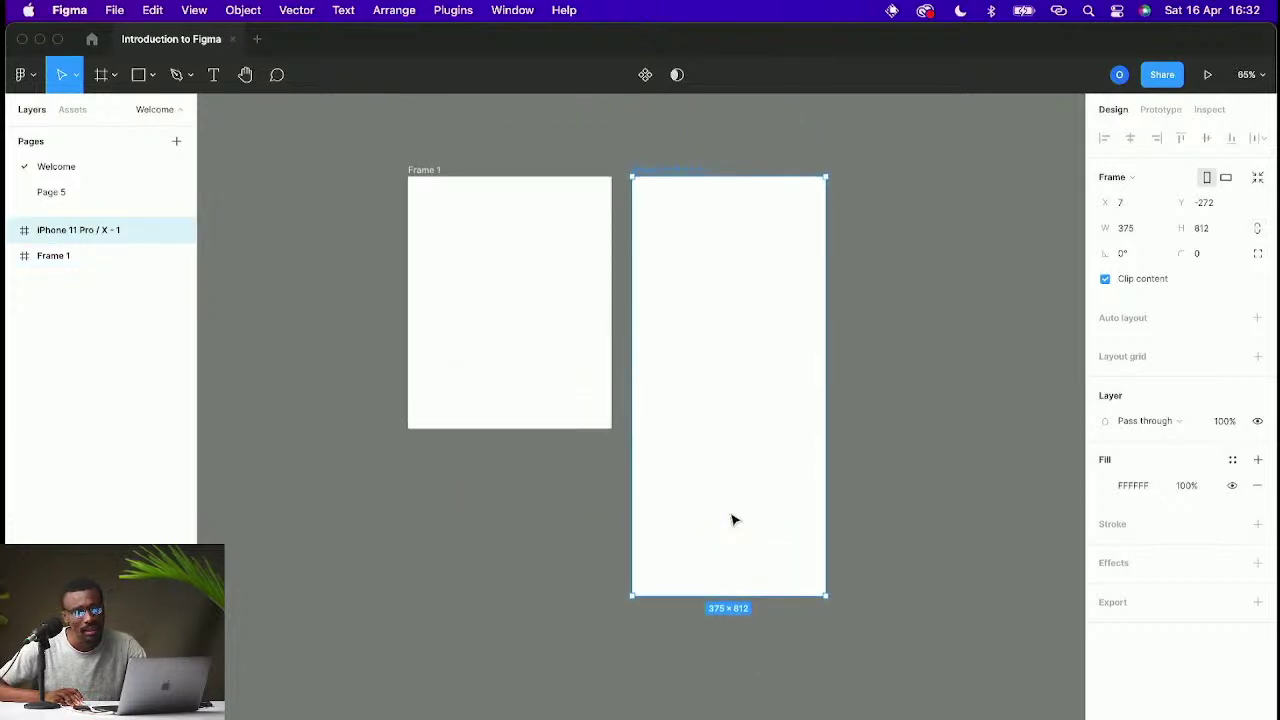
scroll(686, 317, up, 2)
scroll(686, 317, down, 4)
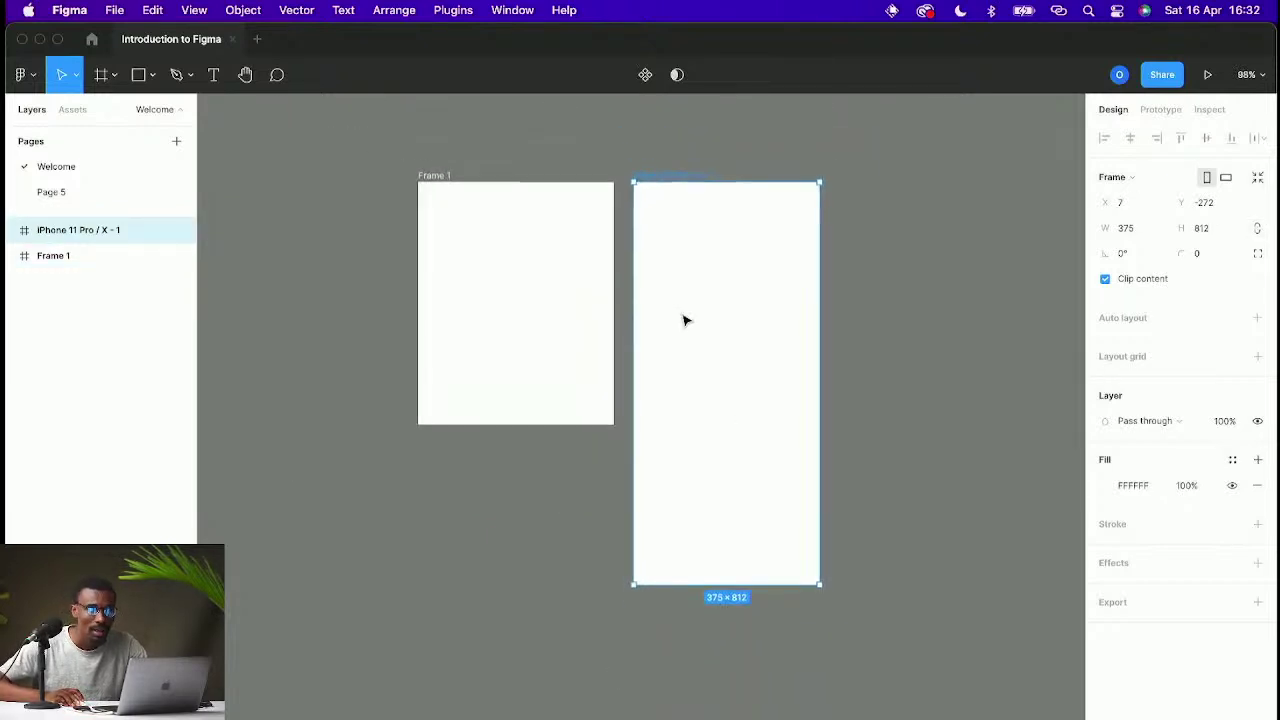
scroll(650, 260, right, 2)
click(410, 220)
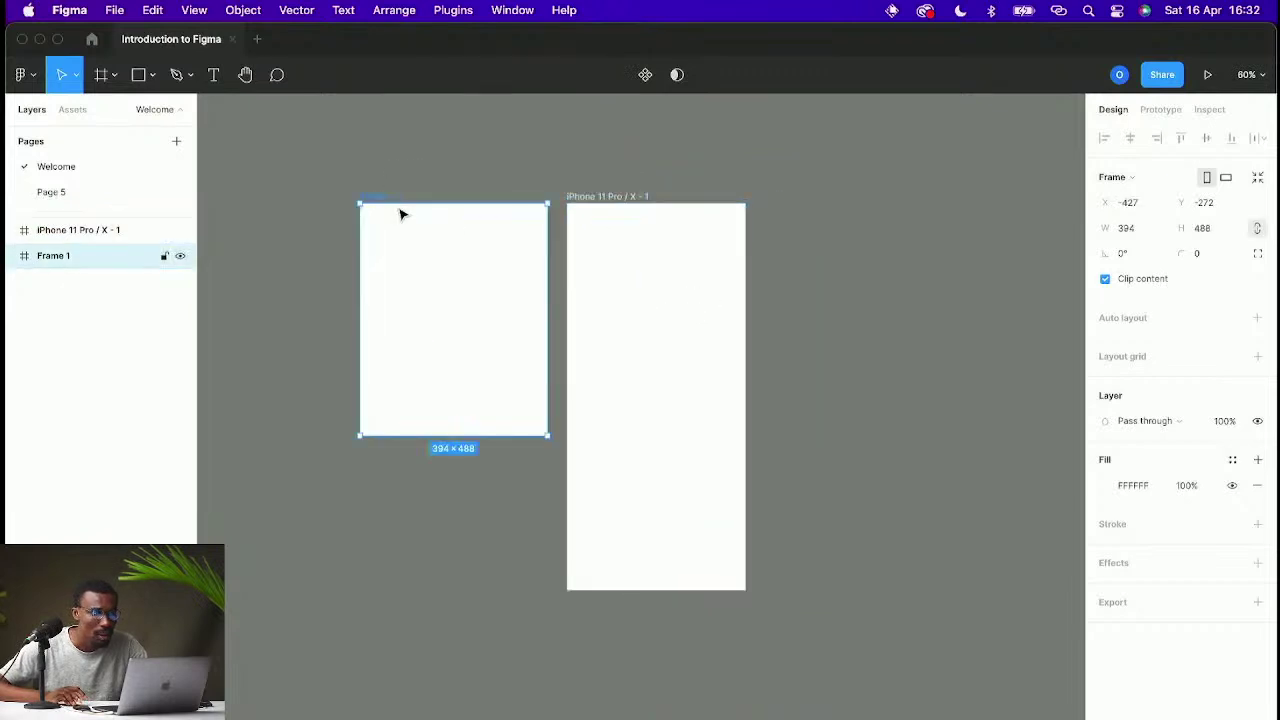
scroll(410, 220, down, 1)
scroll(810, 326, up, 4)
Step: Draw a square rectangle of about 91 by 91 in the upper part of the iPhone frame
click(138, 75)
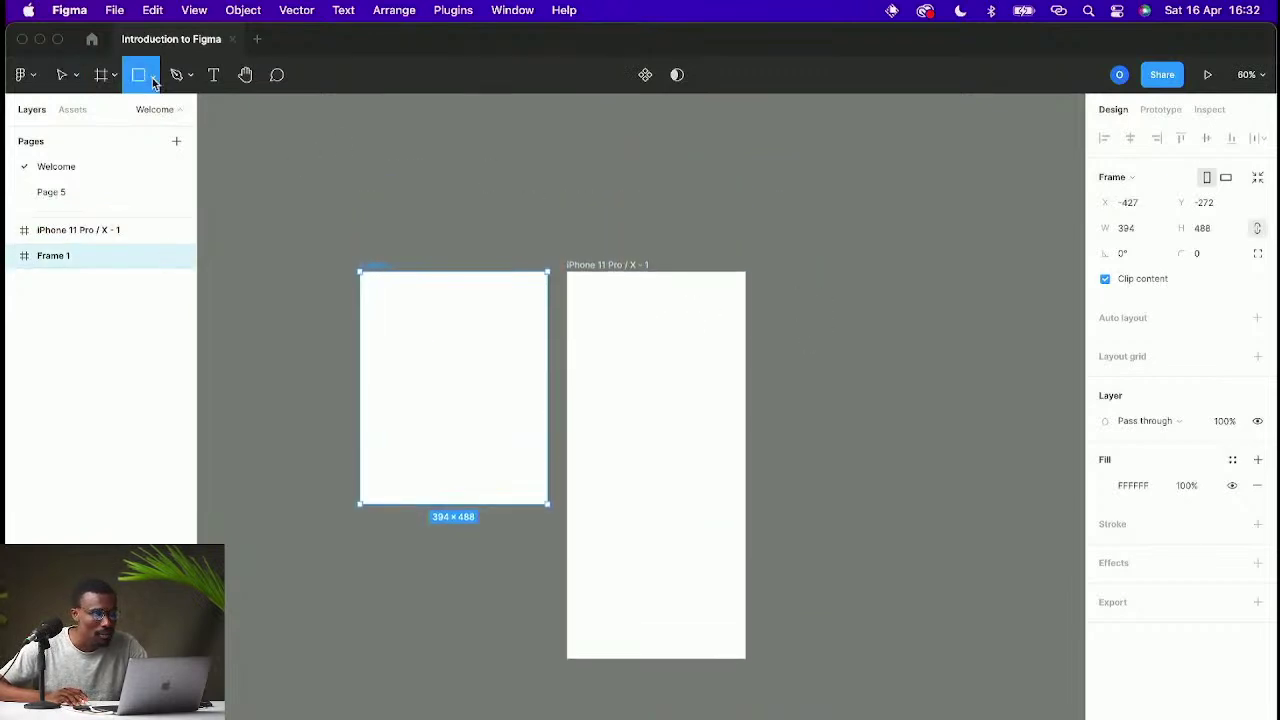
click(152, 75)
click(113, 117)
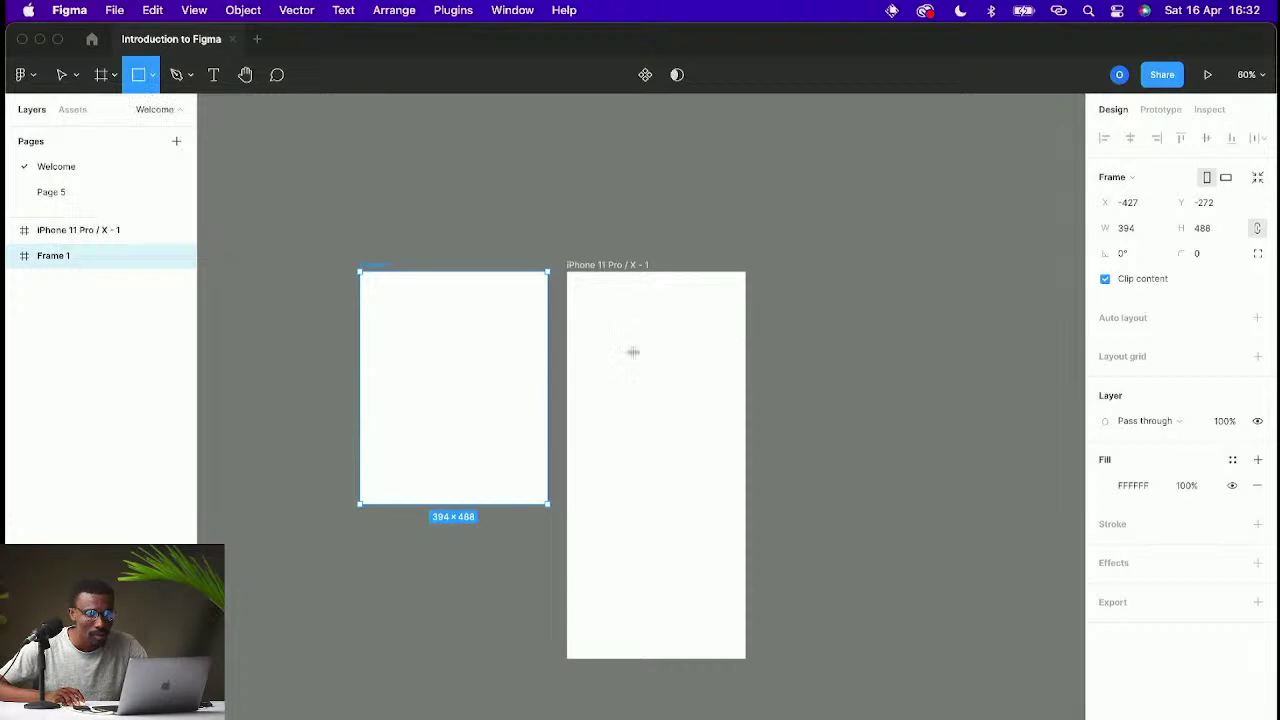
drag(594, 349, 640, 394)
scroll(650, 395, up, 3)
Step: Draw a nested frame of about 93 by 93 beside the grey rectangle inside the iPhone frame
click(114, 75)
click(90, 112)
drag(657, 329, 730, 398)
scroll(694, 354, up, 2)
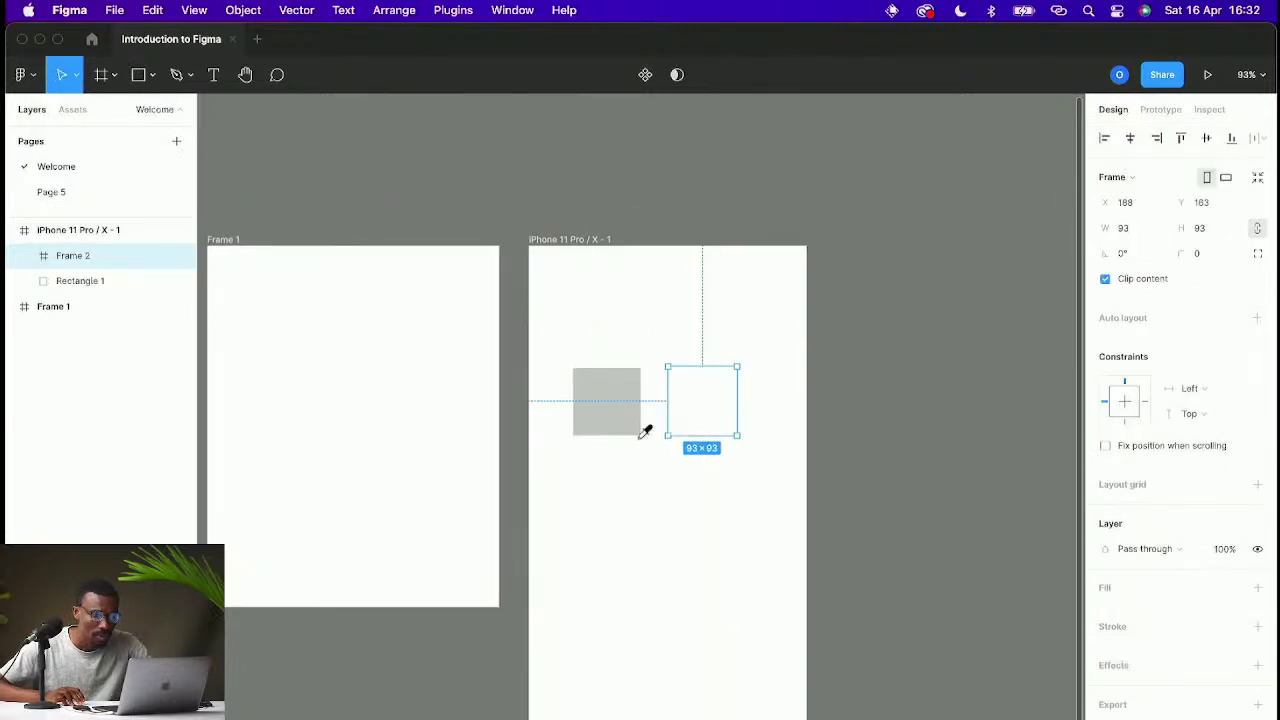
Step: Fill the nested frame with the rectangle's grey C4C4C4 by sampling its colour
key(i)
click(645, 403)
key(Escape)
scroll(711, 423, up, 2)
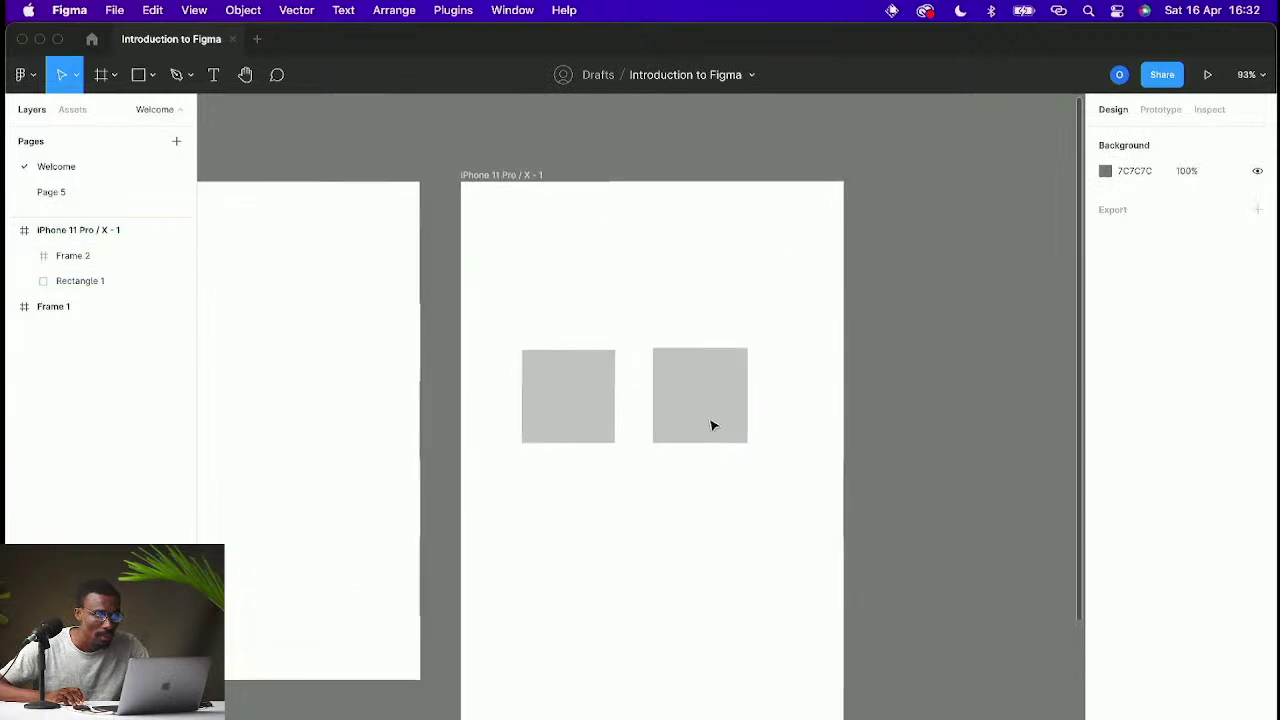
Step: Resize the nested grey frame to 91 by 91 so it matches the neighbouring rectangle's size and vertical position
scroll(712, 425, up, 3)
click(711, 426)
shift+click(546, 371)
key(Escape)
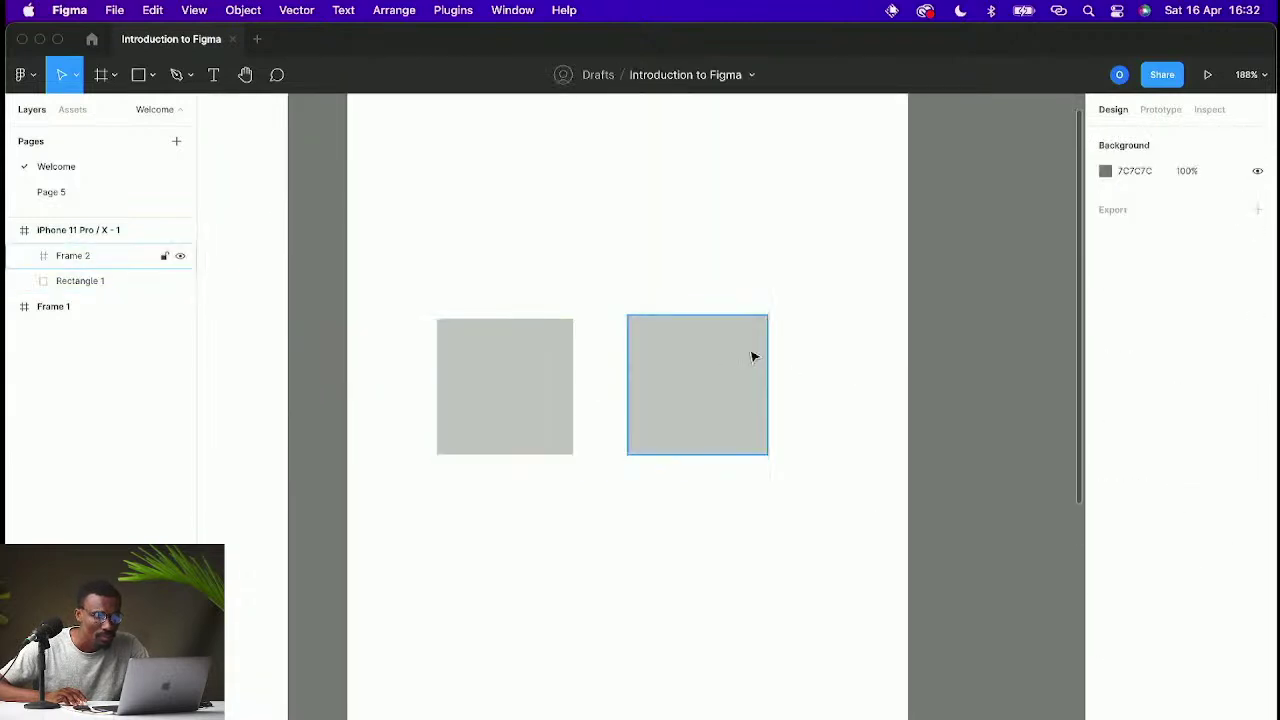
click(754, 357)
drag(771, 316, 763, 324)
click(797, 333)
scroll(794, 331, down, 5)
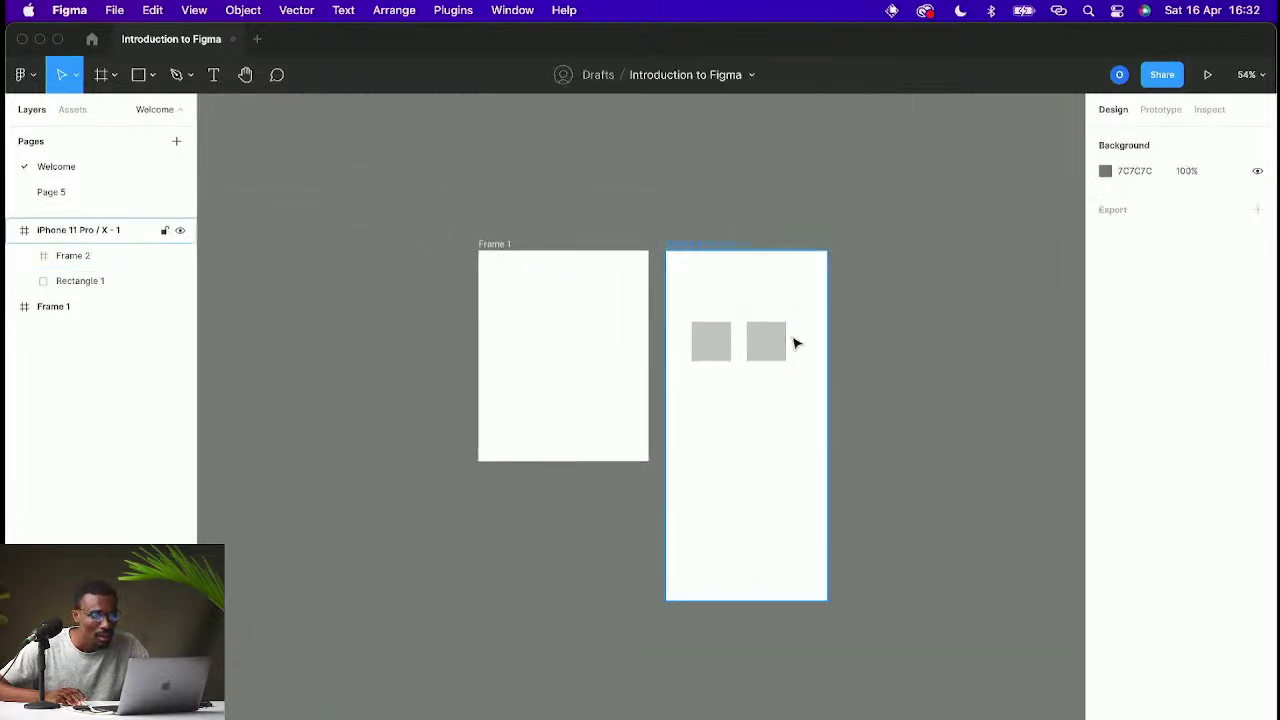
scroll(794, 343, up, 3)
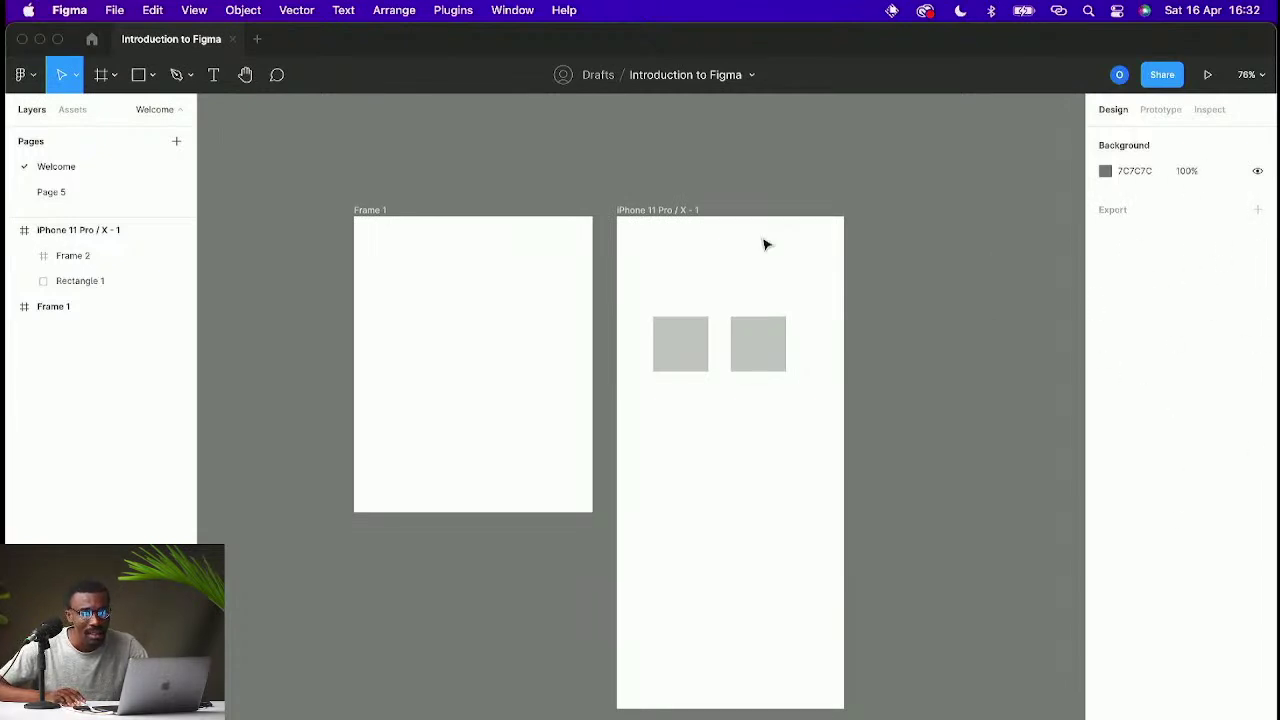
Step: Compare the design properties of the iPhone frame, the grey rectangle and the nested grey frame
click(659, 220)
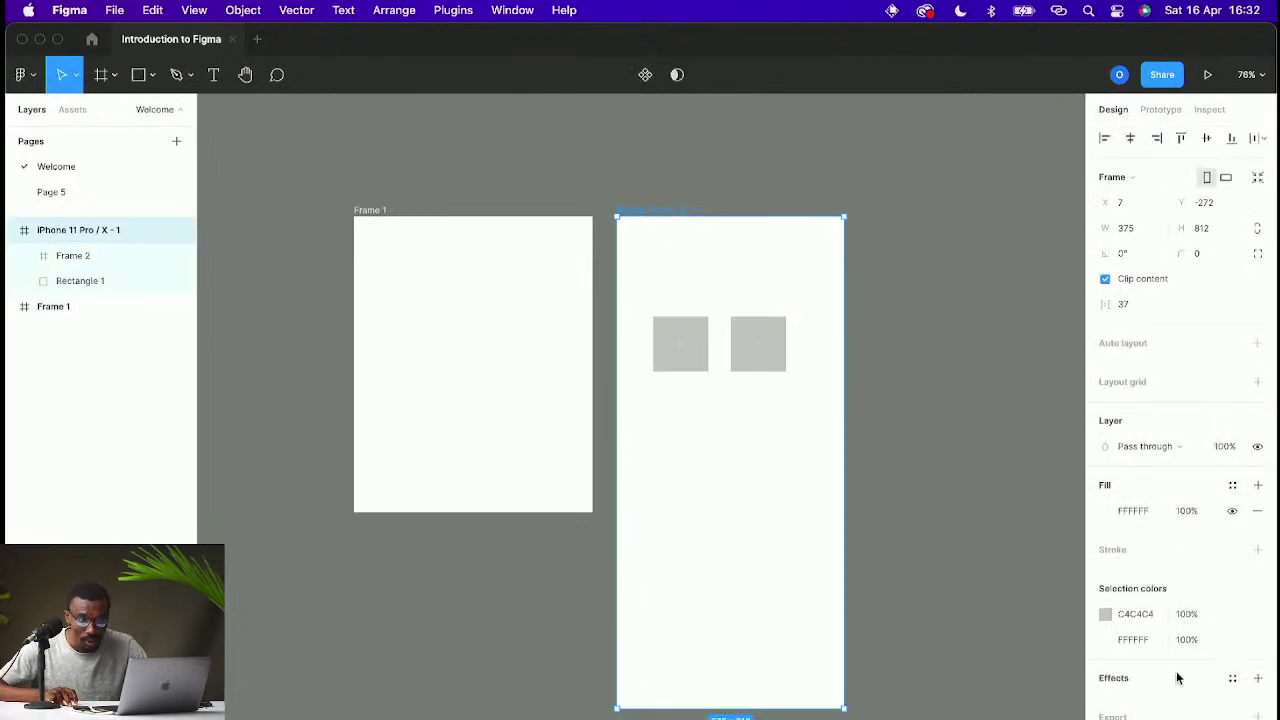
click(369, 214)
click(695, 344)
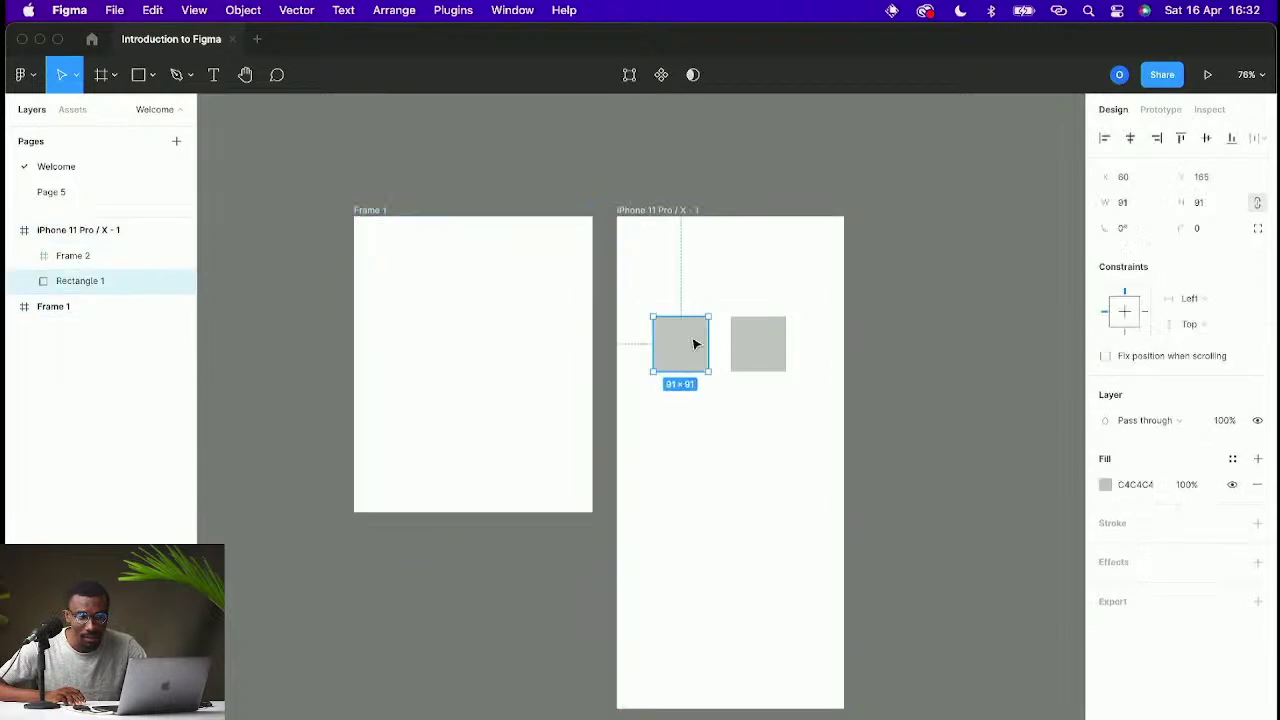
key(shift+2)
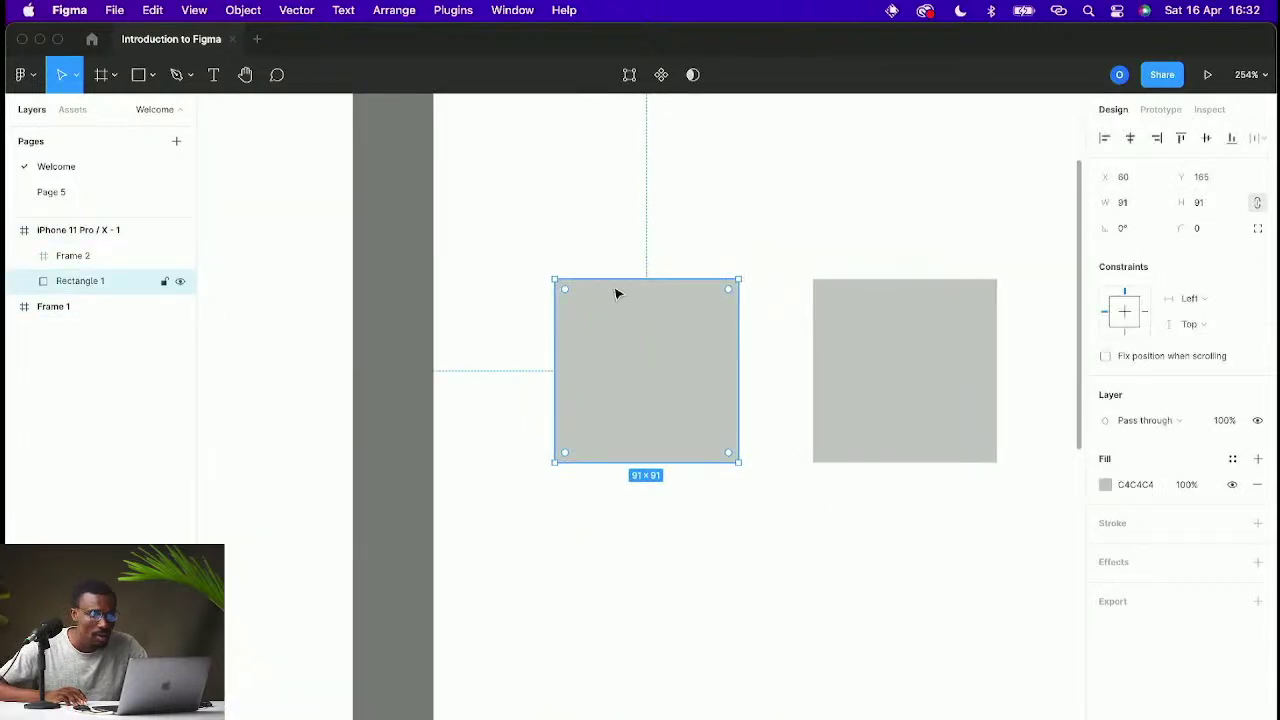
scroll(660, 329, down, 5)
click(755, 344)
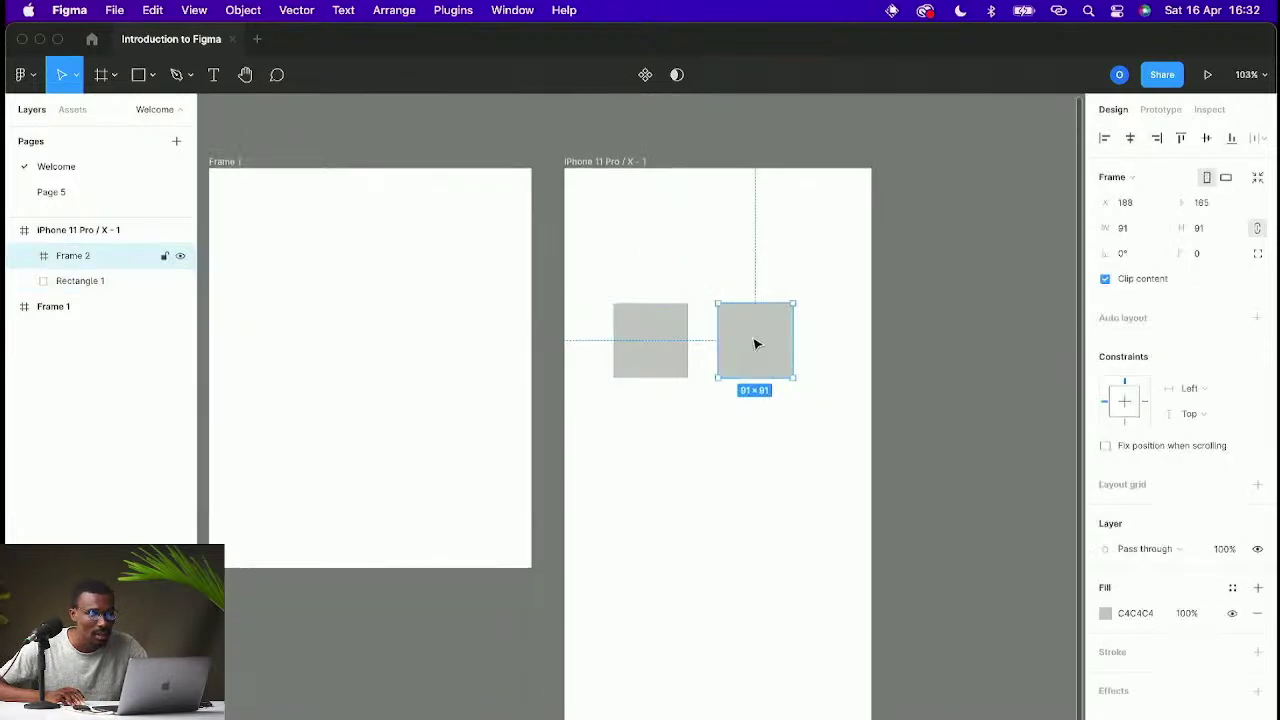
click(654, 346)
scroll(647, 301, up, 5)
key(t)
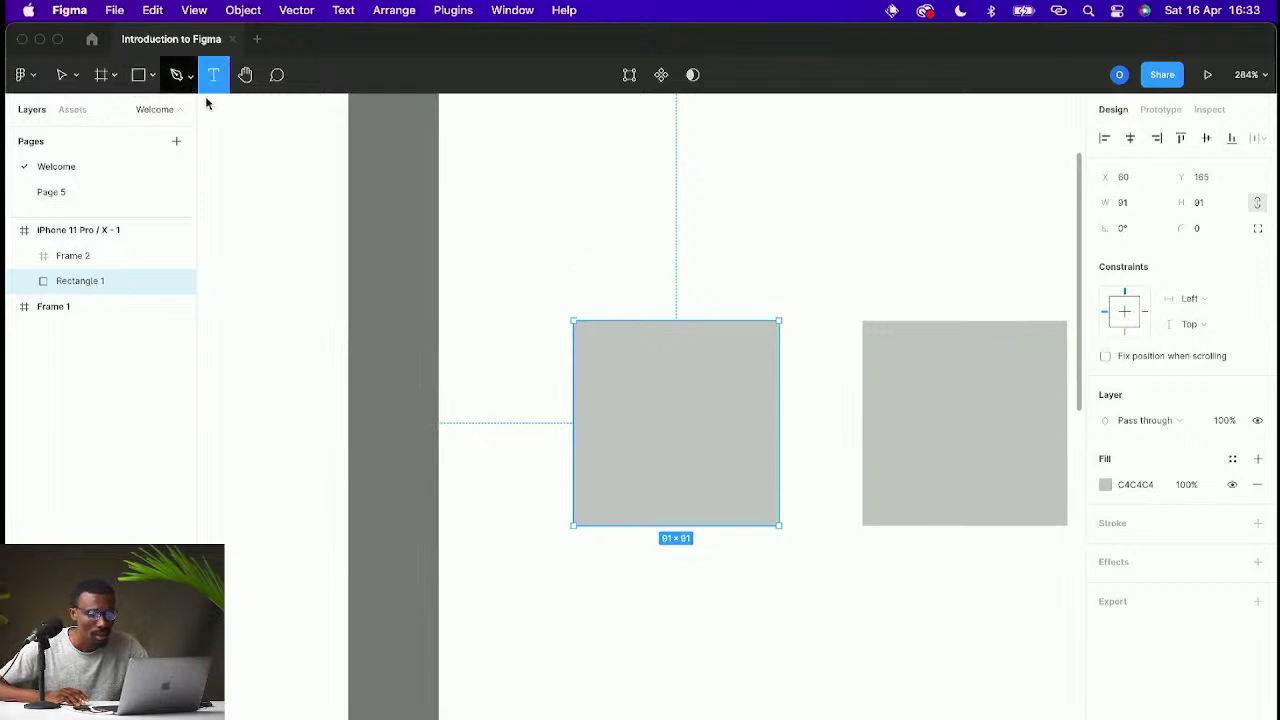
key(v)
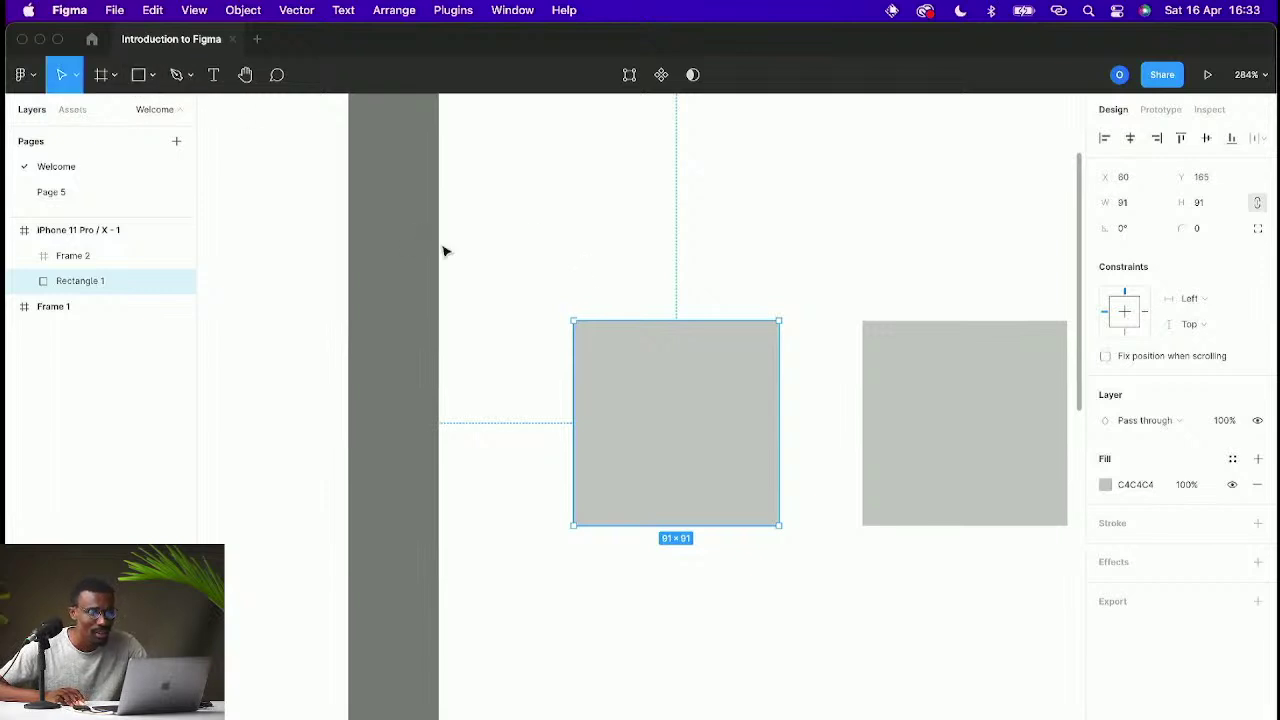
click(153, 80)
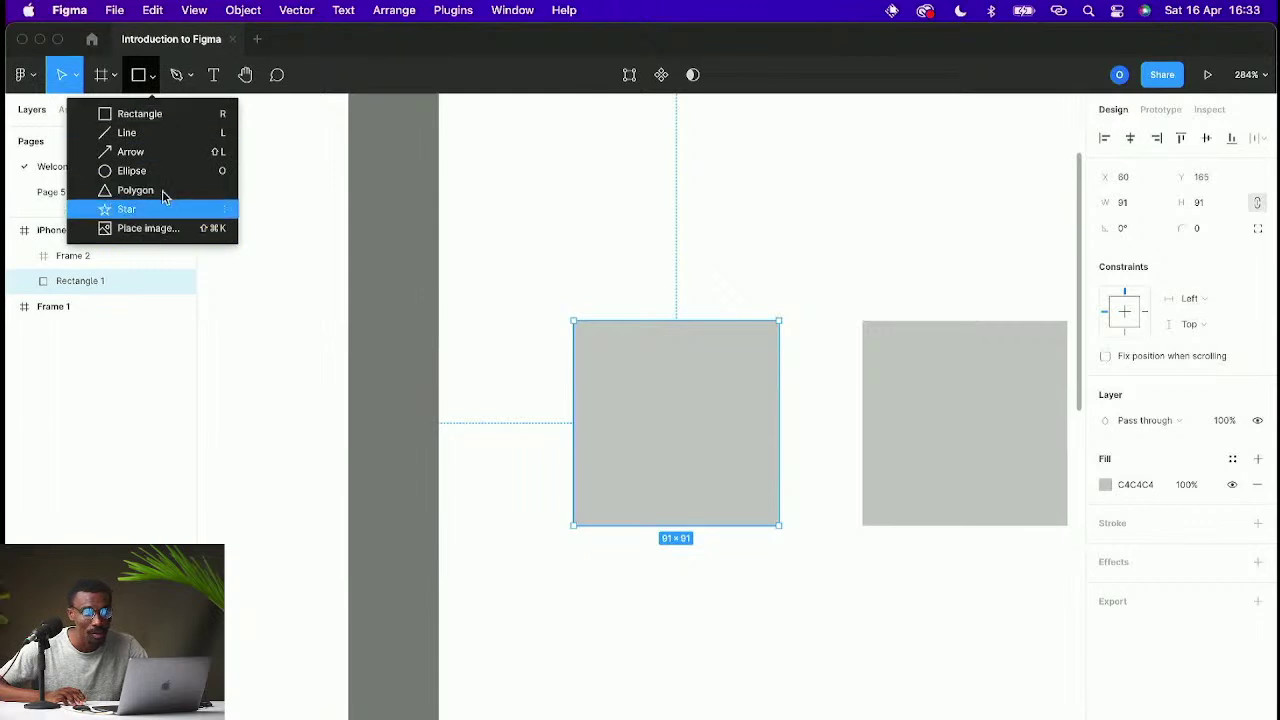
click(185, 78)
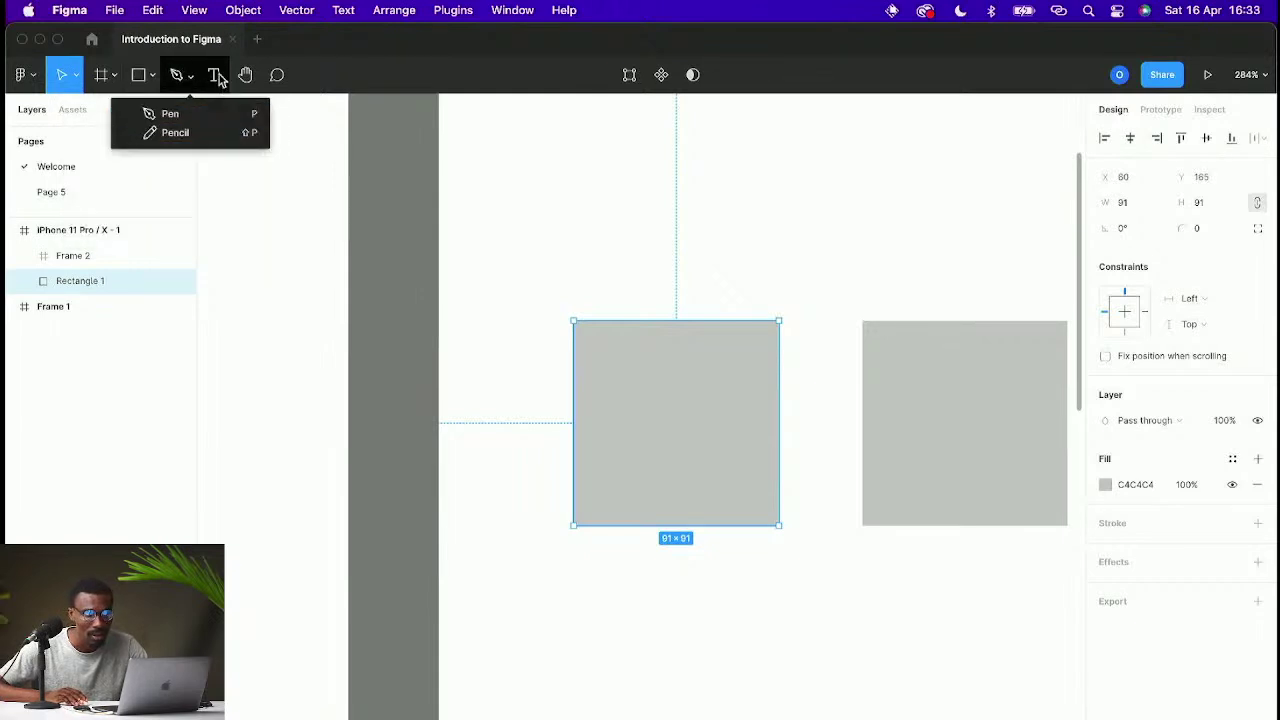
click(216, 75)
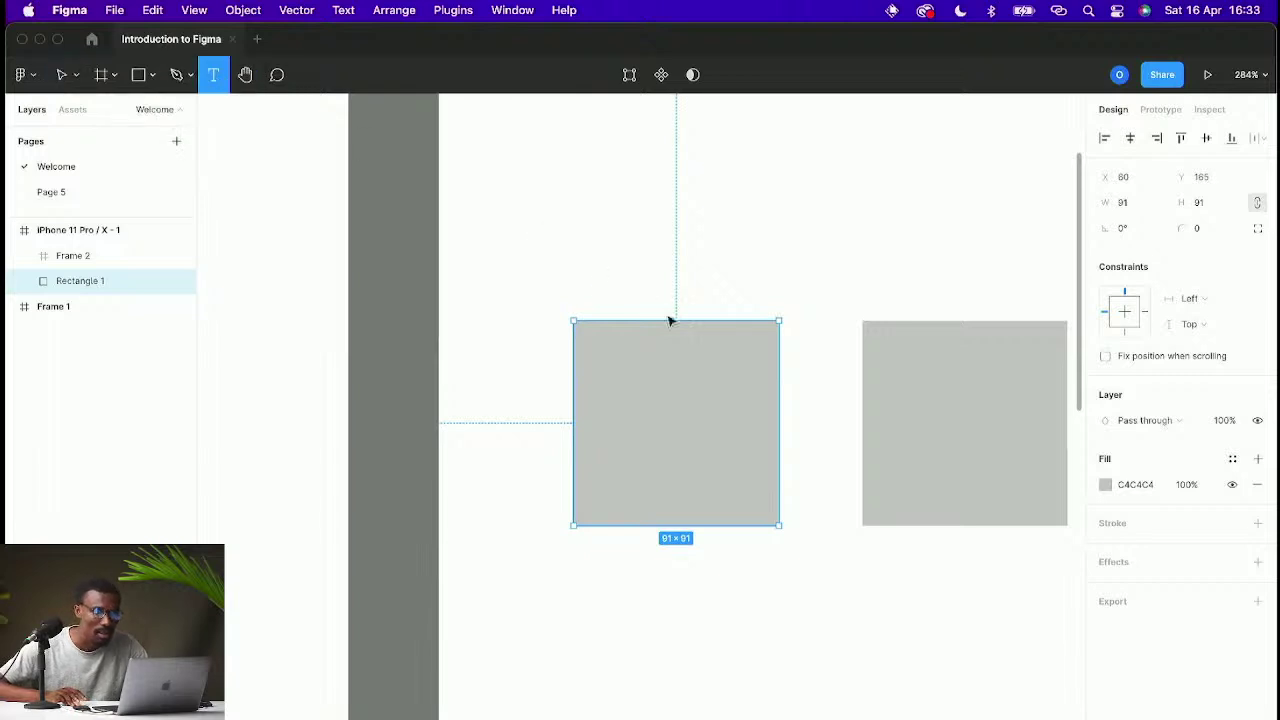
click(606, 281)
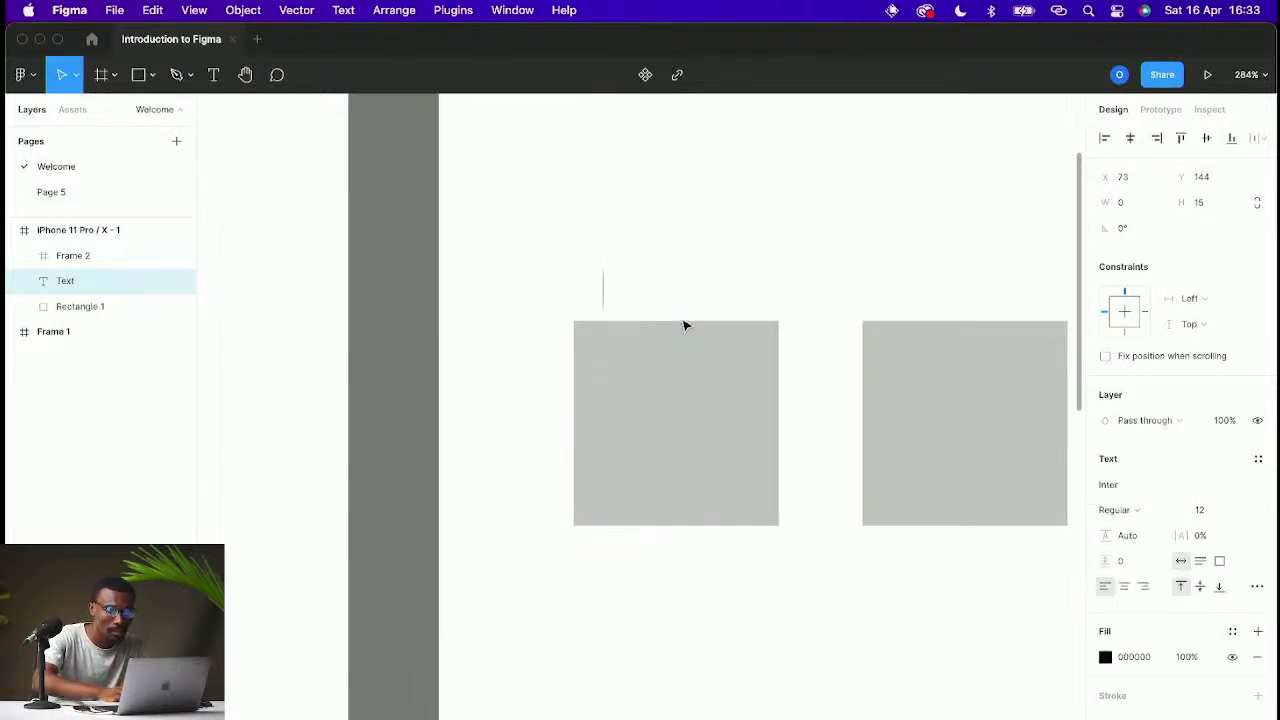
click(669, 412)
click(624, 276)
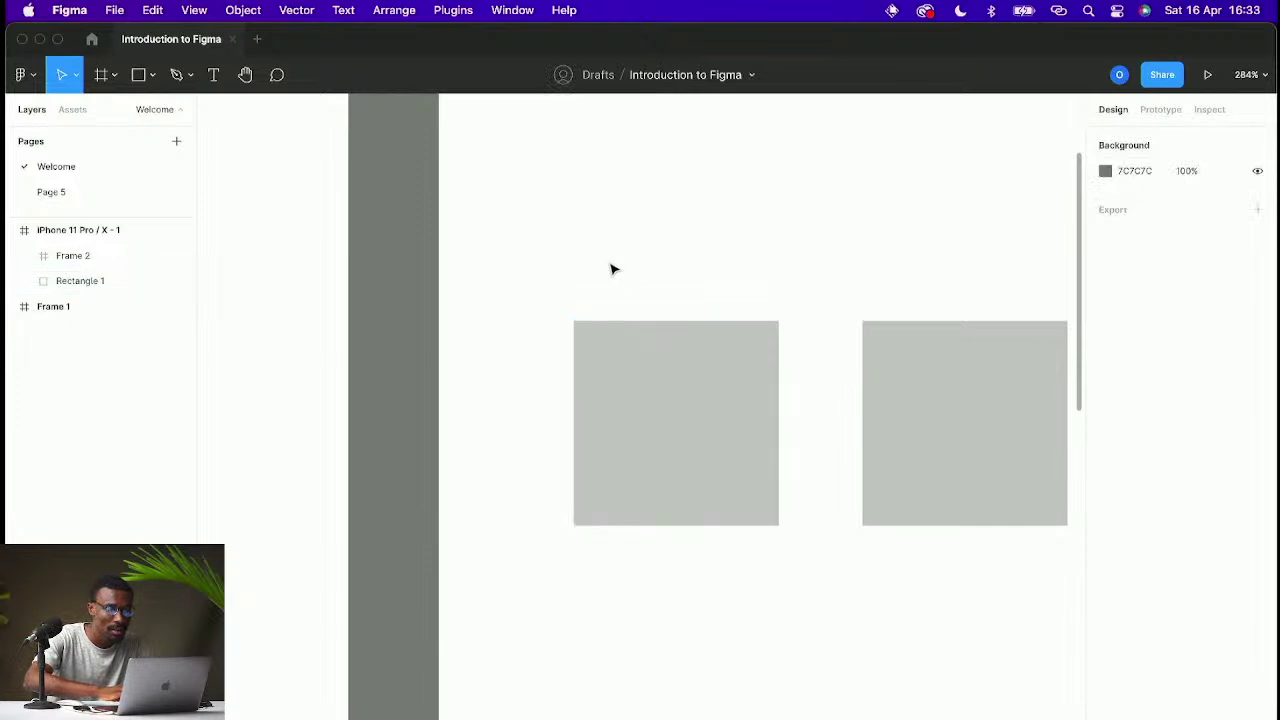
double_click(763, 449)
key(Escape)
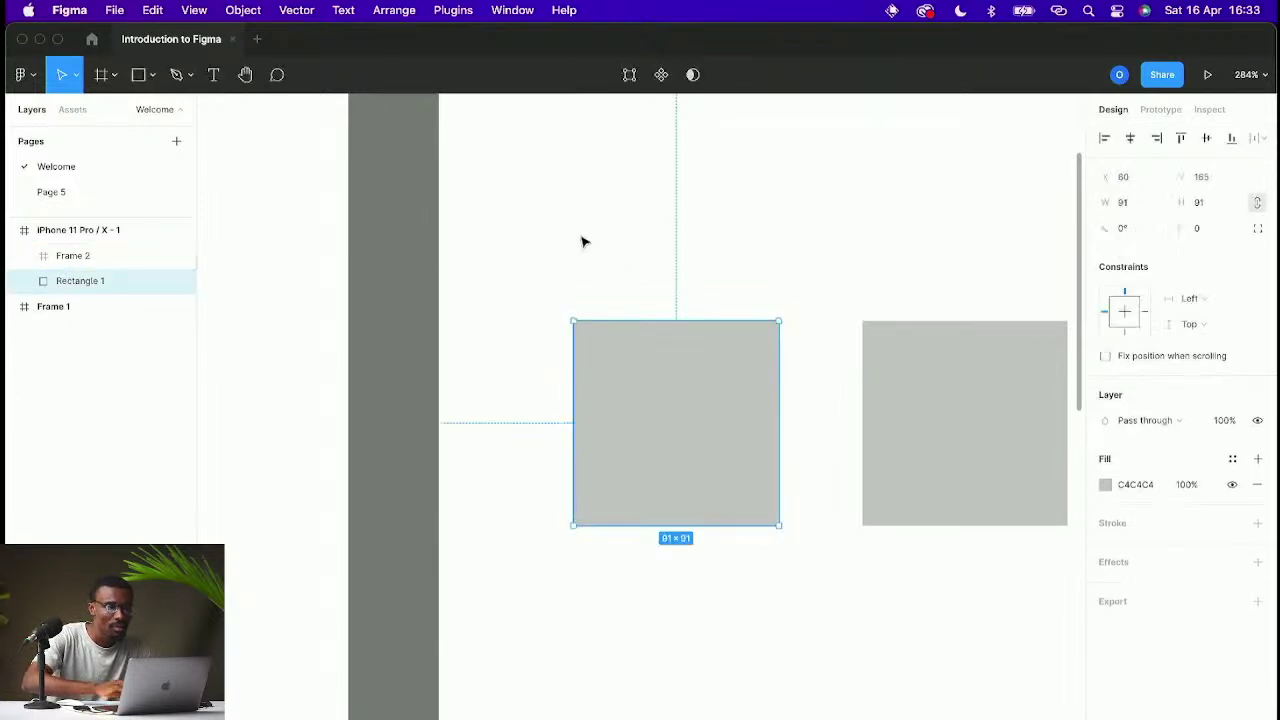
Step: Add a text label reading "Rectangle" just above the grey rectangle in the iPhone frame
click(213, 74)
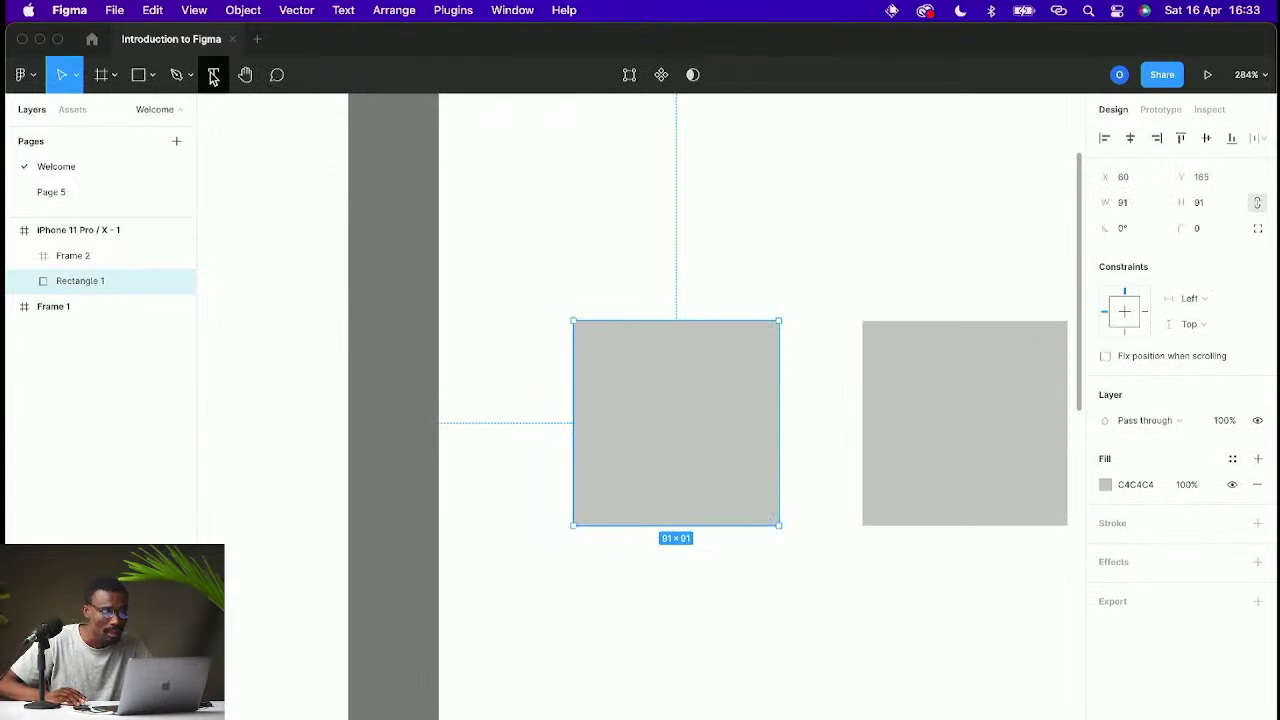
click(581, 285)
text(R)
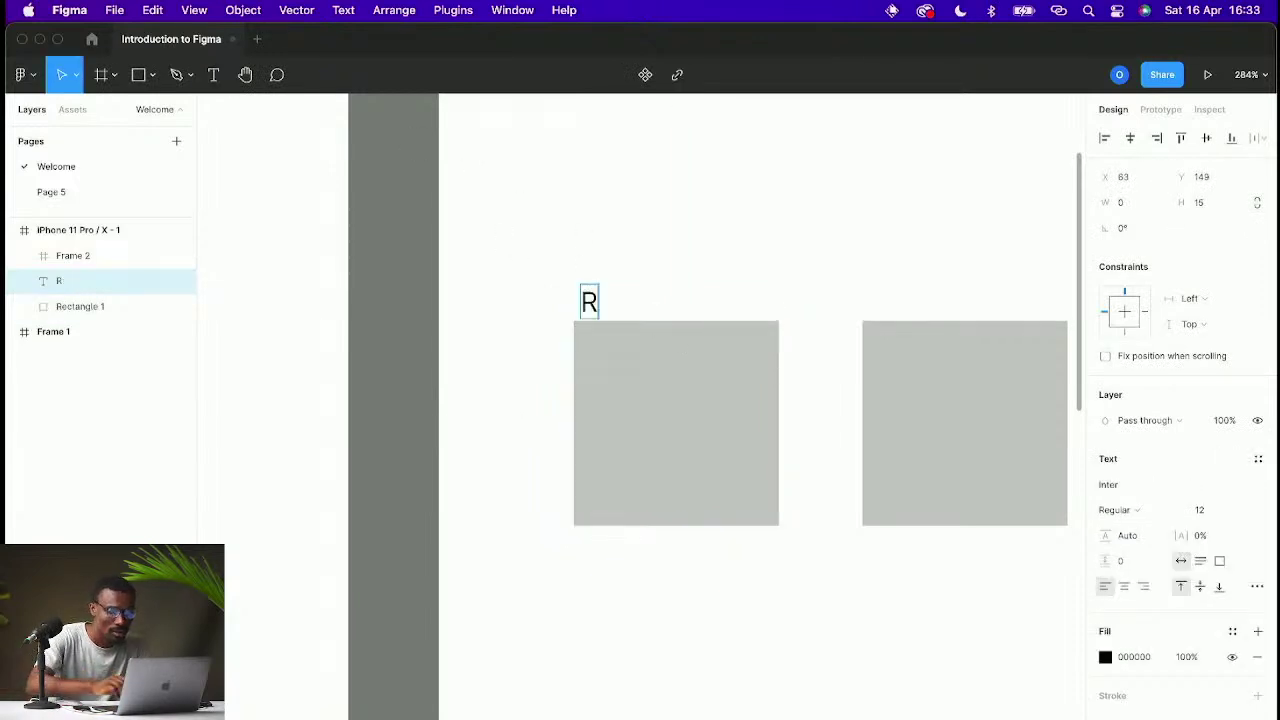
text(ectangle)
key(Escape)
key(Escape)
Step: Align the Rectangle label with its square's left edge and place a copy above the nested grey frame reading "Frame"
drag(894, 271, 776, 255)
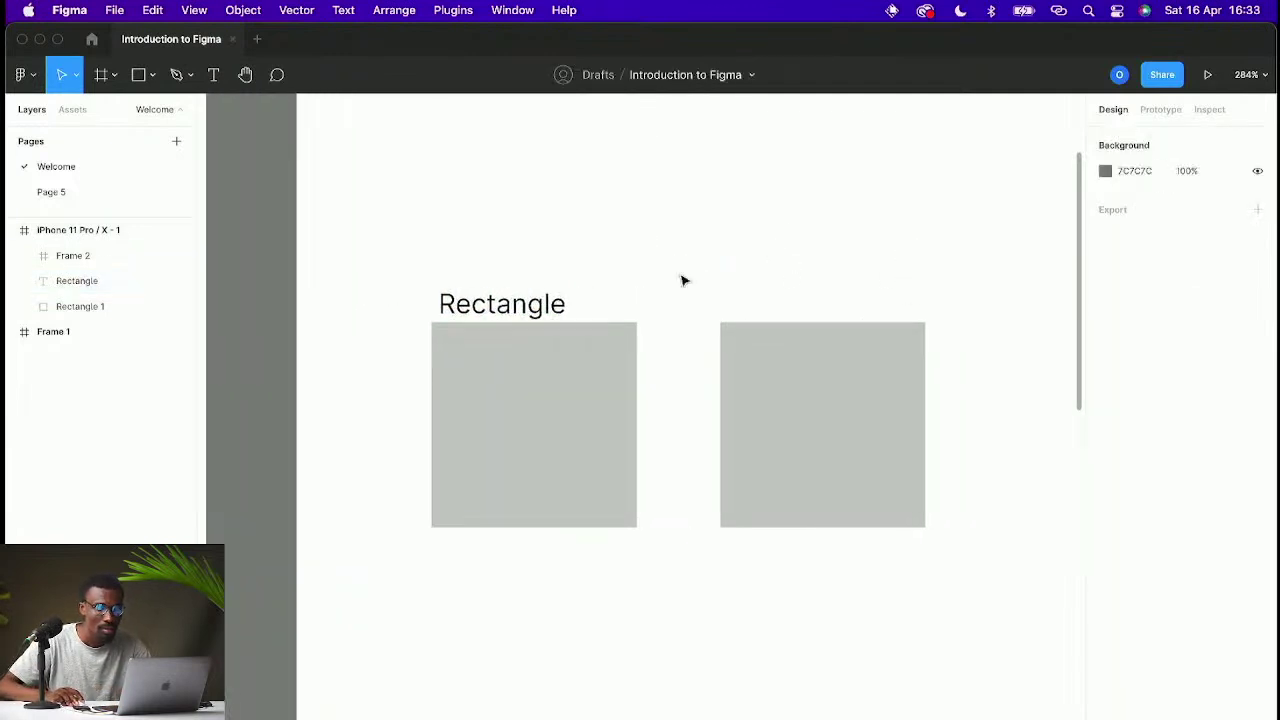
click(534, 306)
drag(534, 306, 856, 303)
key(Return)
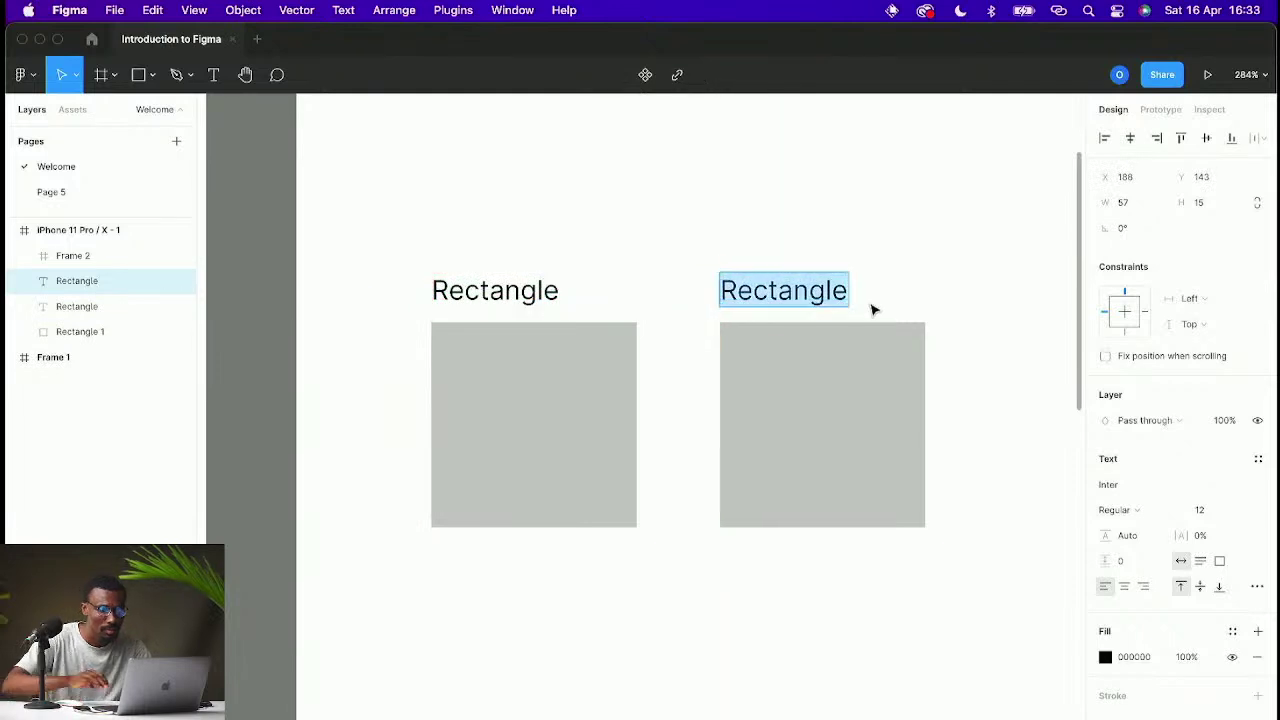
text(Frame)
key(Escape)
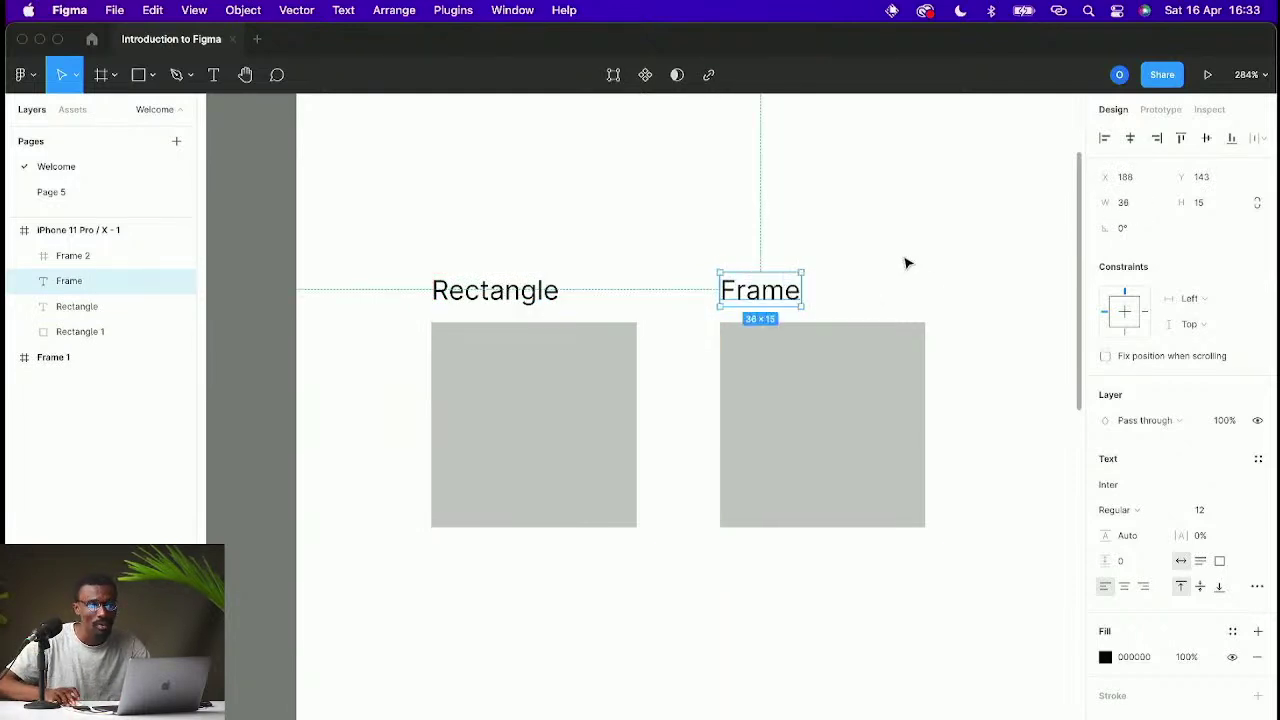
Step: Match Frame 1, the iPhone frame, both grey squares and their text labels on the canvas with their entries in the layer list
scroll(906, 263, down, 10)
scroll(950, 250, right, 2)
scroll(950, 250, up, 2)
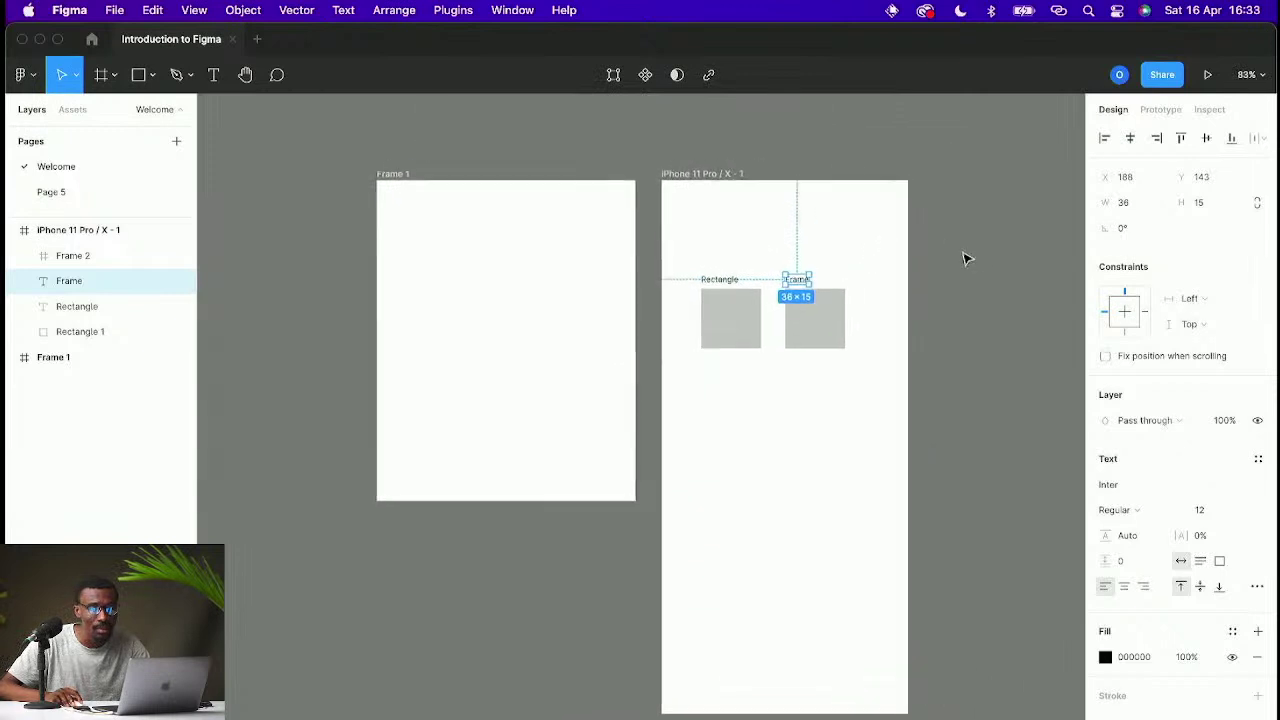
click(966, 257)
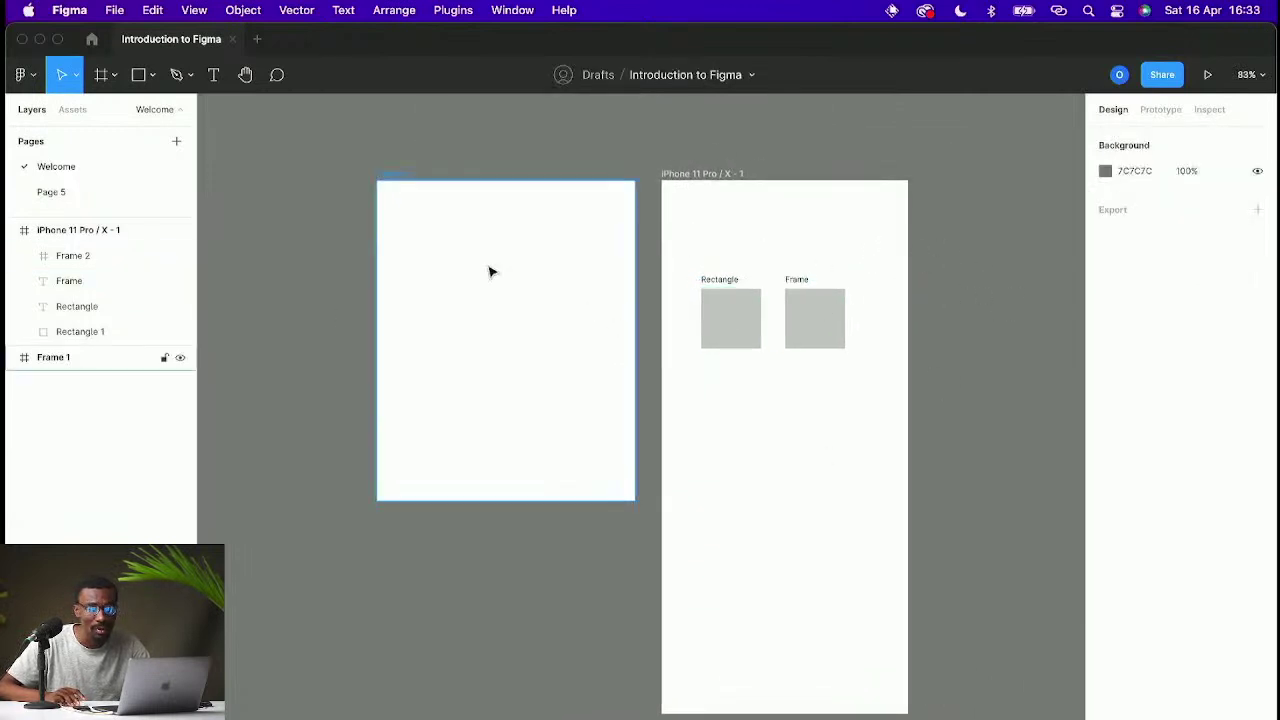
scroll(700, 260, up, 3)
scroll(700, 258, down, 4)
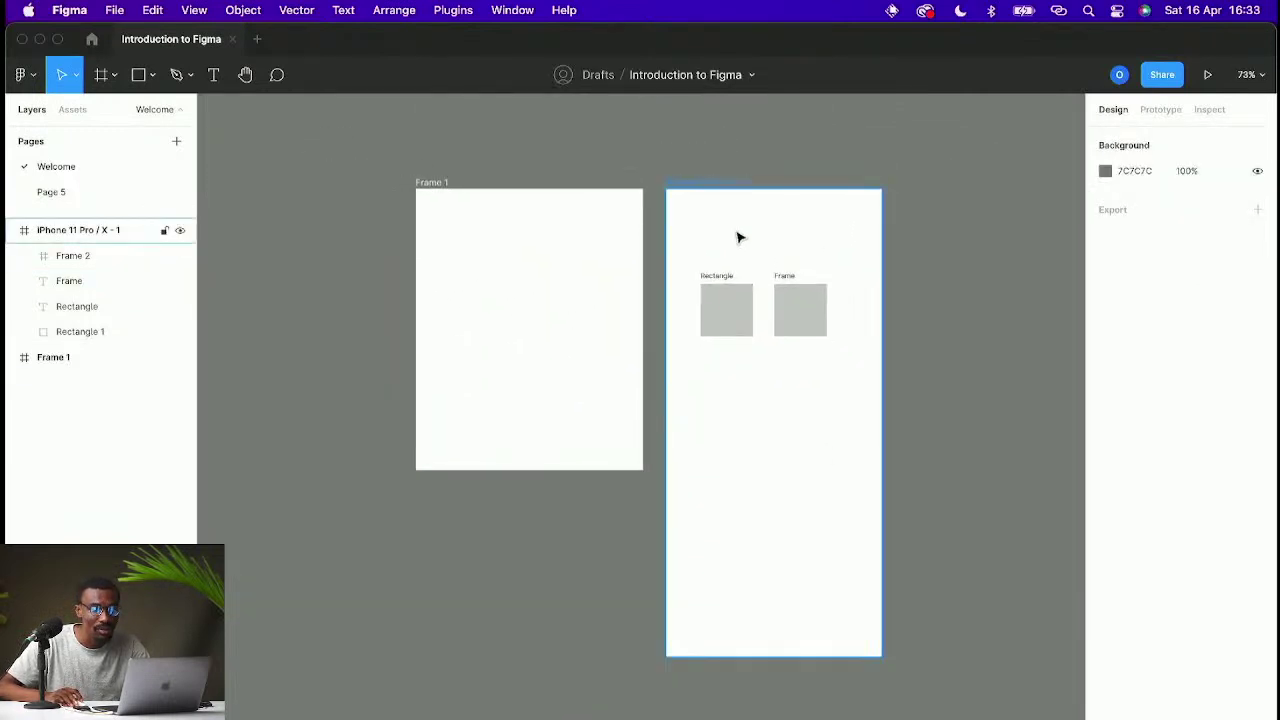
scroll(738, 237, up, 3)
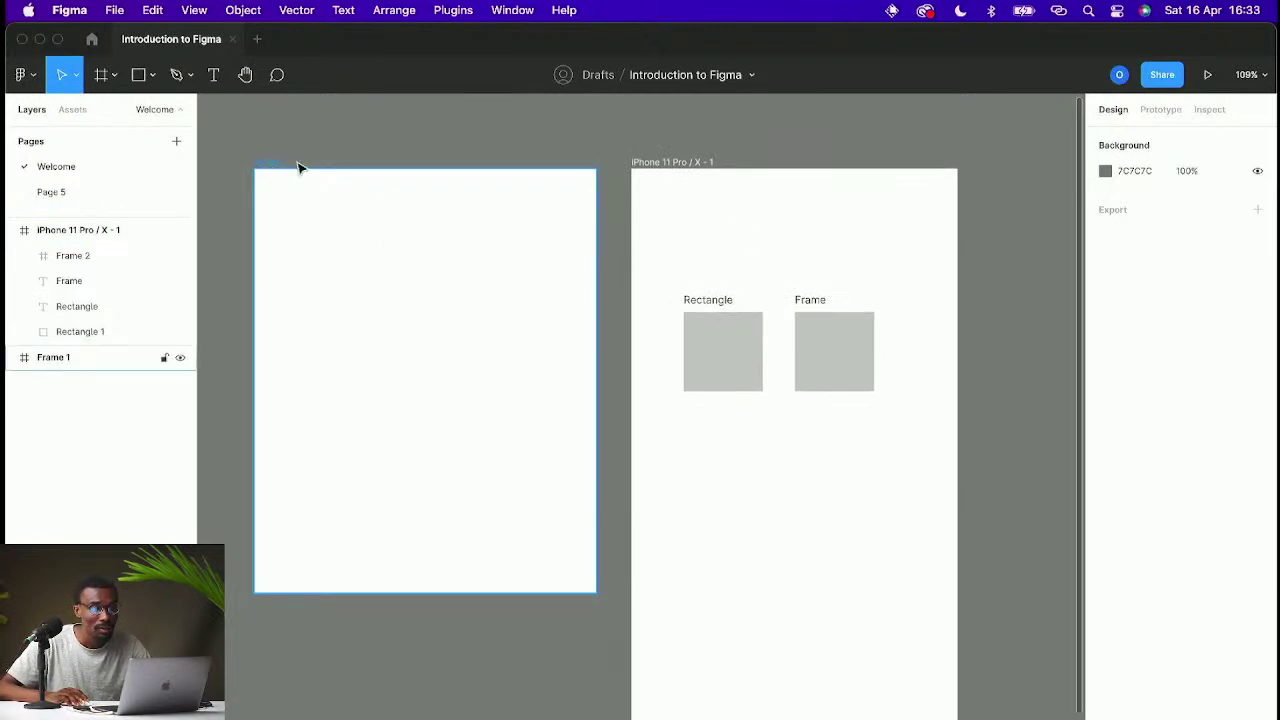
click(265, 165)
click(728, 351)
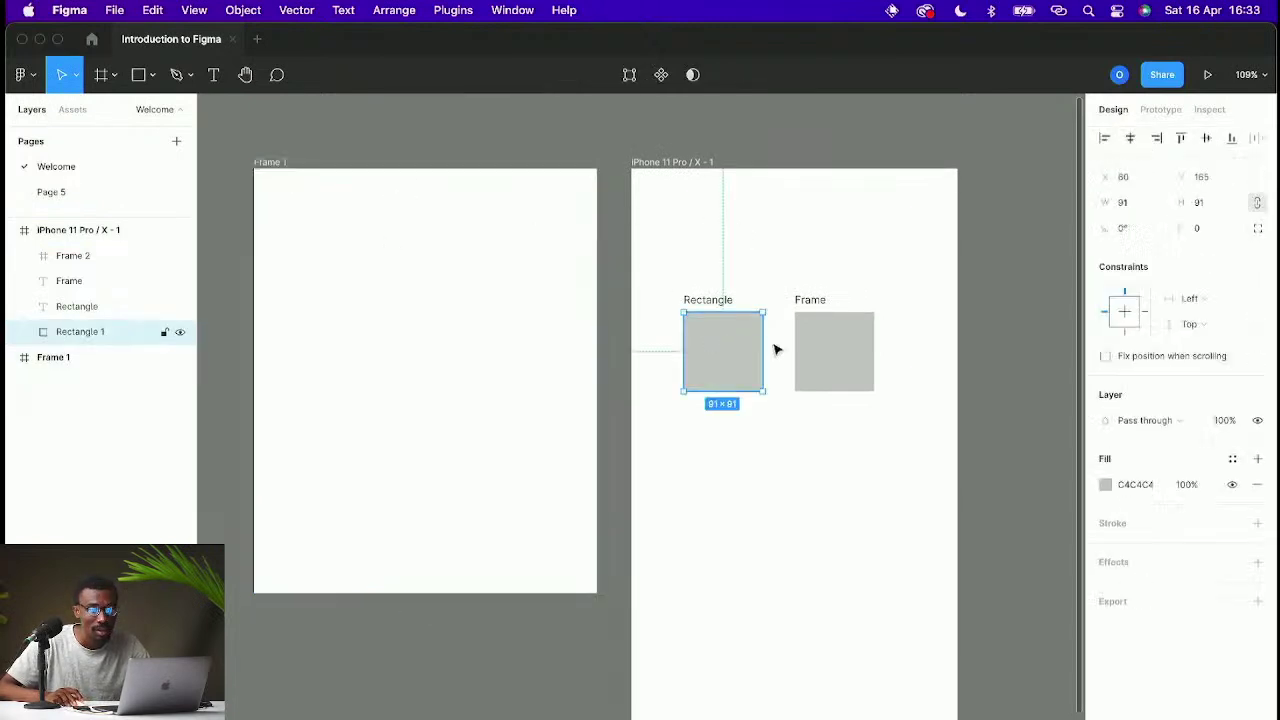
click(835, 351)
click(663, 180)
click(711, 299)
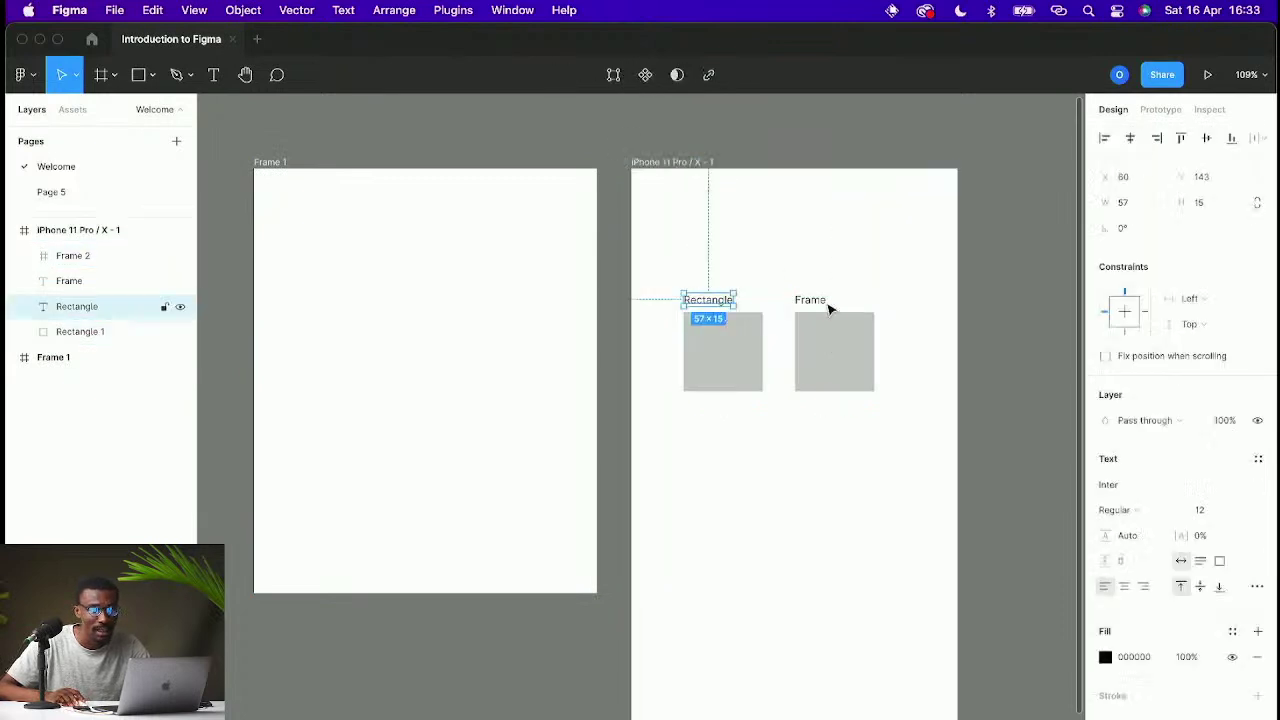
click(808, 300)
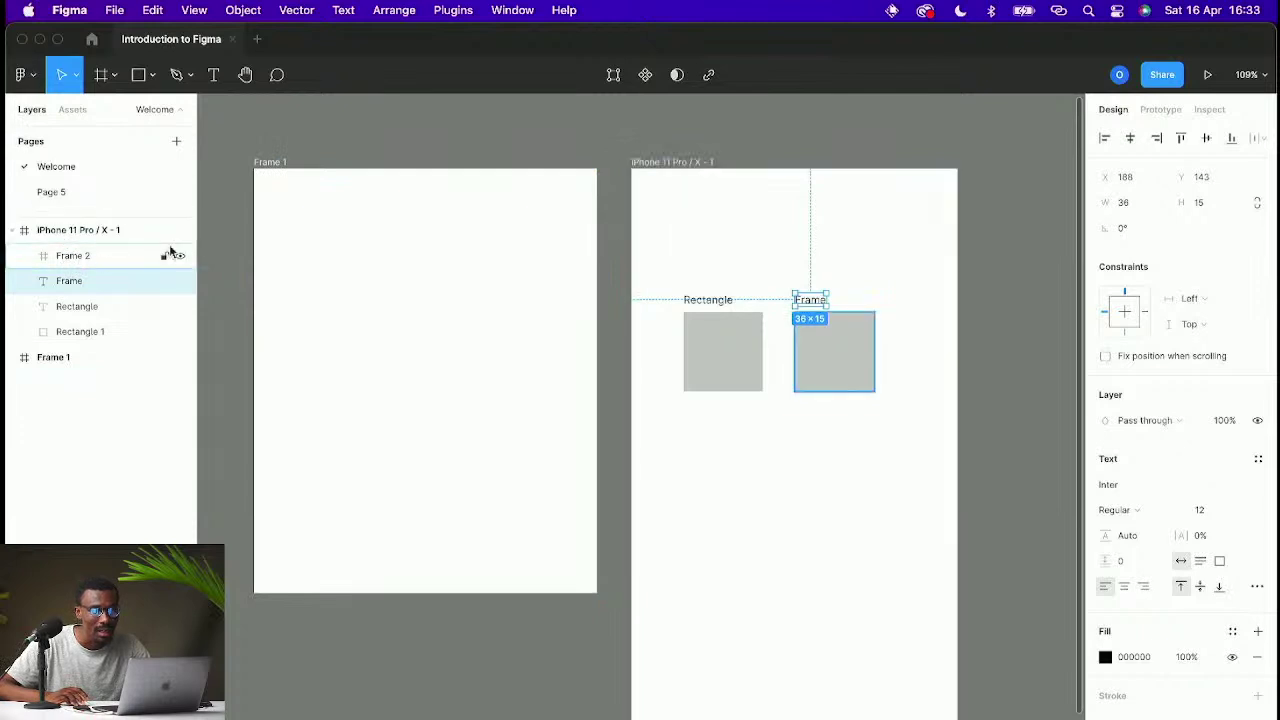
scroll(680, 254, up, 1)
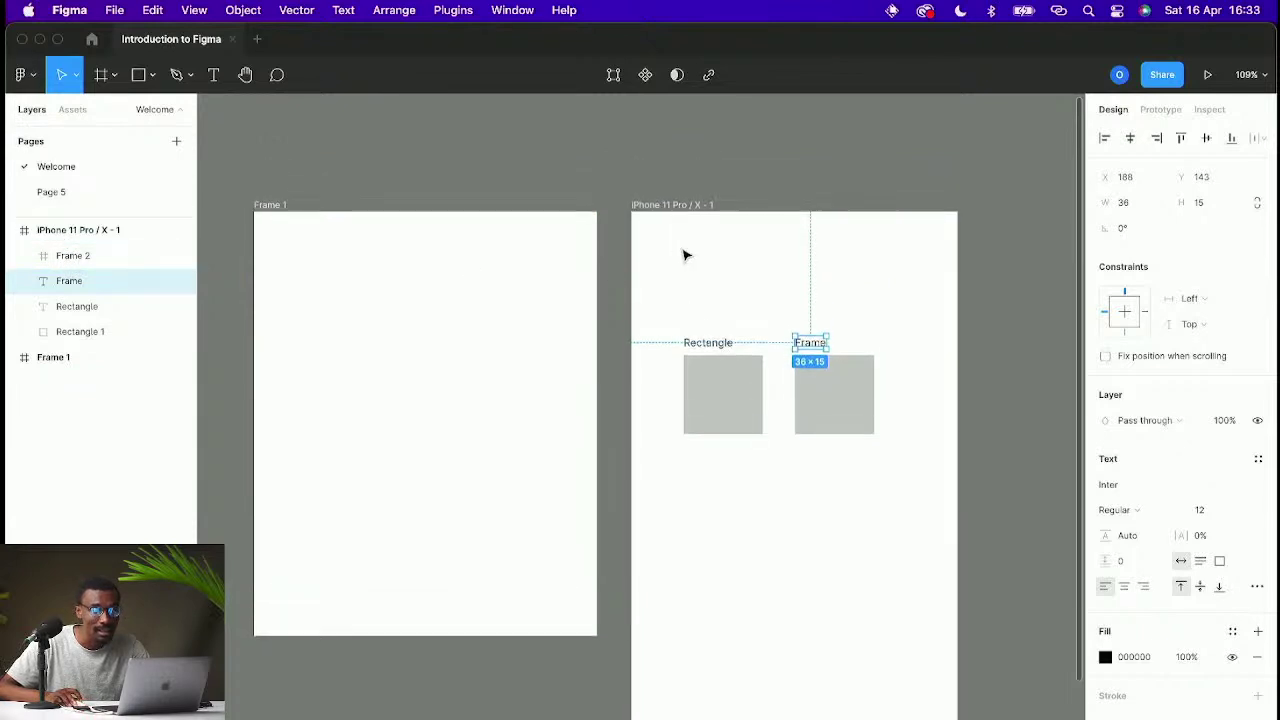
scroll(683, 251, down, 1)
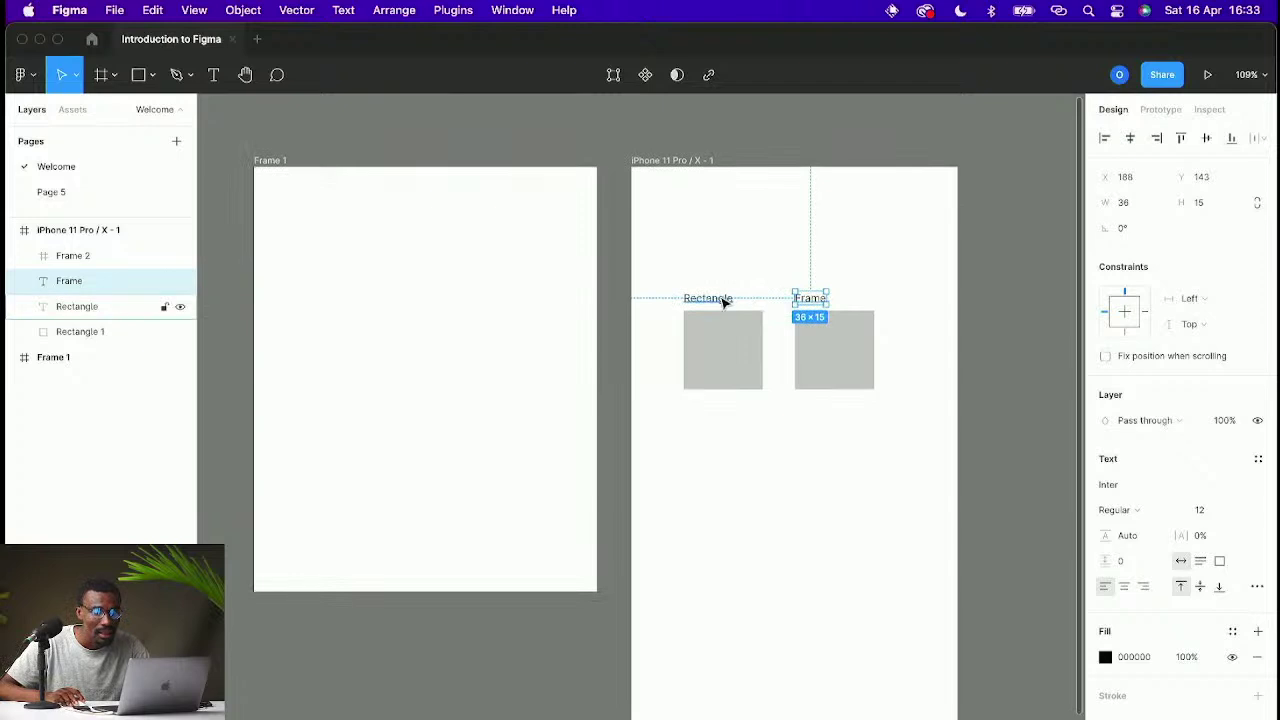
click(726, 346)
click(826, 335)
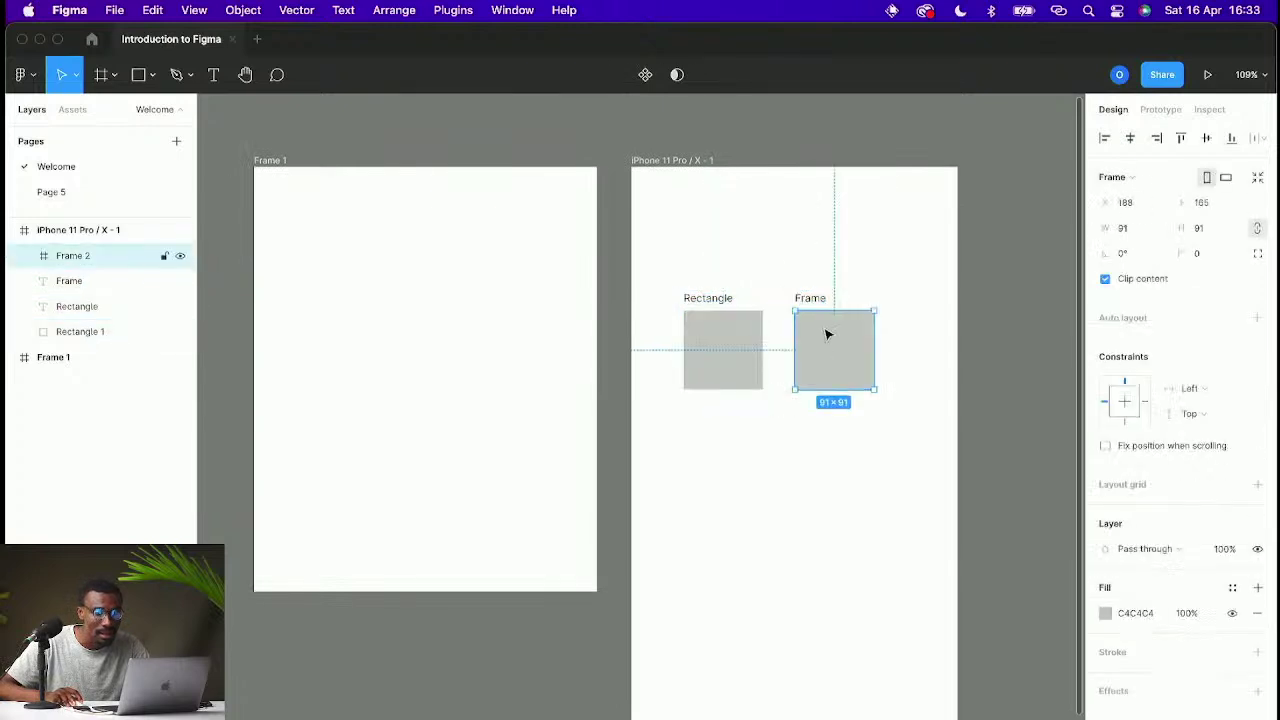
Step: Collapse the iPhone 11 Pro / X - 1 frame's nested layers and toggle the frame's visibility off and back on
click(647, 170)
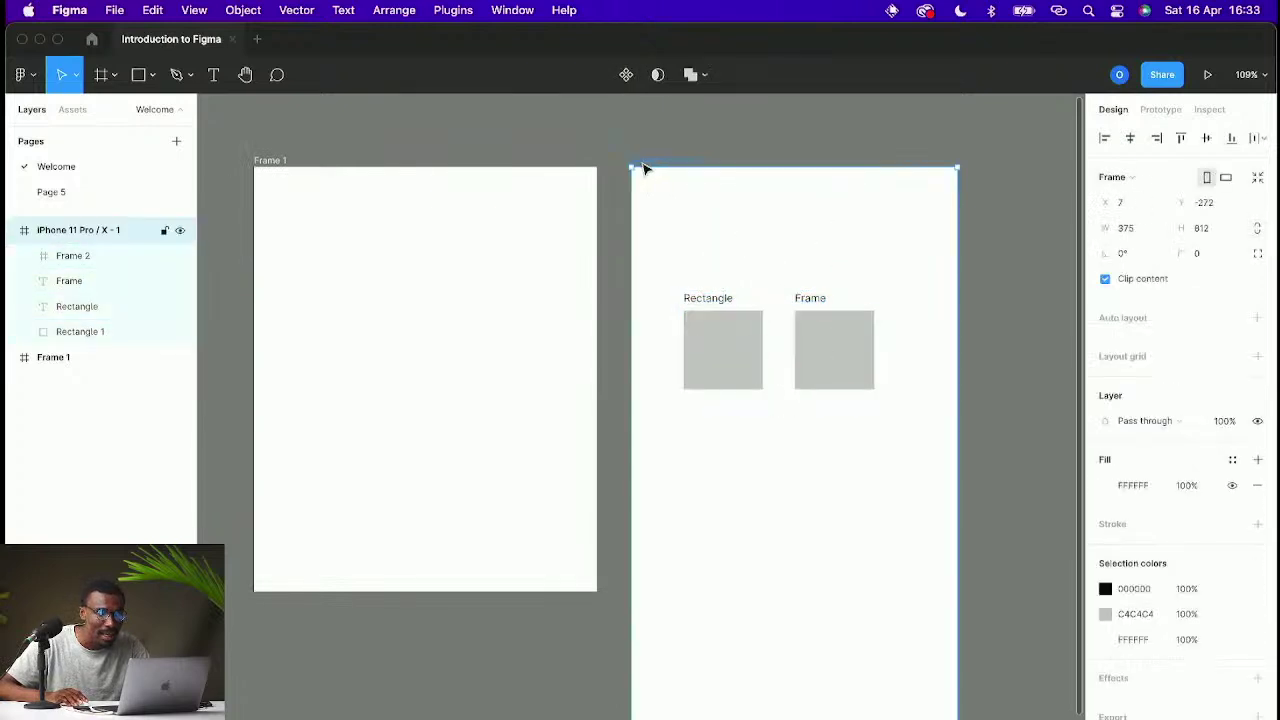
click(12, 233)
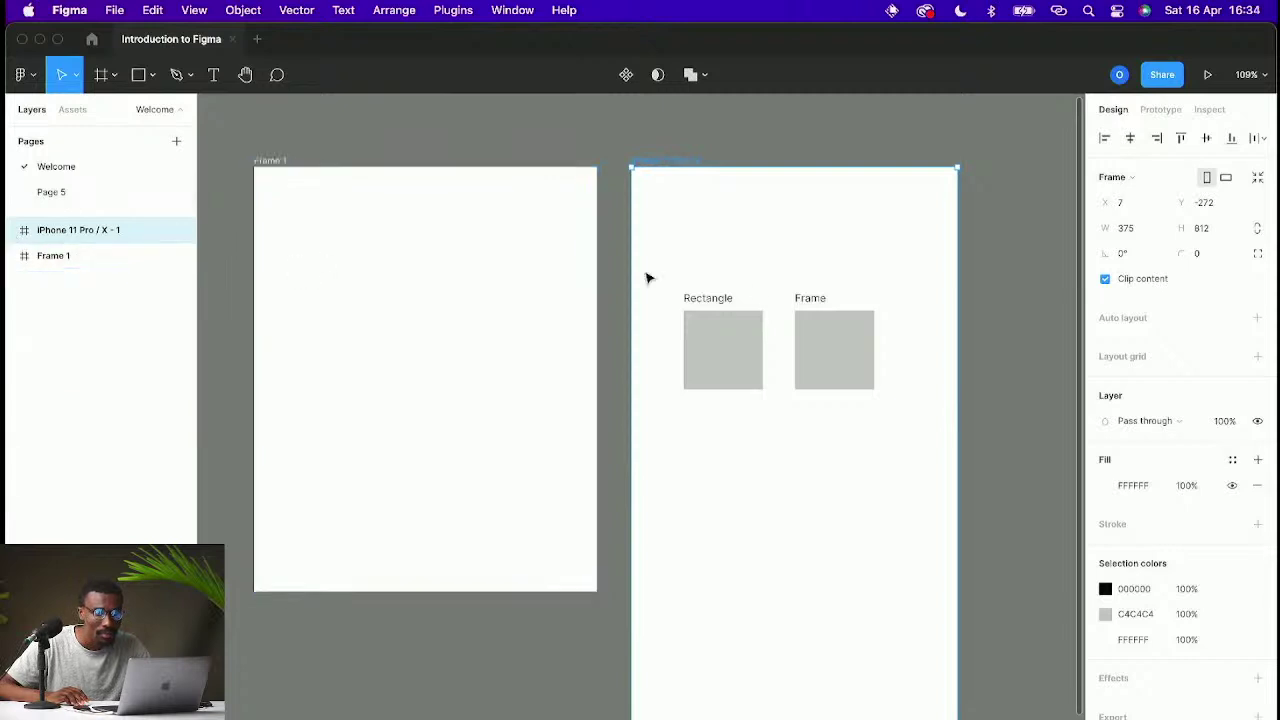
click(180, 232)
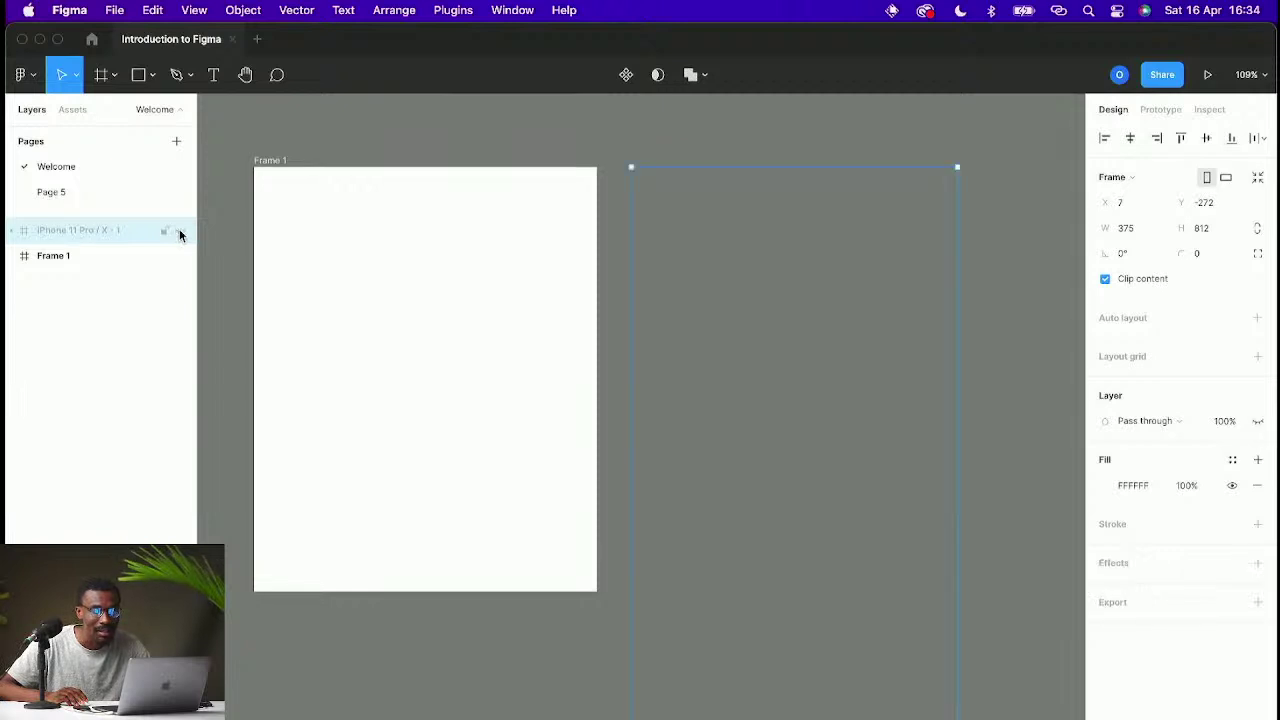
click(179, 230)
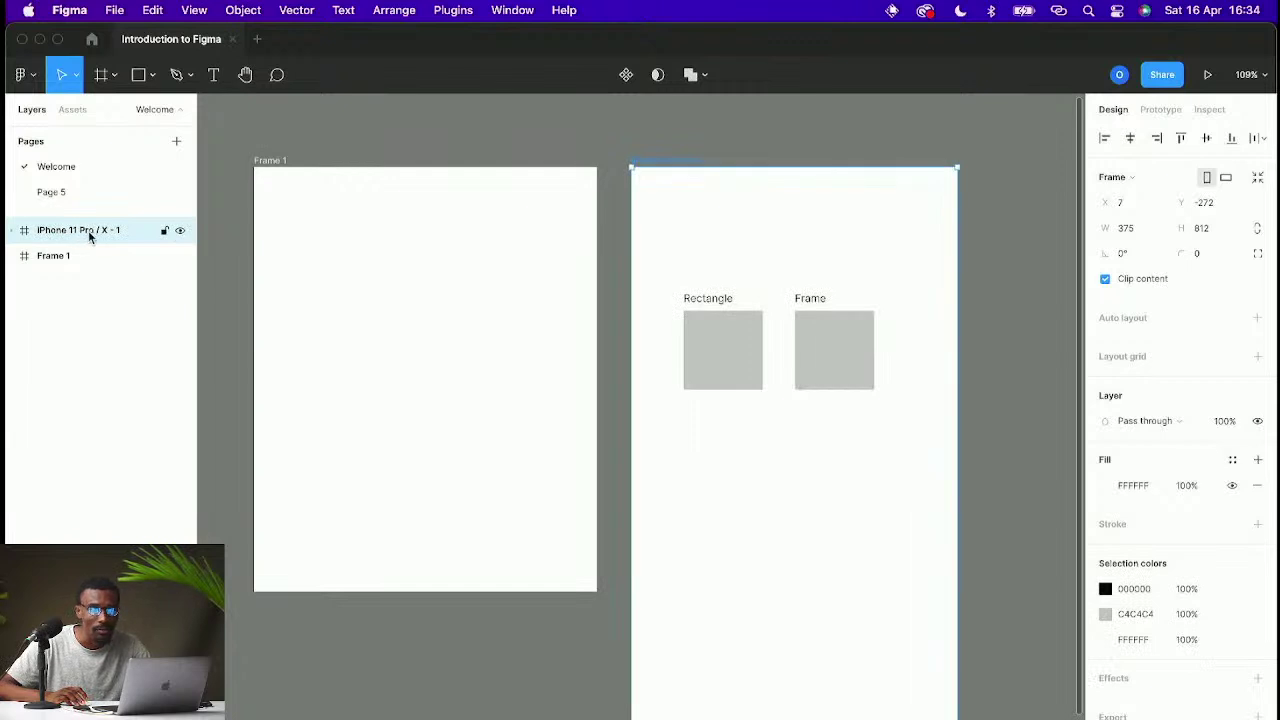
Step: Examine the two top-level frames on the canvas and select Frame 1 to view its design properties
scroll(760, 358, down, 4)
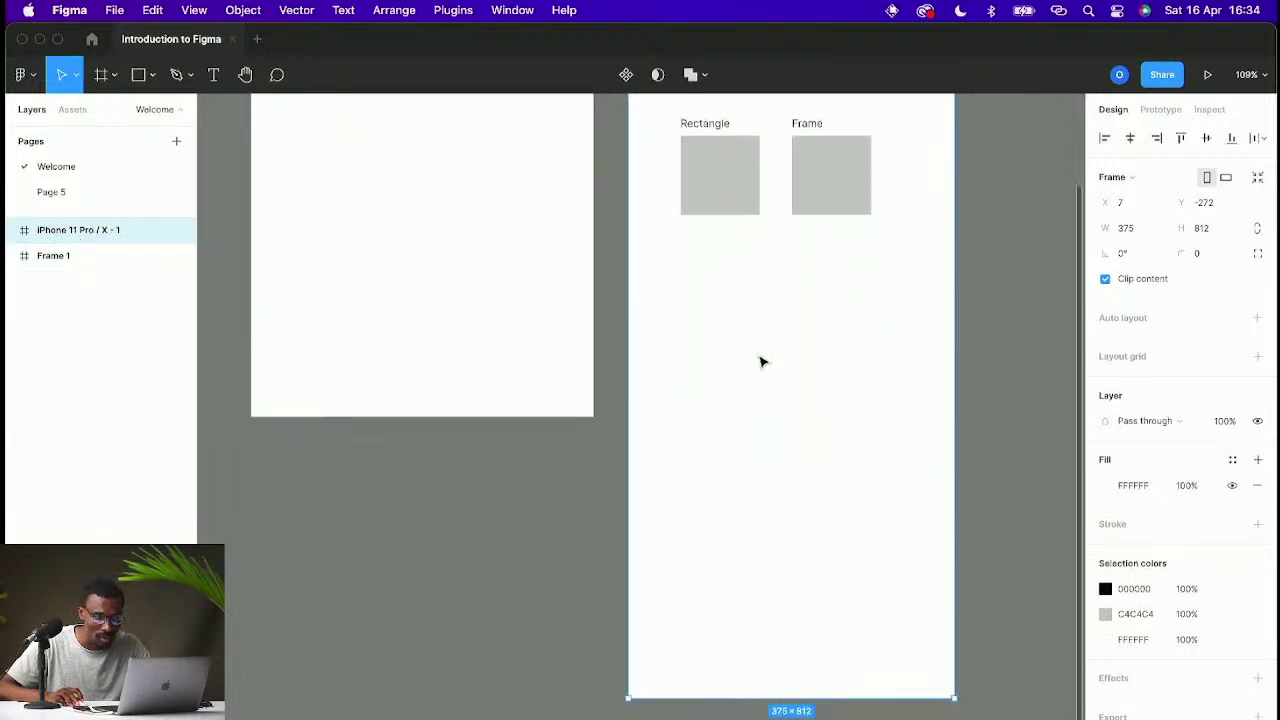
scroll(760, 360, down, 3)
scroll(729, 303, up, 5)
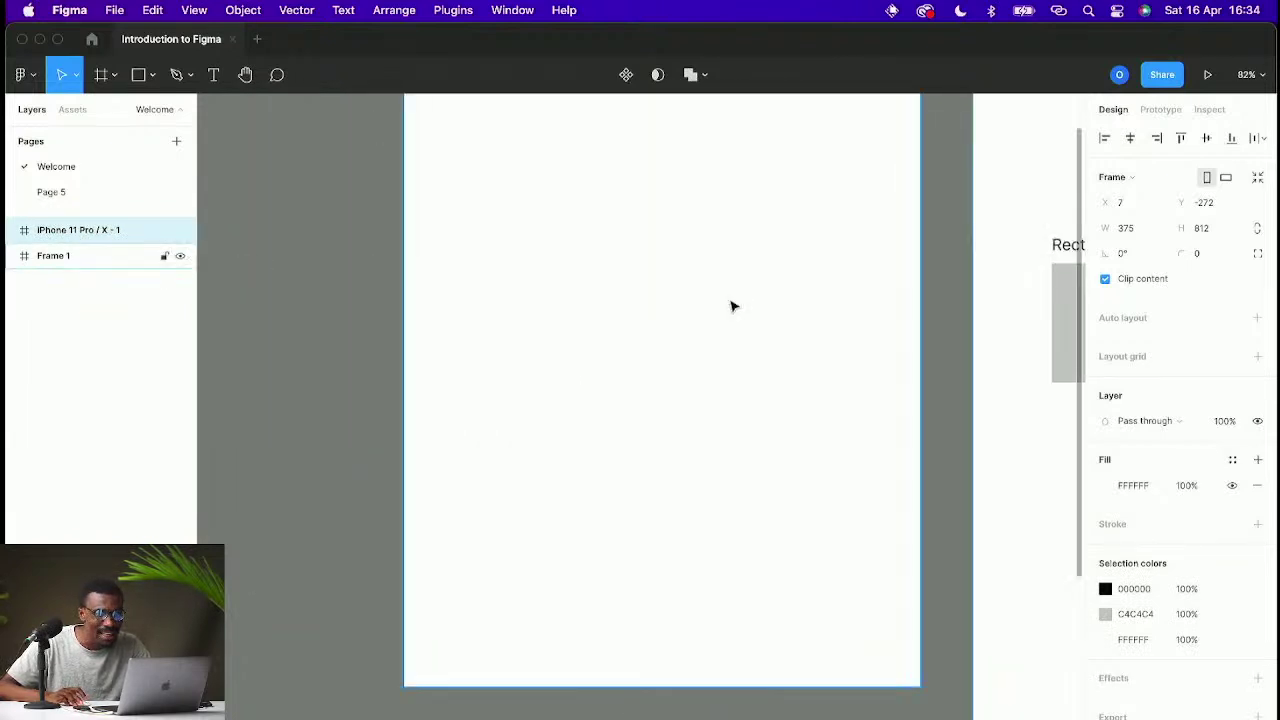
scroll(680, 310, down, 3)
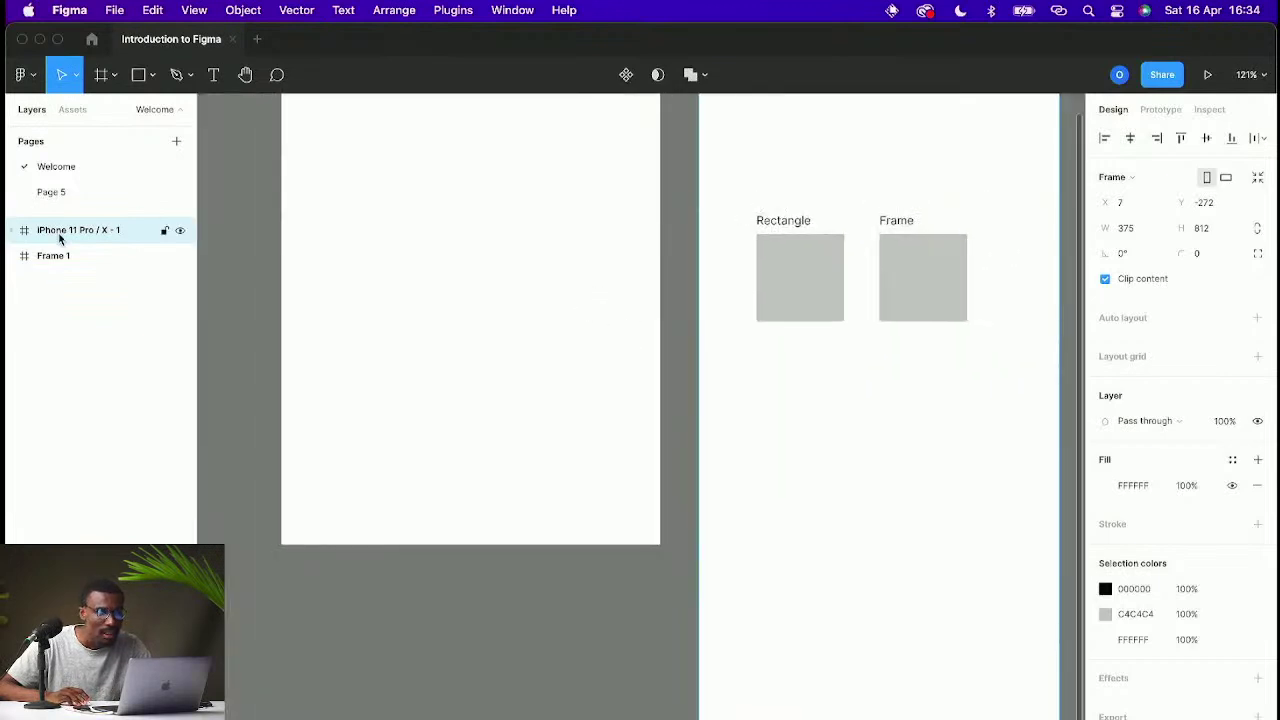
scroll(383, 346, down, 3)
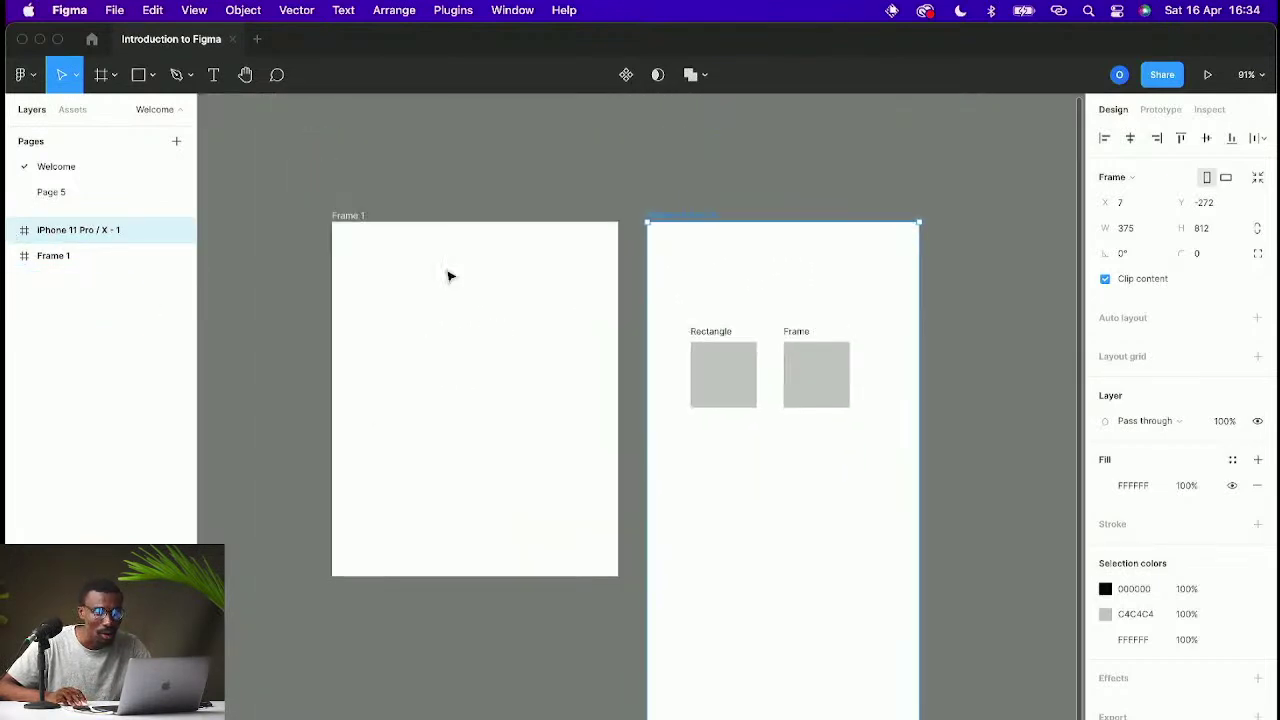
click(340, 222)
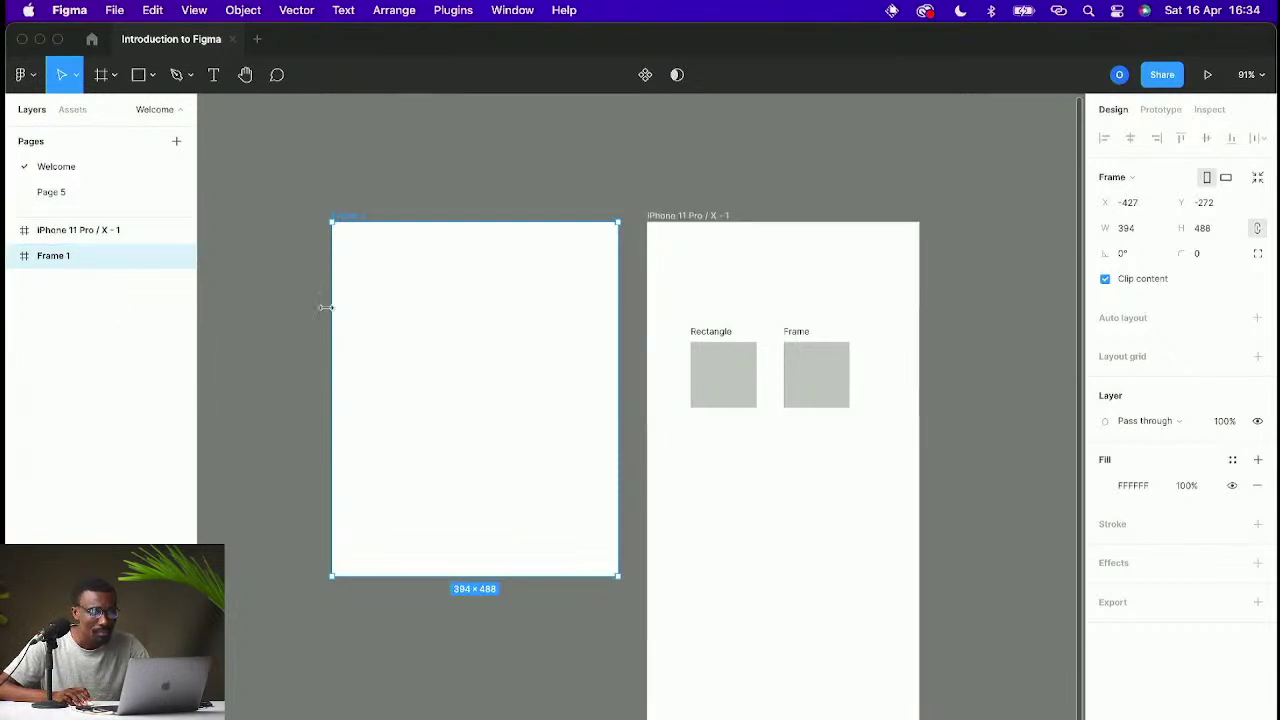
scroll(340, 317, down, 3)
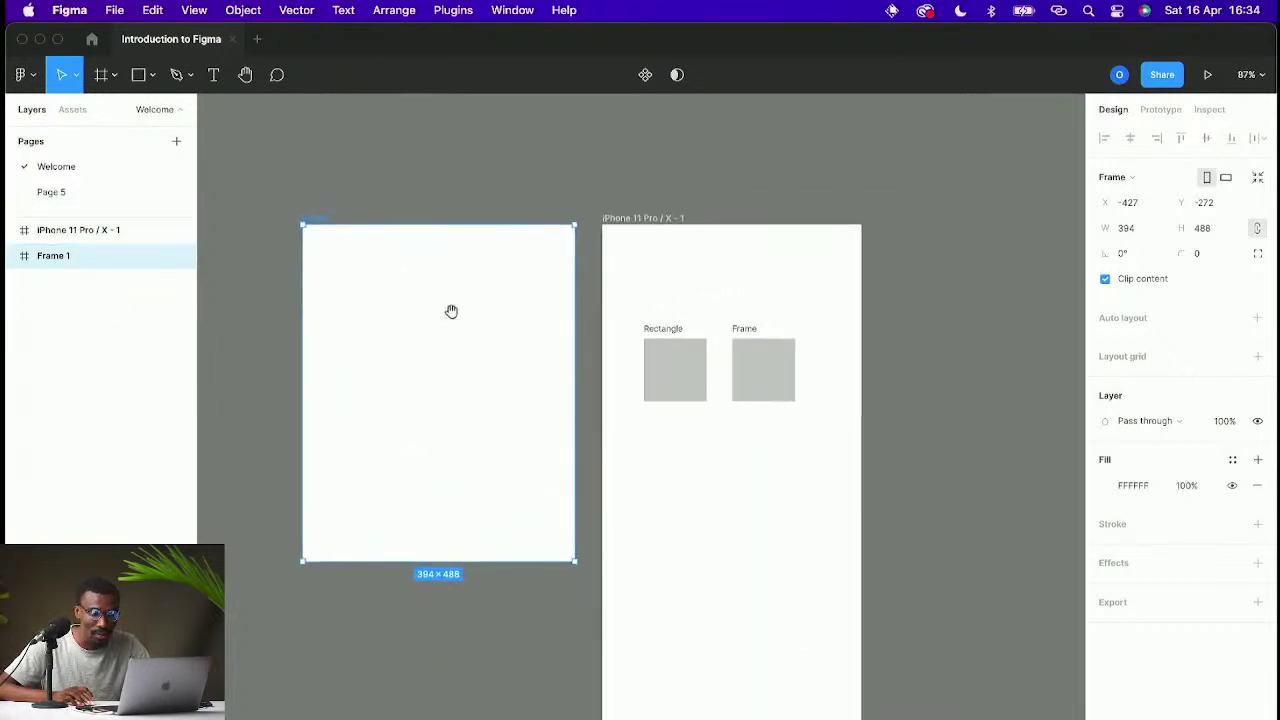
drag(440, 313, 474, 282)
drag(565, 285, 569, 269)
scroll(574, 277, up, 5)
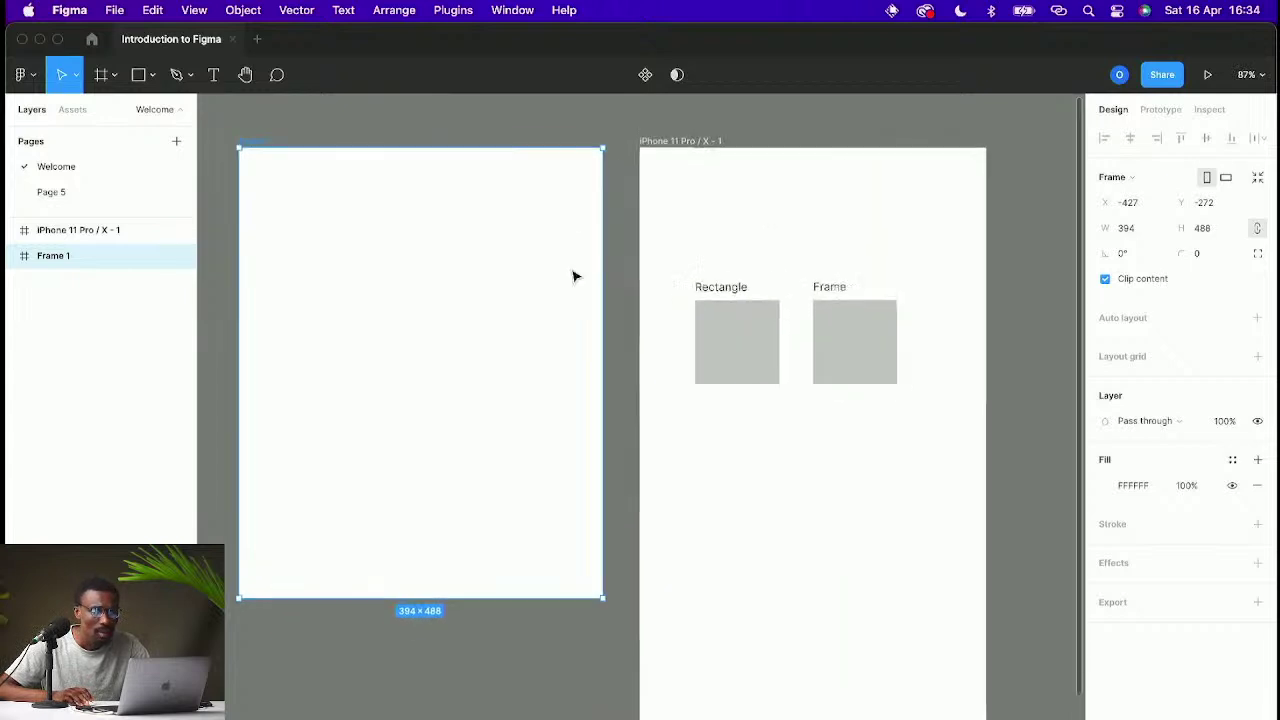
drag(717, 245, 703, 214)
scroll(703, 214, down, 4)
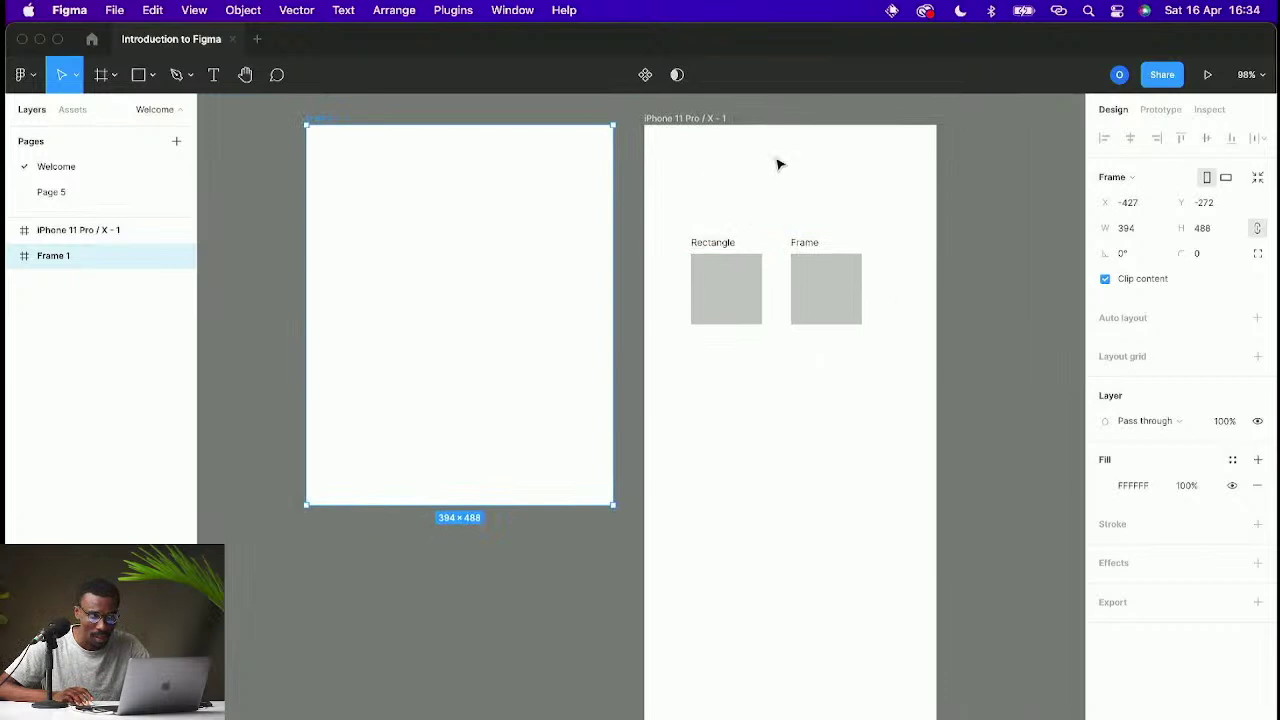
Step: Select the Rectangle and Frame labels and the two grey squares in turn to compare their design properties
click(715, 240)
click(806, 245)
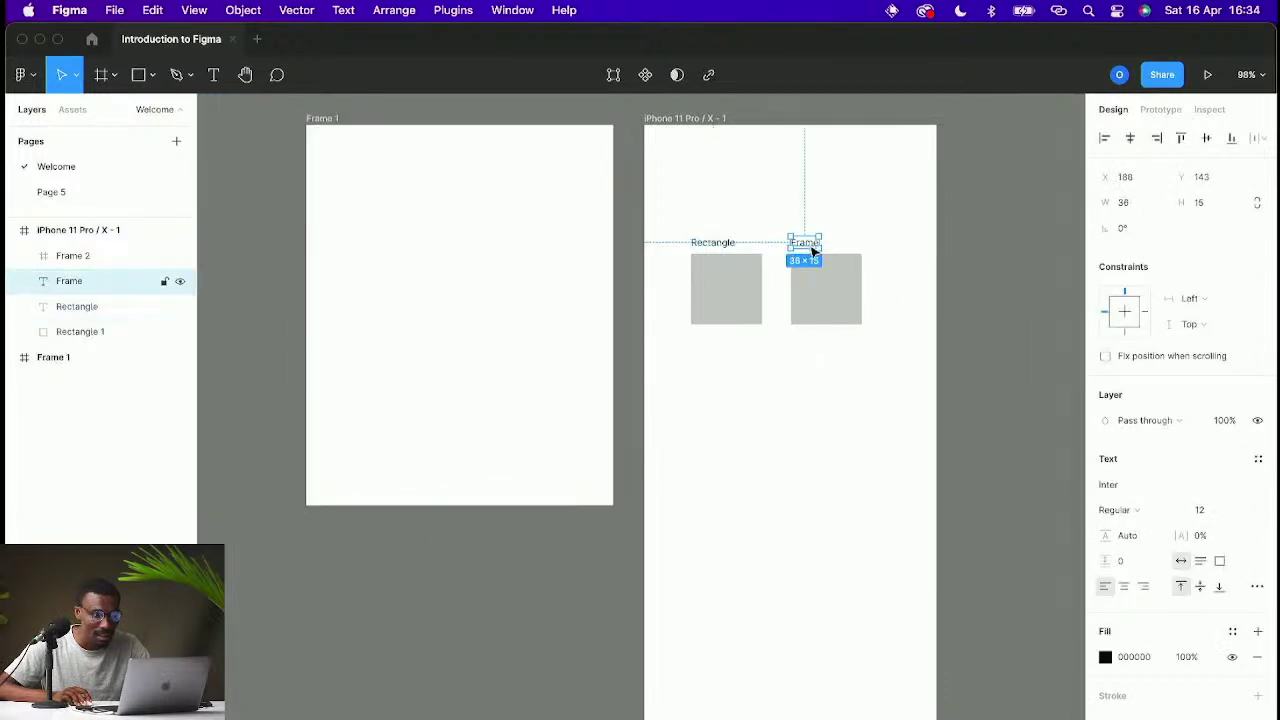
click(733, 293)
click(826, 304)
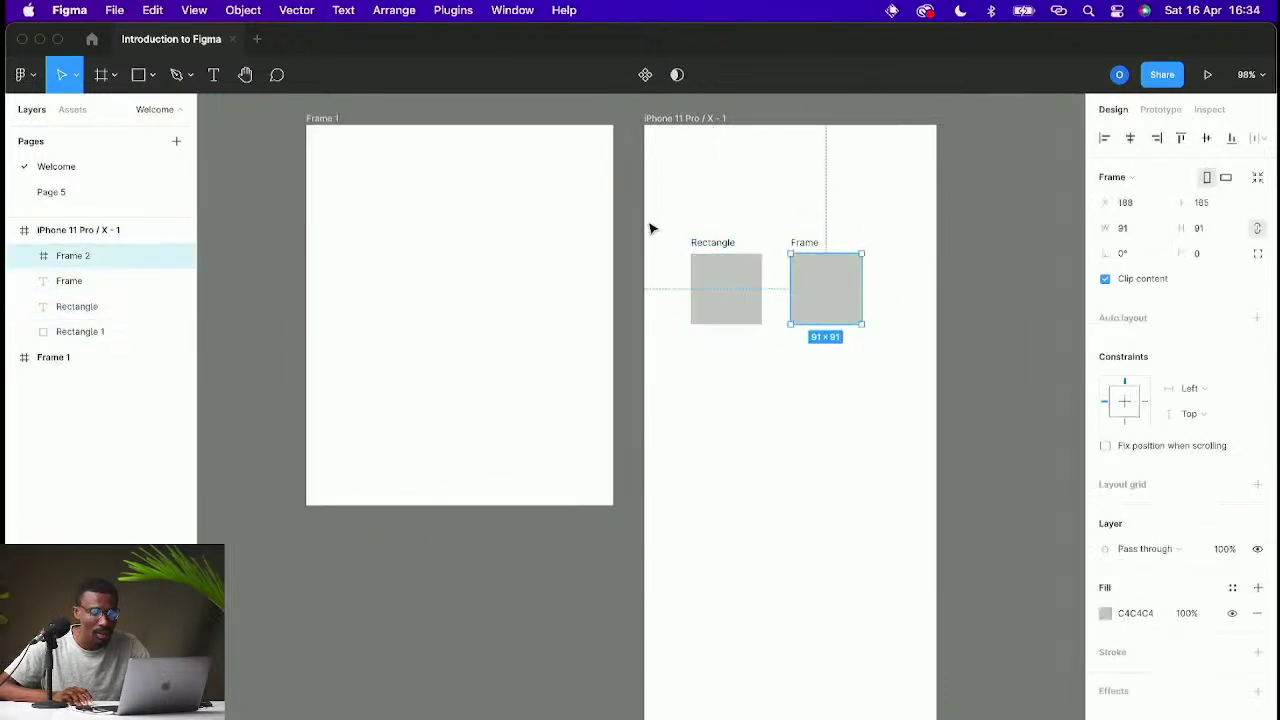
Step: Draw a horizontal line about 159 px long beneath the two grey squares and a circle about 109 × 109 px below it
click(152, 80)
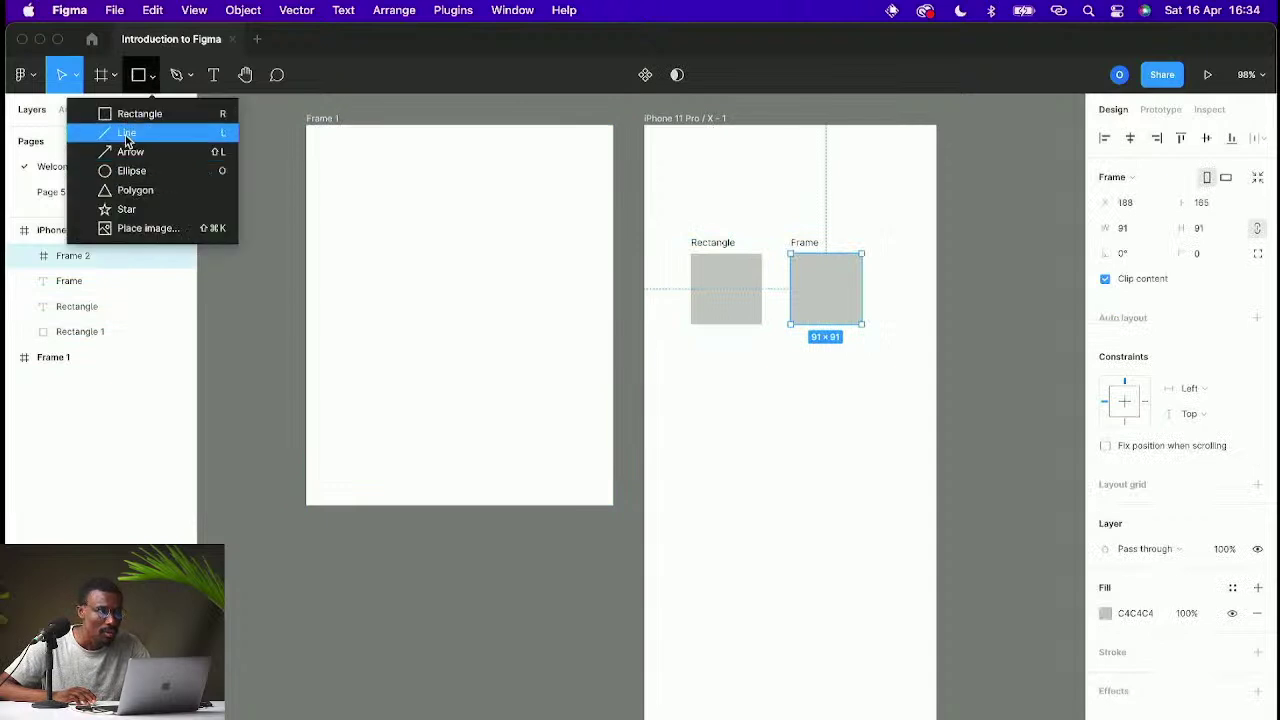
click(126, 132)
drag(688, 366, 812, 366)
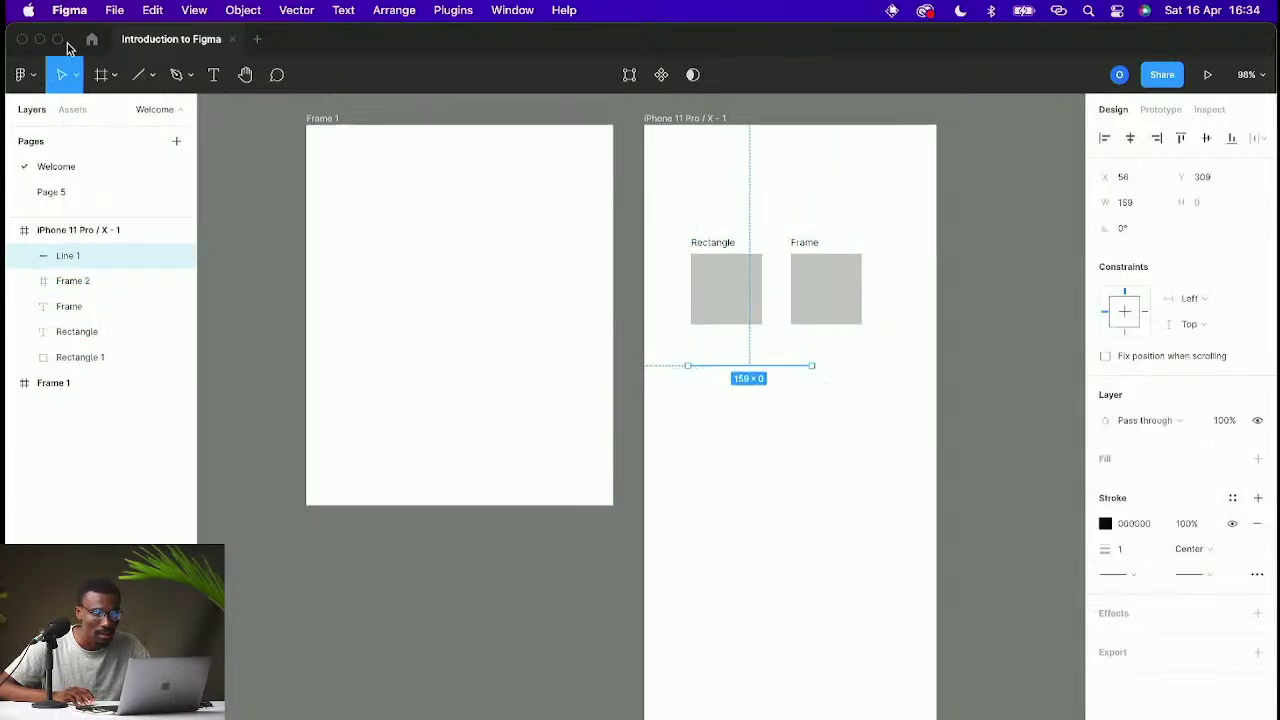
click(152, 75)
click(134, 171)
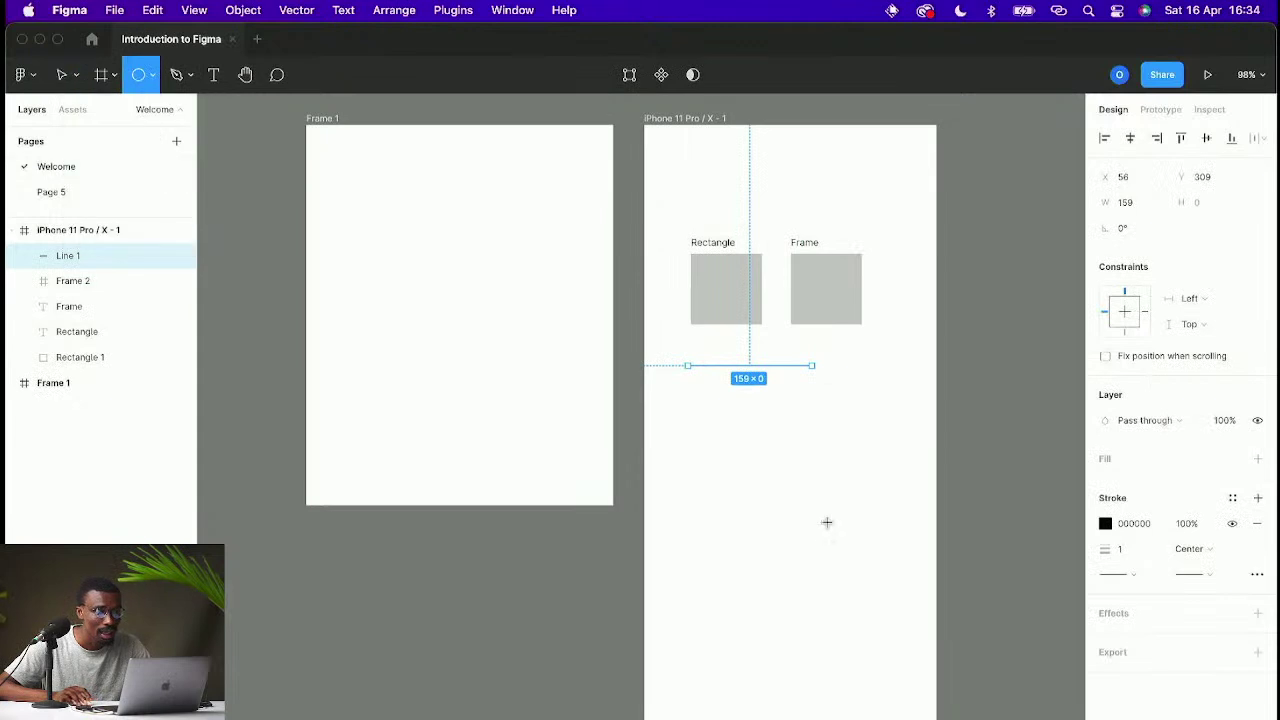
drag(706, 402, 790, 487)
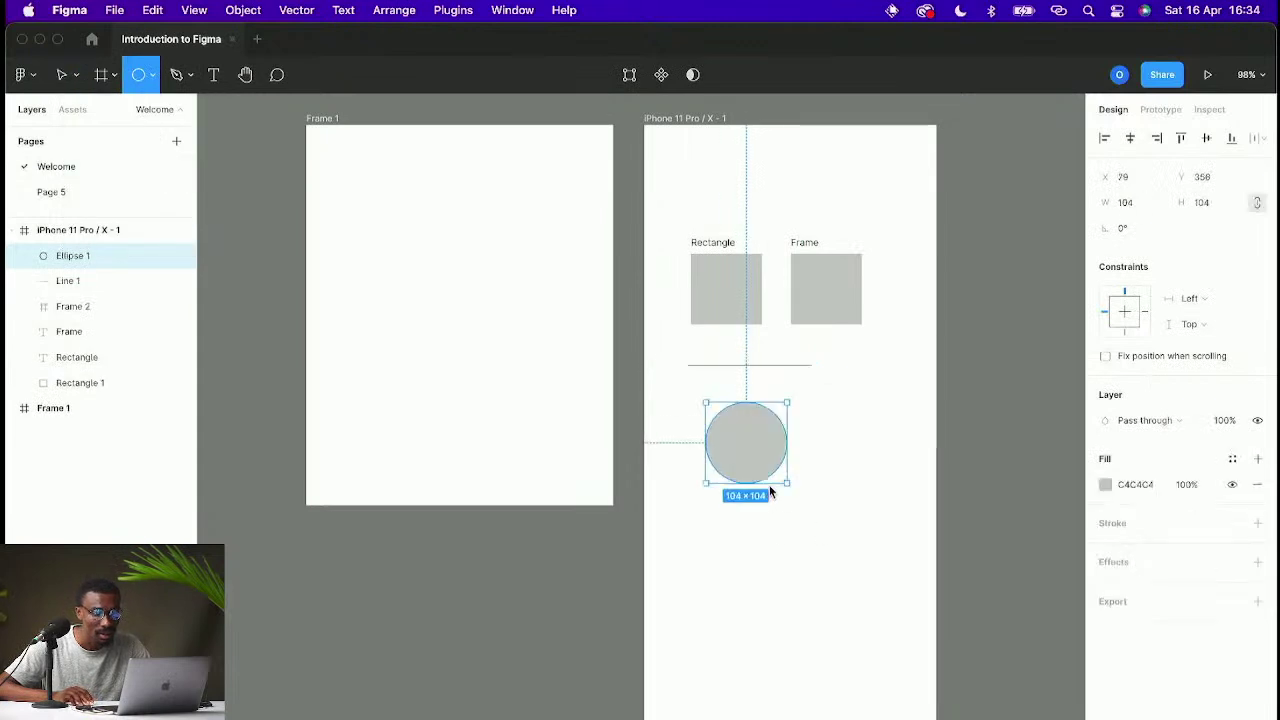
Step: Draw a triangle about 109 × 109 px beside the circle and a five-pointed star about 136 × 136 px below the circle, and clear the selection
click(152, 75)
click(150, 190)
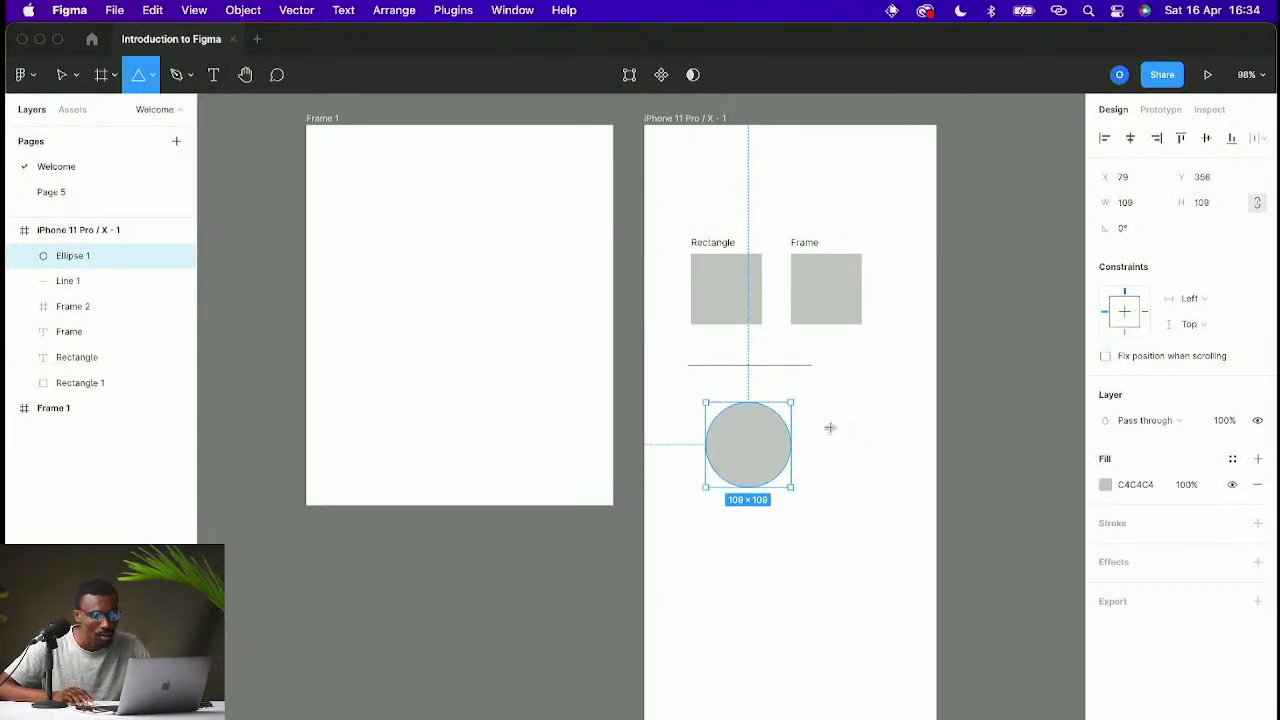
drag(822, 409, 907, 493)
click(152, 80)
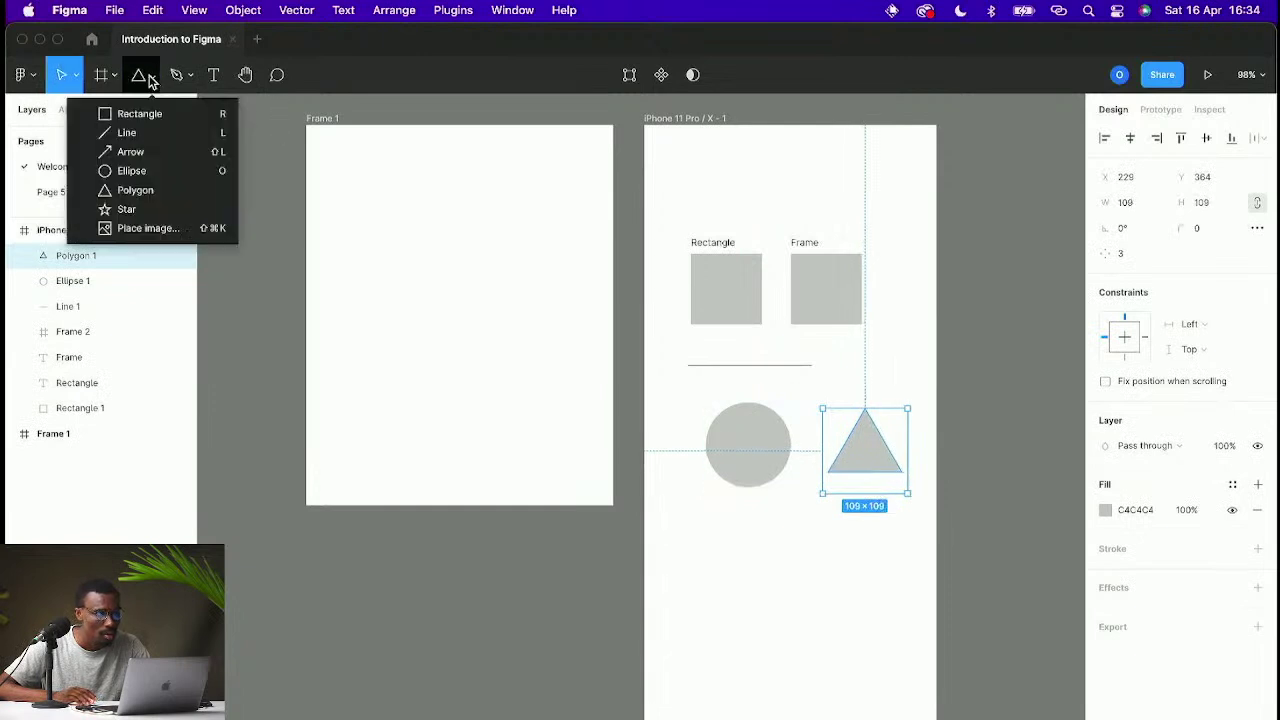
click(126, 209)
drag(715, 515, 821, 621)
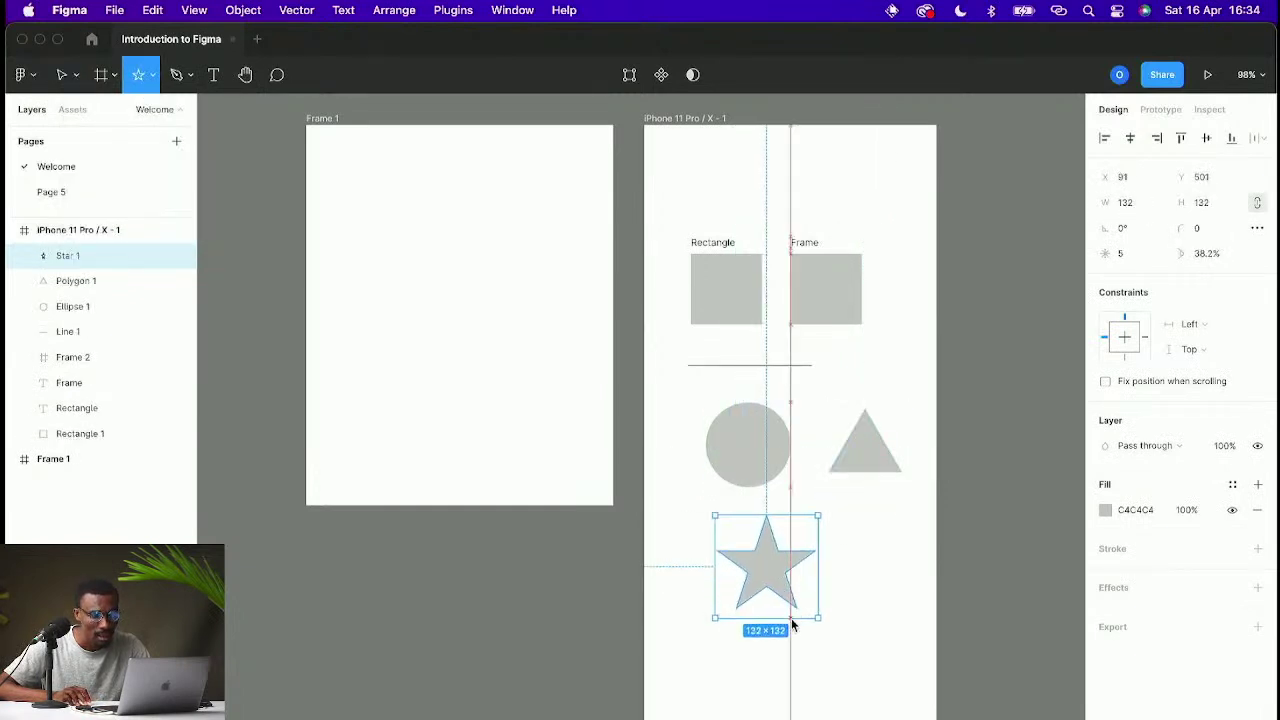
click(155, 75)
click(155, 75)
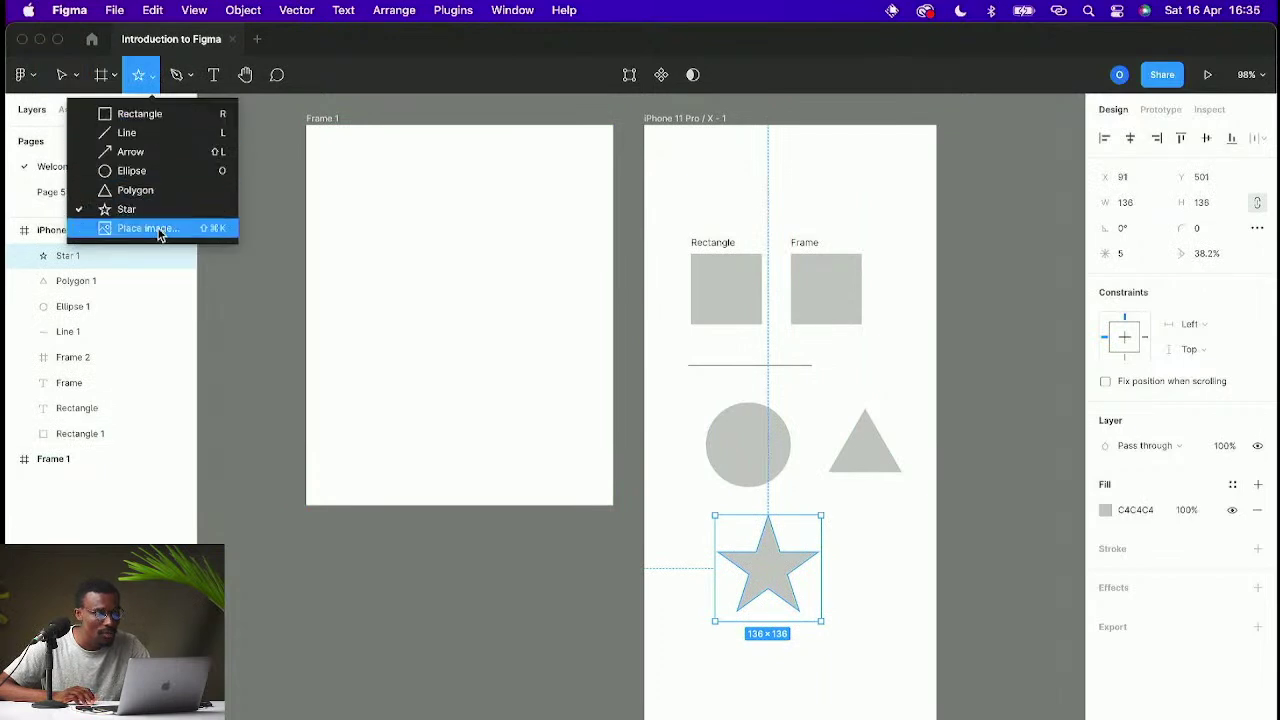
key(v)
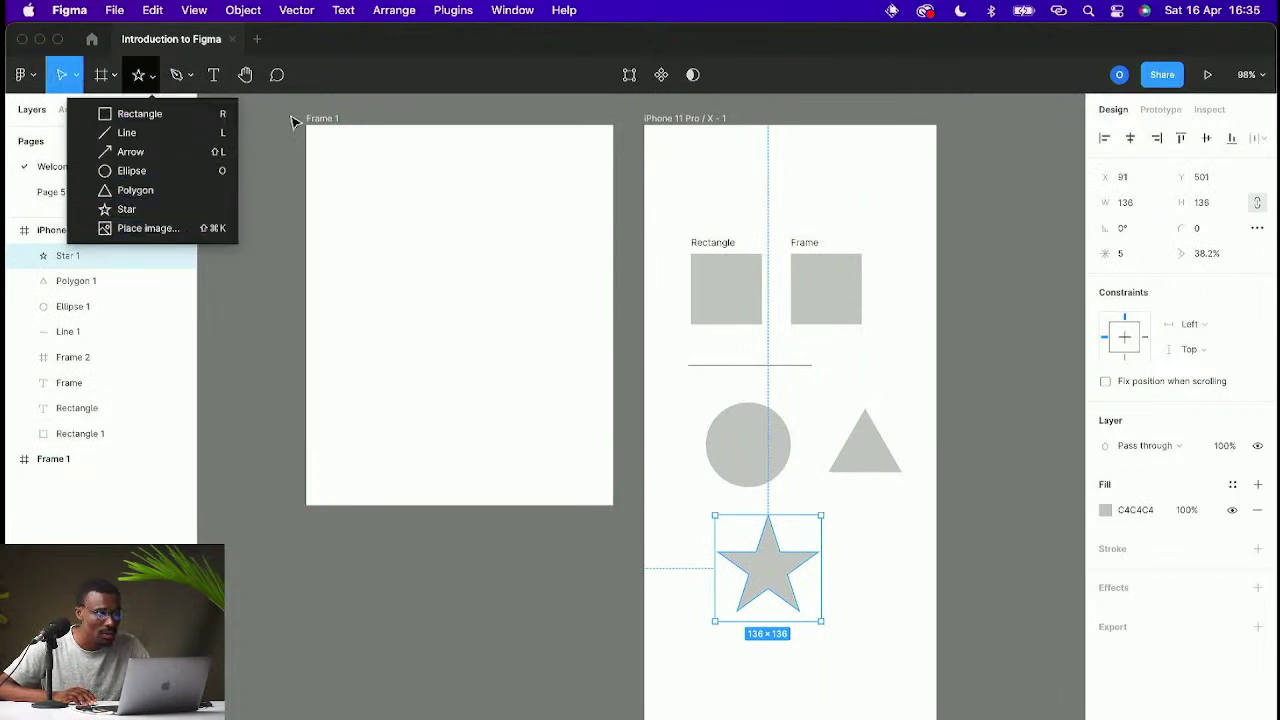
click(294, 122)
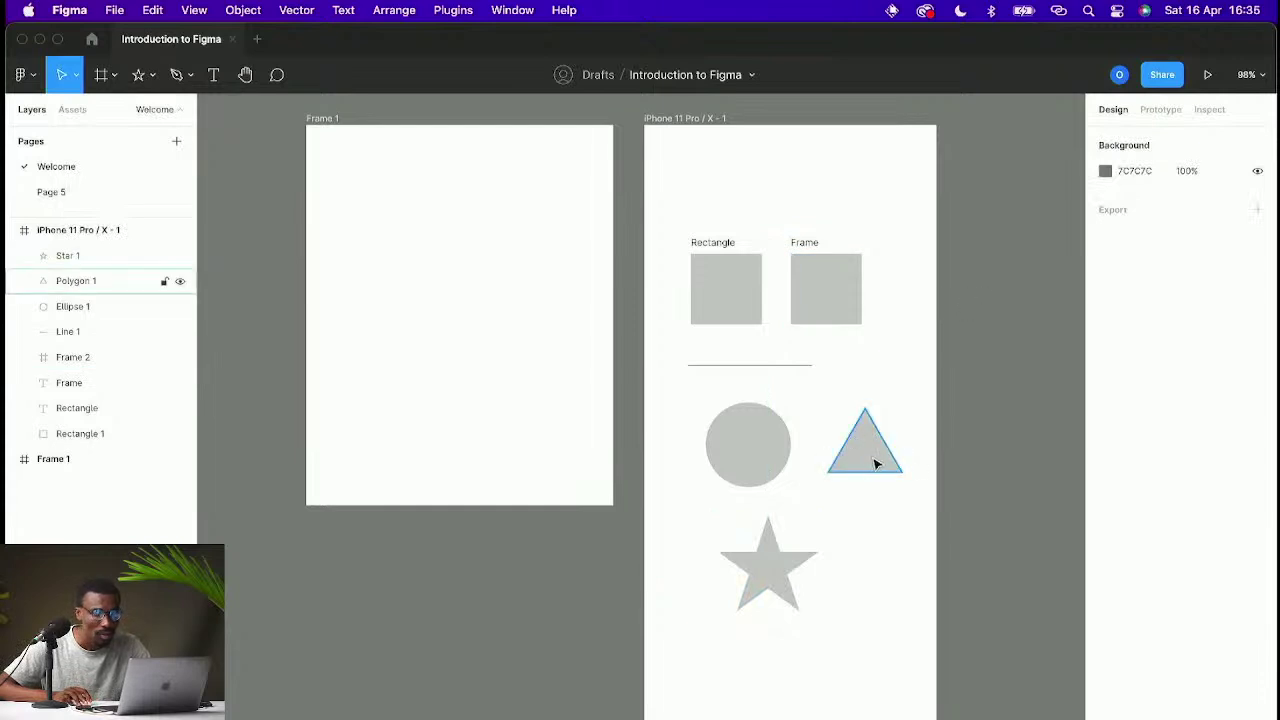
Step: Arrange the shapes in two columns, with the circle and star under the Rectangle square and the triangle and line under the Frame square
scroll(880, 458, up, 5)
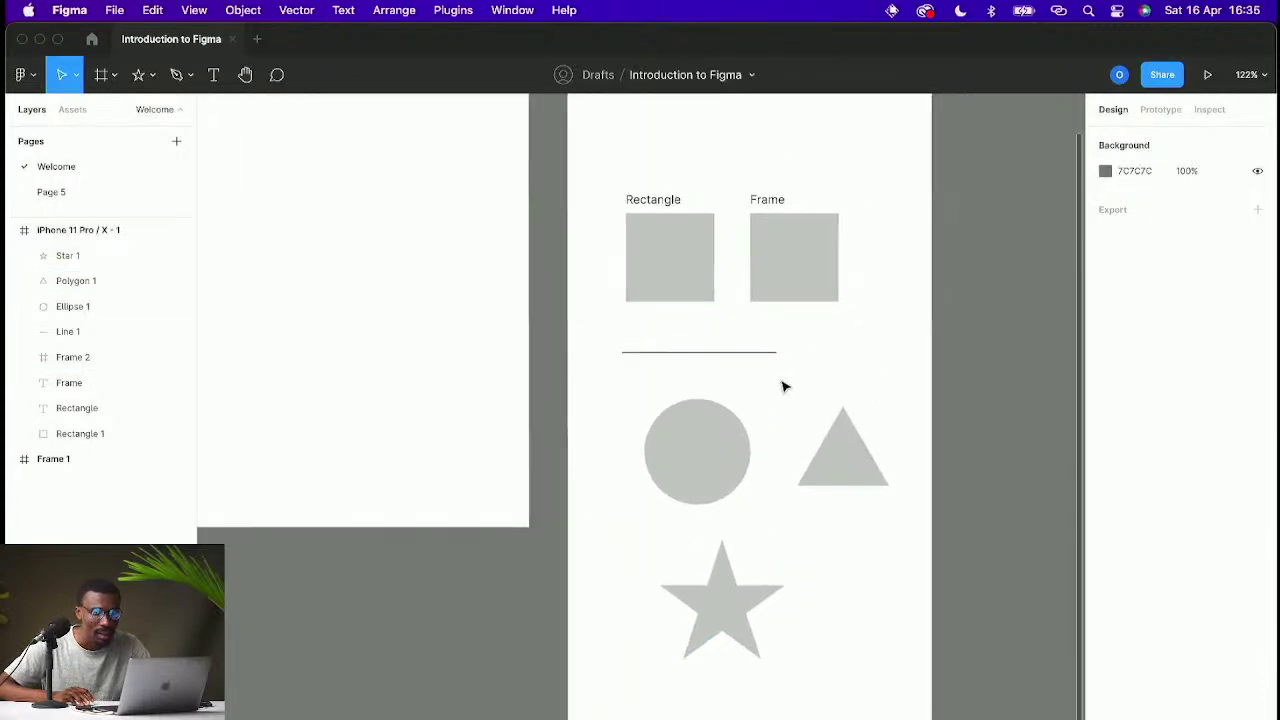
drag(769, 357, 763, 554)
drag(727, 479, 714, 449)
drag(872, 474, 837, 420)
drag(727, 428, 723, 423)
drag(731, 609, 680, 566)
drag(704, 626, 704, 626)
drag(791, 712, 832, 552)
Step: Left-align the Frame label, its grey square, the triangle and the line with one another
drag(905, 597, 749, 194)
click(1105, 139)
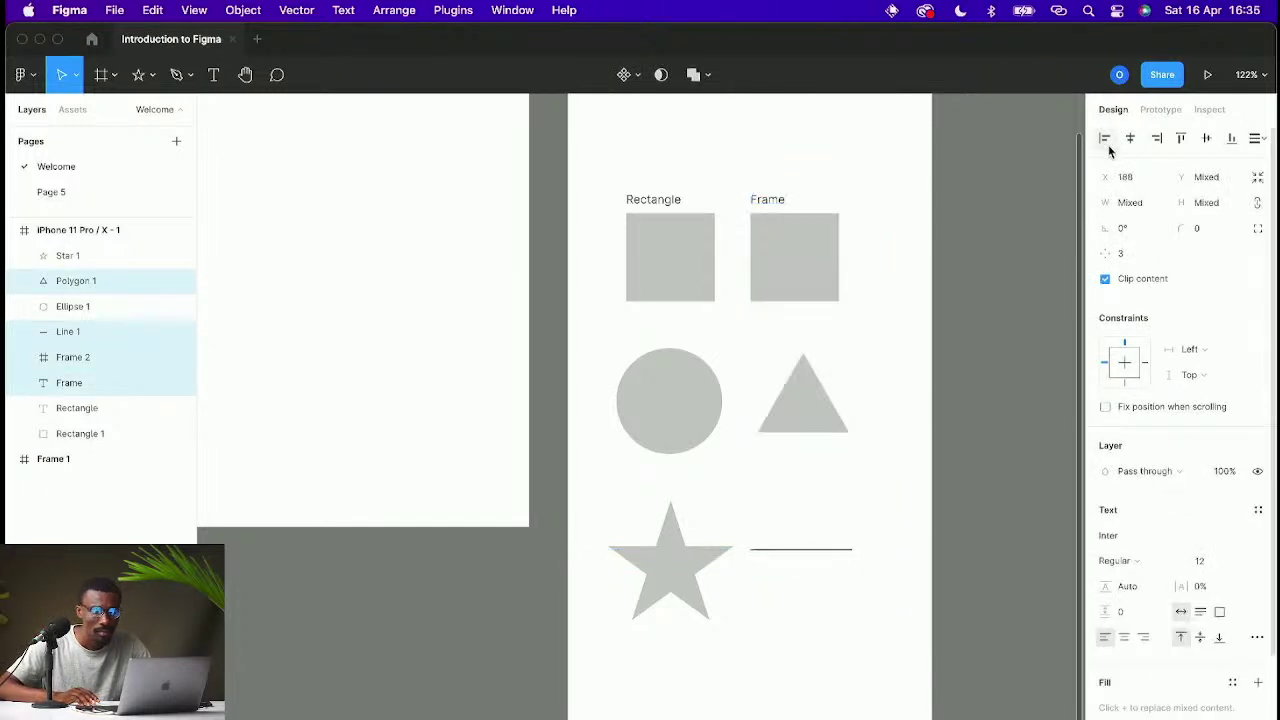
key(Escape)
drag(892, 572, 871, 612)
drag(850, 690, 590, 283)
drag(766, 334, 794, 386)
key(super+z)
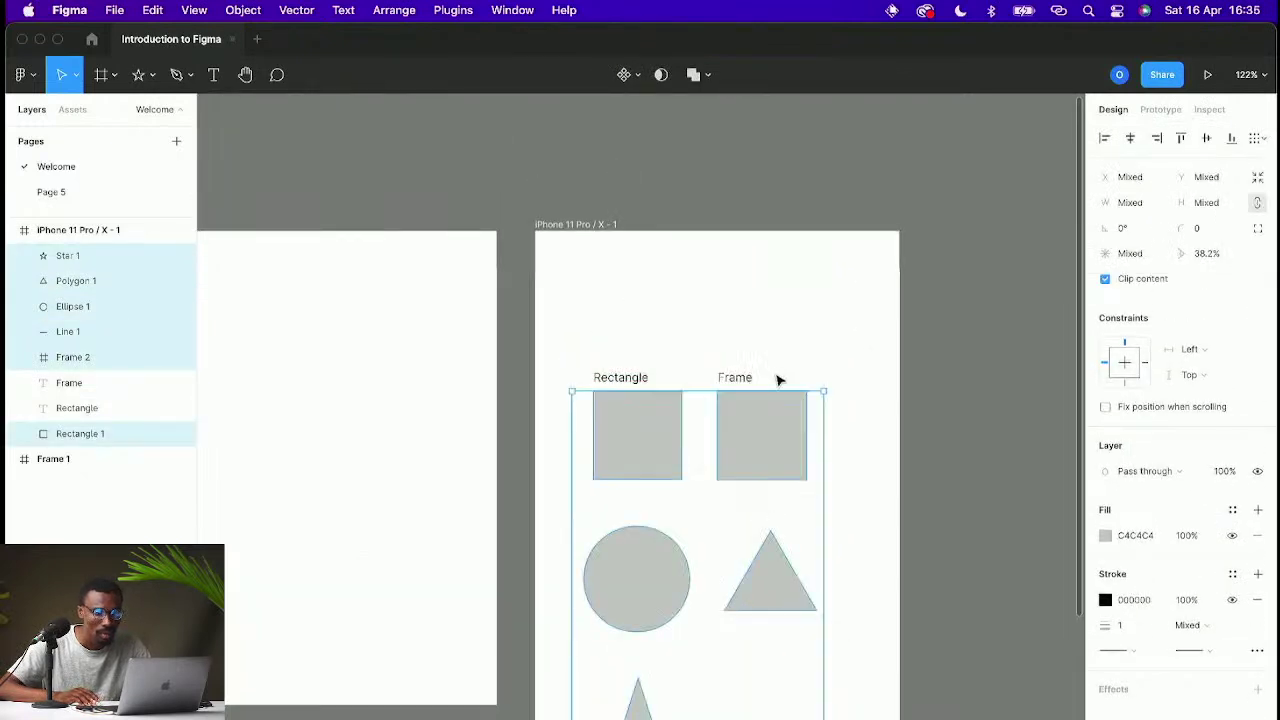
Step: Select all the shapes and labels in the iPhone frame and resize them together to about 119 × 209 px
scroll(873, 586, down, 2)
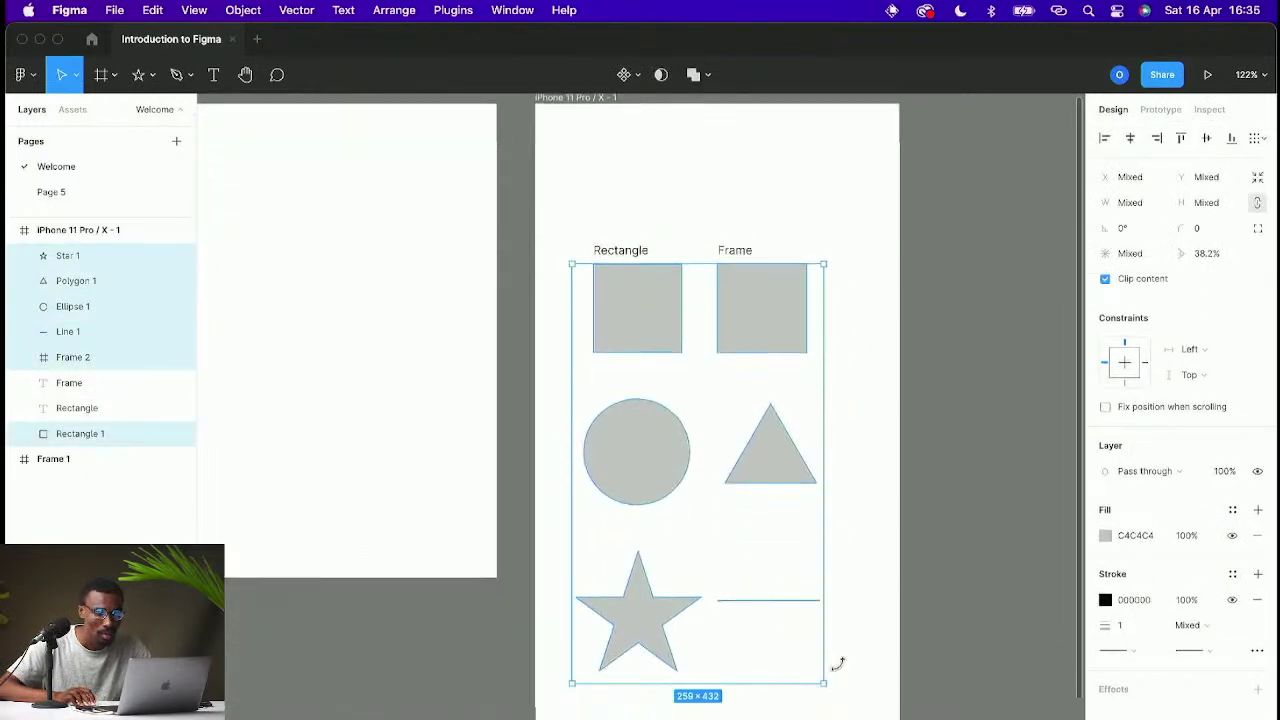
drag(884, 702, 572, 236)
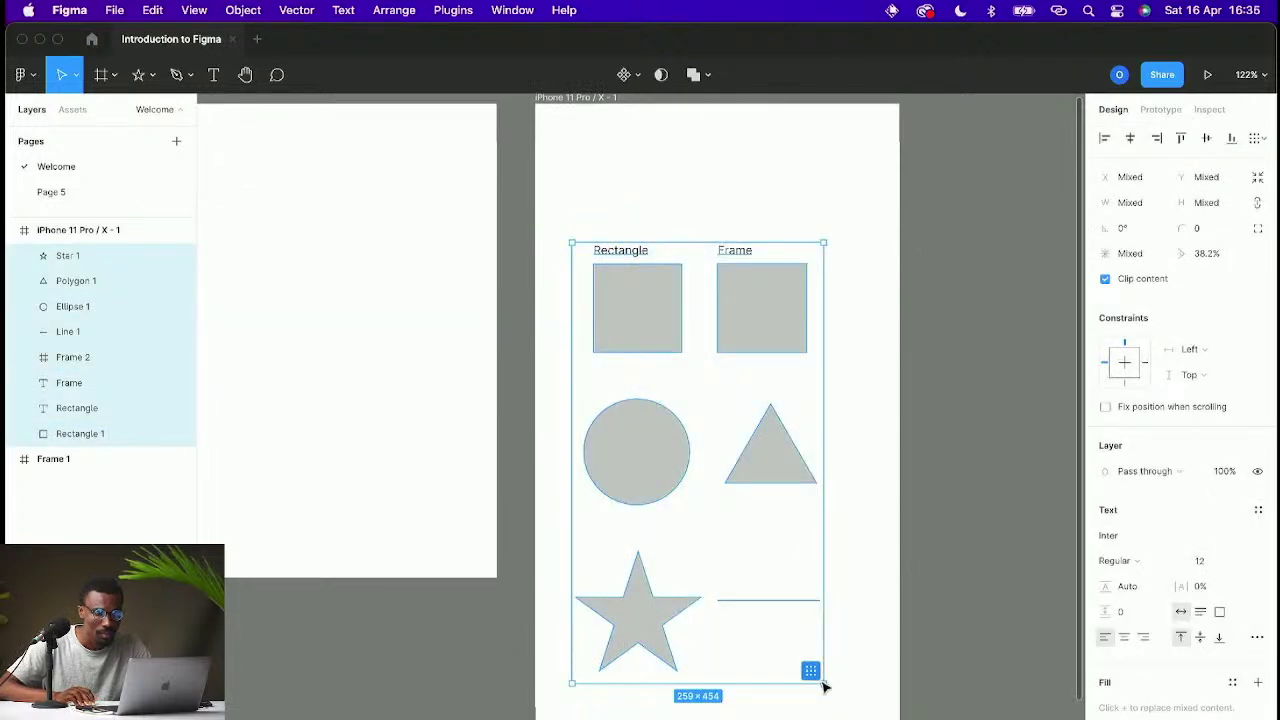
drag(823, 684, 687, 445)
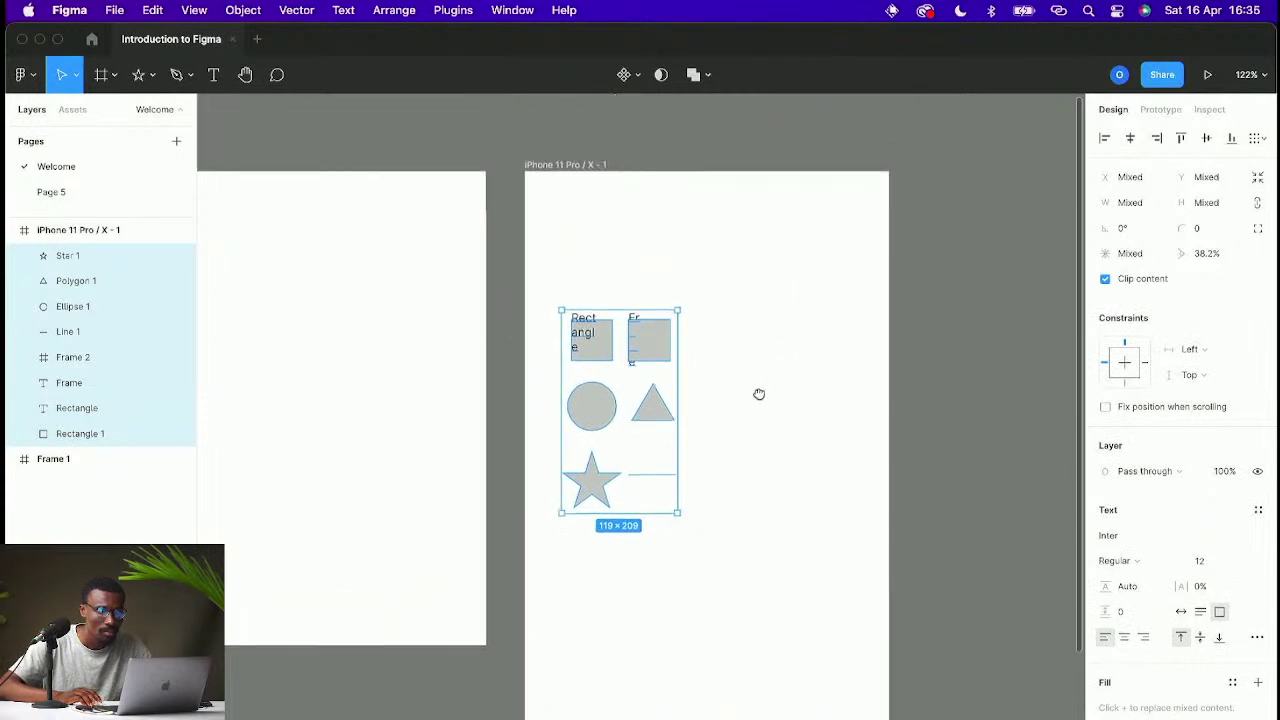
Step: Delete the Rectangle and Frame text labels above the two grey squares
scroll(757, 394, up, 5)
click(763, 354)
click(446, 288)
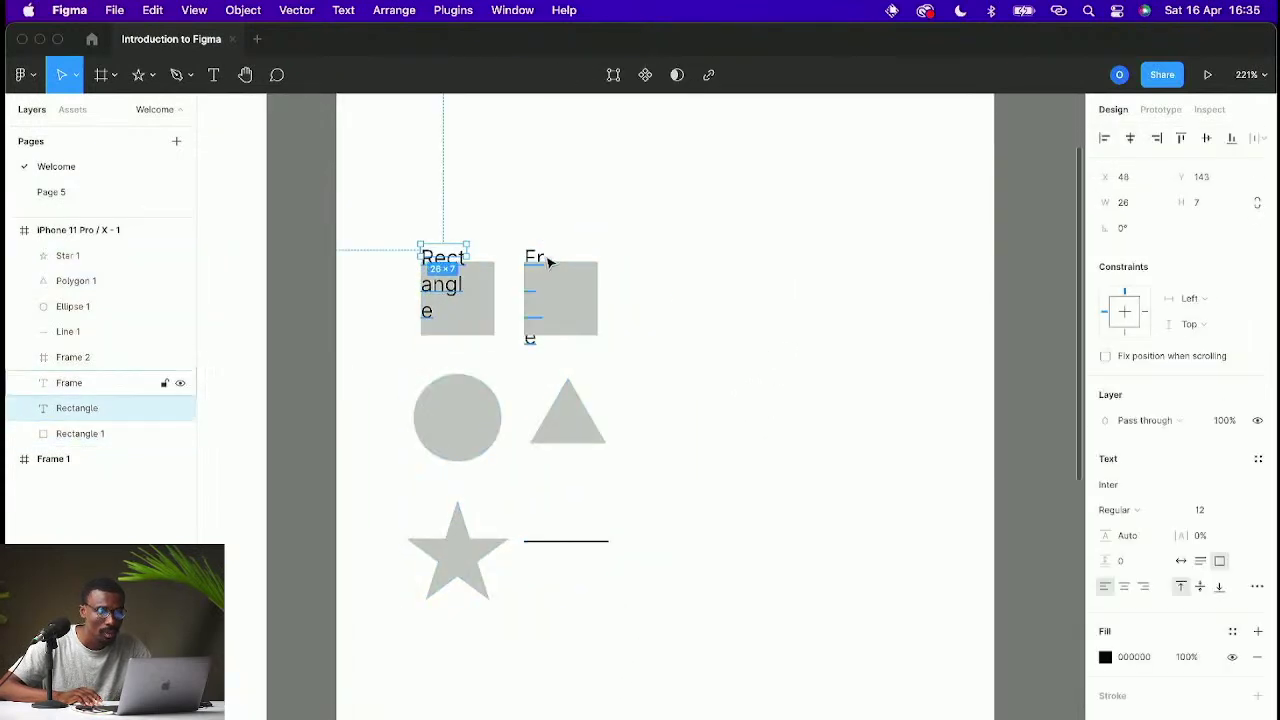
shift+click(545, 256)
key(Delete)
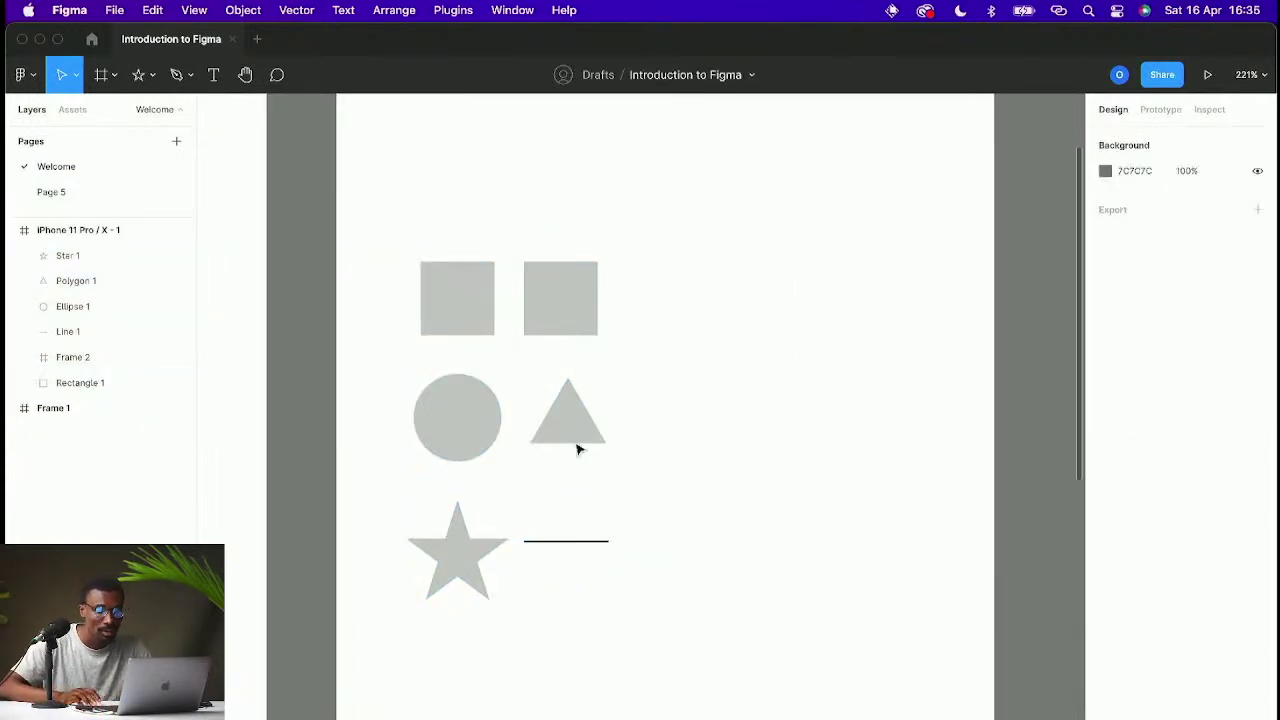
Step: Move the circle and triangle into the row with the two squares, and bring the star and line up into a second row
drag(446, 400, 693, 312)
drag(578, 432, 806, 329)
drag(474, 541, 474, 419)
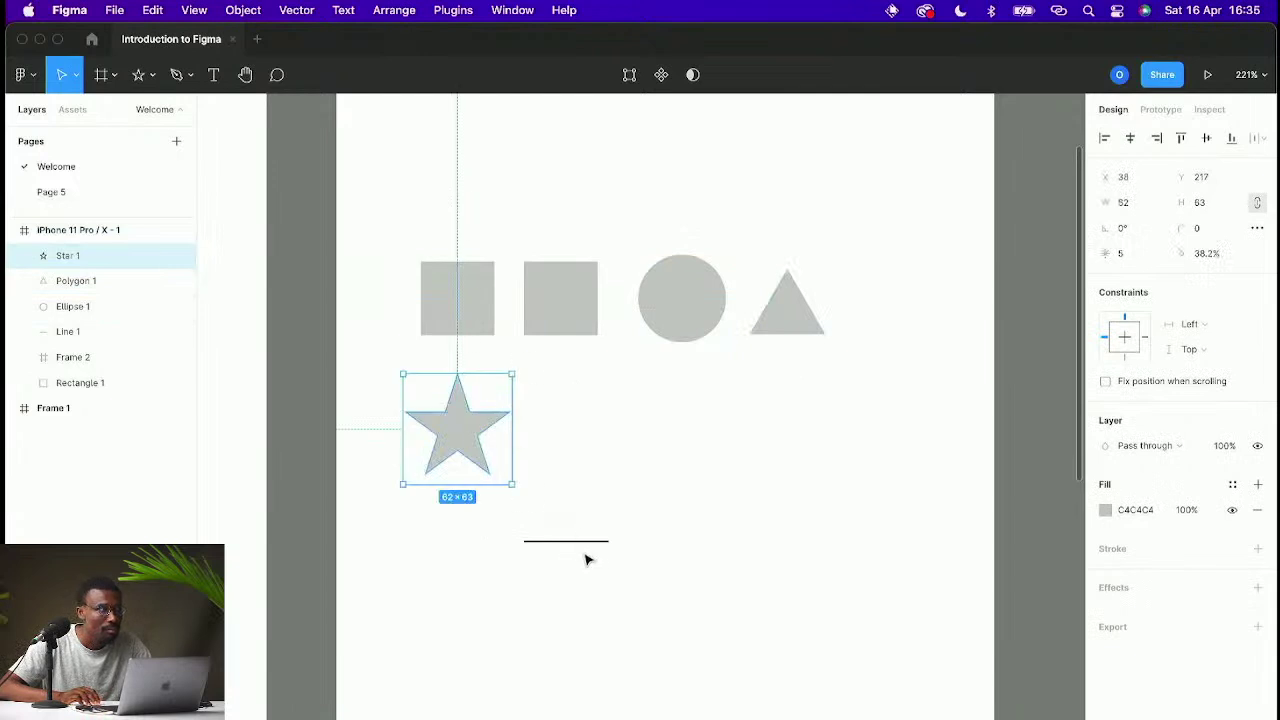
drag(574, 546, 573, 433)
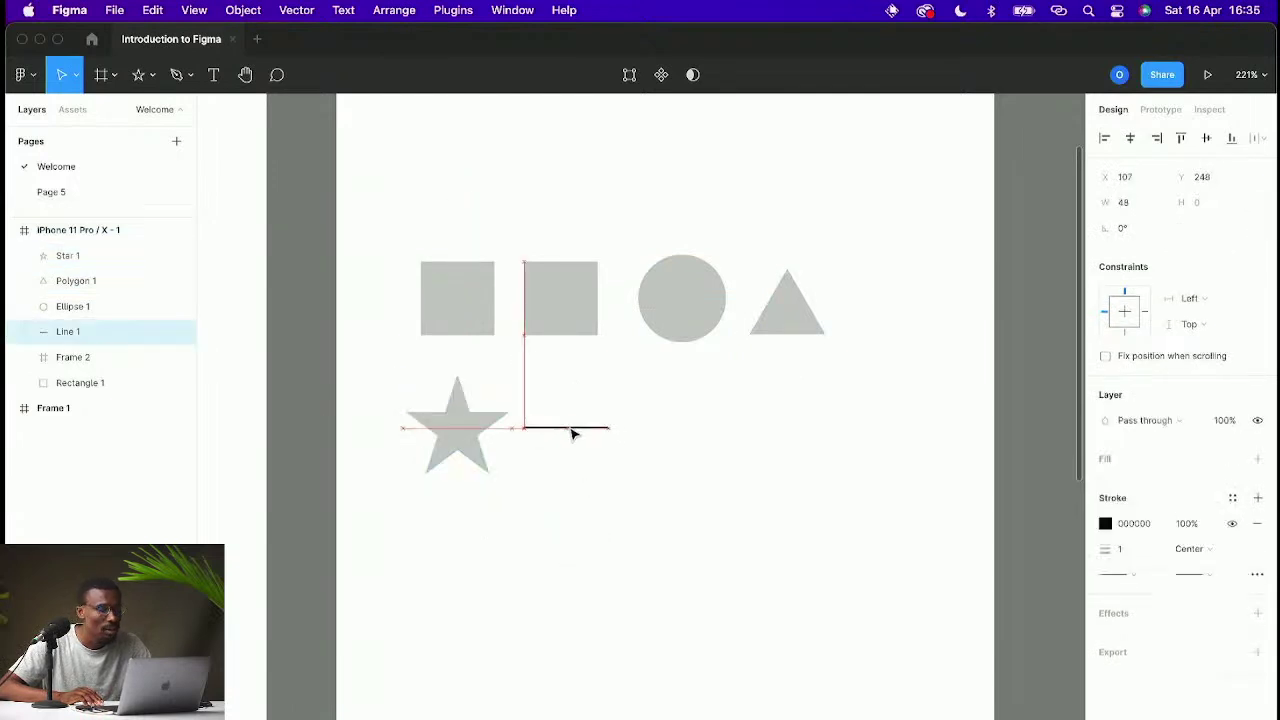
Step: Shift the second grey square to X 113, closer to the circle, and clear the selection
scroll(708, 509, up, 5)
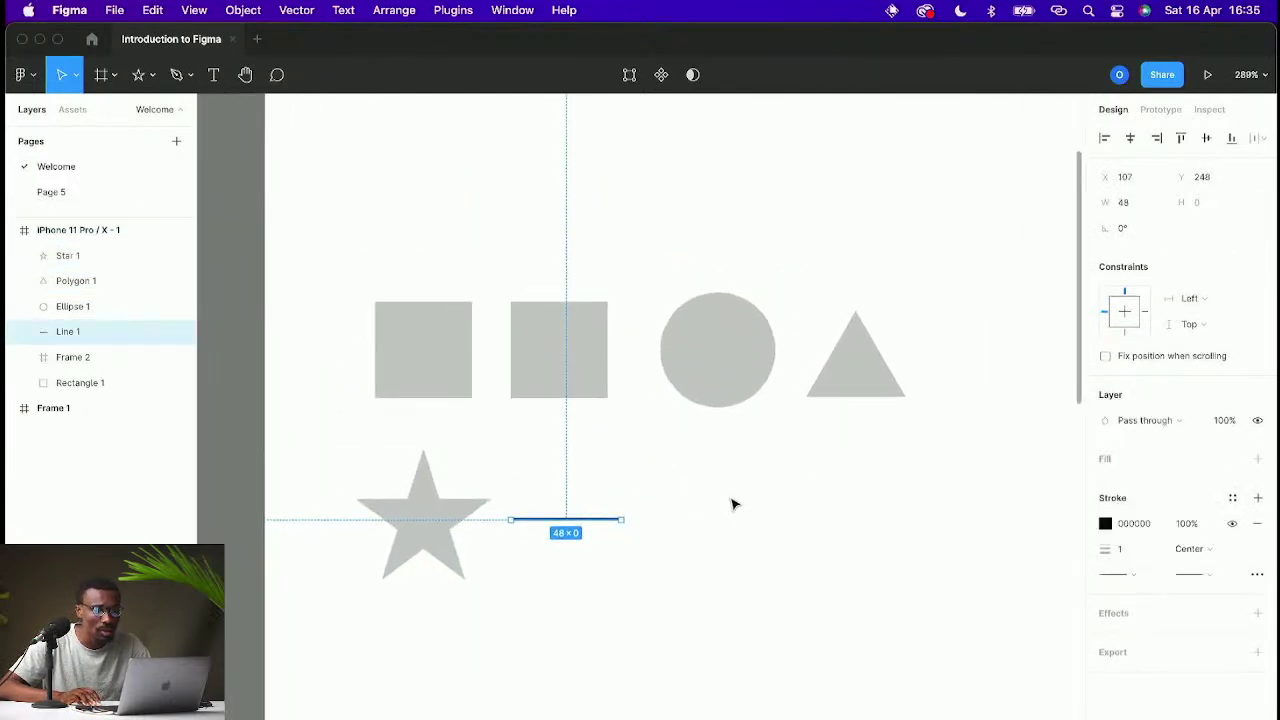
click(712, 508)
drag(574, 377, 588, 377)
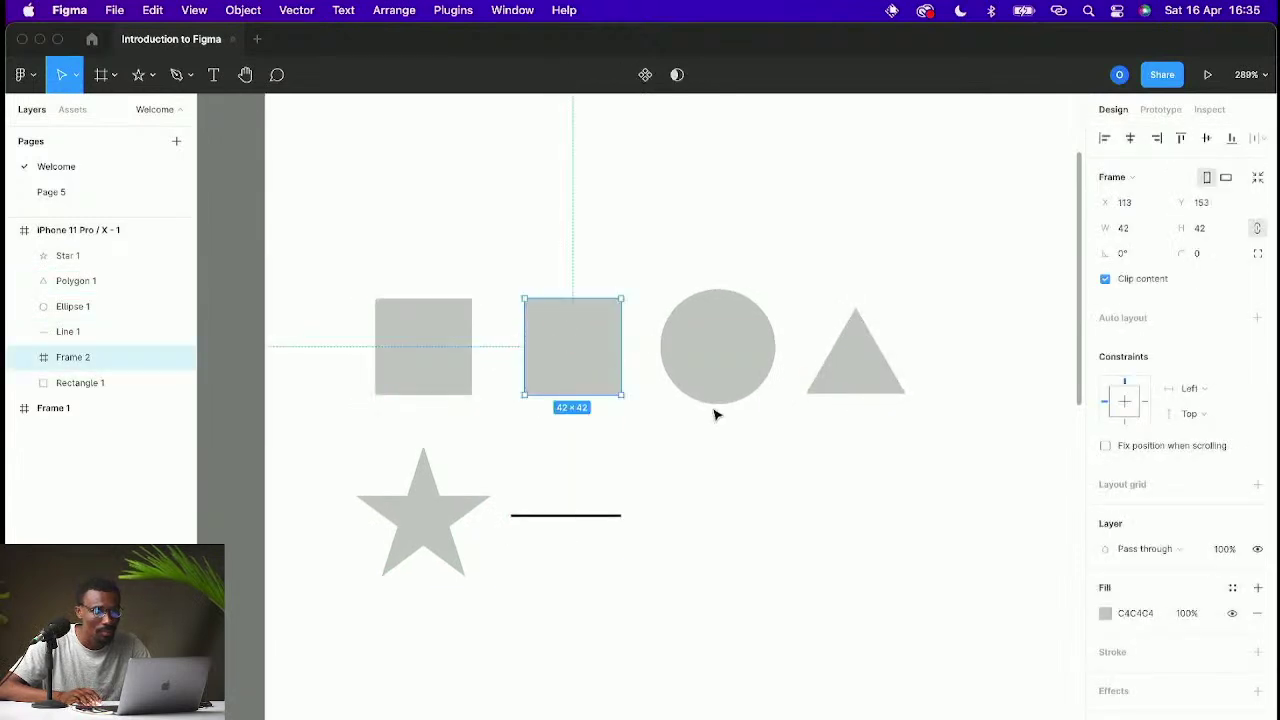
click(797, 437)
scroll(757, 400, right, 2)
scroll(764, 408, down, 2)
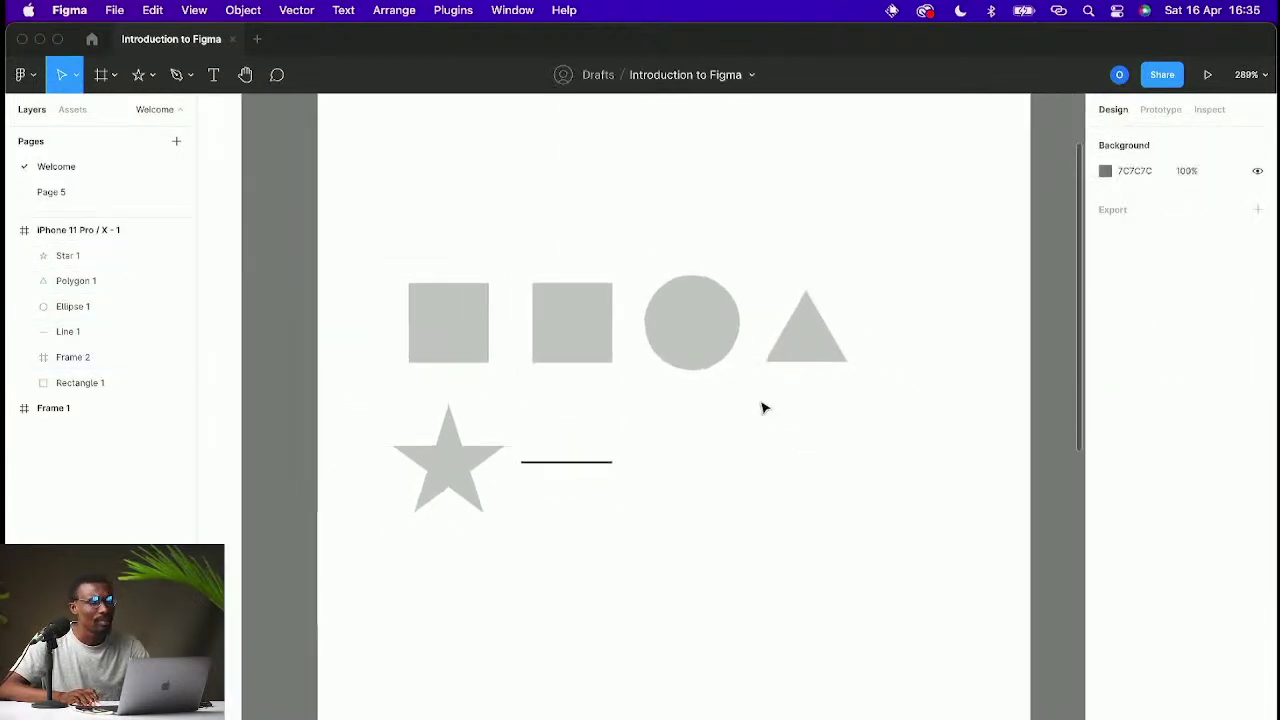
scroll(529, 331, up, 5)
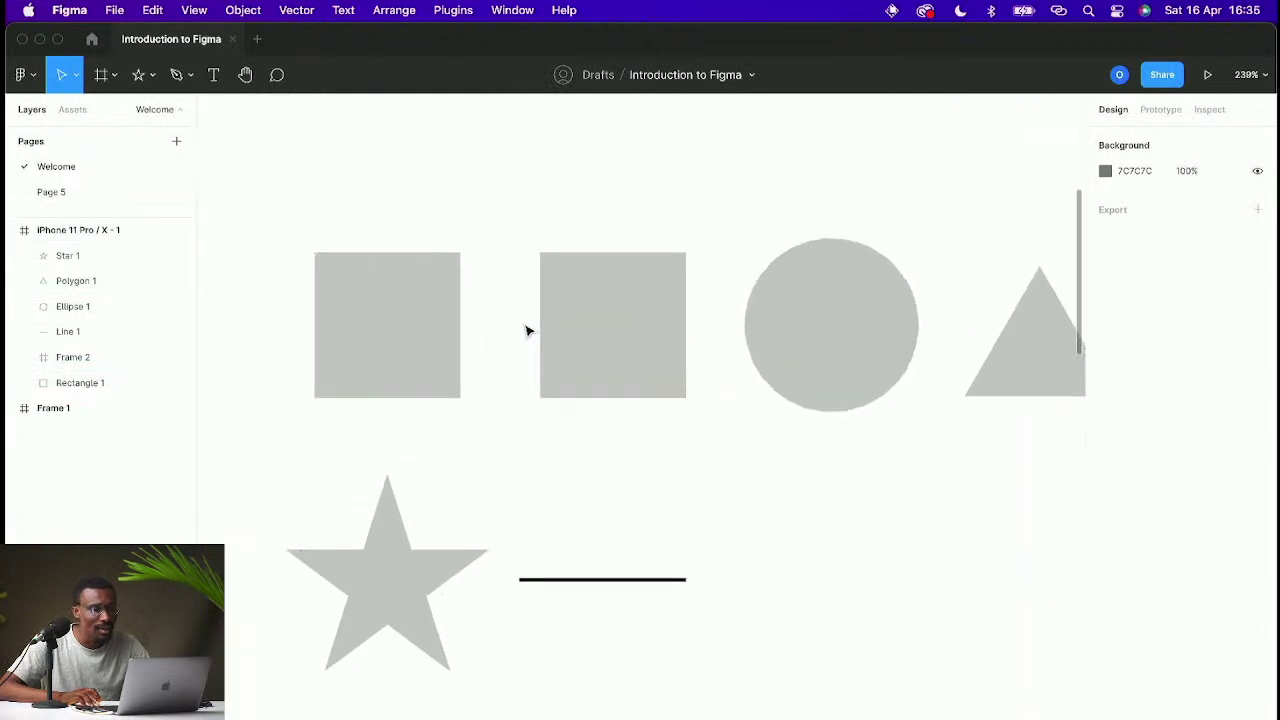
scroll(529, 331, down, 5)
scroll(505, 314, up, 3)
scroll(690, 318, down, 2)
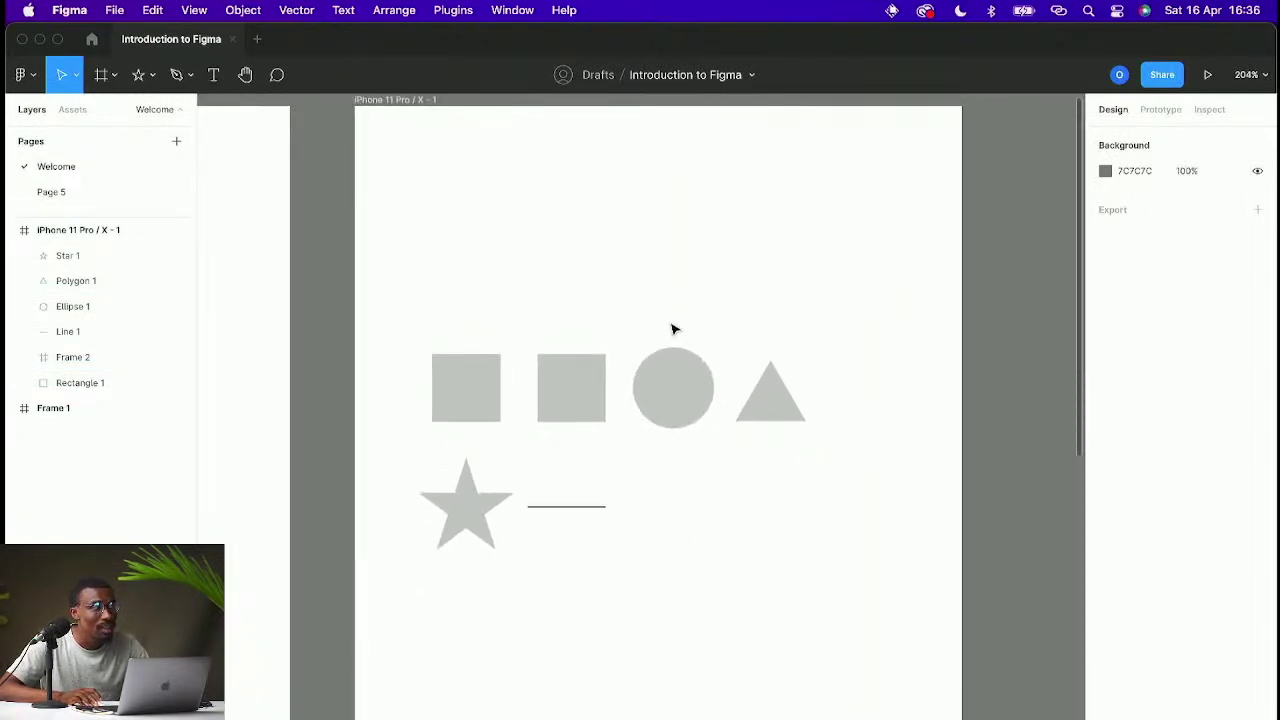
scroll(672, 329, up, 3)
scroll(674, 329, down, 4)
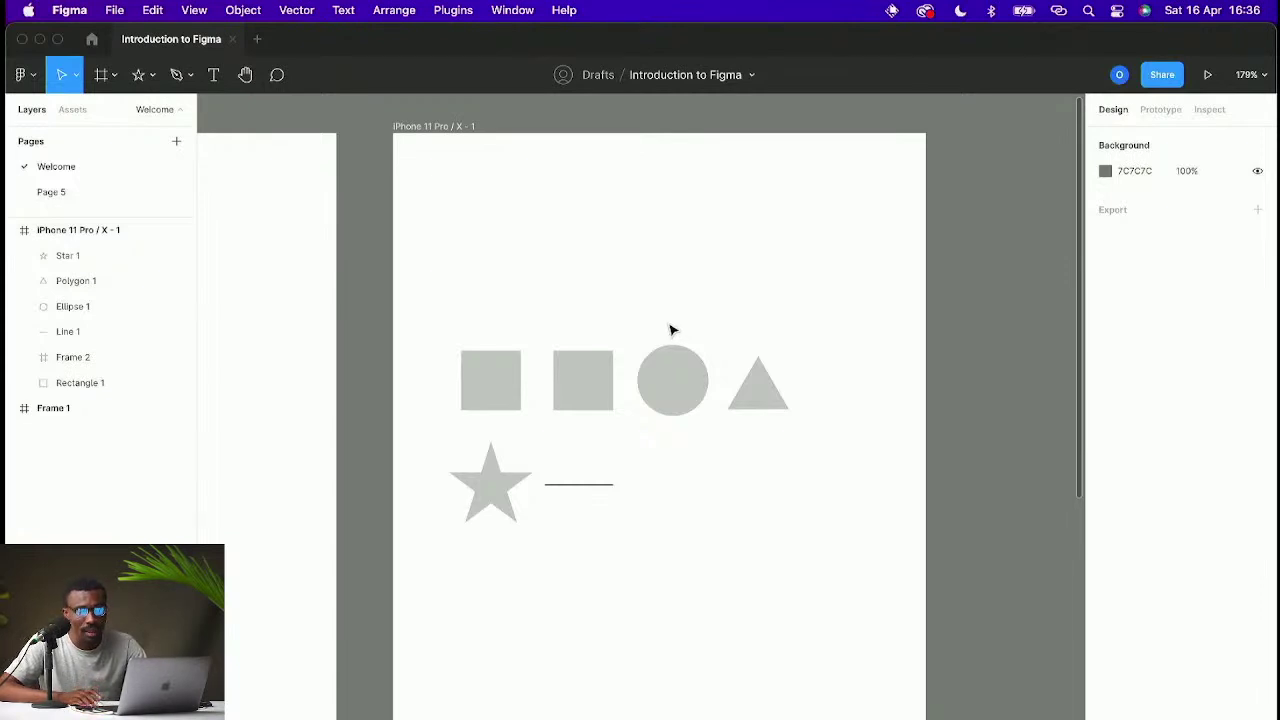
scroll(671, 330, left, 3)
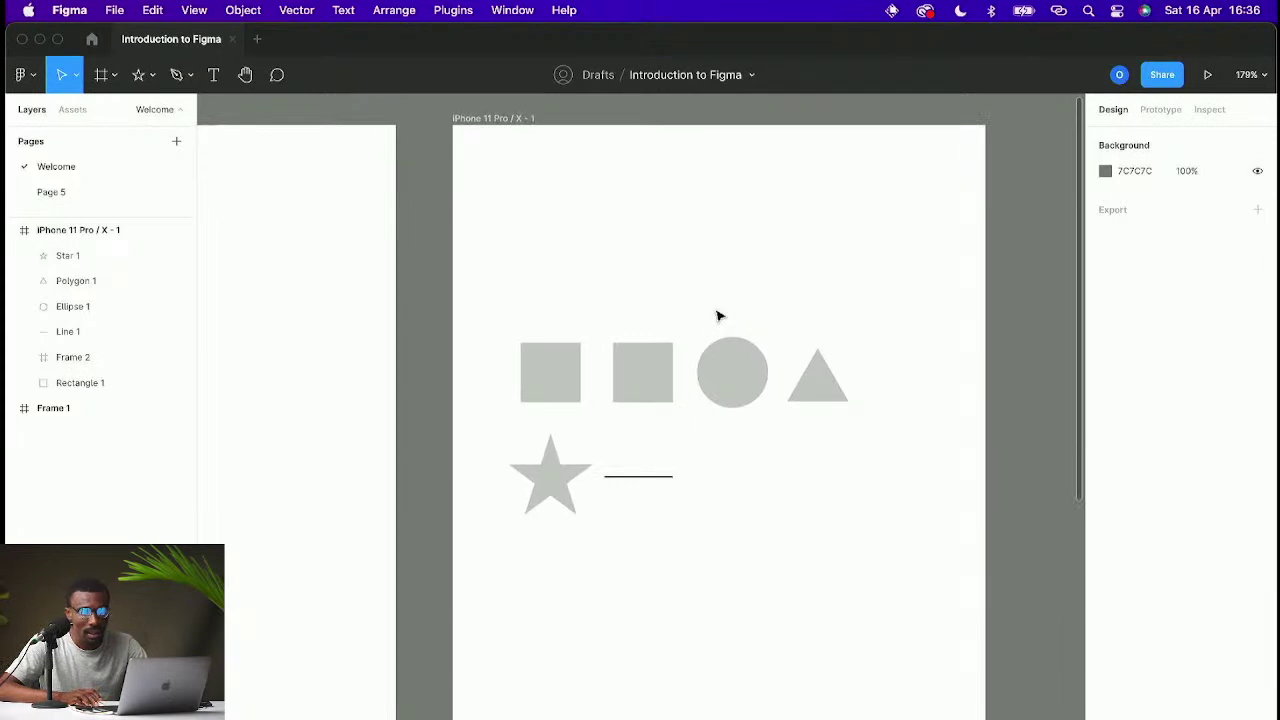
Step: Change the solid fill of the first grey square, Rectangle 1, to yellow E1C04C
click(553, 374)
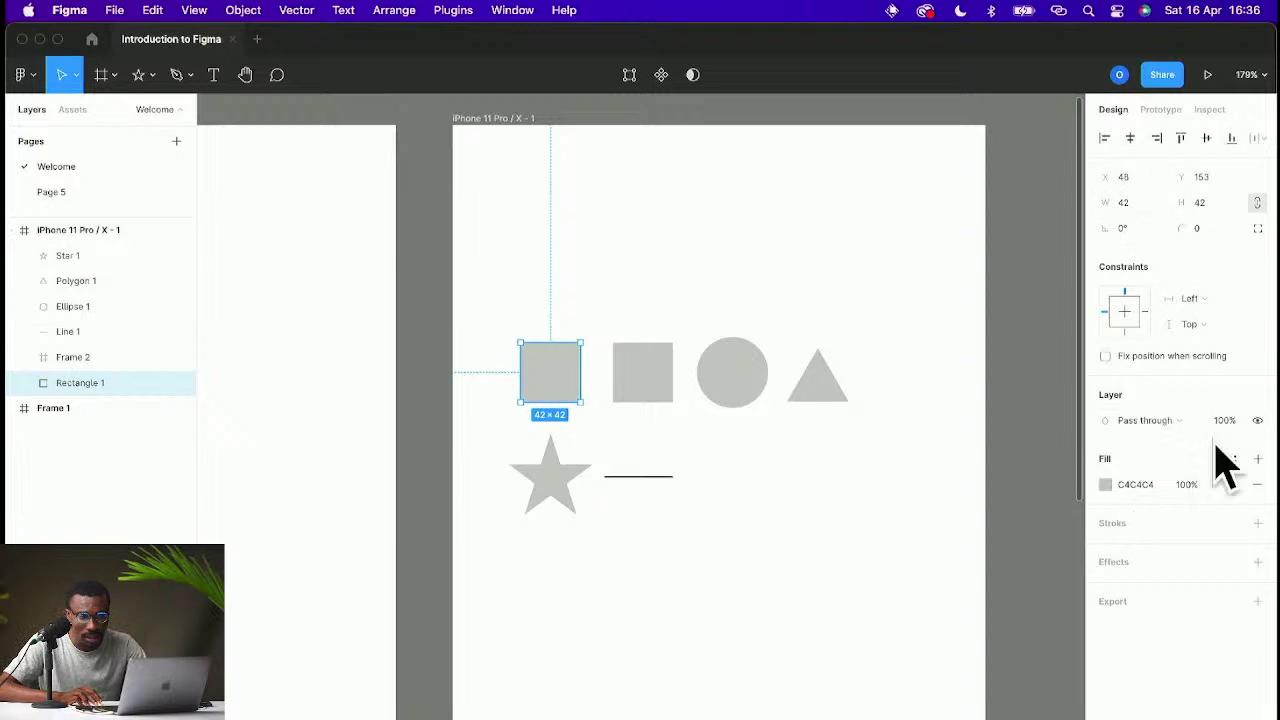
click(1105, 485)
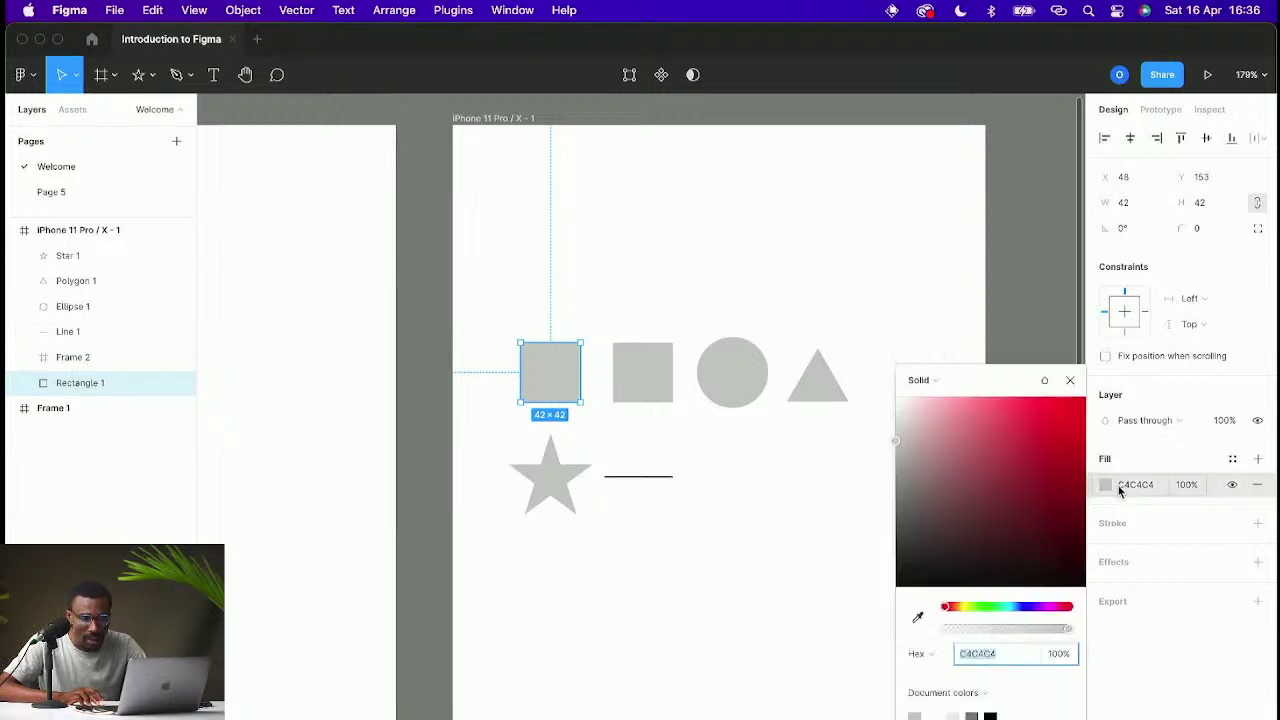
click(968, 428)
drag(980, 427, 1003, 402)
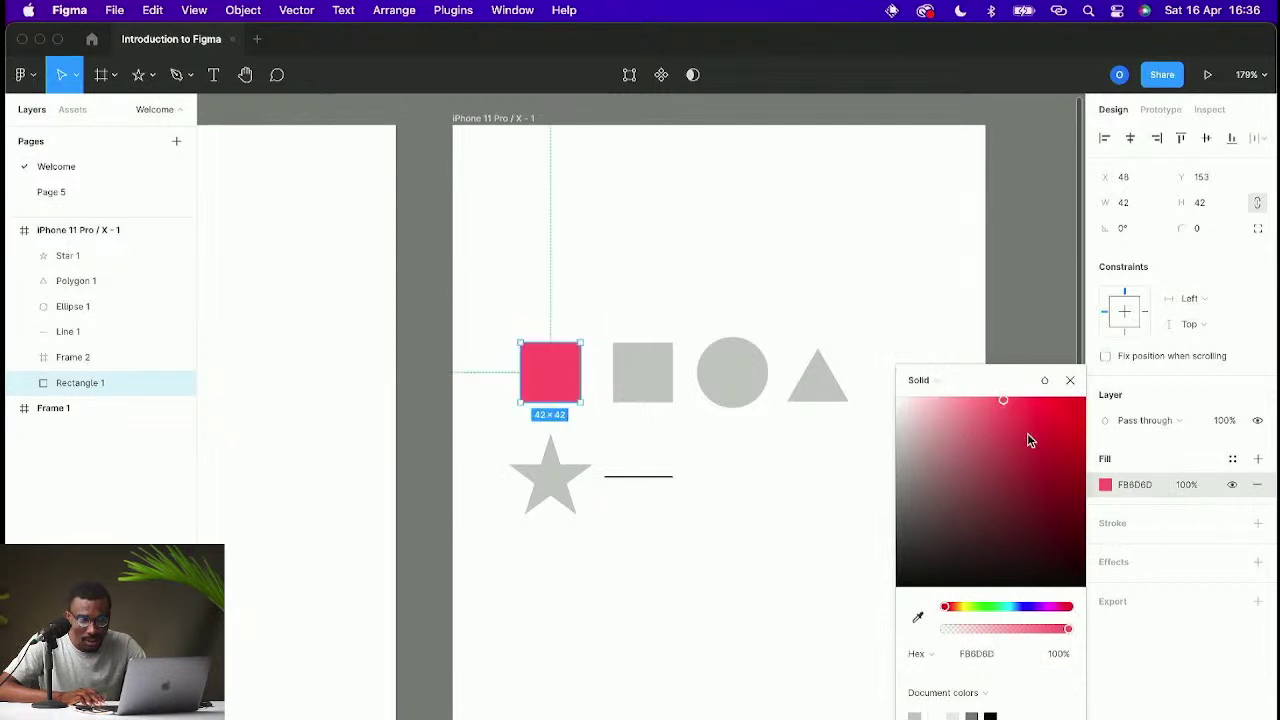
click(1012, 454)
mouse_move(946, 610)
mouse_down()
mouse_move(986, 607)
mouse_move(961, 605)
mouse_up()
drag(1015, 484, 1021, 422)
Step: Switch the first square's fill to a linear gradient and recolour its end stop magenta CC4CE1
click(929, 381)
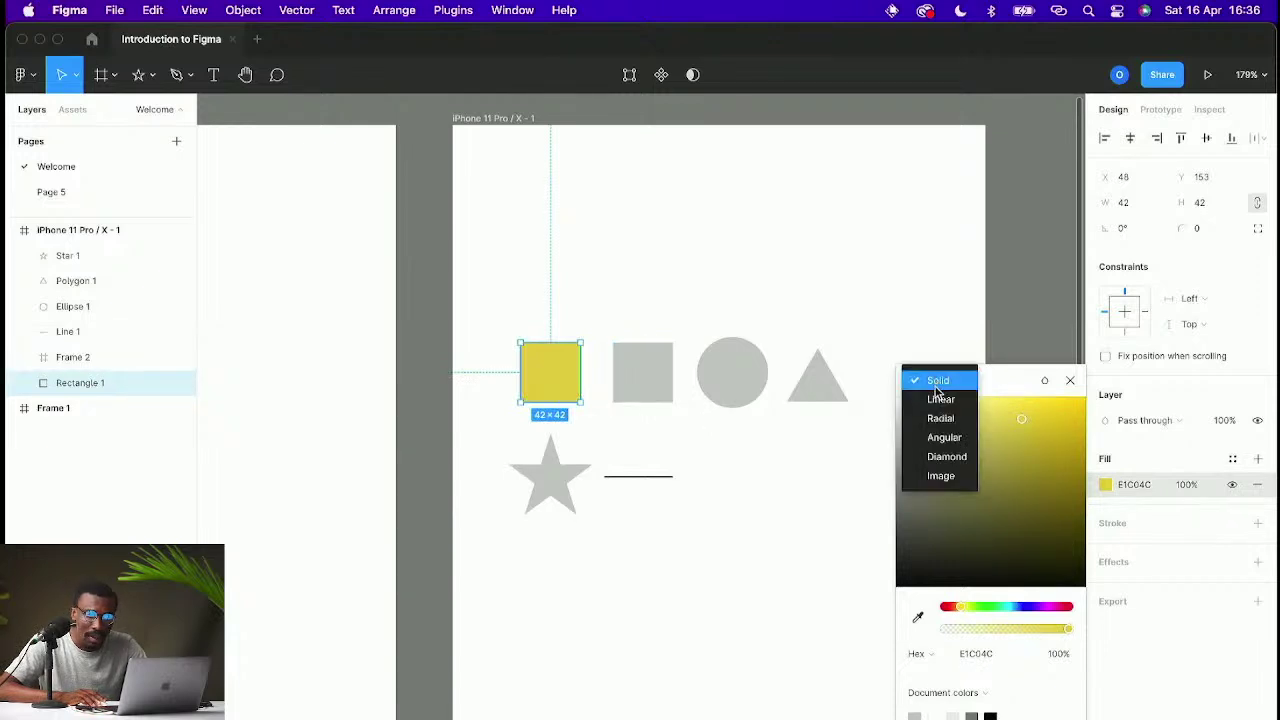
click(940, 400)
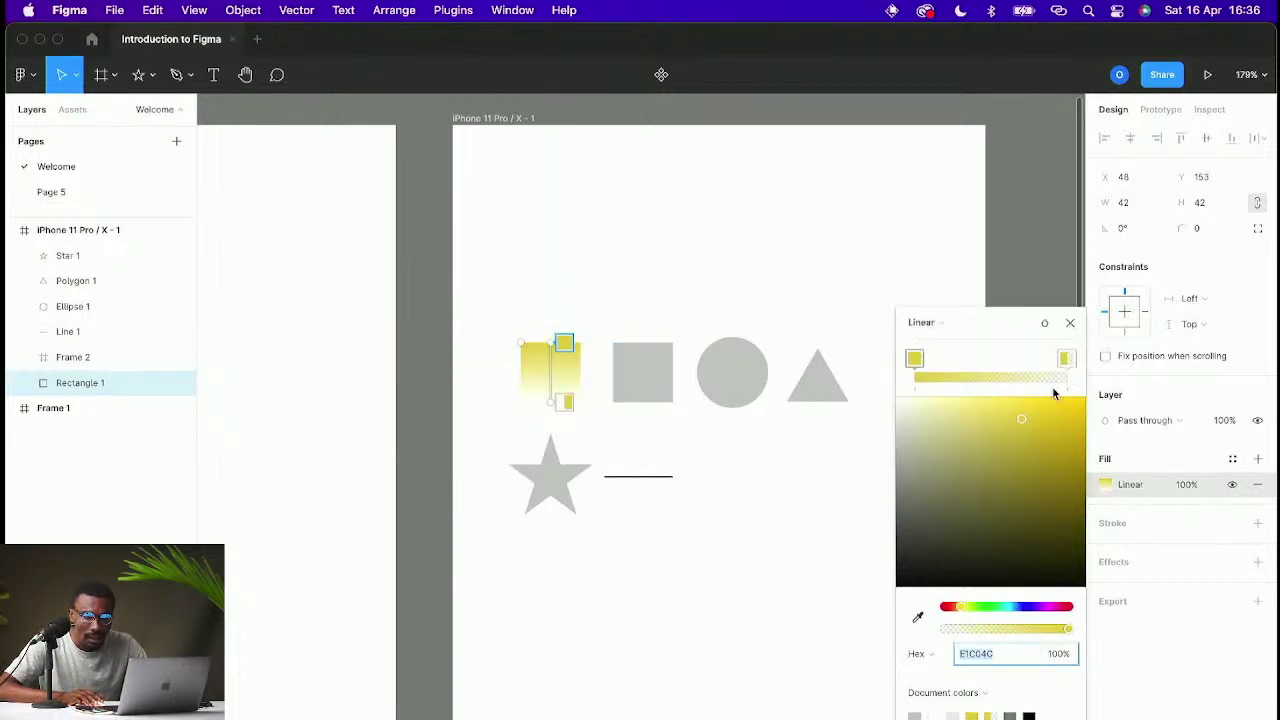
click(1066, 360)
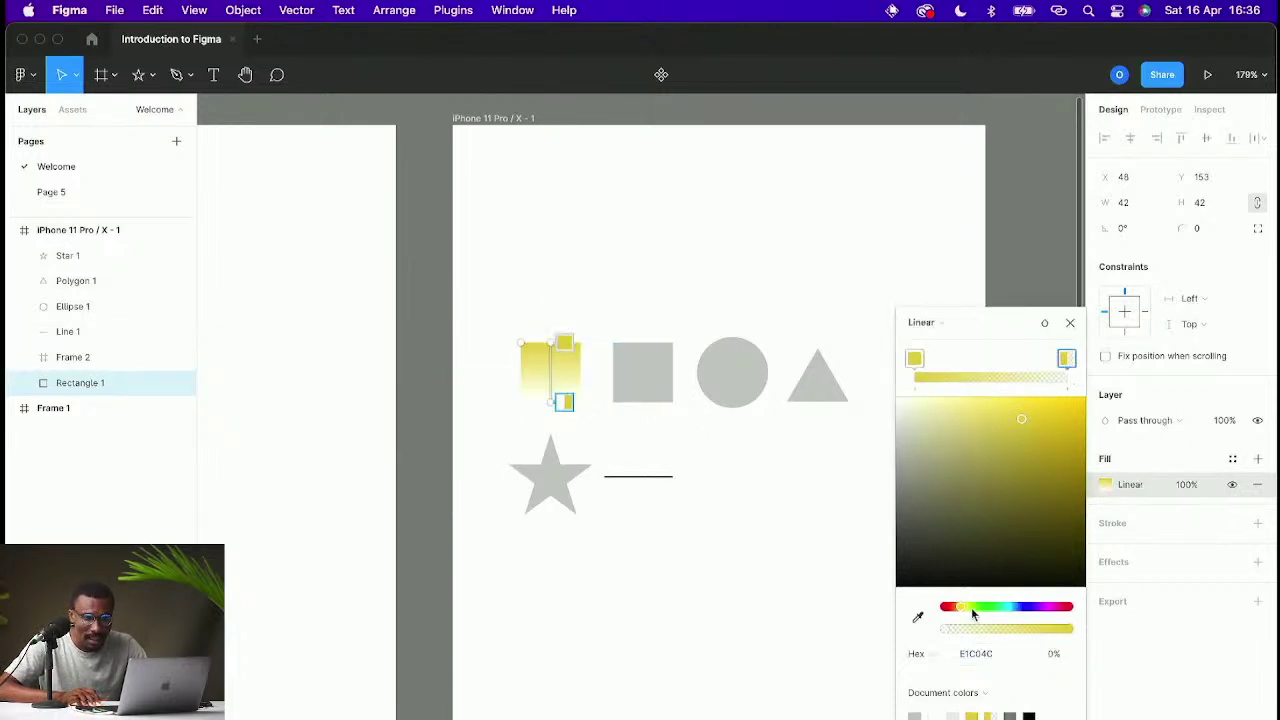
drag(961, 608, 932, 611)
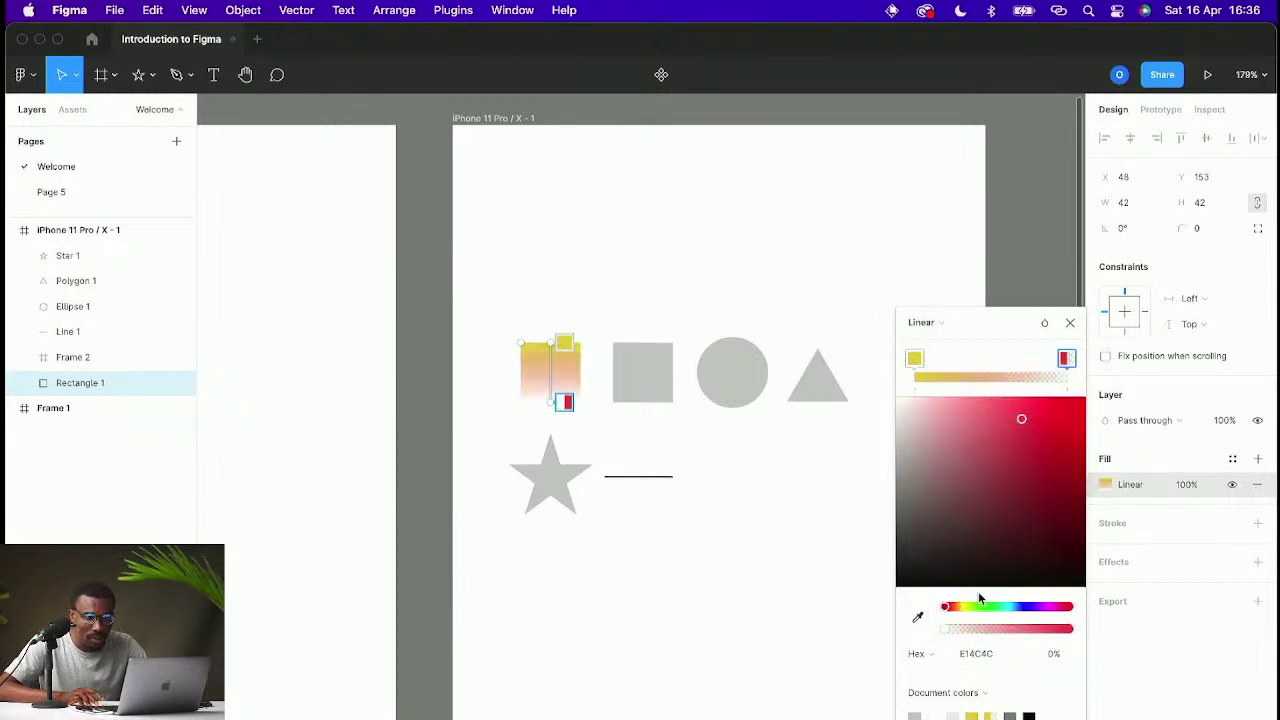
click(1010, 608)
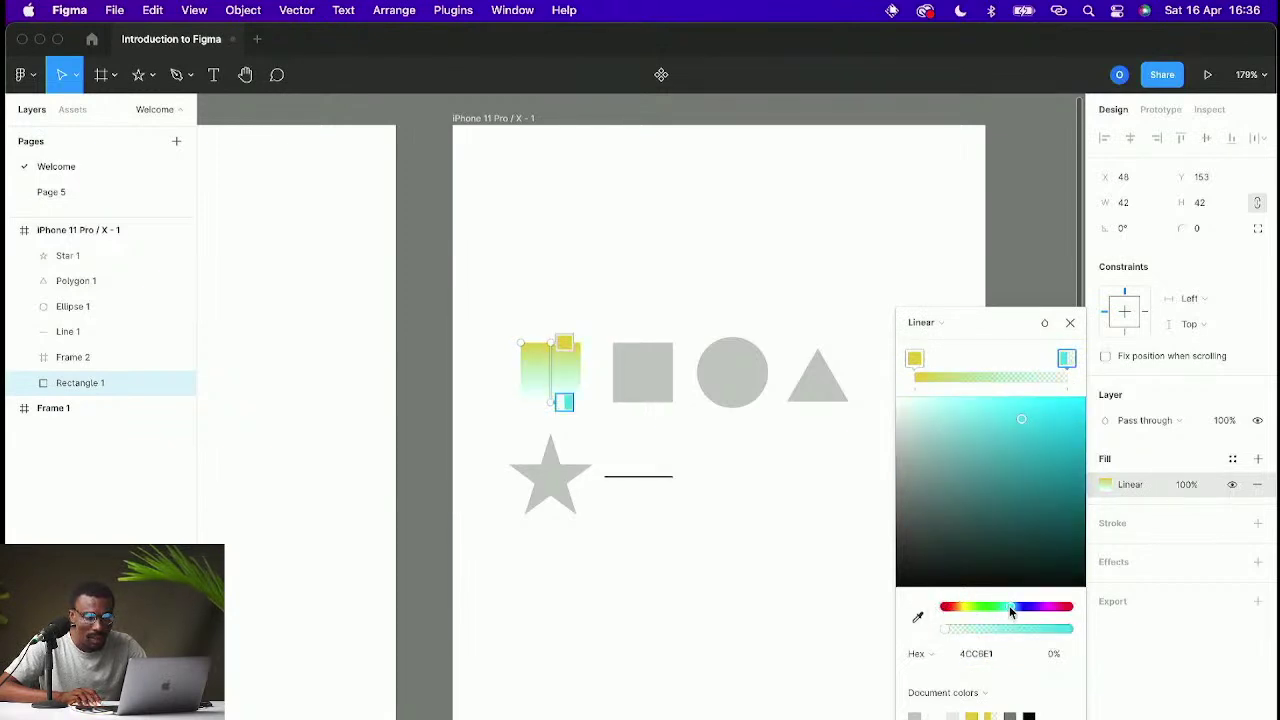
drag(1018, 612, 1038, 614)
click(1047, 614)
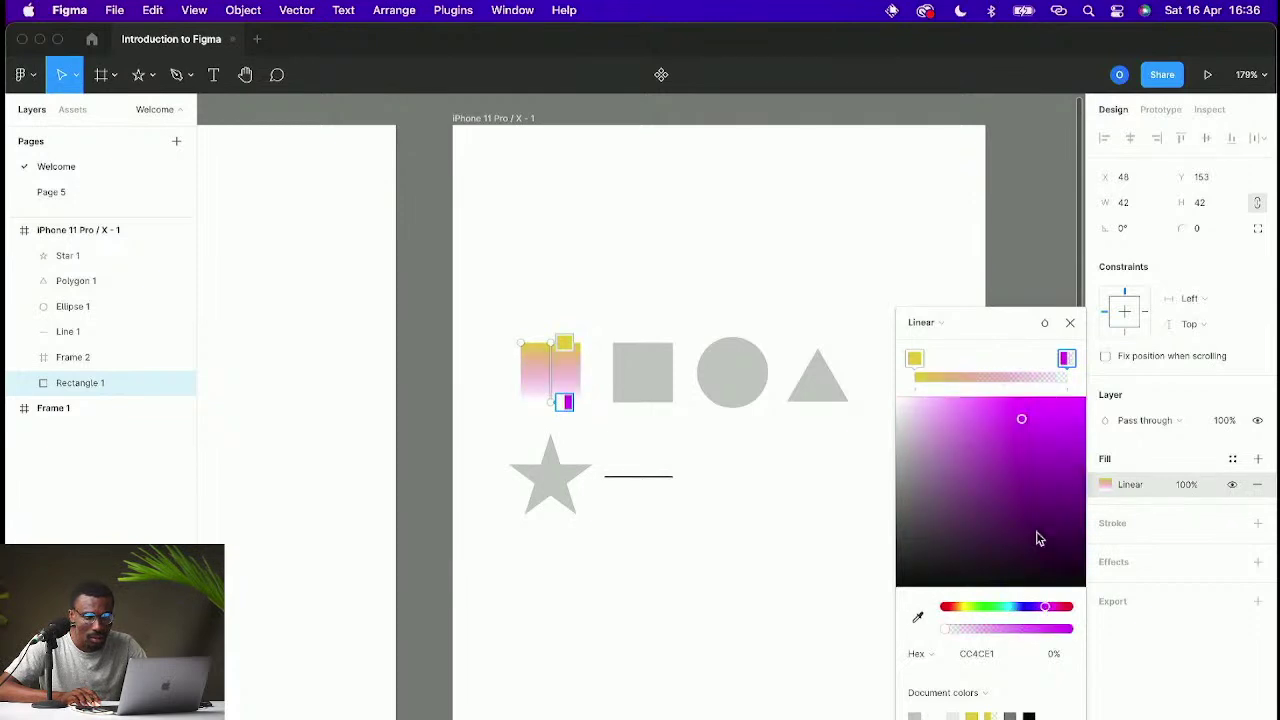
Step: Recolour the linear gradient's start stop red E14C4C and select each stop on the square in turn
click(915, 358)
drag(960, 608, 915, 612)
click(565, 402)
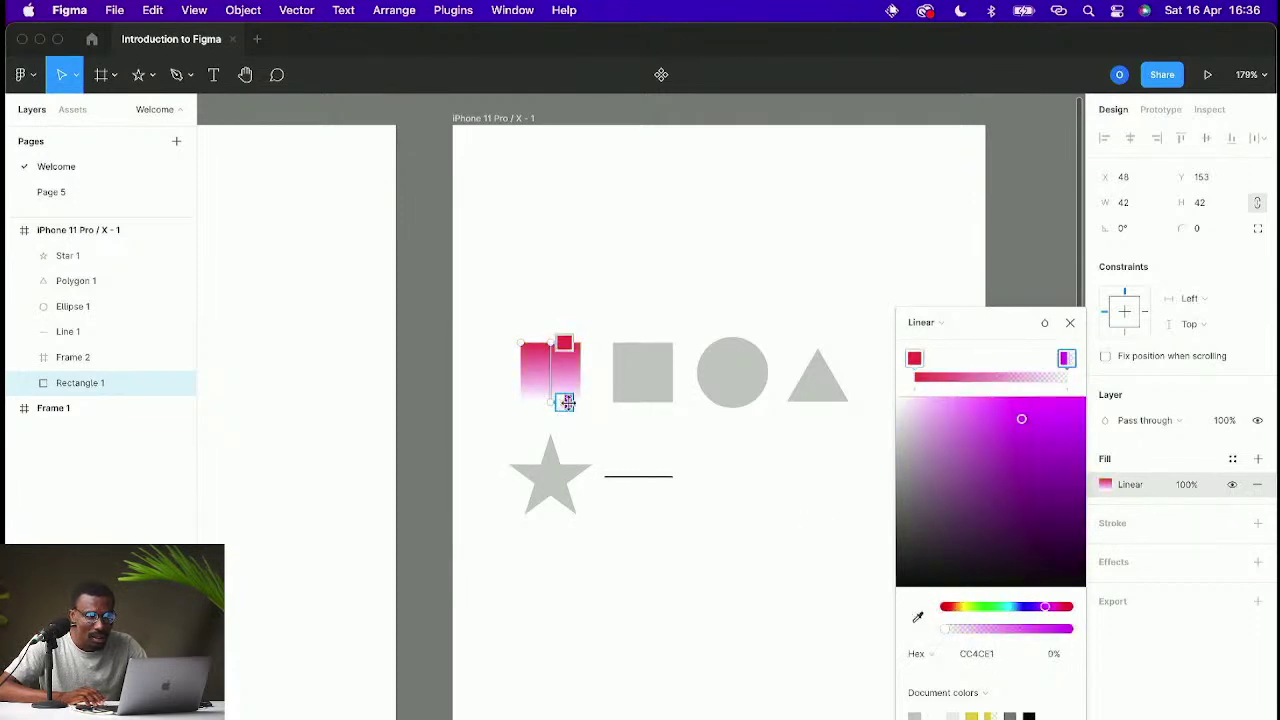
click(562, 344)
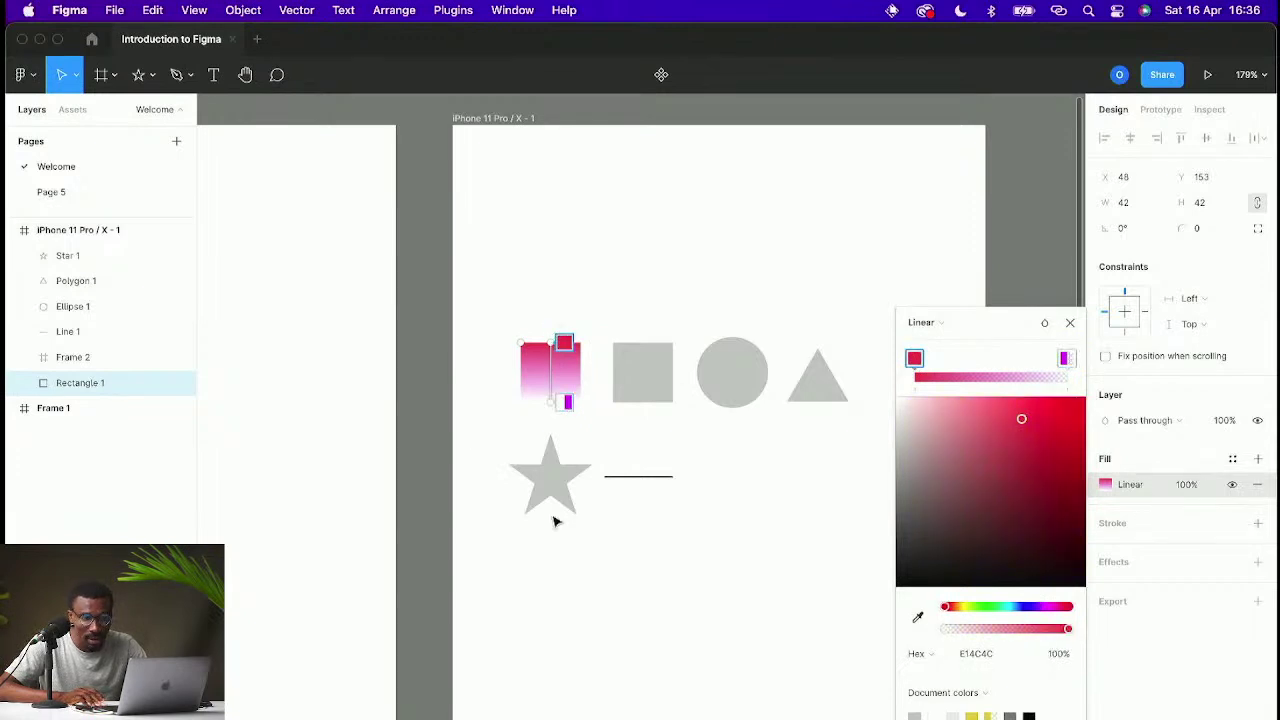
Step: Angle the gradient diagonally towards the square's lower-left corner and recolour its start stop orange E1A74C
drag(563, 403, 508, 417)
mouse_move(561, 349)
mouse_down()
mouse_move(573, 318)
mouse_move(560, 341)
mouse_up()
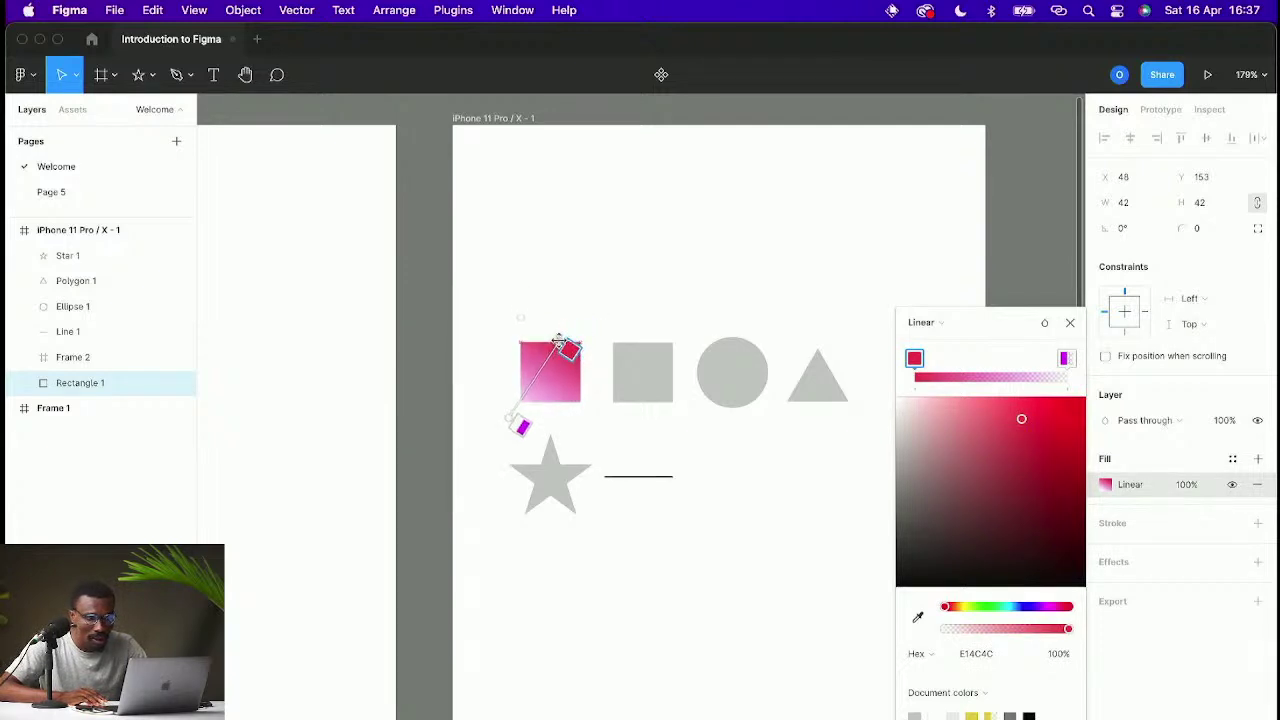
mouse_move(1067, 630)
mouse_down()
mouse_move(952, 630)
mouse_move(1079, 636)
mouse_up()
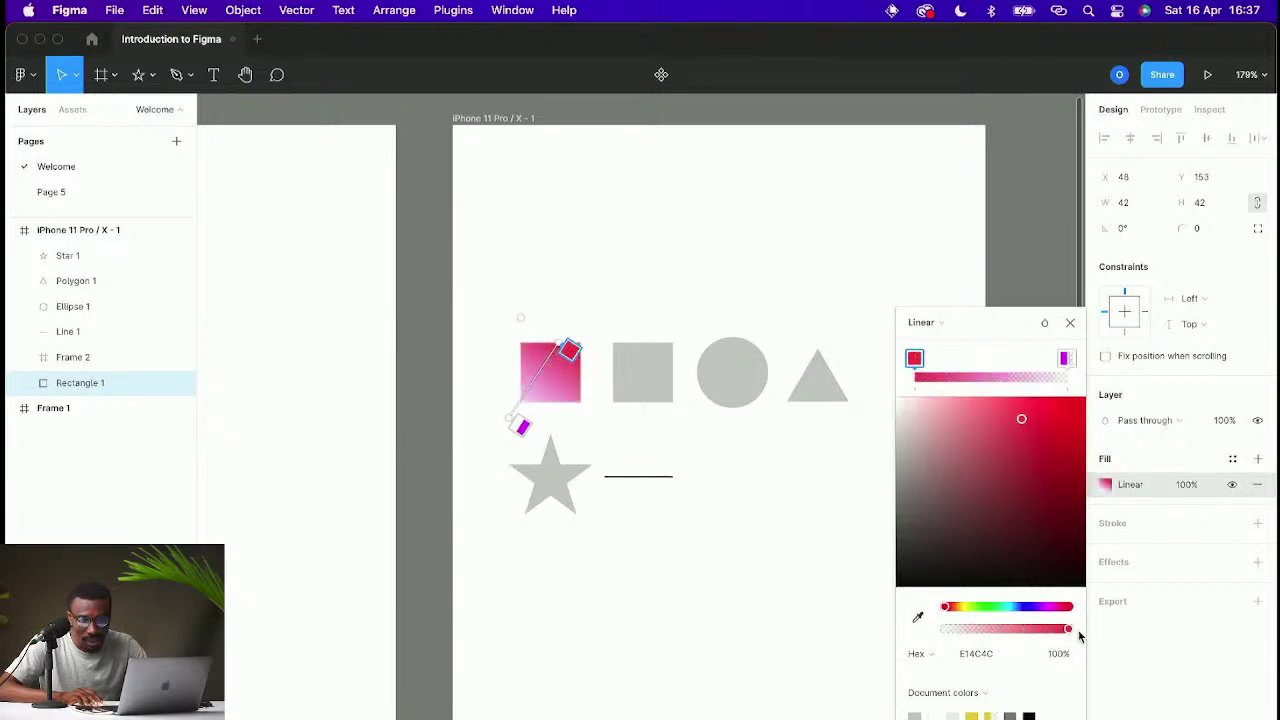
drag(945, 607, 959, 607)
Step: Add two intermediate stops to the linear gradient and colour them red FE0E00 and dark purple 882368
click(1022, 376)
click(970, 374)
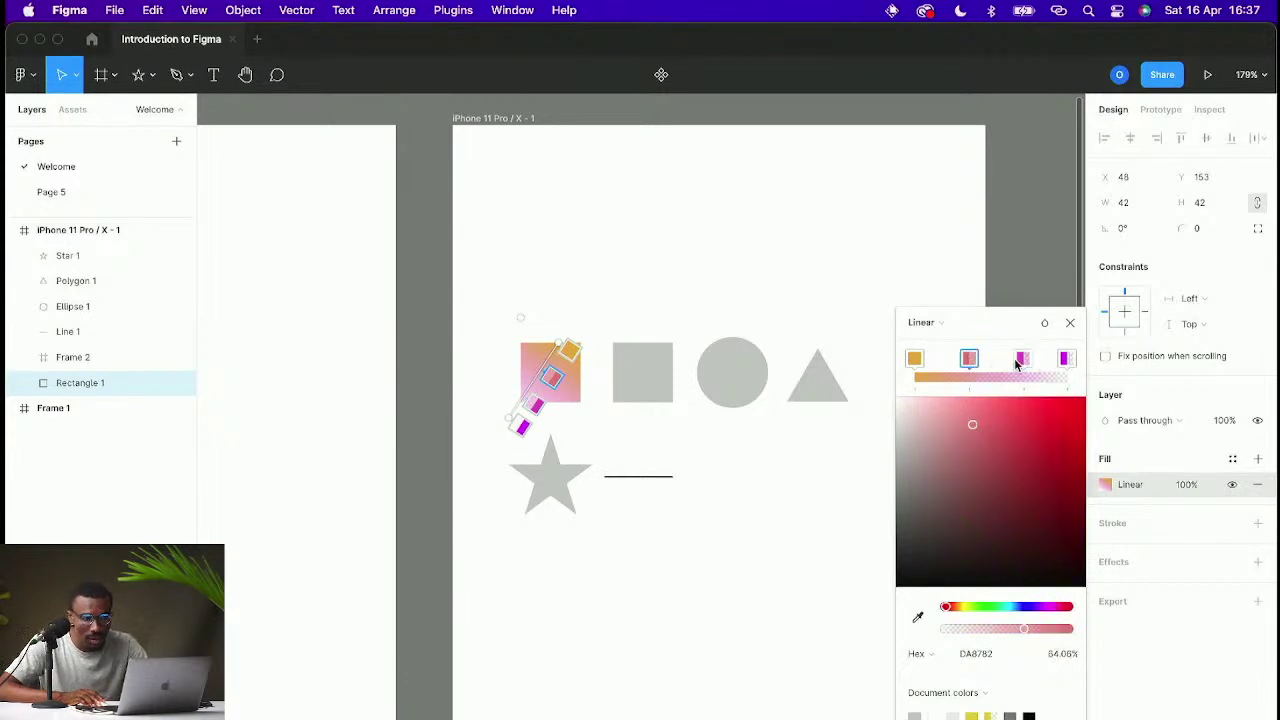
drag(991, 541, 1095, 405)
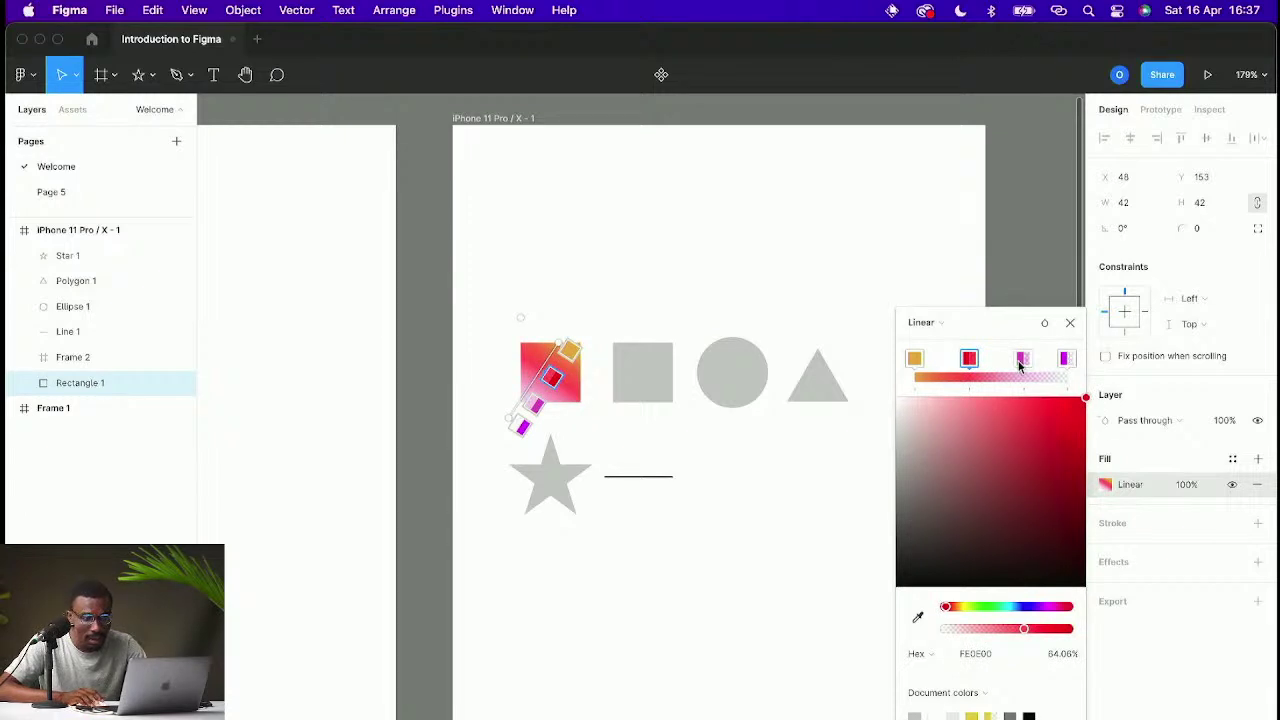
click(1019, 366)
drag(1018, 426, 1037, 492)
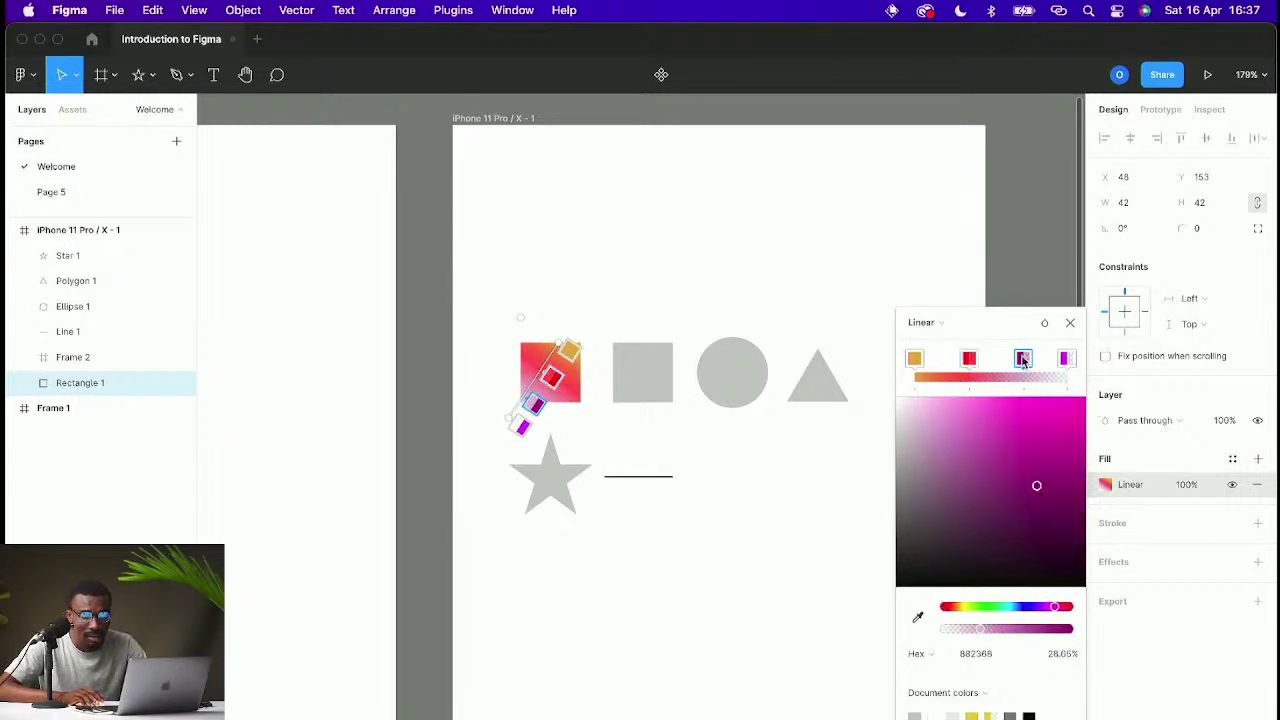
Step: Delete both intermediate gradient stops and extend the gradient's start point just above the square's upper edge
key(Delete)
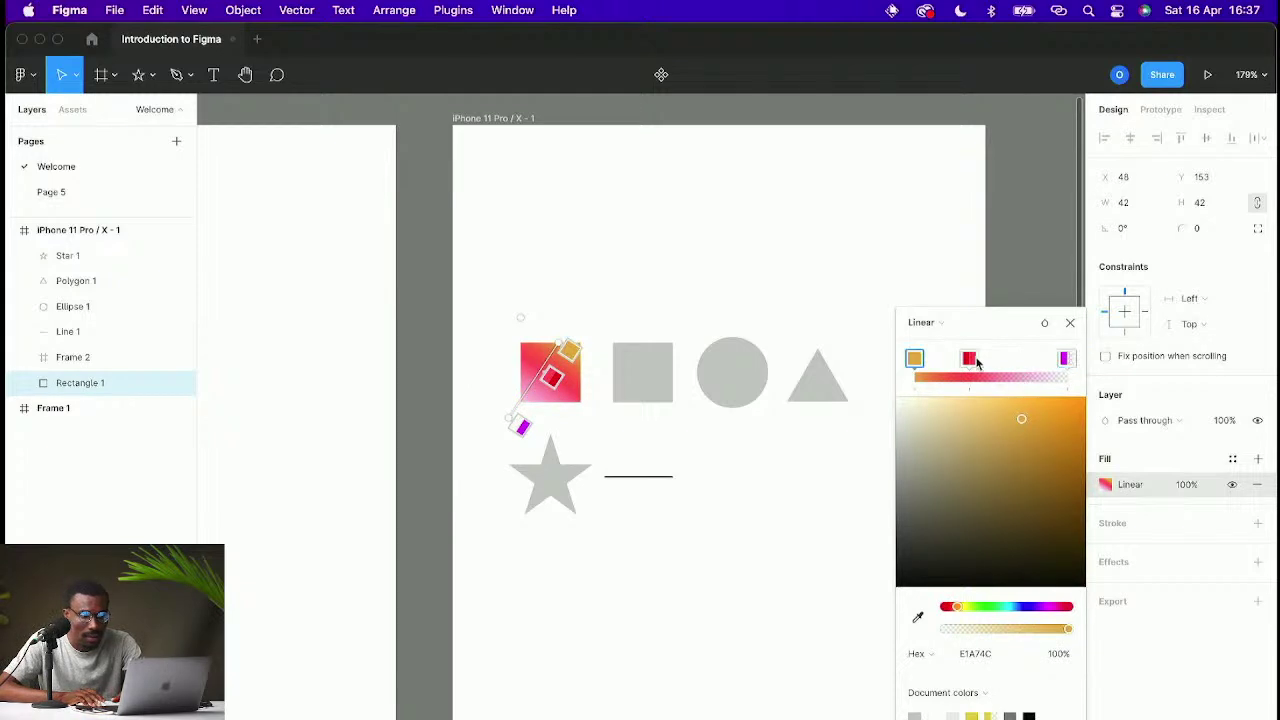
key(Delete)
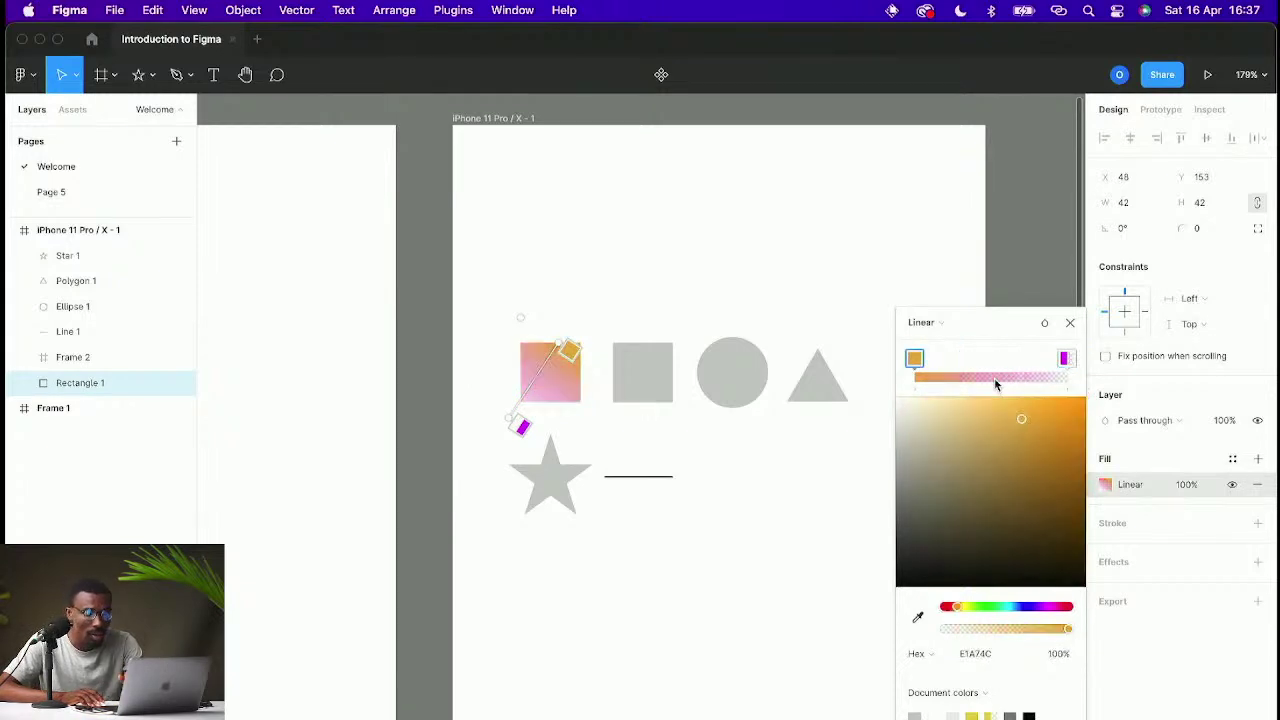
drag(560, 340, 583, 333)
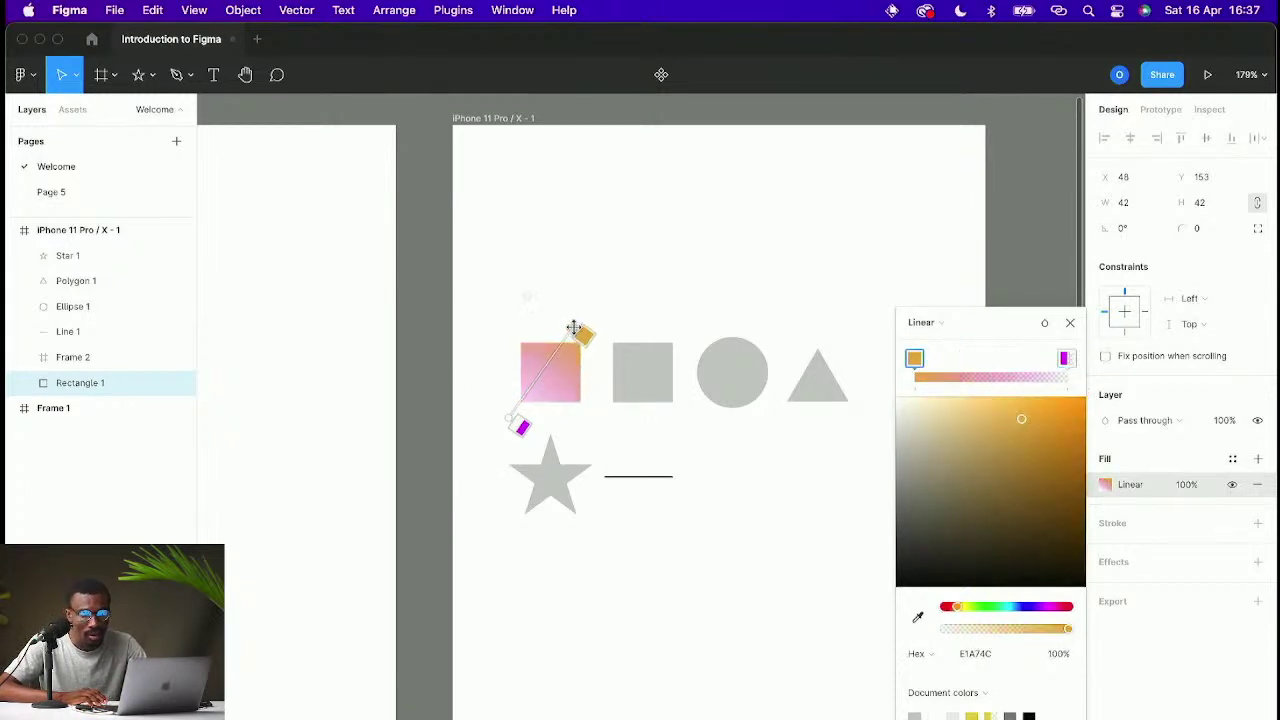
Step: Change the square's gradient type to Radial and move its centre to the square's upper-right corner
click(945, 325)
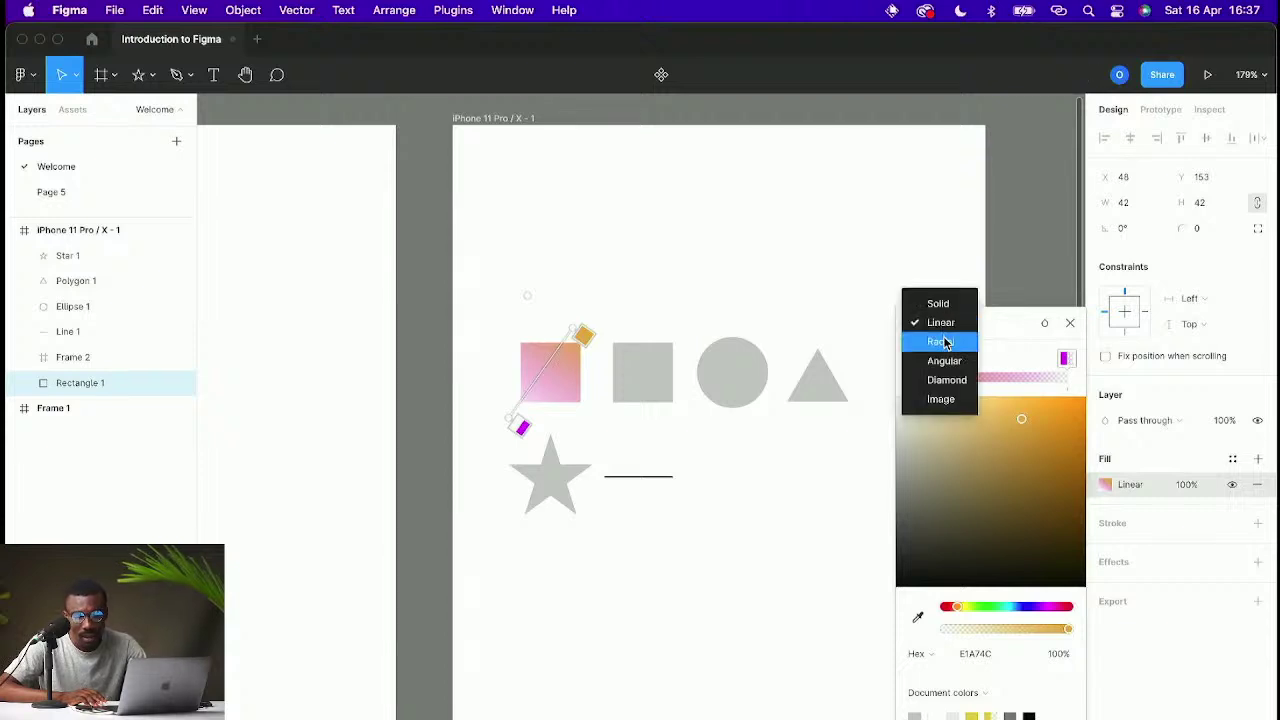
click(947, 342)
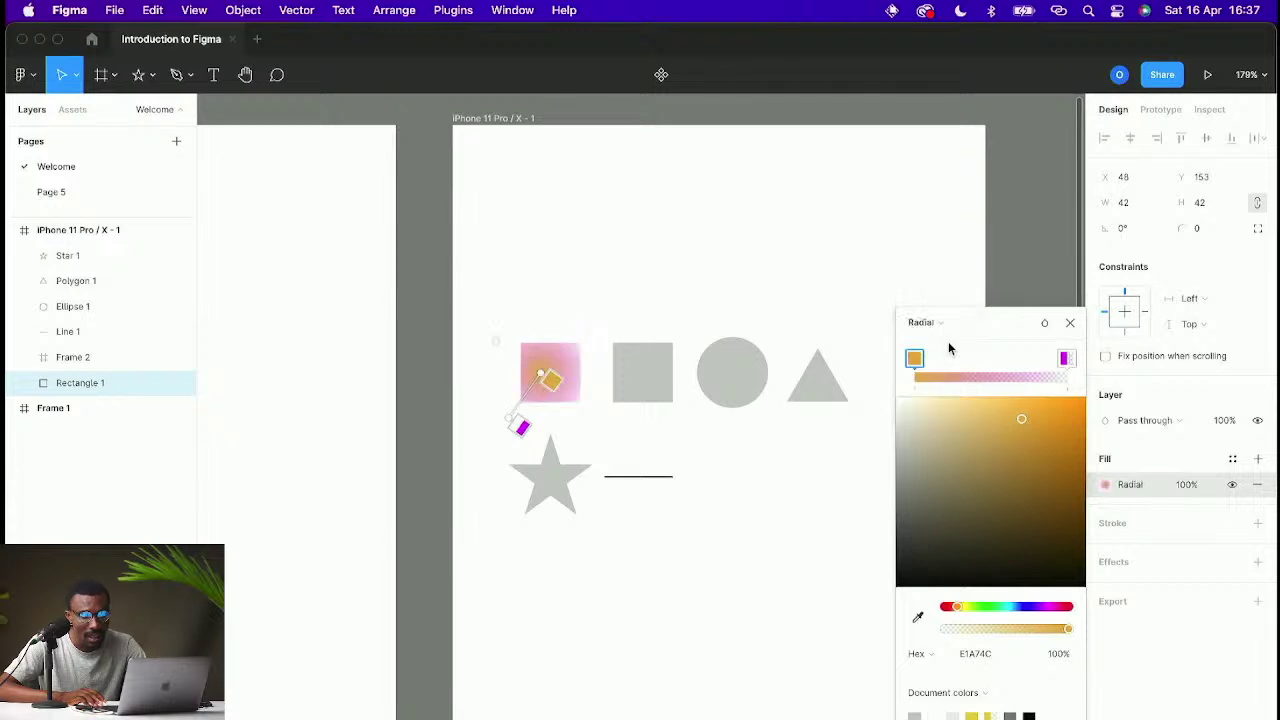
drag(544, 374, 583, 352)
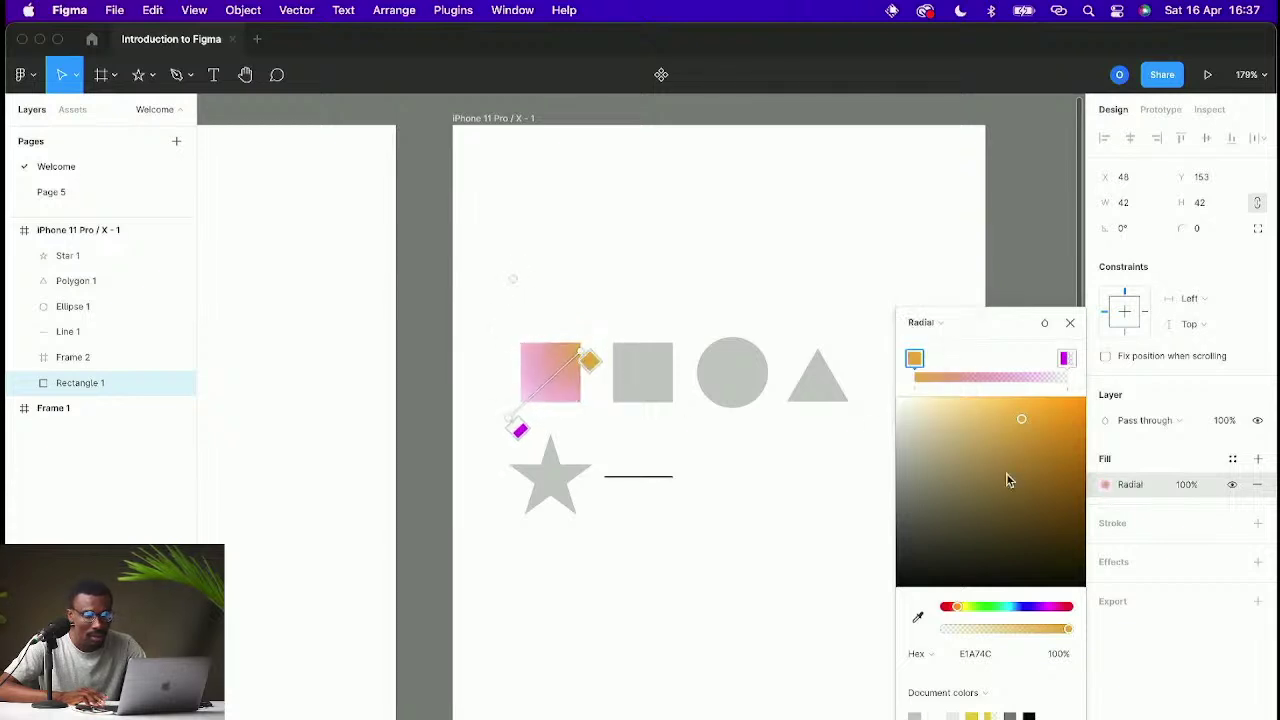
Step: Recolour the radial gradient's start stop a fully saturated blue
click(589, 360)
click(1025, 608)
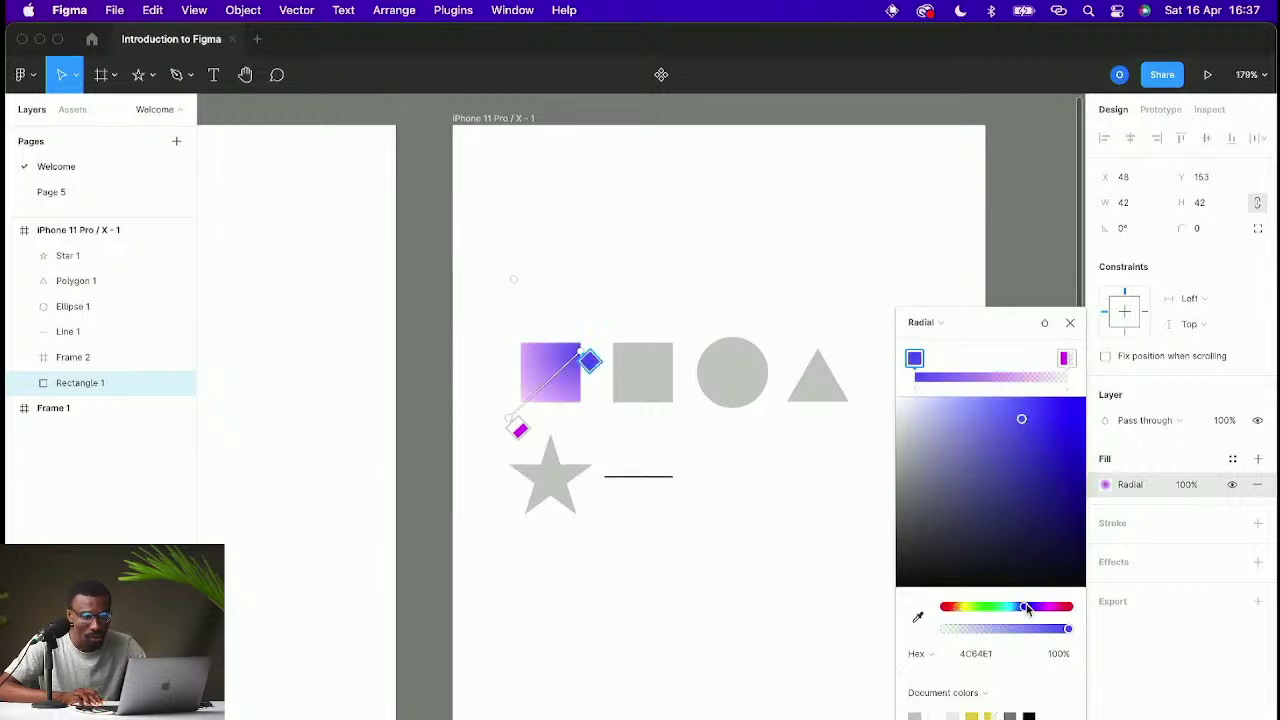
drag(1046, 442, 1135, 402)
Step: Make the gradient's end stop fully opaque pink E547FF and slide it inward along the gradient line
click(1066, 359)
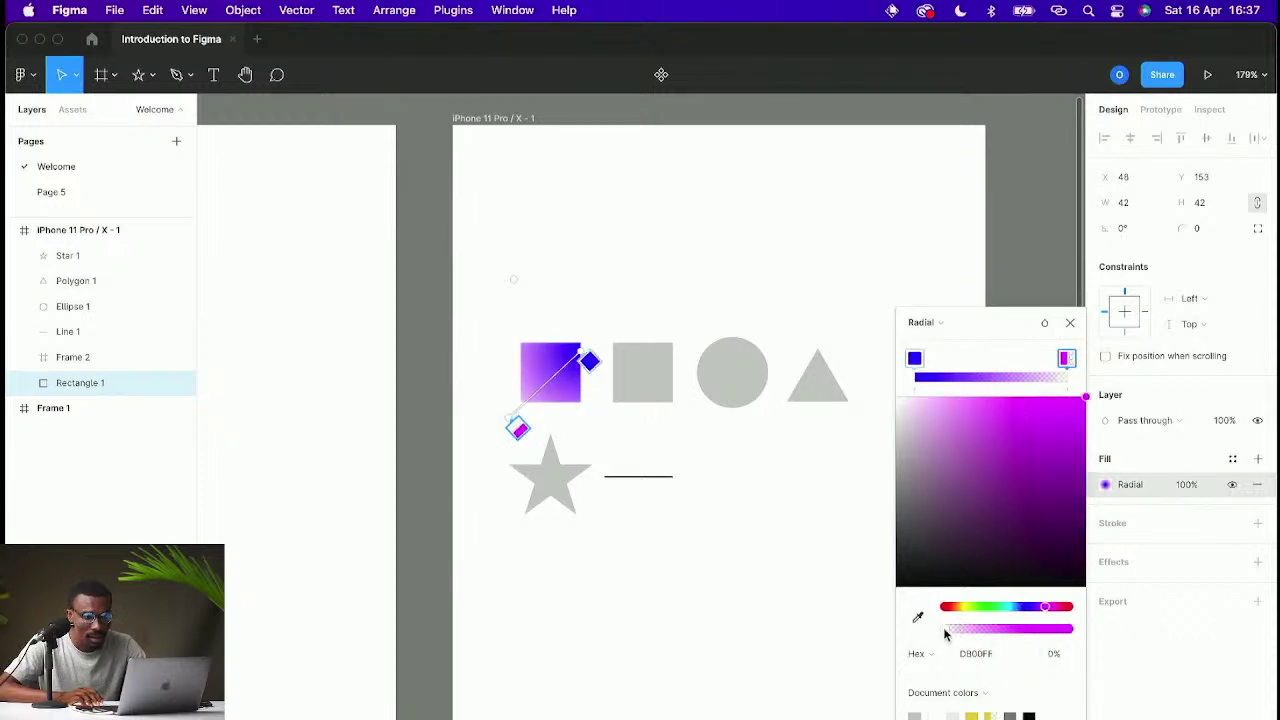
drag(944, 633, 1086, 638)
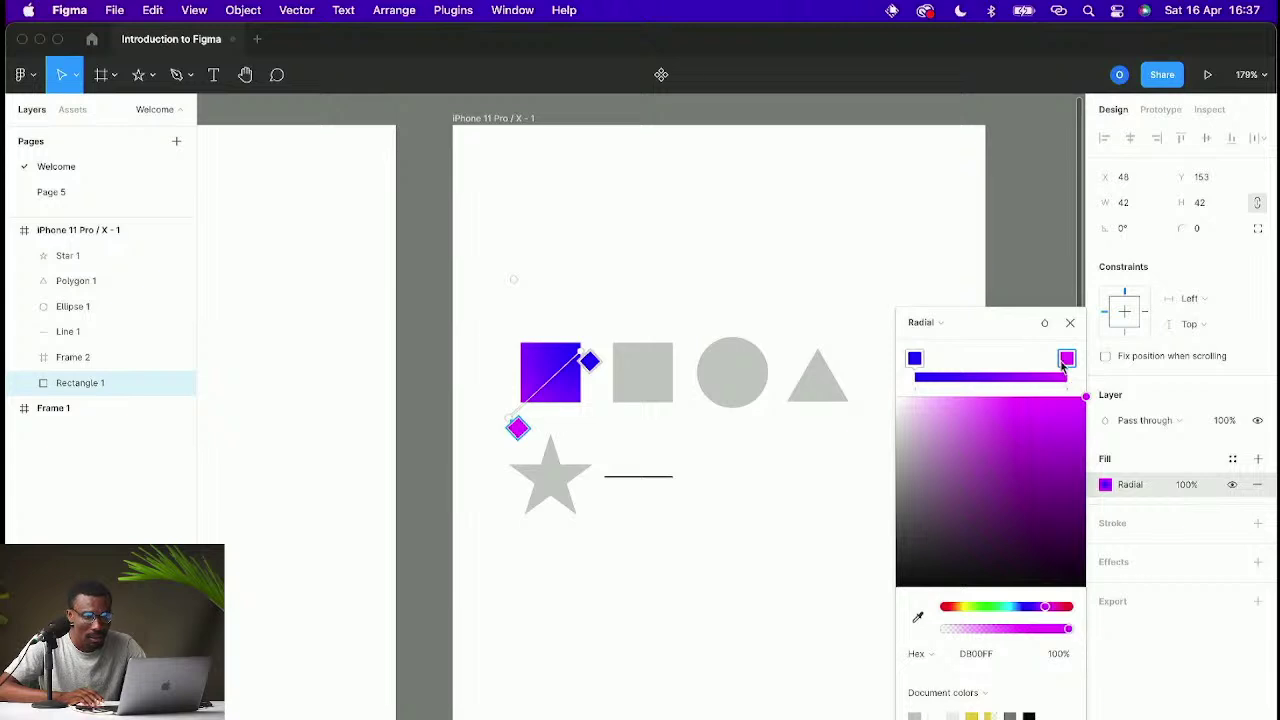
drag(1064, 410, 1034, 394)
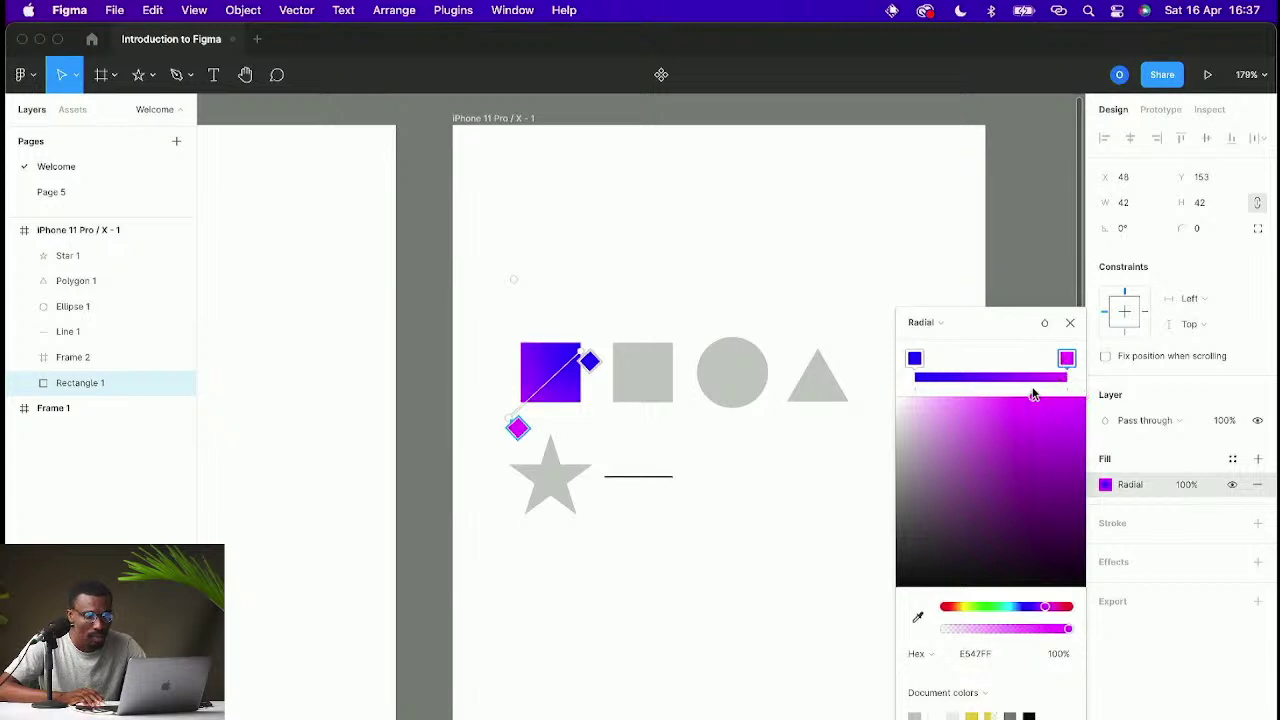
drag(517, 427, 534, 411)
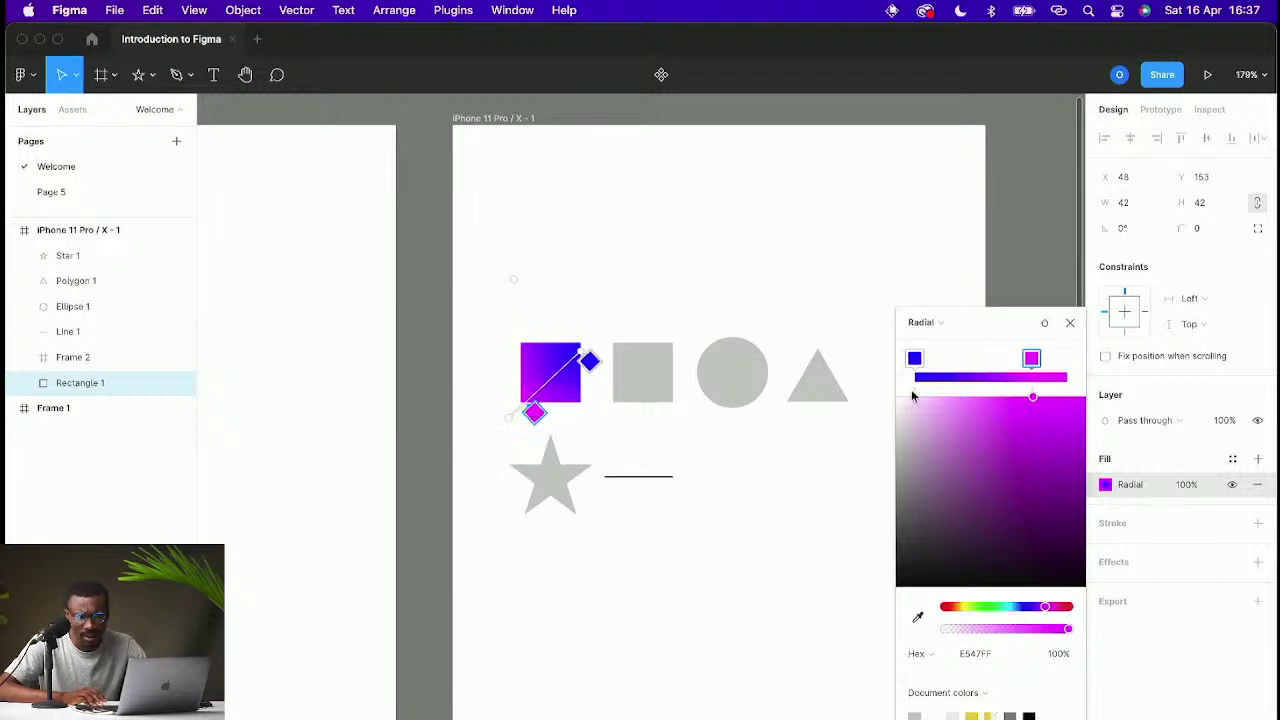
Step: Change the square's gradient type to Angular and move its centre near the middle of the square
click(924, 322)
click(934, 343)
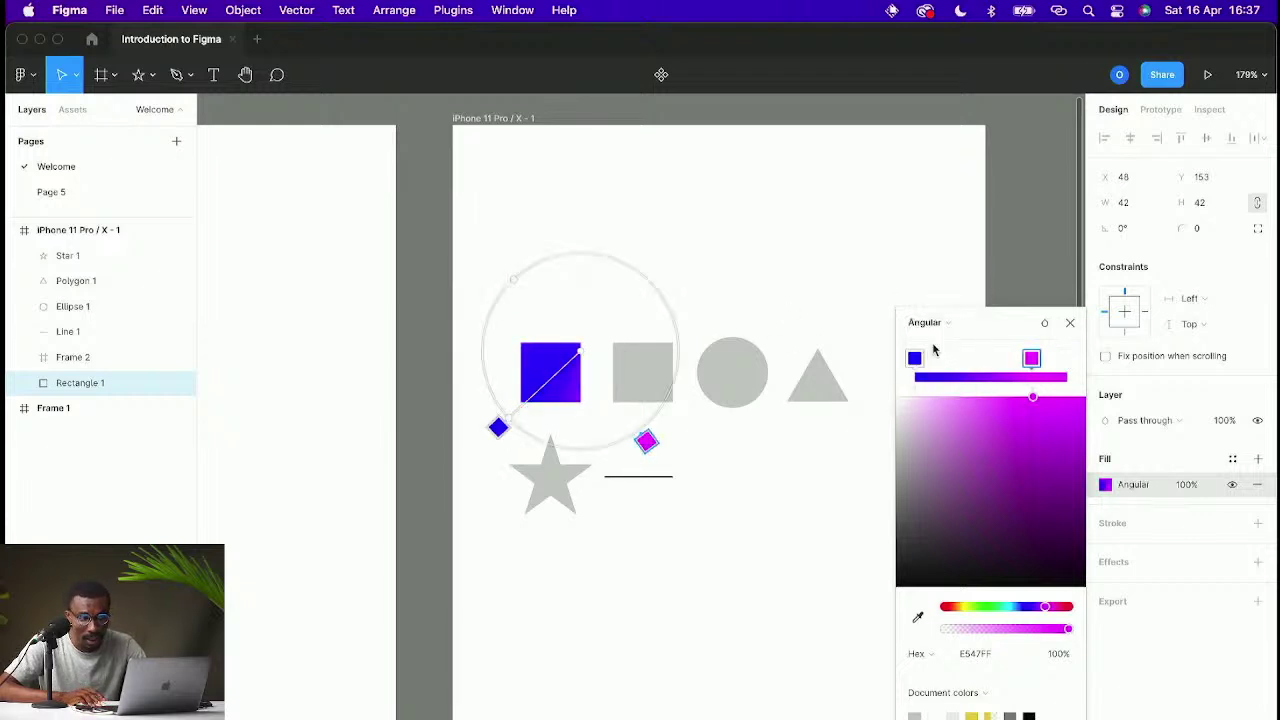
drag(580, 347, 550, 357)
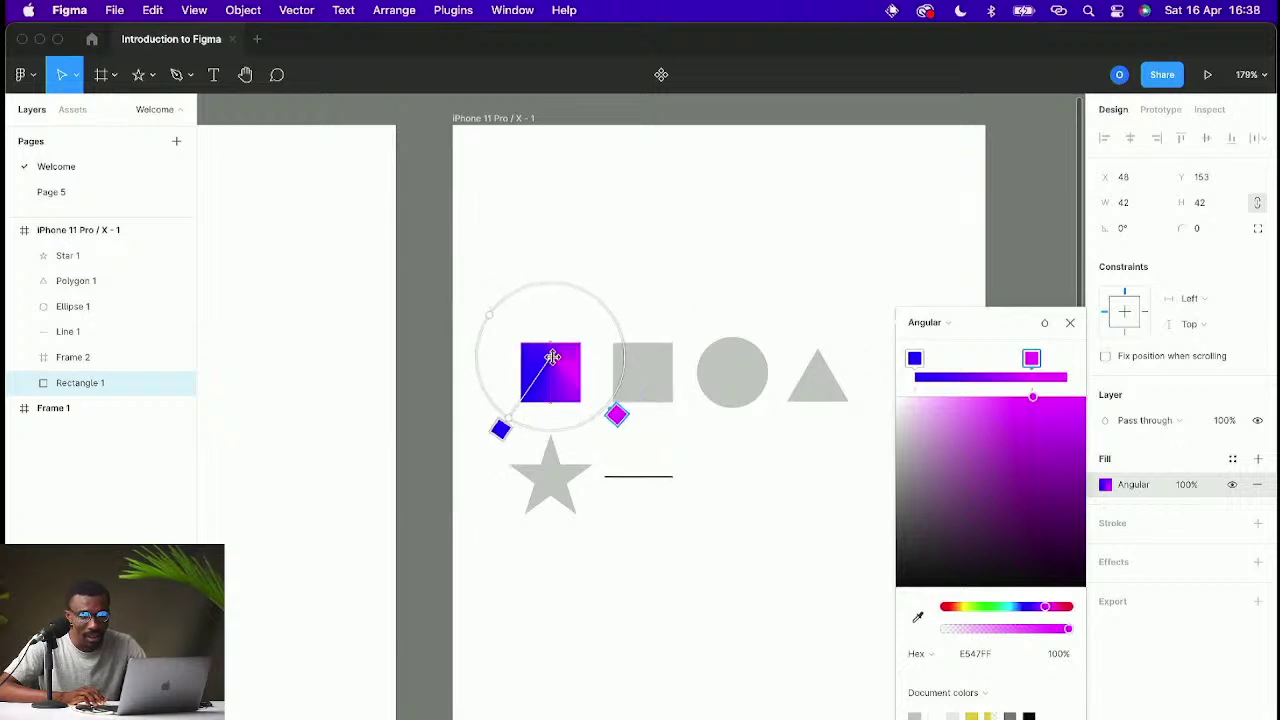
Step: Change the gradient type to Diamond, centre it on the square and leave gradient editing
click(942, 324)
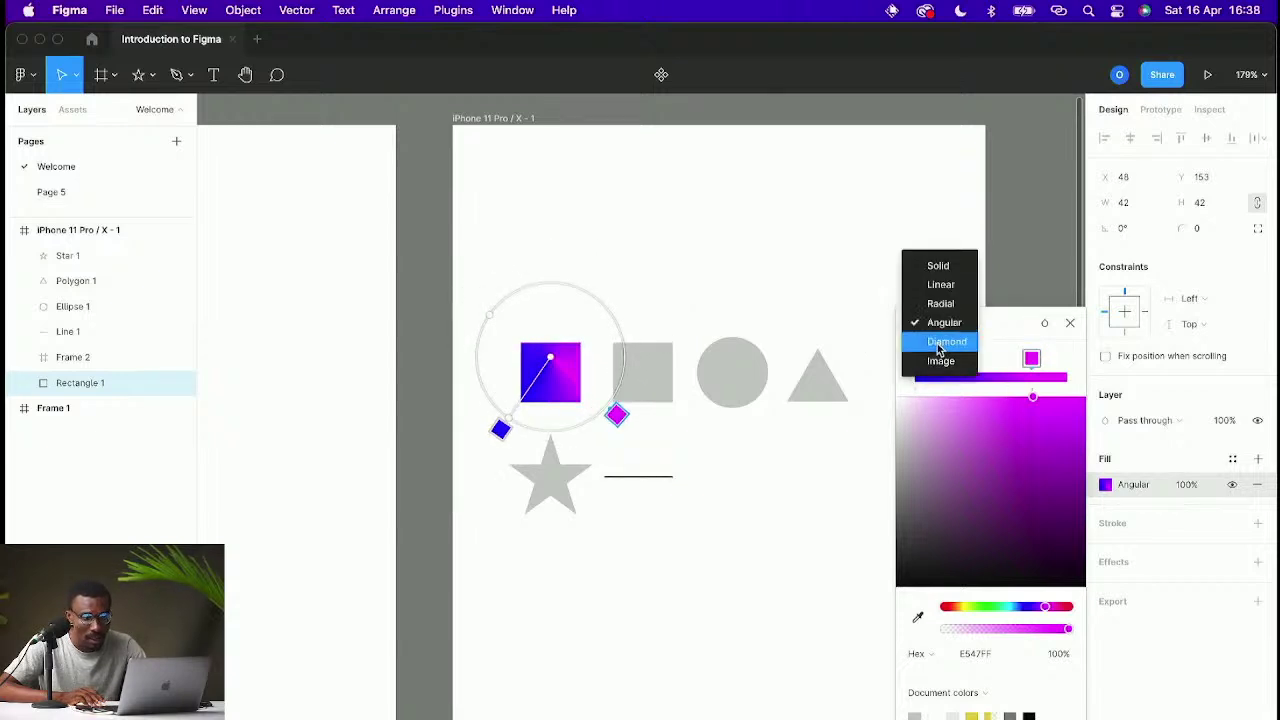
click(939, 347)
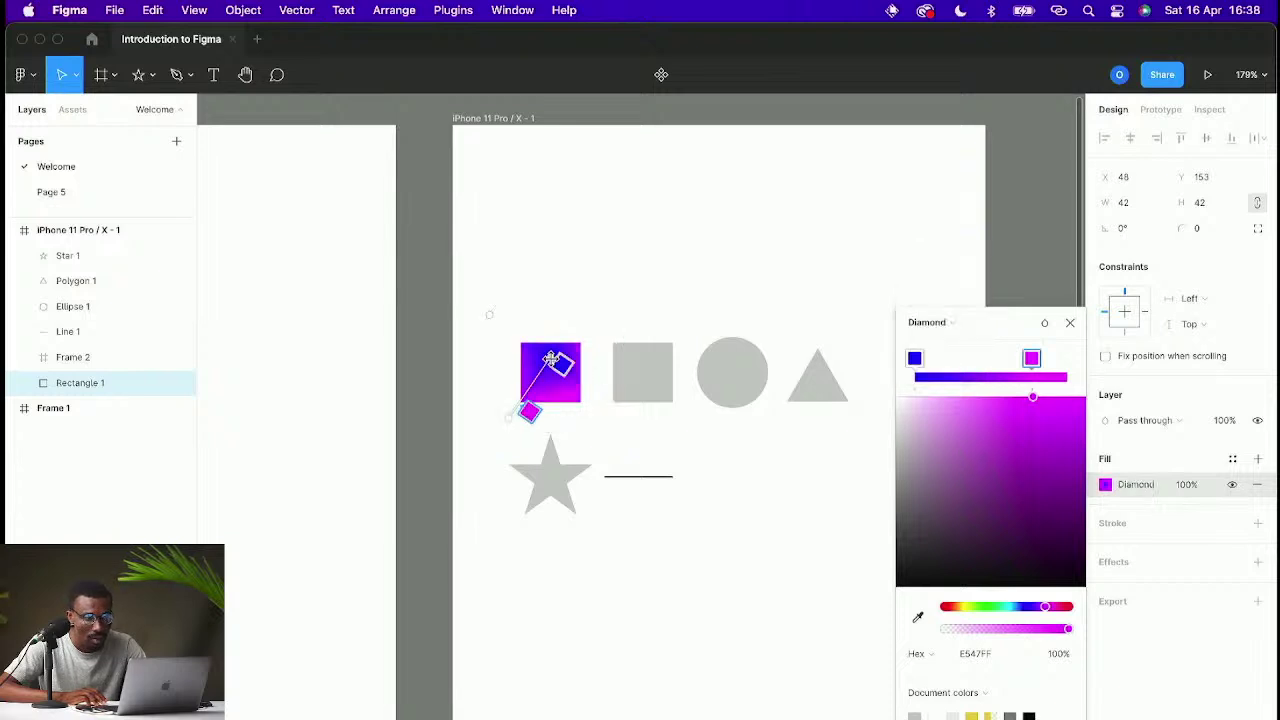
mouse_move(548, 376)
mouse_down()
mouse_move(527, 376)
mouse_move(559, 380)
mouse_up()
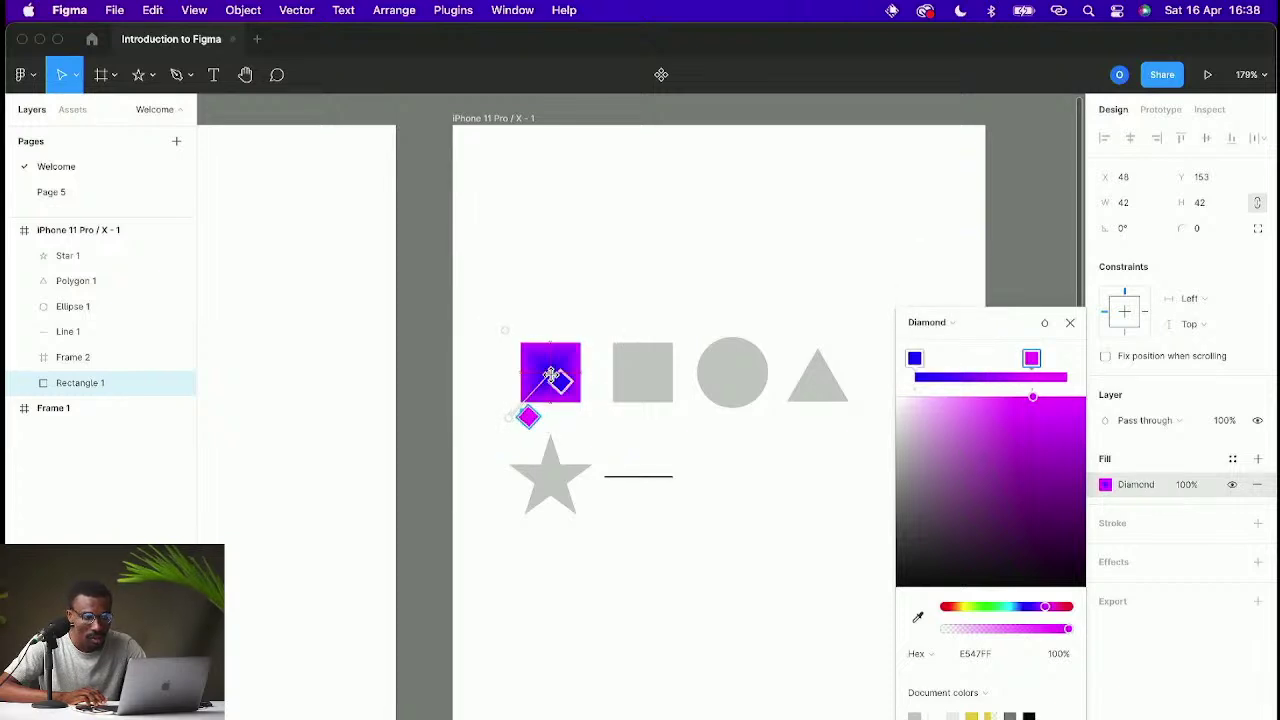
click(931, 326)
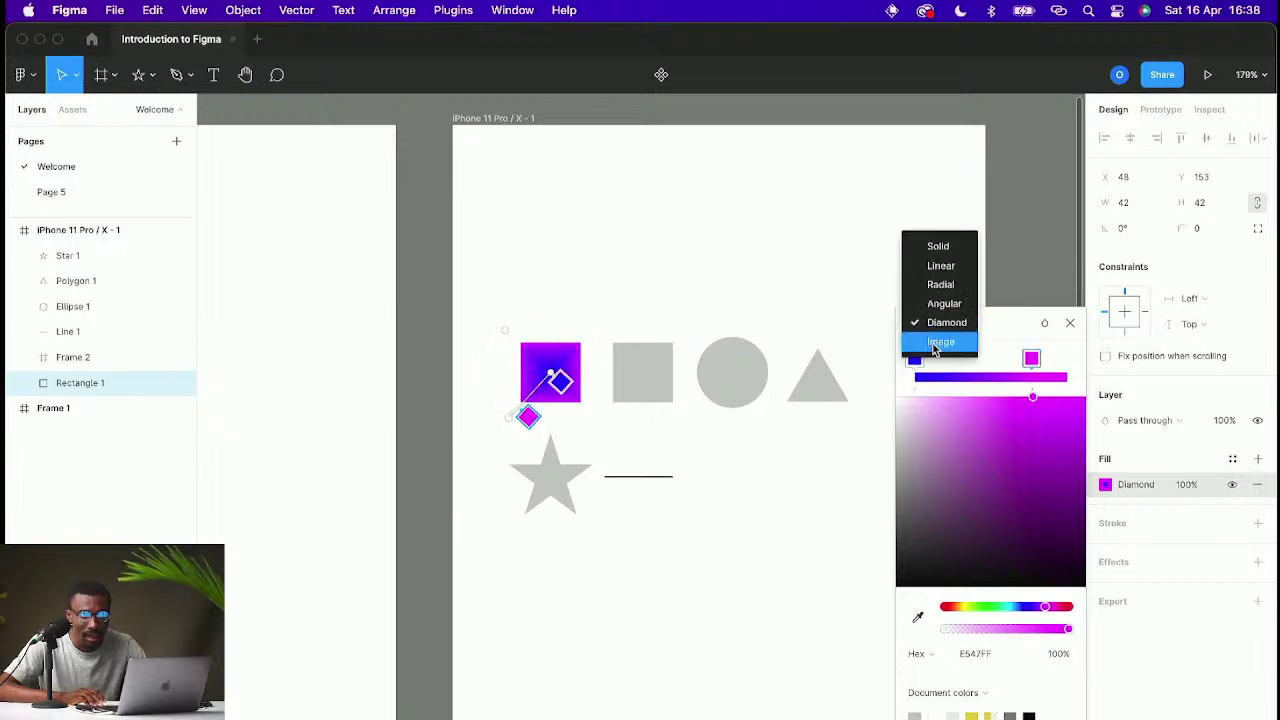
key(Escape)
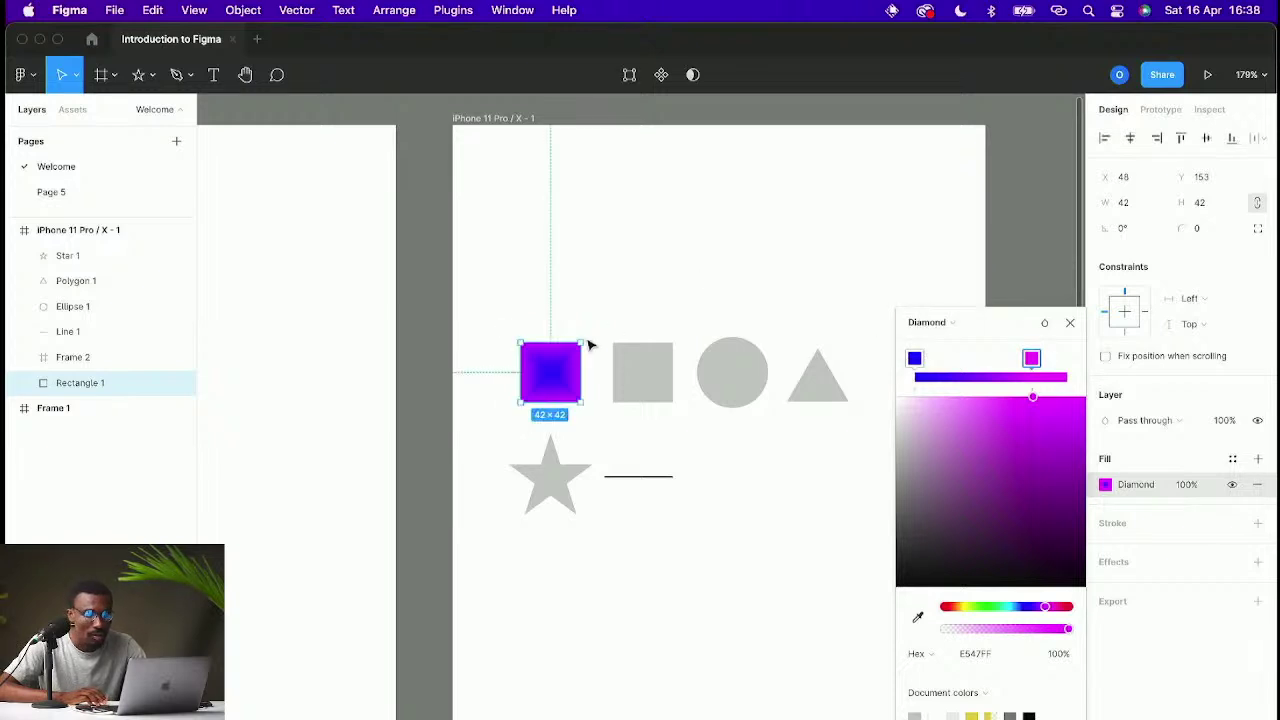
Step: Duplicate the gradient square directly above the original at Y 83 and change the copy's fill type to Image
drag(560, 374, 570, 248)
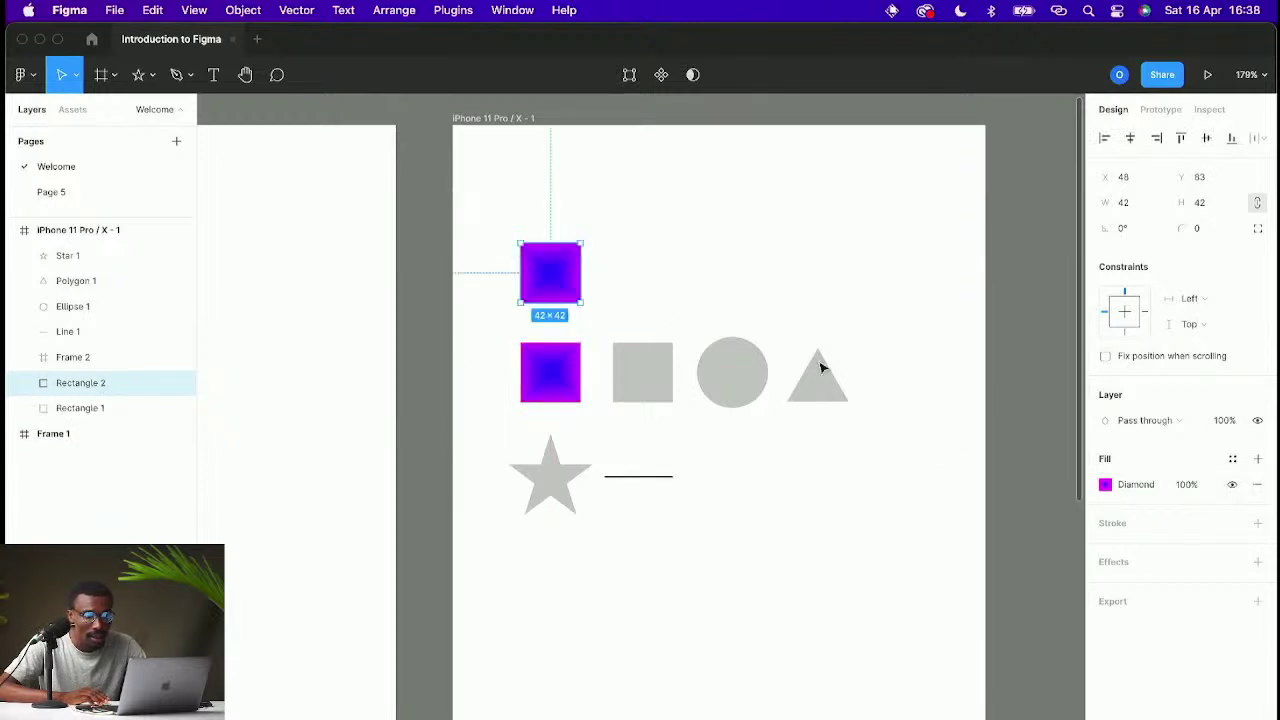
click(1105, 485)
click(932, 322)
click(934, 342)
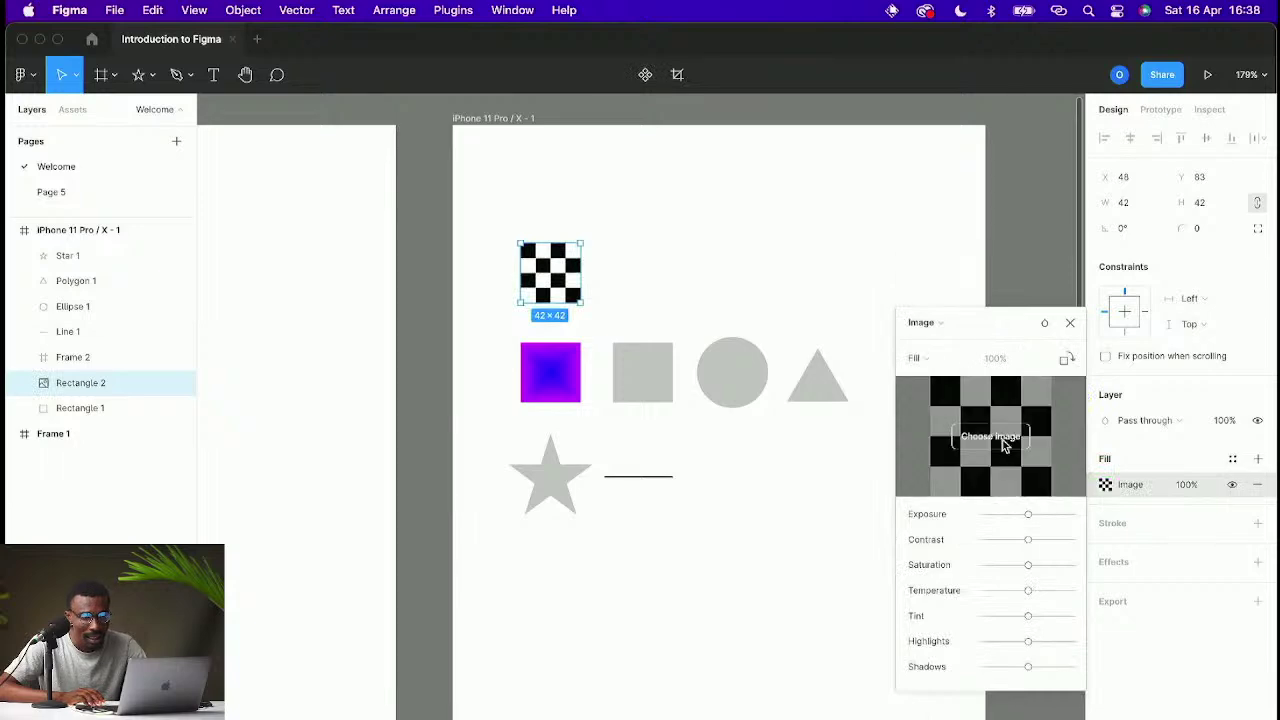
click(1005, 445)
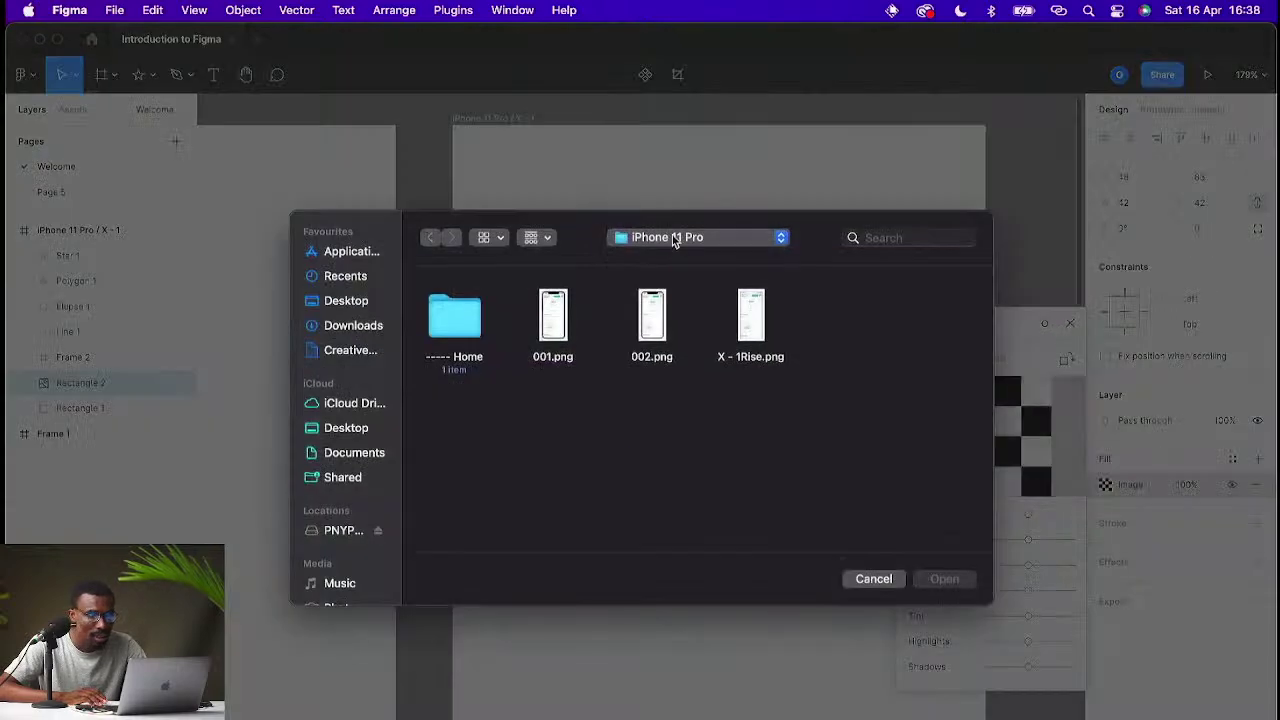
click(673, 237)
click(554, 406)
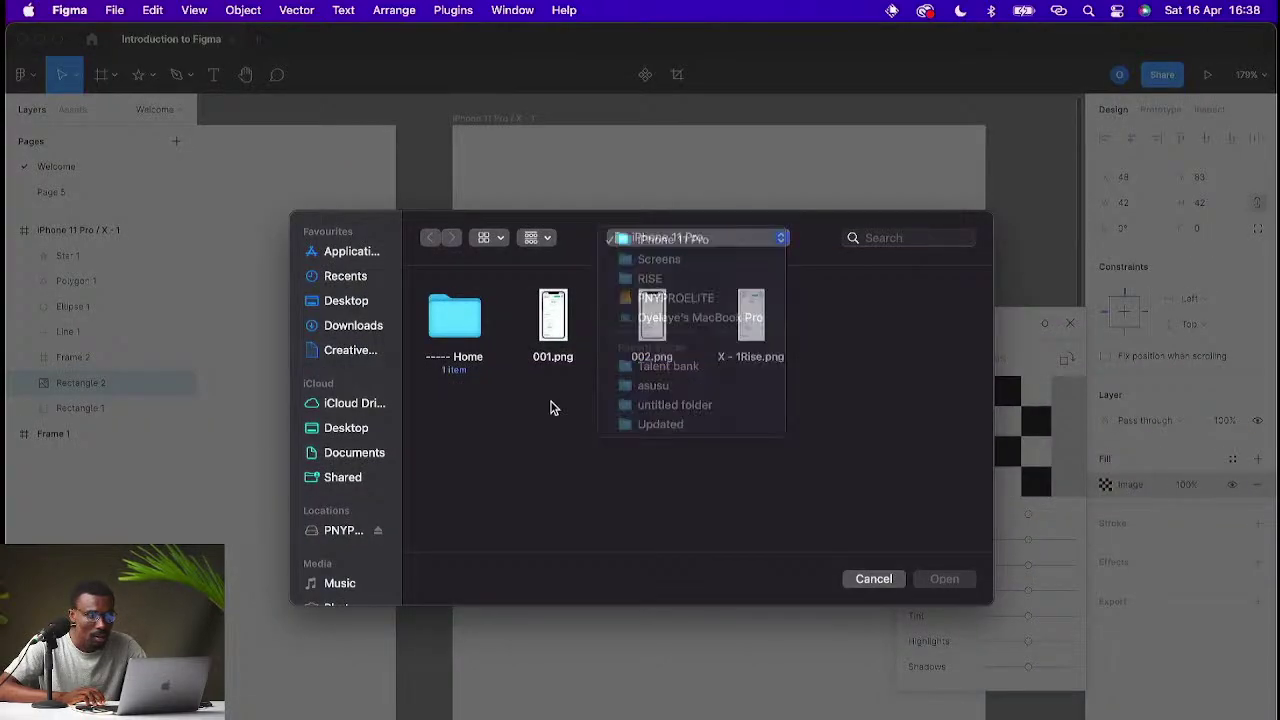
click(874, 579)
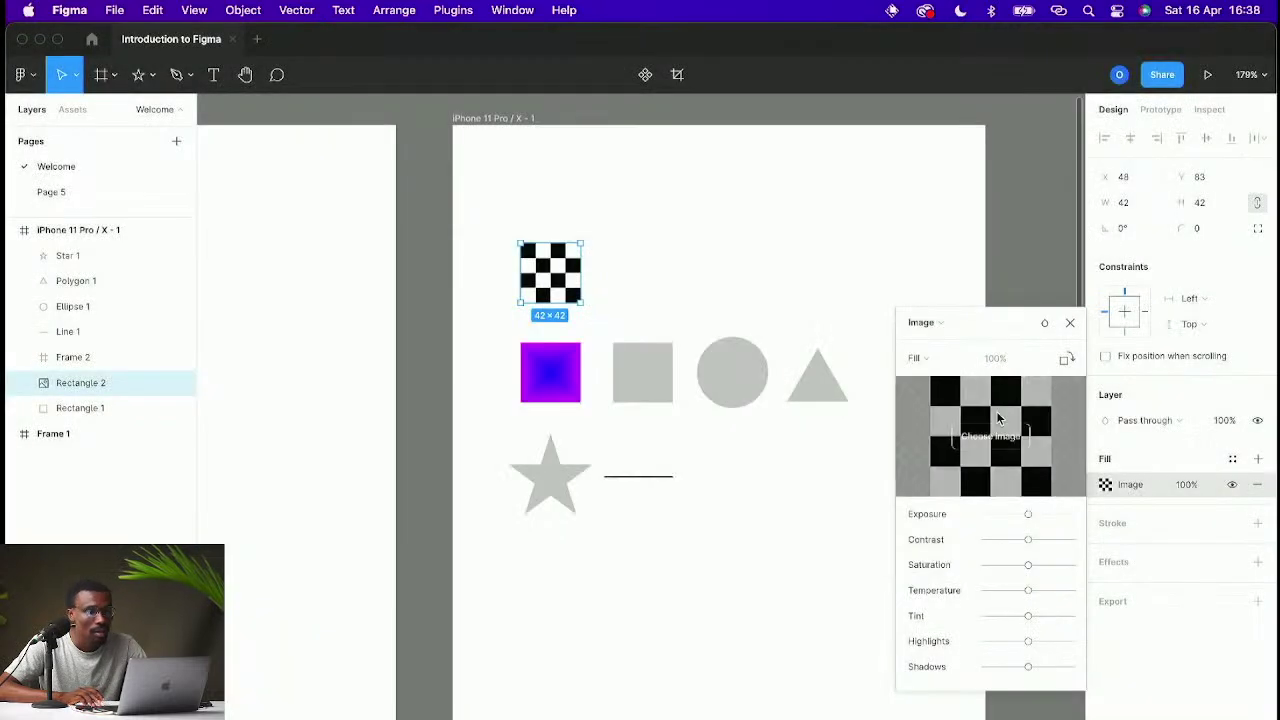
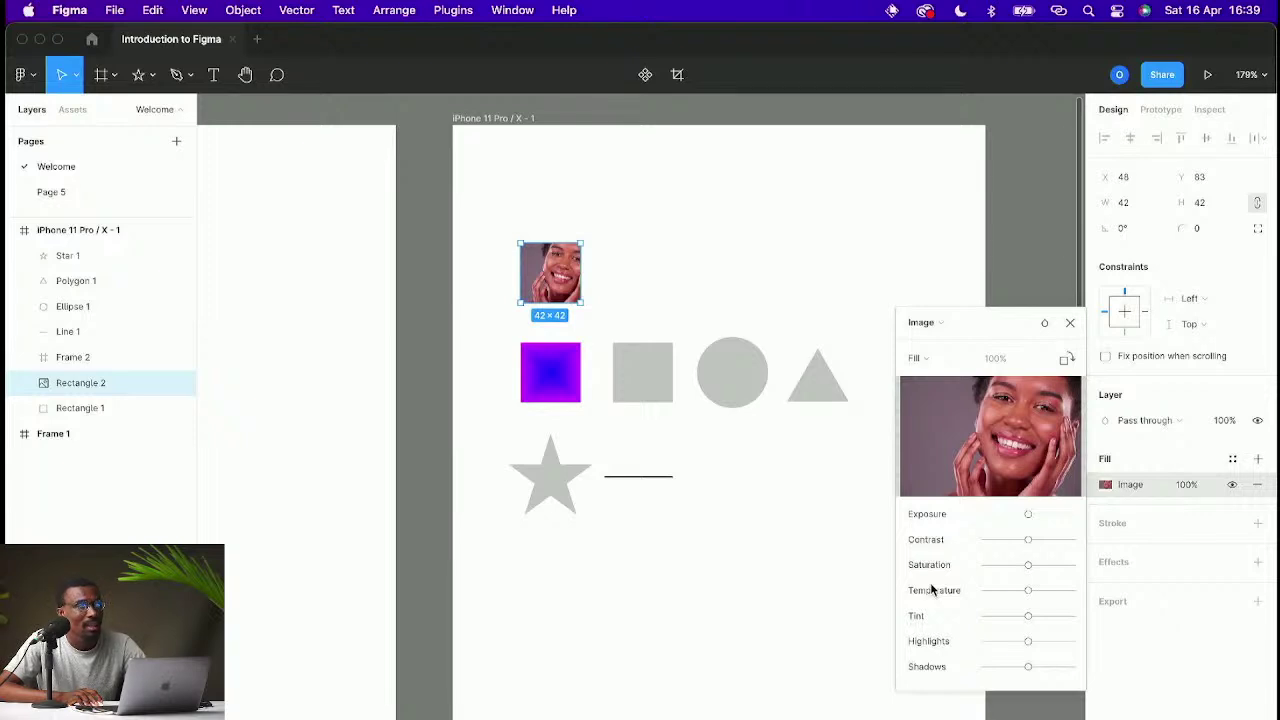
Step: Close the image fill settings of the photo square and clear the selection
click(1069, 323)
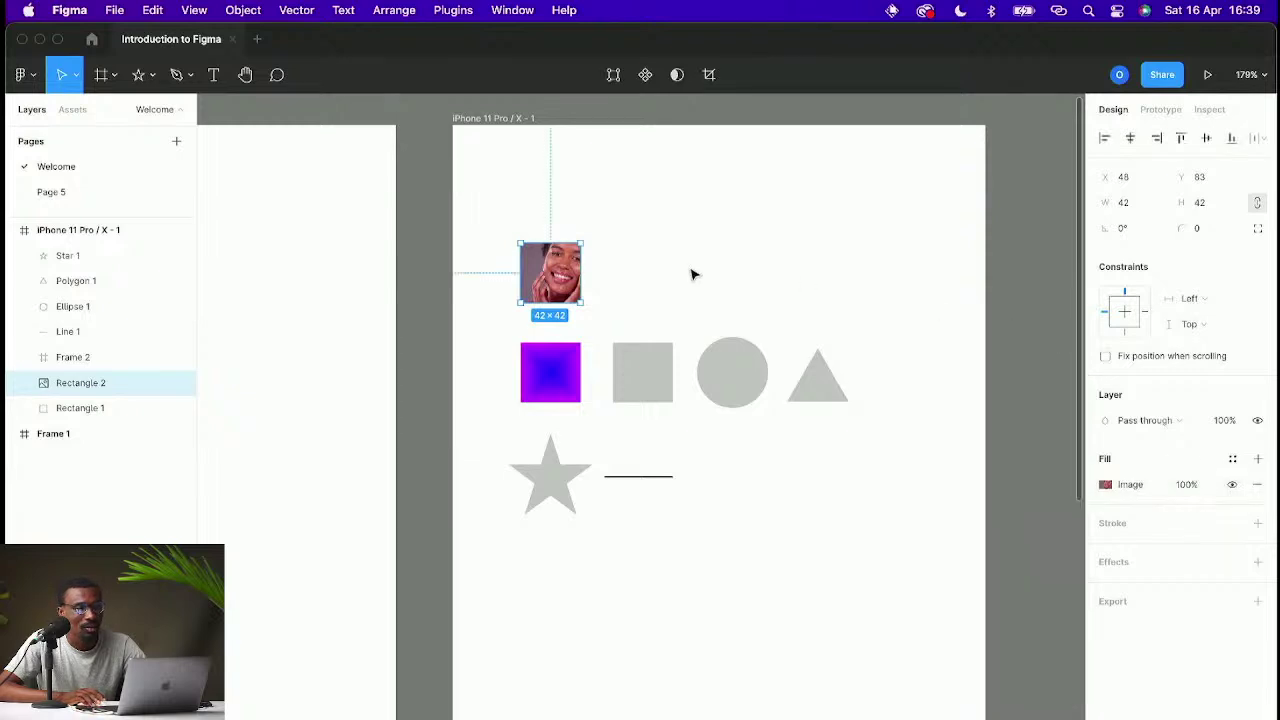
click(697, 273)
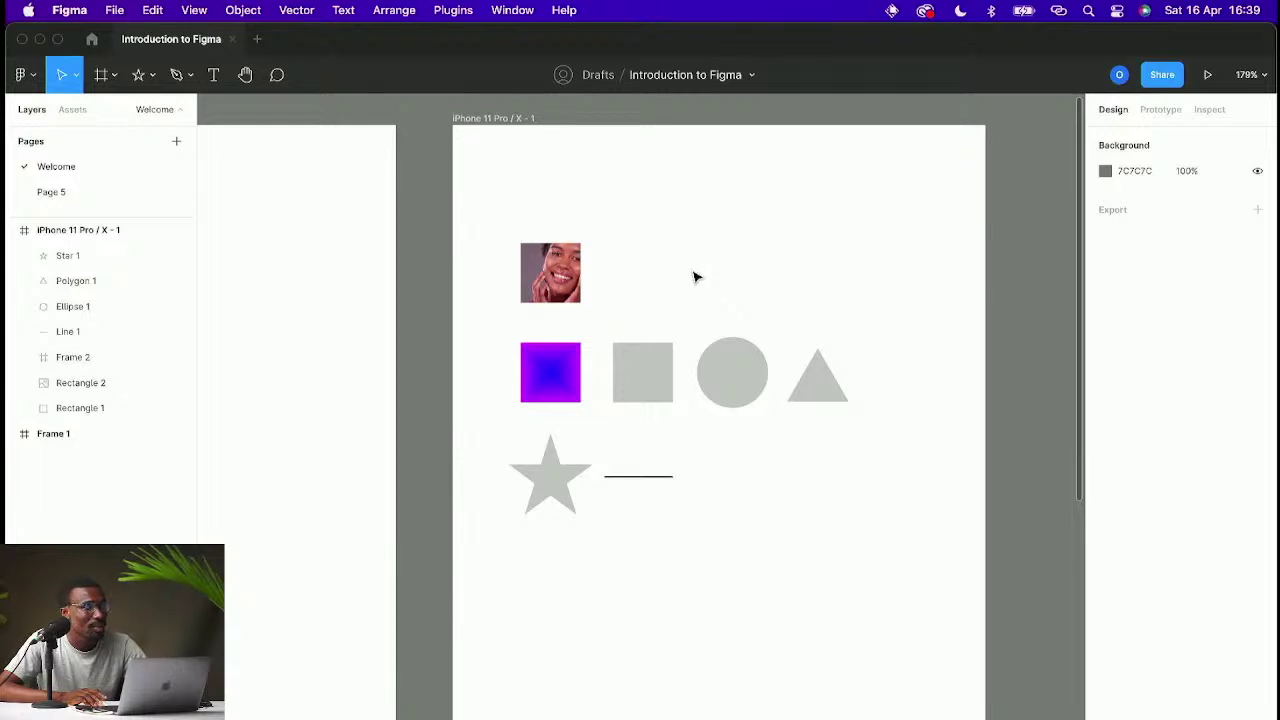
scroll(700, 305, left, 3)
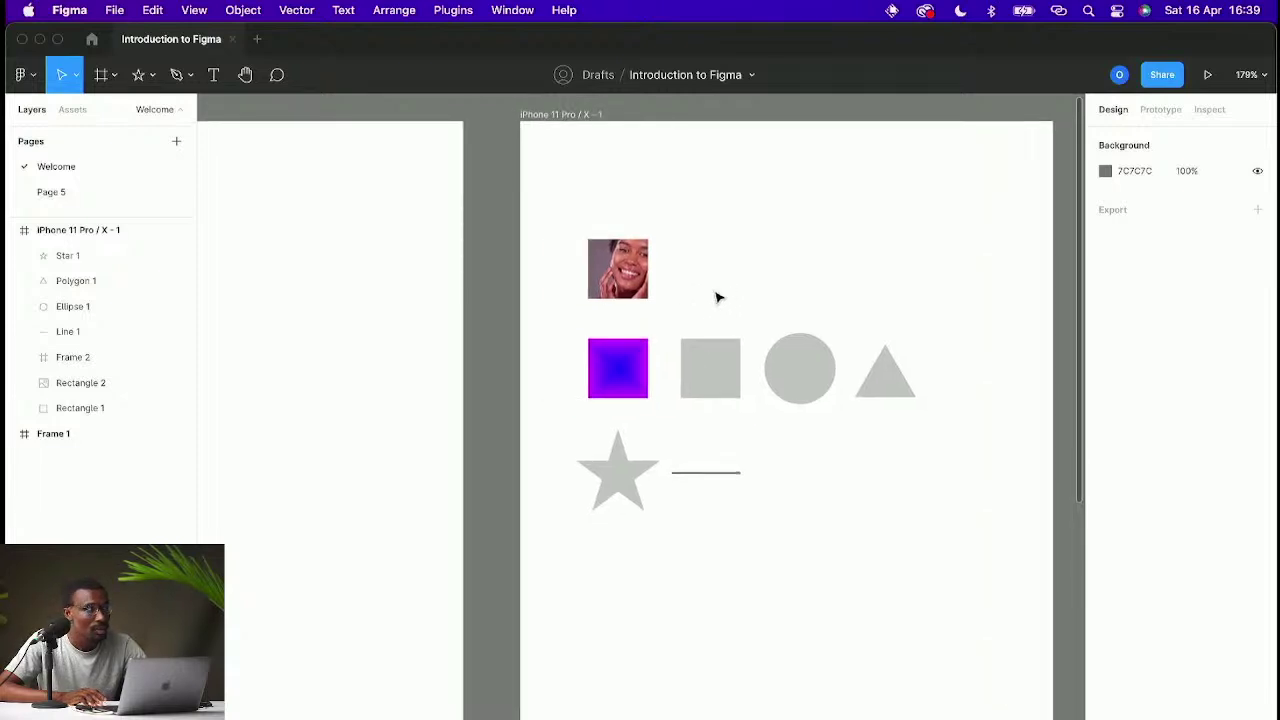
scroll(717, 295, up, 2)
scroll(722, 305, down, 2)
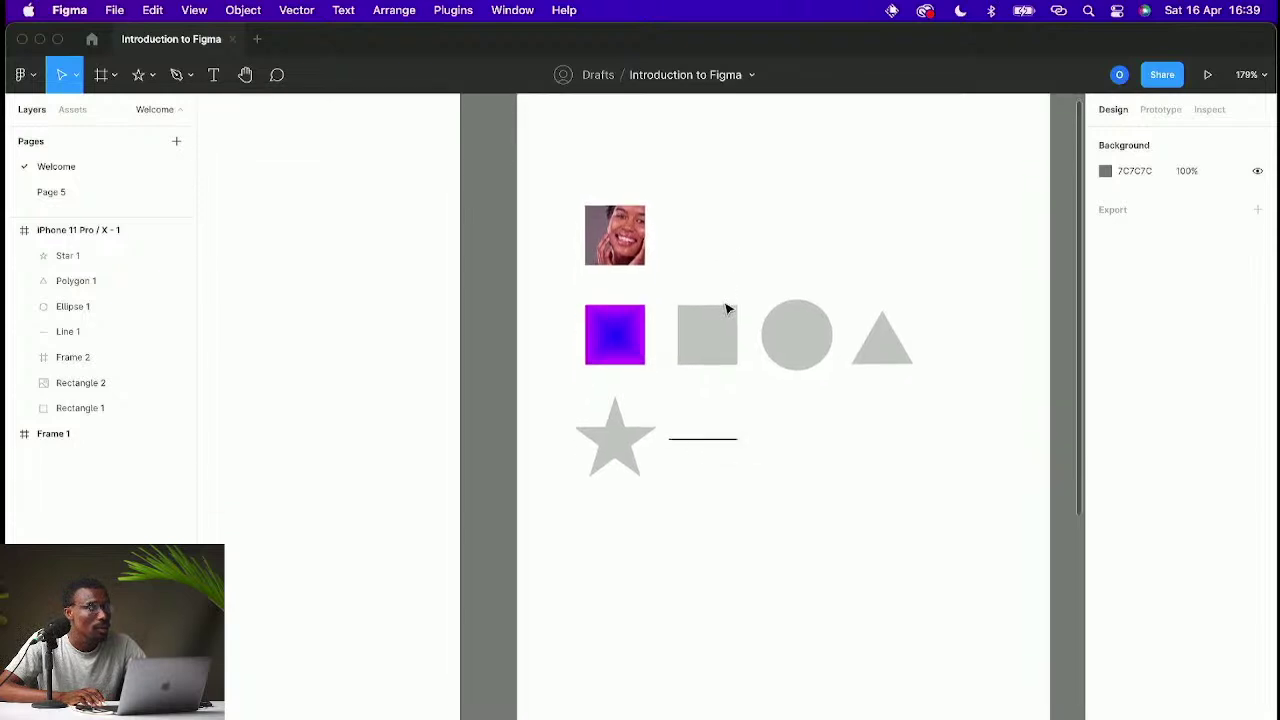
Step: Set the image fill mode of the photo square above the gradient square to Fit
ctrl+scroll(723, 306, up, 3)
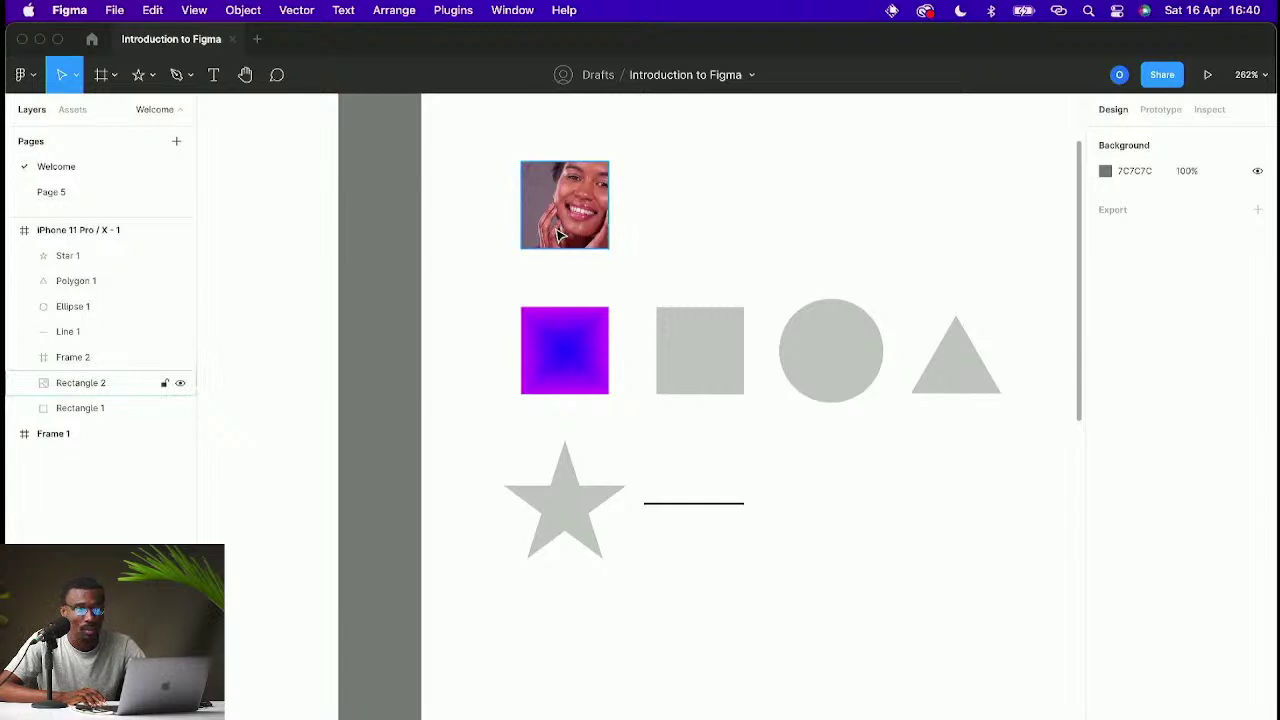
click(560, 234)
click(1105, 485)
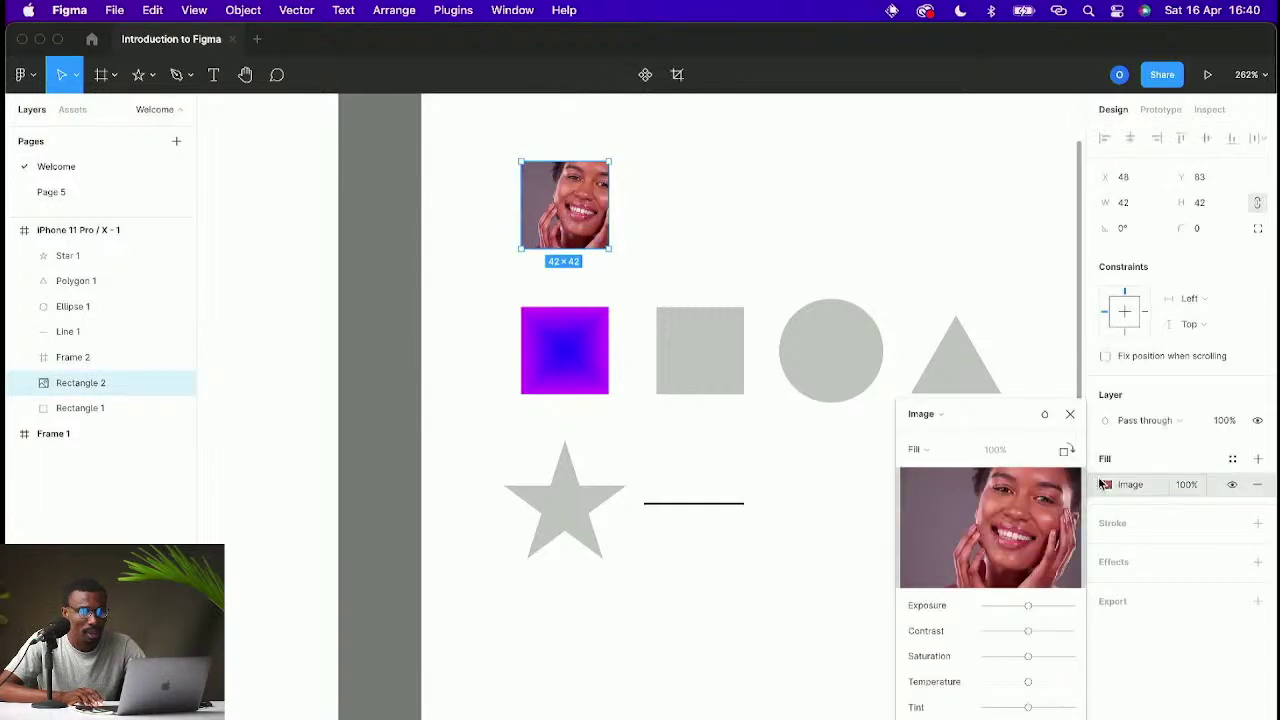
click(917, 449)
click(940, 469)
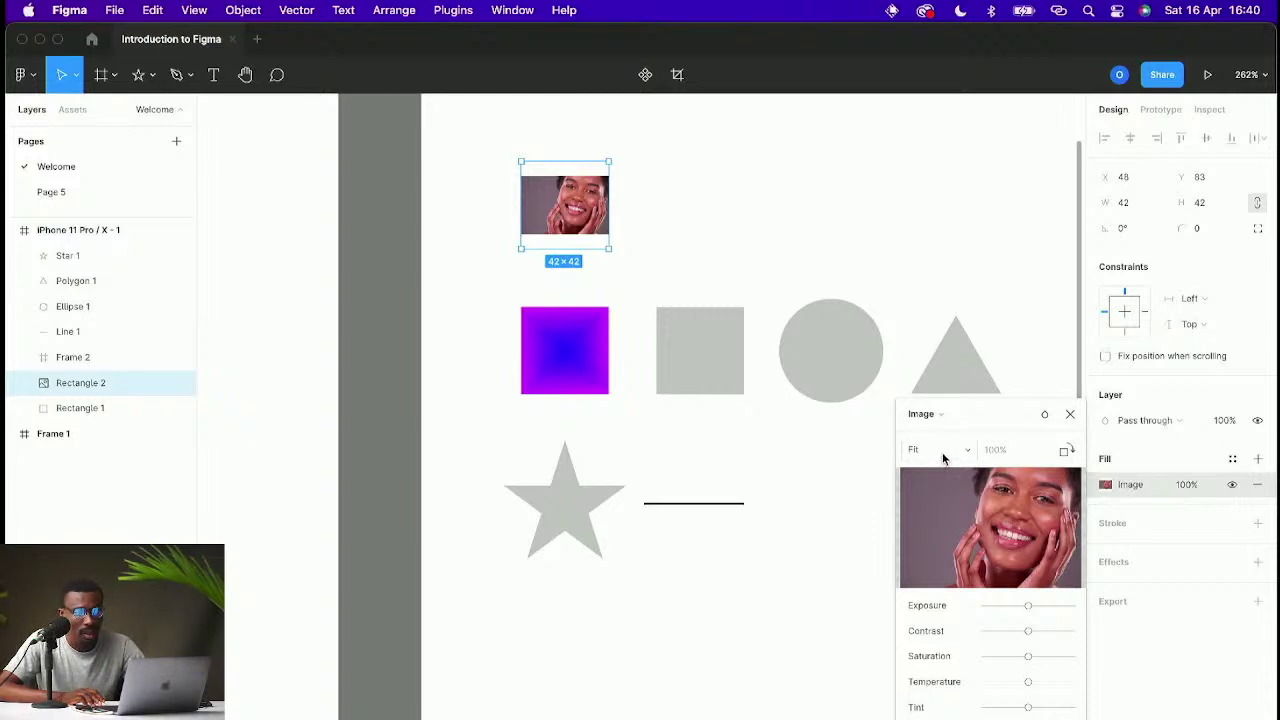
Step: Switch the photo's fill mode to Crop, enlarge the picture and shift it up and left within the square
click(942, 457)
click(941, 469)
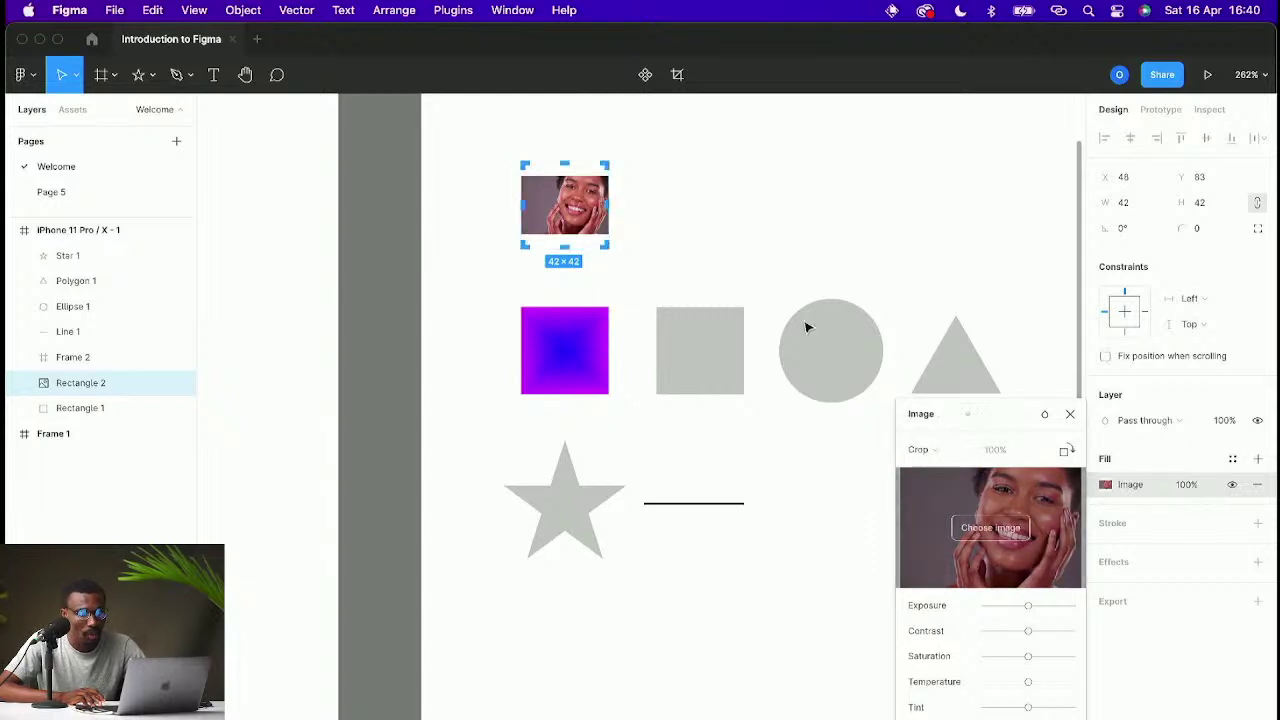
drag(590, 216, 629, 268)
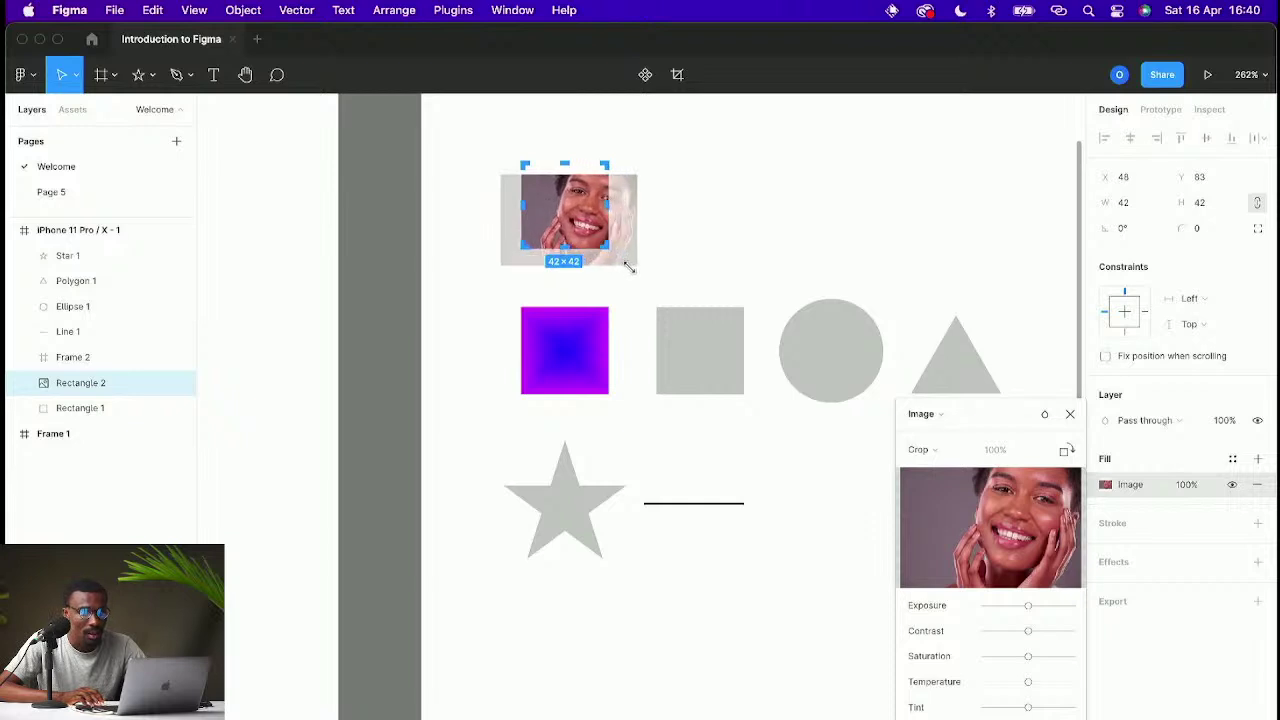
drag(594, 224, 570, 212)
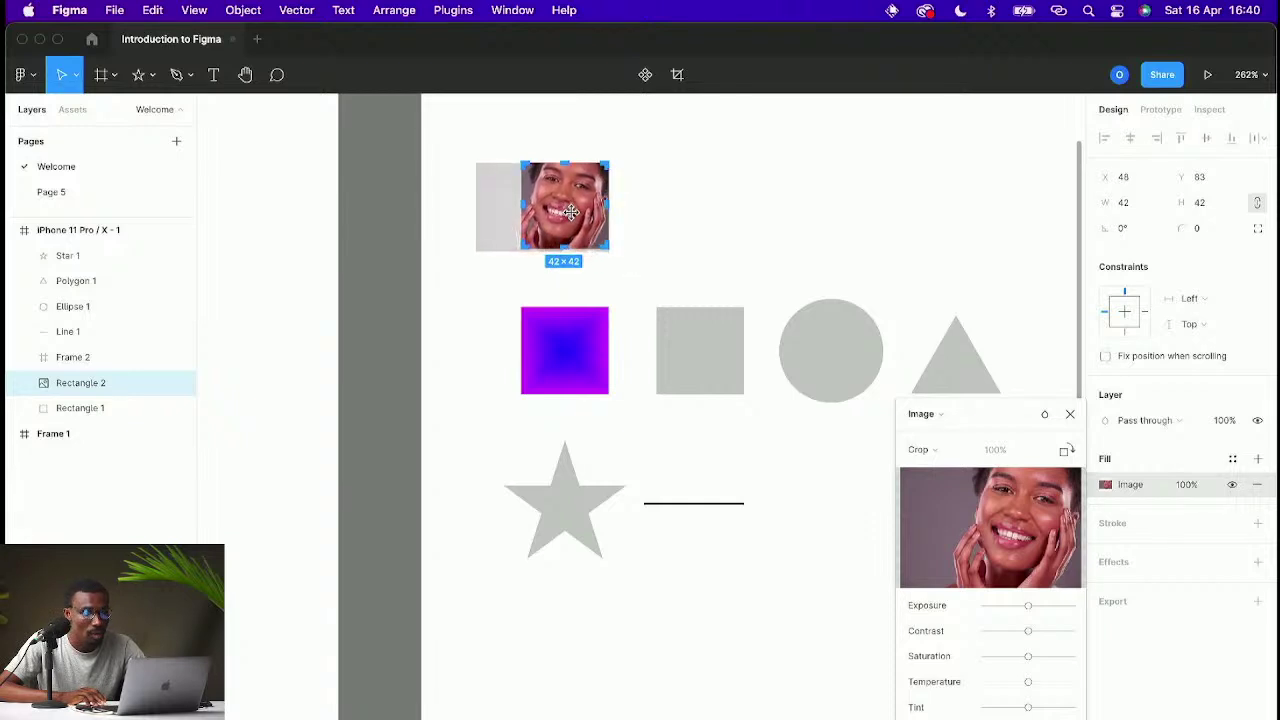
Step: Try the Tile mode on the photo fill and switch it back to Crop
click(933, 450)
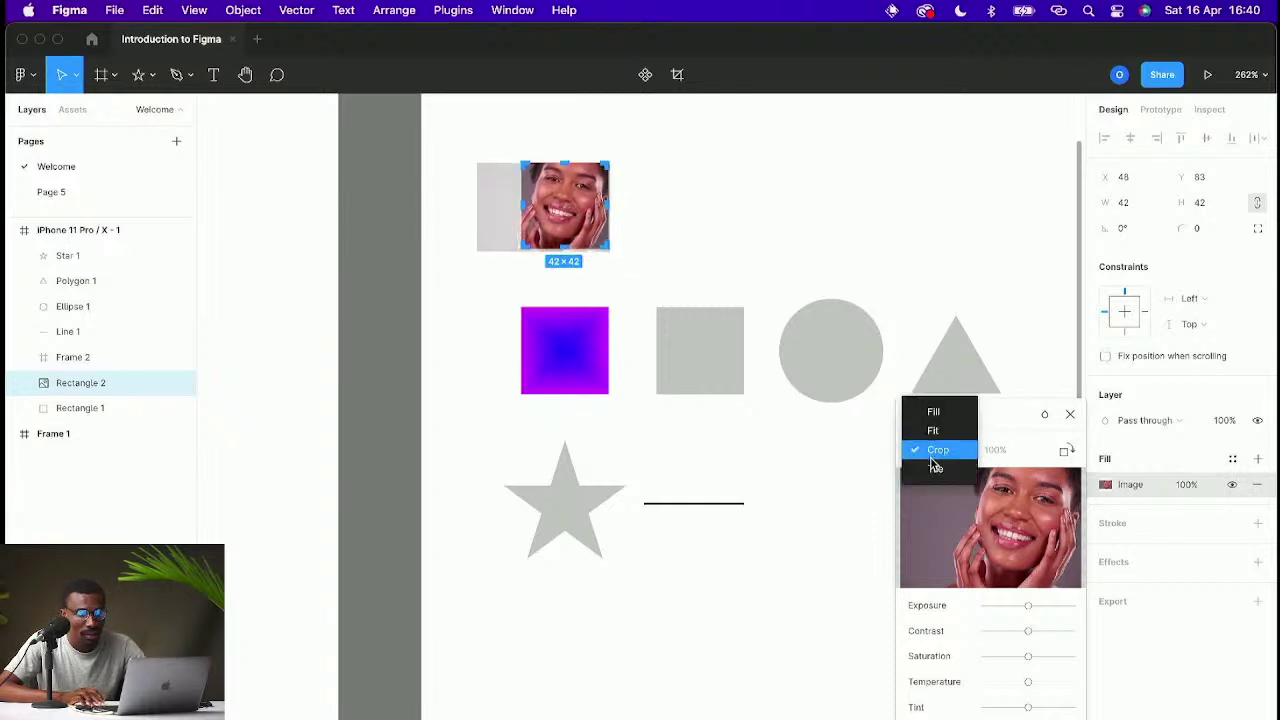
click(934, 466)
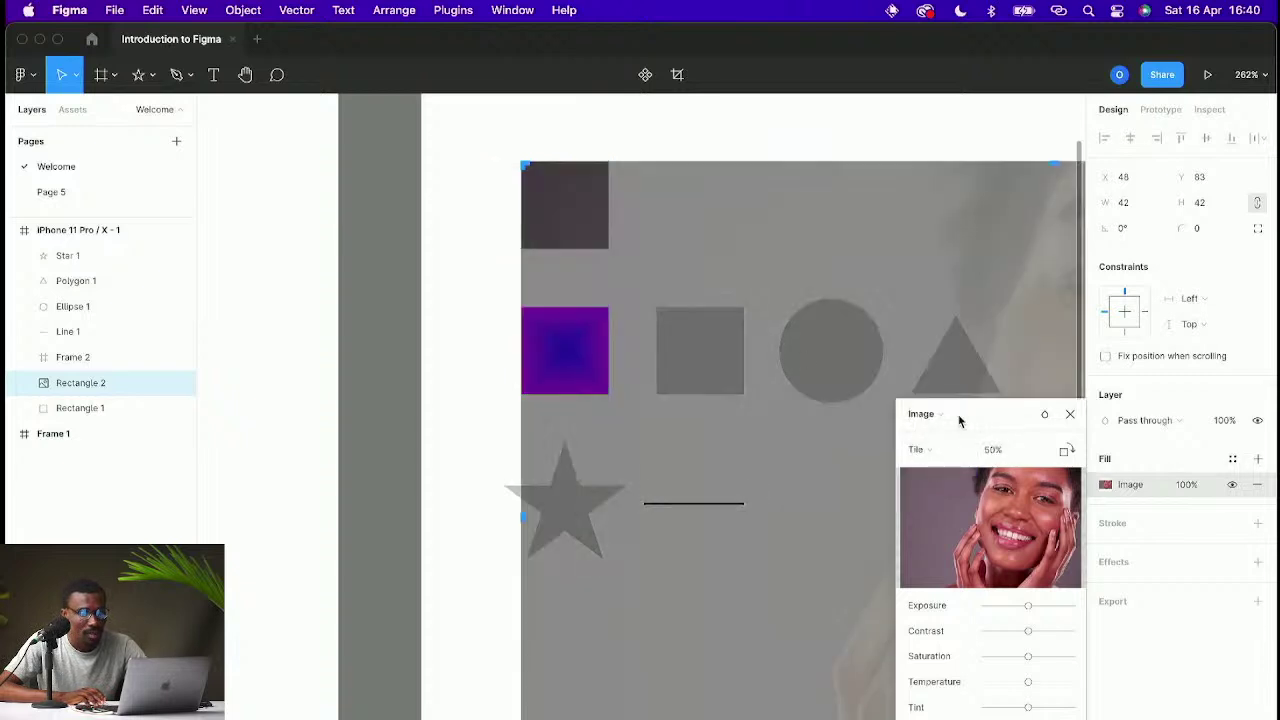
click(933, 450)
click(937, 431)
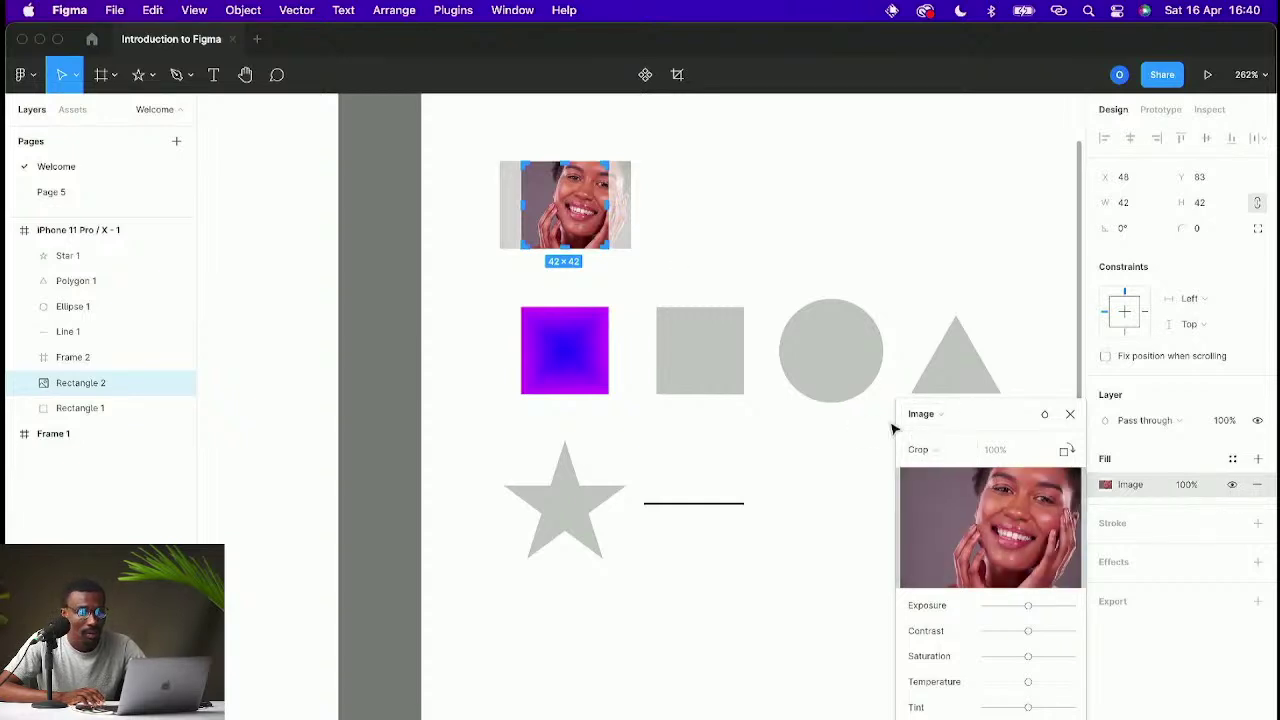
Step: Try Fit on the photo again, return its mode to Fill, close the image settings and deselect the square
click(930, 452)
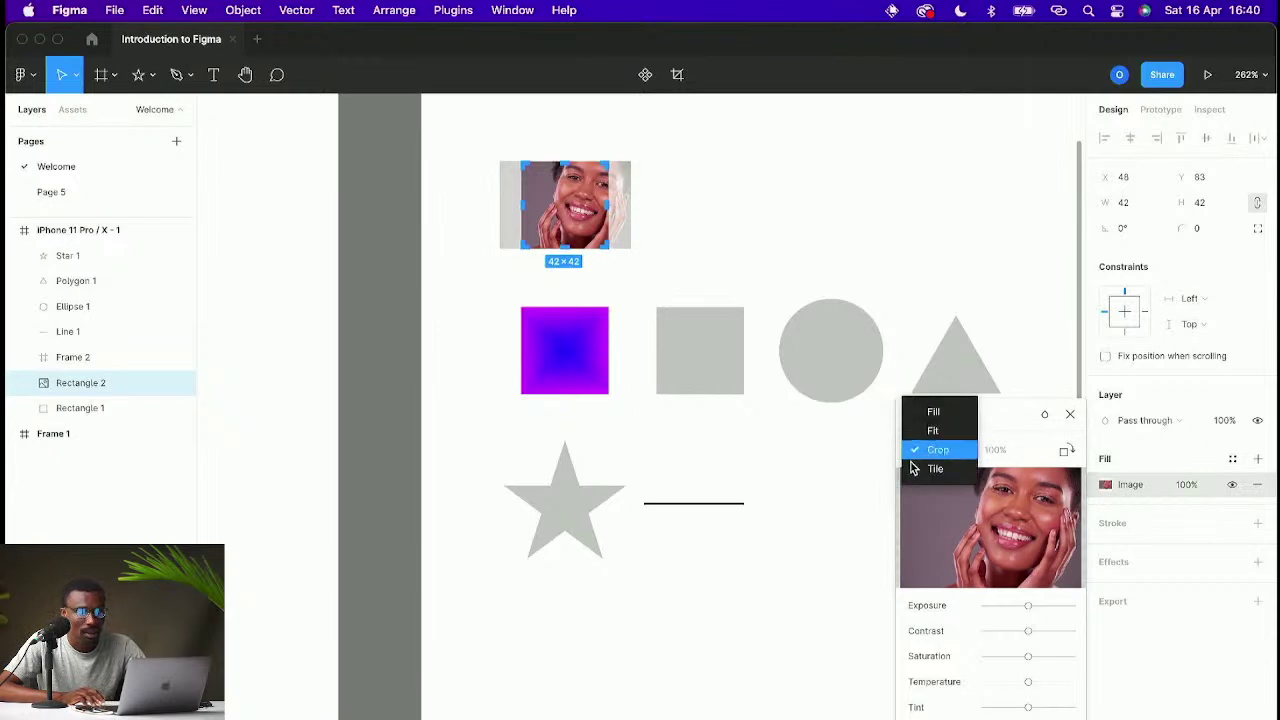
click(930, 430)
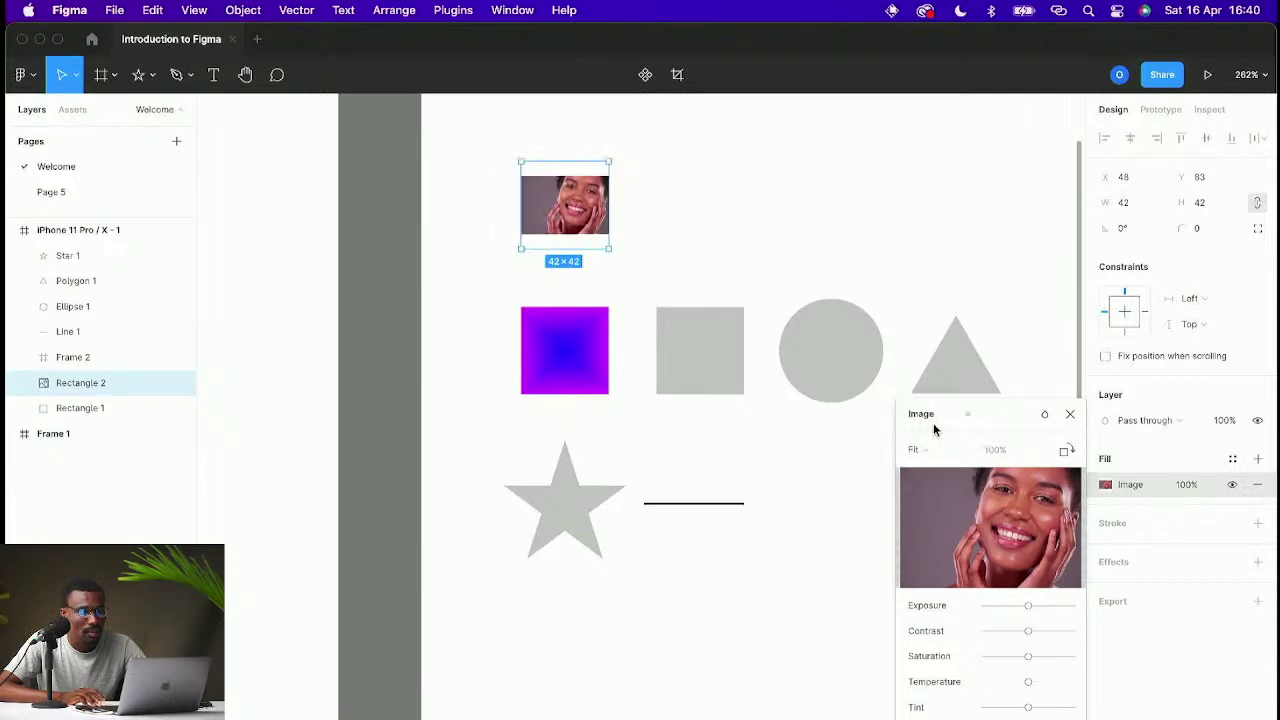
click(931, 445)
click(930, 430)
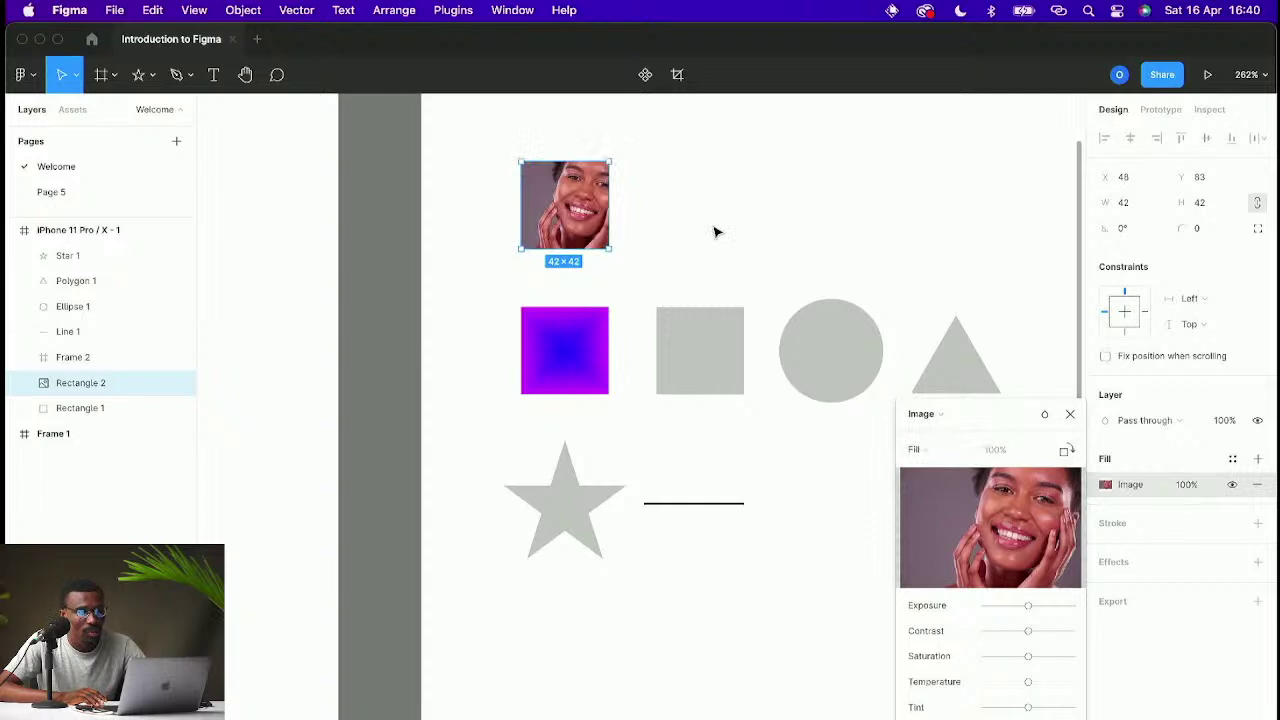
click(1069, 413)
click(727, 251)
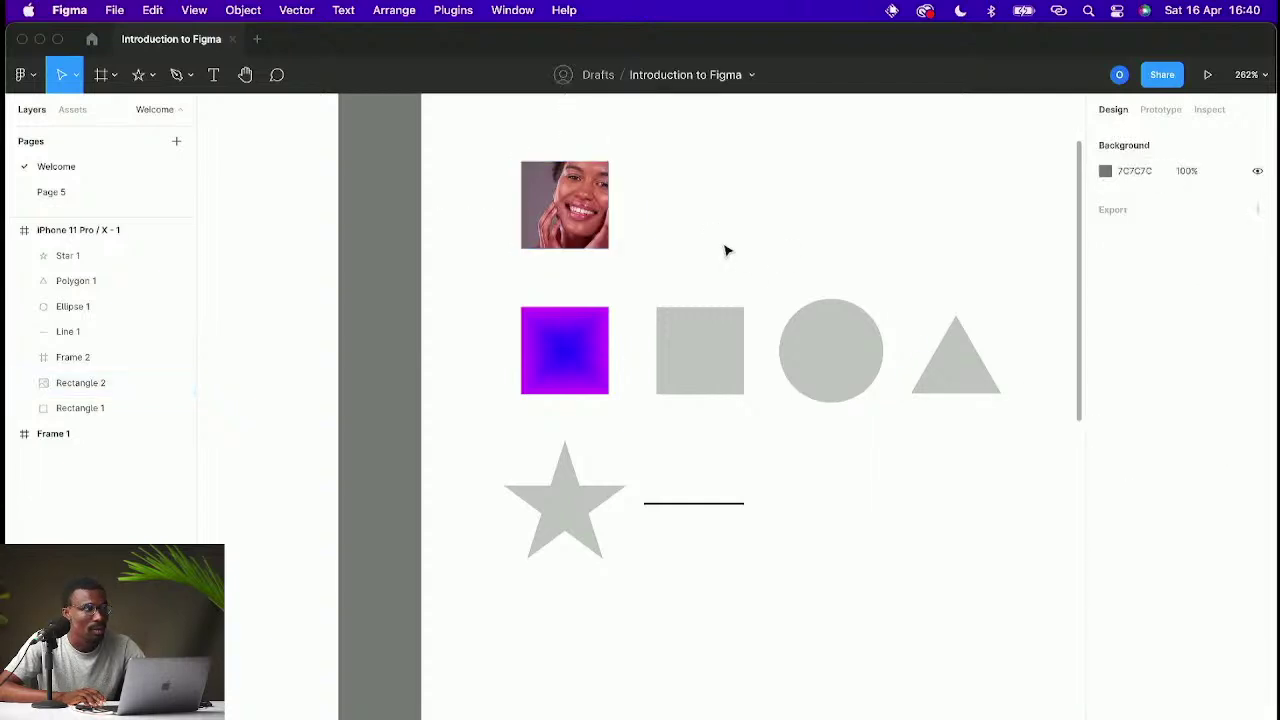
Step: Duplicate the photo square to the right in the same row, at X 116, Y 83
scroll(733, 249, right, 2)
scroll(733, 249, up, 1)
drag(546, 234, 706, 253)
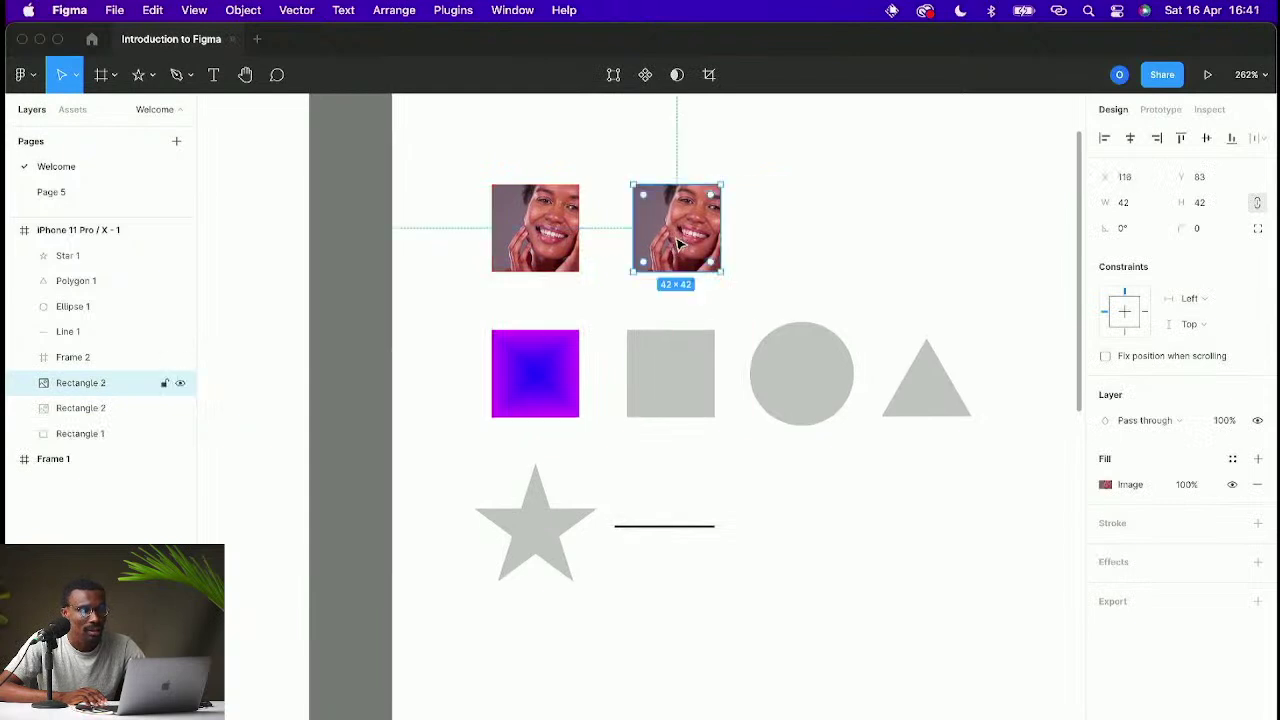
click(795, 260)
drag(808, 286, 796, 261)
scroll(803, 260, down, 3)
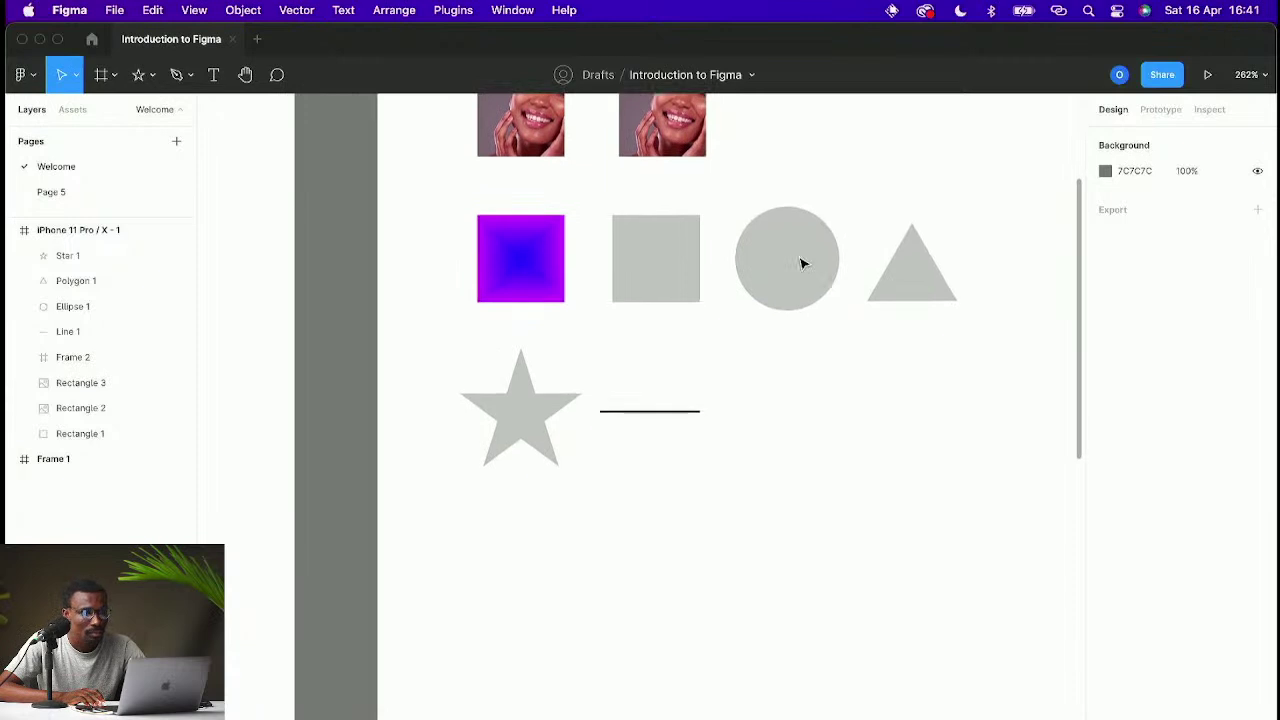
scroll(803, 260, up, 4)
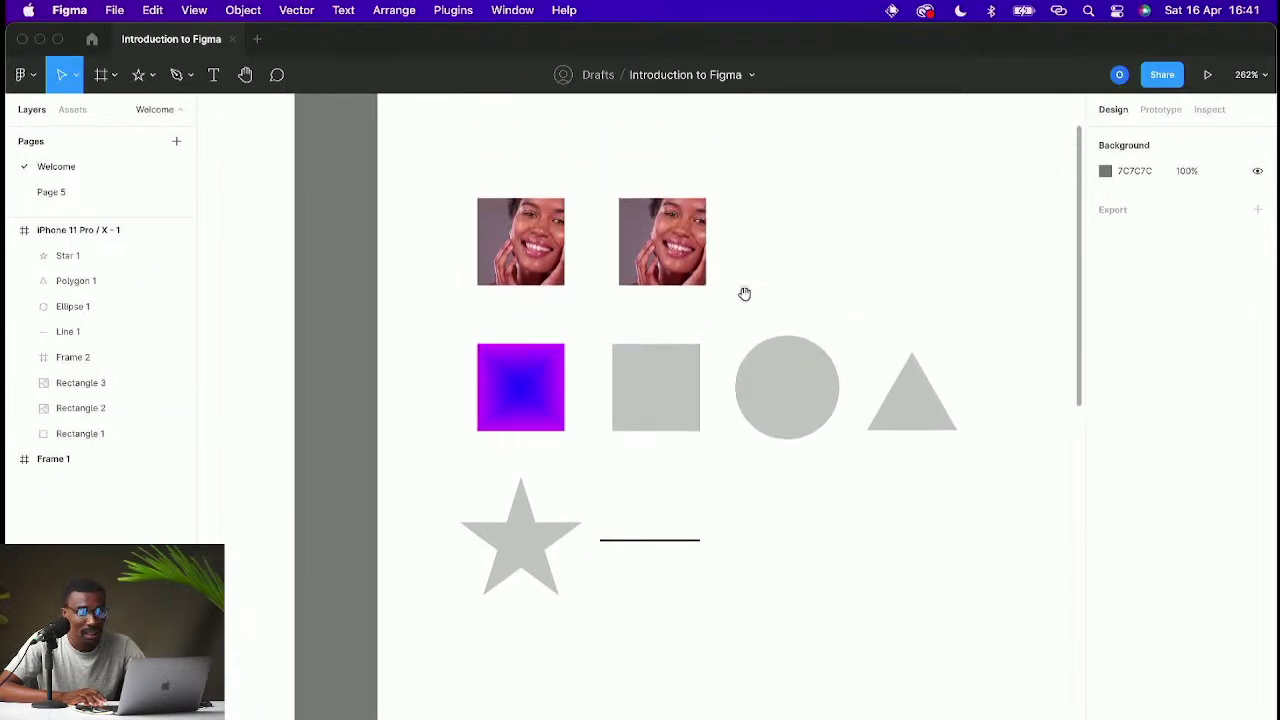
scroll(695, 295, up, 2)
Step: Duplicate the gradient square into the photo row at X 184, Y 83, right of the second photo square
click(670, 292)
scroll(628, 422, left, 2)
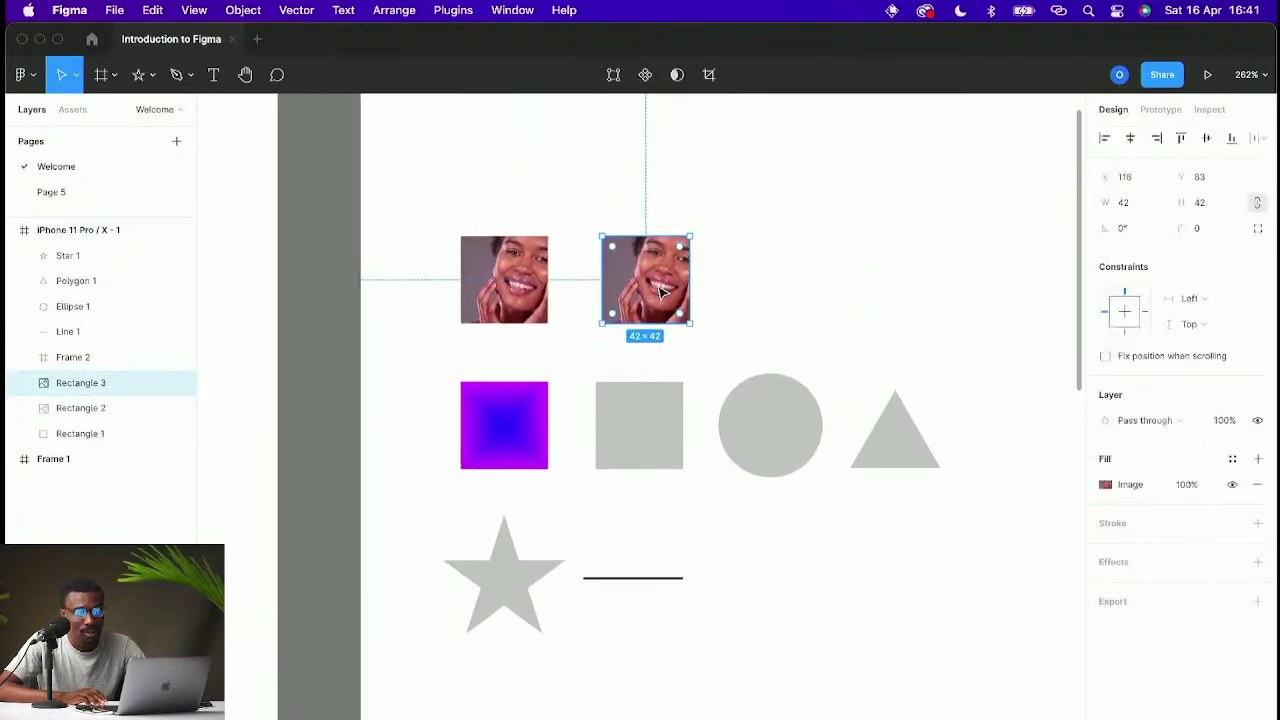
click(512, 412)
alt+drag(512, 412, 812, 262)
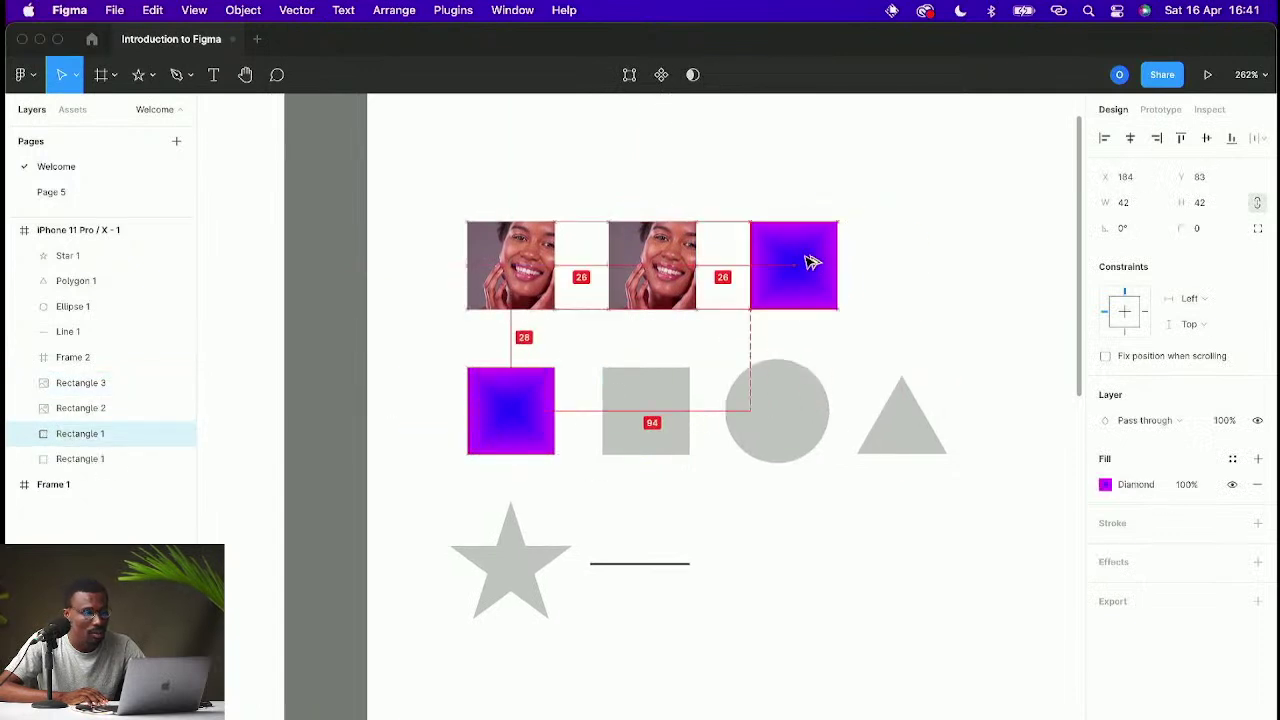
Step: Change the new gradient copy's fill type to Solid in blue 0029FF and close the colour settings
click(1105, 484)
click(946, 322)
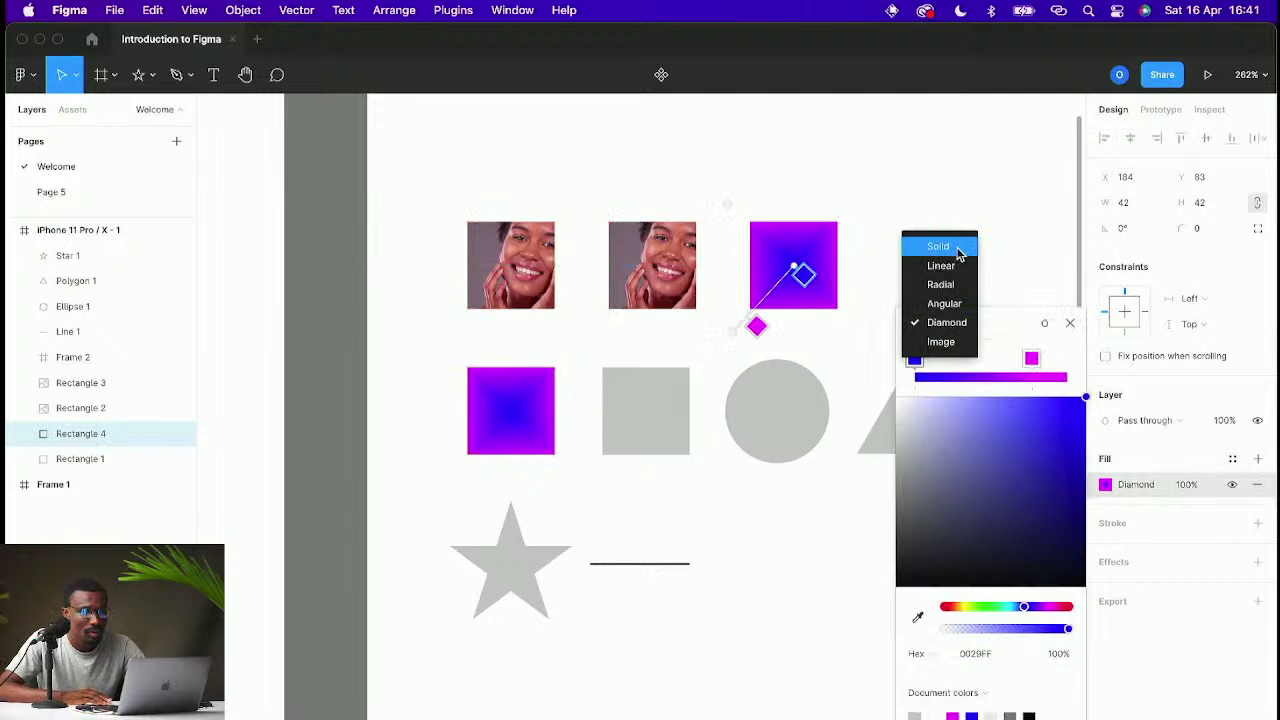
click(955, 249)
scroll(929, 249, right, 3)
scroll(929, 249, up, 1)
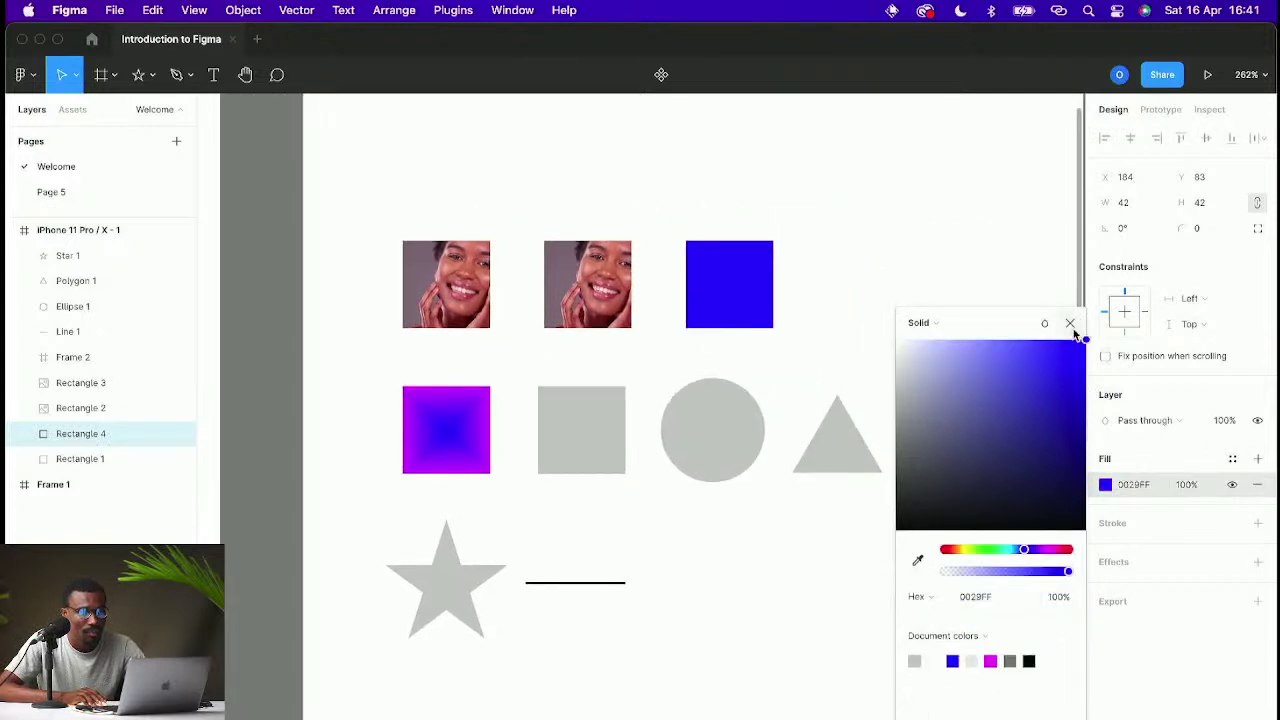
click(1070, 323)
drag(838, 301, 818, 327)
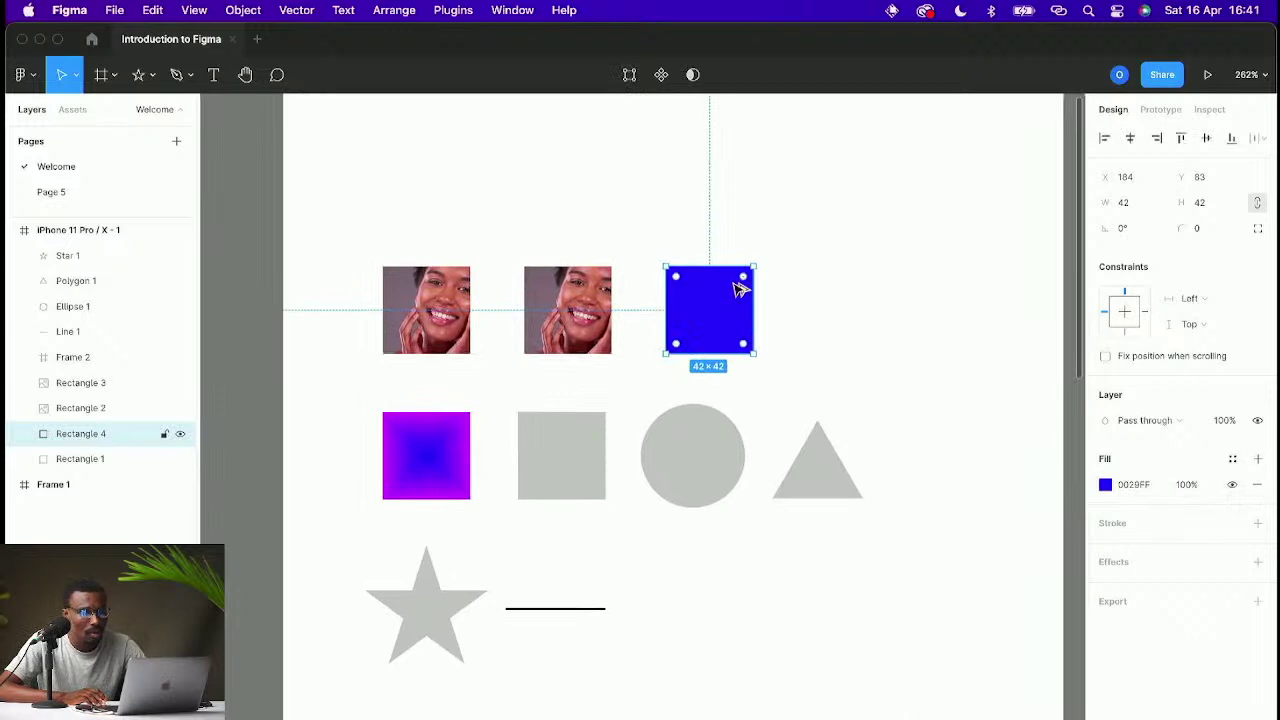
Step: Round the solid blue square's corners with a corner radius of 30
scroll(737, 286, up, 3)
scroll(769, 411, up, 3)
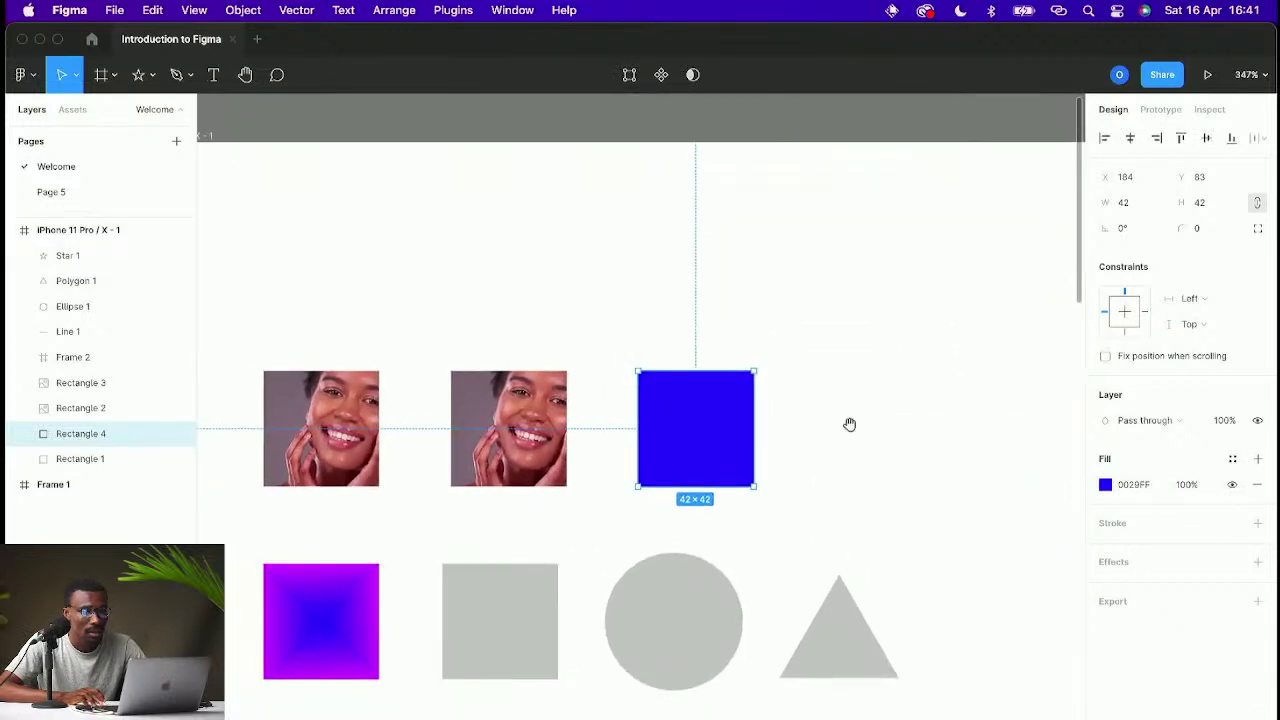
scroll(689, 334, up, 3)
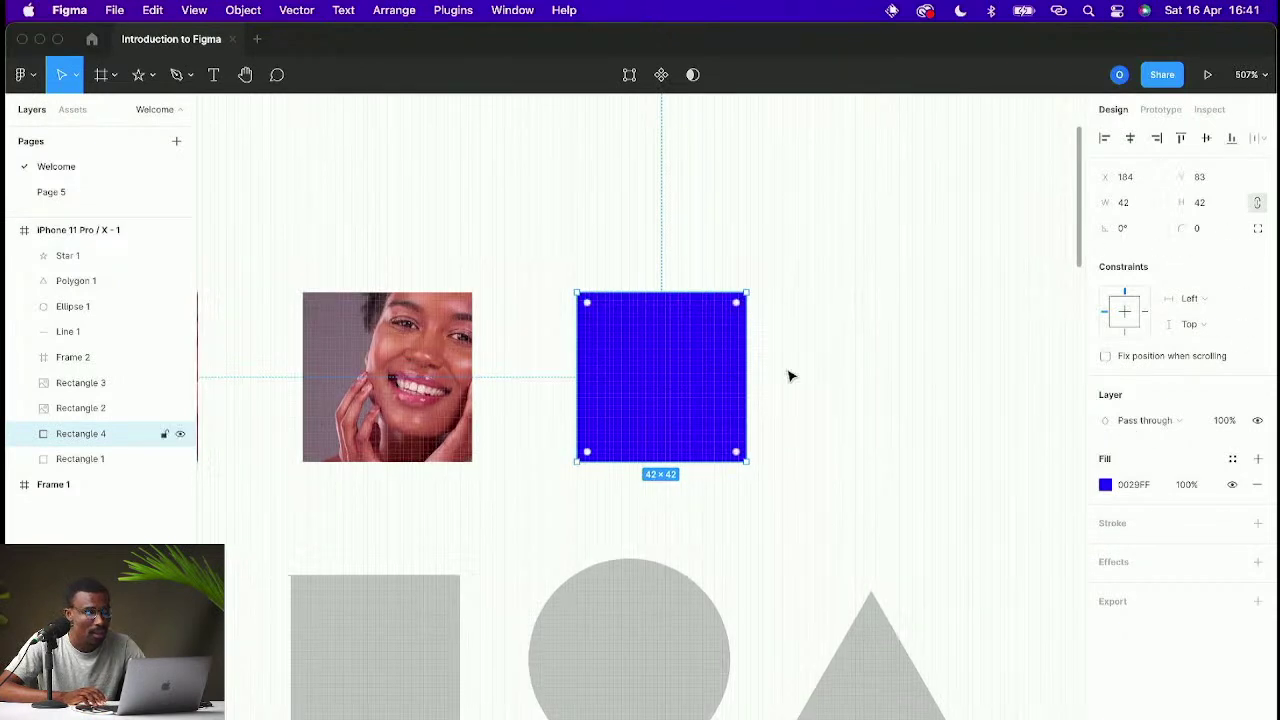
mouse_move(744, 328)
drag(738, 305, 790, 311)
click(1207, 236)
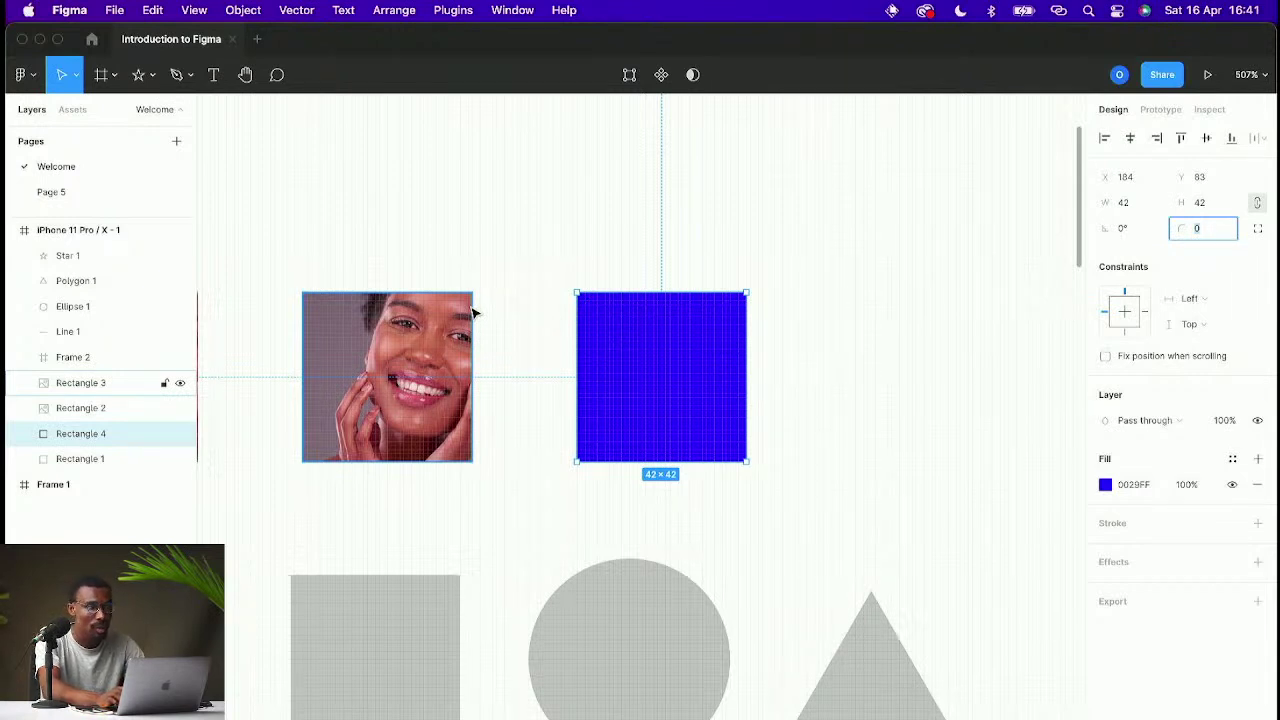
key(Return)
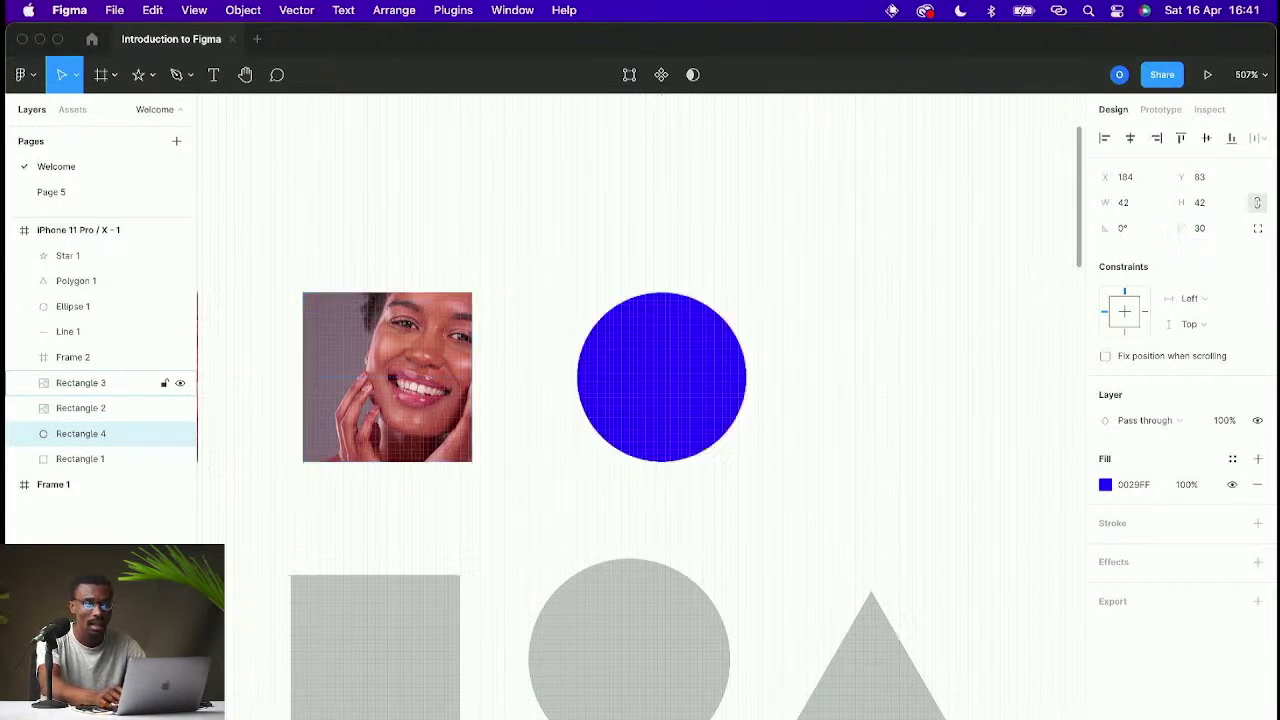
Step: Set the solid blue shape's corner radius to 10
click(590, 400)
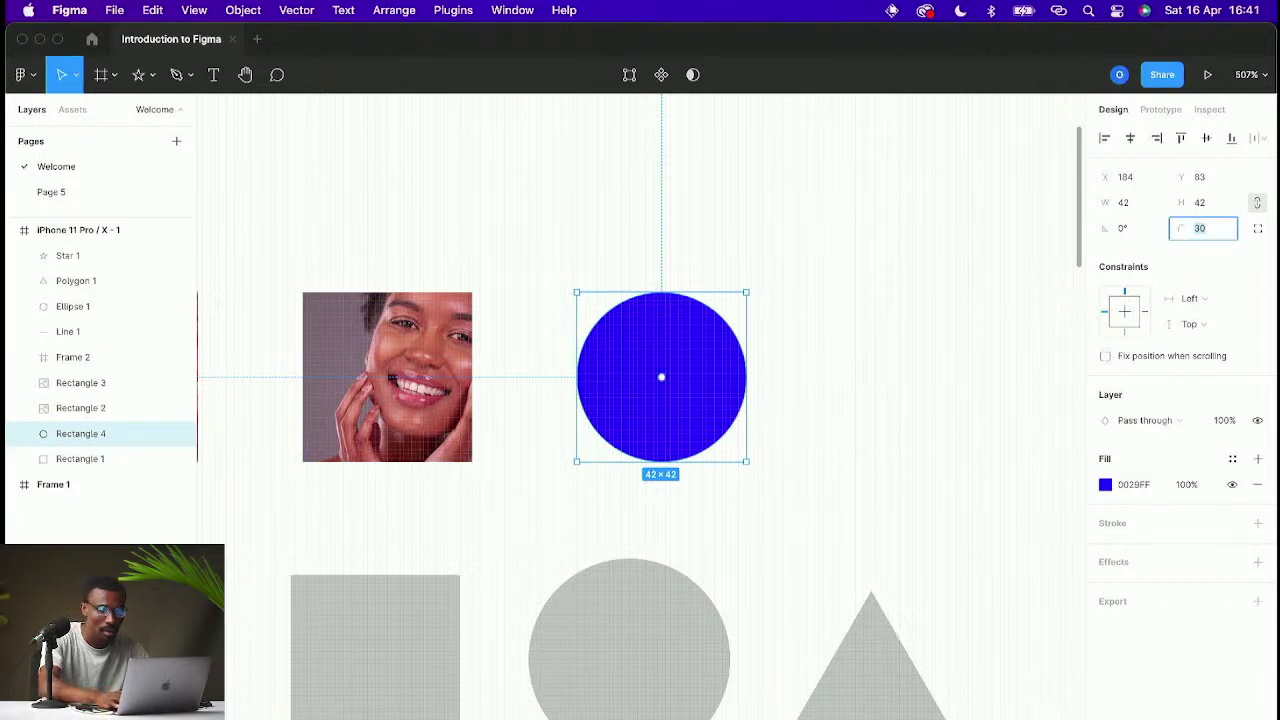
text(10)
key(Return)
scroll(557, 400, up, 1)
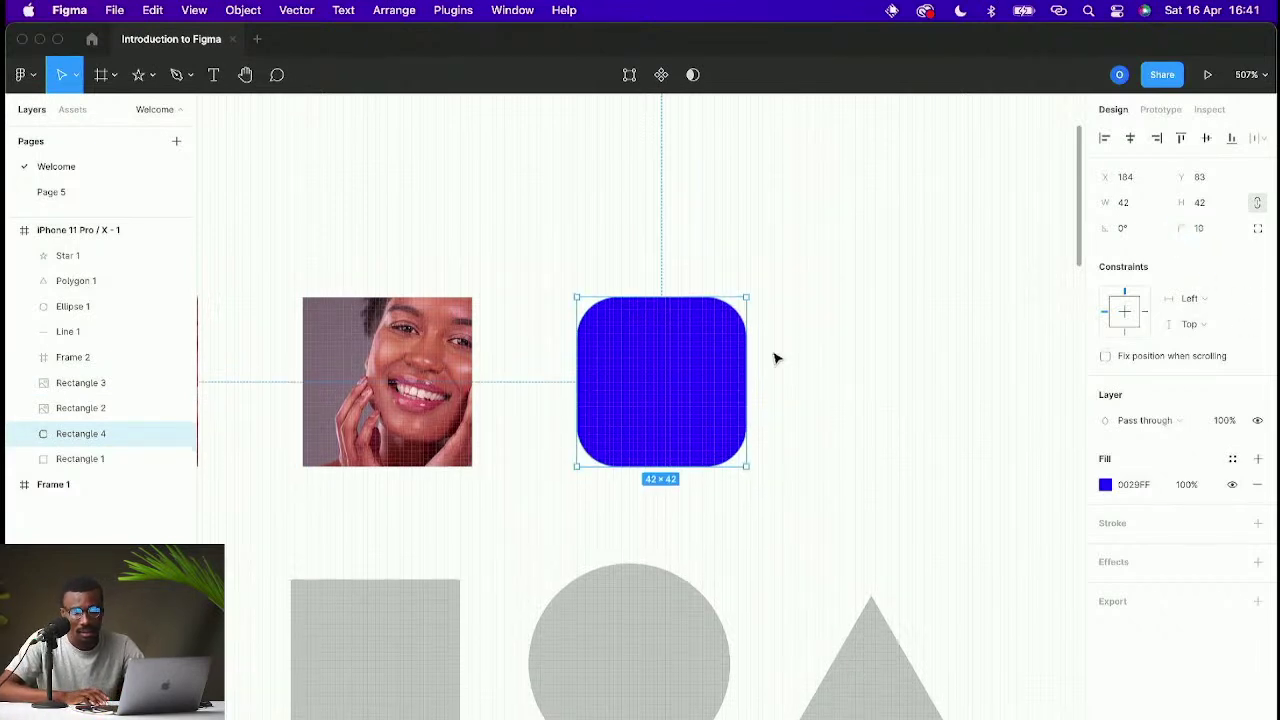
Step: Round the second photo square's corners with a corner radius of 30
key(Escape)
scroll(775, 358, down, 5)
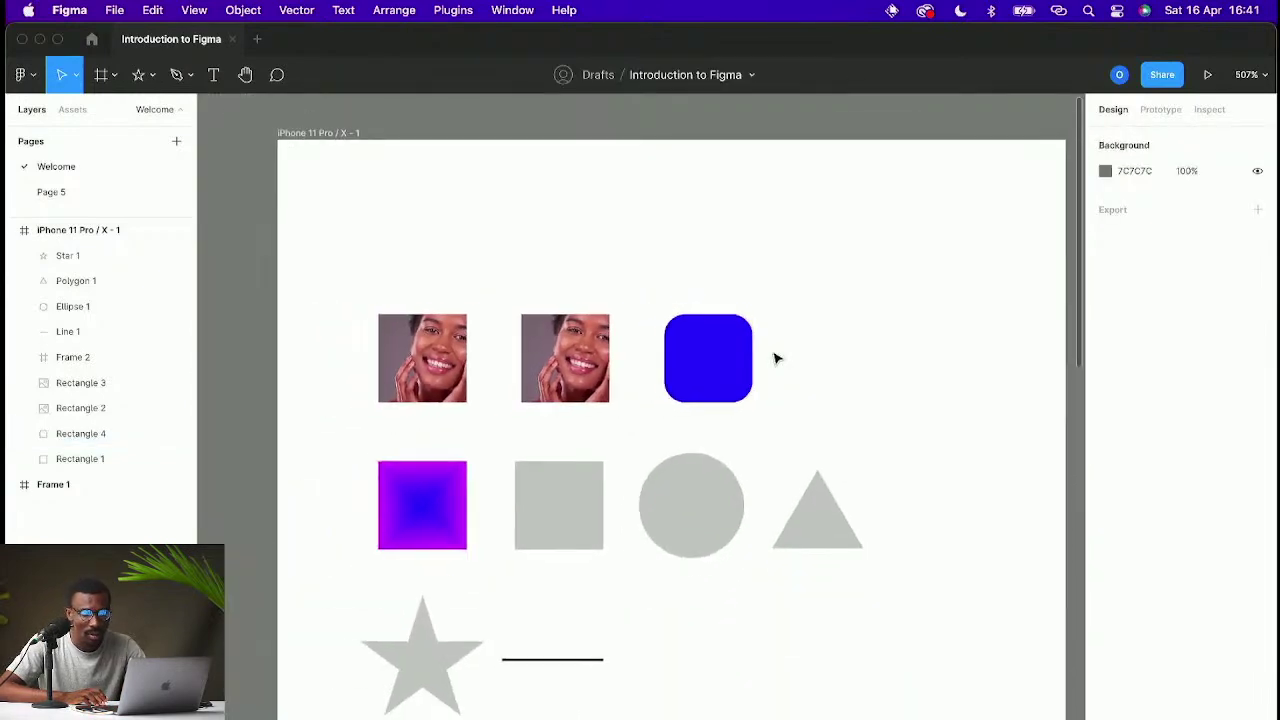
scroll(775, 358, up, 1)
scroll(775, 358, down, 2)
scroll(775, 358, left, 5)
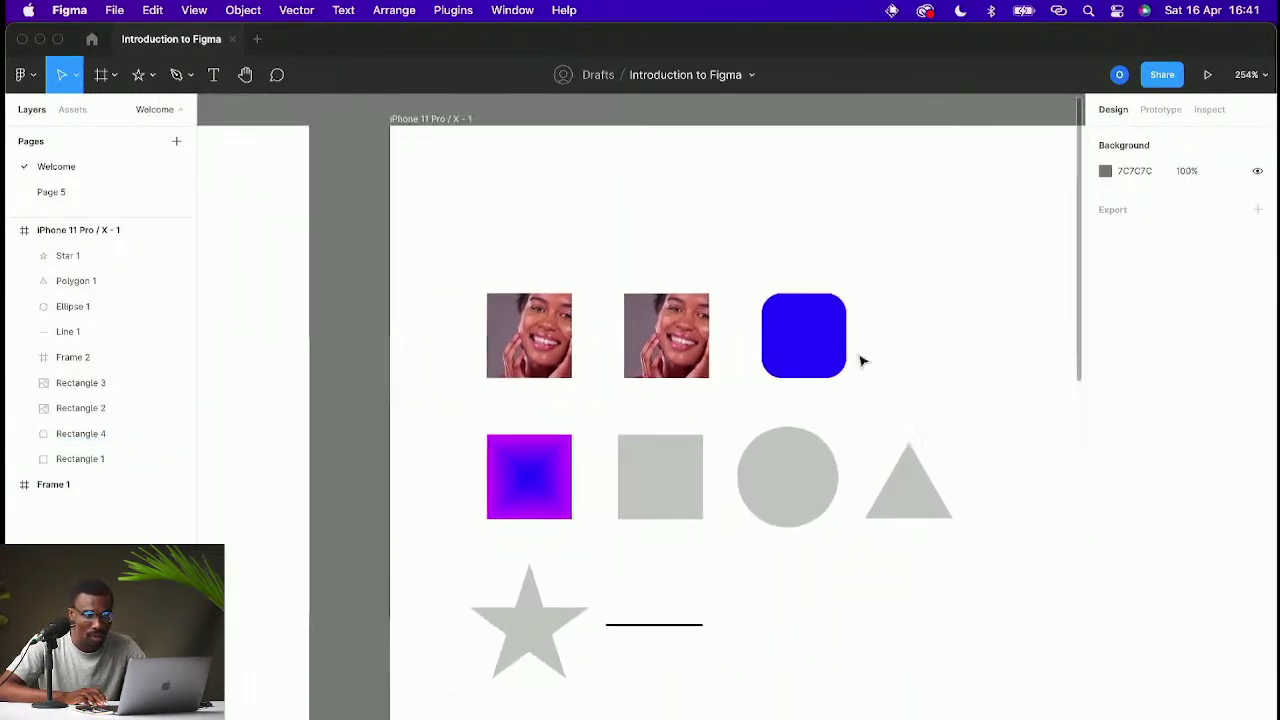
scroll(777, 354, up, 3)
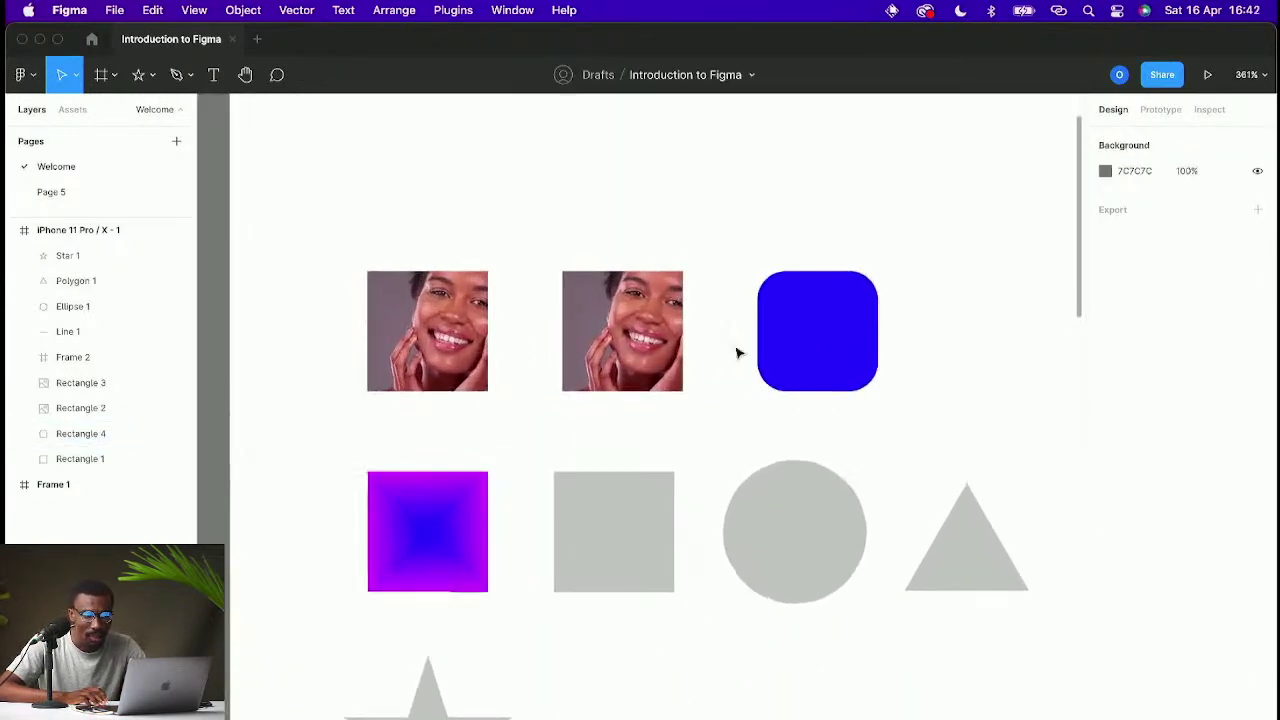
click(627, 345)
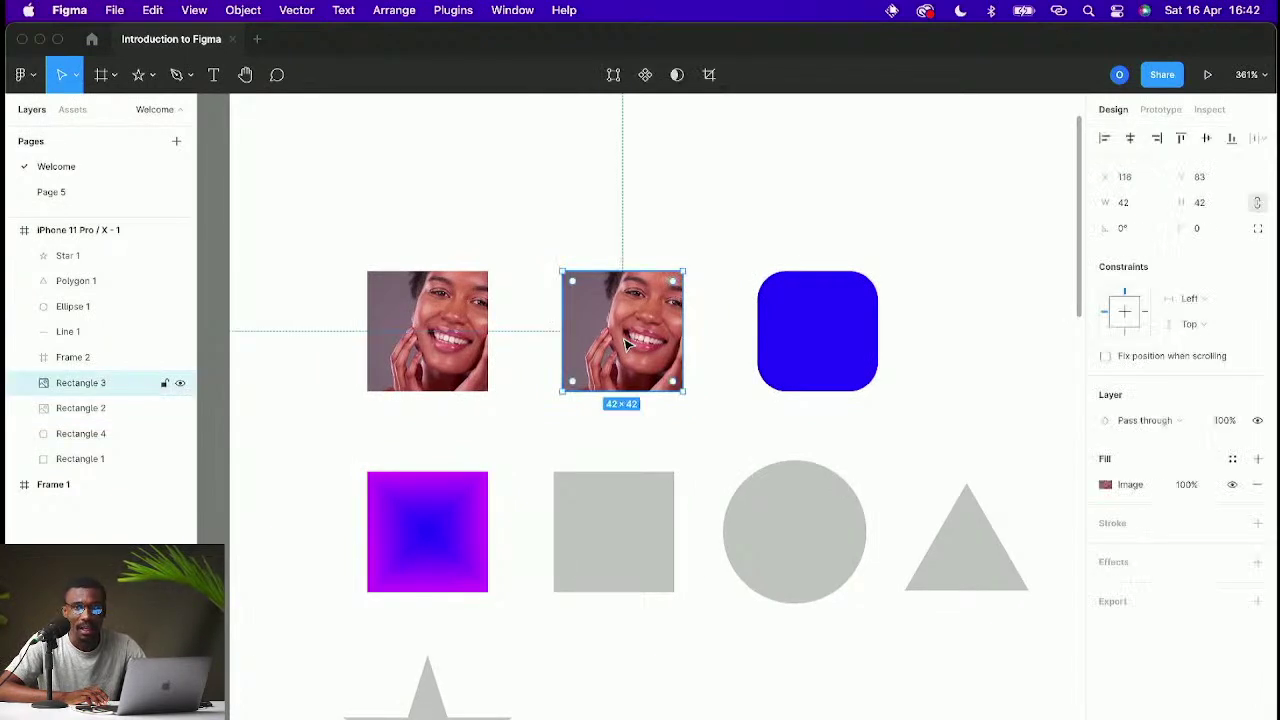
click(1203, 233)
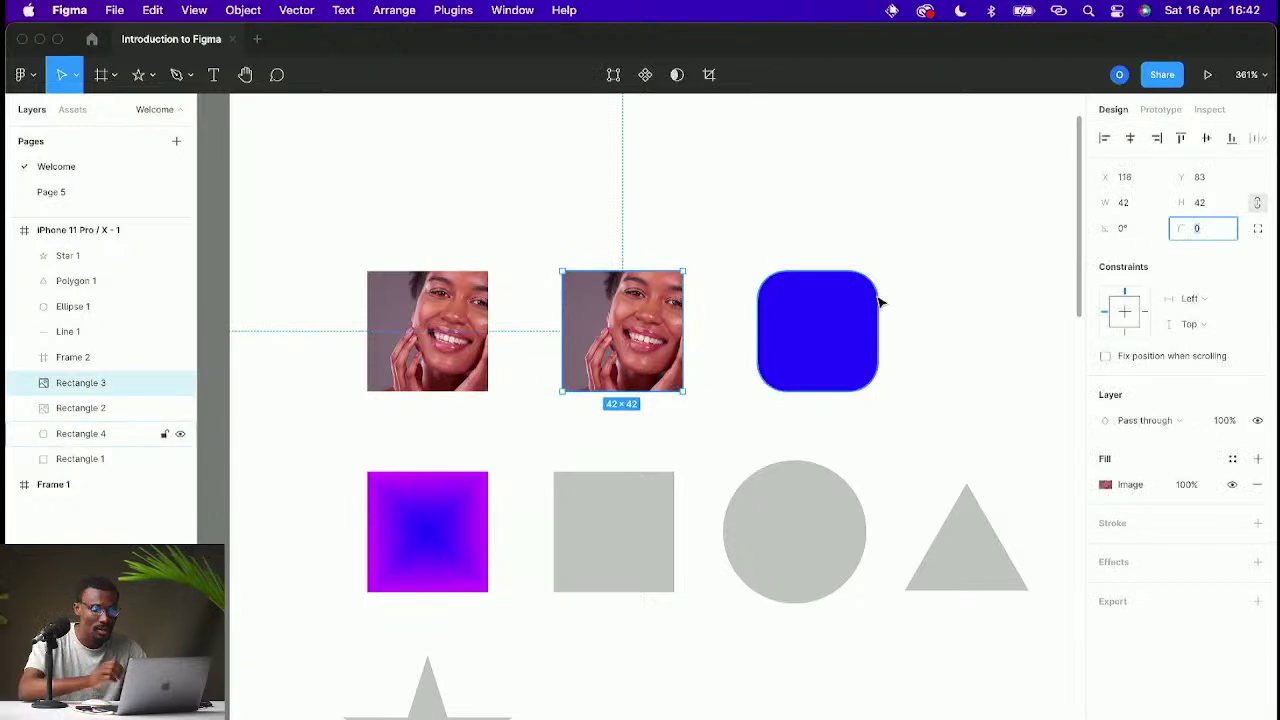
text(30)
key(Return)
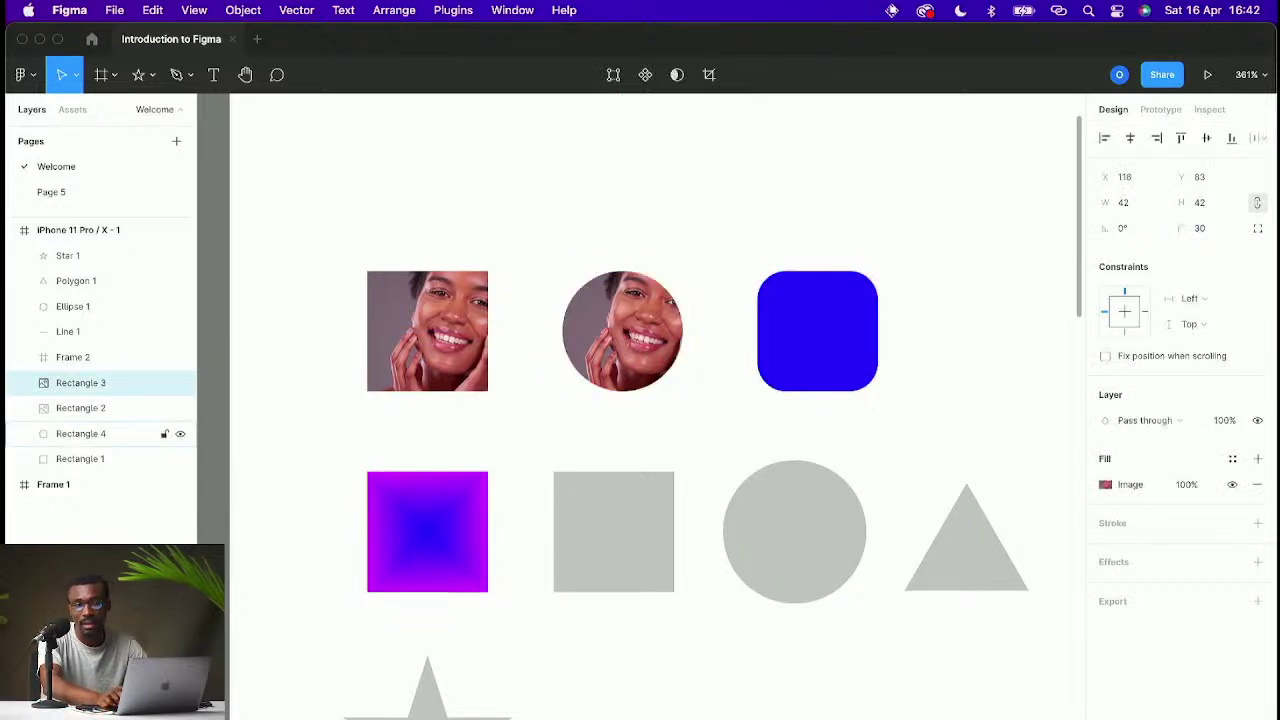
Step: Try smaller corner radii of 20 and 10 on the second photo
click(1206, 230)
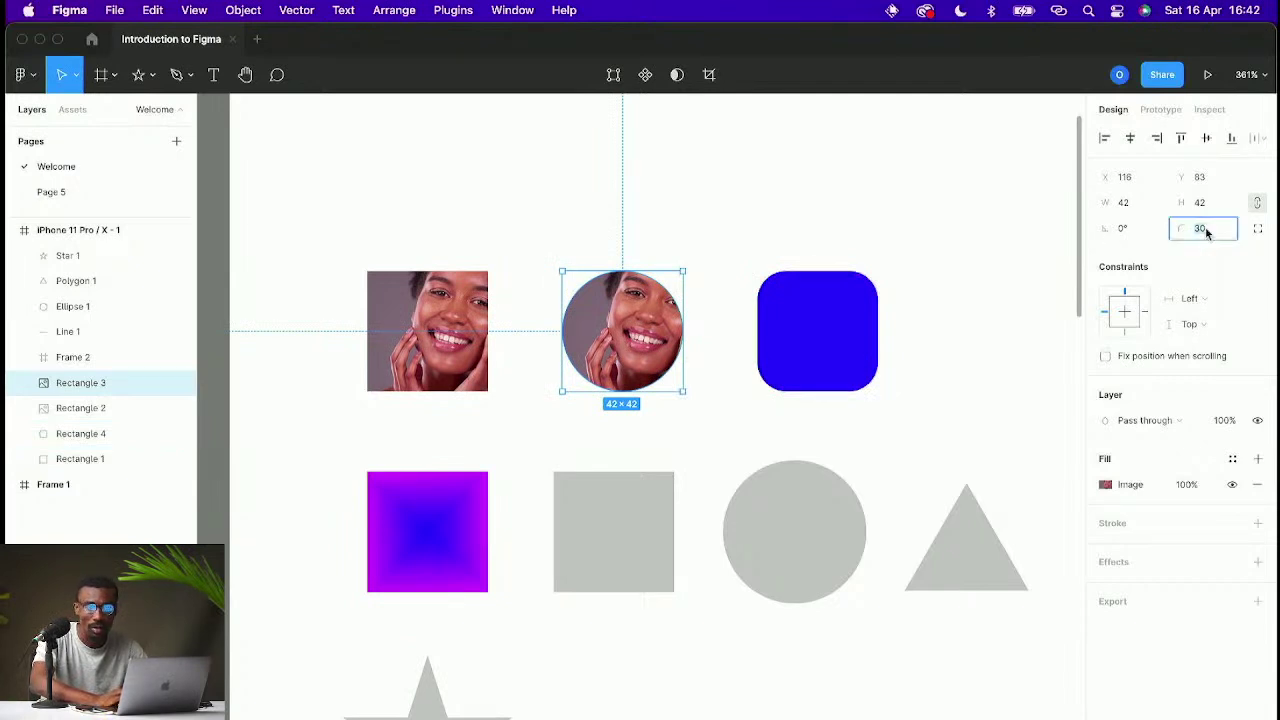
text(20)
key(Return)
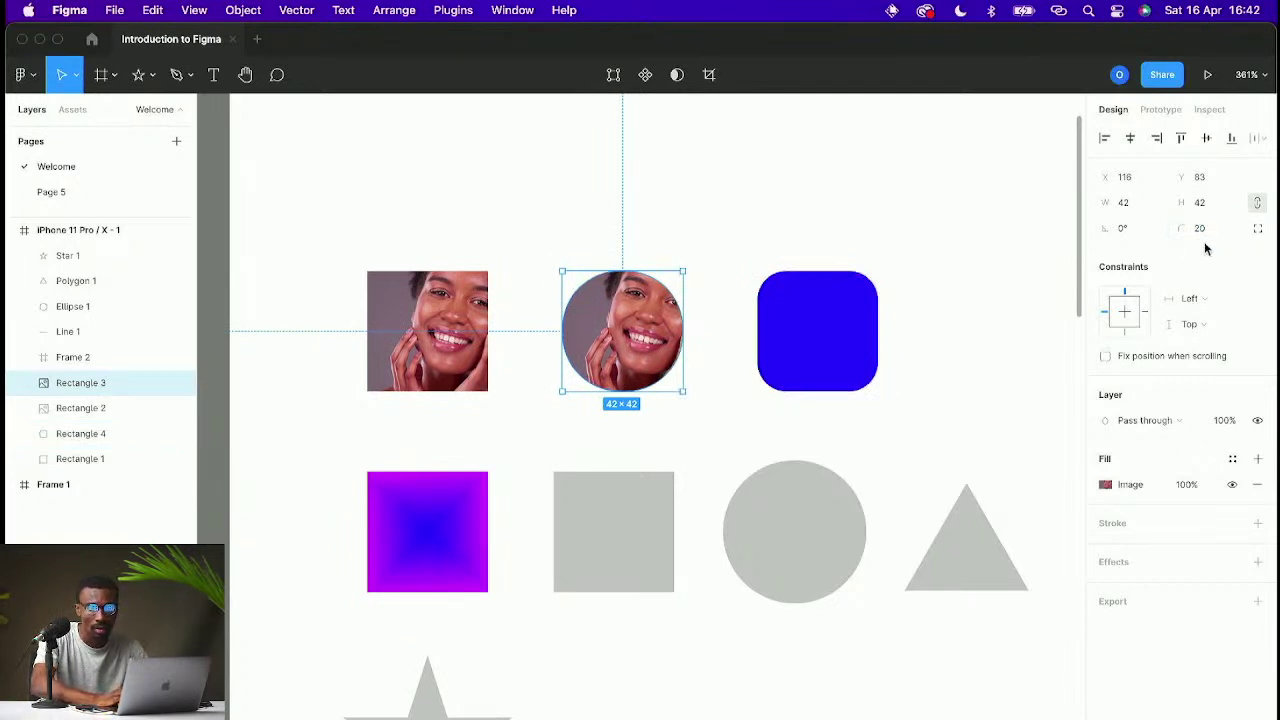
key(Return)
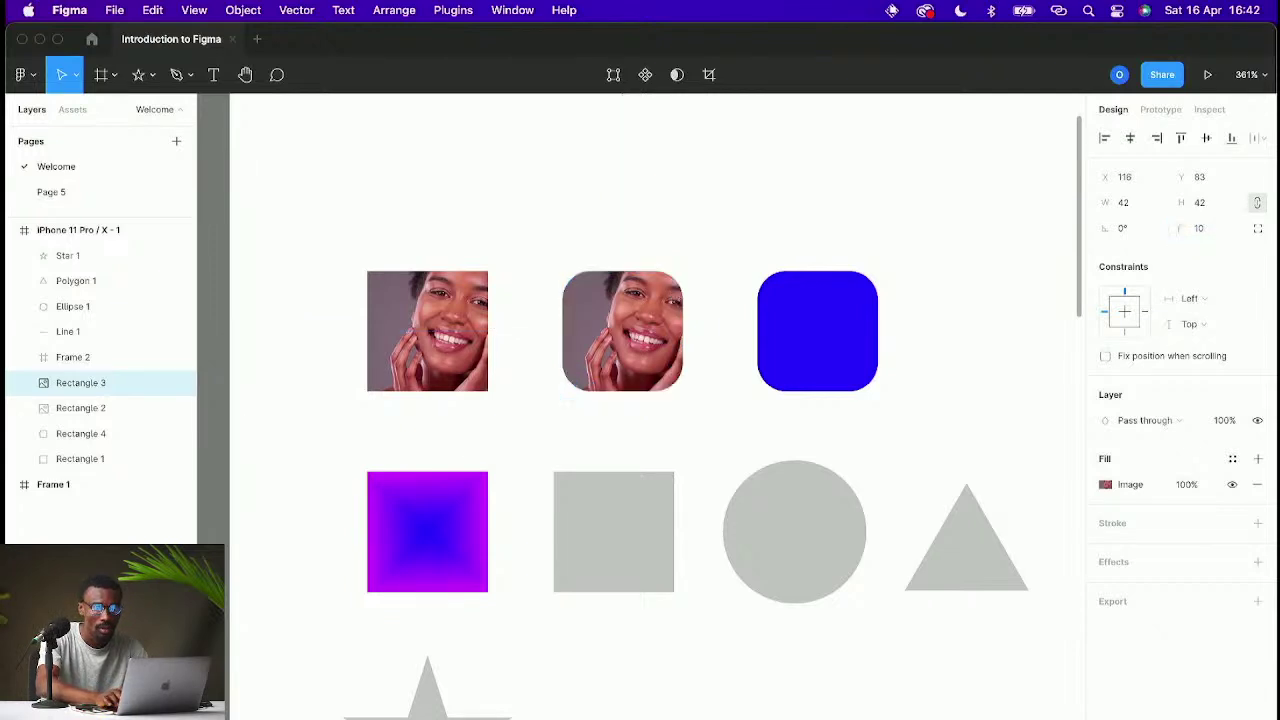
Step: Set the second photo's corner radius to 5 and deselect it
click(1220, 228)
text(5)
key(Return)
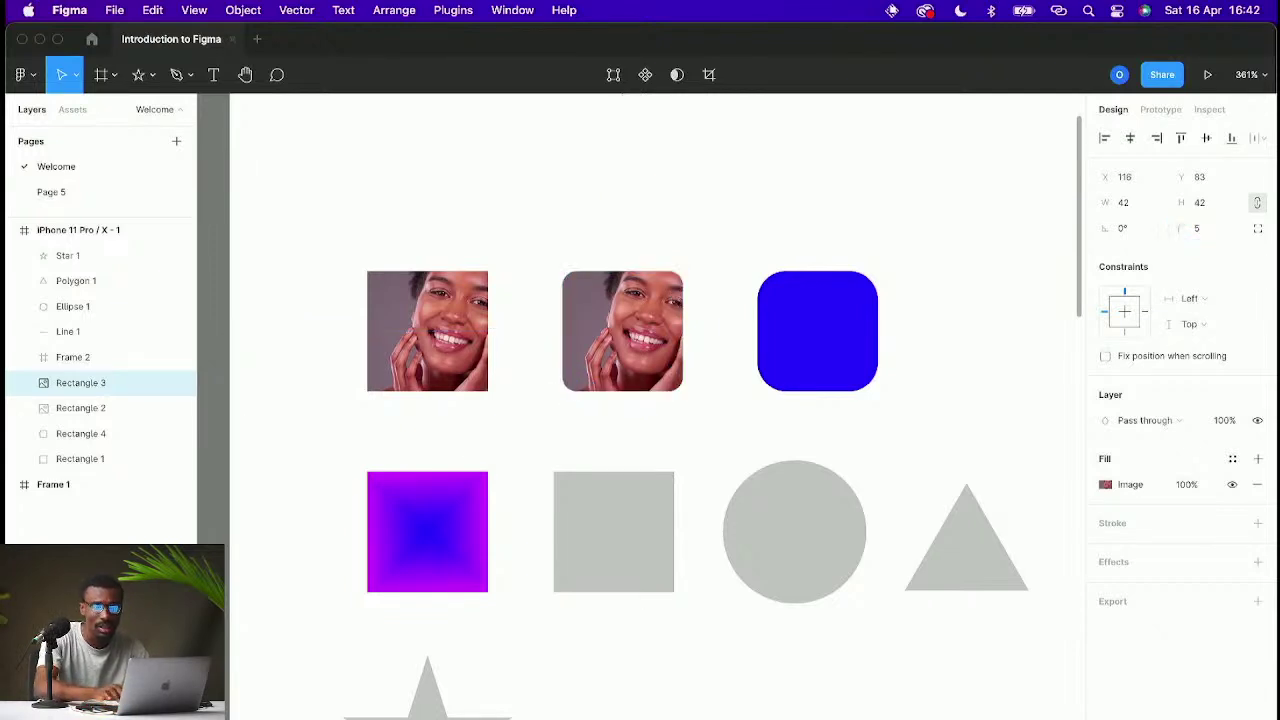
click(946, 346)
scroll(863, 337, right, 2)
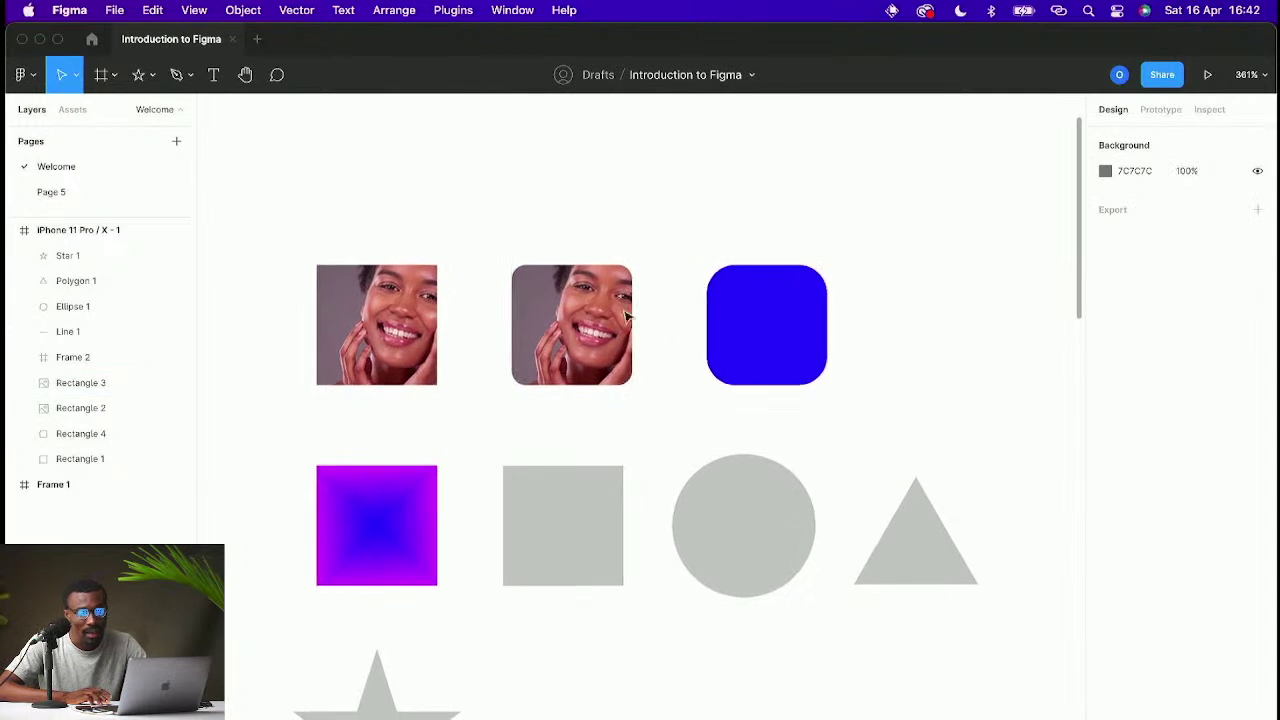
Step: Add a stroke to the blue rounded square and colour it light blue C2CCFF
scroll(630, 320, down, 5)
scroll(630, 320, up, 5)
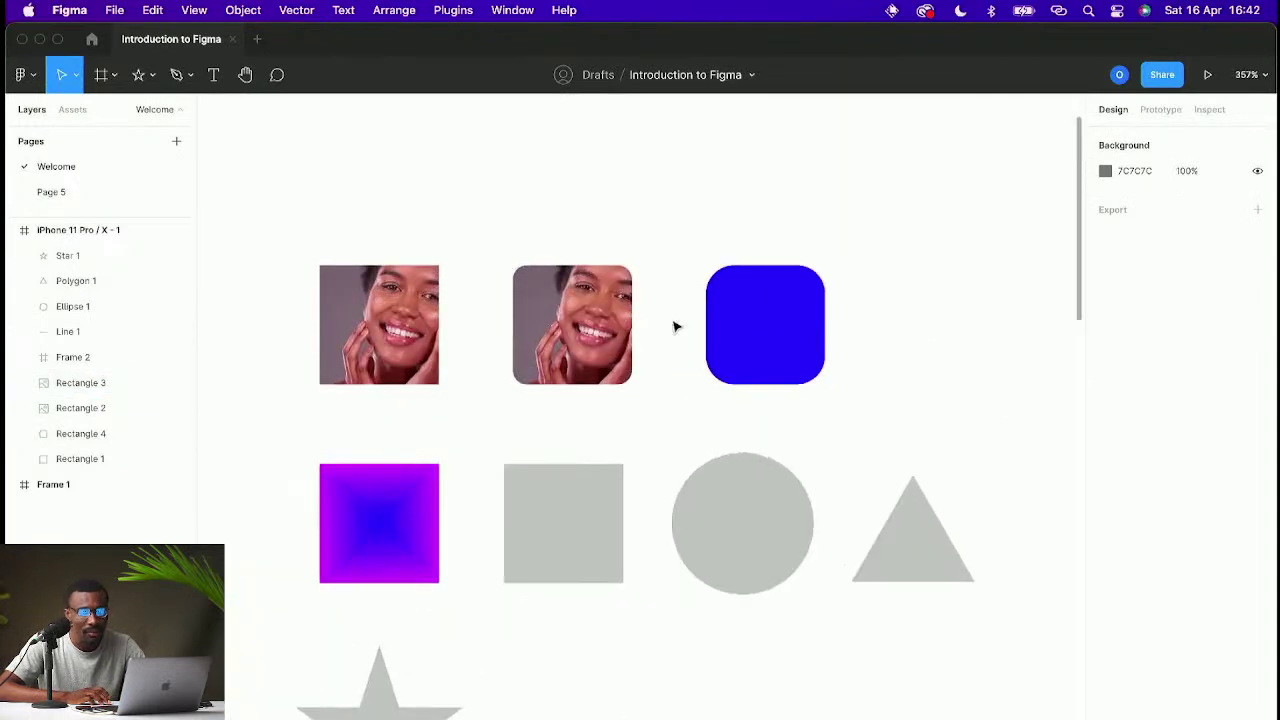
click(815, 335)
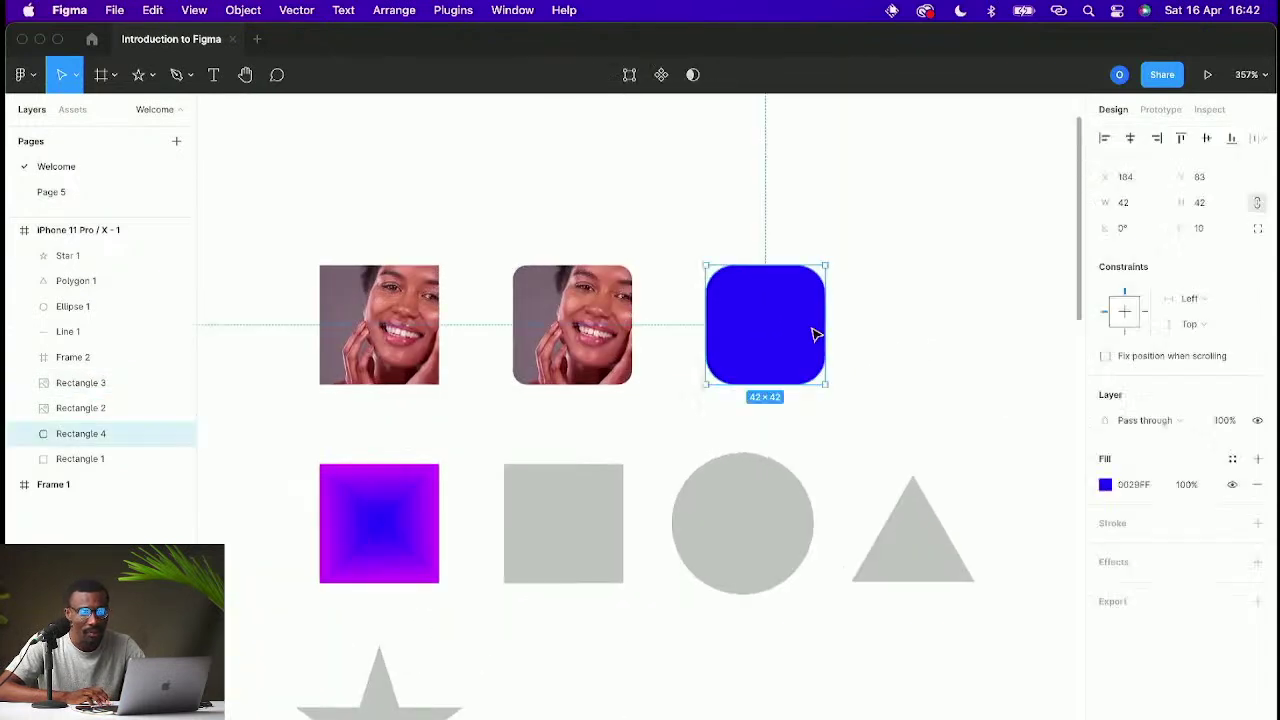
click(1259, 524)
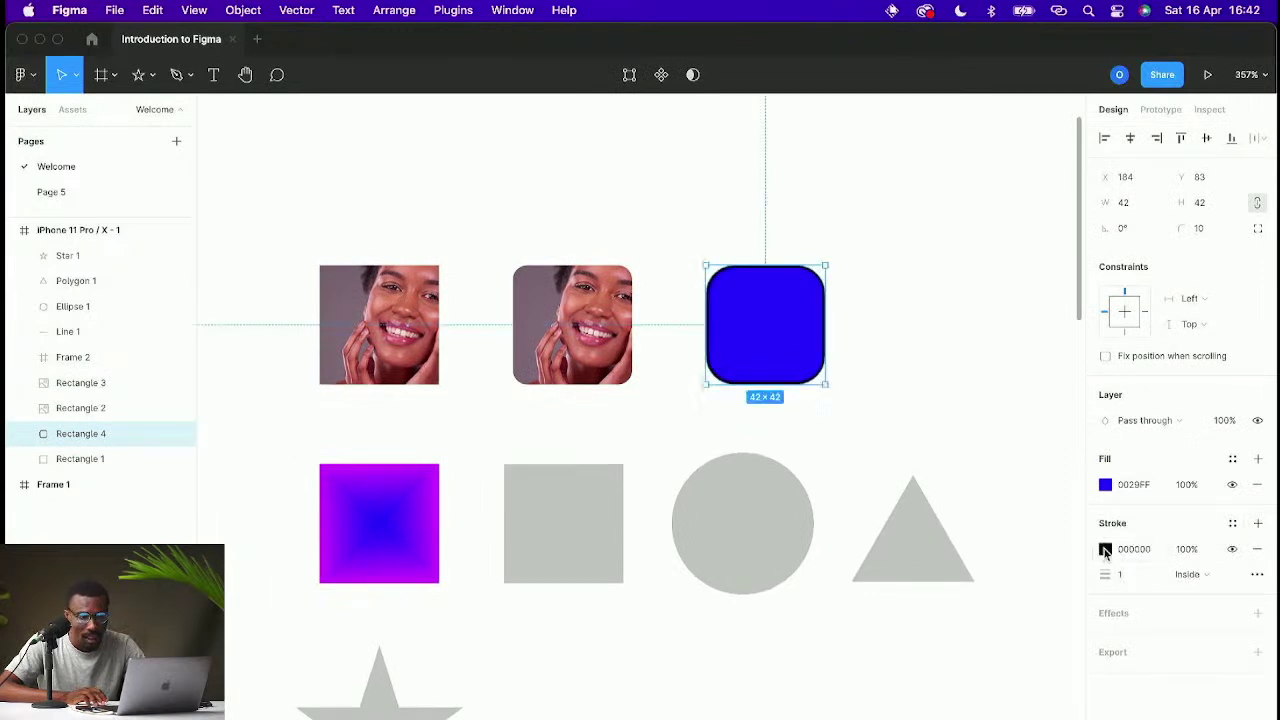
click(1105, 549)
mouse_move(984, 532)
mouse_down()
mouse_move(1073, 514)
mouse_move(1074, 489)
mouse_up()
click(952, 716)
drag(1012, 429, 941, 397)
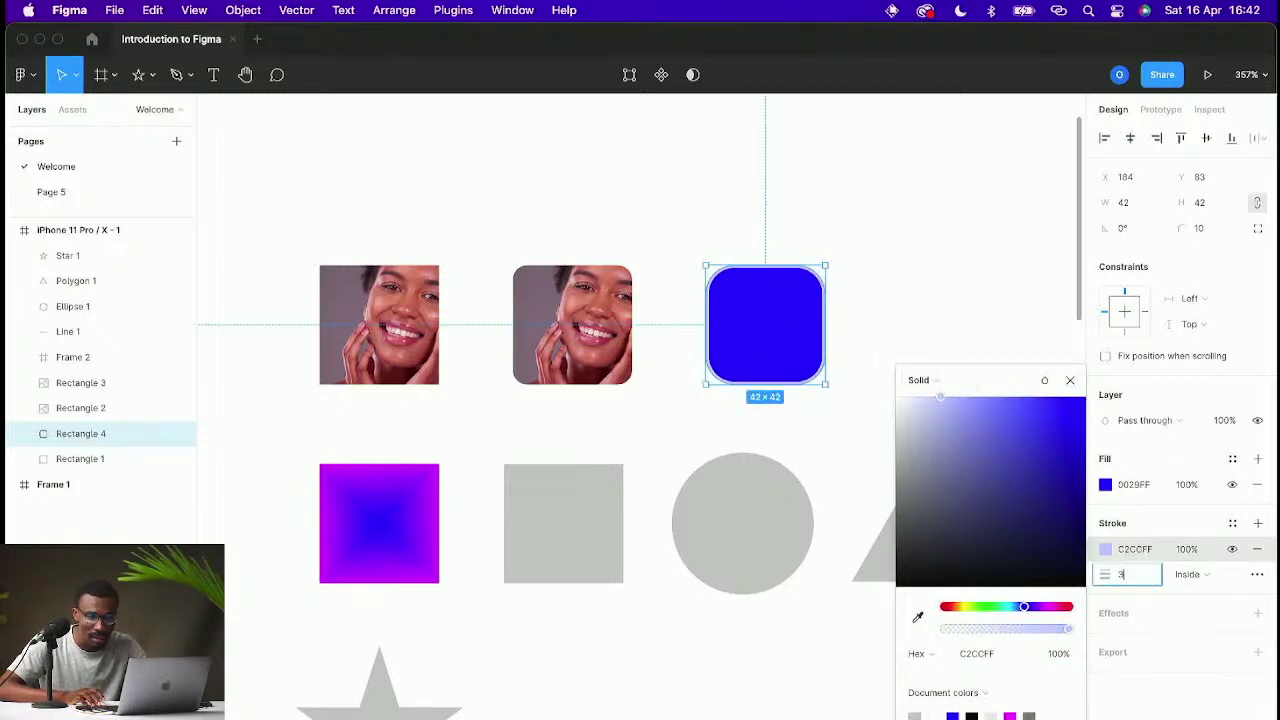
Step: Set the blue square's stroke weight to 3, try Center alignment, and settle on Outside
text(3)
key(Return)
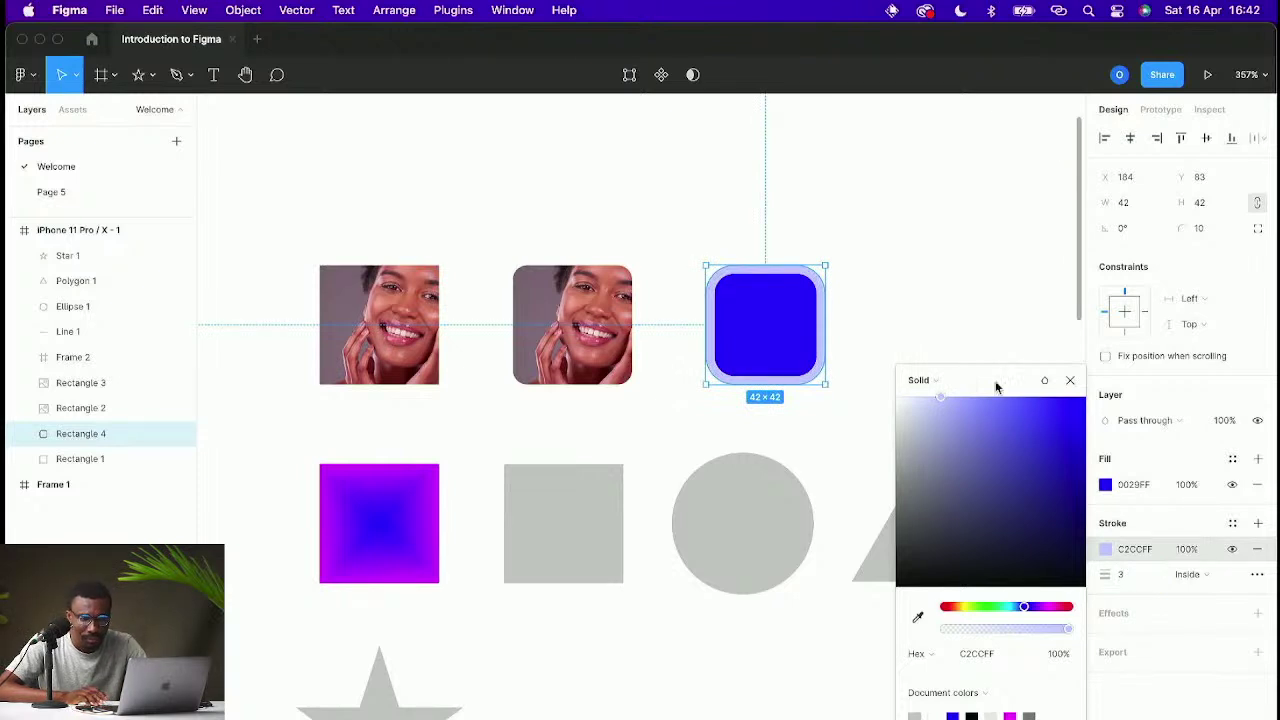
click(1188, 583)
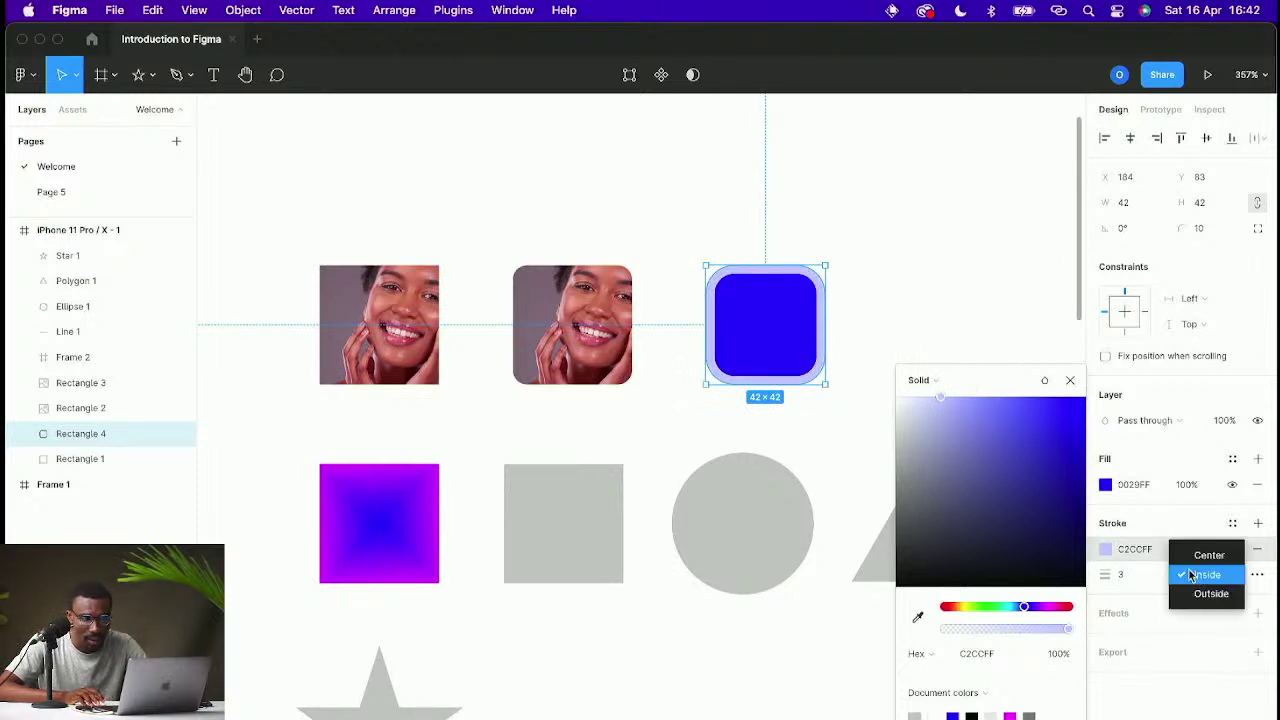
click(1192, 558)
click(1190, 576)
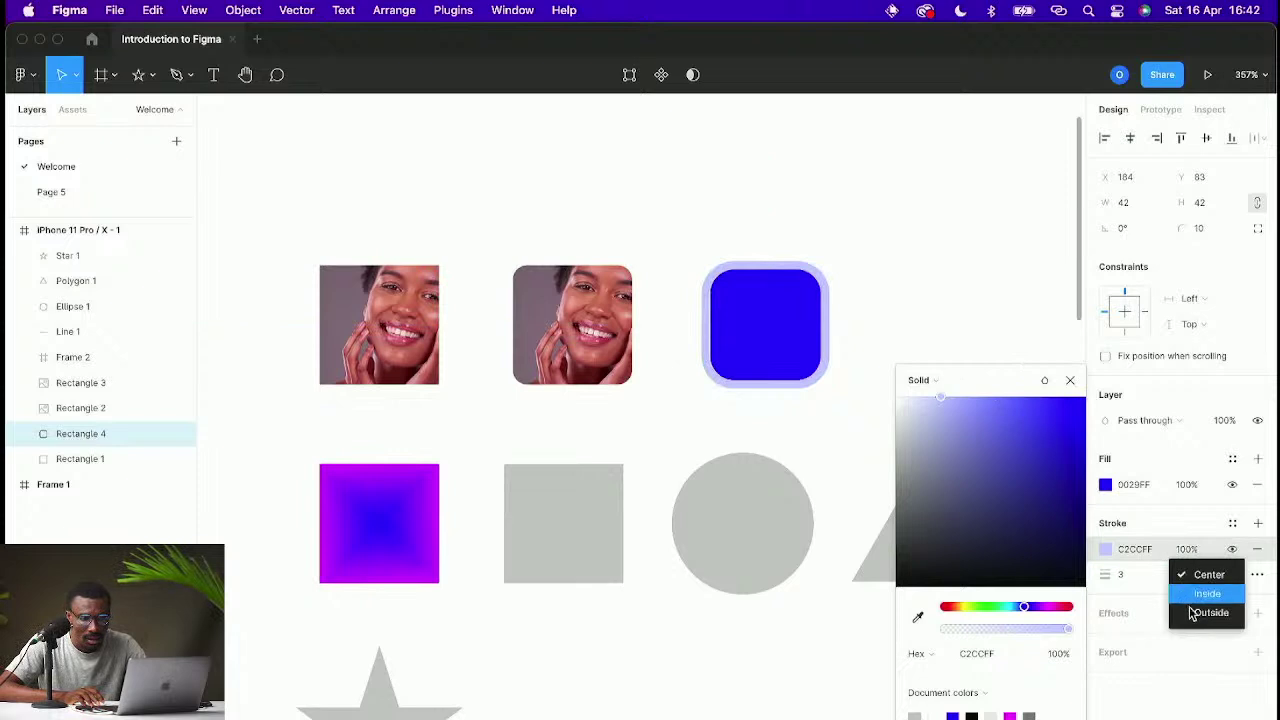
click(1191, 609)
click(1020, 329)
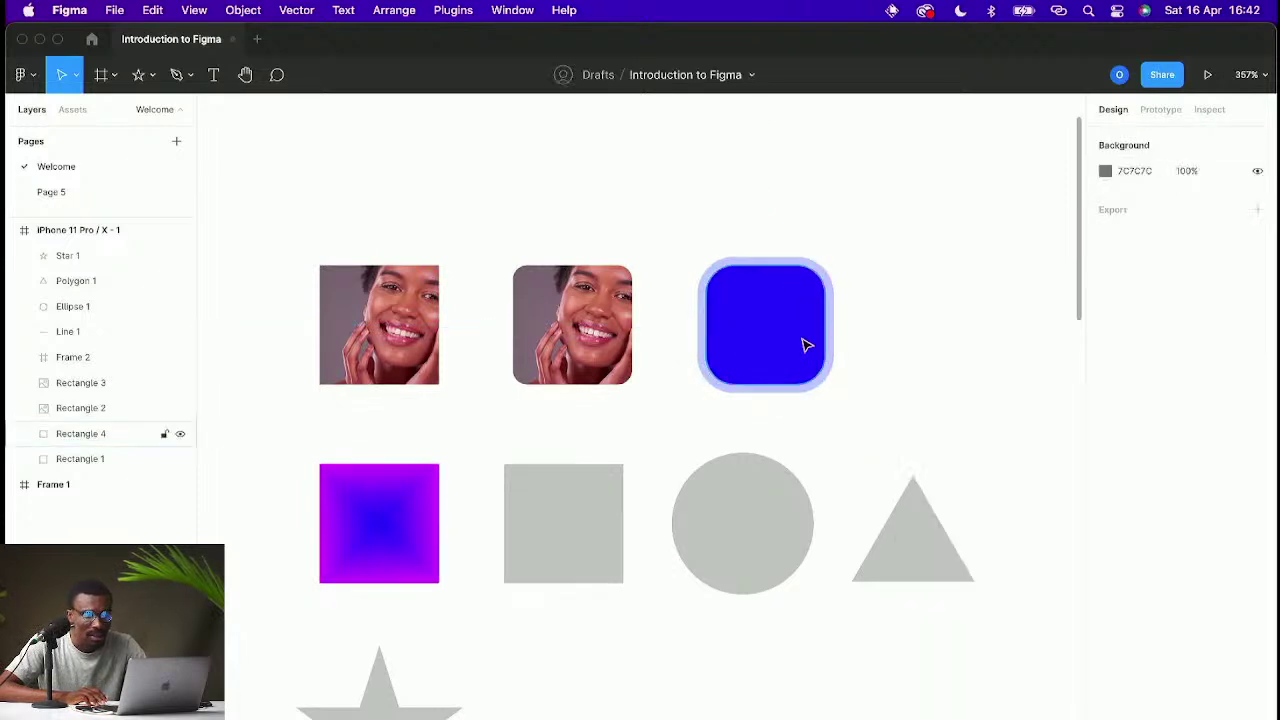
Step: Add a stroke to the second photo square and colour it light blue BBC6FF
click(585, 330)
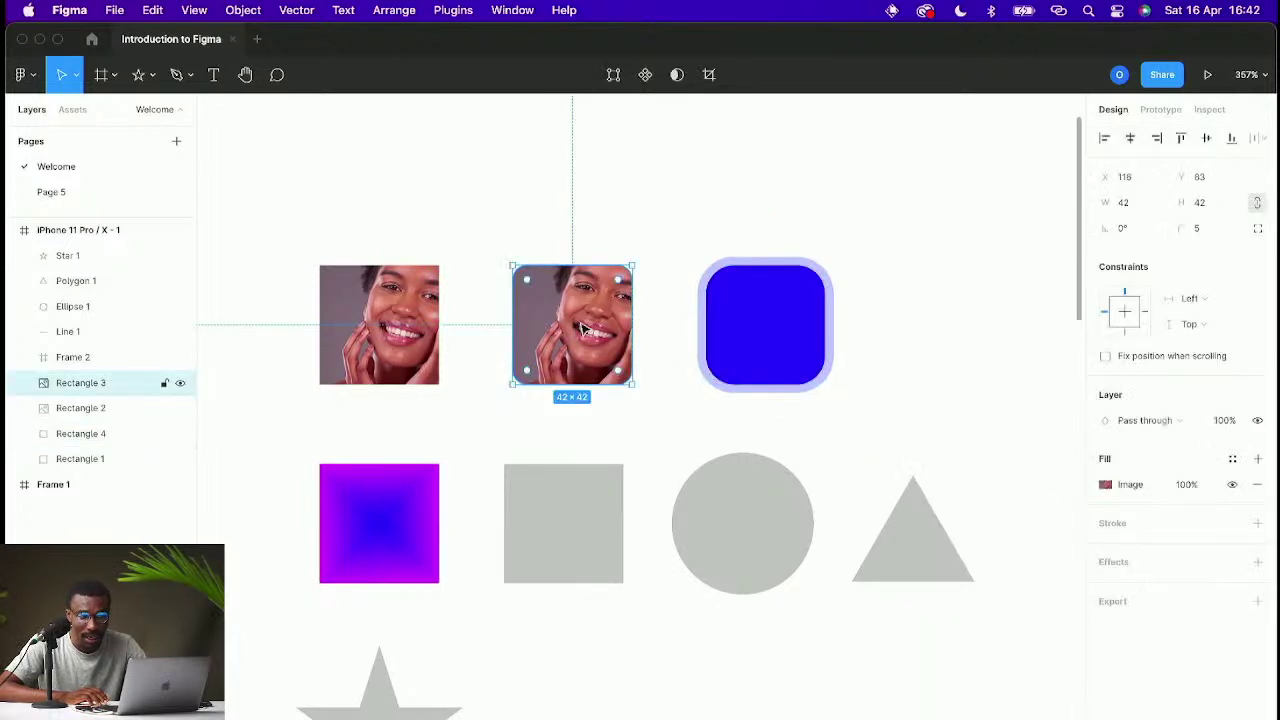
click(1257, 524)
click(1106, 550)
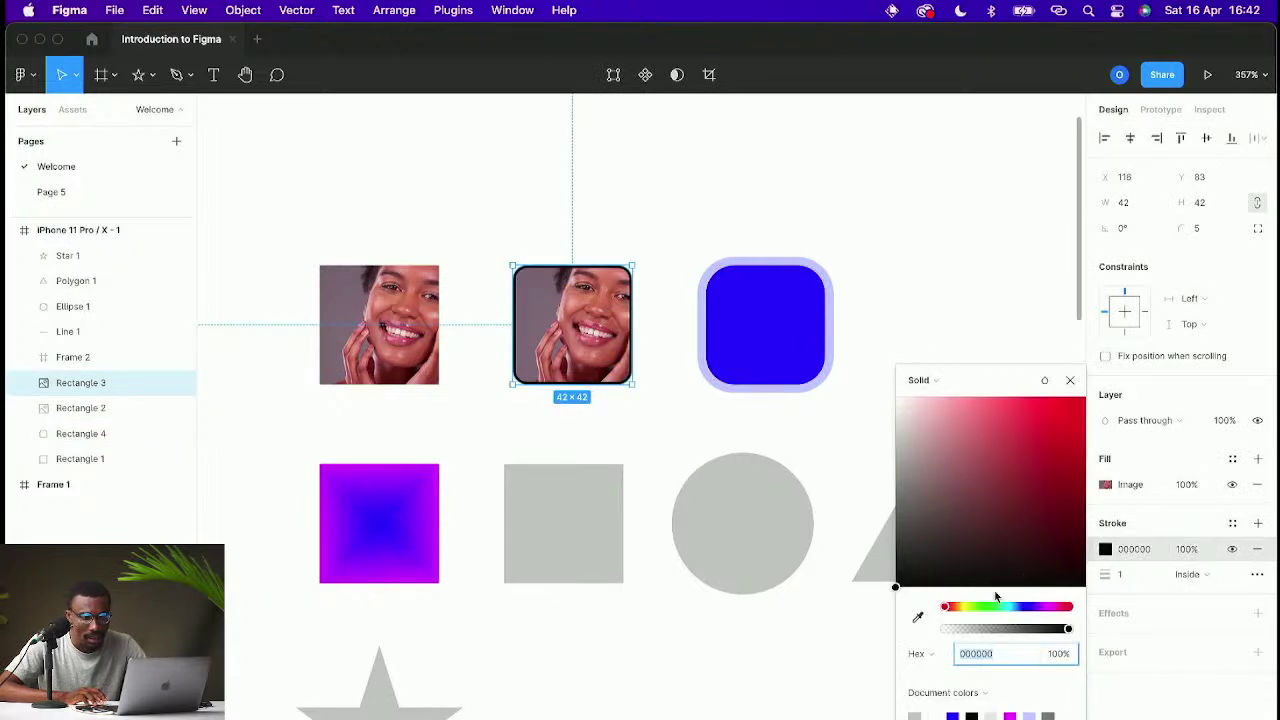
click(956, 715)
drag(1020, 488, 946, 382)
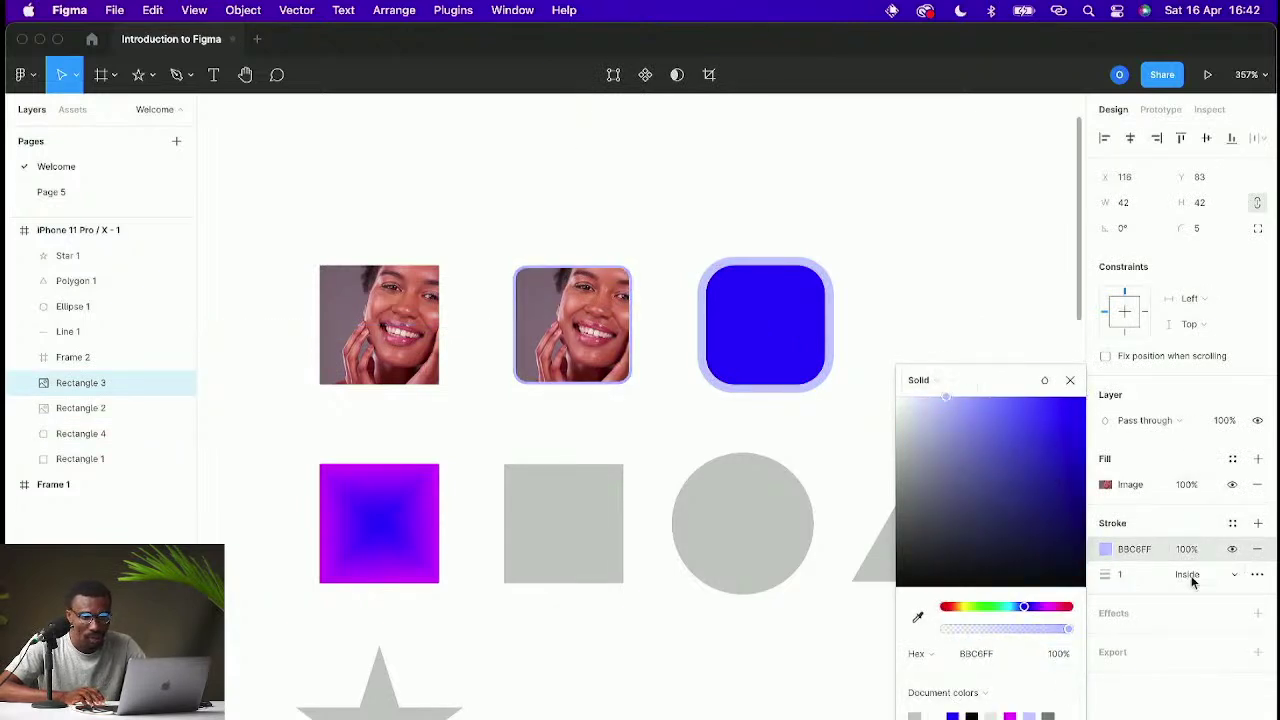
Step: Set the second photo's stroke weight to 5 and try the Outside, Center and Inside stroke alignments
click(1150, 575)
text(5)
click(1214, 576)
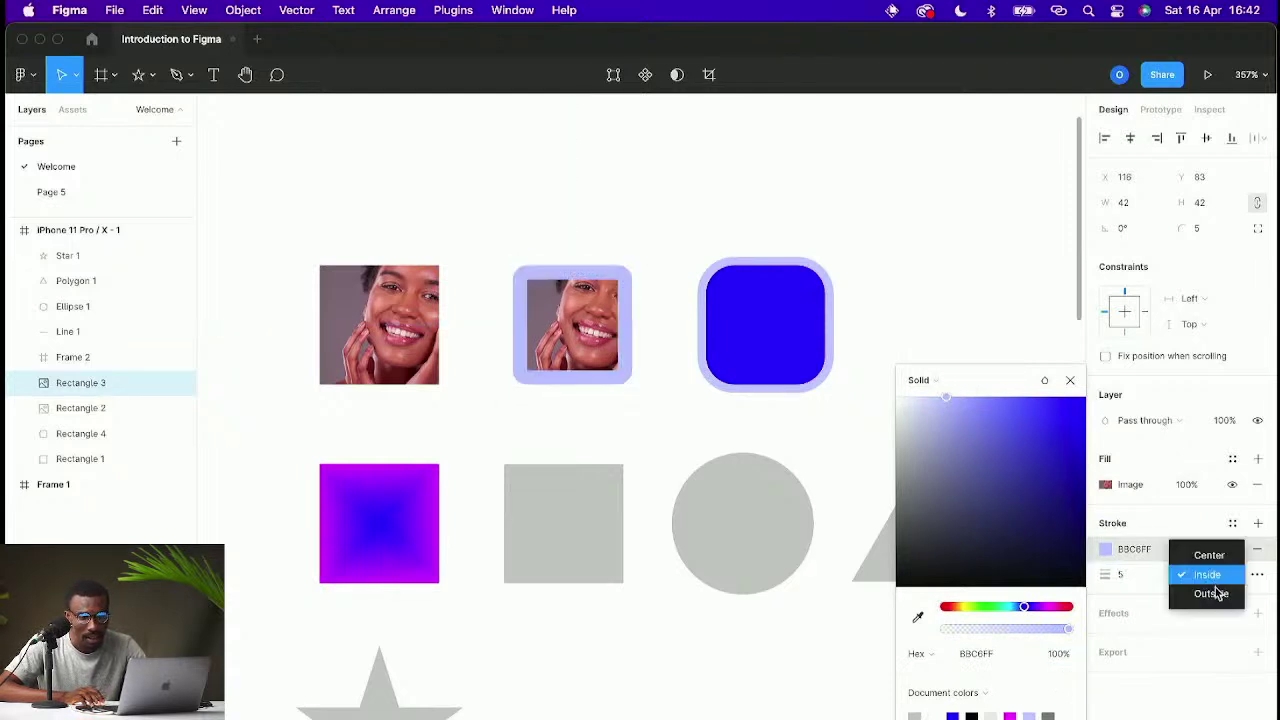
click(1210, 593)
click(1203, 574)
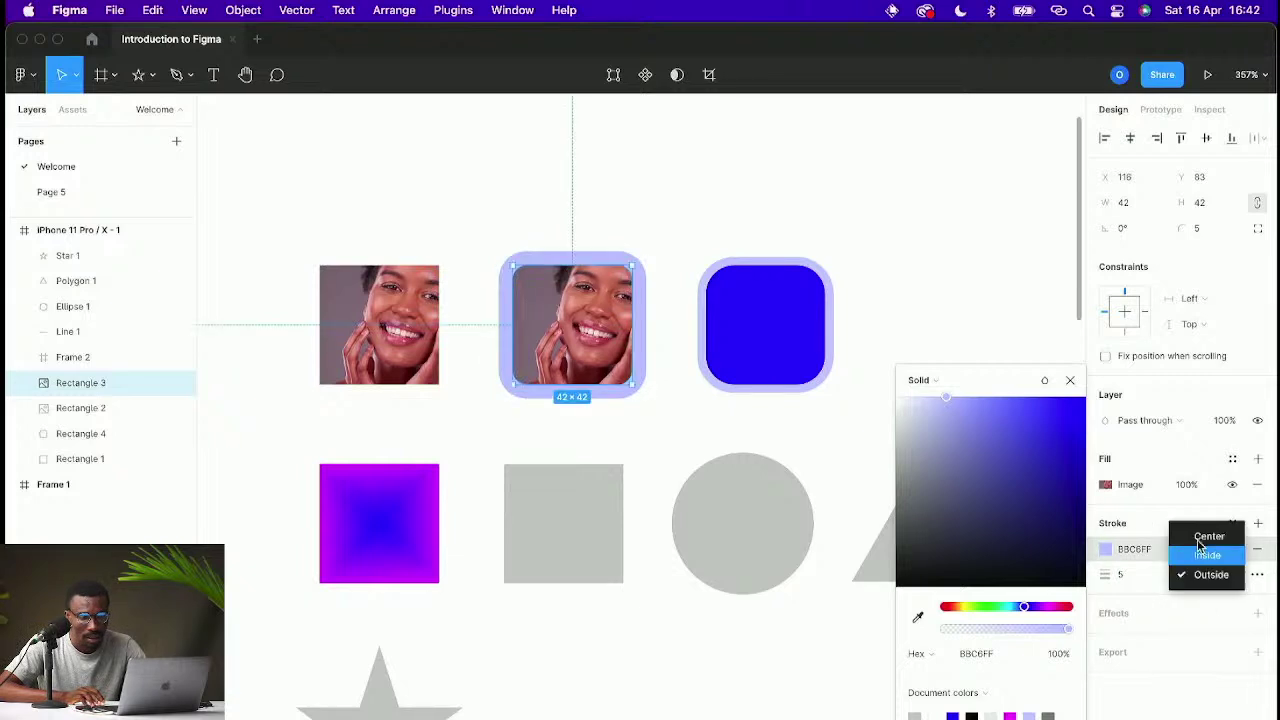
click(1205, 554)
click(1205, 578)
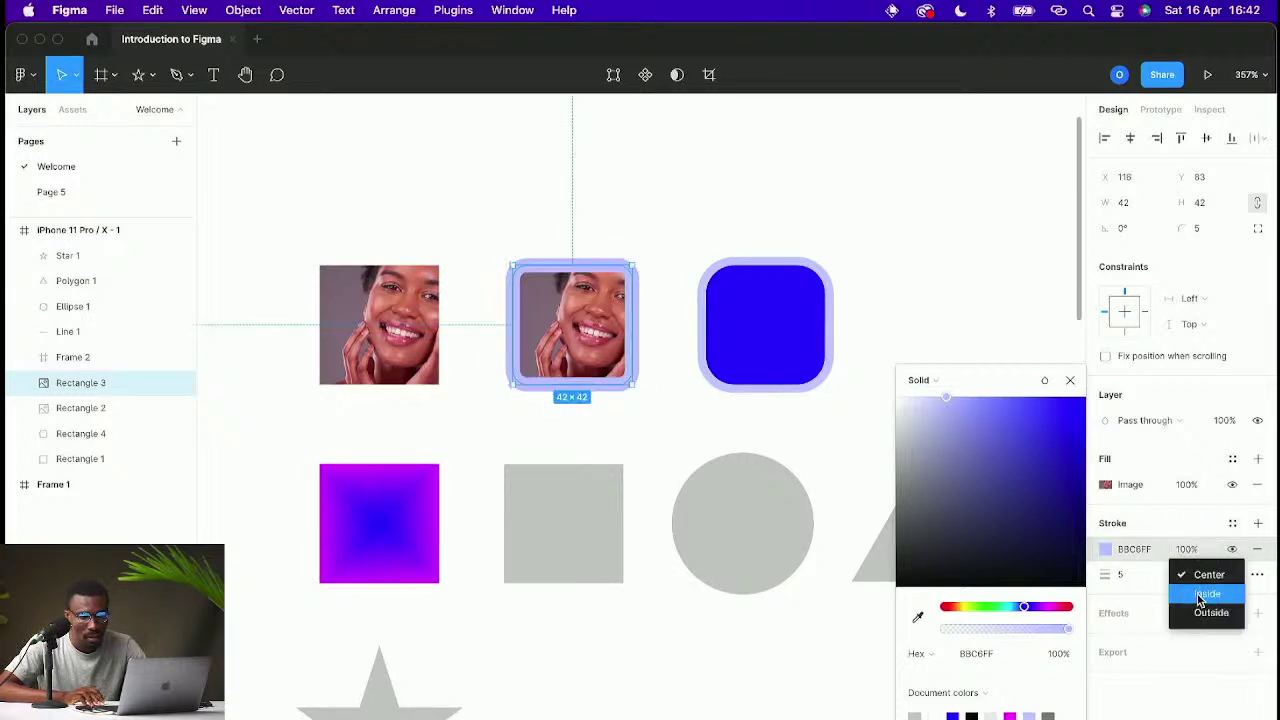
click(1198, 592)
click(1195, 579)
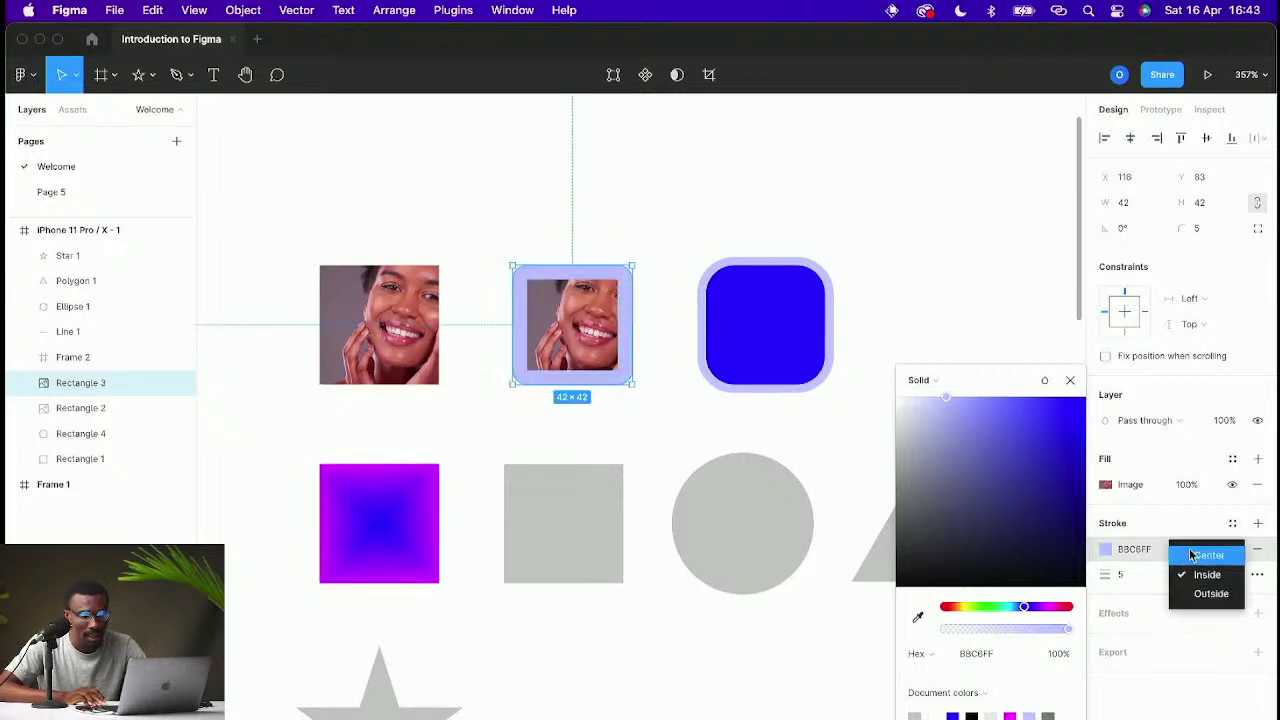
click(1191, 556)
click(1193, 566)
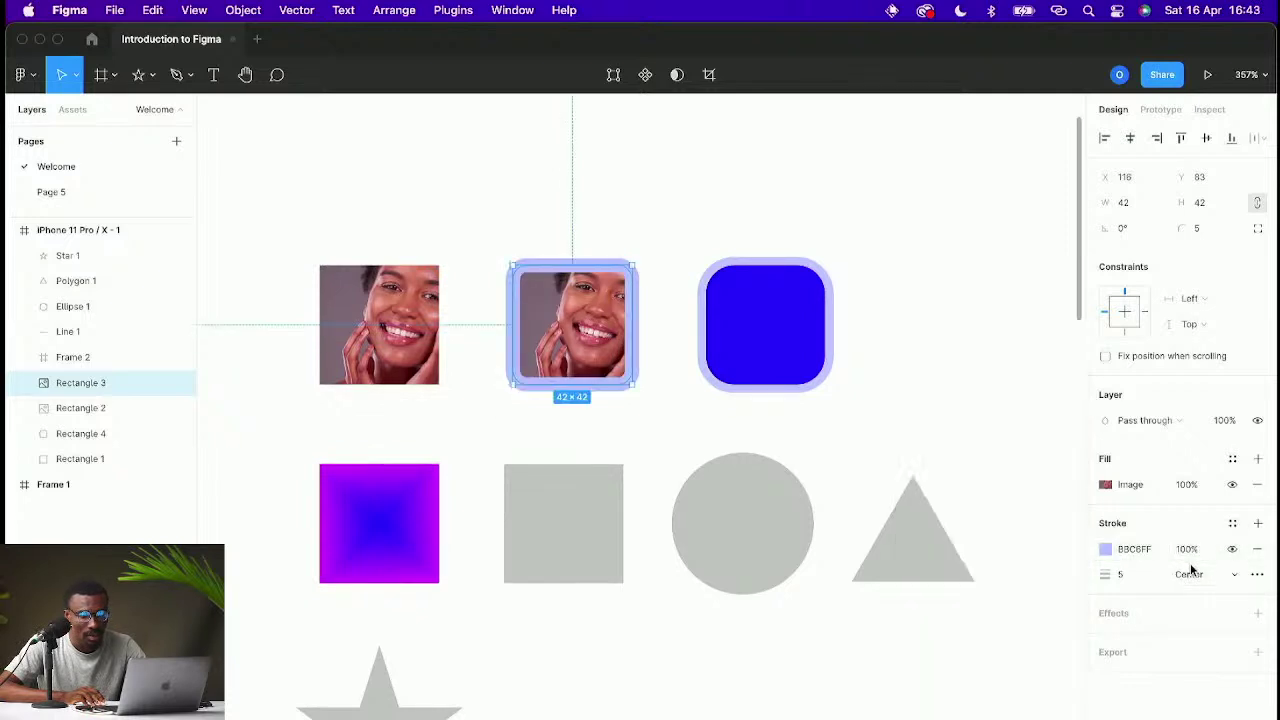
Step: Align the second photo's stroke to Outside, set its weight to 3, and deselect the photo
click(1191, 574)
click(1195, 609)
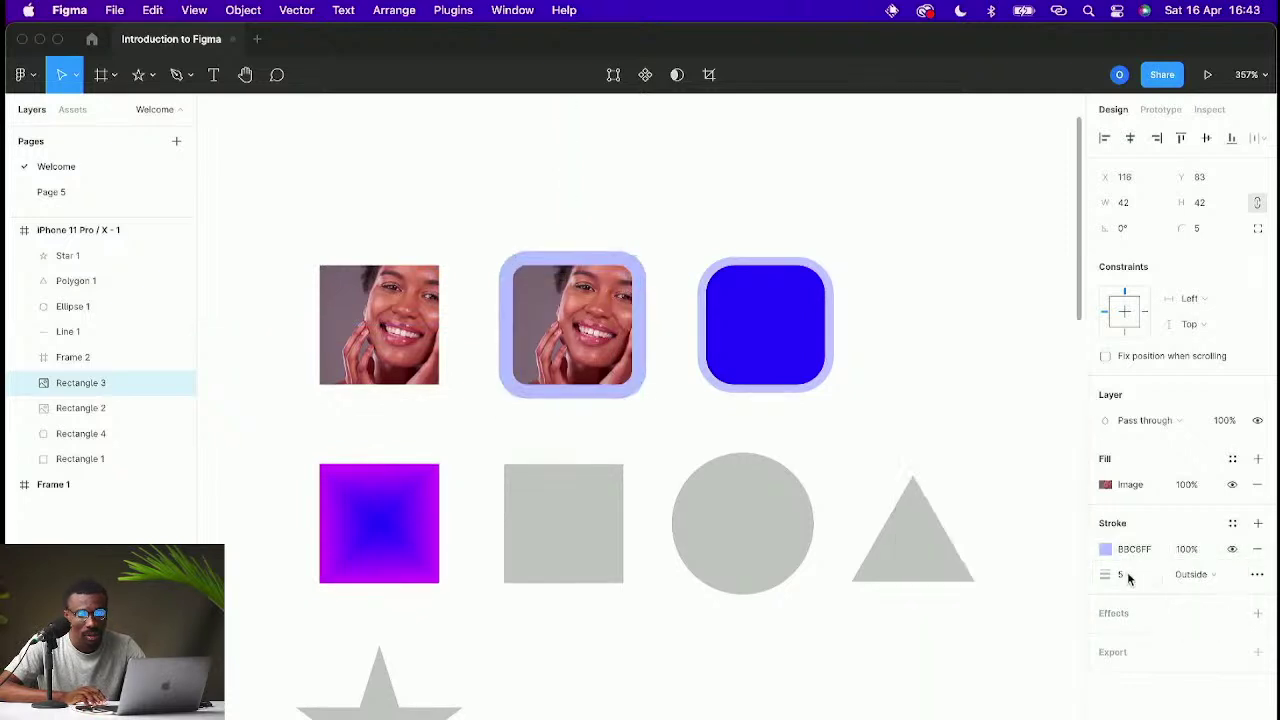
text(3)
key(Return)
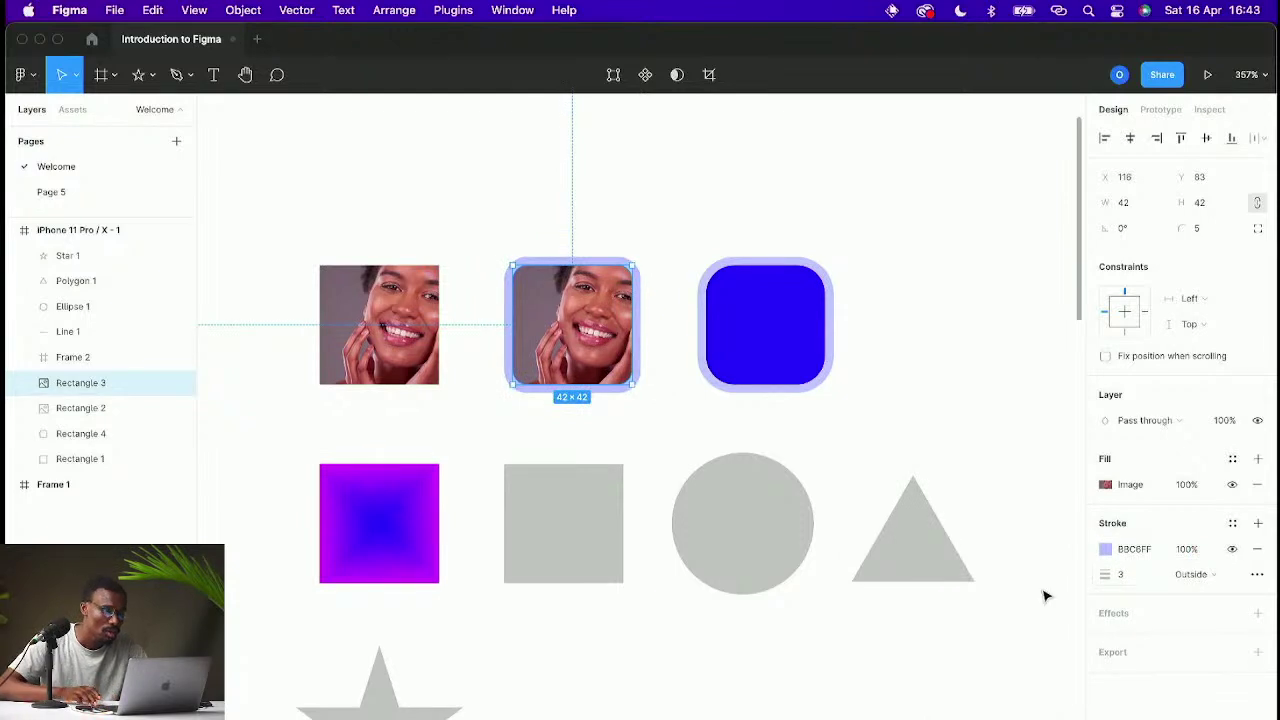
click(940, 397)
click(624, 360)
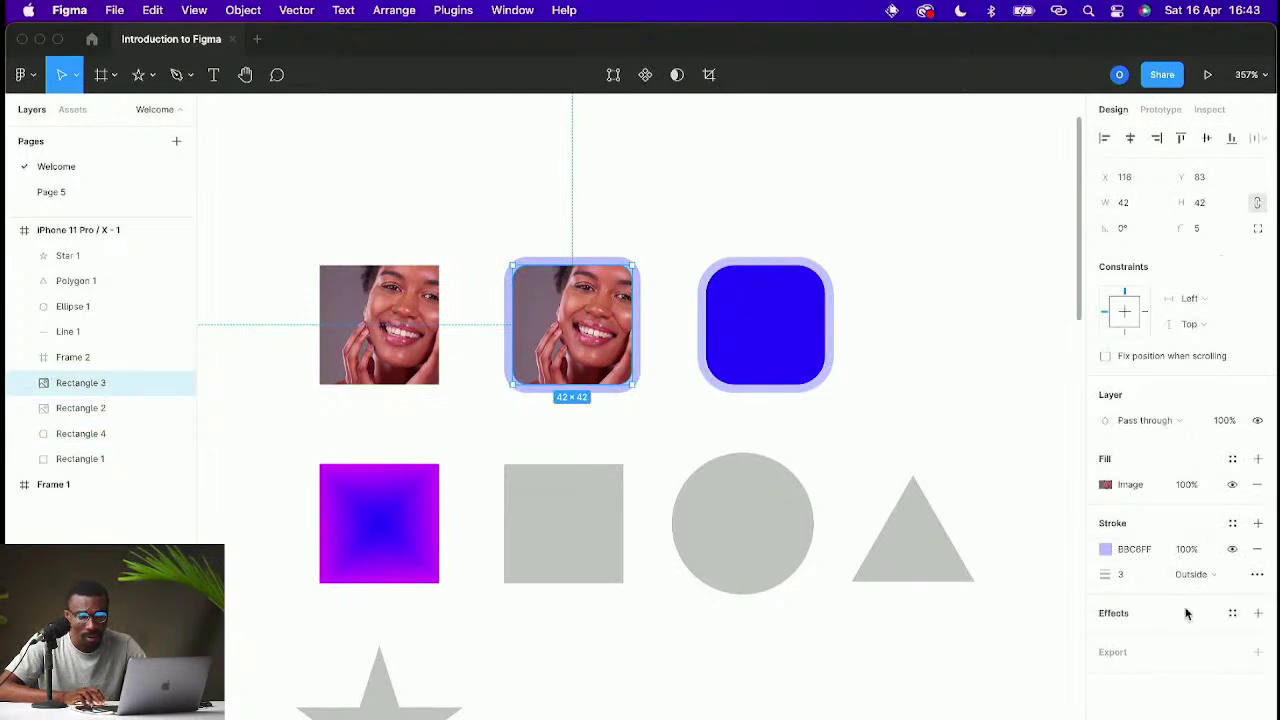
click(808, 358)
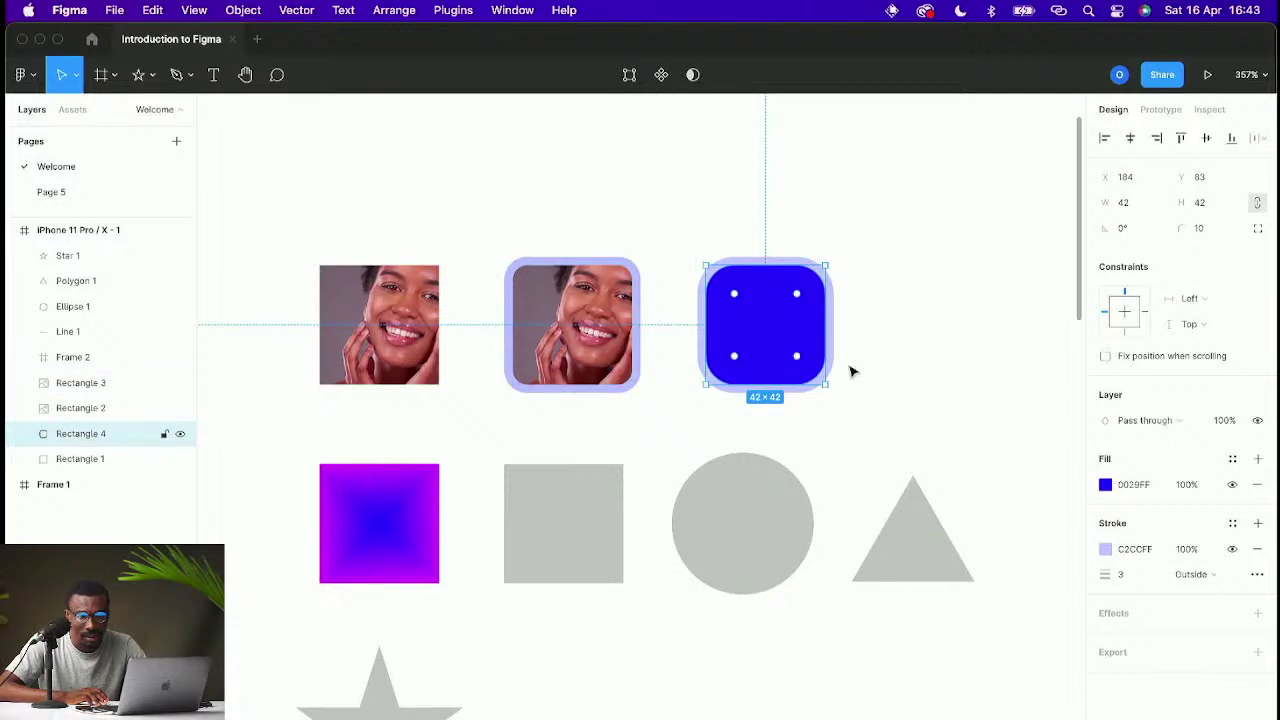
key(shift+Tab)
click(763, 346)
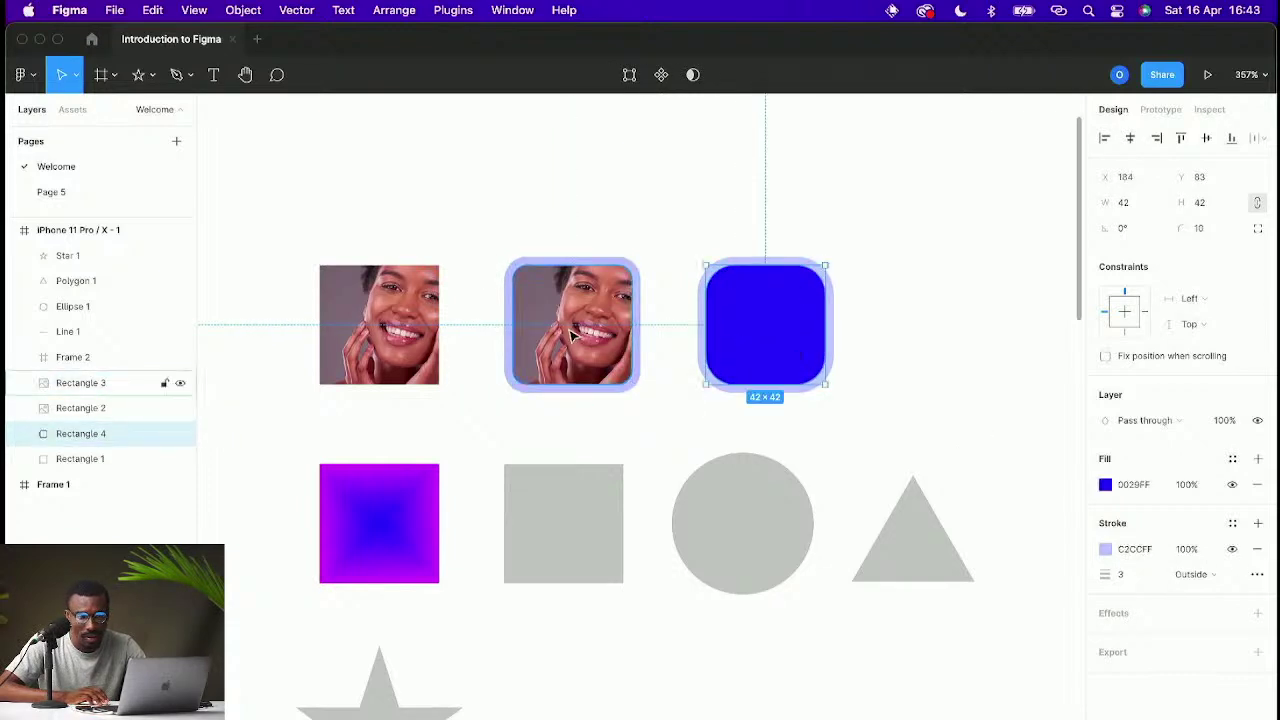
key(shift+Tab)
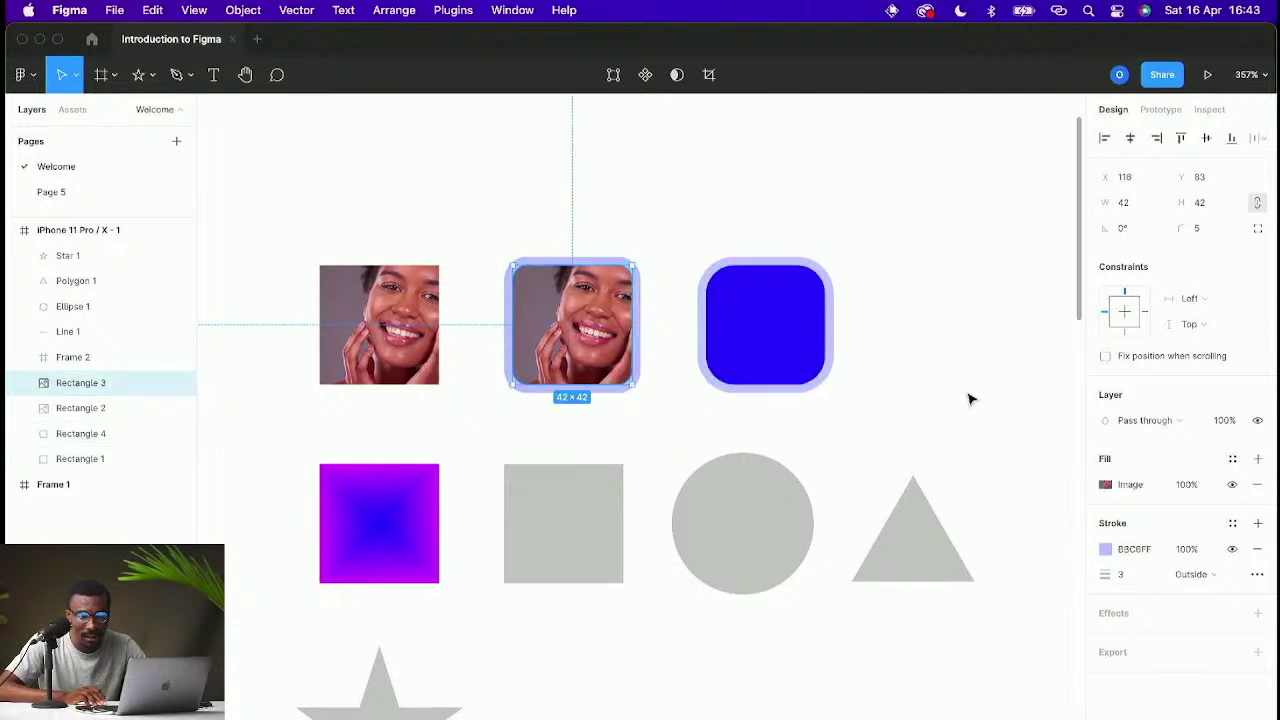
Step: Set the fill opacity of the blue rounded square to 20%
click(821, 337)
click(1194, 487)
text(20)
key(Return)
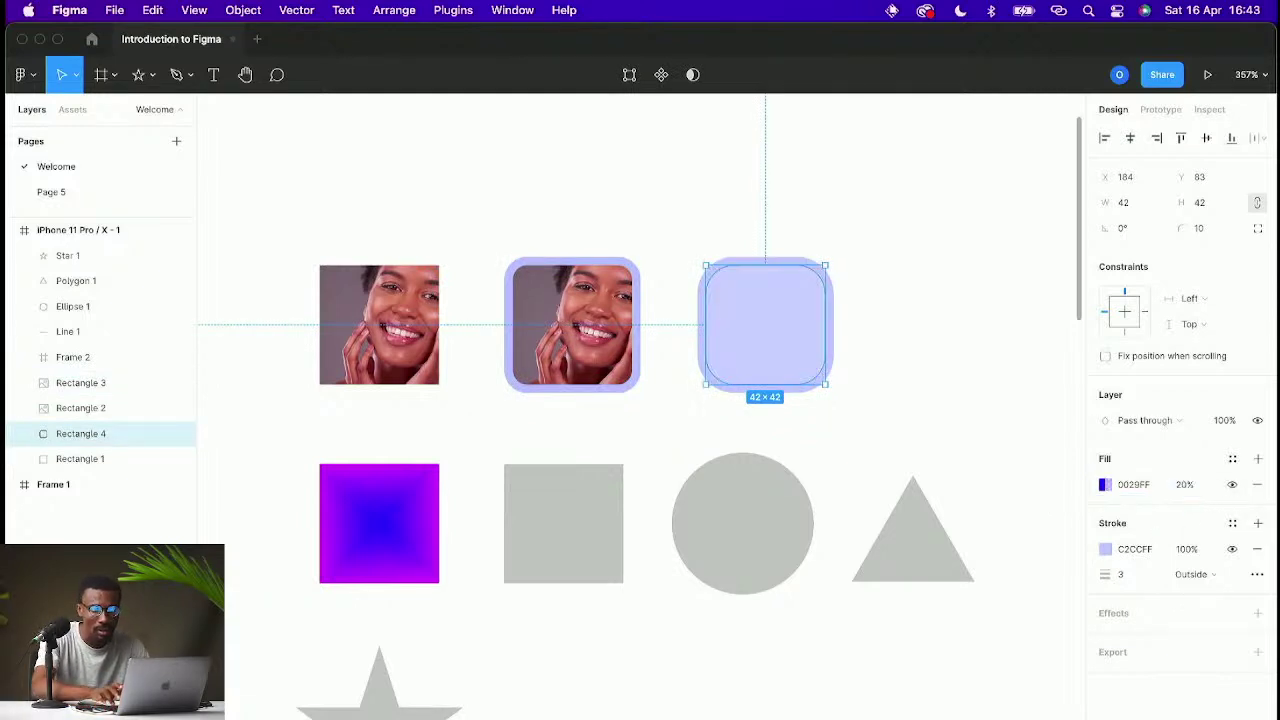
Step: Set the image fill opacity of the second photo square to 10%
click(120, 382)
click(1183, 487)
text(10)
key(Return)
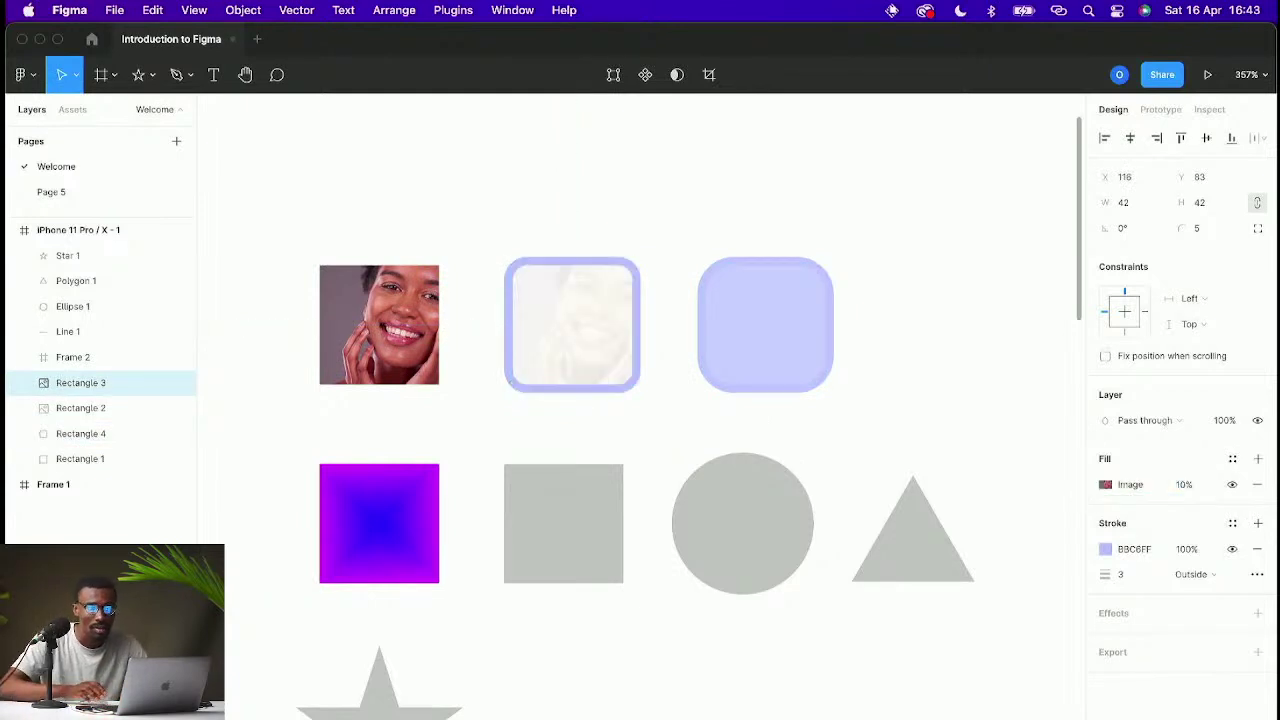
Step: Undo the opacity change on the second photo's image fill
key(super+z)
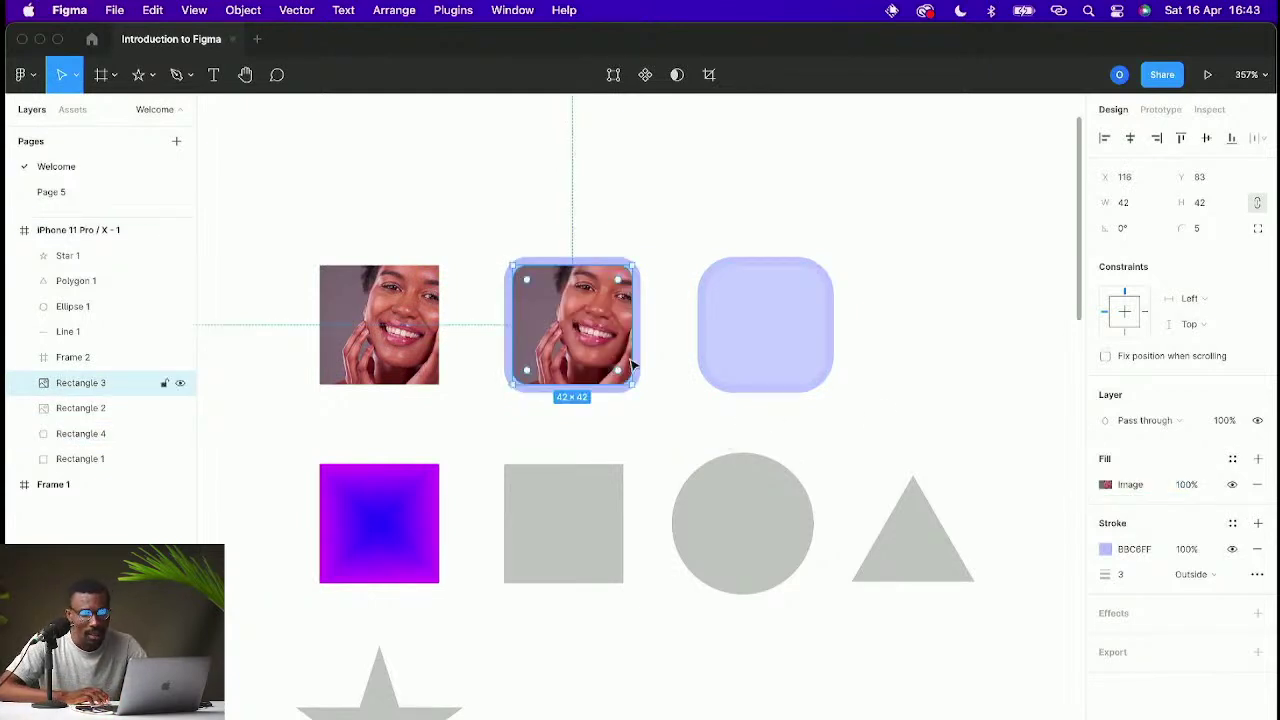
Step: Try the minimum saturation on the second photo's image fill, return it to neutral, and deselect the photo
click(1106, 484)
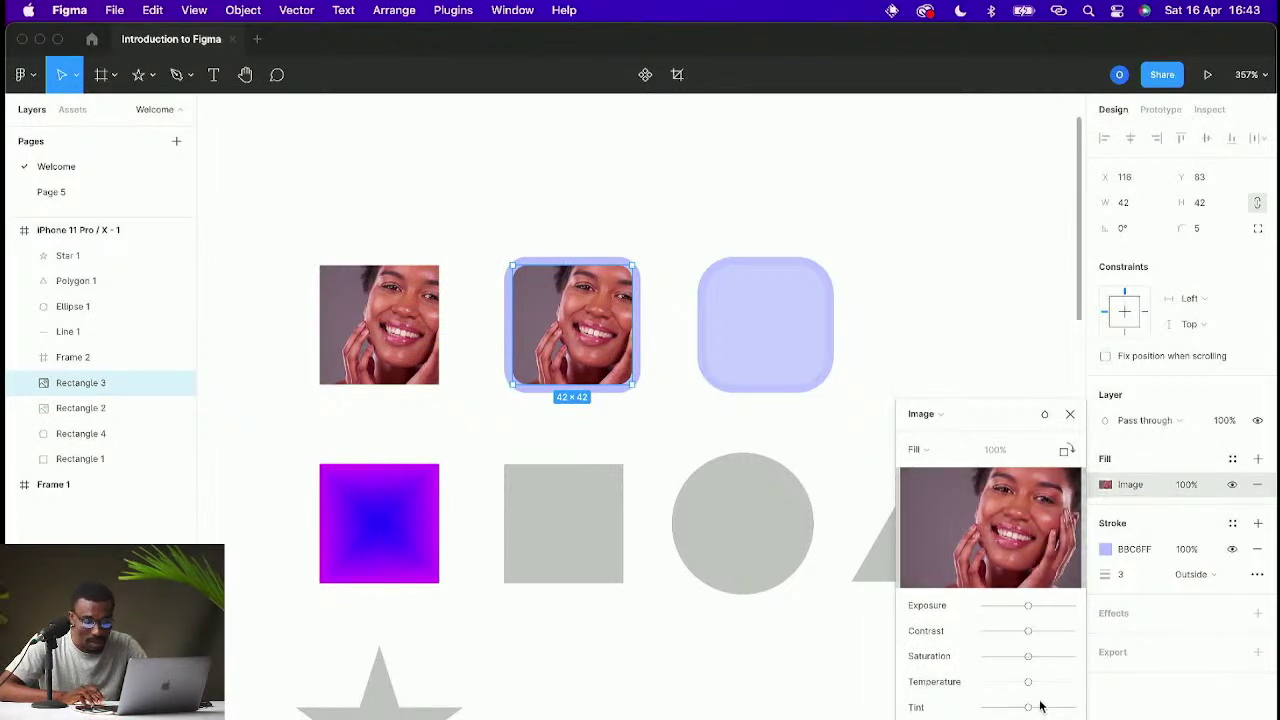
drag(1027, 658, 962, 657)
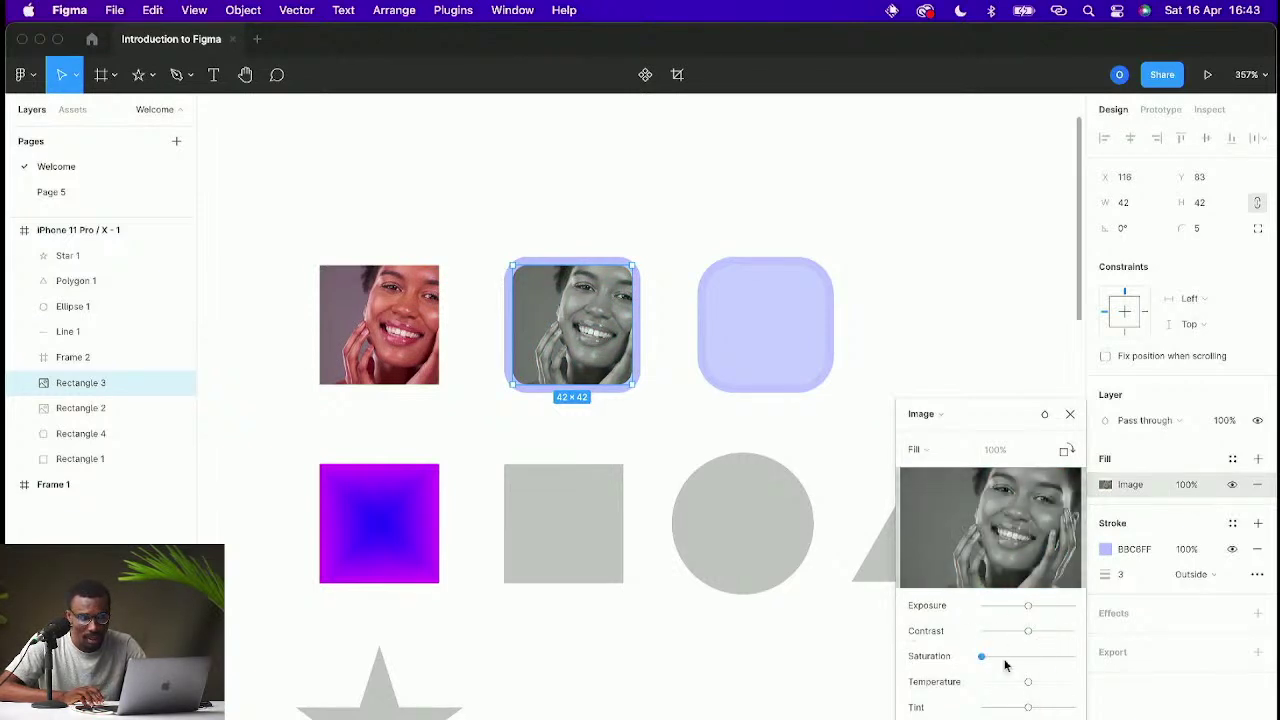
drag(984, 657, 1030, 660)
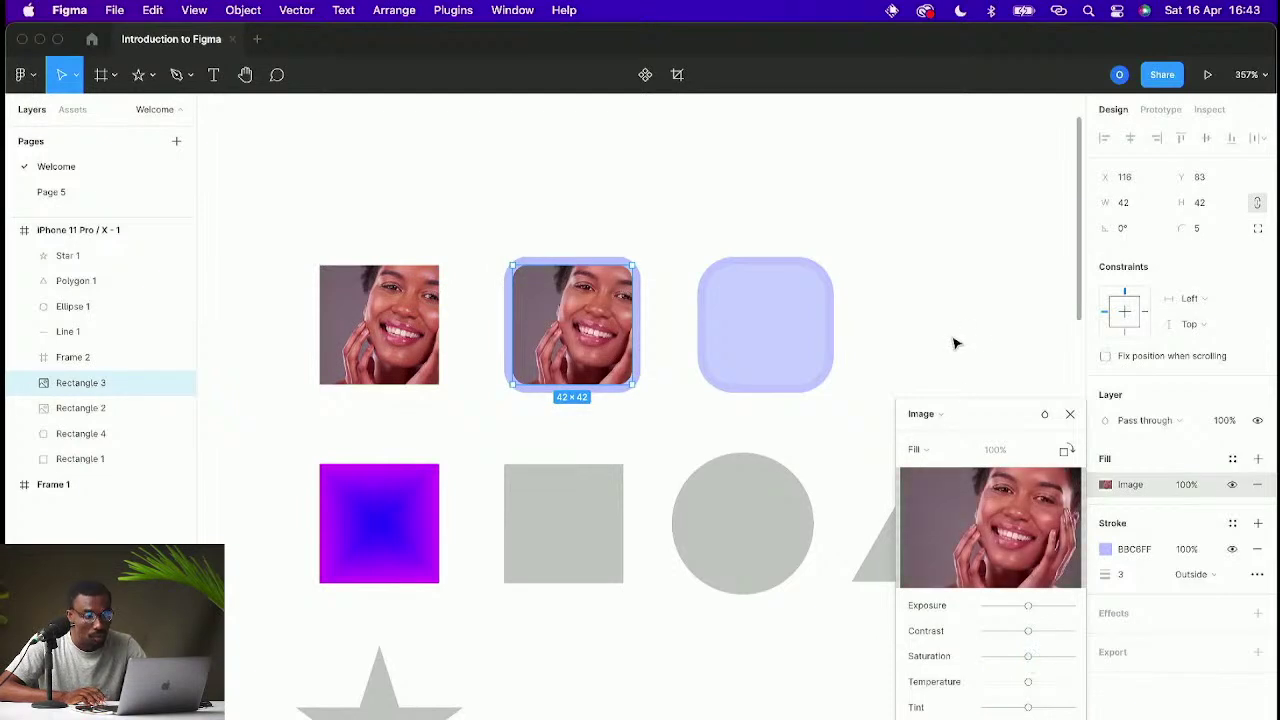
click(1068, 414)
click(943, 351)
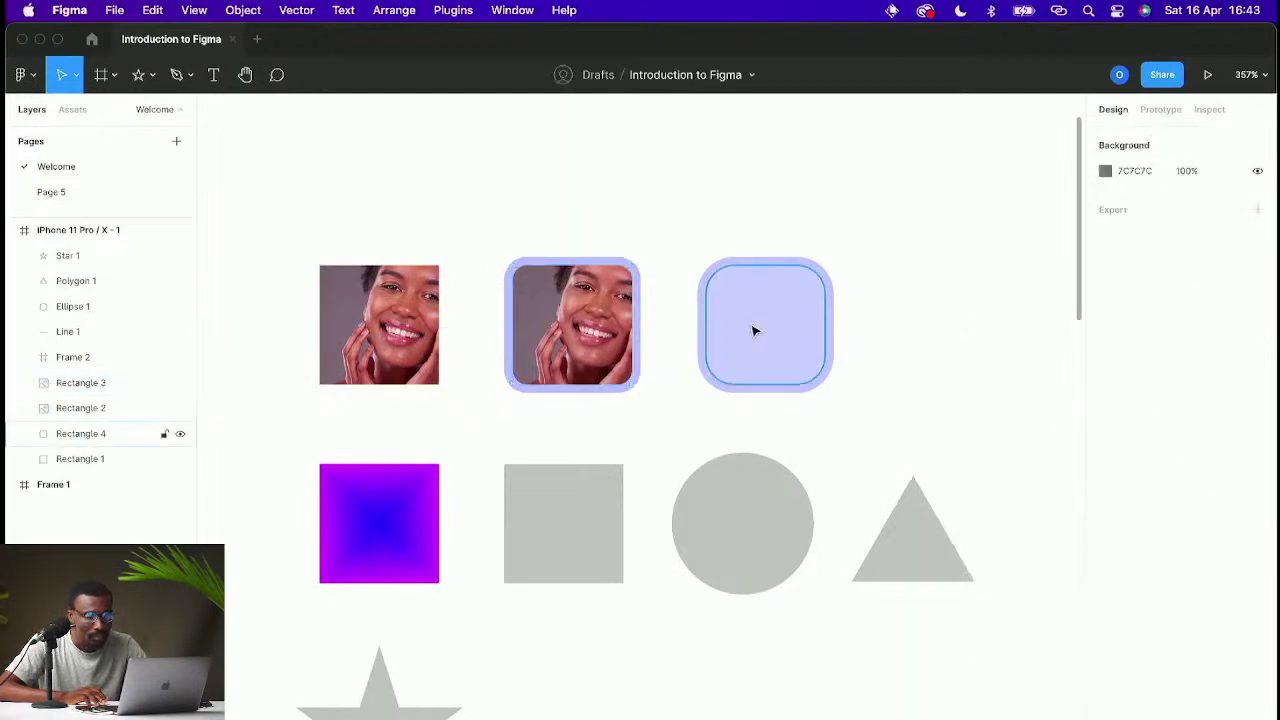
Step: Set the fill opacity of the blue rounded square to 100%
click(760, 330)
click(1183, 486)
text(100)
key(Return)
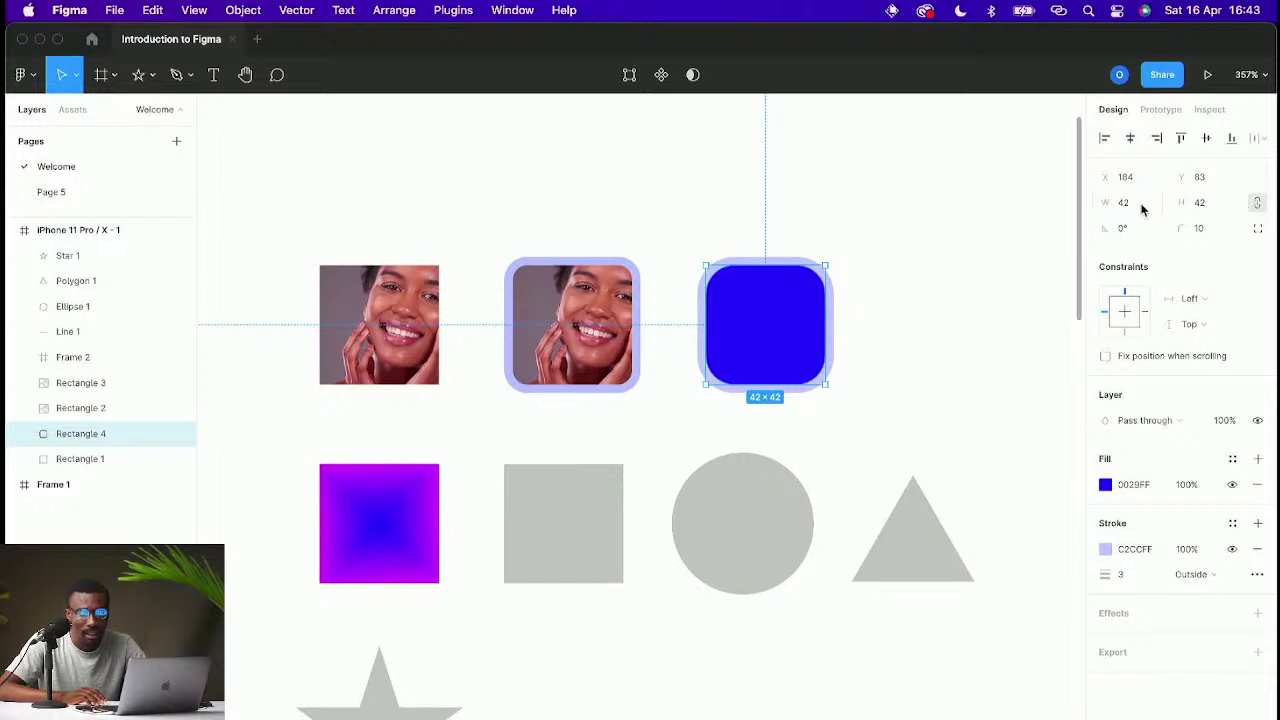
Step: Resize the blue rounded square proportionally to a width of 64 and move it straight up to Y 64
text(64)
key(Return)
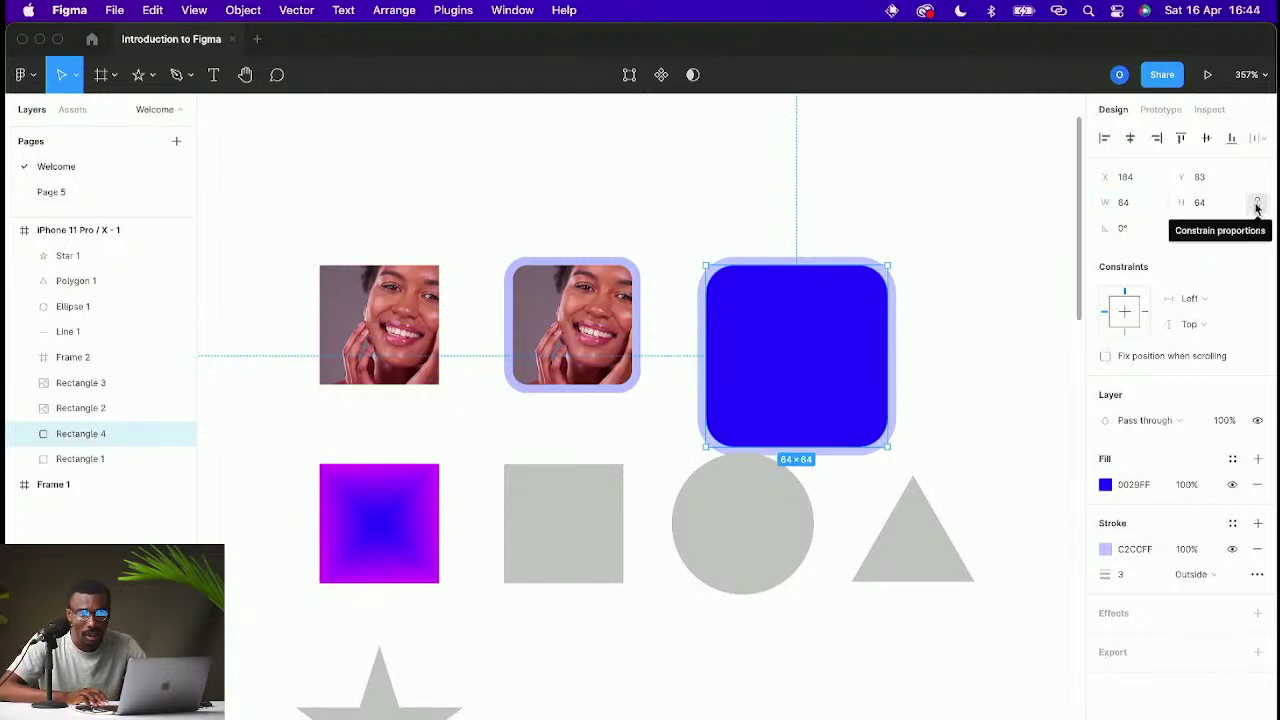
drag(877, 363, 862, 309)
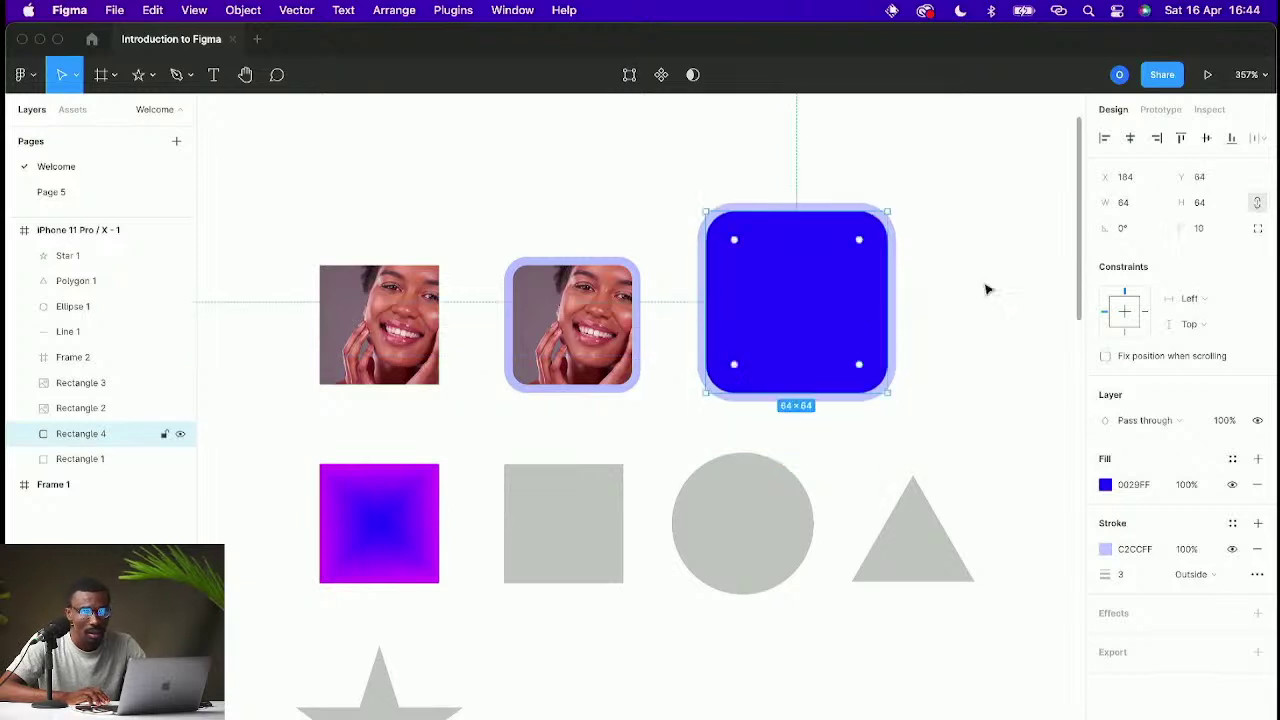
Step: Turn off constrained proportions for the blue square, then try a width of 32 with a duplicate beside it and undo both
click(1258, 204)
click(1143, 203)
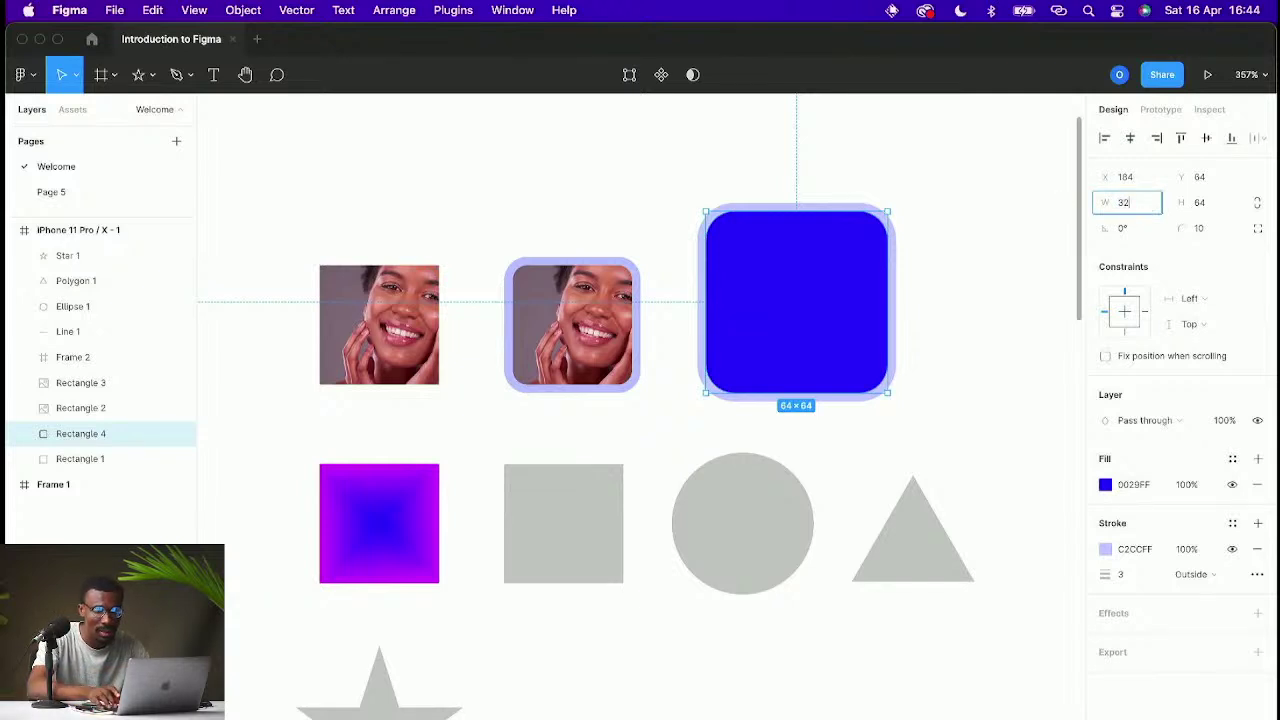
text(32)
key(Return)
drag(777, 271, 893, 281)
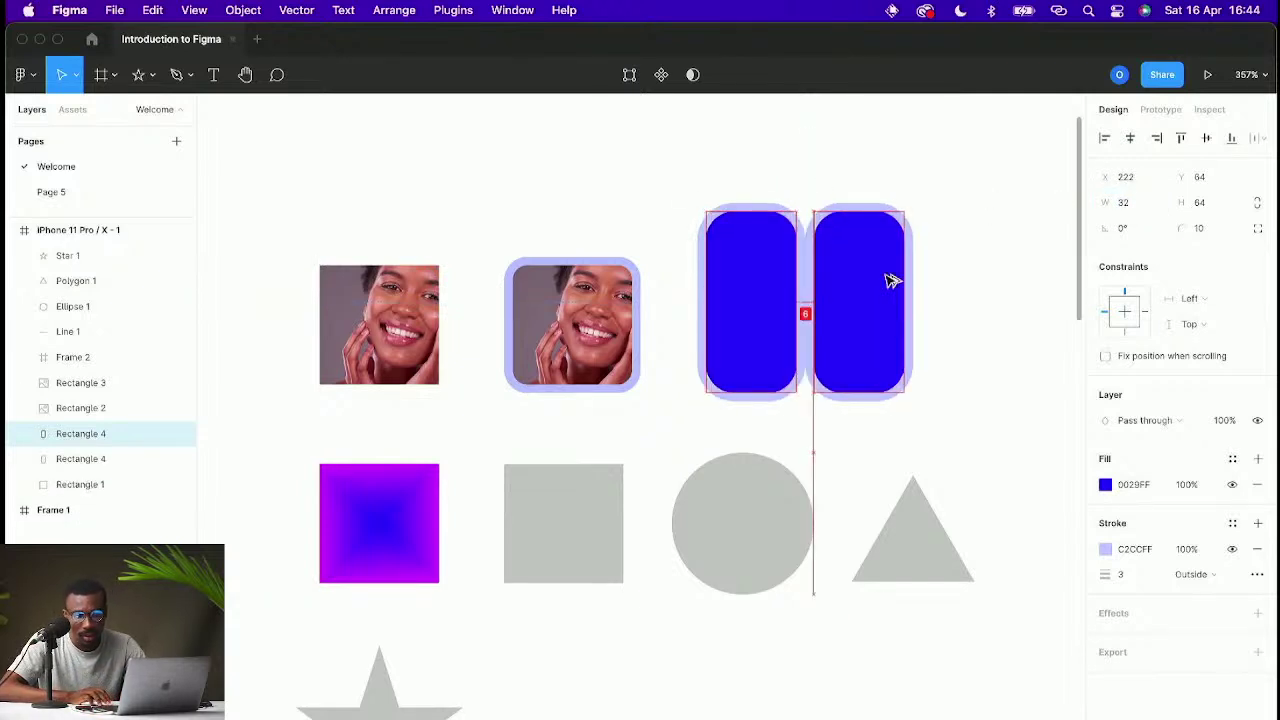
key(super+z)
key(super+z)
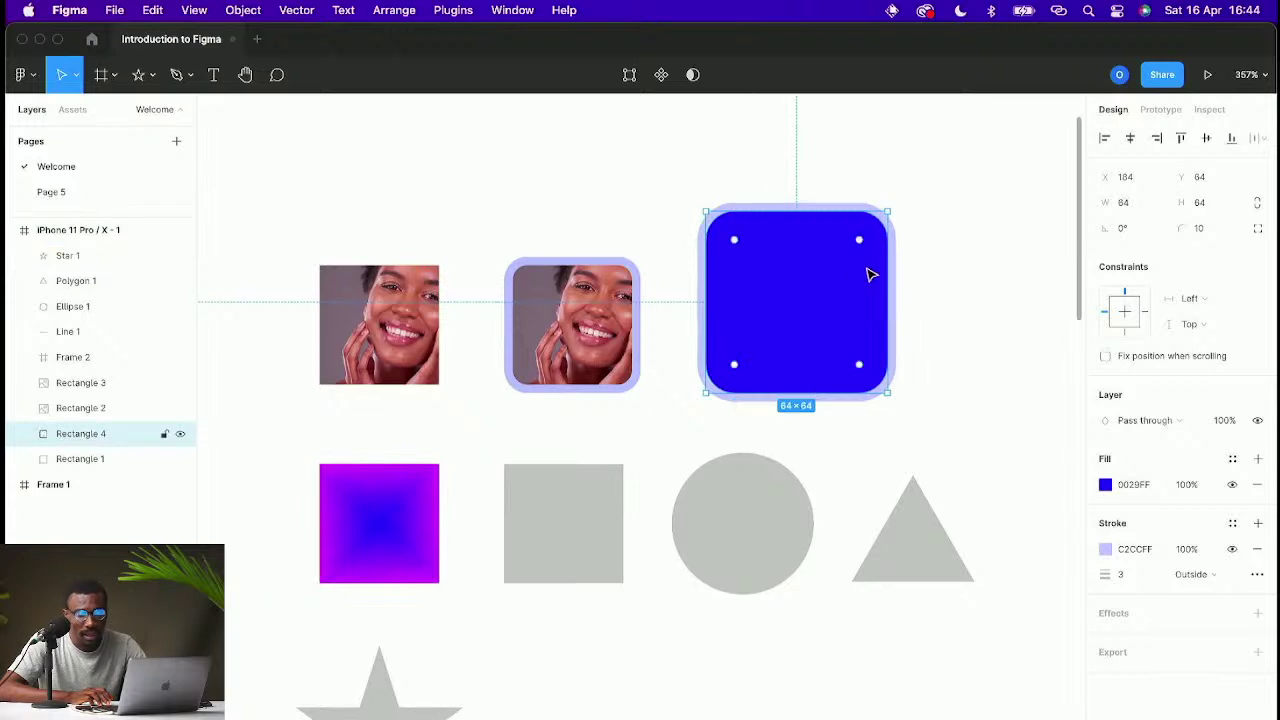
Step: Duplicate the blue square to its right and set the copy's height to 32
scroll(988, 266, down, 5)
scroll(788, 268, right, 3)
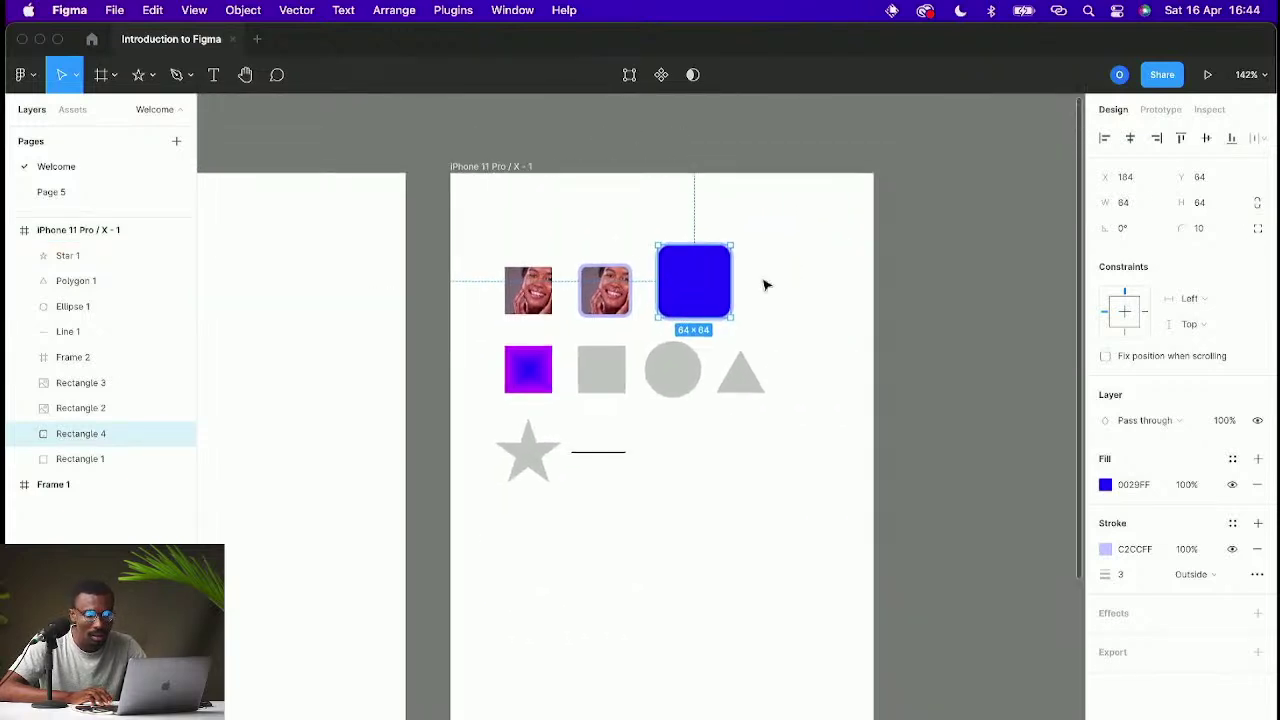
drag(743, 289, 839, 292)
click(1208, 204)
text(32)
key(Return)
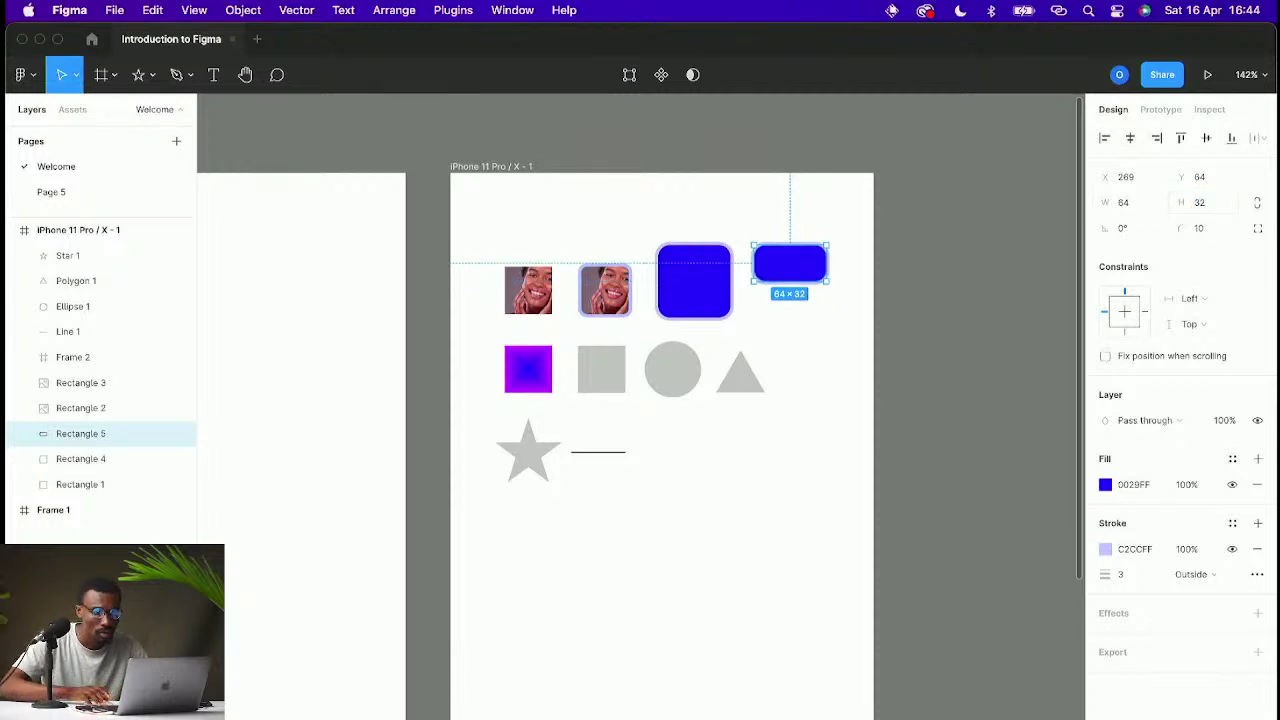
Step: Place another duplicate of the blue square below the flat rectangle and set its width to 32
drag(689, 270, 848, 348)
click(1133, 204)
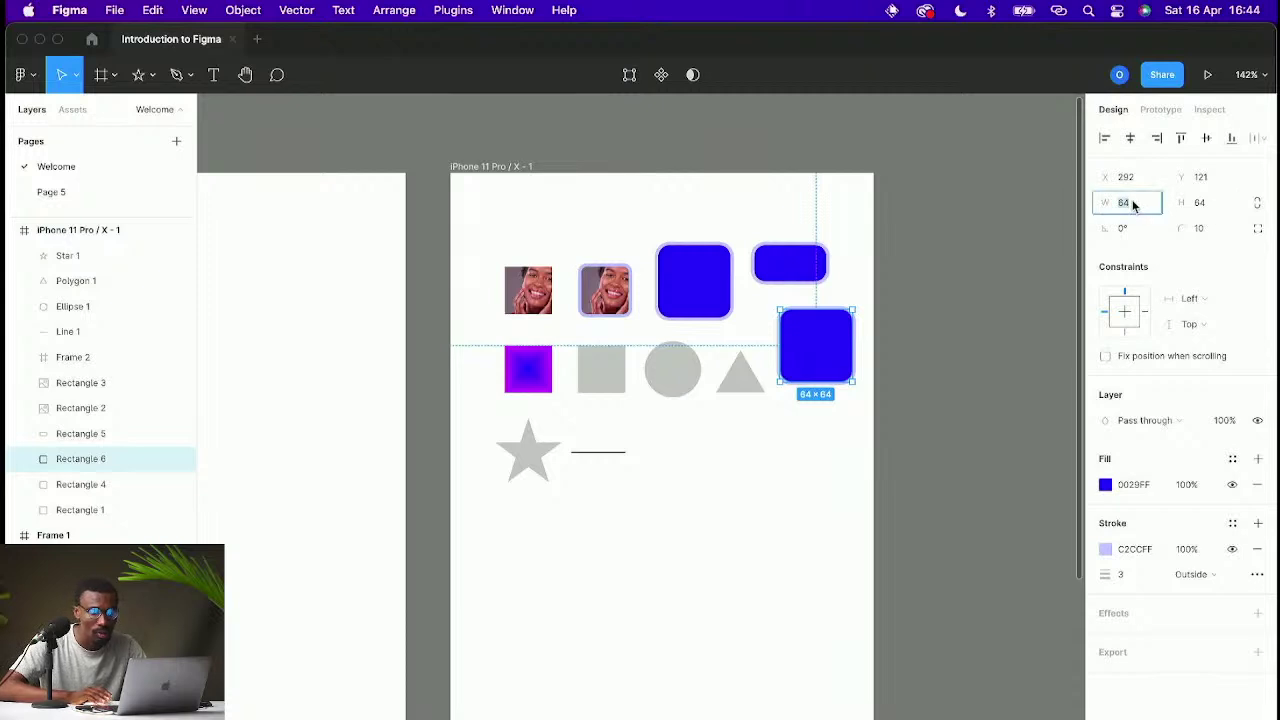
text(32)
key(Return)
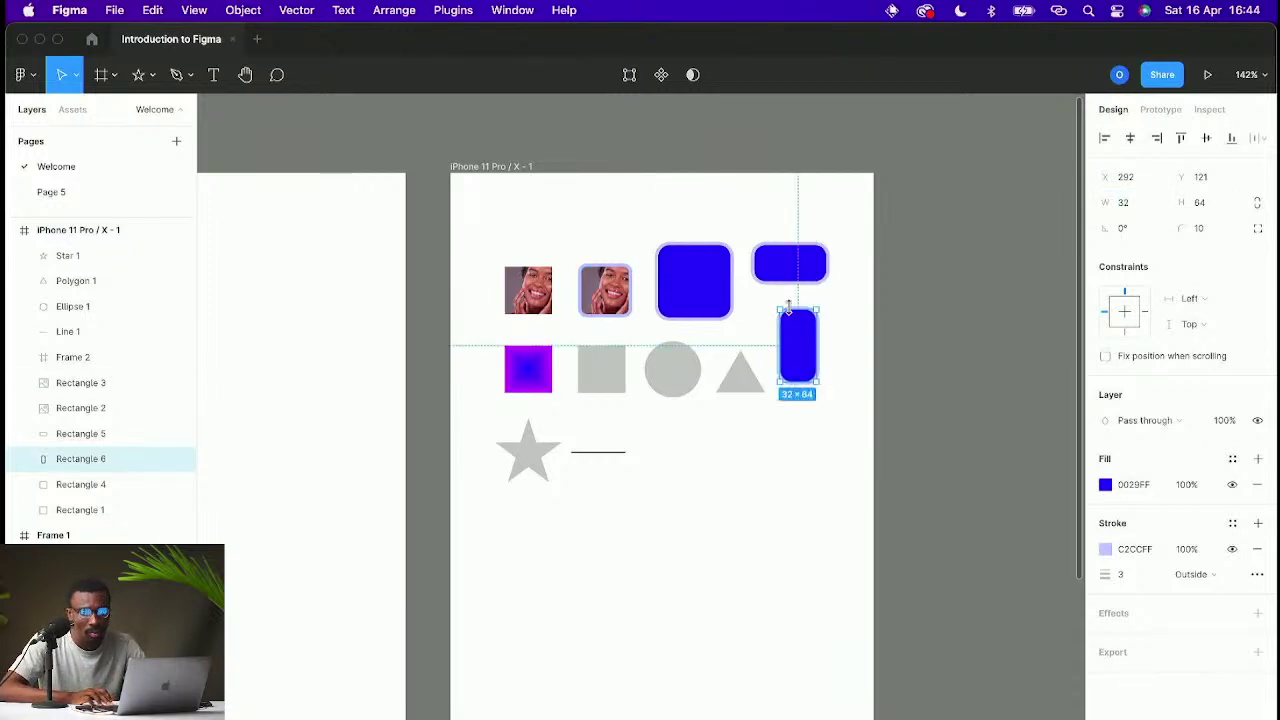
Step: Duplicate the large blue square to its right and move the flat and narrow blue rectangles down to make room
scroll(789, 308, up, 5)
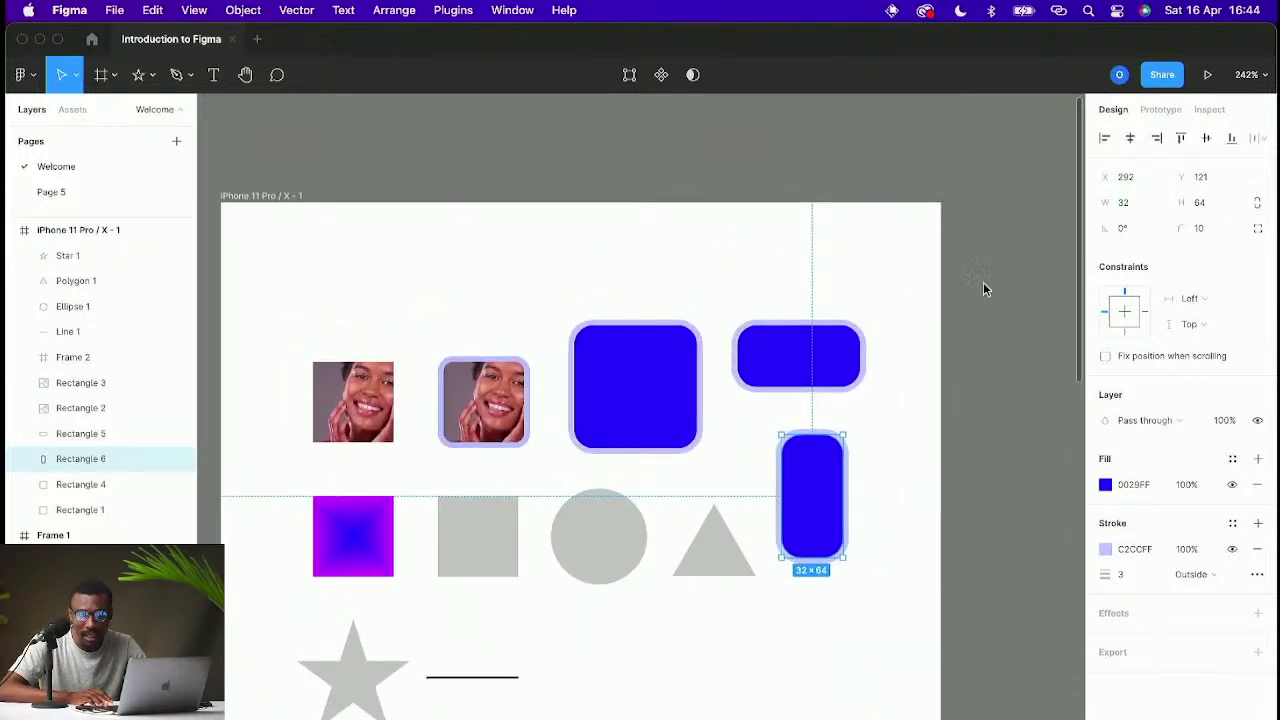
click(680, 358)
drag(625, 400, 873, 301)
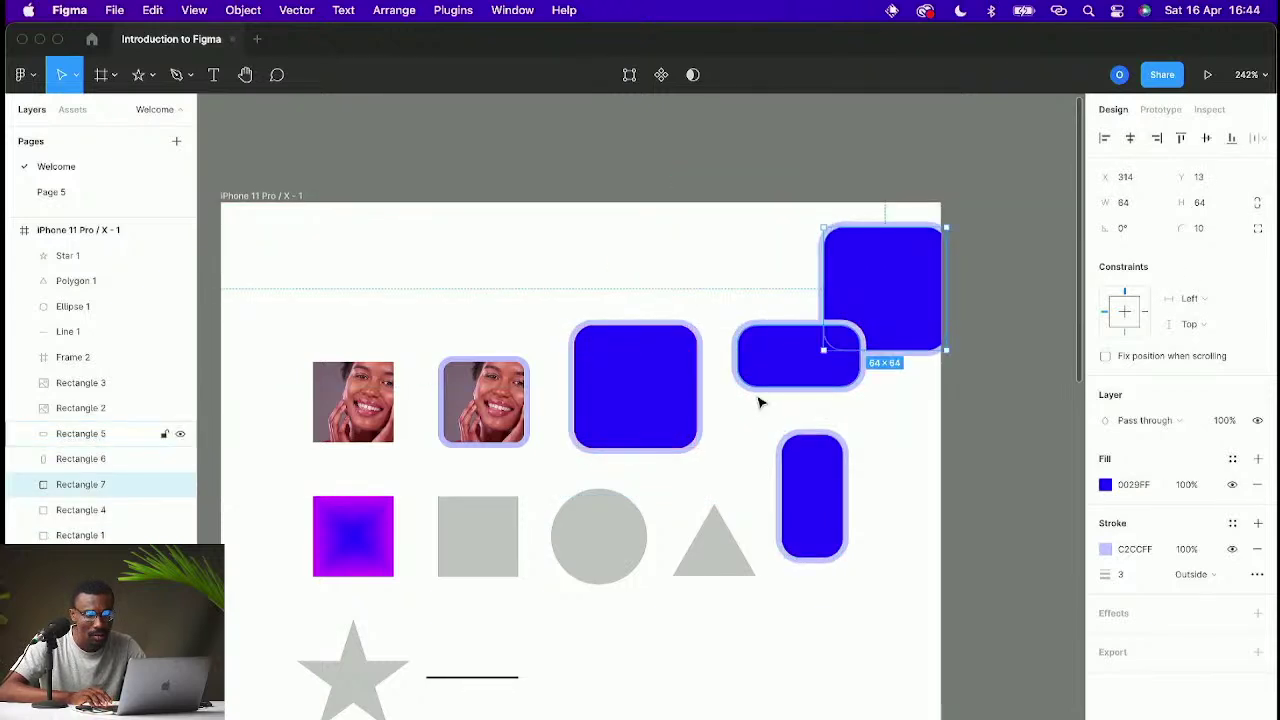
click(762, 380)
shift+click(810, 472)
drag(810, 472, 845, 702)
drag(860, 337, 802, 402)
Step: Turn on constrained proportions for the new blue square and set its width to 32
click(1257, 202)
click(1142, 204)
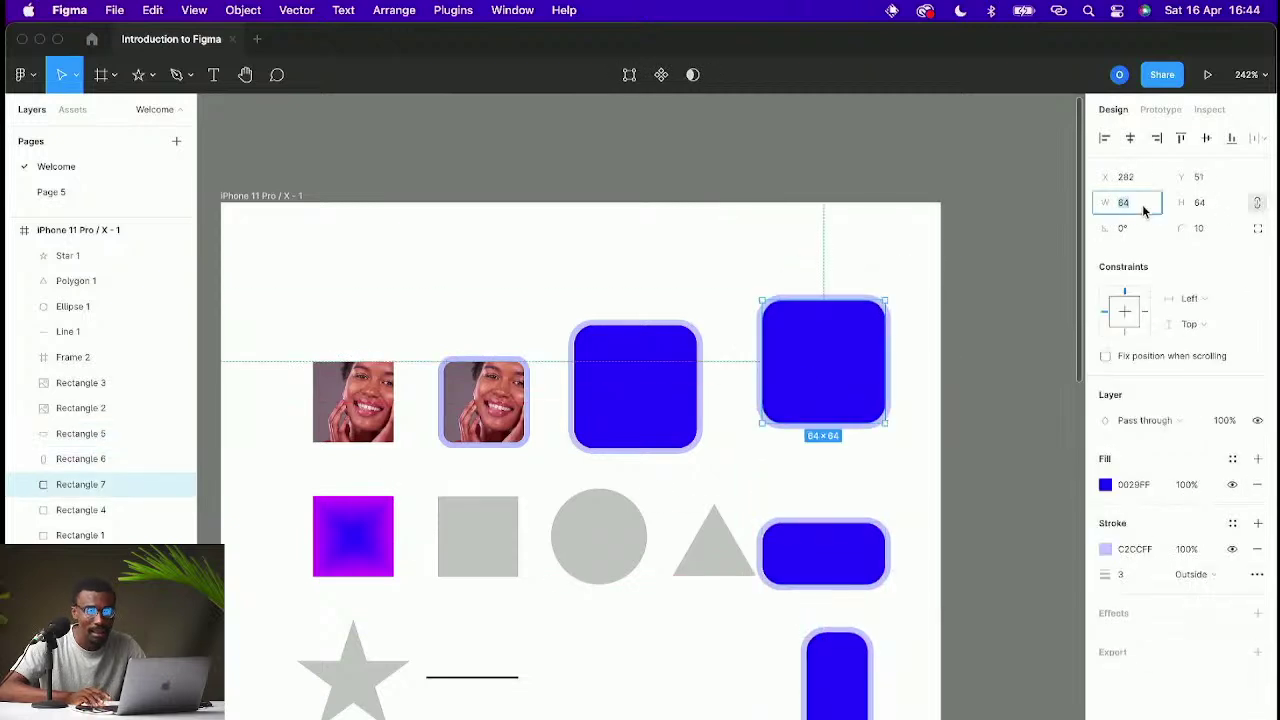
text(32)
key(Return)
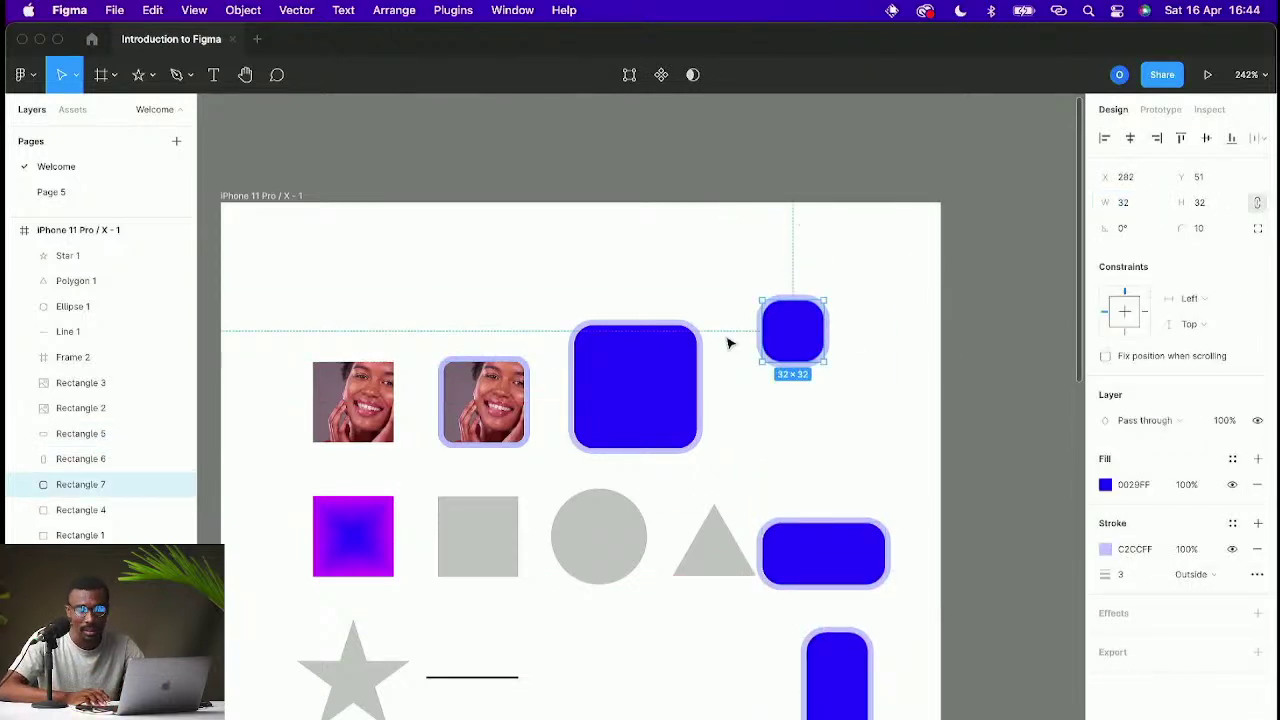
Step: Move the small blue square close beside the large one and set its X position to 270
click(889, 346)
scroll(852, 281, down, 2)
scroll(852, 281, left, 1)
drag(852, 281, 818, 337)
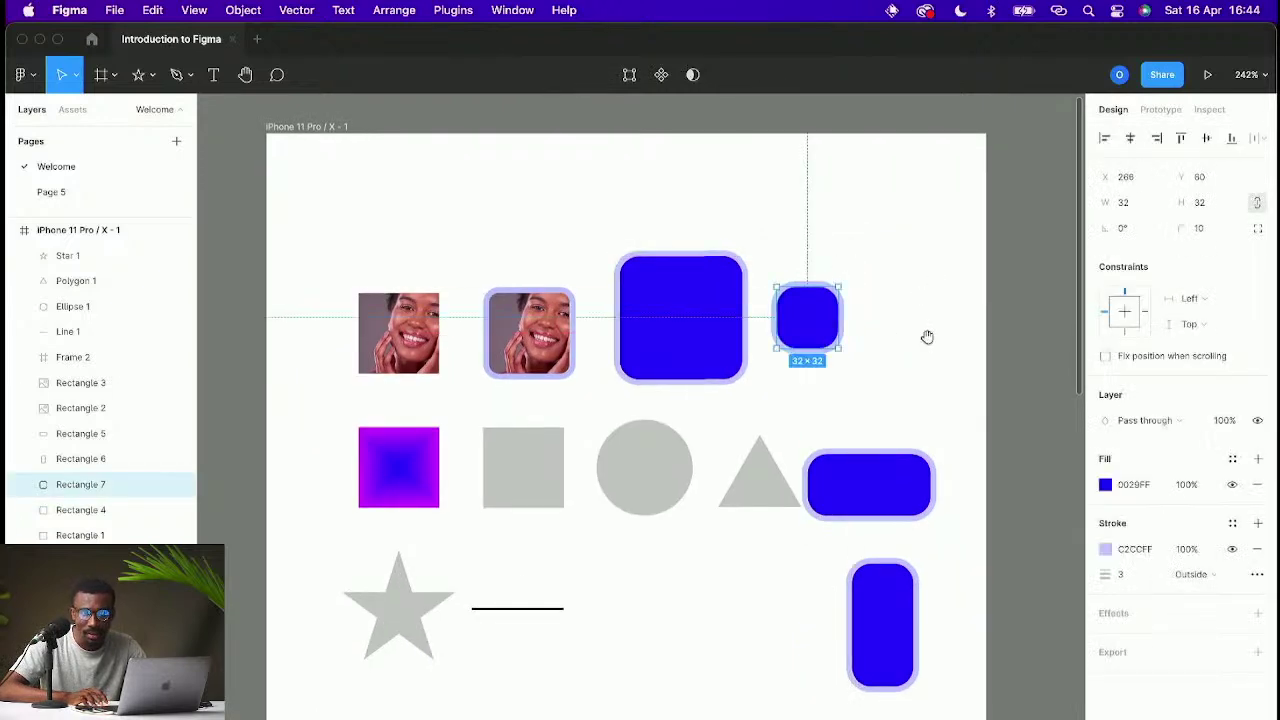
scroll(926, 337, down, 2)
scroll(926, 337, right, 1)
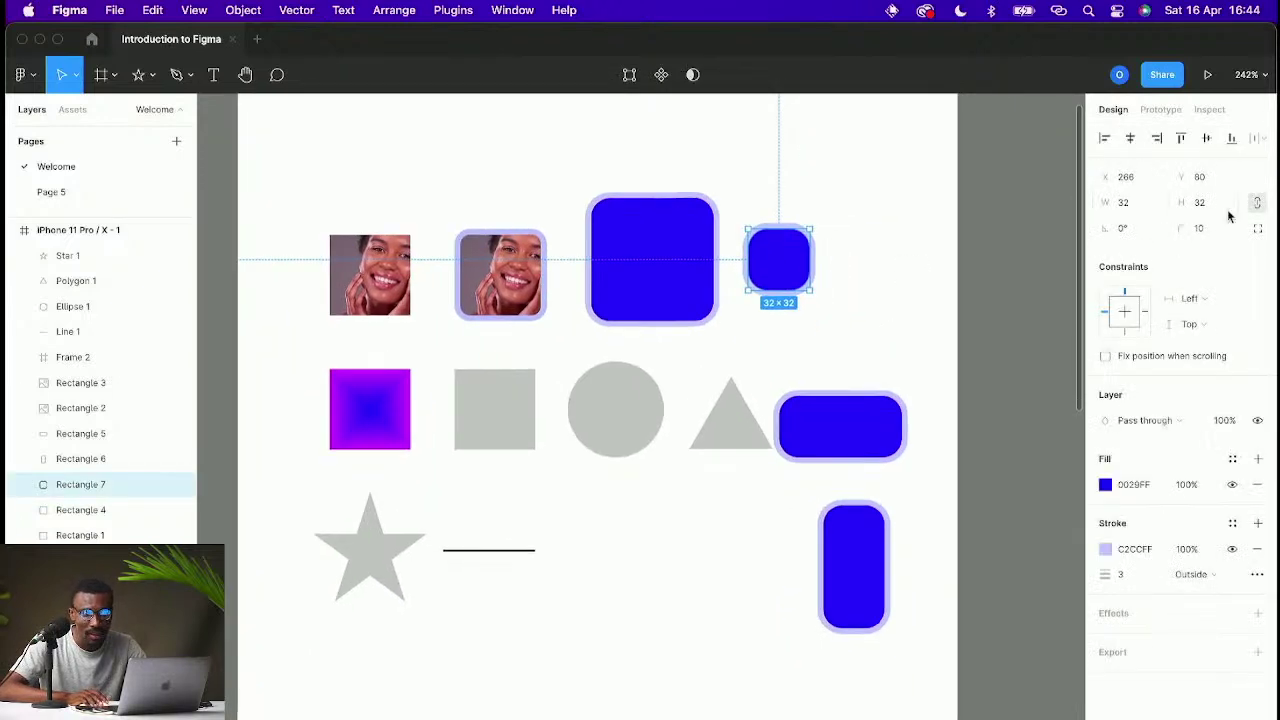
click(1136, 180)
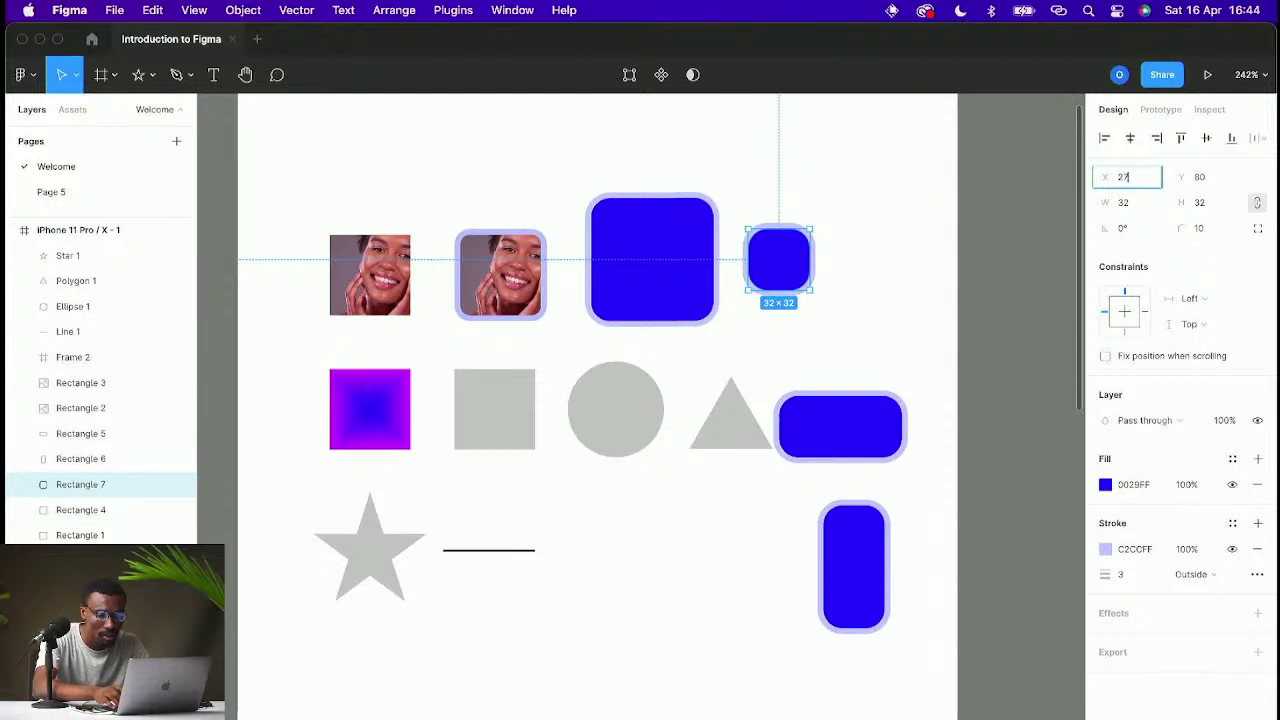
key(Return)
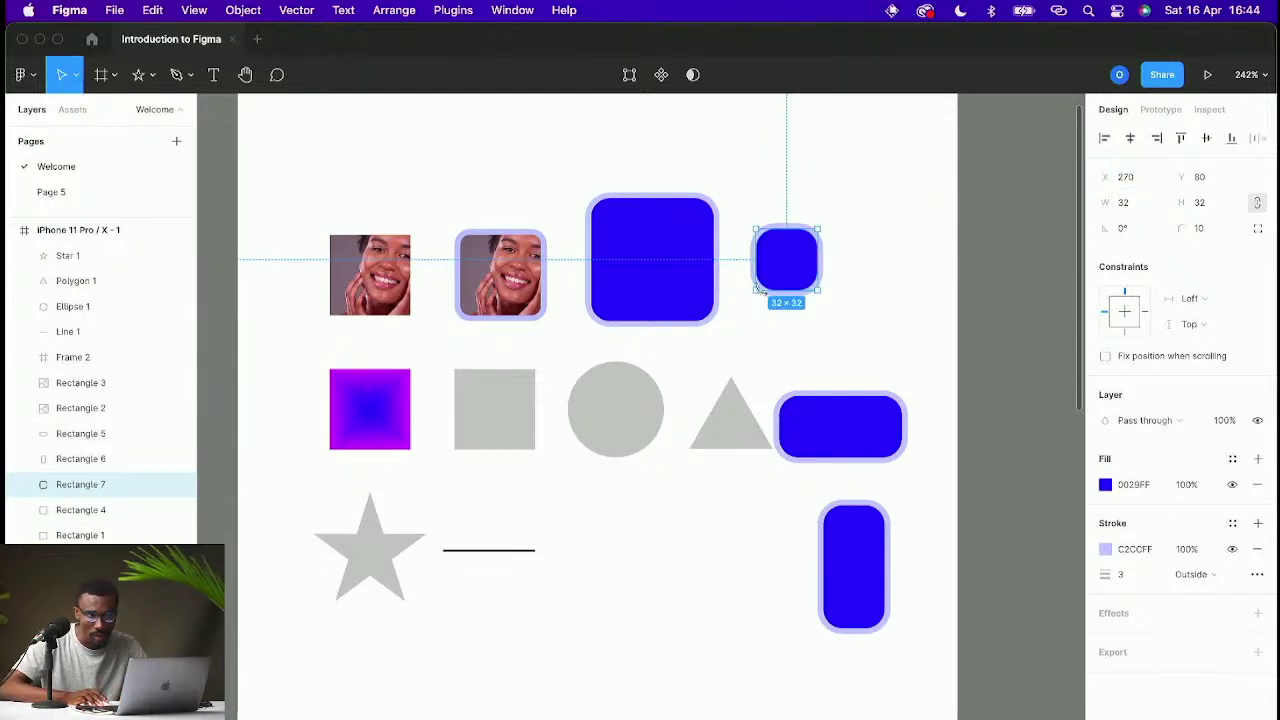
Step: Move the small blue square towards the frame's upper-right corner and nudge it up and left to X 302, Y 54
scroll(855, 259, up, 3)
scroll(851, 300, up, 5)
drag(763, 380, 831, 308)
key(Up)
key(Up)
key(Up)
key(Up)
key(Up)
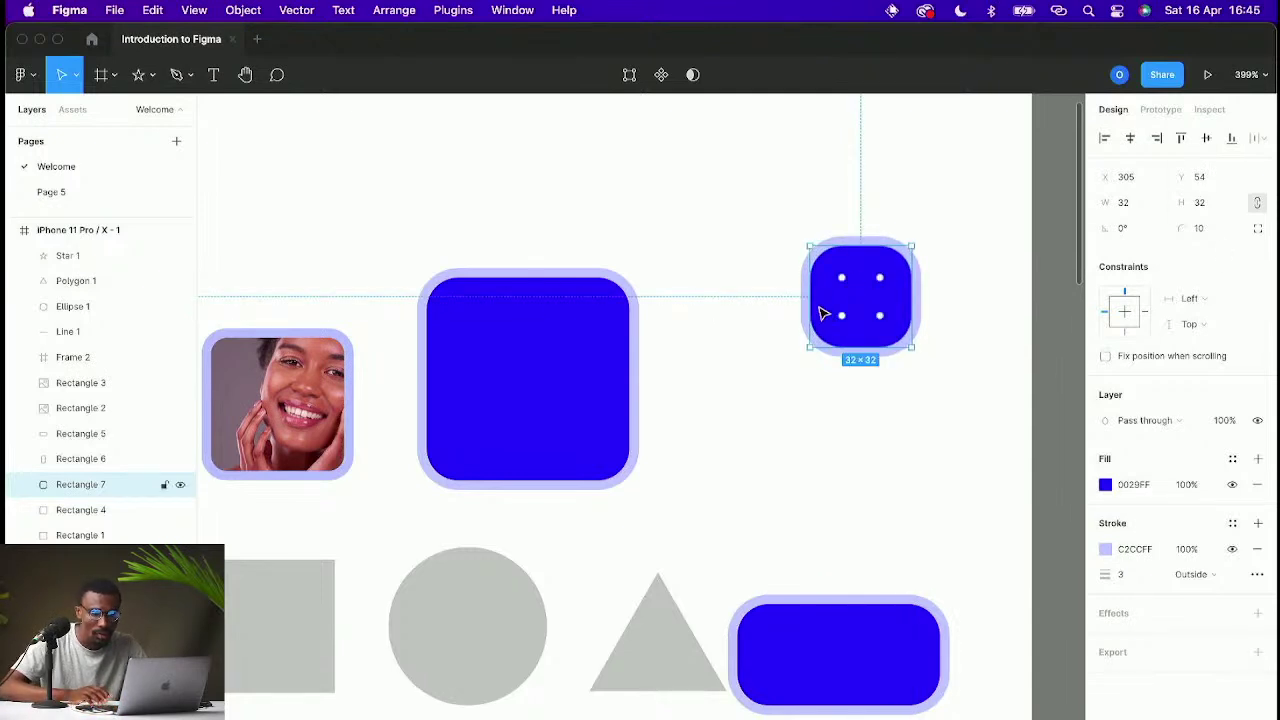
key(Left)
key(Left)
key(Left)
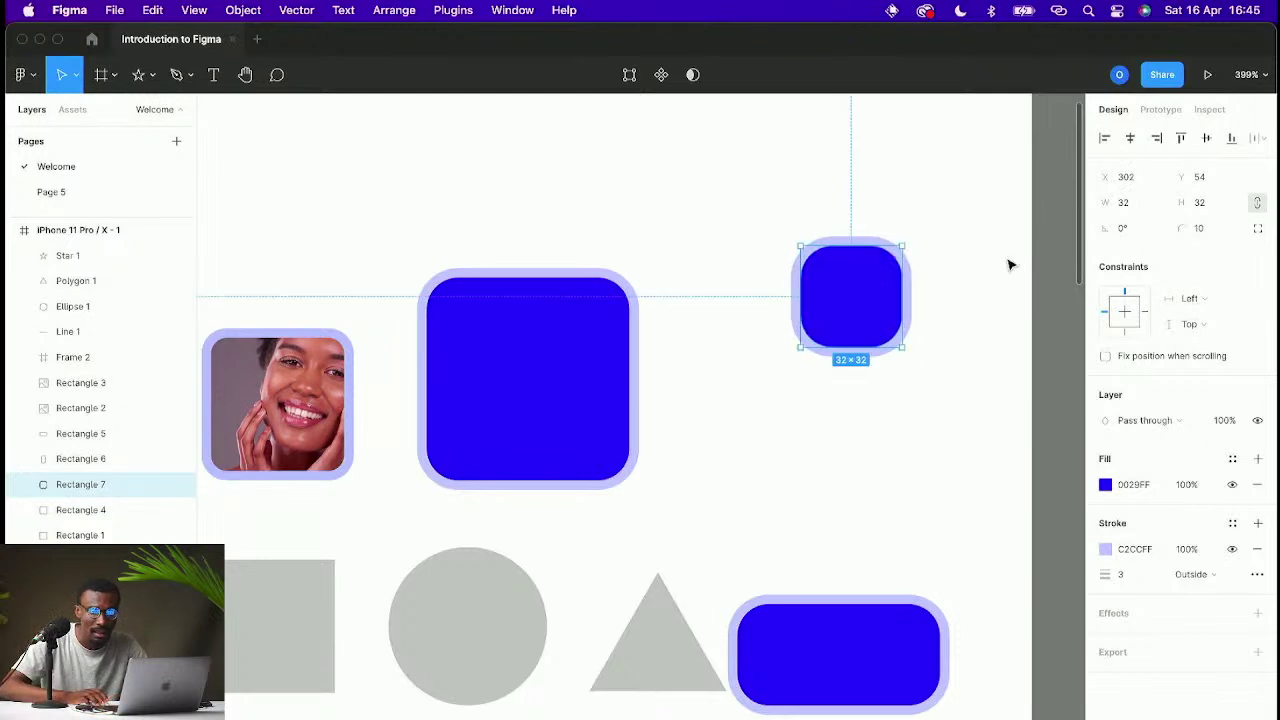
Step: Draw a horizontal line about 242 long across the empty area below the shapes
scroll(910, 281, down, 5)
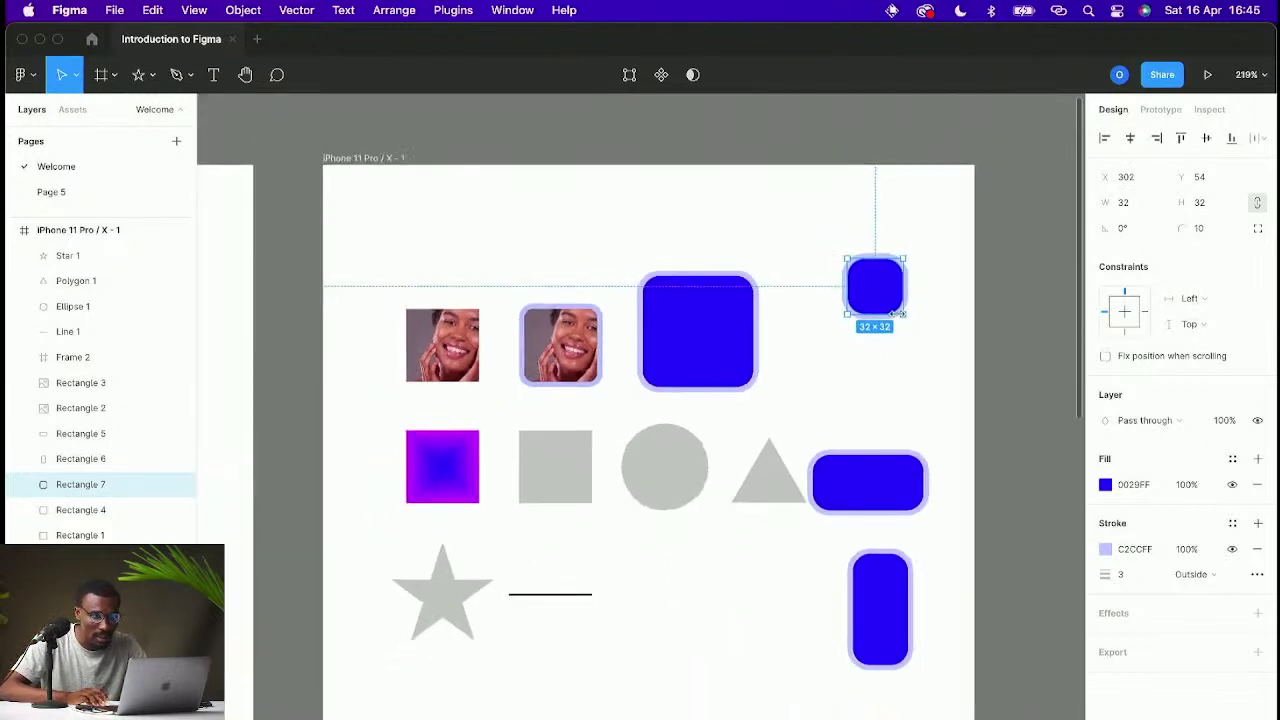
scroll(890, 295, down, 5)
scroll(888, 299, up, 4)
key(l)
mouse_move(684, 385)
mouse_down()
mouse_move(894, 386)
mouse_move(790, 483)
mouse_up()
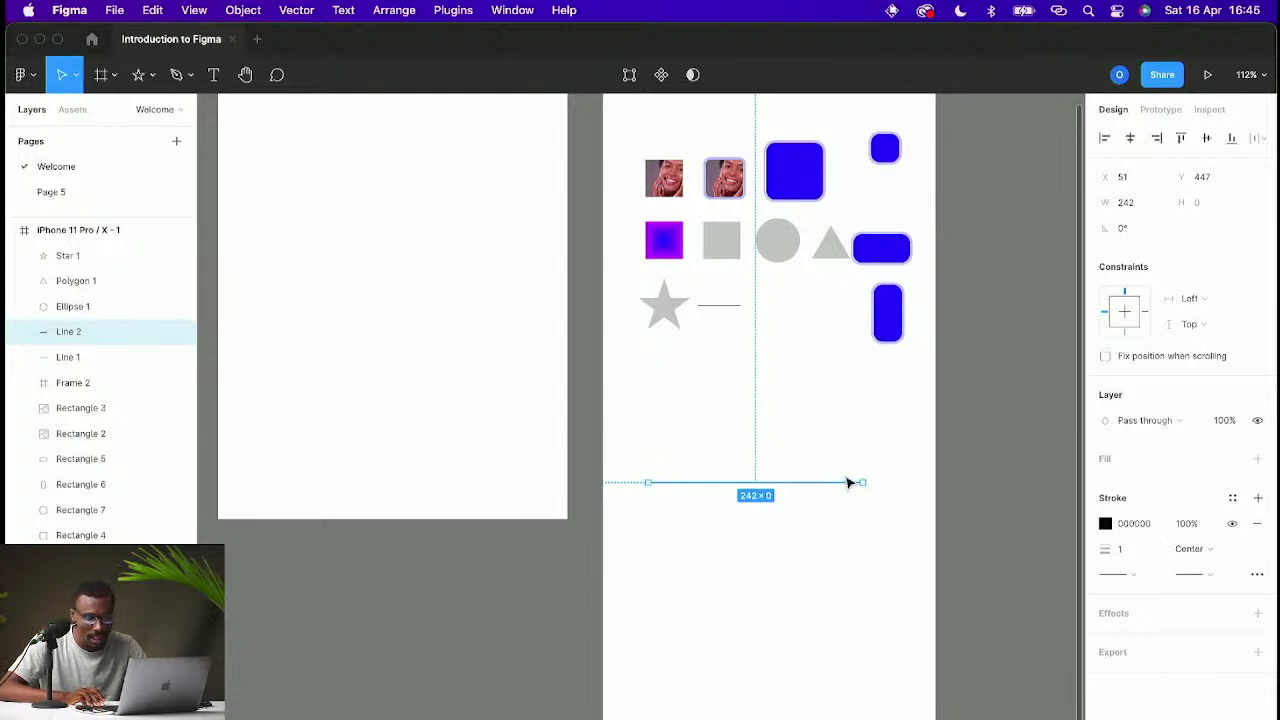
Step: Add a vertical line about 242 long and position it so it crosses the middle of the horizontal line
key(super+d)
drag(868, 484, 665, 606)
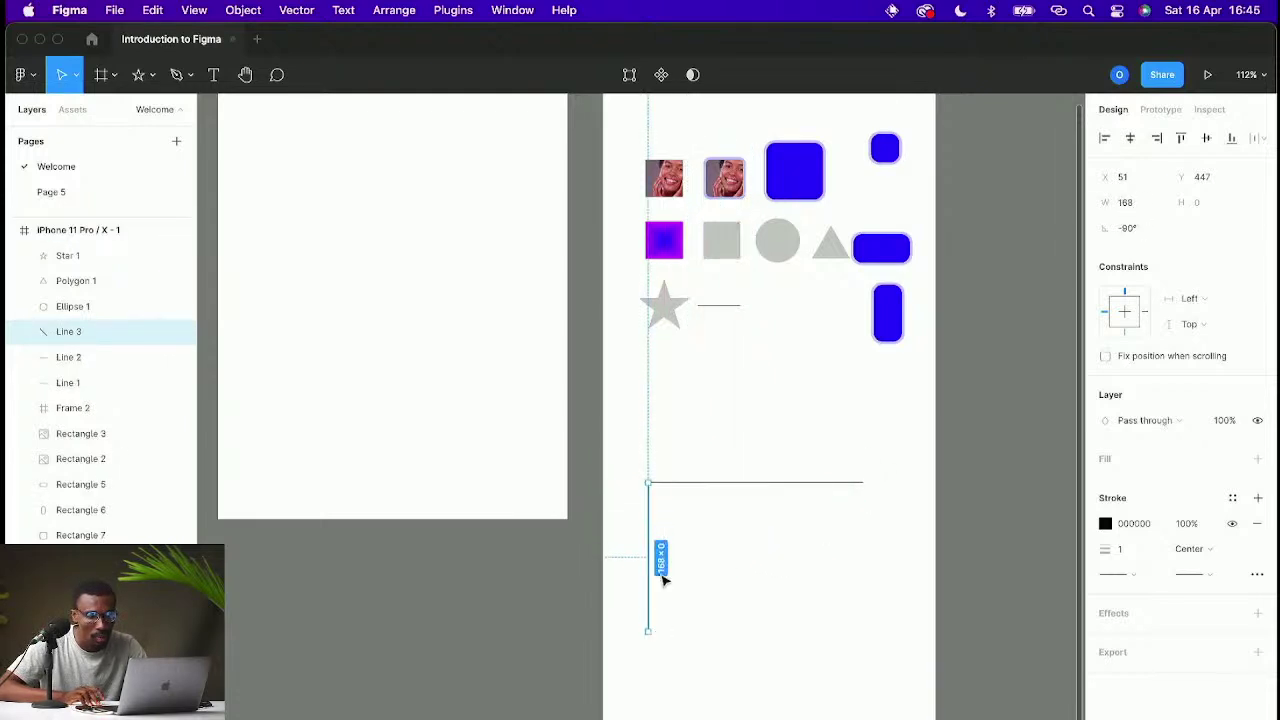
drag(645, 535, 758, 478)
click(662, 568)
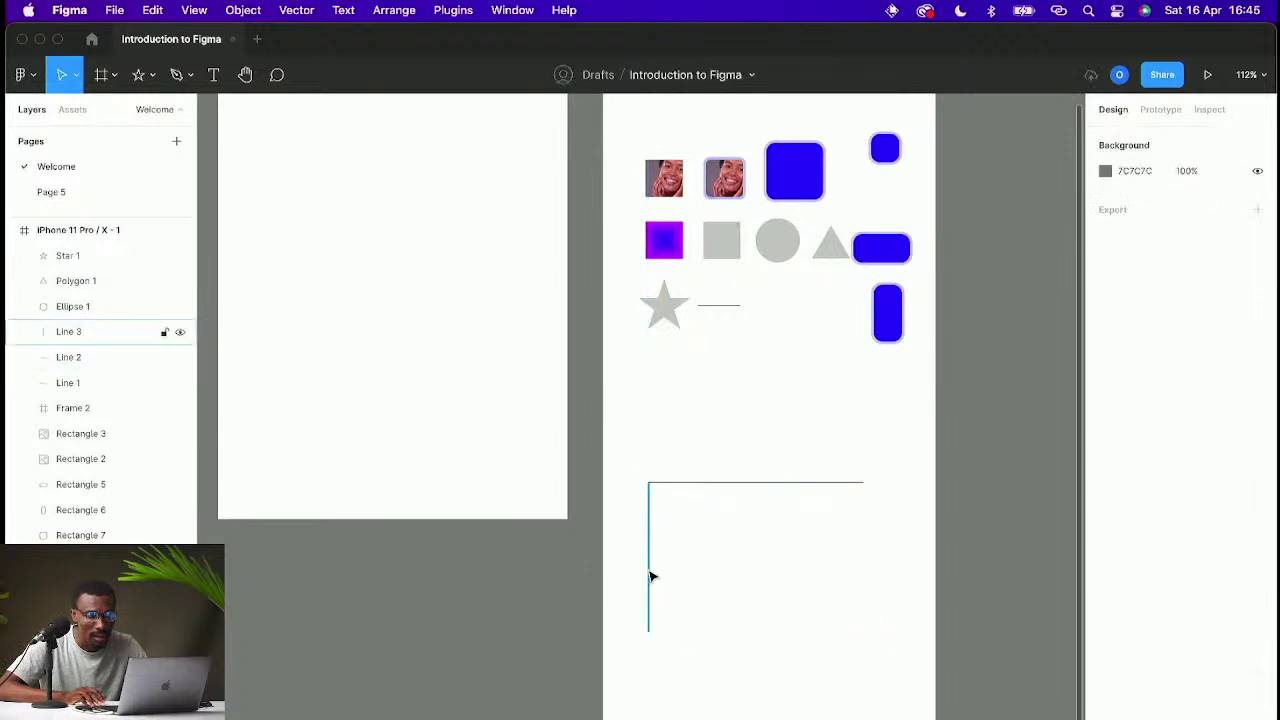
drag(650, 575, 757, 500)
drag(755, 409, 757, 374)
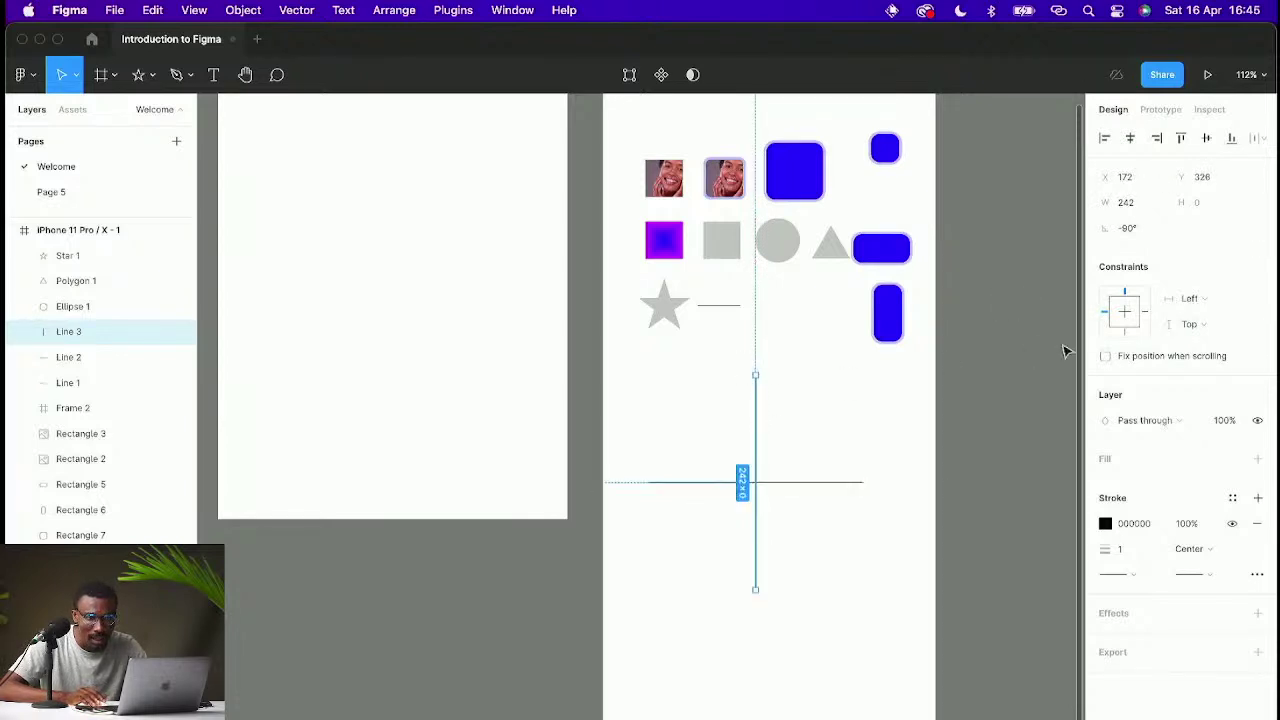
Step: Delete the two crossing lines
drag(759, 418, 835, 424)
click(814, 420)
key(Delete)
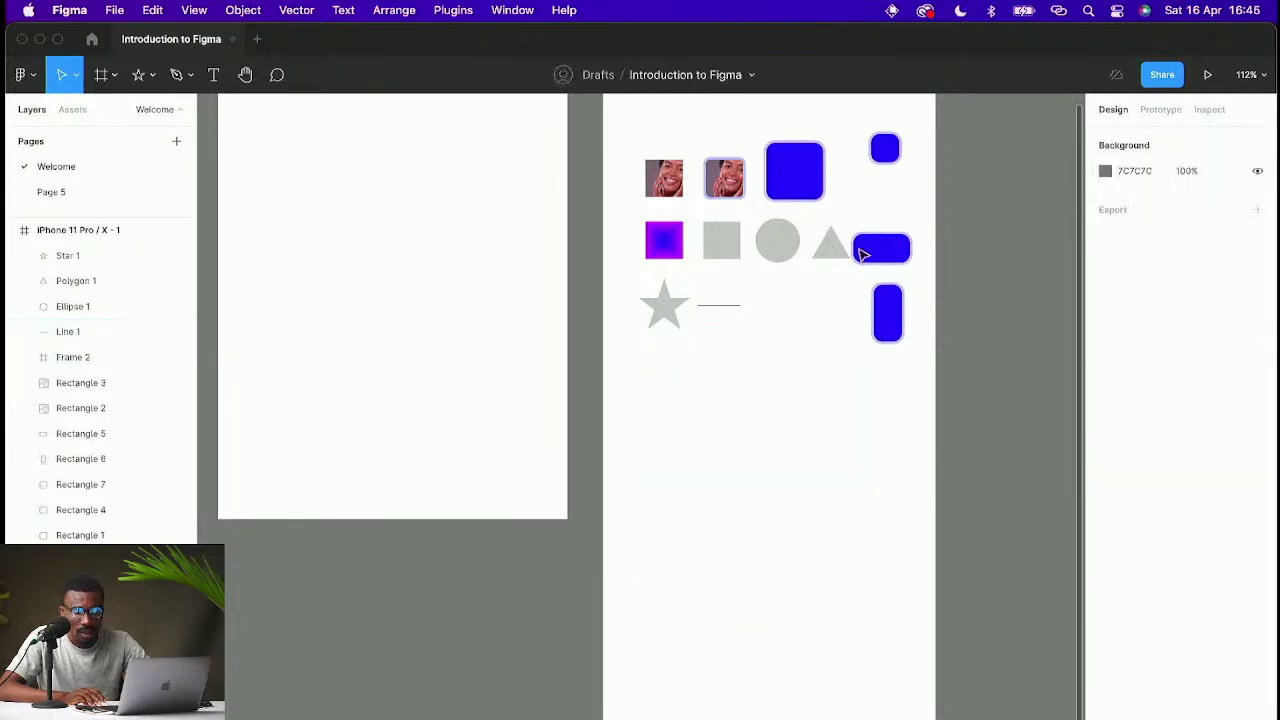
Step: Select the gray square frame beside the gradient square and examine its position values and the canvas up close
click(718, 256)
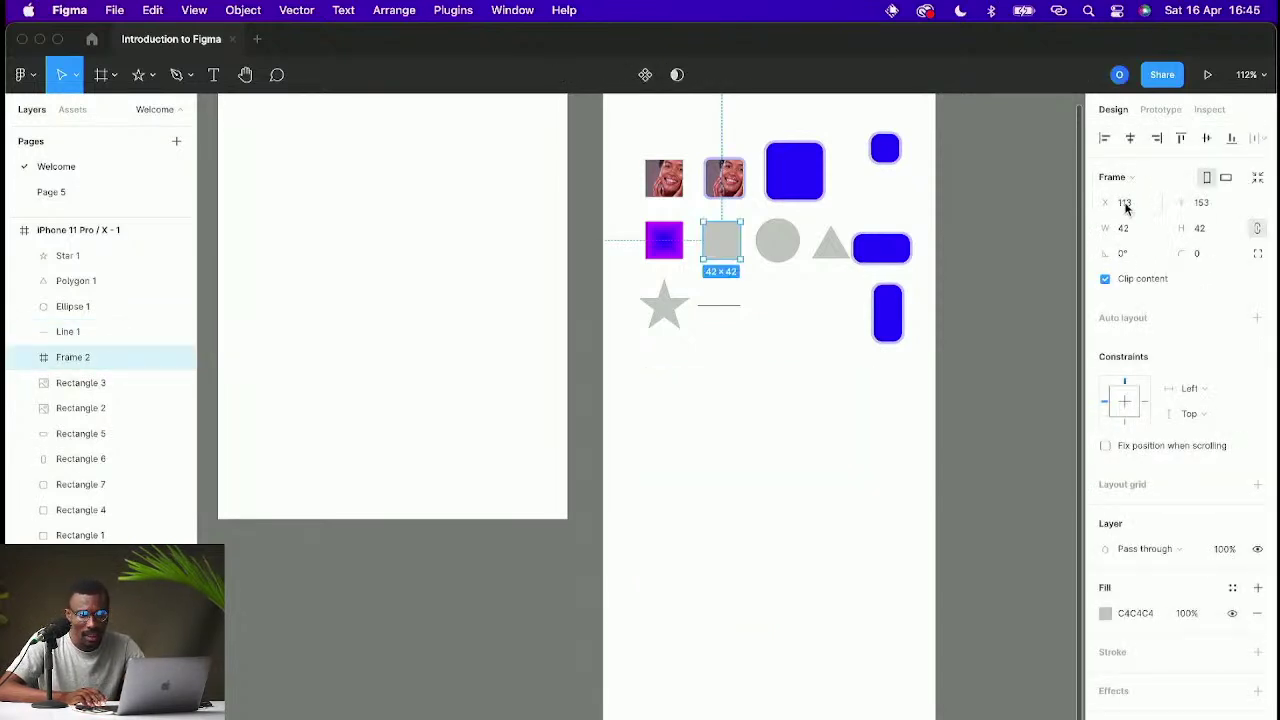
scroll(848, 216, up, 10)
scroll(862, 217, up, 5)
scroll(852, 221, up, 15)
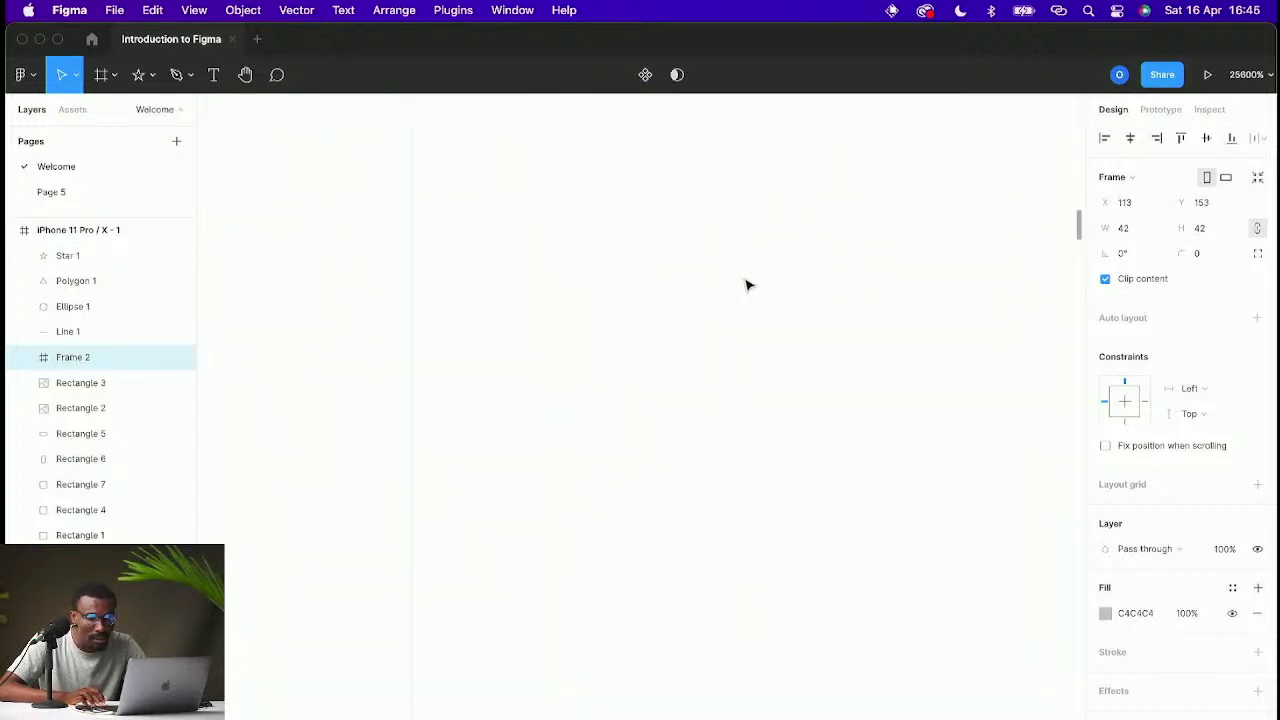
scroll(707, 267, down, 20)
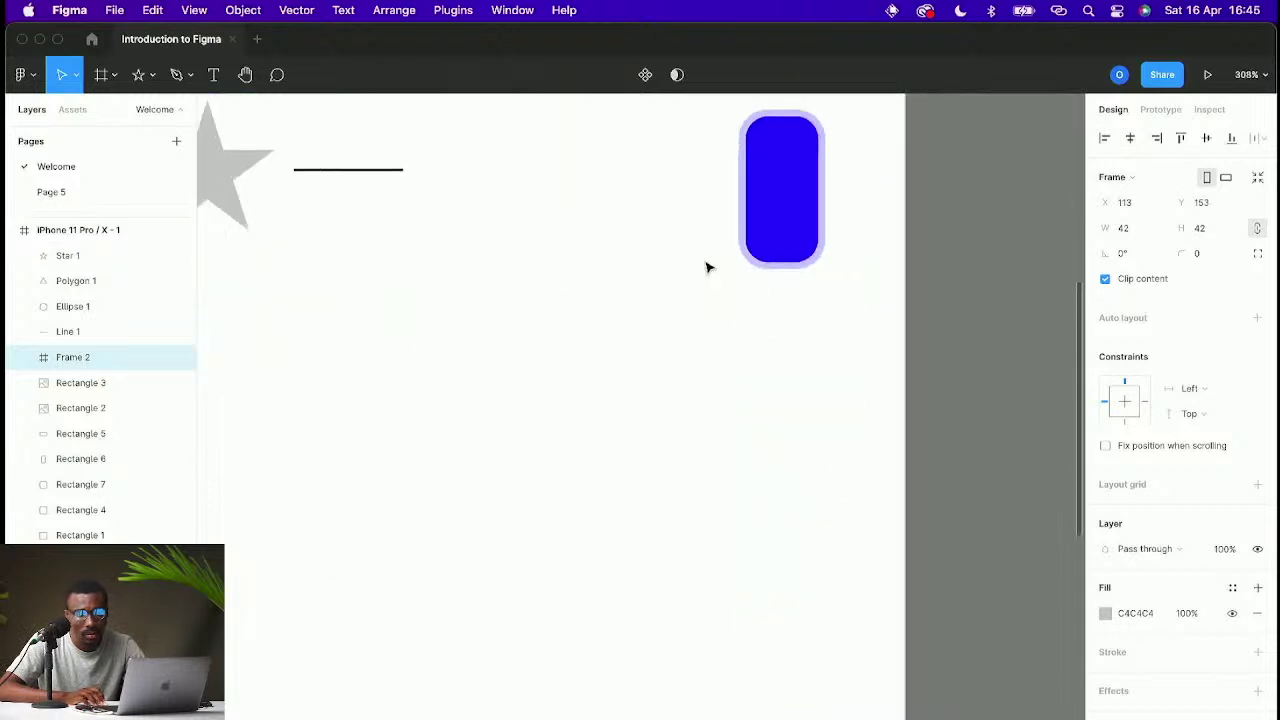
scroll(755, 233, up, 10)
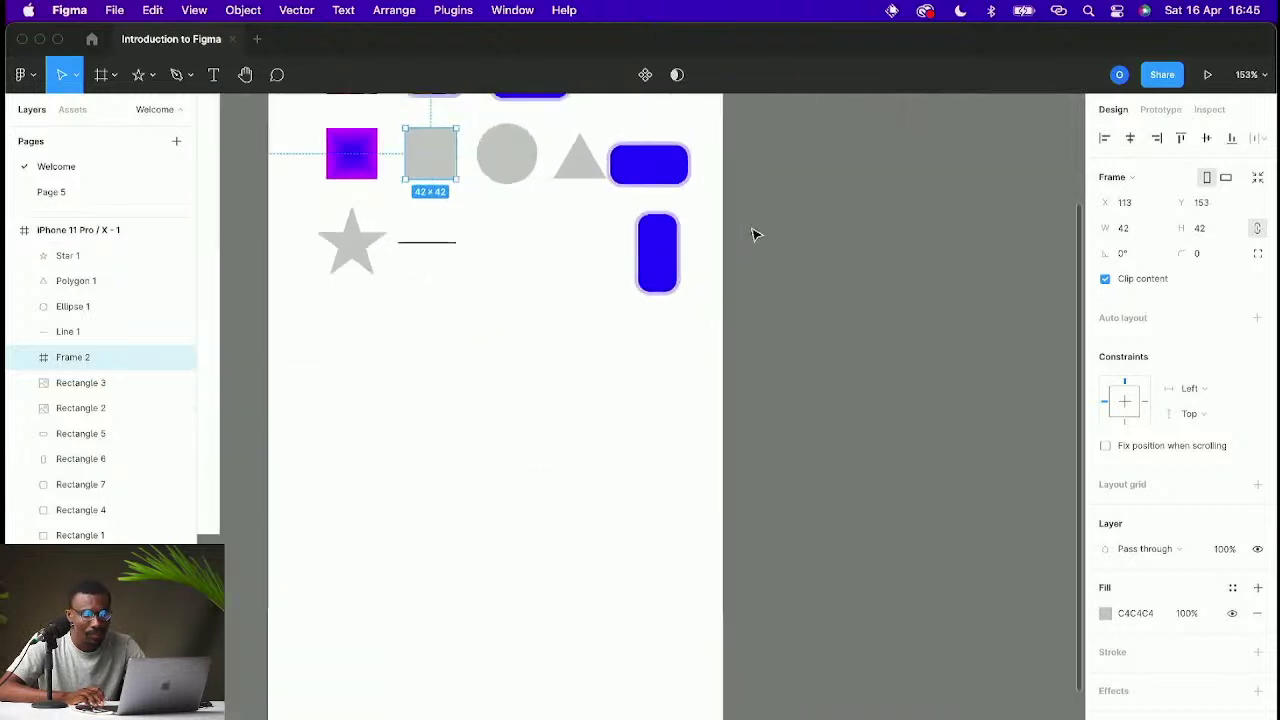
Step: Inspect the large blue square's available fill colour styles and the dialog for creating a new colour style, without creating one
scroll(860, 280, left, 4)
scroll(852, 237, up, 3)
click(868, 277)
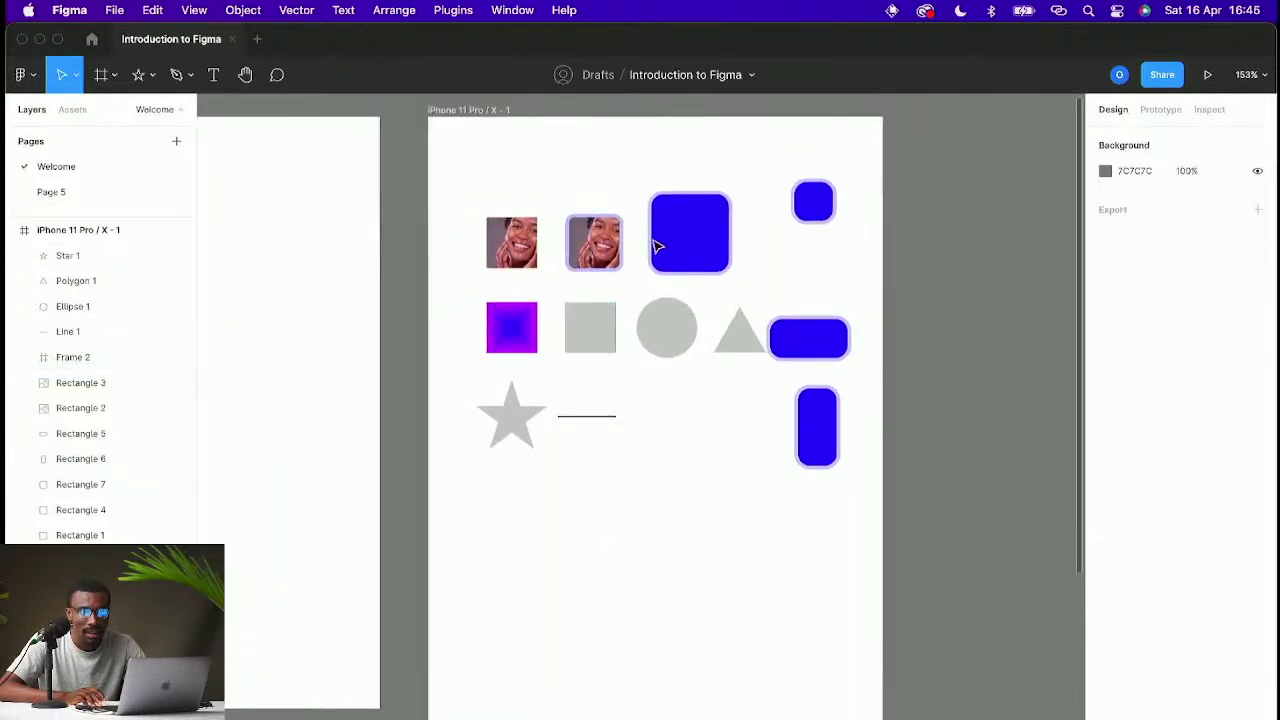
click(683, 244)
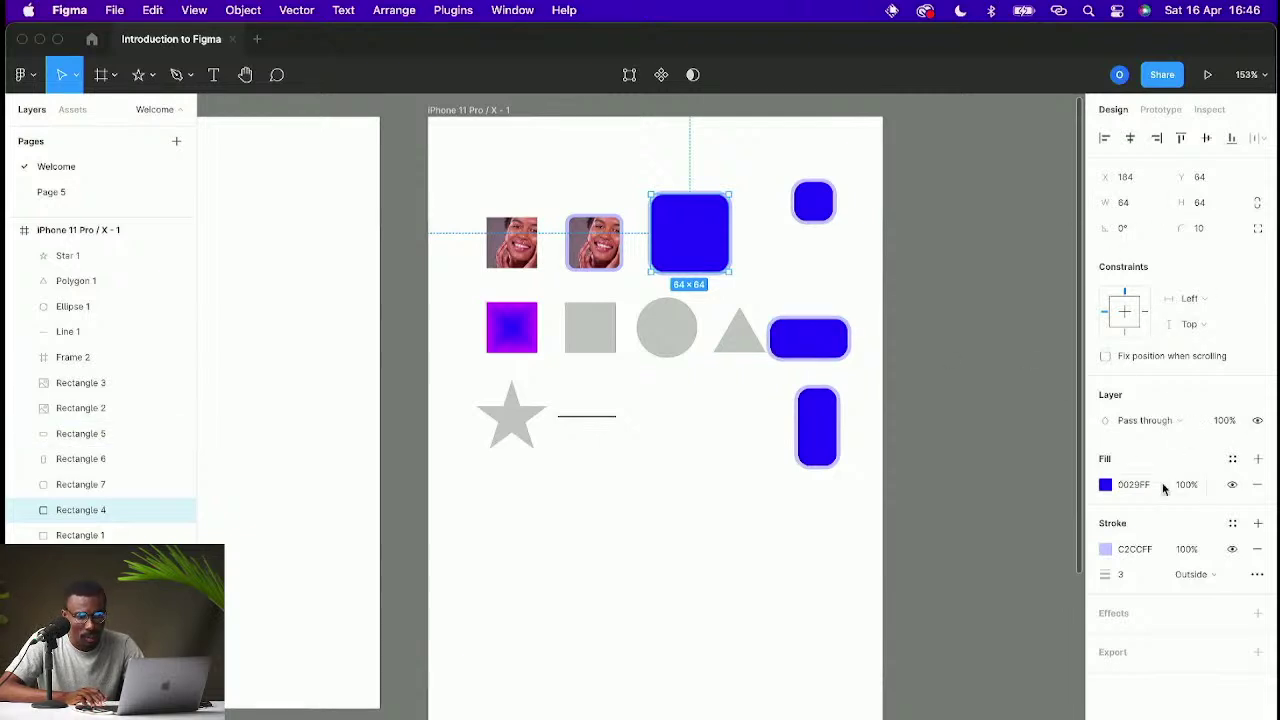
click(1232, 459)
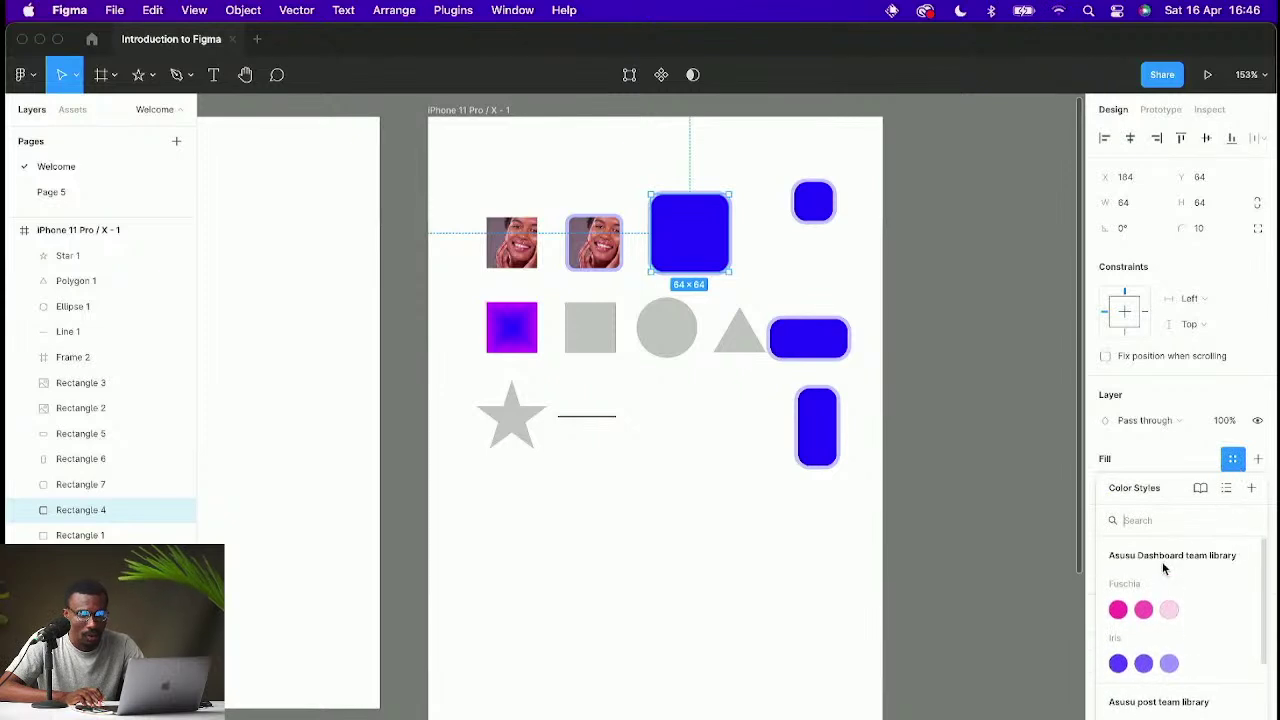
click(1231, 458)
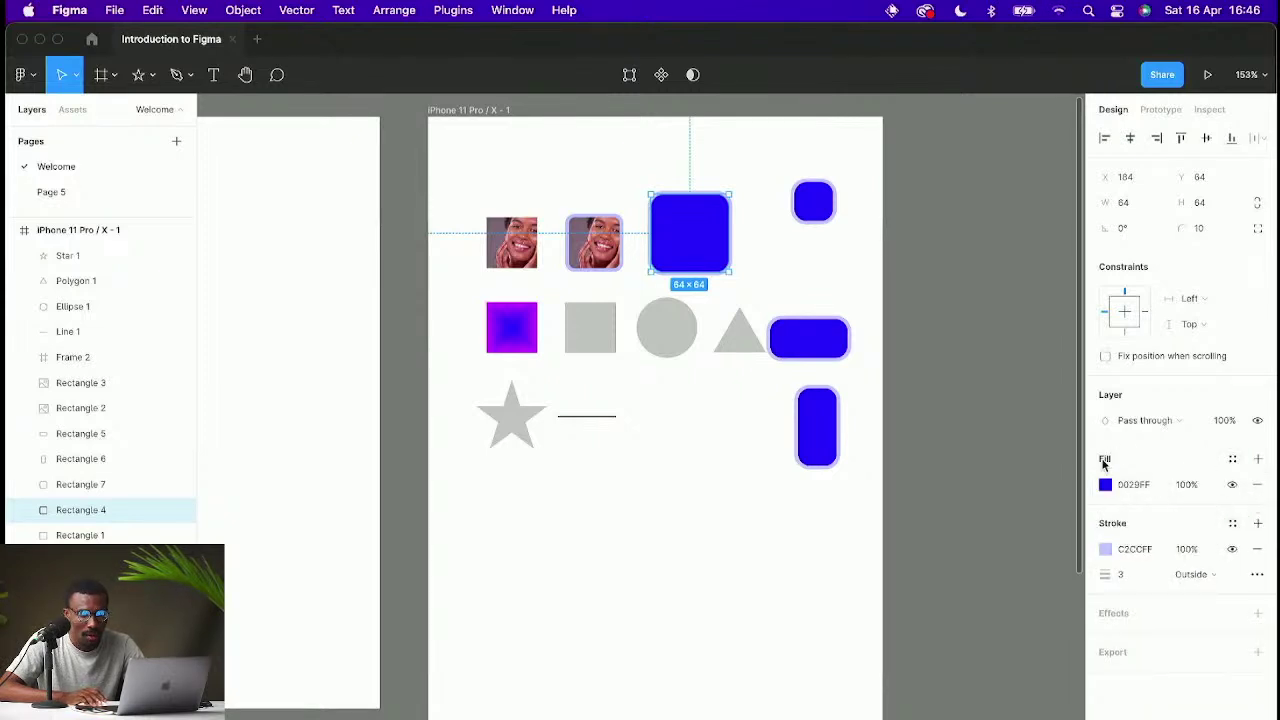
click(1232, 459)
click(1250, 487)
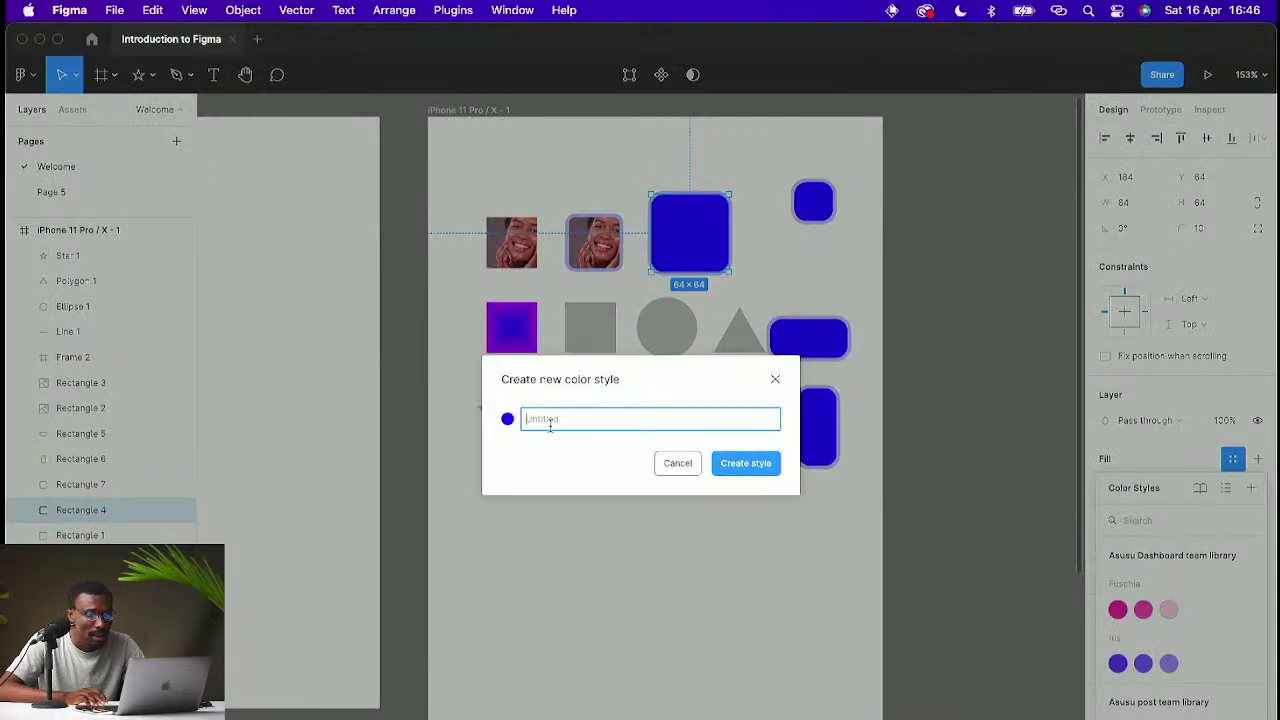
click(776, 381)
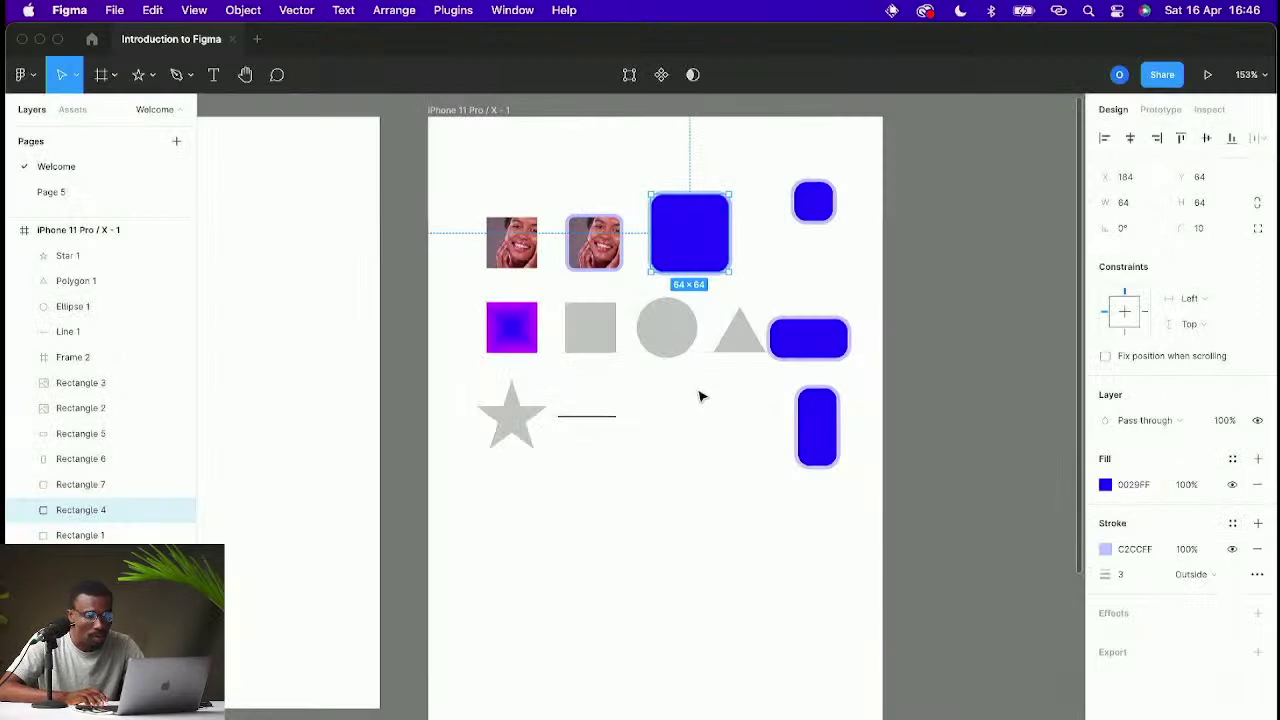
Step: Move the two photo squares up together, roughly level with the upper edge of the large blue square
click(669, 406)
scroll(700, 400, left, 2)
scroll(738, 402, down, 3)
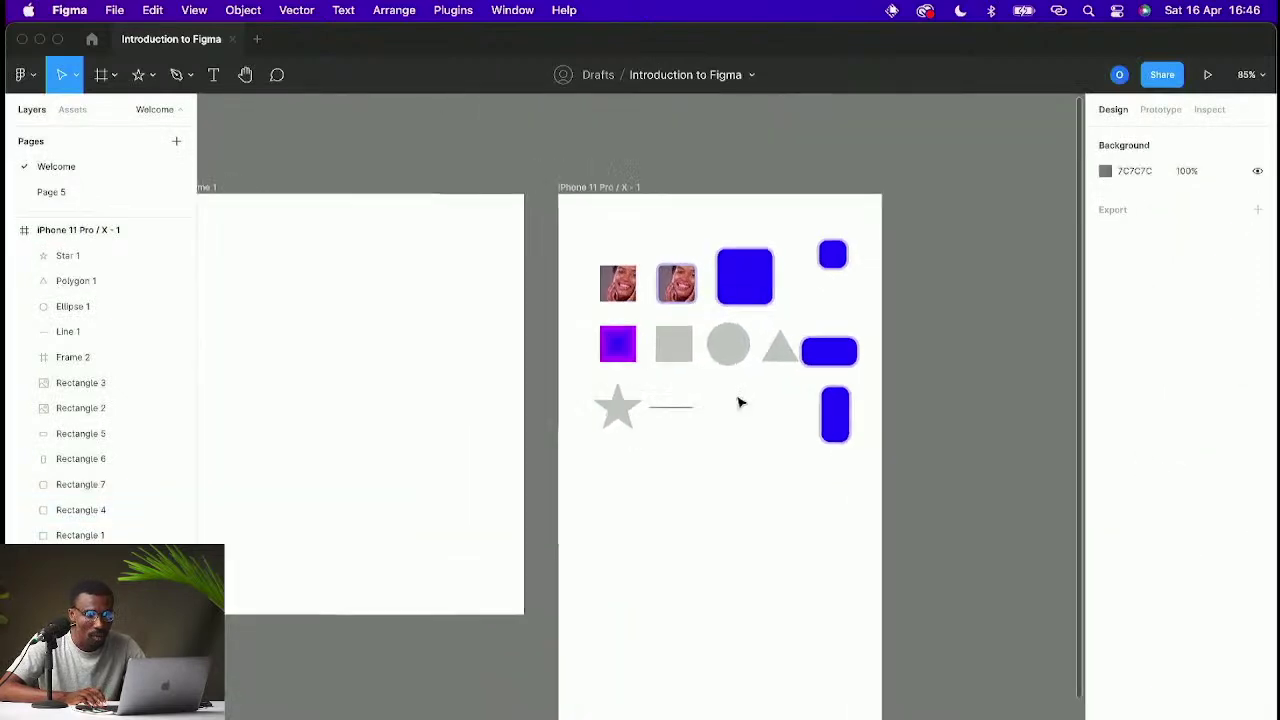
scroll(763, 386, right, 2)
click(618, 258)
shift+click(553, 265)
drag(553, 265, 553, 245)
click(644, 291)
scroll(700, 295, right, 2)
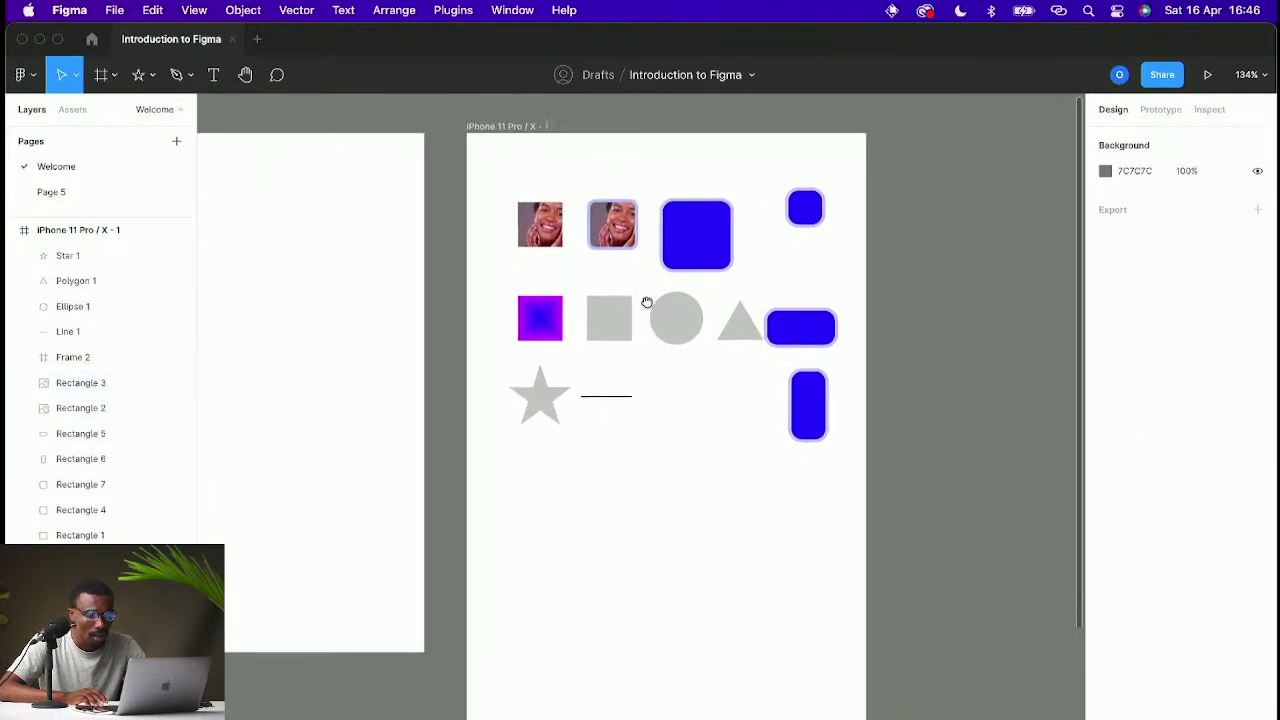
scroll(730, 270, up, 3)
click(697, 246)
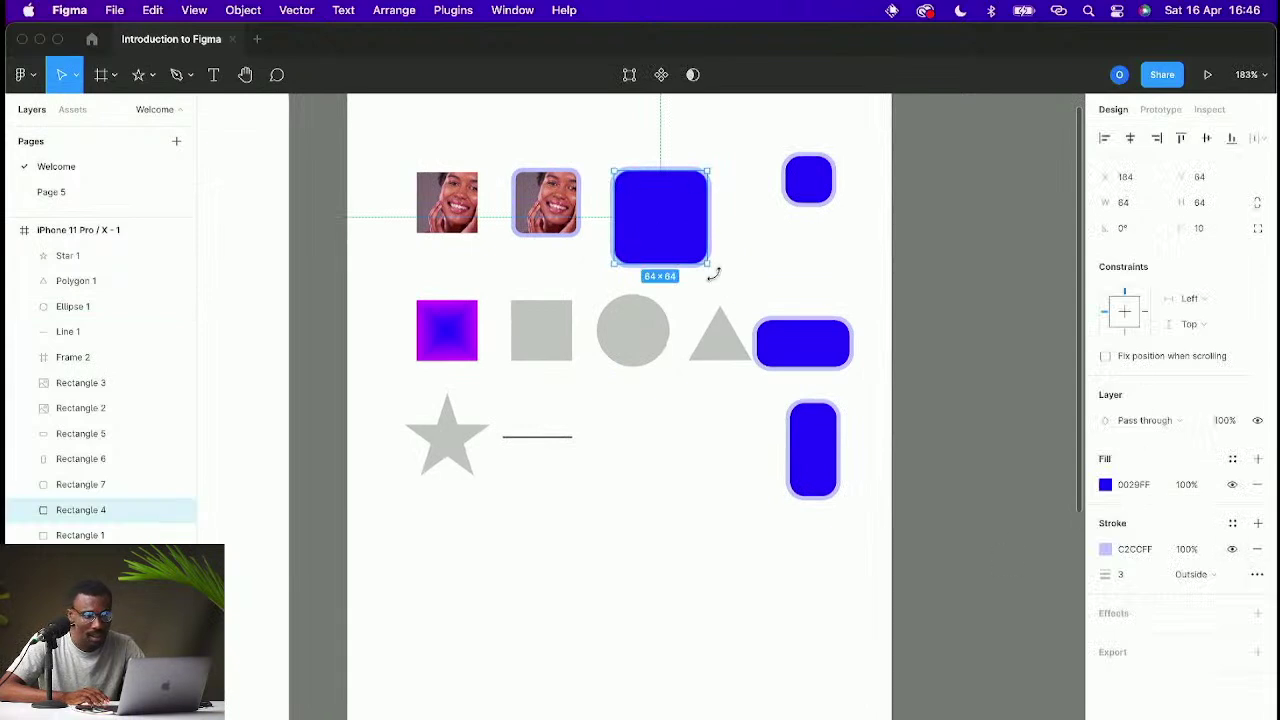
alt+drag(680, 246, 578, 622)
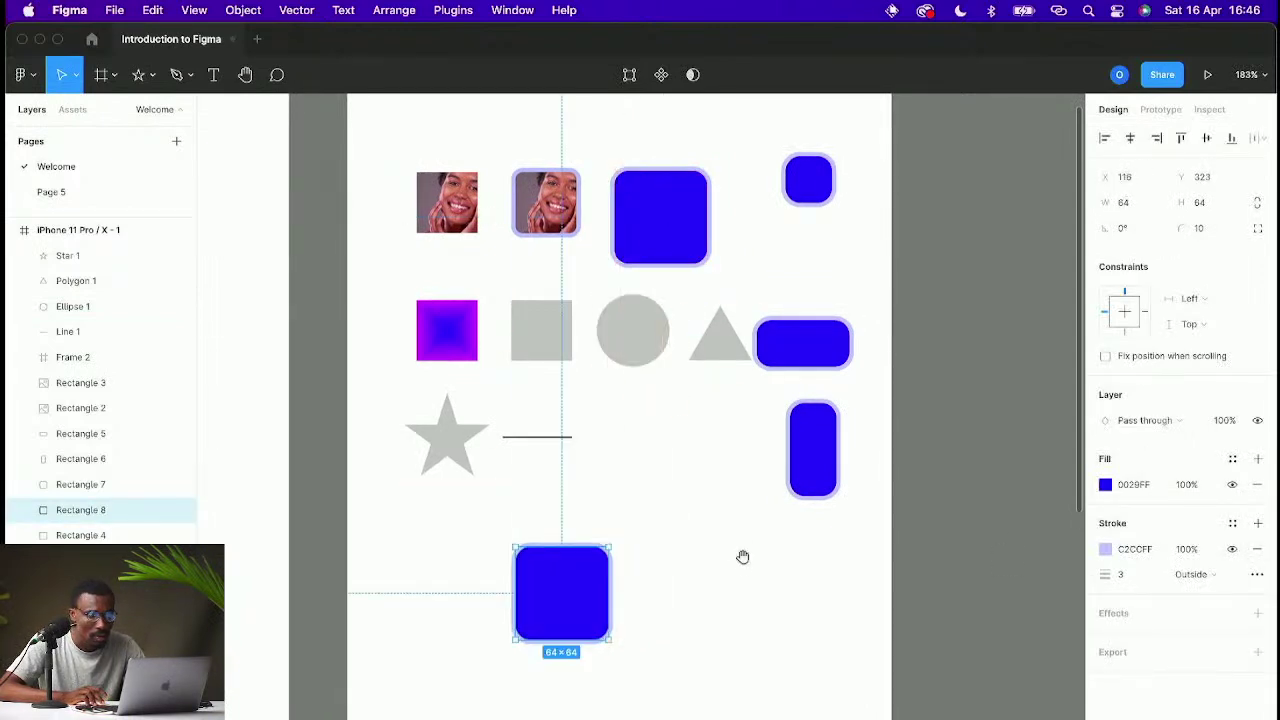
scroll(760, 515, down, 3)
scroll(760, 515, left, 2)
key(Delete)
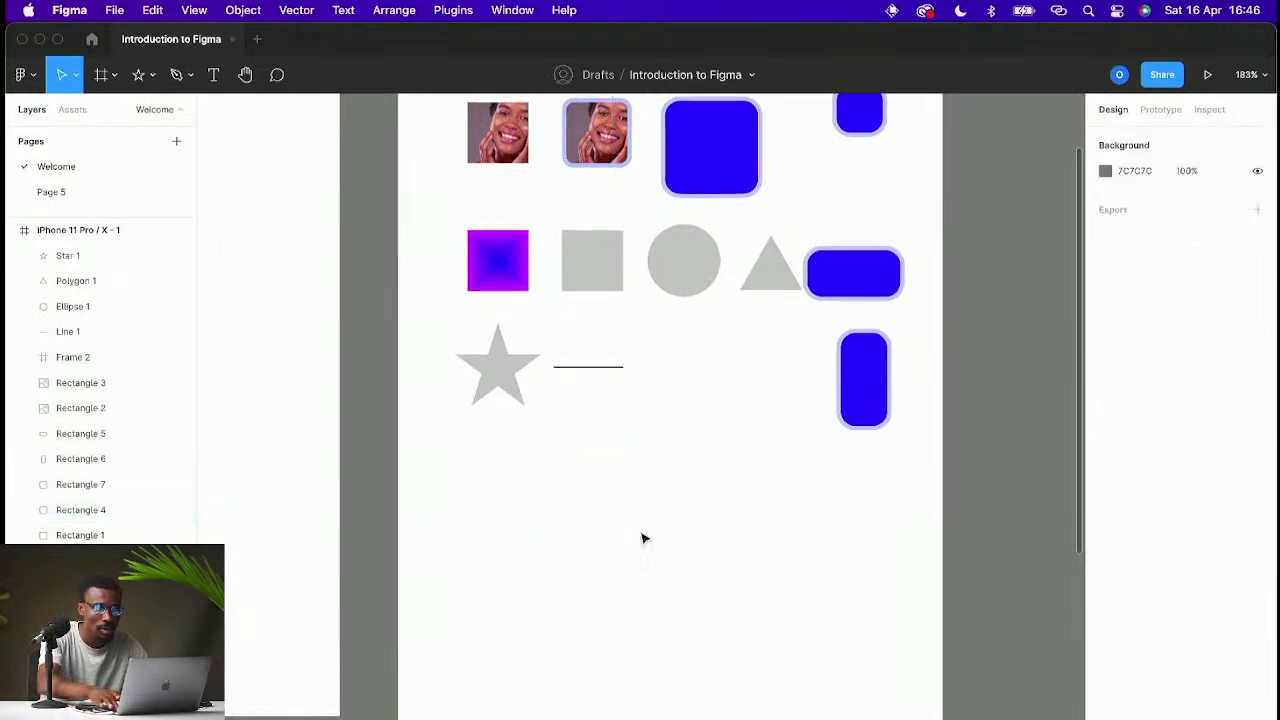
Step: Duplicate the large blue square into the empty area below the black line and fill the copy with white FFFFFF
alt+drag(718, 170, 633, 532)
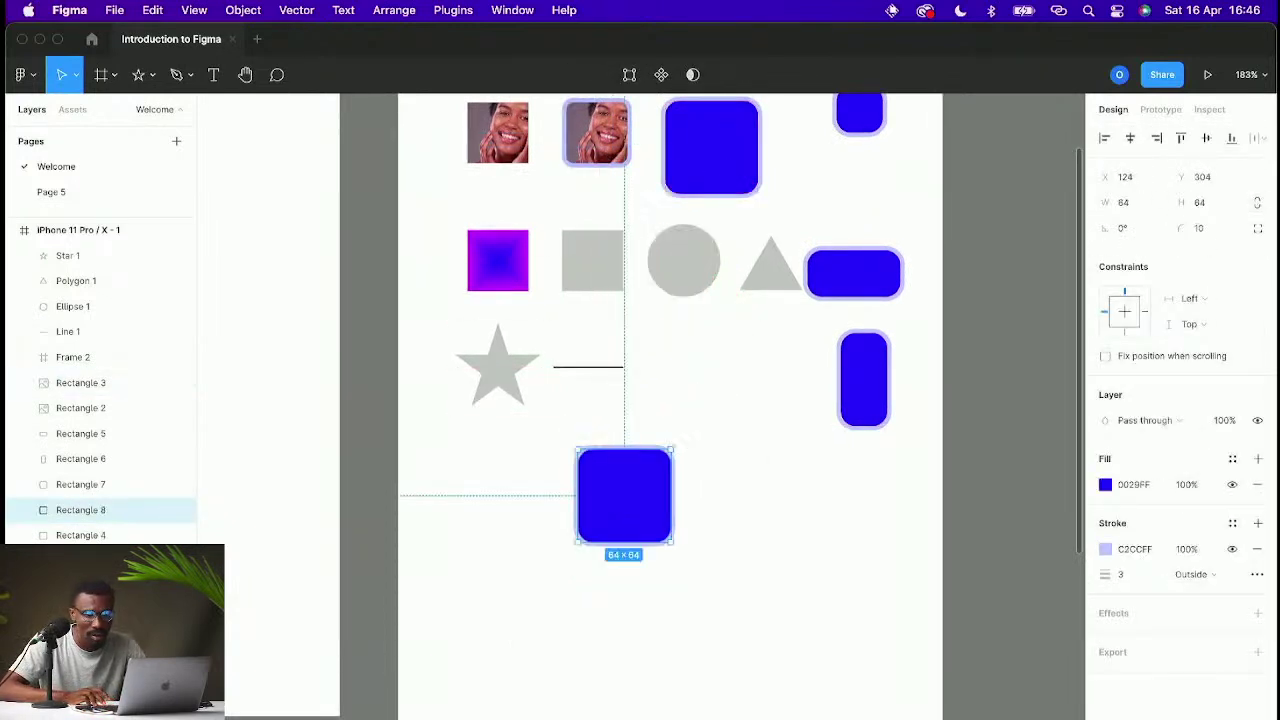
click(1105, 484)
drag(1000, 434, 823, 371)
click(782, 423)
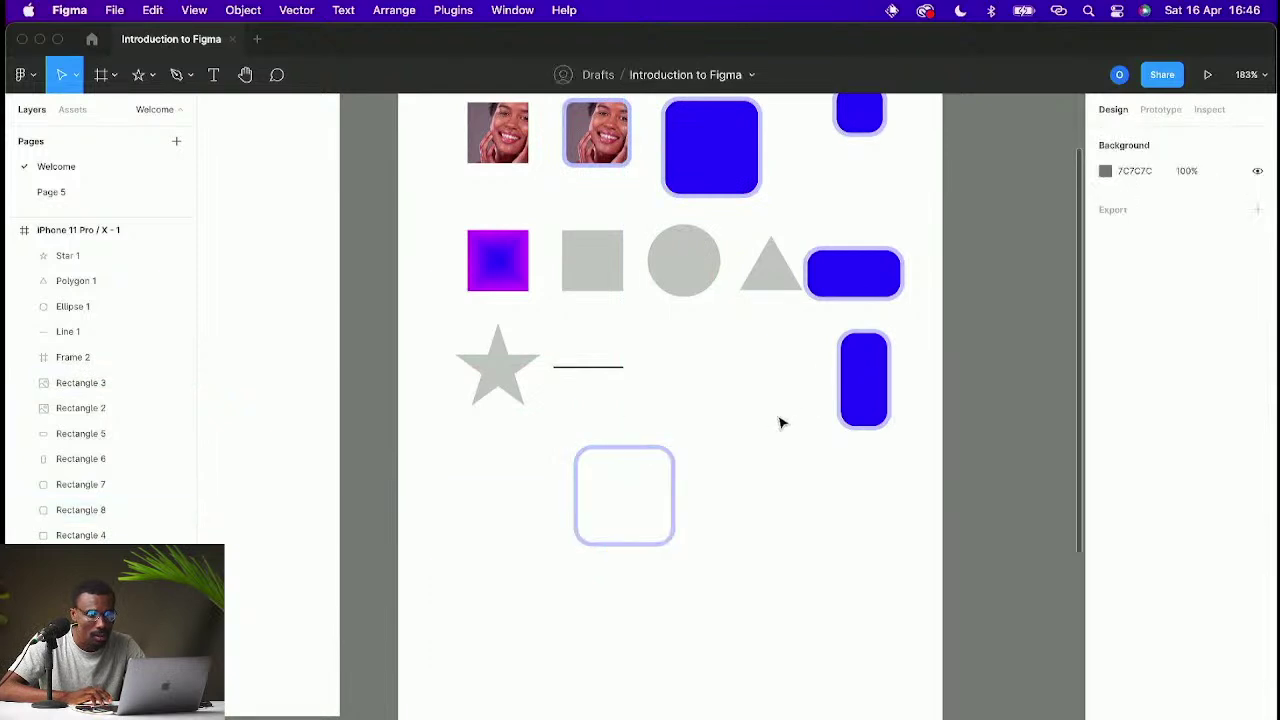
Step: Remove the stroke from the white square and add a drop shadow effect to it
click(640, 474)
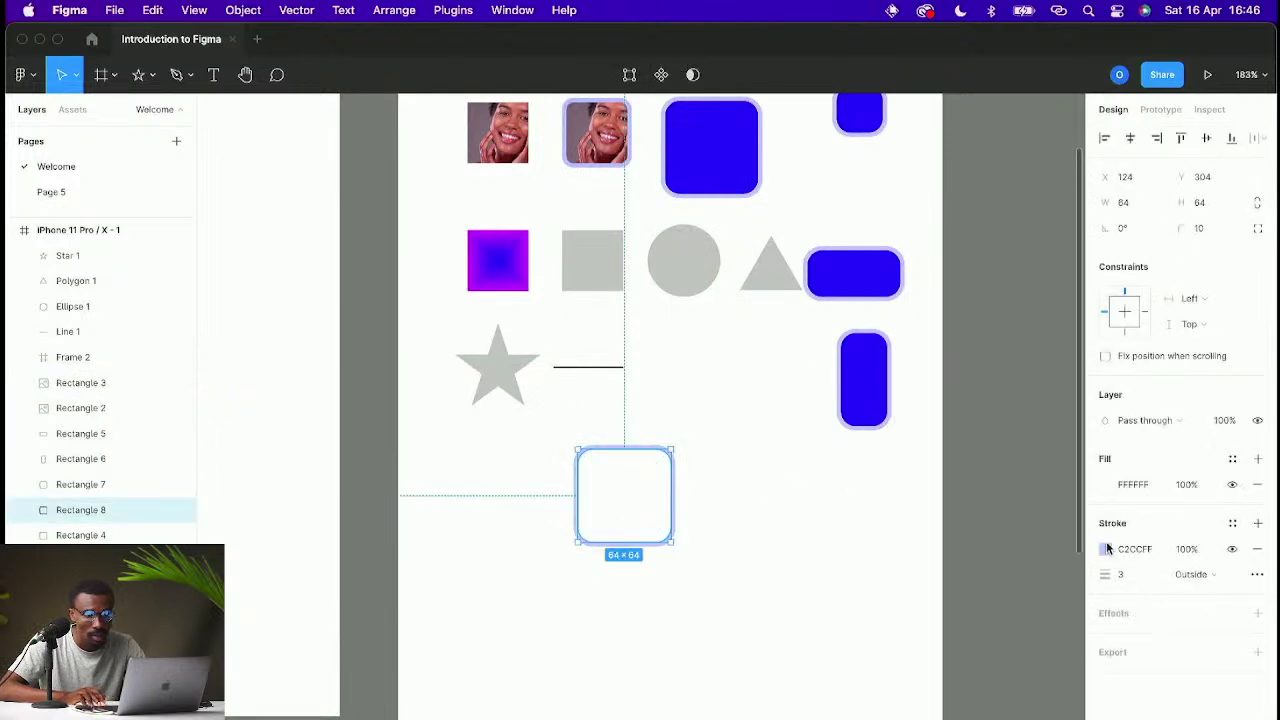
click(1256, 549)
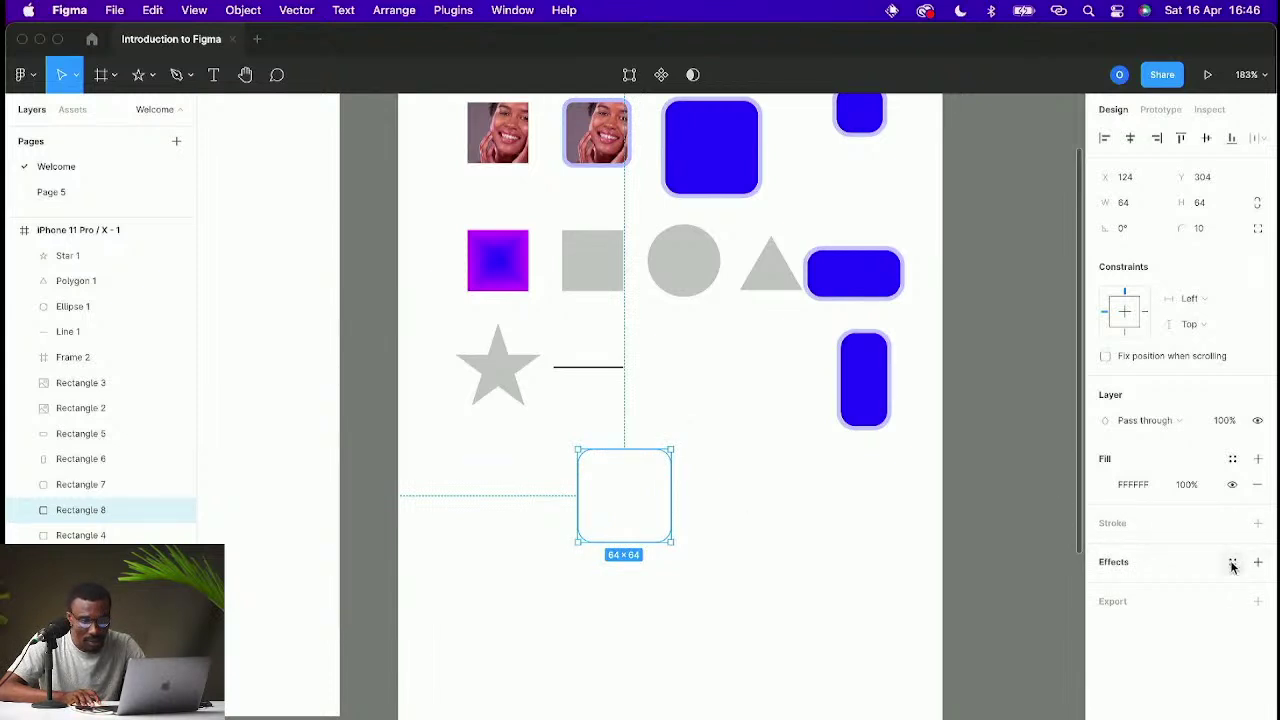
click(1233, 563)
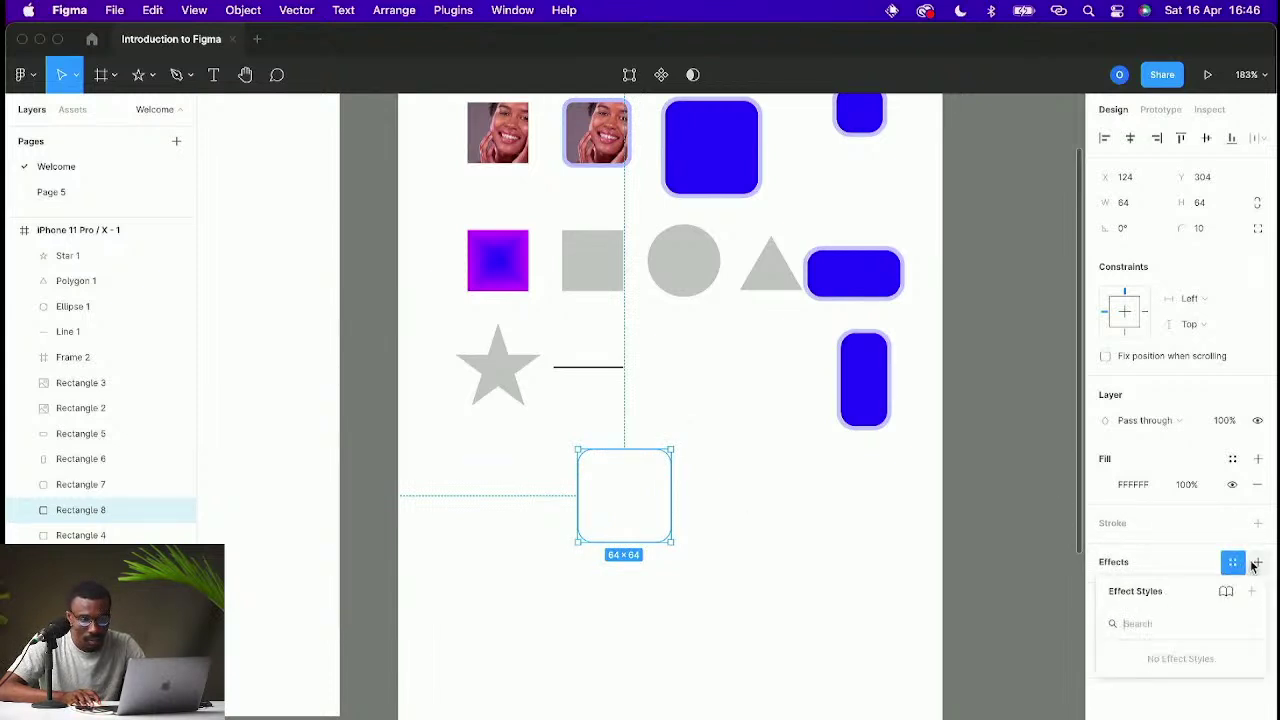
click(1233, 563)
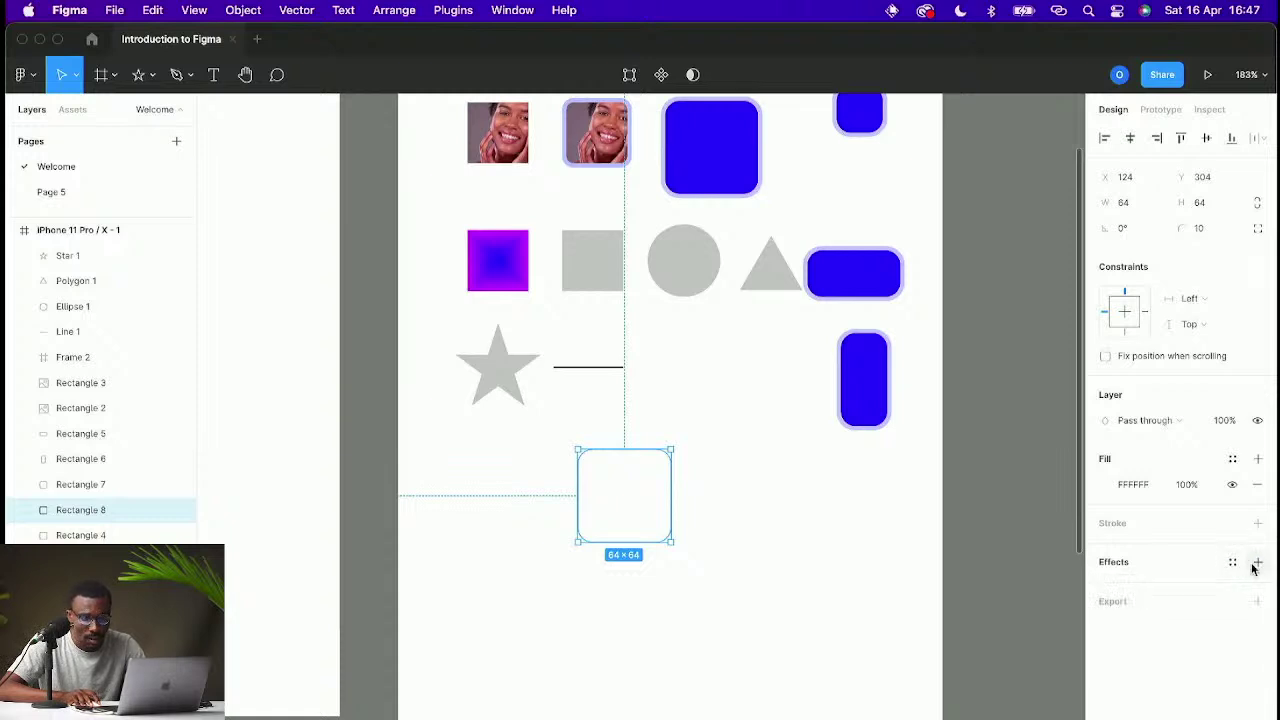
click(1257, 563)
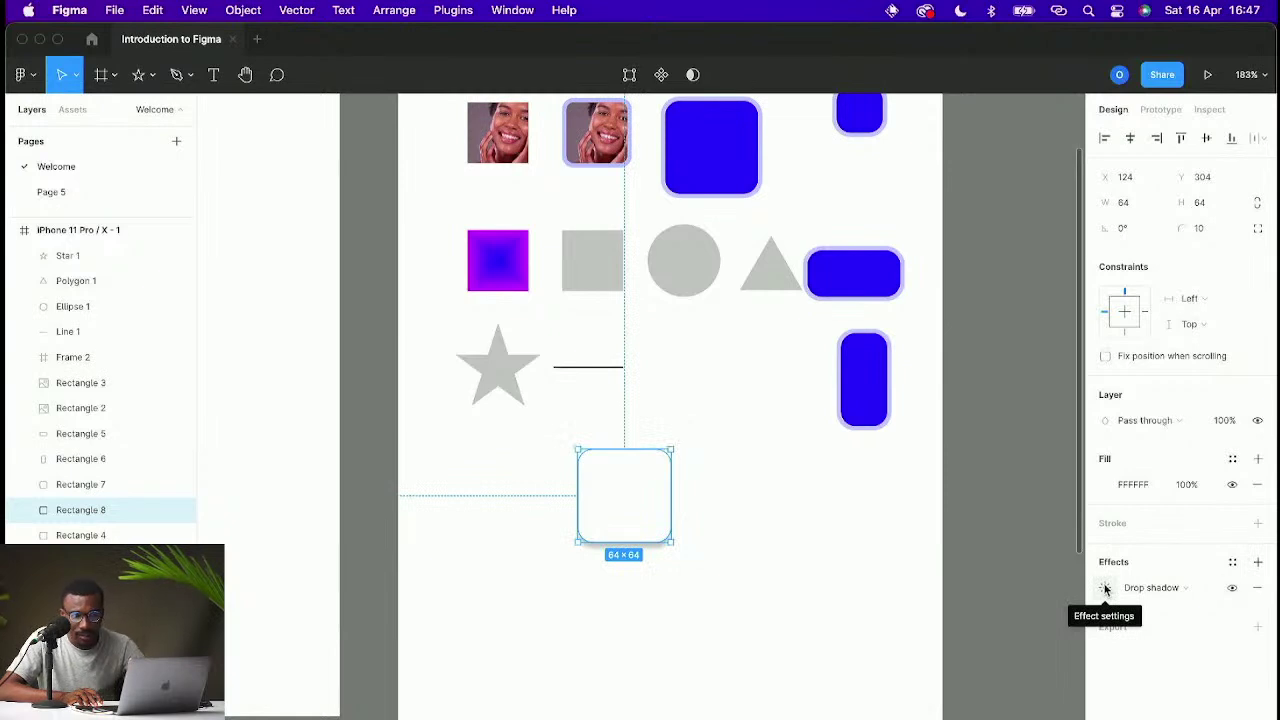
Step: Set the white square's drop shadow offsets to X 0 and Y 10, after trying an X offset of 10
click(1104, 588)
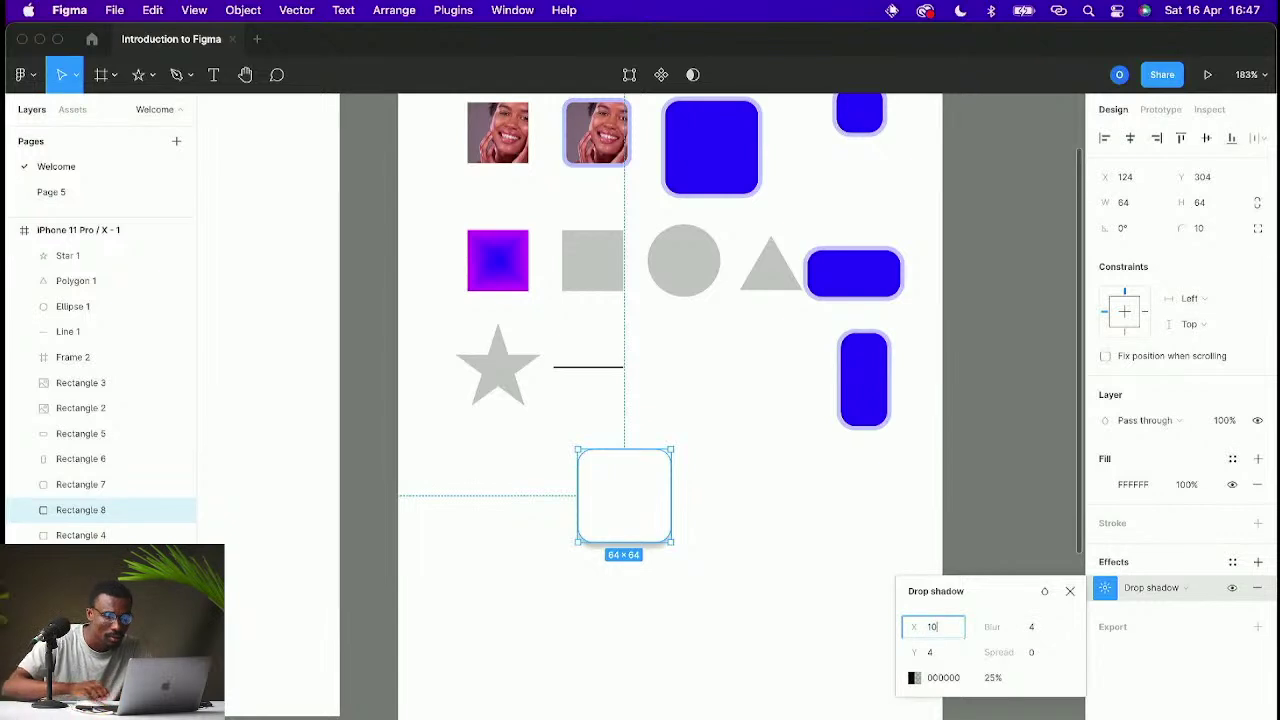
click(946, 652)
click(949, 628)
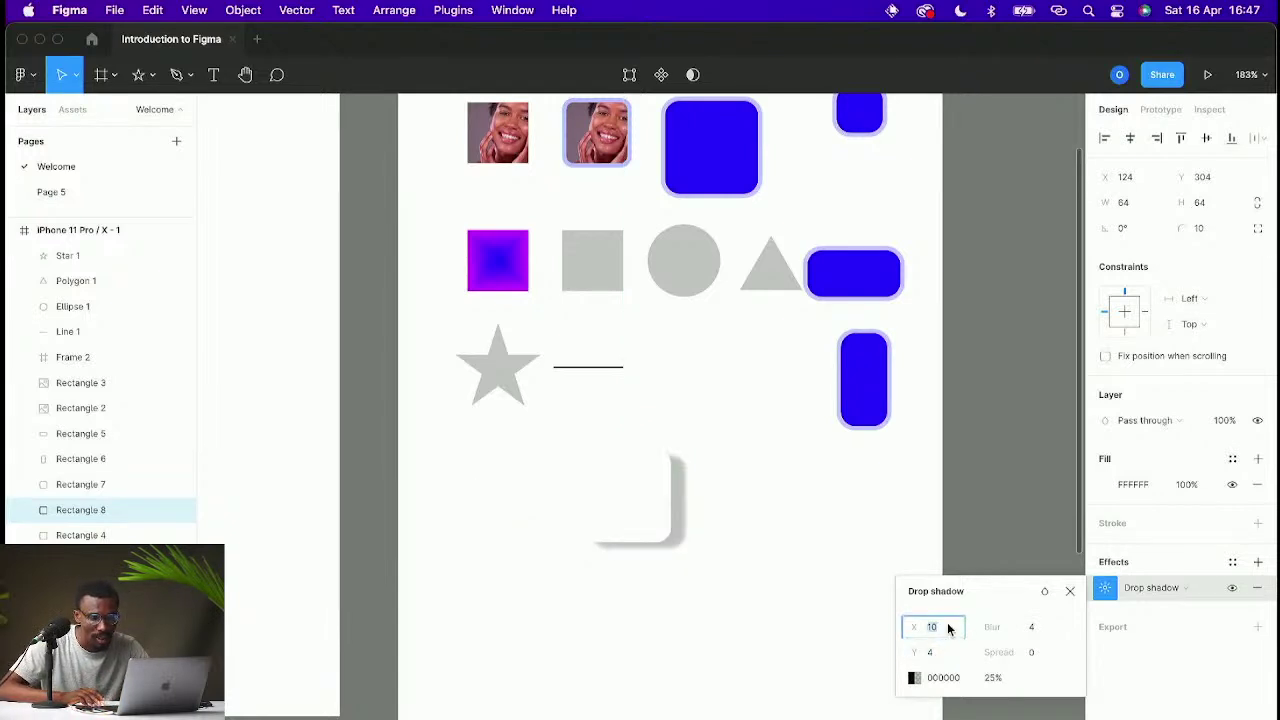
click(946, 652)
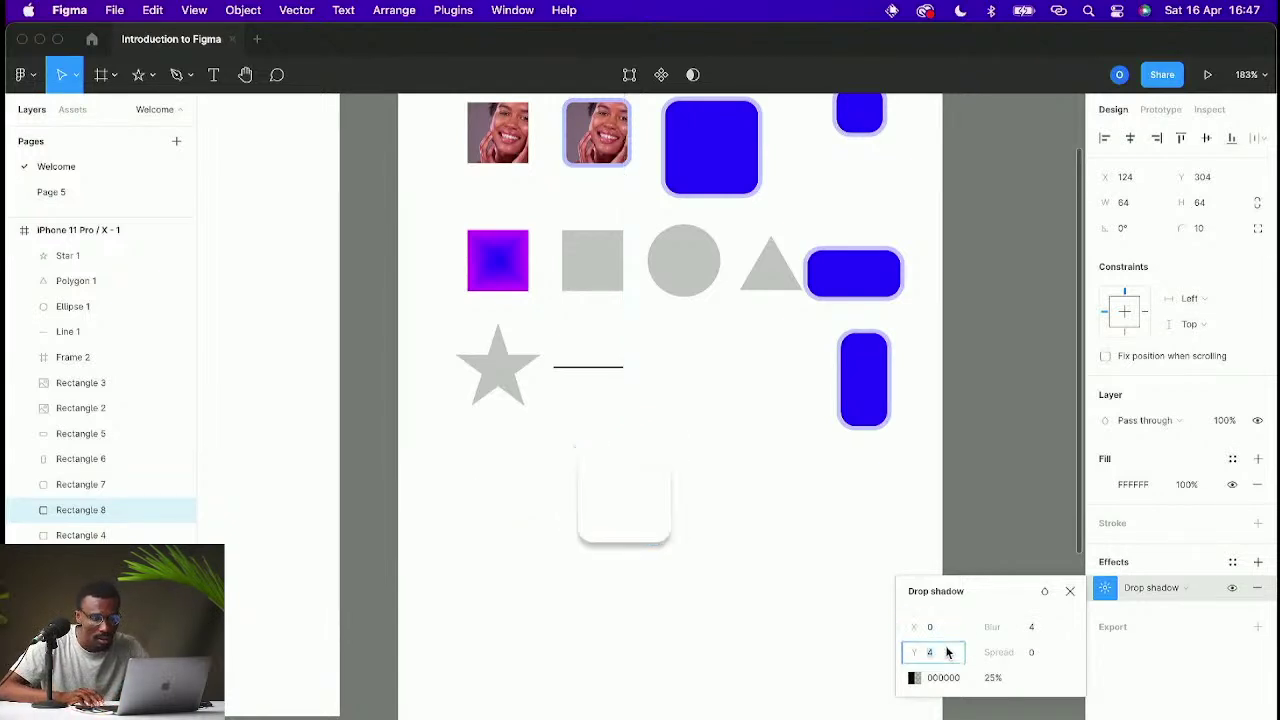
text(10)
key(Return)
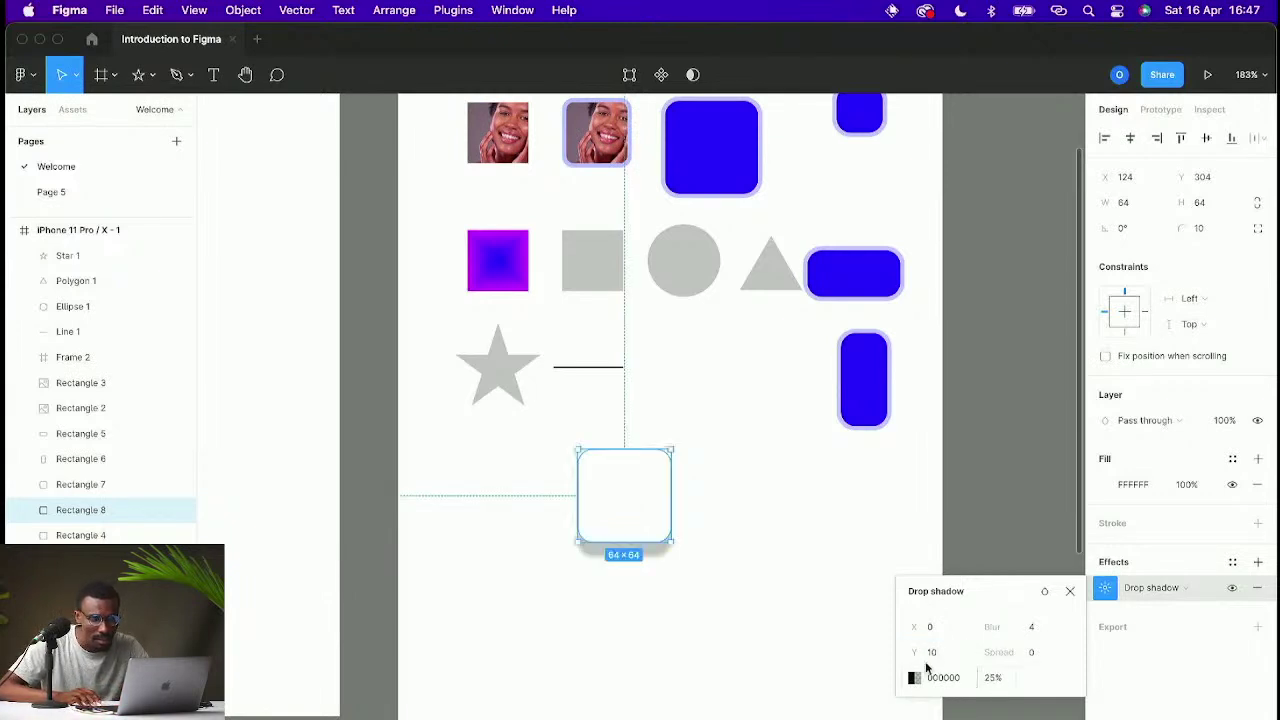
Step: Set the drop shadow's blur to 40 and its colour opacity to 10%
click(1040, 630)
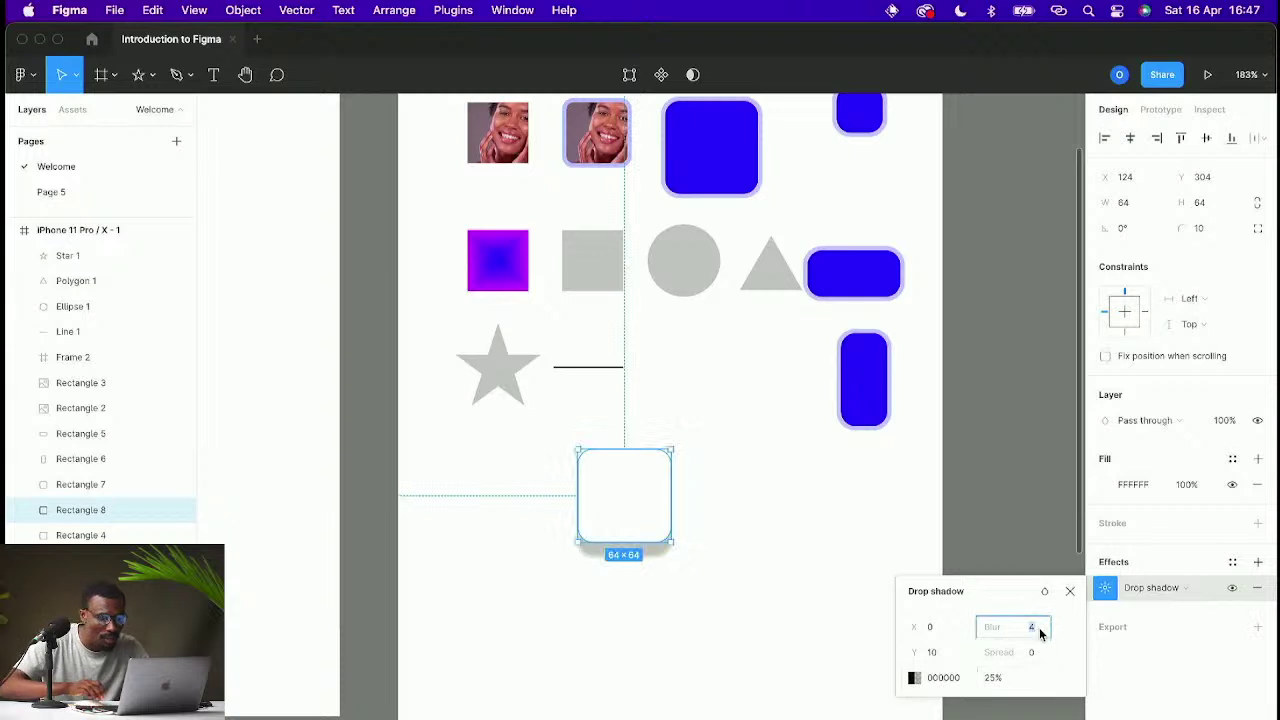
text(40)
key(Return)
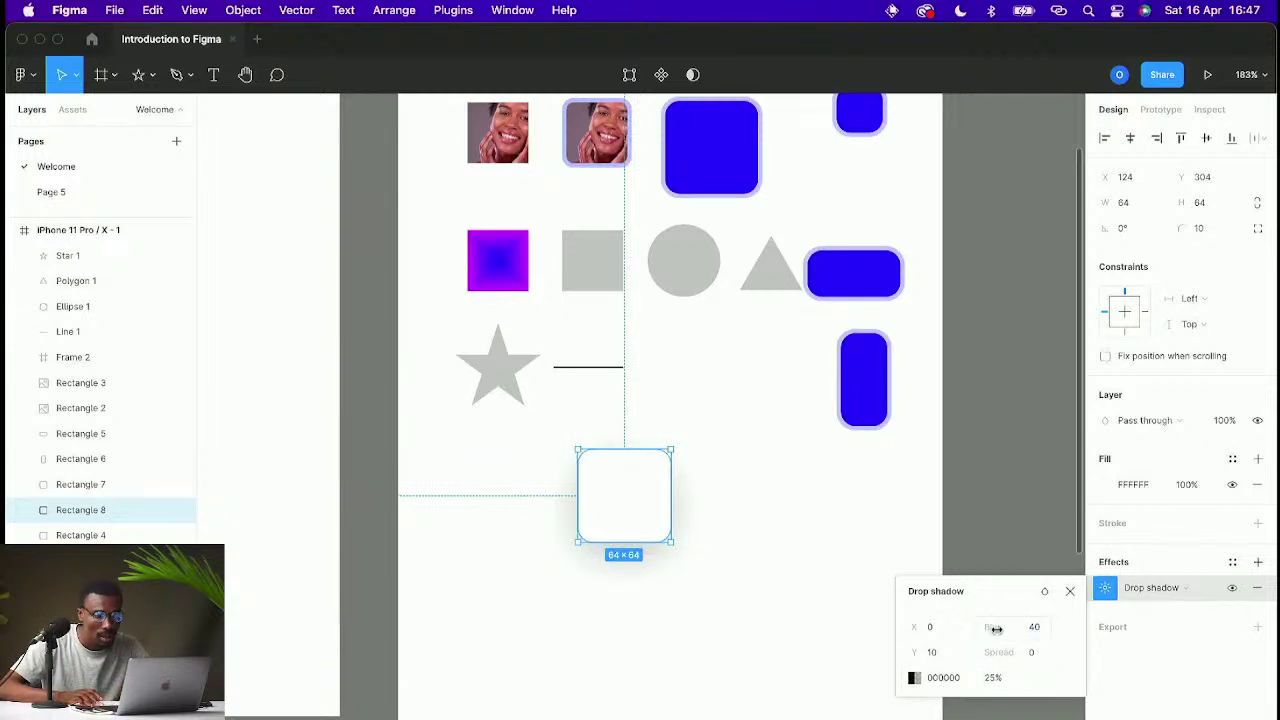
click(993, 680)
text(10)
key(Return)
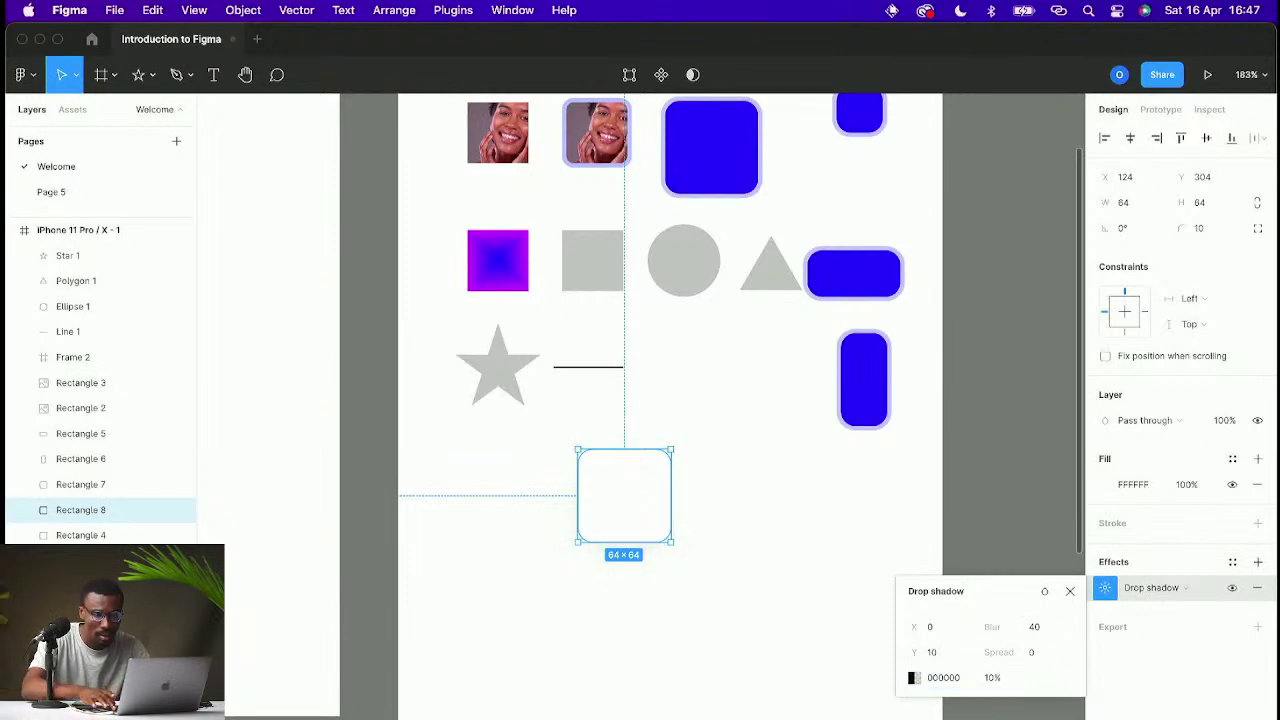
Step: Examine the white square's drop shadow up close and from further out, with the square deselected
click(890, 561)
scroll(753, 533, up, 3)
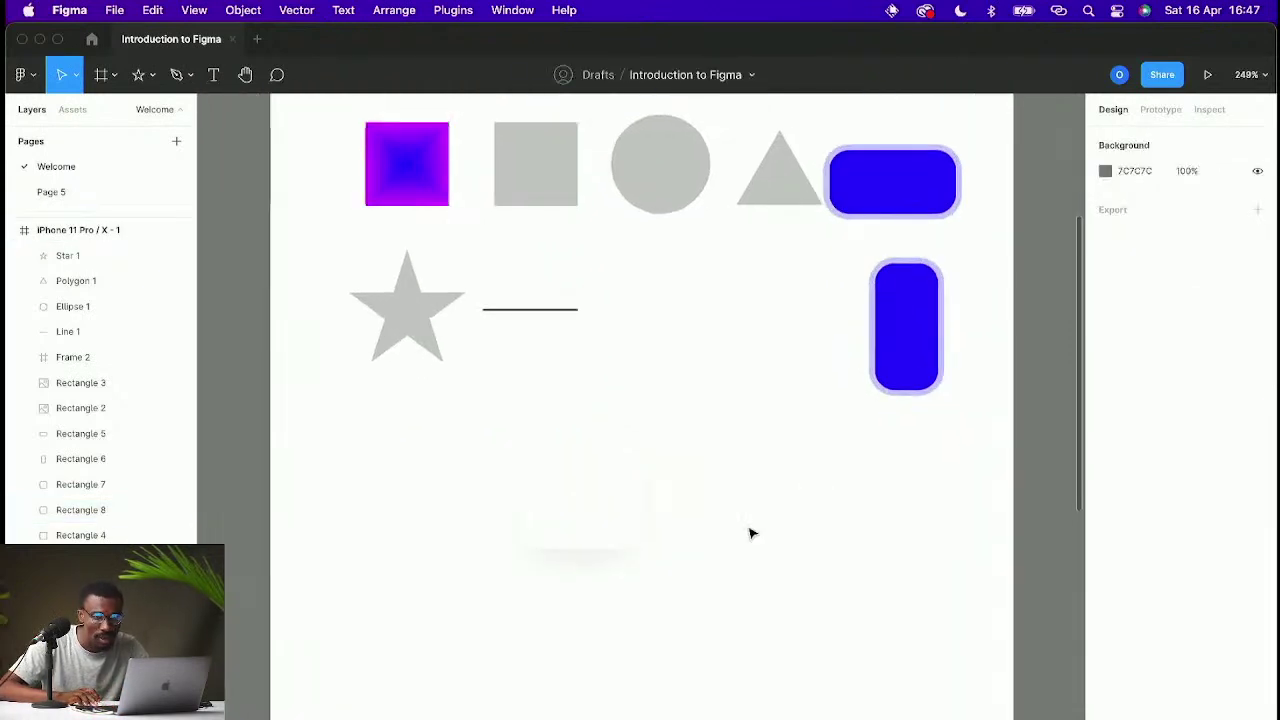
scroll(803, 523, left, 1)
scroll(810, 530, up, 3)
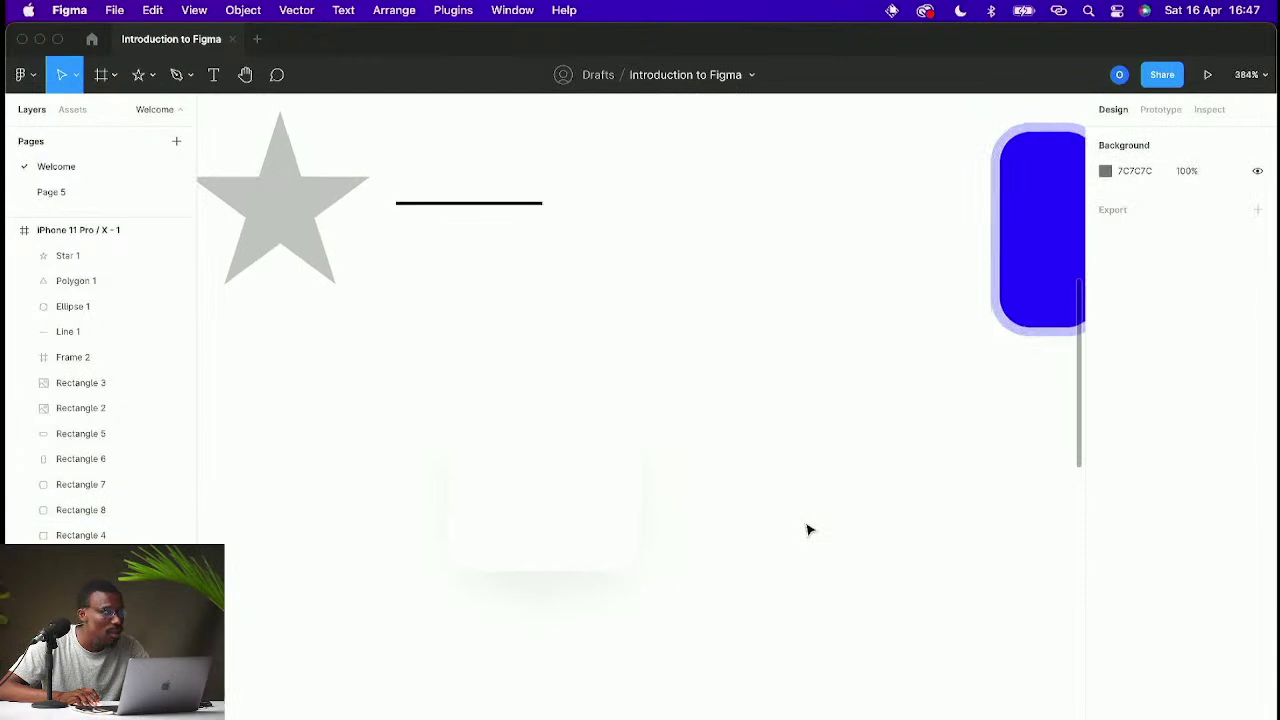
scroll(808, 528, down, 2)
scroll(618, 498, up, 3)
click(618, 498)
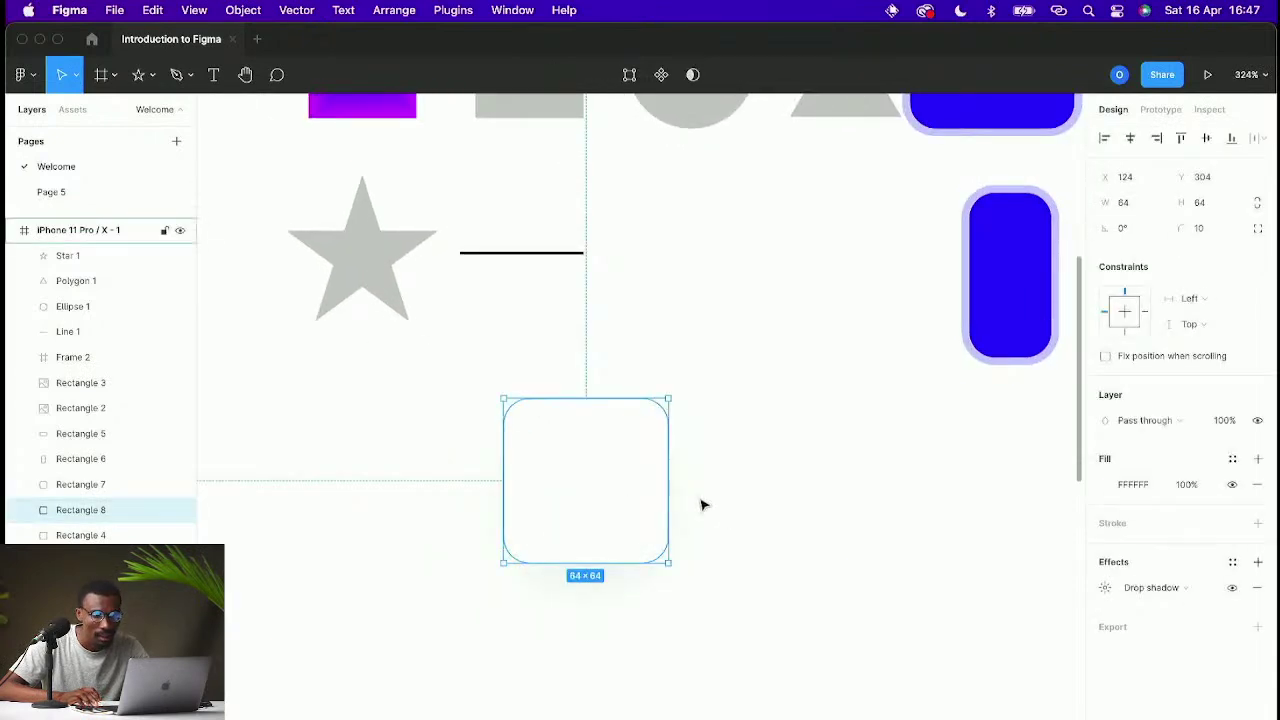
scroll(700, 503, down, 5)
click(751, 517)
scroll(700, 512, down, 1)
scroll(700, 512, up, 5)
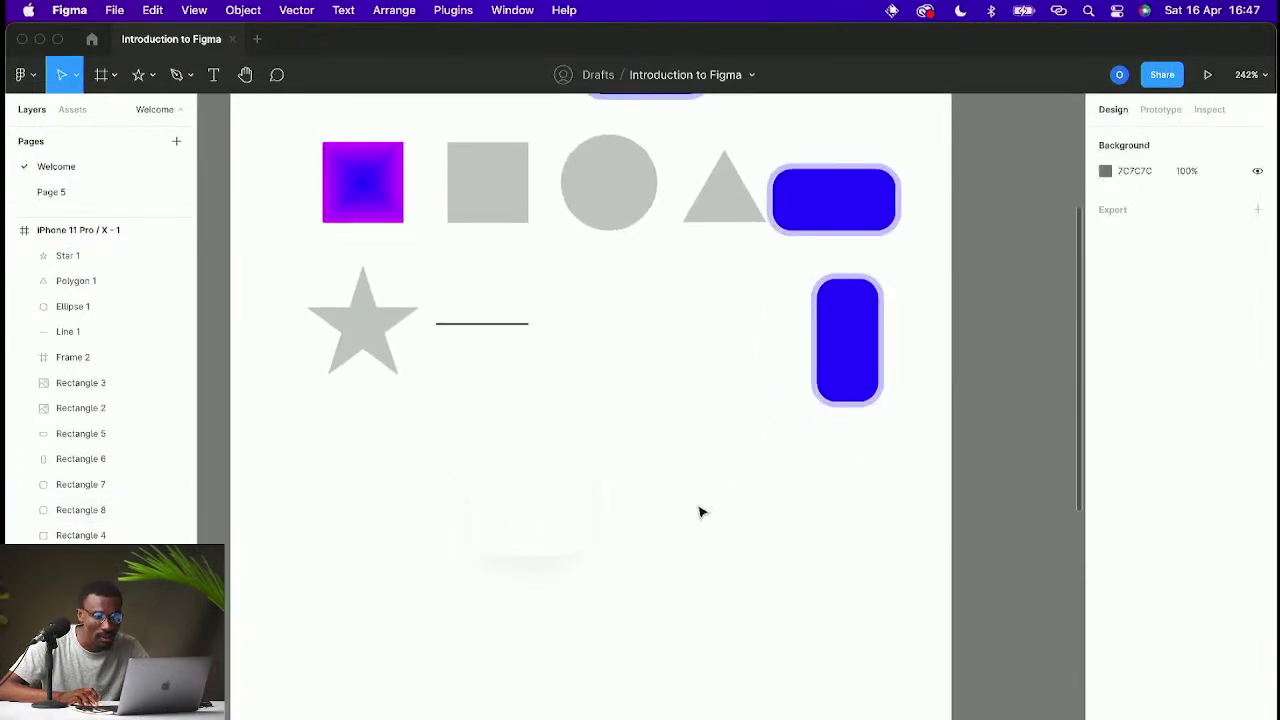
scroll(700, 512, up, 3)
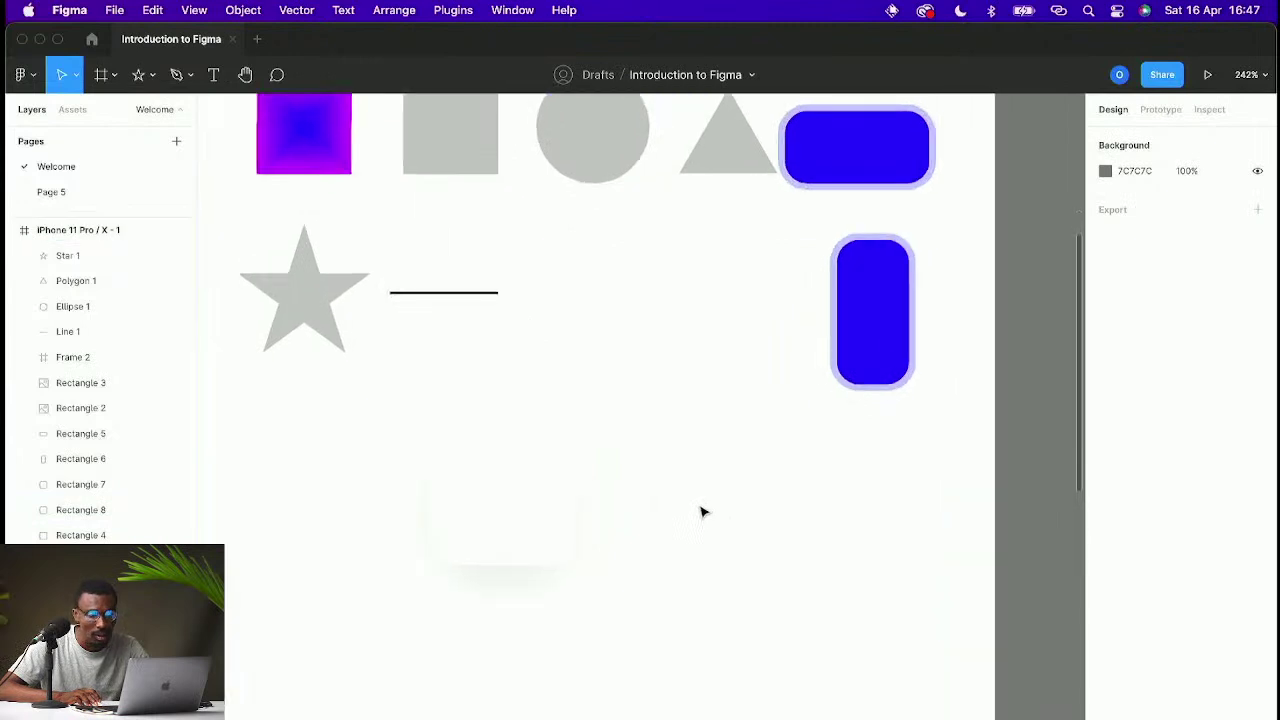
Step: Move the white square to about X 94, Y 302 and set its drop shadow blur to 30
click(537, 489)
drag(537, 489, 466, 486)
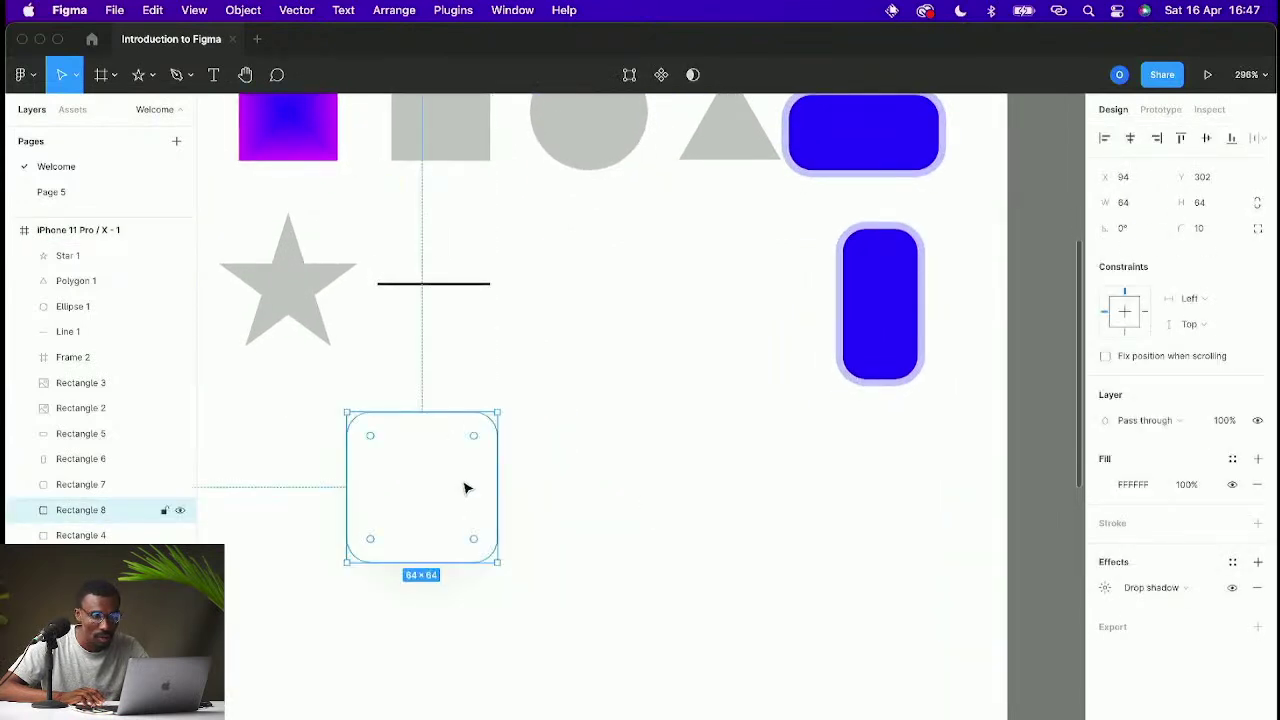
click(1105, 587)
click(1034, 632)
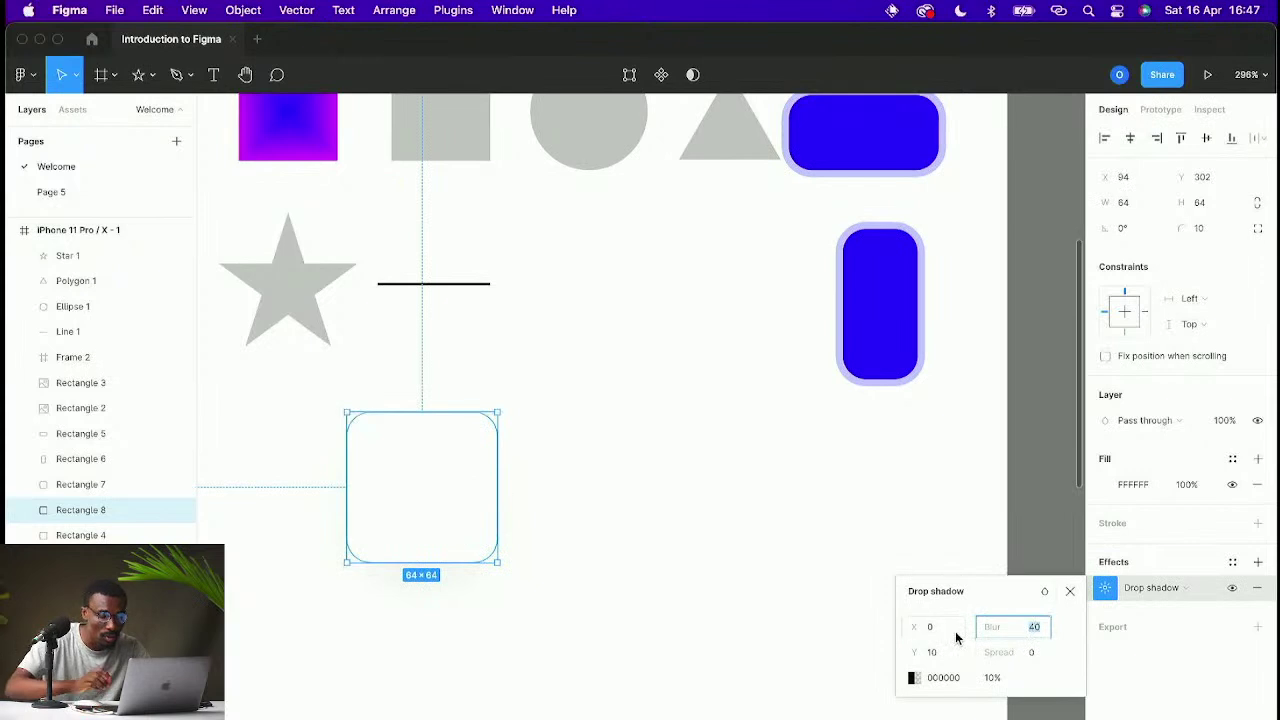
click(551, 561)
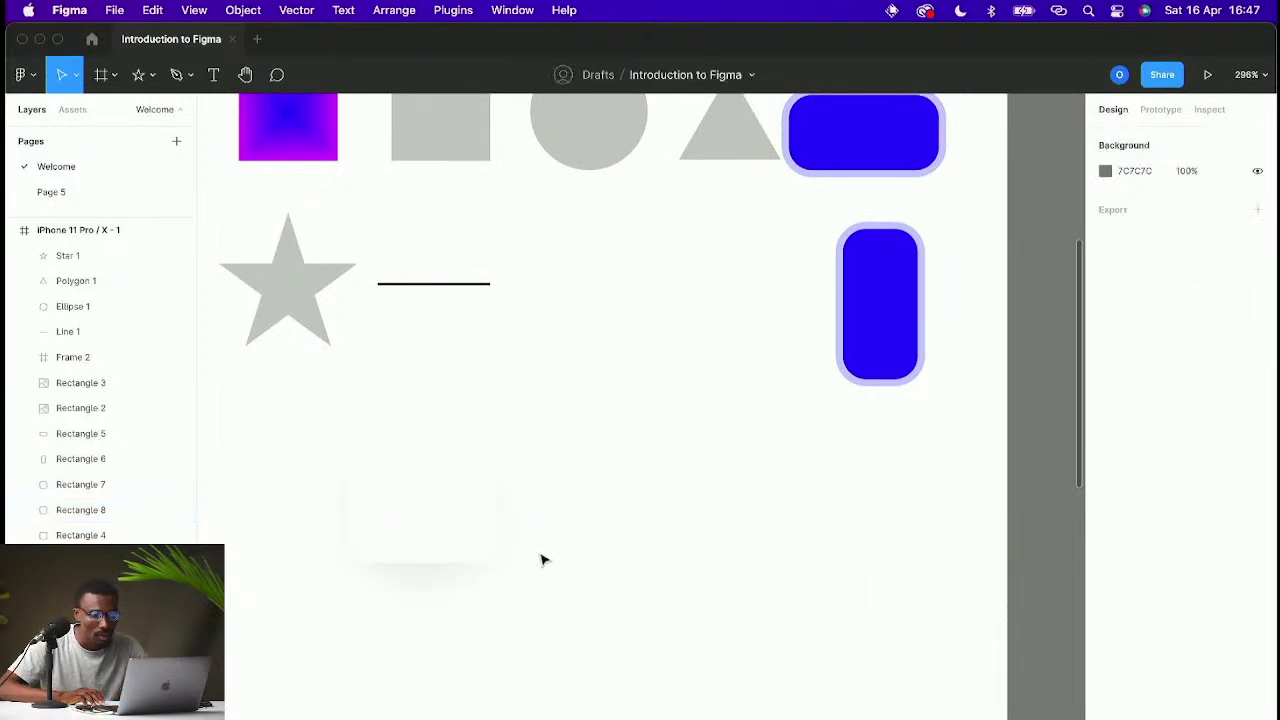
Step: Set the white square's drop shadow blur to 20 and deselect the square
click(482, 518)
click(1105, 587)
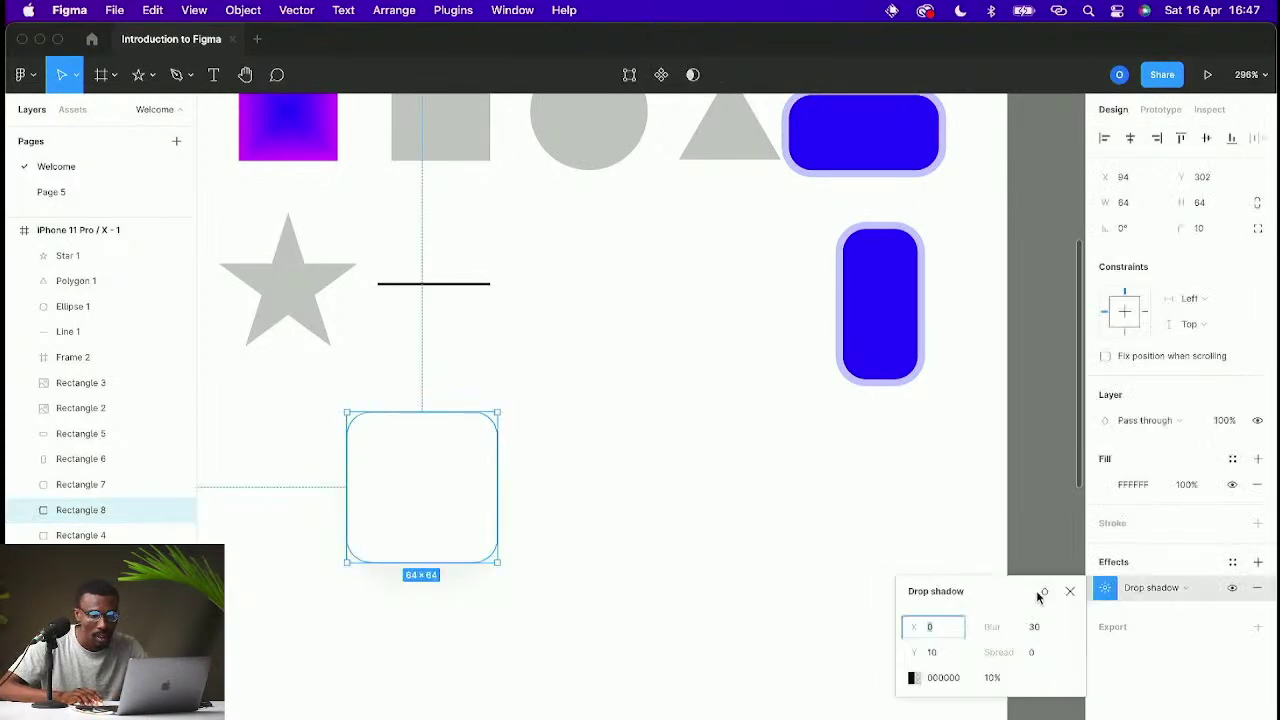
click(1039, 632)
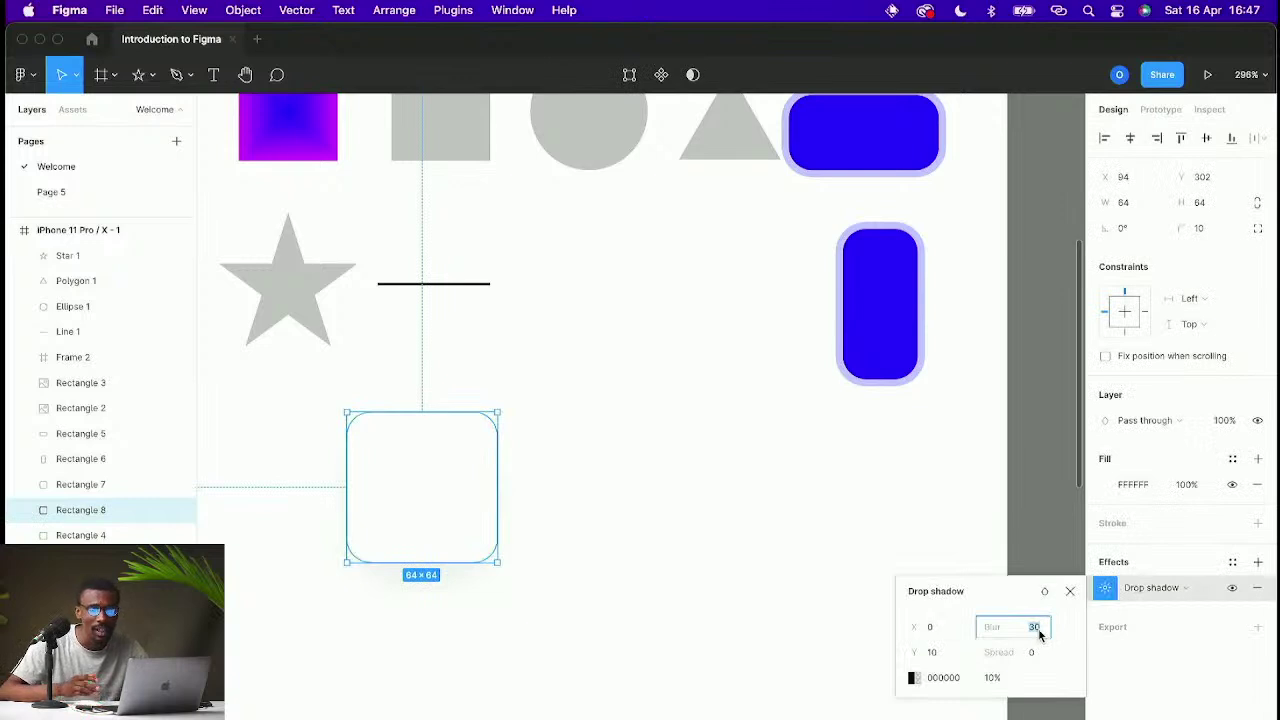
text(20)
key(Return)
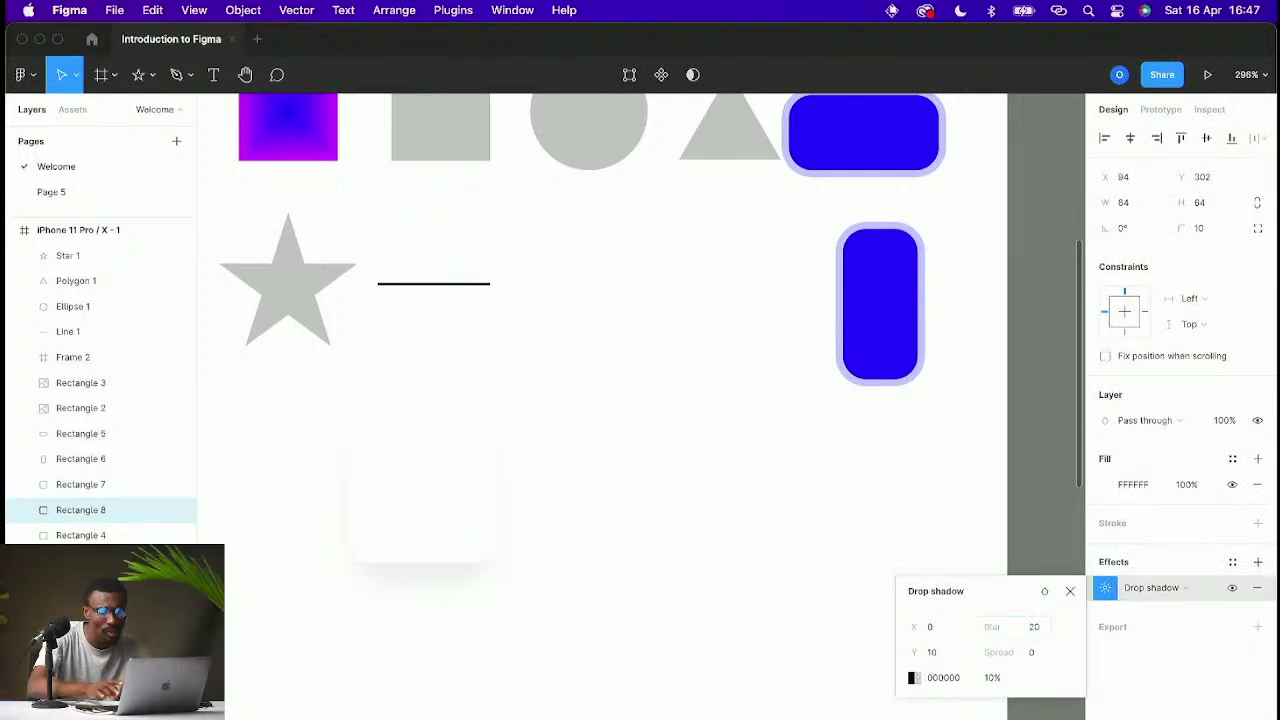
click(933, 507)
scroll(826, 494, left, 1)
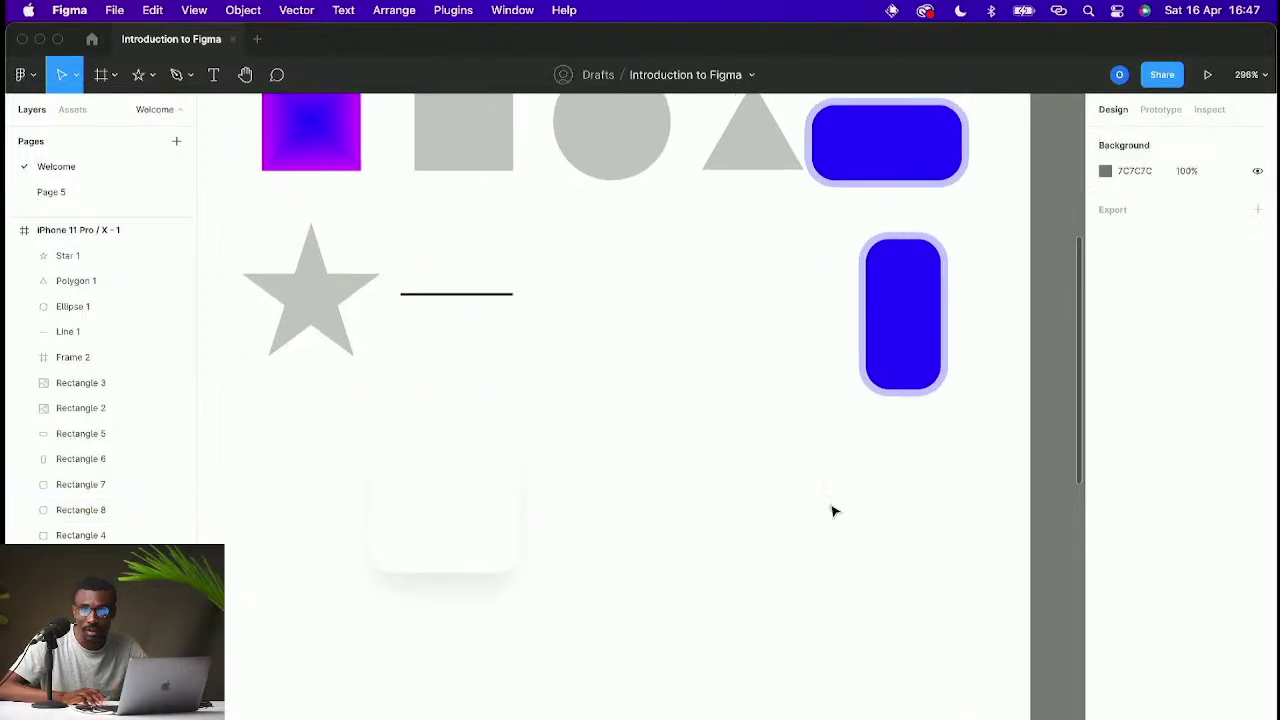
Step: Try the white square's drop shadow at 100% colour opacity and set it back to 10%
click(502, 509)
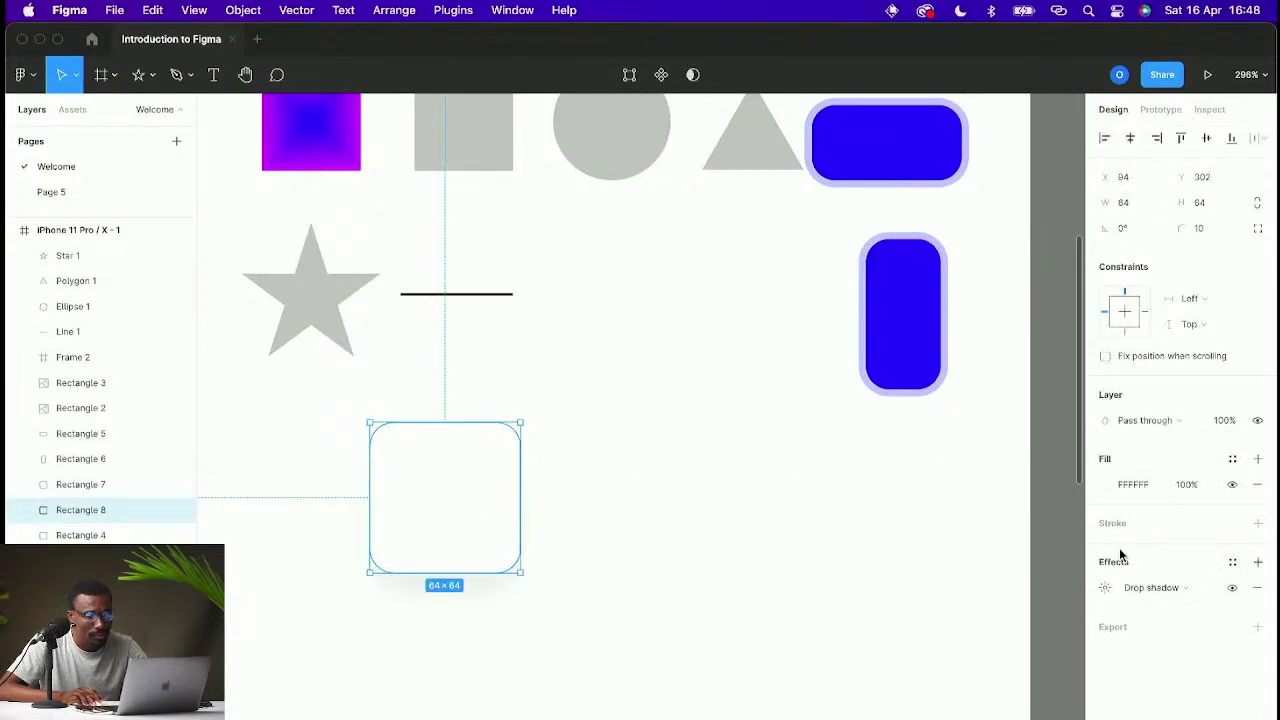
click(1104, 588)
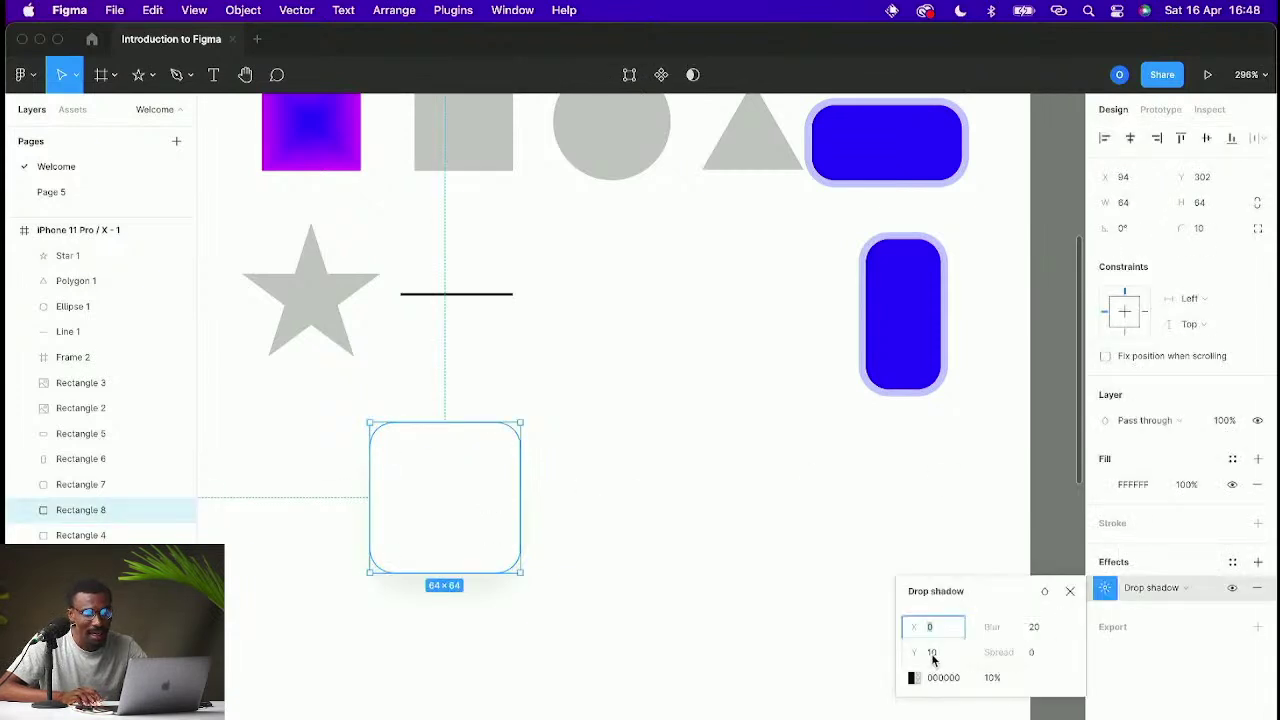
scroll(697, 538, down, 5)
scroll(697, 538, up, 2)
click(654, 514)
click(547, 455)
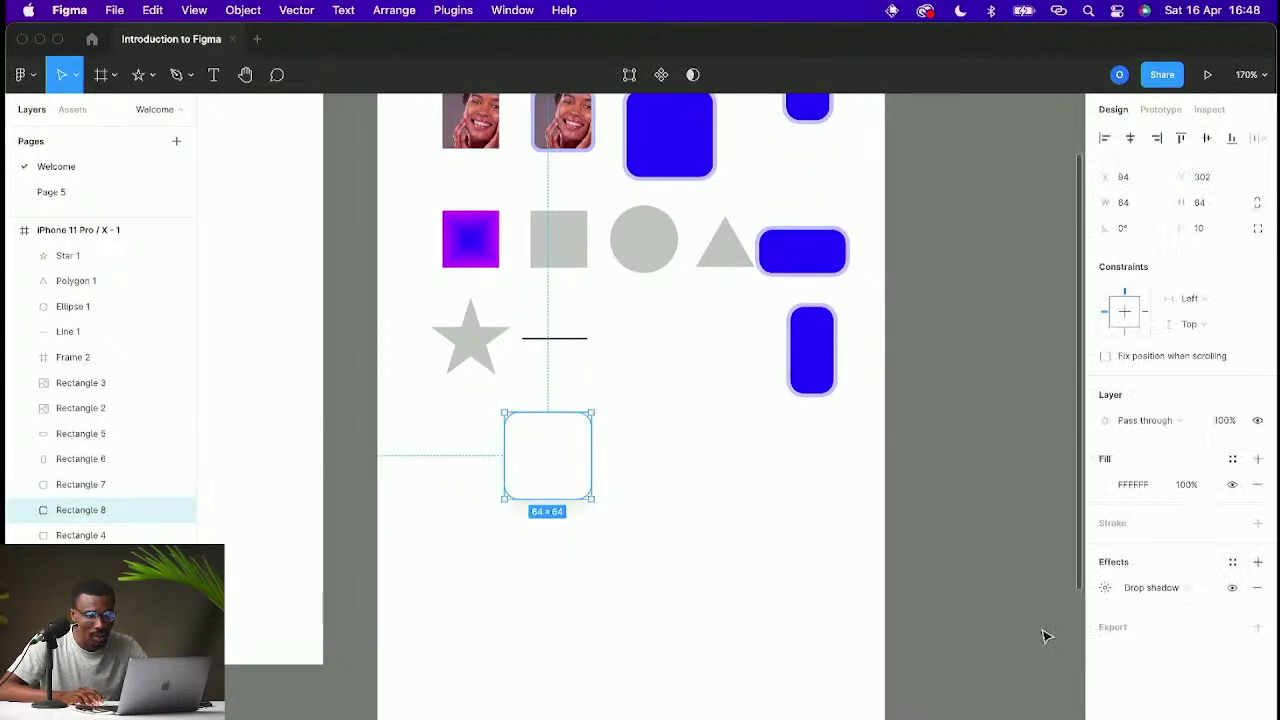
click(1104, 588)
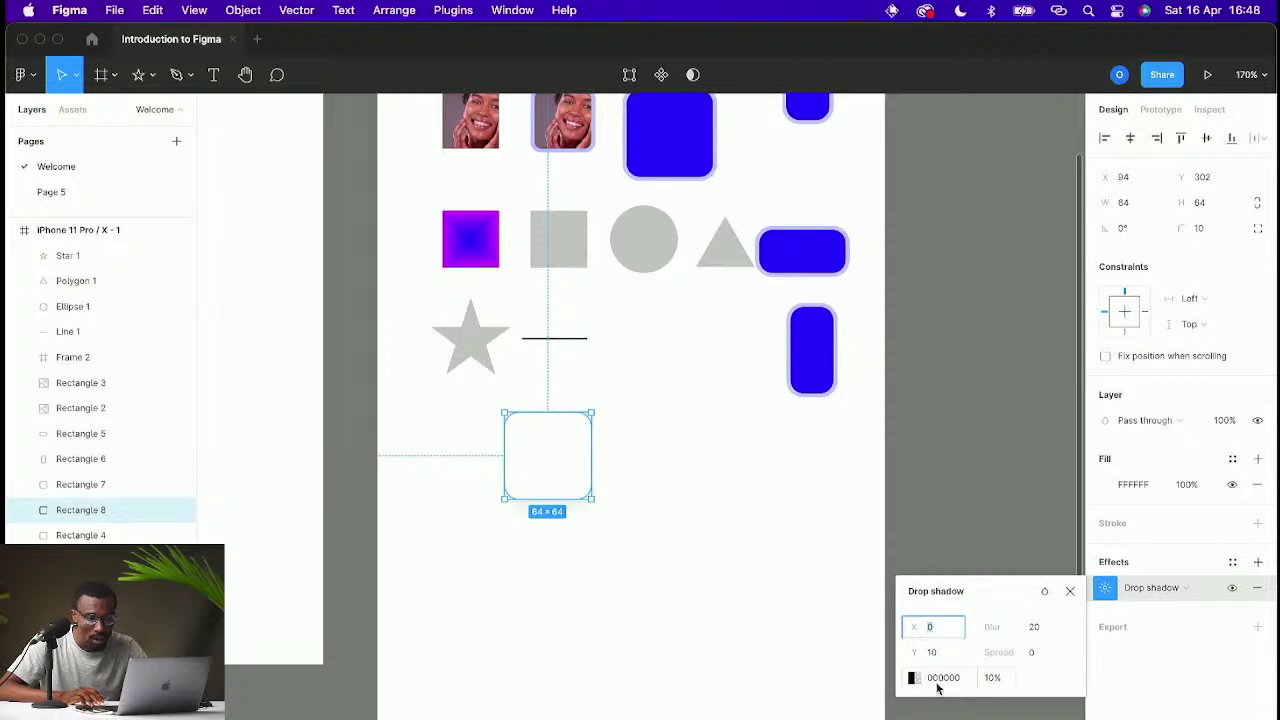
click(994, 678)
text(100)
key(Return)
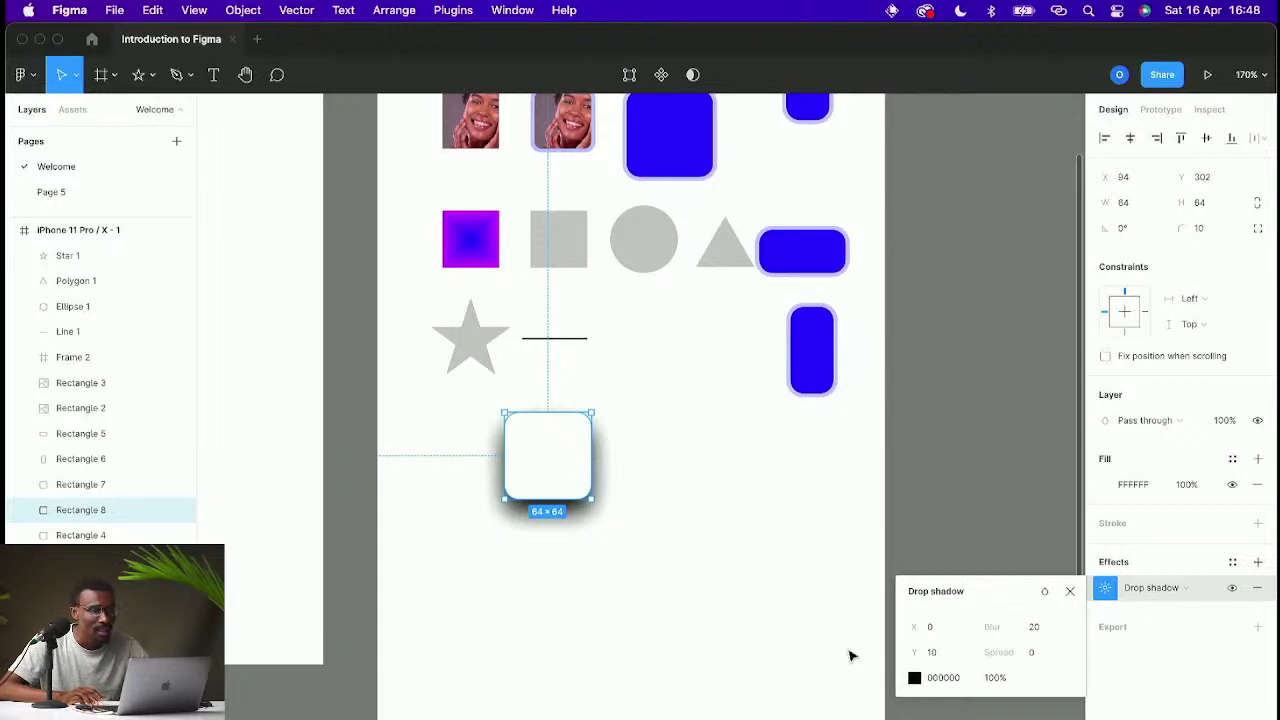
click(998, 679)
text(10)
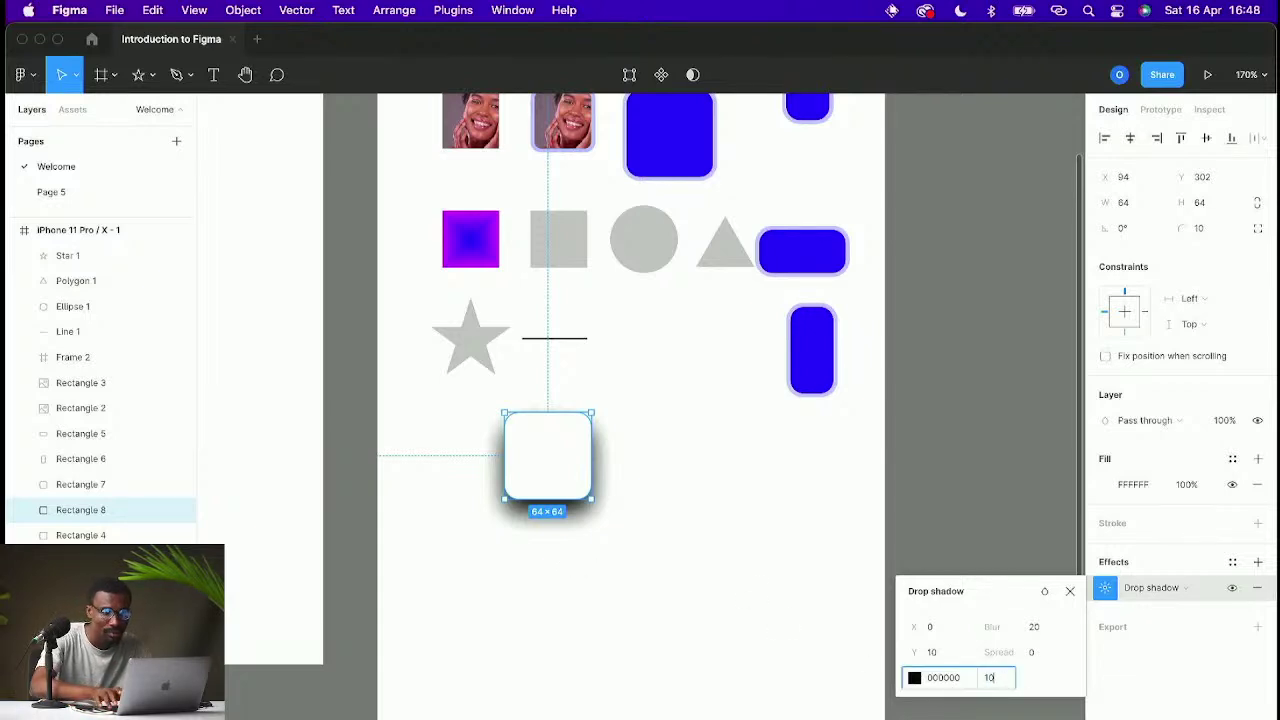
key(Return)
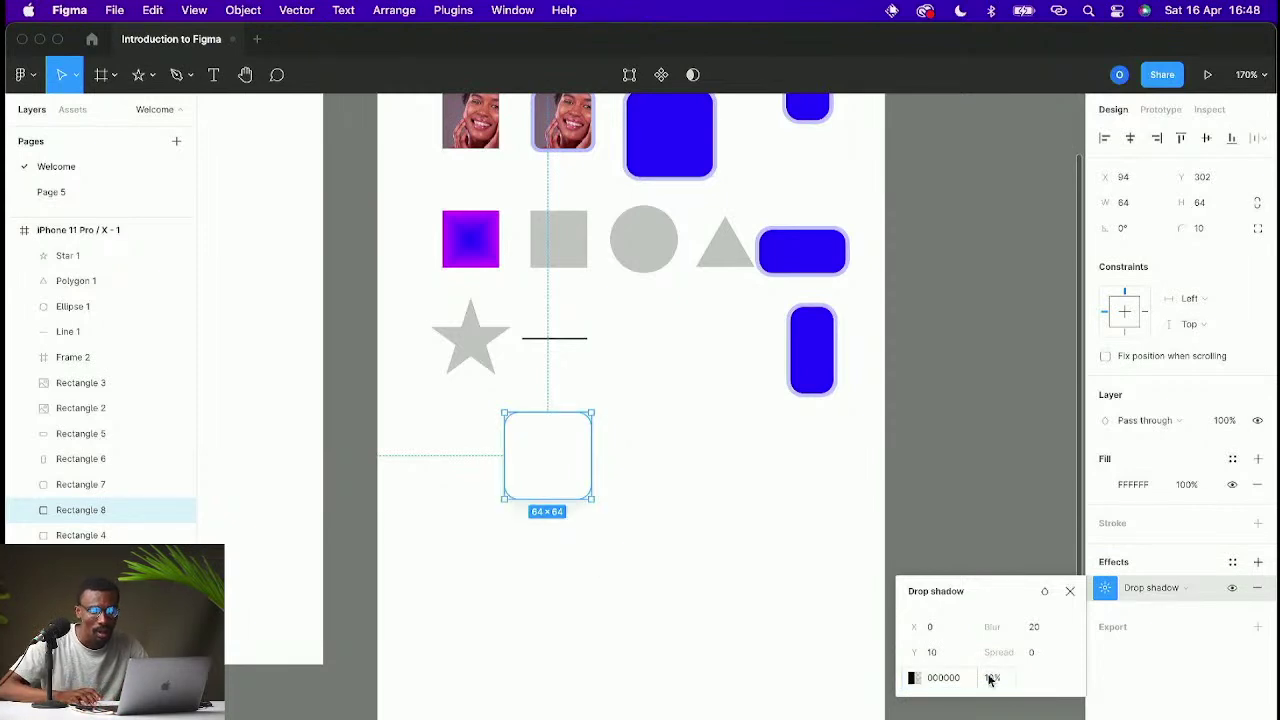
Step: Move the white square horizontally to about X 73, Y 302
click(640, 491)
click(590, 452)
drag(577, 460, 548, 460)
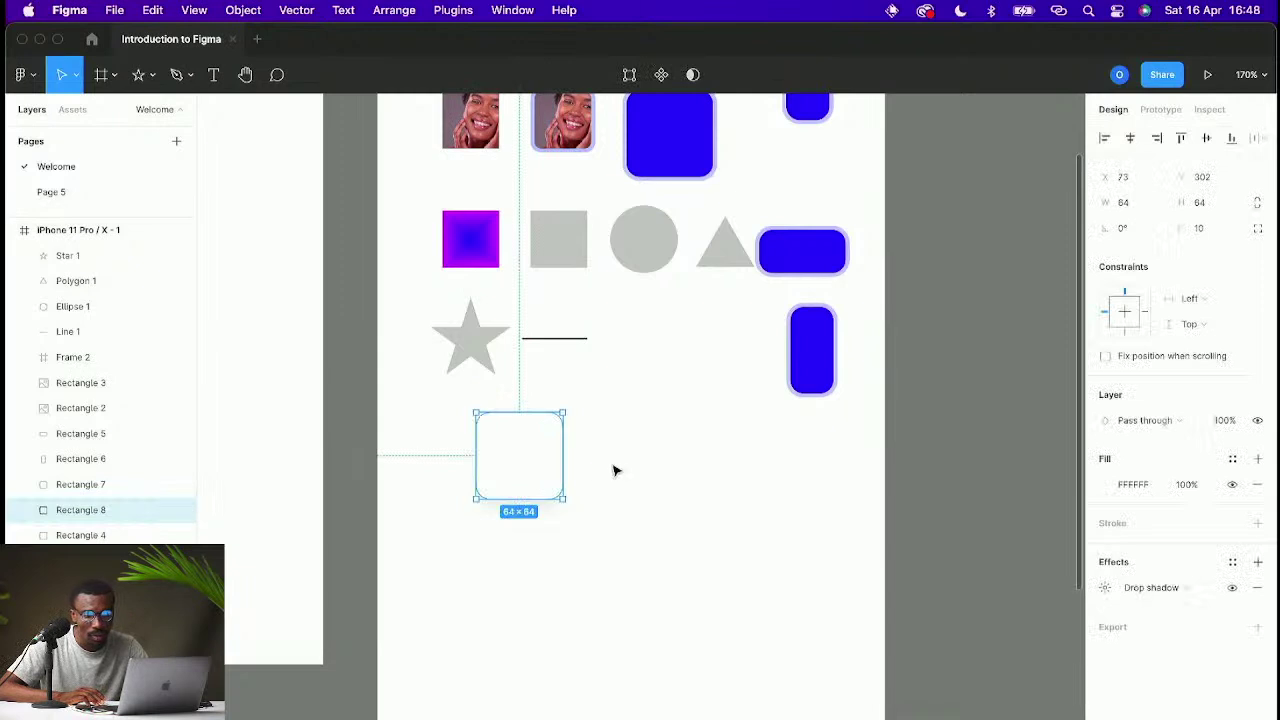
Step: Change the white square's drop shadow colour to the document blue 0029FF and lower its opacity to about 12%
click(1105, 588)
click(913, 677)
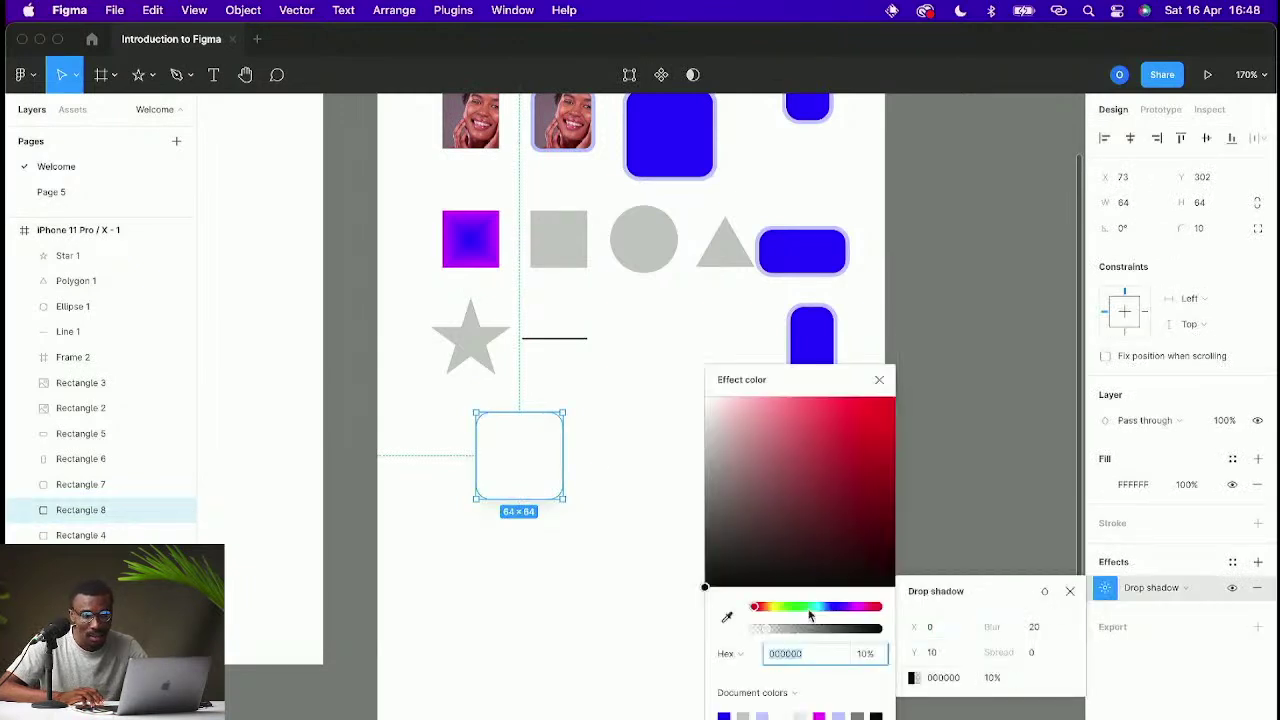
click(726, 713)
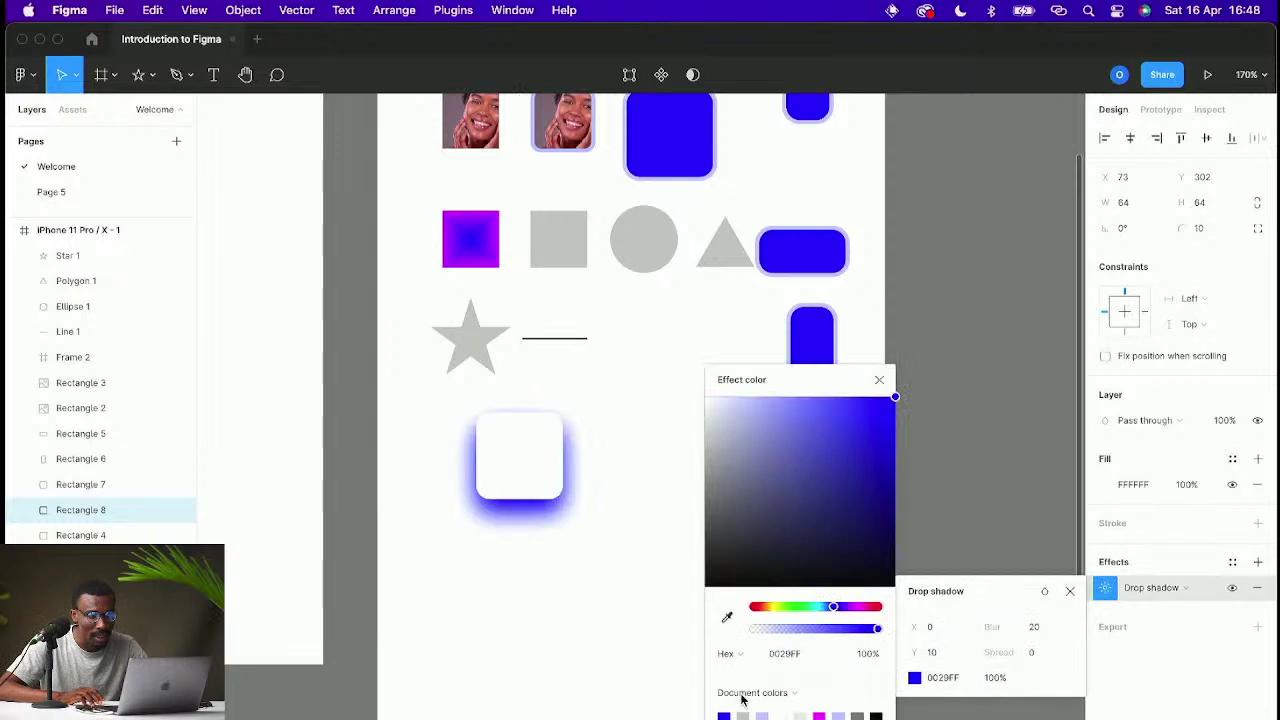
click(995, 679)
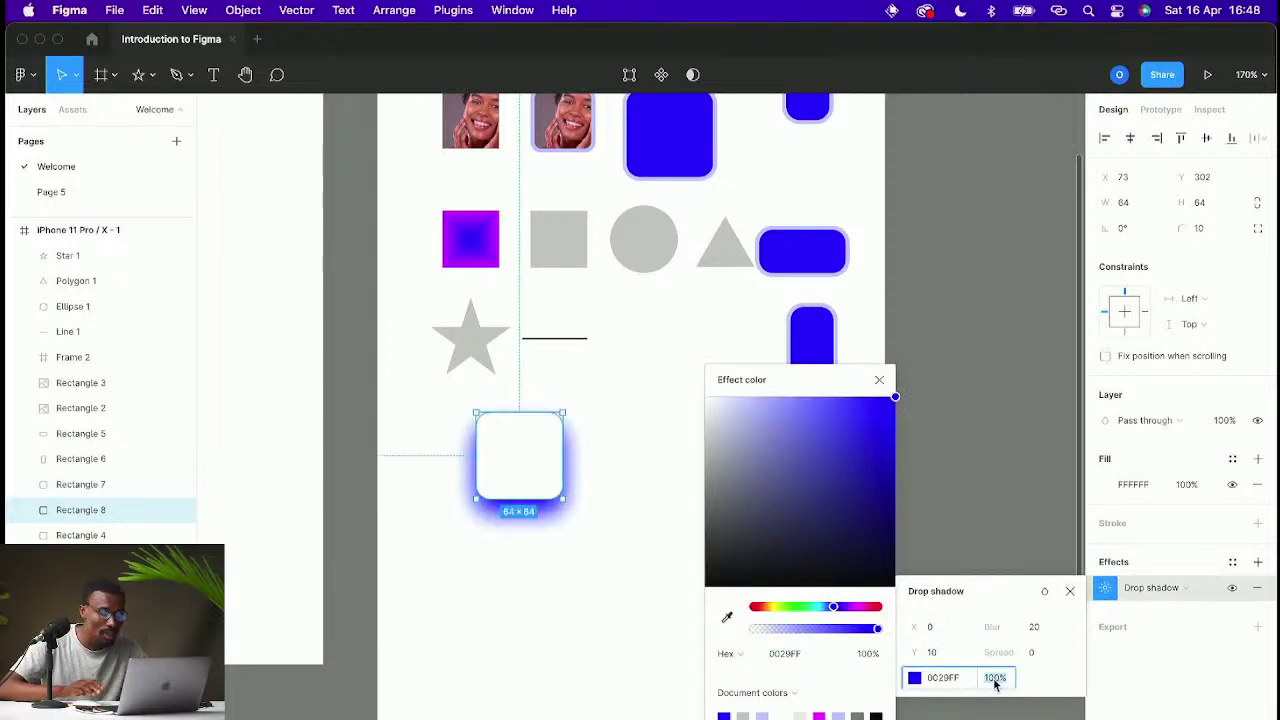
drag(877, 628, 770, 631)
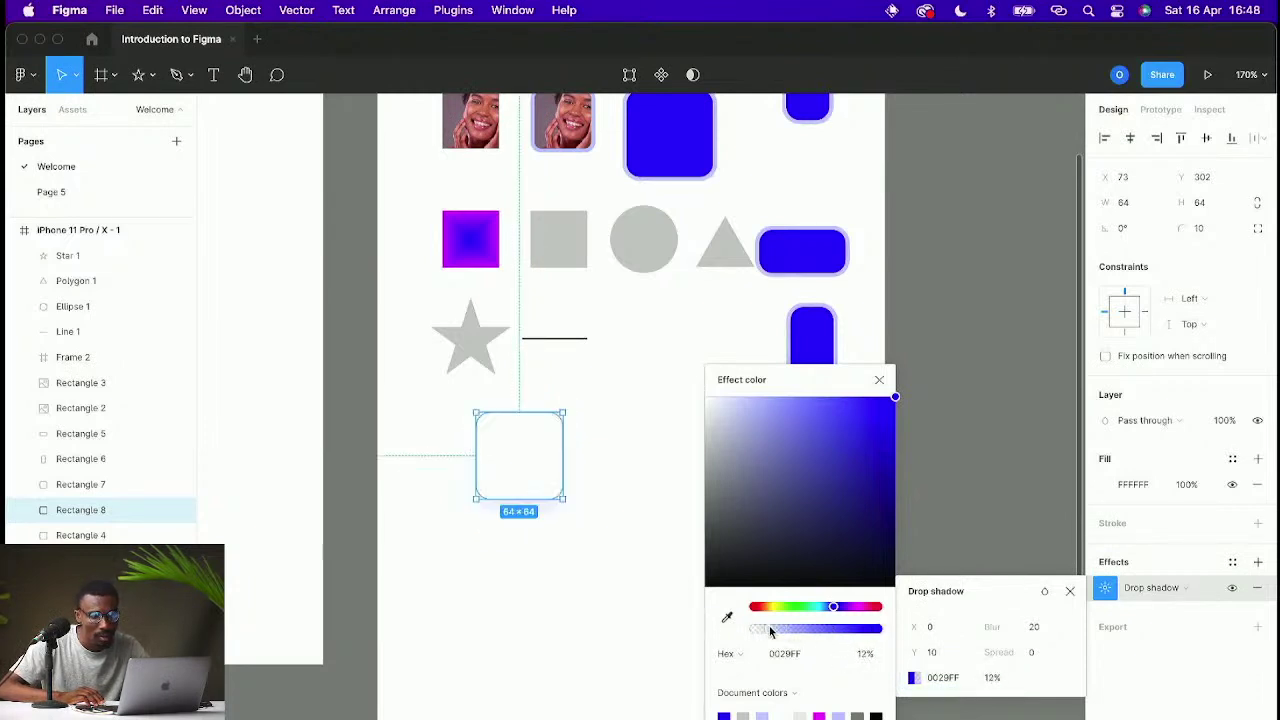
click(692, 568)
Step: Check the blue drop shadow up close and set its blur to 10
scroll(766, 583, up, 5)
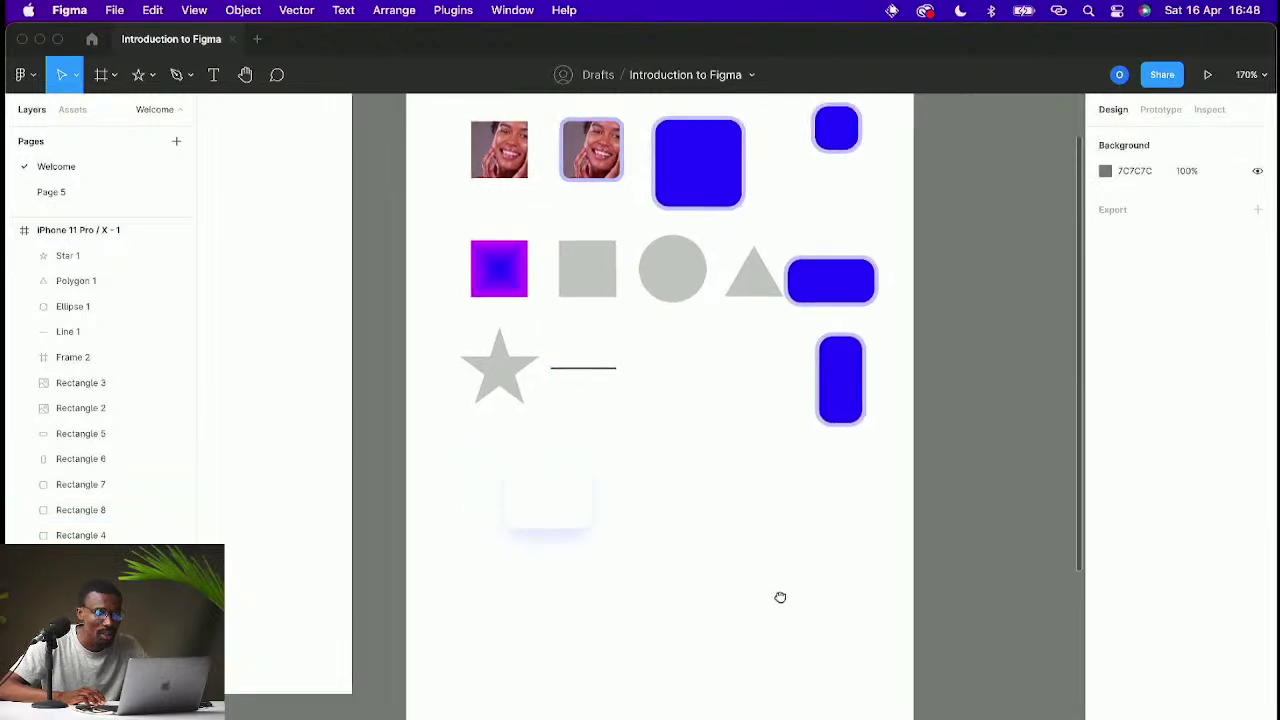
scroll(658, 539, up, 2)
scroll(658, 539, down, 3)
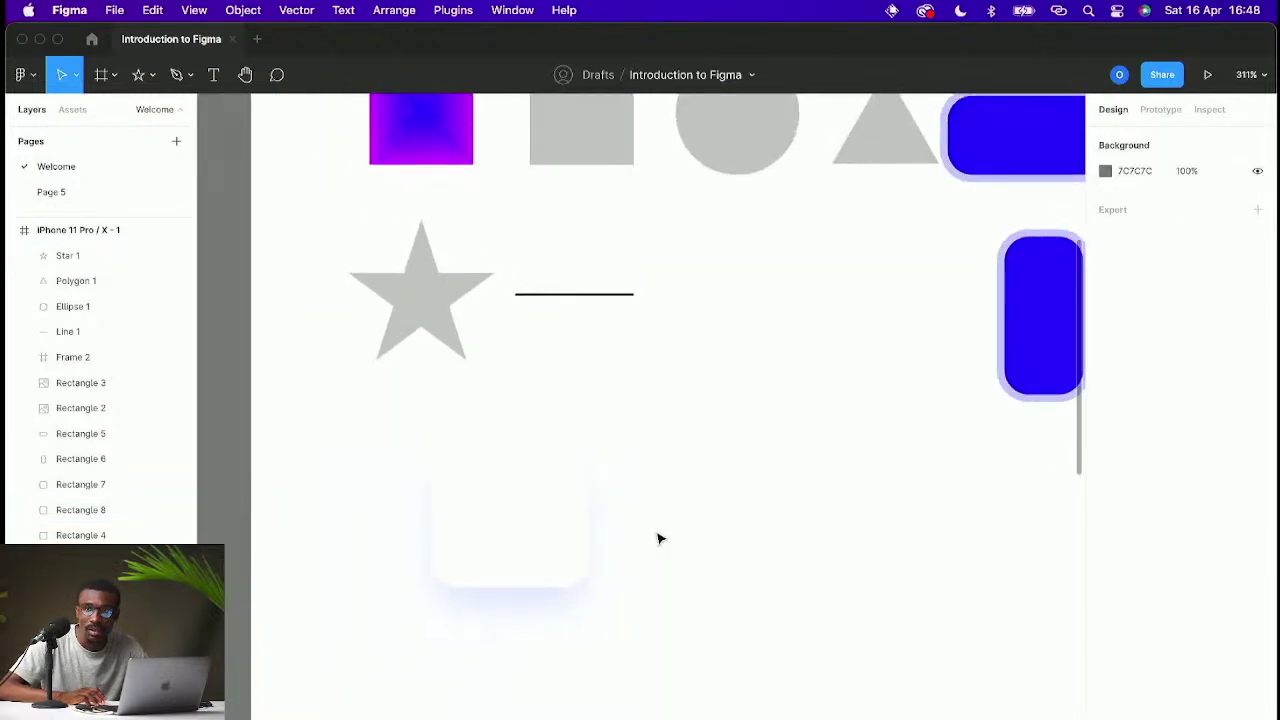
scroll(658, 539, down, 1)
scroll(658, 539, down, 2)
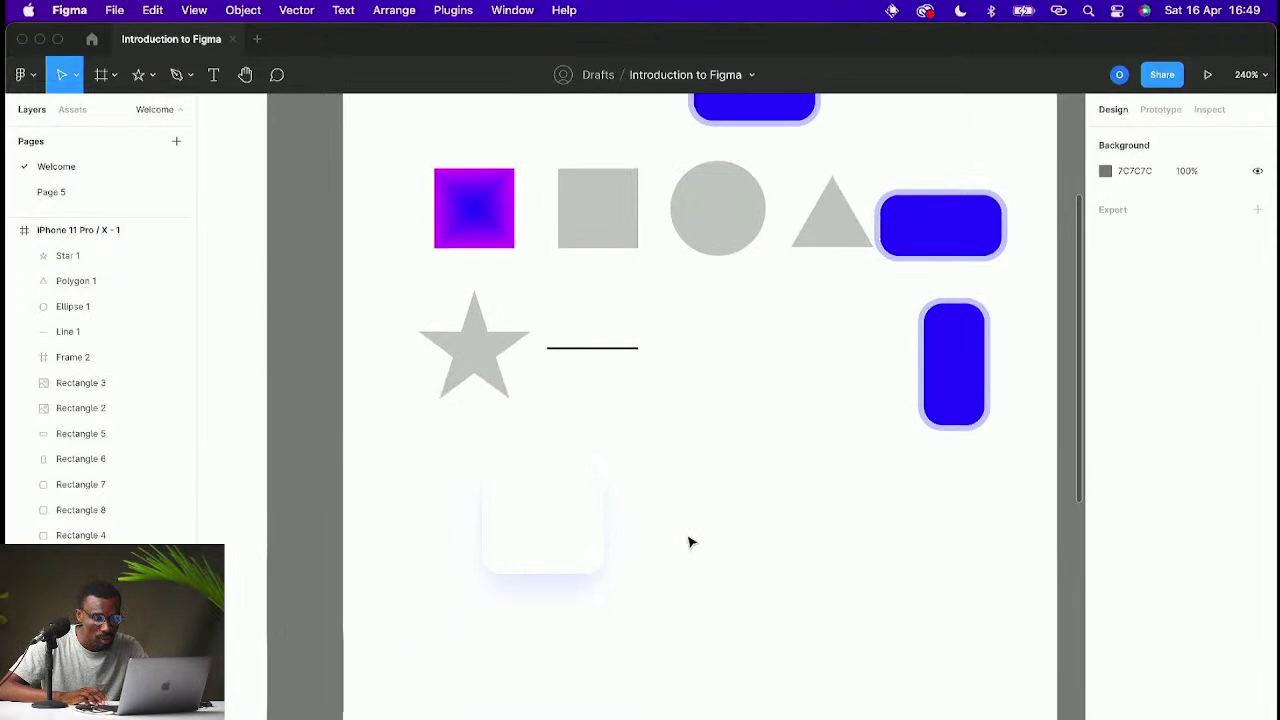
click(590, 540)
click(1107, 593)
click(1037, 636)
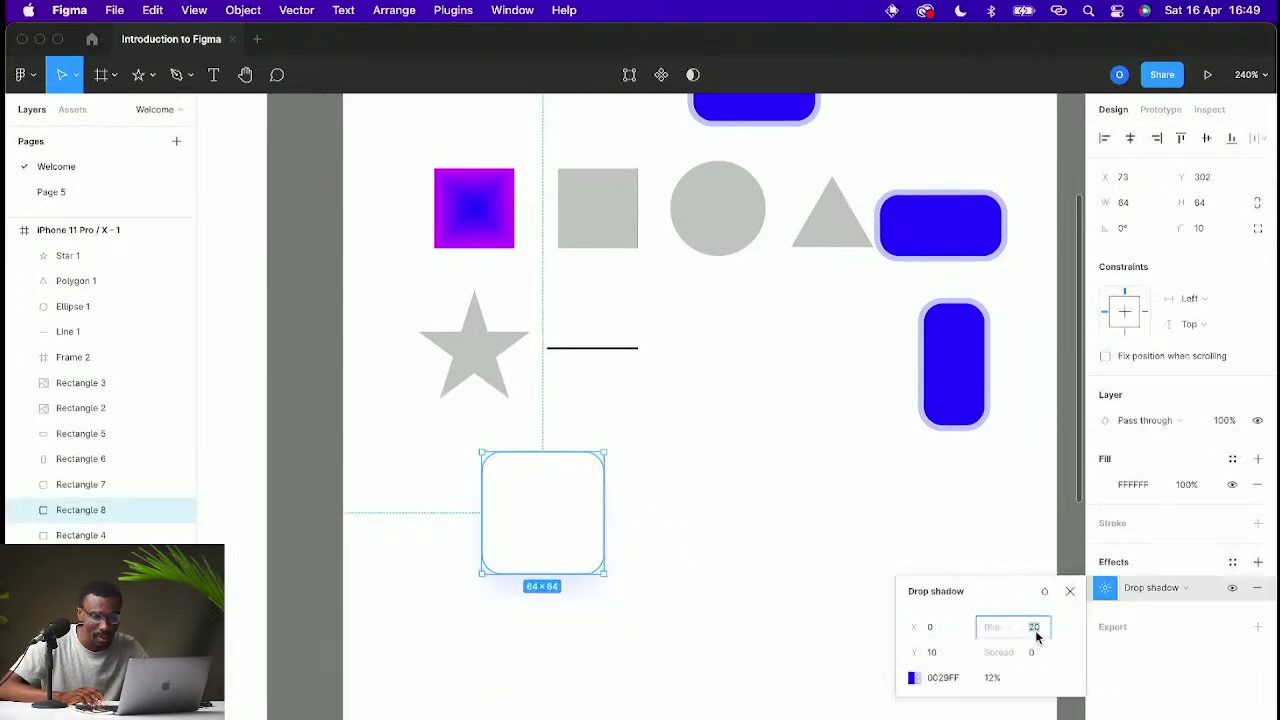
text(10)
click(851, 471)
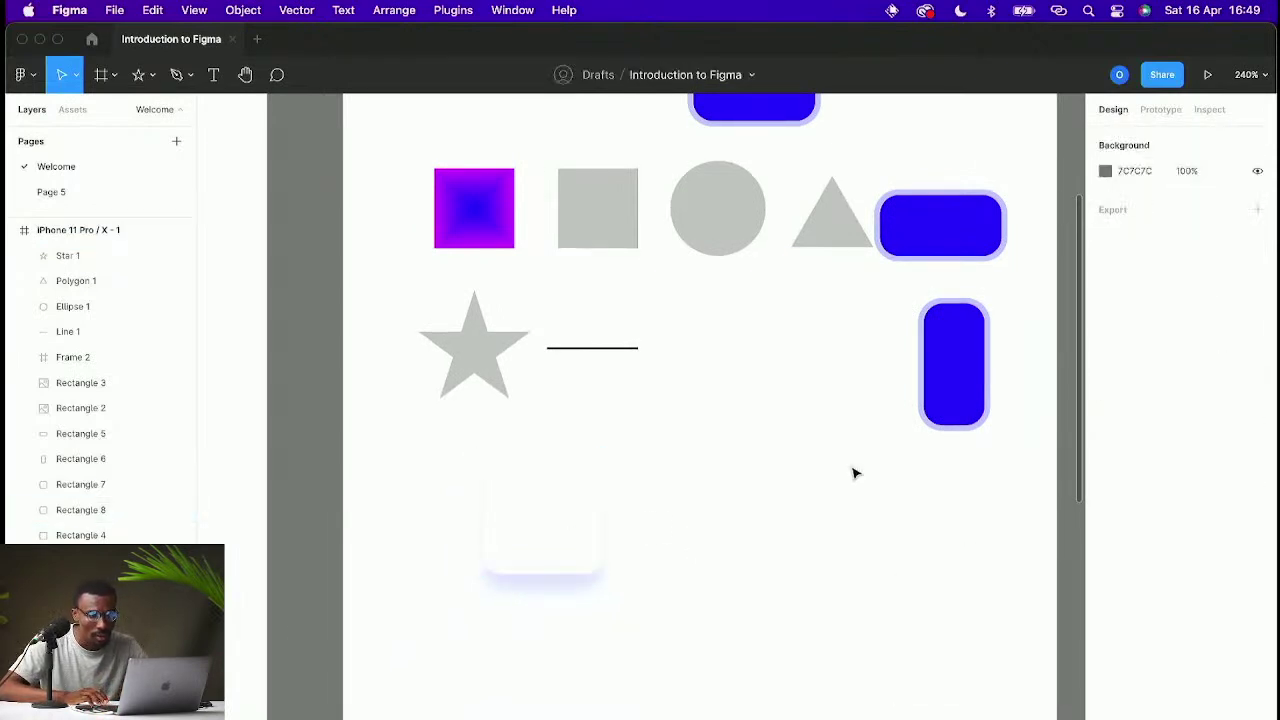
Step: Open the Y offset of the white square's drop shadow for editing
scroll(605, 513, up, 1)
click(551, 506)
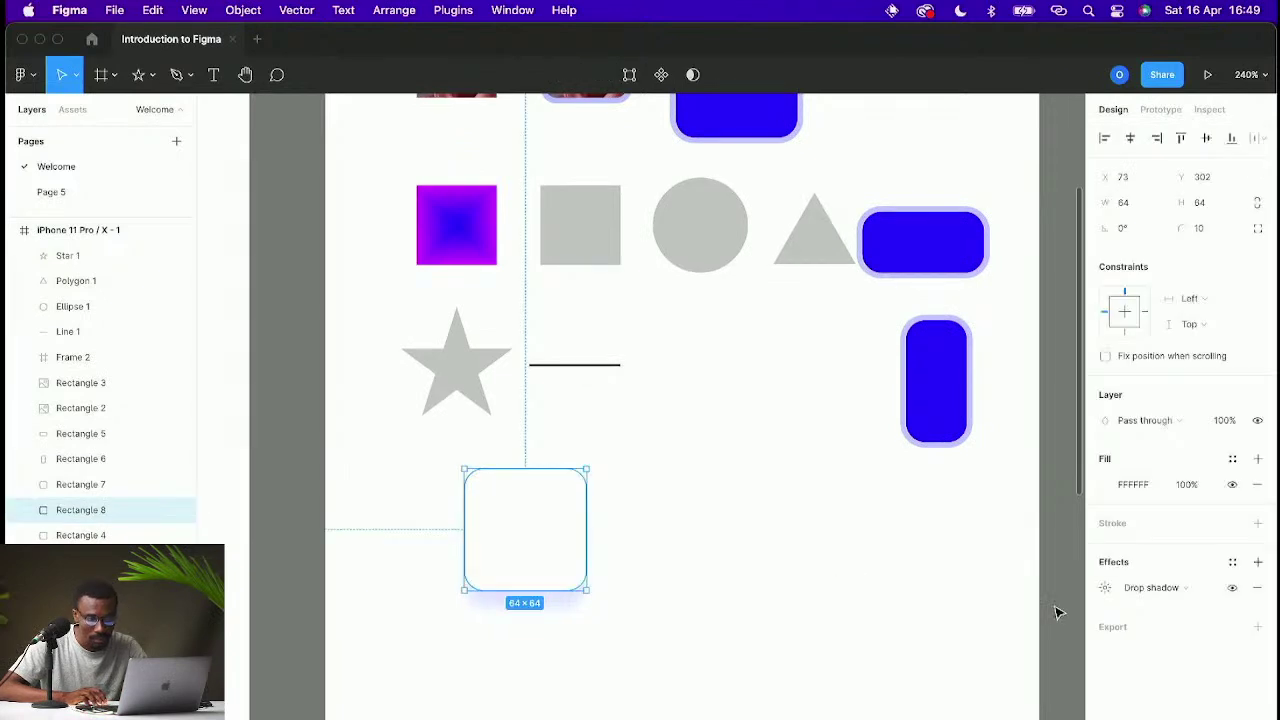
click(1105, 588)
click(953, 654)
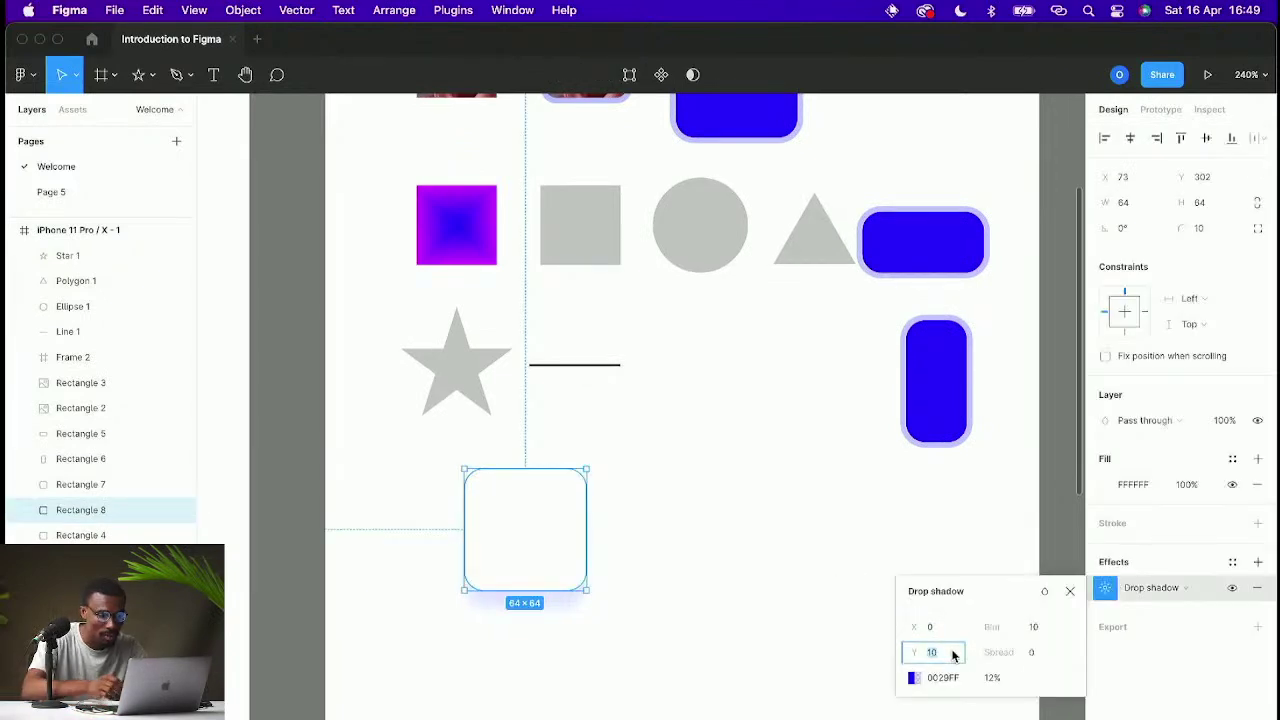
Step: Set the white rounded square's drop shadow Y offset to 5
text(5)
click(746, 594)
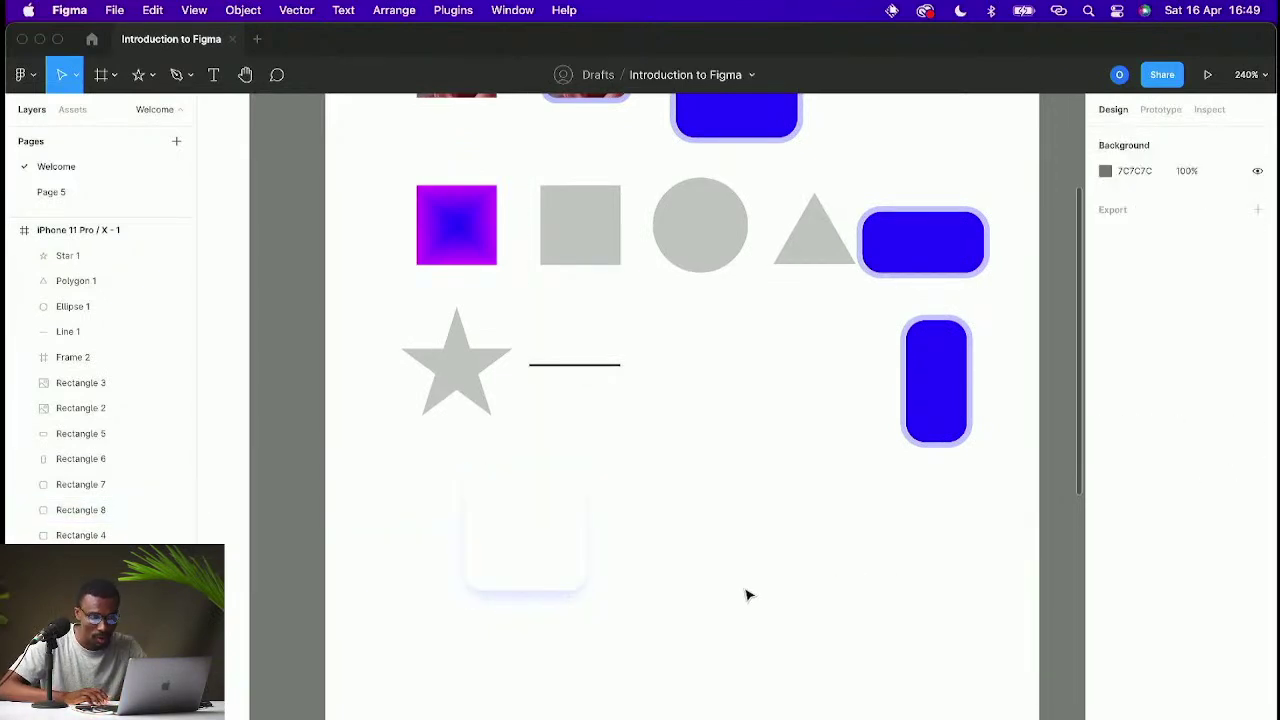
scroll(746, 594, down, 5)
scroll(691, 583, up, 5)
scroll(691, 583, down, 4)
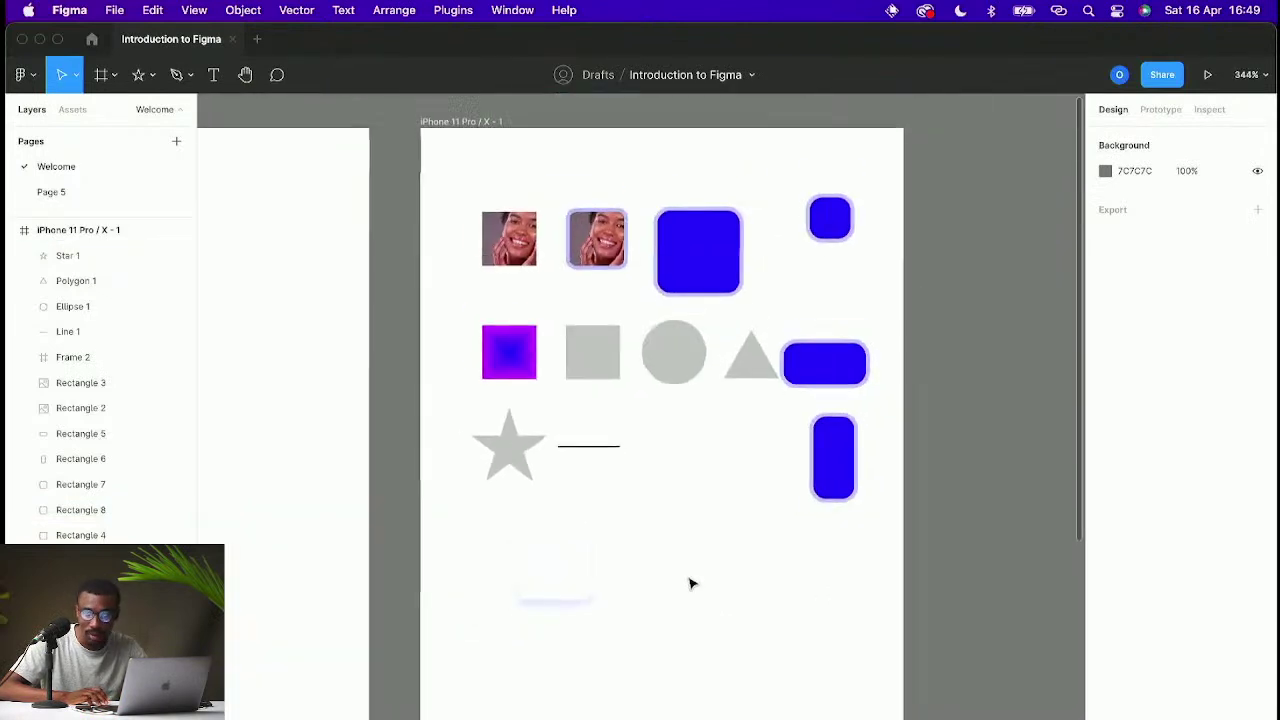
Step: Duplicate the white rounded square beside the original and set the copy's drop shadow Y offset to 40
scroll(627, 591, up, 3)
drag(520, 550, 694, 566)
click(1105, 587)
click(935, 652)
text(50)
key(Return)
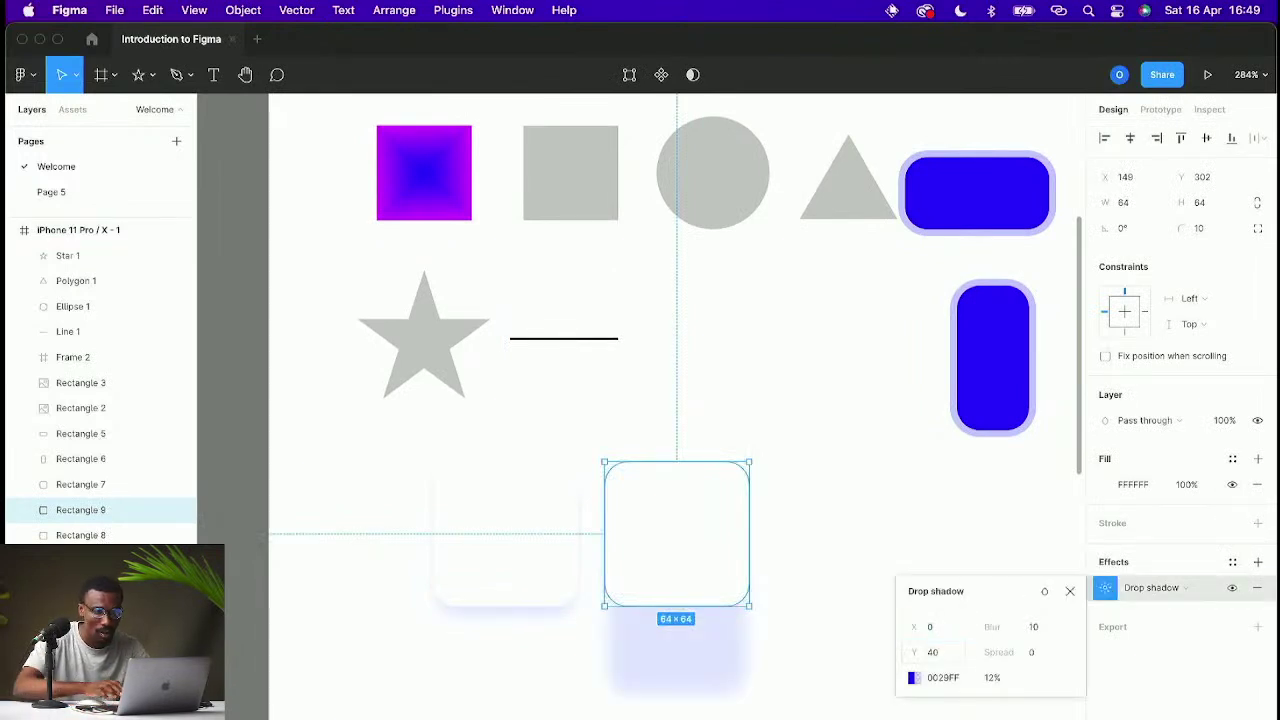
Step: Set the duplicated white square's drop shadow Y offset to 20
click(932, 628)
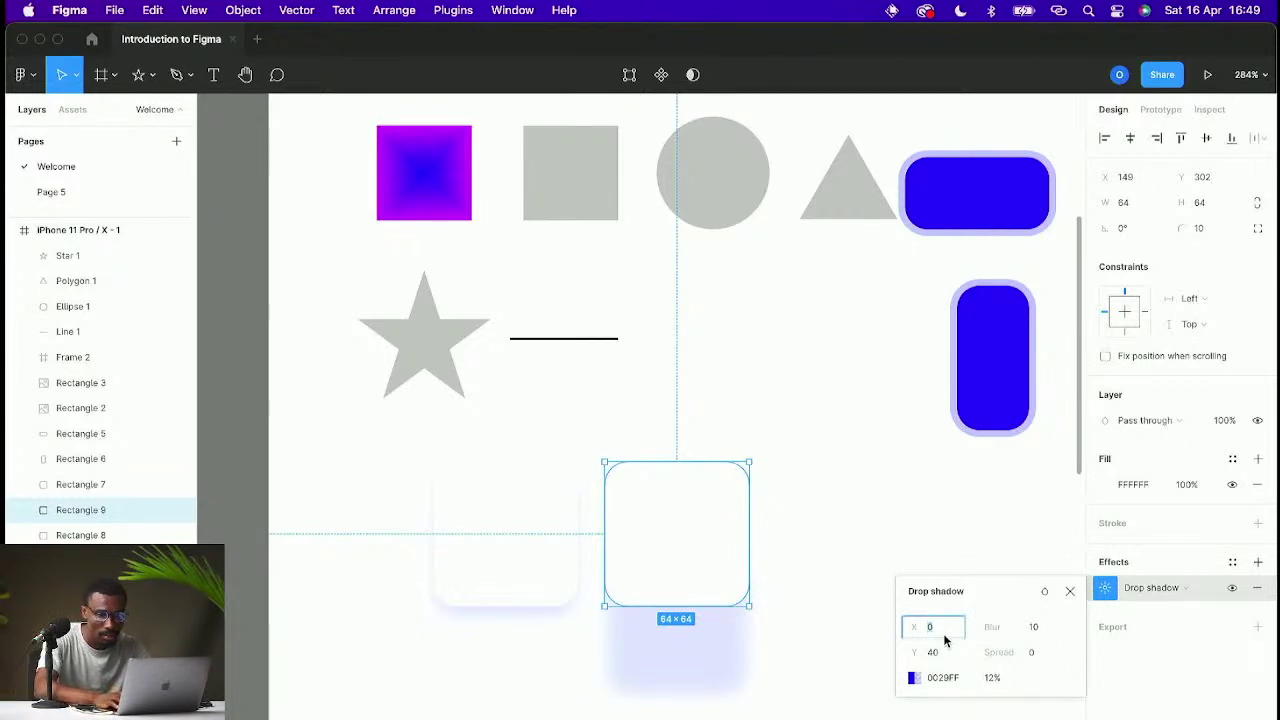
click(933, 656)
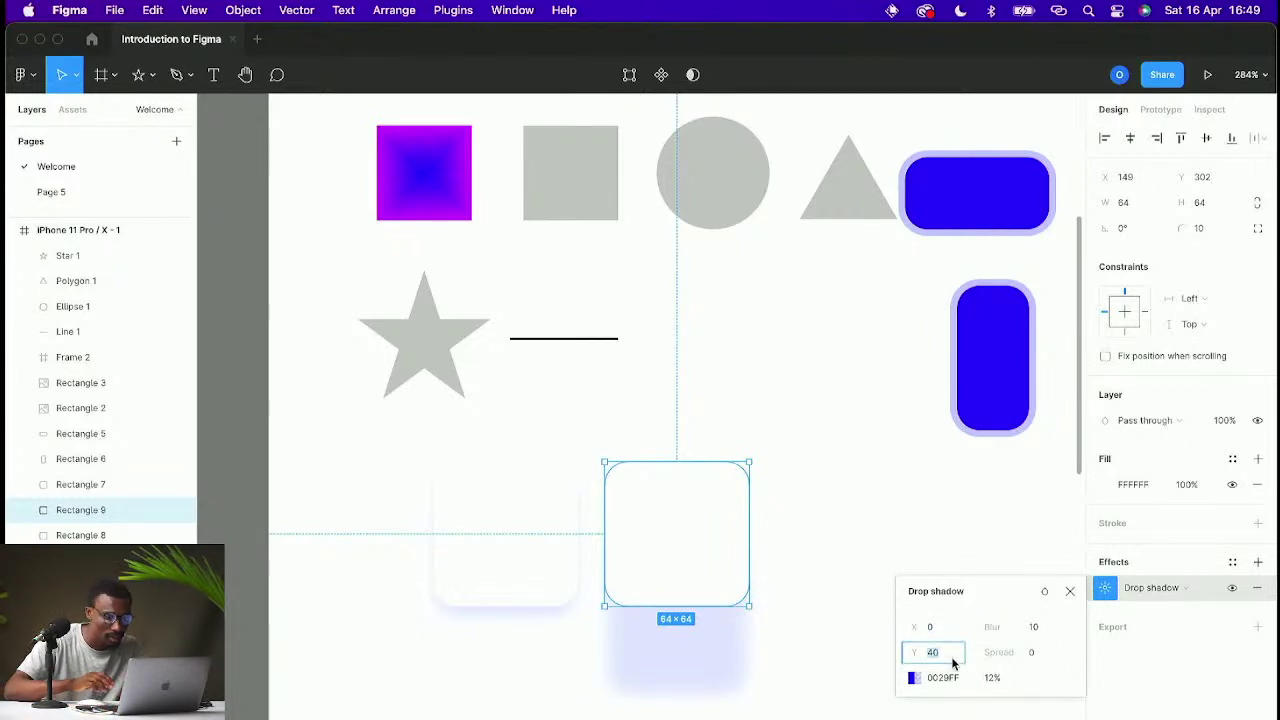
text(20)
key(Return)
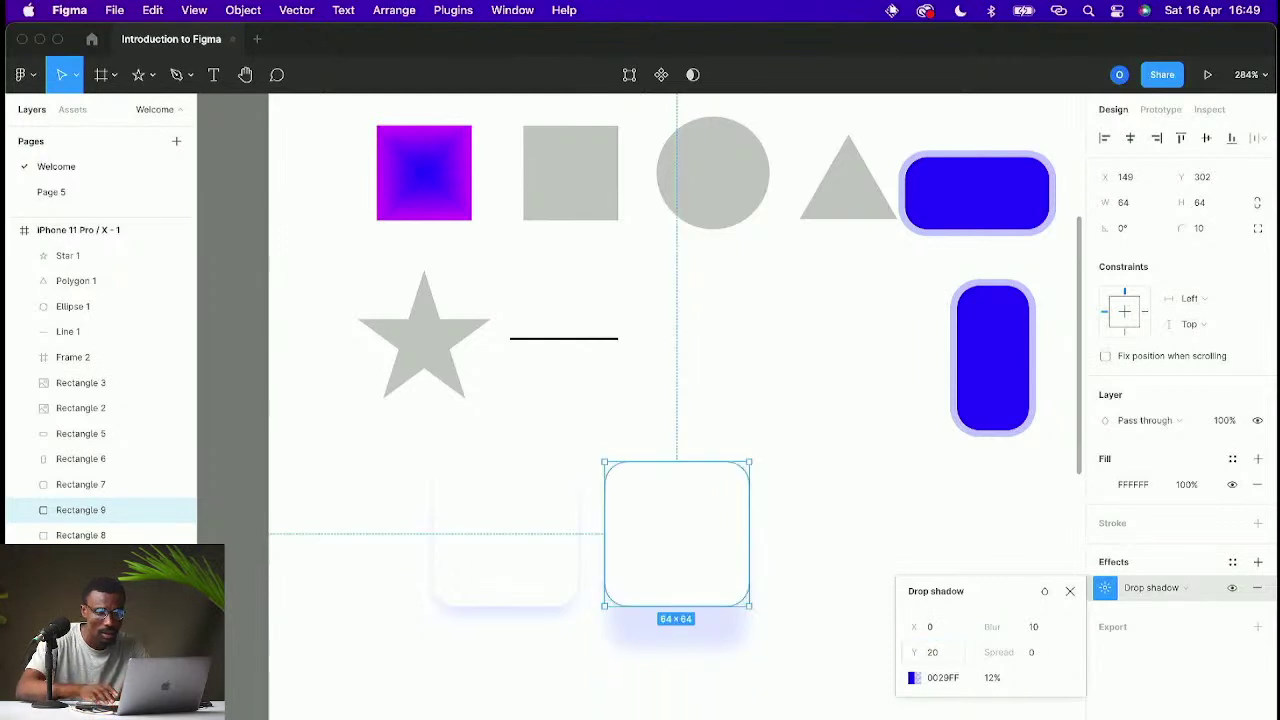
click(785, 543)
Step: Set the drop shadow blur of the duplicated white square to 30
click(717, 535)
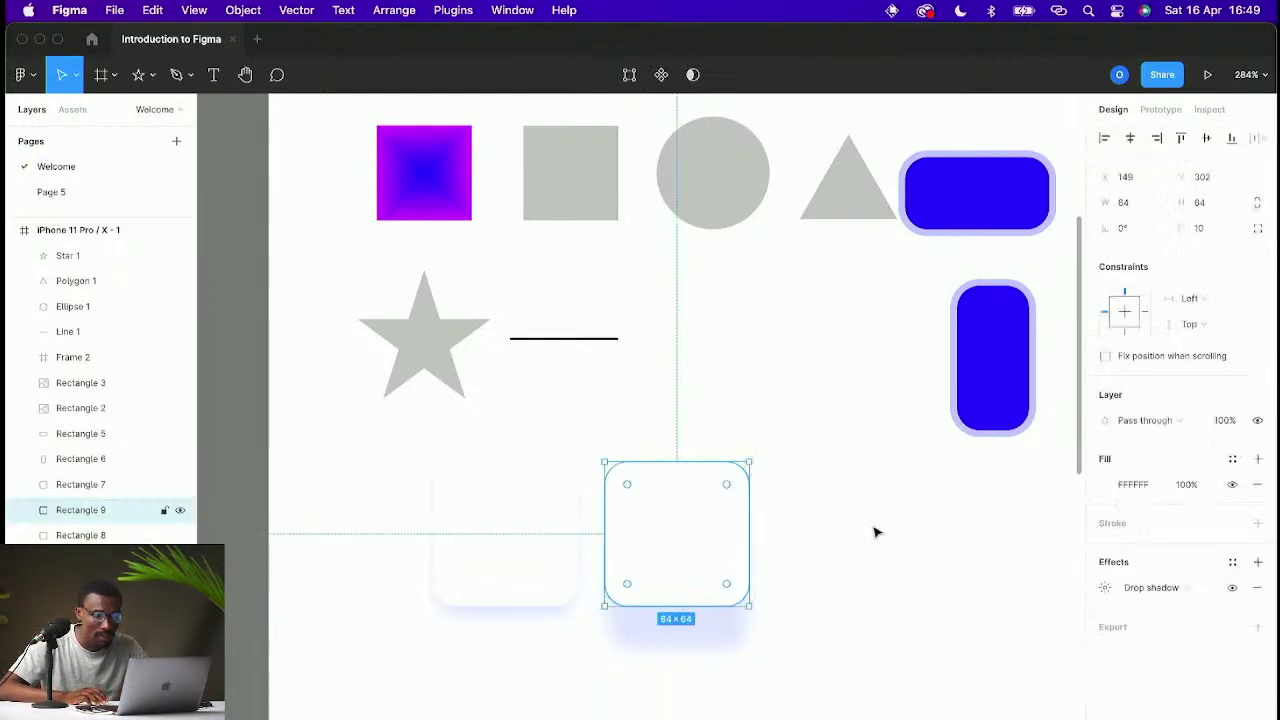
click(1104, 588)
click(1035, 627)
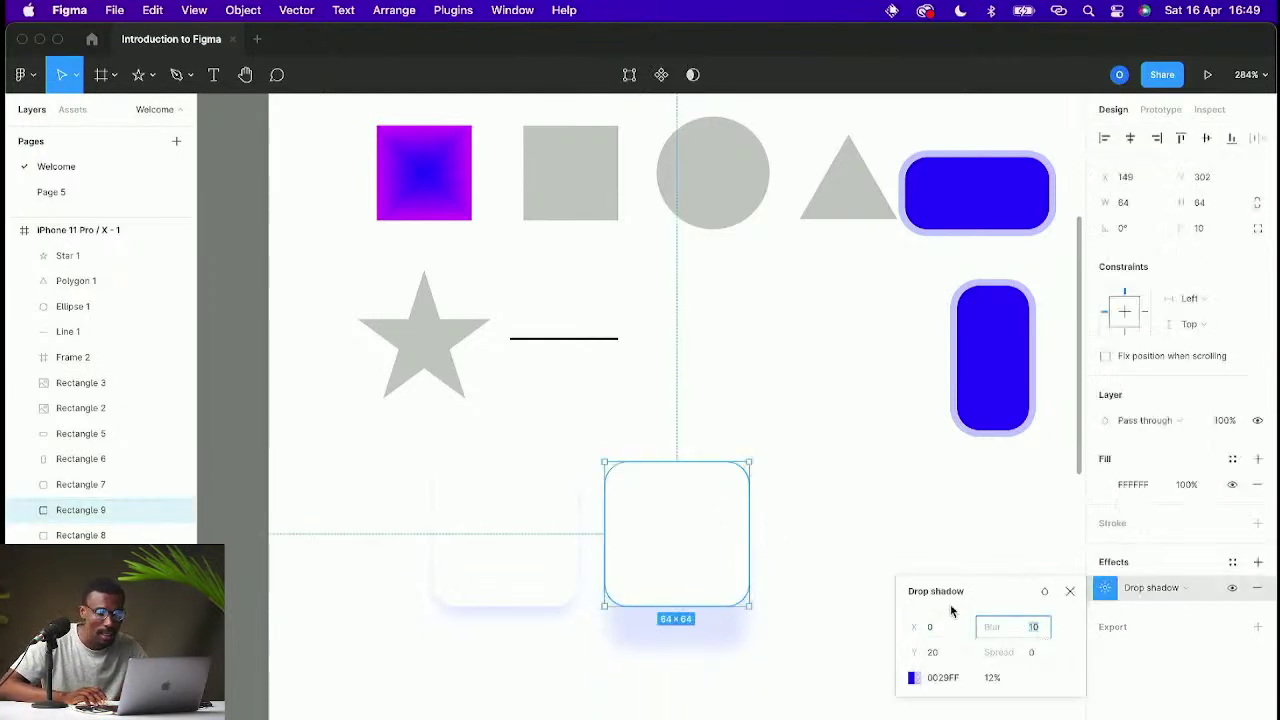
text(30)
key(Return)
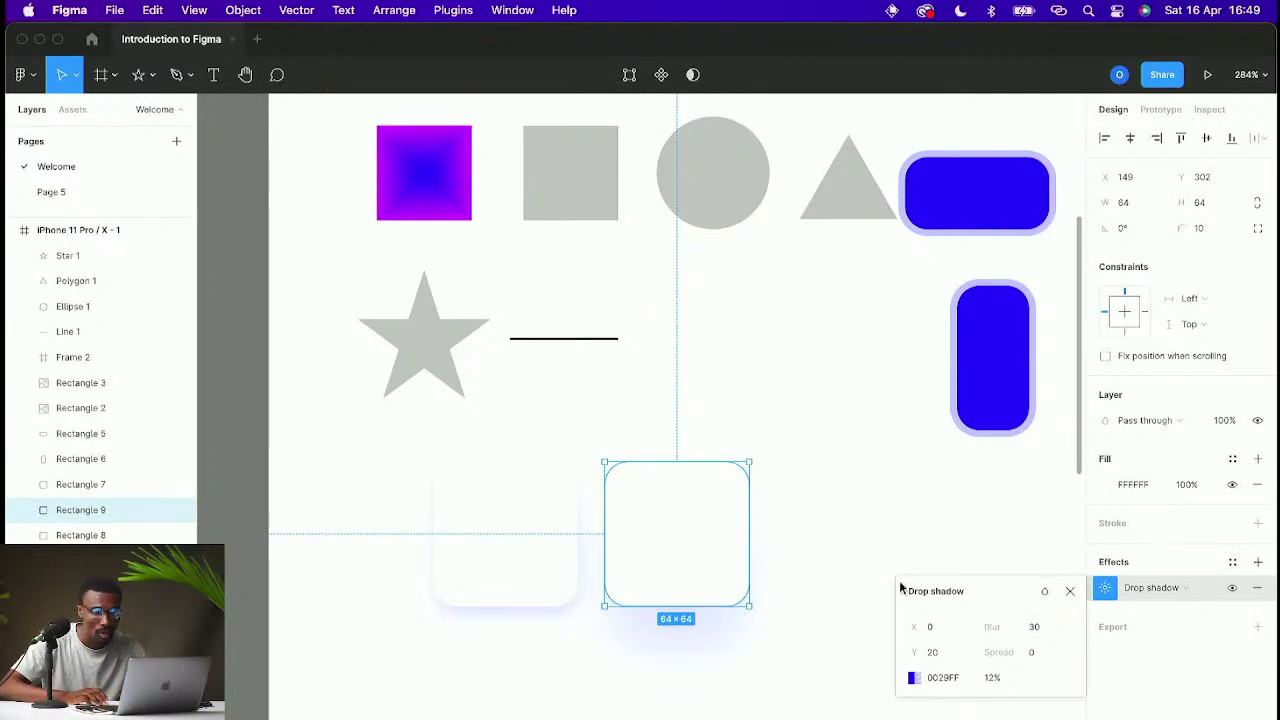
click(869, 546)
scroll(869, 546, down, 2)
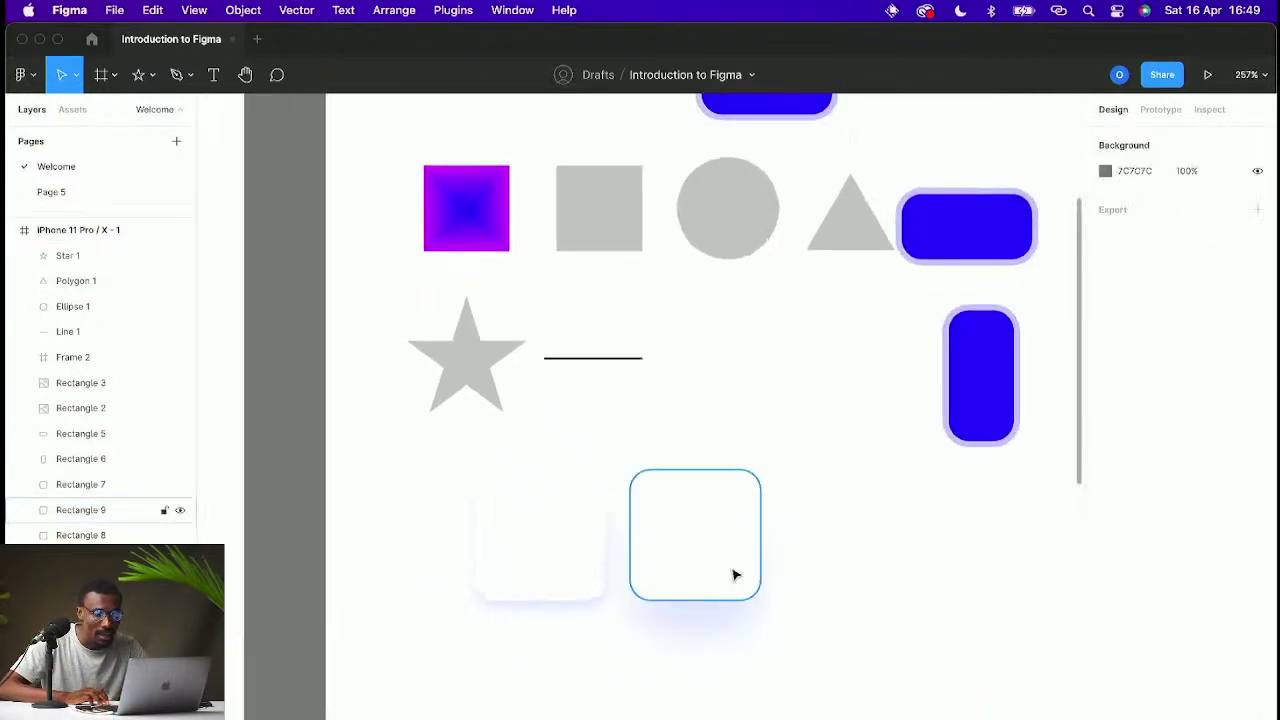
Step: Duplicate the original white rounded square into the empty space near the frame's right edge, at about X 257, Y 320
scroll(874, 571, down, 10)
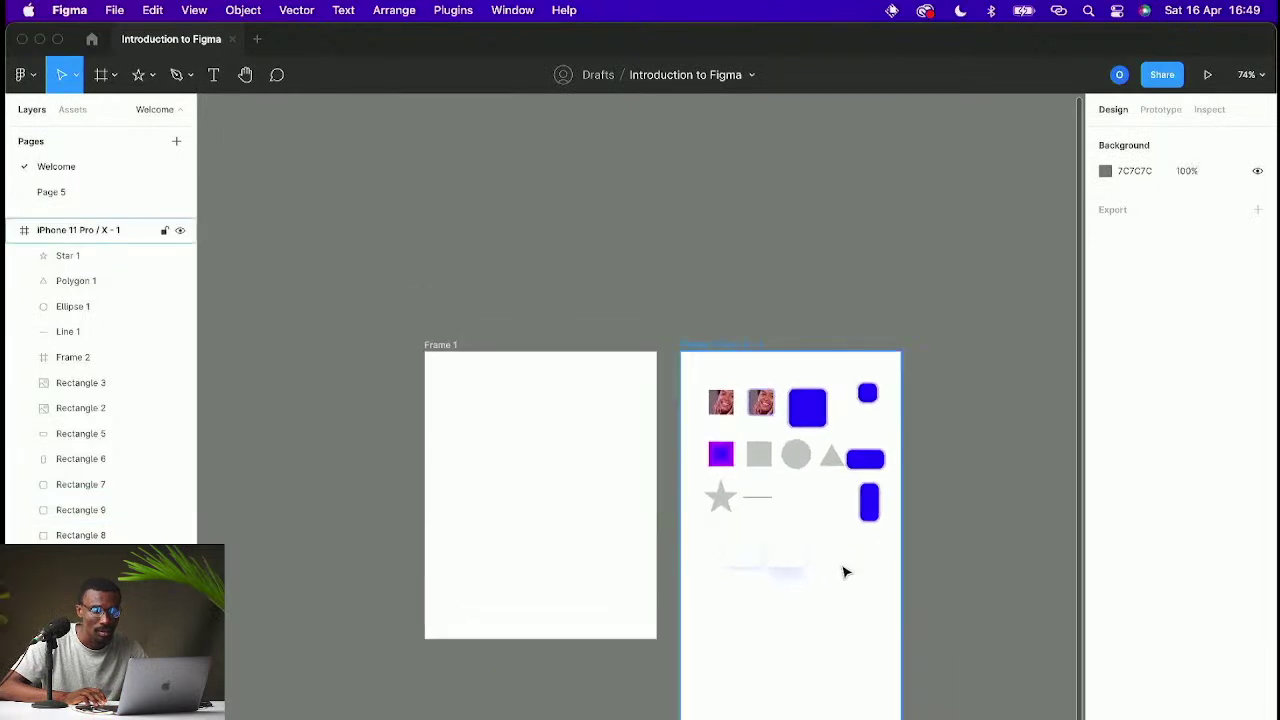
scroll(845, 572, up, 5)
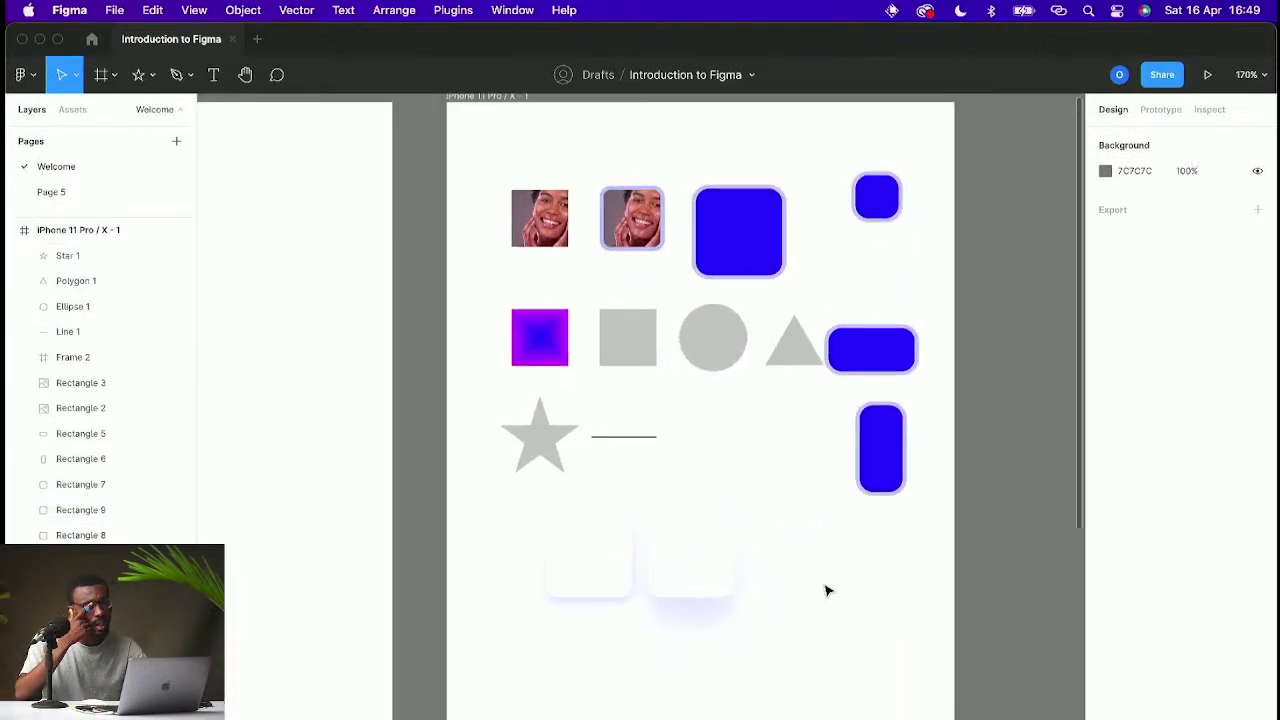
scroll(822, 582, up, 1)
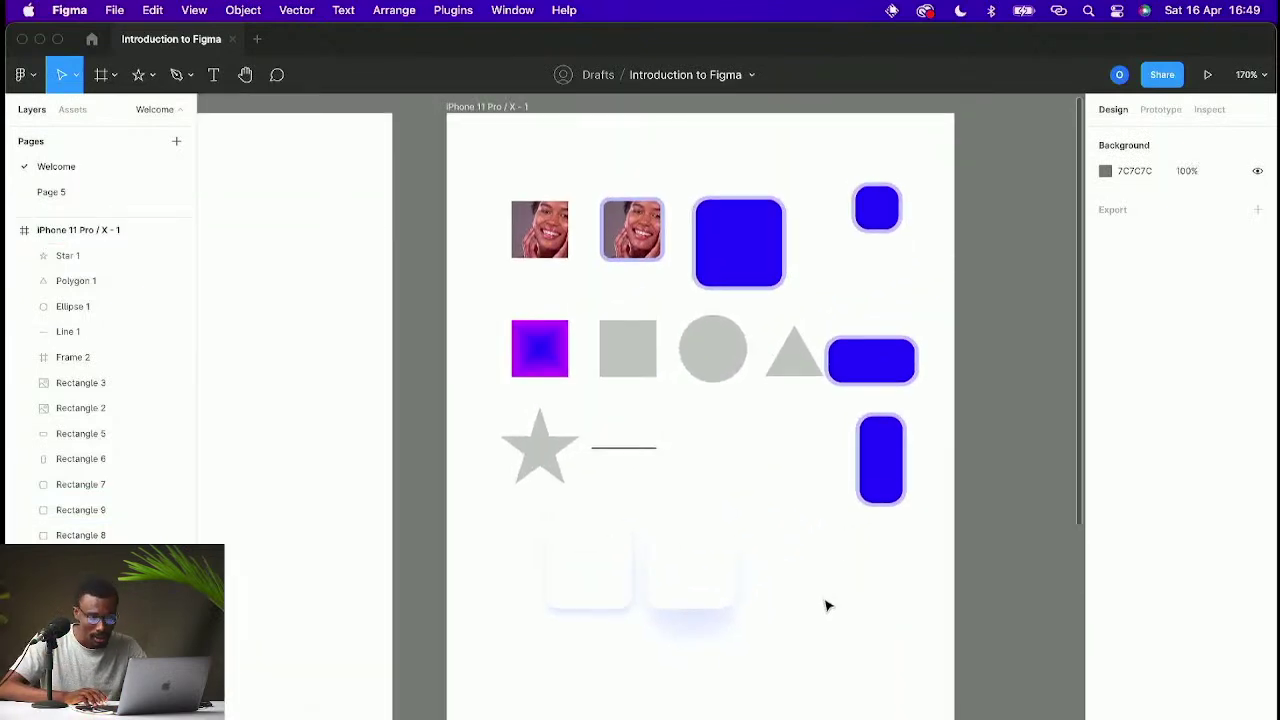
scroll(857, 603, right, 1)
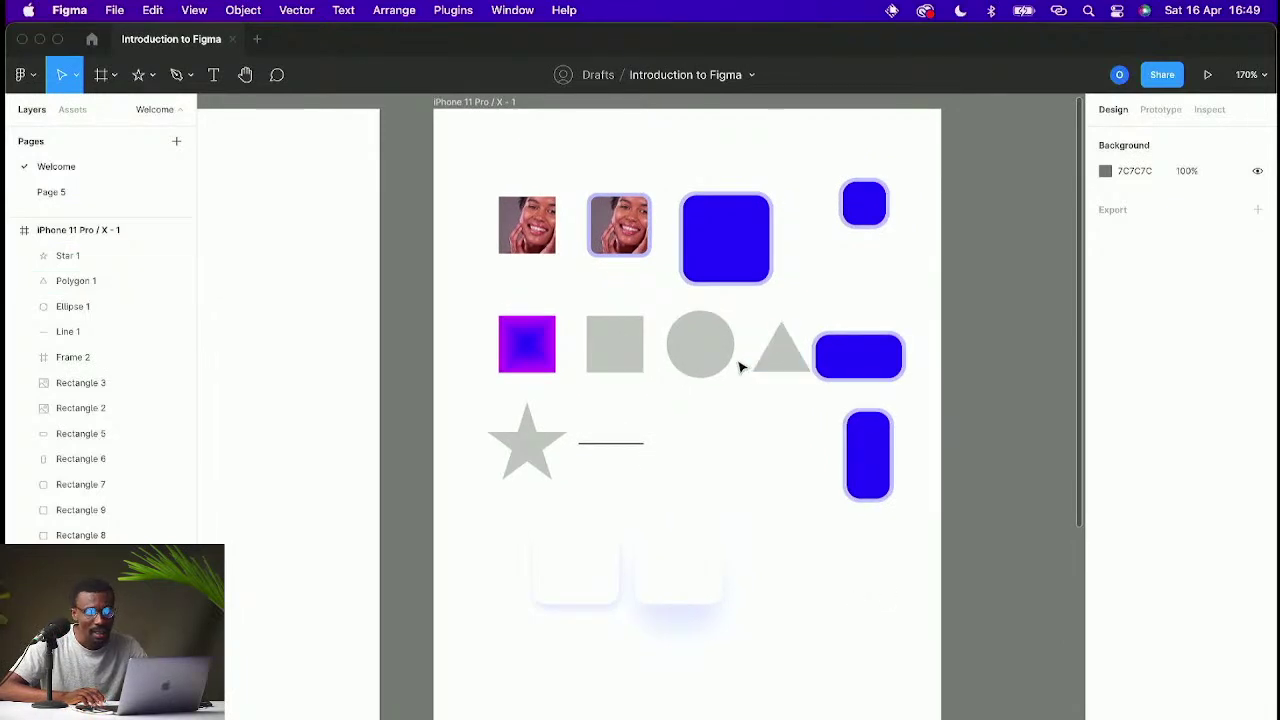
click(671, 533)
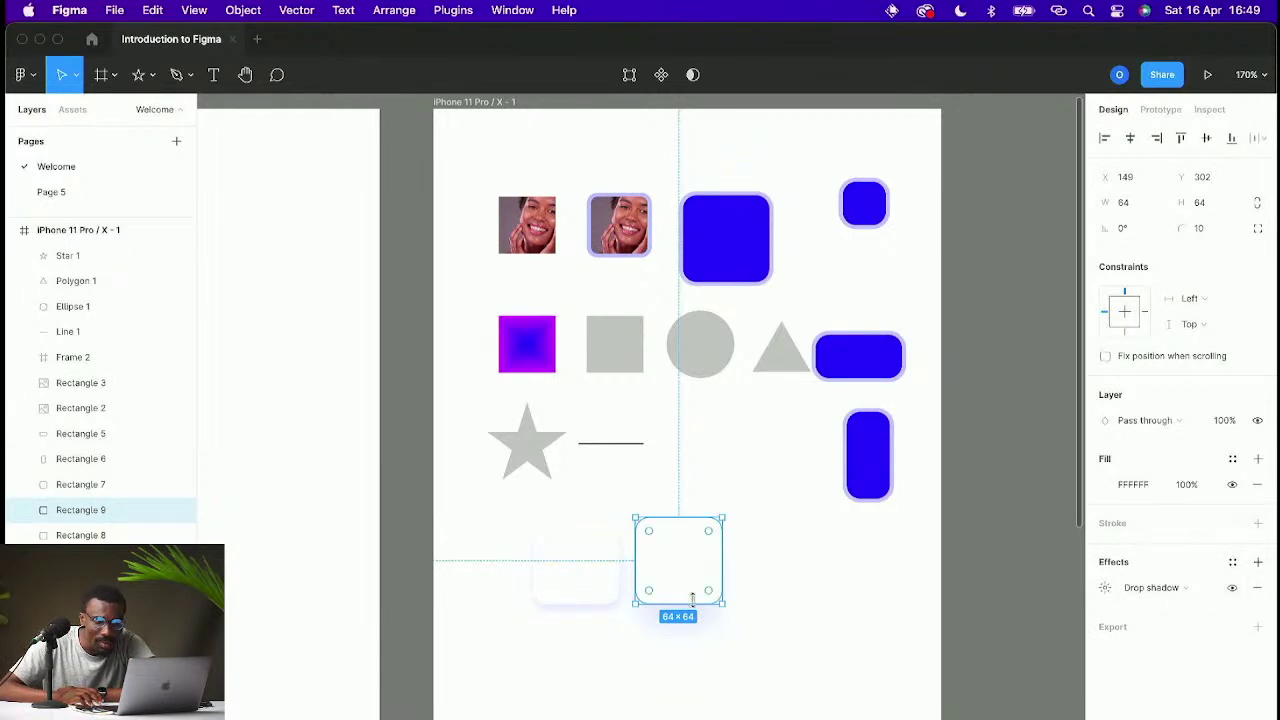
click(783, 585)
click(545, 590)
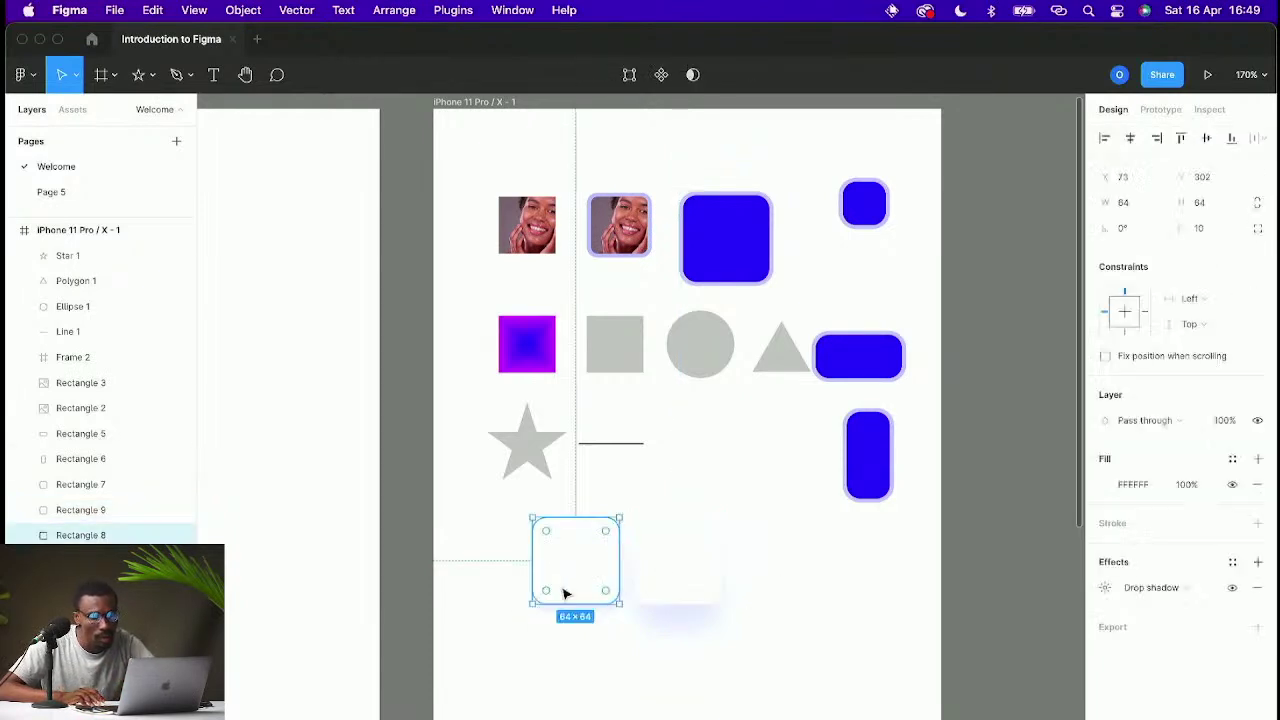
drag(566, 583, 811, 606)
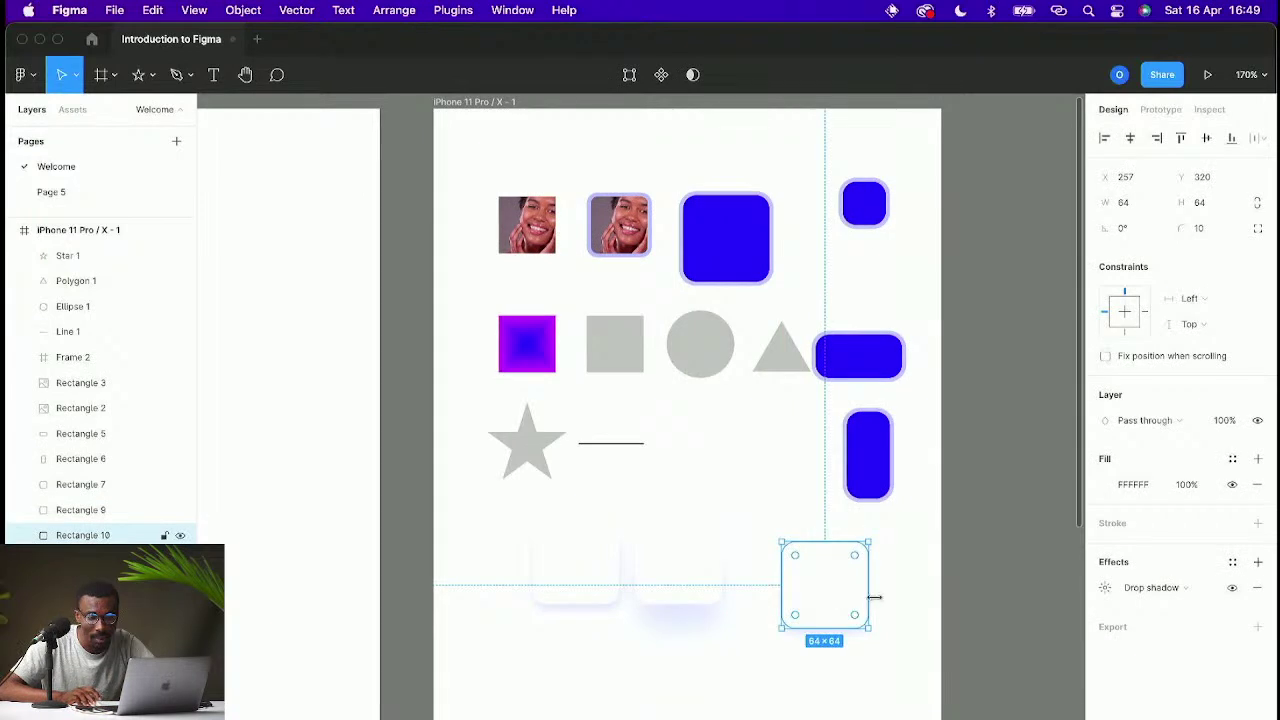
Step: Set the corner radius of the white square near the frame's right edge to 5
scroll(897, 640, up, 2)
scroll(900, 685, up, 5)
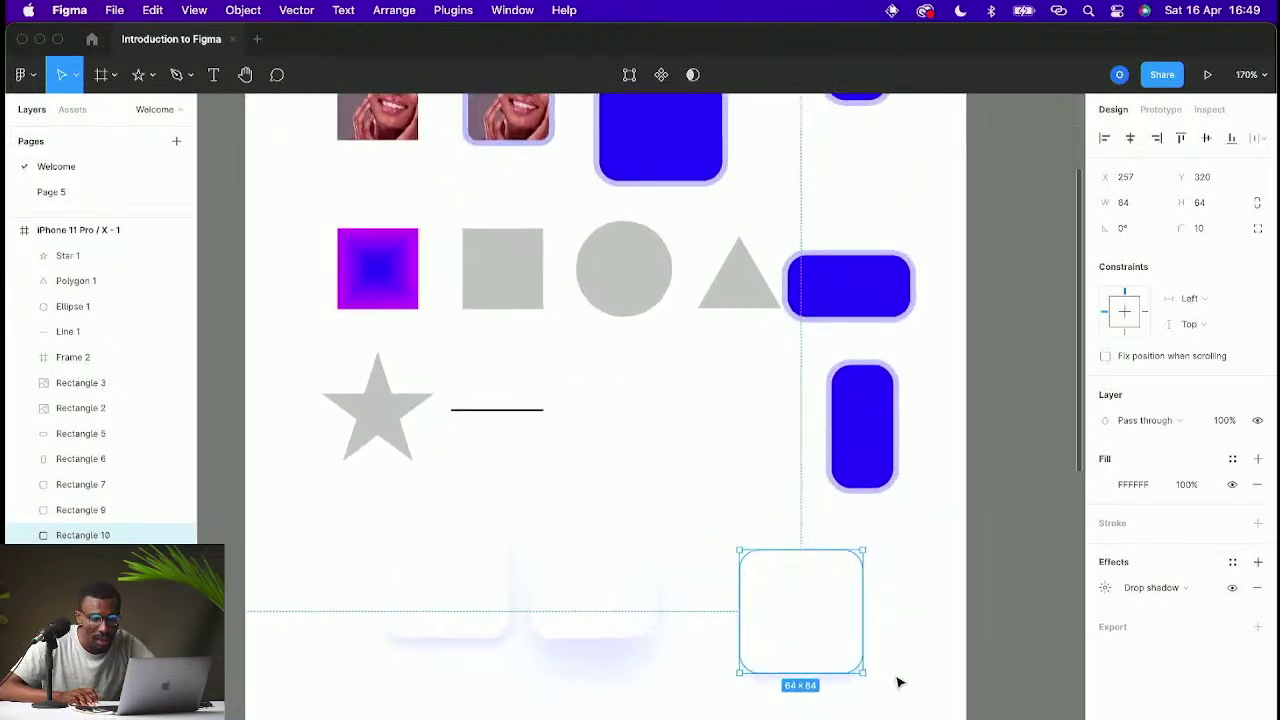
scroll(800, 610, right, 2)
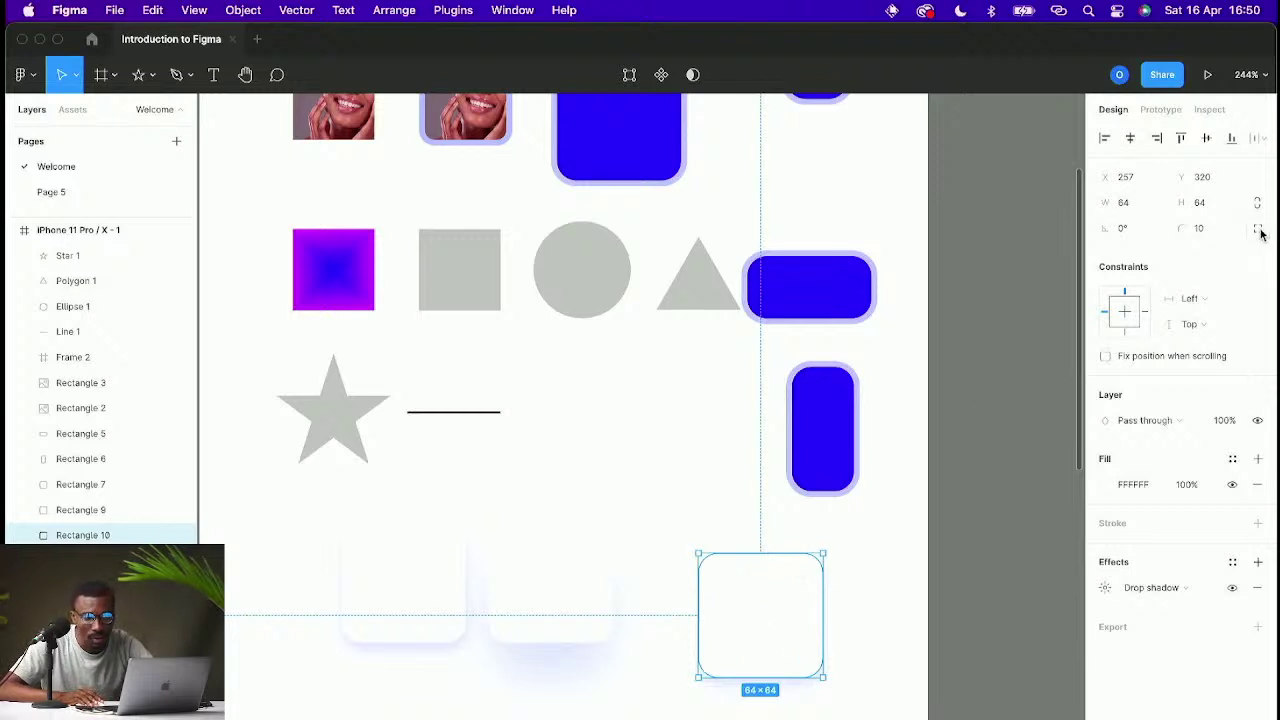
click(1222, 232)
text(5)
key(Return)
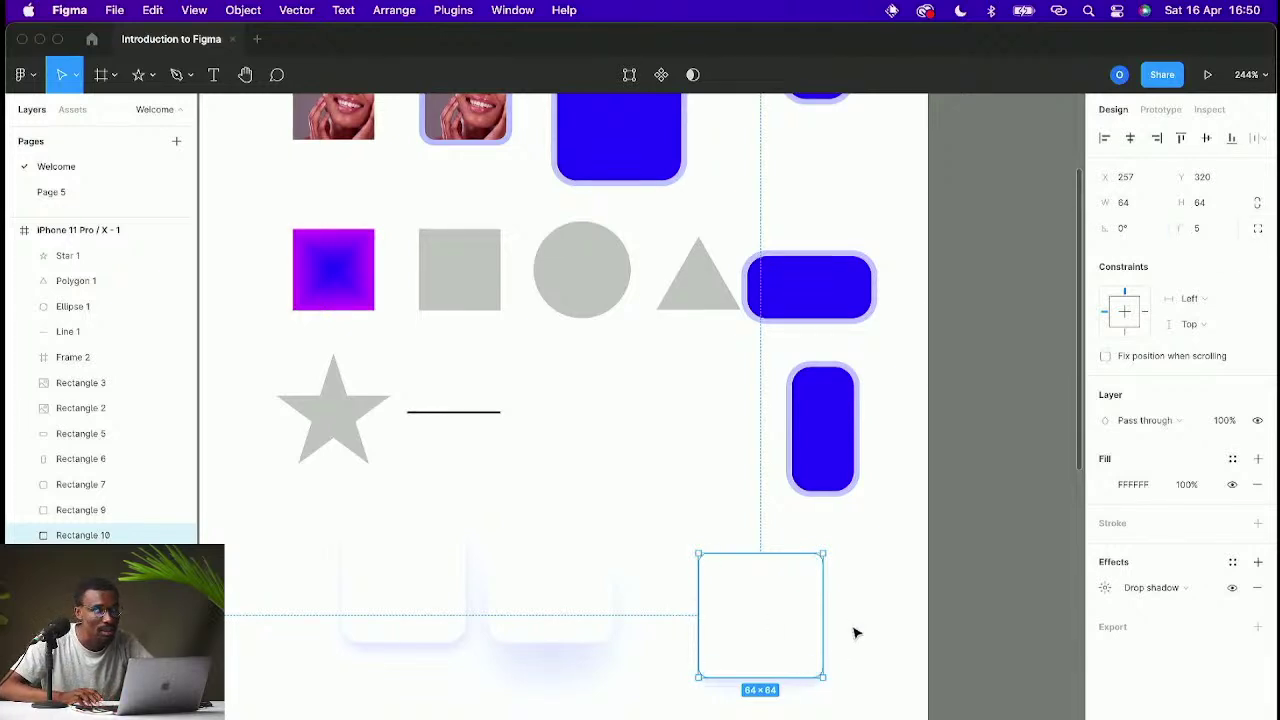
click(896, 552)
Step: Duplicate the 5-radius white square to about X 168, Y 411 and set the copy's corner radius to 2
click(818, 612)
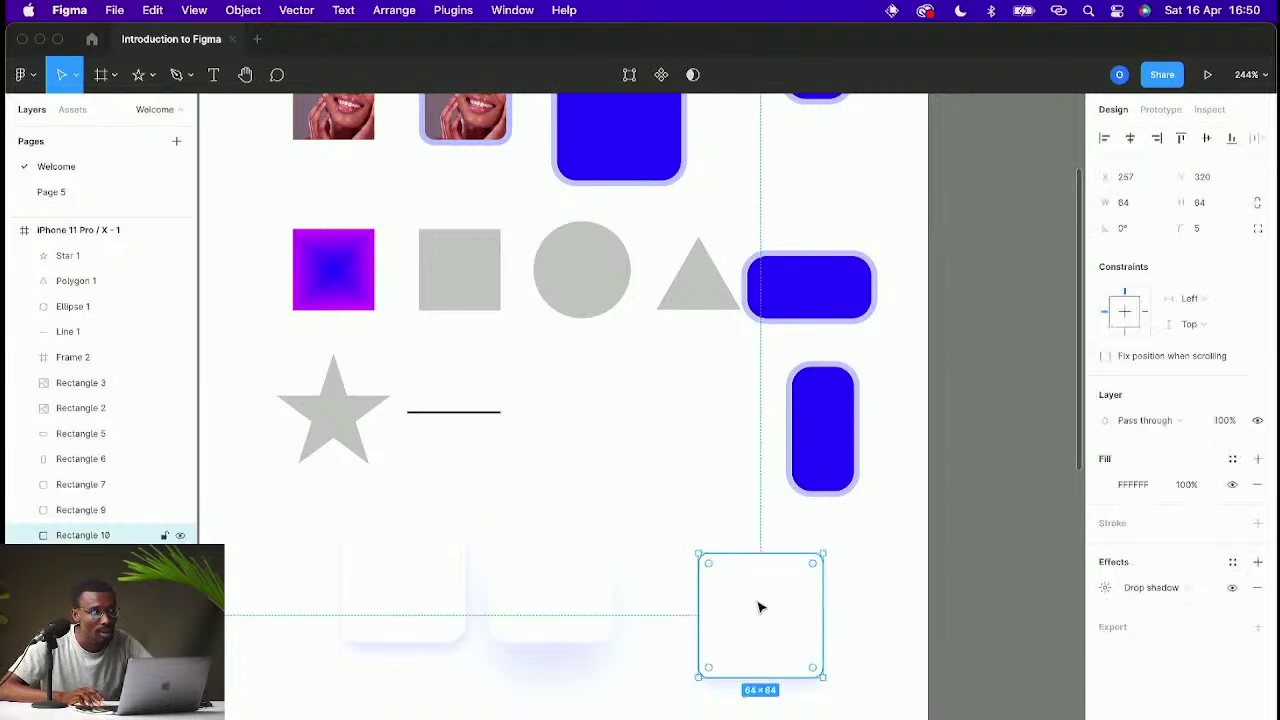
scroll(760, 606, down, 3)
drag(808, 506, 634, 677)
click(1221, 229)
text(2)
key(Return)
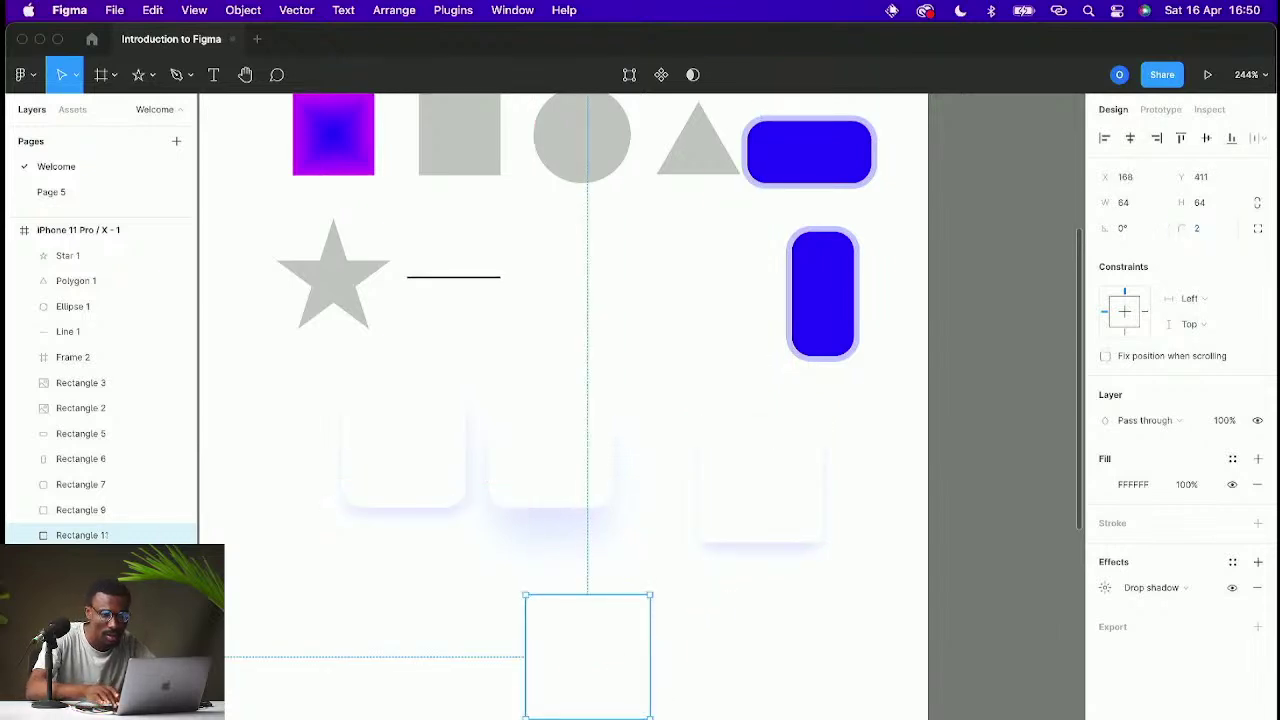
click(772, 631)
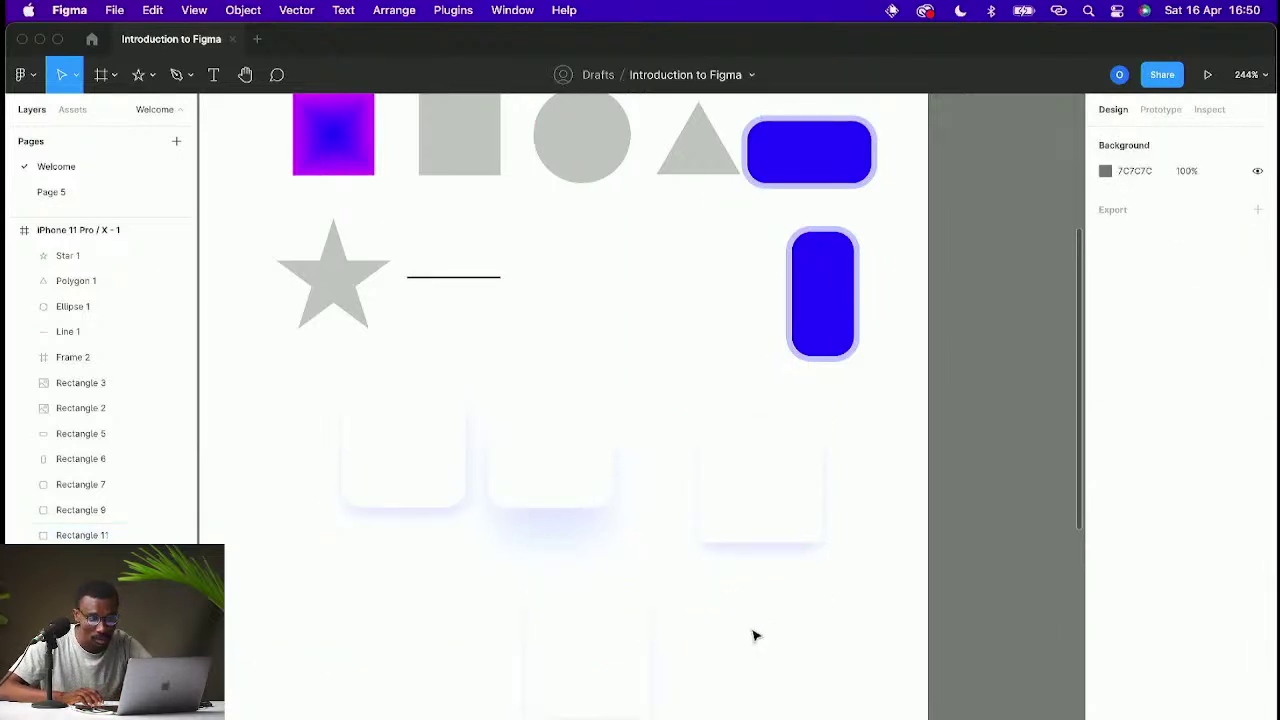
Step: Set the corner radius of the white square near the frame's right edge to 20
click(770, 521)
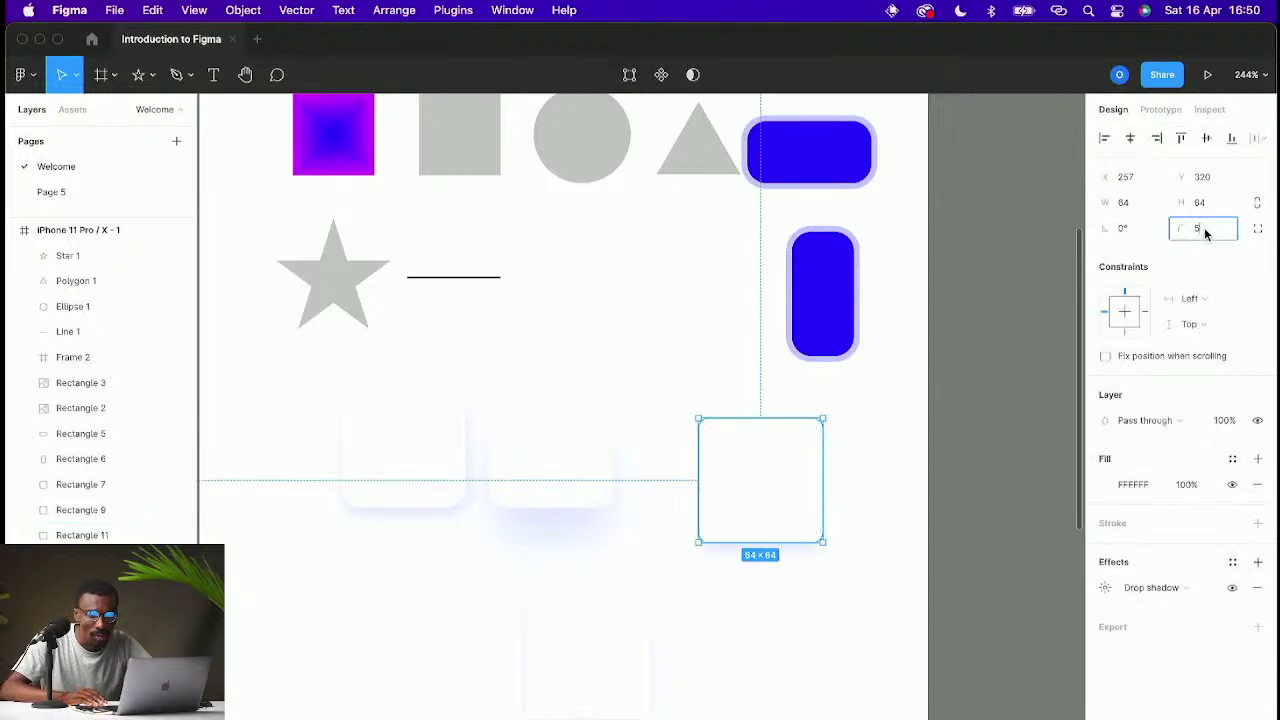
text(20)
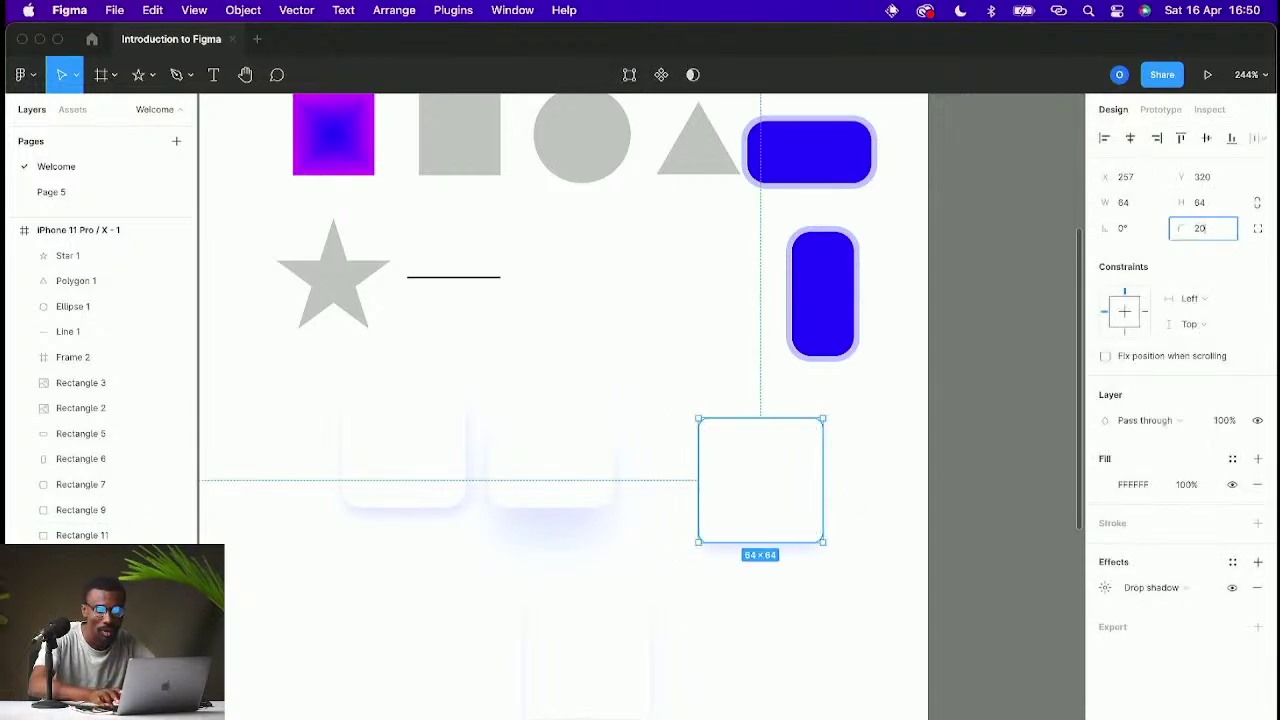
click(890, 450)
click(815, 465)
click(902, 467)
scroll(902, 467, up, 5)
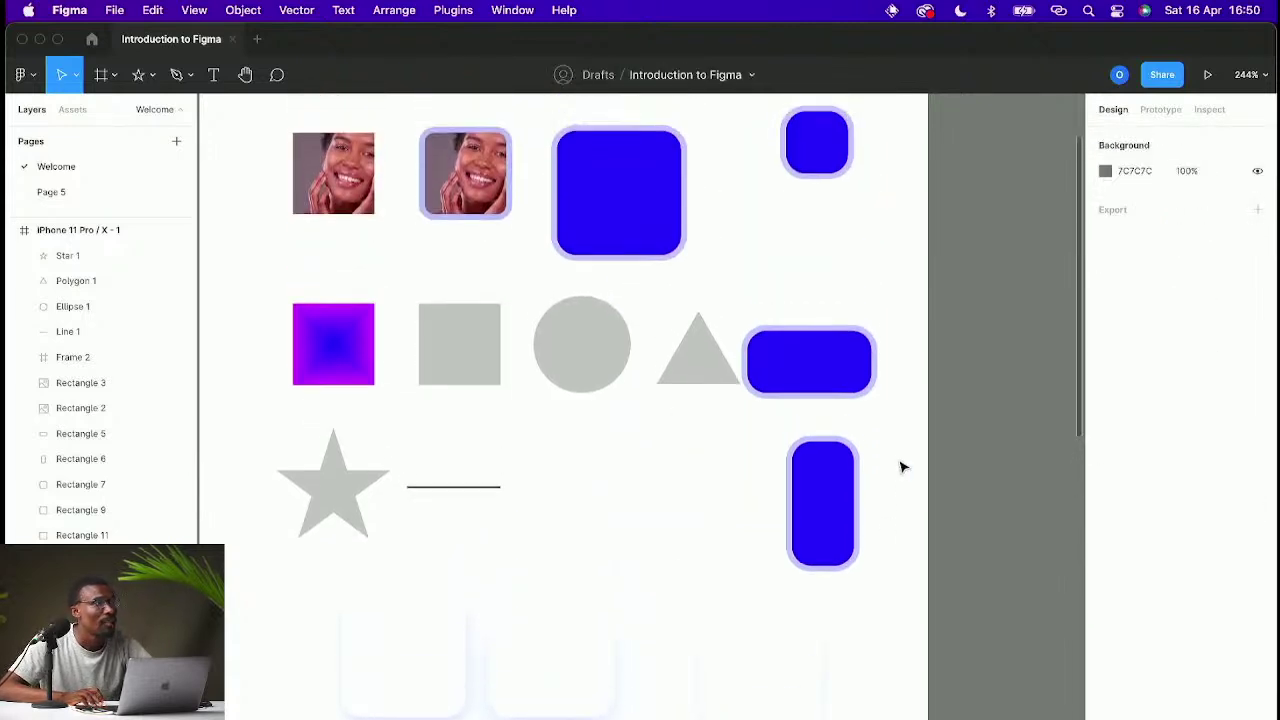
scroll(902, 467, down, 1)
scroll(902, 467, left, 1)
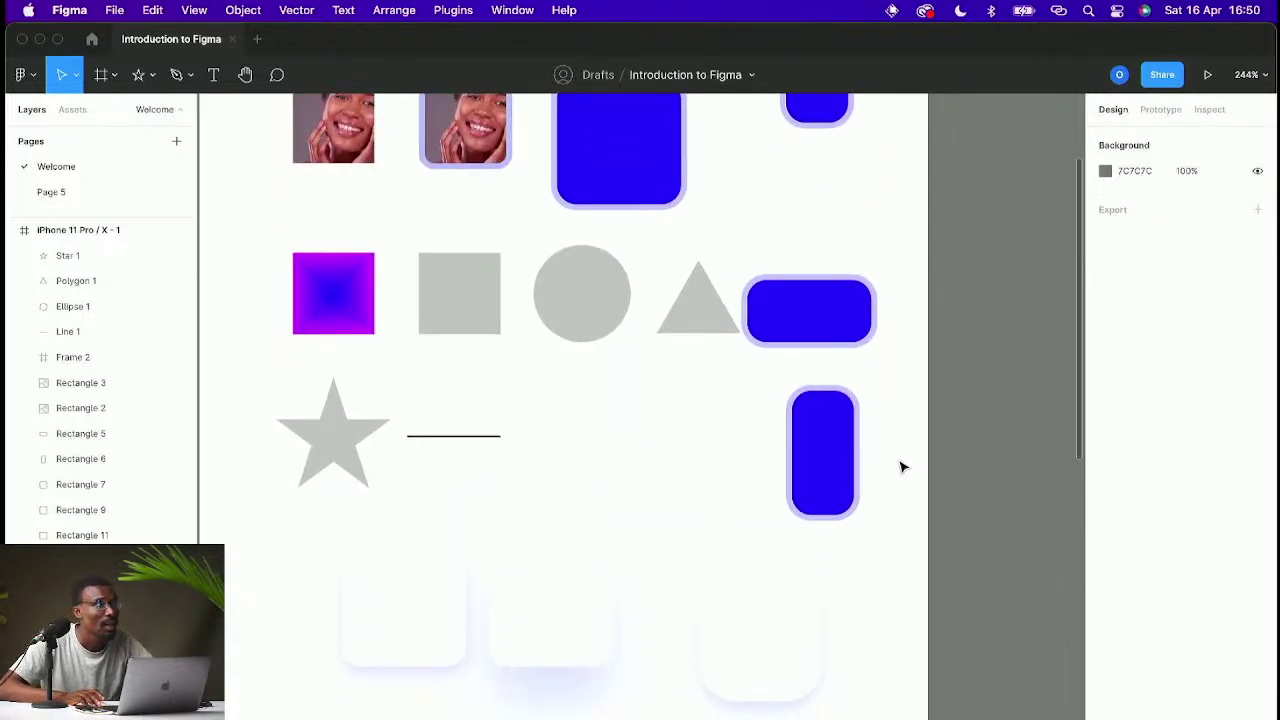
scroll(902, 467, right, 1)
scroll(902, 467, up, 2)
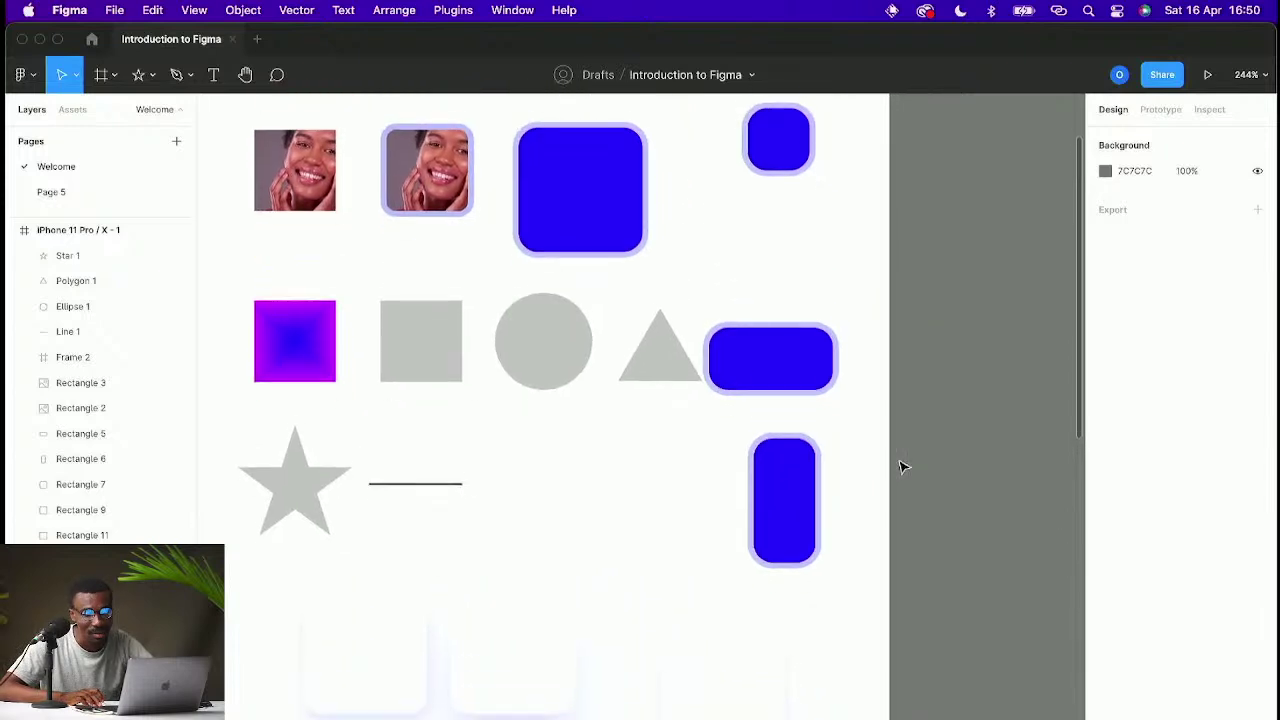
scroll(902, 467, down, 2)
scroll(902, 467, down, 3)
scroll(869, 529, left, 1)
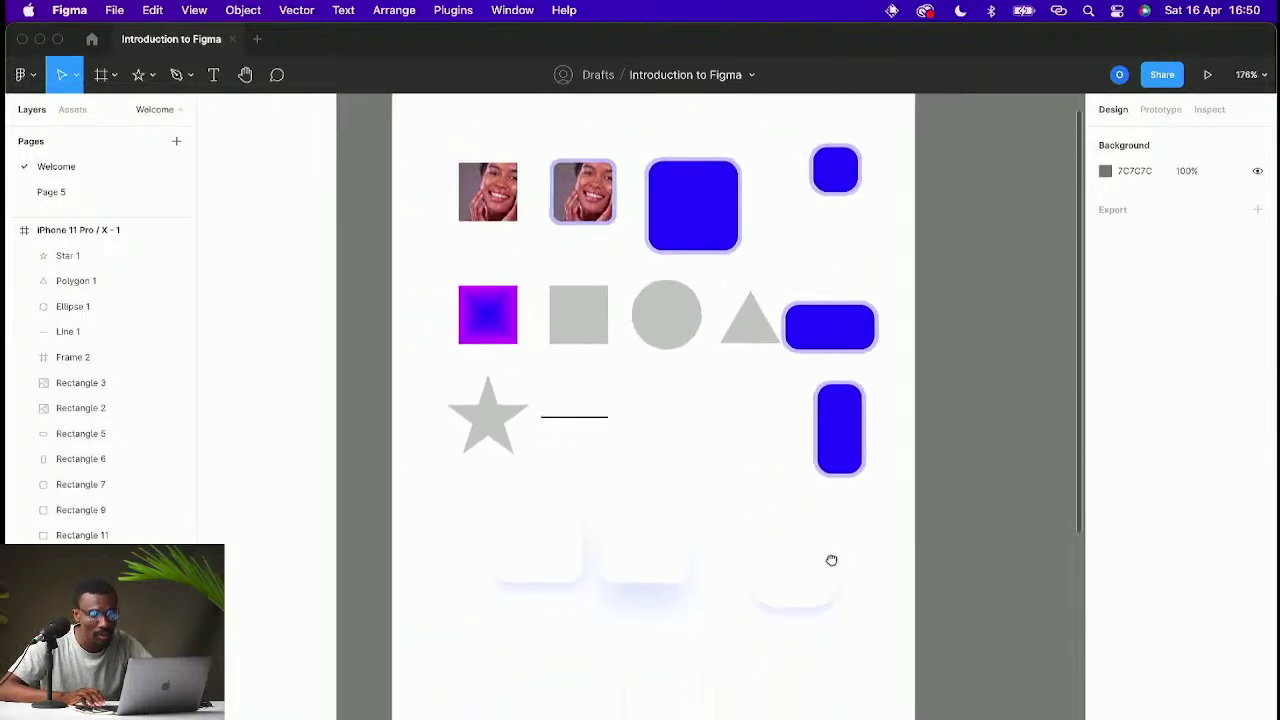
Step: Delete the two corner-radius example squares, the one near the frame's right edge and the one below the shadowed pair
scroll(871, 566, up, 3)
click(808, 554)
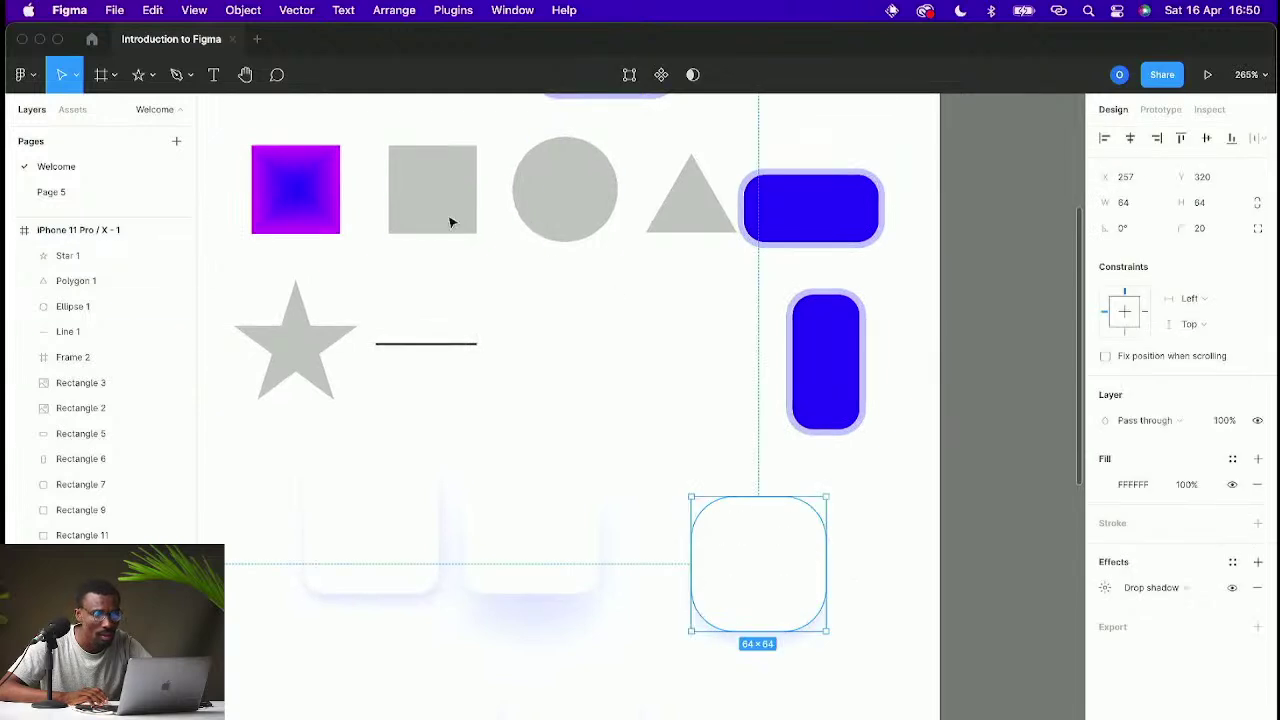
click(437, 197)
scroll(698, 287, down, 3)
scroll(698, 287, down, 3)
drag(786, 457, 643, 527)
key(Escape)
scroll(789, 577, up, 2)
scroll(789, 577, left, 1)
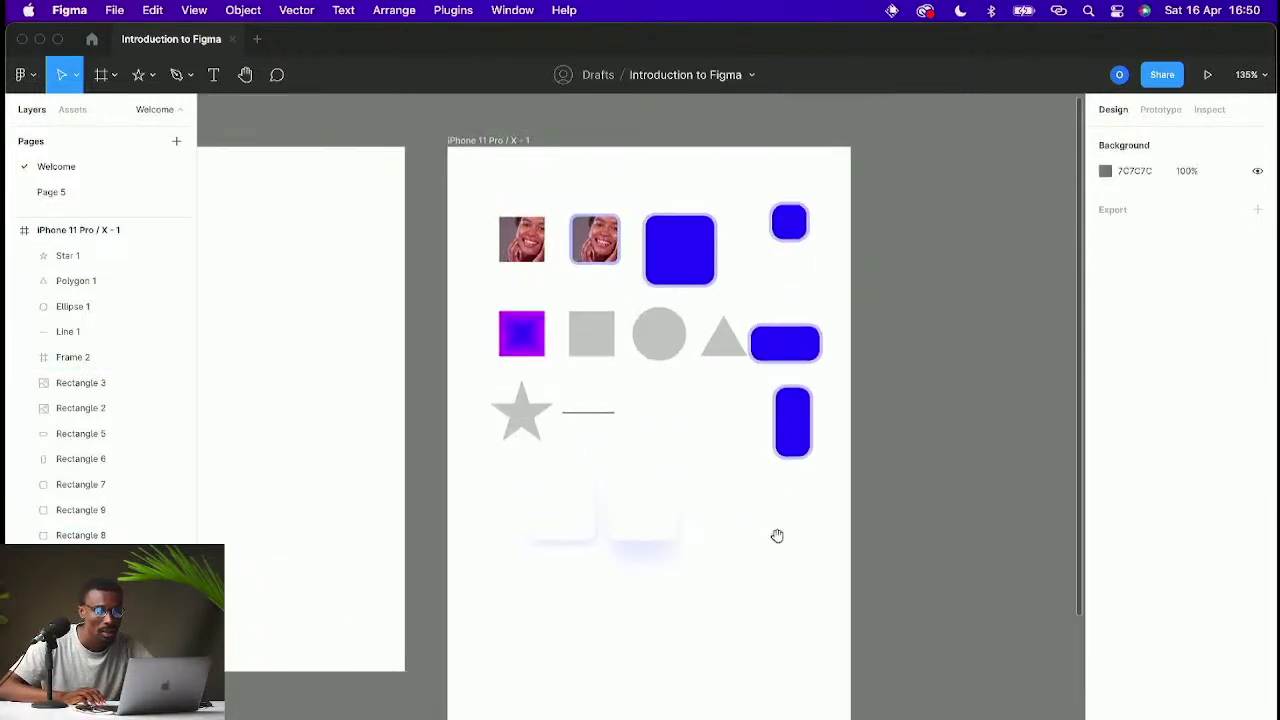
Step: Duplicate the grey square to X 248, Y 320 and set the copy's individual top-left corner radius to 20
alt+drag(600, 354, 752, 535)
scroll(771, 511, up, 5)
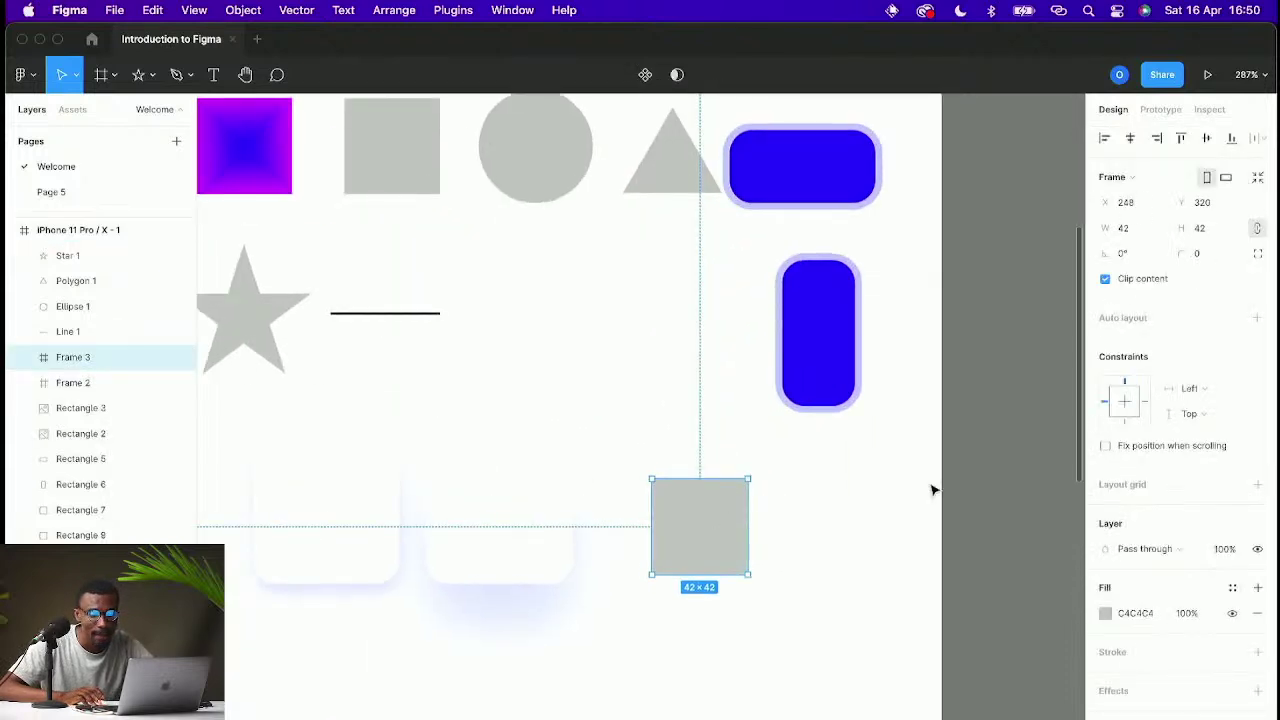
click(1256, 256)
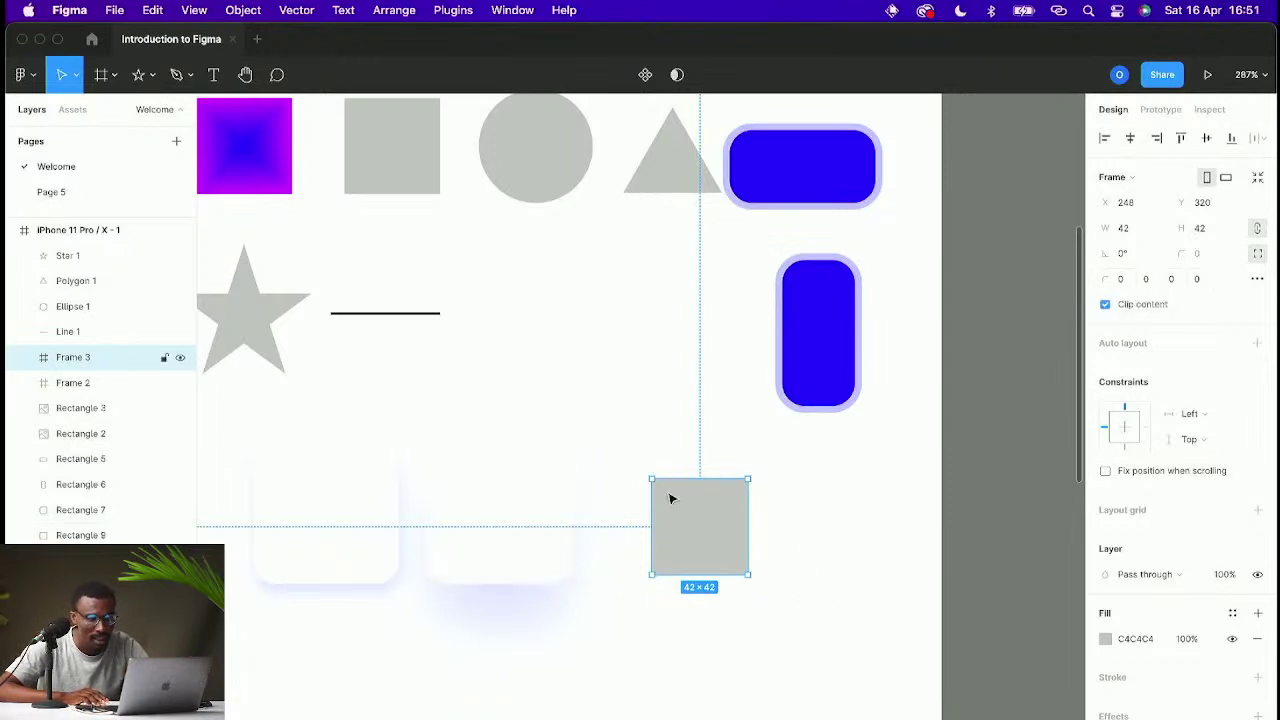
click(1138, 283)
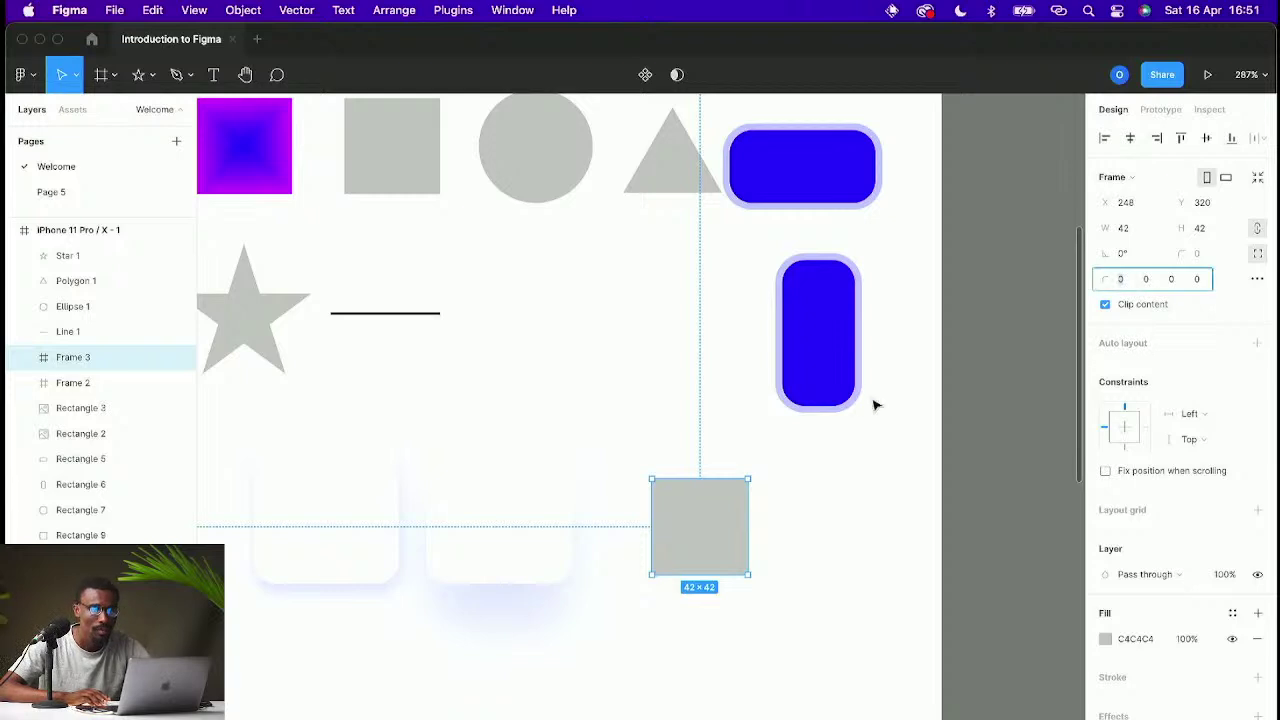
text(2)
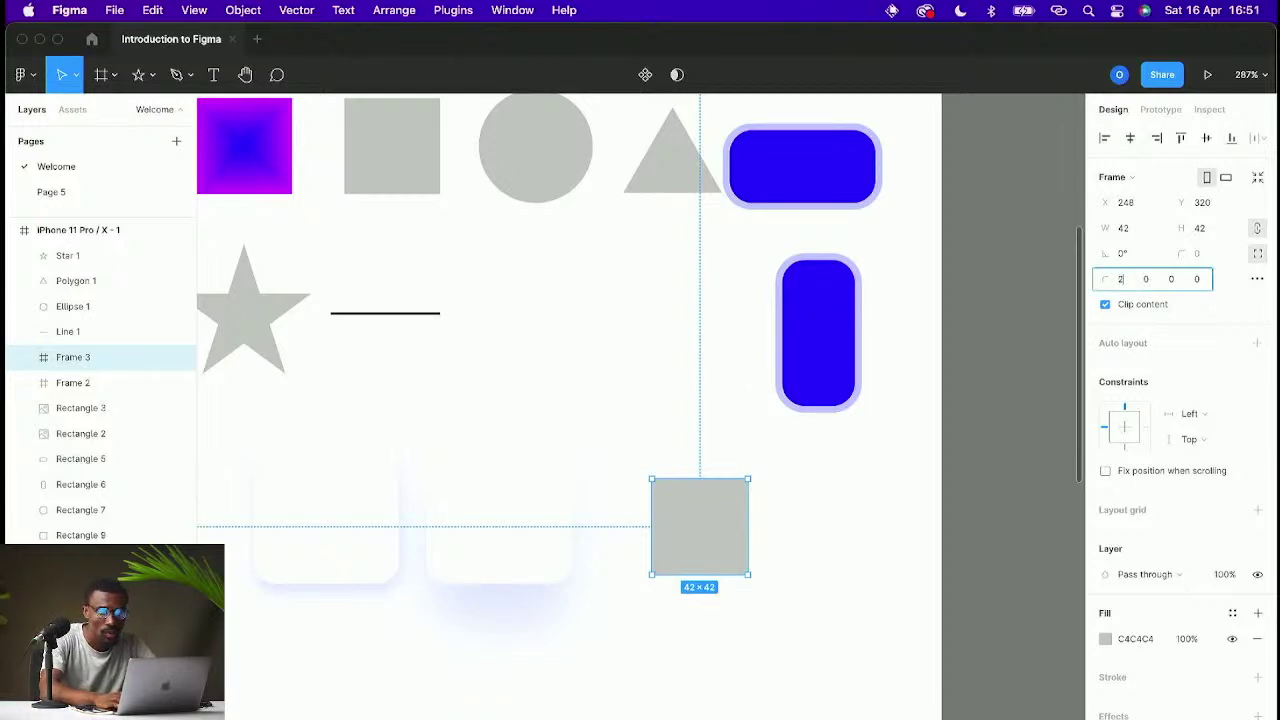
text(0)
key(Return)
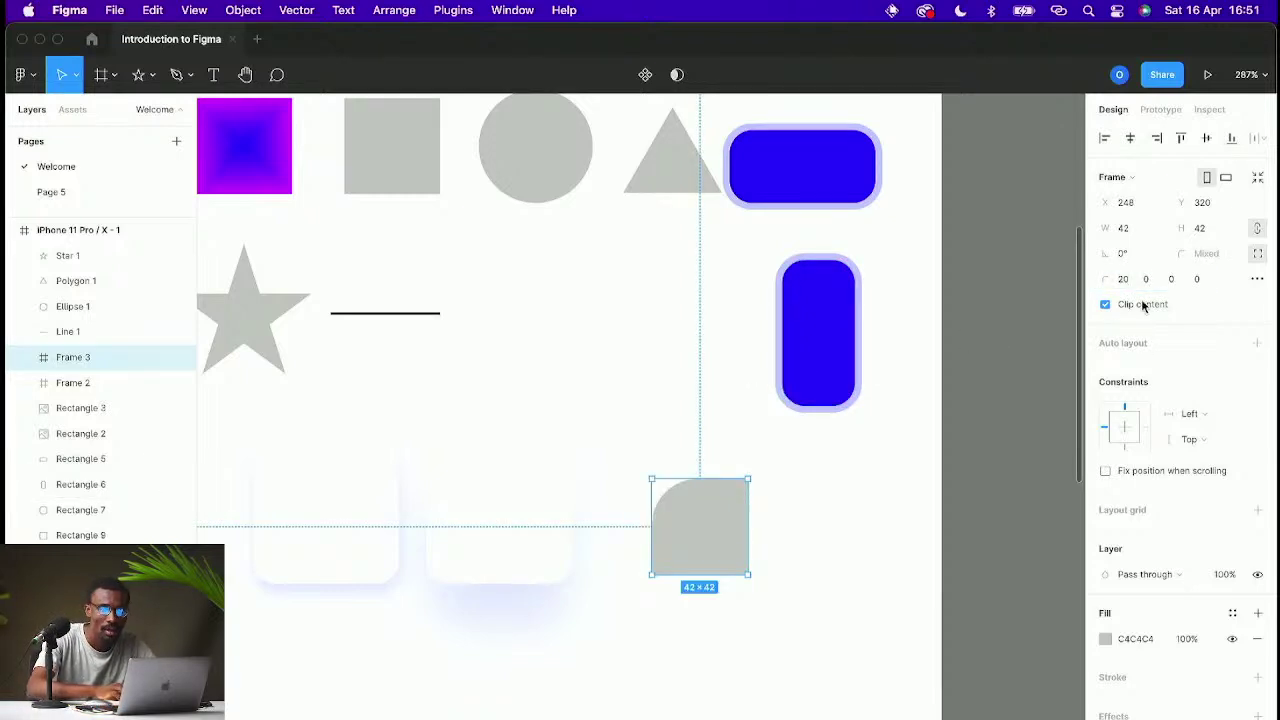
Step: Set the bottom-right corner radius of the duplicated grey square to 20
click(1181, 281)
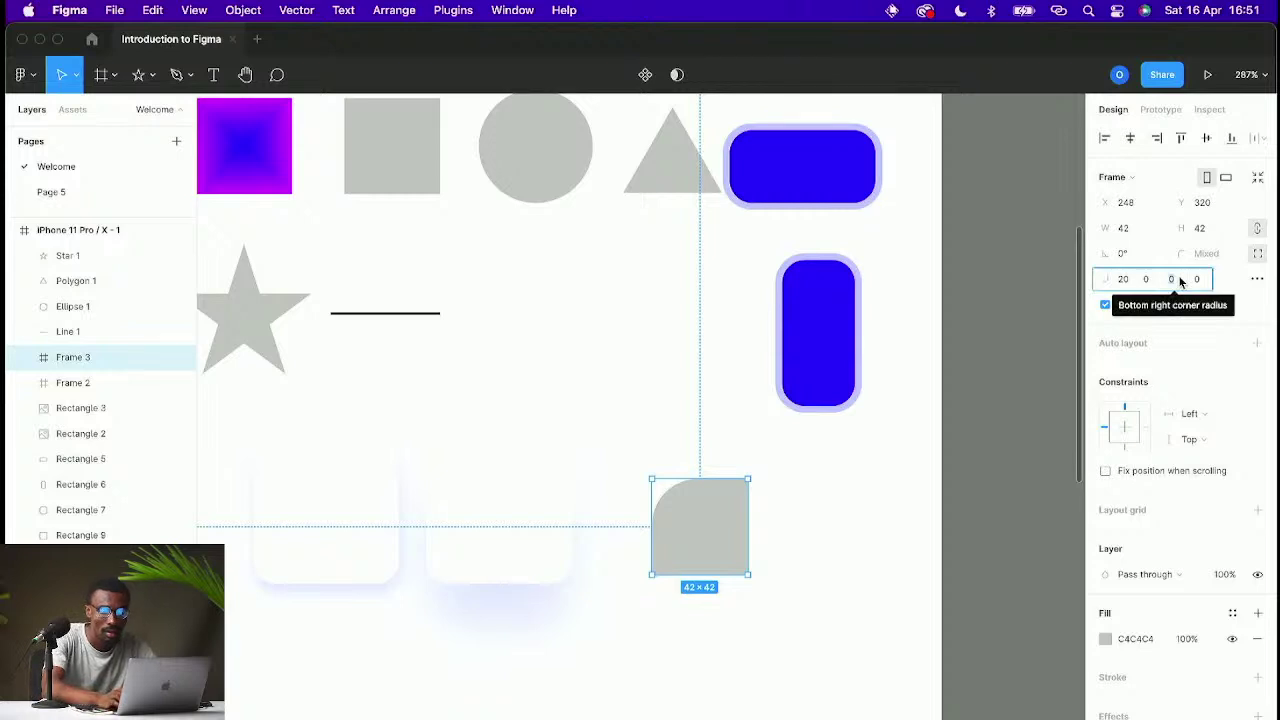
text(20)
key(Return)
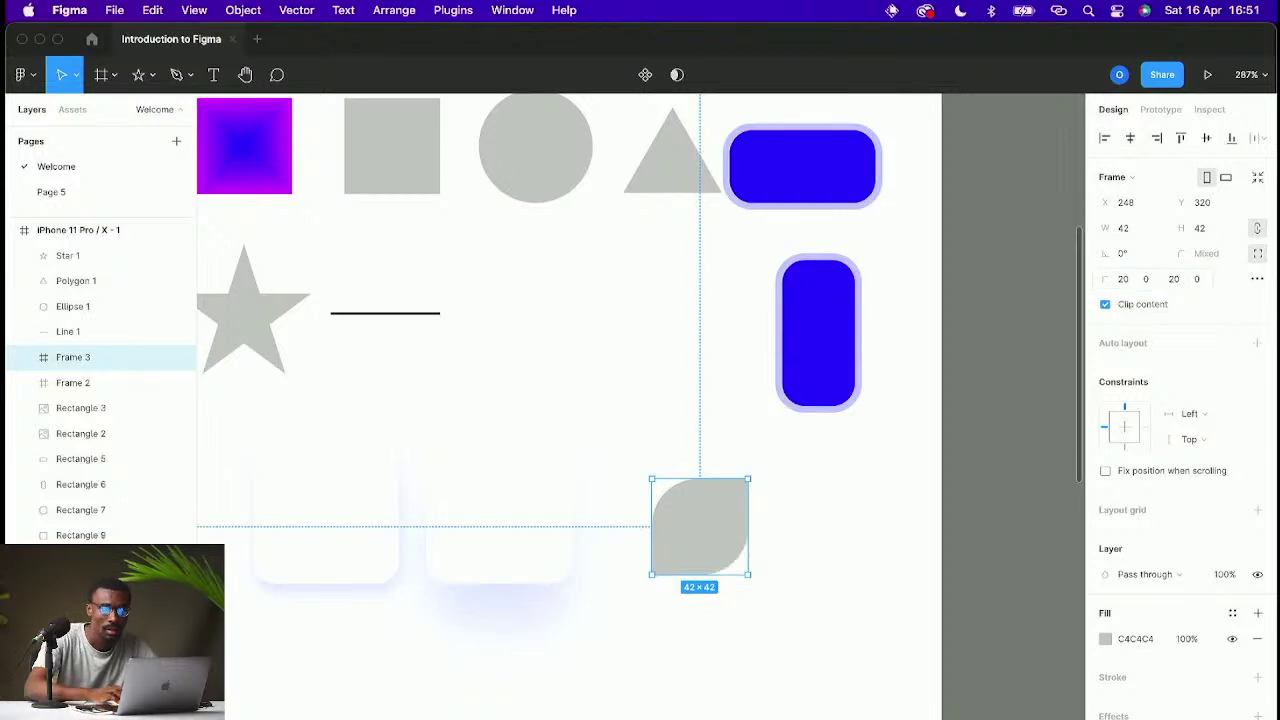
click(783, 517)
scroll(783, 517, down, 2)
click(738, 500)
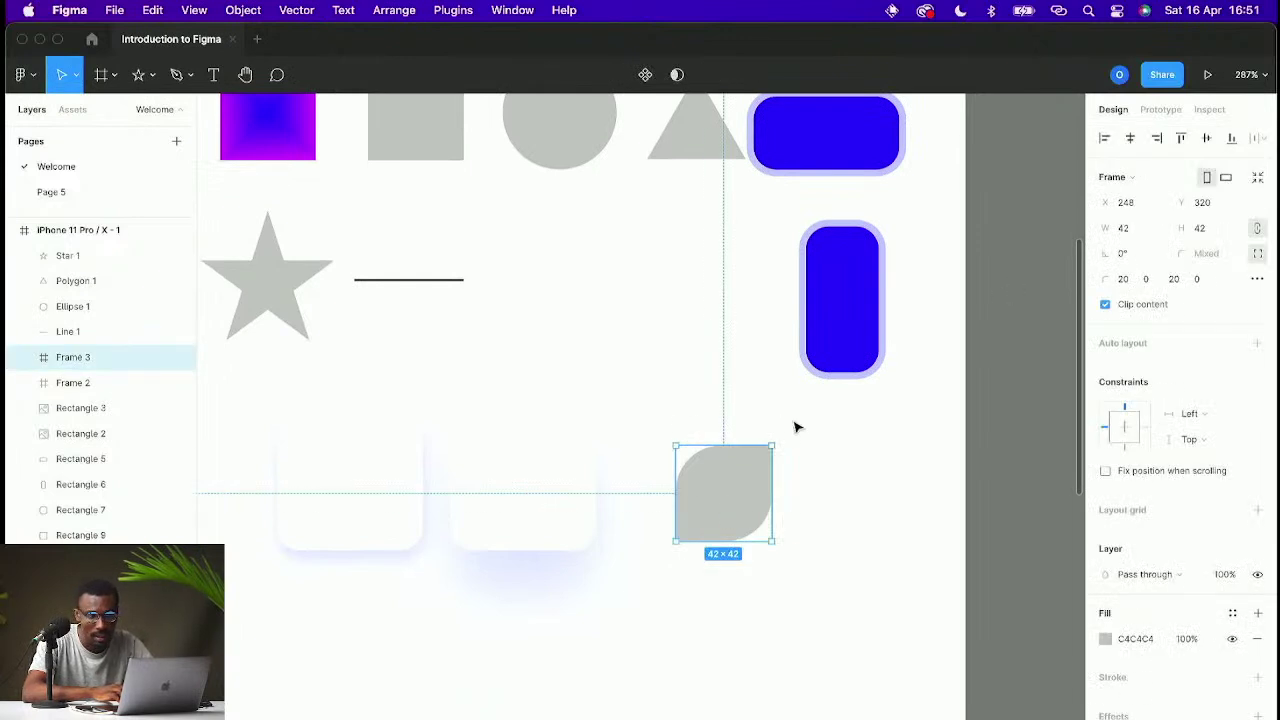
Step: Set the duplicated grey square's top-right corner radius to 20 and apply auto layout to it
click(1146, 281)
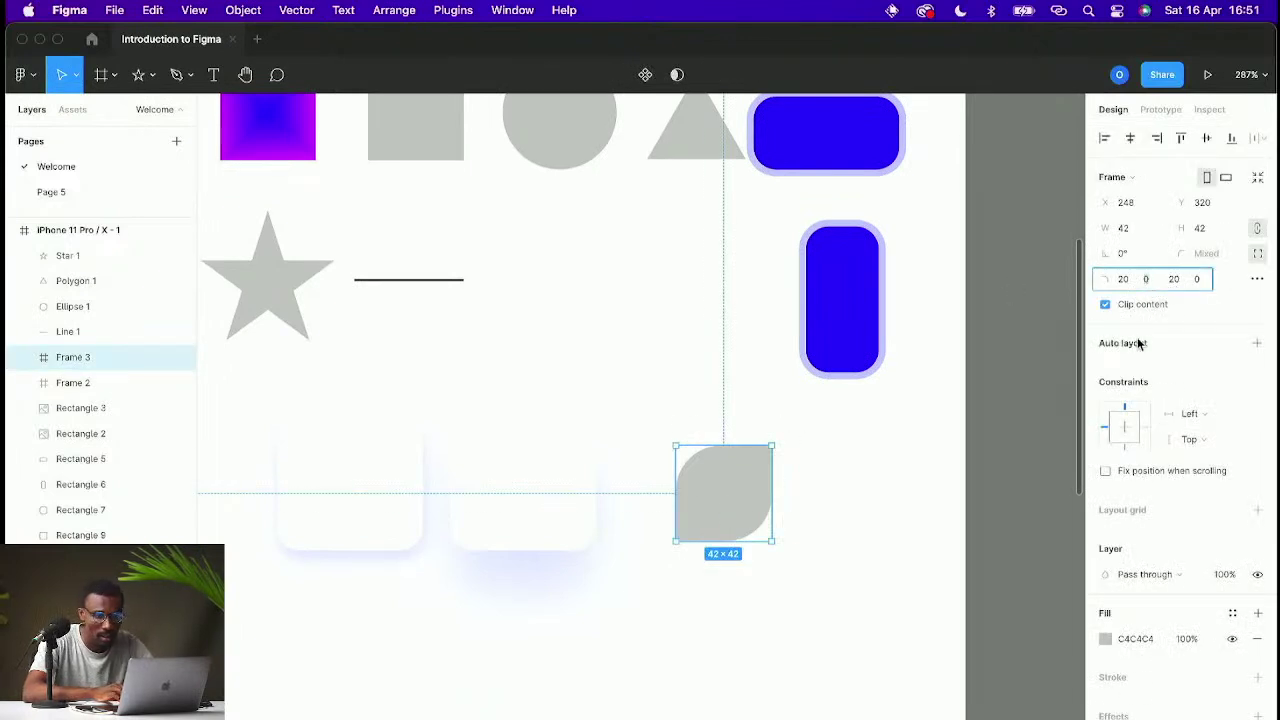
key(Return)
key(shift+a)
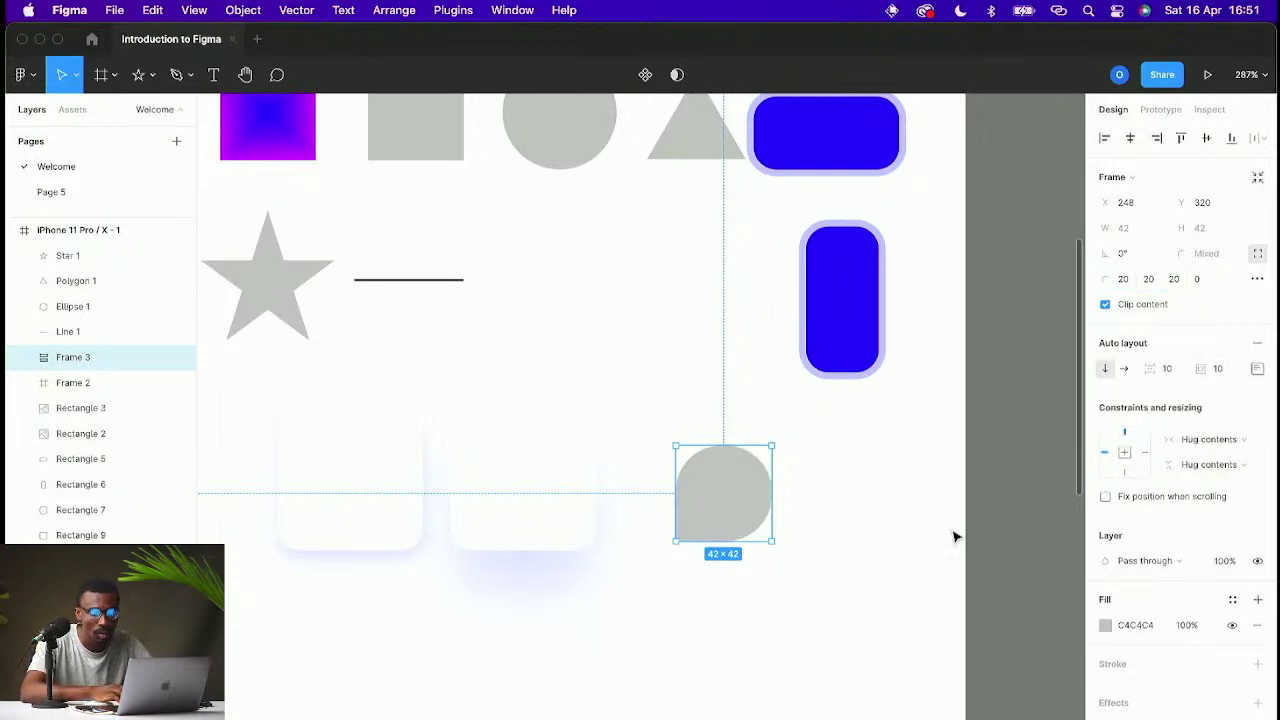
click(955, 537)
scroll(933, 543, up, 2)
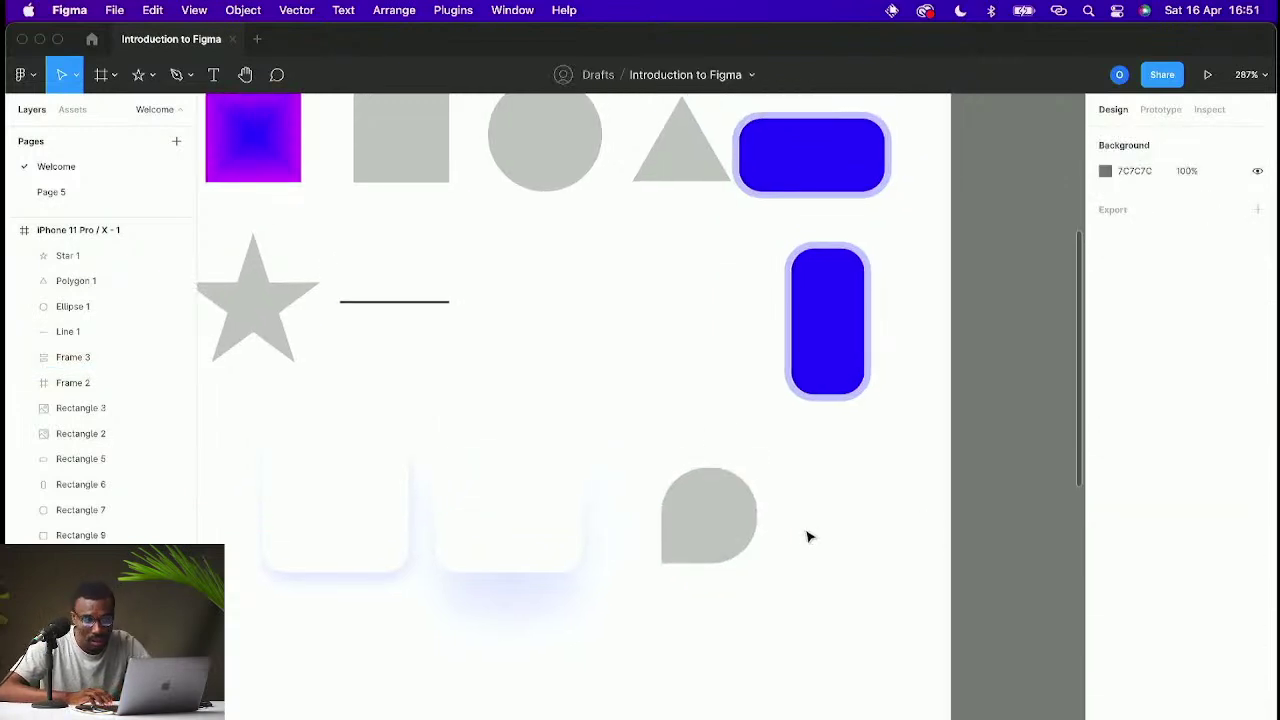
Step: Duplicate the grey teardrop shape directly below the original and rotate the copy to about 44° with its sharp corner pointing down
key(super+z)
scroll(906, 528, down, 2)
scroll(906, 528, left, 2)
drag(800, 447, 812, 590)
drag(841, 531, 786, 509)
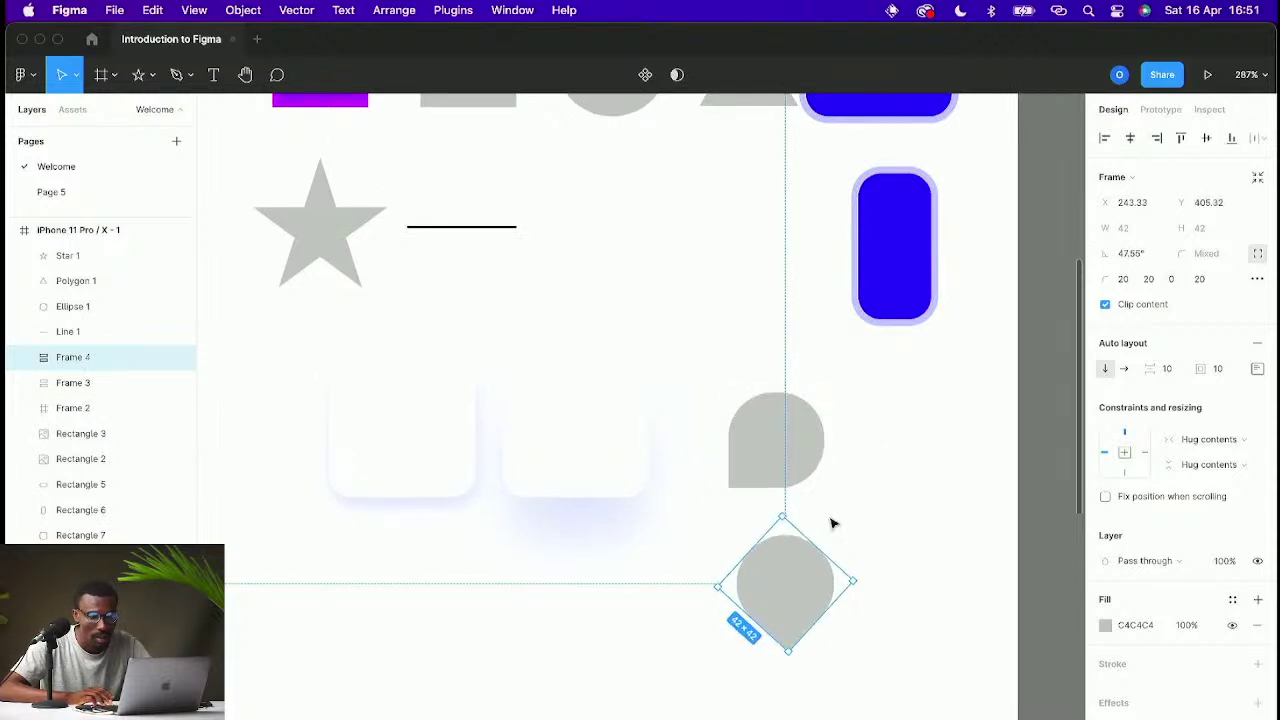
click(858, 609)
click(822, 597)
click(866, 590)
click(845, 586)
click(900, 590)
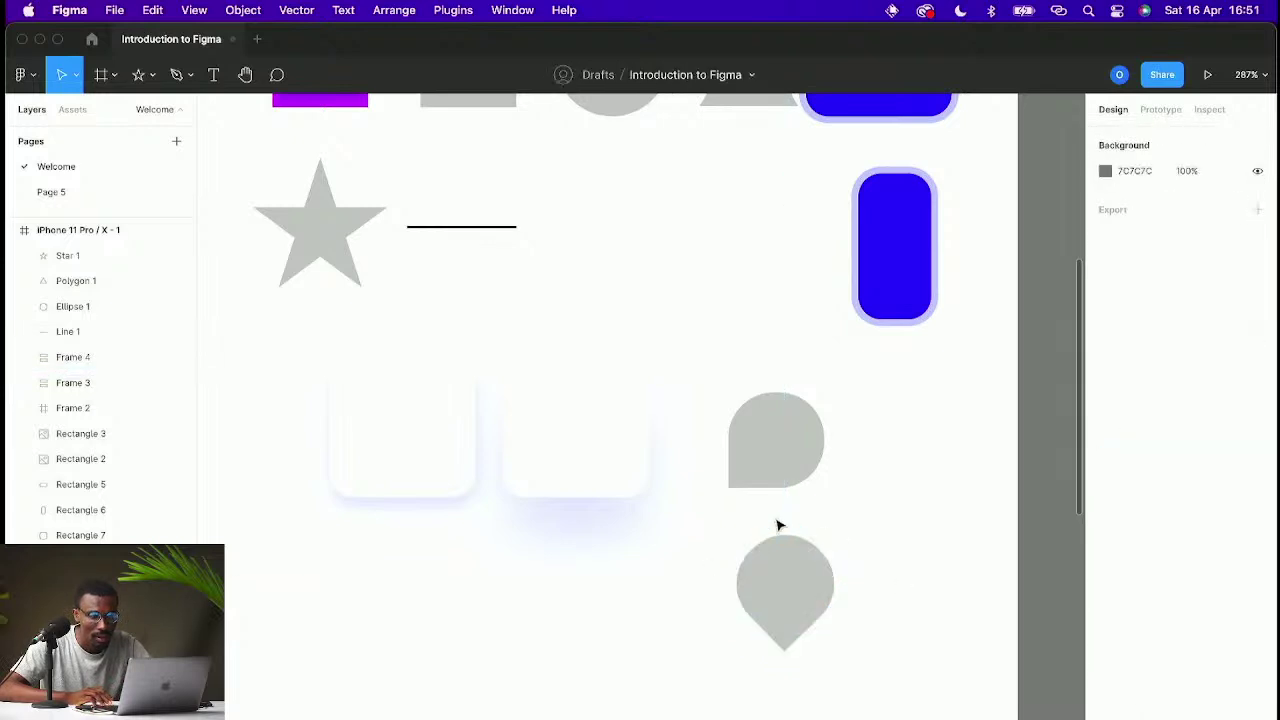
scroll(463, 443, down, 3)
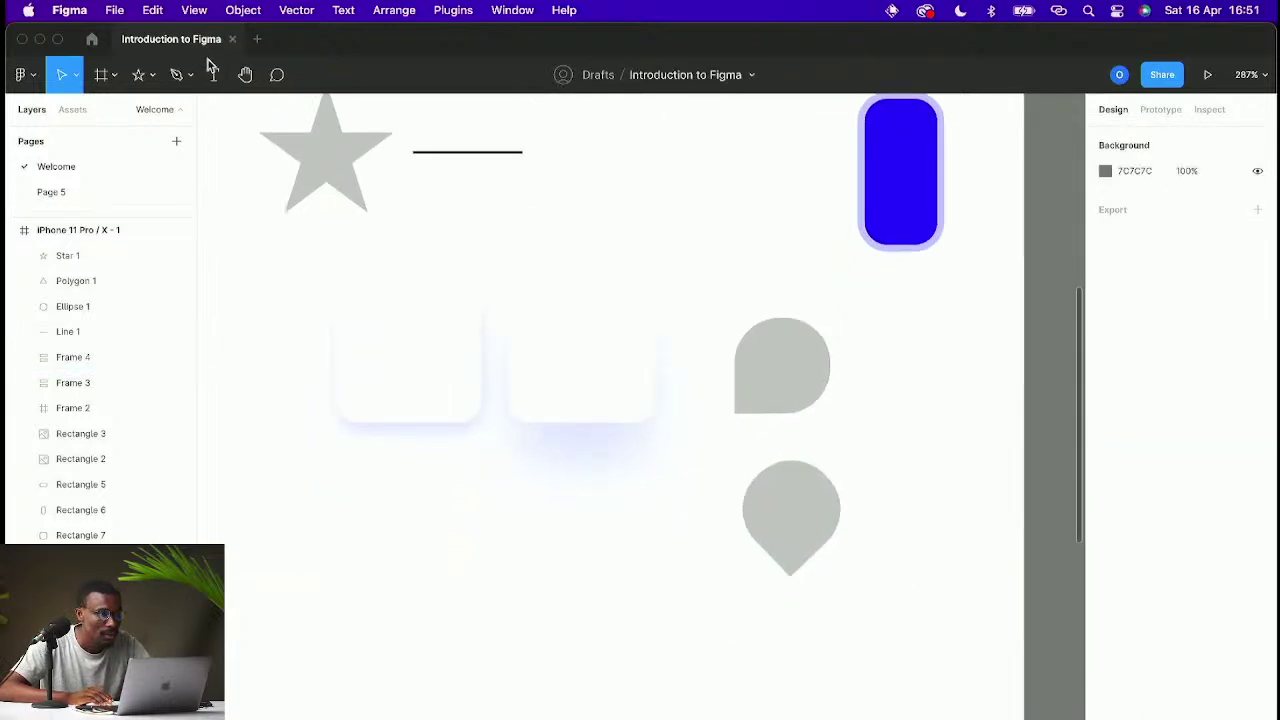
key(o)
mouse_move(791, 507)
mouse_down()
mouse_move(821, 551)
mouse_move(829, 537)
mouse_move(786, 510)
mouse_up()
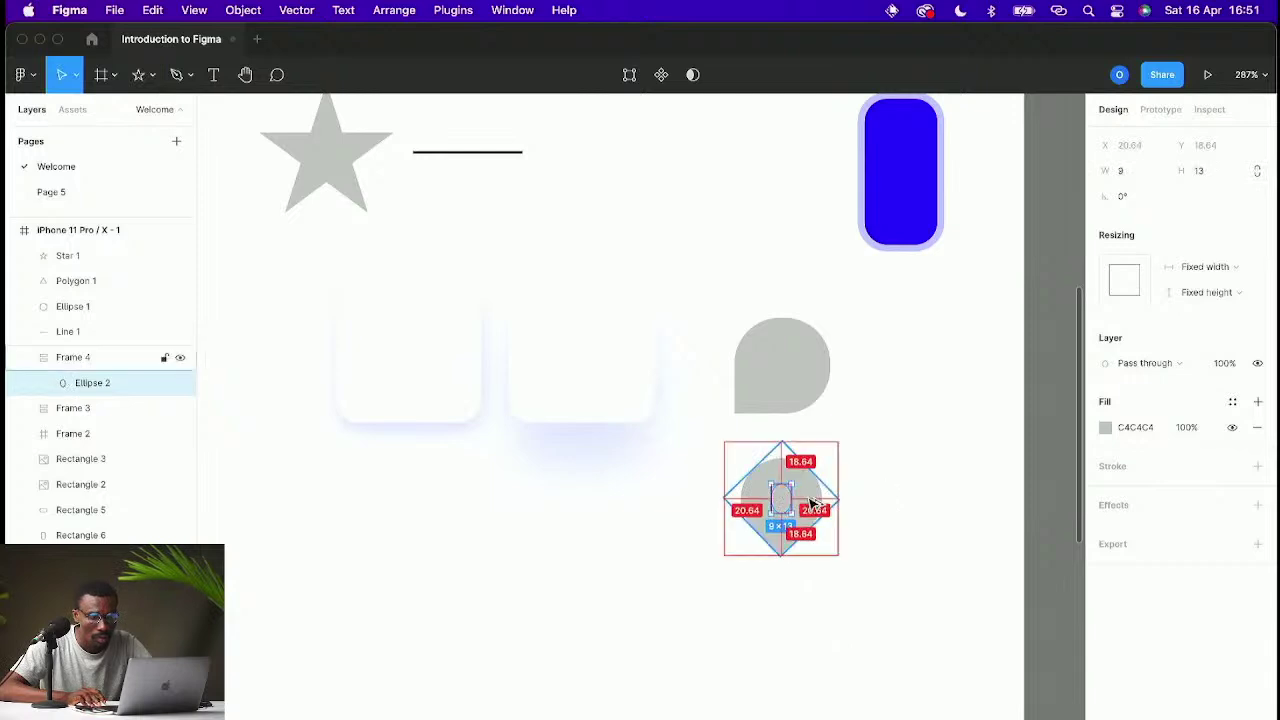
key(Delete)
Step: Draw a 28 × 28 circle and place it inside the rotated teardrop shape
scroll(812, 480, right, 1)
scroll(812, 480, right, 3)
click(700, 515)
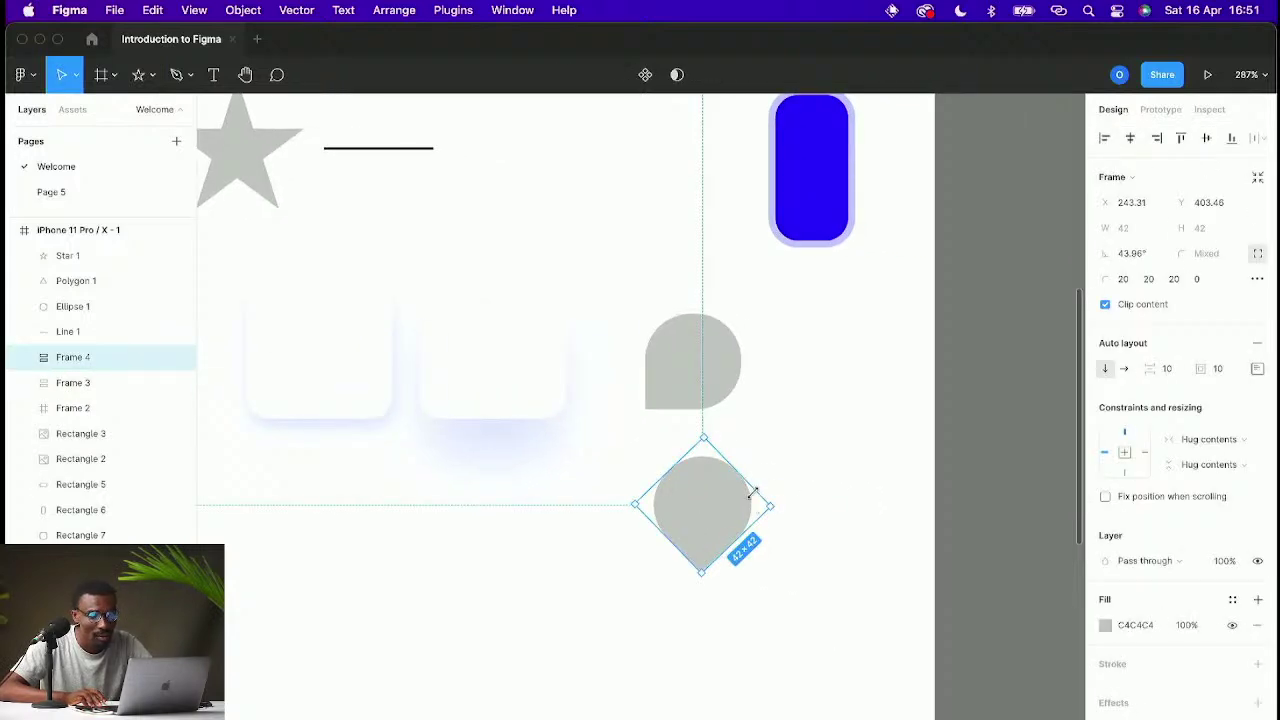
click(754, 494)
click(703, 509)
click(569, 557)
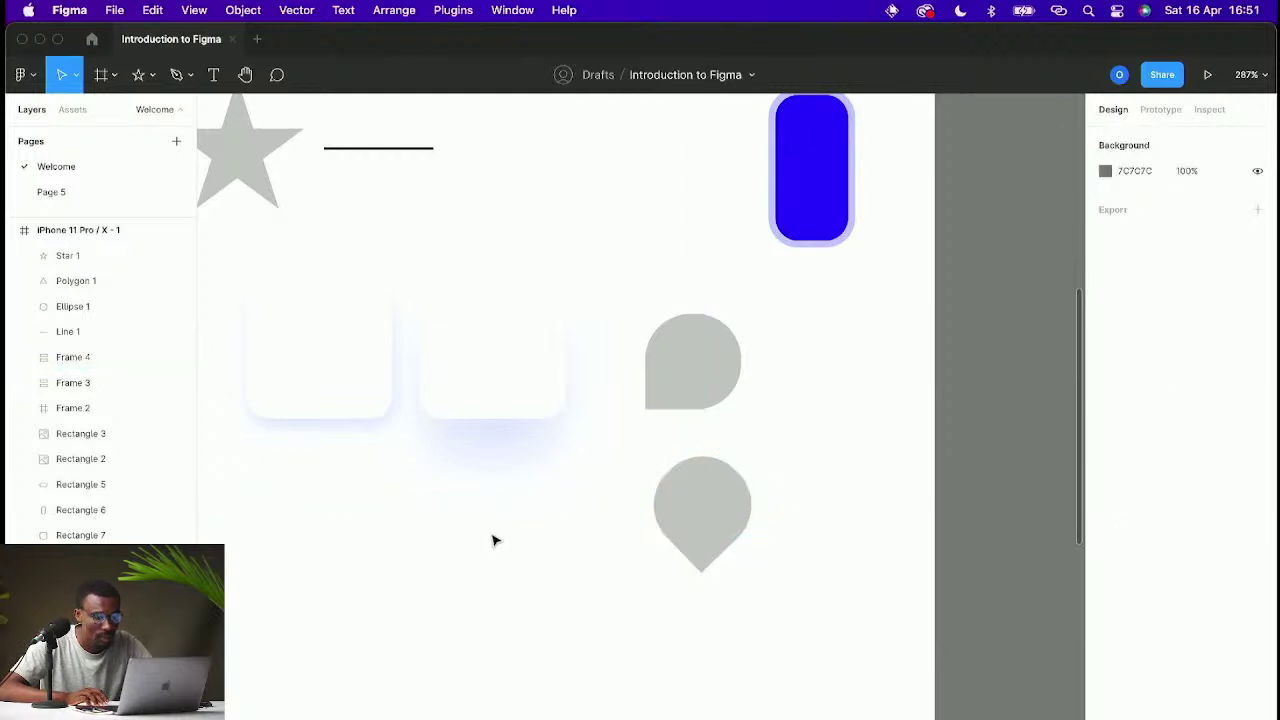
key(o)
drag(481, 509, 706, 505)
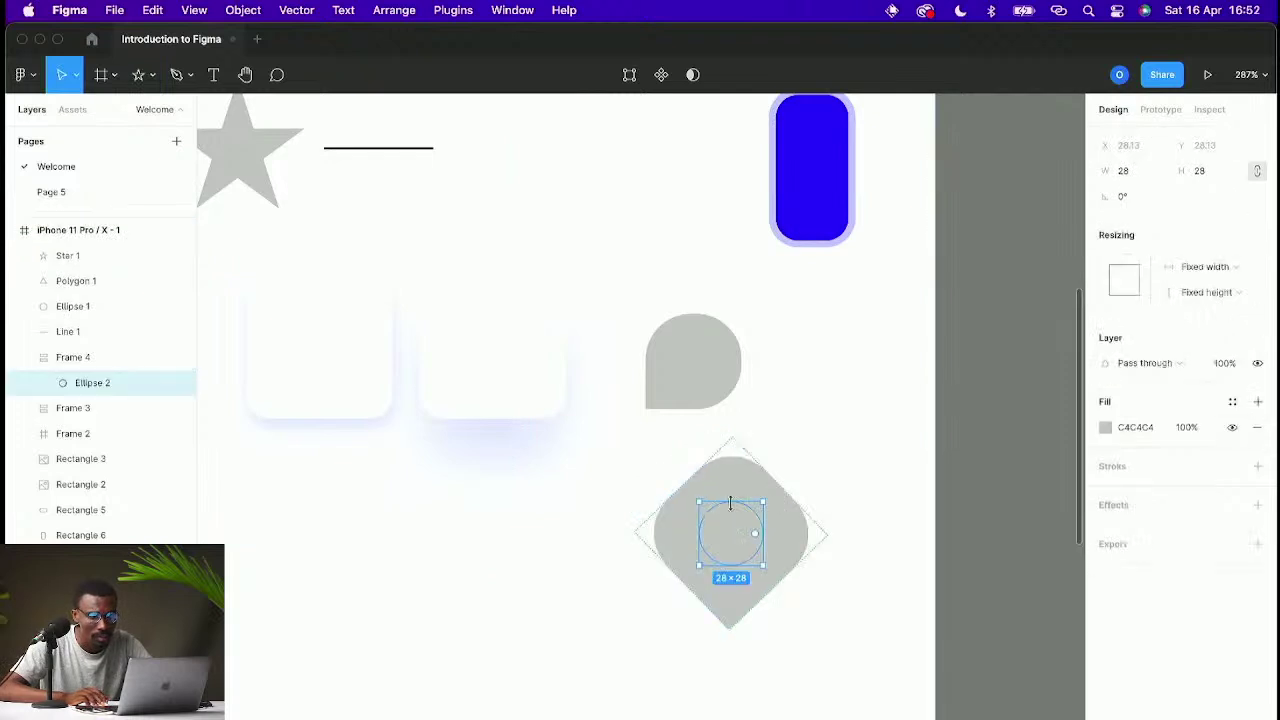
Step: Change the fill of the circle inside the rotated teardrop to white, FFFFFF
click(1105, 428)
click(900, 400)
click(826, 371)
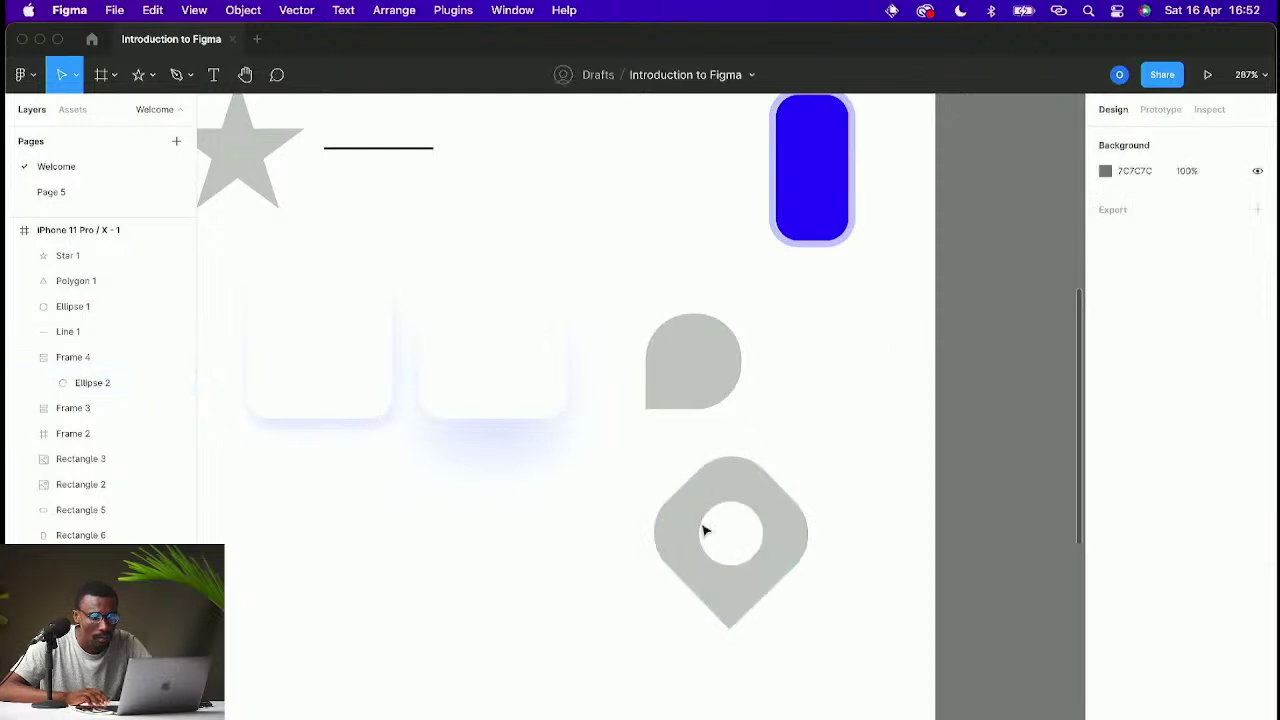
Step: Scale the white circle inside the pin shape down to 9 × 9
click(775, 515)
double_click(755, 532)
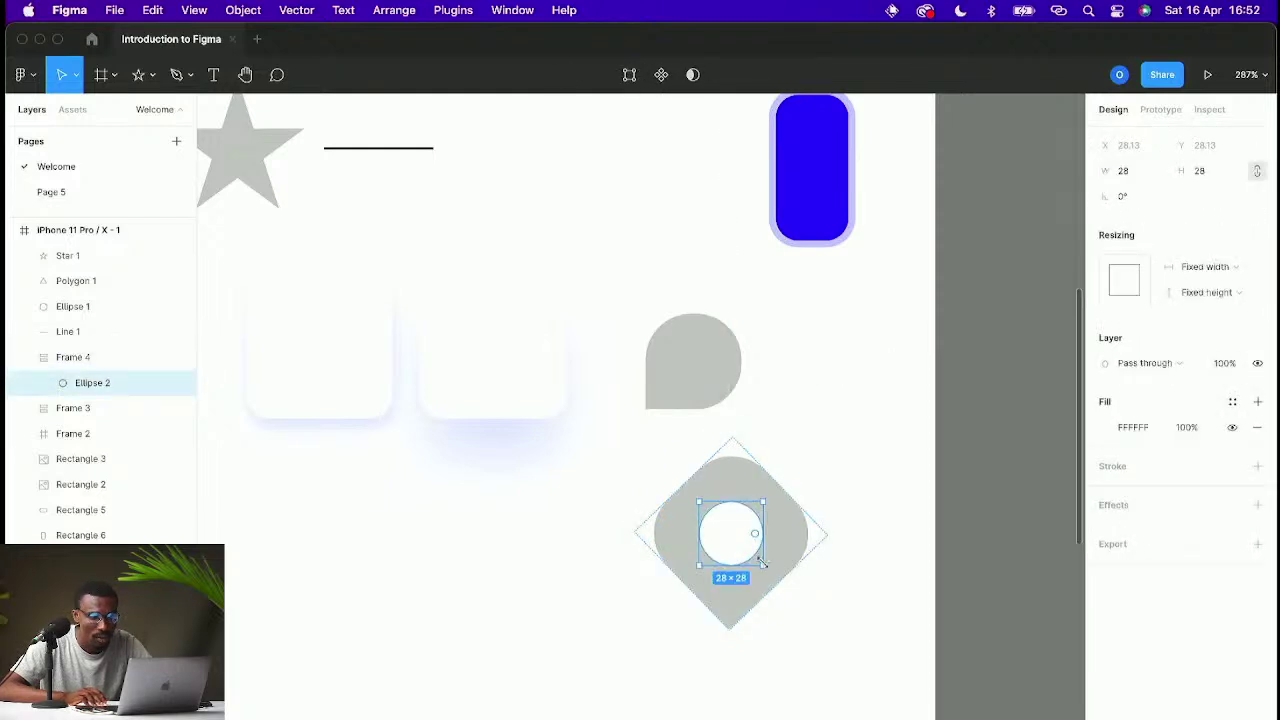
drag(761, 560, 735, 530)
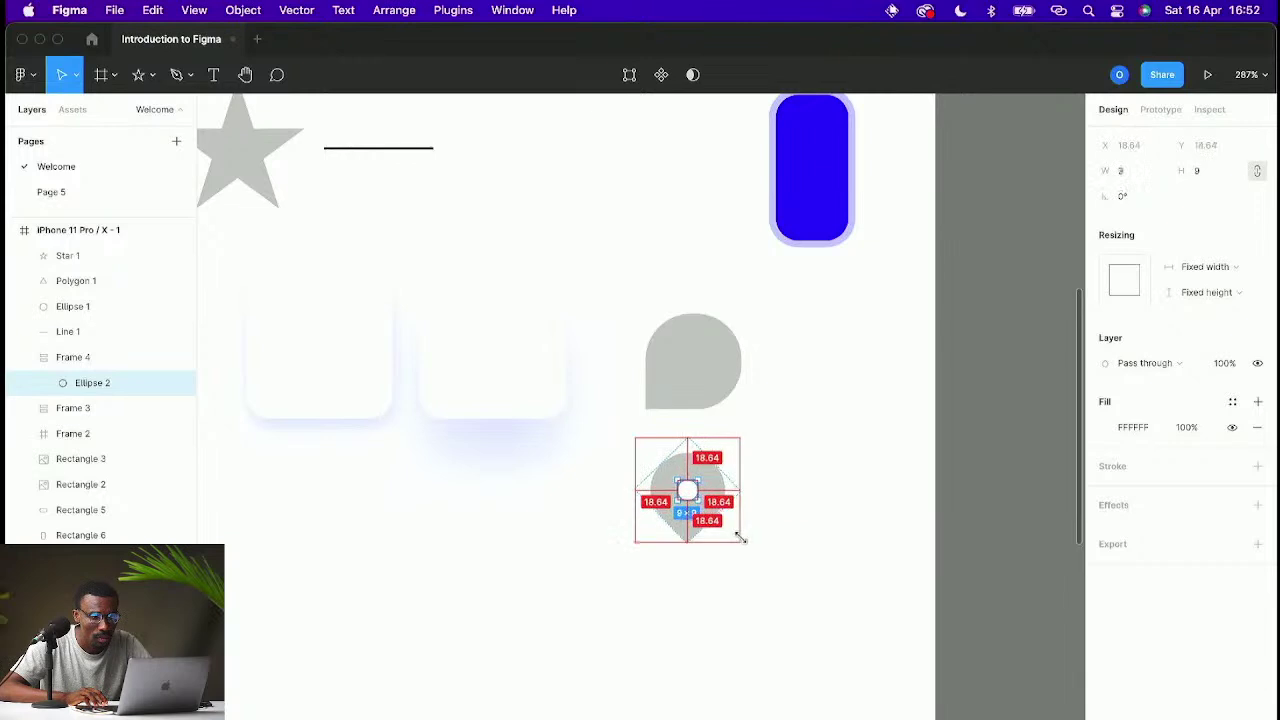
click(760, 515)
scroll(735, 505, up, 2)
scroll(735, 505, up, 2)
click(651, 491)
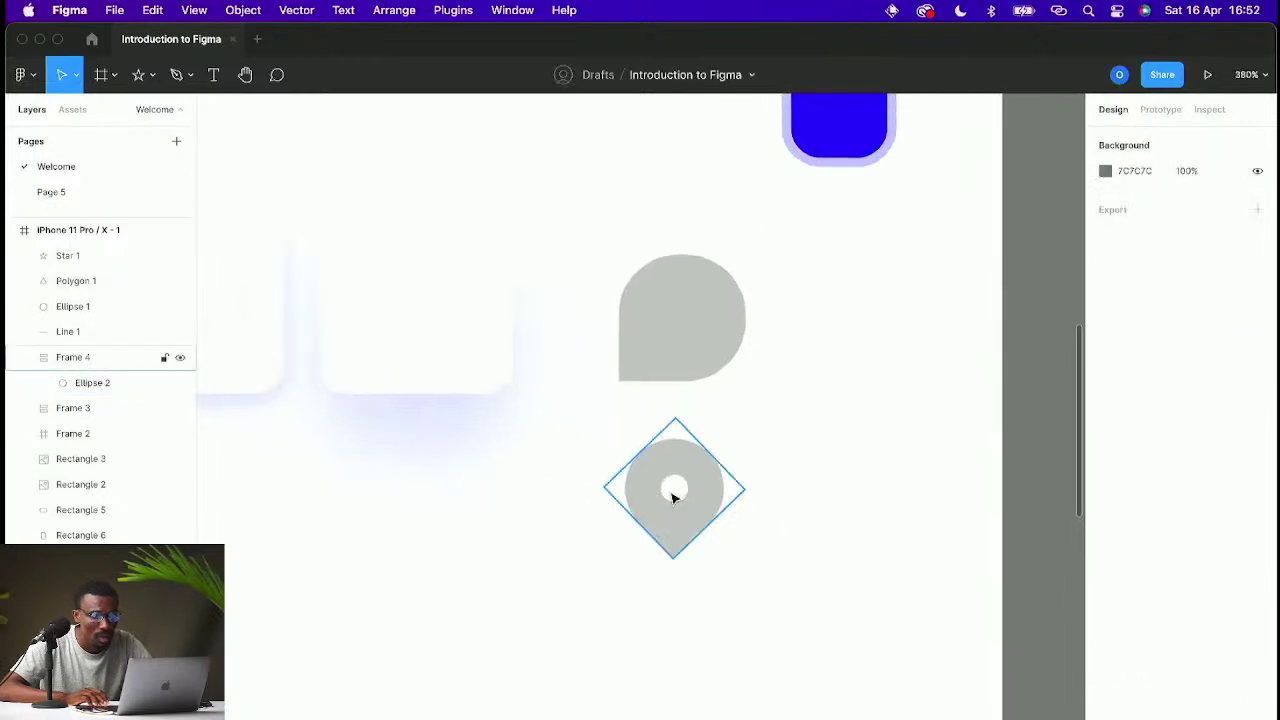
Step: Enlarge the white circle inside the pin shape slightly
double_click(676, 495)
drag(674, 498, 720, 511)
click(788, 523)
scroll(788, 523, down, 3)
scroll(788, 523, up, 2)
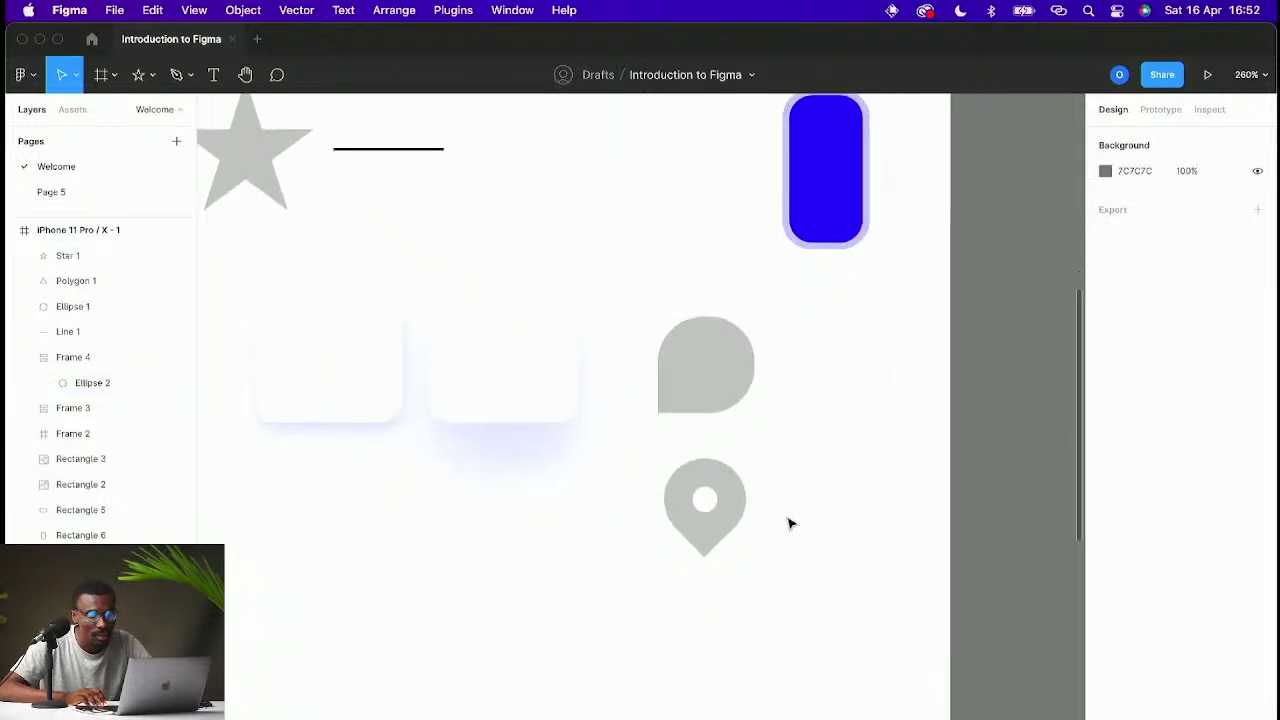
Step: Delete the map-pin shape together with its white circle
scroll(818, 500, up, 1)
click(651, 417)
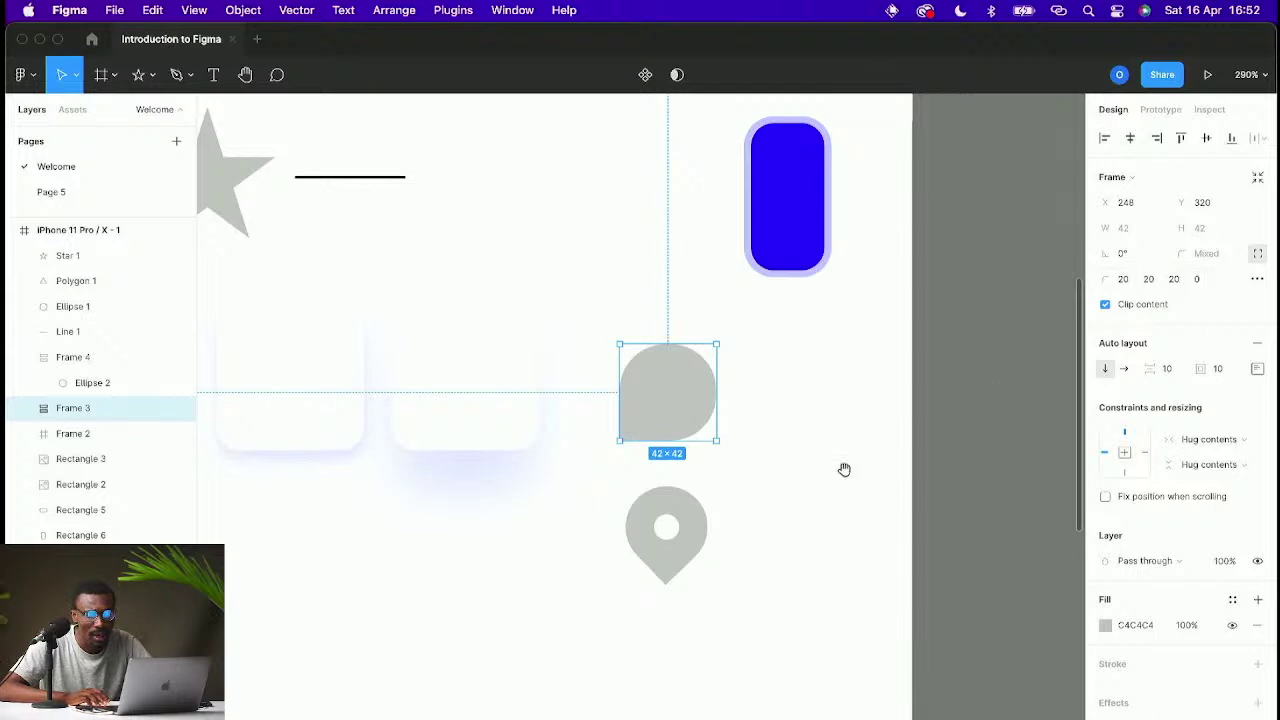
scroll(900, 526, down, 5)
scroll(900, 526, up, 2)
scroll(900, 527, up, 2)
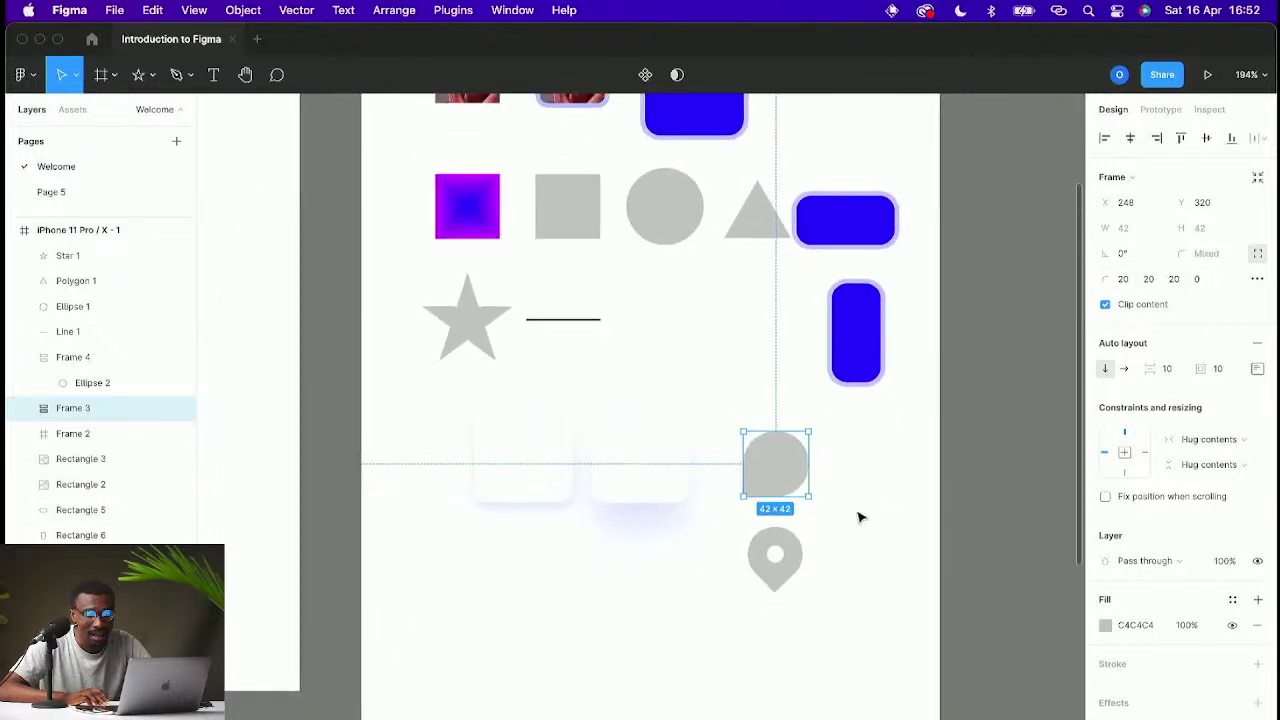
scroll(862, 515, up, 3)
scroll(862, 515, down, 3)
drag(873, 587, 703, 540)
key(Delete)
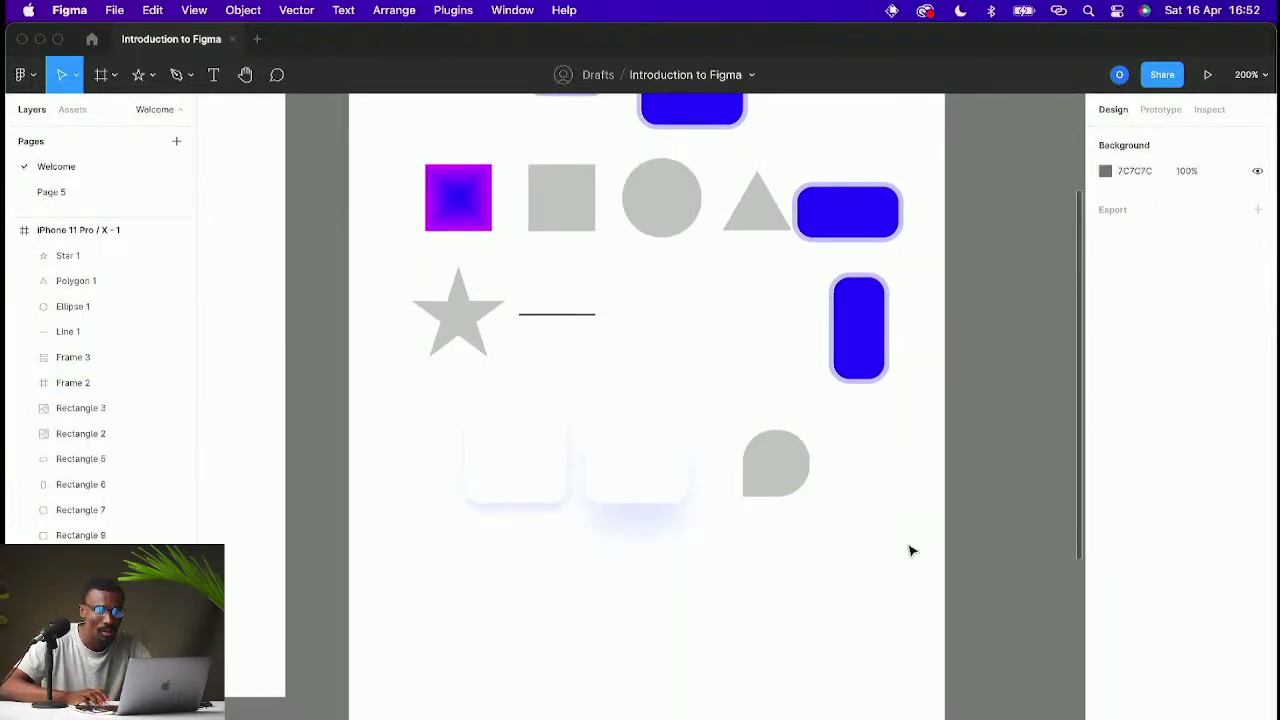
Step: Switch the remaining teardrop shape back to a uniform corner radius and set it to 10
click(803, 458)
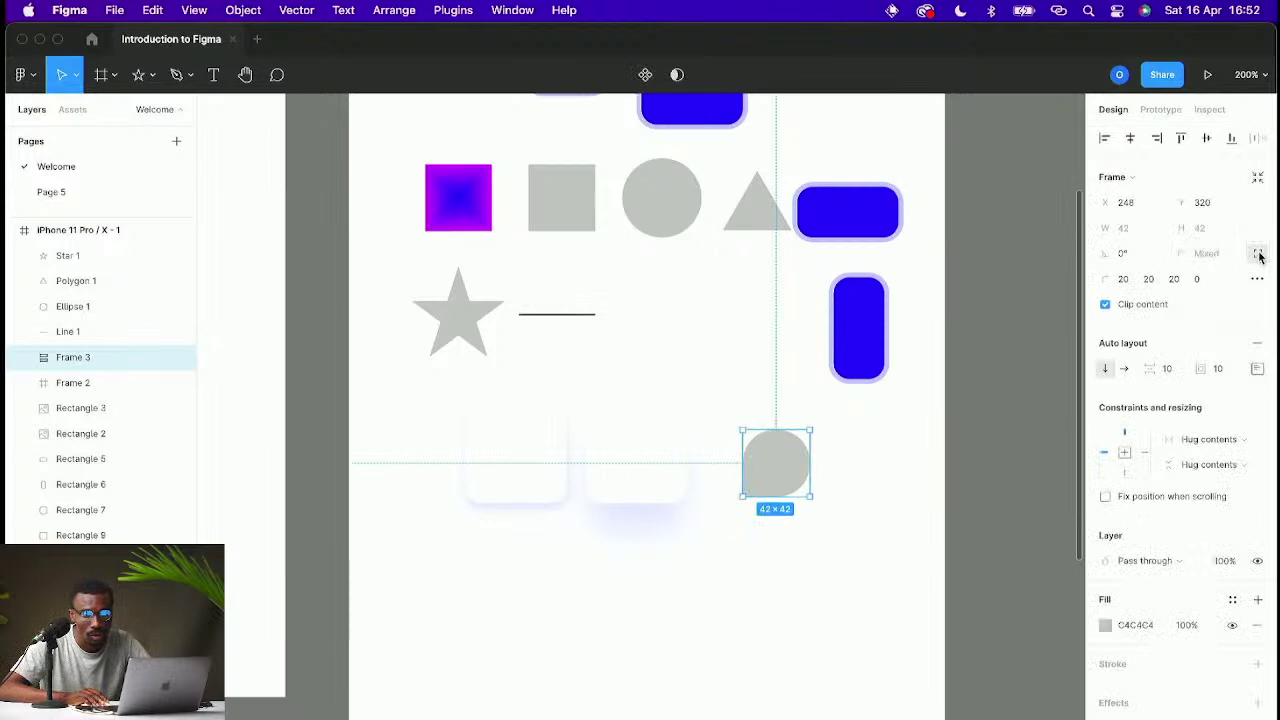
click(1258, 256)
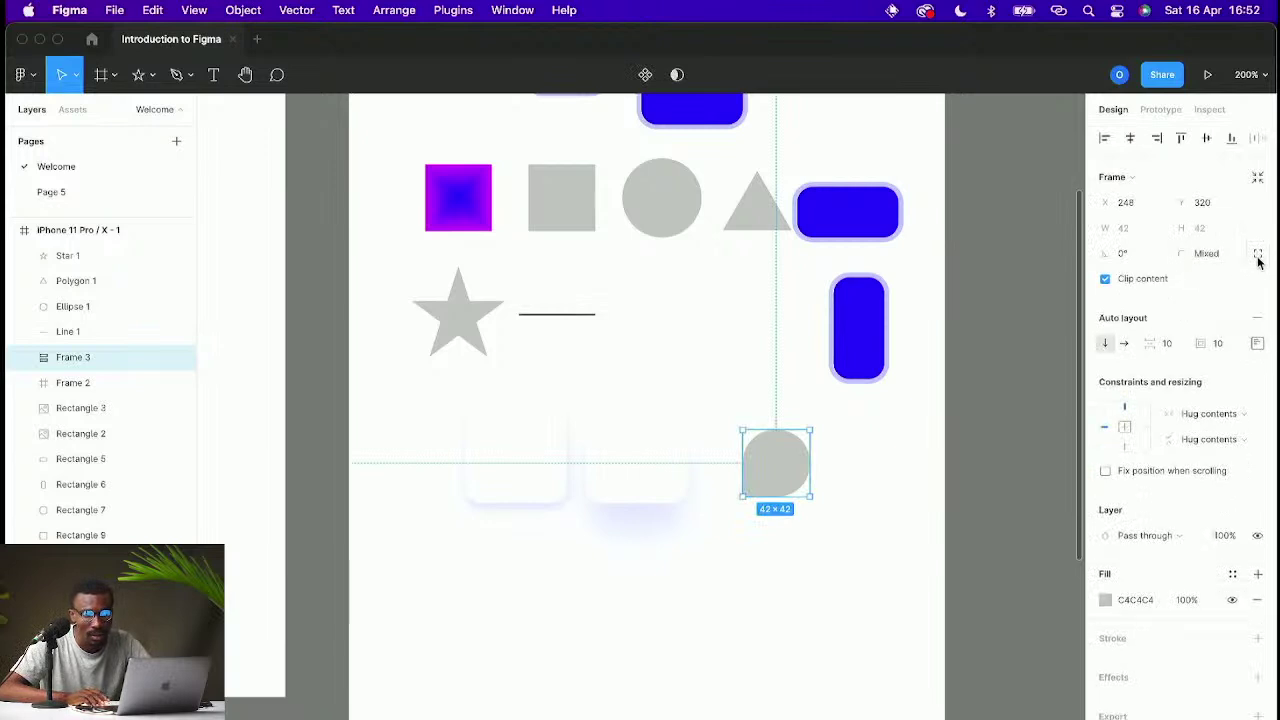
text(10)
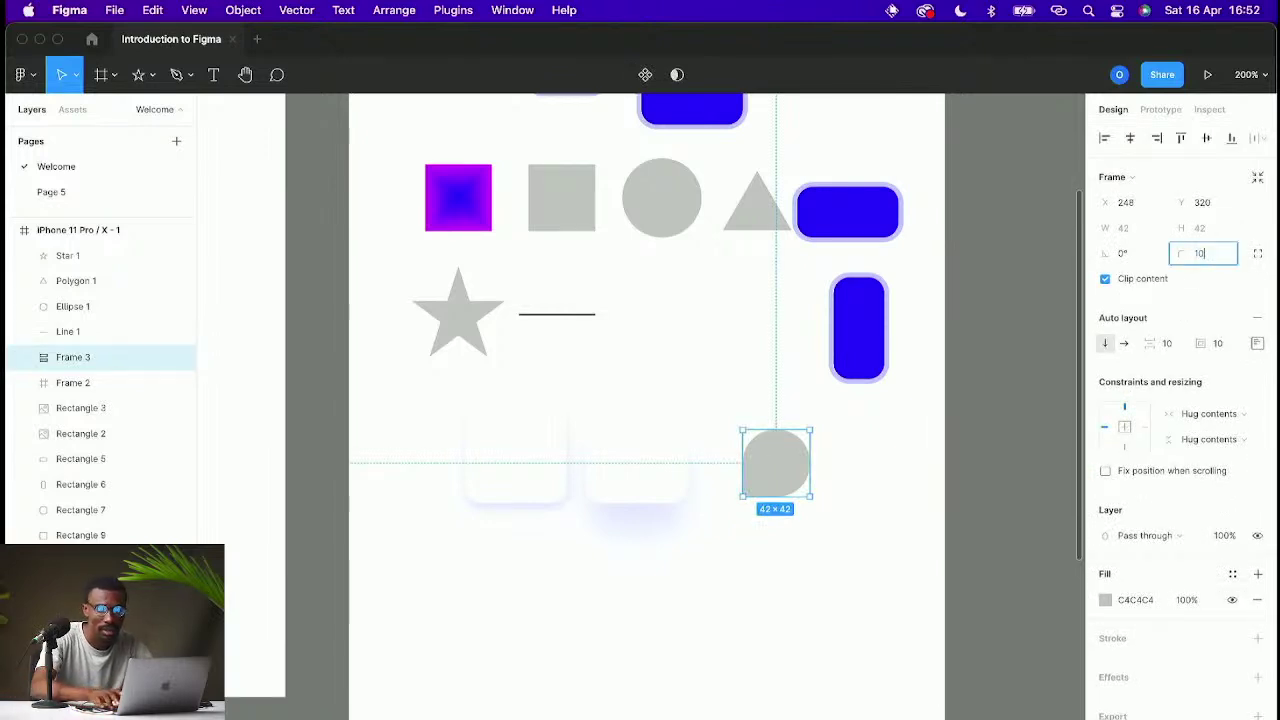
key(Return)
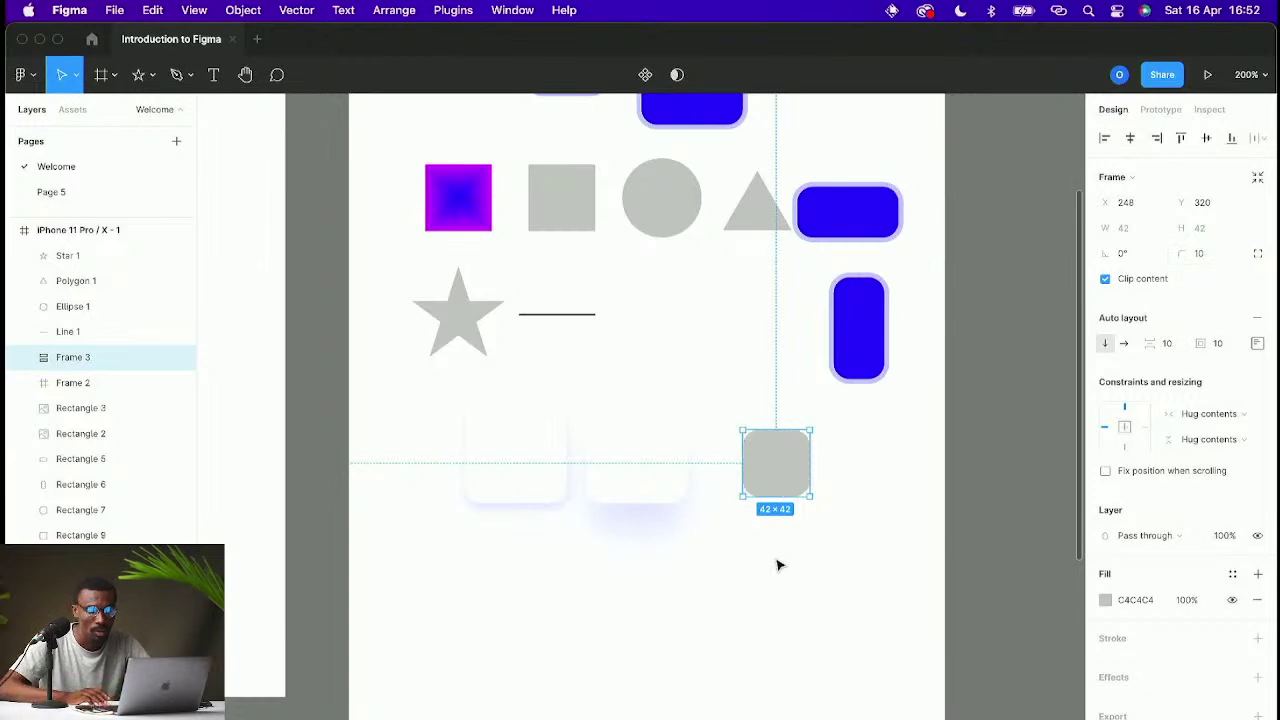
click(812, 571)
click(802, 442)
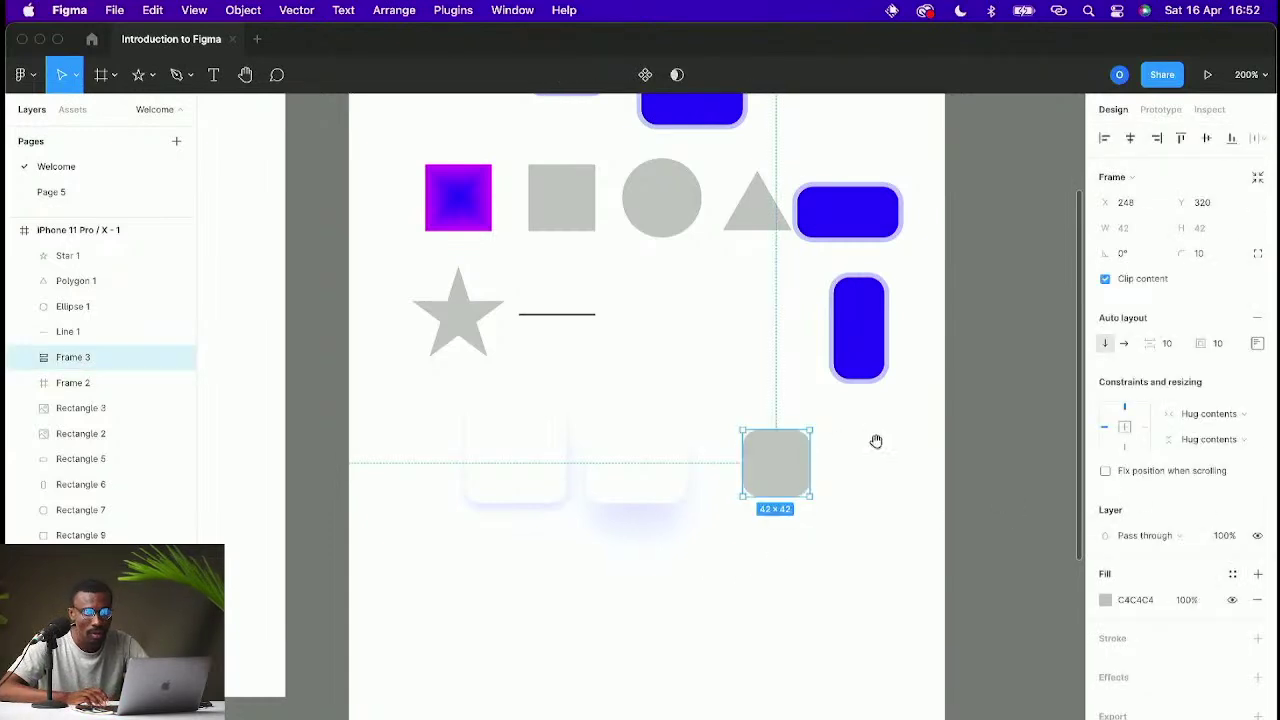
drag(877, 441, 909, 423)
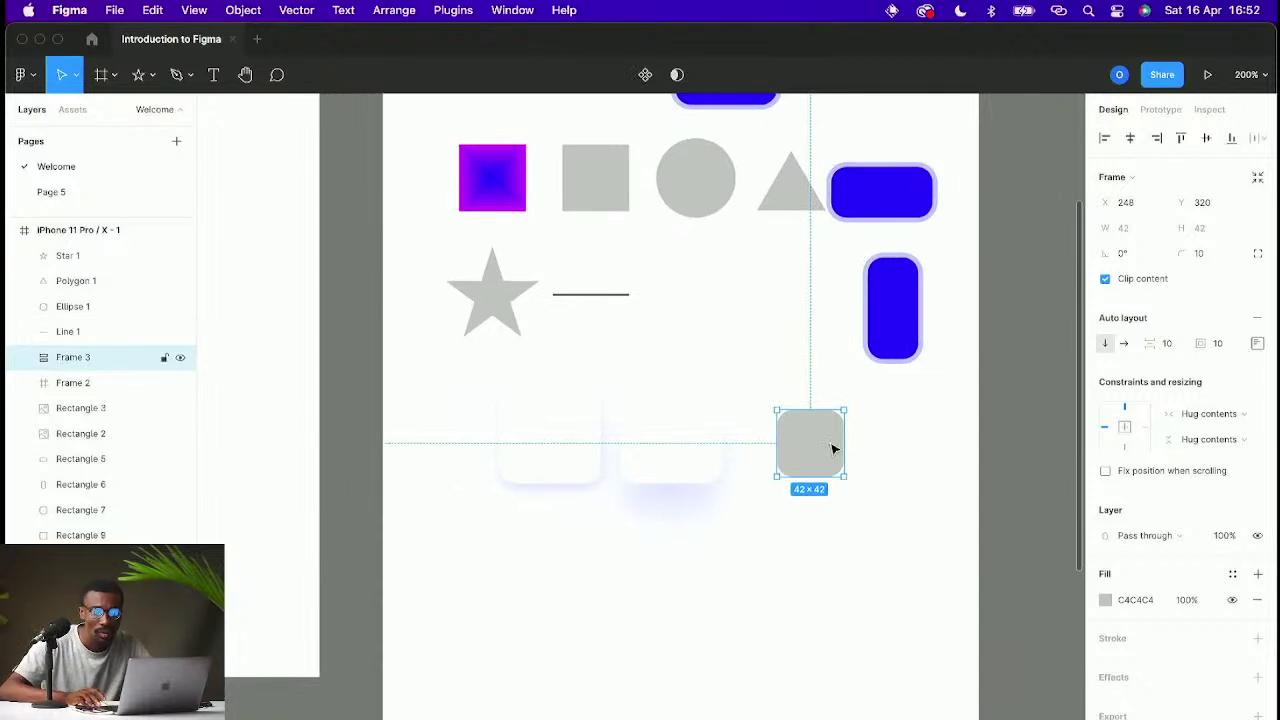
Step: Delete the rounded grey example square and duplicate the plain grey square to about X 282, Y 329
key(BackSpace)
click(604, 188)
alt+drag(607, 190, 877, 466)
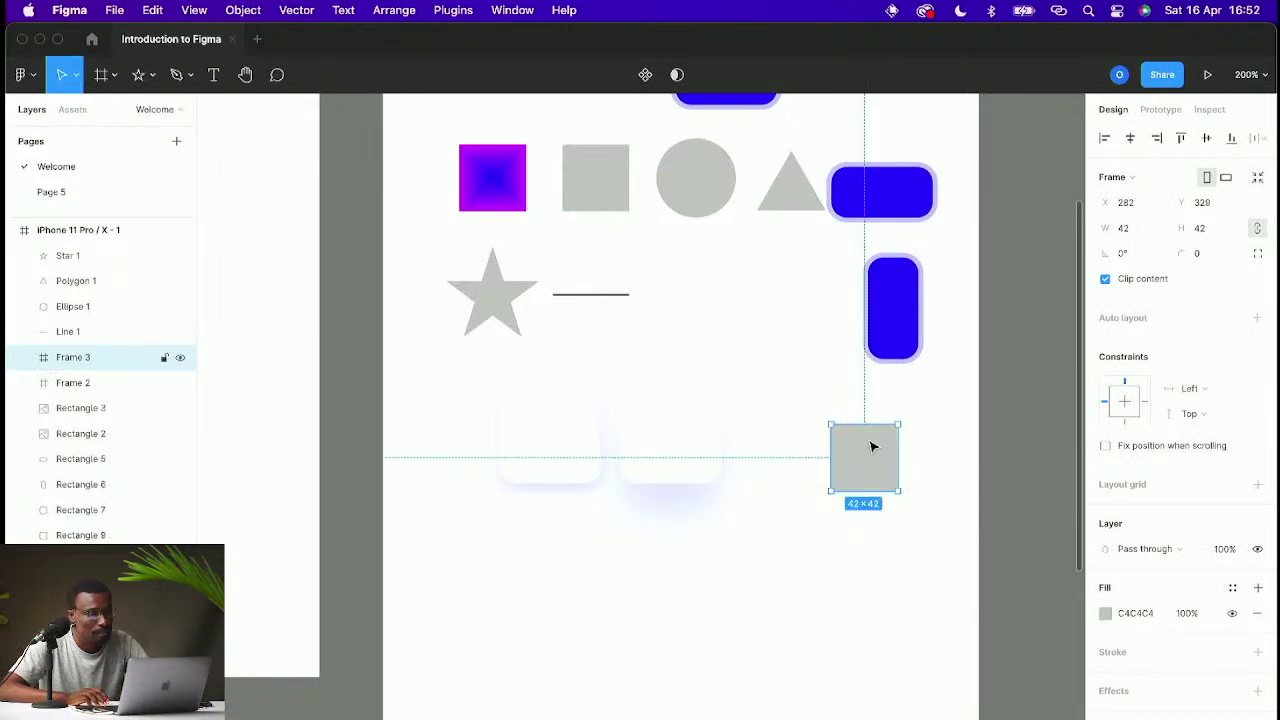
Step: Add a shadow effect to the new grey square and change its type to inner shadow
click(1257, 691)
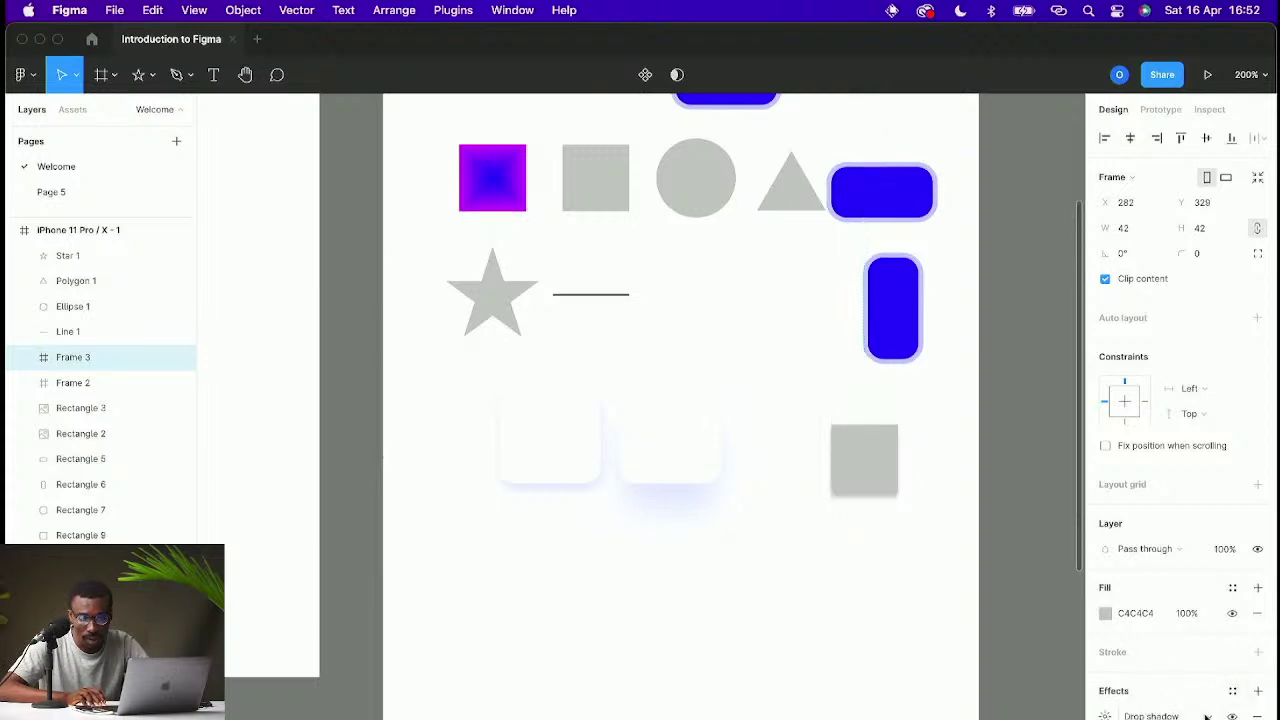
click(1207, 716)
click(1173, 716)
click(940, 451)
scroll(940, 451, up, 5)
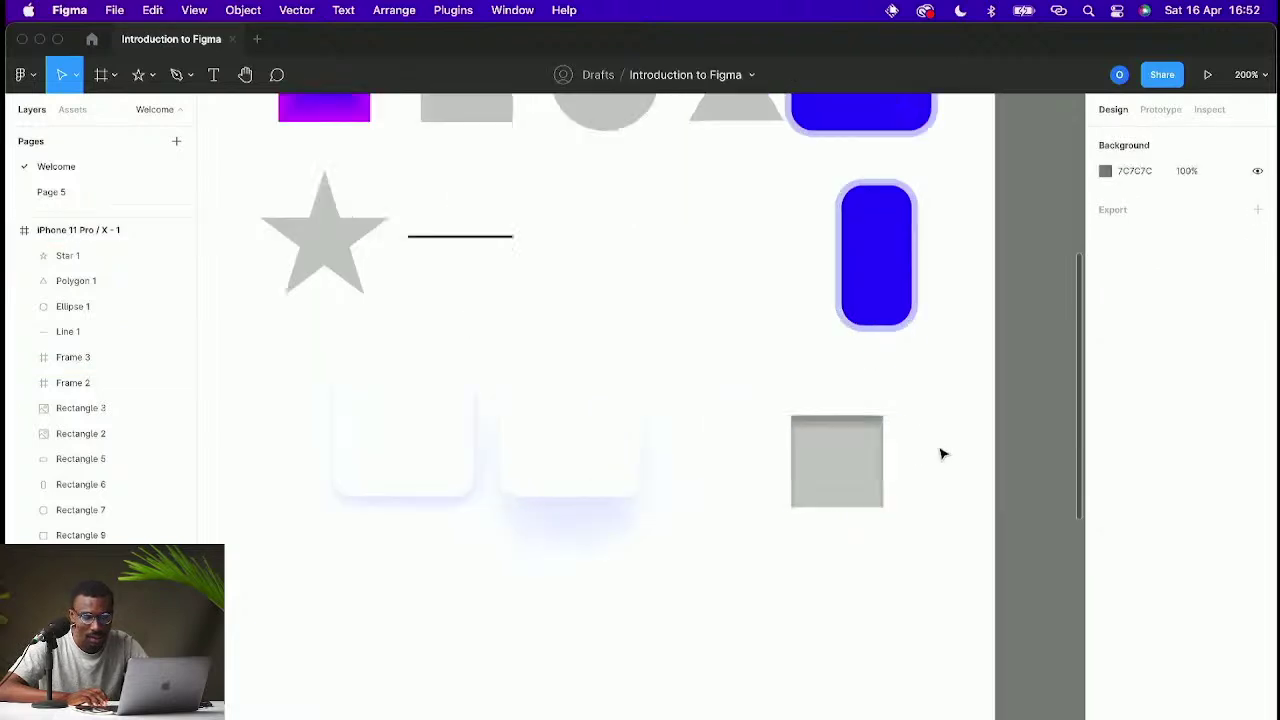
Step: Move the grey square with the inner shadow to X 245, Y 324 and set the shadow's blur to 10
click(829, 469)
drag(728, 452, 717, 449)
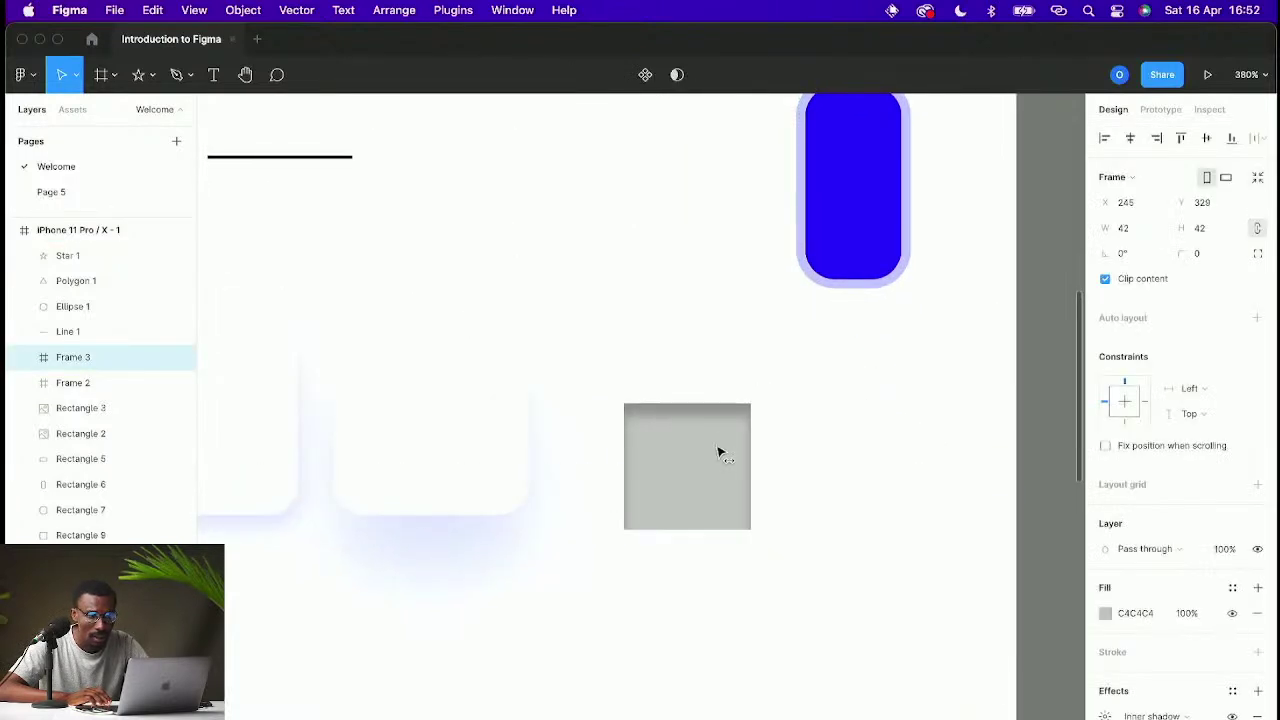
click(1100, 714)
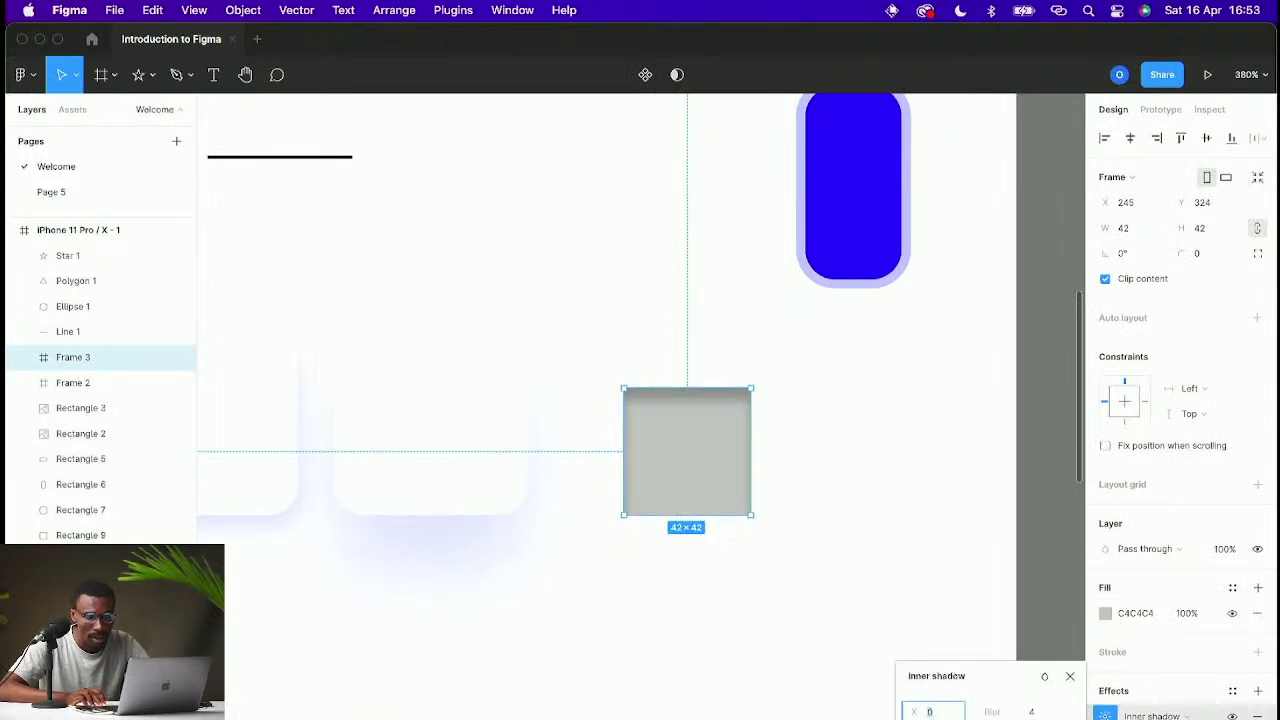
key(Return)
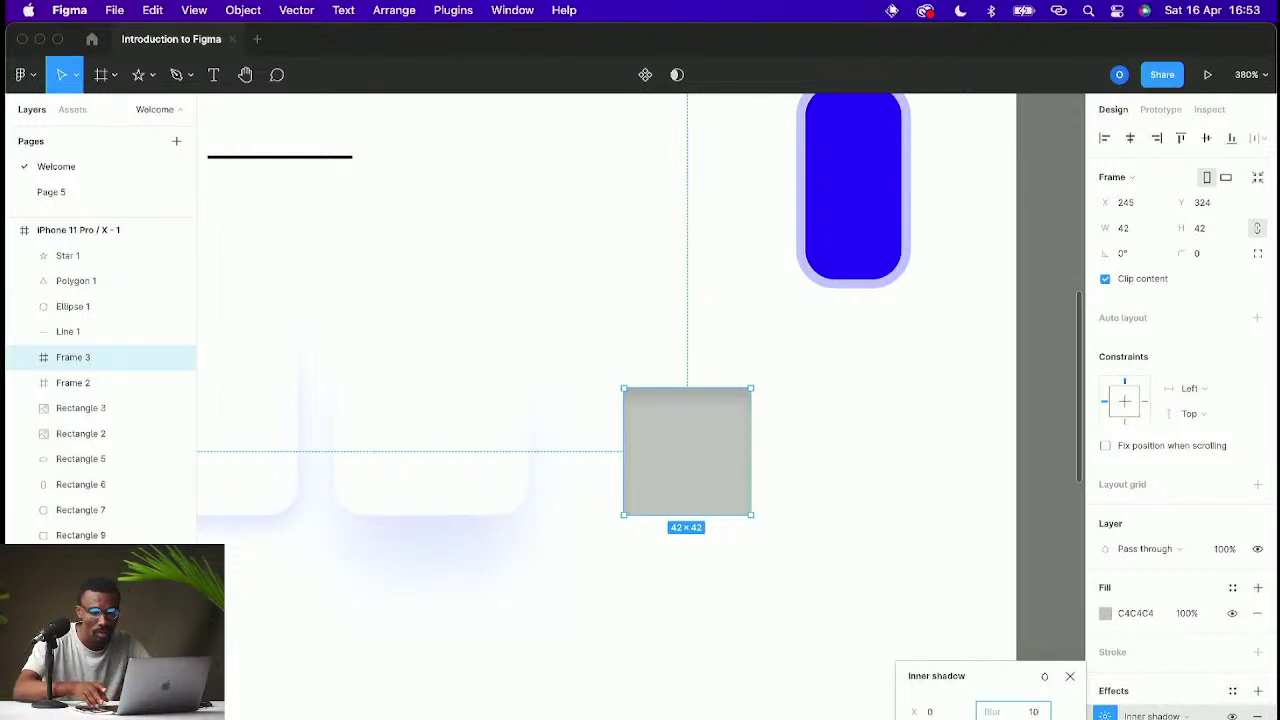
click(851, 591)
scroll(926, 563, down, 3)
Step: Round the inner-shadow square's corners with a uniform radius of 10
click(773, 490)
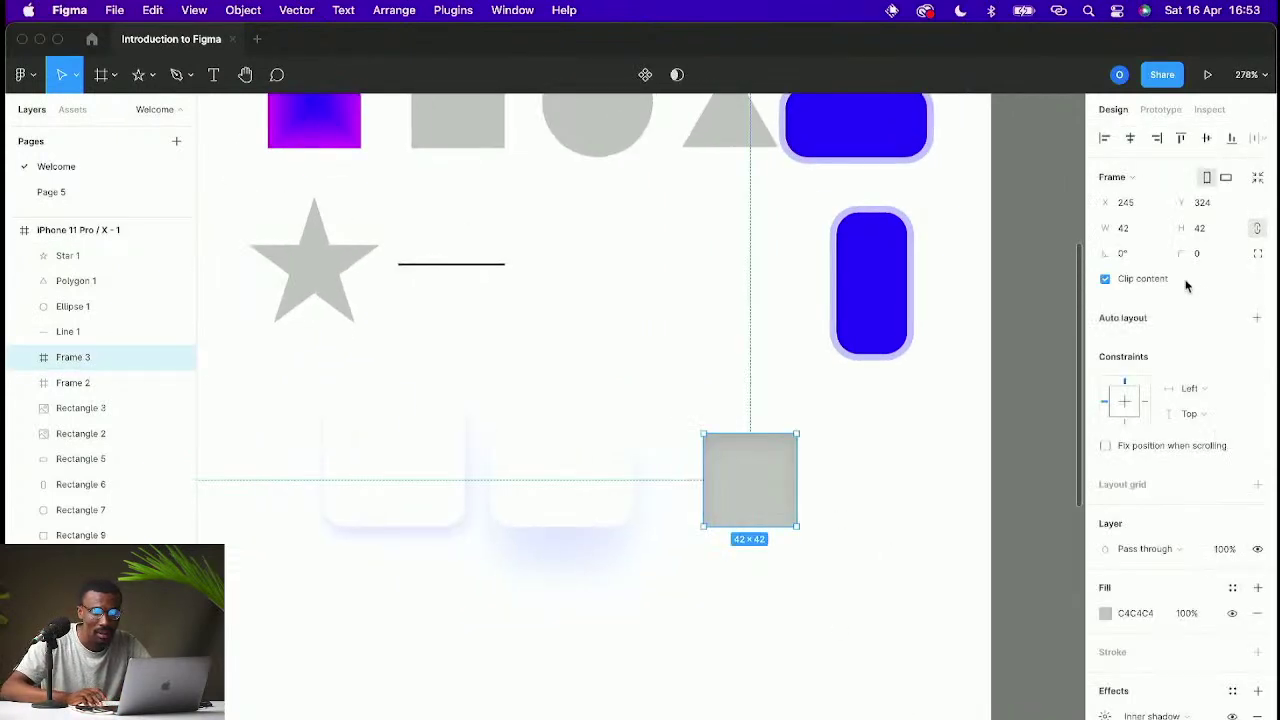
text(10)
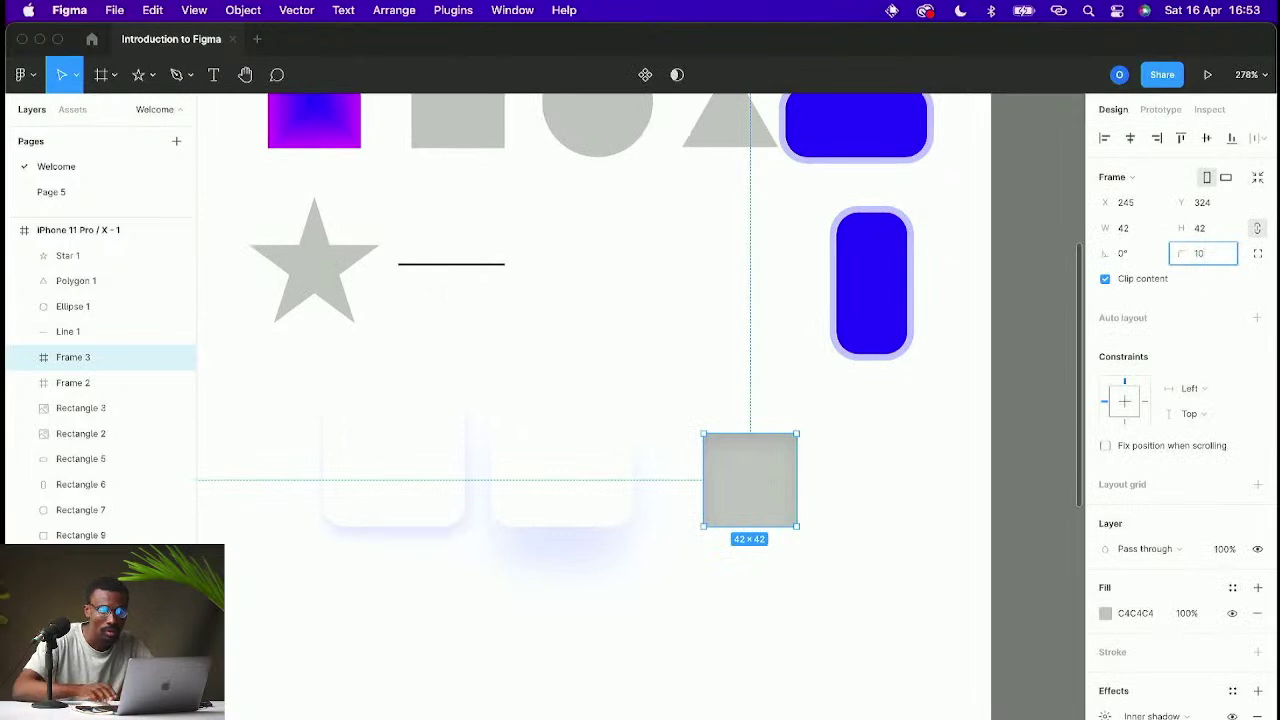
key(Return)
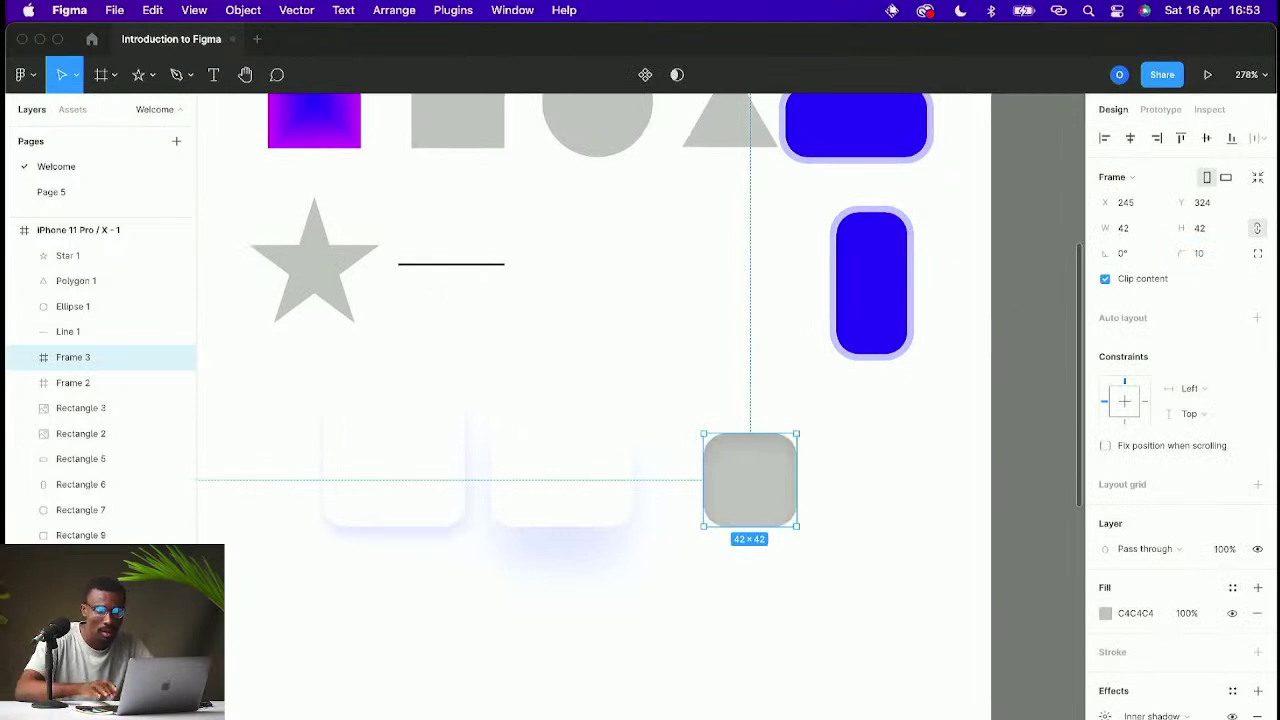
click(871, 382)
Step: Examine the rounded square's inner shadow up close and view the effect types available for it
scroll(871, 385, down, 3)
scroll(871, 385, up, 5)
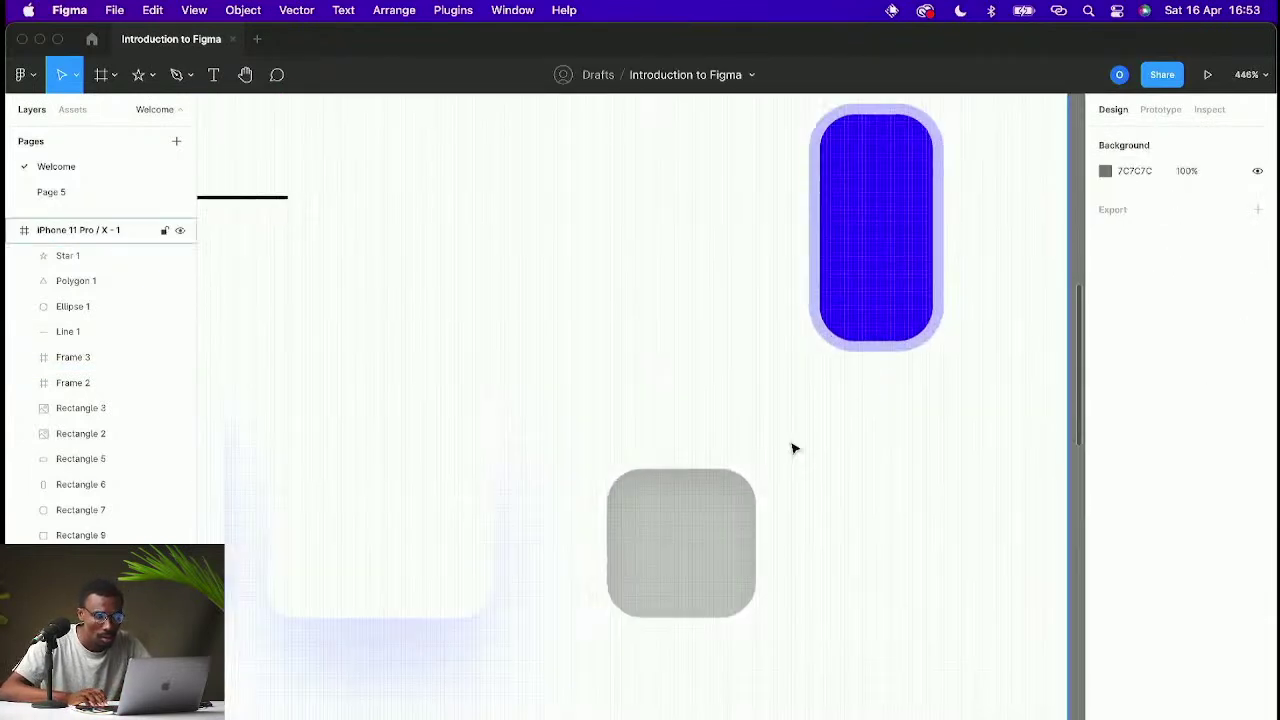
scroll(791, 449, down, 2)
scroll(791, 530, down, 4)
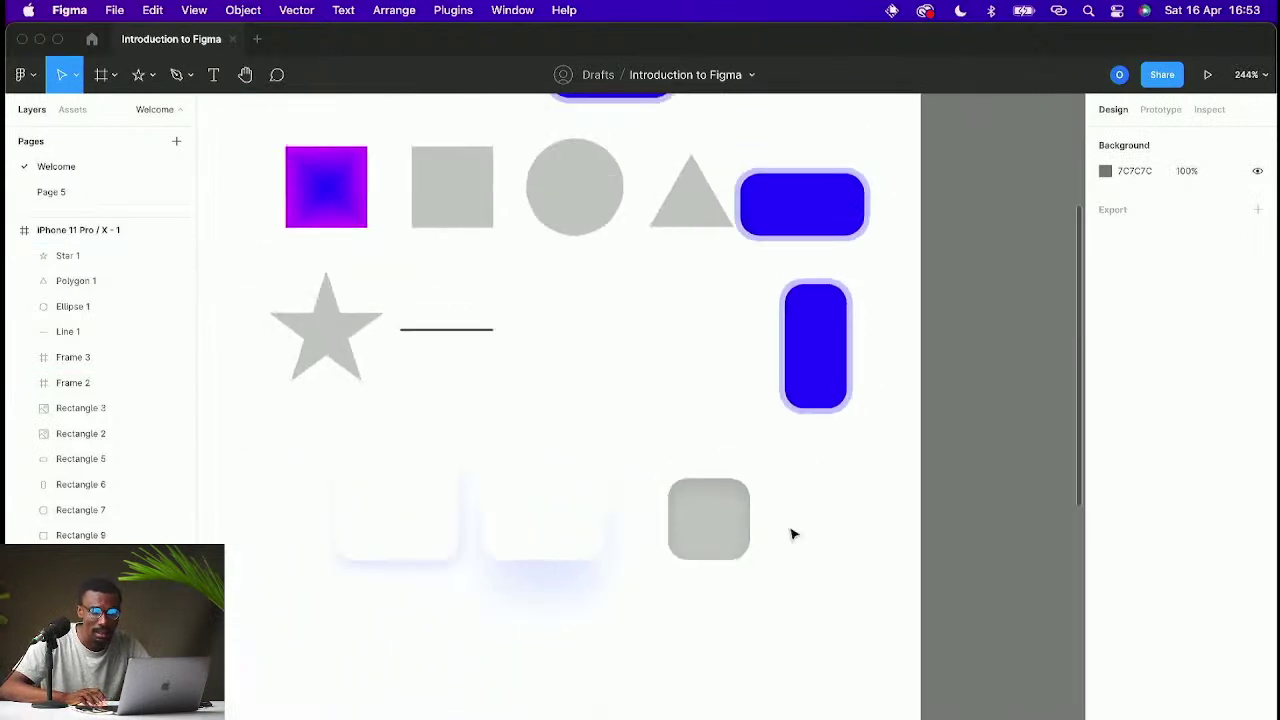
scroll(829, 521, down, 3)
scroll(829, 521, up, 4)
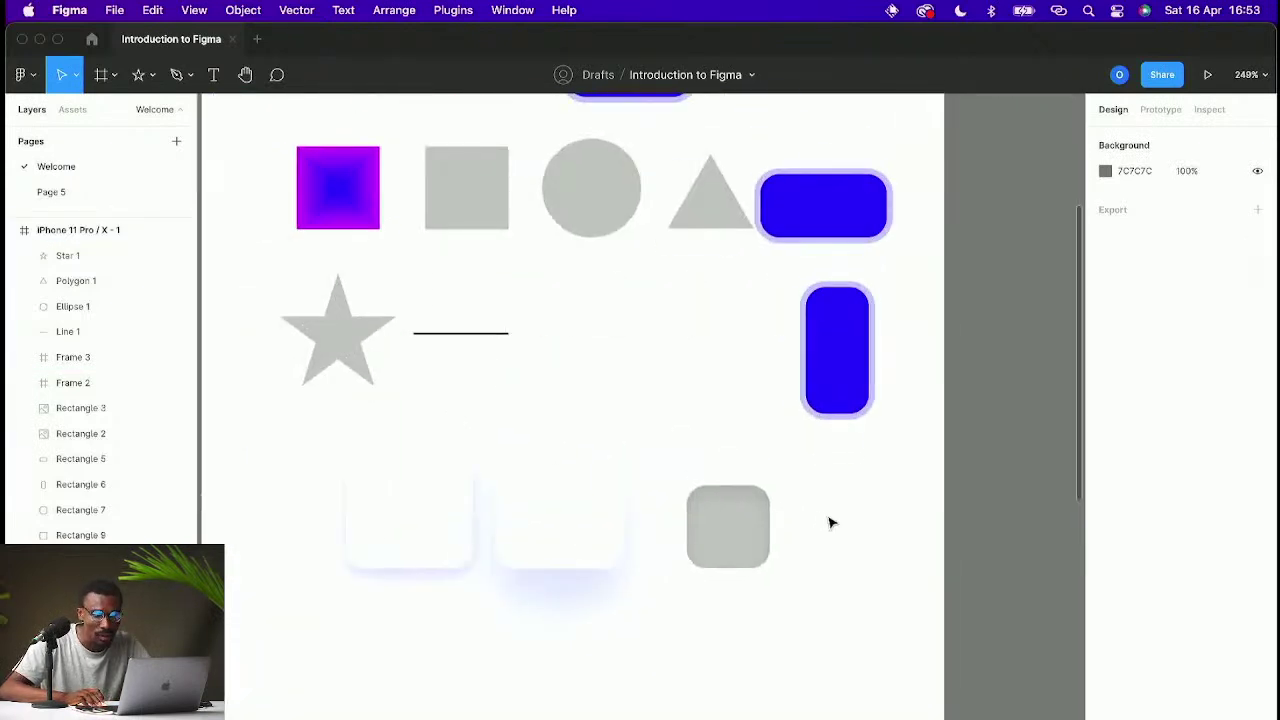
scroll(829, 521, down, 3)
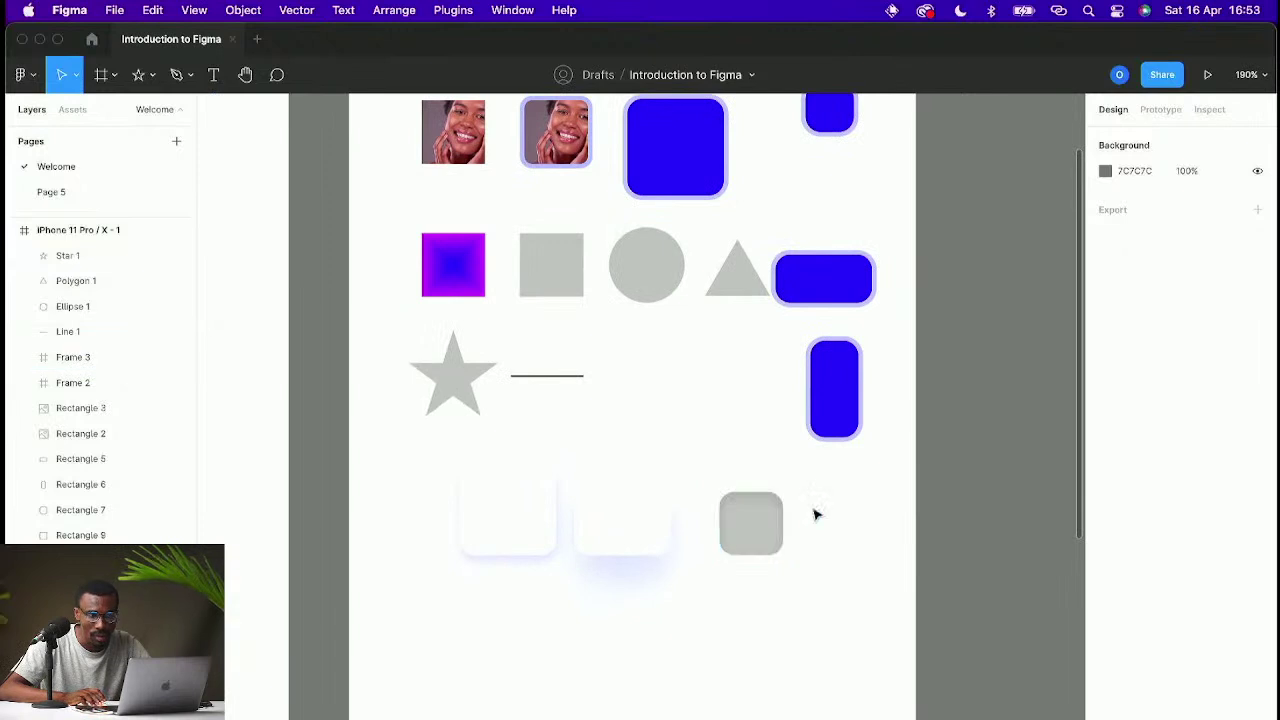
scroll(790, 520, right, 2)
scroll(790, 520, up, 1)
click(702, 563)
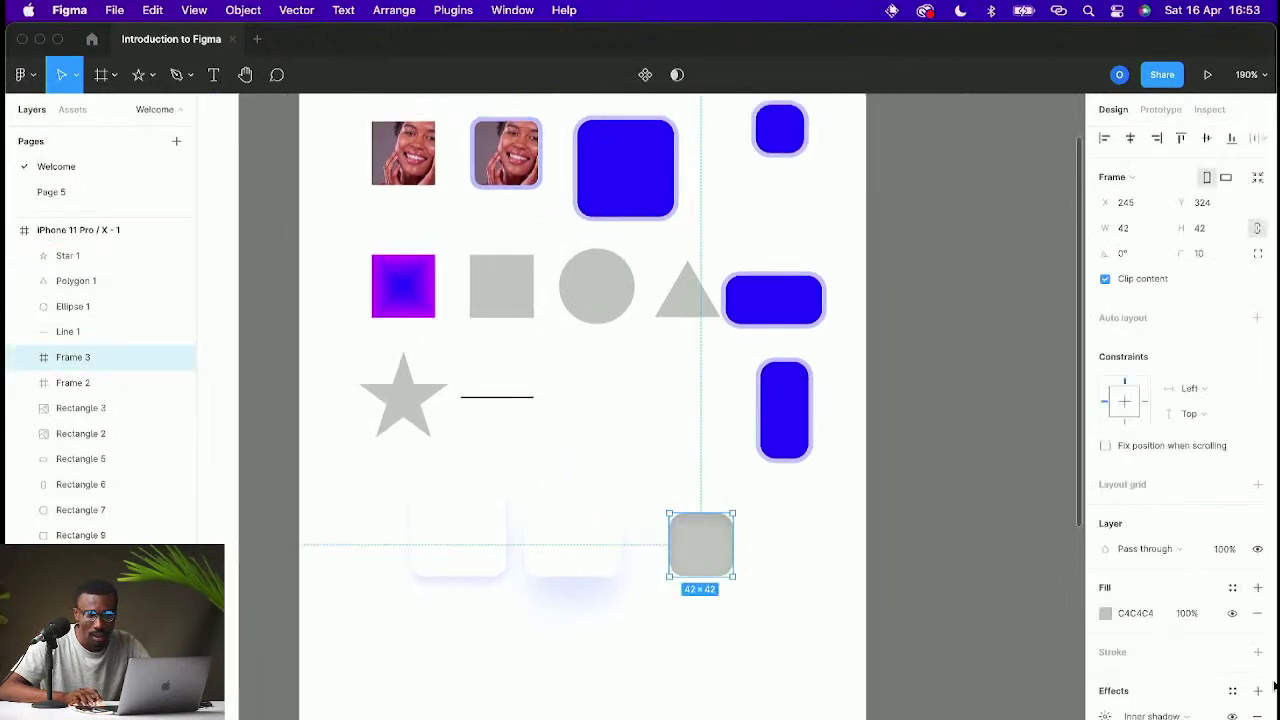
click(1209, 716)
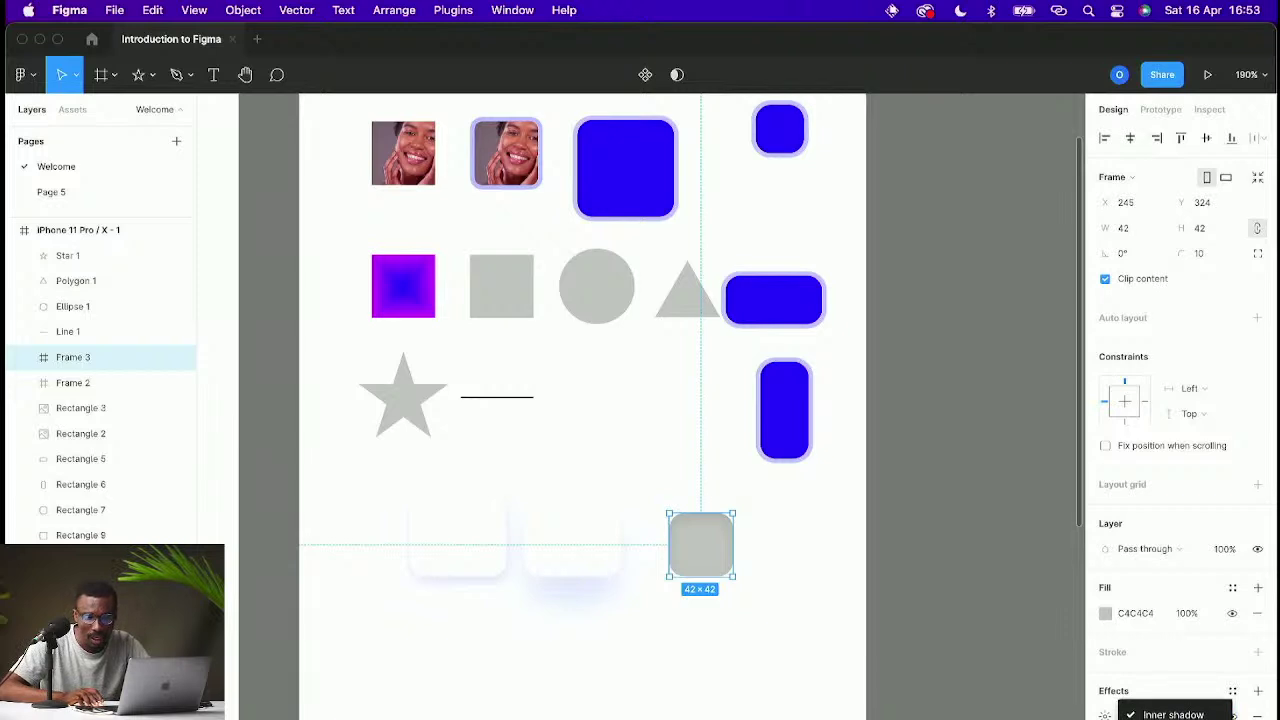
click(840, 578)
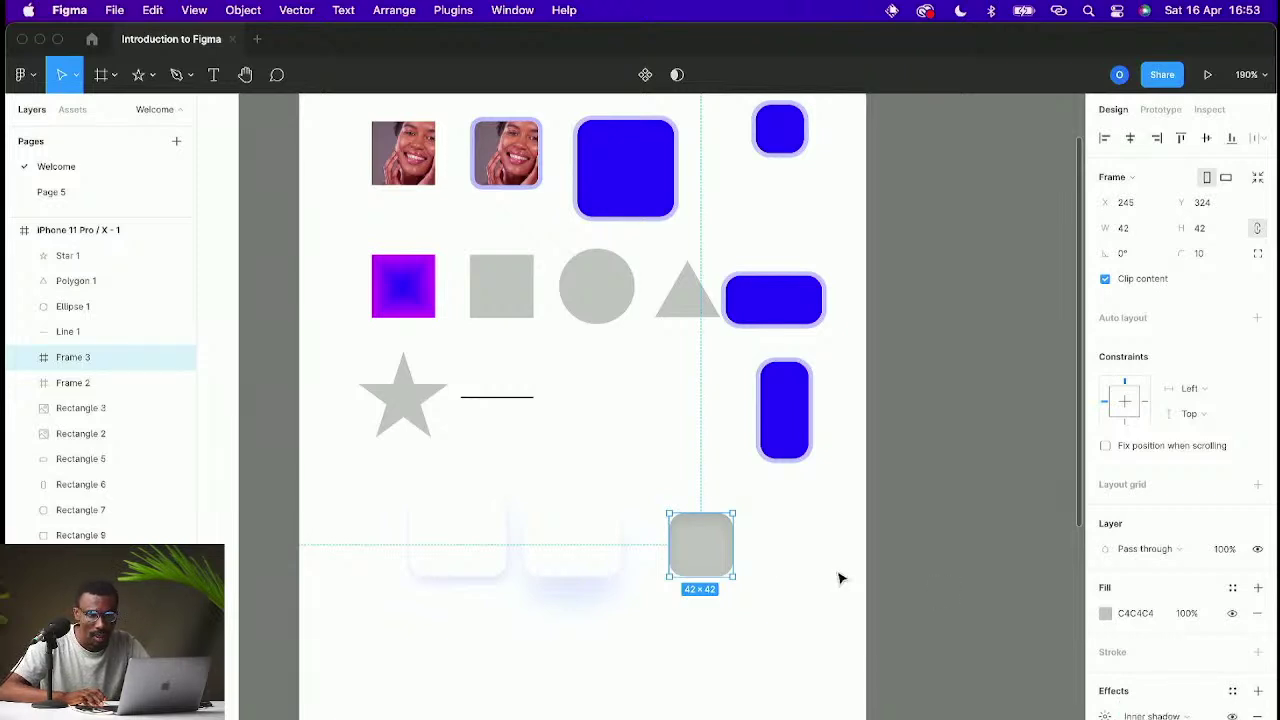
click(837, 572)
Step: Remove the inner shadow effect from the rounded grey square
scroll(860, 567, left, 2)
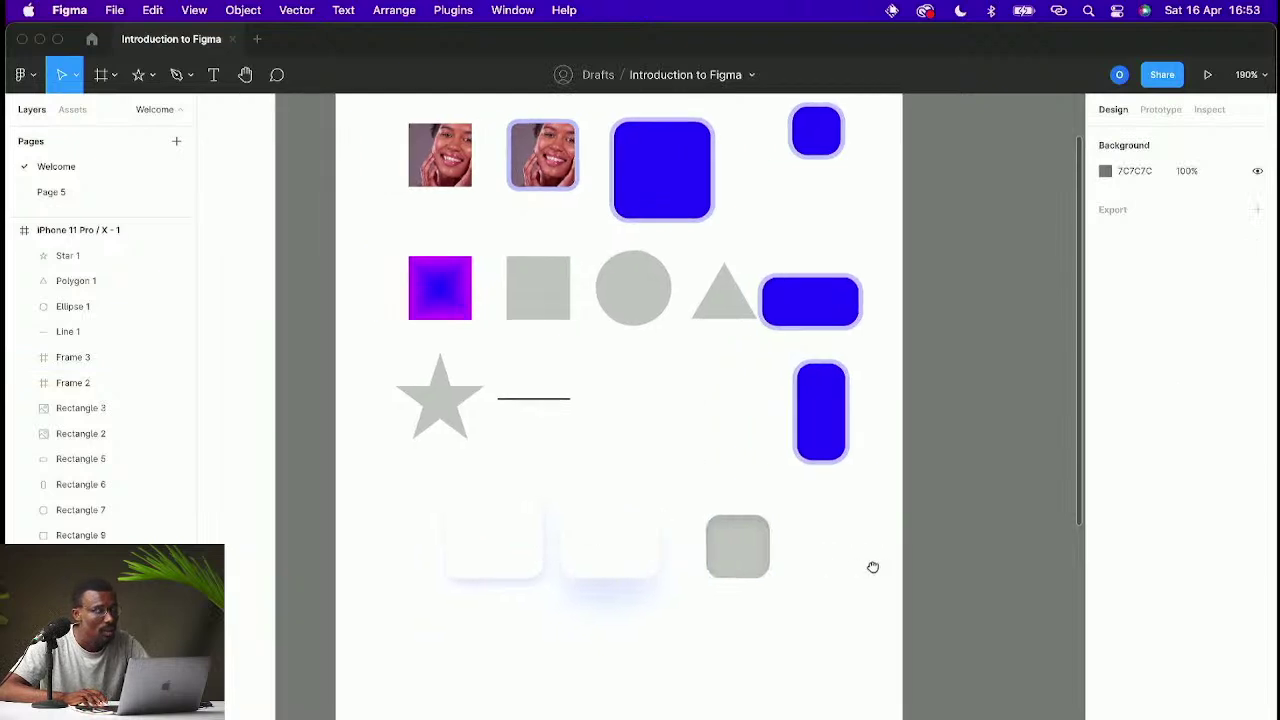
scroll(875, 572, down, 5)
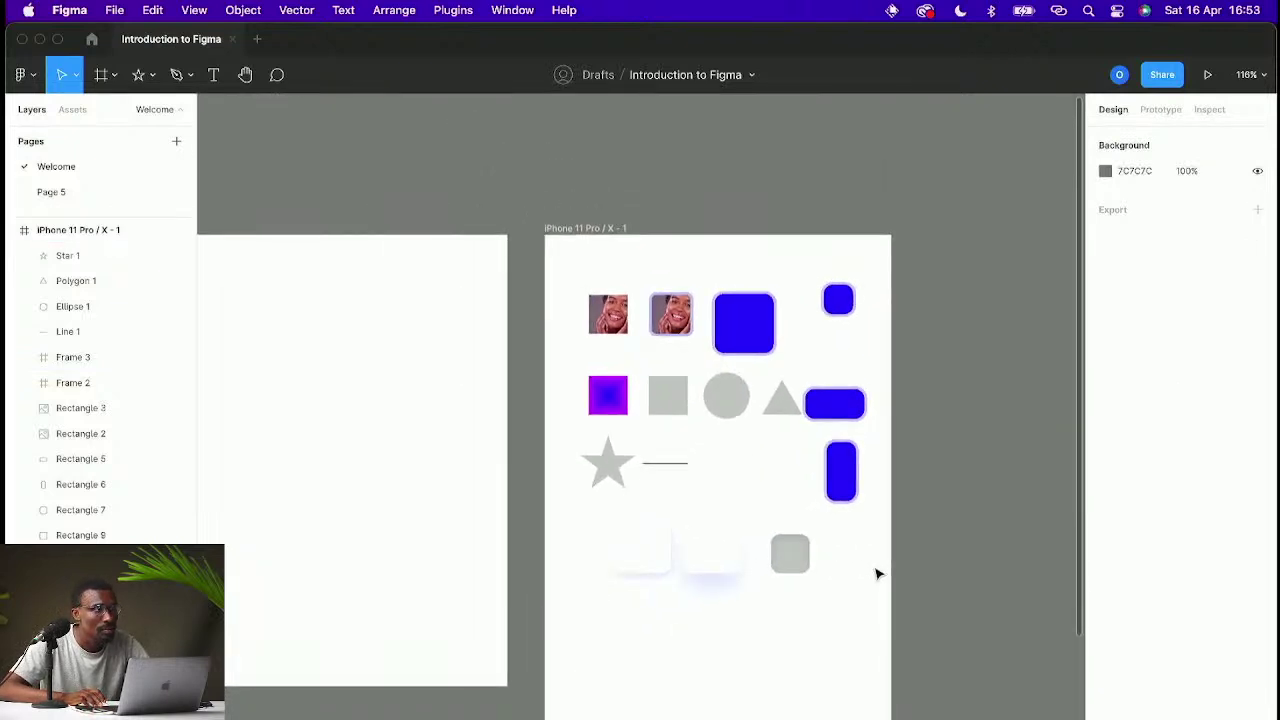
scroll(874, 572, up, 5)
scroll(860, 571, down, 3)
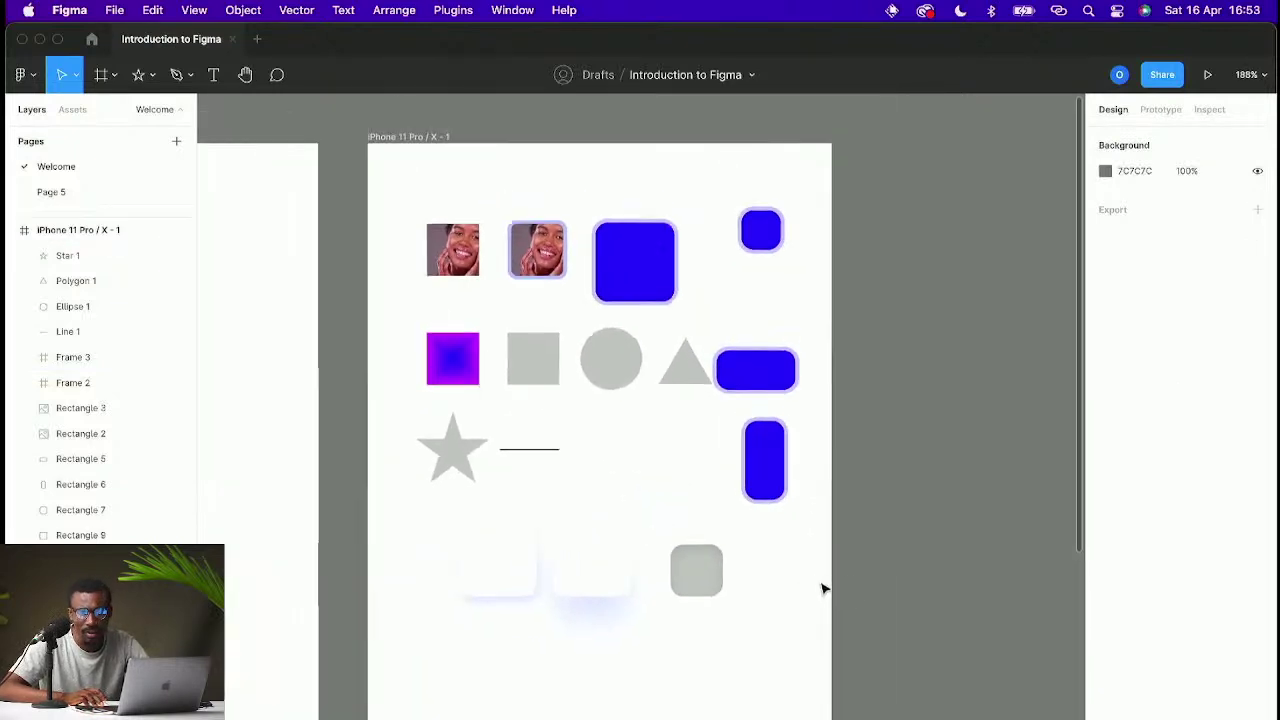
click(713, 575)
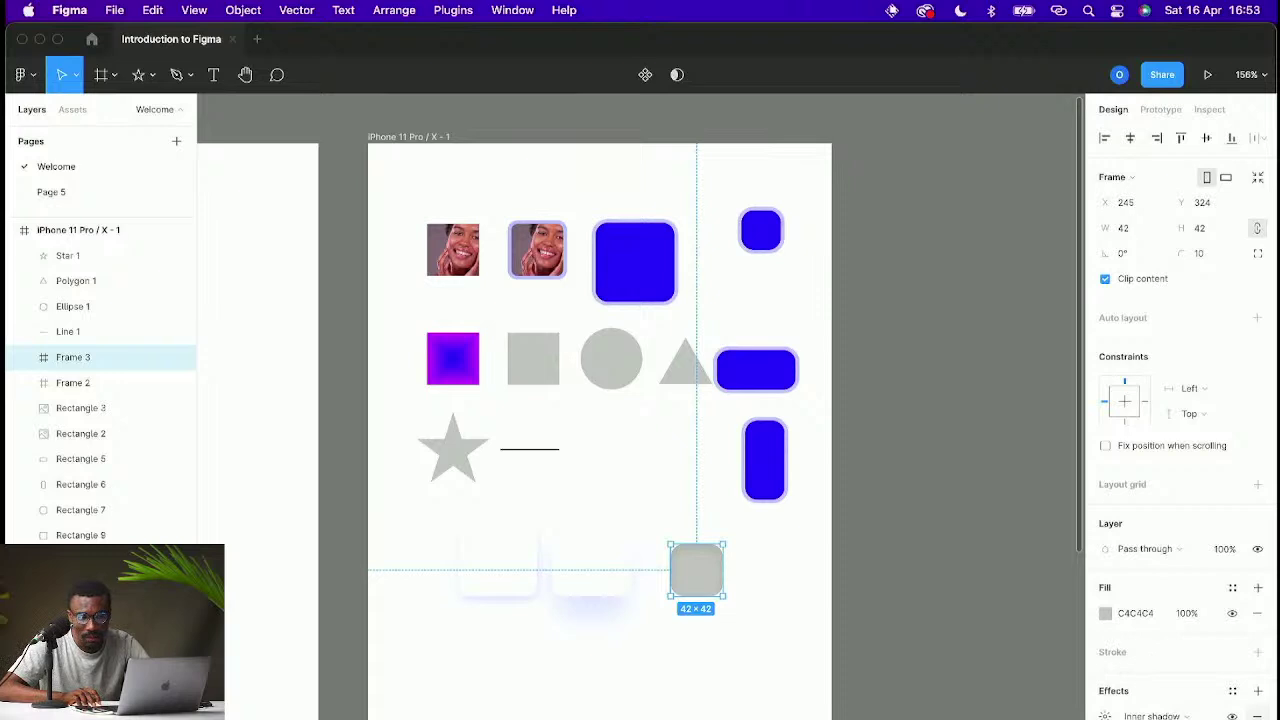
click(1257, 716)
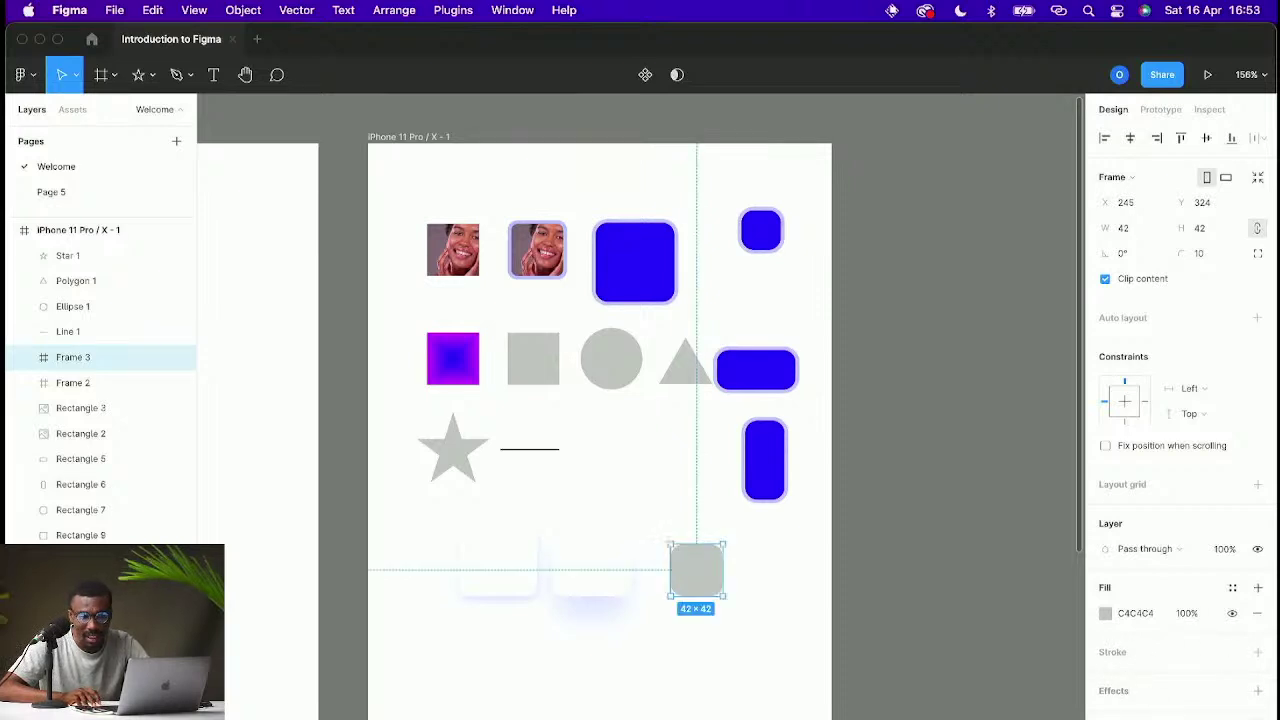
Step: Add a 1x PNG export setting to the rounded grey square and look through the format and scale options
click(1257, 716)
scroll(1180, 400, down, 2)
click(1228, 704)
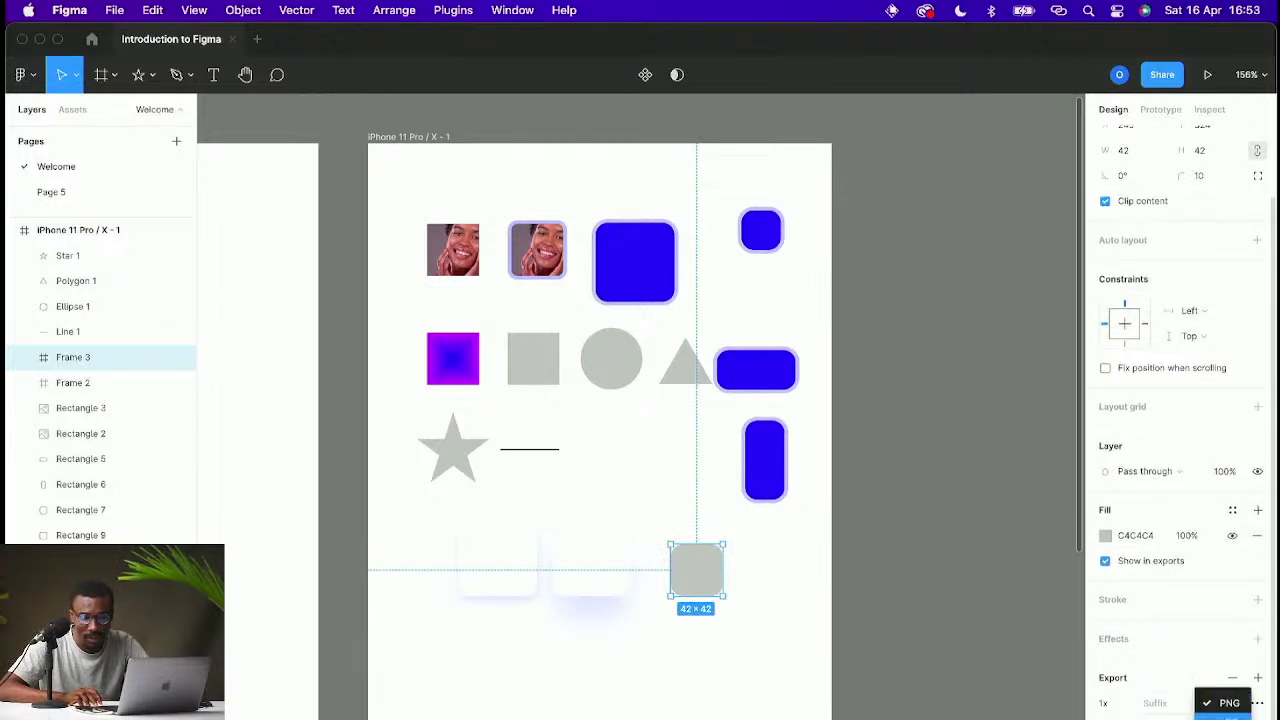
click(1117, 707)
click(1117, 707)
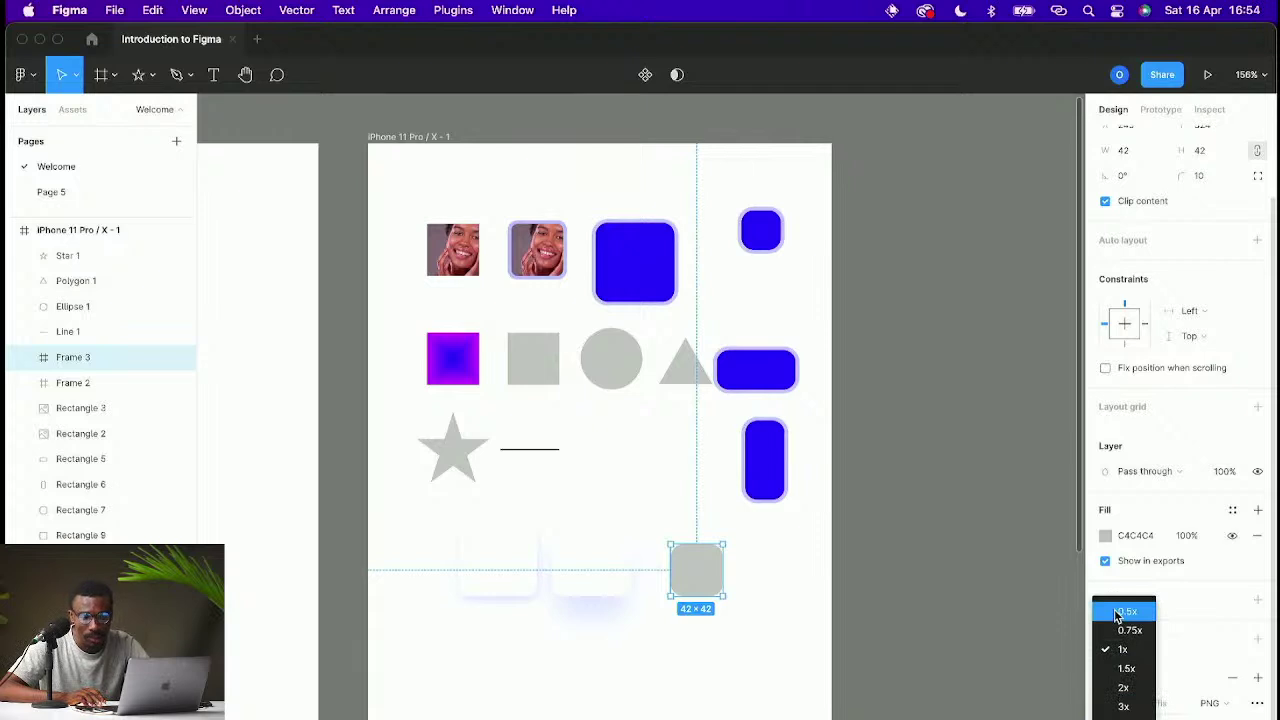
click(1009, 622)
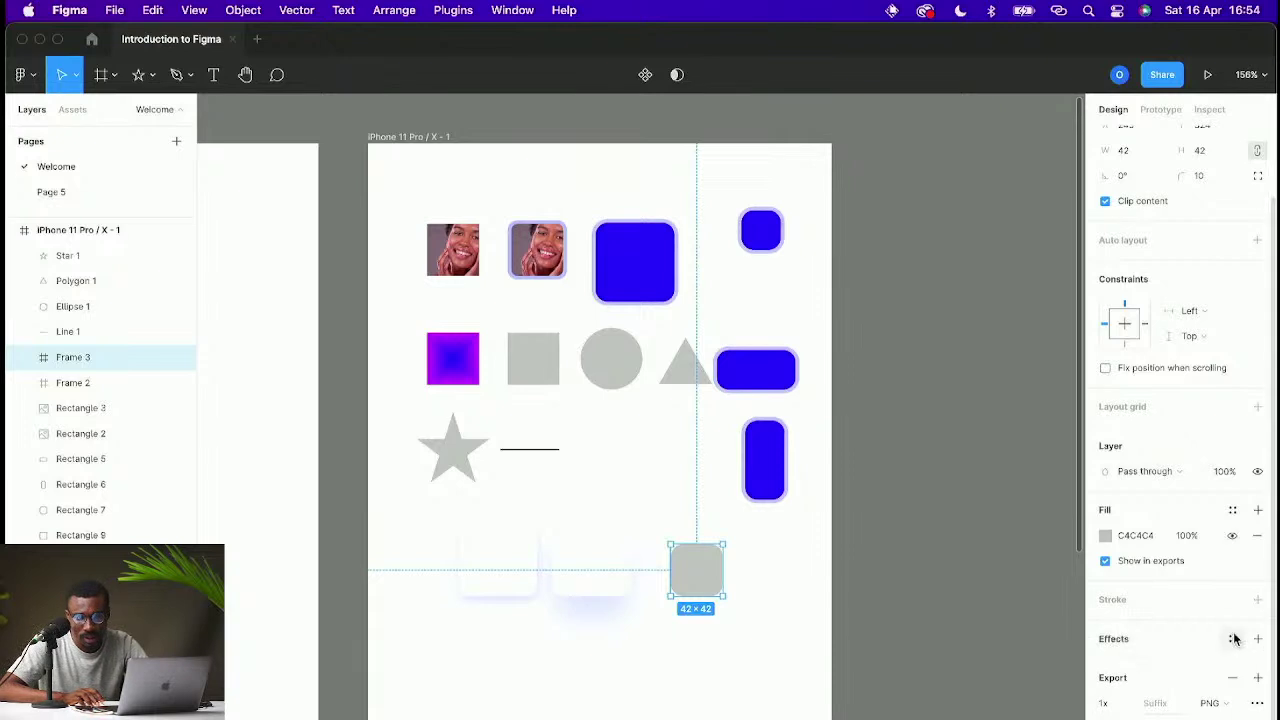
scroll(1234, 634, up, 3)
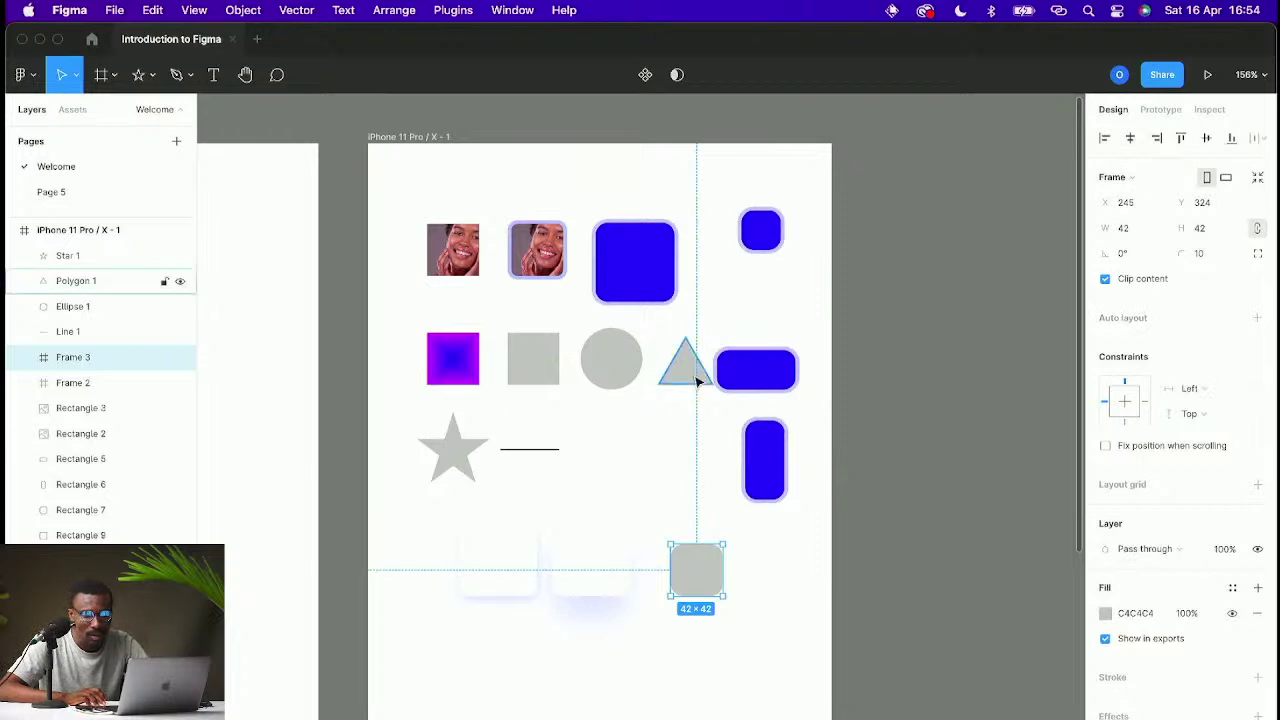
Step: Move the plain grey square from the second row to X 313, Y 324, beside the rounded grey square
scroll(697, 381, down, 2)
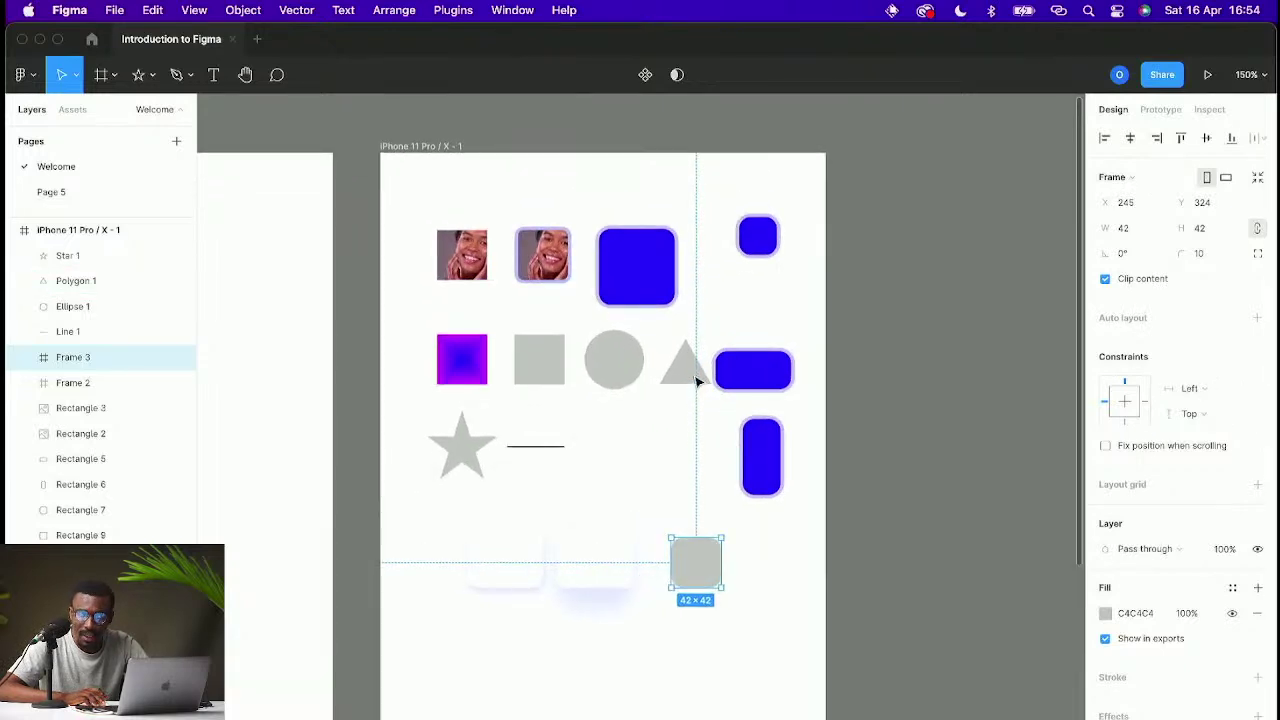
scroll(697, 381, down, 3)
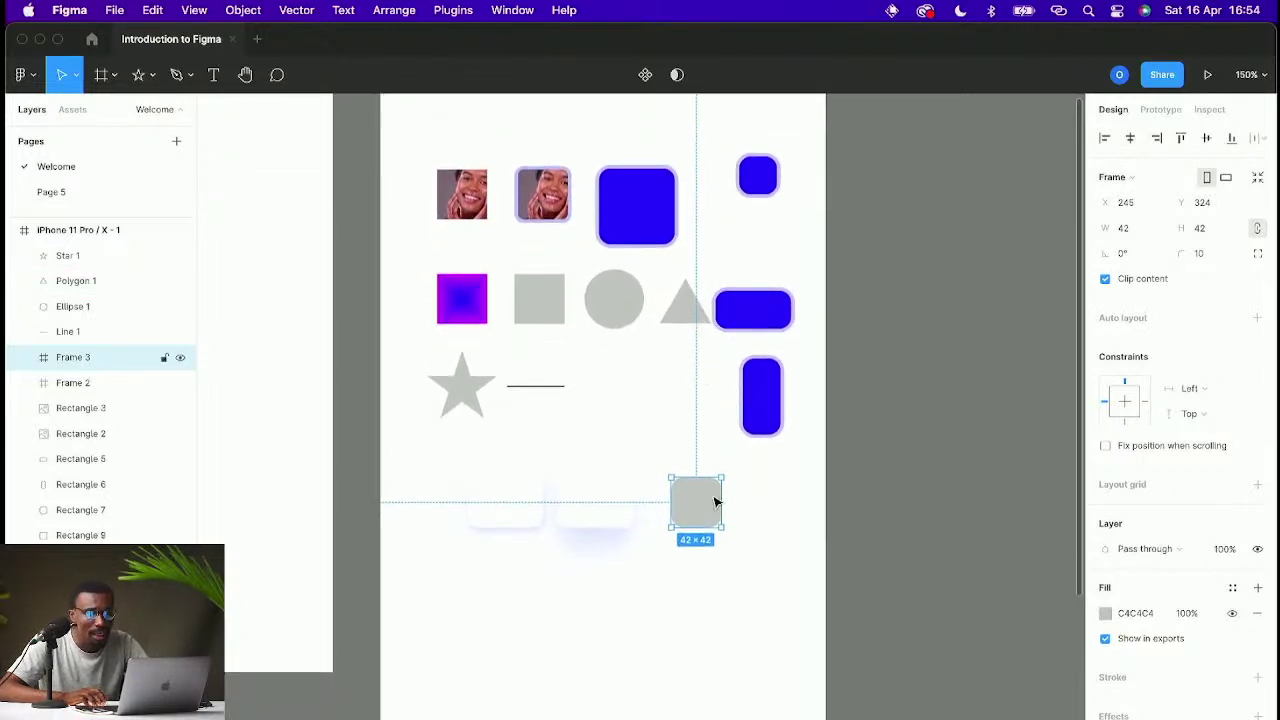
click(660, 420)
click(528, 294)
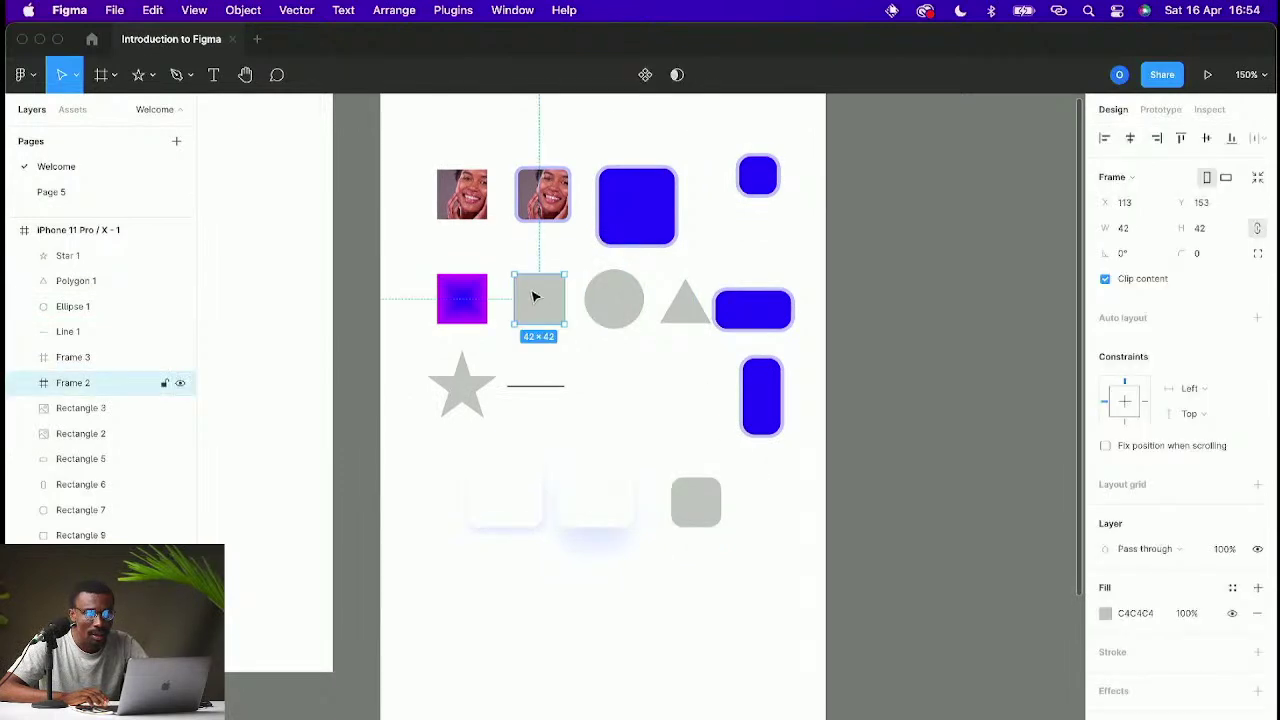
drag(528, 294, 688, 406)
drag(787, 514, 777, 505)
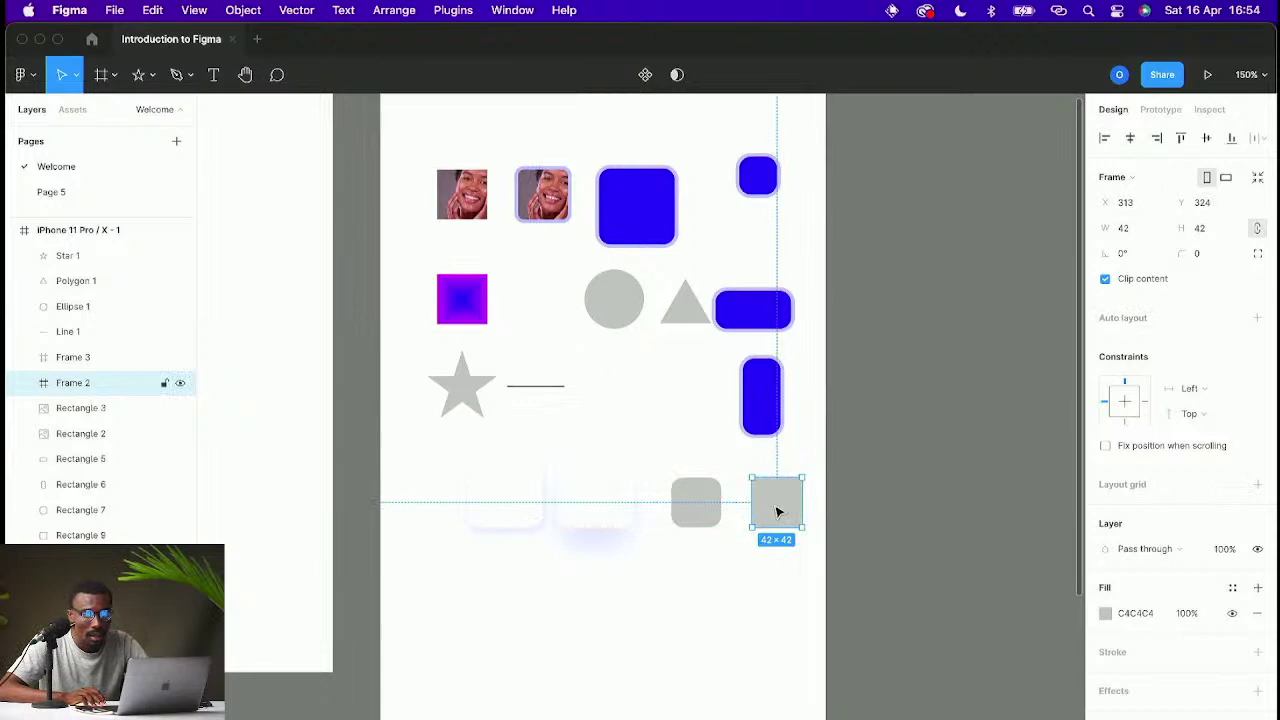
Step: Move the grey circle below the white shadowed cards, to about X 155, Y 396
click(648, 316)
click(610, 306)
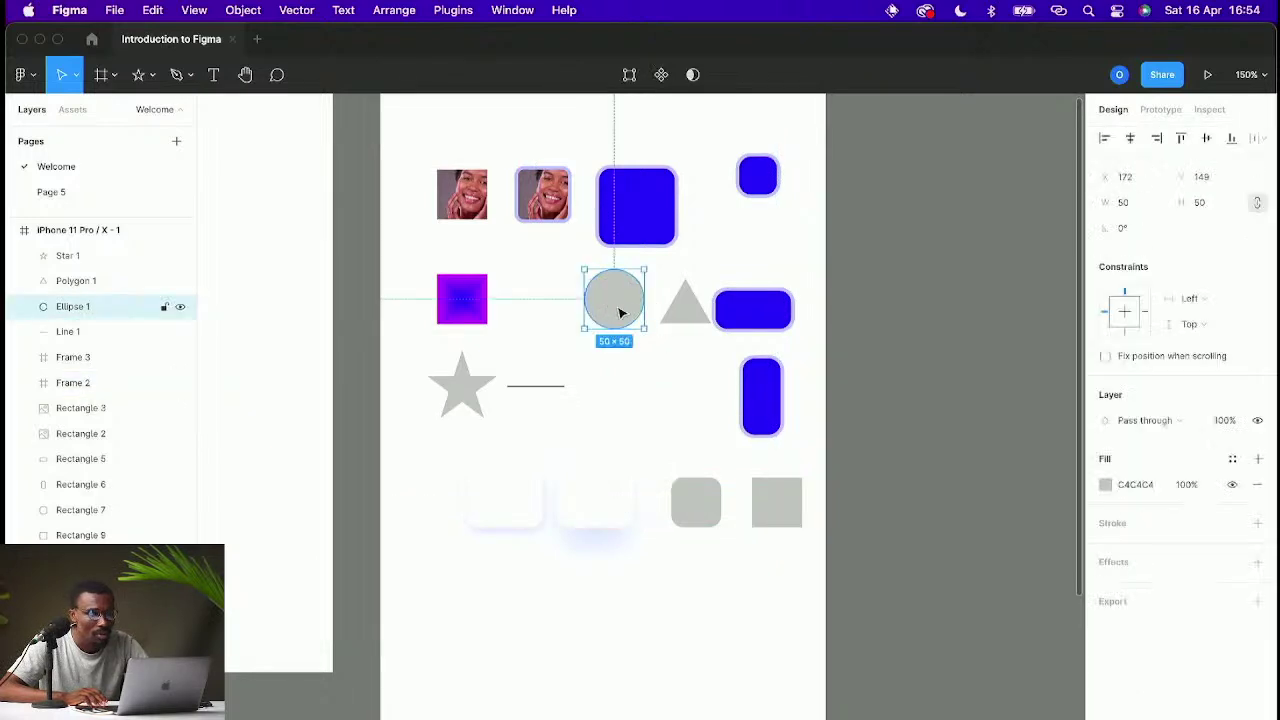
drag(621, 301, 609, 591)
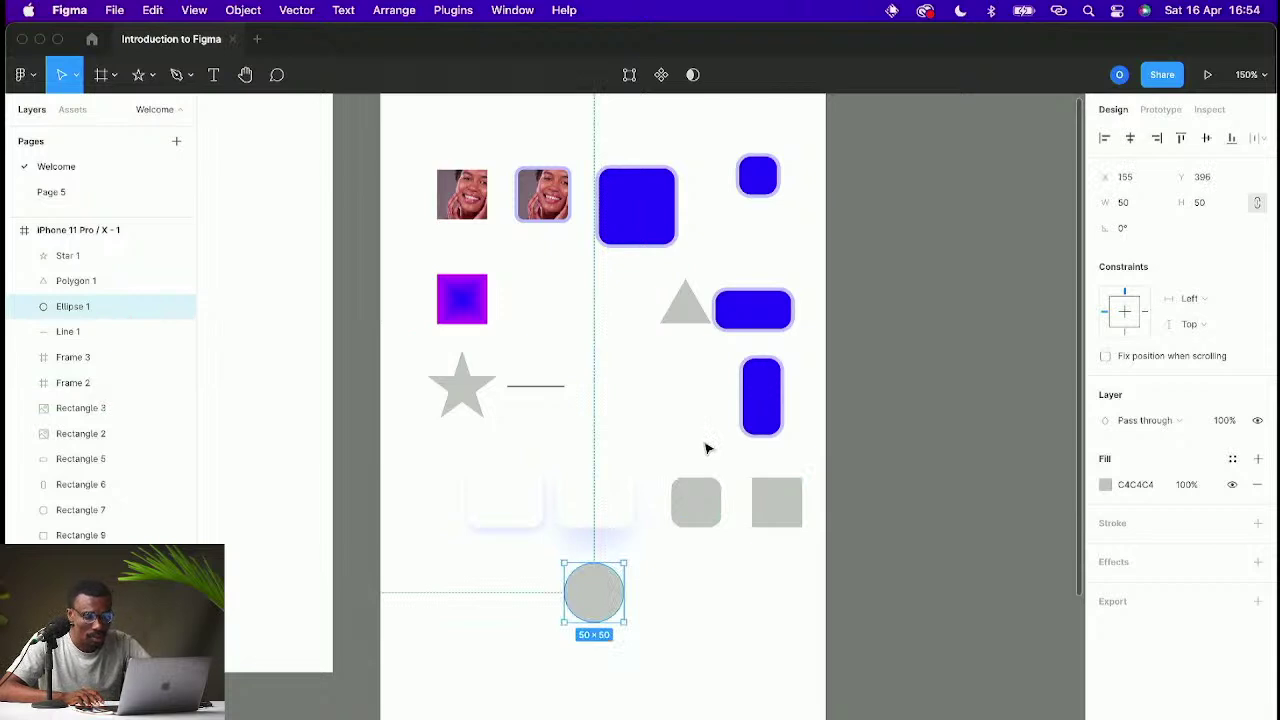
Step: Draw a rectangle about 49 × 49 beside the circle, and shift the pair to X 55 and X 116 at Y 399
key(r)
drag(649, 575, 708, 634)
drag(585, 597, 465, 597)
drag(654, 614, 533, 606)
Step: Compare the design properties of the circle and the drawn square, including the corner radius setting
click(490, 600)
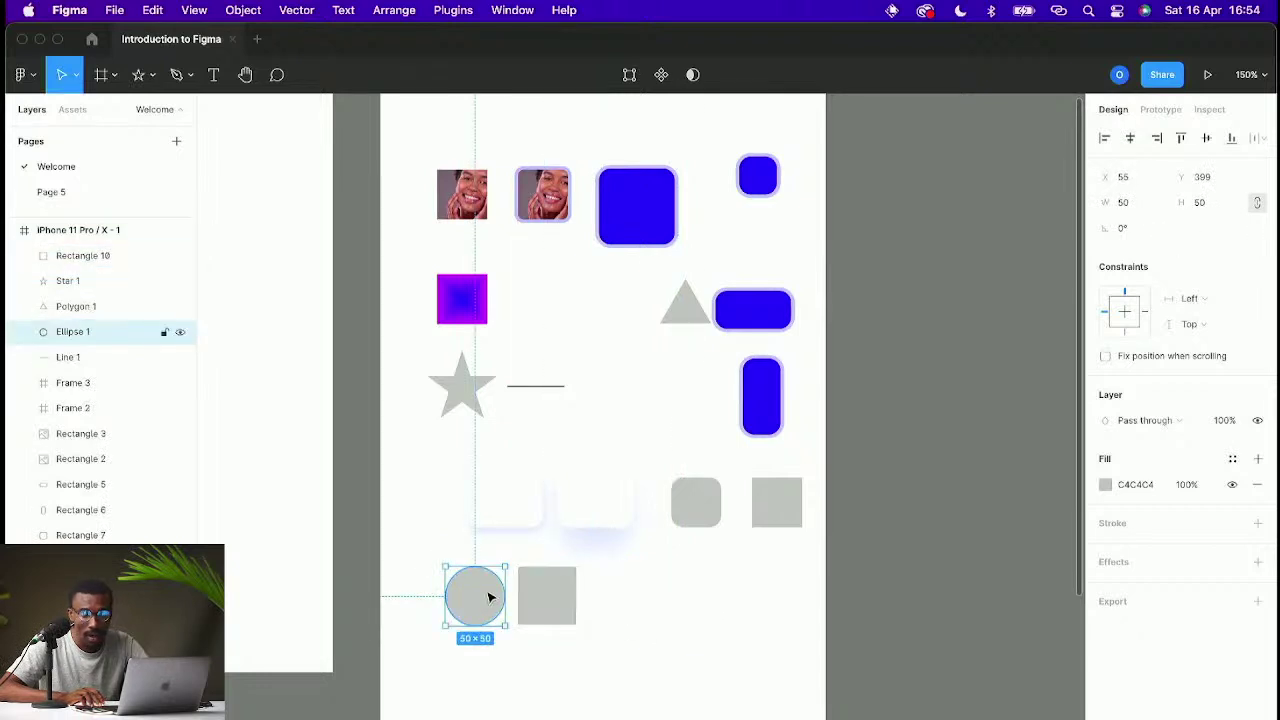
click(551, 593)
click(486, 593)
click(560, 600)
click(474, 596)
click(540, 600)
click(478, 597)
click(530, 600)
click(474, 595)
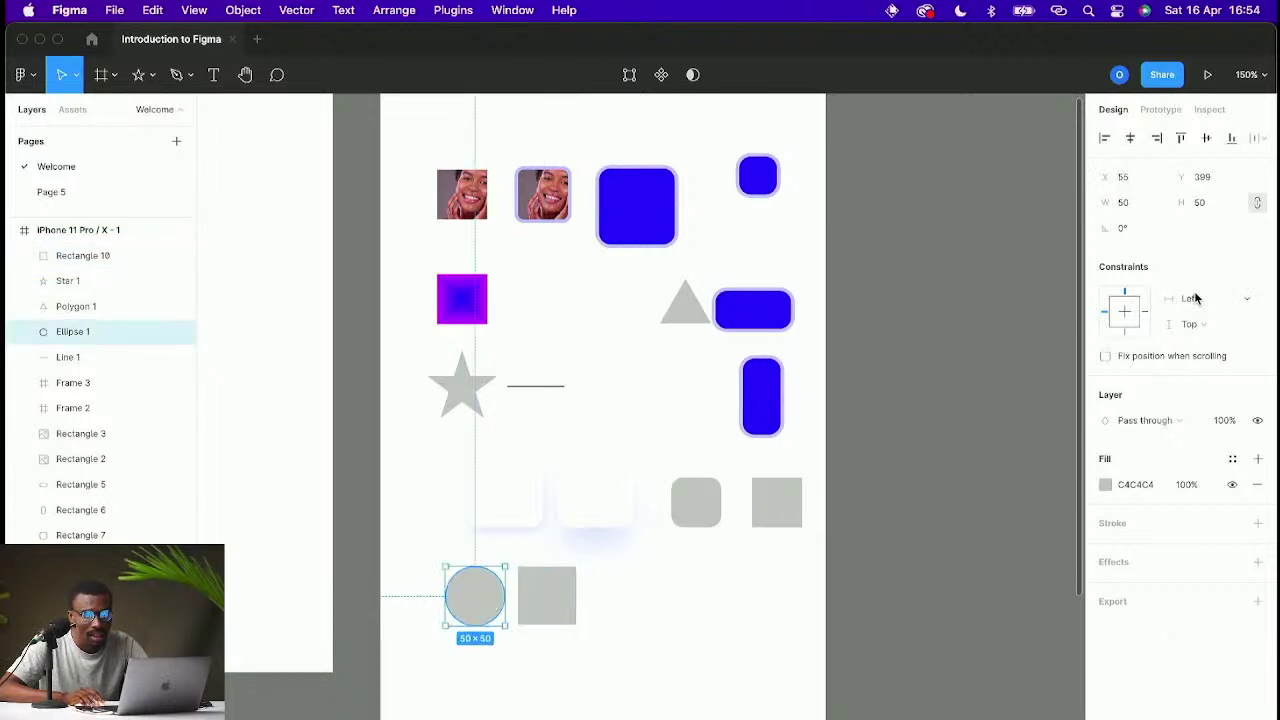
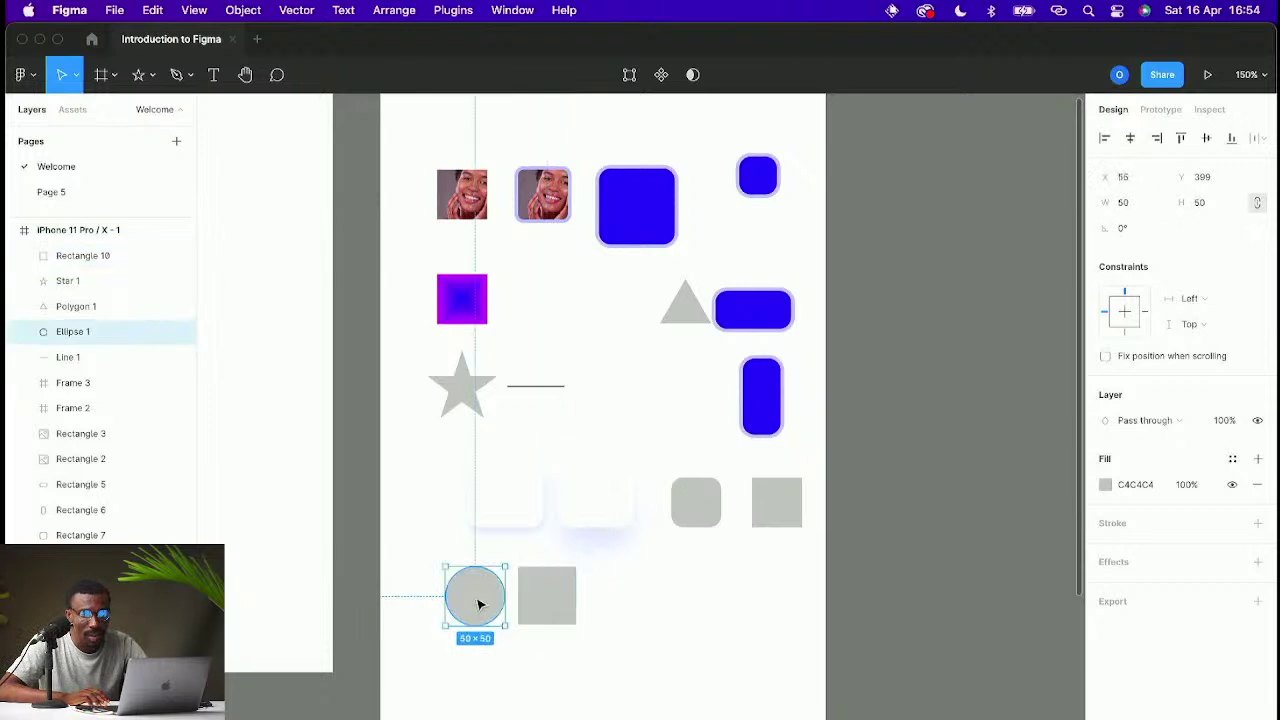
click(530, 604)
click(500, 600)
click(530, 600)
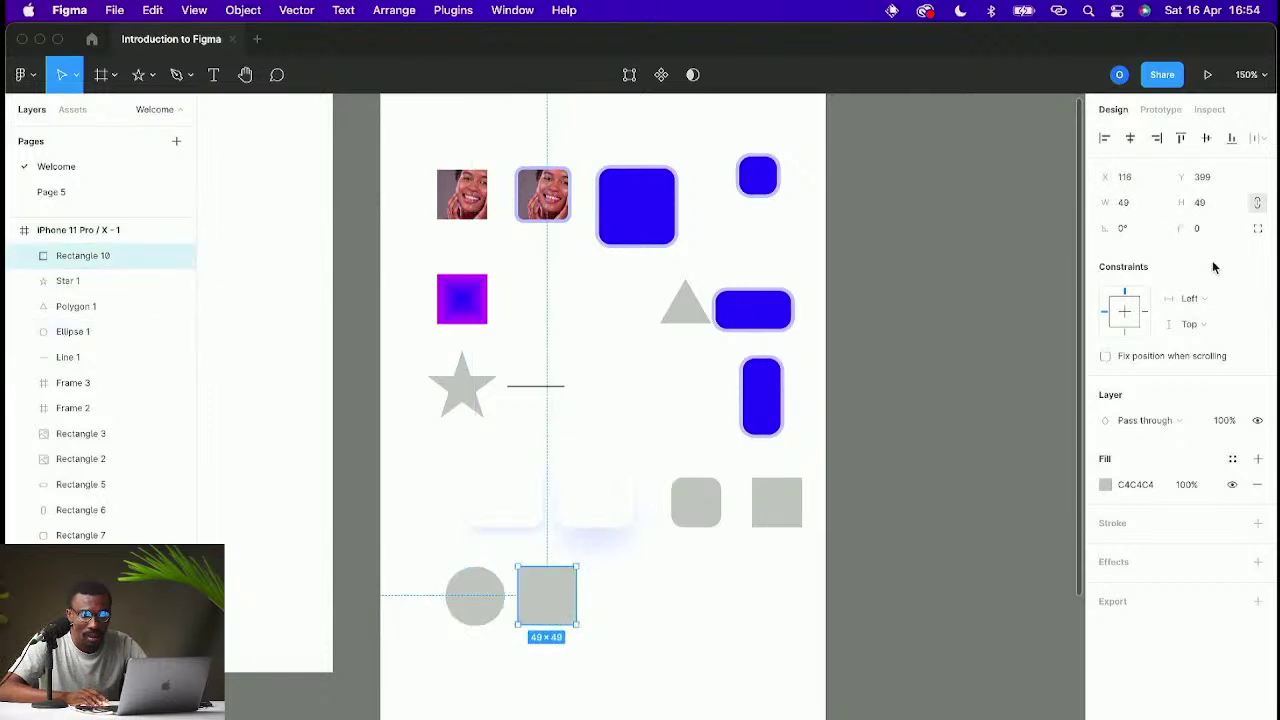
Step: Move the plain grey frame beside the drawn square to X 181, Y 399, resize it to 49 × 49 and reselect the drawn square
drag(771, 509, 648, 622)
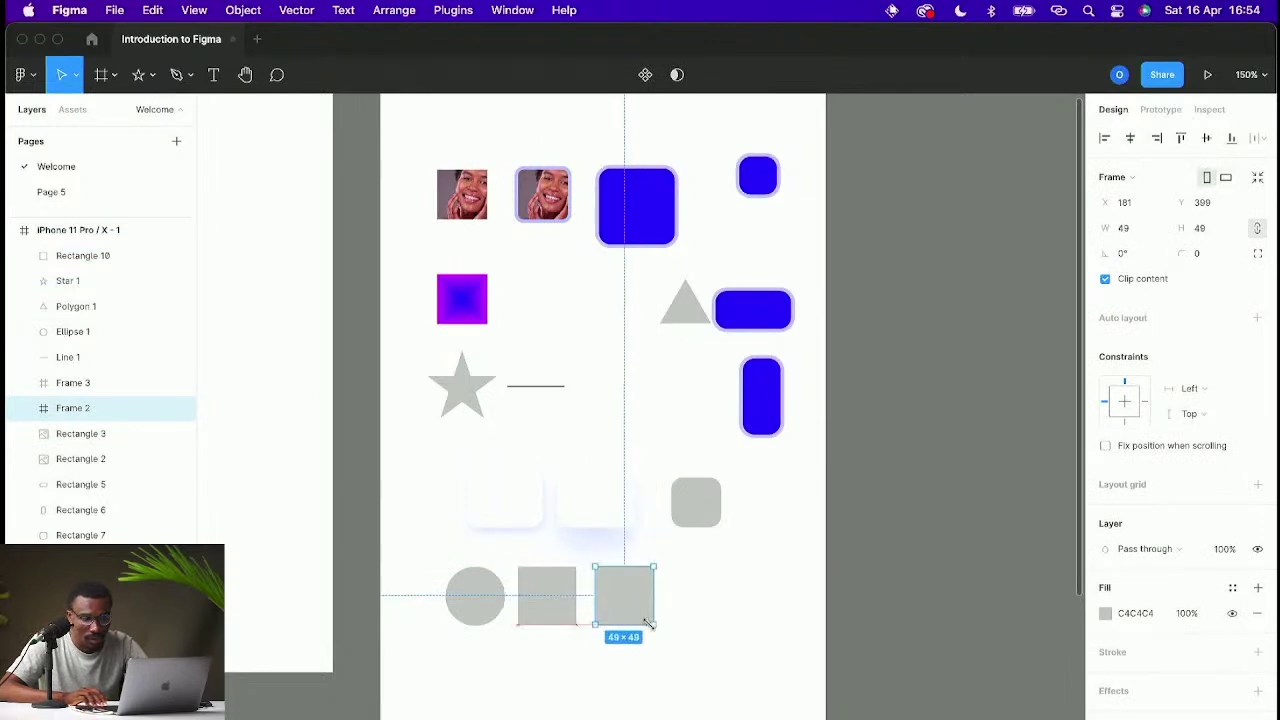
click(731, 624)
click(630, 620)
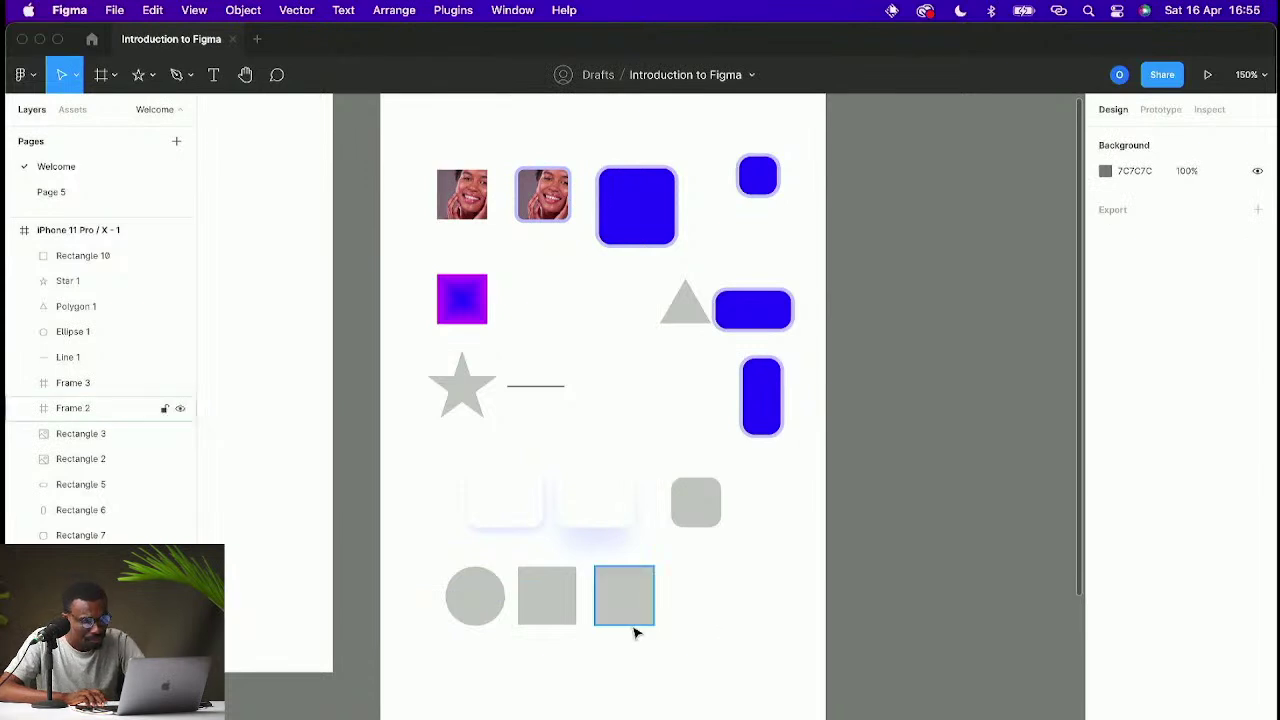
click(563, 603)
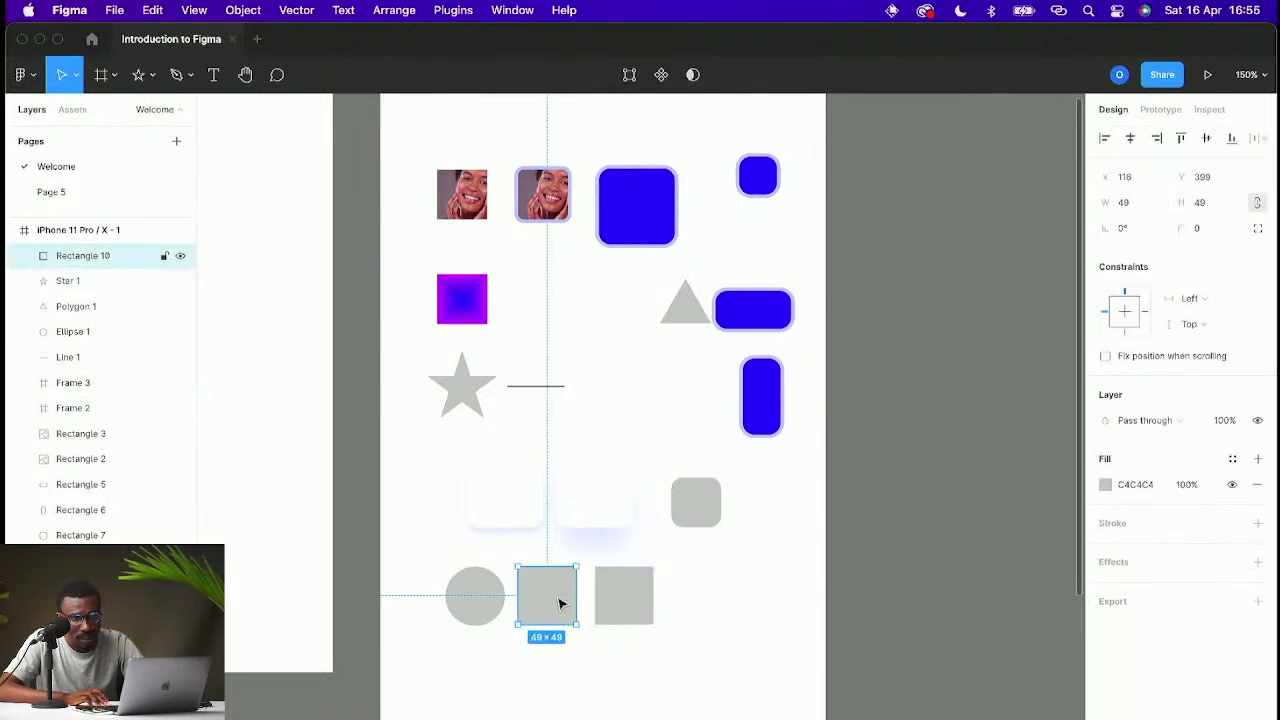
Step: Stretch the grey frame and the grey square beside it to 49 × 88, trying the frame's landscape and portrait orientations
click(623, 601)
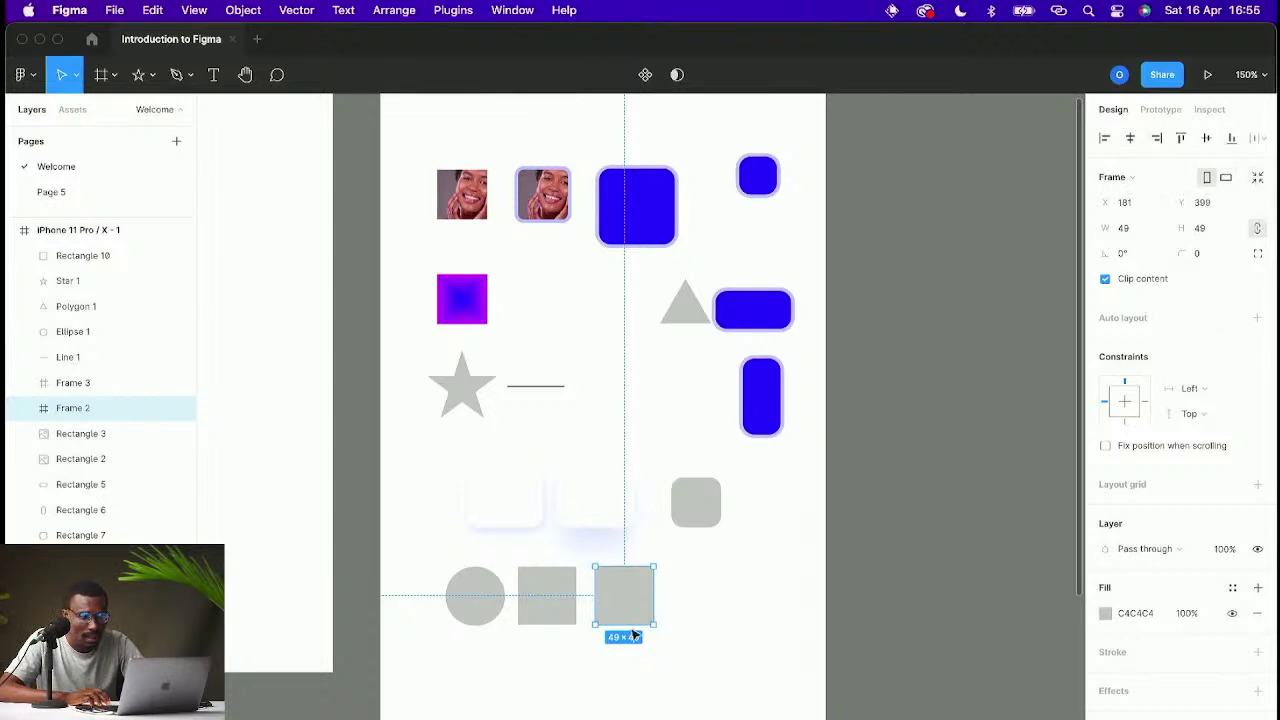
drag(624, 624, 624, 670)
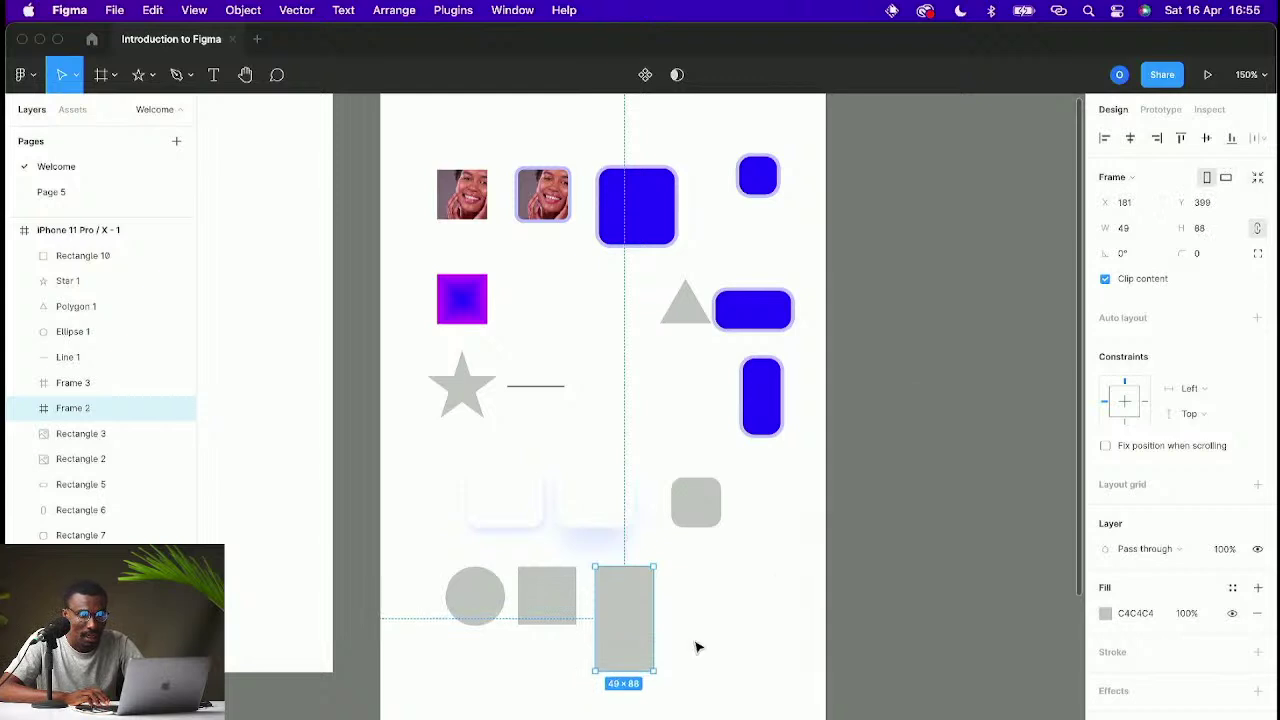
click(1226, 177)
click(1210, 179)
click(546, 600)
drag(546, 624, 546, 684)
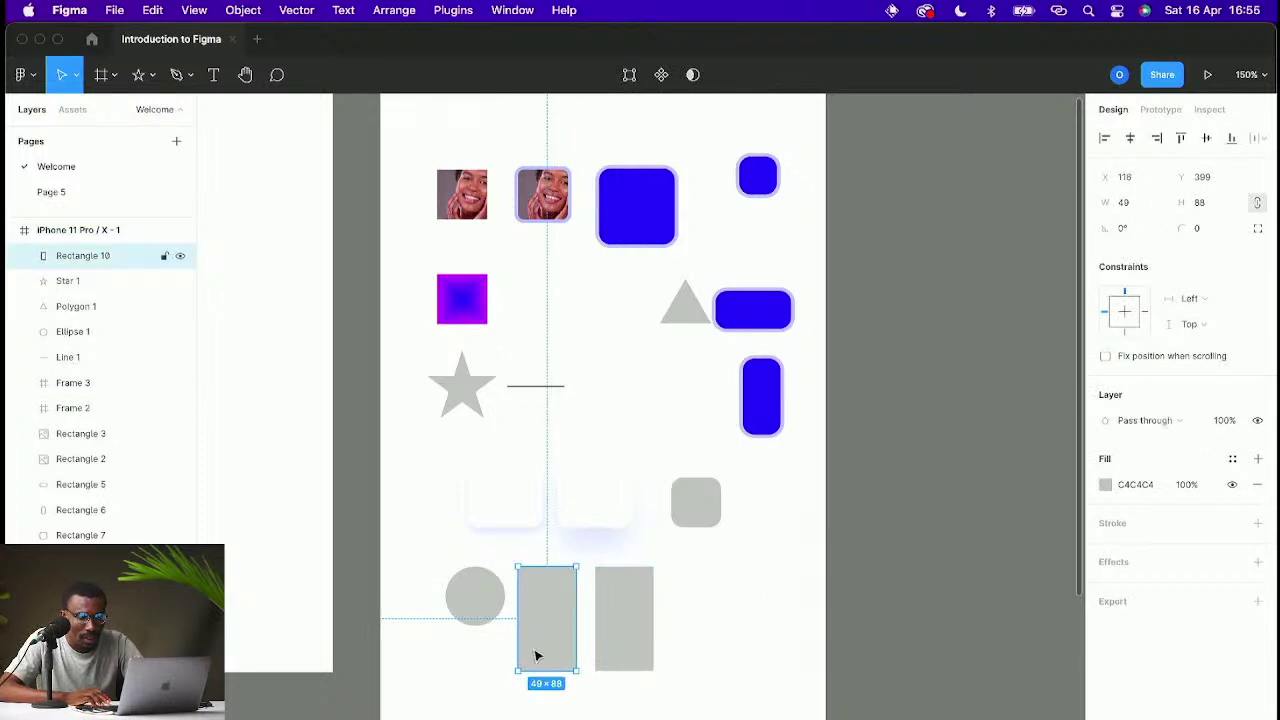
Step: Switch the grey frame to landscape and back to portrait twice, and look through its device size presets
click(621, 647)
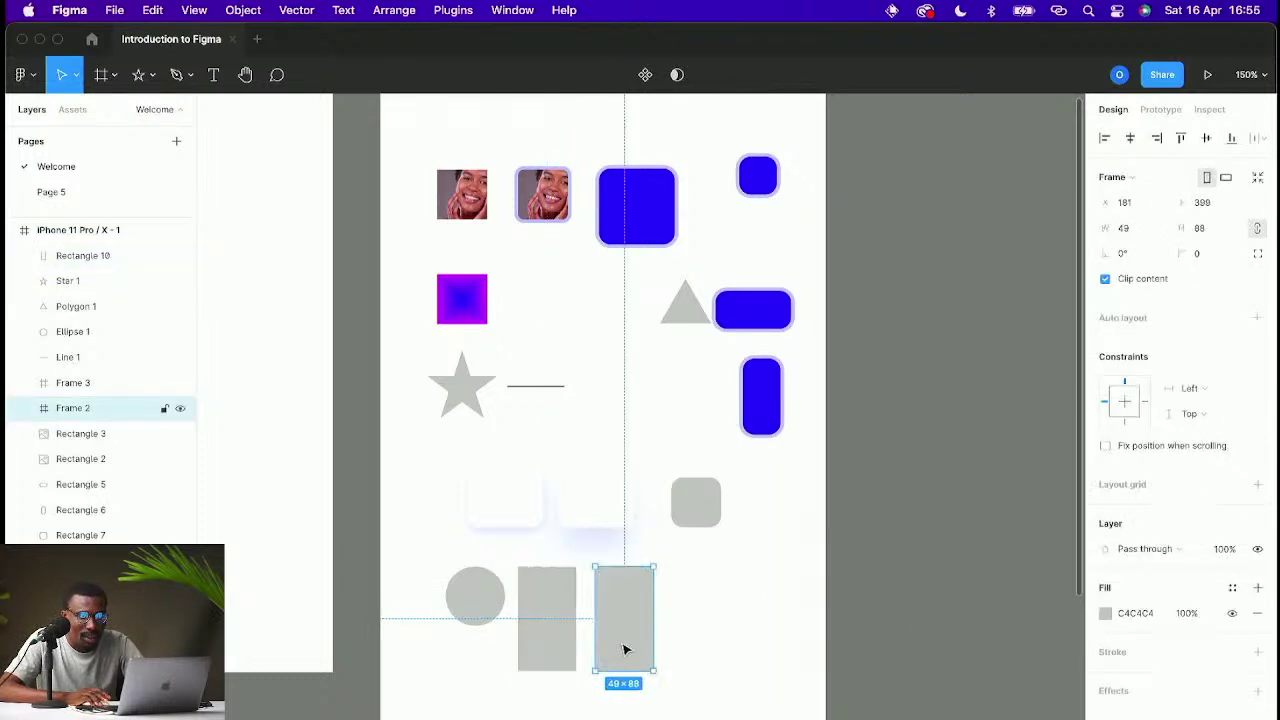
click(1225, 180)
click(1208, 180)
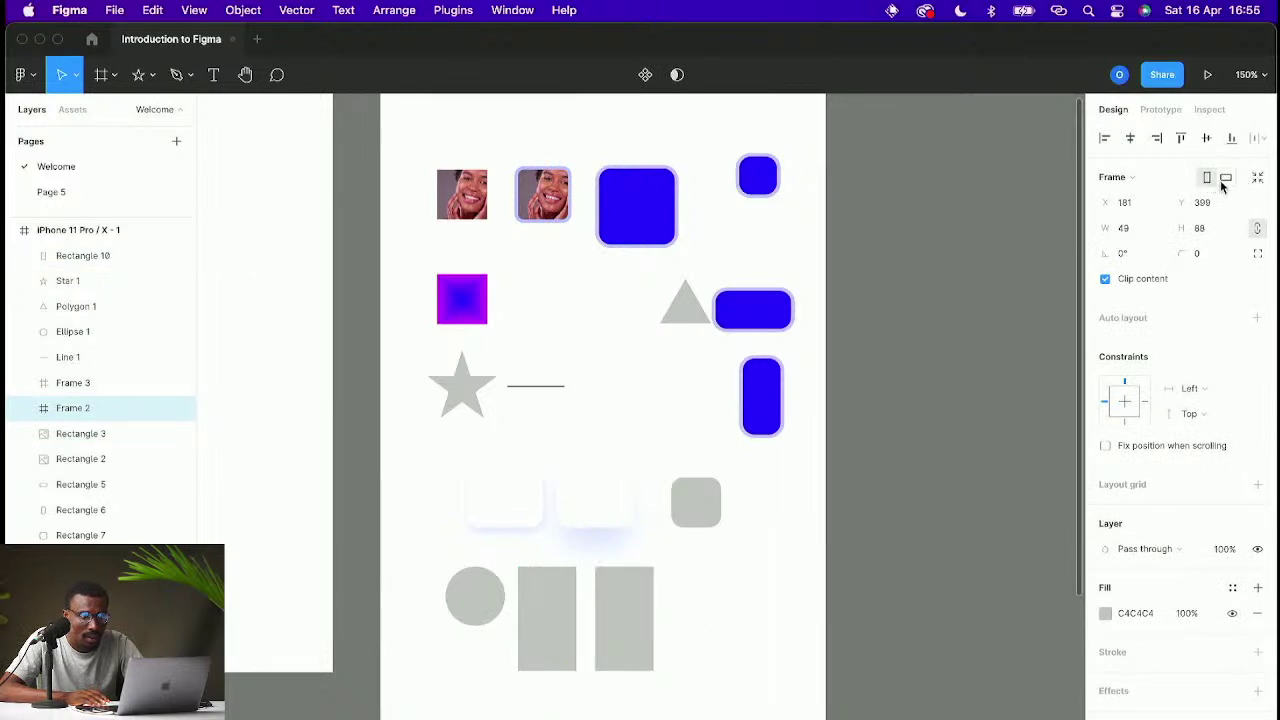
click(1224, 180)
click(1208, 180)
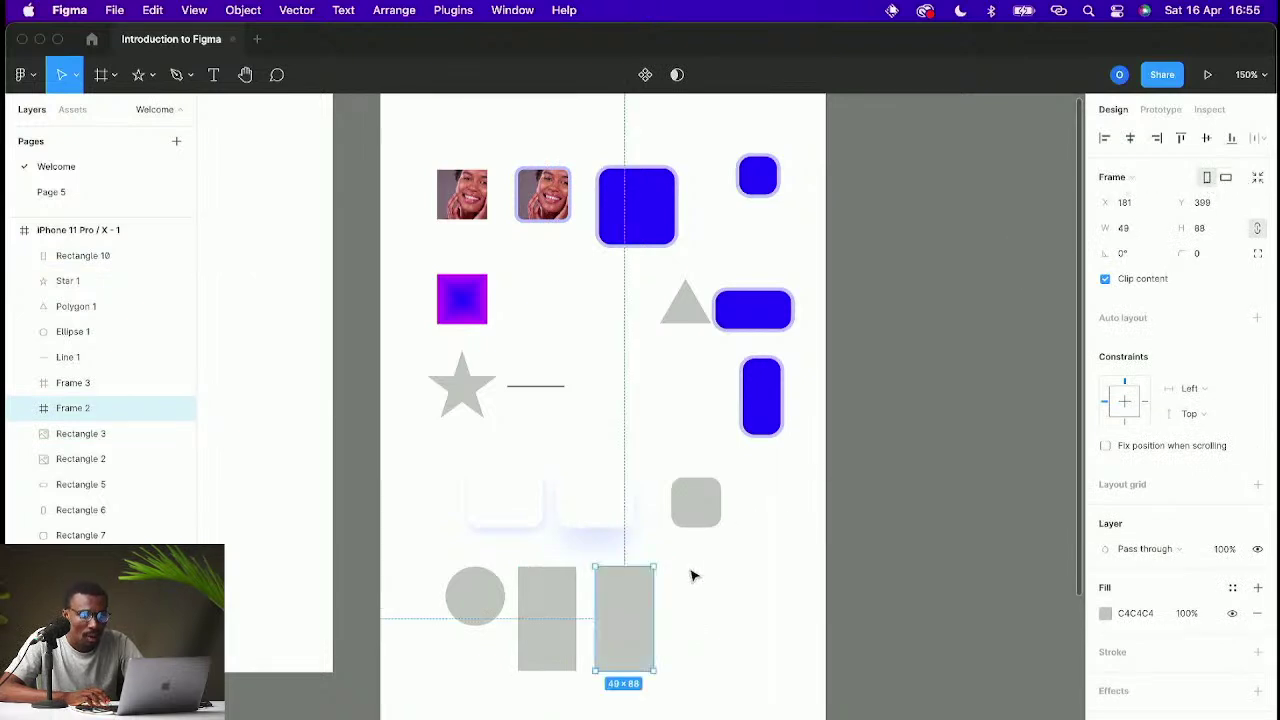
click(1137, 180)
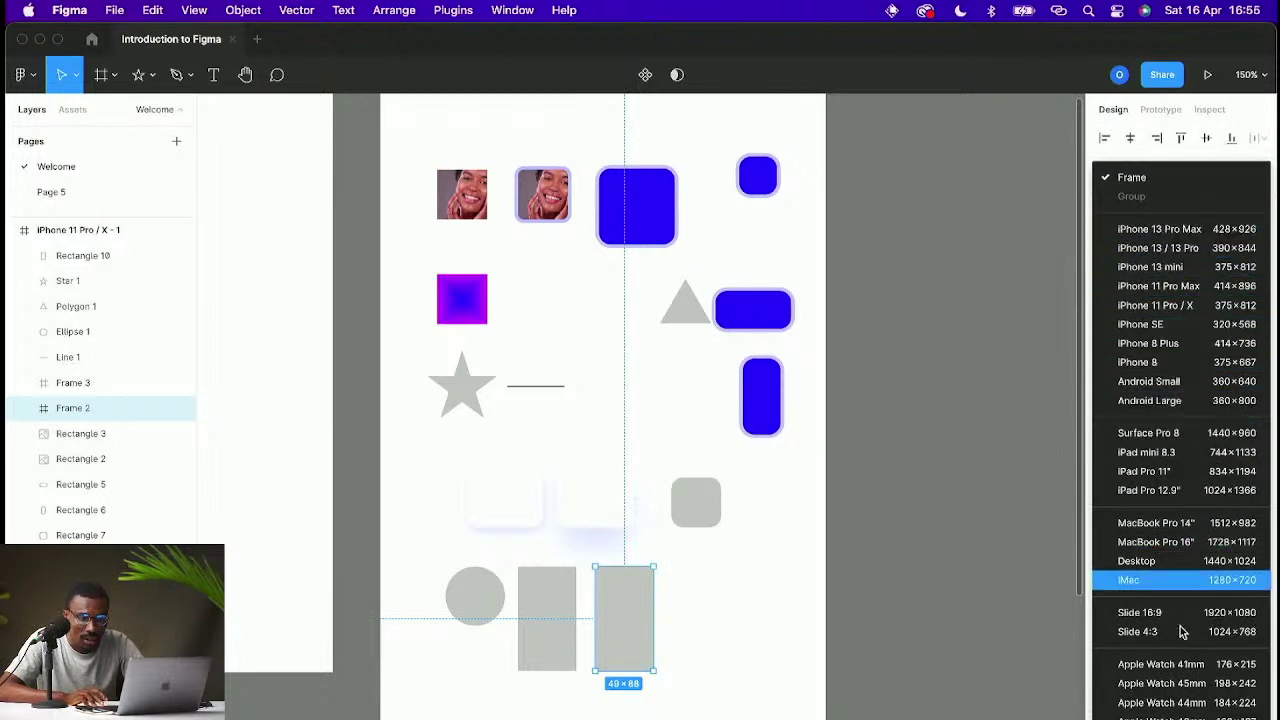
click(980, 578)
Step: Duplicate the grey frame onto the empty canvas beside the iPhone frame and sample white as the copy's fill
drag(637, 614, 960, 537)
key(i)
click(786, 563)
Step: Resize the copied white frame with the iPad Pro 11" preset, 834 × 1194
click(1114, 177)
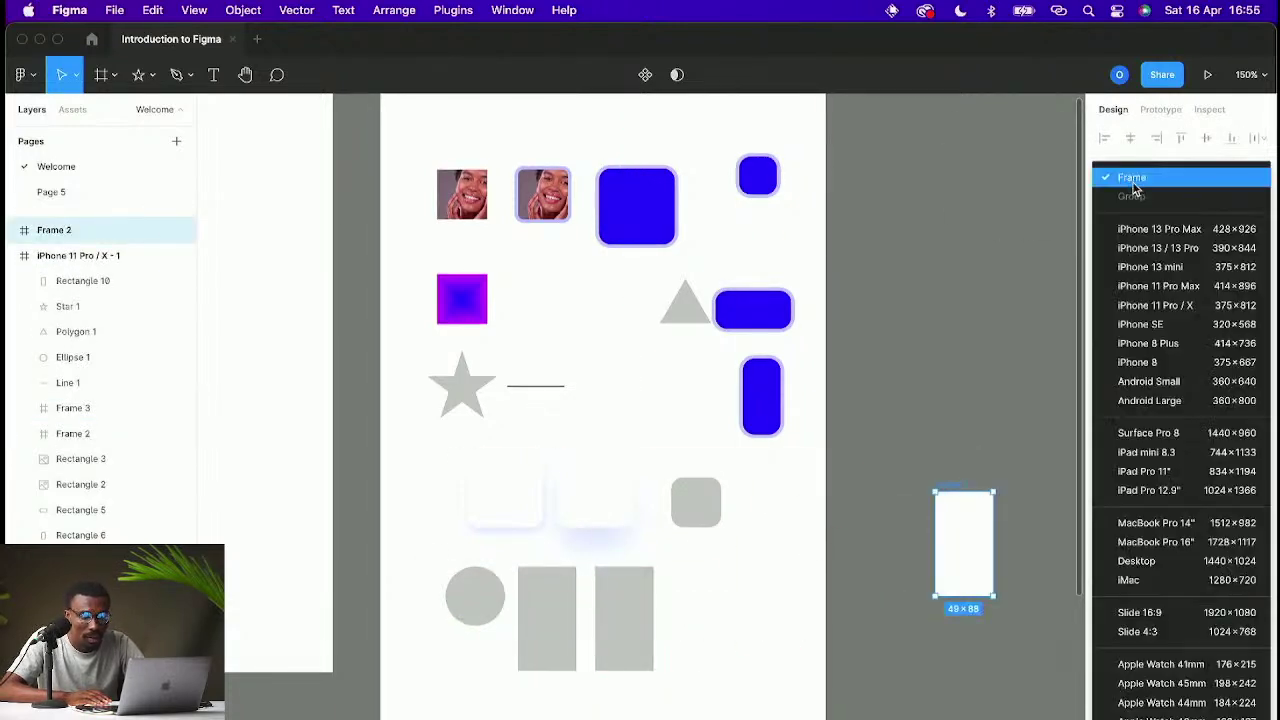
click(1143, 472)
scroll(908, 391, down, 10)
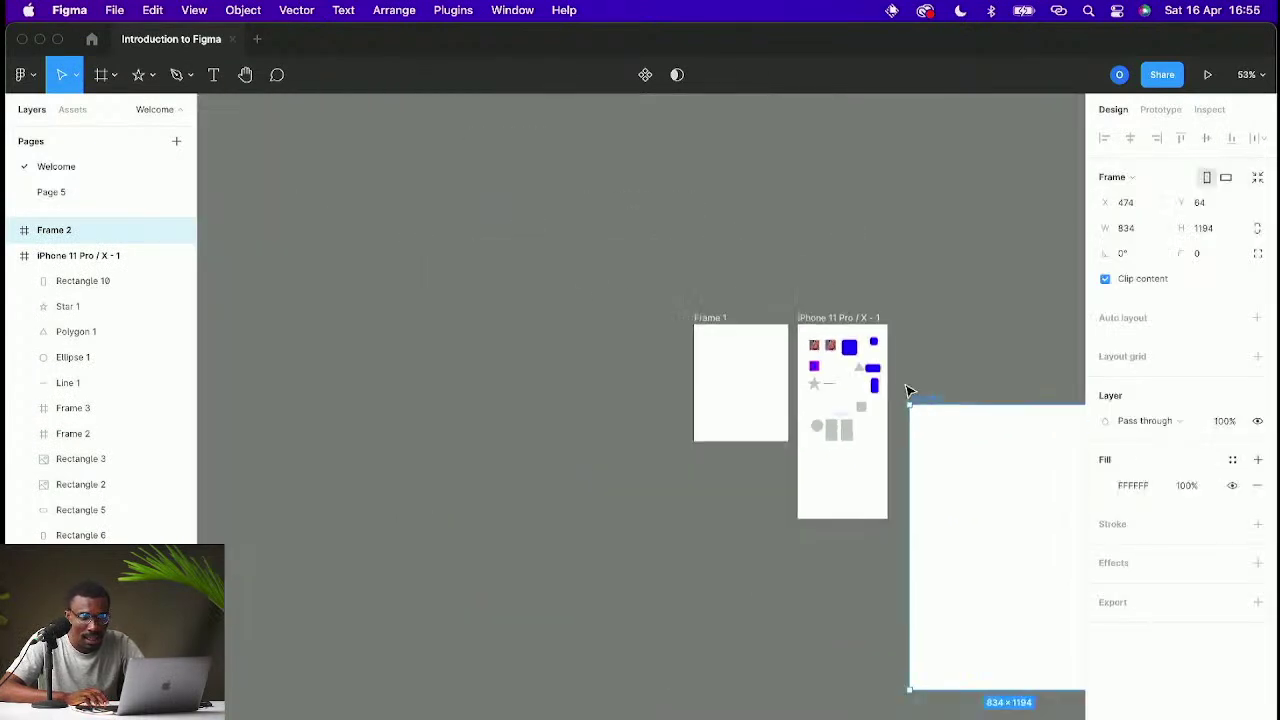
drag(981, 368, 757, 385)
scroll(832, 392, up, 5)
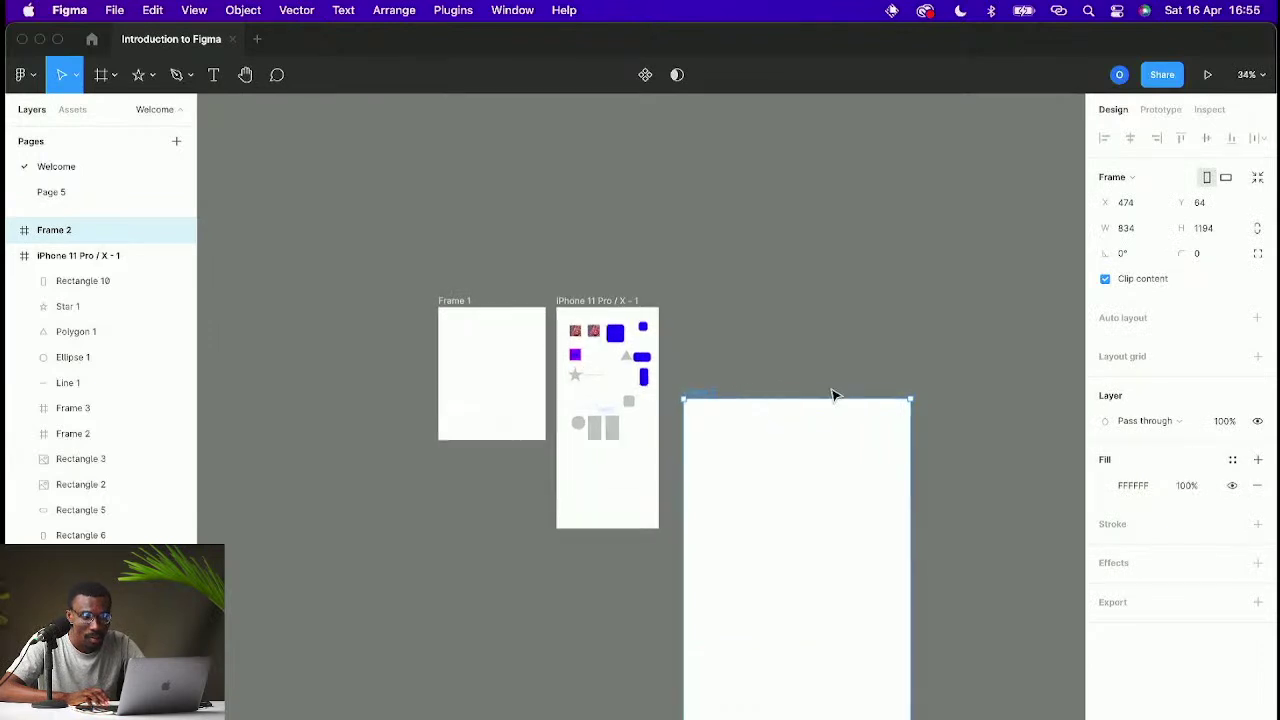
Step: Undo the preset resize, the white fill and the duplication of the frame
key(super+z)
scroll(660, 395, up, 8)
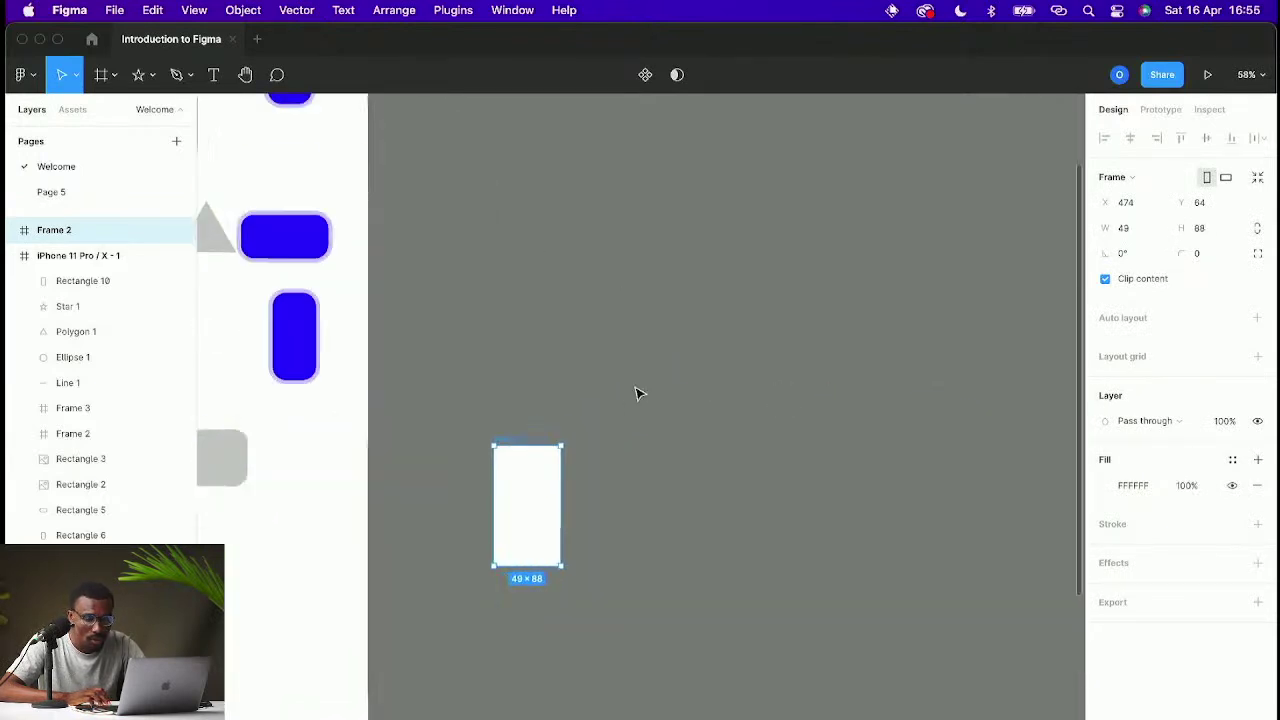
key(super+z)
scroll(640, 391, left, 5)
scroll(658, 385, down, 4)
scroll(658, 385, right, 3)
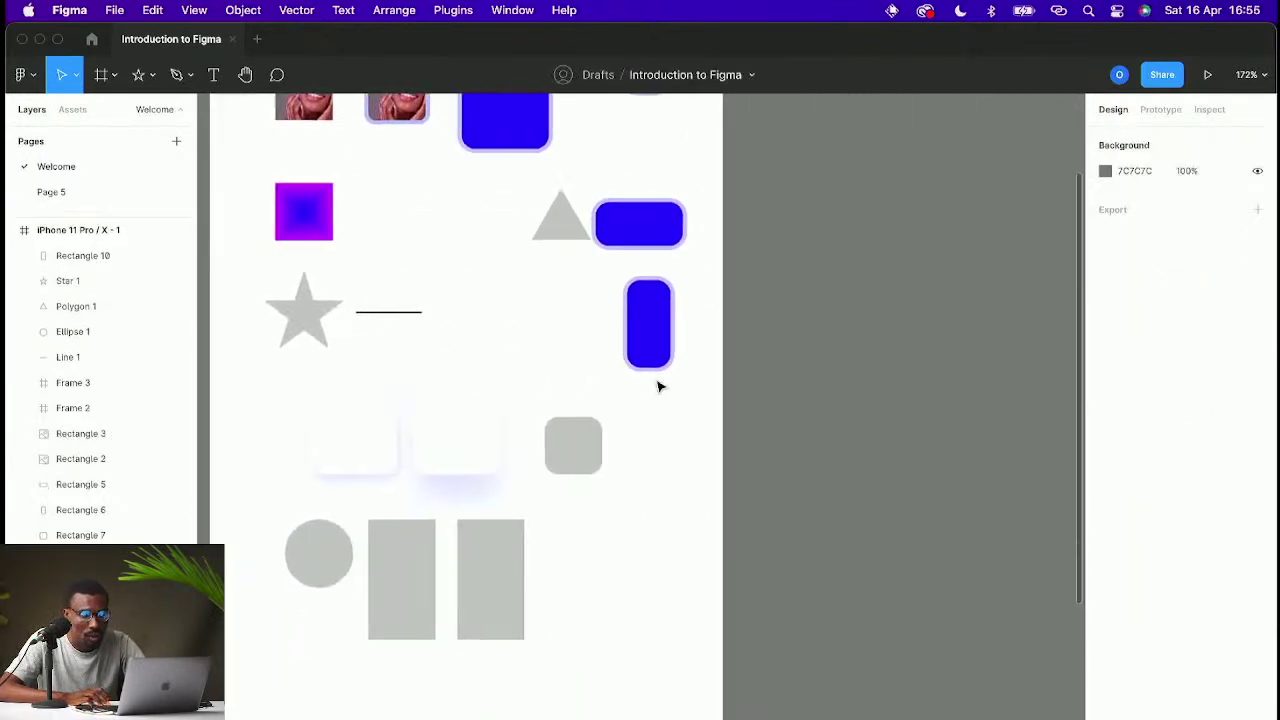
scroll(620, 430, left, 1)
Step: Compare the tall grey frame's properties with those of the tall rectangle, and view the frame's device presets
click(566, 474)
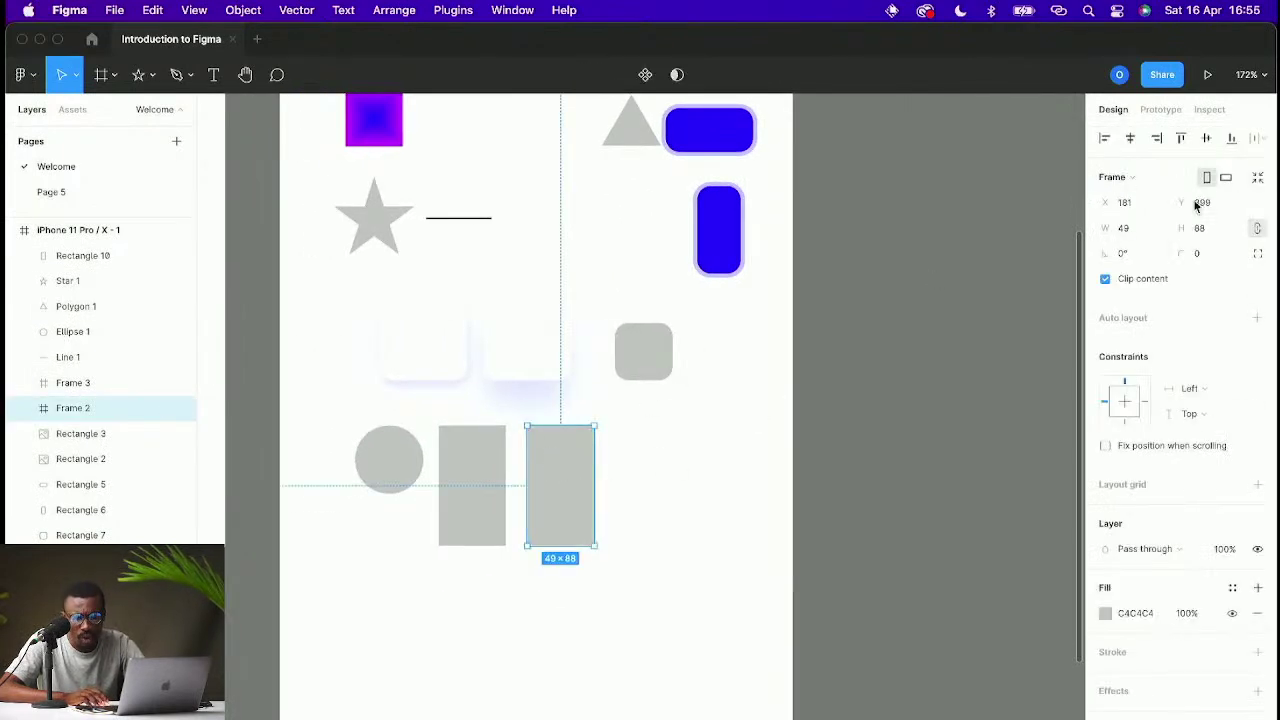
click(463, 447)
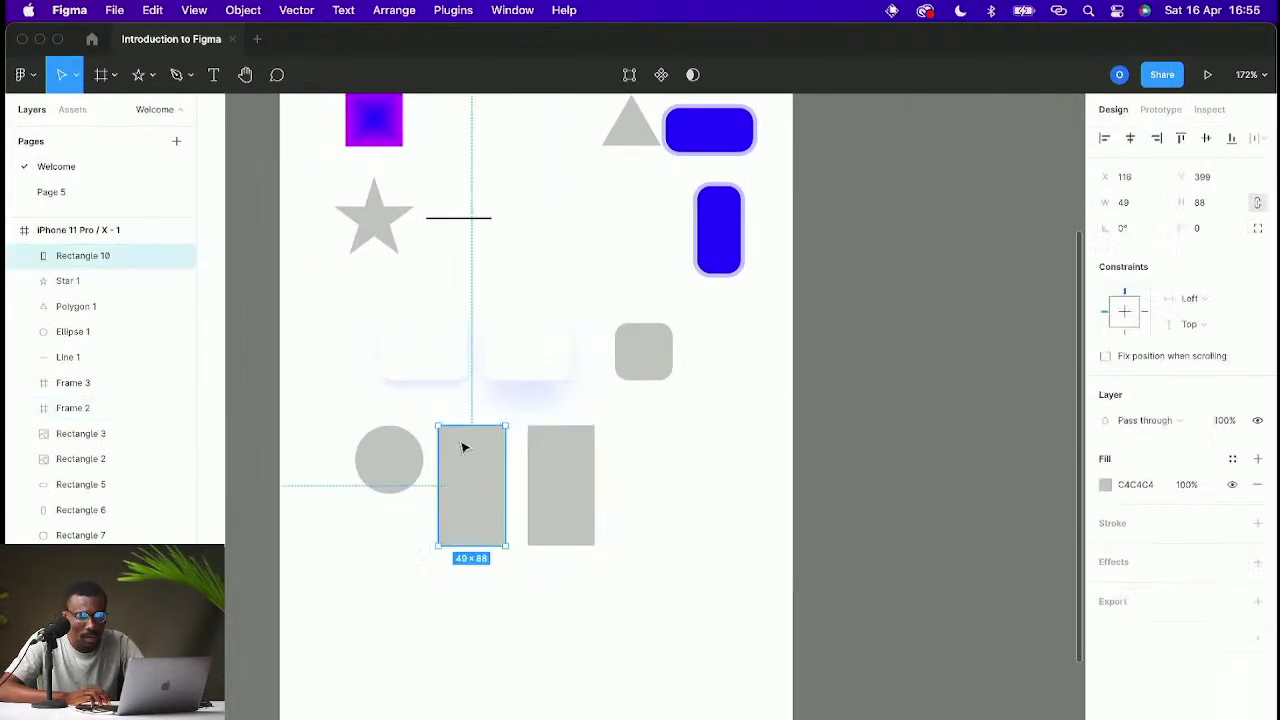
click(517, 526)
click(551, 526)
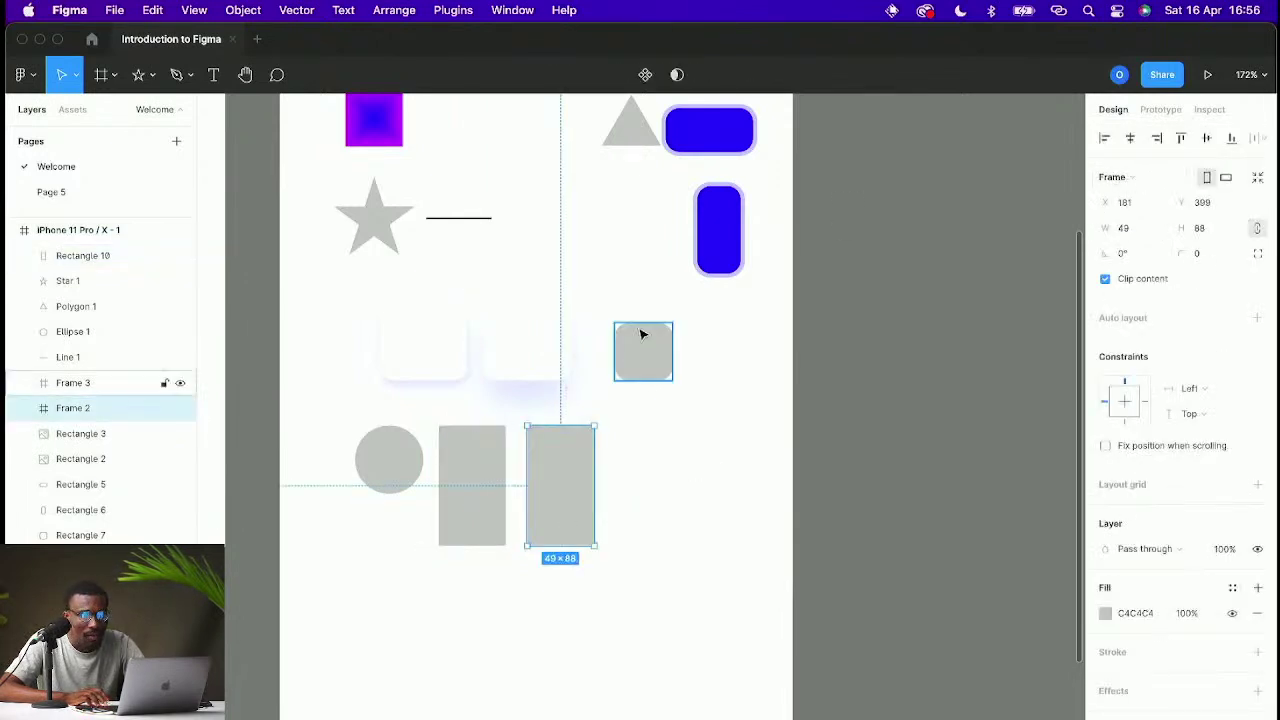
scroll(700, 329, up, 3)
scroll(700, 329, down, 4)
click(1126, 178)
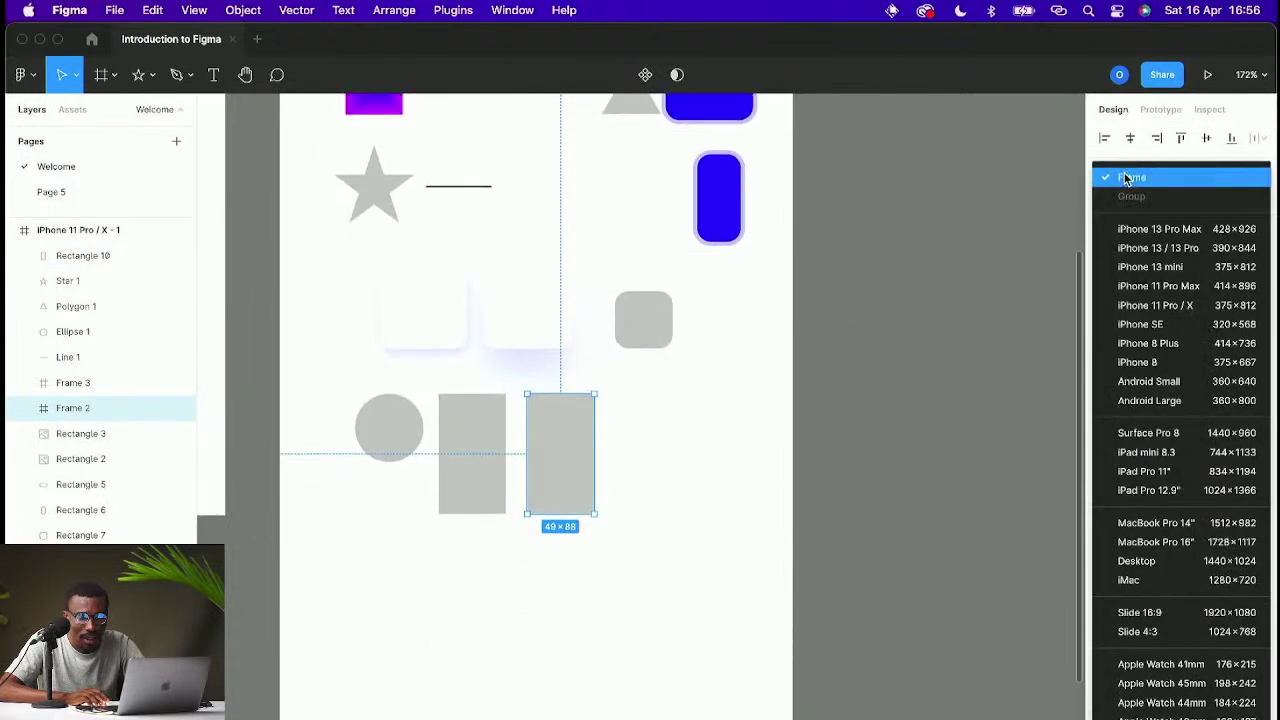
click(986, 214)
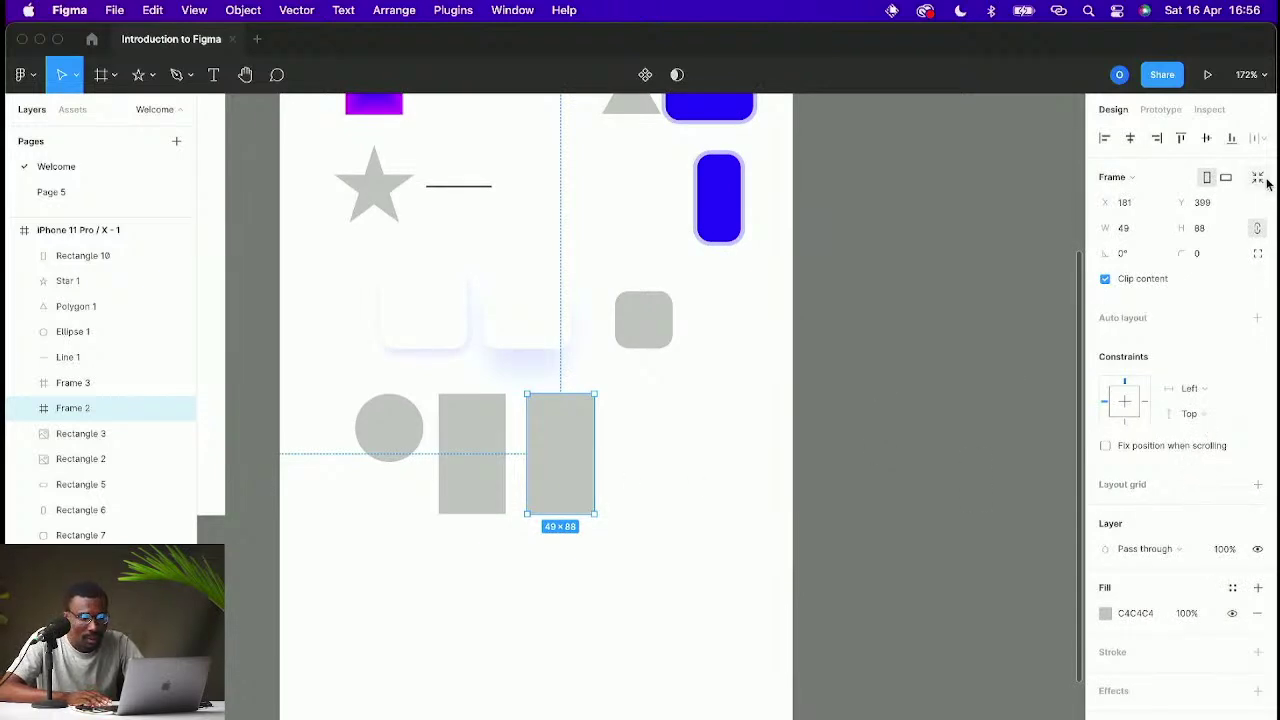
Step: Alternate between the tall rectangle and the grey frame to compare their constraints, clip content, auto layout and layout grid options
click(476, 425)
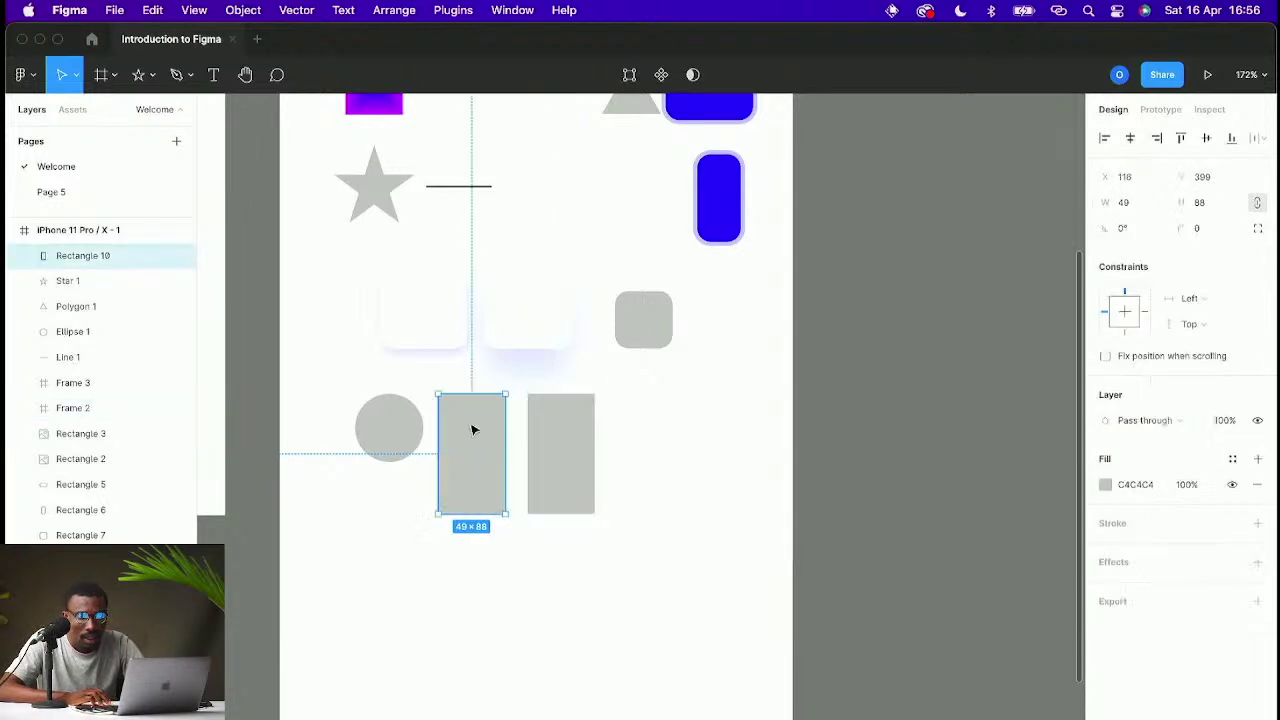
click(592, 408)
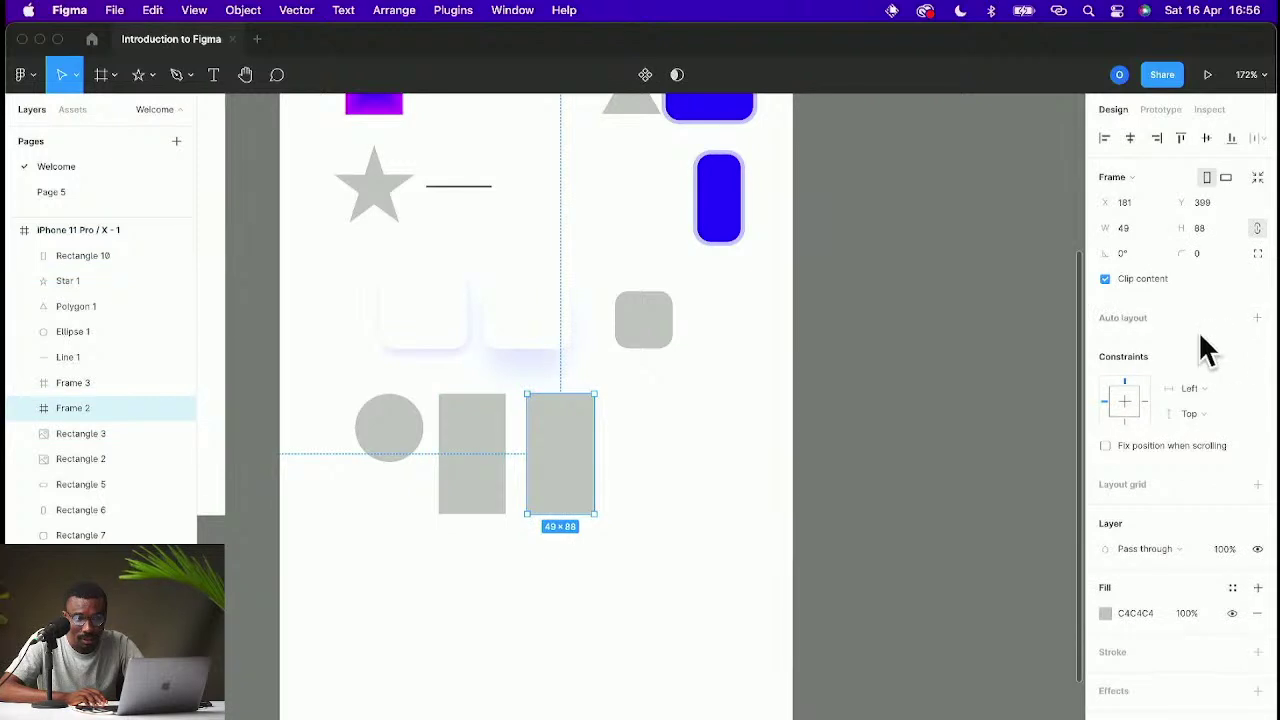
click(503, 450)
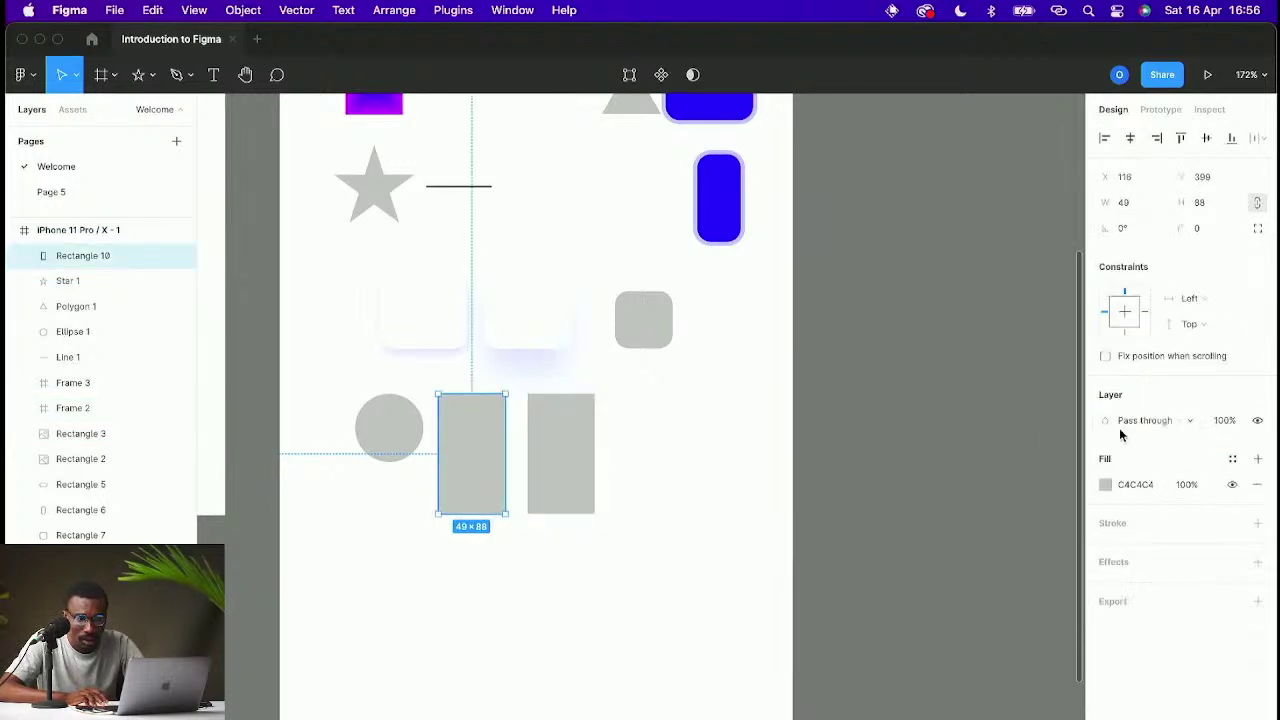
click(555, 454)
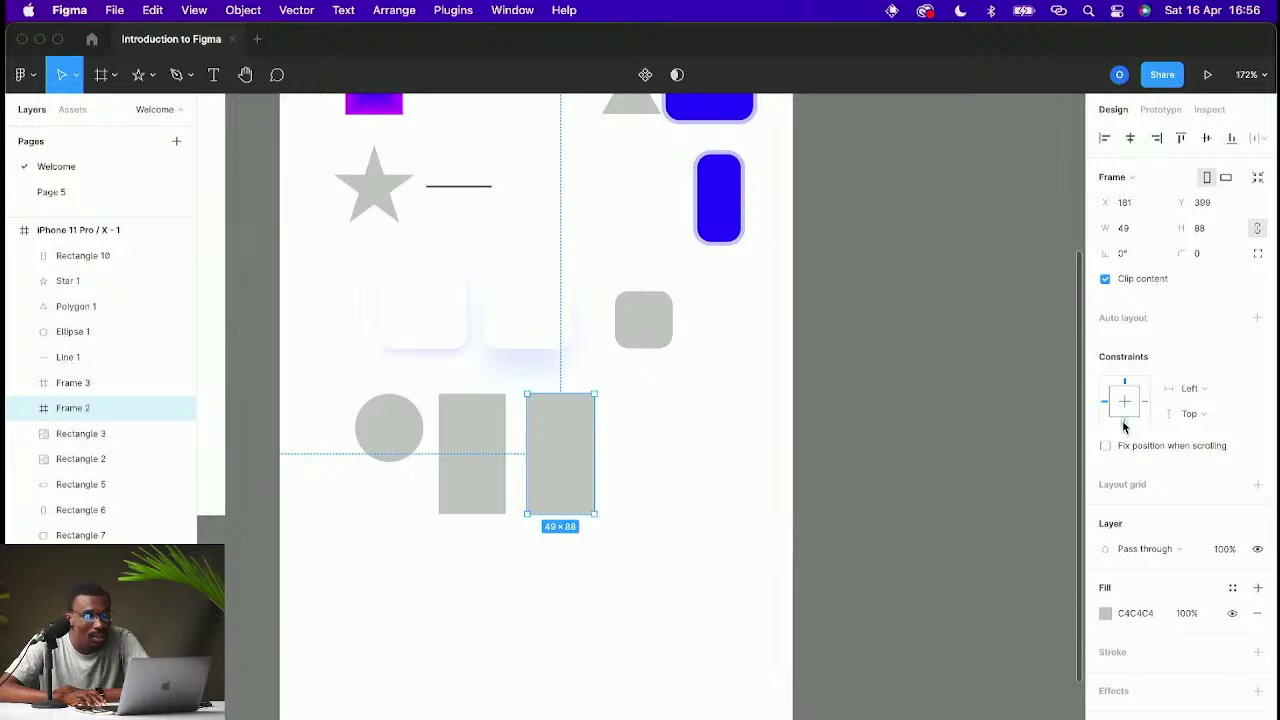
click(491, 474)
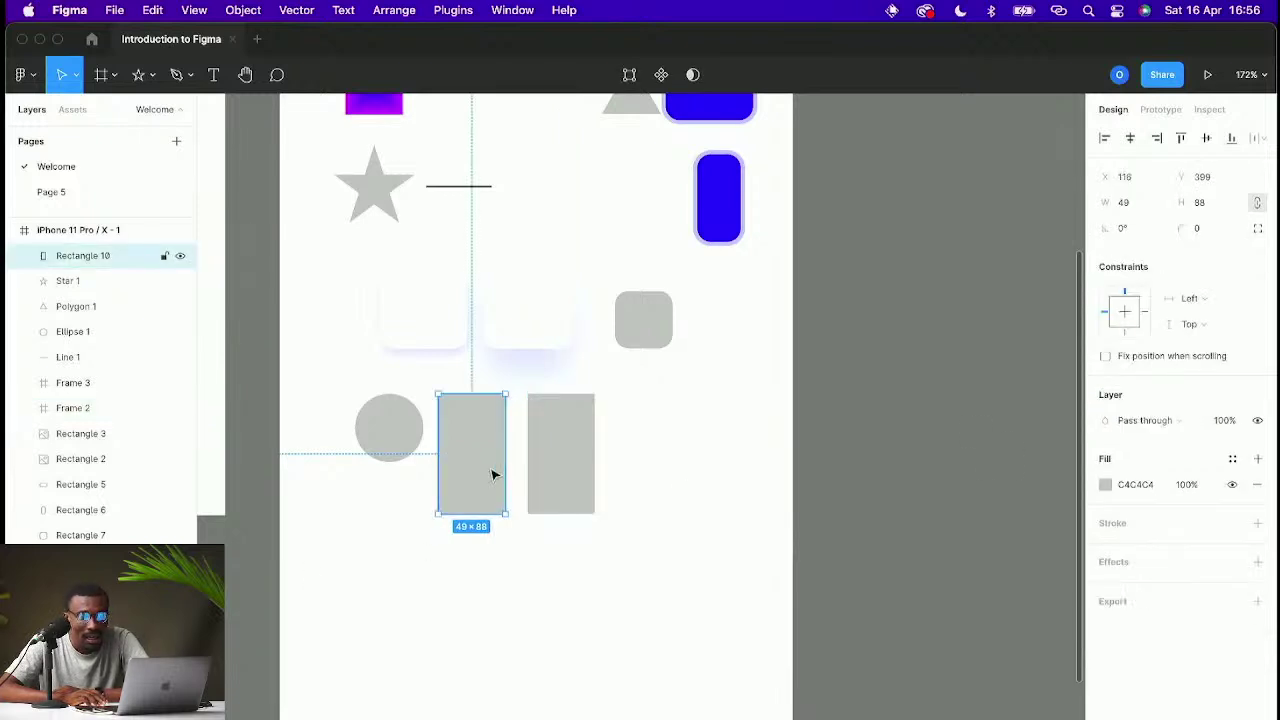
click(569, 469)
click(502, 467)
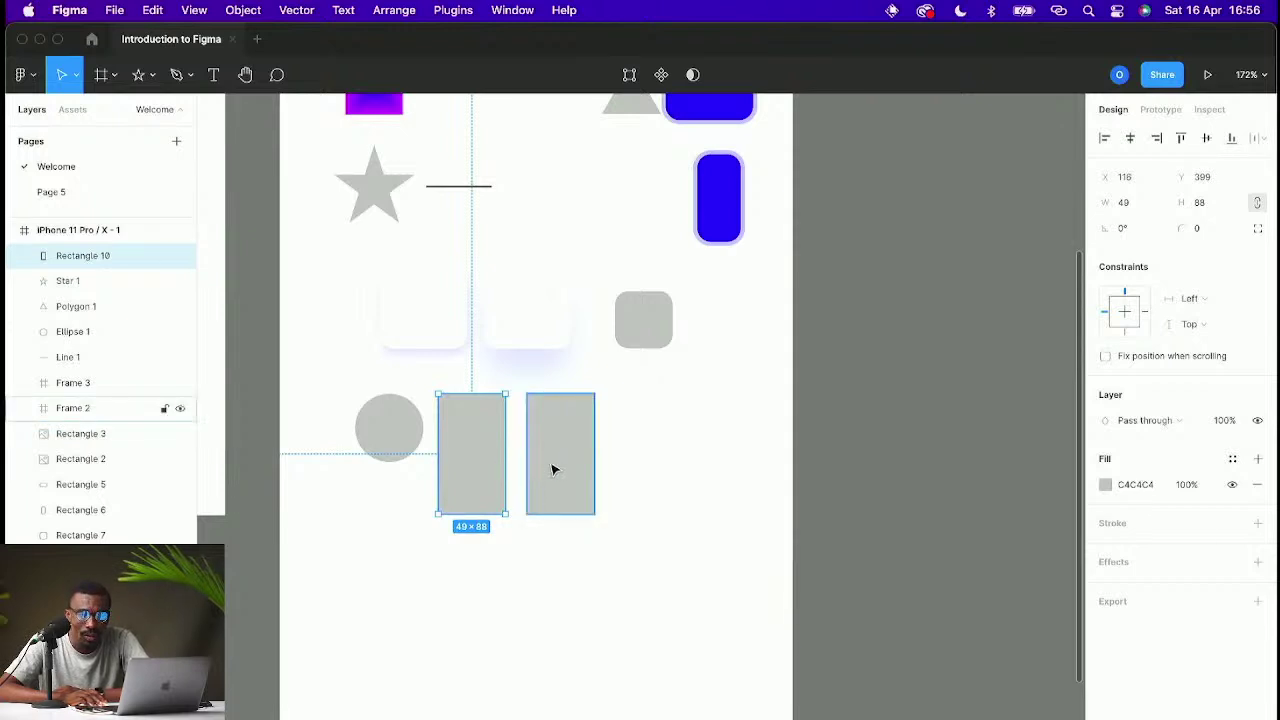
click(553, 469)
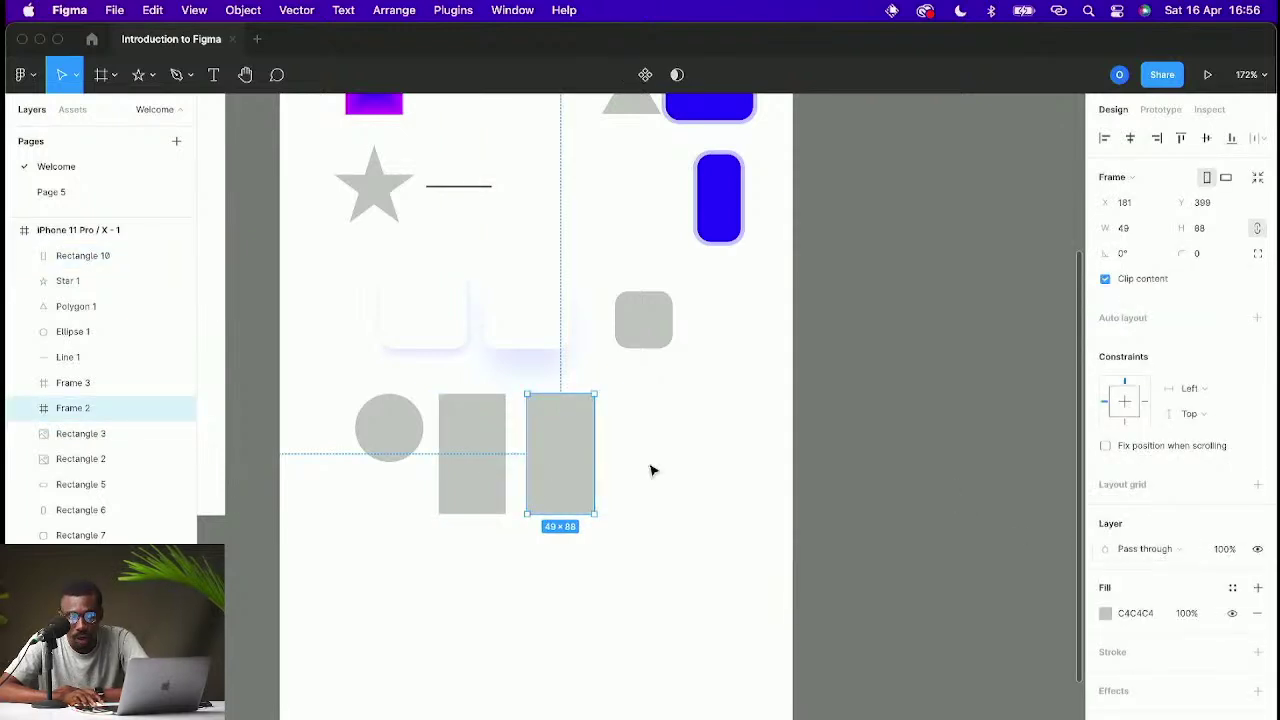
click(476, 453)
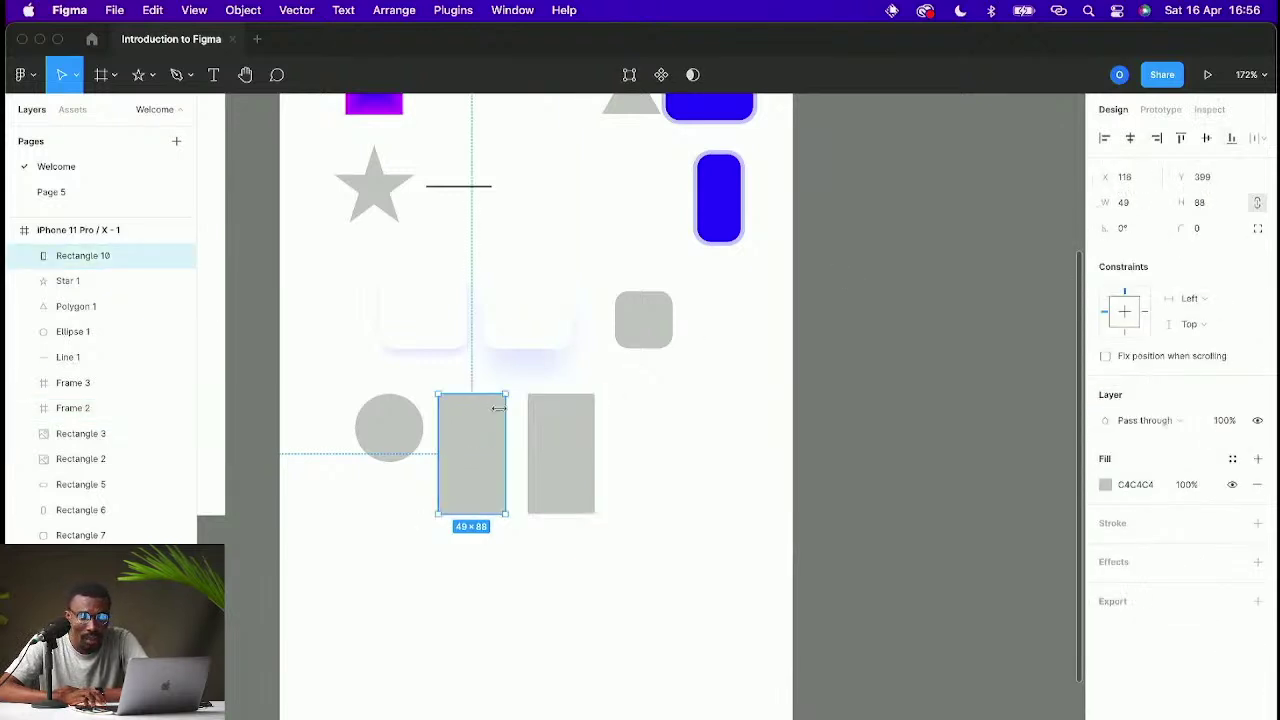
click(571, 423)
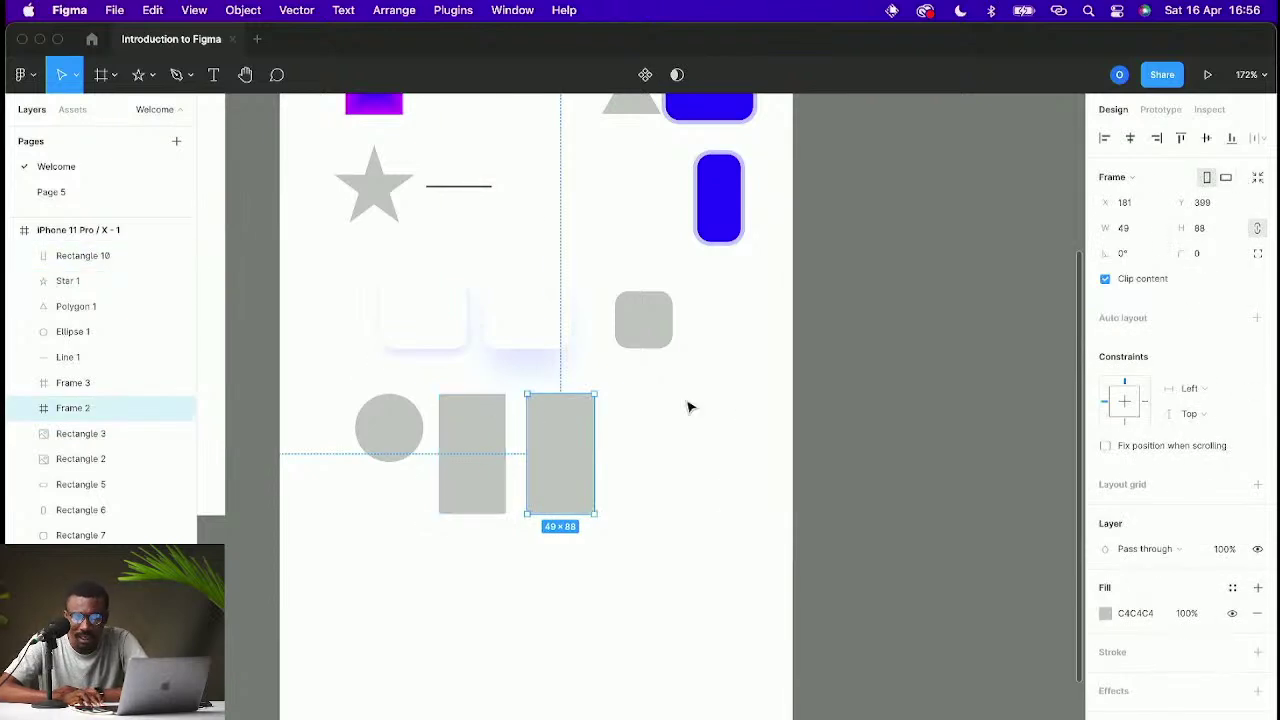
scroll(690, 405, left, 3)
scroll(690, 405, up, 4)
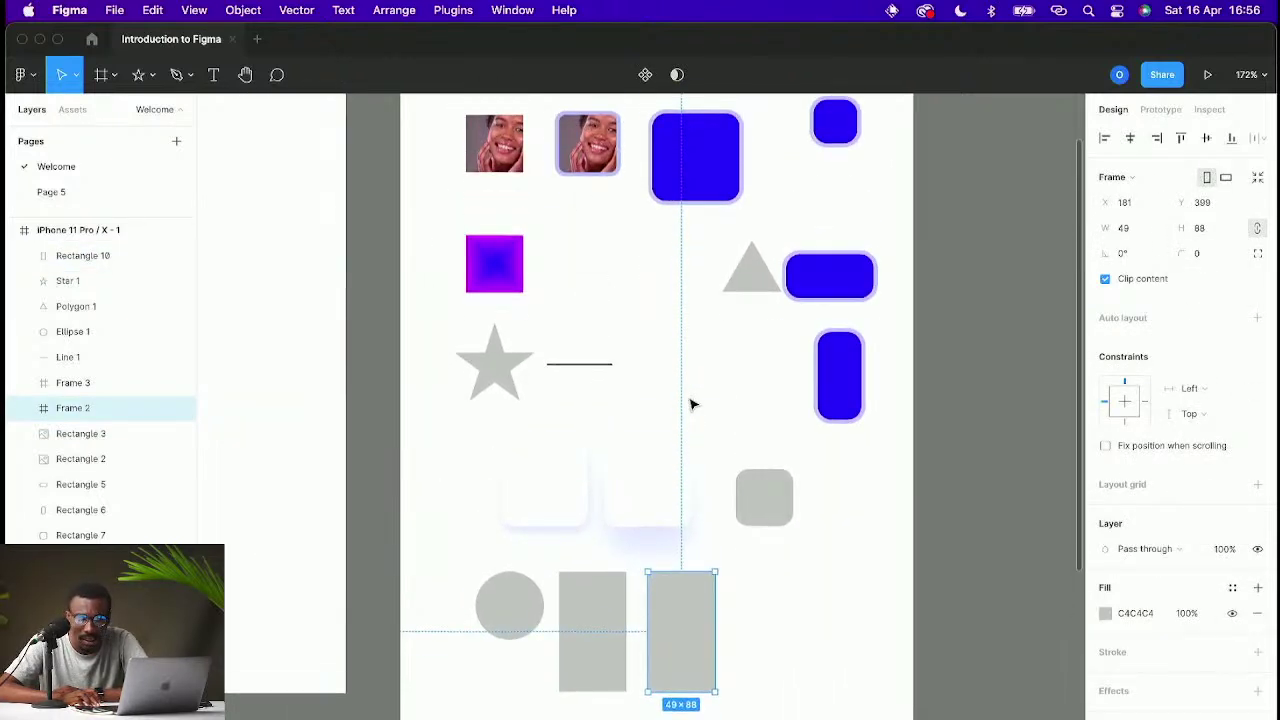
scroll(690, 405, up, 2)
scroll(690, 405, down, 4)
scroll(690, 405, right, 1)
scroll(691, 404, down, 1)
scroll(691, 404, right, 1)
scroll(691, 404, up, 3)
scroll(572, 379, up, 2)
scroll(572, 379, up, 2)
scroll(580, 371, down, 4)
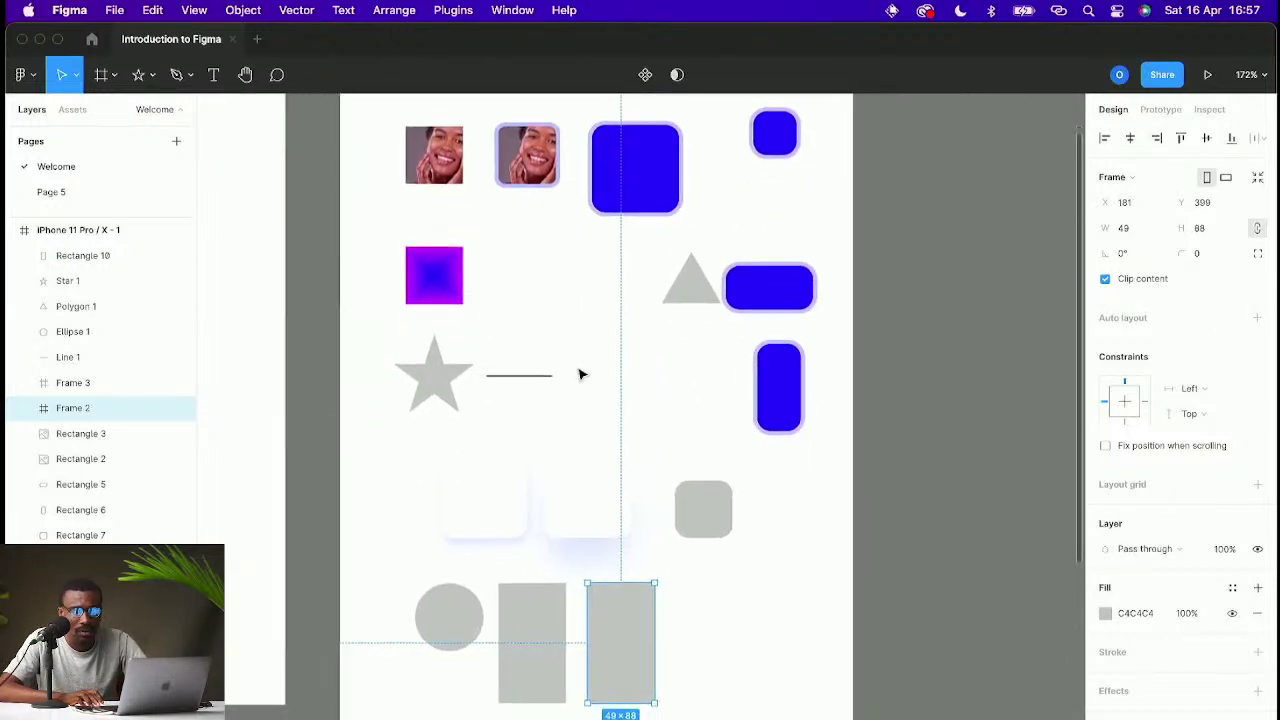
Step: Delete the grey circle, the tall rectangle and the tall grey frame below the white cards
shift+click(532, 632)
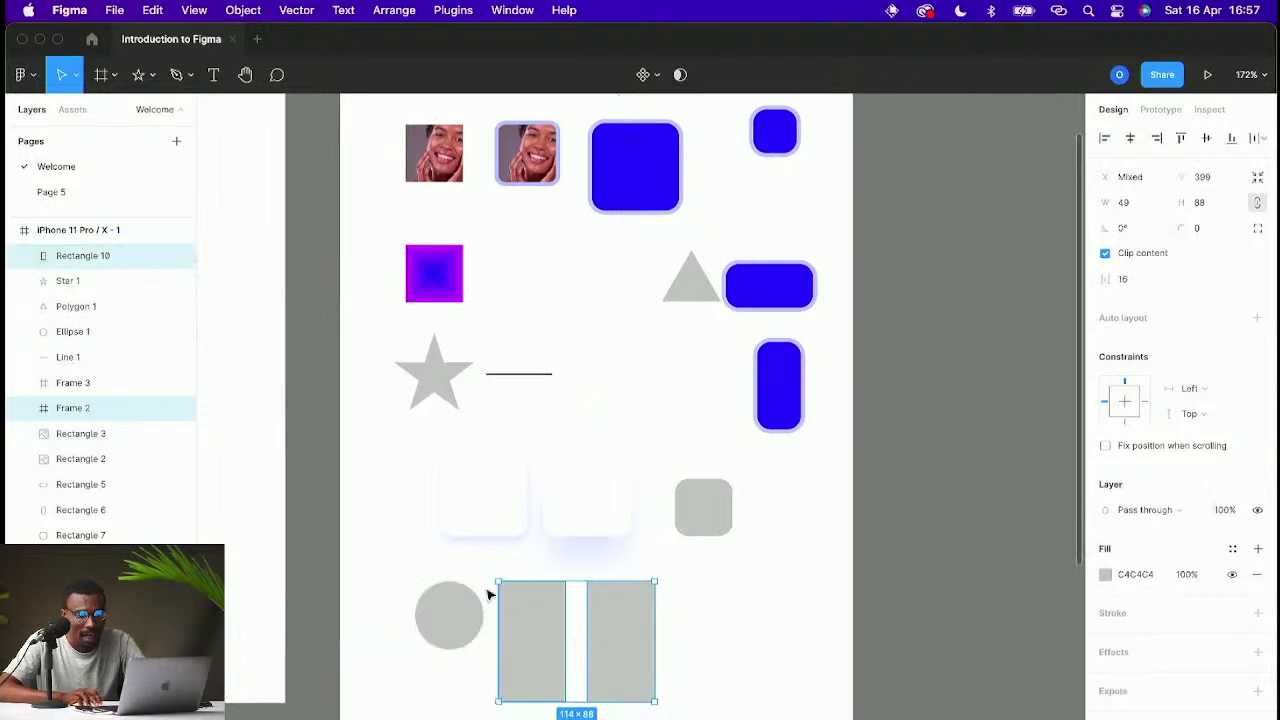
shift+click(470, 605)
shift+click(620, 600)
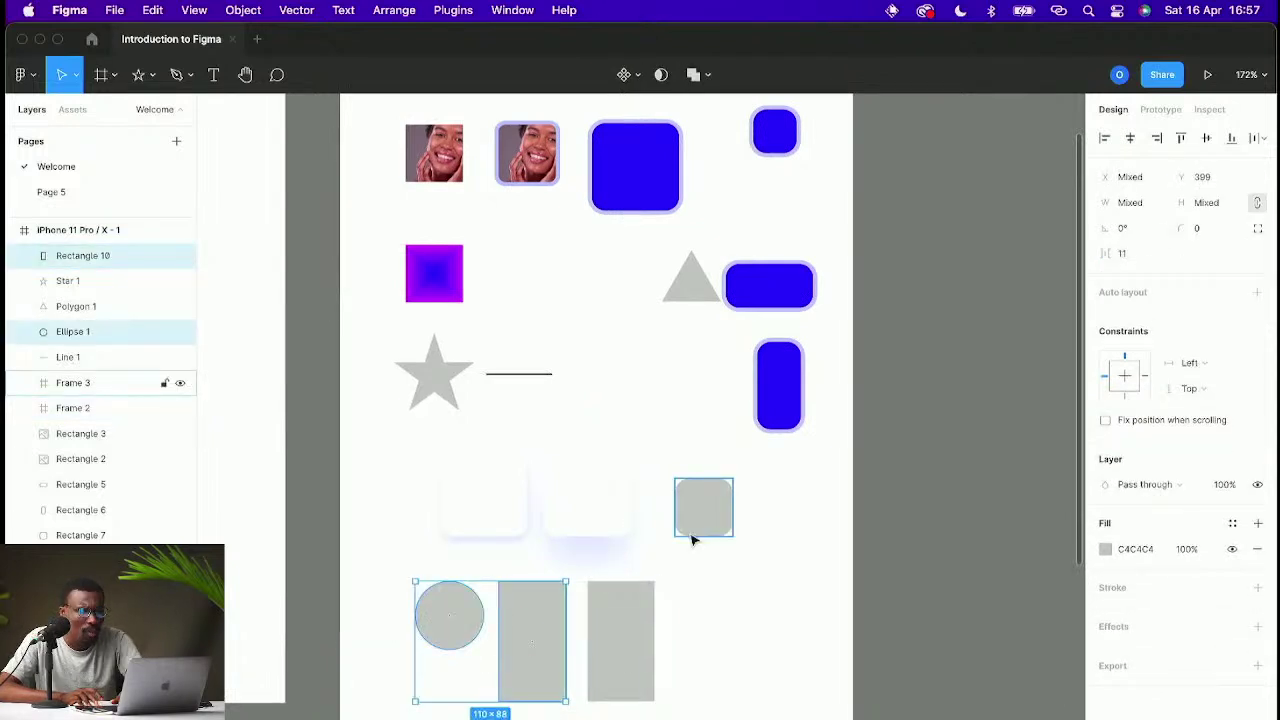
key(Delete)
Step: Inspect the design properties of the star, the triangle and the rounded grey frame
click(430, 380)
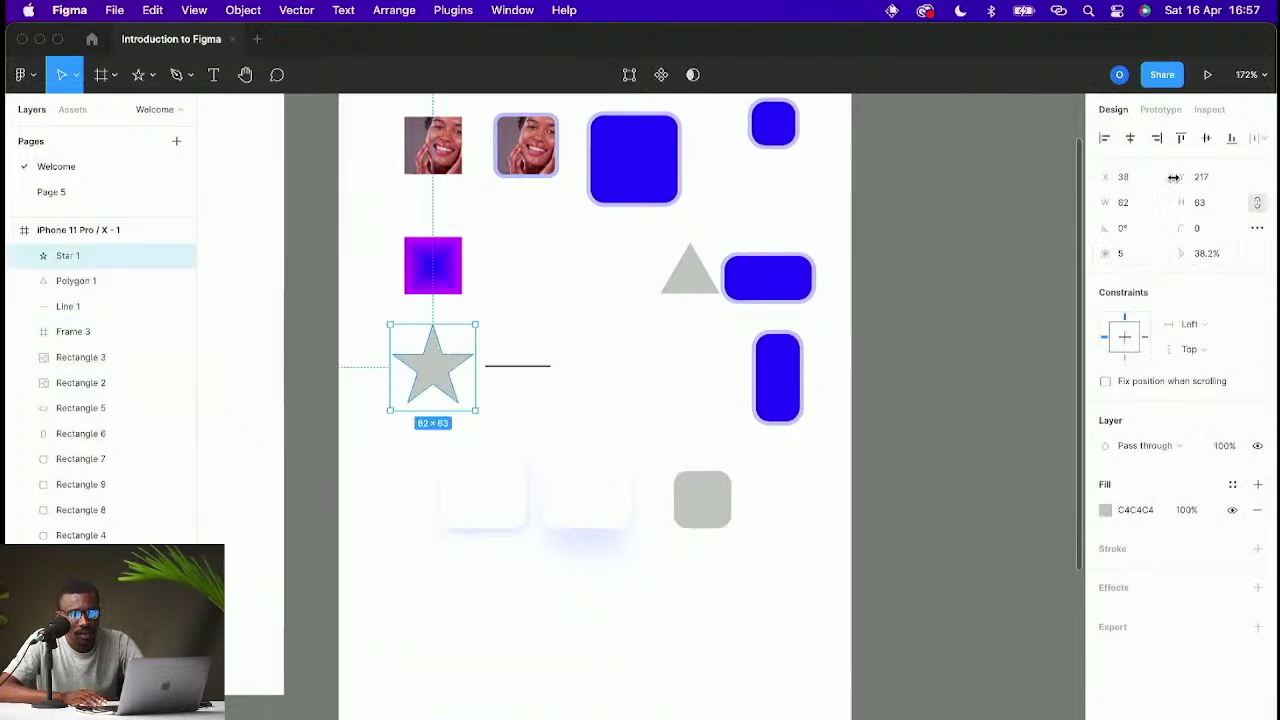
click(693, 291)
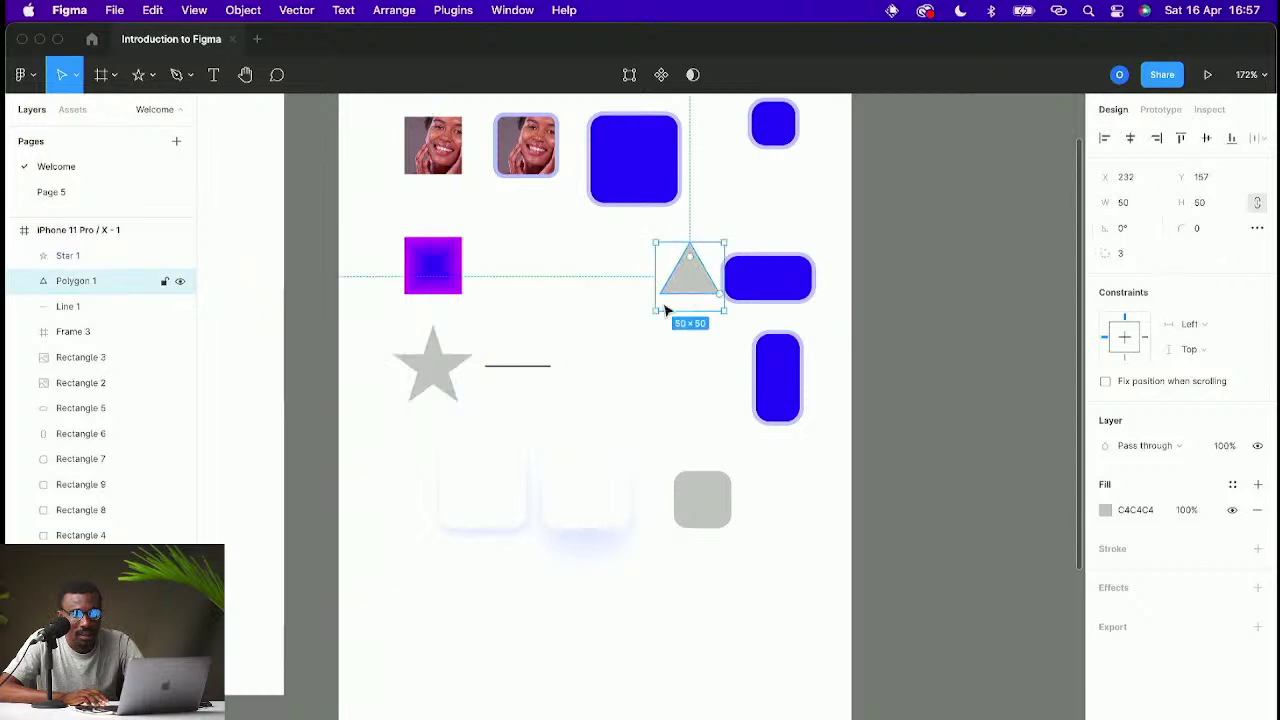
click(678, 519)
Step: Draw a rectangle about 85 wide below the white cards and move the star beside it, to about X 170, Y 441
click(570, 658)
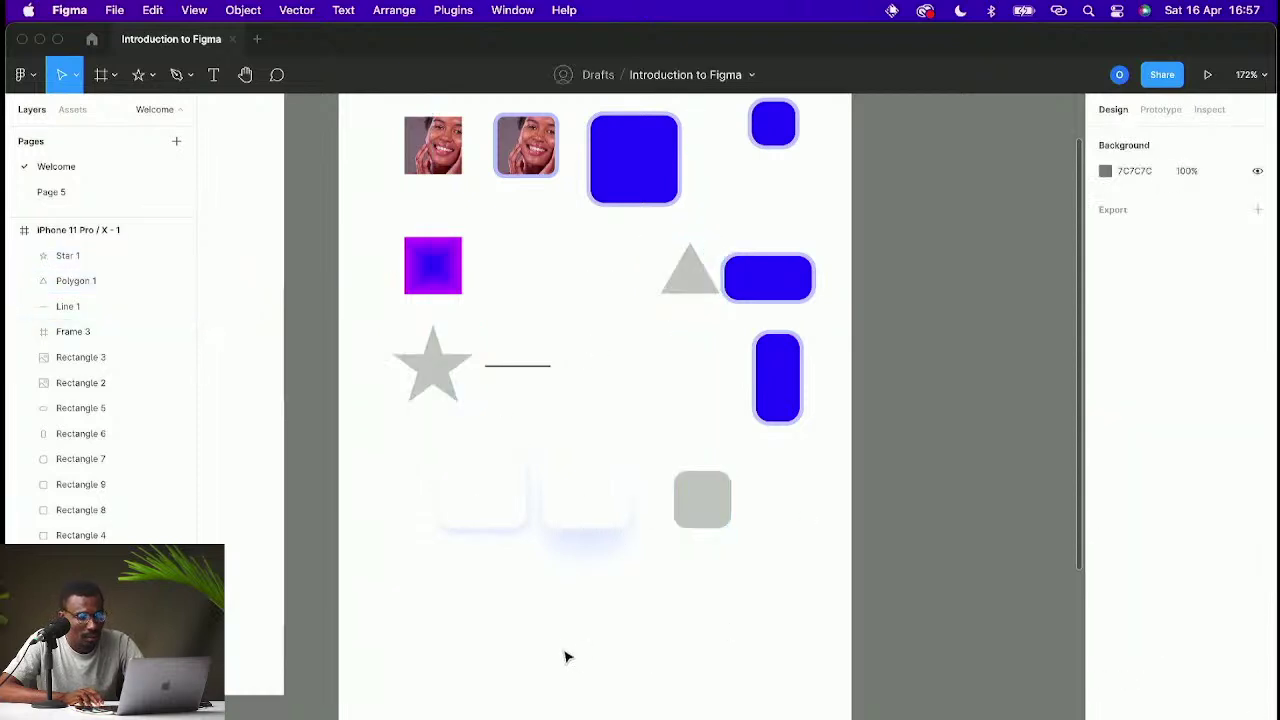
key(r)
drag(430, 616, 548, 703)
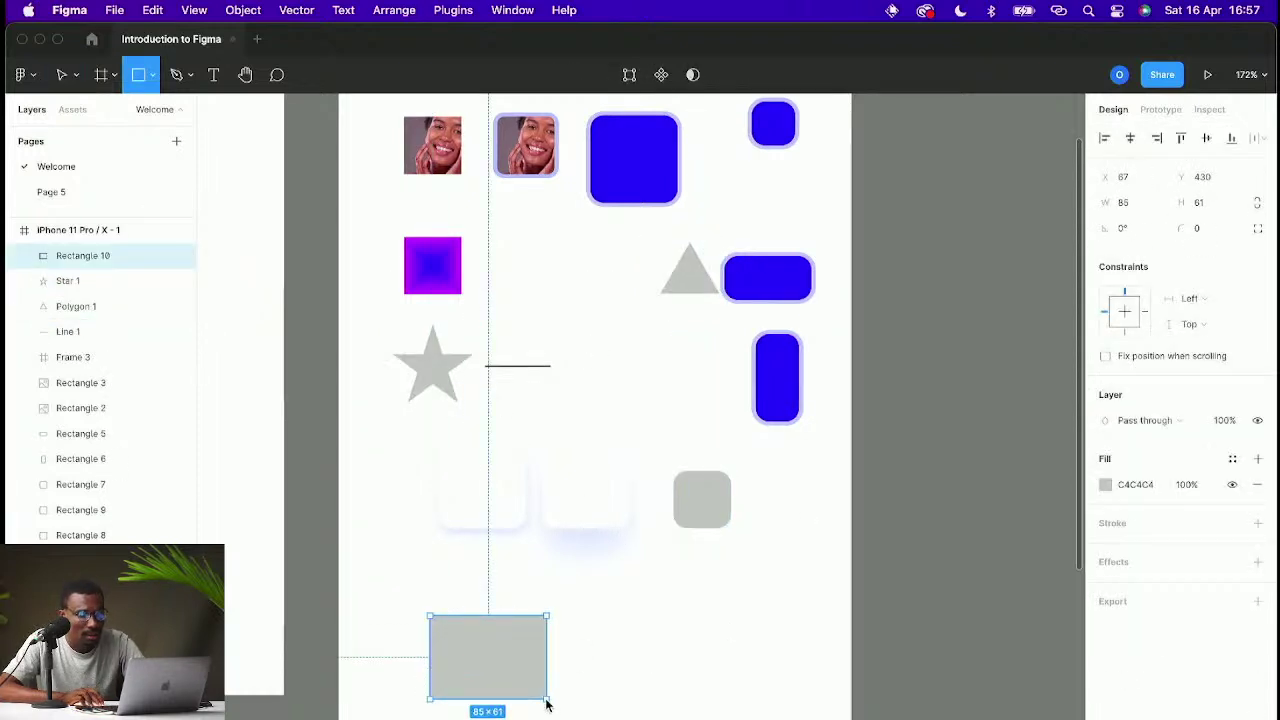
click(580, 674)
drag(435, 378, 615, 688)
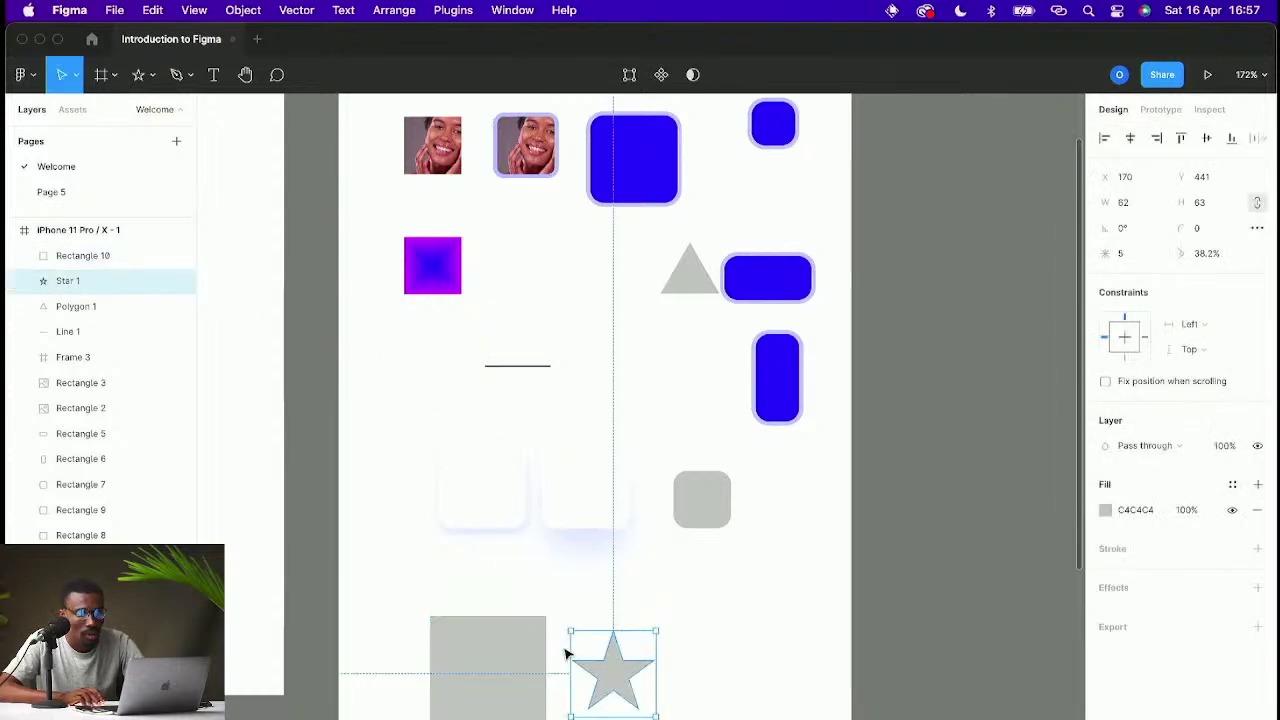
Step: Compare the grey rectangle with the star beside it, and try raising the star's corner smoothing to about 80%
click(472, 677)
click(606, 671)
click(535, 668)
click(596, 682)
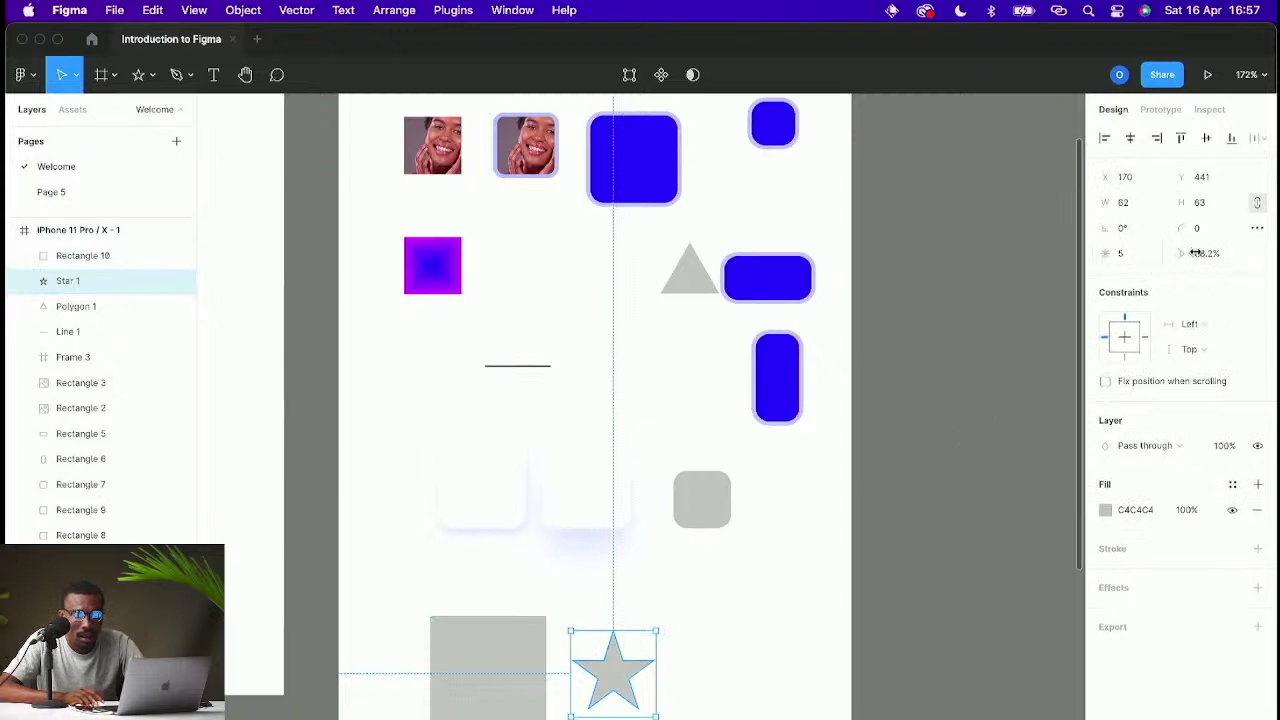
click(1257, 228)
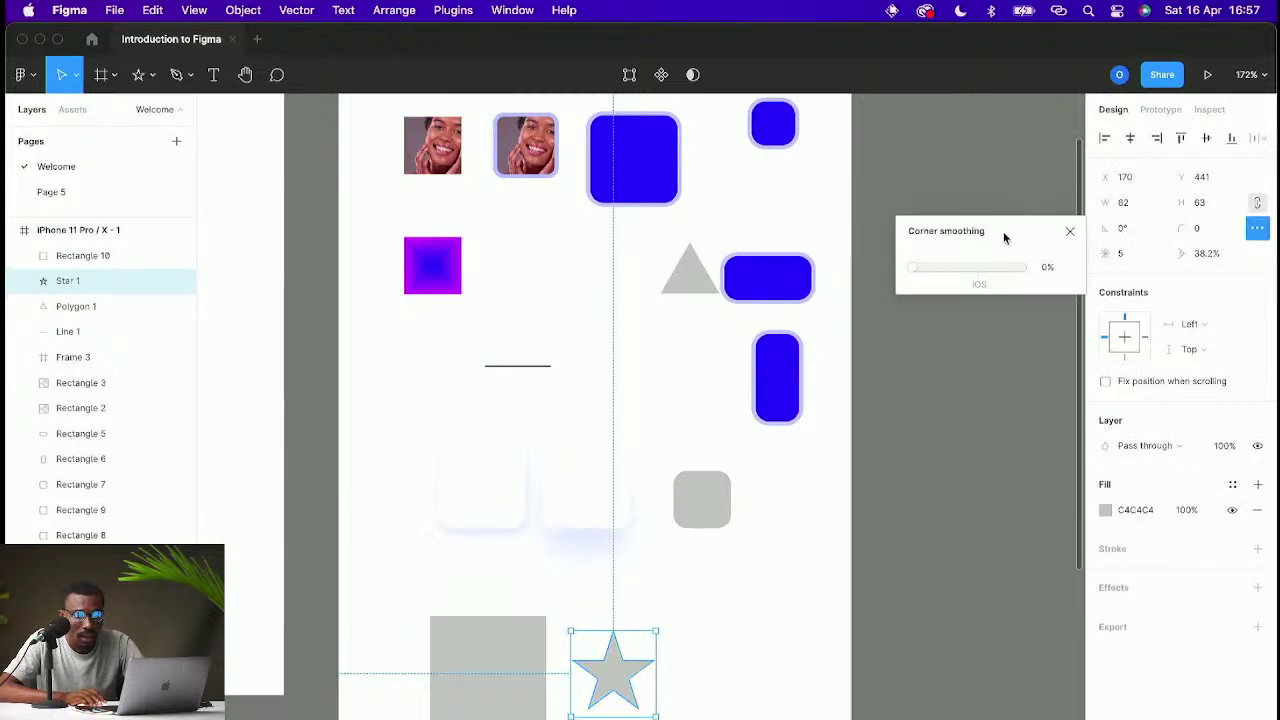
drag(915, 271, 979, 284)
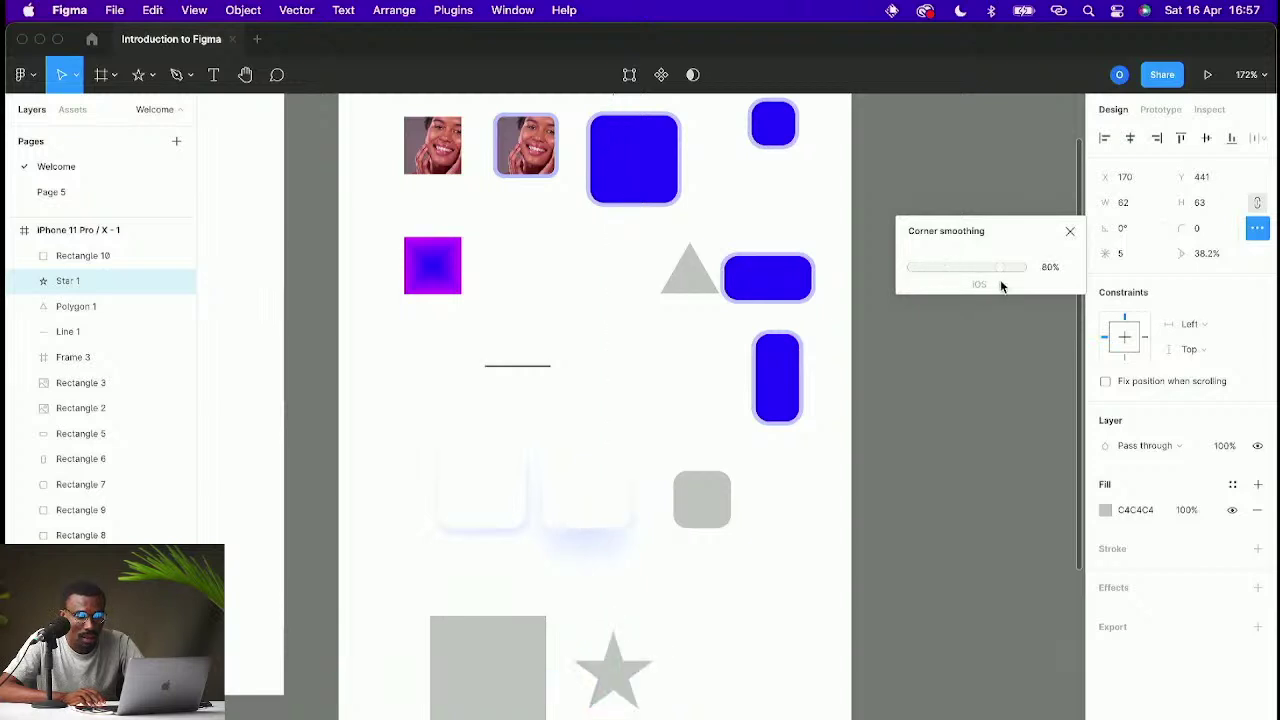
click(1088, 236)
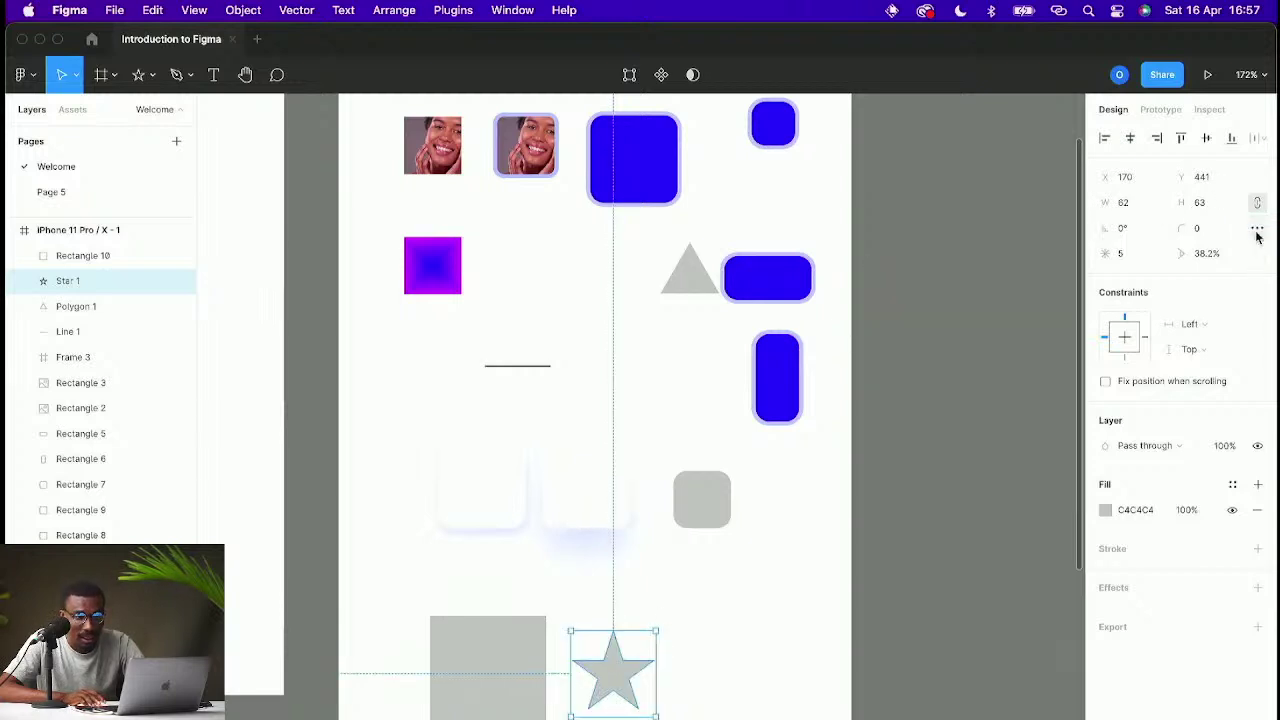
Step: Reshape the star beside the large rectangle to 8 points with a 77% ratio
click(503, 663)
click(620, 672)
drag(1110, 253, 1273, 246)
drag(1115, 256, 1147, 254)
click(766, 657)
Step: Duplicate the eight-pointed star to X 245, Y 441, and replace the copy's fill with a 1 px black inside stroke
scroll(741, 598, down, 1)
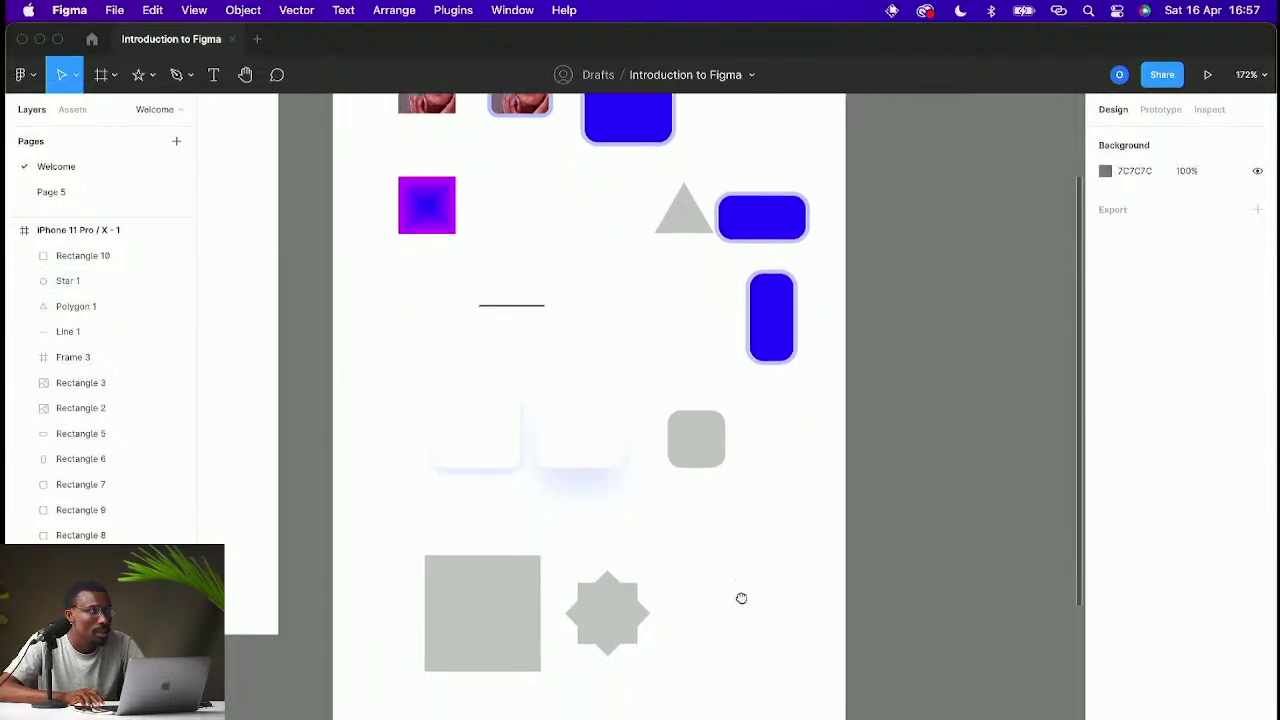
drag(609, 617, 711, 625)
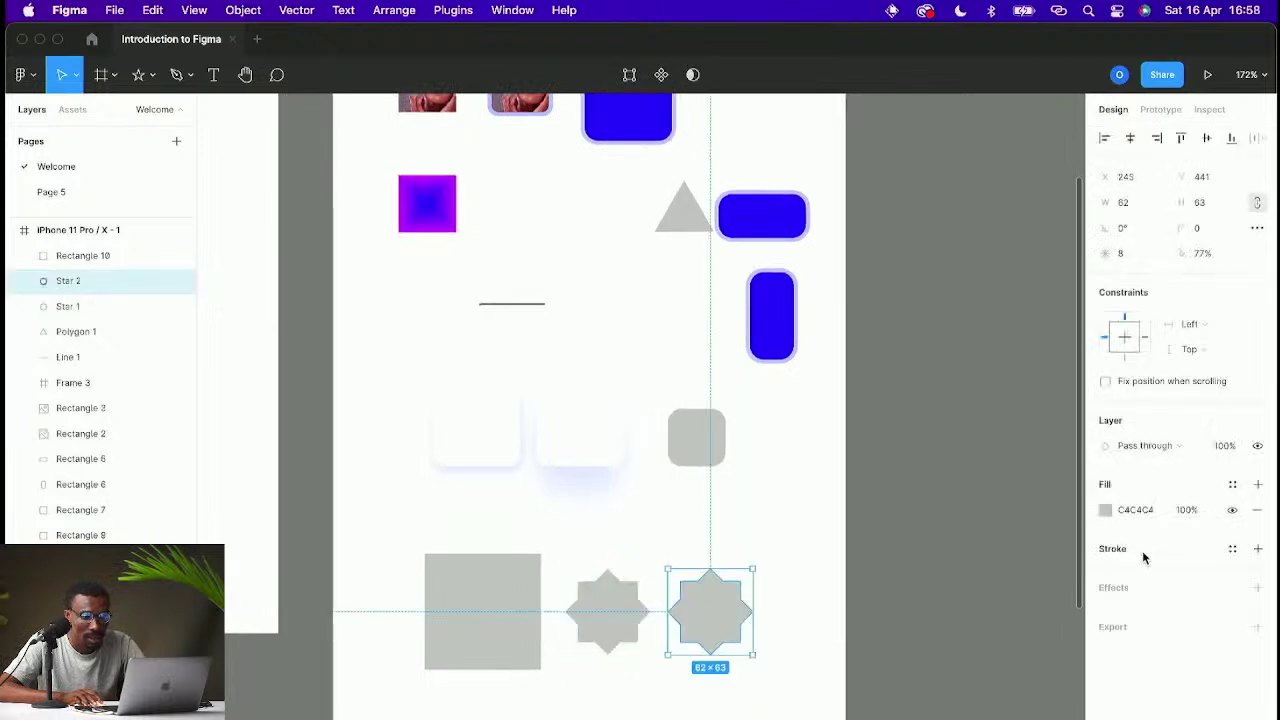
click(1256, 511)
click(1256, 523)
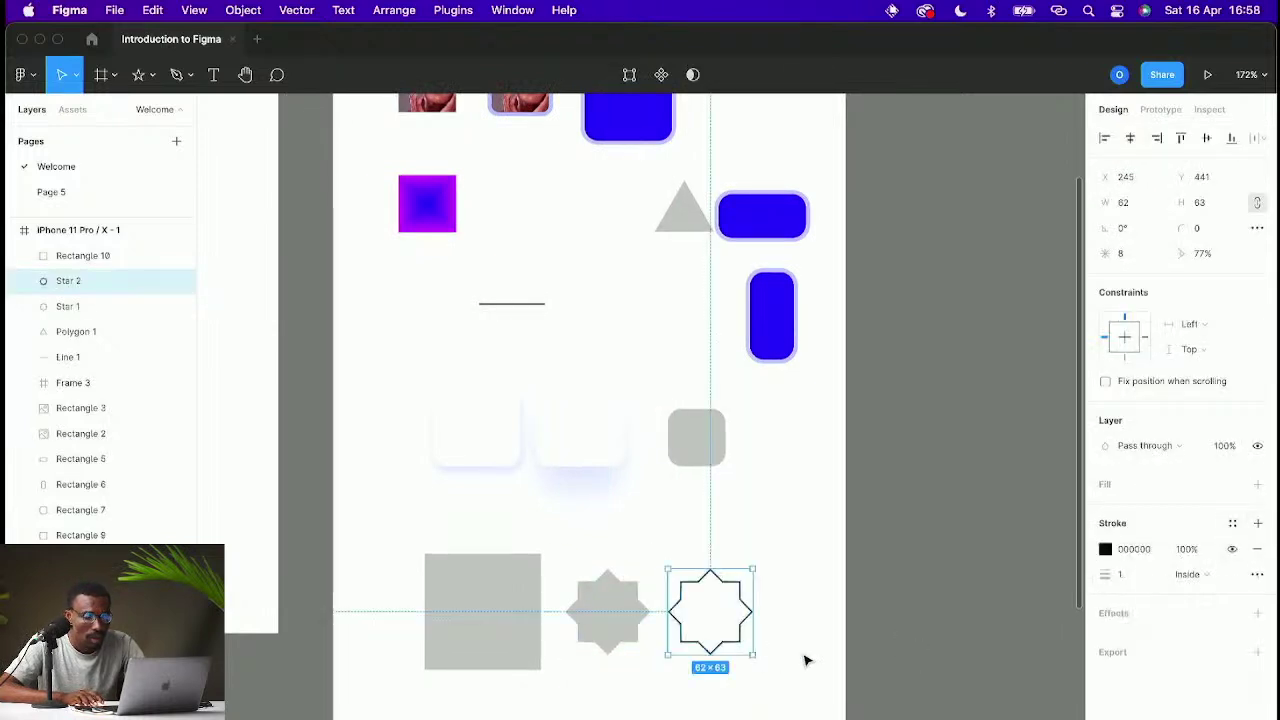
click(763, 651)
Step: Draw a circle at the centre of the outlined star and shrink it to about 33 × 33
scroll(763, 652, up, 5)
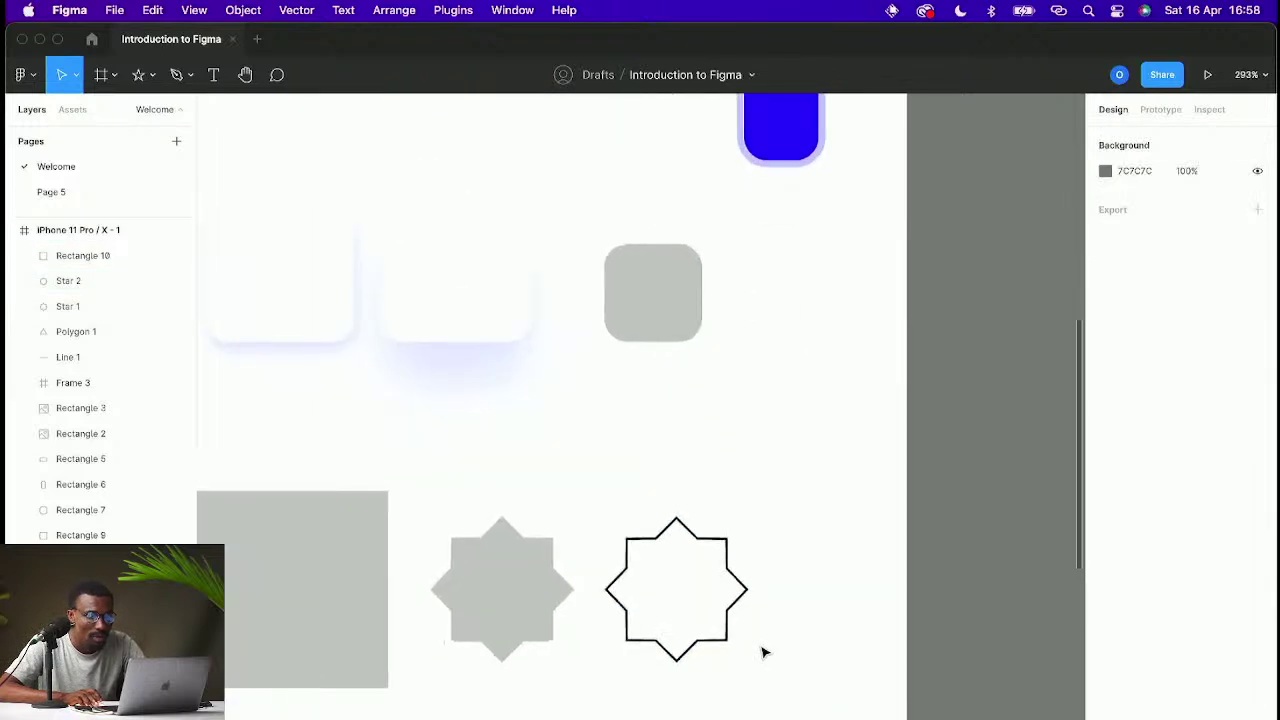
click(727, 573)
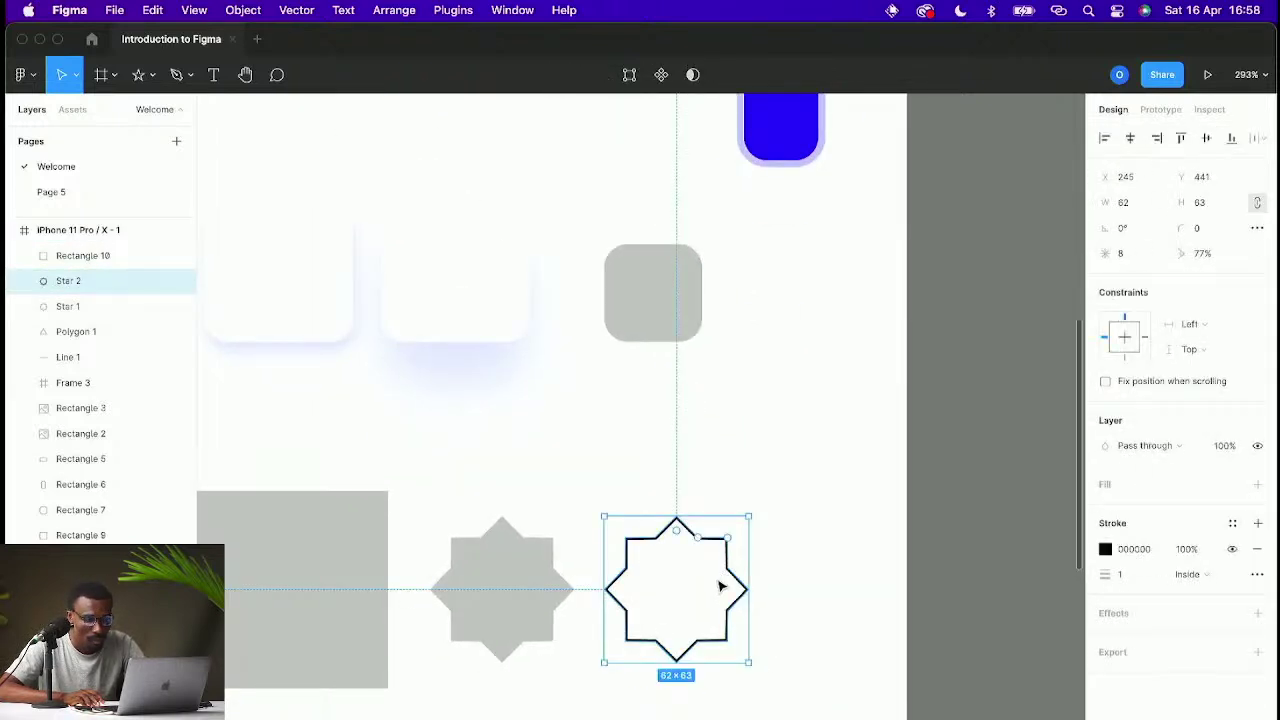
click(891, 592)
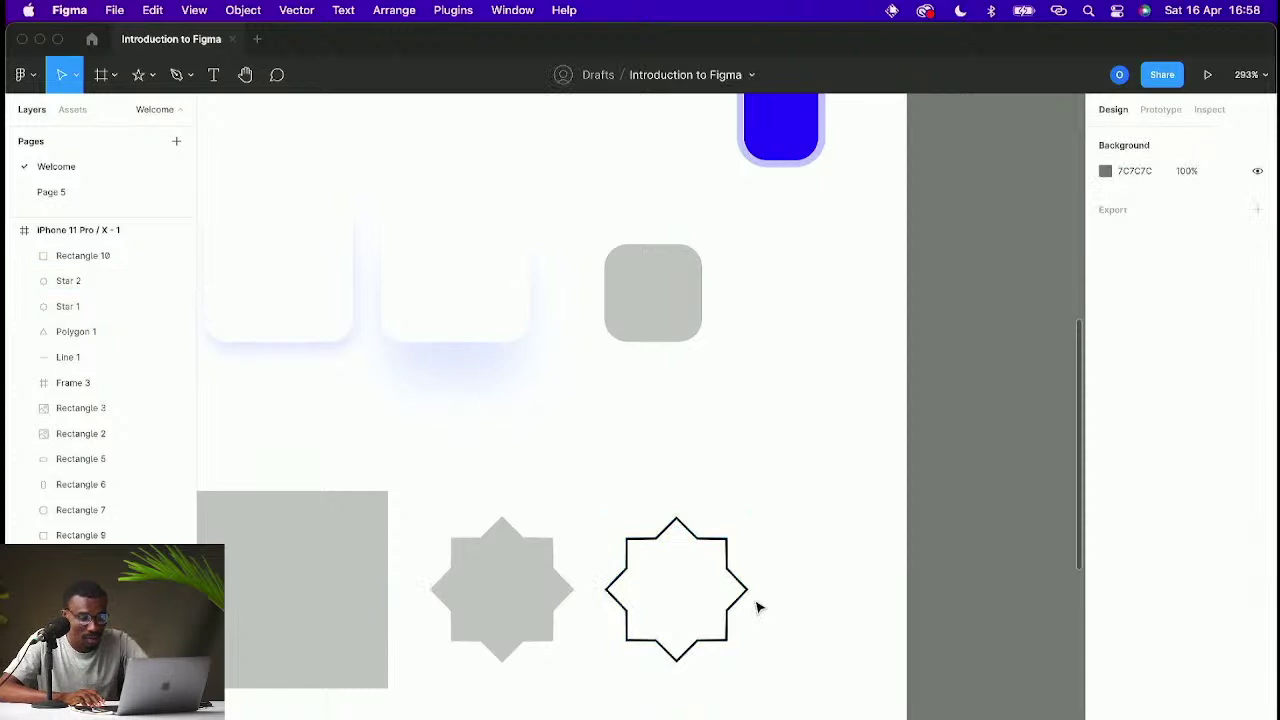
key(o)
drag(676, 588, 704, 602)
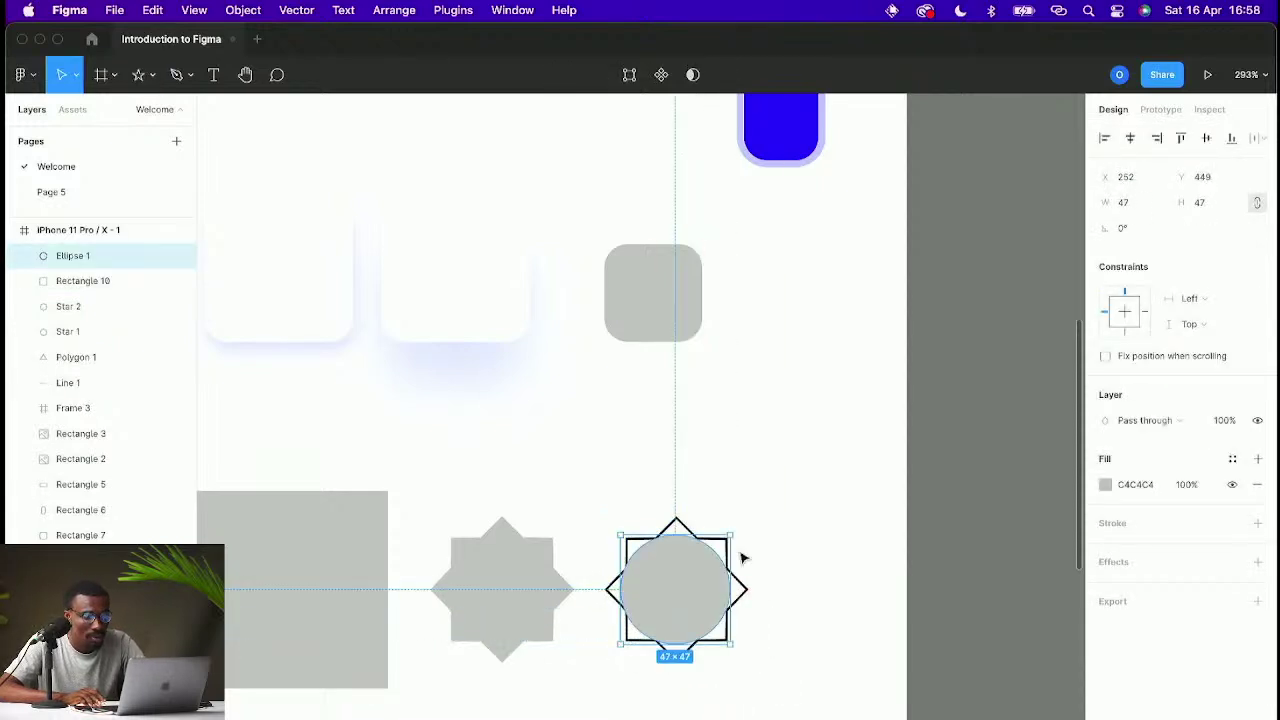
drag(727, 538, 703, 556)
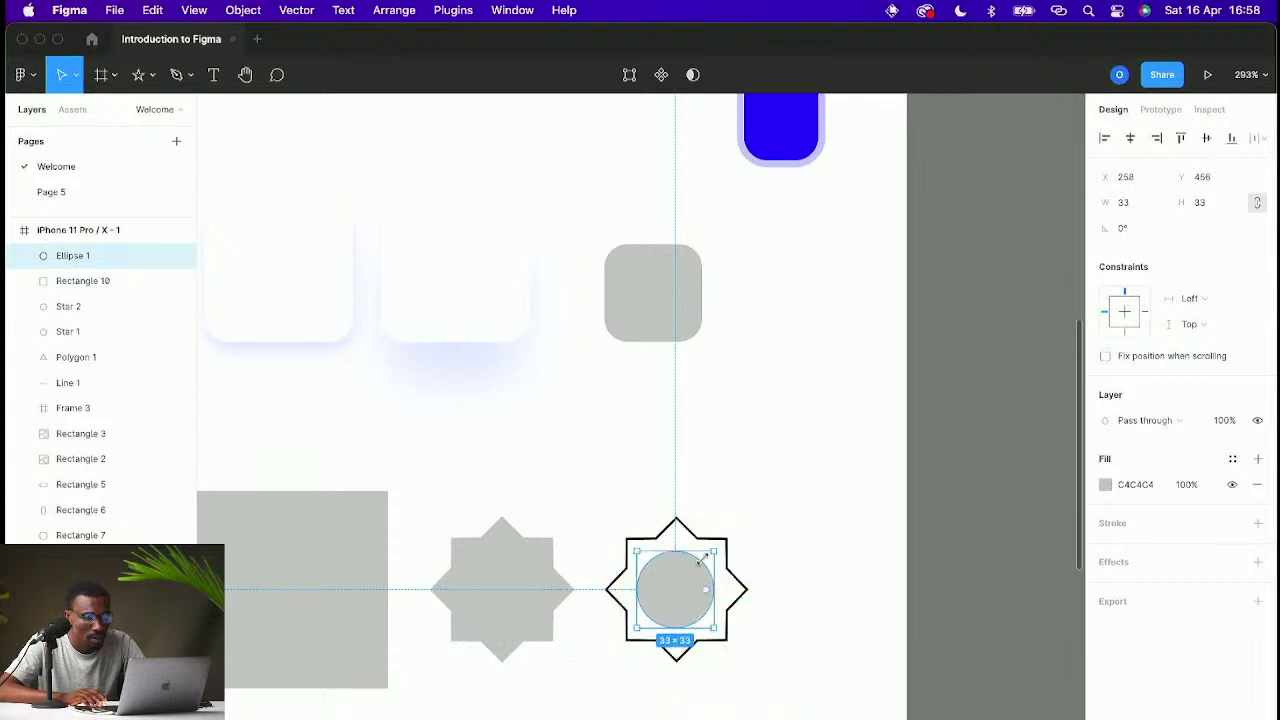
click(800, 591)
click(688, 589)
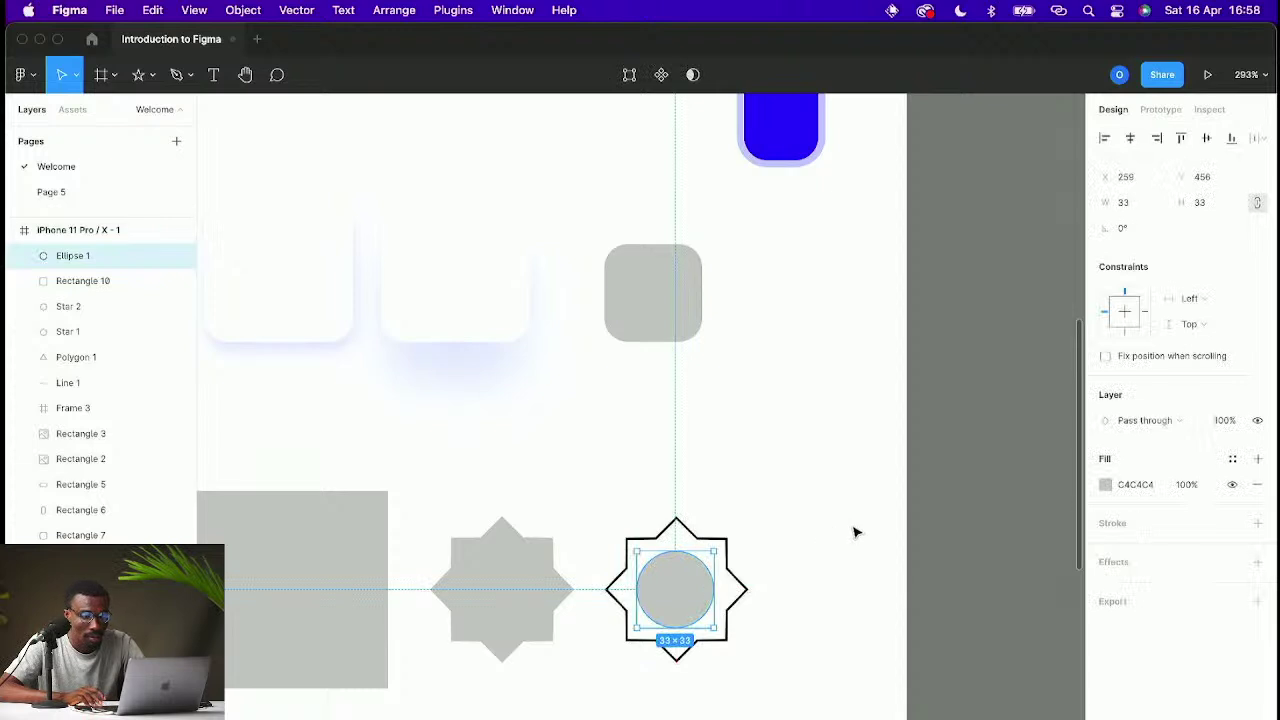
Step: Replace the circle's fill with a 1 px black inside stroke and enlarge it to about 39 × 39
click(1103, 486)
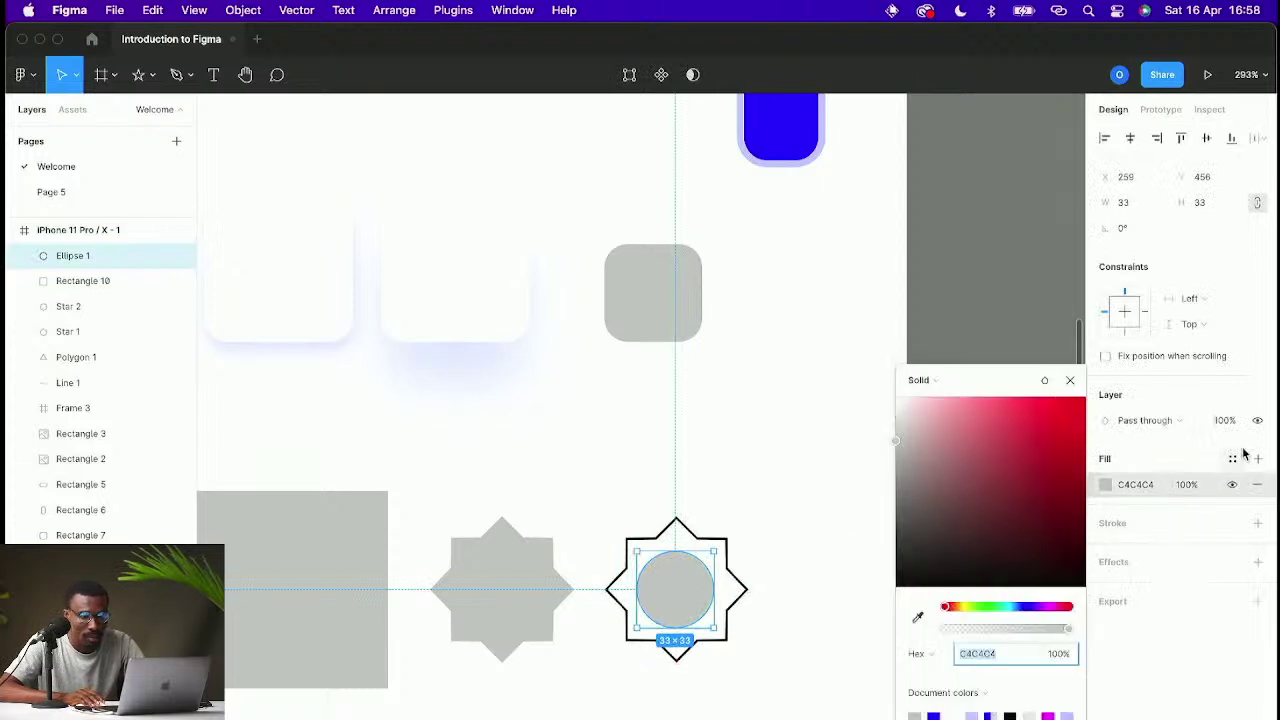
click(1258, 523)
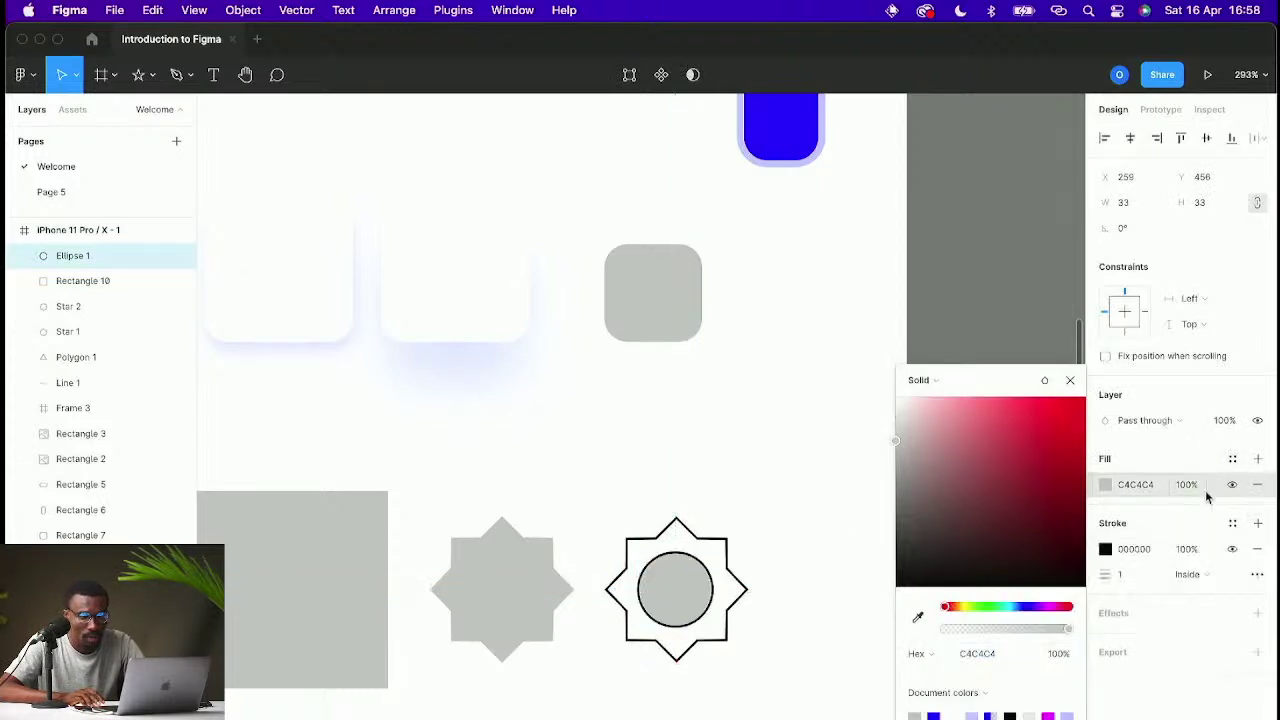
click(1257, 484)
drag(712, 626, 717, 631)
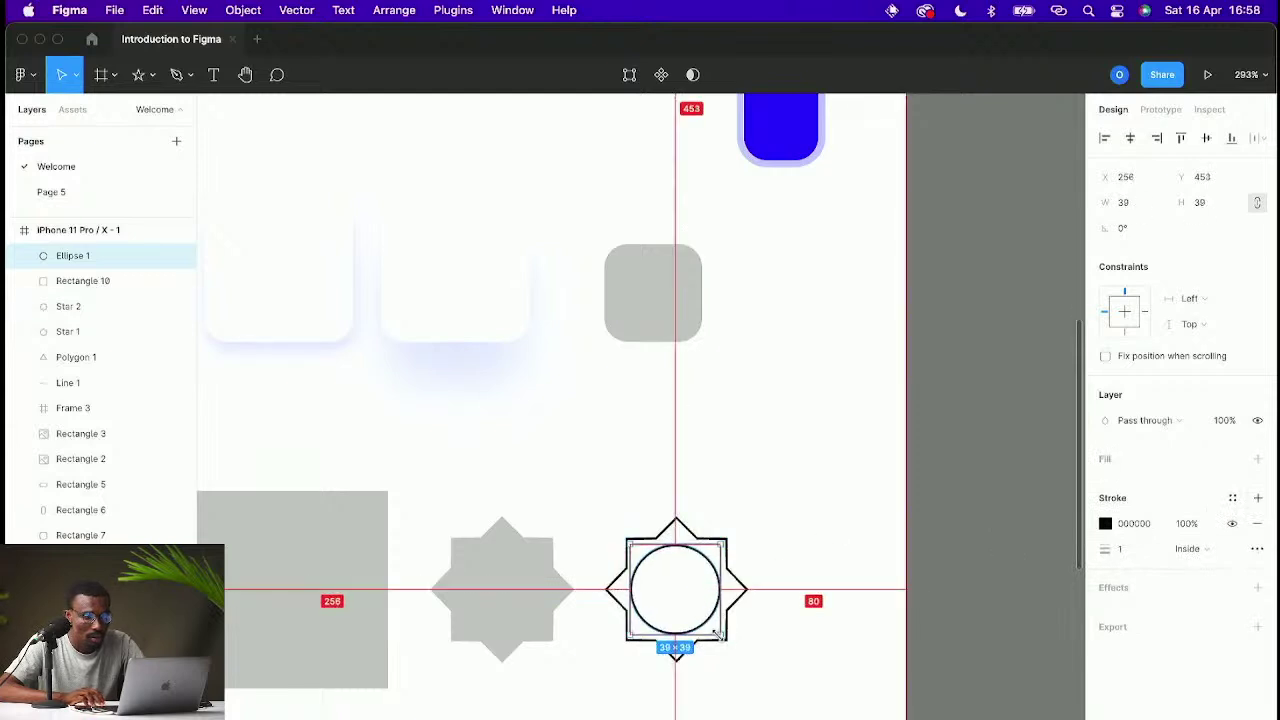
Step: Align the circle and the outlined star on their horizontal centres
shift+click(748, 591)
click(1130, 138)
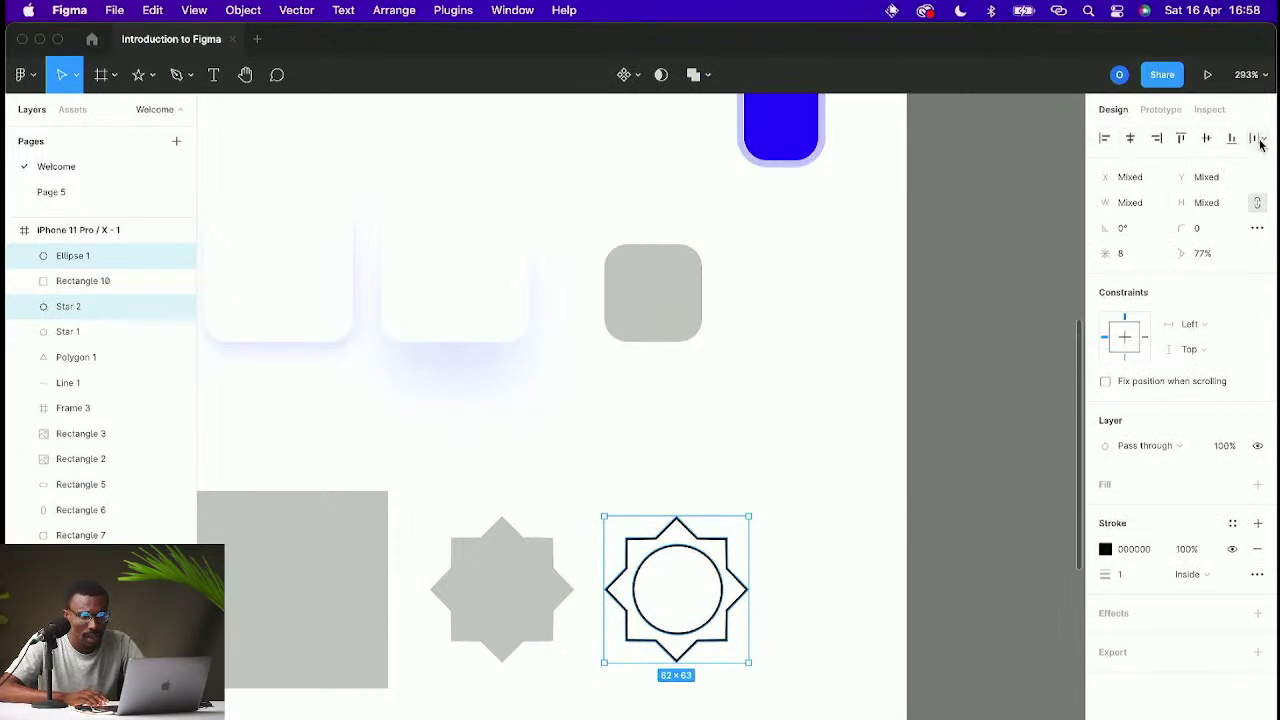
click(846, 582)
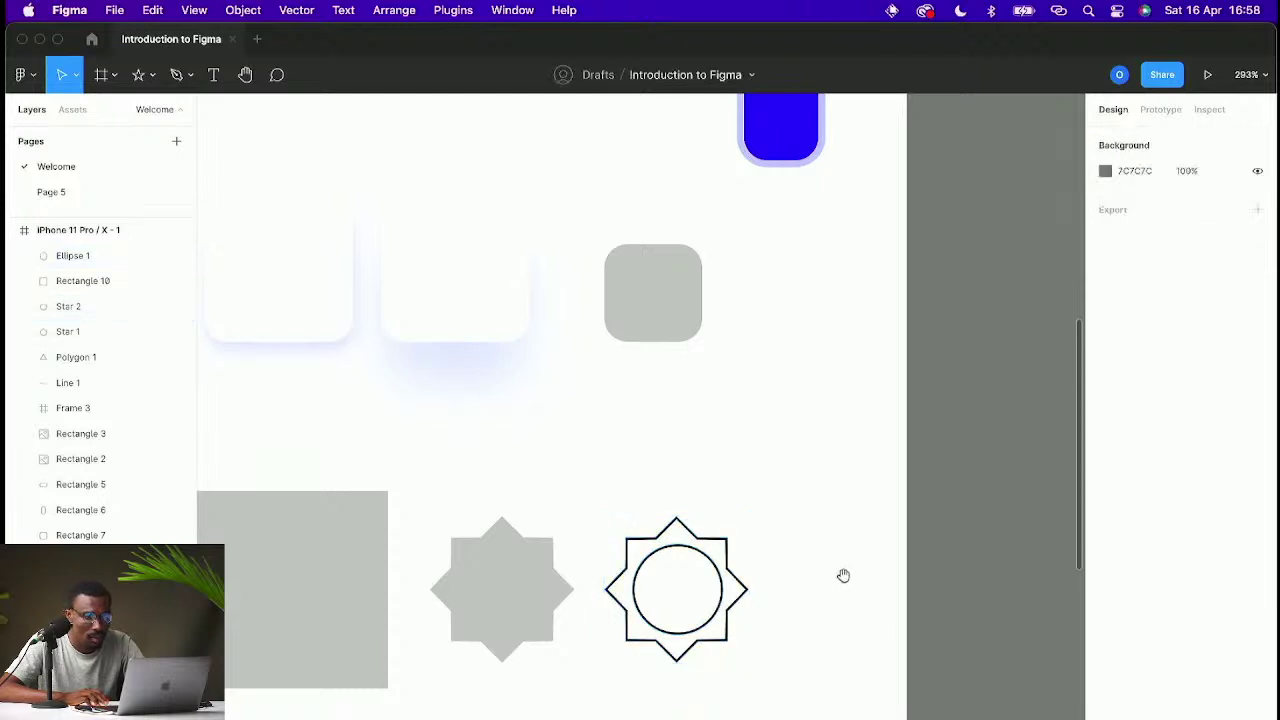
Step: Add the text "100%" and place it inside the circle at about X 261, Y 464
scroll(848, 610, left, 2)
scroll(848, 610, down, 1)
scroll(848, 615, up, 5)
key(t)
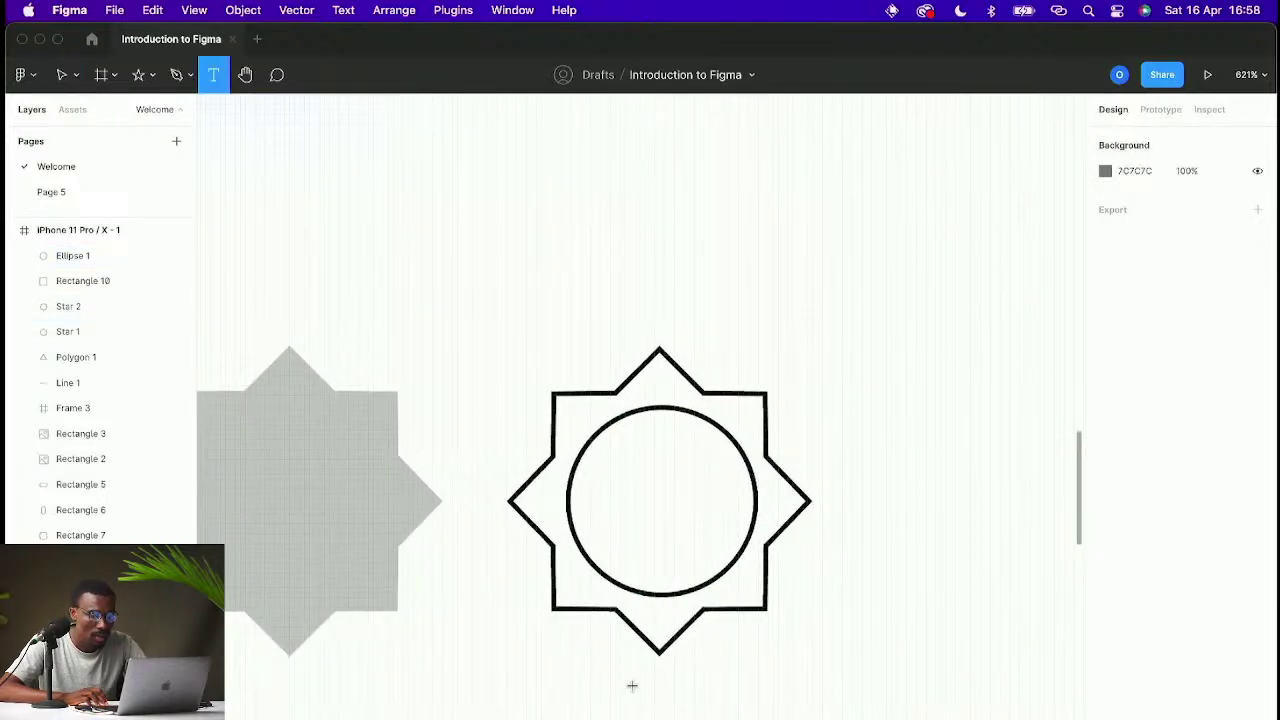
click(673, 713)
text(100)
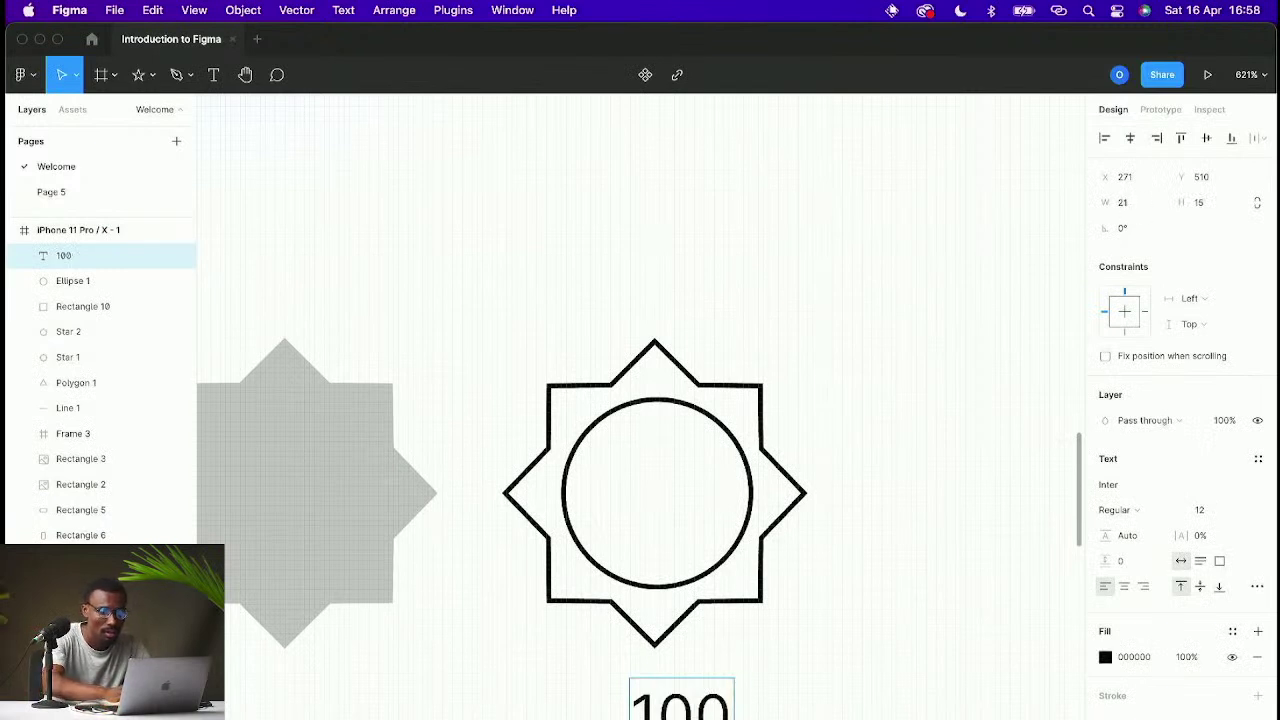
text(%)
drag(768, 698, 712, 500)
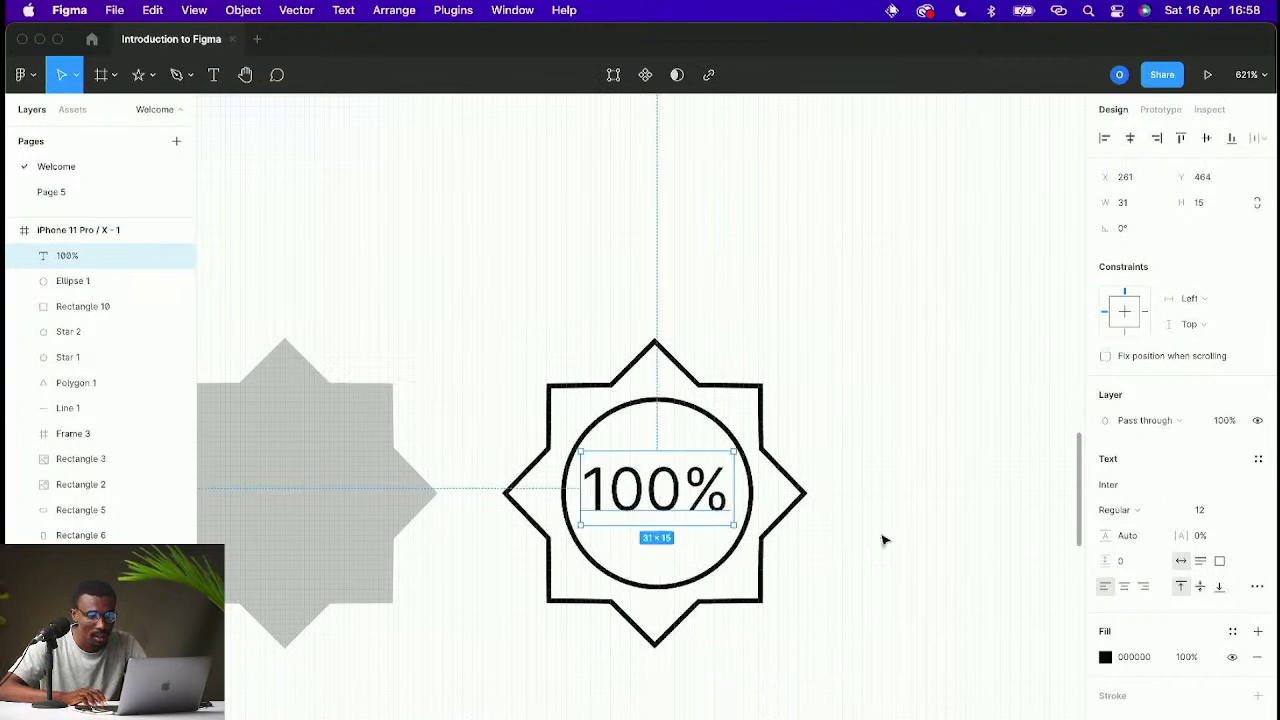
click(837, 528)
Step: Add a second text reading "Proven" below the outlined star badge
key(t)
click(683, 714)
text(Guara)
scroll(640, 400, up, 3)
scroll(640, 400, down, 4)
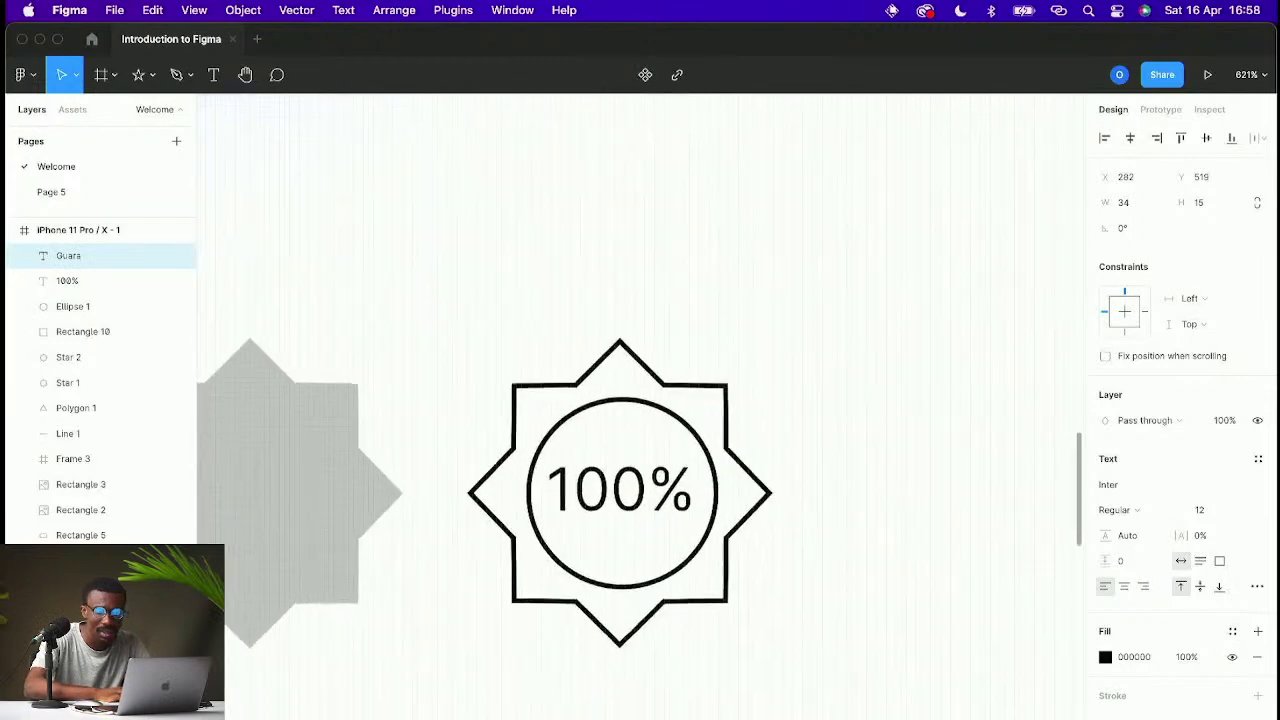
key(BackSpace)
key(BackSpace)
key(BackSpace)
key(BackSpace)
key(BackSpace)
text(P)
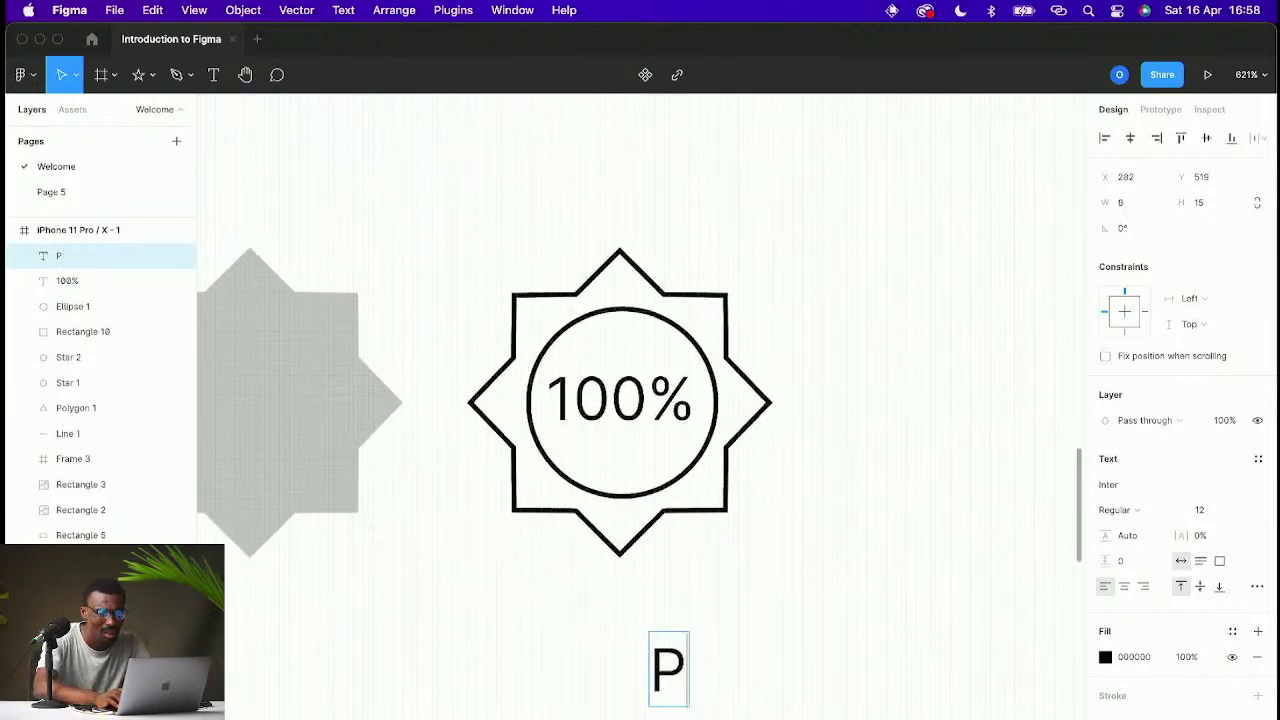
text(roven)
key(Escape)
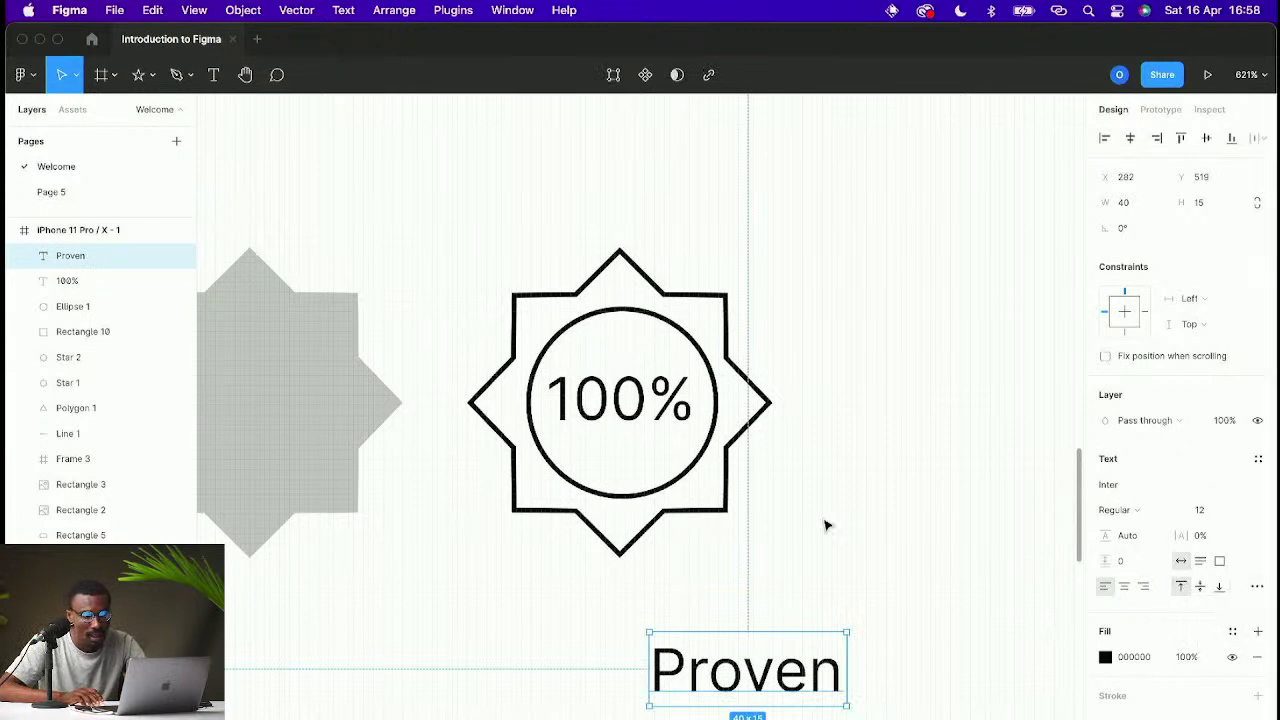
Step: Change the Proven text to uppercase and move it into the badge below 100%, at about X 255, Y 475
click(1257, 586)
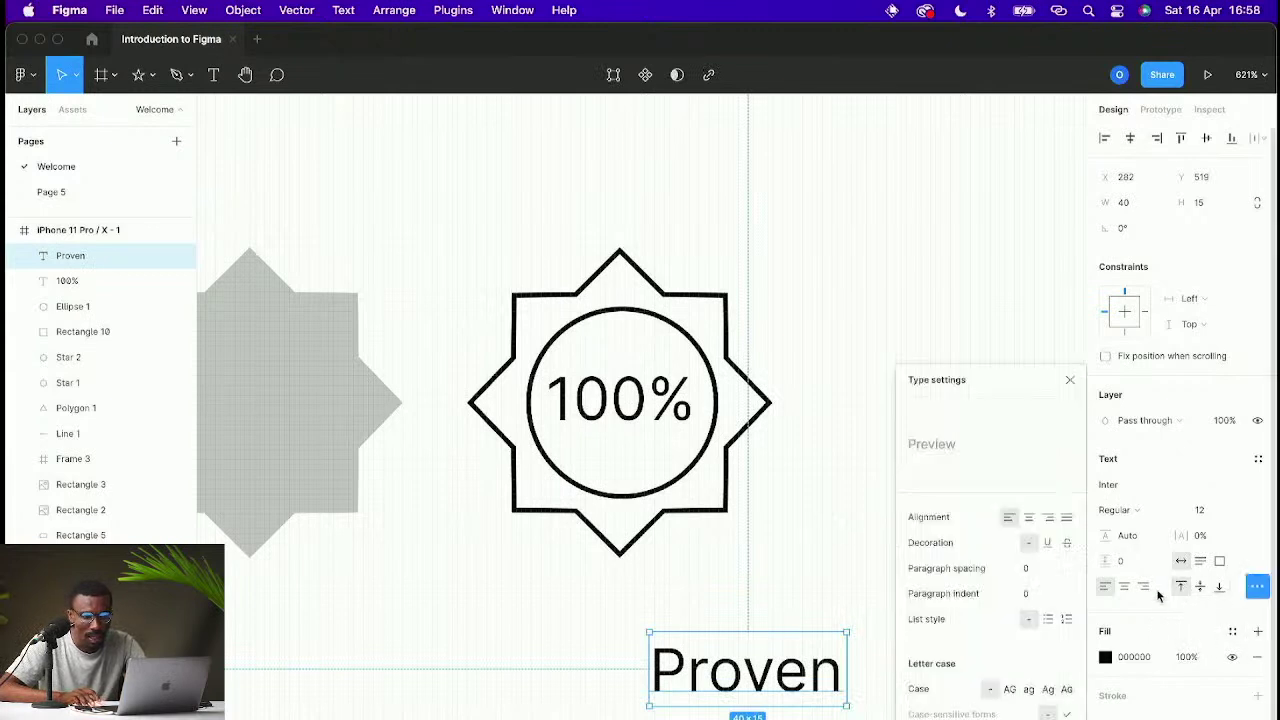
click(1010, 689)
click(843, 617)
drag(857, 666, 700, 470)
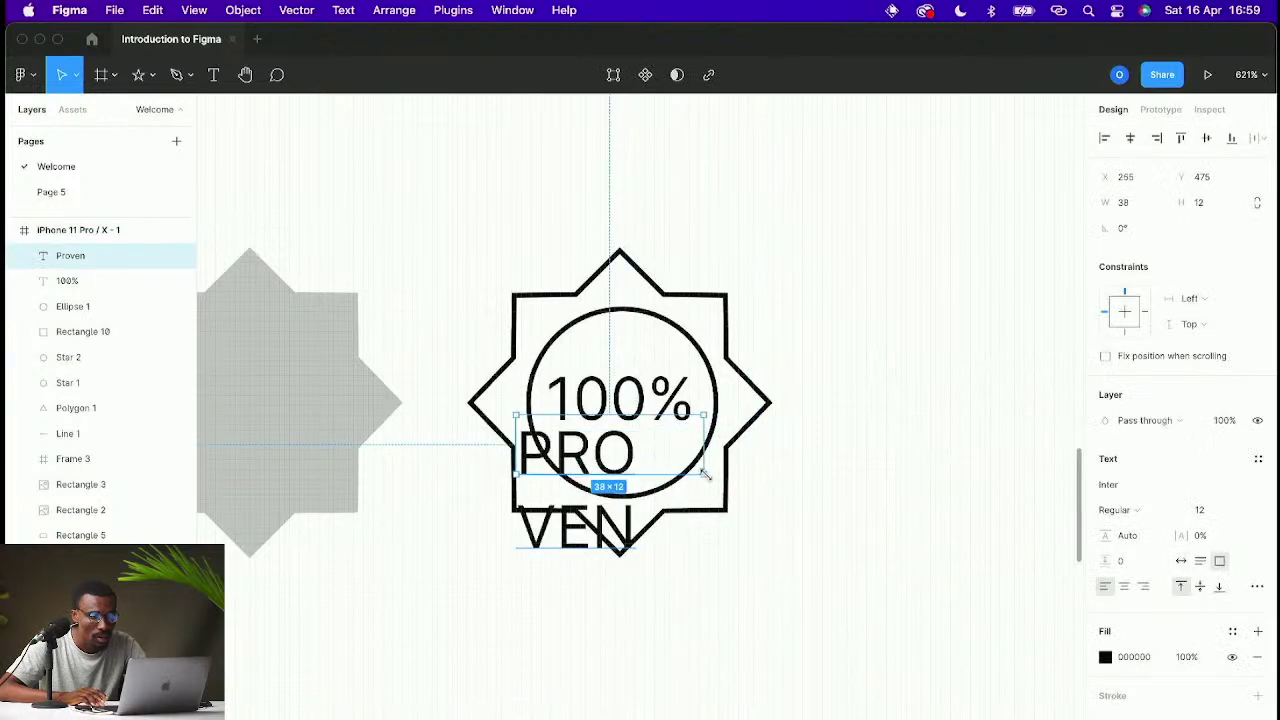
key(ctrl+z)
Step: Scale the PROVEN text down to about 21 × 6 and centre it under 100% at about X 266, Y 478
click(1241, 511)
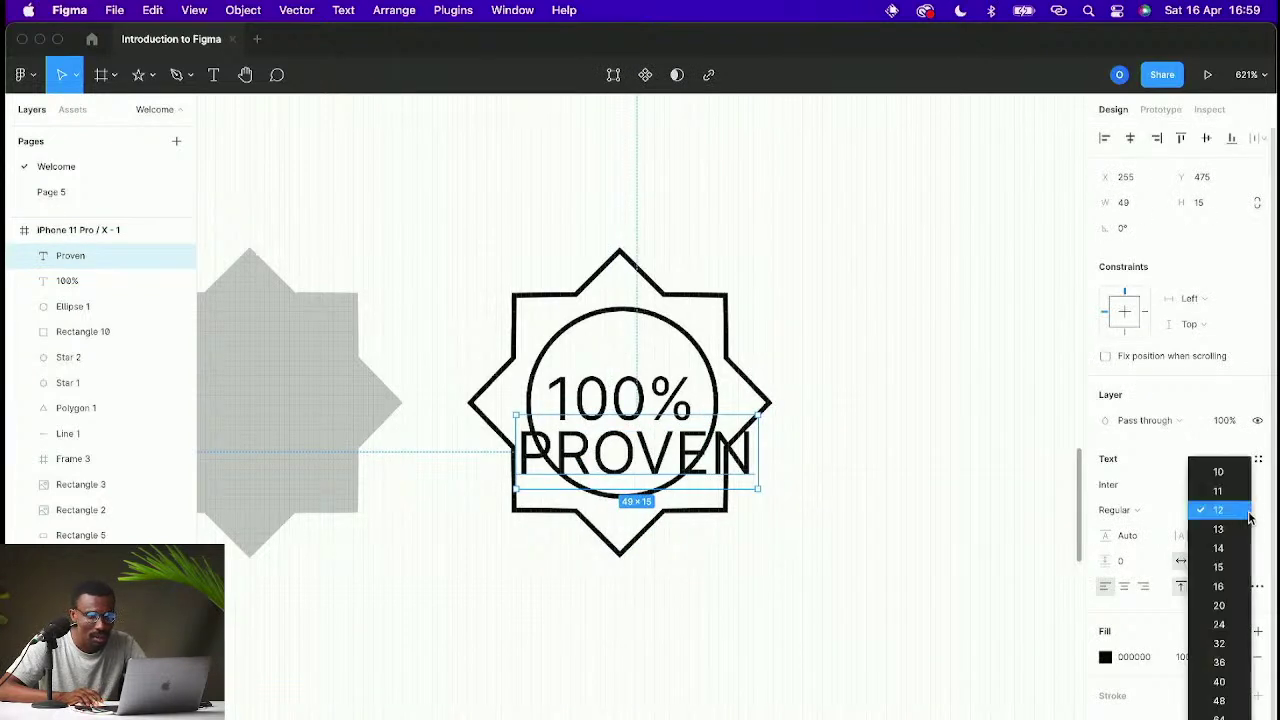
click(1220, 469)
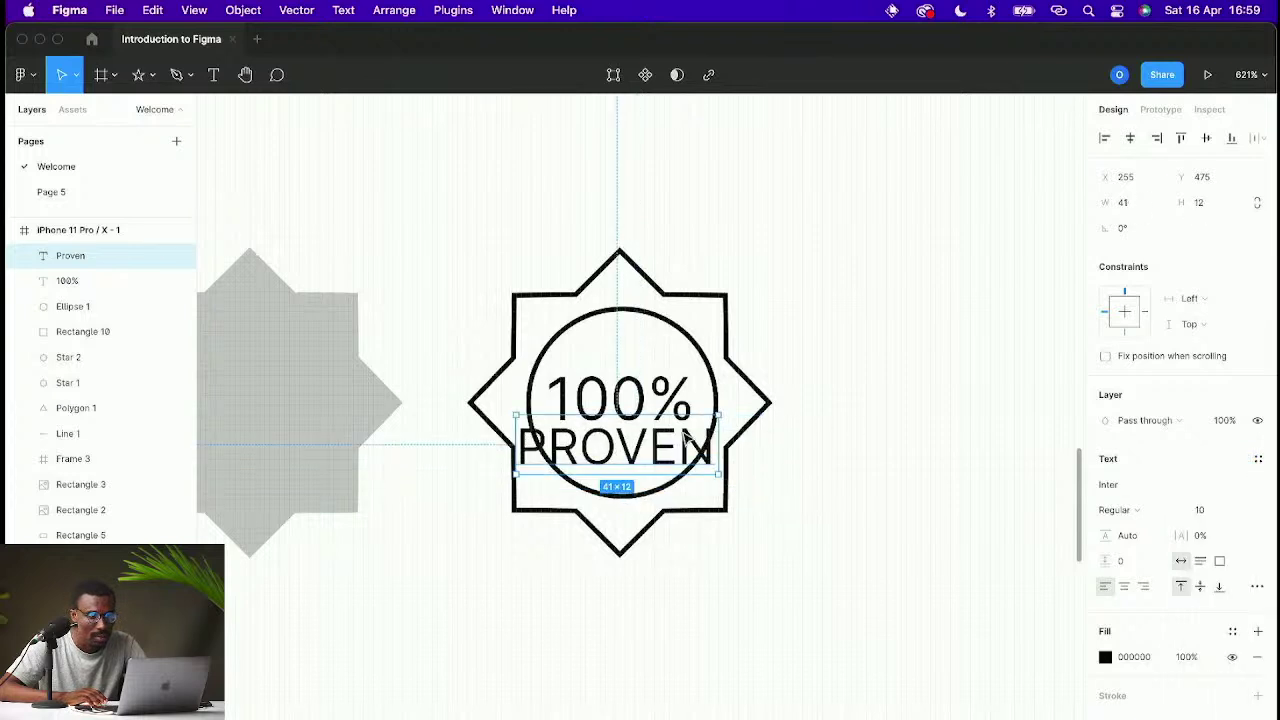
drag(683, 437, 703, 437)
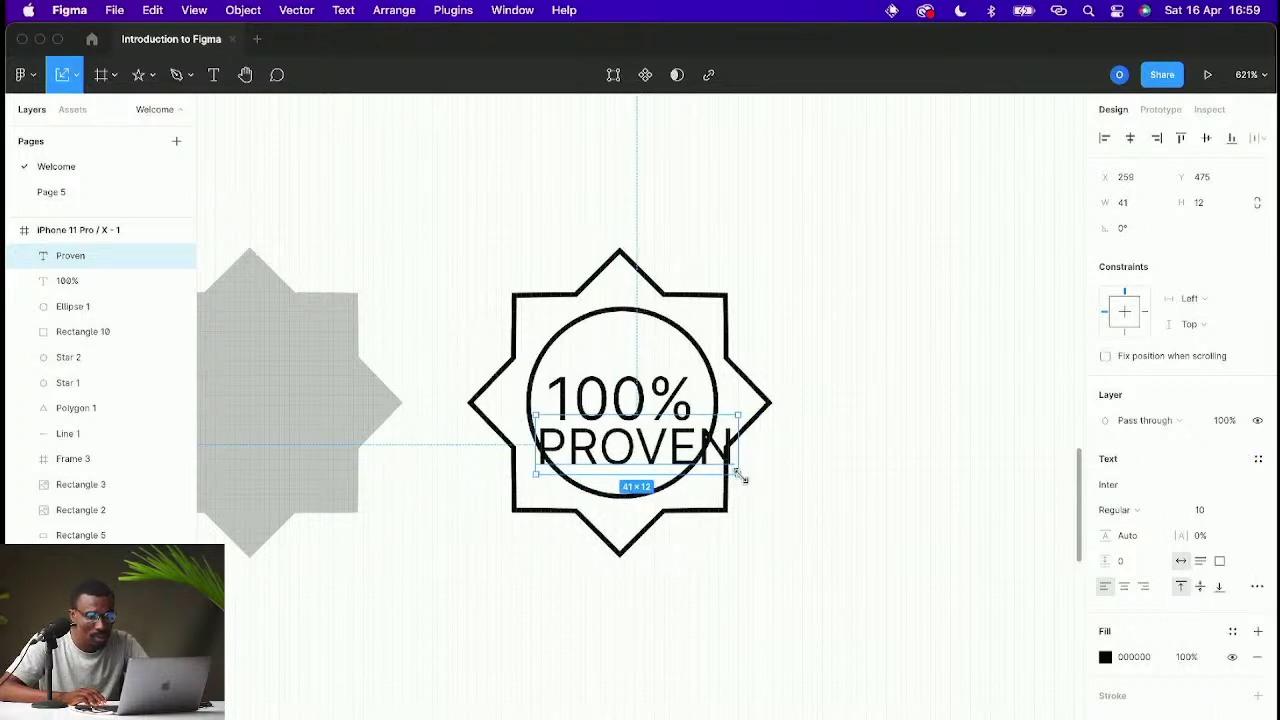
key(alt)
drag(733, 472, 686, 462)
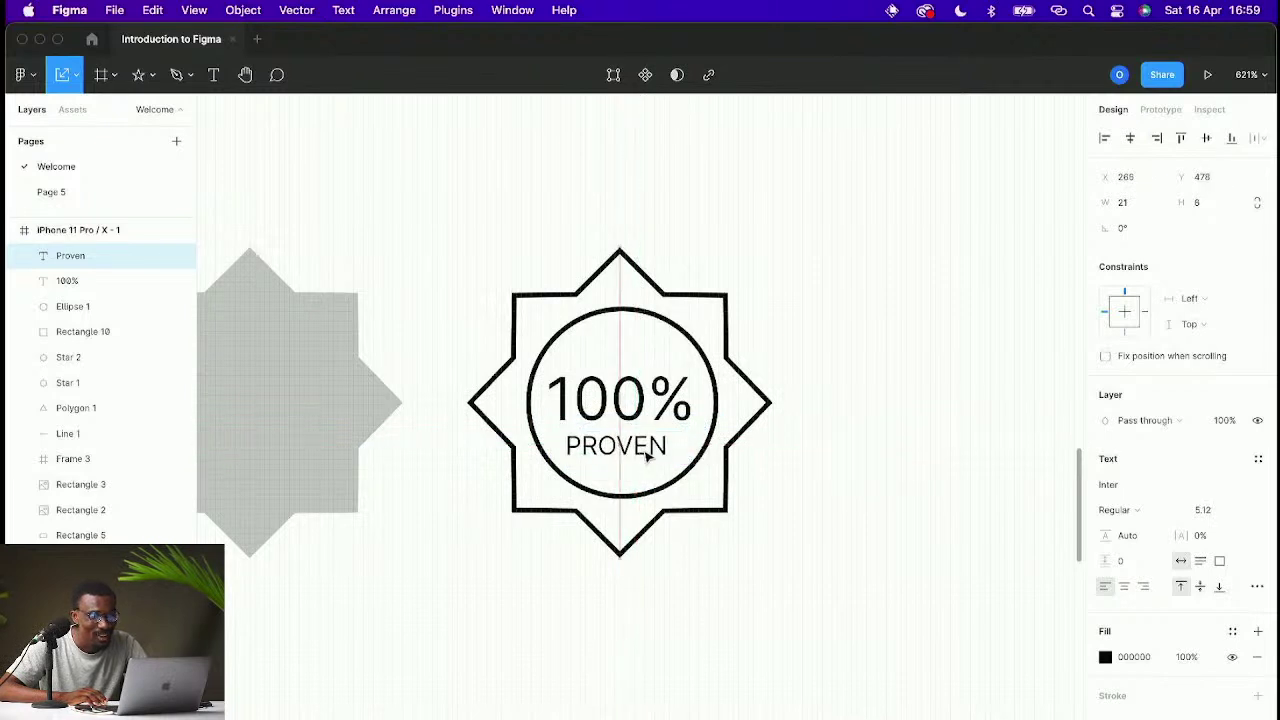
key(Right)
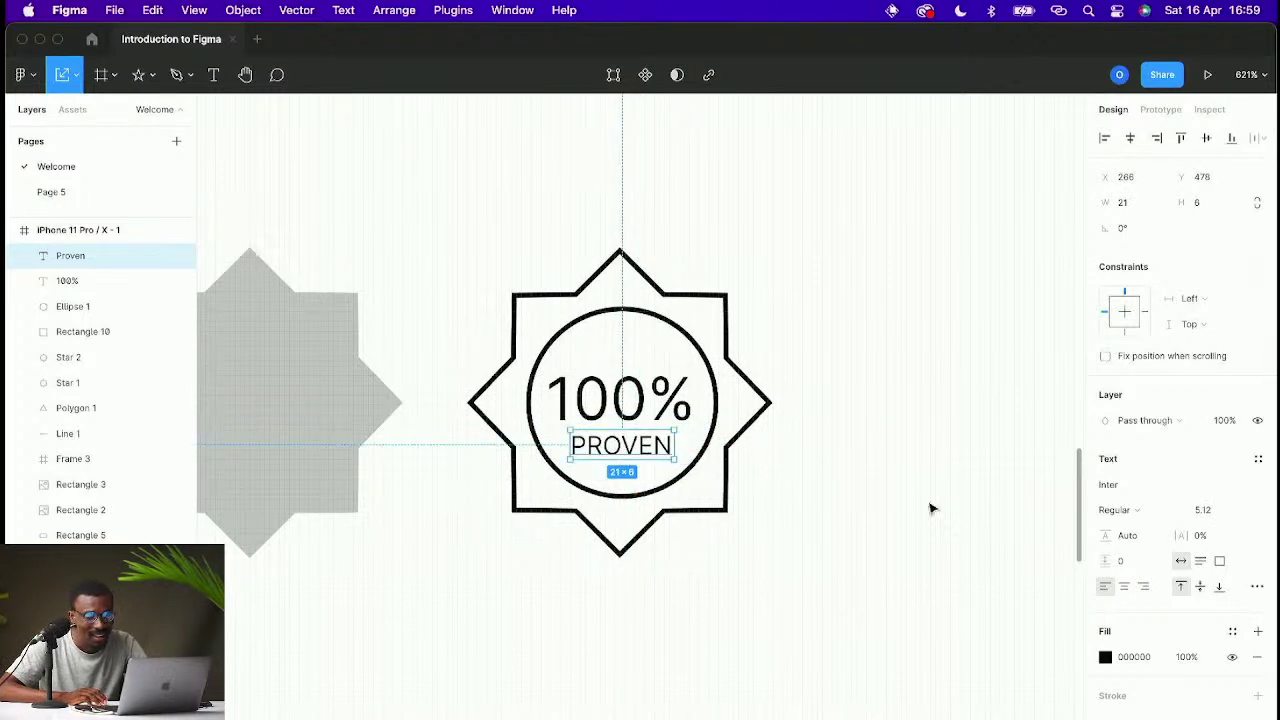
Step: Set the PROVEN text's font weight to Extra Bold
click(1138, 510)
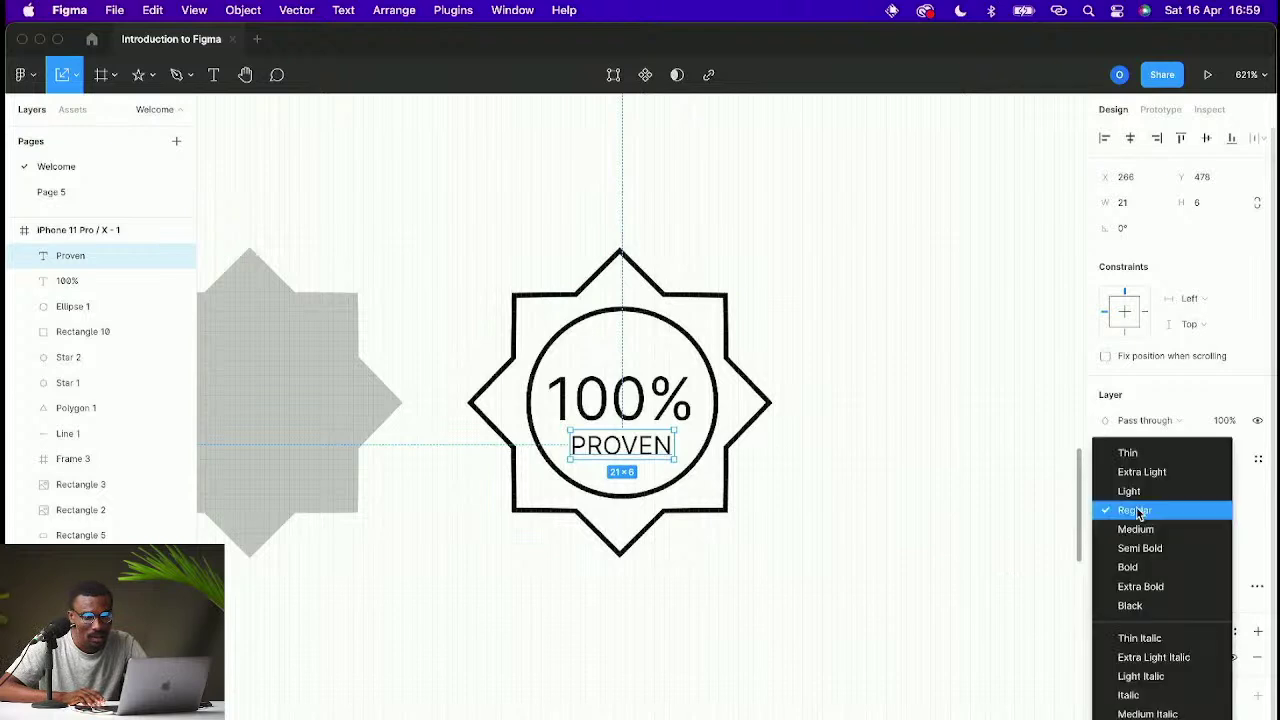
click(1131, 567)
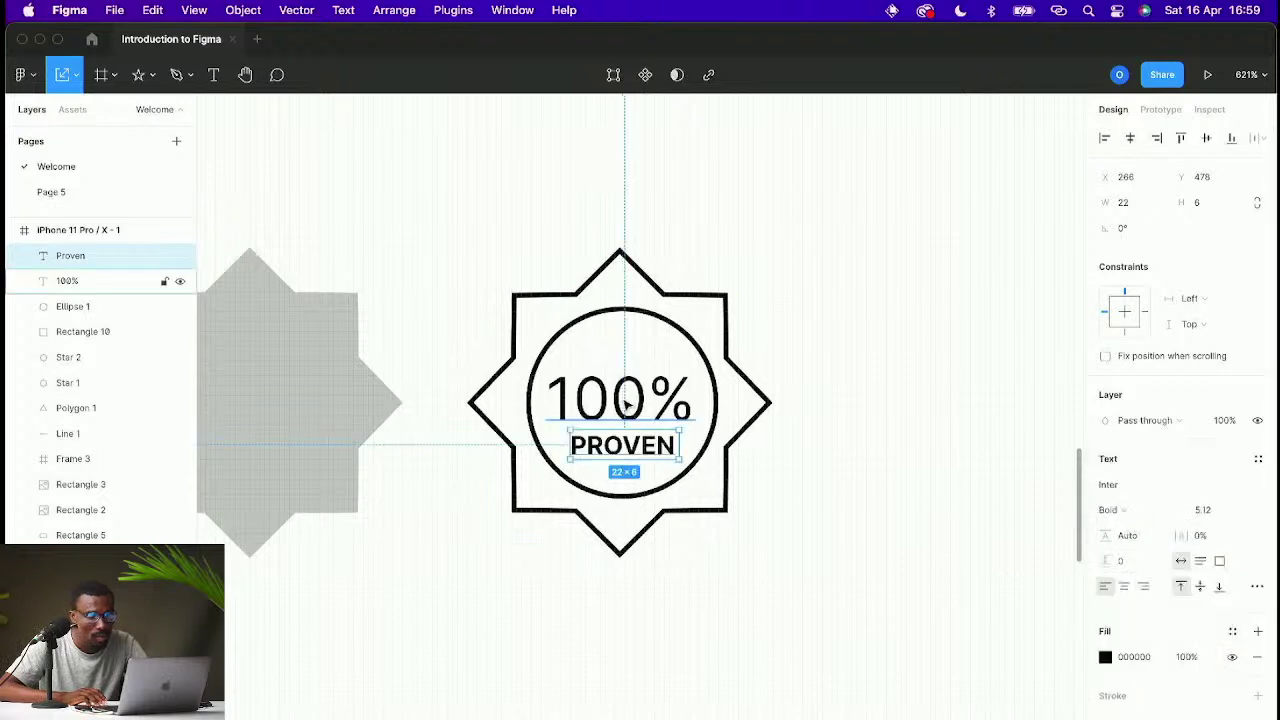
click(1135, 512)
click(1131, 530)
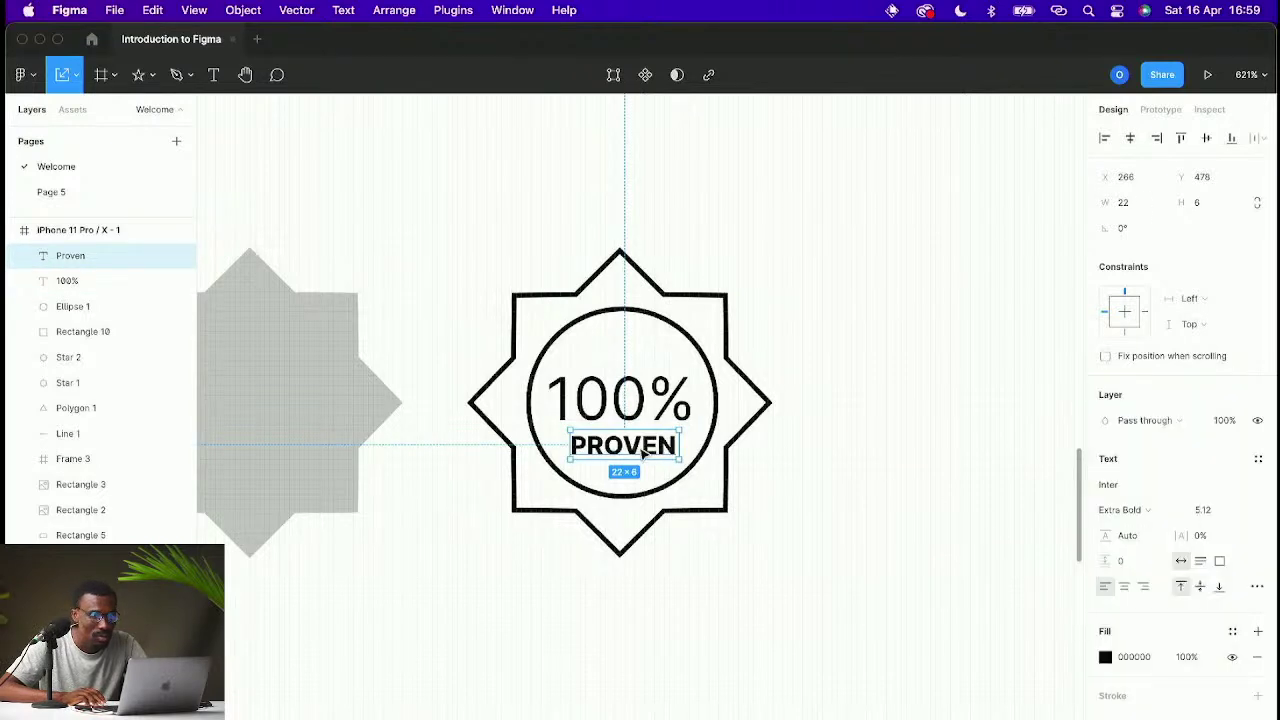
Step: Set the font weight of the 100% text in the badge to Black
click(643, 425)
click(1141, 508)
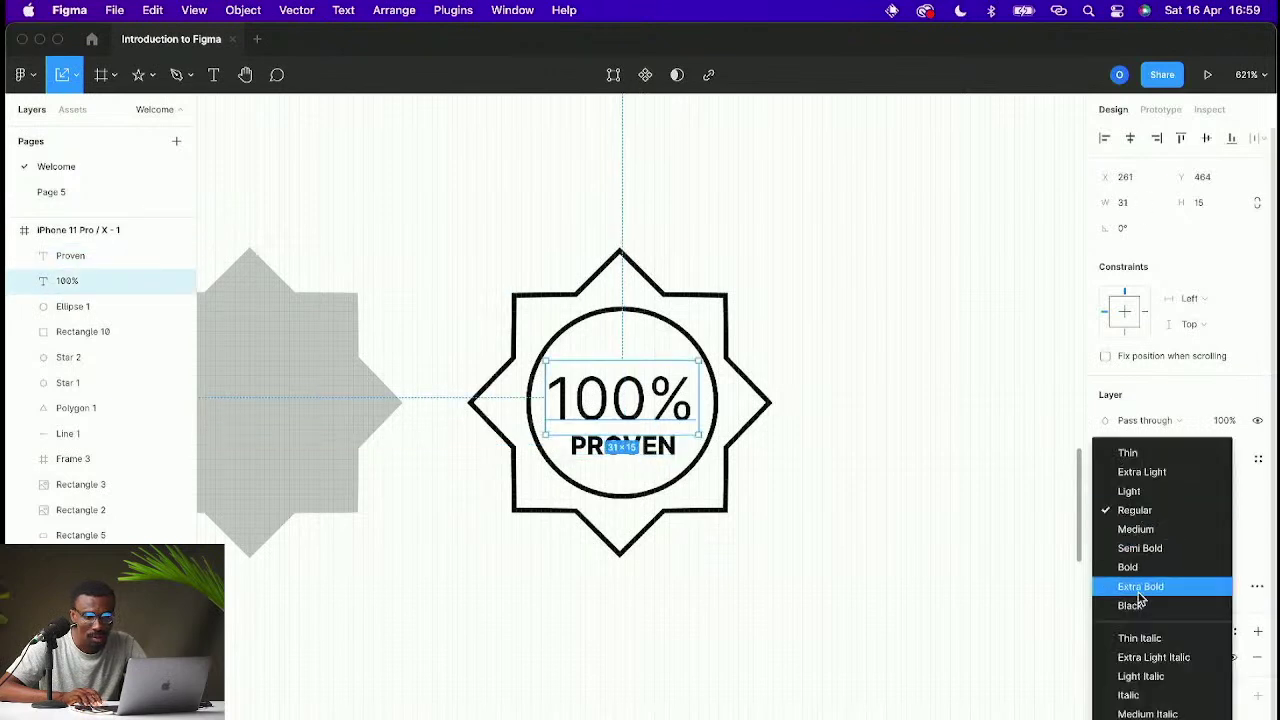
click(1140, 607)
click(897, 477)
Step: Reduce the 100% text to font size 10 and recentre it in the circle at about X 263, Y 464
click(679, 406)
drag(716, 434, 705, 426)
click(1240, 510)
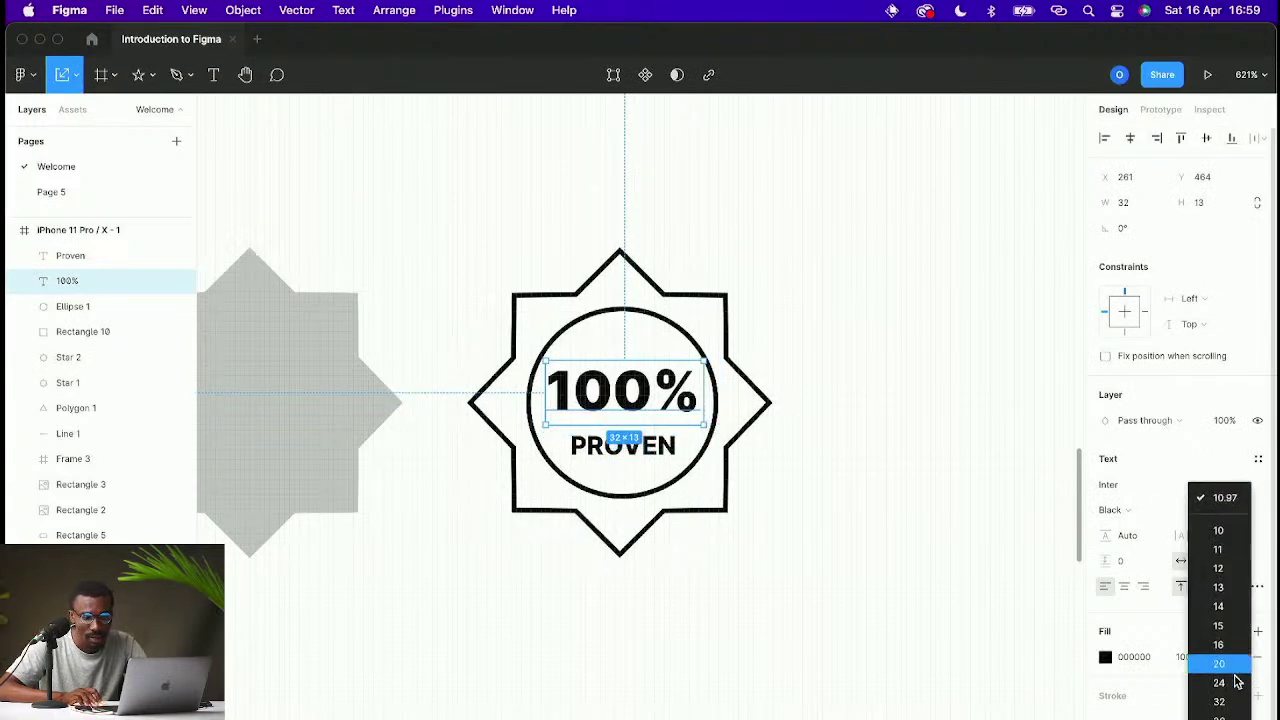
click(1221, 530)
drag(605, 390, 613, 390)
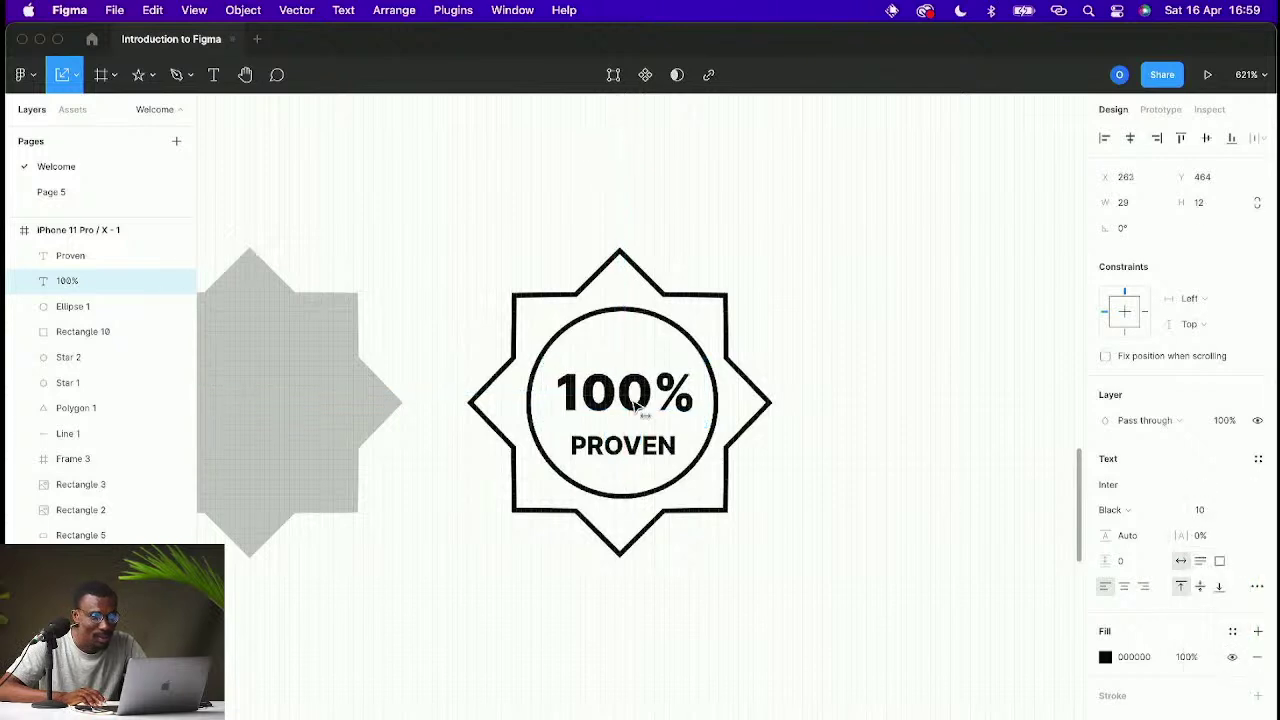
Step: Move the PROVEN text up to about Y 476 and set its font size to 6, centred under 100%
click(645, 452)
drag(645, 452, 647, 442)
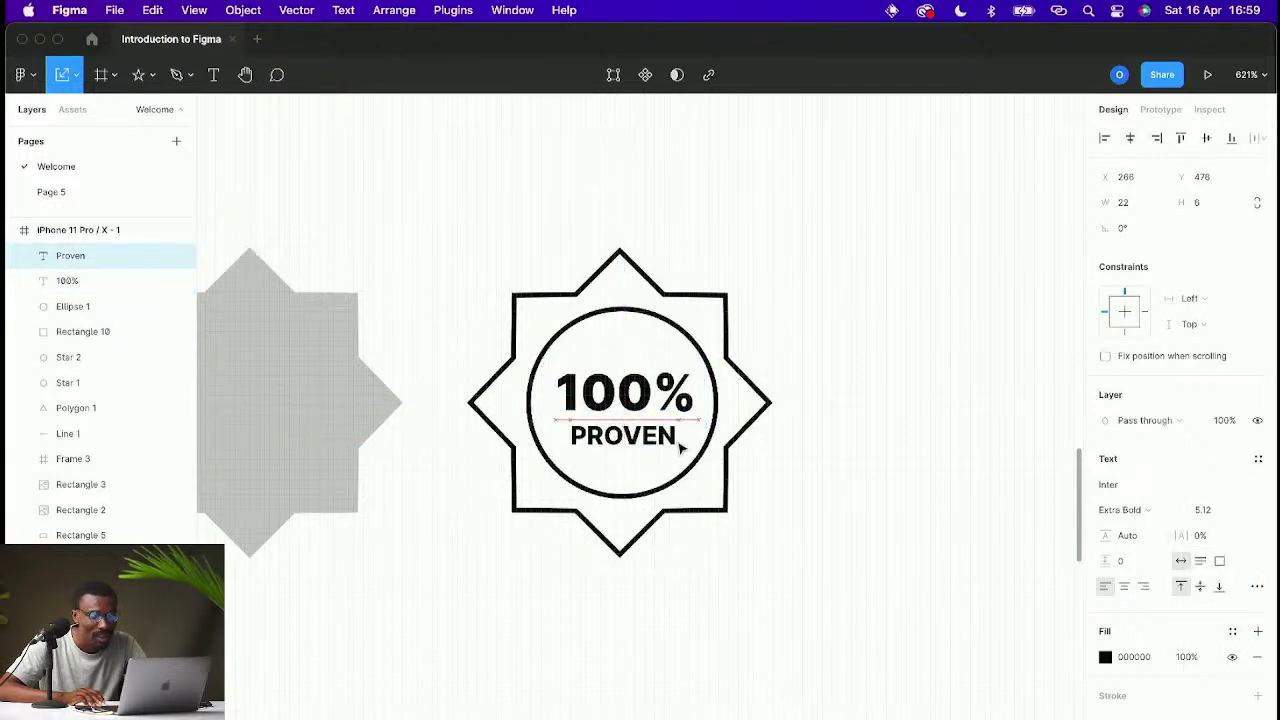
click(1242, 512)
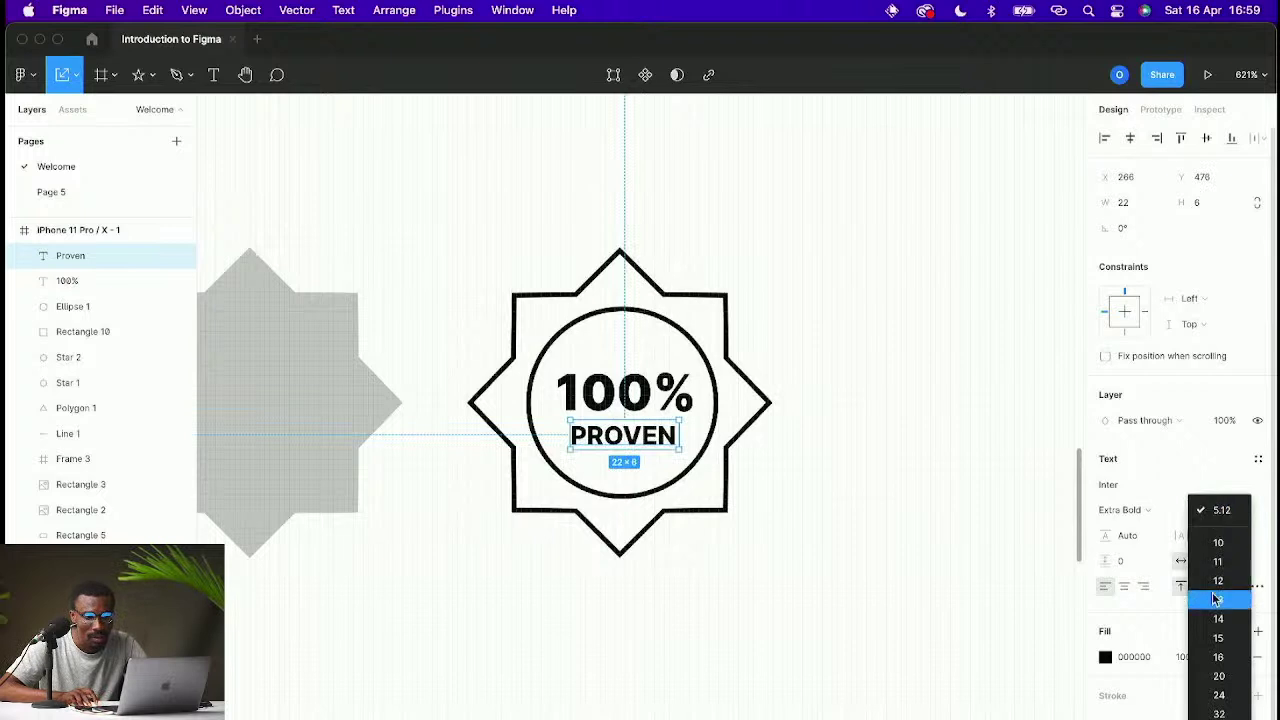
click(1237, 512)
click(1217, 514)
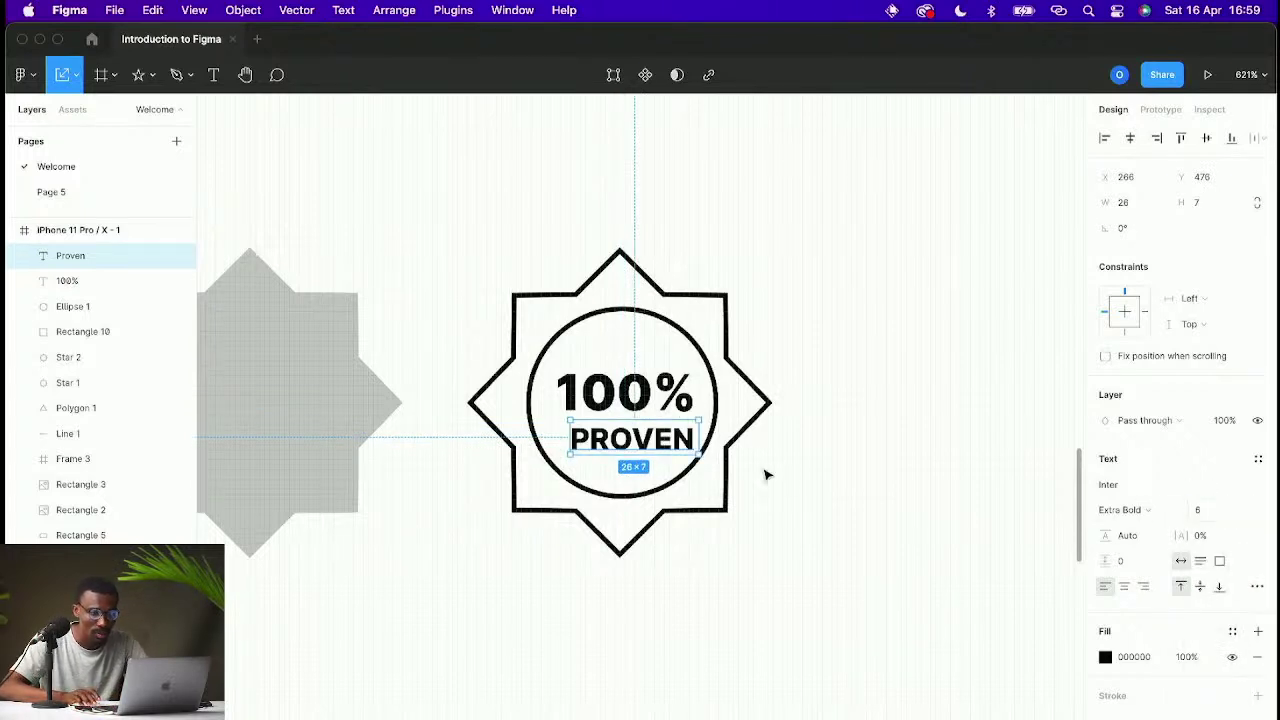
shift+click(688, 392)
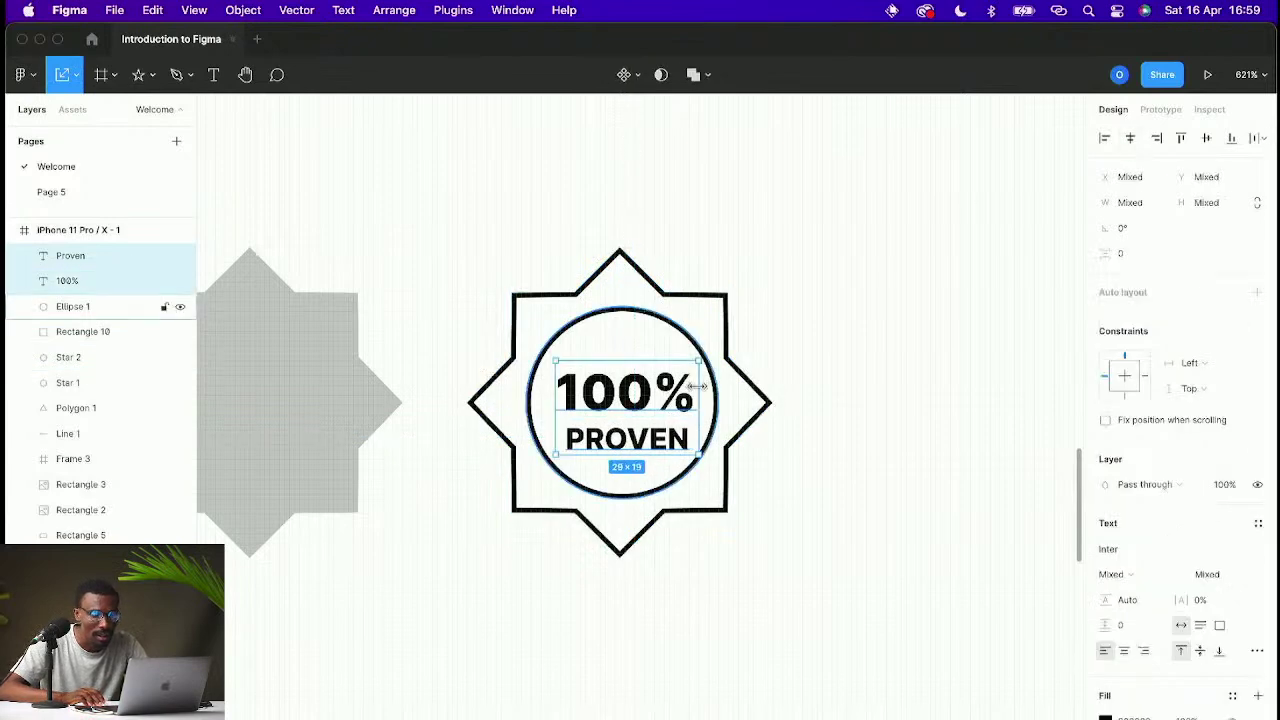
click(857, 371)
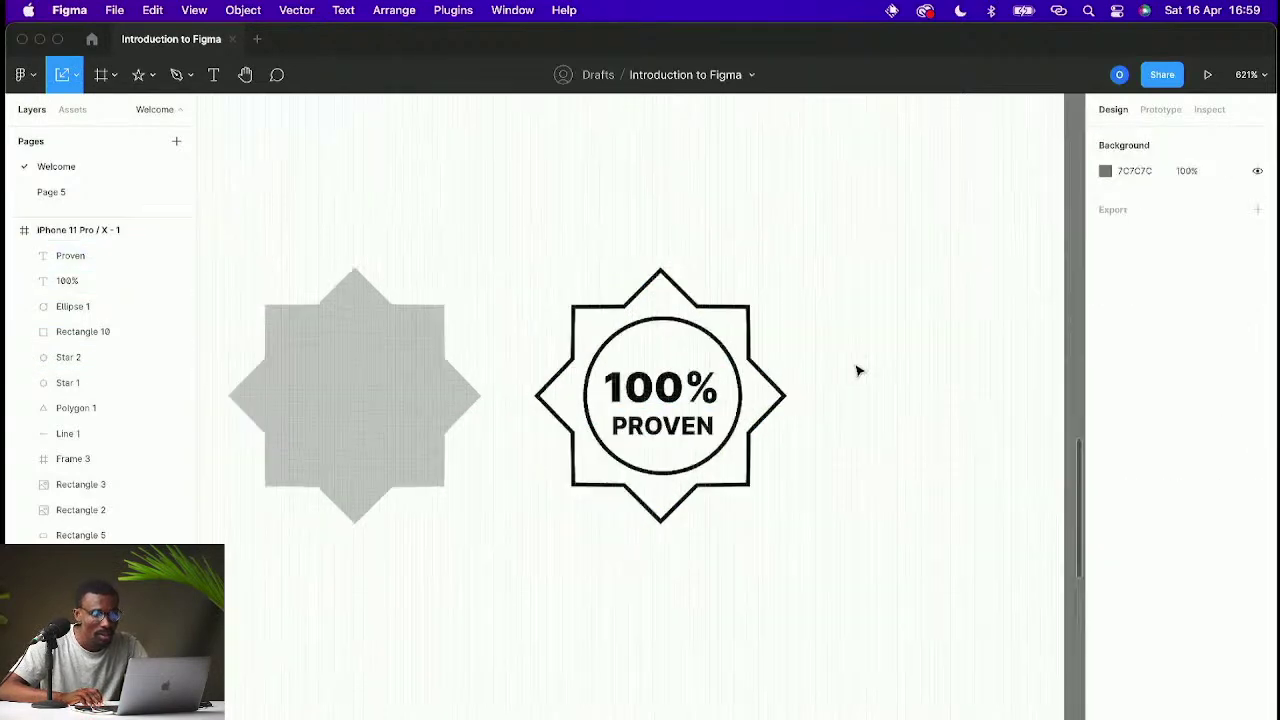
Step: Enlarge the badge's outlined star proportionally about its centre to about 74 × 75
scroll(857, 371, down, 5)
scroll(860, 426, up, 4)
scroll(865, 429, up, 1)
click(771, 480)
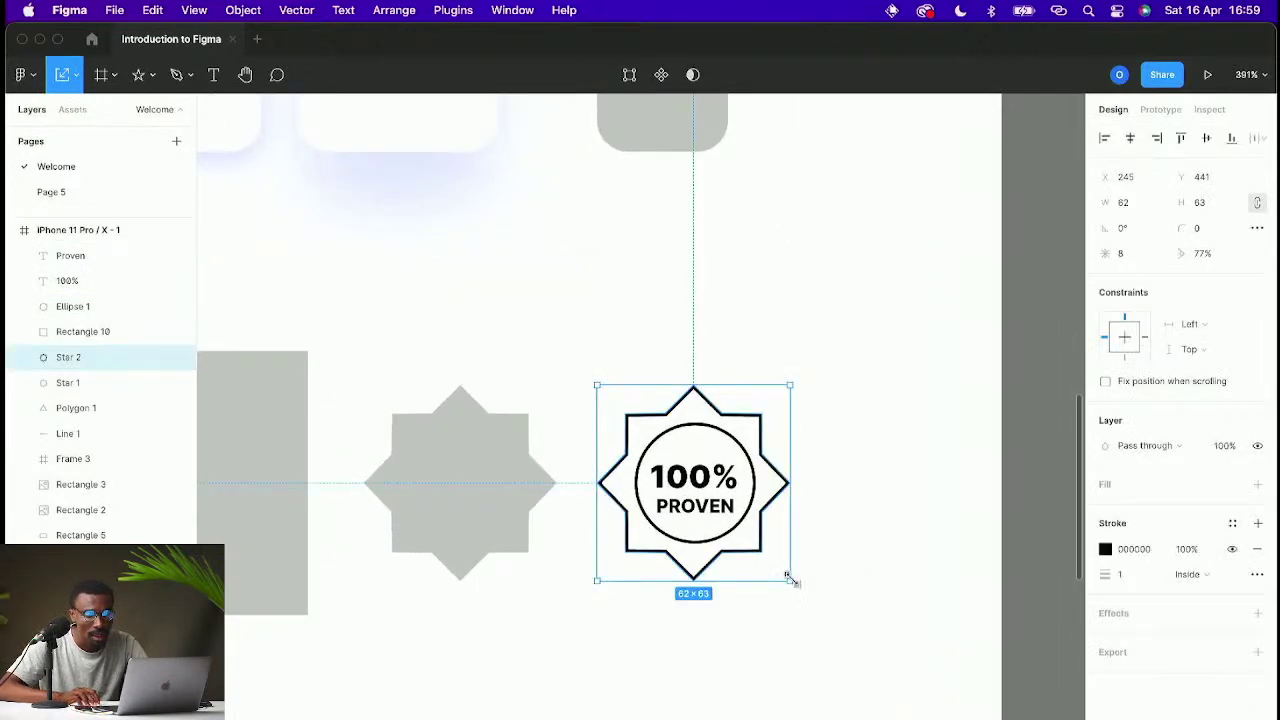
drag(790, 578, 808, 598)
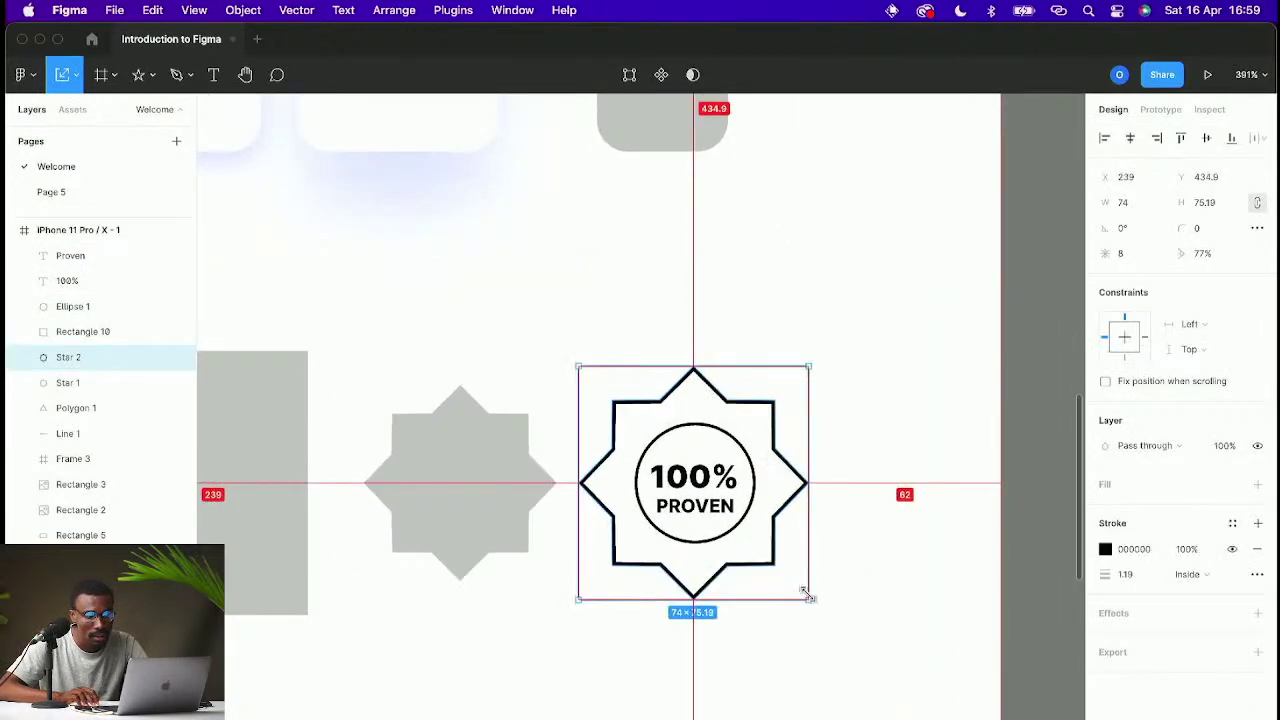
Step: Enlarge the circle inside the star about its centre to about 47 × 47
click(742, 527)
drag(757, 548, 768, 557)
click(835, 527)
Step: Try a corner radius of 10 on the badge's outlined star, undo it, and set the radius to 3
click(797, 477)
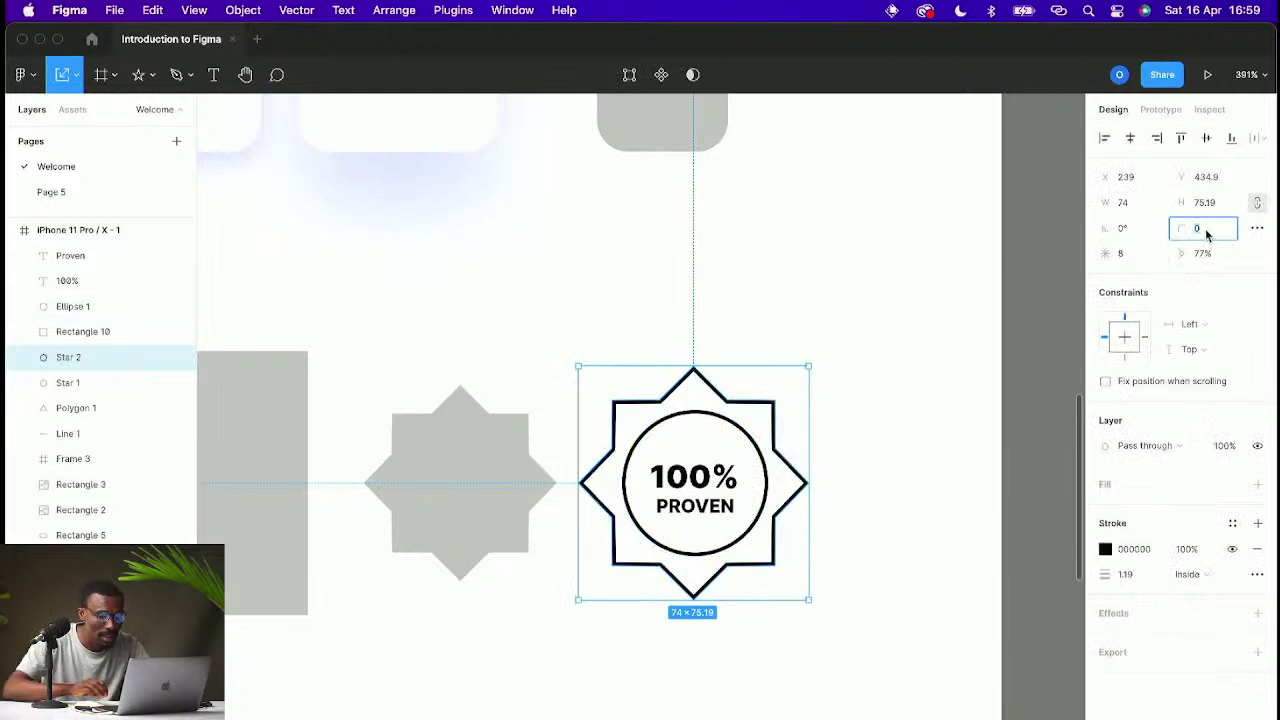
text(10)
key(Return)
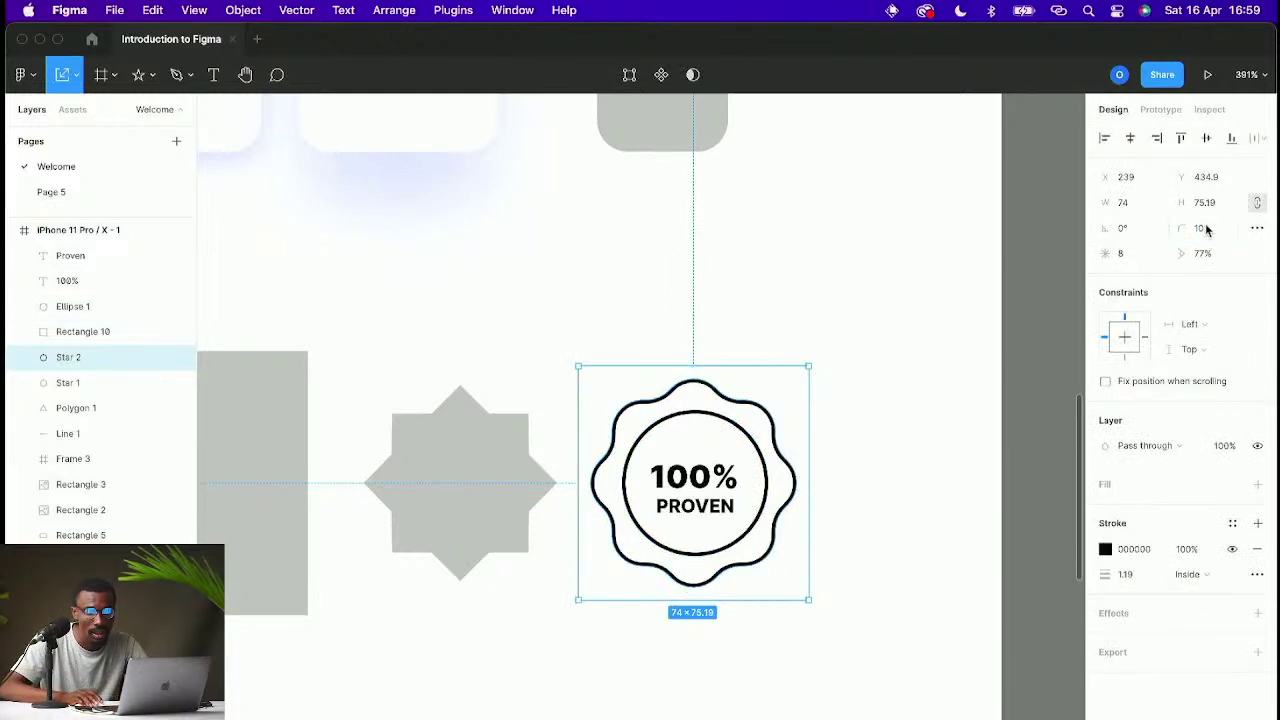
key(super+z)
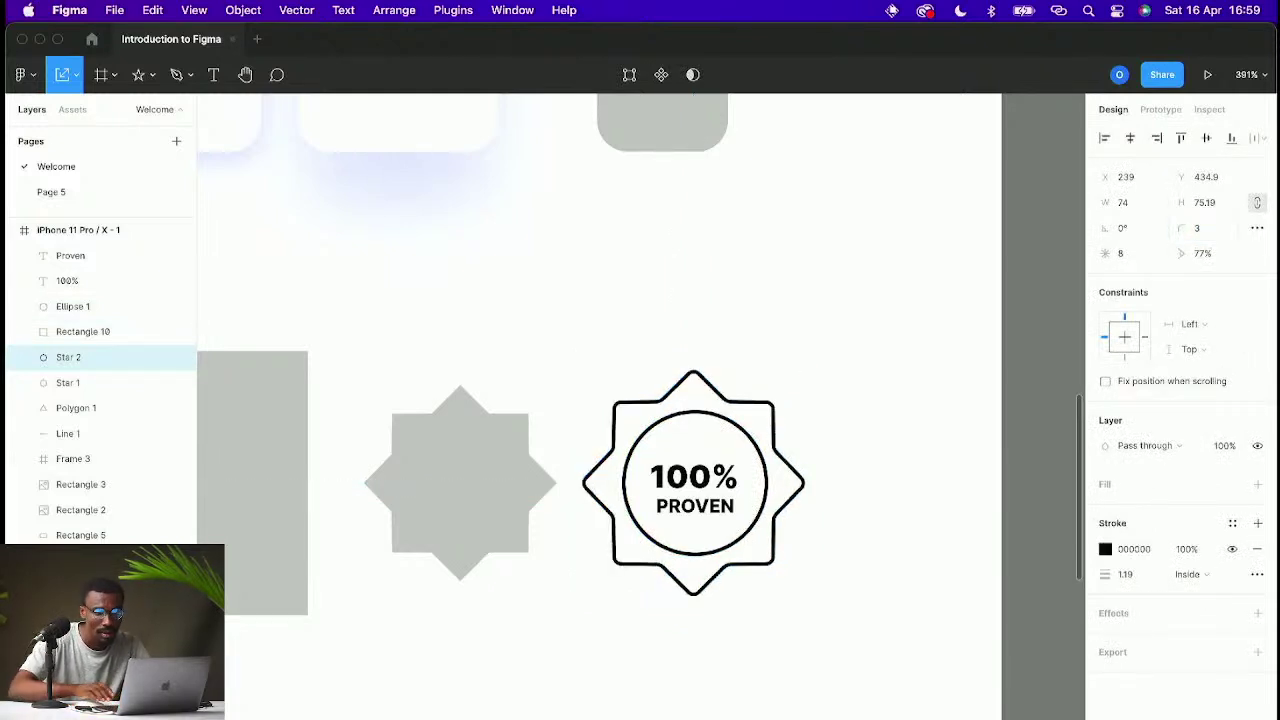
click(903, 381)
Step: Duplicate the badge's circle and shrink the copy about its centre to form a second, concentric inner ring
scroll(903, 382, down, 5)
scroll(903, 382, down, 3)
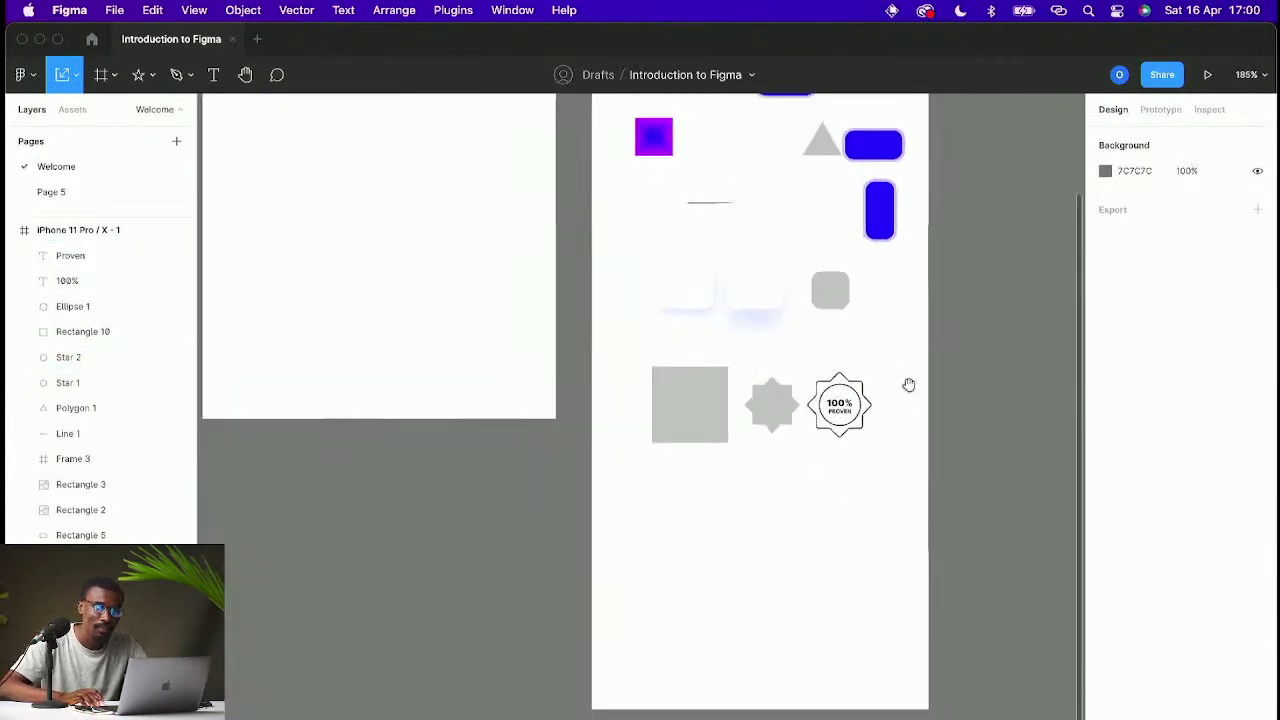
scroll(900, 375, up, 4)
scroll(903, 383, up, 8)
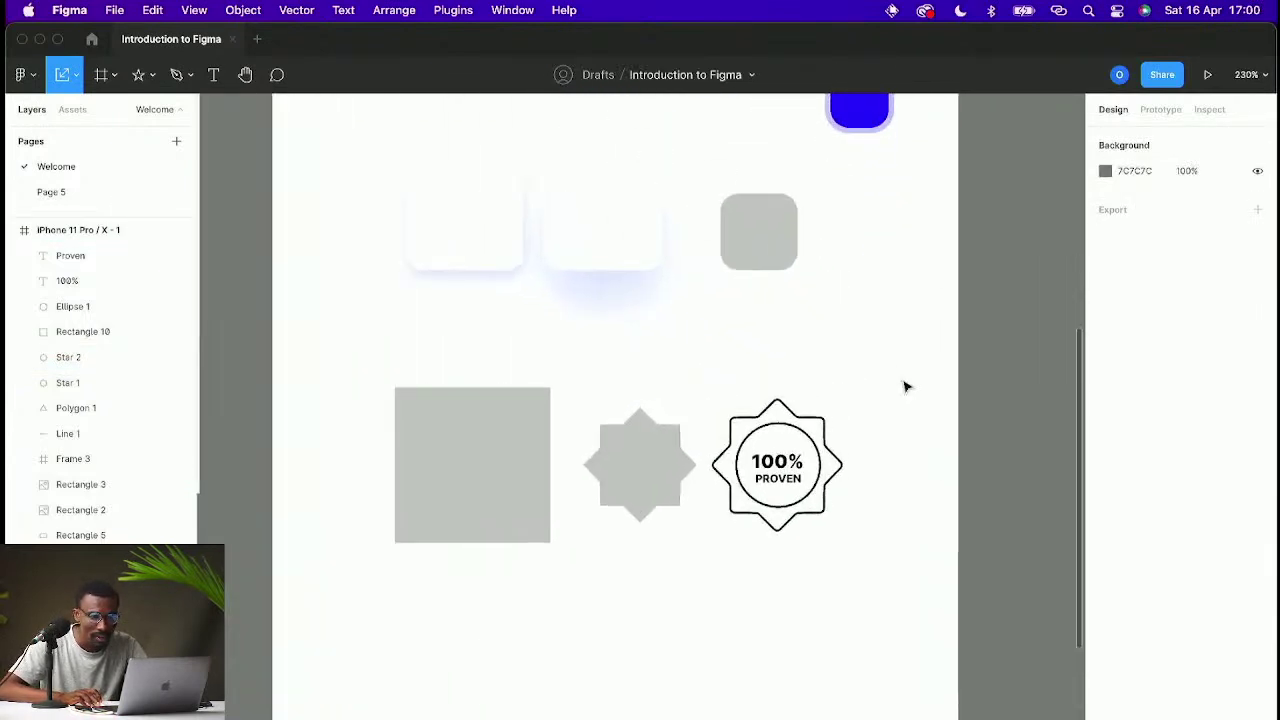
click(748, 584)
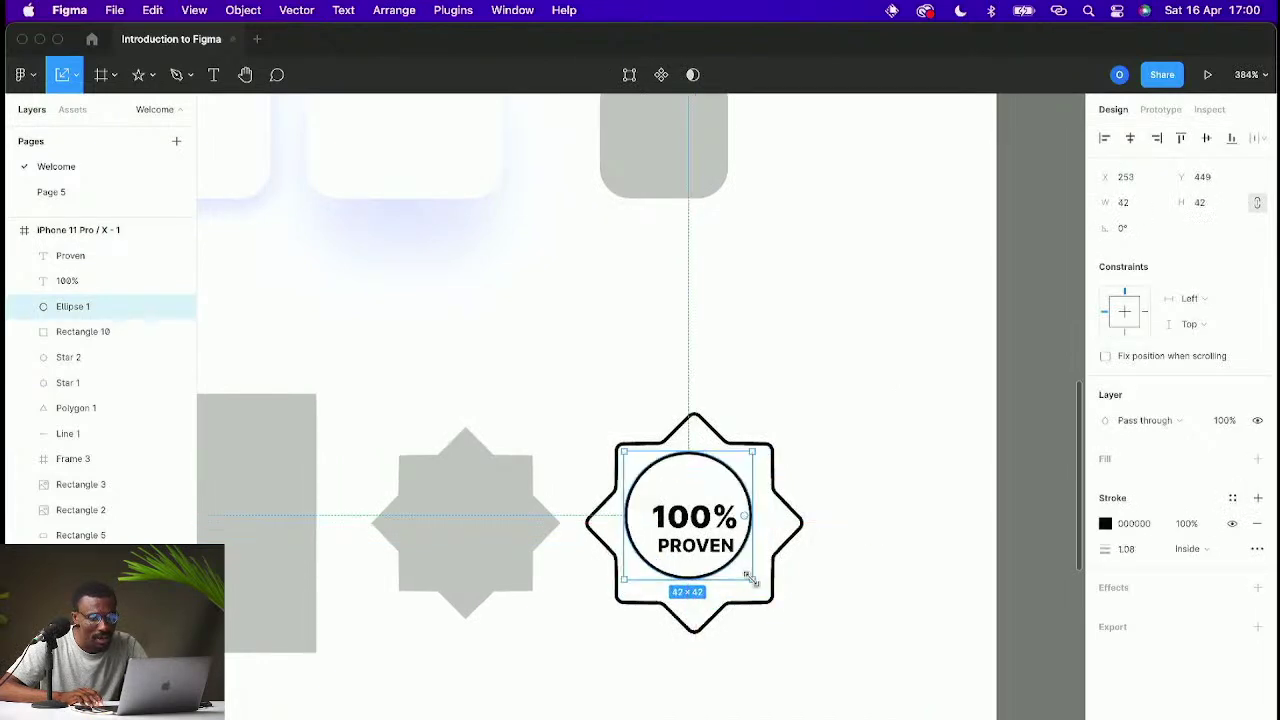
key(super+d)
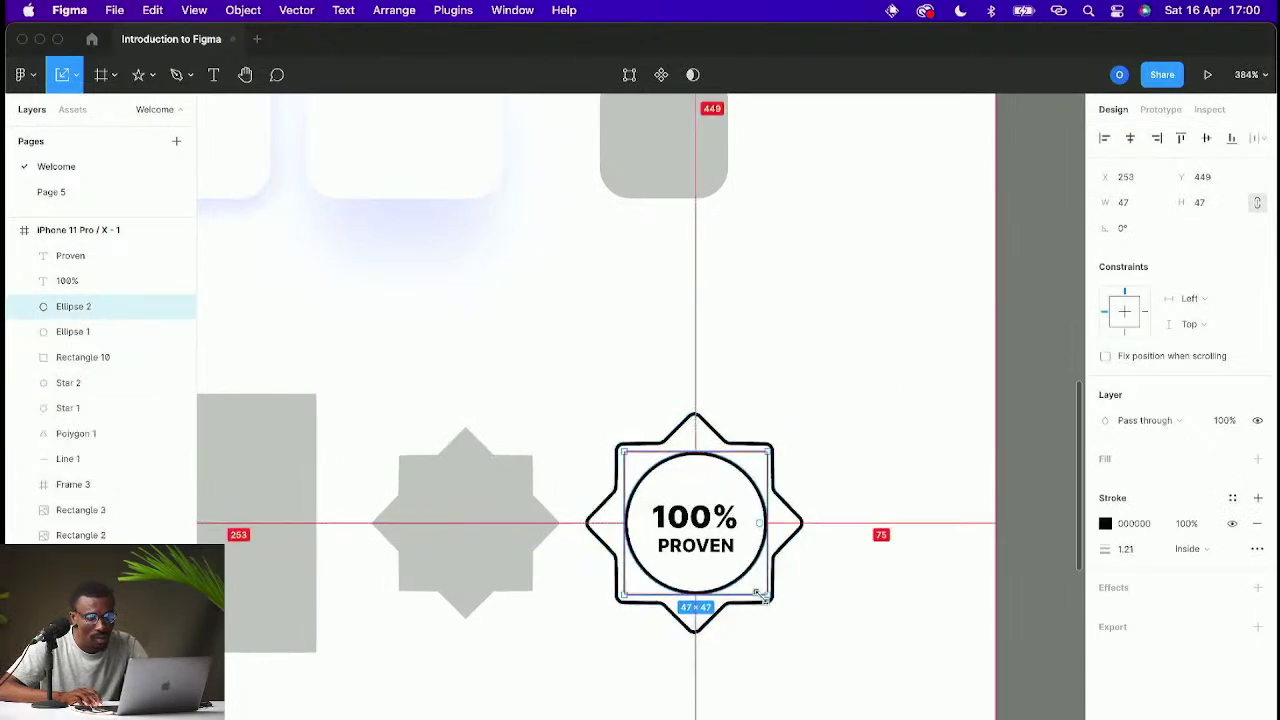
drag(764, 596, 755, 586)
click(777, 580)
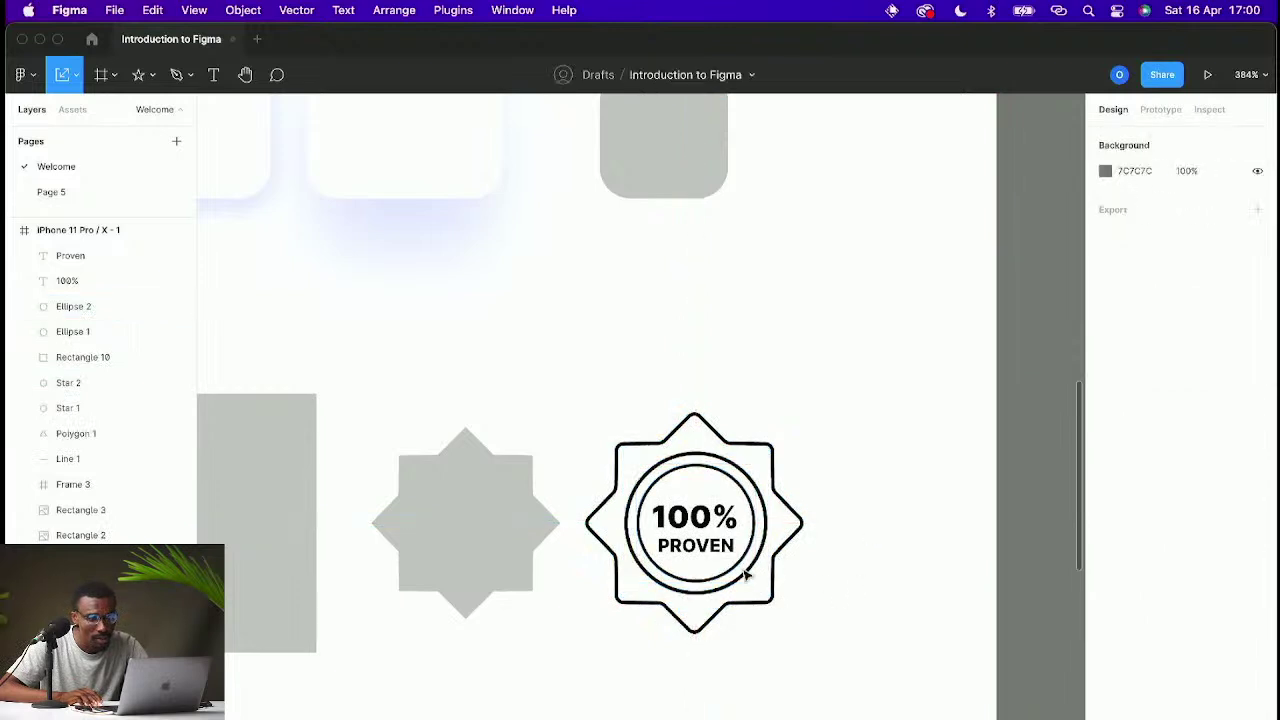
Step: Enlarge both badge circles about their common centre, the outer one to about 51 × 51
click(745, 578)
mouse_move(776, 597)
mouse_down()
mouse_move(750, 578)
mouse_move(760, 591)
mouse_up()
click(741, 571)
click(814, 586)
click(757, 574)
click(811, 586)
Step: Set the stroke width of the badge's two circles and its outlined star to 2
scroll(811, 586, down, 3)
scroll(811, 586, up, 5)
click(750, 551)
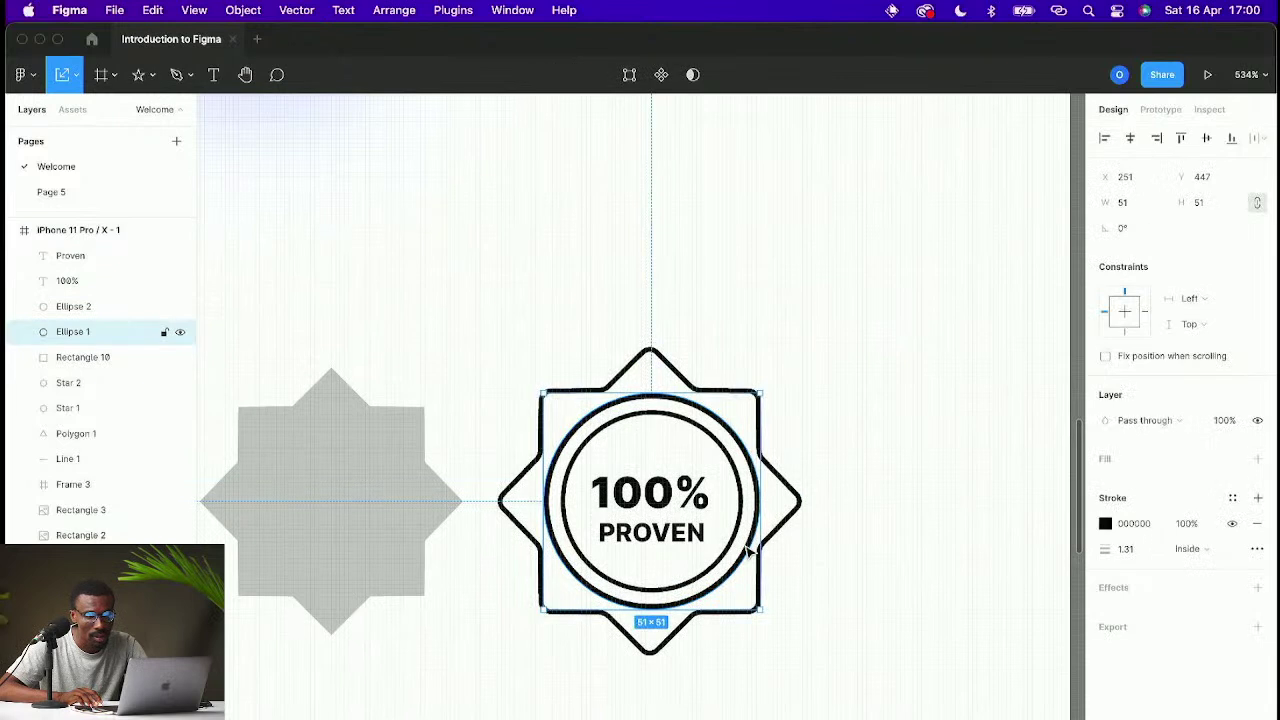
shift+click(750, 538)
shift+click(800, 504)
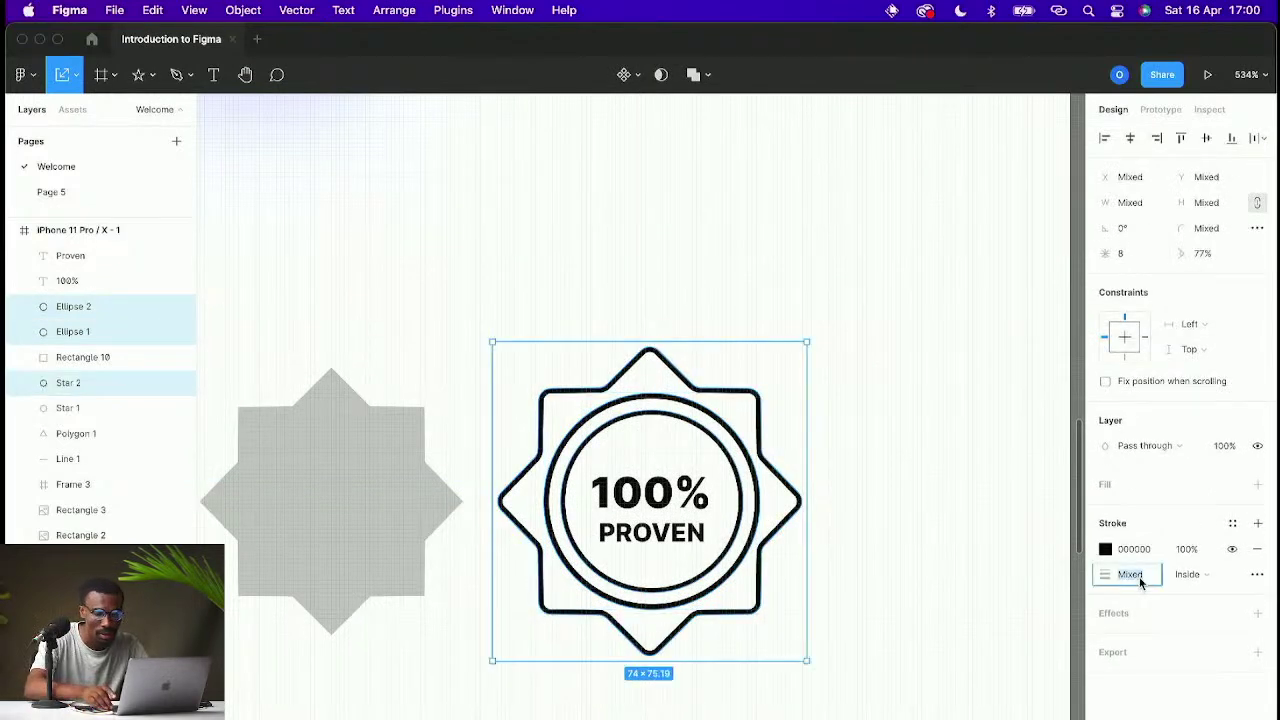
text(2)
key(Return)
click(940, 554)
Step: Duplicate the complete badge and place the copy directly below the original at about X 239, Y 526
scroll(940, 556, down, 5)
scroll(940, 556, up, 4)
scroll(940, 556, down, 5)
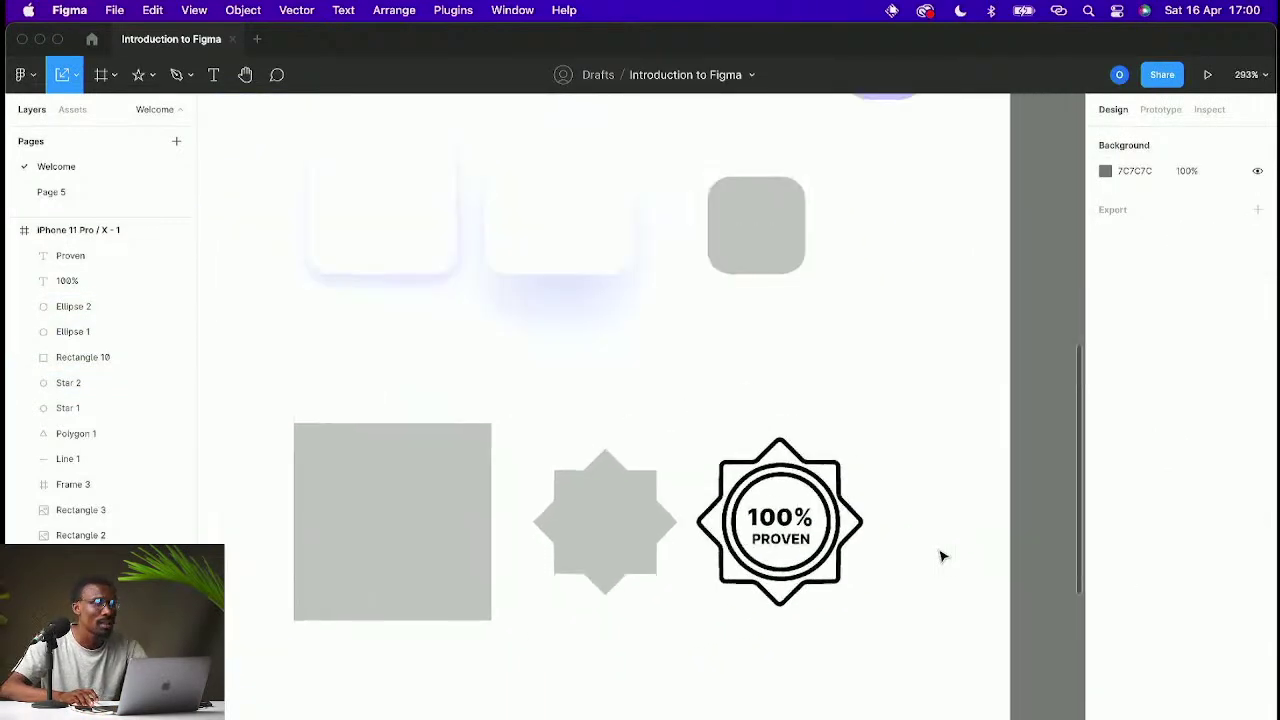
scroll(905, 555, up, 5)
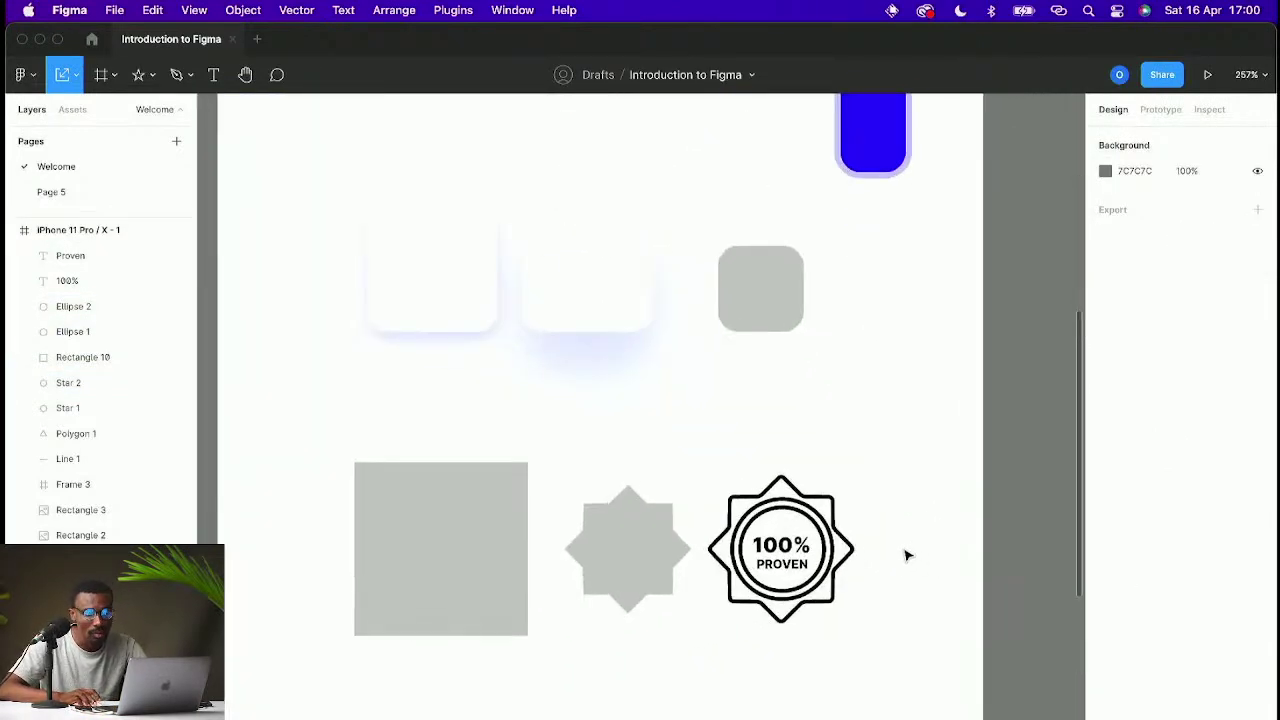
scroll(903, 554, down, 10)
drag(903, 554, 903, 451)
scroll(903, 451, up, 4)
drag(908, 520, 848, 552)
Step: Group the elements of the lower badge copy and rename the group as Thinner
right_click(846, 543)
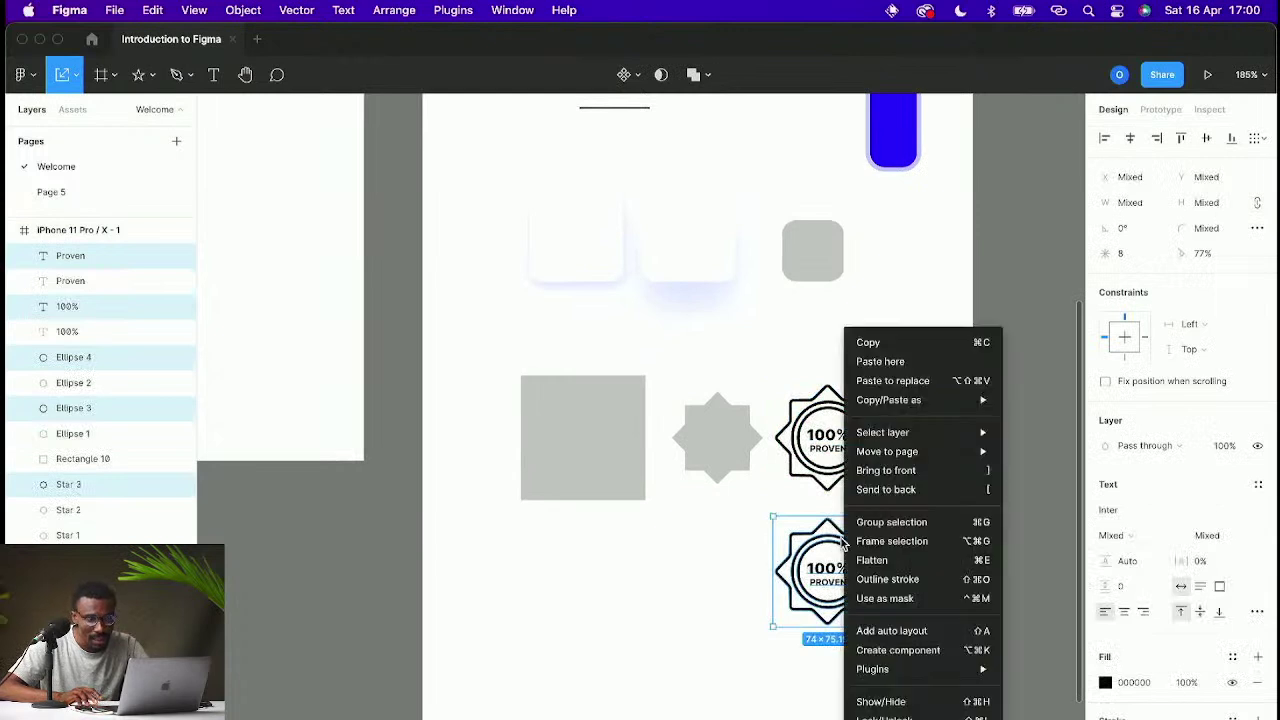
click(868, 522)
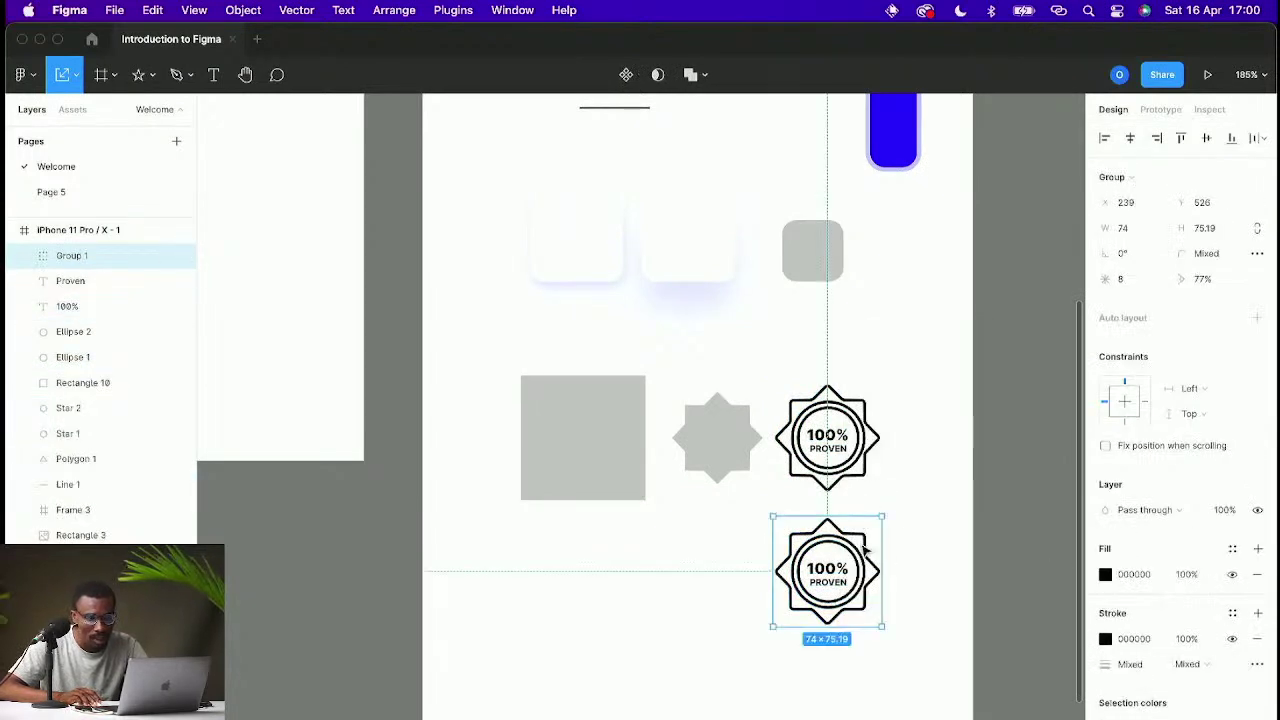
key(Escape)
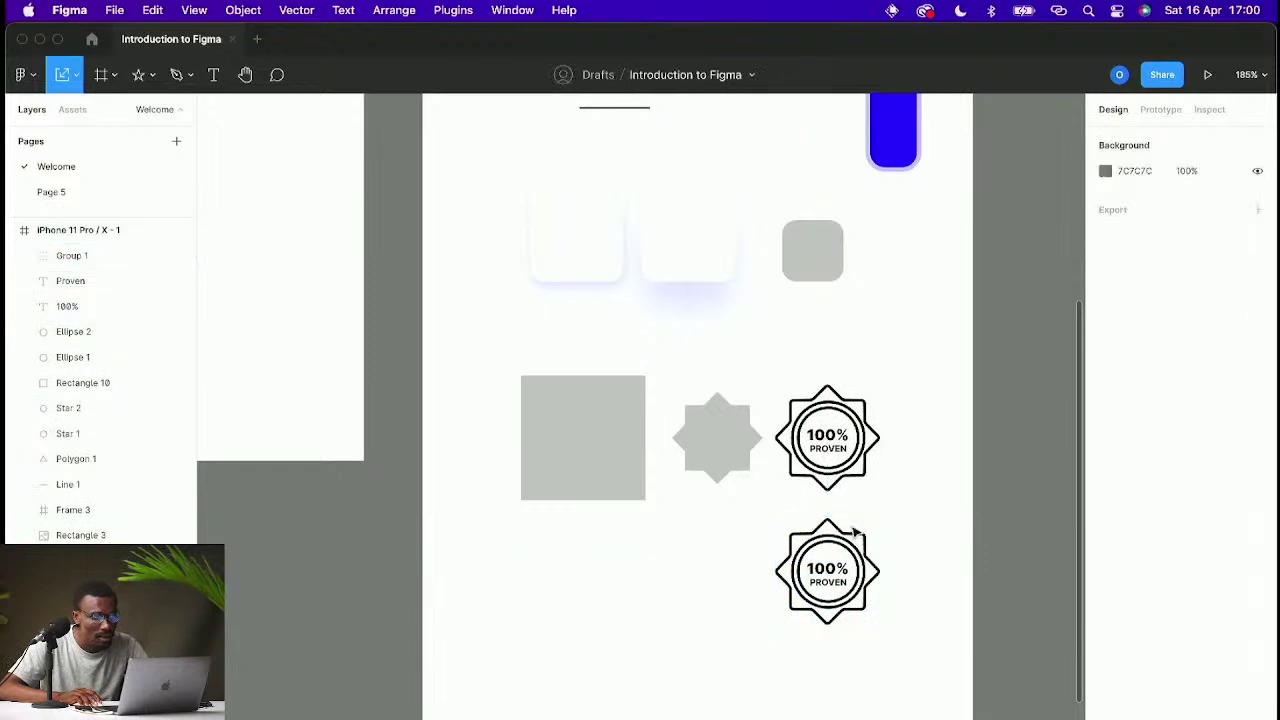
click(29, 257)
click(25, 260)
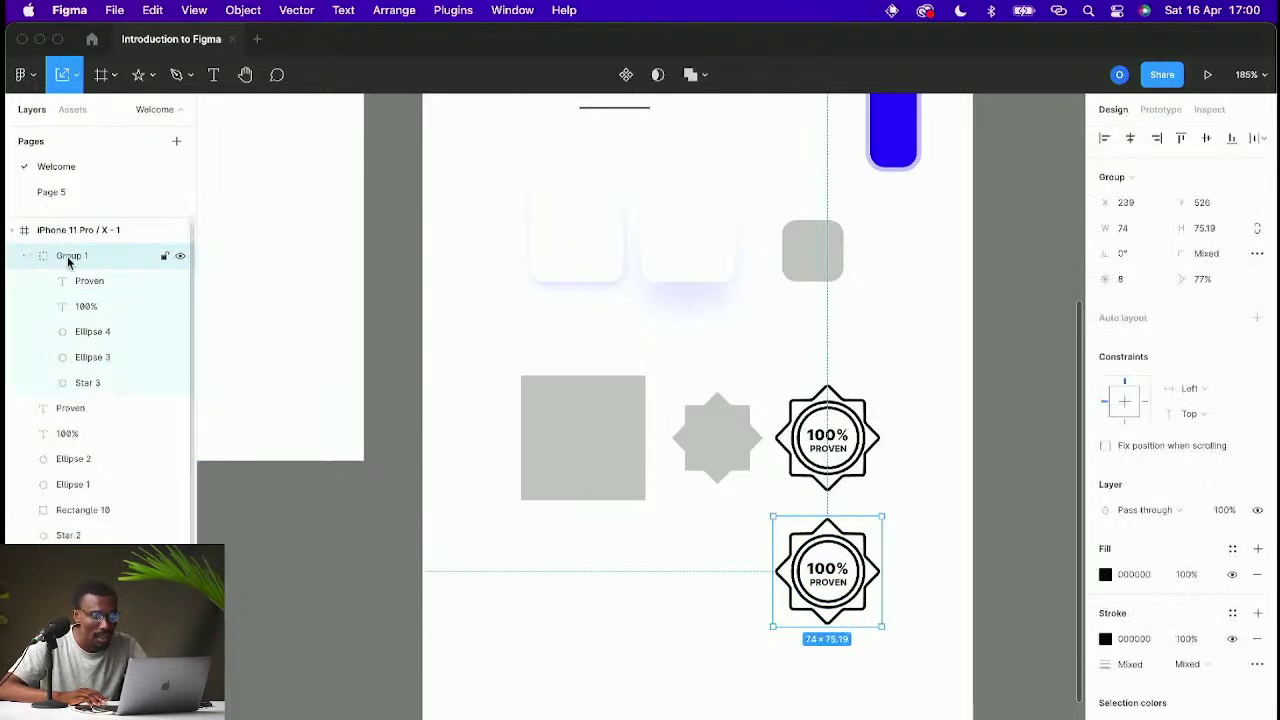
double_click(68, 258)
text(Thinner)
key(Return)
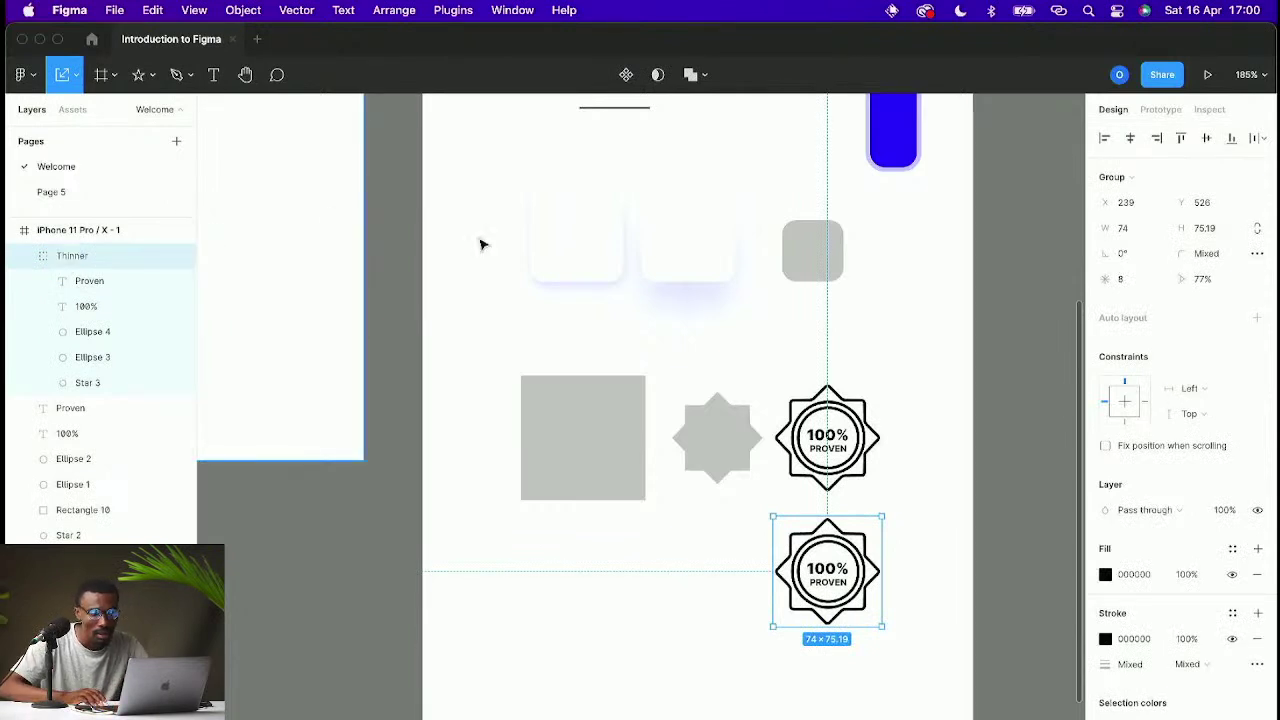
Step: Group the elements of the original upper badge and rename the group as Thicker
click(848, 437)
drag(914, 500, 777, 360)
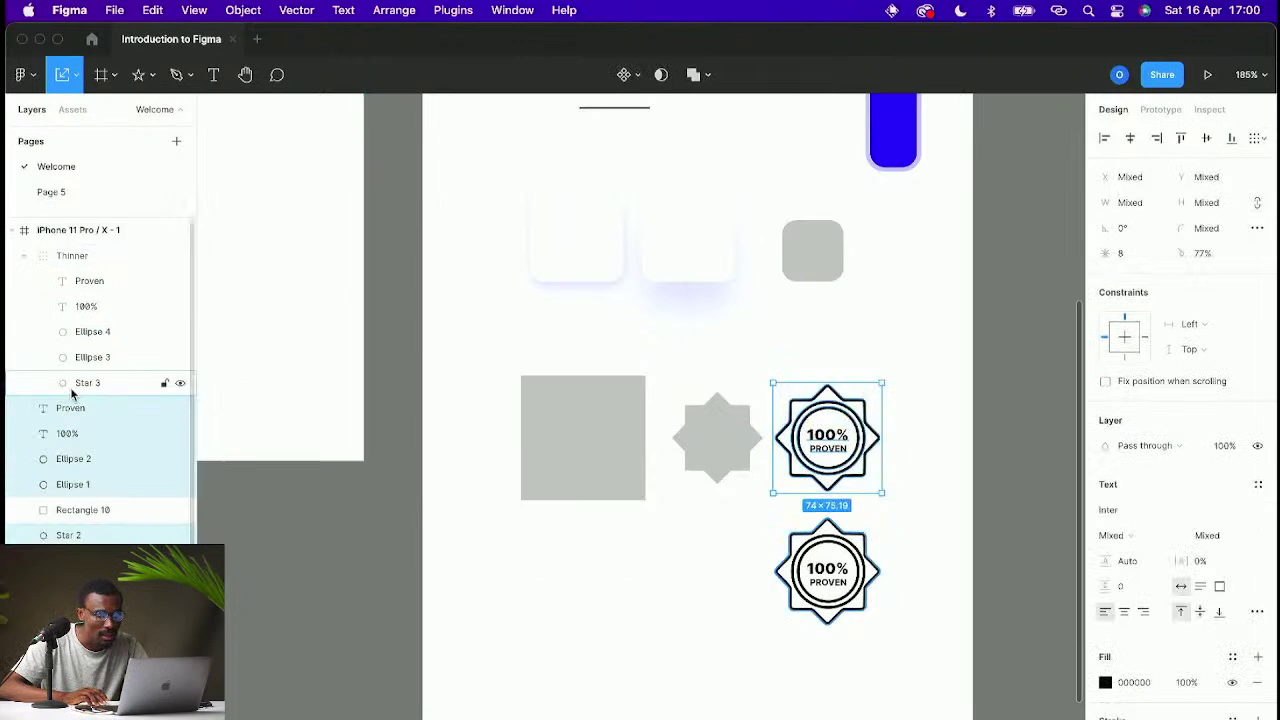
key(super+g)
right_click(838, 450)
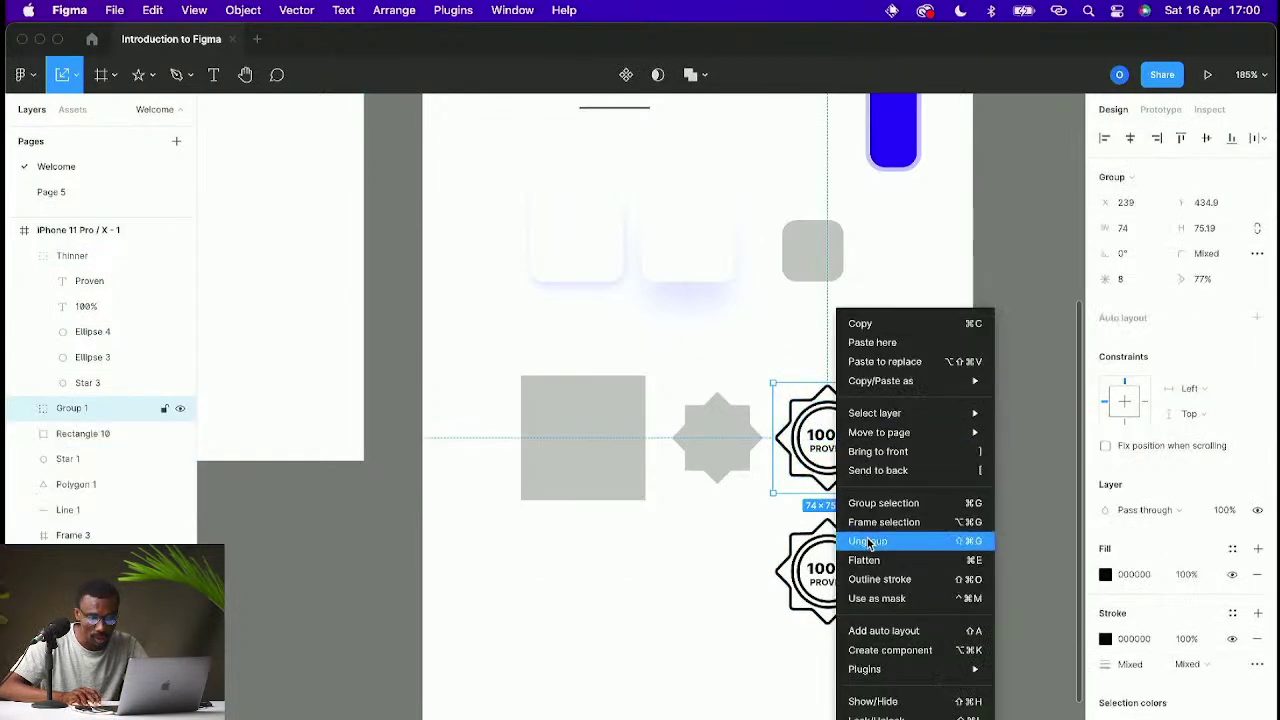
click(625, 545)
double_click(77, 418)
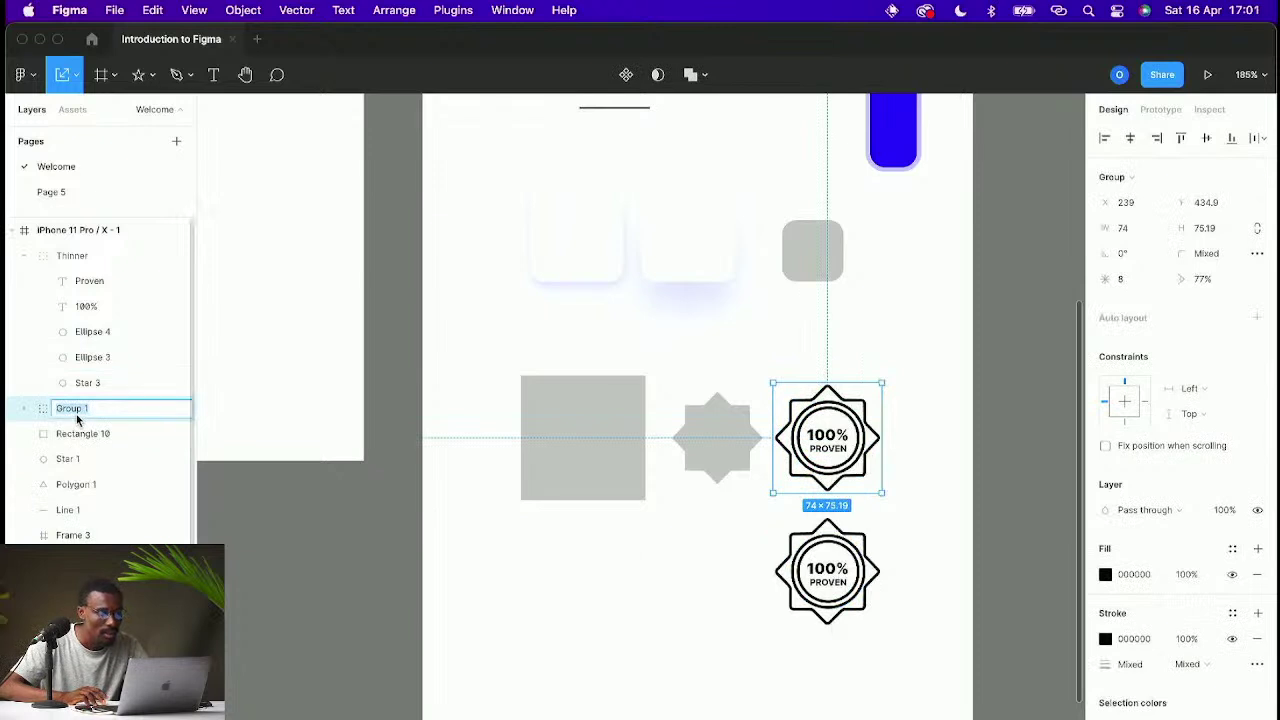
text(Thicke)
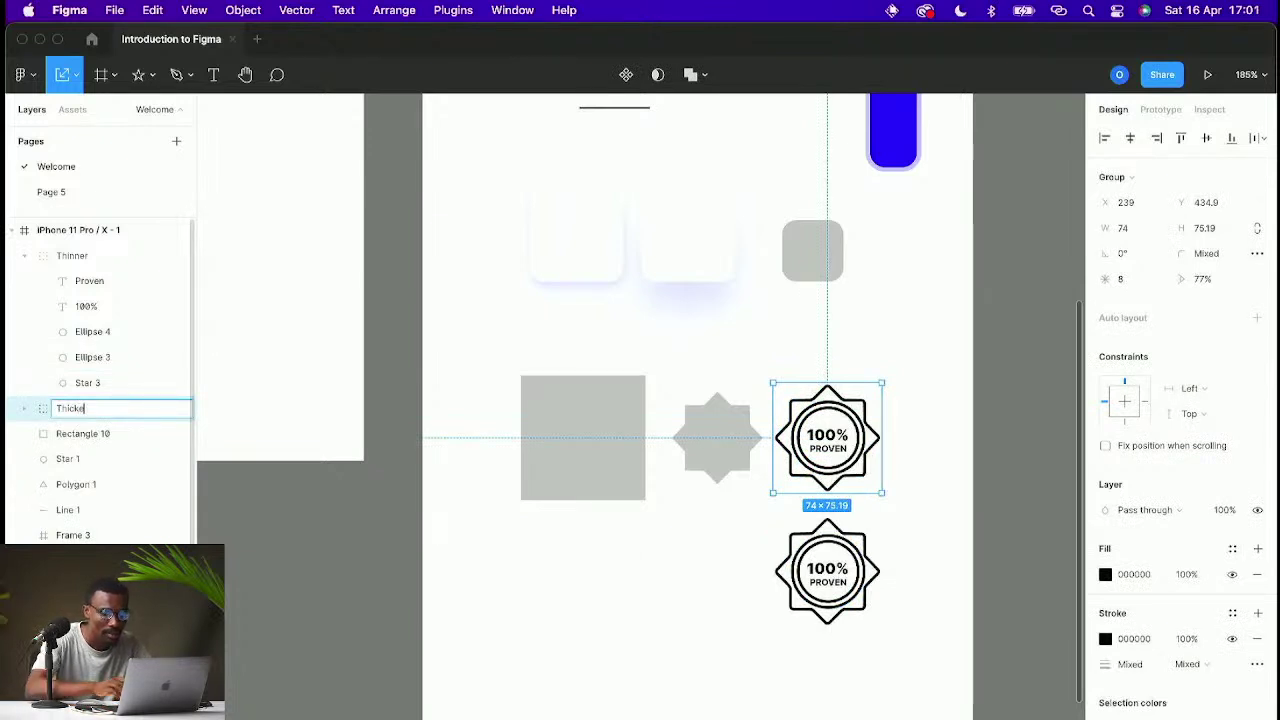
text(r)
key(Return)
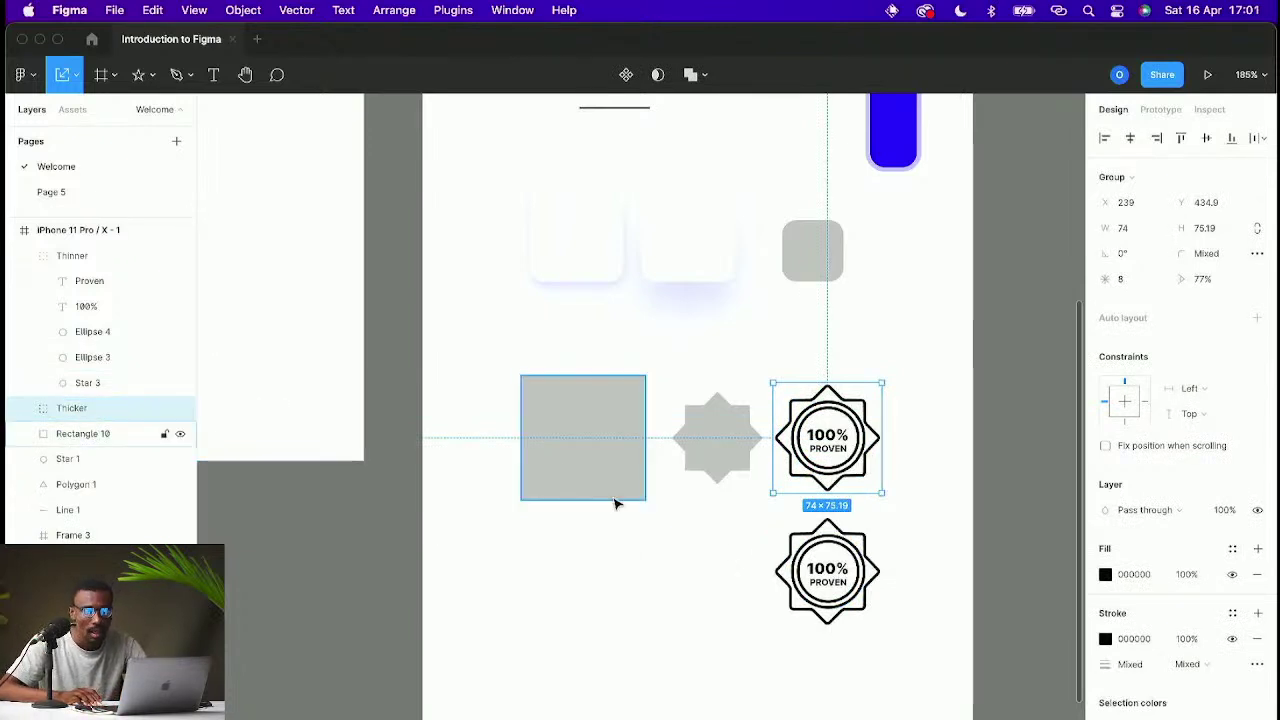
click(925, 554)
Step: Set the stroke width of the star and both circles in the Thinner badge to 0.7
click(72, 256)
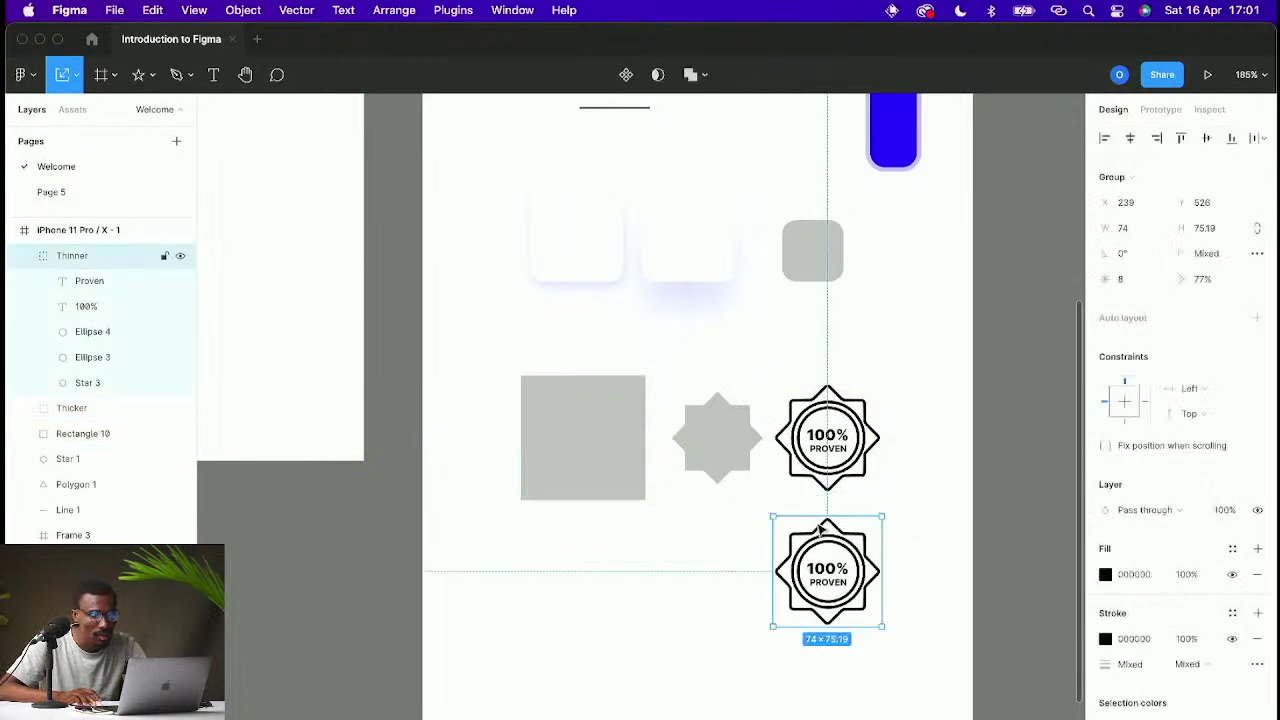
click(68, 331)
shift+click(86, 357)
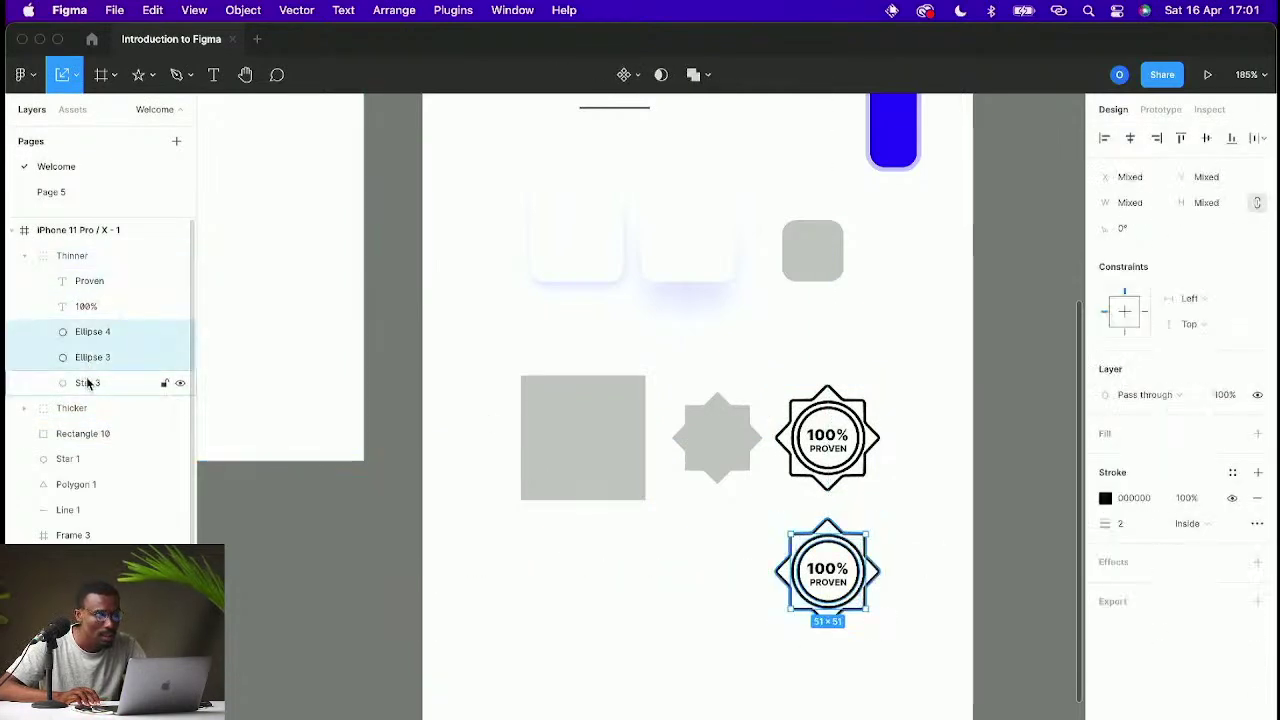
click(87, 383)
shift+click(112, 354)
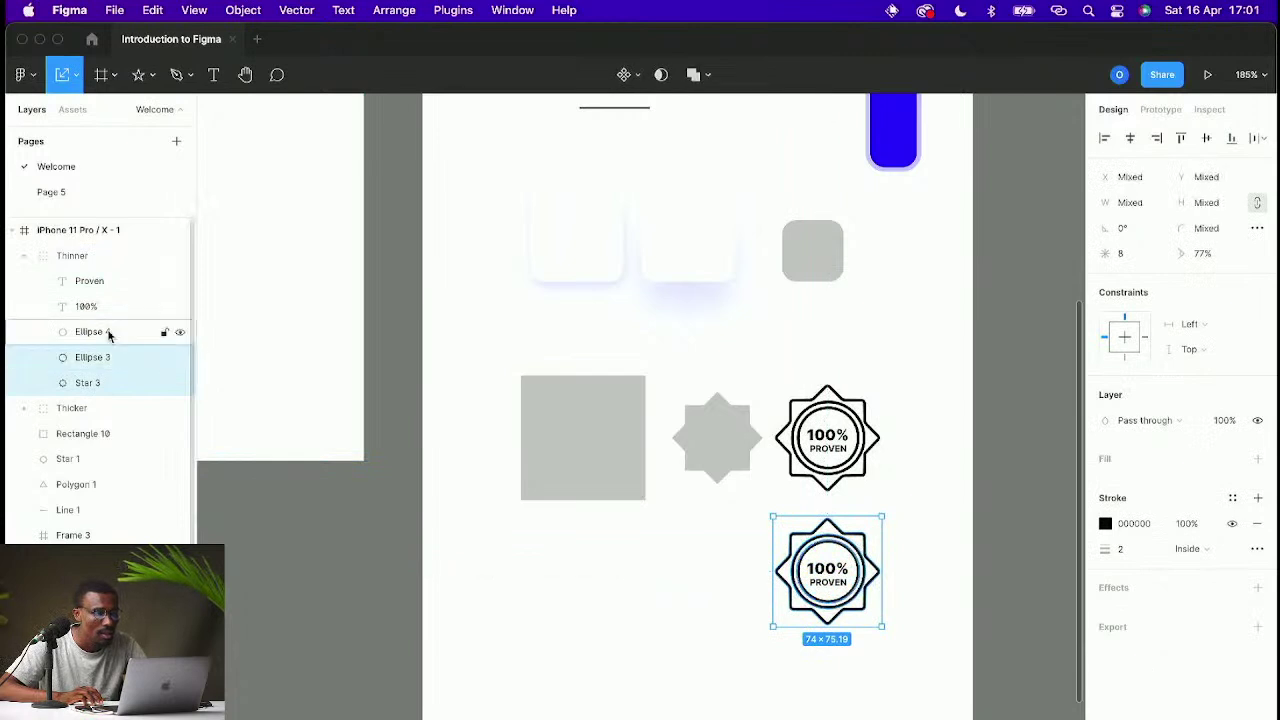
shift+click(109, 335)
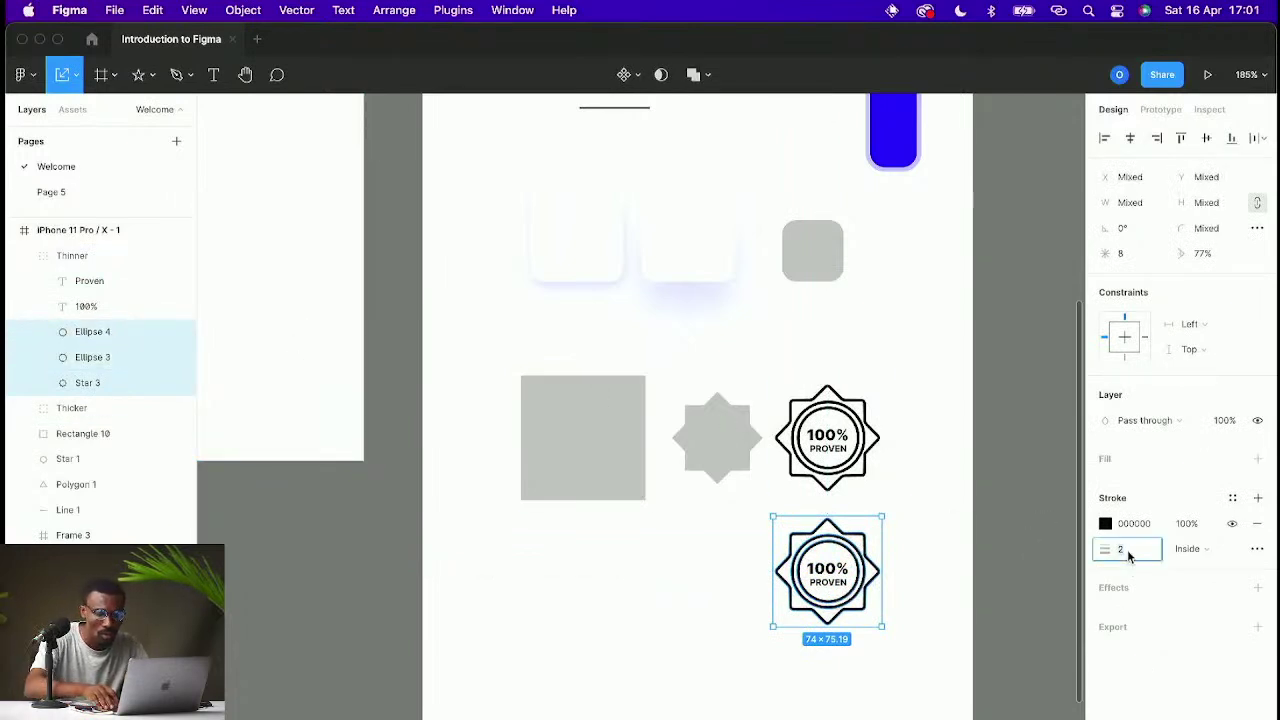
text(0.7)
key(Return)
click(926, 563)
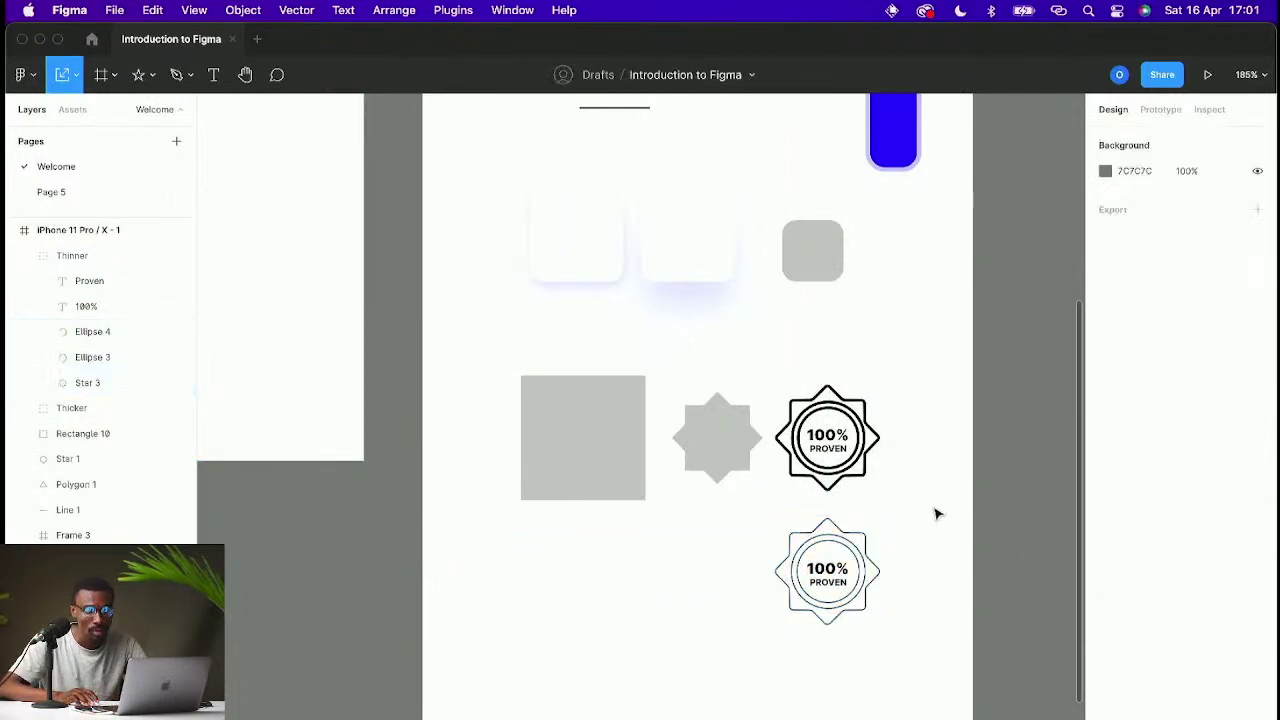
Step: Move the Thinner badge below the large grey square at about X 73, Y 533, and place the Thicker badge beside it at about X 158
scroll(926, 563, up, 5)
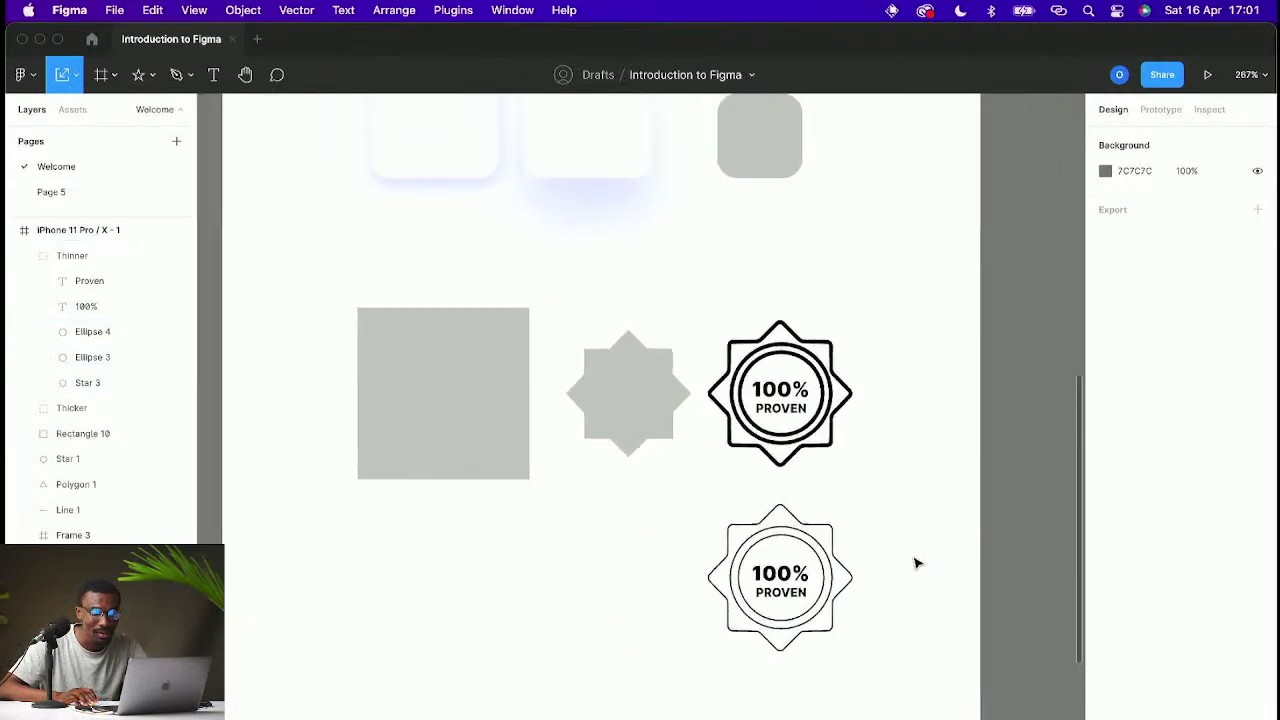
scroll(905, 580, down, 3)
click(817, 565)
drag(829, 537, 575, 546)
drag(846, 469, 730, 607)
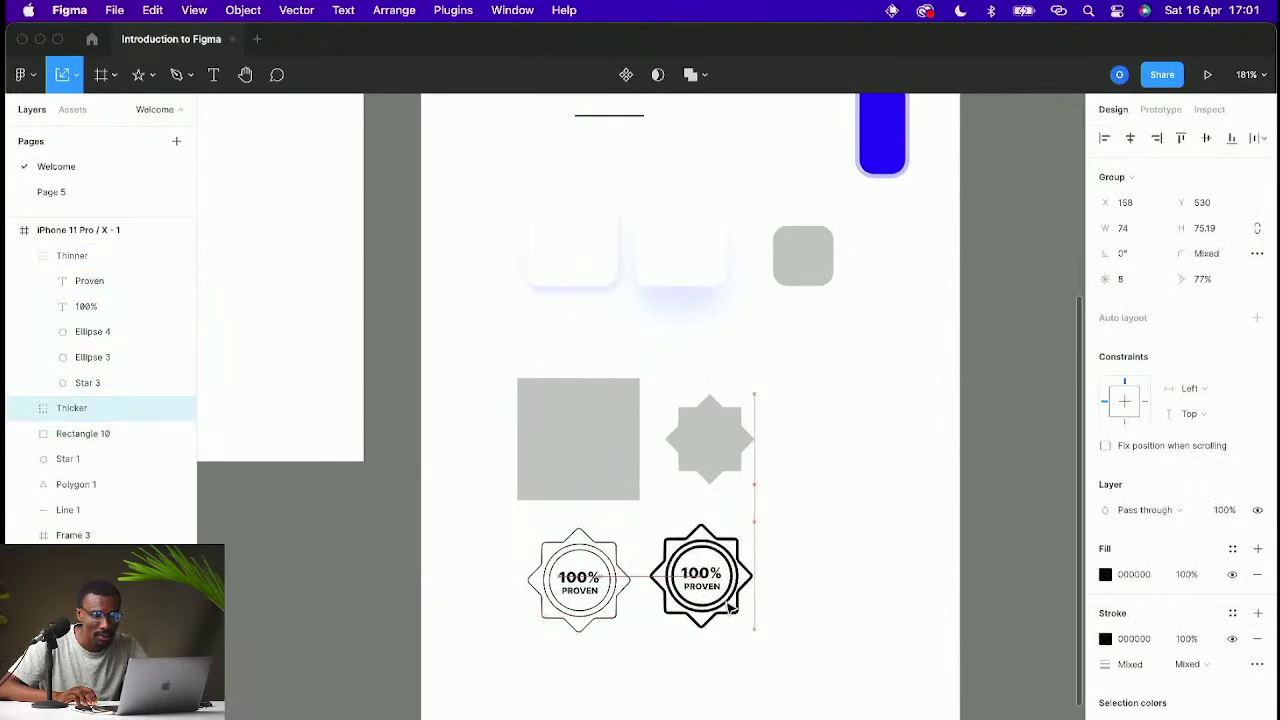
click(803, 586)
Step: Add a solid fill to the star of the Thinner badge and colour it bright green, 10C800
scroll(731, 551, up, 5)
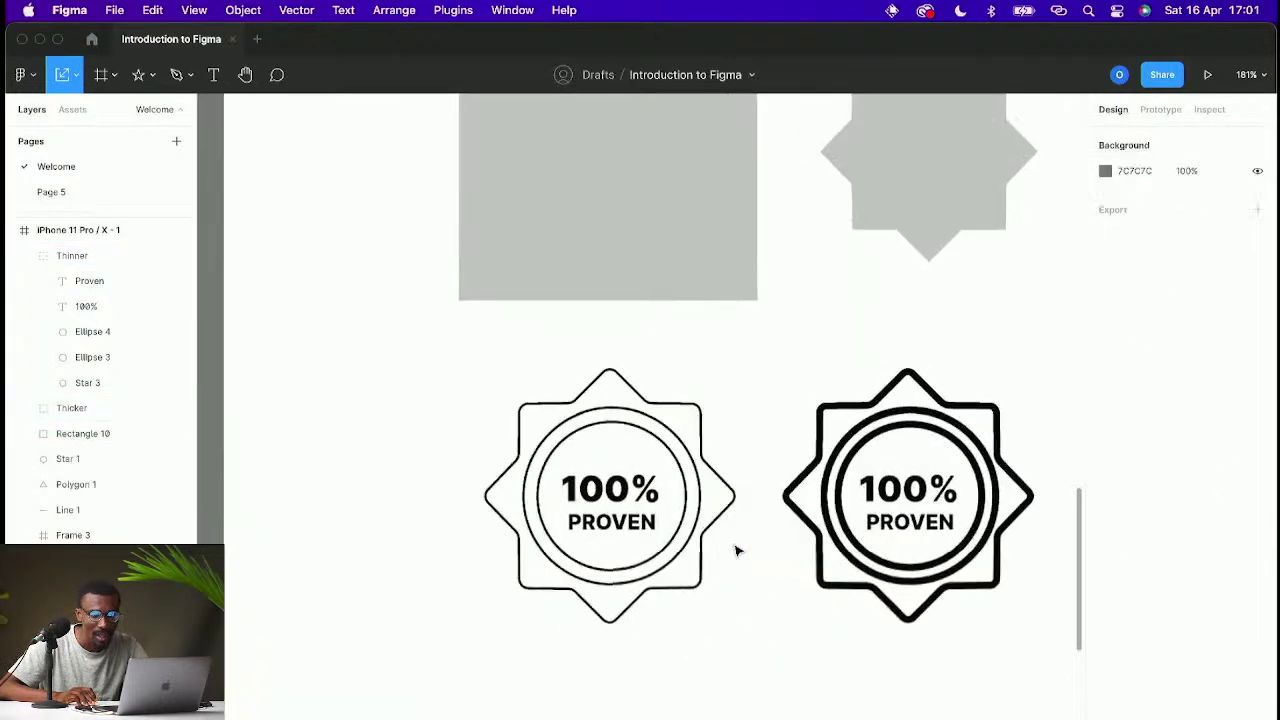
scroll(735, 550, up, 2)
click(720, 470)
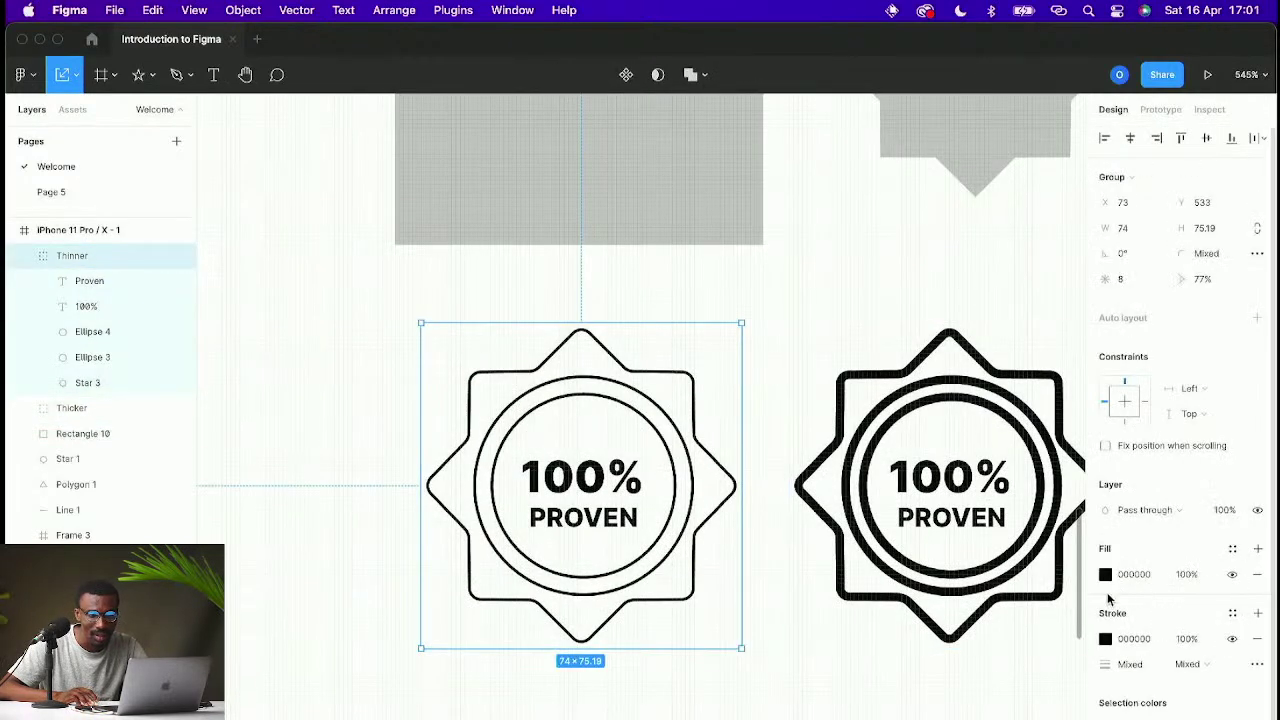
double_click(716, 460)
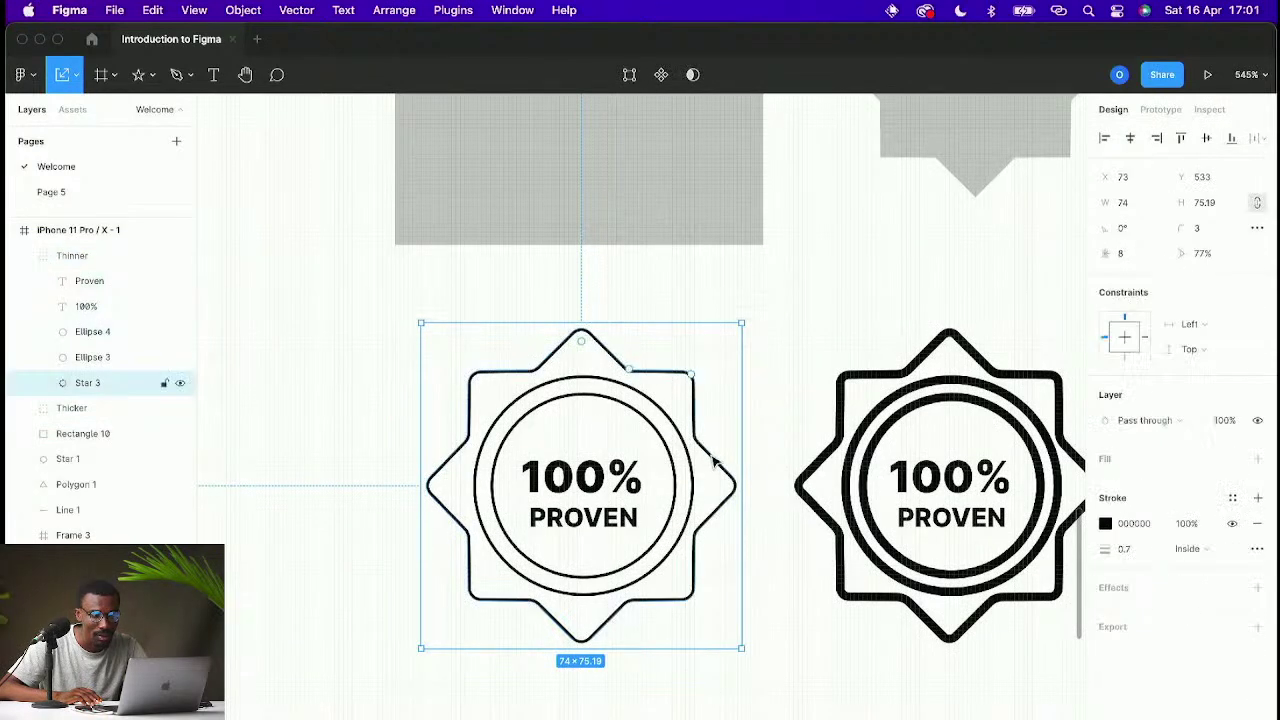
click(1258, 460)
click(1106, 485)
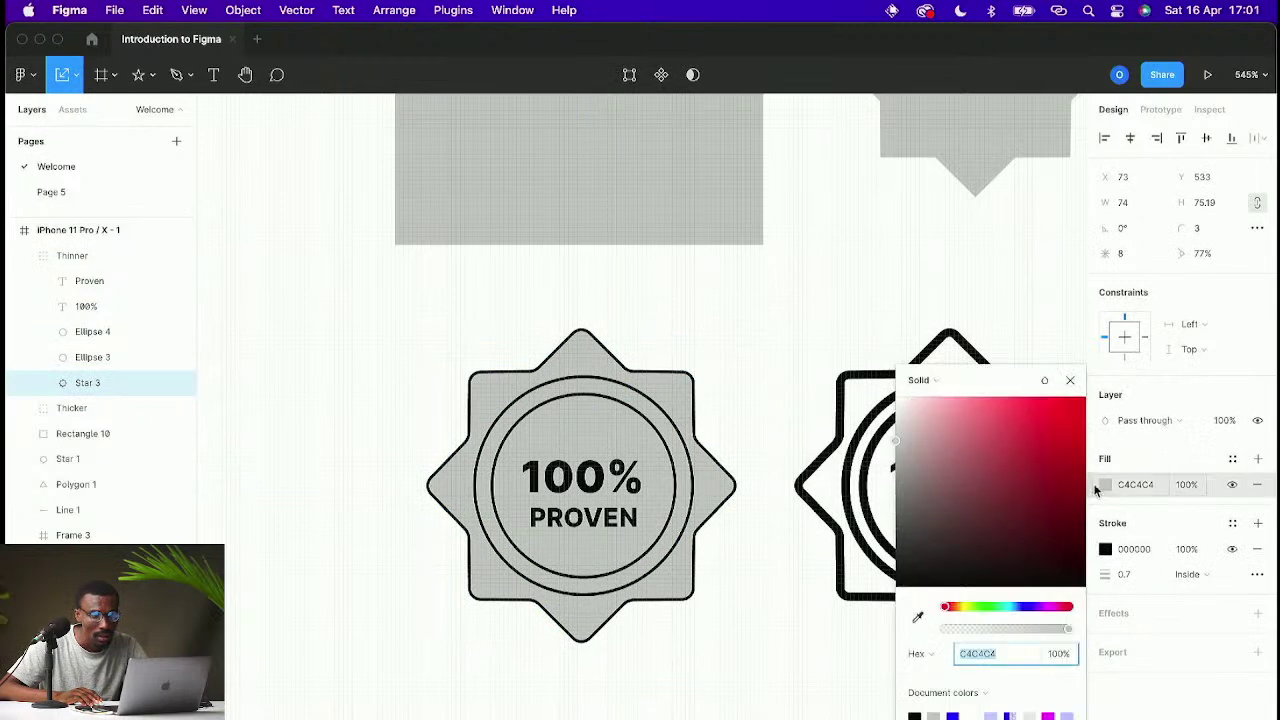
click(999, 607)
click(1020, 525)
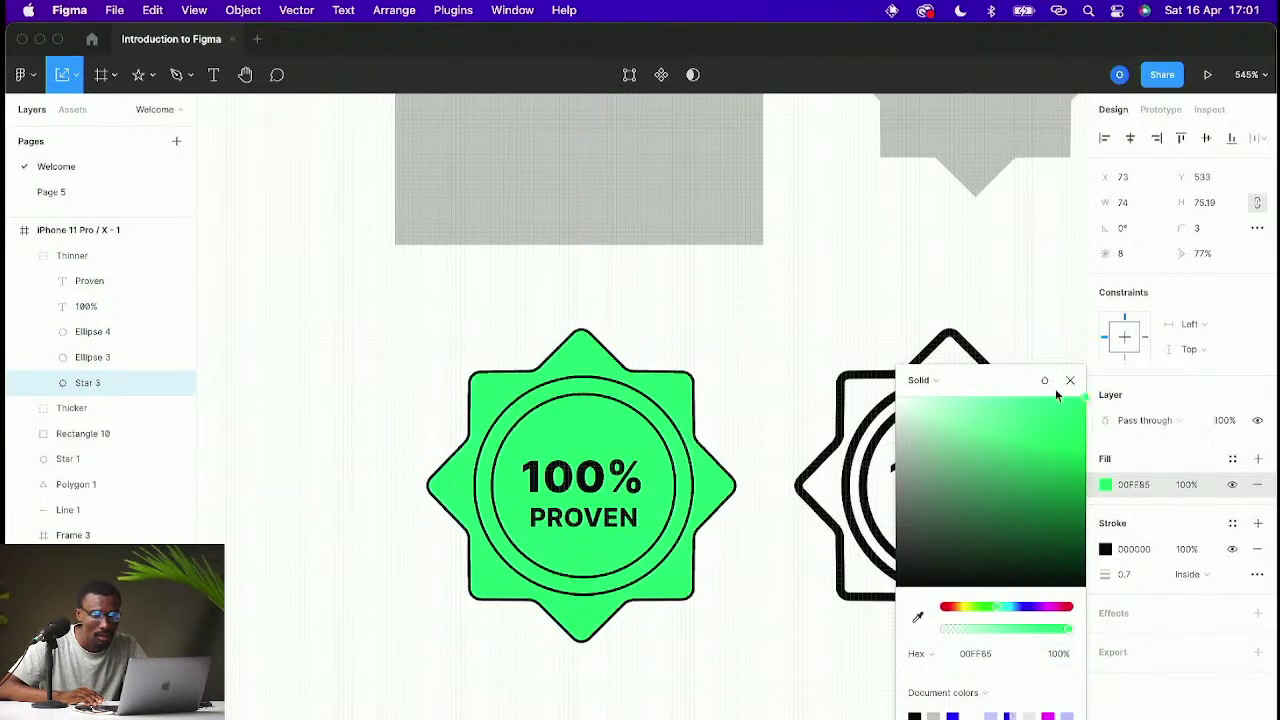
click(1022, 413)
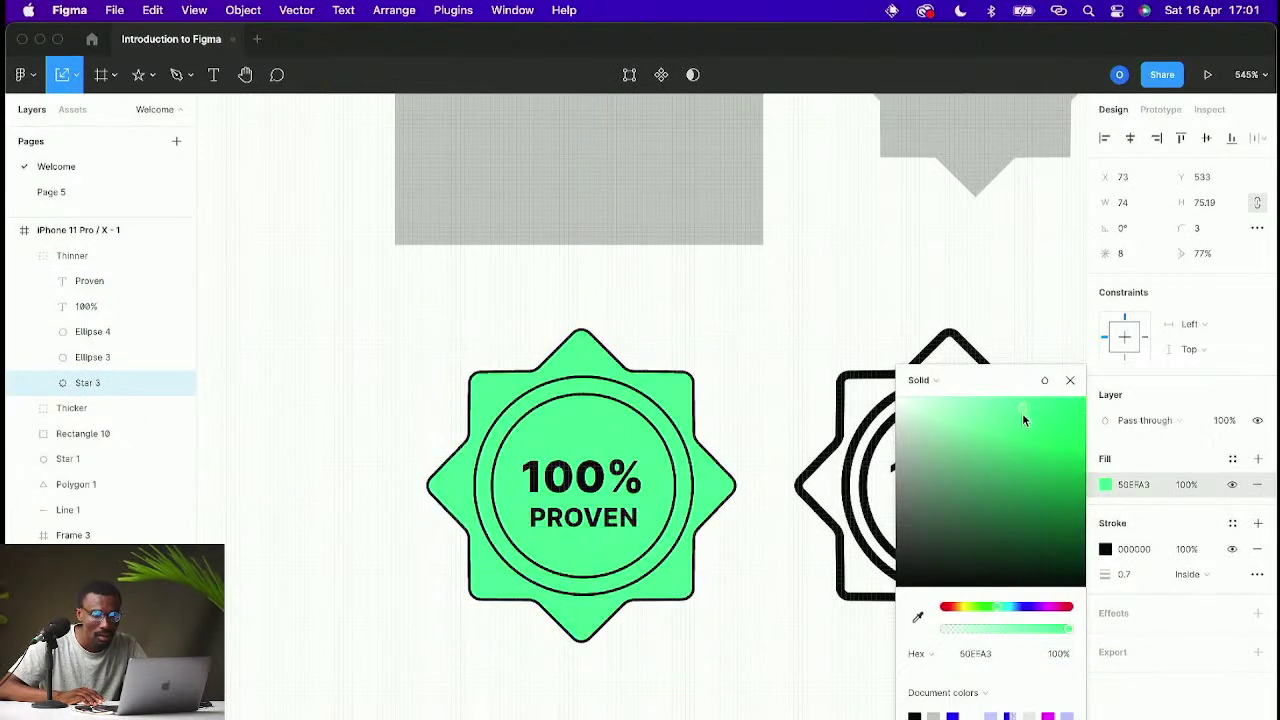
click(982, 607)
click(1078, 440)
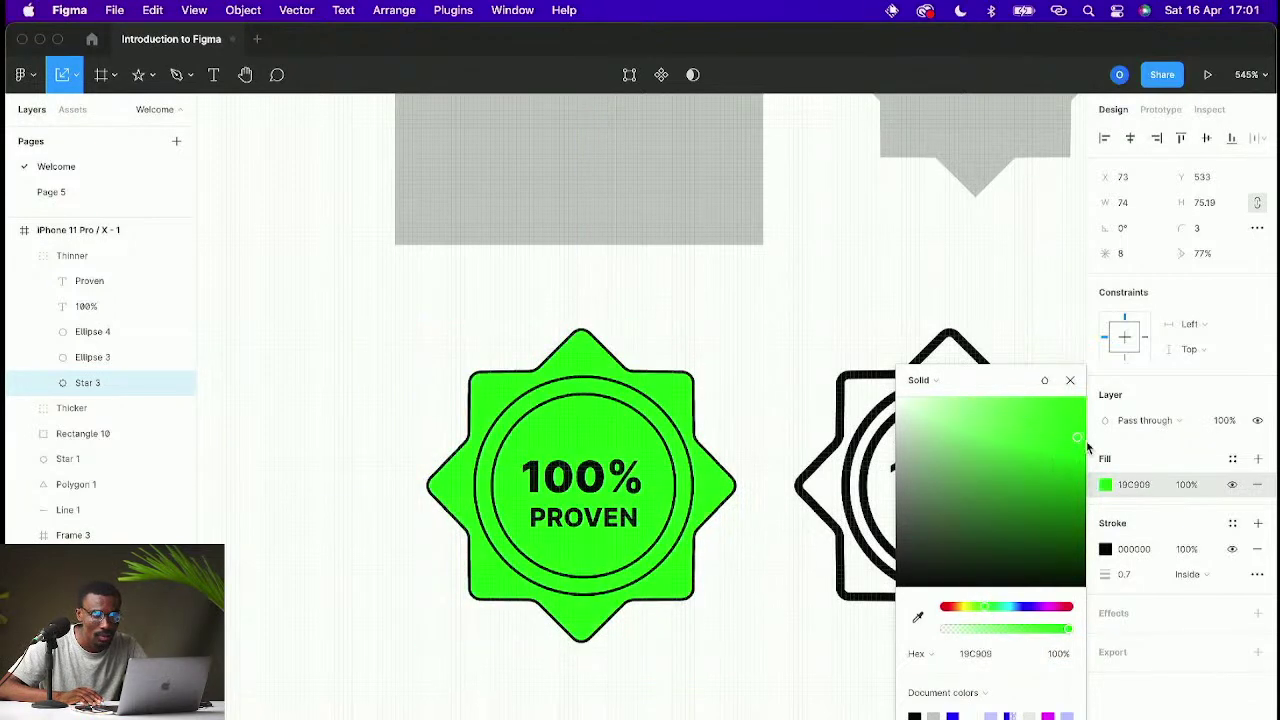
Step: Change the Thinner star's stroke colour to green 009F1A and lighten its fill to A4D1A1
click(1105, 549)
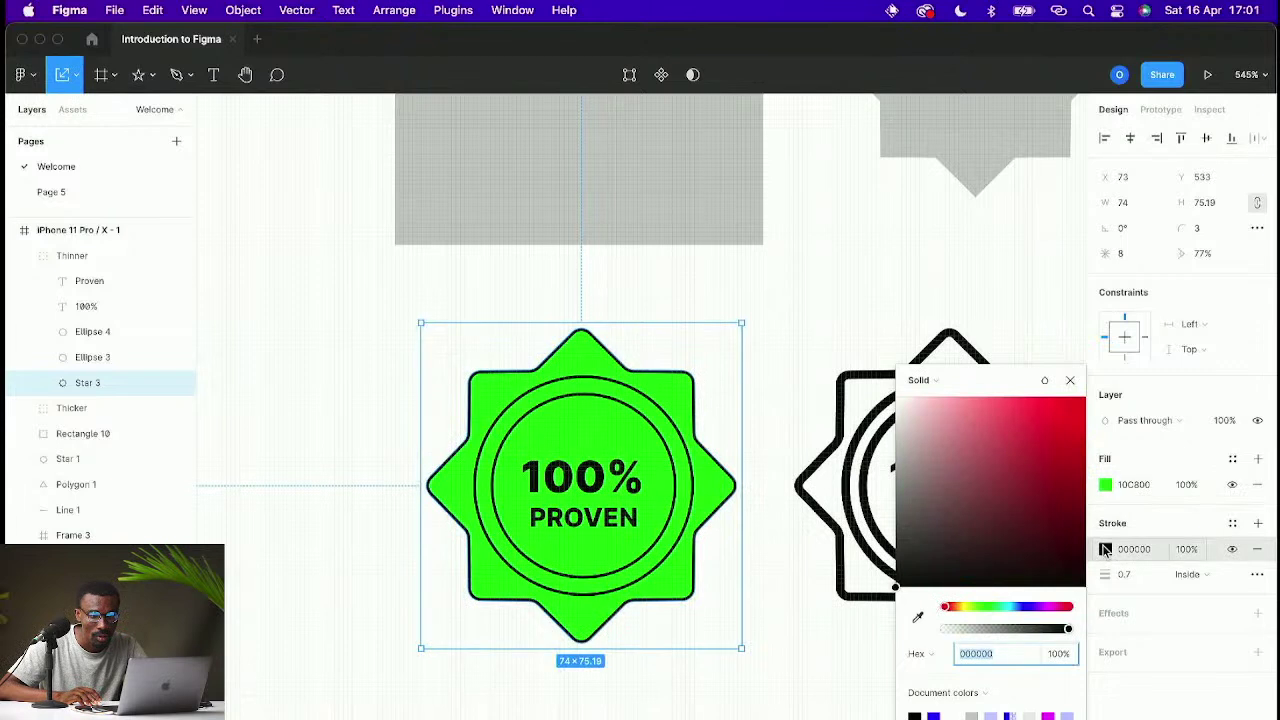
click(976, 607)
mouse_move(974, 516)
mouse_down()
mouse_move(1080, 468)
mouse_move(1105, 475)
mouse_move(1045, 540)
mouse_move(1026, 402)
mouse_move(990, 433)
mouse_move(1011, 455)
mouse_move(1098, 478)
mouse_up()
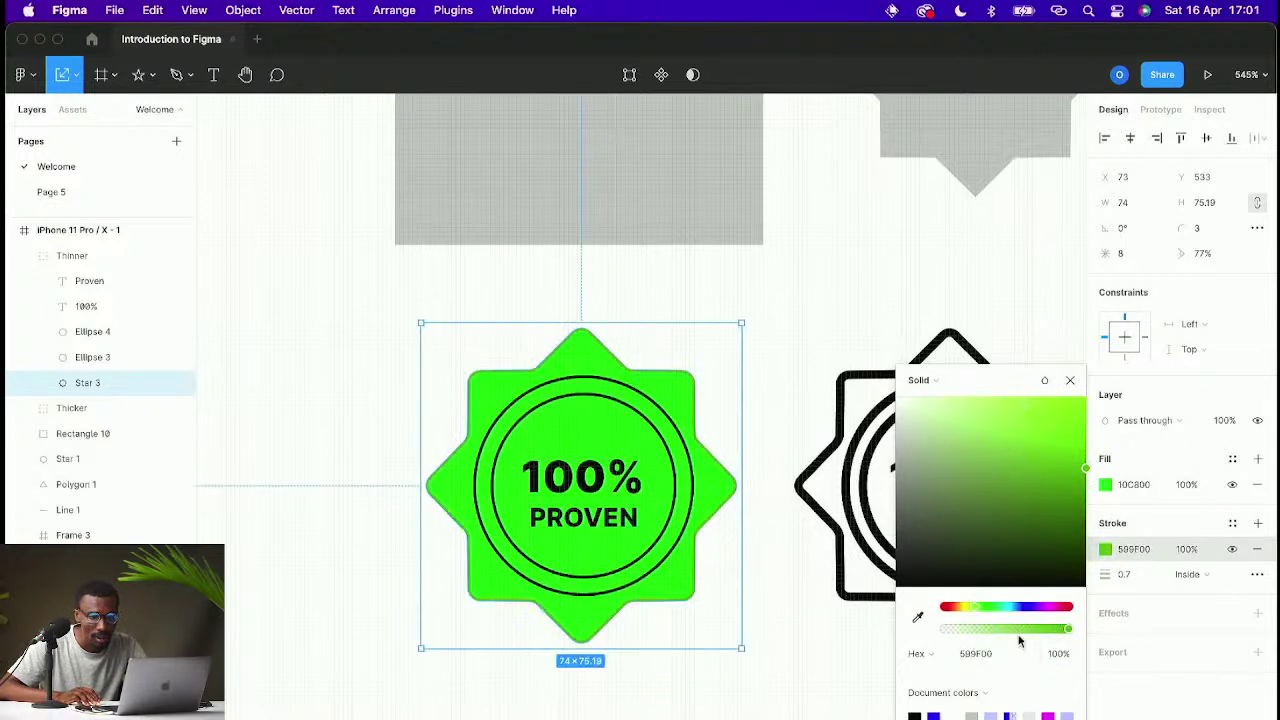
drag(980, 614, 991, 609)
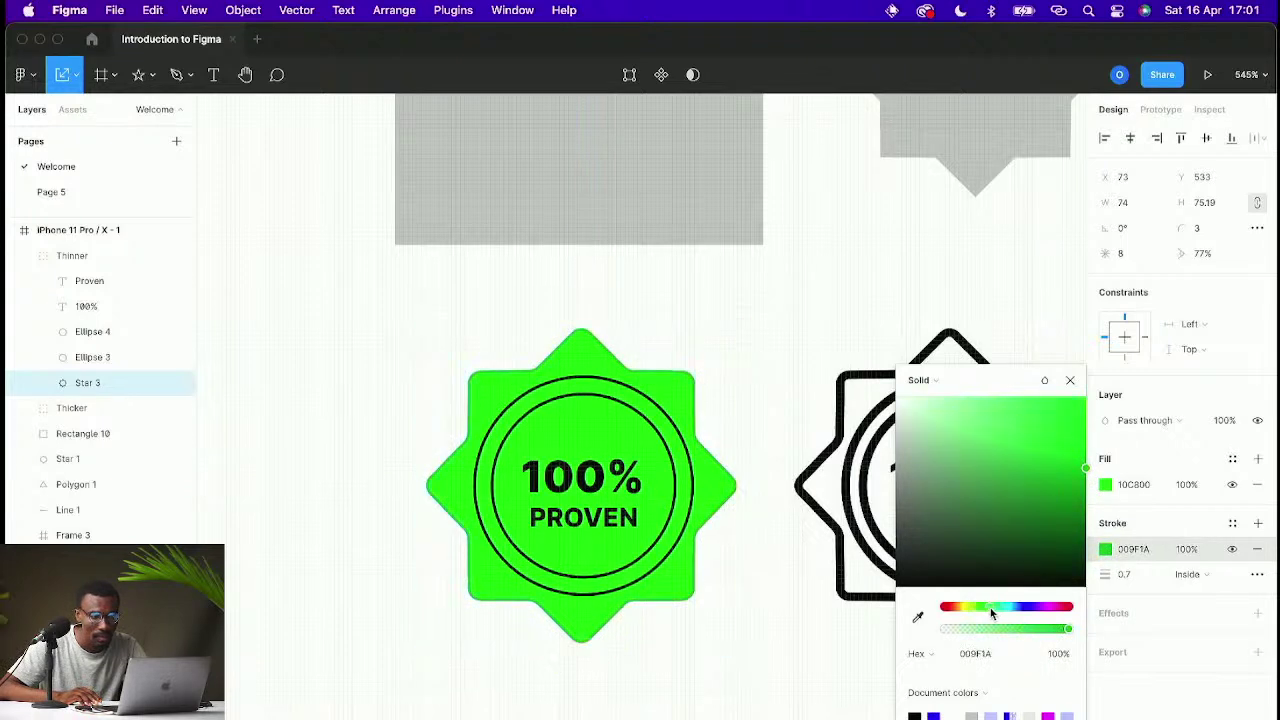
click(1105, 485)
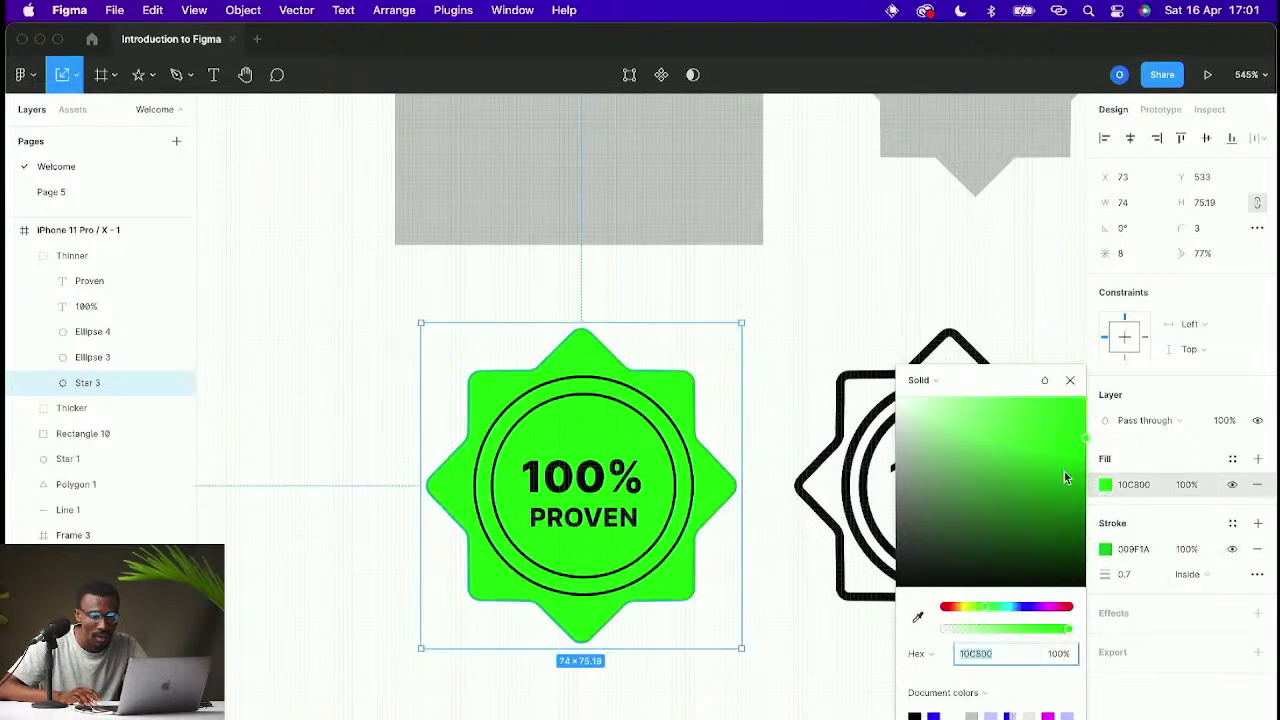
drag(1056, 444, 941, 432)
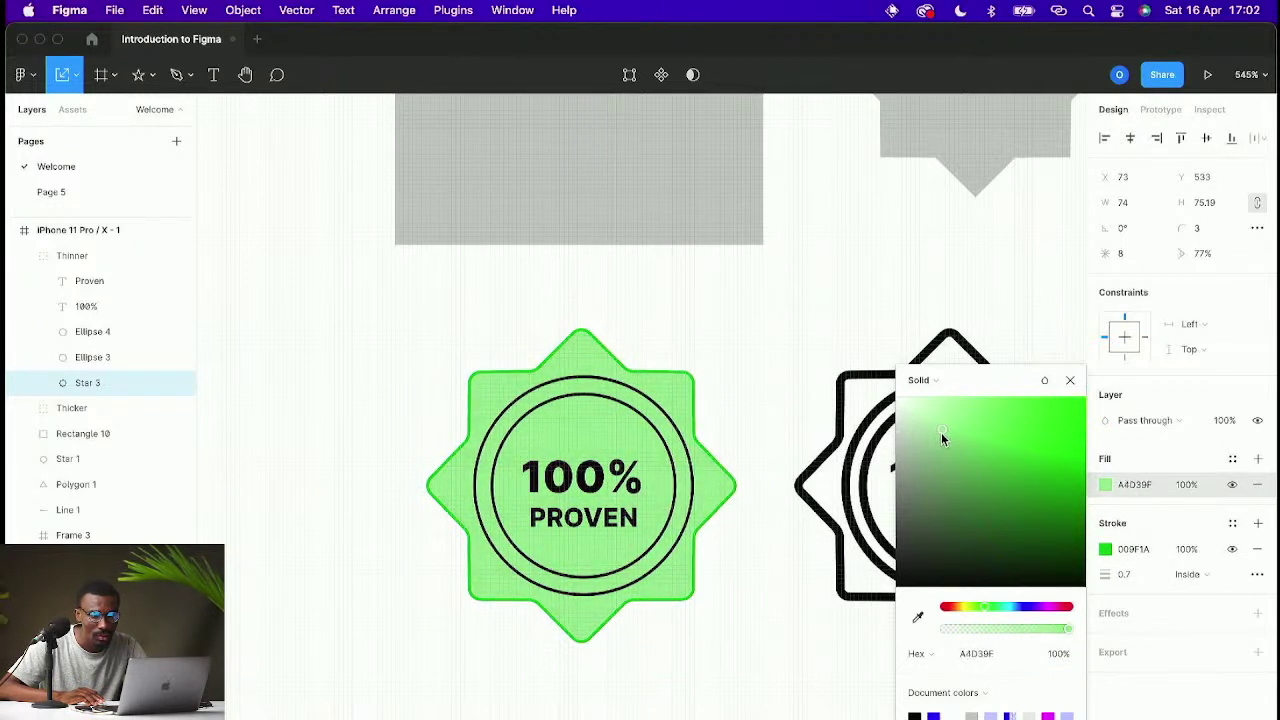
Step: Copy the Thinner star's stroke colour 009F1A and apply it to the strokes of both circles in that badge
click(682, 440)
shift+click(665, 444)
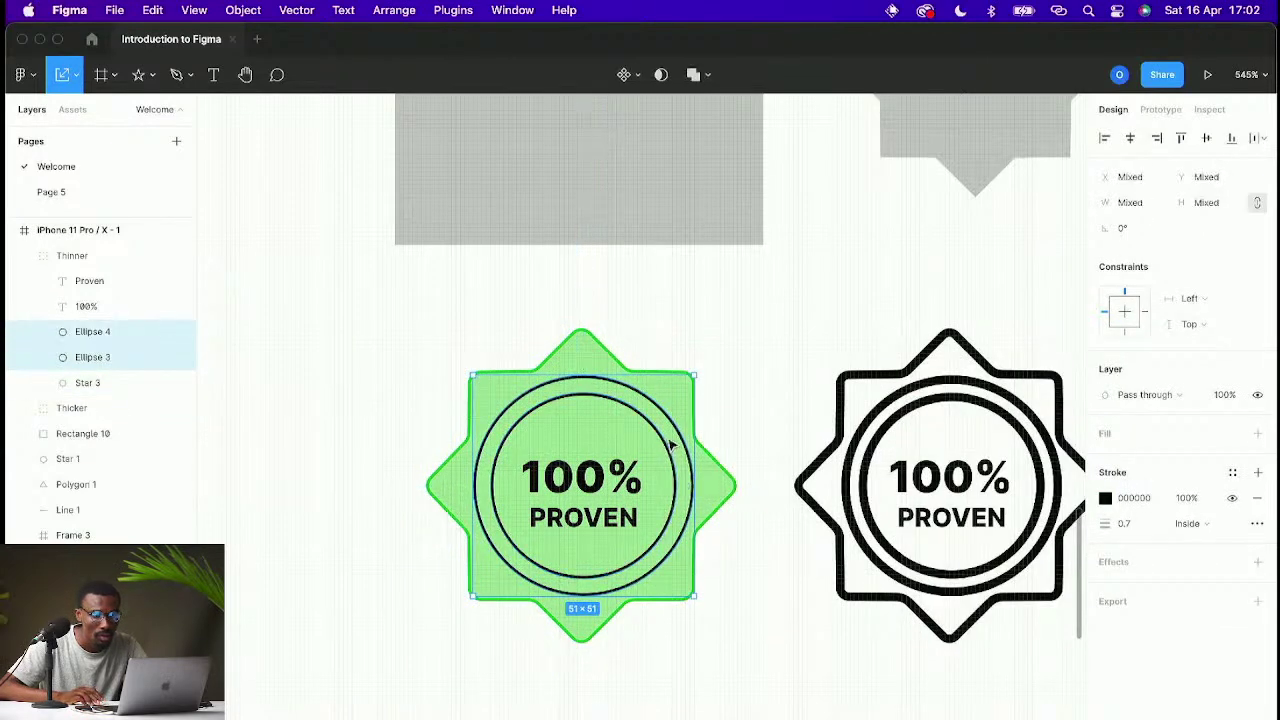
key(Escape)
click(663, 374)
click(663, 378)
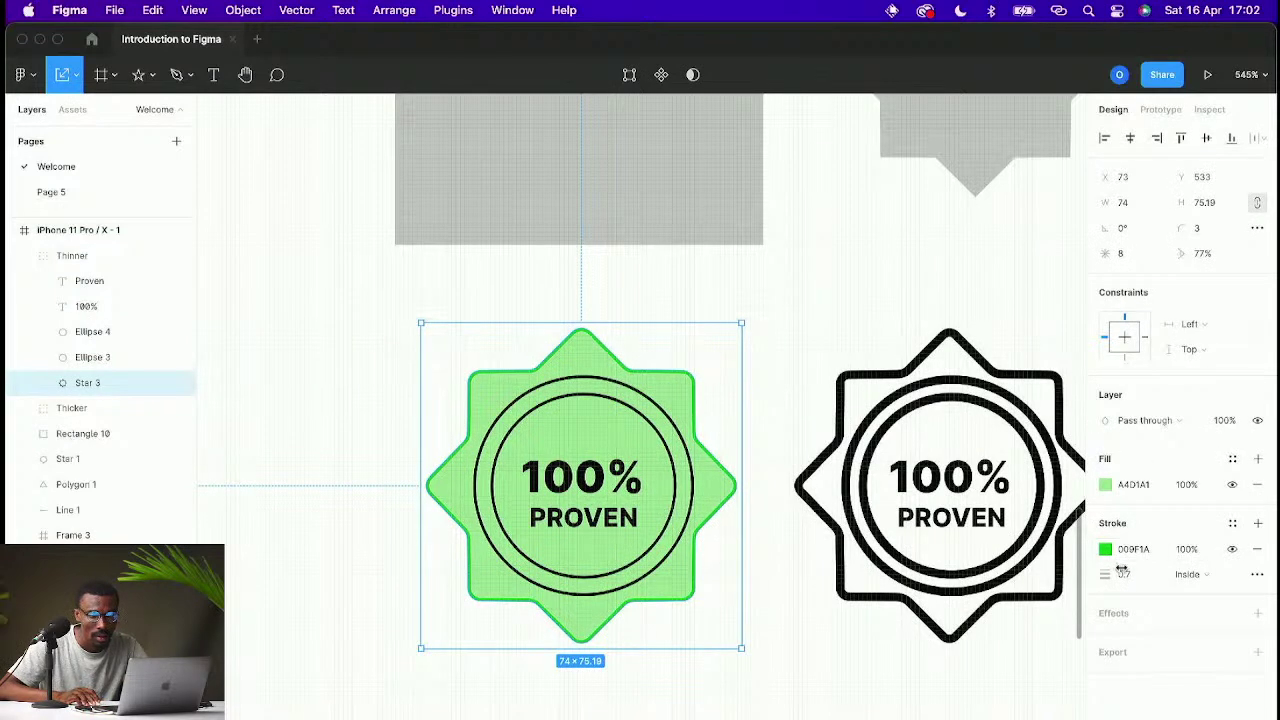
click(1150, 552)
key(ctrl+c)
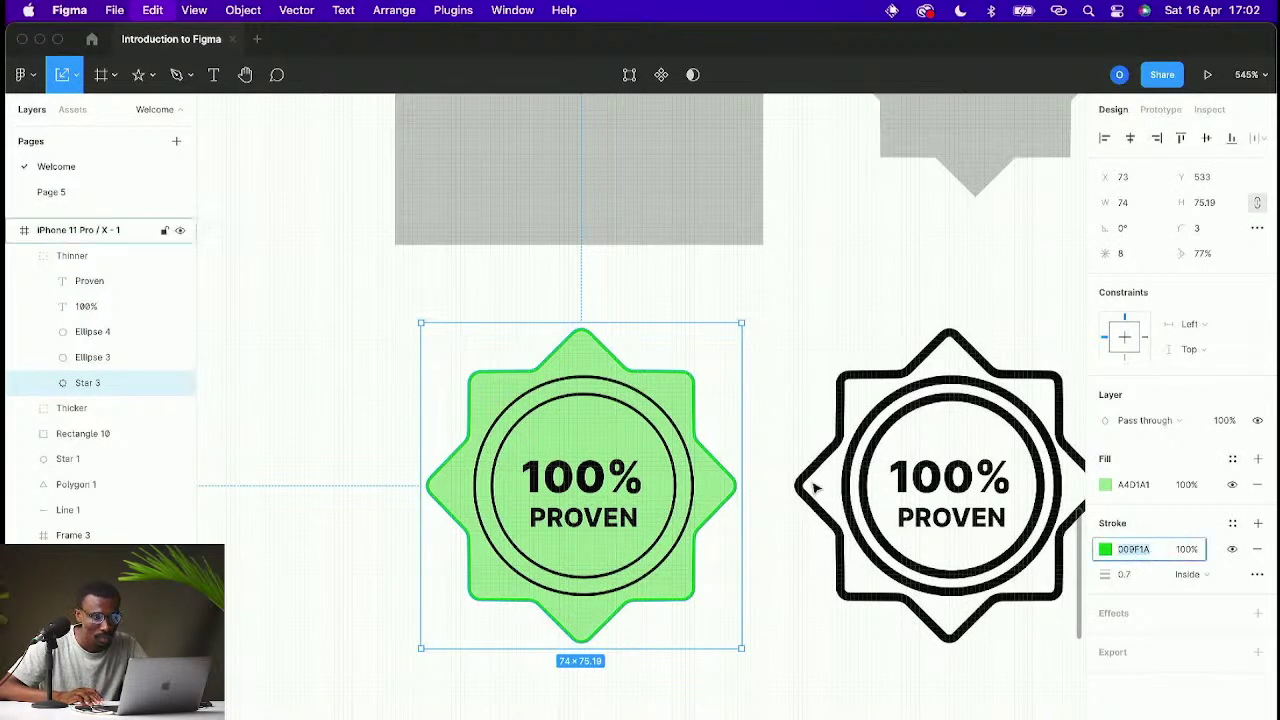
click(640, 415)
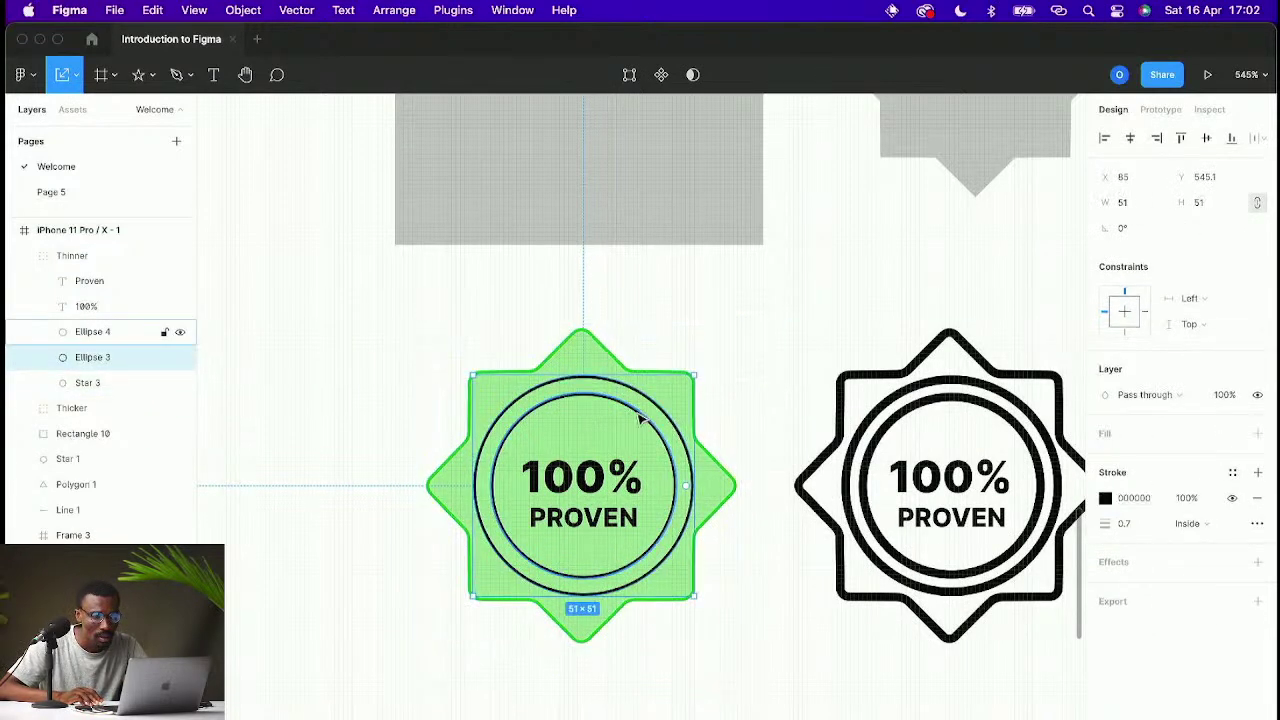
shift+click(648, 410)
key(ctrl+v)
key(Return)
click(800, 447)
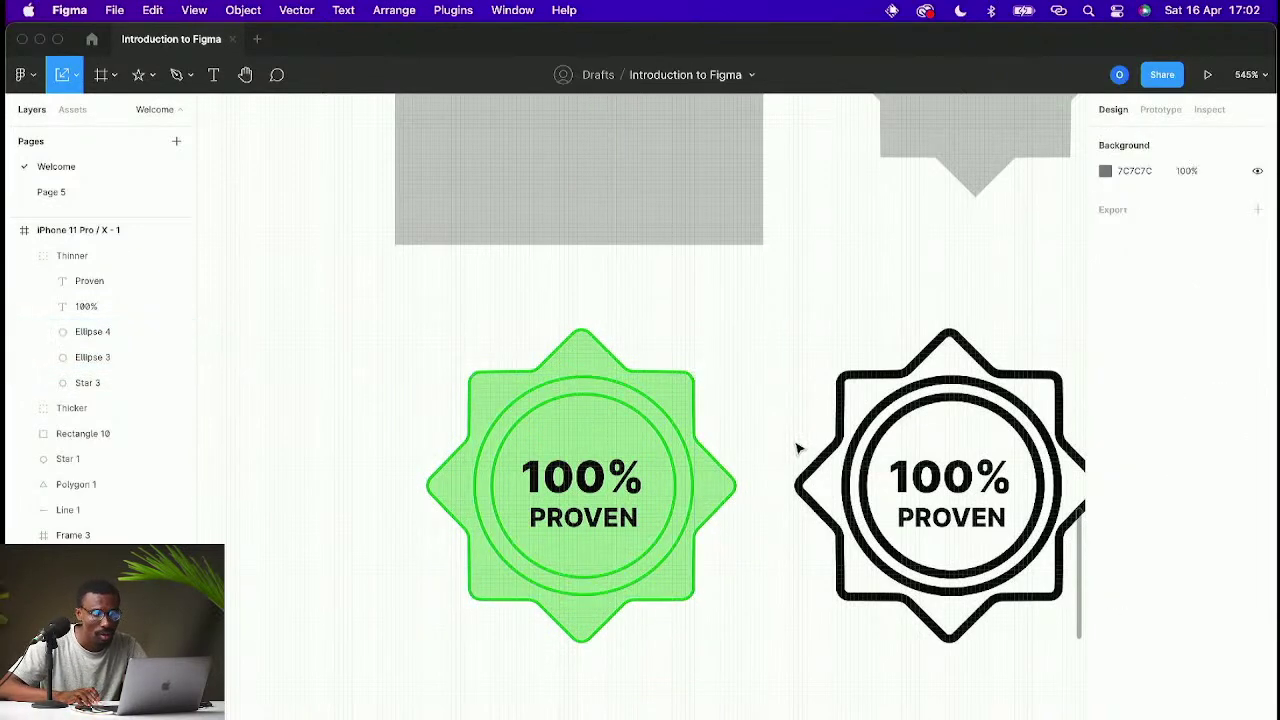
Step: Lighten the Thinner star's fill to the very pale green EFF9EE
click(684, 409)
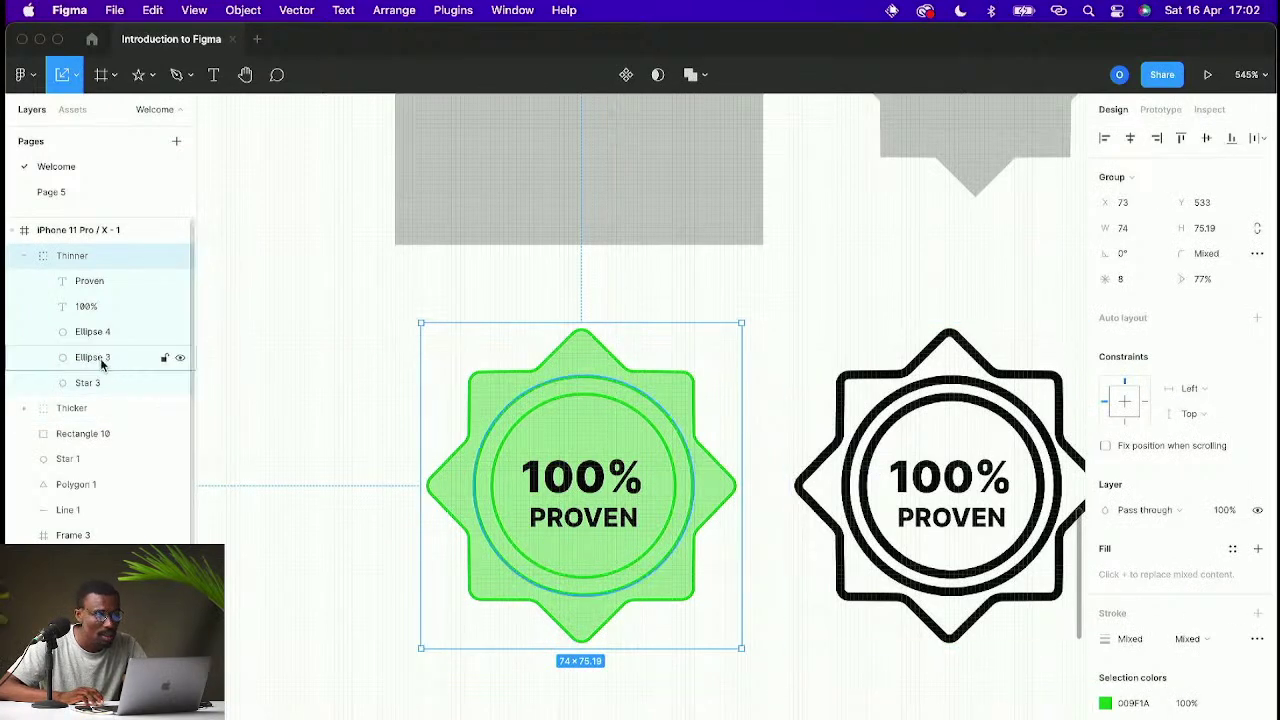
click(92, 383)
click(1105, 485)
drag(940, 412, 904, 406)
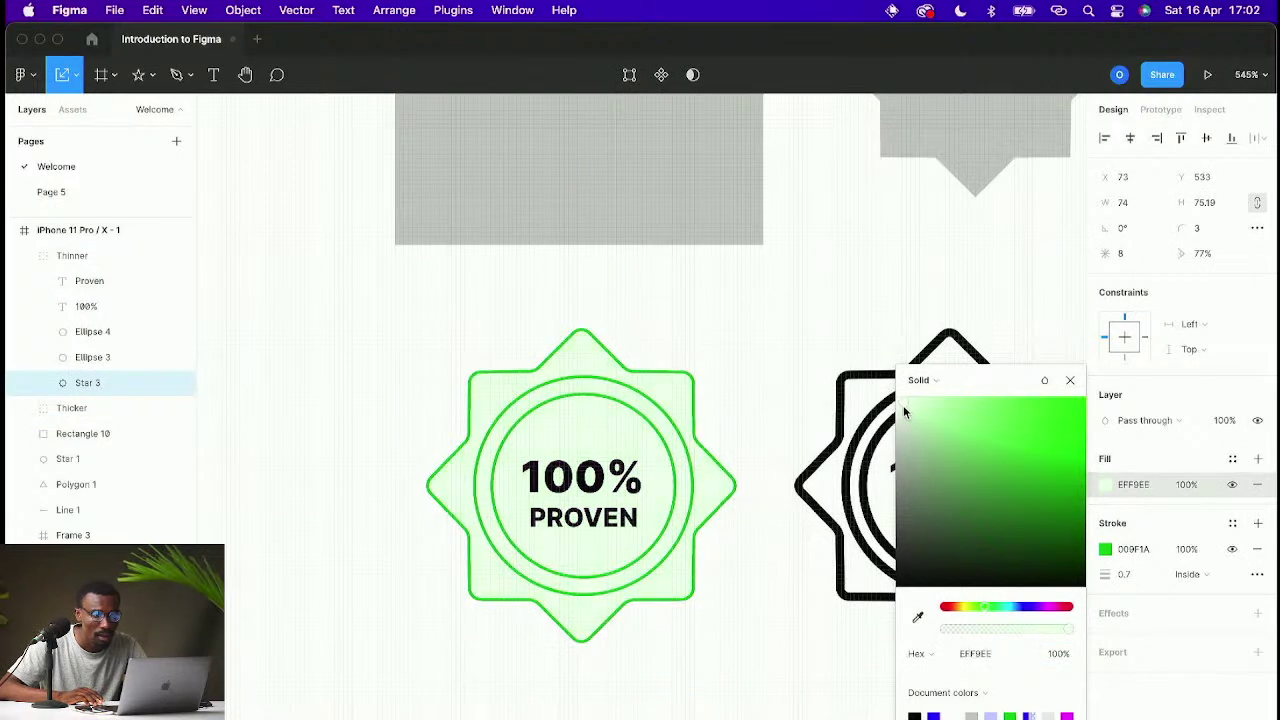
click(709, 457)
Step: Colour the 100% and PROVEN texts of the Thinner badge with a green slightly darker than the document colour 009F1A
click(615, 472)
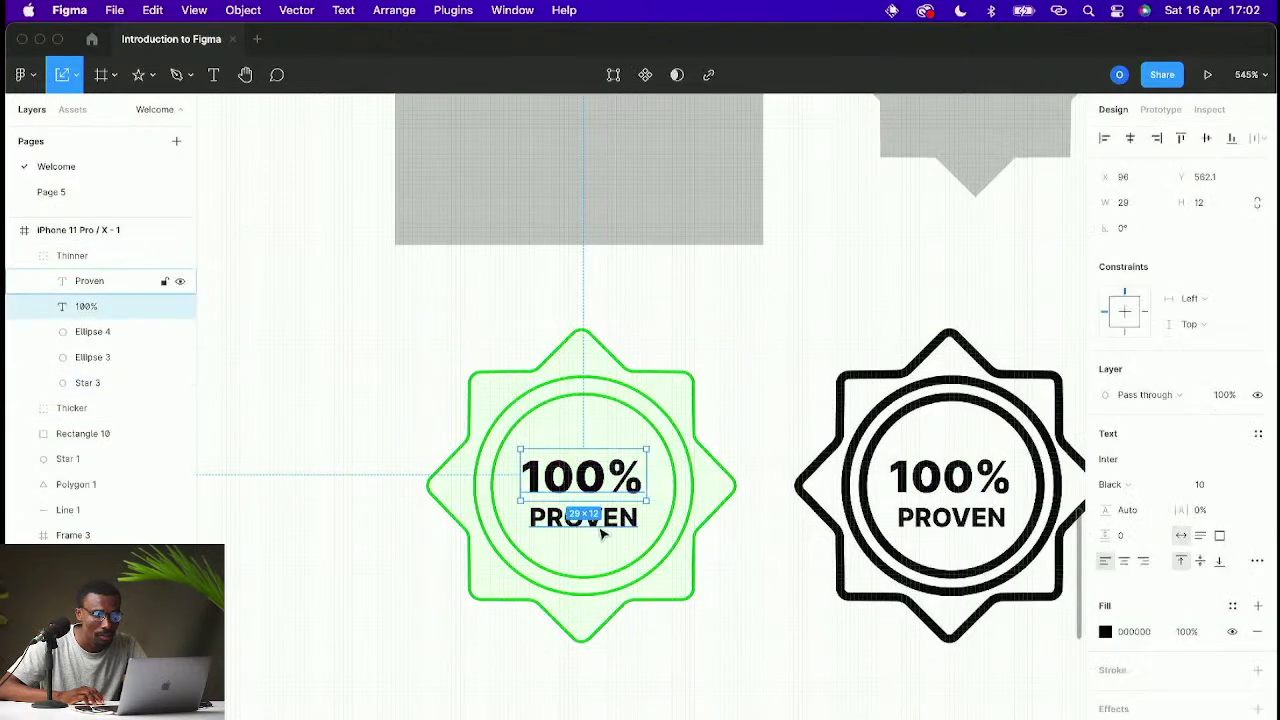
shift+click(601, 535)
click(1105, 696)
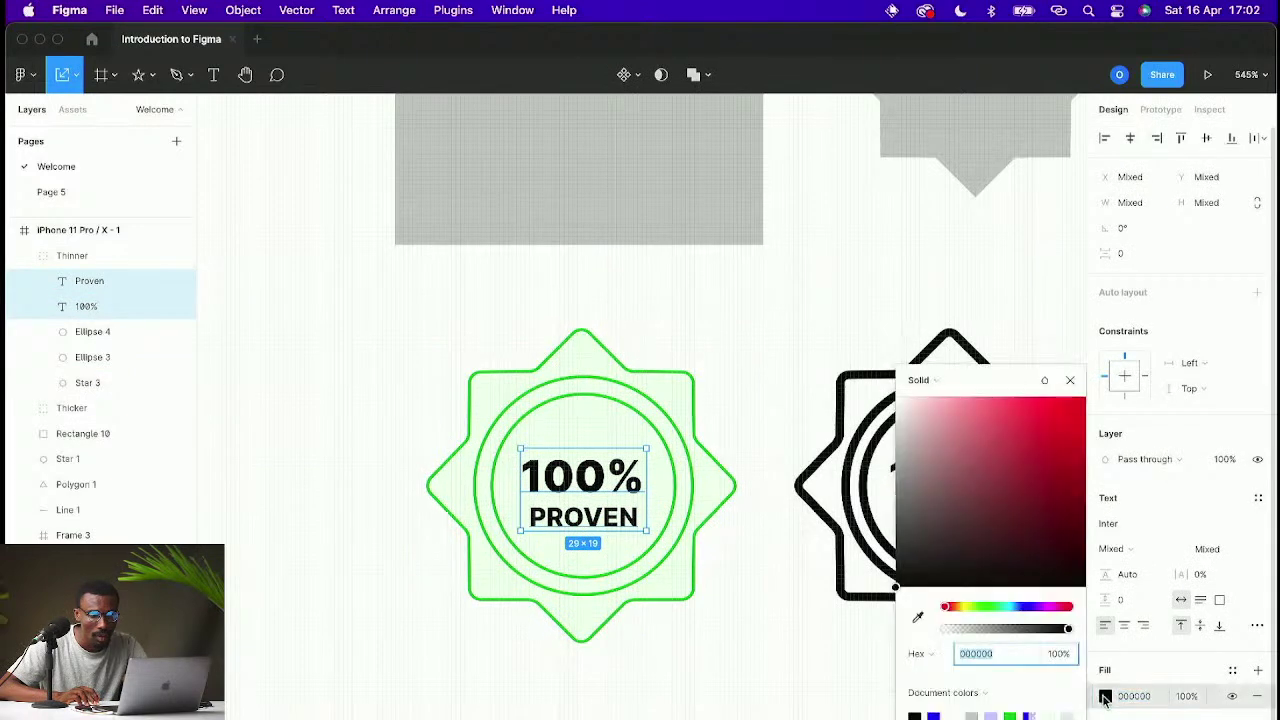
click(1012, 715)
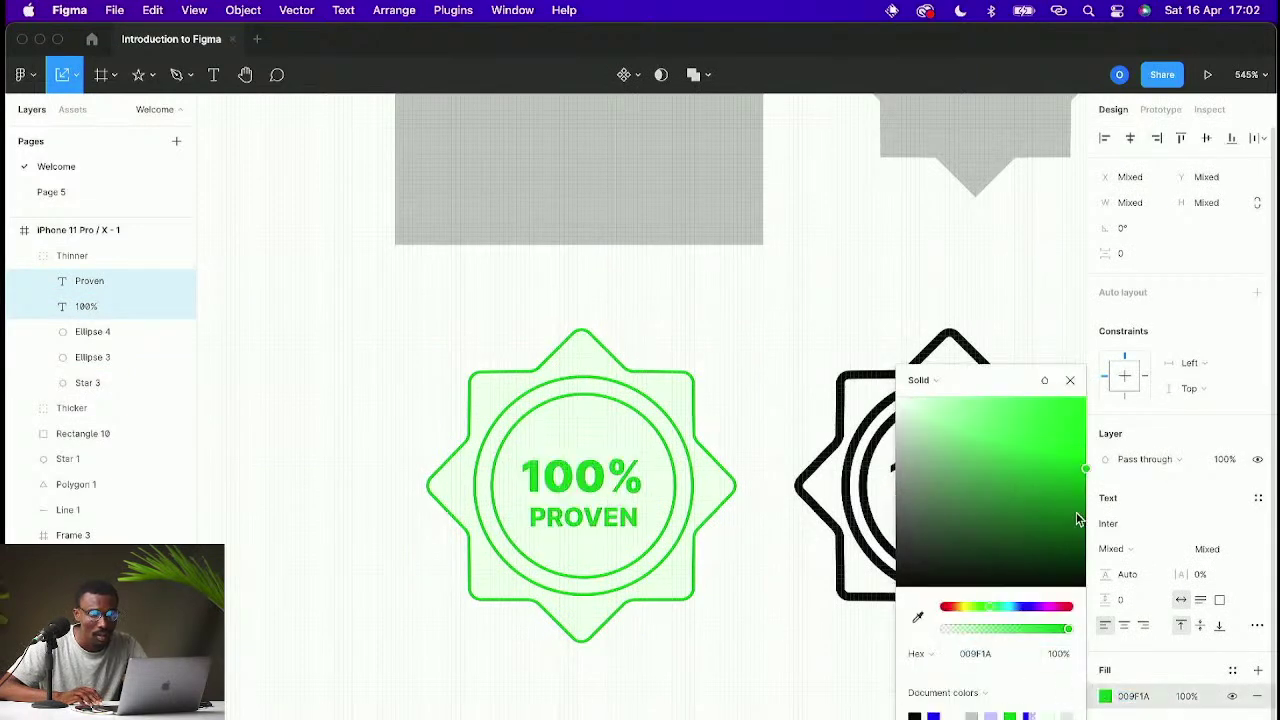
drag(1080, 494, 1088, 496)
click(771, 346)
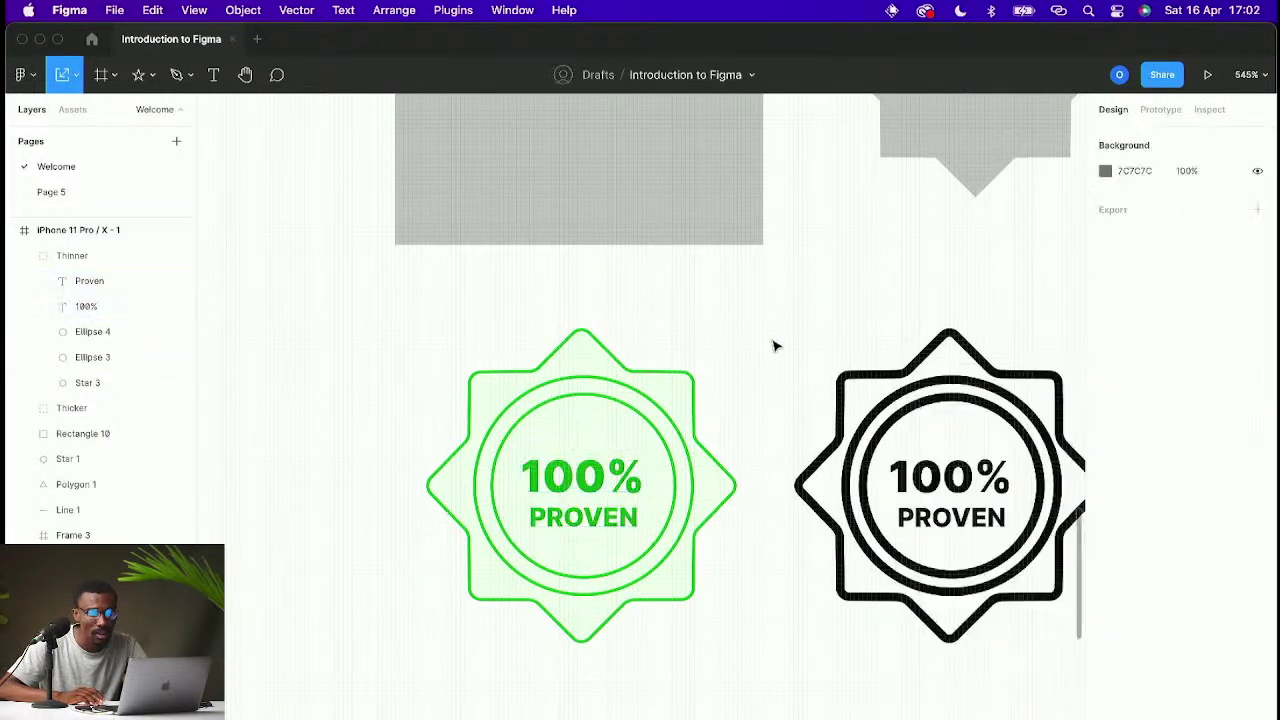
Step: Adjust the Thinner star's fill to the paler green F1FAF0
scroll(877, 326, down, 5)
scroll(877, 326, up, 3)
scroll(838, 393, up, 3)
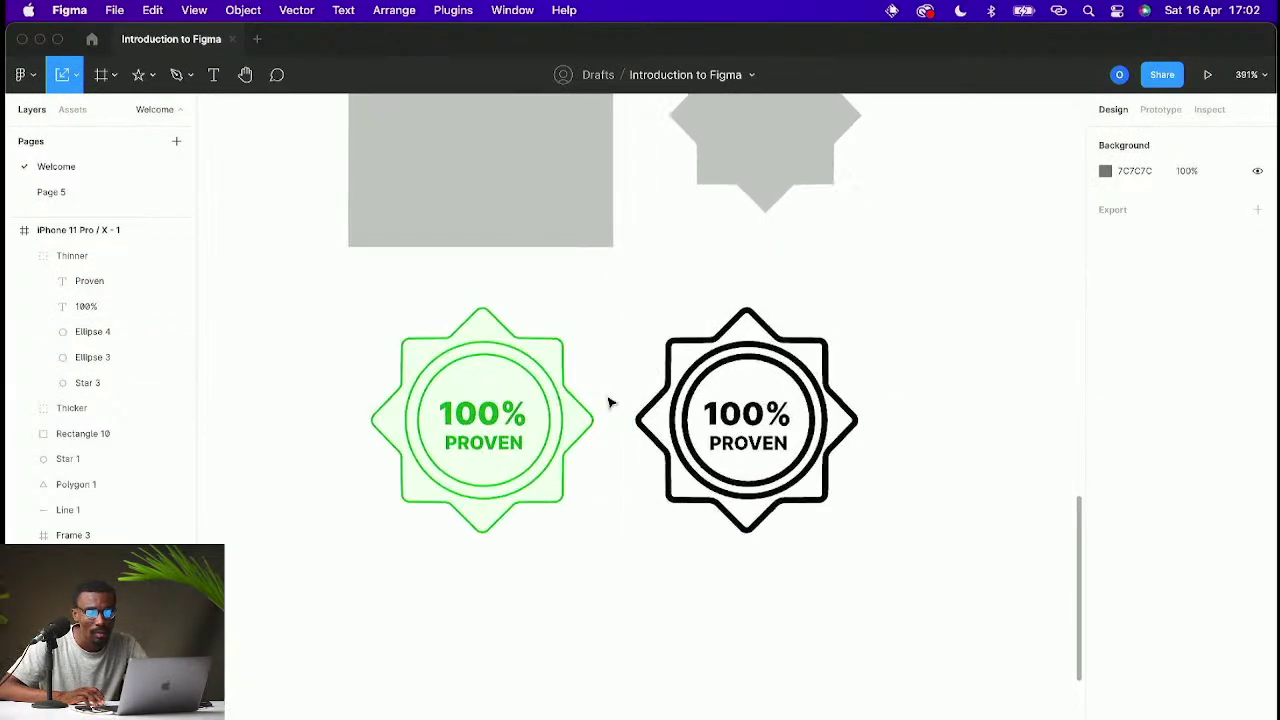
click(557, 362)
double_click(557, 362)
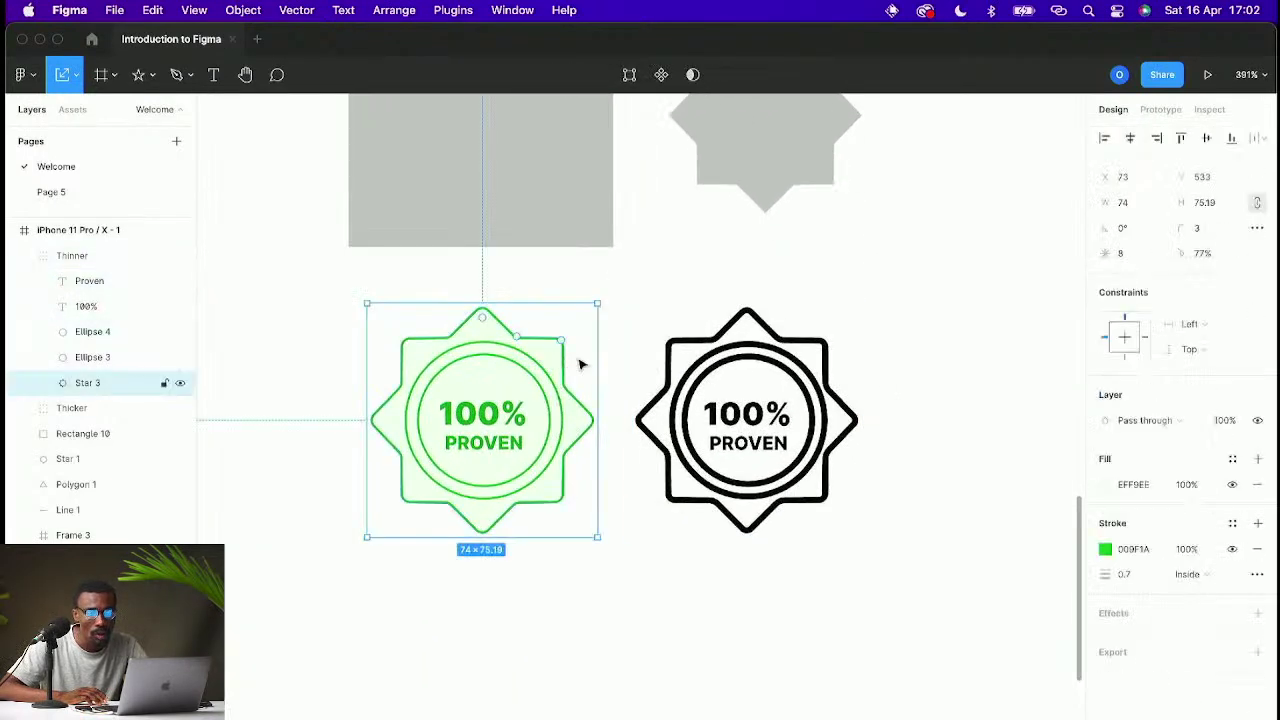
click(1105, 485)
click(983, 651)
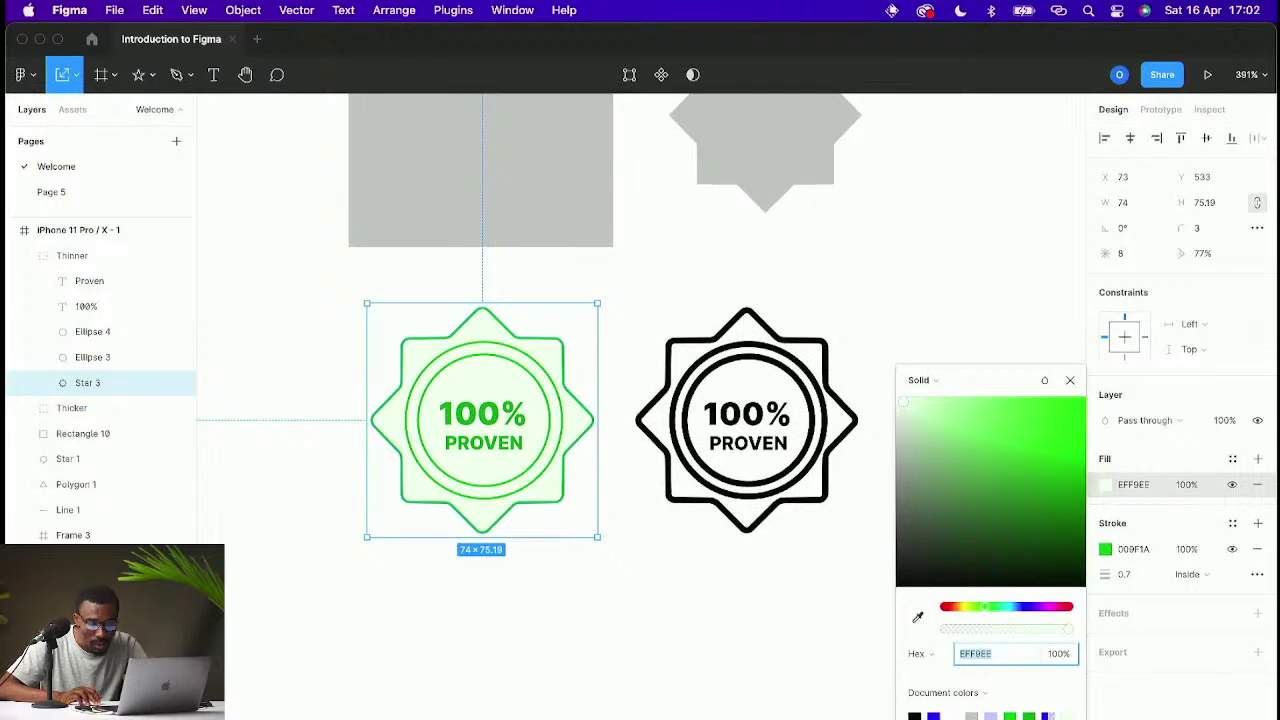
drag(924, 422, 894, 402)
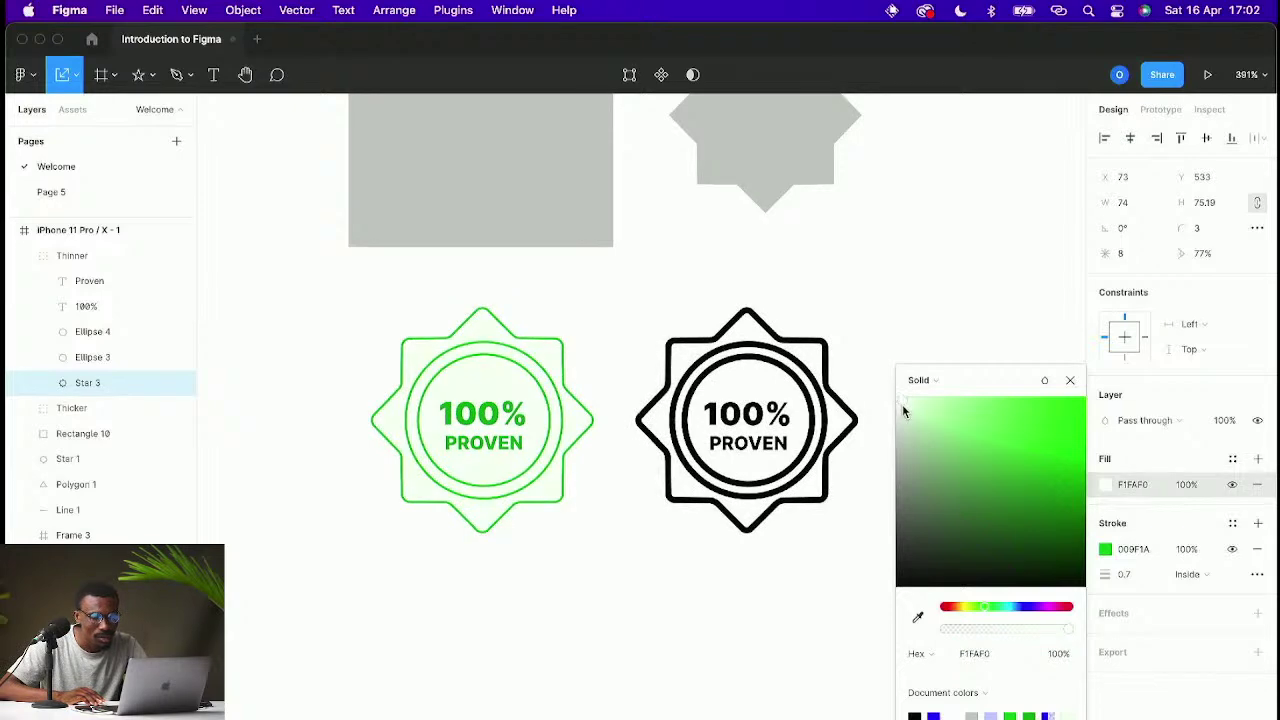
click(877, 363)
scroll(875, 372, down, 5)
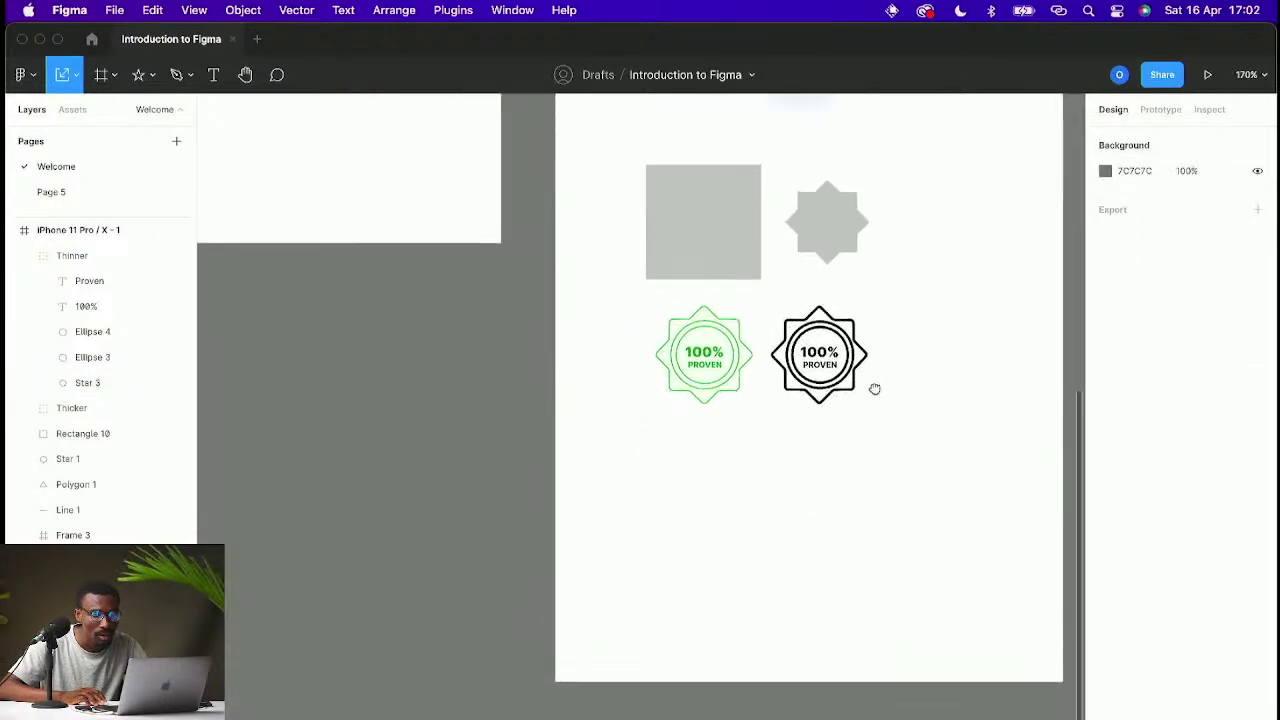
Step: Duplicate the green Thinner badge and place the copy on the far side of the black Thicker badge
scroll(740, 362, up, 2)
scroll(740, 362, up, 5)
click(749, 309)
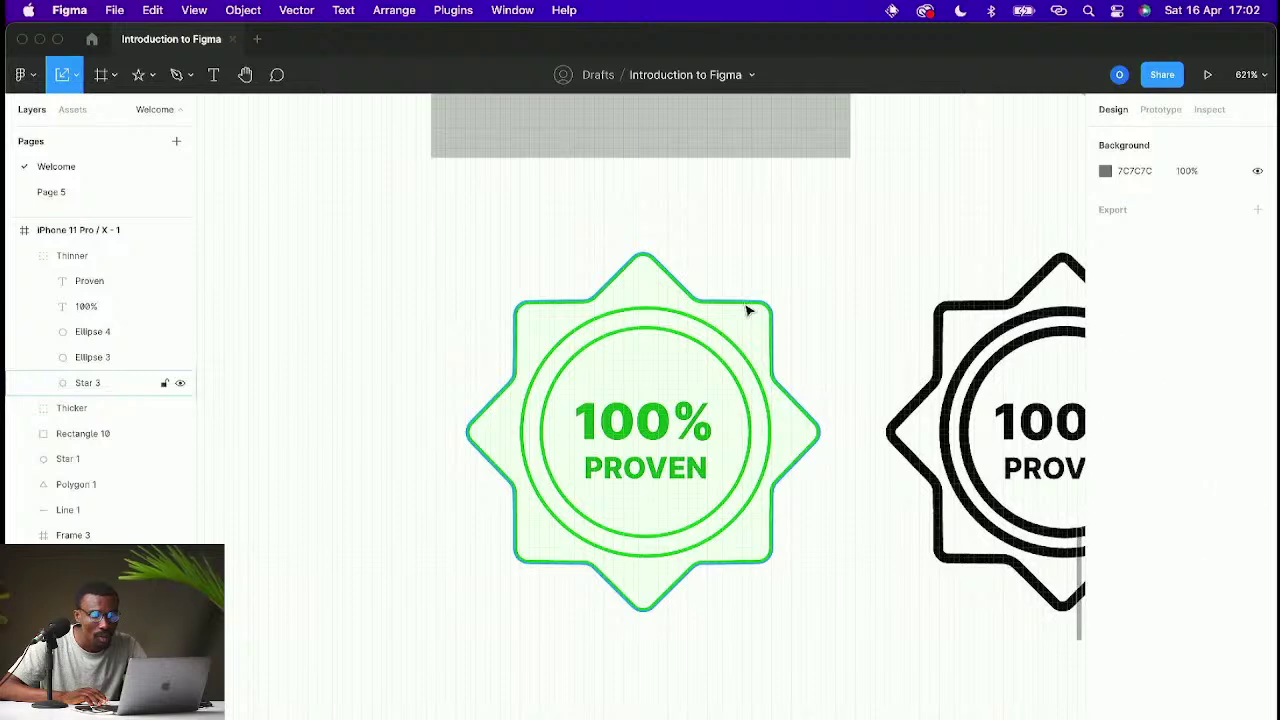
scroll(837, 326, right, 2)
scroll(1129, 558, down, 1)
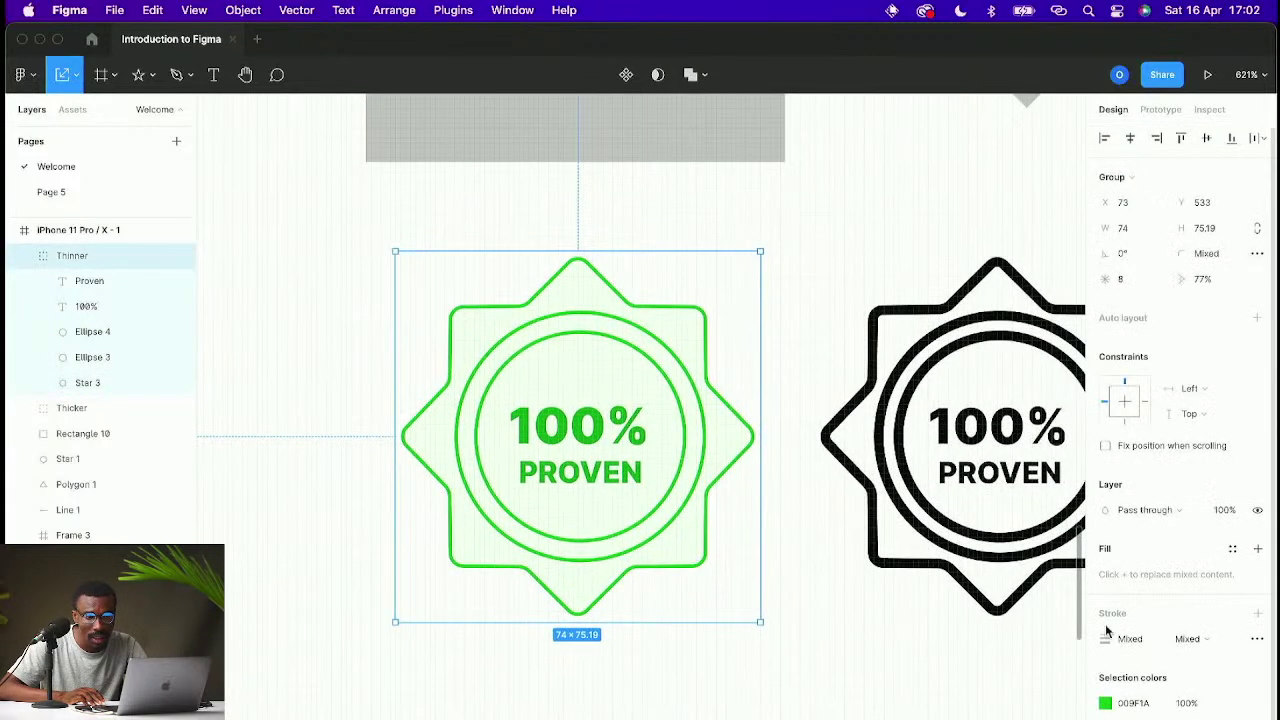
scroll(743, 407, down, 5)
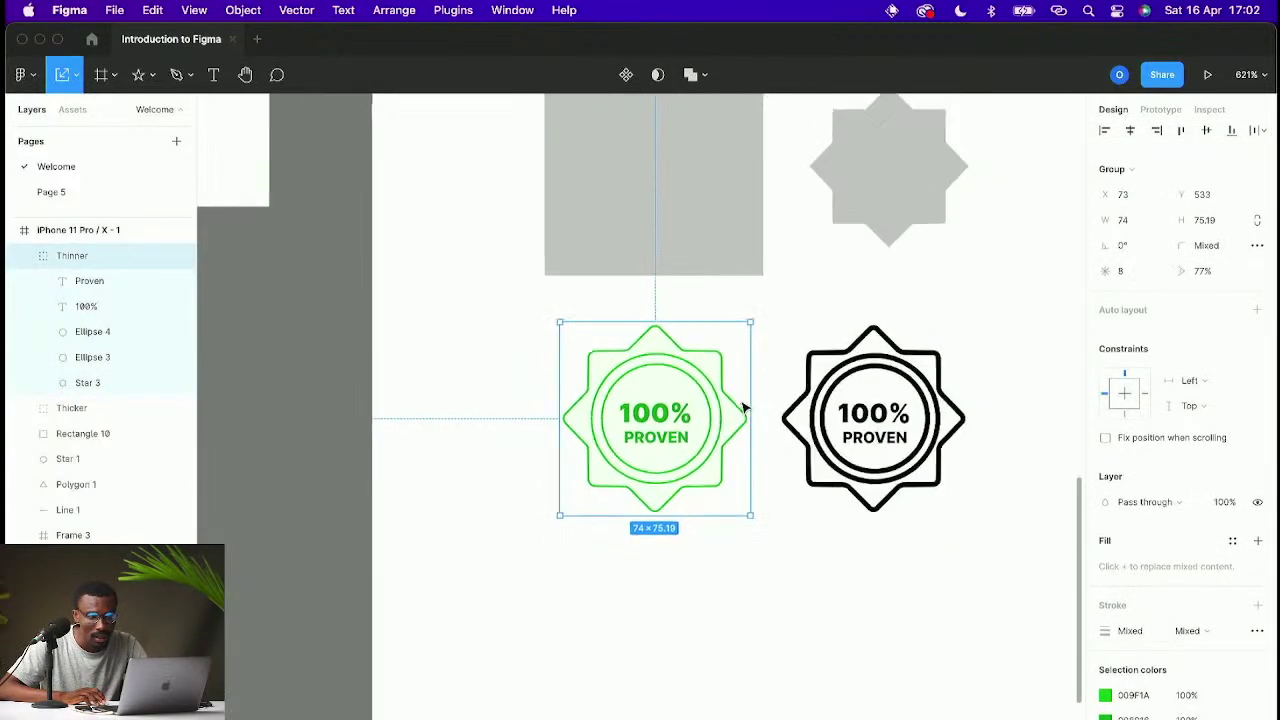
scroll(979, 409, right, 3)
drag(540, 403, 925, 416)
scroll(772, 387, right, 3)
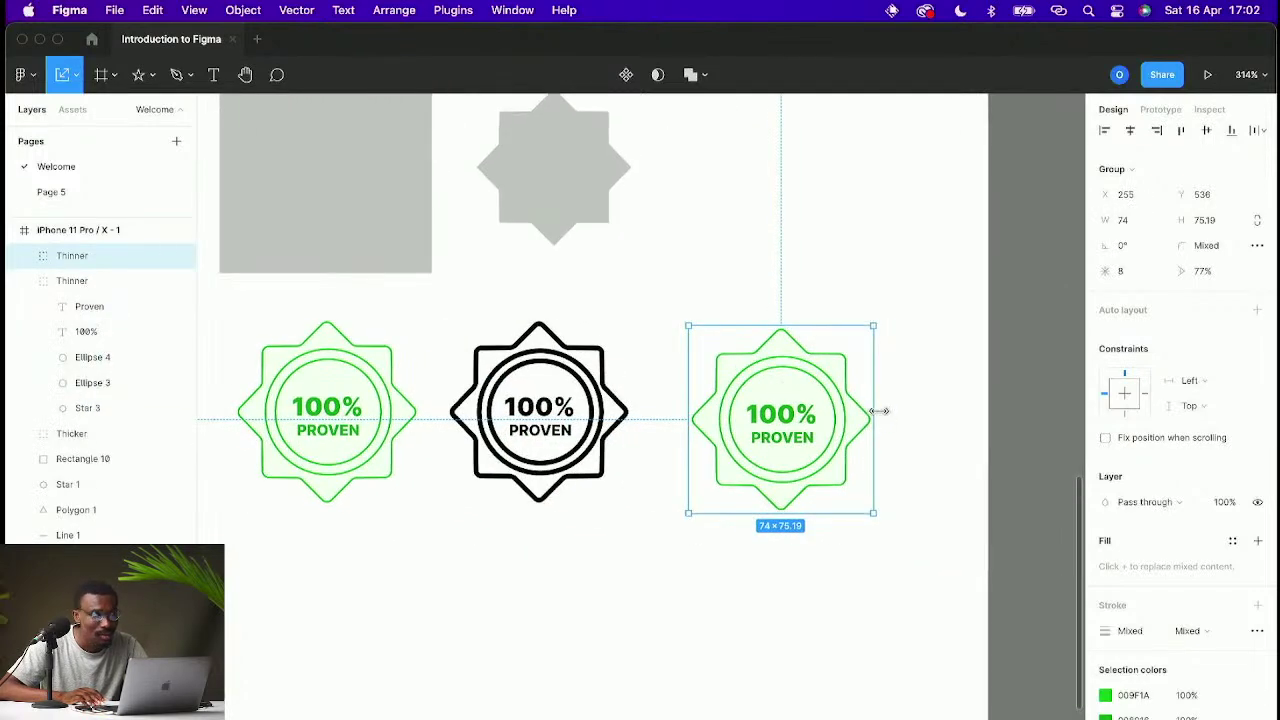
Step: Set the fill of the copied badge's star to white, FFFFFF
scroll(878, 410, up, 4)
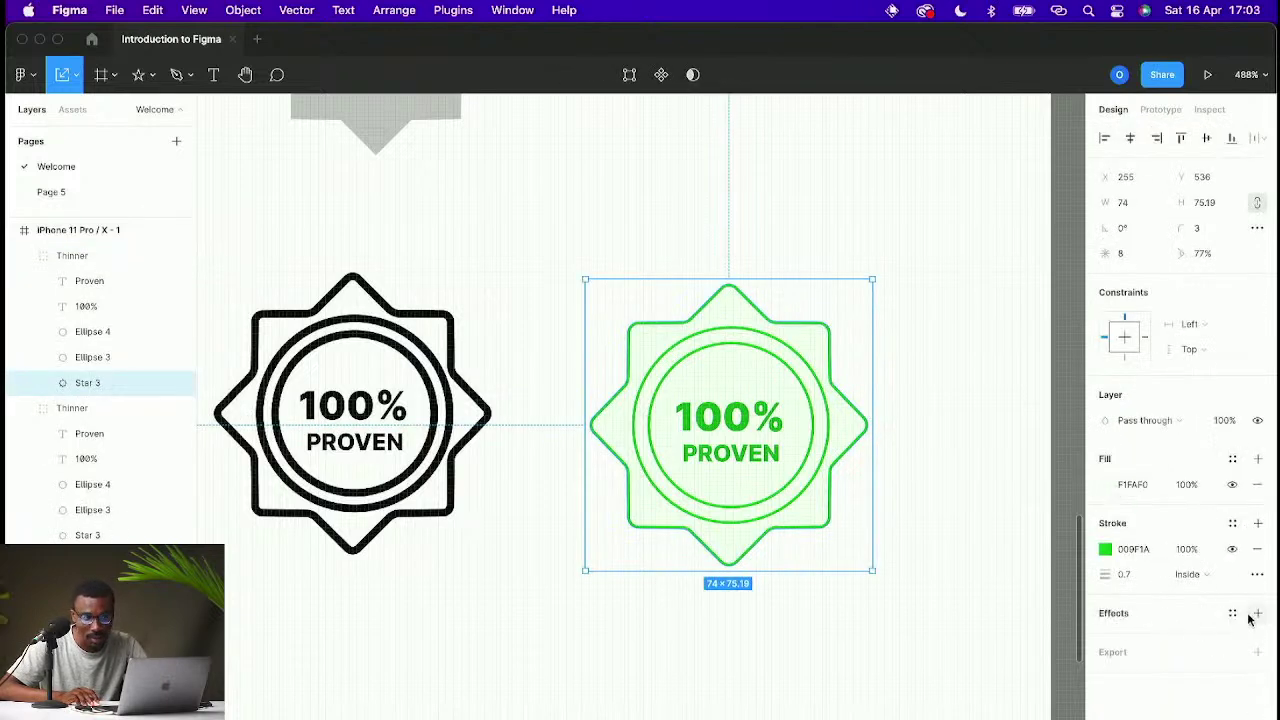
click(1098, 487)
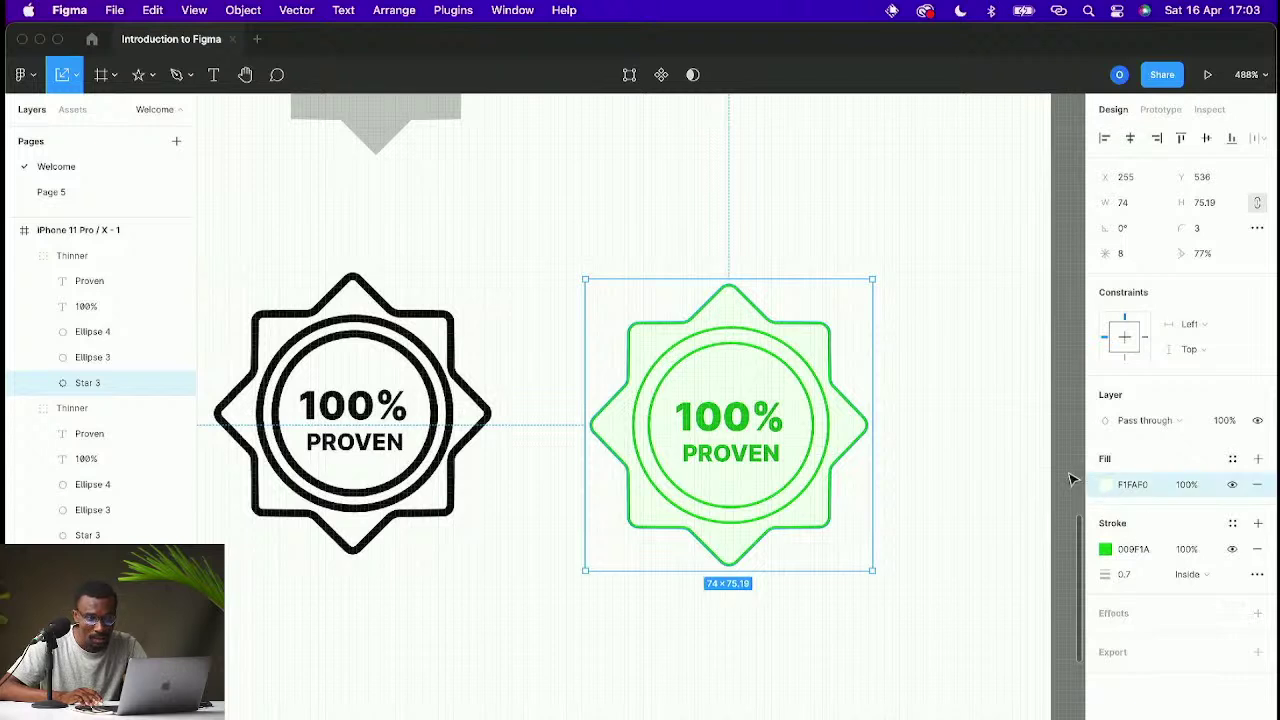
click(1106, 495)
drag(1034, 451, 871, 394)
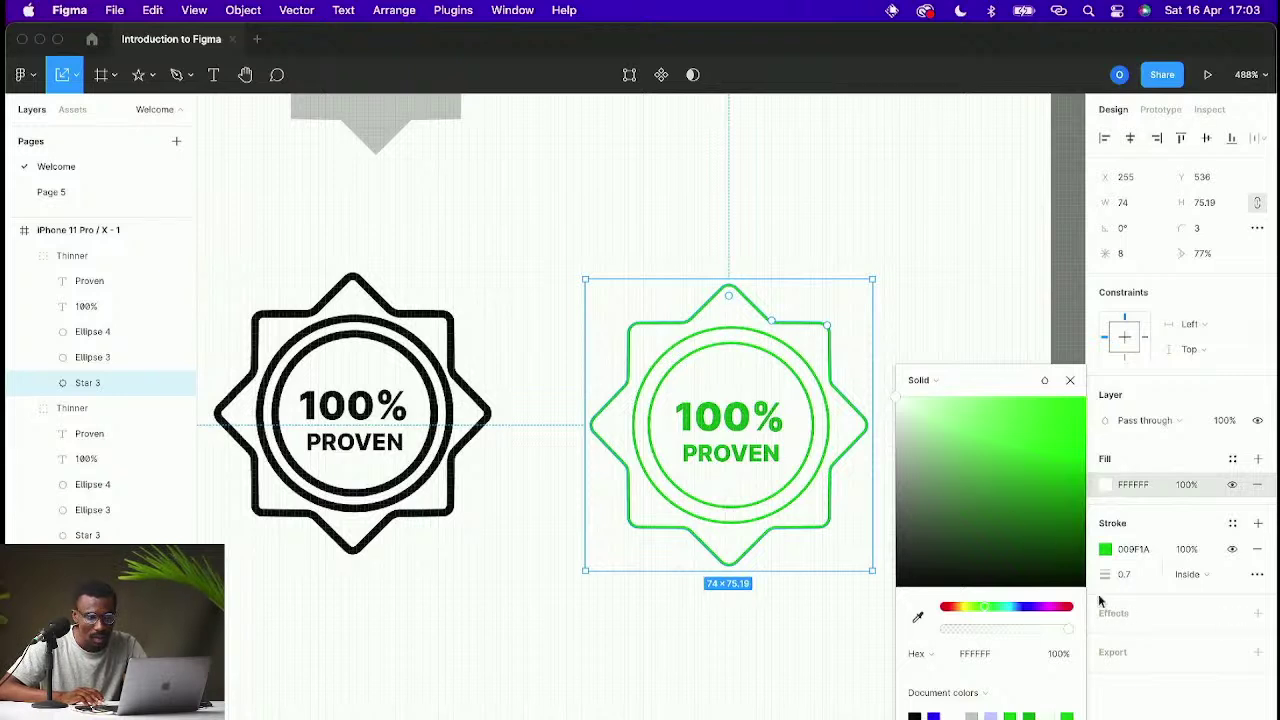
Step: Add a drop shadow effect to the white star of the copied badge
click(1232, 613)
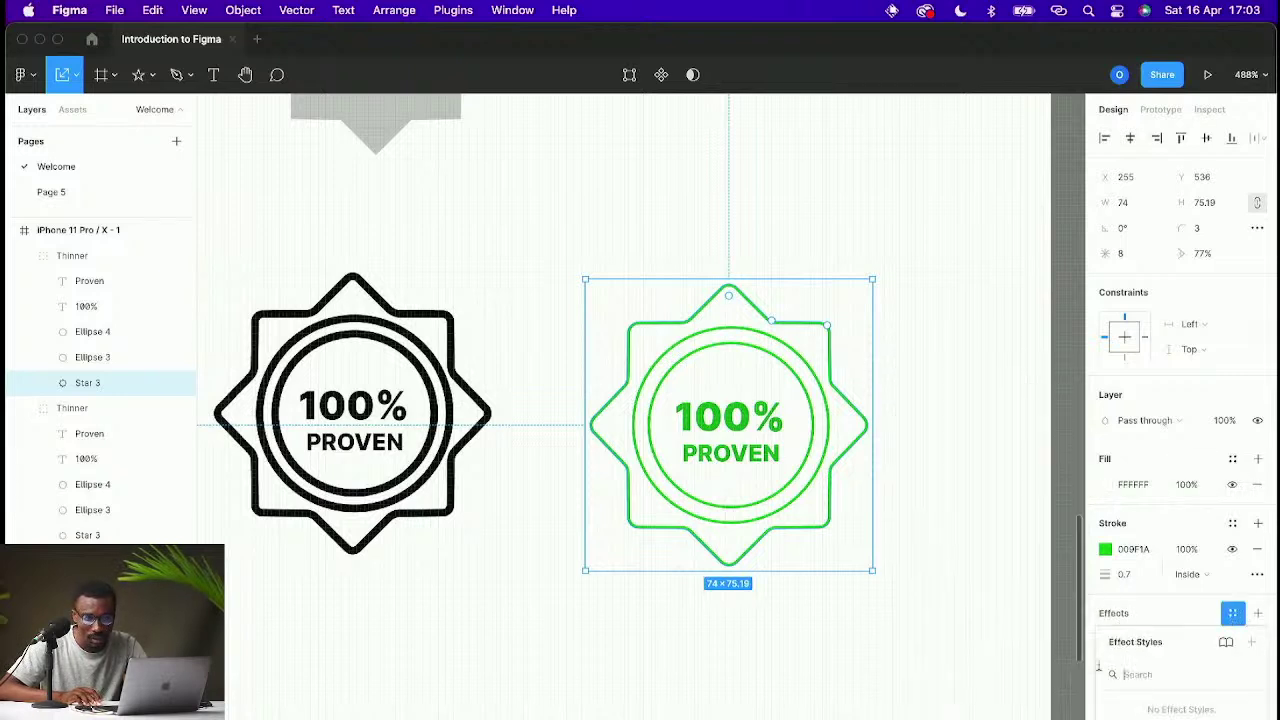
click(1256, 615)
click(811, 529)
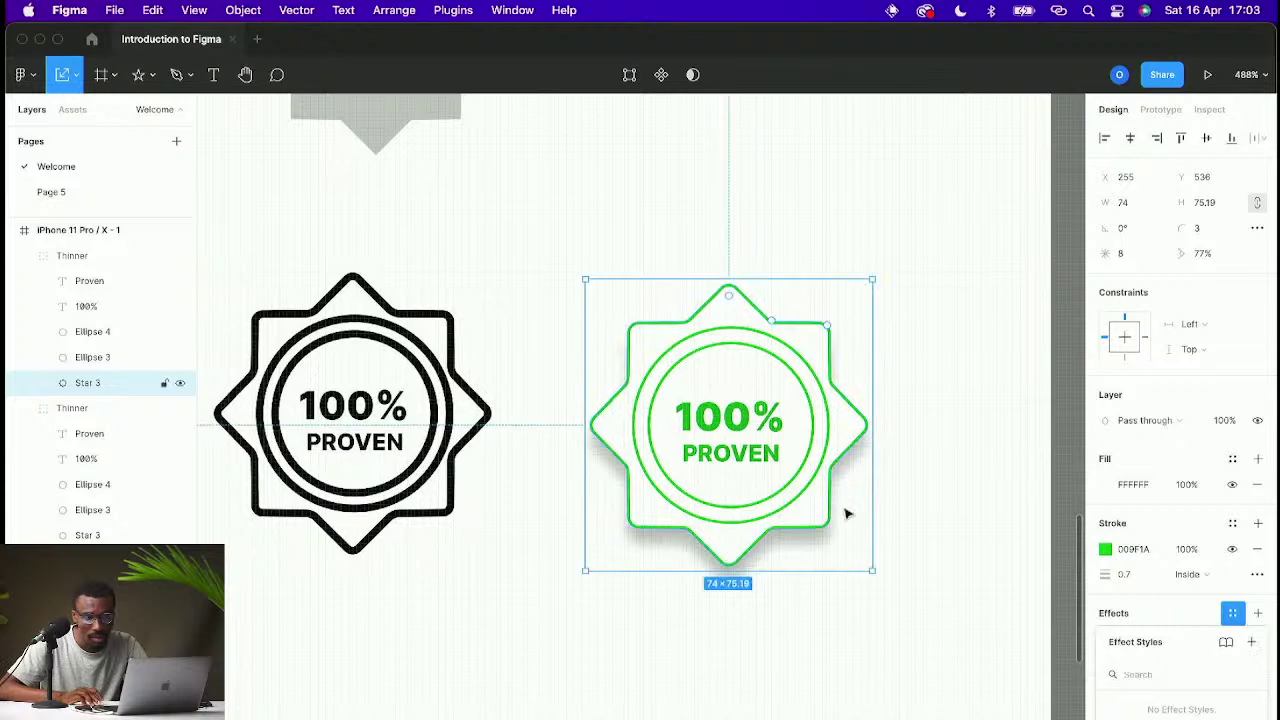
scroll(917, 511, down, 5)
click(920, 512)
scroll(917, 511, up, 5)
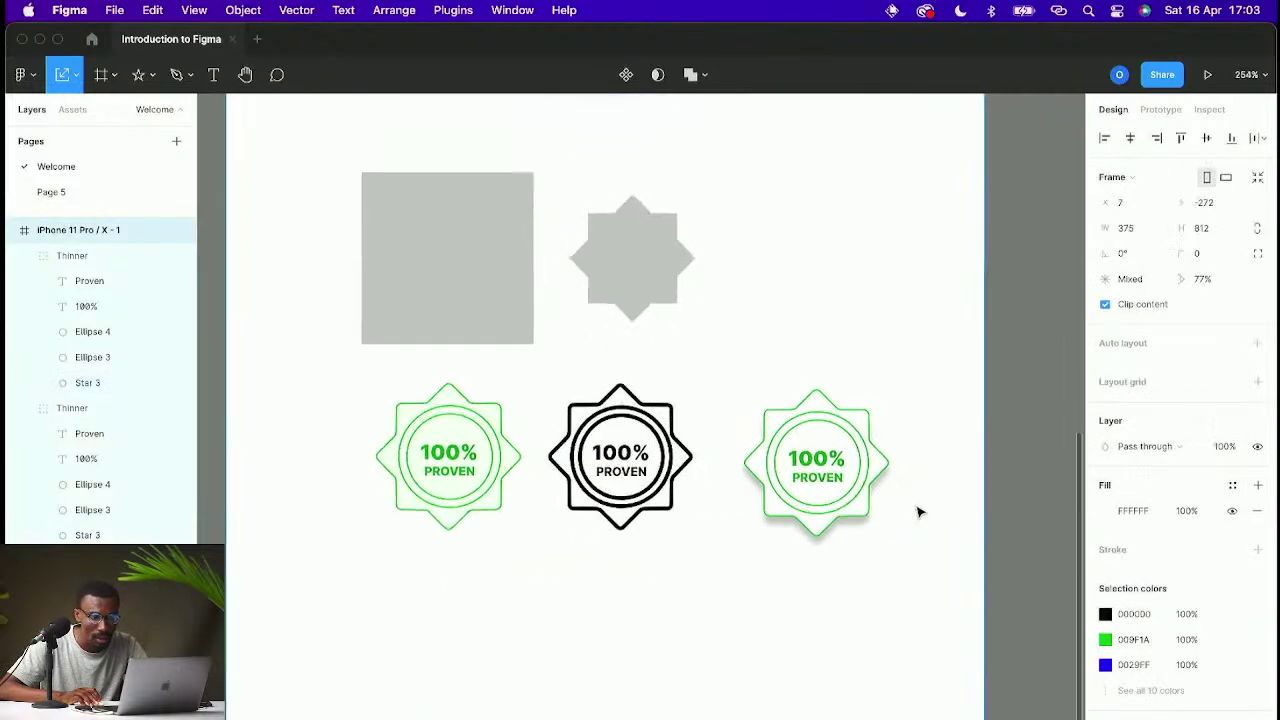
Step: Make the drop shadow of the copied badge's star fainter by lowering the shadow's opacity
click(826, 420)
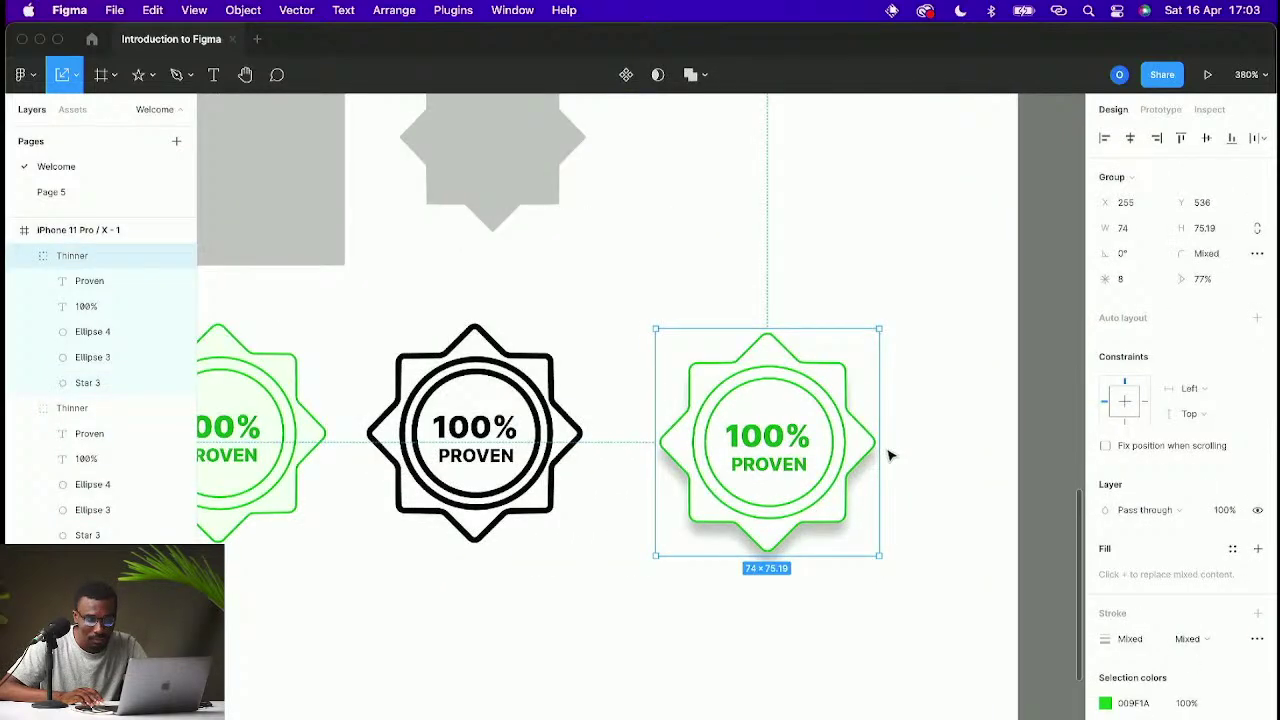
click(991, 543)
key(super+z)
scroll(1115, 700, down, 2)
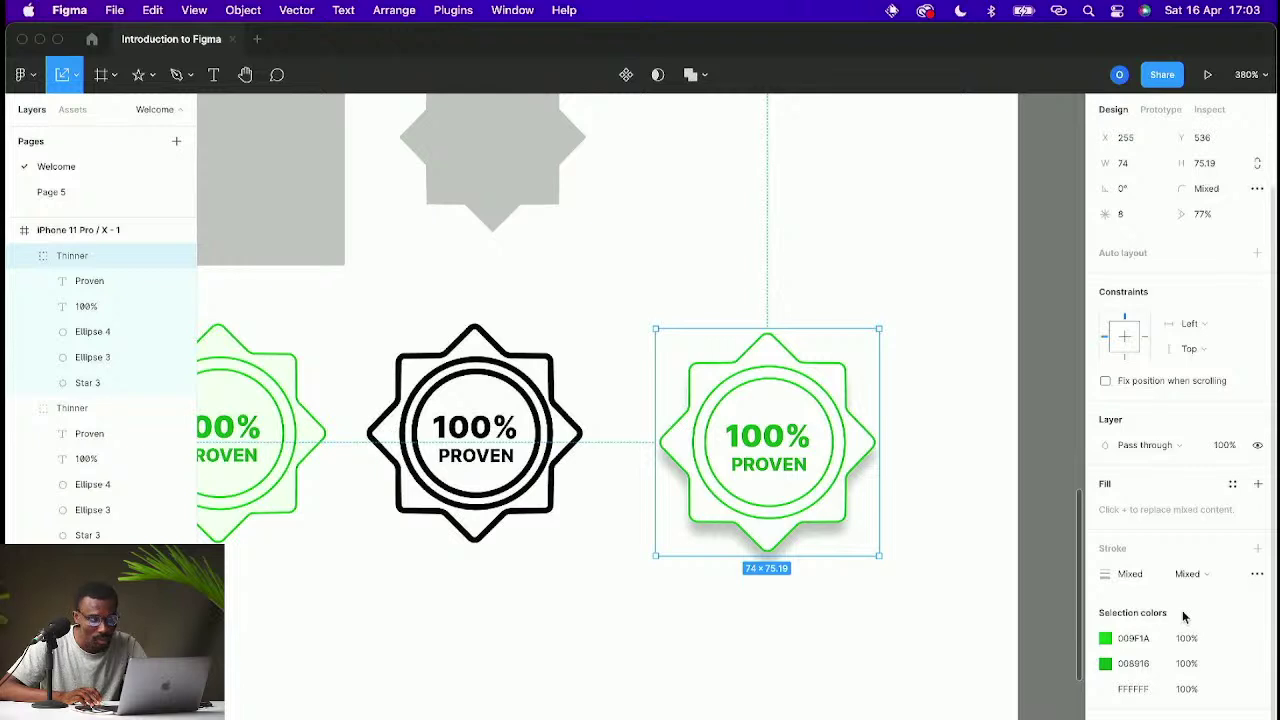
scroll(1103, 614, up, 2)
scroll(1183, 614, down, 2)
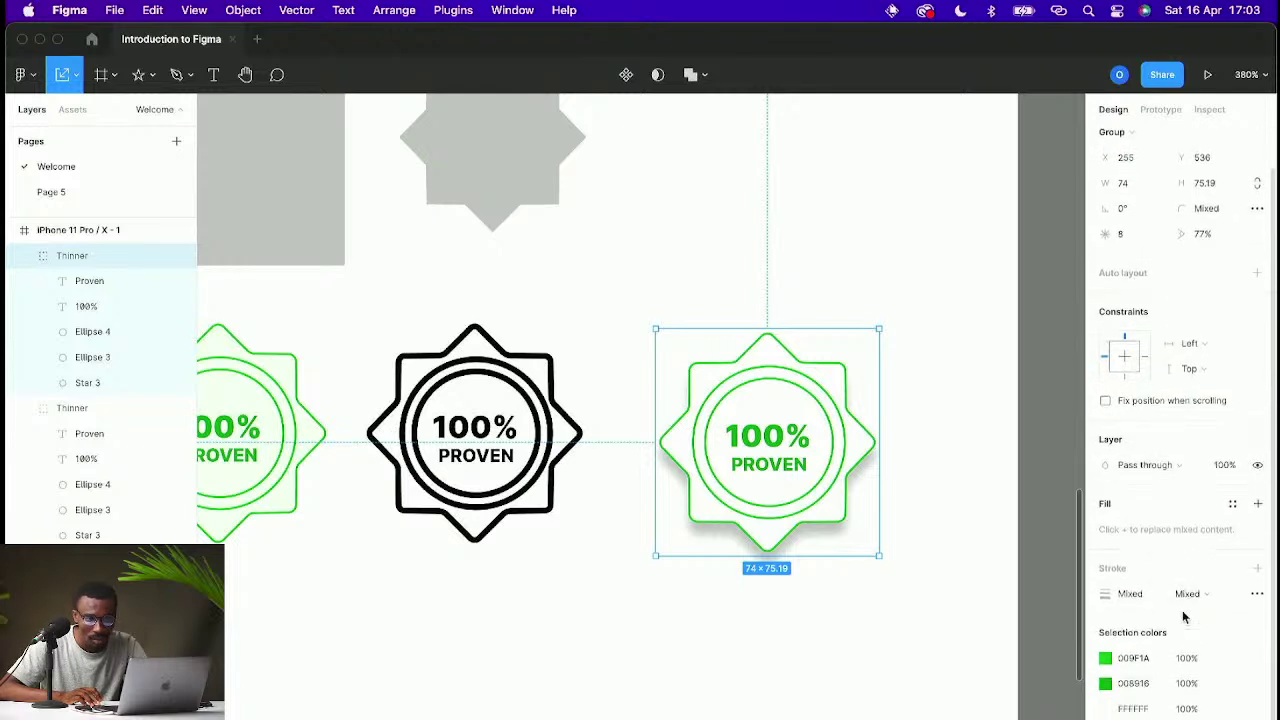
double_click(852, 455)
click(876, 450)
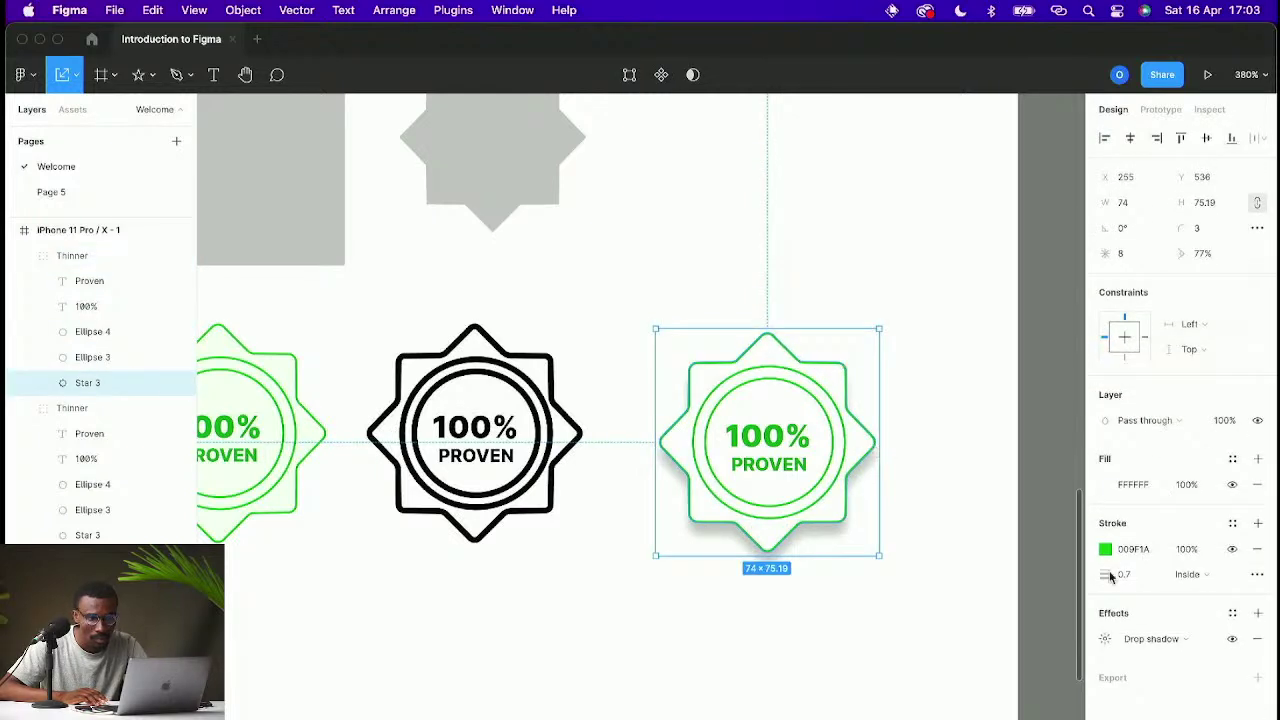
click(1105, 640)
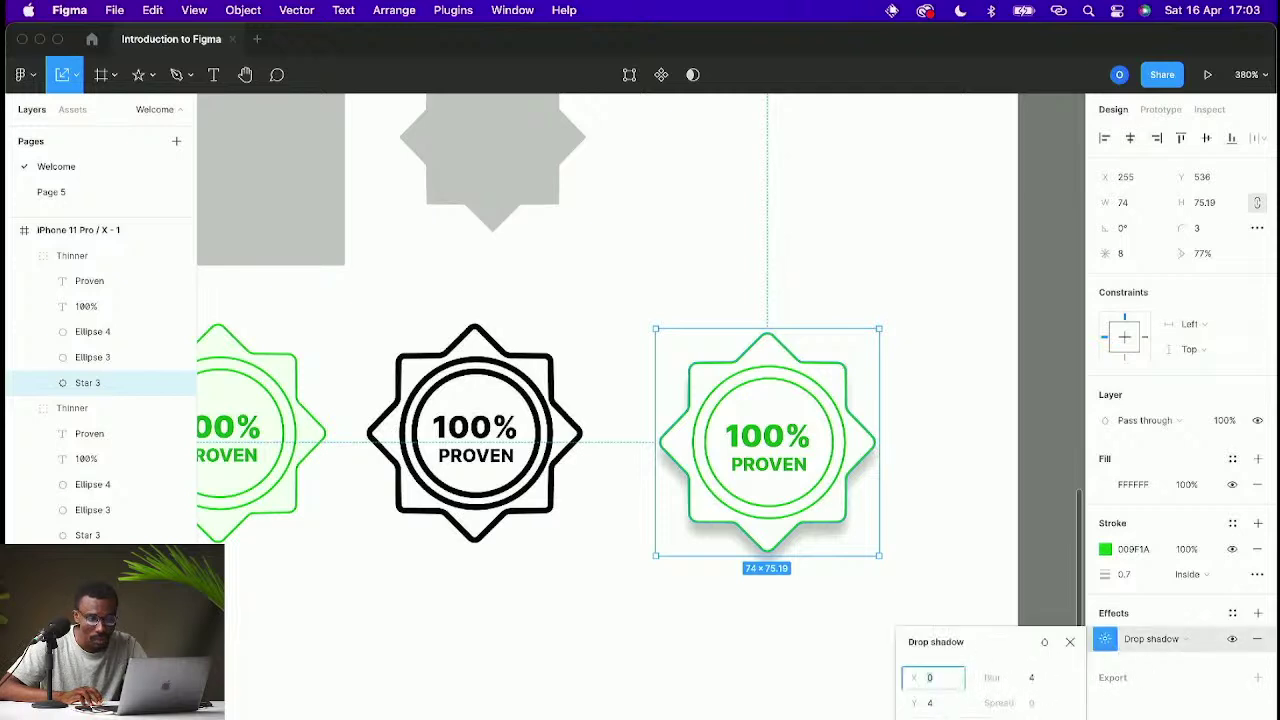
click(932, 703)
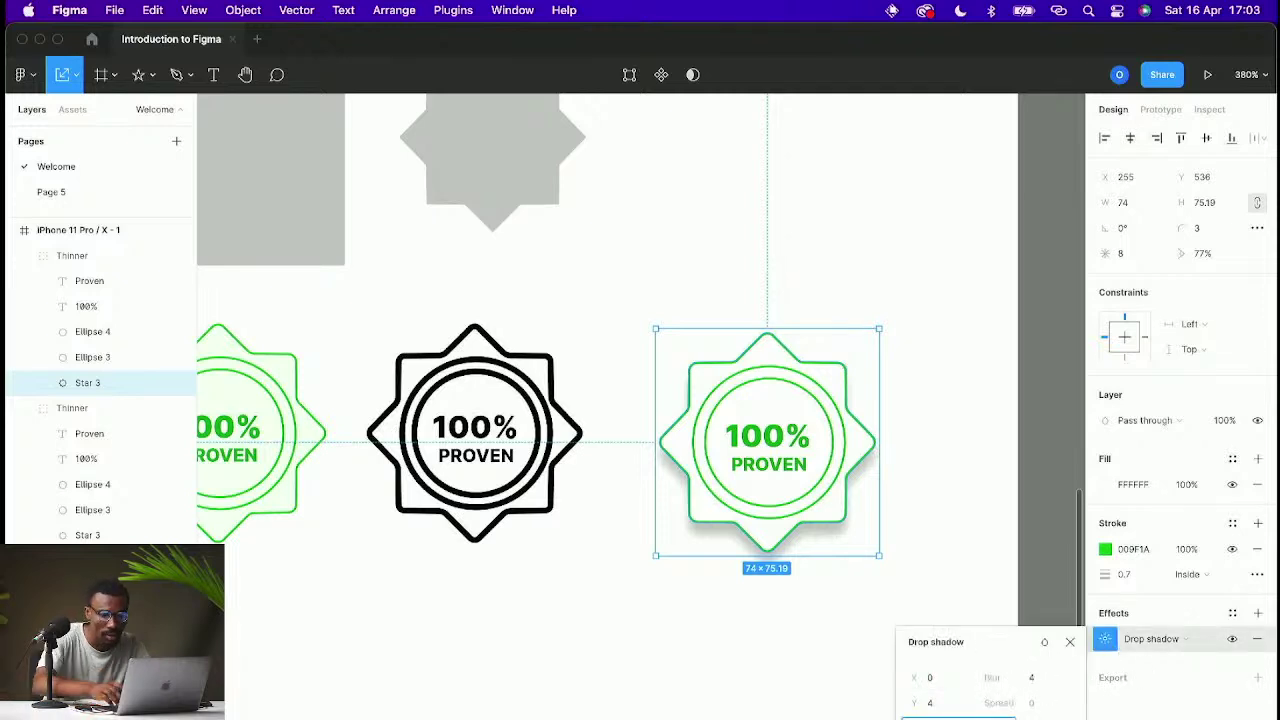
click(950, 537)
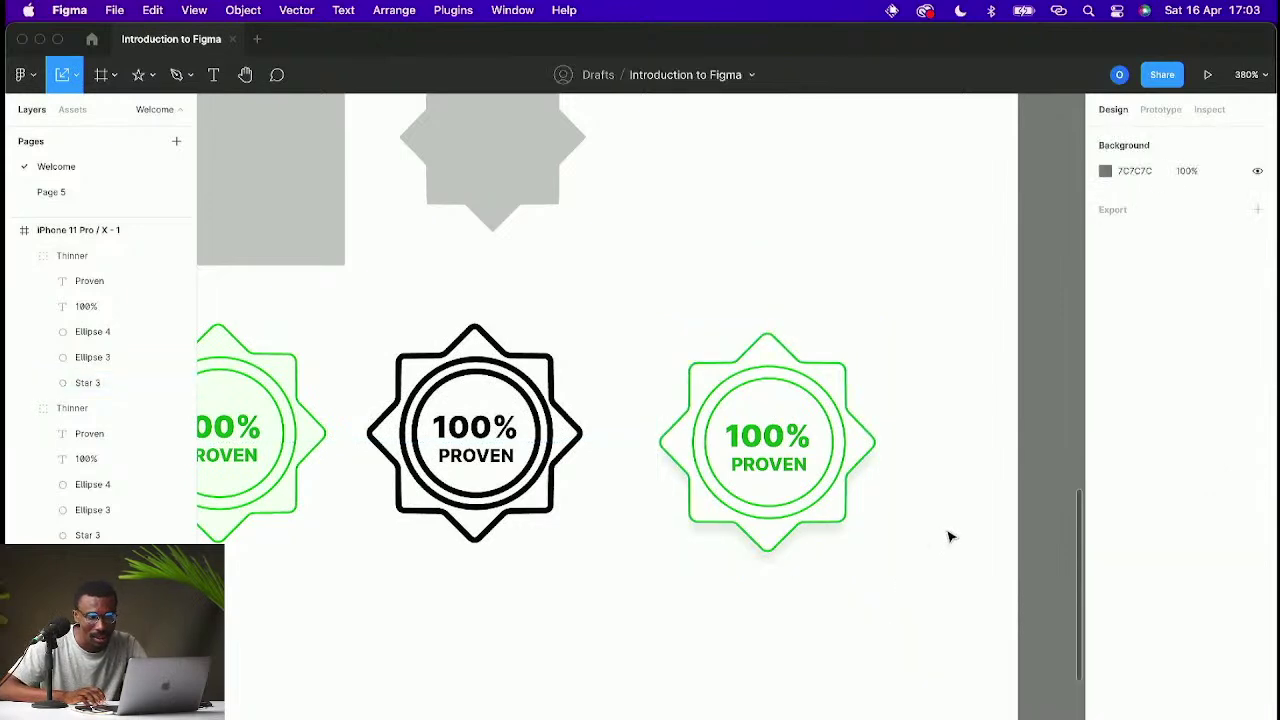
Step: Duplicate the drop-shadow badge and place the copy directly above it, beside the grey star
scroll(977, 532, up, 2)
scroll(975, 548, up, 2)
click(823, 543)
drag(820, 557, 838, 285)
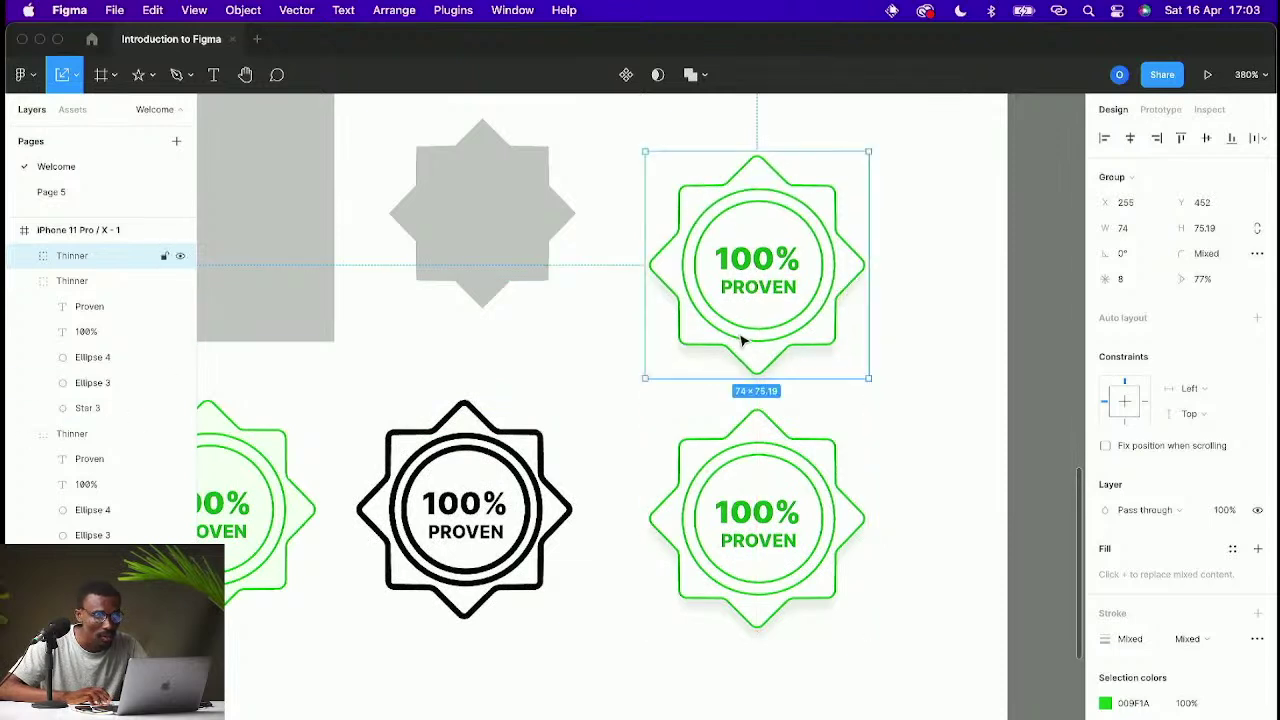
Step: Change the effect on the upper copy's star from drop shadow to inner shadow
double_click(829, 335)
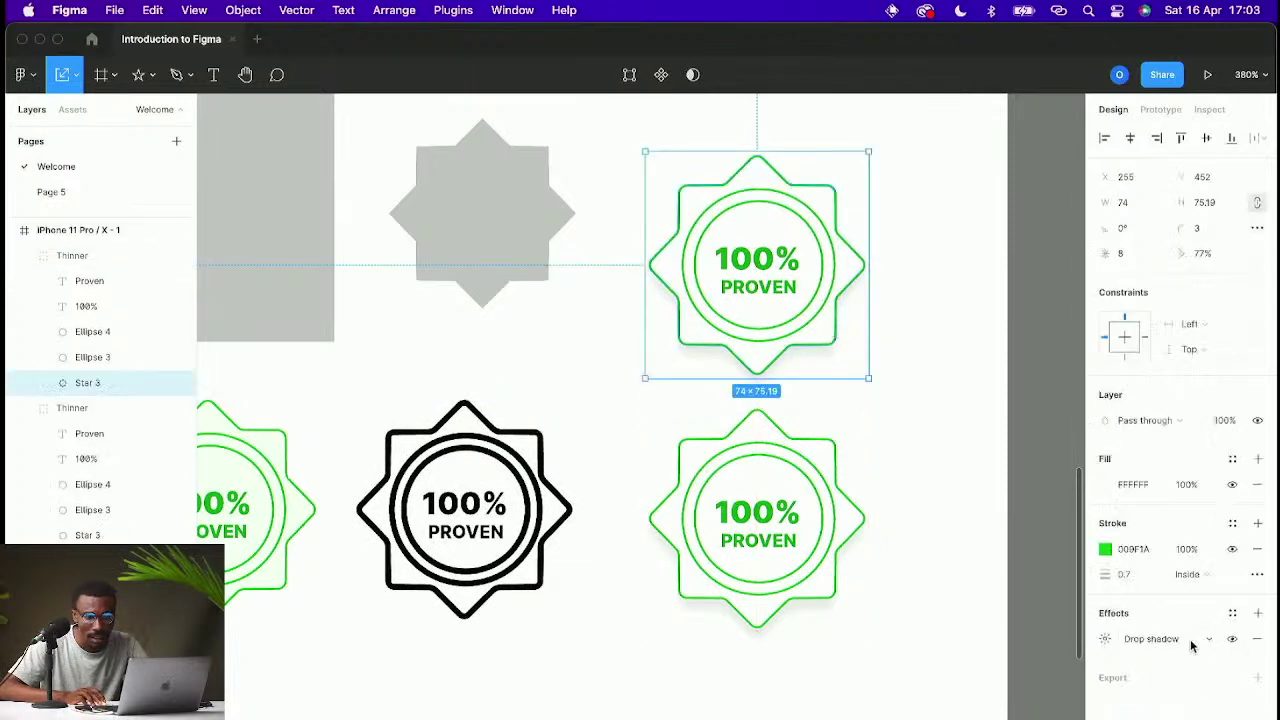
click(1206, 640)
click(1180, 620)
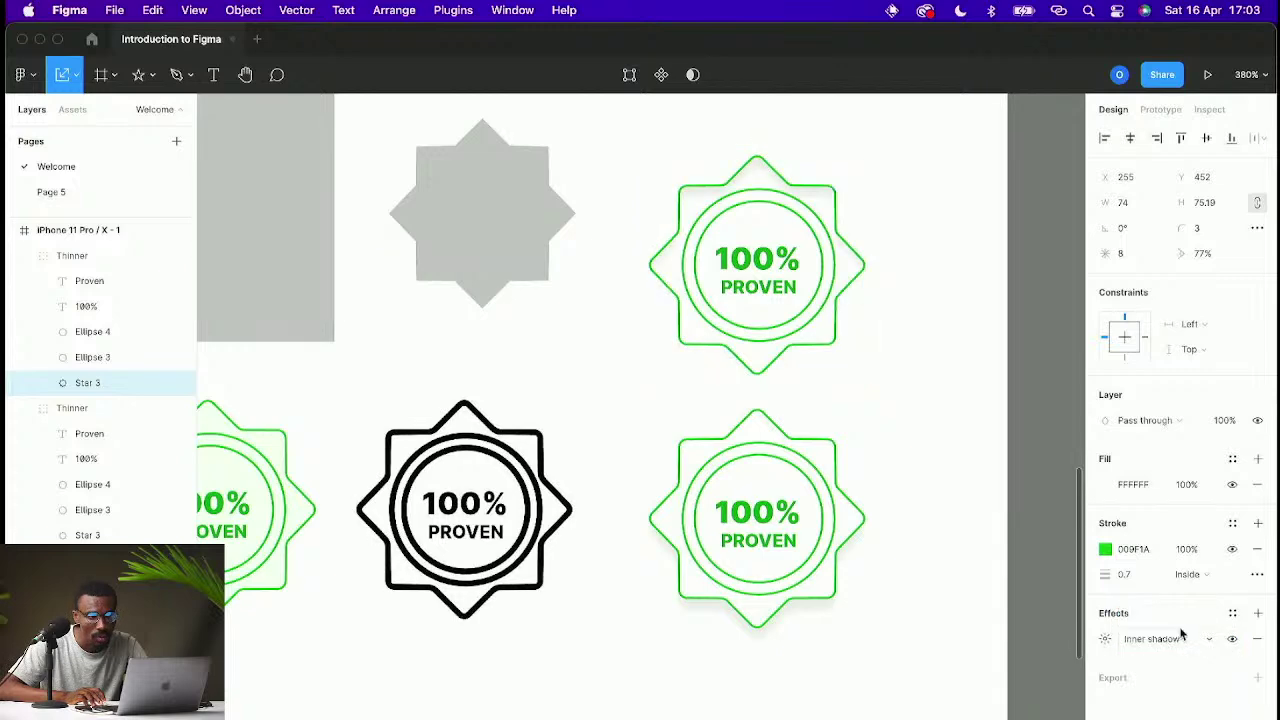
click(960, 362)
scroll(917, 357, up, 5)
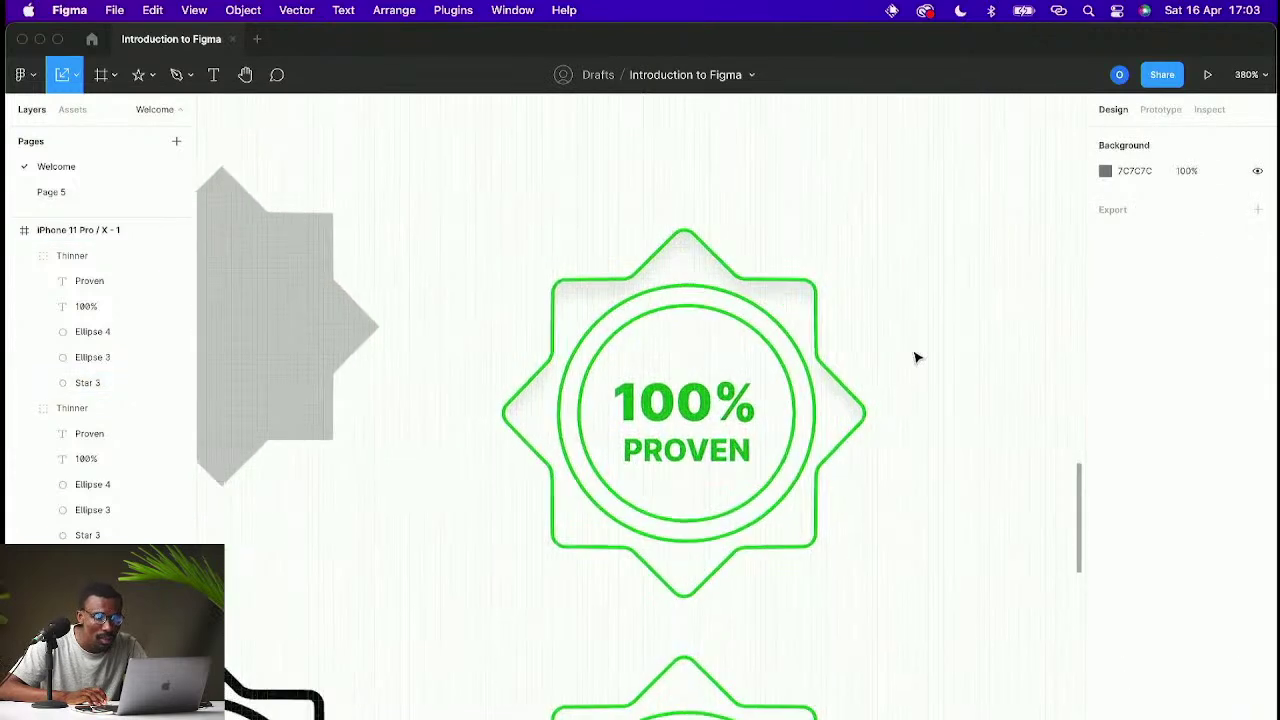
Step: Compare the drop-shadow and inner-shadow badges with the other shapes on the iPhone frame
scroll(917, 357, down, 5)
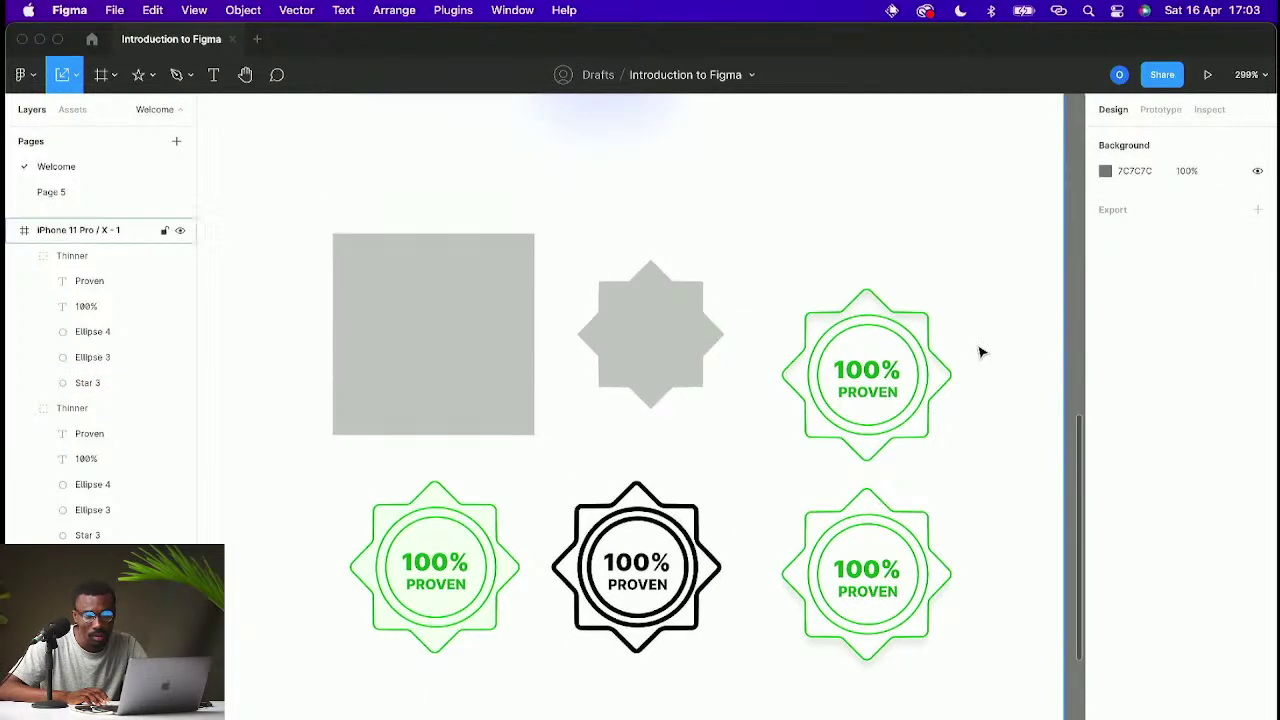
scroll(977, 351, up, 2)
scroll(990, 400, down, 5)
scroll(924, 430, up, 3)
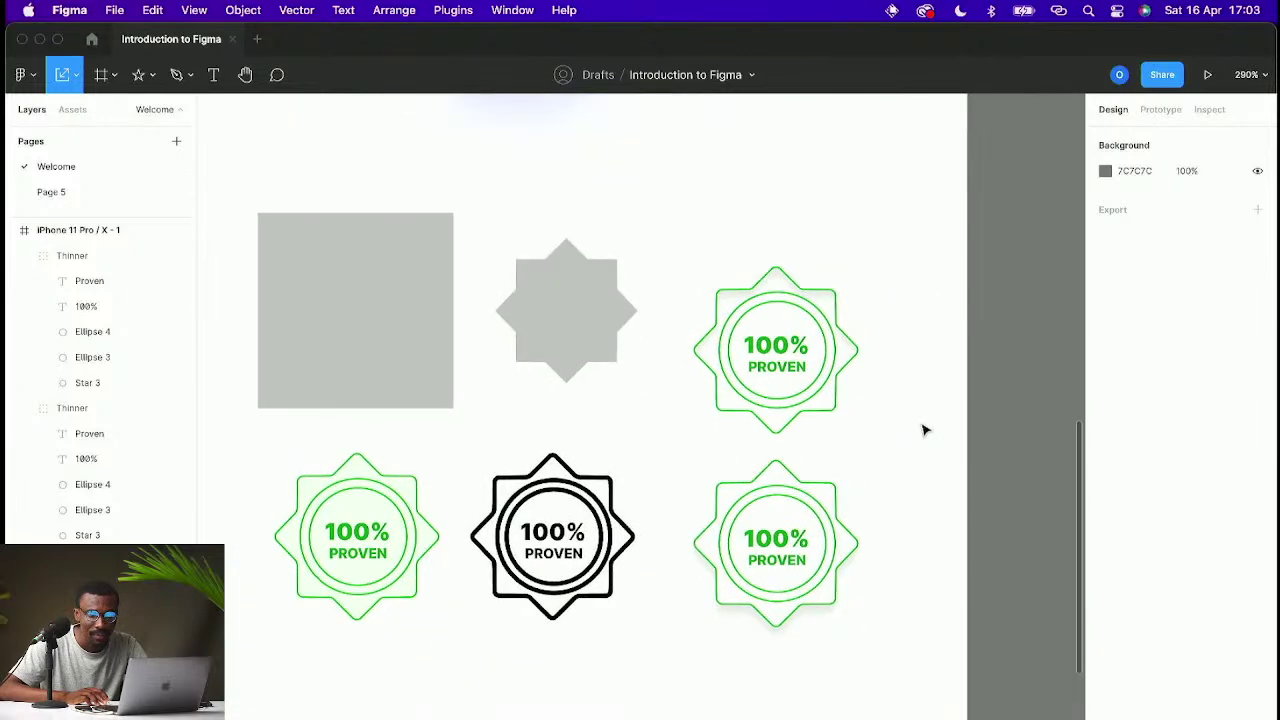
scroll(924, 430, up, 3)
scroll(924, 430, down, 3)
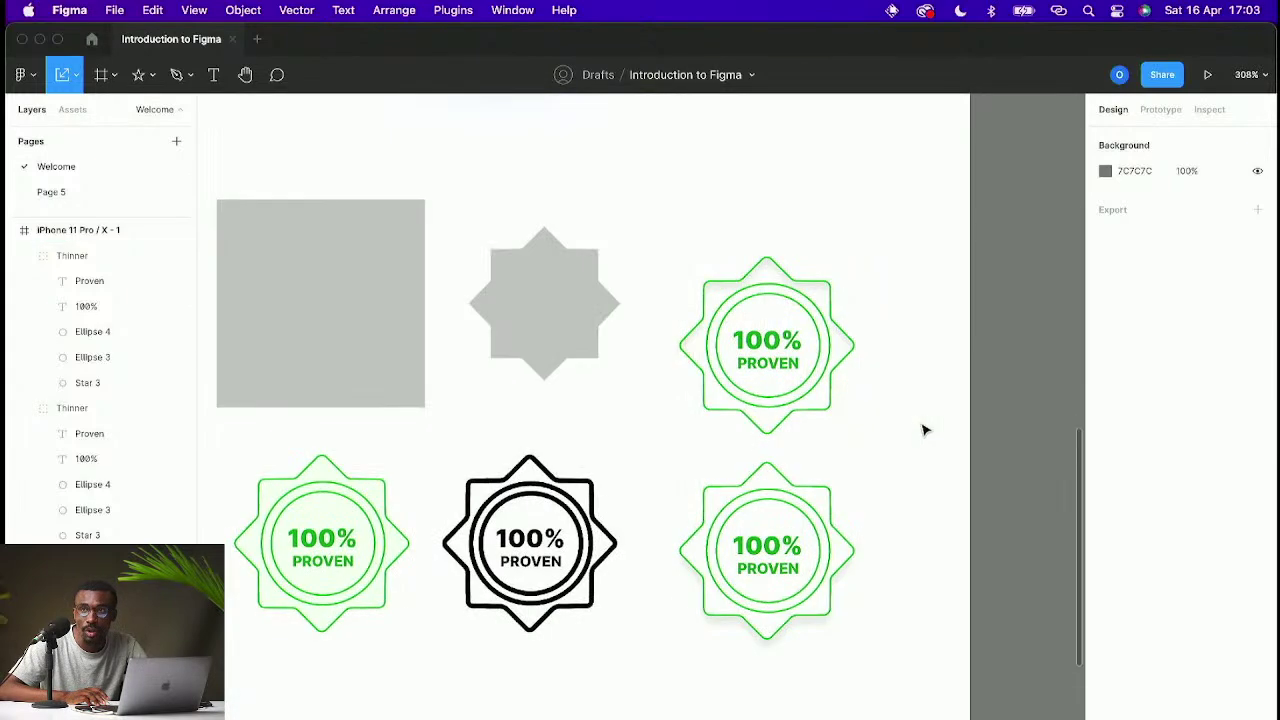
scroll(924, 430, up, 1)
scroll(924, 430, up, 3)
scroll(924, 430, down, 7)
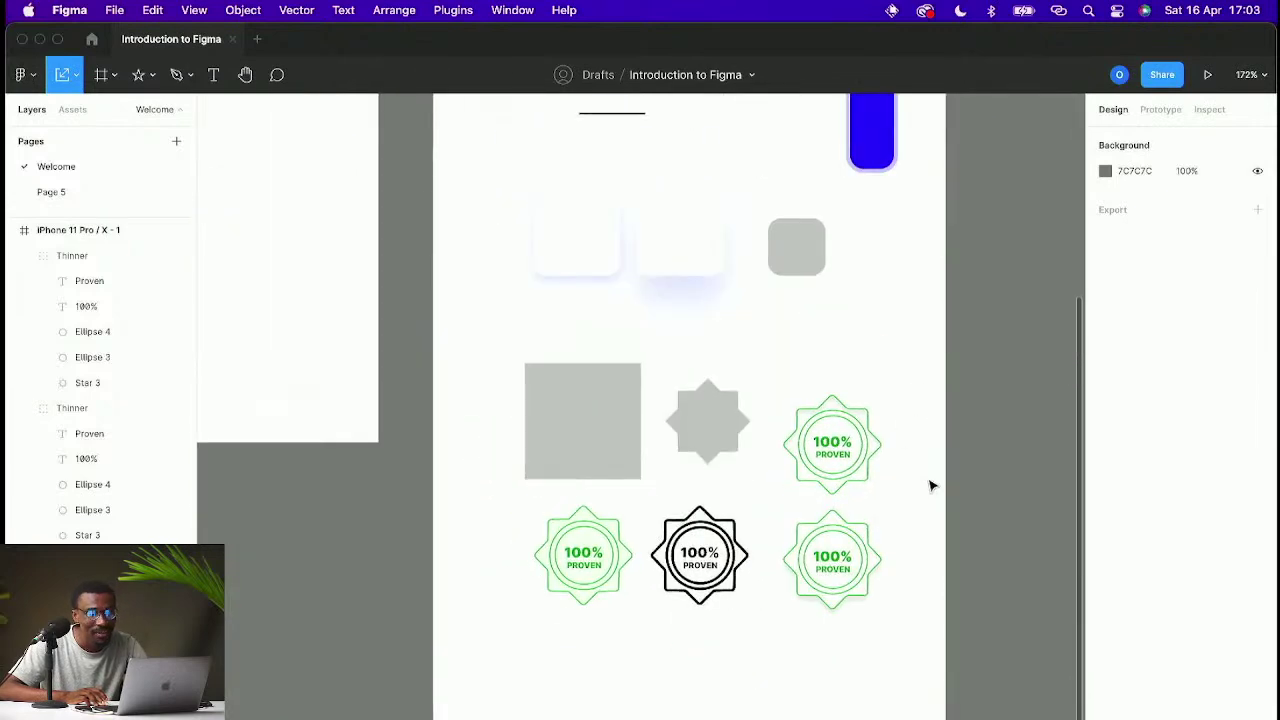
scroll(926, 505, up, 2)
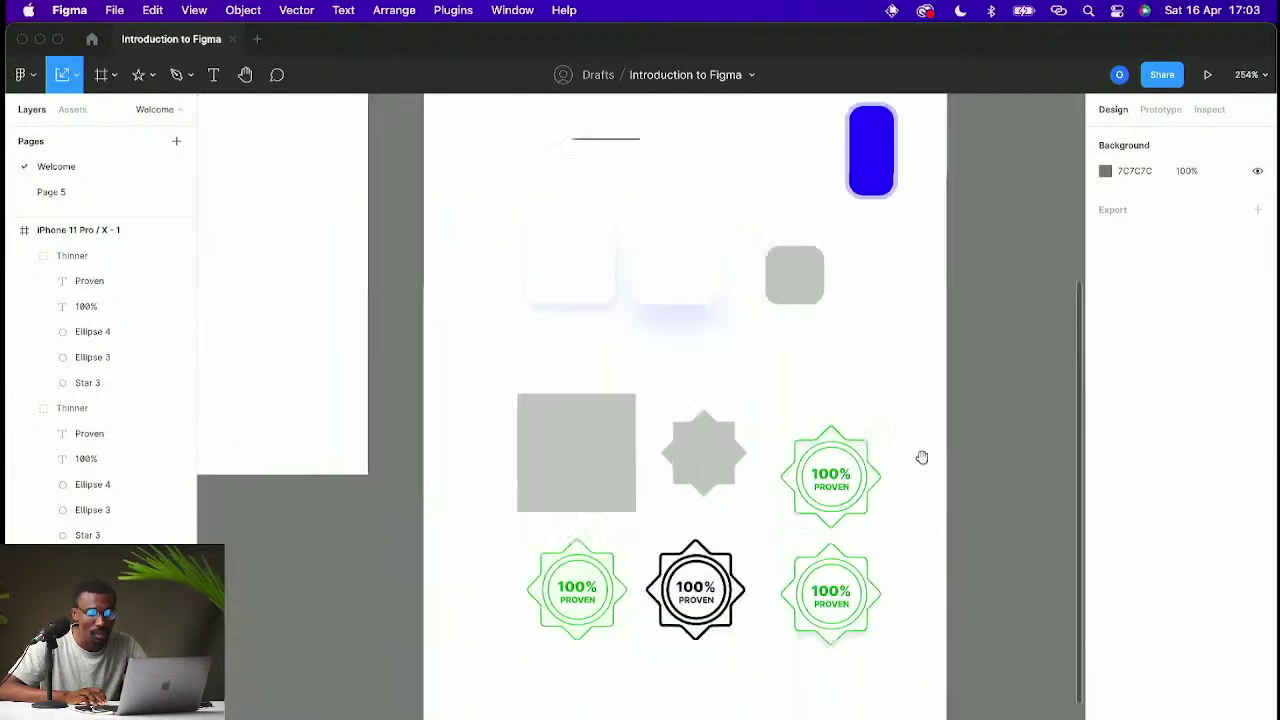
scroll(920, 490, down, 2)
Step: Review the properties of the small rounded grey frame and the black line on the iPhone frame
click(800, 325)
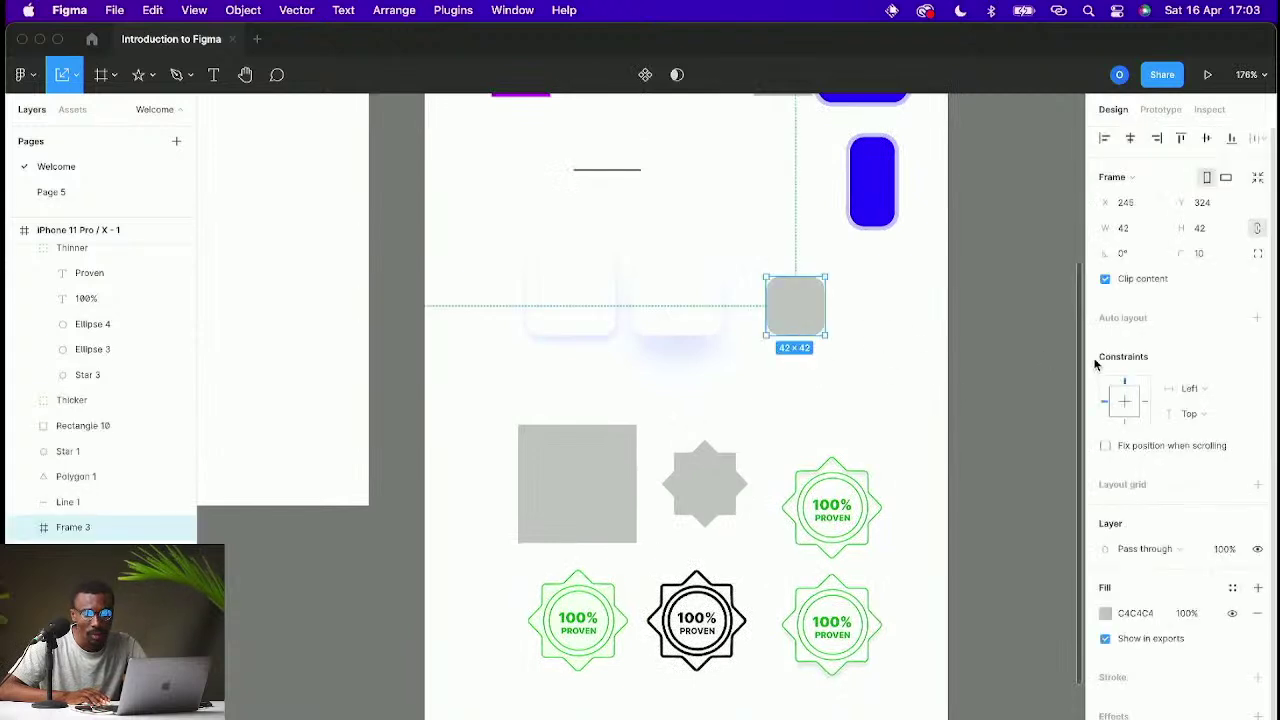
scroll(680, 500, up, 2)
click(609, 278)
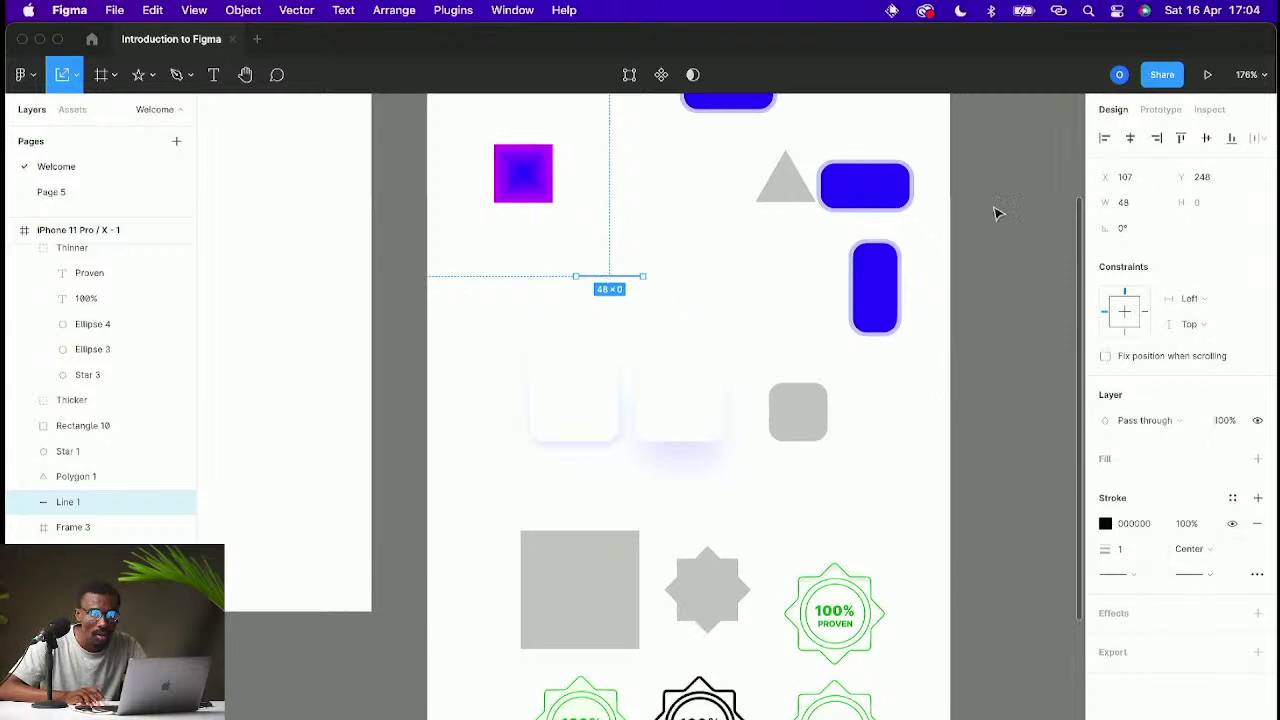
scroll(697, 263, up, 3)
scroll(800, 341, down, 5)
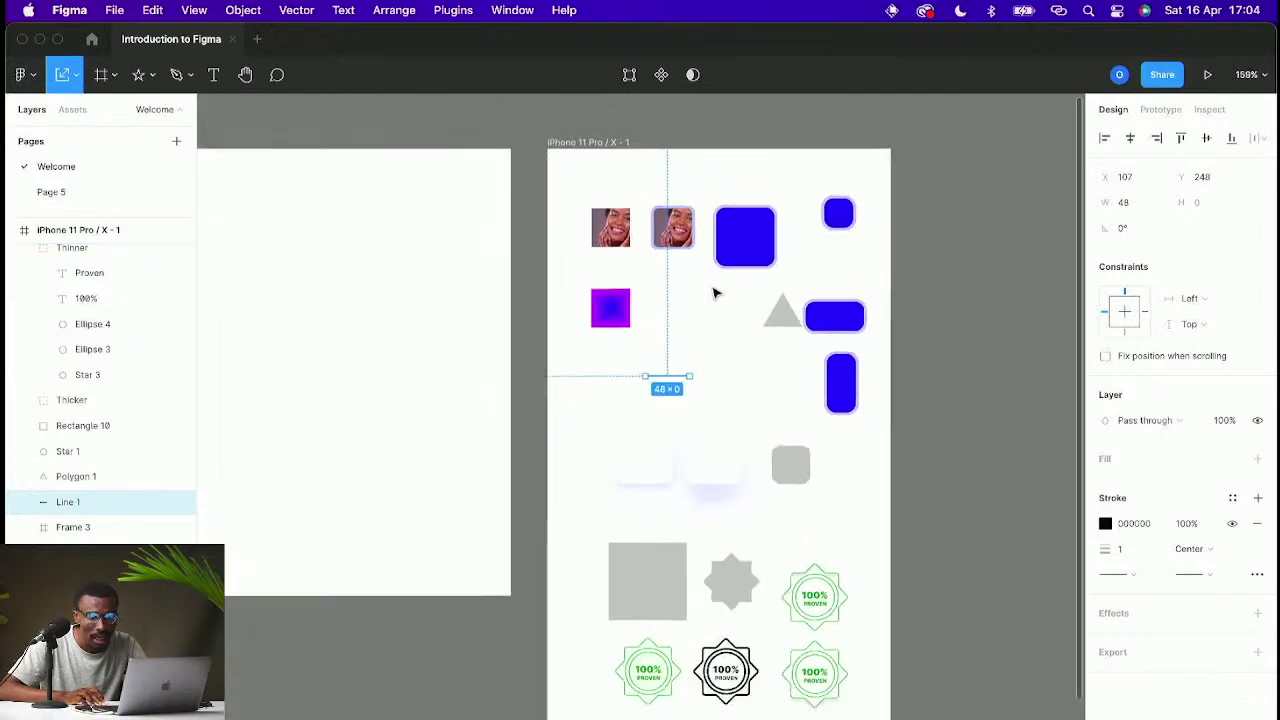
Step: Add the text "Learning" to the upper part of the empty Frame 1
scroll(577, 286, left, 5)
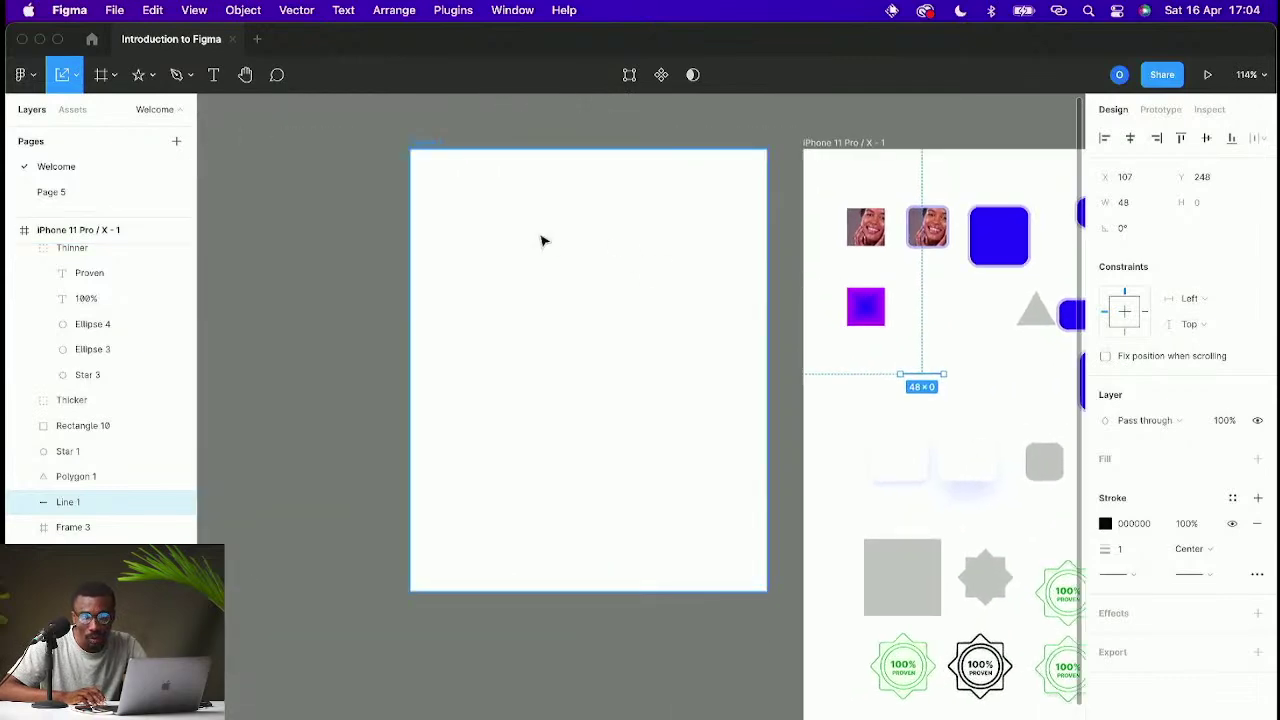
scroll(543, 241, up, 3)
scroll(543, 240, down, 3)
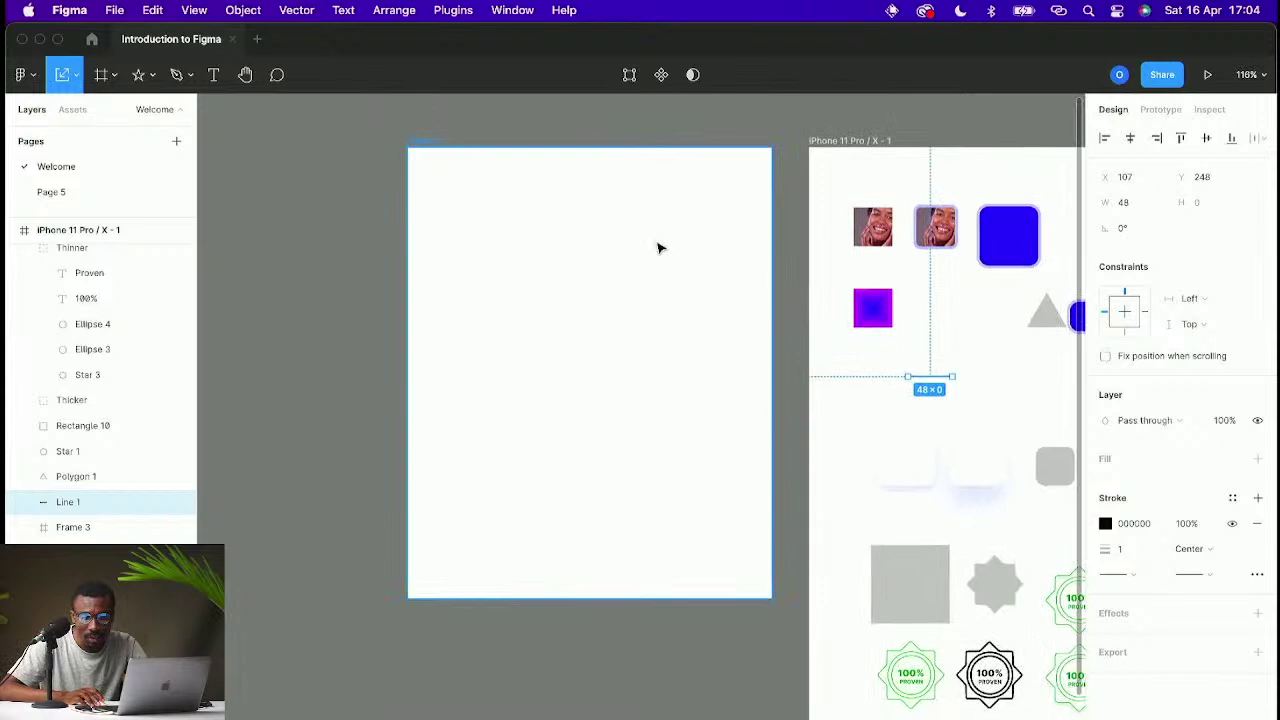
scroll(580, 251, up, 5)
scroll(580, 251, down, 3)
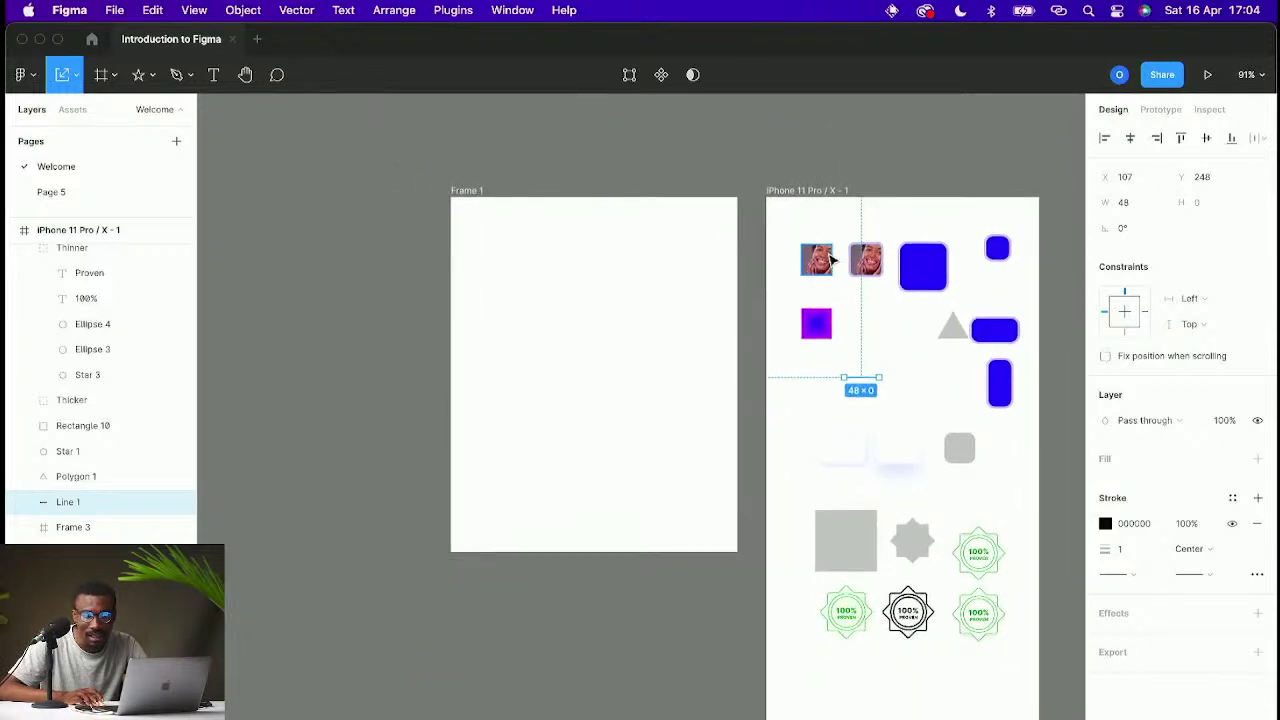
scroll(885, 412, up, 1)
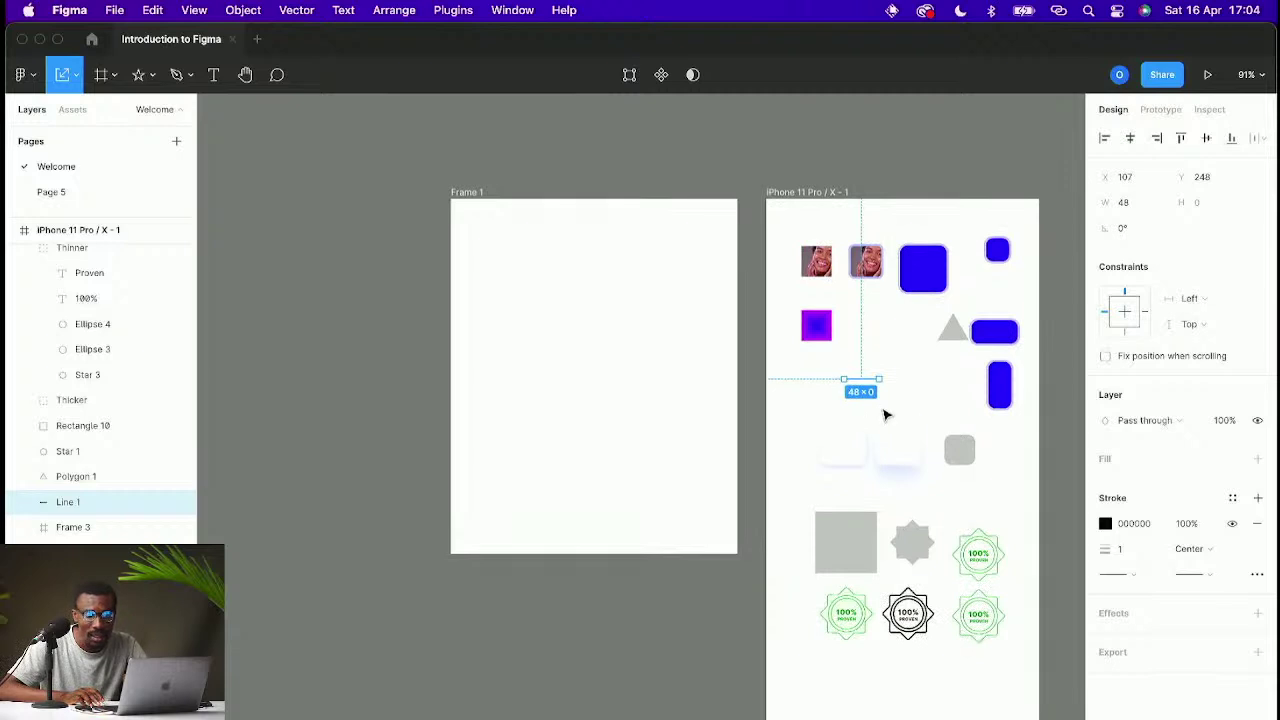
scroll(486, 251, up, 10)
key(t)
click(512, 260)
text(e)
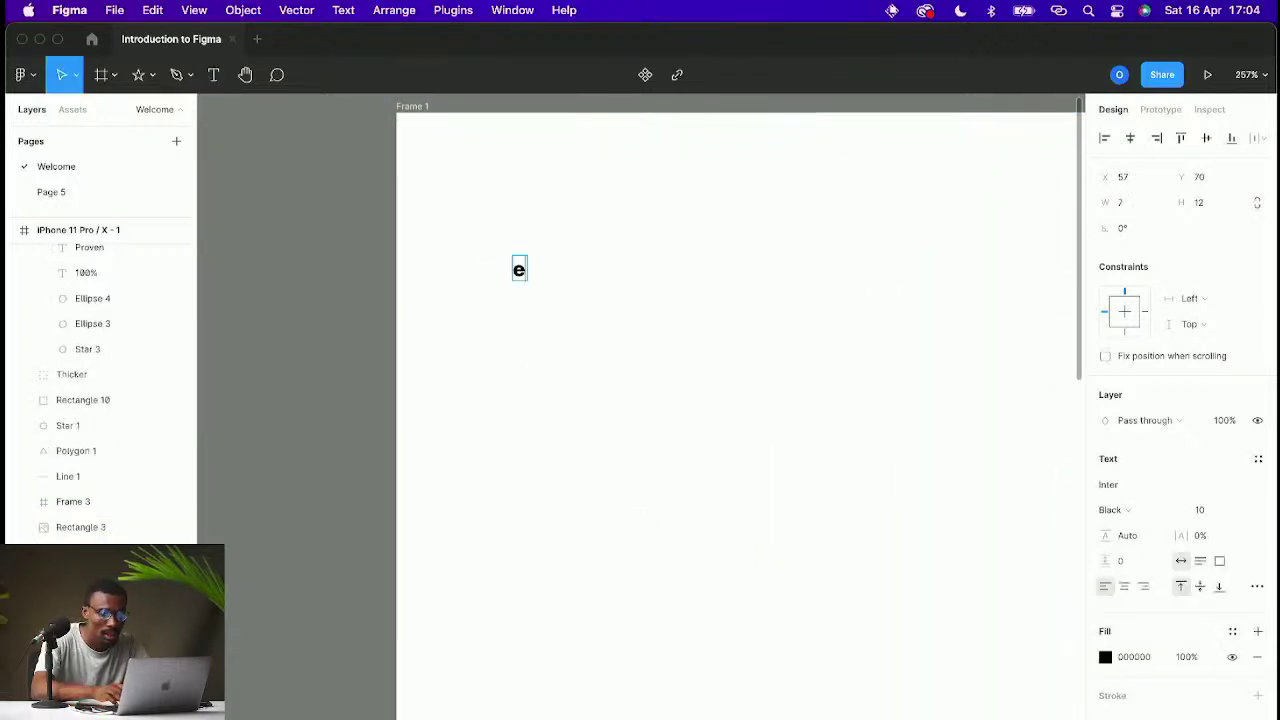
key(BackSpace)
text(Learnint)
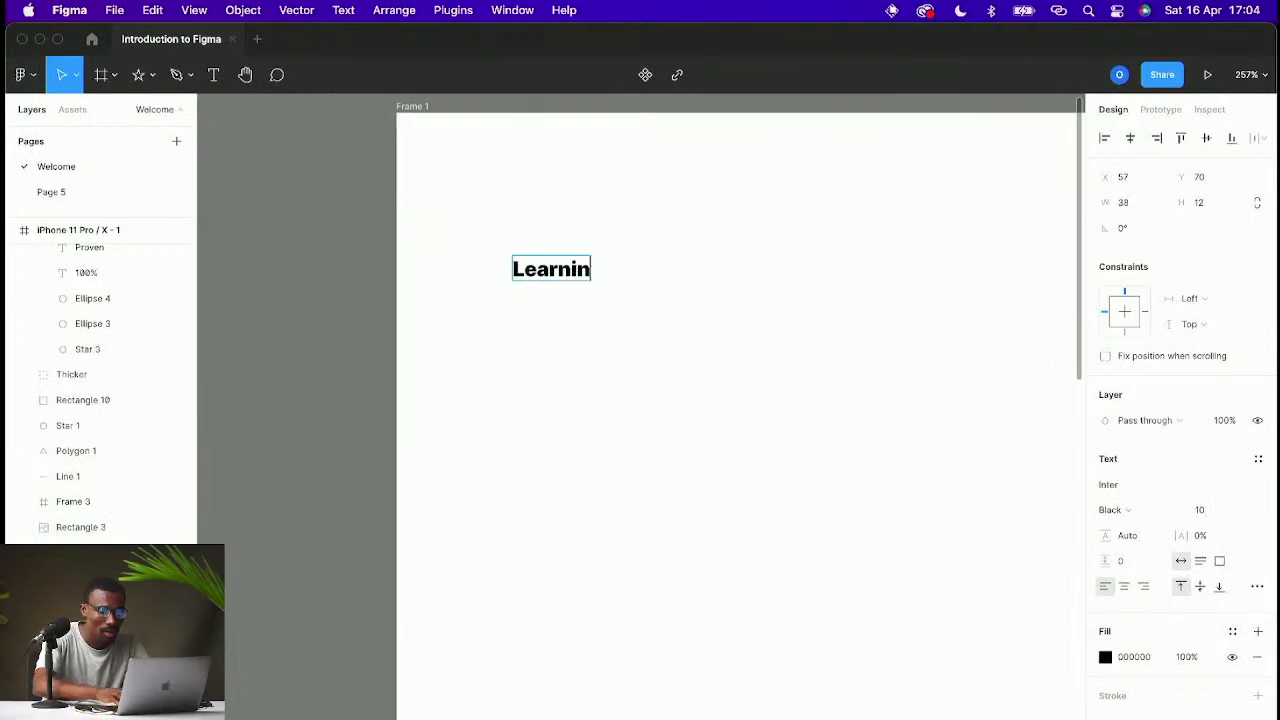
key(Escape)
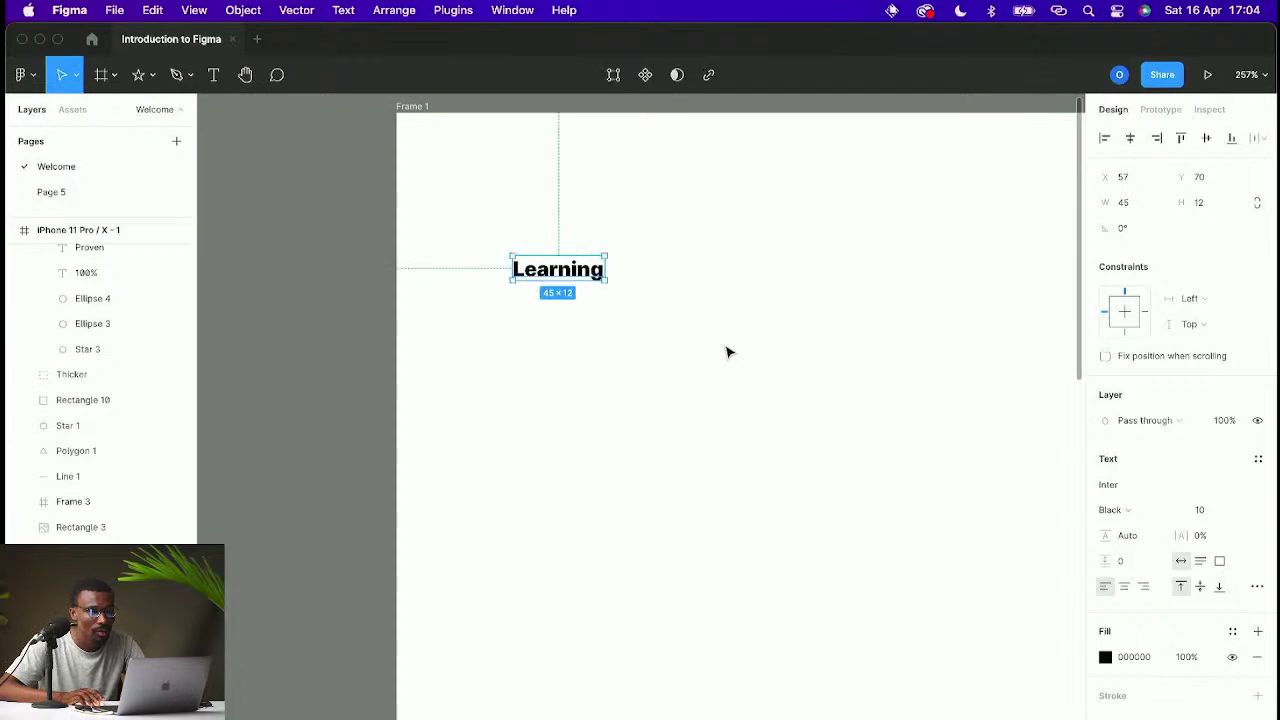
click(101, 75)
click(115, 76)
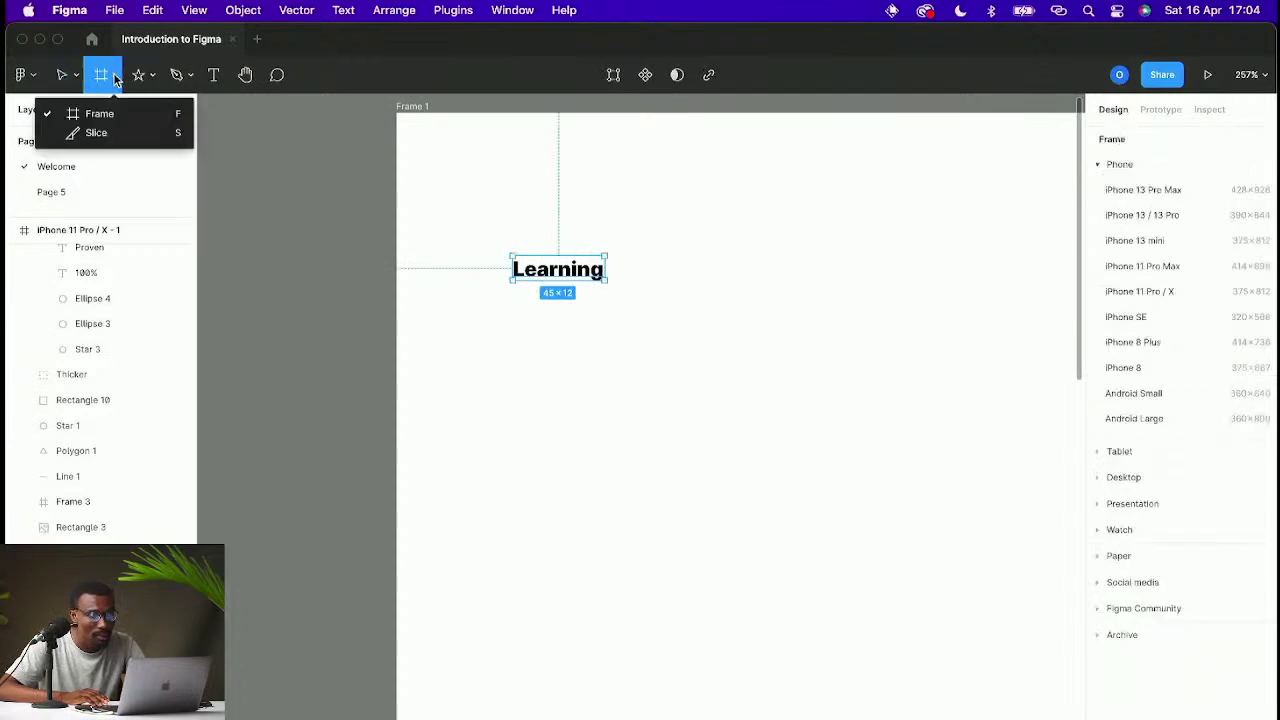
click(148, 75)
click(151, 75)
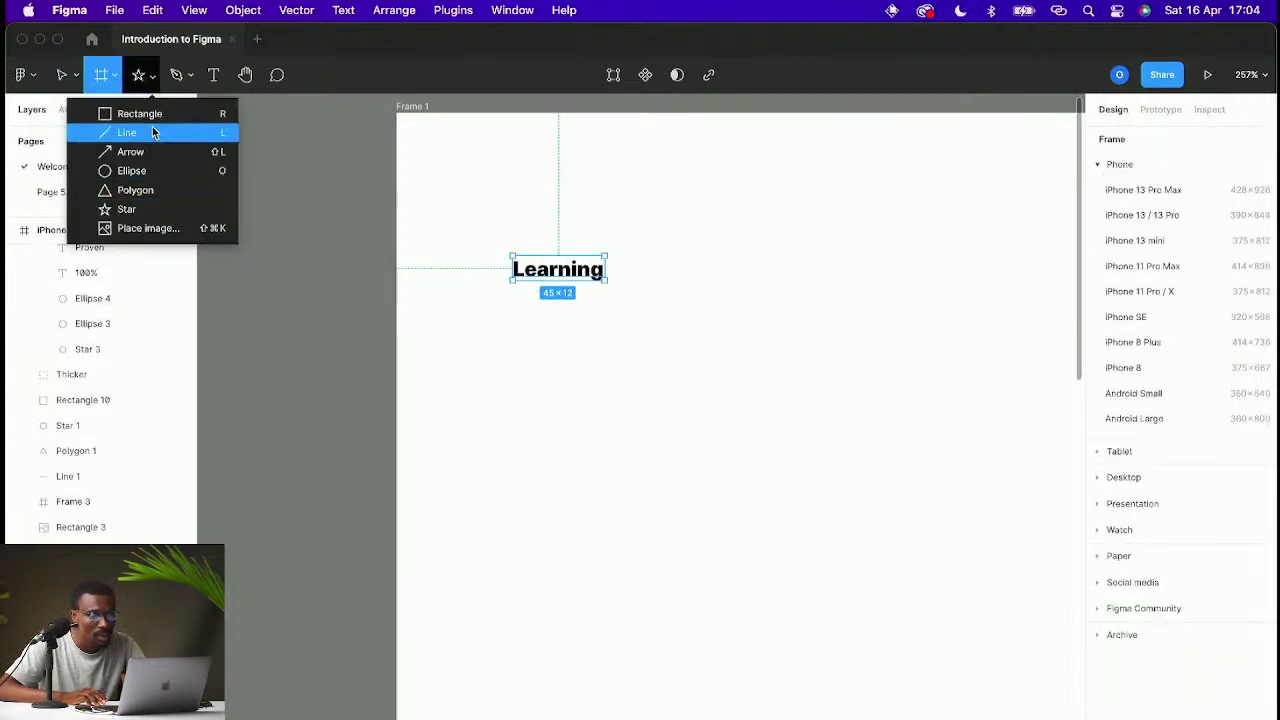
Step: Start a vector path with the Pen tool just below the "Learning" text
click(179, 76)
click(190, 76)
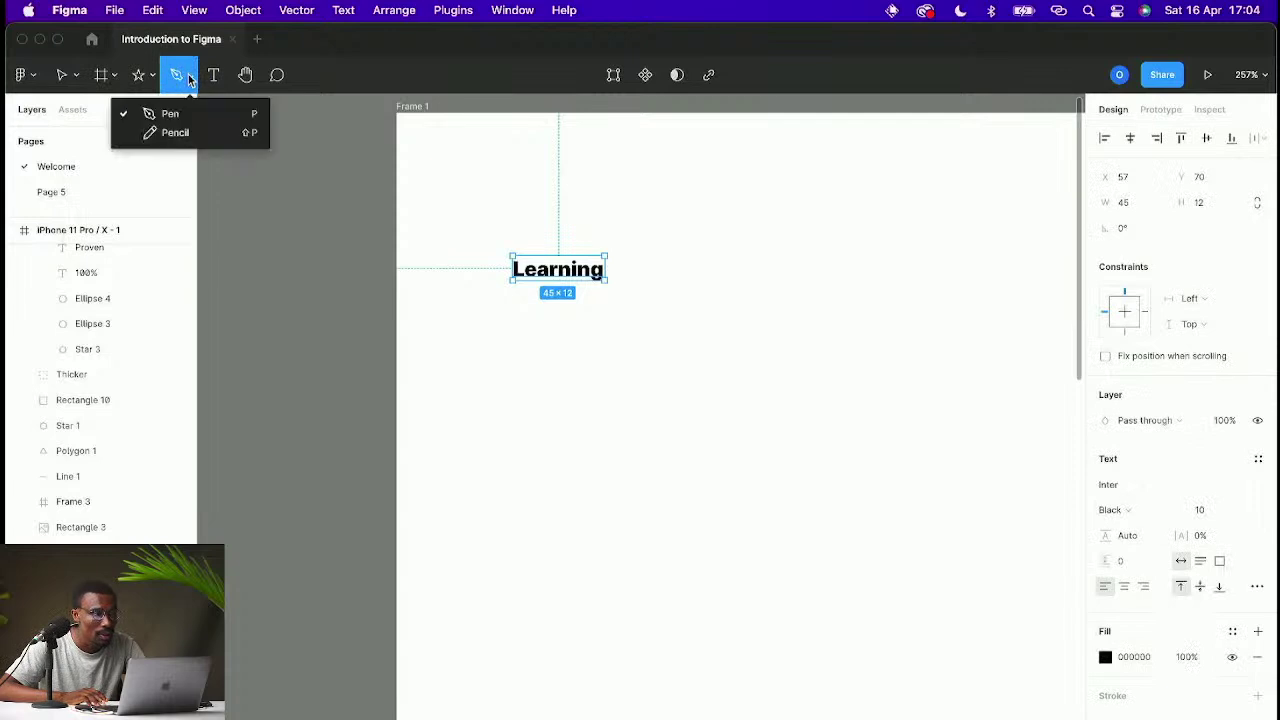
click(163, 111)
click(596, 373)
Step: Try extending the path as a wavy curve to the right and undo the added points
drag(716, 355, 766, 406)
drag(843, 348, 934, 377)
key(ctrl+z)
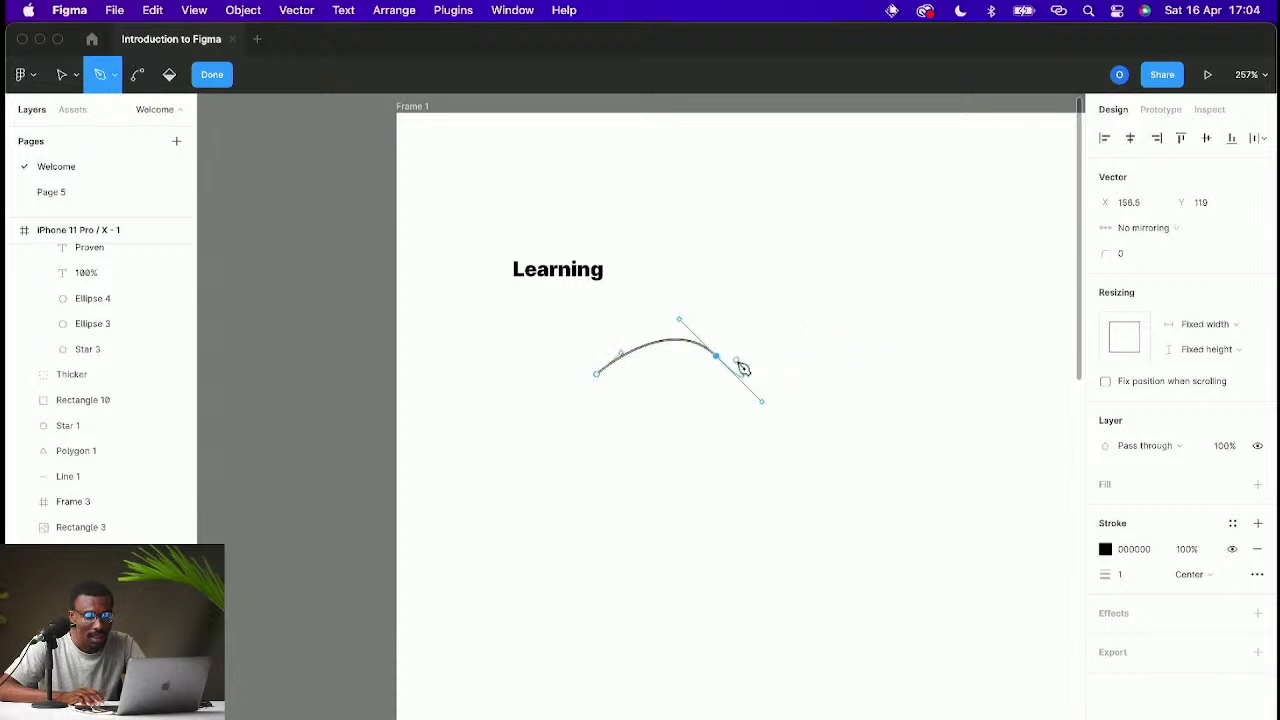
drag(867, 346, 919, 373)
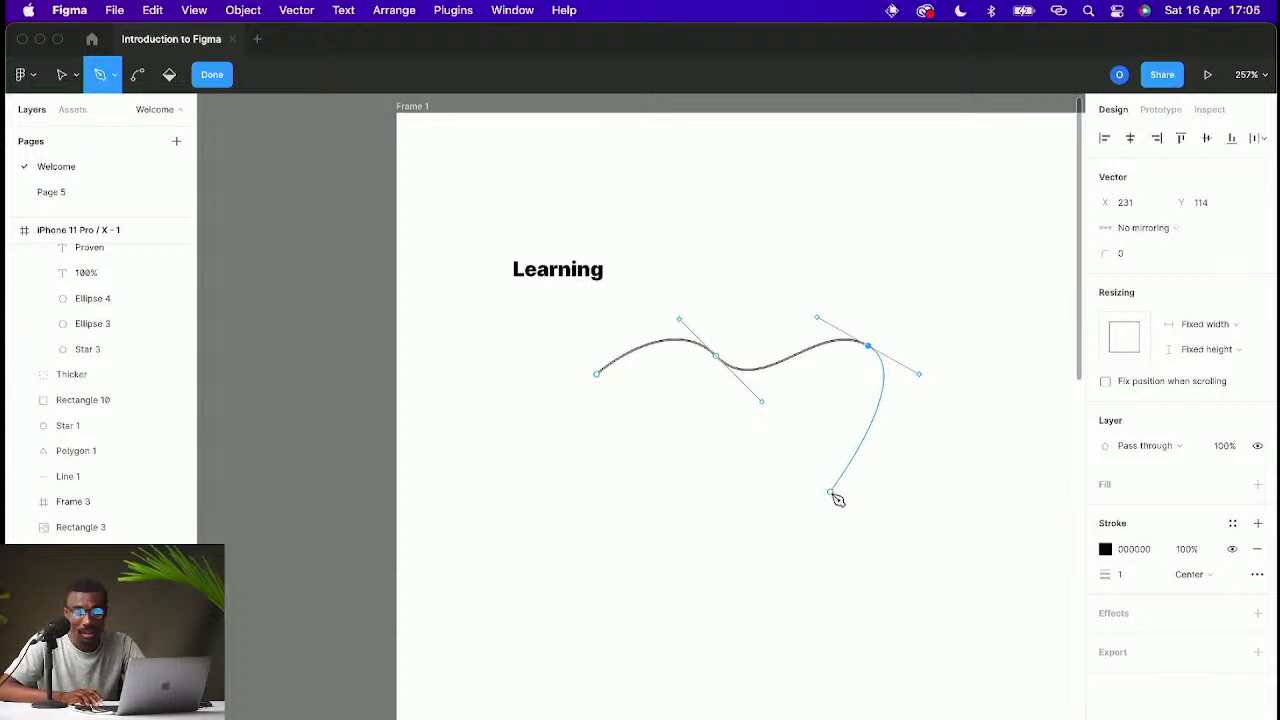
key(super+z)
key(super+z)
key(super+z)
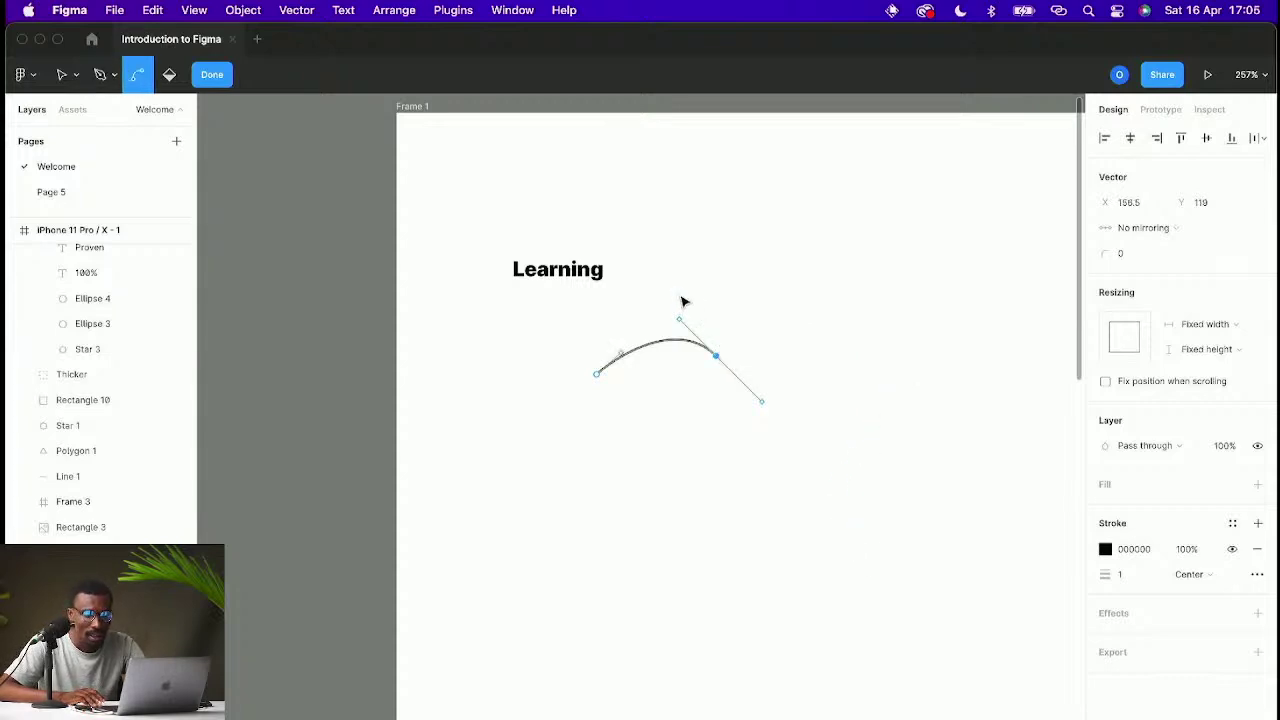
Step: Draw a closed, curved apple-like outline with a dip along its upper edge, ending at the path's starting point
drag(765, 361, 856, 430)
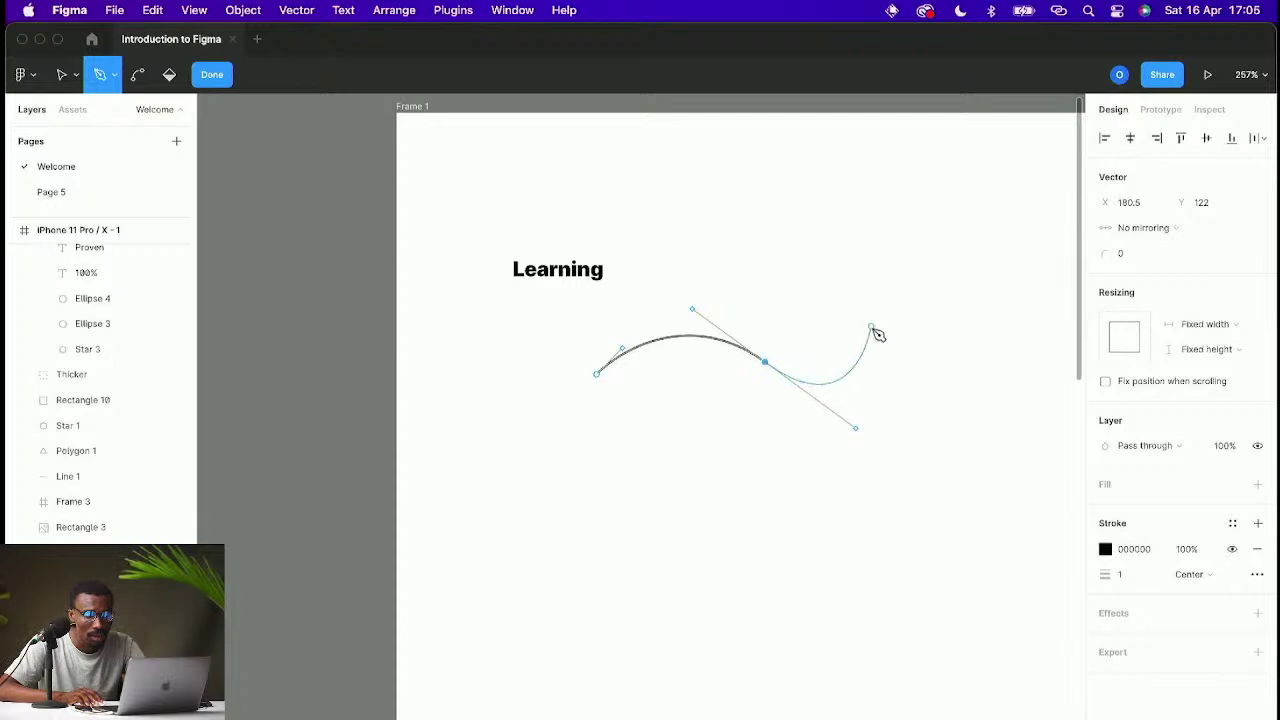
drag(928, 338, 995, 356)
drag(832, 598, 698, 634)
drag(598, 374, 623, 286)
key(Escape)
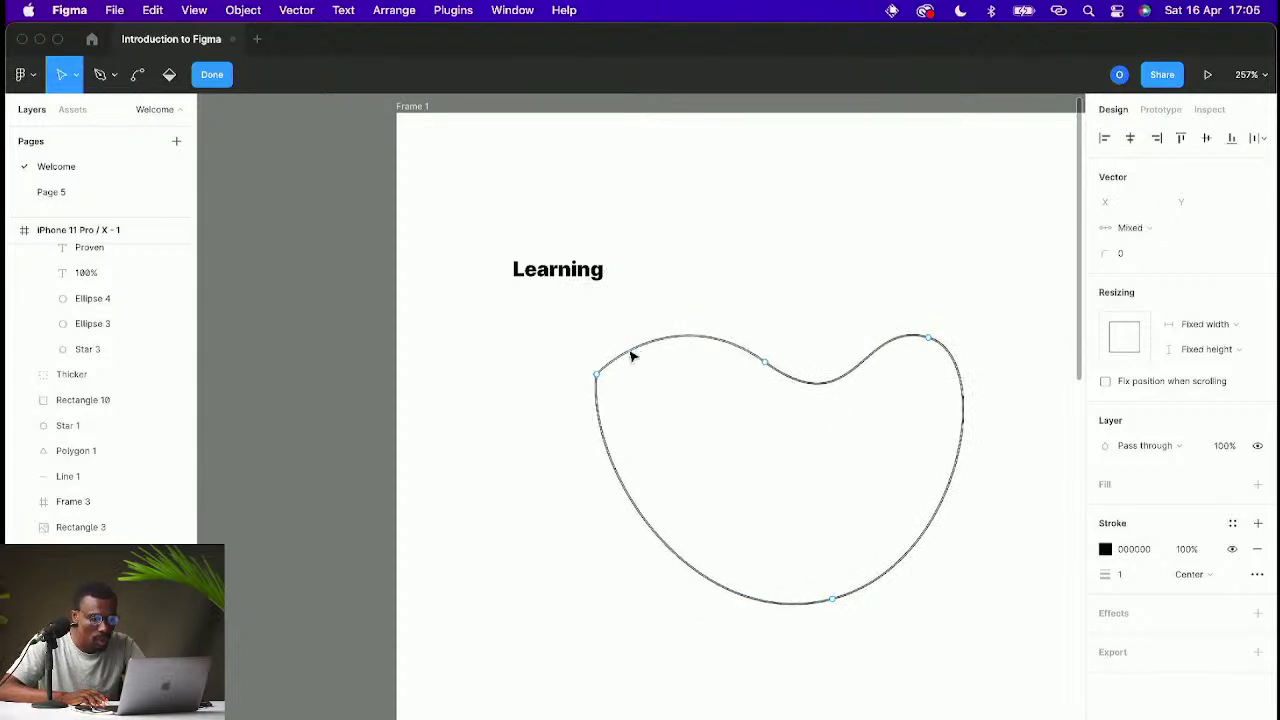
Step: Reshape the outline into an apple by repositioning its side, notch and bottom points and extending the right lobe's curve handle
click(598, 375)
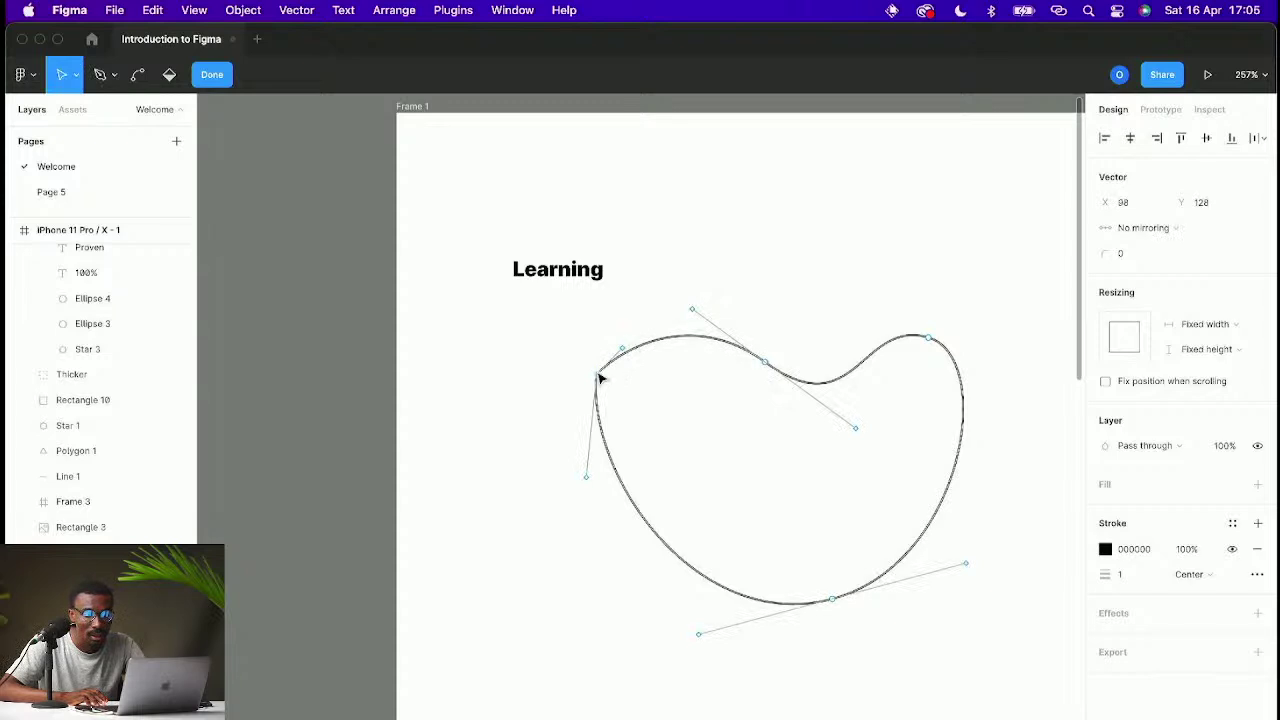
drag(600, 378, 653, 360)
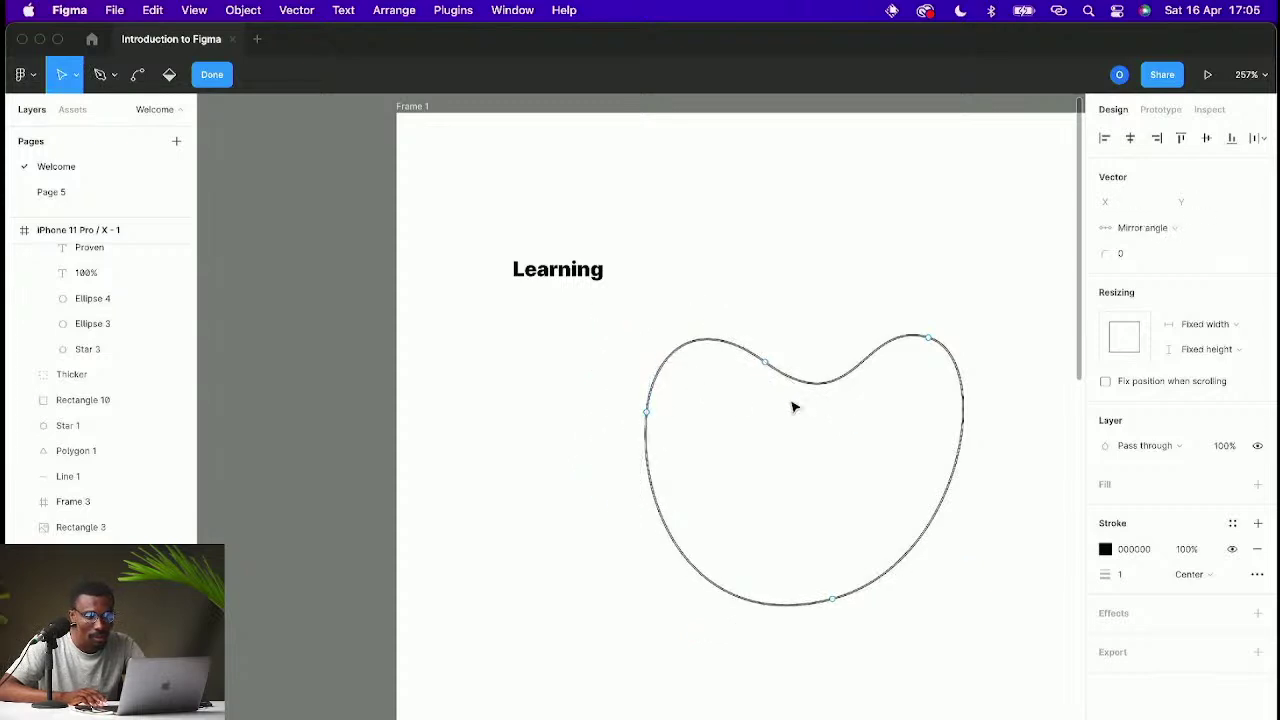
mouse_move(769, 366)
mouse_down()
mouse_move(779, 370)
mouse_move(751, 351)
mouse_move(785, 372)
mouse_up()
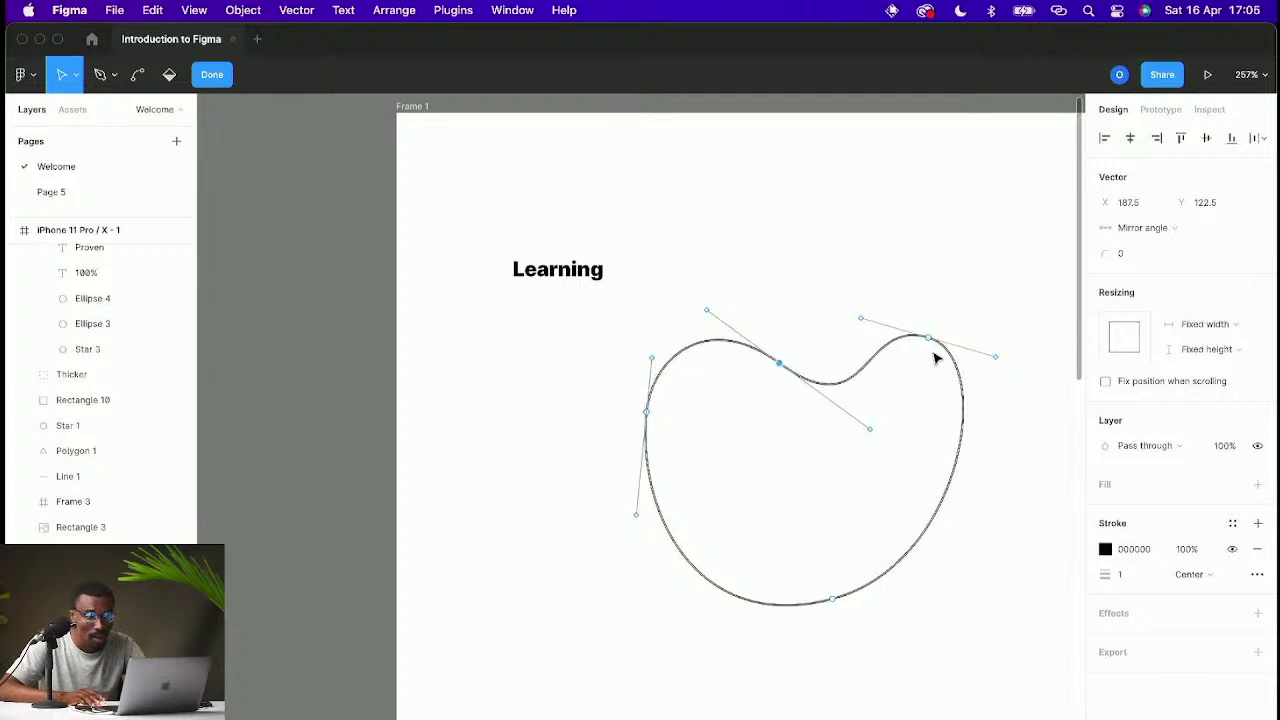
drag(931, 345, 937, 355)
drag(831, 598, 843, 630)
drag(973, 588, 983, 622)
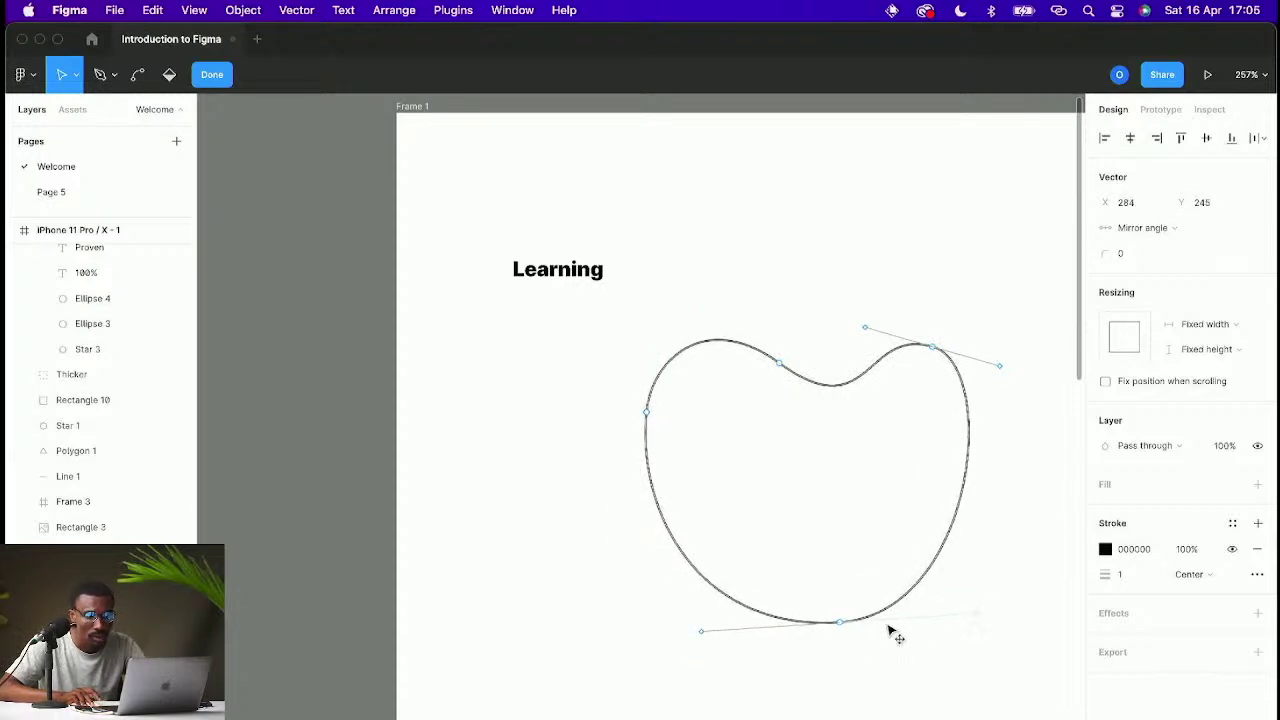
drag(842, 623, 836, 629)
drag(780, 366, 769, 367)
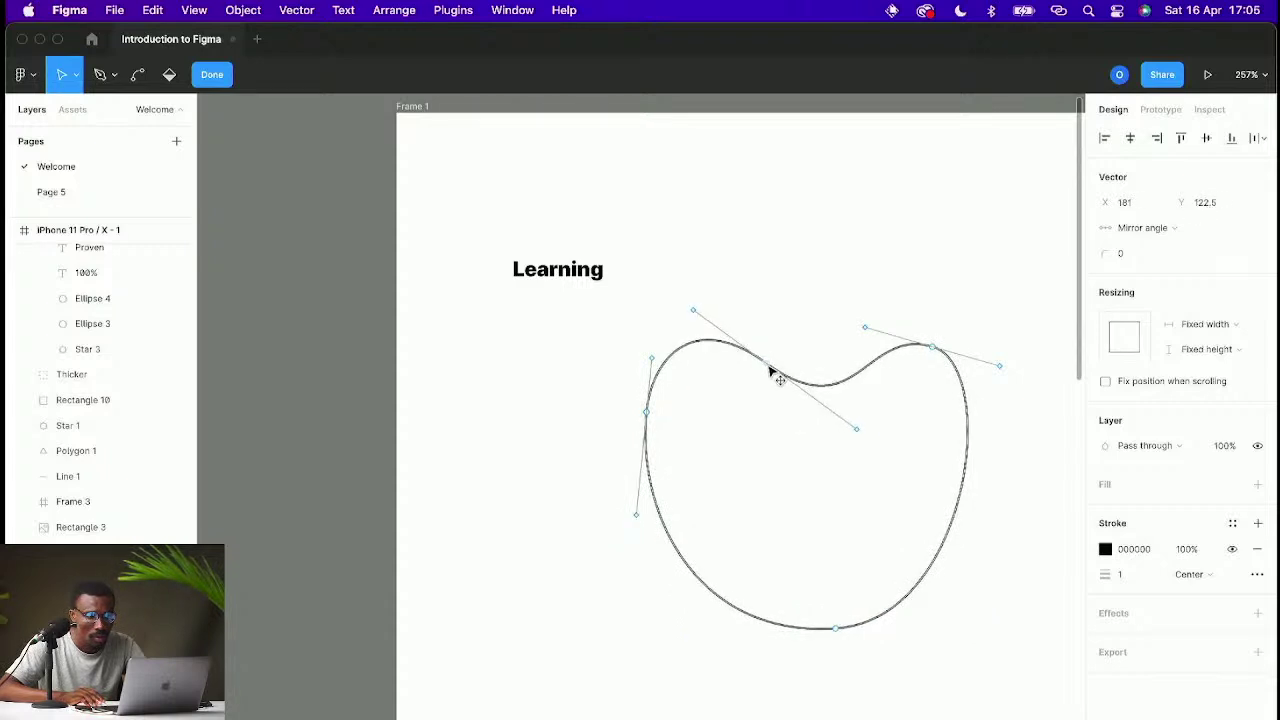
click(952, 352)
drag(1002, 369, 1033, 382)
click(912, 284)
Step: Raise the apple's notch point and lower its bottom point for an outline about 163 × 151, and finish vector editing
scroll(823, 306, right, 5)
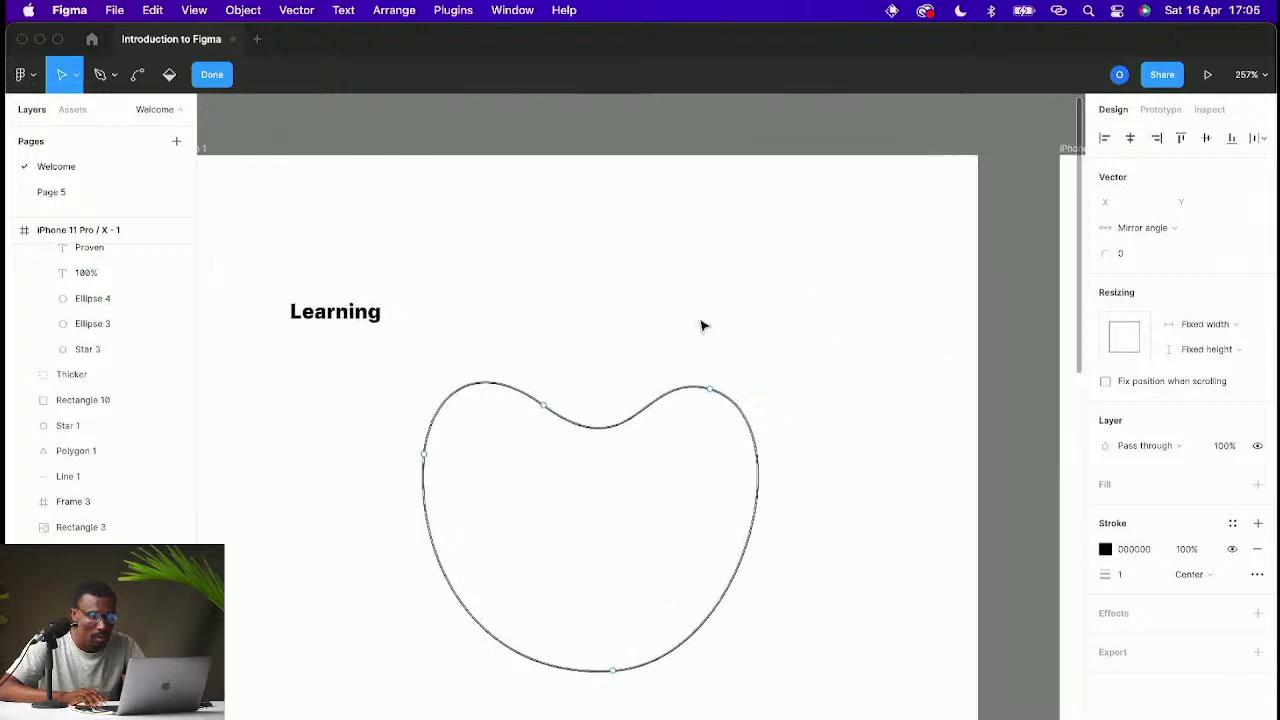
click(632, 430)
drag(544, 407, 551, 400)
drag(612, 670, 612, 685)
click(777, 574)
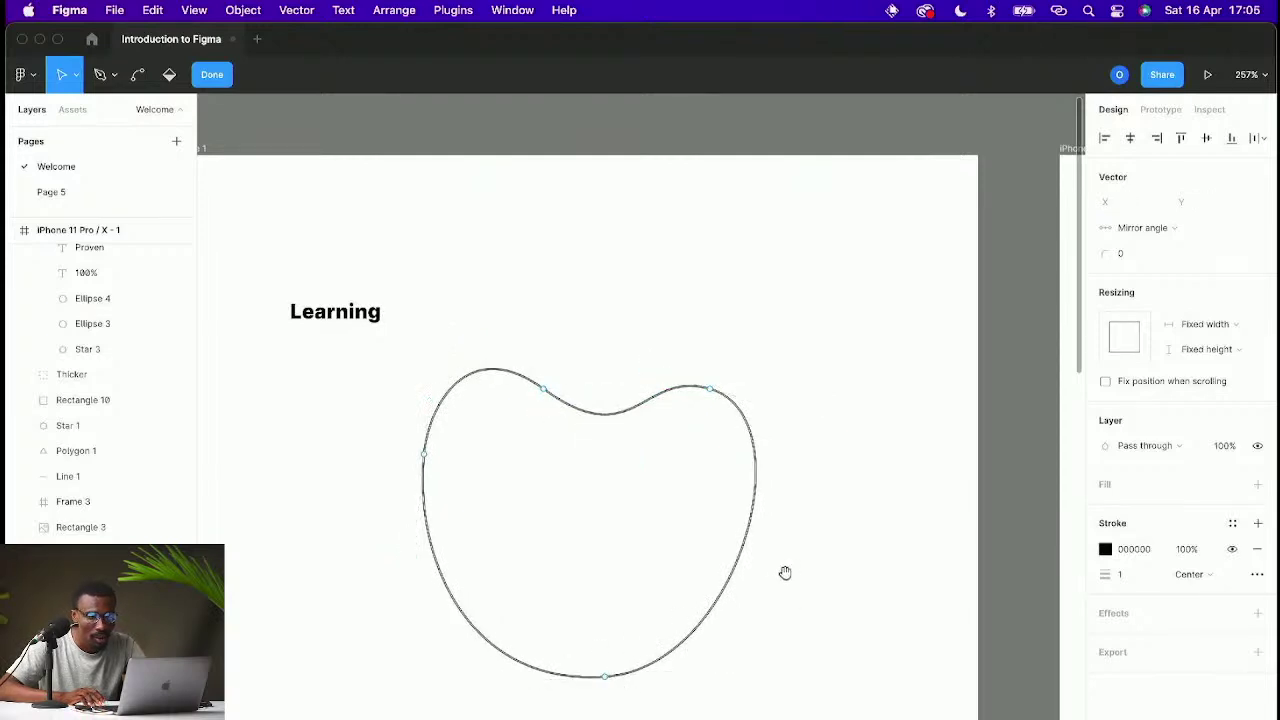
drag(777, 574, 865, 545)
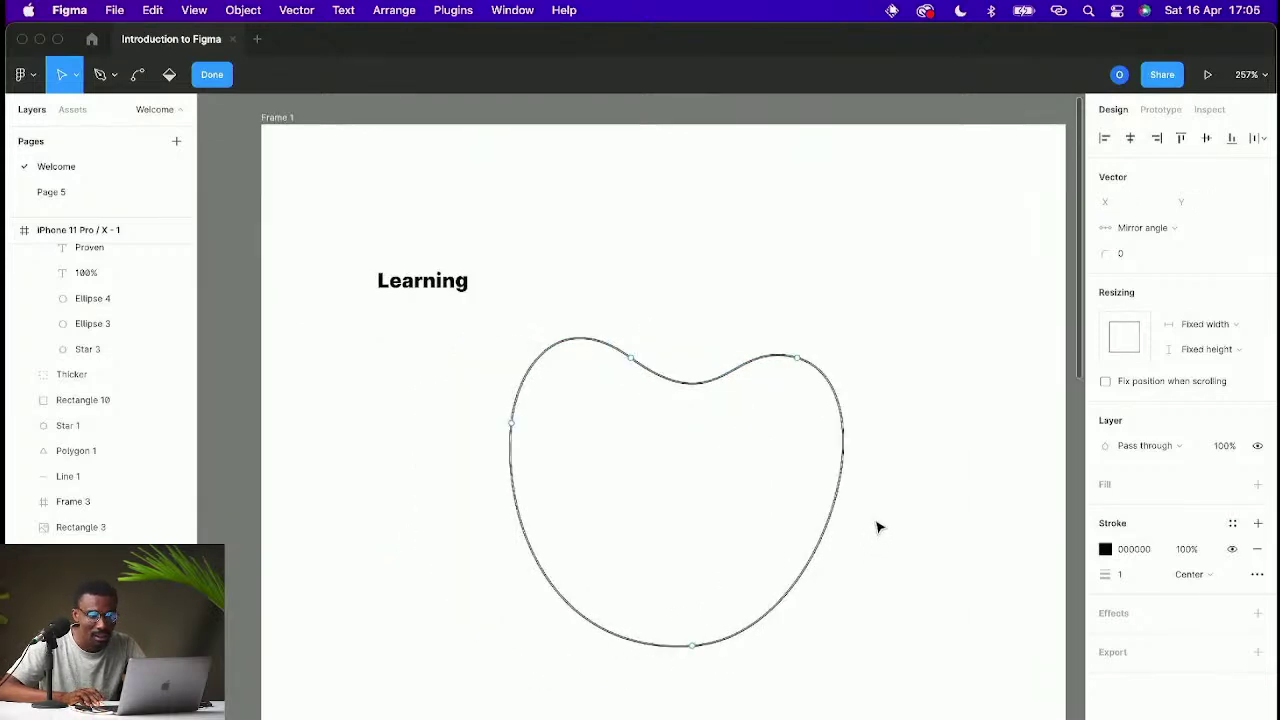
scroll(877, 527, down, 3)
scroll(877, 527, down, 3)
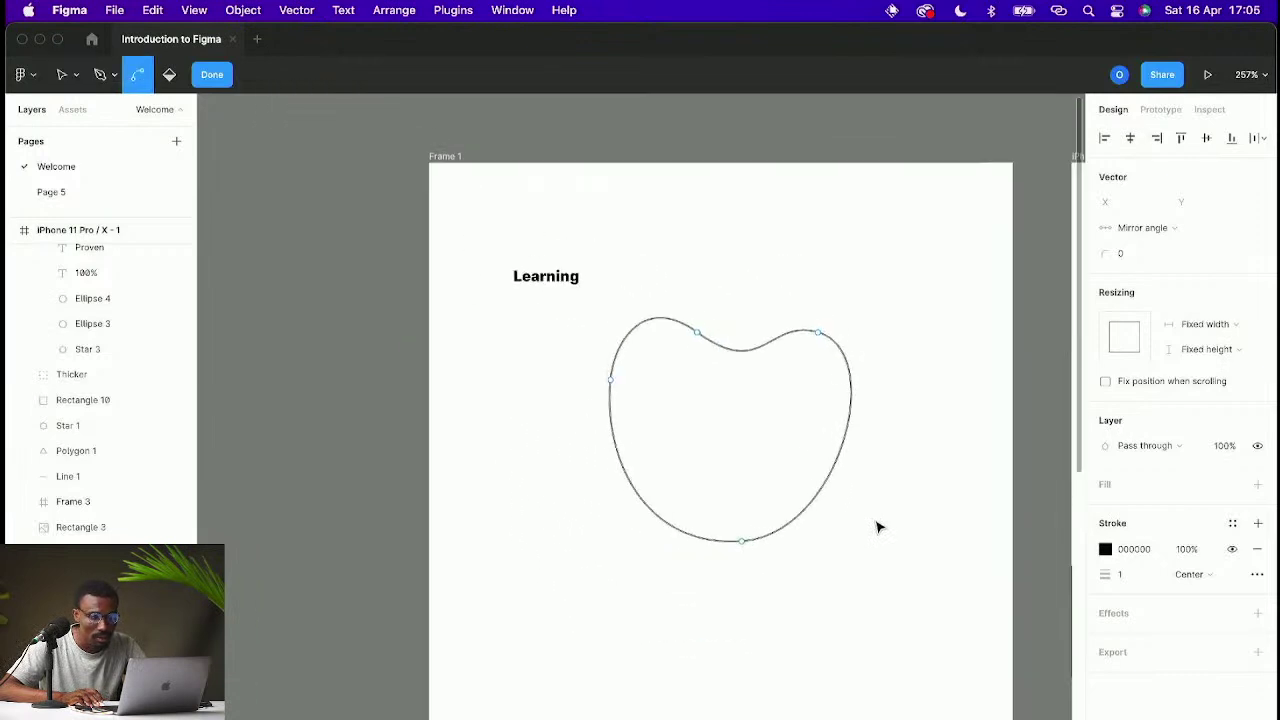
click(873, 525)
click(824, 504)
click(896, 521)
Step: Draw a 66 × 66 square below the apple and round only its upper-right corner, trying a radius of 30 before setting 100
key(r)
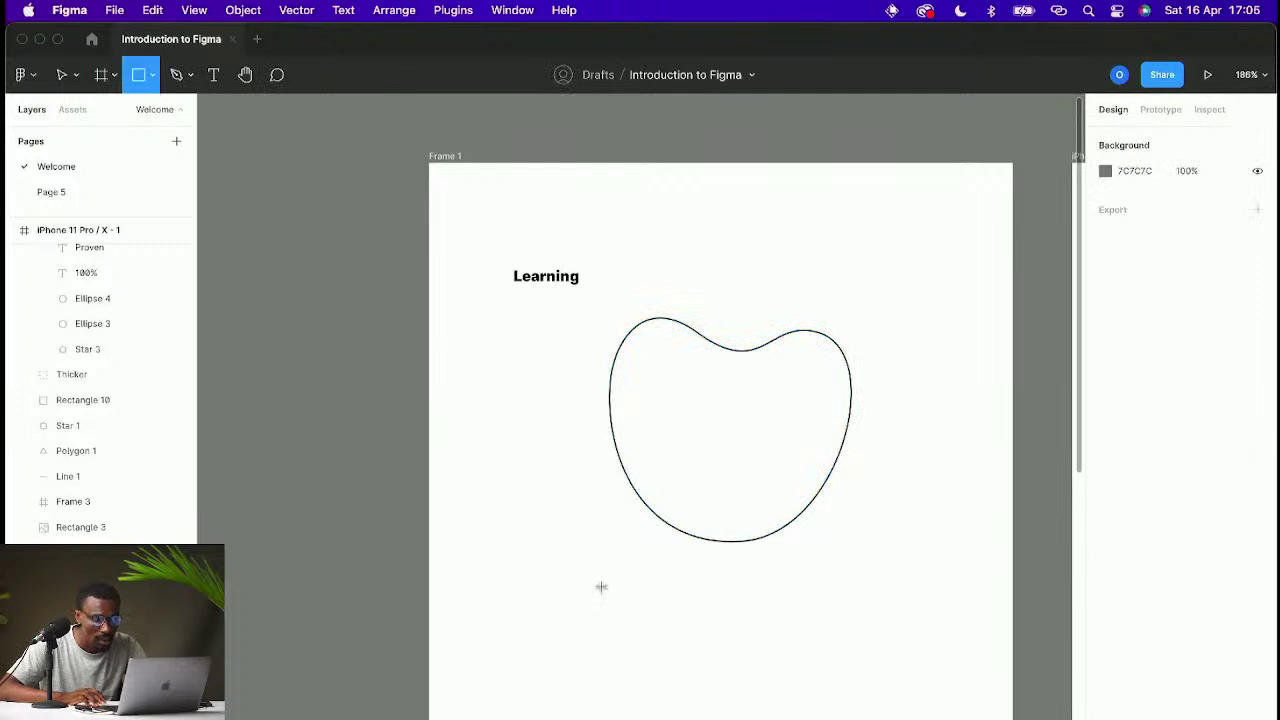
drag(597, 583, 697, 680)
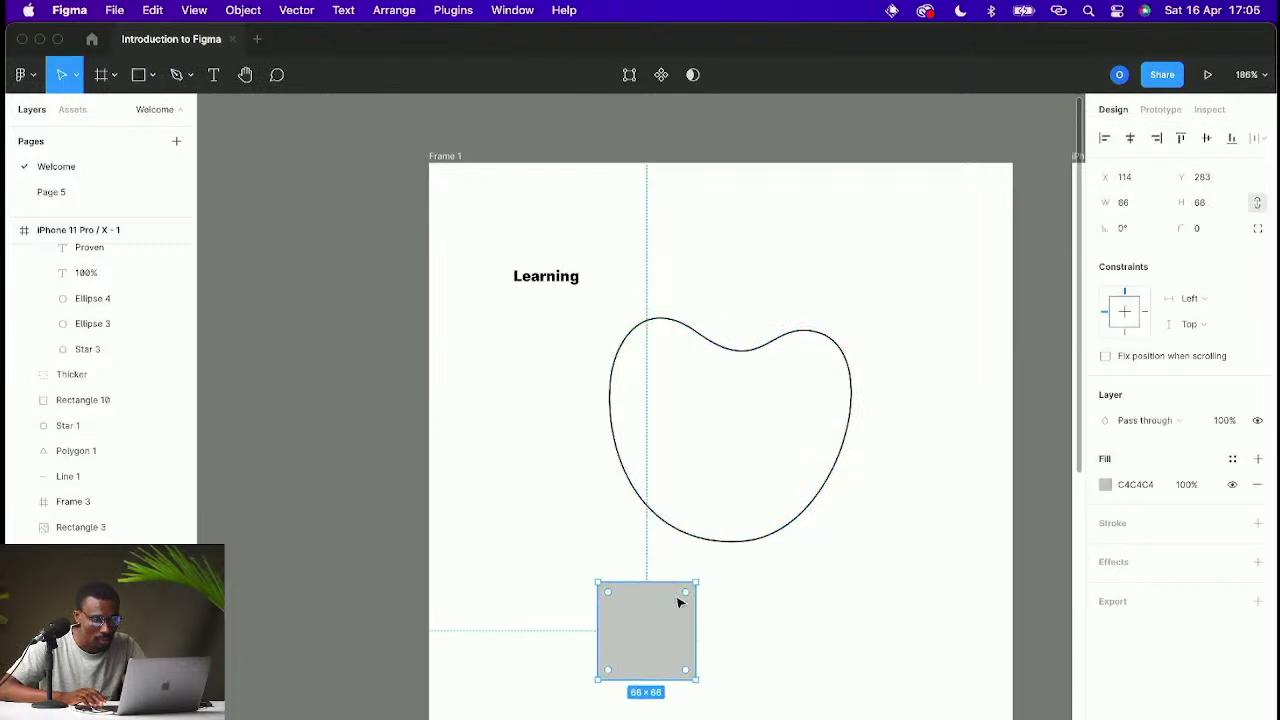
click(1257, 229)
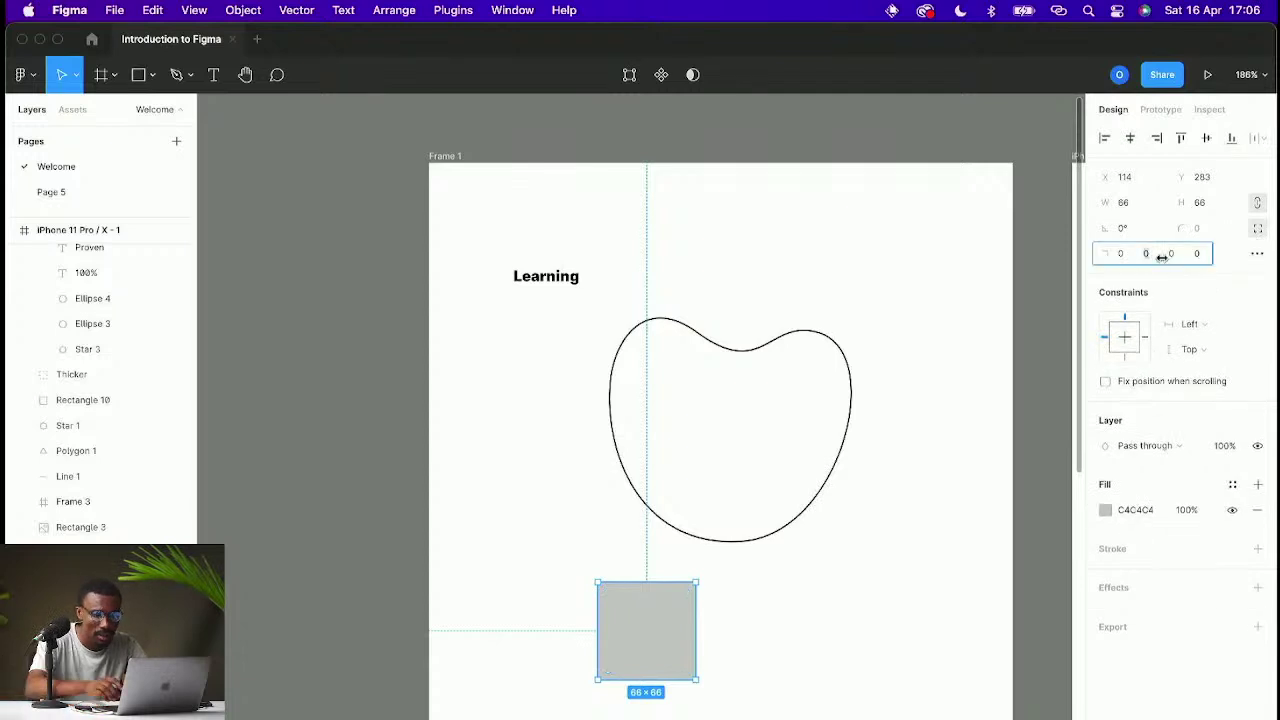
text(30)
key(Return)
click(1152, 256)
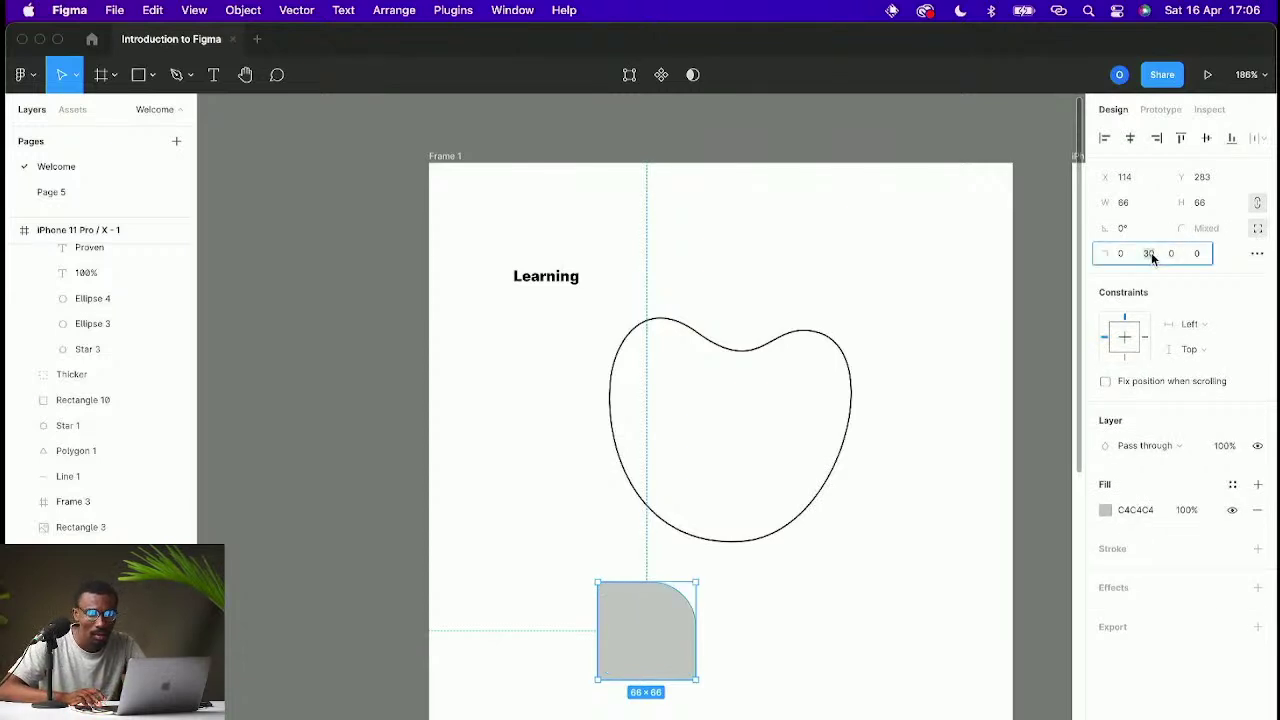
text(100)
key(Return)
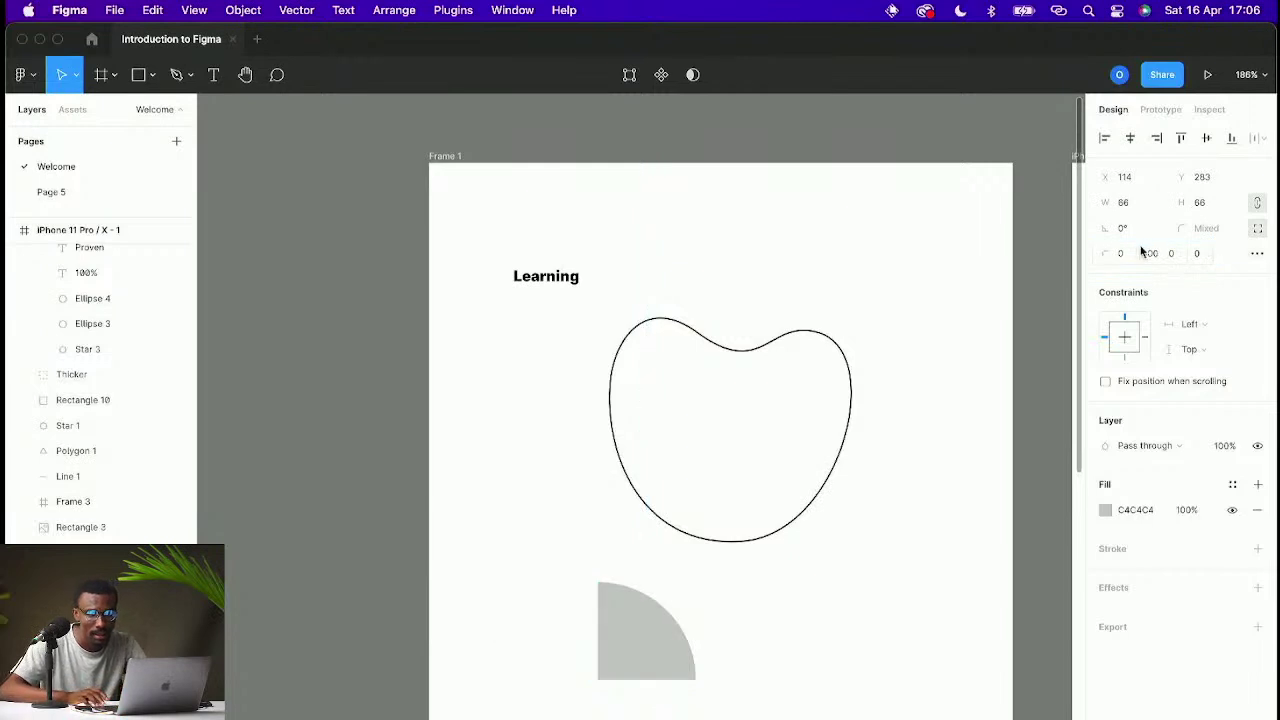
Step: Set the square's lower-left corner radius to 100 and move the resulting leaf above the apple to X 148, Y 49
click(1197, 254)
text(1)
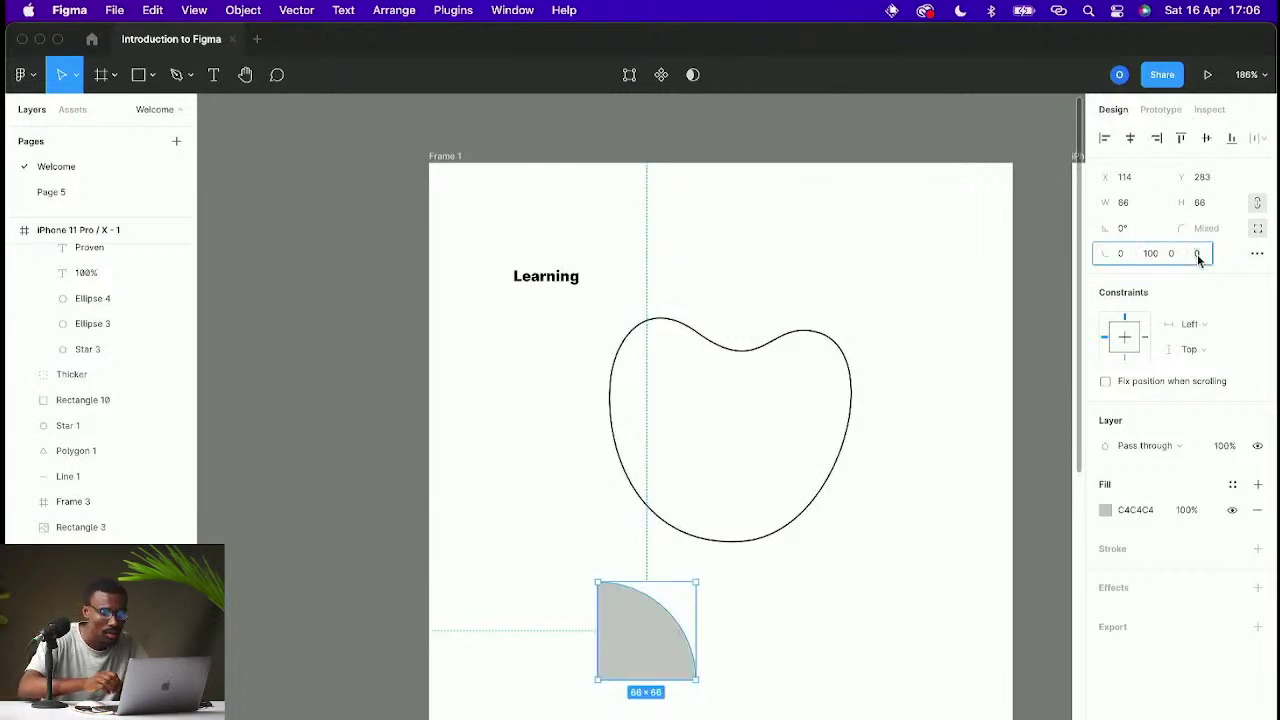
text(00)
key(Return)
drag(647, 625, 698, 279)
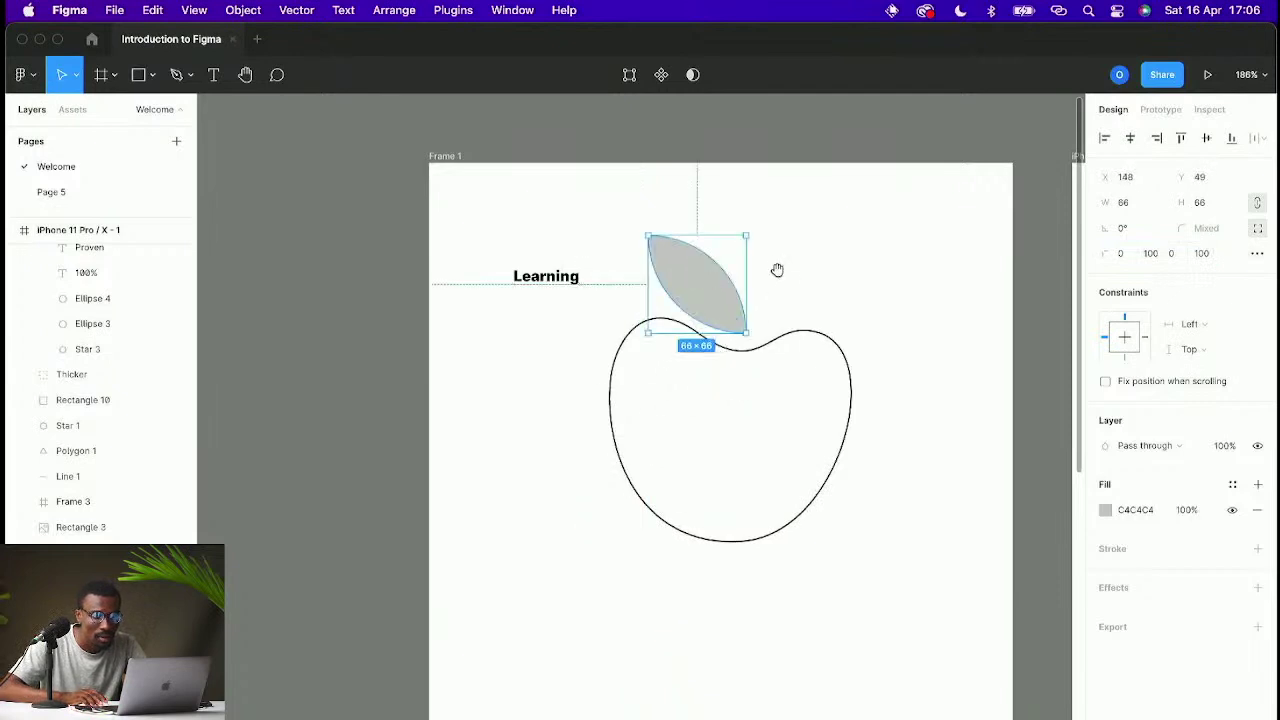
Step: Add a smaller, horizontally mirrored copy of the leaf on the right side of the large leaf's base
scroll(766, 334, up, 3)
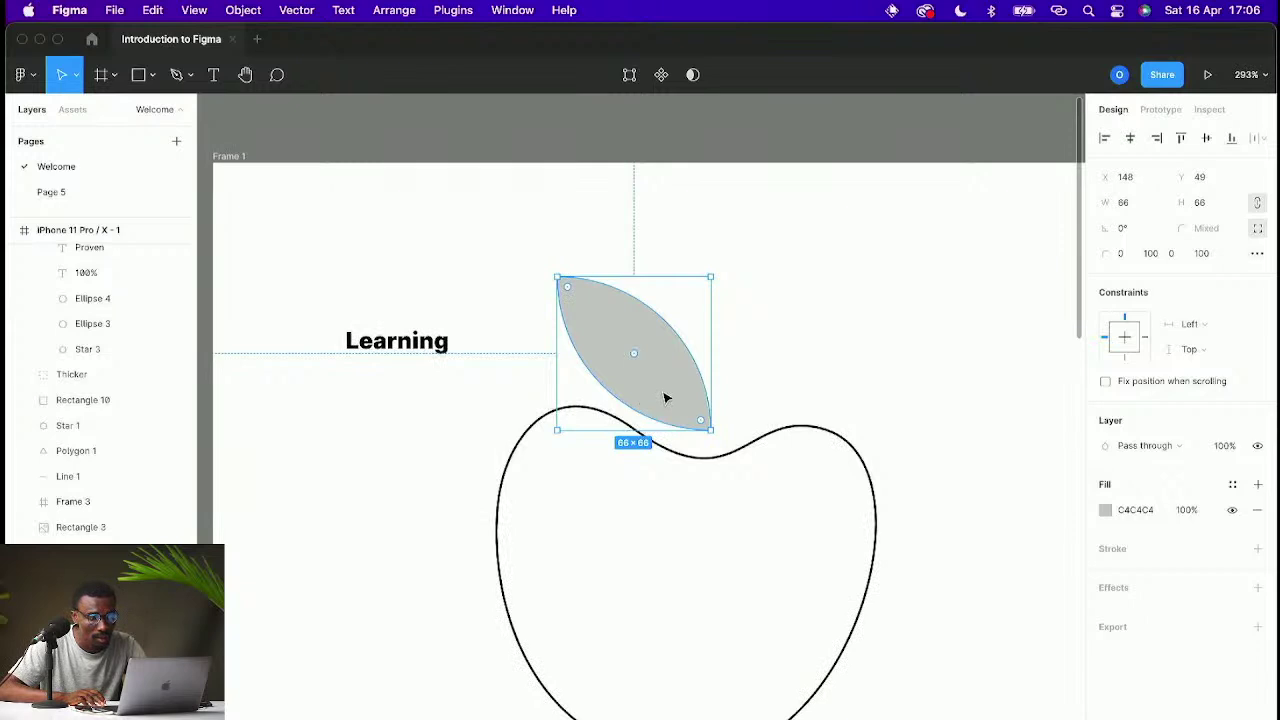
right_click(662, 387)
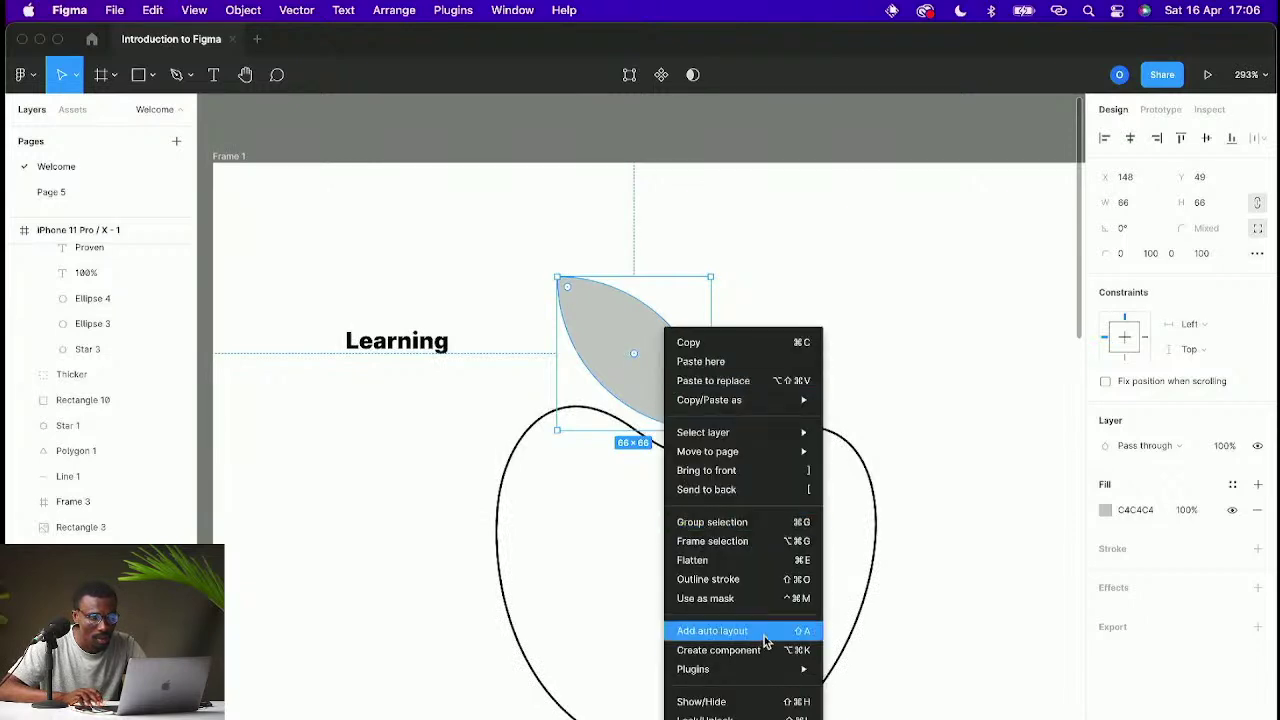
click(748, 718)
drag(676, 333, 860, 289)
drag(865, 241, 755, 333)
drag(749, 386, 751, 366)
click(843, 380)
Step: Try linear and radial gradients on the apple outline's stroke
scroll(844, 382, down, 3)
scroll(840, 375, down, 2)
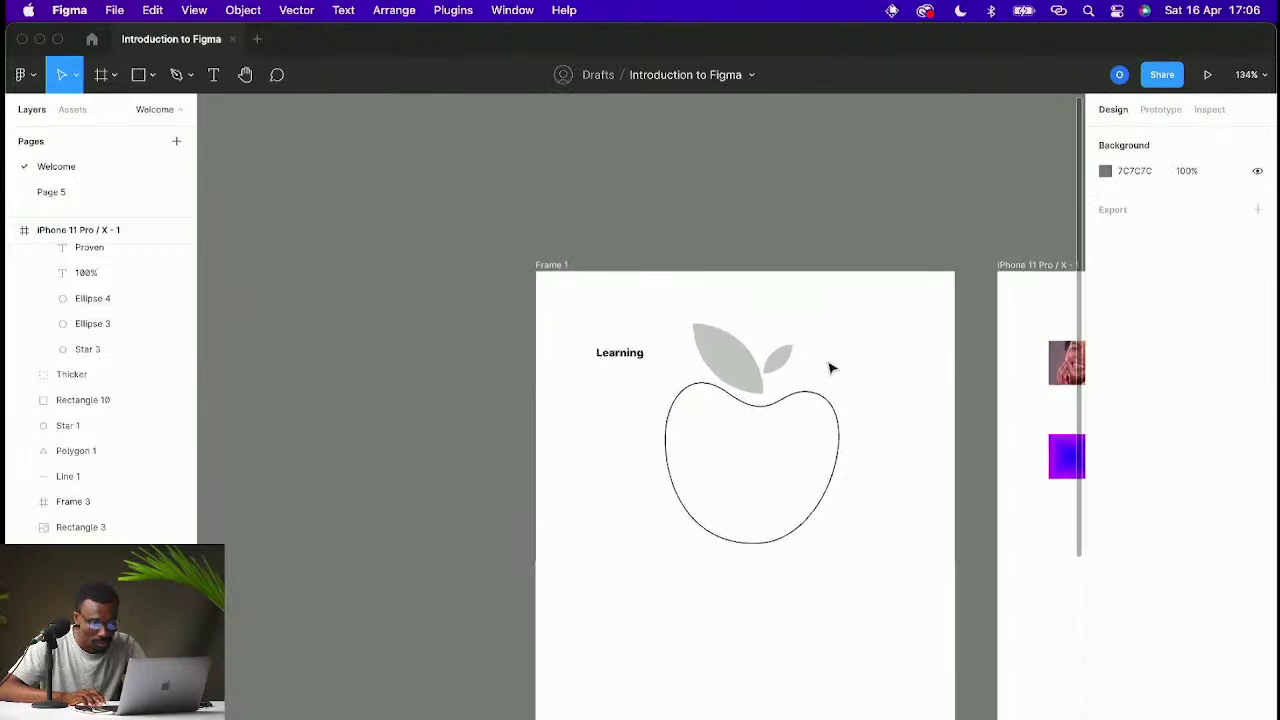
scroll(840, 377, up, 1)
click(817, 409)
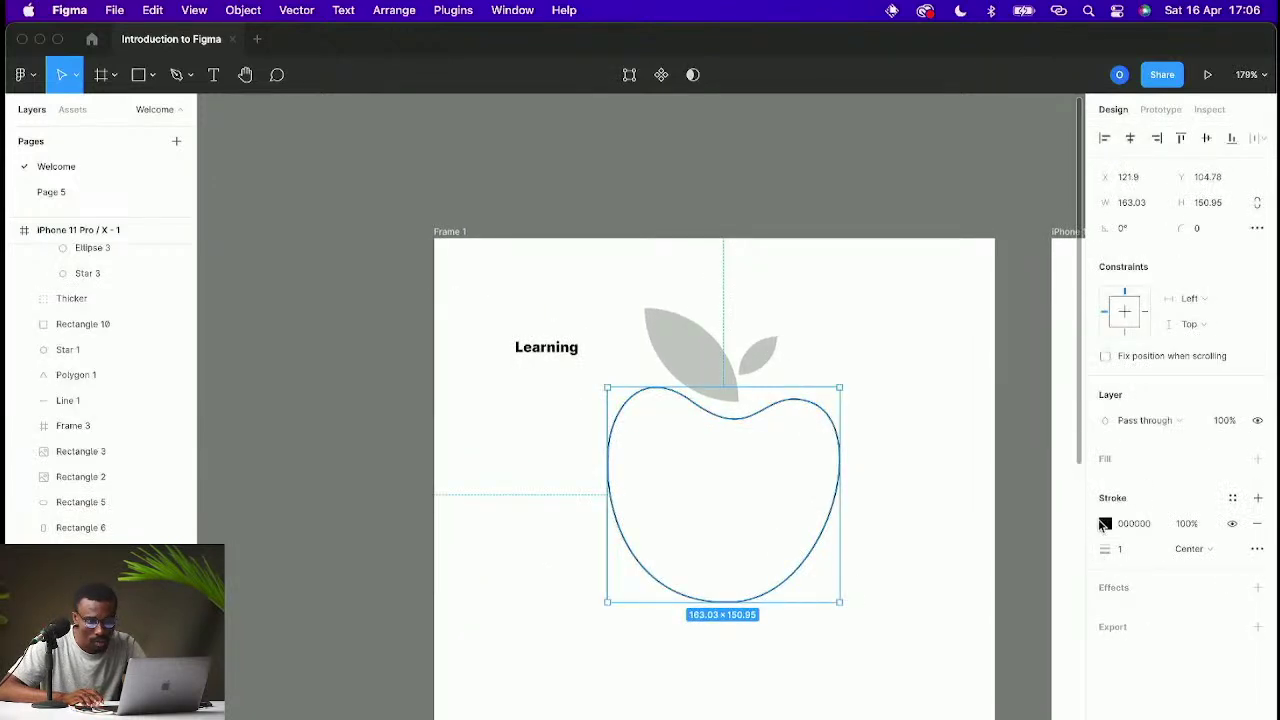
click(1105, 524)
click(936, 386)
click(940, 398)
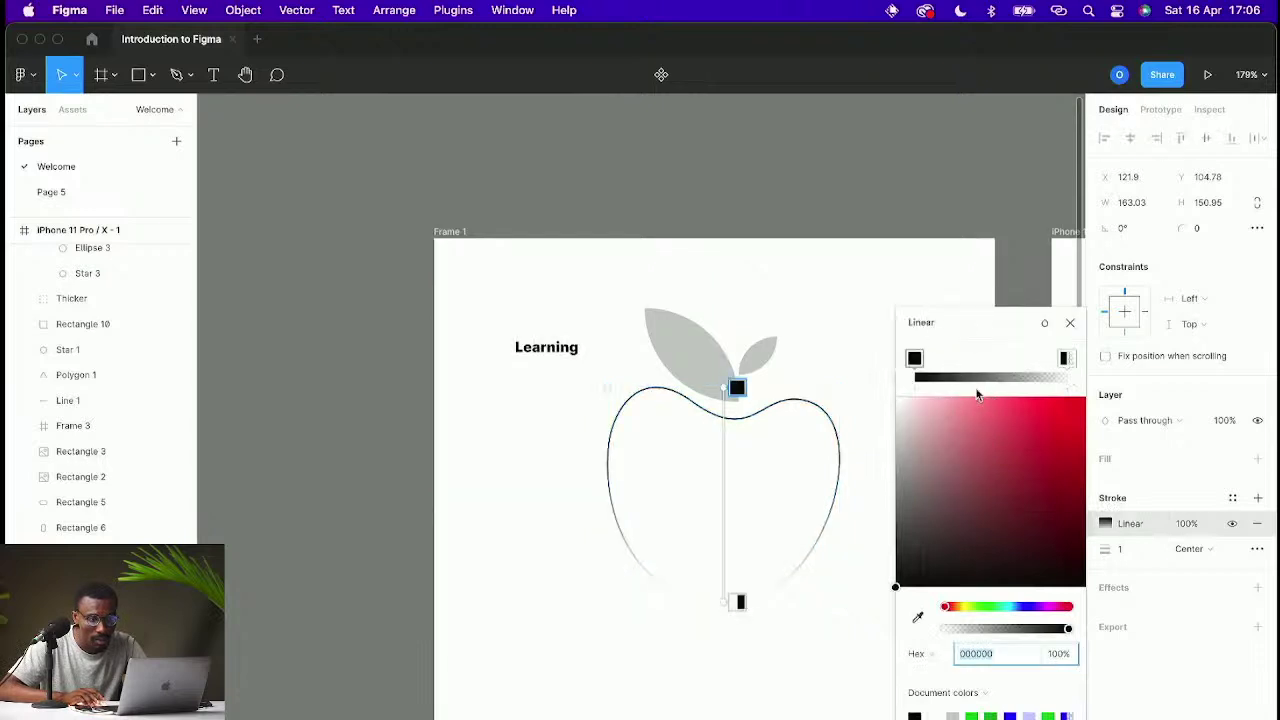
click(935, 323)
click(945, 348)
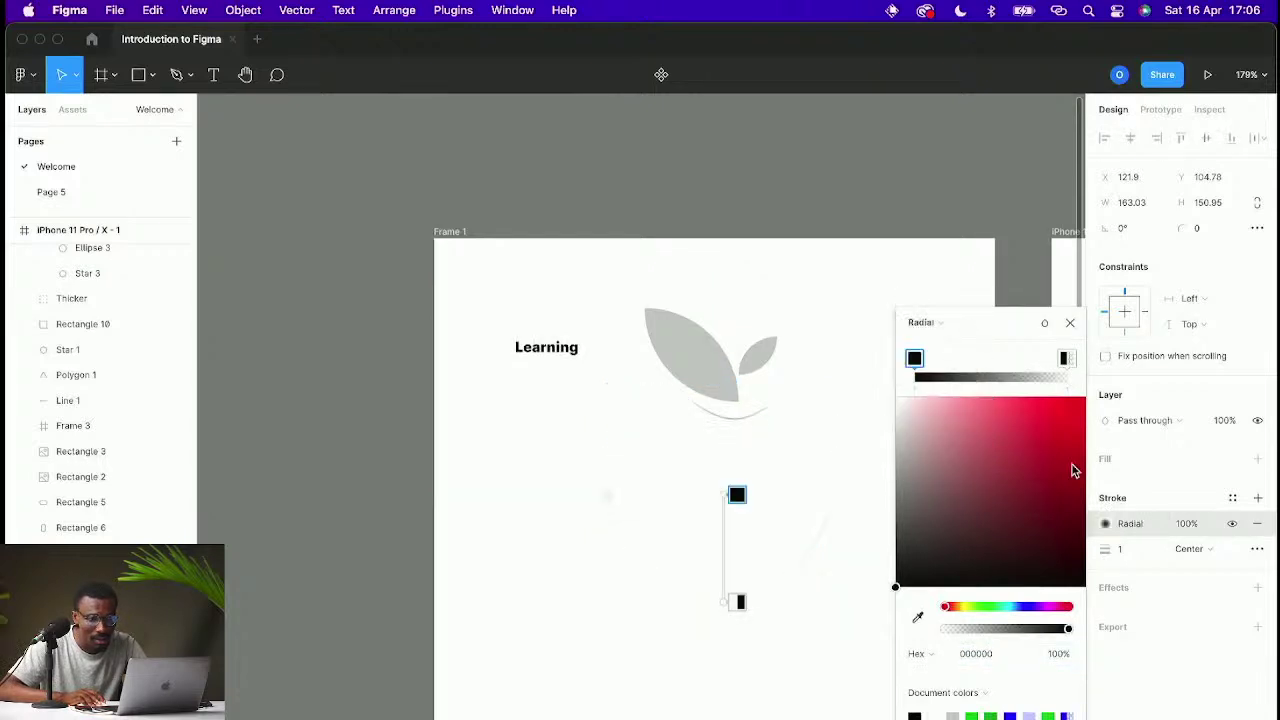
Step: Remove the apple's stroke and give the shape a radial gradient fill instead
click(1257, 523)
click(1257, 523)
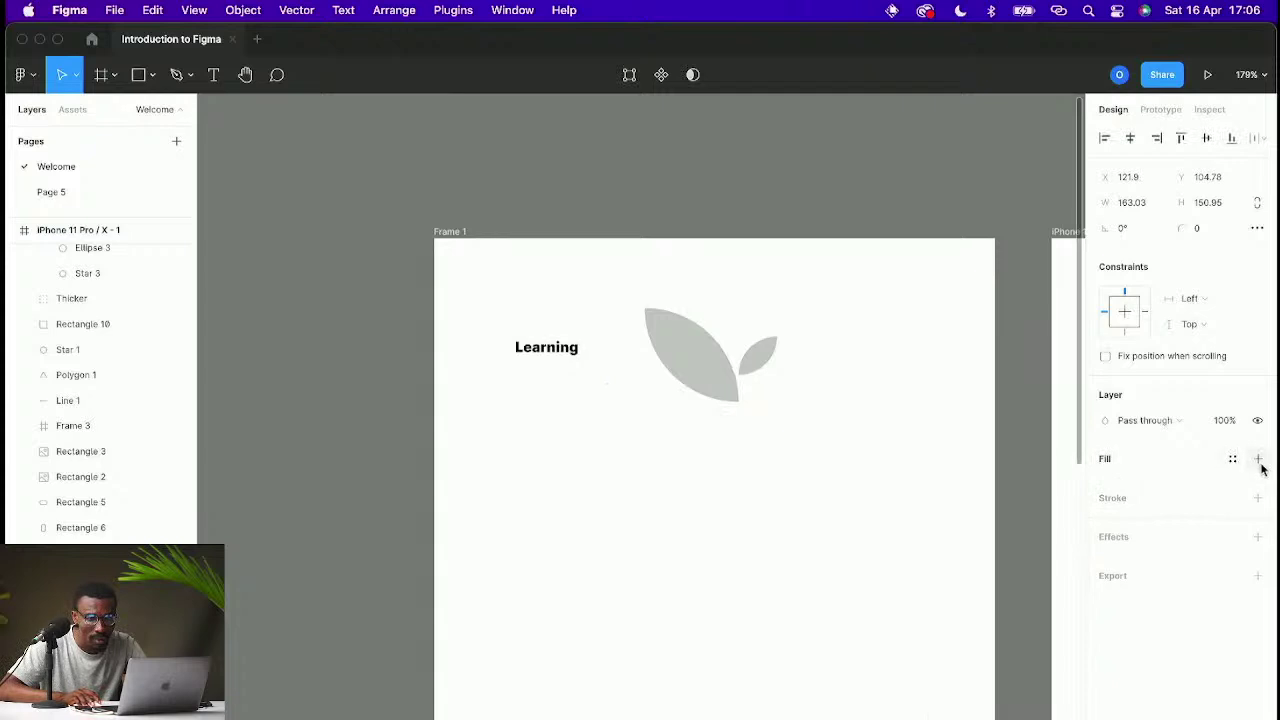
click(1258, 458)
click(1104, 486)
click(940, 380)
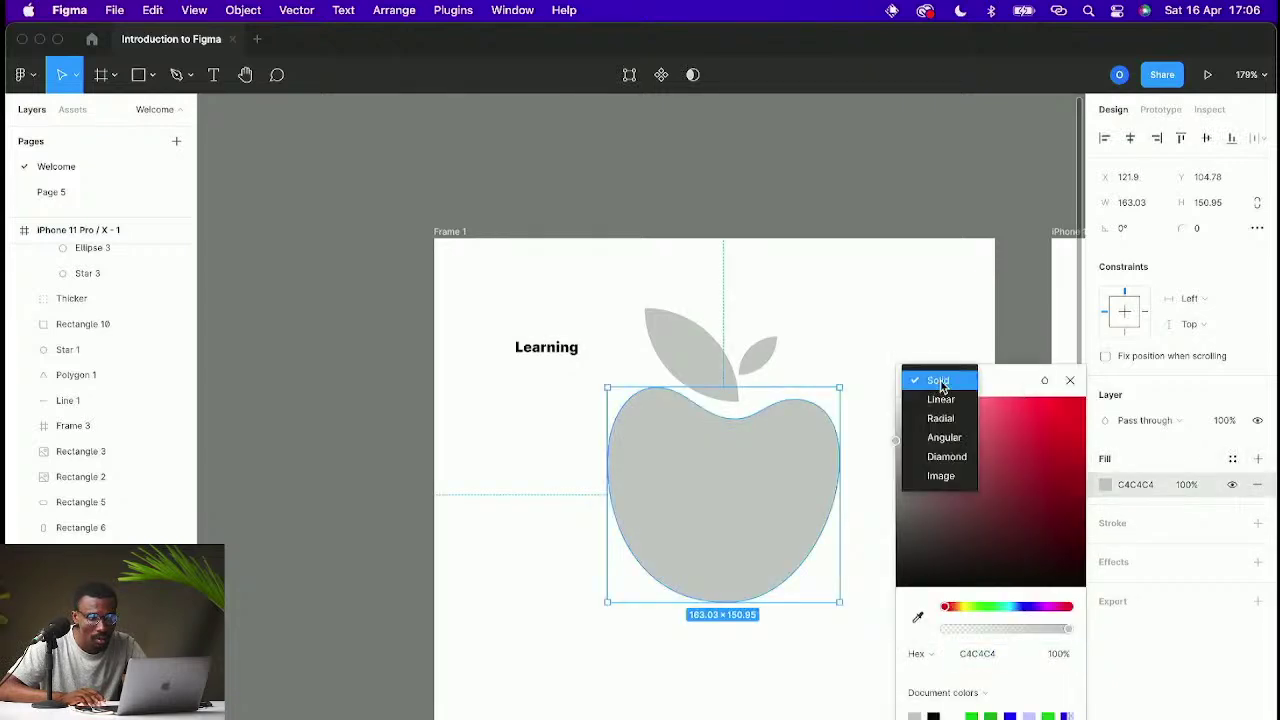
click(953, 420)
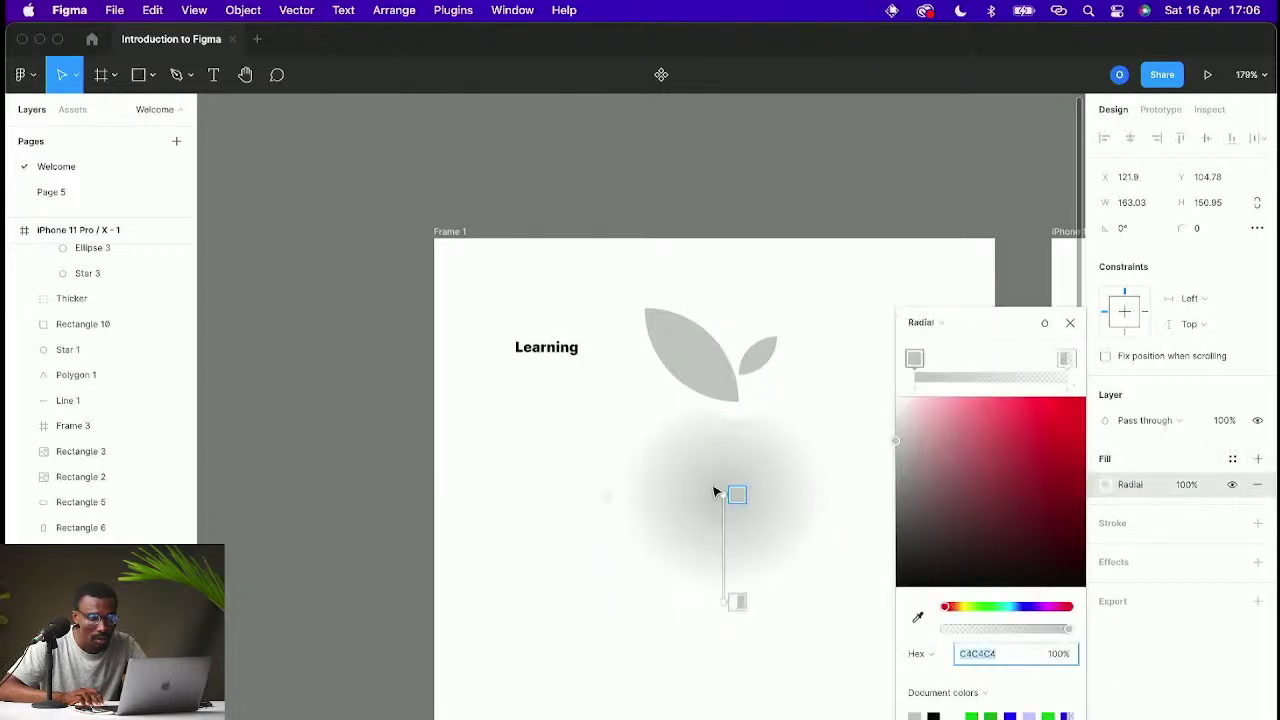
Step: Stretch the radial gradient from the apple's upper-left area past its lower-right edge and darken the centre stop to 5B5B5B
drag(719, 491, 654, 443)
drag(729, 600, 778, 622)
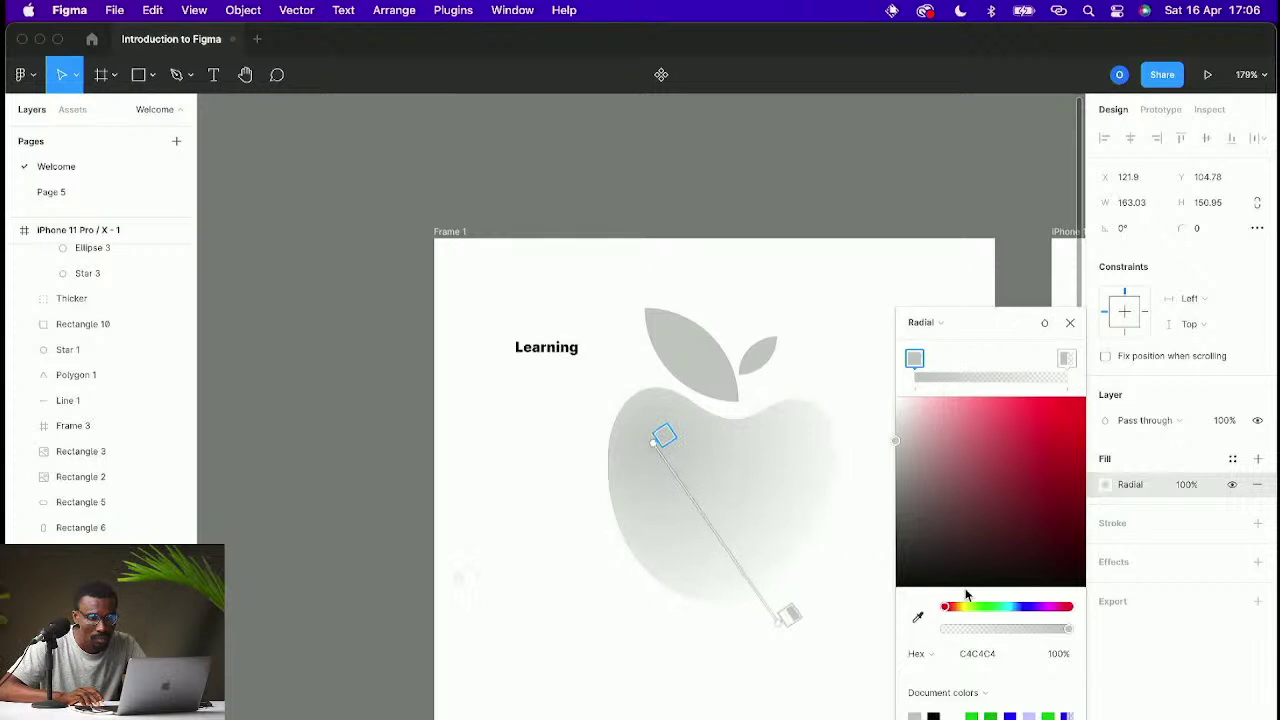
drag(896, 460, 895, 519)
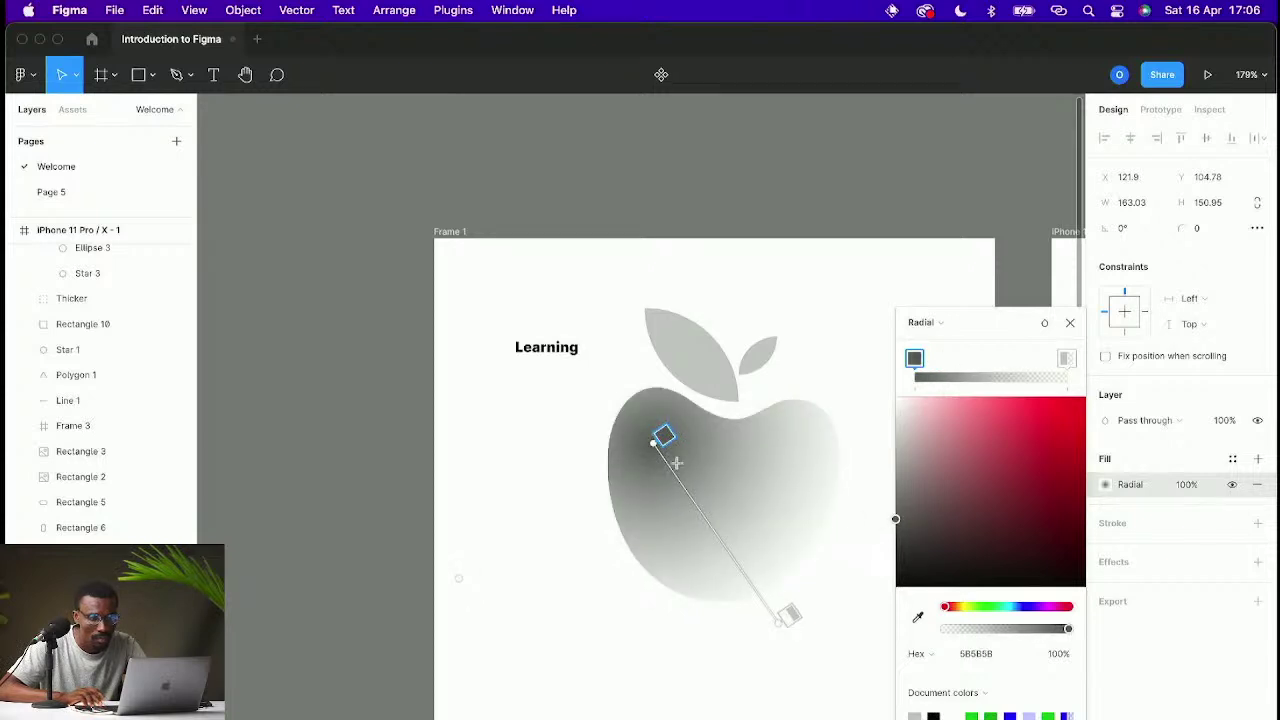
mouse_move(664, 436)
mouse_down()
mouse_move(716, 526)
mouse_move(658, 437)
mouse_up()
mouse_move(790, 613)
mouse_down()
mouse_move(754, 564)
mouse_move(792, 618)
mouse_up()
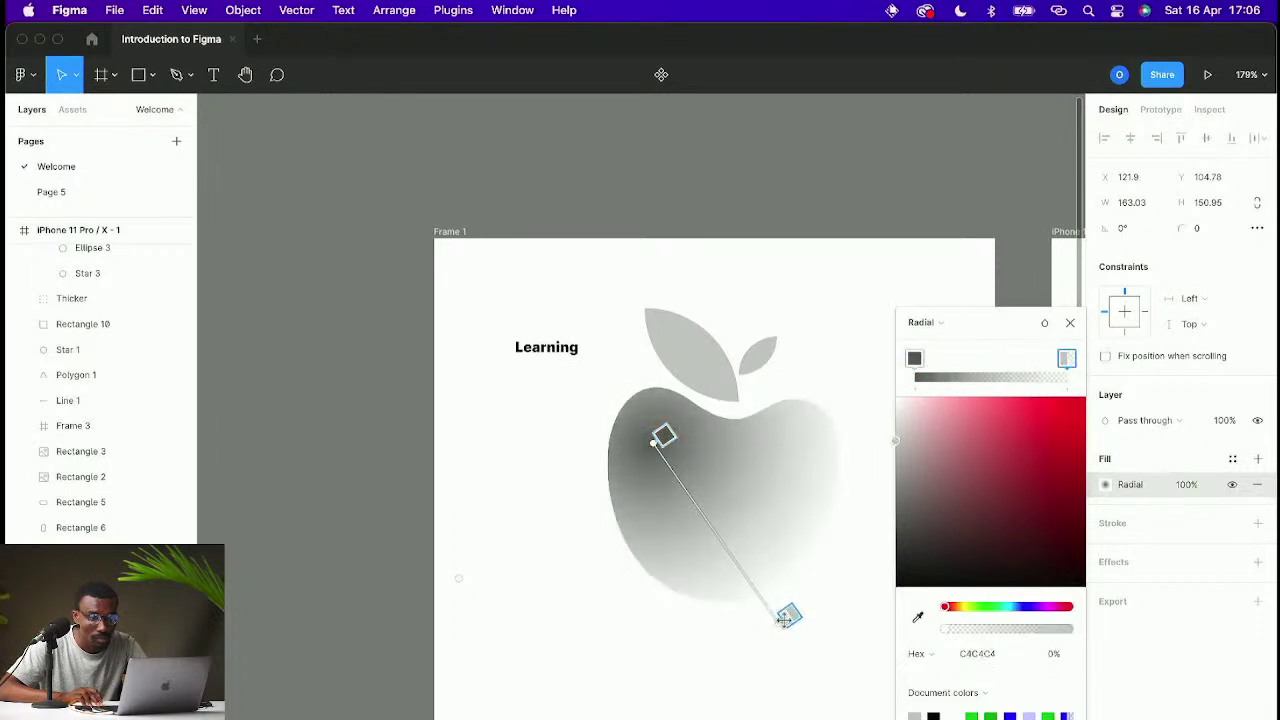
Step: Swap the gradient stops so the transparent C4C4C4 highlight is at the centre and 5B5B5B outside, and nudge both stops inward
mouse_move(915, 359)
mouse_down()
mouse_move(1006, 360)
mouse_move(925, 356)
mouse_up()
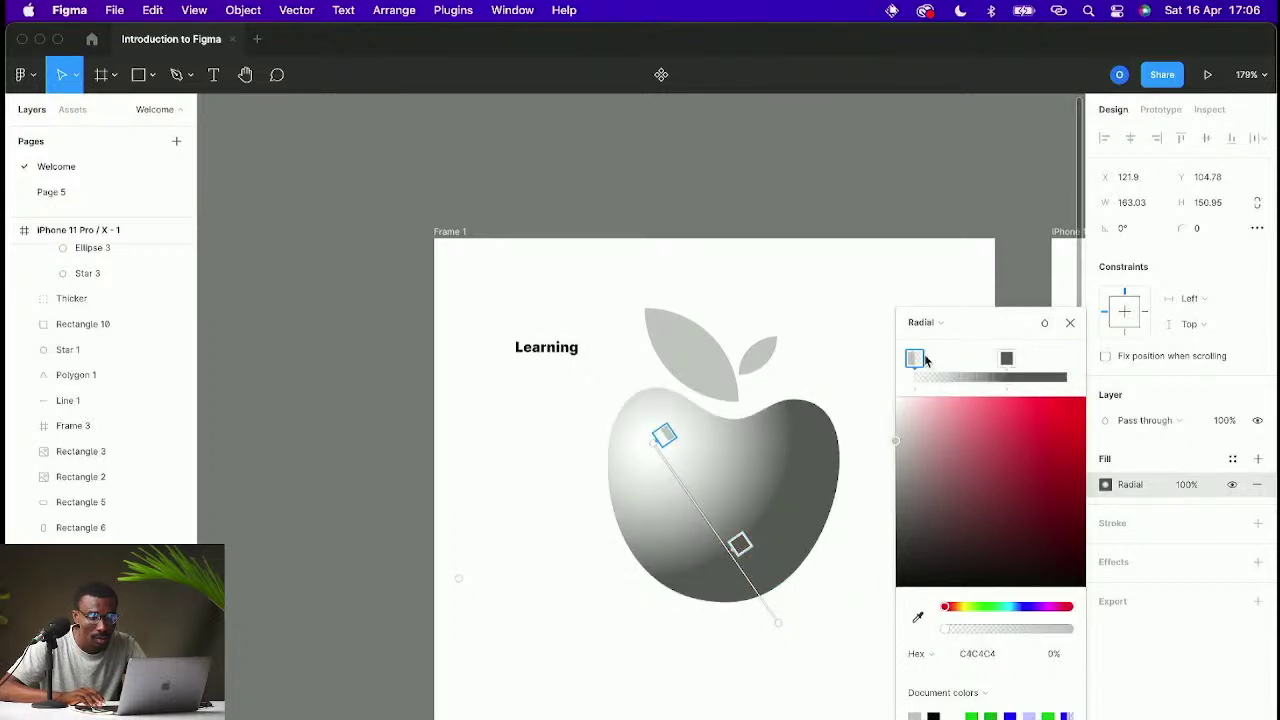
drag(1008, 360, 1067, 362)
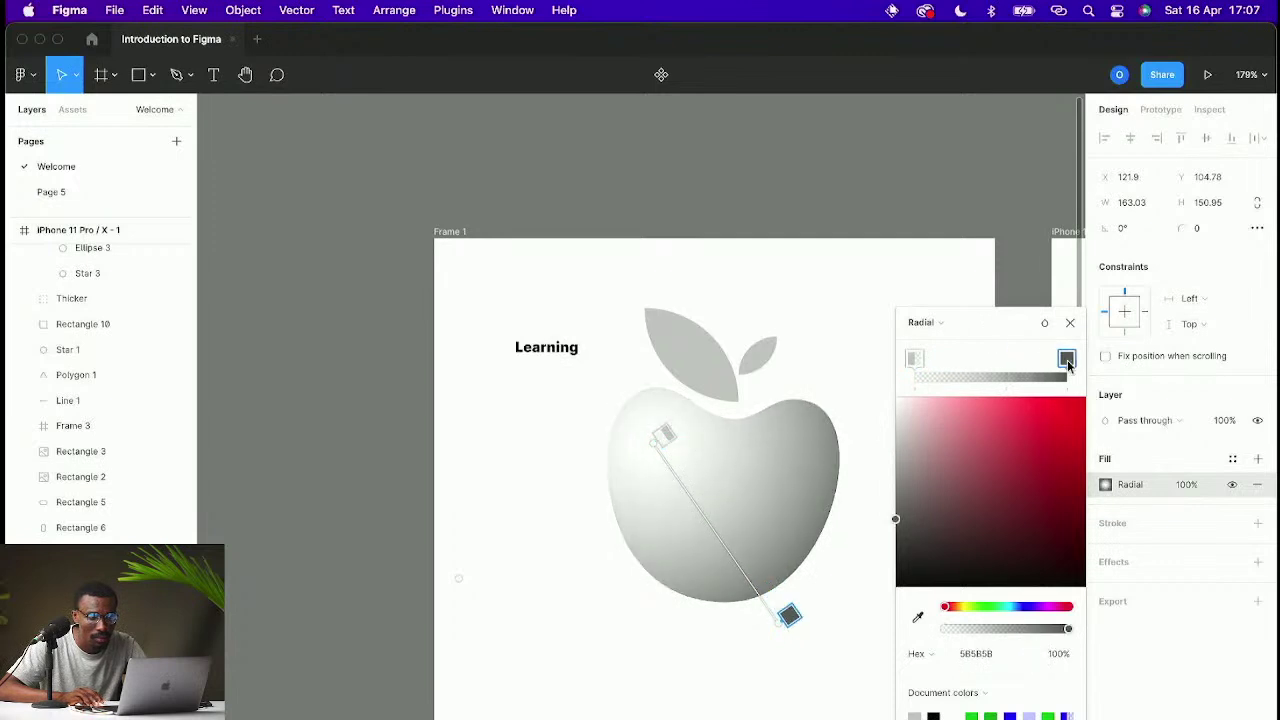
mouse_move(789, 615)
mouse_down()
mouse_move(766, 581)
mouse_move(771, 590)
mouse_up()
click(665, 437)
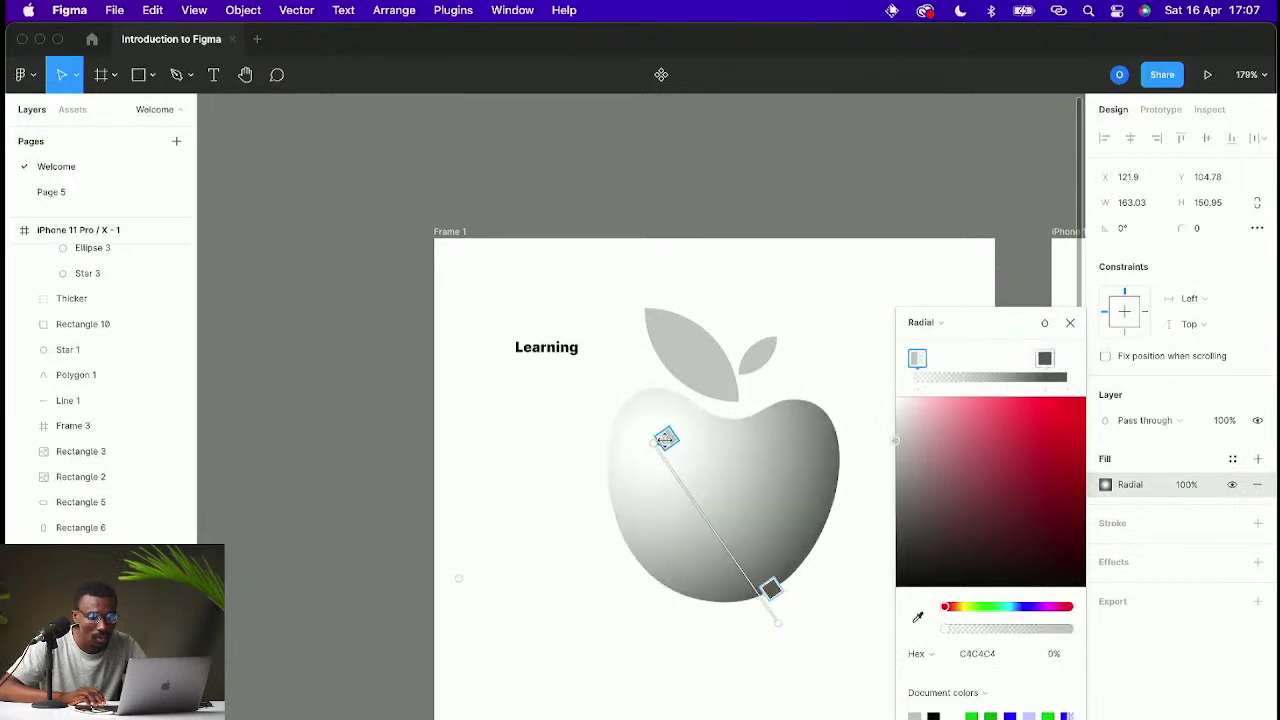
drag(660, 442, 667, 465)
click(1070, 323)
click(957, 366)
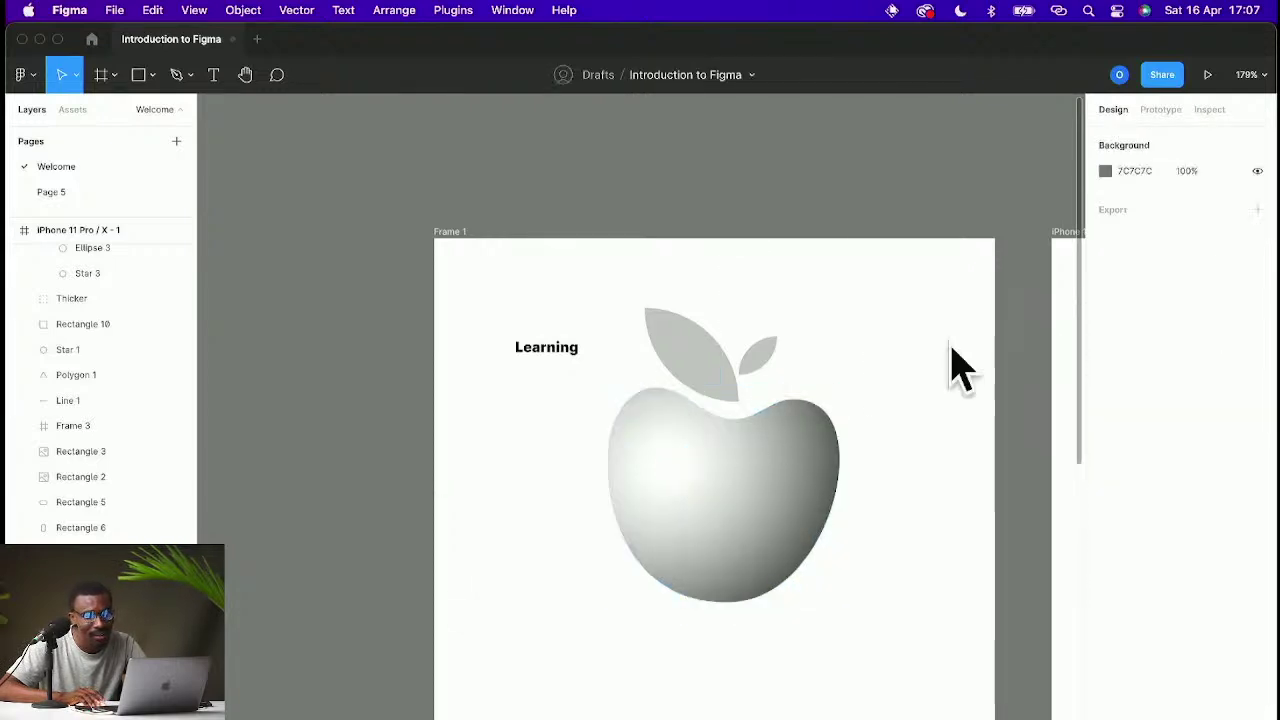
scroll(957, 366, down, 5)
scroll(957, 360, up, 5)
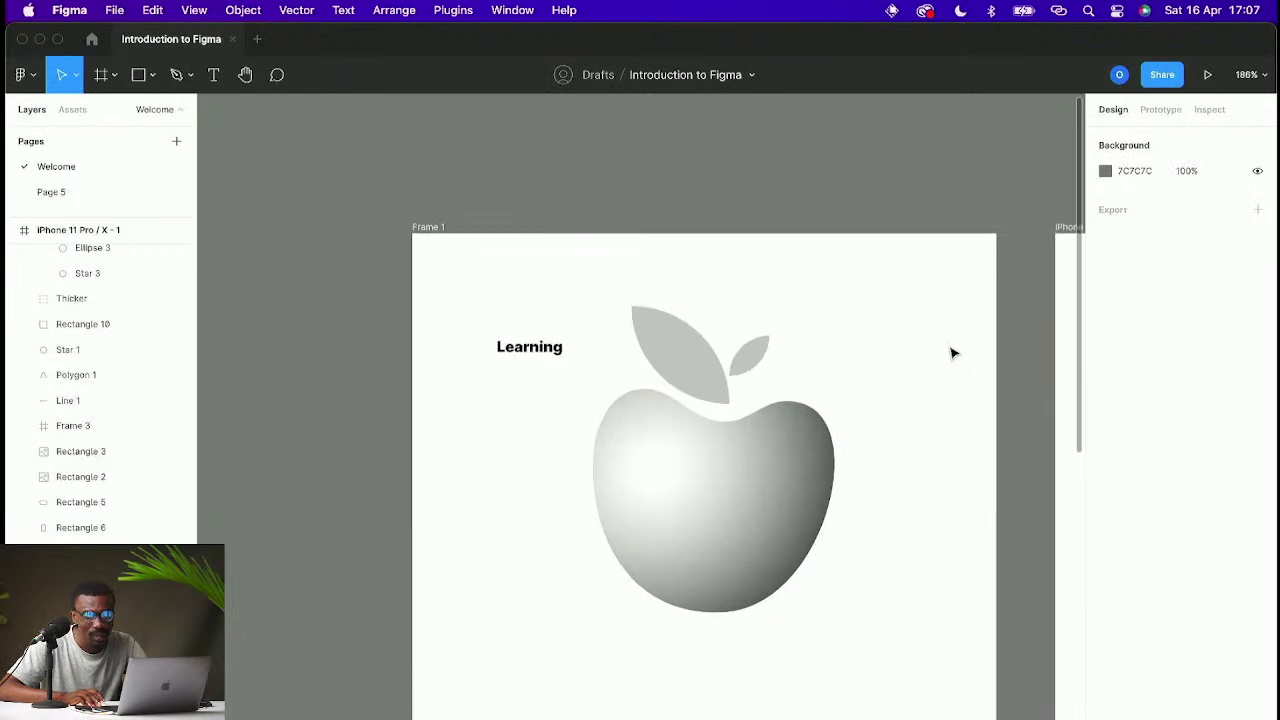
click(697, 349)
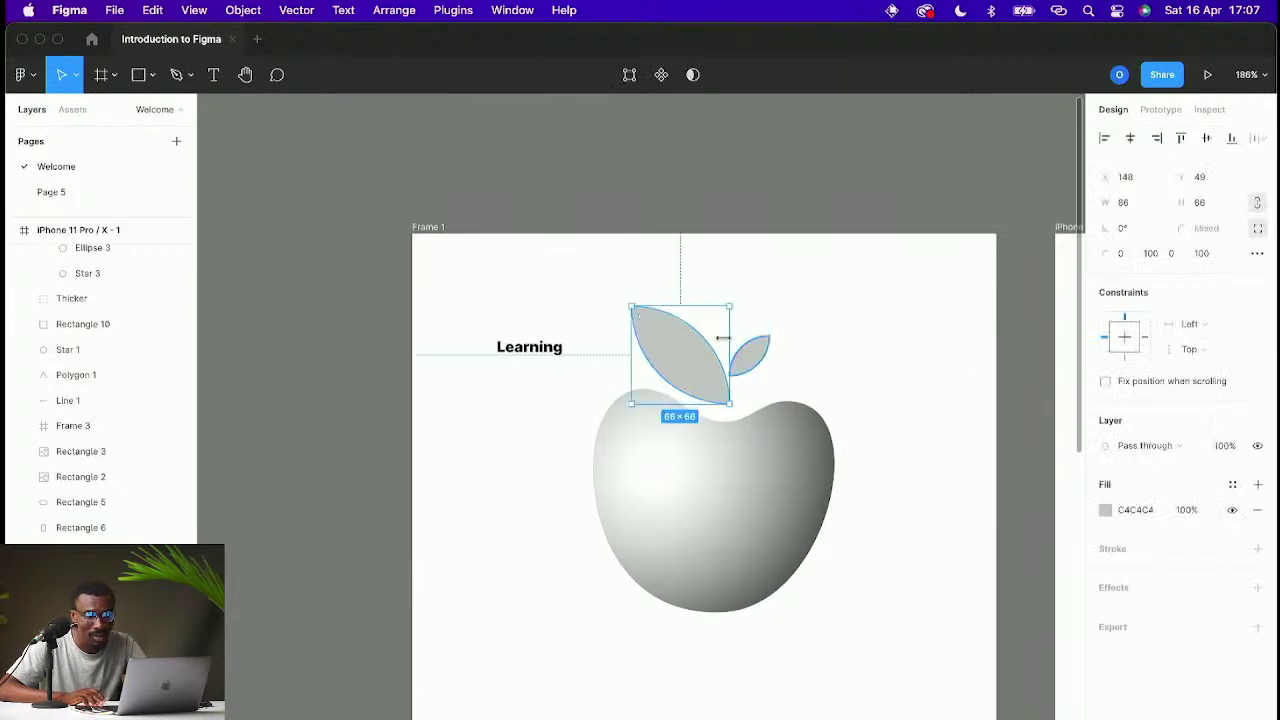
scroll(729, 343, up, 2)
scroll(840, 366, down, 1)
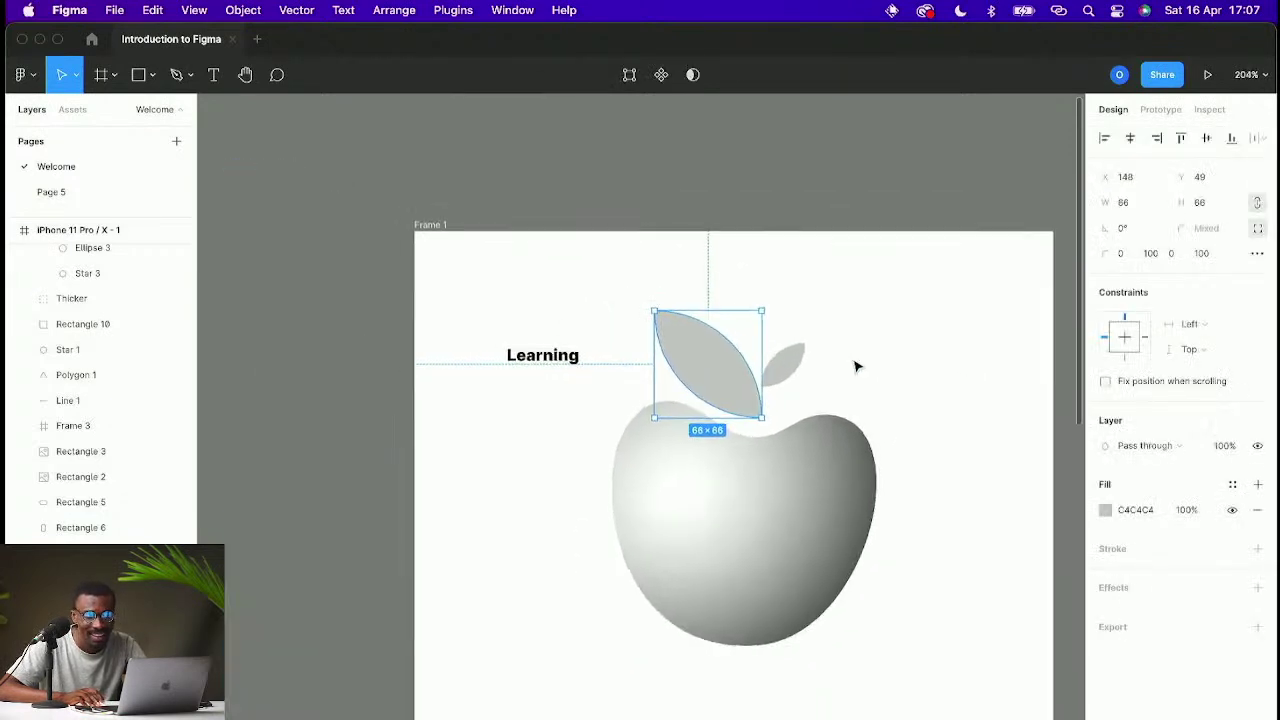
click(940, 383)
Step: Rotate the apple body about 5.36° counterclockwise and move it beneath the leaves to about X 119, Y 109
scroll(940, 383, right, 2)
click(851, 518)
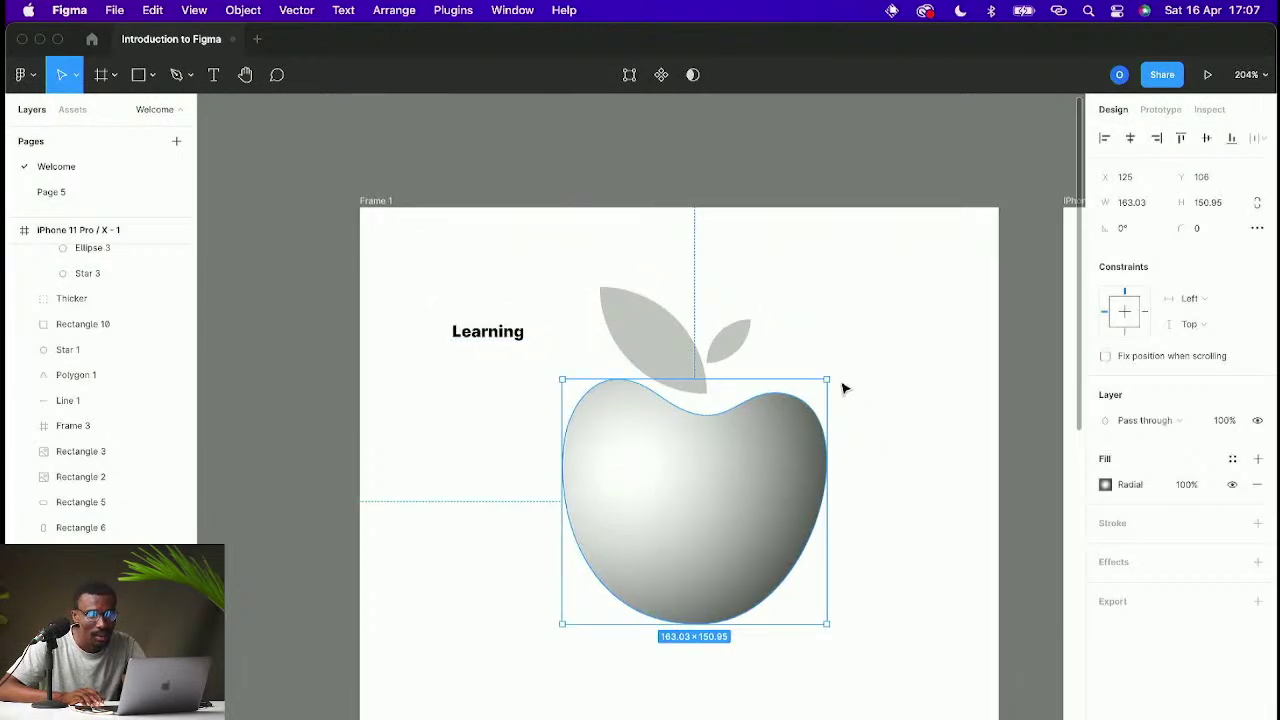
drag(834, 374, 829, 357)
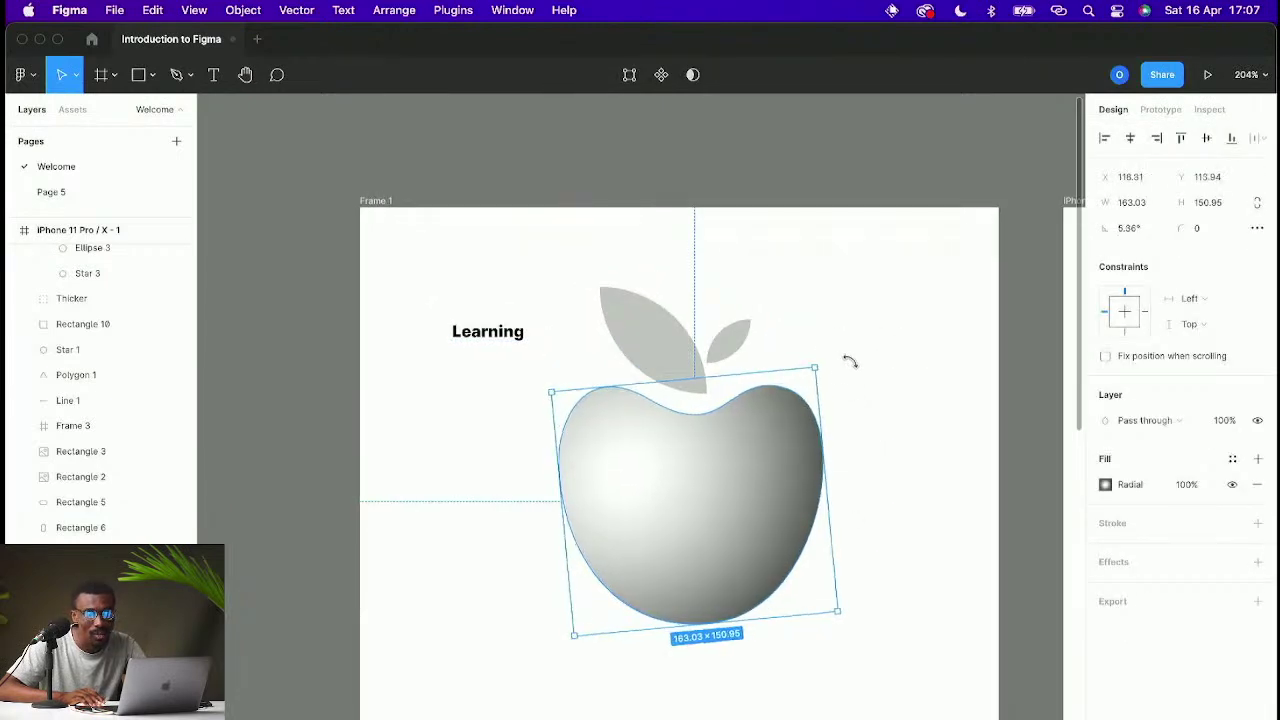
click(874, 369)
drag(789, 460, 789, 458)
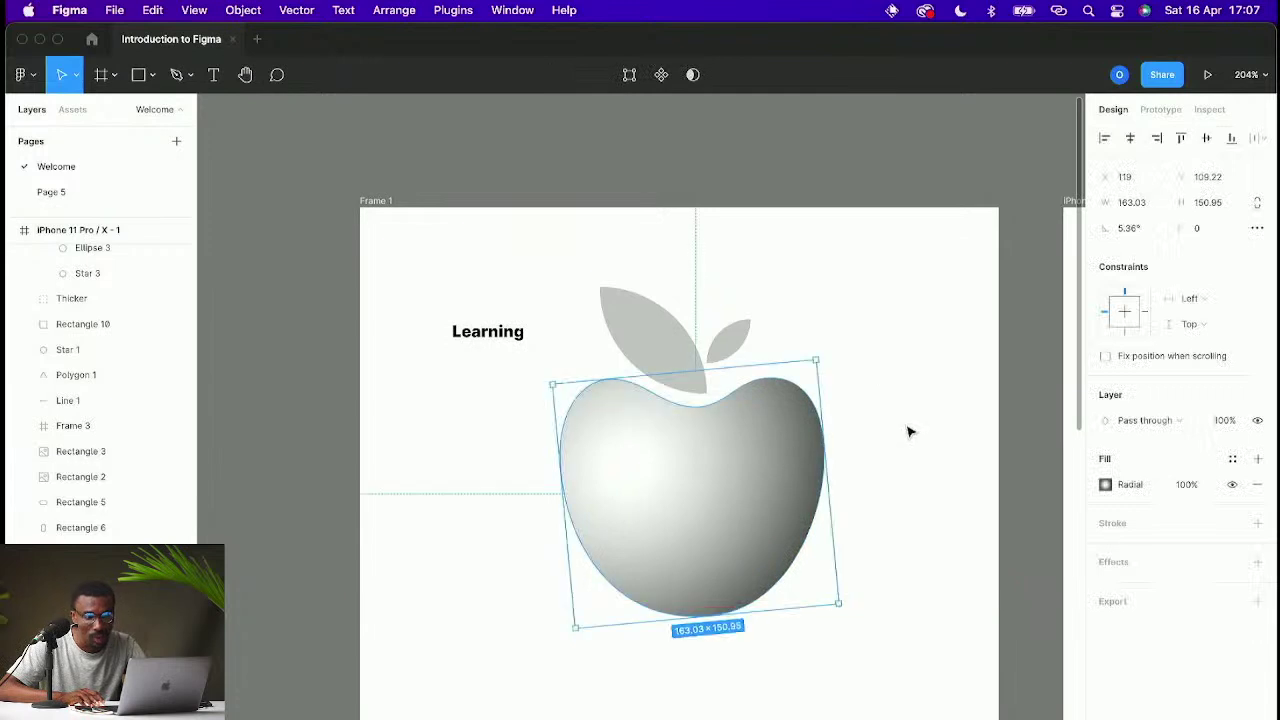
click(908, 431)
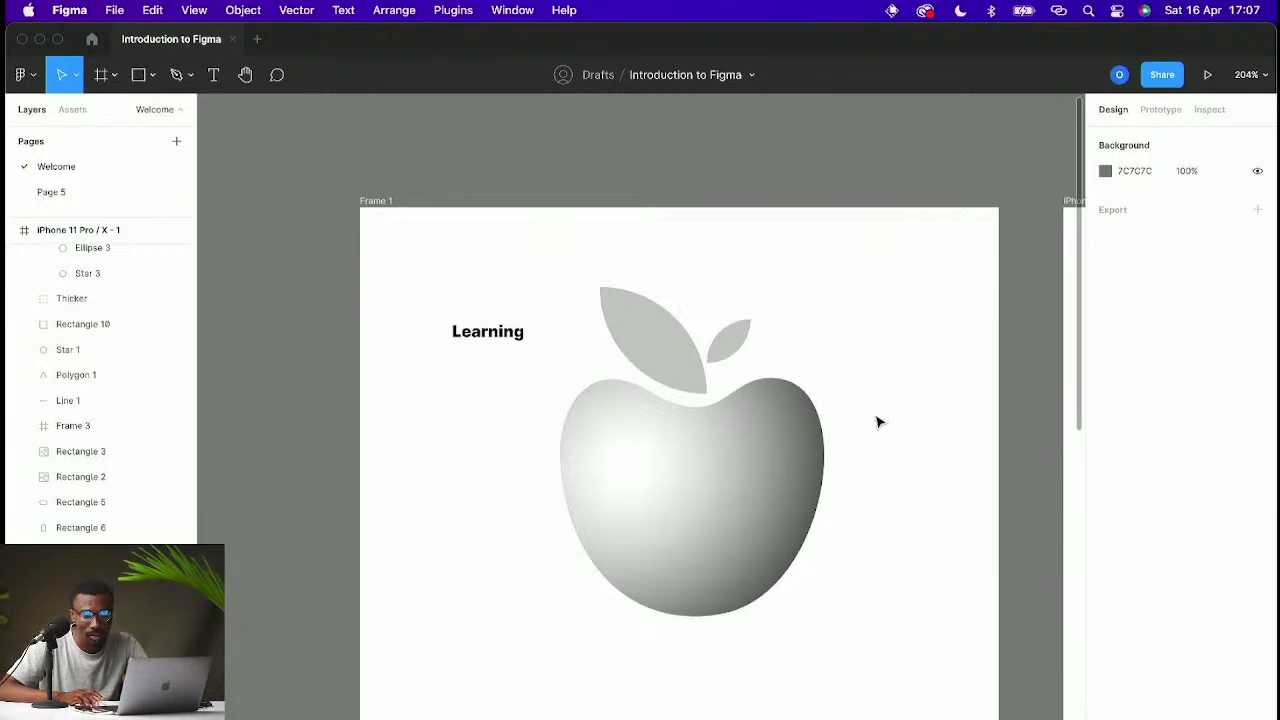
Step: Scale down the large leaf and move both leaves so their bases meet just above the apple's notch
click(700, 374)
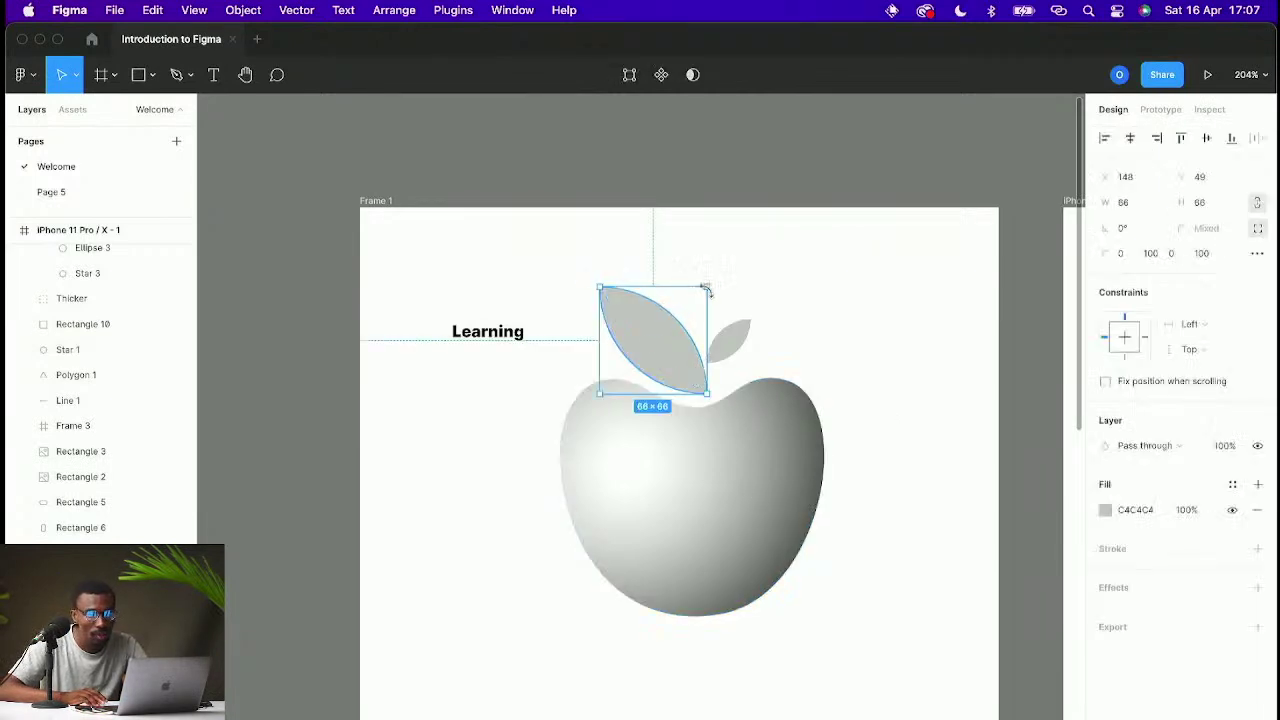
drag(706, 287, 684, 310)
drag(673, 368, 724, 382)
click(794, 328)
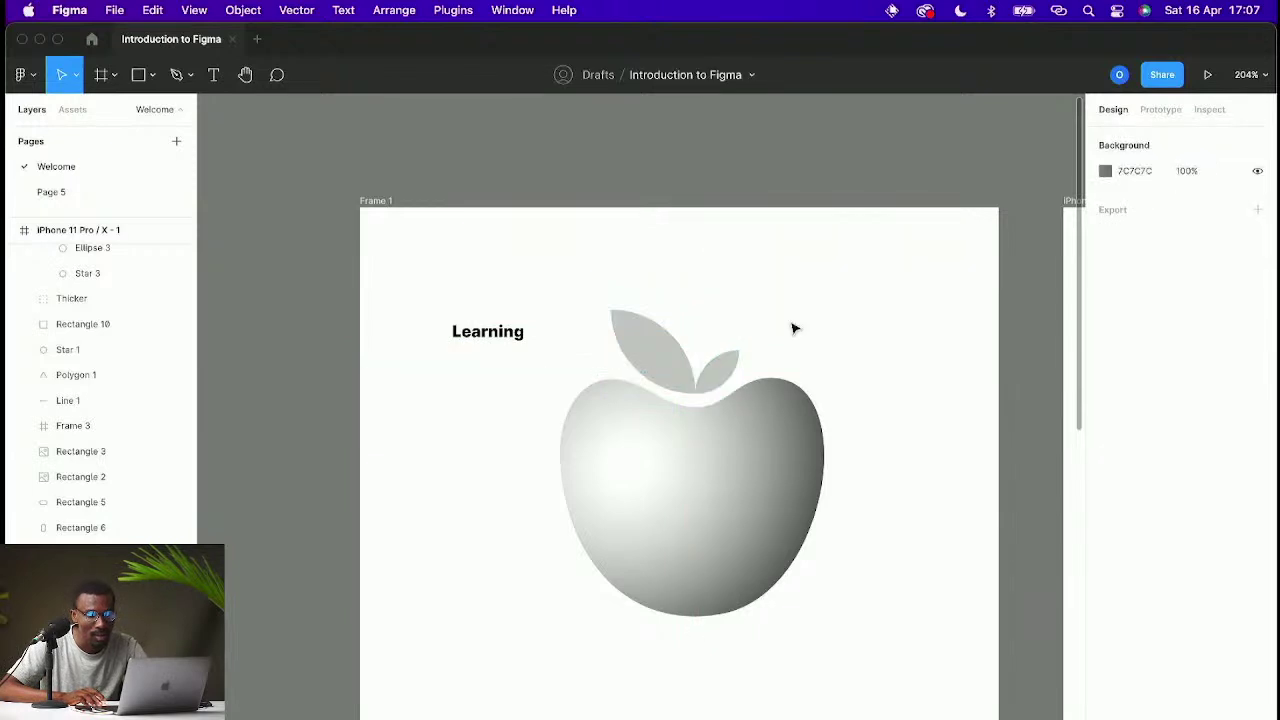
Step: Shrink the apple body and both leaves together and move the illustration to the upper-right corner of Frame 1
drag(565, 291, 826, 646)
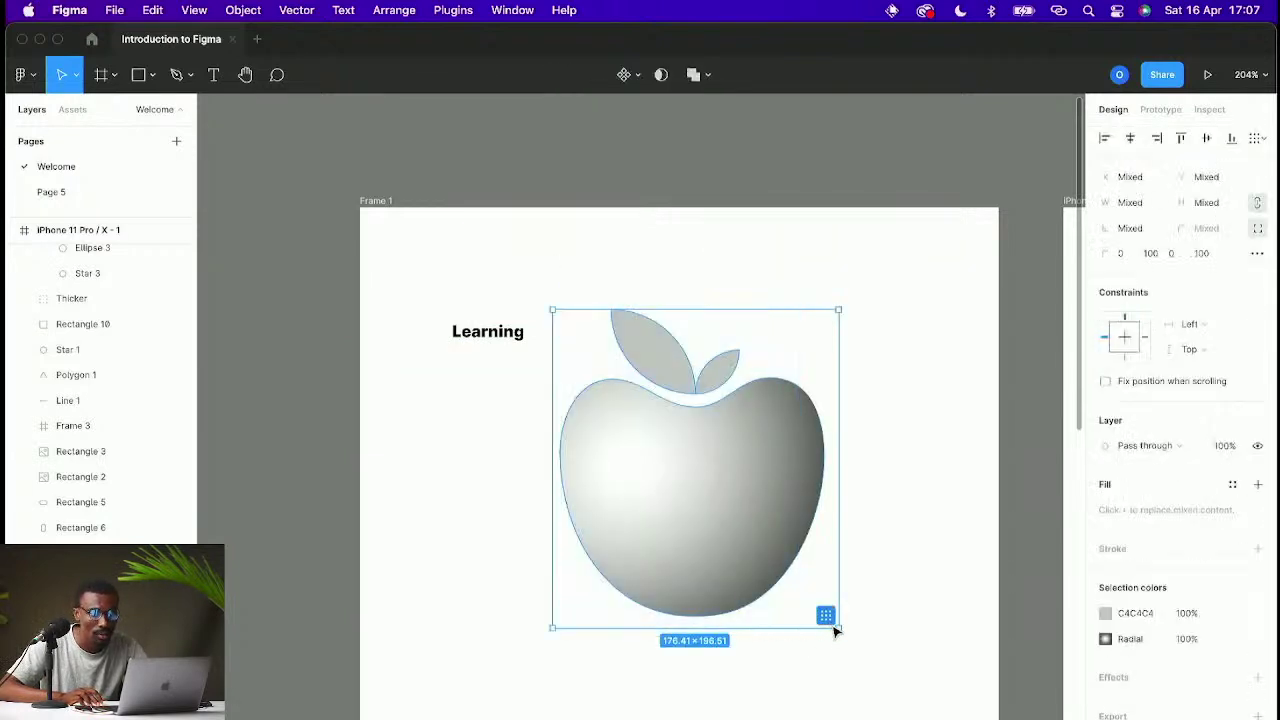
drag(841, 628, 931, 337)
click(789, 380)
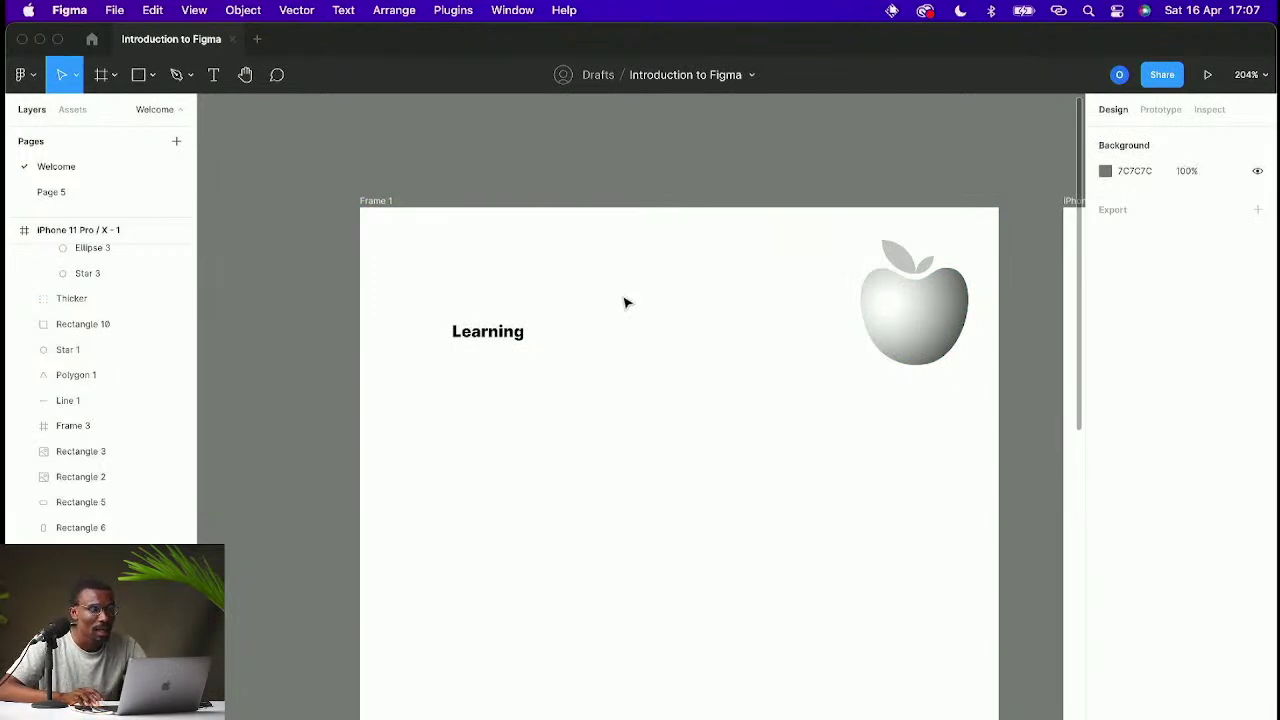
Step: Handwrite "Apple" below the illustration with the Pencil tool in black at stroke width 3, adding an underline and a tapering scribble beneath
click(181, 80)
click(186, 82)
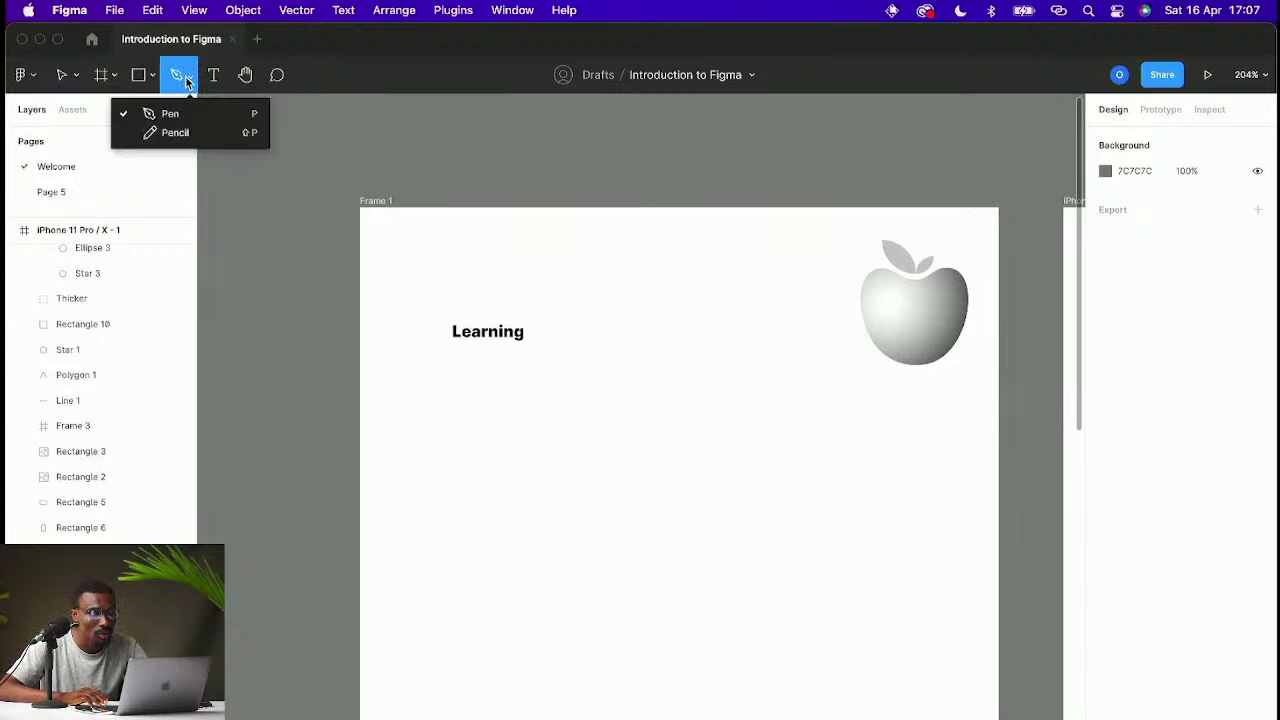
click(168, 134)
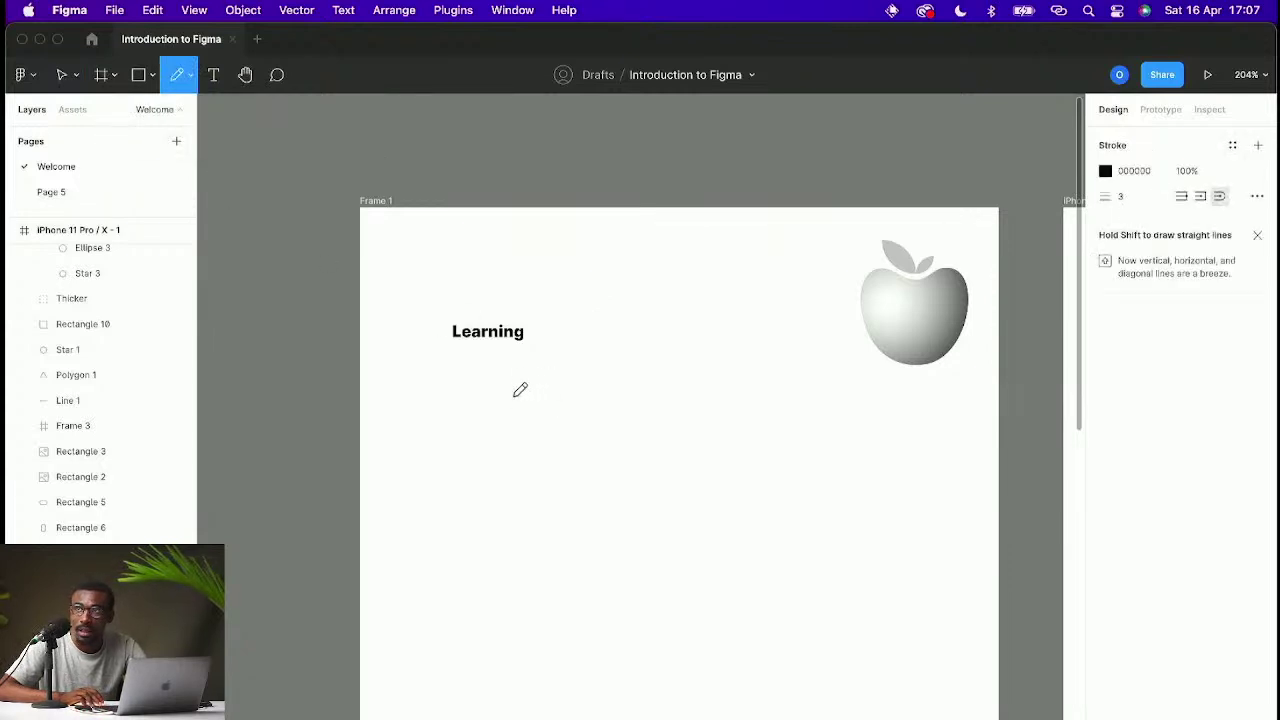
mouse_move(504, 386)
mouse_down()
mouse_move(553, 407)
mouse_move(602, 399)
mouse_move(630, 459)
mouse_move(734, 459)
mouse_move(617, 514)
mouse_up()
key(super+z)
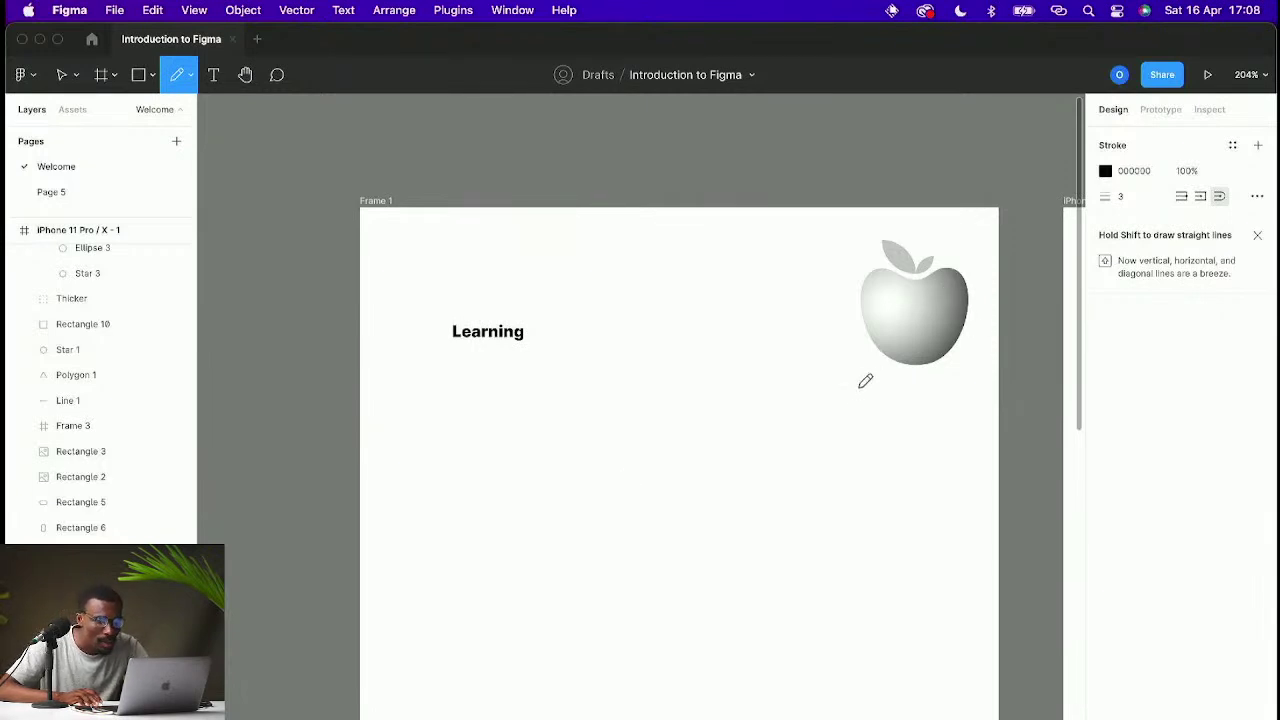
mouse_move(850, 405)
mouse_down()
mouse_move(864, 383)
mouse_move(873, 406)
mouse_move(869, 394)
mouse_up()
mouse_move(950, 391)
mouse_down()
mouse_move(963, 388)
mouse_move(945, 404)
mouse_move(964, 402)
mouse_up()
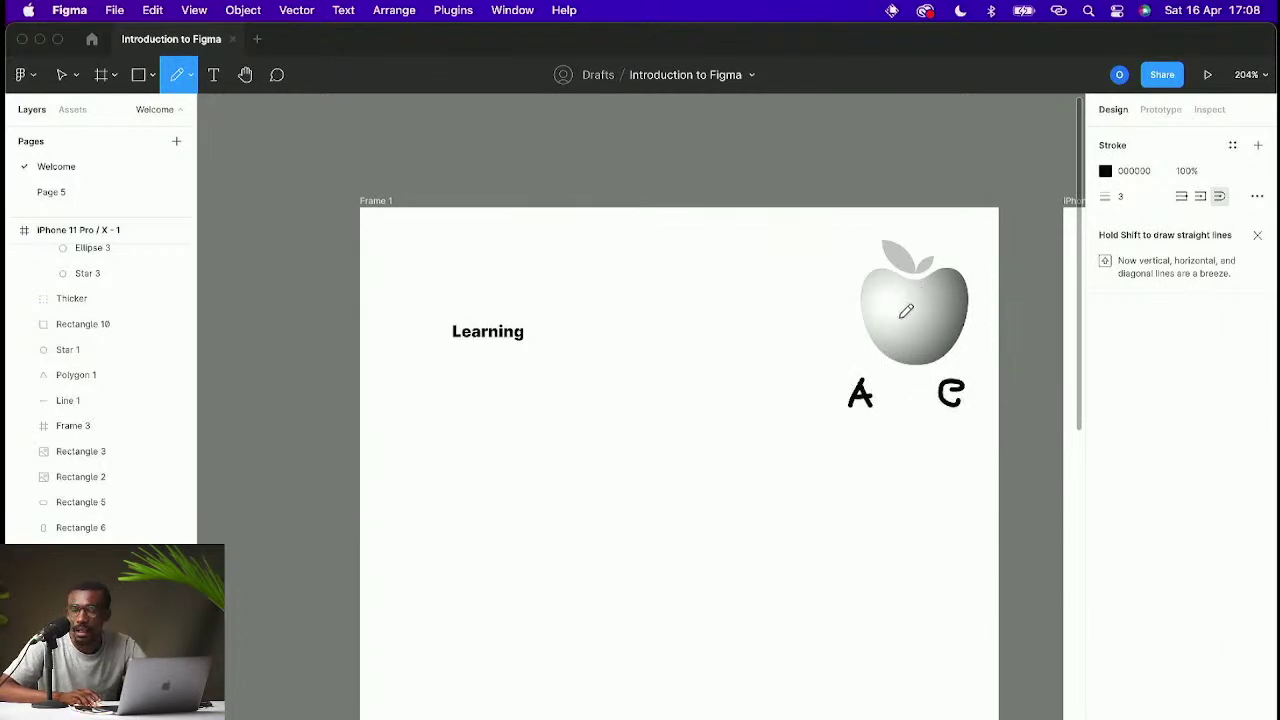
mouse_move(884, 388)
mouse_down()
mouse_move(888, 427)
mouse_move(887, 383)
mouse_move(918, 393)
mouse_move(917, 414)
mouse_move(887, 438)
mouse_move(925, 445)
mouse_move(911, 458)
mouse_move(929, 462)
mouse_move(920, 503)
mouse_up()
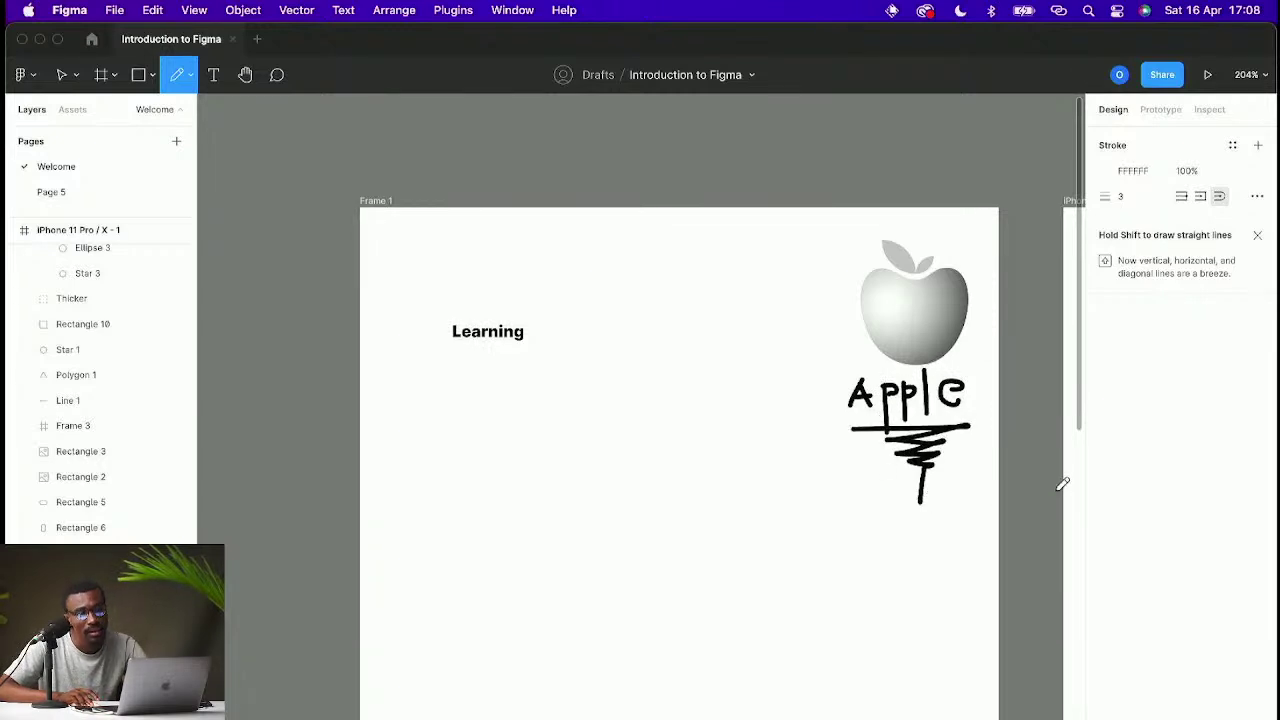
key(Escape)
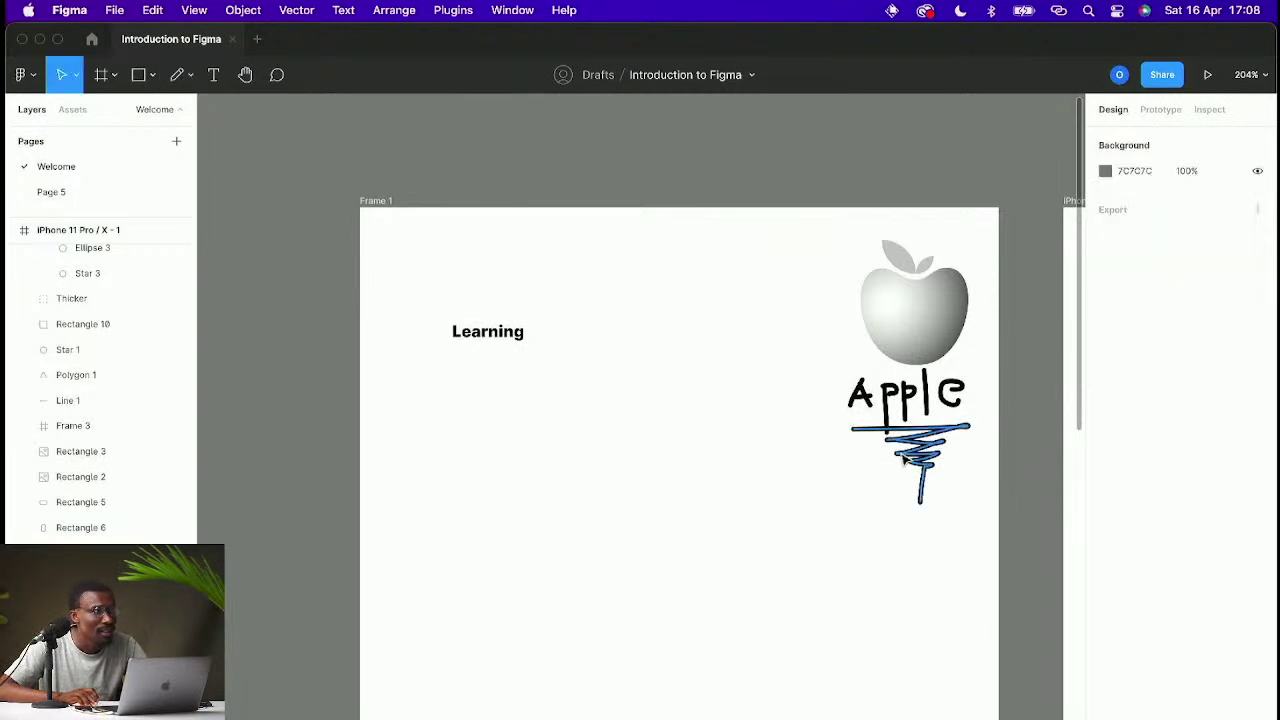
Step: Sketch the flower's round centre, pointed inner petals and first outer petals below the "Learning" text with the Pencil tool in black, stroke width 3
scroll(920, 457, down, 5)
scroll(905, 458, up, 5)
scroll(905, 458, up, 1)
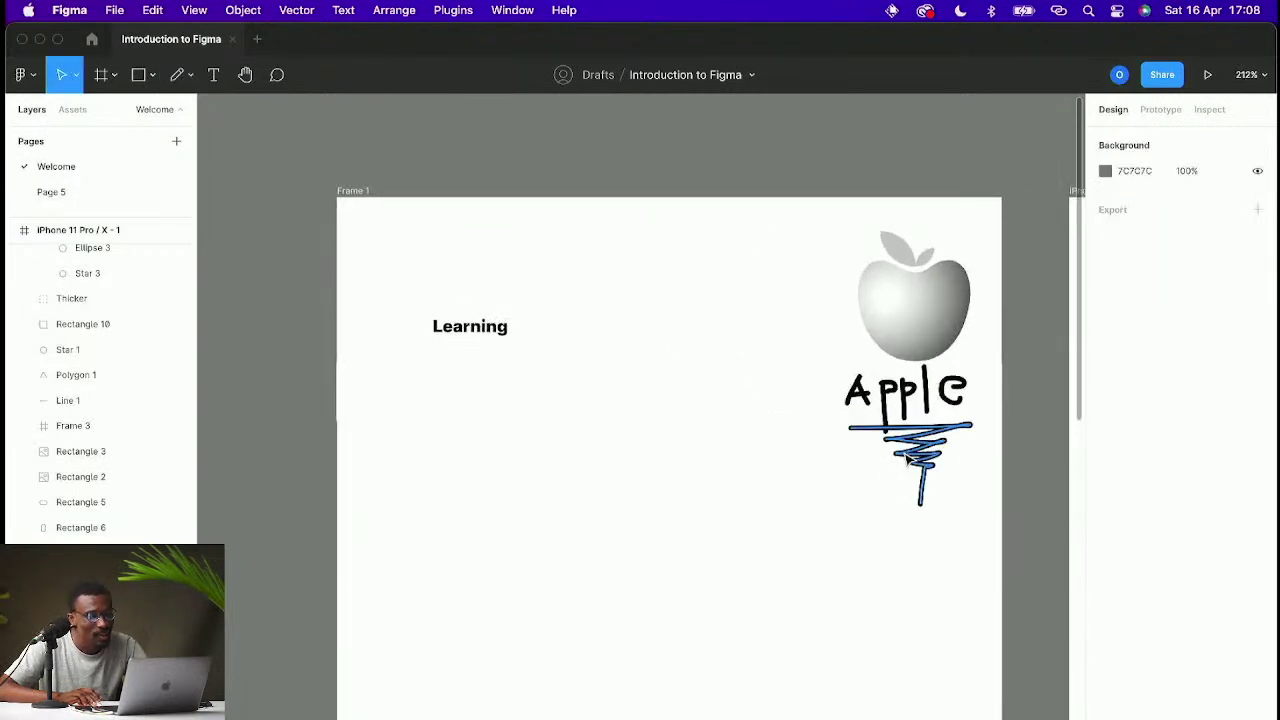
click(180, 78)
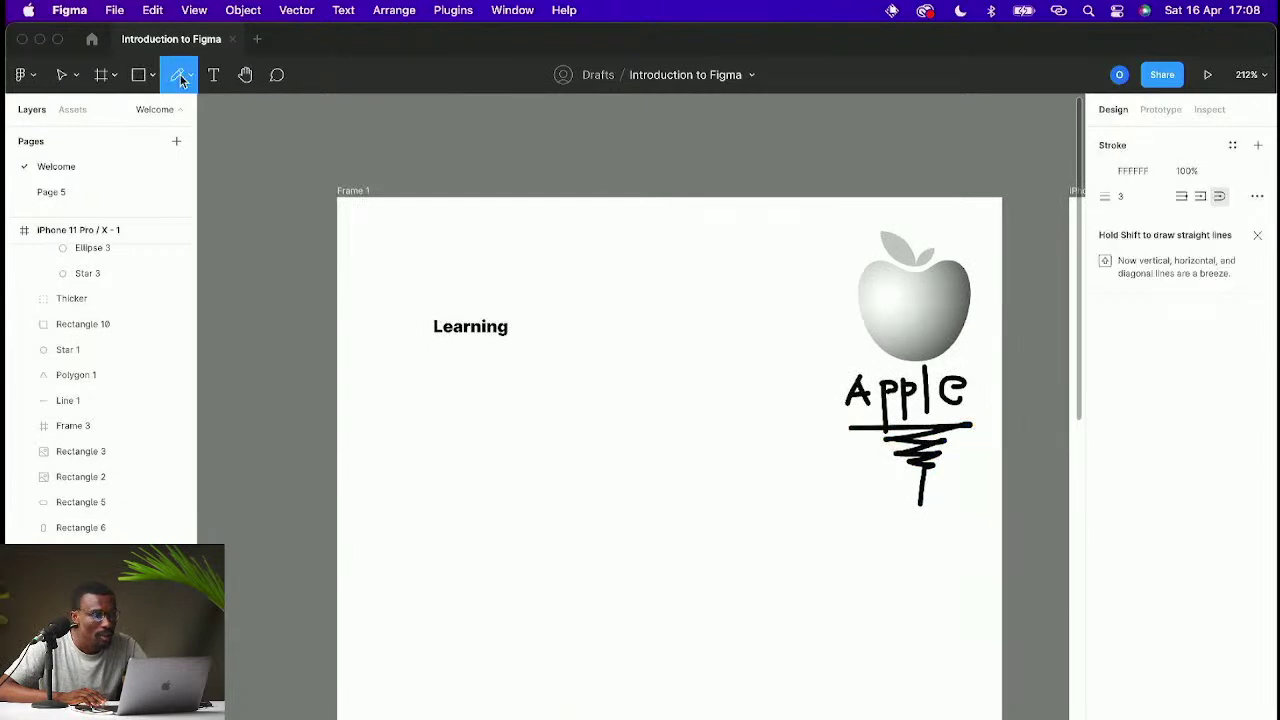
click(190, 76)
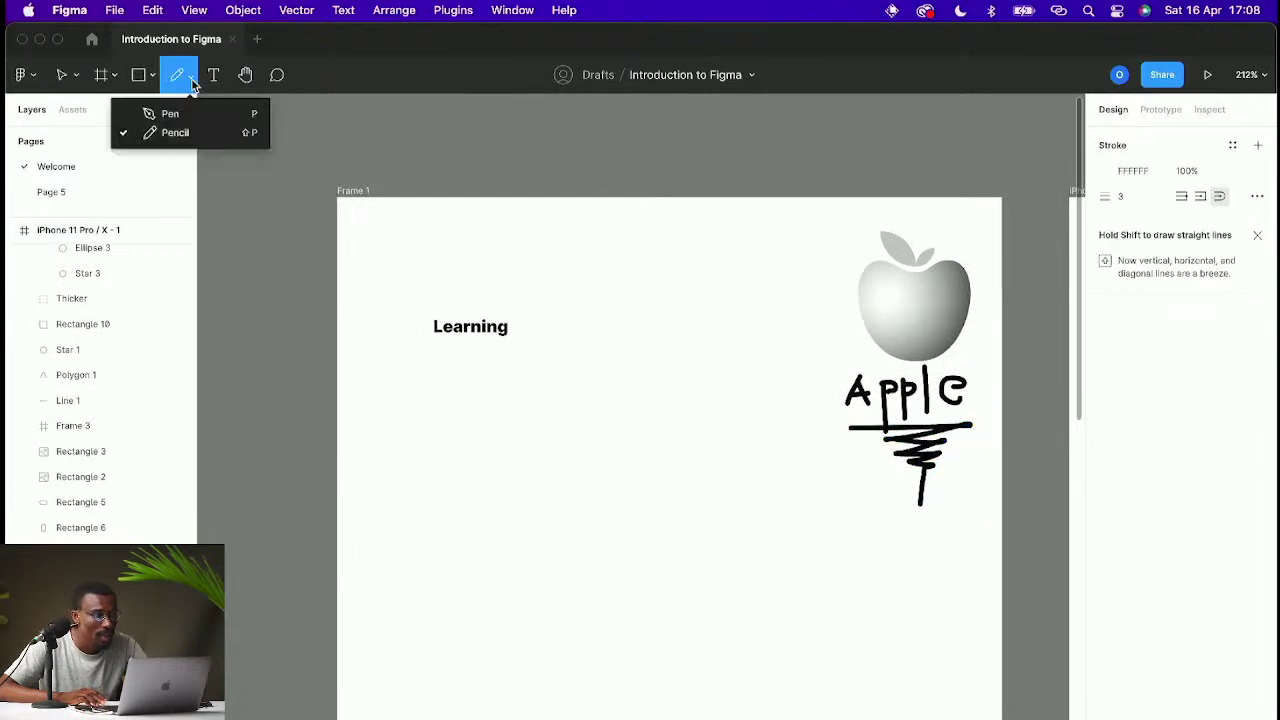
click(168, 133)
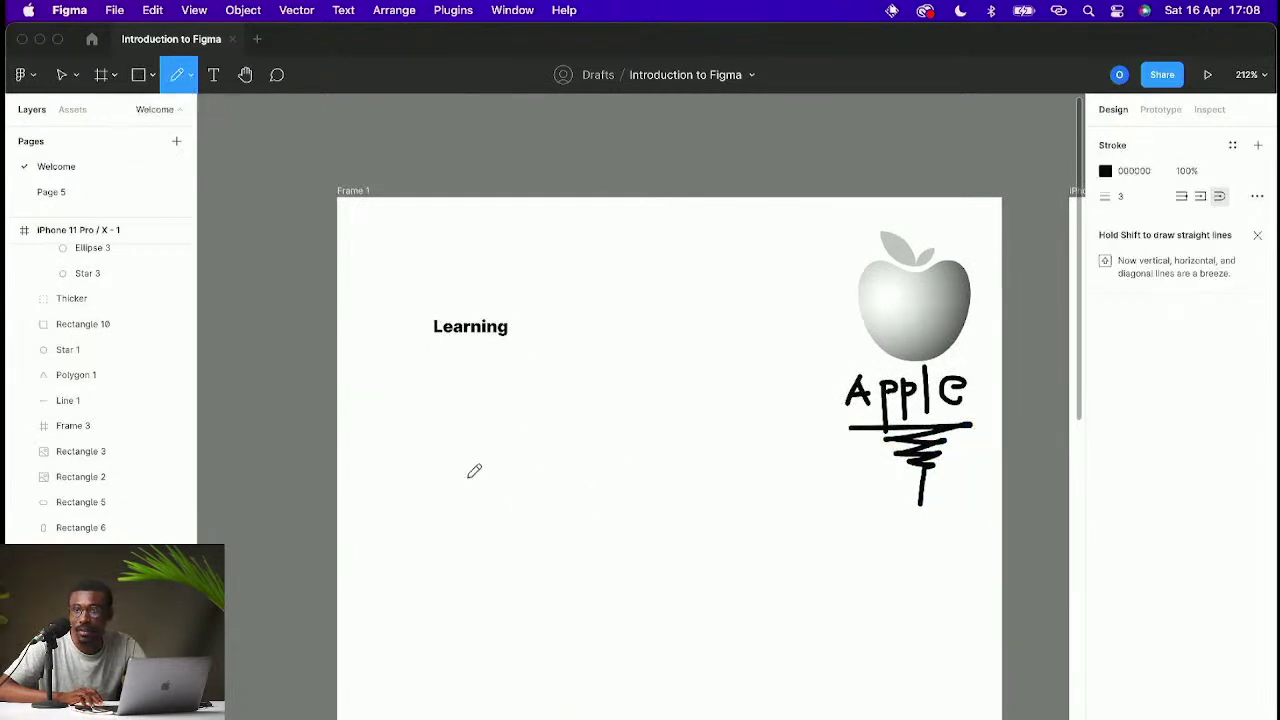
scroll(548, 461, down, 3)
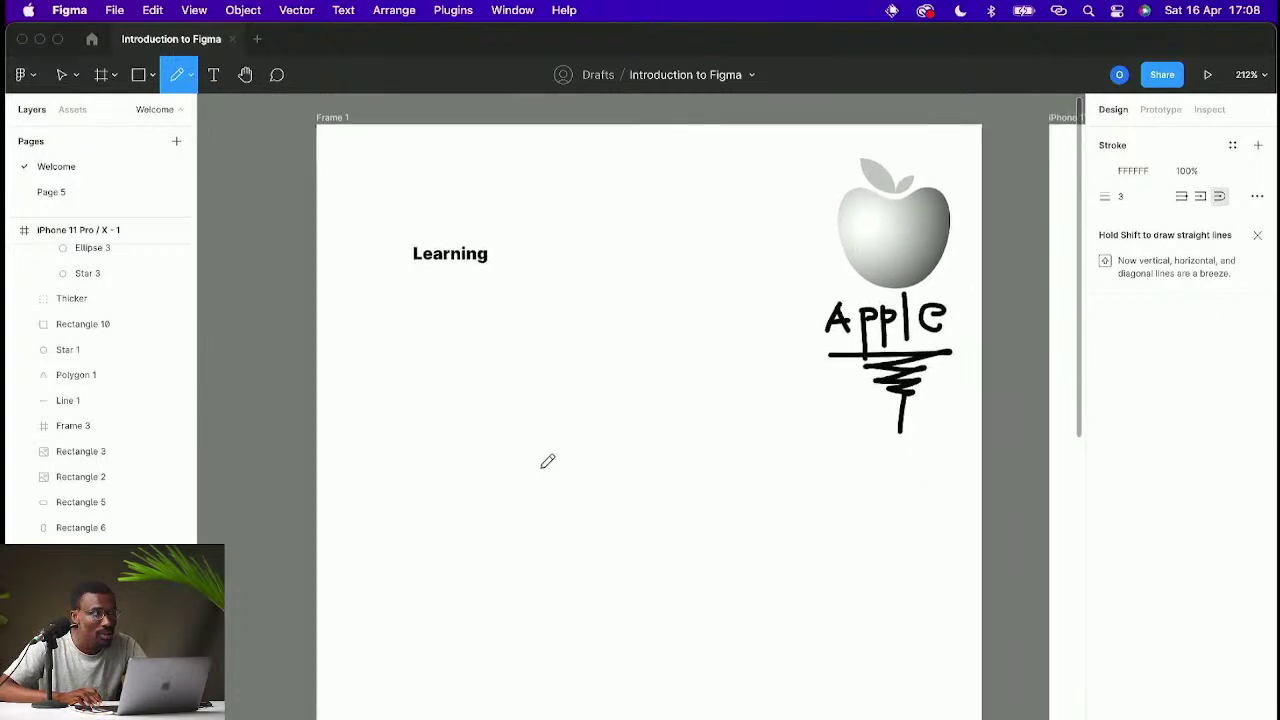
mouse_move(555, 440)
mouse_down()
mouse_move(533, 416)
mouse_move(545, 435)
mouse_move(572, 427)
mouse_move(559, 444)
mouse_move(590, 453)
mouse_move(562, 453)
mouse_move(561, 487)
mouse_move(545, 465)
mouse_move(508, 476)
mouse_move(530, 455)
mouse_move(502, 439)
mouse_move(577, 426)
mouse_move(544, 421)
mouse_move(555, 371)
mouse_move(563, 420)
mouse_move(631, 437)
mouse_move(579, 456)
mouse_move(600, 511)
mouse_move(579, 514)
mouse_move(557, 487)
mouse_move(603, 503)
mouse_move(571, 514)
mouse_move(564, 480)
mouse_move(513, 532)
mouse_move(516, 482)
mouse_move(462, 421)
mouse_move(523, 421)
mouse_move(490, 368)
mouse_move(543, 408)
mouse_move(510, 395)
mouse_move(548, 404)
mouse_move(488, 352)
mouse_move(512, 367)
mouse_move(520, 338)
mouse_move(574, 340)
mouse_move(586, 354)
mouse_move(556, 408)
mouse_up()
key(super+z)
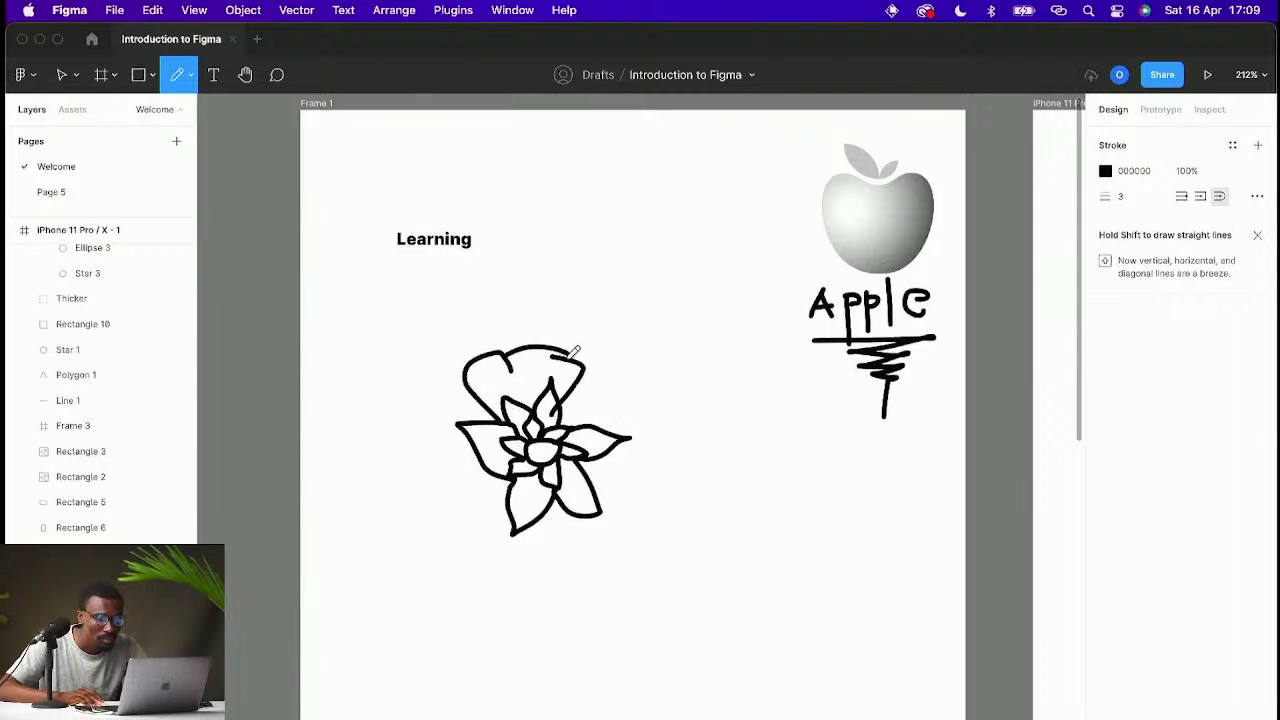
Step: Redraw the flower's upper-right outer petal as a rounded curve, undoing the unsatisfactory strokes
key(super+z)
drag(570, 351, 569, 397)
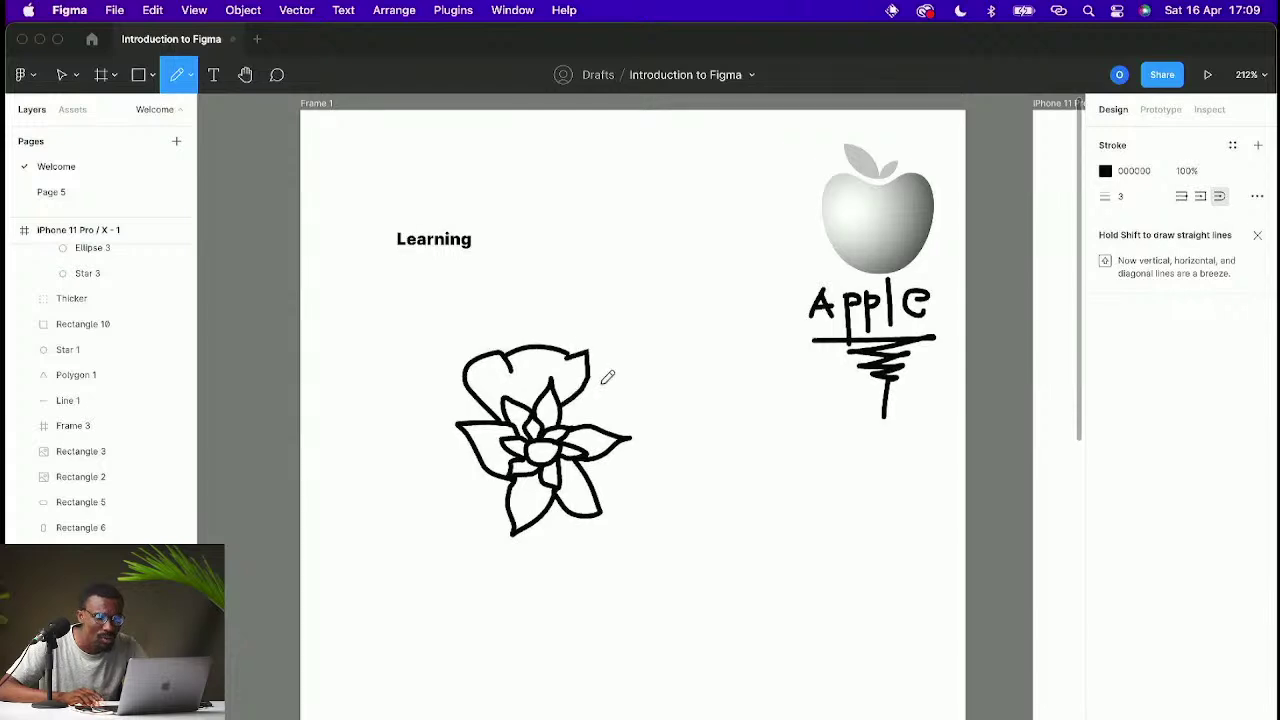
key(super+z)
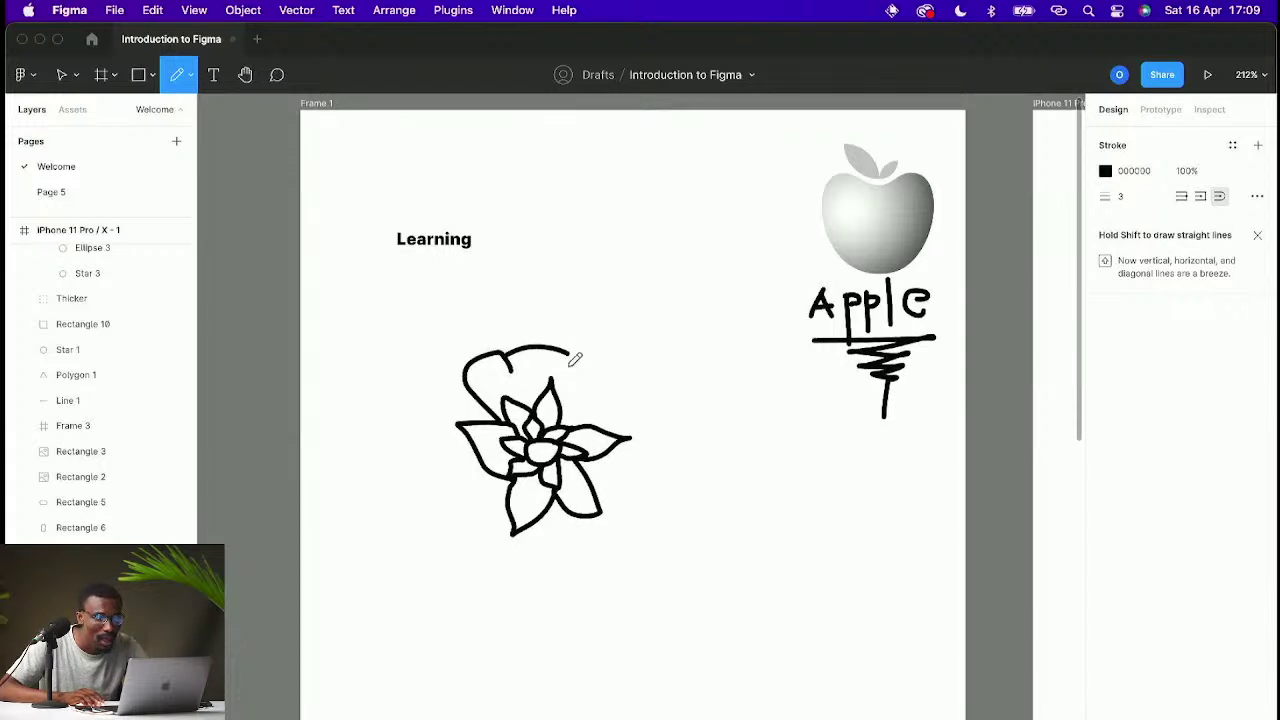
mouse_move(578, 348)
mouse_down()
mouse_move(590, 385)
mouse_move(575, 397)
mouse_up()
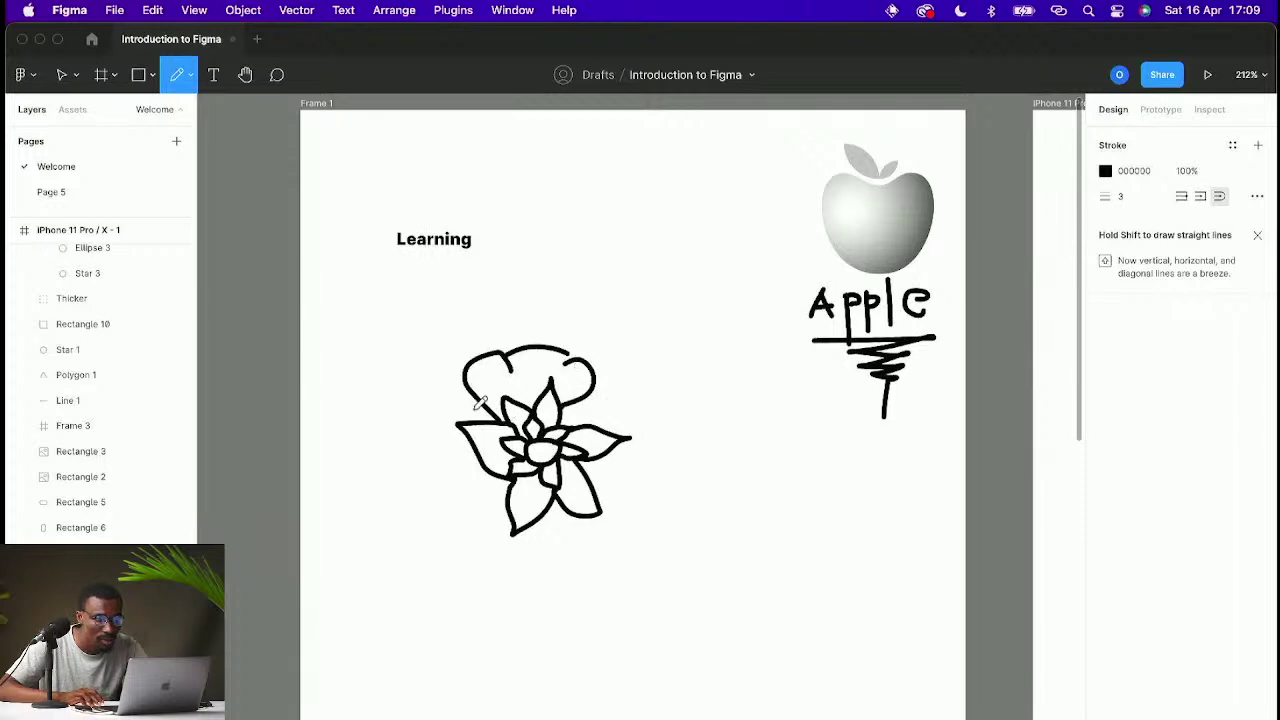
Step: Draw overlapping outer petals around the flower's left, lower and right sides to complete the bloom
mouse_move(476, 392)
mouse_down()
mouse_move(445, 400)
mouse_move(439, 463)
mouse_move(451, 460)
mouse_move(465, 487)
mouse_move(512, 472)
mouse_up()
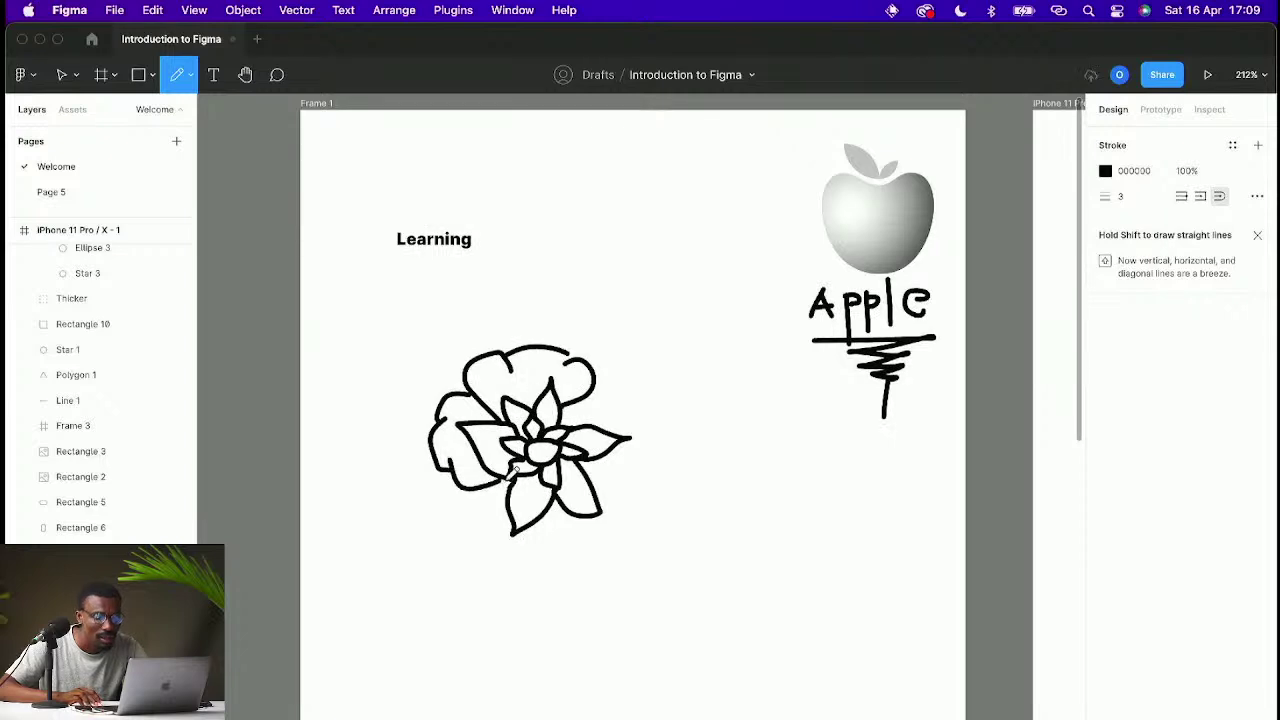
mouse_move(468, 521)
mouse_down()
mouse_move(512, 525)
mouse_move(471, 551)
mouse_move(537, 564)
mouse_move(549, 563)
mouse_move(546, 518)
mouse_move(564, 550)
mouse_move(602, 543)
mouse_move(601, 512)
mouse_up()
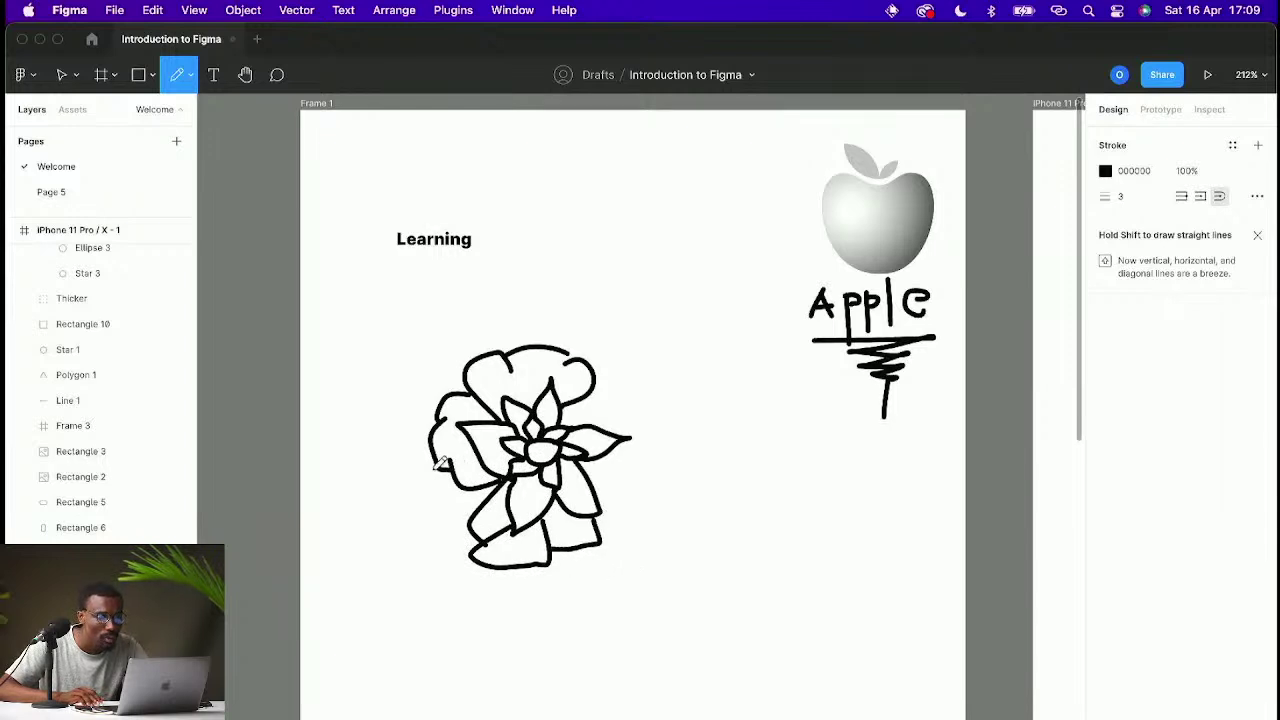
mouse_move(428, 476)
mouse_down()
mouse_move(478, 532)
mouse_move(547, 524)
mouse_up()
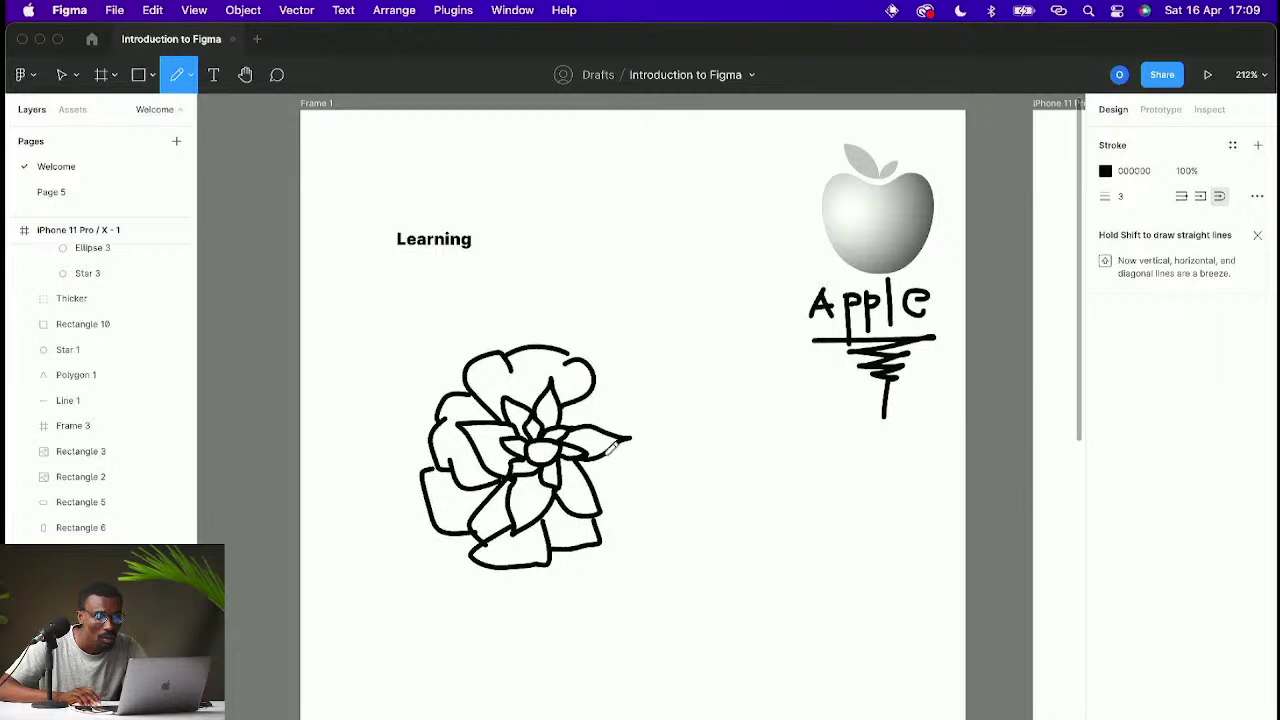
drag(629, 498, 616, 505)
mouse_move(597, 396)
mouse_down()
mouse_move(628, 410)
mouse_move(632, 437)
mouse_up()
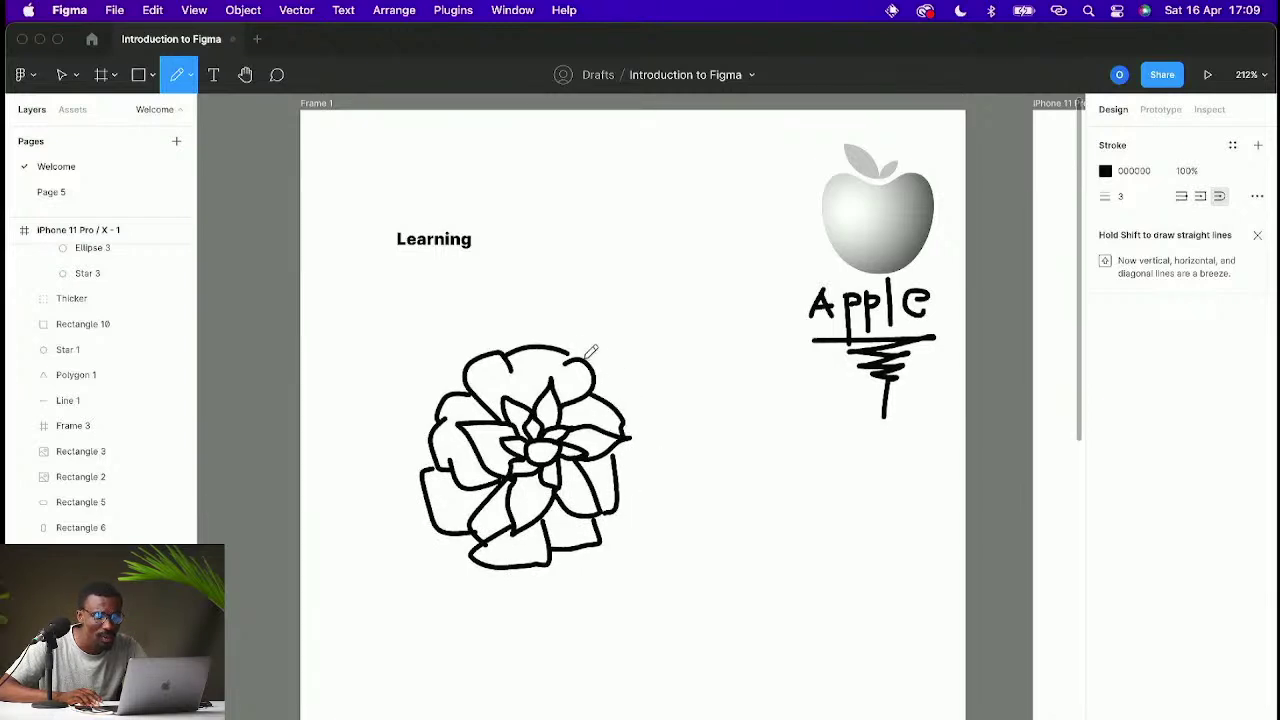
mouse_move(628, 420)
mouse_down()
mouse_move(639, 469)
mouse_move(605, 530)
mouse_up()
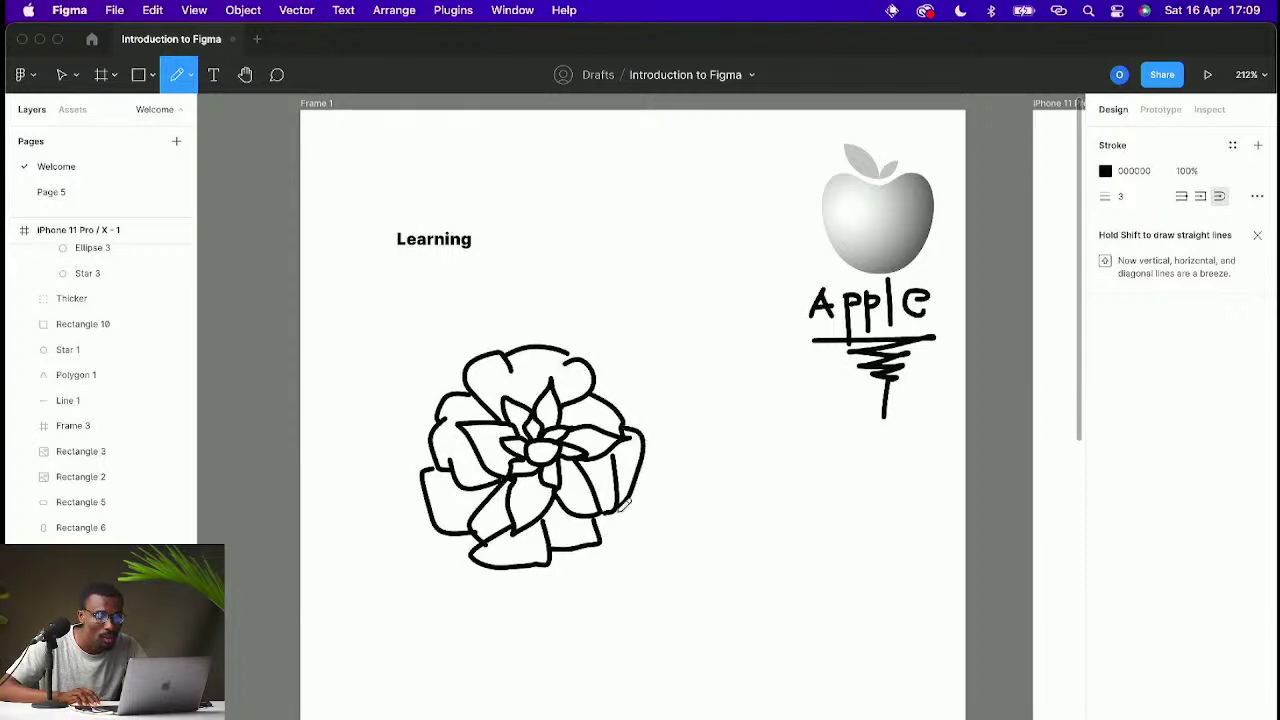
Step: Draw a rounded cup beneath the bloom, with curved sides meeting at the base and a dividing line inside, undoing misplaced strokes
scroll(678, 424, down, 2)
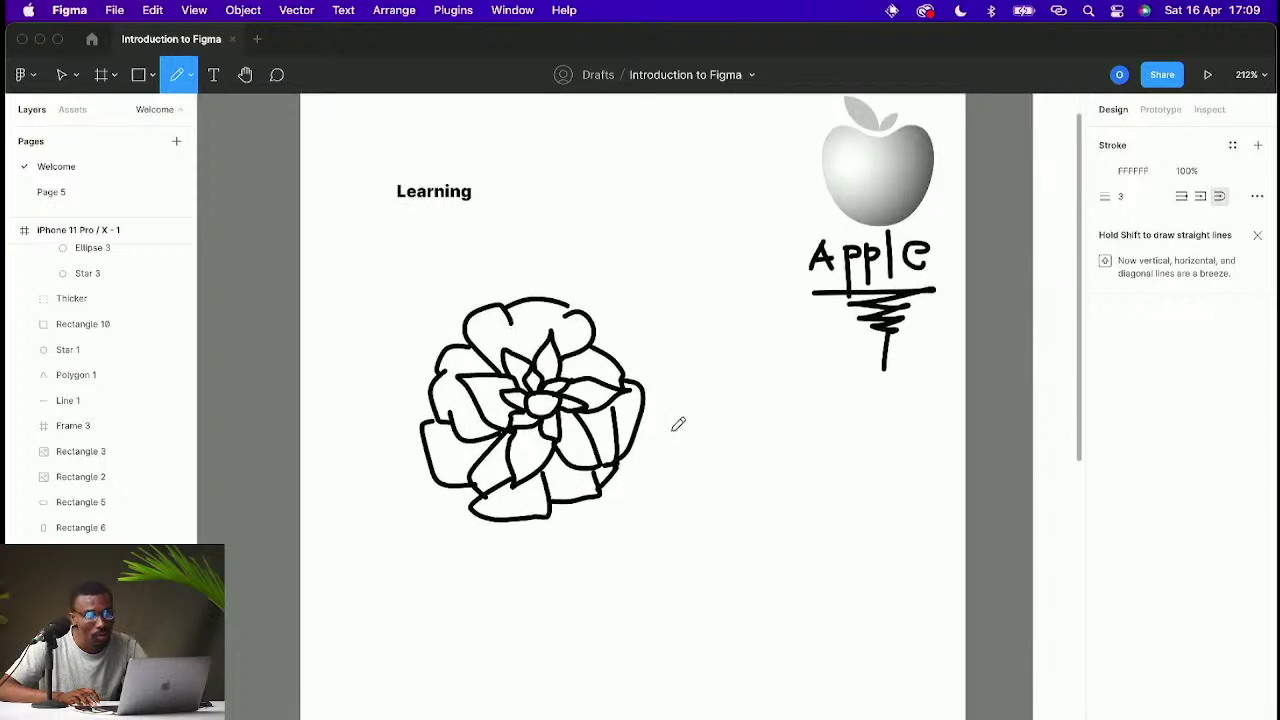
drag(431, 380, 416, 548)
key(super+z)
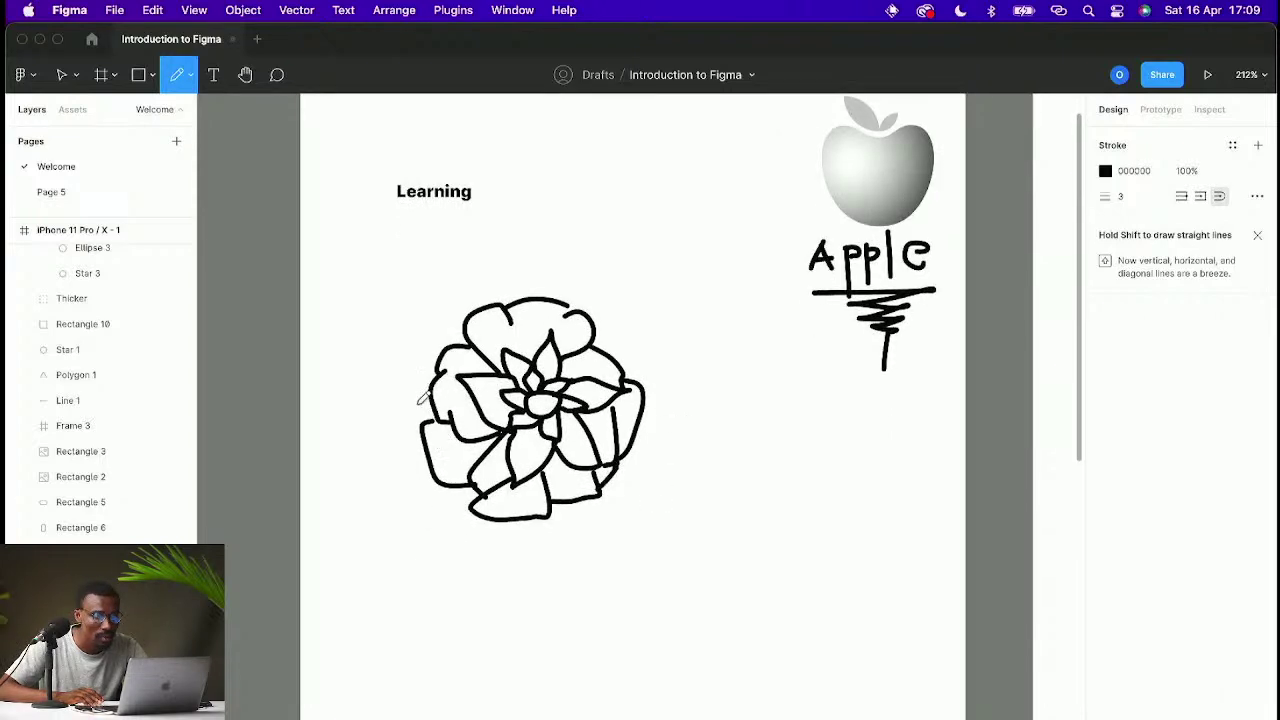
drag(432, 390, 439, 453)
mouse_move(443, 535)
mouse_down()
mouse_move(489, 581)
mouse_move(508, 580)
mouse_move(500, 510)
mouse_up()
mouse_move(505, 584)
mouse_down()
mouse_move(585, 573)
mouse_move(611, 488)
mouse_up()
key(super+z)
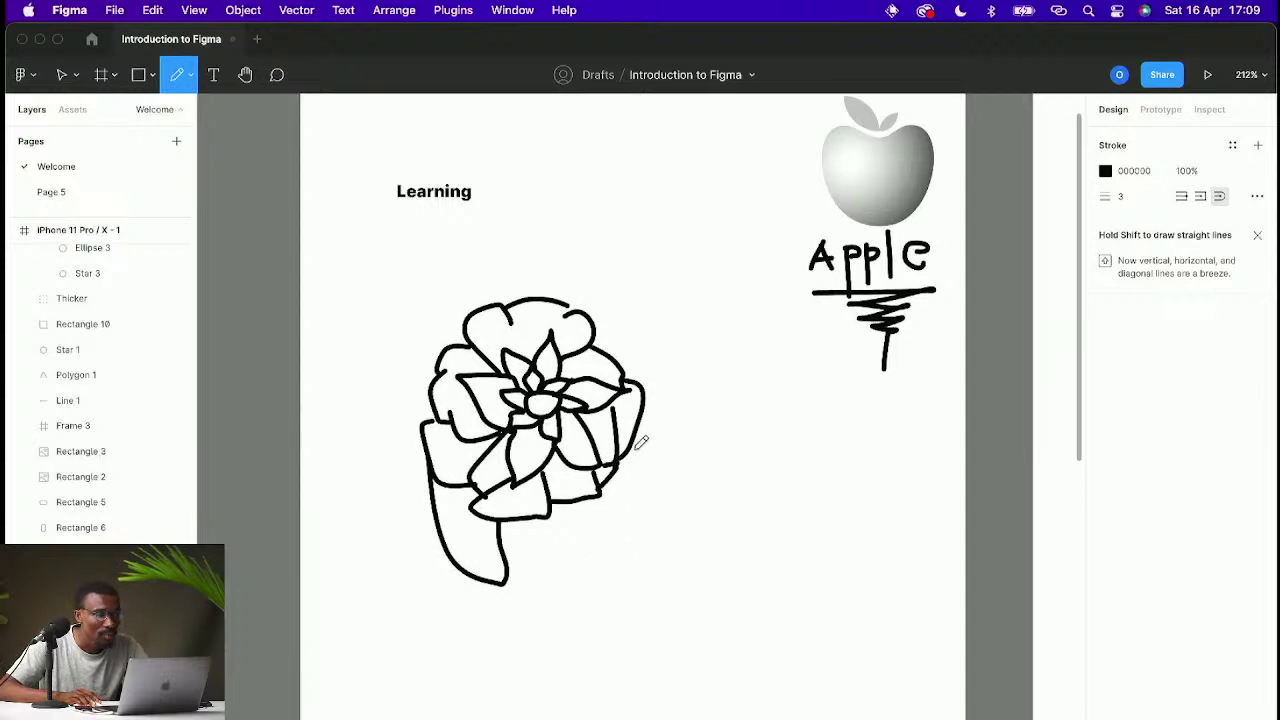
mouse_move(643, 432)
mouse_down()
mouse_move(603, 563)
mouse_move(503, 584)
mouse_up()
Step: Draw a curved stem down to a short ground line and add a pointed leaf on each side of it
scroll(609, 614, down, 1)
scroll(596, 482, down, 5)
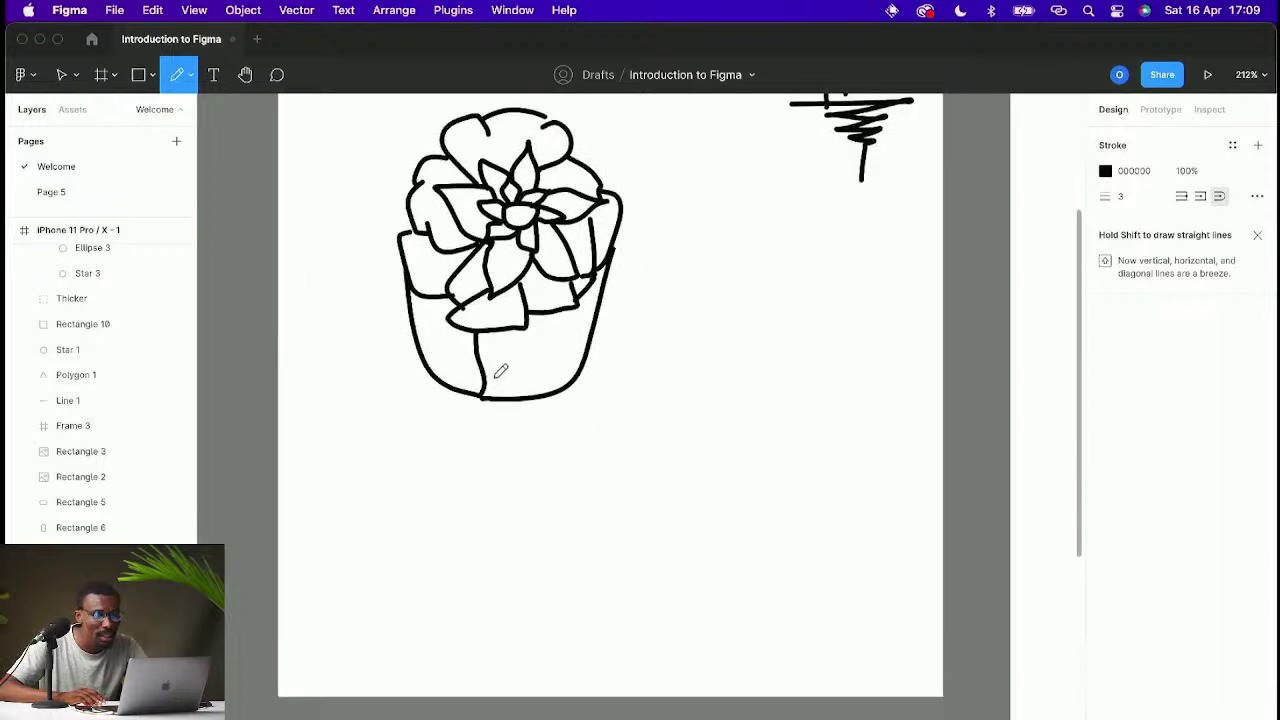
mouse_move(483, 392)
mouse_down()
mouse_move(491, 482)
mouse_move(439, 586)
mouse_move(556, 576)
mouse_up()
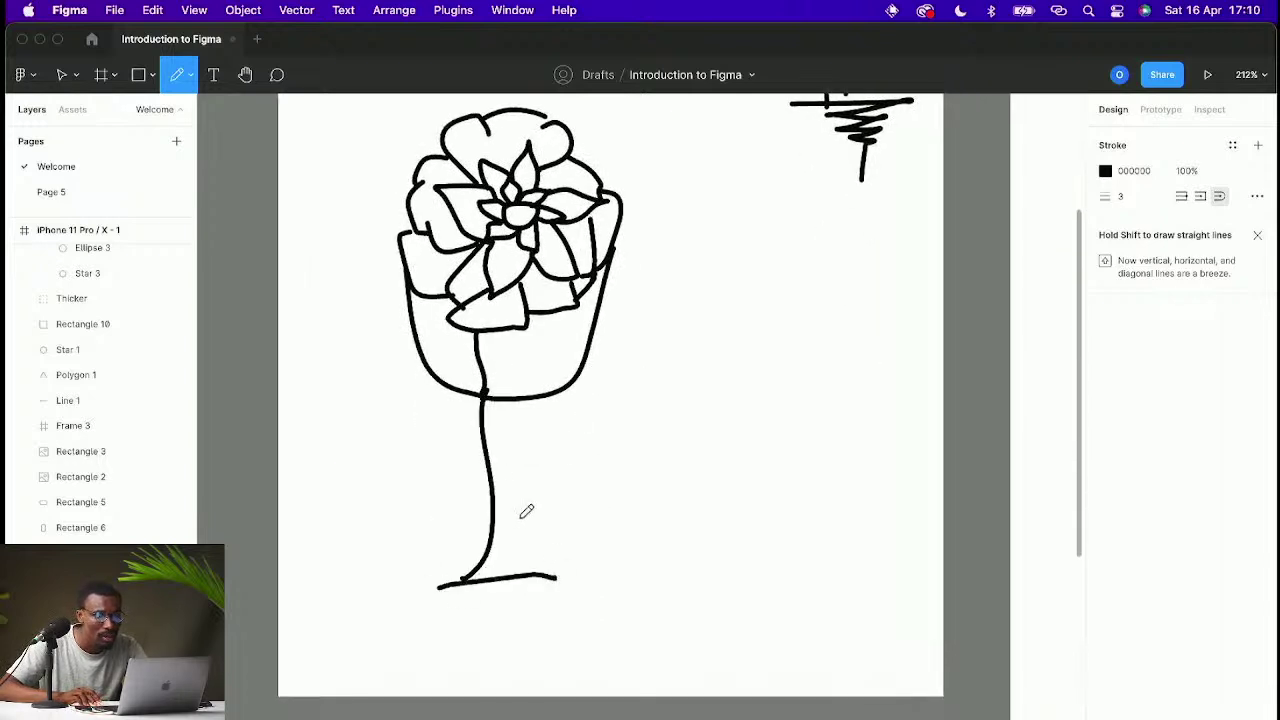
mouse_move(494, 490)
mouse_down()
mouse_move(530, 476)
mouse_move(524, 487)
mouse_move(616, 424)
mouse_move(572, 493)
mouse_move(519, 493)
mouse_move(585, 470)
mouse_move(517, 490)
mouse_up()
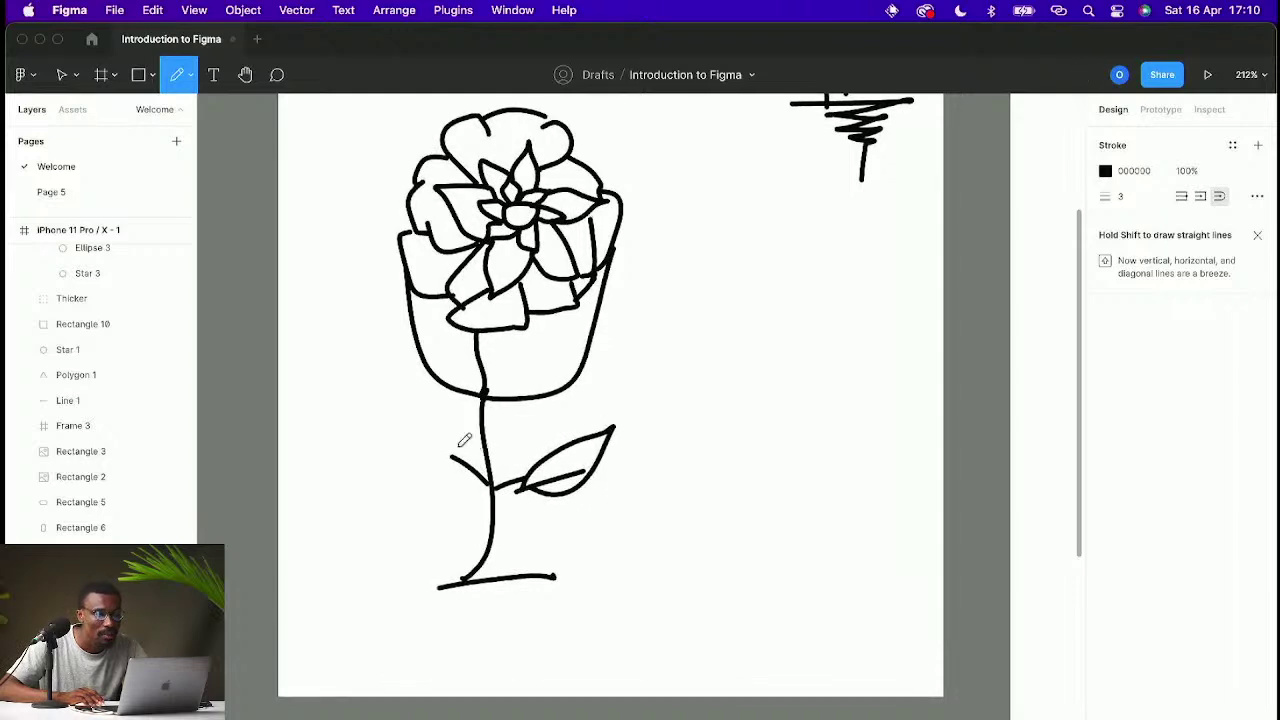
drag(429, 412, 471, 448)
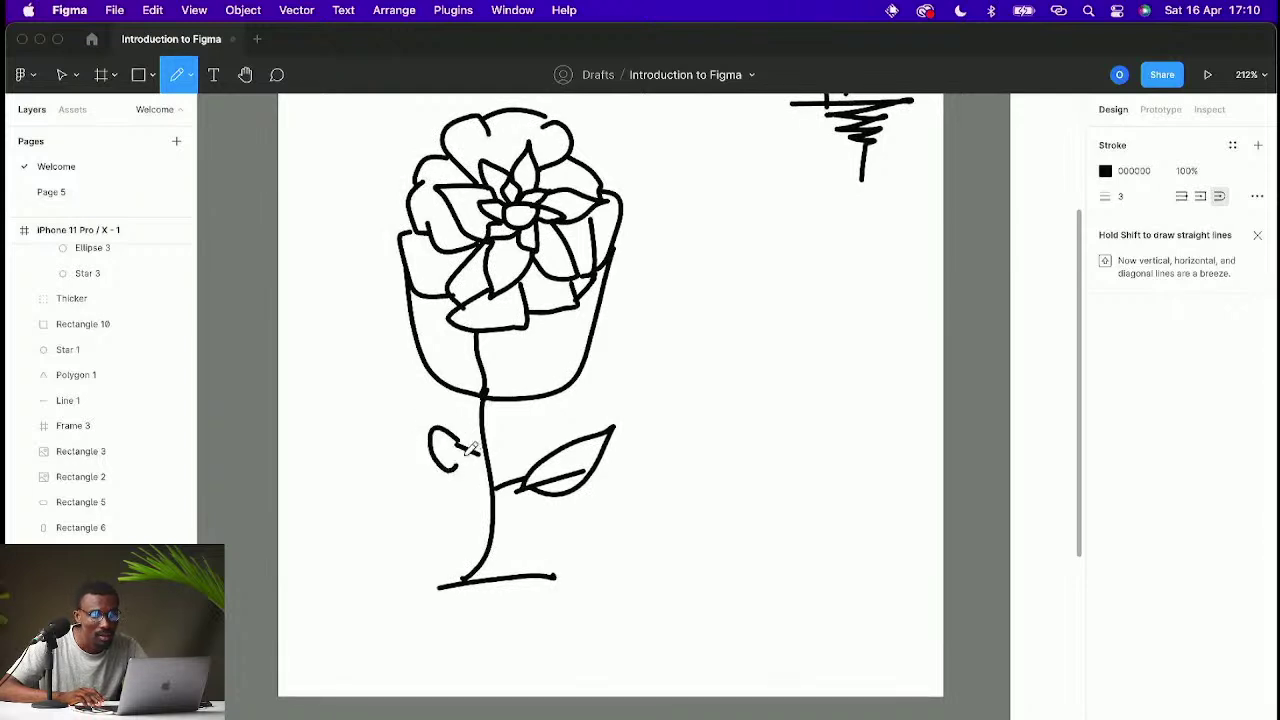
key(super+z)
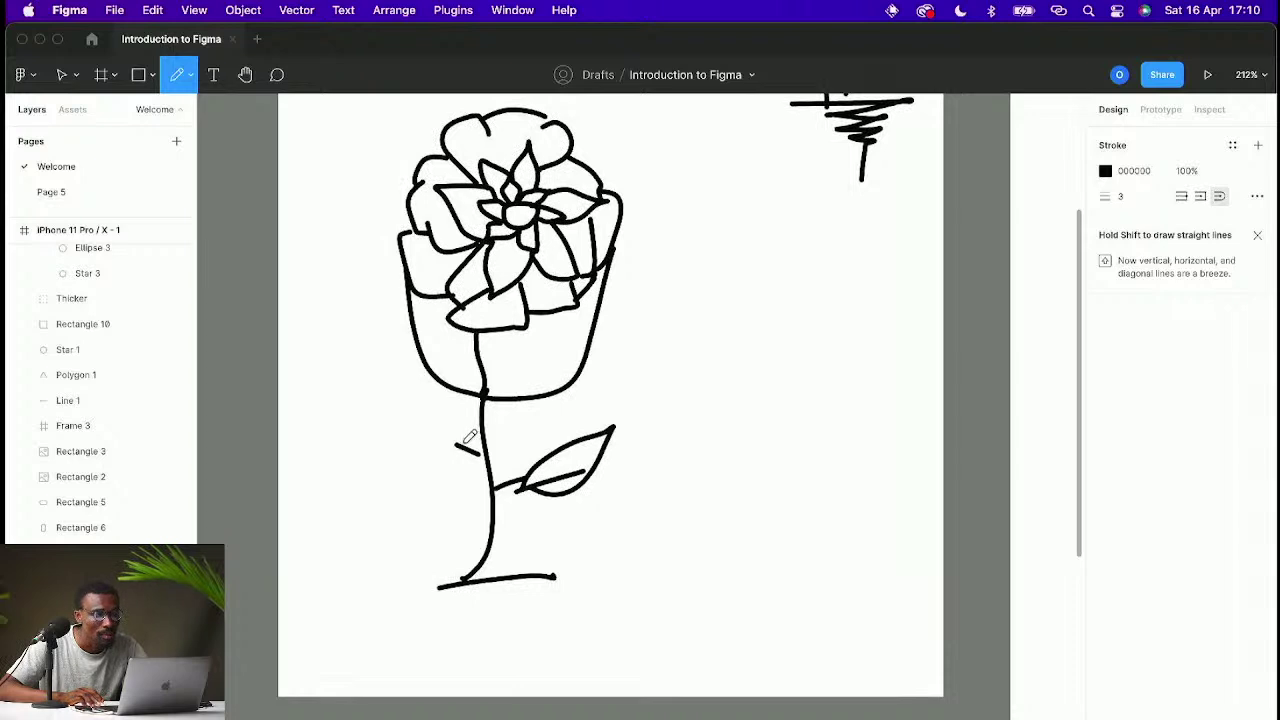
mouse_move(370, 406)
mouse_down()
mouse_move(415, 455)
mouse_move(456, 449)
mouse_up()
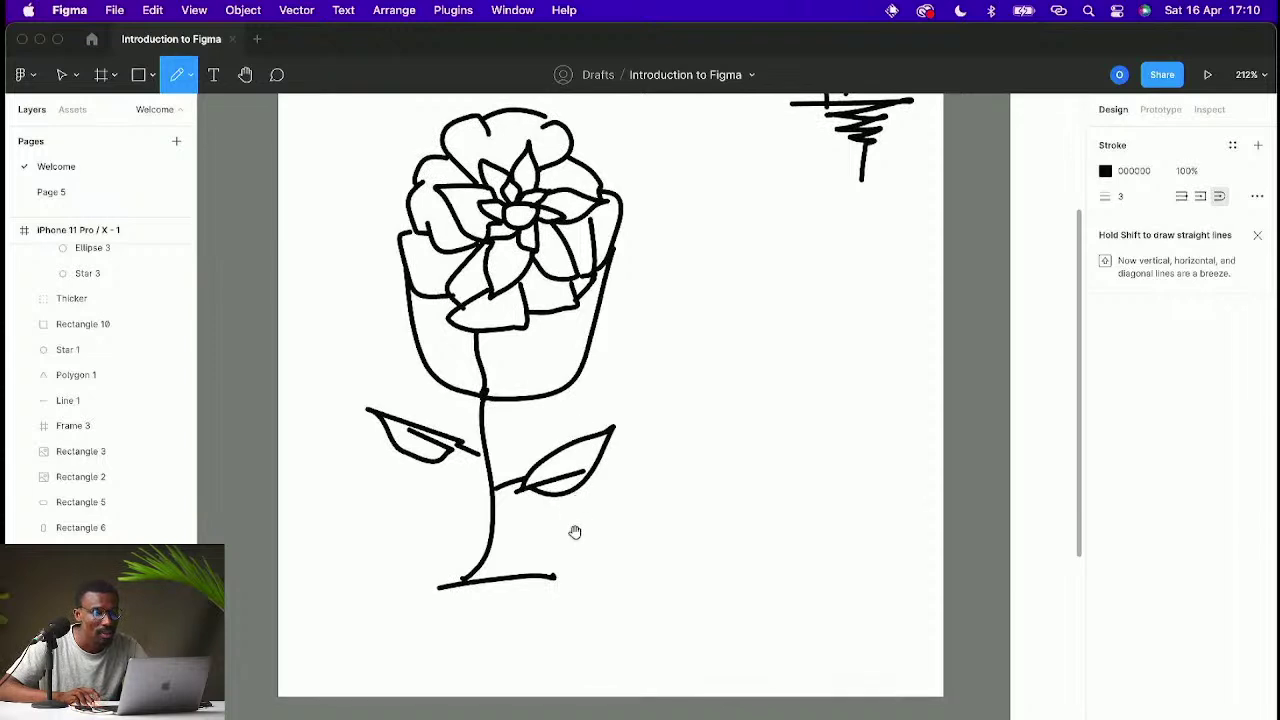
Step: Scribble a small bee to the right of the flower's cup, with a solid rounded head and three slanted body stripes beneath it
scroll(582, 526, up, 2)
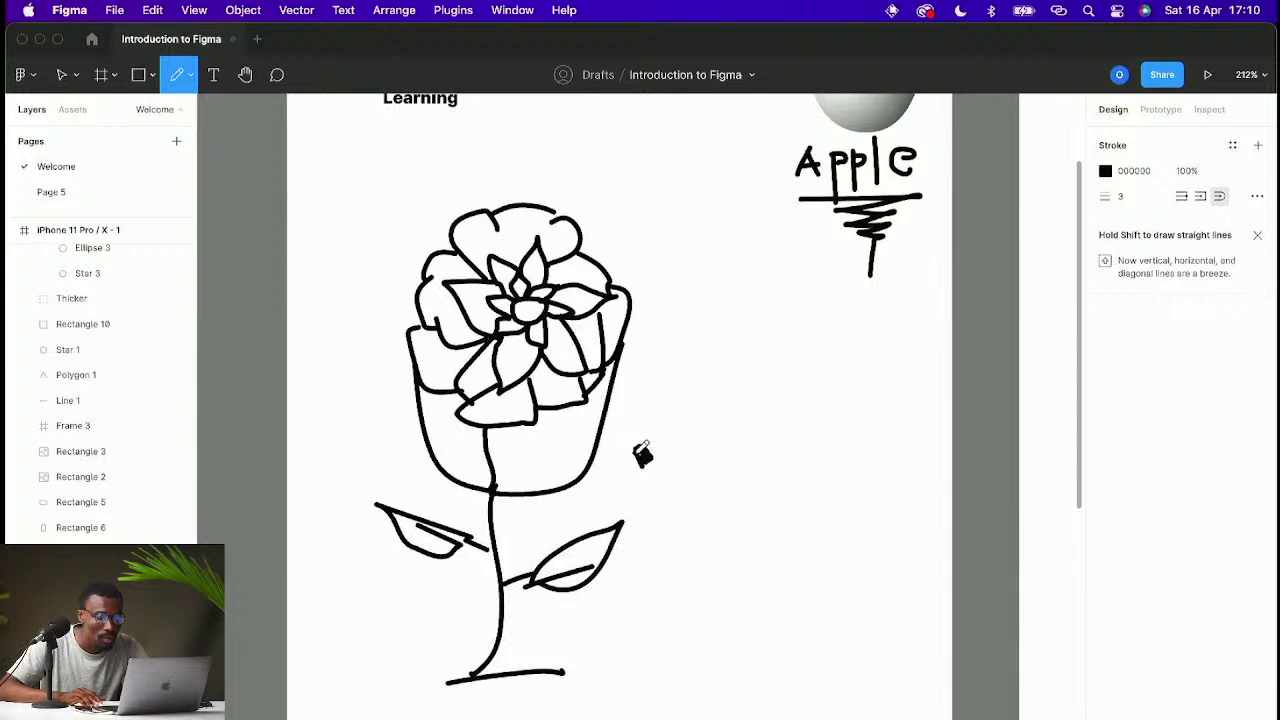
drag(656, 479, 660, 468)
key(super+z)
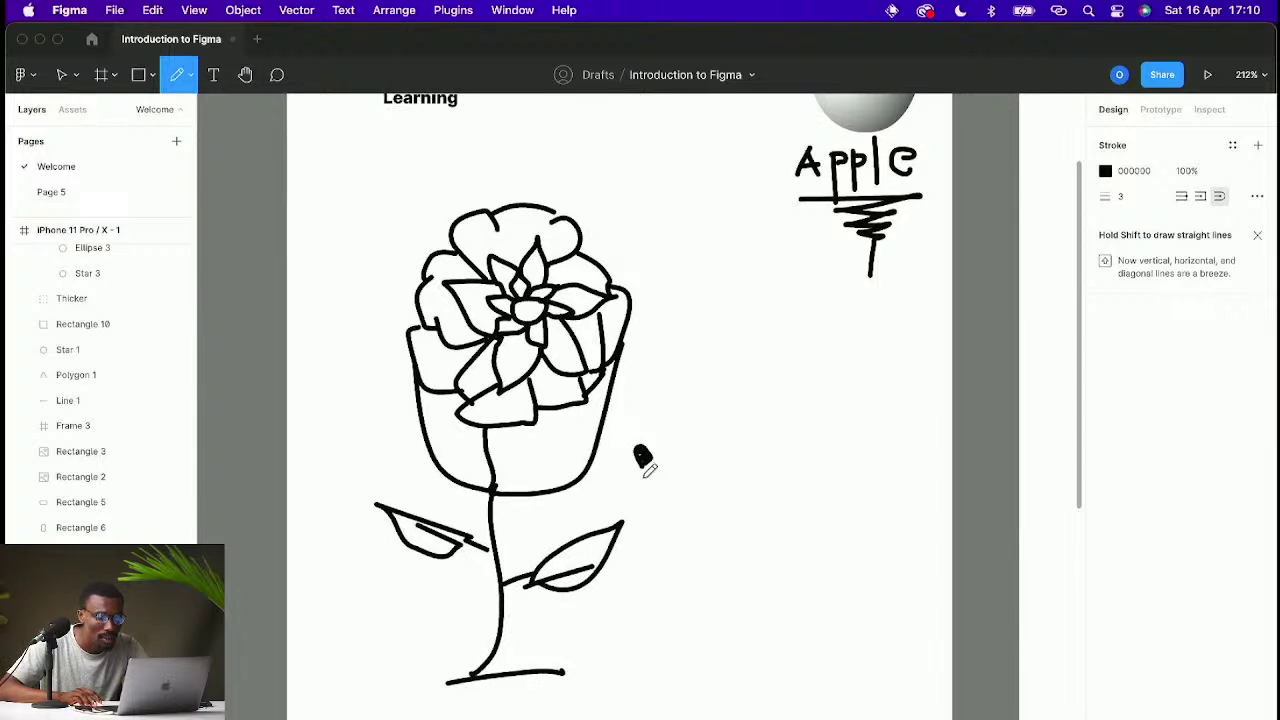
scroll(646, 472, up, 5)
mouse_move(656, 530)
mouse_down()
mouse_move(690, 515)
mouse_move(709, 488)
mouse_up()
scroll(690, 515, down, 2)
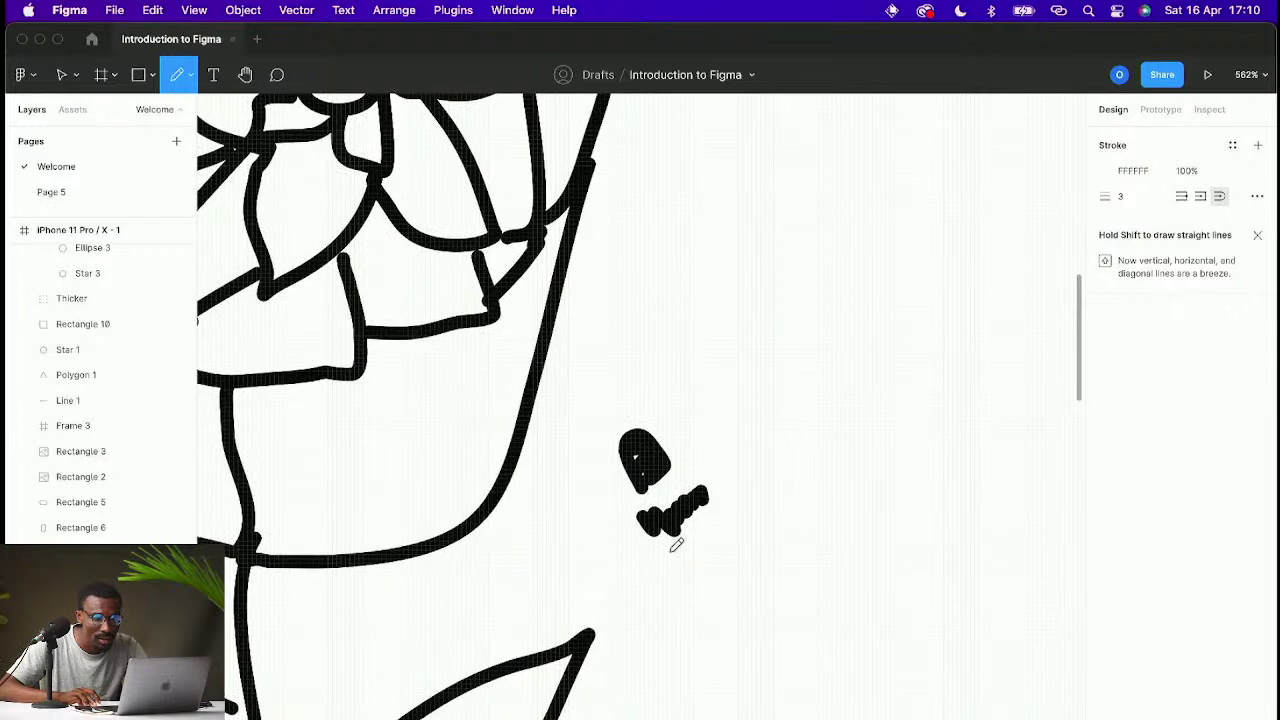
mouse_move(662, 544)
mouse_down()
mouse_move(688, 548)
mouse_move(724, 512)
mouse_up()
scroll(722, 518, down, 4)
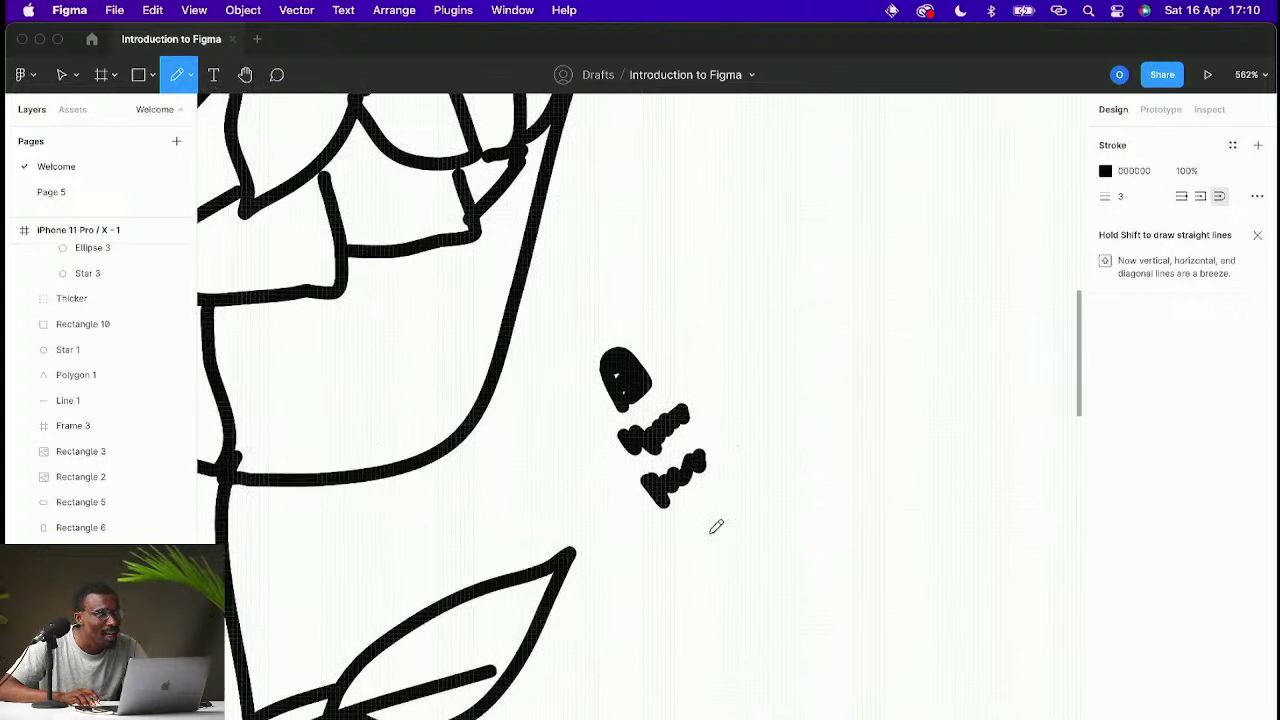
drag(670, 534, 736, 504)
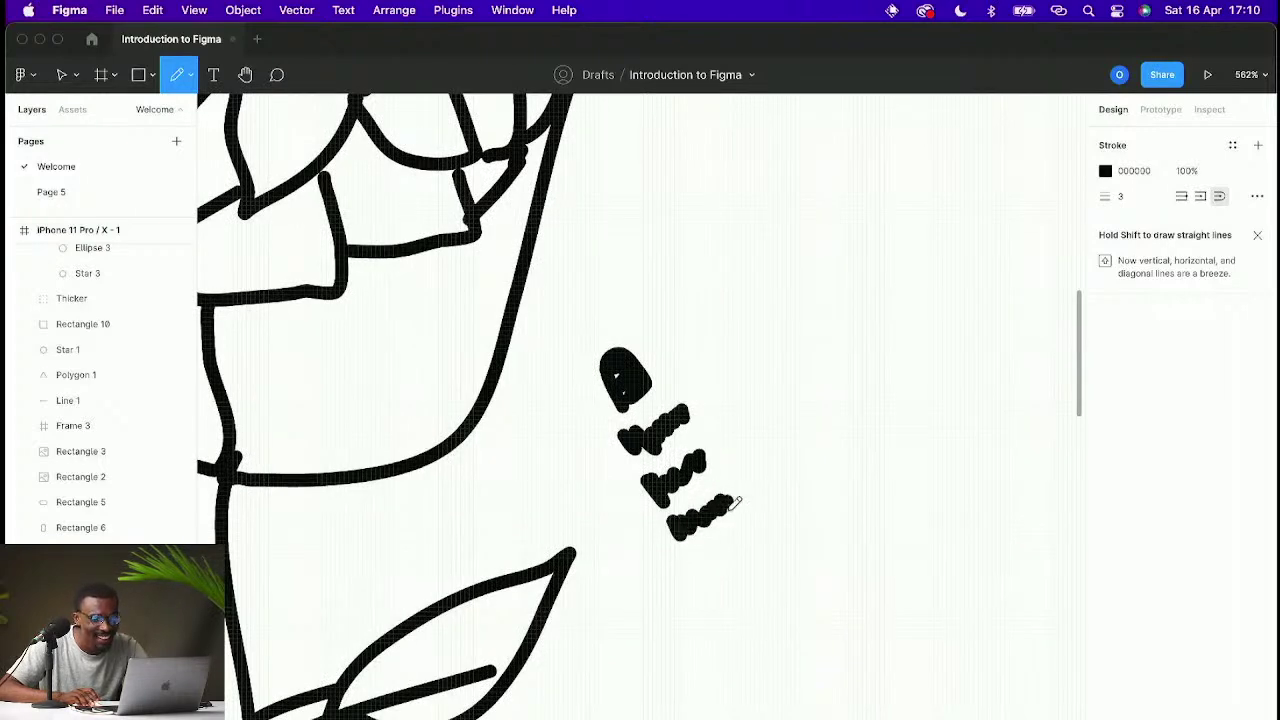
Step: Thicken the bee's stripes into solid segments with a pointed tail and draw two overlapping wings on its right side
mouse_move(676, 530)
mouse_down()
mouse_move(703, 548)
mouse_move(728, 506)
mouse_move(692, 538)
mouse_move(689, 525)
mouse_move(713, 540)
mouse_move(695, 579)
mouse_move(727, 532)
mouse_move(682, 502)
mouse_move(649, 517)
mouse_move(684, 517)
mouse_move(689, 532)
mouse_move(666, 468)
mouse_move(634, 495)
mouse_move(608, 493)
mouse_move(657, 463)
mouse_move(612, 483)
mouse_move(648, 465)
mouse_move(798, 465)
mouse_move(708, 505)
mouse_up()
scroll(749, 457, up, 3)
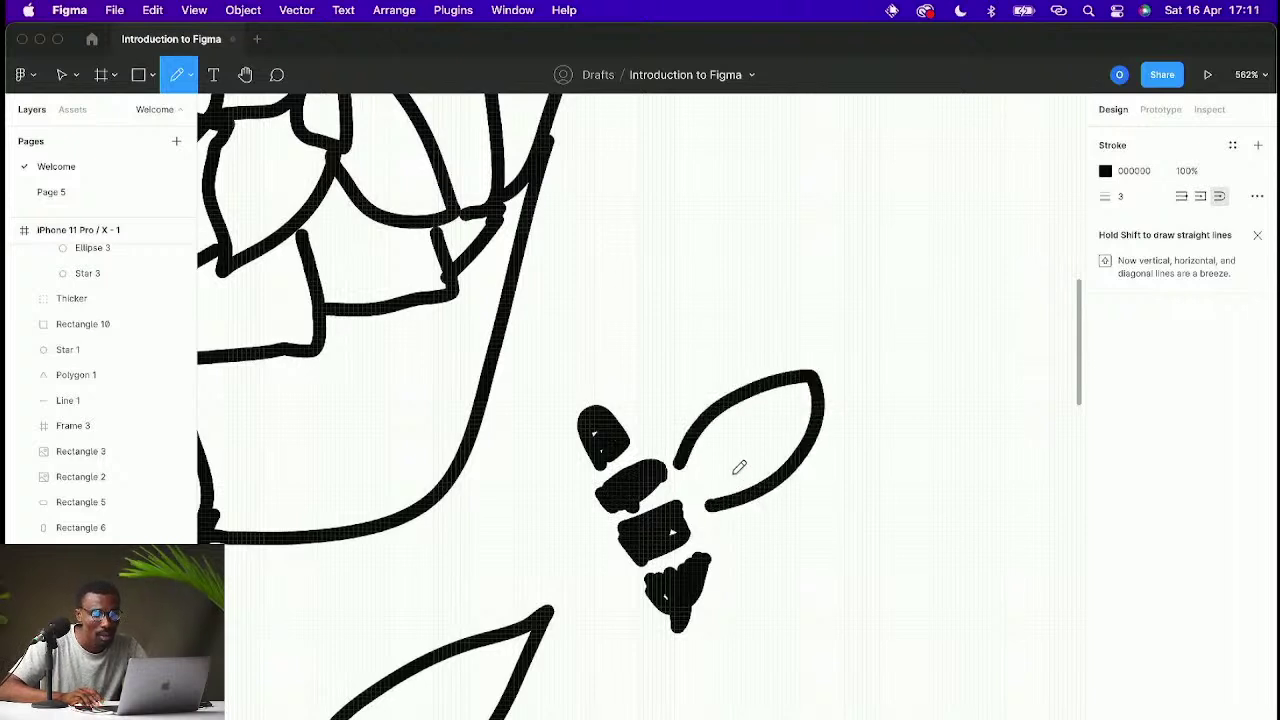
mouse_move(810, 450)
mouse_down()
mouse_move(778, 544)
mouse_move(715, 527)
mouse_up()
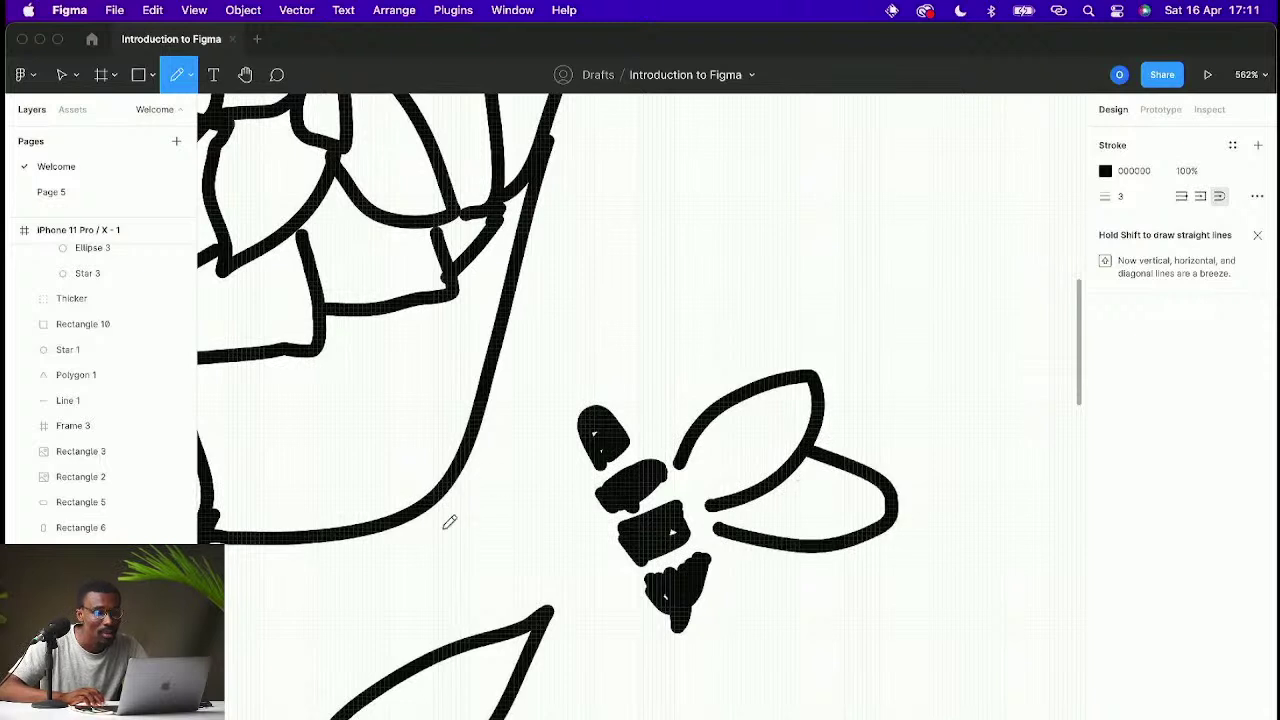
Step: Draw three short straight pencil strokes as legs extending from the bee's middle body segment toward the flower
drag(446, 518, 600, 510)
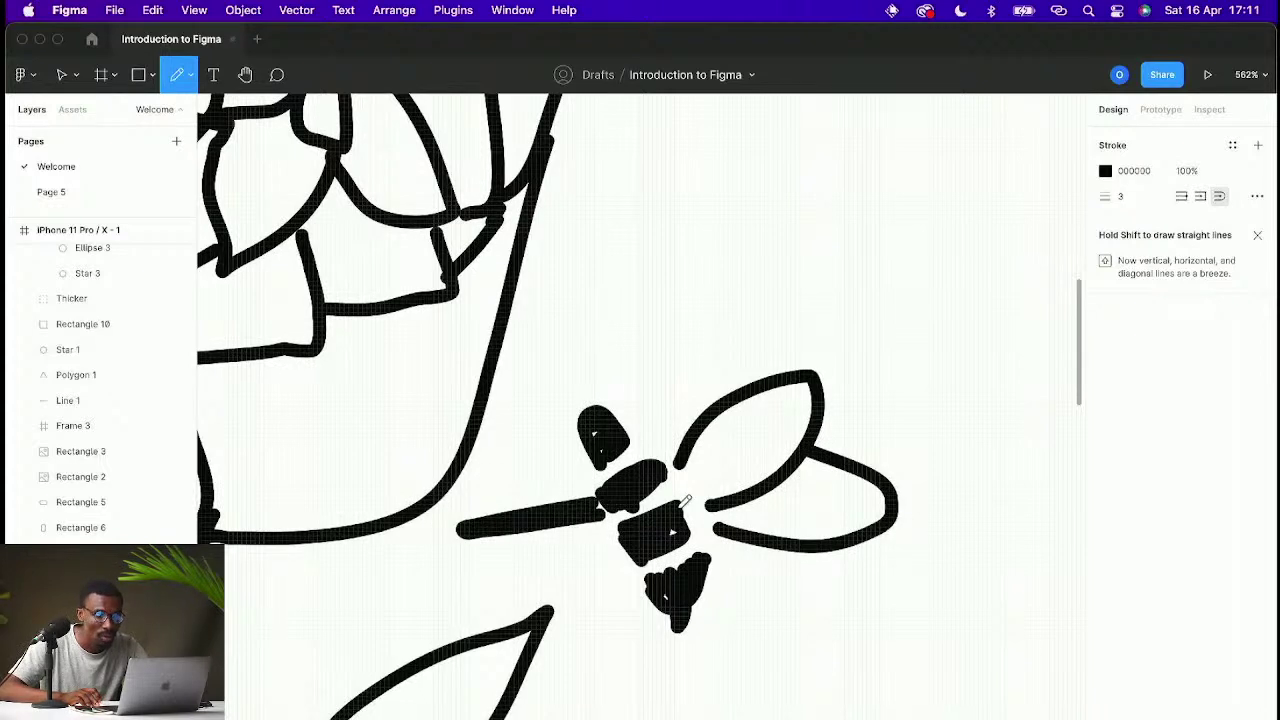
key(ctrl+z)
scroll(686, 500, down, 2)
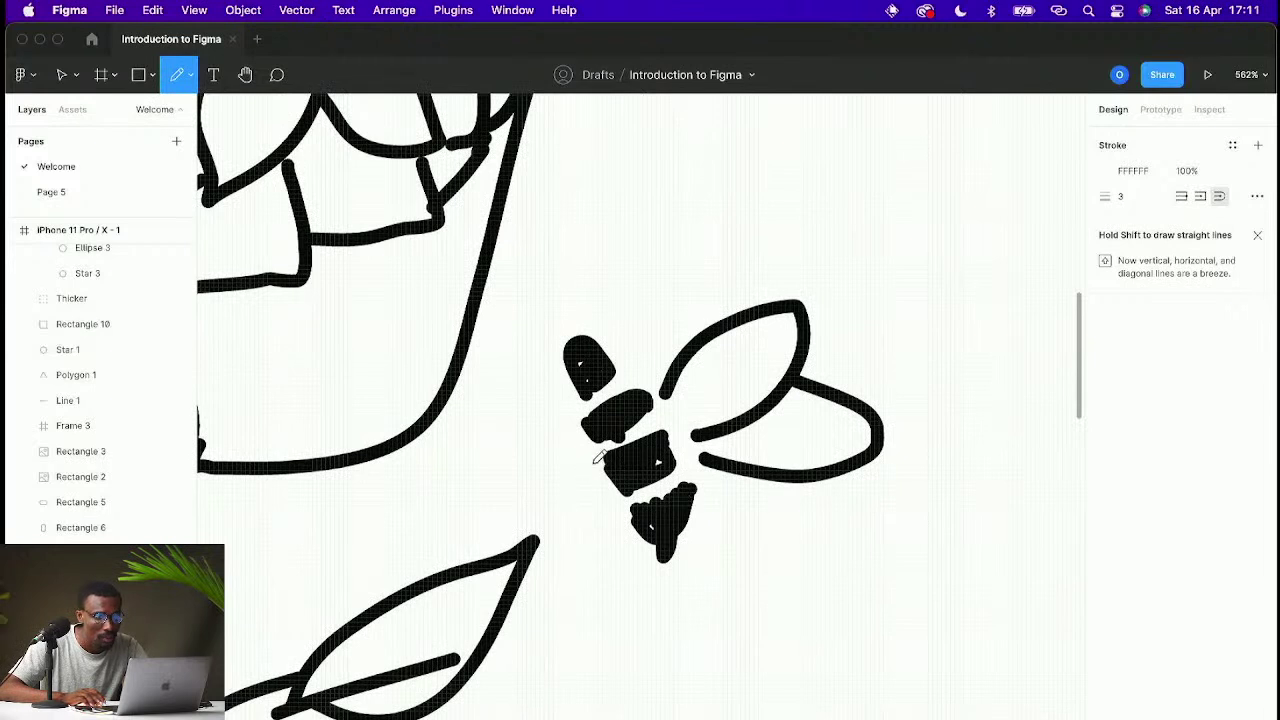
drag(537, 443, 606, 469)
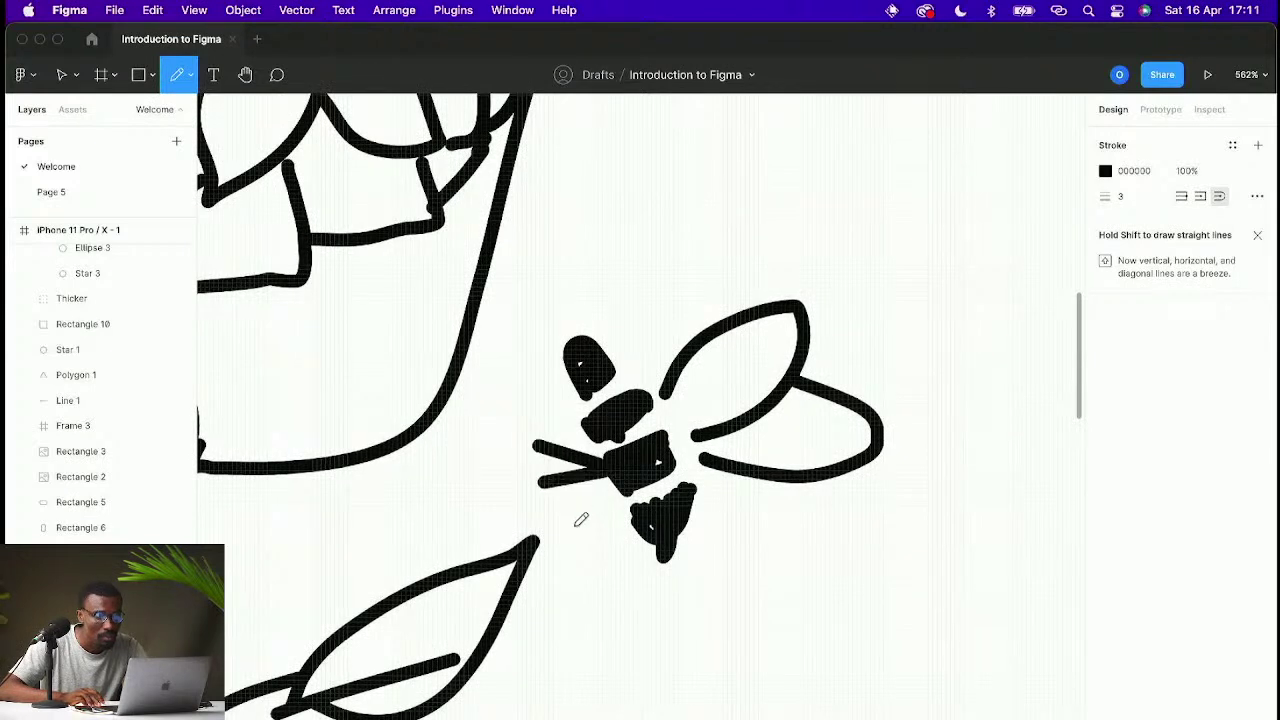
drag(570, 528, 608, 487)
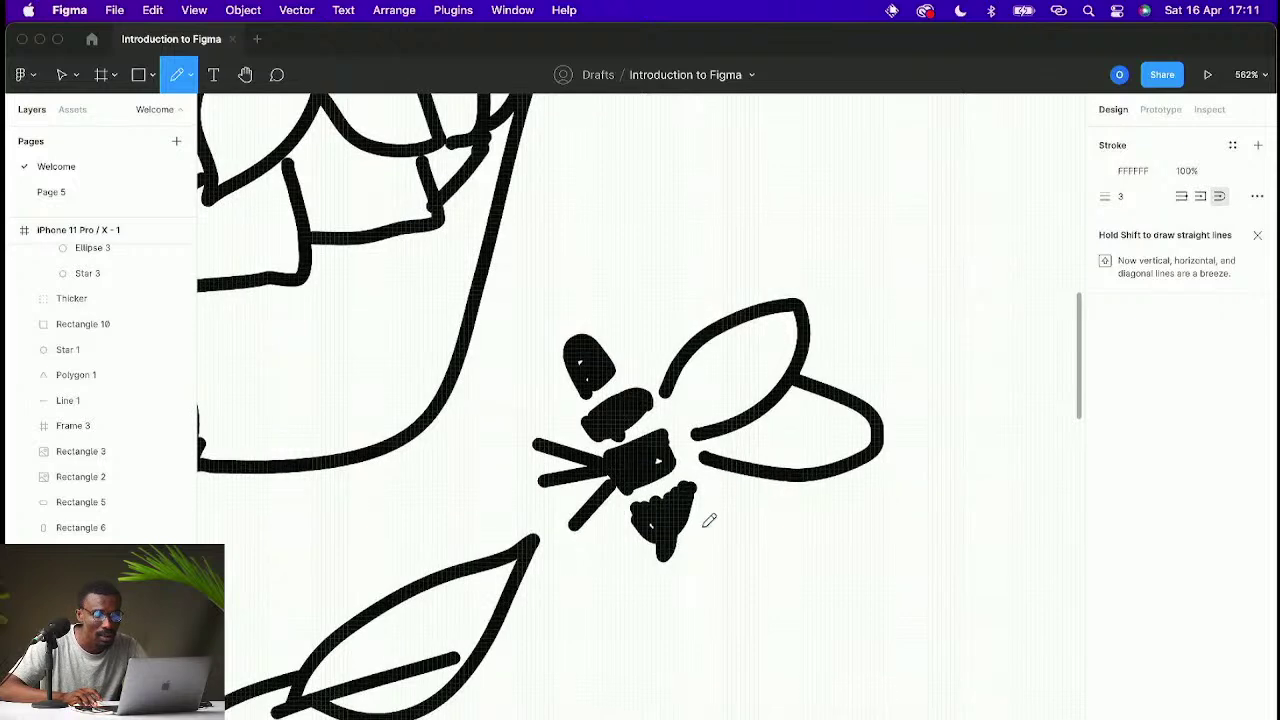
Step: Draw a small filled teardrop mark inside each of the bee's two wings and finish the pencil drawing
drag(716, 552, 718, 478)
drag(737, 415, 721, 592)
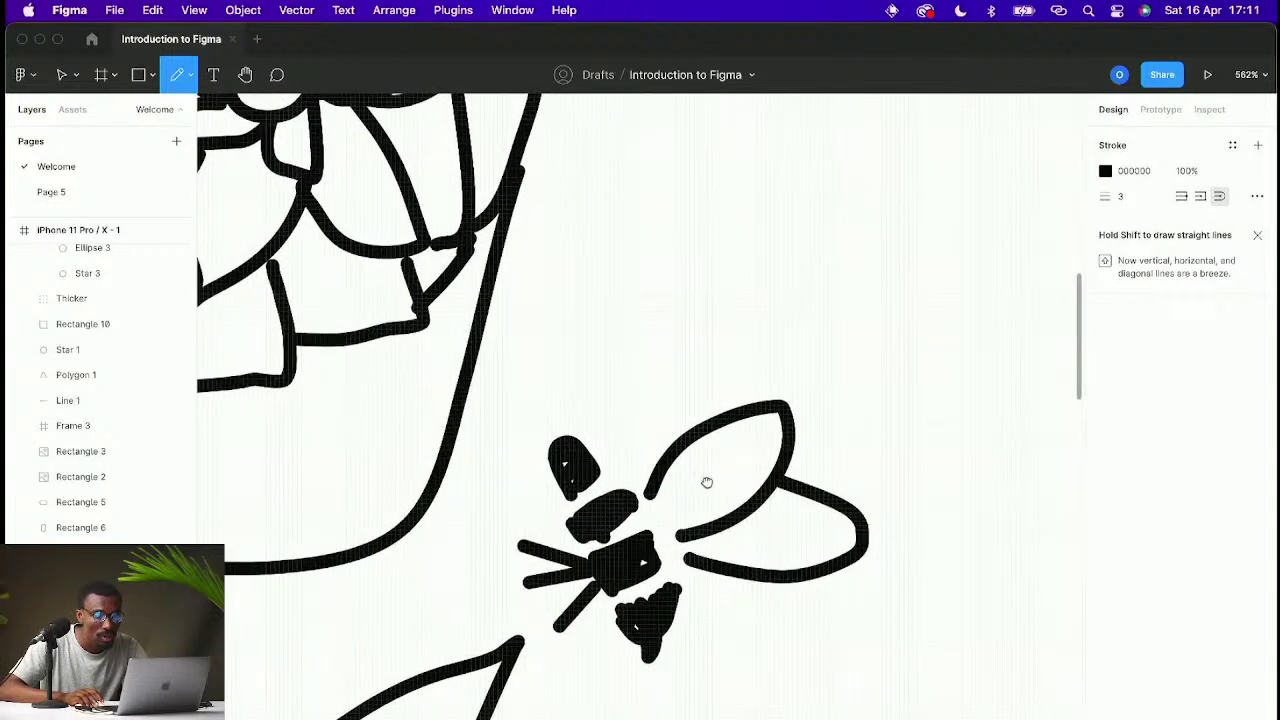
drag(738, 452, 682, 498)
drag(736, 452, 714, 478)
mouse_move(790, 520)
mouse_down()
mouse_move(760, 545)
mouse_move(732, 541)
mouse_move(788, 525)
mouse_move(786, 537)
mouse_up()
scroll(786, 537, down, 5)
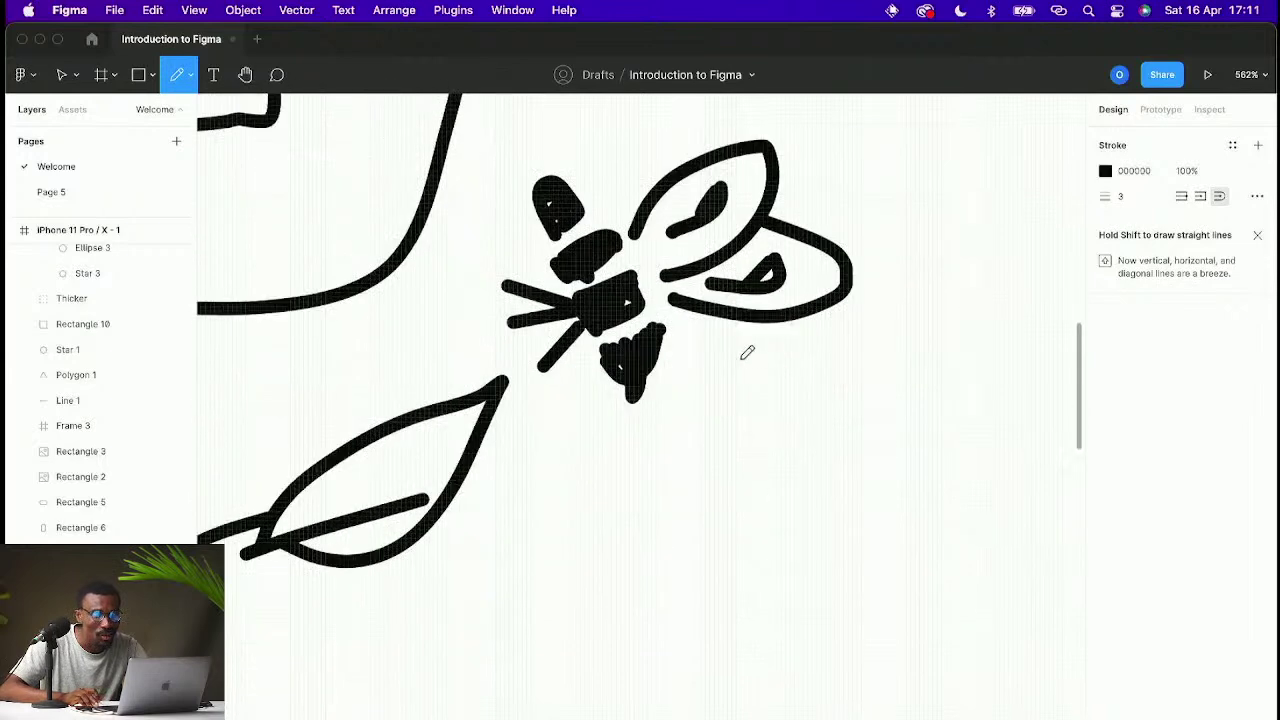
scroll(748, 352, up, 2)
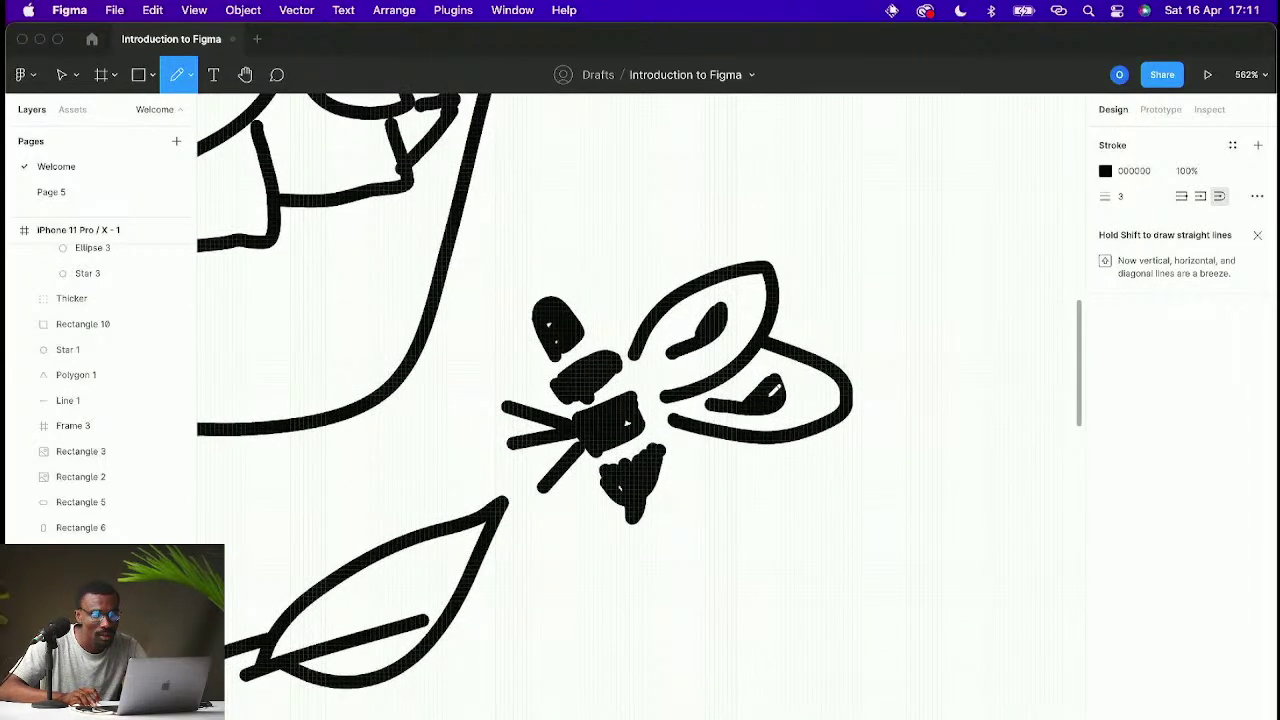
scroll(772, 390, down, 4)
scroll(772, 391, down, 10)
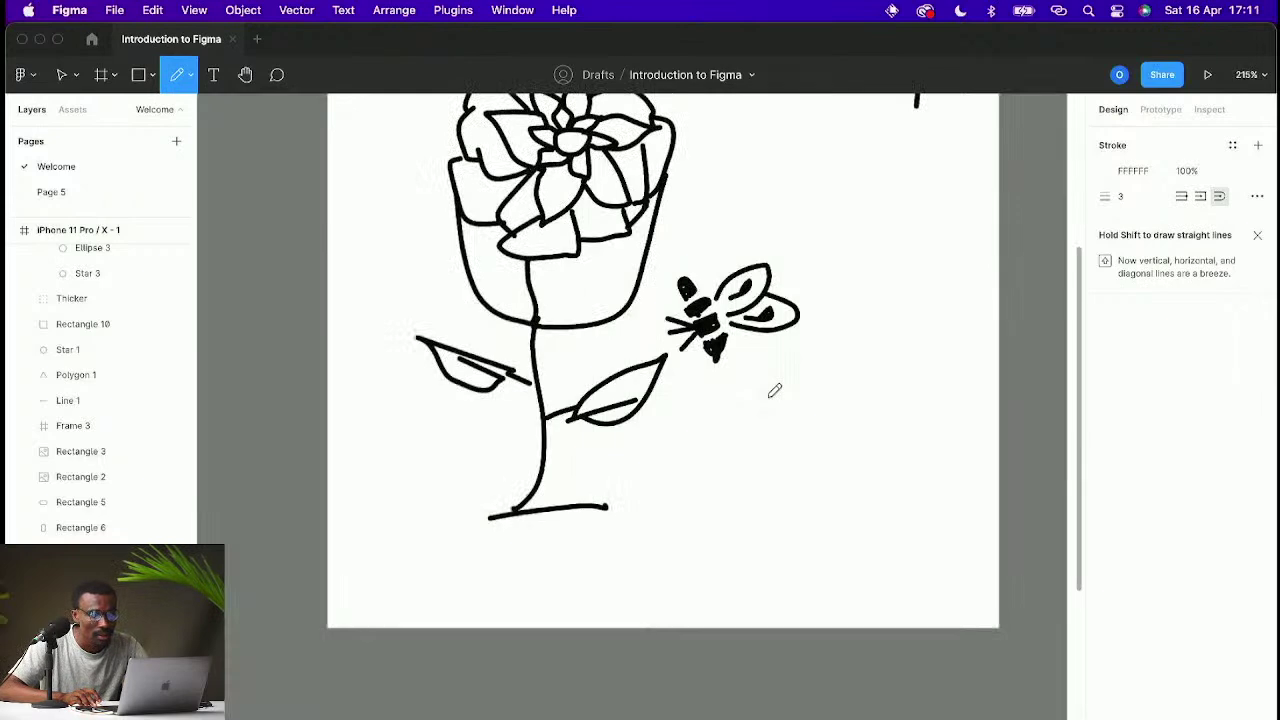
key(Escape)
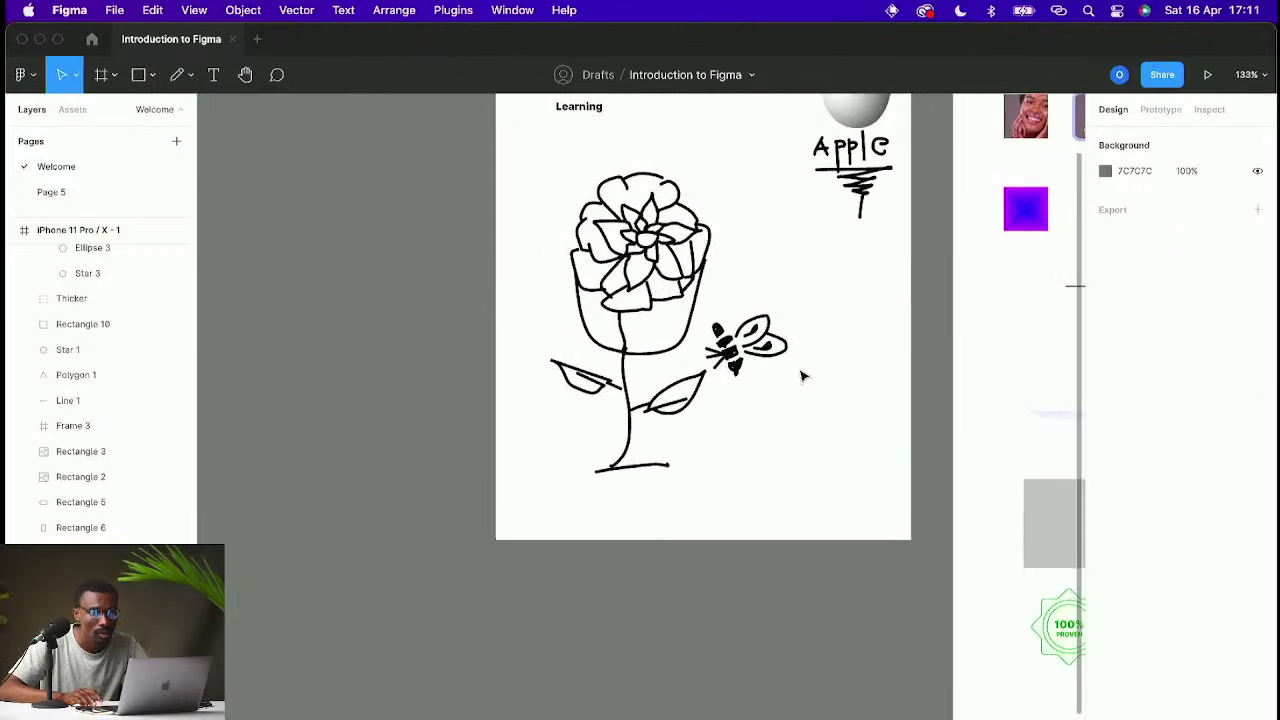
Step: Select the whole flower and bee drawing, scale it down to 132 × 168, and place it below the apple sketch
scroll(800, 365, up, 2)
scroll(768, 417, up, 1)
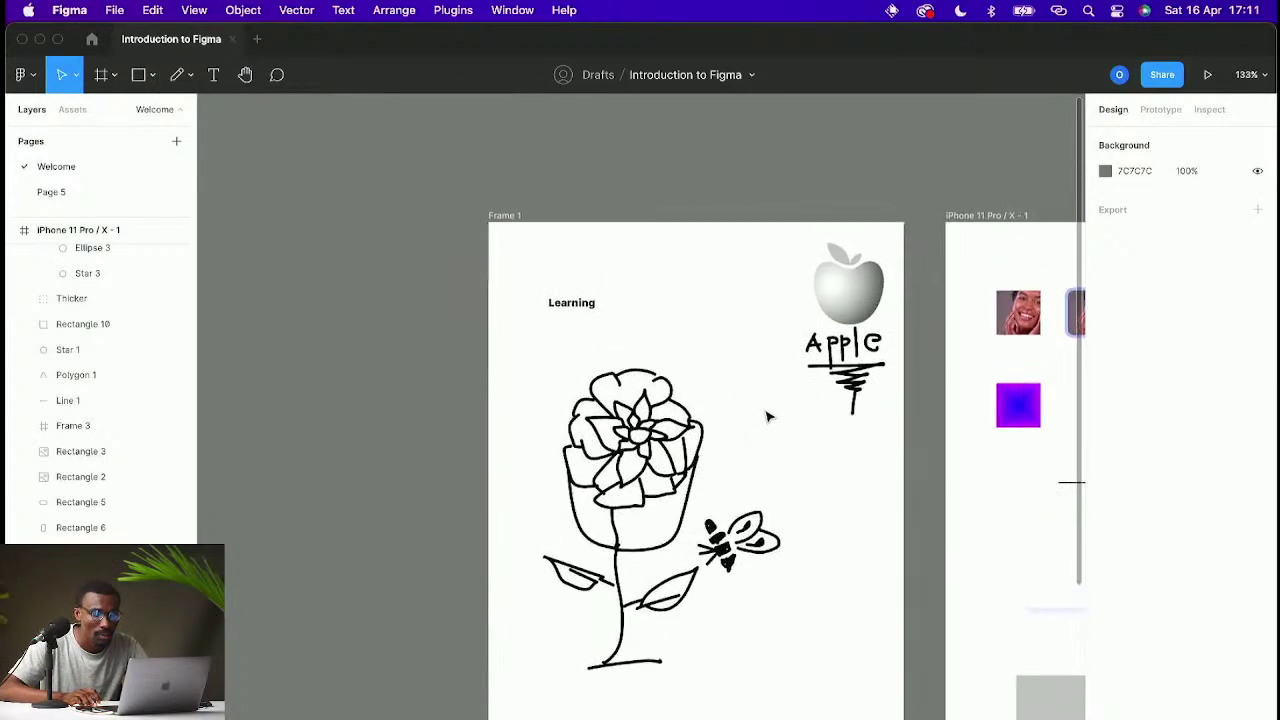
drag(797, 437, 700, 414)
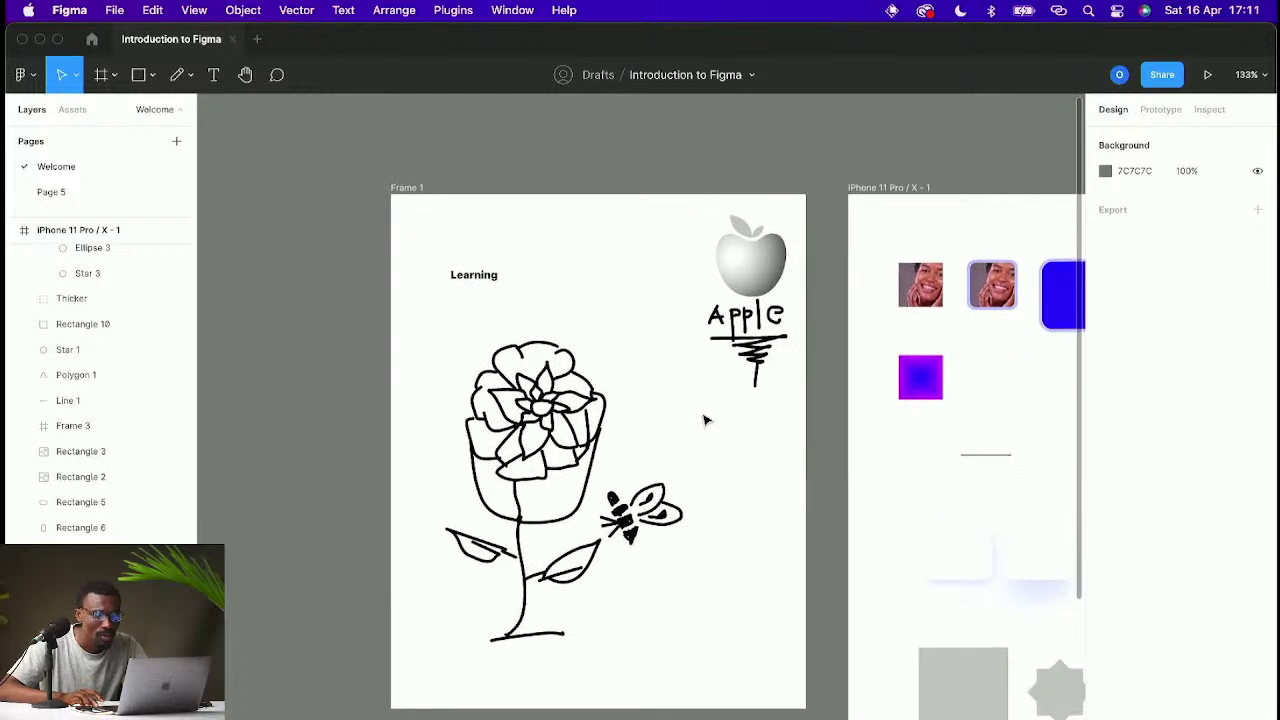
drag(430, 344, 677, 647)
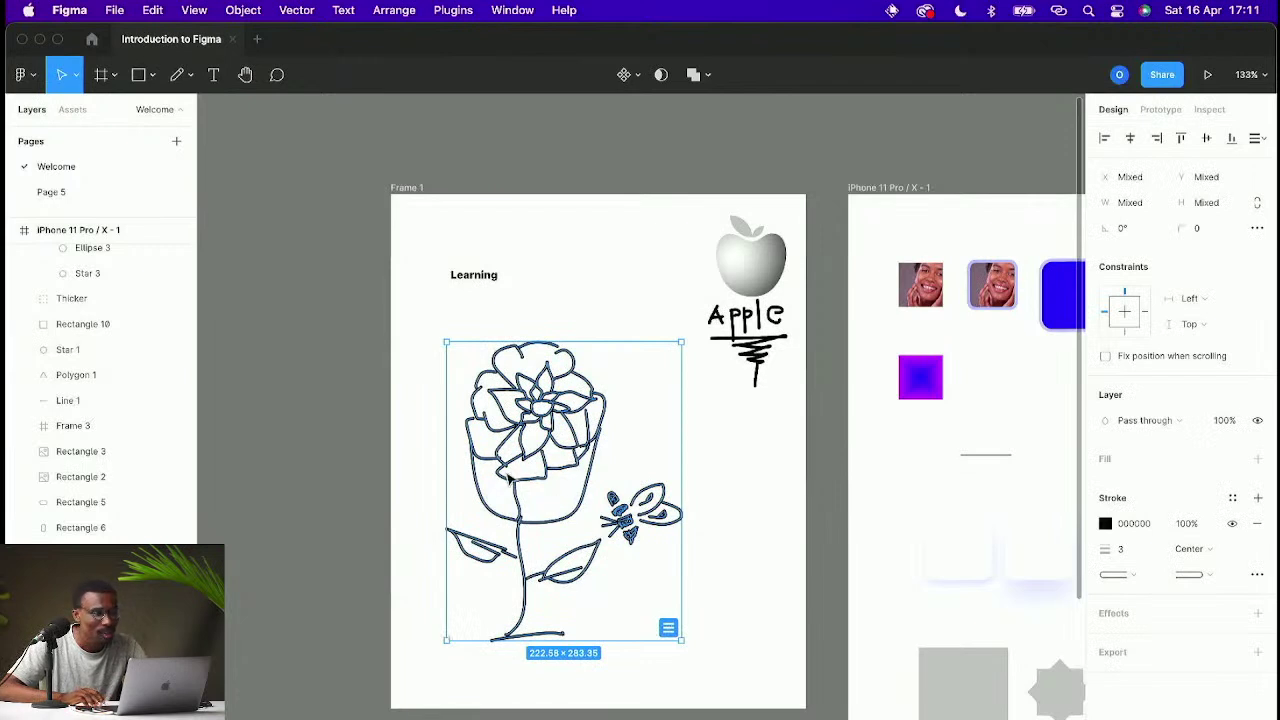
drag(507, 483, 632, 513)
drag(806, 367, 693, 490)
drag(667, 541, 741, 480)
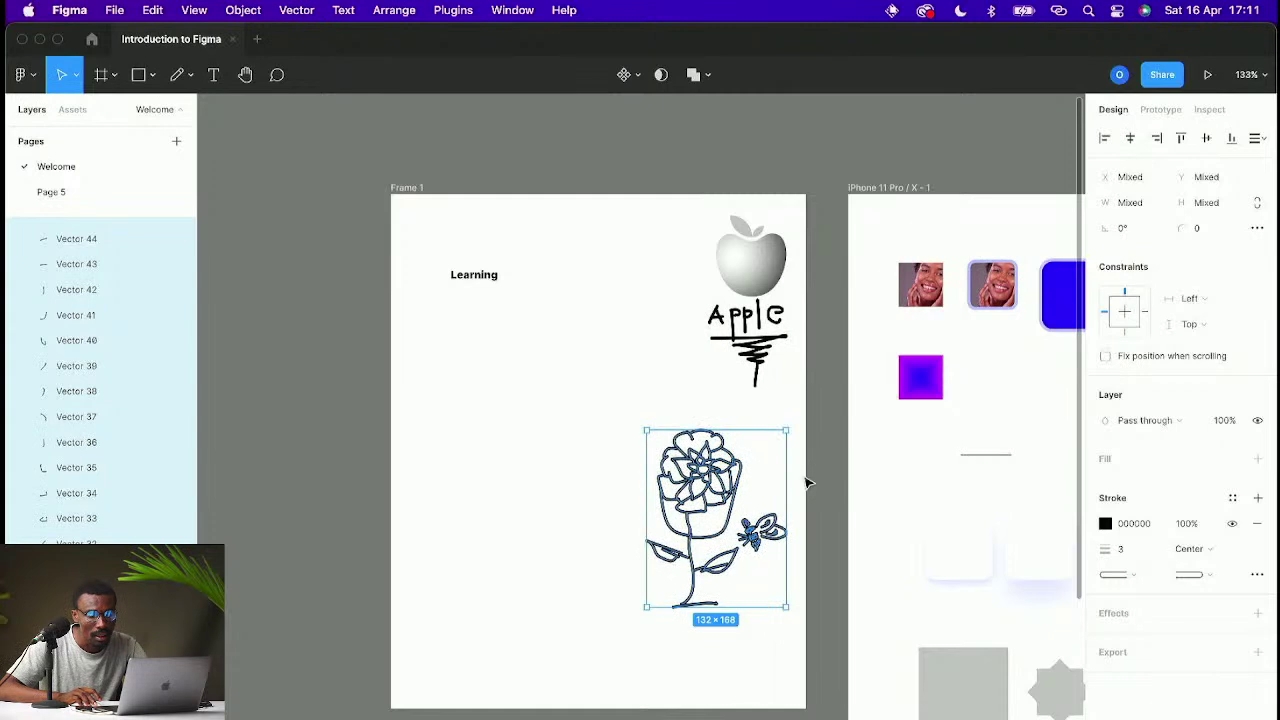
Step: Set the stroke weight of the flower and bee drawing to 1 and deselect it
text(2)
key(Return)
click(1136, 557)
text(1)
key(Return)
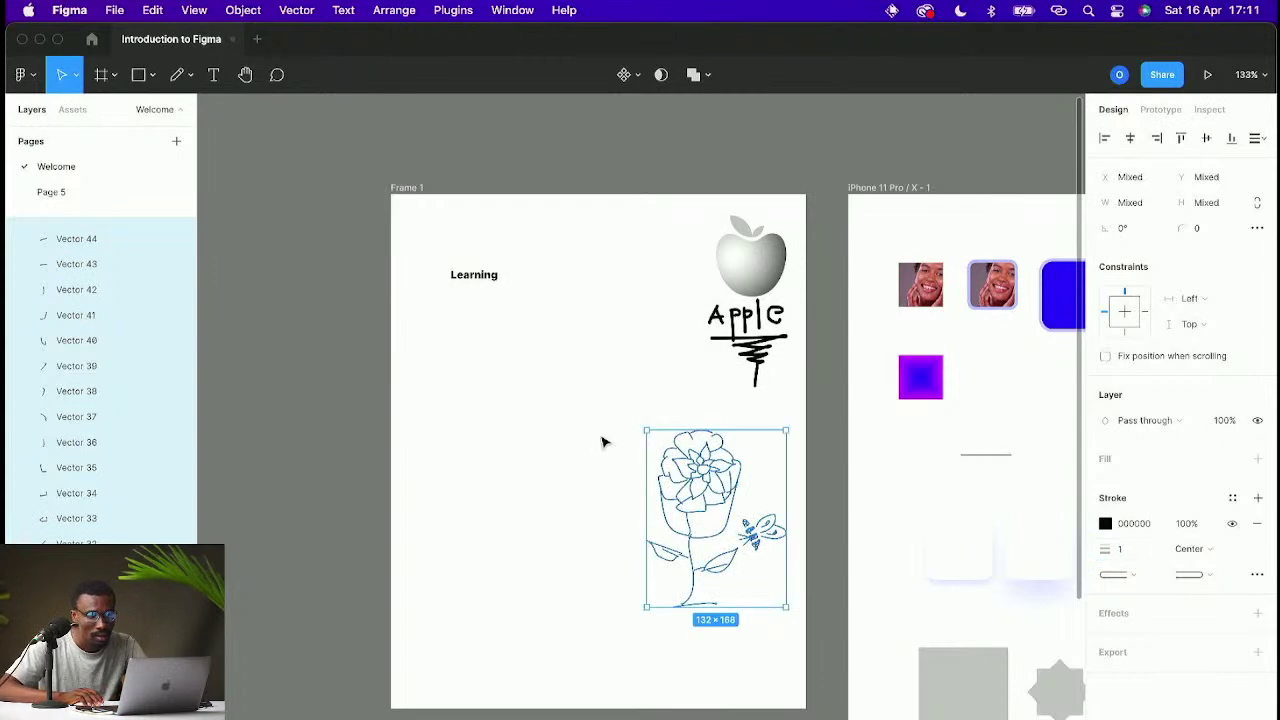
click(603, 442)
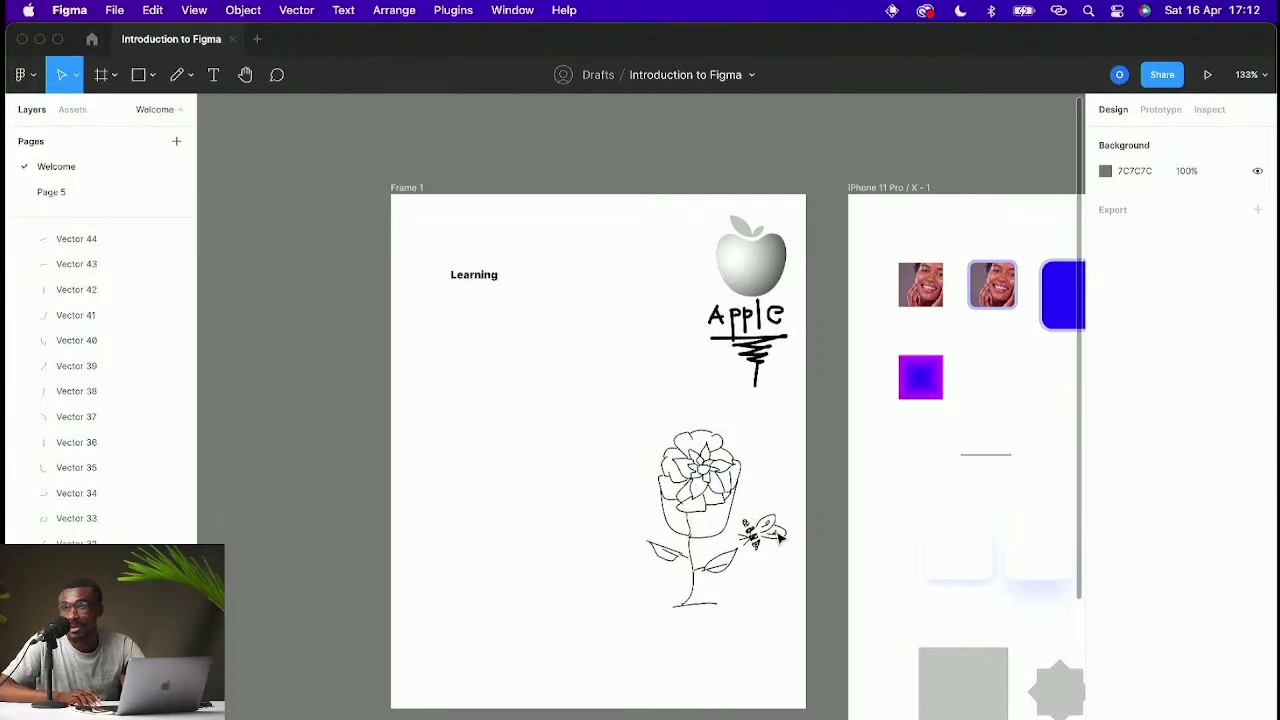
Step: Add the text "Together we grow" below the "Learning" heading in Frame 1
scroll(568, 490, down, 1)
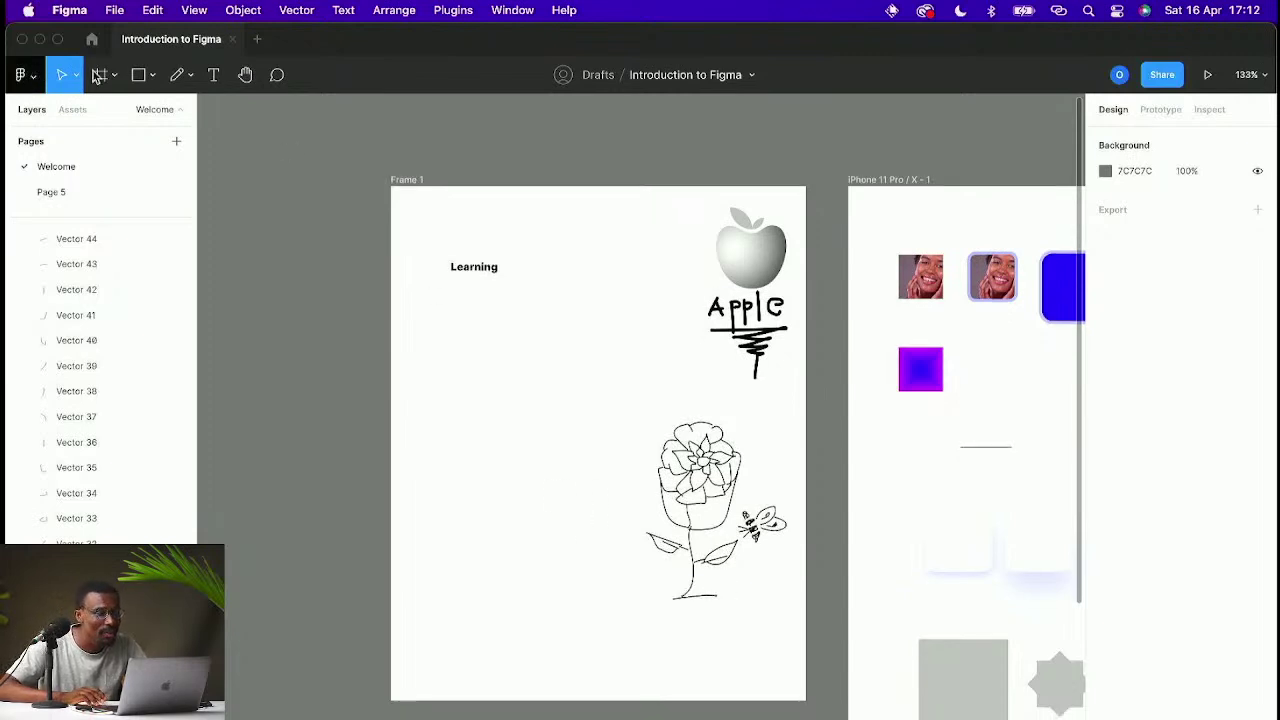
click(186, 78)
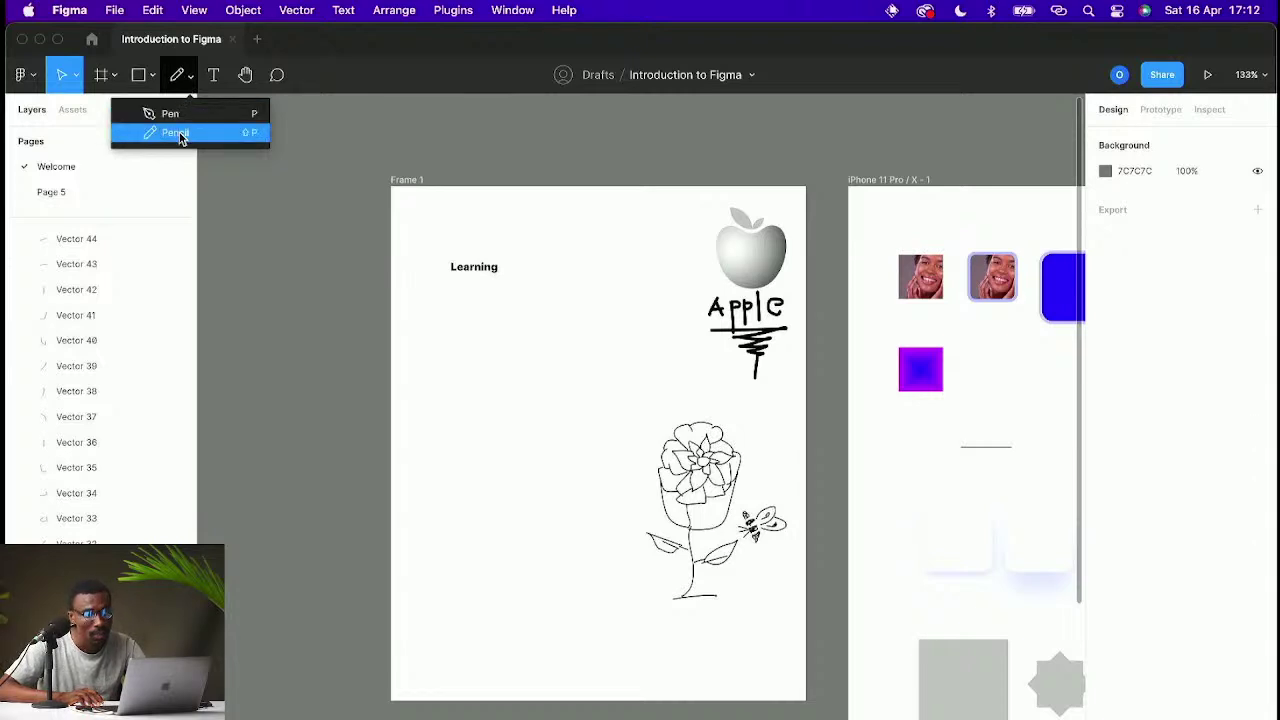
click(213, 76)
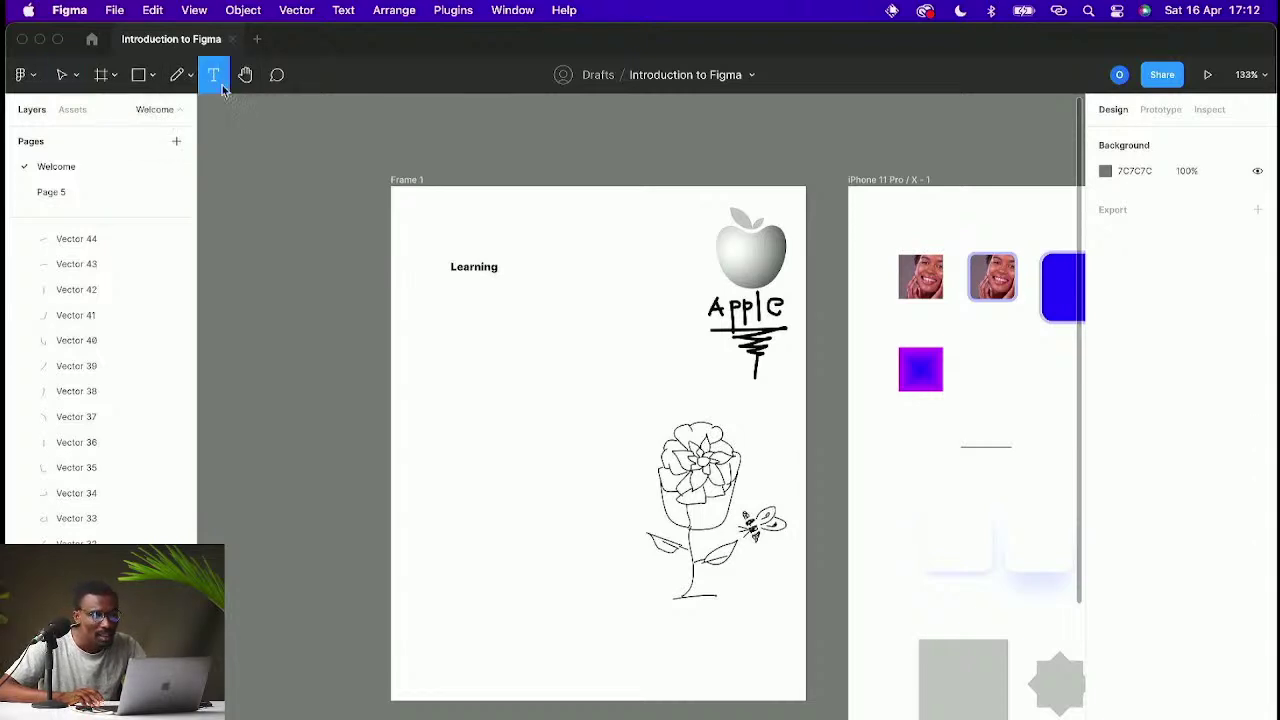
scroll(487, 363, up, 5)
scroll(488, 361, down, 3)
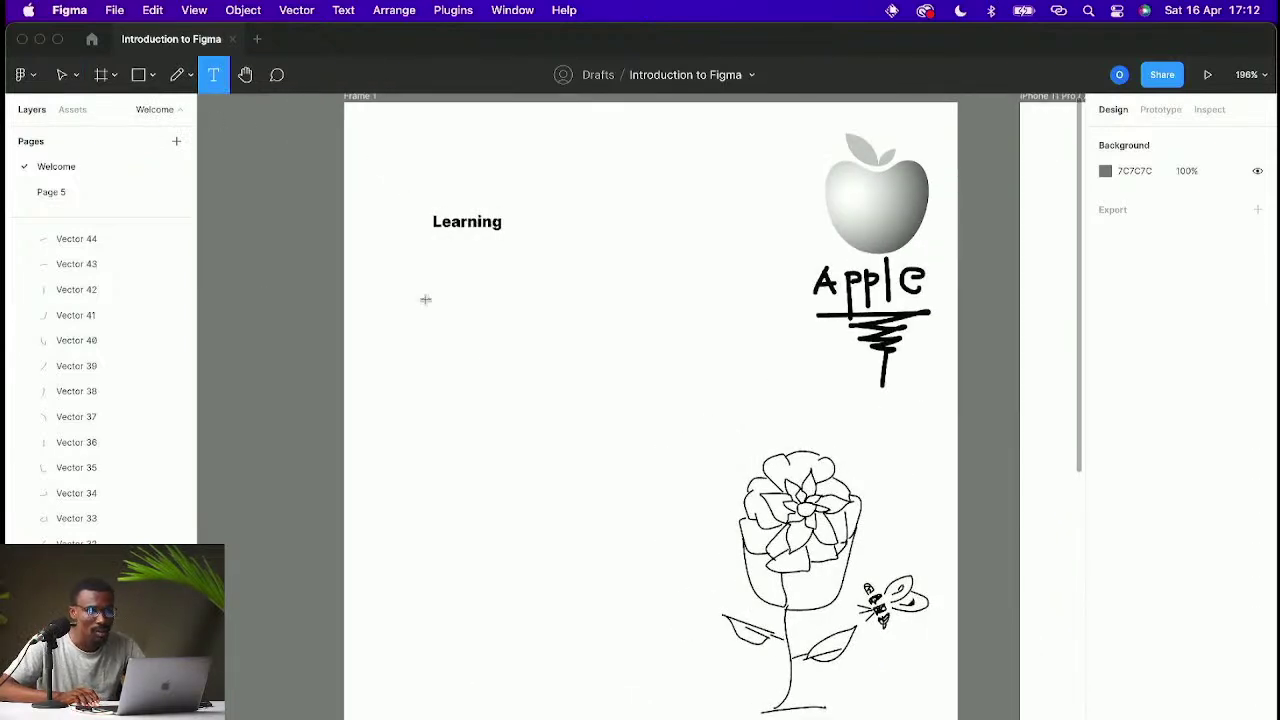
click(458, 323)
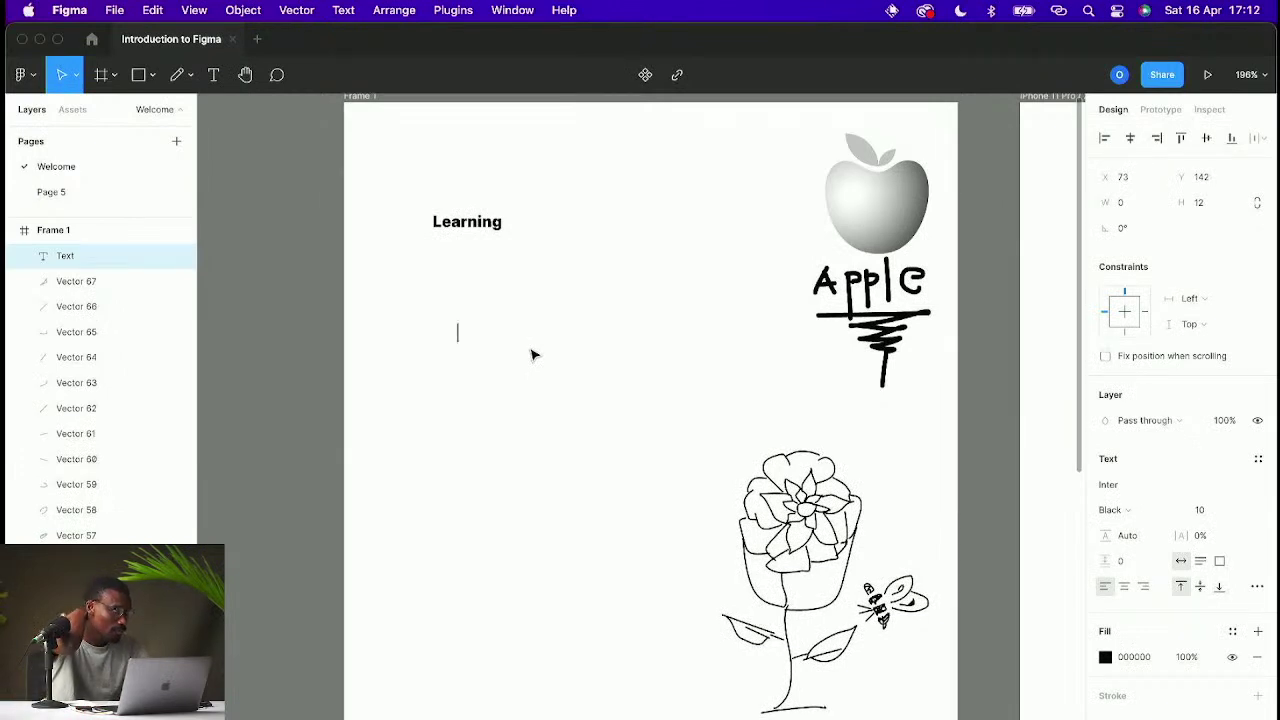
text(Toge)
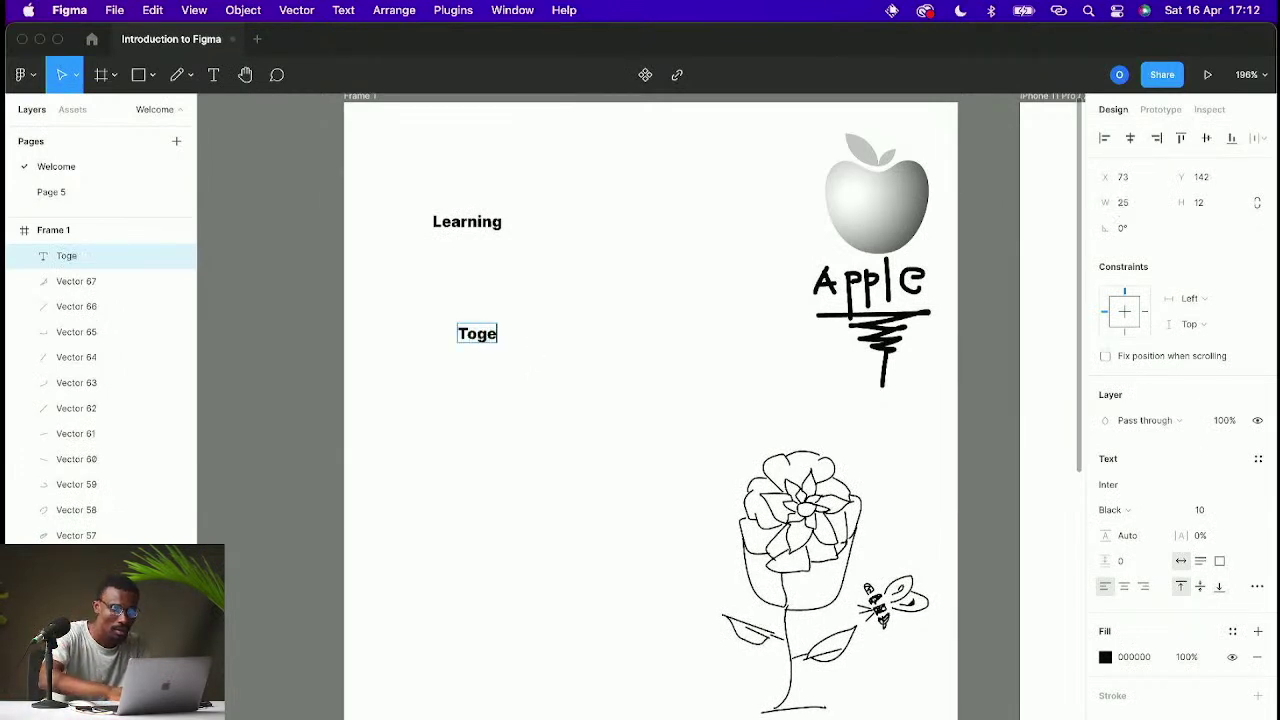
text(ther we grow)
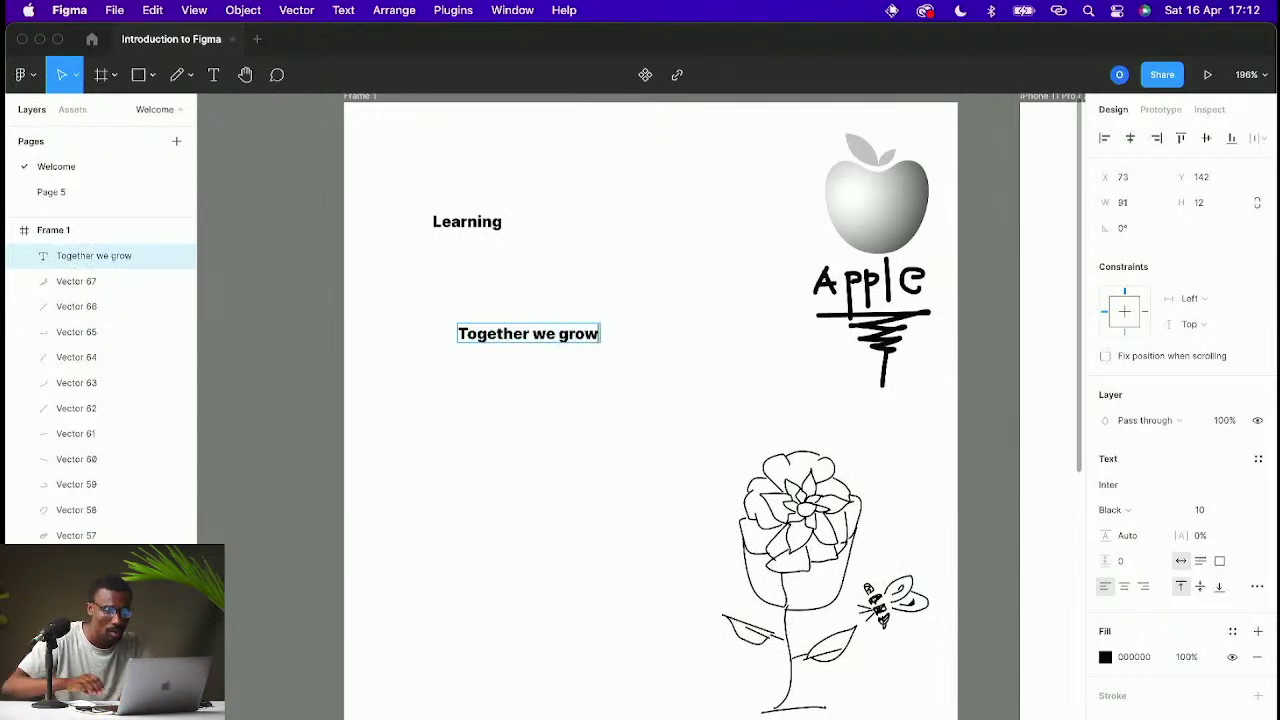
key(Escape)
Step: Set the font weight of the "Together we grow" text to Bold
scroll(600, 337, down, 5)
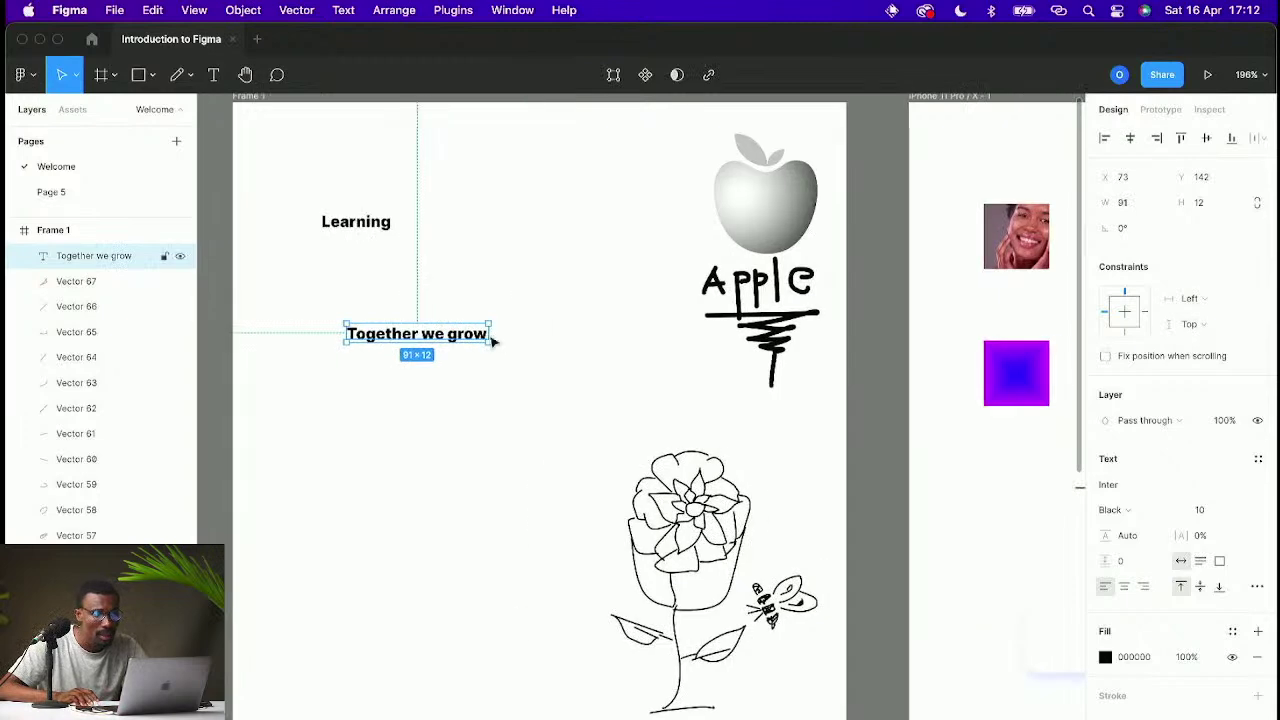
scroll(491, 337, up, 5)
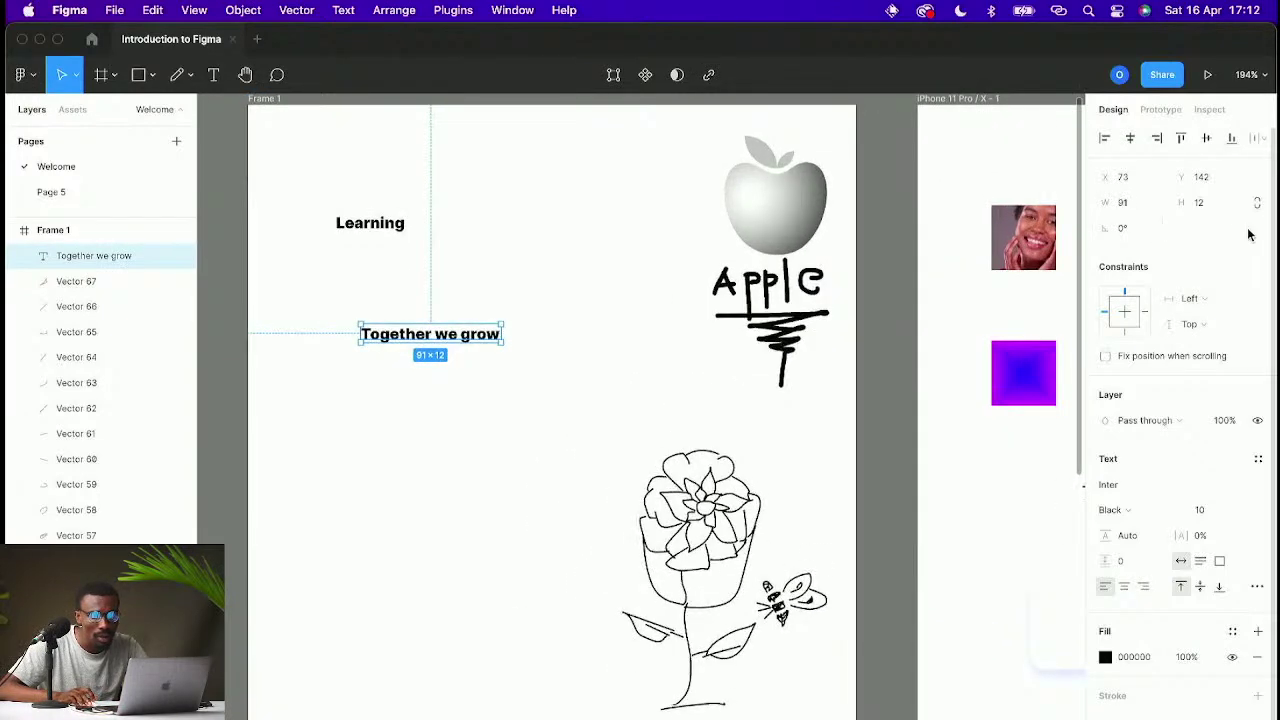
scroll(1248, 234, up, 1)
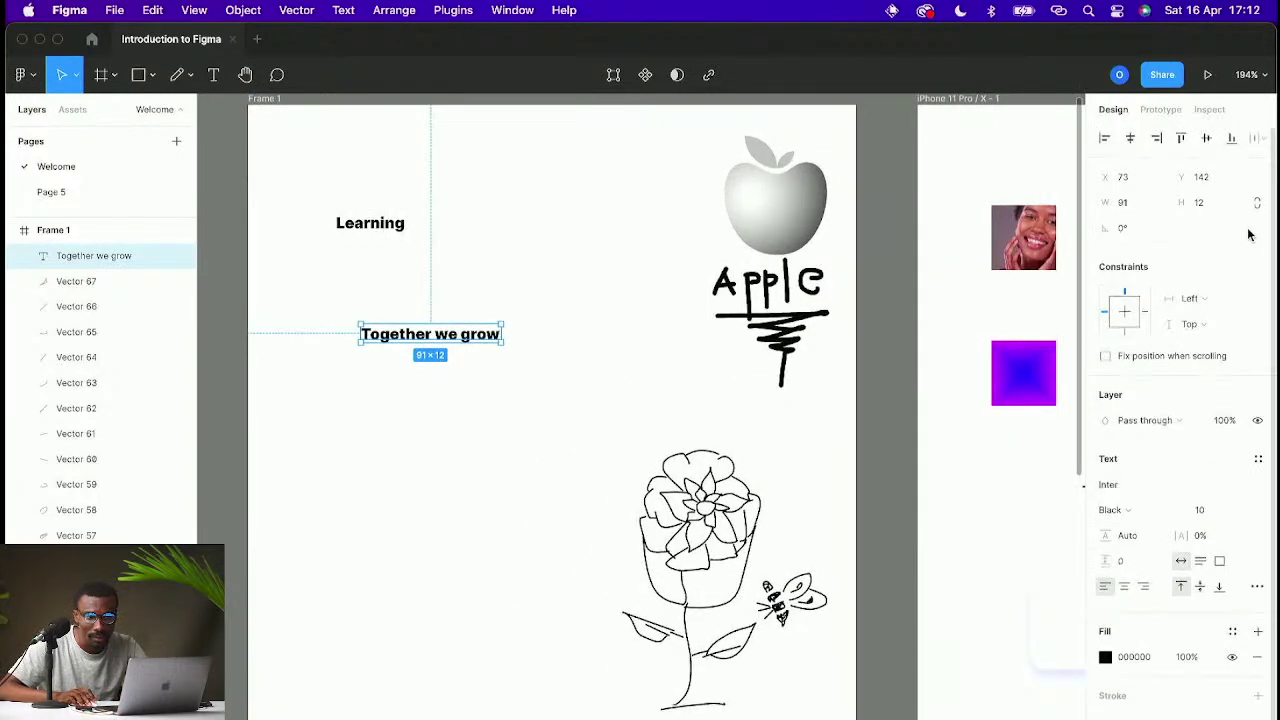
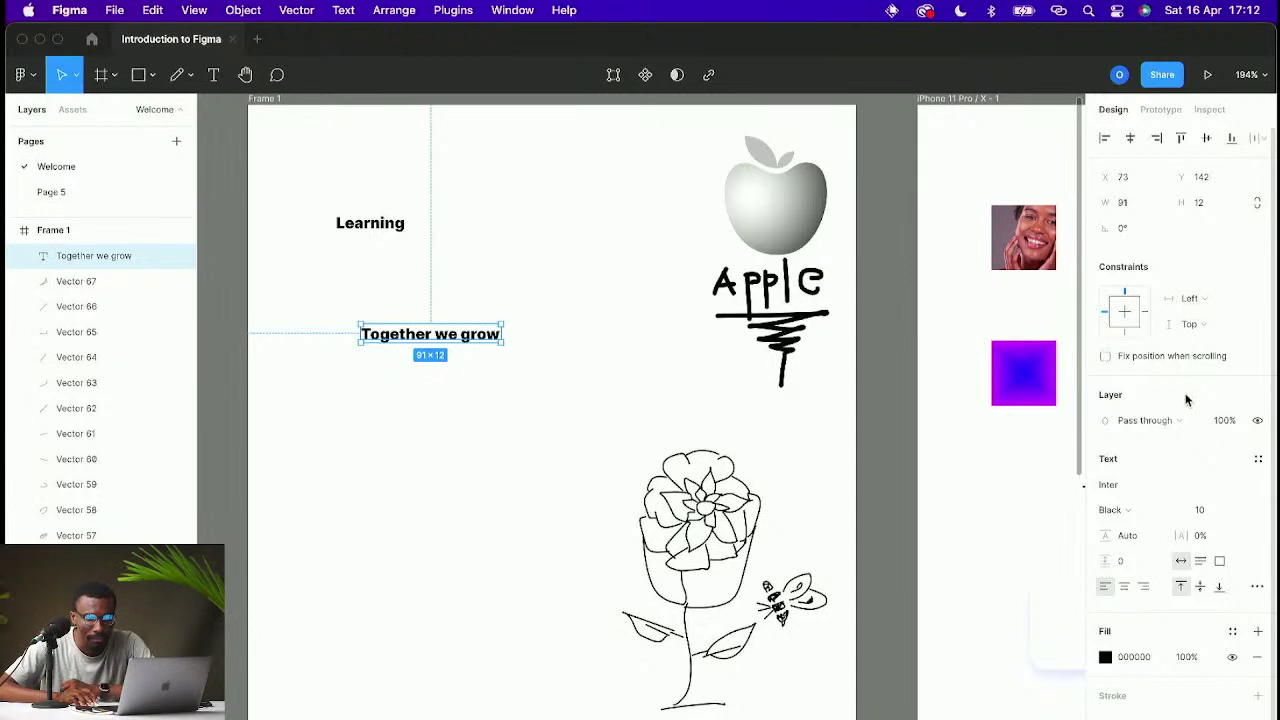
scroll(1162, 473, down, 1)
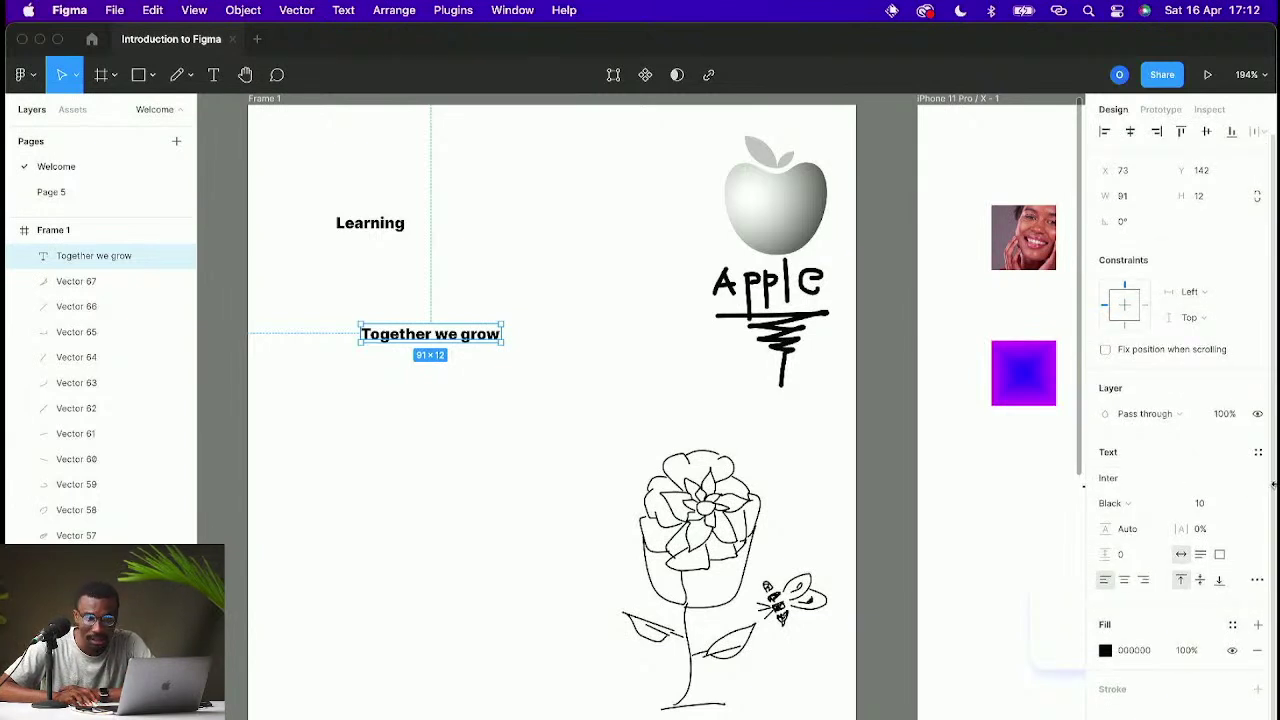
click(1136, 503)
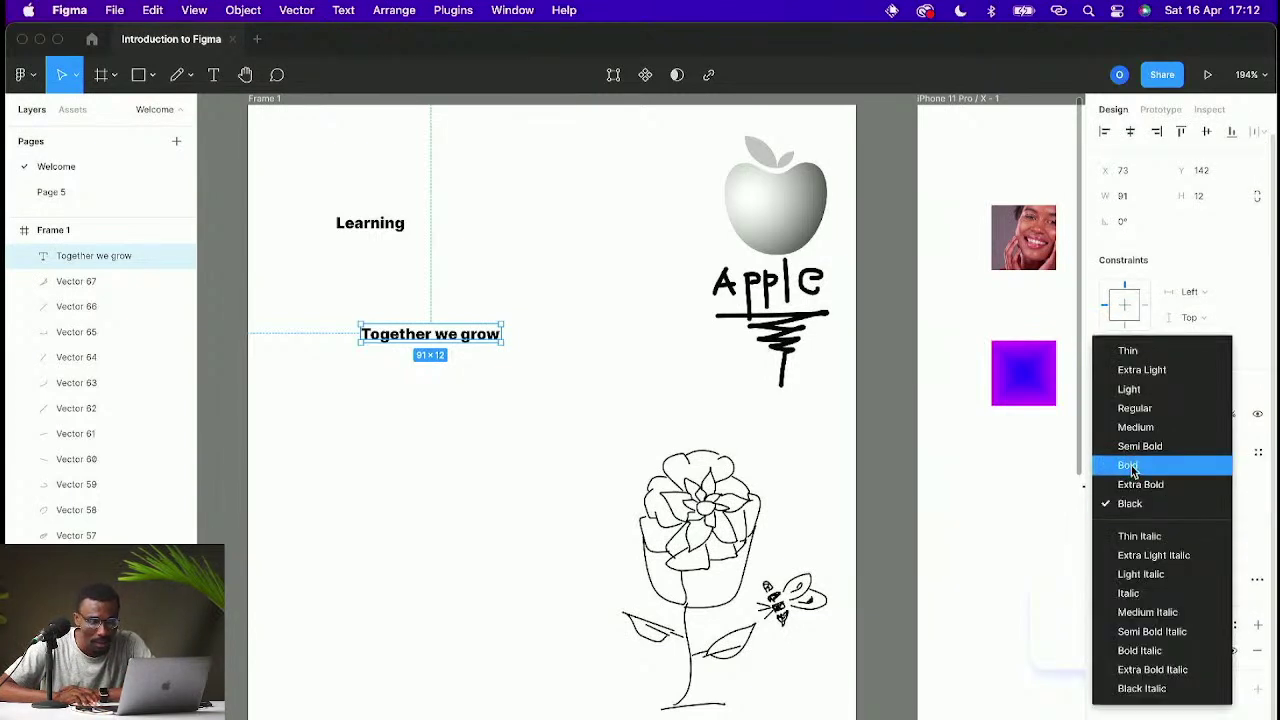
click(1130, 465)
Step: Try the "Together we grow" text in Inter Regular and Intro Bold, and return it to Inter Bold
click(1131, 503)
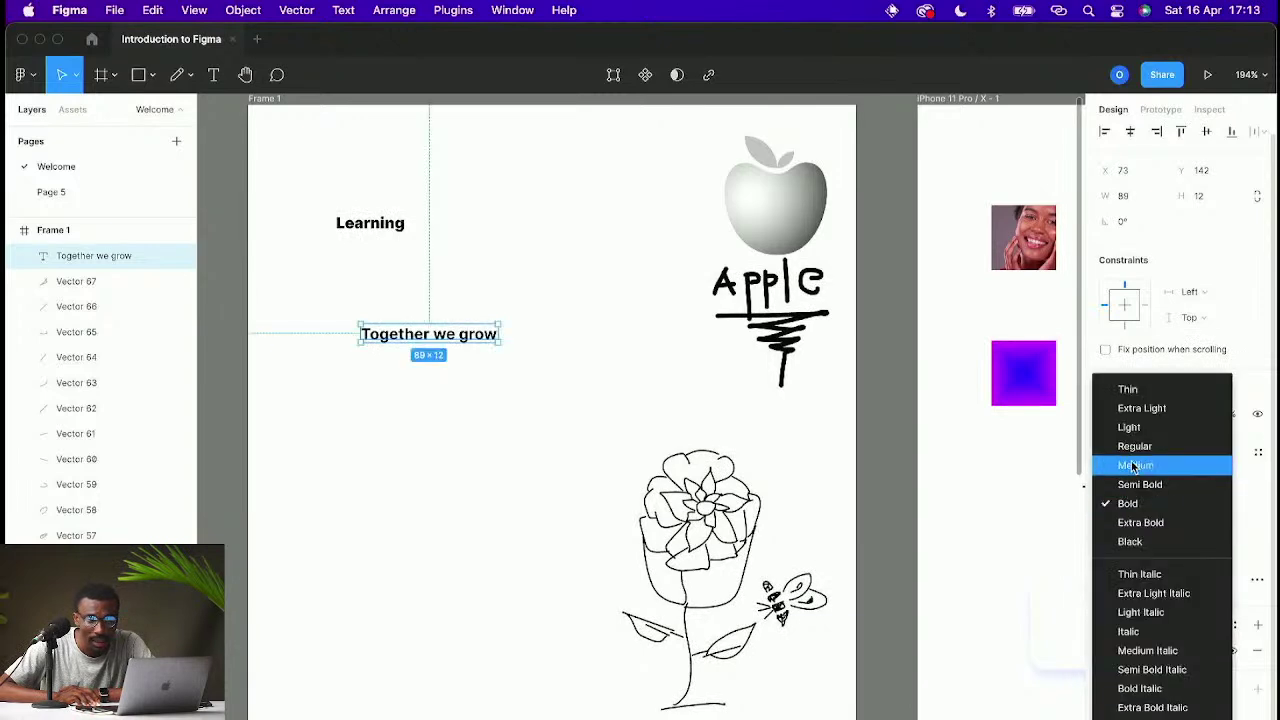
click(1124, 443)
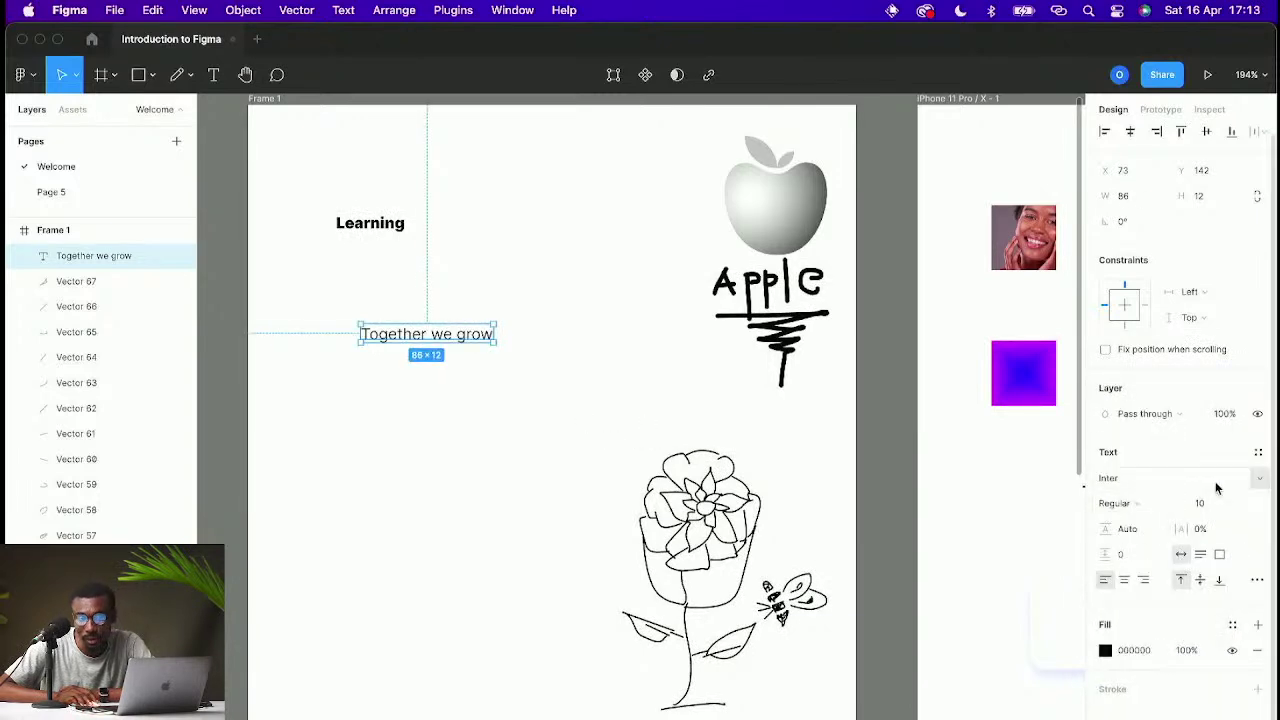
click(1259, 480)
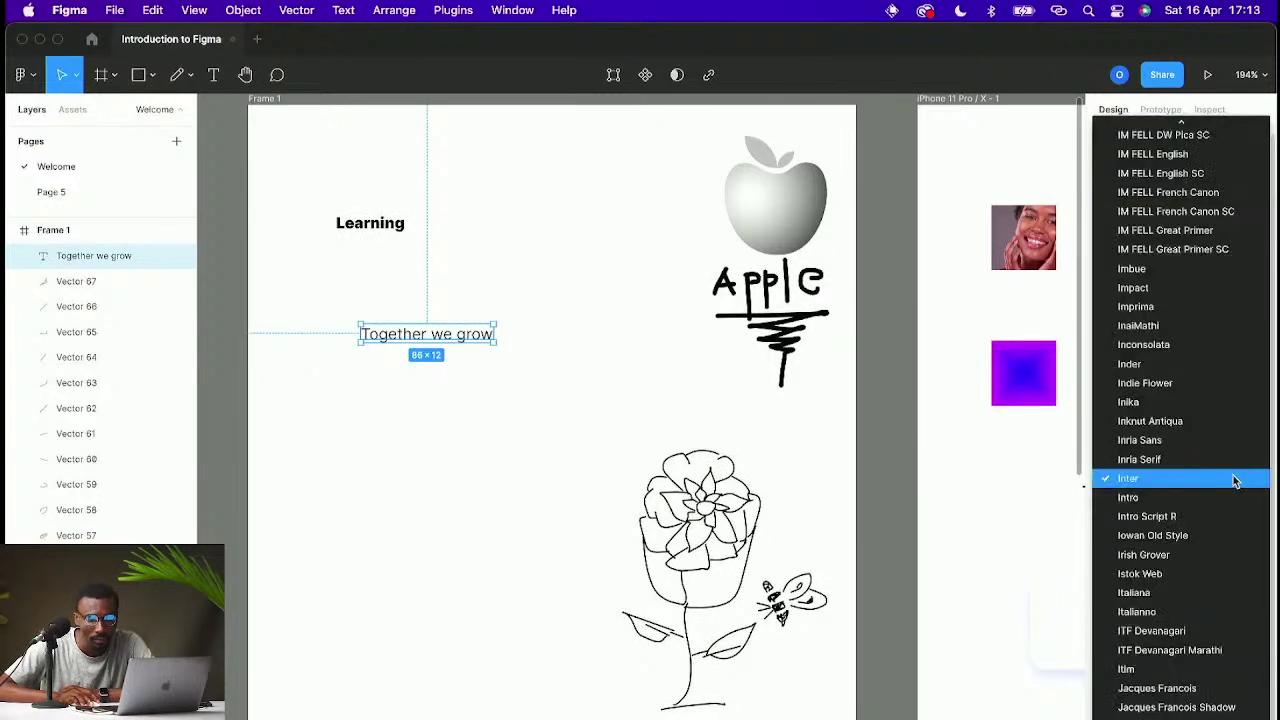
click(1127, 498)
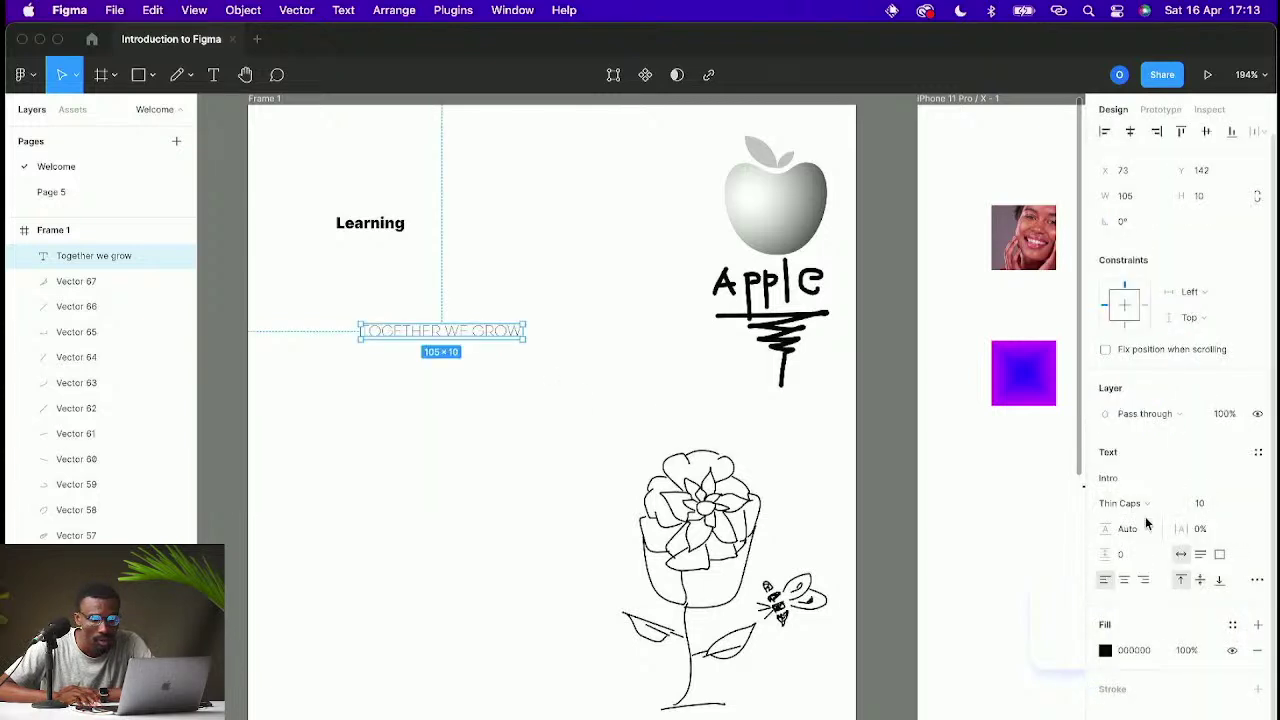
click(1145, 502)
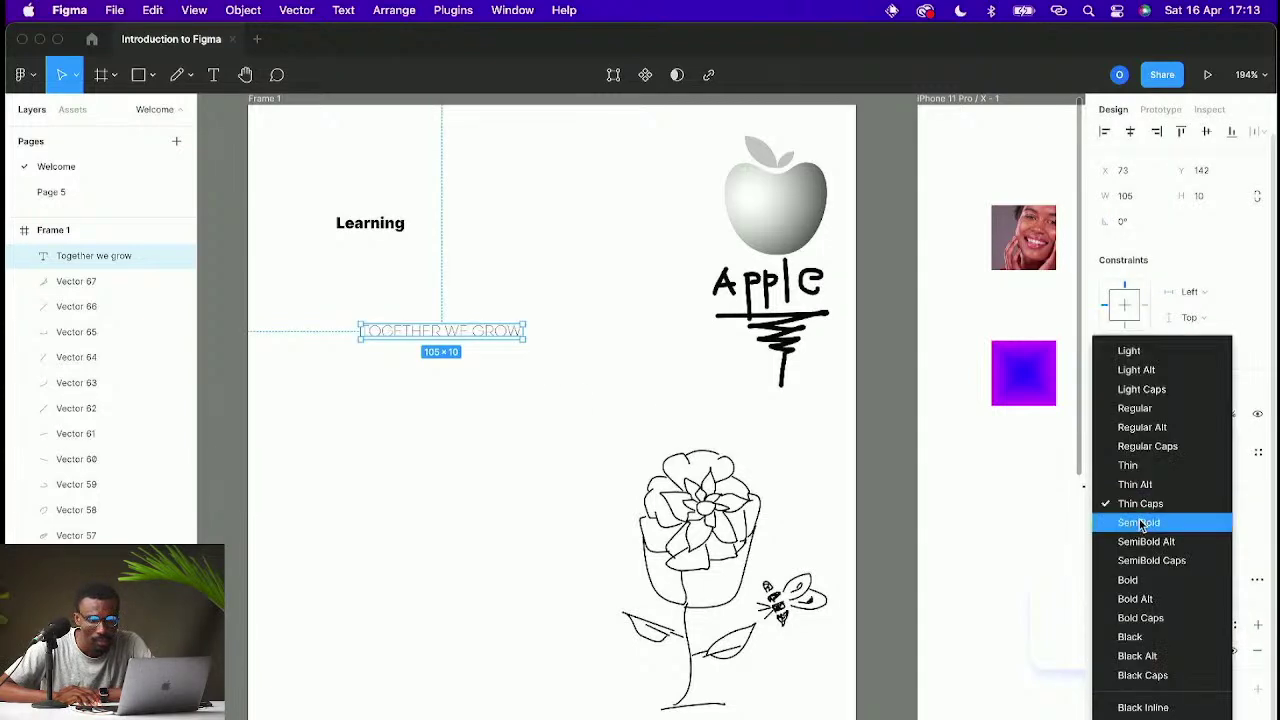
click(1147, 579)
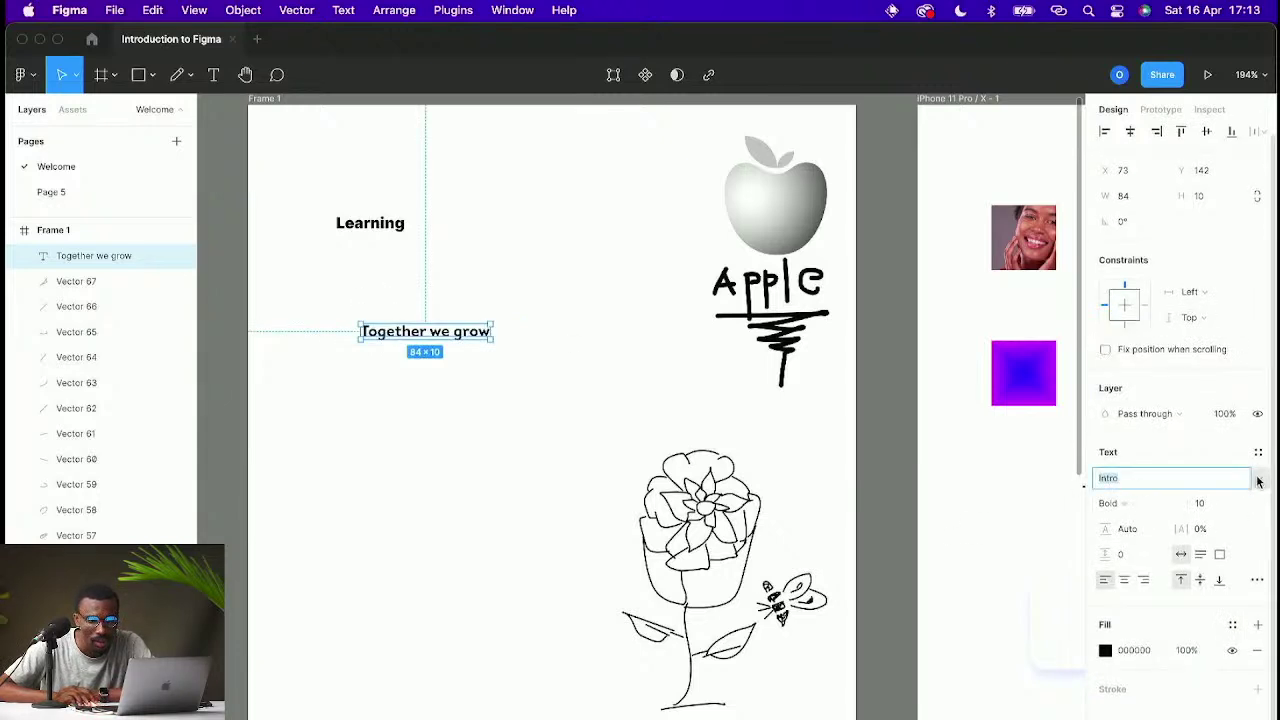
click(1259, 479)
click(1128, 459)
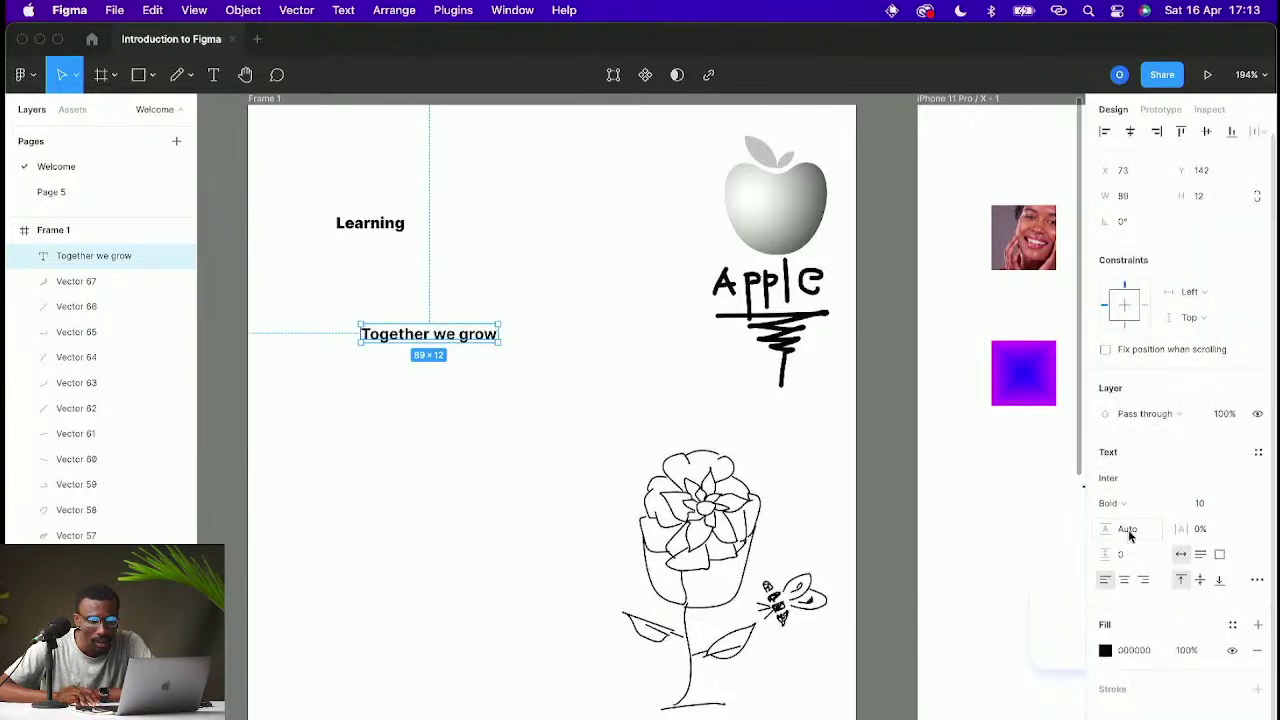
Step: Create a text box about 134 × 66 below "Together we grow" containing "Welcome everyone to learning how to use figma."
click(515, 368)
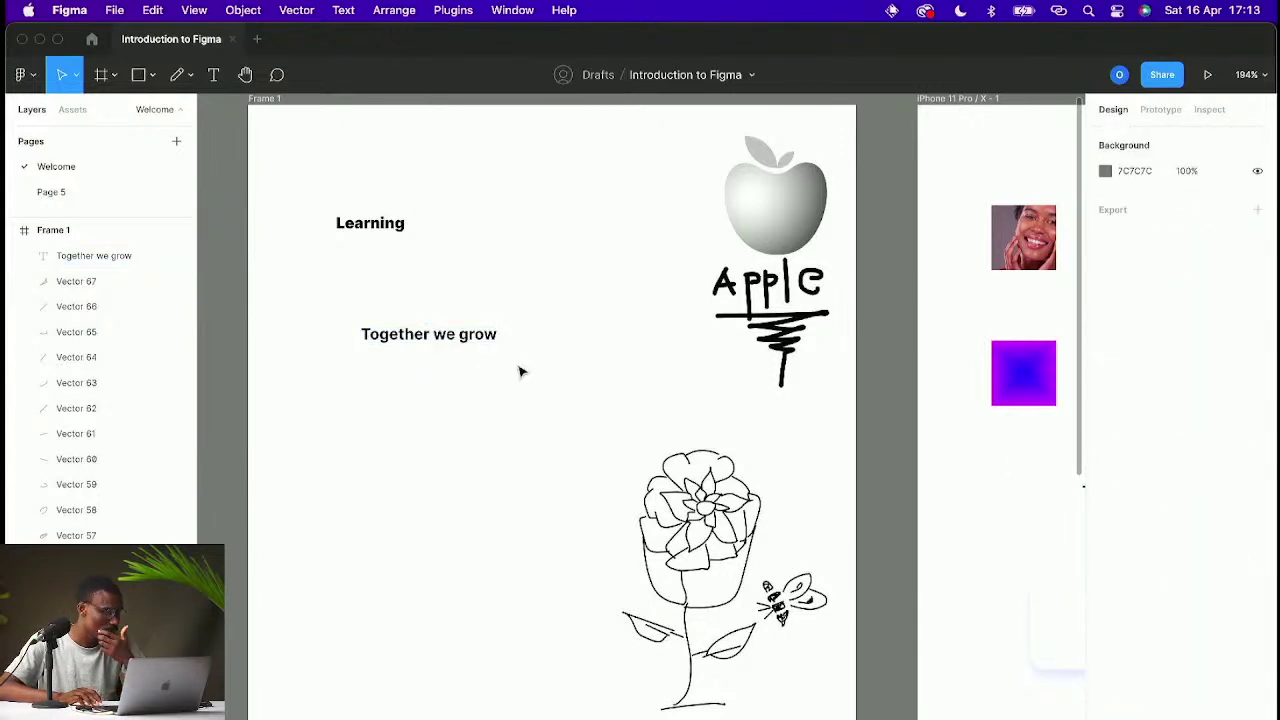
key(t)
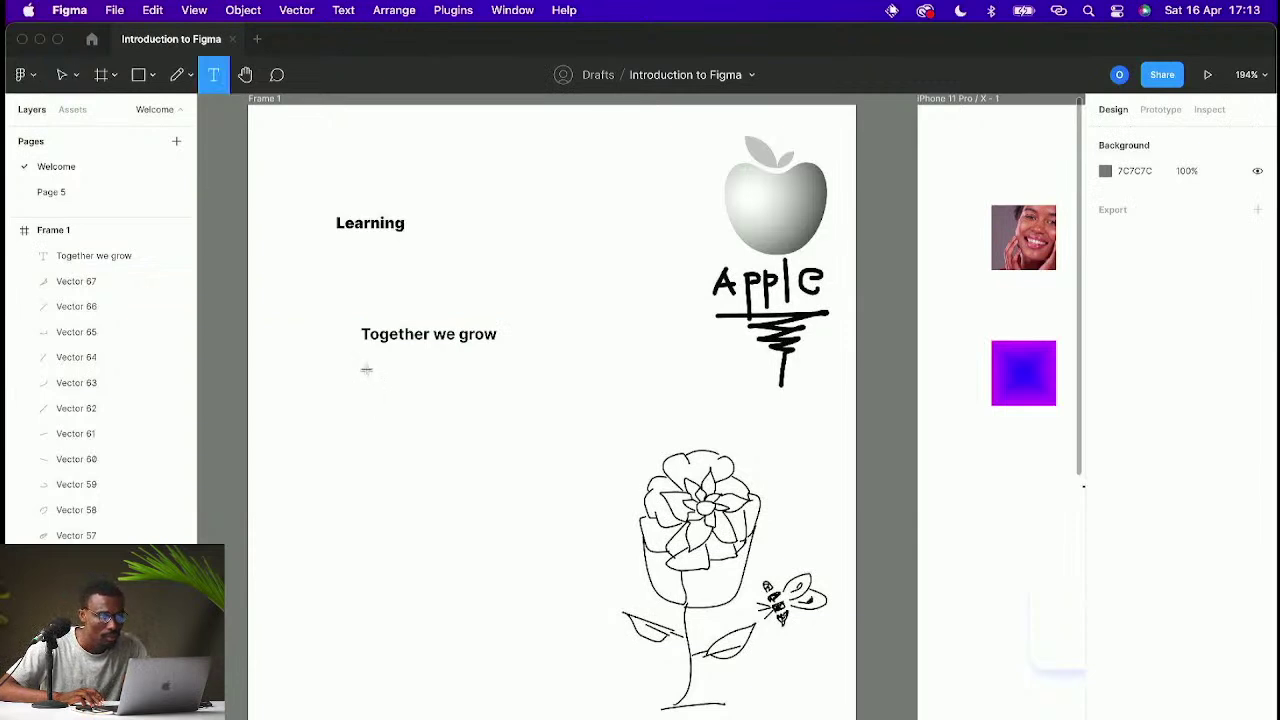
drag(364, 359, 572, 461)
text(W)
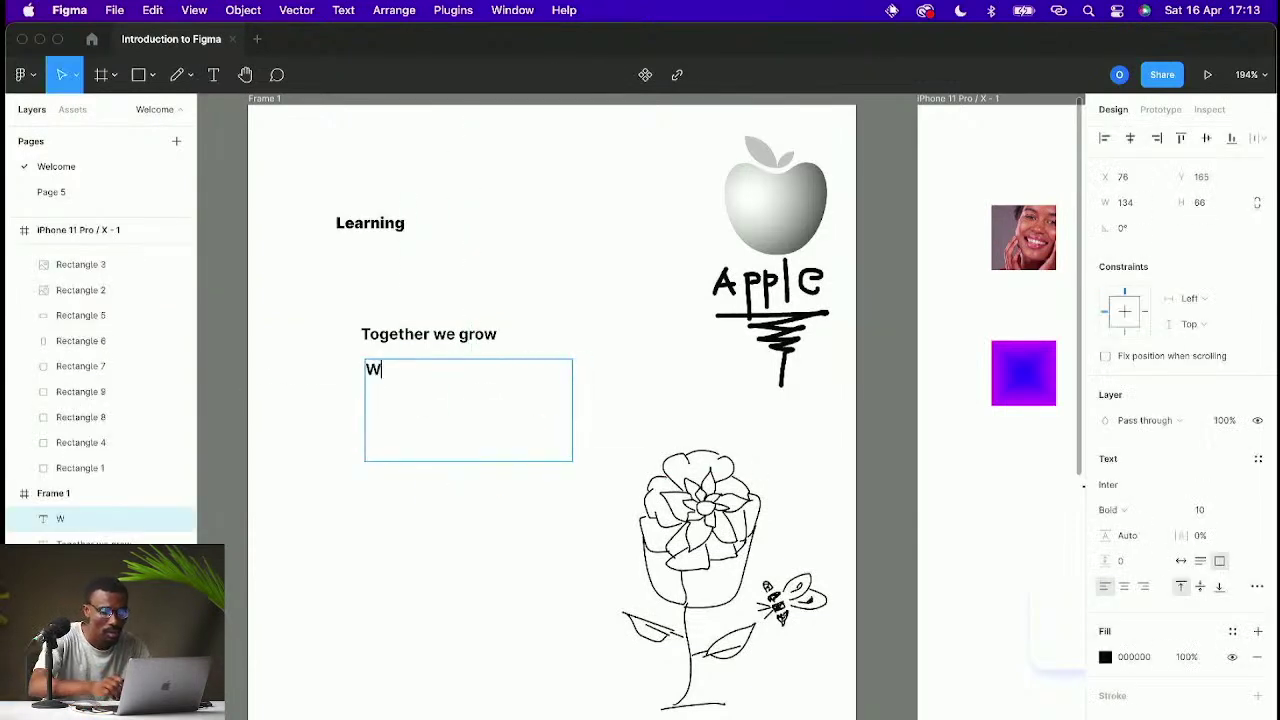
text(elcome ev er)
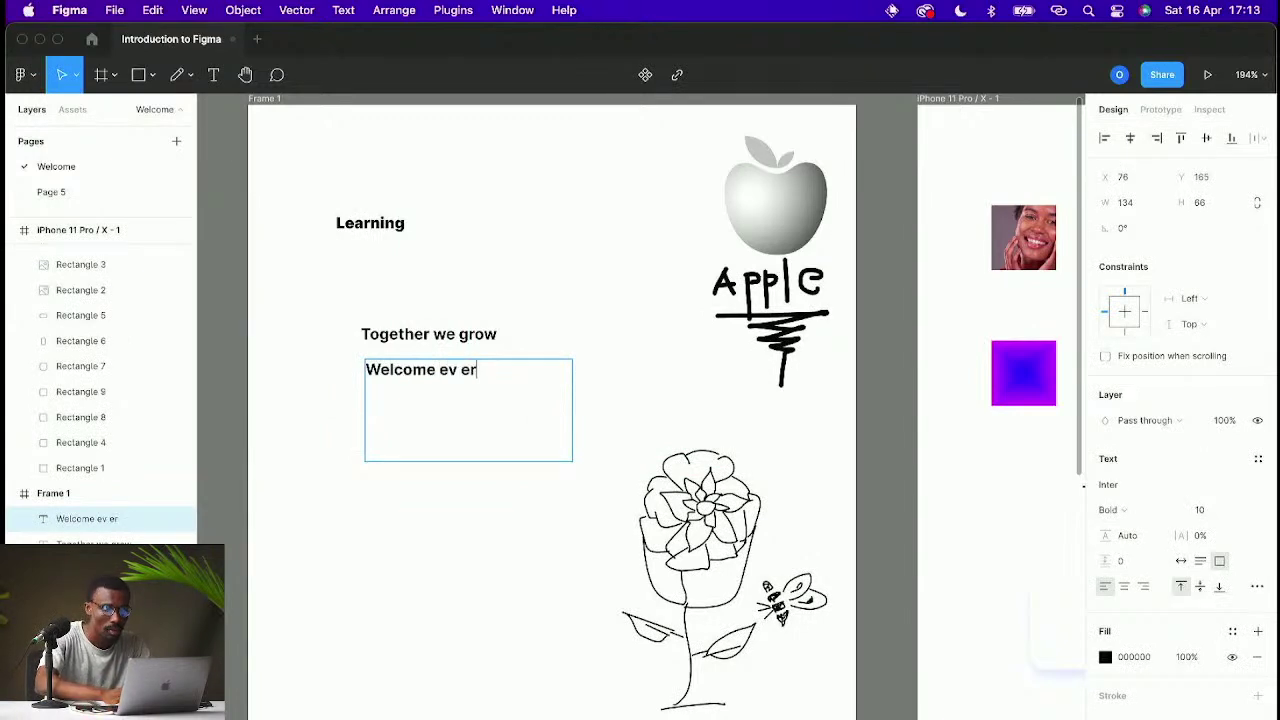
text(ve)
text(eryone)
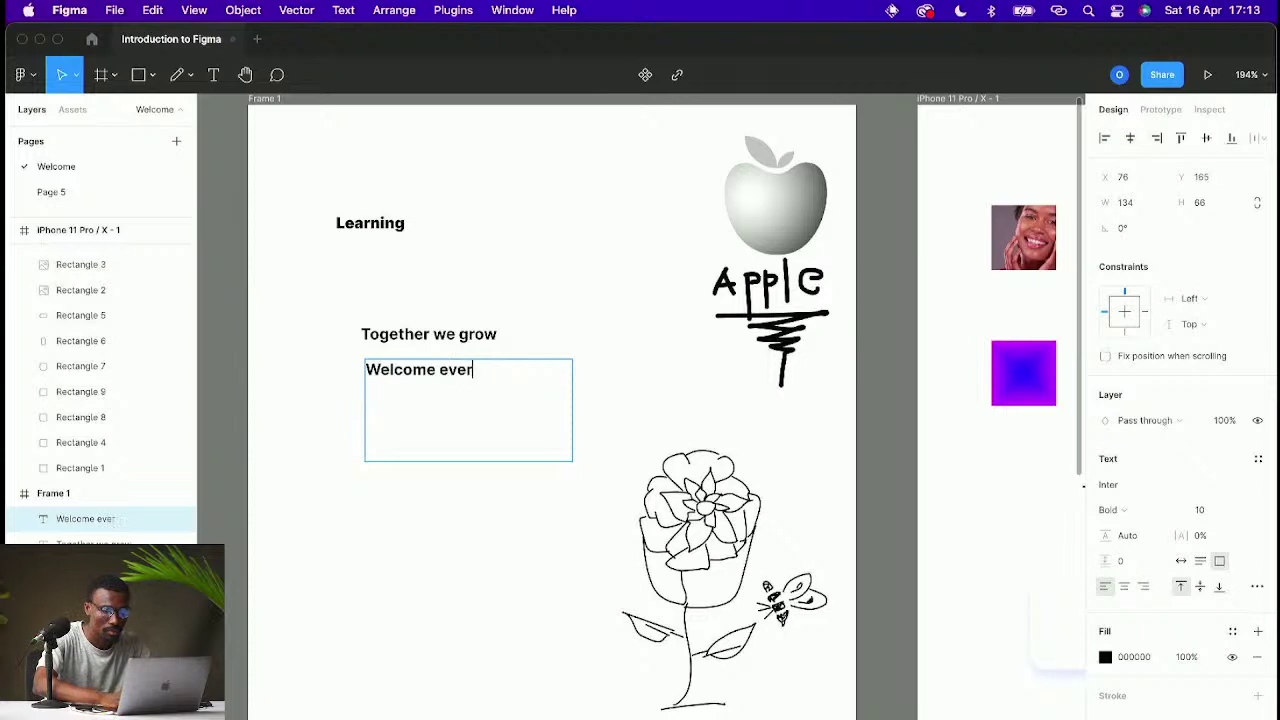
text( to l)
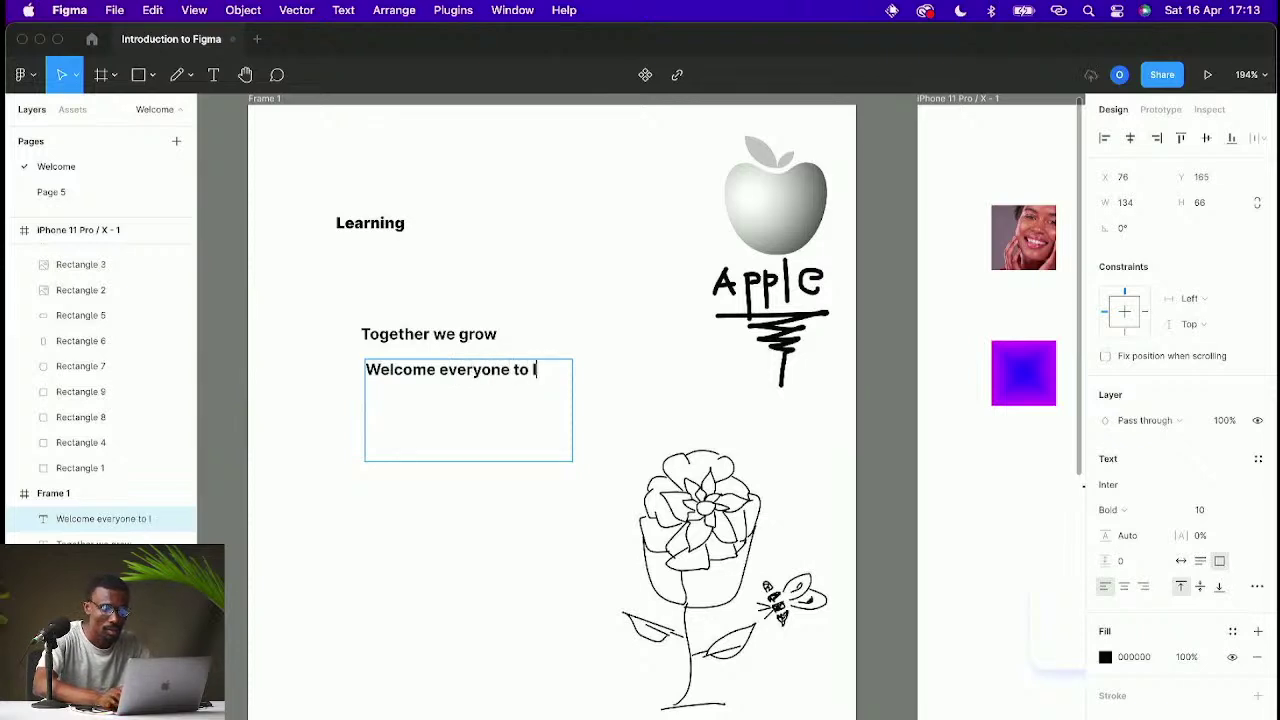
text(ear)
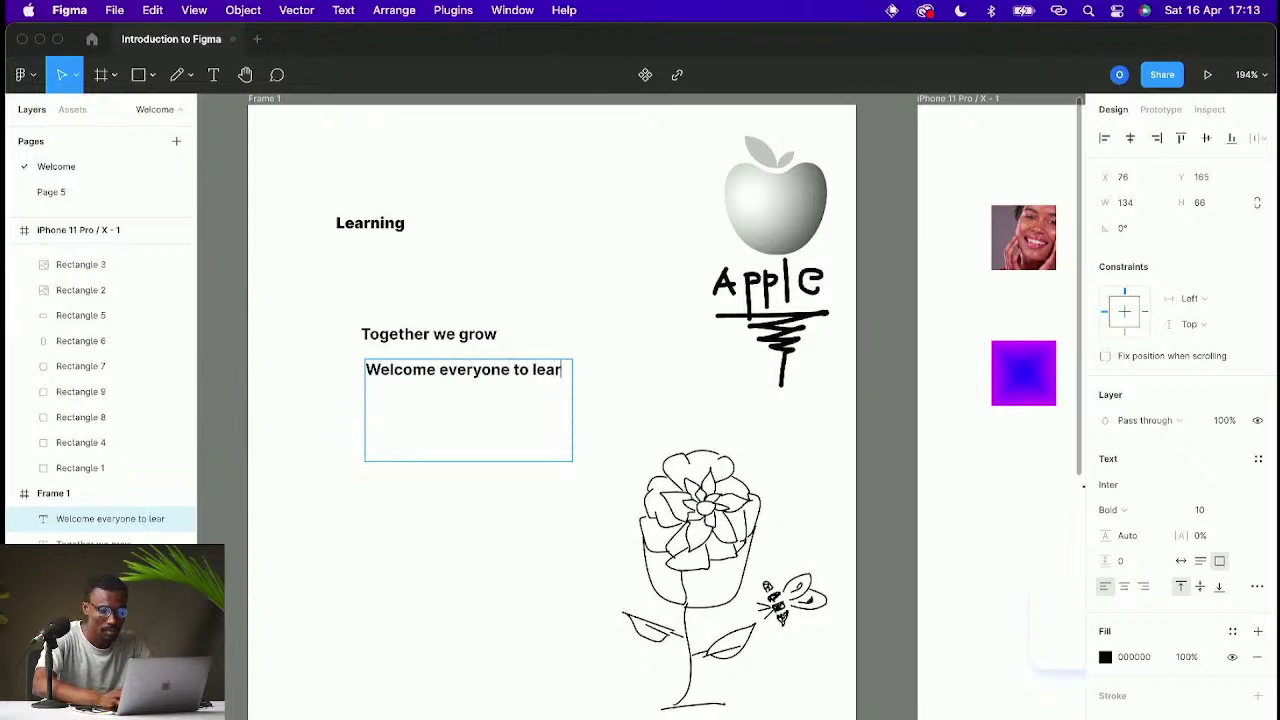
text(ning how to use figma.)
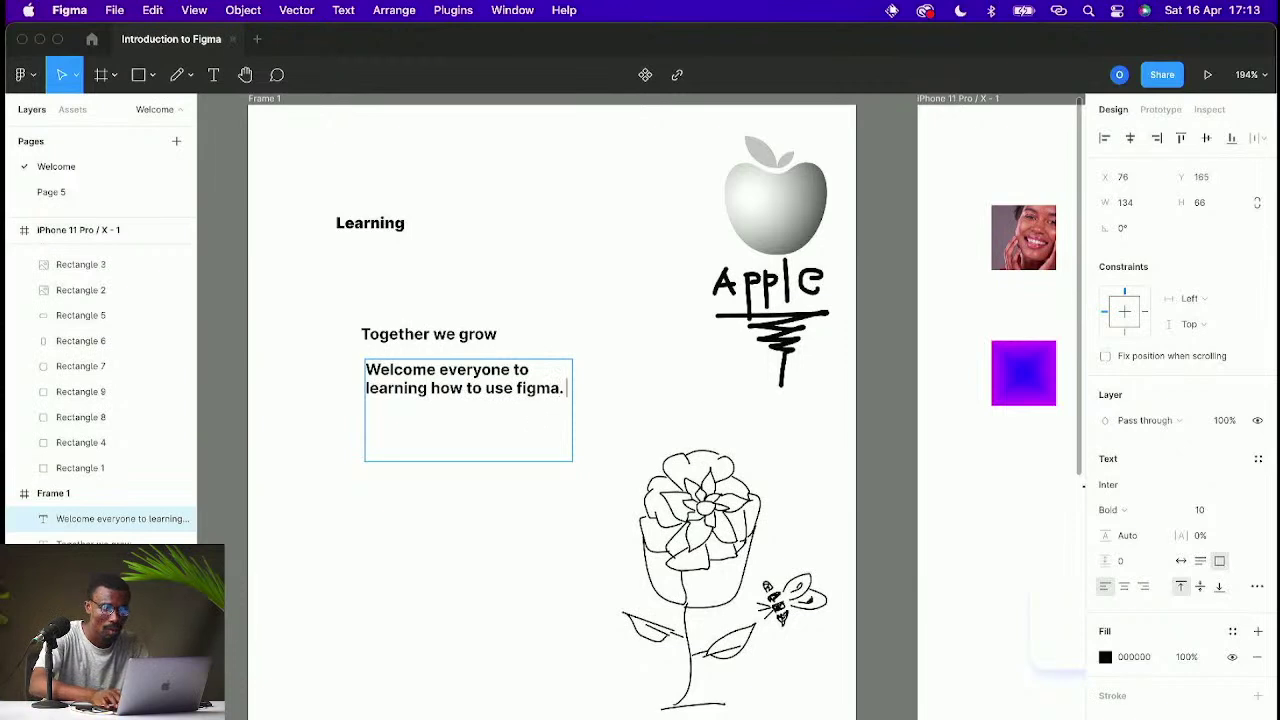
Step: Add the sentence "We are glad to have you." on a new line of the welcome paragraph and finish editing
text(We)
key(BackSpace)
key(BackSpace)
key(BackSpace)
key(BackSpace)
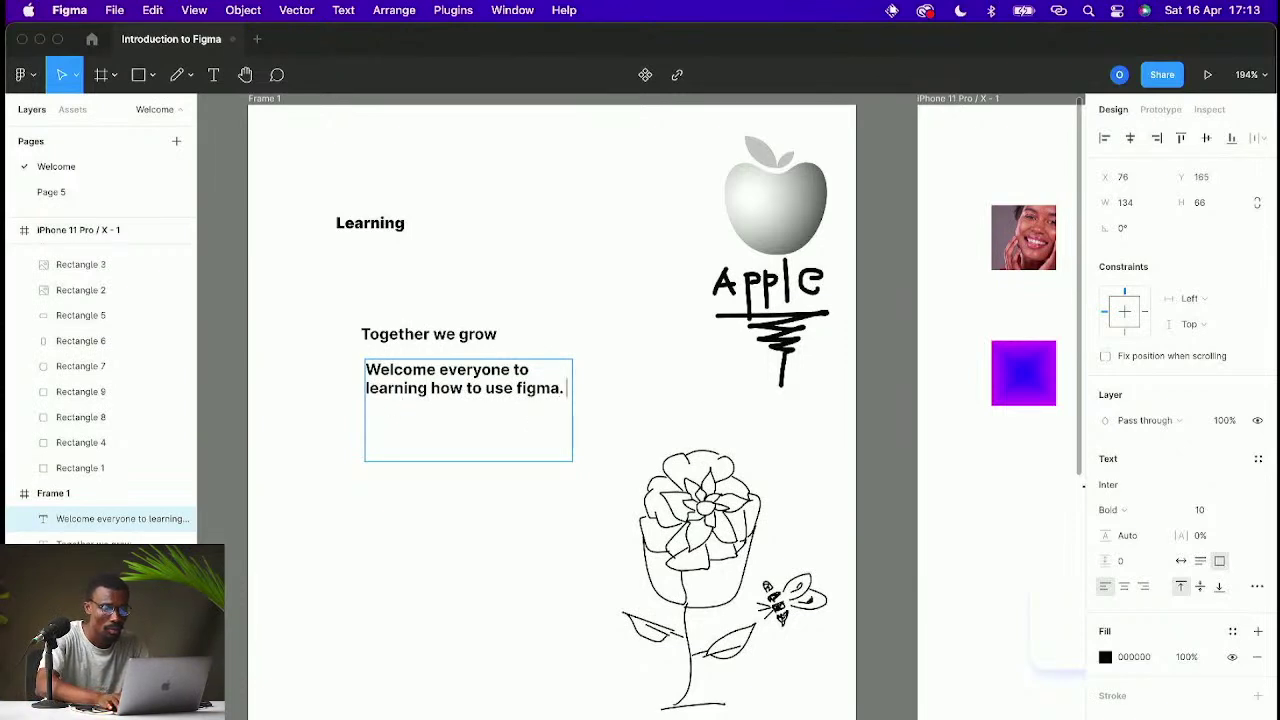
key(Return)
text(We are glad to have yo)
scroll(550, 400, up, 5)
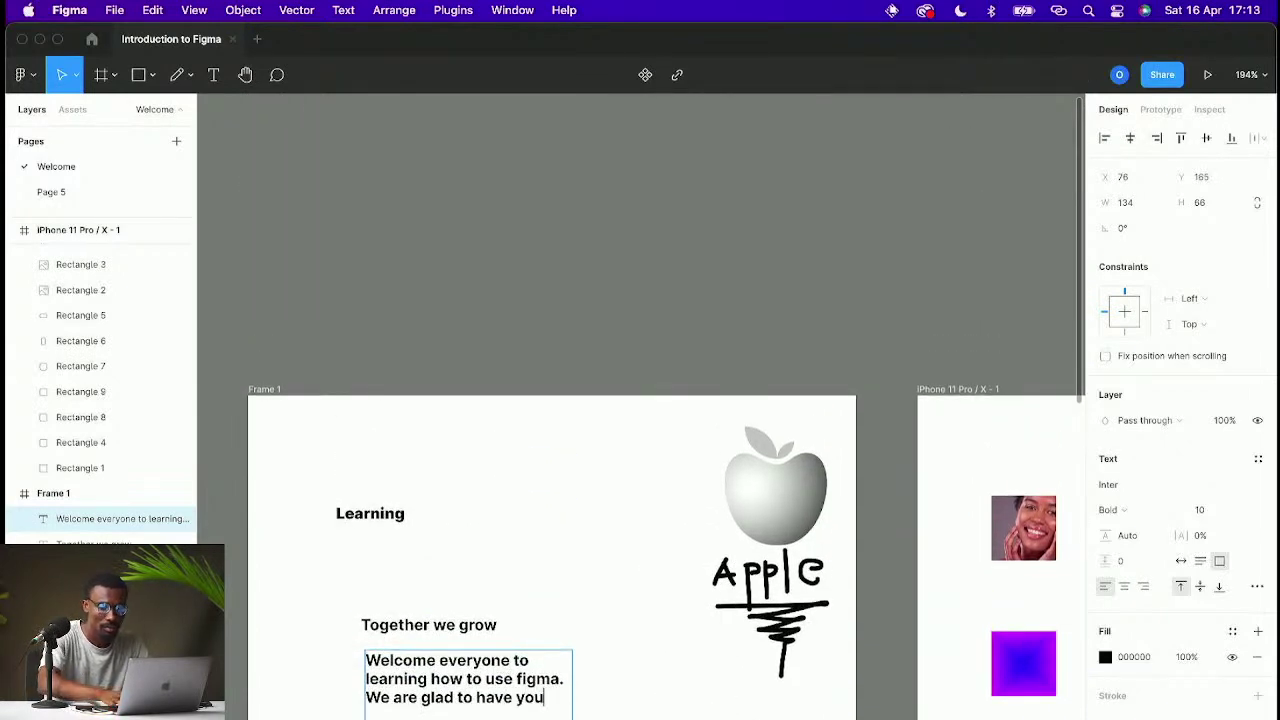
scroll(537, 430, down, 4)
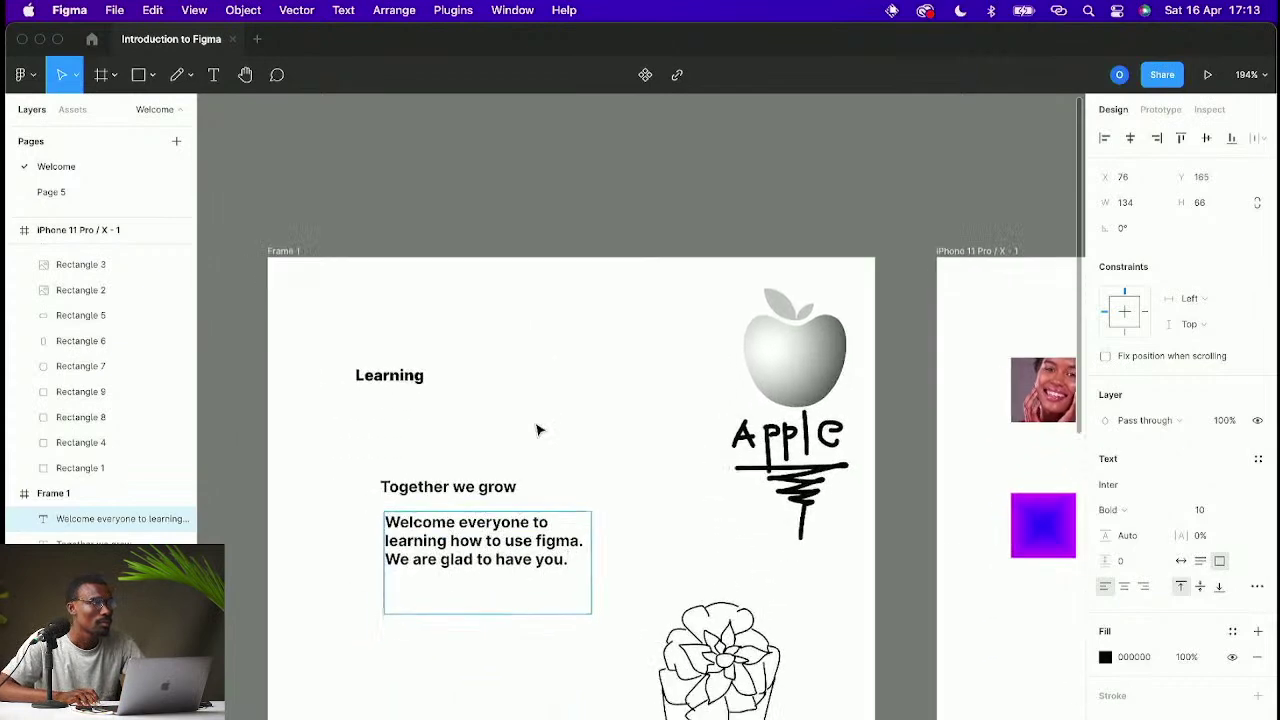
key(Escape)
key(Escape)
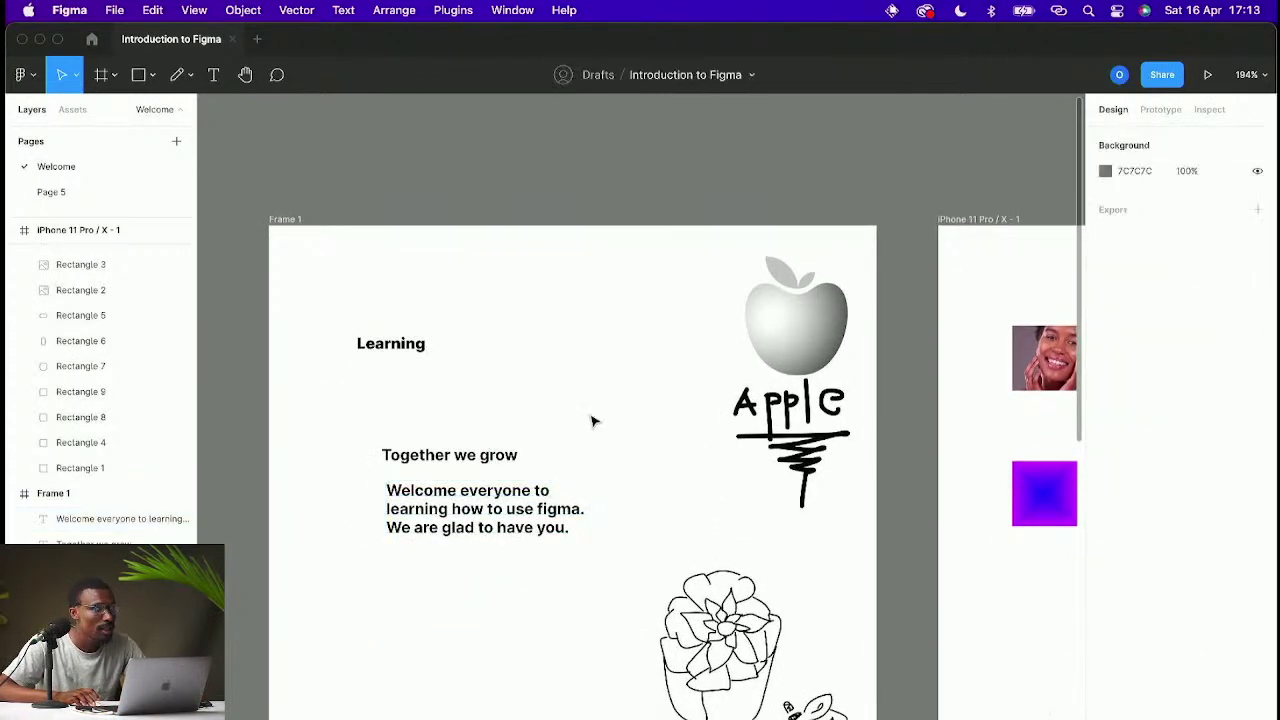
scroll(591, 421, down, 2)
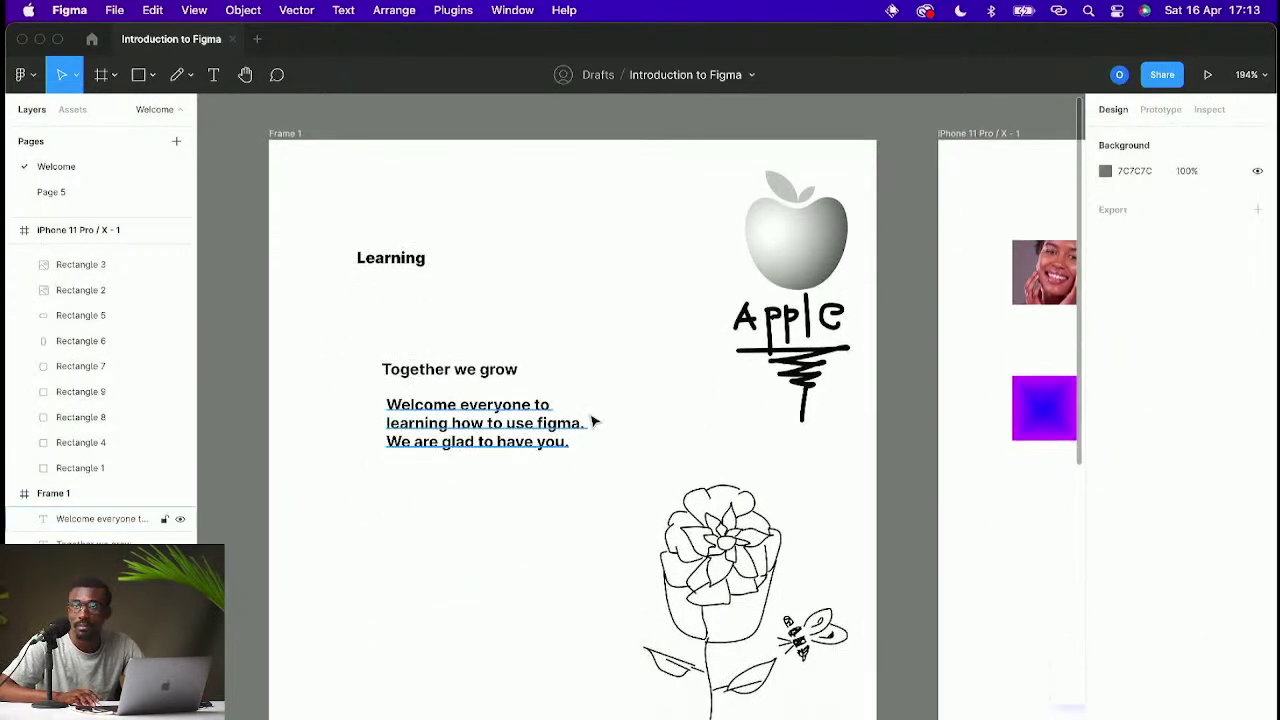
scroll(591, 421, down, 1)
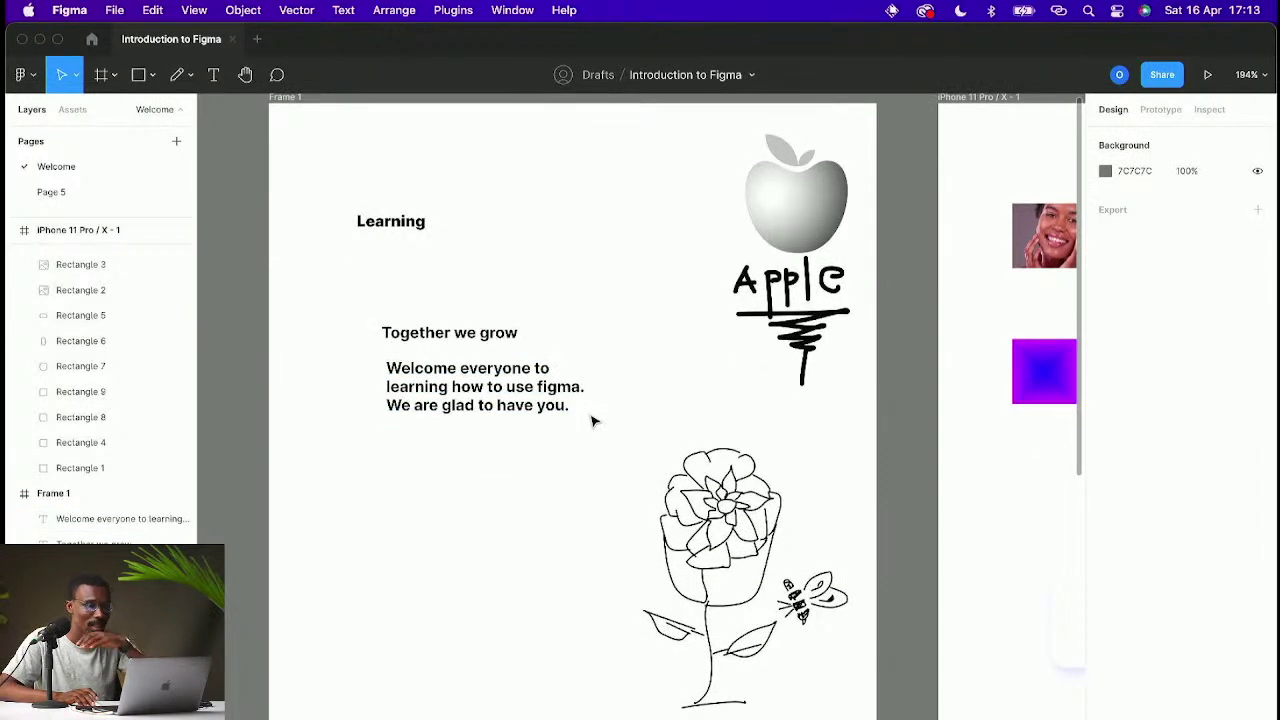
Step: Move "Together we grow" and the welcome paragraph together so they line up under the start of the "Learning" heading
click(462, 374)
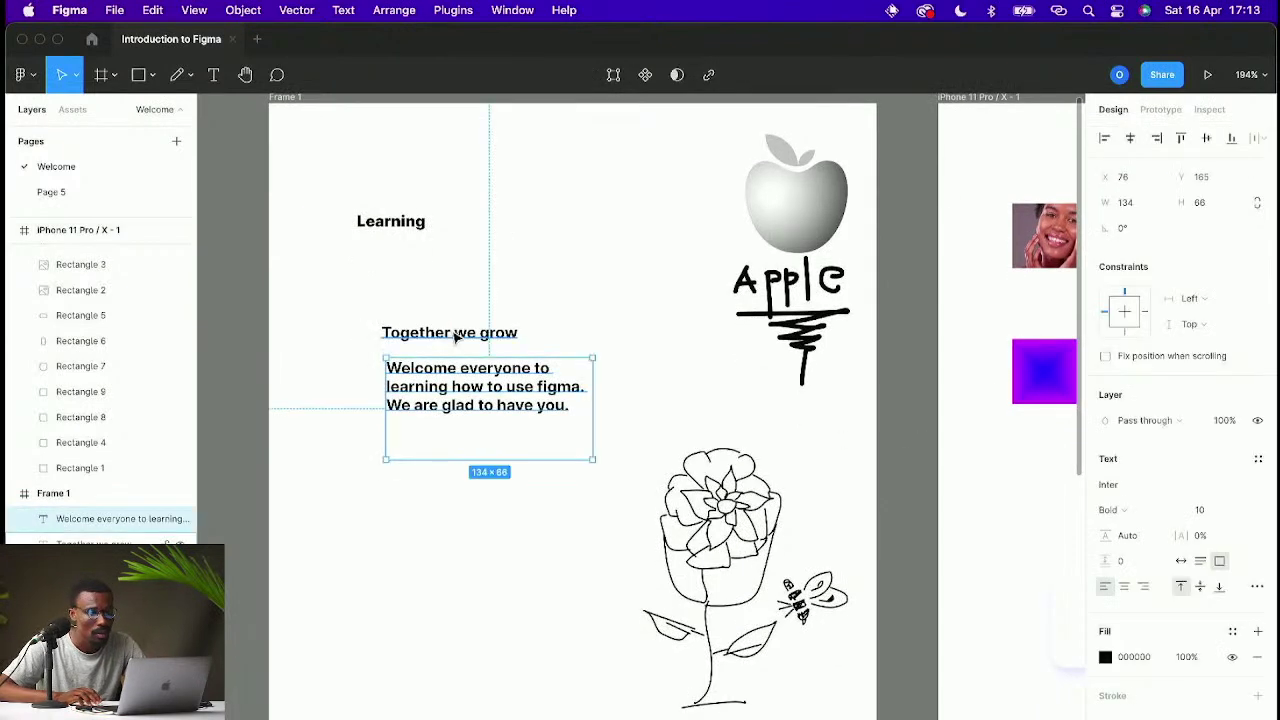
shift+click(456, 337)
drag(484, 402, 489, 367)
key(Escape)
Step: Set the line height of the welcome paragraph to 10*1.5
click(497, 390)
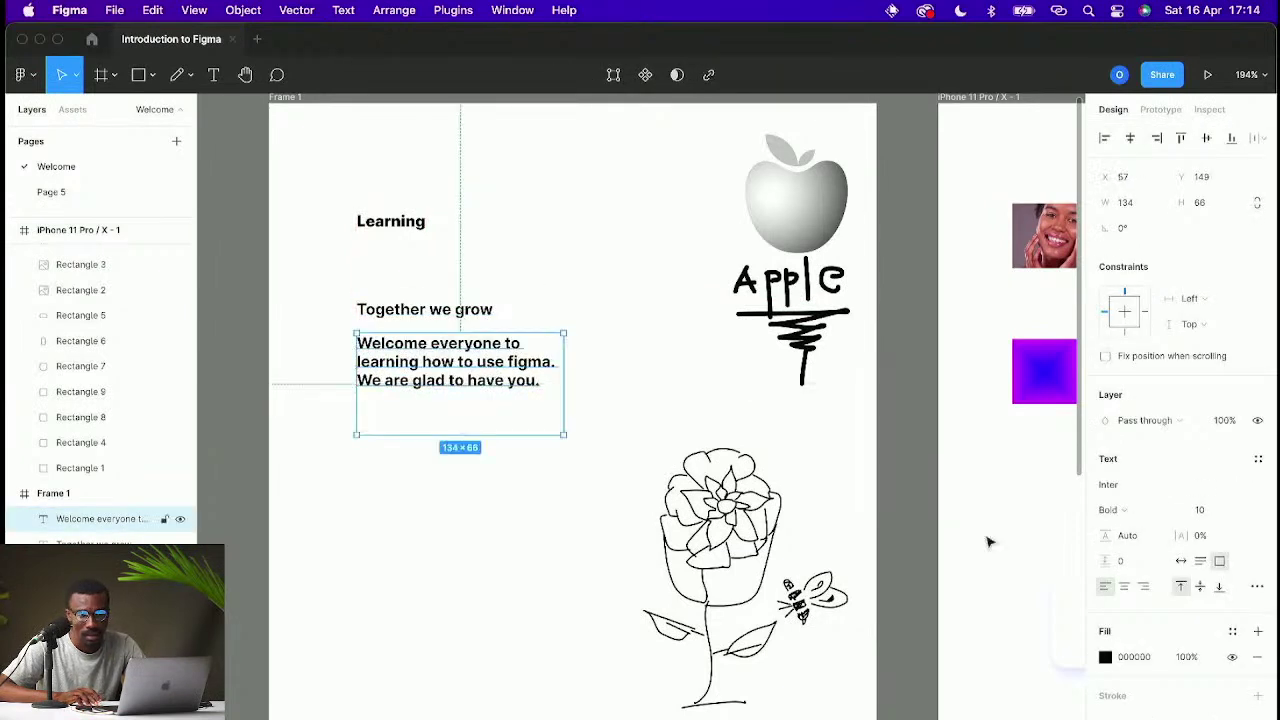
click(1127, 541)
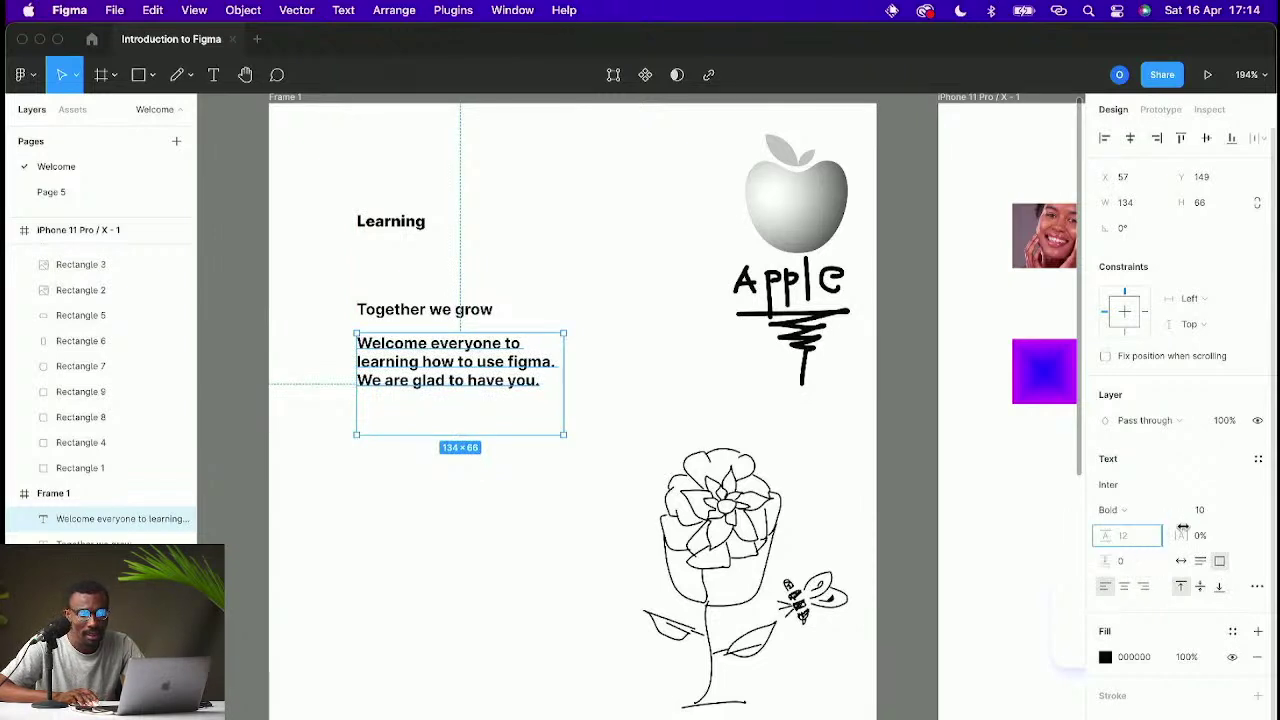
text(10%)
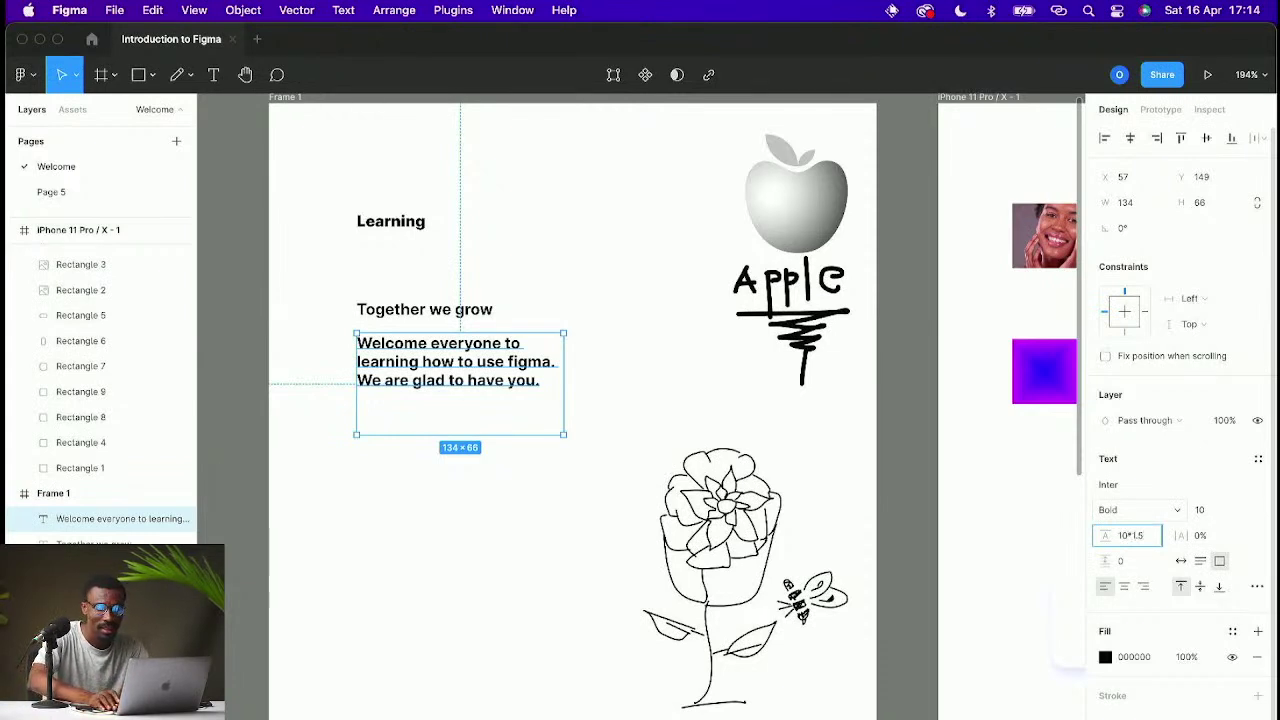
key(Return)
Step: Try the welcome paragraph in Medium and Regular, settle on Extra Light as its font weight, and deselect it
click(1165, 513)
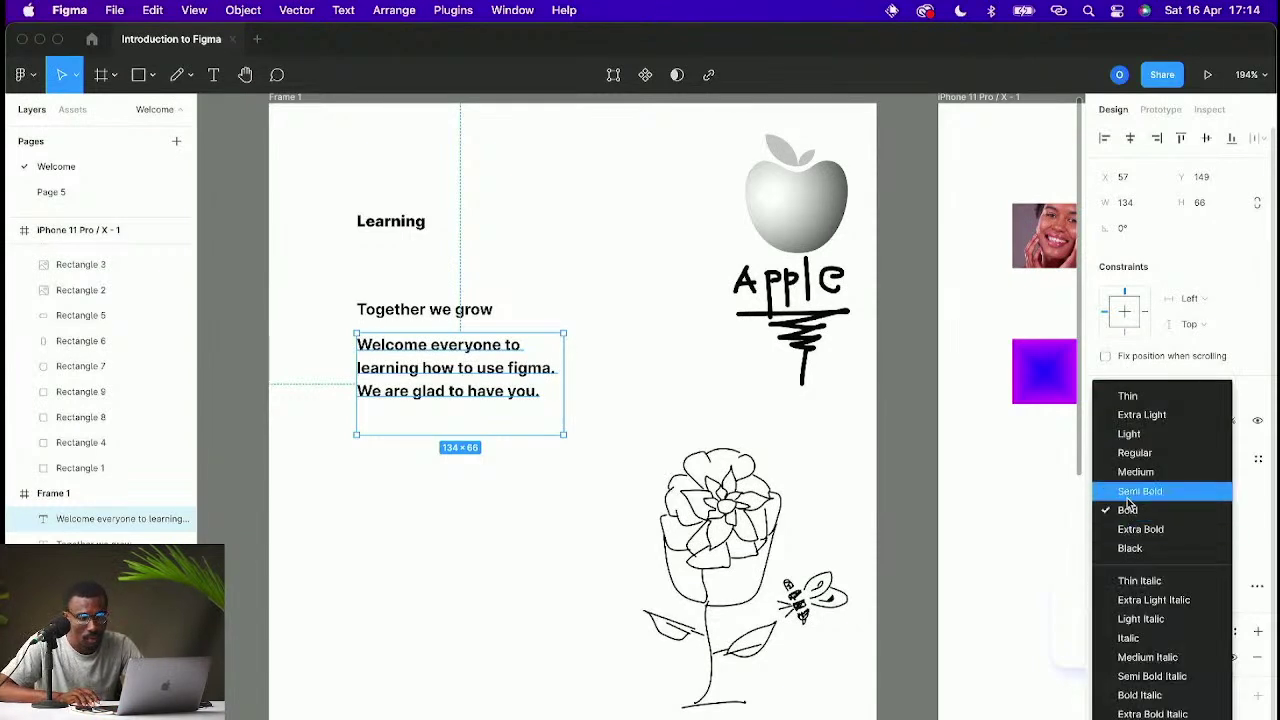
click(1141, 492)
click(1128, 508)
click(1137, 492)
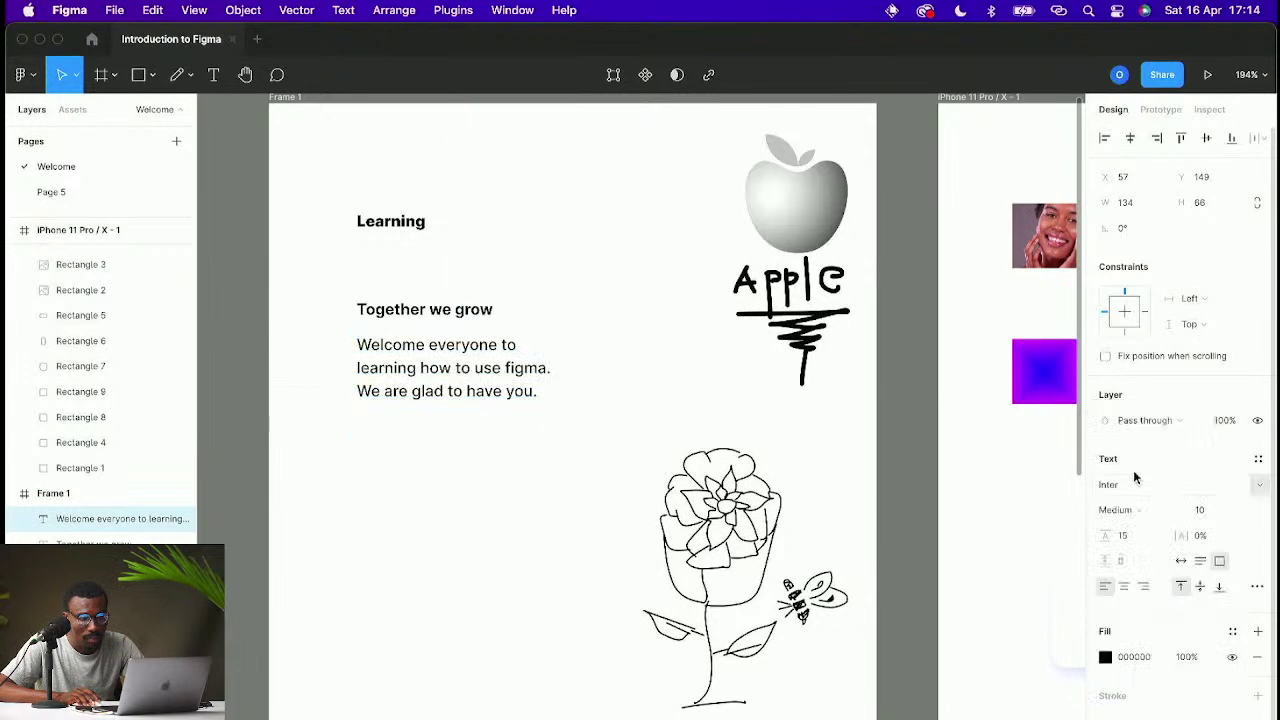
click(1124, 511)
click(1136, 490)
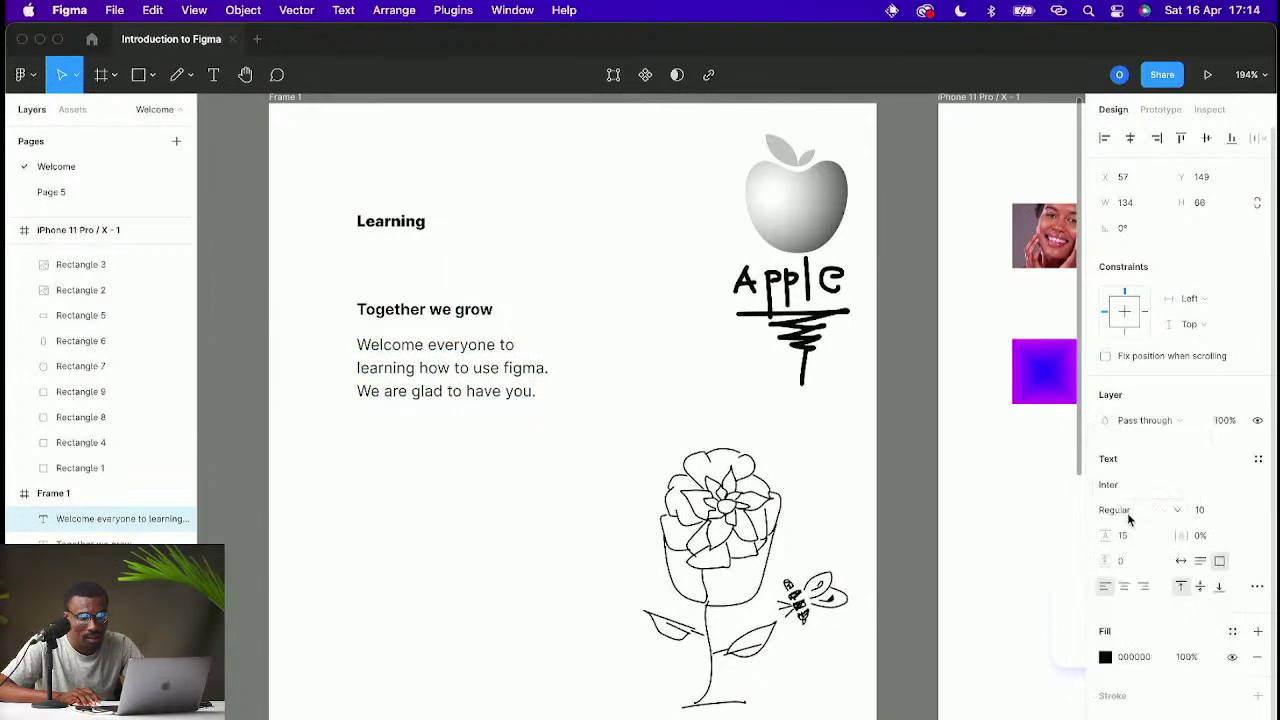
click(1124, 511)
click(1132, 473)
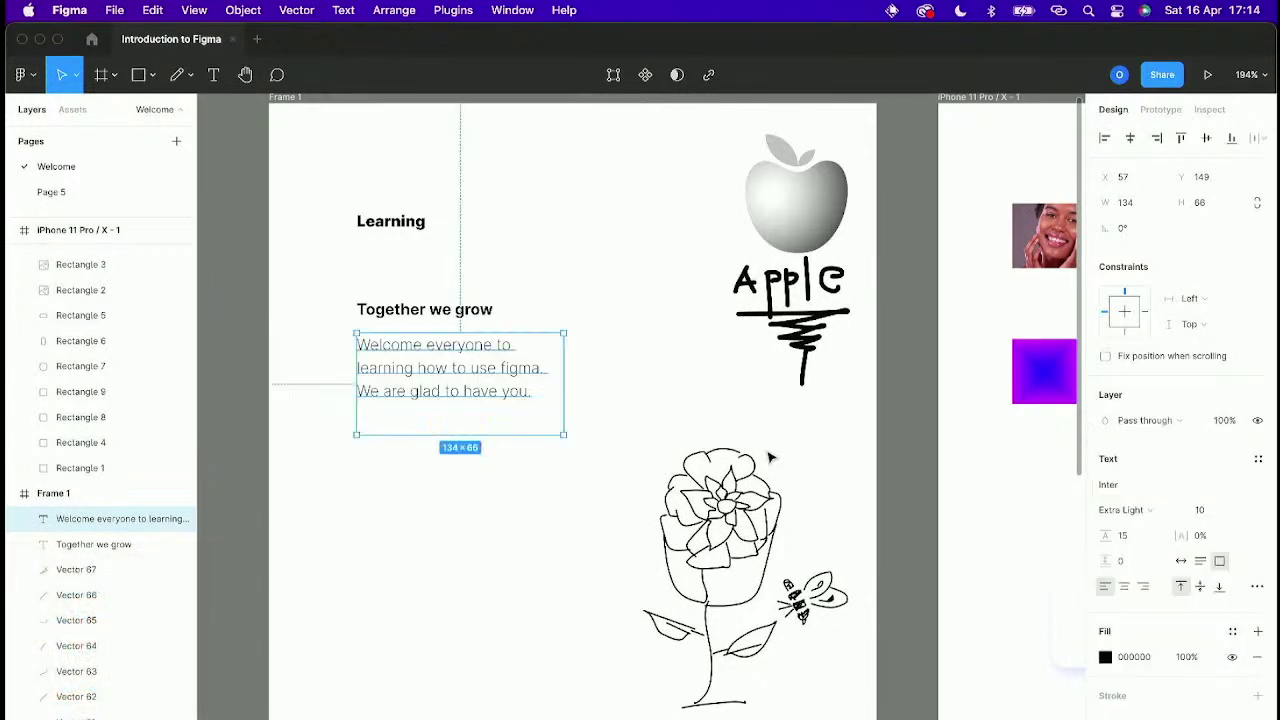
click(669, 429)
scroll(513, 384, down, 3)
Step: Try a letter spacing of about 13% on the welcome paragraph and reset it to 0%
click(513, 384)
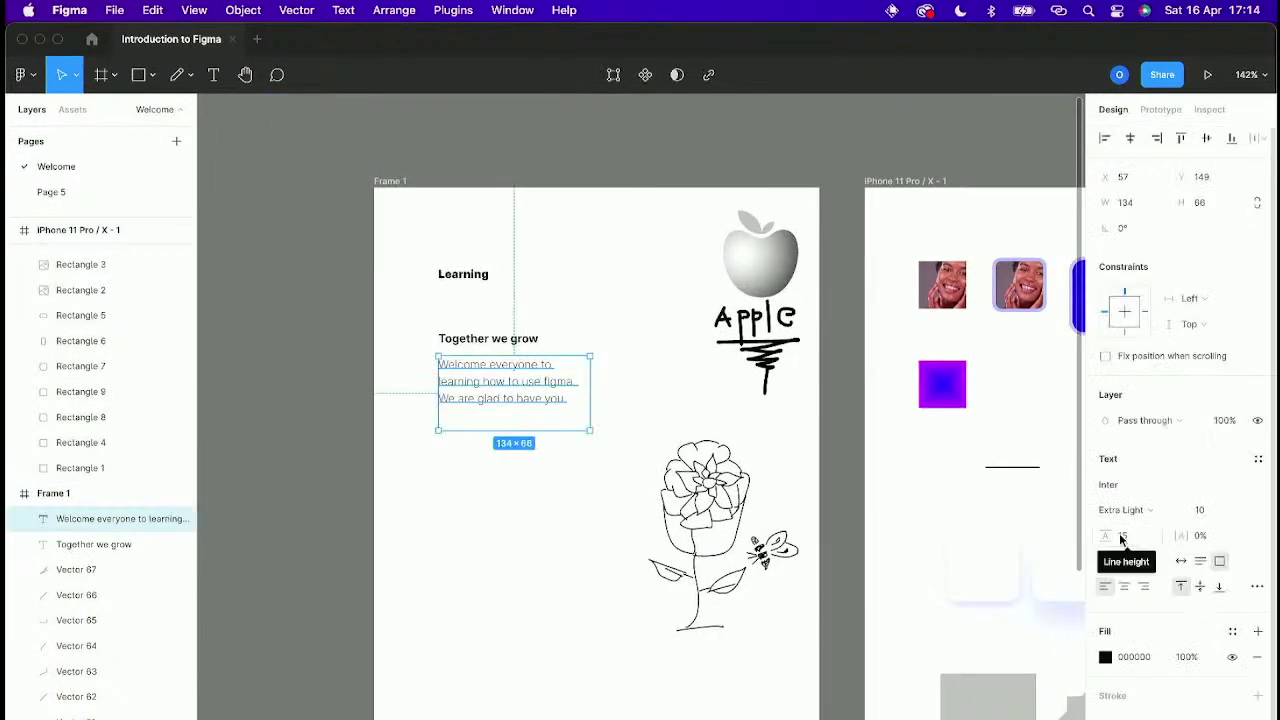
mouse_move(1184, 536)
mouse_down()
mouse_move(1227, 539)
mouse_move(1206, 538)
mouse_up()
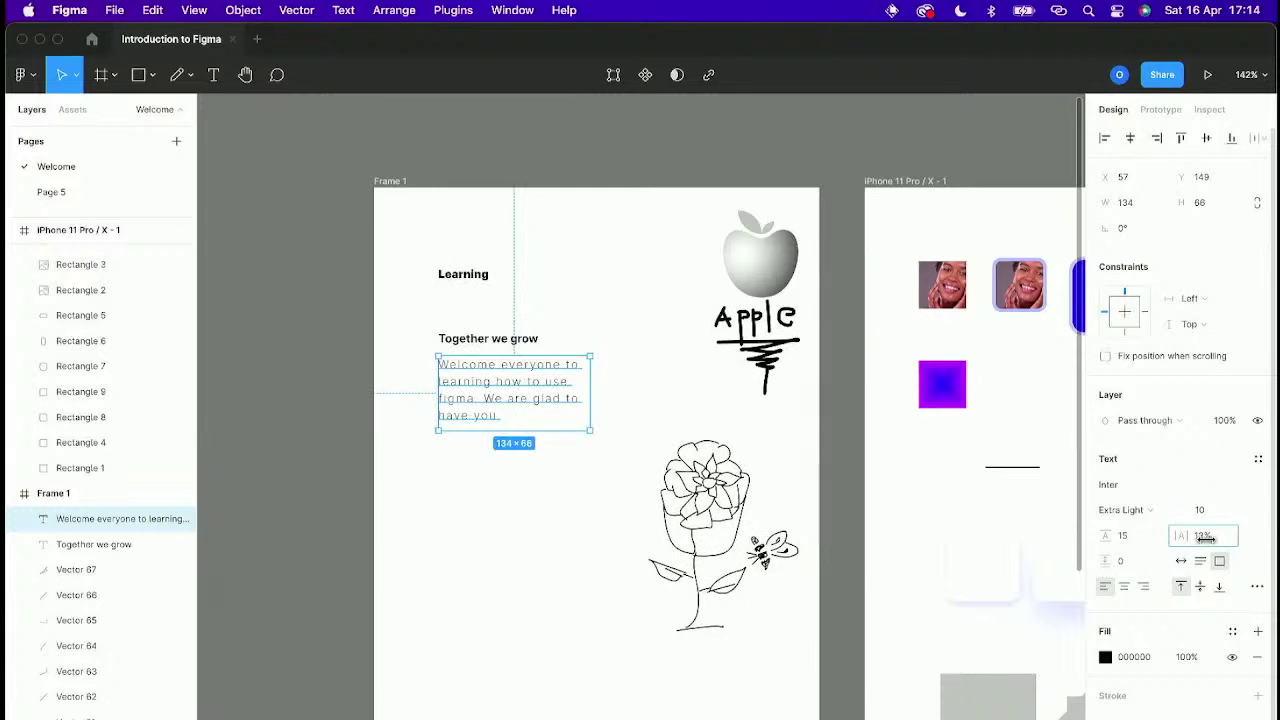
drag(1206, 538, 1188, 537)
click(1211, 541)
text(0)
key(Return)
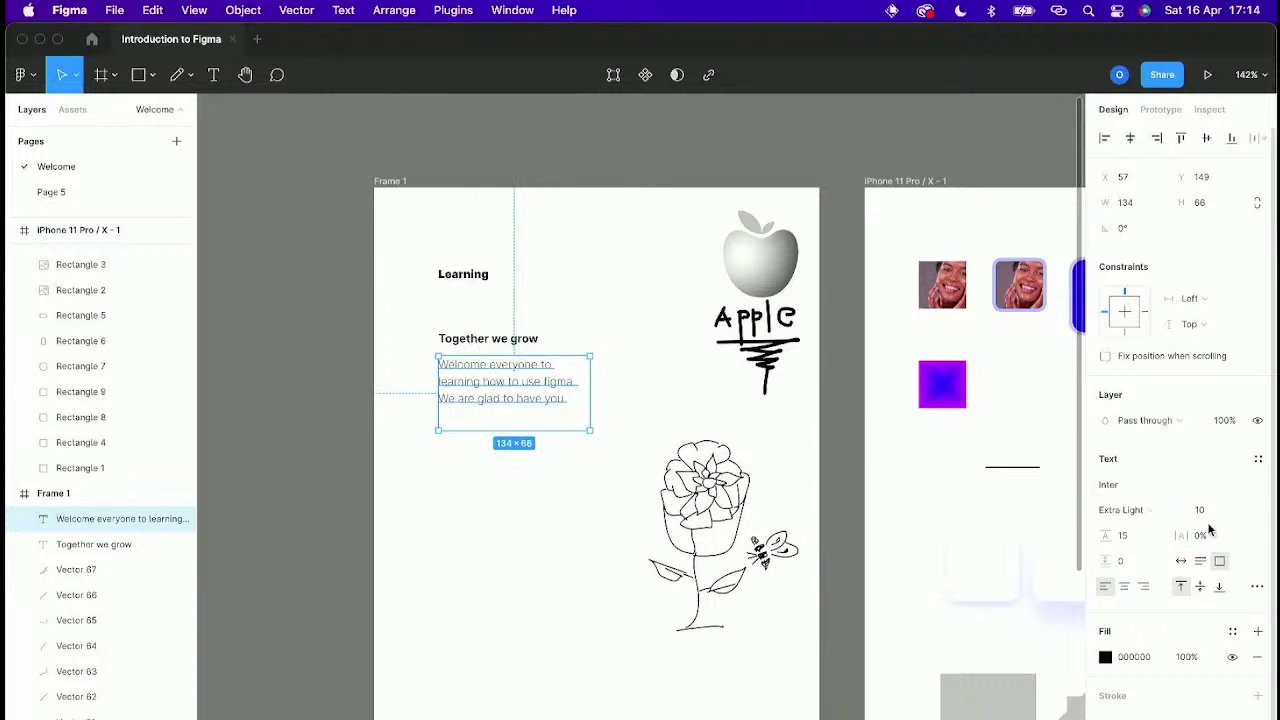
Step: Enlarge the welcome paragraph proportionally with the Scale tool to about 179 × 88 and return to the Move tool
click(1240, 515)
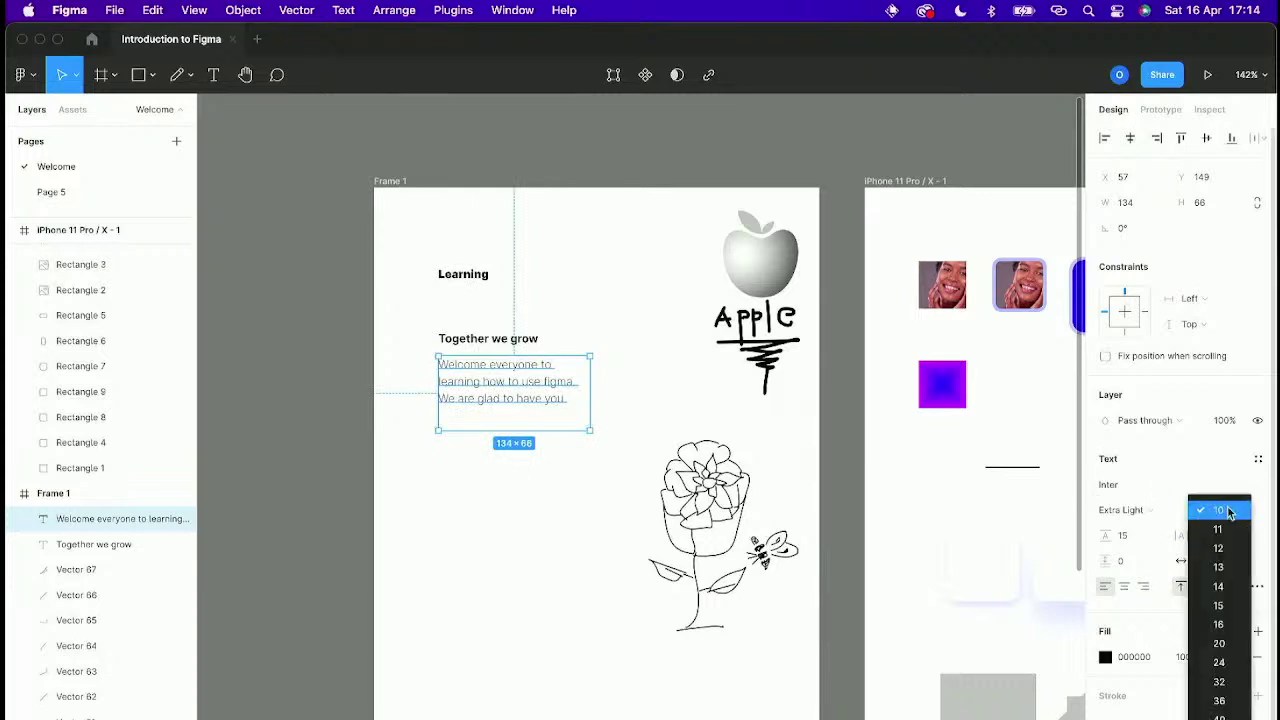
click(643, 377)
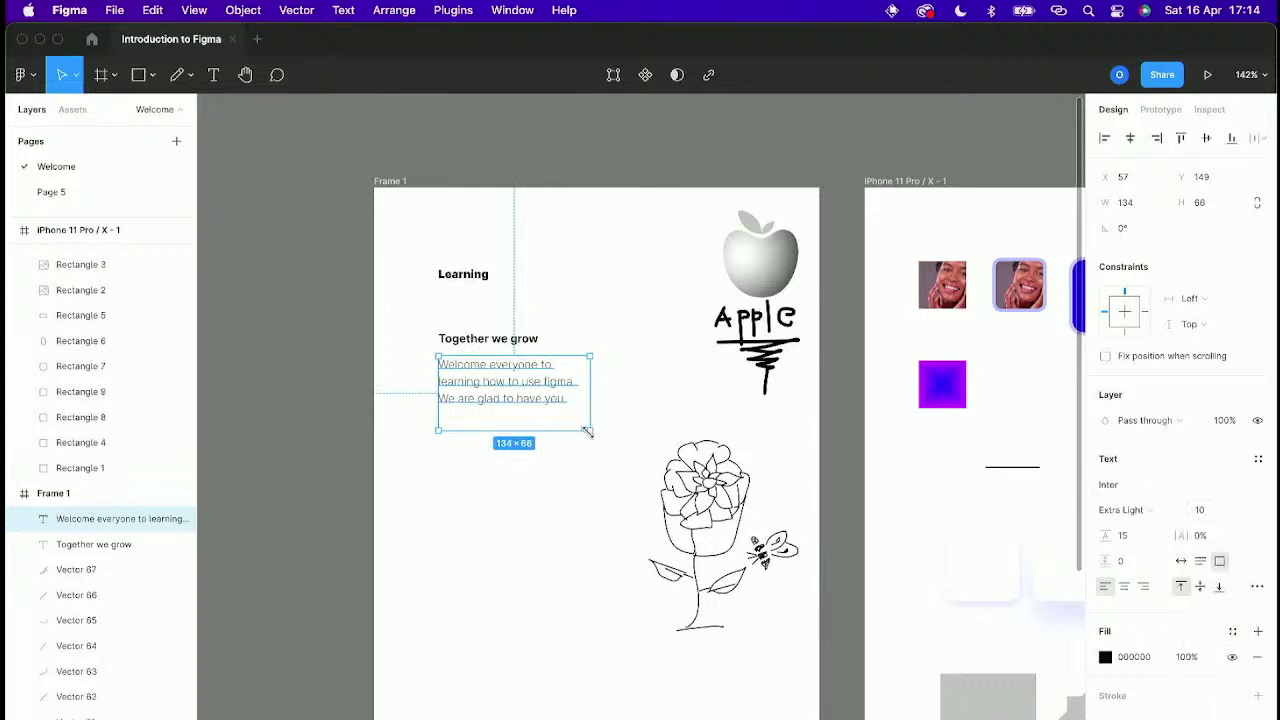
click(77, 76)
click(60, 133)
drag(590, 430, 633, 482)
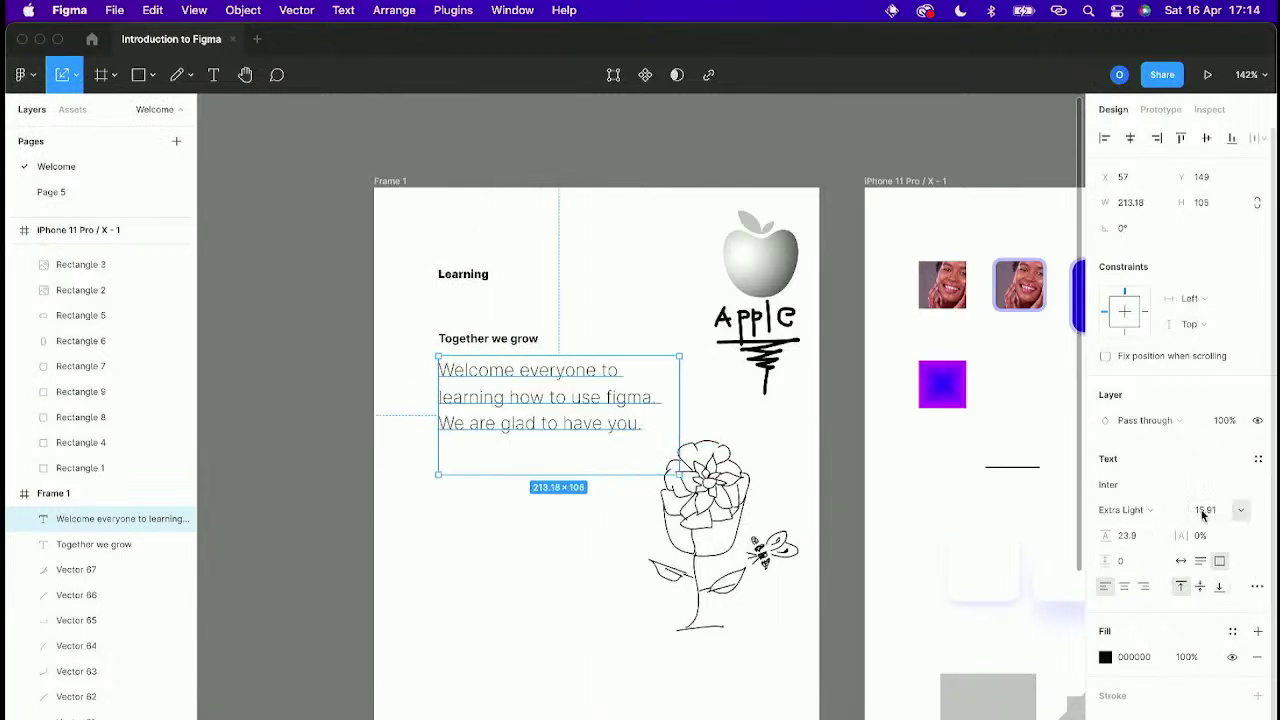
drag(677, 472, 634, 434)
click(76, 74)
click(72, 113)
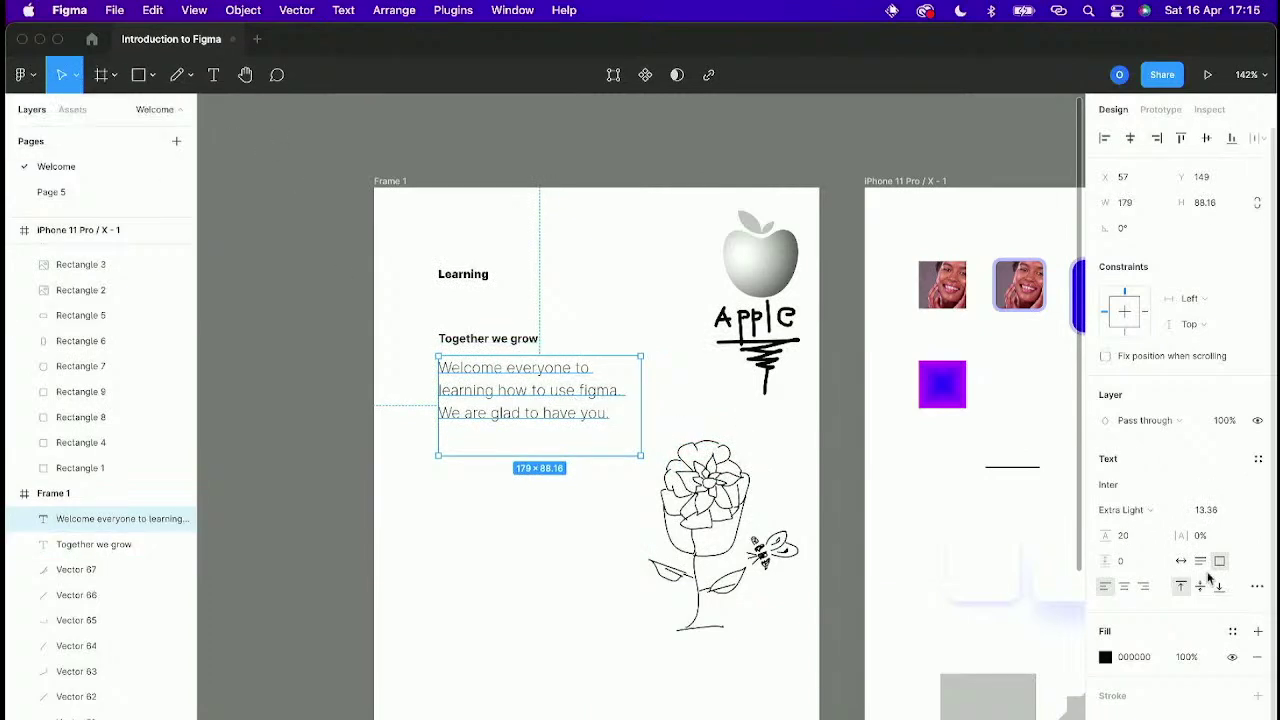
Step: Set the welcome paragraph's font size to 16 and move it down to about X 58, Y 183
click(1236, 509)
click(1232, 654)
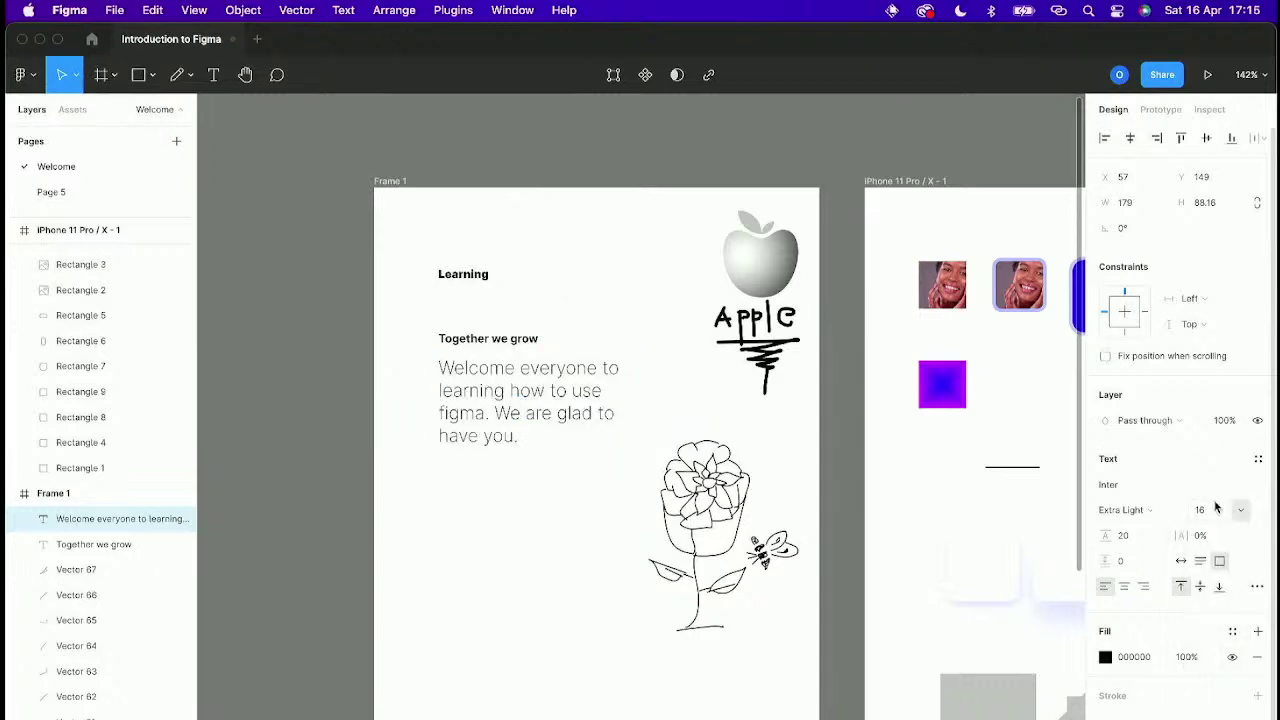
drag(577, 396, 579, 433)
scroll(570, 470, down, 2)
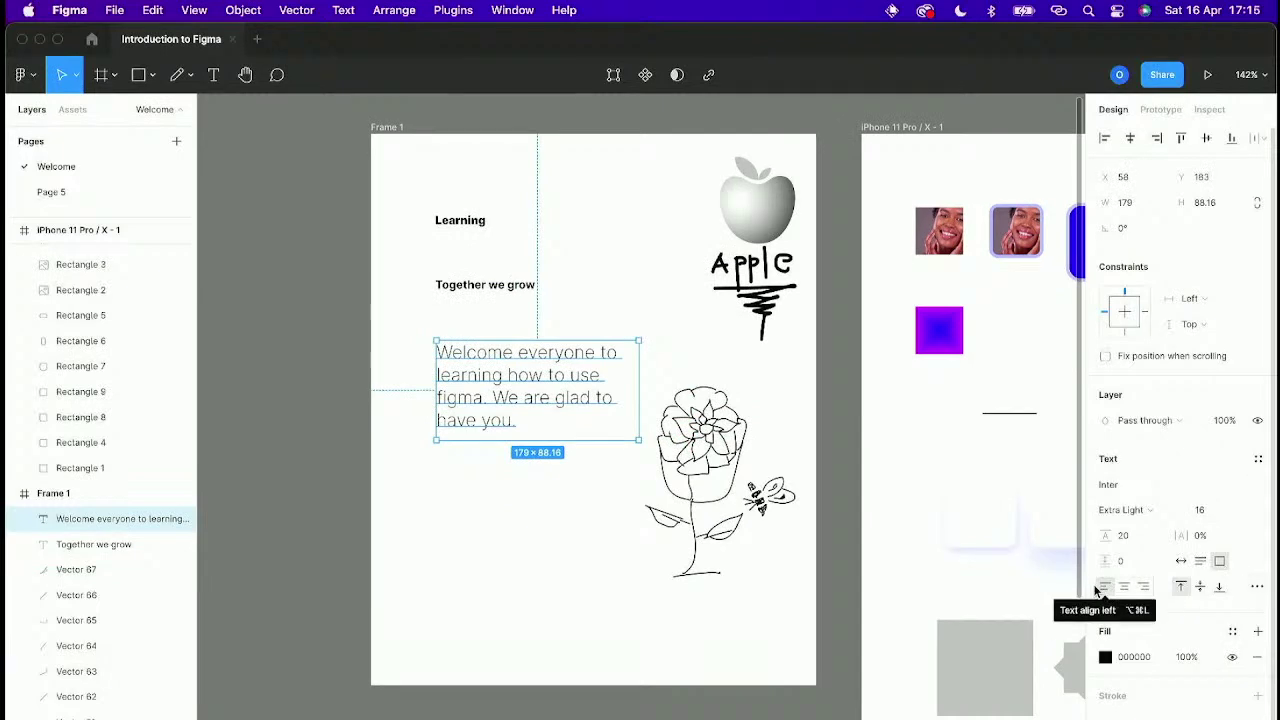
Step: Try center and right alignment on the welcome paragraph and return it to left alignment
click(1125, 588)
click(1104, 588)
click(1123, 589)
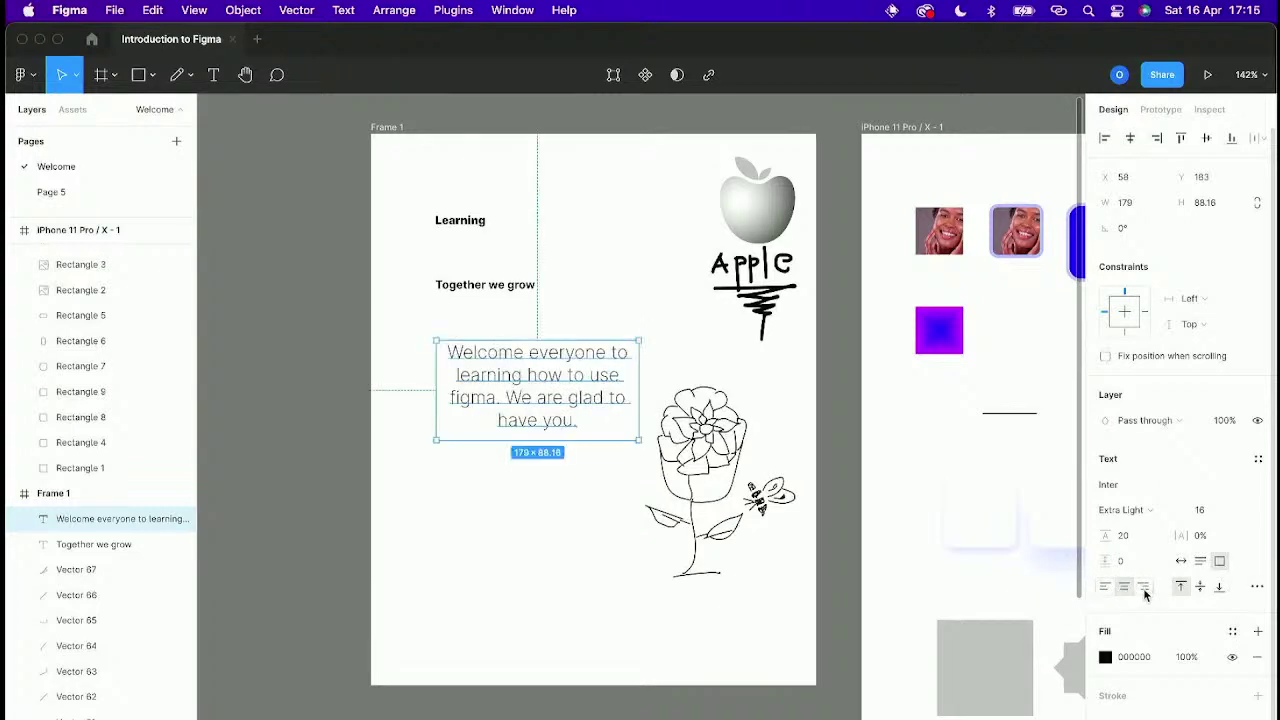
click(1144, 588)
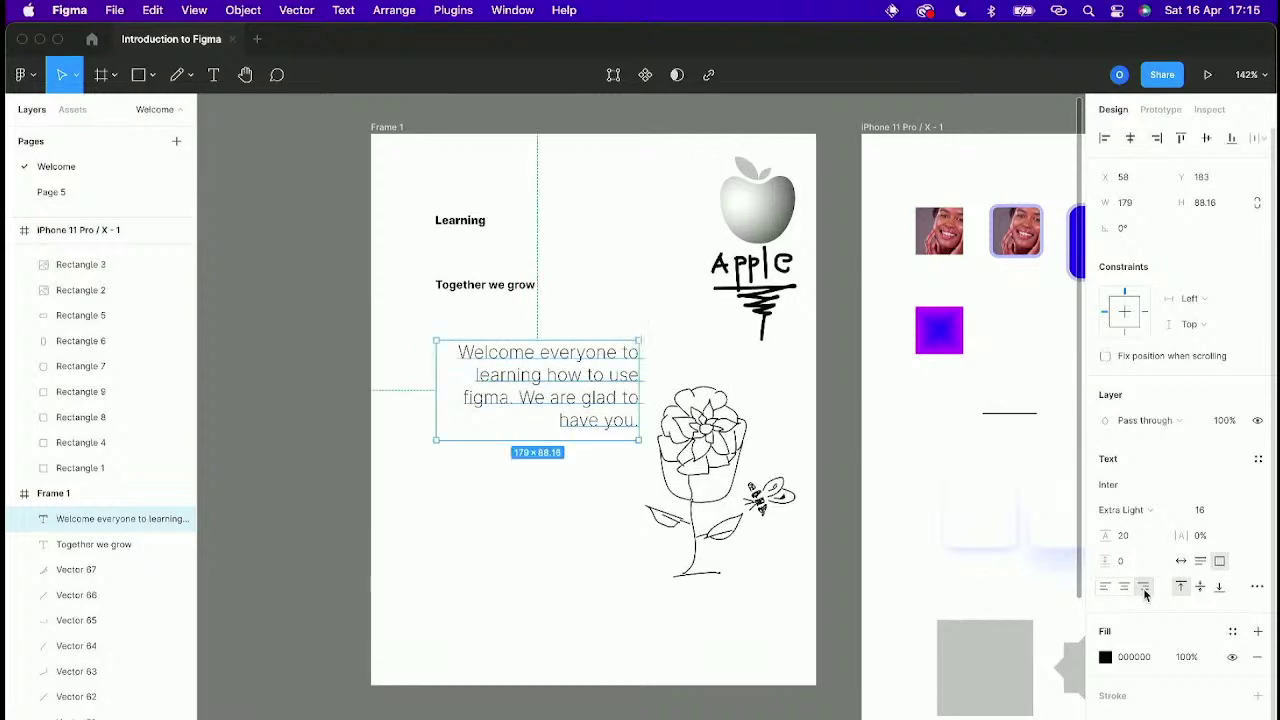
click(1105, 588)
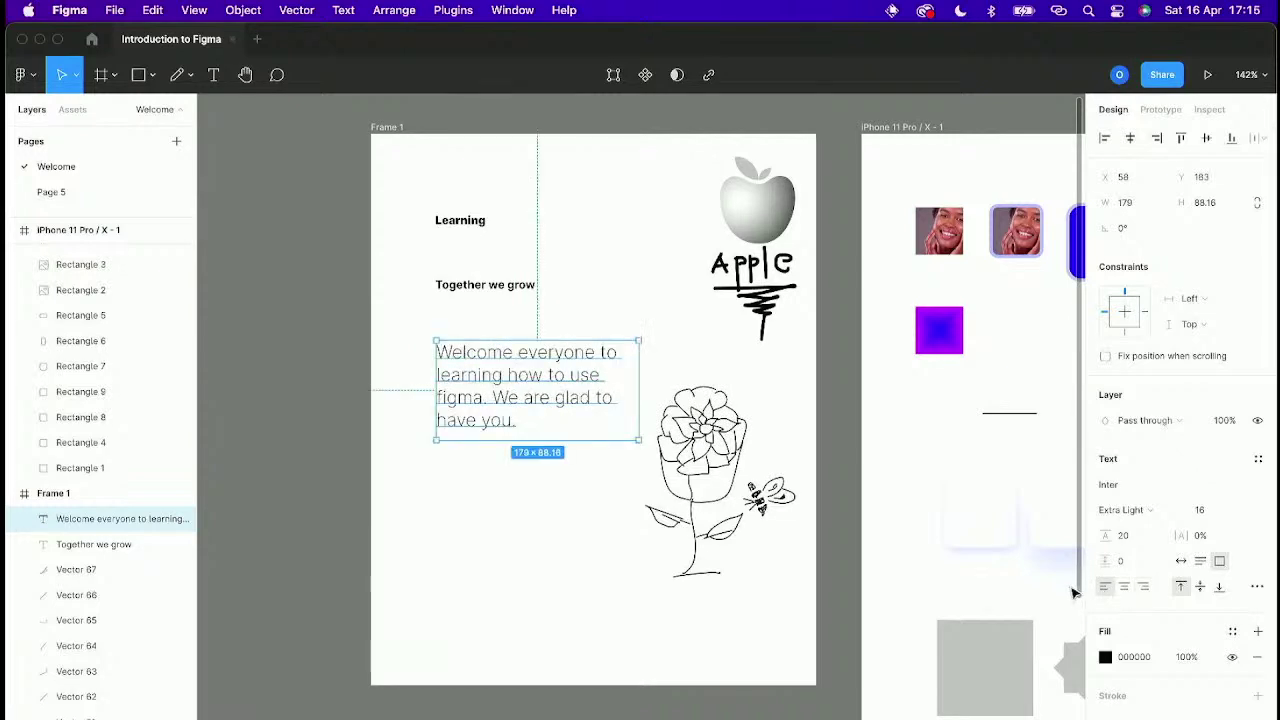
Step: Select all the strokes of the flower and bee drawing and move them below the welcome paragraph in Frame 1
double_click(505, 402)
key(Escape)
key(Escape)
drag(628, 385, 770, 590)
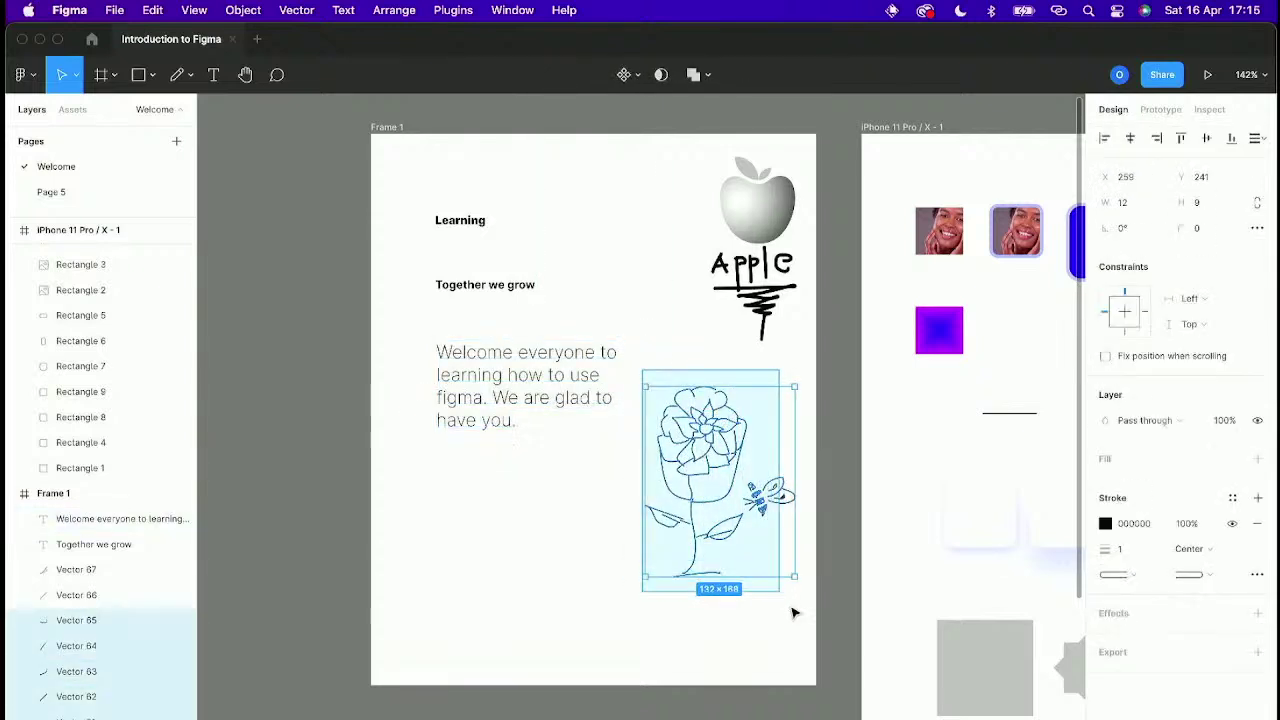
drag(775, 527, 538, 586)
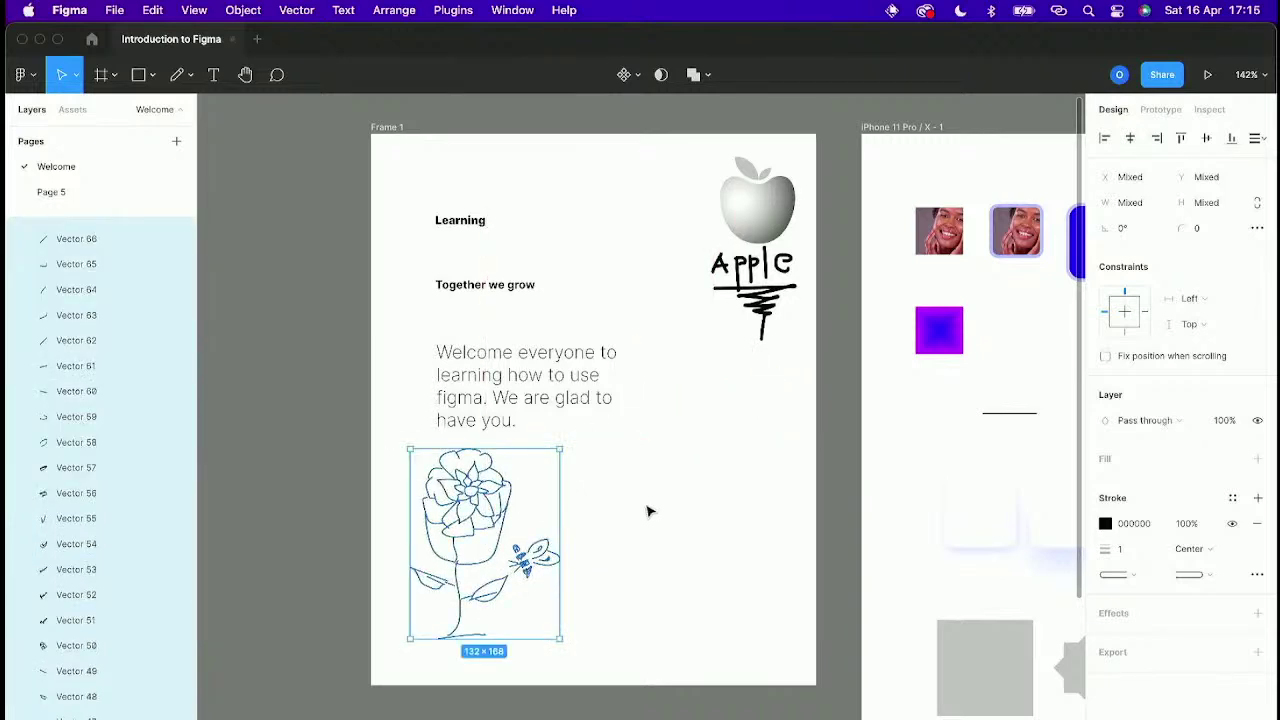
Step: Move the welcome paragraph beside the flower and bee drawing, to about X 194, Y 343
click(640, 497)
drag(533, 398, 687, 578)
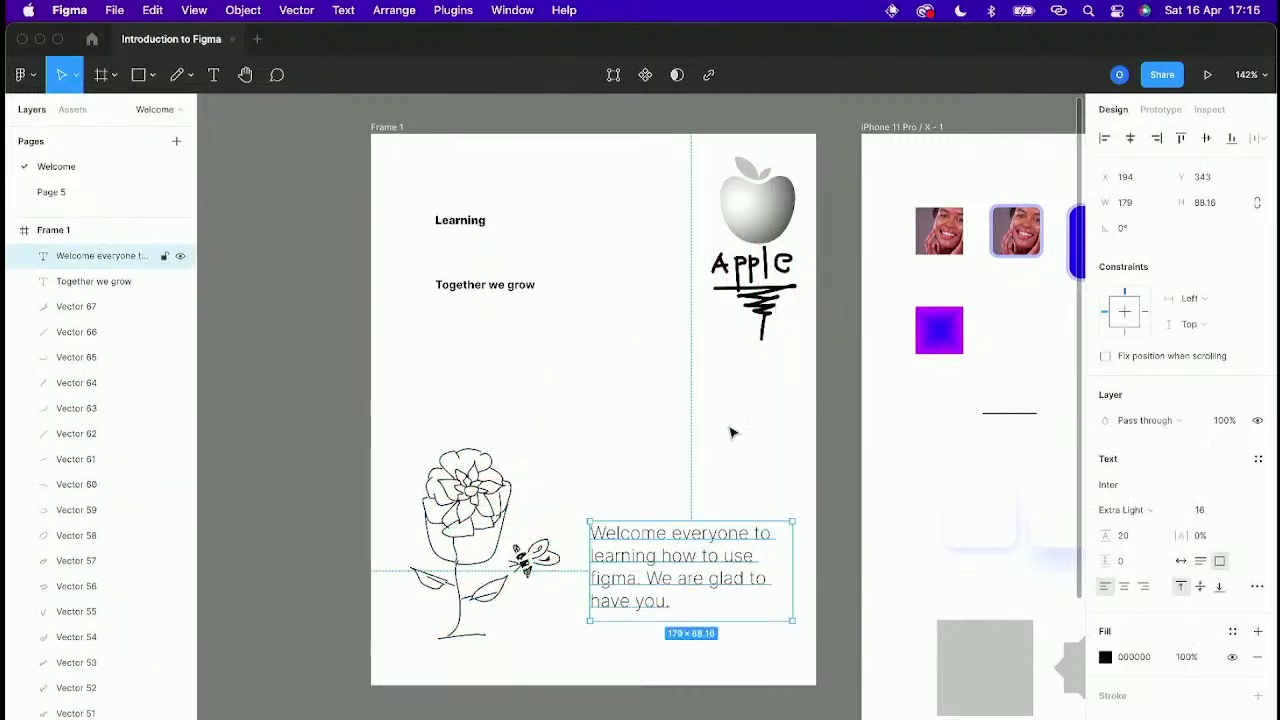
click(731, 424)
click(684, 521)
scroll(684, 518, left, 3)
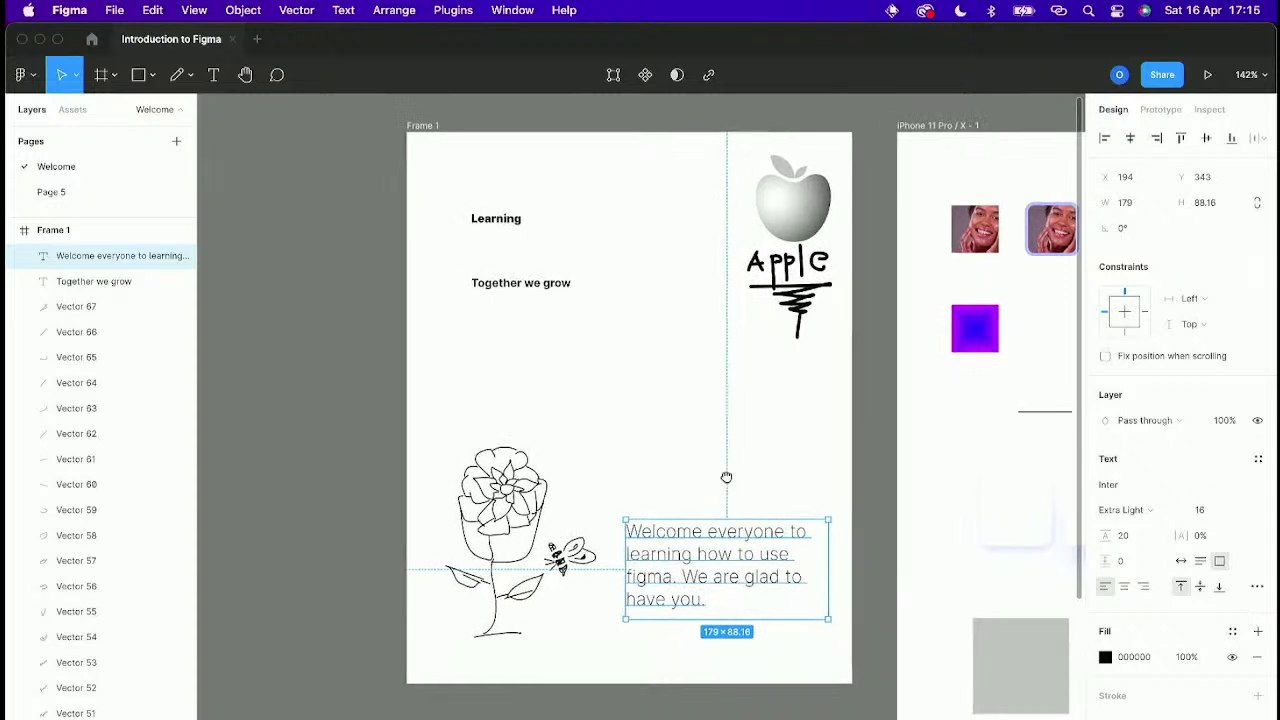
Step: Replace the welcome paragraph's wording with a trial line starting "I have seen", and erase it to leave the text box empty
double_click(742, 557)
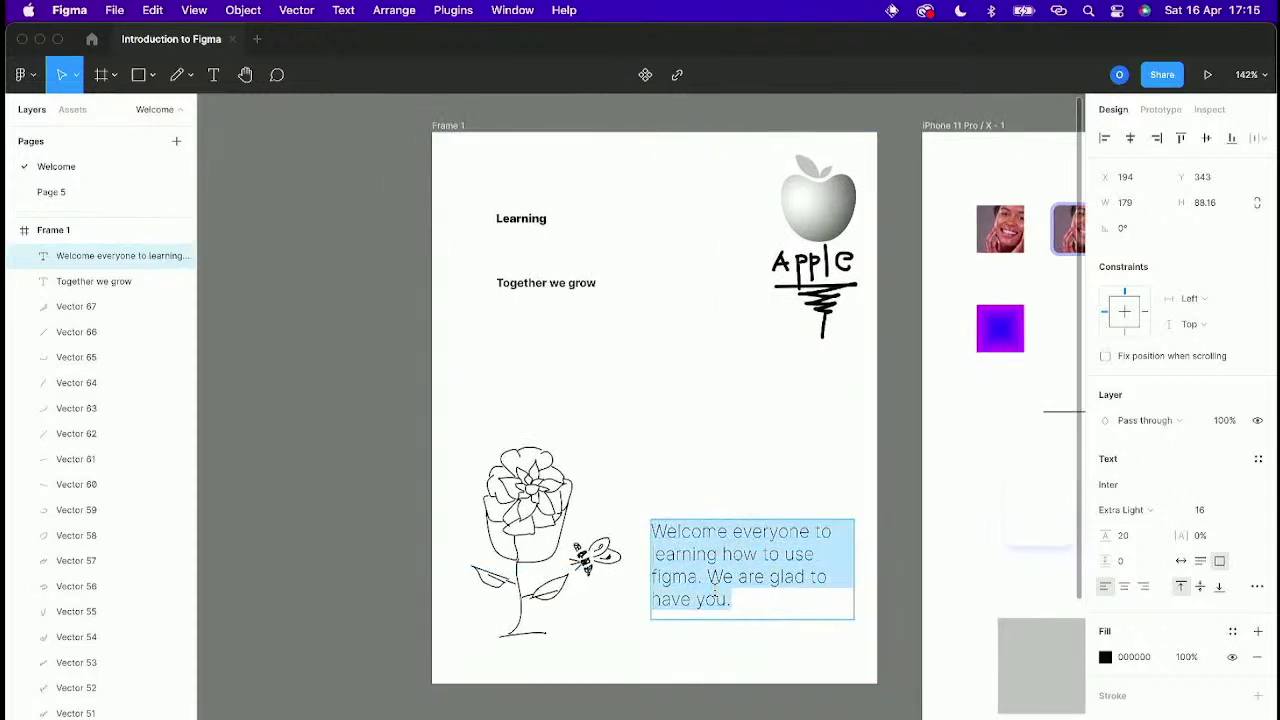
text(I have)
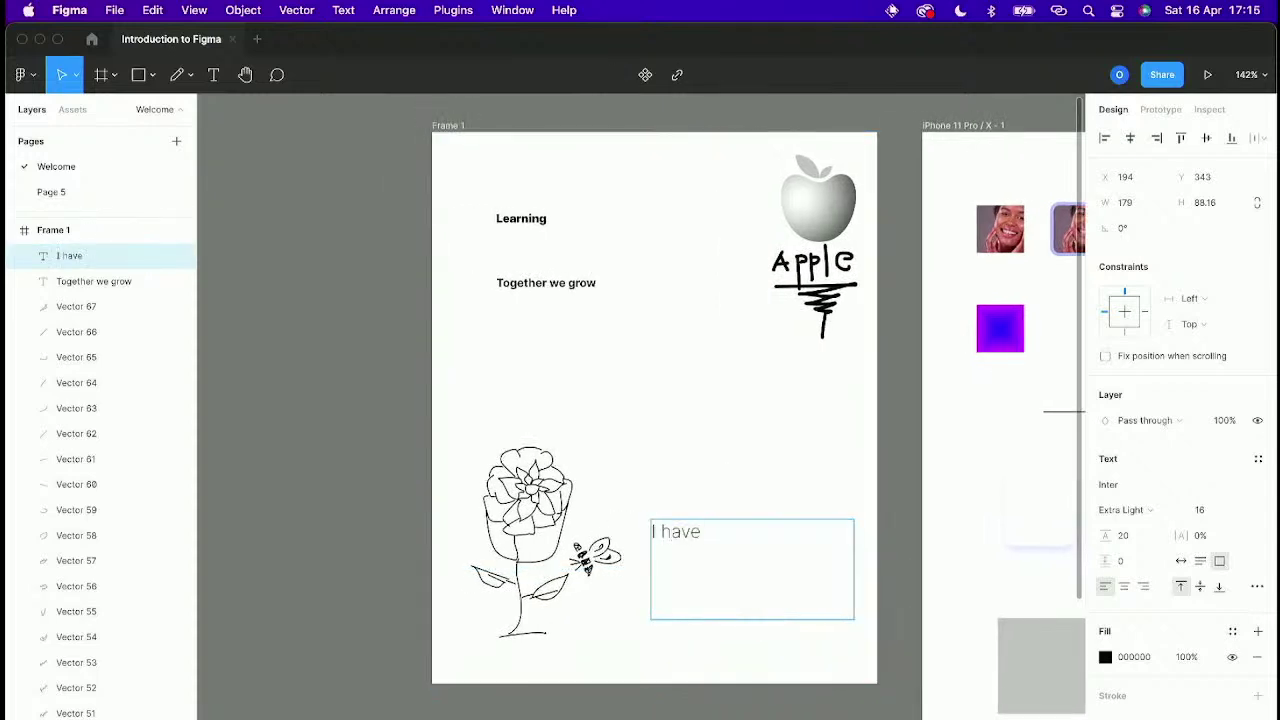
text( seen flo)
key(BackSpace)
key(BackSpace)
text(flower)
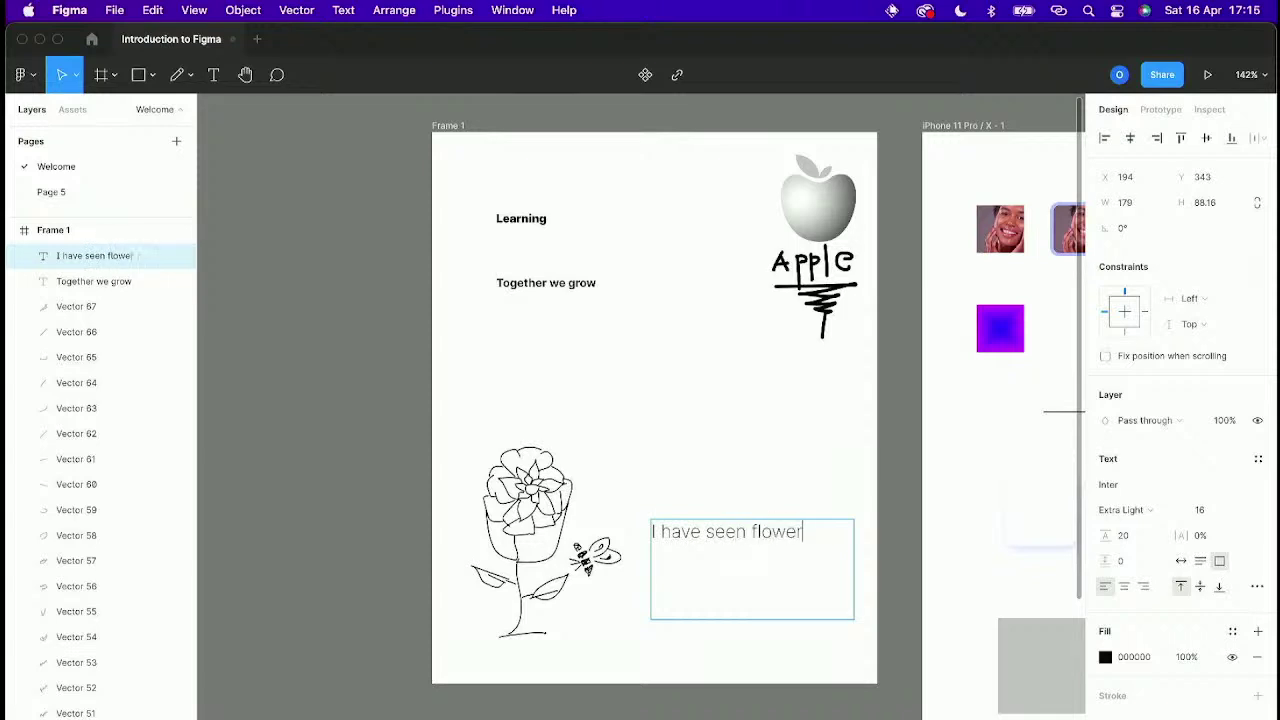
key(BackSpace)
key(BackSpace)
key(BackSpace)
key(BackSpace)
key(BackSpace)
text(colurs)
key(BackSpace)
key(BackSpace)
key(BackSpace)
key(BackSpace)
key(BackSpace)
key(BackSpace)
key(BackSpace)
key(BackSpace)
key(BackSpace)
key(BackSpace)
key(BackSpace)
key(BackSpace)
key(BackSpace)
key(BackSpace)
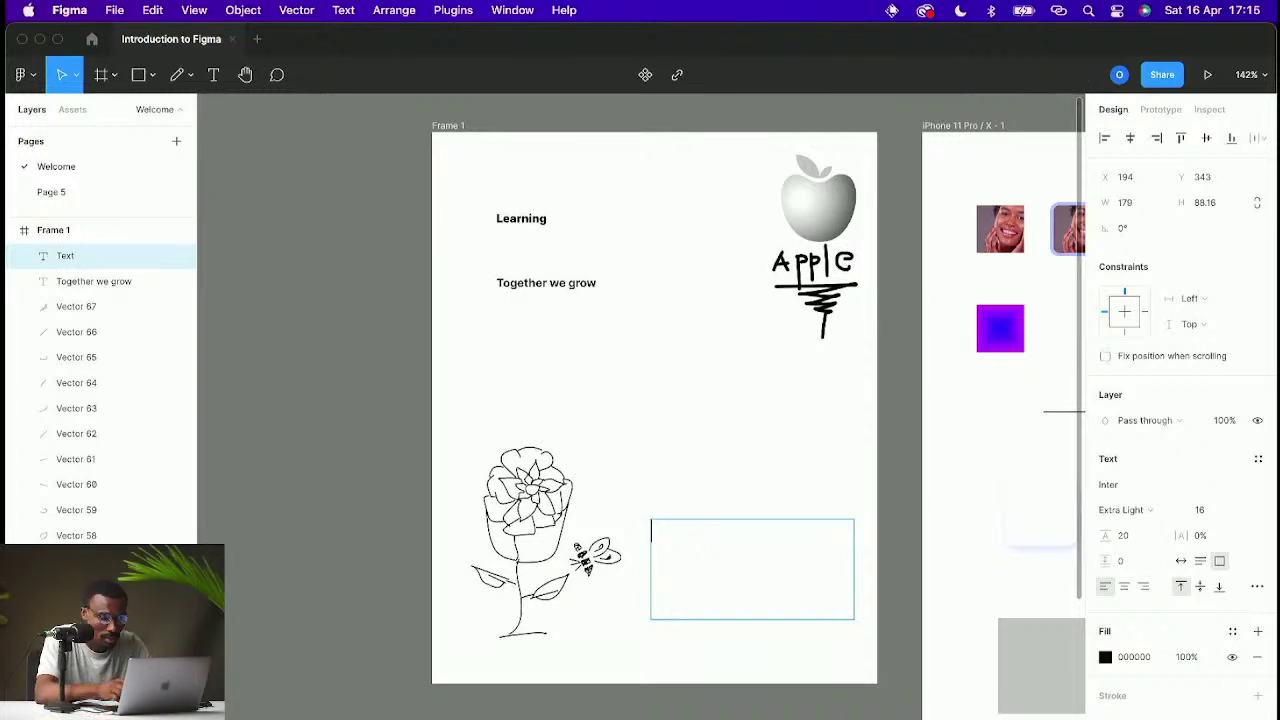
Step: Write "Clours of yellow and blue" in the empty text box, with "I have seen them spartkling it's true" on a new line
text(Clour)
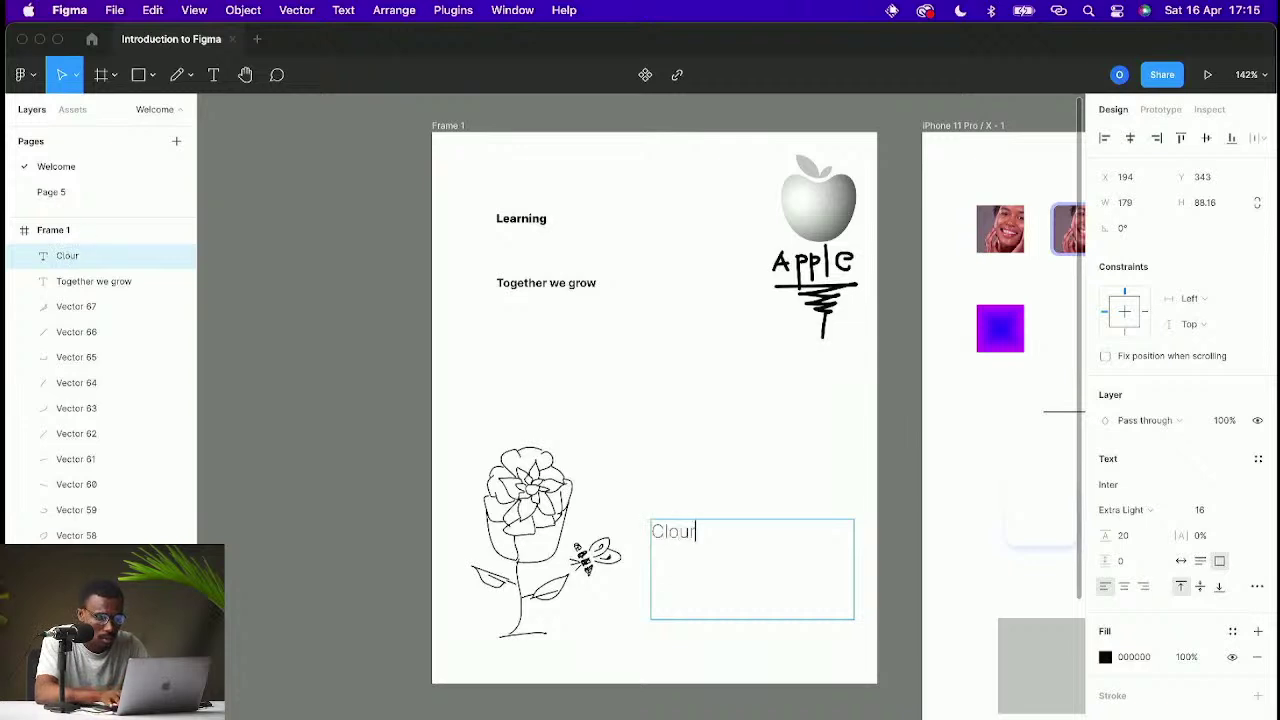
text(s of e)
key(BackSpace)
text(yellow )
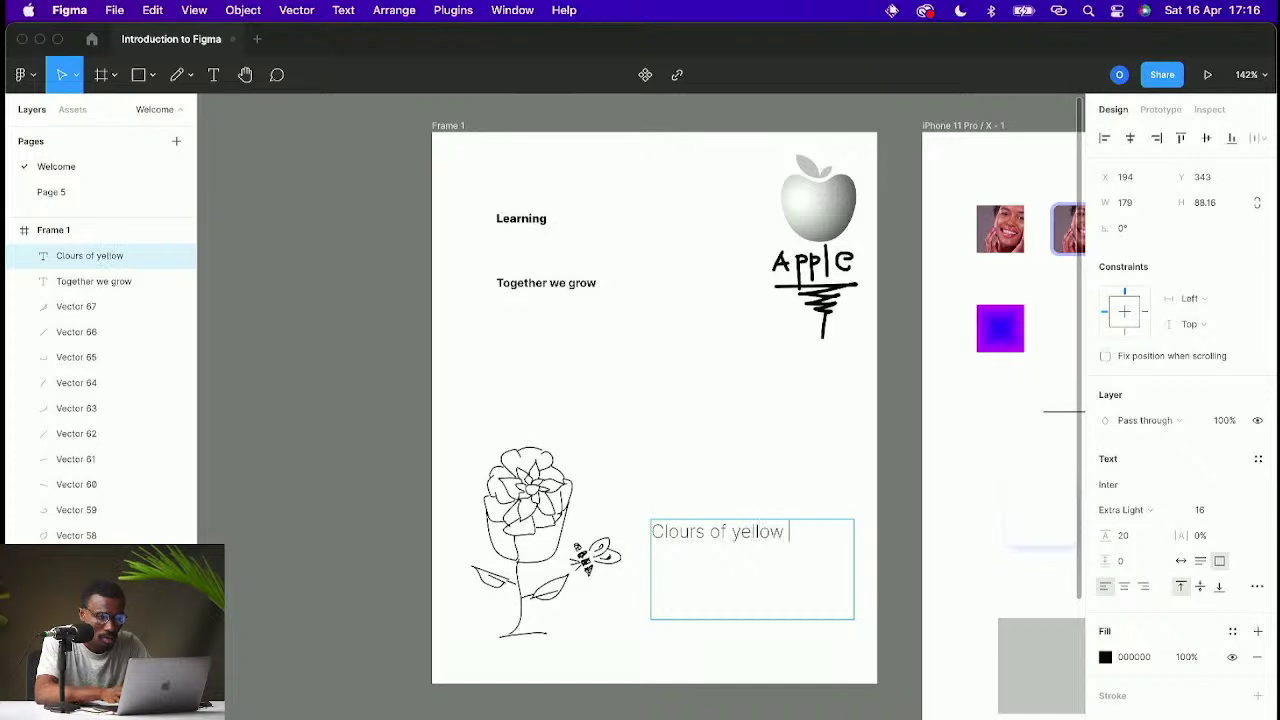
text(and blue )
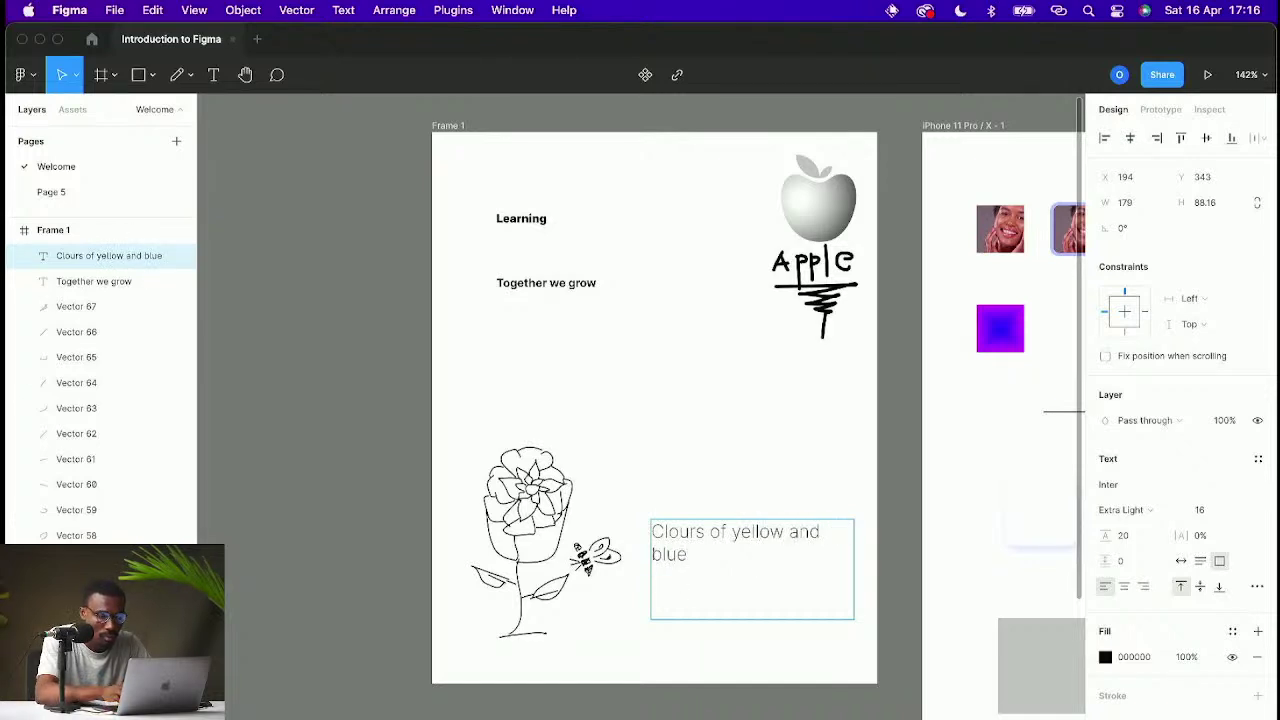
text(I have )
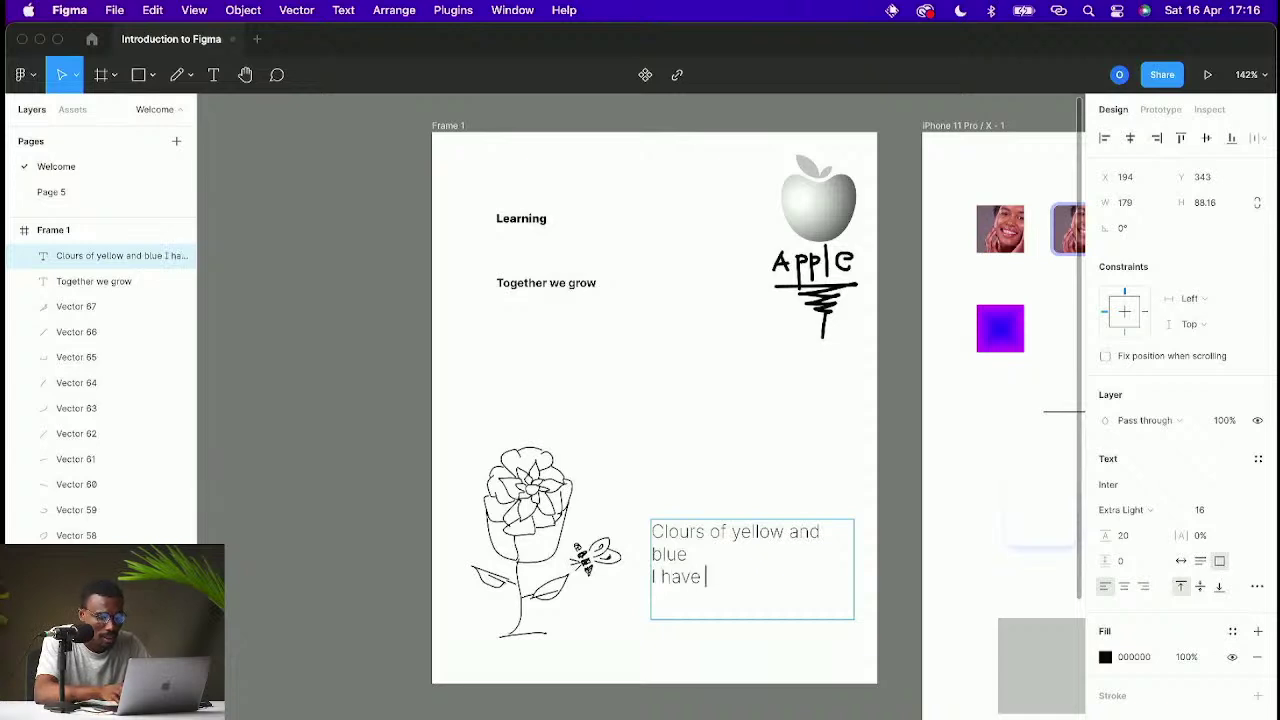
text(seen them spartkl)
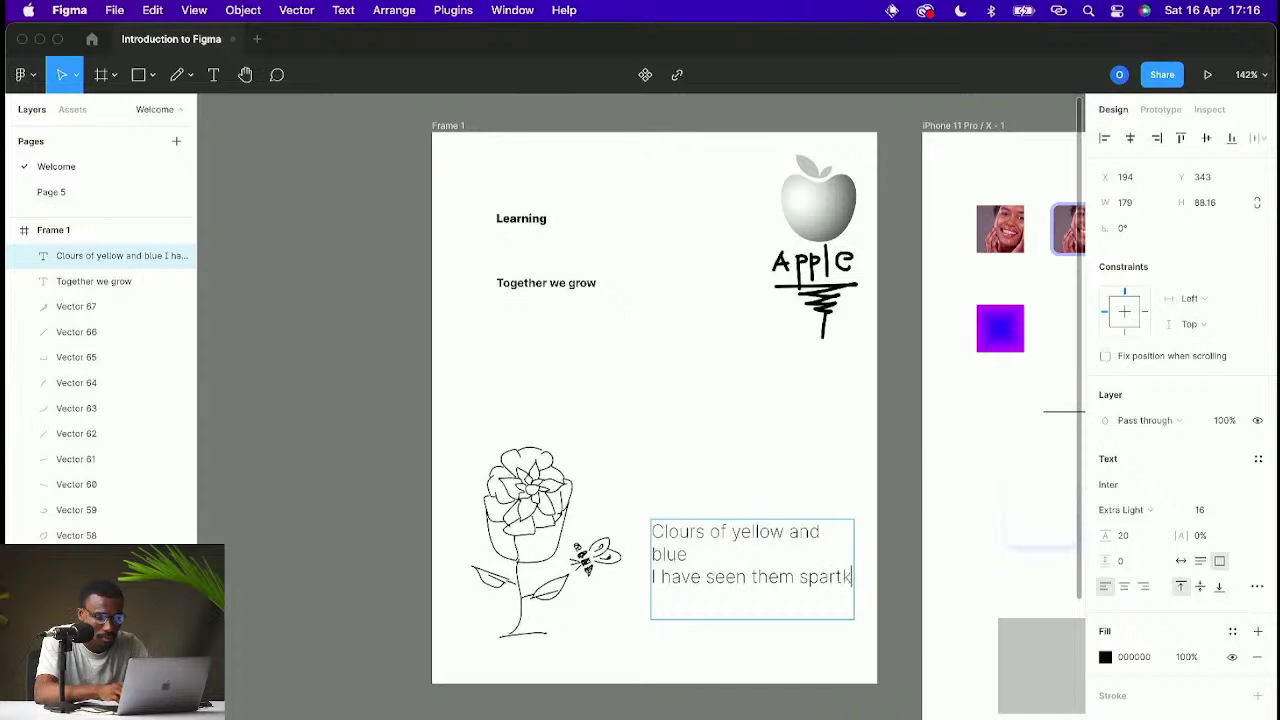
text(in)
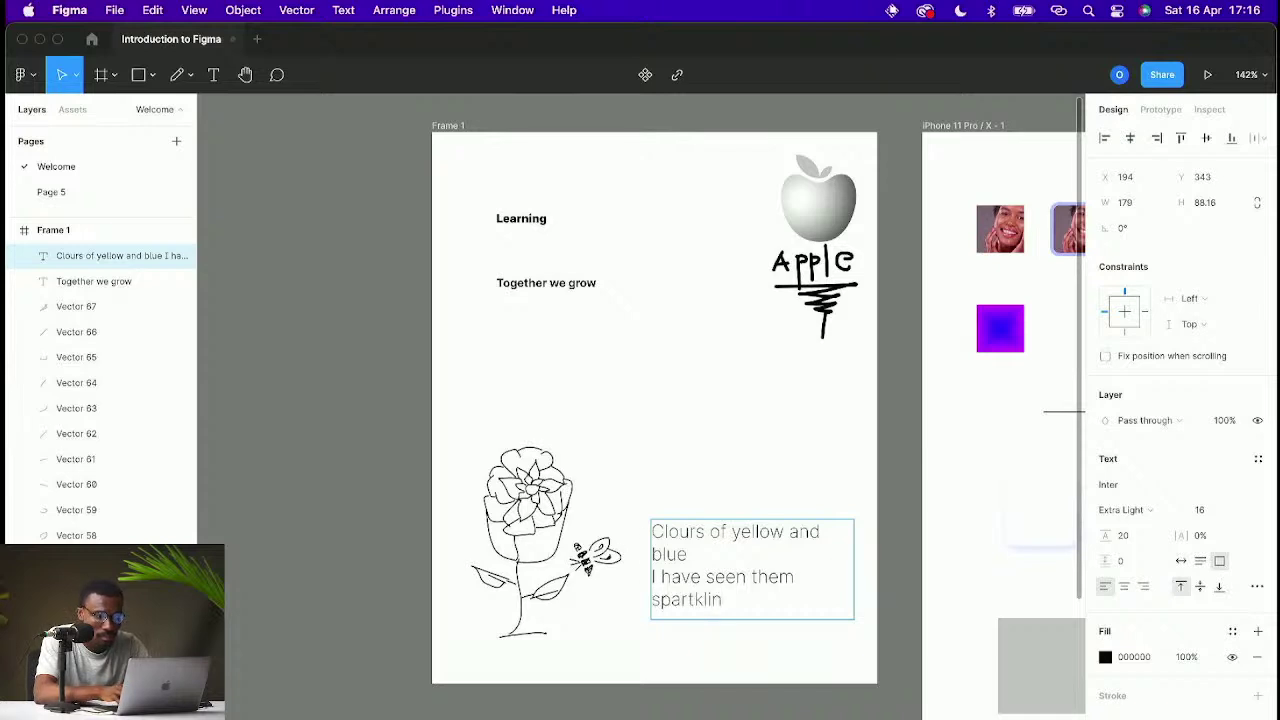
text(g it's true)
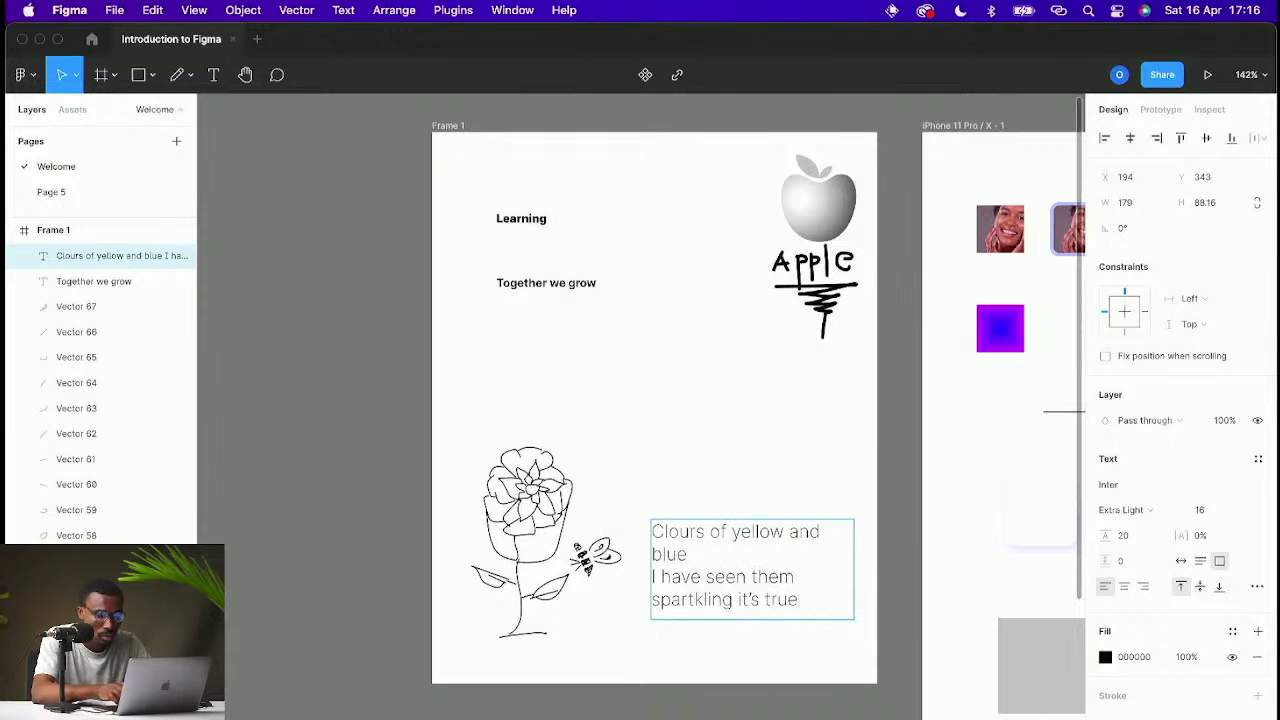
Step: Add the closing line "but nine is as beautiful as you!" to the poem on a new line
text(but no)
key(BackSpace)
key(BackSpace)
key(BackSpace)
key(BackSpace)
text(nine )
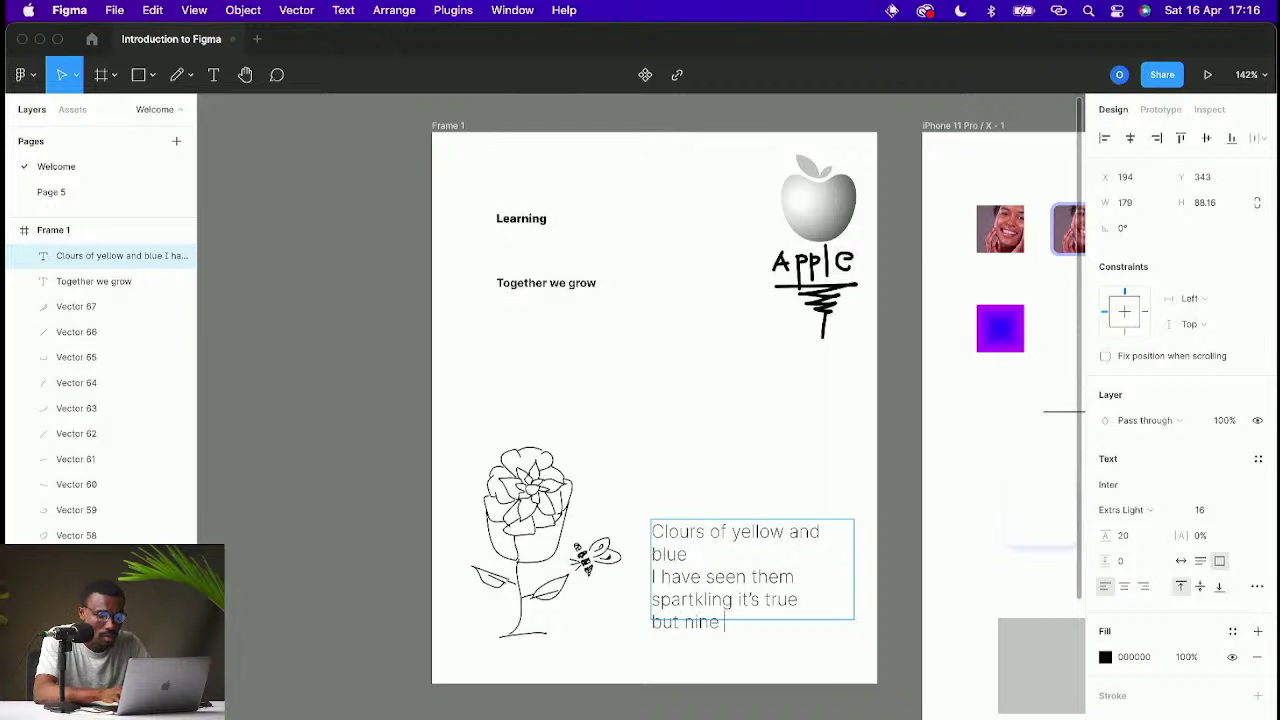
text(is as beaiitu)
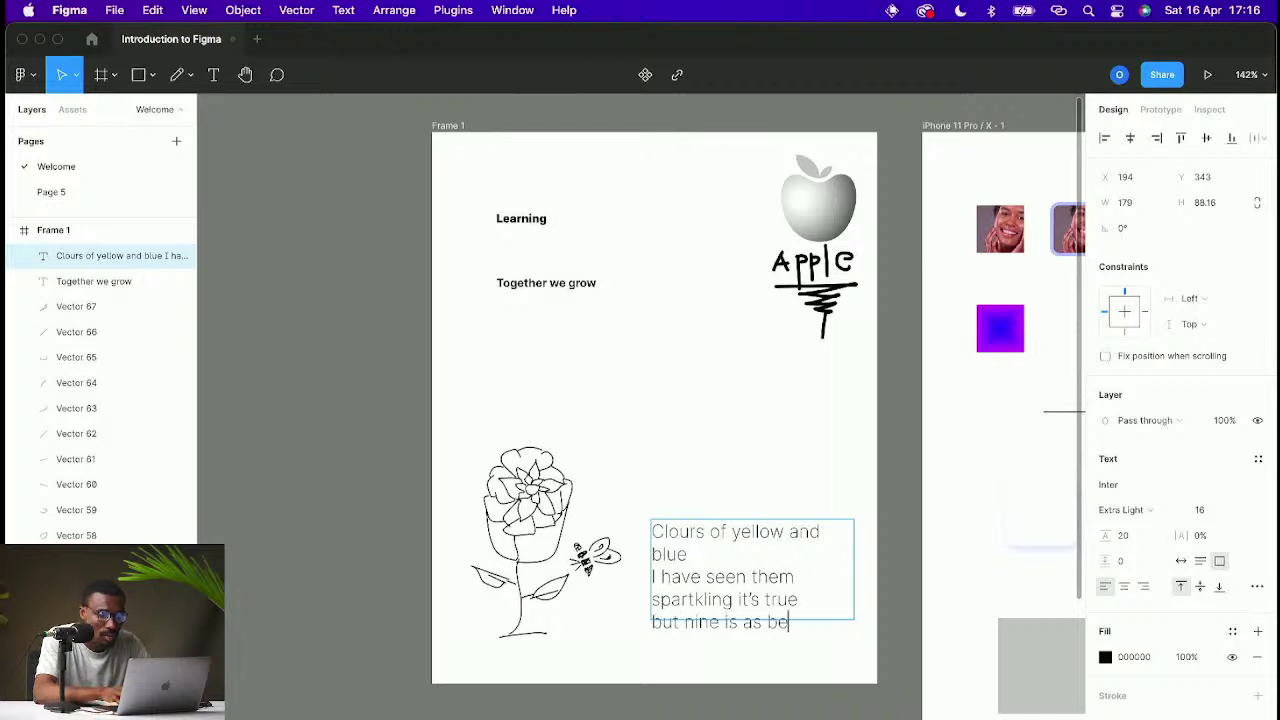
key(BackSpace)
key(BackSpace)
key(BackSpace)
key(BackSpace)
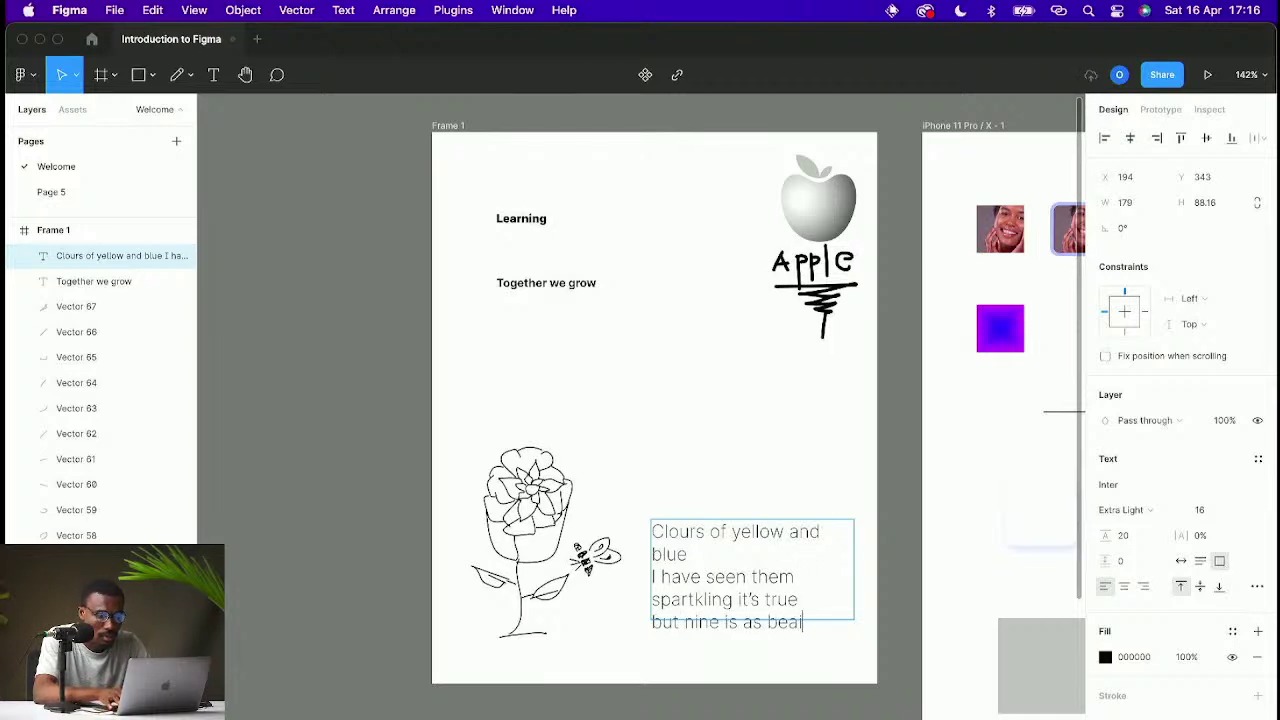
text(utiful as you!)
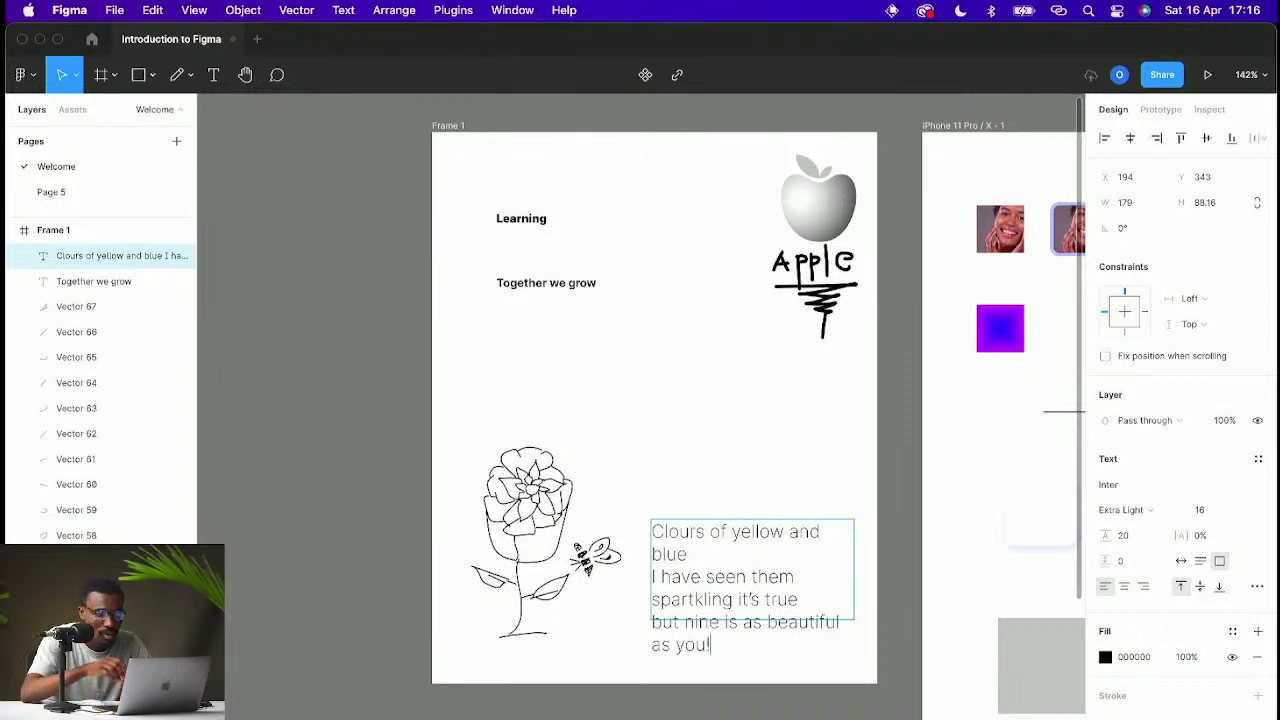
Step: Finish editing the poem and move it up to about X 183, Y 247
key(Escape)
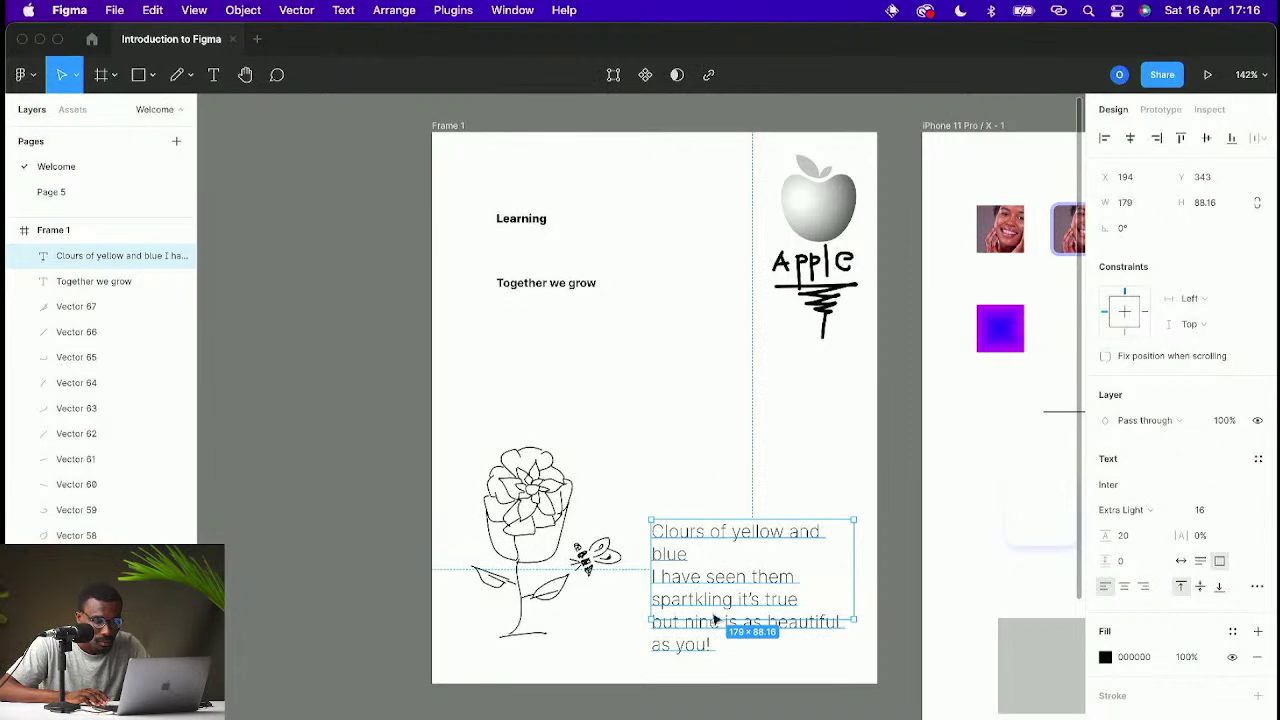
click(752, 522)
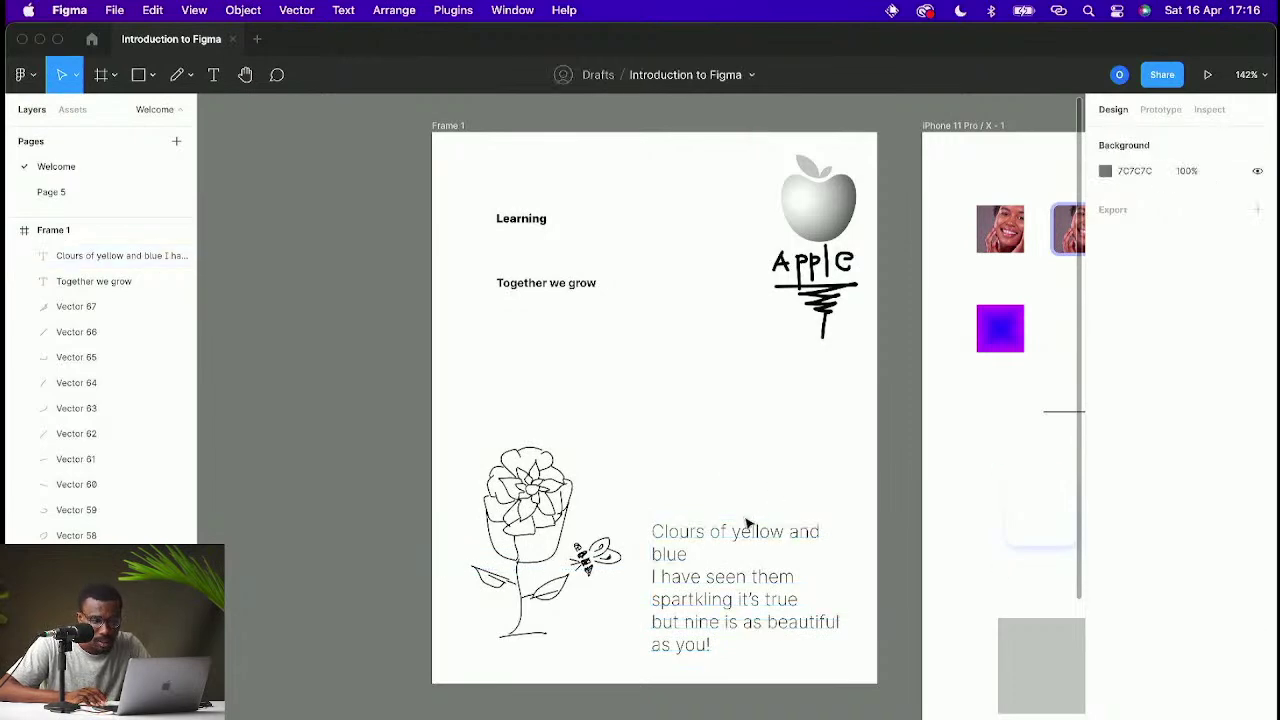
drag(745, 535, 735, 430)
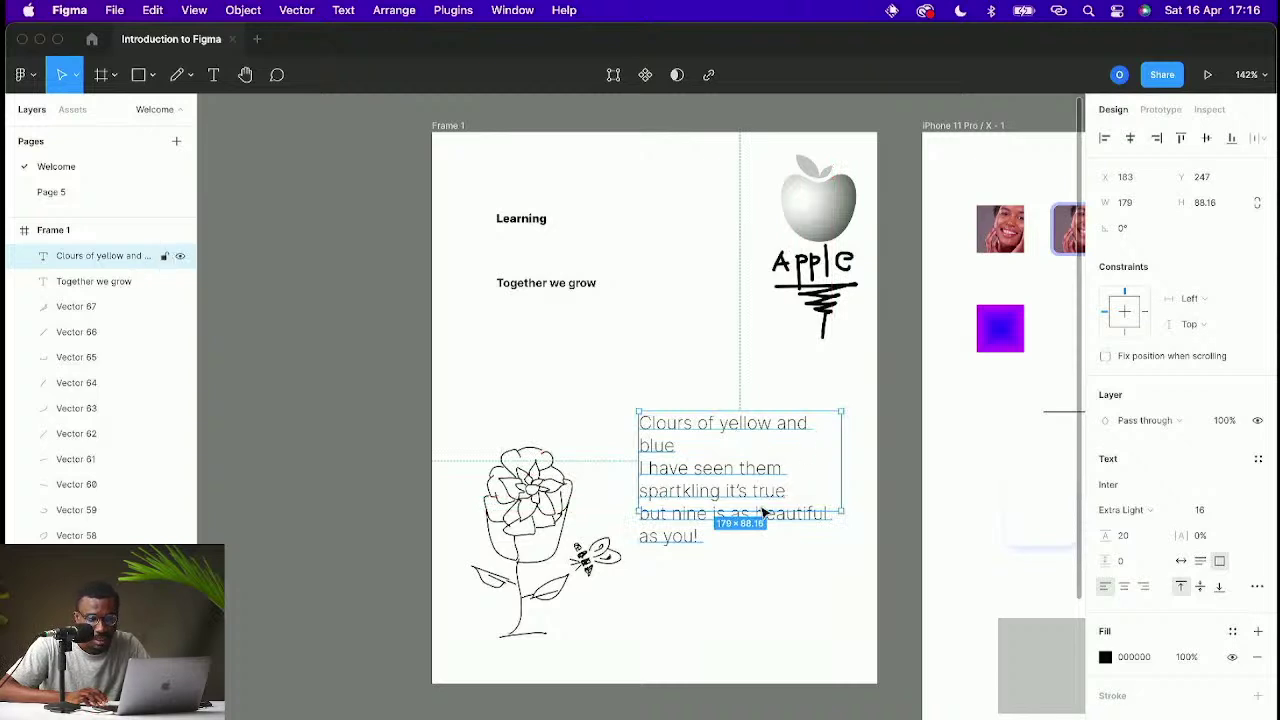
Step: Correct "nine" to "none" and "spartkling" to "sparkling" in the poem, and deselect it
double_click(684, 511)
click(690, 512)
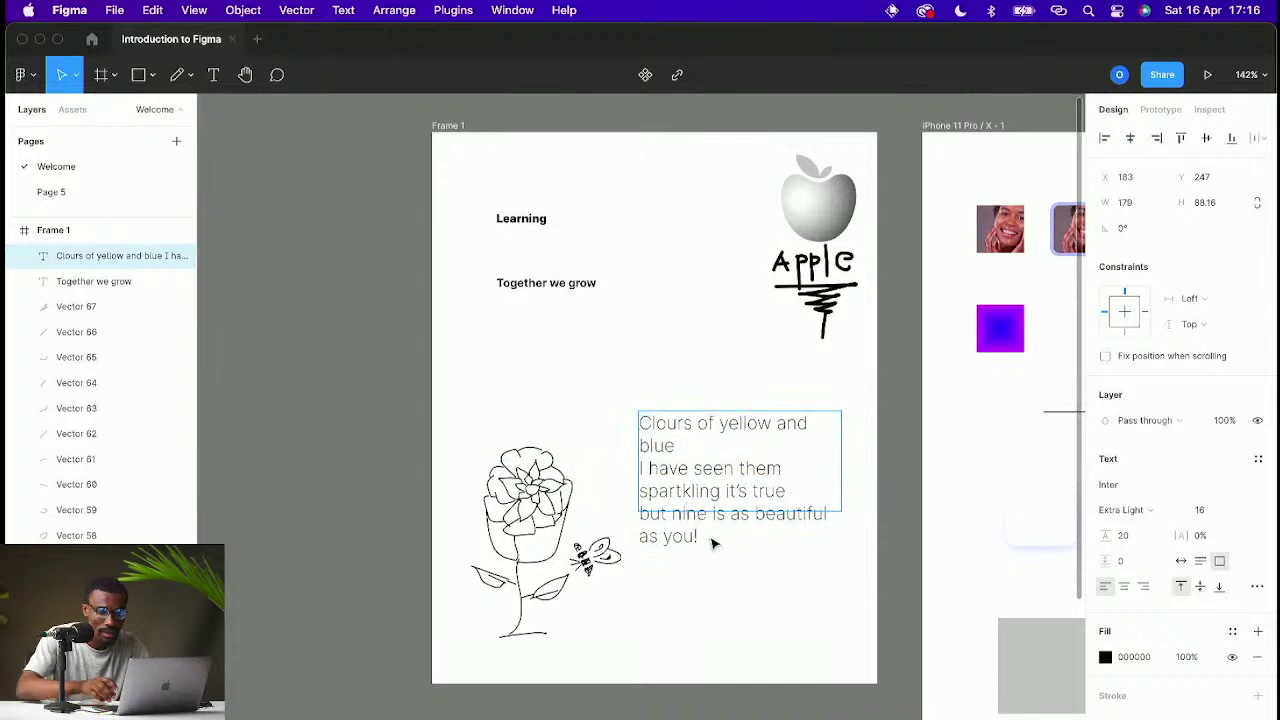
key(BackSpace)
text(o)
key(Escape)
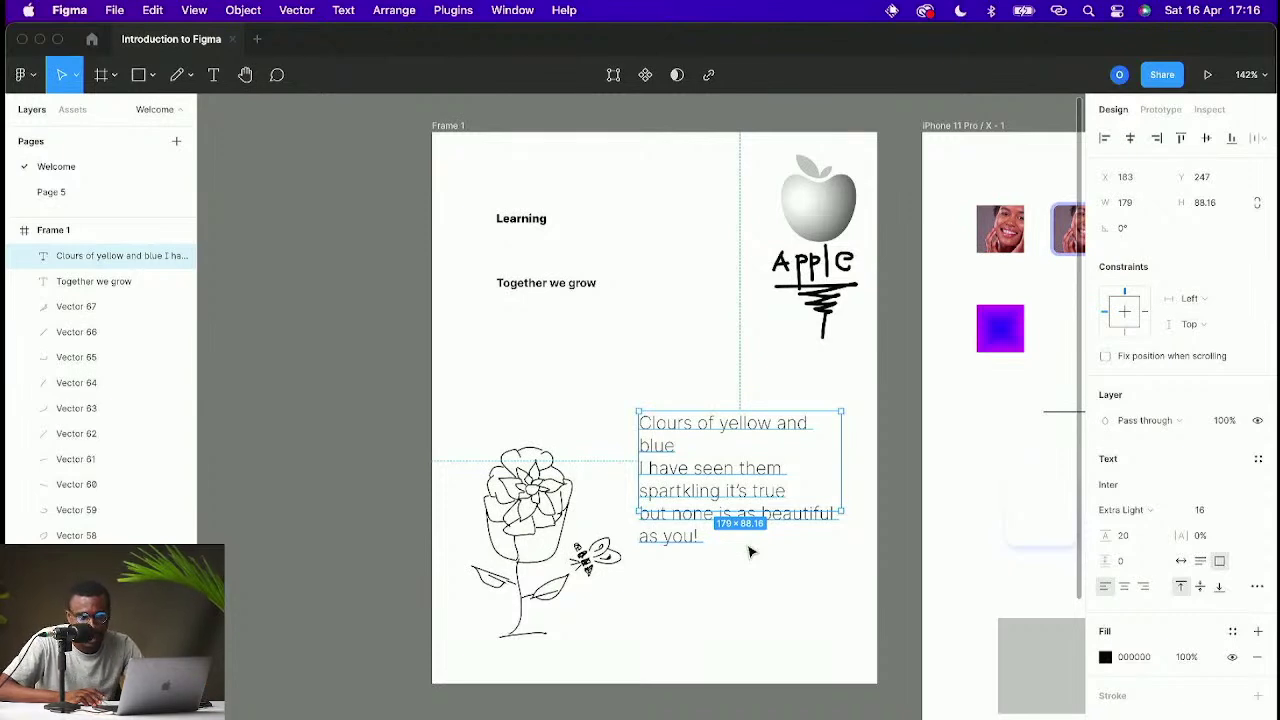
double_click(682, 496)
click(676, 491)
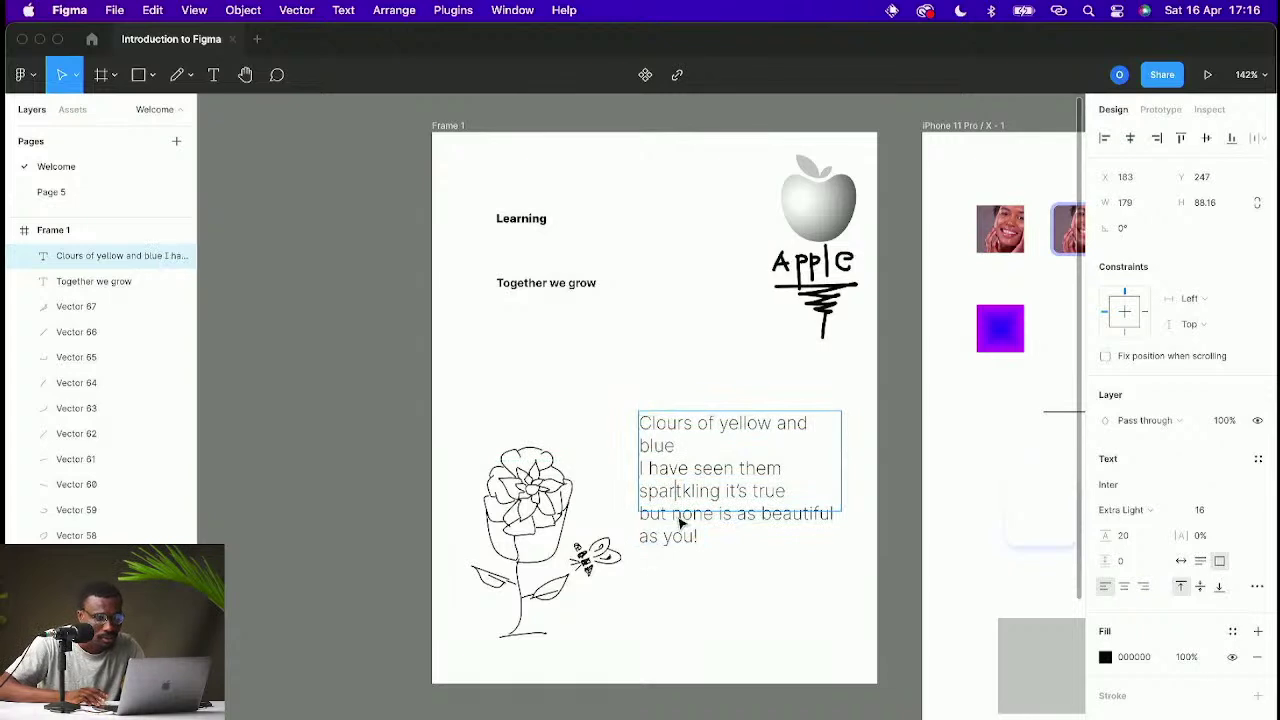
key(BackSpace)
key(Escape)
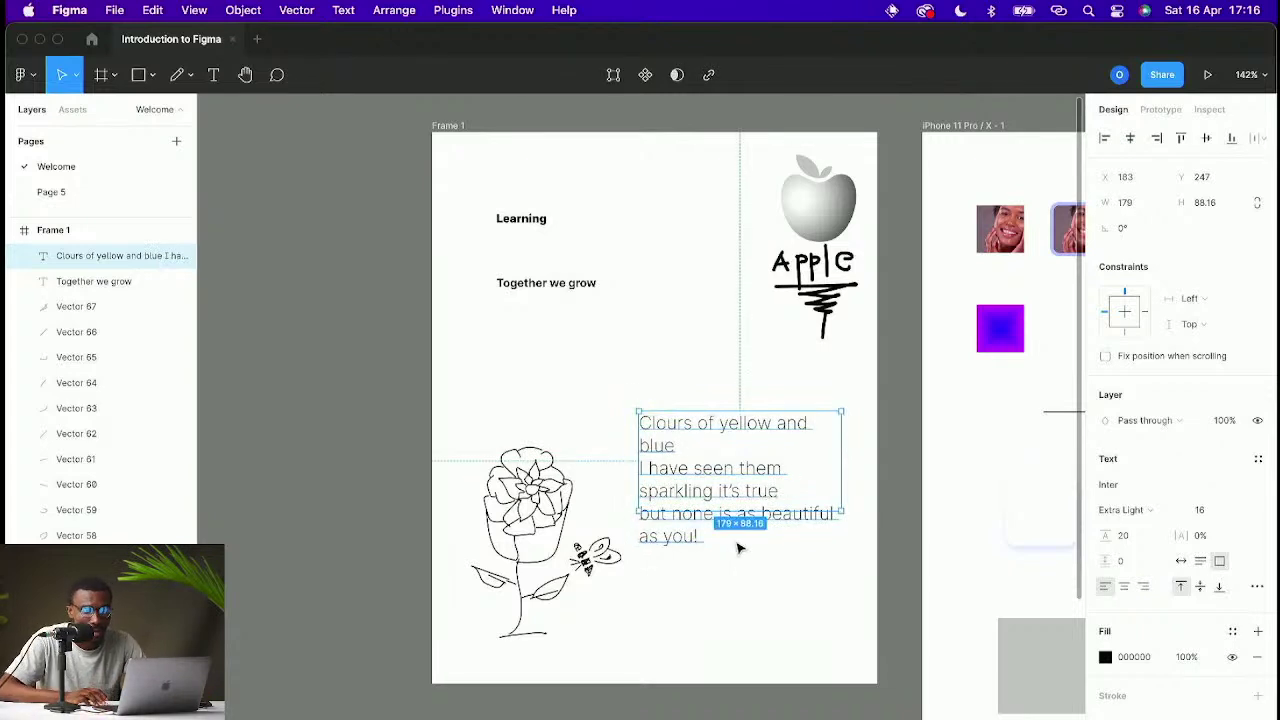
click(814, 549)
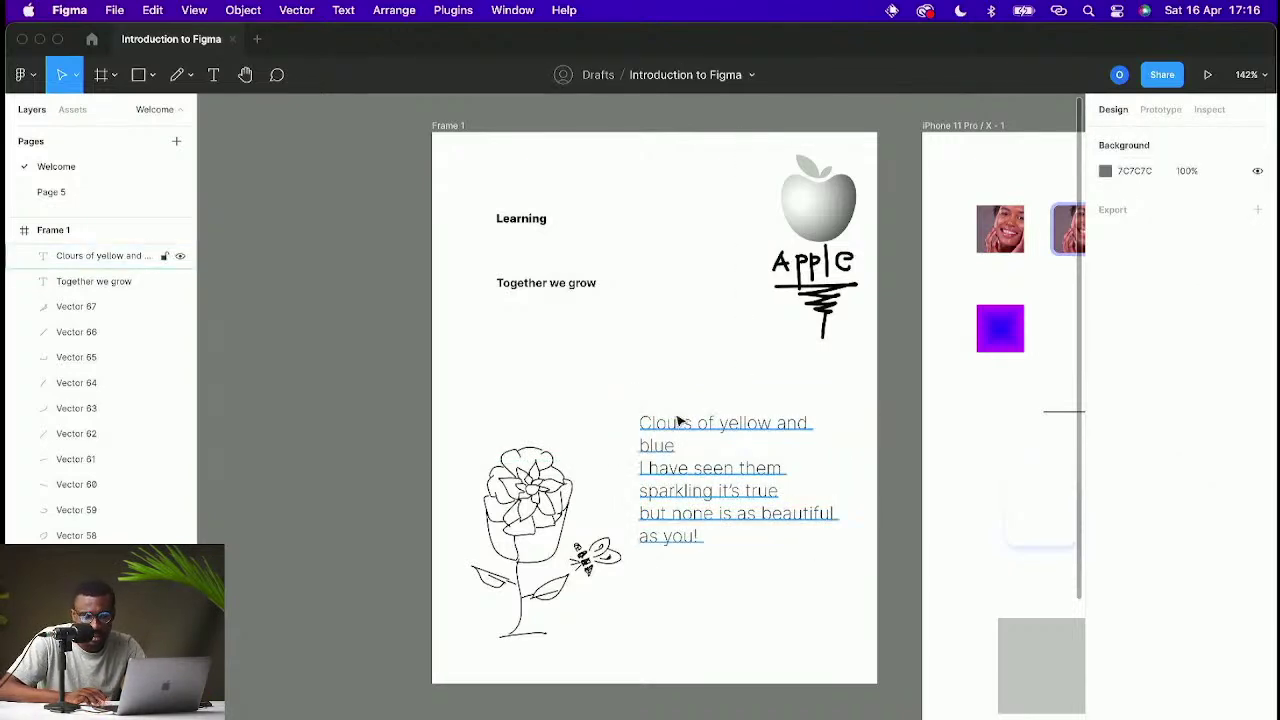
Step: Set the poem's text box to auto width and move it inside the frame to about X 89, Y 206
click(722, 472)
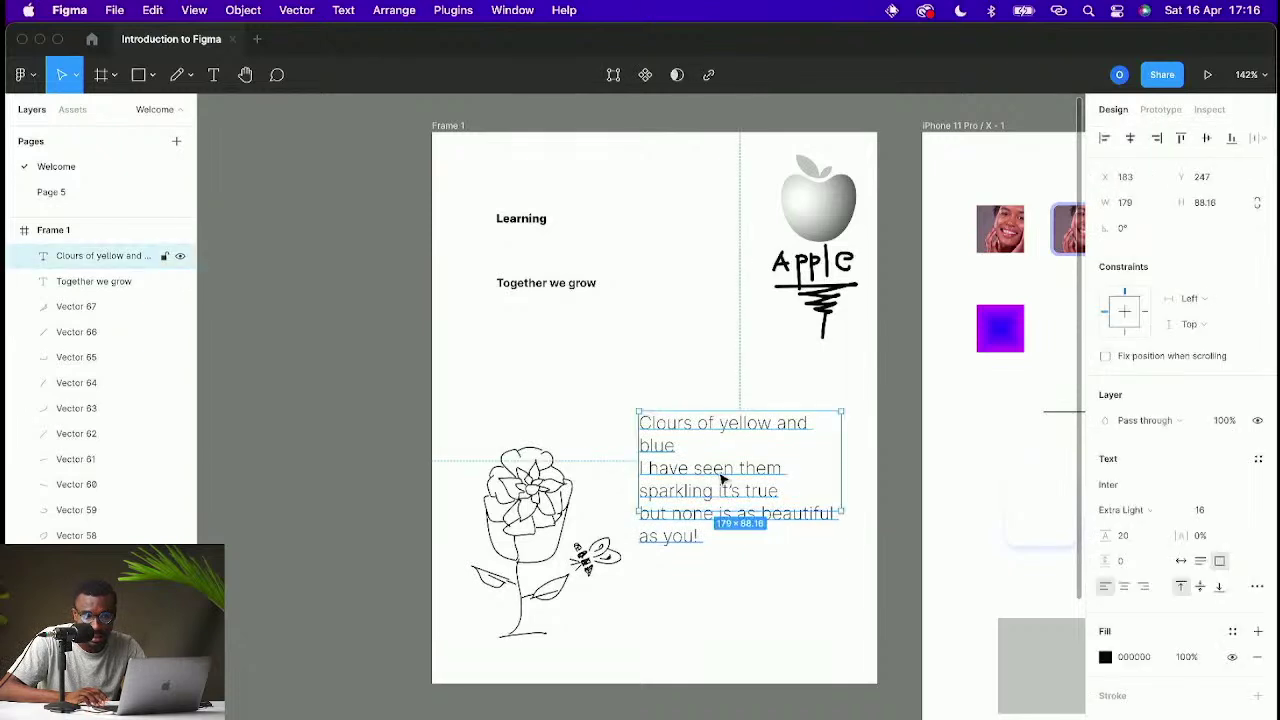
click(1180, 562)
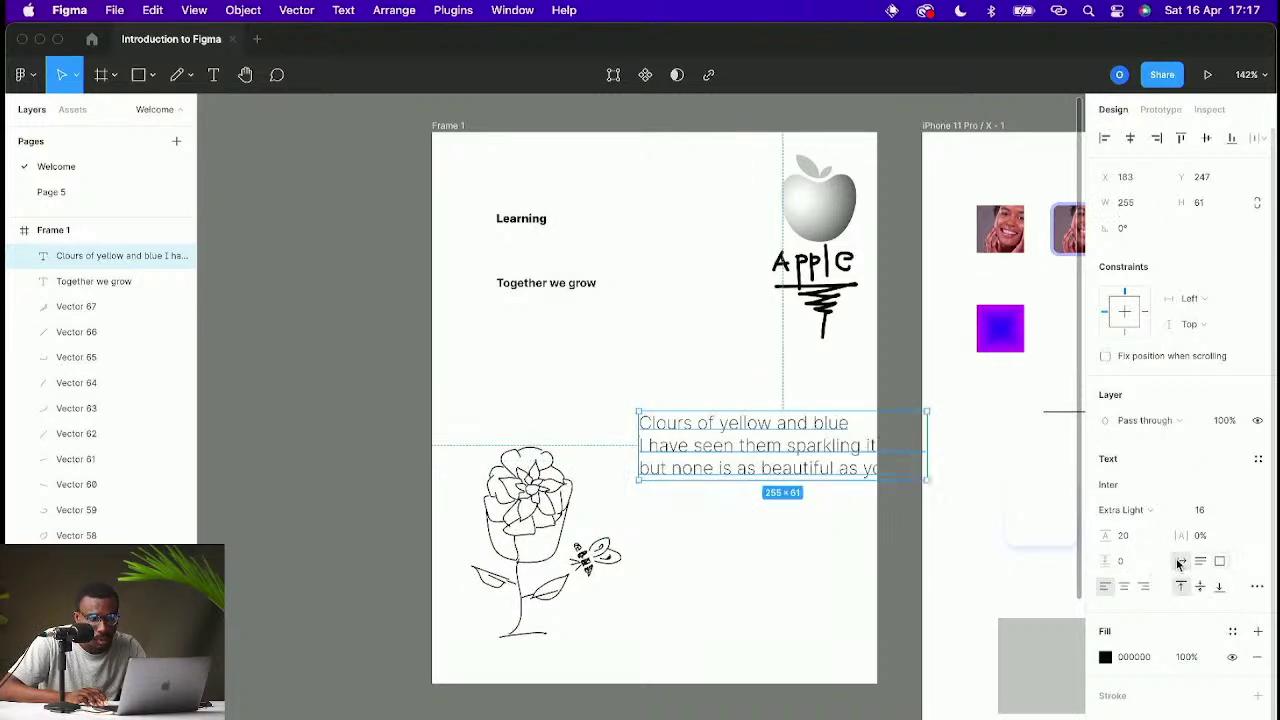
drag(671, 457, 694, 406)
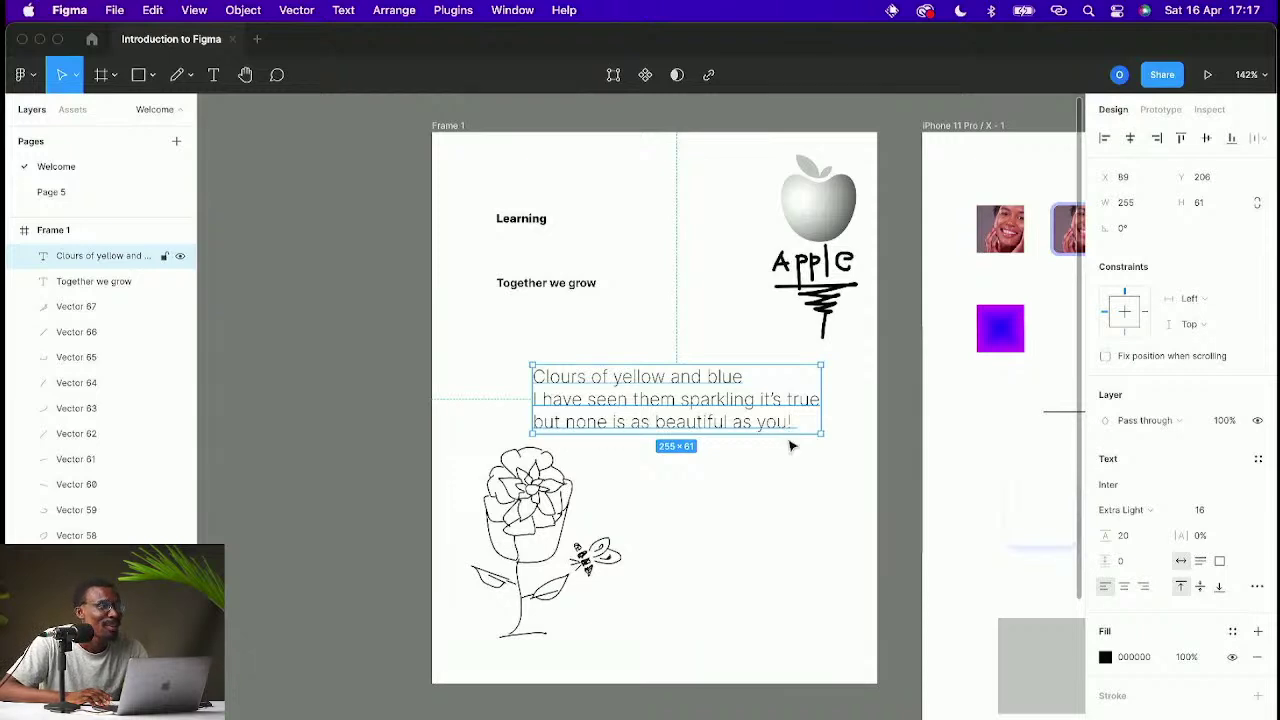
click(795, 491)
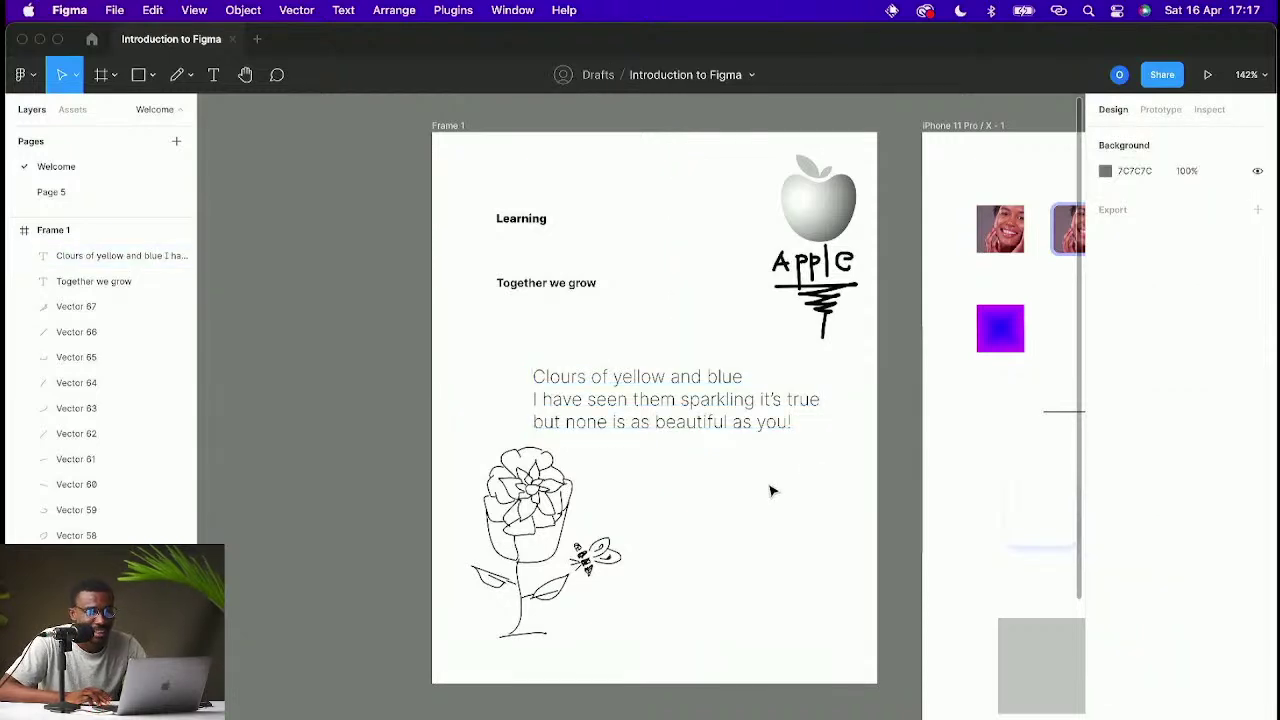
Step: Narrow the poem's text box to about 188 wide and move it to about X 171, Y 214
click(717, 418)
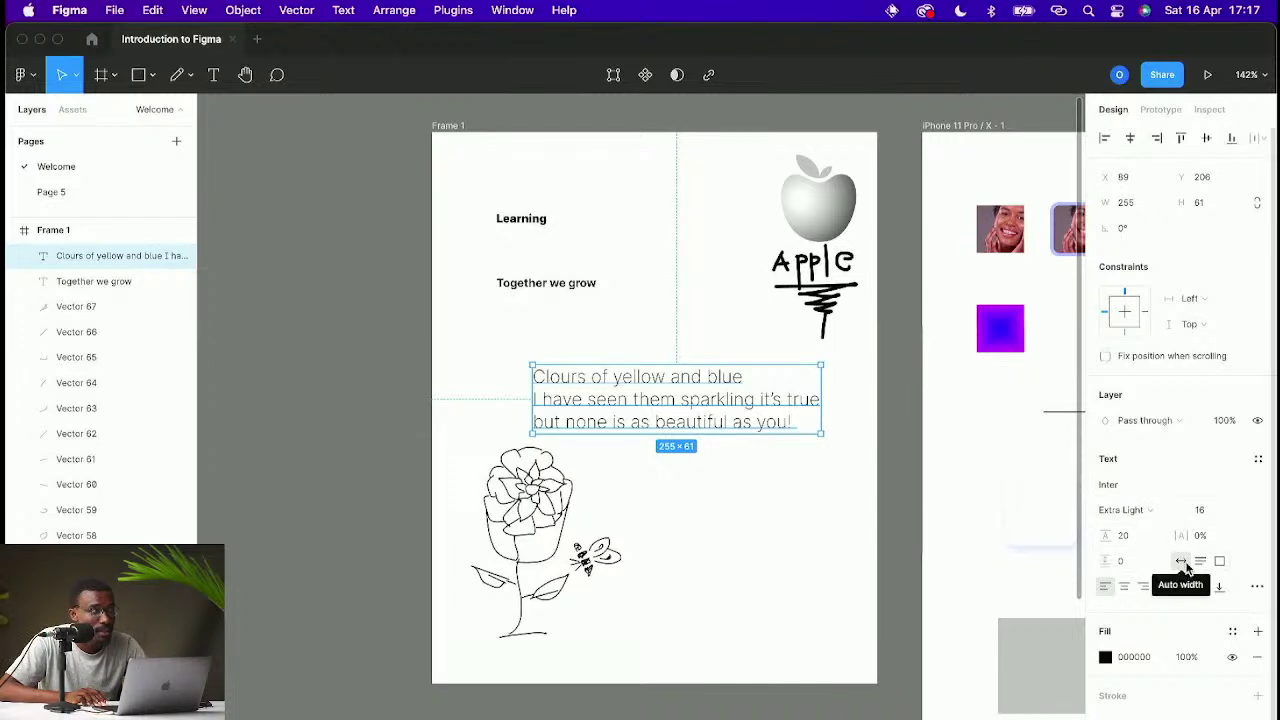
drag(822, 404, 745, 404)
drag(640, 395, 727, 403)
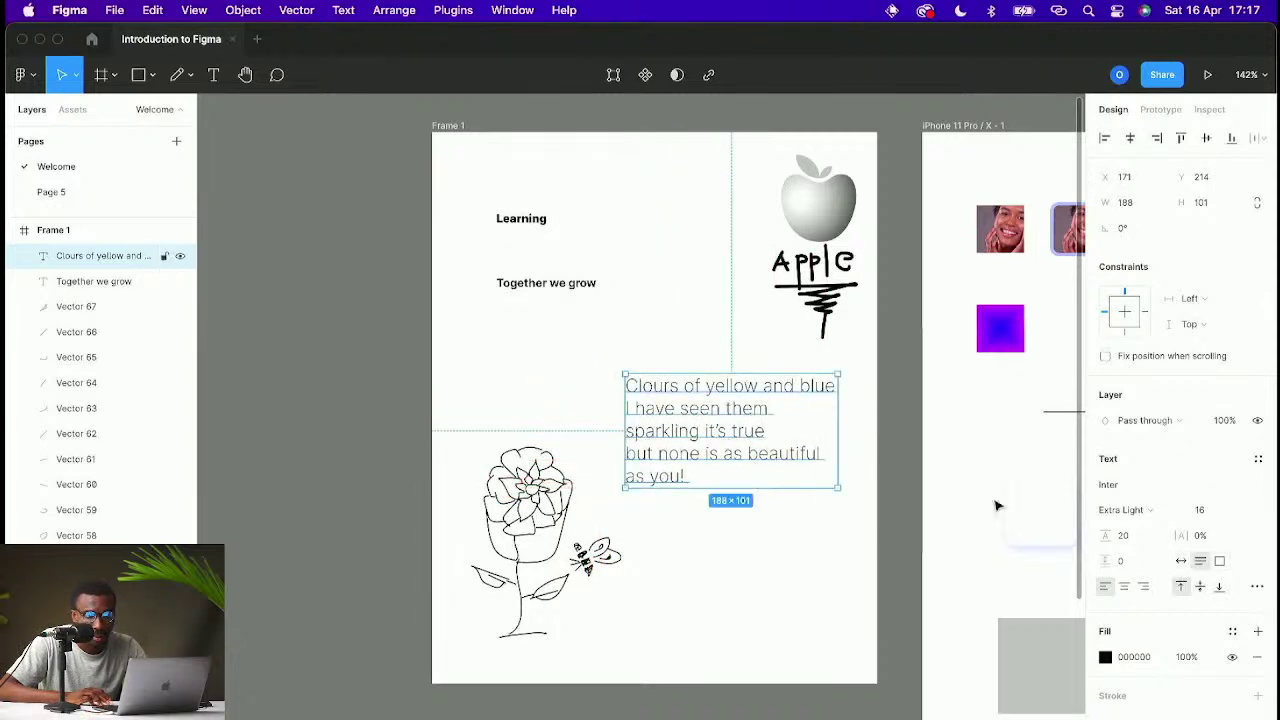
Step: Try auto width on the poem again and resize its box to a fixed size of about 189 × 101 near X 133, Y 217
click(1181, 562)
key(alt+h)
mouse_move(800, 393)
mouse_down()
mouse_move(870, 413)
mouse_move(796, 414)
mouse_up()
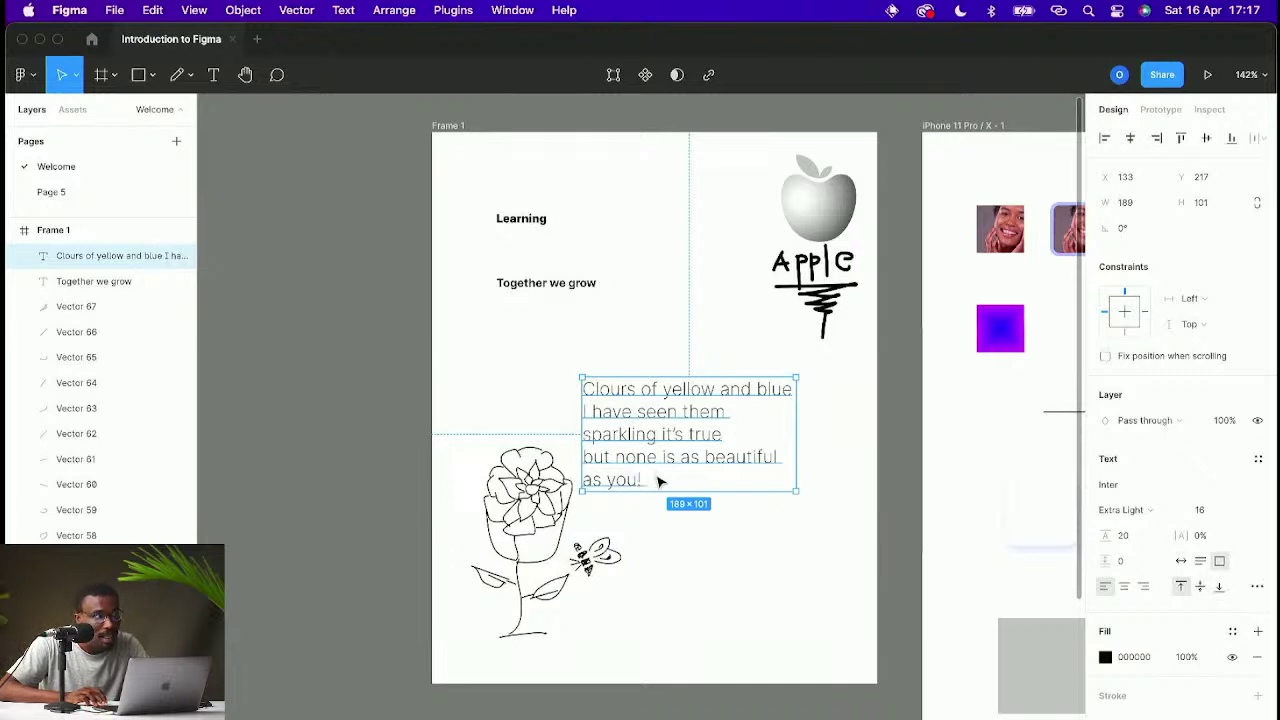
Step: Fit the poem with auto width at about X 139, Y 234 and switch its resizing to auto height
click(1181, 561)
mouse_move(786, 424)
mouse_down()
mouse_move(744, 420)
mouse_move(790, 443)
mouse_up()
click(1200, 561)
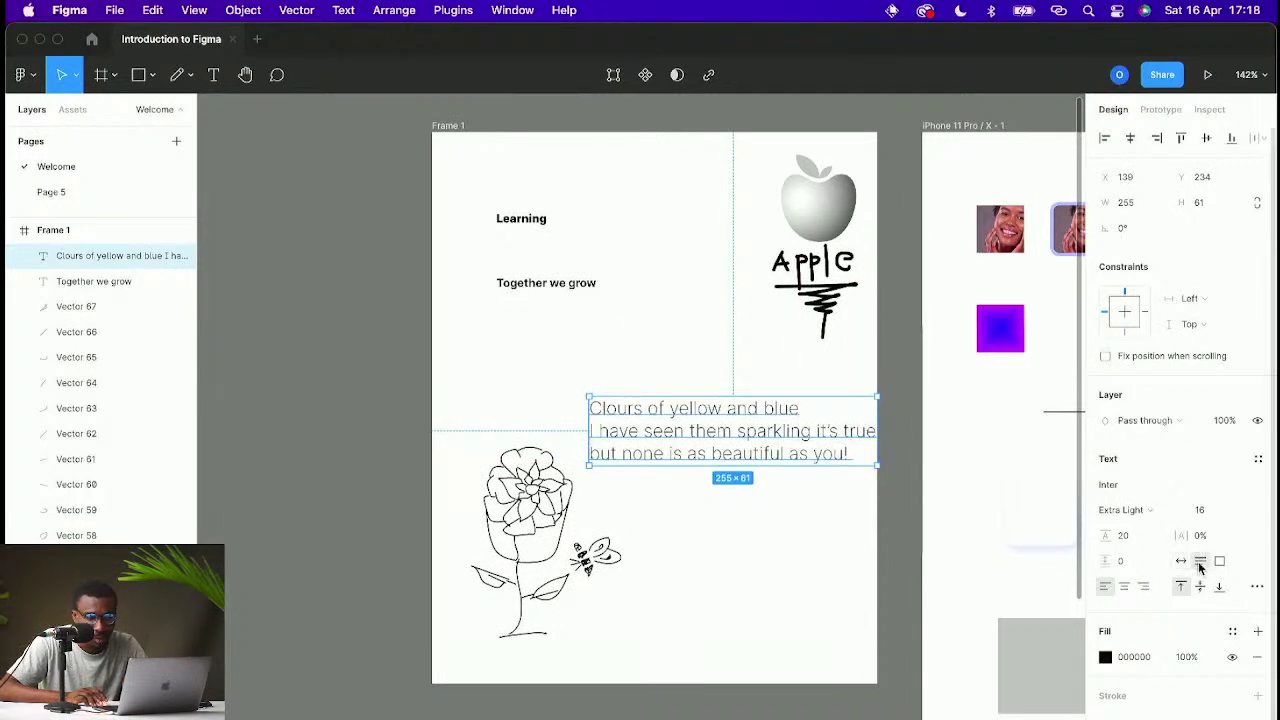
Step: Narrow the poem's text box to about 209 wide and replace its closing exclamation mark with a new line
drag(875, 430, 827, 428)
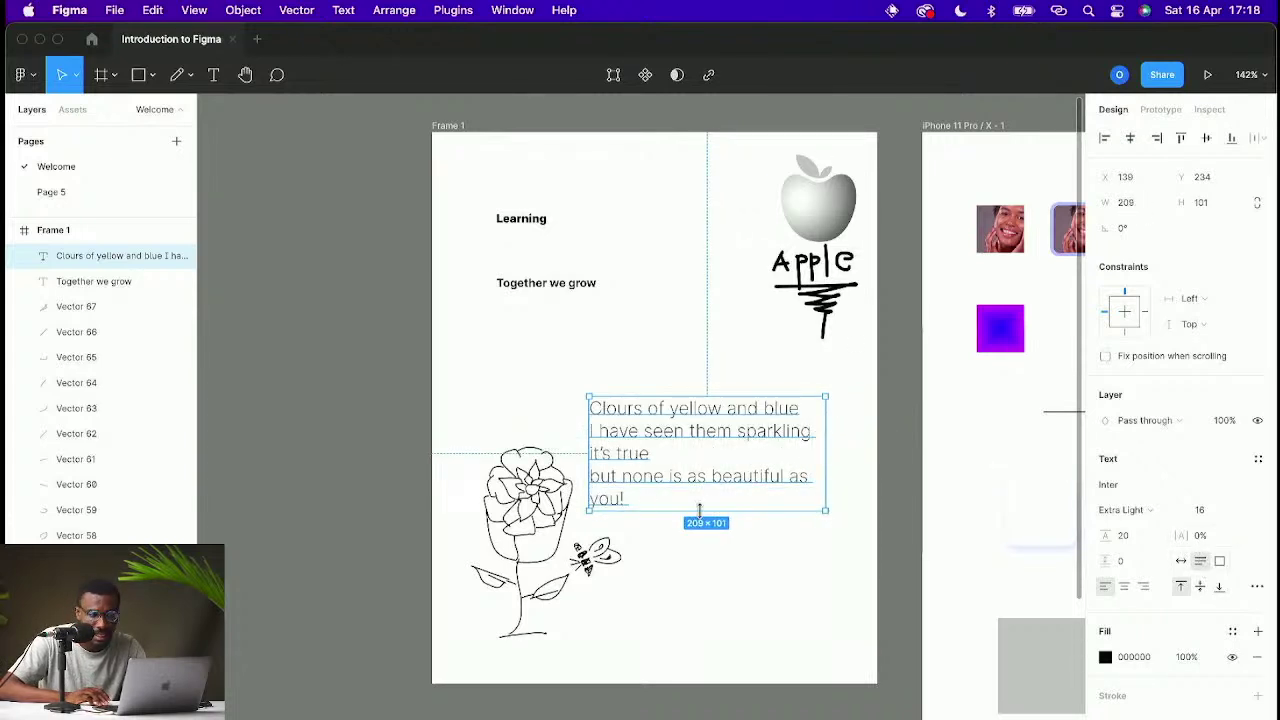
click(652, 505)
double_click(636, 499)
click(634, 499)
key(BackSpace)
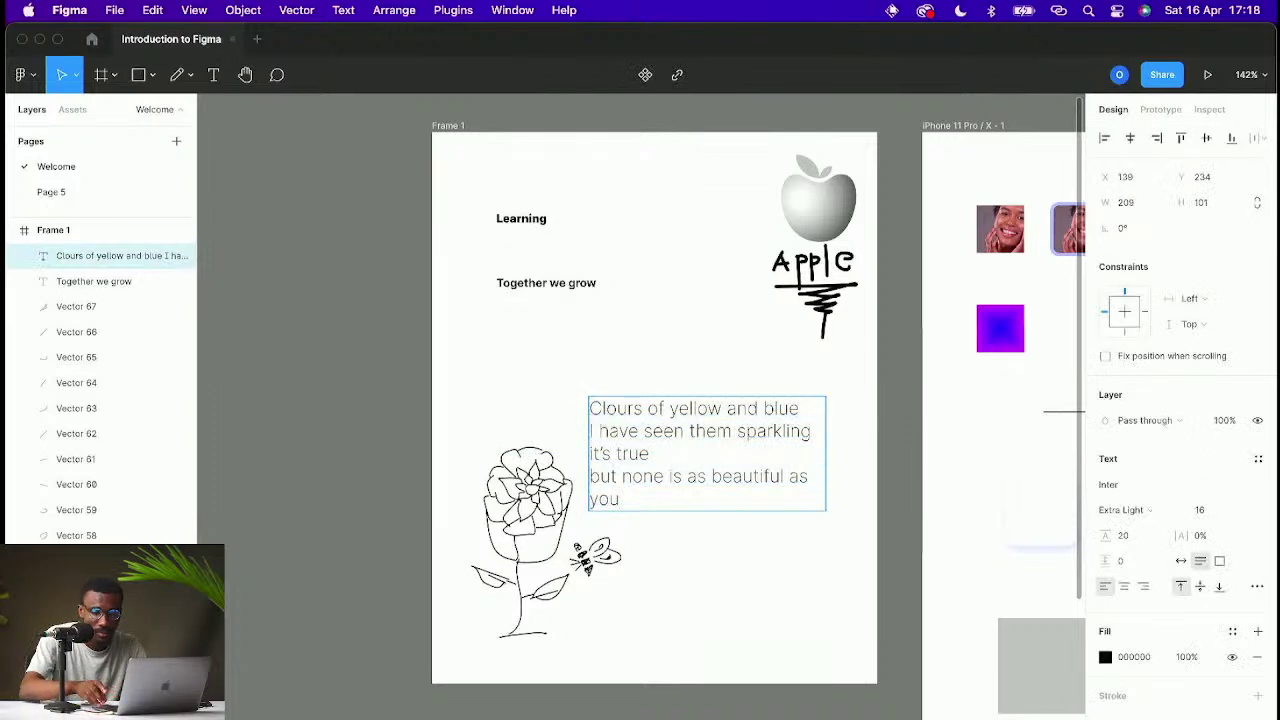
key(Return)
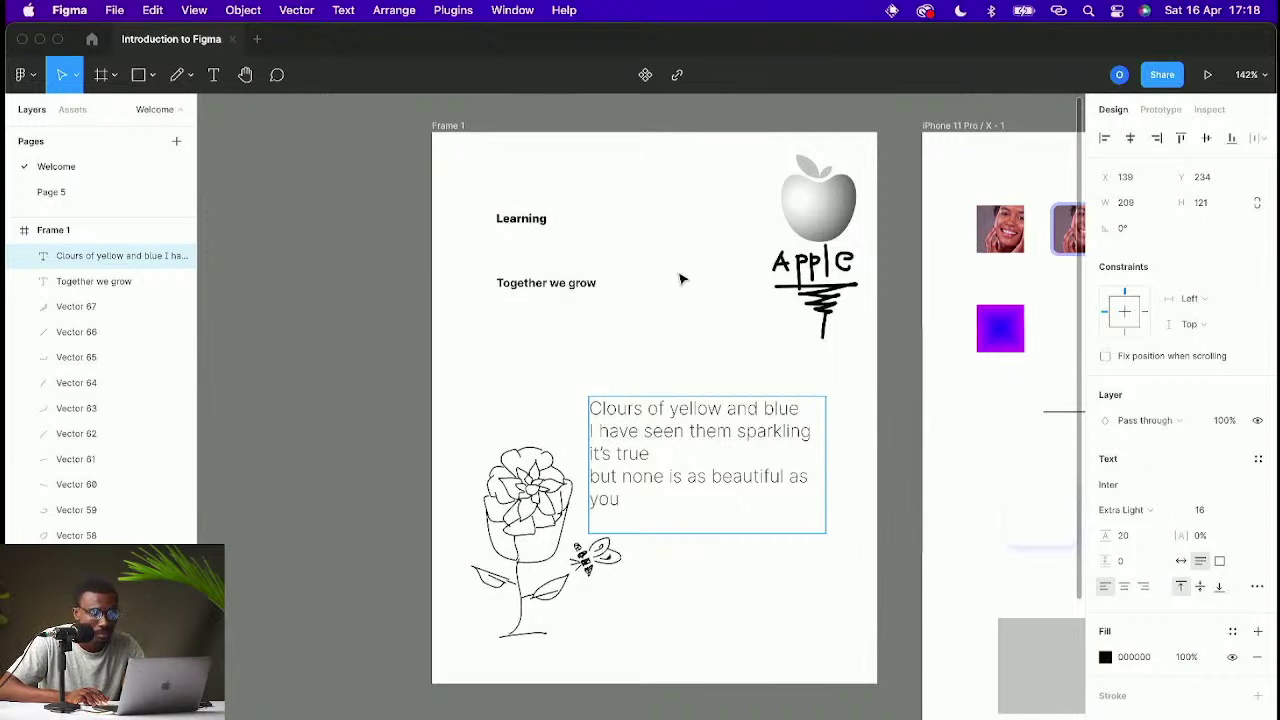
Step: Move the poem's text box up beside the flower to about X 170, Y 207
click(672, 413)
drag(672, 413, 707, 382)
key(Escape)
click(655, 485)
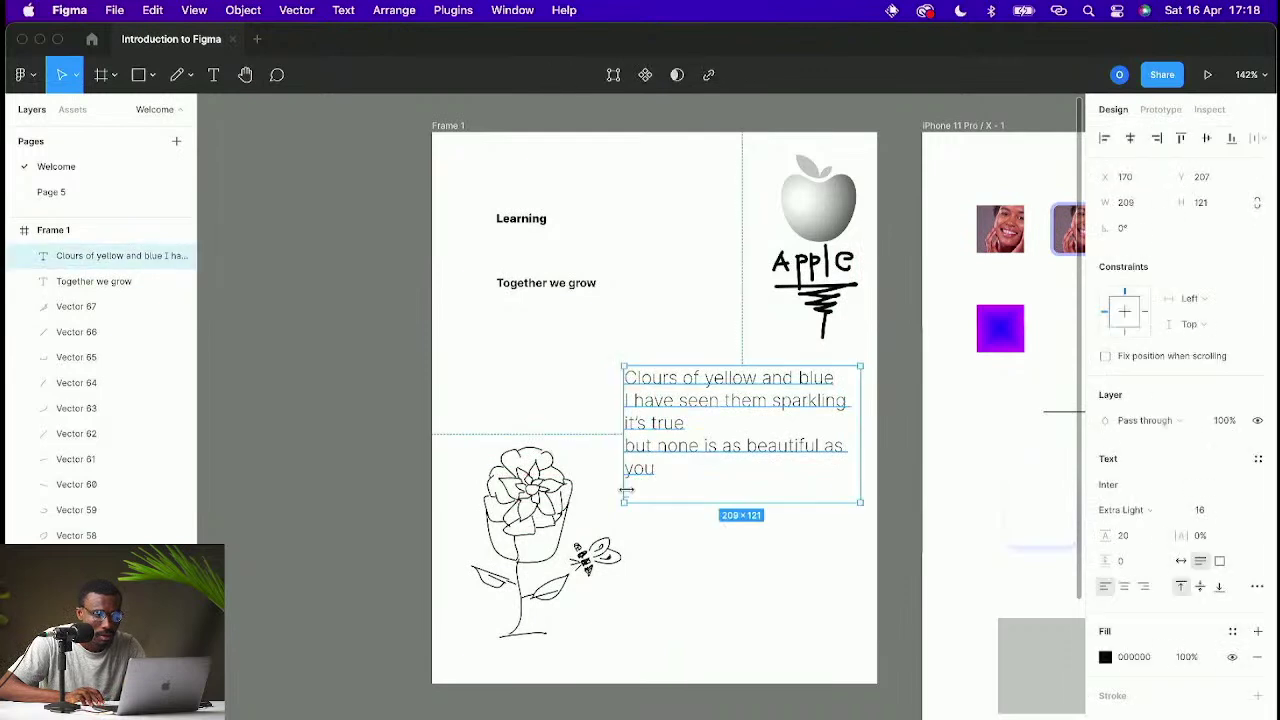
Step: Add a second verse below a blank line in the poem: "With you time flew" and "with you evrthing is new" on separate lines
key(Escape)
click(660, 470)
double_click(660, 471)
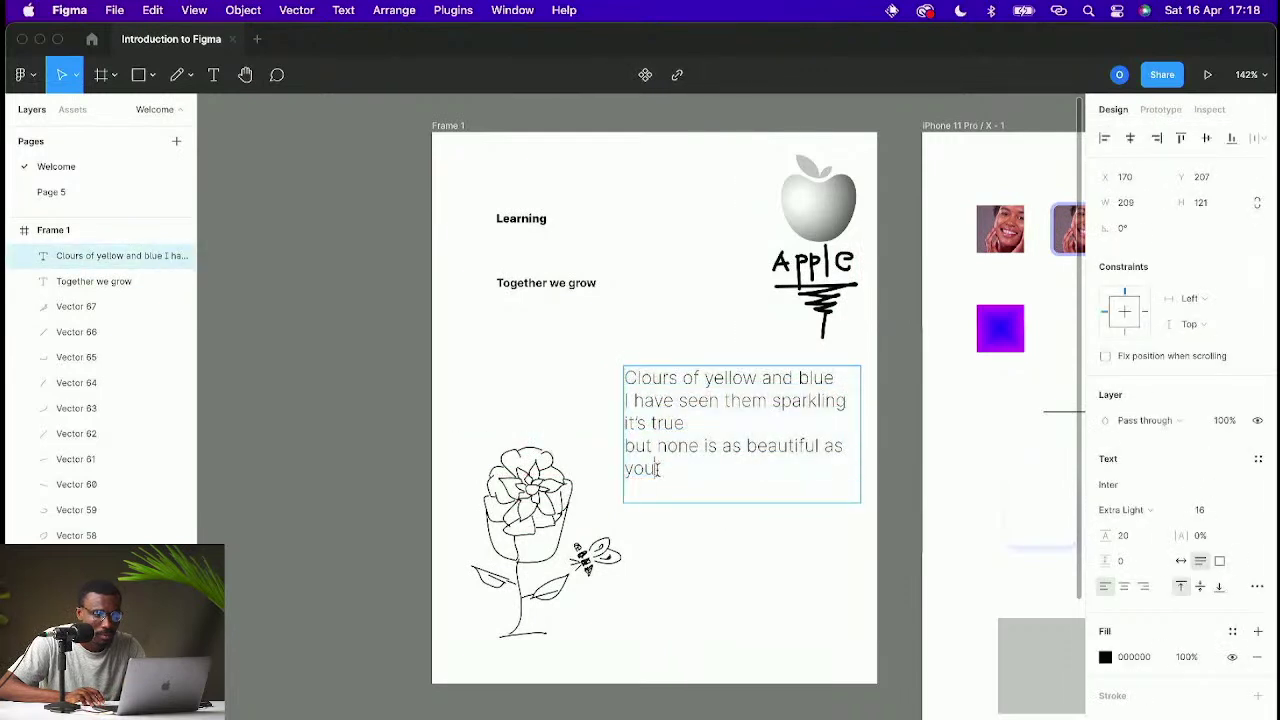
key(Return)
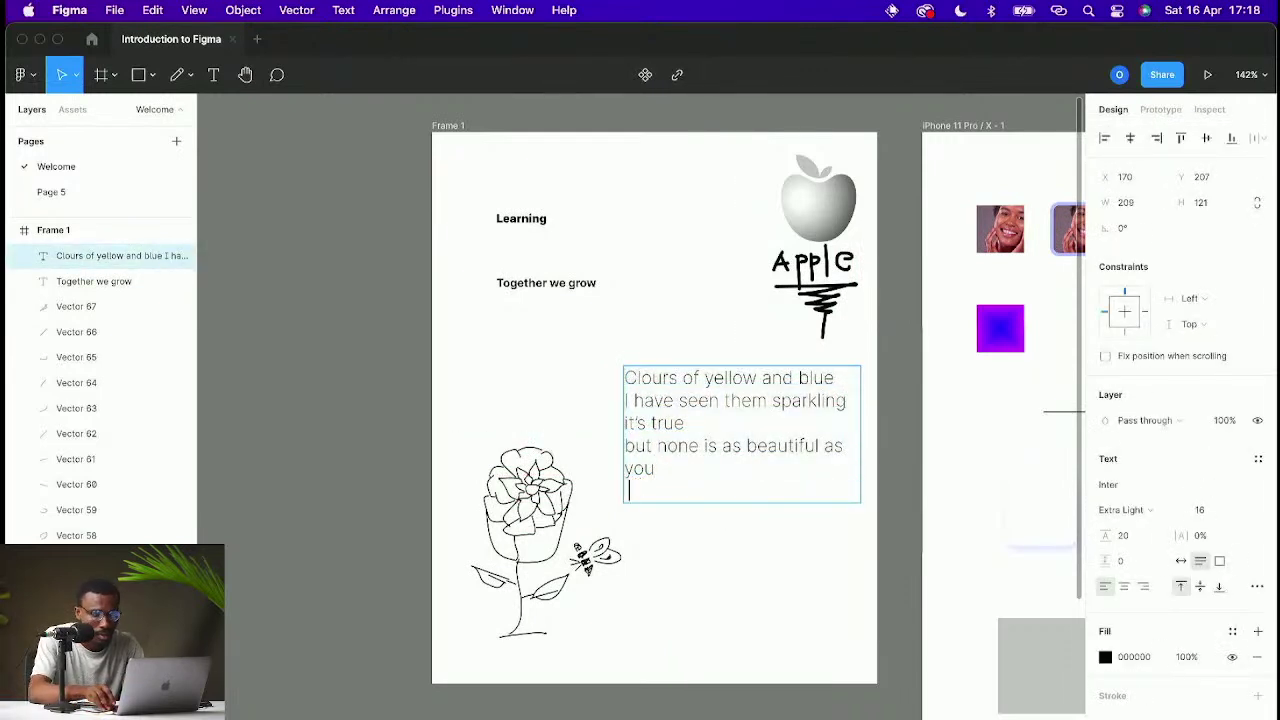
key(Return)
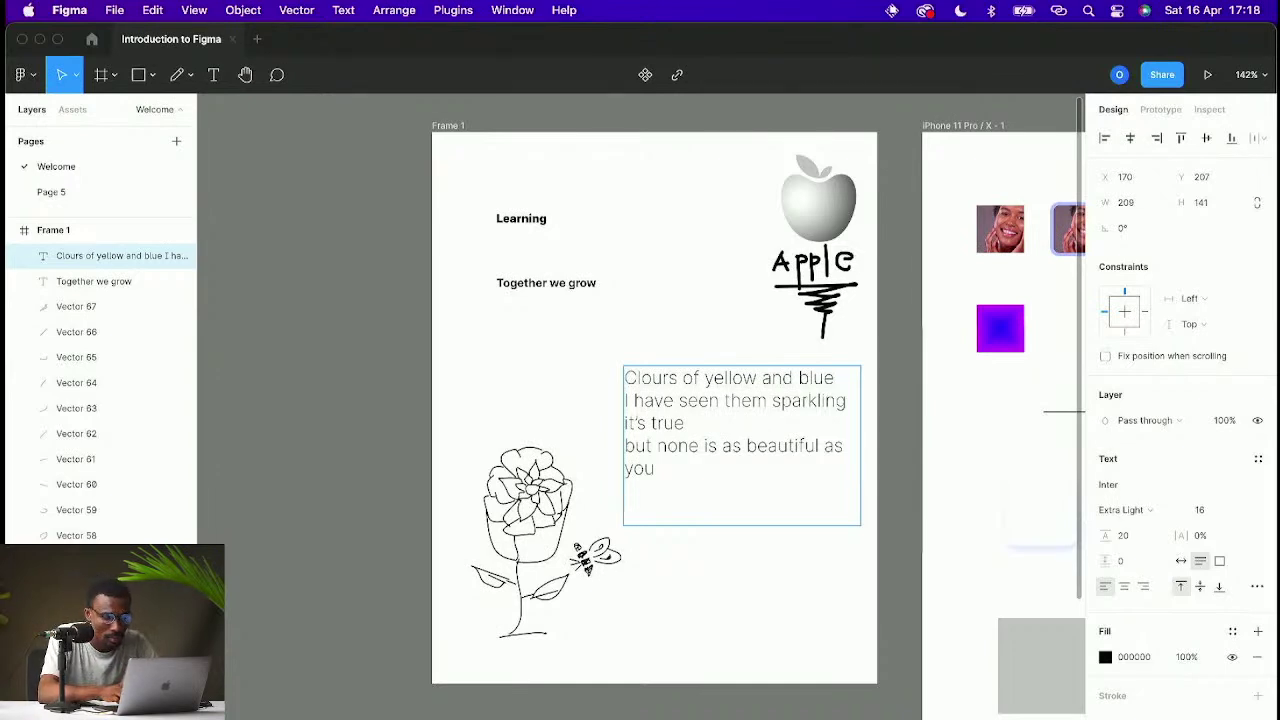
text(Wi)
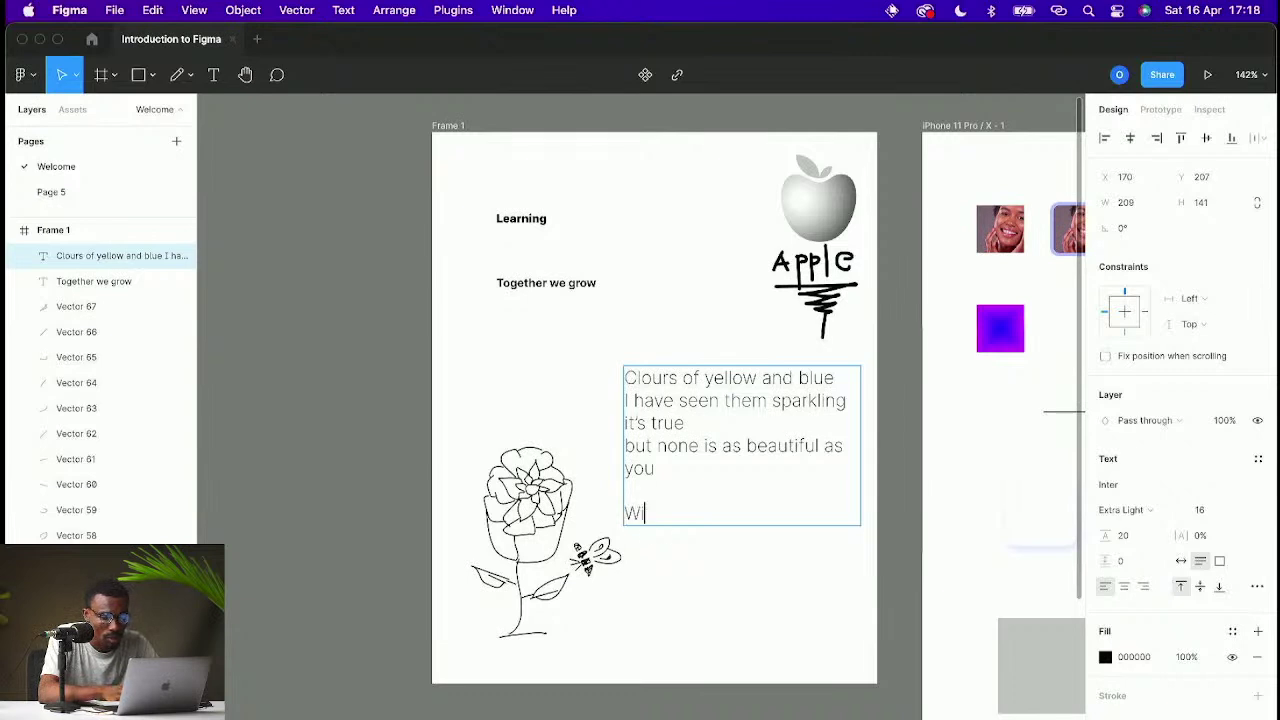
text(th you time flew)
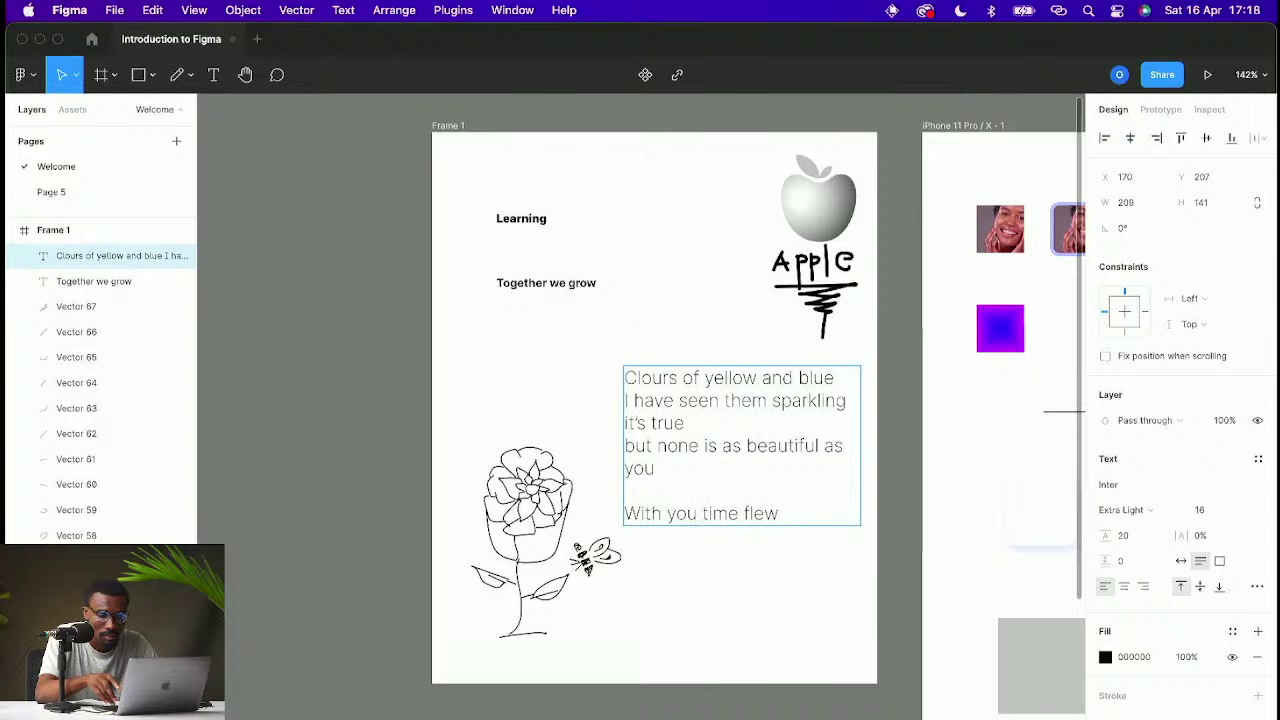
key(Return)
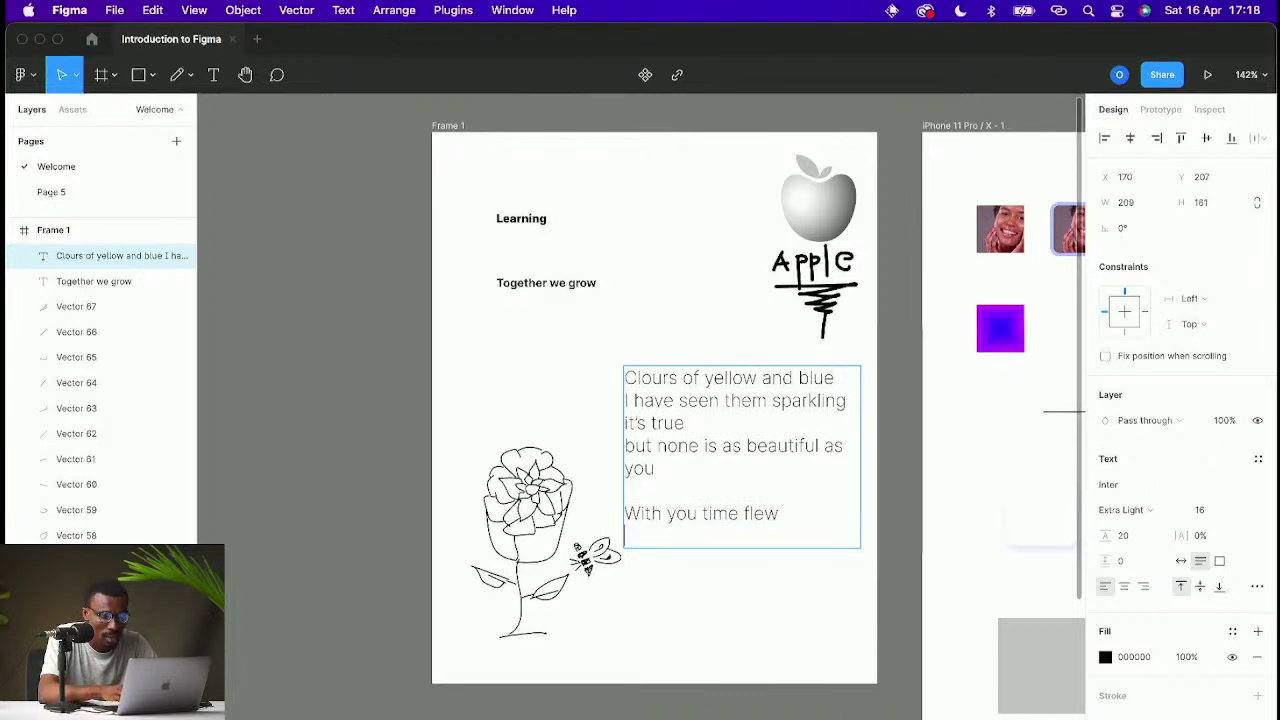
text(with )
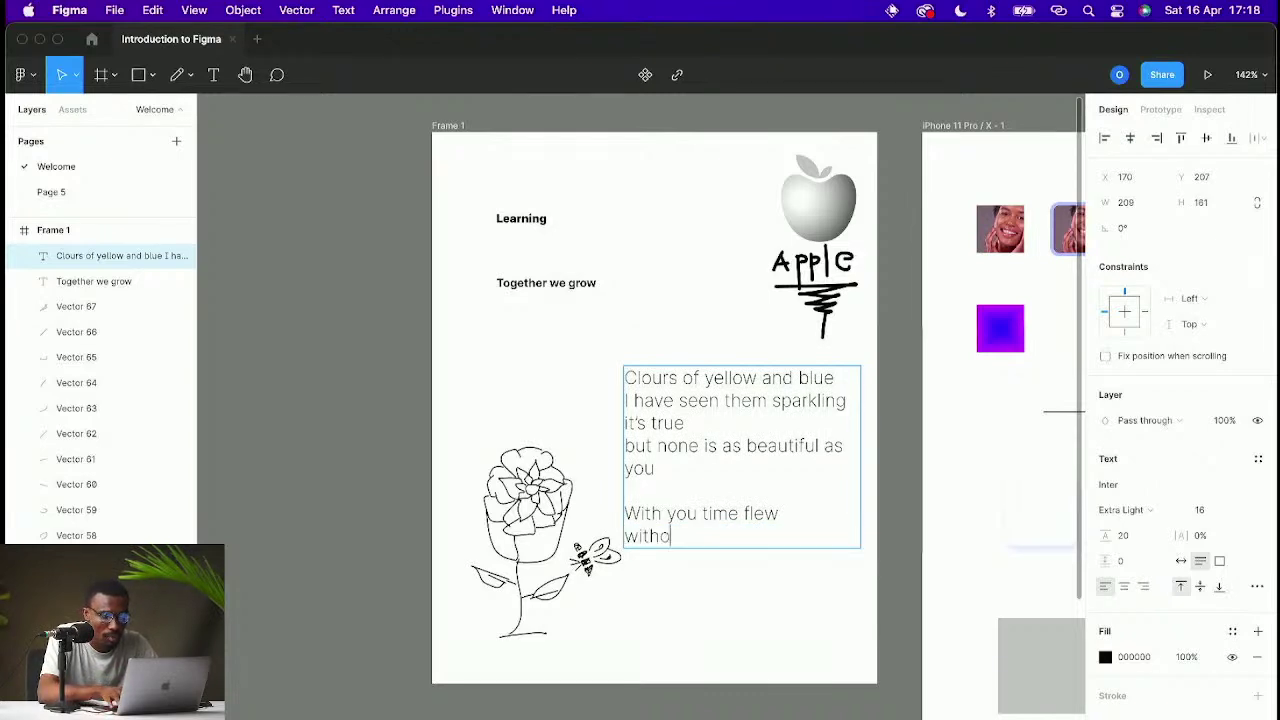
text(you evrt)
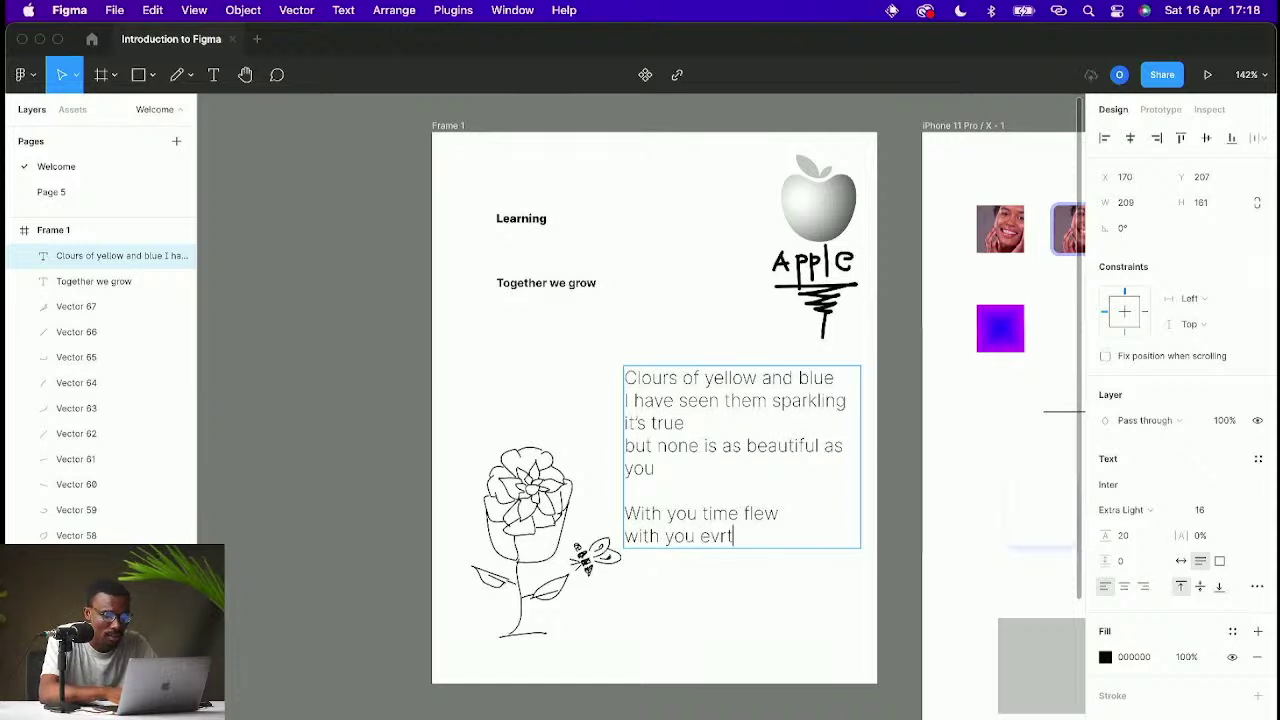
text(hing is new)
Step: Add a third verse after a blank line: "Flowers bloom blossom" followed by "everyhting with you is wholesome." on the line below
key(Return)
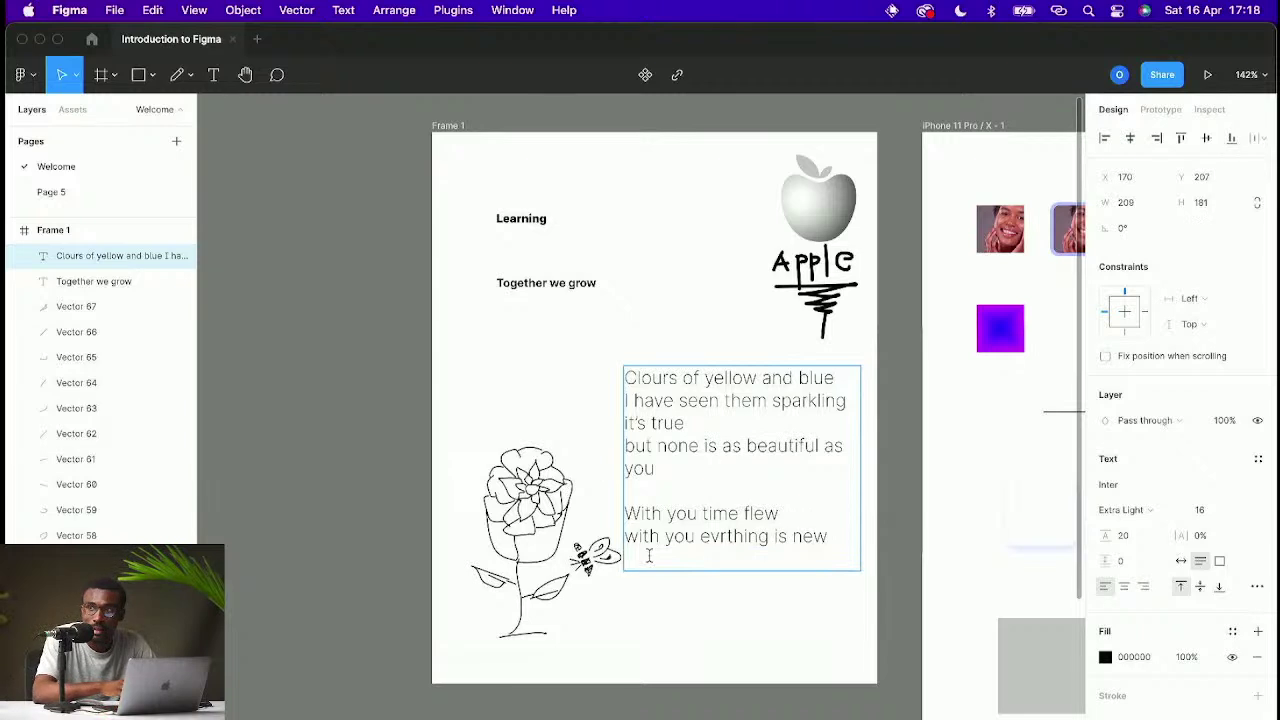
key(Return)
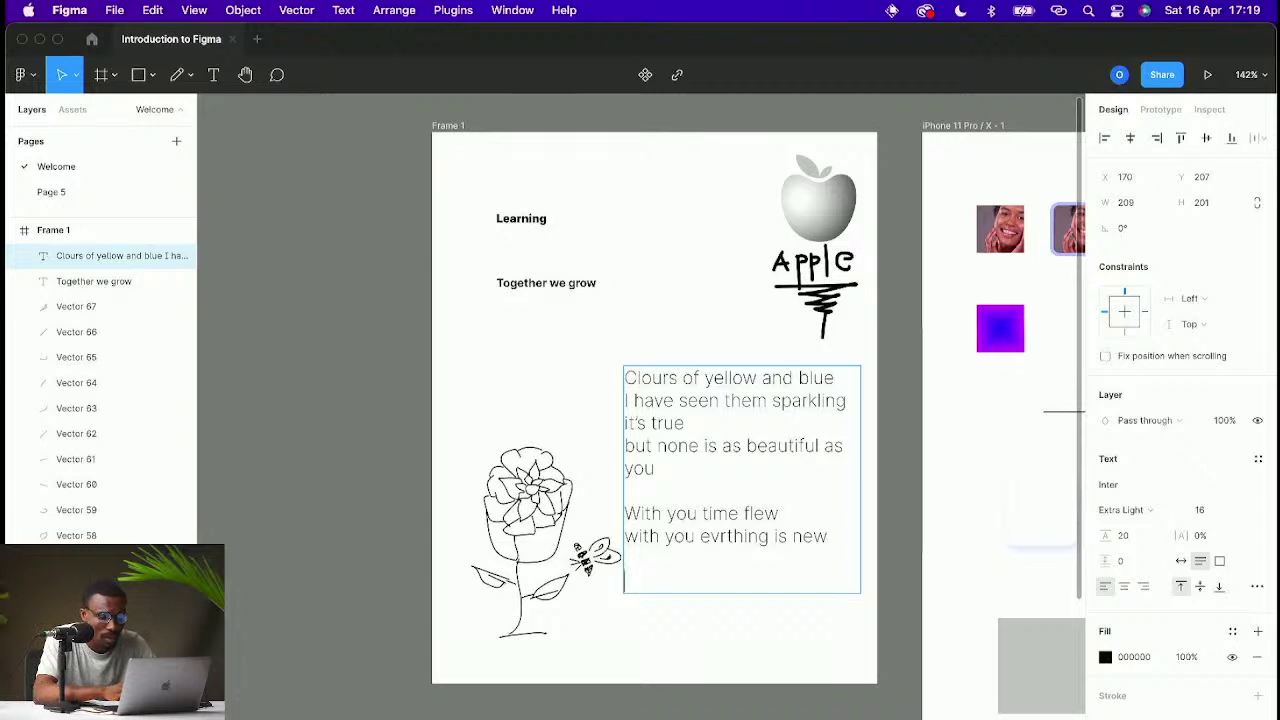
text(Flowers)
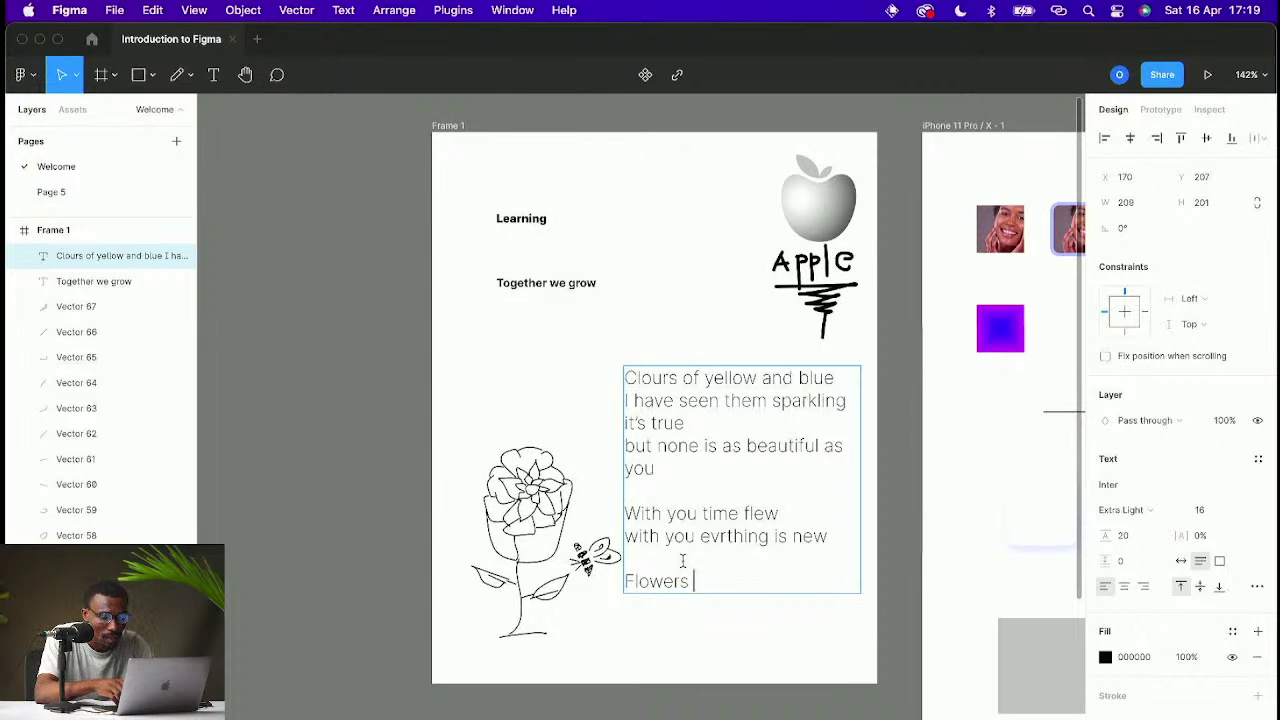
text(b)
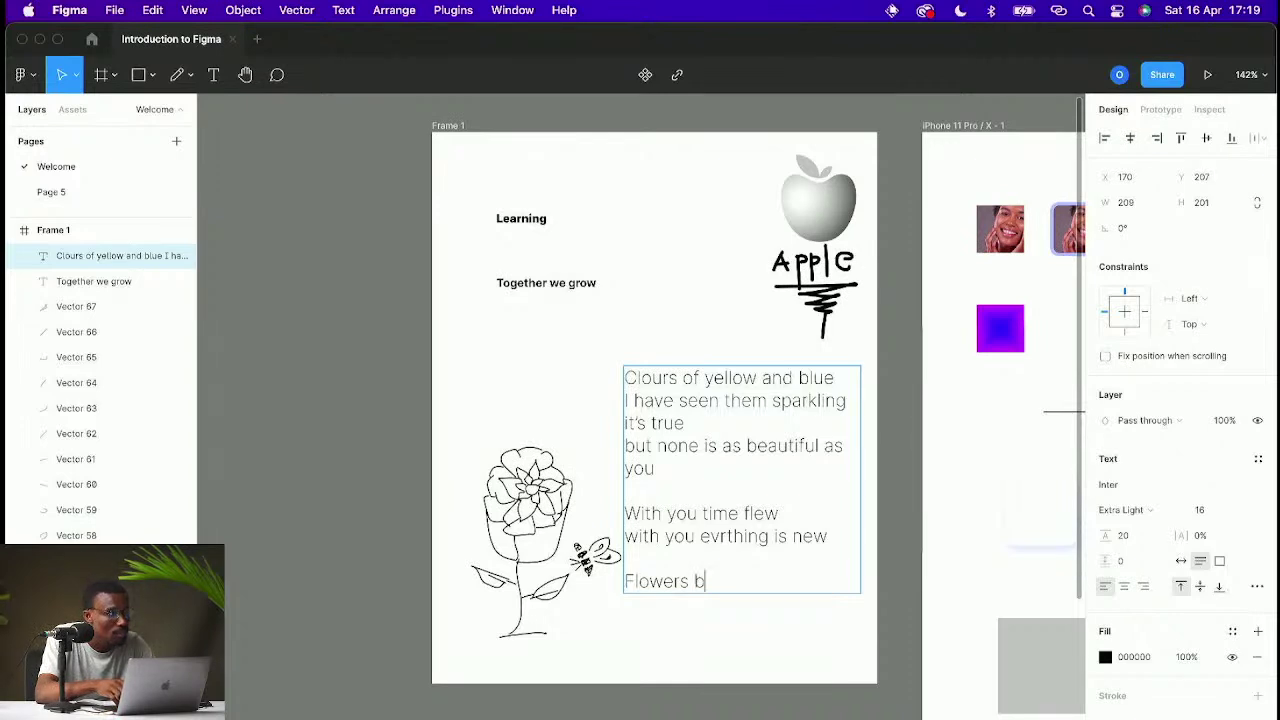
text(loom)
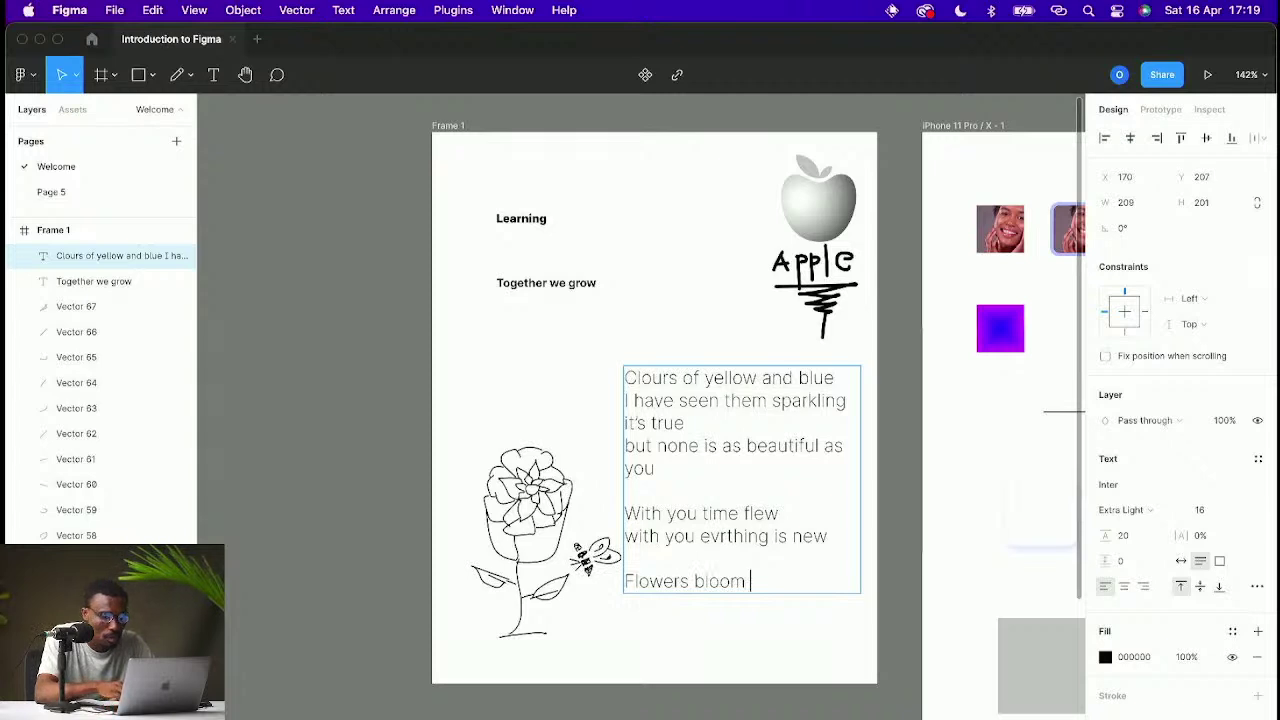
text( blossom)
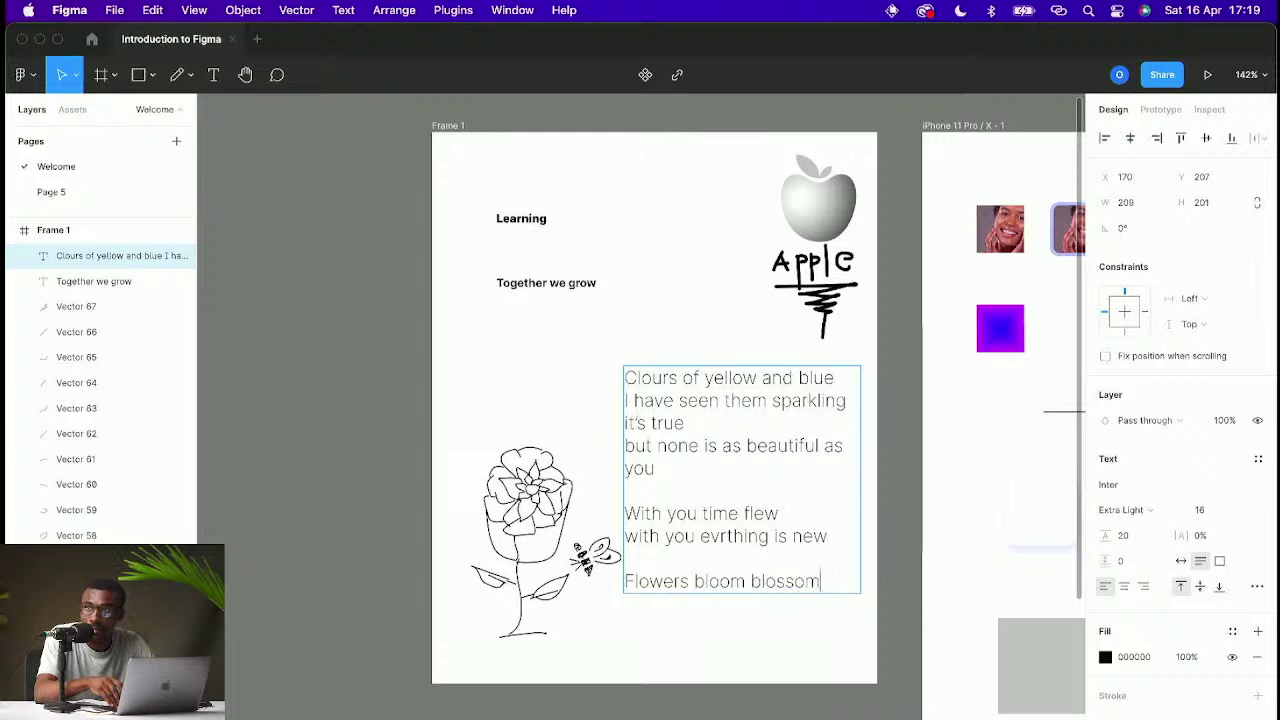
key(Return)
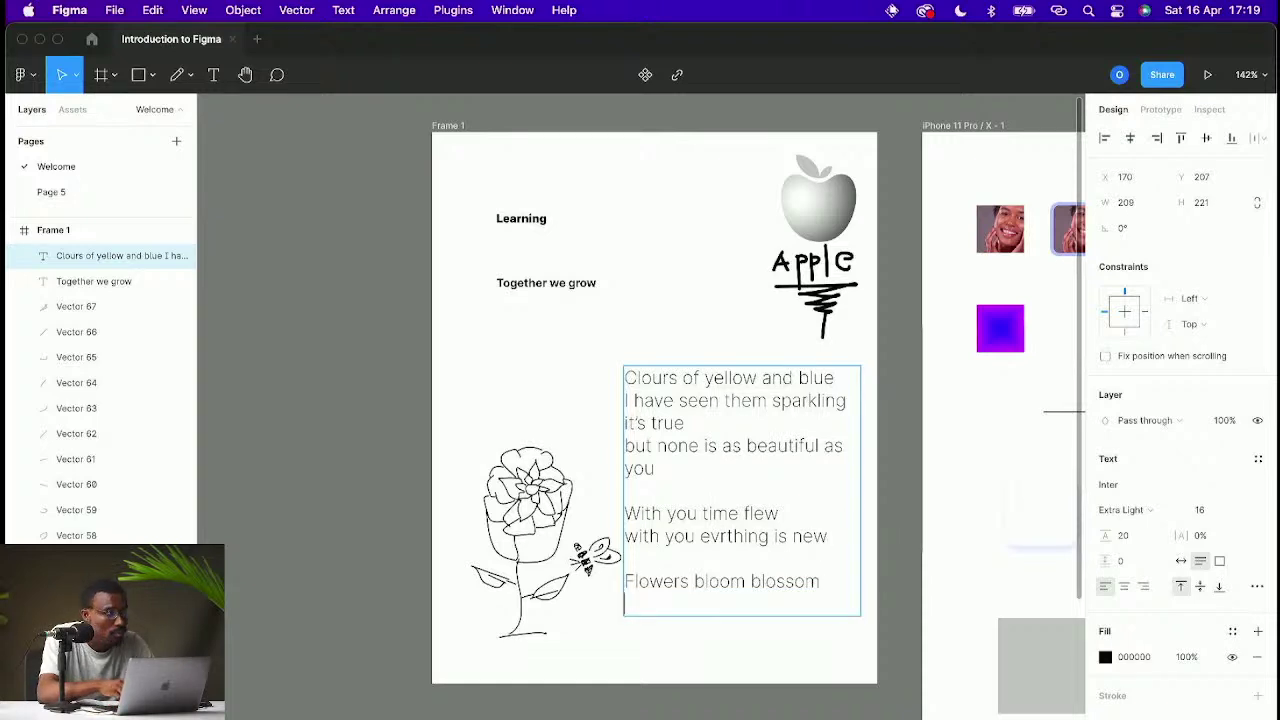
text(eve)
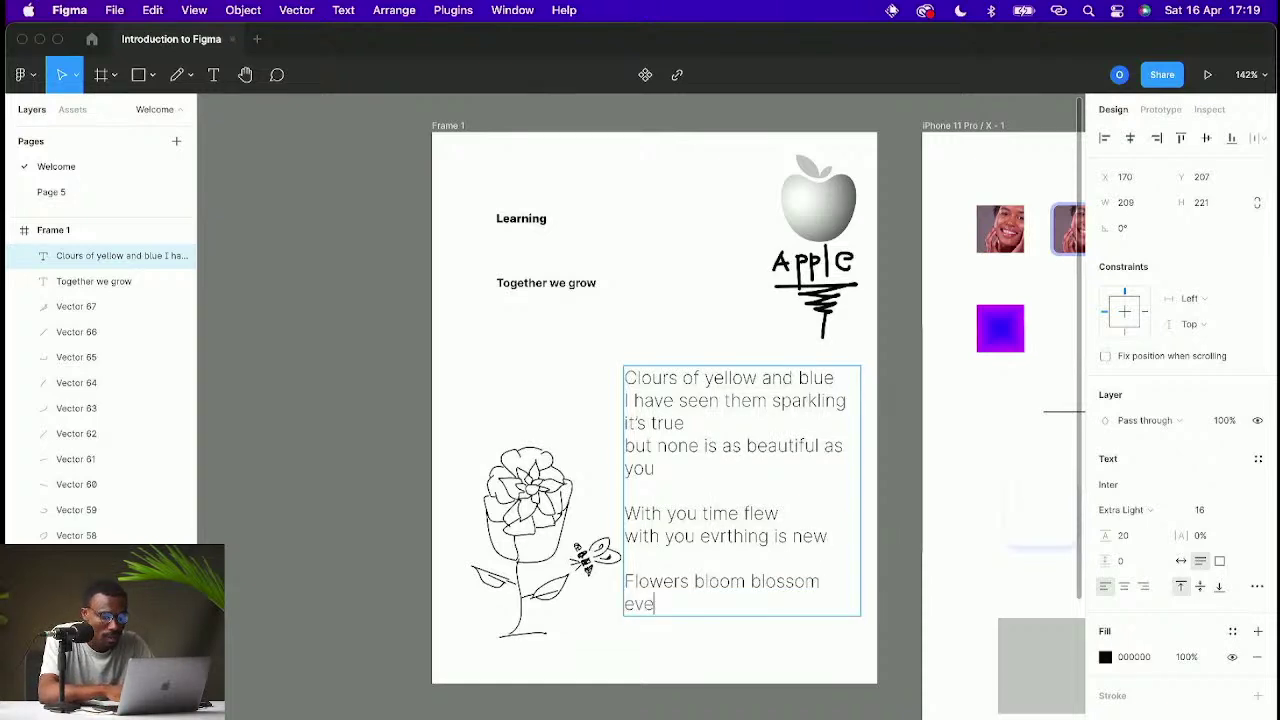
text(ryhting with you is)
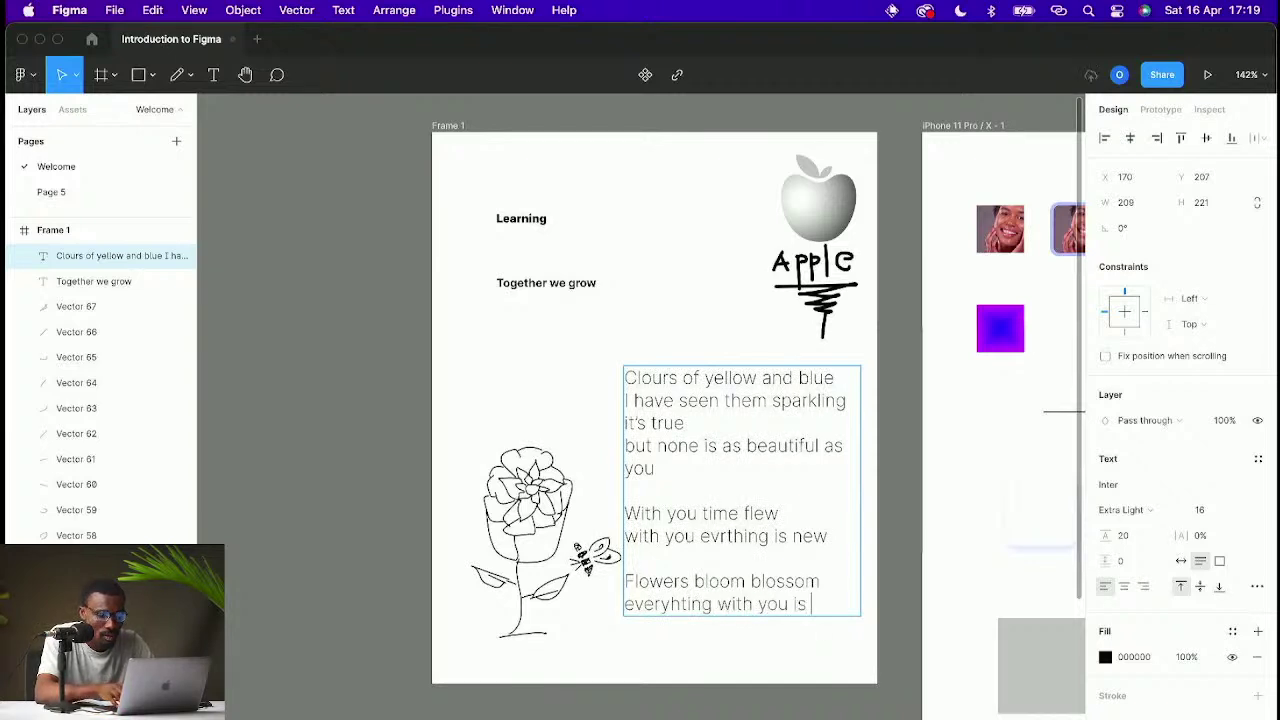
text(wholesome)
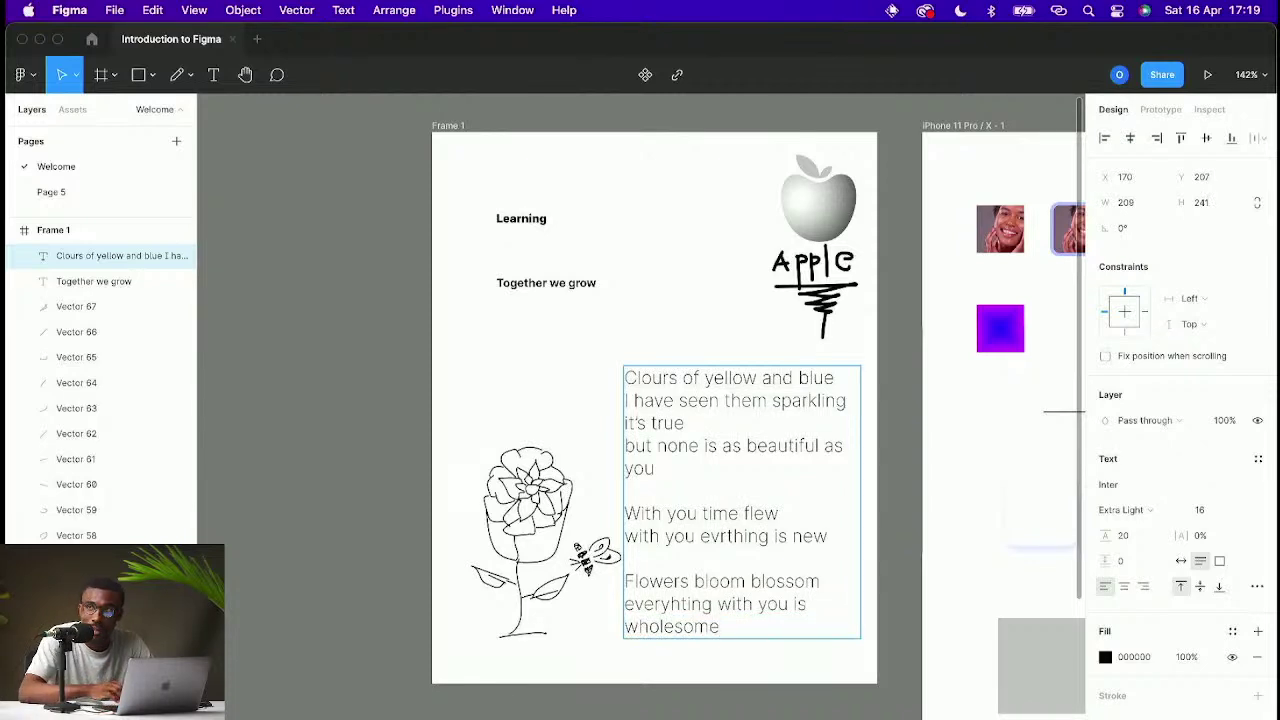
text(.)
key(Escape)
scroll(580, 648, up, 1)
scroll(735, 625, down, 5)
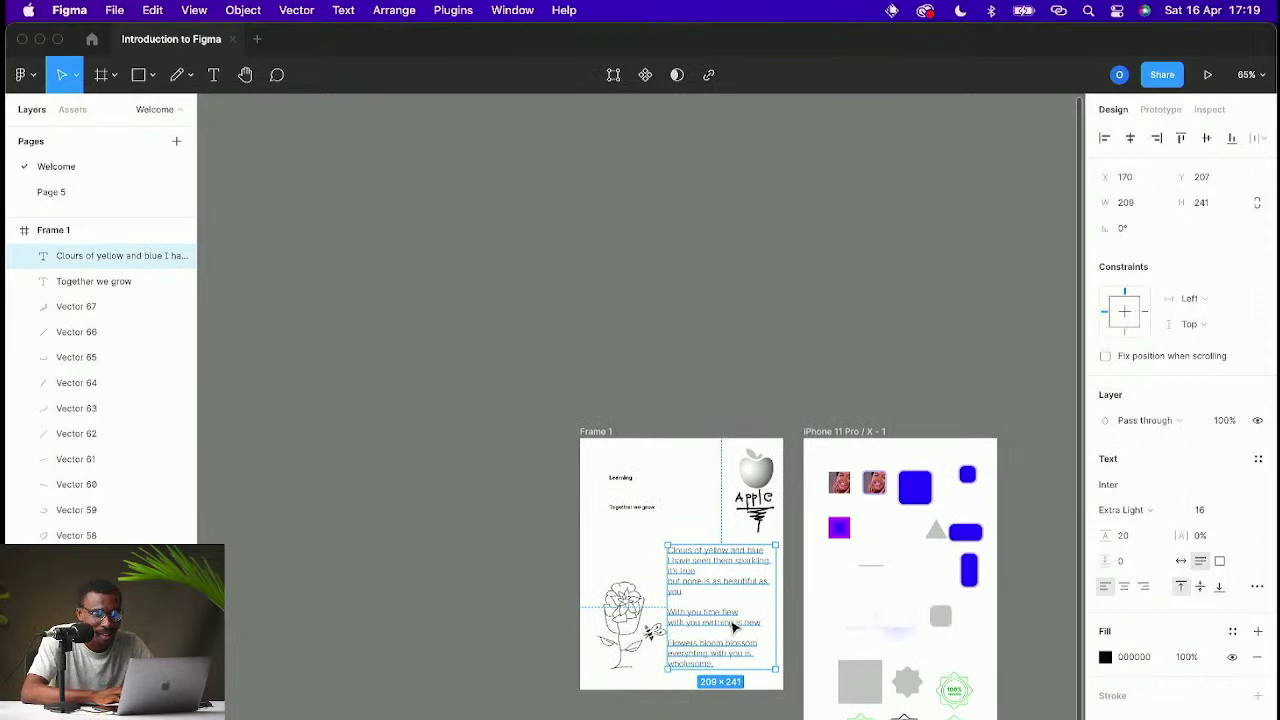
scroll(735, 625, up, 5)
scroll(730, 635, down, 1)
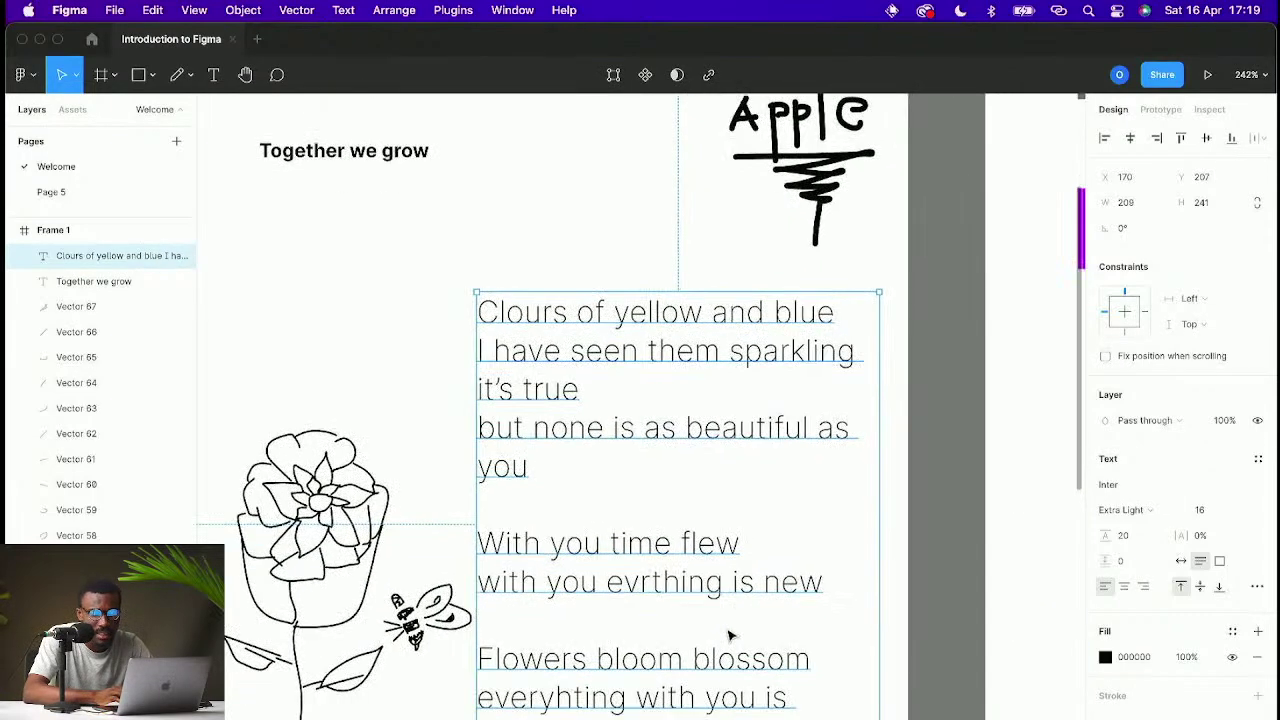
scroll(730, 635, down, 1)
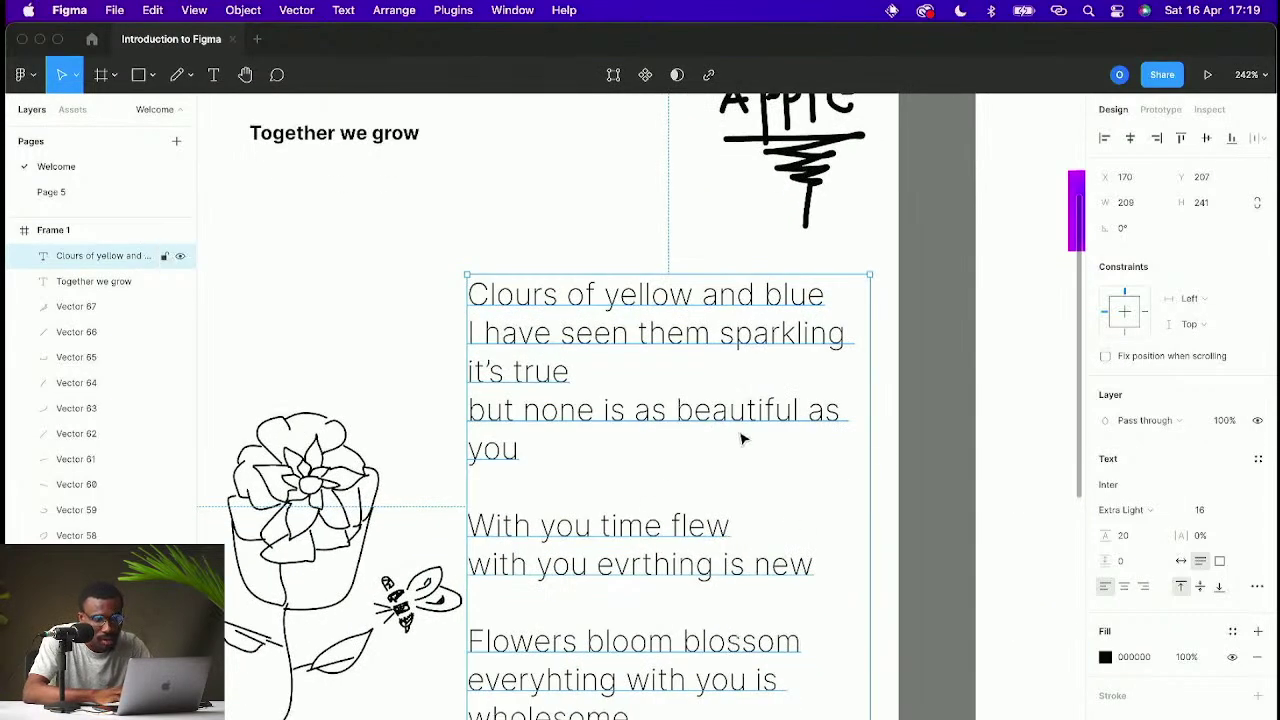
scroll(741, 438, down, 5)
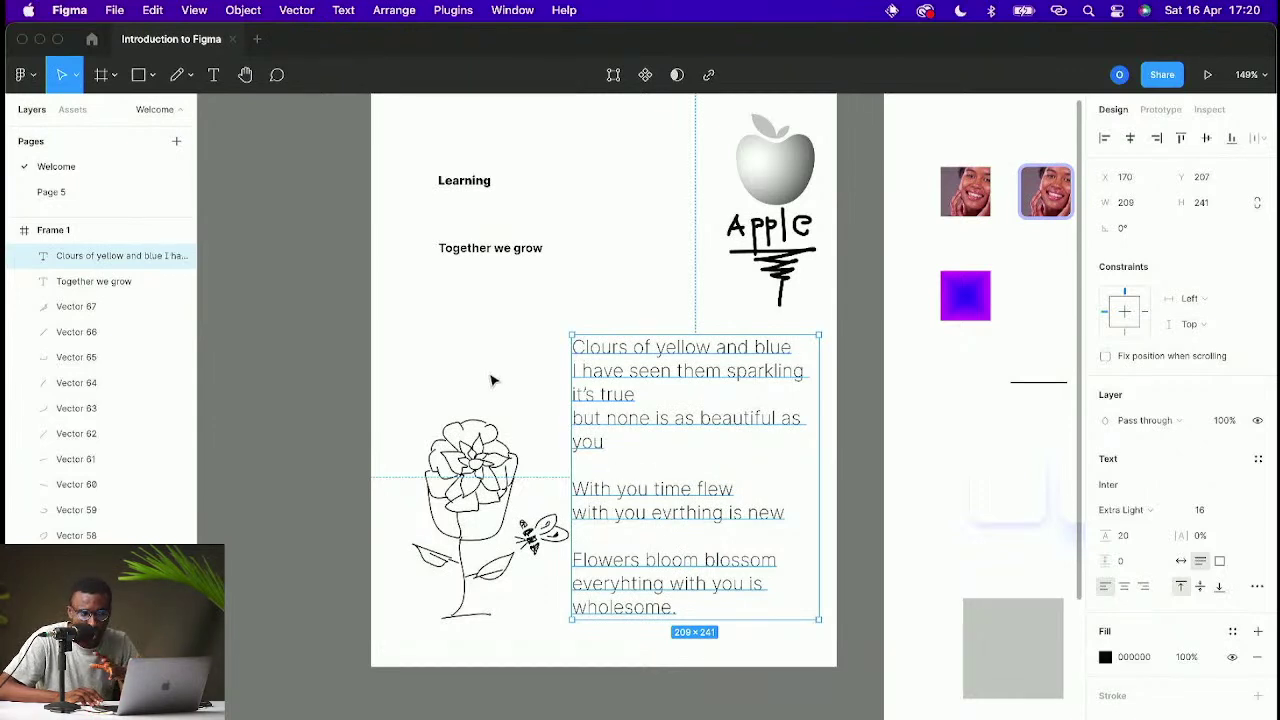
click(527, 398)
double_click(672, 605)
drag(678, 608, 568, 484)
key(BackSpace)
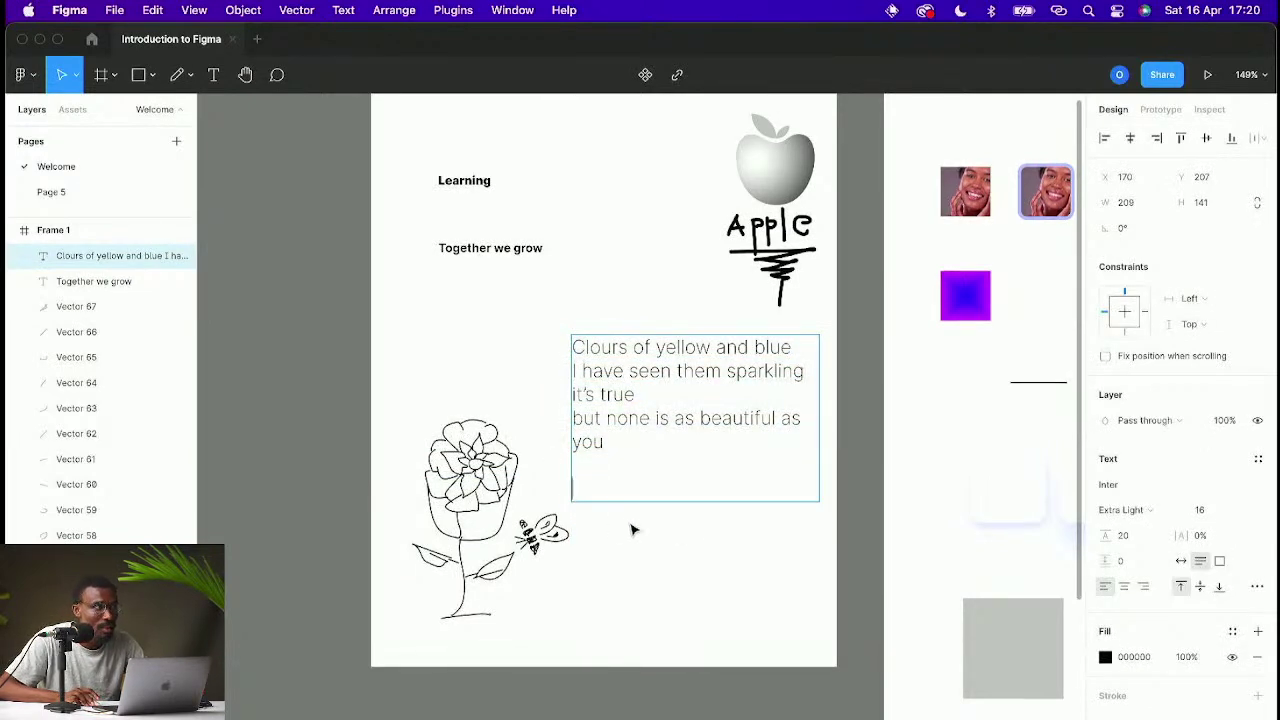
key(super+z)
Step: Delete the second and third verses of the poem together with the blank line above them
click(628, 520)
drag(688, 607, 563, 471)
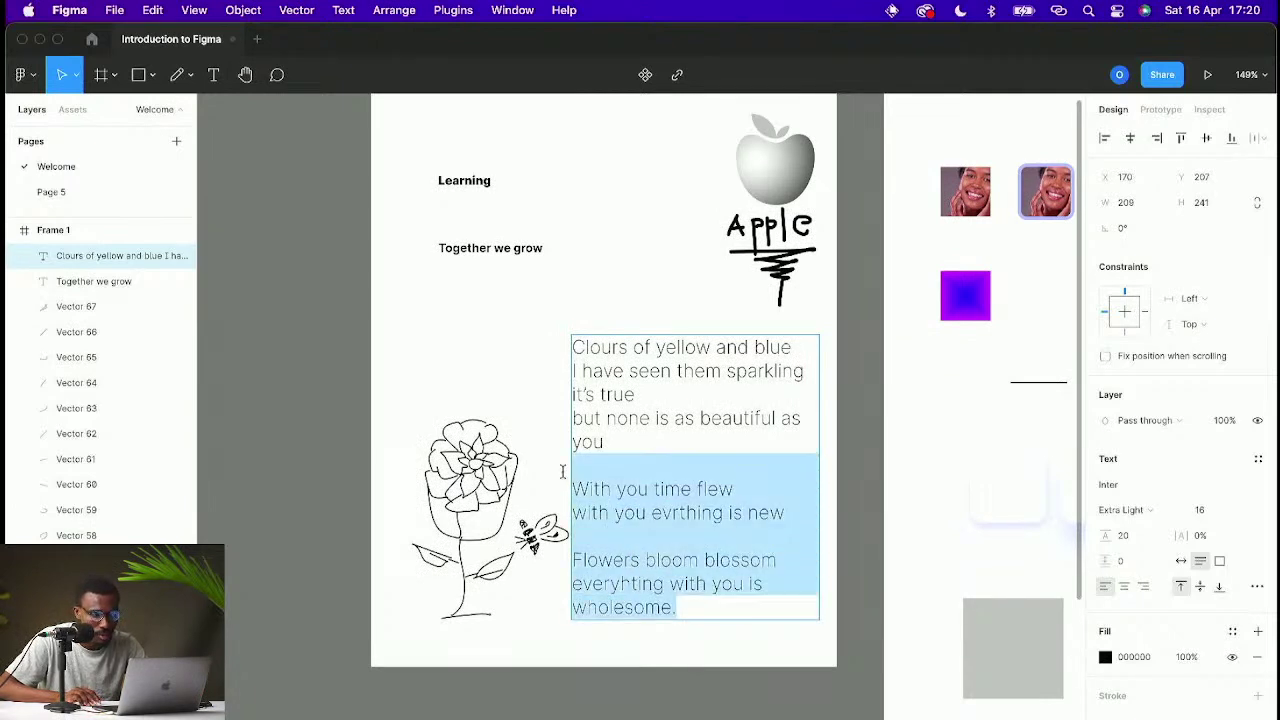
key(BackSpace)
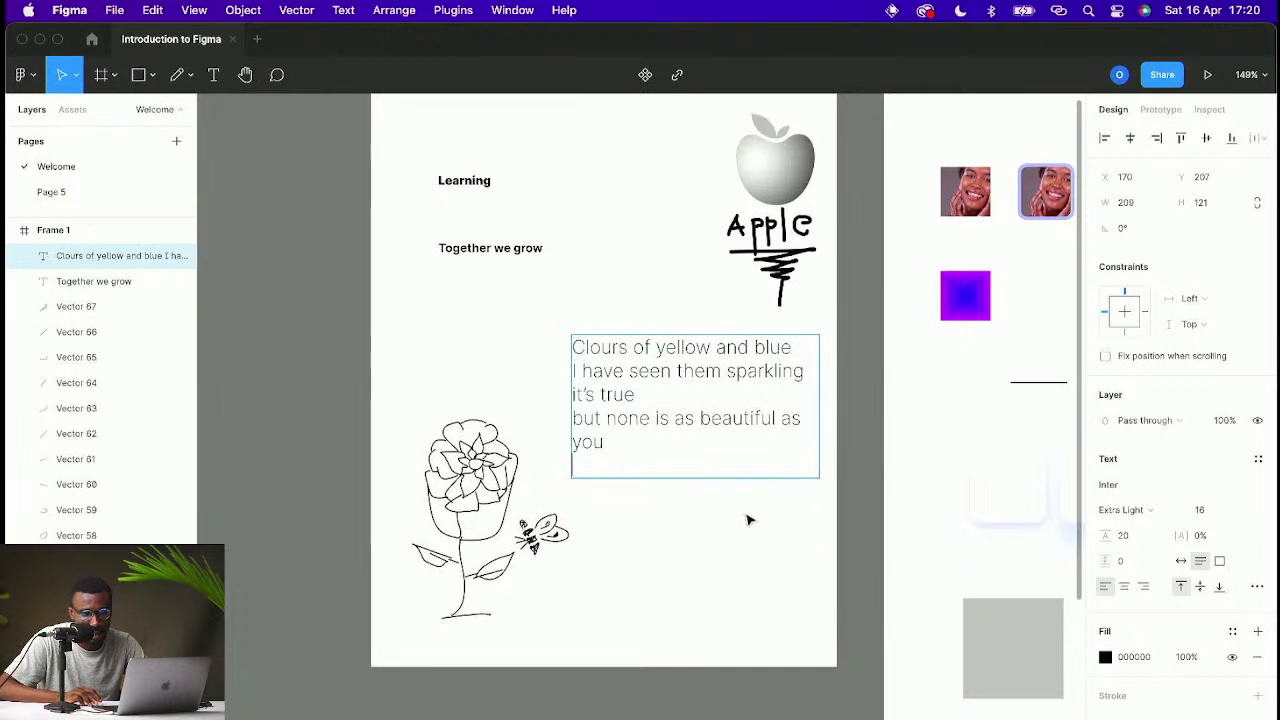
key(Escape)
key(Escape)
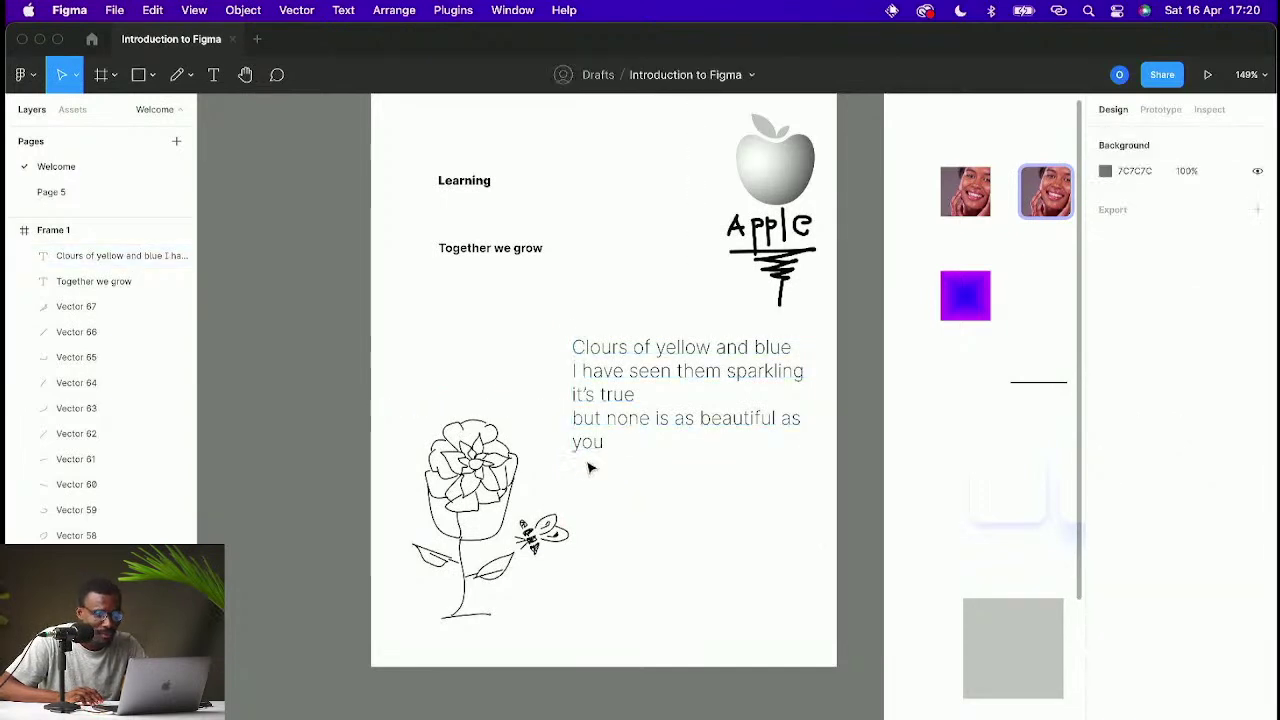
Step: Remove the empty line after "you" in the poem and switch its text box to fixed size
click(600, 446)
key(Escape)
double_click(594, 443)
click(607, 443)
drag(604, 443, 593, 473)
key(BackSpace)
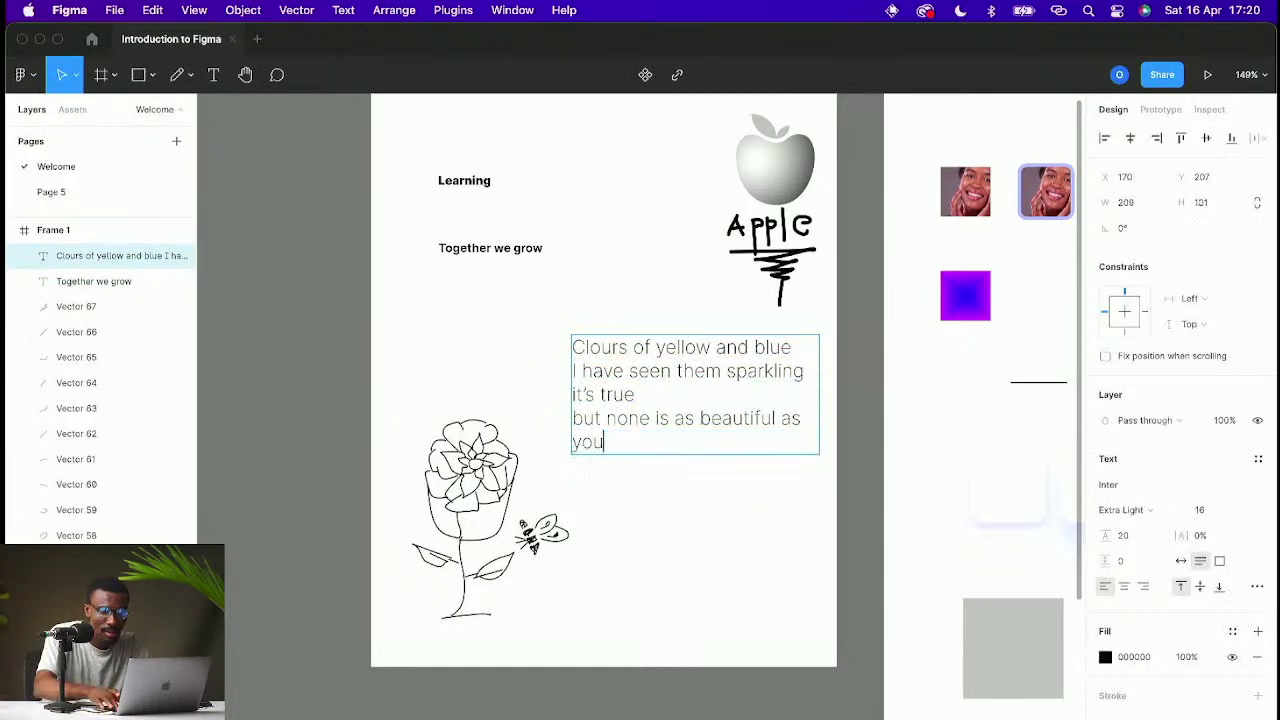
key(Escape)
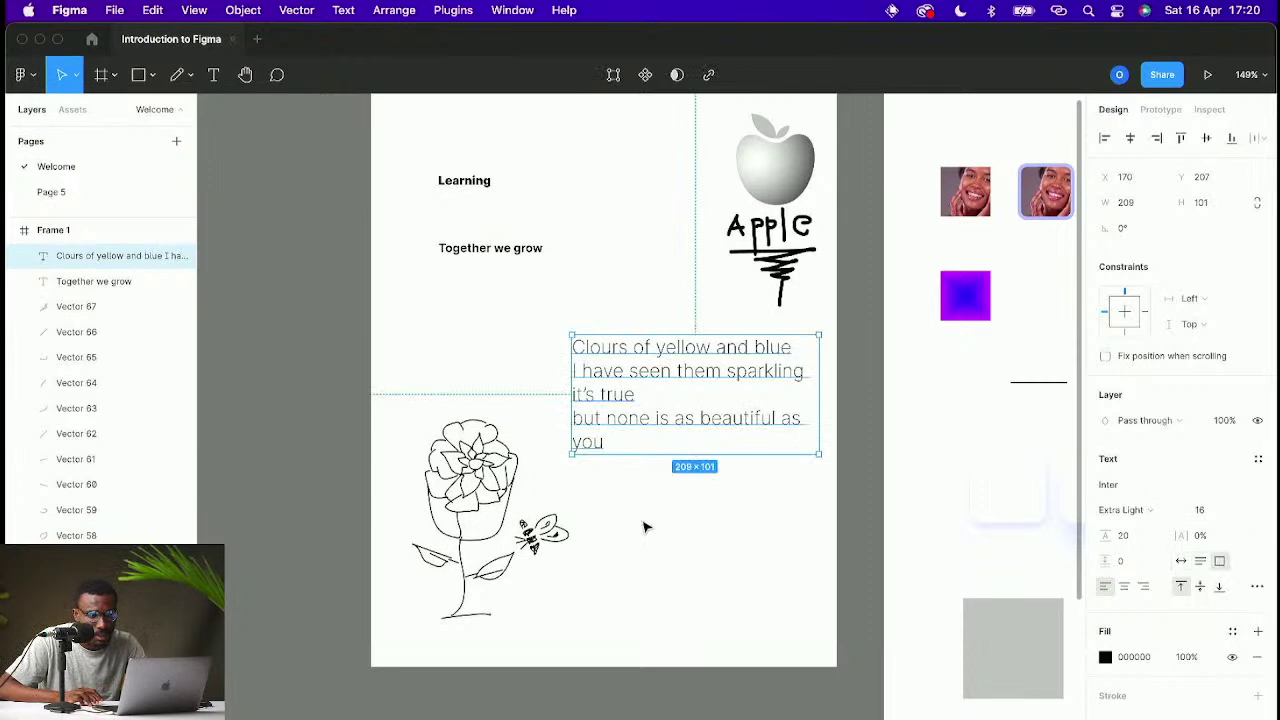
Step: Try adding the "With you time flew" and "Flowers bloom blossom" verses back below the first verse in the fixed-size text box
click(617, 450)
click(617, 450)
double_click(608, 440)
click(624, 450)
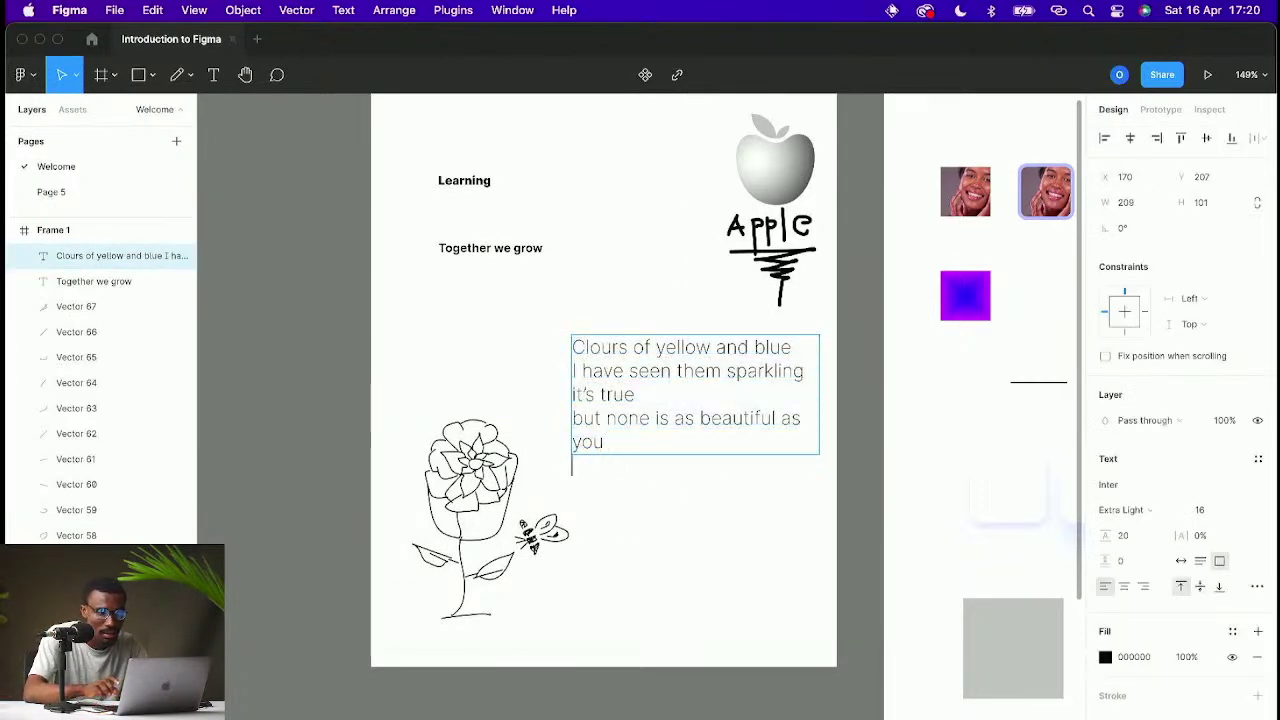
key(Return)
key(Return)
text(With you time flew)
key(Return)
text(with you evrthing is new)
key(Return)
key(Return)
text(Flowers bloom blossom everyhting with you is wholesome.)
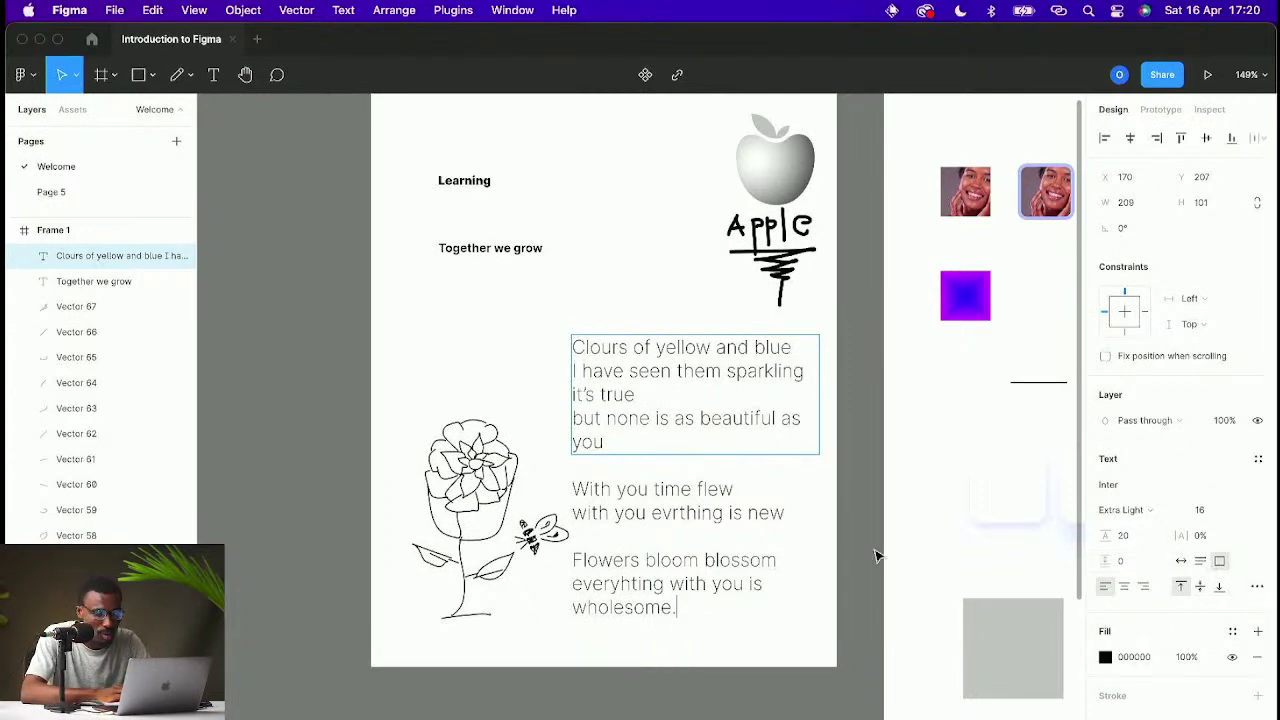
Step: Undo the two verses added below the first verse of the poem and leave text editing
key(super+z)
key(super+a)
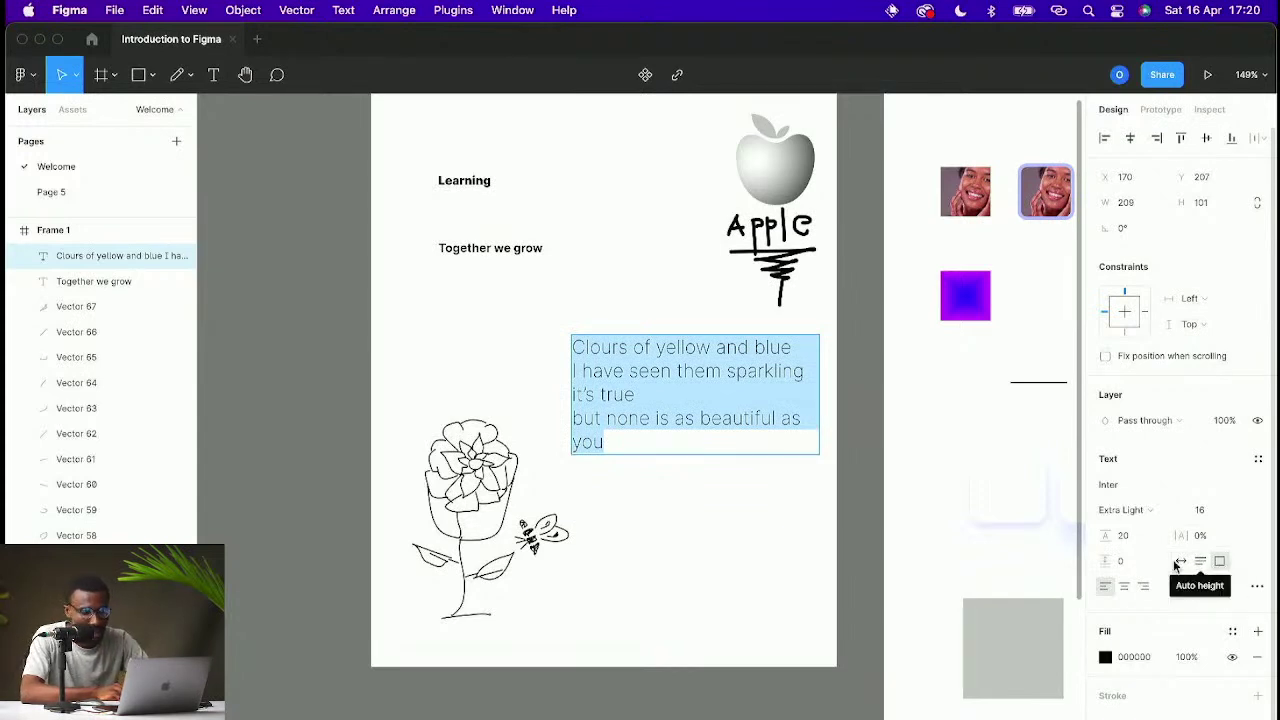
key(Escape)
click(737, 520)
scroll(737, 520, down, 5)
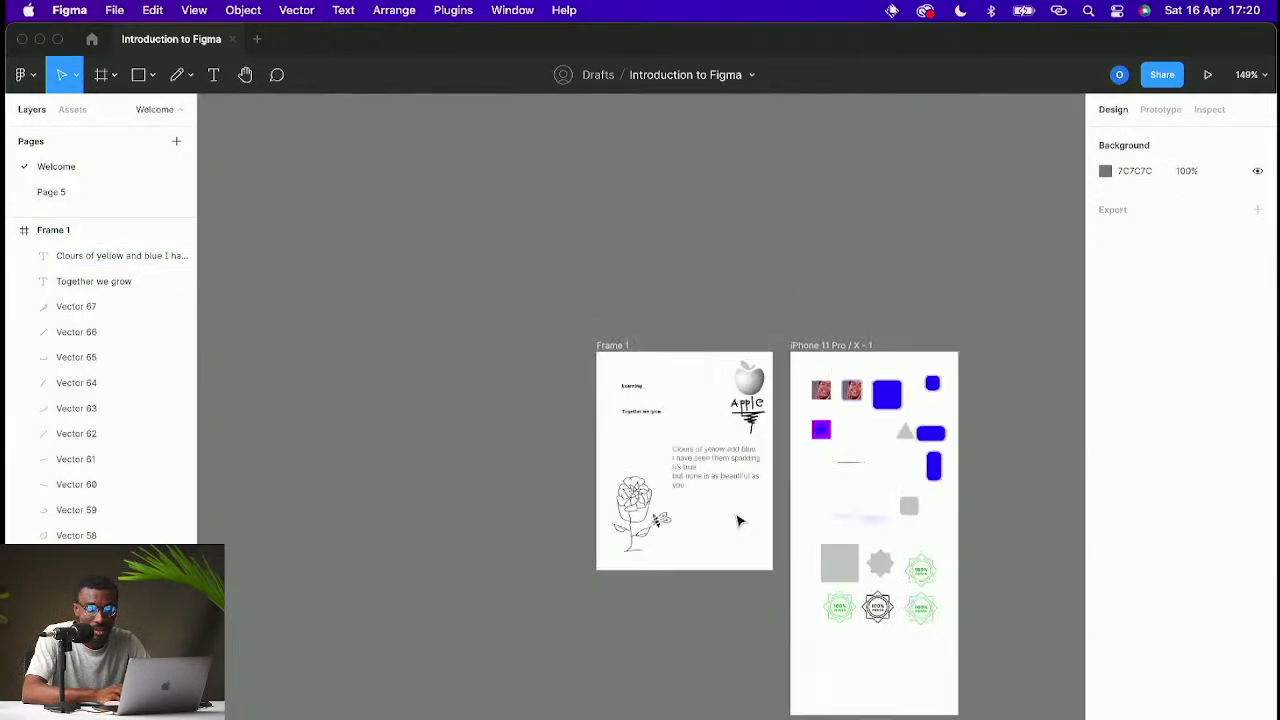
Step: Try underlining the poem in its type settings, and set the decoration to strikethrough instead
scroll(737, 520, up, 10)
click(620, 413)
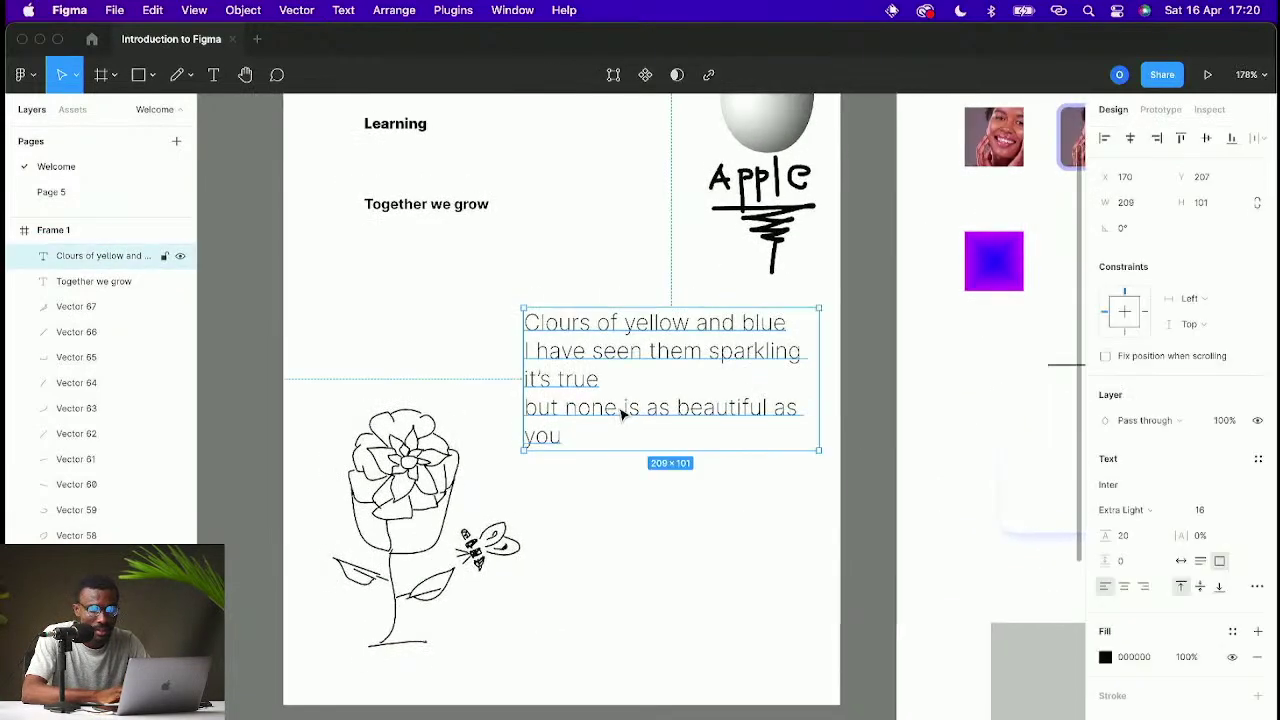
click(1257, 587)
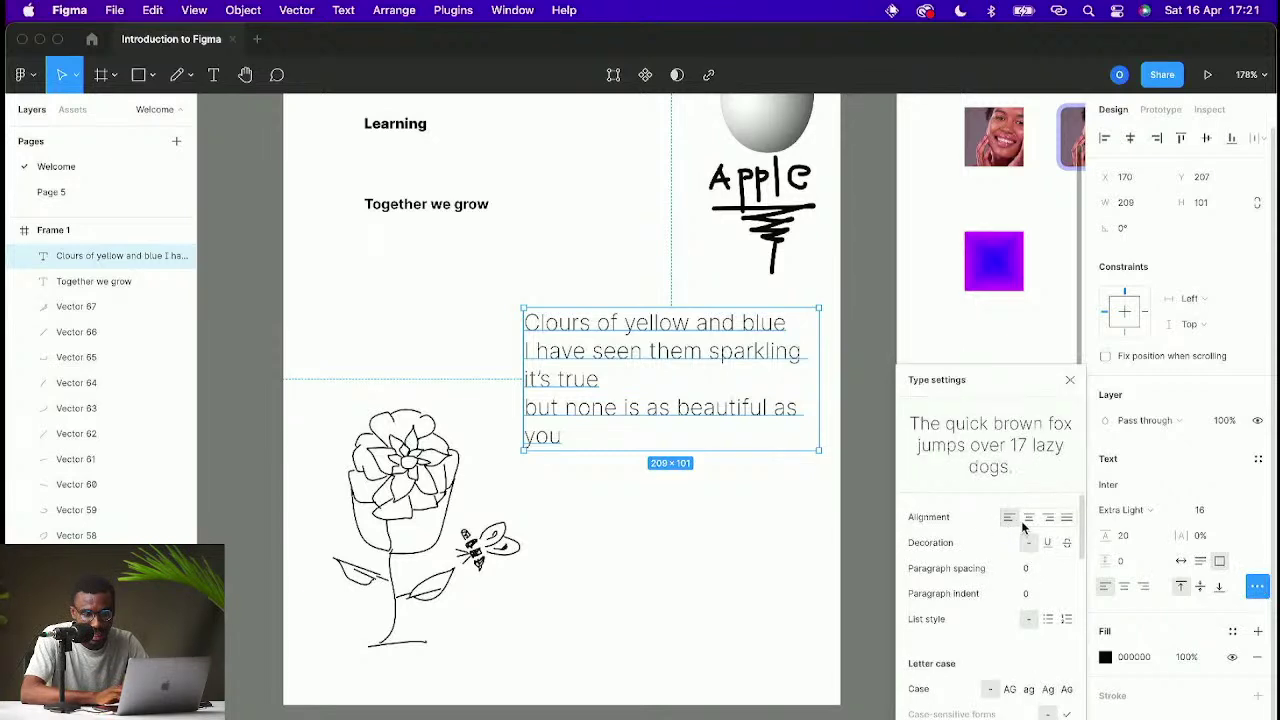
click(1046, 541)
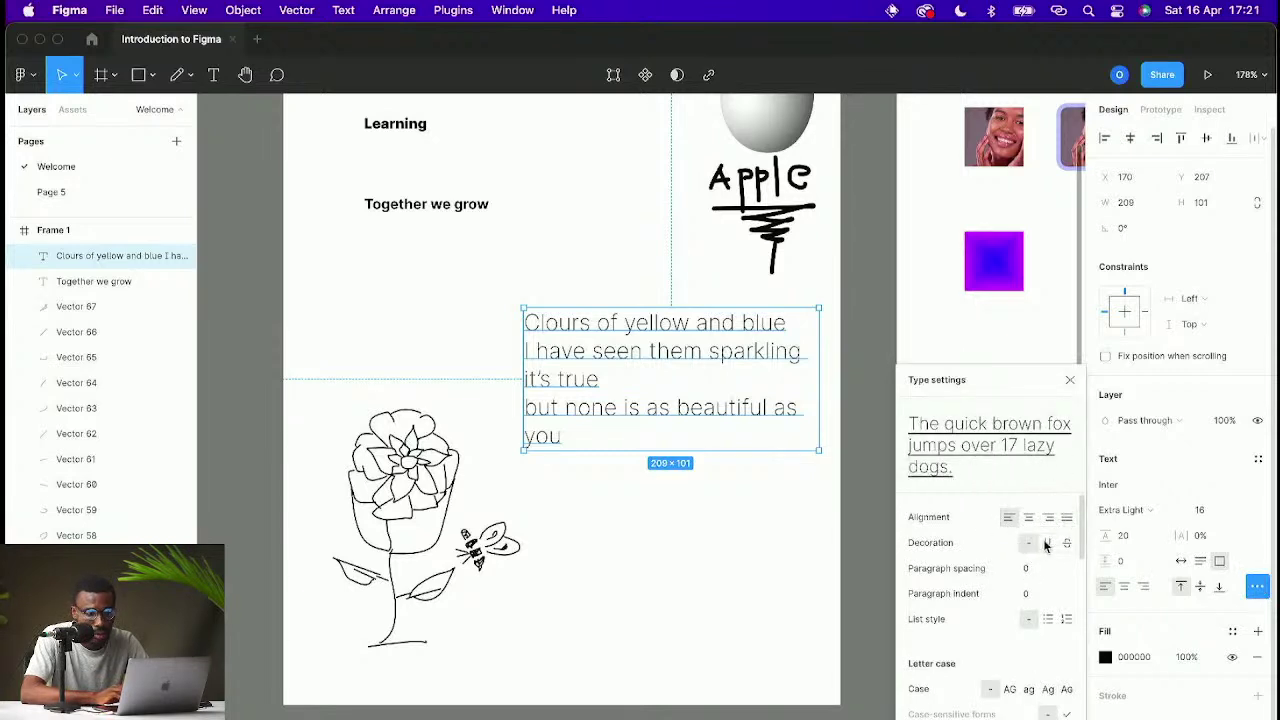
click(1066, 542)
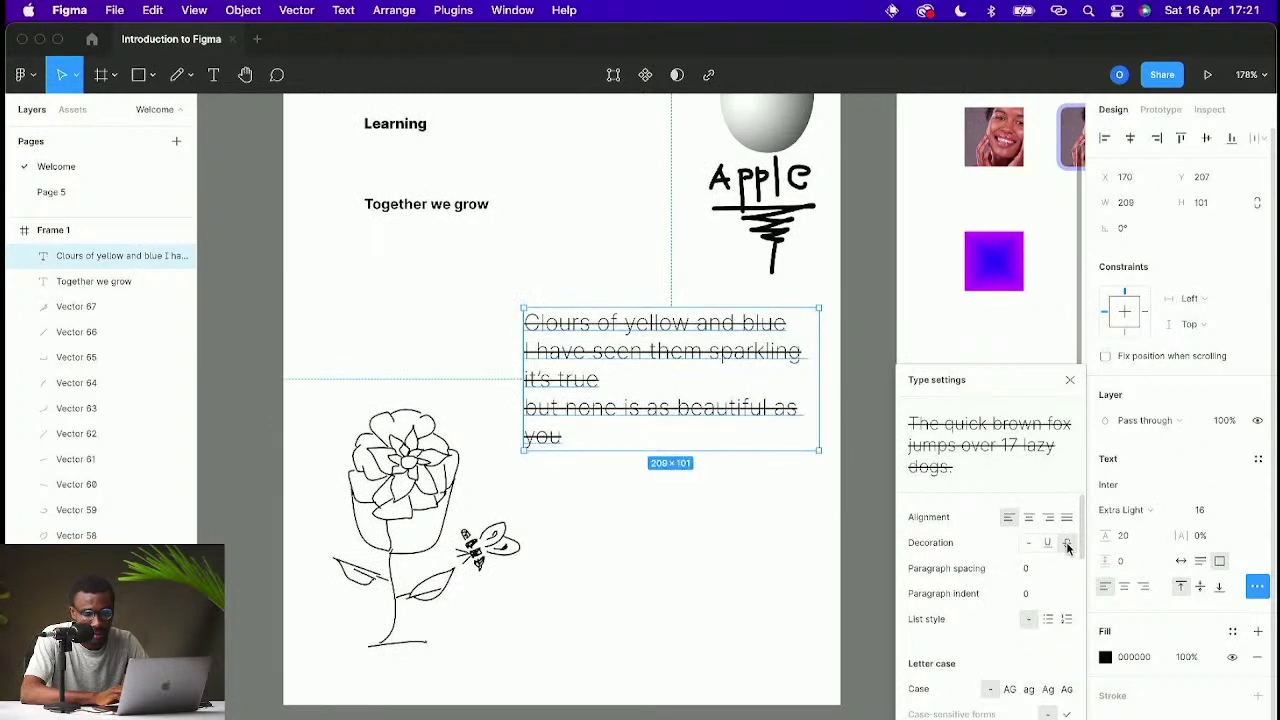
Step: Try a paragraph indent of 20 on the poem and undo it
click(1038, 593)
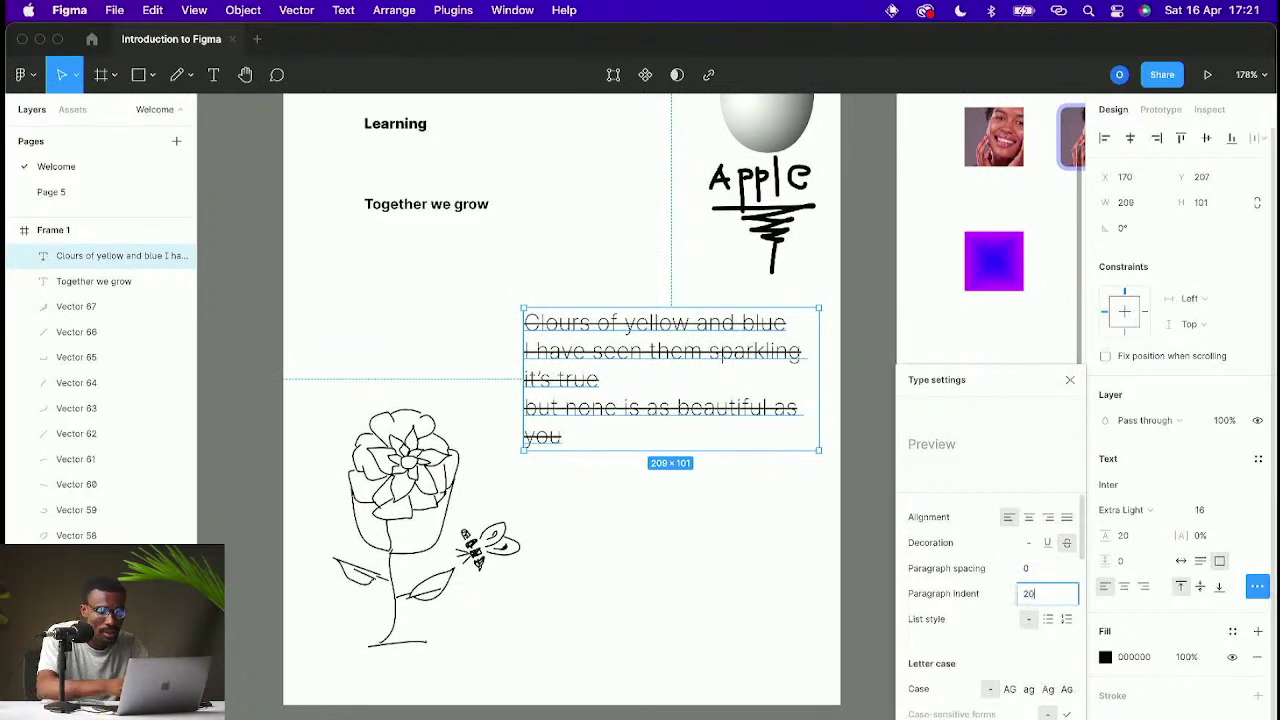
text(20)
key(Return)
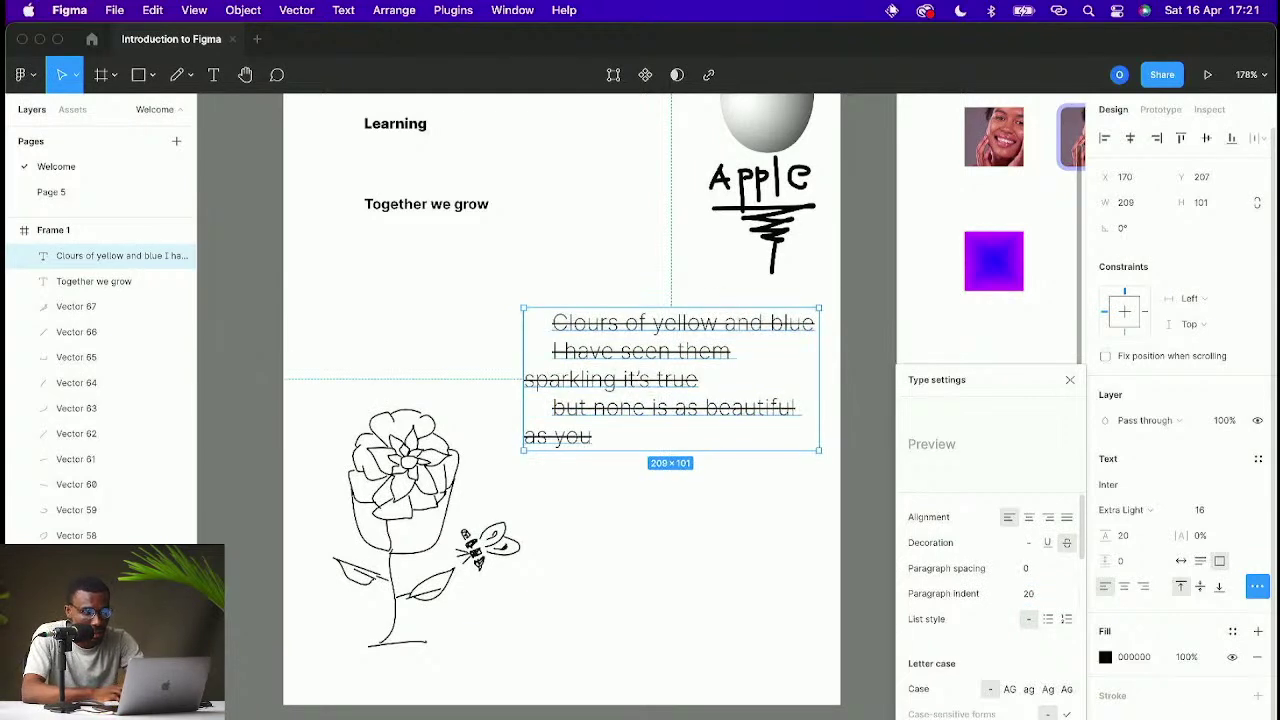
key(ctrl+z)
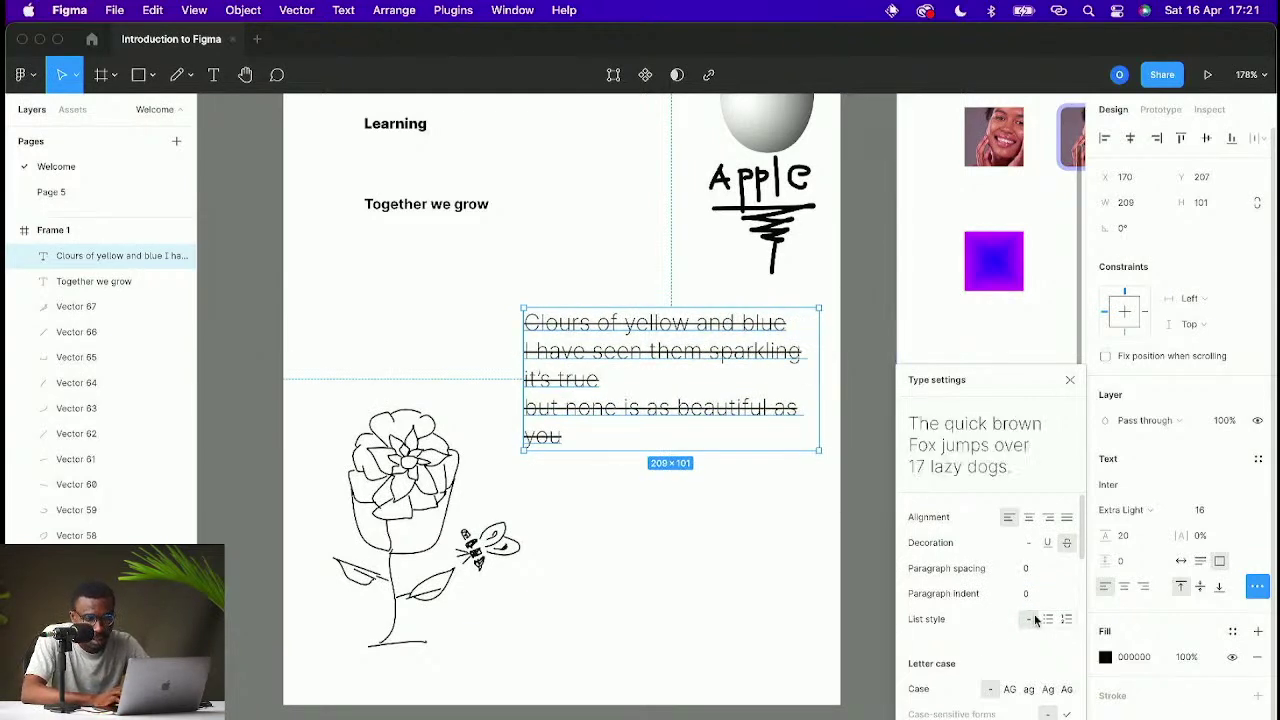
Step: Try the bulleted and numbered list styles on the poem and set the list style back to none
click(1048, 621)
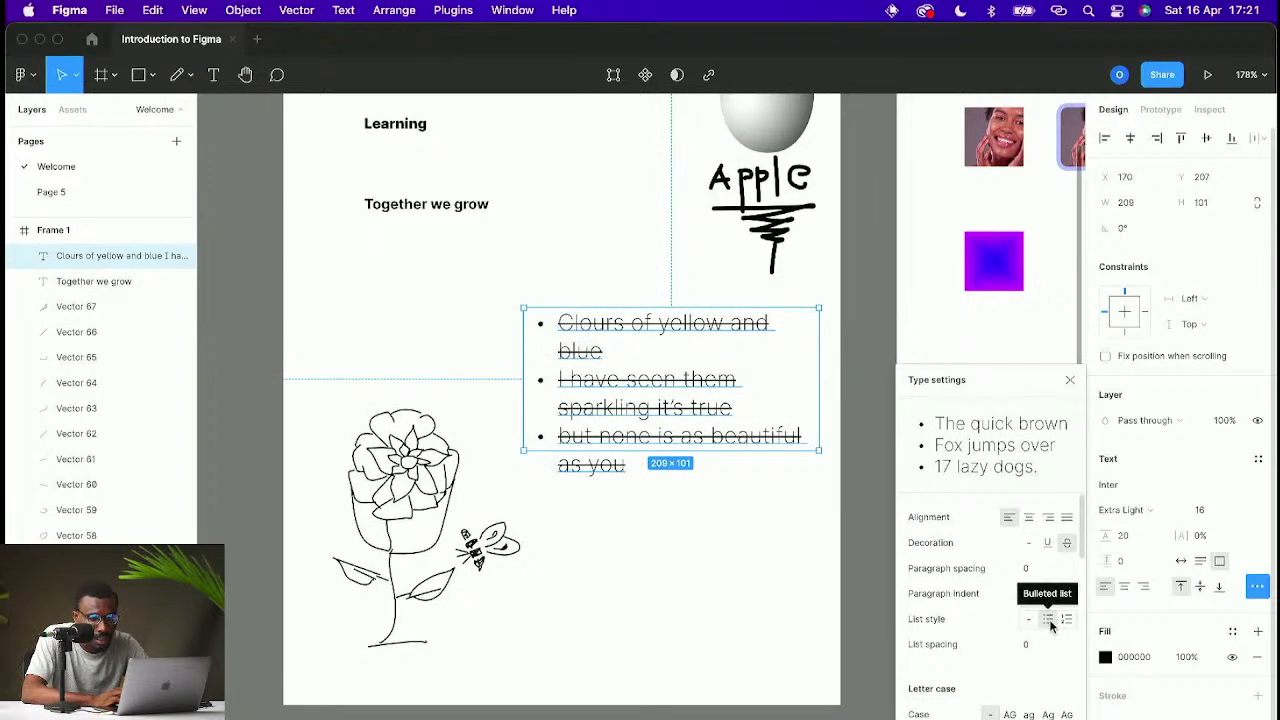
click(1066, 620)
click(1048, 620)
click(1028, 620)
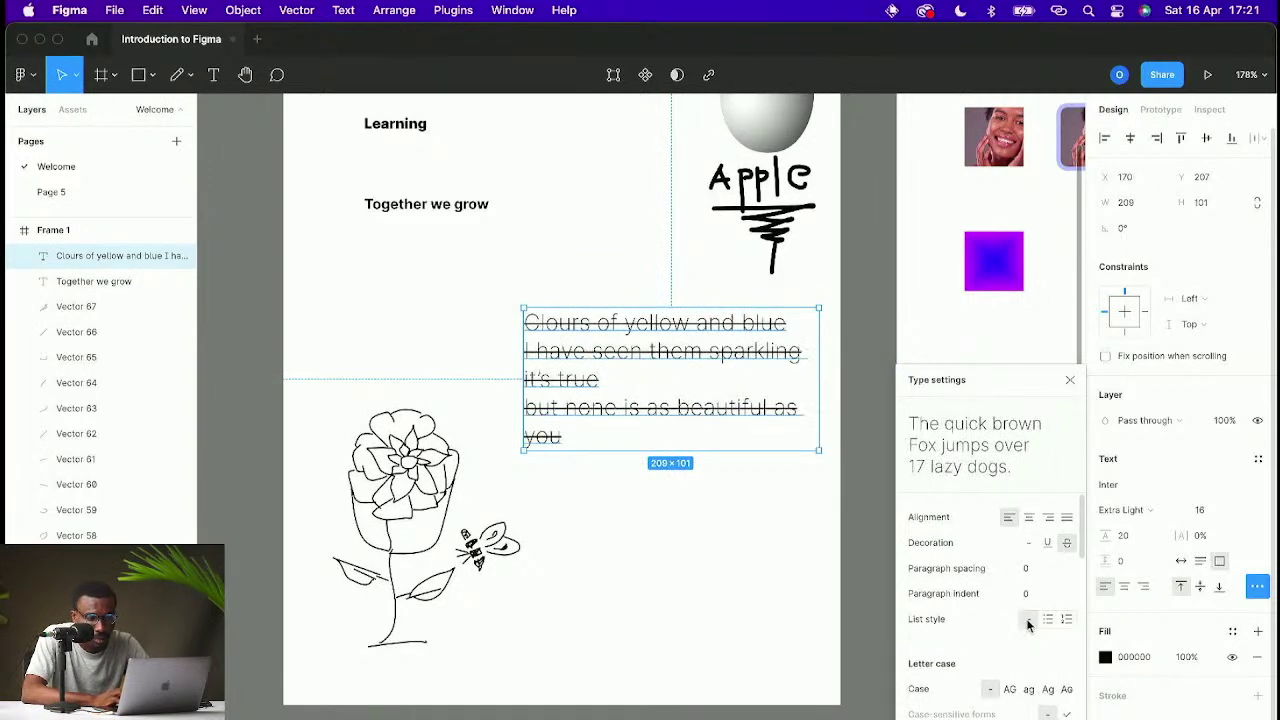
Step: Try title case on the poem, restore the original letter case, and look through the remaining type settings
click(1047, 692)
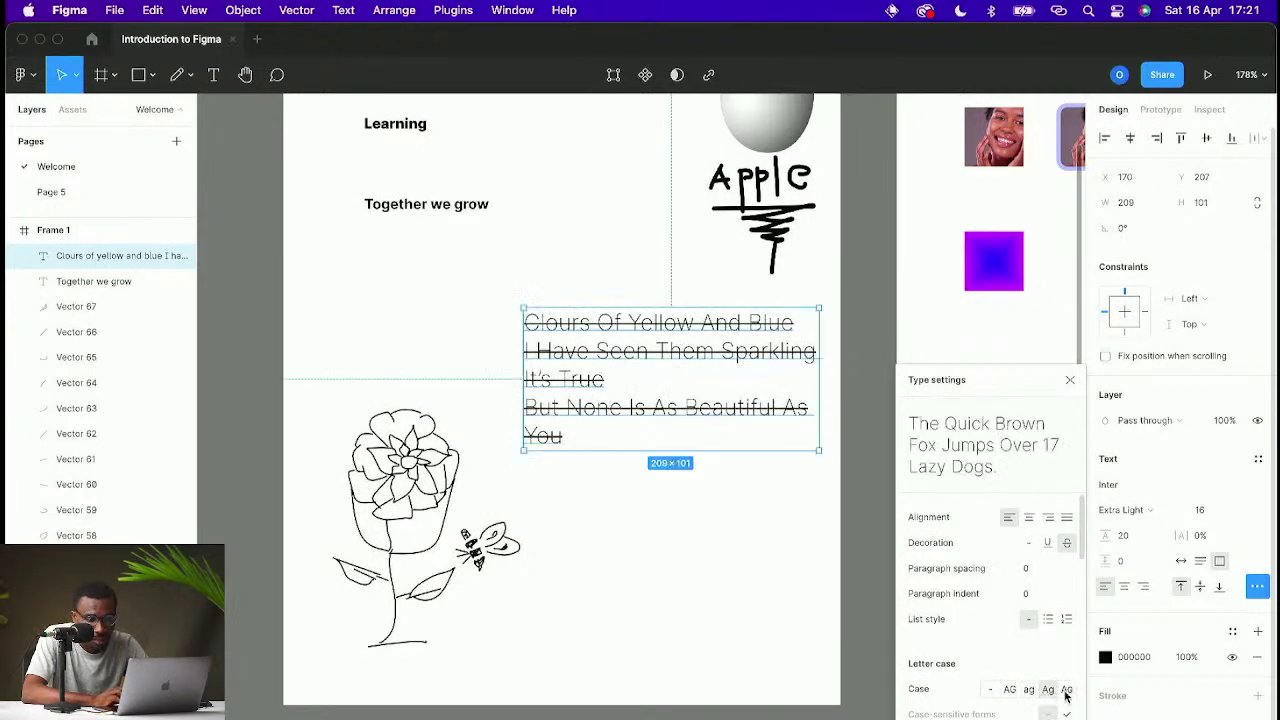
click(988, 690)
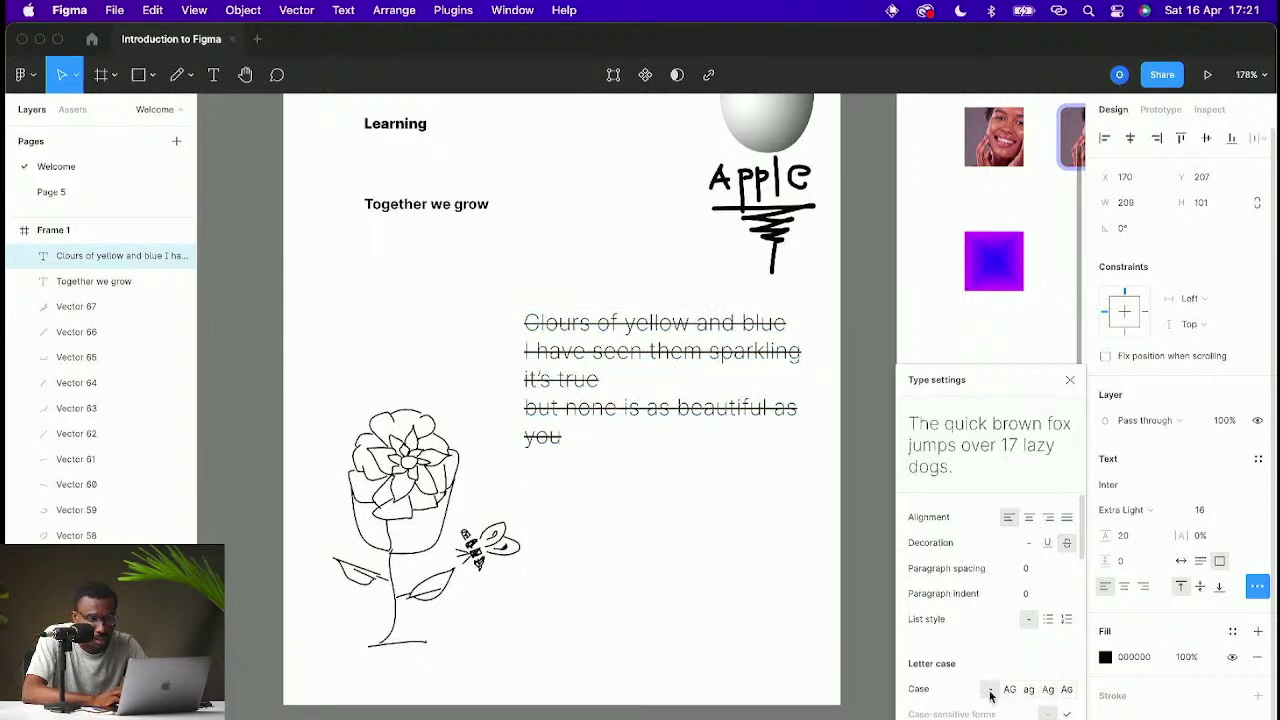
scroll(990, 600, down, 8)
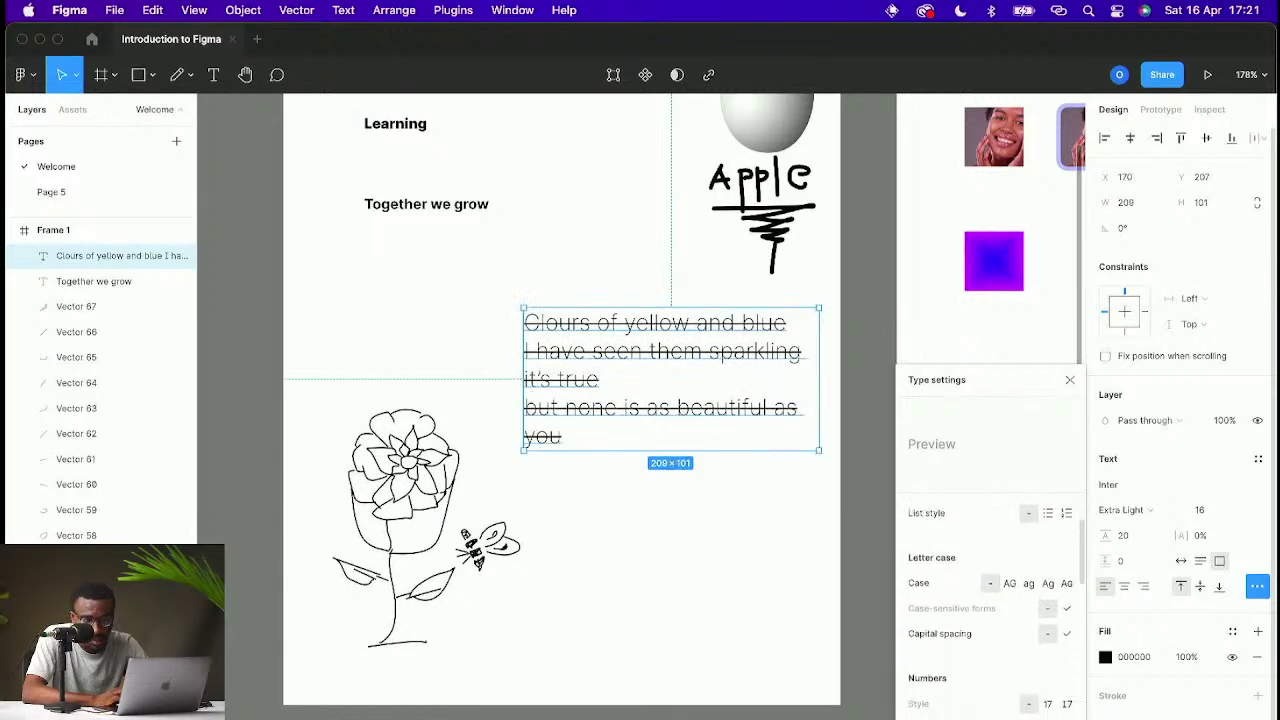
scroll(990, 600, down, 6)
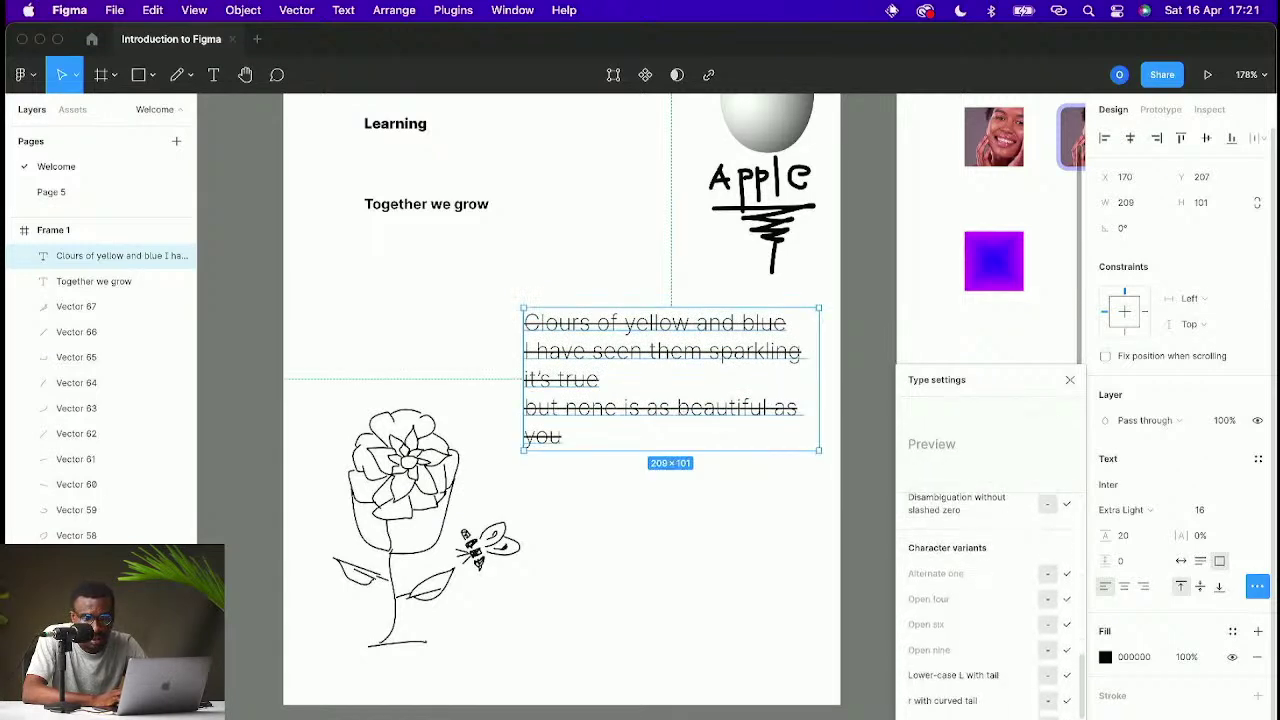
click(1070, 384)
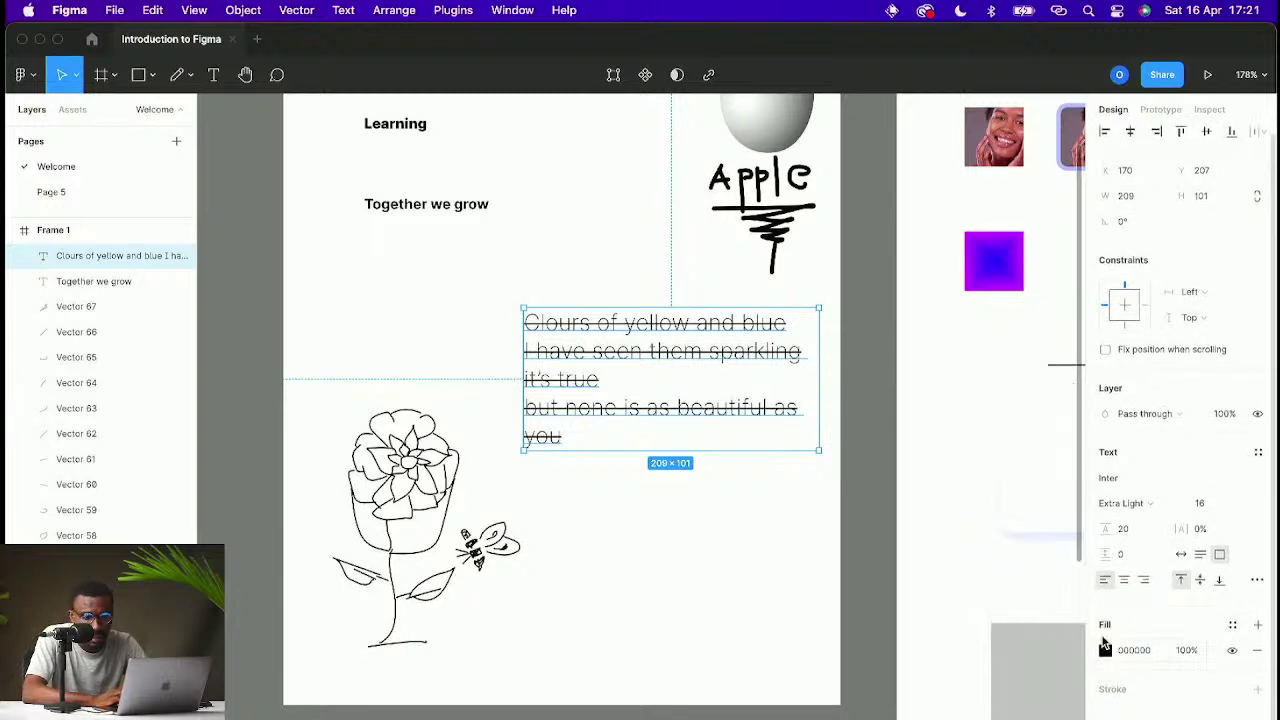
Step: Change the poem's text fill to the grey 6A6A6A
click(1105, 650)
click(965, 482)
mouse_move(963, 531)
mouse_down()
mouse_move(891, 586)
mouse_move(885, 520)
mouse_up()
Step: Try a black 000000 stroke on the poem text, remove it and close the colour picker
click(1258, 689)
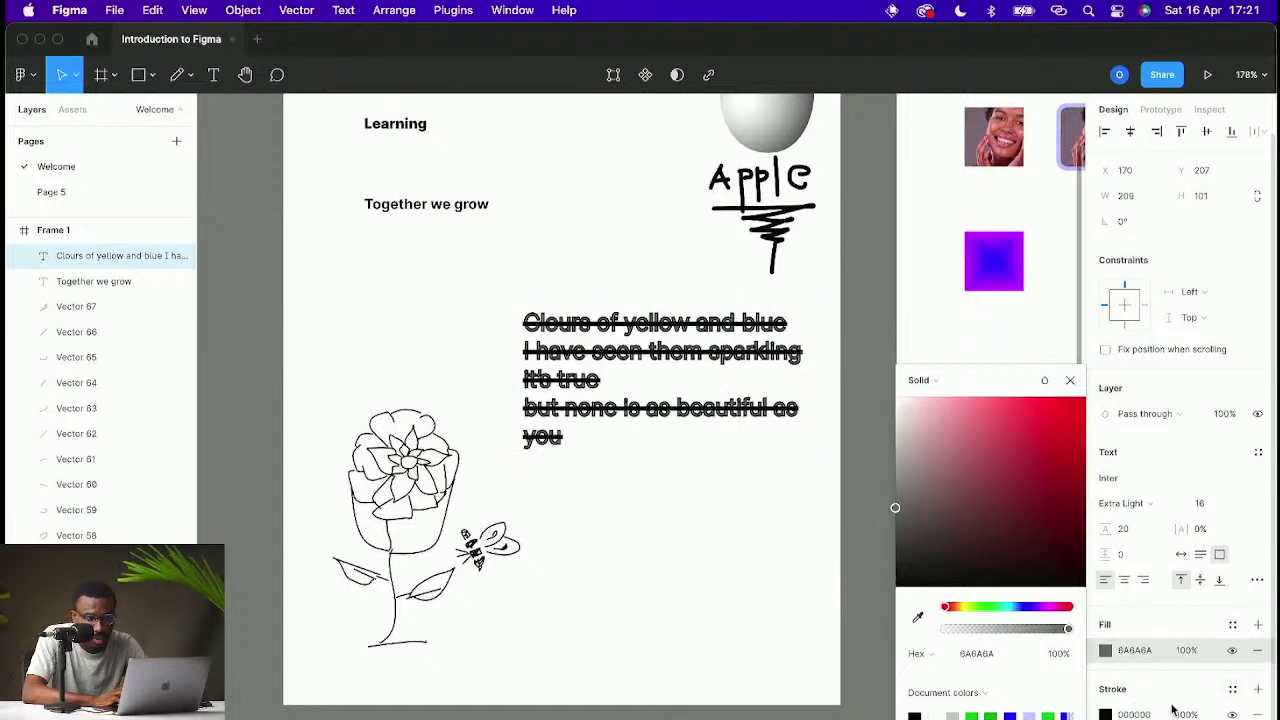
click(1256, 712)
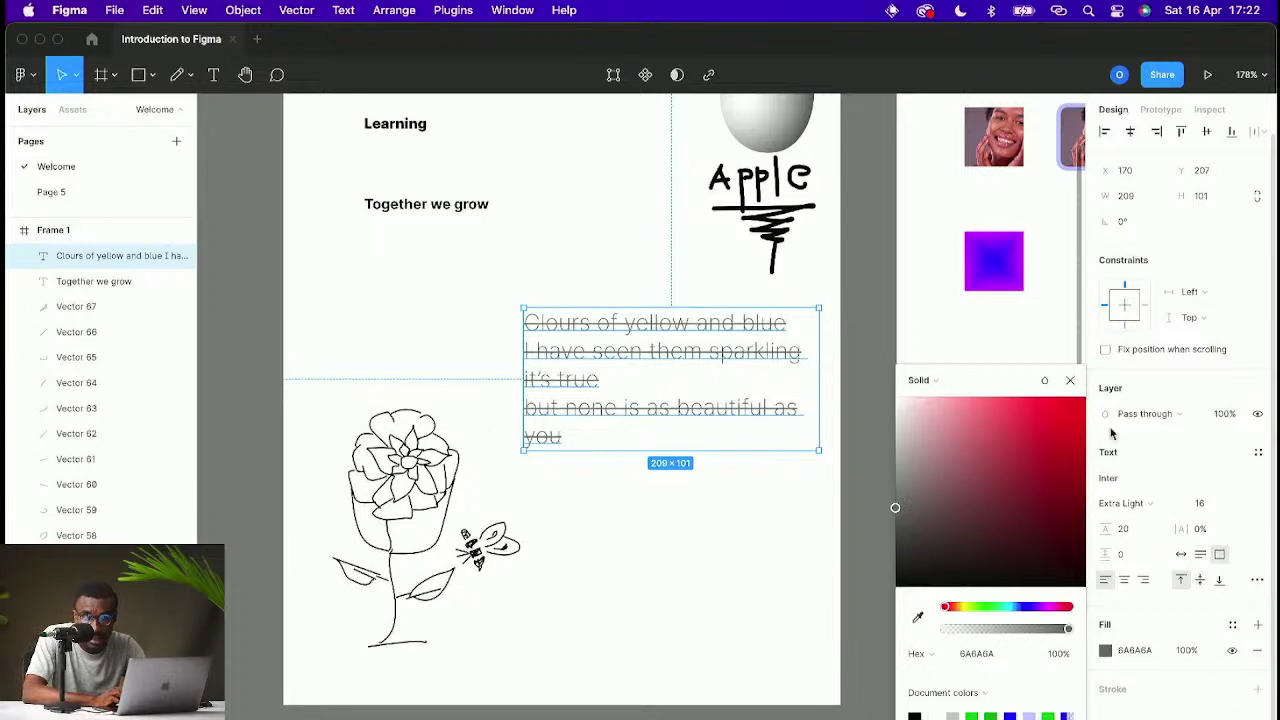
click(1070, 384)
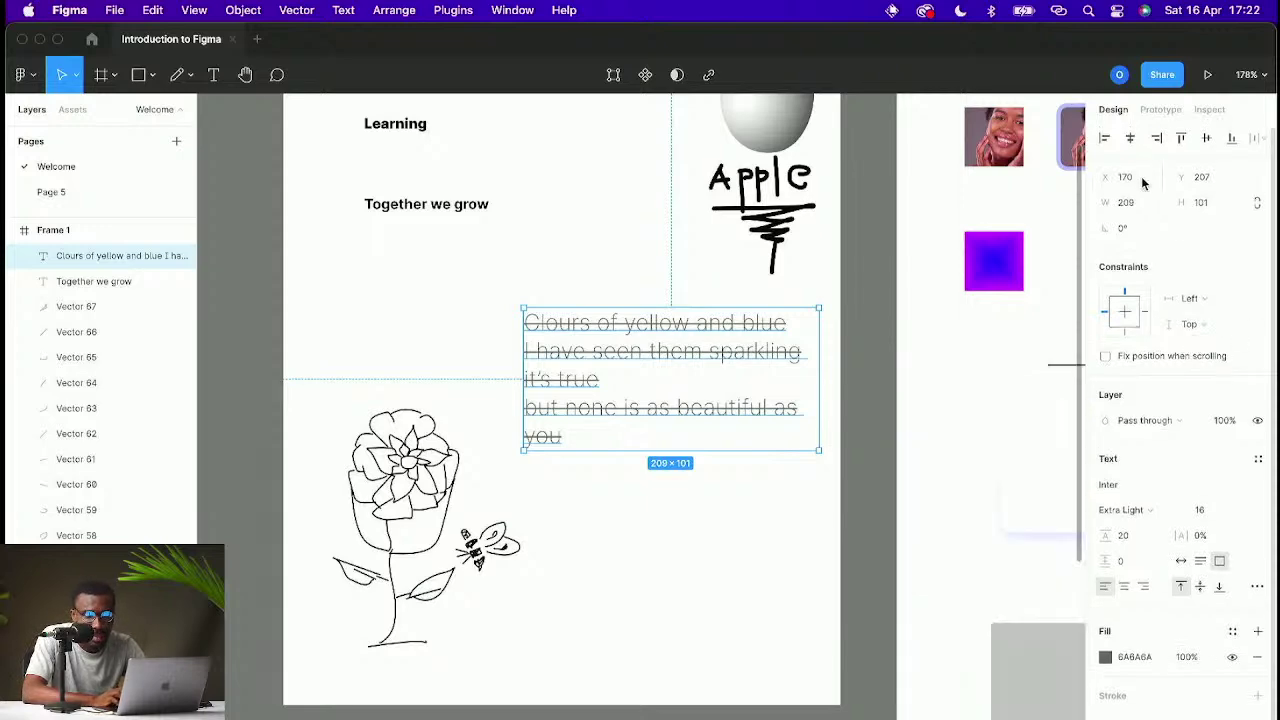
Step: Look over the canvas and the layers of Frame 1 and iPhone 11 Pro / X - 1
scroll(836, 521, down, 5)
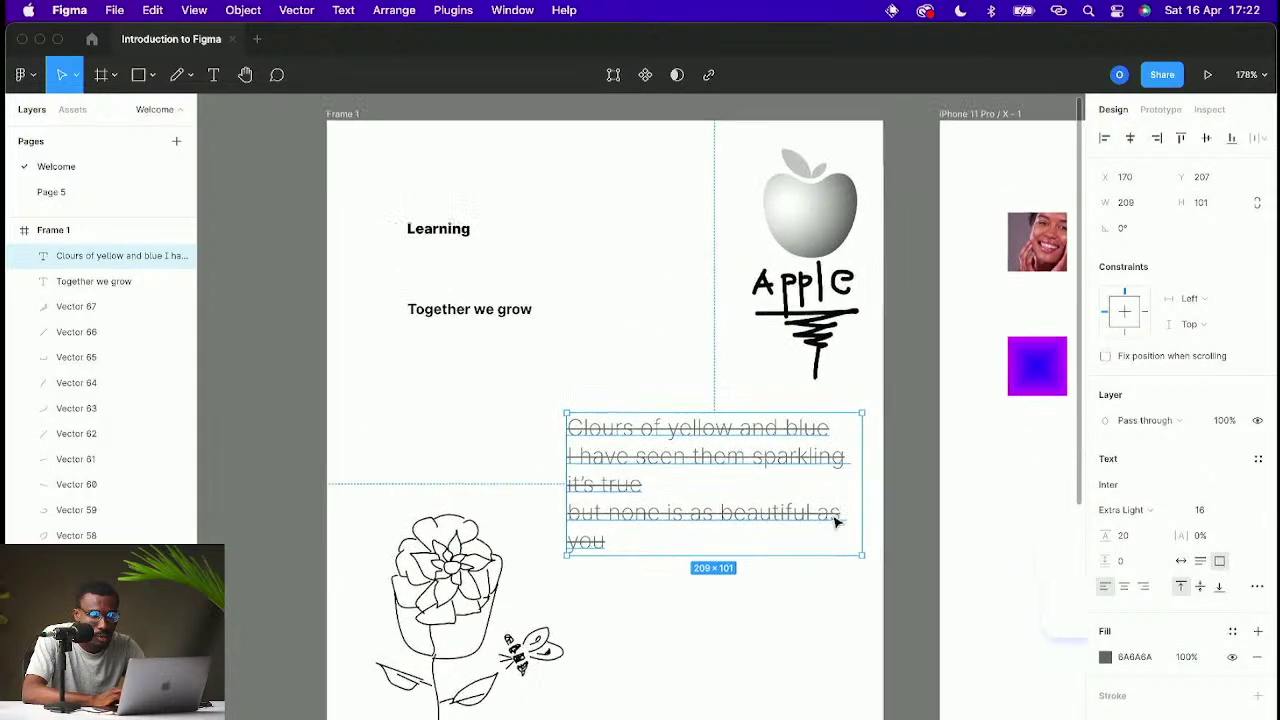
scroll(836, 521, up, 5)
scroll(836, 521, right, 5)
scroll(836, 521, down, 3)
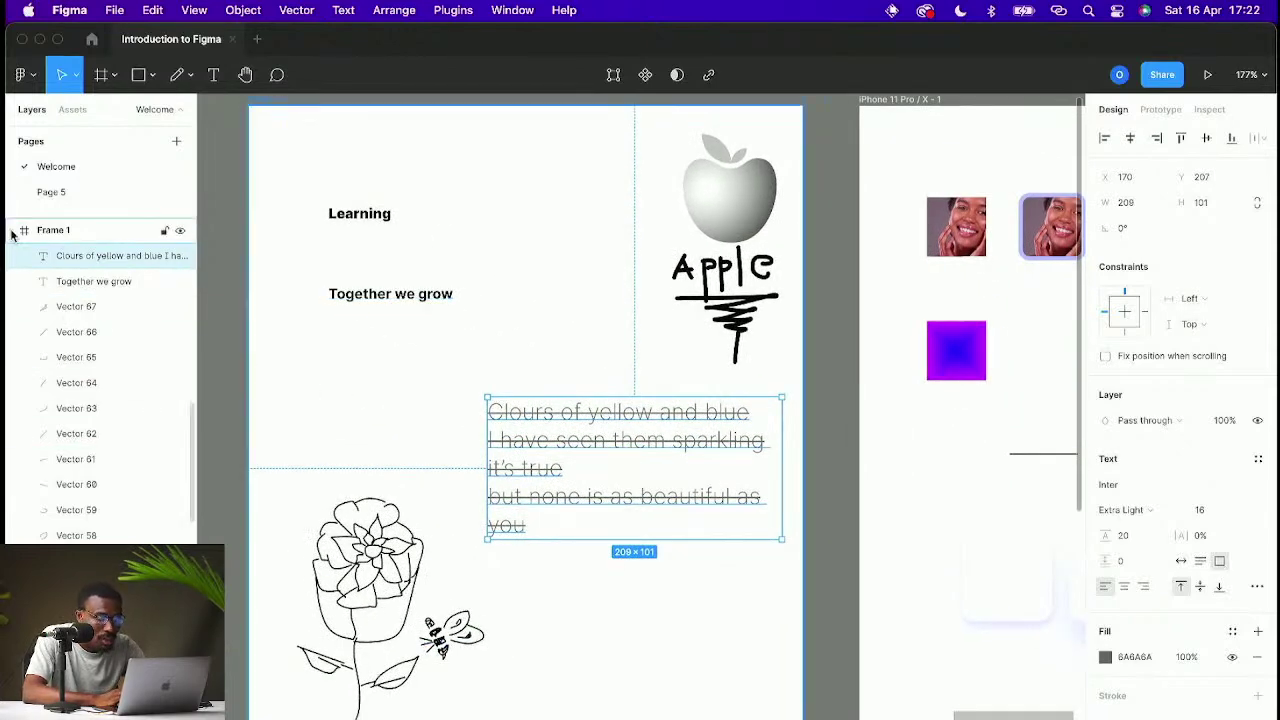
scroll(40, 300, down, 5)
scroll(337, 277, up, 1)
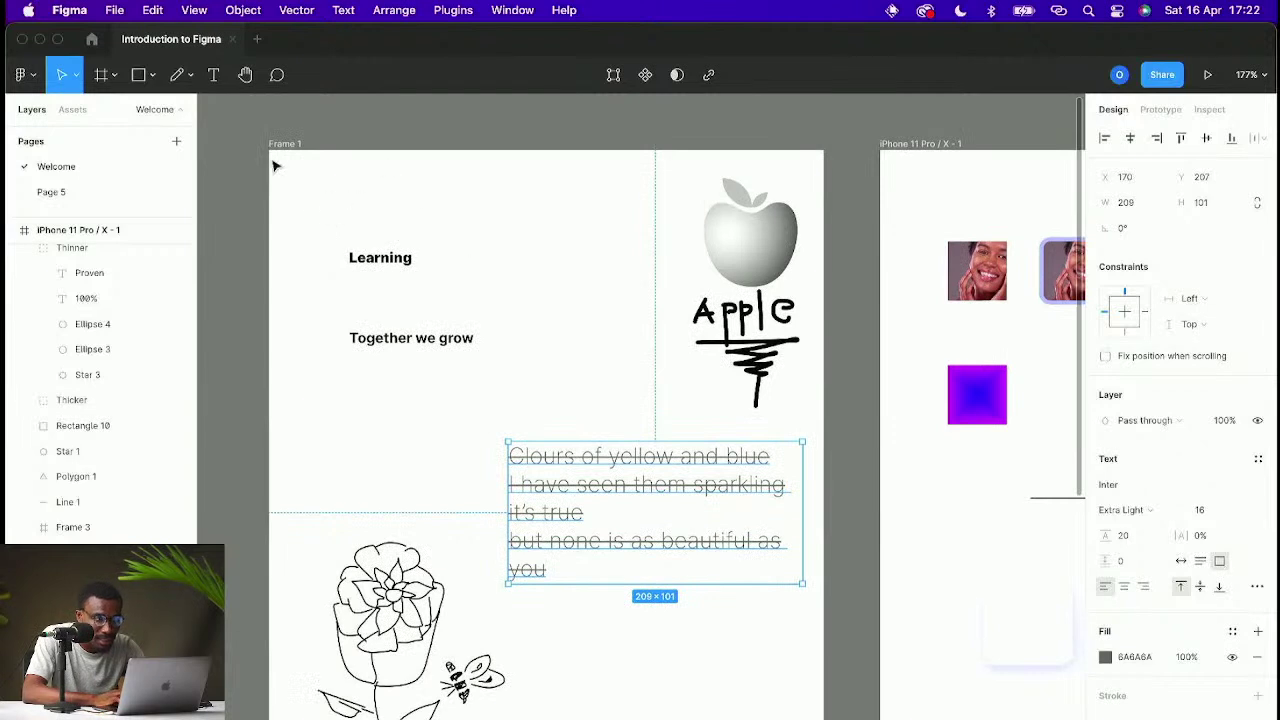
scroll(77, 277, up, 3)
Step: Toggle the visibility of iPhone 11 Pro / X - 1 and Frame 1 off and back on
click(177, 231)
click(178, 231)
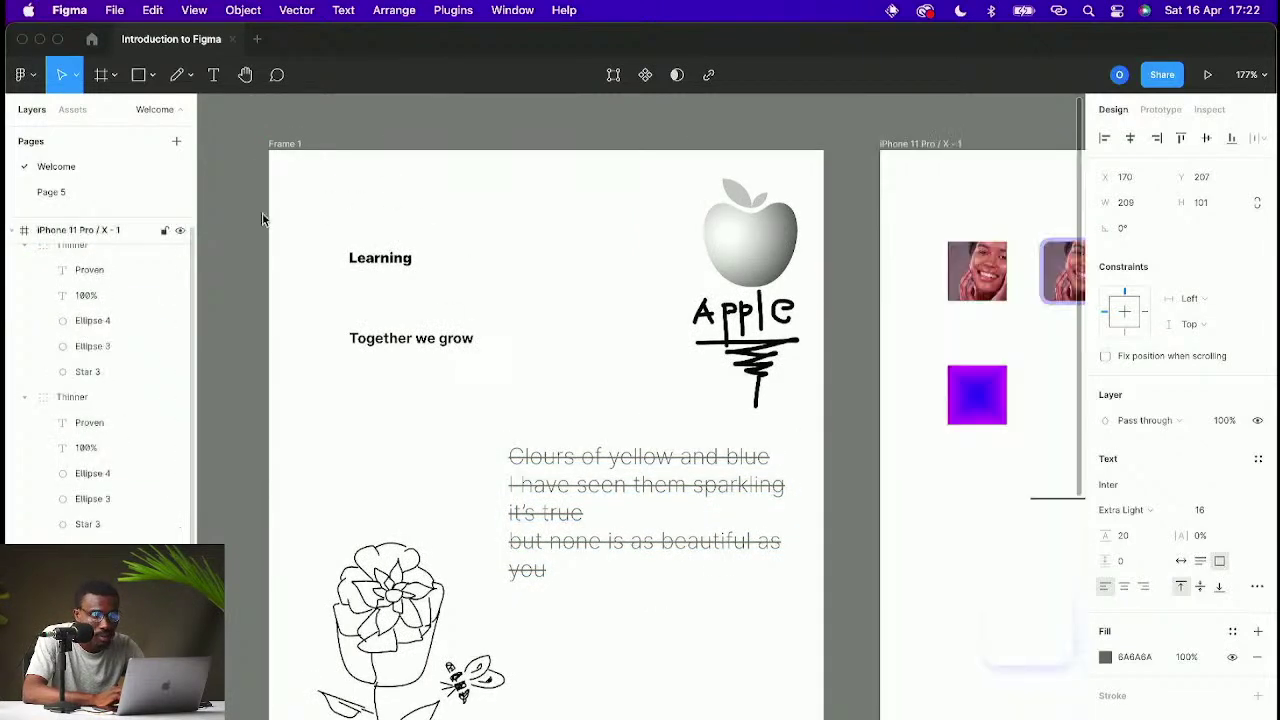
click(278, 150)
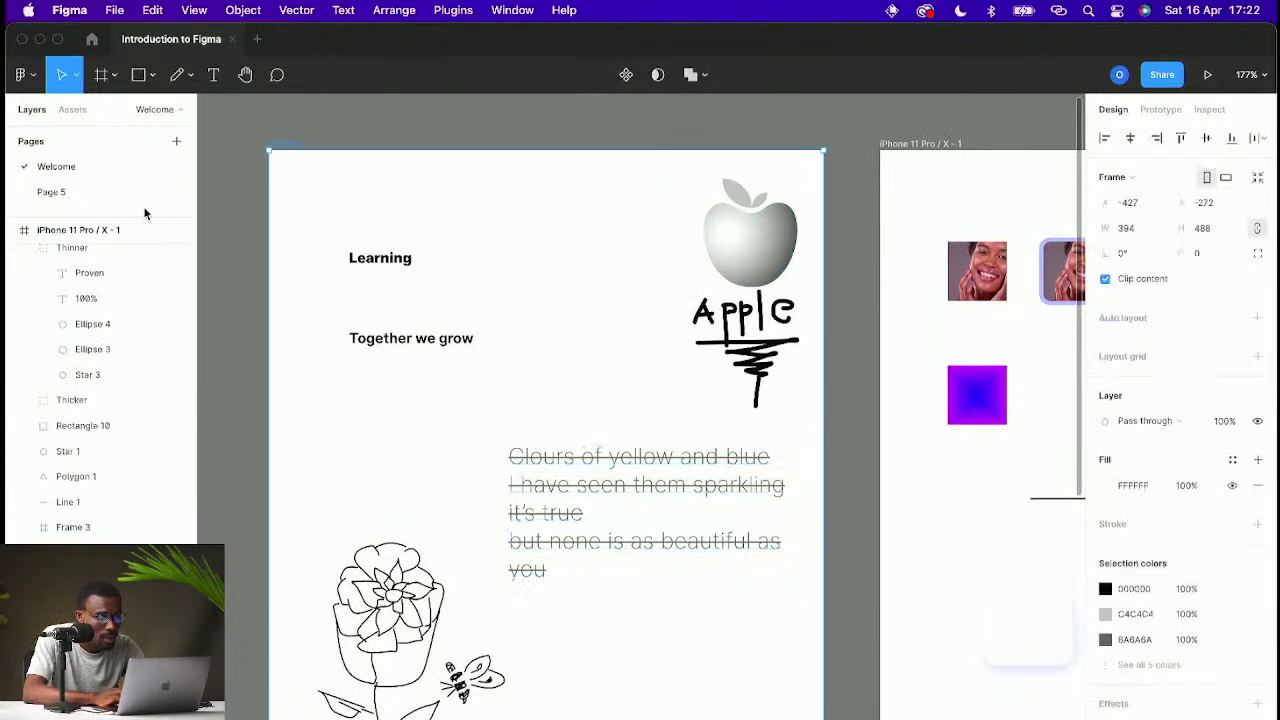
key(shift+super+h)
key(shift+super+h)
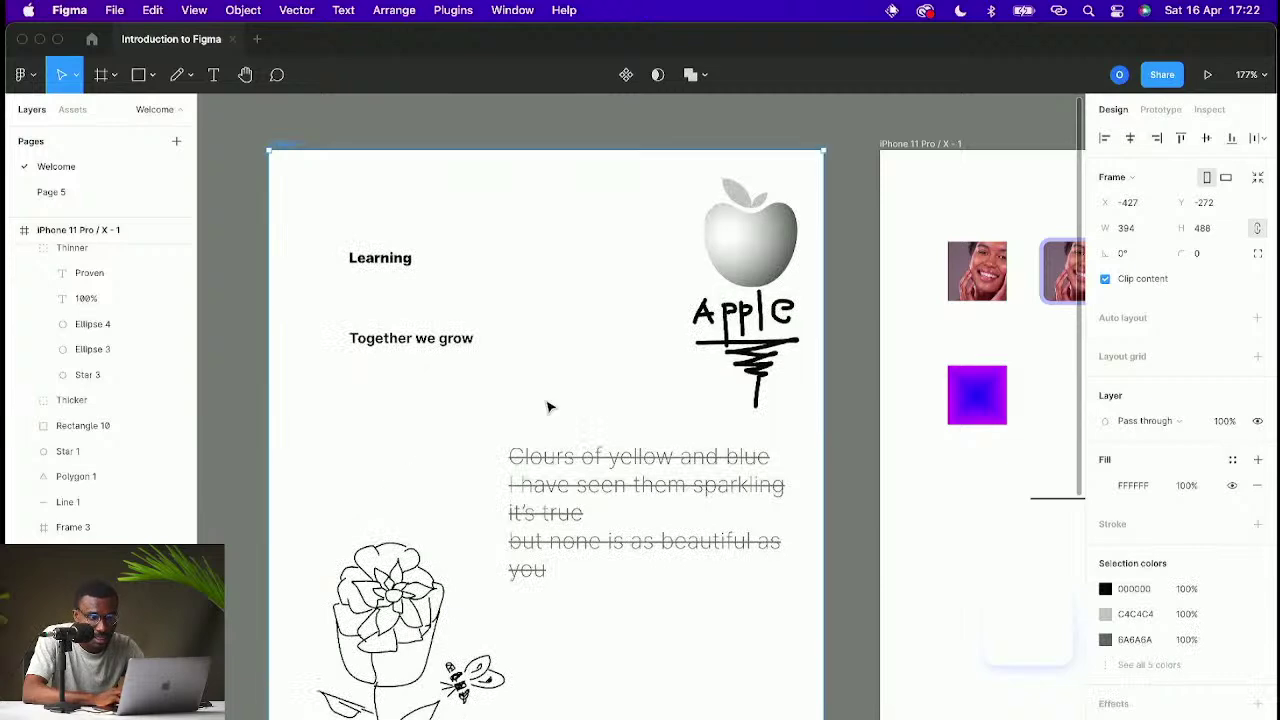
Step: Review the boolean operations available for Frame 1, the component assets and the installed plugins
scroll(548, 407, down, 2)
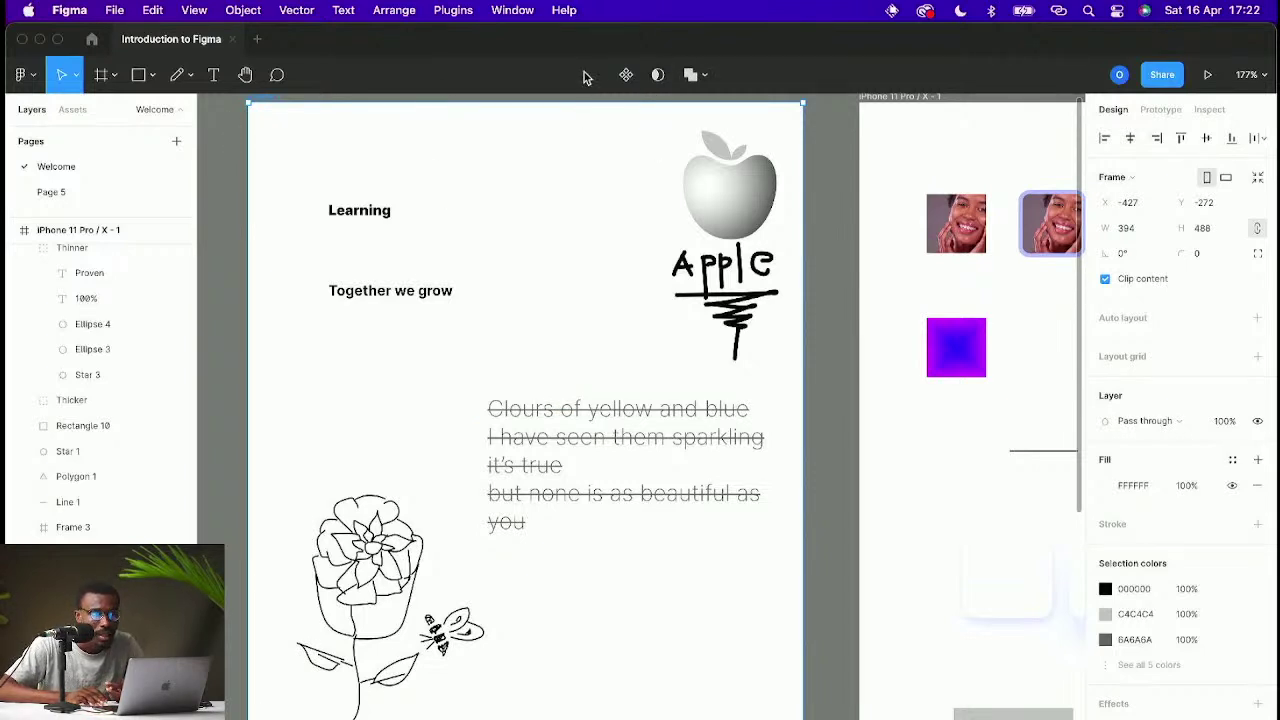
click(706, 77)
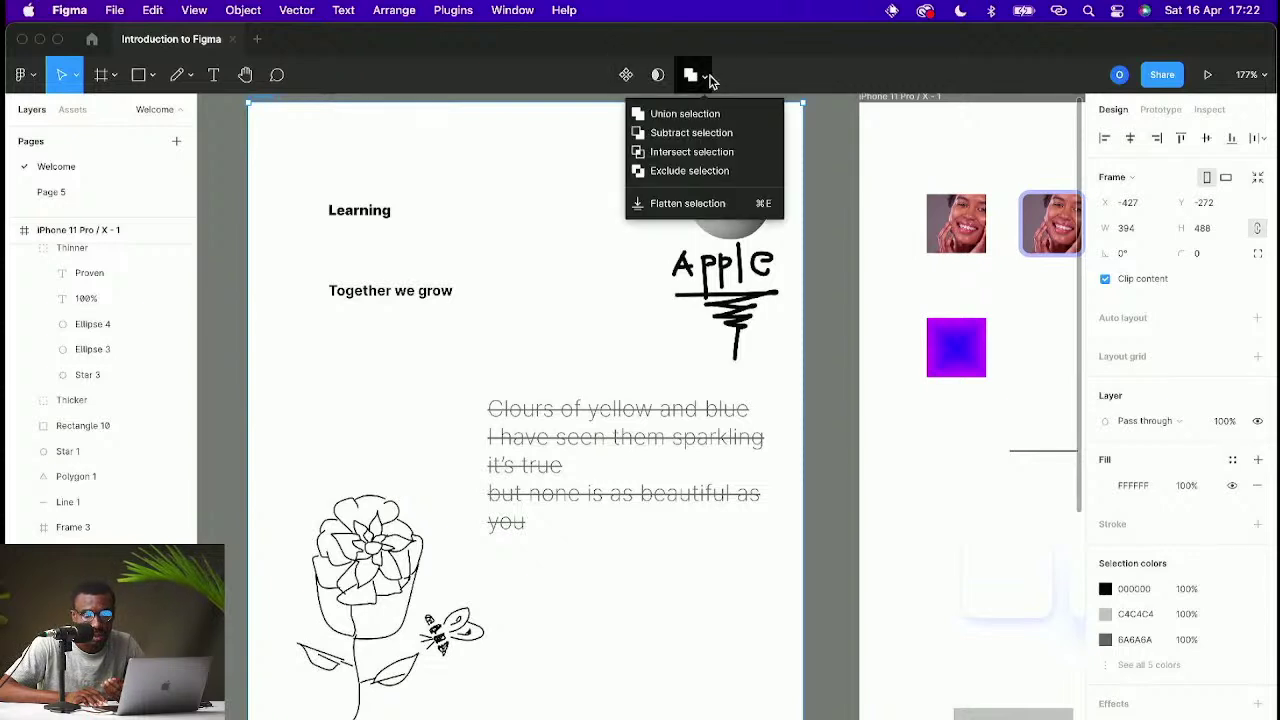
click(707, 78)
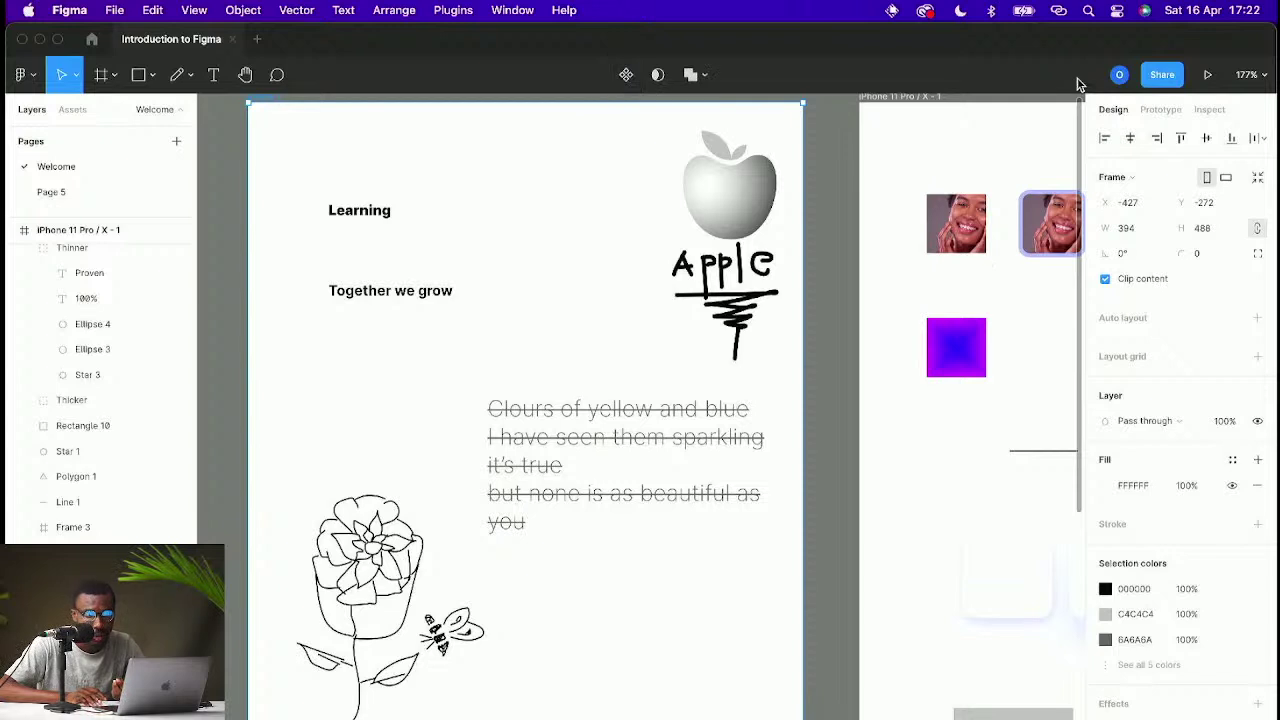
click(74, 111)
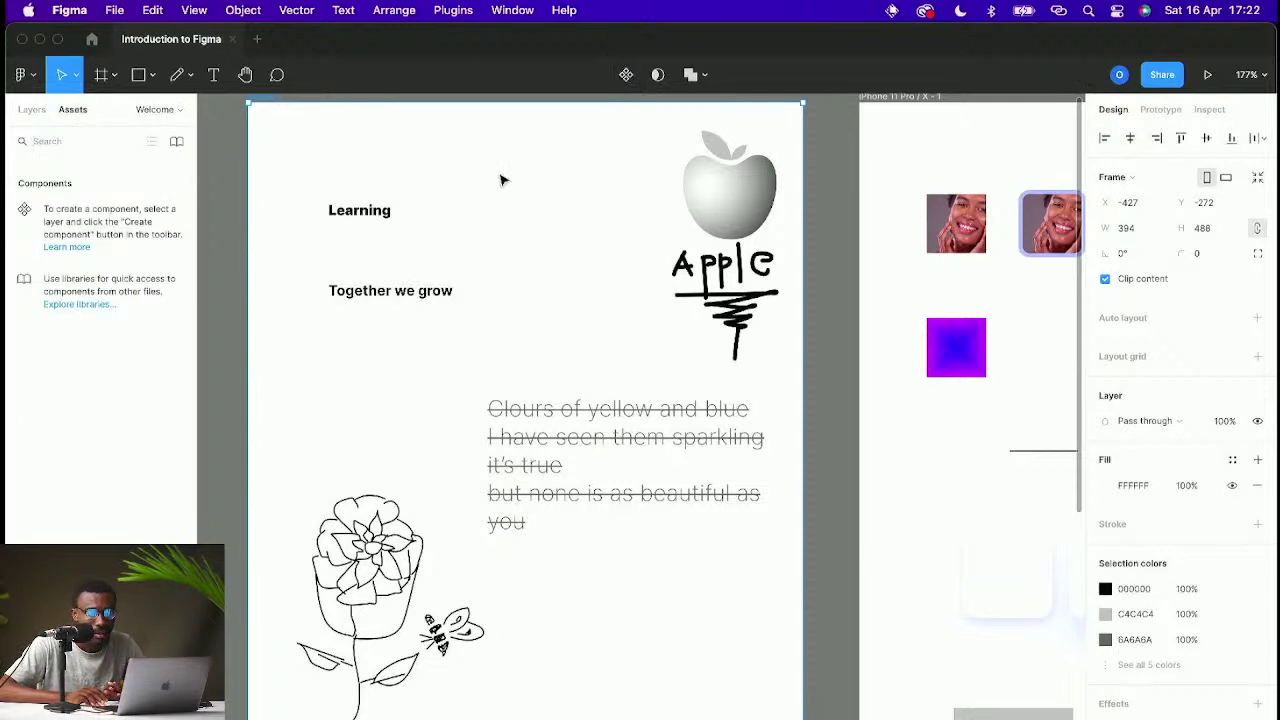
click(455, 11)
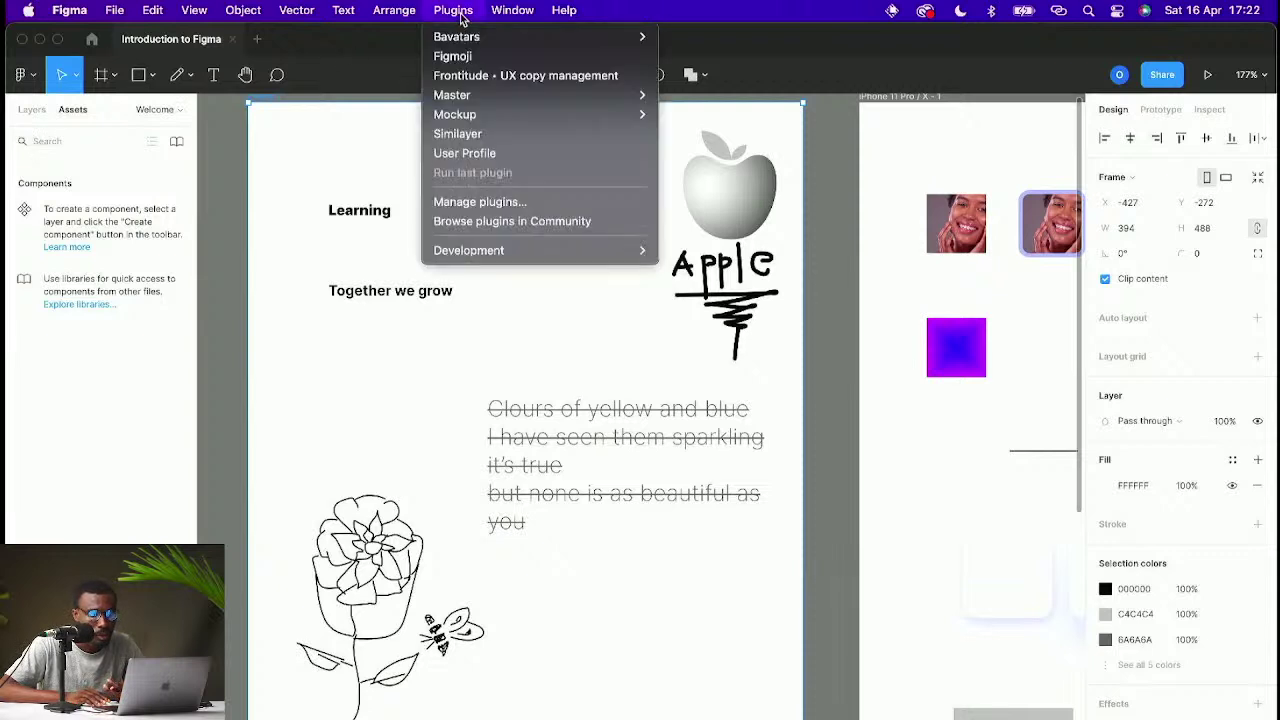
click(462, 17)
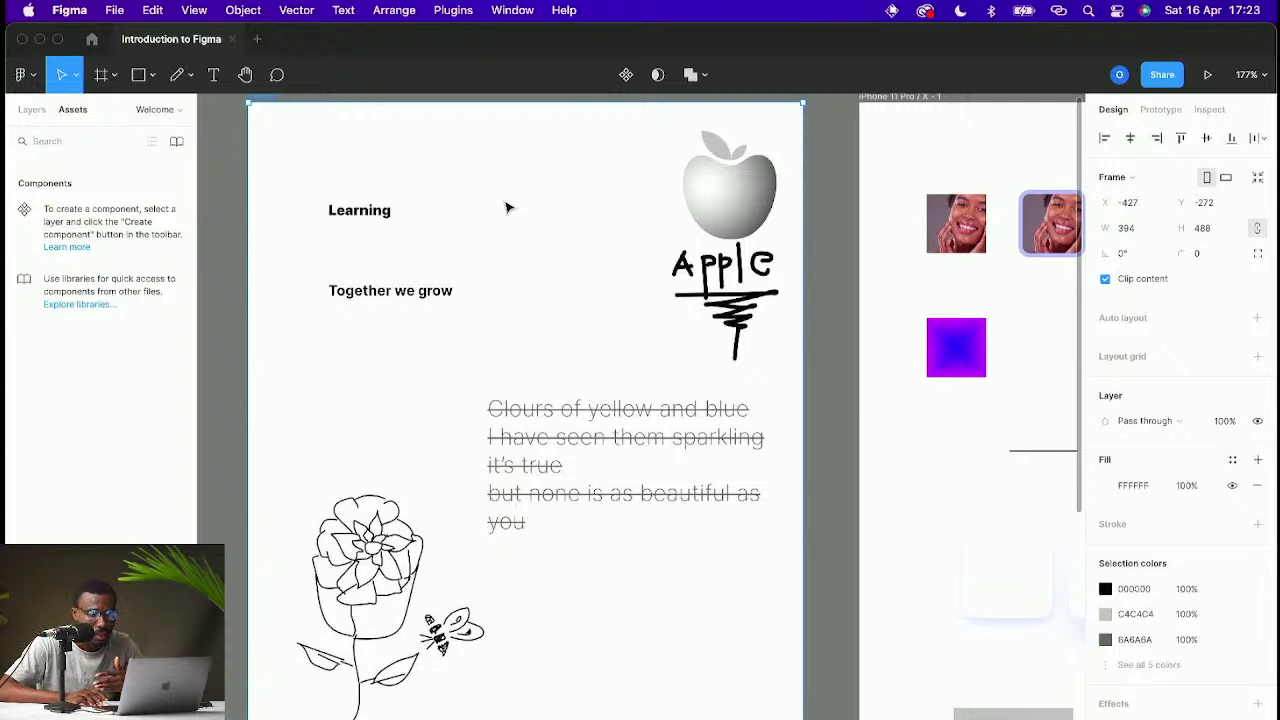
Step: Draw a new square frame of about 394 × 394 directly below Frame 1
scroll(507, 208, down, 10)
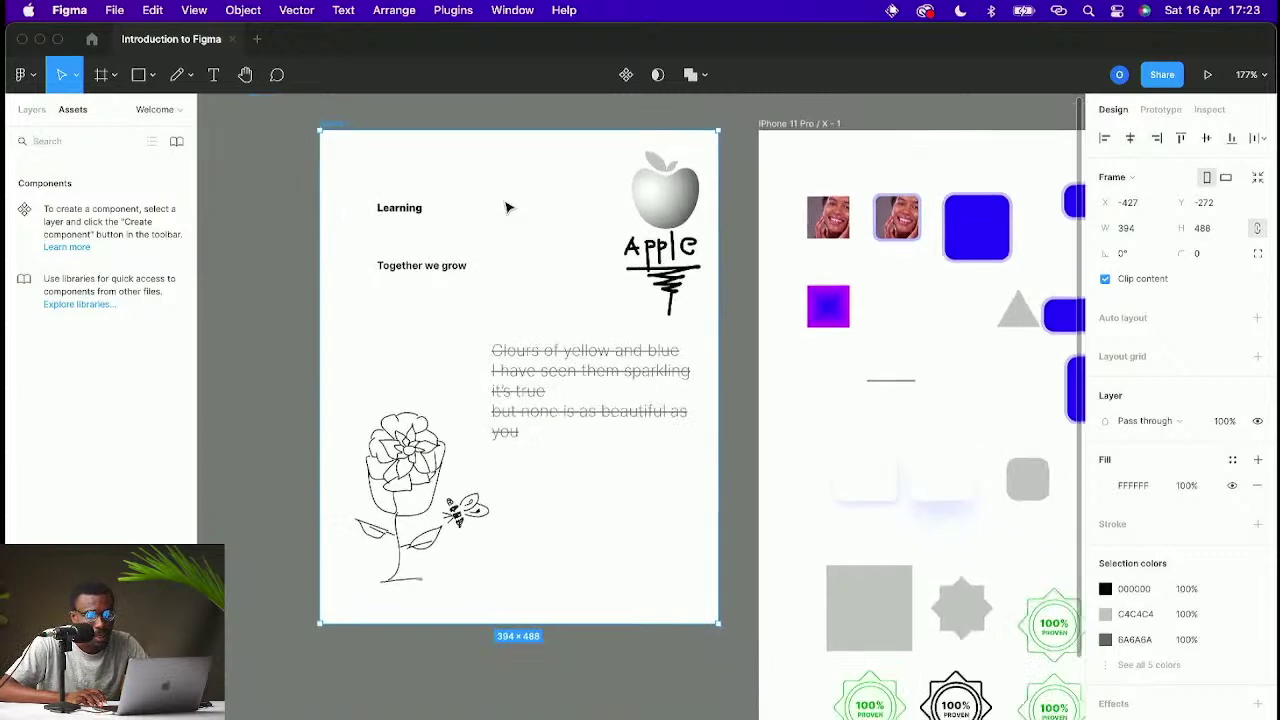
scroll(517, 222, up, 5)
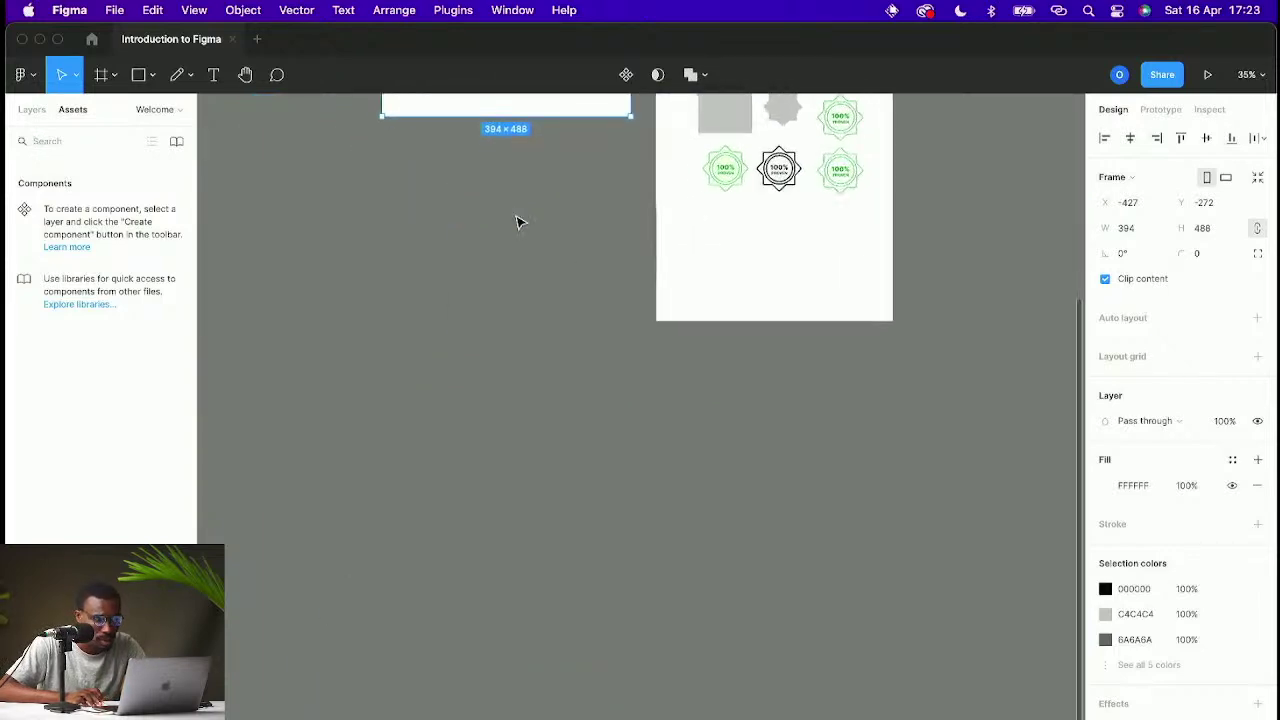
text(f)
click(397, 189)
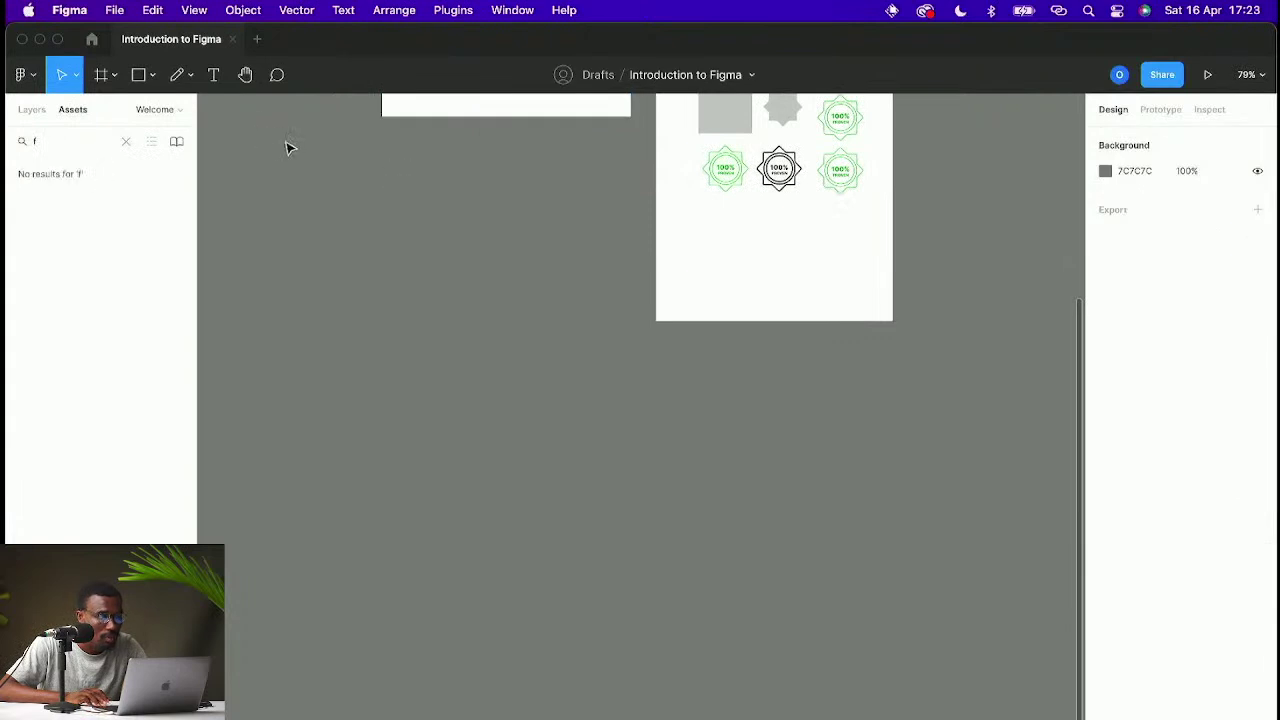
key(f)
drag(382, 169, 629, 420)
drag(516, 237, 540, 347)
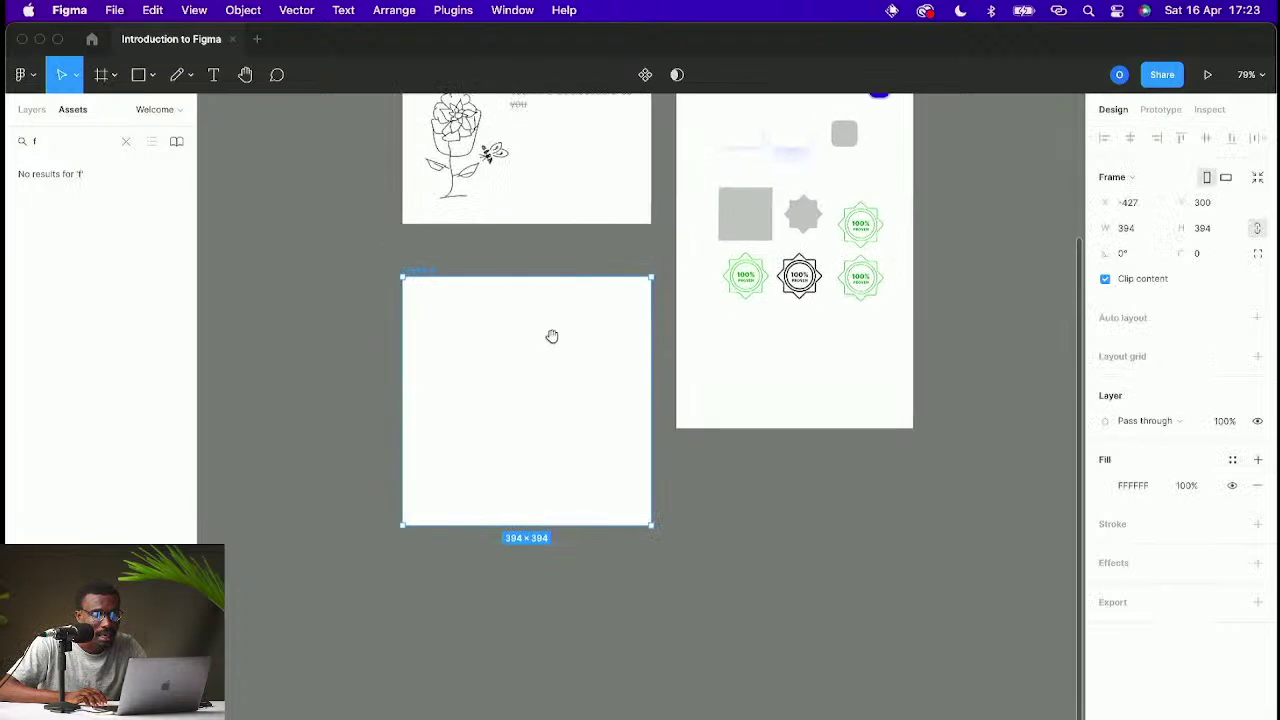
Step: Add an 8 px layout grid to the new square frame below Frame 1 and check the grid's settings
click(1257, 358)
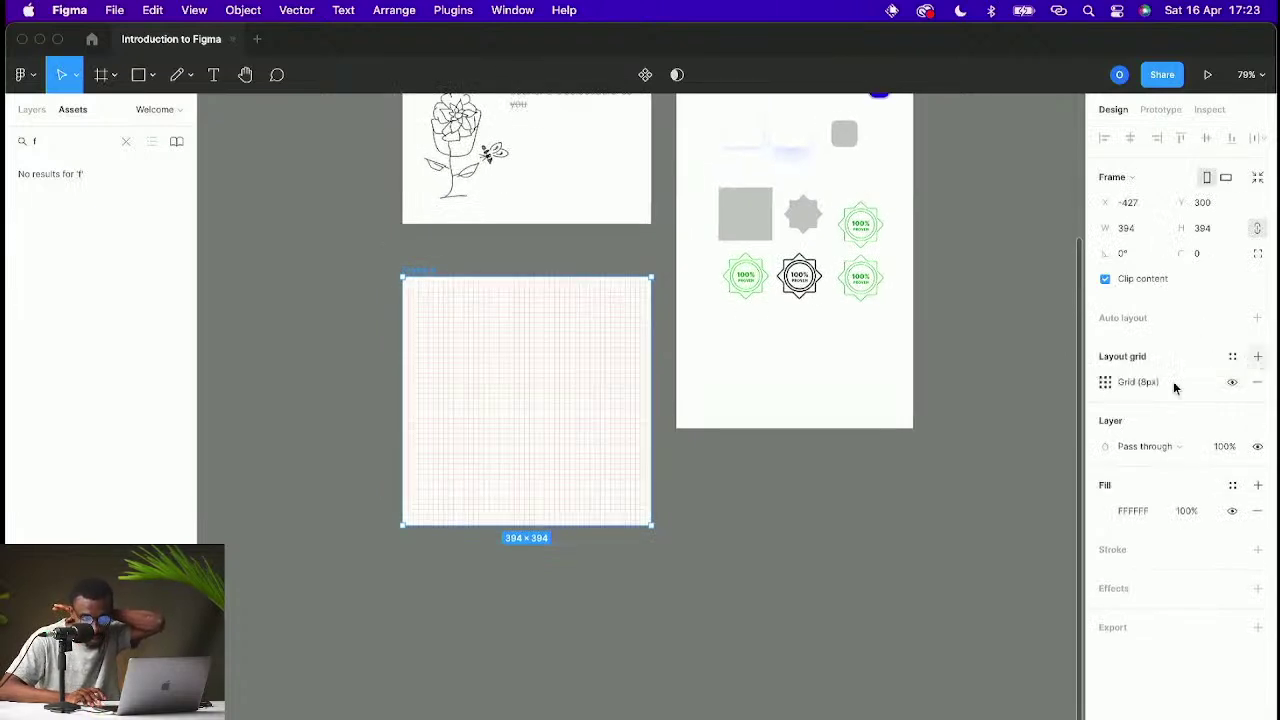
click(1104, 384)
scroll(613, 315, up, 5)
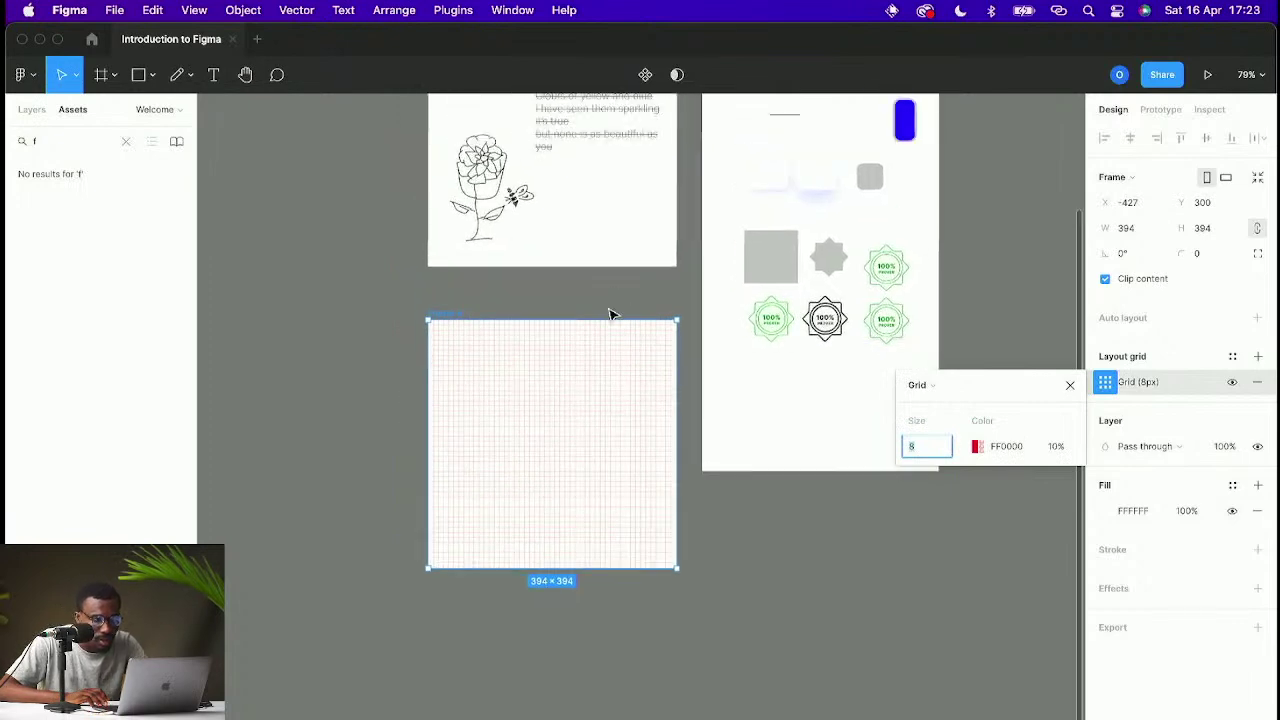
scroll(654, 323, down, 3)
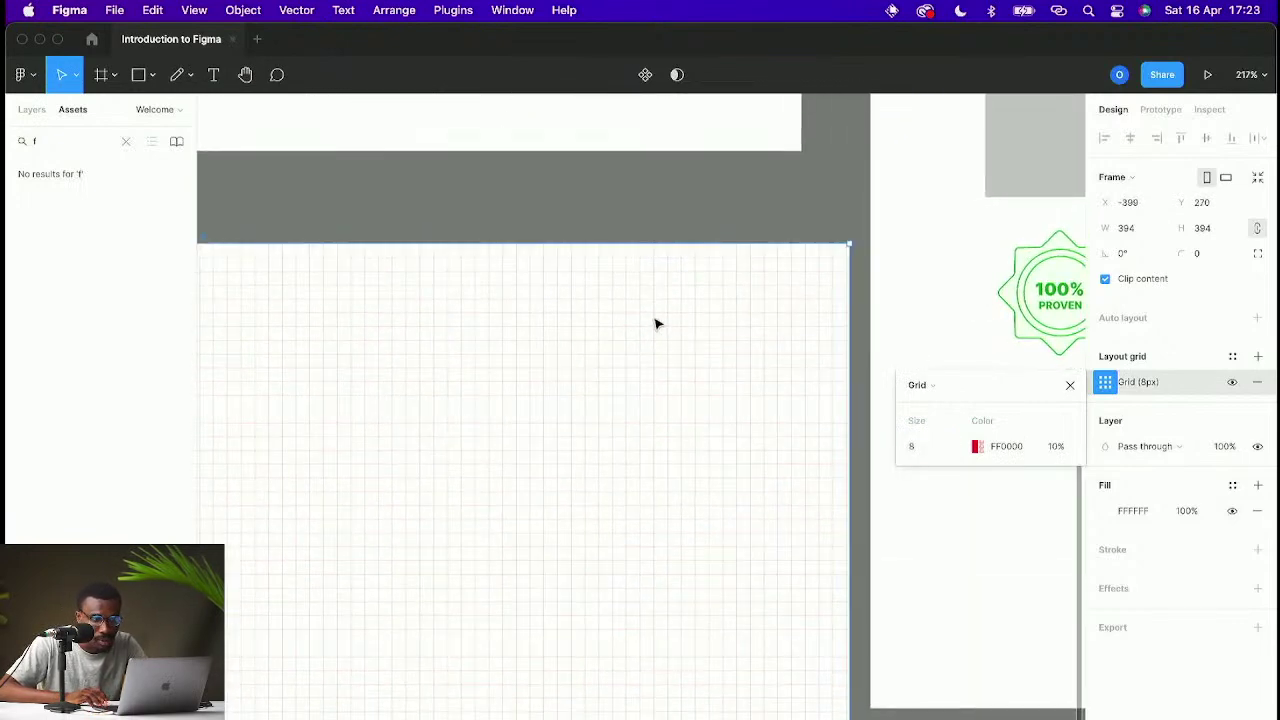
key(super+z)
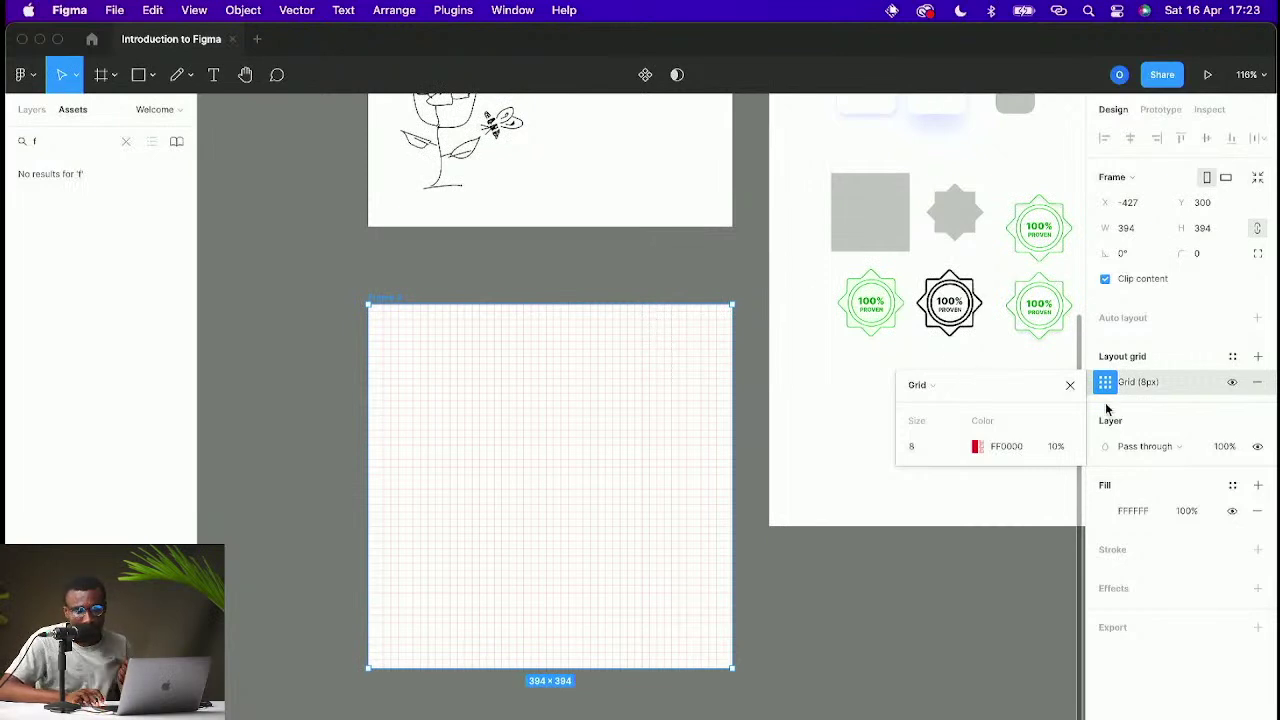
click(1070, 386)
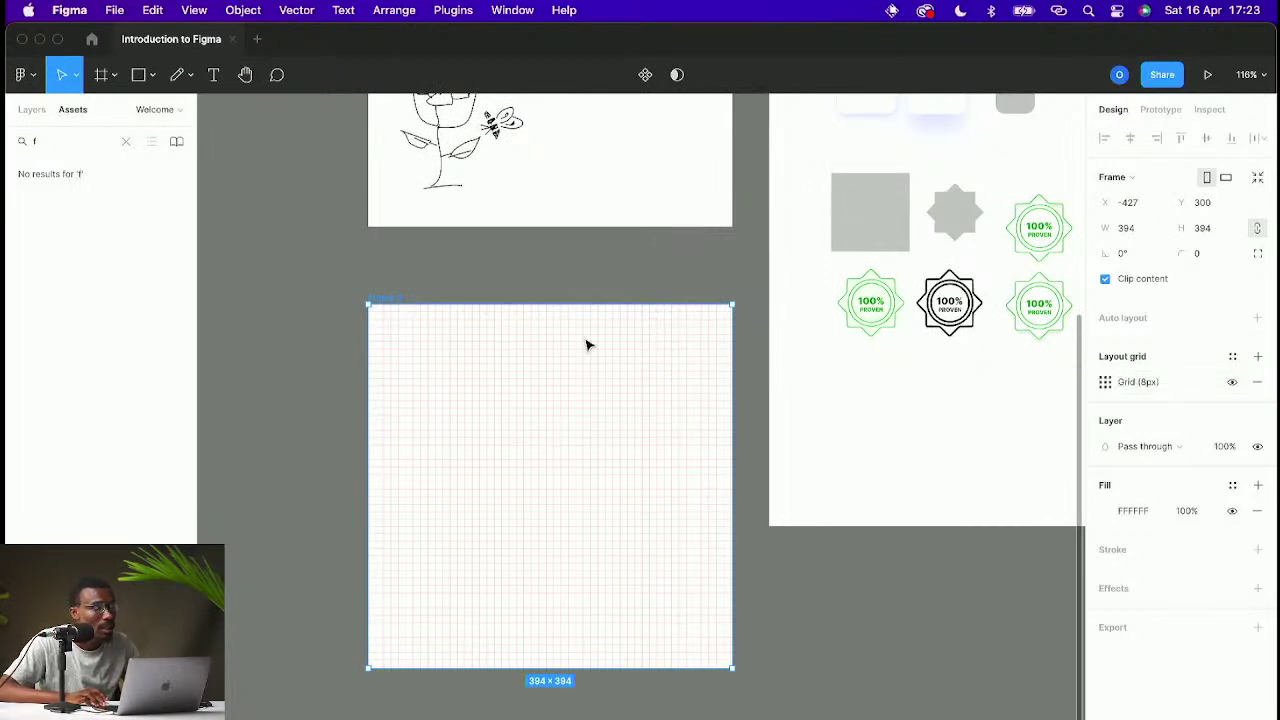
scroll(587, 345, right, 3)
scroll(587, 345, up, 5)
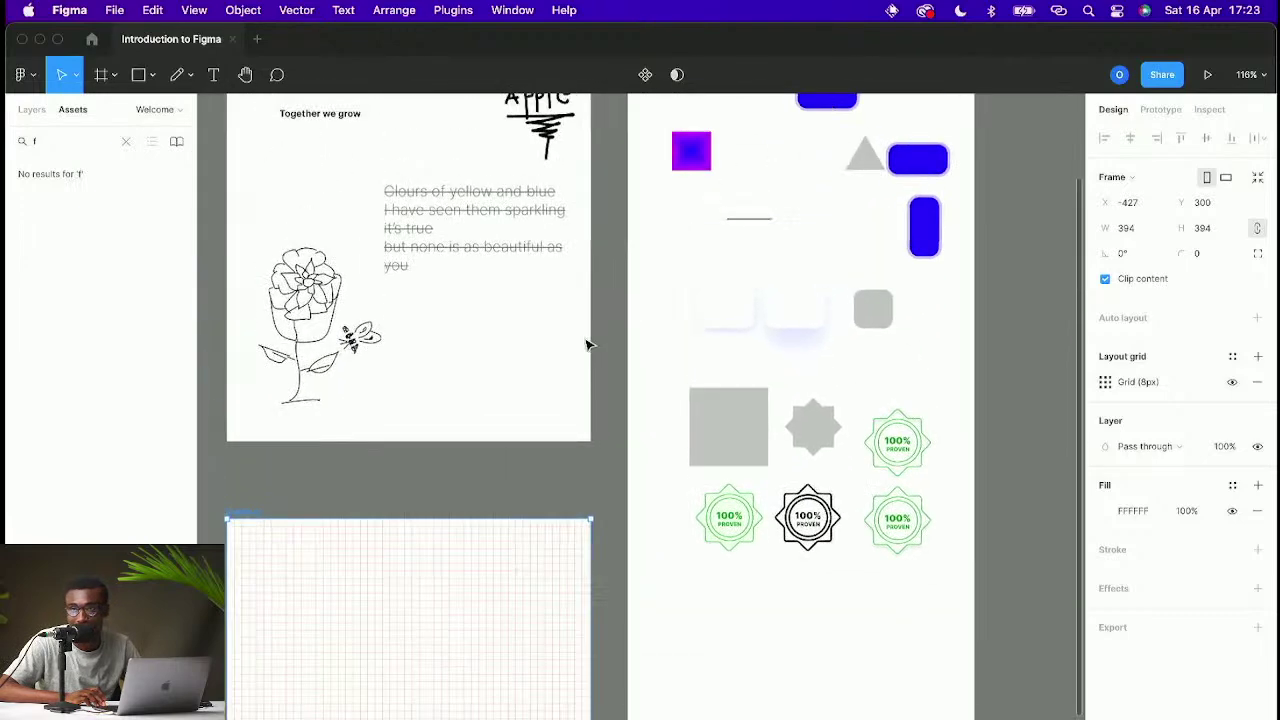
scroll(587, 345, up, 4)
scroll(587, 345, left, 2)
scroll(587, 345, down, 3)
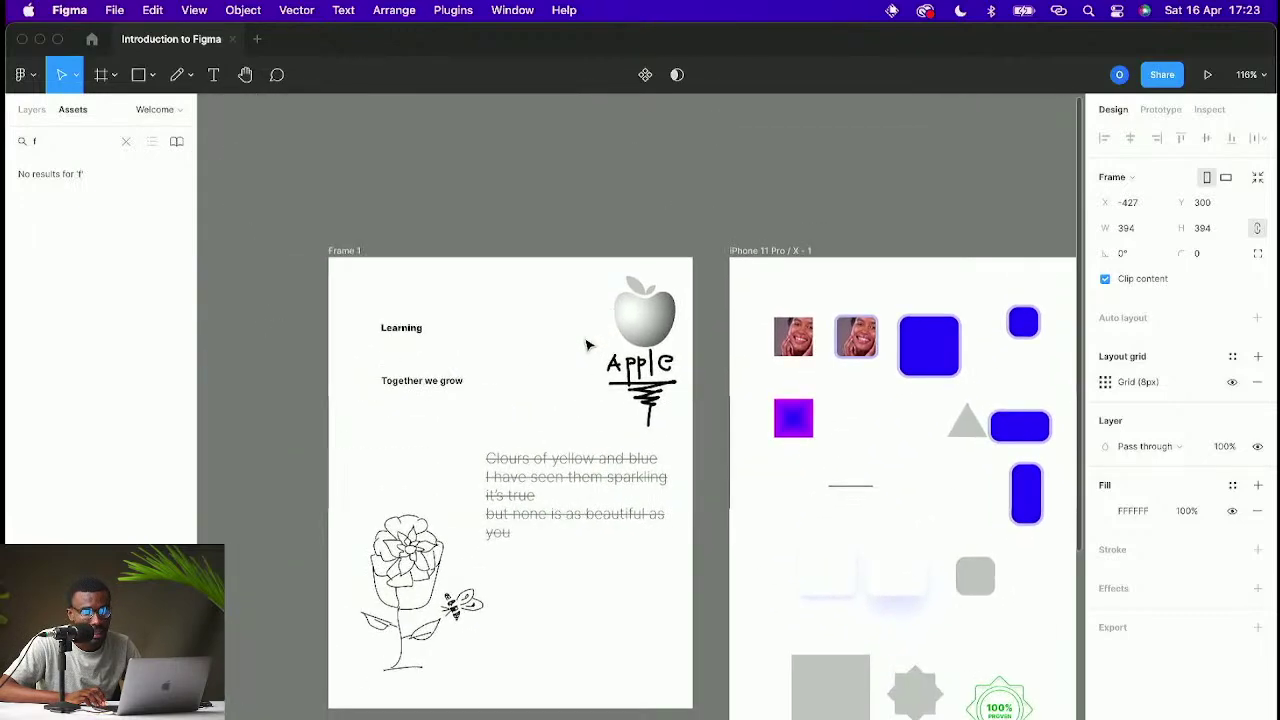
scroll(587, 345, down, 1)
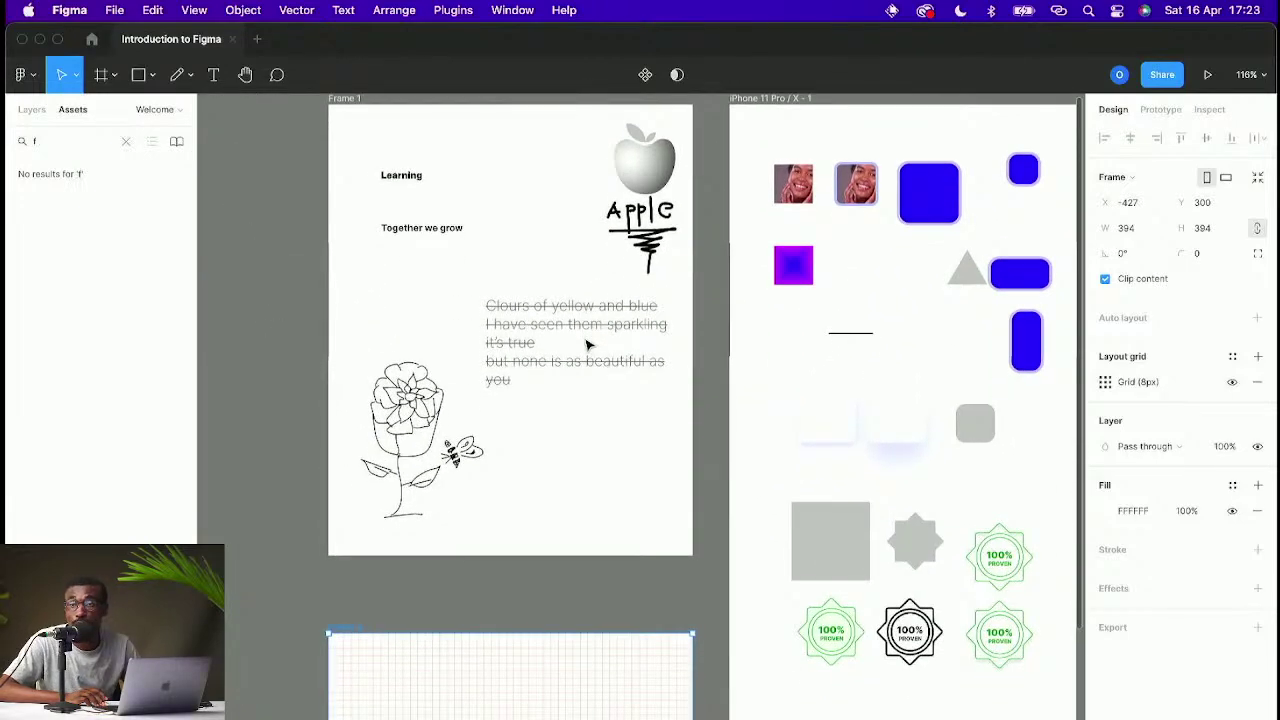
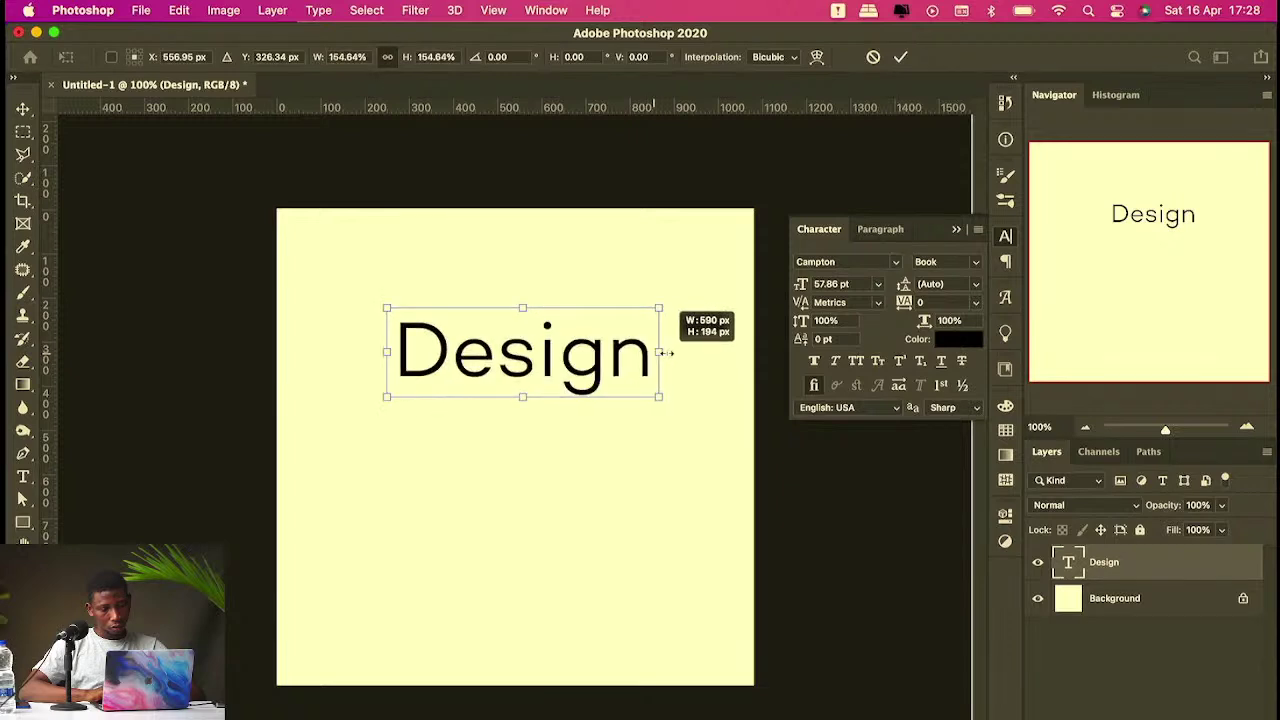
Step: In Photoshop, scale the "Design" text up to about 103 pt and set its tracking to -50, keeping it centred
key(Return)
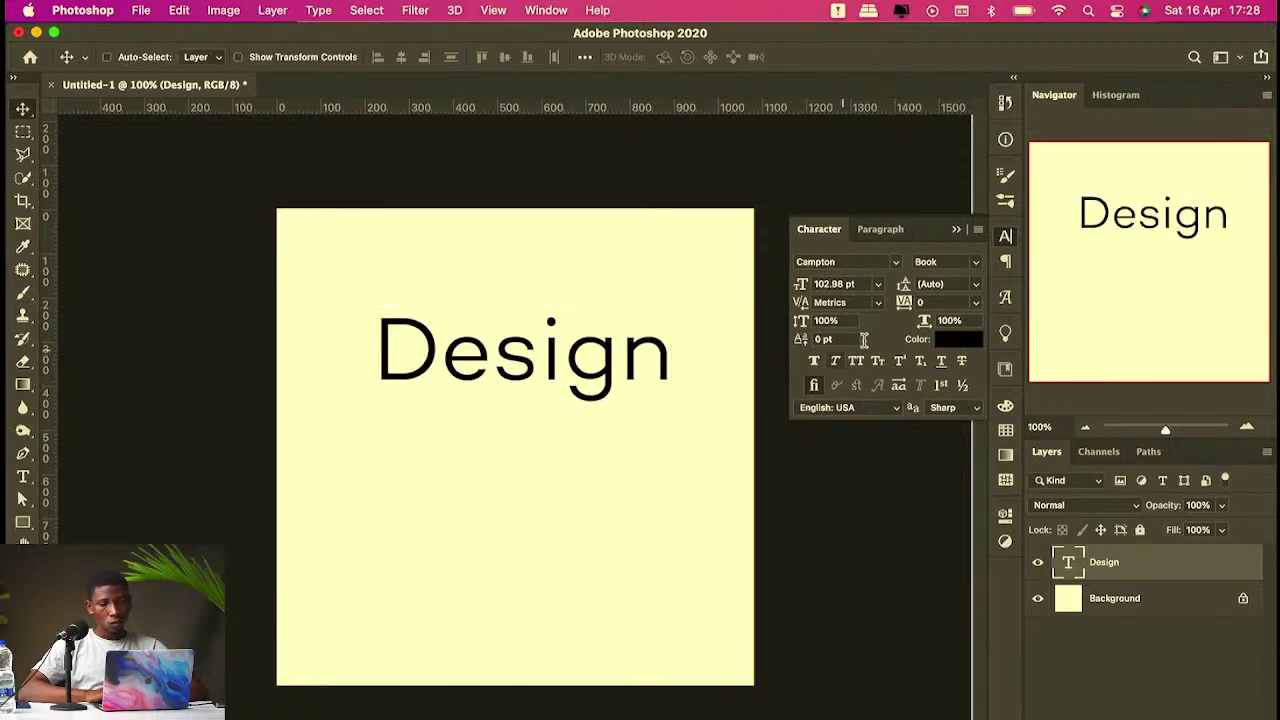
click(975, 302)
click(926, 355)
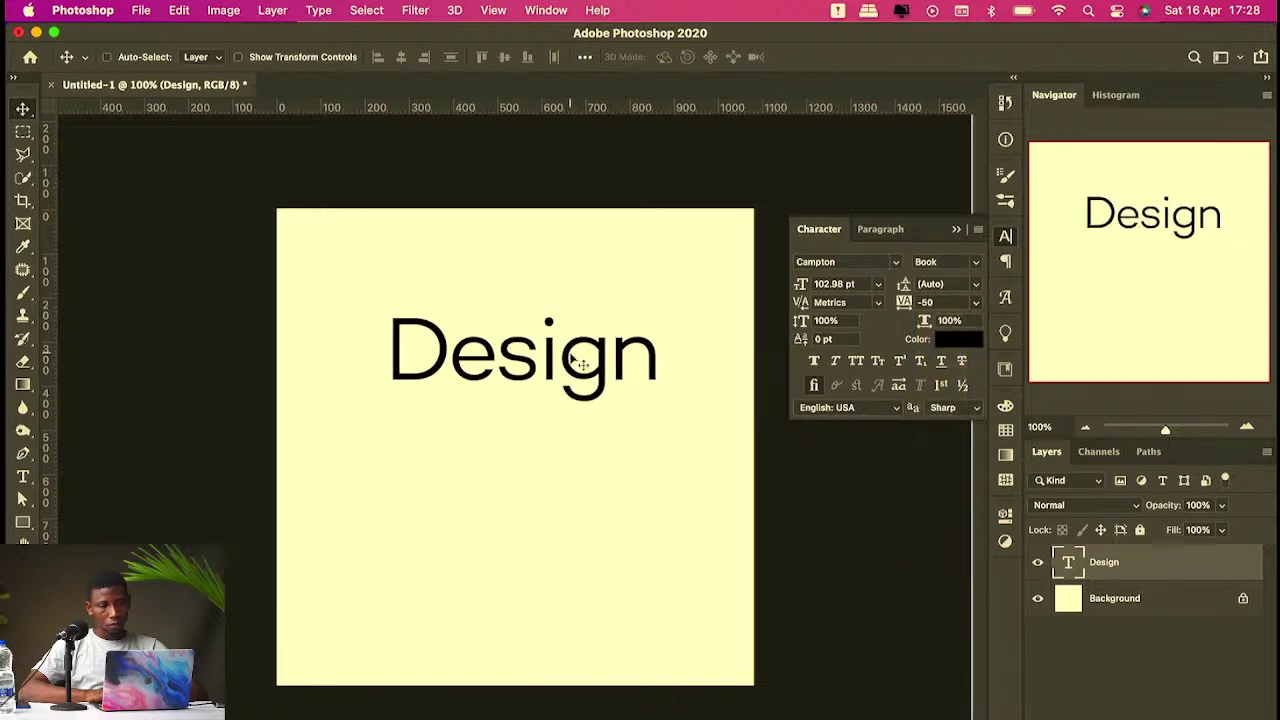
drag(567, 362, 560, 362)
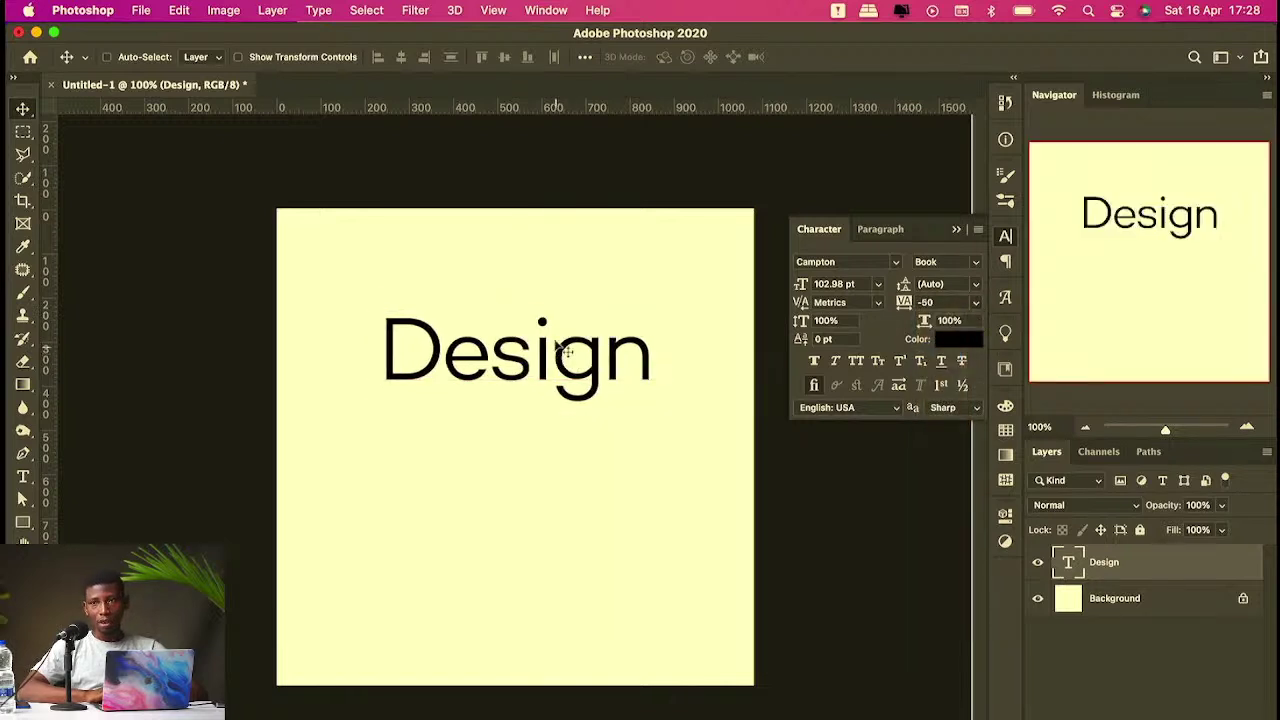
Step: Duplicate the "Design" text directly below the original and change the copy's wording to "with us"
click(511, 349)
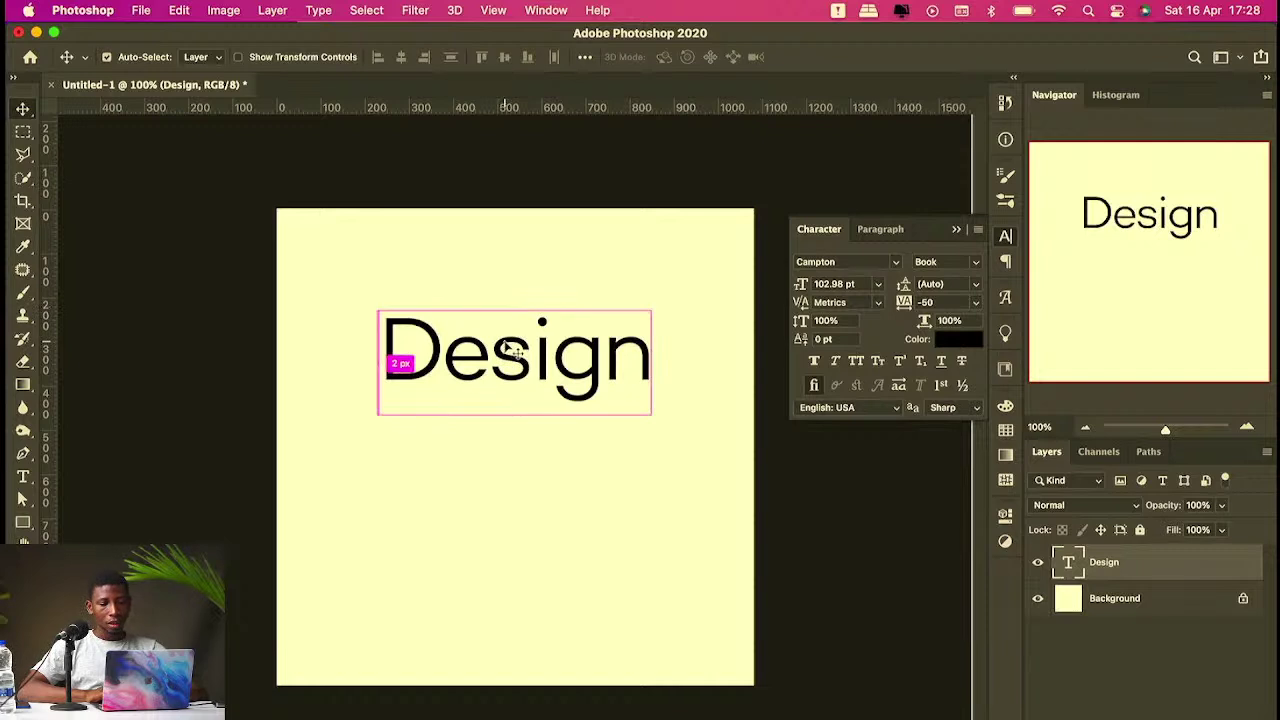
drag(507, 345, 507, 438)
double_click(505, 440)
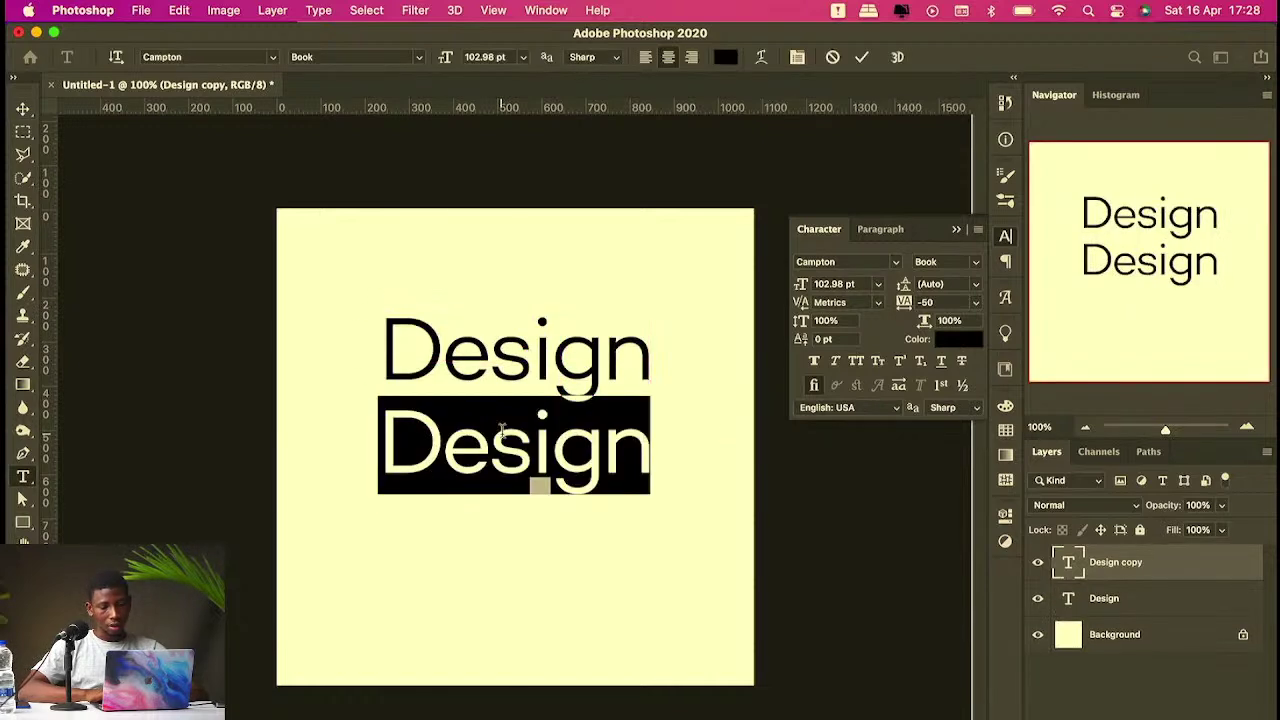
text(with us)
key(ctrl+Return)
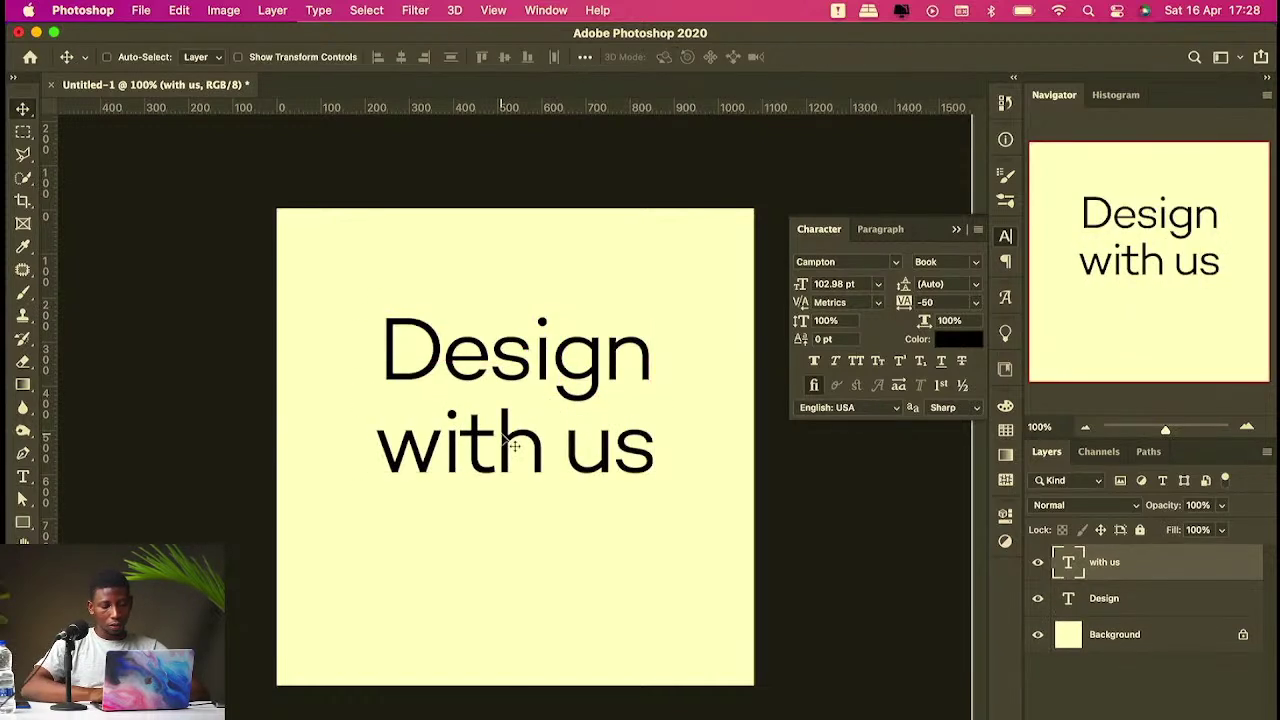
Step: Scale the "with us" text down to about 57 pt and place it close beneath the start of "Design"
key(ctrl+t)
drag(511, 458, 517, 440)
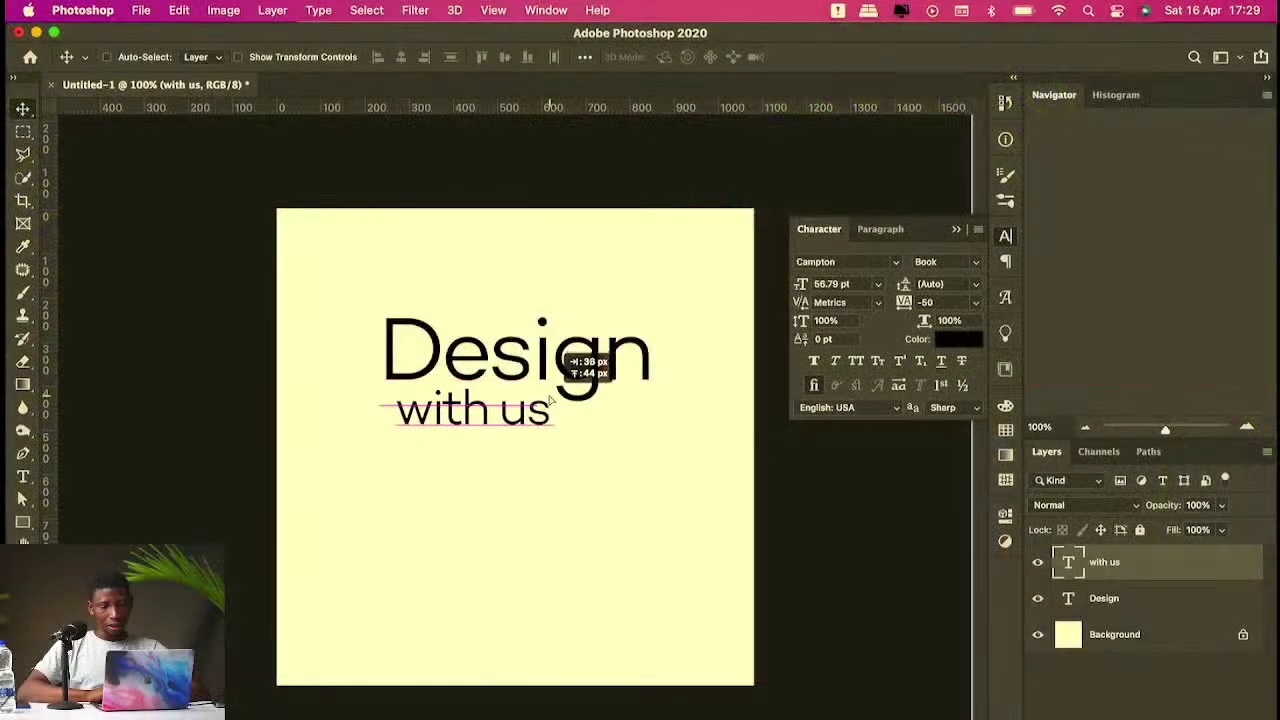
drag(562, 396, 560, 403)
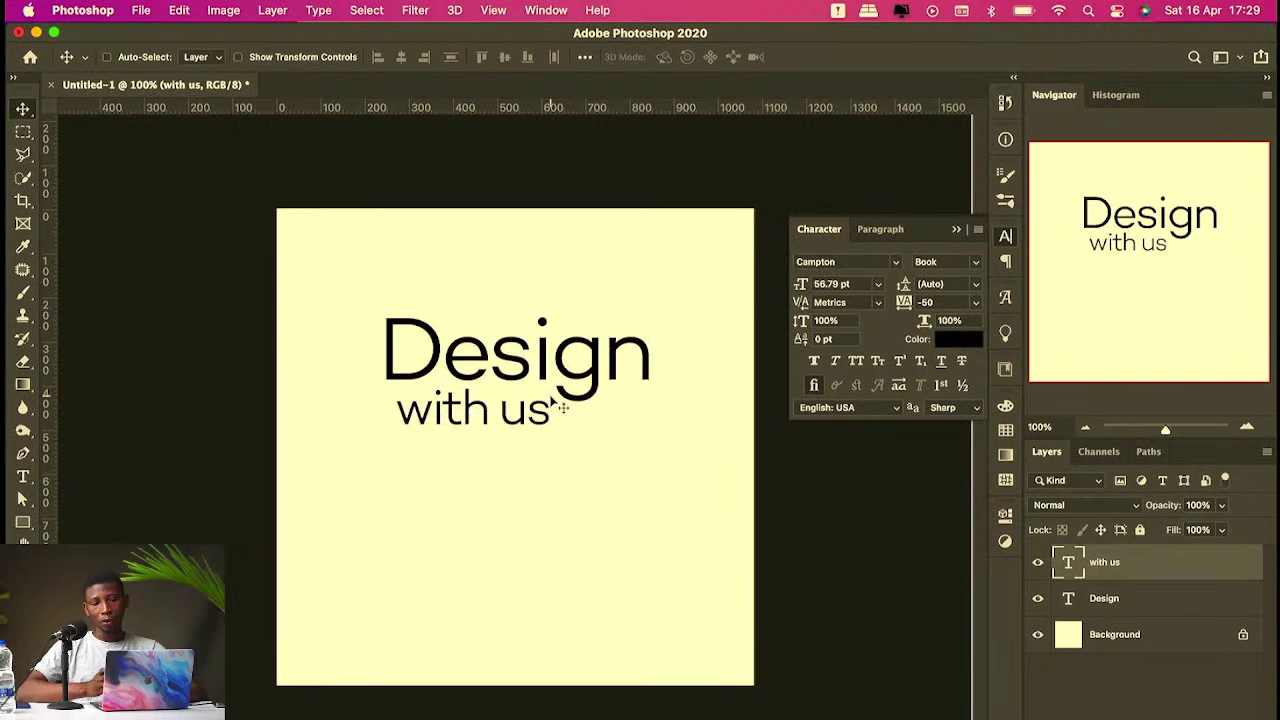
Step: Start Free Transform on the "with us" text and review the available transform options, such as Scale, Rotate, Skew and Warp
click(178, 11)
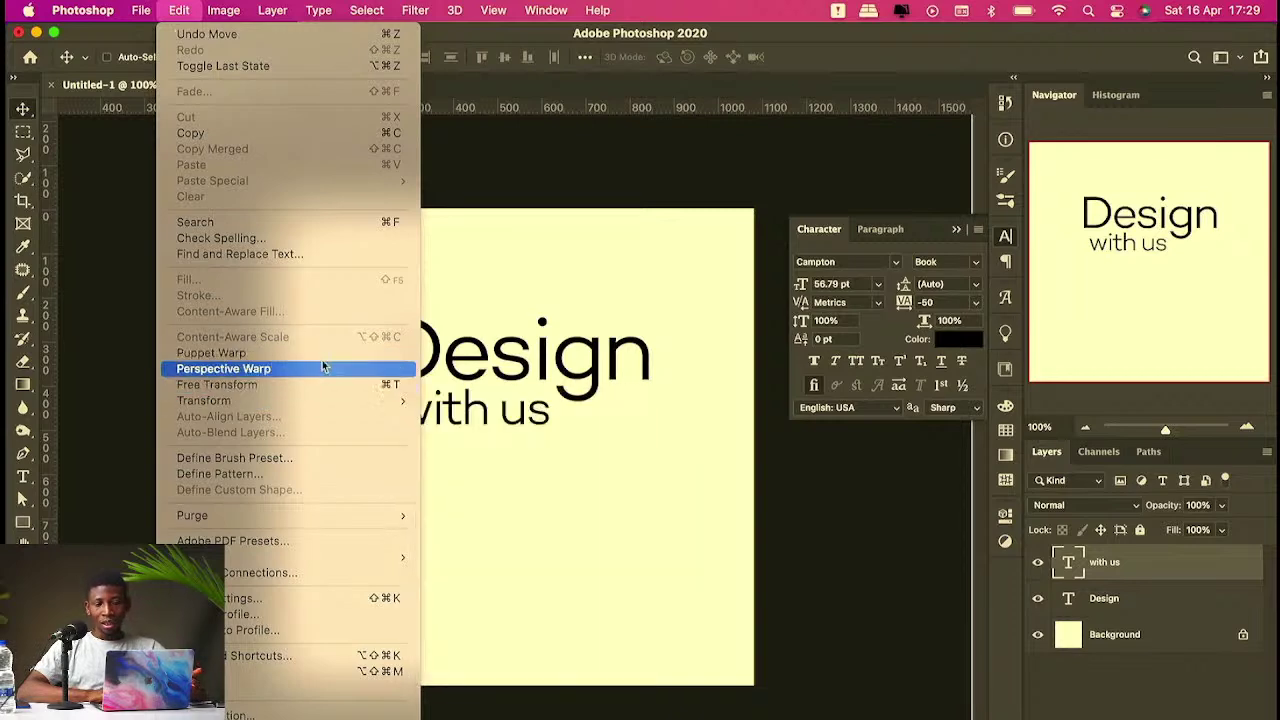
click(535, 395)
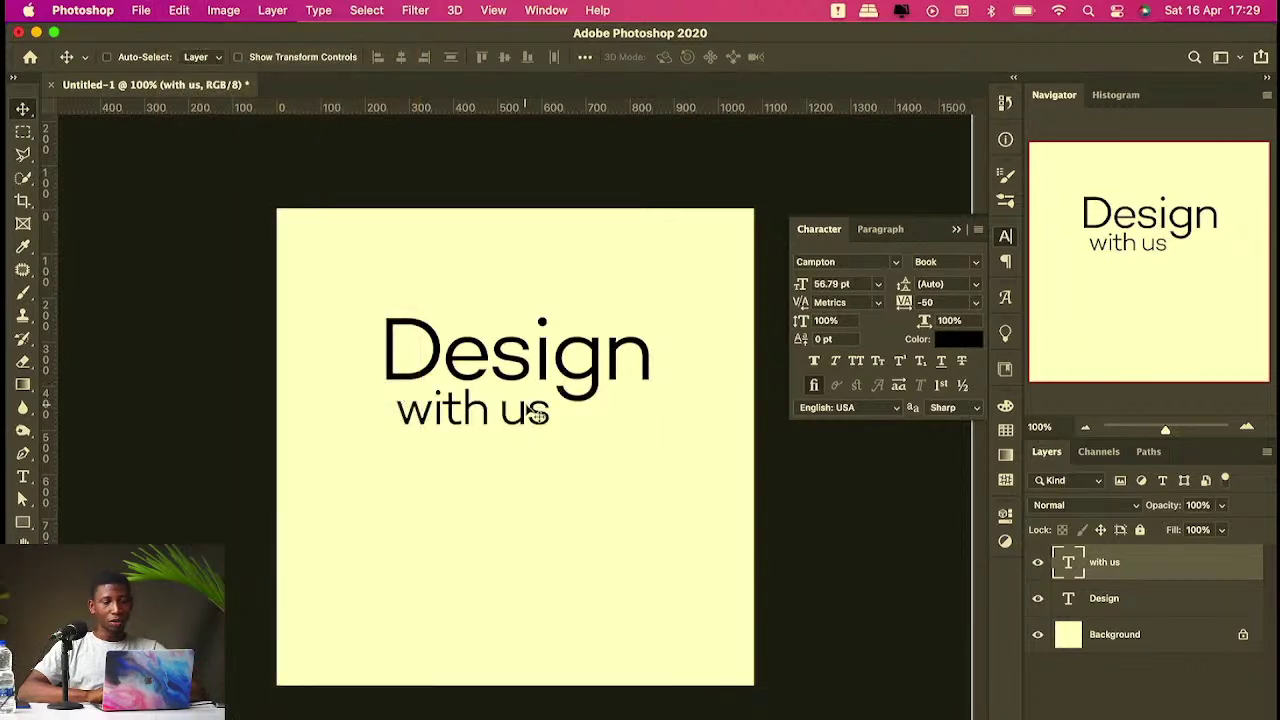
click(178, 10)
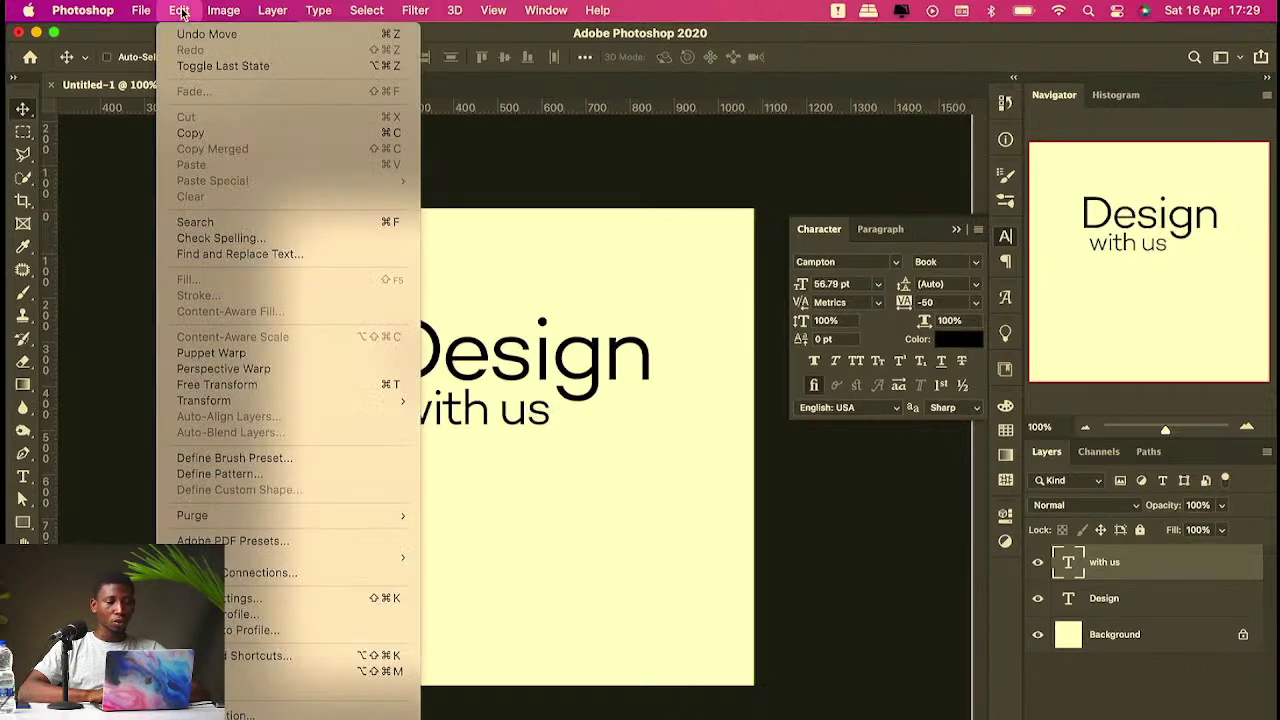
click(260, 384)
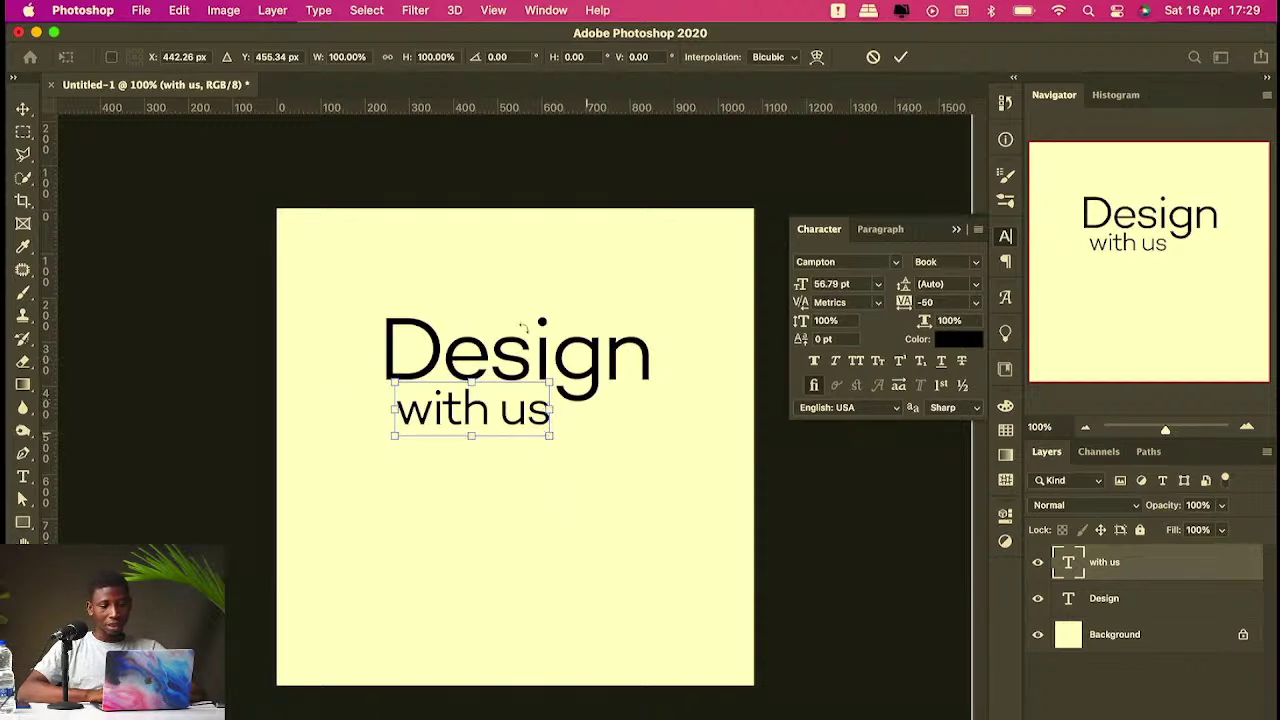
scroll(476, 371, up, 3)
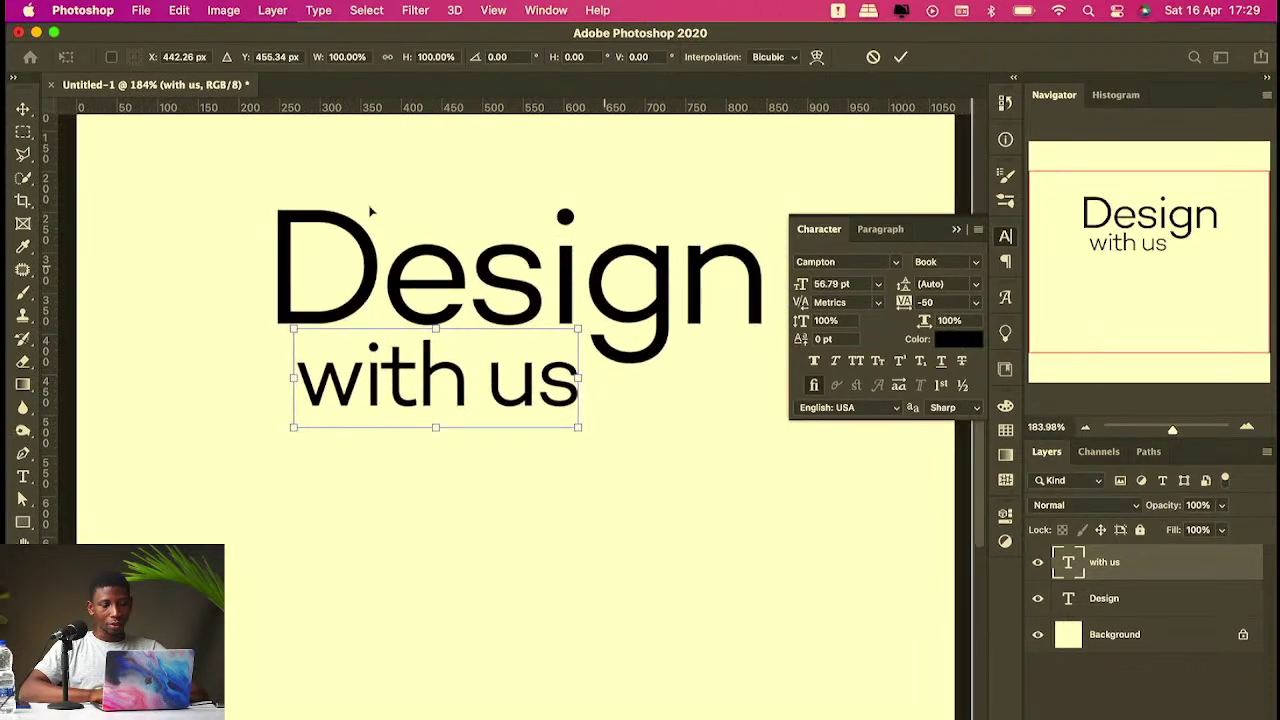
right_click(536, 374)
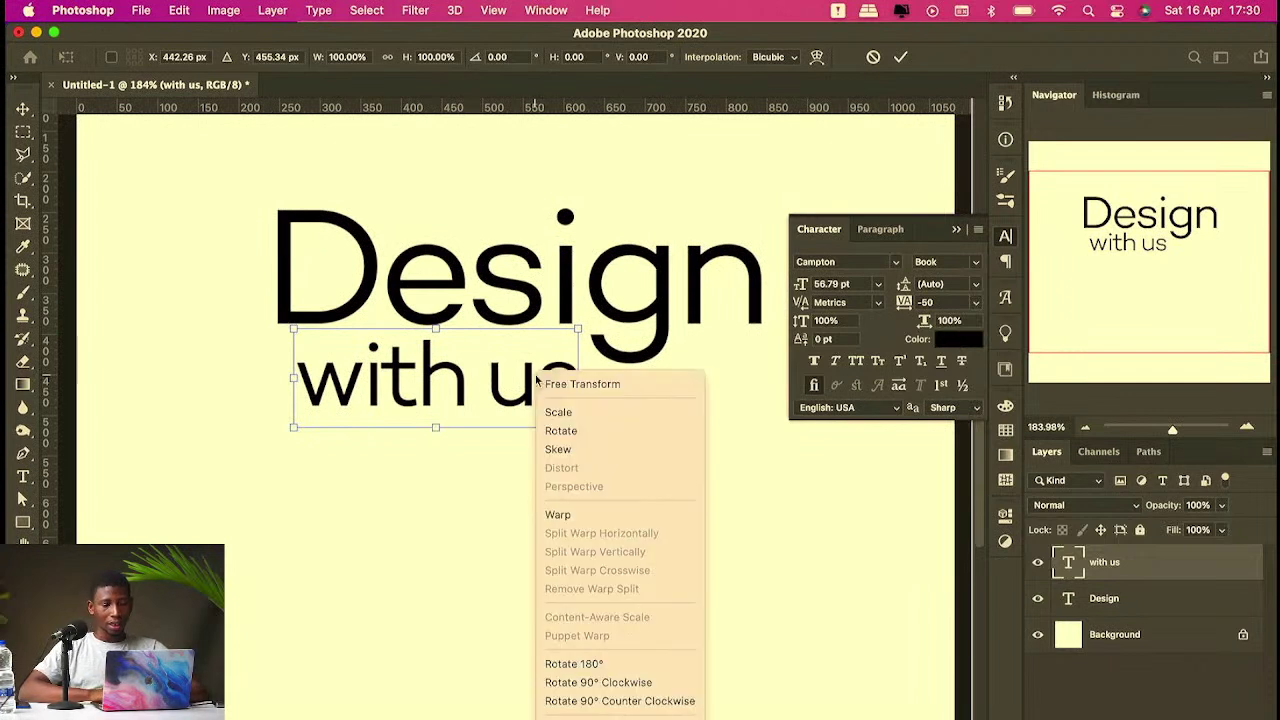
click(493, 368)
right_click(493, 368)
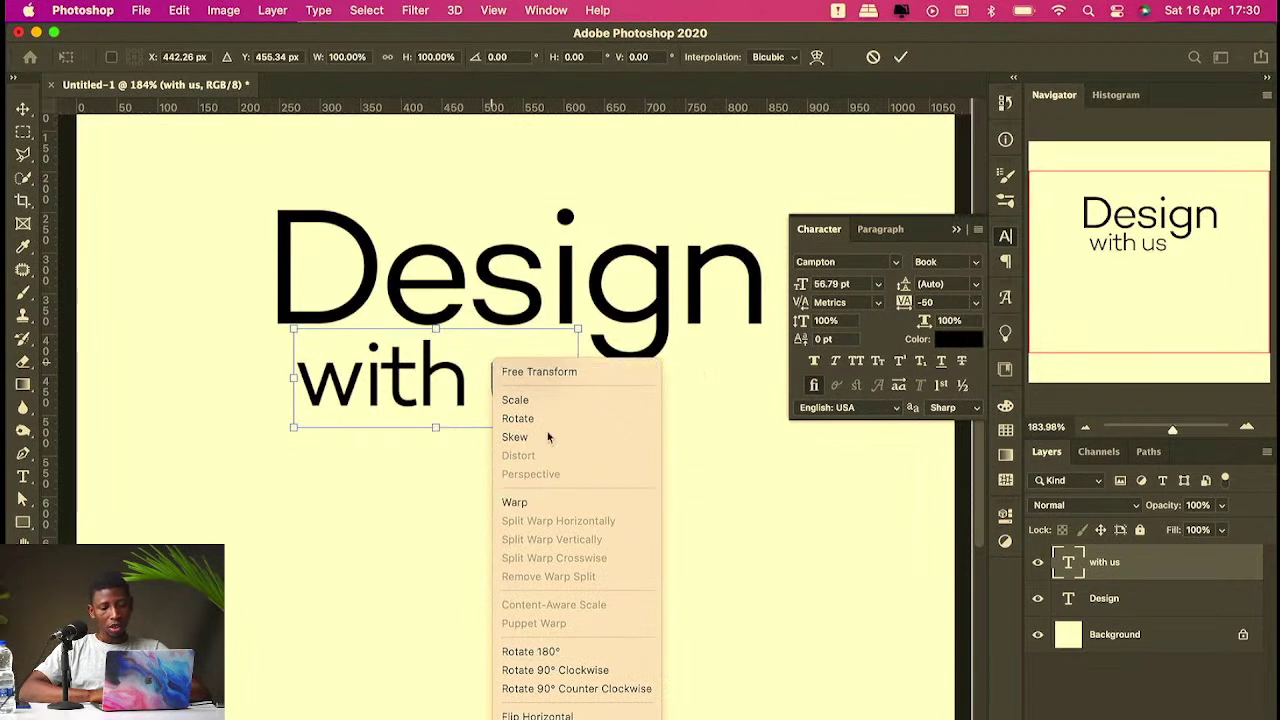
click(568, 399)
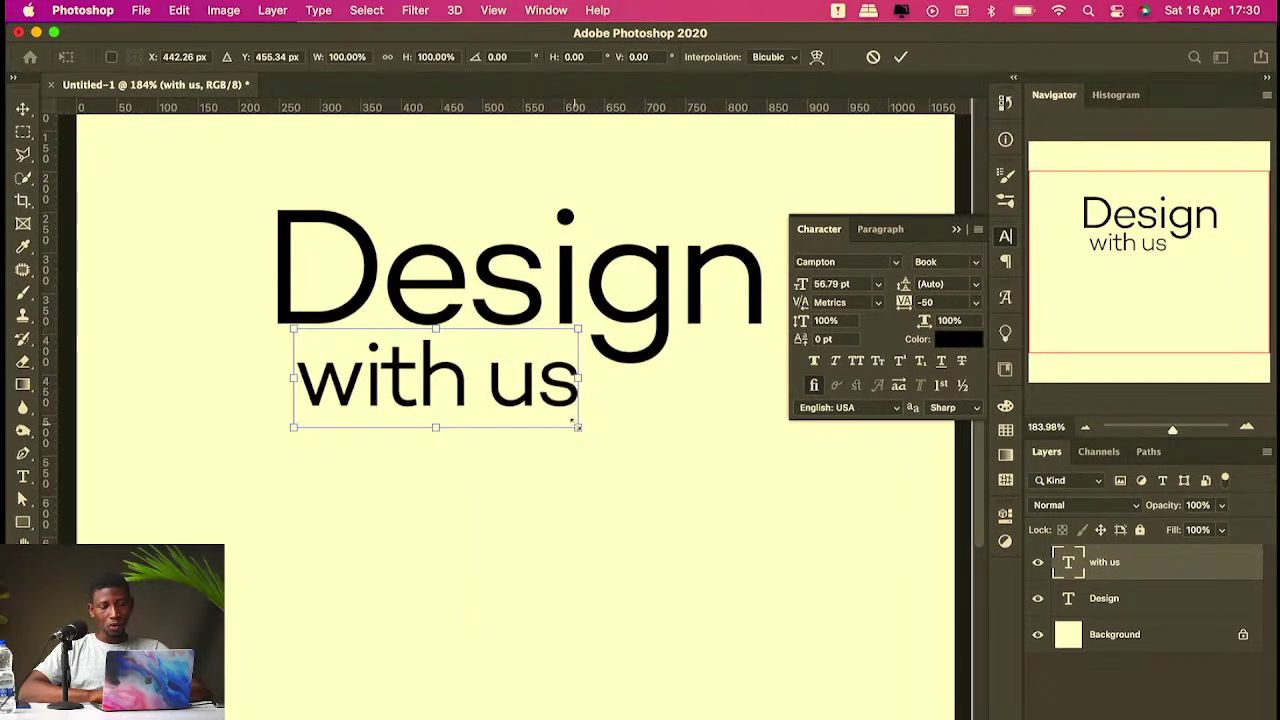
Step: Try stretching the "with us" text out of proportion, taller and wider, and scaling it back proportionally
drag(577, 425, 694, 494)
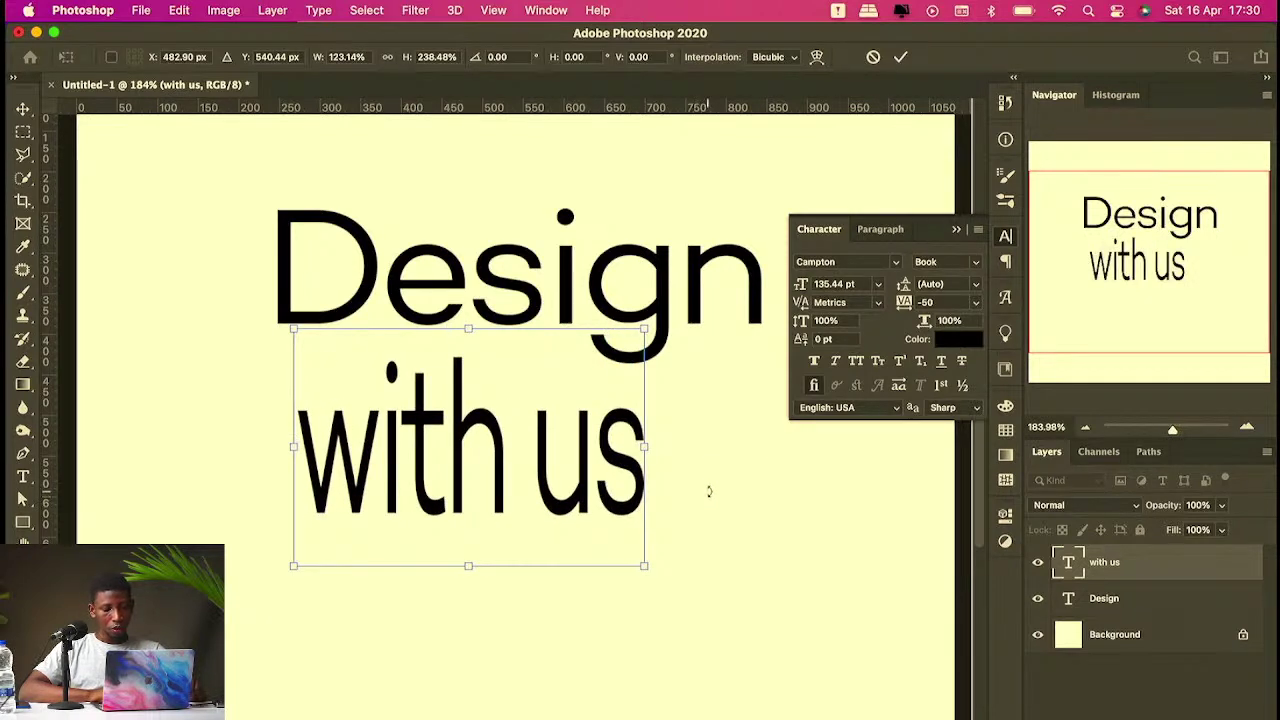
key(Escape)
key(ctrl+t)
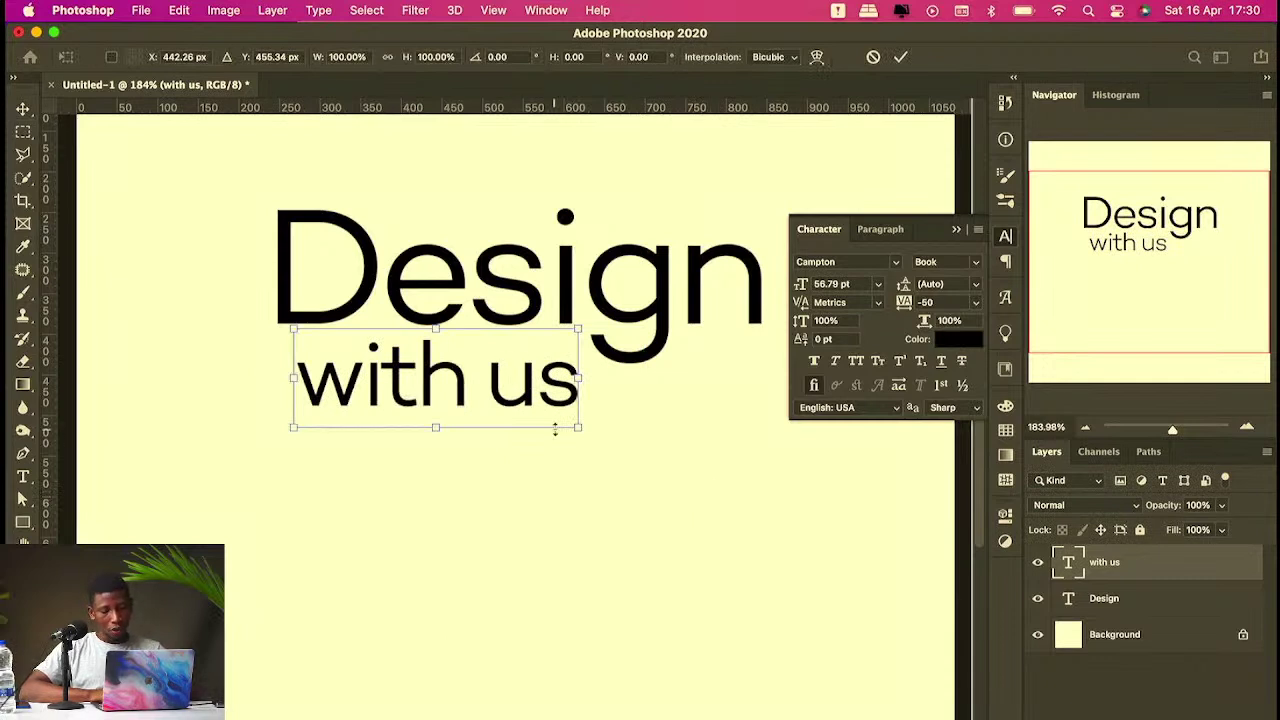
drag(580, 432, 908, 467)
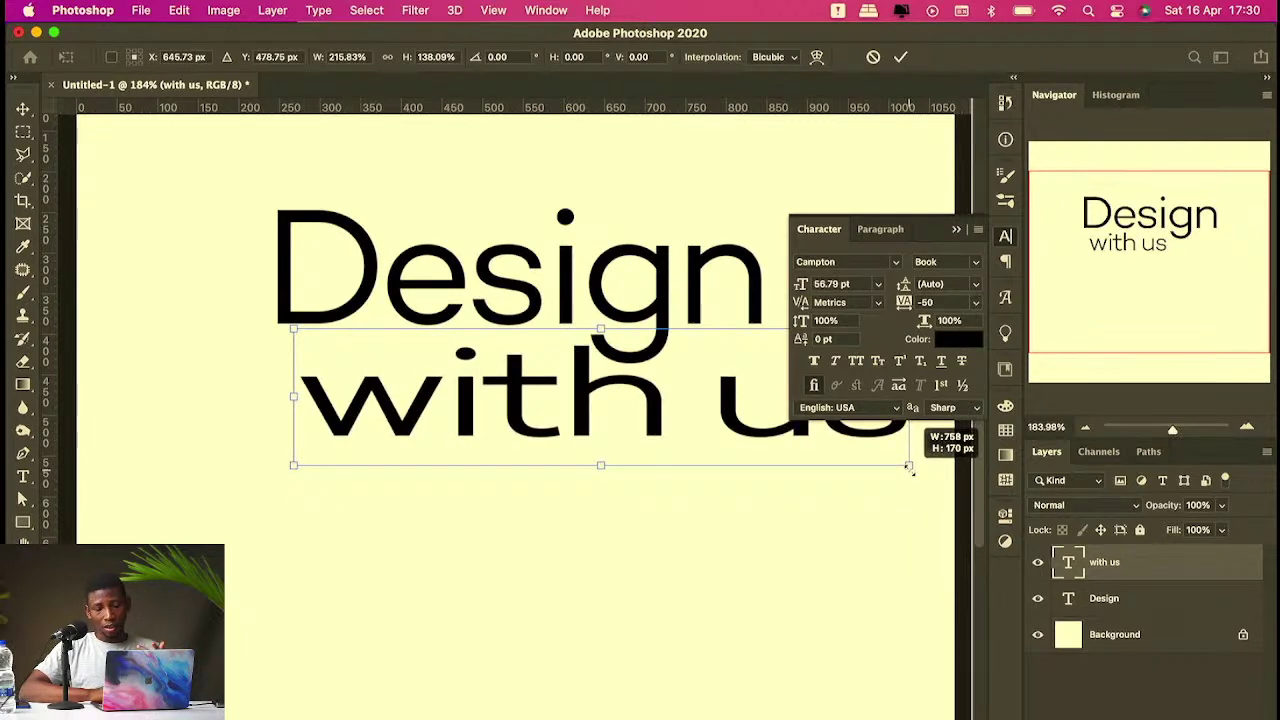
drag(908, 466, 585, 414)
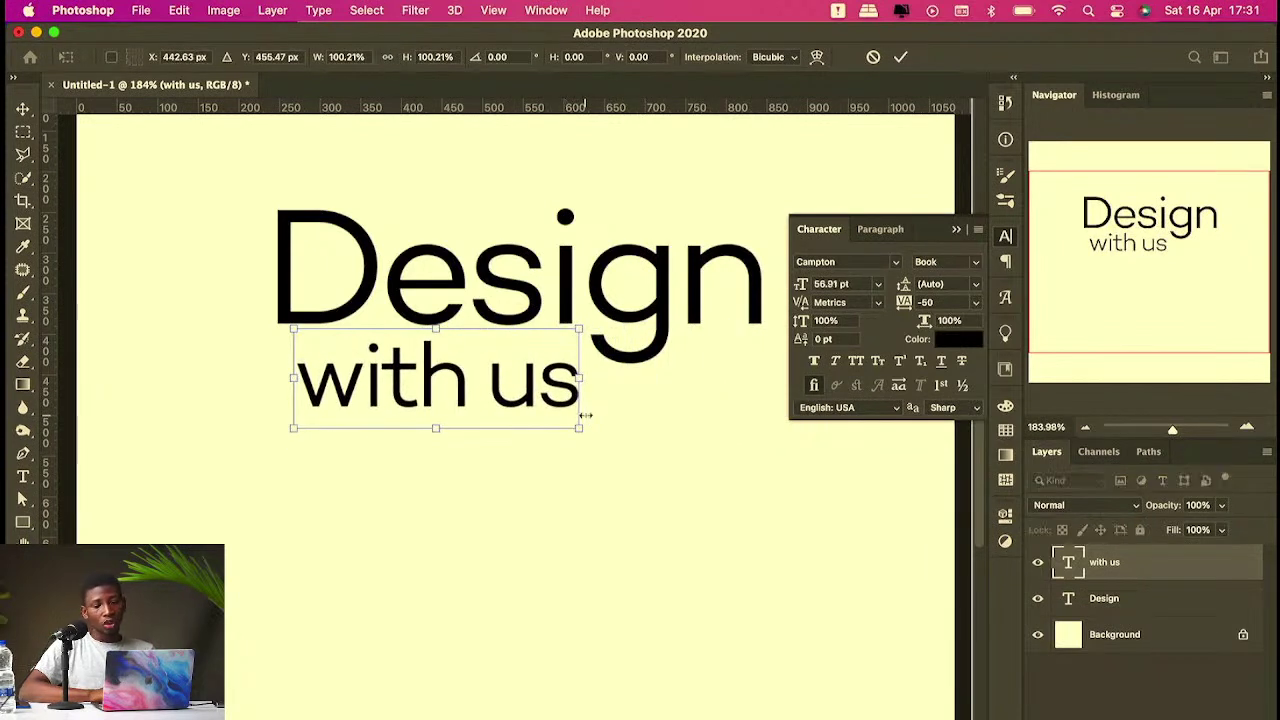
key(Return)
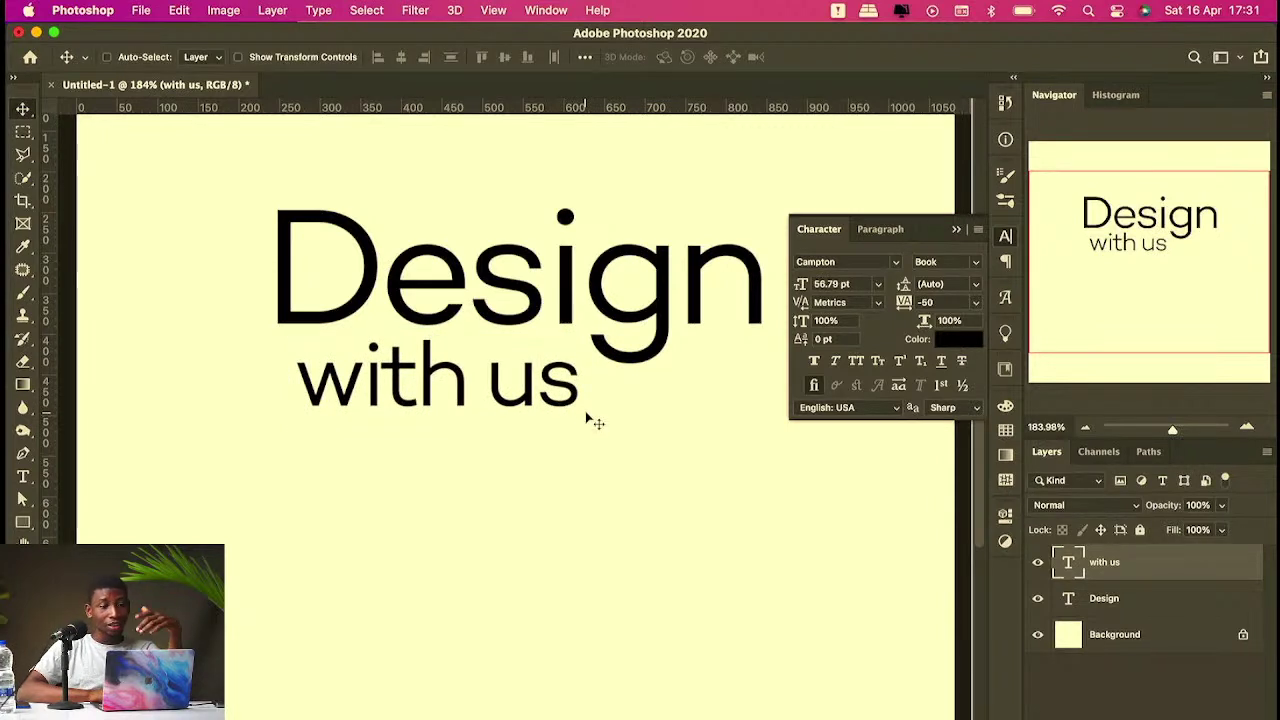
Step: Nudge the "with us" text slightly left and set its tracking to 0
drag(524, 396, 513, 390)
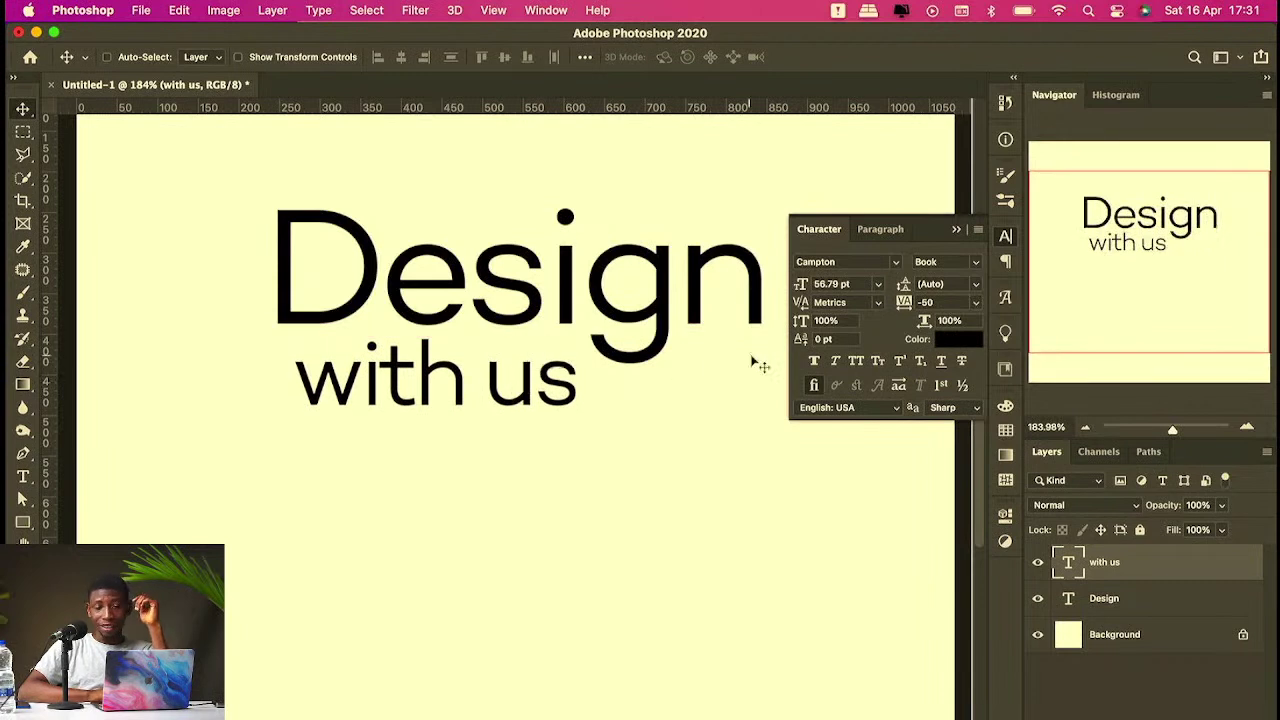
click(974, 303)
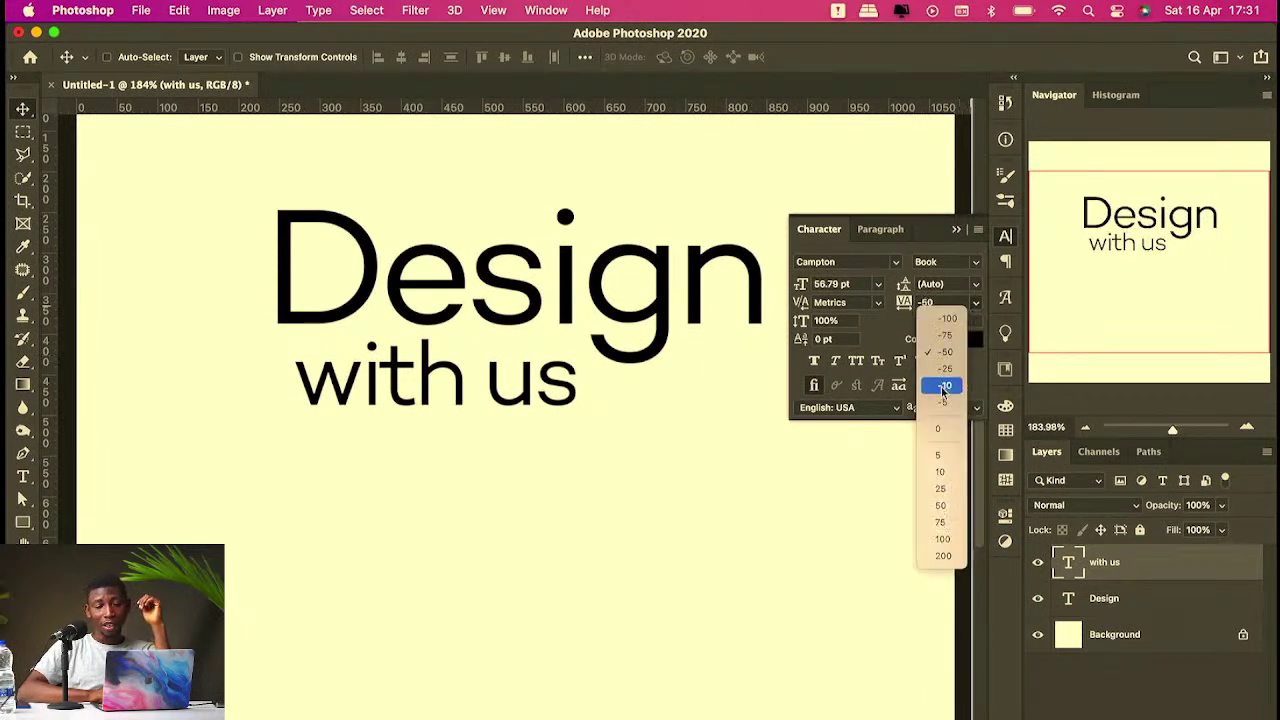
click(940, 428)
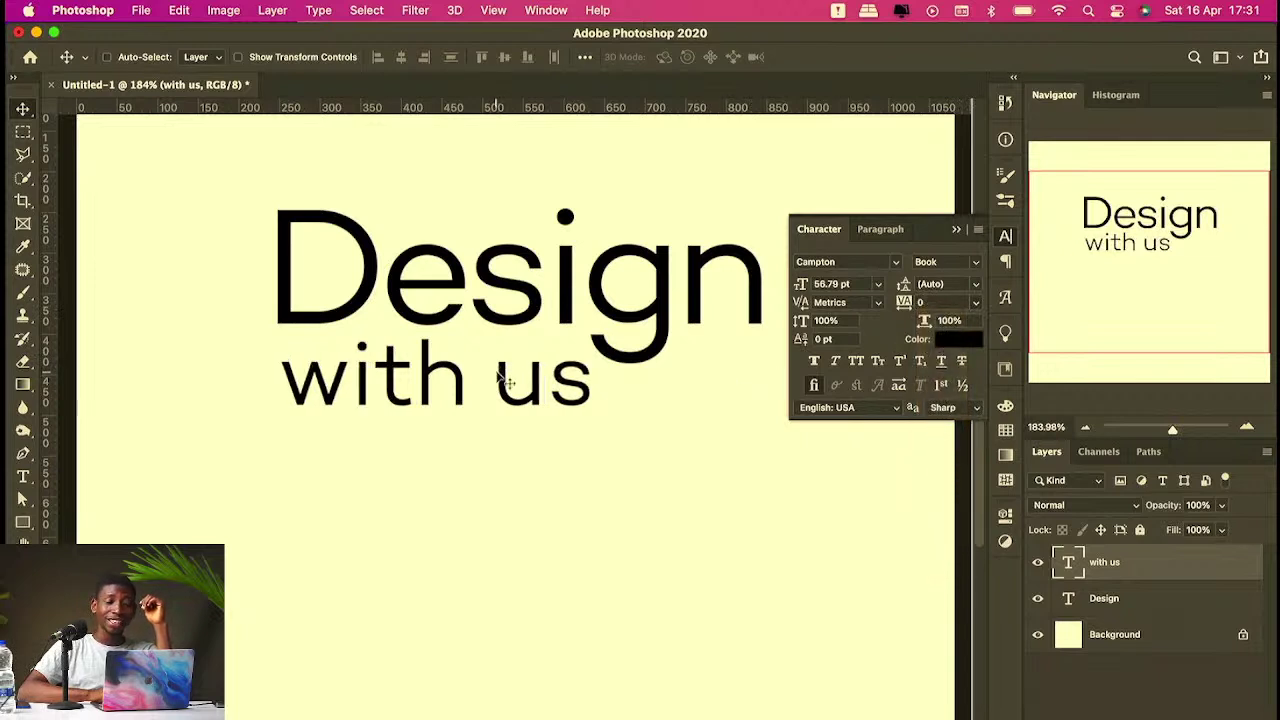
Step: Try stretching the "with us" text wide and flat with Free Transform, out of proportion
key(super+t)
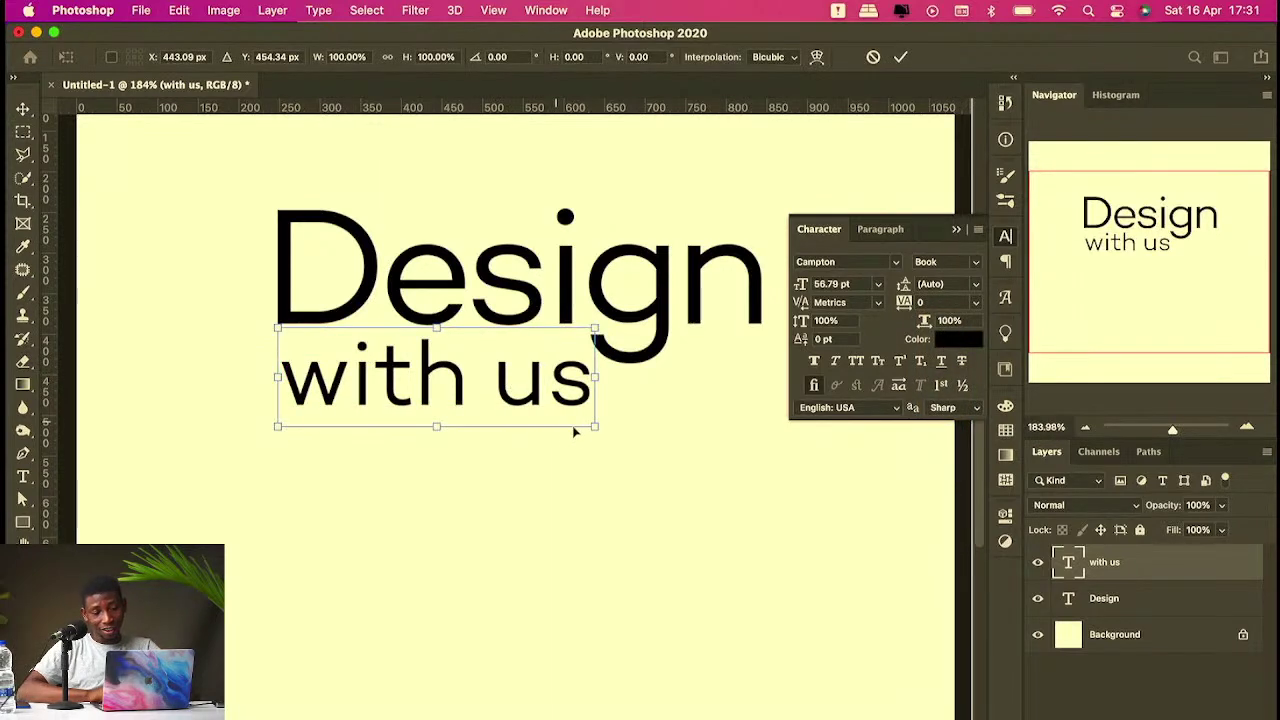
drag(596, 427, 945, 371)
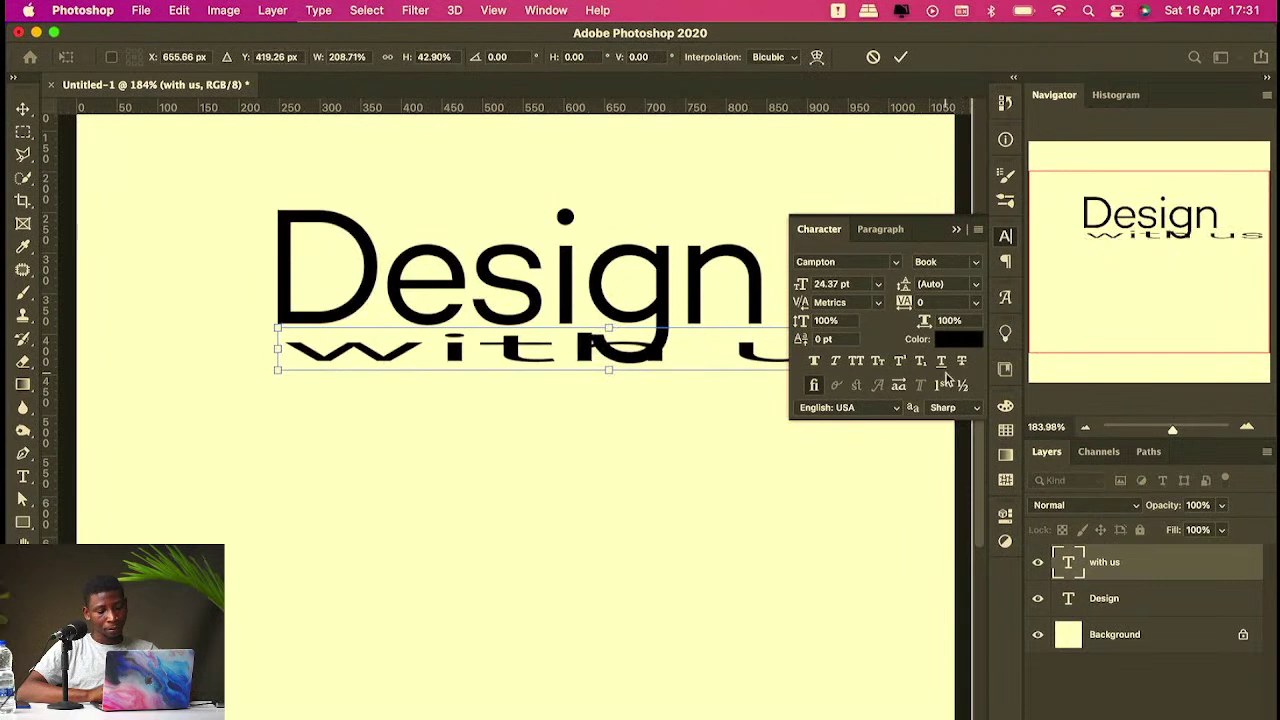
key(super+z)
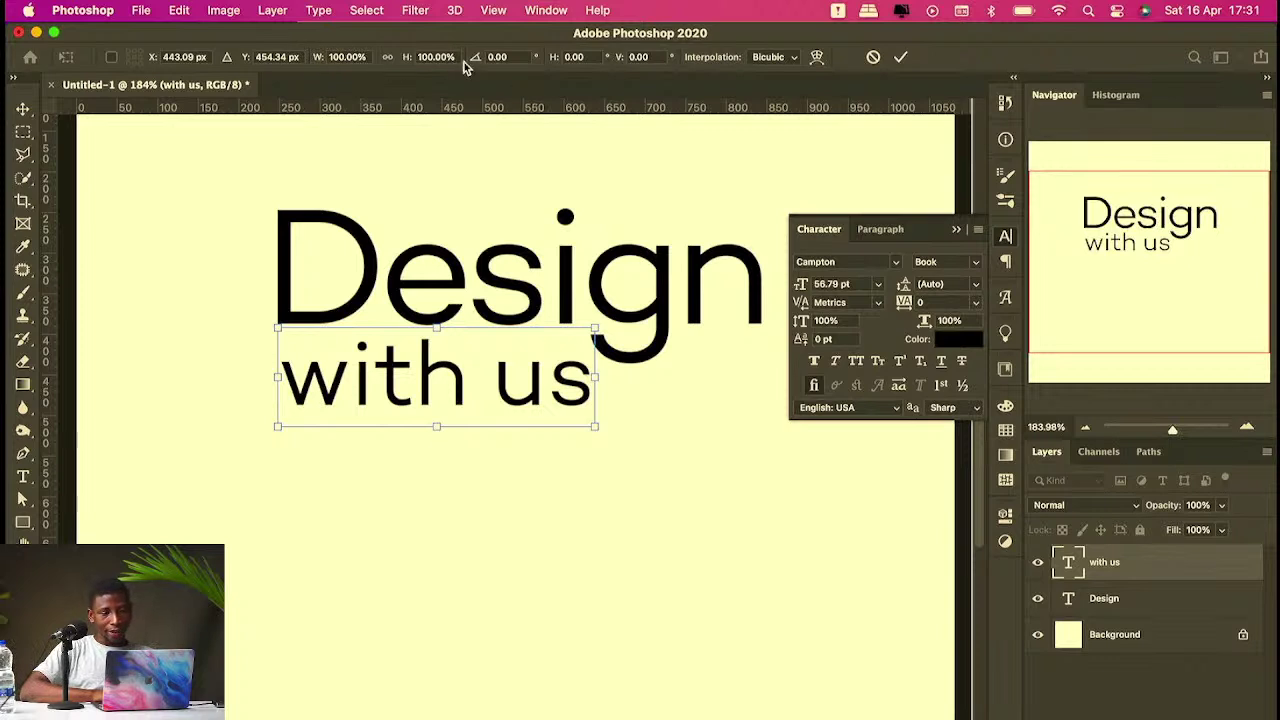
Step: Turn on Maintain aspect ratio for the "with us" text transform
click(389, 58)
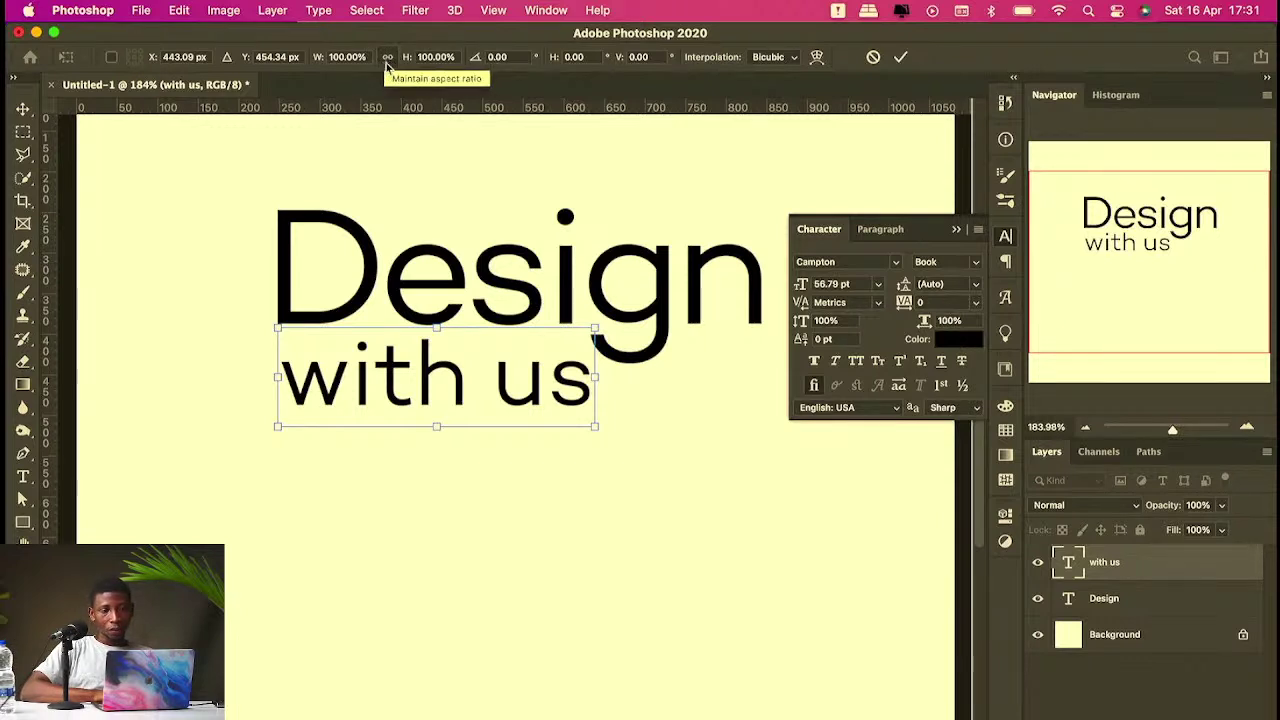
click(387, 59)
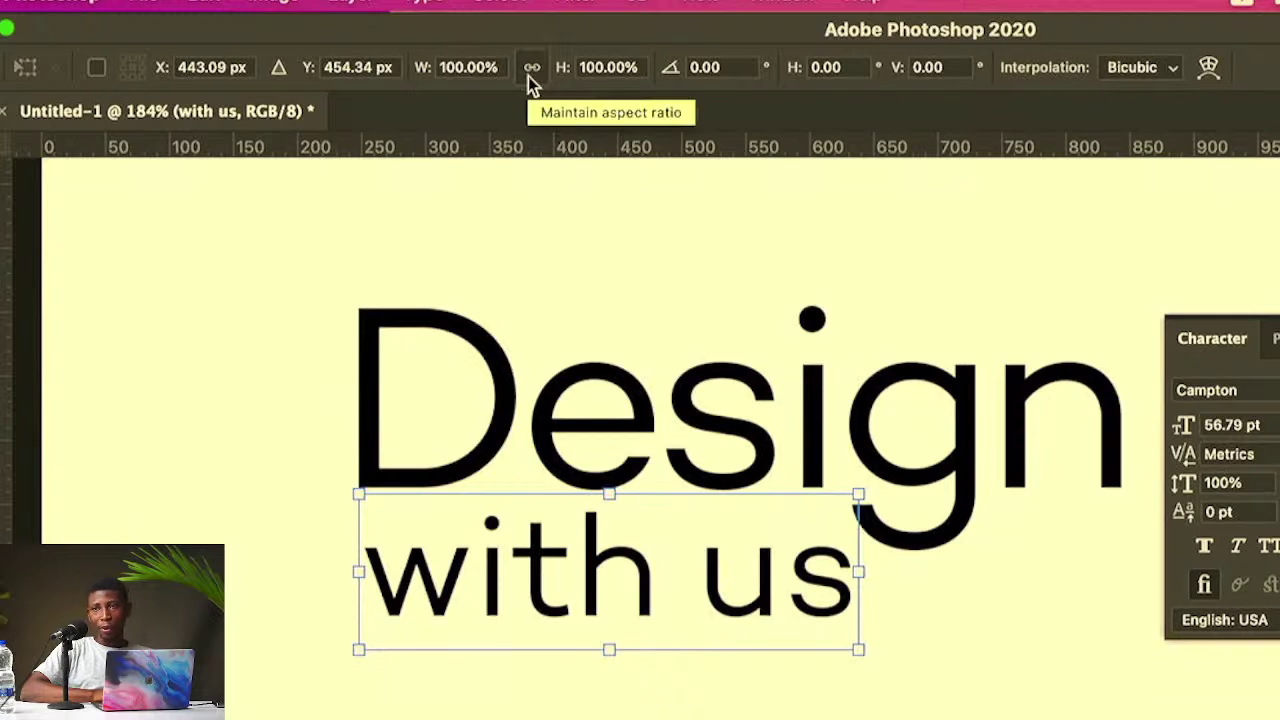
click(531, 68)
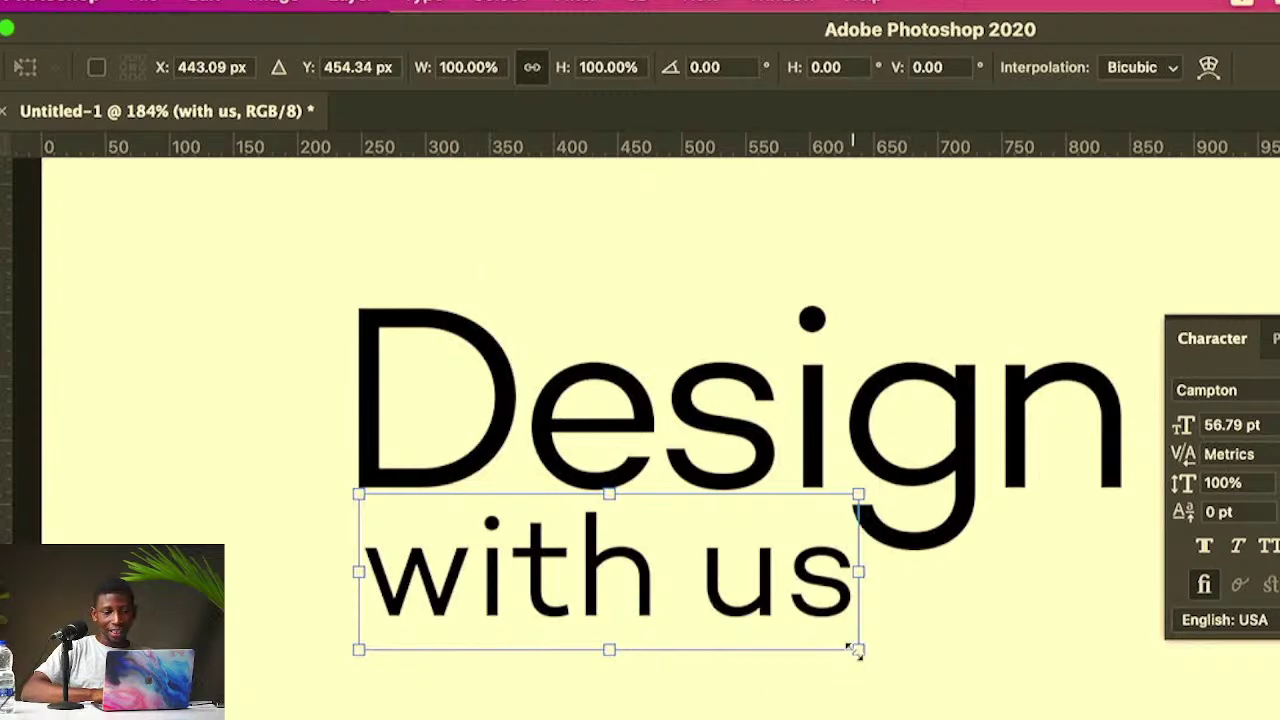
Step: Scale the "with us" text proportionally to about 54.5 pt and apply the transform
drag(858, 650, 935, 674)
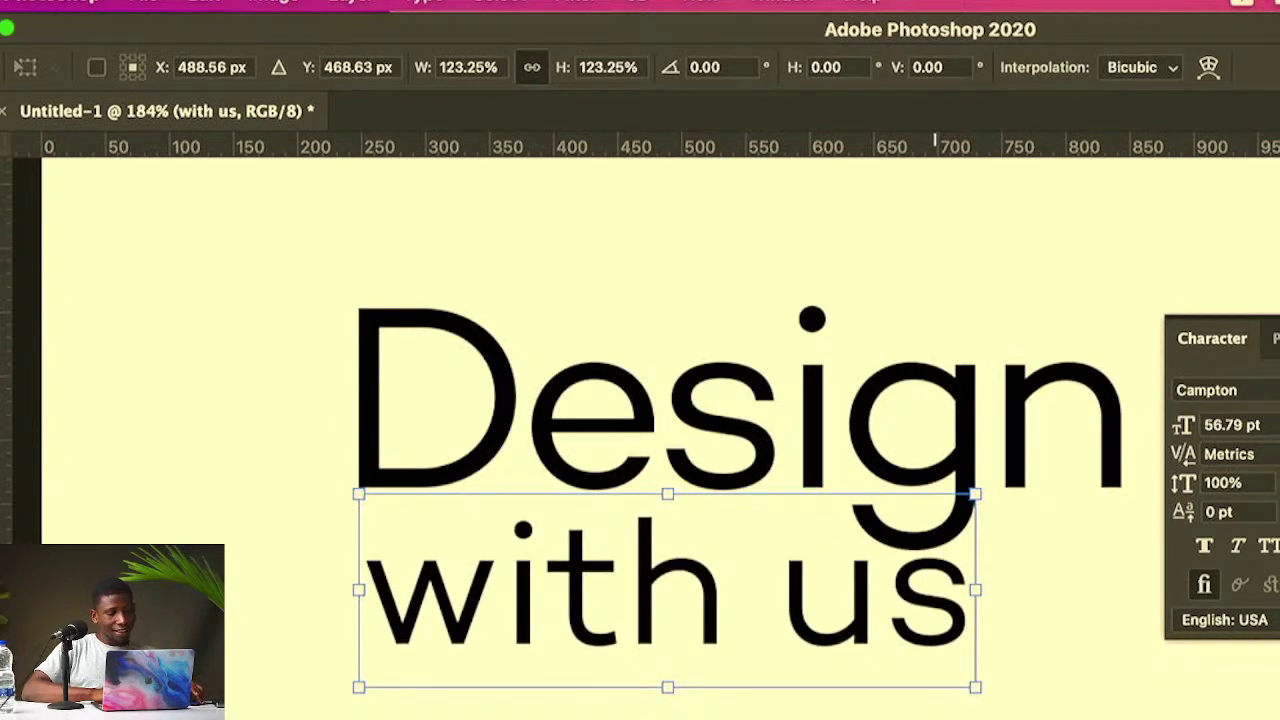
drag(975, 687, 943, 648)
key(super+z)
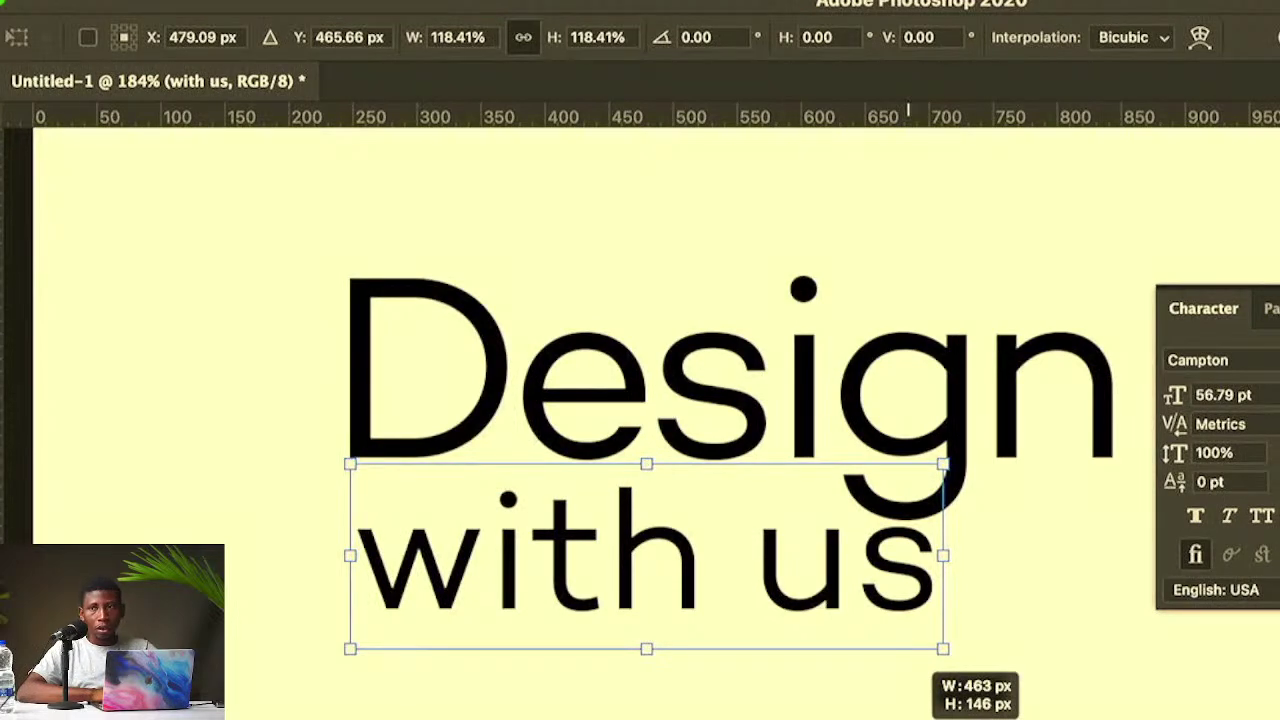
drag(943, 648, 758, 579)
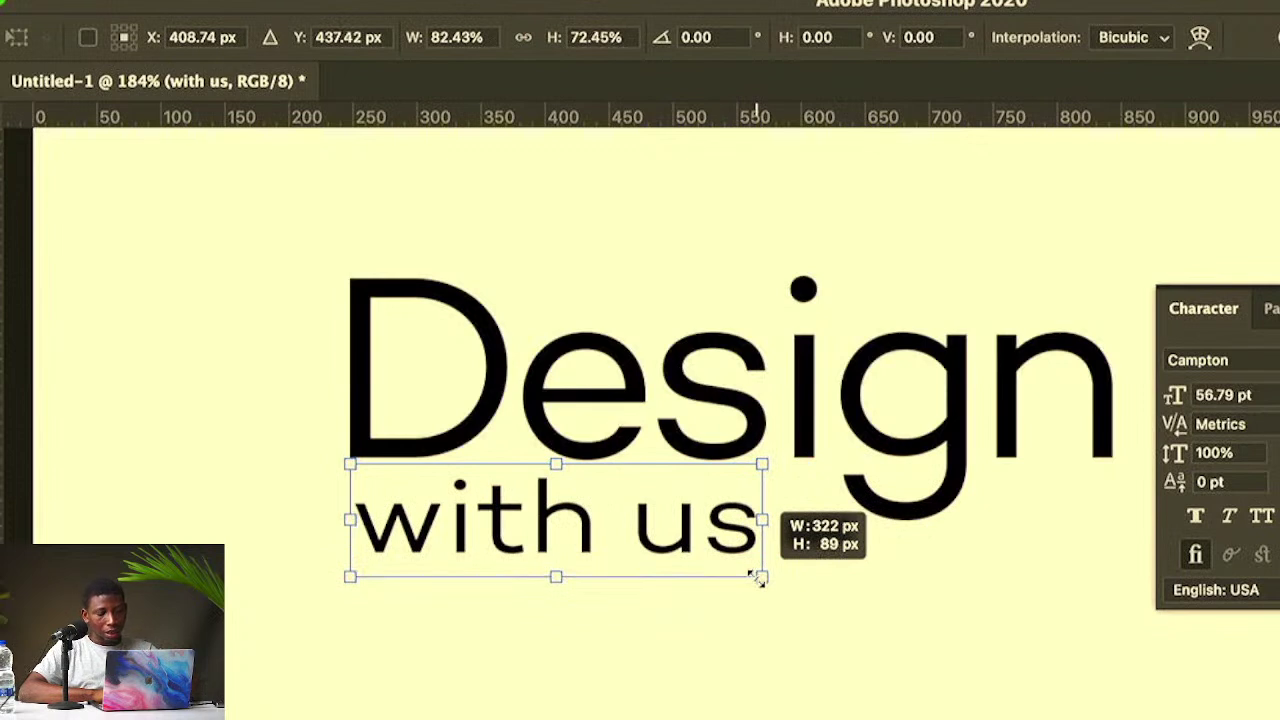
drag(758, 578, 830, 590)
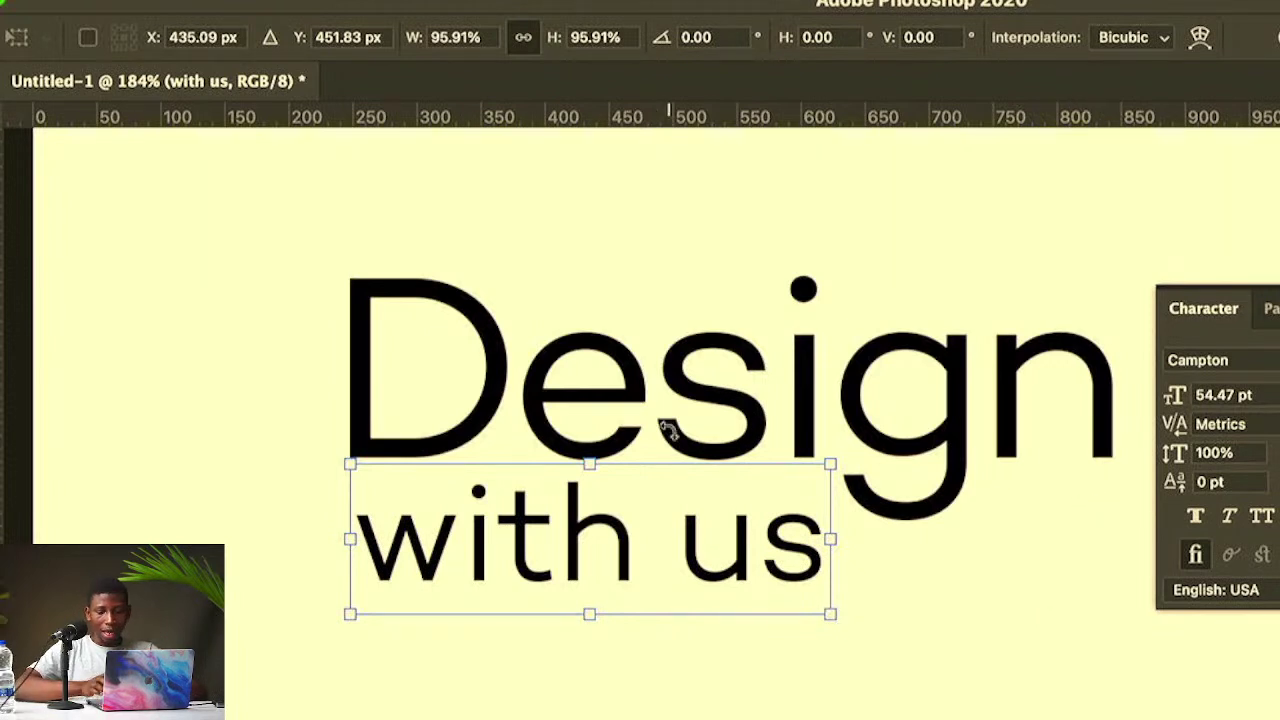
key(Return)
Step: Try moving the "with us" text further below "Design" and rotating it with the Rotate transform option
key(ctrl+t)
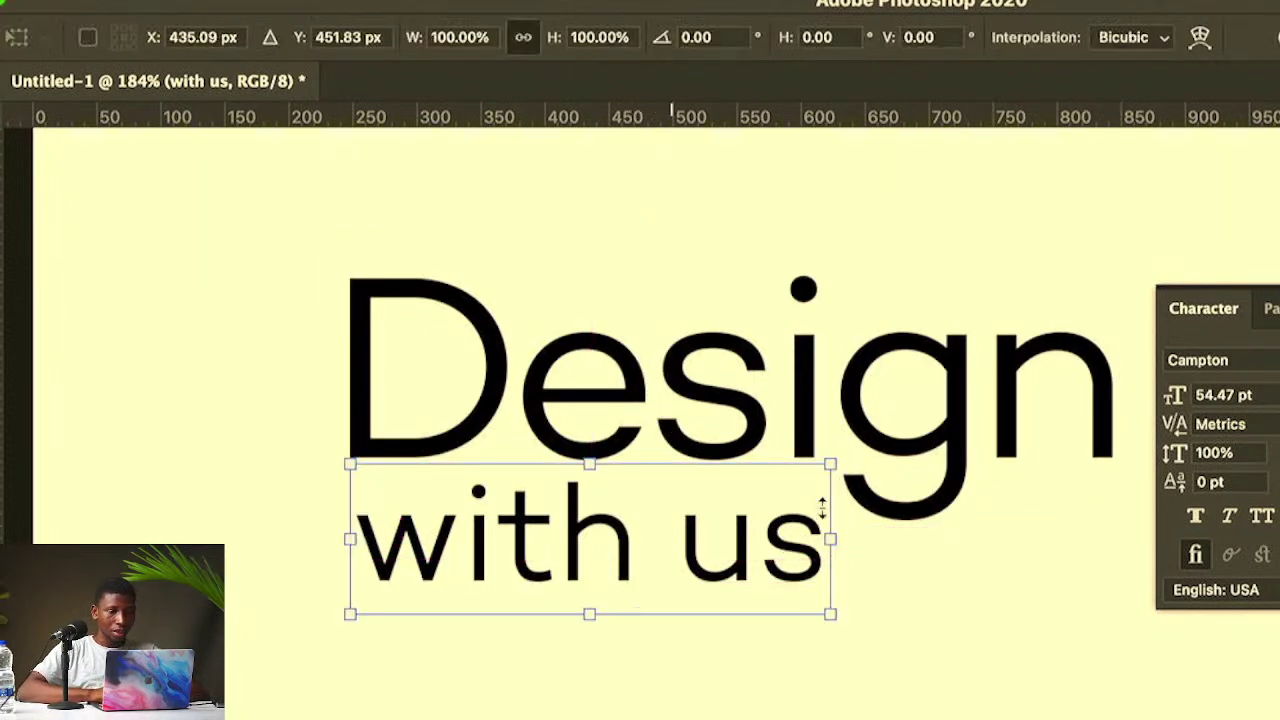
drag(832, 559, 748, 715)
key(Escape)
right_click(743, 521)
key(Escape)
key(ctrl+t)
right_click(753, 577)
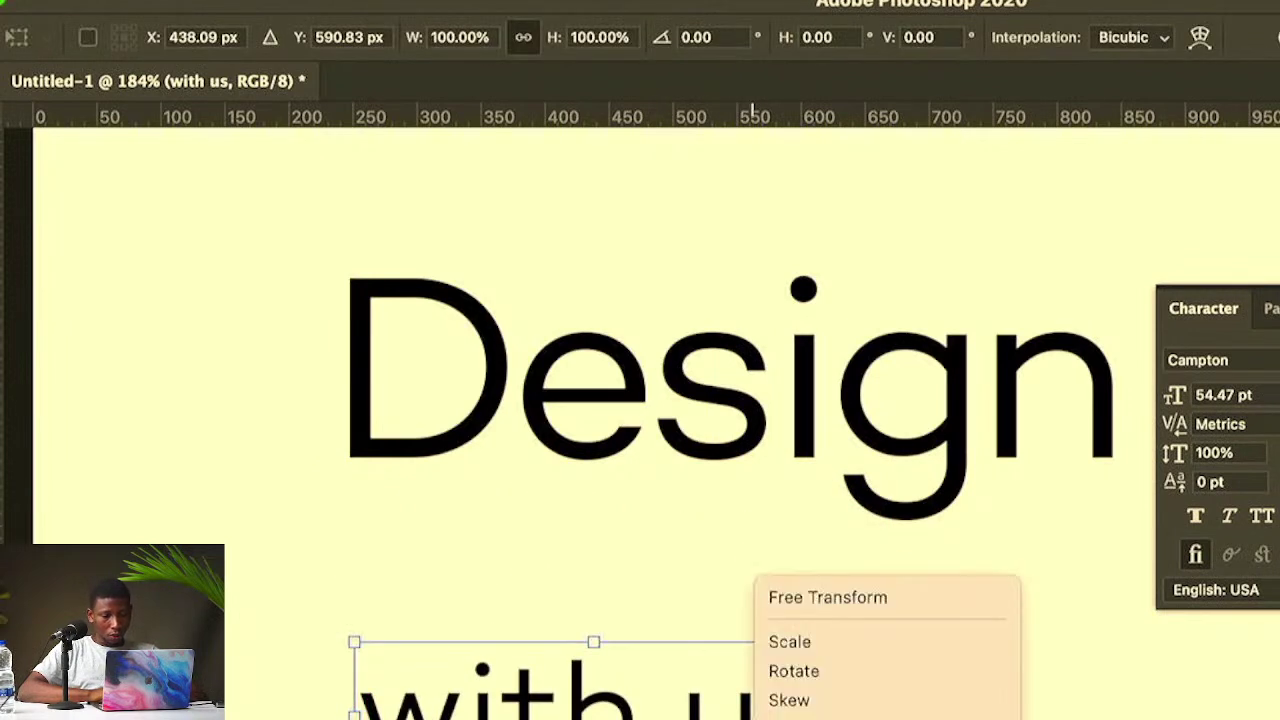
click(806, 672)
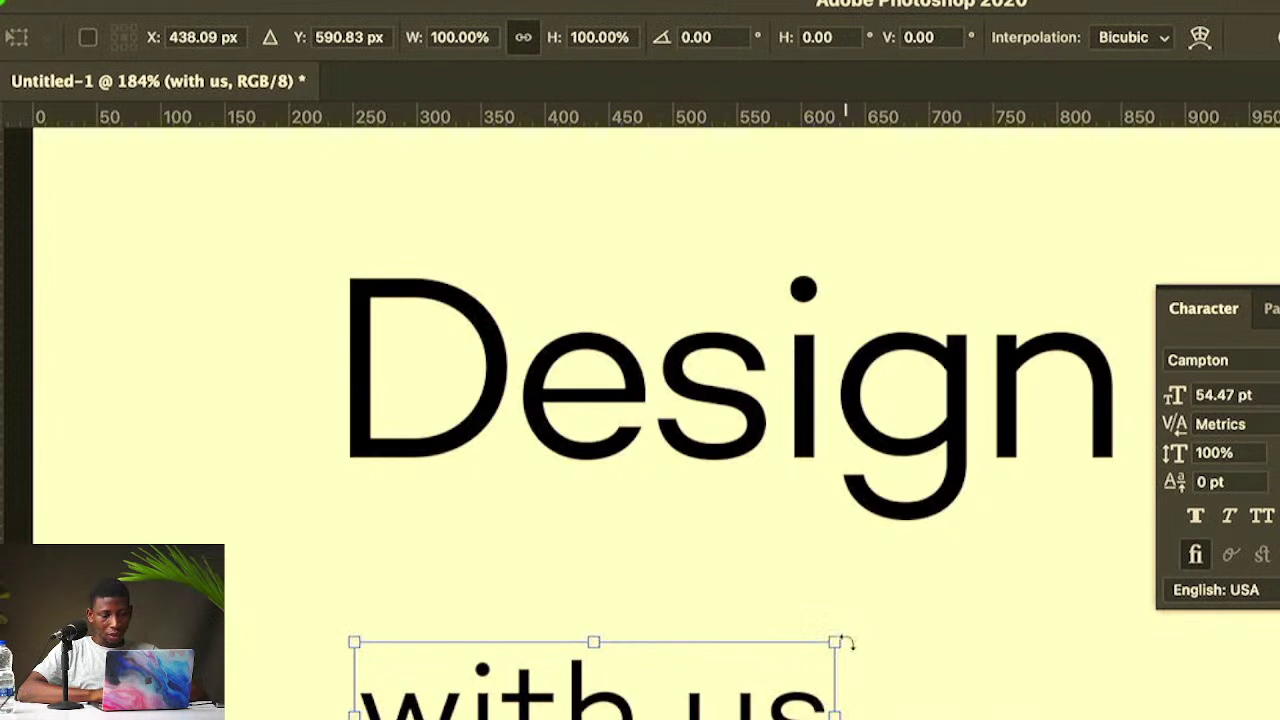
drag(847, 643, 590, 697)
key(Escape)
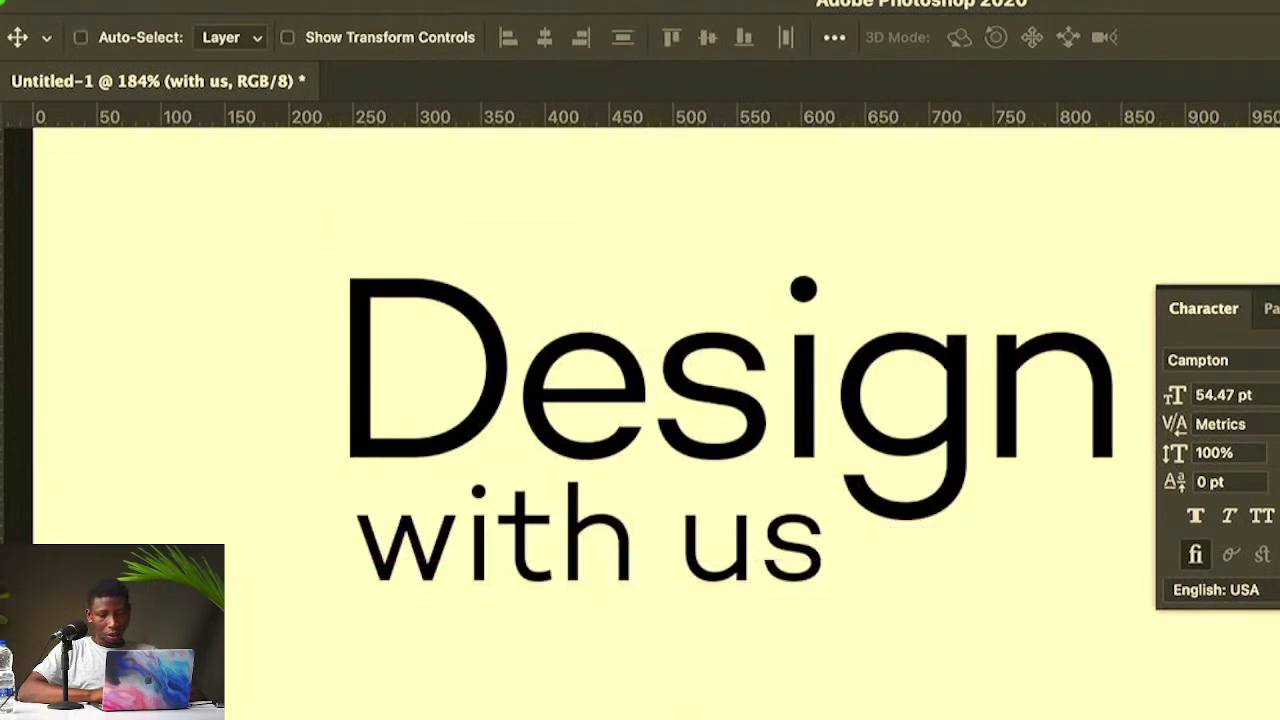
Step: Move the "Design" and "with us" text layers together down and slightly left, and rotate them to -7.5°
key(super+alt+a)
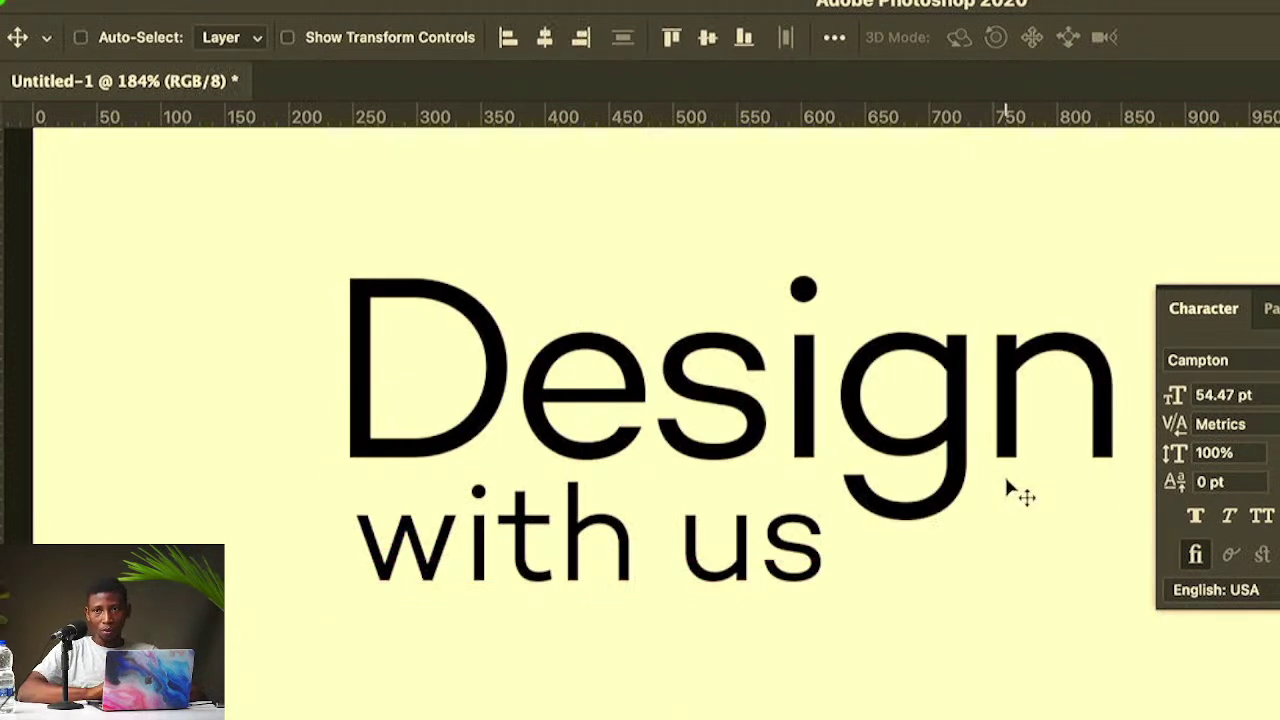
drag(557, 371, 548, 562)
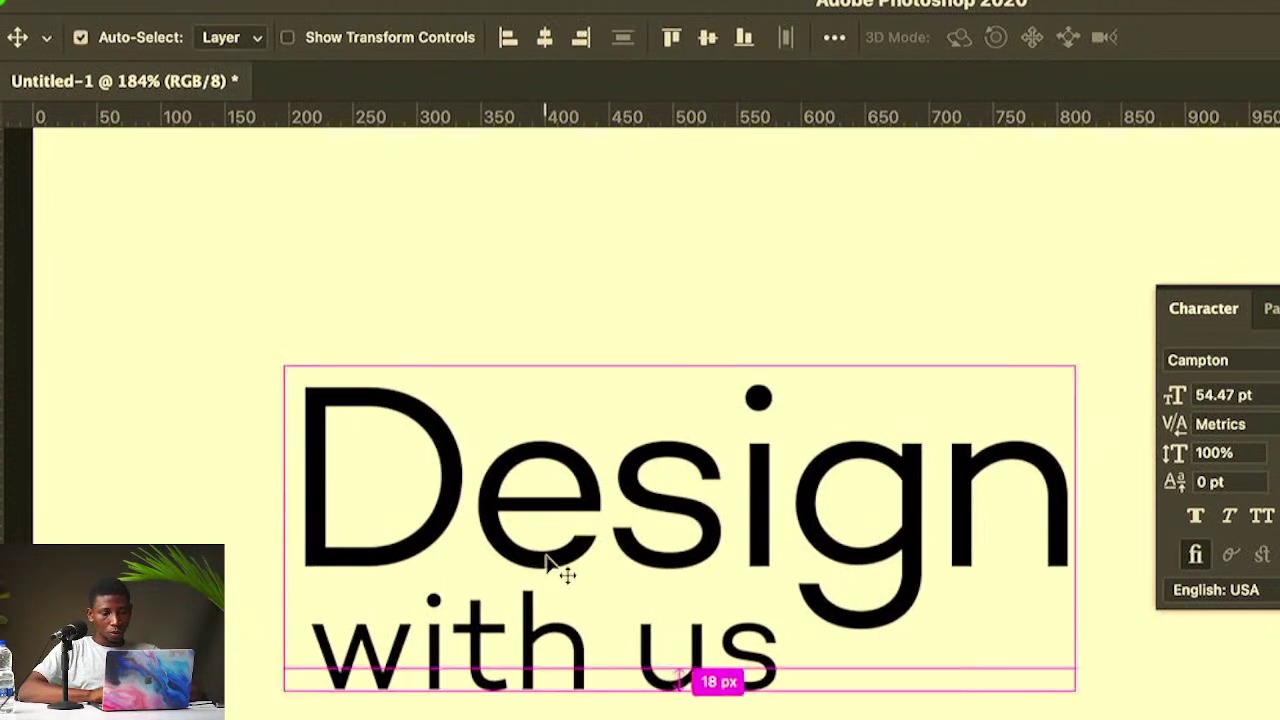
key(super+t)
drag(1100, 703, 996, 708)
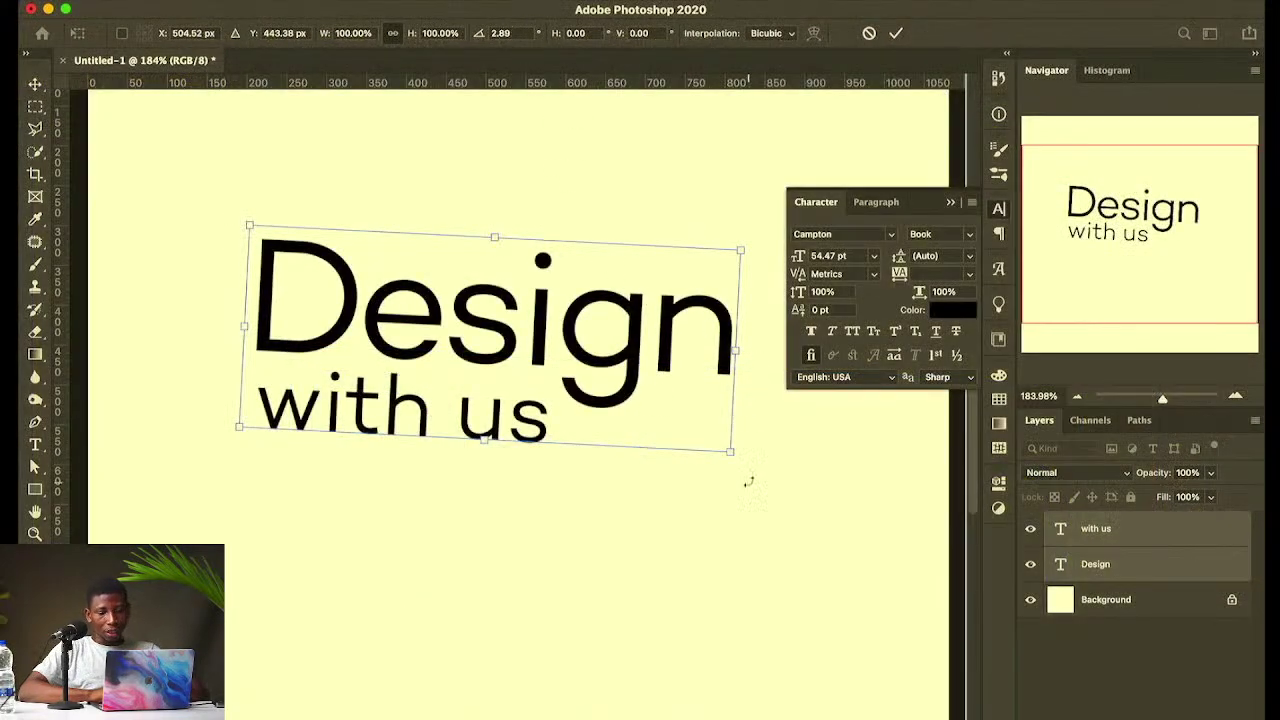
drag(748, 482, 757, 406)
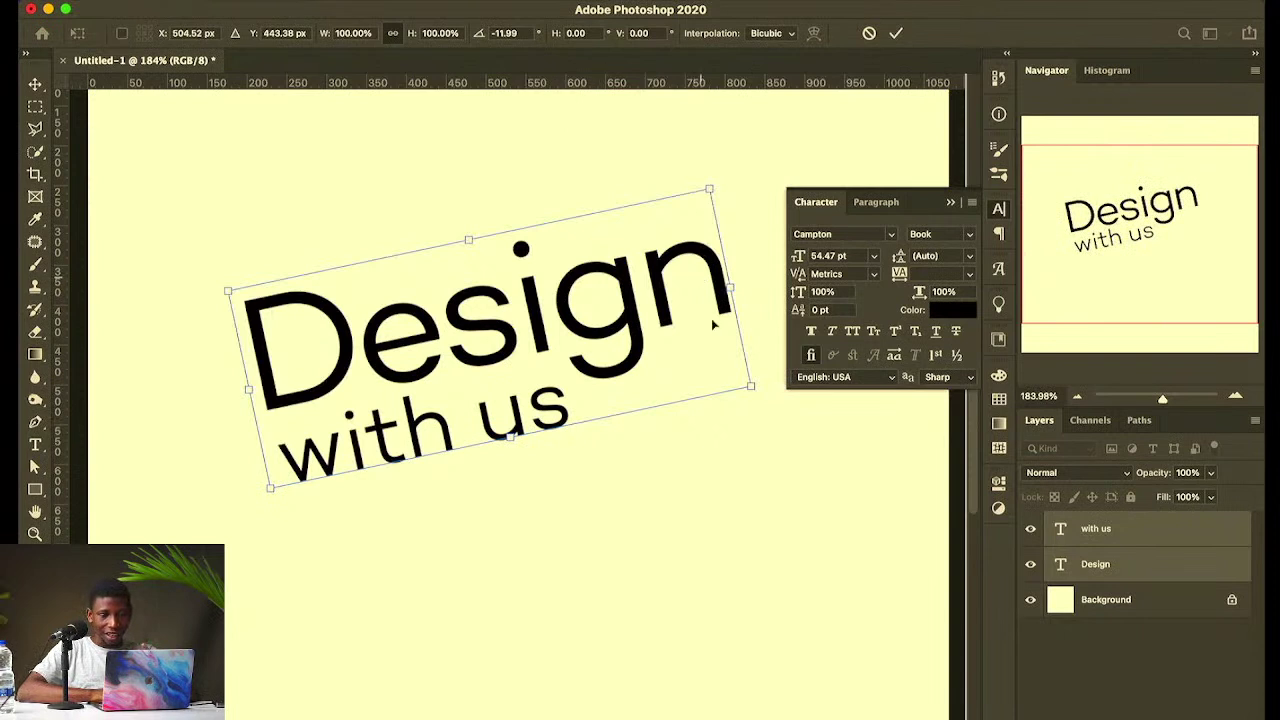
drag(768, 403, 768, 419)
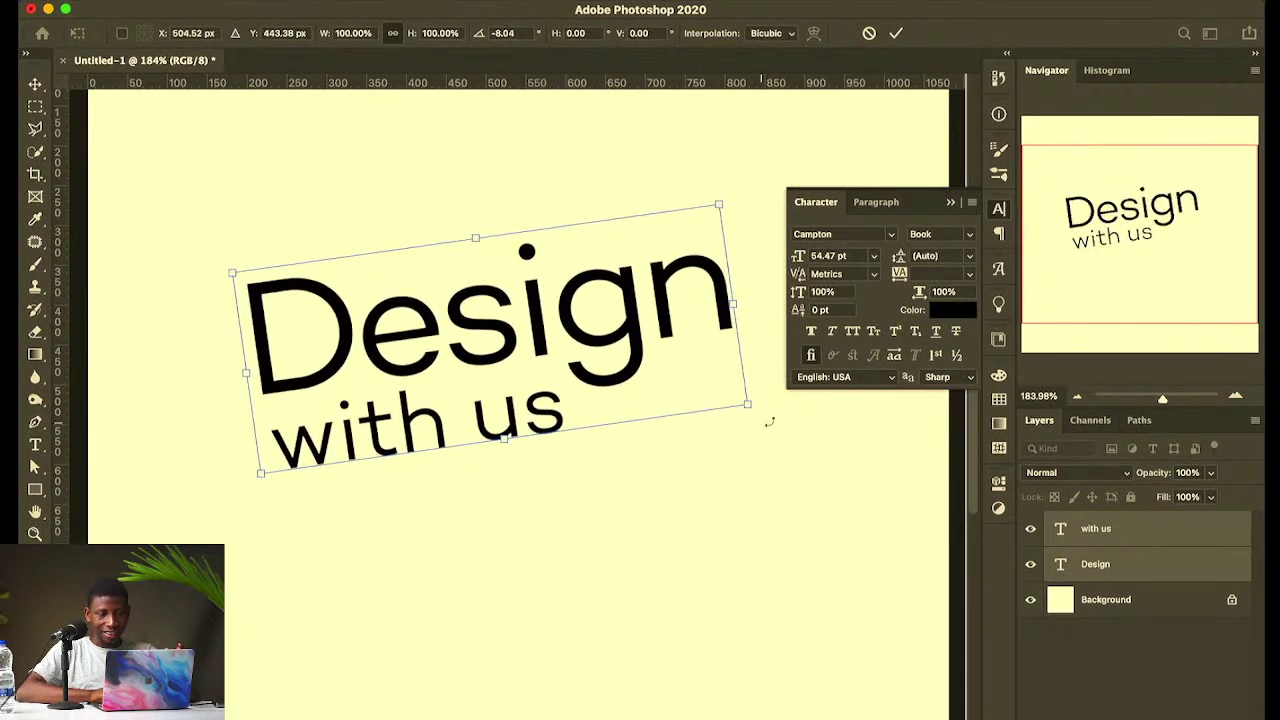
double_click(500, 33)
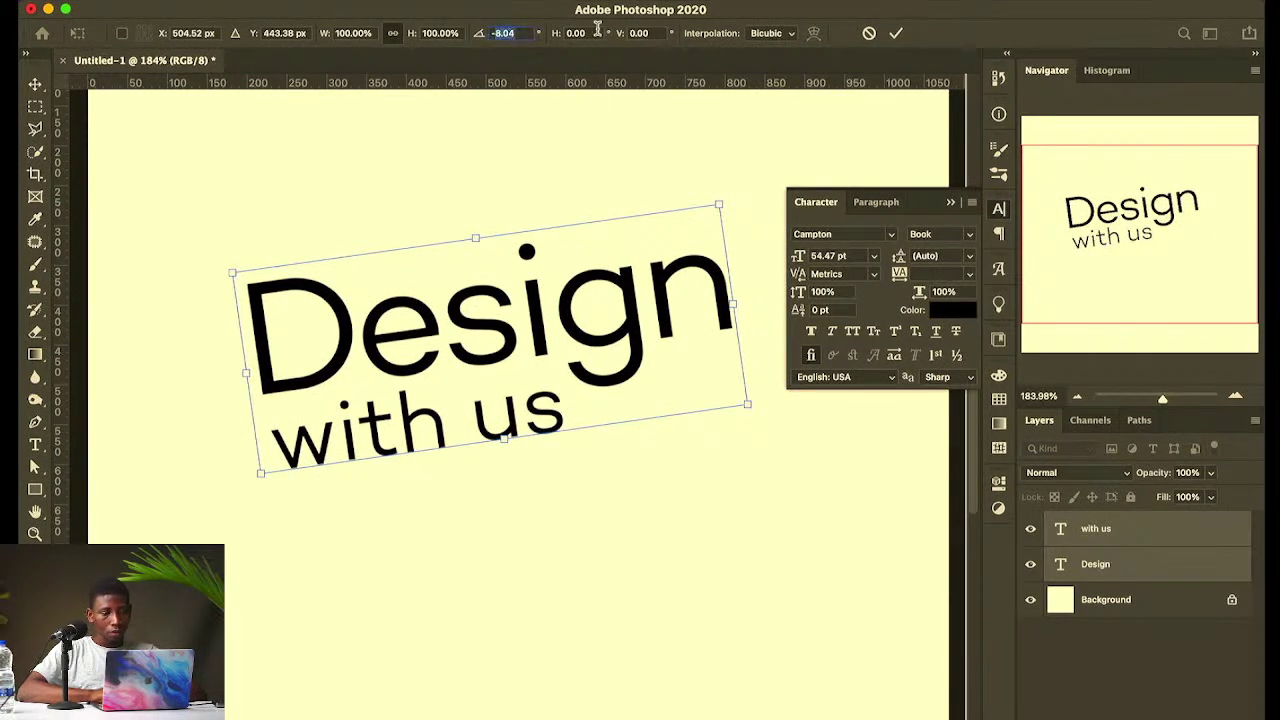
text(-7)
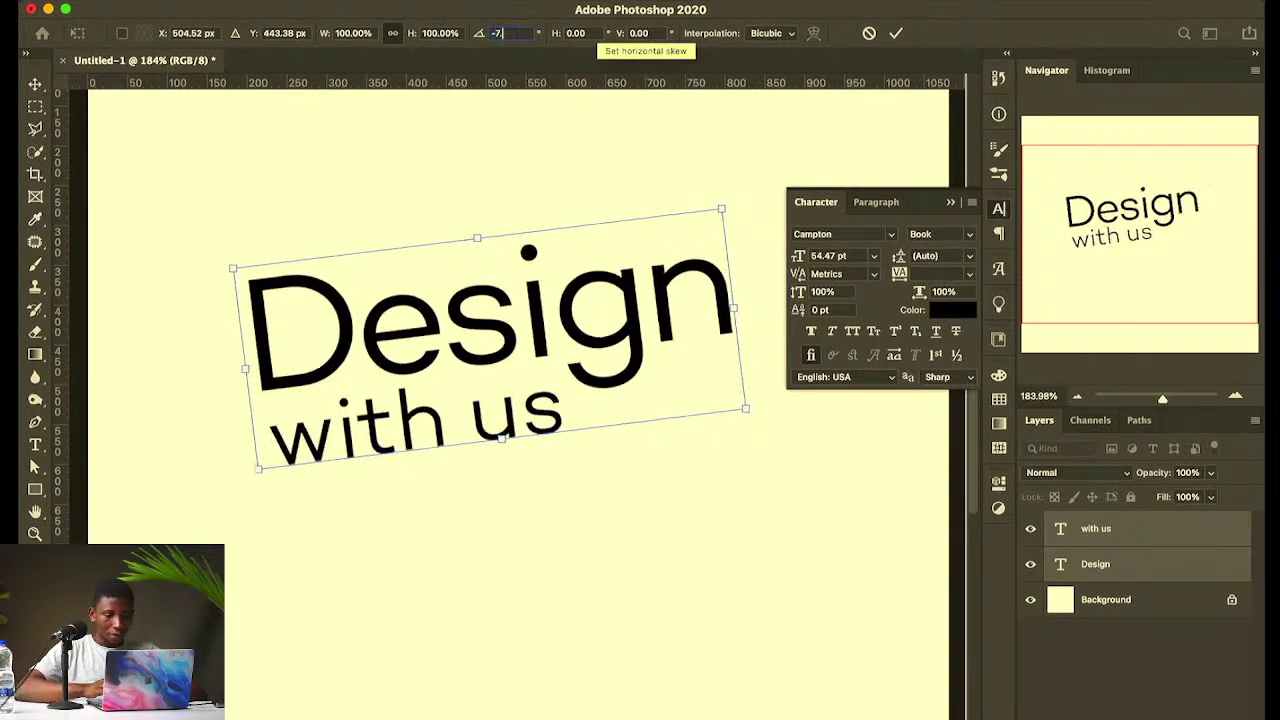
text(.5)
key(Return)
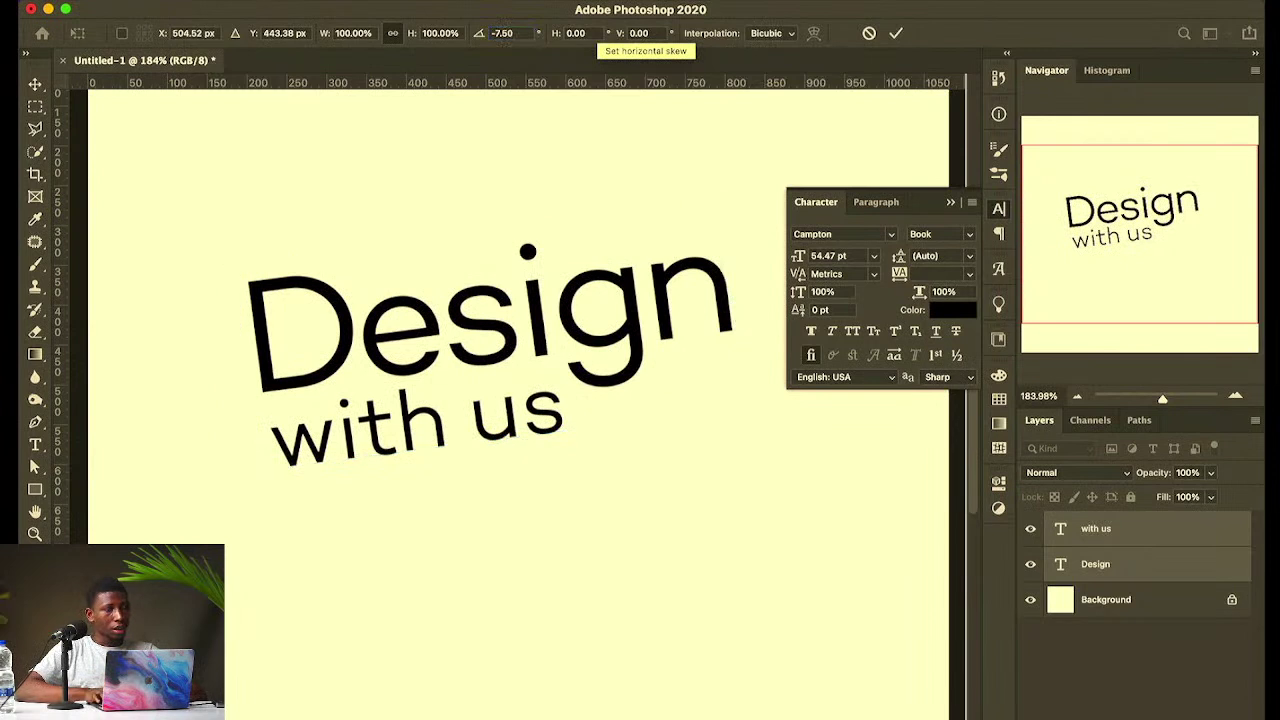
right_click(568, 236)
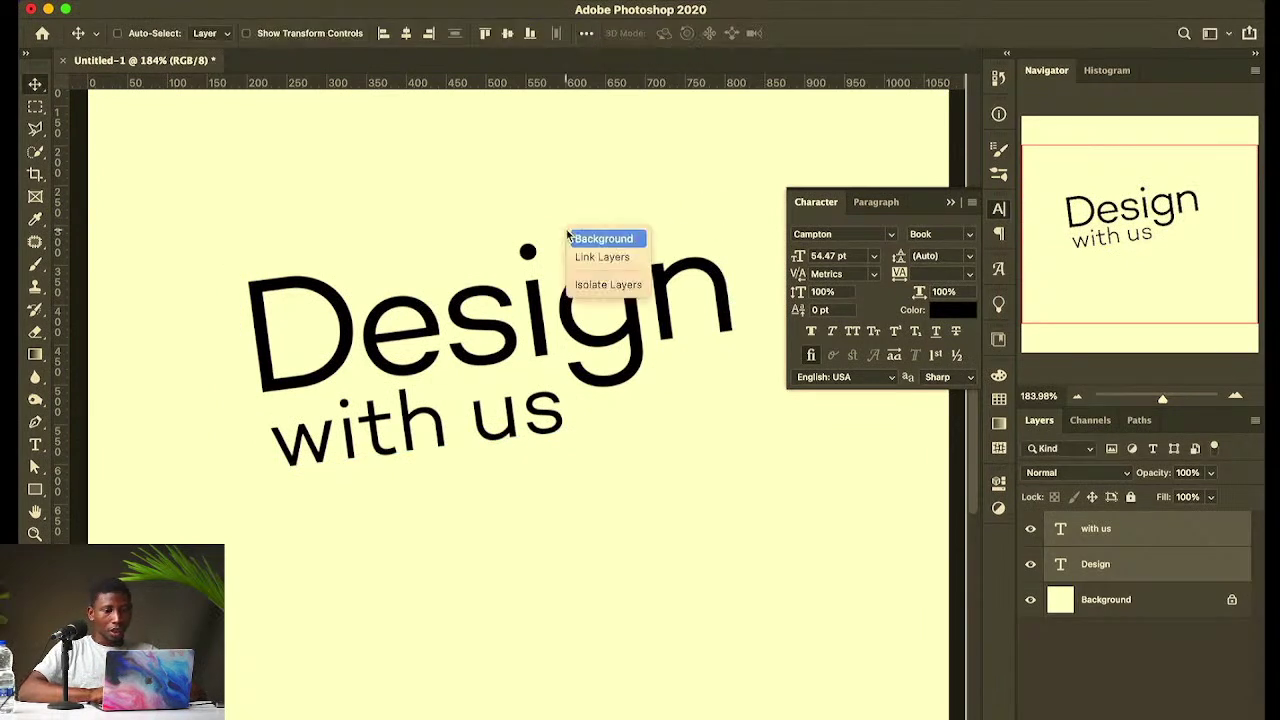
click(507, 237)
Step: Add a horizontal text layer reading "2022 online free class" below the rotated "Design with us" text
scroll(507, 240, down, 3)
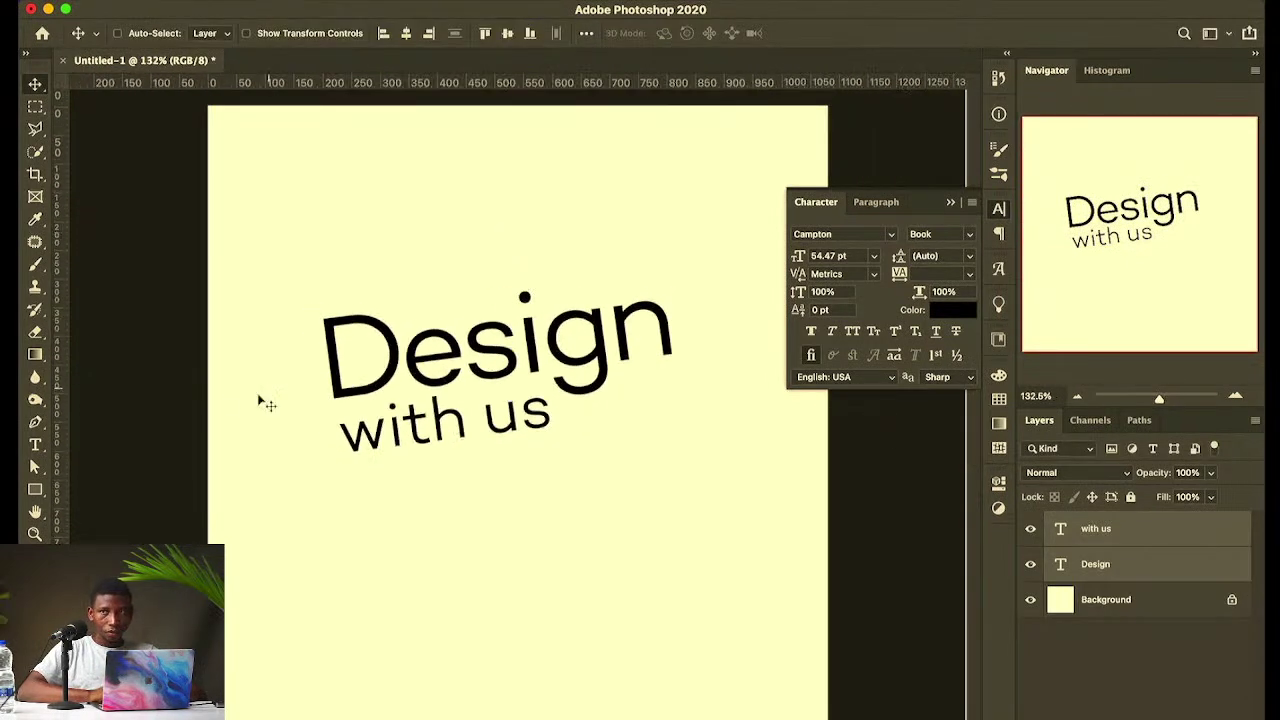
click(35, 444)
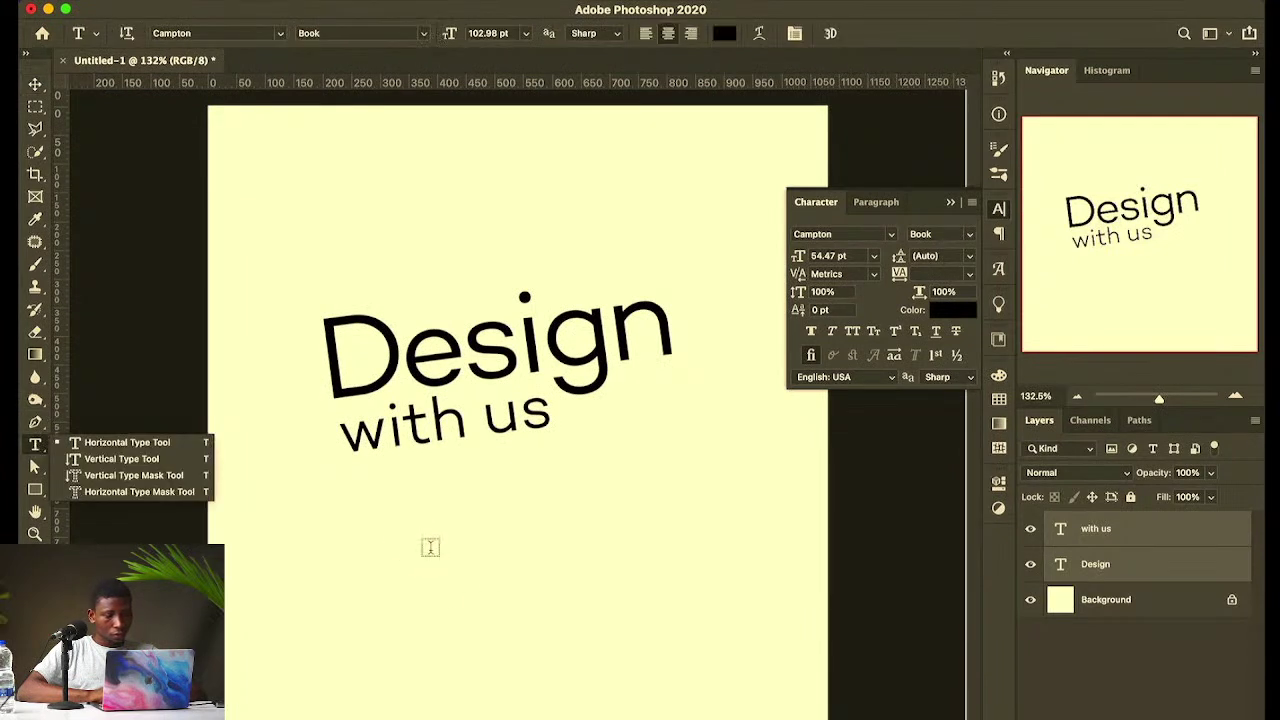
click(444, 562)
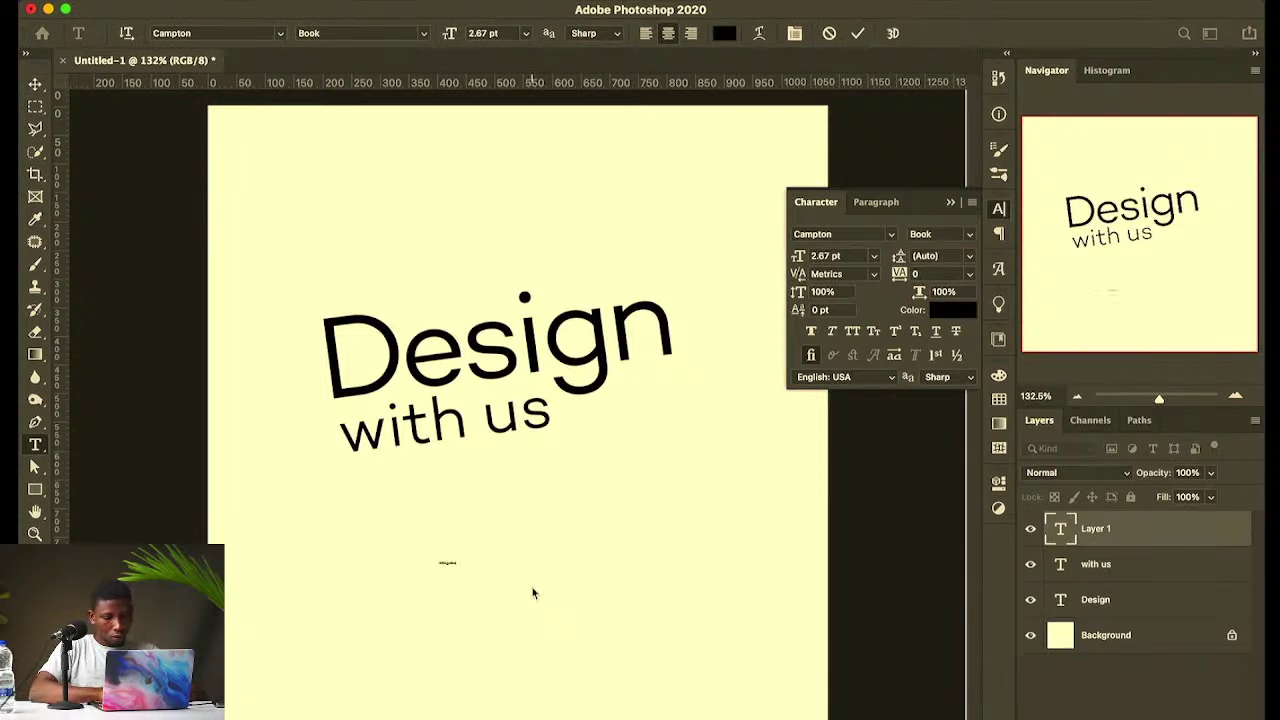
text(2022 online free class)
key(ctrl+Return)
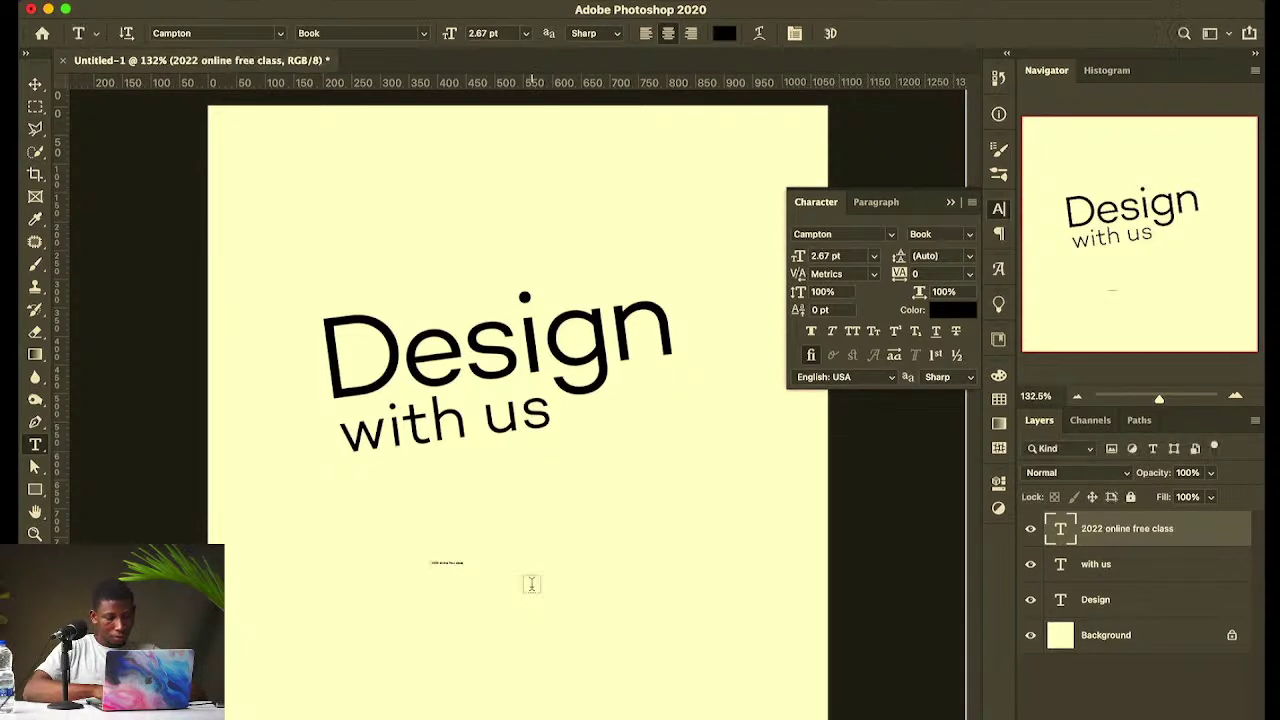
Step: Enlarge the "2022 online free class" text to about 28.6 pt with Free Transform
key(ctrl+t)
drag(470, 558, 772, 484)
key(Return)
Step: Break the "2022 online free class" text into four lines with one word on each line
key(t)
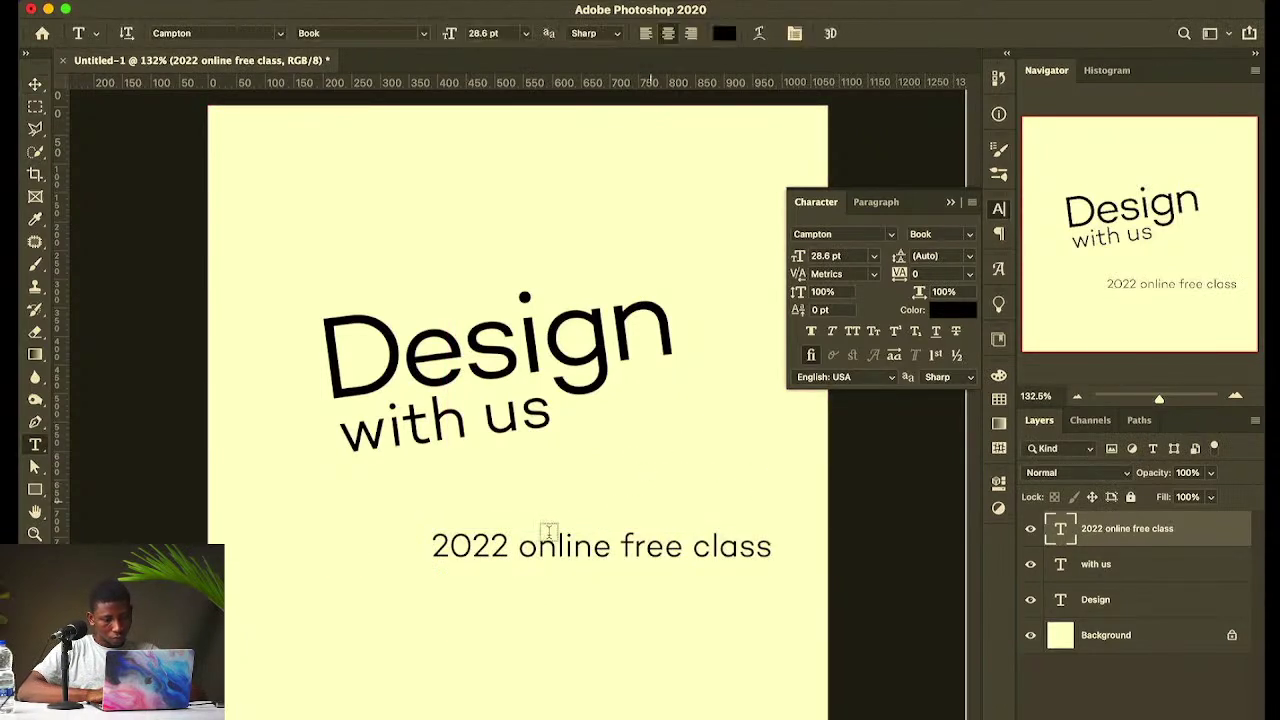
click(515, 546)
key(Return)
key(Right)
key(Right)
key(Right)
key(Right)
key(Right)
key(Right)
key(Right)
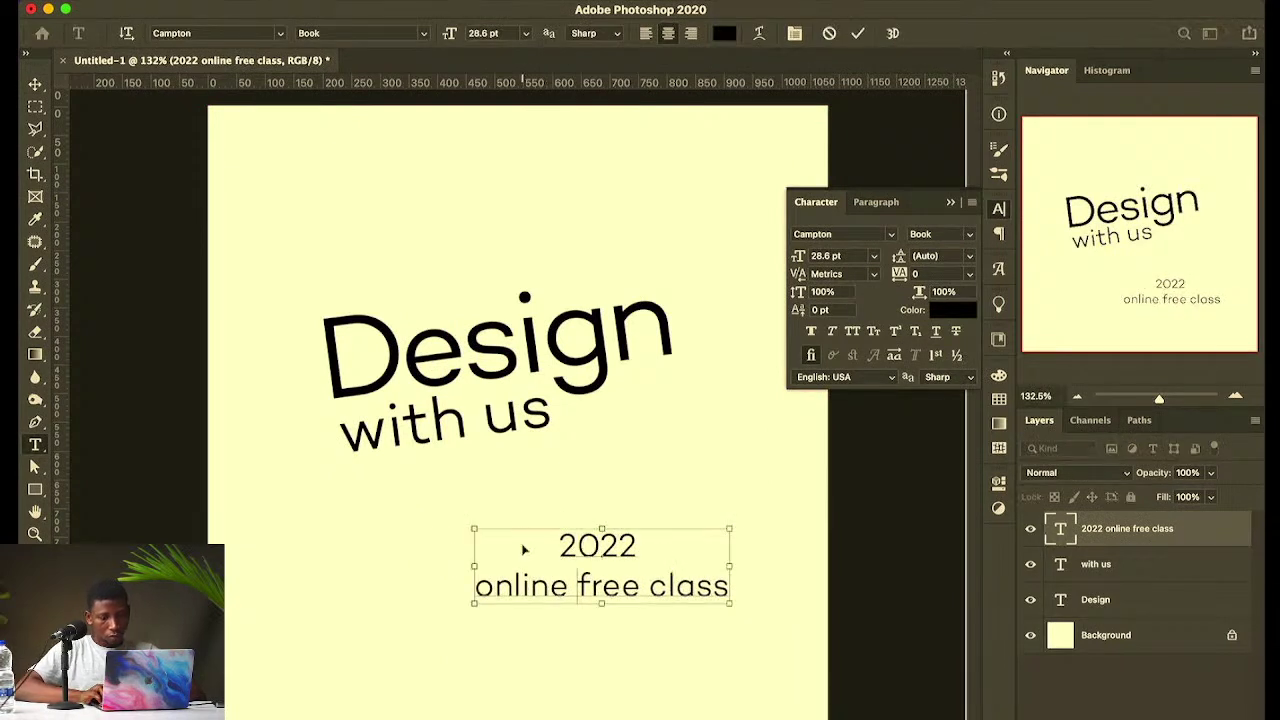
key(Return)
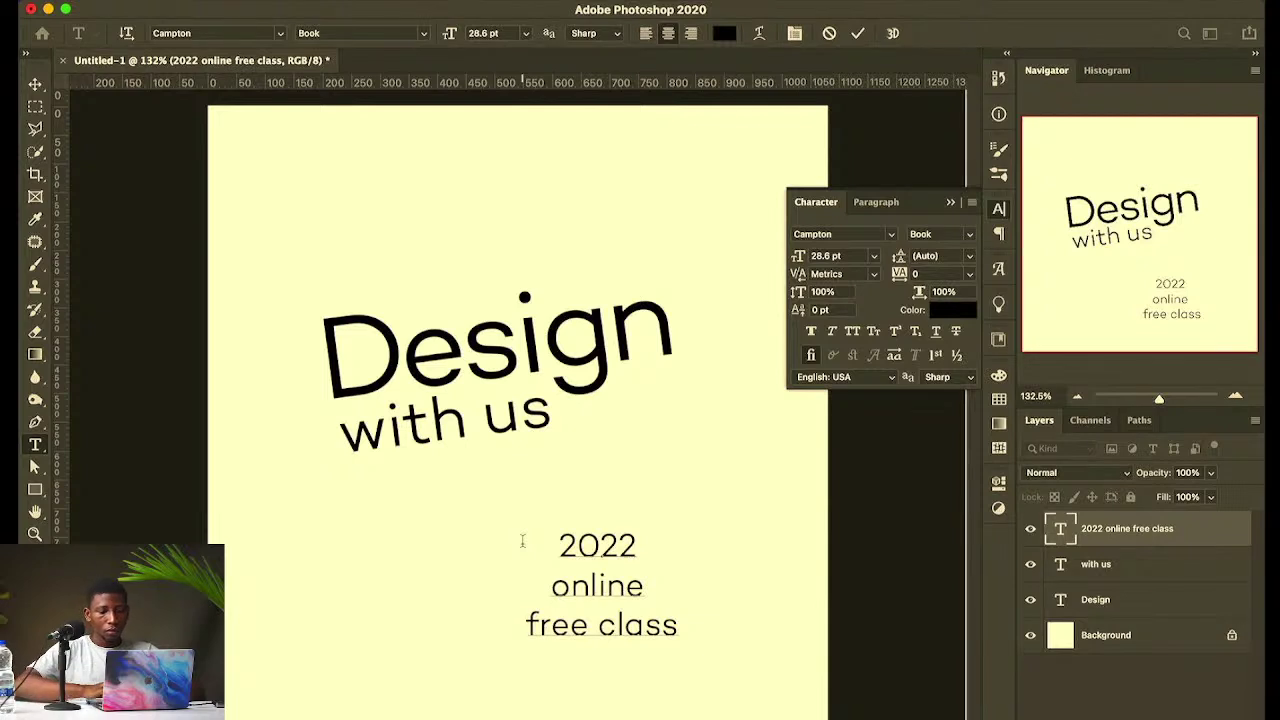
key(Right)
key(Right)
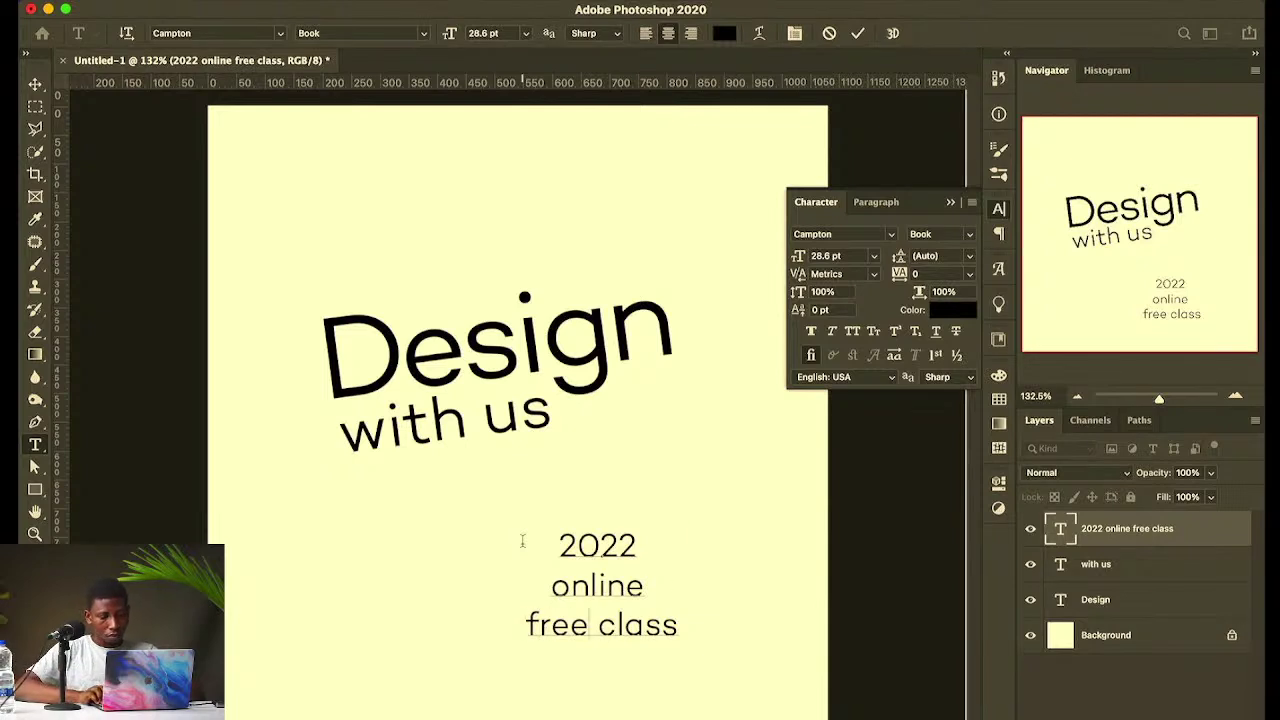
key(Return)
key(Escape)
key(v)
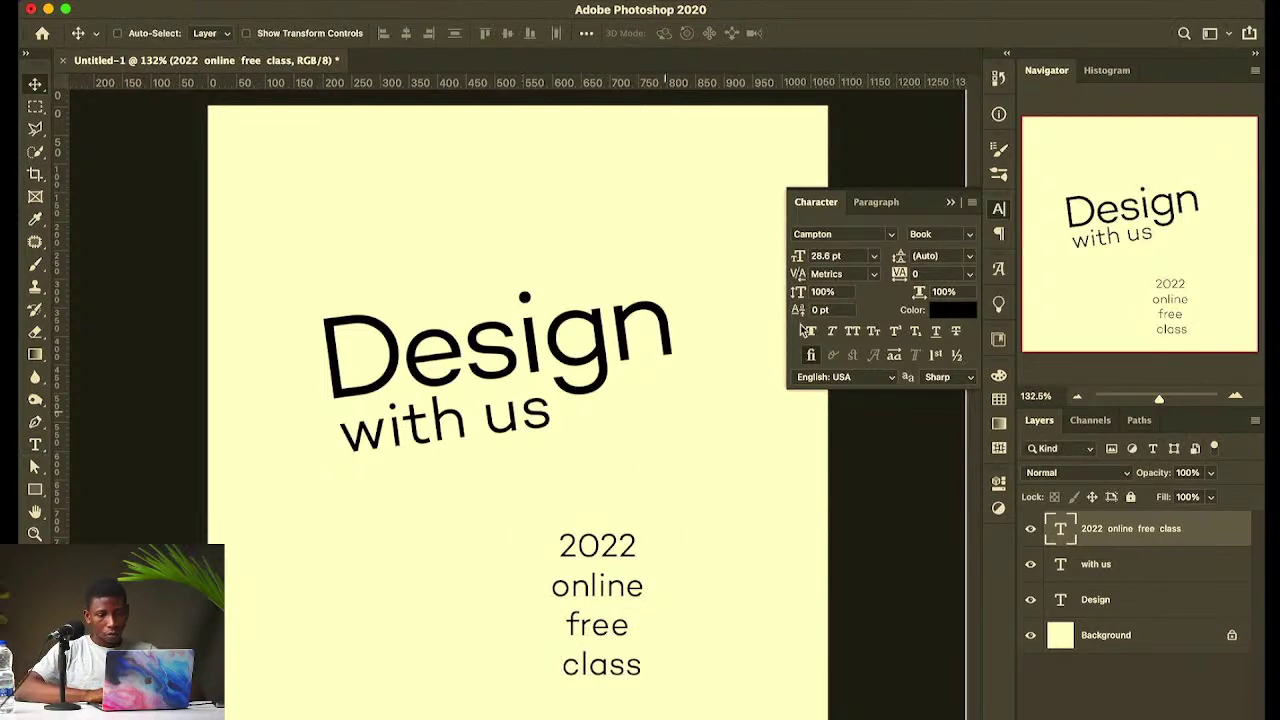
Step: Tighten the leading of the four-line "2022 online free class" text to 26.53 pt
click(938, 256)
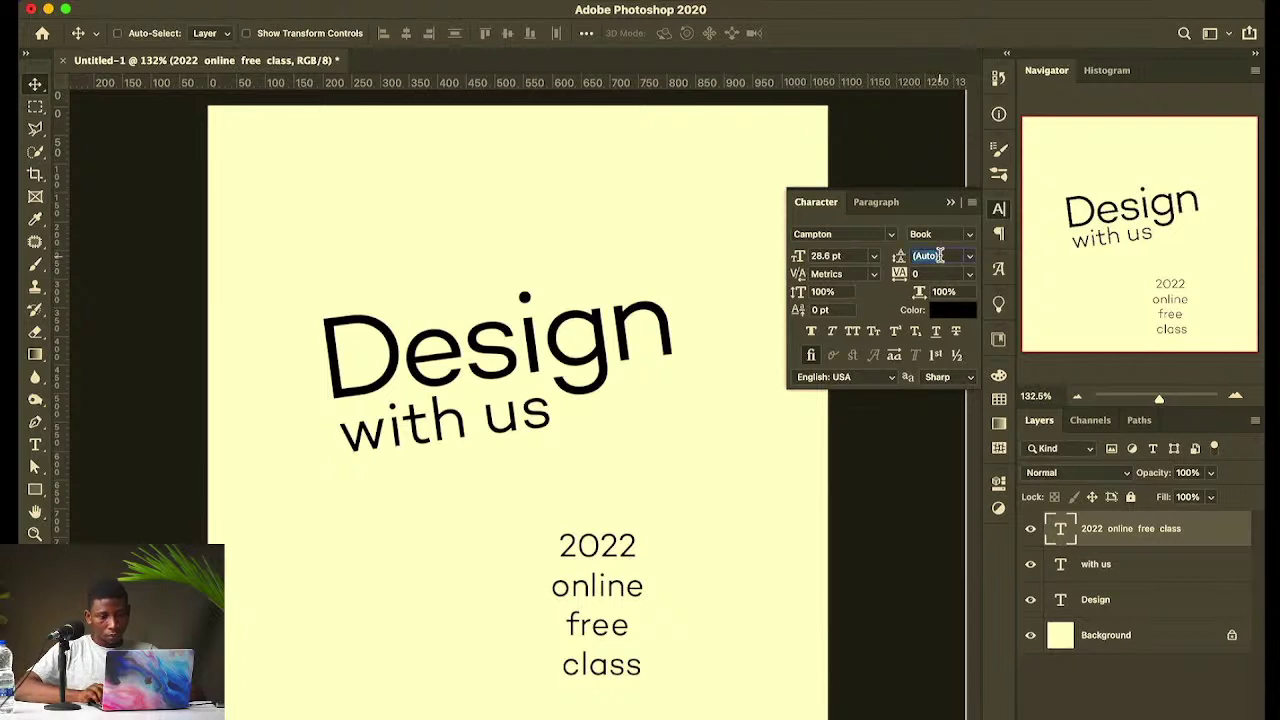
key(Down)
key(Down)
key(Down)
key(Down)
key(Down)
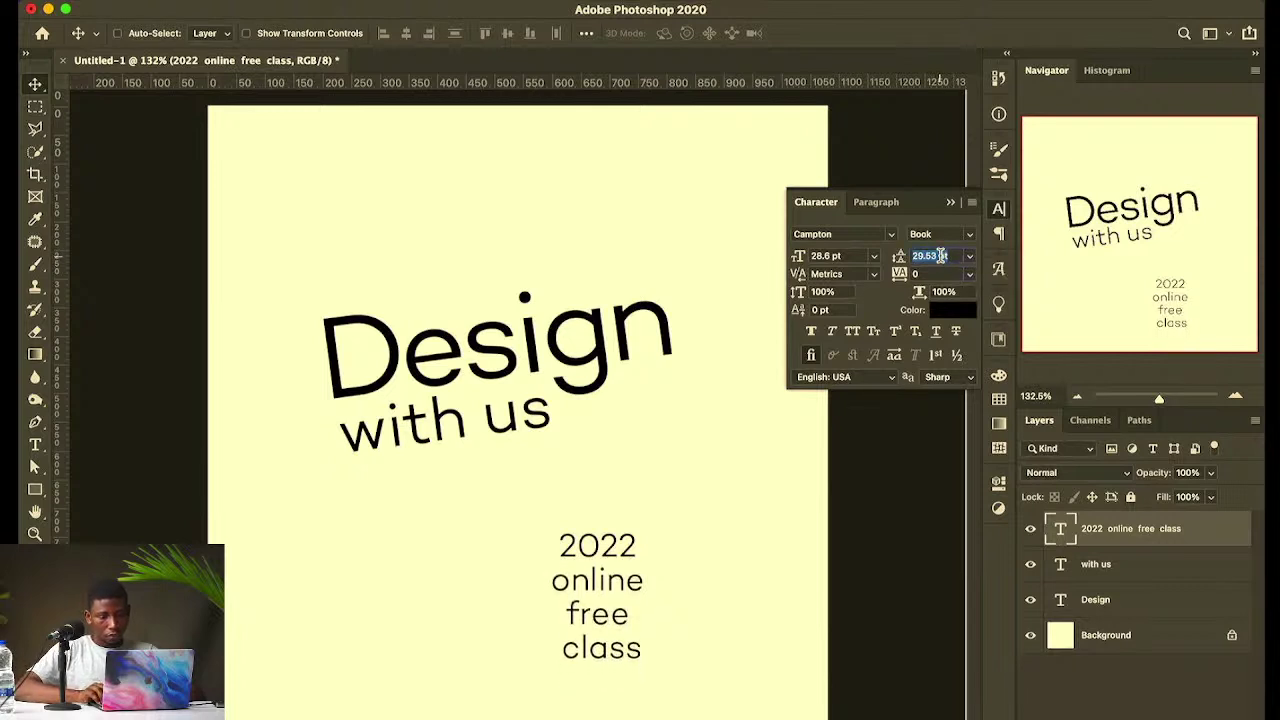
key(Down)
key(Down)
key(Down)
key(Return)
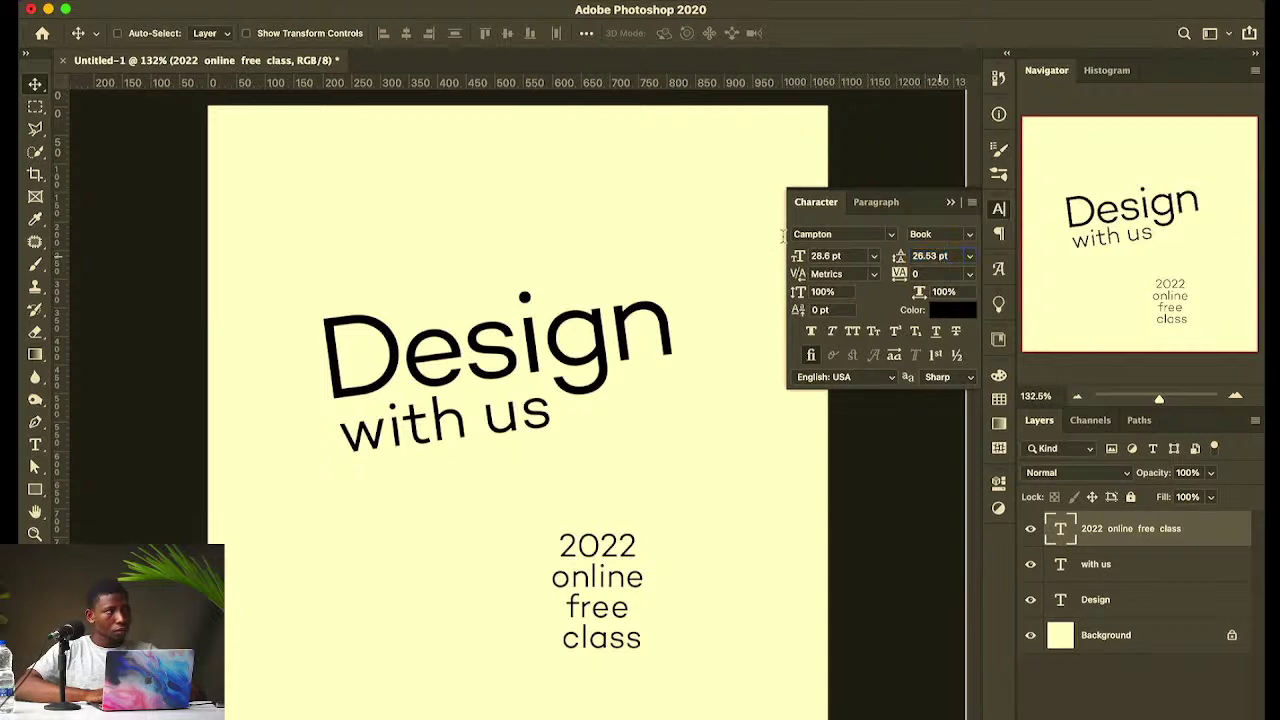
Step: Move the four-line "2022 online free class" text up beside "with us"
drag(602, 556, 605, 425)
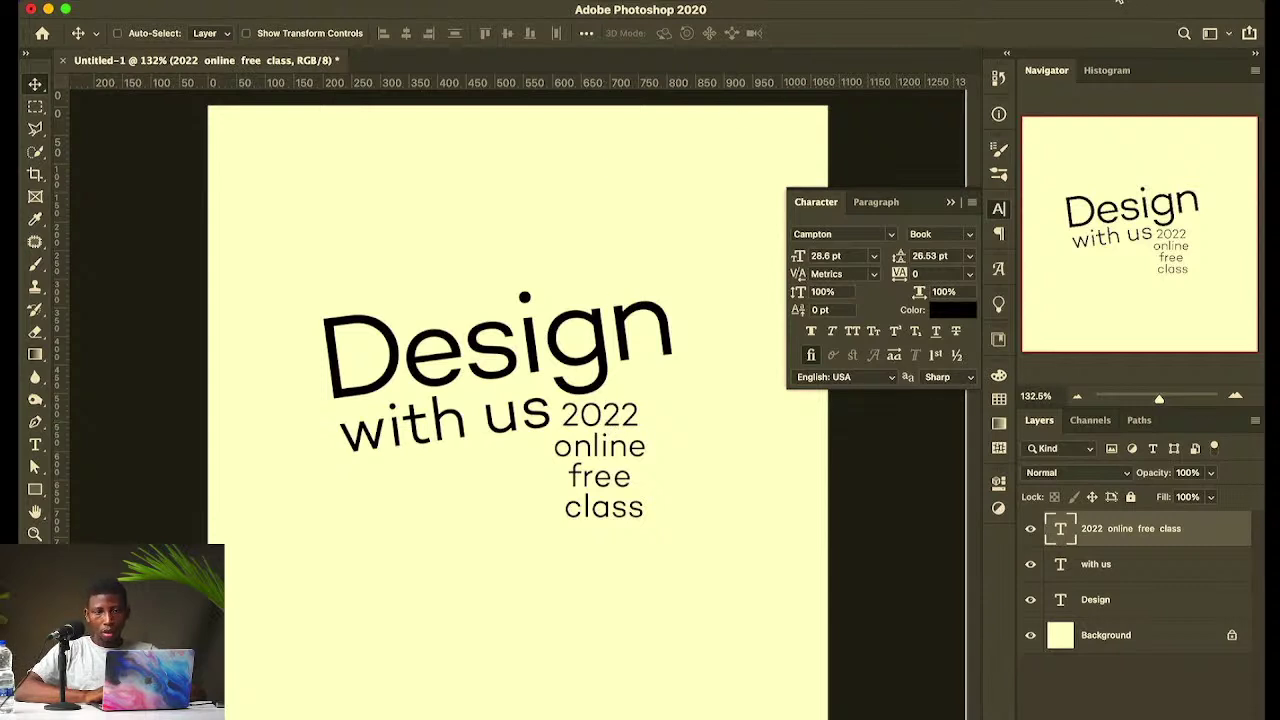
Step: Turn off True Tone in the Mac's display settings and return to the canvas
click(1119, 2)
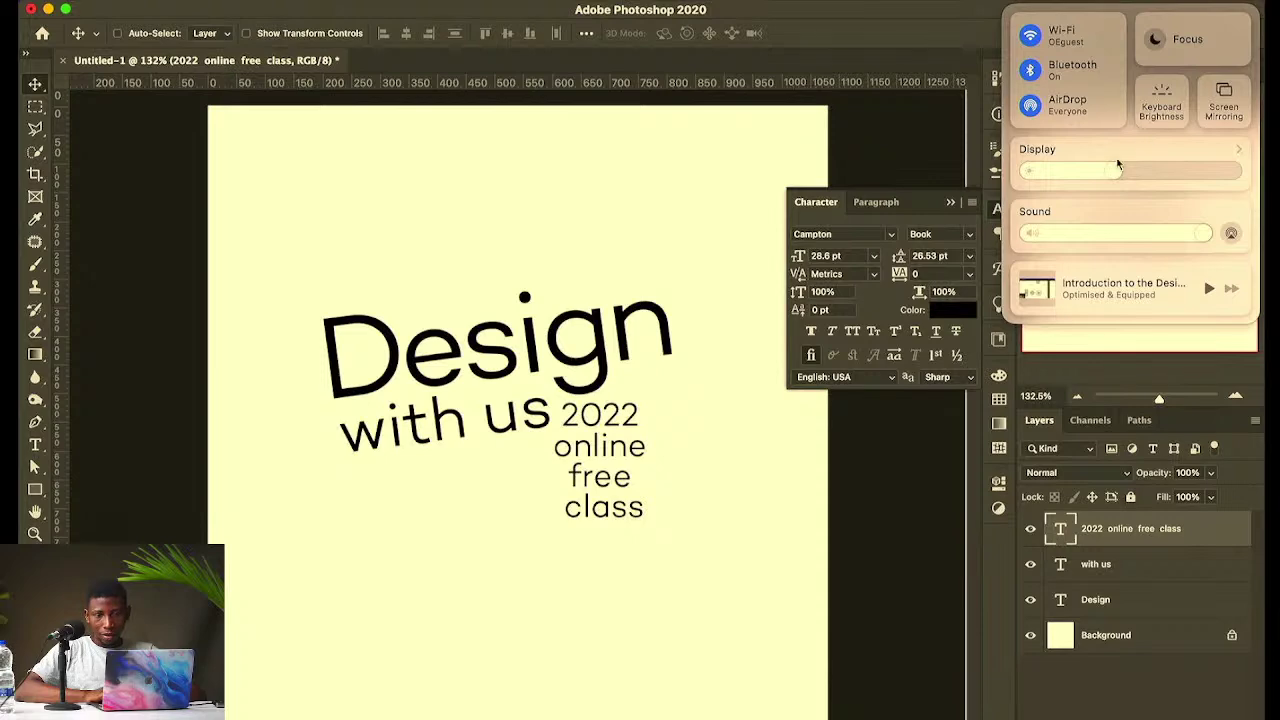
click(1251, 149)
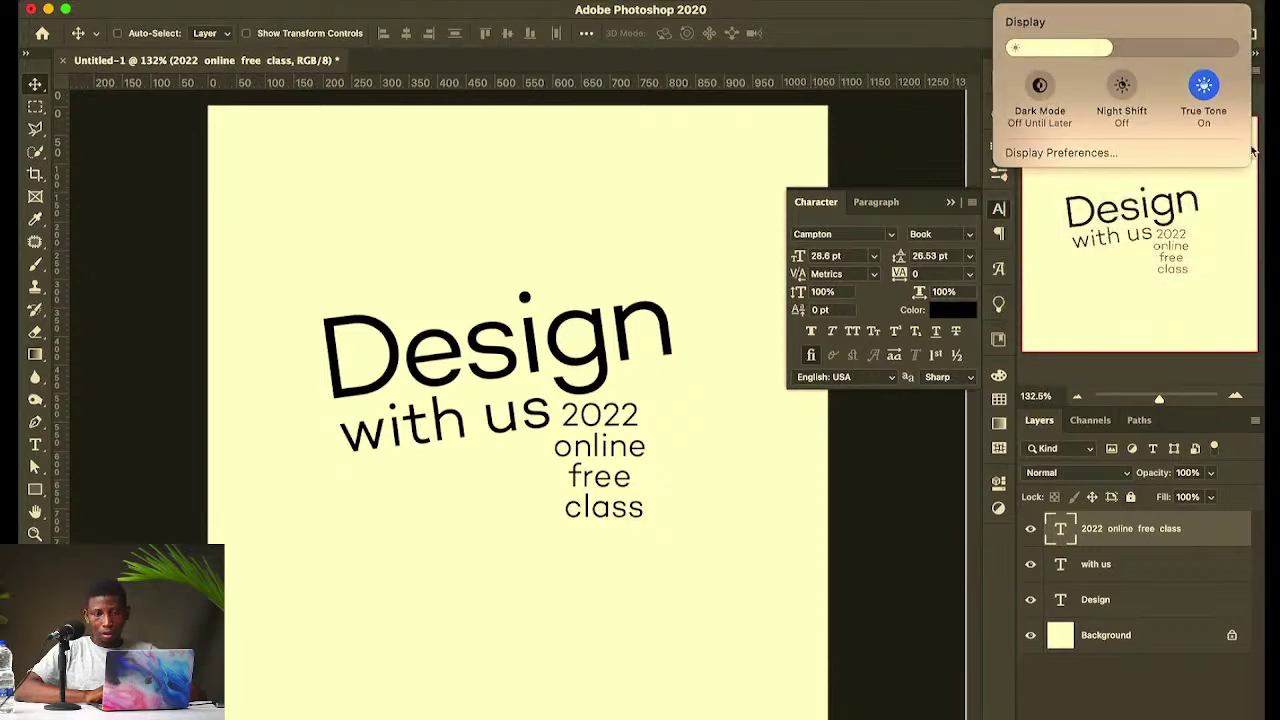
click(1203, 86)
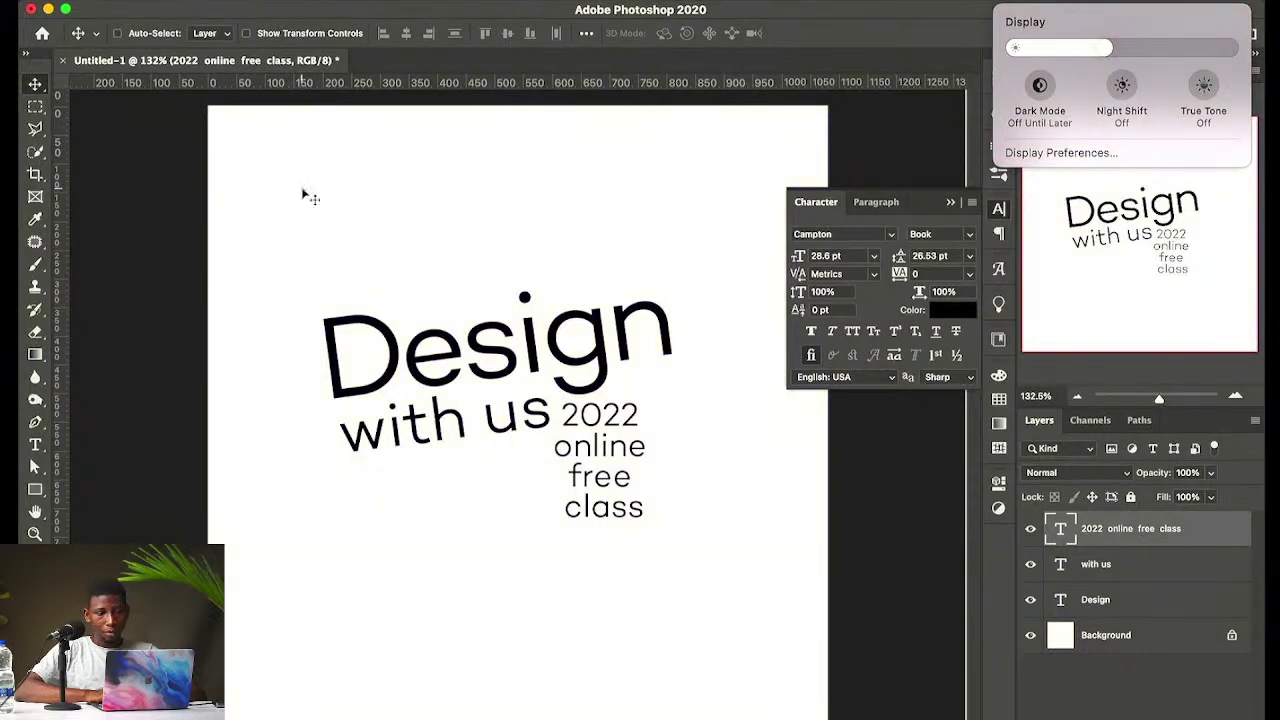
click(566, 394)
Step: Rejoin the class text into two lines, "2022 online" and "free class", and place it just right of "with us"
mouse_move(597, 474)
mouse_down()
mouse_move(625, 462)
mouse_move(604, 467)
mouse_up()
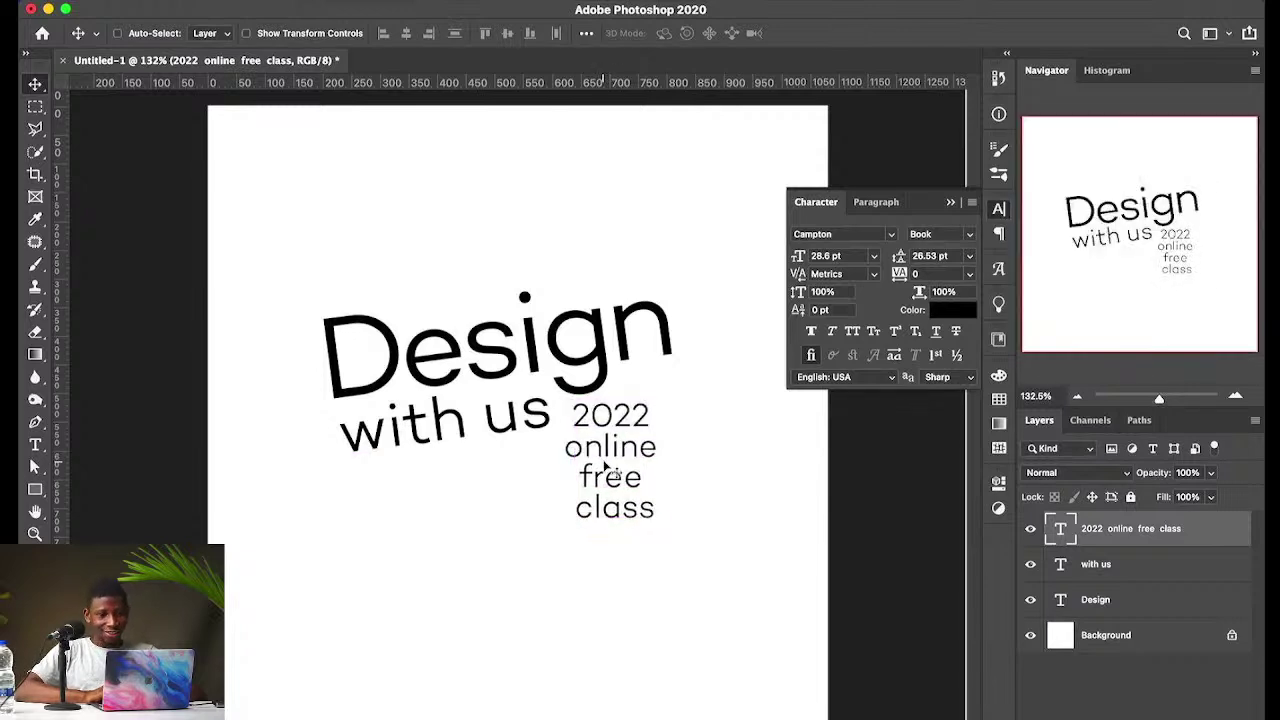
double_click(602, 468)
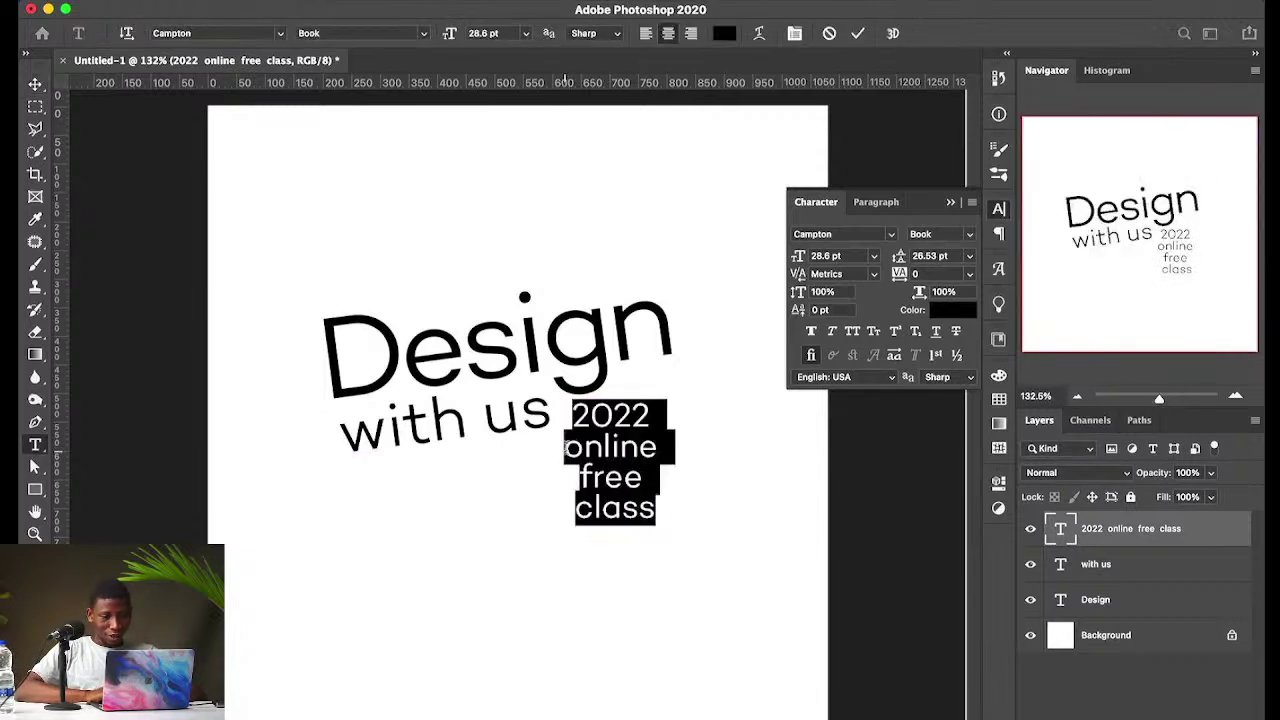
click(566, 449)
key(BackSpace)
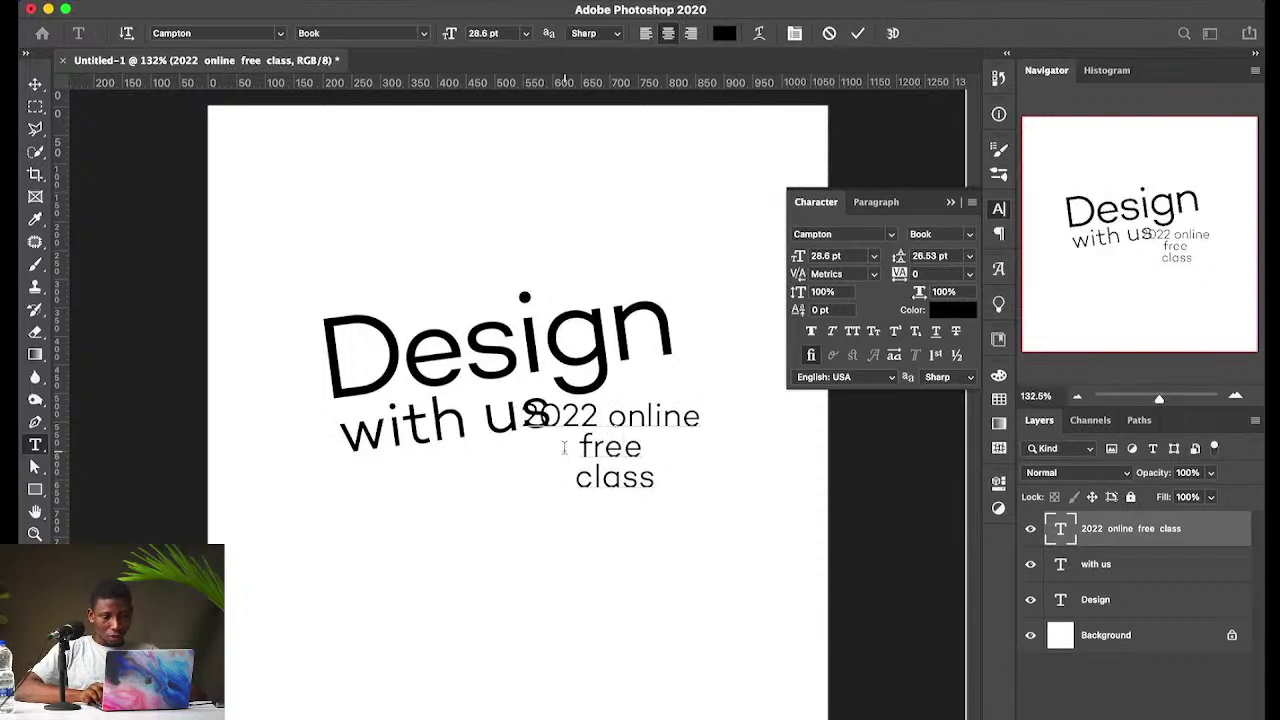
key(BackSpace)
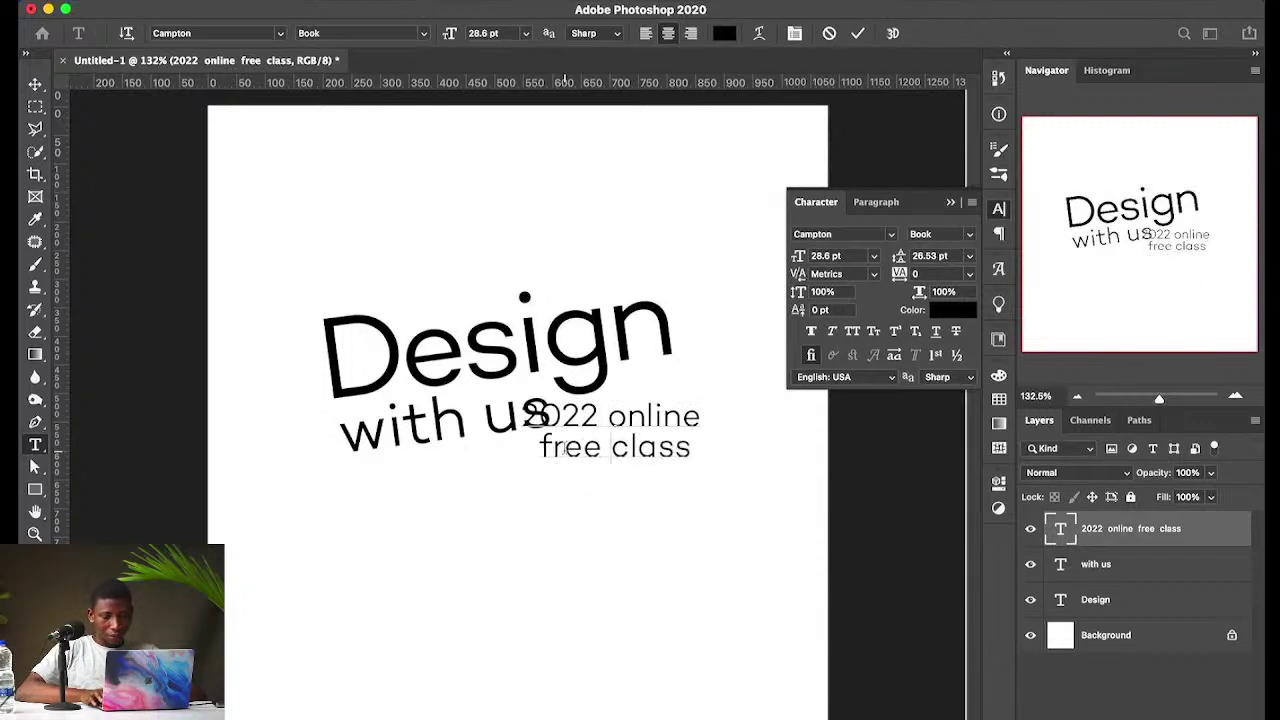
key(super+Return)
drag(669, 415, 721, 415)
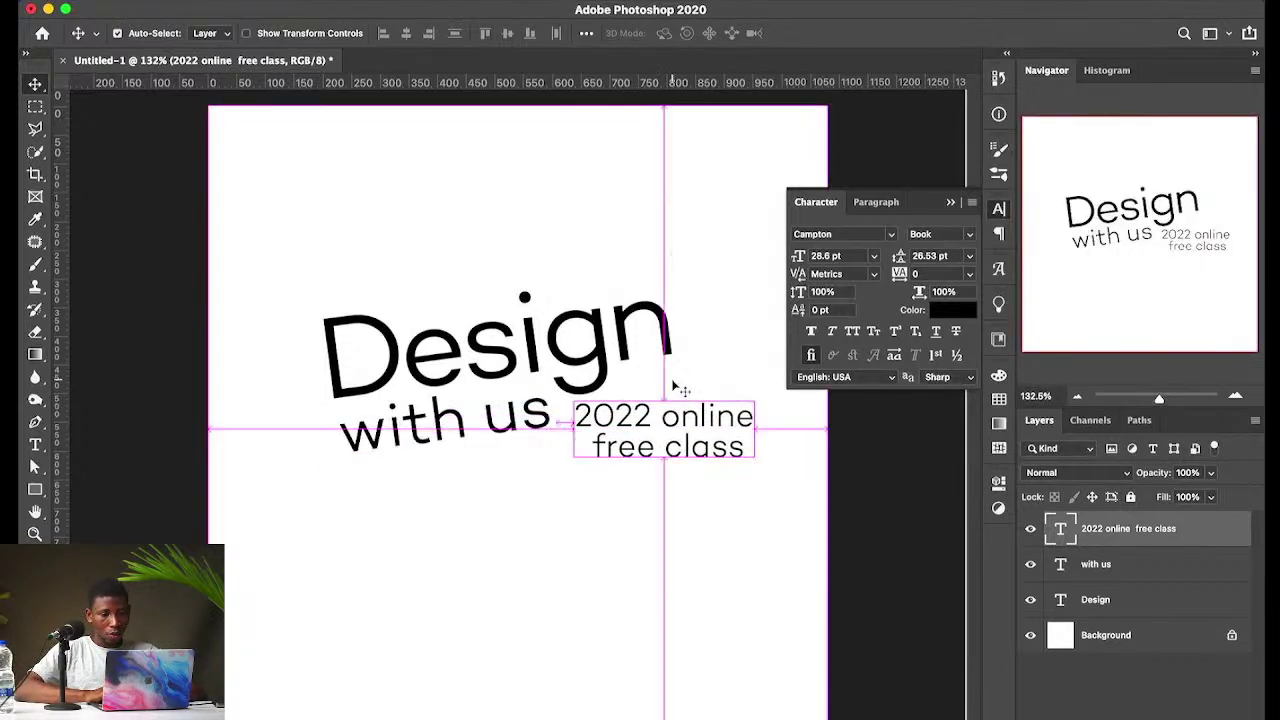
Step: Rotate the two-line class text by -7.50° with Free Transform and move it closer to "with us" beneath "Design"
key(super+t)
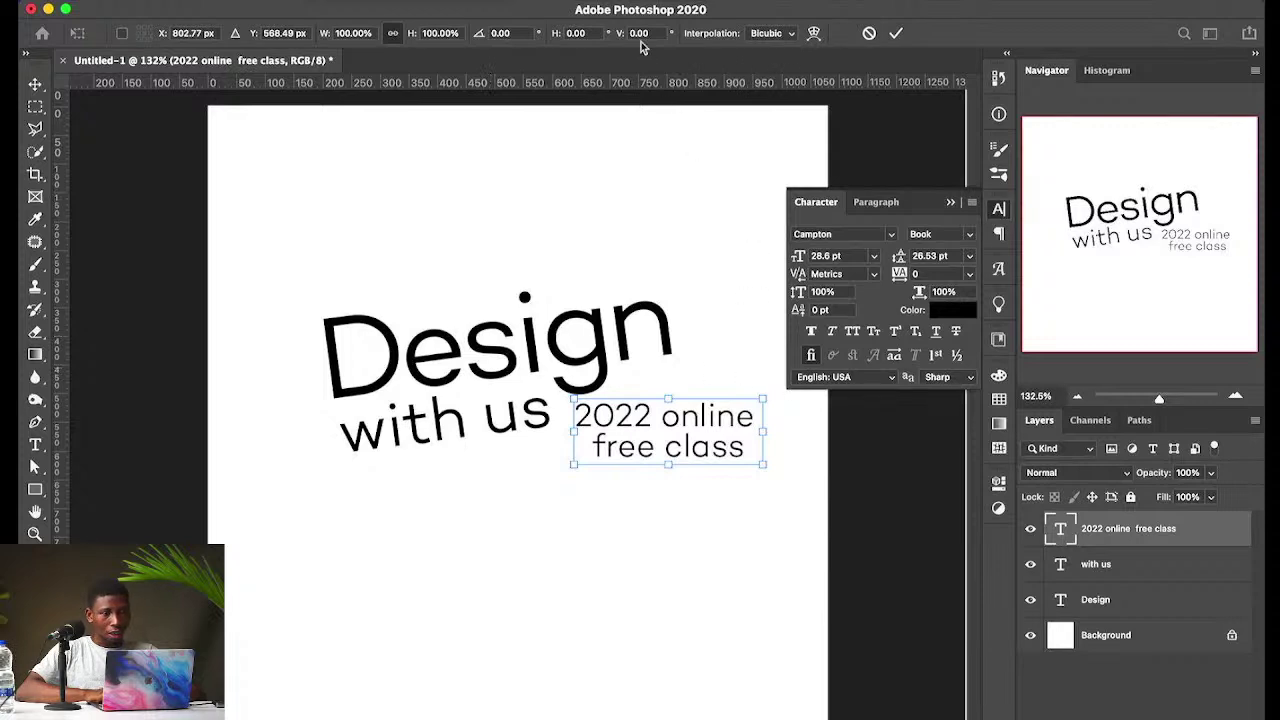
click(470, 35)
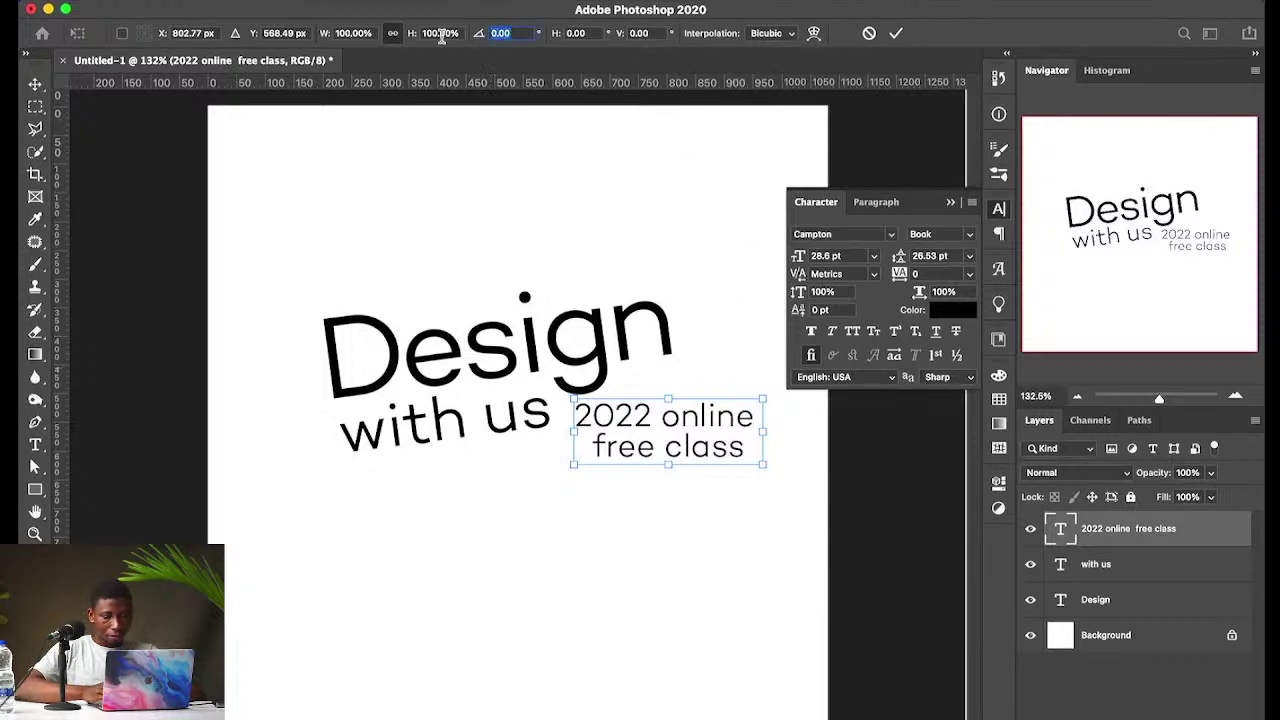
text(-7.)
text(50)
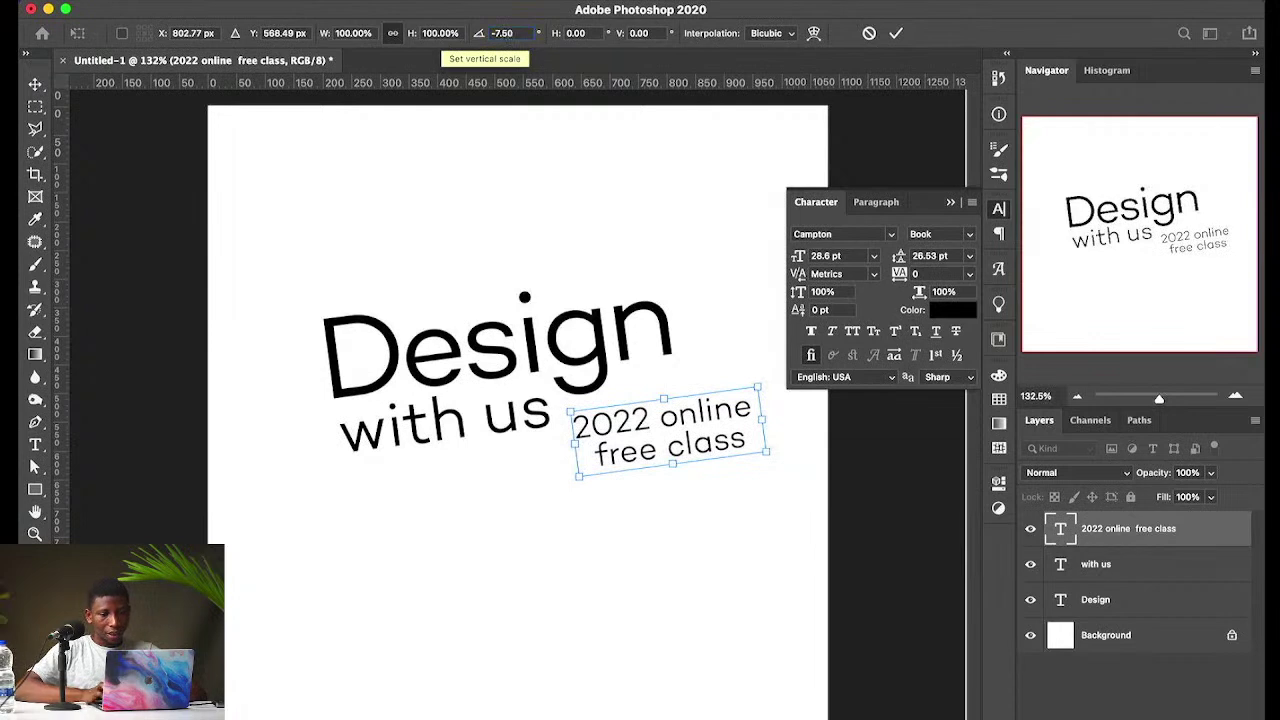
key(Return)
drag(738, 428, 705, 422)
key(super+t)
key(Return)
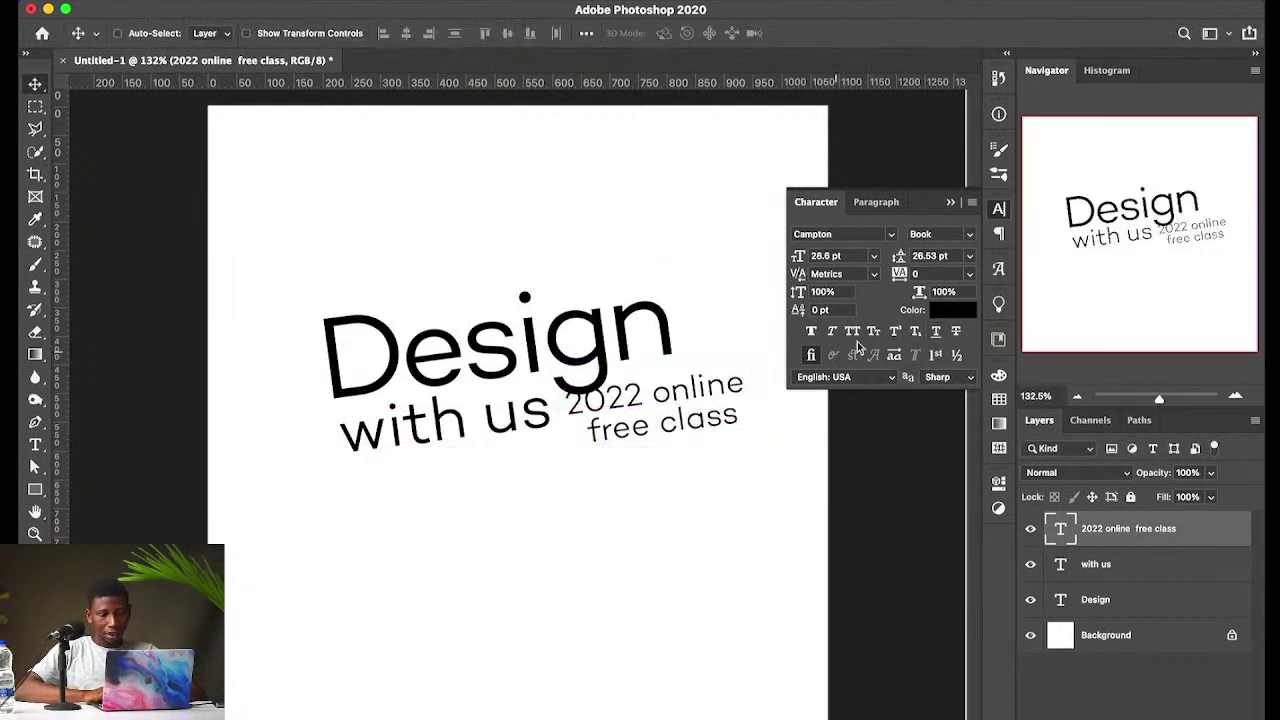
Step: Set the two-line class text in All Caps and shift it beside "with us"
click(852, 331)
drag(737, 414, 708, 406)
key(super+t)
key(Return)
Step: Undo the edits back to before the "2022 online free class" text was added and "Design with us" was rotated
key(BackSpace)
key(super+z)
key(super+z)
key(super+z)
key(super+z)
key(super+z)
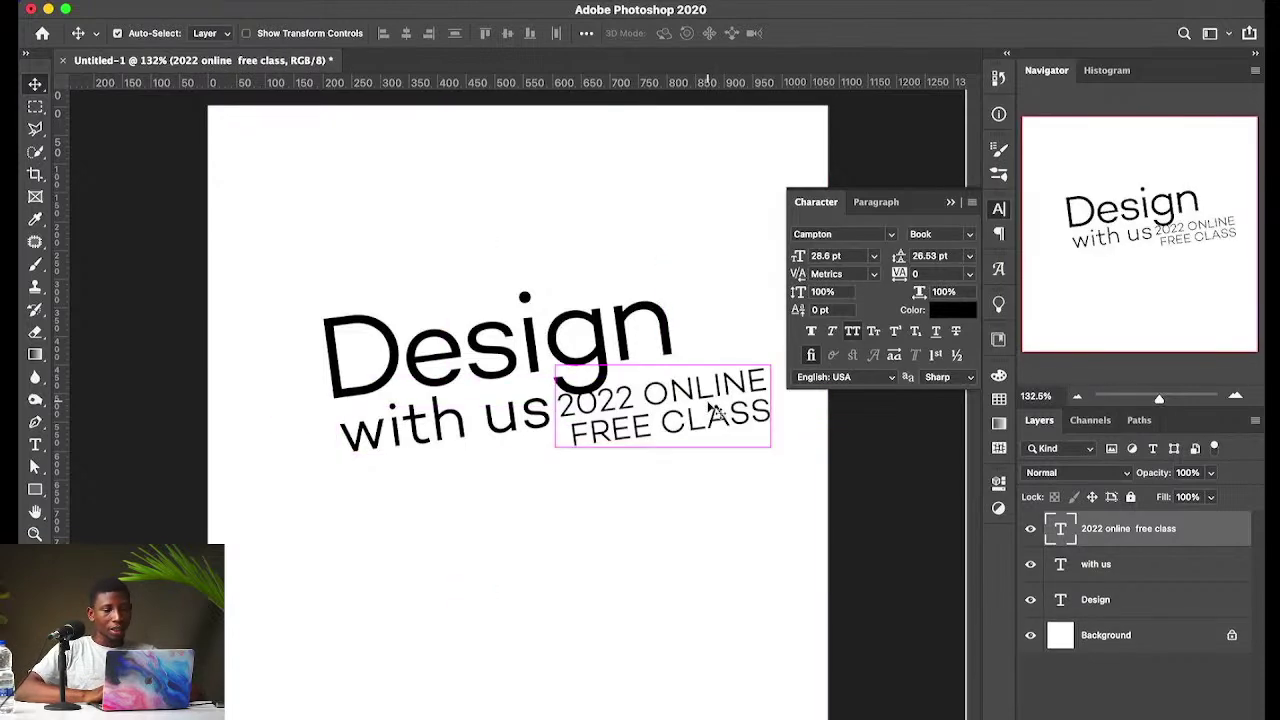
key(super+z)
key(super+z)
key(super+z)
key(super+z)
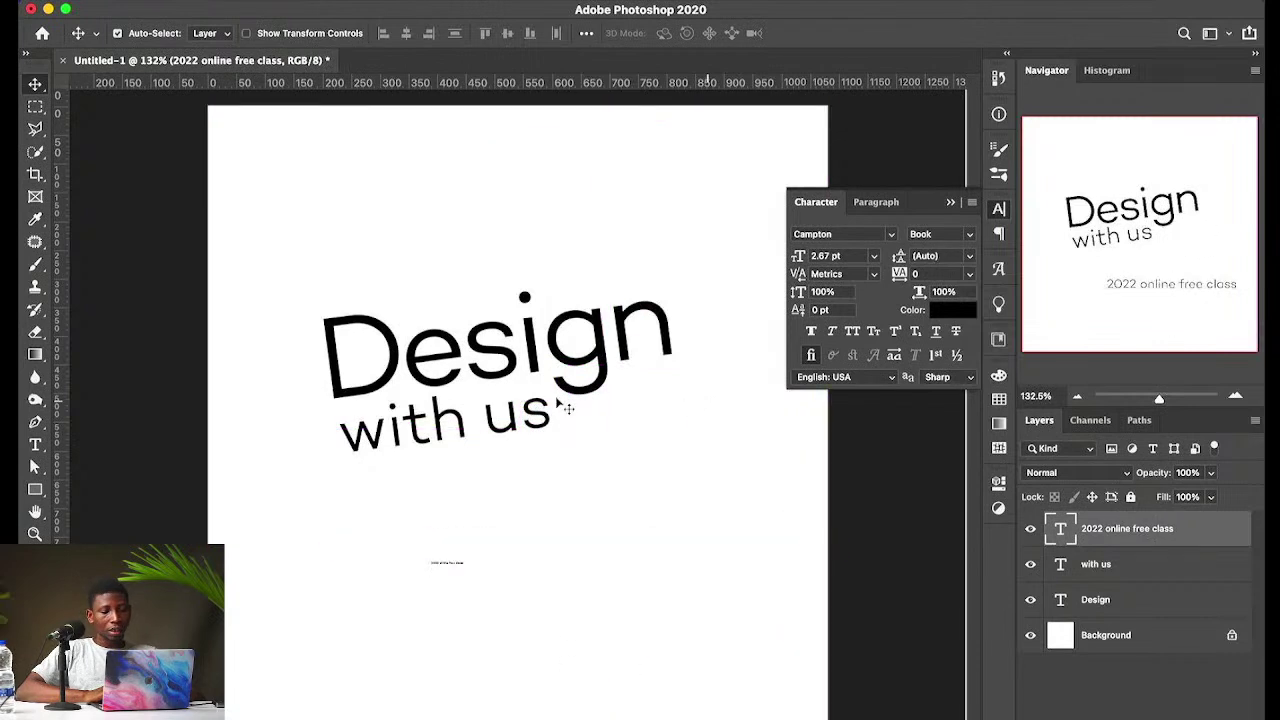
key(super+z)
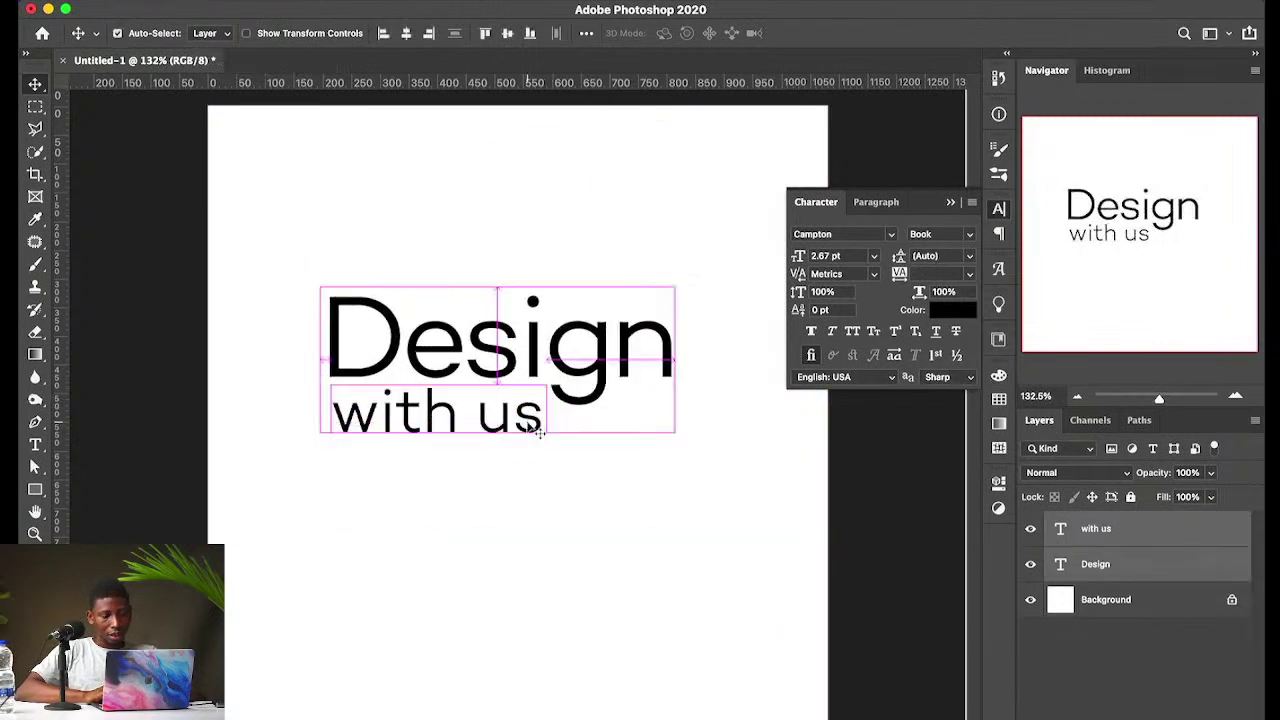
Step: Try to skew the "Design" and "with us" text layers together by raising their upper right corner
key(super+t)
right_click(530, 427)
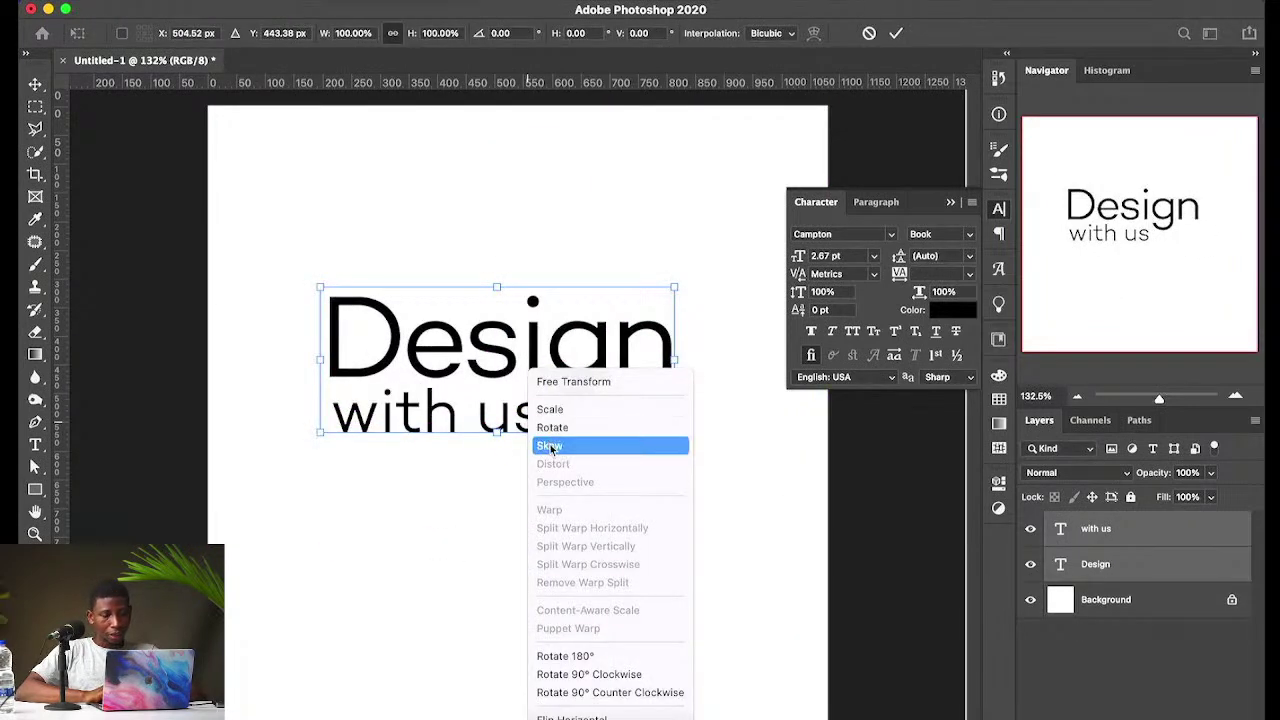
click(550, 446)
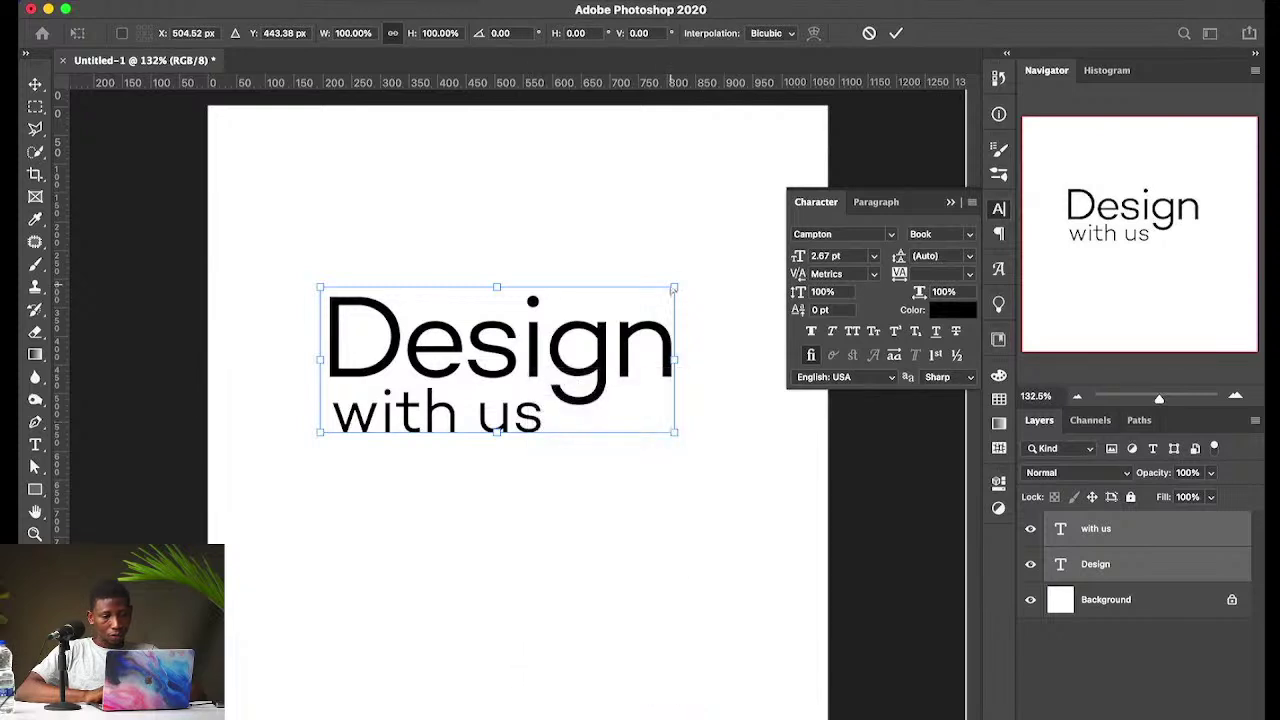
drag(673, 288, 677, 266)
key(super+z)
key(Escape)
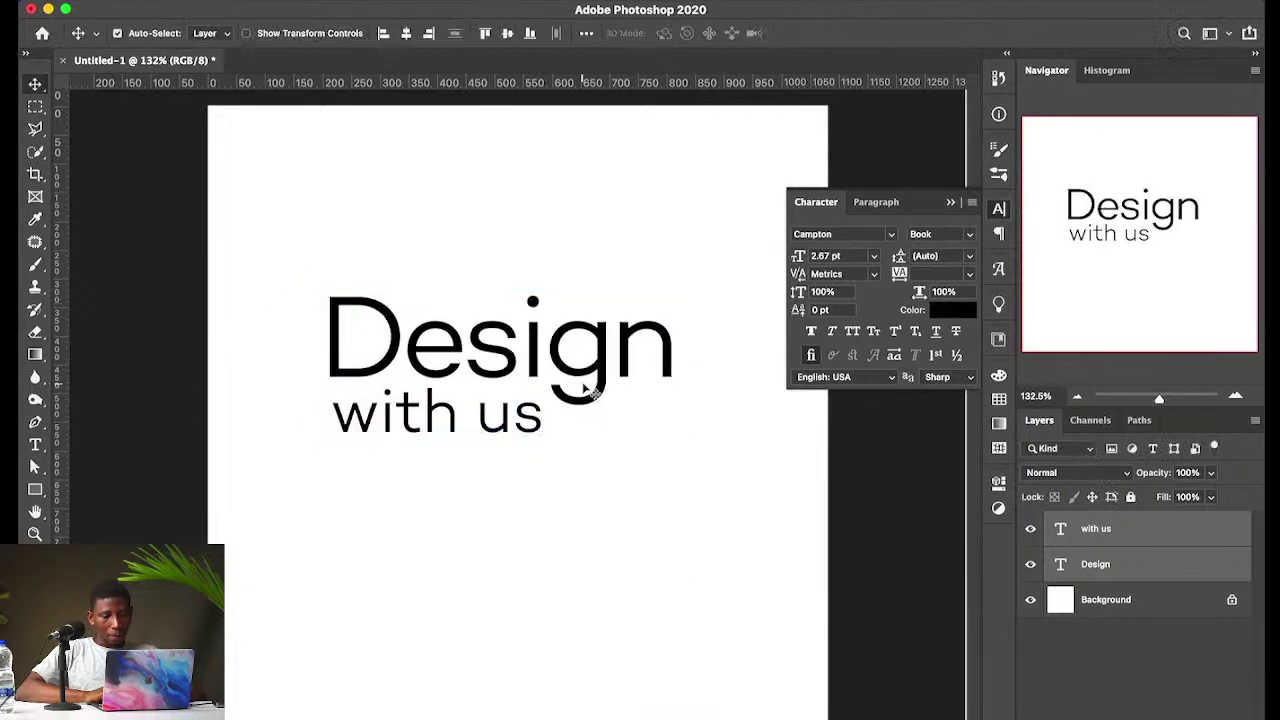
Step: Examine which transform operations are available for the two selected text layers
key(super+t)
right_click(586, 386)
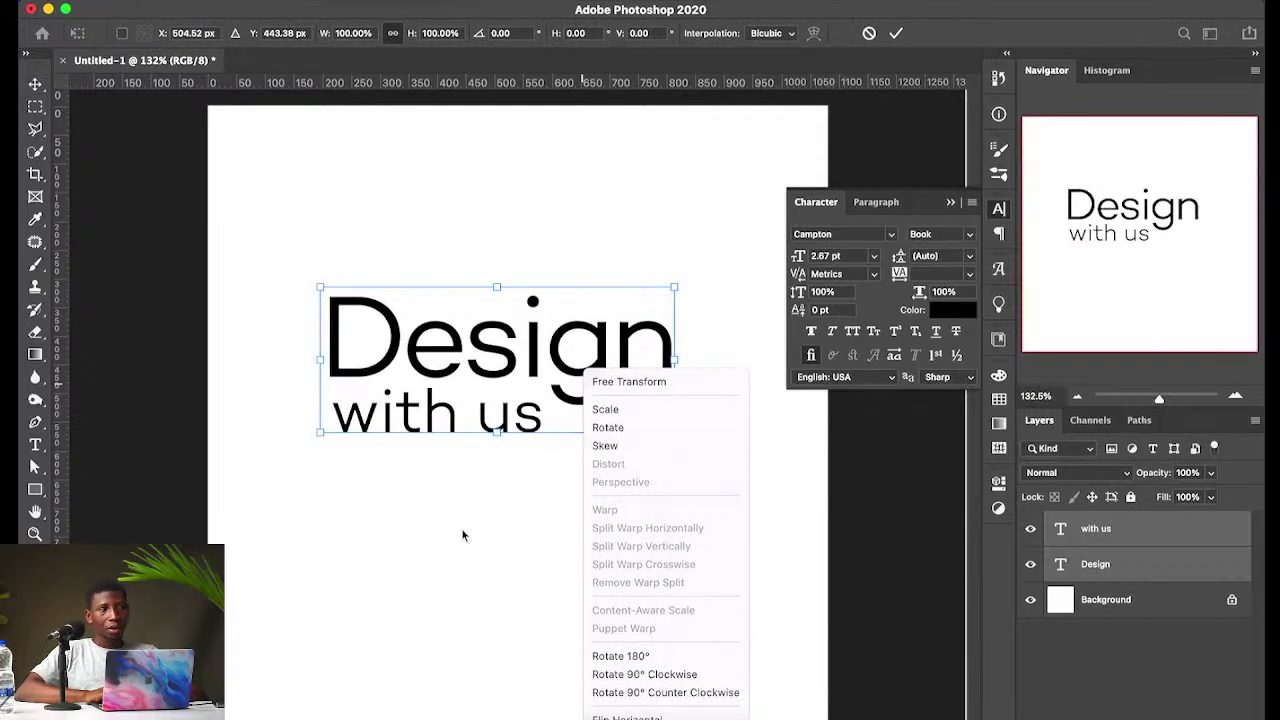
click(474, 438)
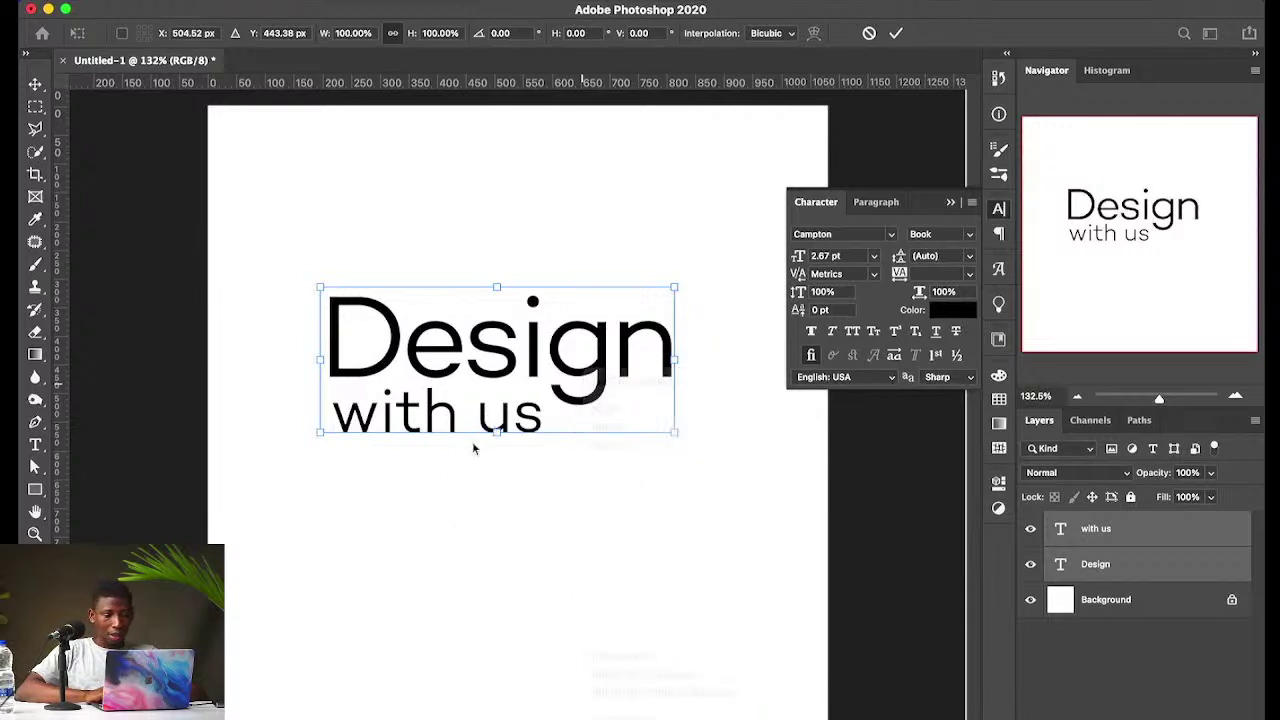
key(Return)
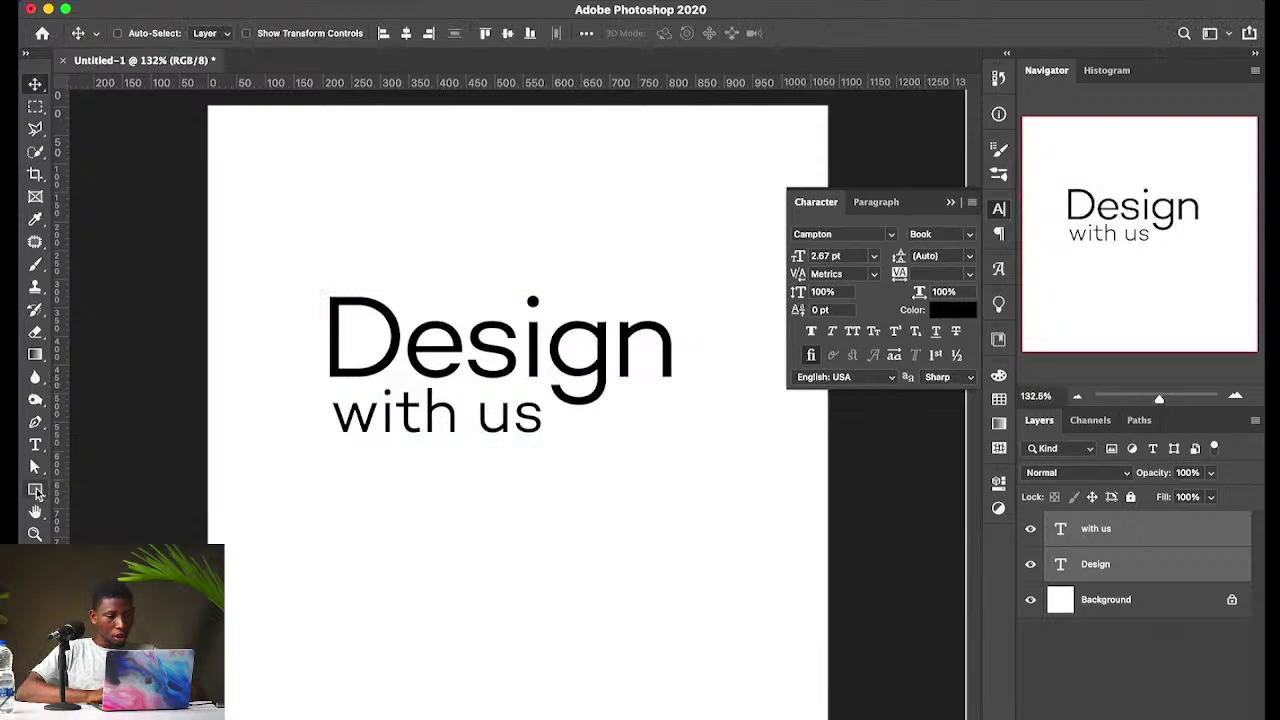
Step: Draw a magenta rectangle of about 395 × 192 px below the "with us" text
drag(35, 489, 100, 487)
drag(375, 506, 602, 615)
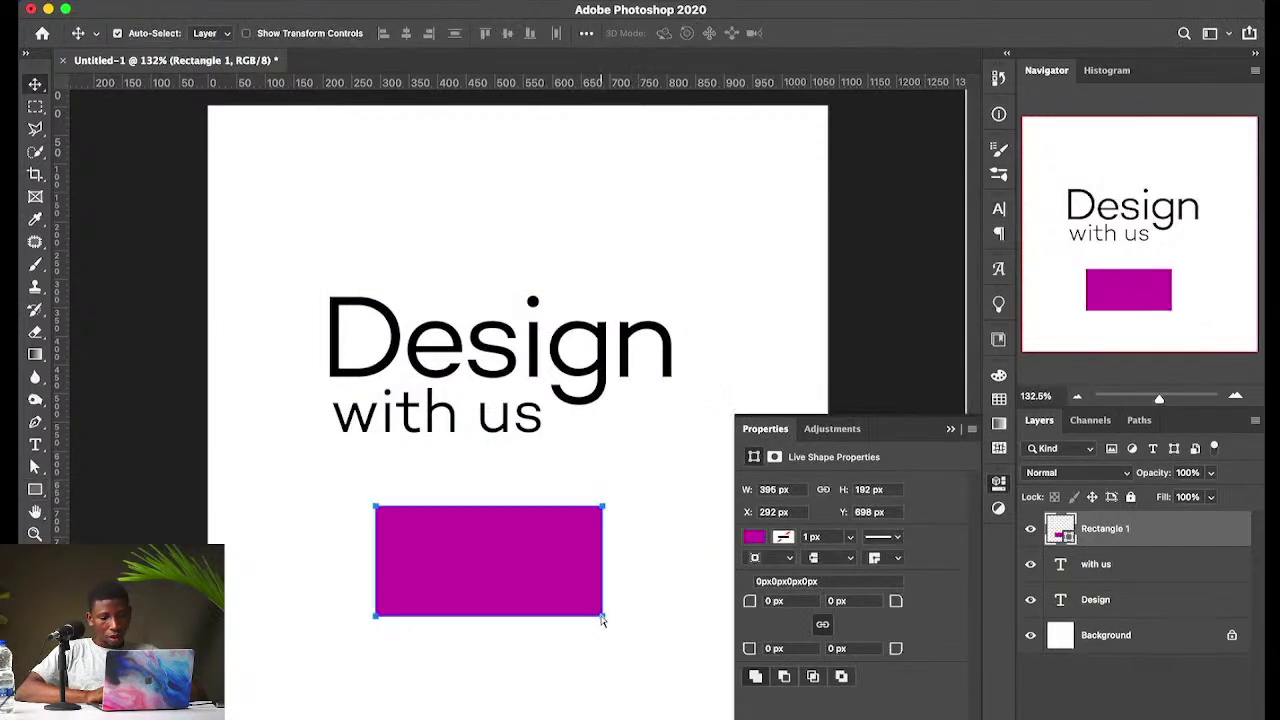
Step: Compare the transform operations offered for the magenta rectangle with those offered for the "Design" text layer
key(super+t)
right_click(594, 587)
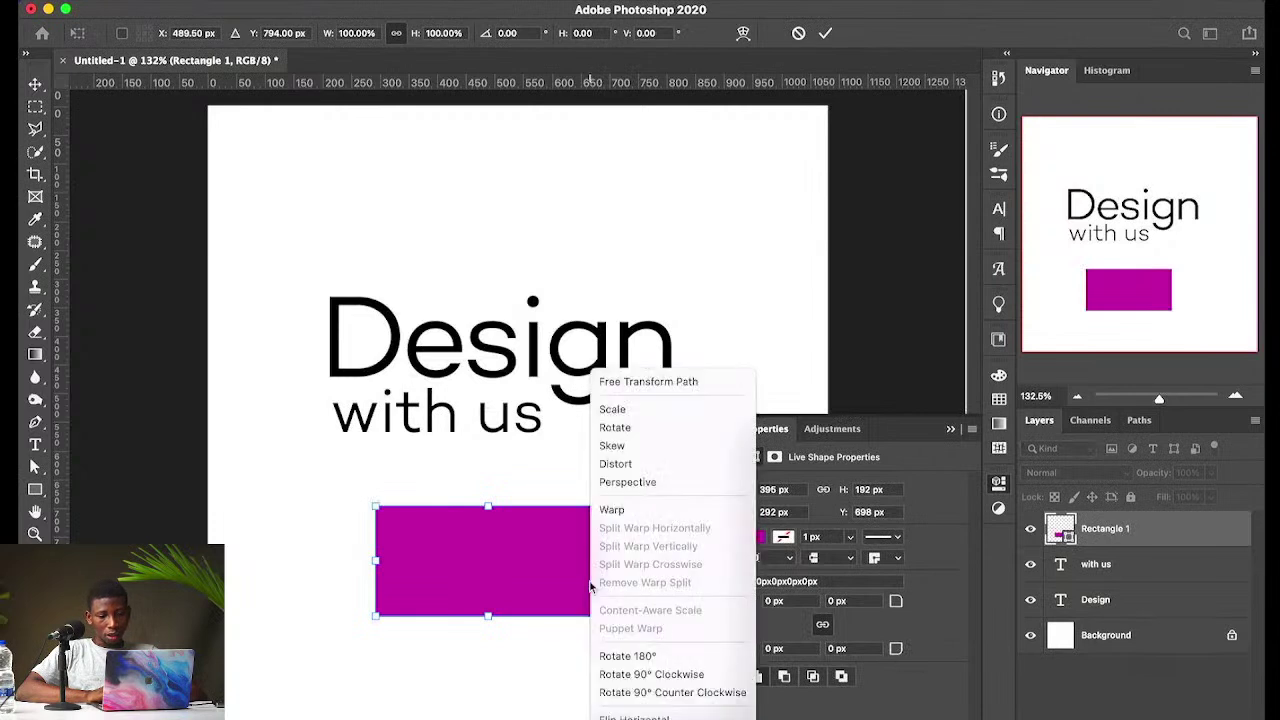
click(612, 484)
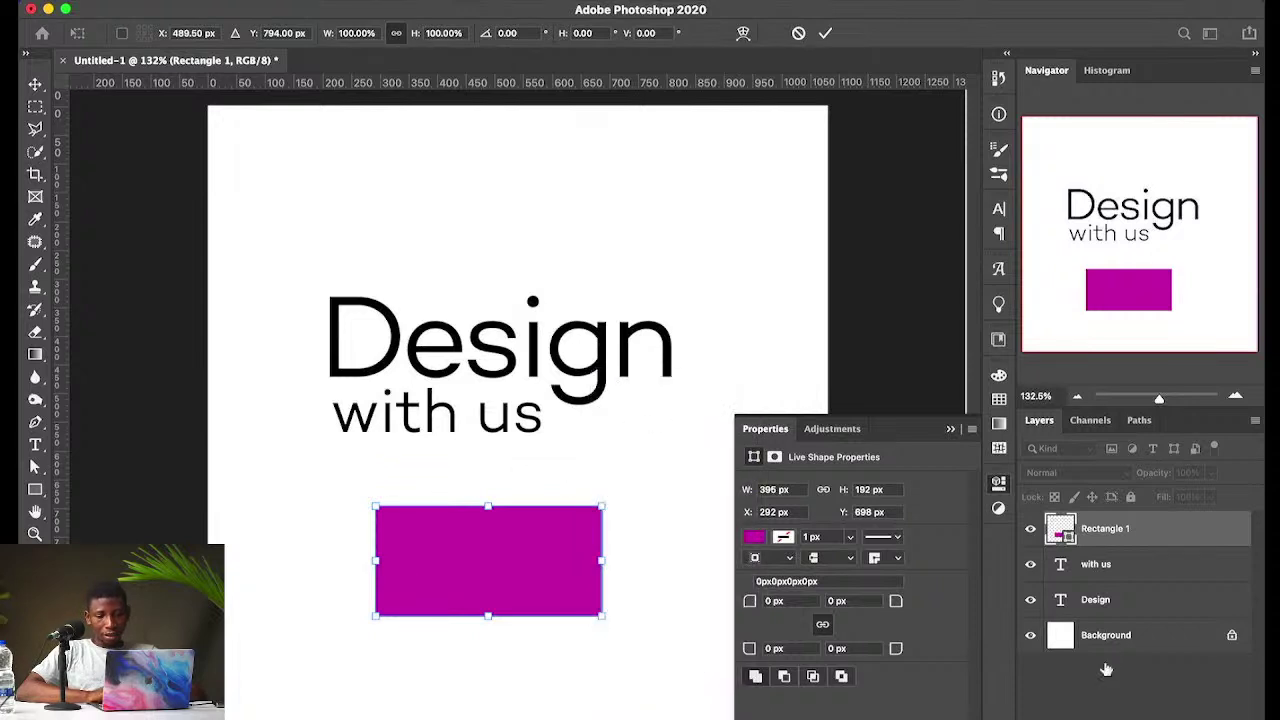
key(Return)
click(1095, 599)
key(ctrl+t)
right_click(458, 268)
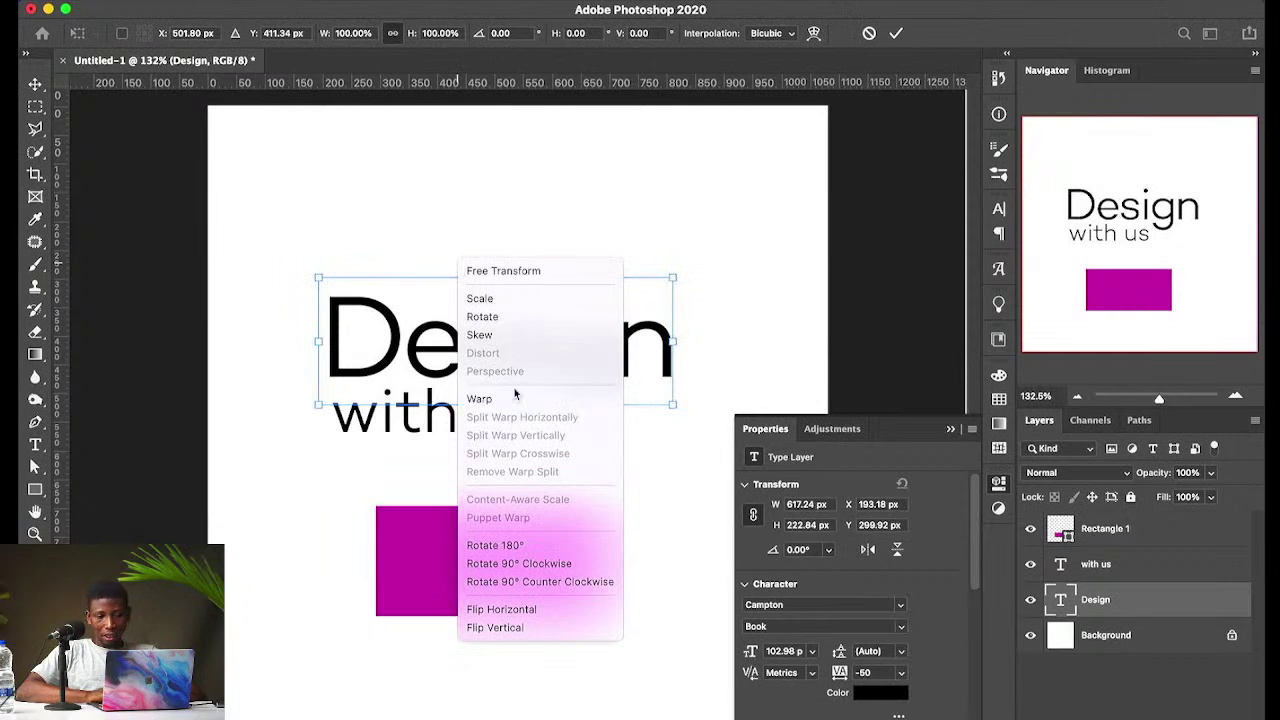
click(440, 525)
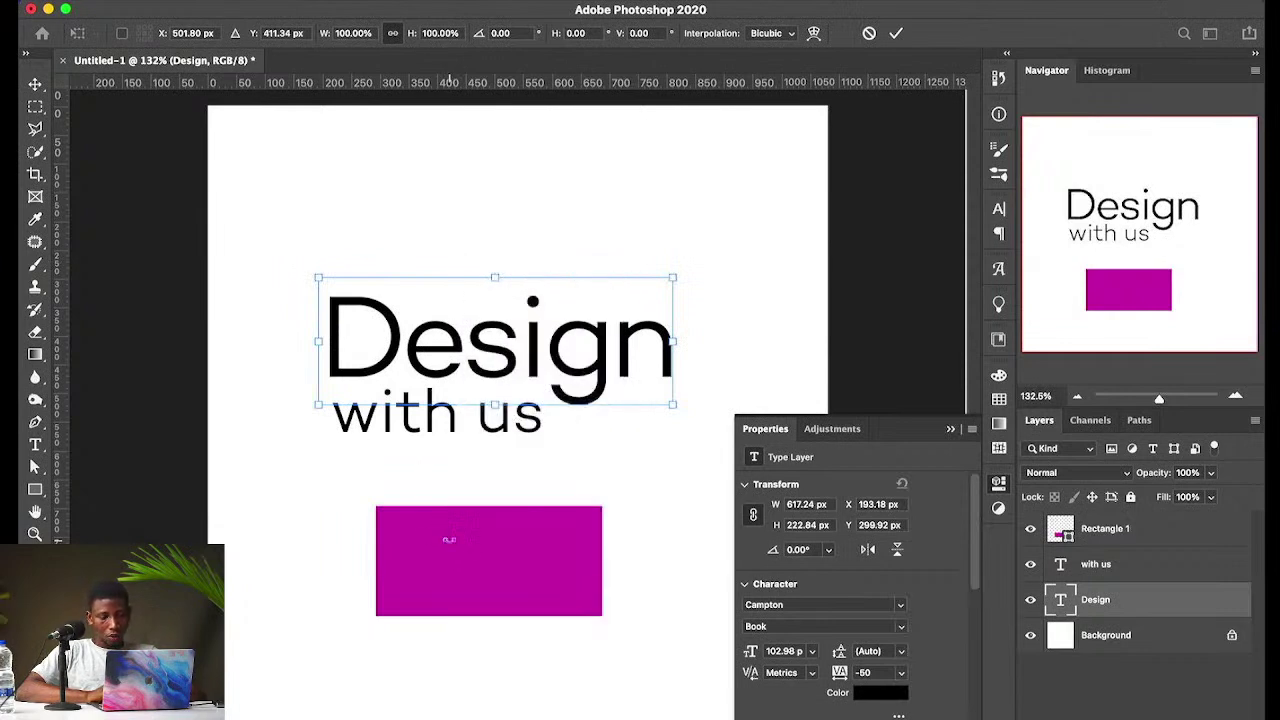
key(Return)
Step: Try the Distort transform on the magenta rectangle, pulling its two right corners outward and shifting its right edge inward
click(451, 547)
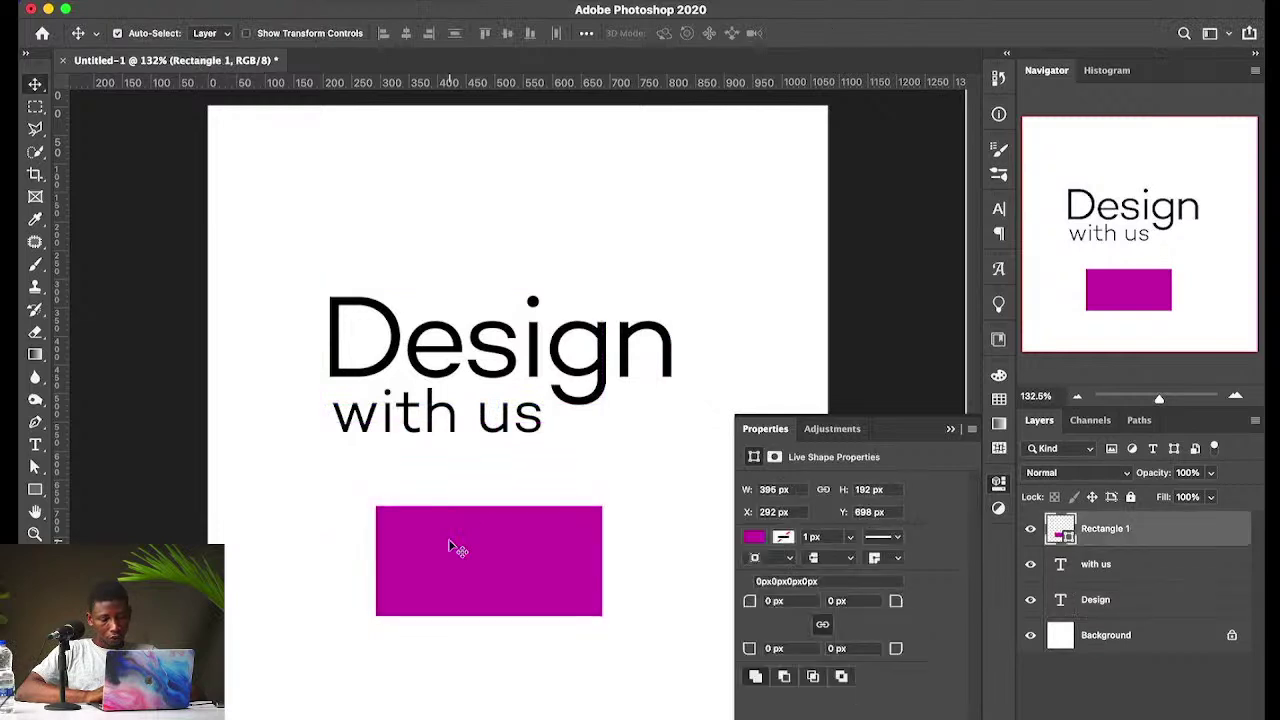
key(ctrl+t)
right_click(560, 556)
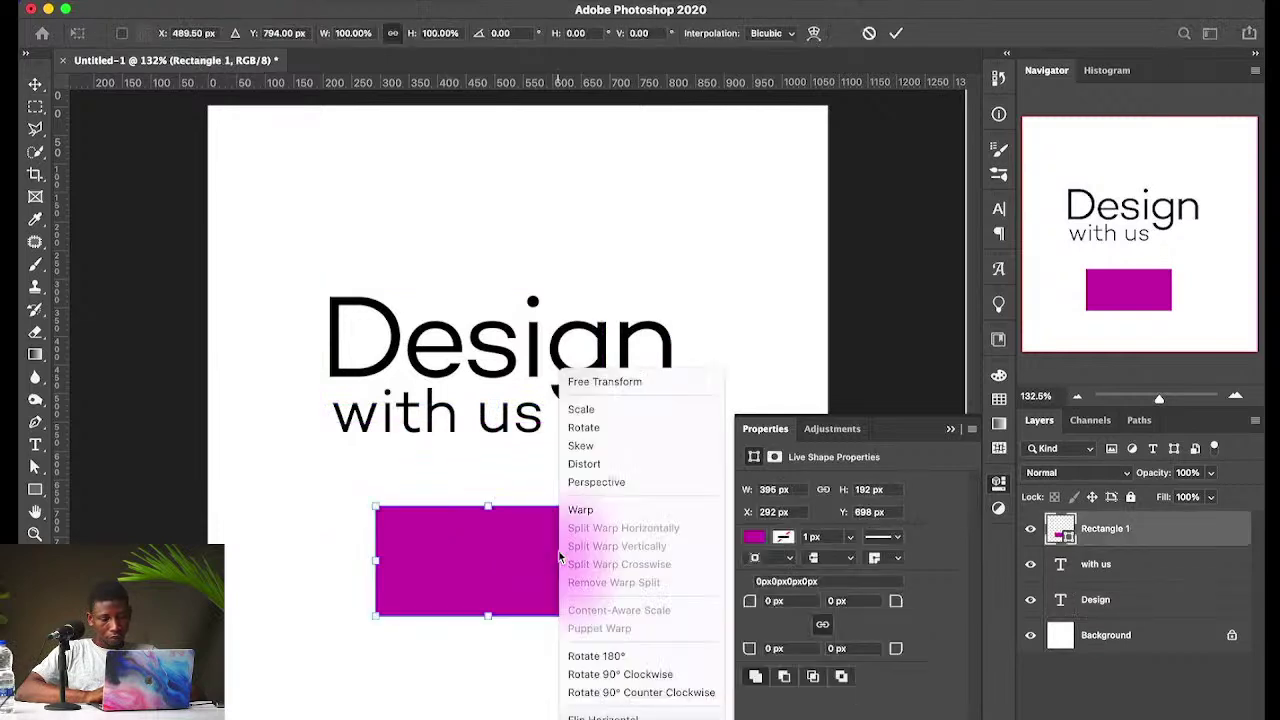
click(601, 469)
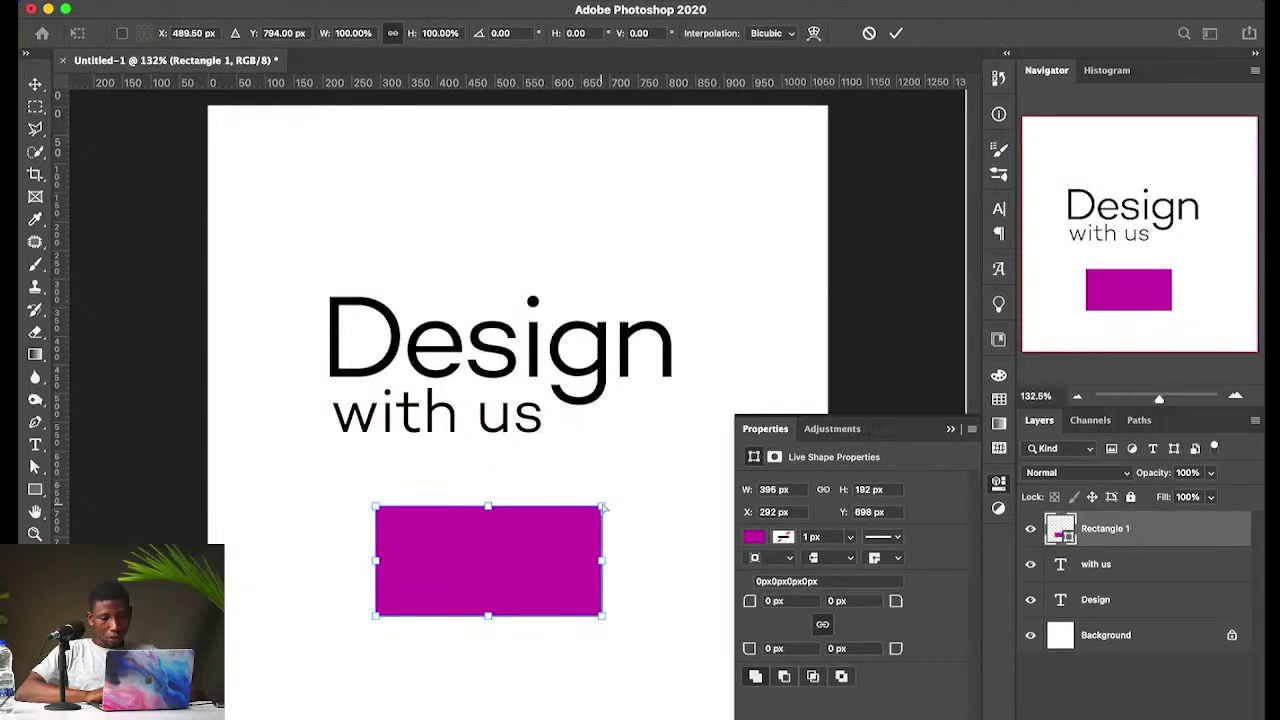
drag(602, 508, 703, 397)
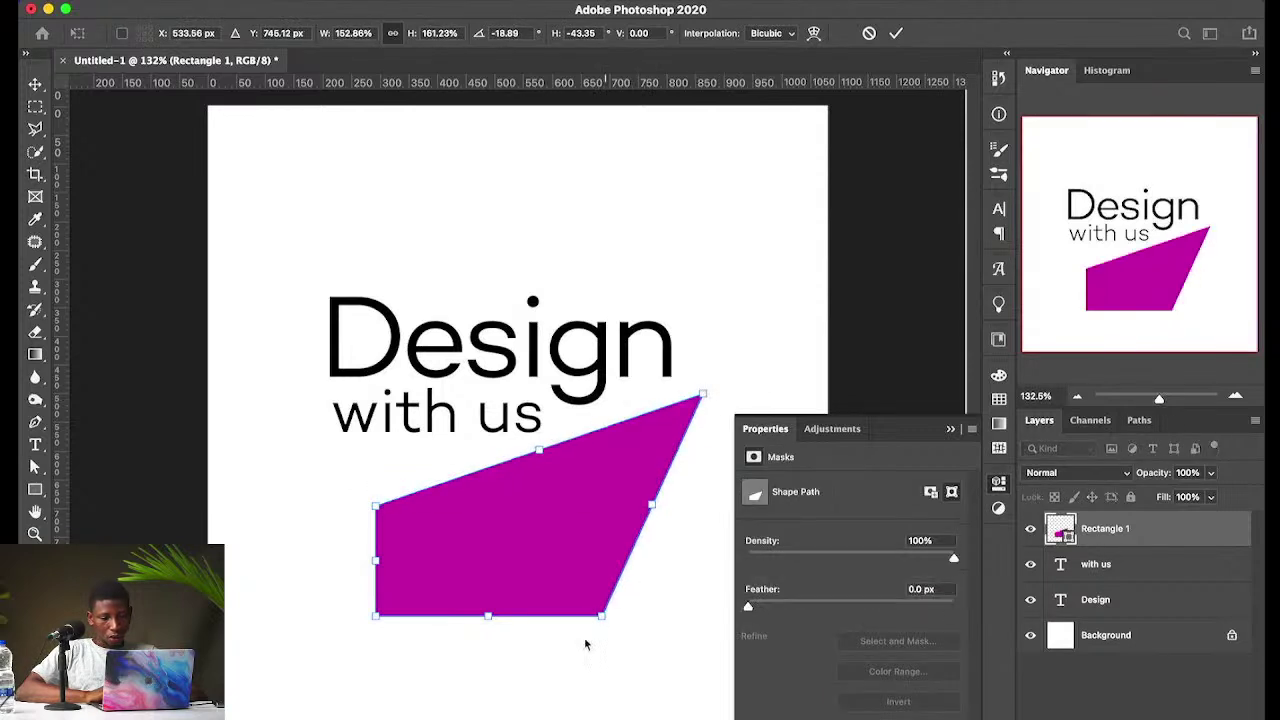
drag(601, 616, 691, 670)
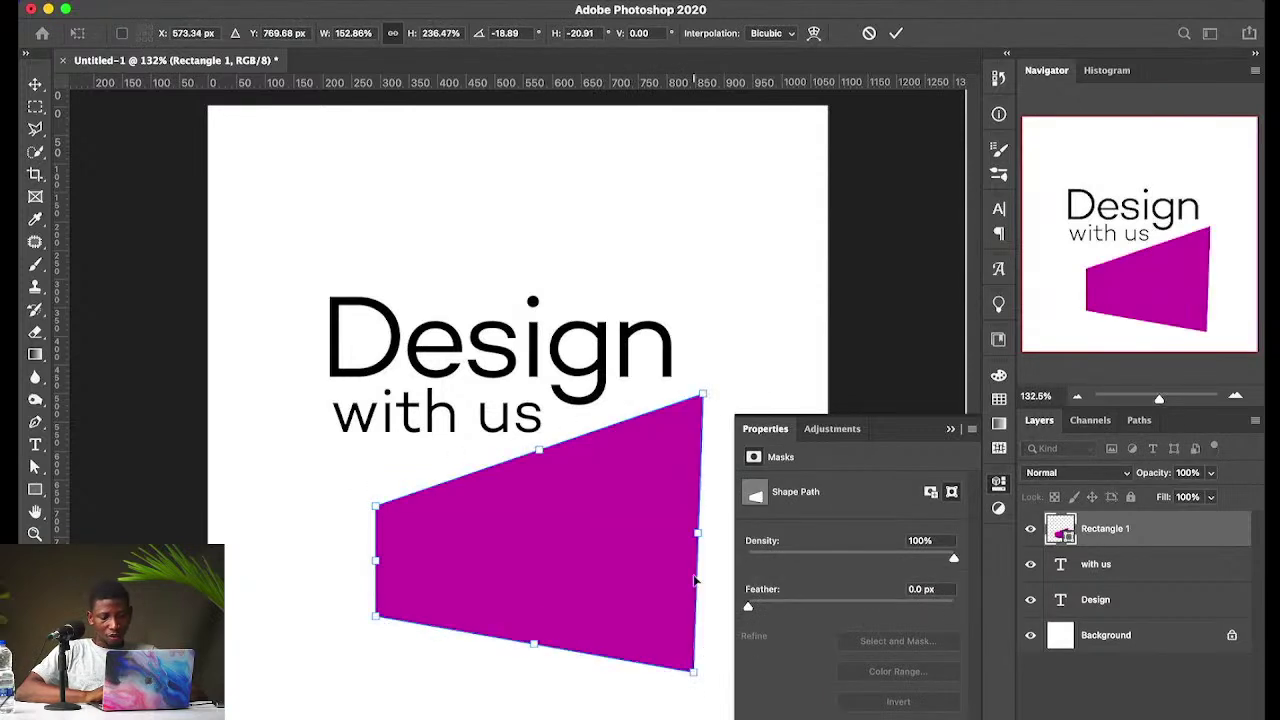
drag(697, 528, 612, 552)
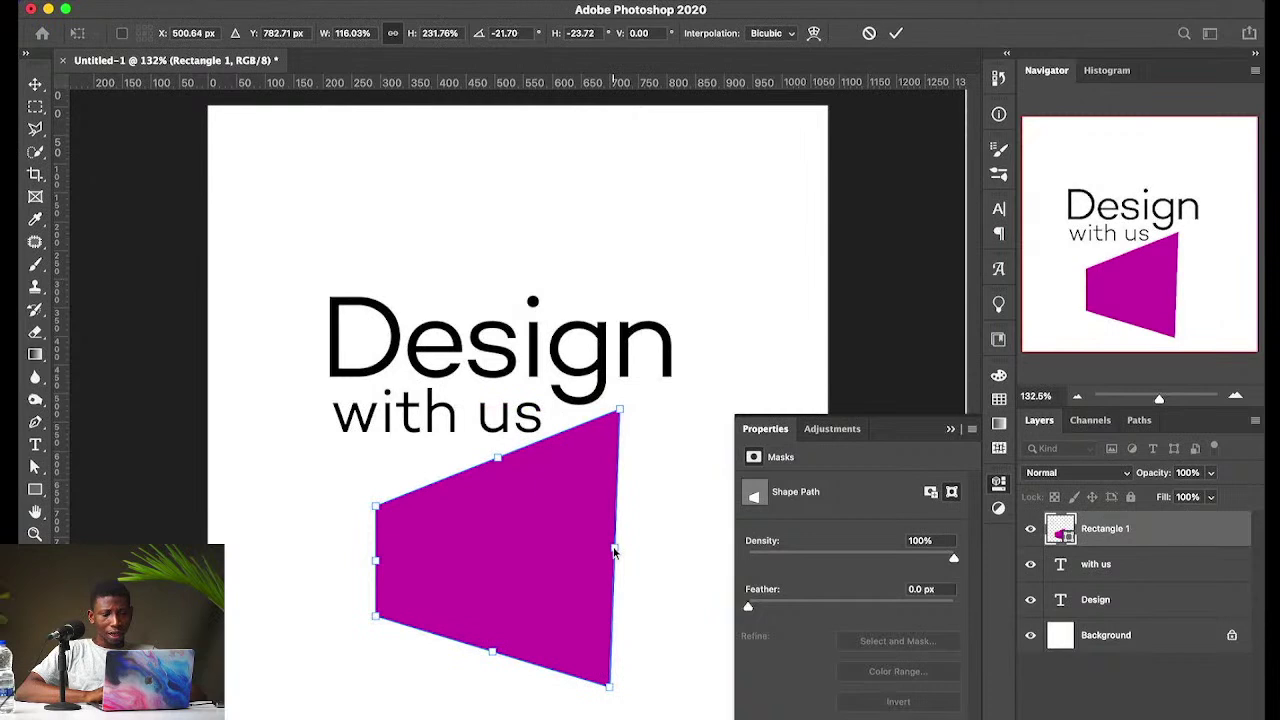
key(Escape)
Step: Discard the rectangle's distortion and try the Perspective transform by pulling its top-right corner inward
key(super+t)
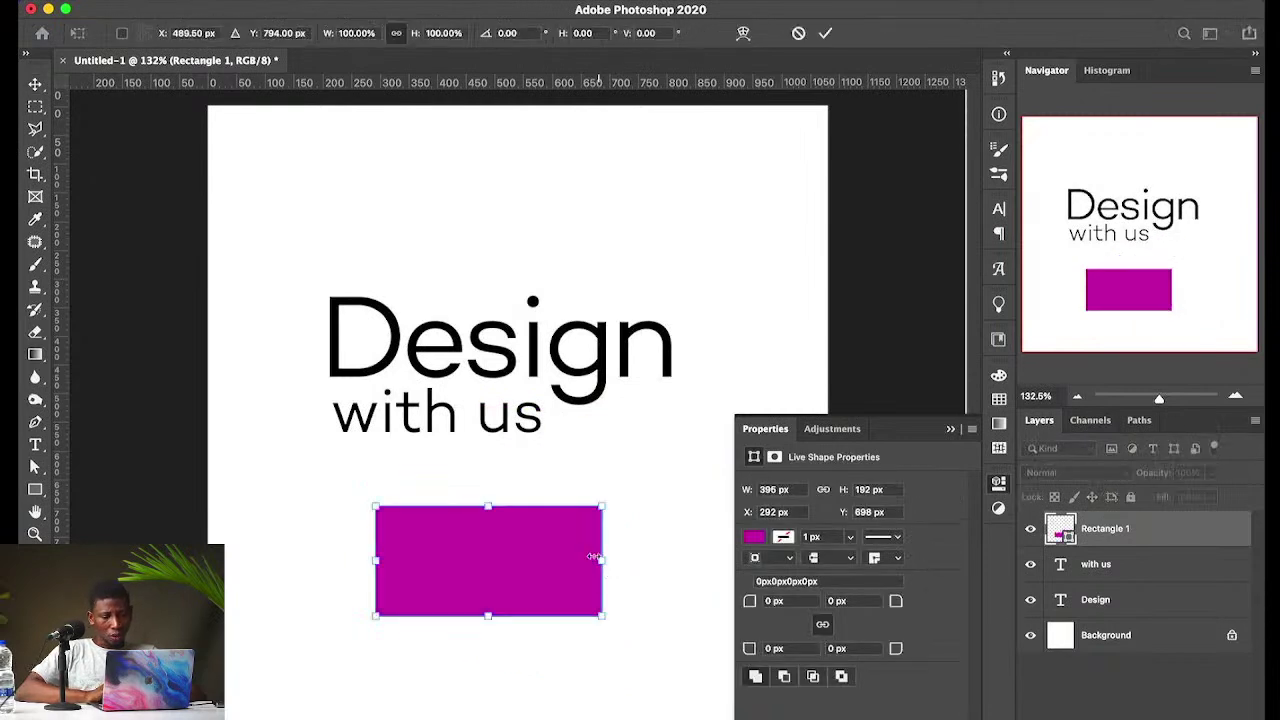
right_click(524, 545)
click(569, 483)
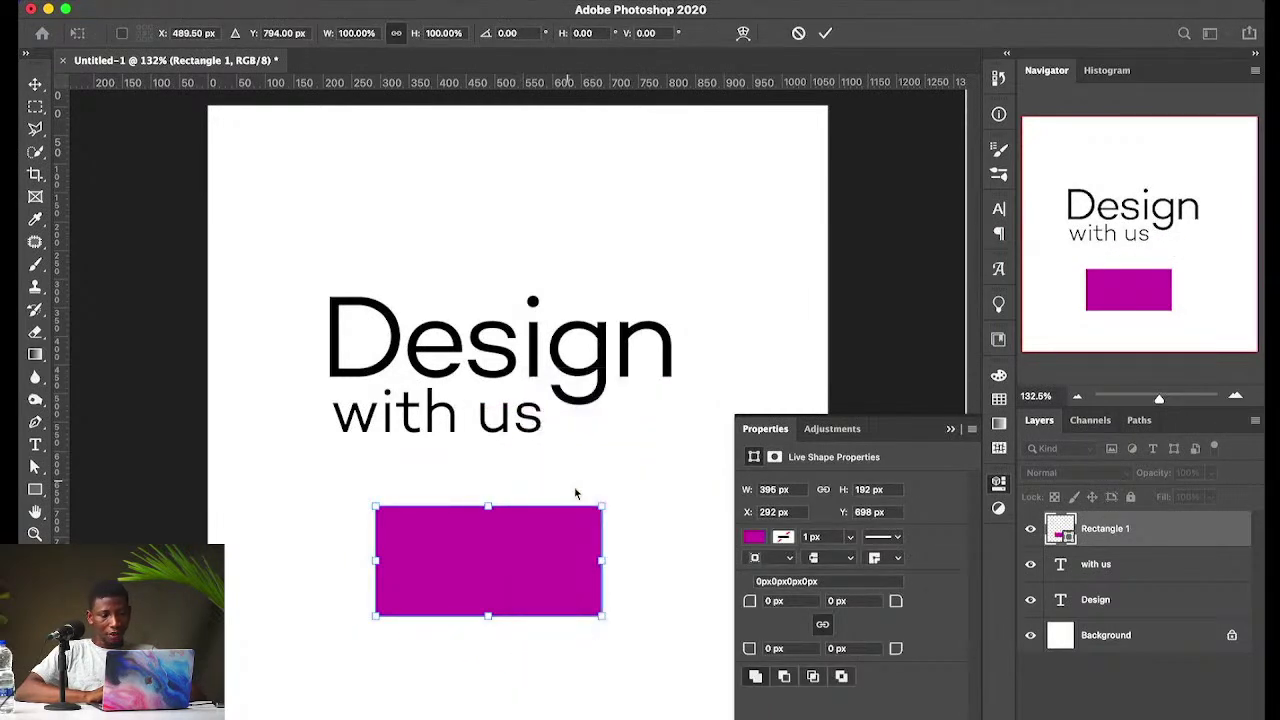
drag(599, 507, 563, 491)
key(Escape)
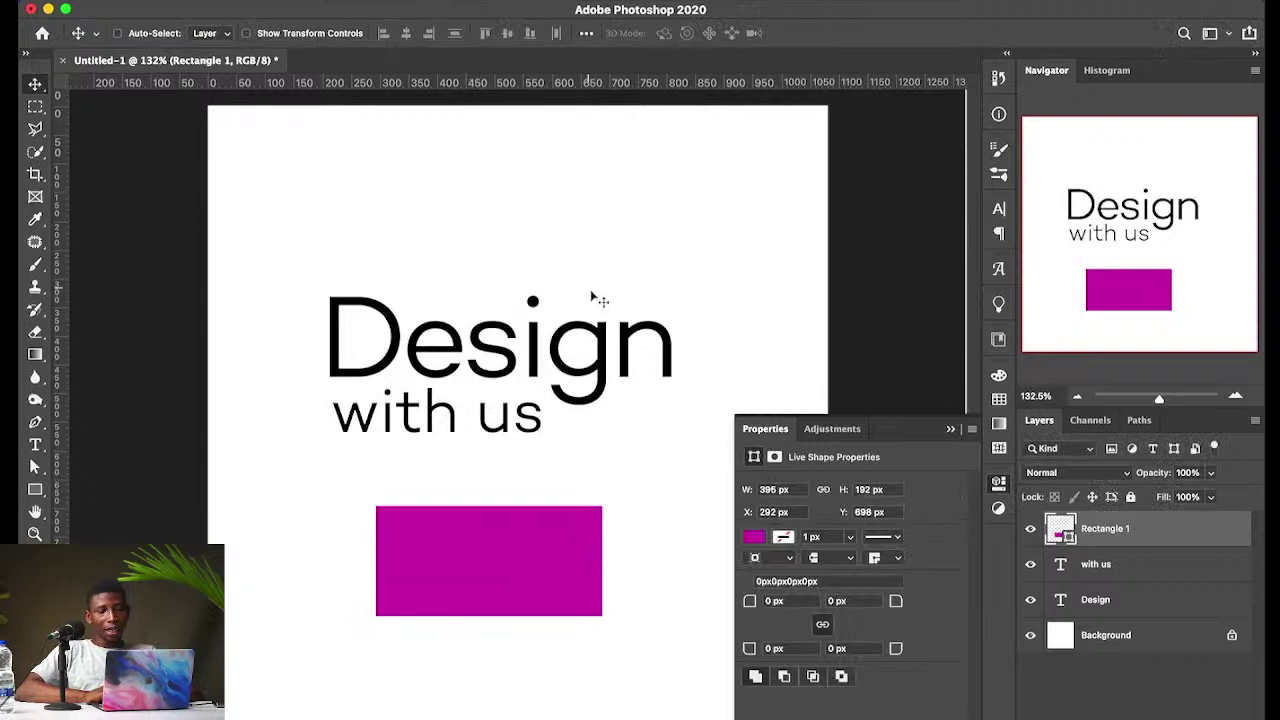
Step: Select the "Design" and "with us" text layers and move them up together, farther above the magenta rectangle
key(super)
click(595, 343)
shift+click(533, 365)
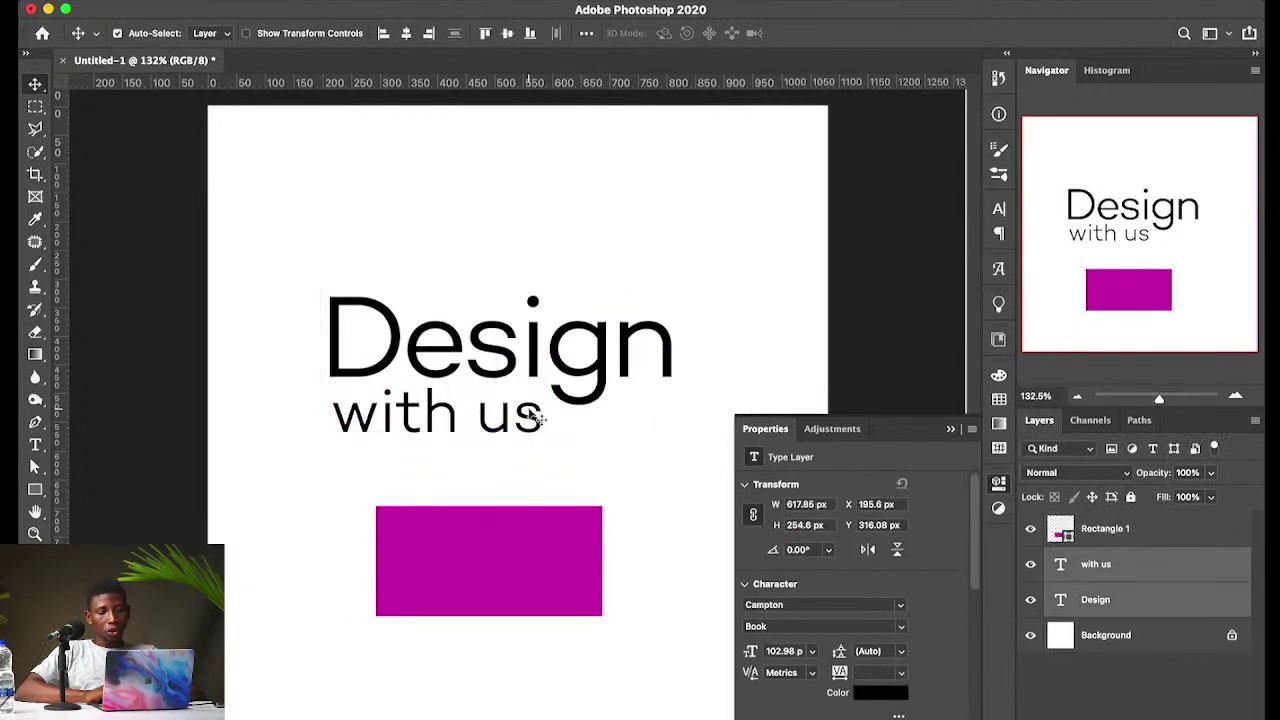
drag(533, 365, 543, 298)
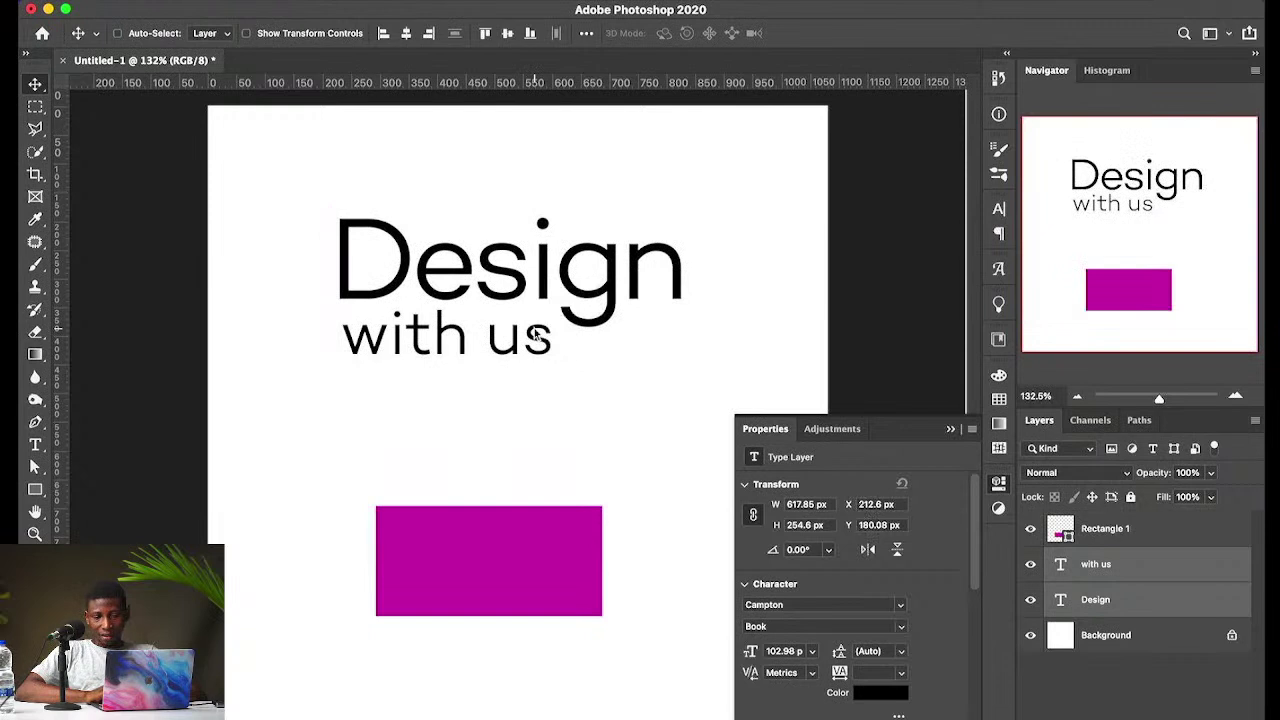
Step: Convert the "Design" and "with us" text layers together into one smart object
right_click(556, 300)
click(586, 300)
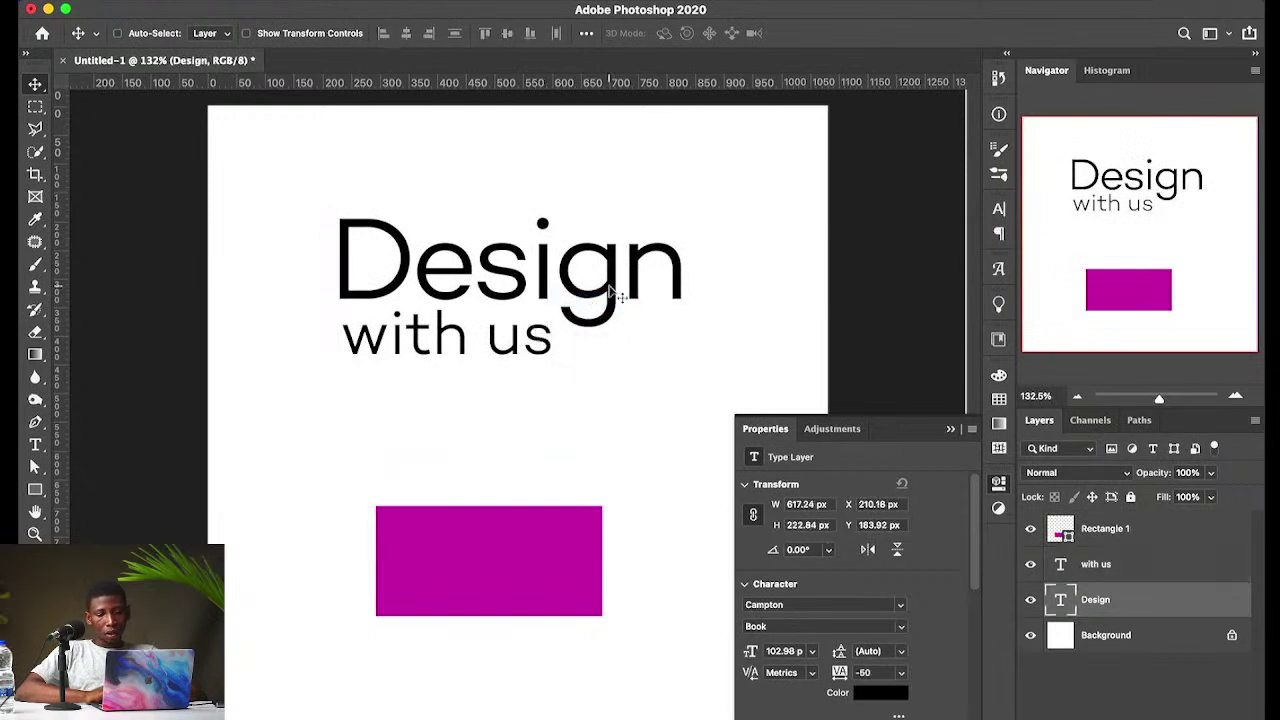
shift+click(1100, 568)
right_click(1104, 575)
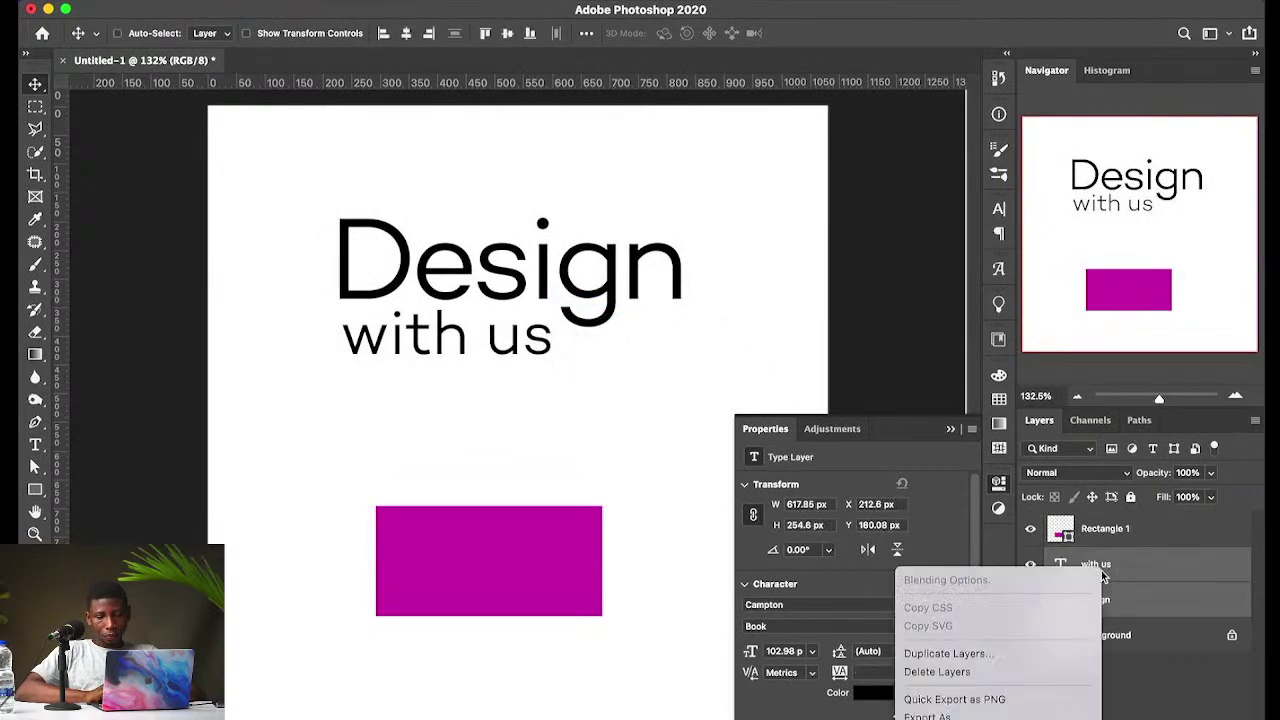
scroll(1000, 680, down, 5)
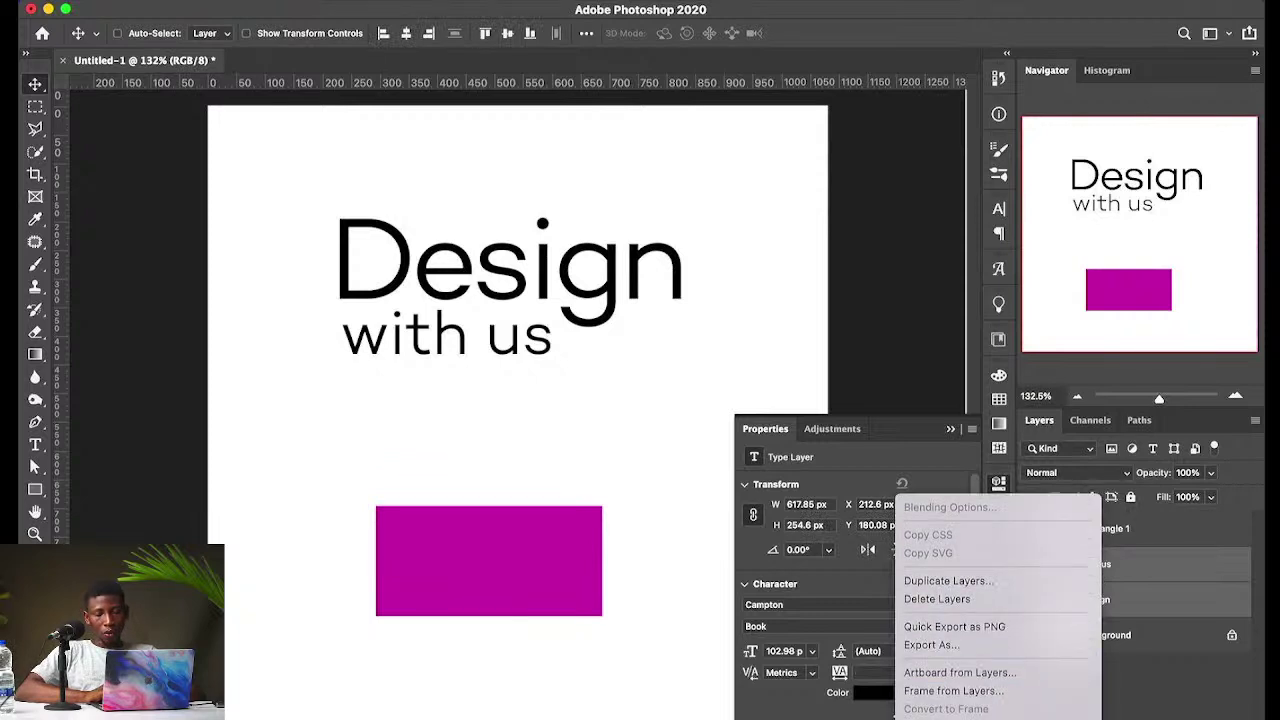
scroll(1000, 600, down, 10)
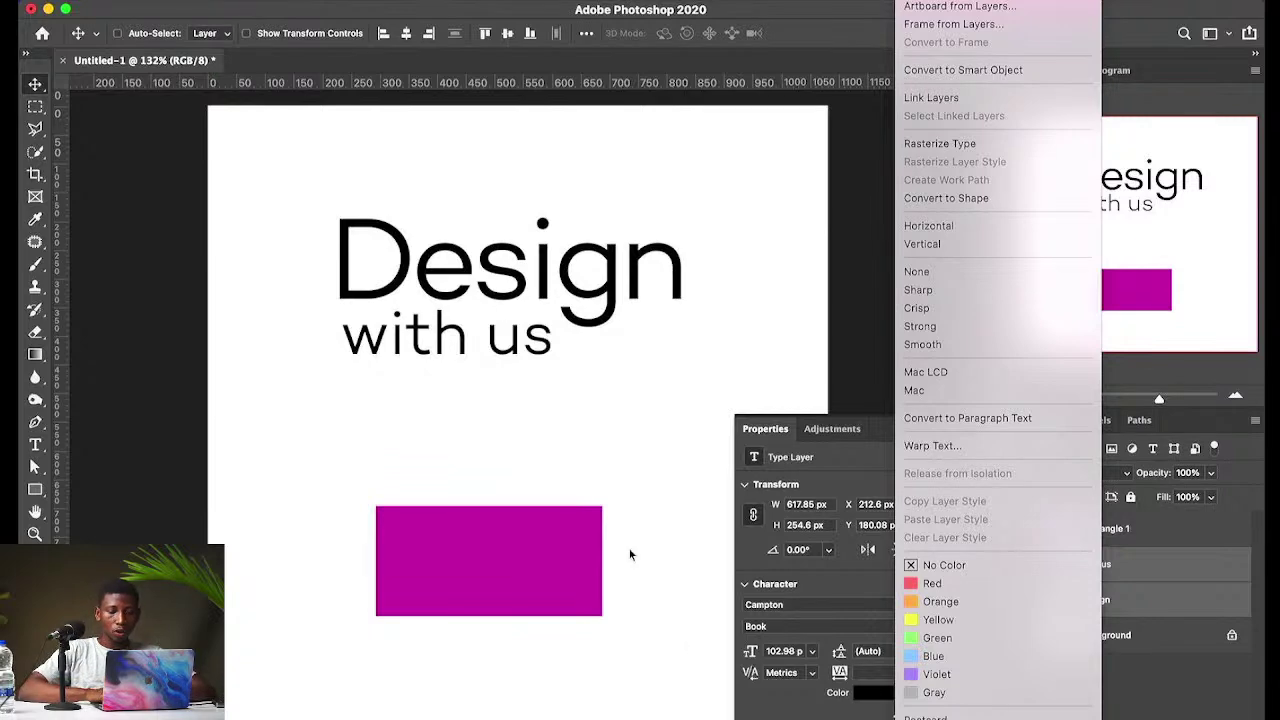
click(503, 313)
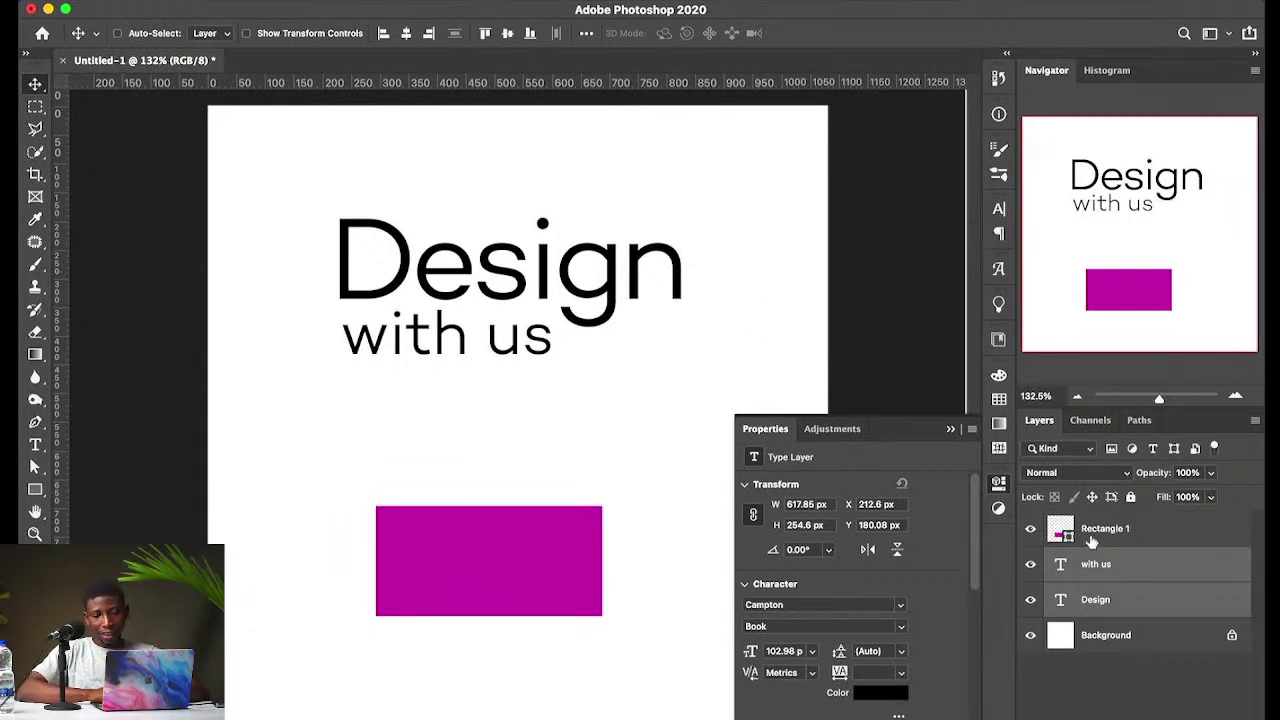
right_click(1100, 598)
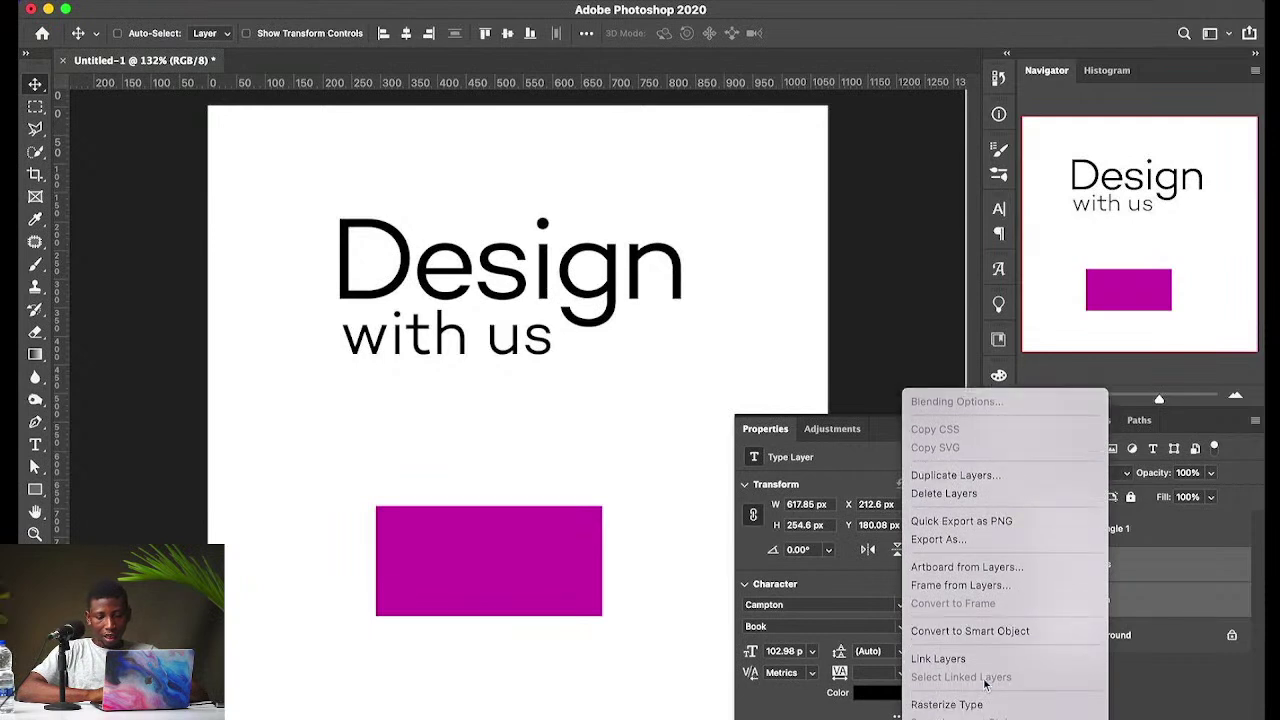
click(990, 630)
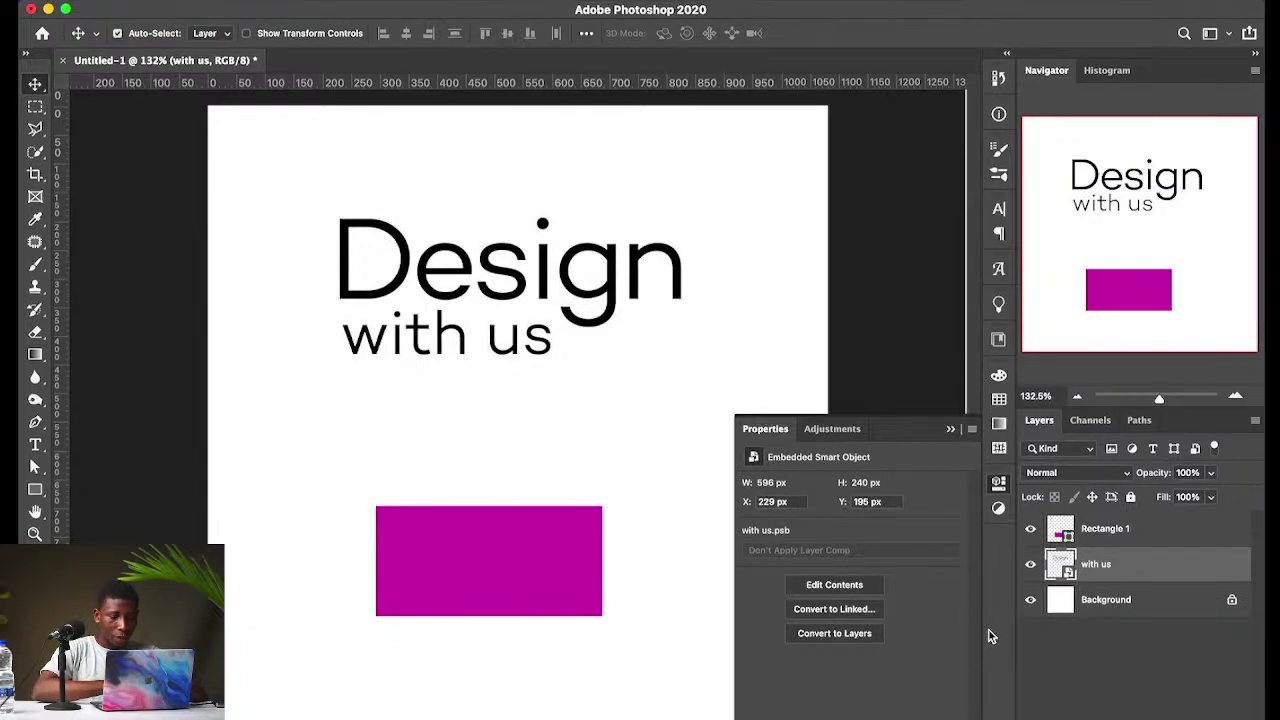
Step: Examine which transform operations are offered for the text smart object
key(super+t)
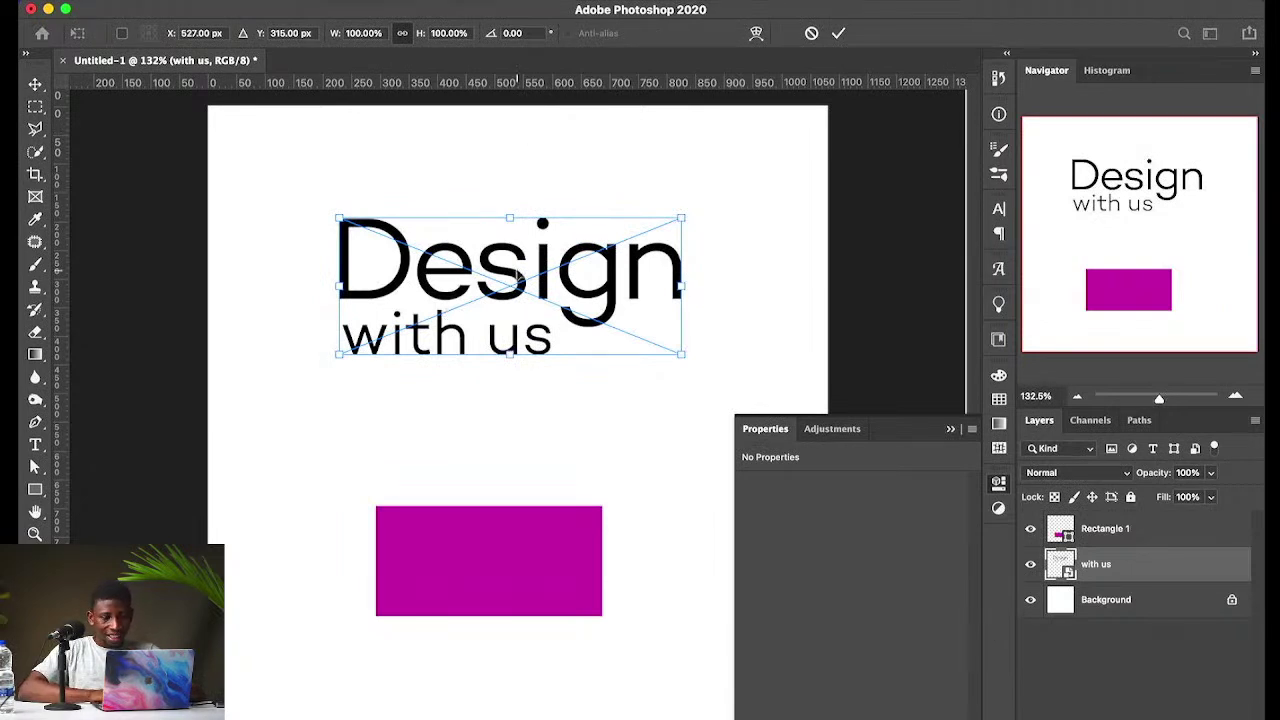
right_click(517, 271)
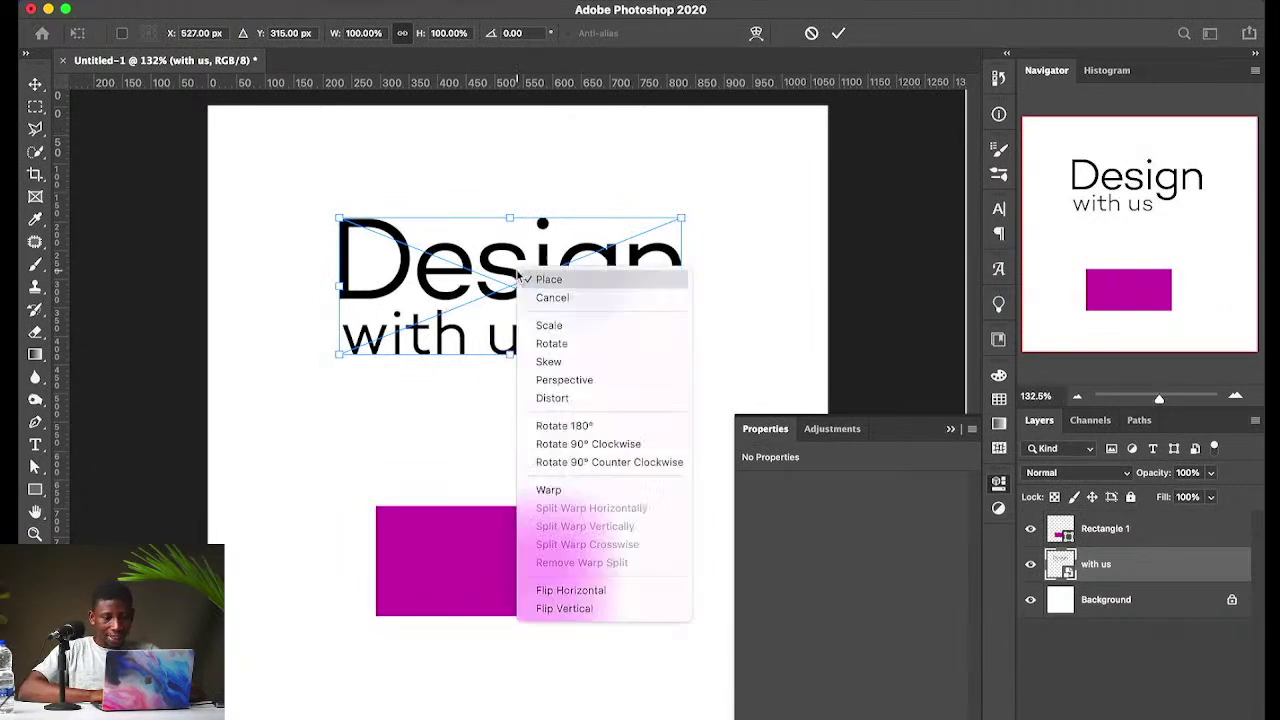
click(458, 290)
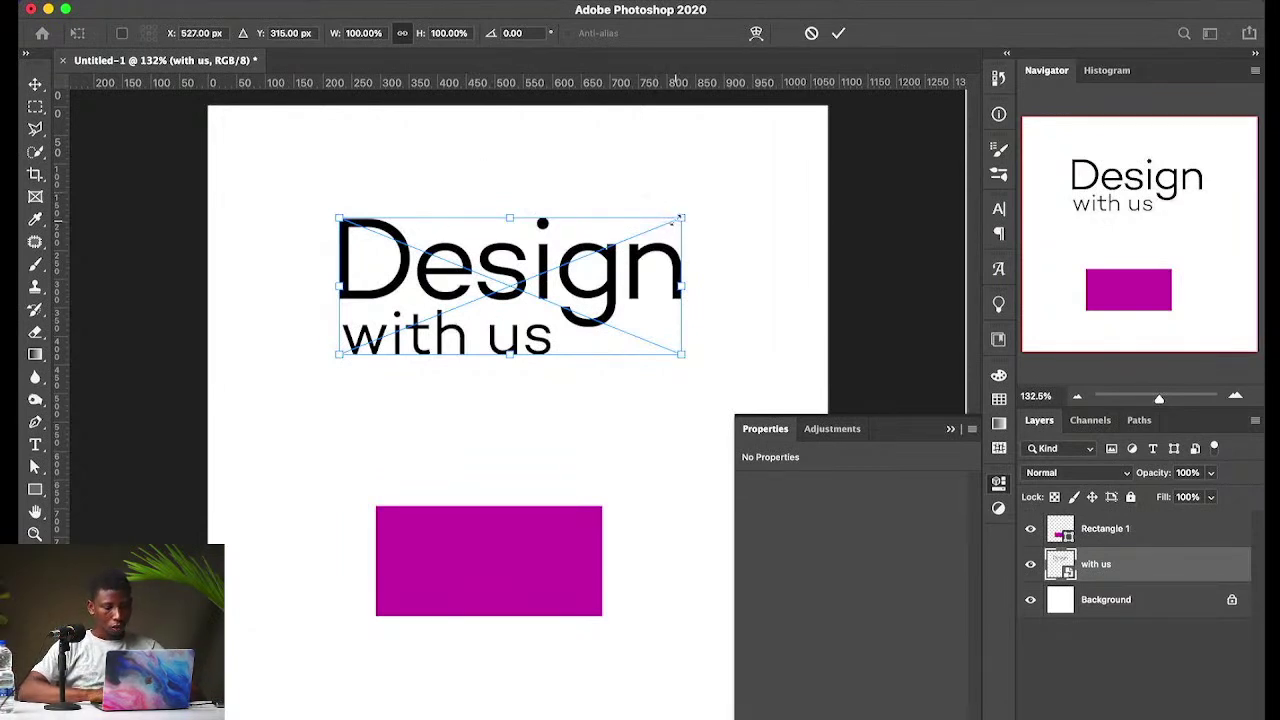
Step: Try the Perspective transform twice on the text smart object, narrowing its top edge, and undo back to the two separate text layers
right_click(472, 300)
click(494, 424)
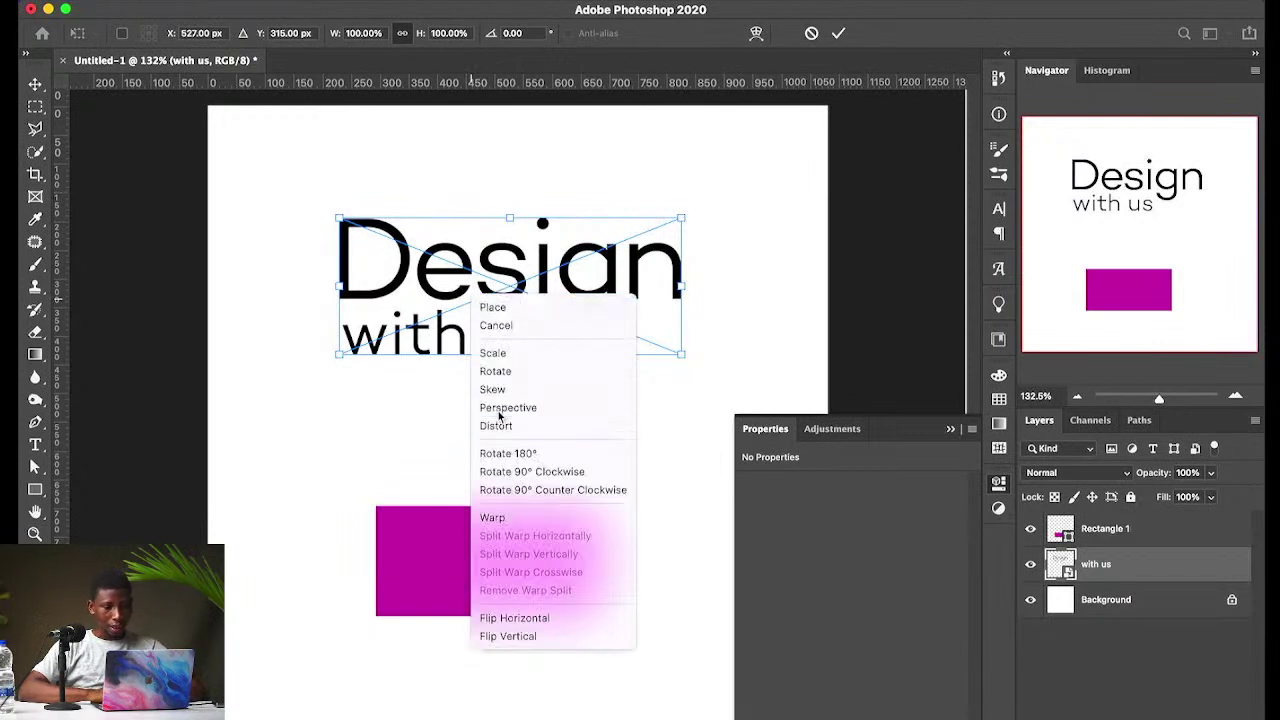
drag(682, 219, 602, 365)
key(Return)
key(super+t)
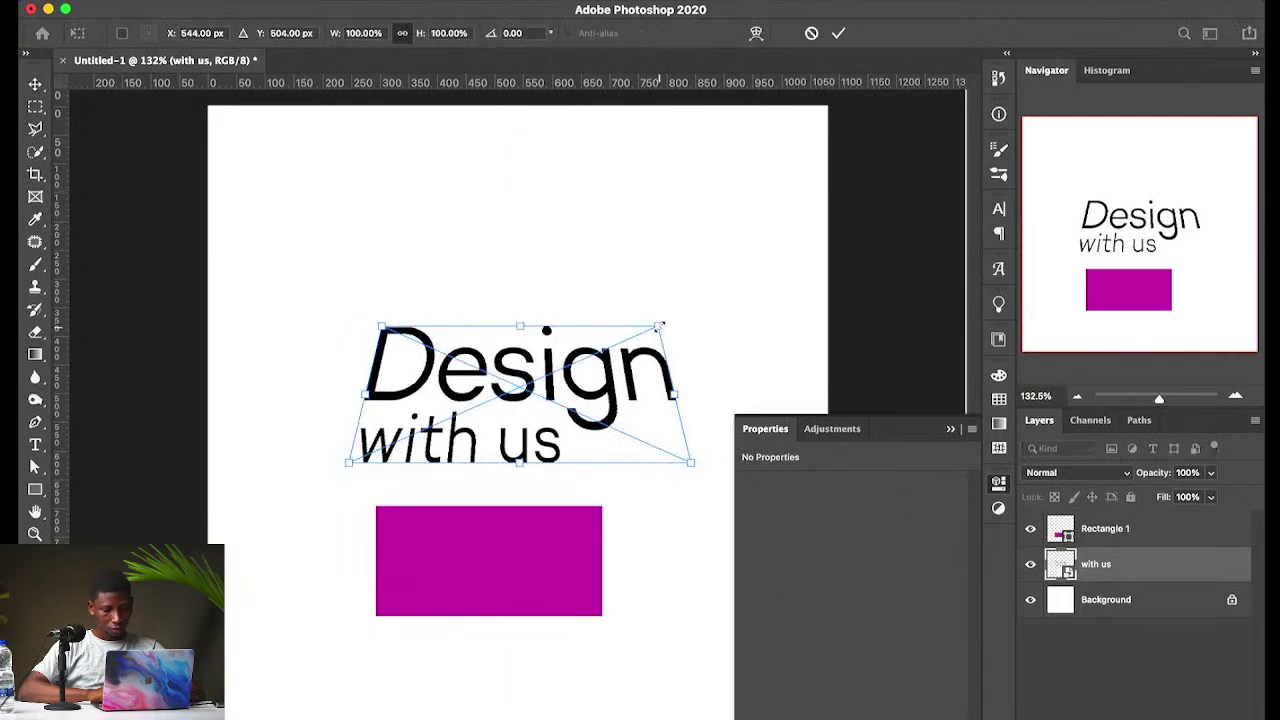
right_click(659, 326)
click(700, 434)
drag(658, 333, 624, 327)
key(Return)
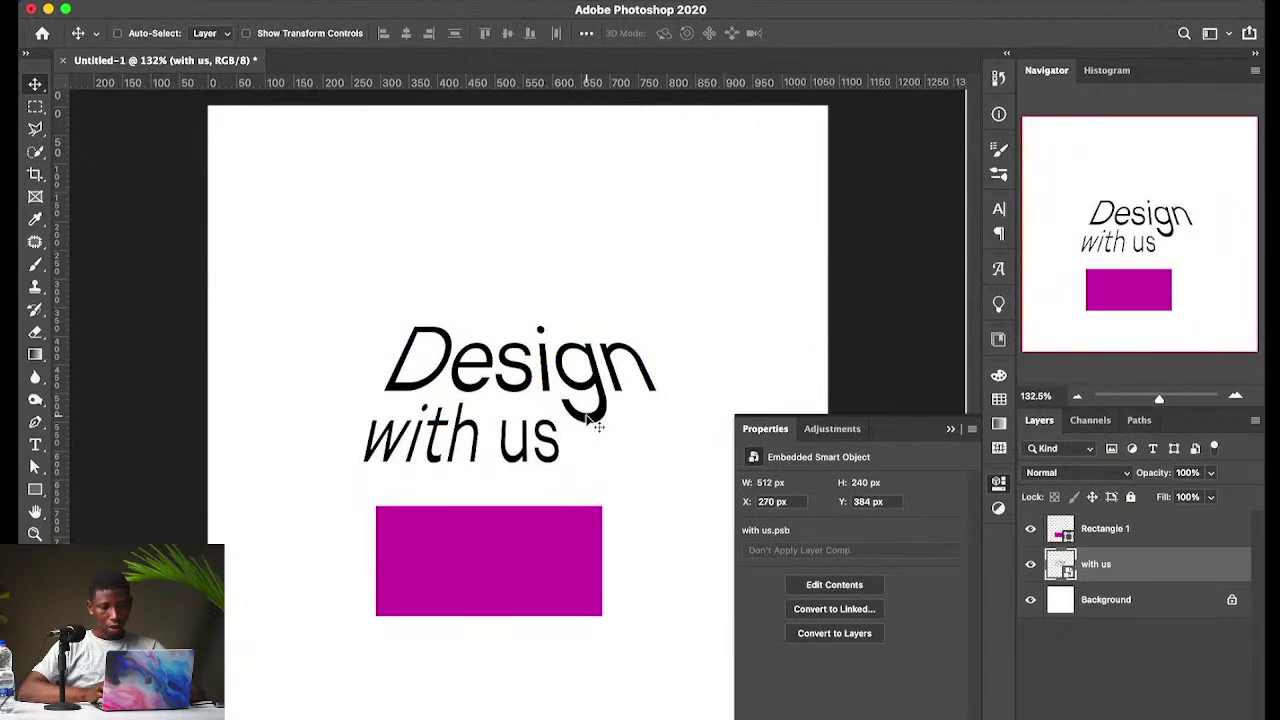
key(super+z)
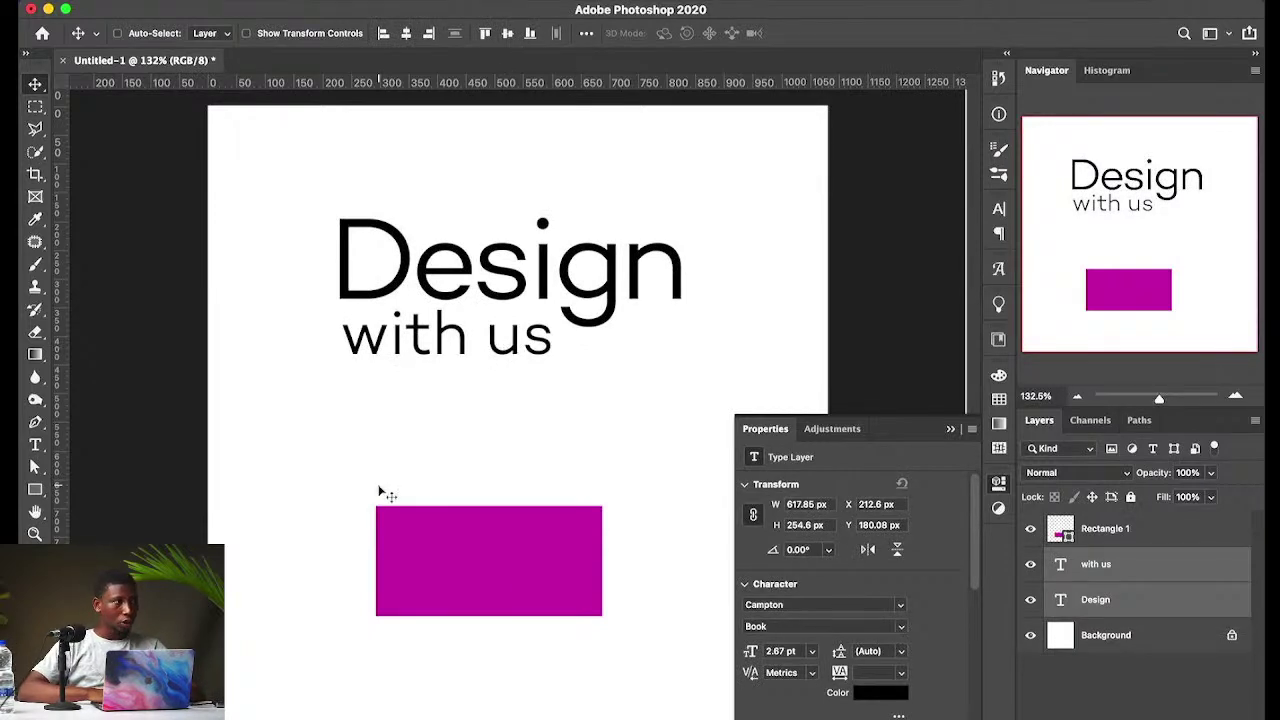
Step: Move the magenta rectangle up to Y 632 px and warp its top, right and bottom edges into a rough fish shape
click(470, 553)
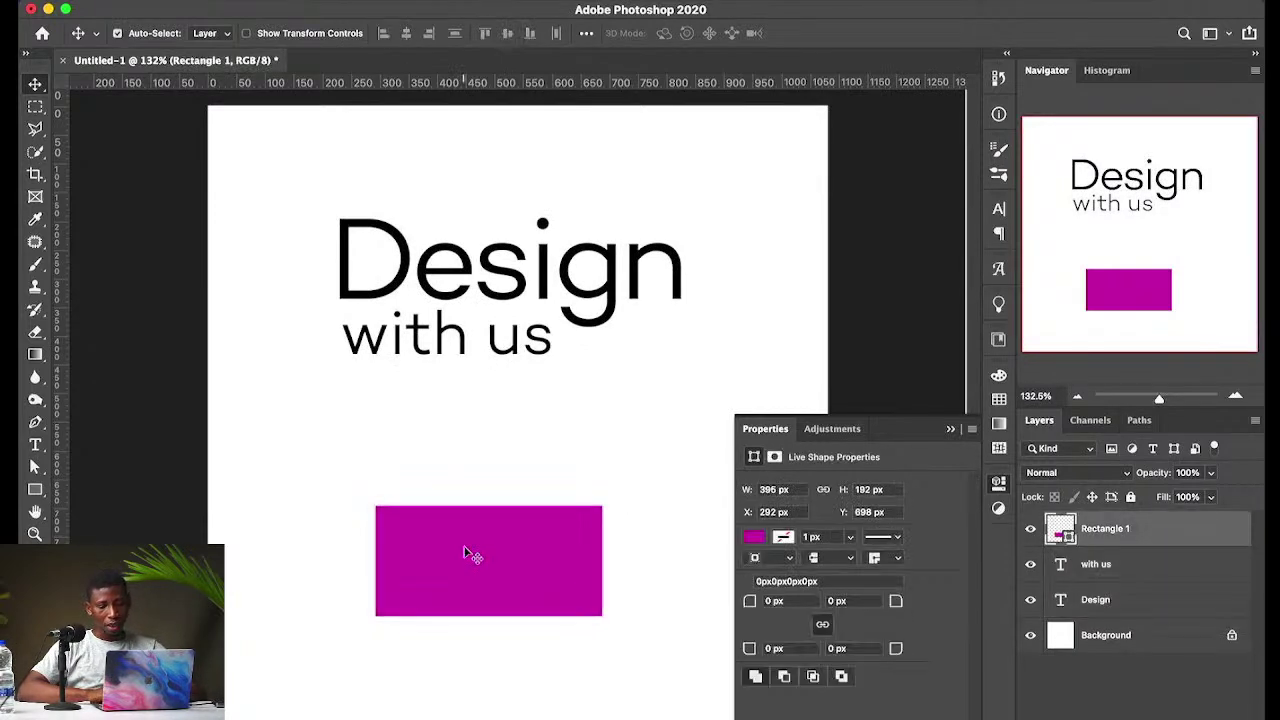
drag(467, 551, 466, 514)
key(super+t)
right_click(465, 513)
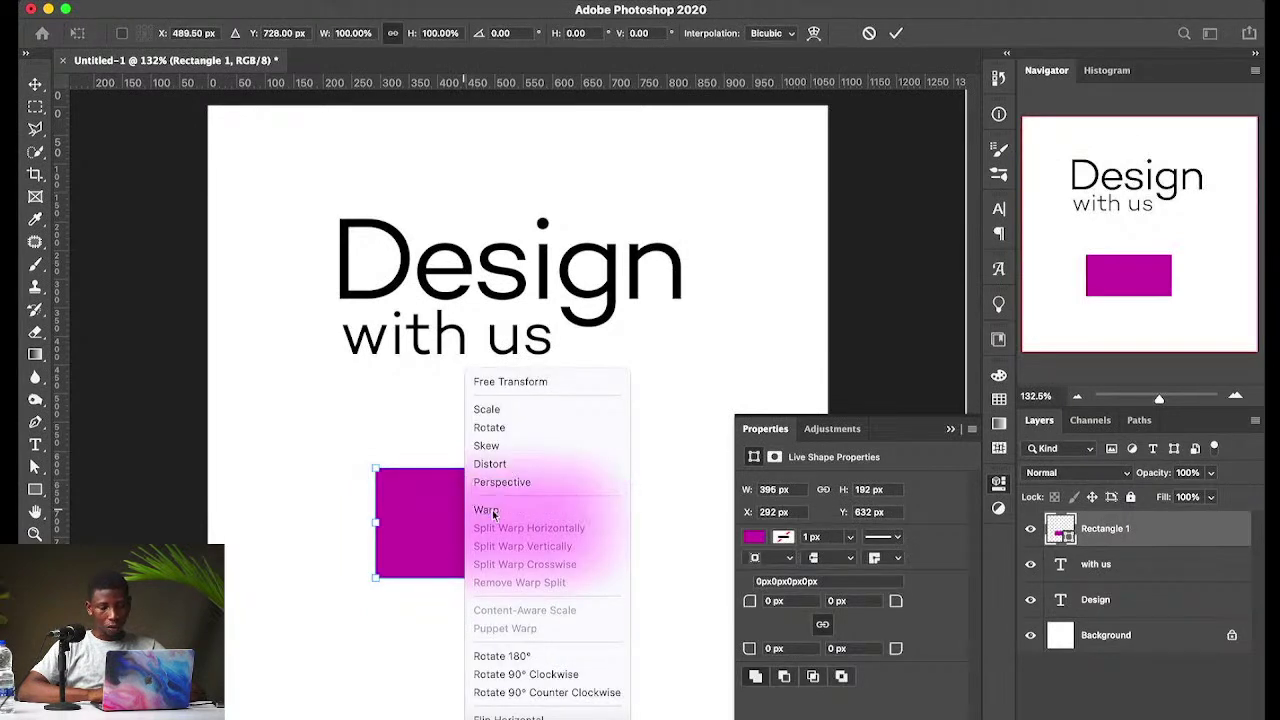
click(490, 510)
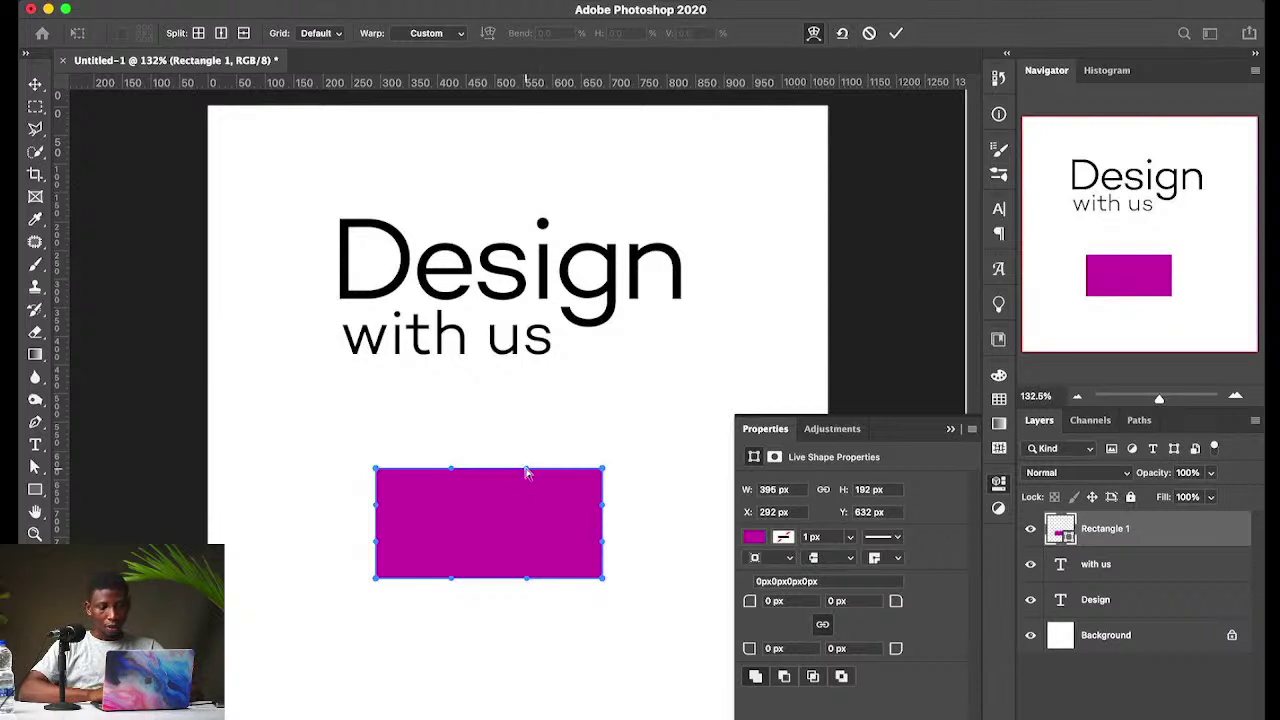
drag(527, 472, 566, 405)
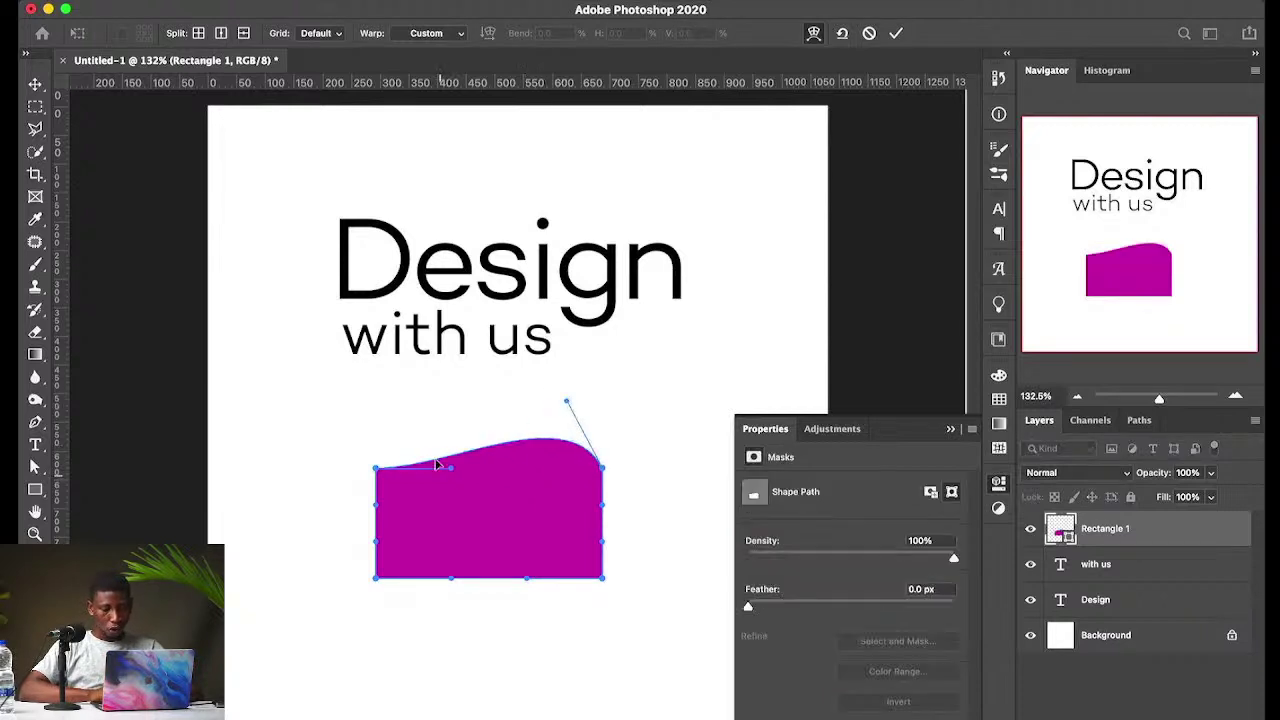
drag(451, 468, 458, 514)
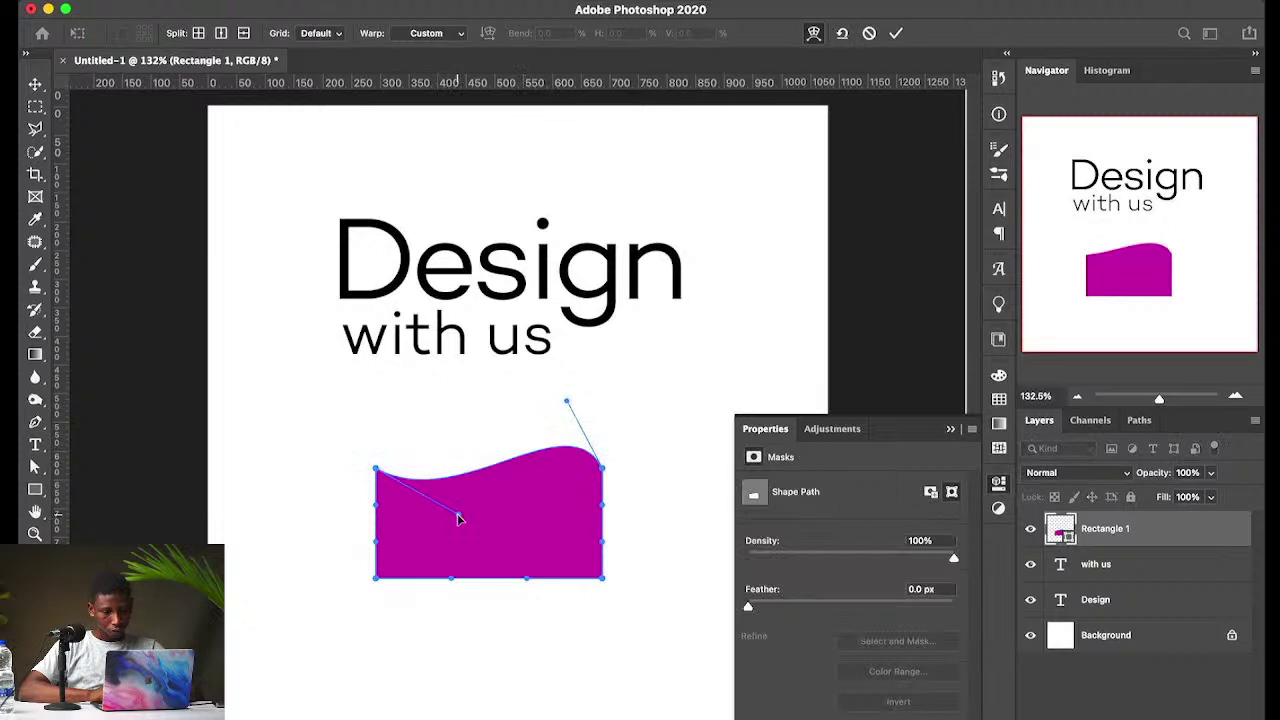
drag(601, 505, 561, 546)
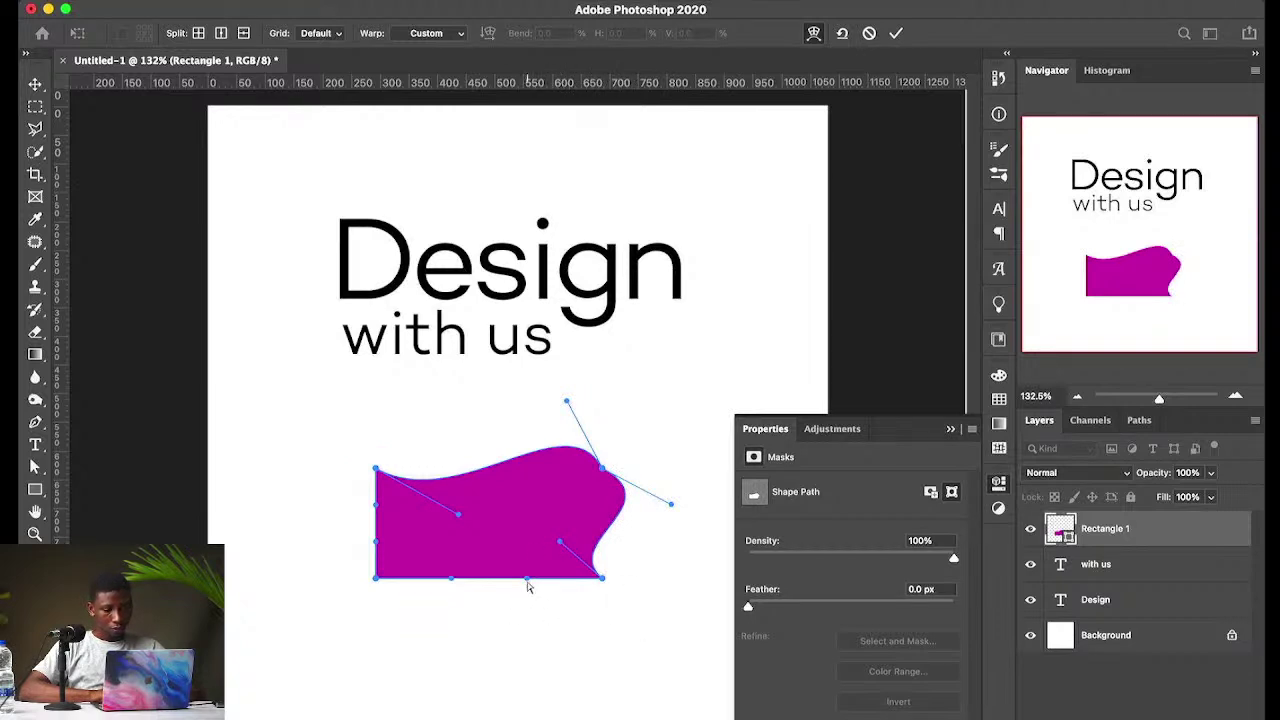
drag(527, 581, 530, 618)
drag(451, 583, 441, 521)
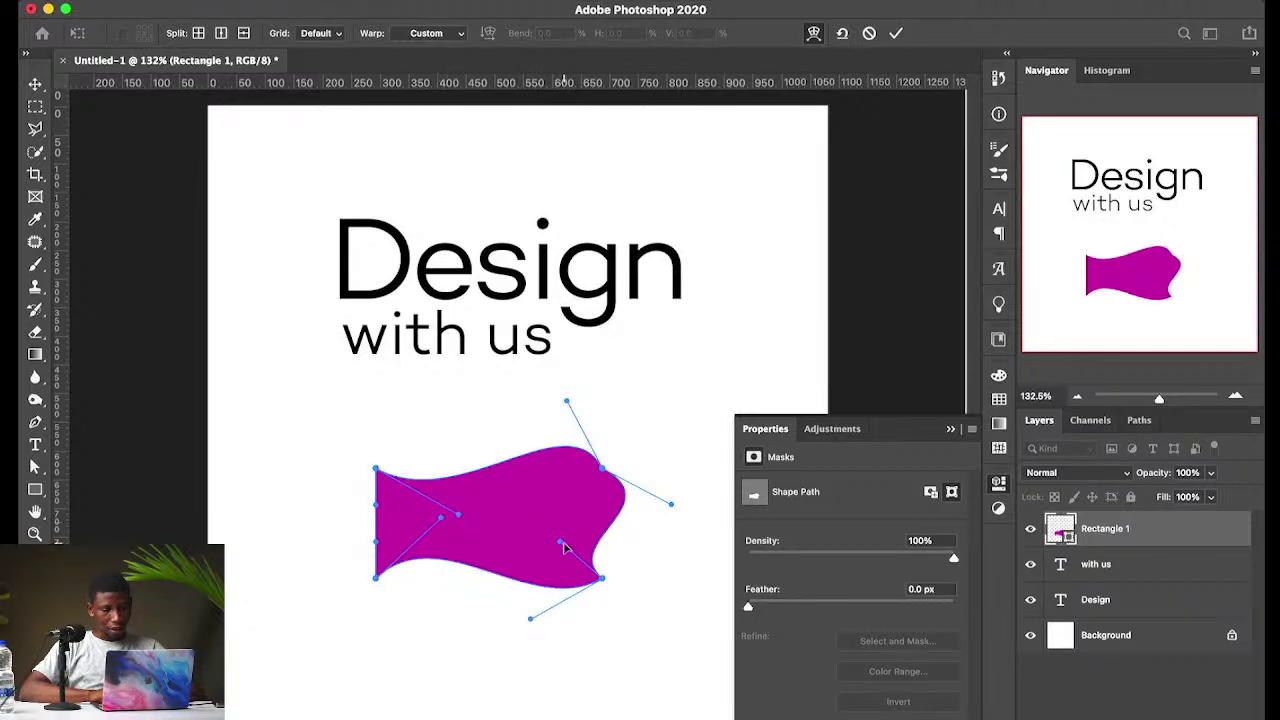
Step: Refine the fish-shaped warp with a rounded, longer head and a narrower tail joint, and apply it
drag(564, 547, 643, 549)
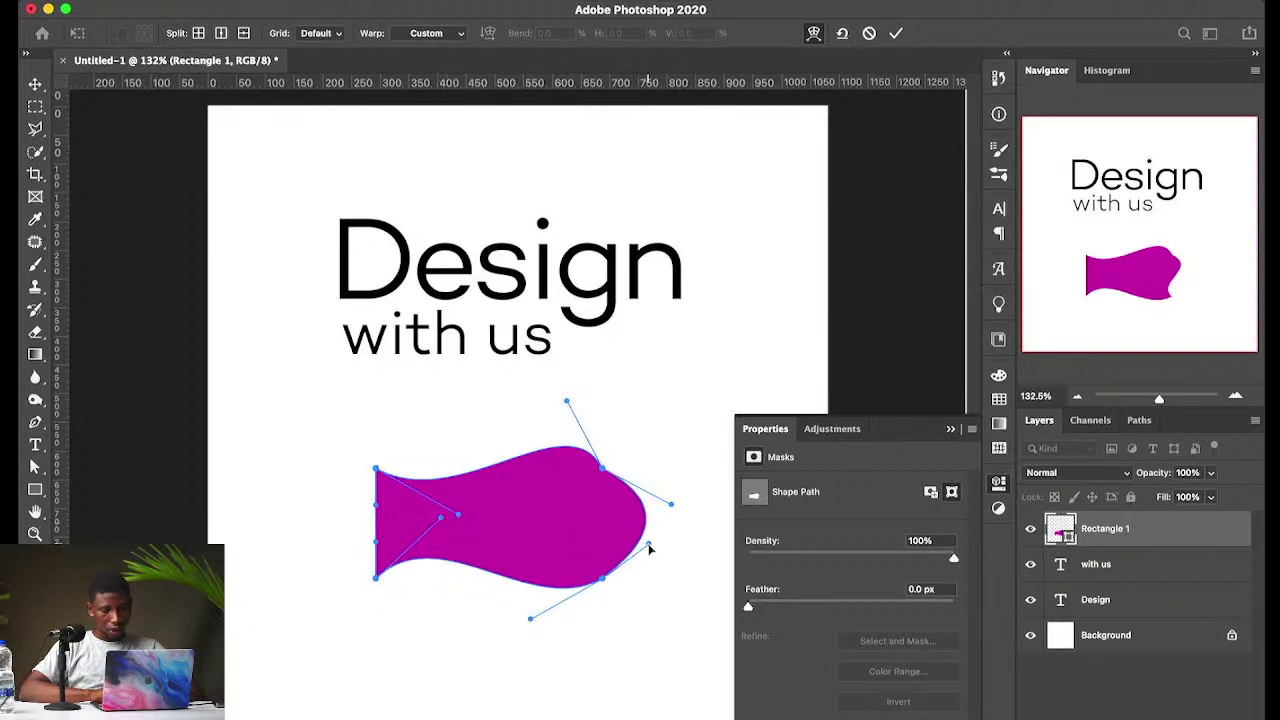
drag(459, 516, 466, 534)
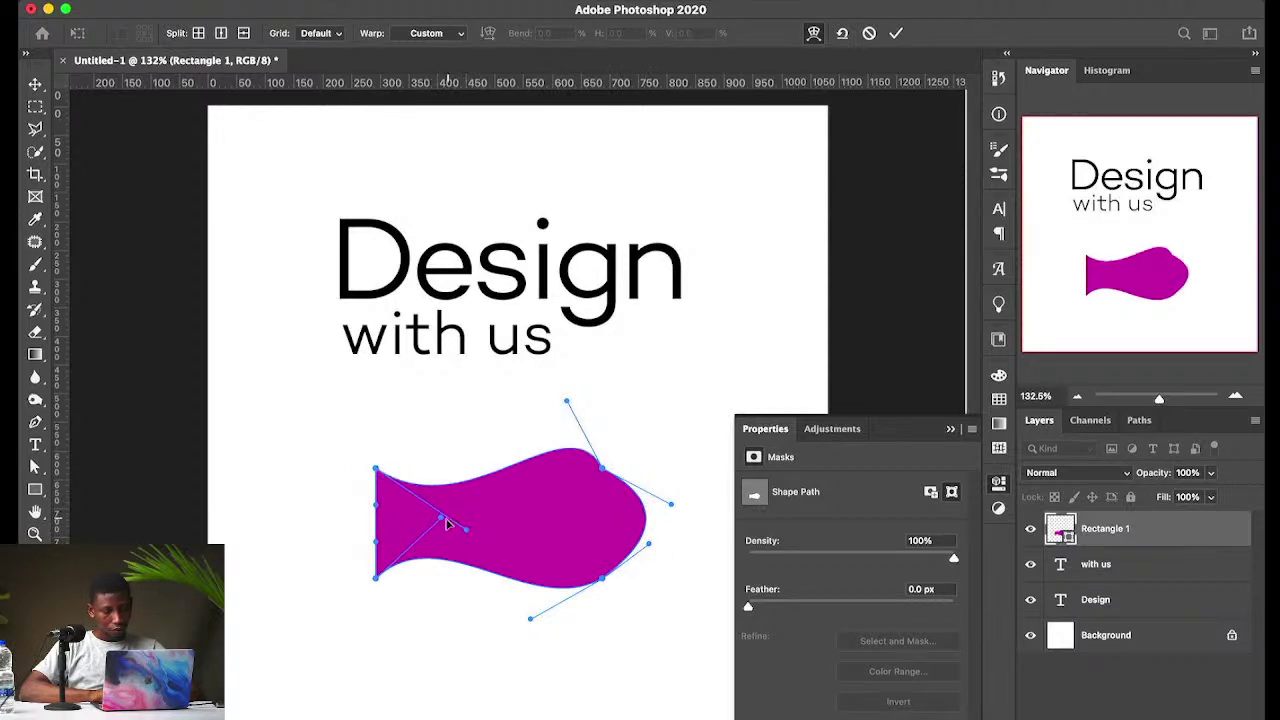
drag(443, 521, 491, 491)
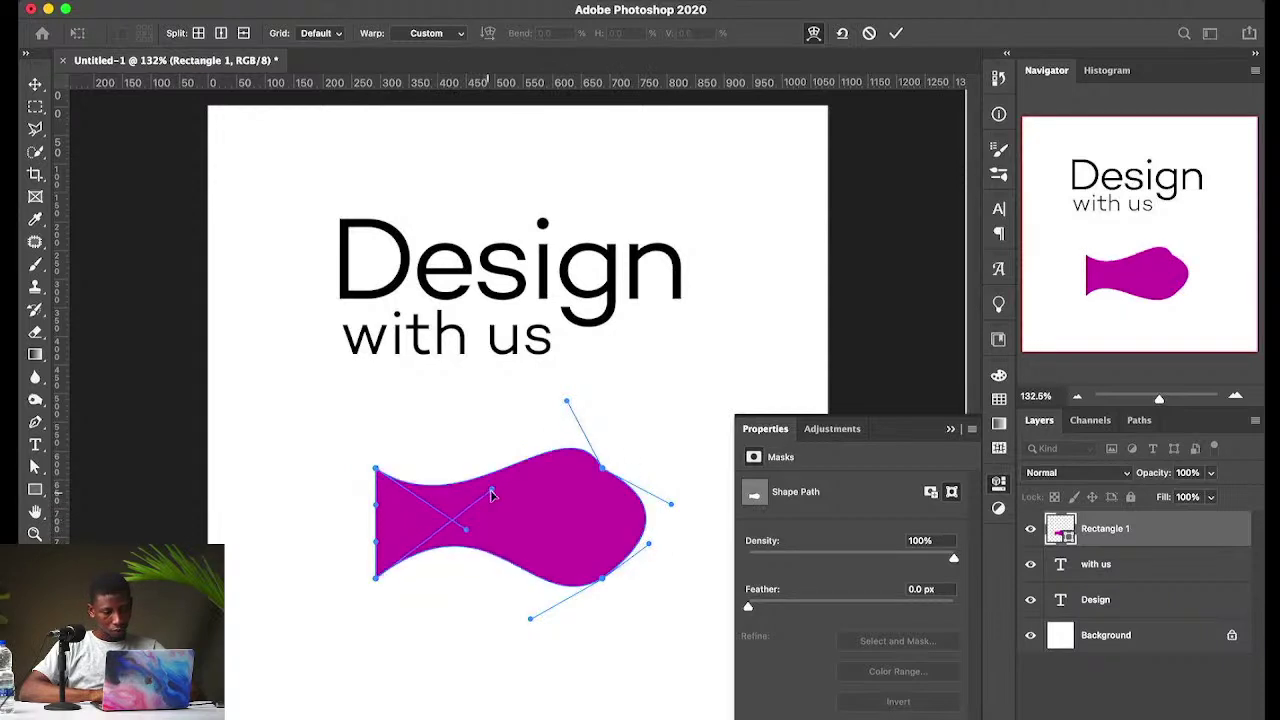
drag(466, 537, 494, 565)
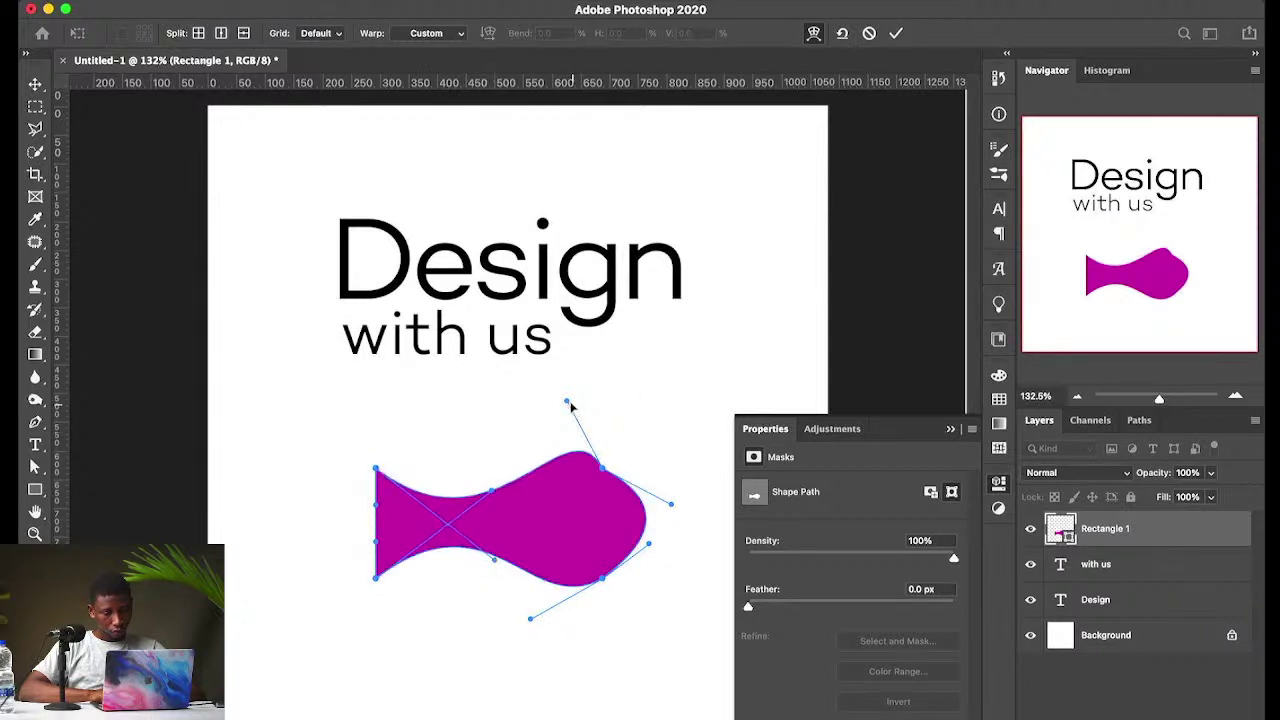
drag(568, 402, 535, 437)
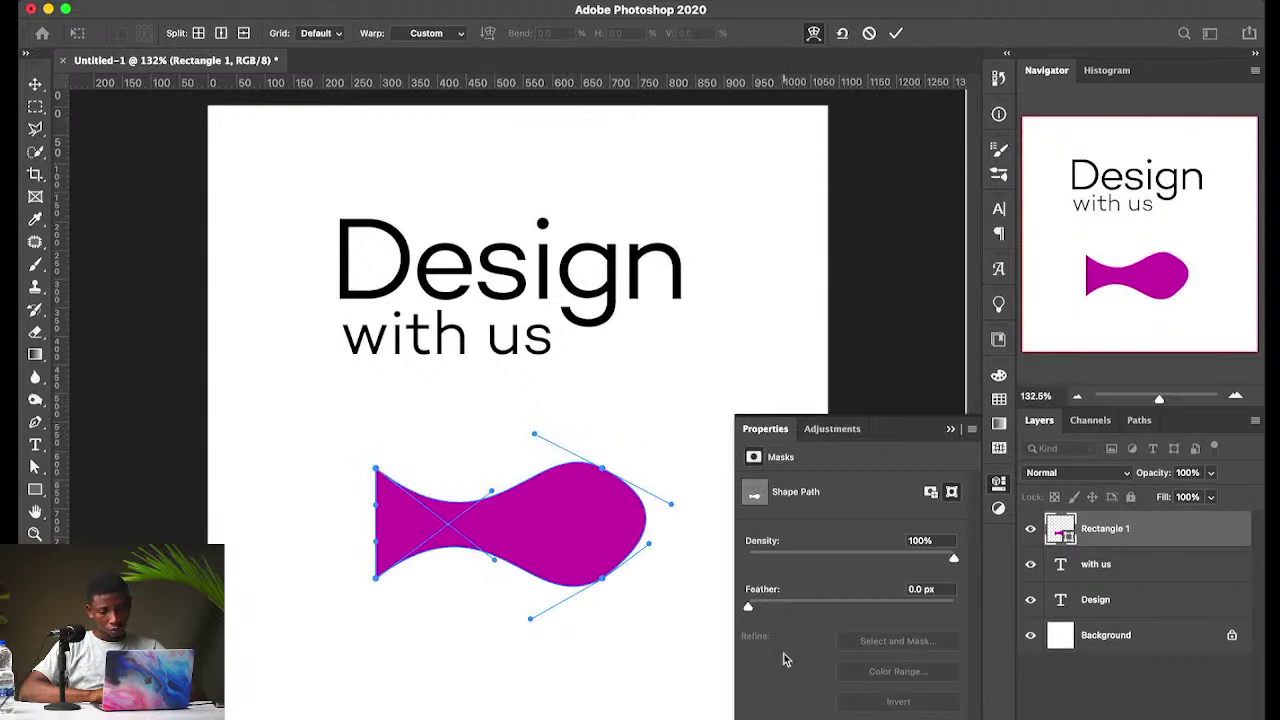
drag(649, 546, 677, 558)
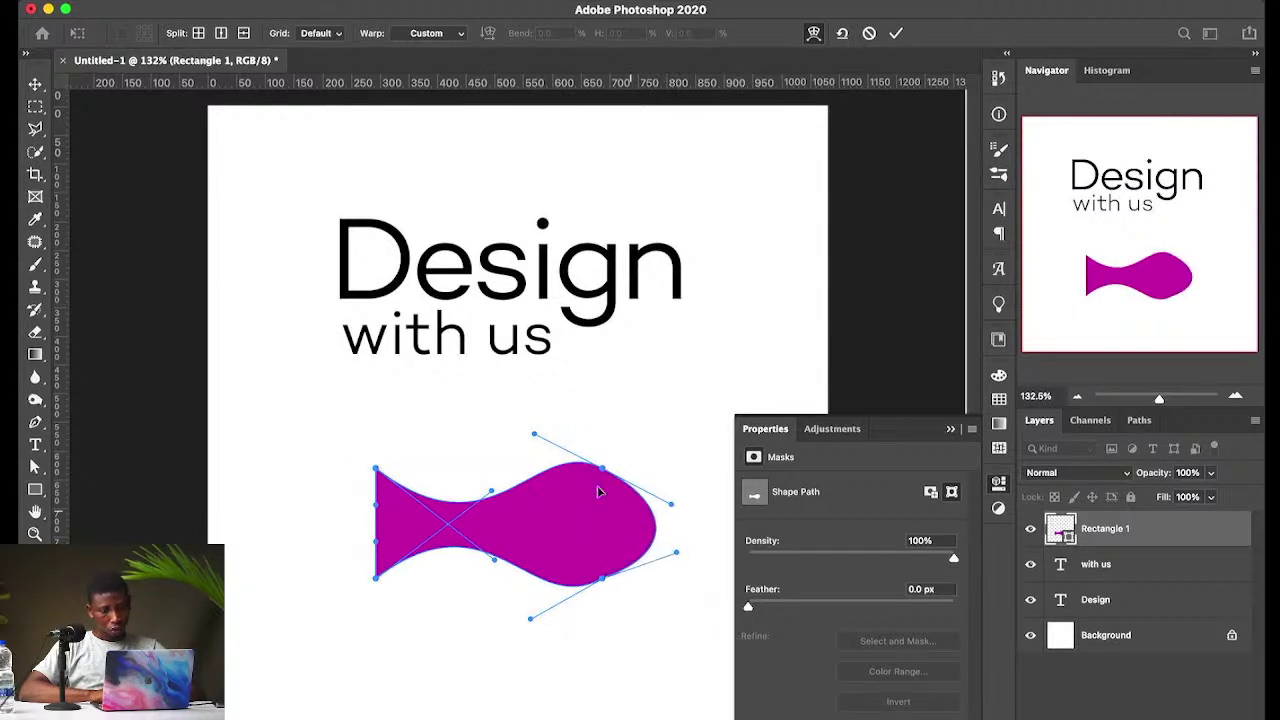
key(Return)
Step: Undo the fish-shaped warp and the preceding moves of the magenta rectangle and the text layers
key(super+z)
key(super+z)
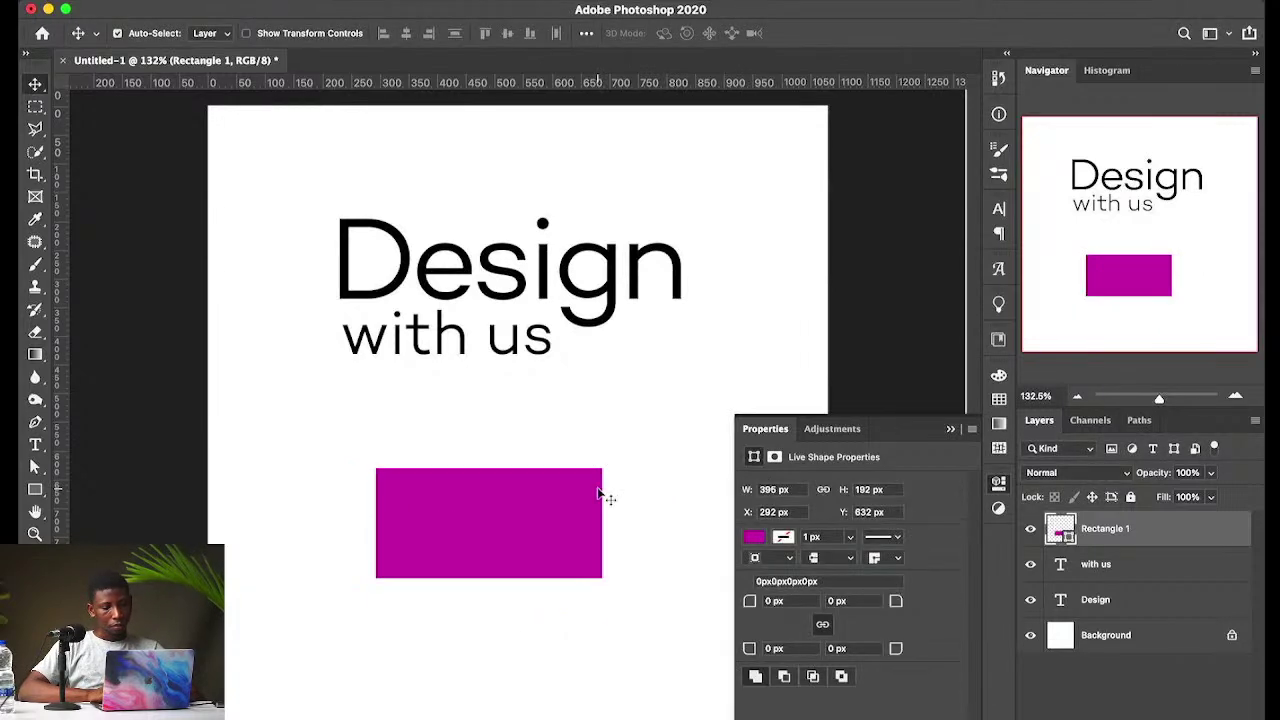
right_click(545, 566)
click(552, 571)
Step: Warp the magenta rectangle with a 3 x 3 grid, denting its top edge and pulling its upper-right points upward
key(super+t)
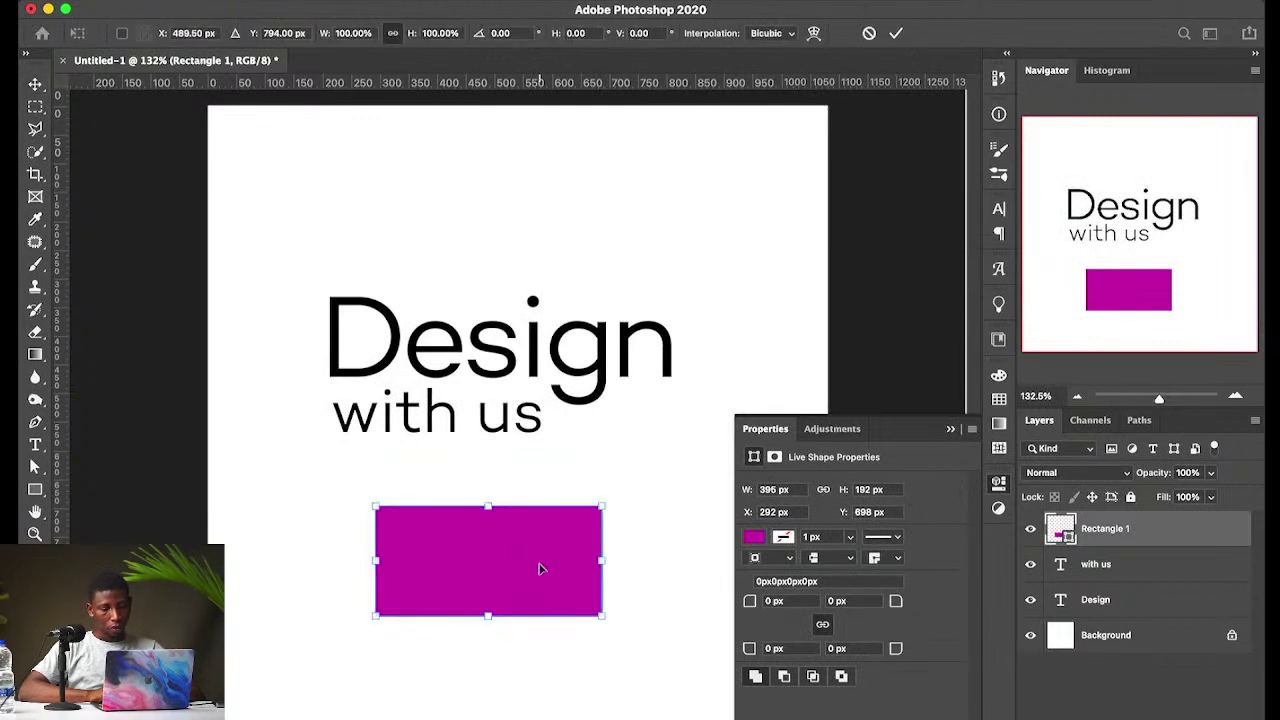
right_click(543, 570)
click(565, 510)
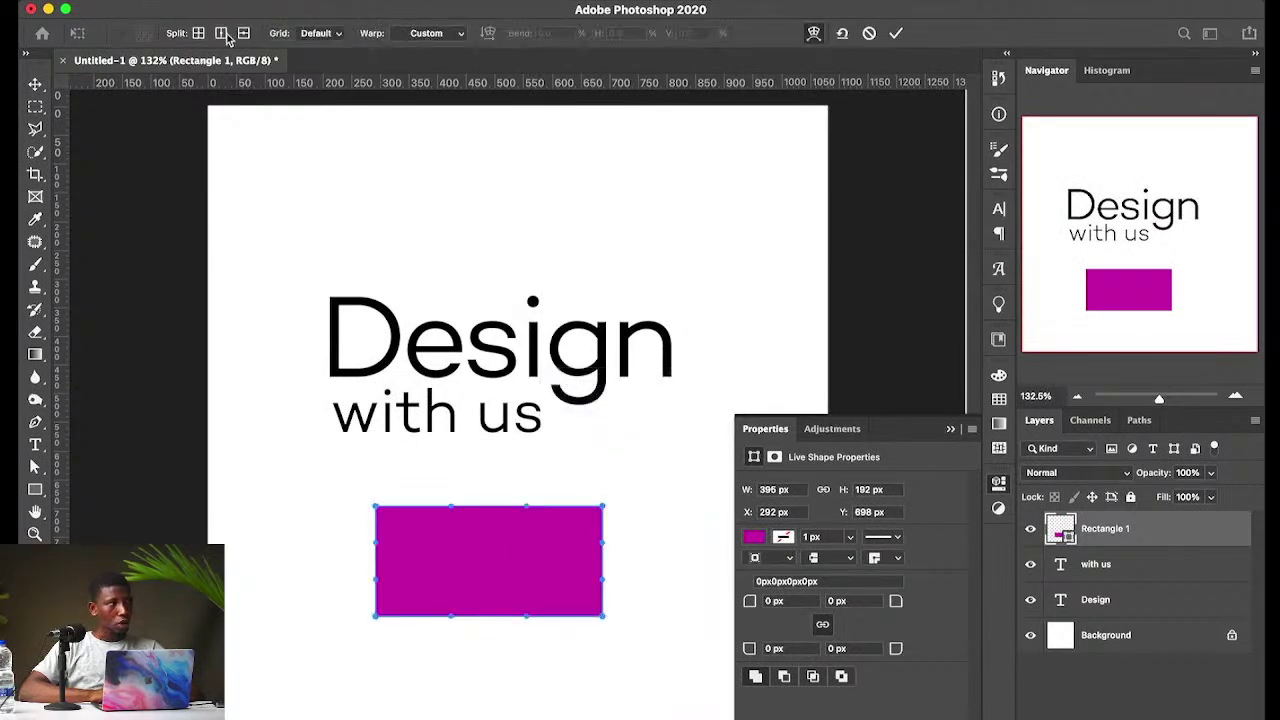
click(340, 34)
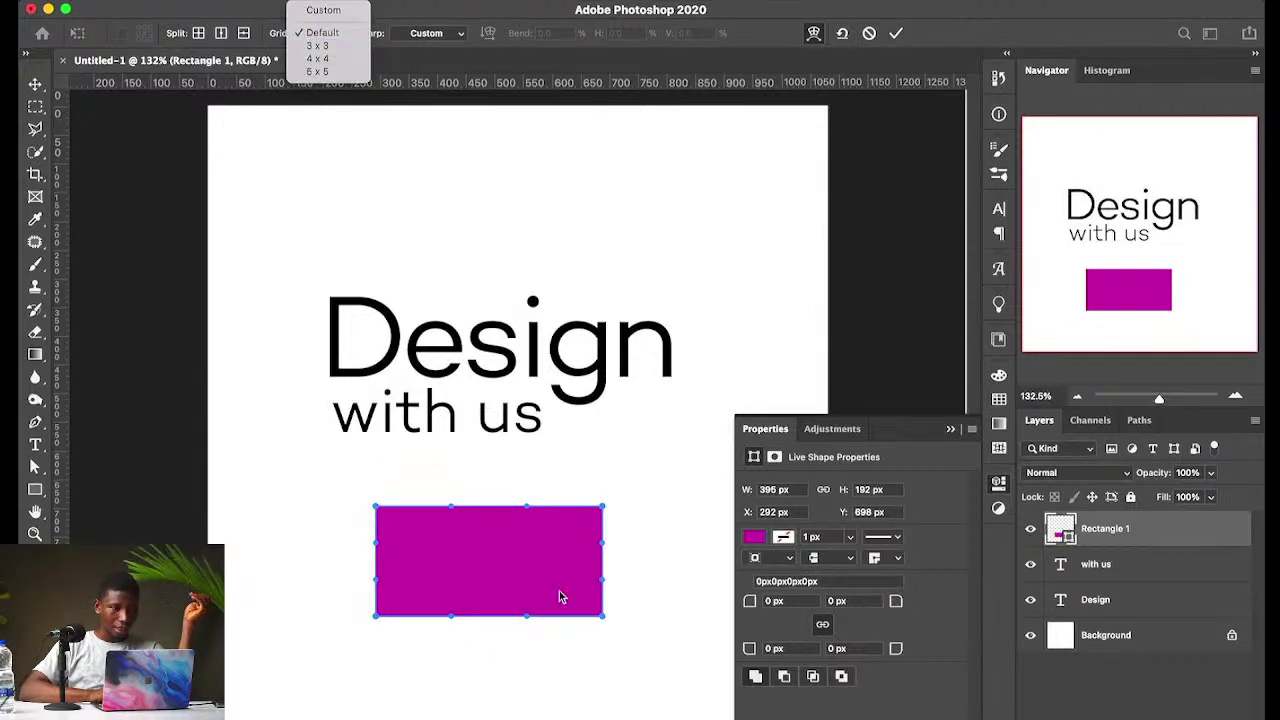
click(317, 45)
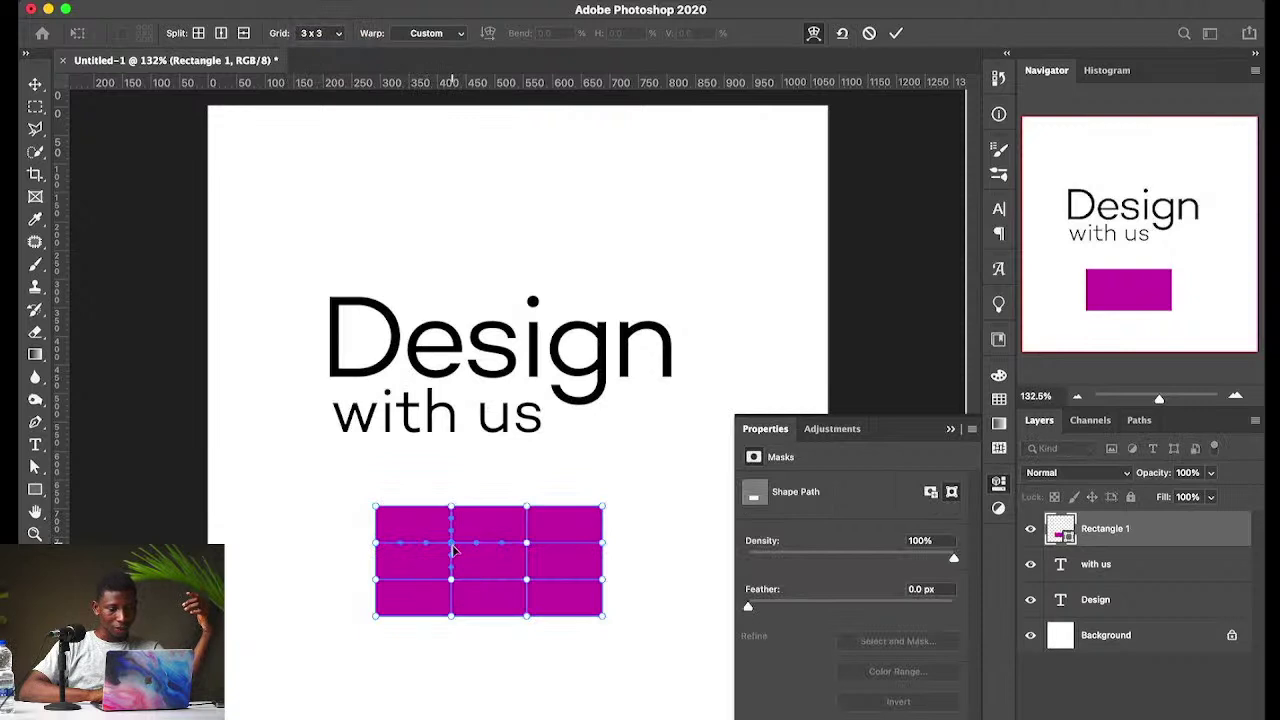
drag(451, 546, 461, 558)
drag(451, 512, 466, 546)
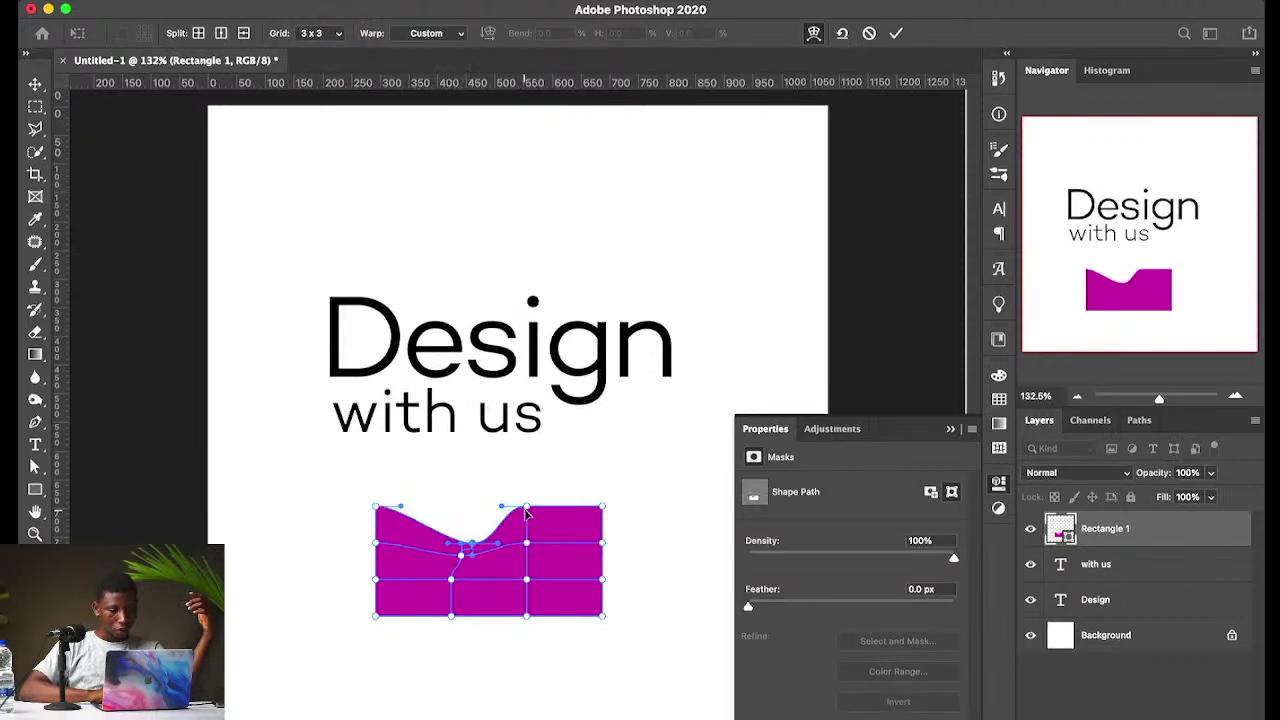
drag(527, 510, 543, 449)
drag(600, 510, 630, 462)
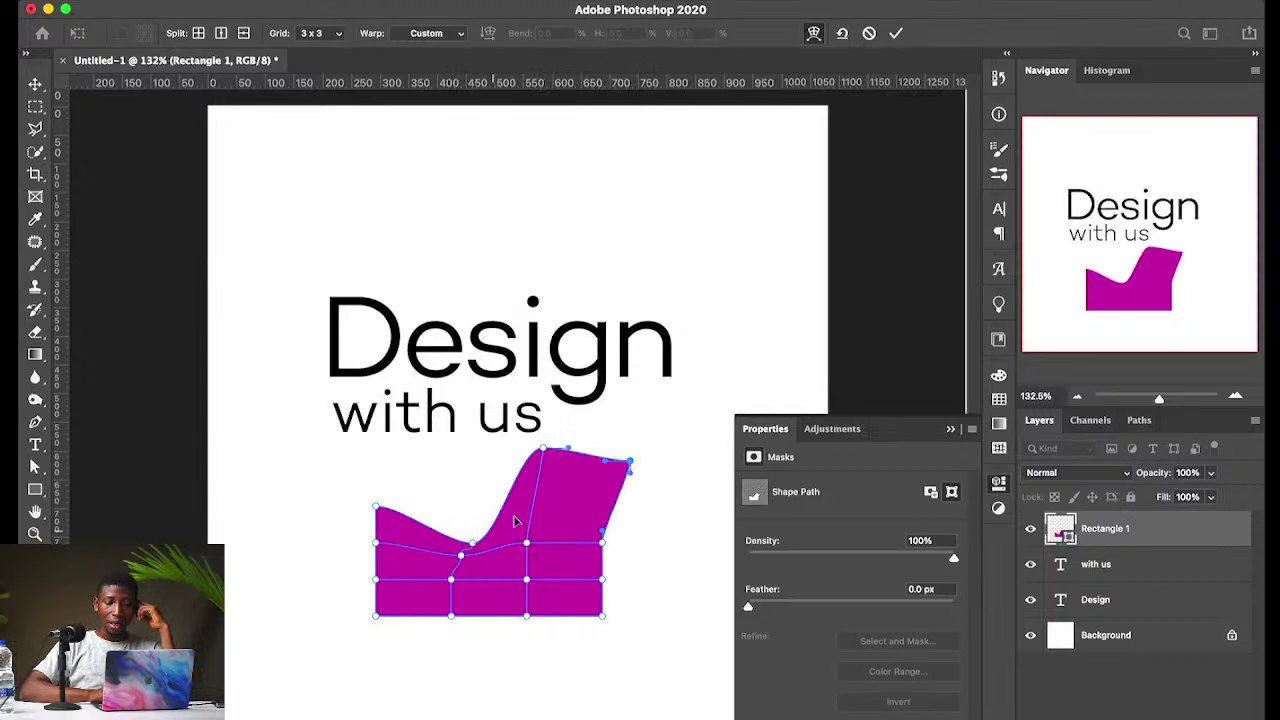
Step: Undo the latest grid-point moves on the magenta rectangle and cancel the warp
key(super+z)
key(super+z)
key(super+z)
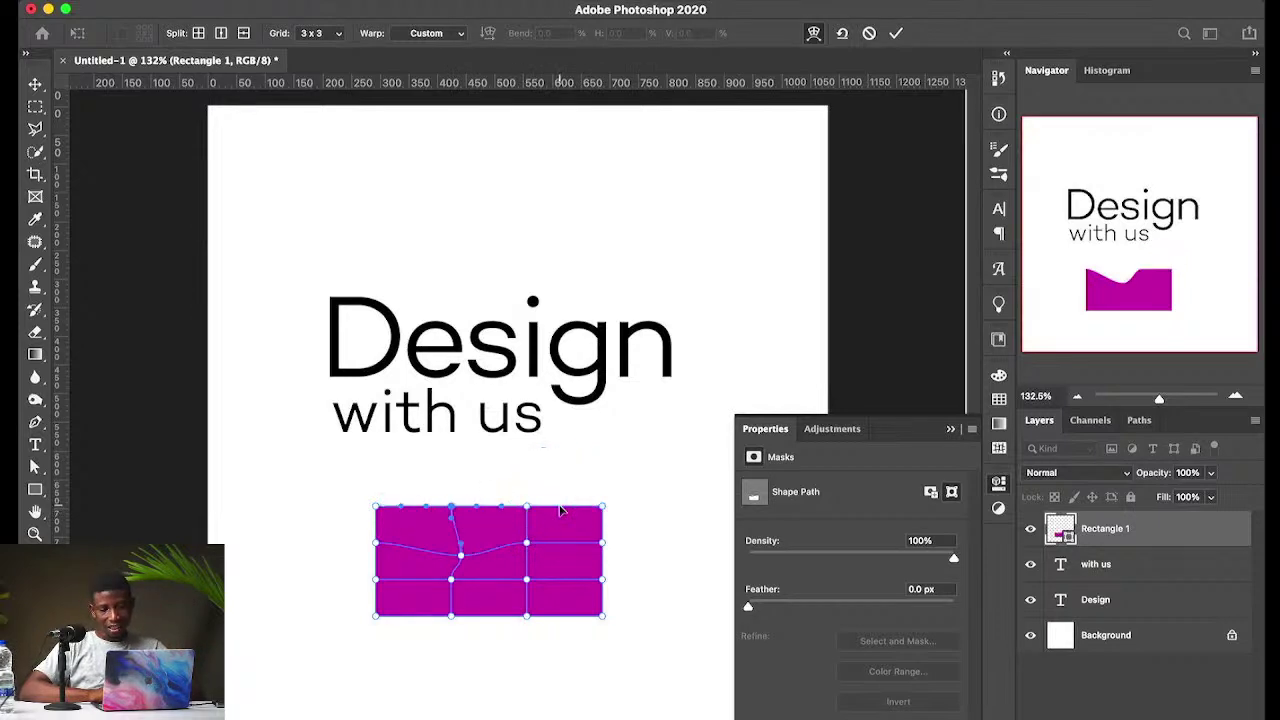
key(Escape)
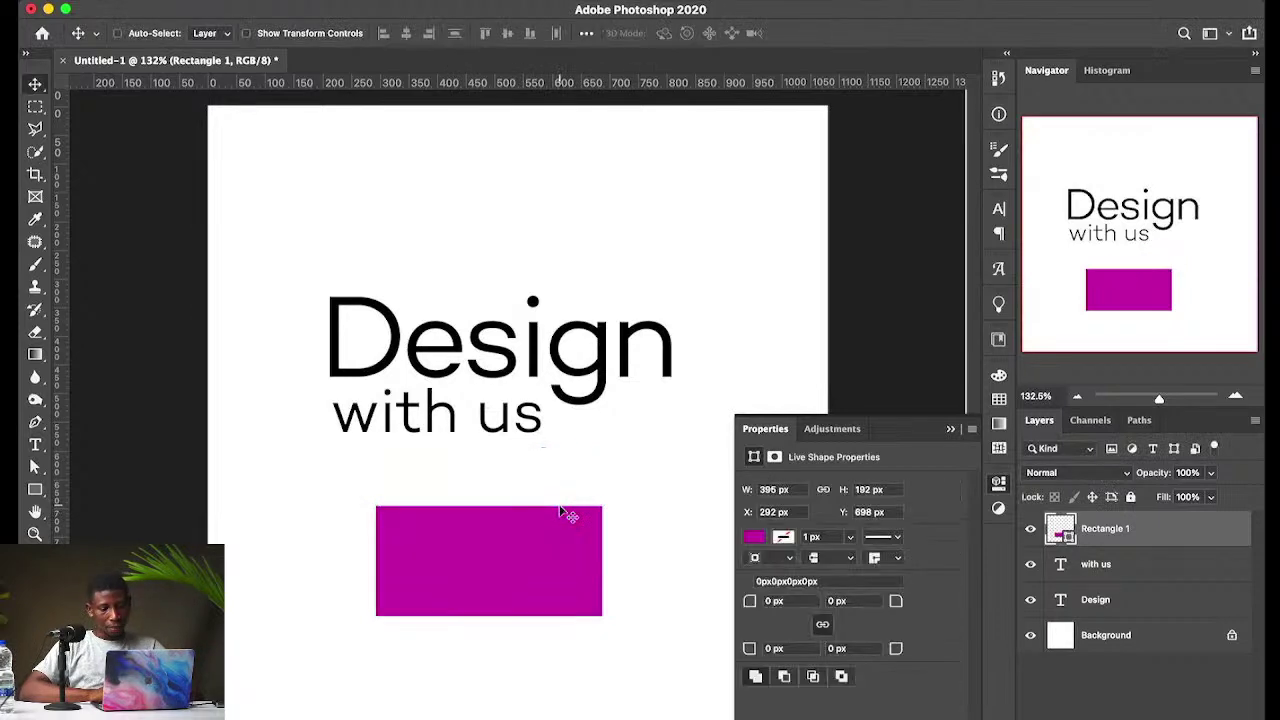
Step: Try the Arc, Arc Lower and Arc Upper warp presets on the magenta rectangle, and return to Arc
key(super+t)
right_click(517, 540)
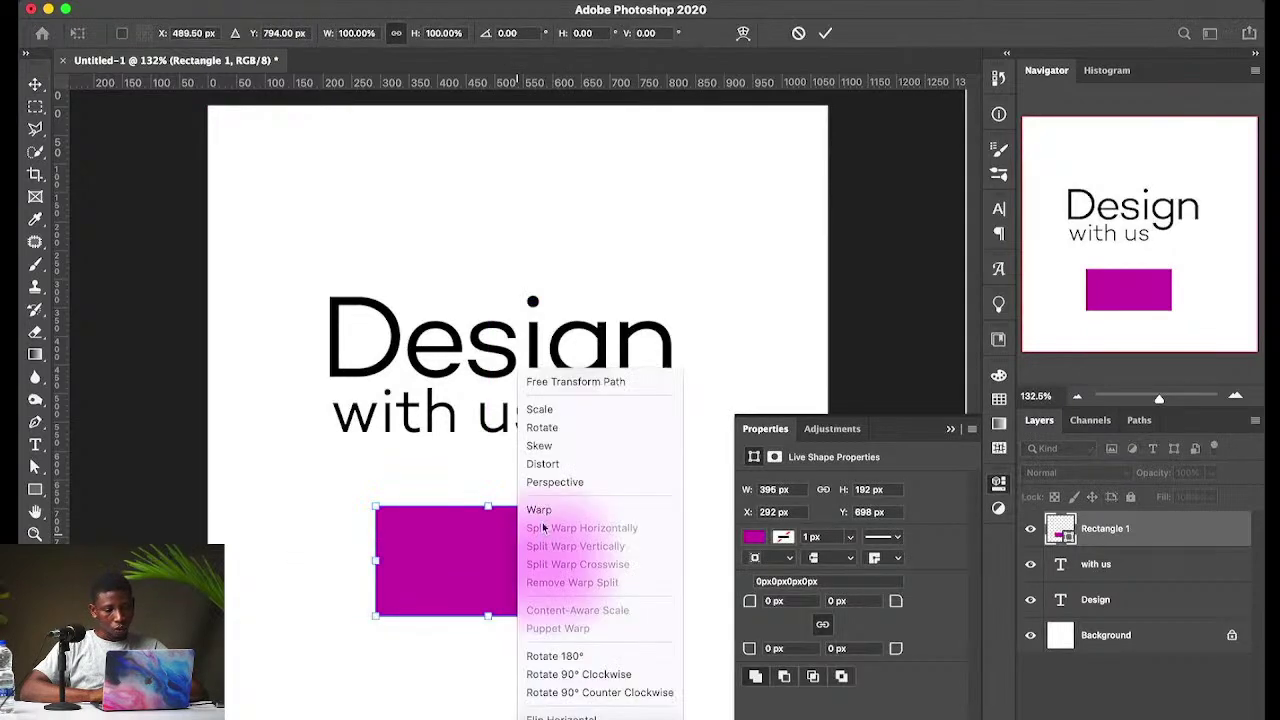
click(545, 510)
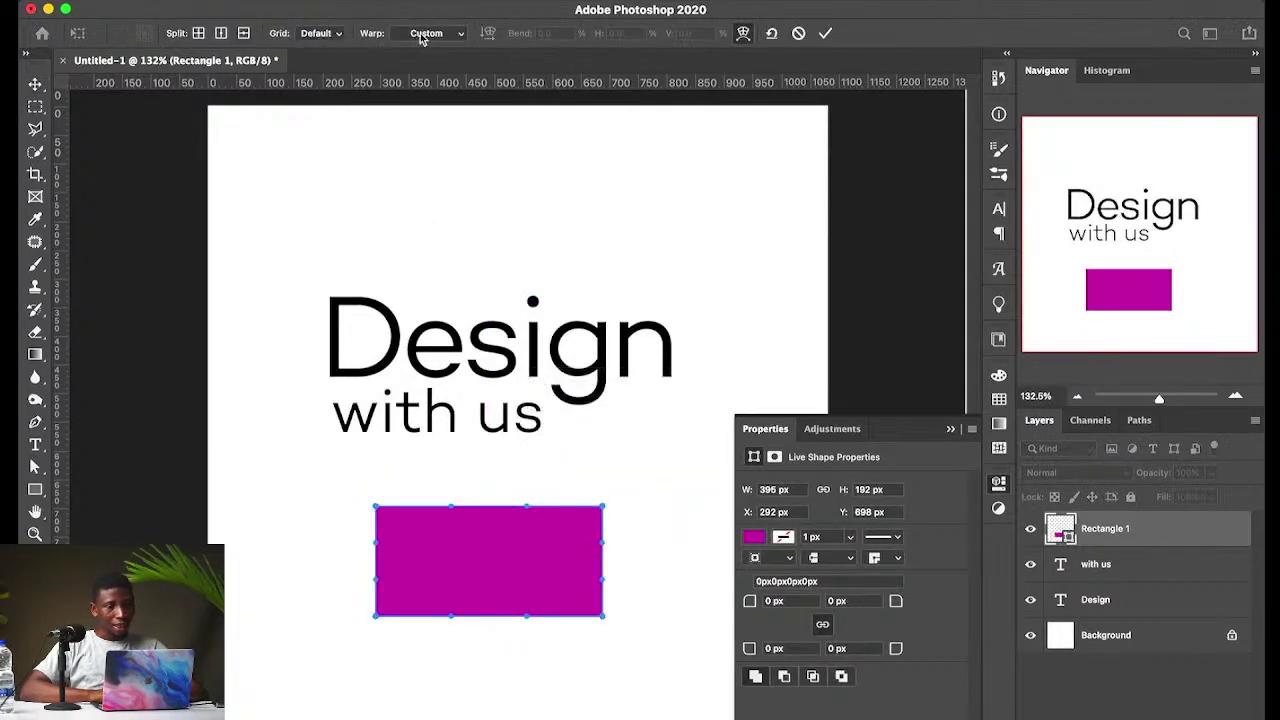
click(422, 38)
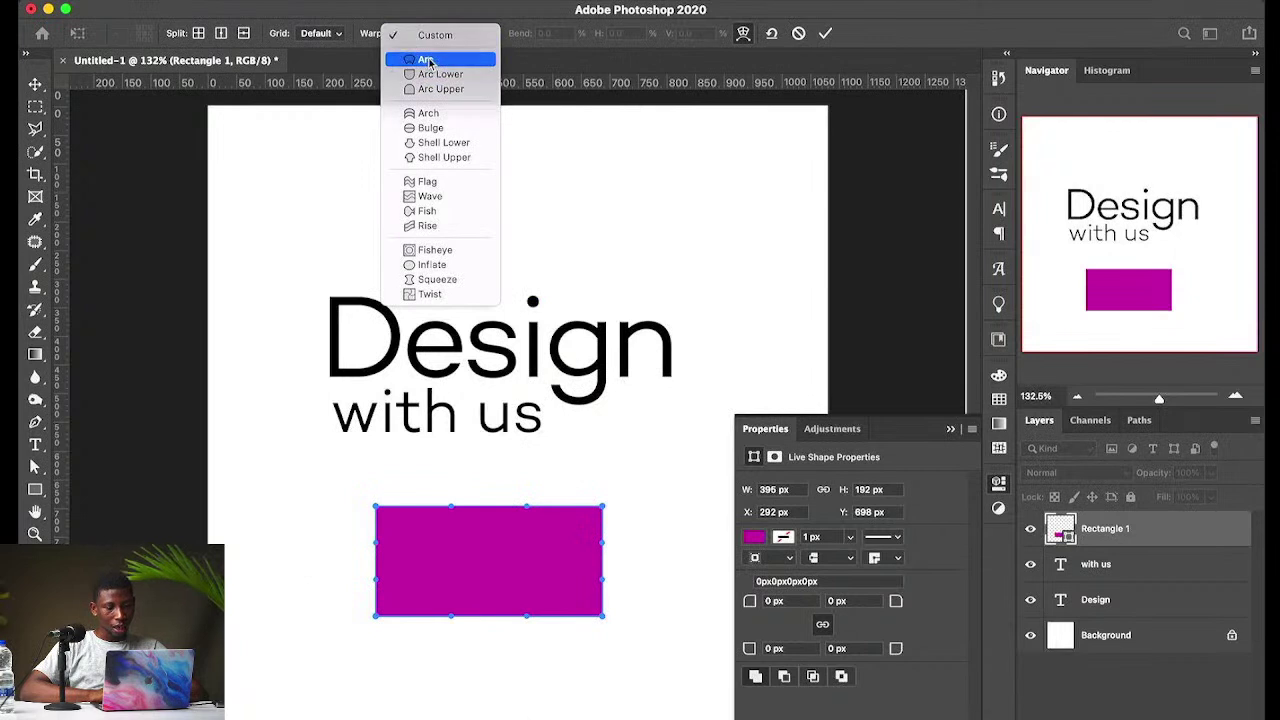
click(430, 60)
click(430, 33)
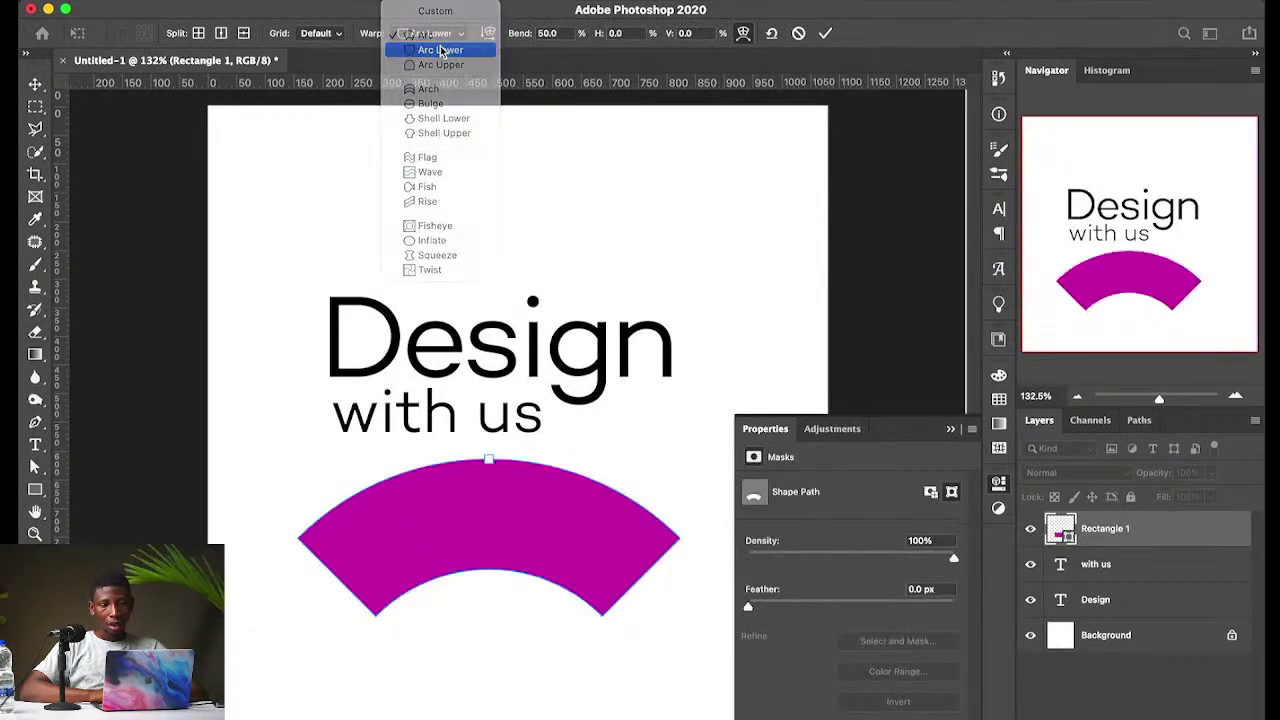
click(444, 48)
click(440, 35)
click(445, 51)
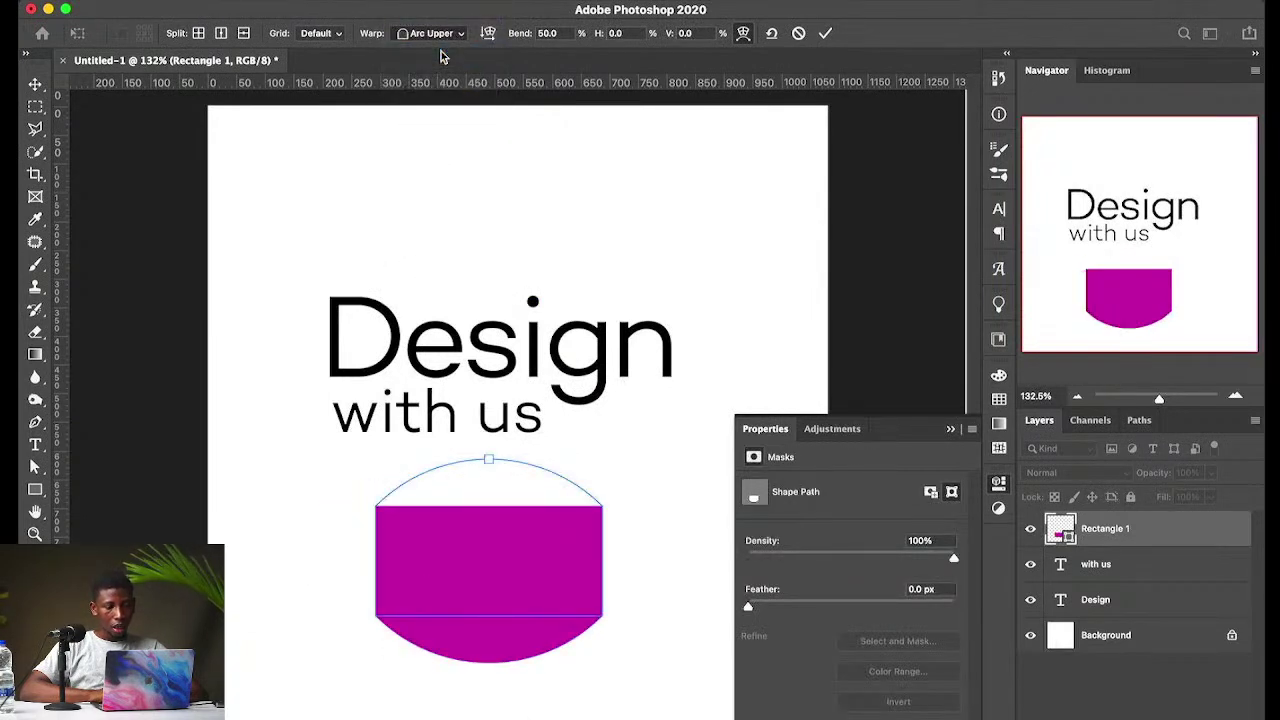
click(444, 33)
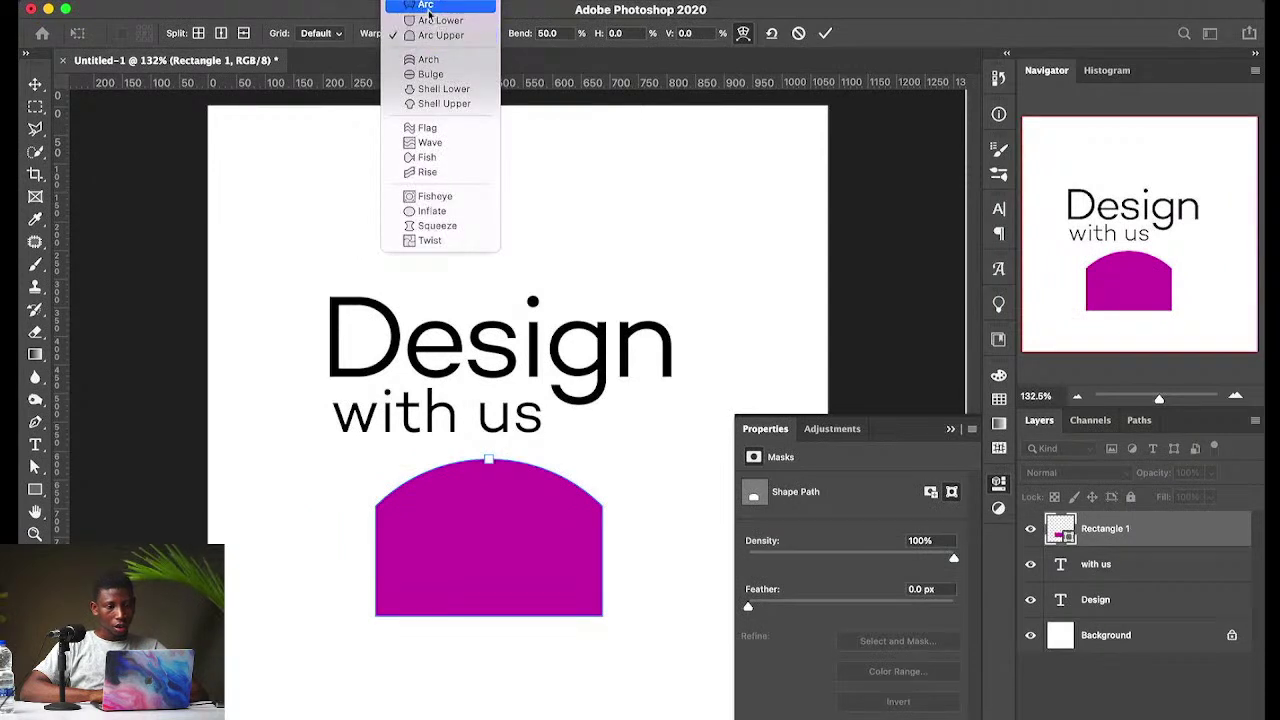
click(427, 7)
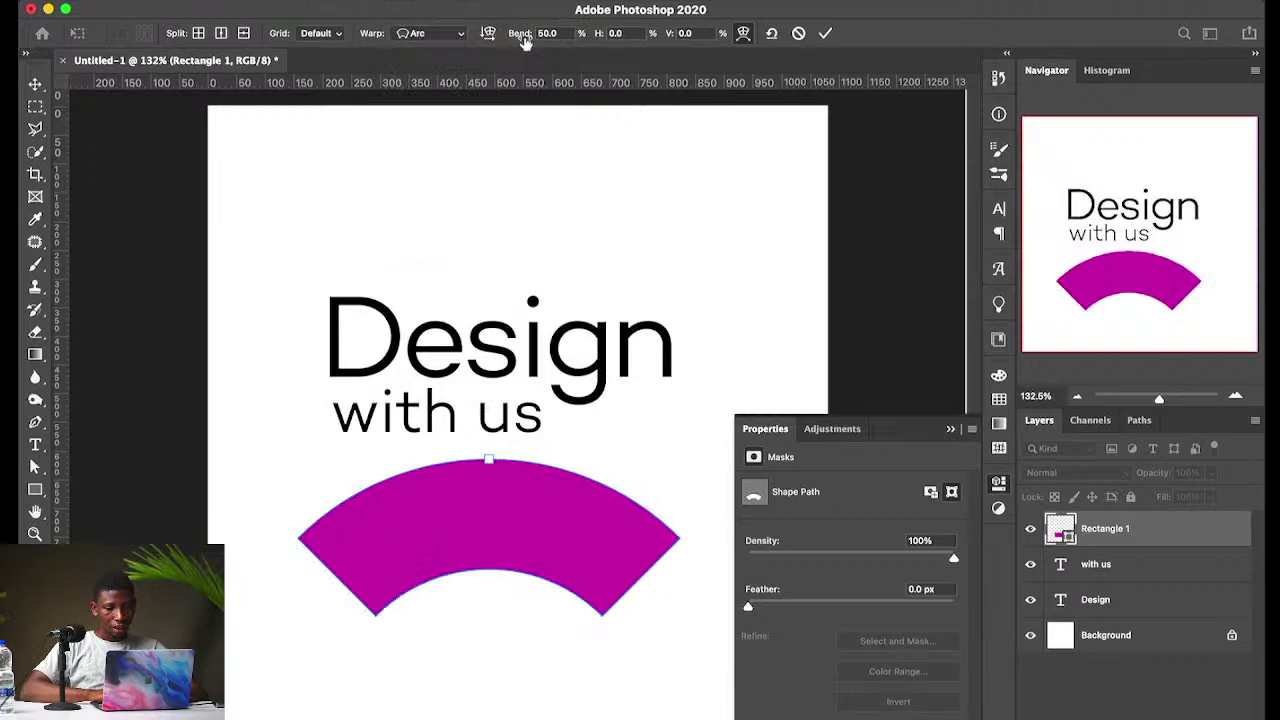
Step: Try Arc bends of about 35.5% and -29.5% on the magenta rectangle, and cancel the warp
drag(525, 42, 484, 355)
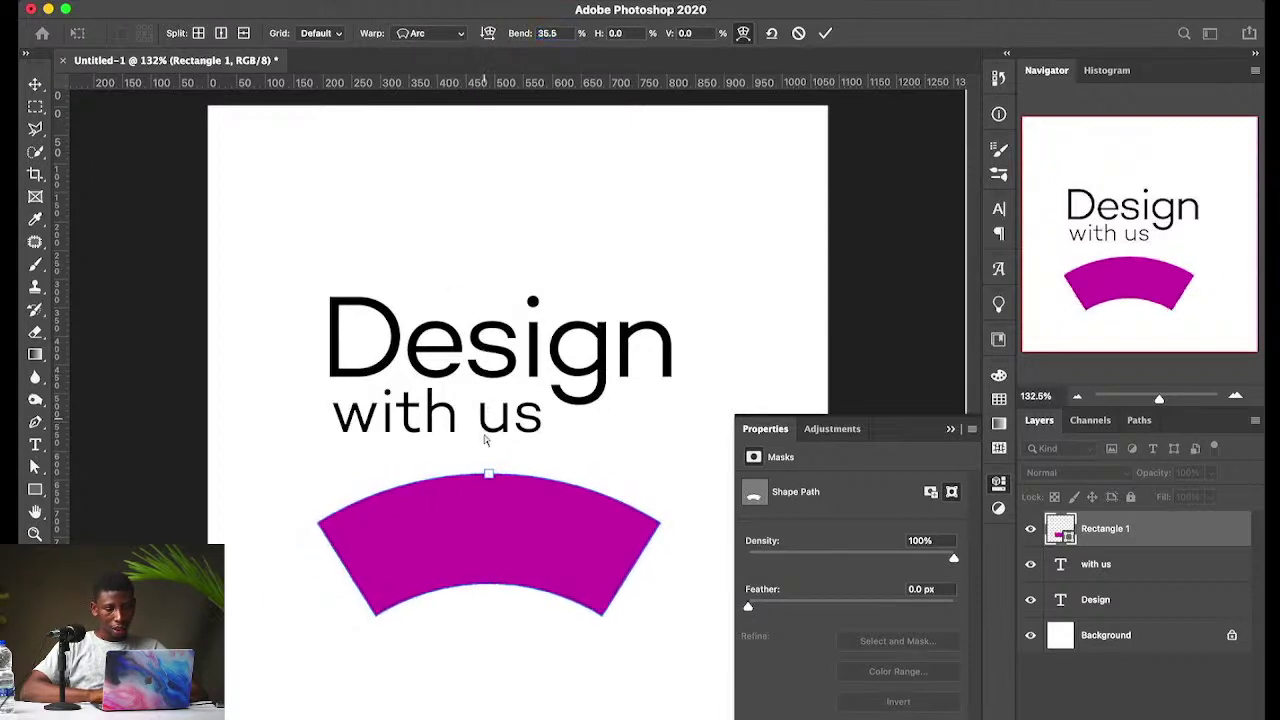
drag(487, 478, 487, 535)
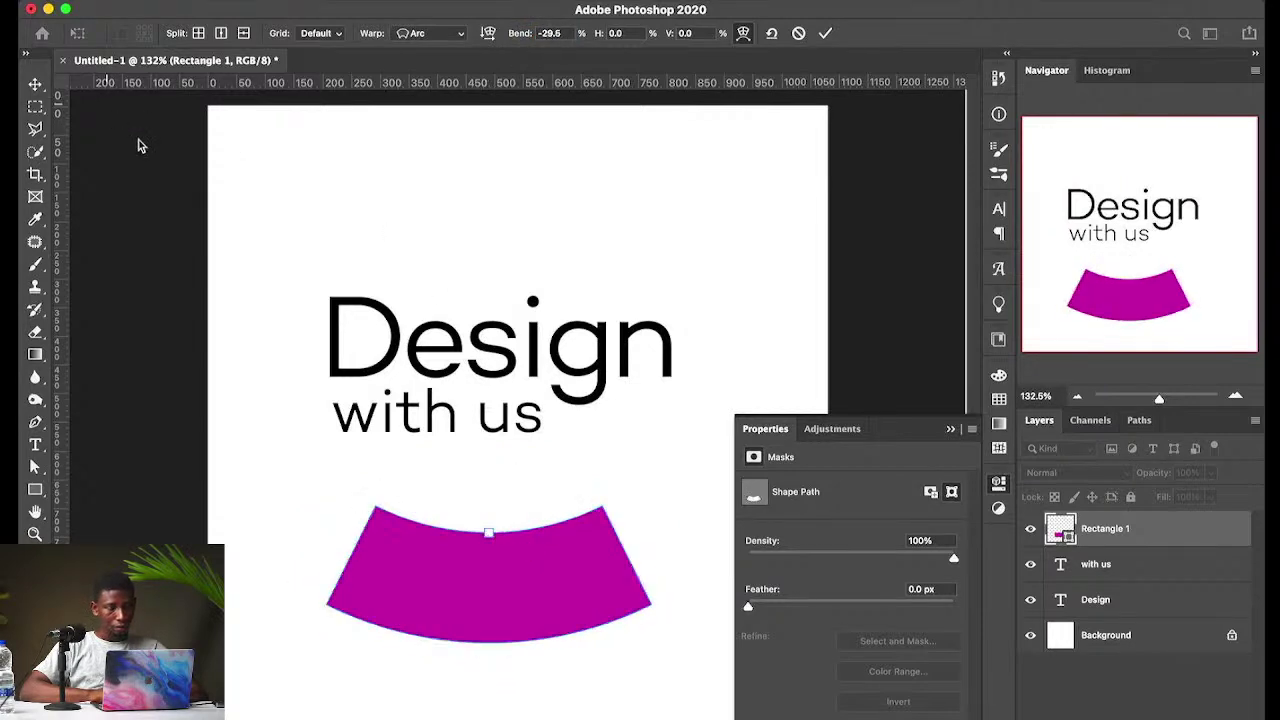
key(Escape)
Step: Resize the magenta rectangle into a thin bar about 506 px wide and 62 px high
key(super+t)
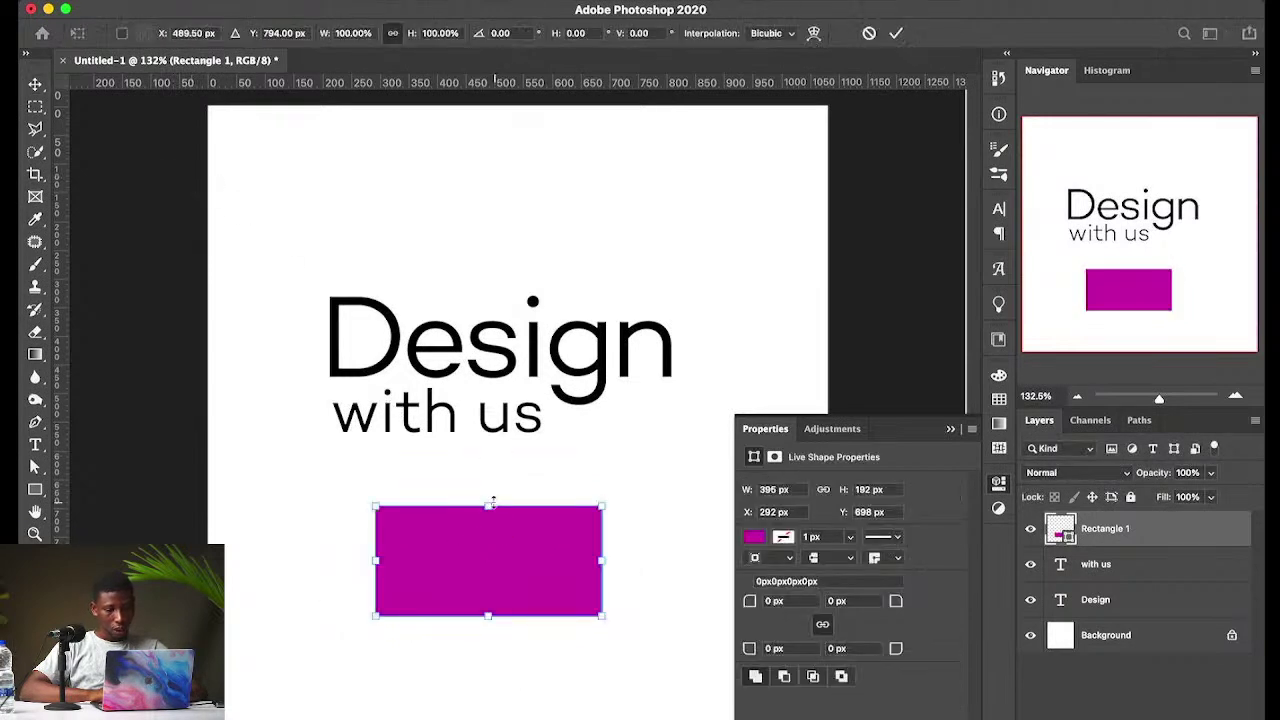
mouse_move(492, 502)
mouse_down()
mouse_move(491, 574)
mouse_move(503, 586)
mouse_move(499, 514)
mouse_up()
key(Return)
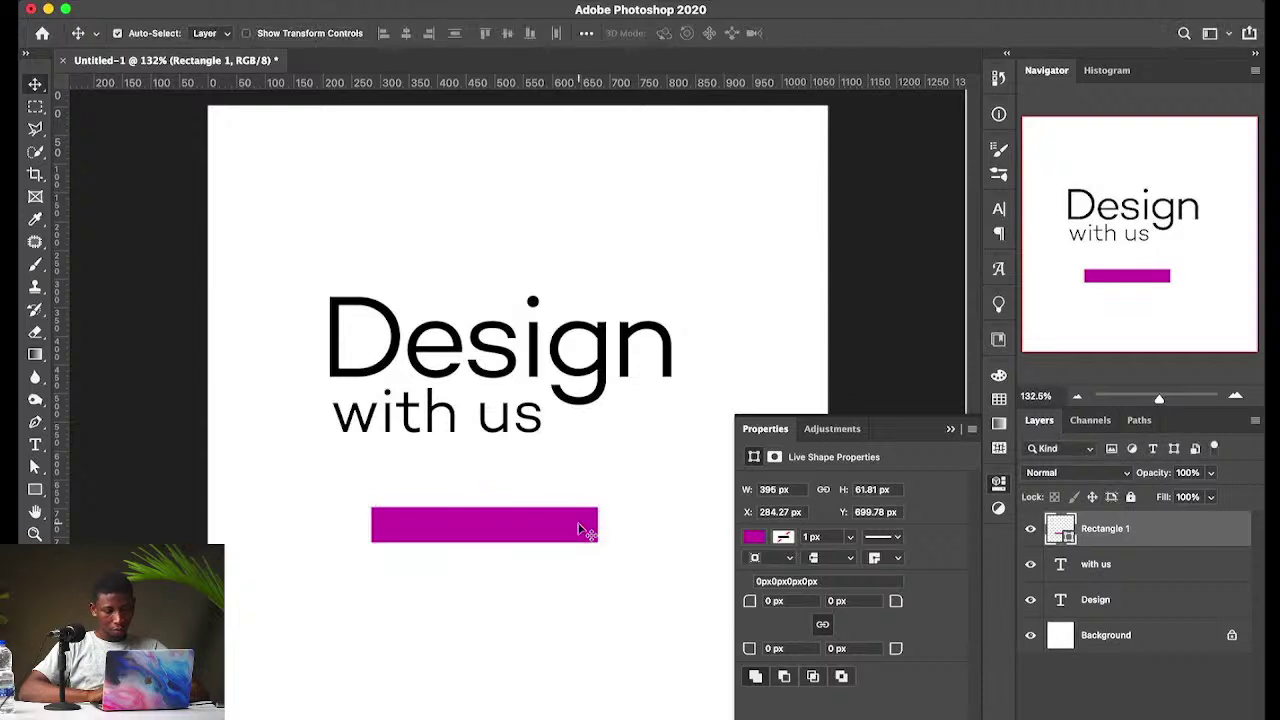
key(super+t)
drag(598, 525, 632, 521)
key(Return)
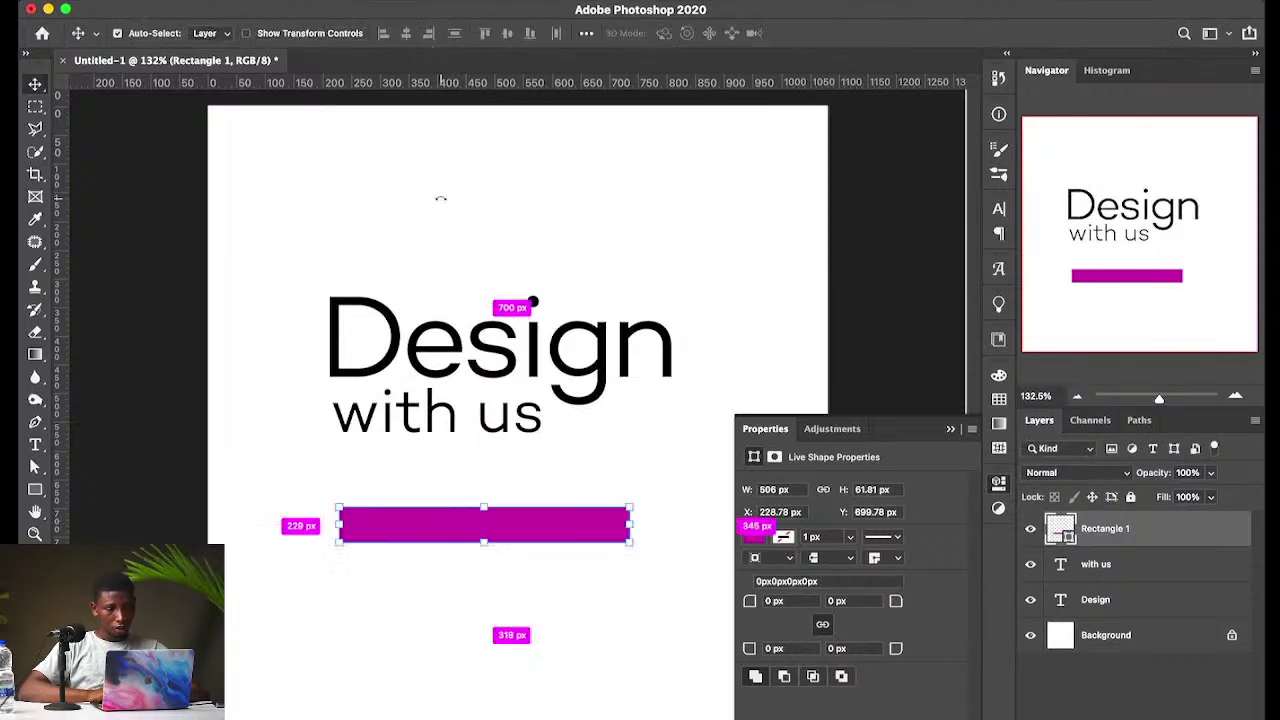
Step: Warp the magenta bar with the Arc preset at a gentle upward bend of about 16.6%, and apply it
key(super+t)
right_click(517, 518)
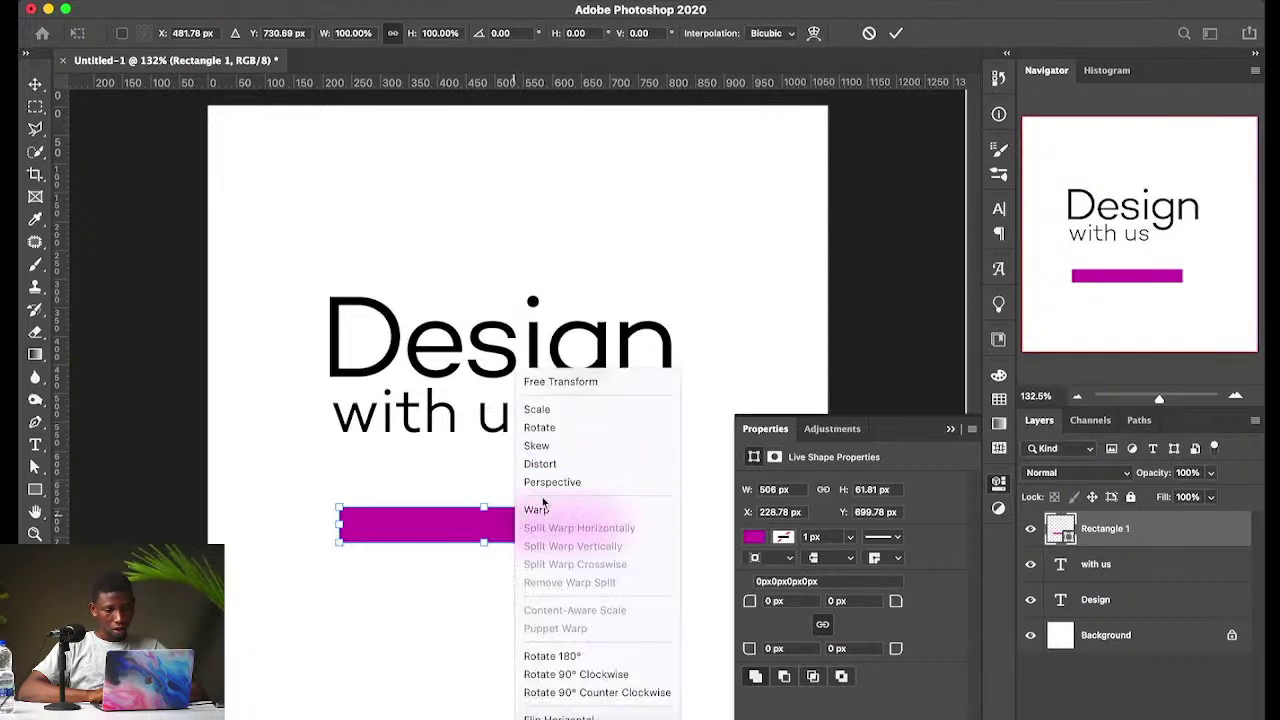
click(540, 509)
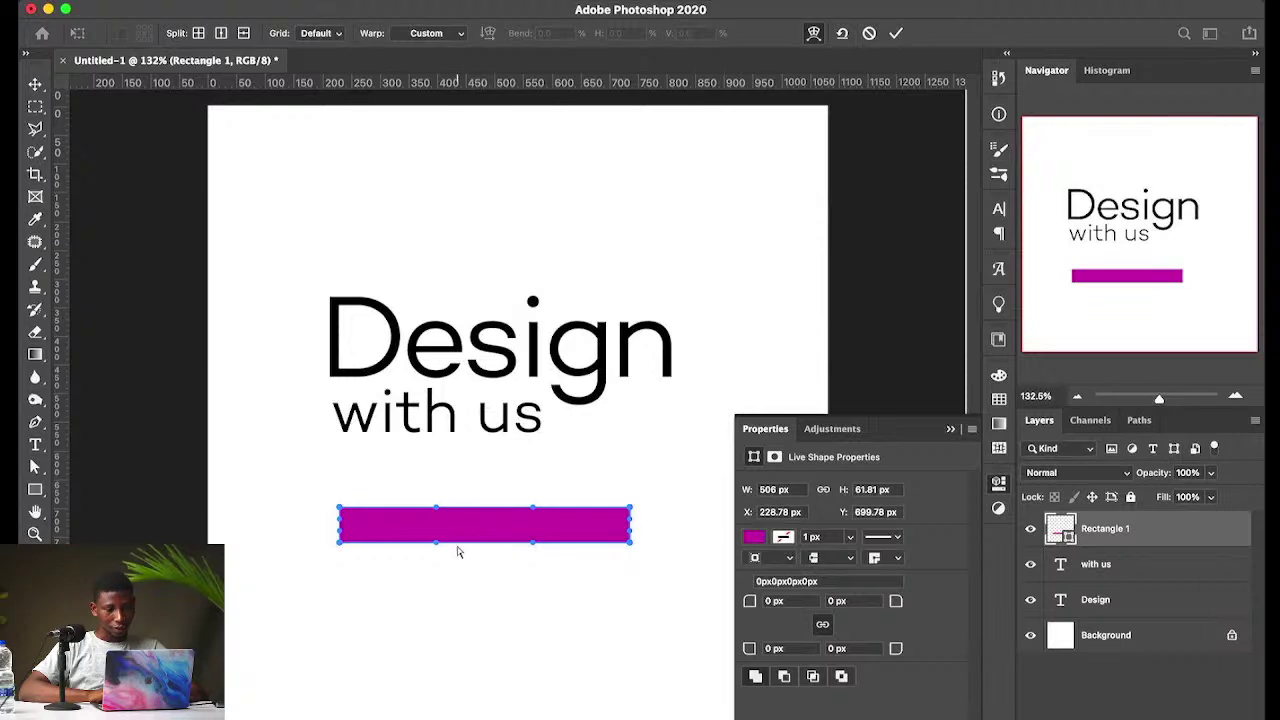
click(416, 33)
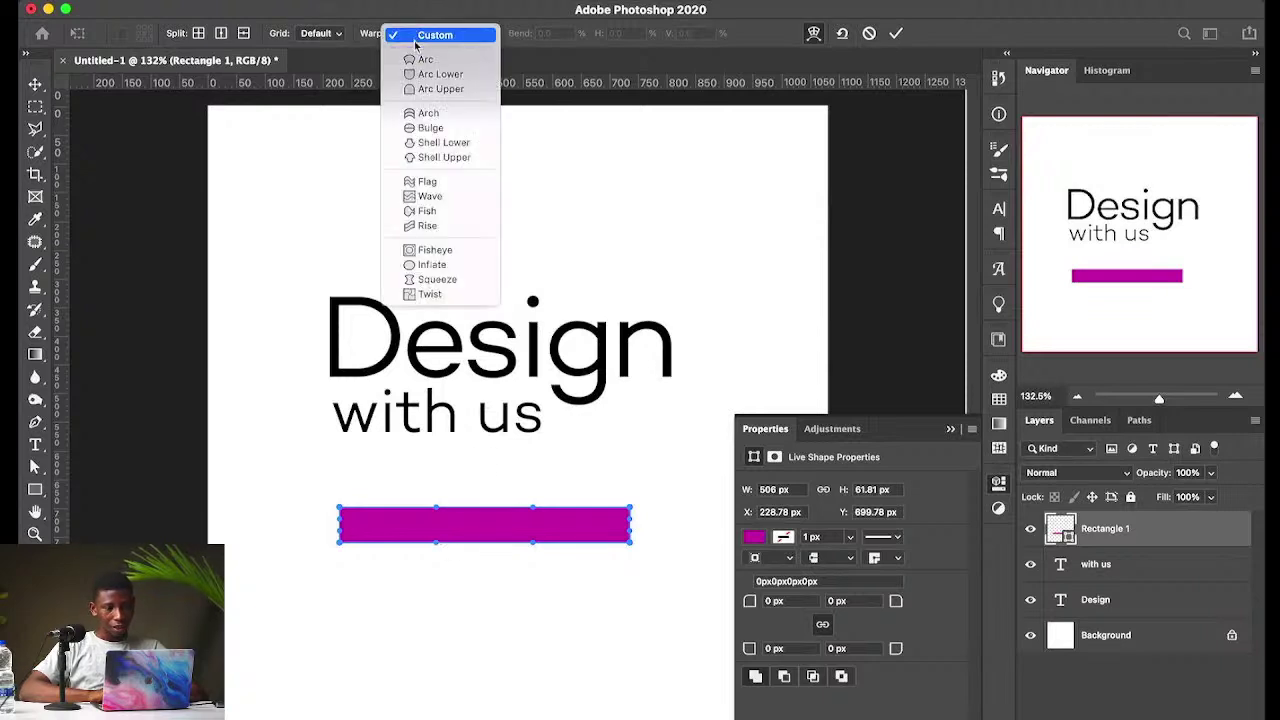
click(420, 58)
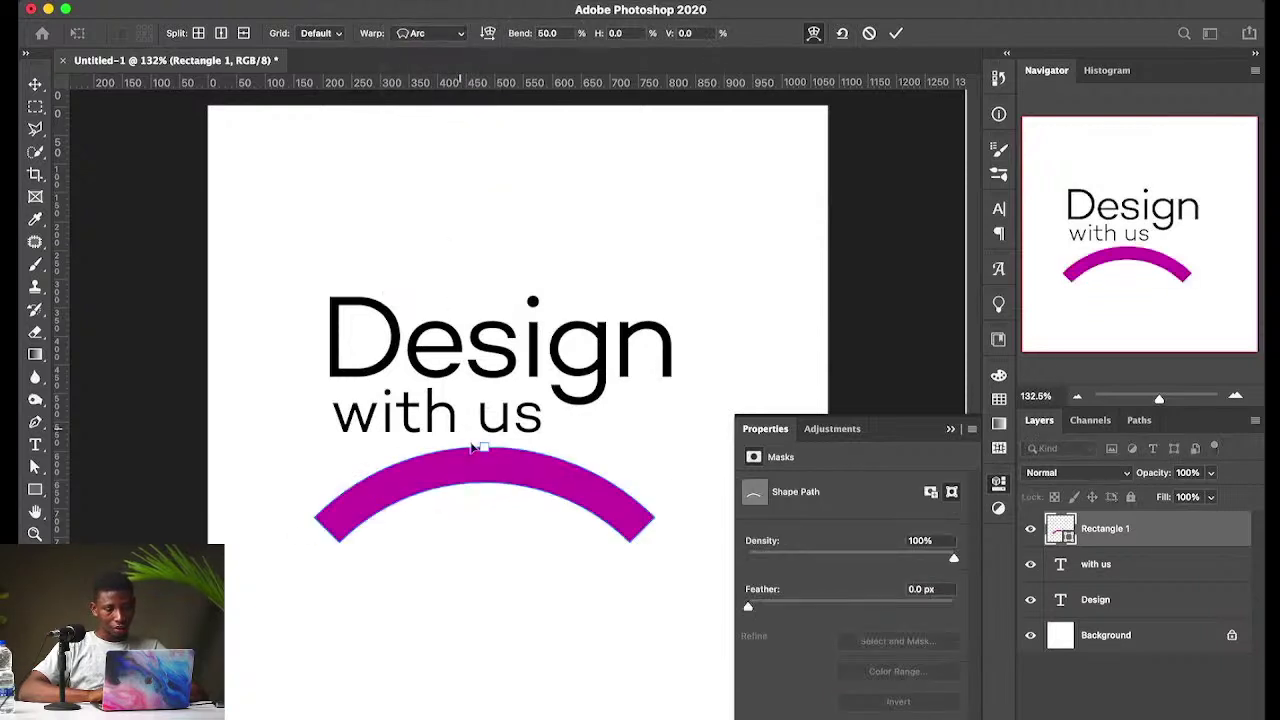
drag(482, 451, 484, 492)
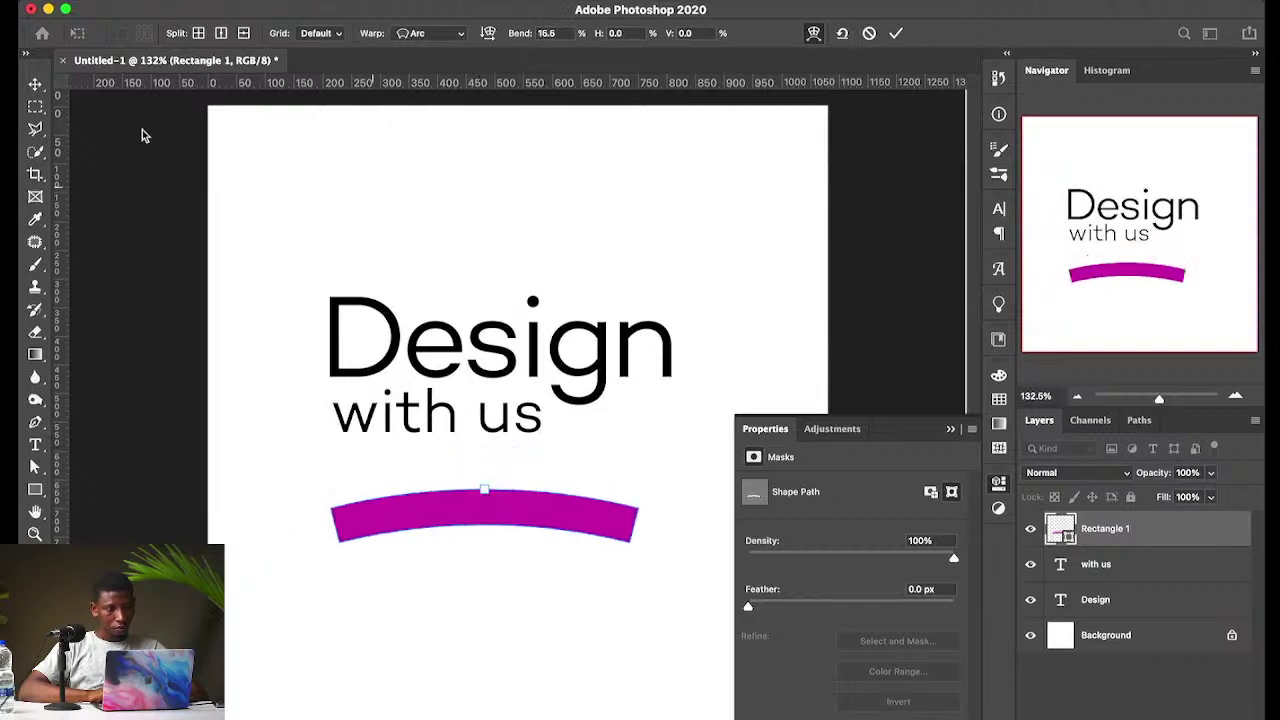
click(35, 84)
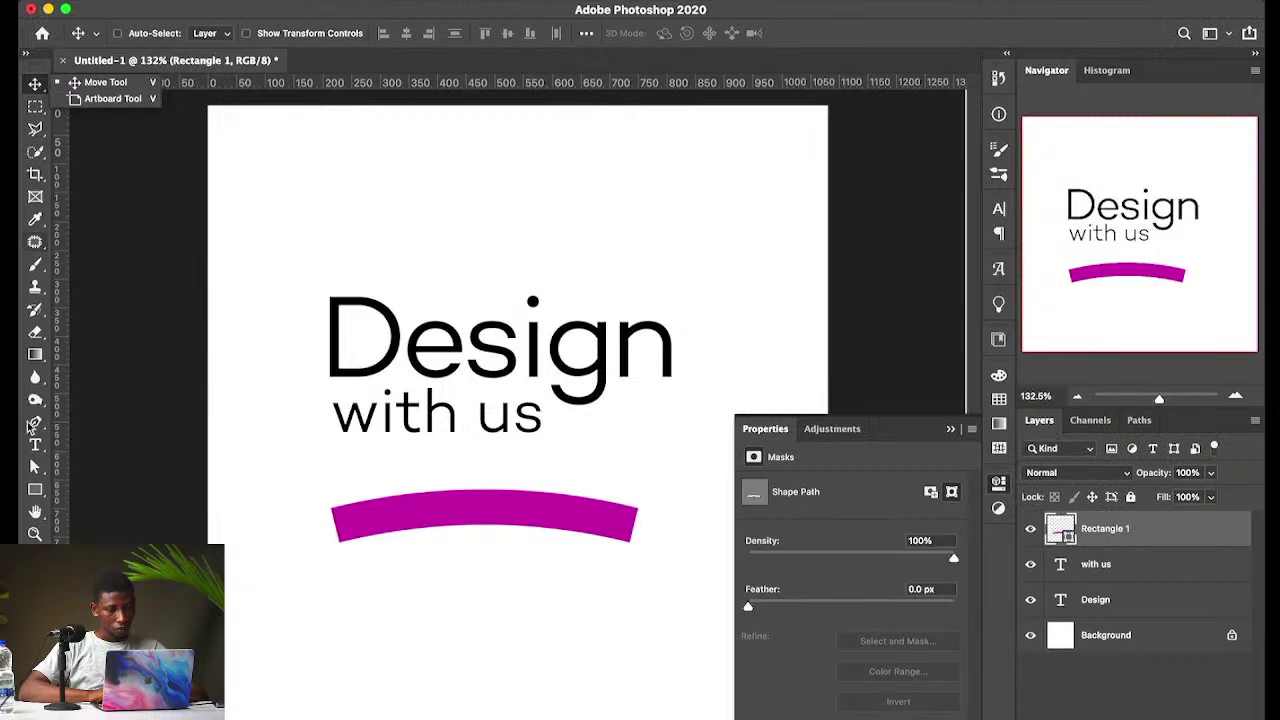
Step: Move the arched magenta bar slightly down and to the right beneath the text
click(35, 489)
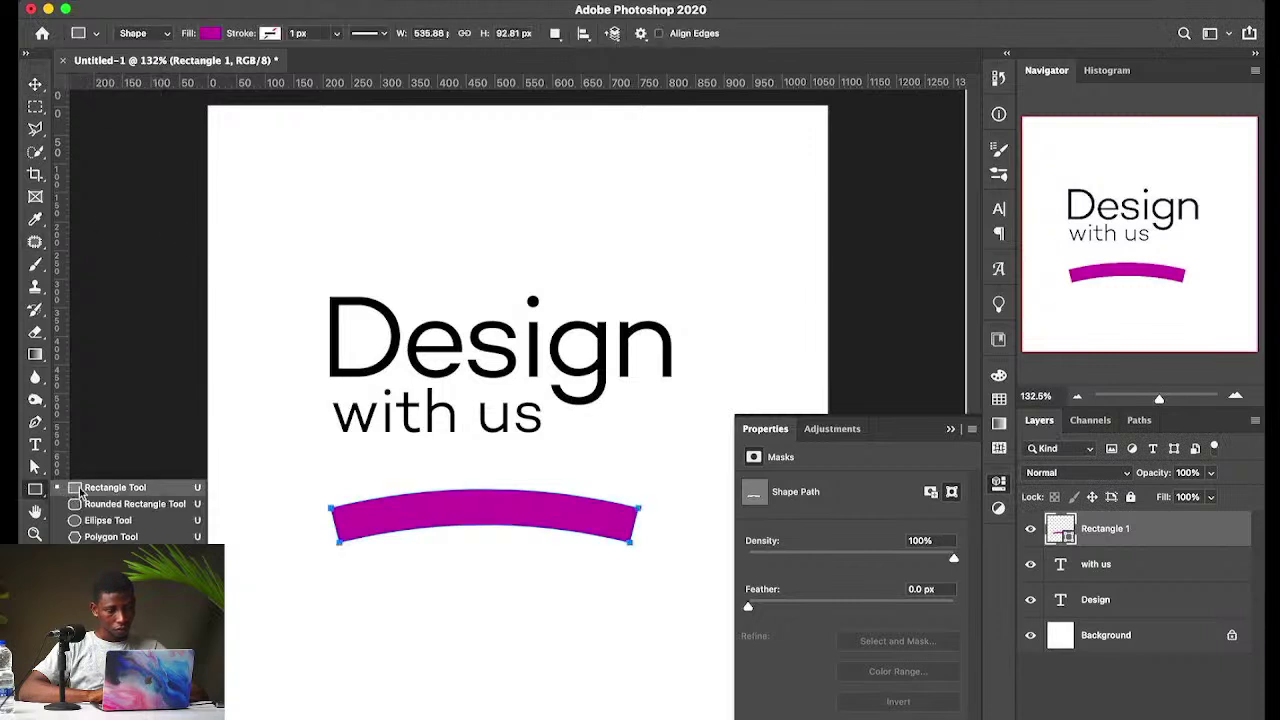
key(v)
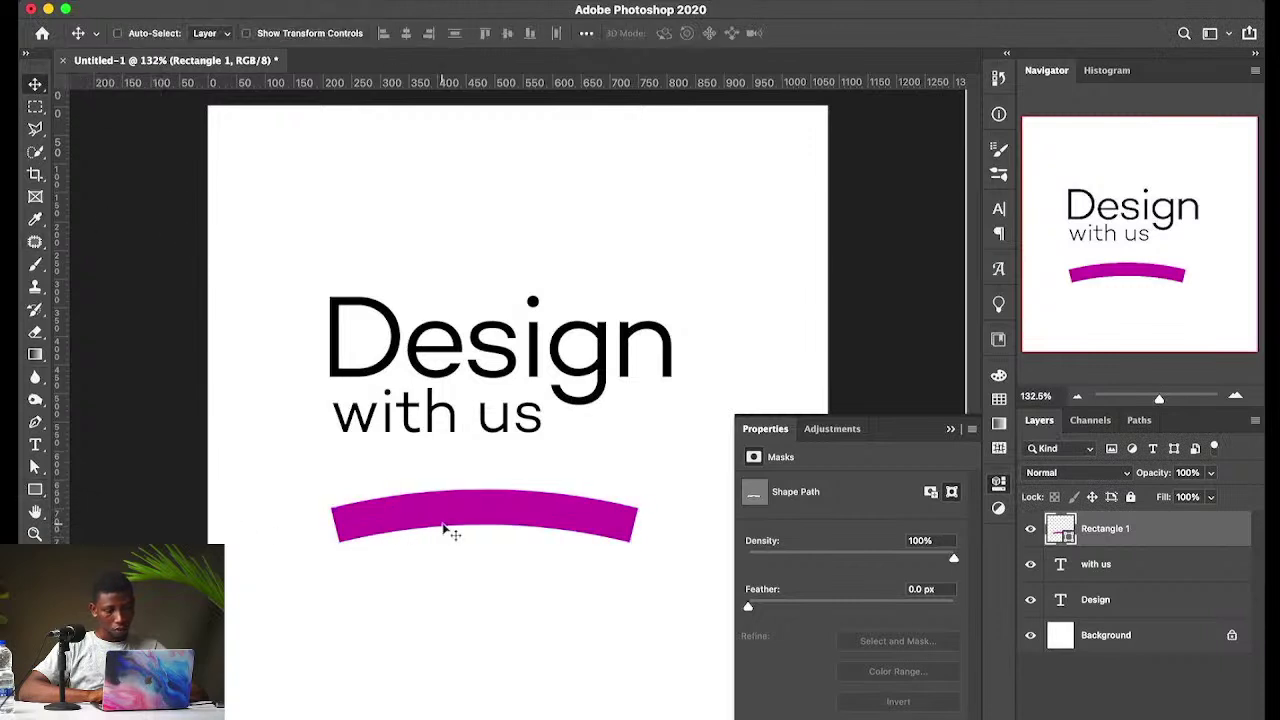
drag(444, 530, 457, 540)
Step: Try to warp the "with us" and "Design" text layers together
super+click(512, 432)
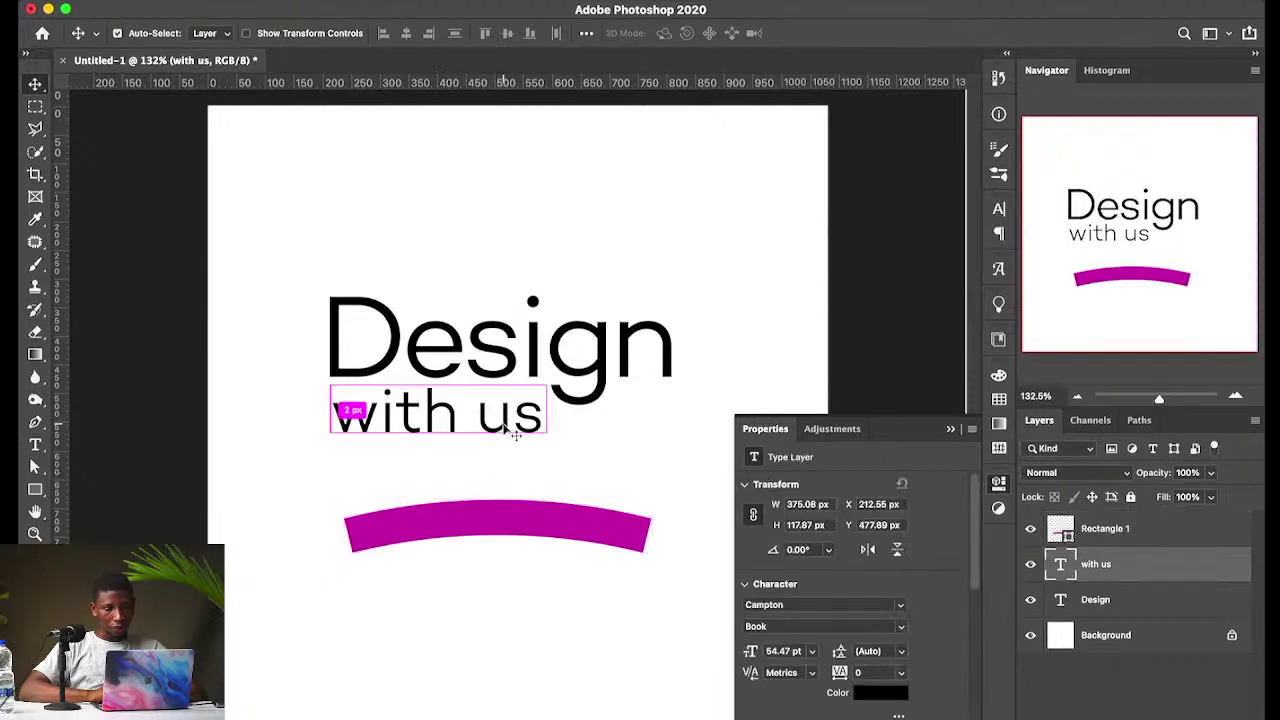
shift+click(508, 363)
key(super+t)
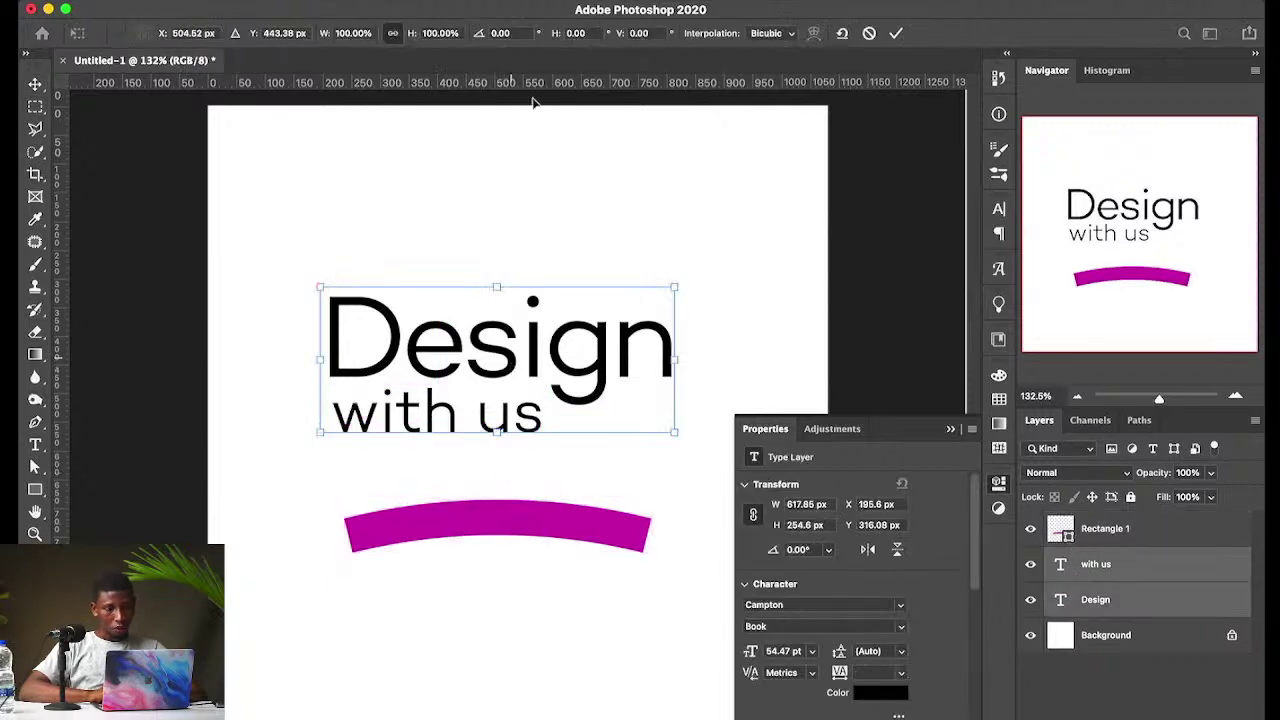
right_click(460, 340)
click(500, 397)
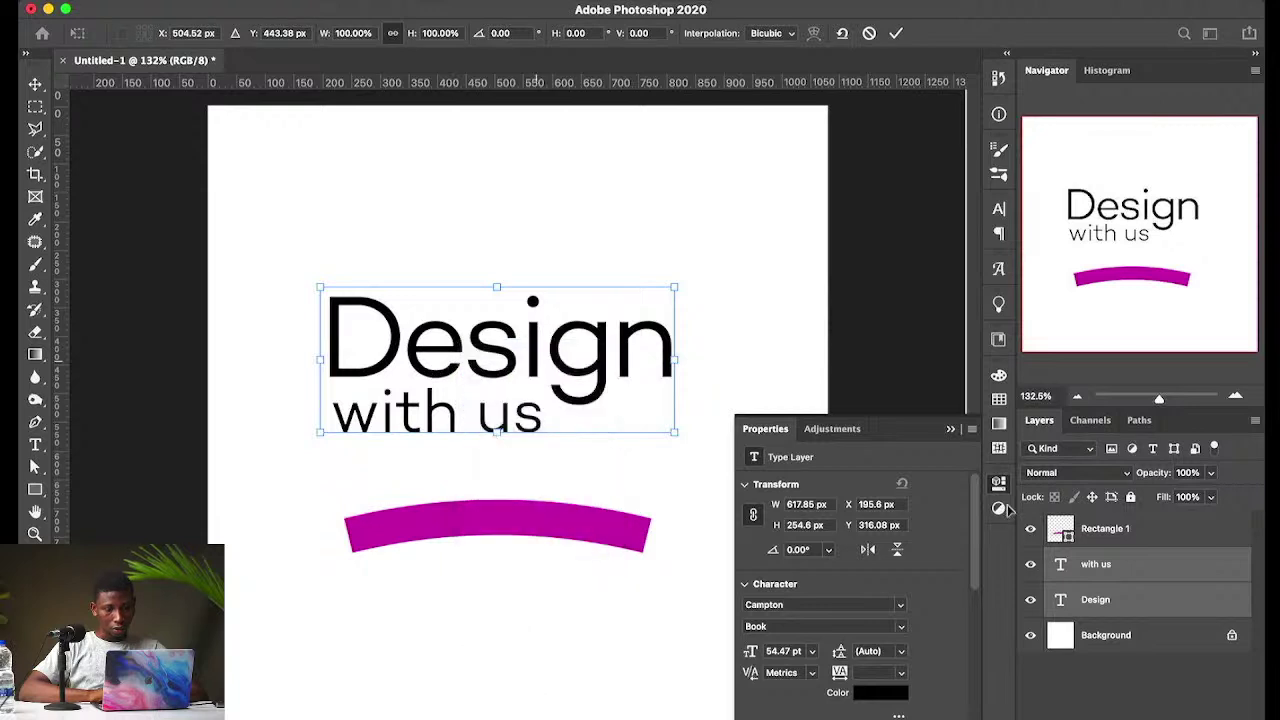
Step: Warp the "Design" text with the Arc preset at a bend of about 23.5%, apply it, and move the text slightly up
click(1080, 605)
key(super+t)
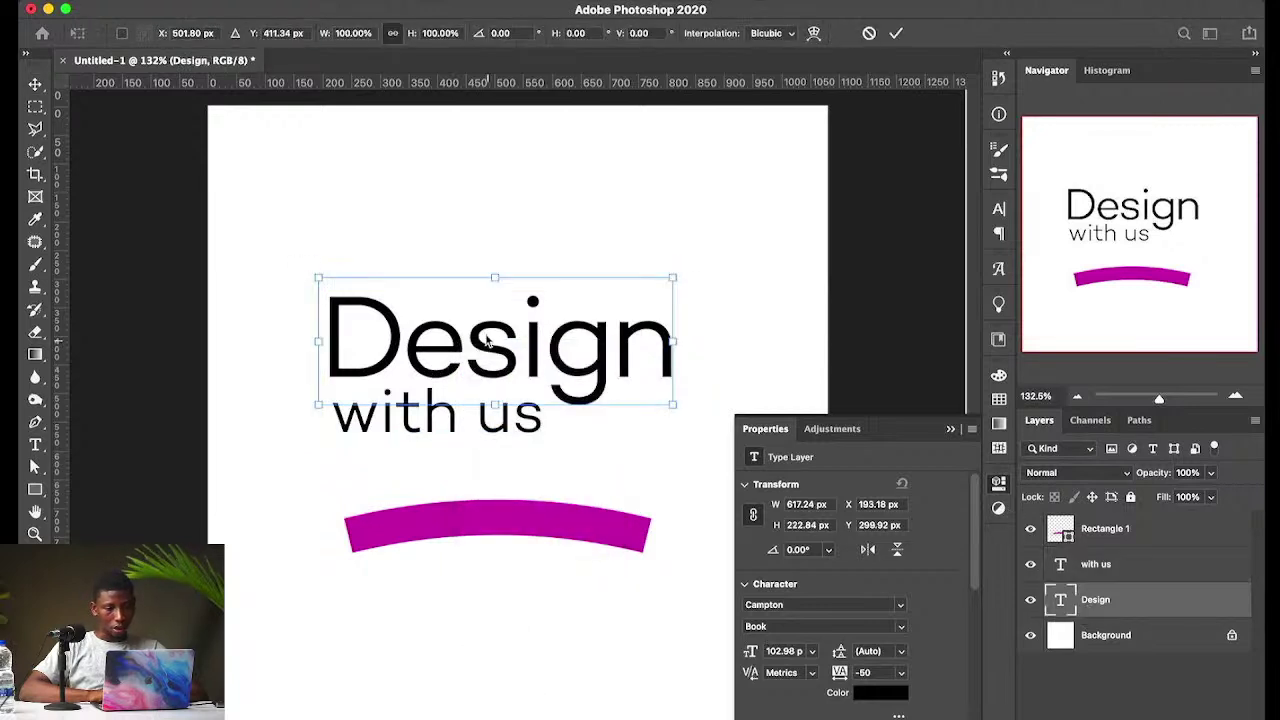
right_click(490, 425)
click(516, 471)
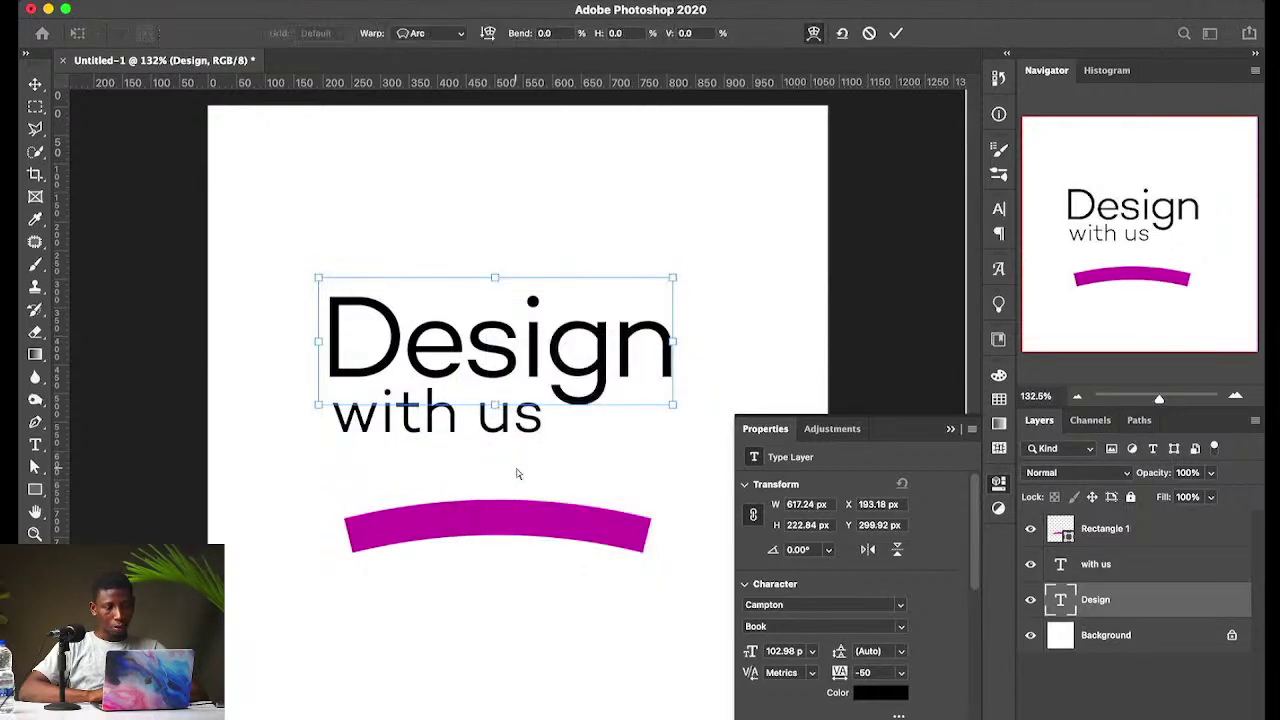
click(462, 34)
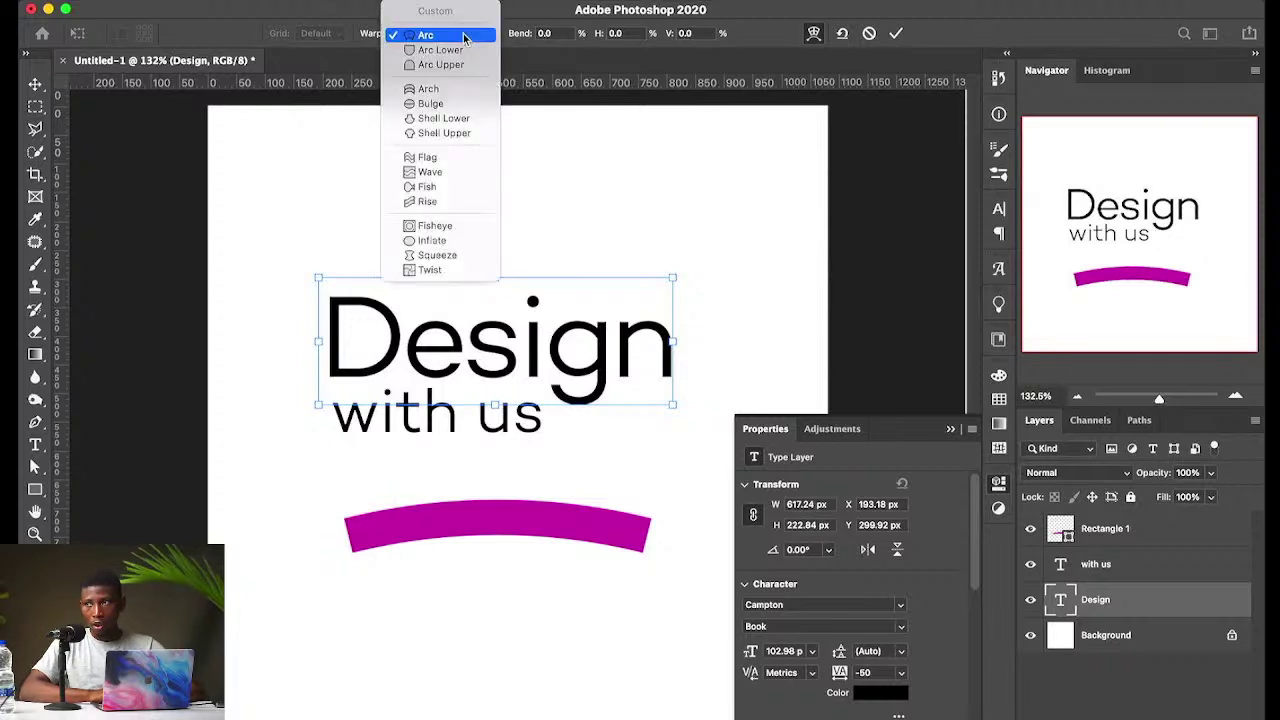
click(440, 35)
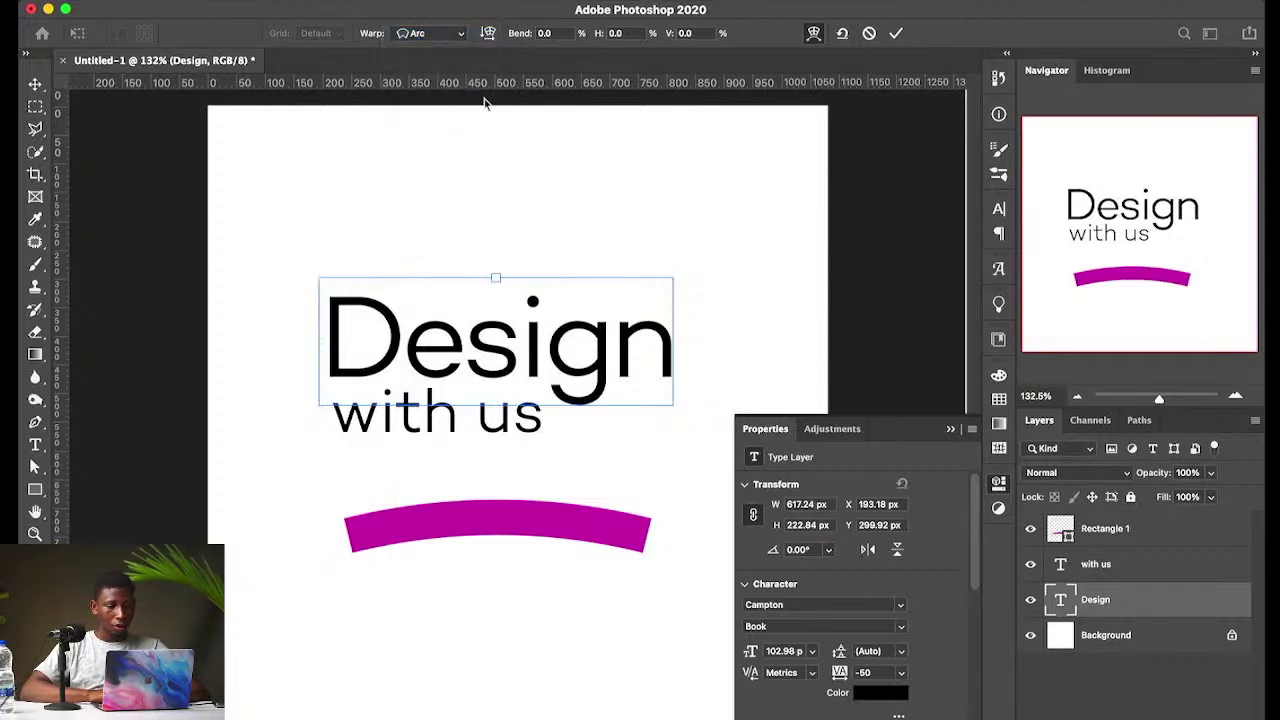
drag(494, 282, 493, 252)
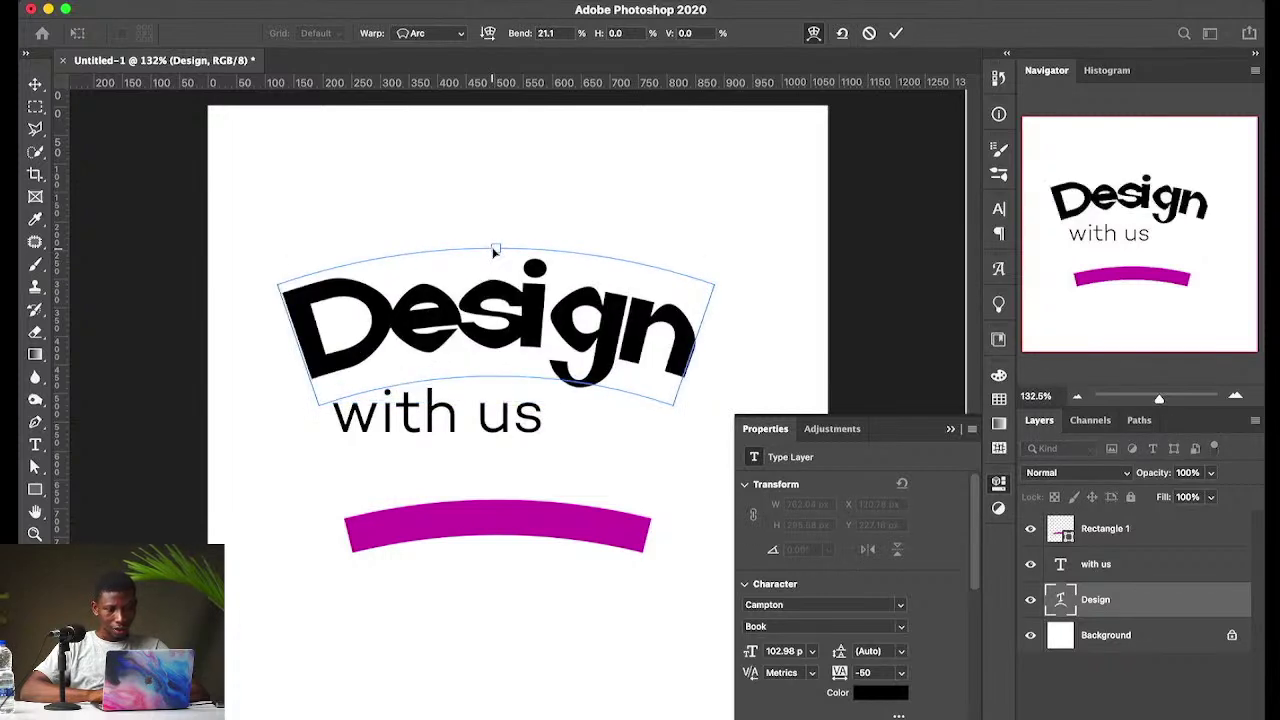
mouse_move(493, 252)
mouse_down()
mouse_move(492, 297)
mouse_move(503, 250)
mouse_up()
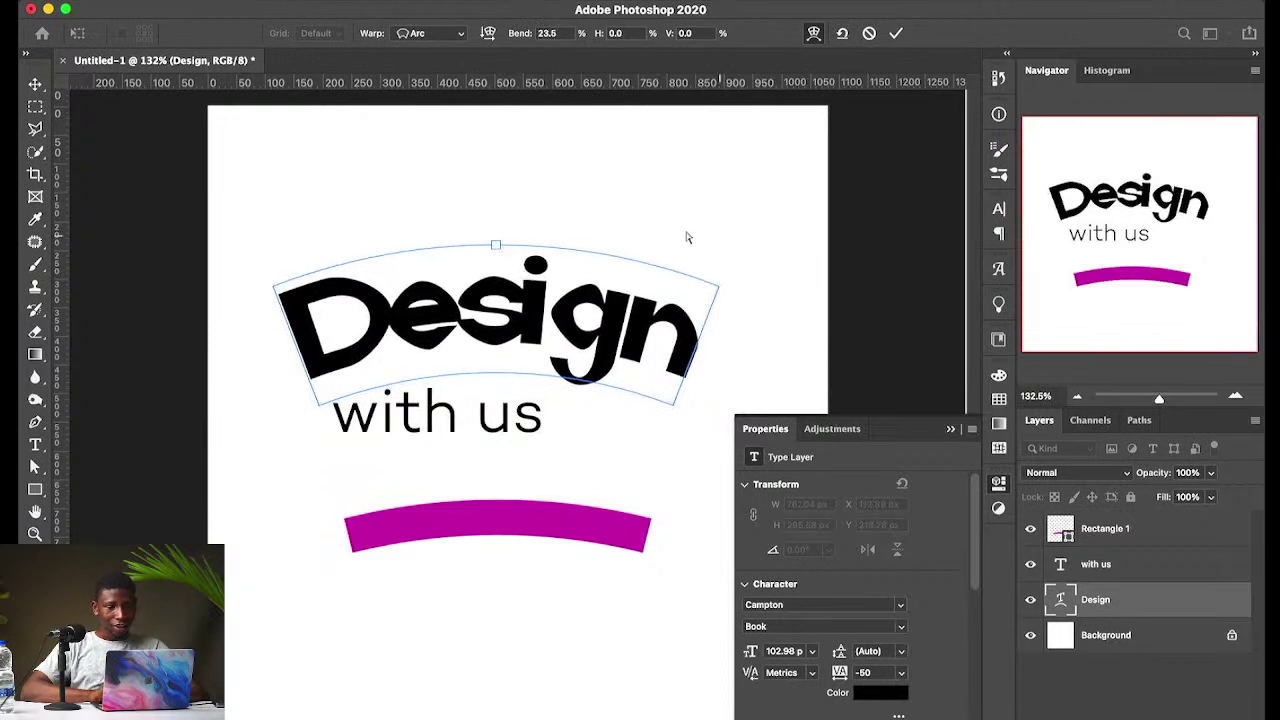
key(Return)
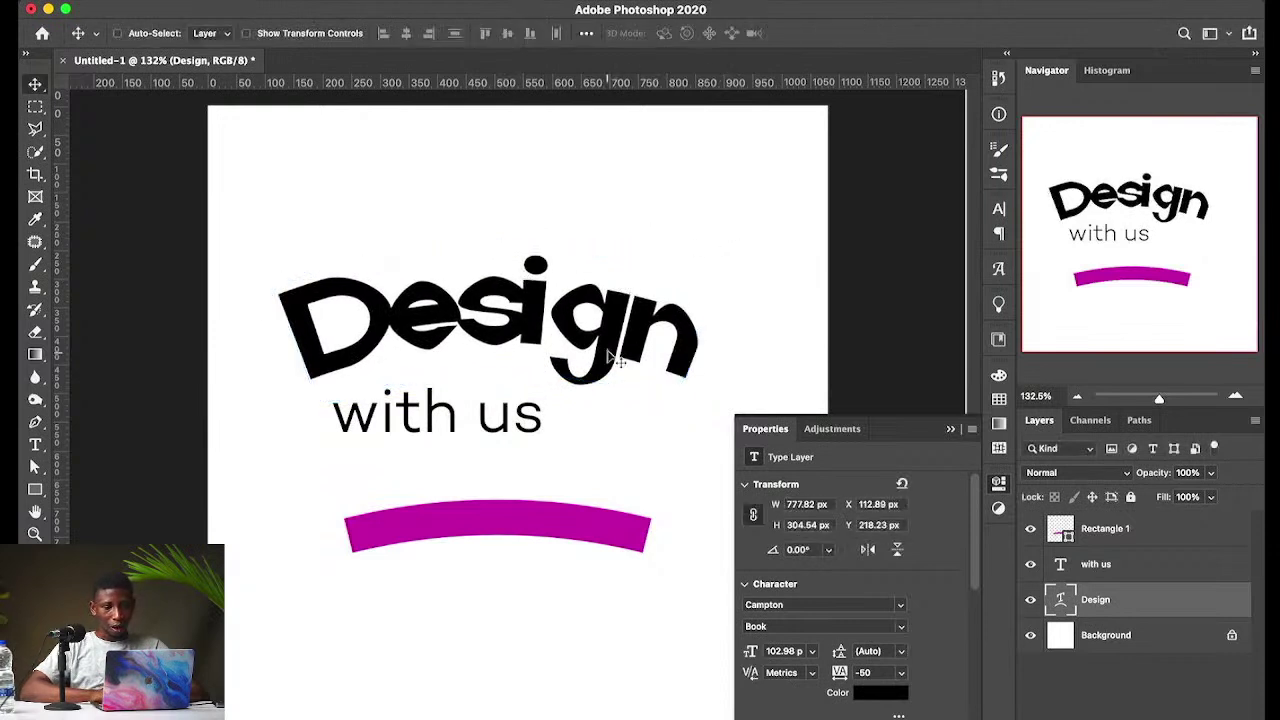
mouse_move(615, 357)
mouse_down()
mouse_move(612, 320)
mouse_move(608, 340)
mouse_up()
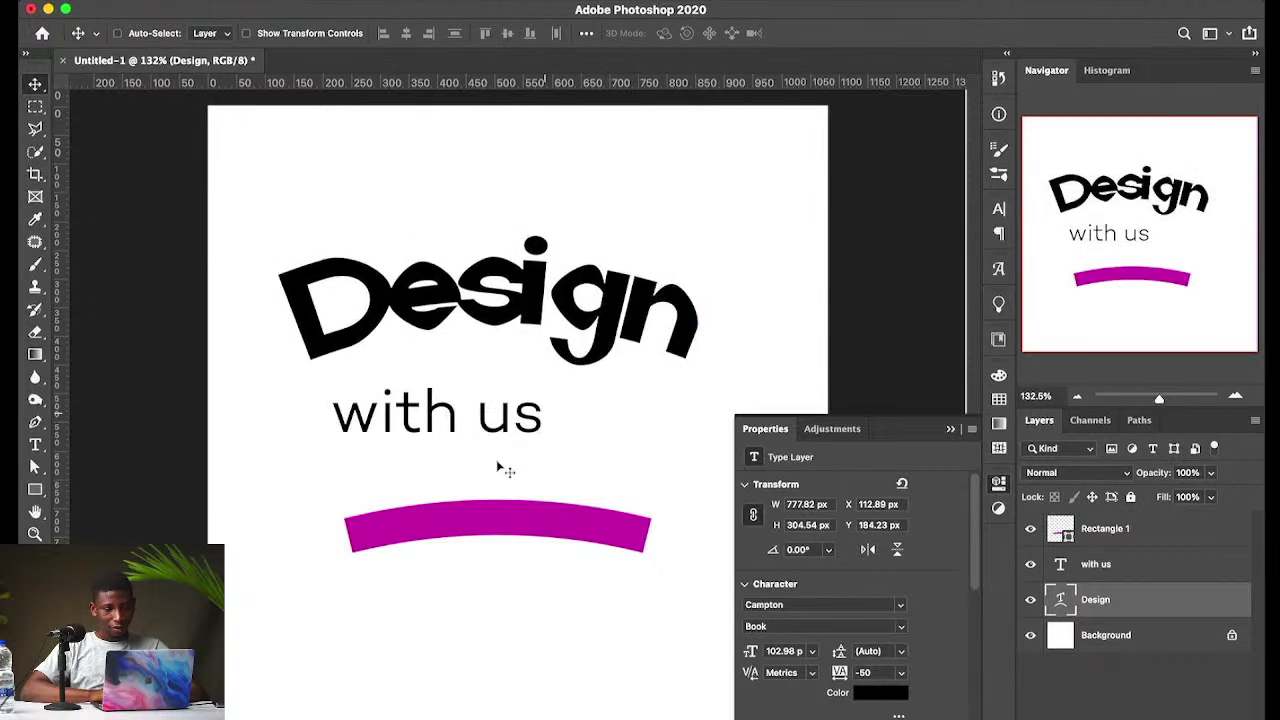
Step: Set the Arc warp bend of the "Design" text to 50% and apply it
click(504, 430)
click(522, 320)
key(ctrl+t)
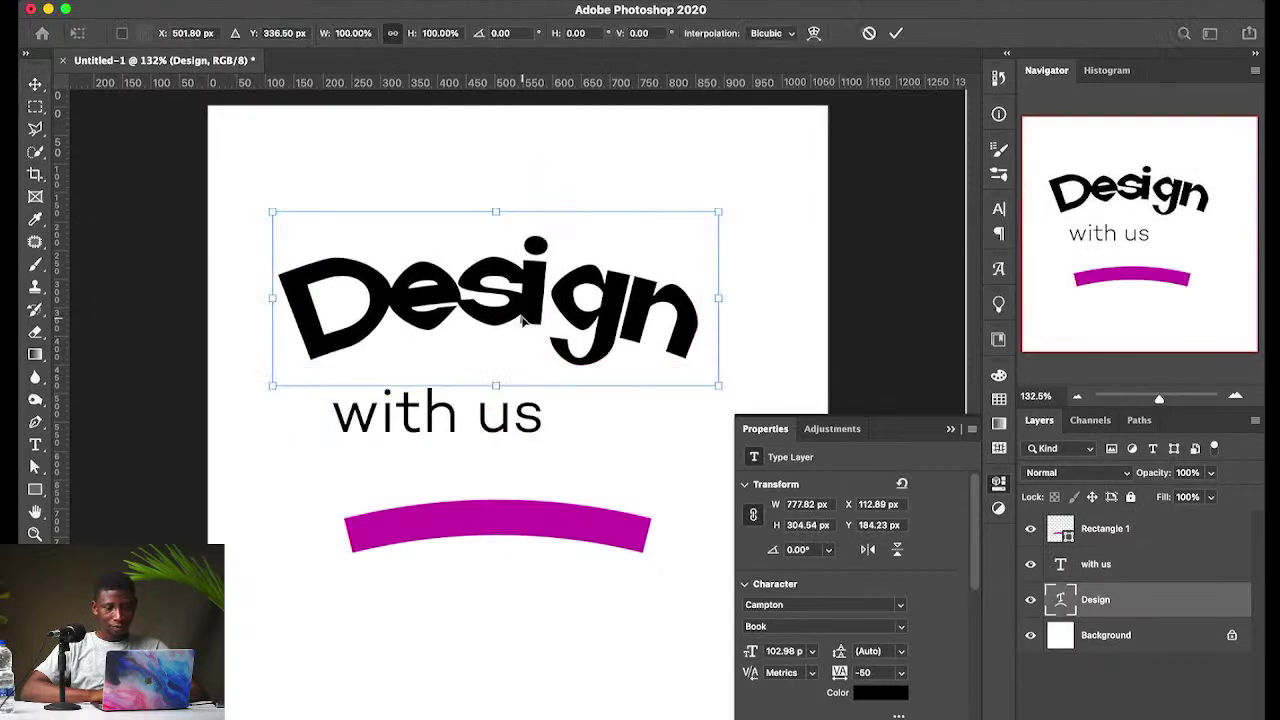
right_click(522, 320)
click(544, 454)
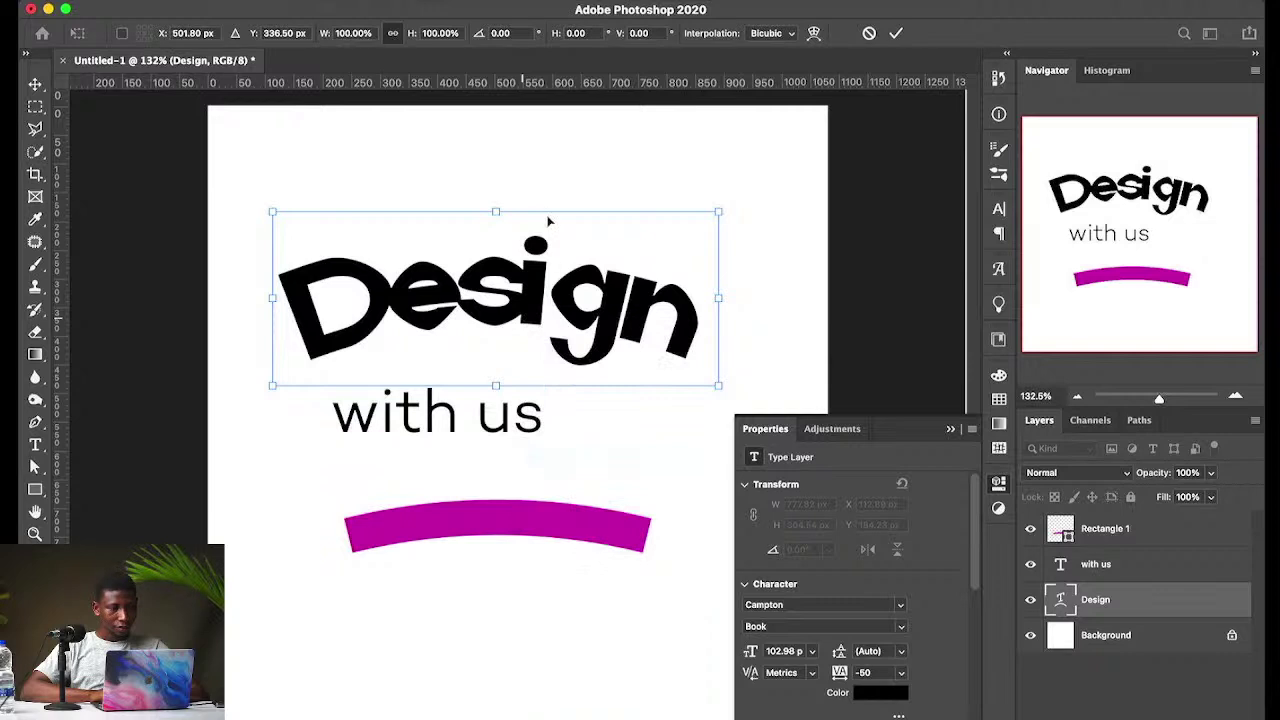
click(440, 33)
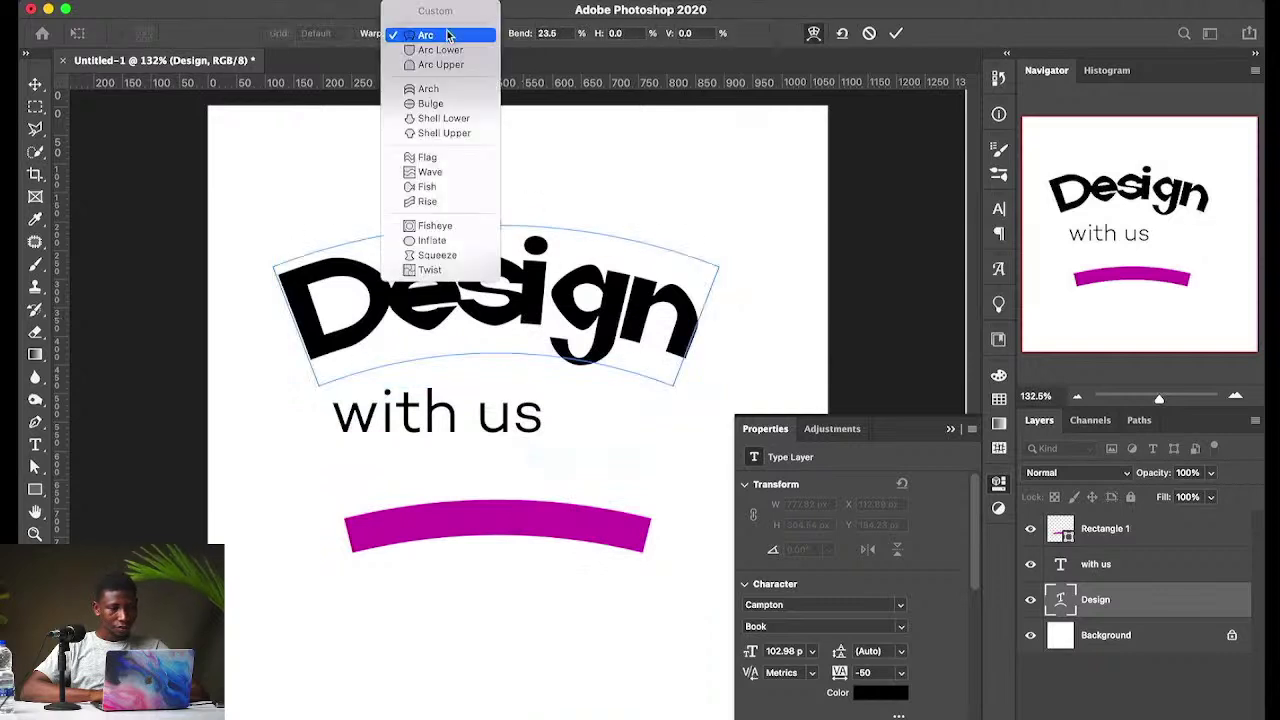
click(578, 38)
click(571, 35)
text(50)
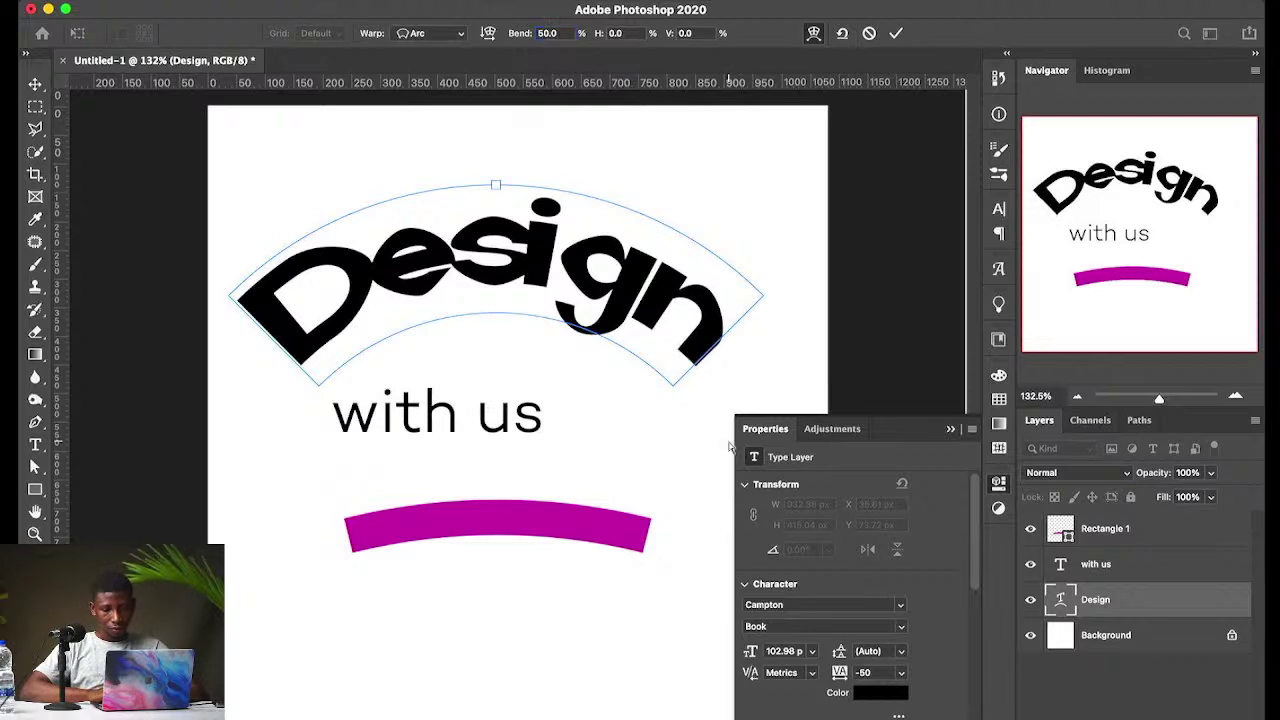
click(998, 210)
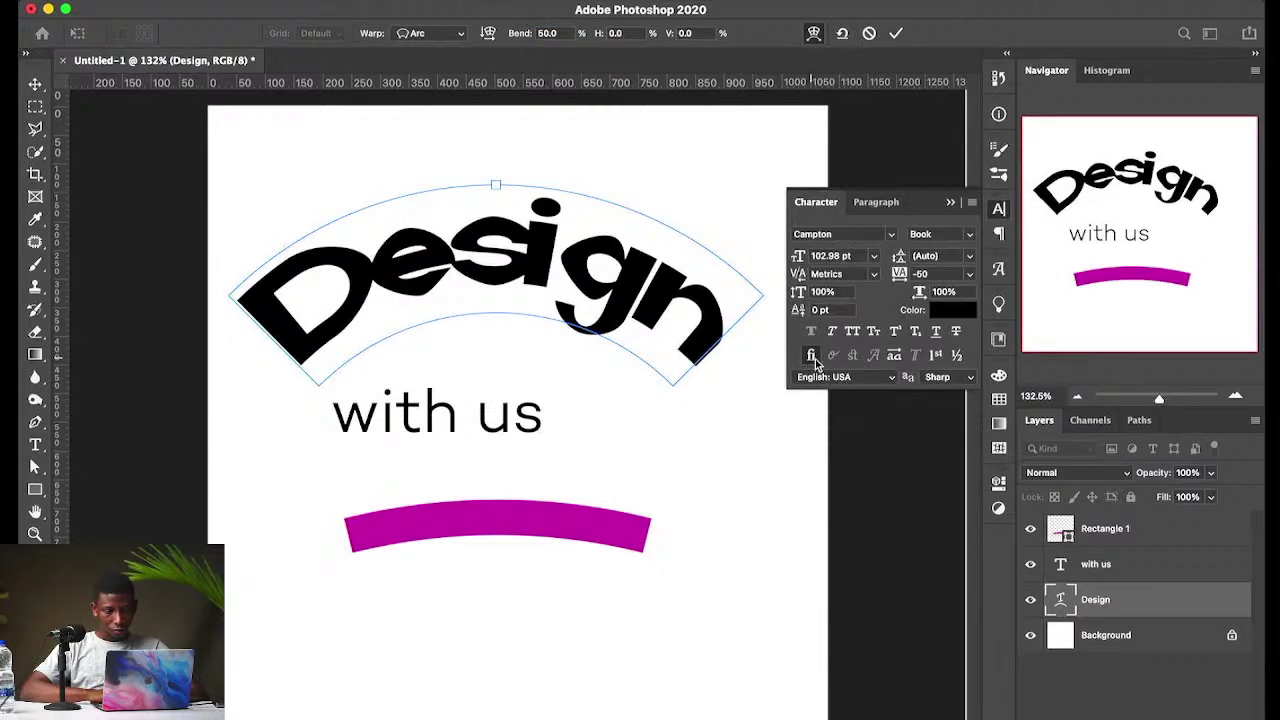
key(Return)
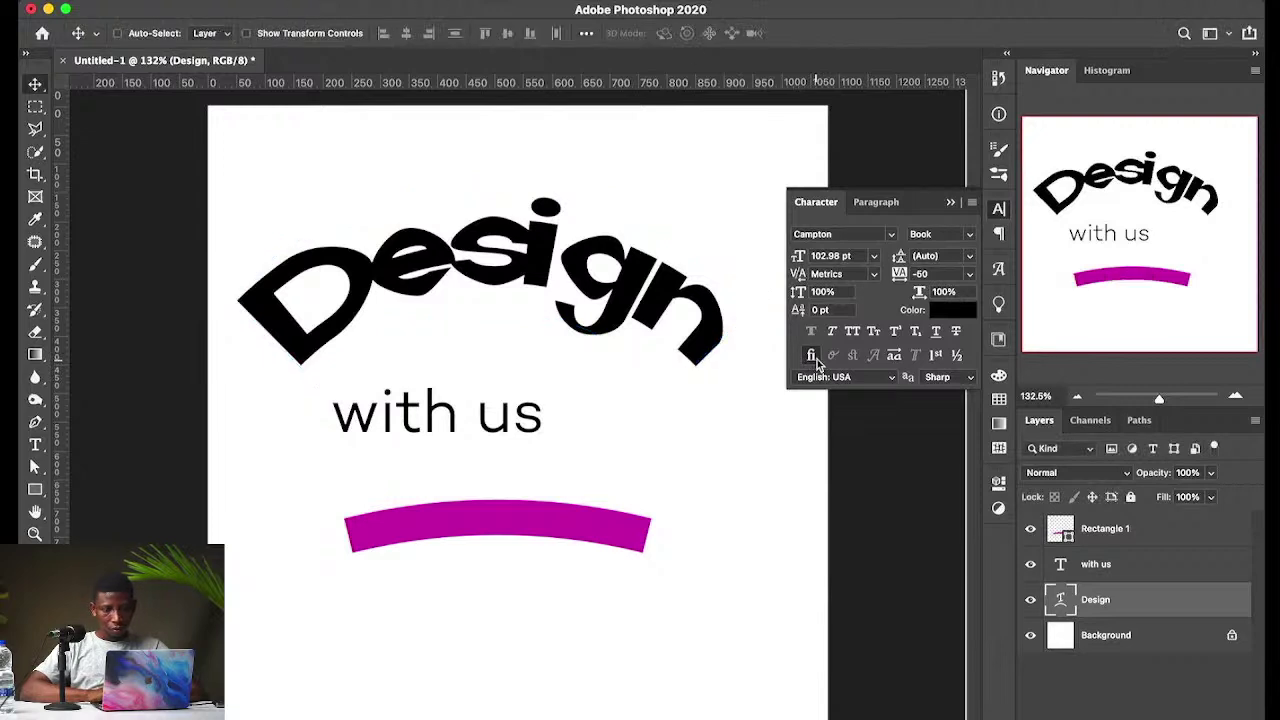
Step: Undo the warps and the move made to the "Design" text
key(ctrl+t)
right_click(481, 267)
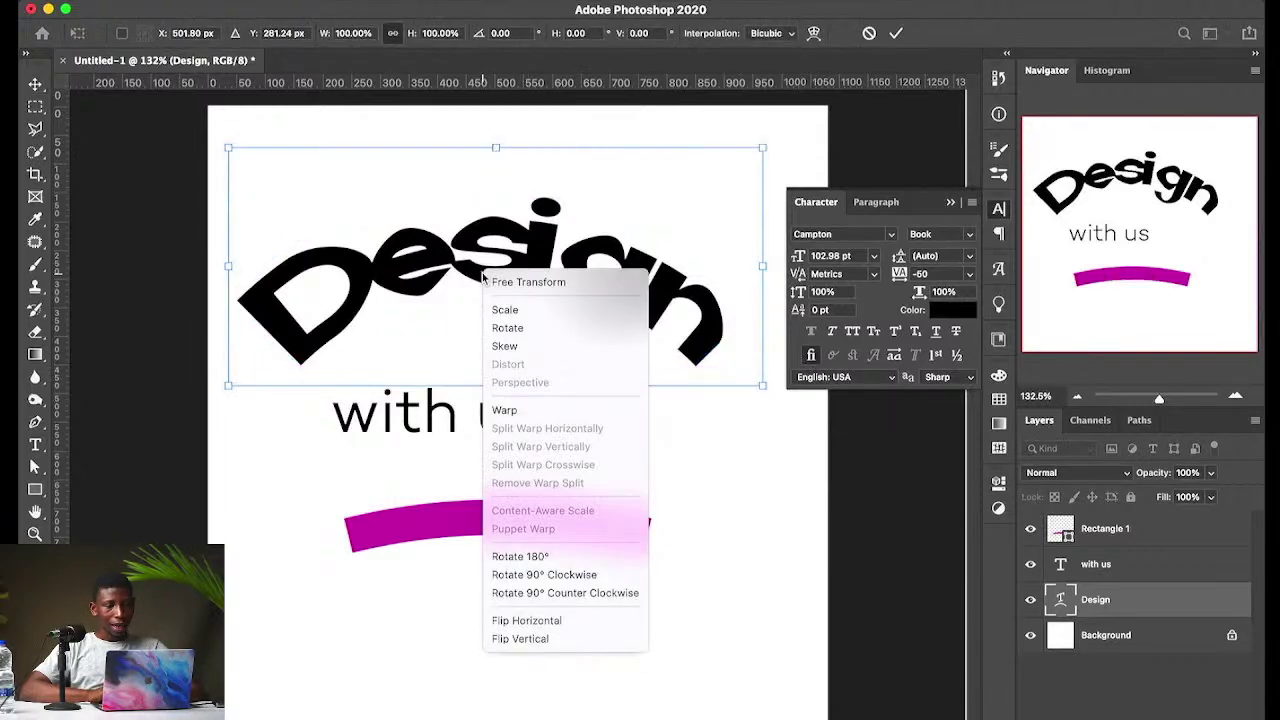
key(Escape)
key(ctrl+s)
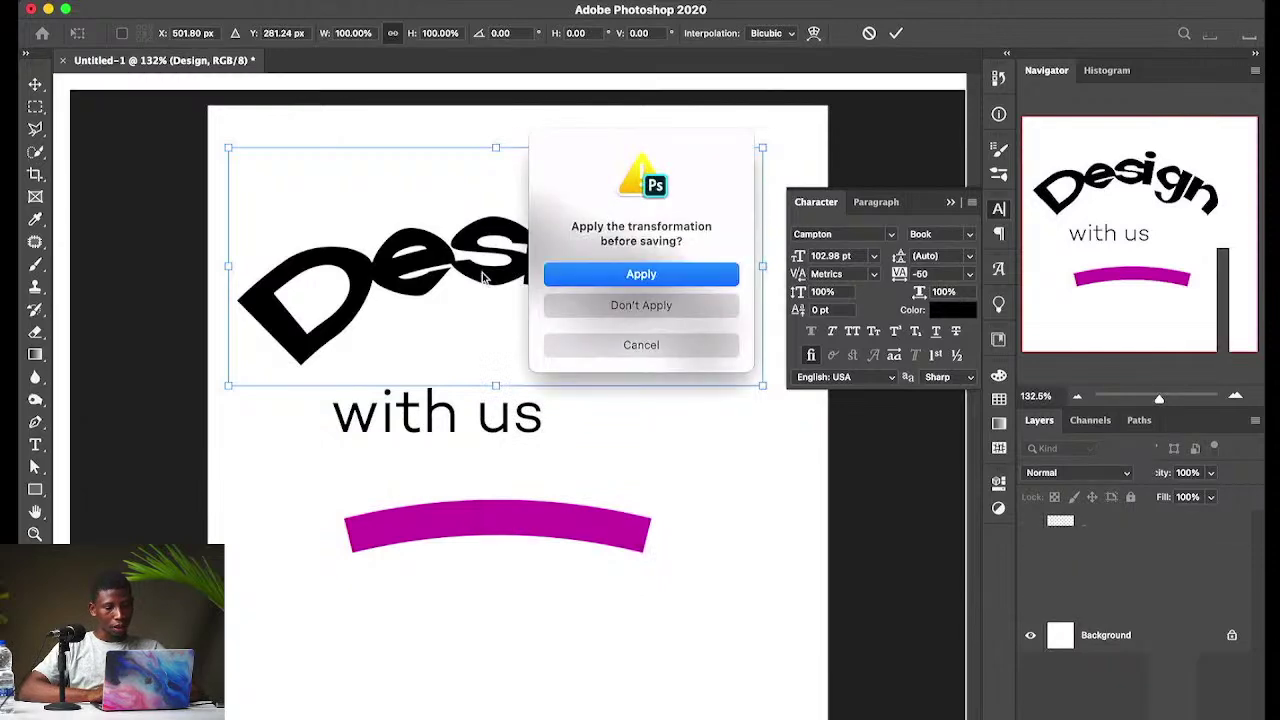
key(Return)
key(ctrl+z)
key(ctrl+z)
key(ctrl+z)
key(ctrl+z)
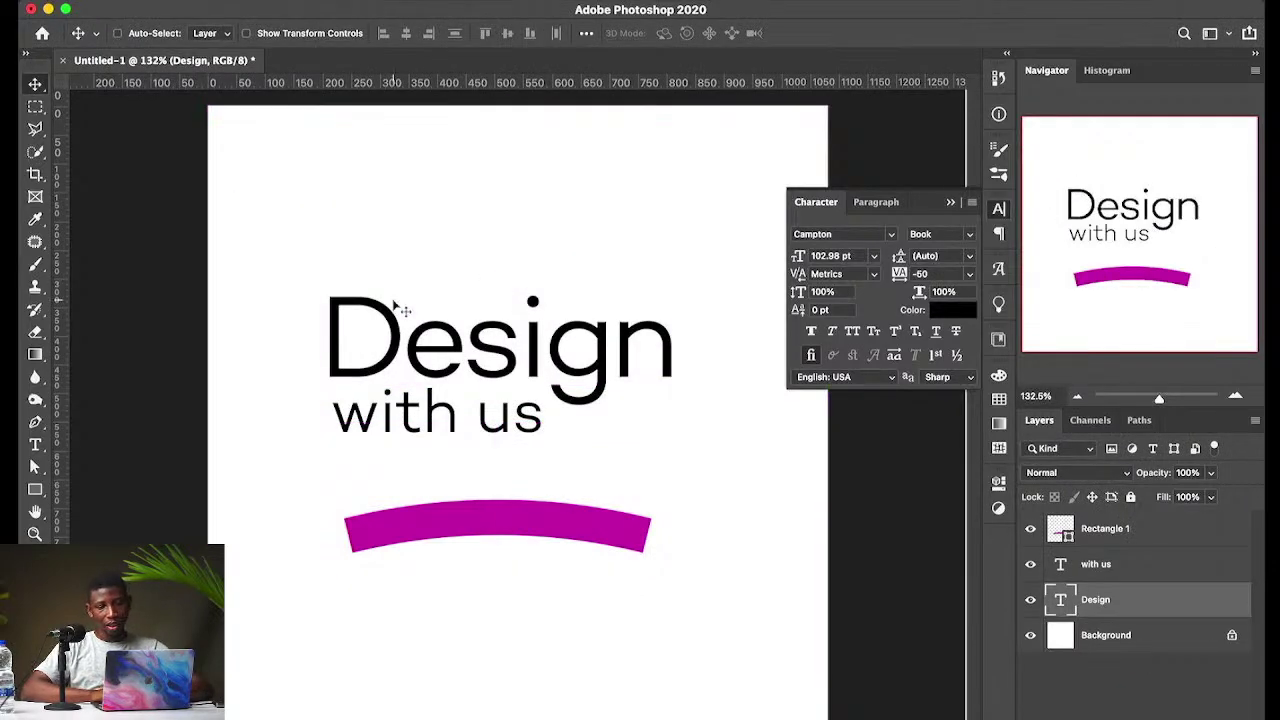
Step: Delete the arched magenta bar beneath the text
click(512, 518)
key(Delete)
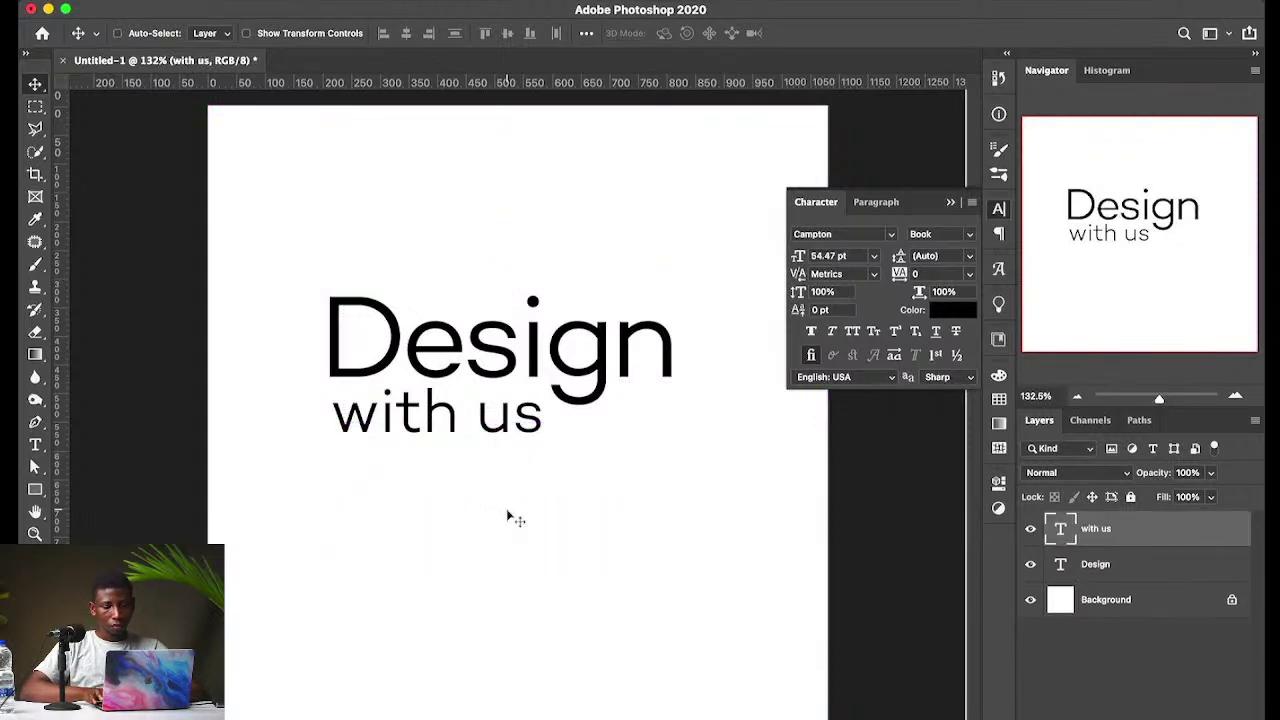
key(ctrl+t)
key(Return)
Step: Move the "Design" text slightly down and to the left, closer to "with us"
key(t)
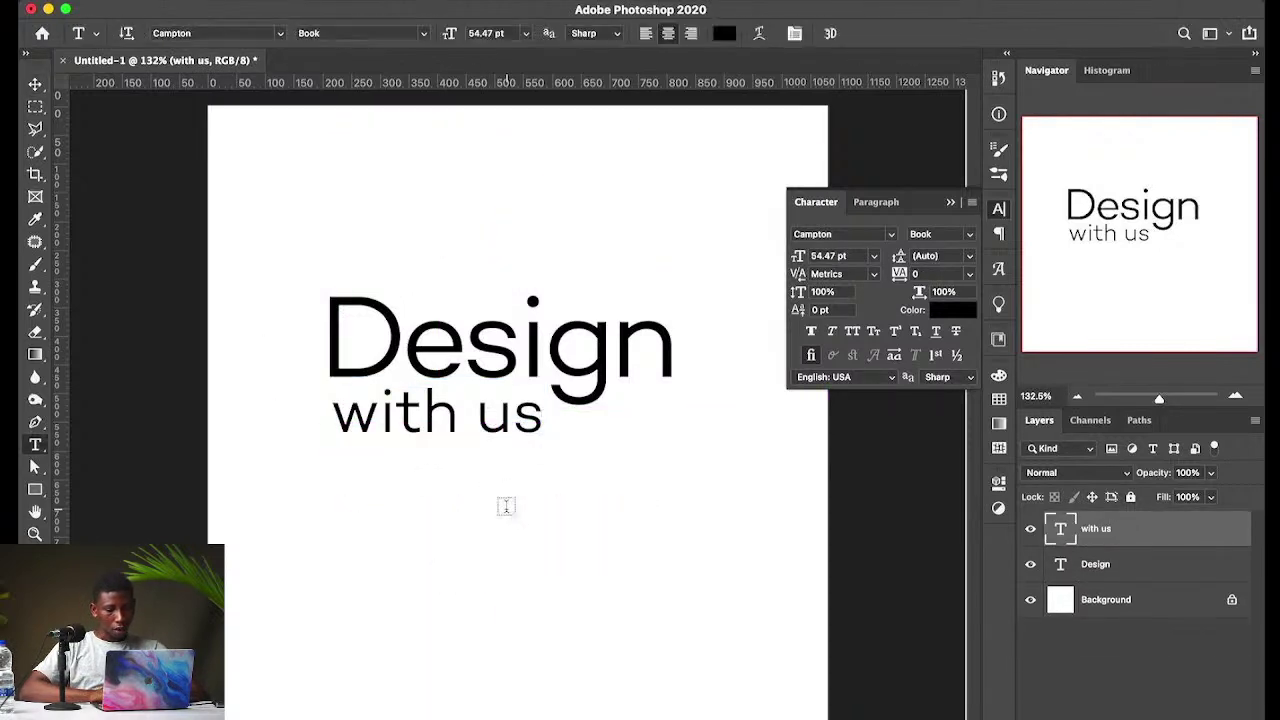
key(v)
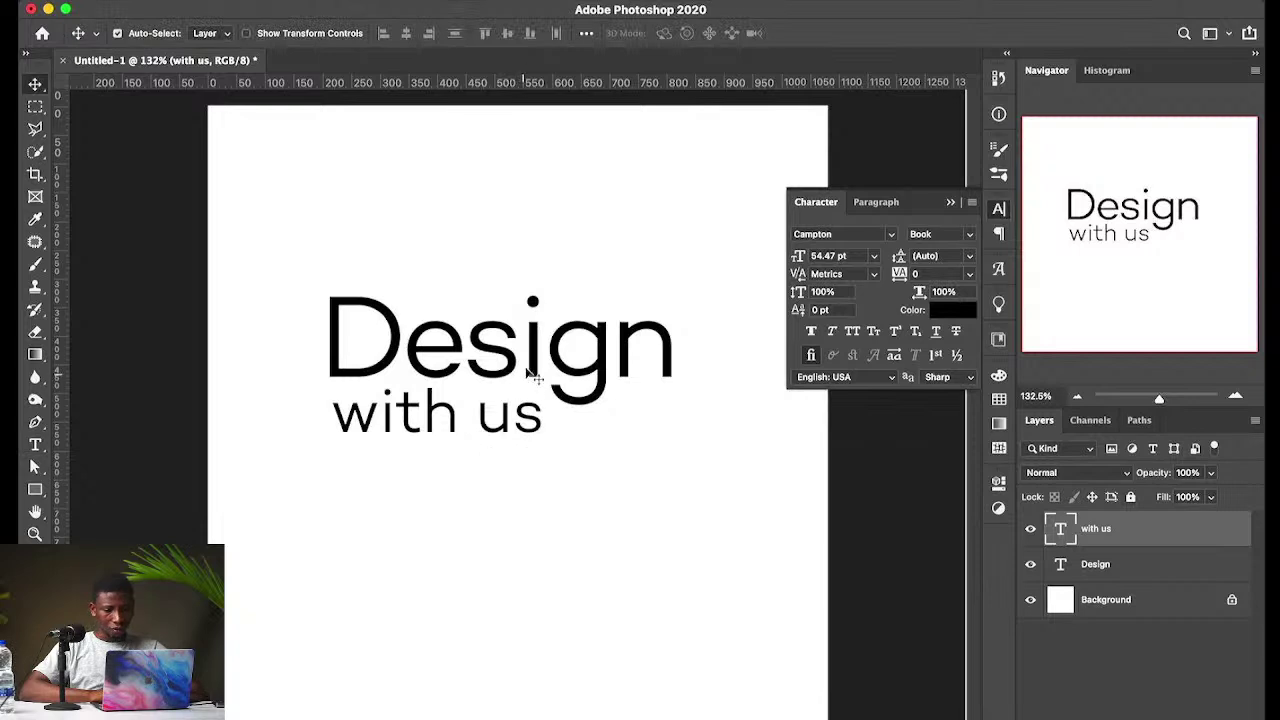
key(super)
mouse_move(537, 368)
mouse_down()
mouse_move(540, 242)
mouse_move(522, 398)
mouse_move(530, 385)
mouse_up()
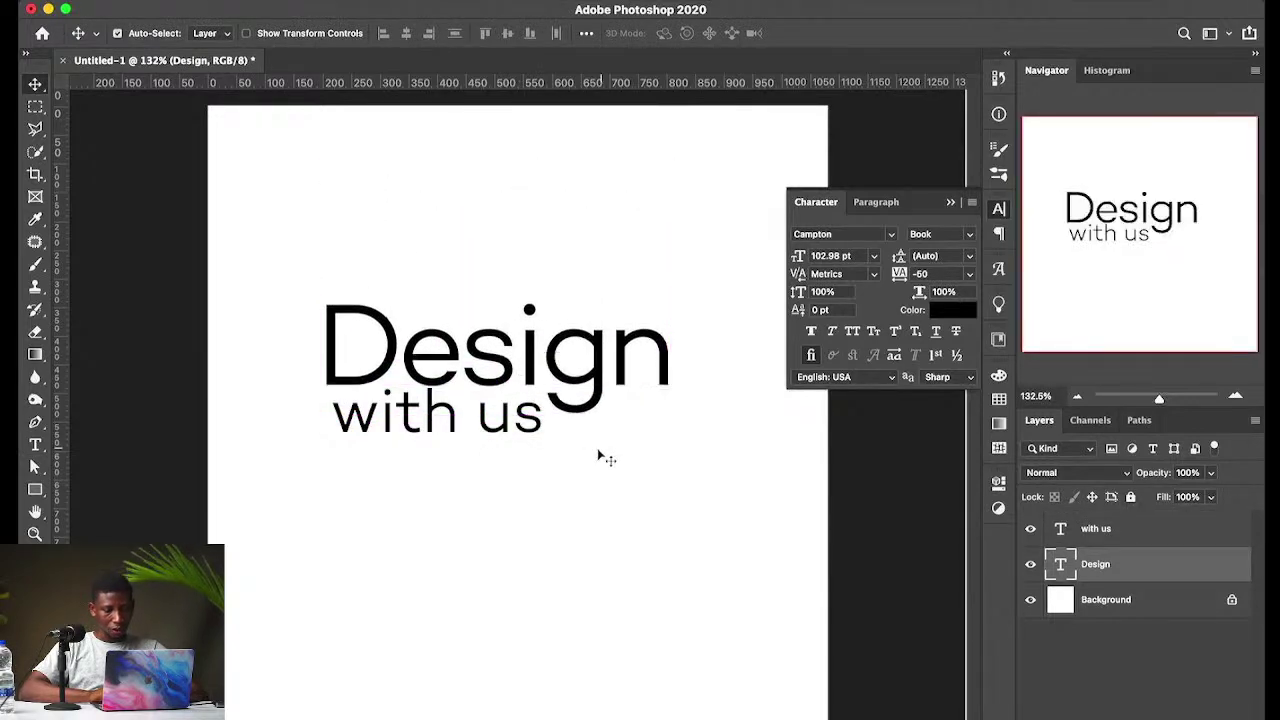
Step: Select the "Design" and "with us" text layers together and scale them down to about 88%
drag(598, 449, 445, 370)
key(super+t)
right_click(640, 415)
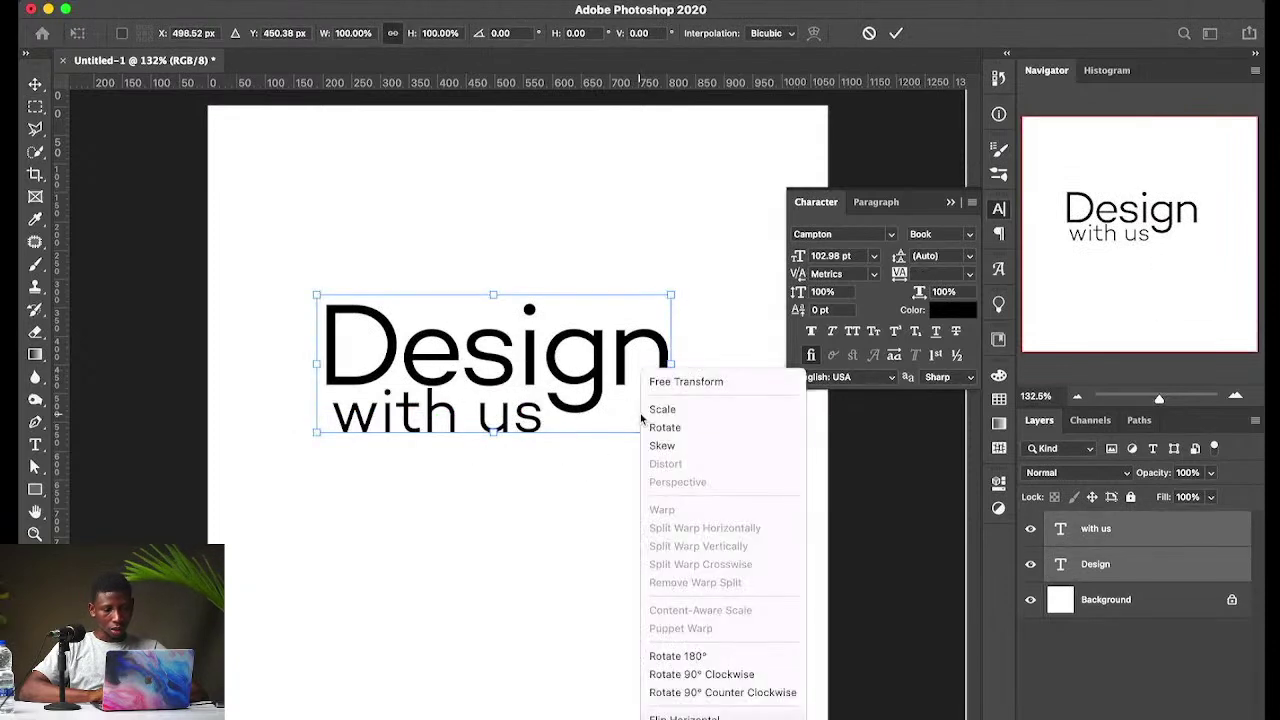
click(517, 259)
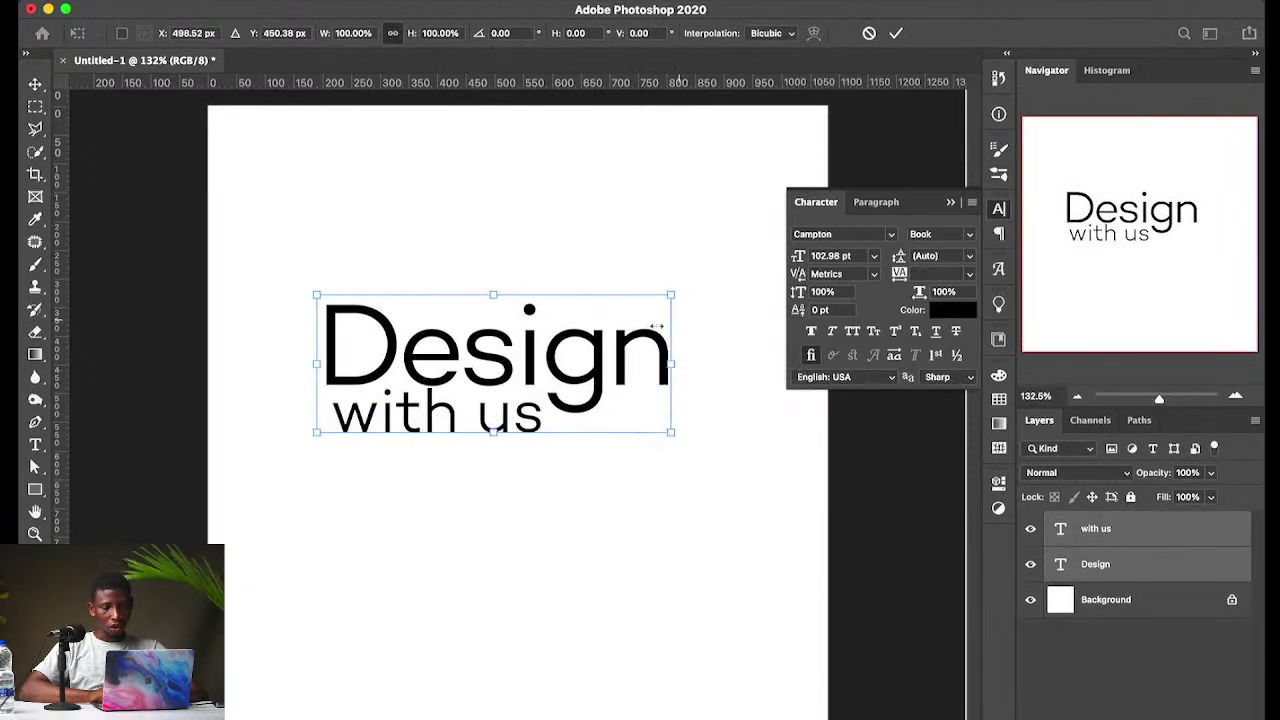
drag(676, 290, 640, 292)
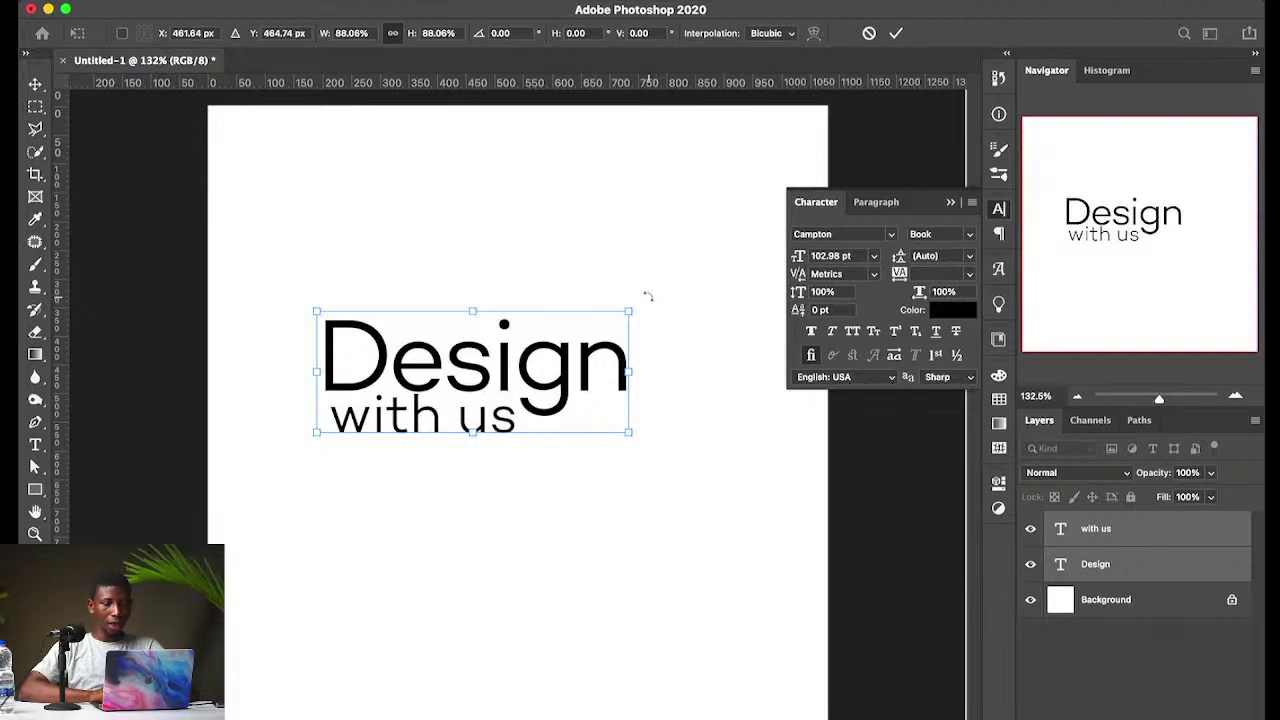
Step: Rotate both text layers 90° counter-clockwise, enlarge them along the canvas's left side and set them in all caps
drag(647, 296, 428, 261)
drag(482, 350, 346, 384)
drag(396, 249, 385, 335)
key(Return)
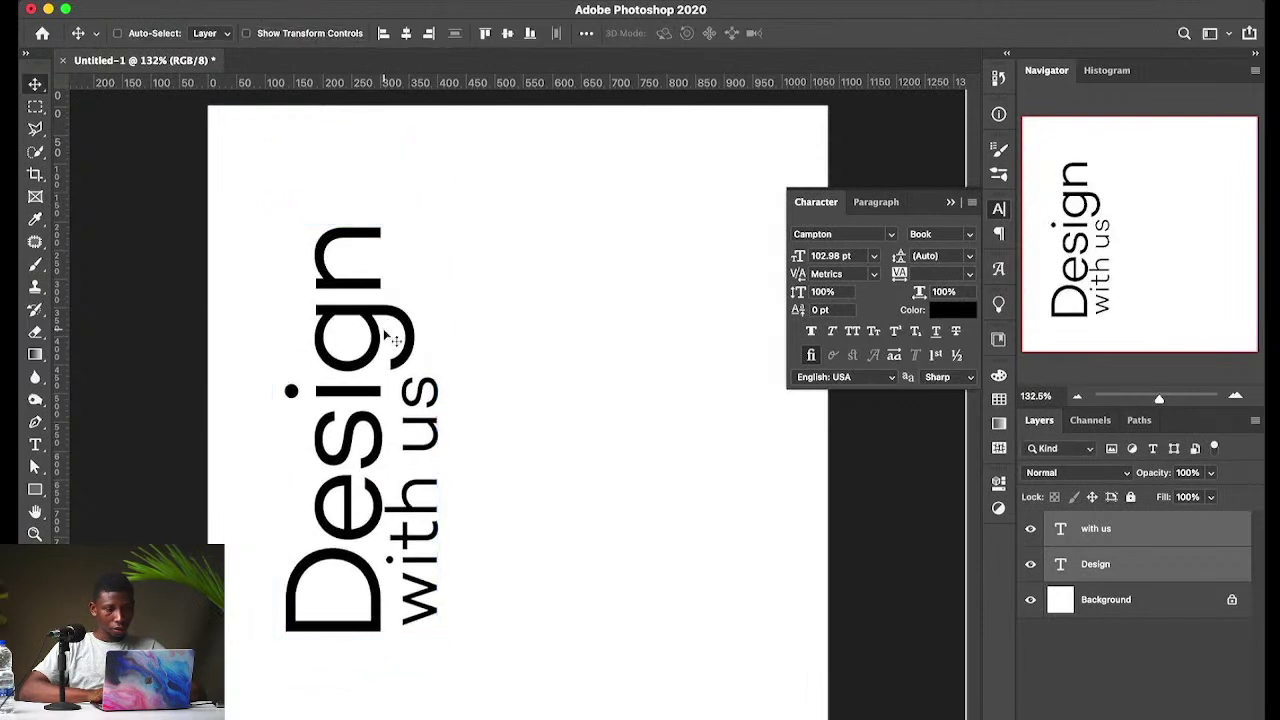
click(852, 332)
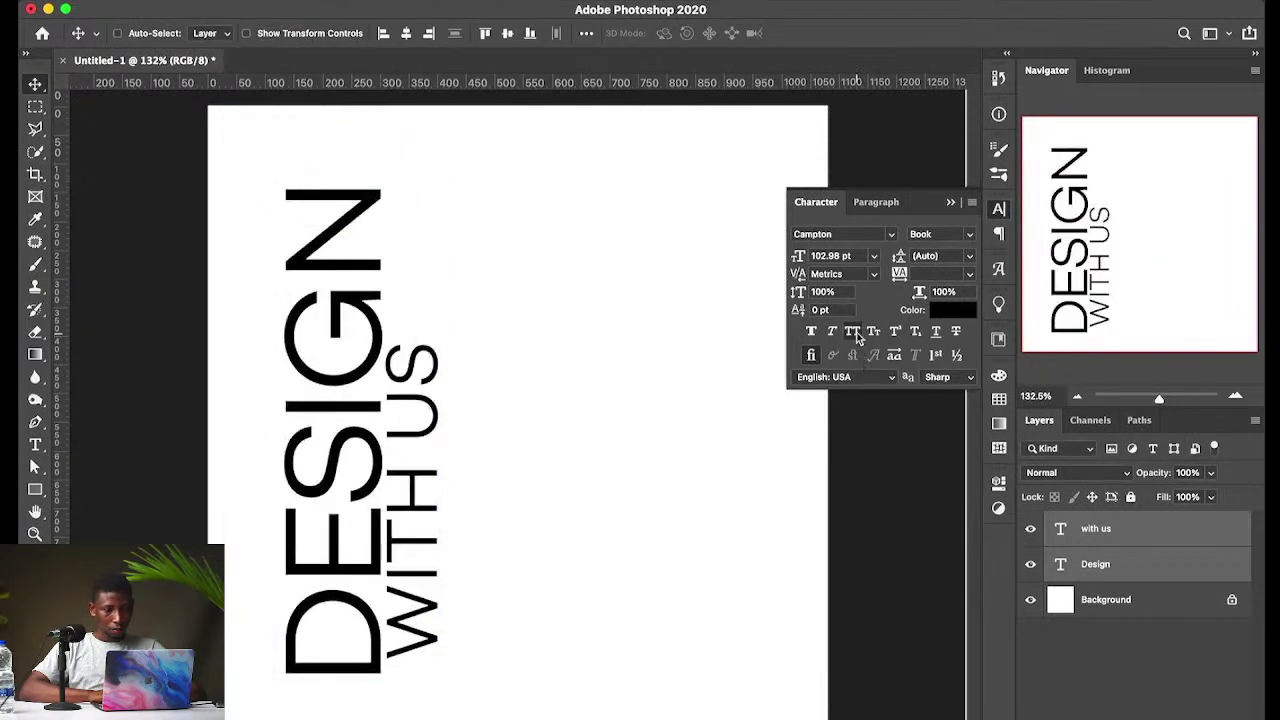
Step: Shift the vertical "WITH US" text slightly away from "DESIGN" and enlarge it to nearly match the length of "DESIGN"
click(1127, 532)
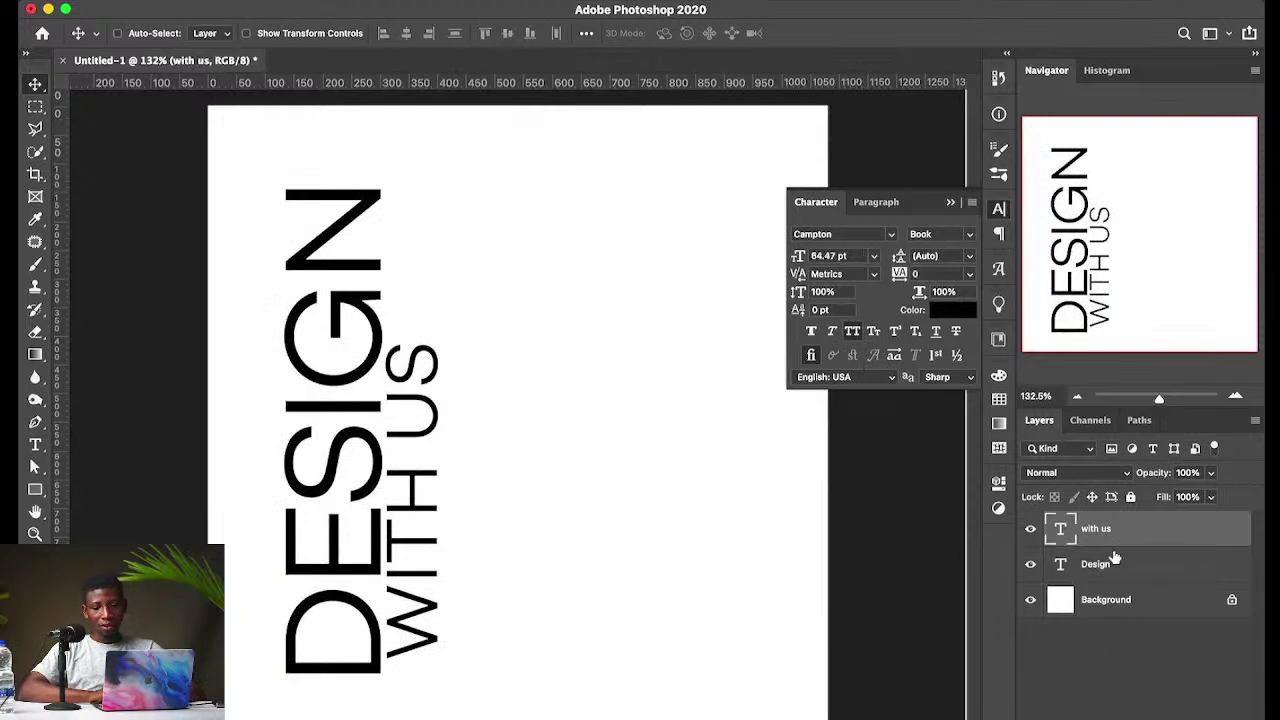
shift+click(1113, 563)
click(1110, 530)
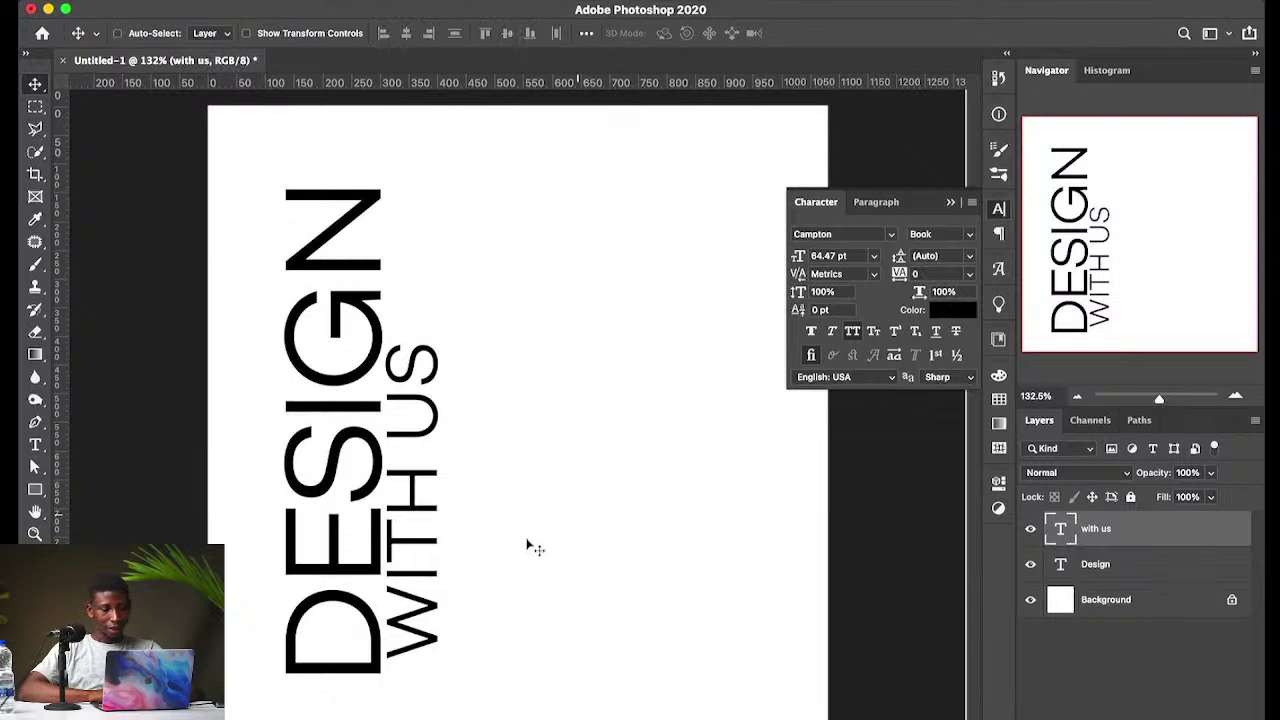
drag(526, 543, 533, 566)
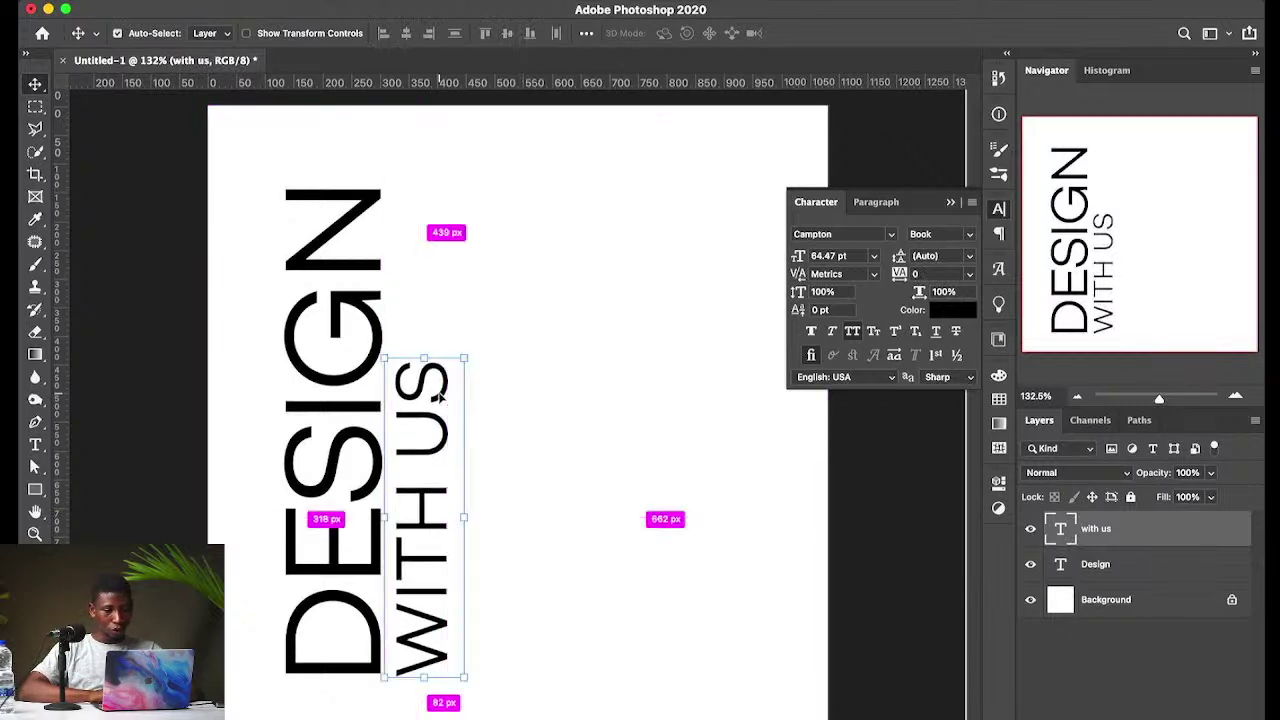
key(cmd+t)
drag(462, 356, 514, 201)
key(Return)
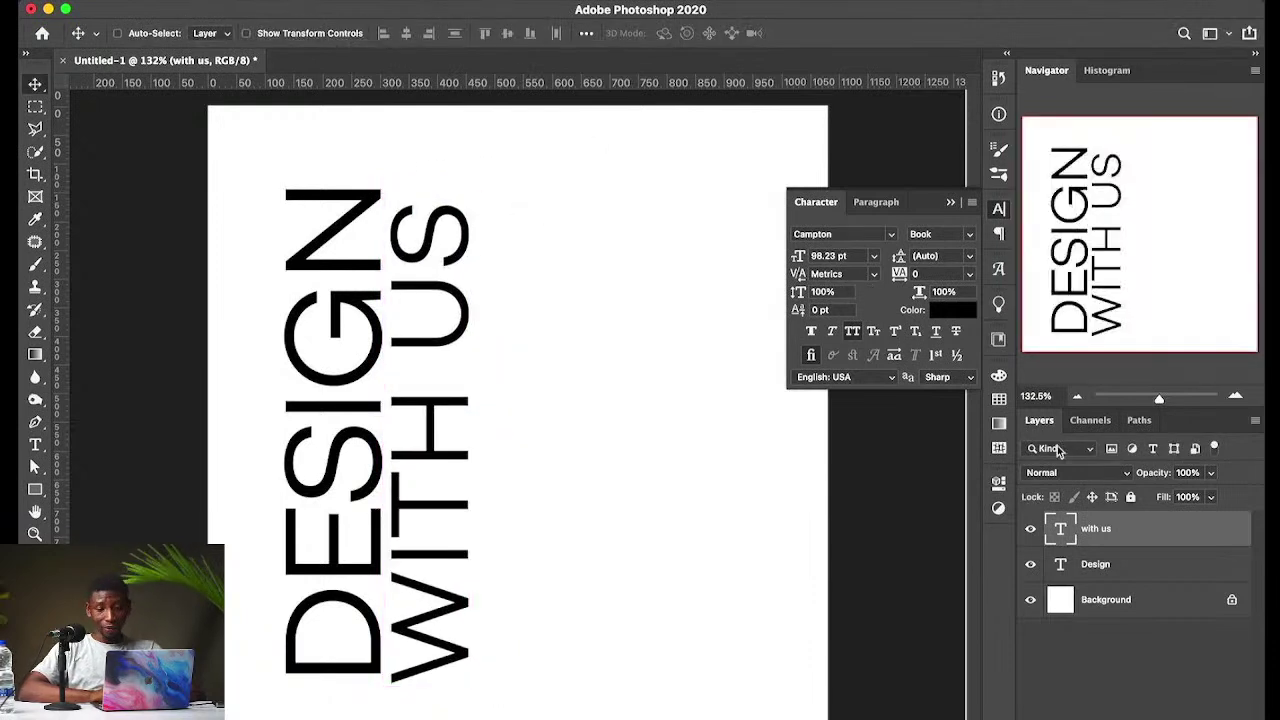
Step: Move both text layers slightly up together and align their vertical centers
shift+click(1095, 566)
drag(540, 460, 531, 443)
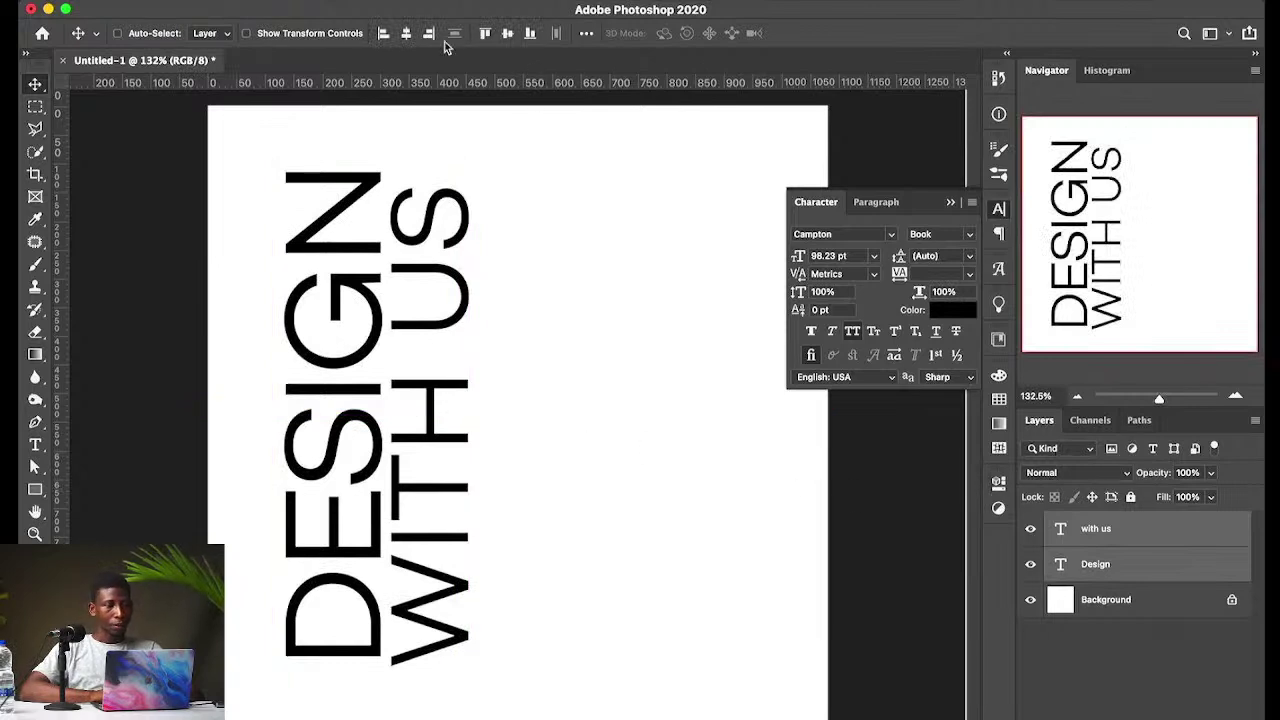
click(507, 33)
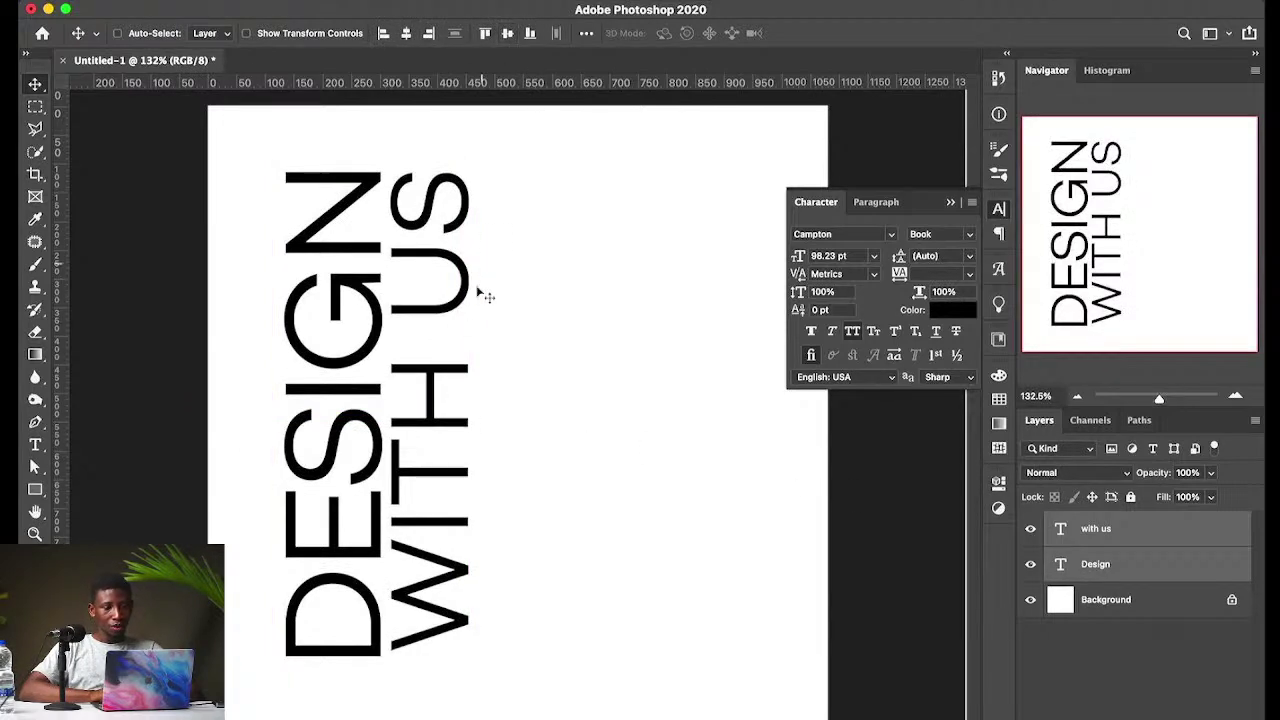
Step: Hide the "with us" layer and set the font style of the selected text layers to Black
click(1030, 528)
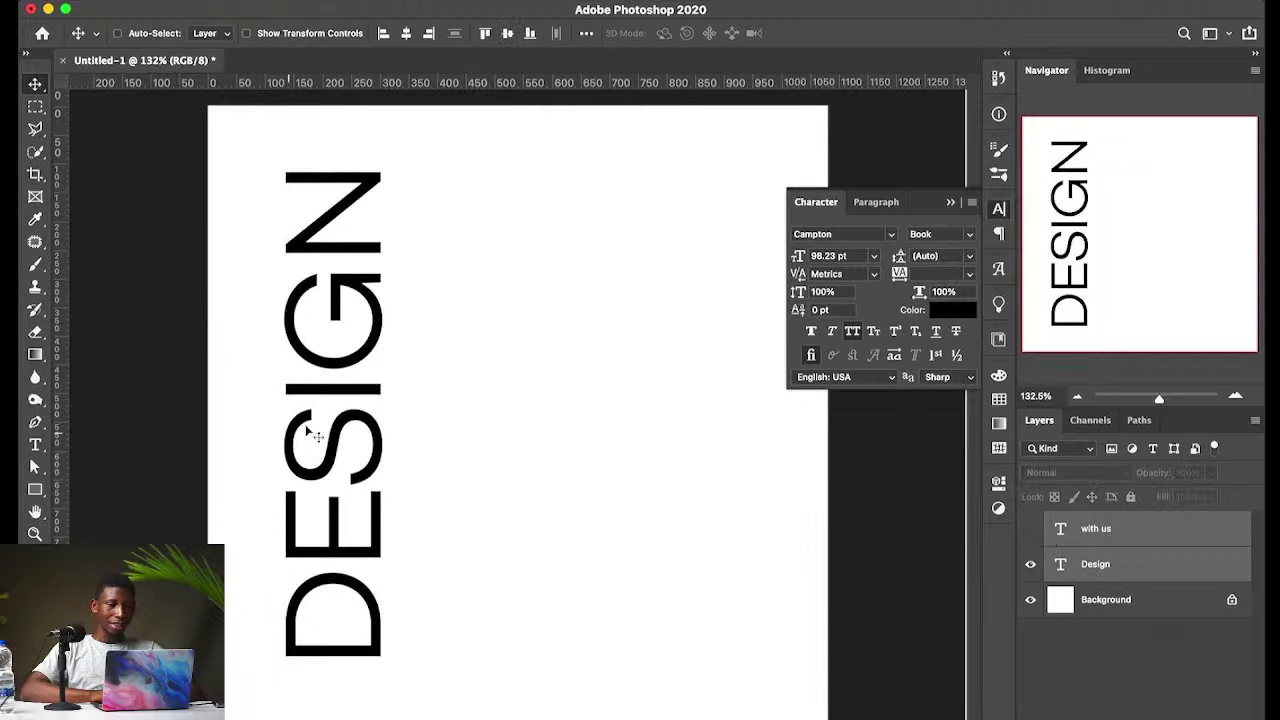
click(967, 236)
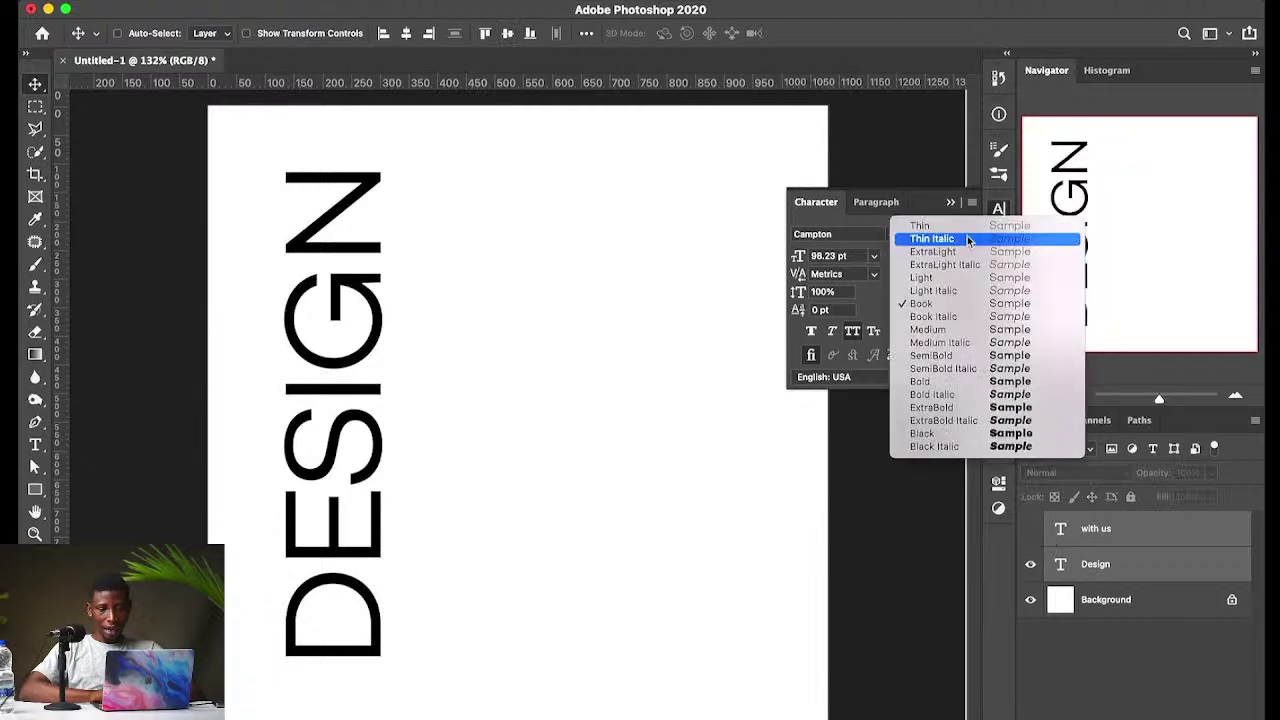
click(929, 435)
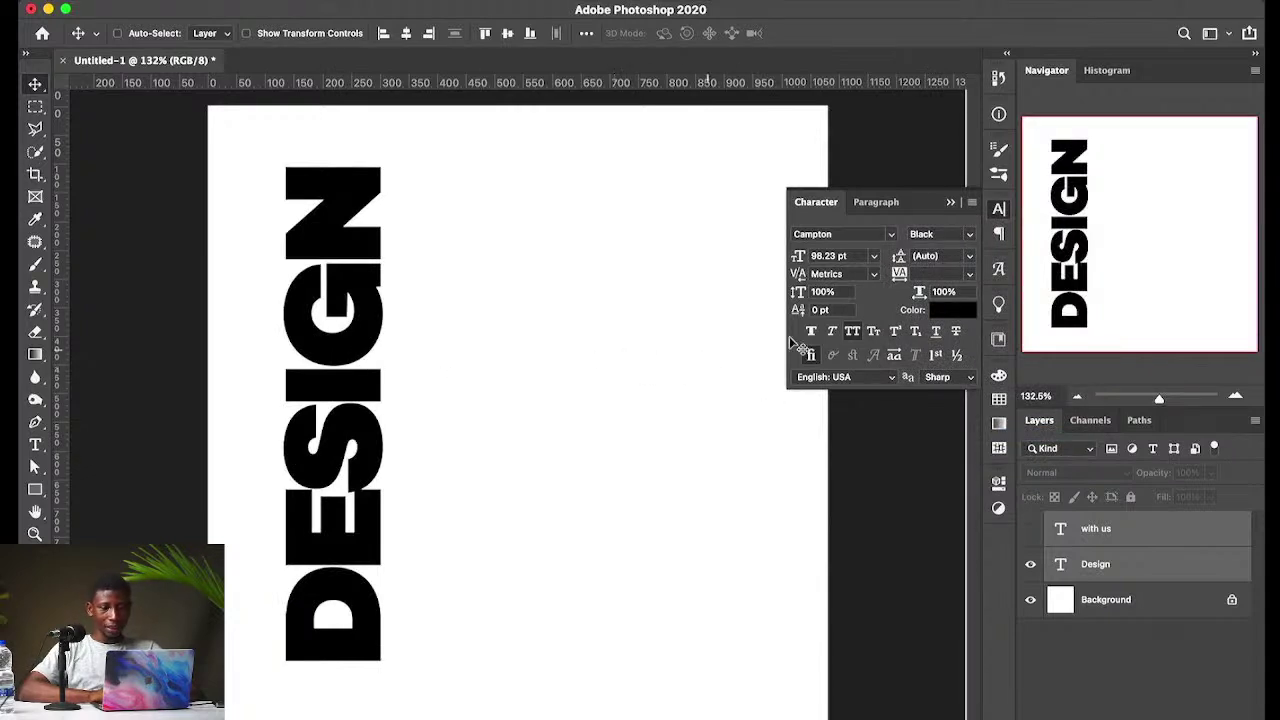
Step: Try a tracking of 25 on the selected text layers, then undo it
click(967, 274)
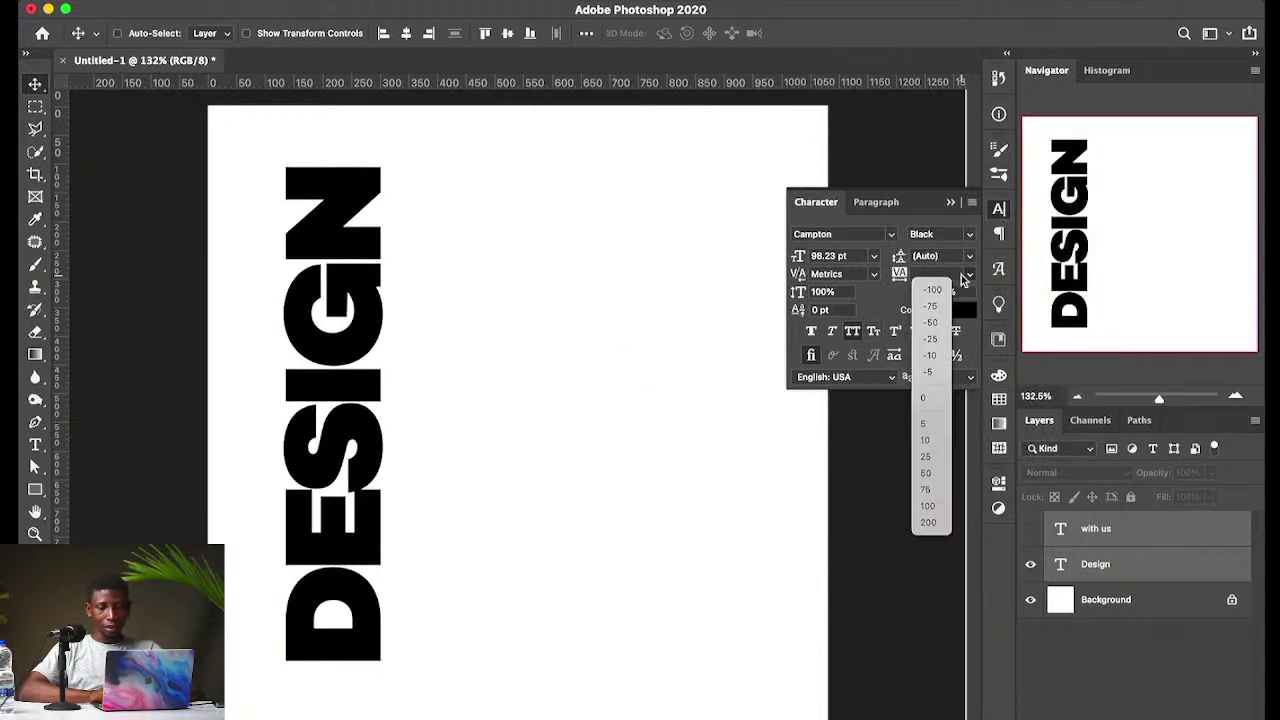
click(925, 456)
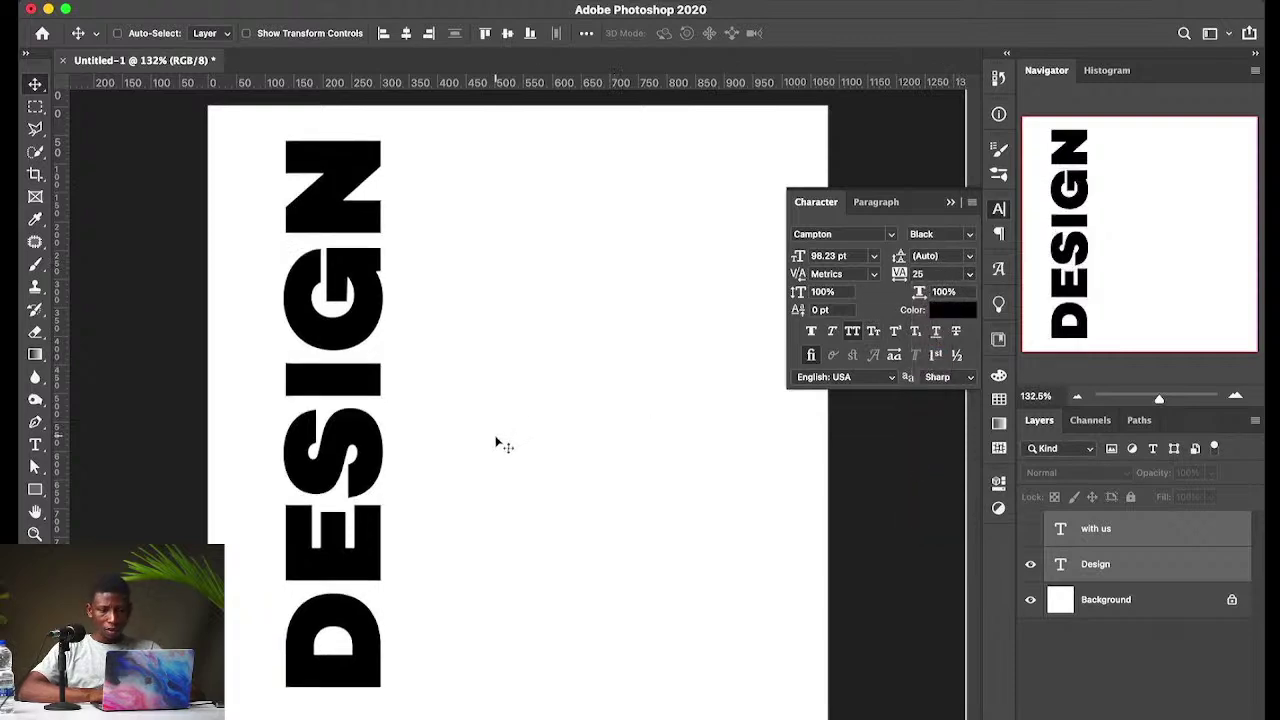
key(super+z)
Step: Rotate the "DESIGN" text back to horizontal and center it across the upper part of the canvas
key(super+t)
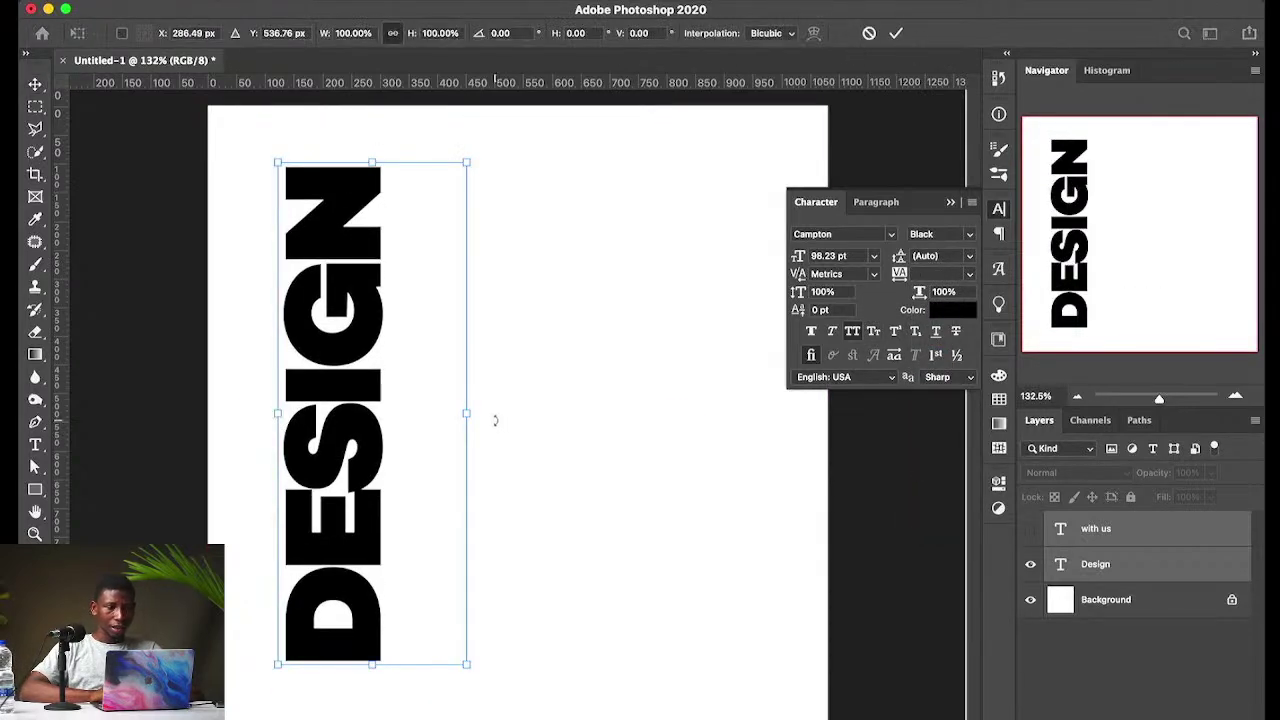
drag(494, 420, 404, 540)
key(Escape)
key(super+t)
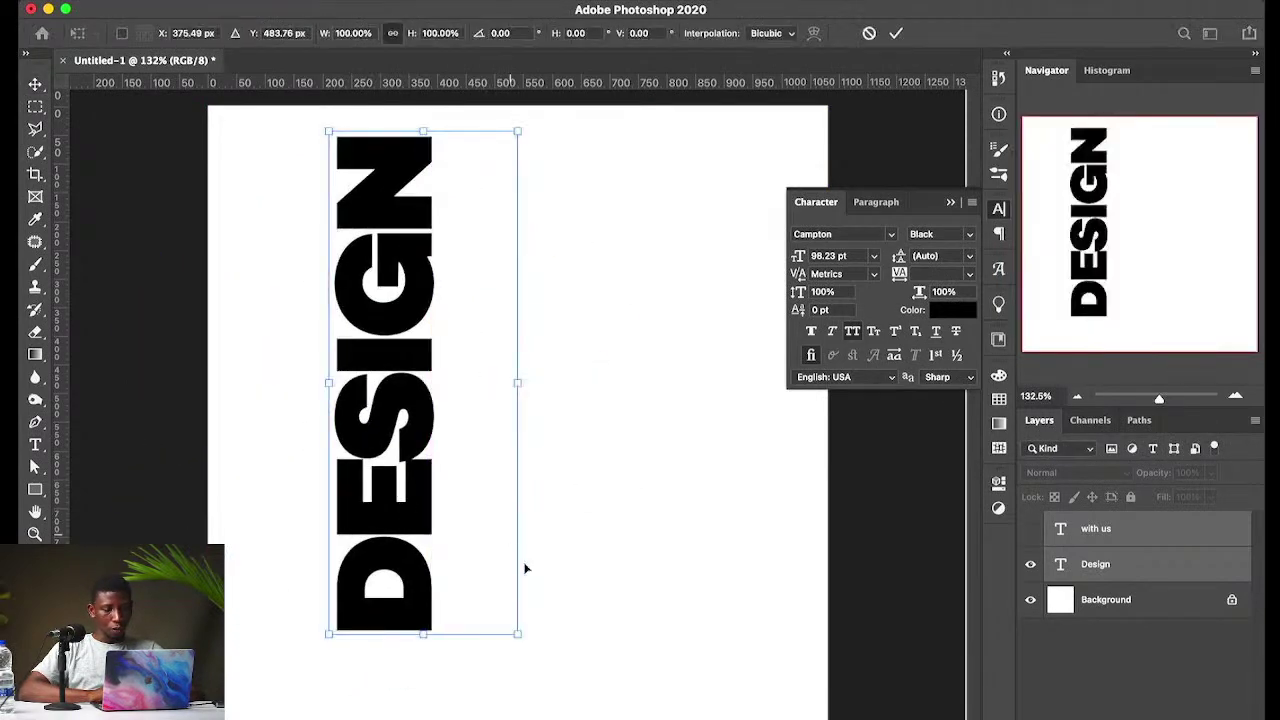
drag(524, 566, 249, 523)
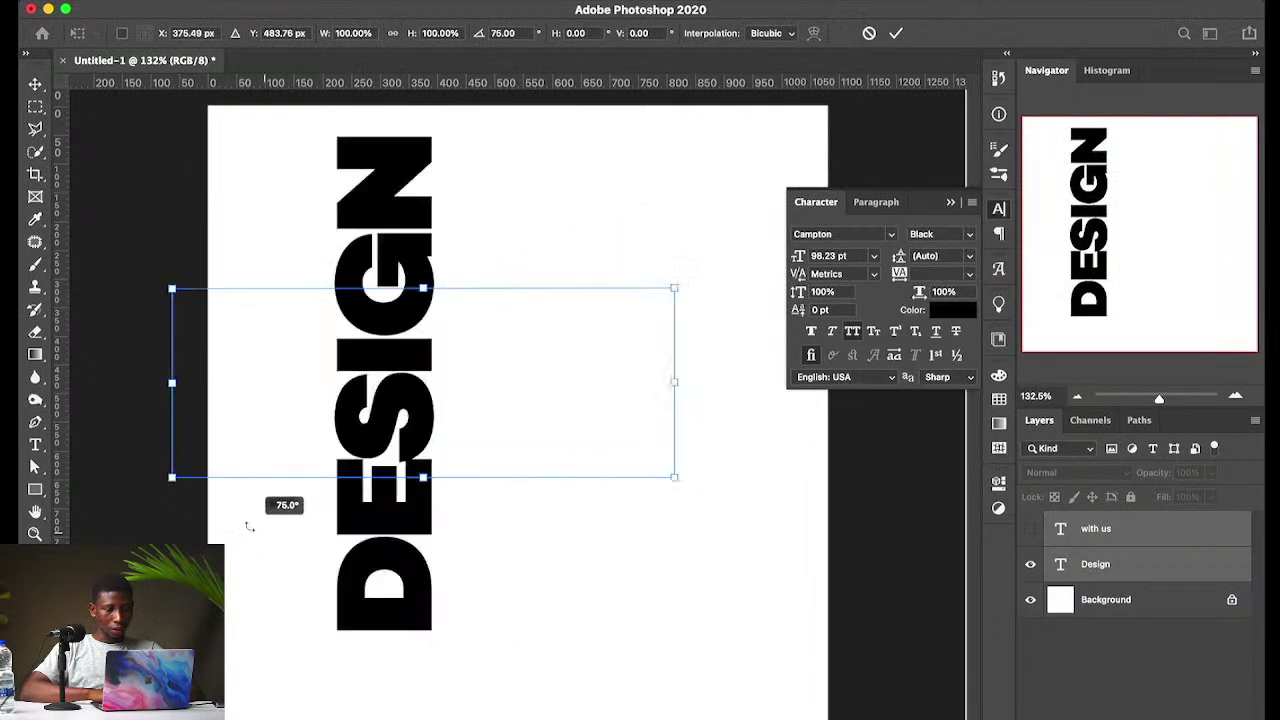
key(Return)
drag(330, 474, 500, 411)
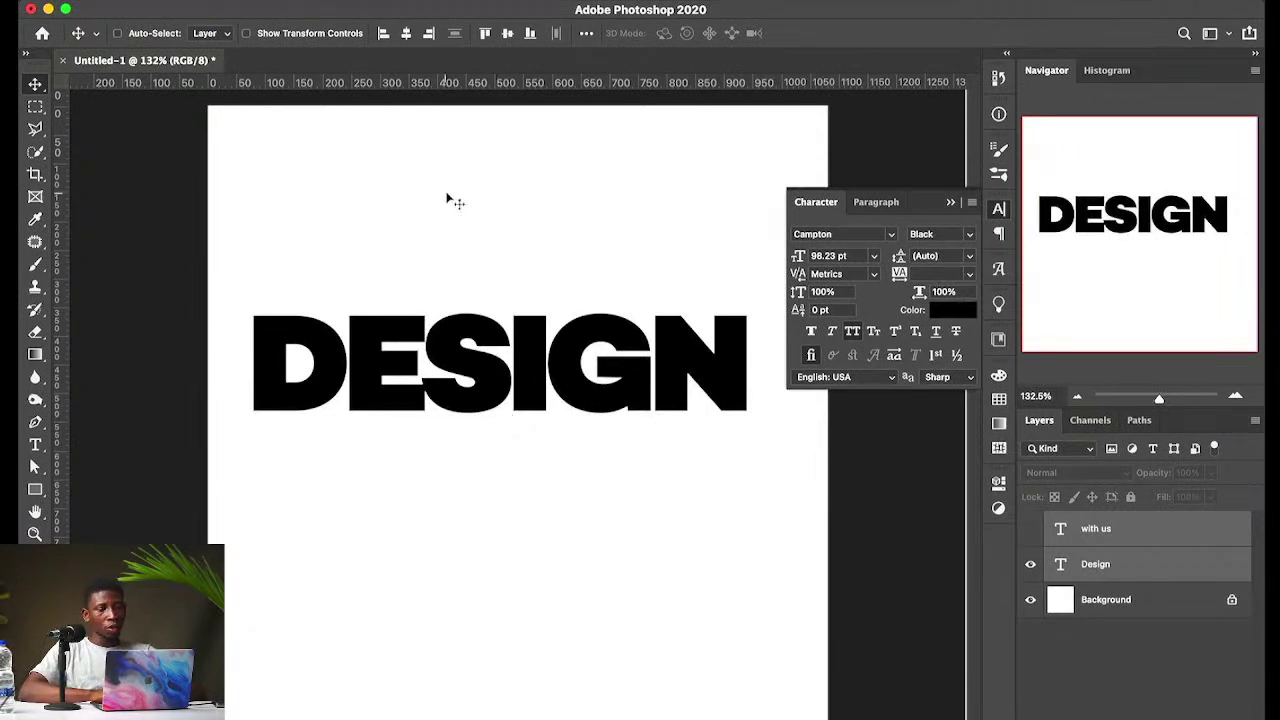
Step: Place african-american-businessman-with-cell-phone-again-WHRAWPC.png from the Png folder in Finder into the document
click(148, 2)
click(578, 220)
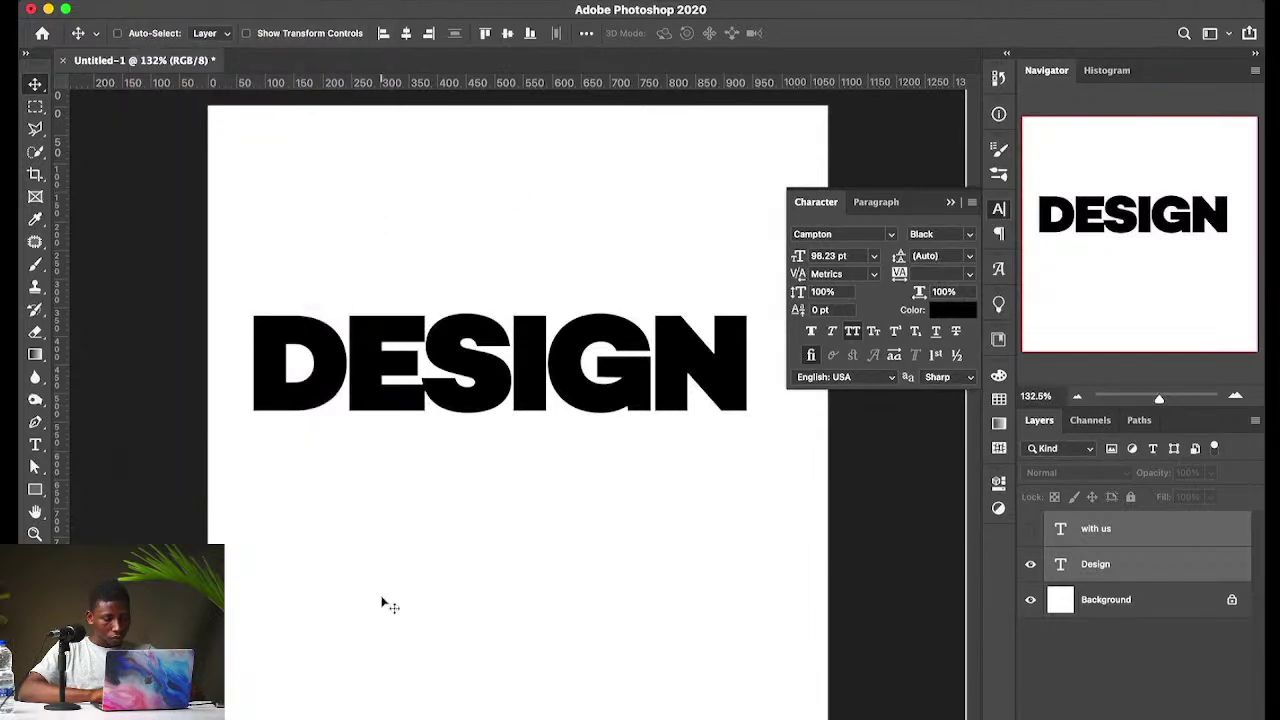
click(214, 712)
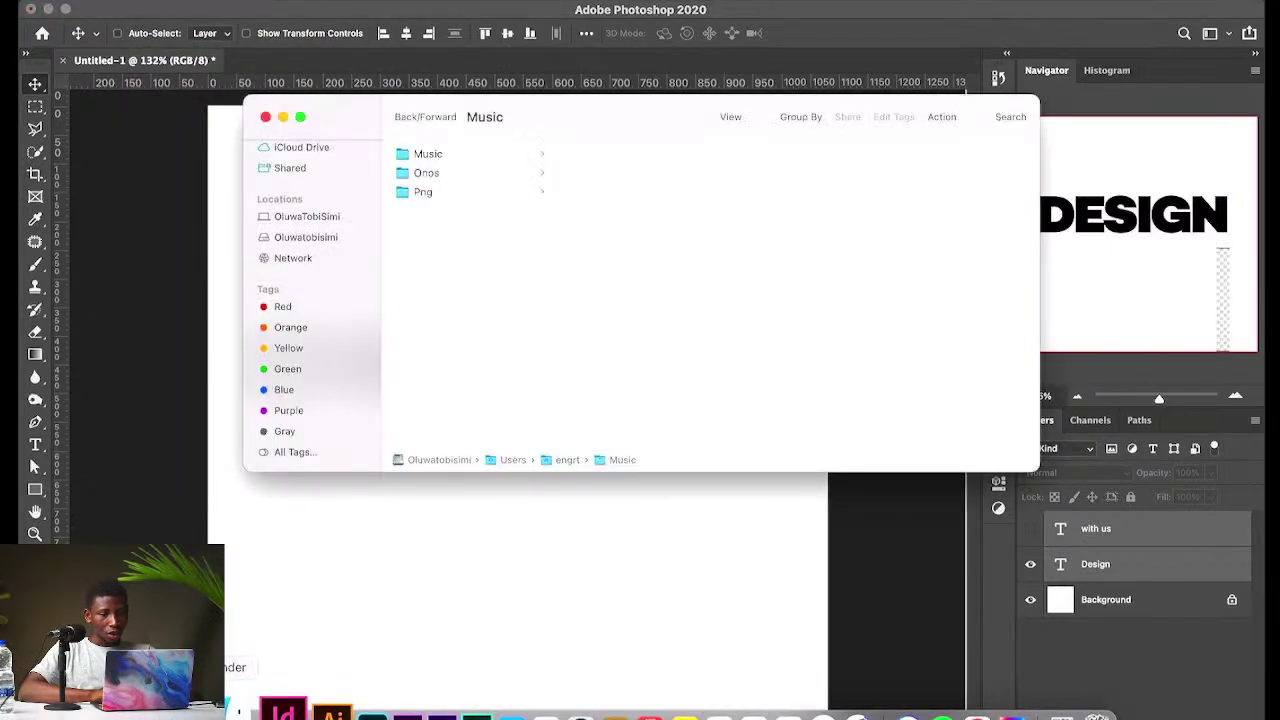
click(426, 191)
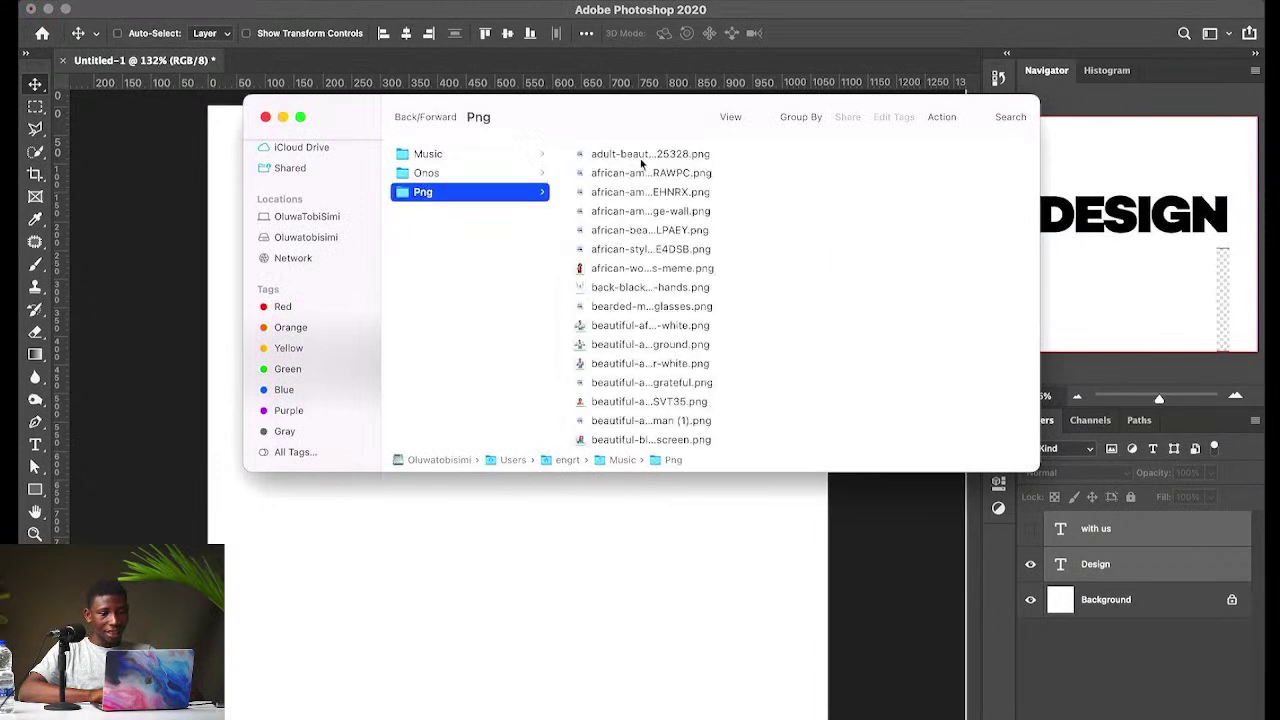
click(638, 175)
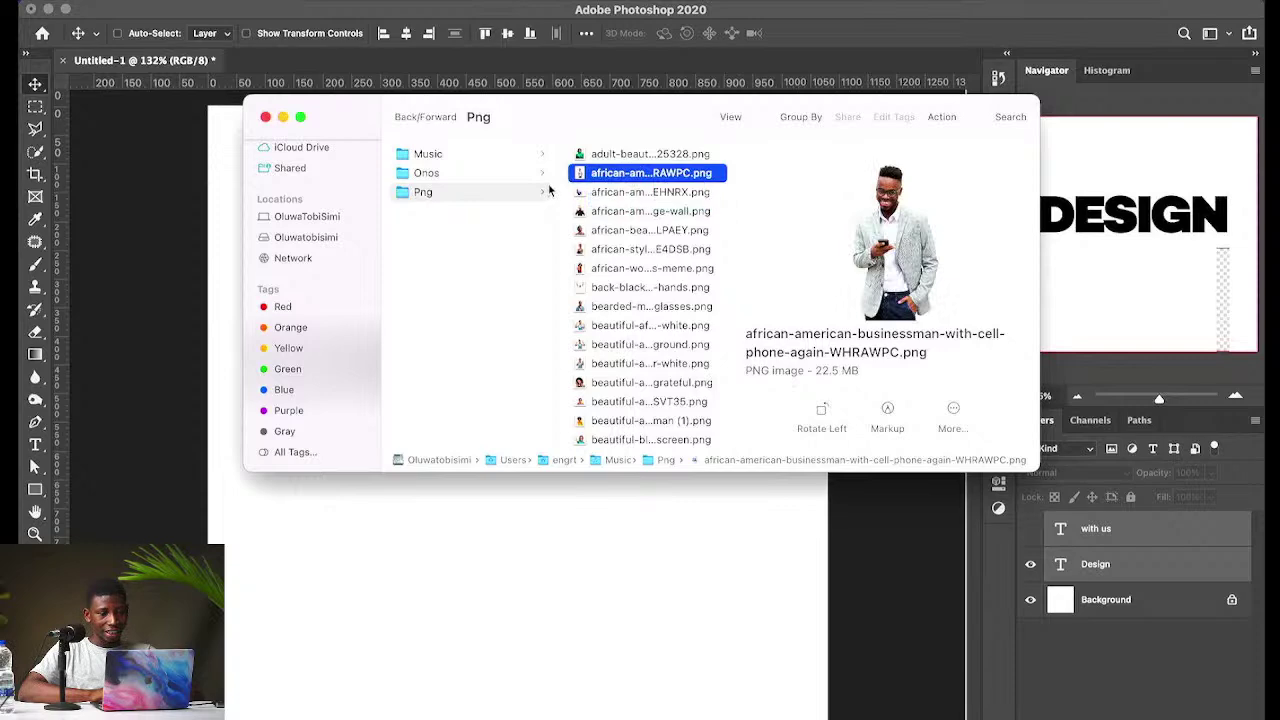
drag(609, 178, 480, 655)
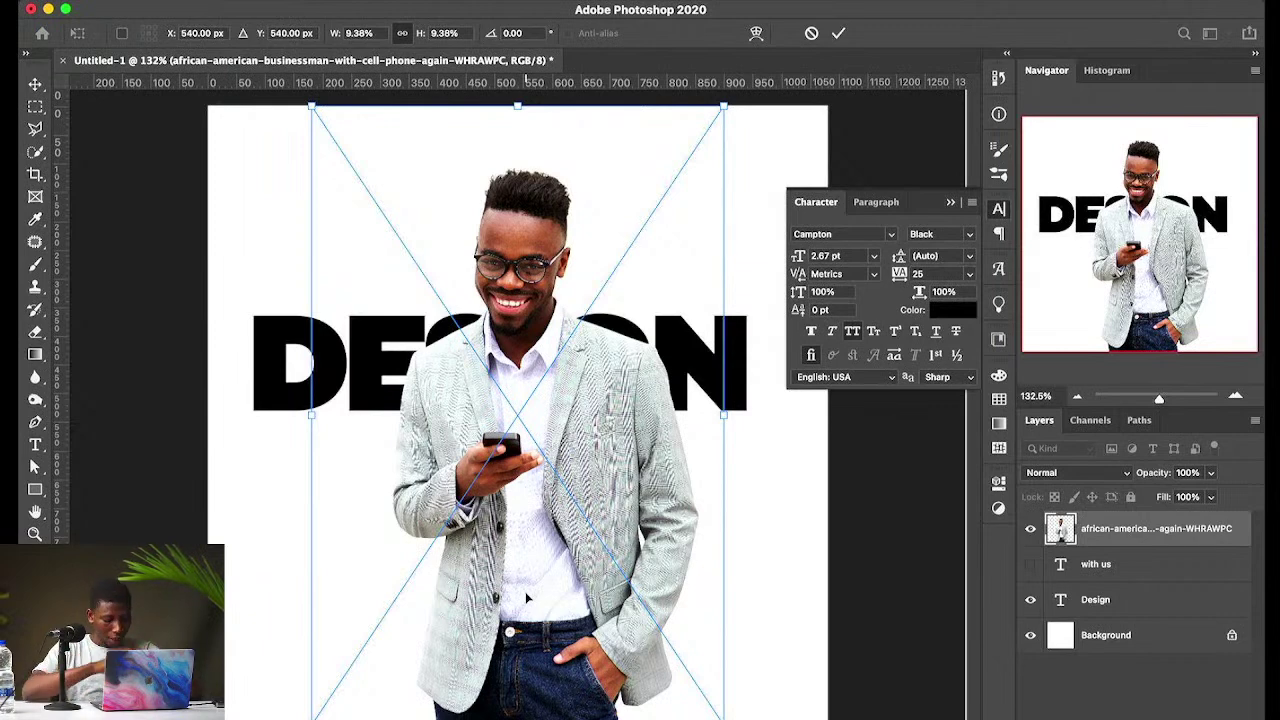
key(Return)
Step: Move the businessman photo down and the "DESIGN" text up so the word sits above his head
drag(552, 486, 518, 610)
super+click(593, 367)
drag(593, 367, 608, 266)
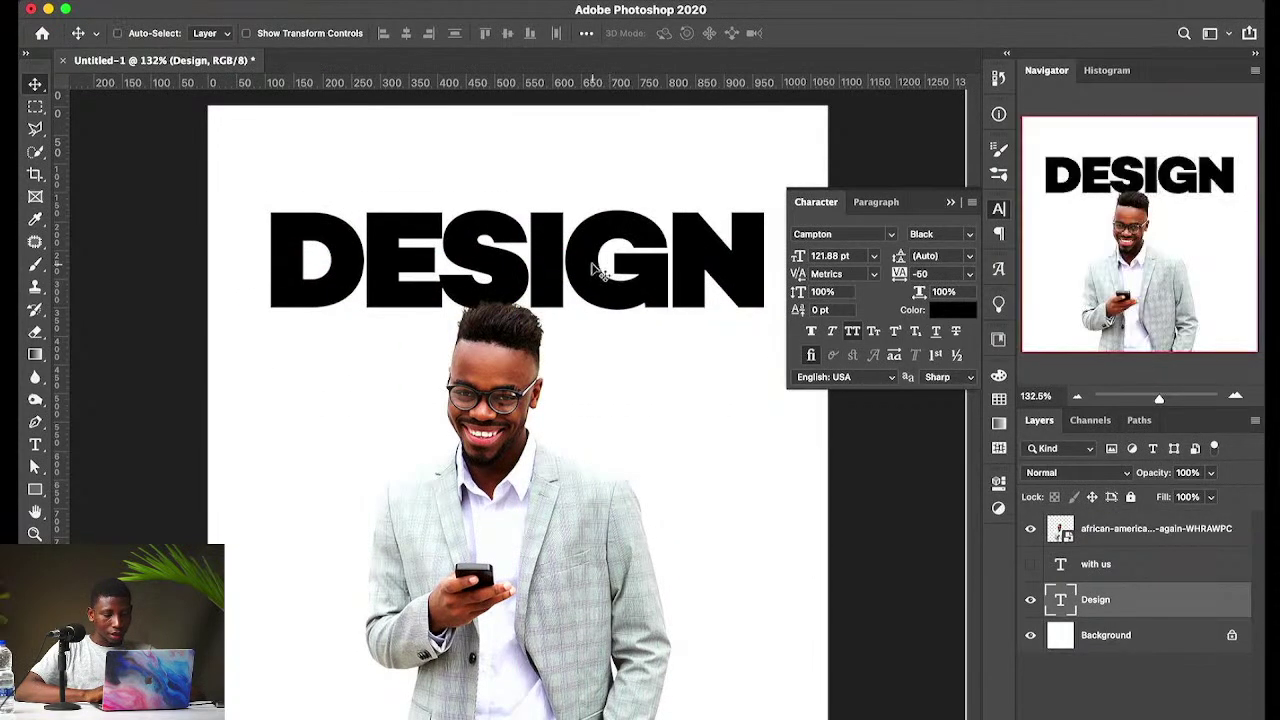
Step: Break the "DESIGN" text into two lines, "DES" and "IGN", and move it toward the canvas's upper-left area
key(t)
click(478, 262)
key(Return)
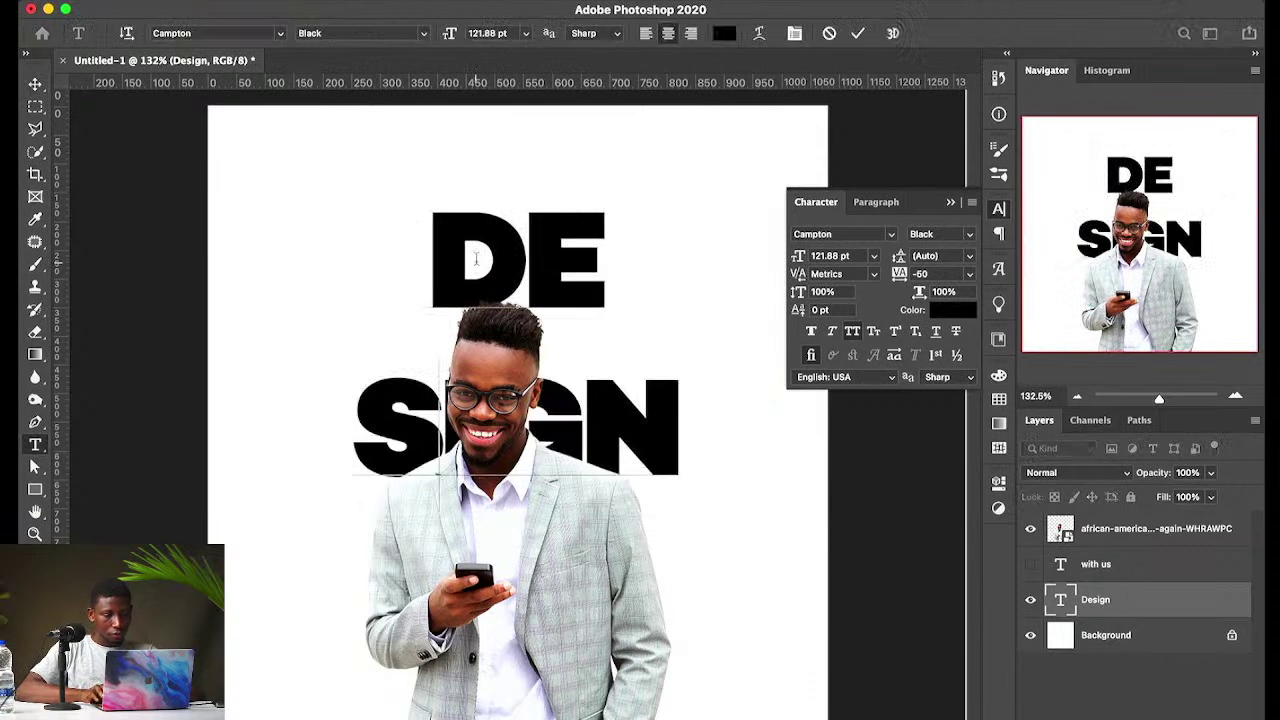
key(BackSpace)
key(Right)
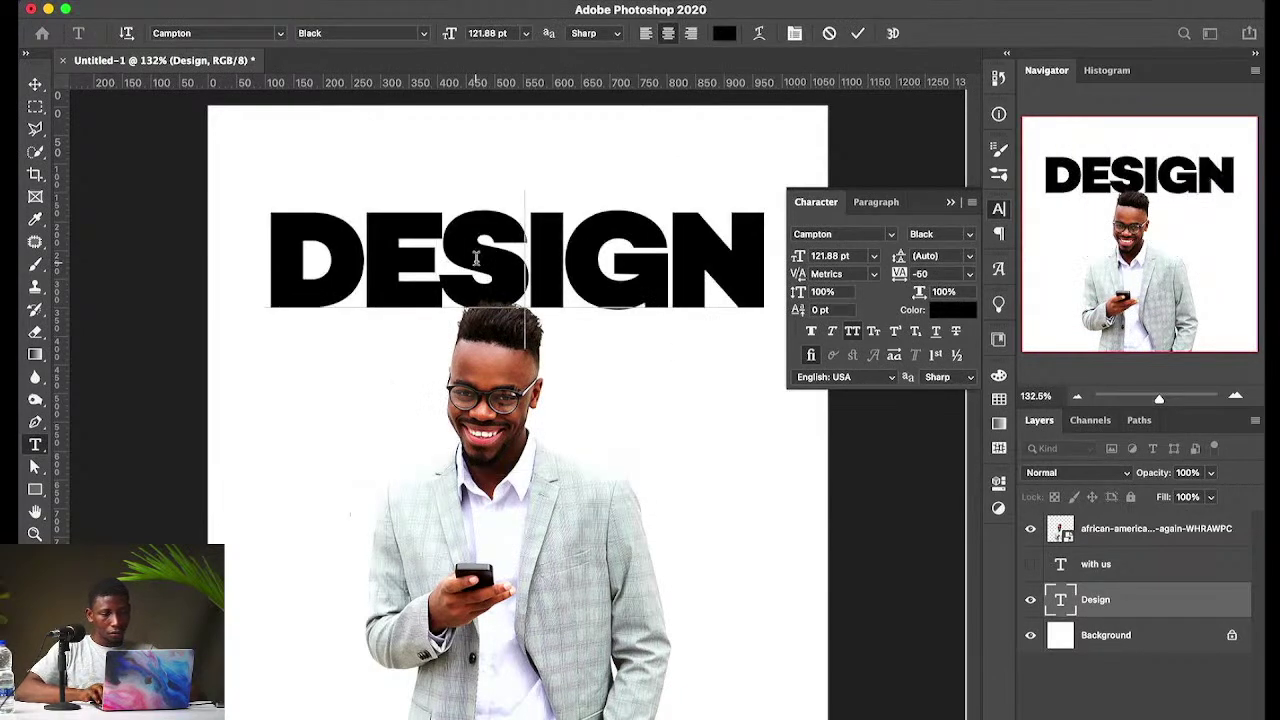
key(Return)
key(Escape)
key(v)
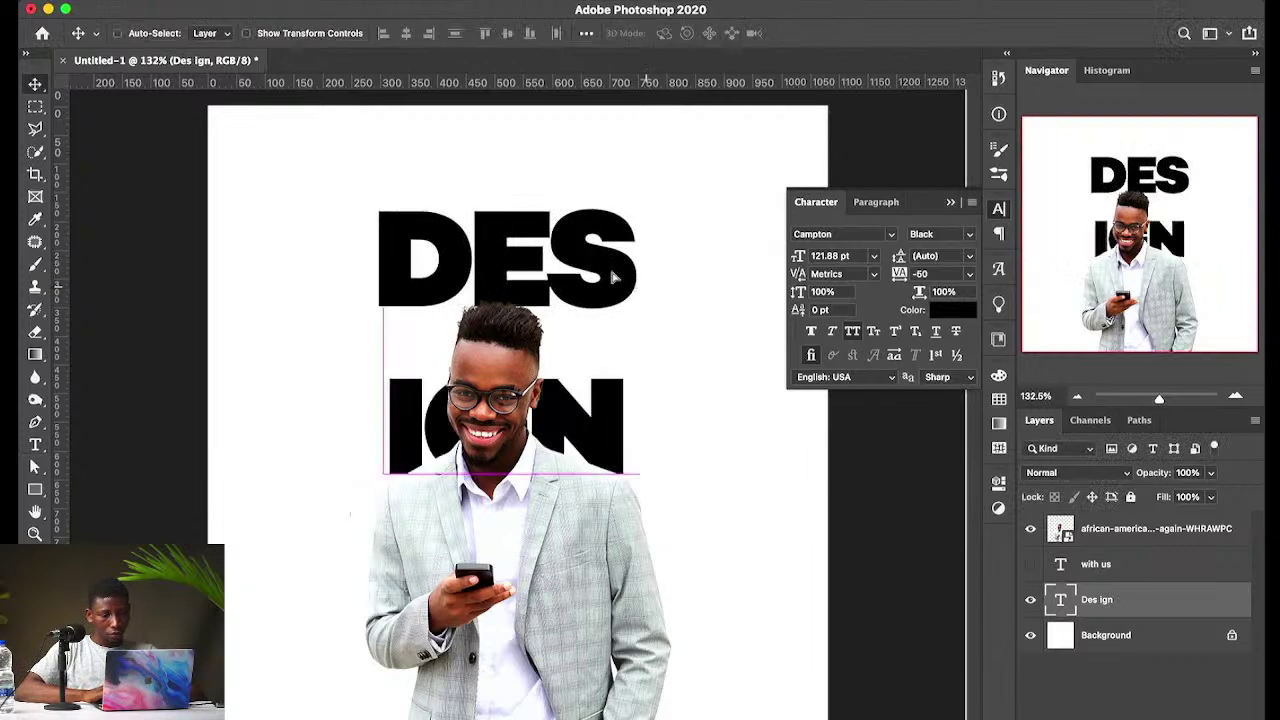
drag(614, 276, 542, 231)
Step: Enlarge the businessman photo and position it lower right so his head overlaps the end of "IGN"
drag(559, 523, 597, 392)
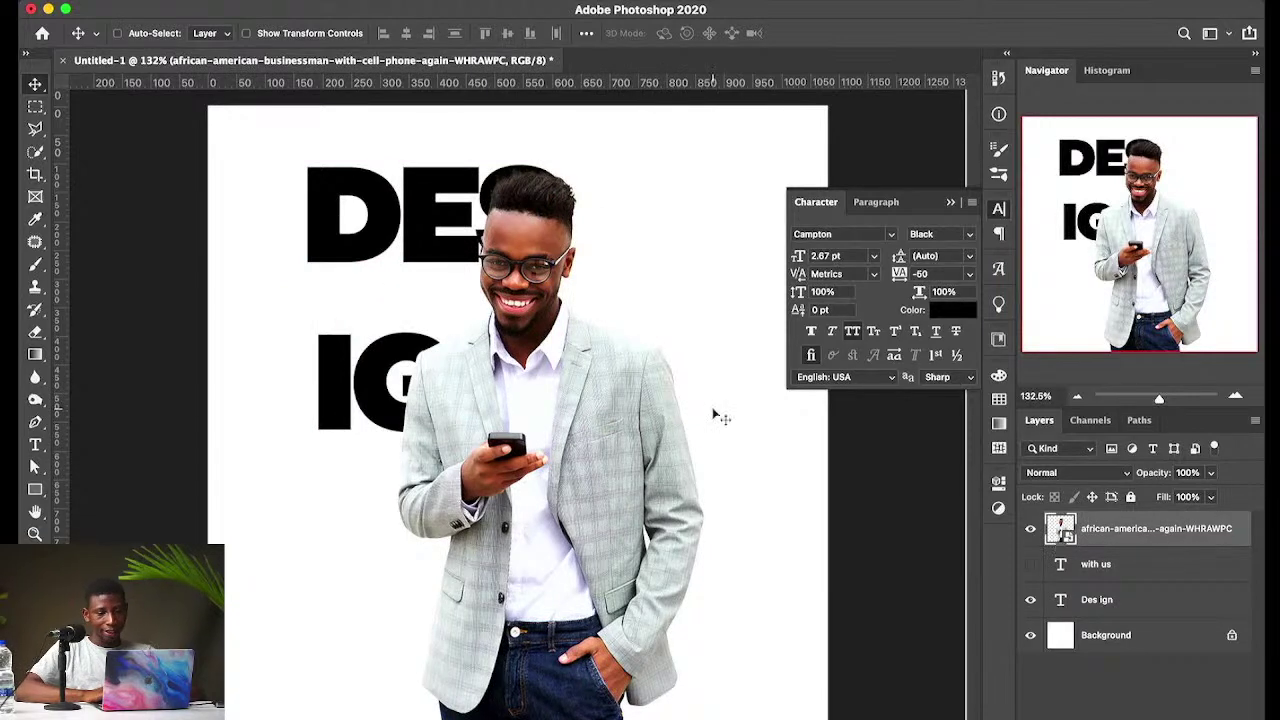
drag(713, 413, 645, 498)
key(ctrl+t)
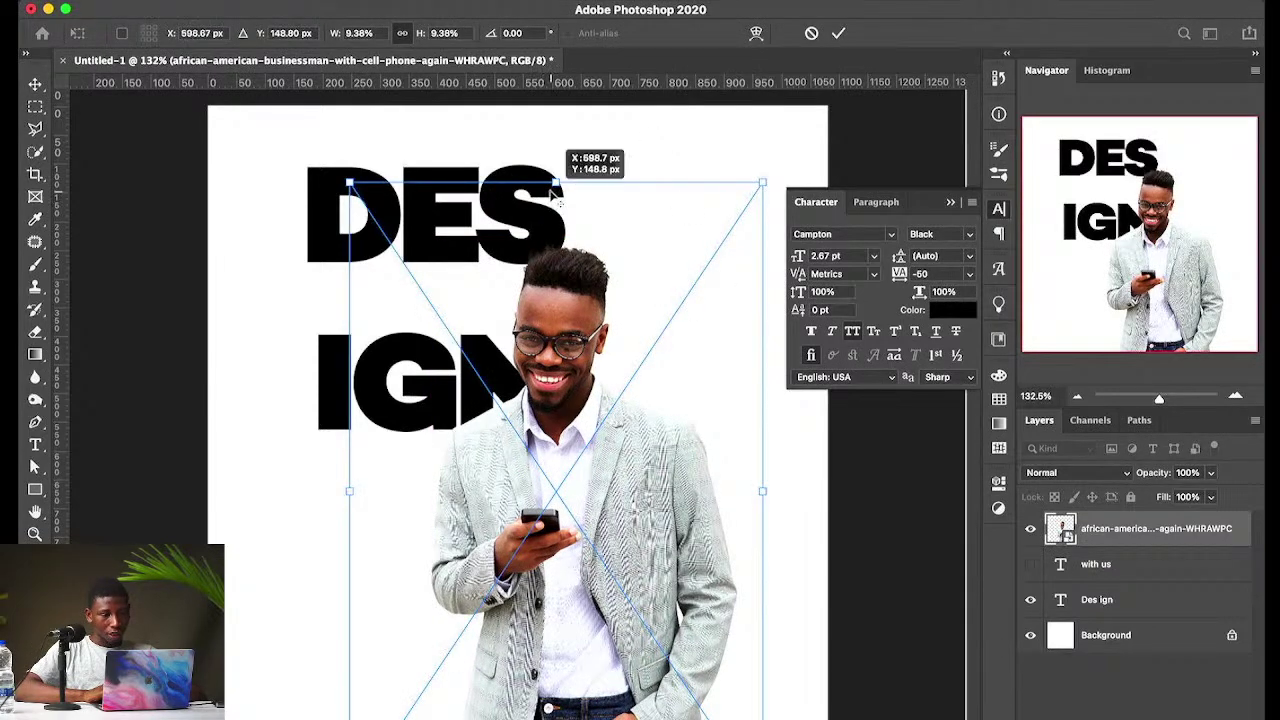
drag(556, 185, 543, 84)
key(Return)
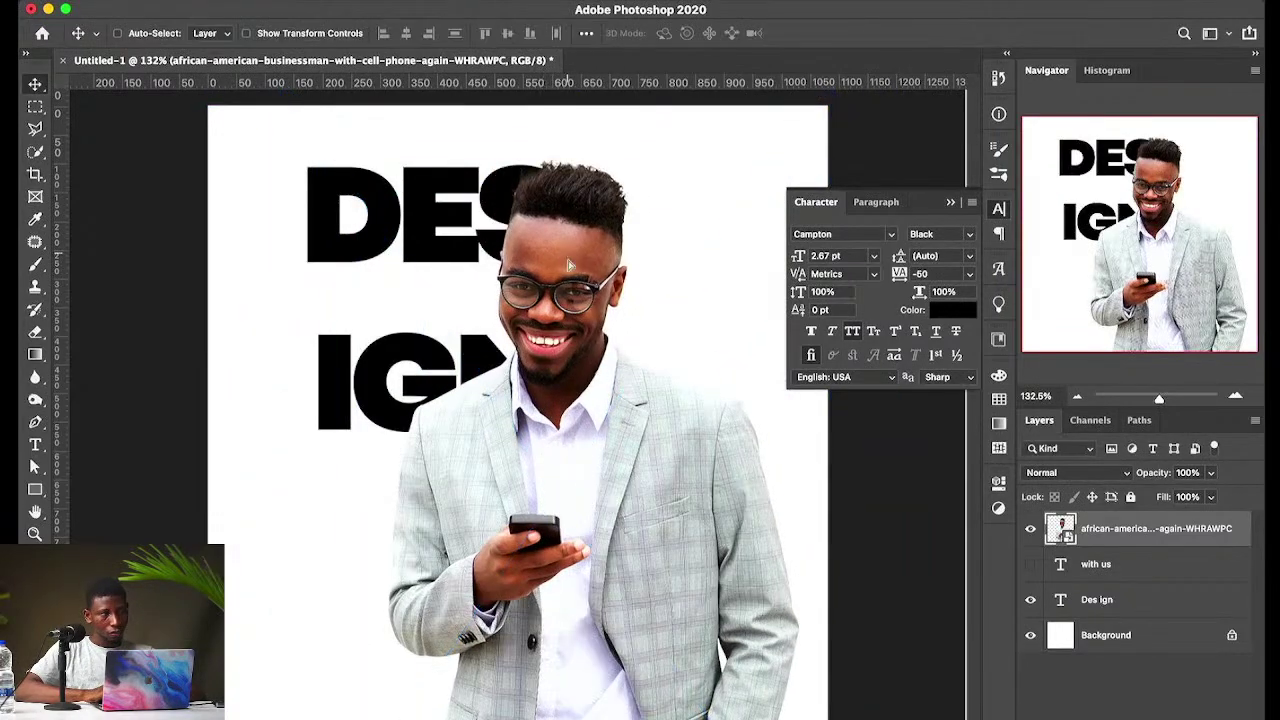
drag(572, 258, 583, 410)
Step: Select the two-line "DES IGN" text and tighten its leading to 72 pt
super+click(481, 392)
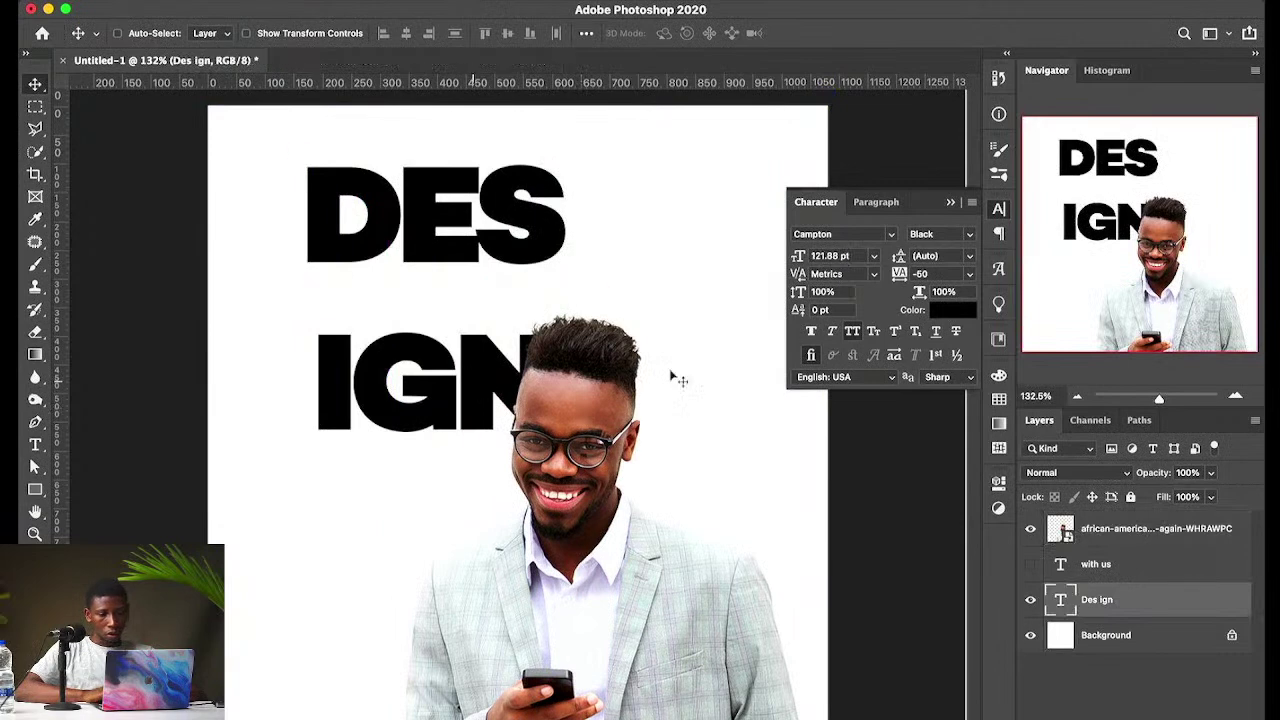
click(948, 256)
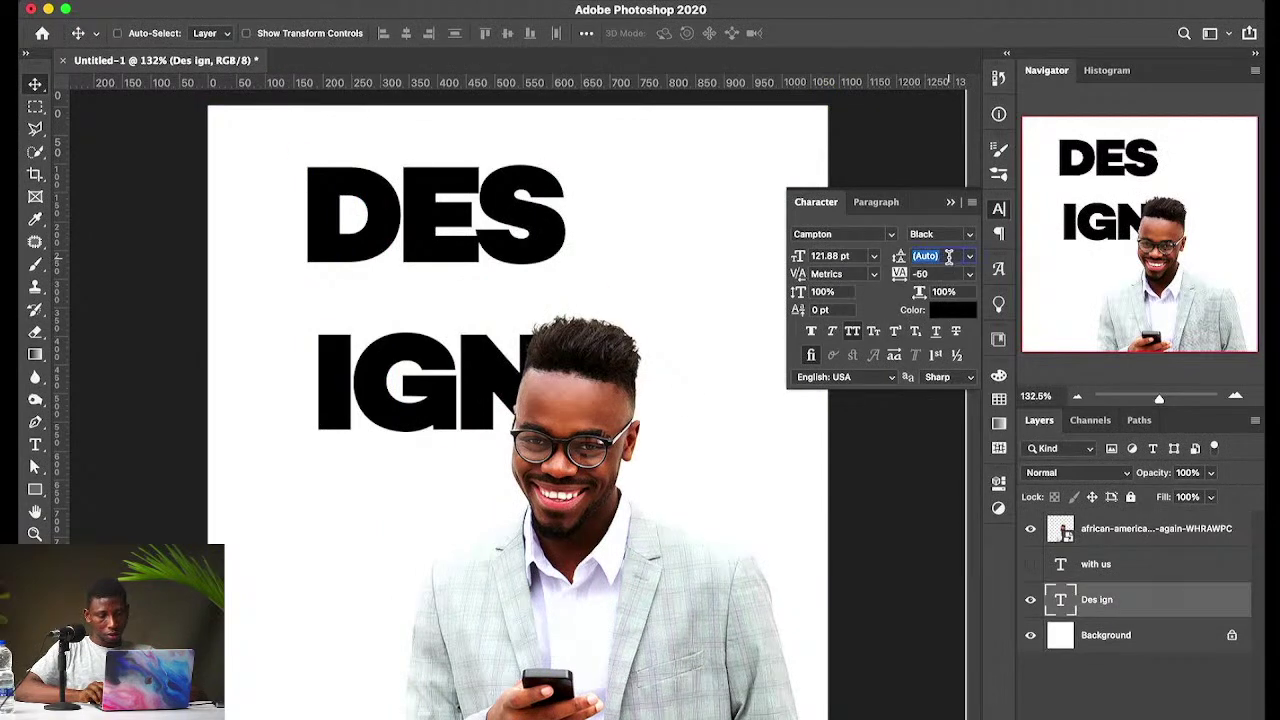
scroll(948, 256, up, 5)
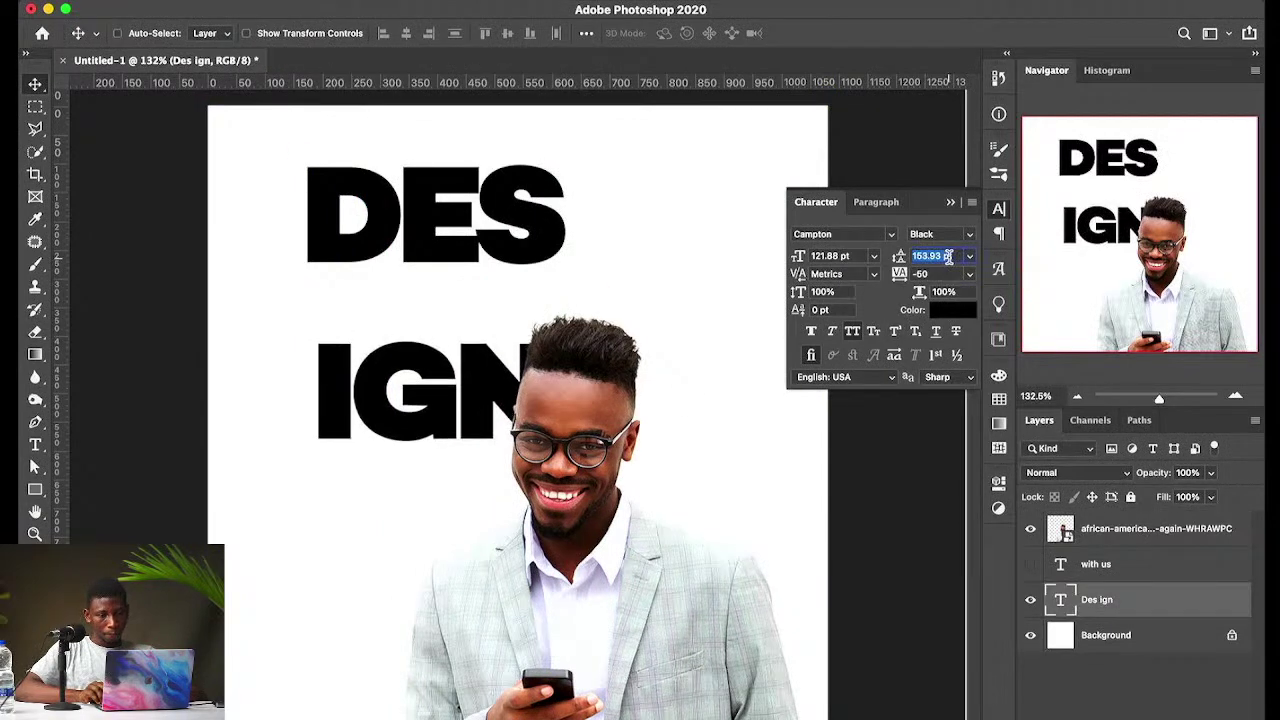
scroll(948, 256, down, 4)
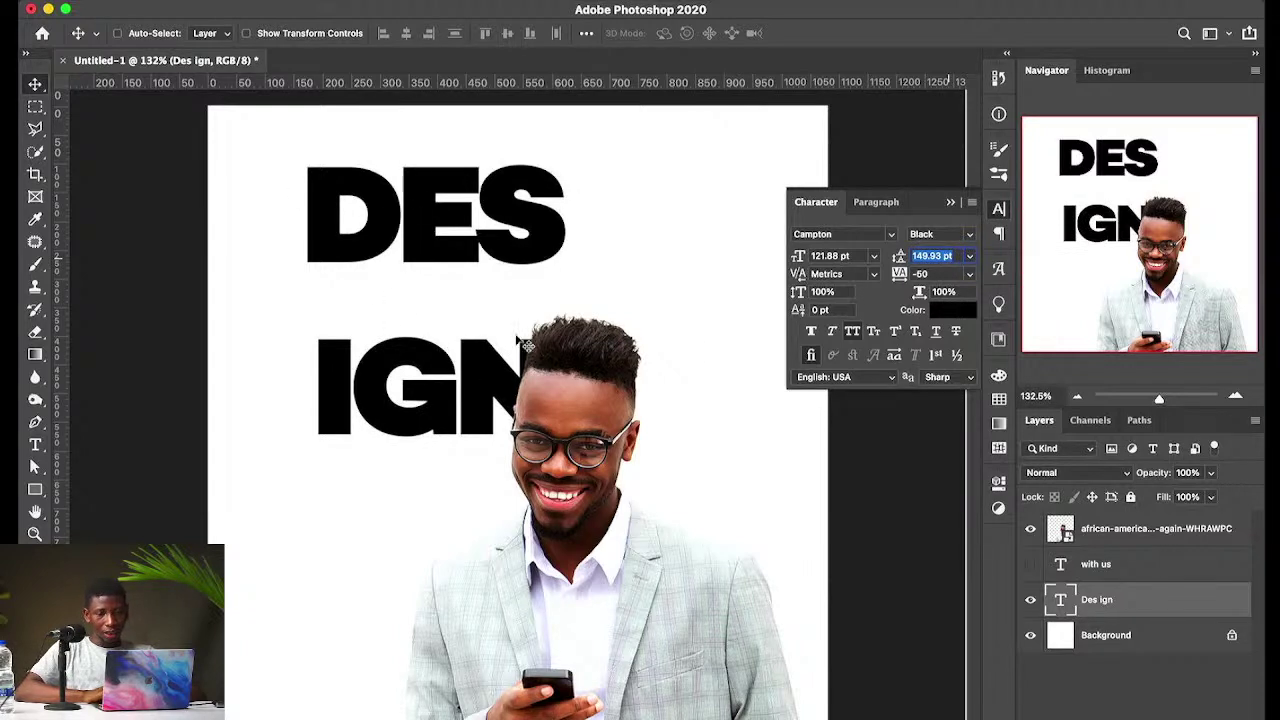
click(968, 259)
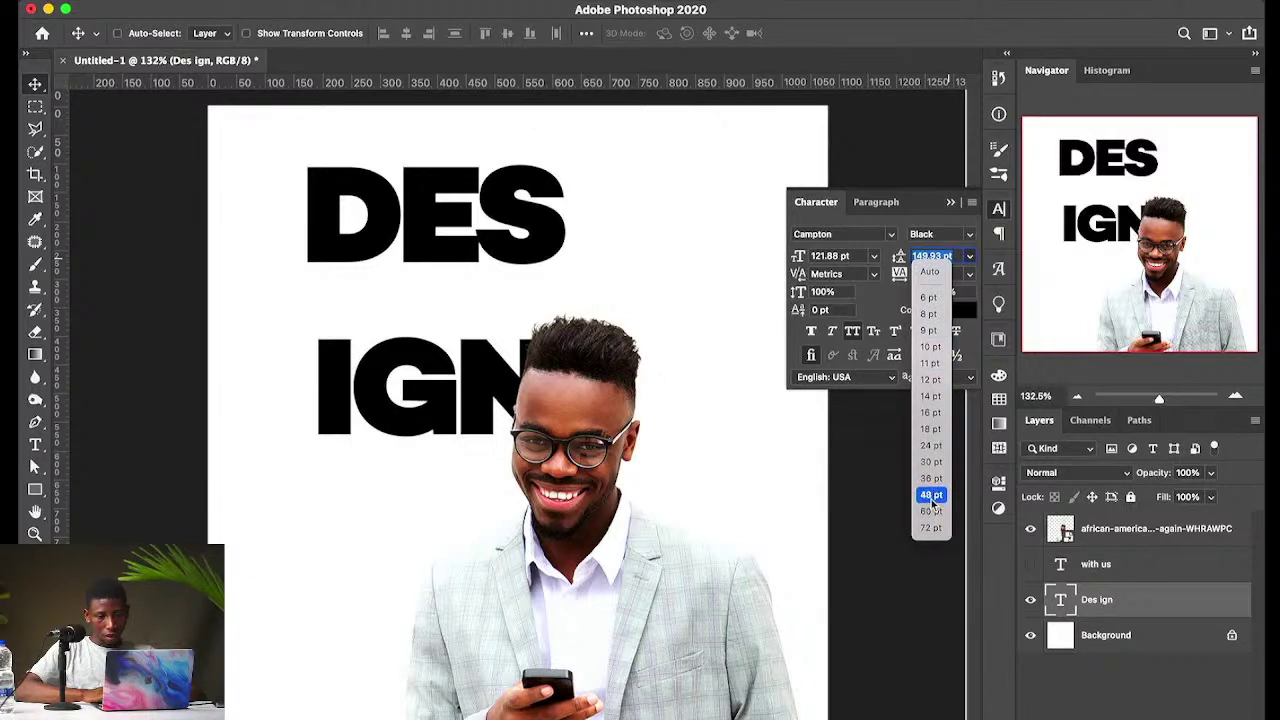
click(931, 496)
click(969, 258)
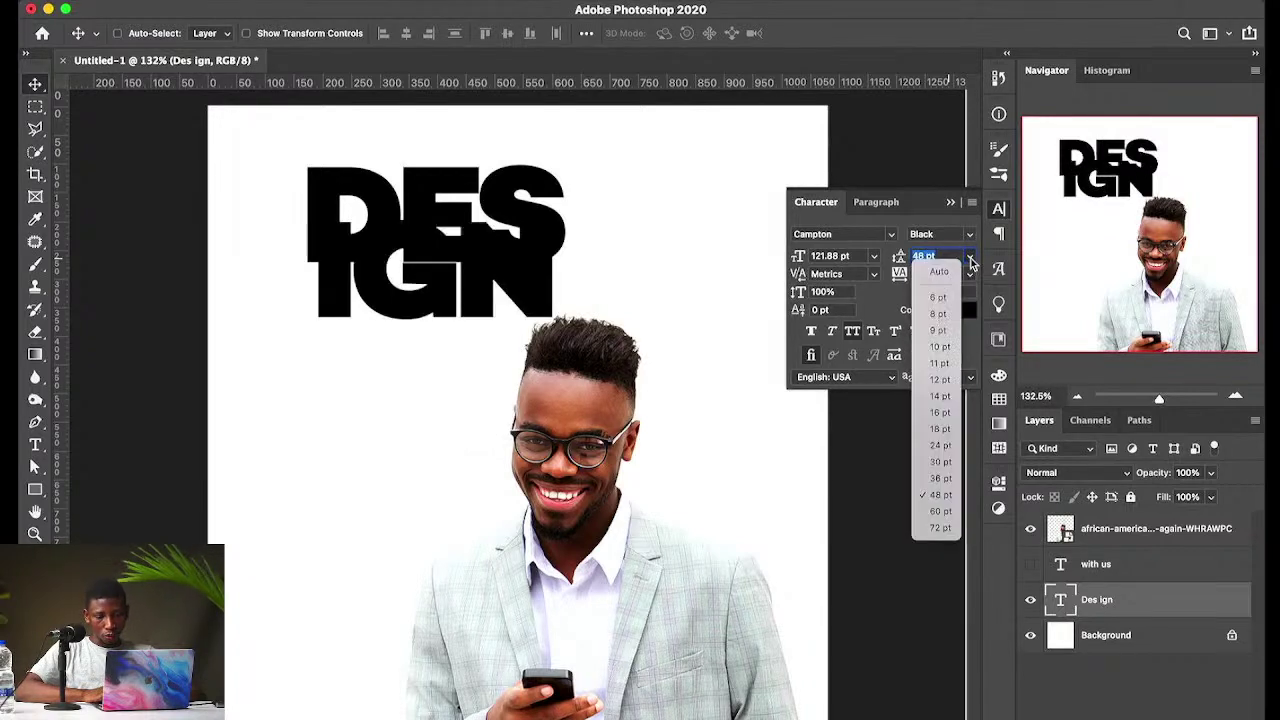
click(955, 530)
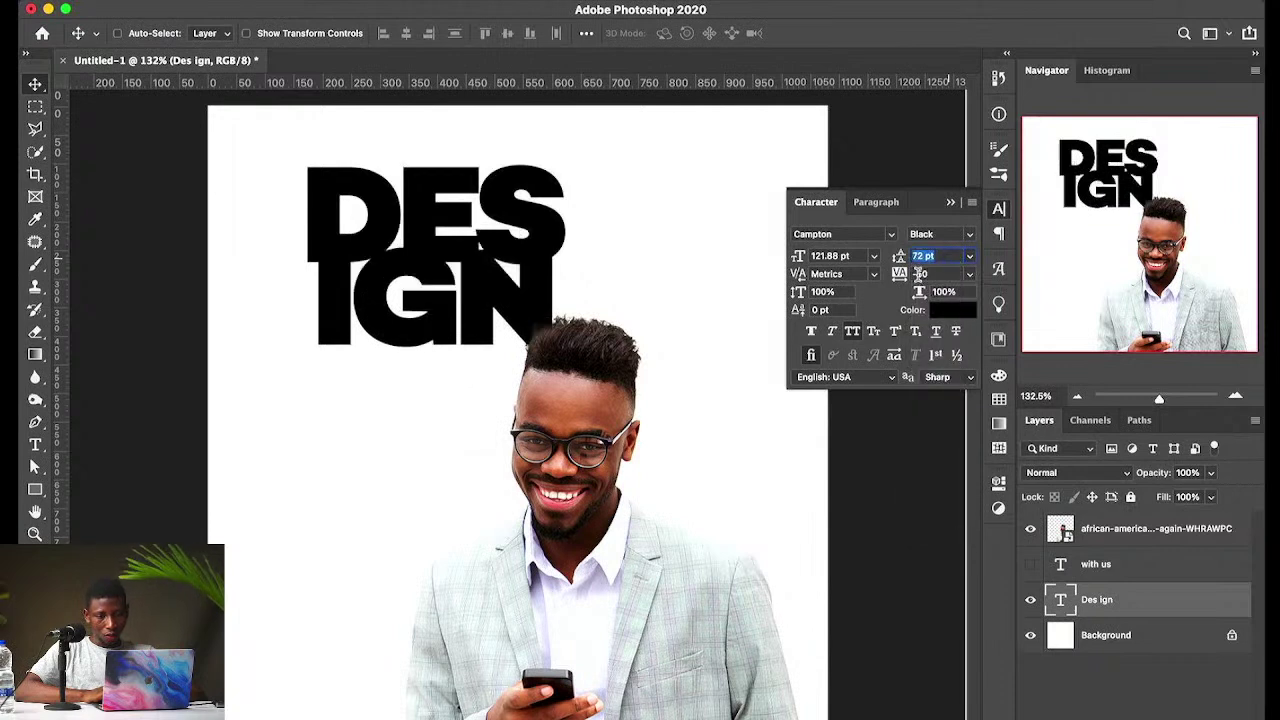
Step: Increase the leading between "DES" and "IGN" to 96 pt
key(Up)
key(Up)
key(Up)
key(Up)
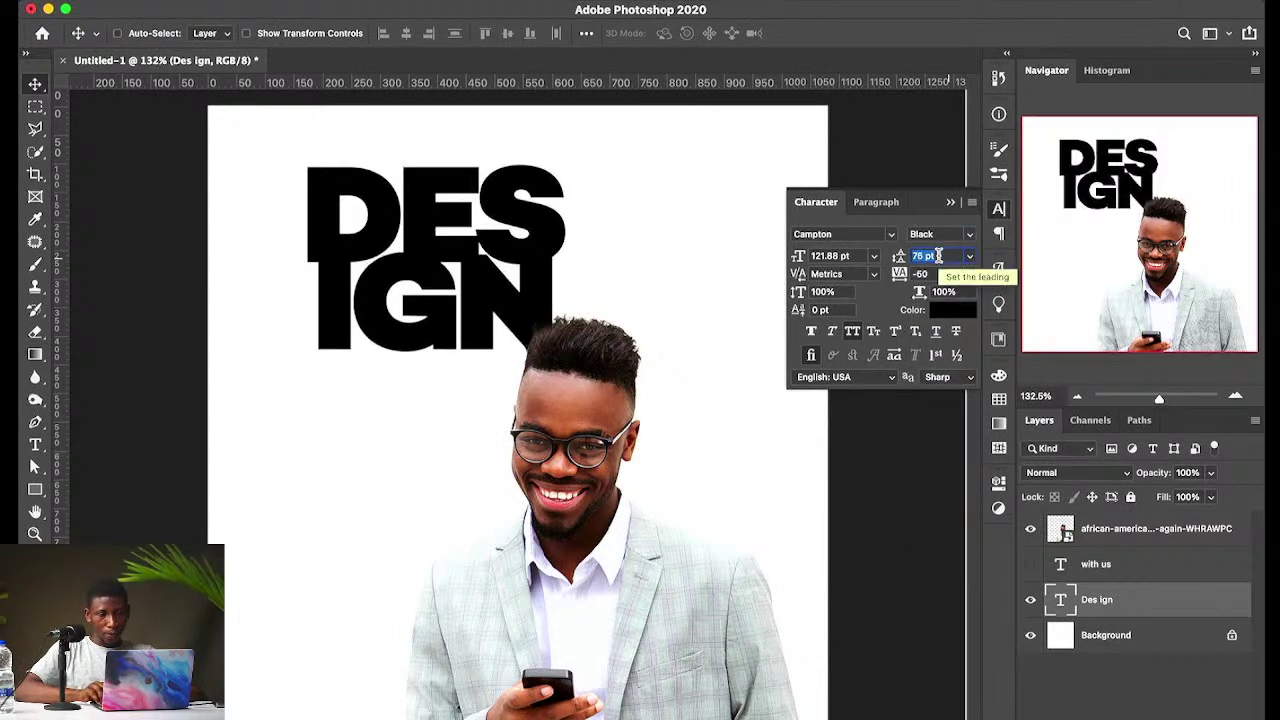
key(Up)
key(Up)
key(Up)
key(Up)
key(Up)
key(Up)
key(Up)
key(Up)
key(Up)
key(Up)
key(Up)
key(Up)
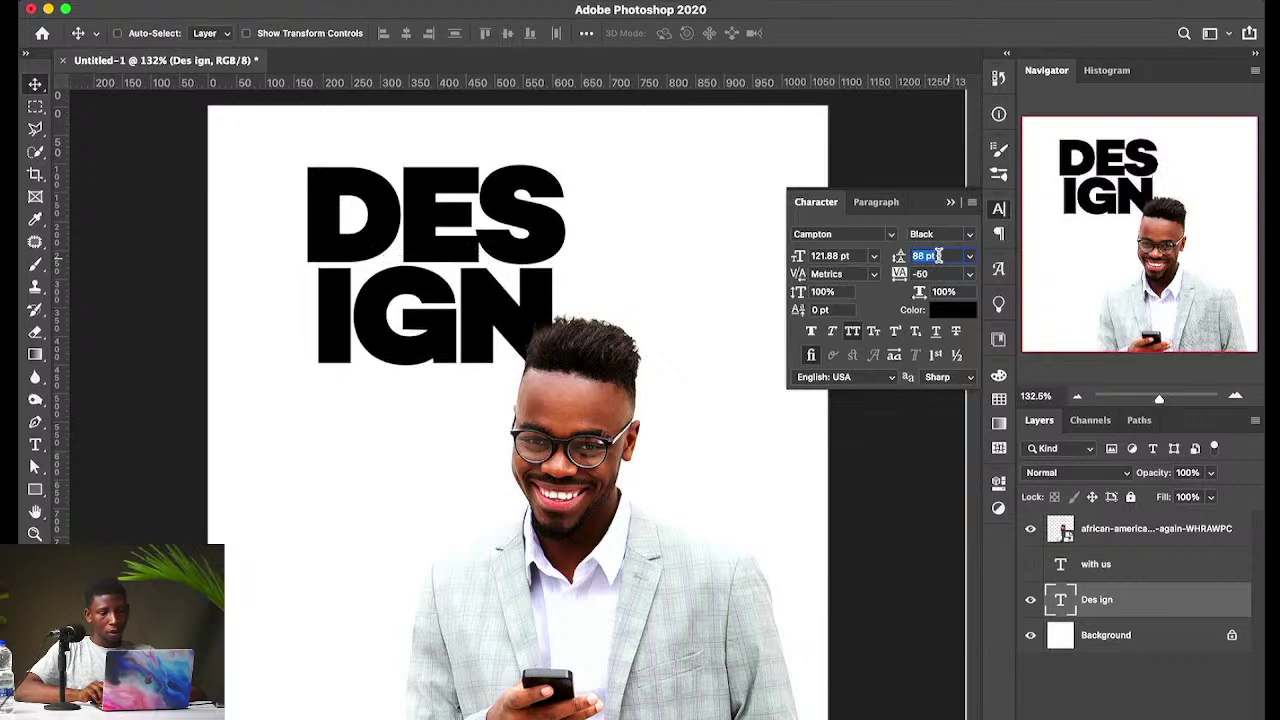
key(Up)
key(Up)
key(Up)
key(Up)
key(Up)
key(Up)
key(Up)
key(Up)
key(Return)
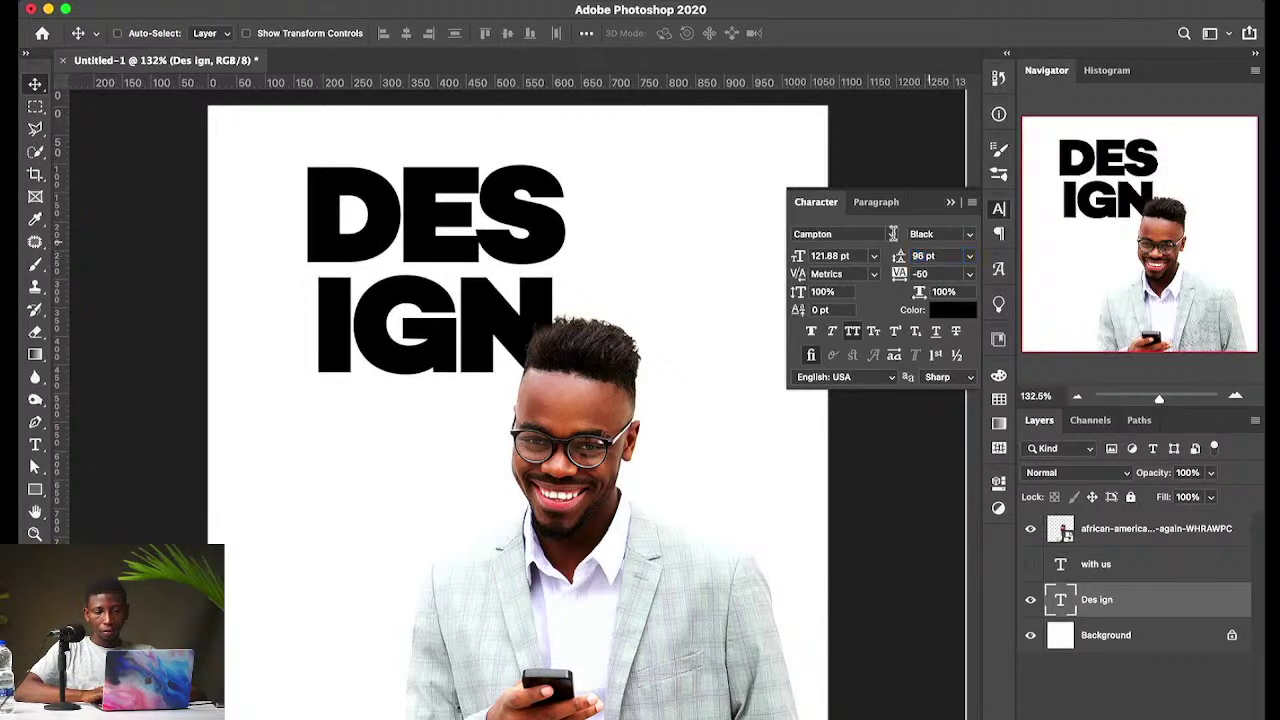
Step: Move the "DES IGN" text toward the canvas's left side and scale it to about 170% so it extends behind the man's head
click(876, 202)
click(833, 233)
drag(436, 268, 256, 281)
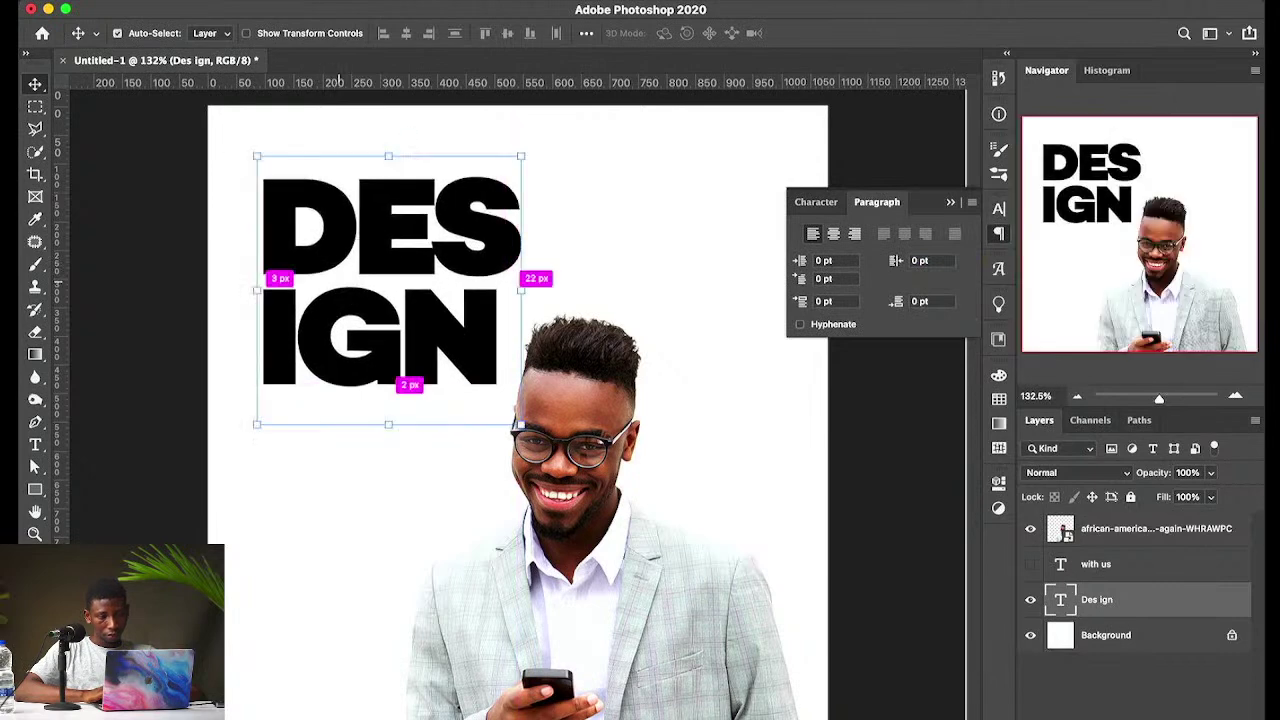
key(super+t)
drag(521, 285, 677, 423)
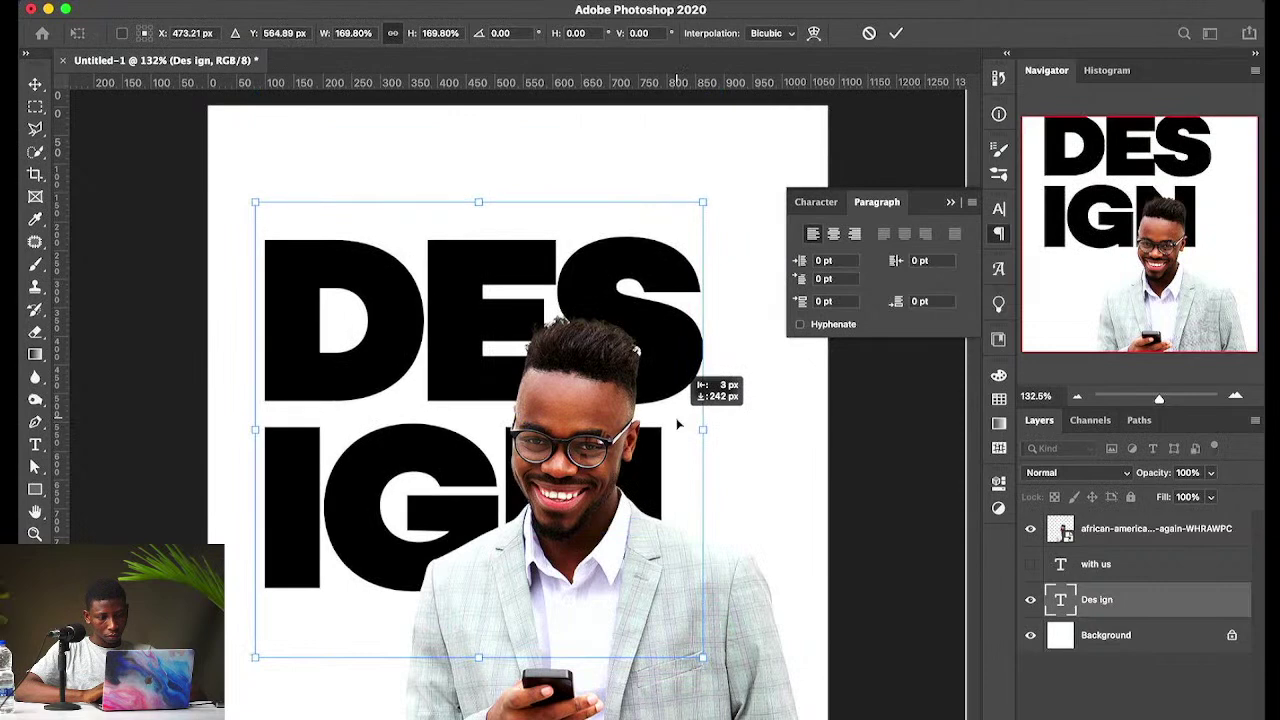
key(Return)
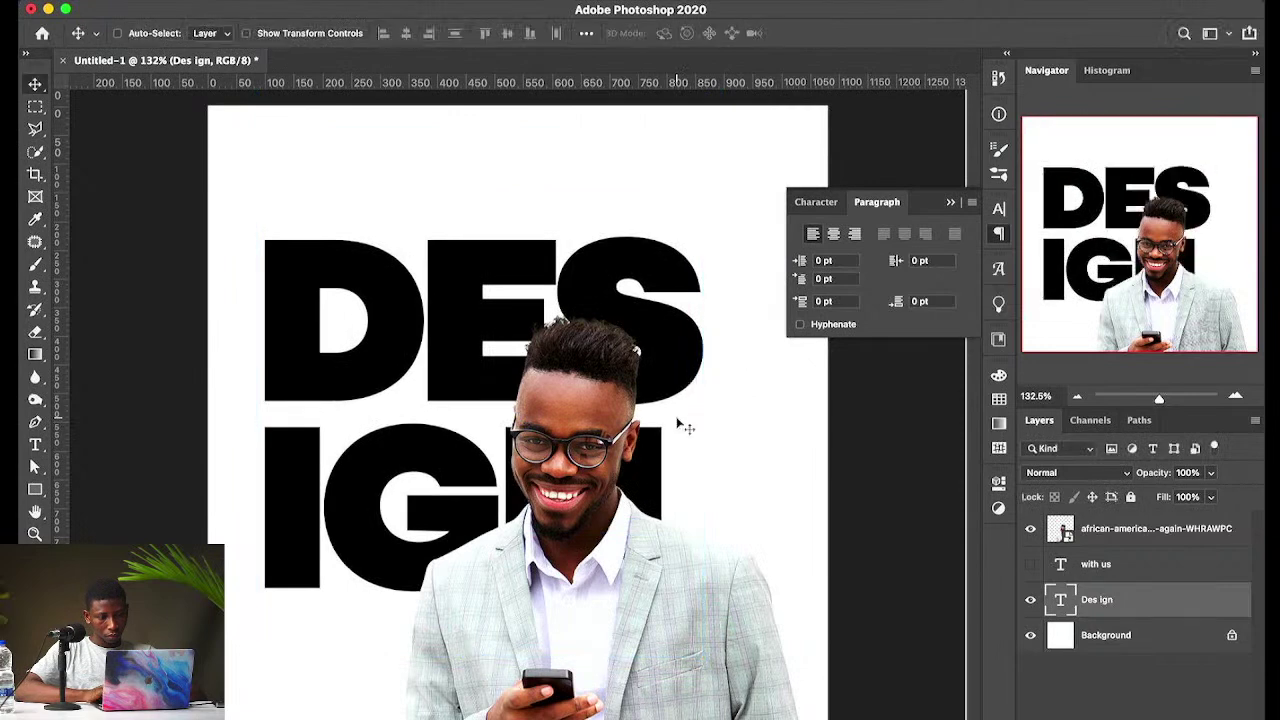
Step: Recolor the "DES IGN" text with the skin tone #bb7a5c sampled from the man's forehead and move the text slightly up
click(998, 213)
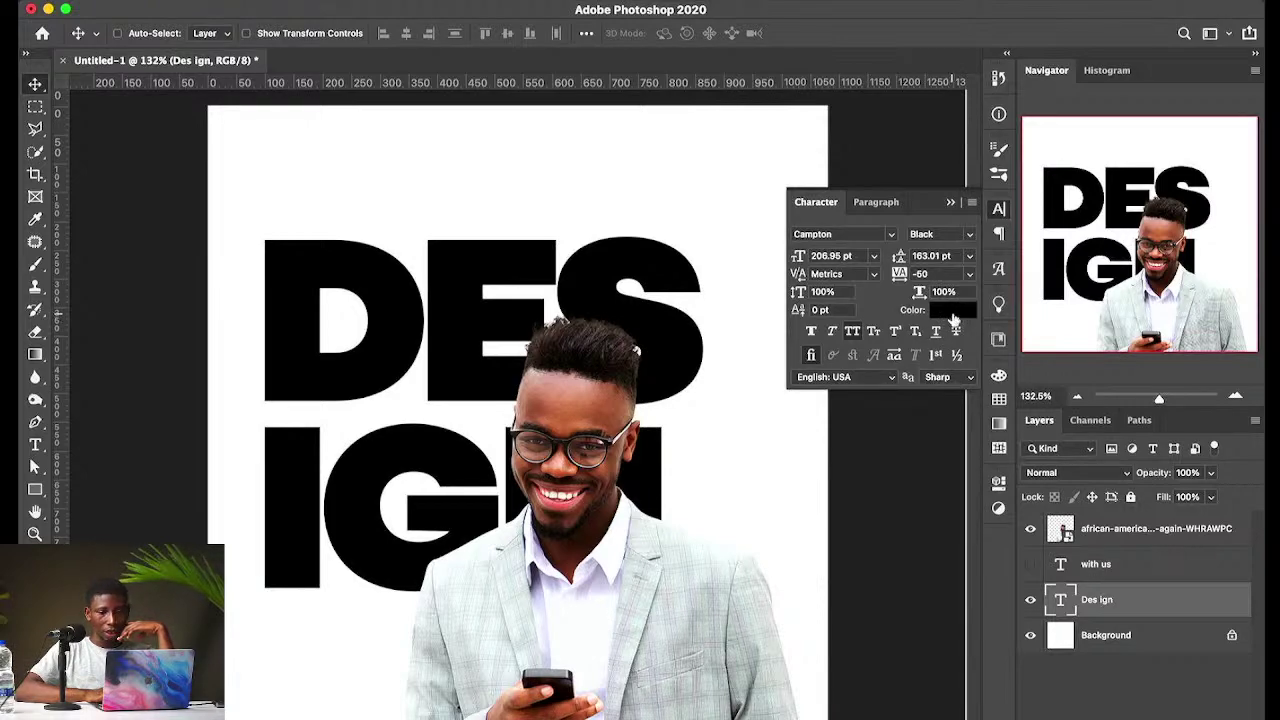
click(952, 318)
click(672, 563)
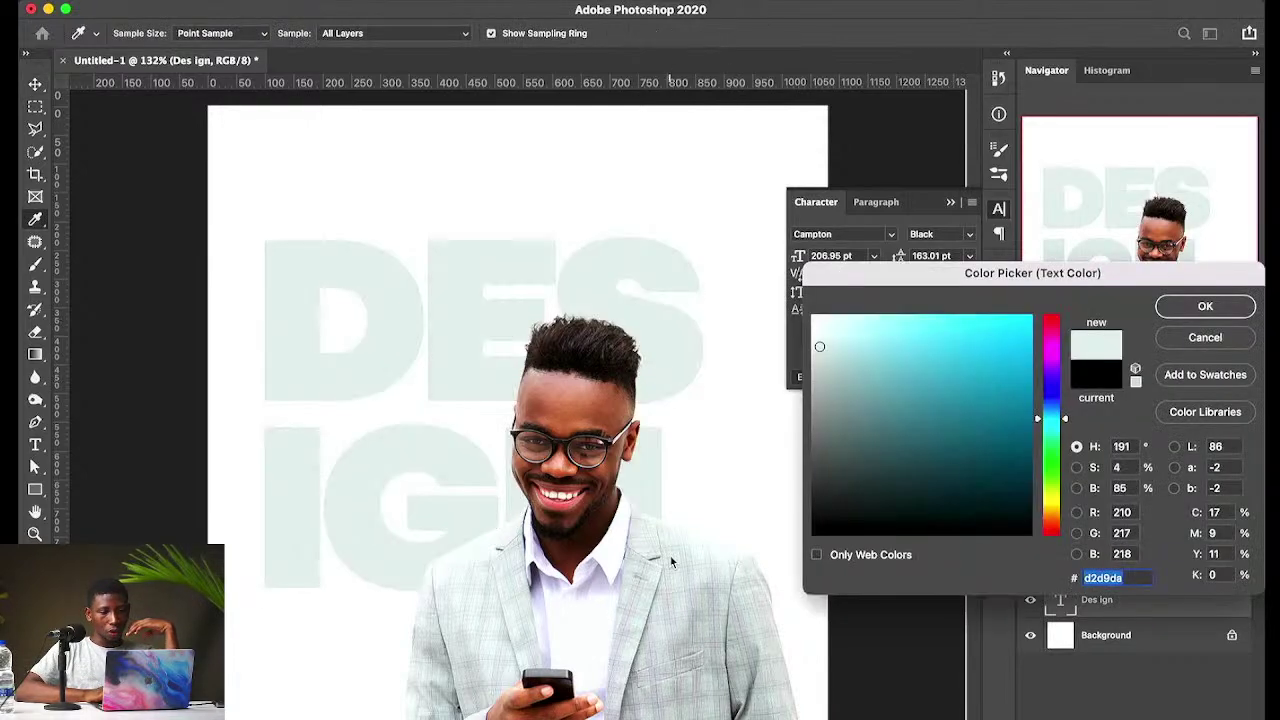
drag(905, 285, 820, 152)
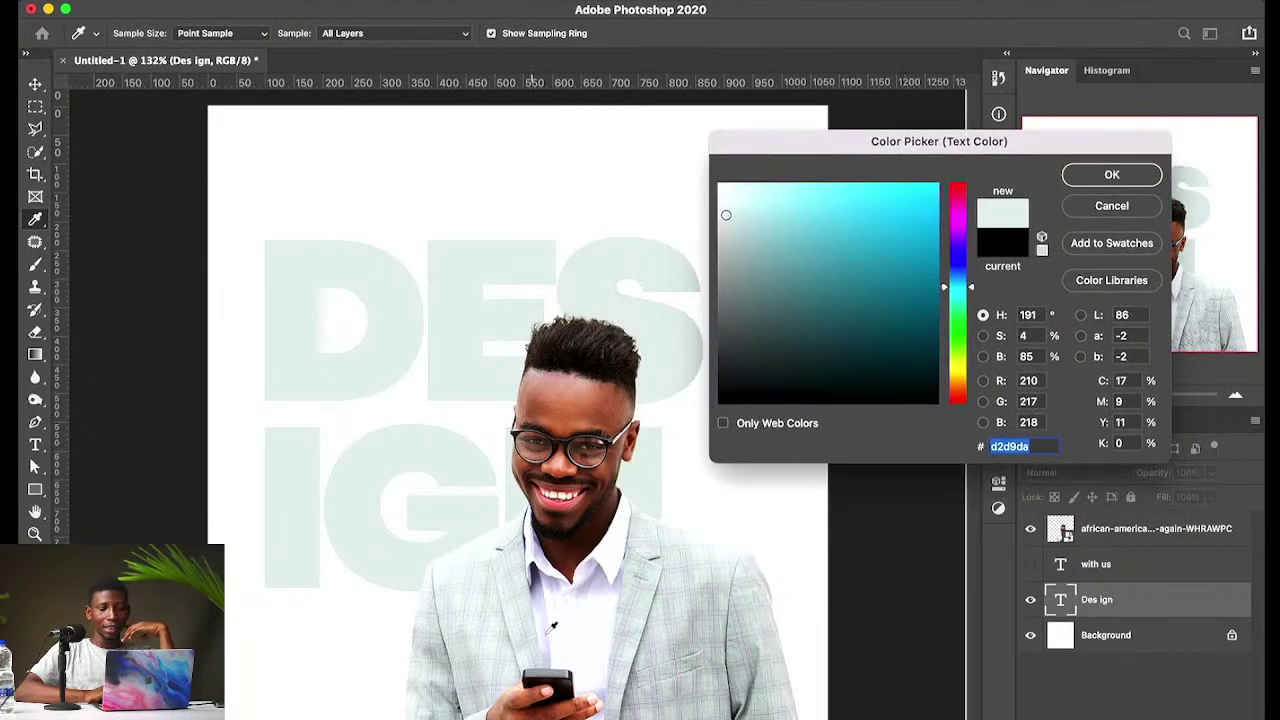
click(642, 586)
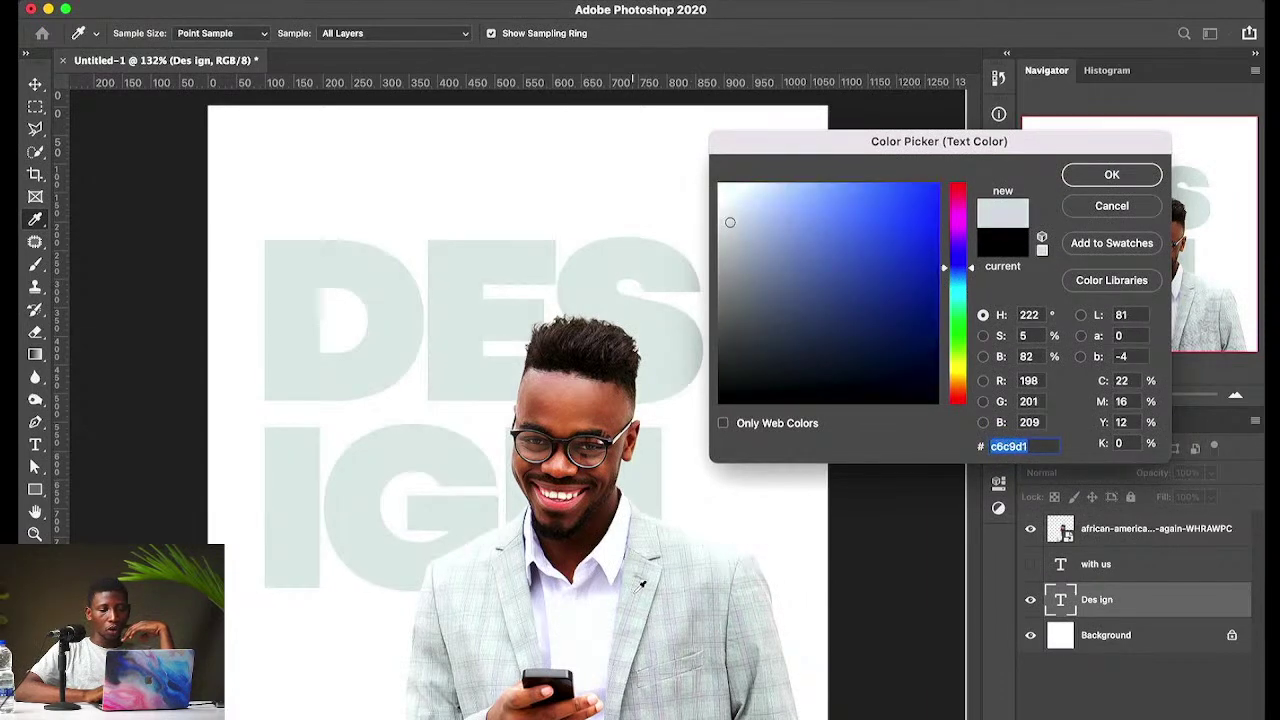
click(583, 389)
click(585, 404)
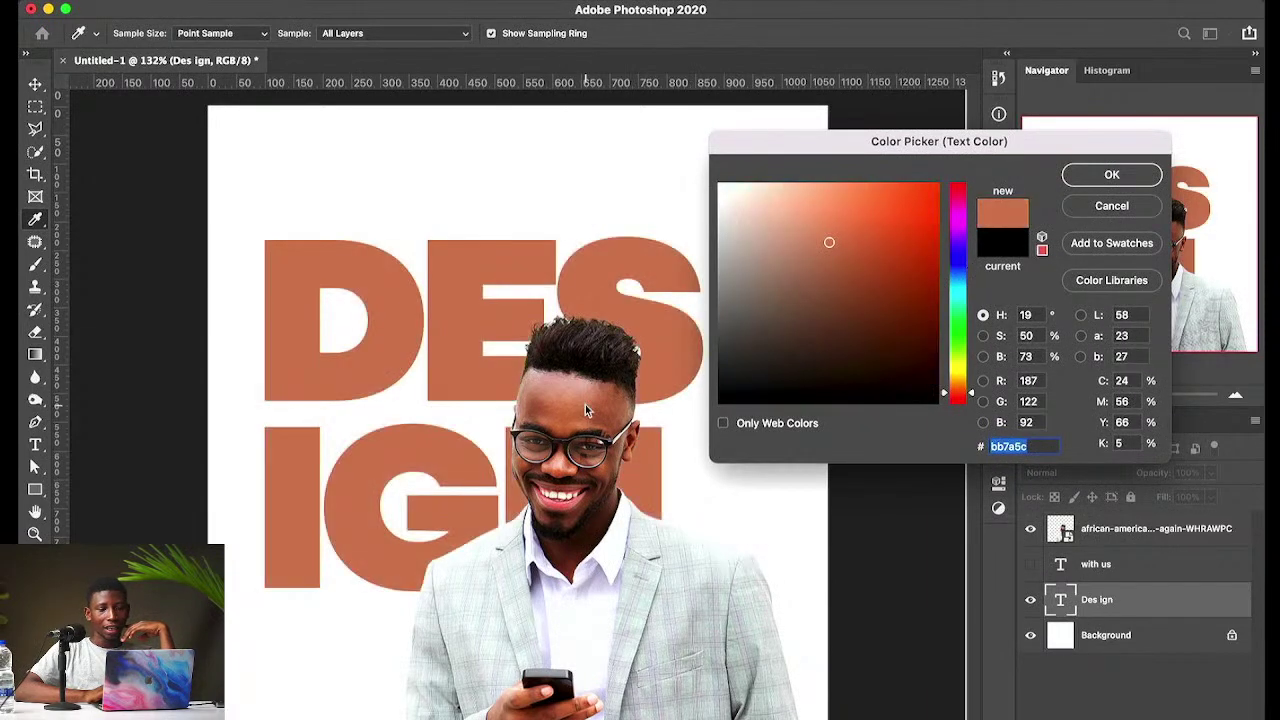
click(1119, 181)
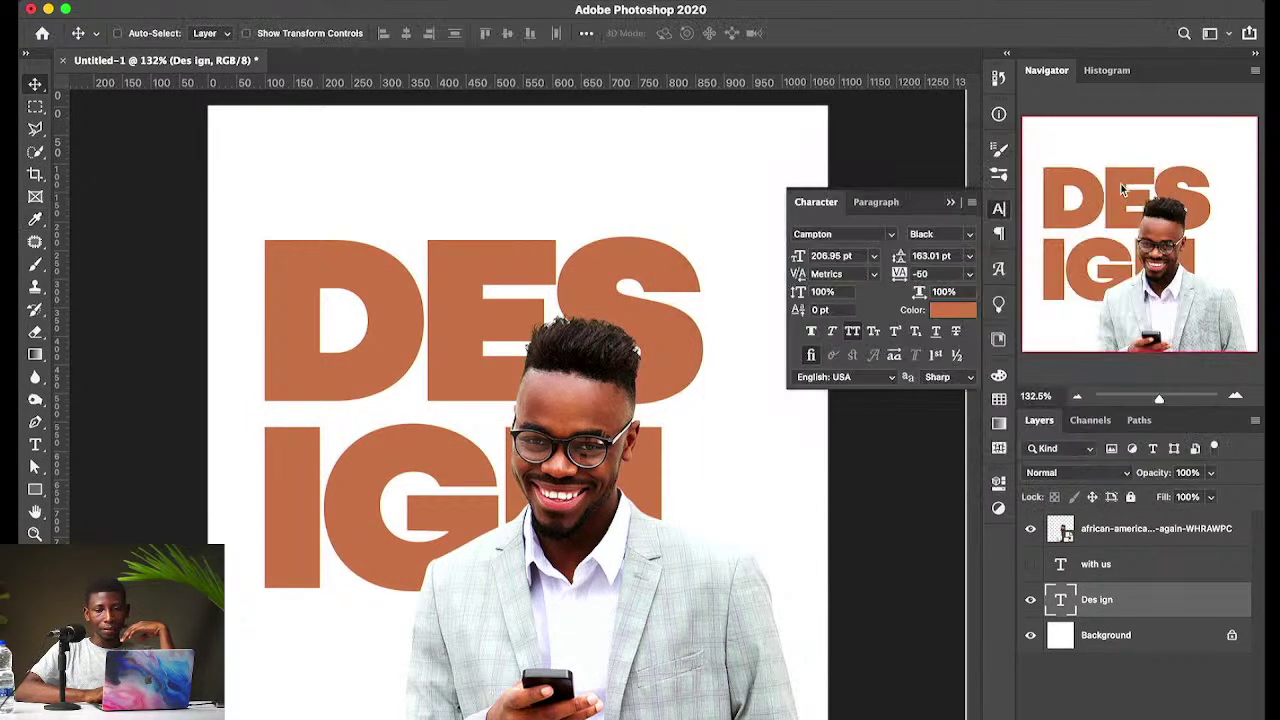
click(950, 204)
mouse_move(643, 300)
mouse_down()
mouse_move(652, 208)
mouse_move(629, 283)
mouse_up()
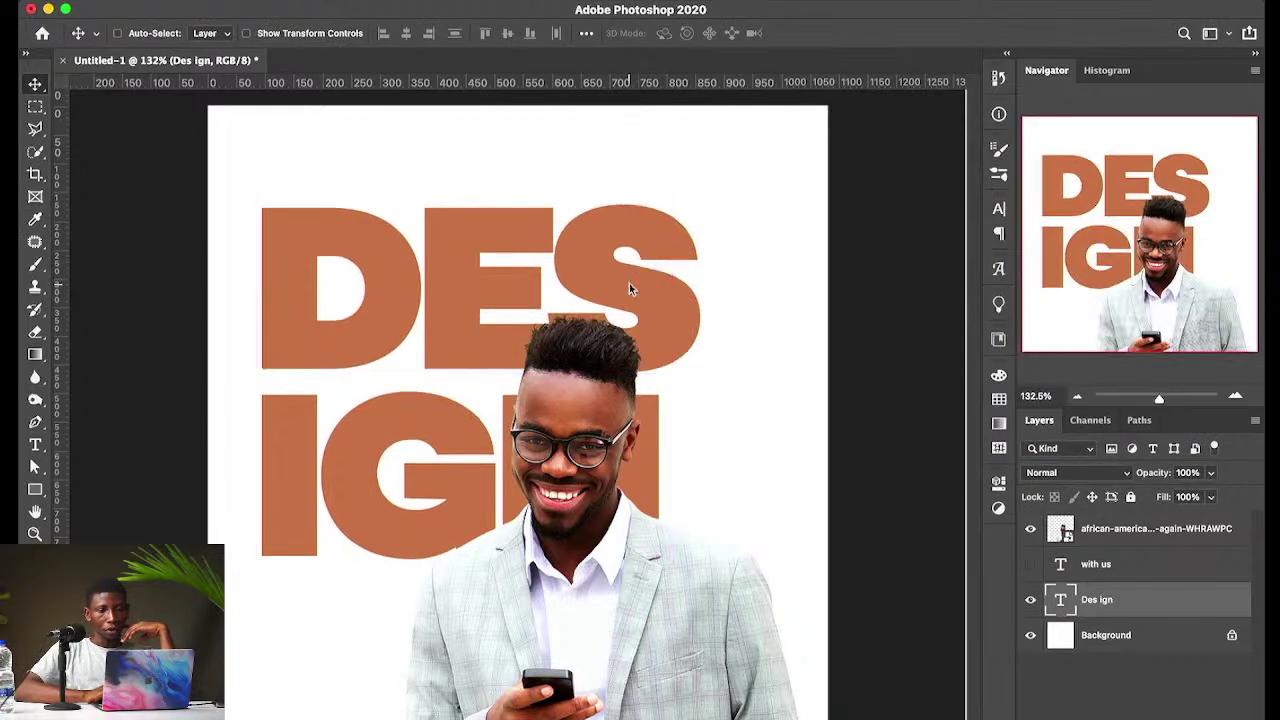
Step: Select the letter S in "DES", try kerning values of 10, 120 and 80, and set its kerning to 0
click(998, 212)
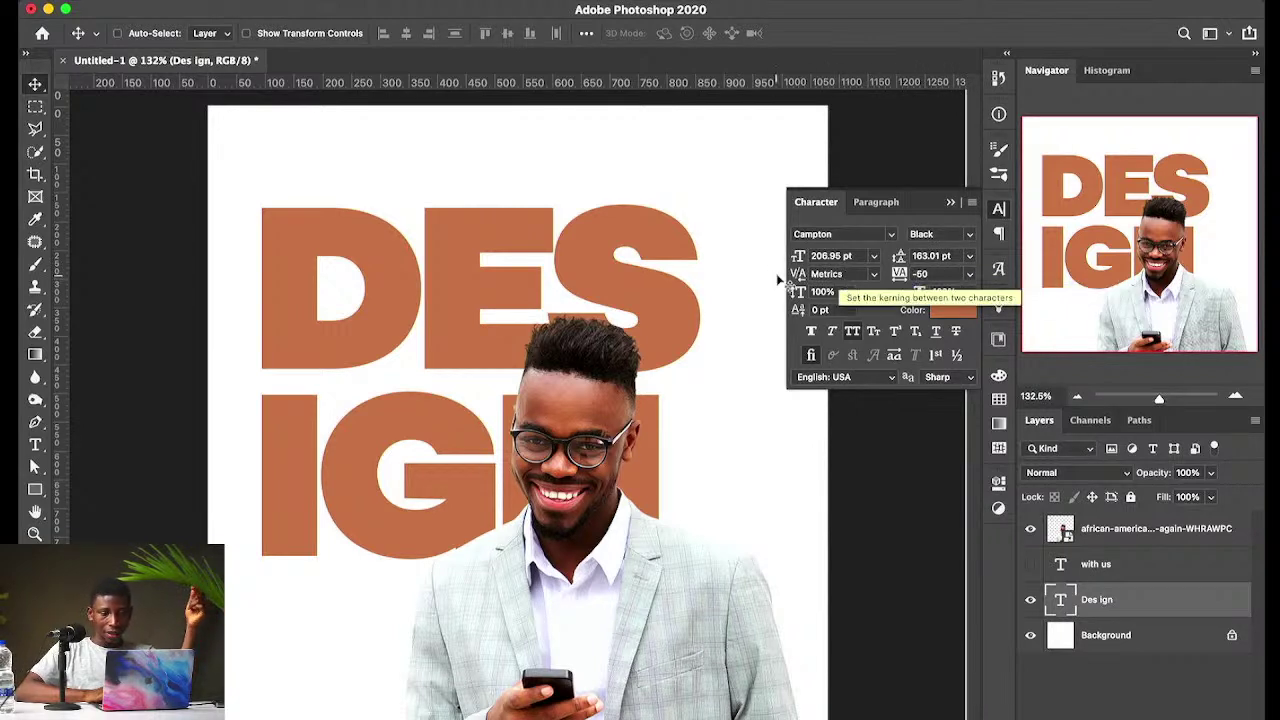
key(t)
click(603, 266)
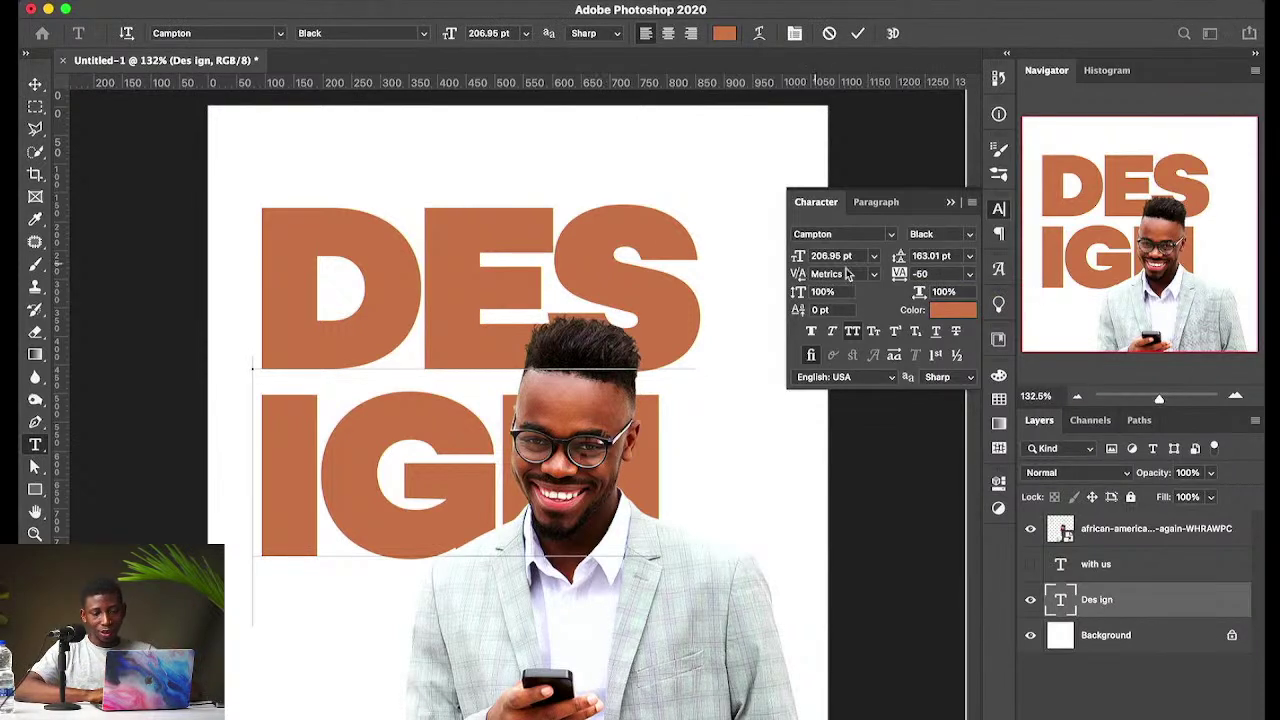
double_click(549, 272)
drag(549, 272, 653, 275)
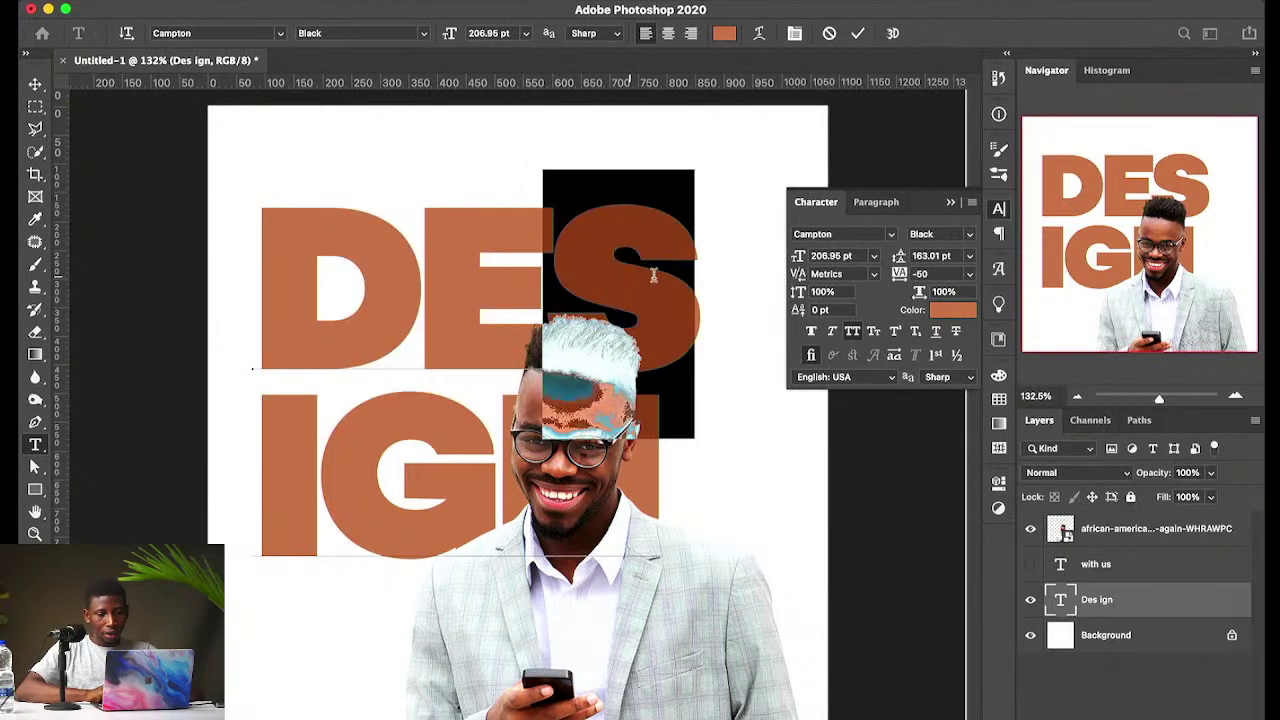
click(873, 276)
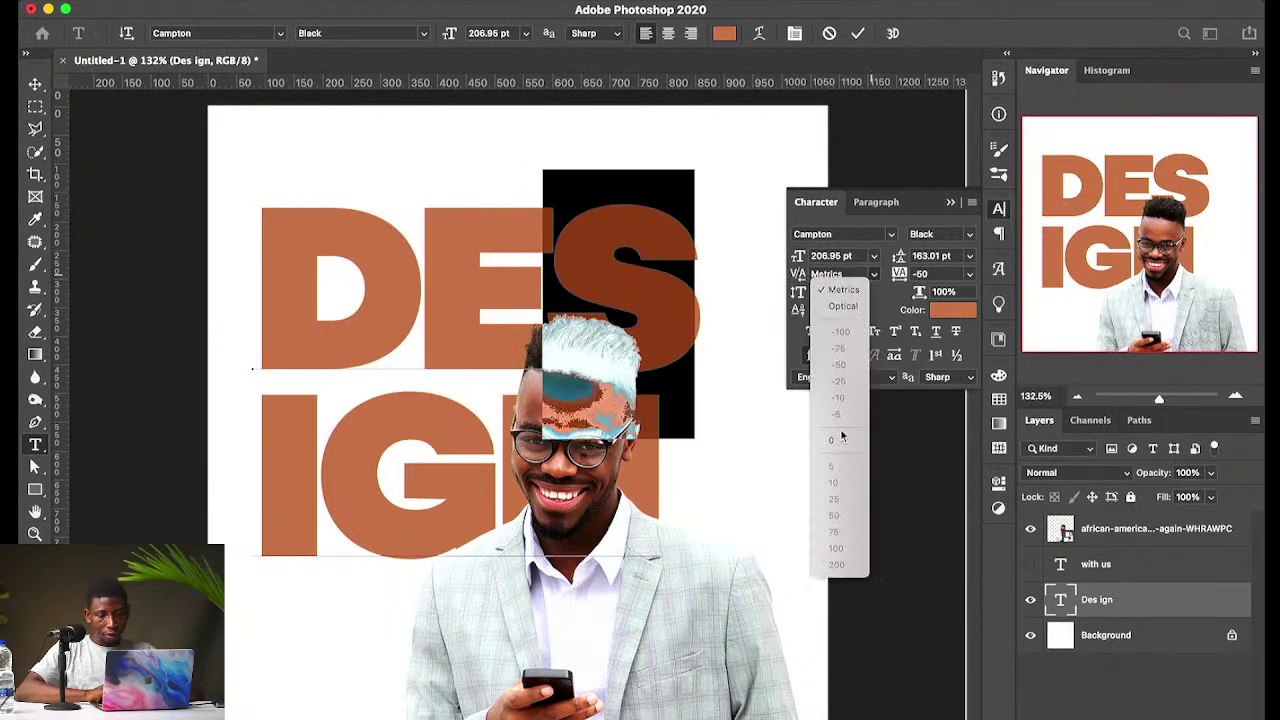
click(826, 273)
text(10)
key(Return)
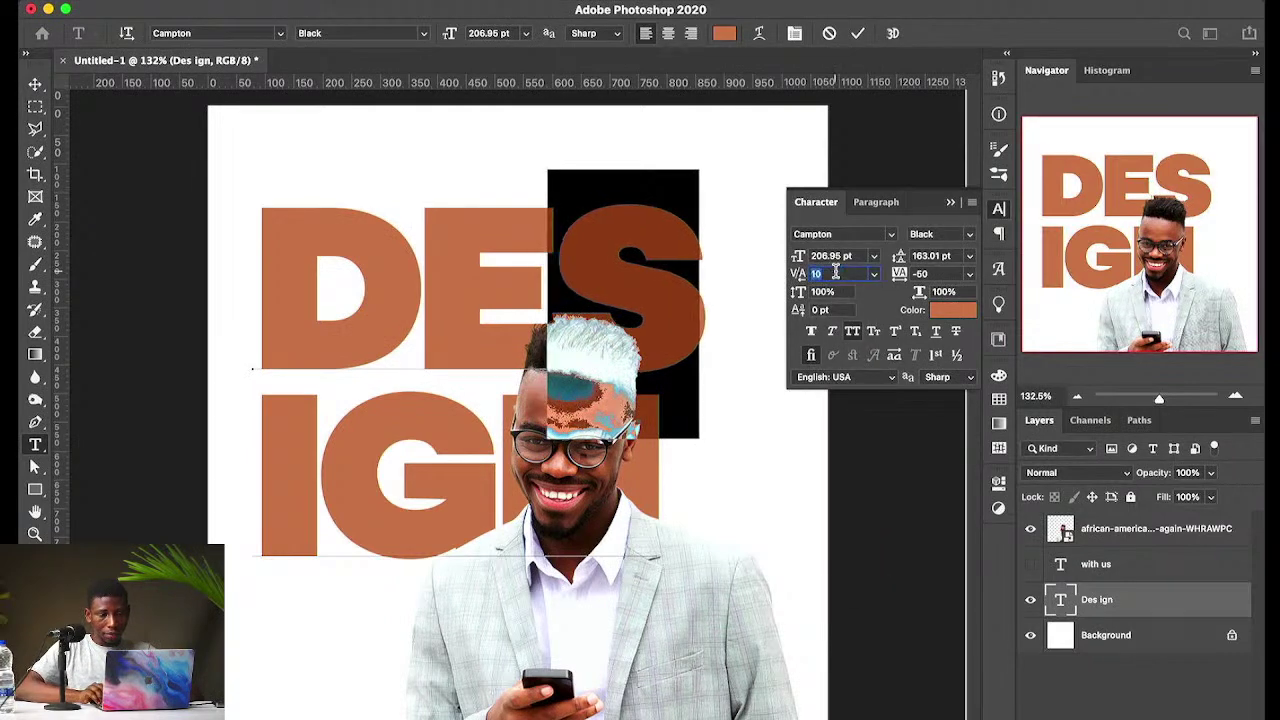
text(60)
key(Return)
key(shift+Up)
key(shift+Up)
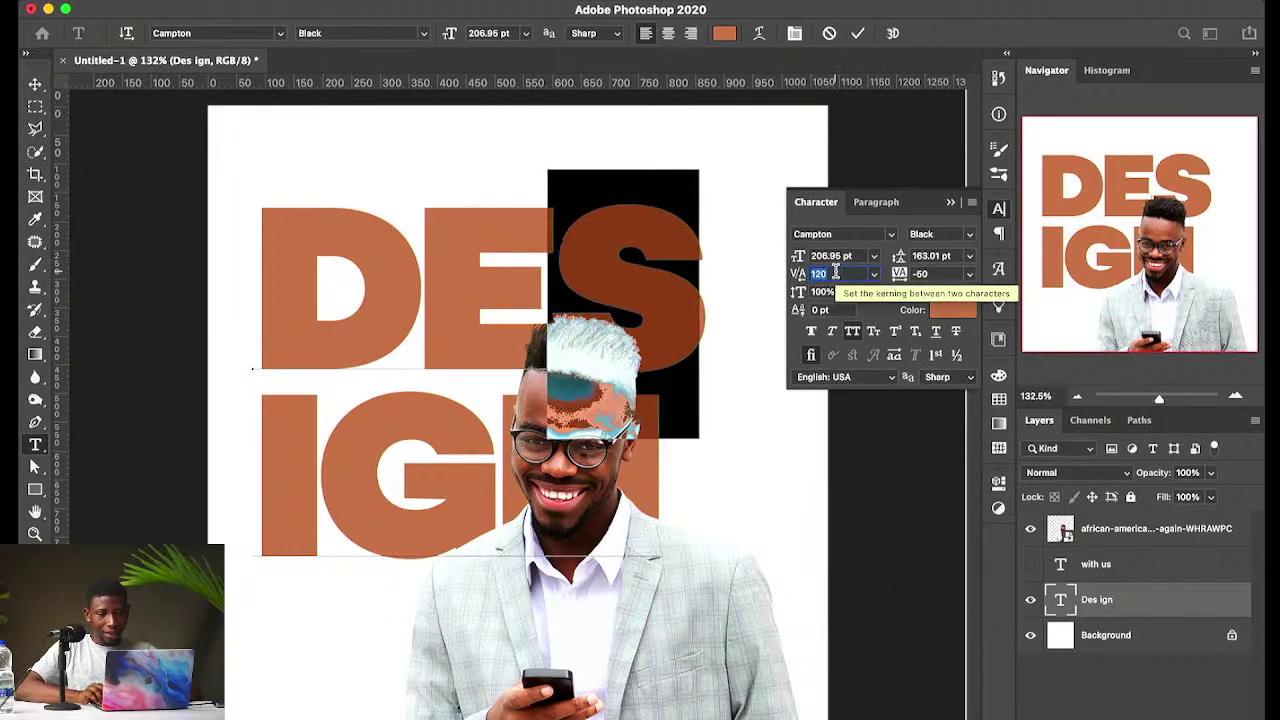
text(0)
key(Return)
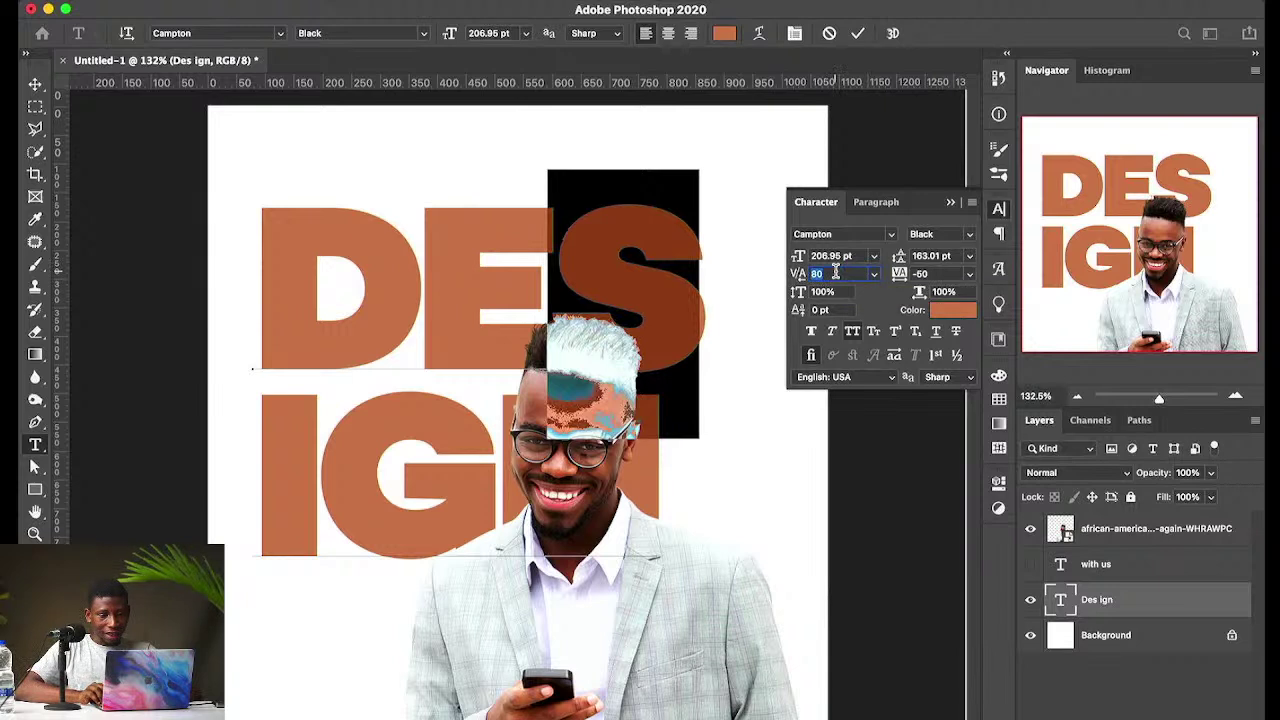
text(-10)
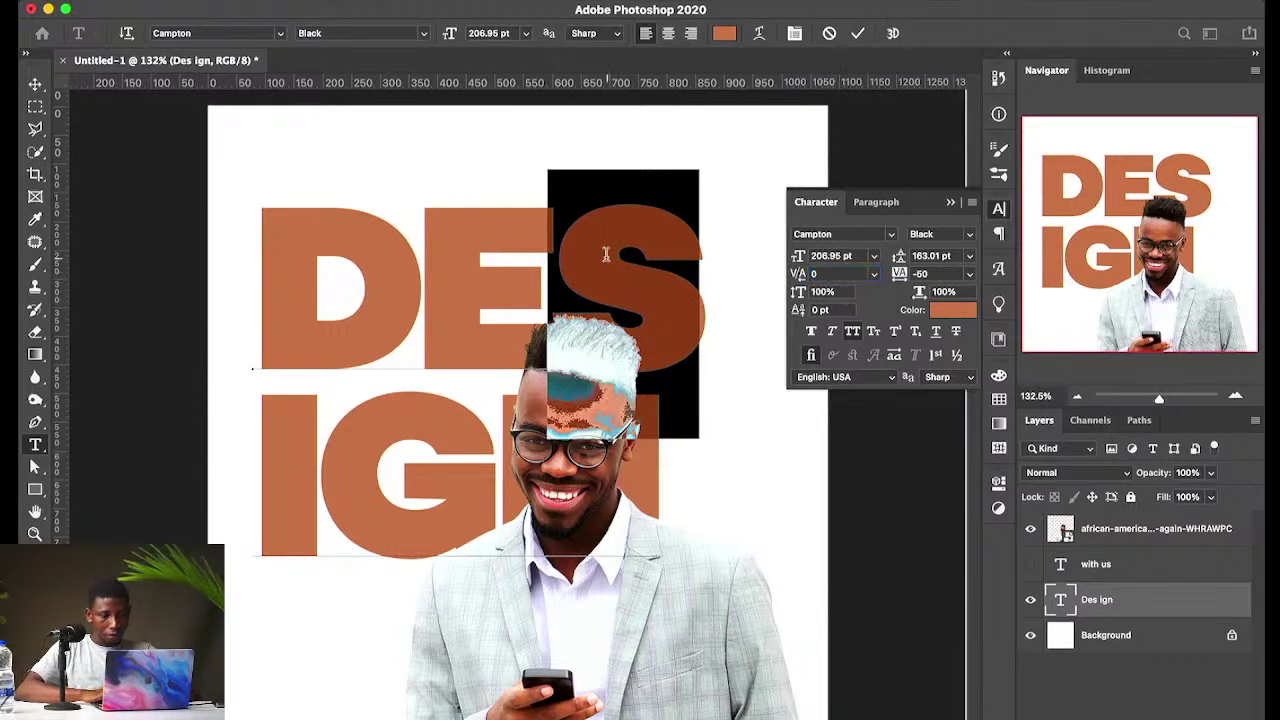
Step: Place the text cursor between the E and S of "DES" and widen their kerning to 110
click(843, 276)
key(shift+Up)
key(shift+Up)
key(shift+Up)
key(shift+Up)
key(shift+Up)
key(shift+Up)
key(shift+Up)
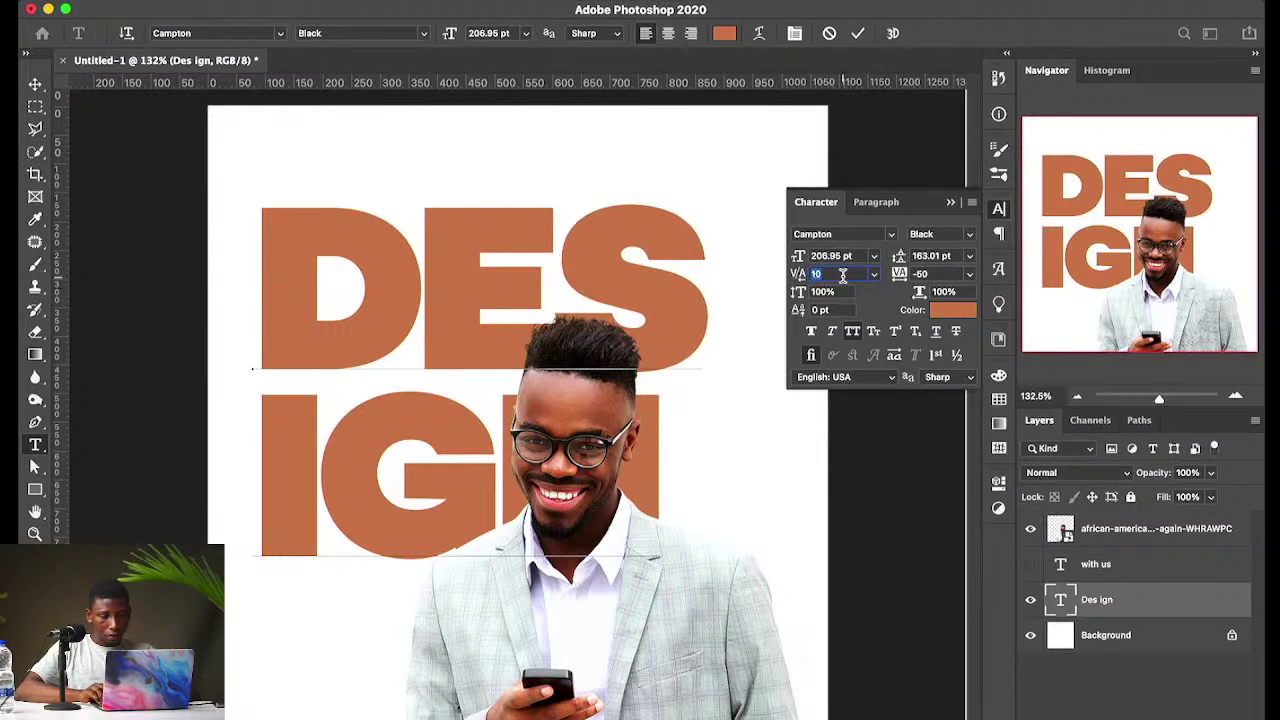
key(shift+Up)
key(shift+Up)
key(shift+Up)
key(shift+Up)
key(Return)
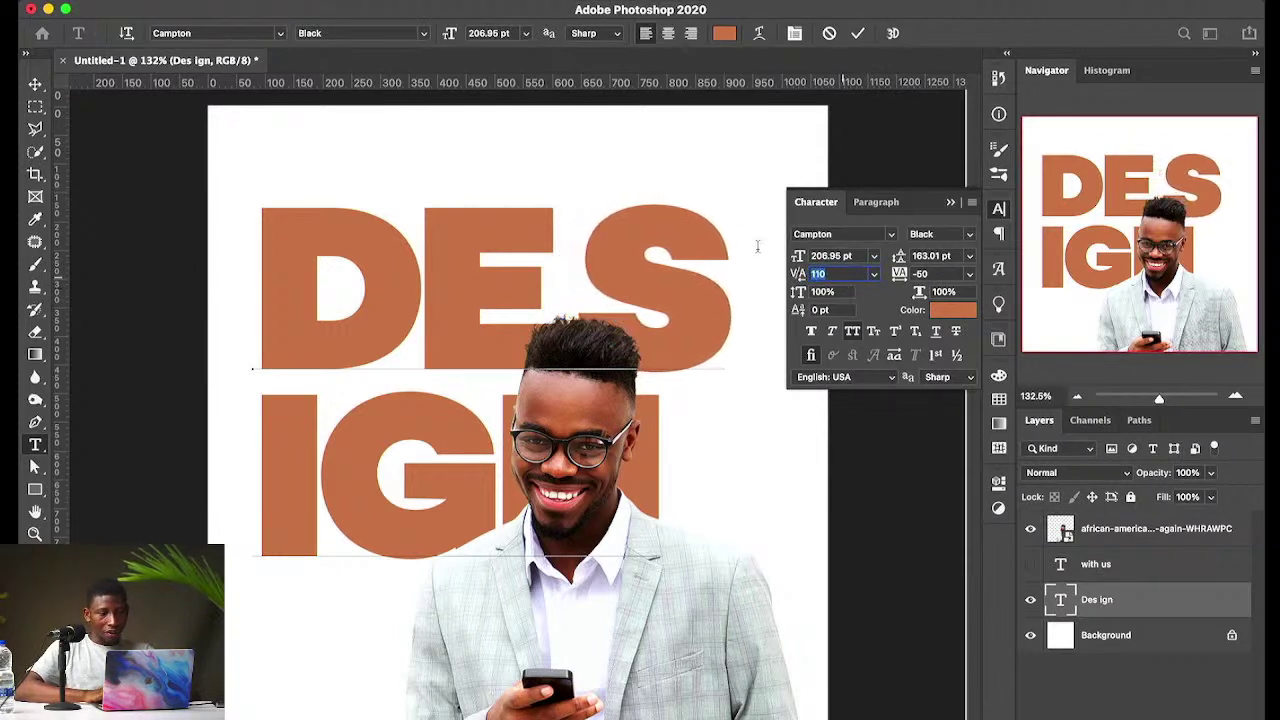
Step: Widen the kerning between the E and S further, up to 320
click(832, 275)
key(shift+Up)
key(shift+Up)
key(shift+Up)
key(shift+Up)
key(shift+Up)
key(shift+Up)
key(shift+Up)
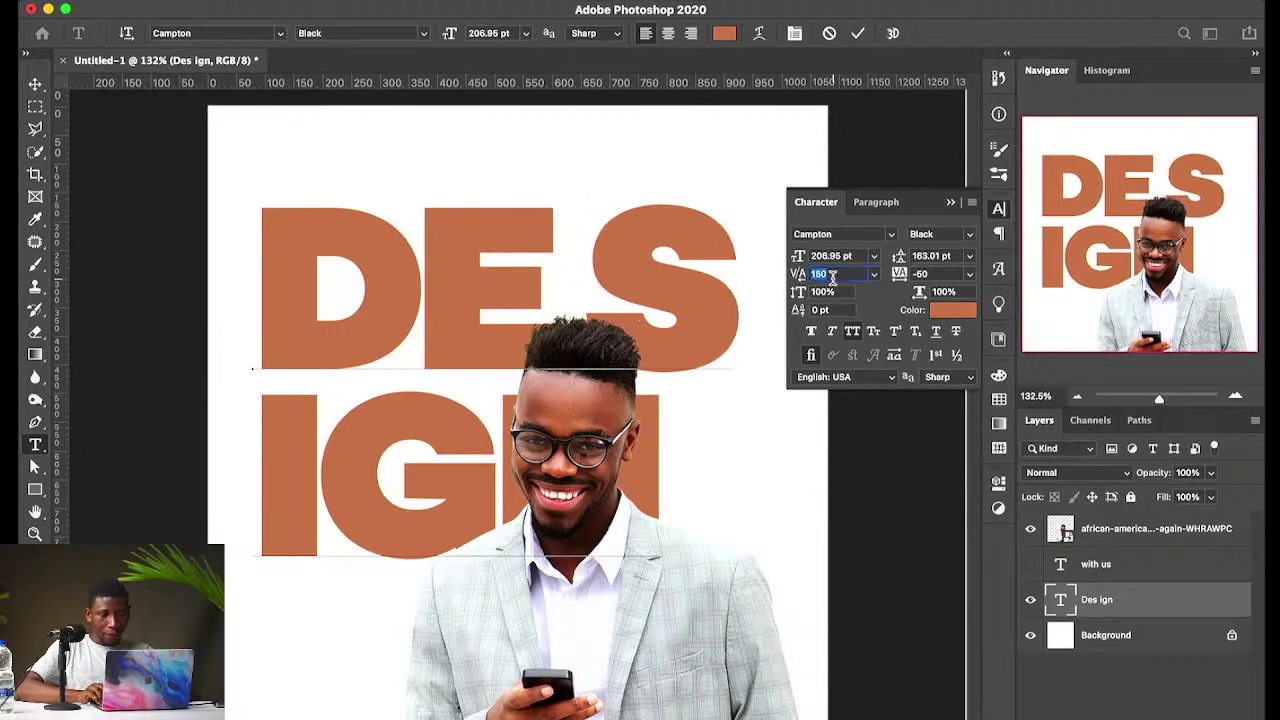
key(shift+Up)
key(shift+Up)
key(shift+Up)
key(shift+Up)
key(shift+Up)
key(shift+Up)
key(shift+Up)
key(shift+Up)
key(shift+Up)
key(shift+Up)
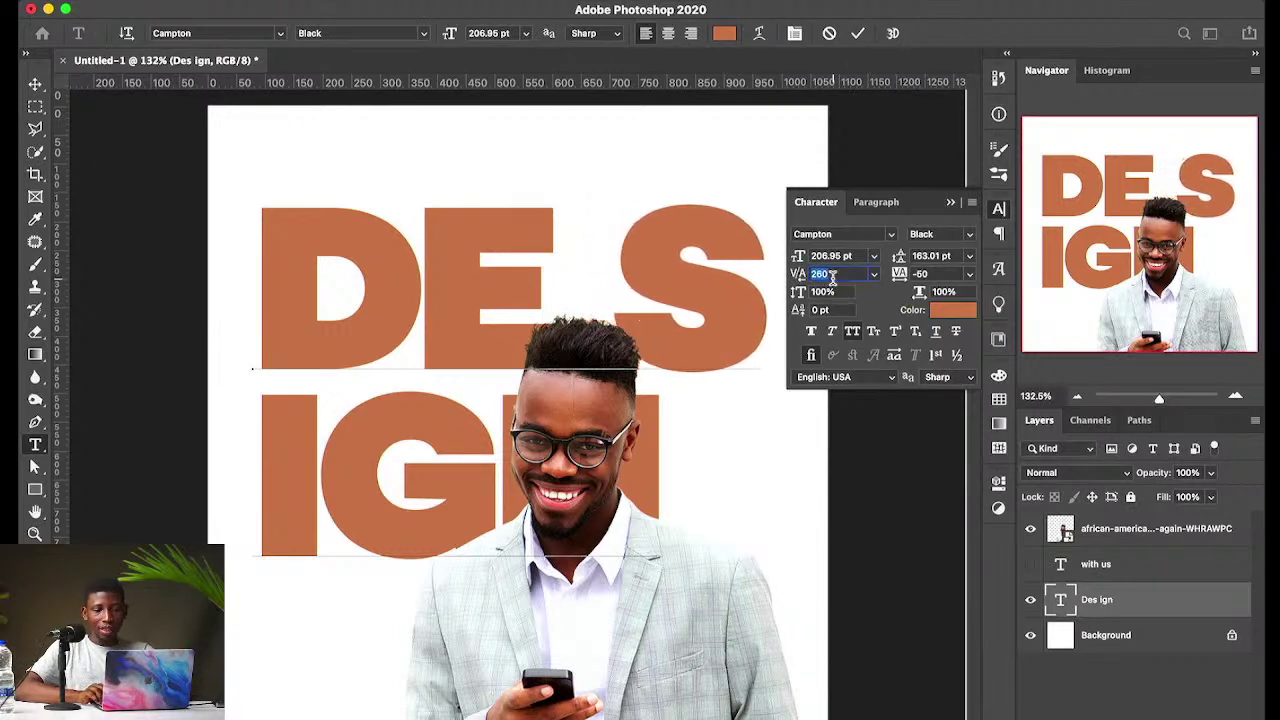
key(shift+Up)
key(shift+Up)
key(shift+Up)
key(shift+Up)
key(shift+Down)
key(shift+Down)
key(shift+Down)
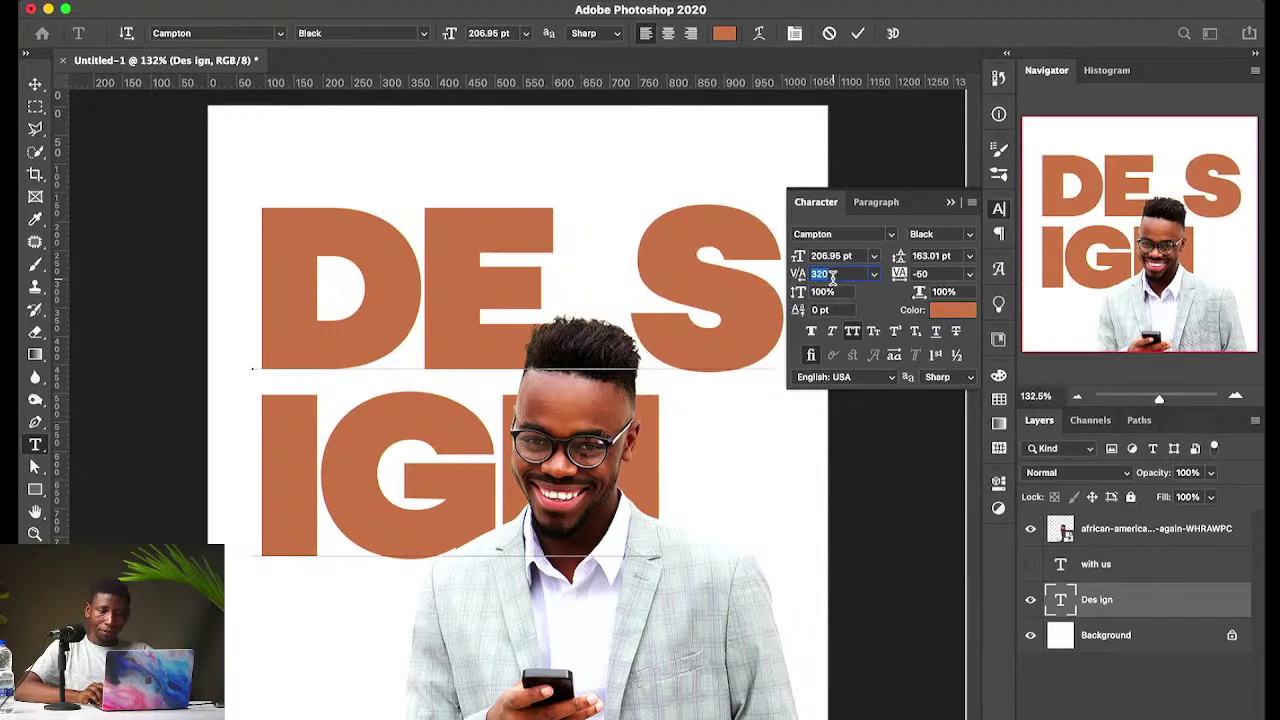
Step: Reset the kerning between the E and S of "DES" to 0
key(shift+Down)
key(shift+Down)
key(shift+Down)
text(0)
key(Return)
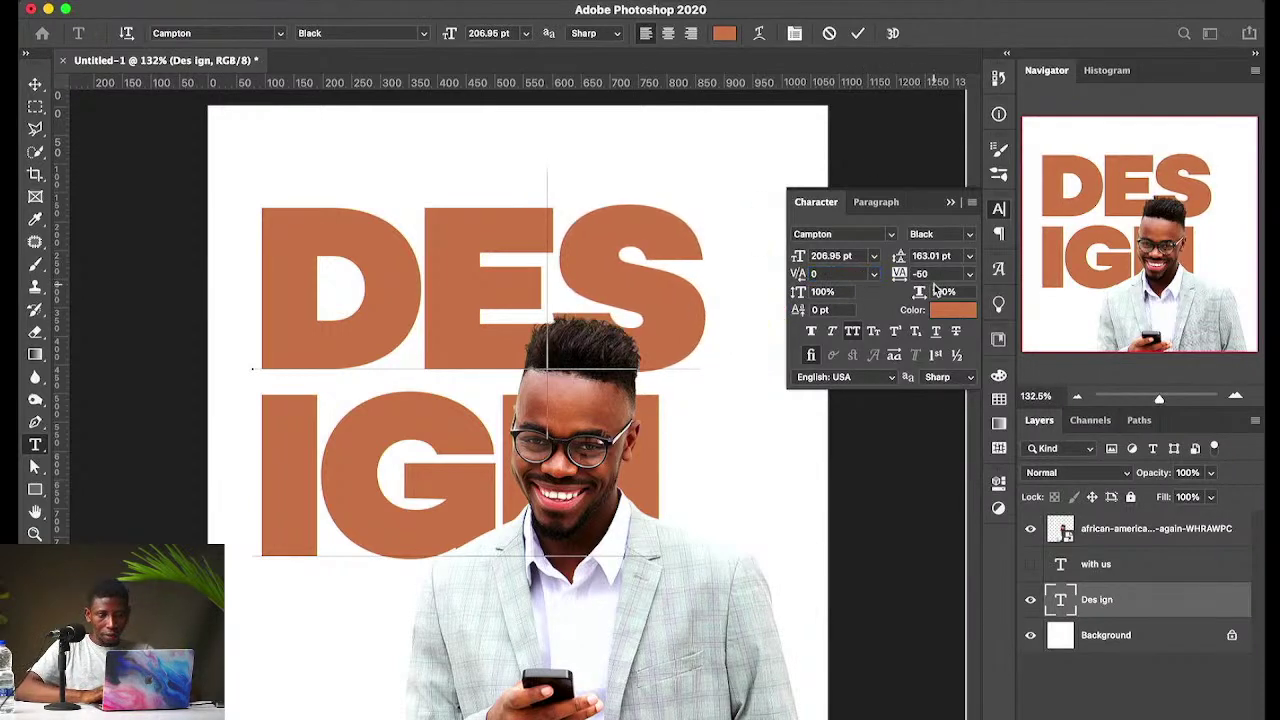
Step: Raise the baseline shift of the letter S in "DES" to 25 pt, commit the text, and move the text block slightly upward
click(811, 293)
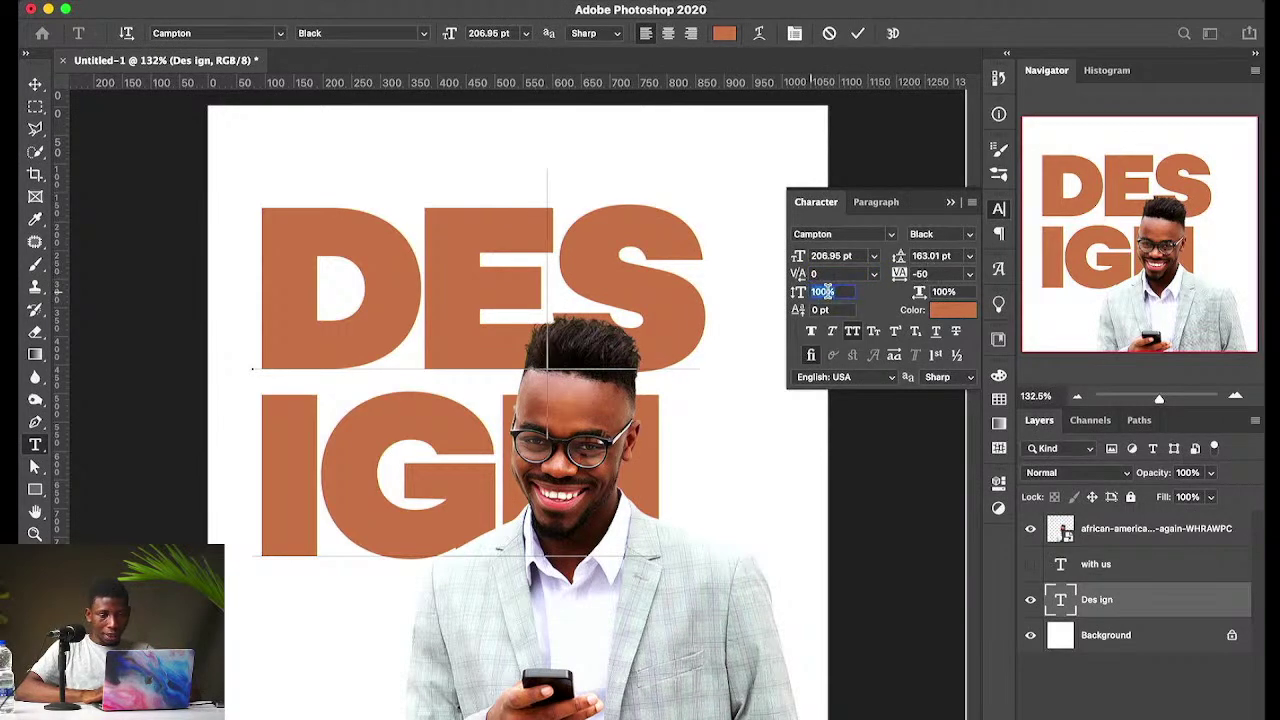
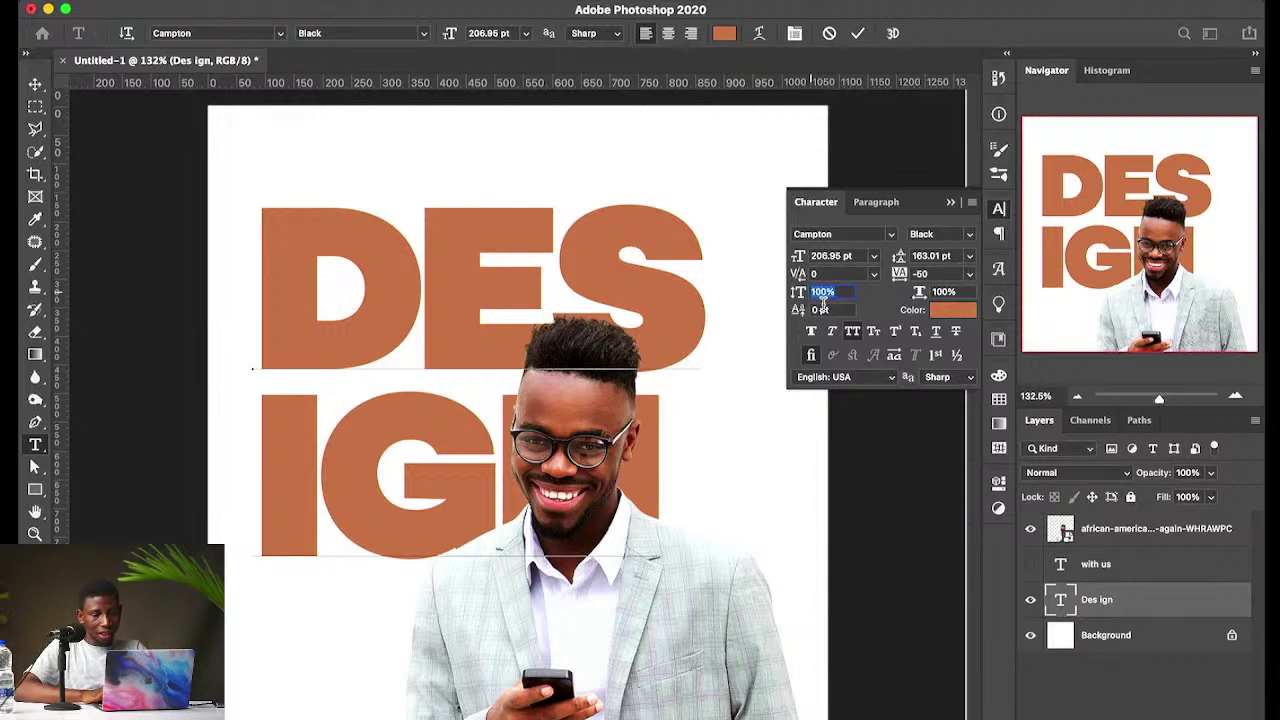
drag(687, 300, 598, 305)
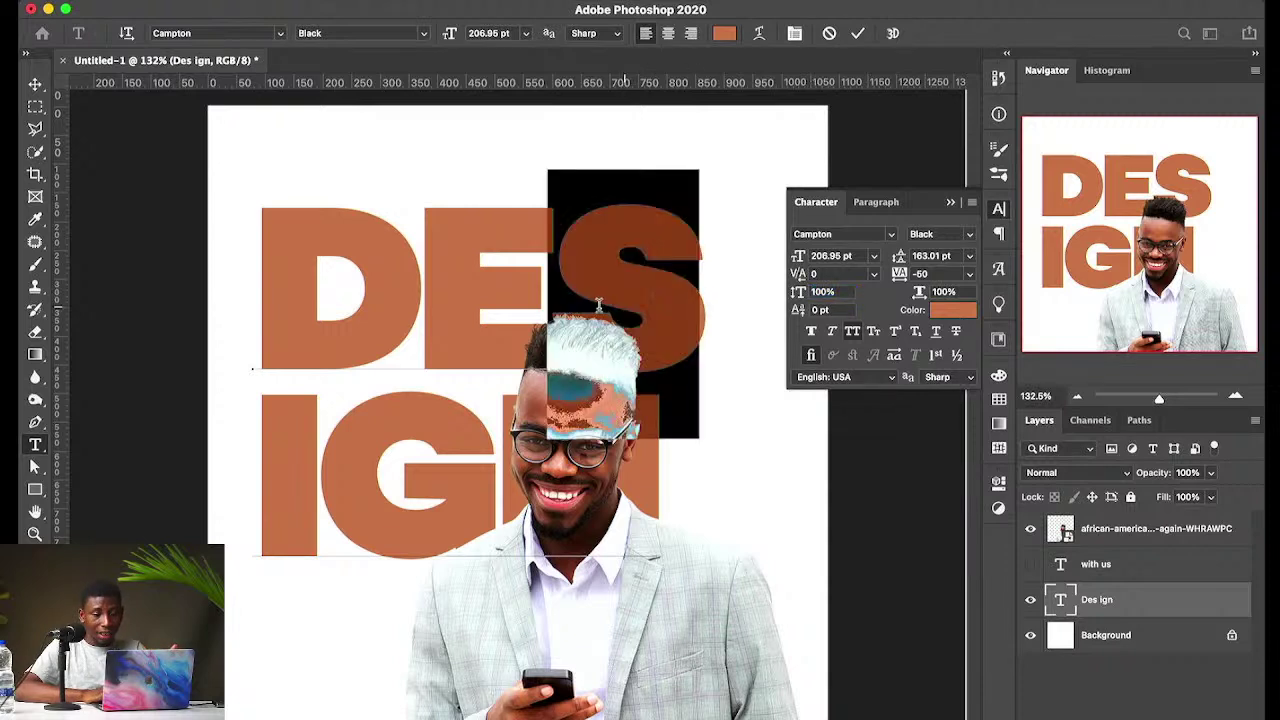
click(824, 311)
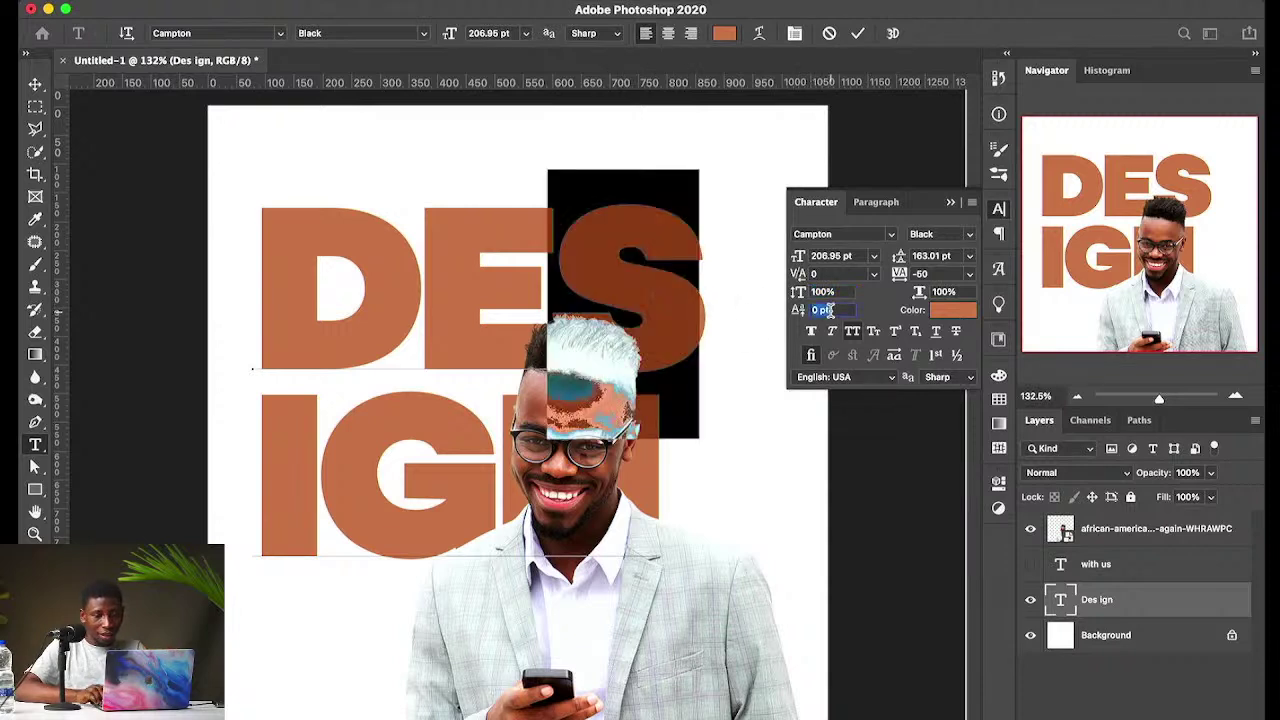
key(Up)
key(Up)
key(Up)
key(Up)
key(Up)
key(Up)
key(Up)
key(Up)
key(Up)
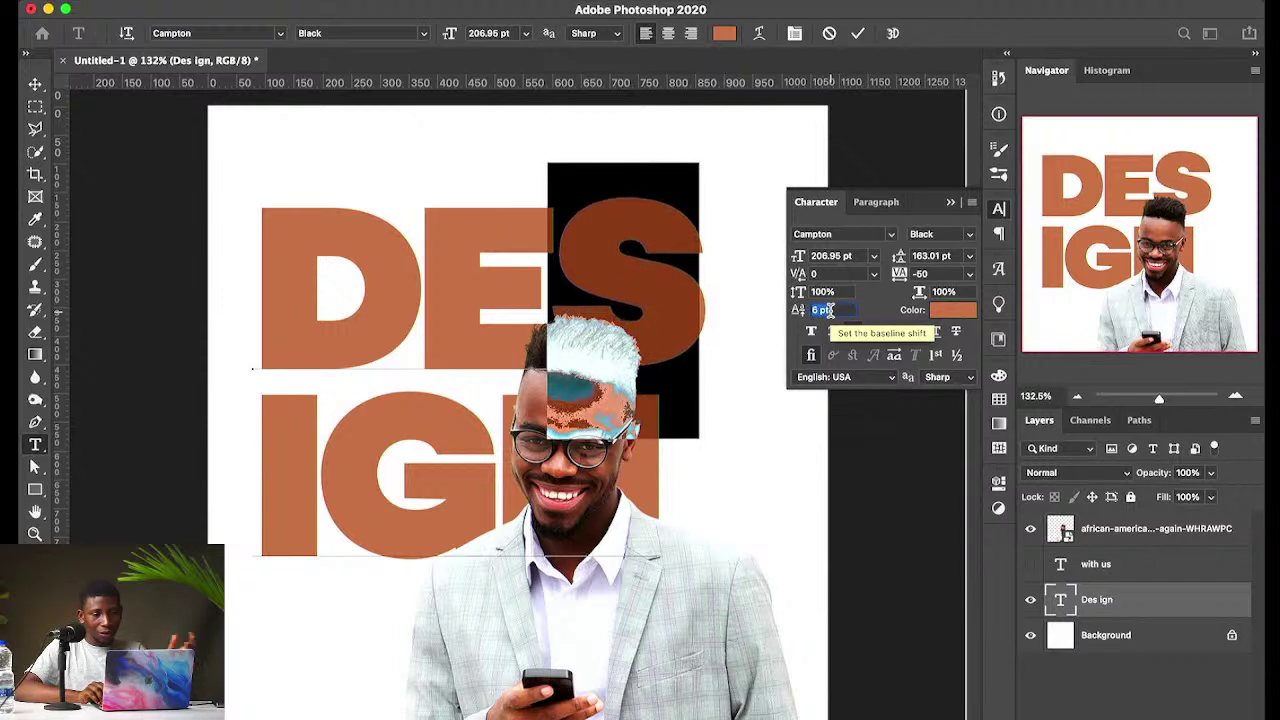
key(Up)
key(Up)
key(Up)
key(Up)
key(Up)
key(Up)
key(Up)
key(Up)
key(Up)
key(Up)
key(Up)
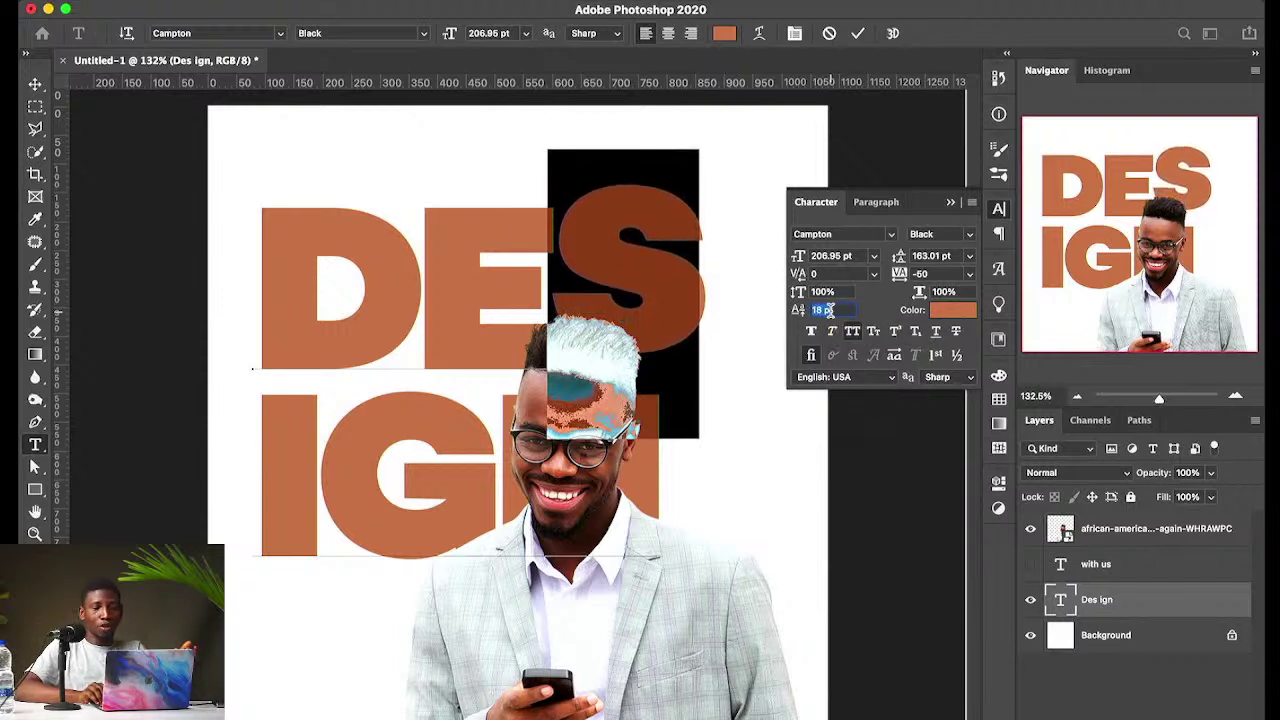
key(Up)
key(Up)
key(Up)
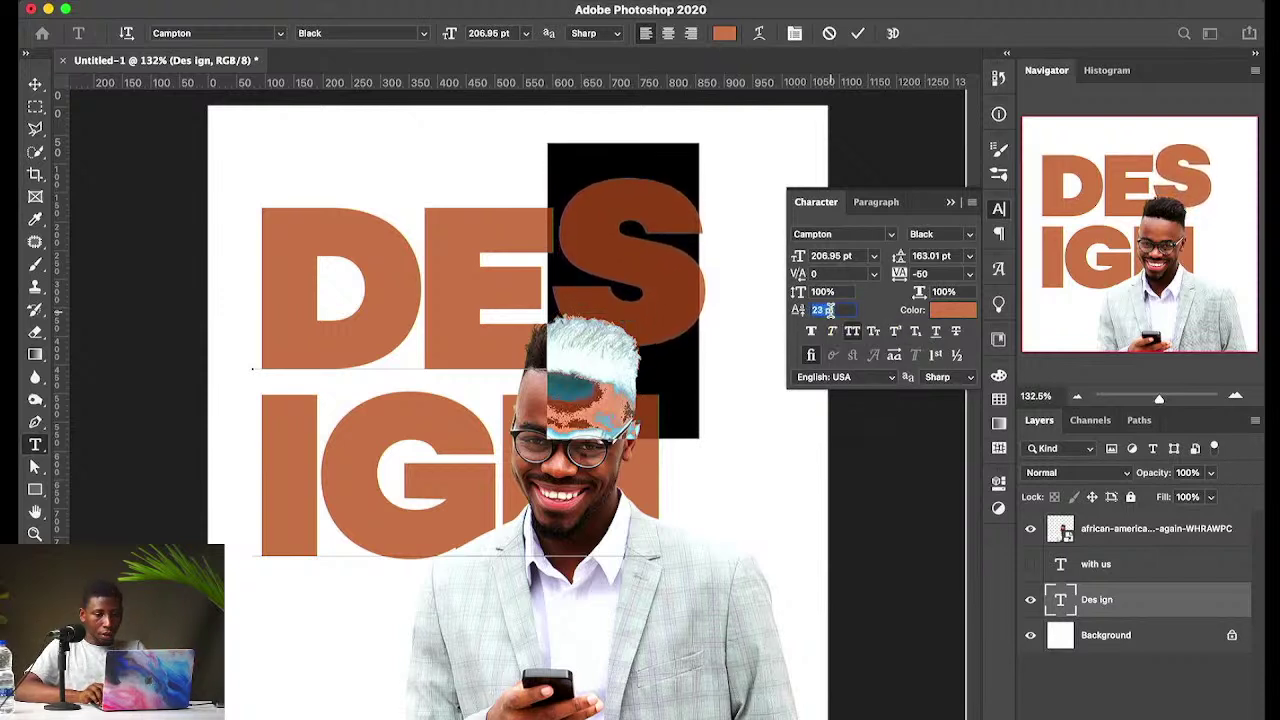
key(Down)
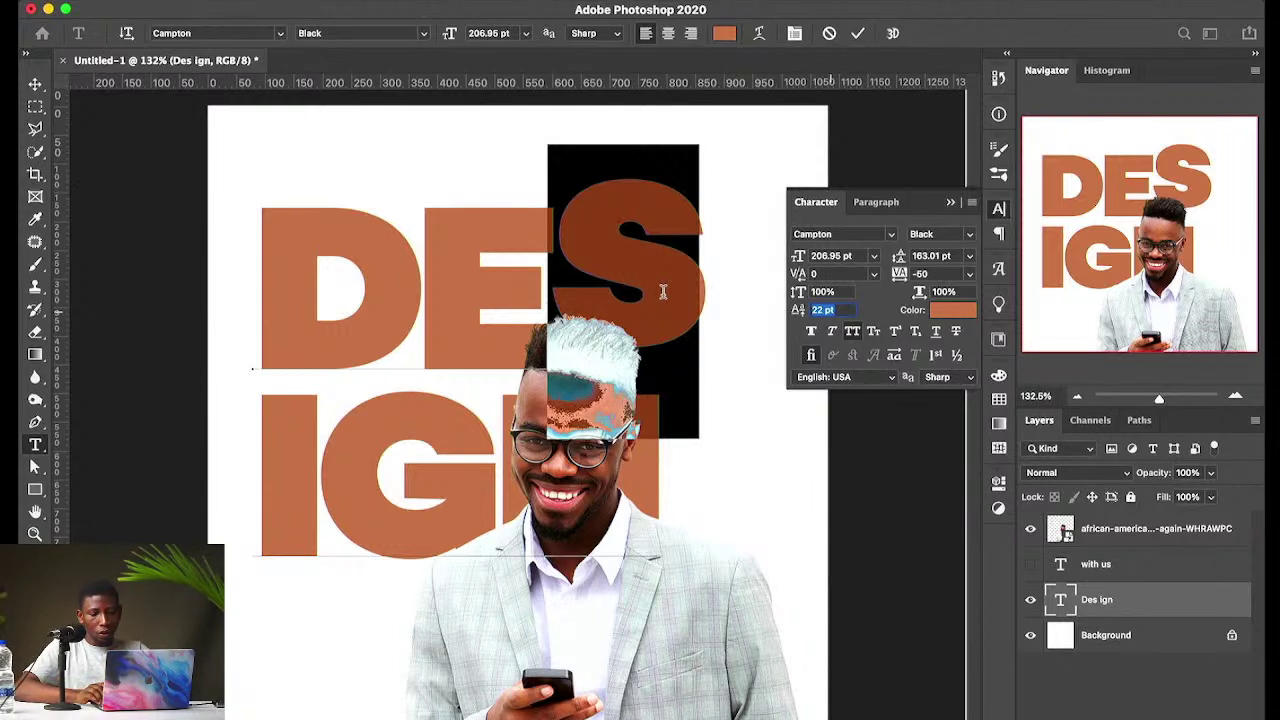
key(Up)
key(Up)
key(Up)
key(super+Return)
key(v)
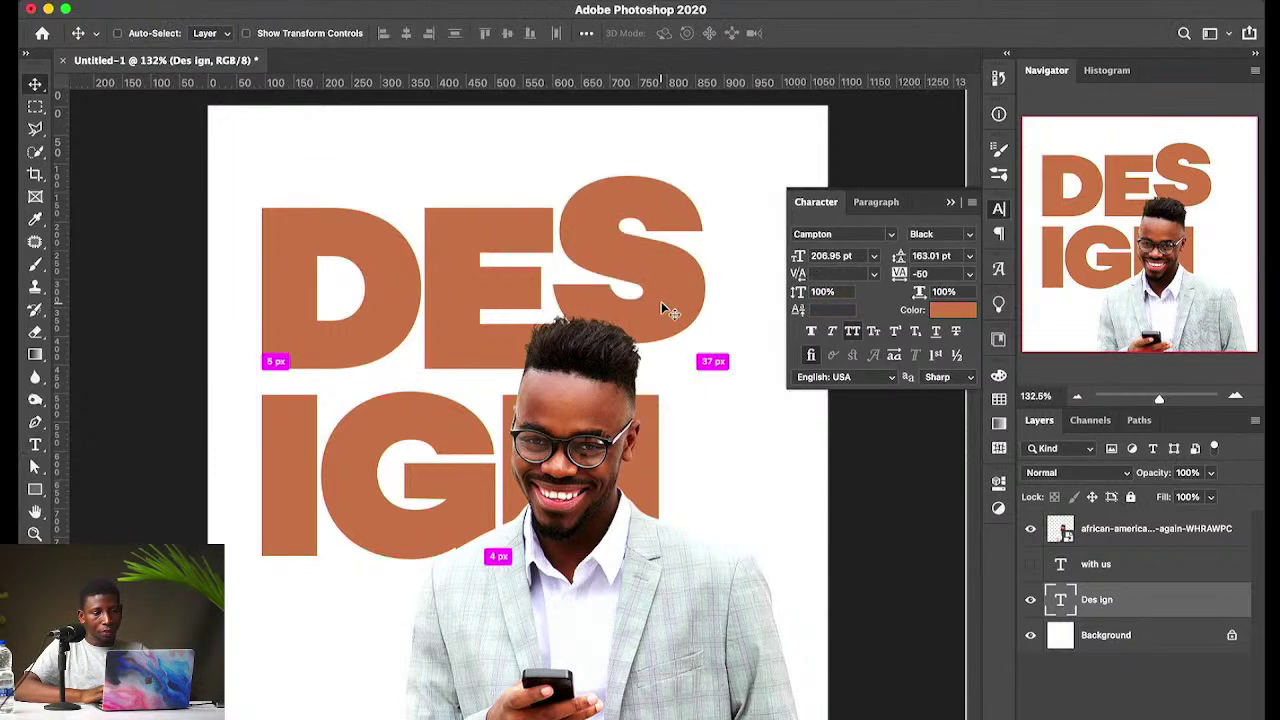
drag(697, 320, 697, 295)
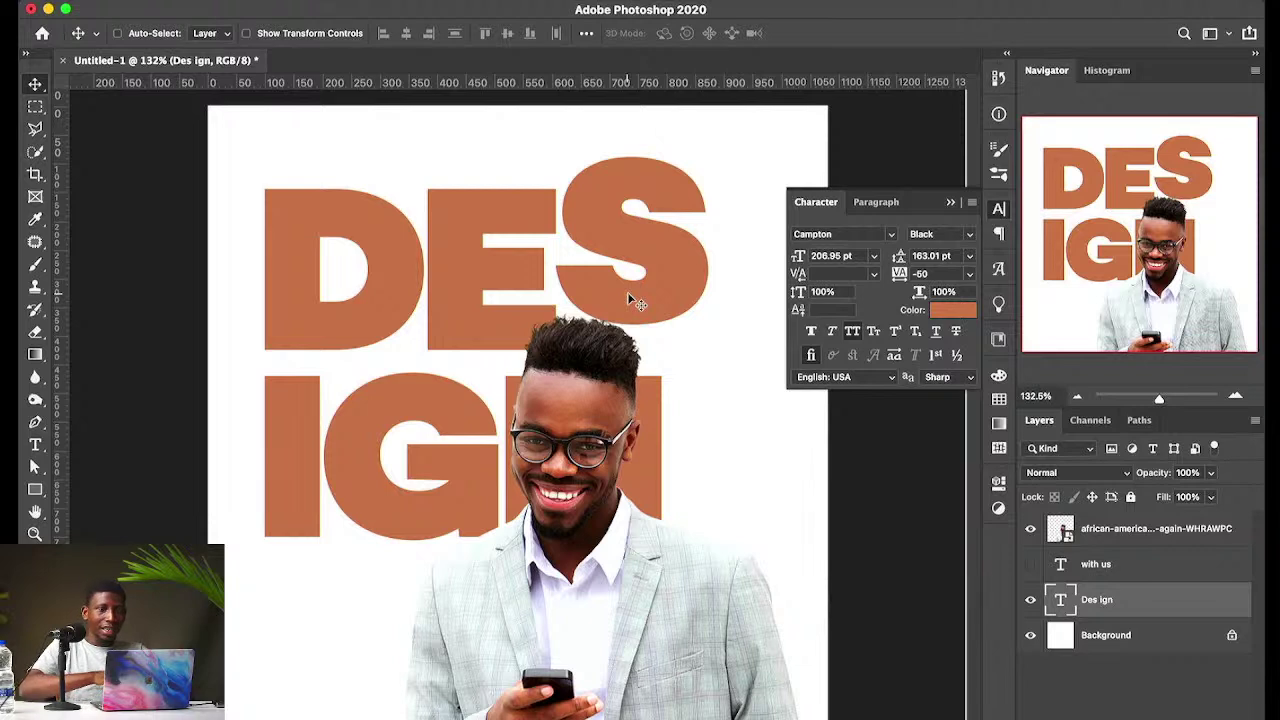
Step: Select the letter E in "DES" and raise its baseline shift to about 22 pt
key(t)
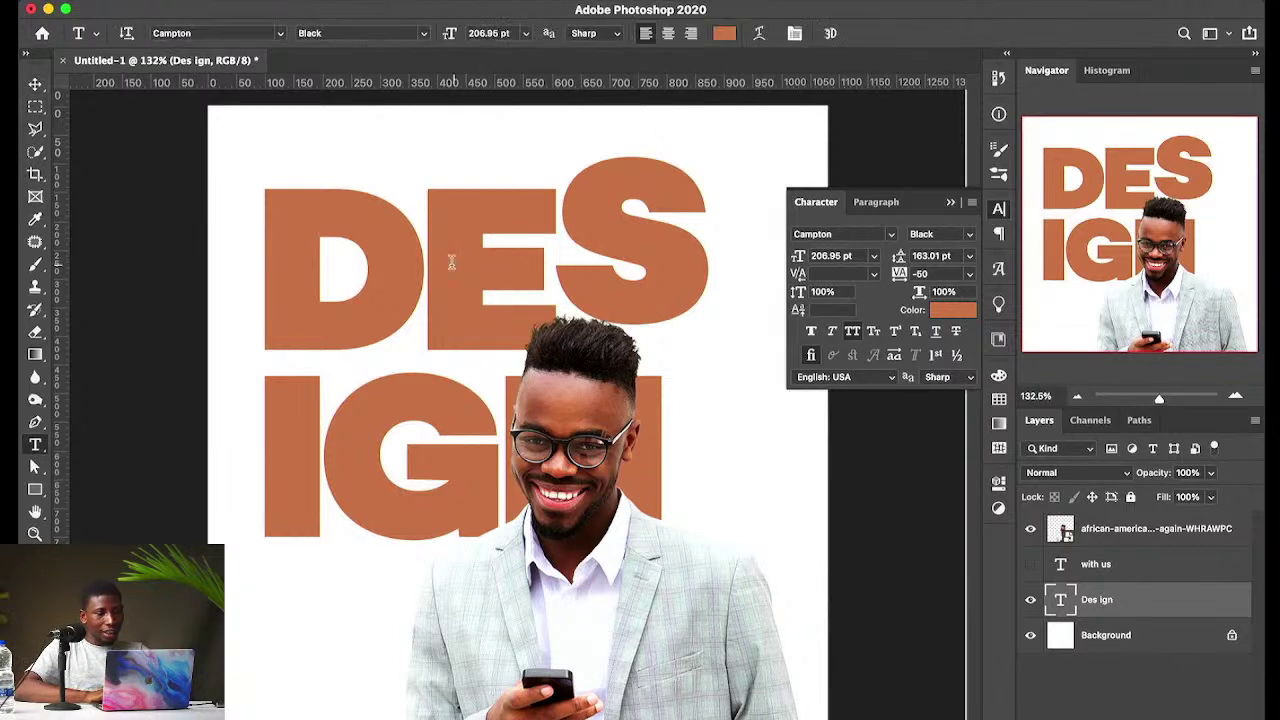
drag(451, 262, 548, 268)
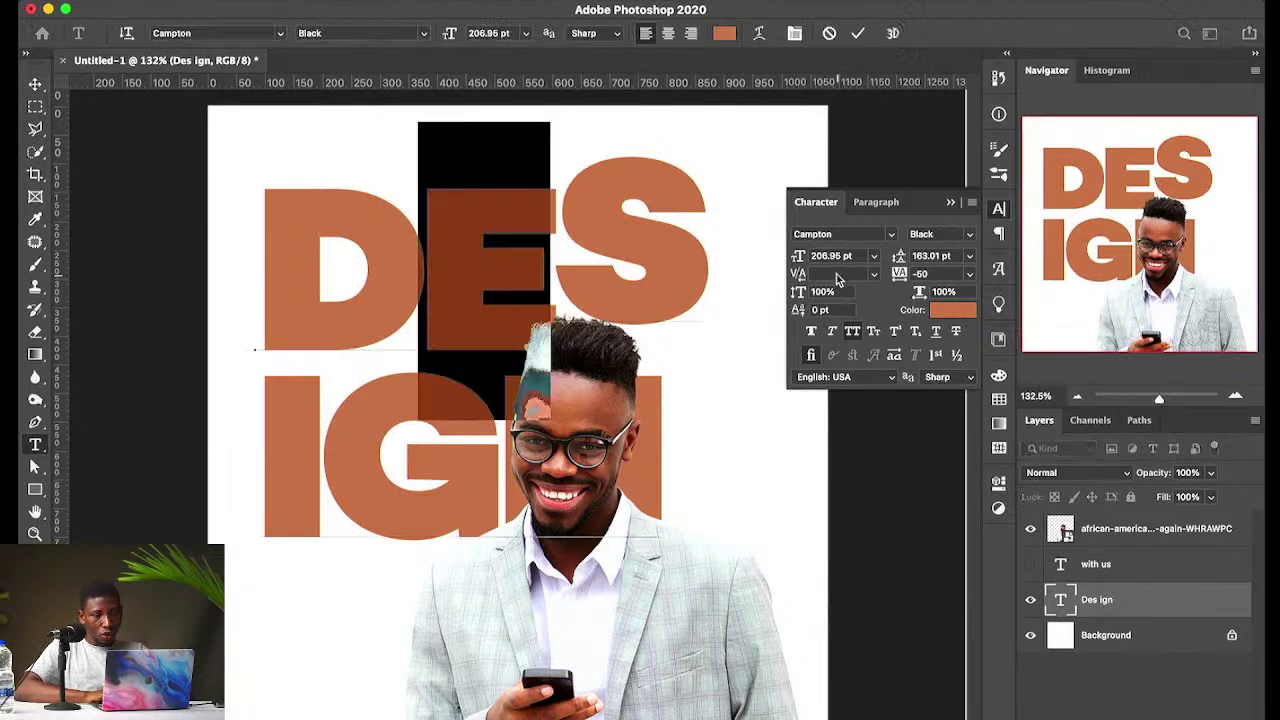
click(826, 309)
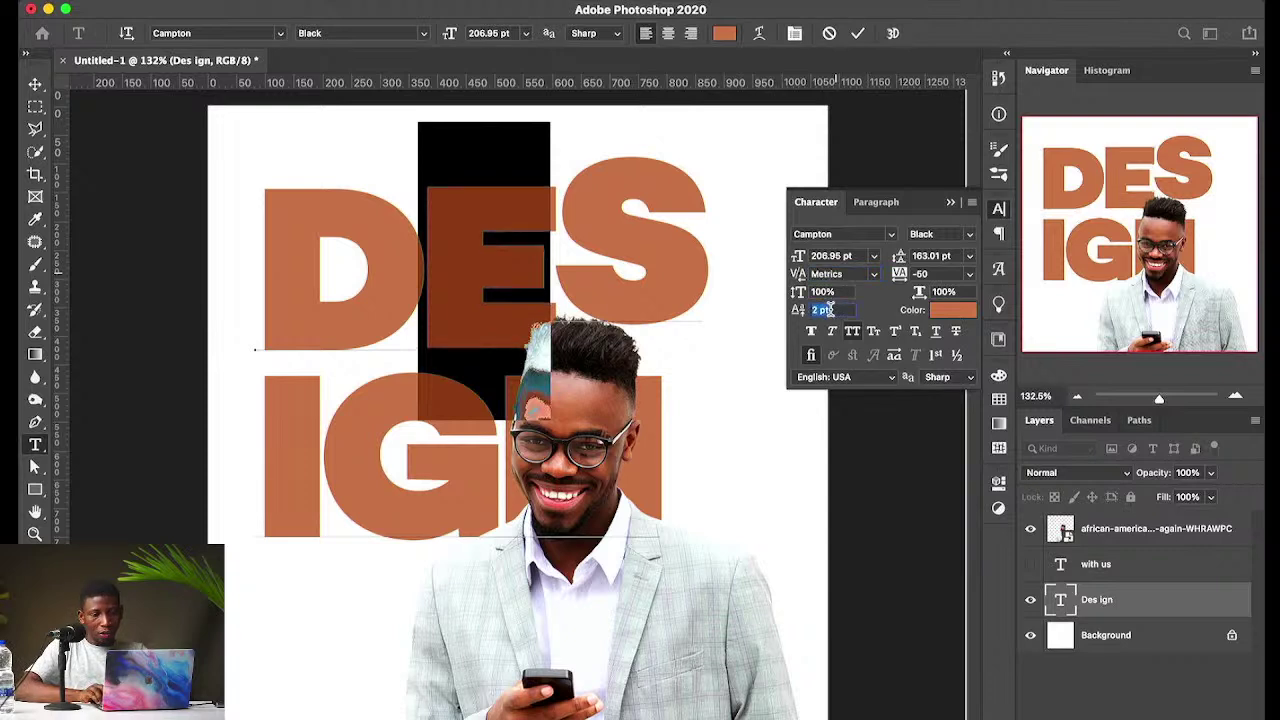
key(Up)
key(Up)
key(Up)
key(Up)
key(Up)
key(Up)
key(Up)
key(Up)
key(Up)
key(Up)
key(Up)
key(Up)
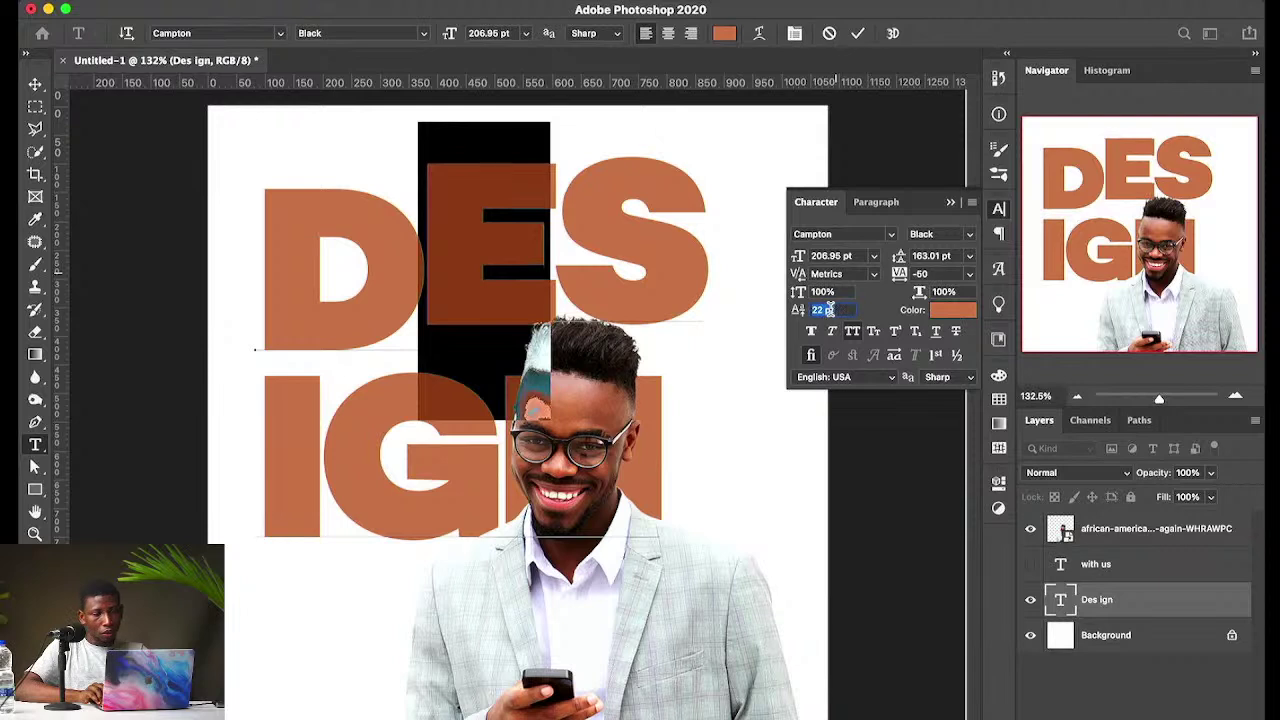
key(Up)
Step: Raise the baseline shift of the letter S in "DES" to 35 pt and commit the text
drag(556, 258, 703, 262)
key(Up)
key(Up)
key(Up)
key(Up)
key(Up)
key(Up)
key(Up)
key(Up)
key(Up)
key(Up)
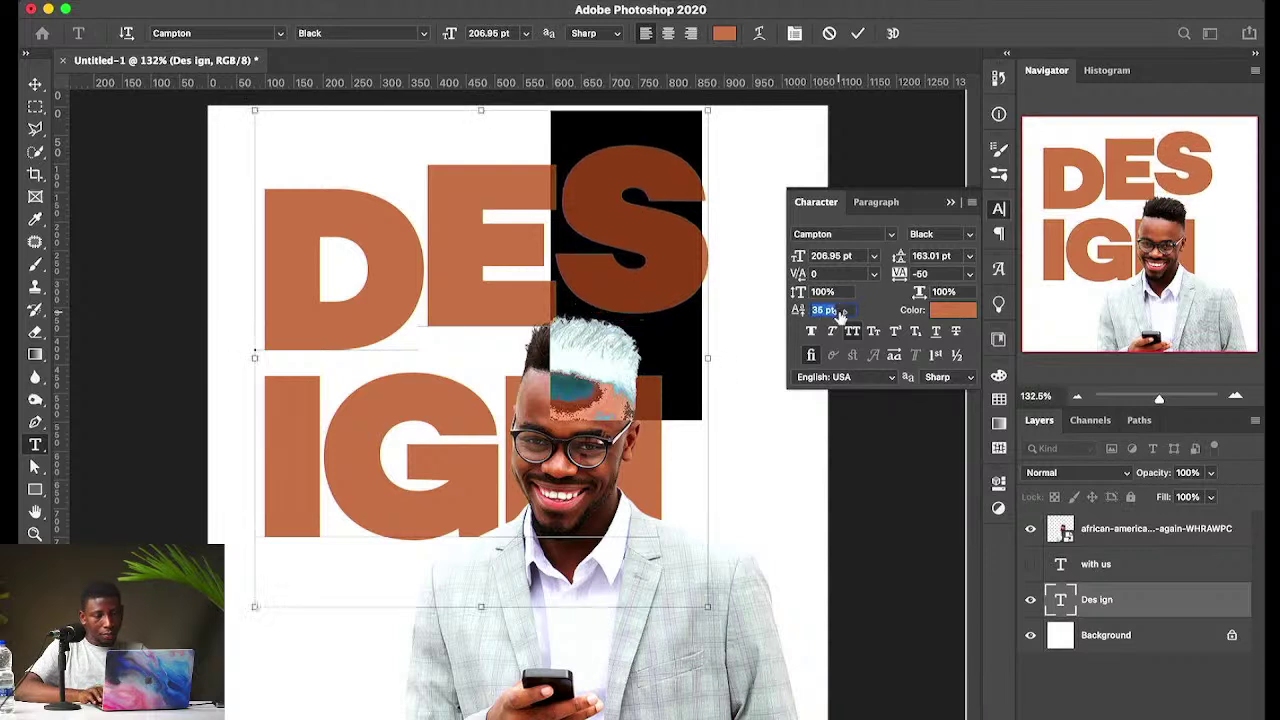
key(super+Return)
Step: Select the letter G in "IGN" and set its baseline shift to 20 pt
double_click(407, 440)
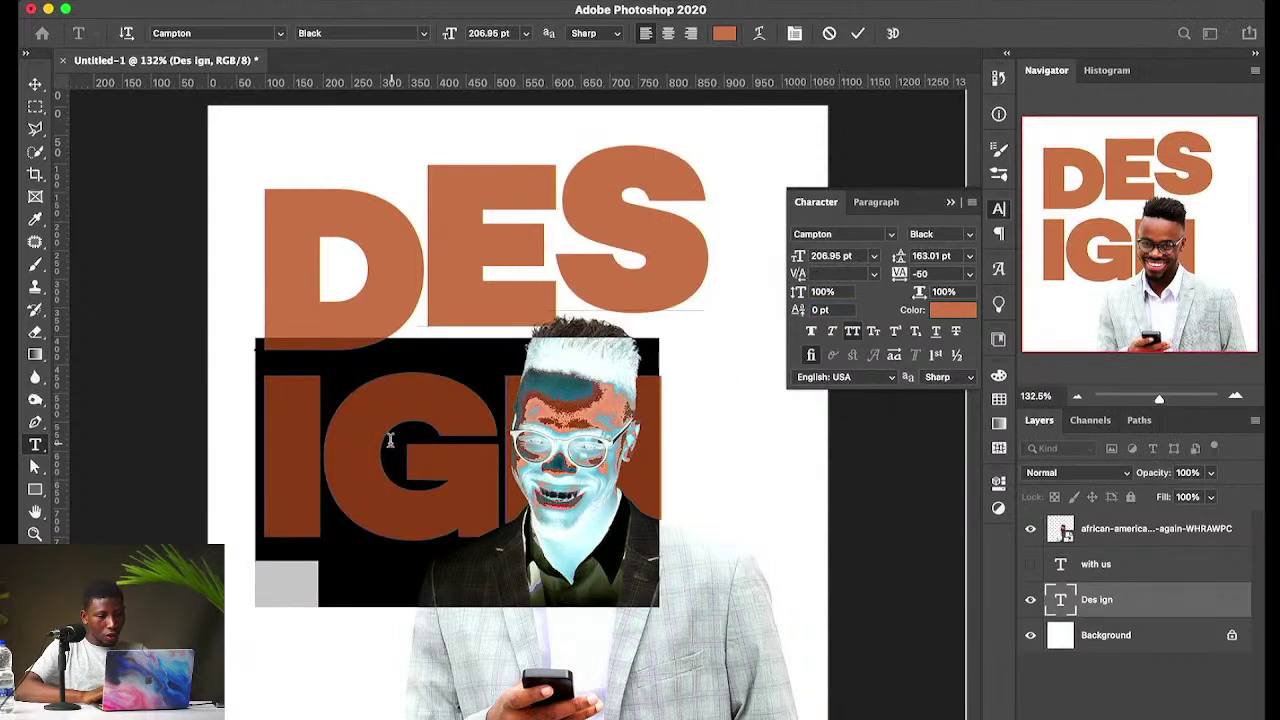
drag(314, 429, 460, 440)
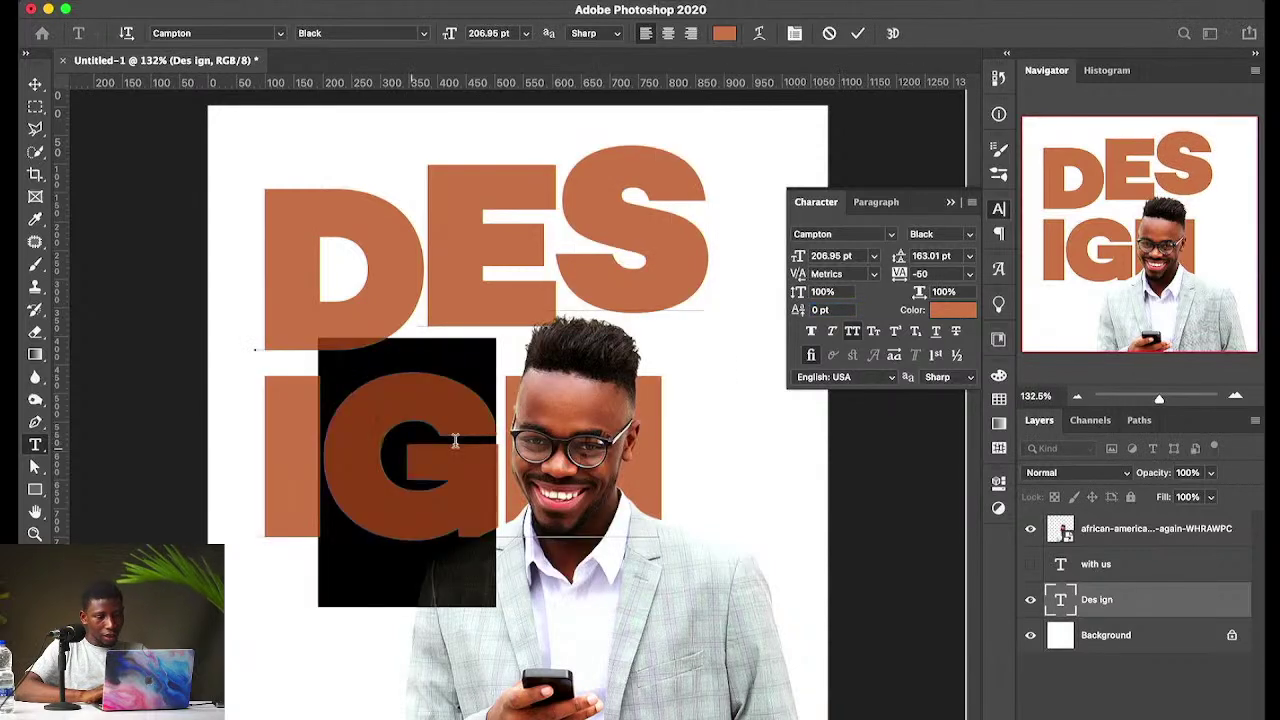
click(826, 310)
key(Up)
key(Up)
key(Up)
key(Up)
key(Up)
key(Up)
key(Up)
key(Up)
key(Up)
key(Up)
key(Up)
key(Up)
key(Up)
key(Up)
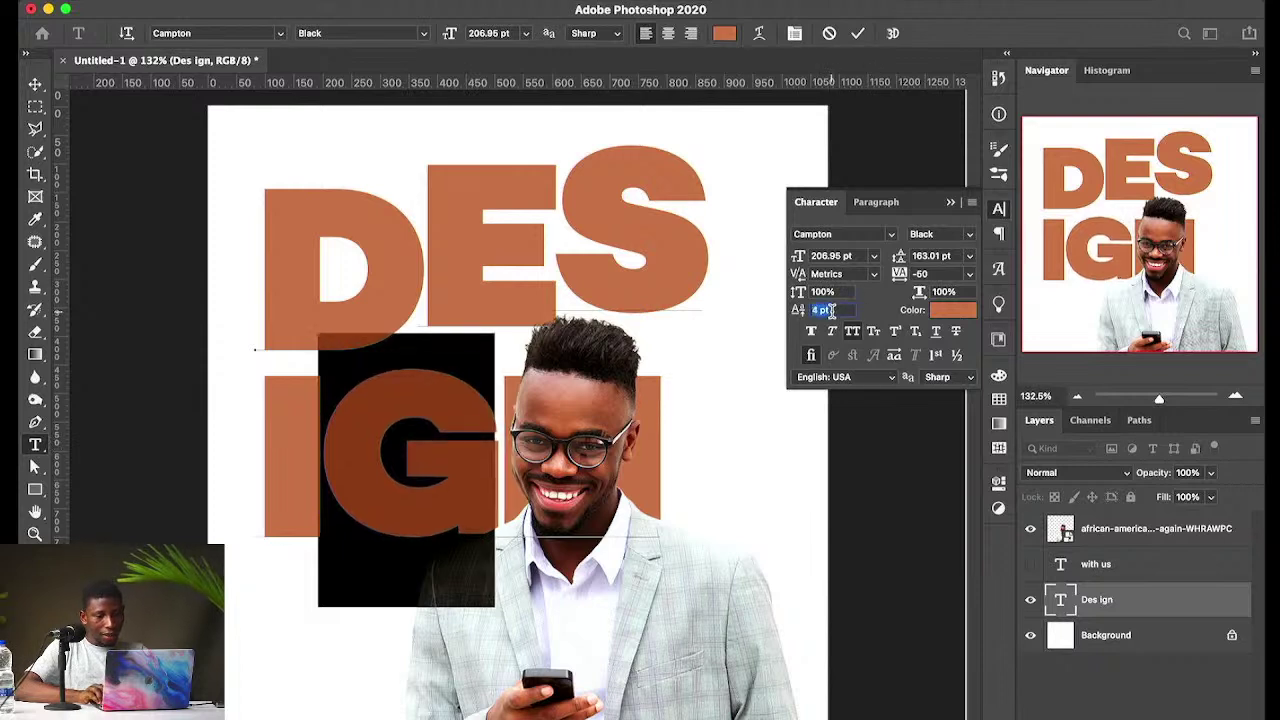
key(Up)
key(Up)
key(Up)
key(Up)
key(Up)
key(Up)
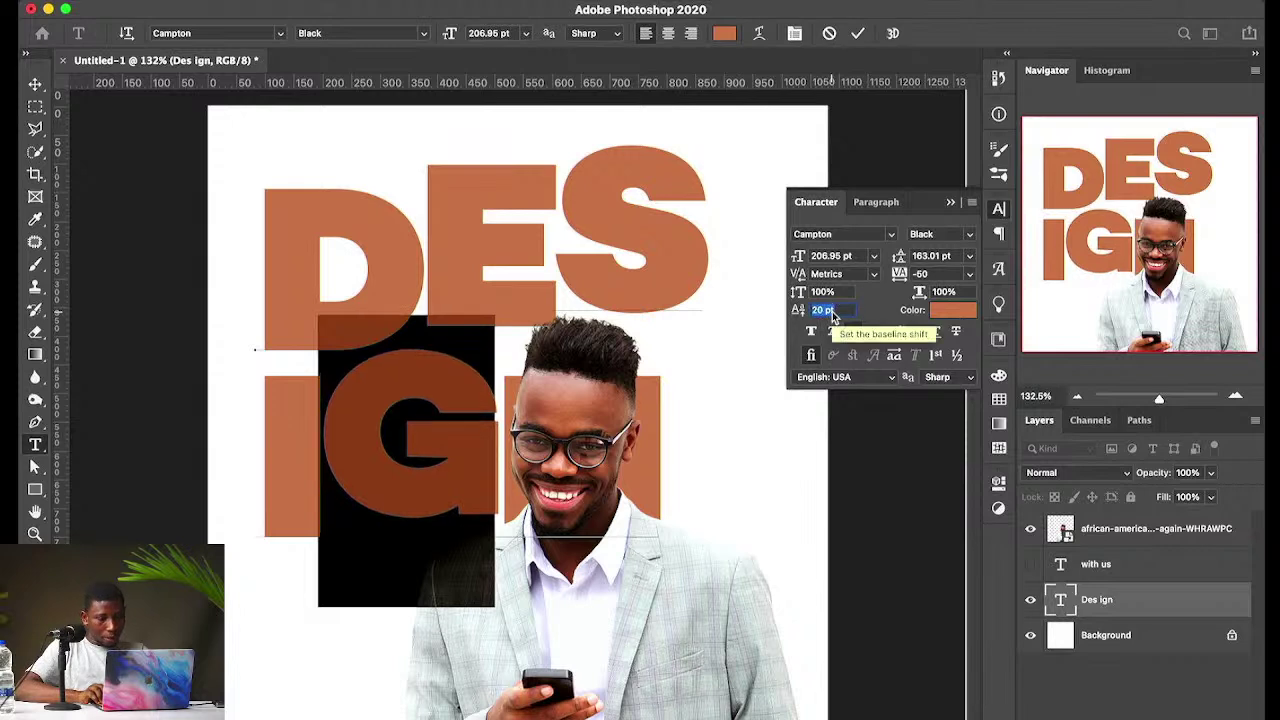
Step: Set the baseline shift of the letter N in "IGN" to 25 pt and finish editing the text
click(493, 447)
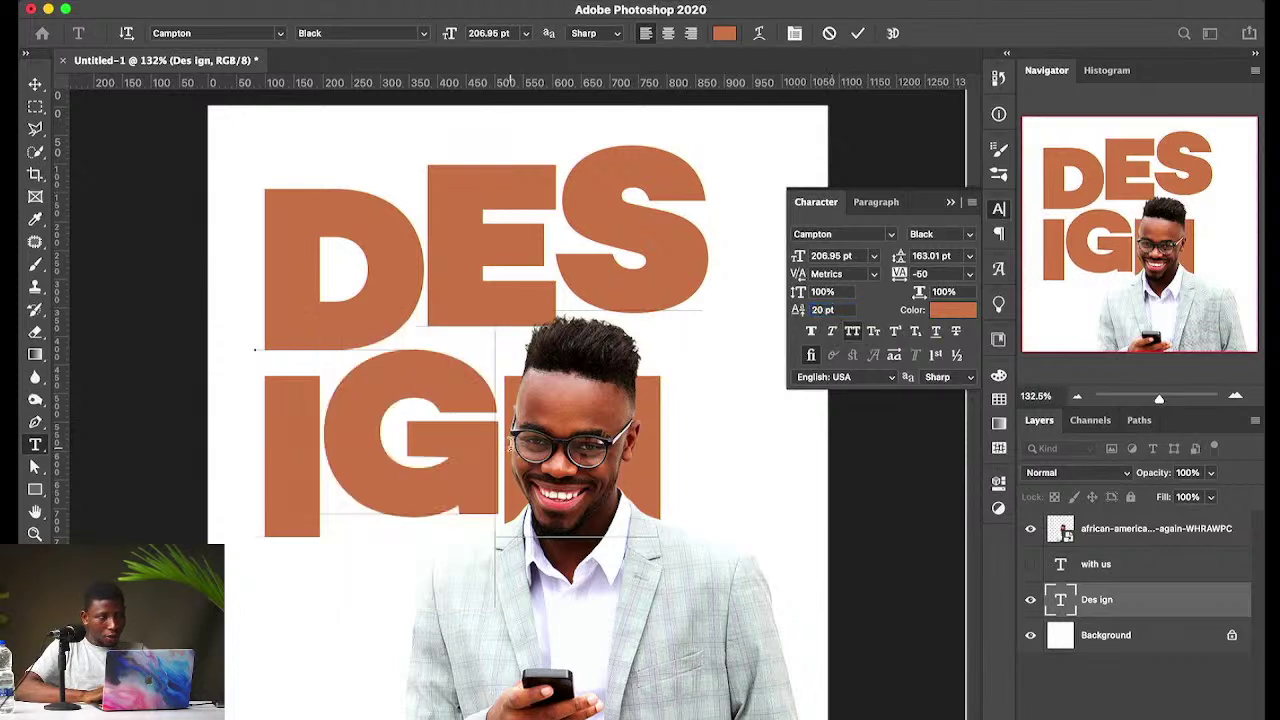
drag(508, 446, 726, 440)
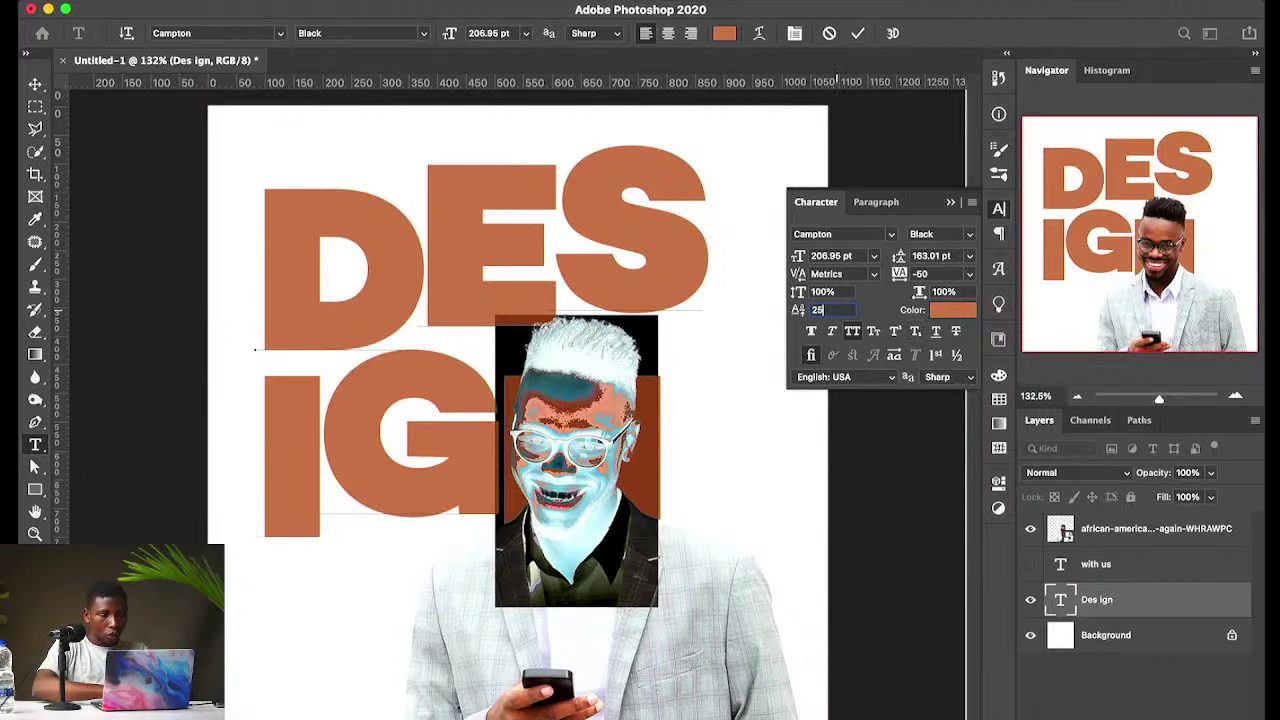
text(25)
key(Return)
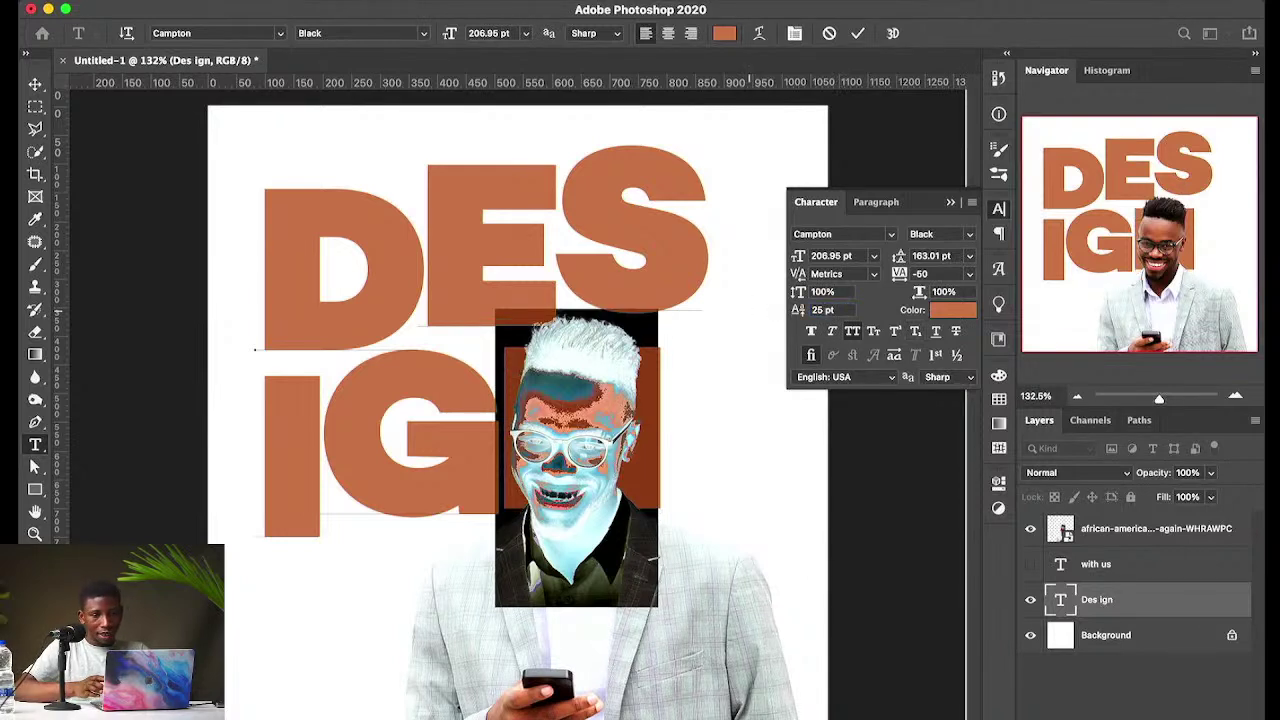
key(Escape)
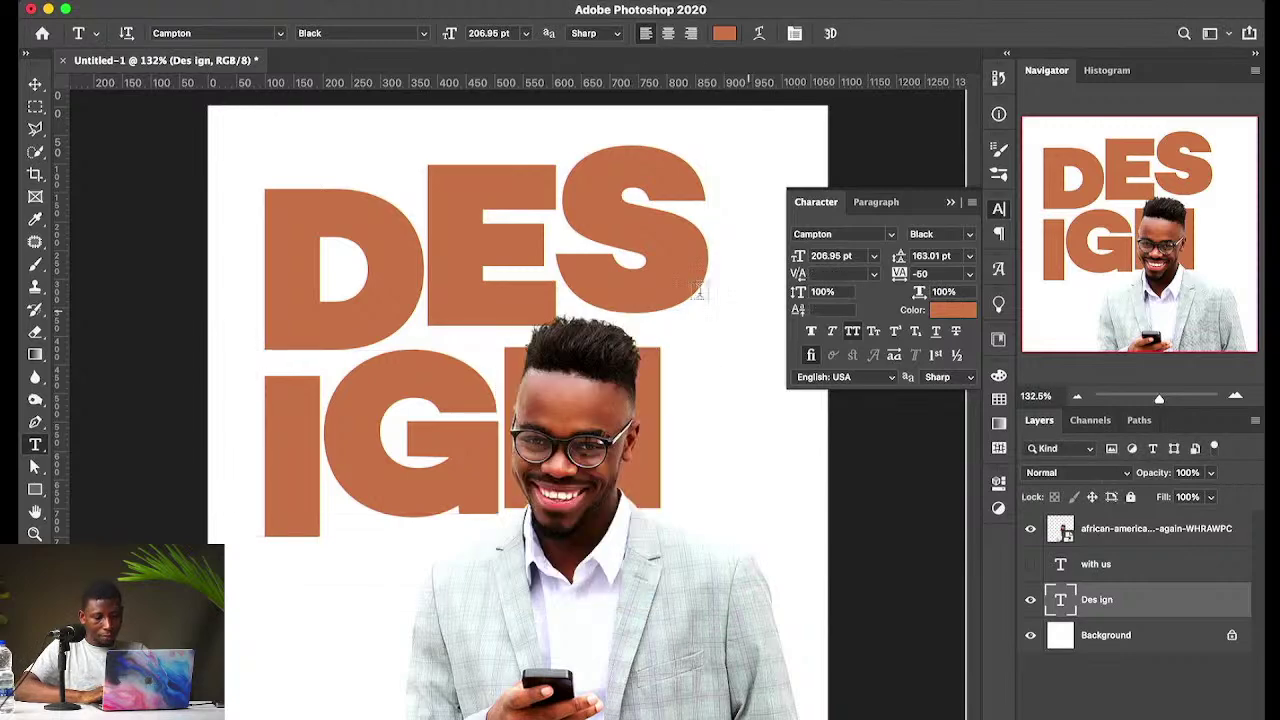
Step: Move the "DES IGN" text upward and scale it down proportionally to about 89%, repositioning it before applying the transform
key(v)
drag(709, 296, 701, 266)
key(ctrl+t)
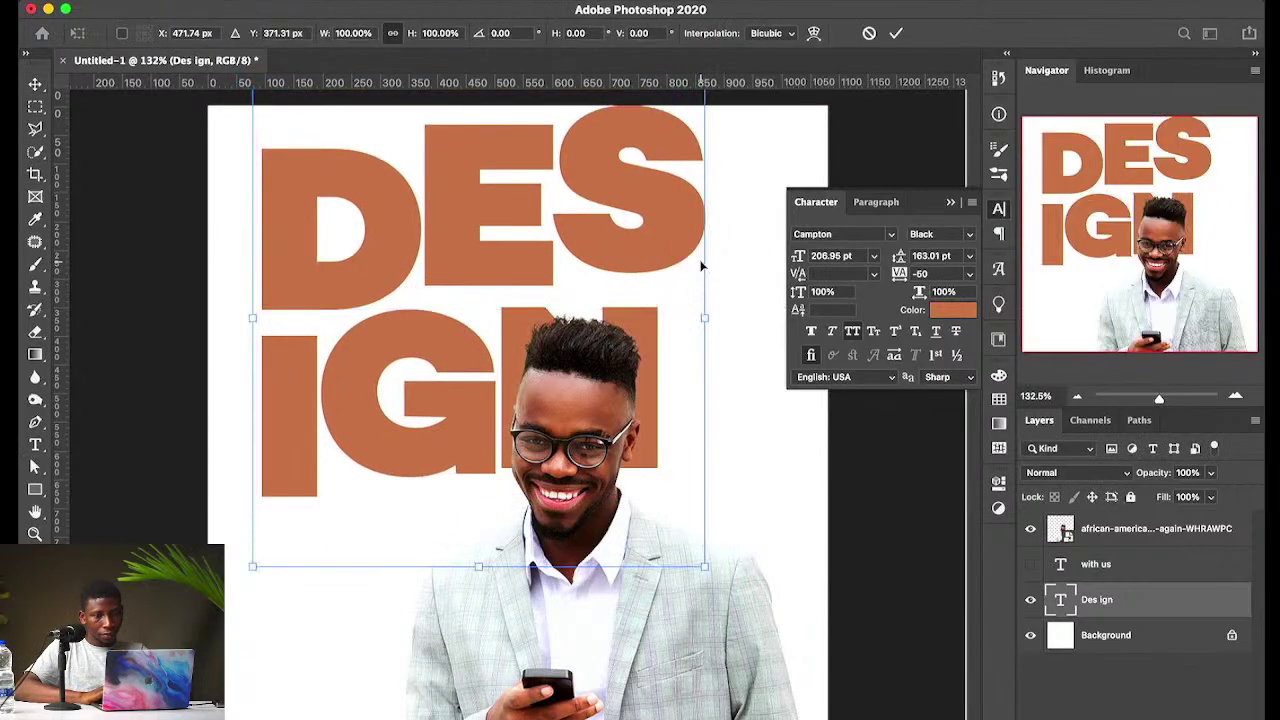
drag(704, 319, 680, 322)
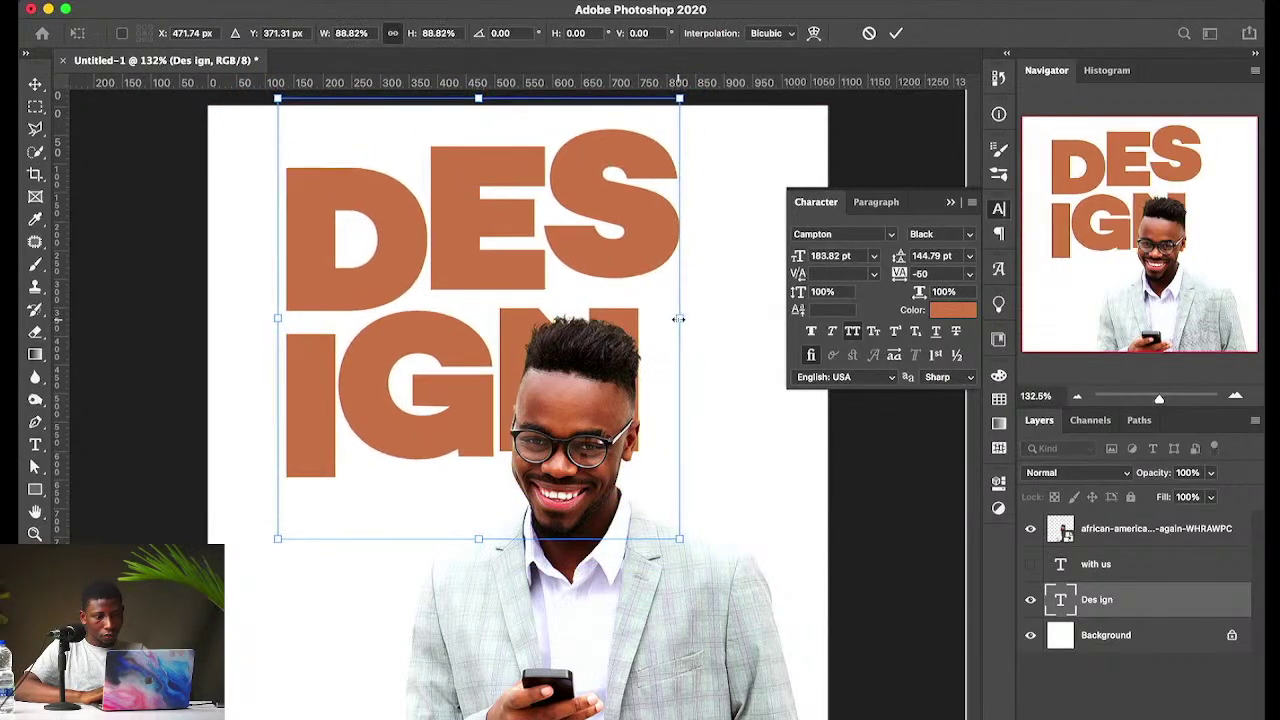
drag(585, 347, 593, 368)
key(Return)
Step: Shift the businessman cut-out down and to the left, and move the "DES IGN" text right so it sits centred above him
drag(563, 442, 536, 416)
drag(621, 260, 660, 245)
click(1122, 662)
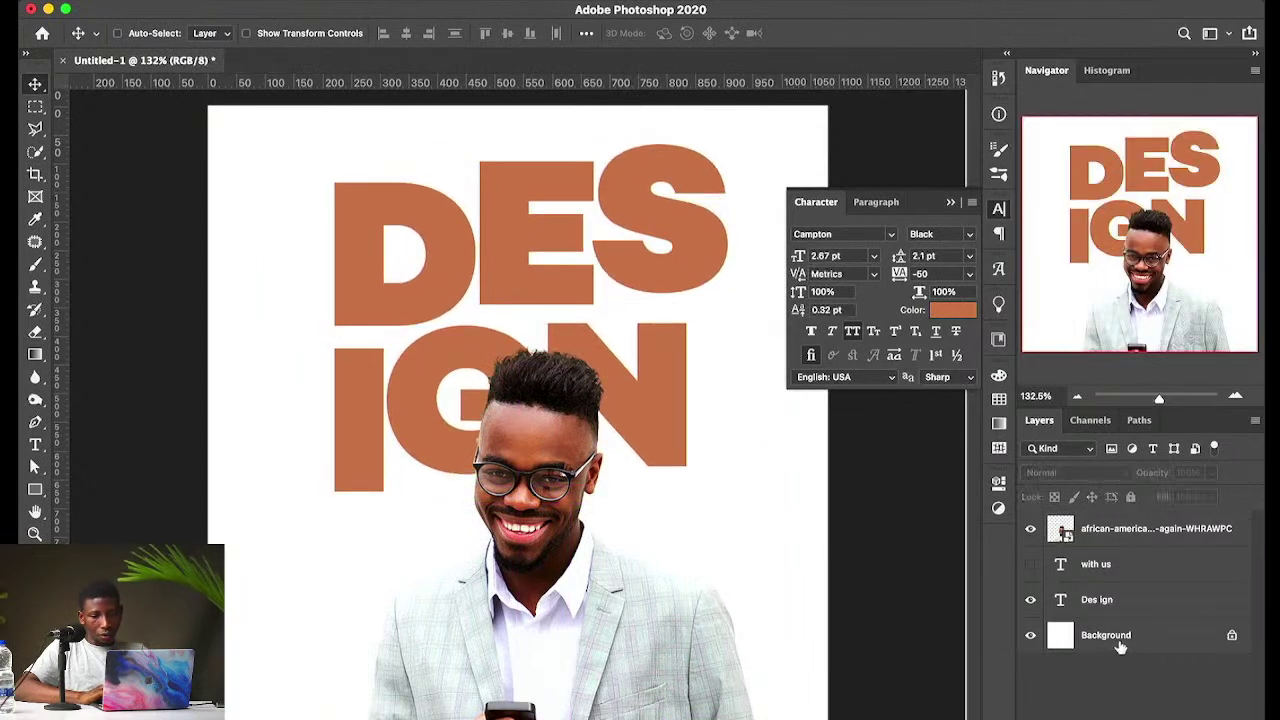
Step: Draw a rectangle of about 1088 × 1089 px covering the whole canvas, directly above the Background layer
click(1110, 636)
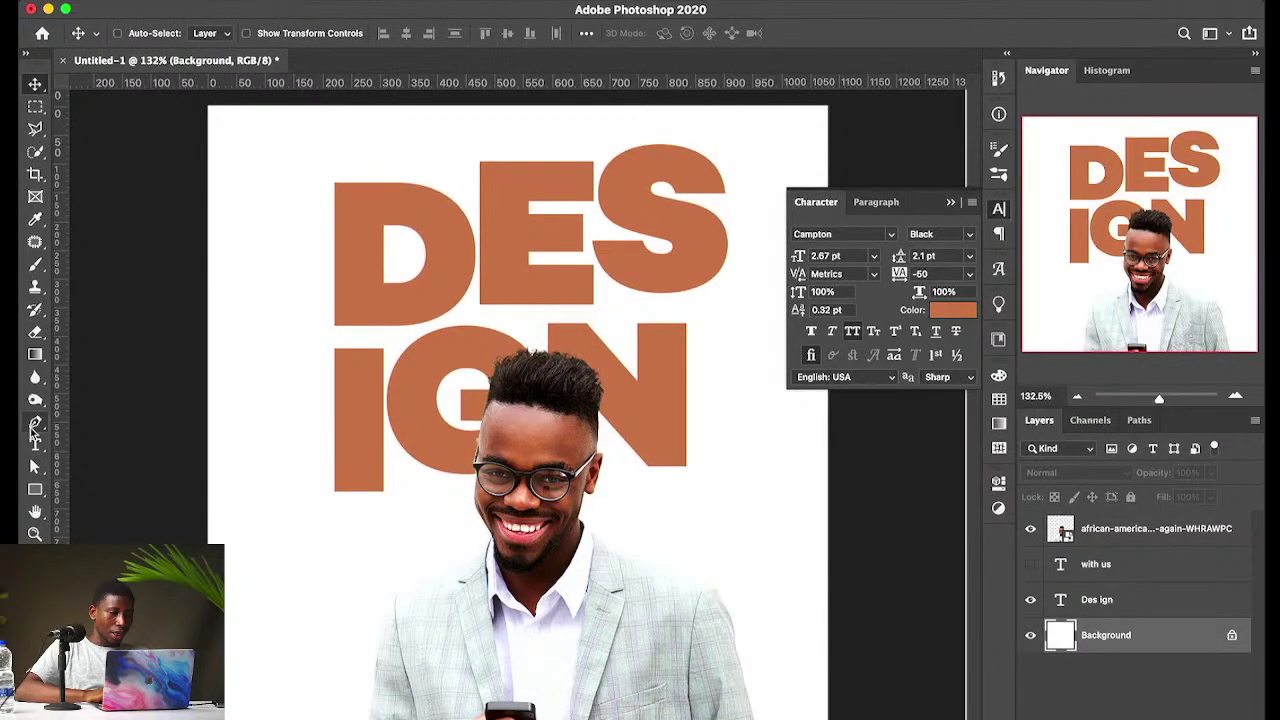
click(35, 489)
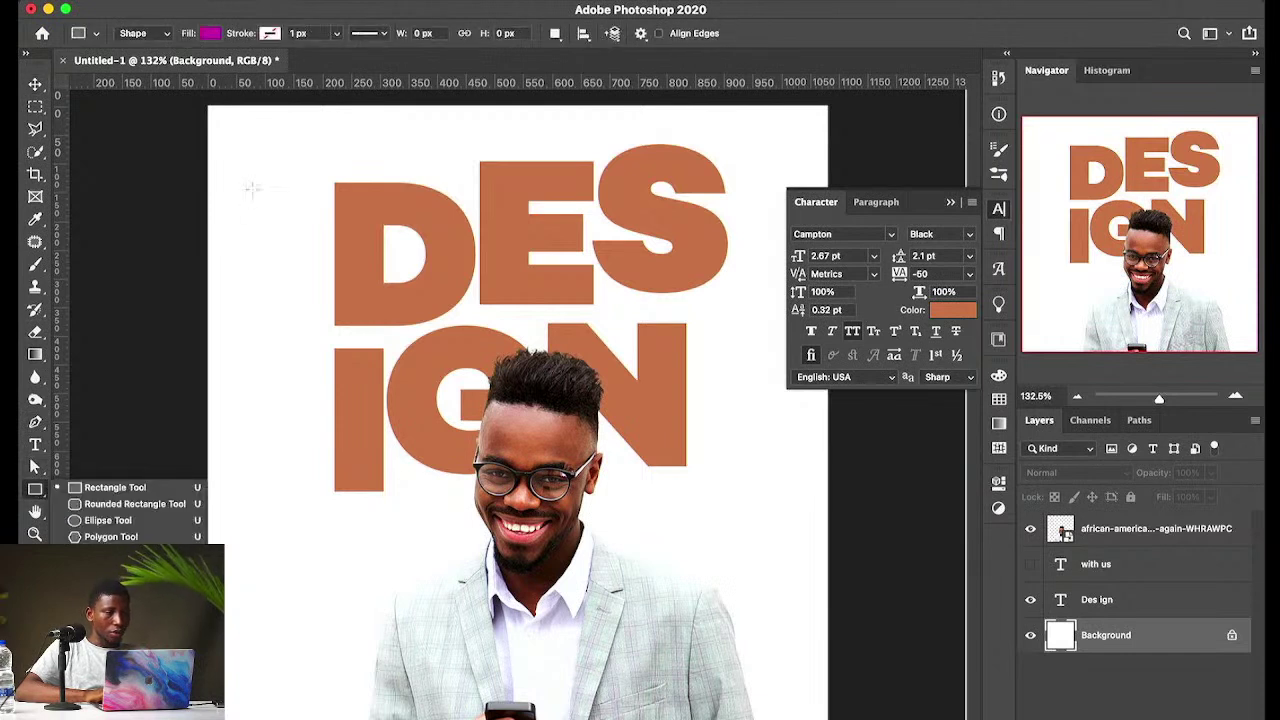
click(200, 105)
drag(208, 106, 832, 719)
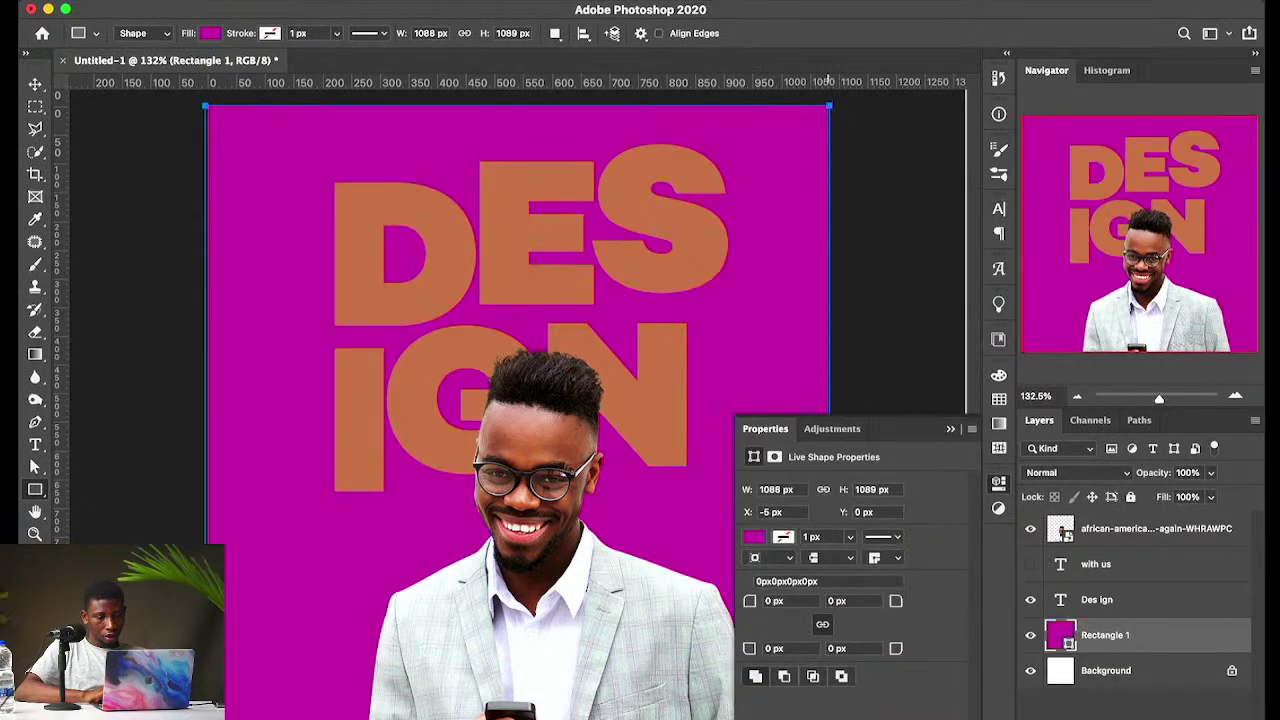
key(v)
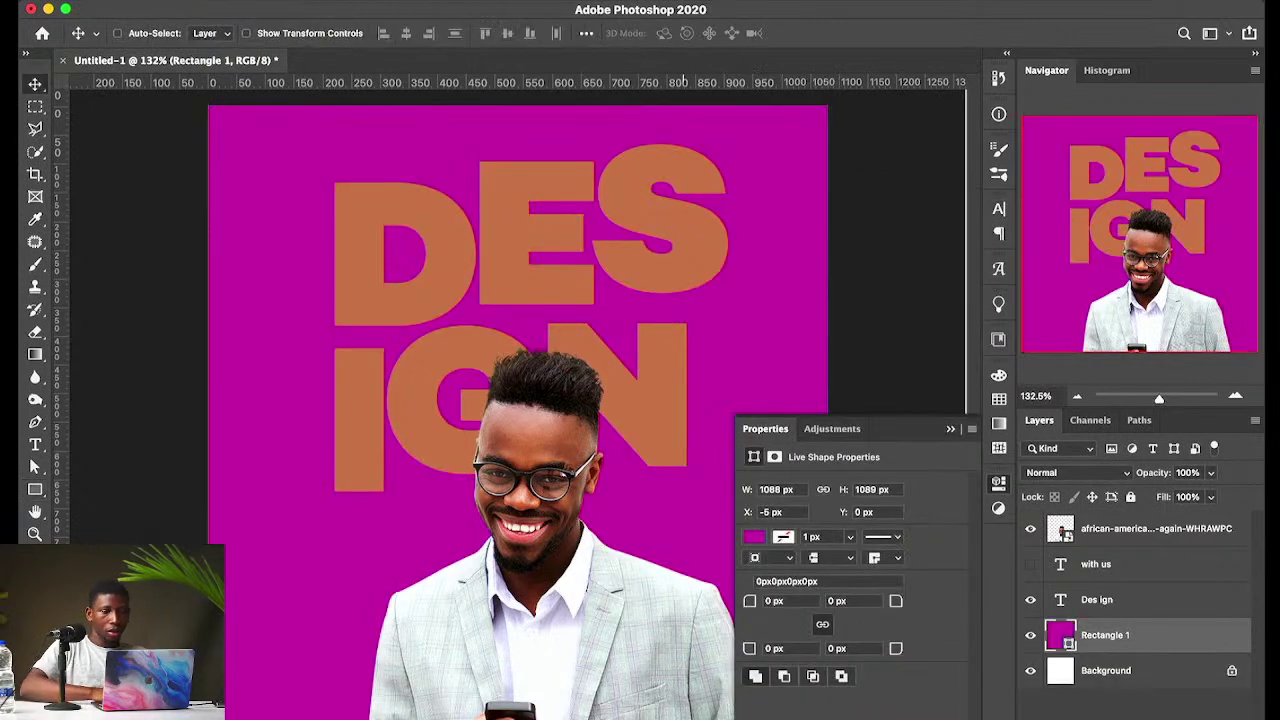
Step: Change the rectangle's fill to light peach (#ffd4bc), after trying a light grey sampled from the jacket
double_click(1058, 638)
click(626, 595)
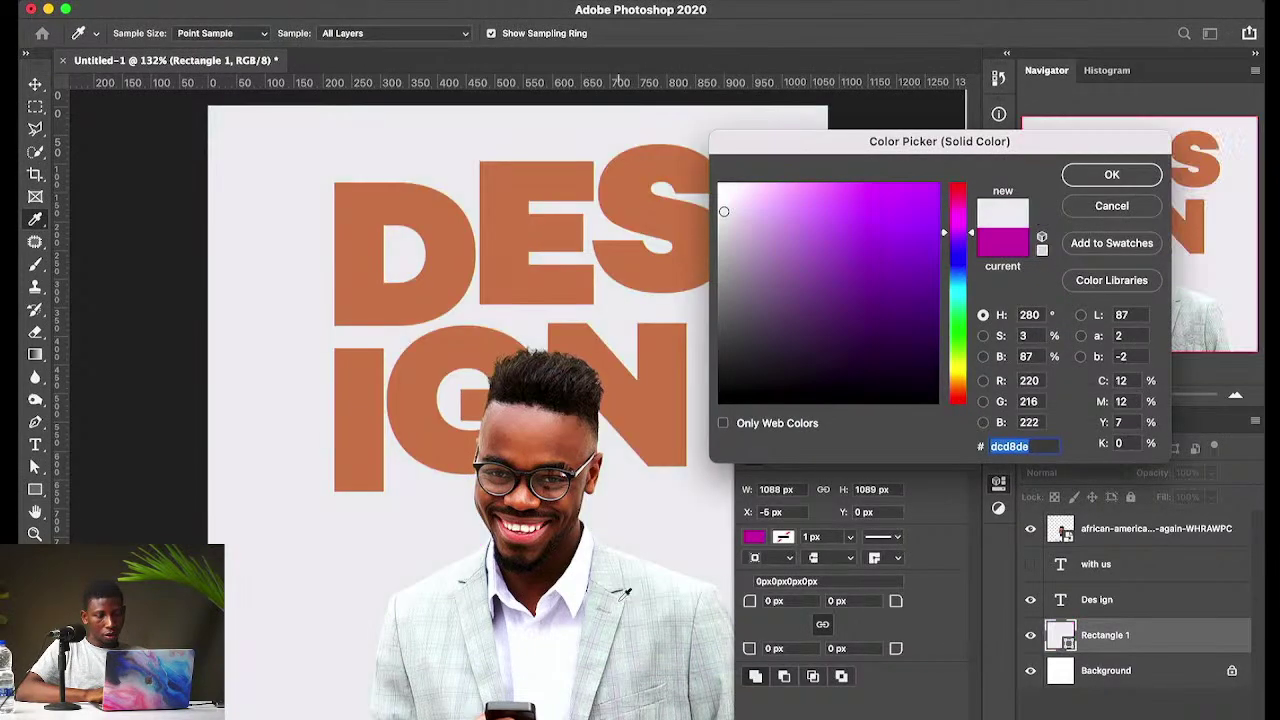
click(651, 455)
drag(800, 258, 775, 174)
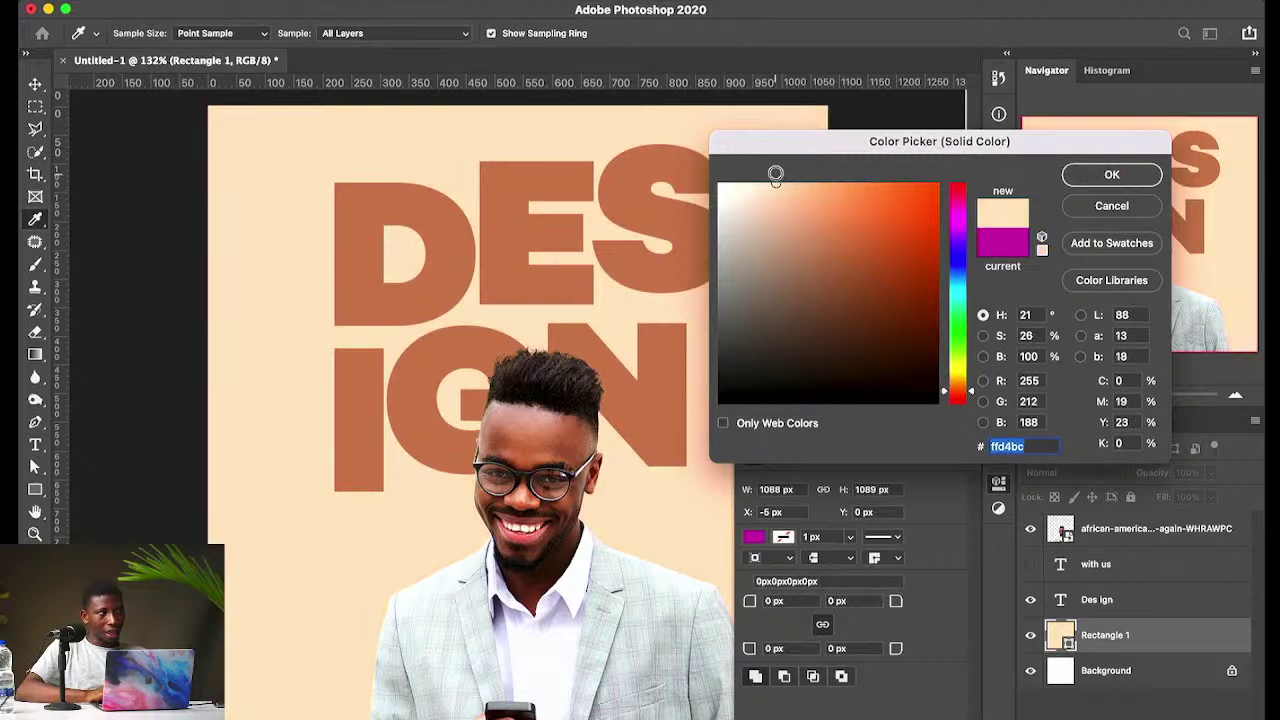
click(1110, 174)
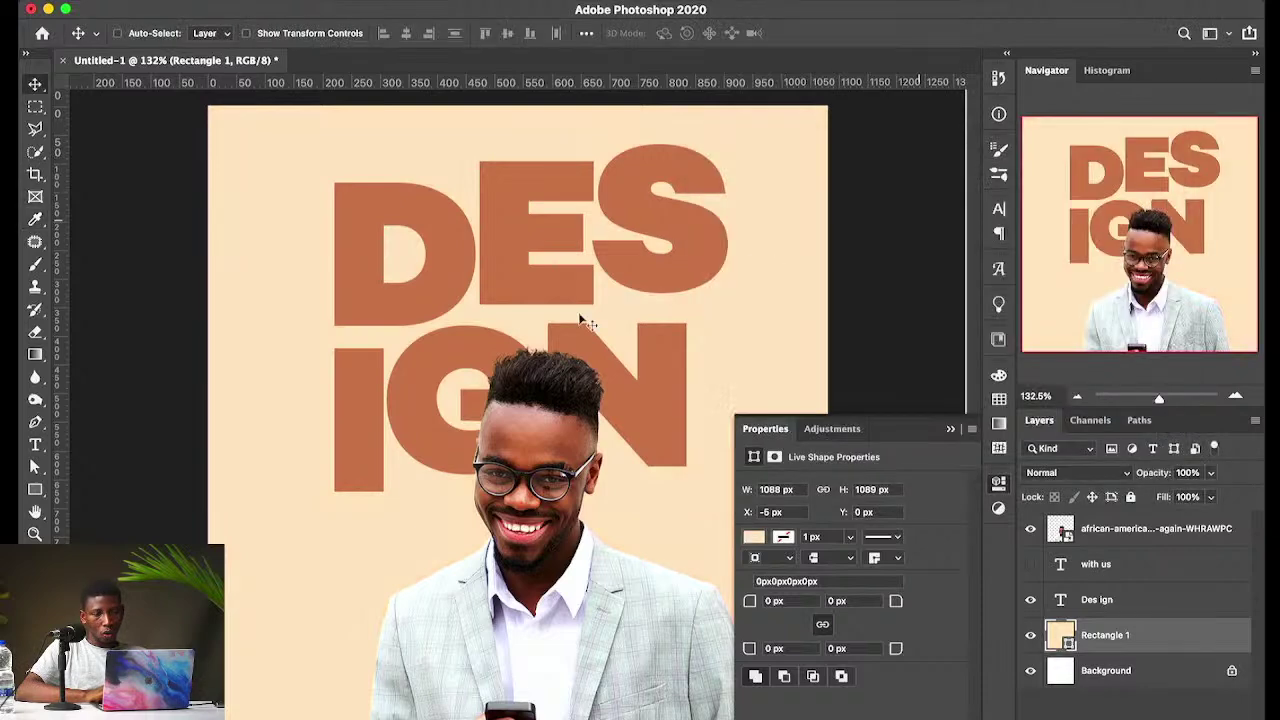
Step: Select the businessman cut-out layer, move it slightly upward over the text, and collapse the shape properties
right_click(499, 448)
click(531, 455)
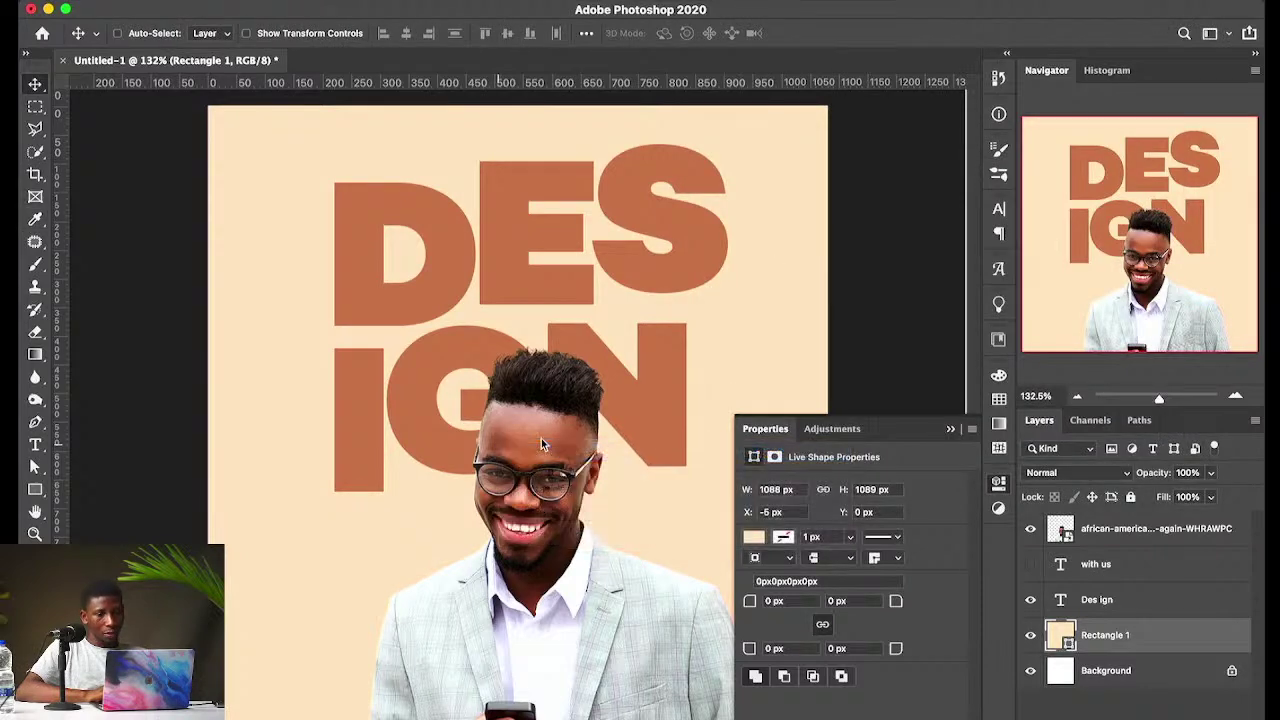
drag(541, 438, 565, 410)
click(952, 428)
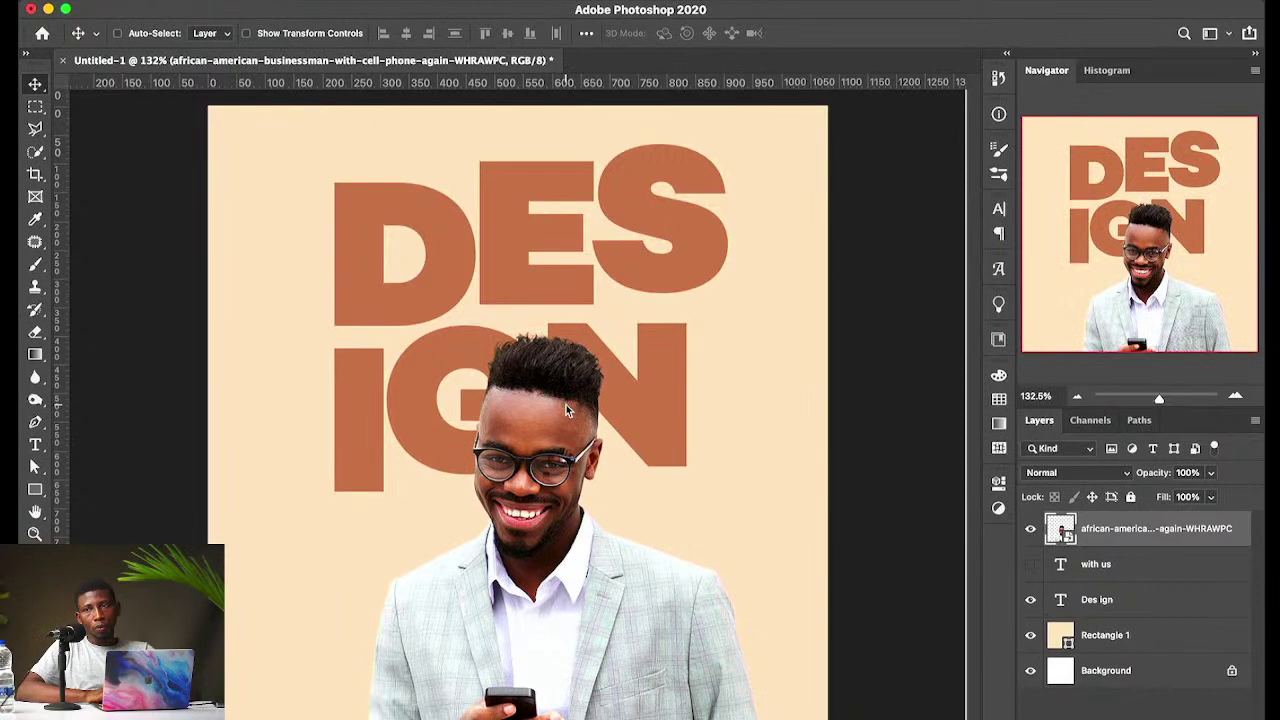
Step: Move the "DES IGN" text slightly up, and reselect the businessman cut-out layer
drag(564, 280, 564, 269)
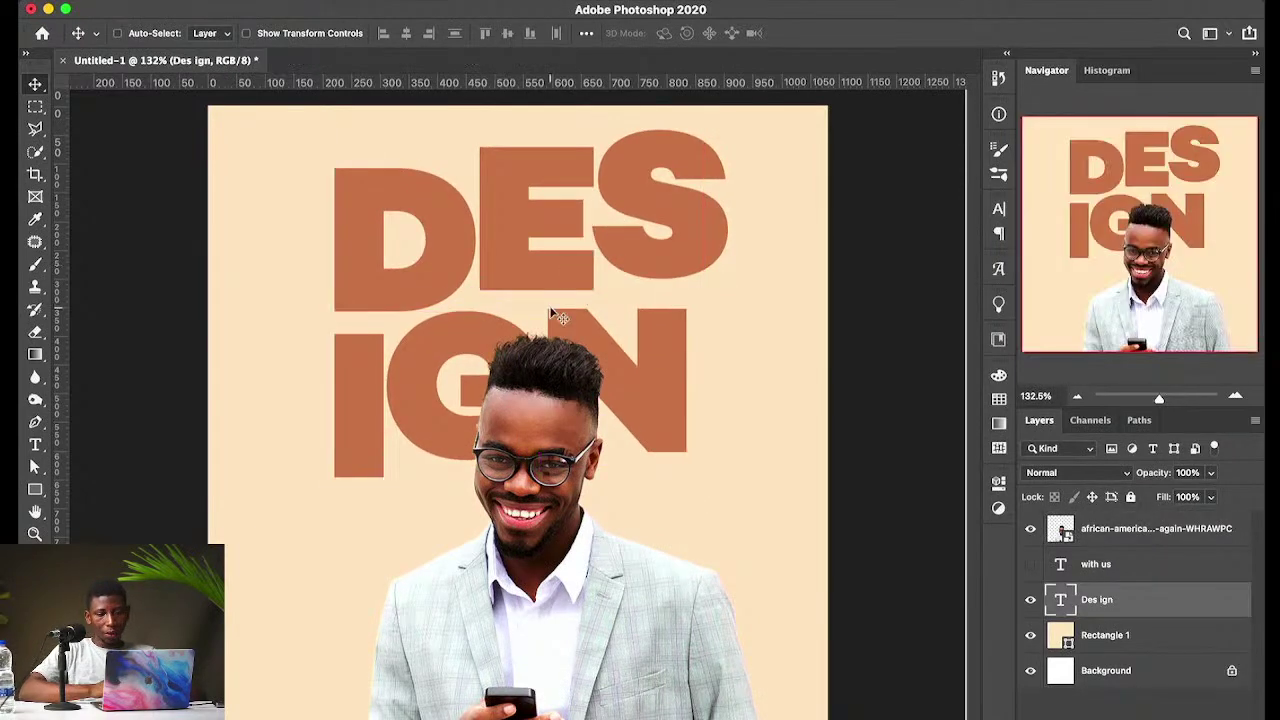
click(557, 388)
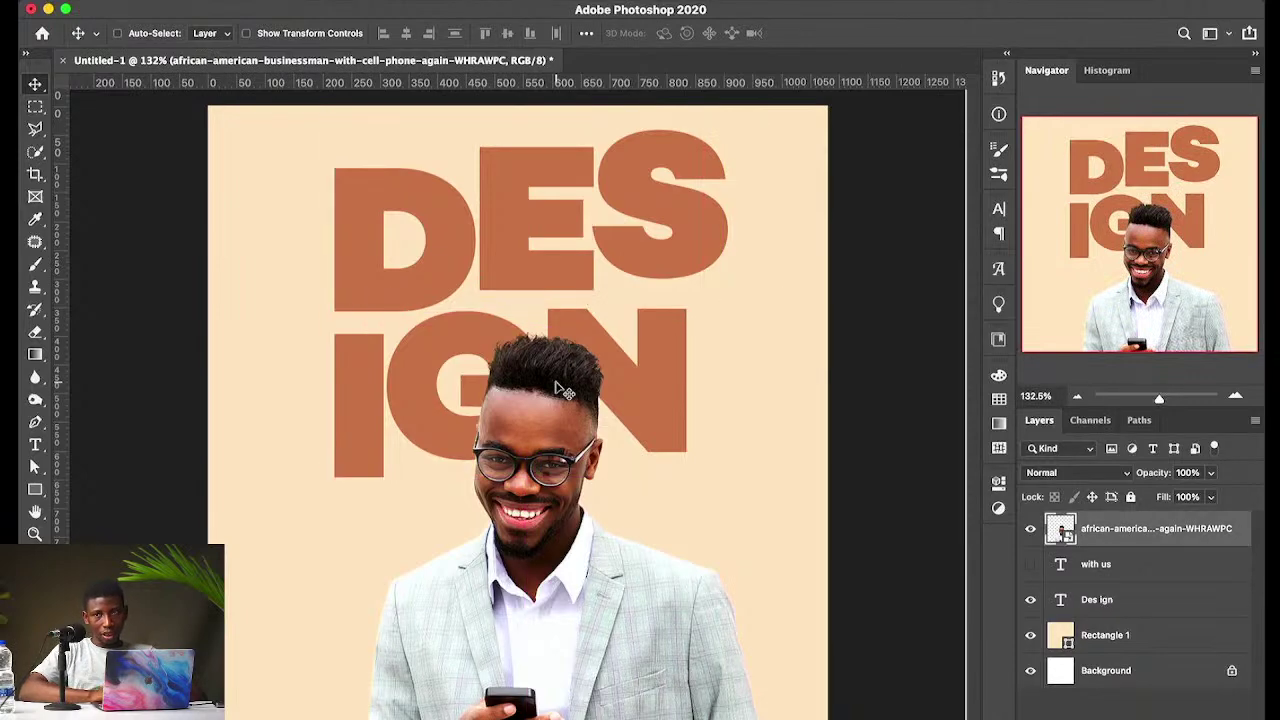
click(147, 2)
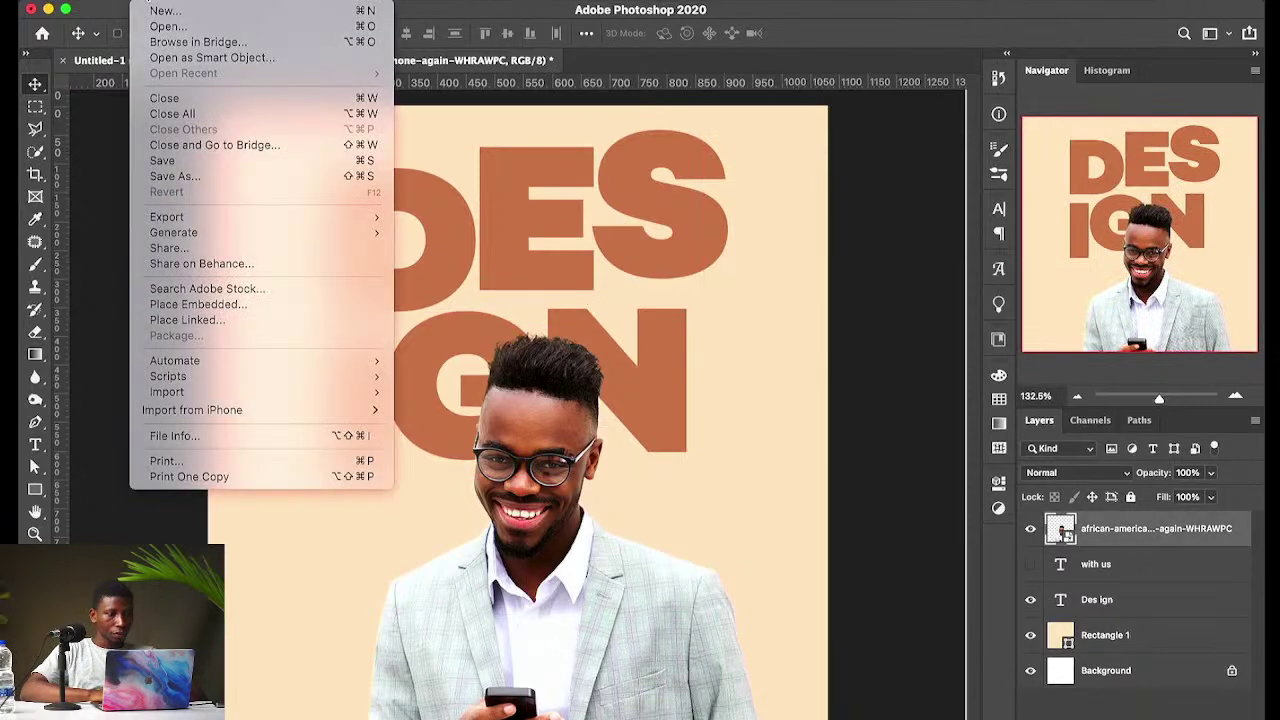
click(600, 338)
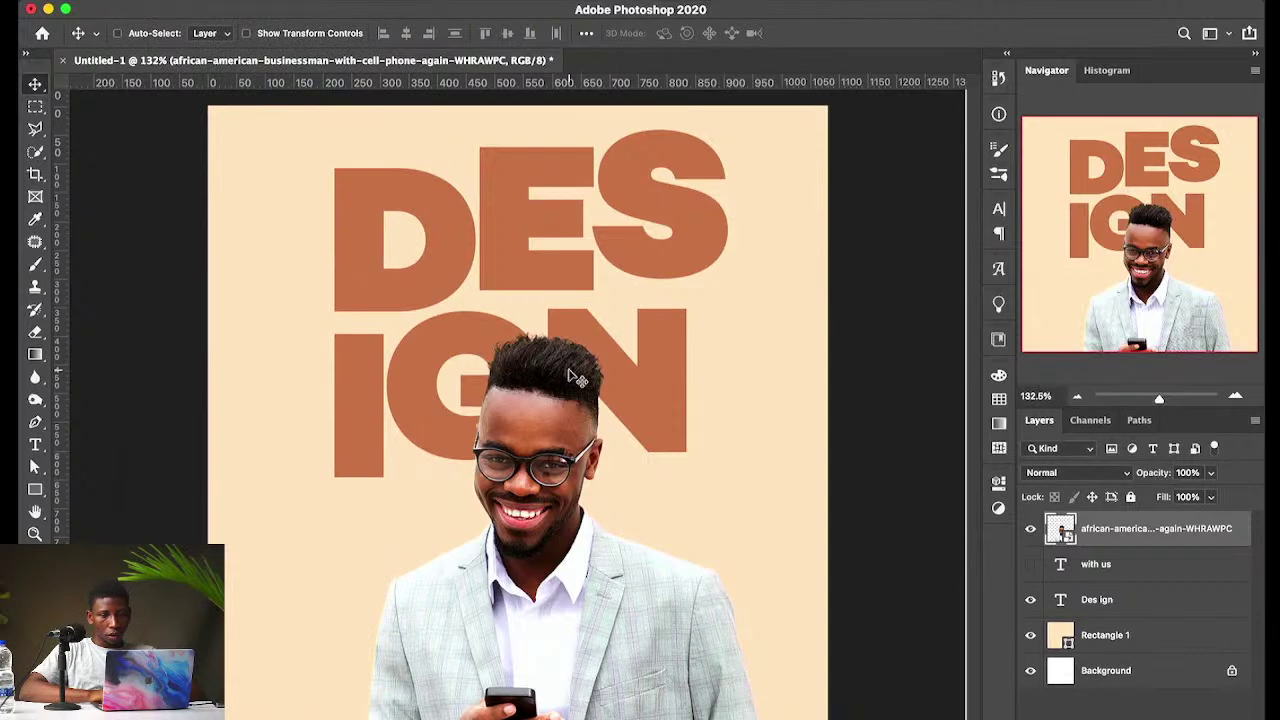
Step: Shift the businessman cut-out right and move the "DES IGN" text left so more of the lettering is uncovered
drag(575, 378, 619, 375)
click(117, 33)
drag(555, 276, 497, 281)
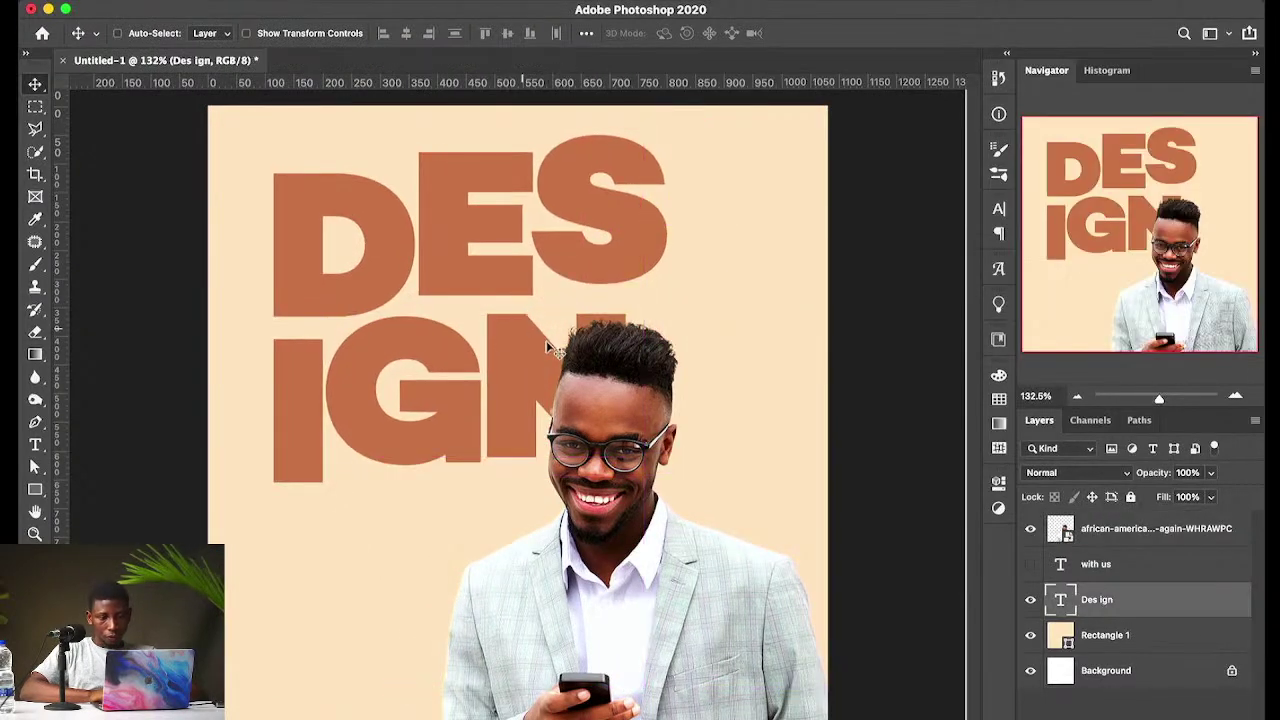
Step: Show the text's character settings, and move the businessman cut-out up and left so his head reaches the canvas's upper edge
click(998, 208)
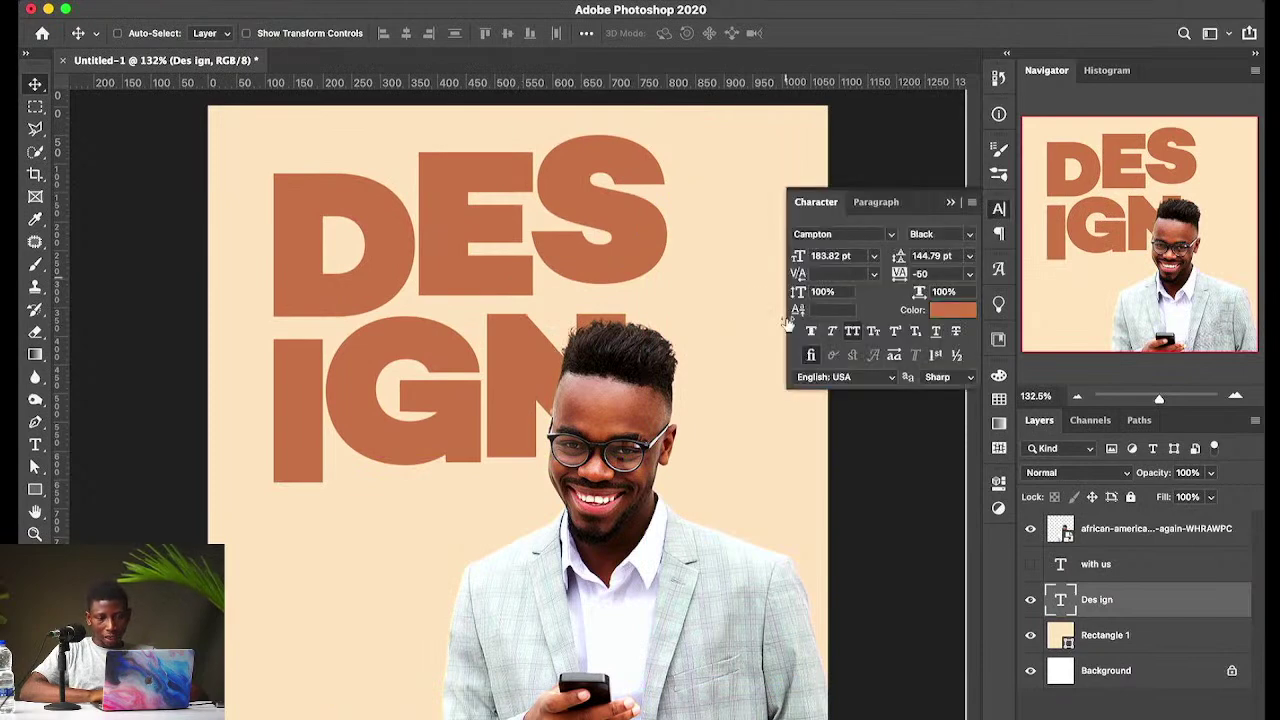
click(610, 490)
drag(612, 468, 527, 252)
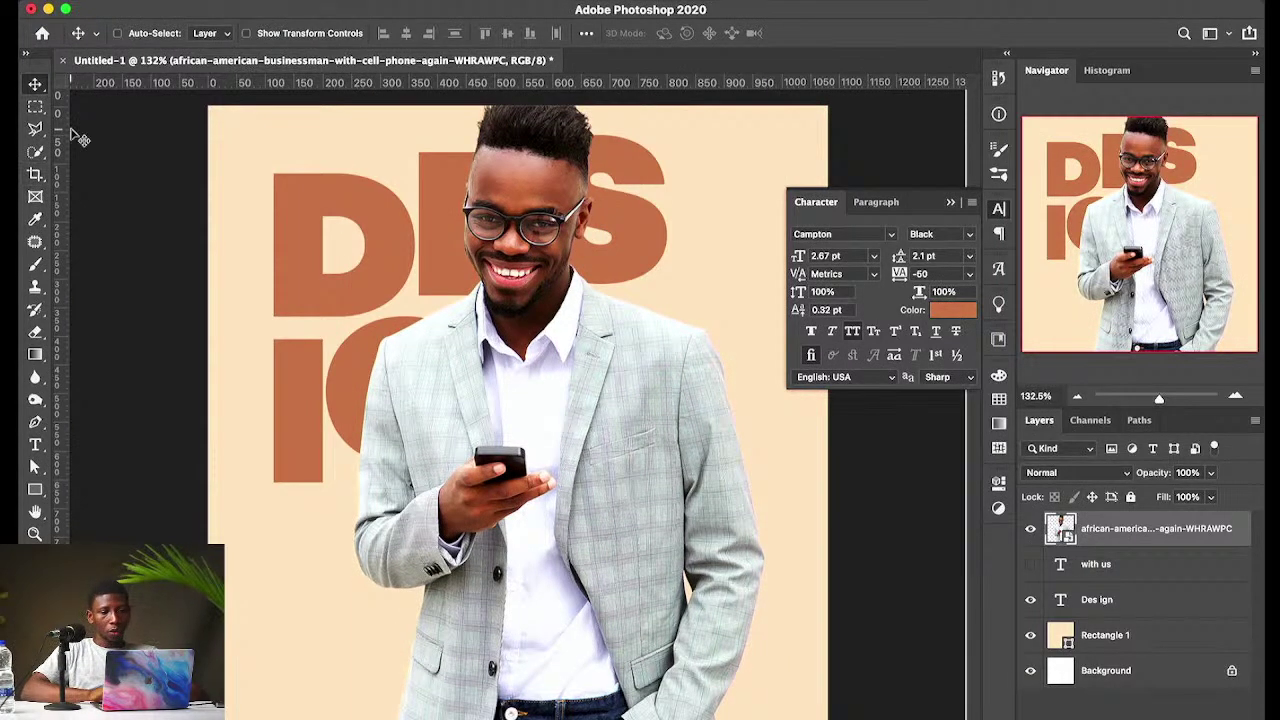
Step: Switch to Google Chrome and load pexels.com in place of the Pinterest page
key(ctrl+Up)
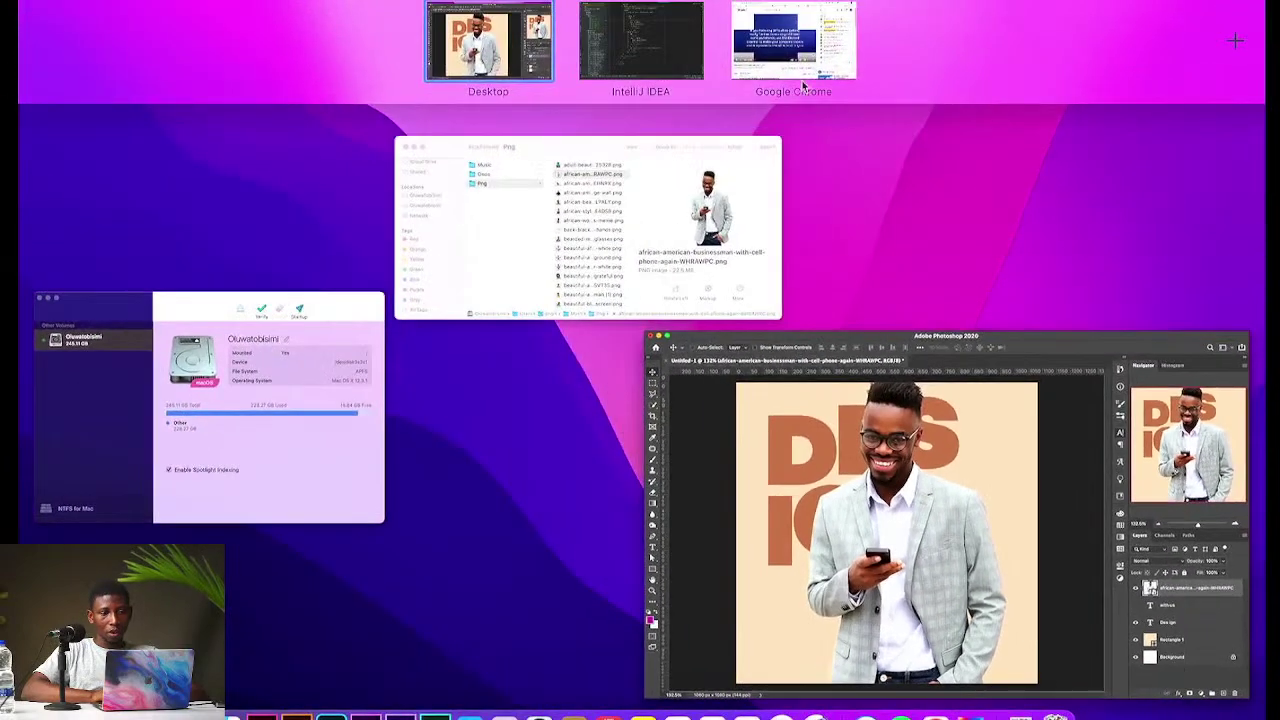
click(815, 78)
click(1089, 4)
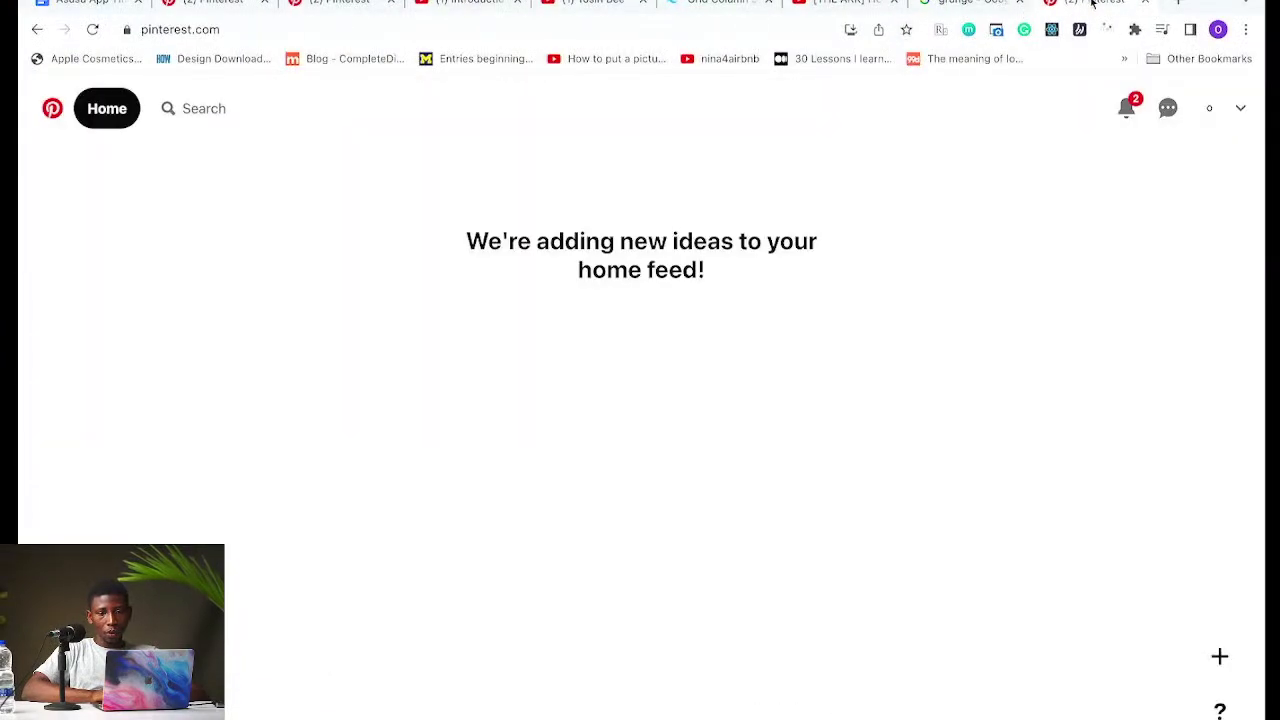
click(760, 30)
text(pexe)
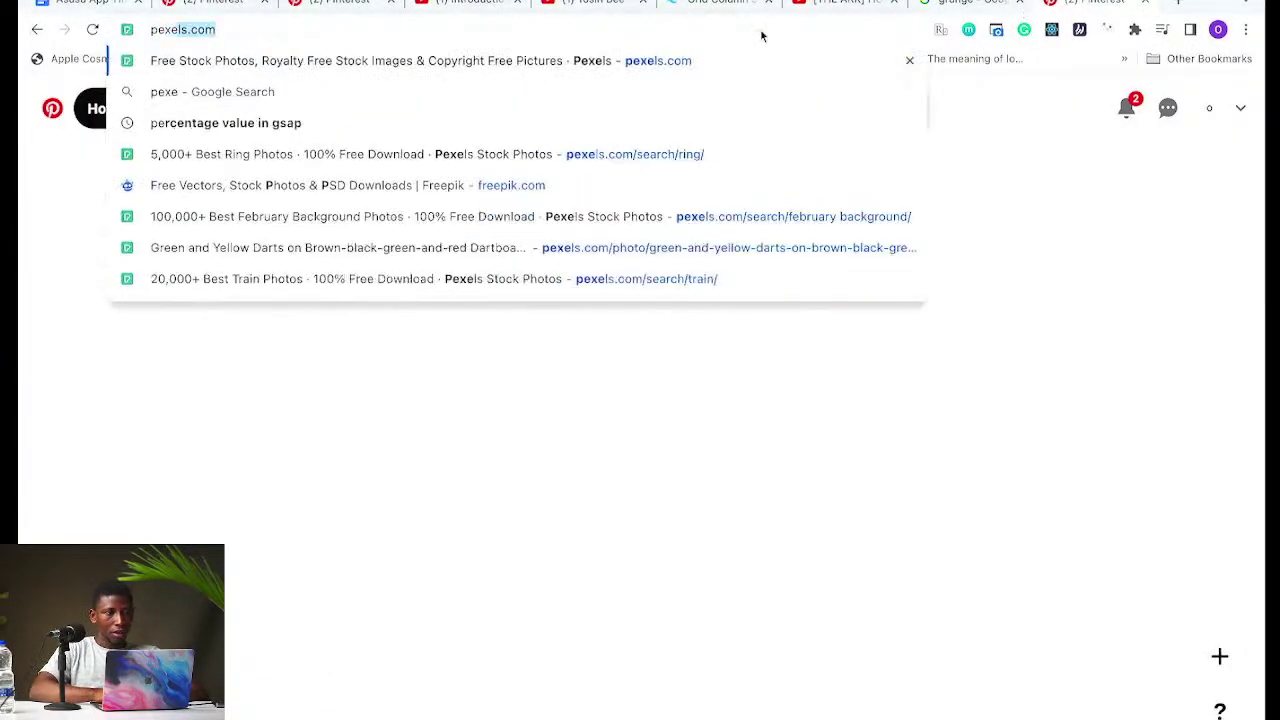
key(Return)
key(ctrl+Up)
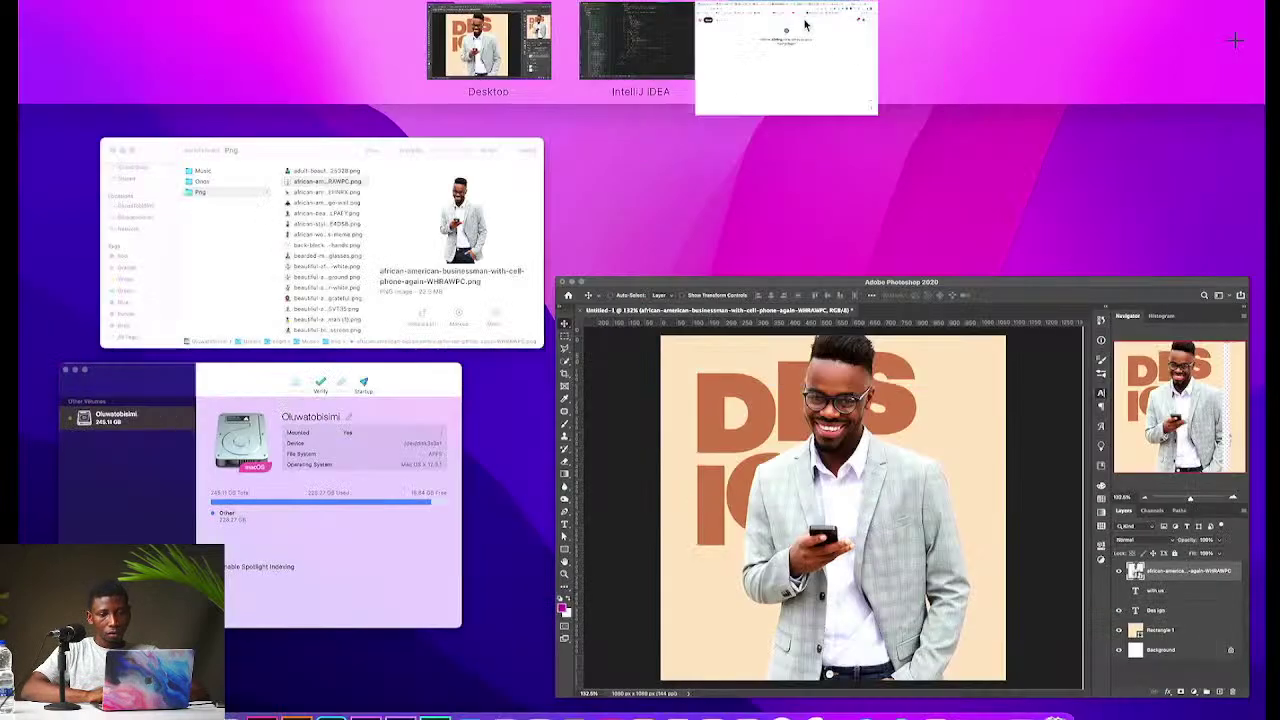
click(806, 26)
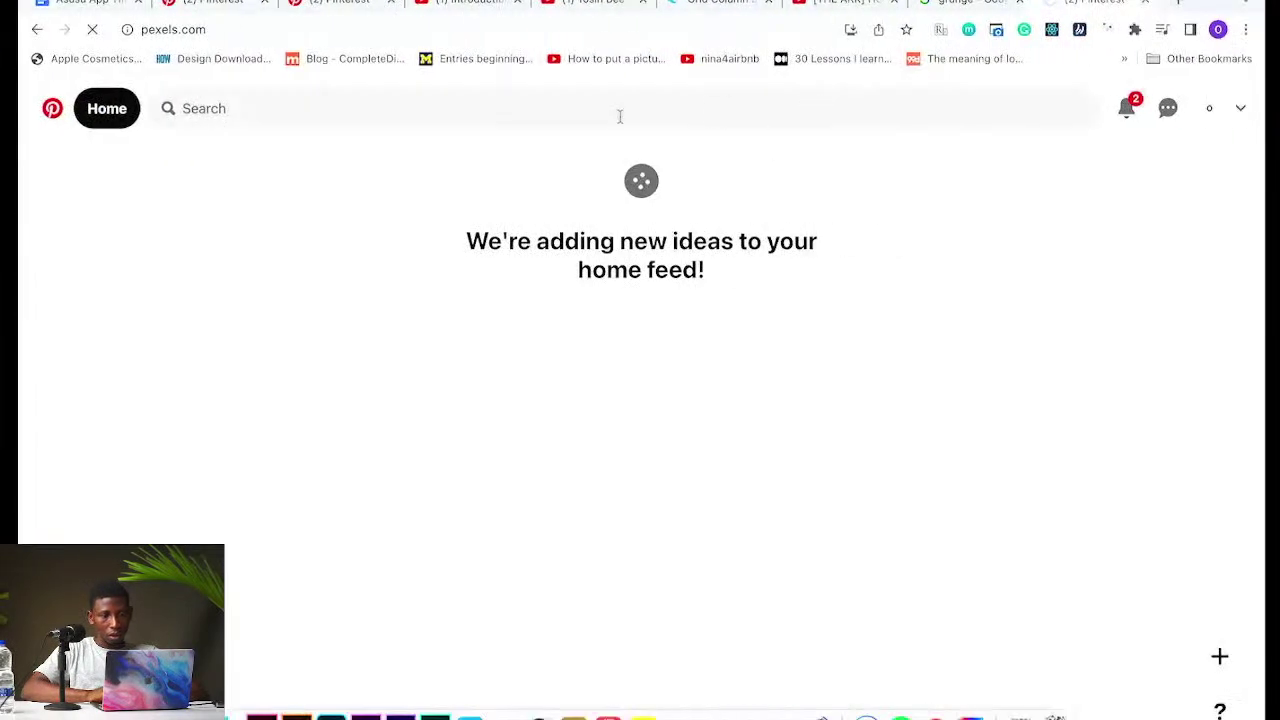
click(611, 32)
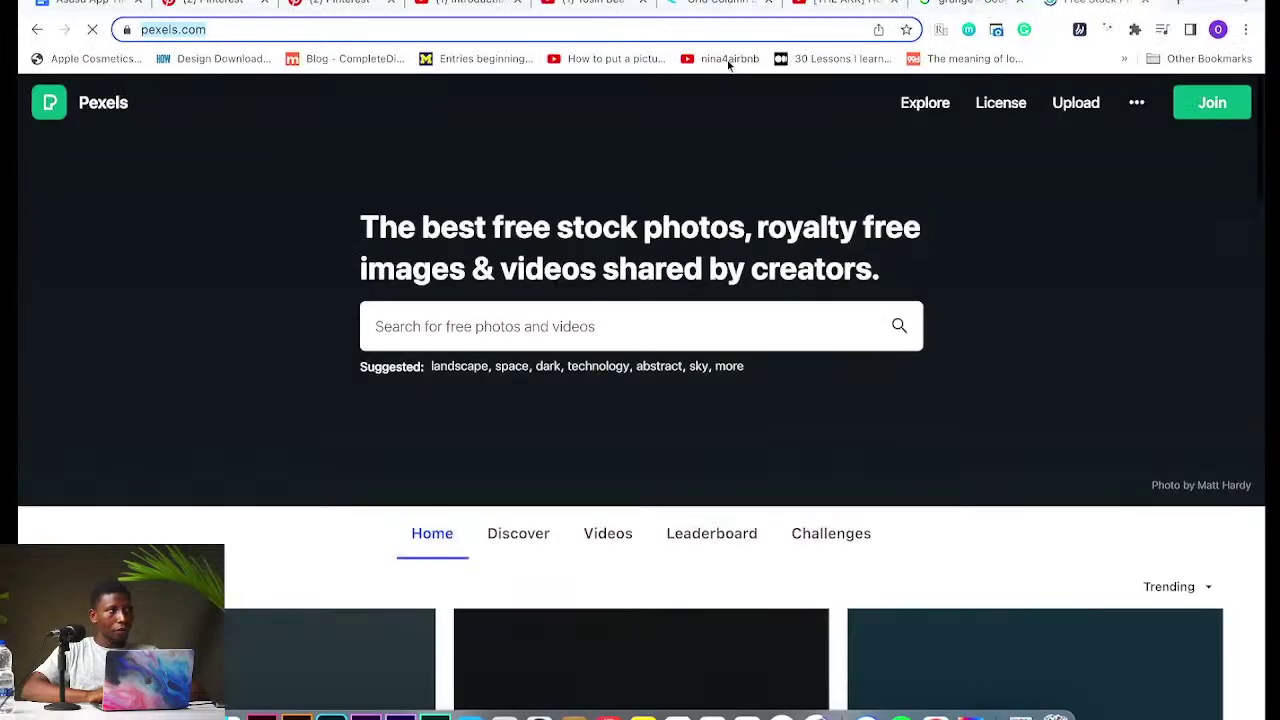
Step: Browse the Pexels home page photos and open the raised-hand photo on a dark teal background in a new tab
scroll(591, 317, down, 2)
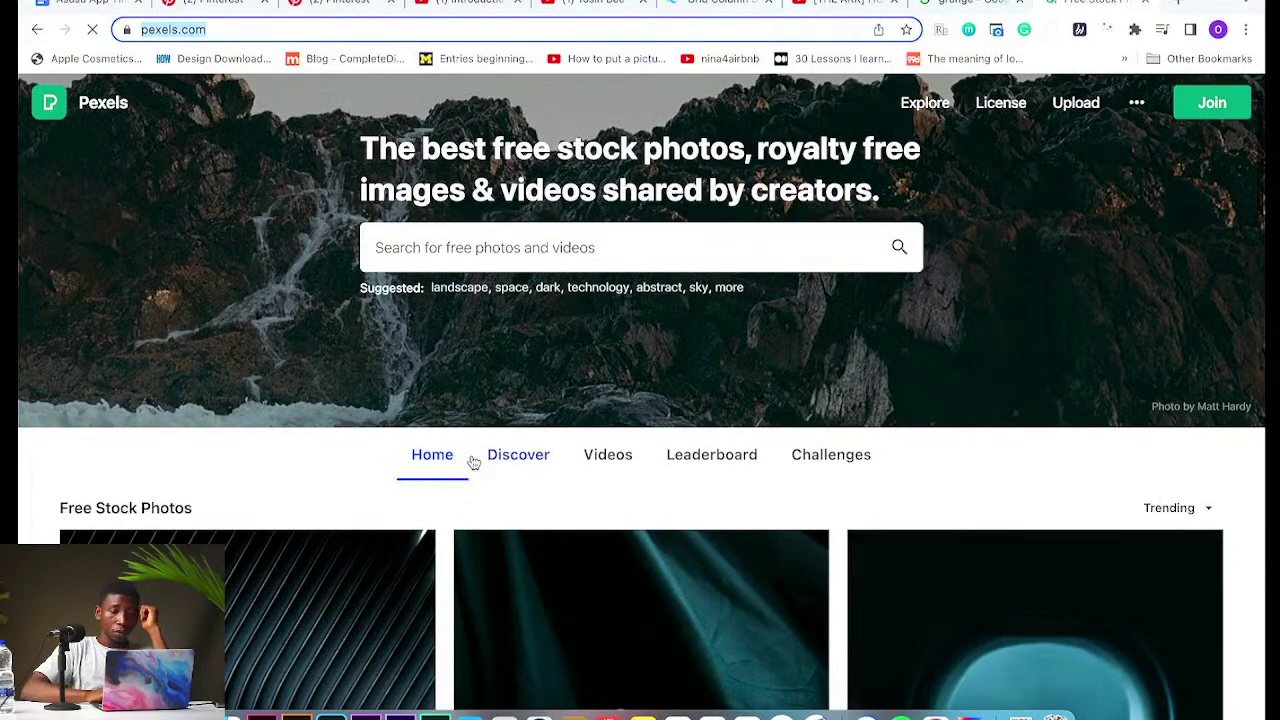
scroll(474, 462, down, 10)
scroll(474, 462, up, 10)
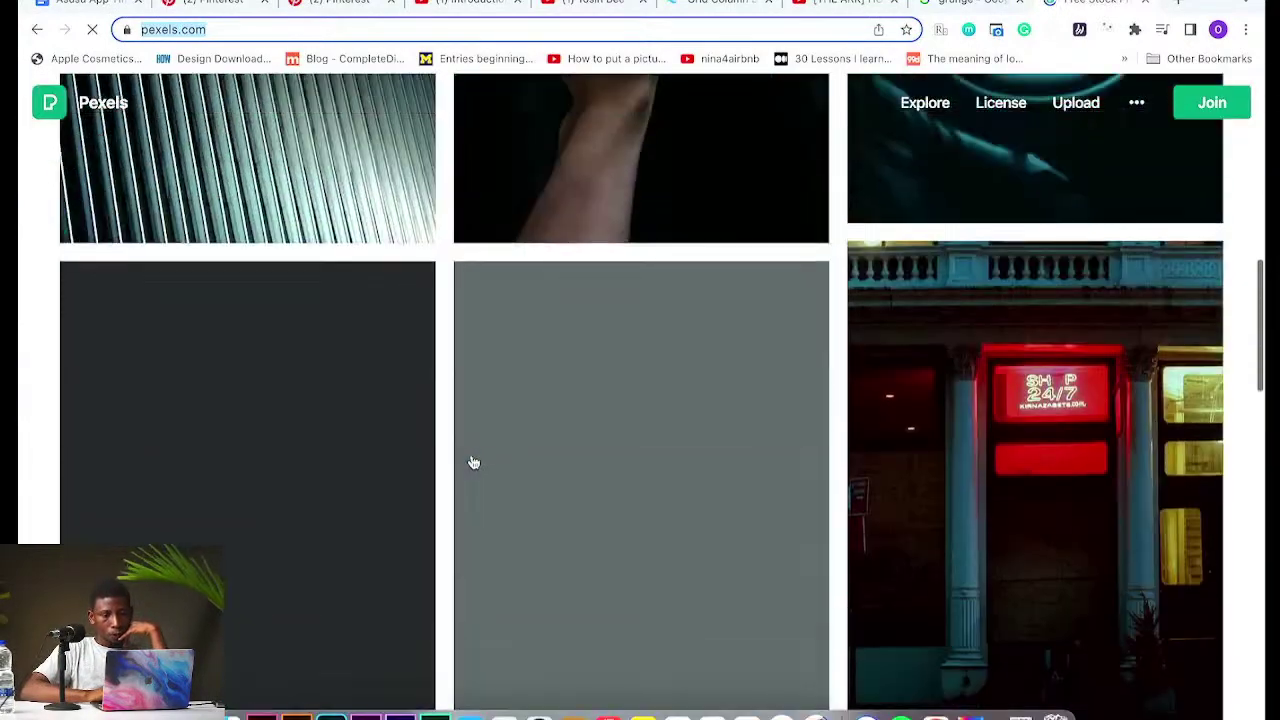
scroll(474, 462, down, 4)
scroll(474, 462, up, 10)
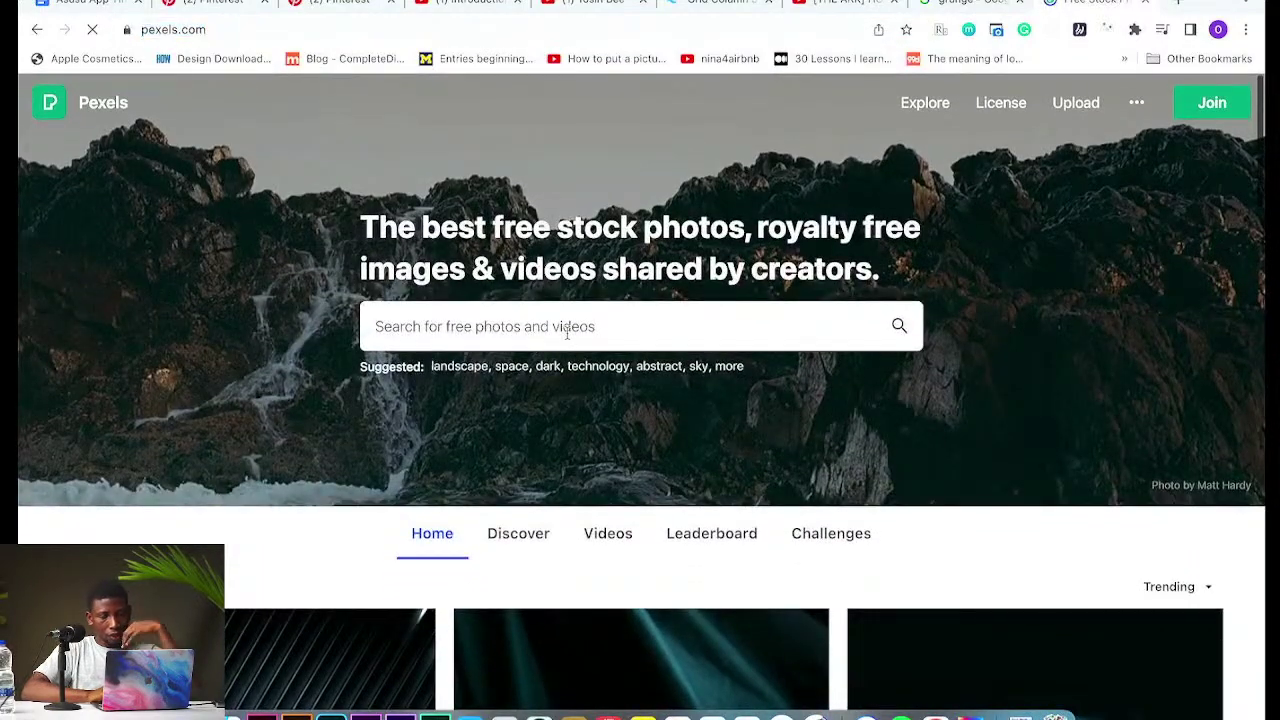
scroll(565, 330, down, 4)
scroll(567, 341, down, 2)
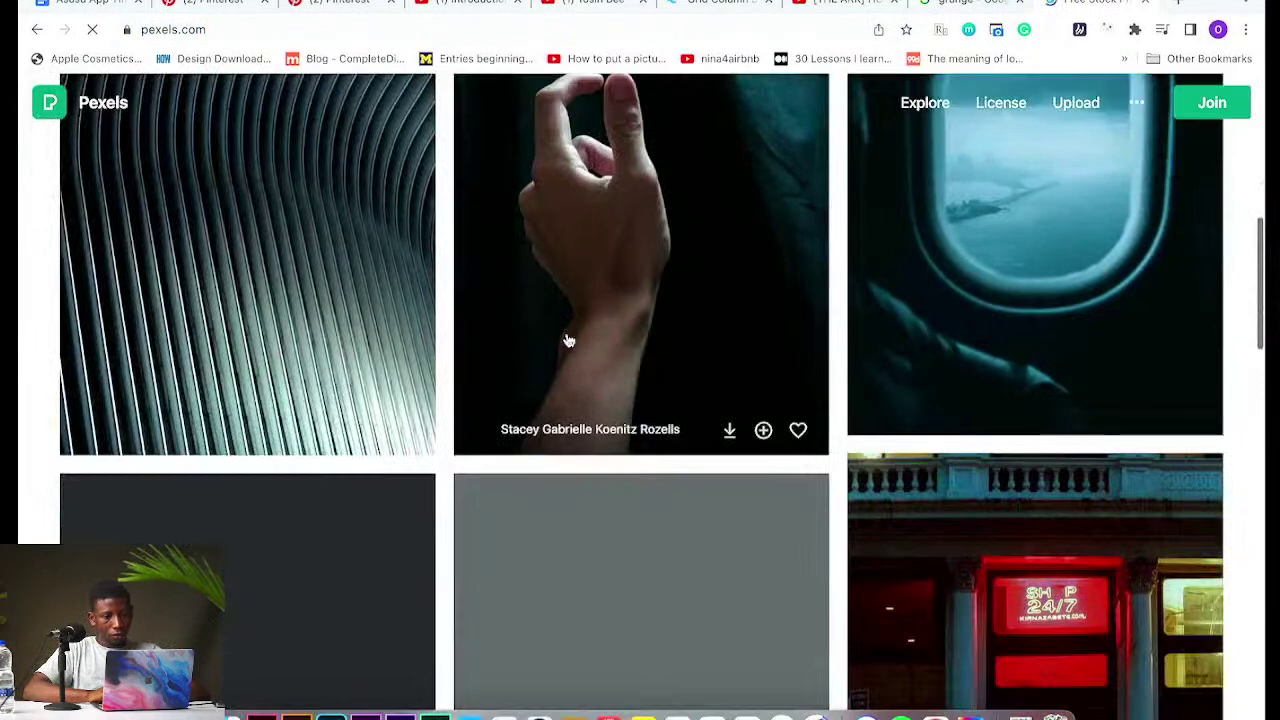
right_click(587, 176)
click(611, 181)
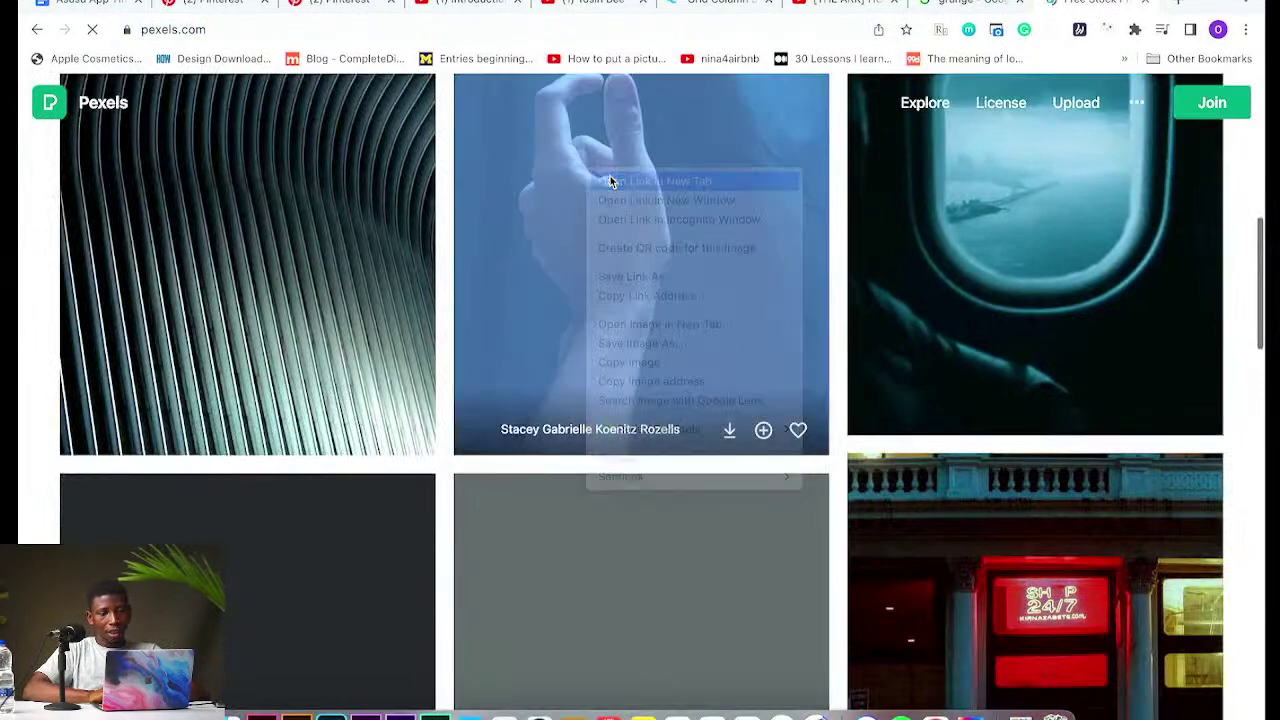
click(1094, 2)
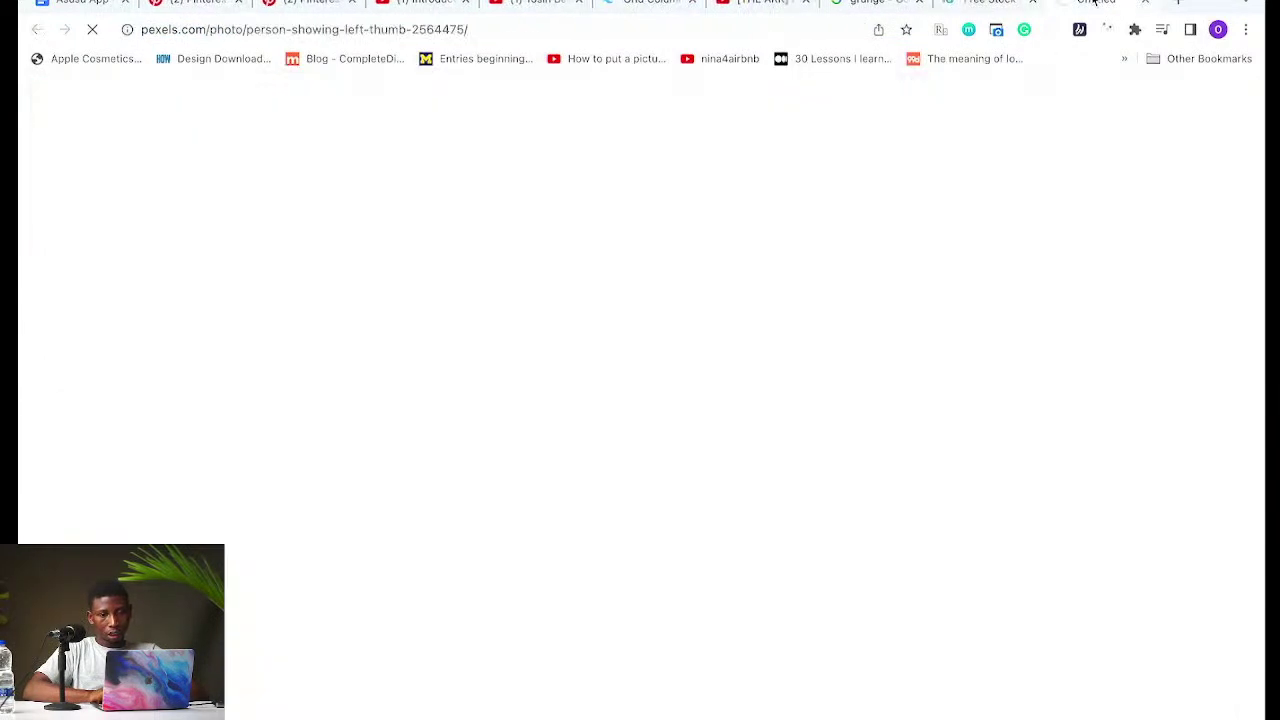
click(958, 8)
scroll(705, 300, down, 3)
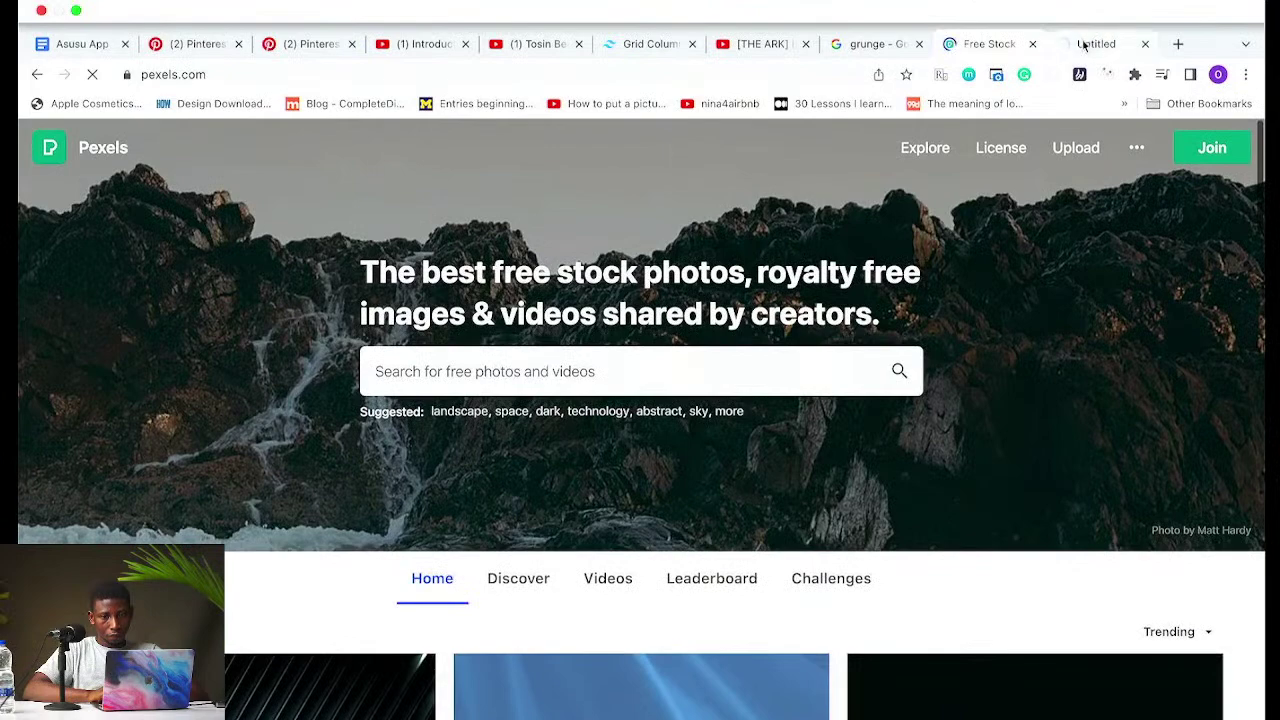
click(1083, 44)
click(988, 44)
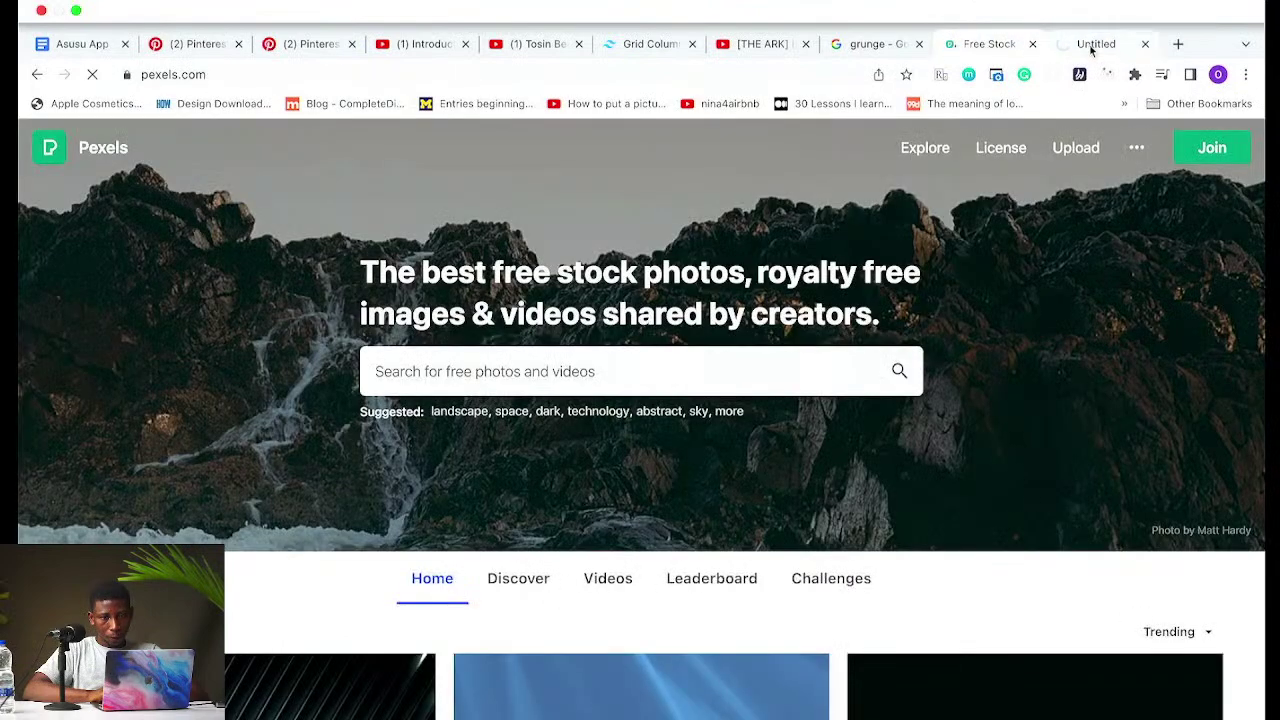
click(1092, 46)
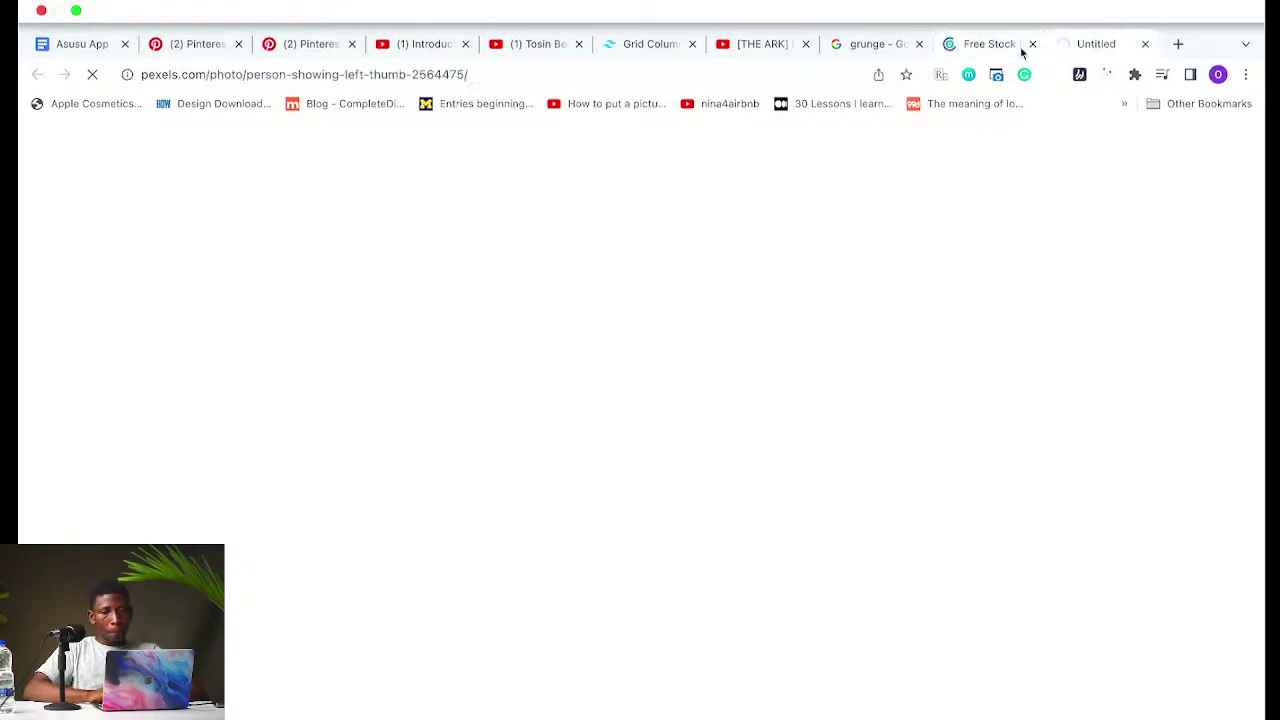
click(976, 47)
click(1075, 46)
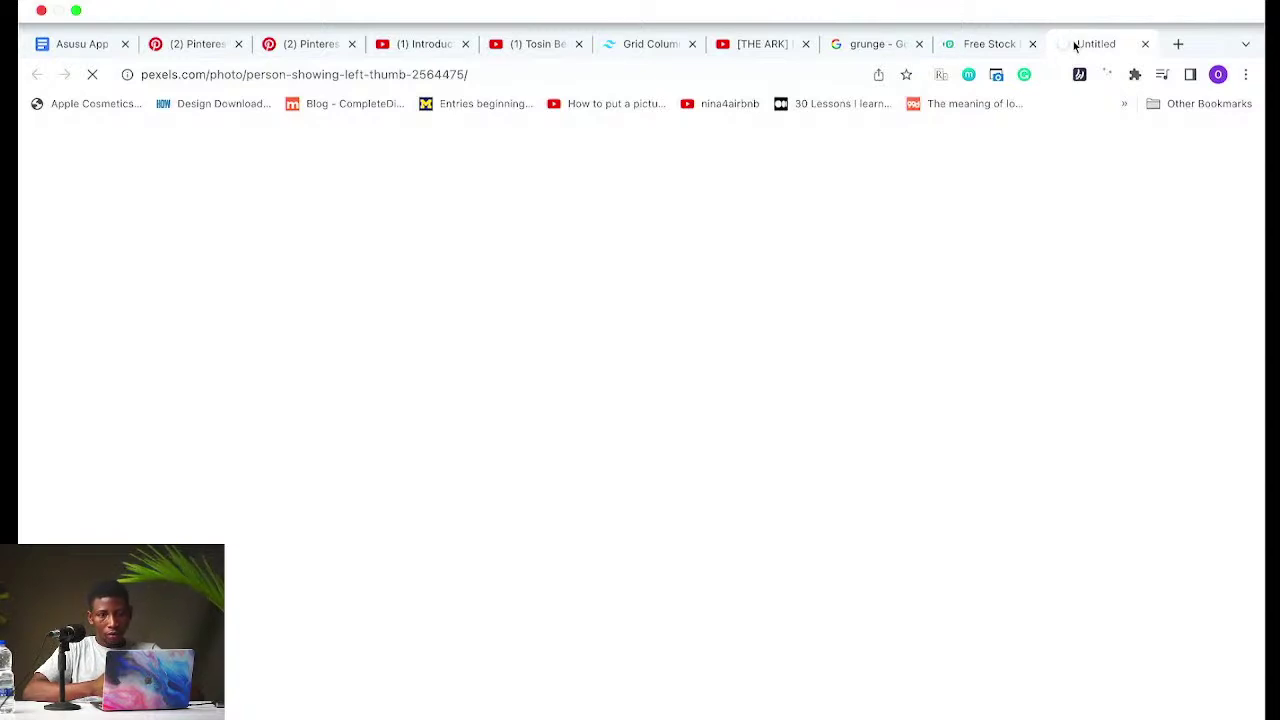
Step: Connect the computer's Wi-Fi to the personal hotspot and return to the hand photo page
click(1077, 2)
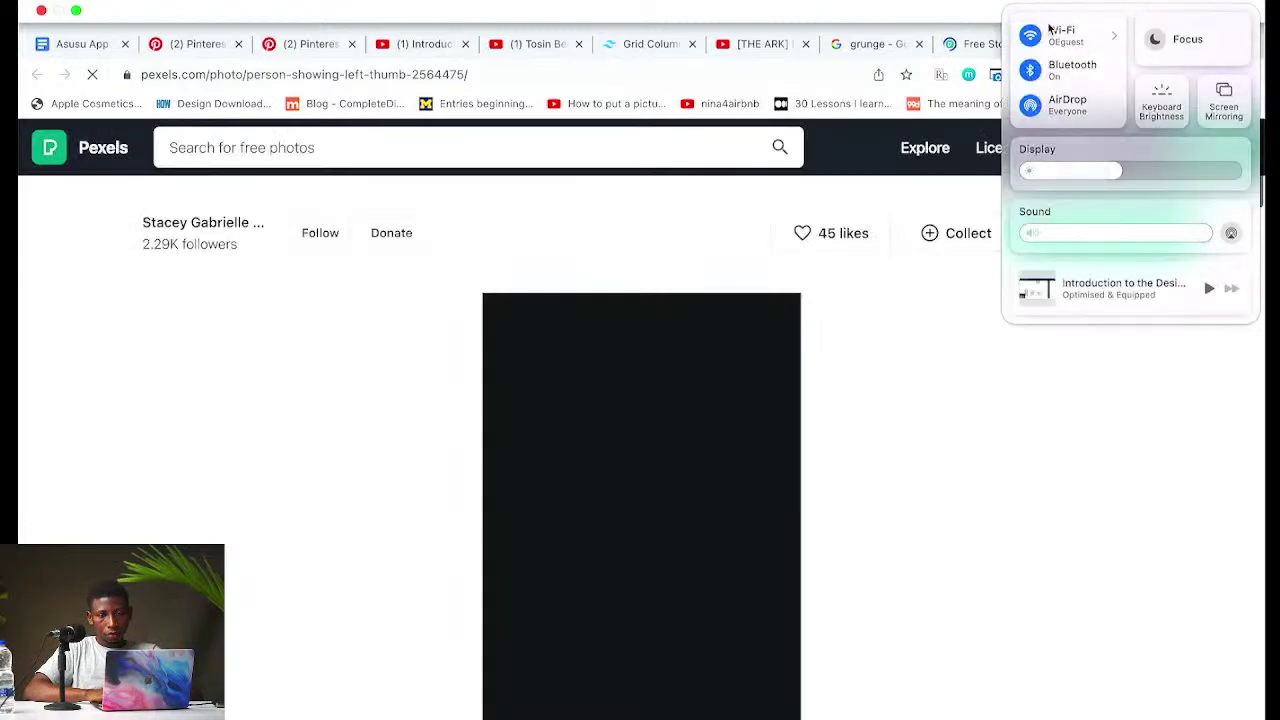
click(1062, 35)
click(1006, 75)
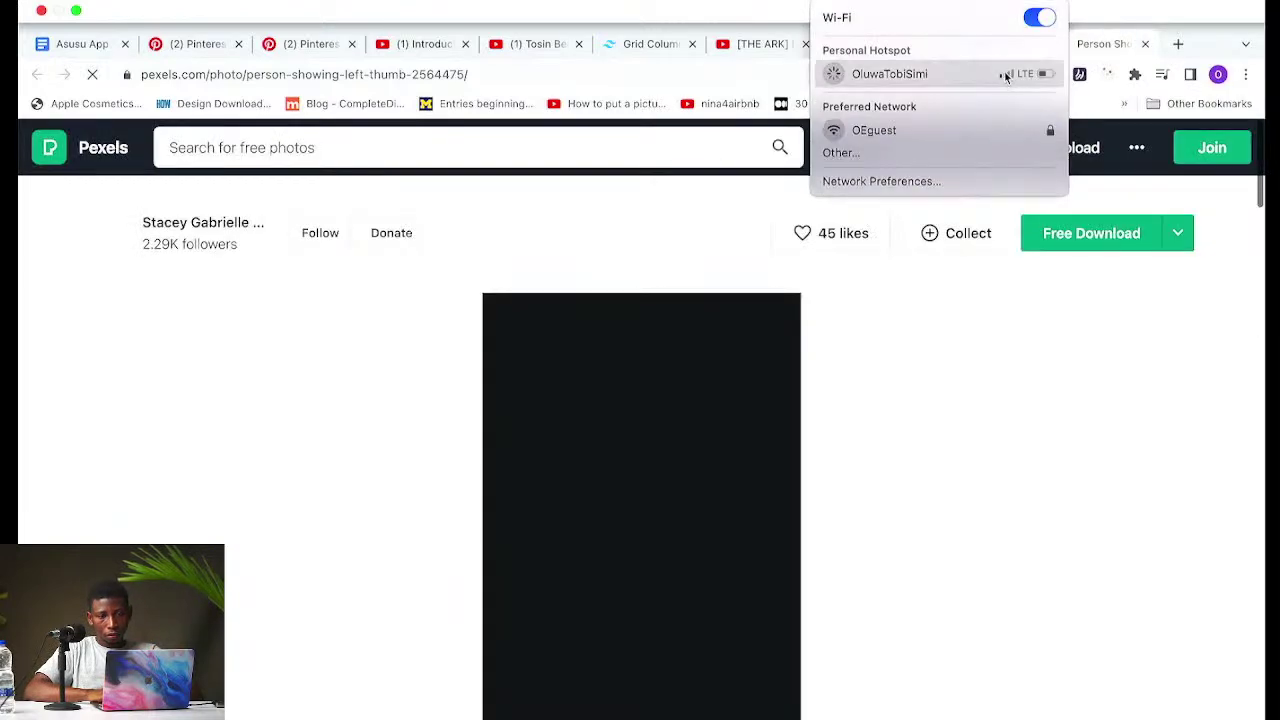
click(745, 259)
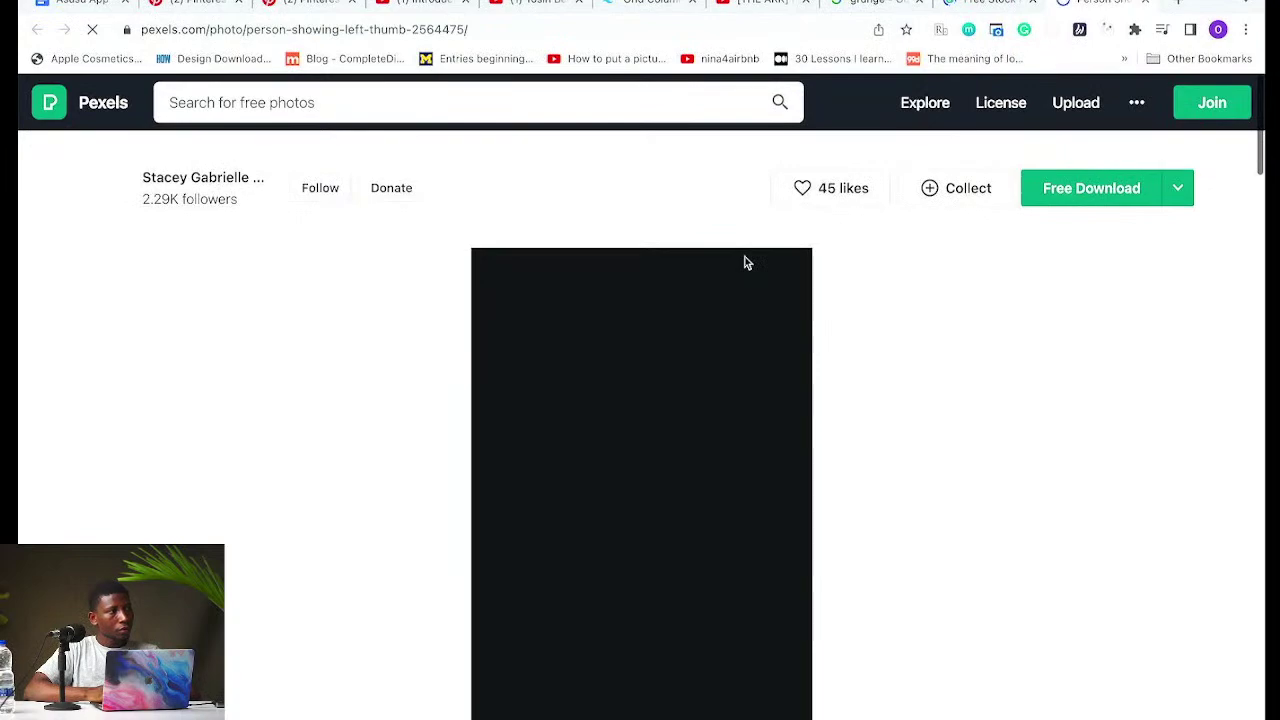
click(746, 260)
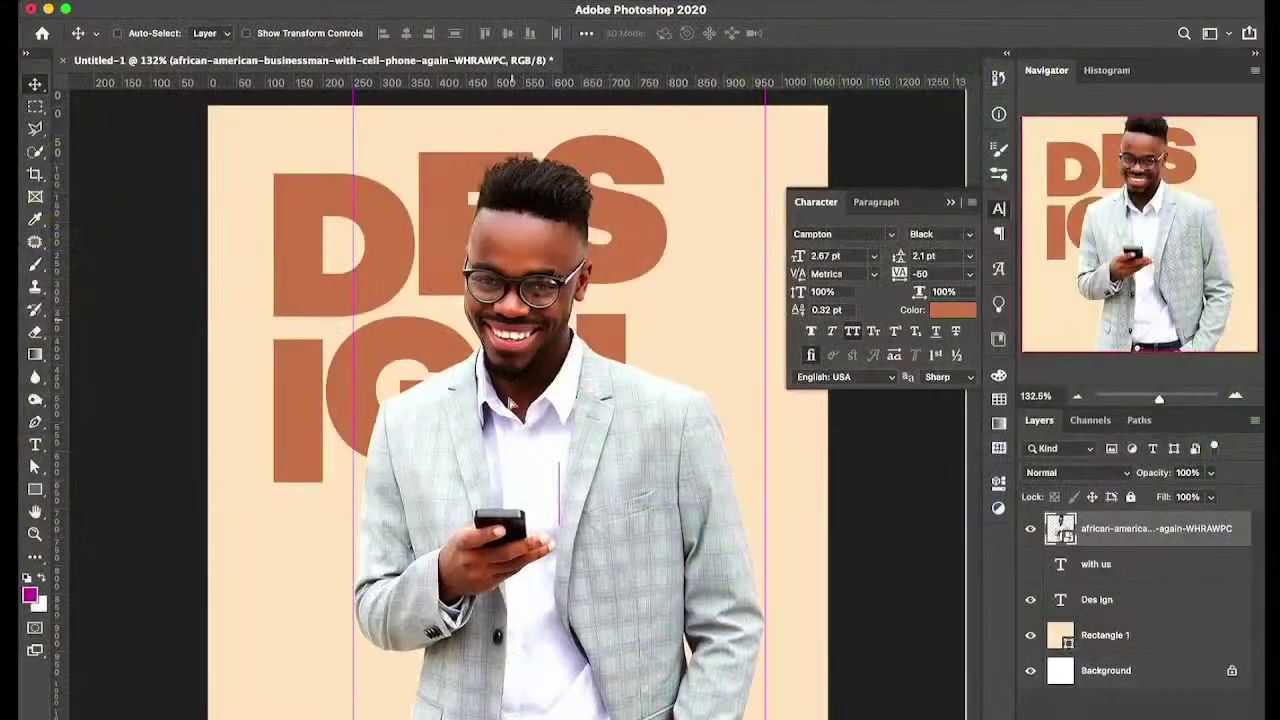
Step: Switch back to Photoshop and move the businessman cut-out down over the "DES IGN" text
drag(516, 395, 516, 415)
key(super+0)
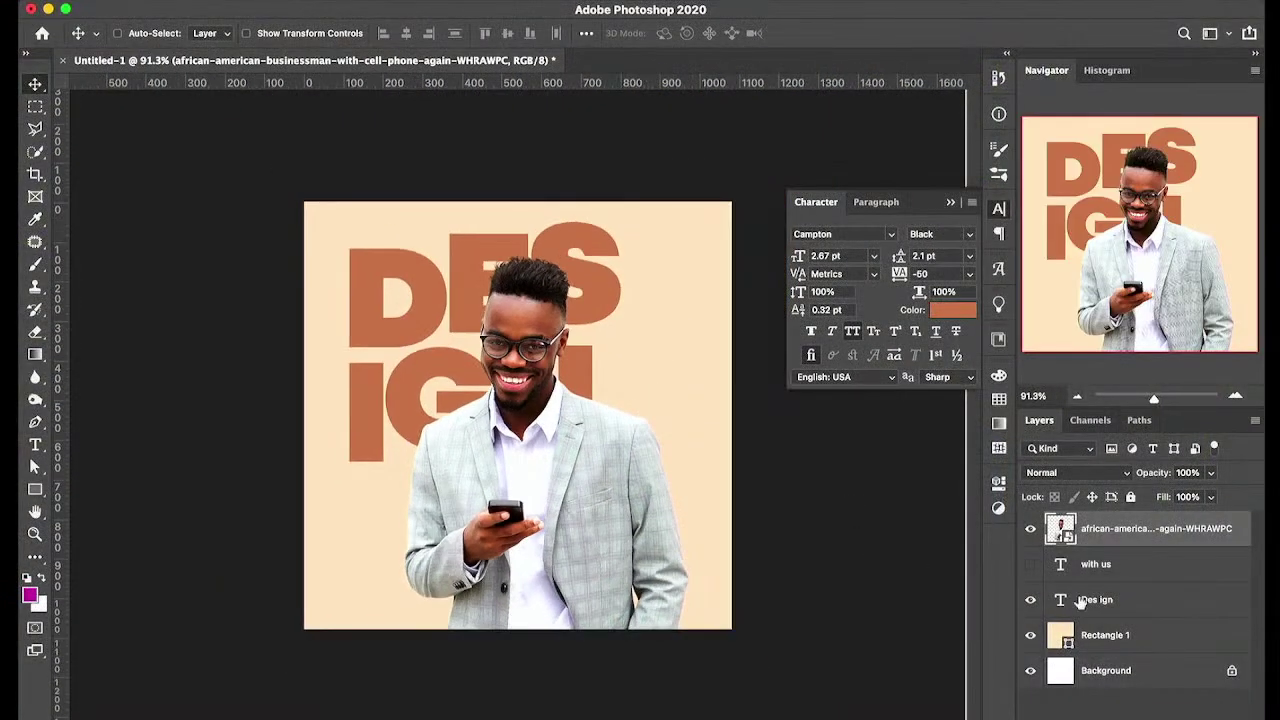
Step: Group all layers from the businessman cut-out down to Rectangle 1, and hide the group
shift+click(1107, 630)
key(super+g)
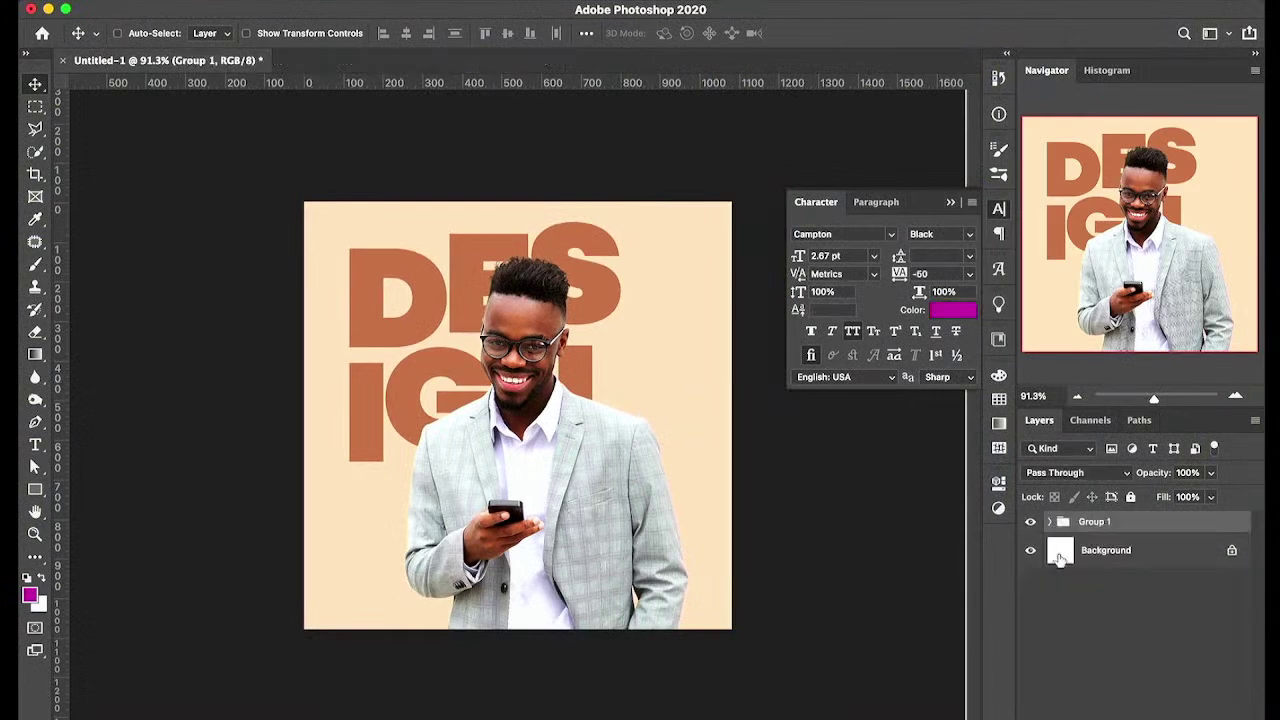
click(1030, 521)
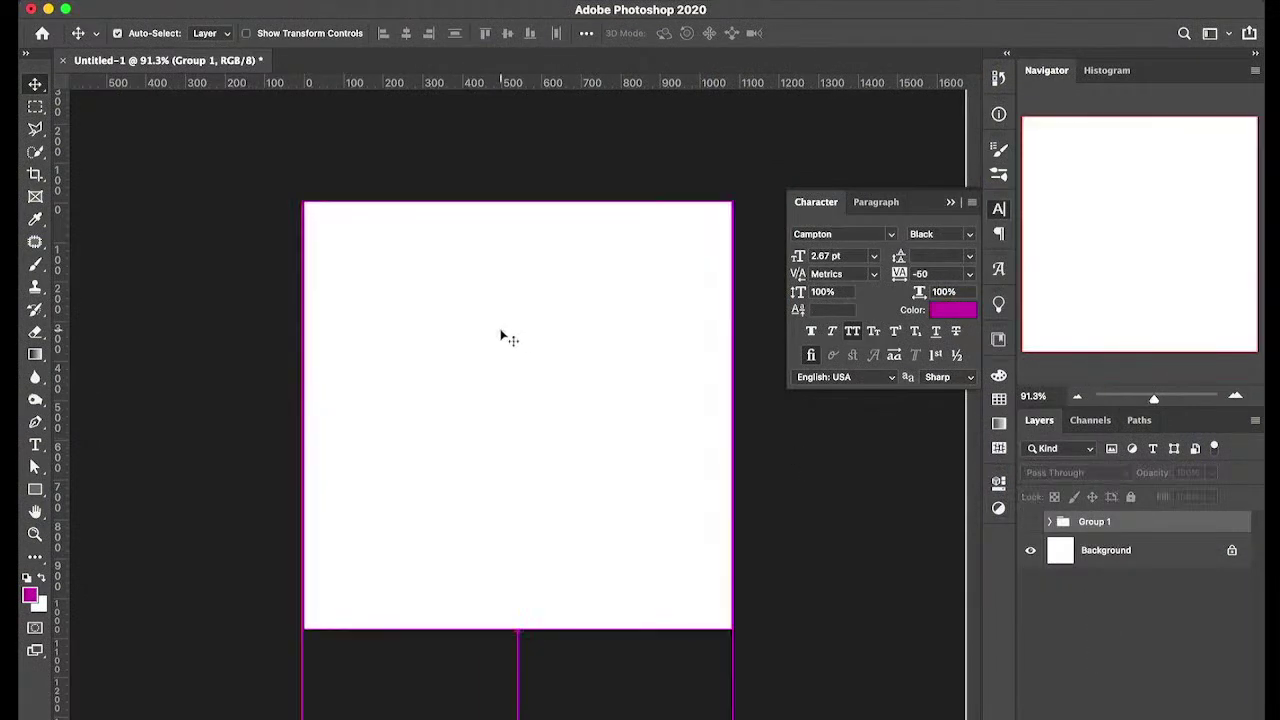
Step: Paste the copied hand photo onto the blank canvas and move it up and to the left
key(super+v)
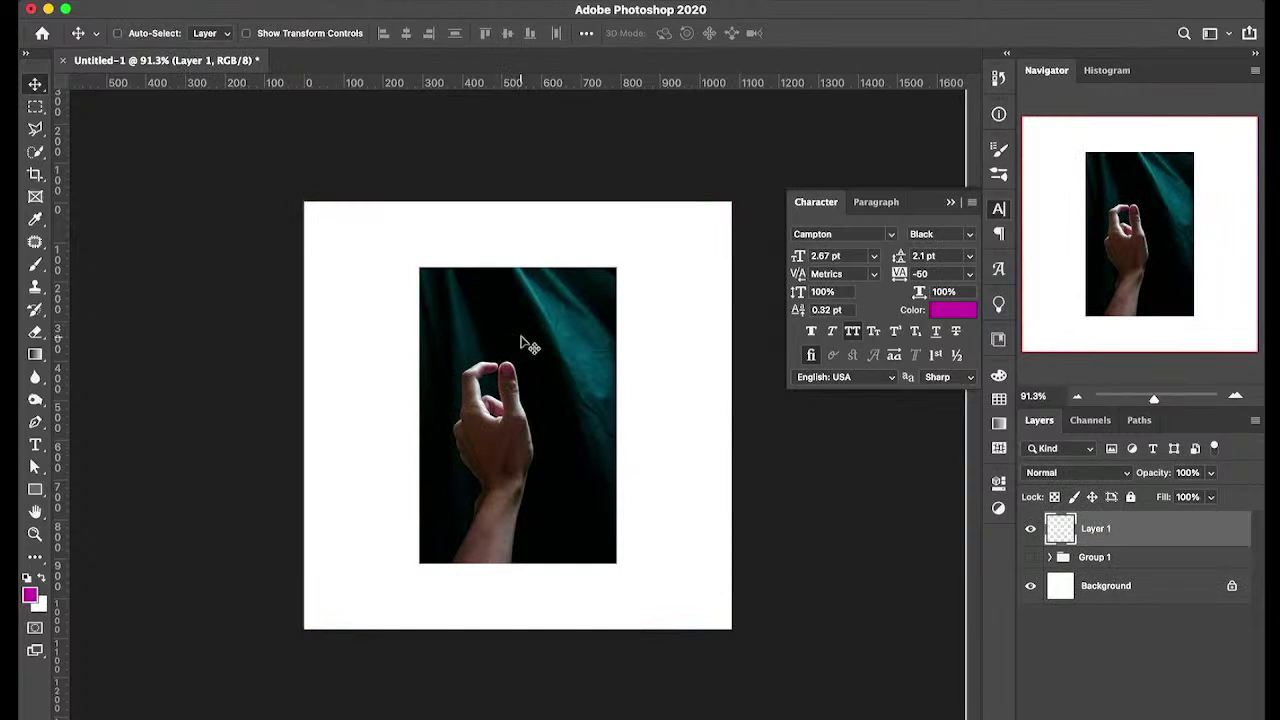
drag(520, 338, 473, 297)
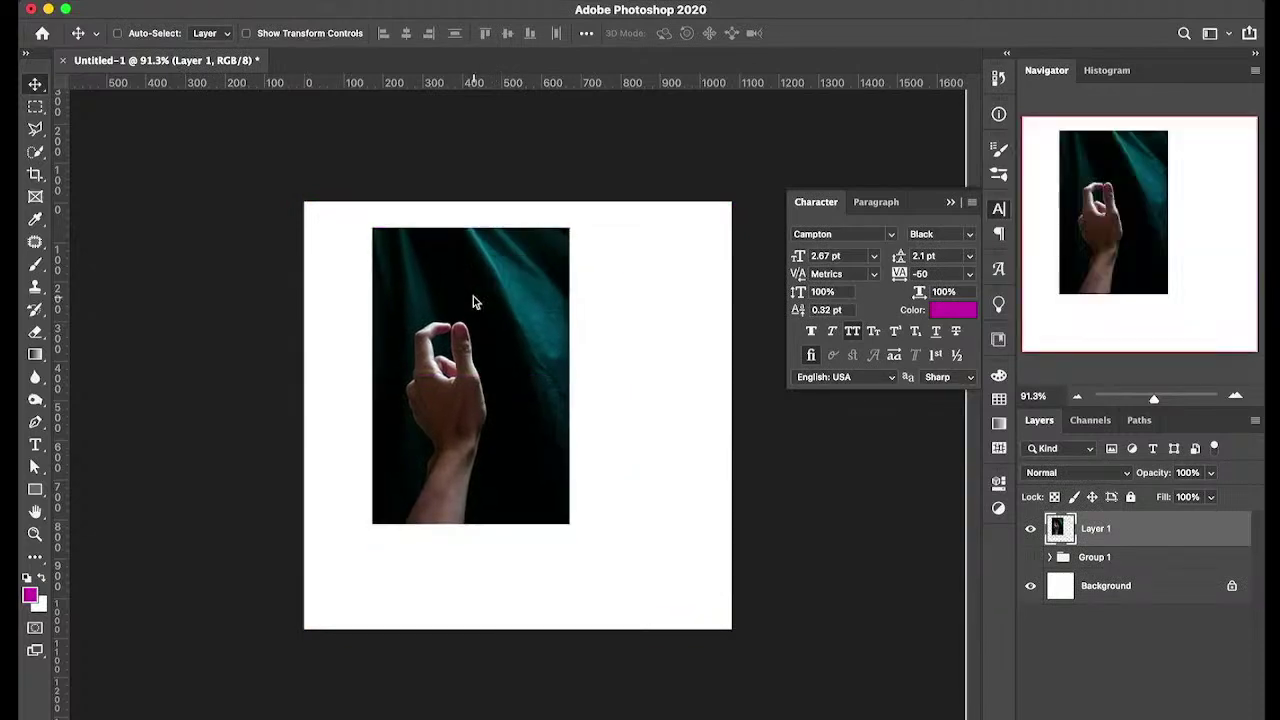
Step: Try scaling the hand photo to the full canvas height, and undo the transform
key(super+t)
drag(567, 377, 645, 357)
key(Return)
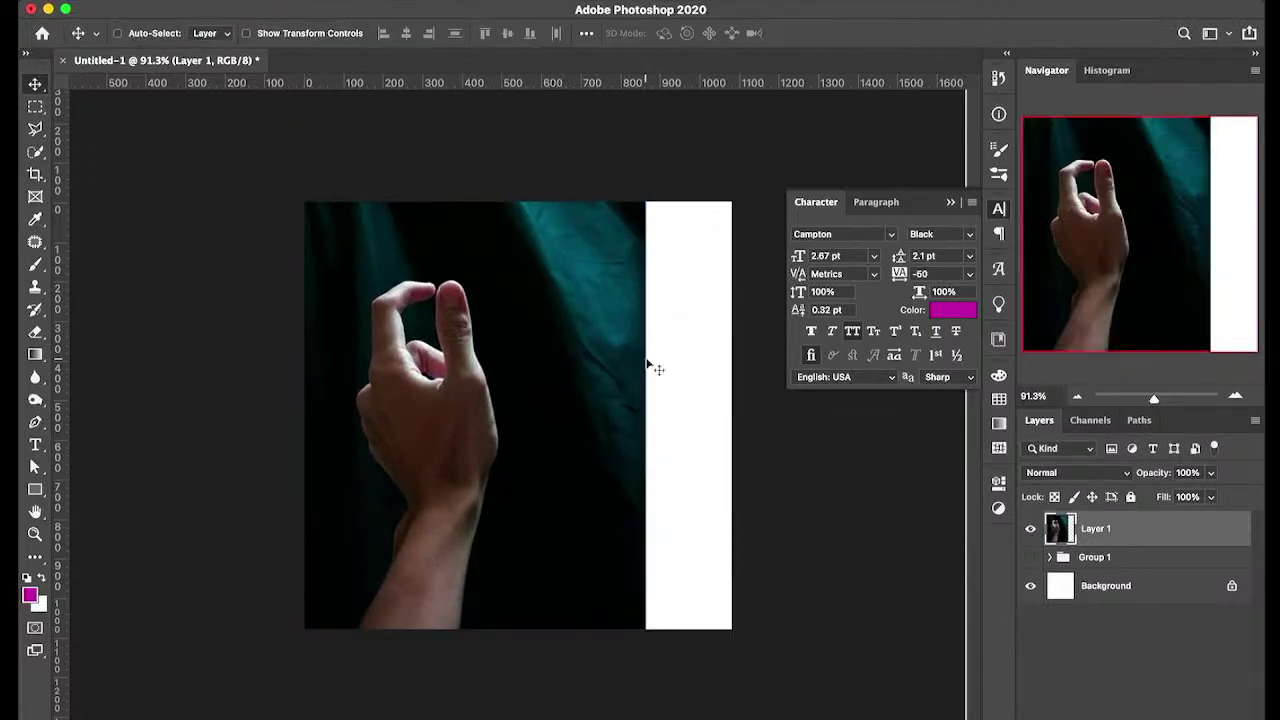
key(super+z)
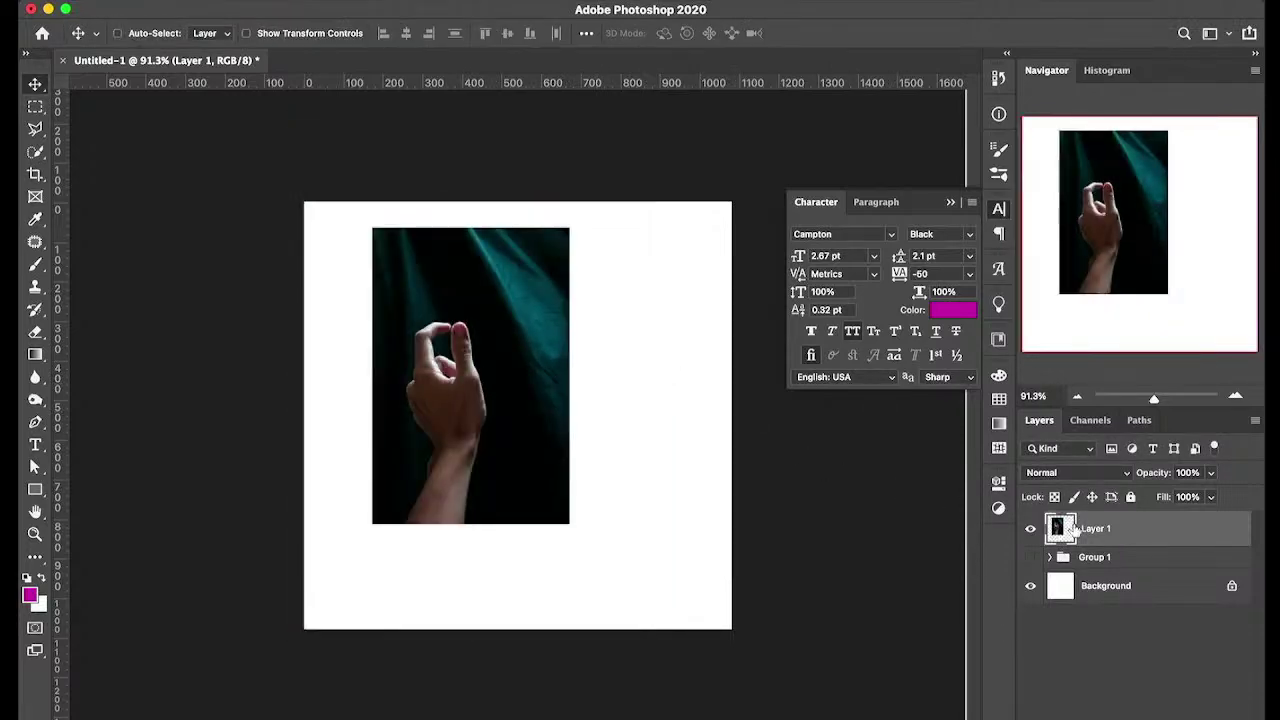
Step: Convert the hand photo to a smart object, scale it up to the full canvas height, and centre it on the canvas
right_click(1085, 530)
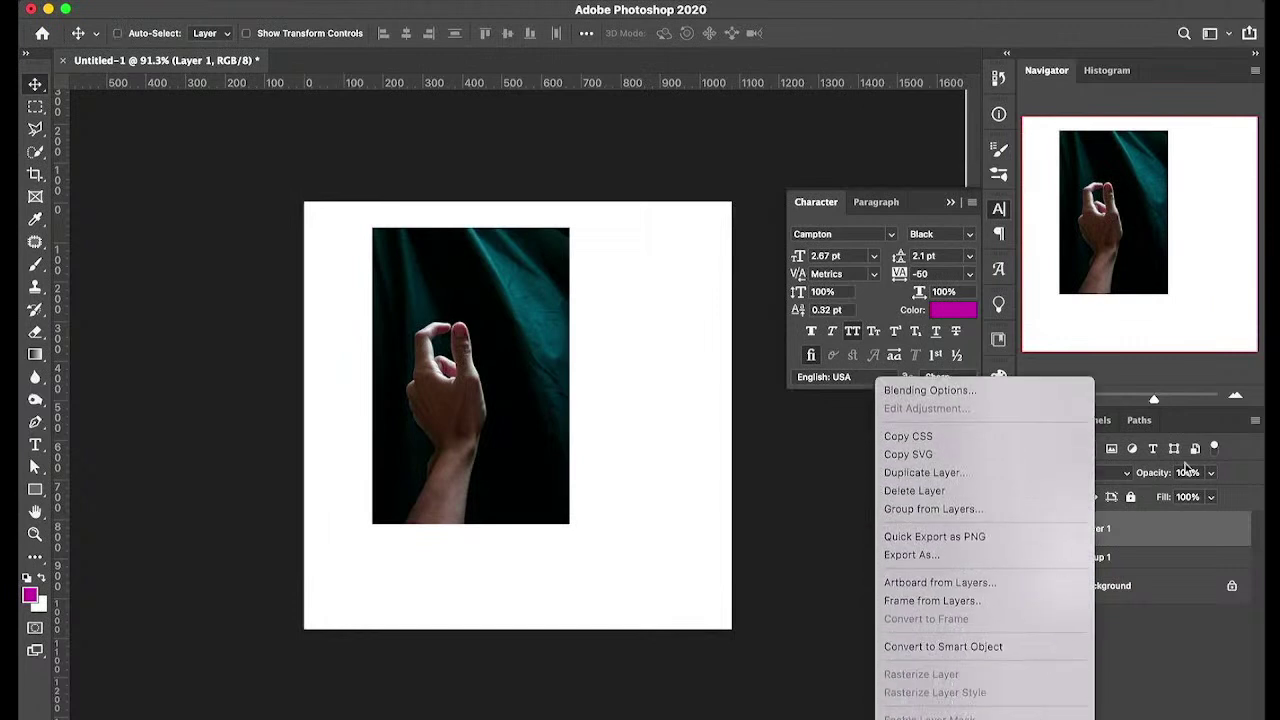
click(984, 645)
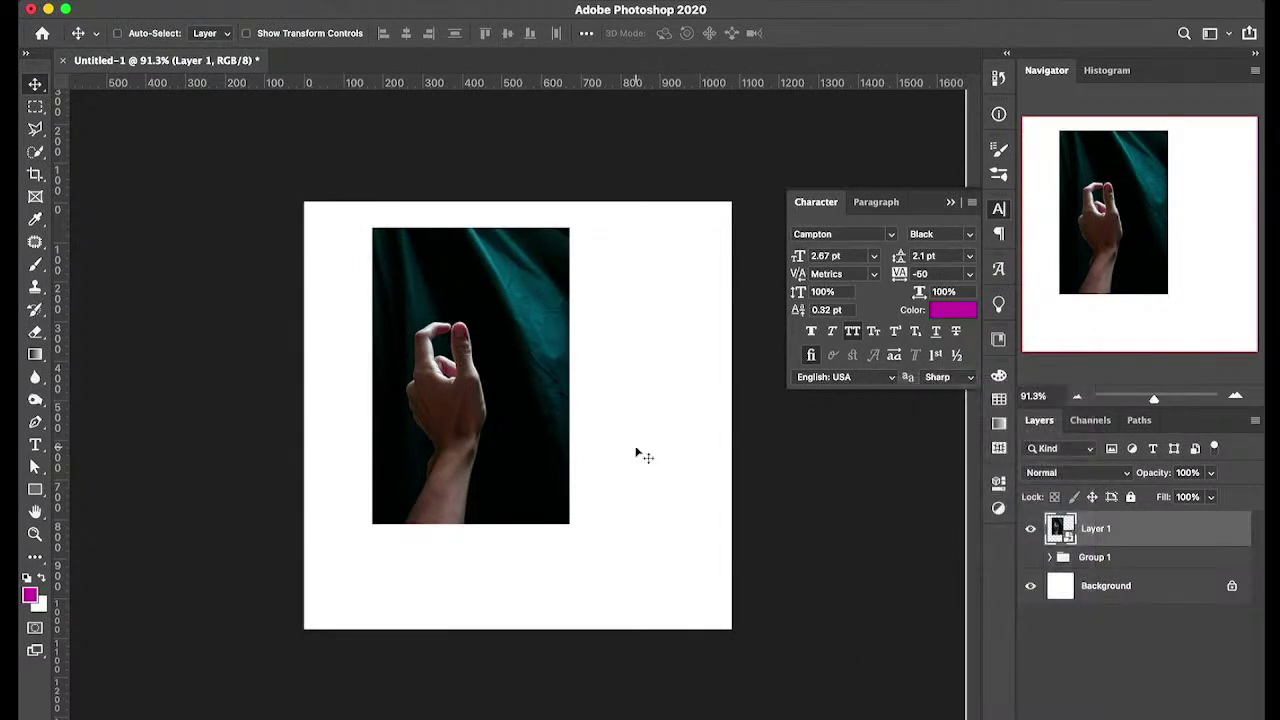
key(ctrl+t)
drag(569, 376, 614, 402)
key(Return)
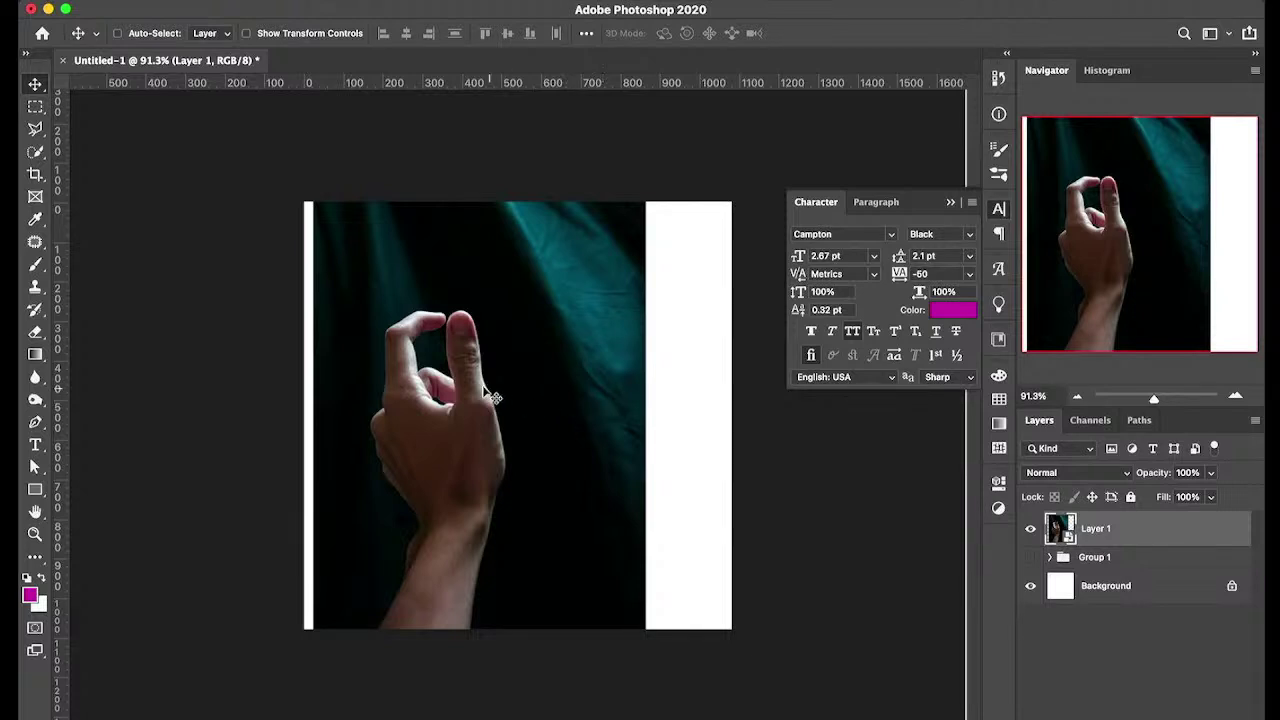
drag(486, 398, 512, 375)
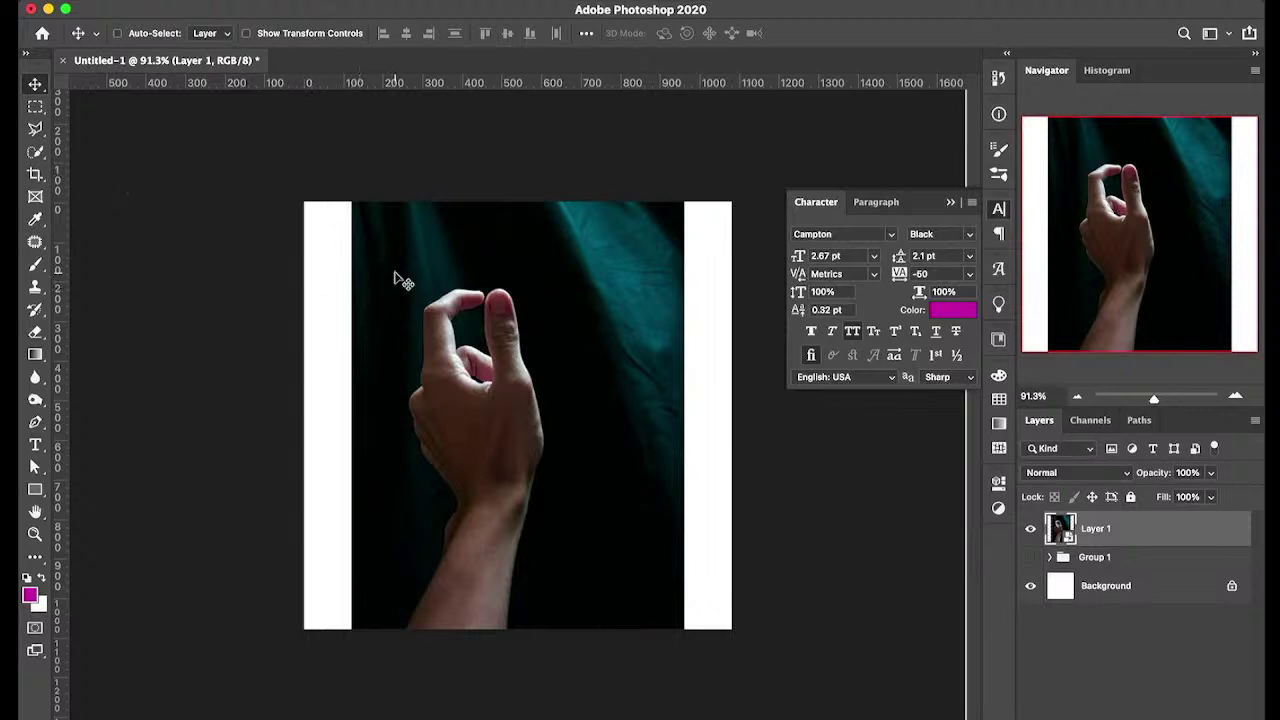
scroll(394, 282, up, 1)
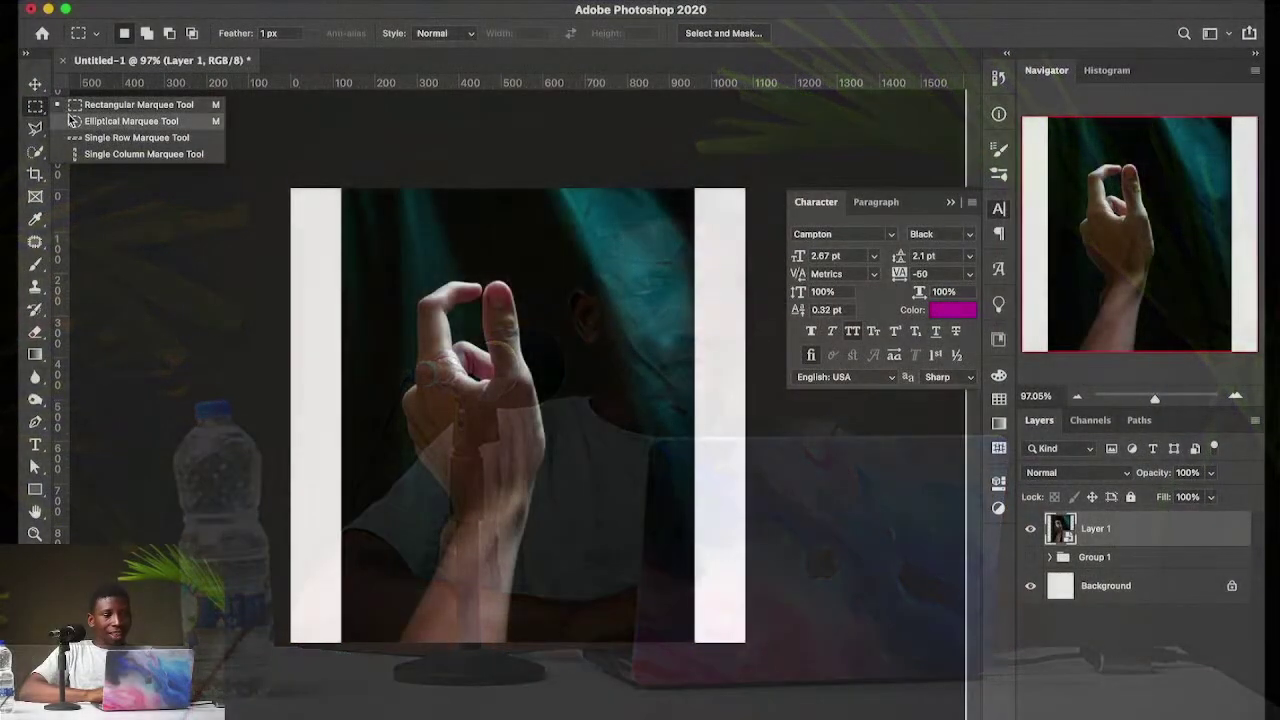
click(36, 130)
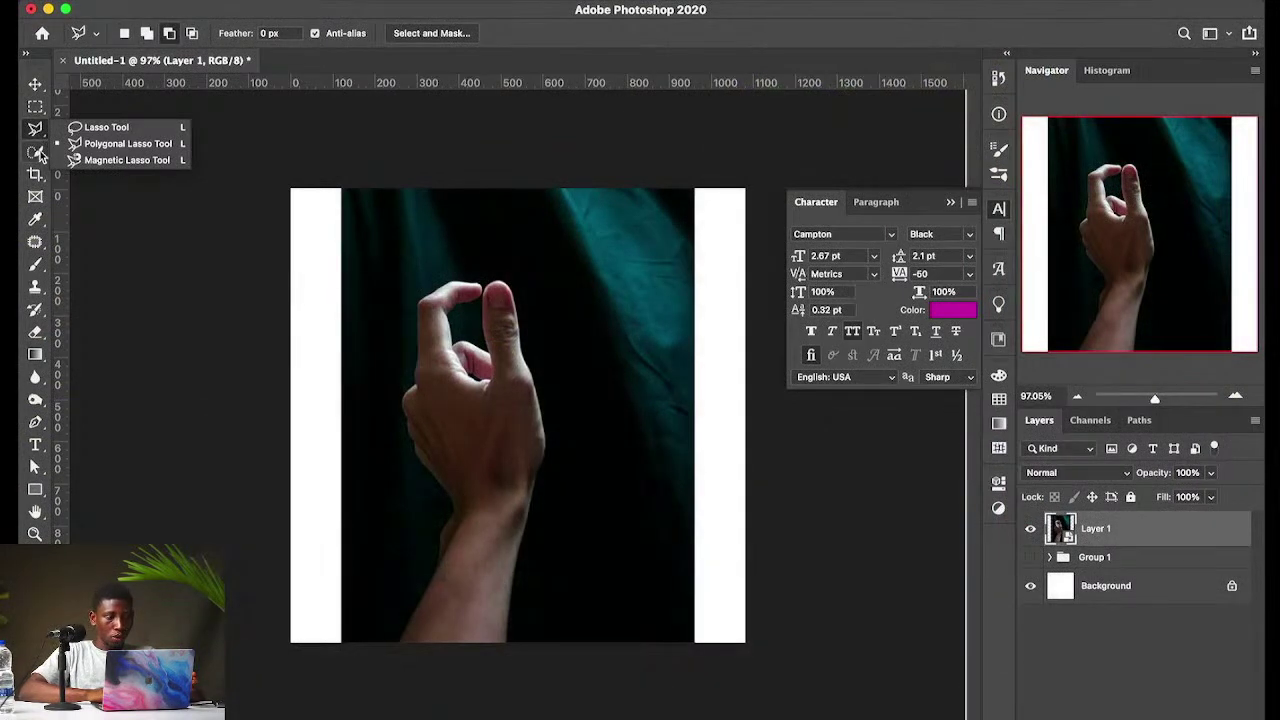
click(37, 152)
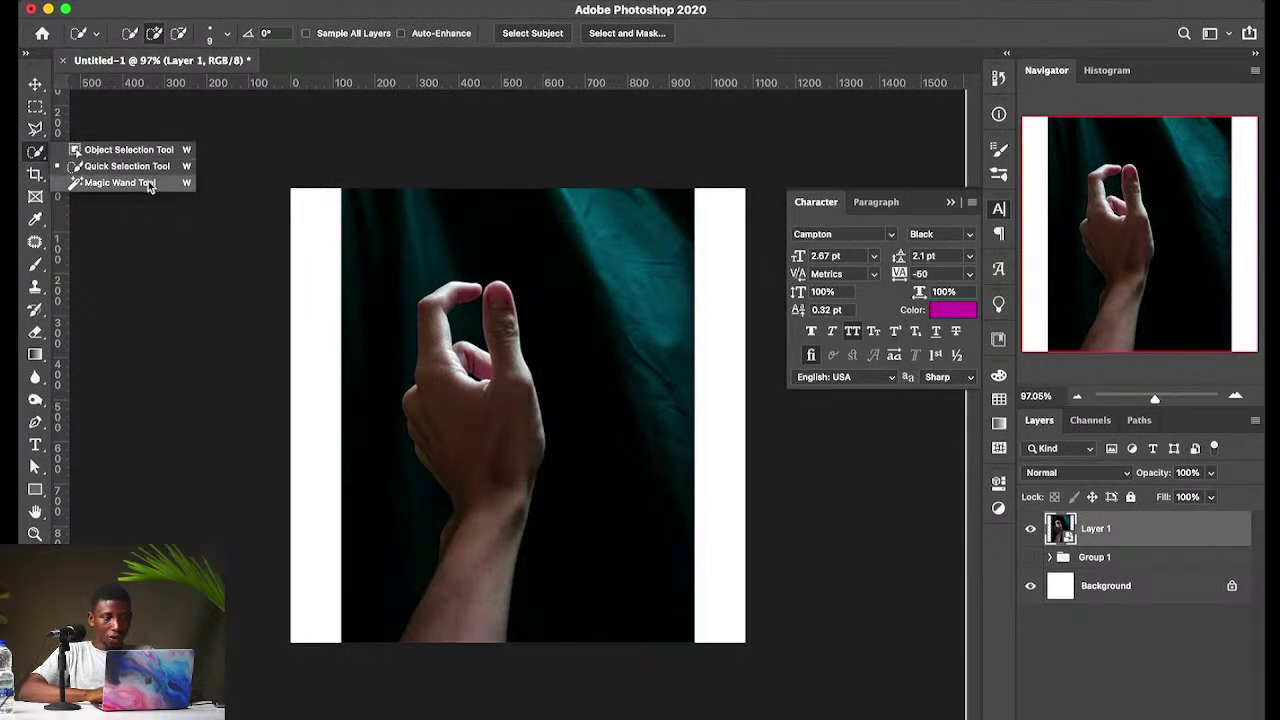
click(38, 180)
click(38, 178)
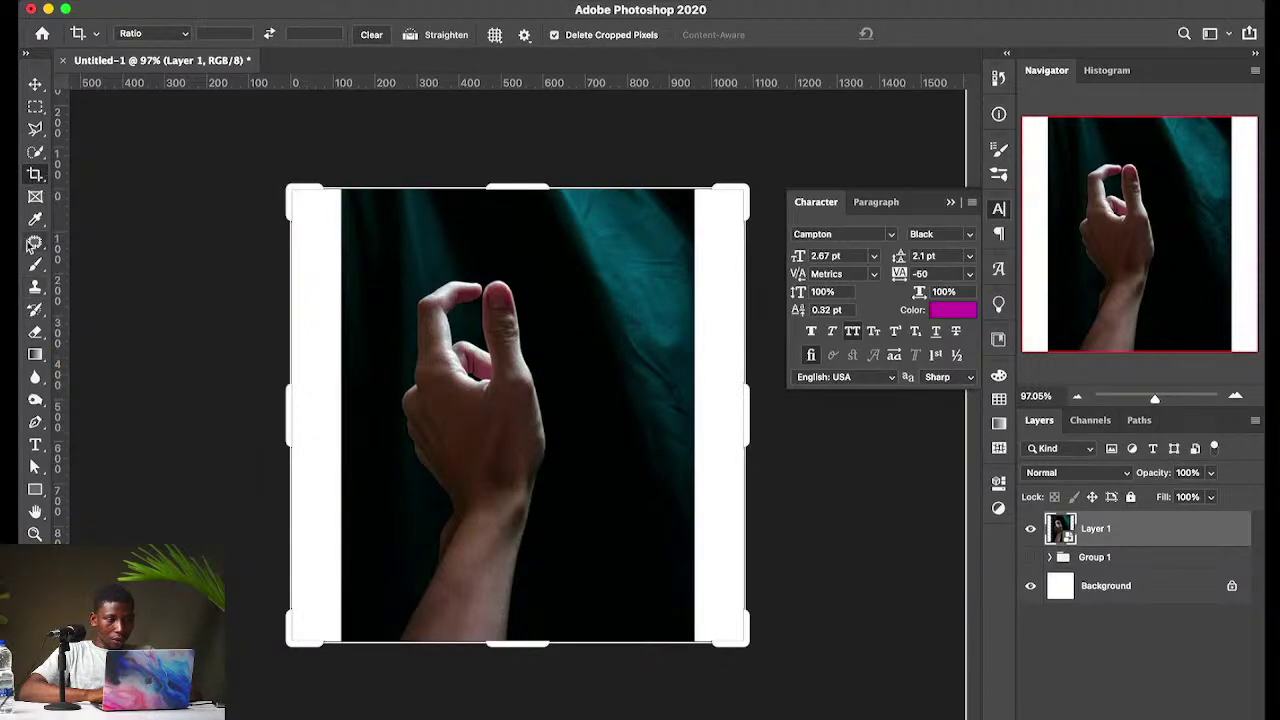
click(36, 422)
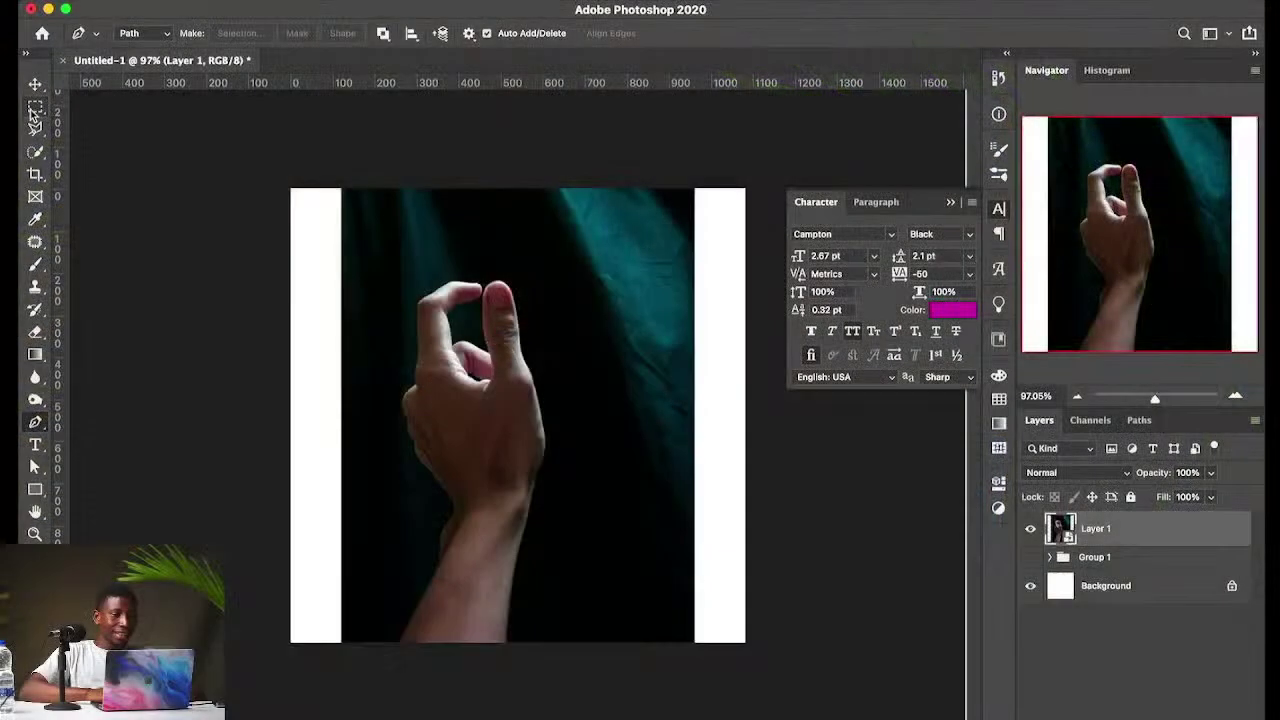
Step: Select the fingers and upper hand with the Rectangular Marquee tool and copy the selection to a new layer
click(34, 108)
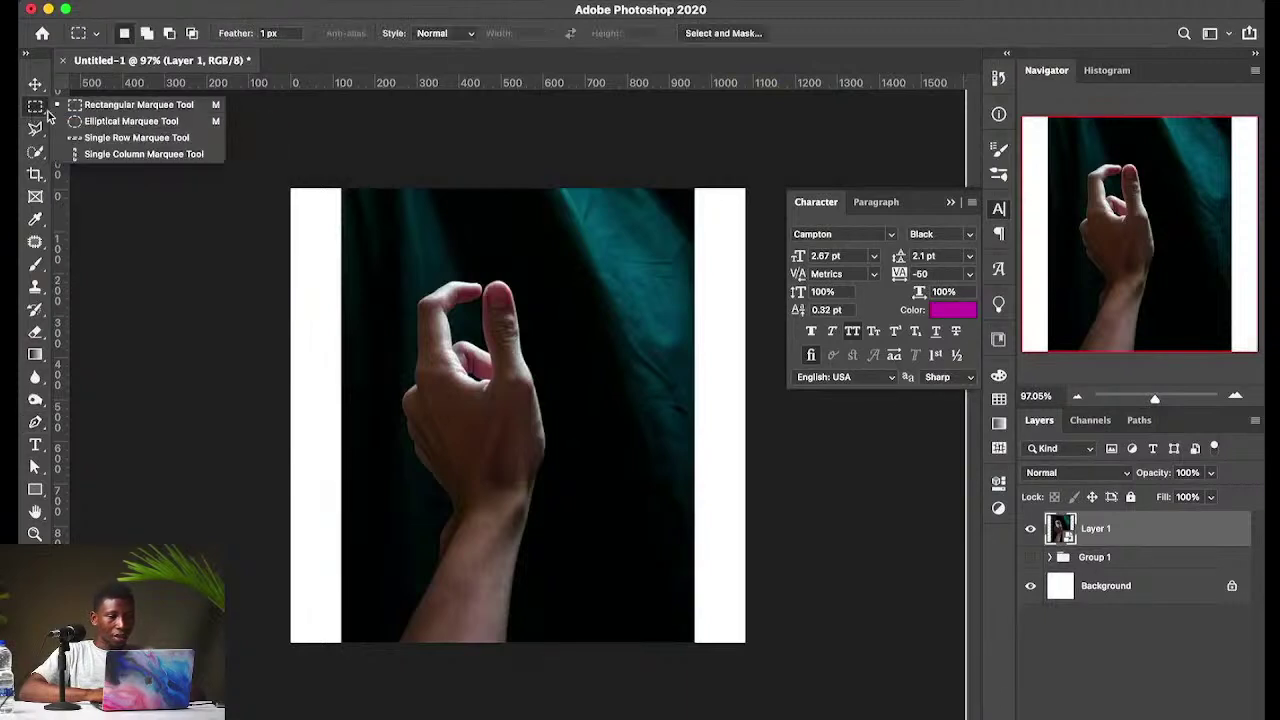
click(110, 104)
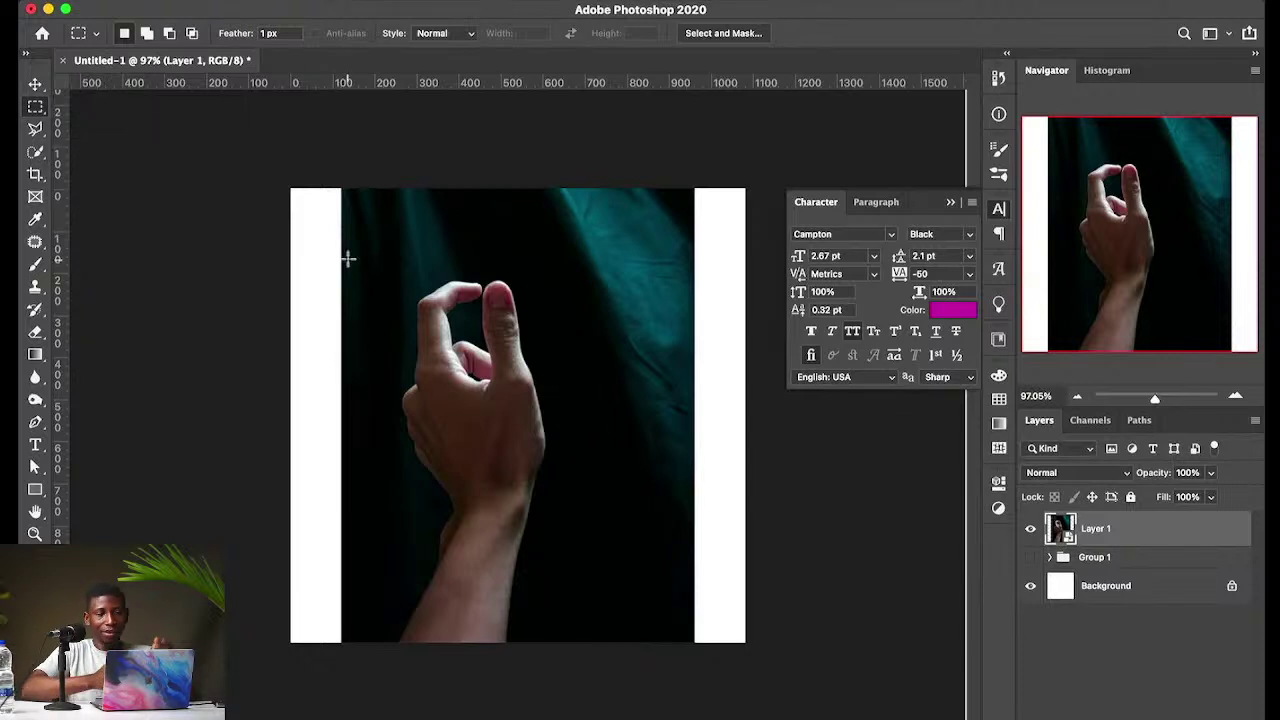
drag(389, 264, 564, 433)
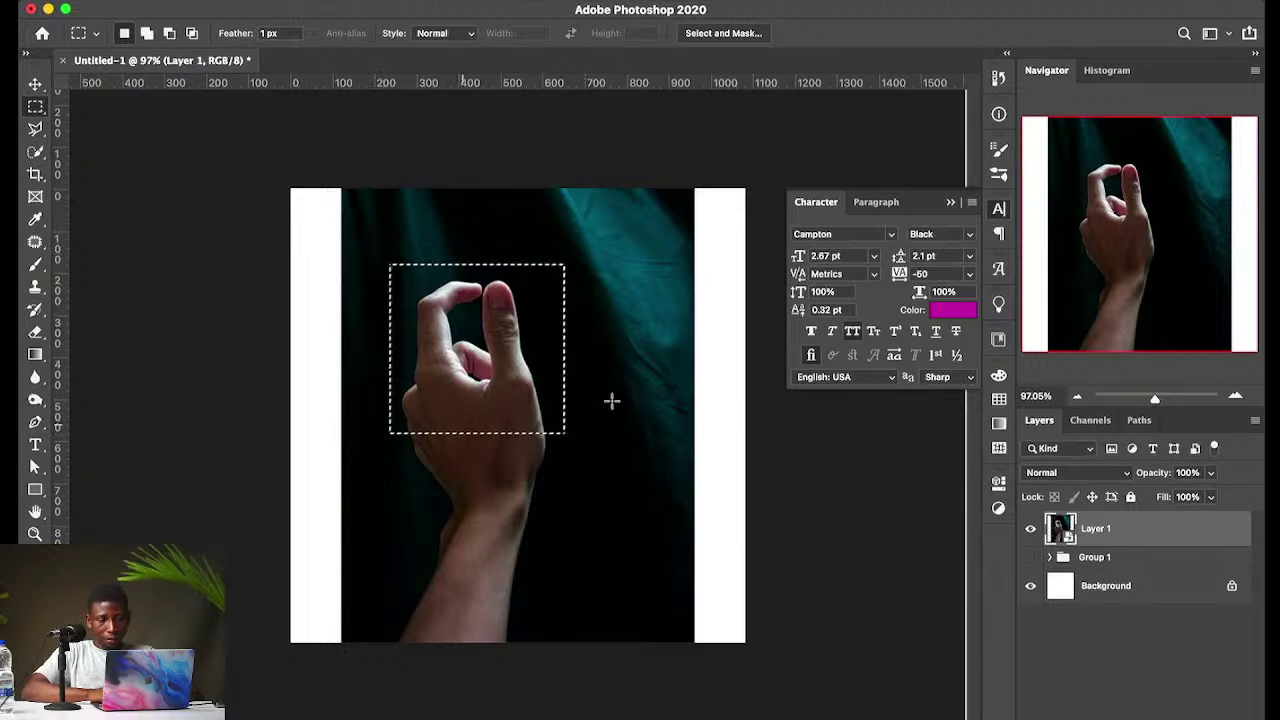
click(530, 330)
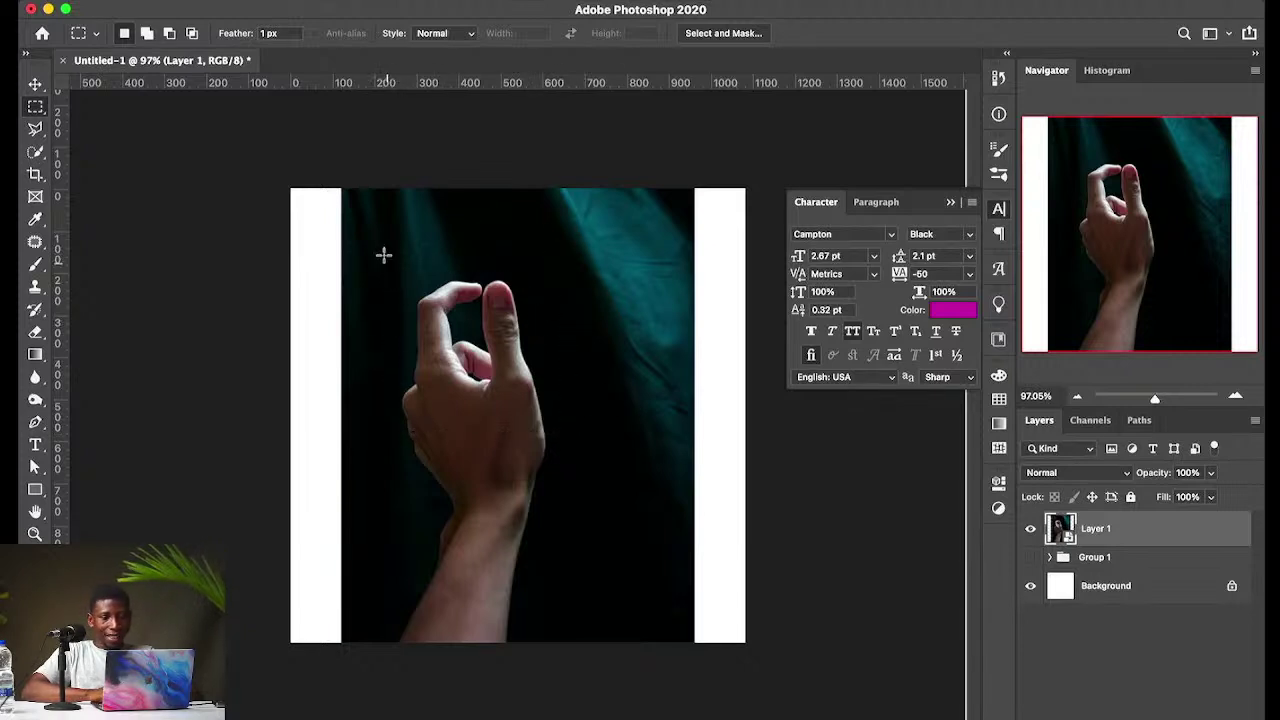
drag(384, 255, 550, 420)
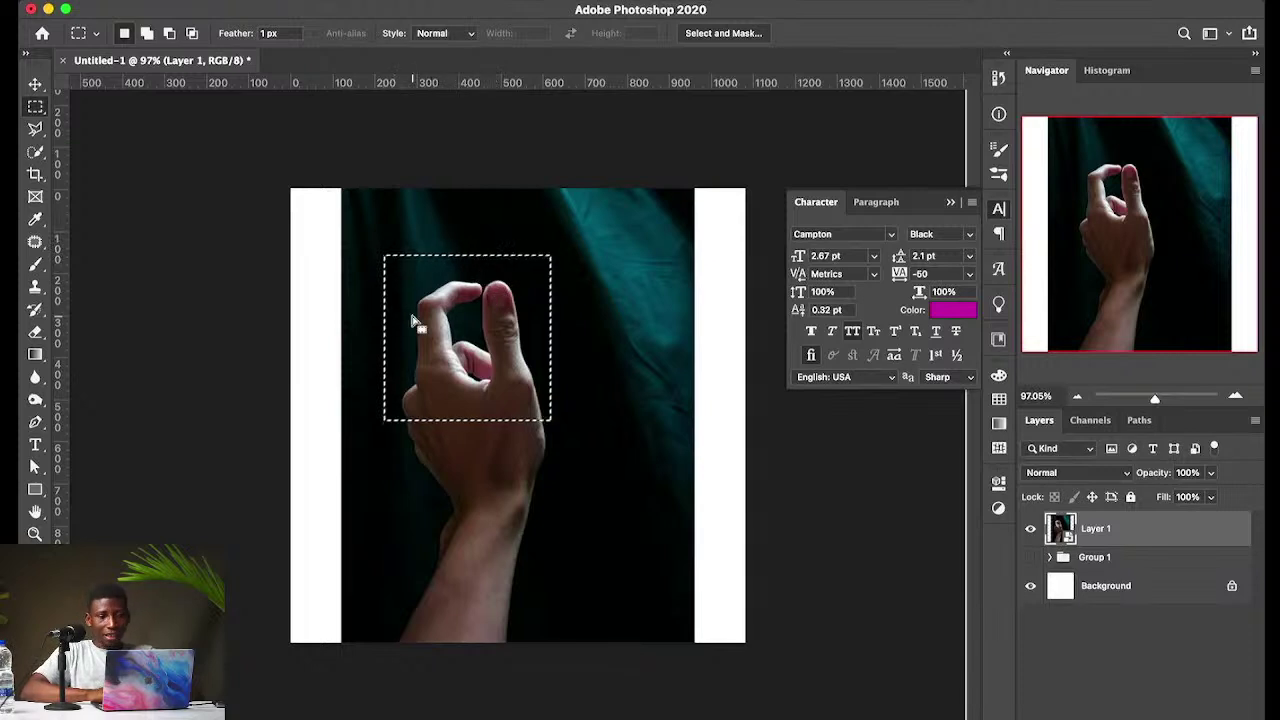
right_click(503, 333)
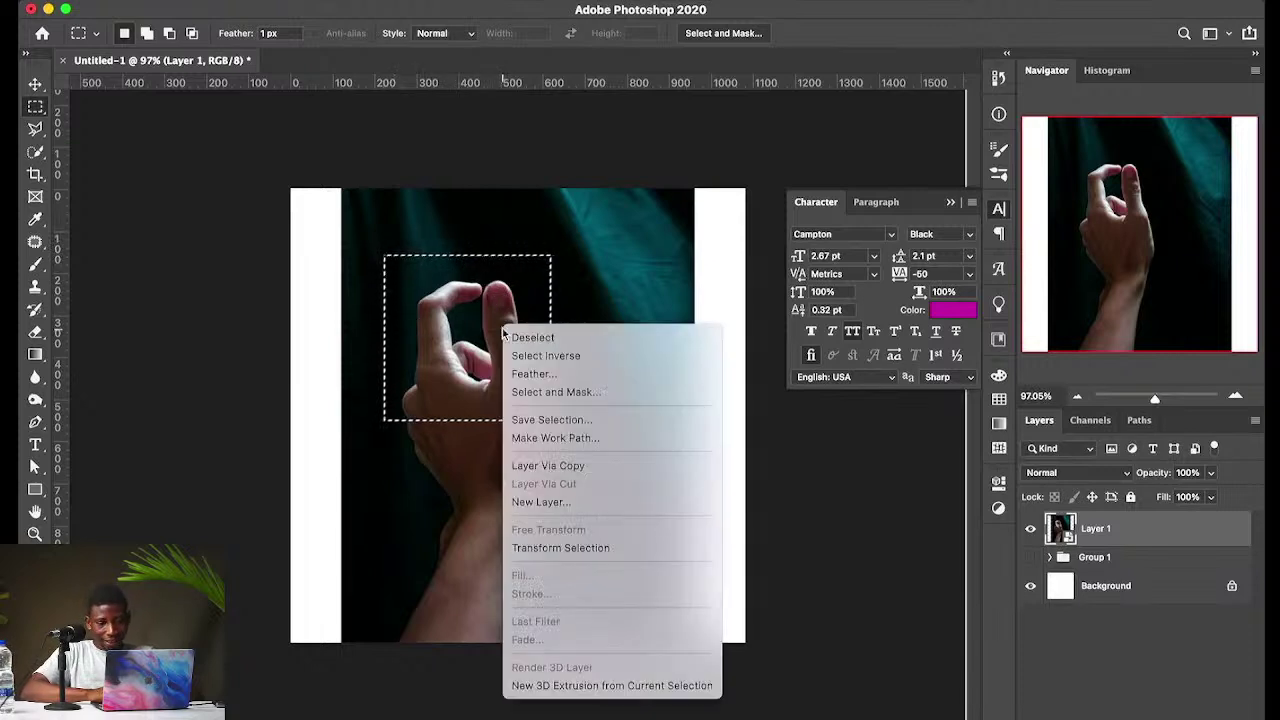
click(562, 469)
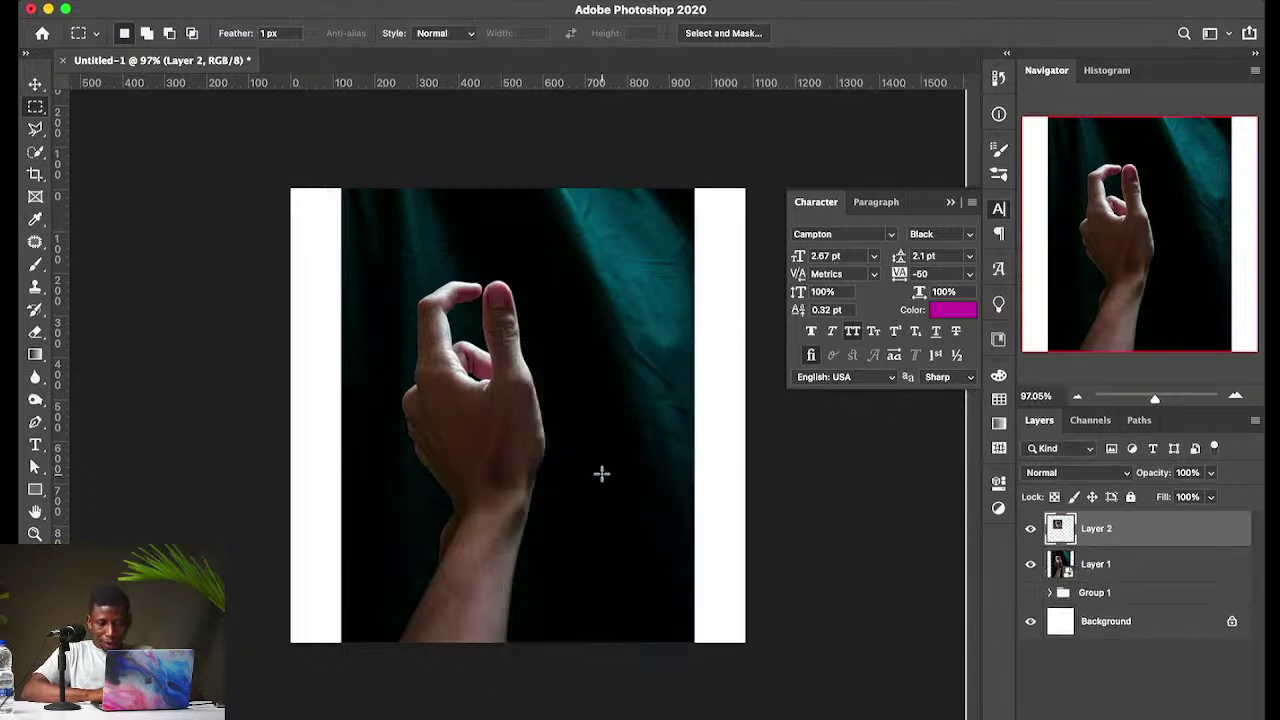
Step: Compare the rectangular copy with the full hand photo by toggling their visibility, leaving only the copy shown above the background
mouse_move(778, 712)
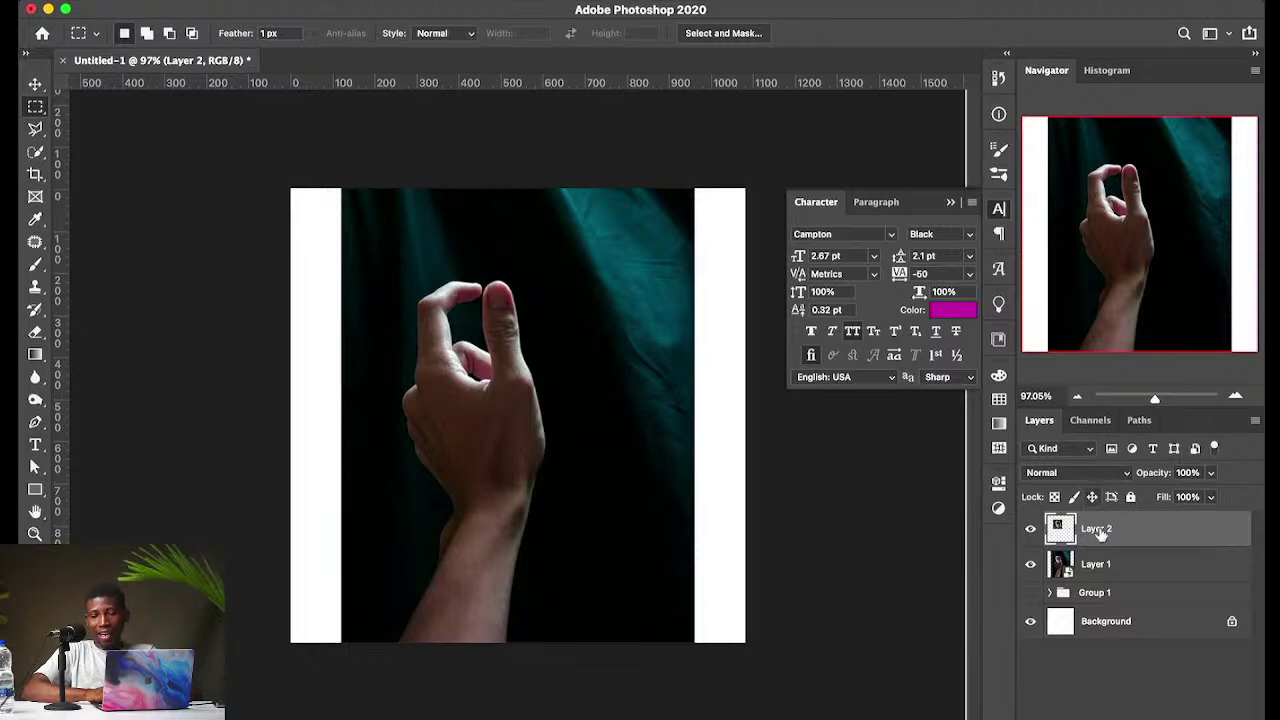
click(1031, 566)
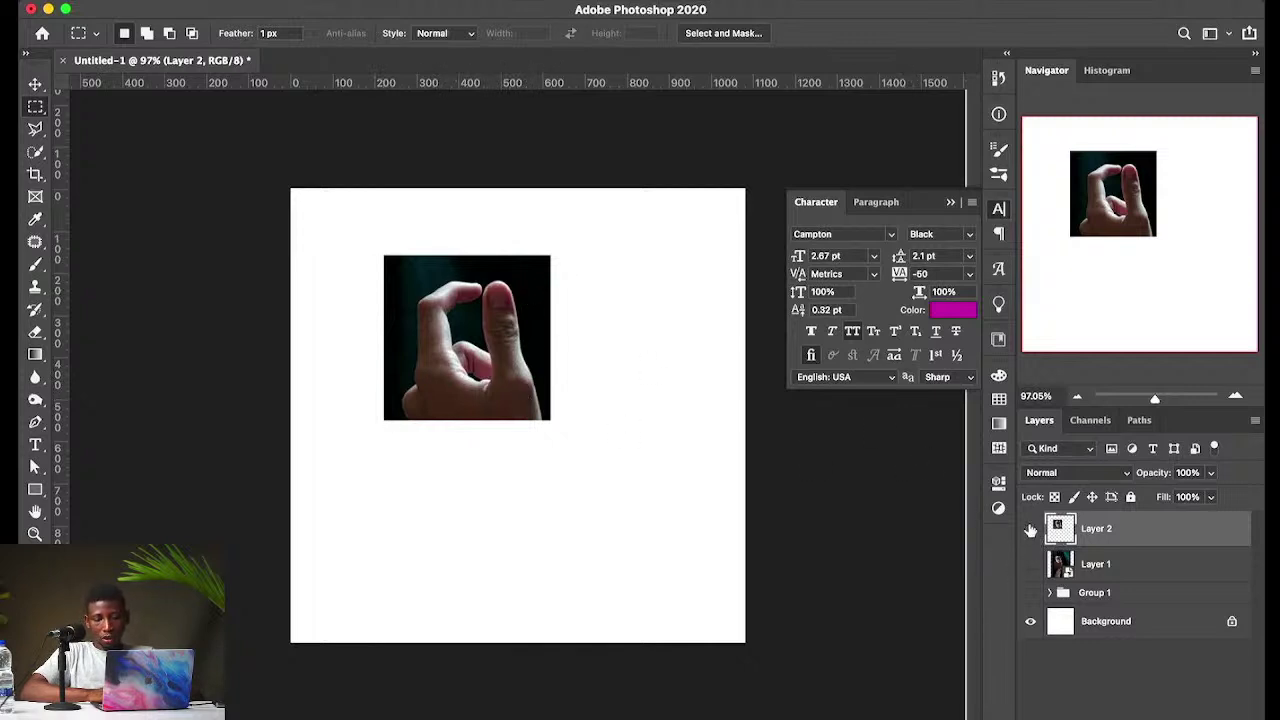
click(1030, 530)
click(1030, 564)
click(1031, 530)
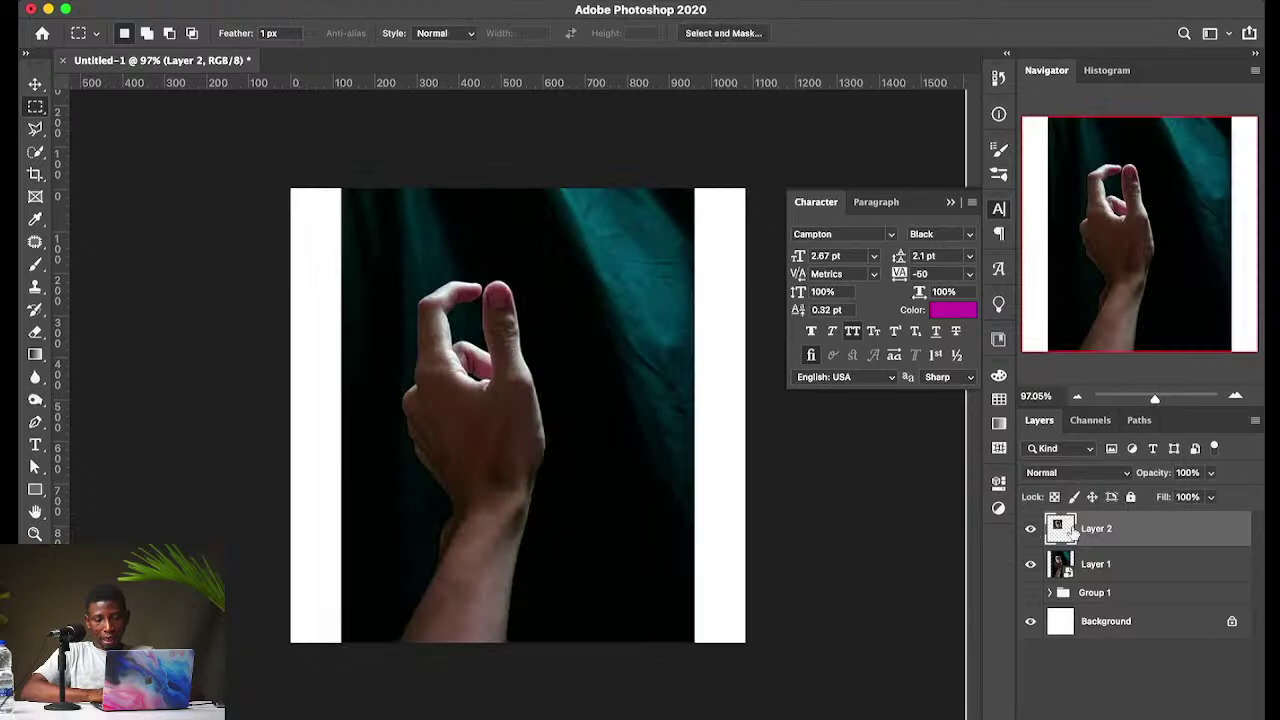
click(1031, 566)
Step: Scale the rectangular hand copy down slightly and place it in the upper-left part of the canvas
key(v)
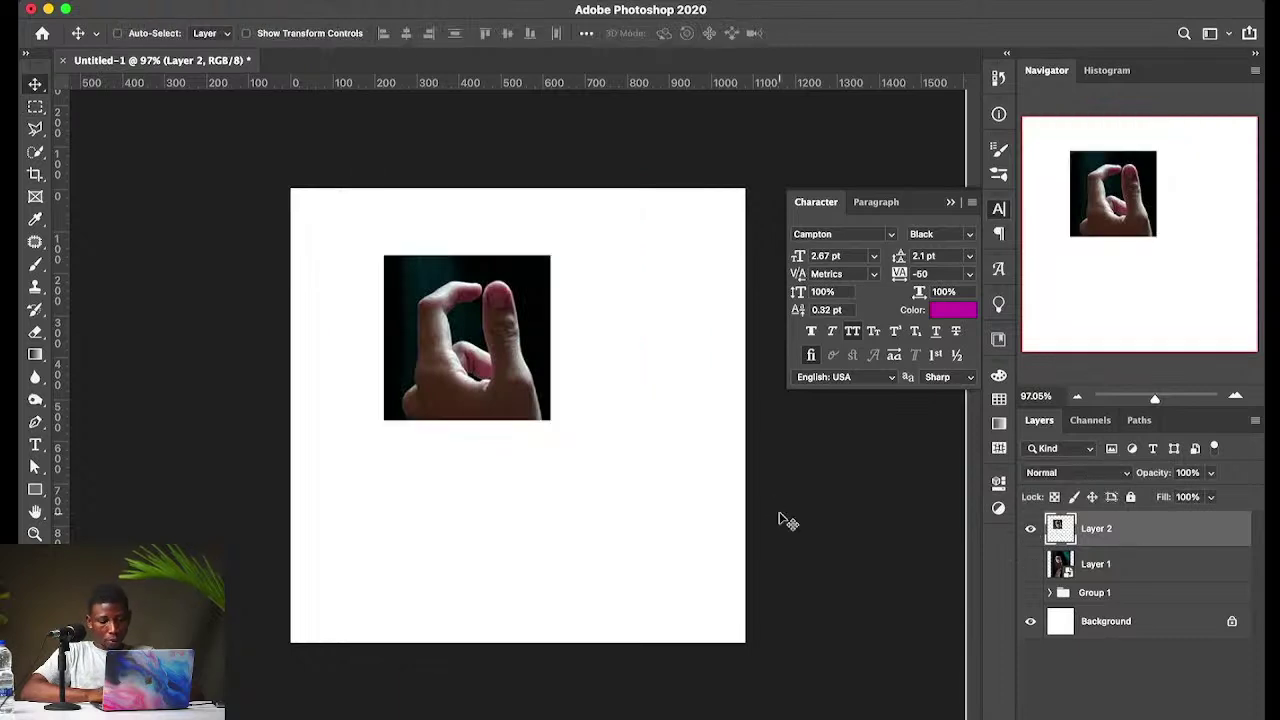
drag(528, 400, 543, 524)
key(ctrl+t)
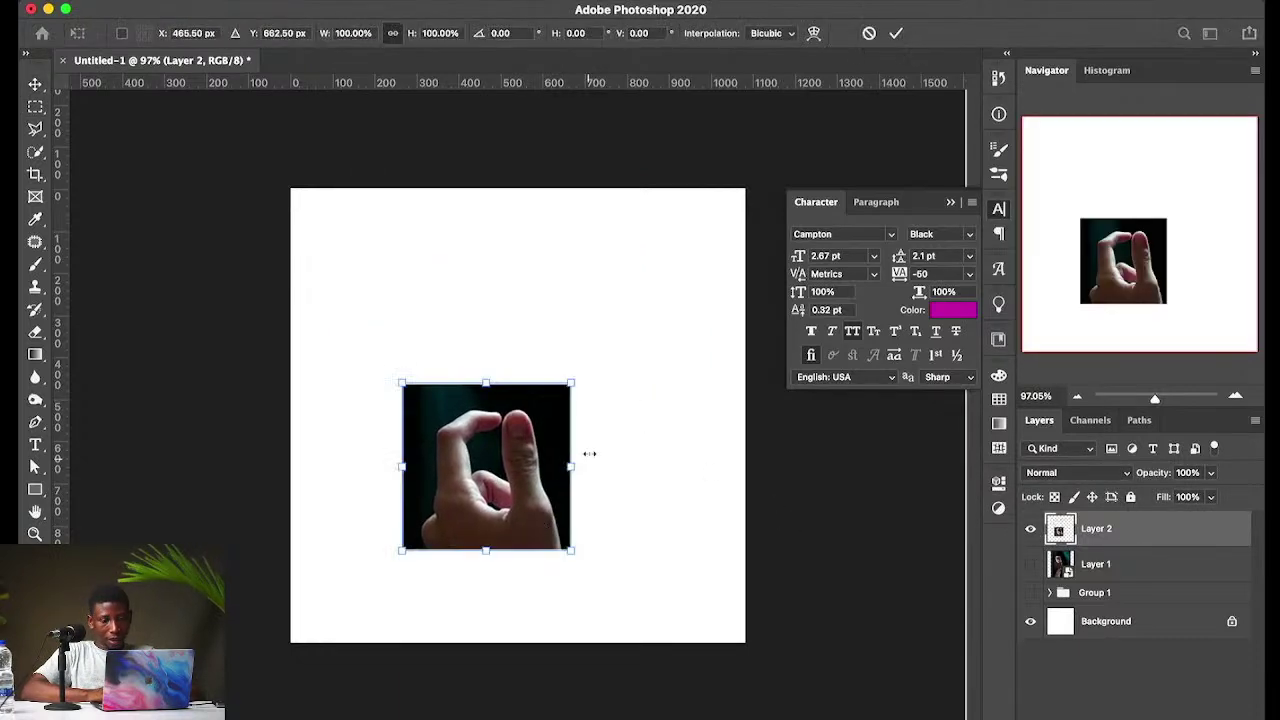
mouse_move(570, 385)
mouse_down()
mouse_move(612, 338)
mouse_move(556, 391)
mouse_up()
key(Return)
drag(508, 491, 430, 325)
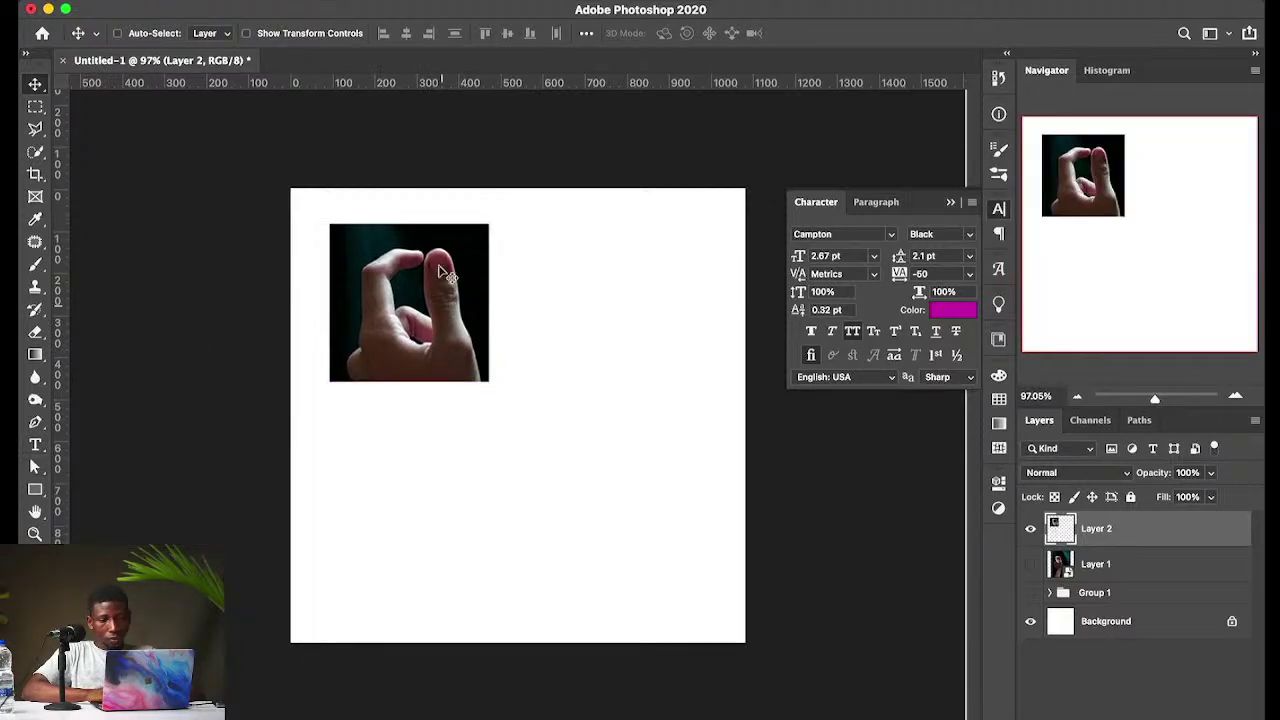
Step: Hide the rectangular copy, show and select the full hand photo layer, and switch to the Elliptical Marquee tool
click(1031, 529)
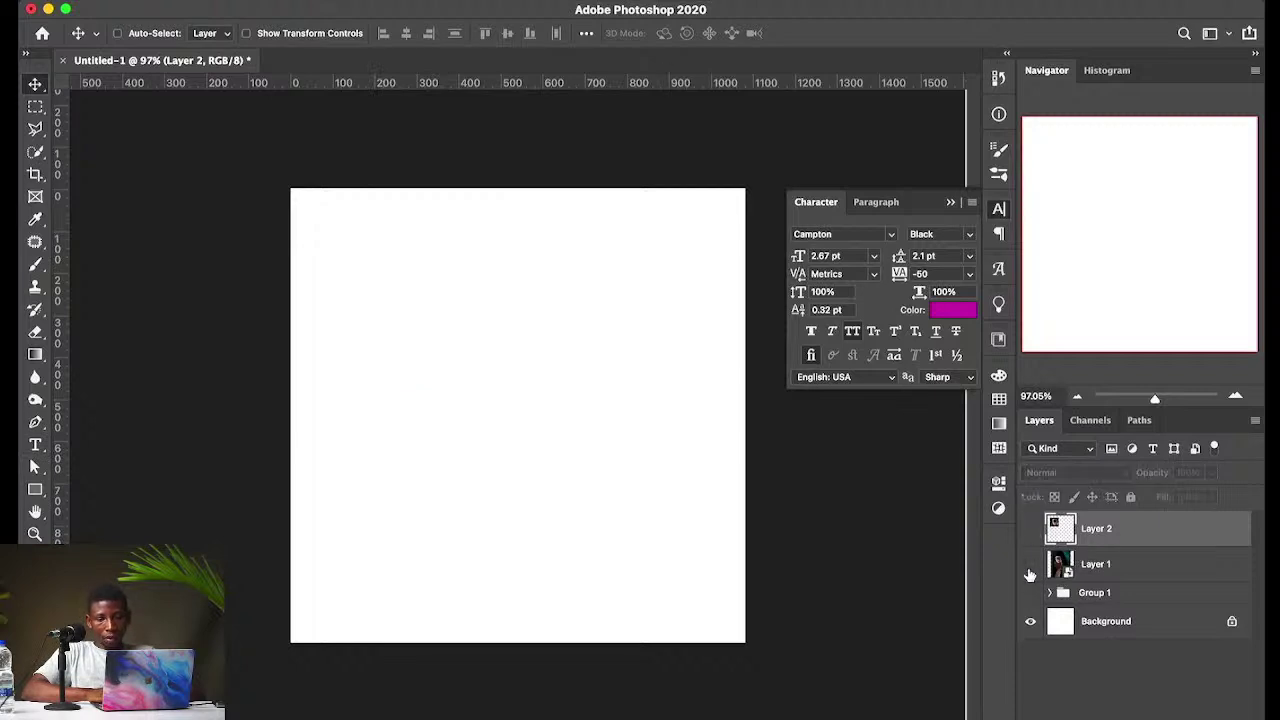
click(1031, 564)
click(1060, 564)
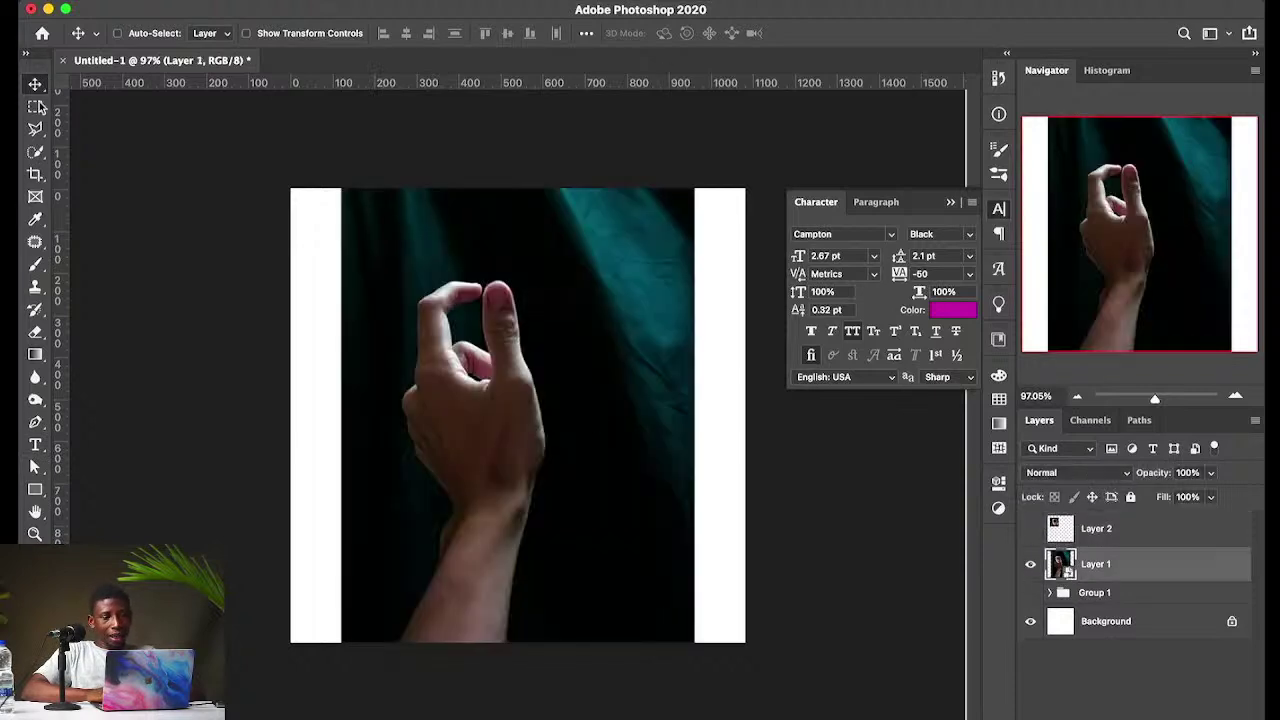
click(38, 107)
click(130, 120)
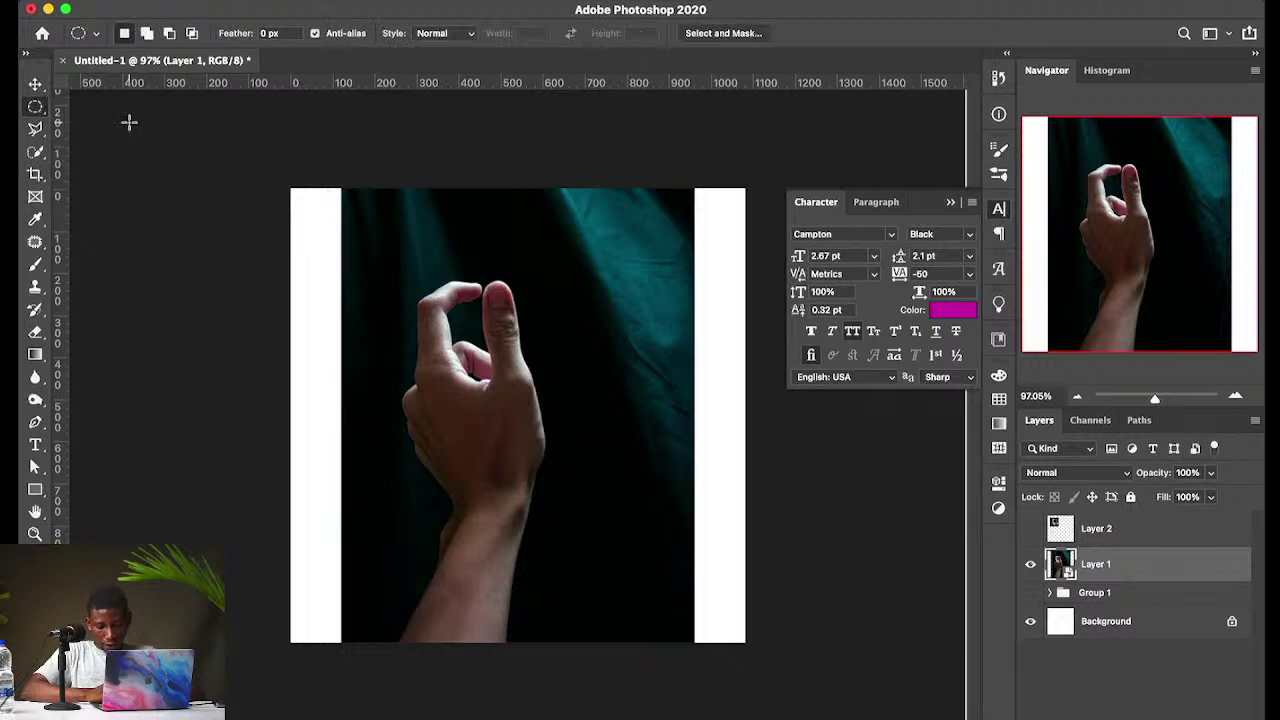
drag(443, 310, 588, 392)
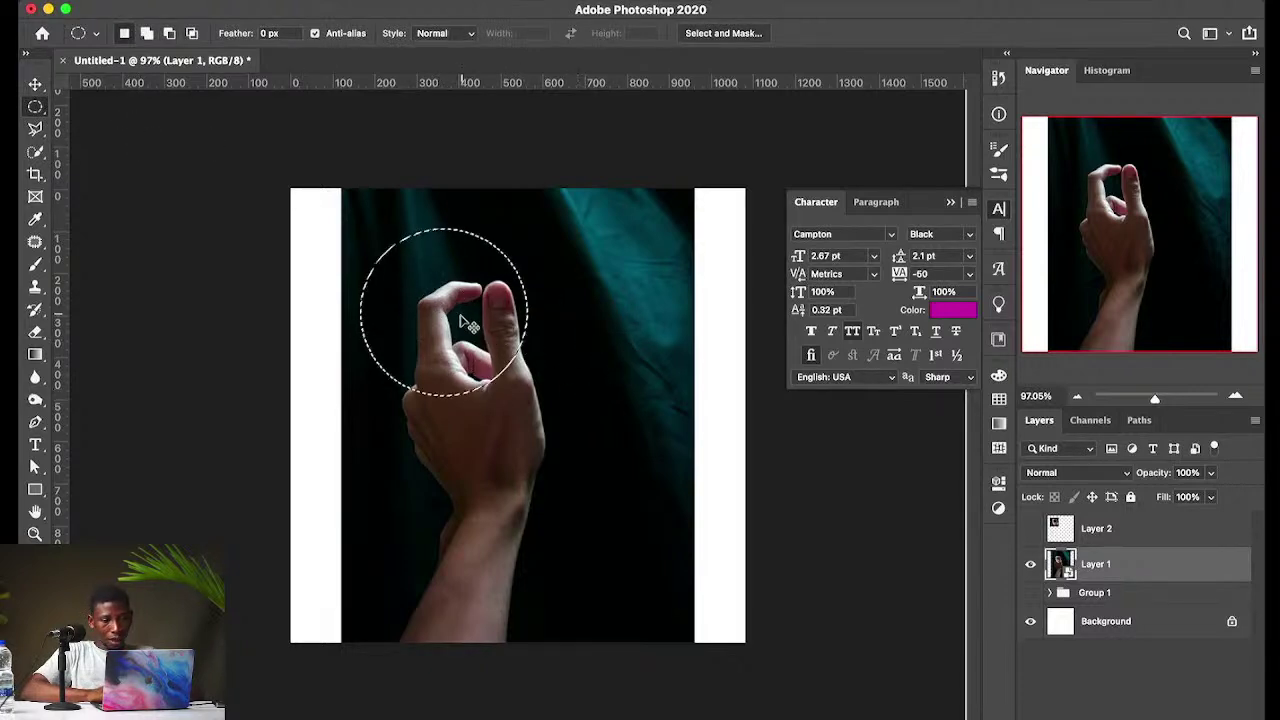
mouse_move(465, 322)
mouse_down()
mouse_move(471, 300)
mouse_move(486, 334)
mouse_up()
key(super+z)
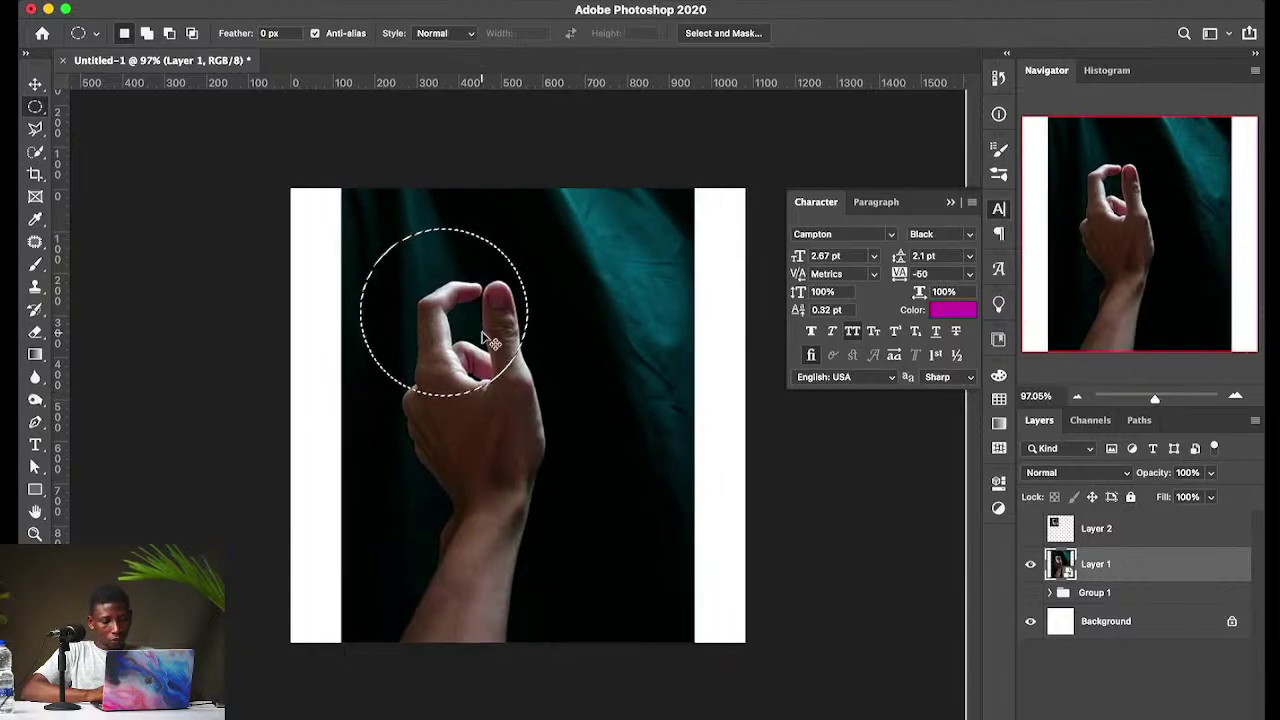
key(super+d)
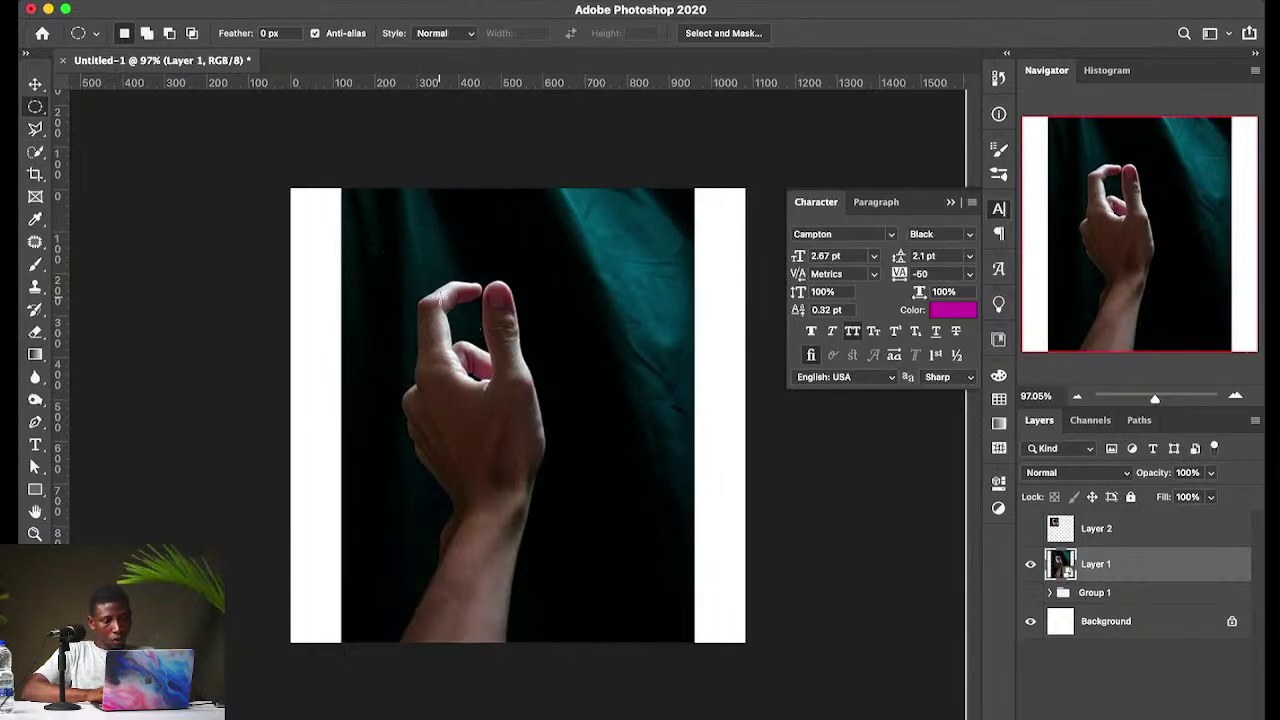
Step: Make a small circular selection around the thumb tip and index fingertip, and copy it to a new layer
drag(471, 320, 711, 449)
drag(710, 449, 844, 551)
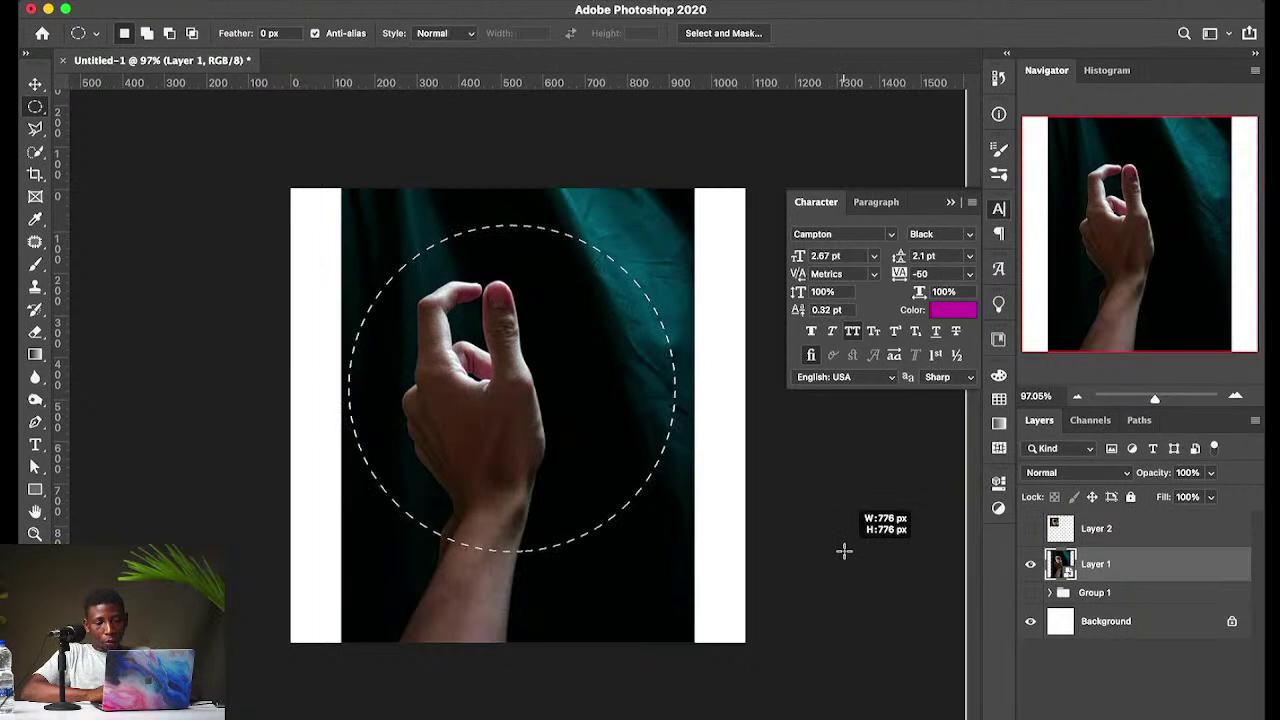
drag(844, 551, 841, 551)
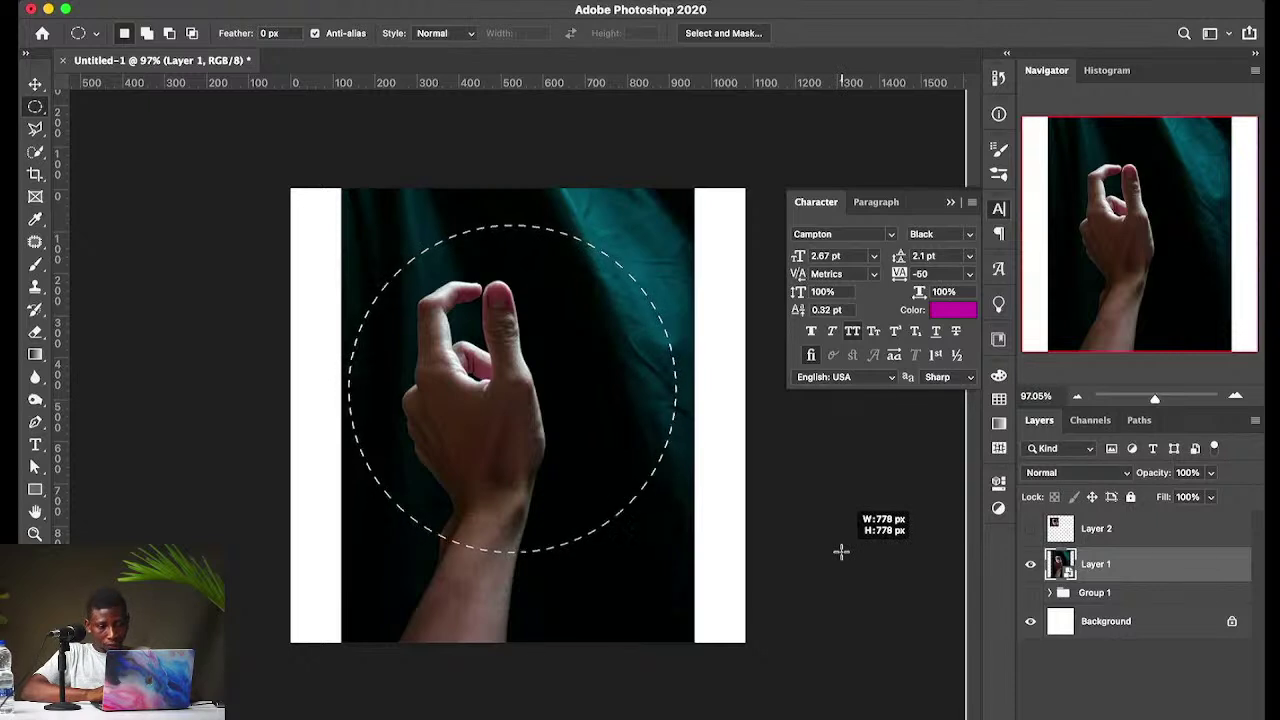
drag(841, 551, 655, 333)
right_click(515, 297)
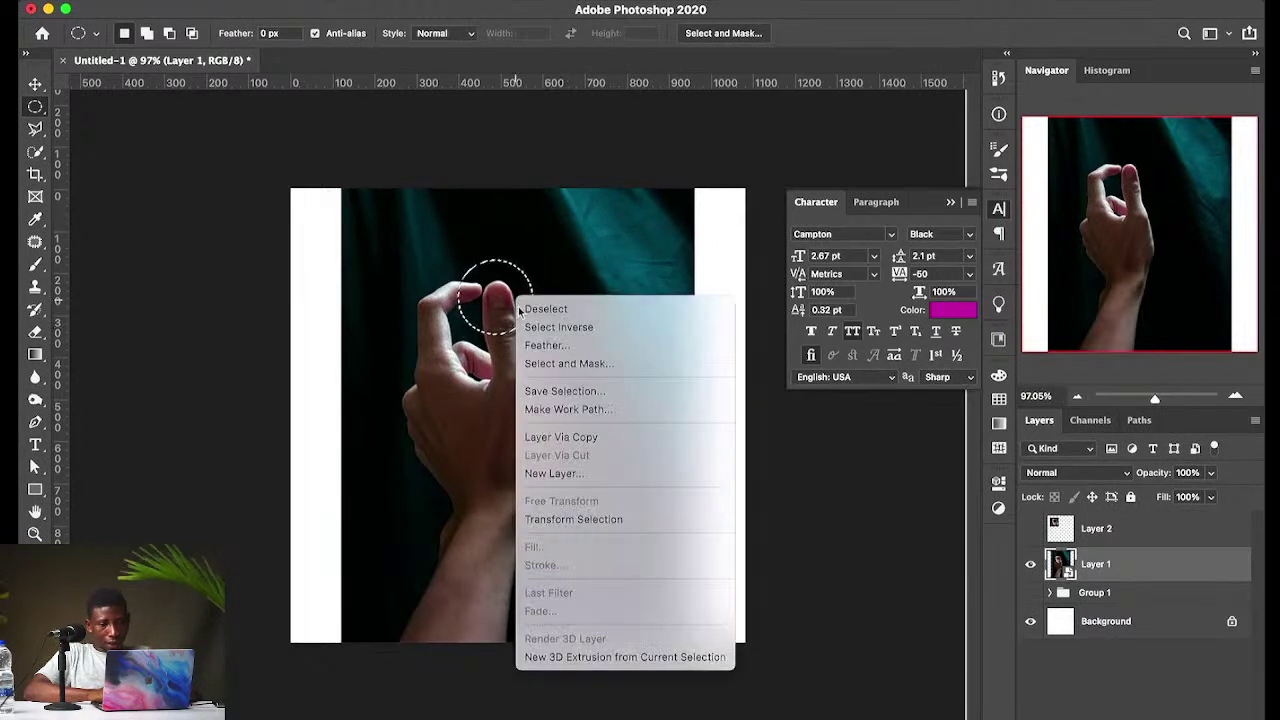
click(566, 436)
Step: Move the circular fingertip copy beside the wrist, over the photo's right edge, and scale it to about 173%
key(v)
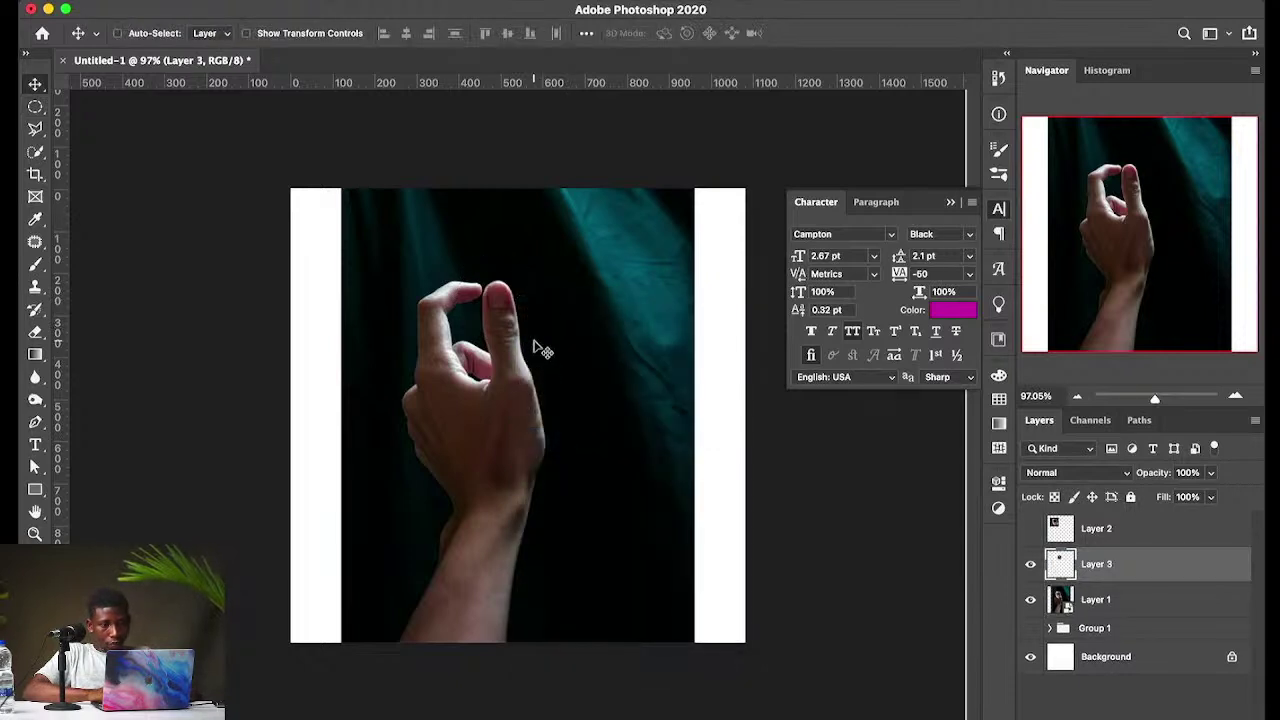
drag(515, 313, 634, 490)
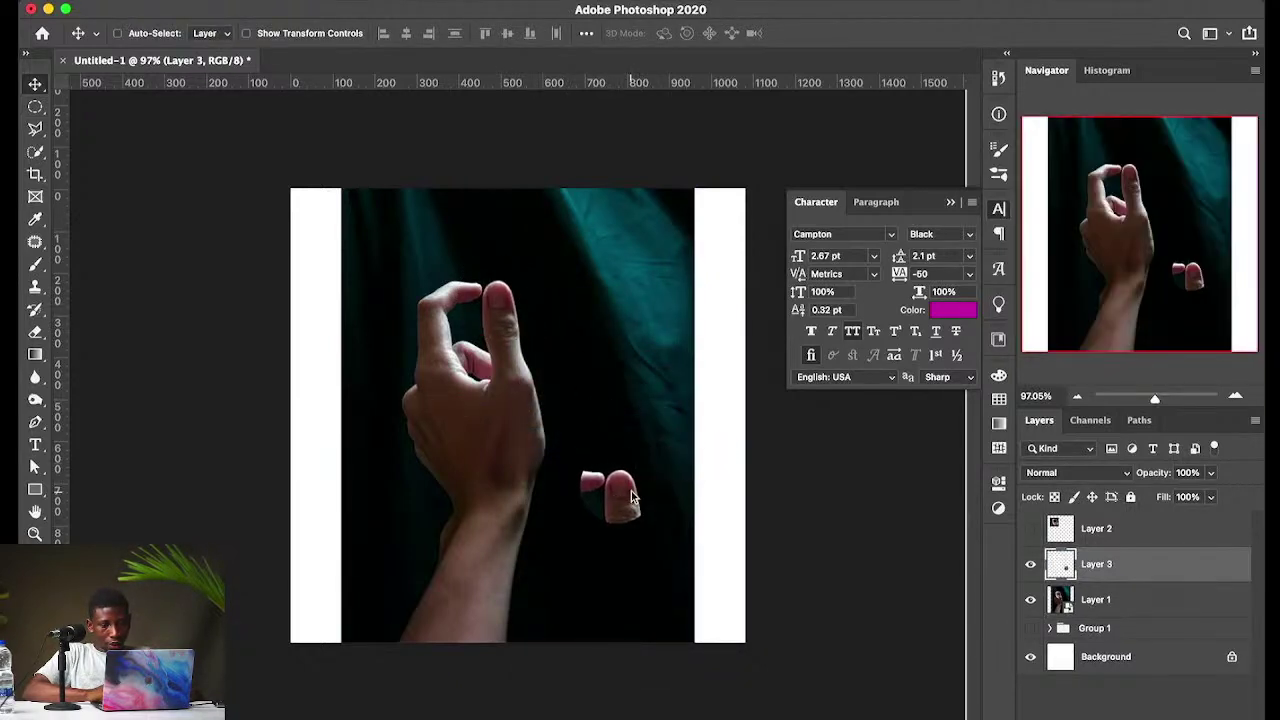
key(ctrl+t)
drag(664, 436, 708, 384)
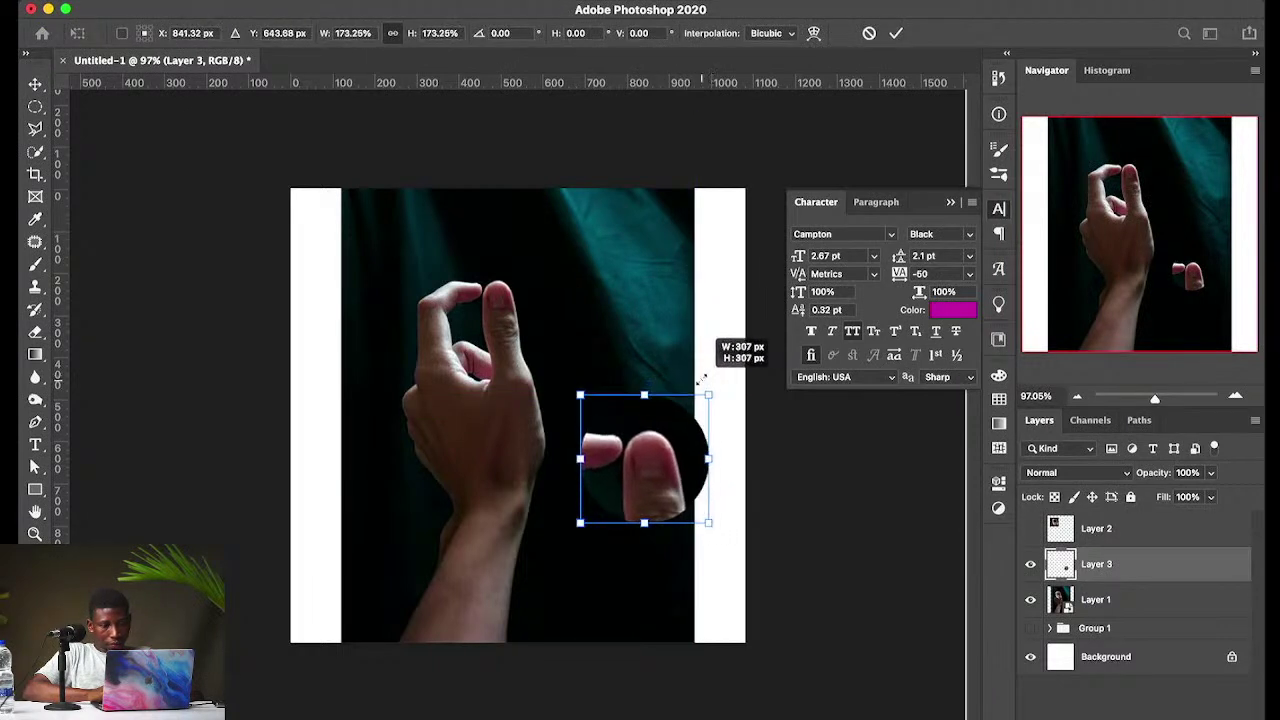
key(Return)
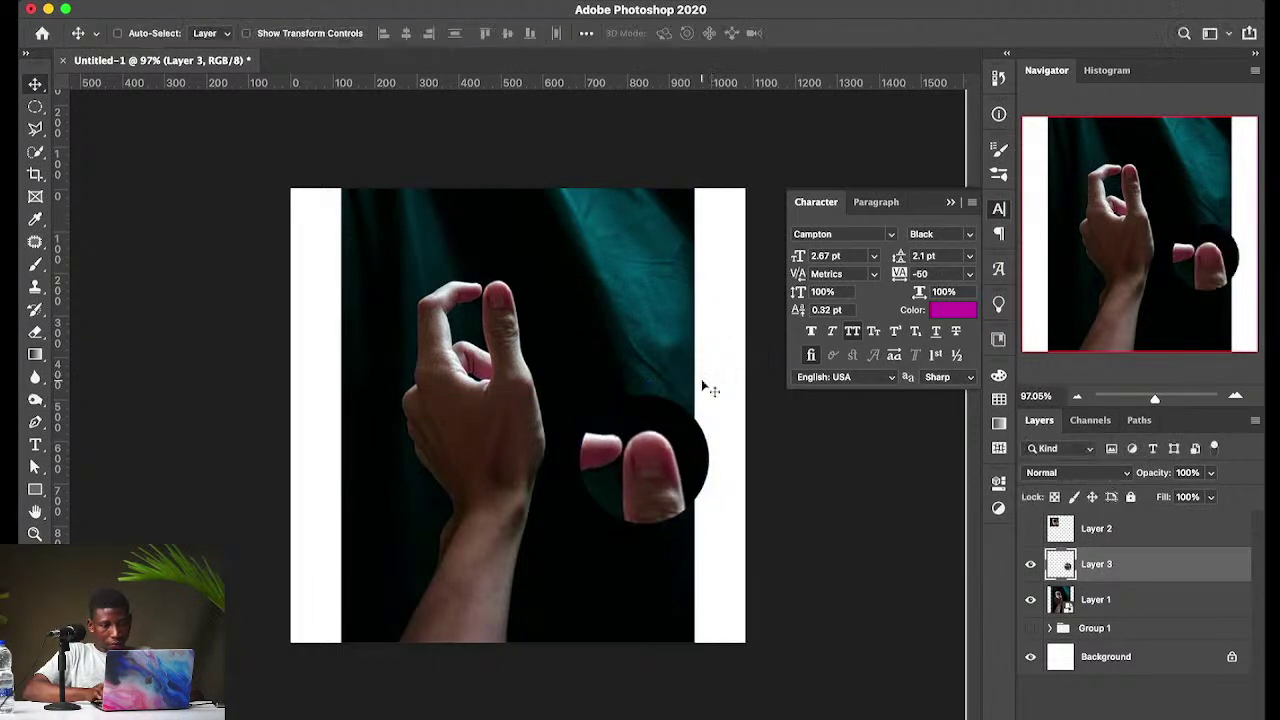
Step: Draw a magenta circle of about 286 px with the Ellipse tool and centre it over the circular fingertip copy
click(38, 108)
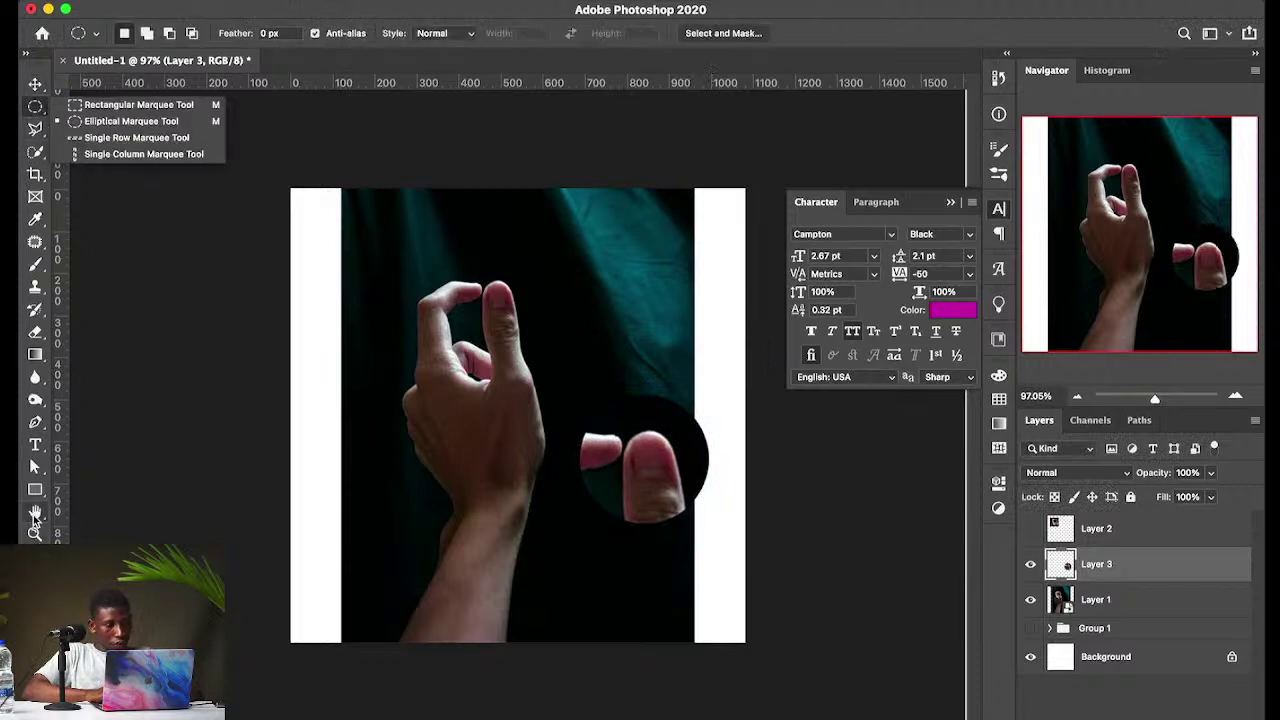
click(36, 487)
click(36, 493)
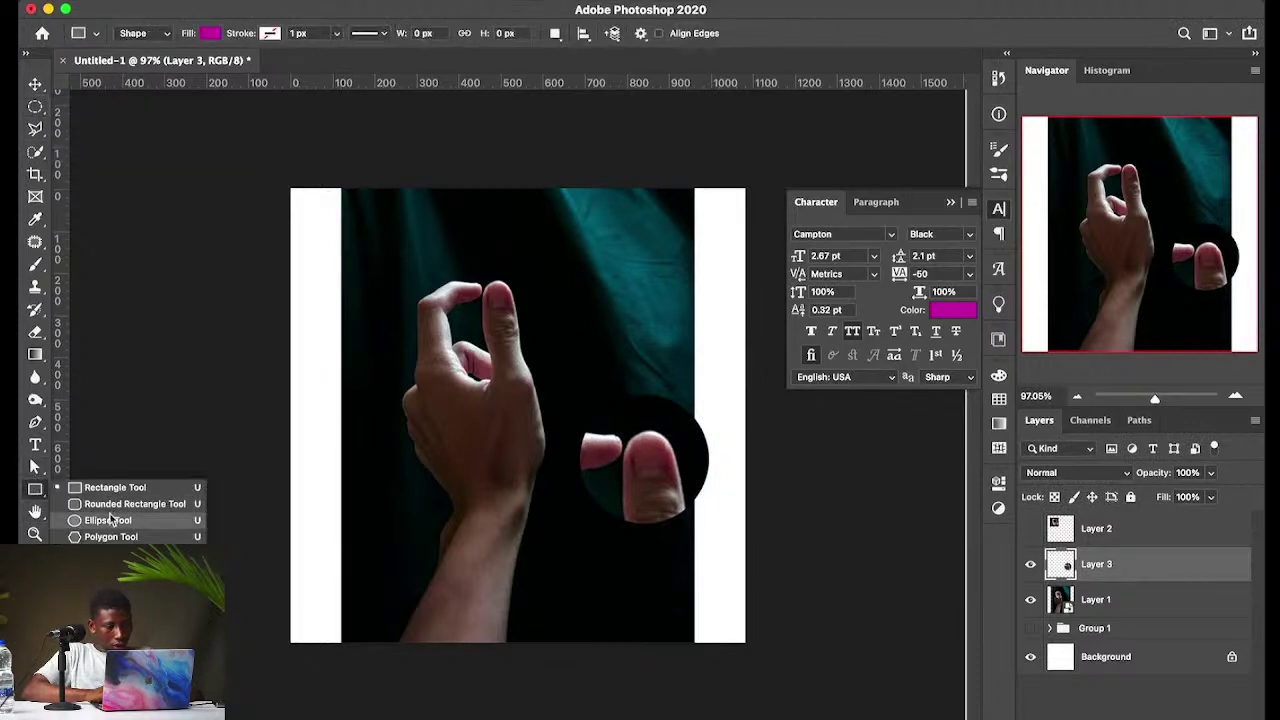
click(115, 519)
drag(648, 445, 723, 505)
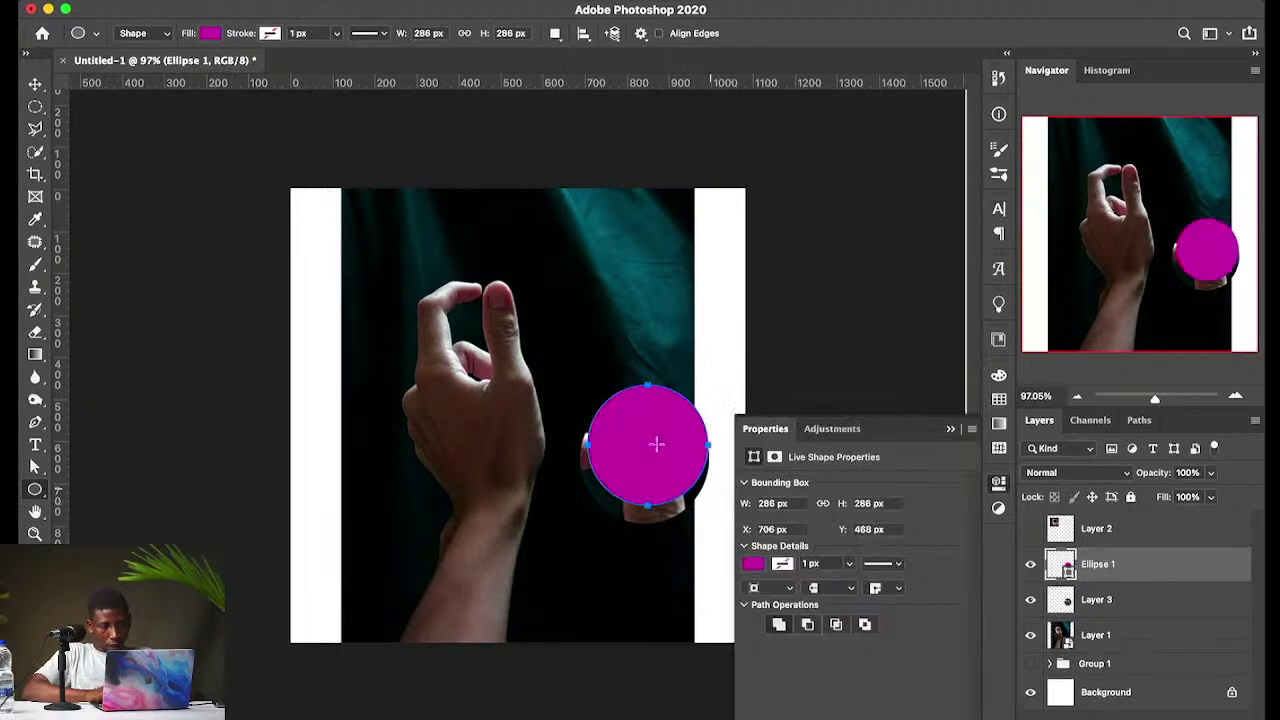
key(v)
mouse_move(657, 445)
mouse_down()
mouse_move(654, 480)
mouse_move(649, 461)
mouse_up()
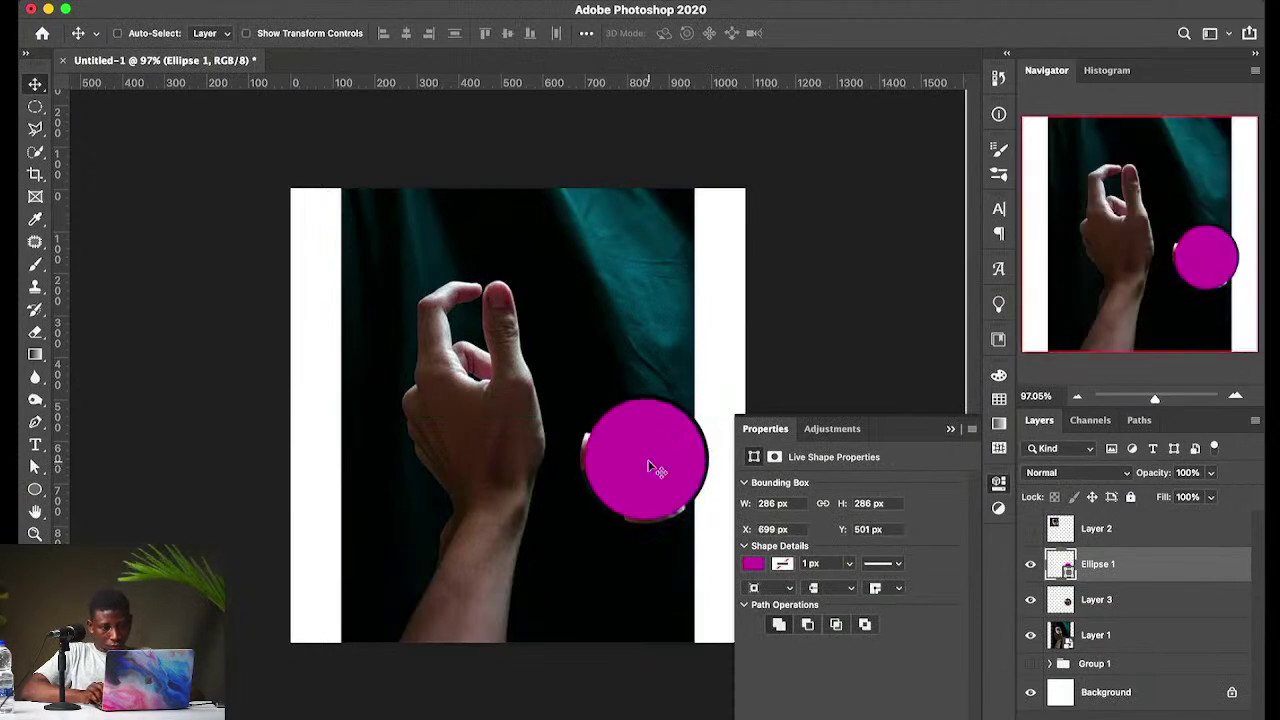
Step: Scale the magenta circle to about 119% and place its layer beneath the fingertip copy to form a ring
key(super+t)
drag(705, 397, 718, 385)
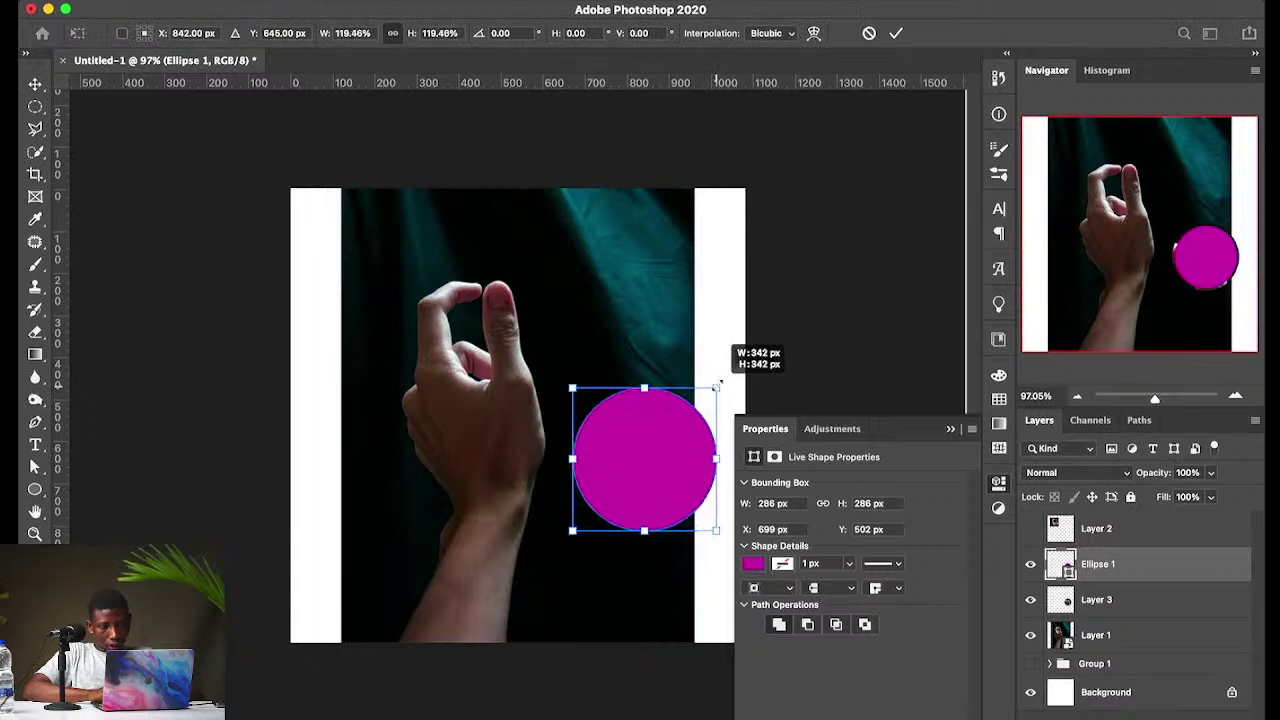
key(Return)
drag(1103, 578, 1101, 611)
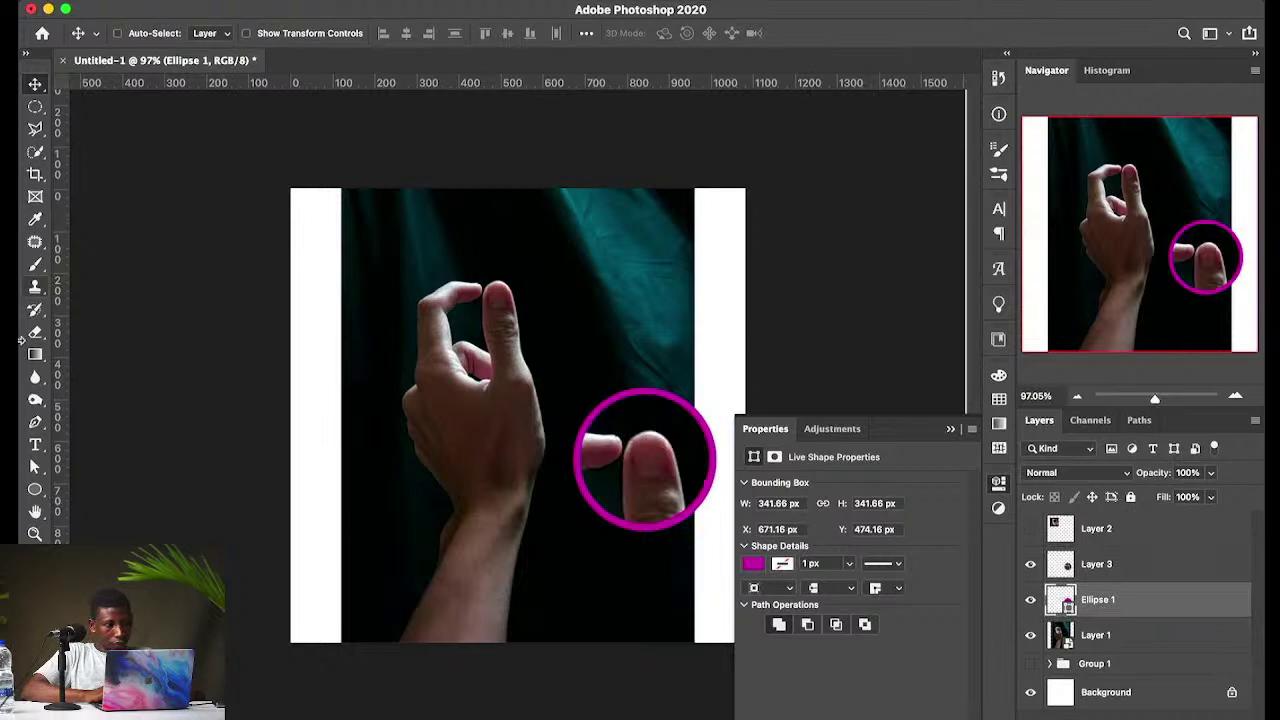
Step: Draw a 1 px diagonal line with the Line tool from the thumb tip to the magenta ring
click(35, 489)
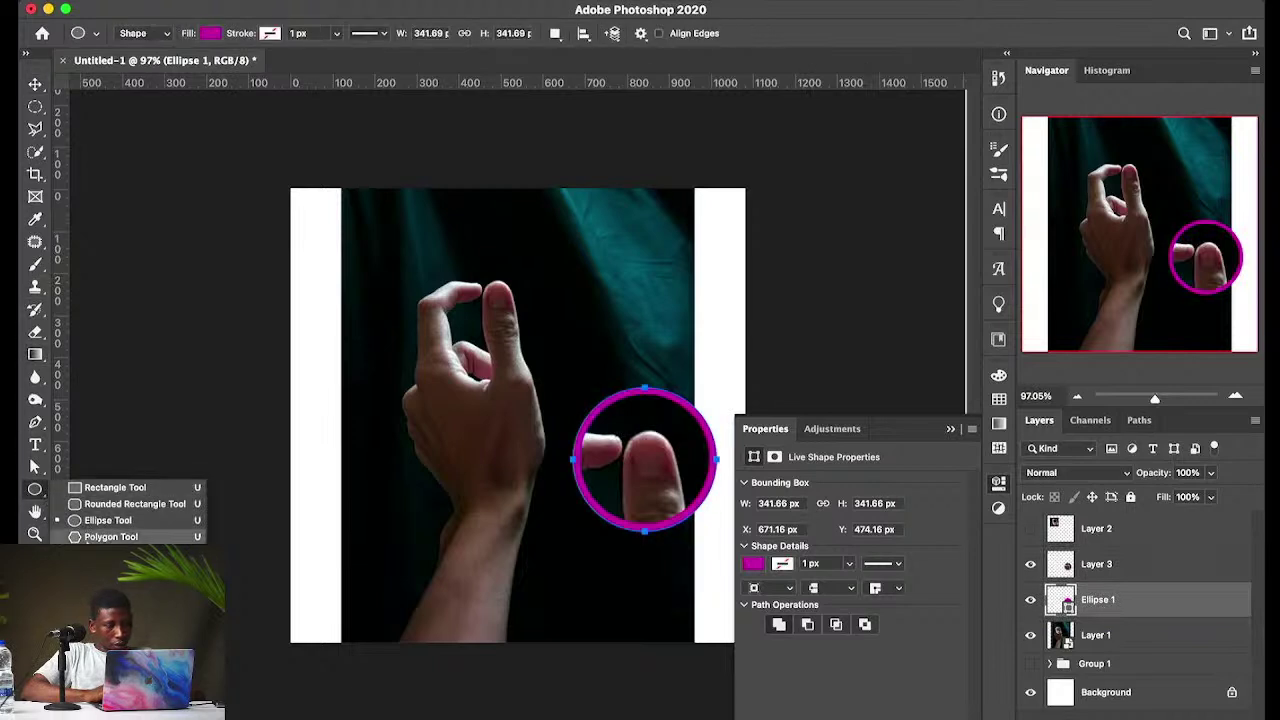
click(108, 553)
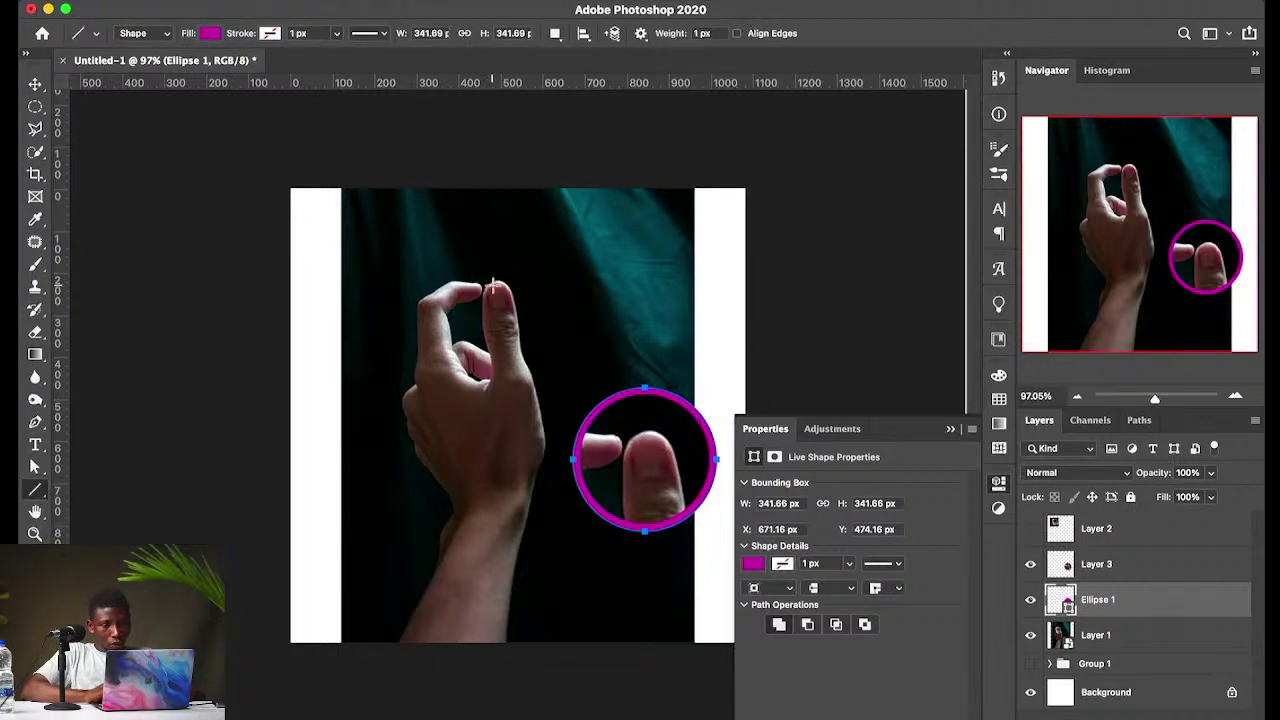
mouse_move(500, 290)
mouse_down()
mouse_move(629, 345)
mouse_move(644, 396)
mouse_up()
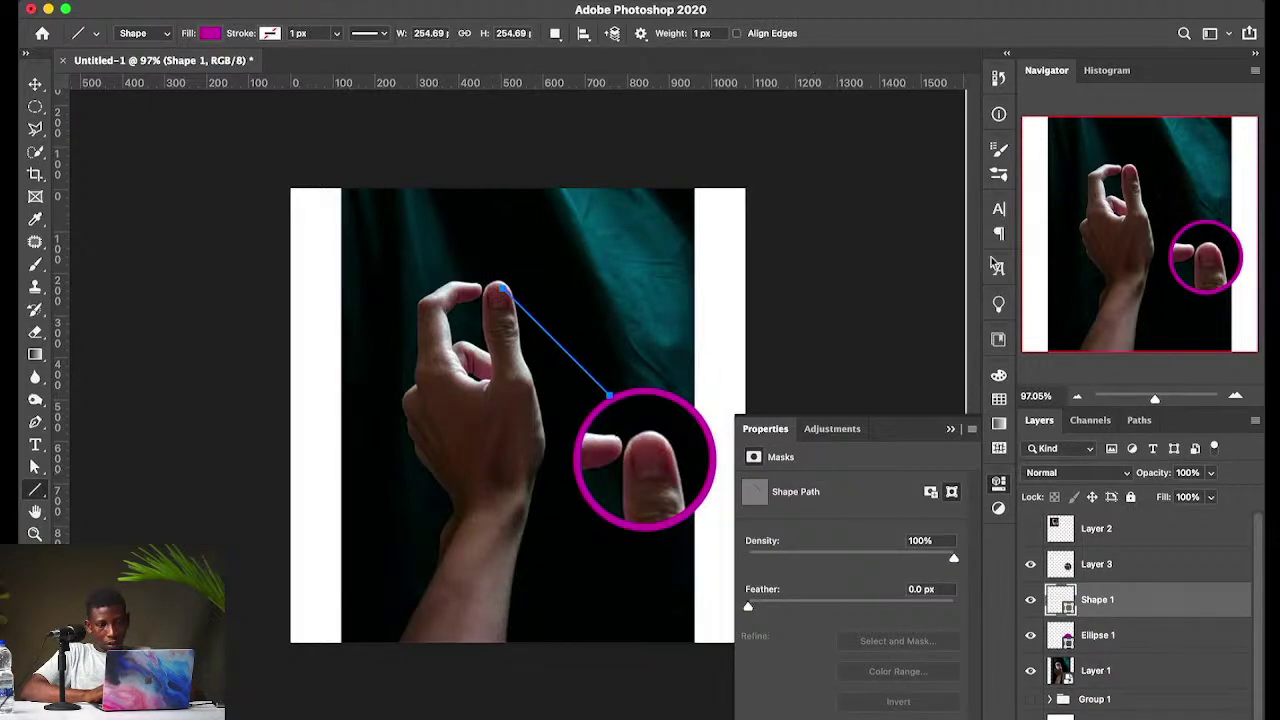
click(998, 488)
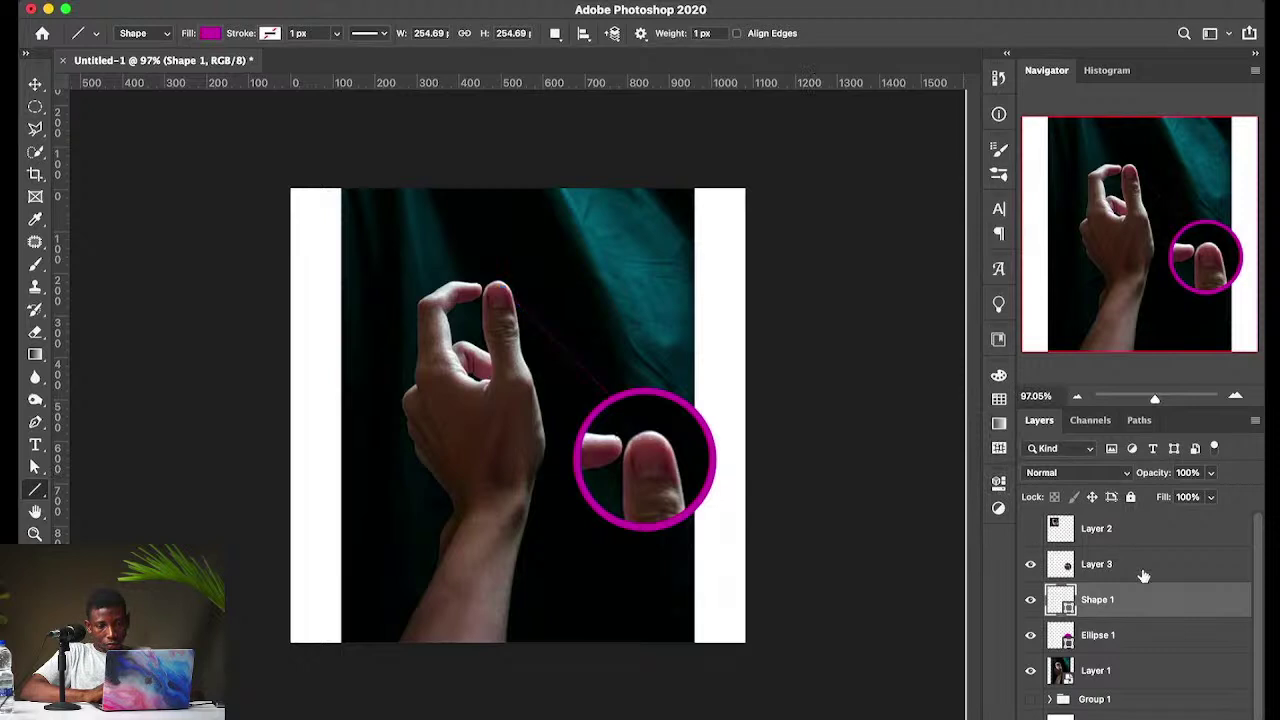
Step: Change the connecting line's fill colour to white (ffffff)
click(1144, 568)
click(1086, 607)
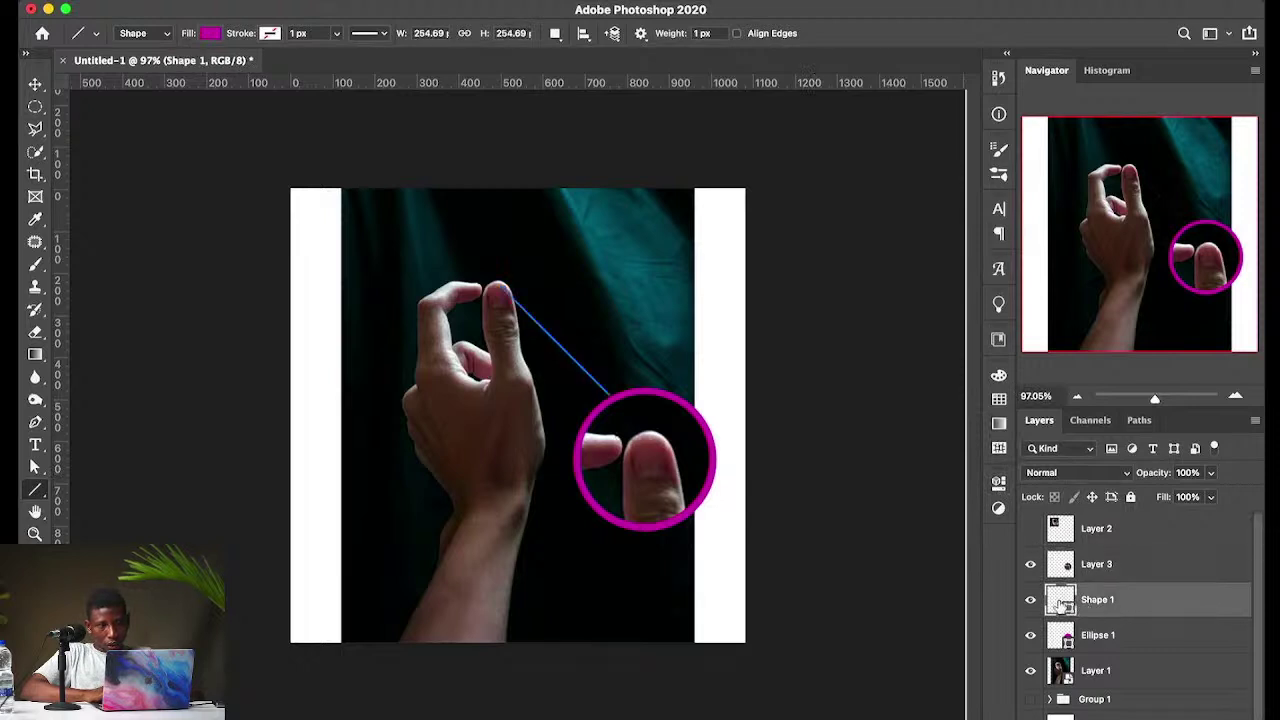
double_click(1060, 600)
drag(792, 185, 633, 131)
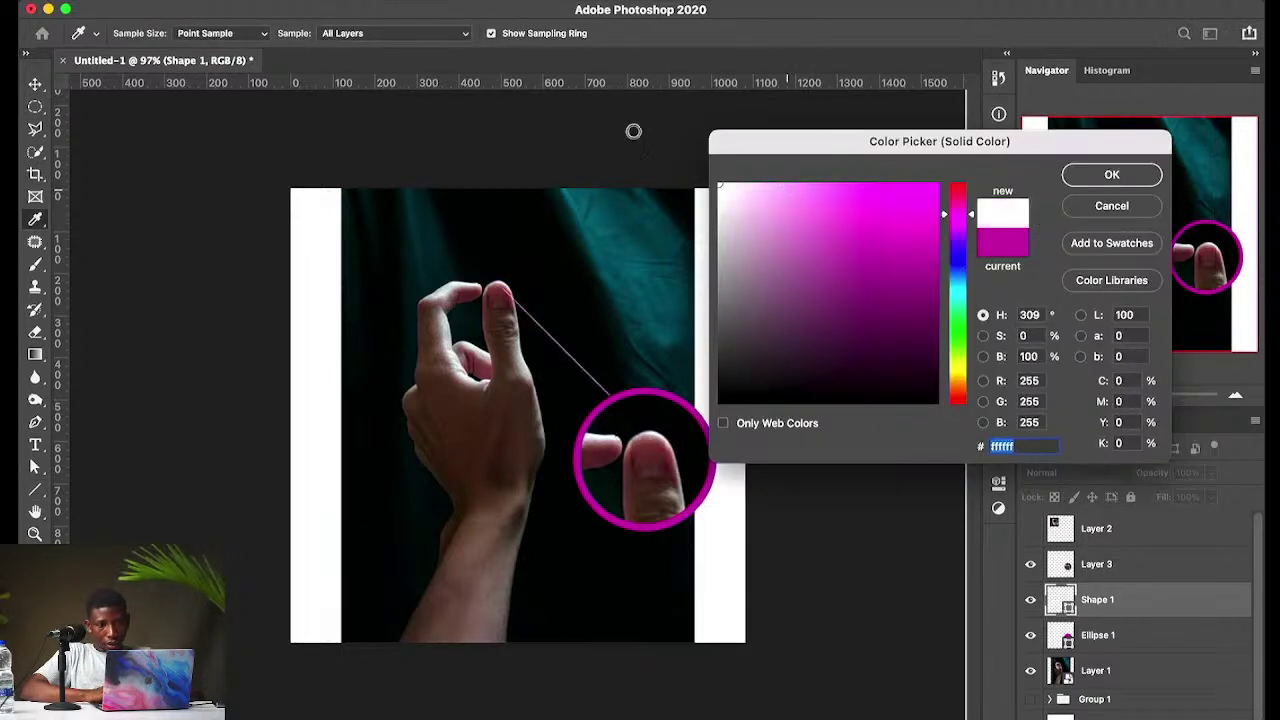
click(1112, 178)
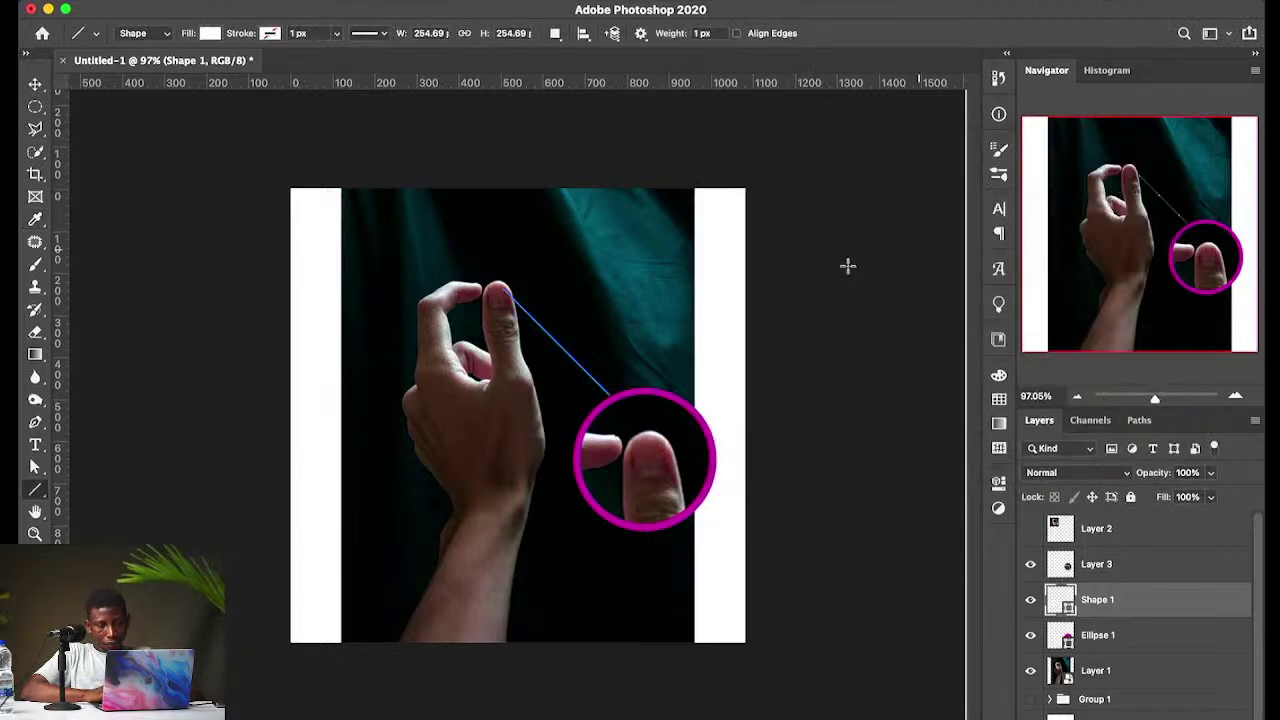
key(v)
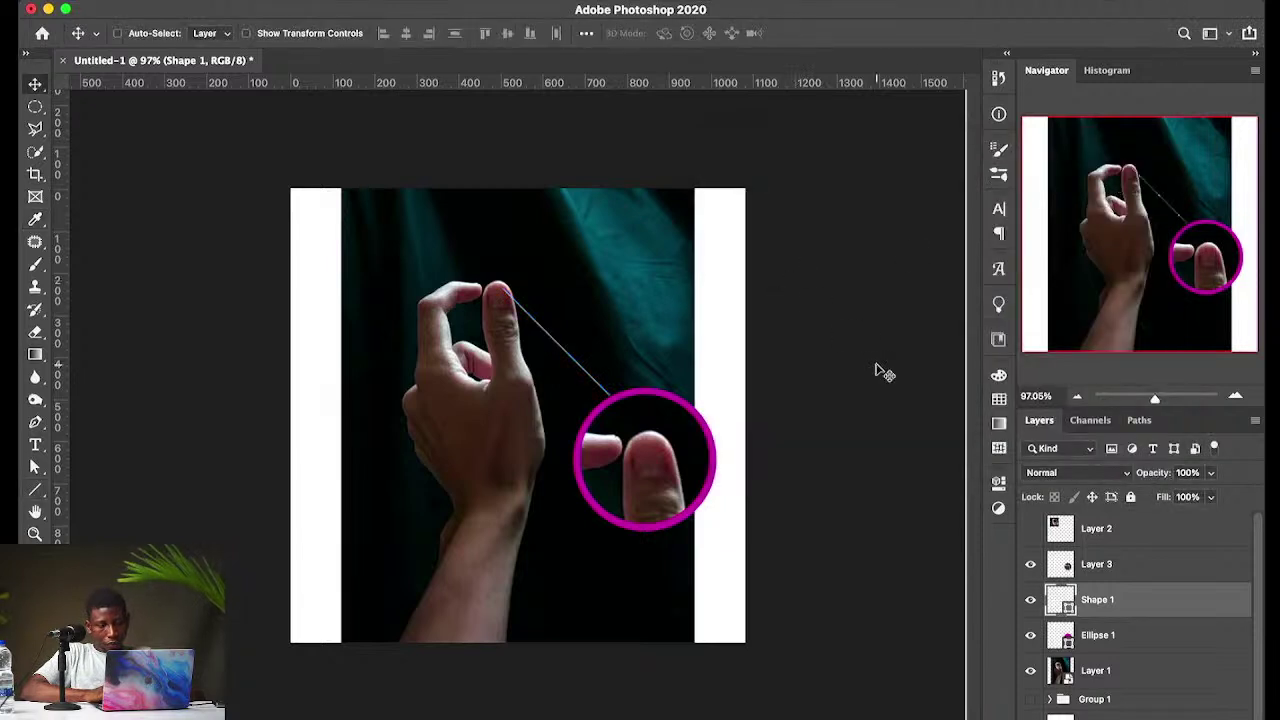
Step: Draw a small white circle of about 21 px at the line's end on the thumb tip
click(35, 489)
click(110, 517)
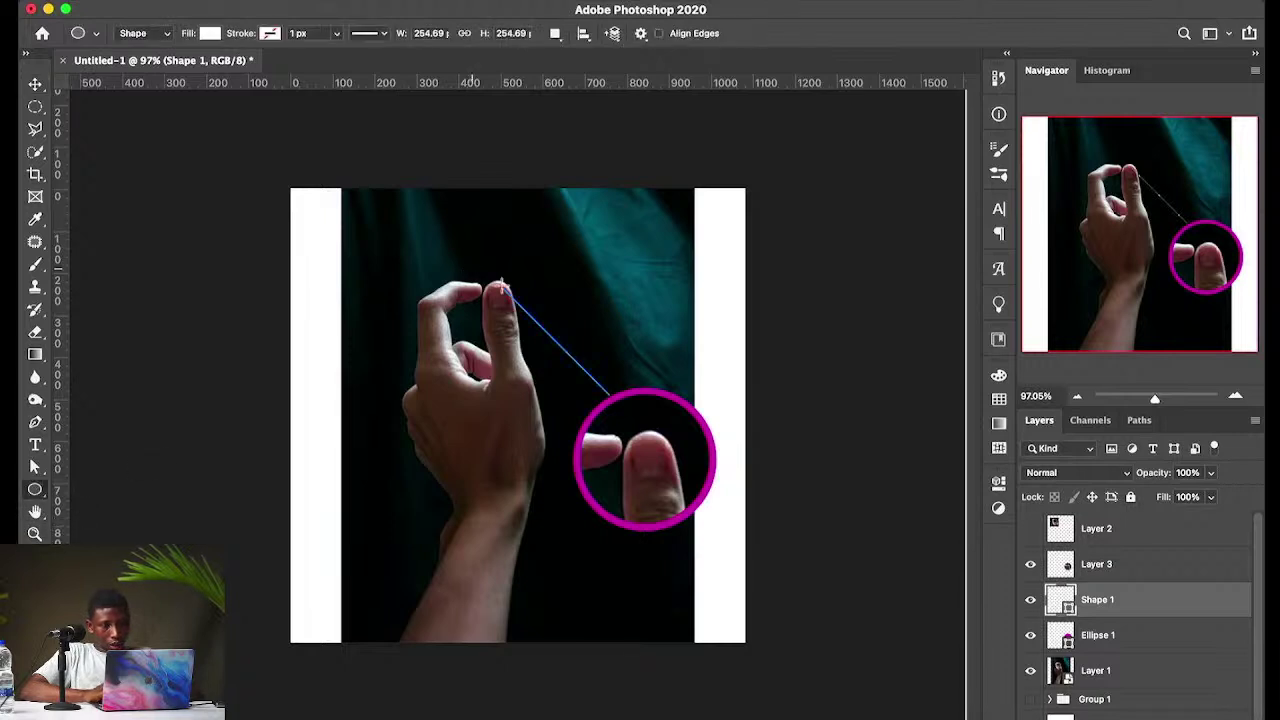
drag(499, 281, 508, 292)
key(v)
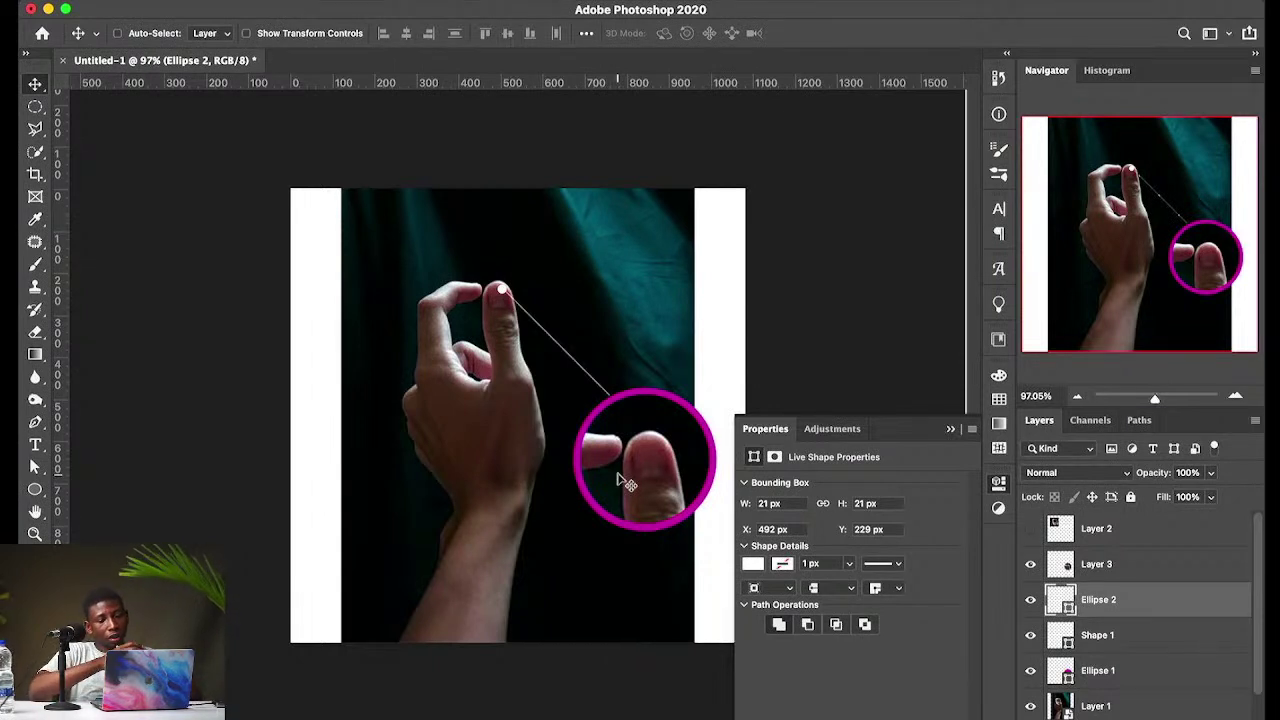
Step: Try a single-row marquee selection across the canvas above the hand, with the fingertip copy layer selected, and deselect it
click(672, 455)
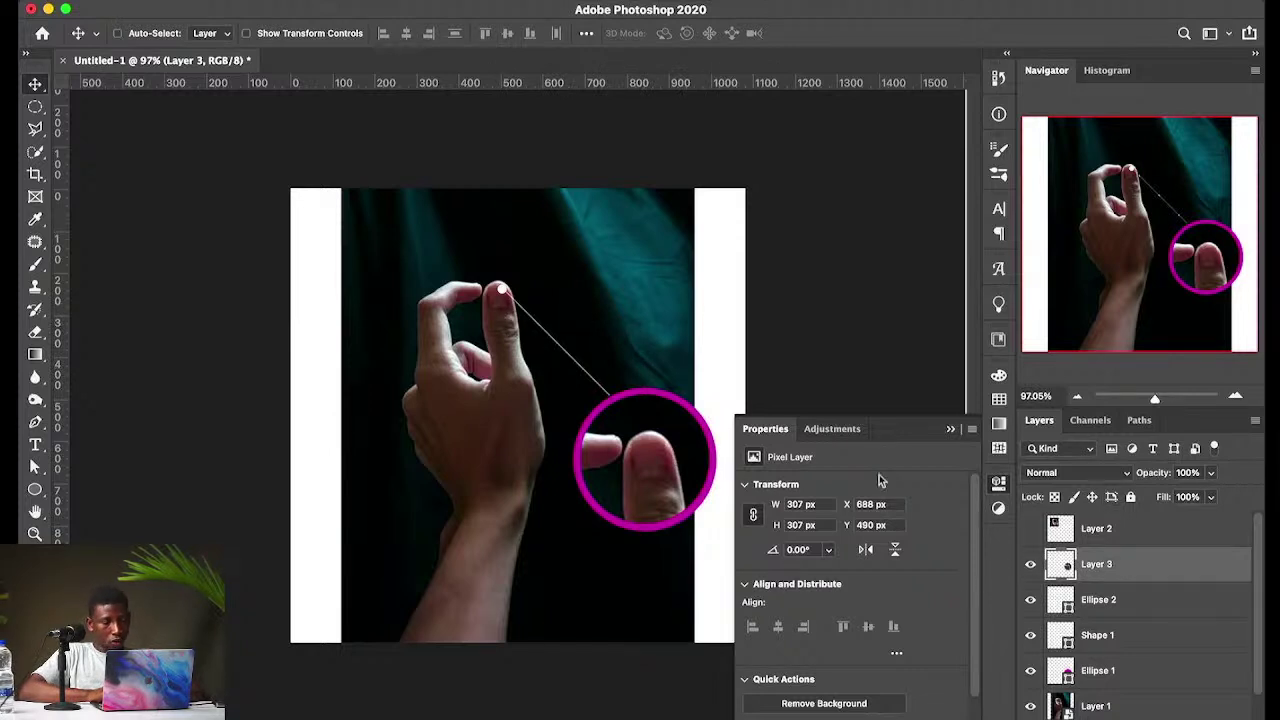
right_click(40, 112)
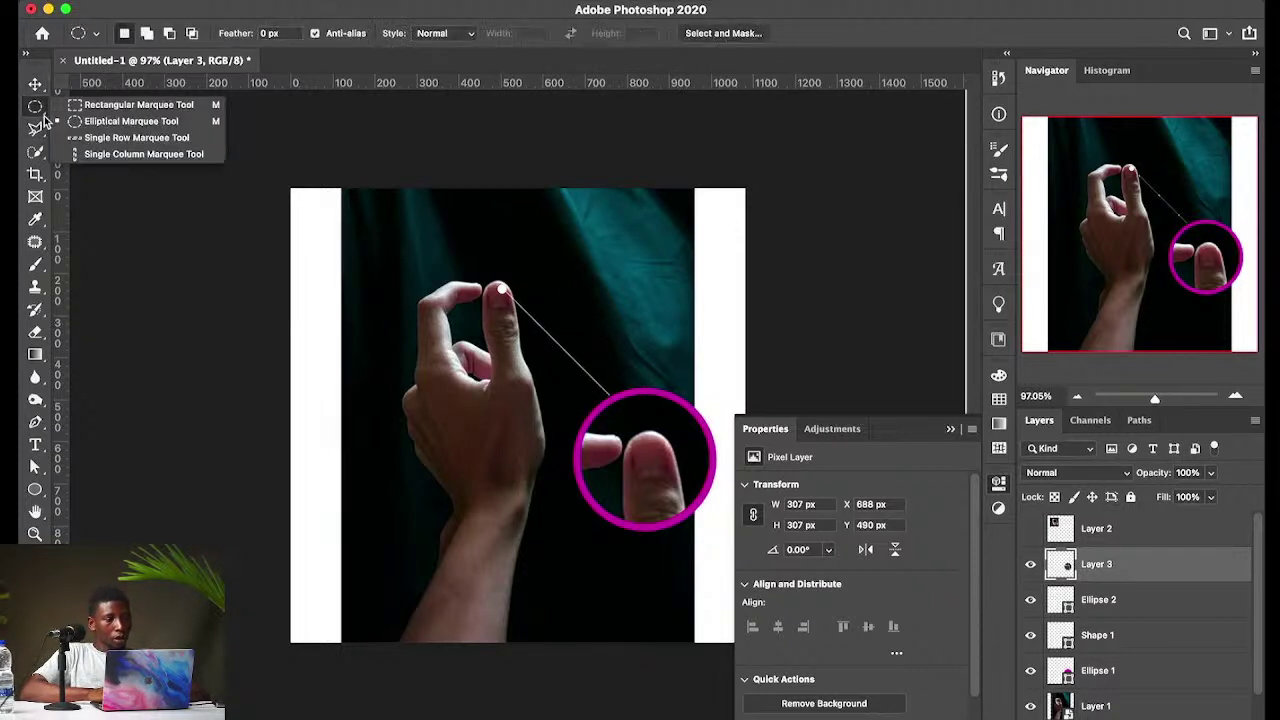
click(95, 137)
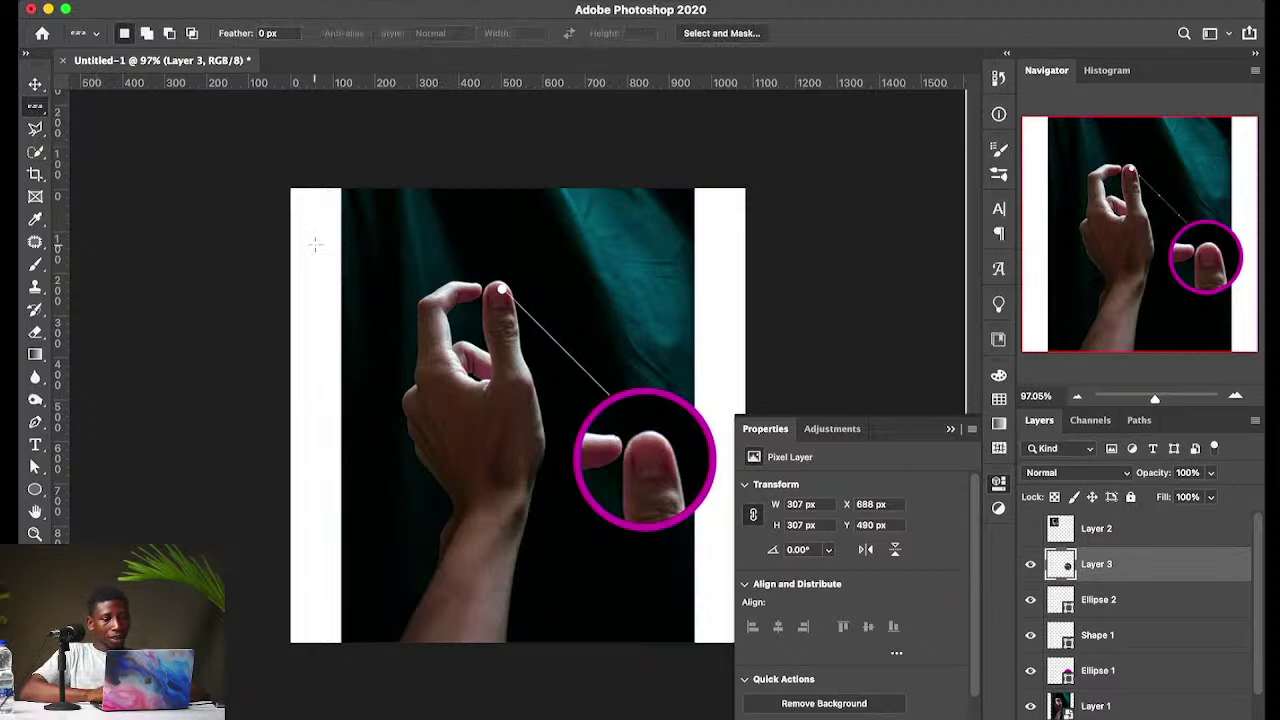
click(347, 242)
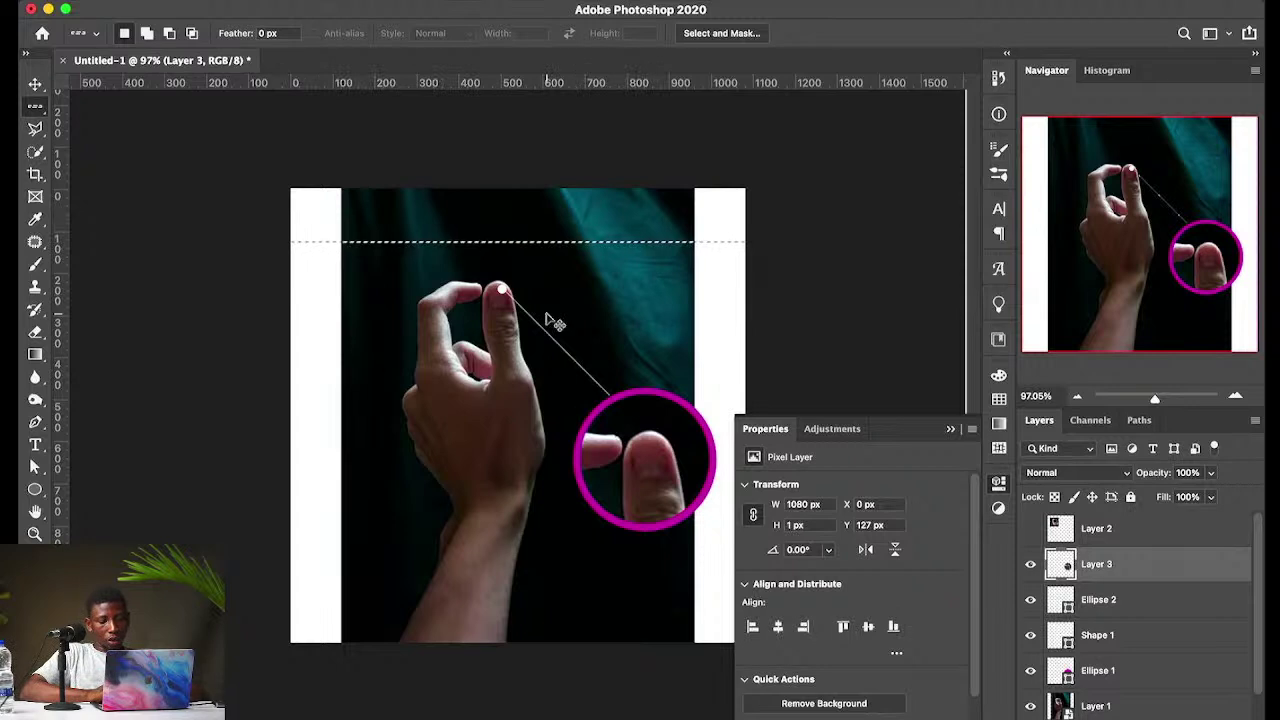
key(super+d)
Step: Group the hand photo, magenta ring, line, dot and fingertip copy layers, and hide the group
key(v)
click(558, 372)
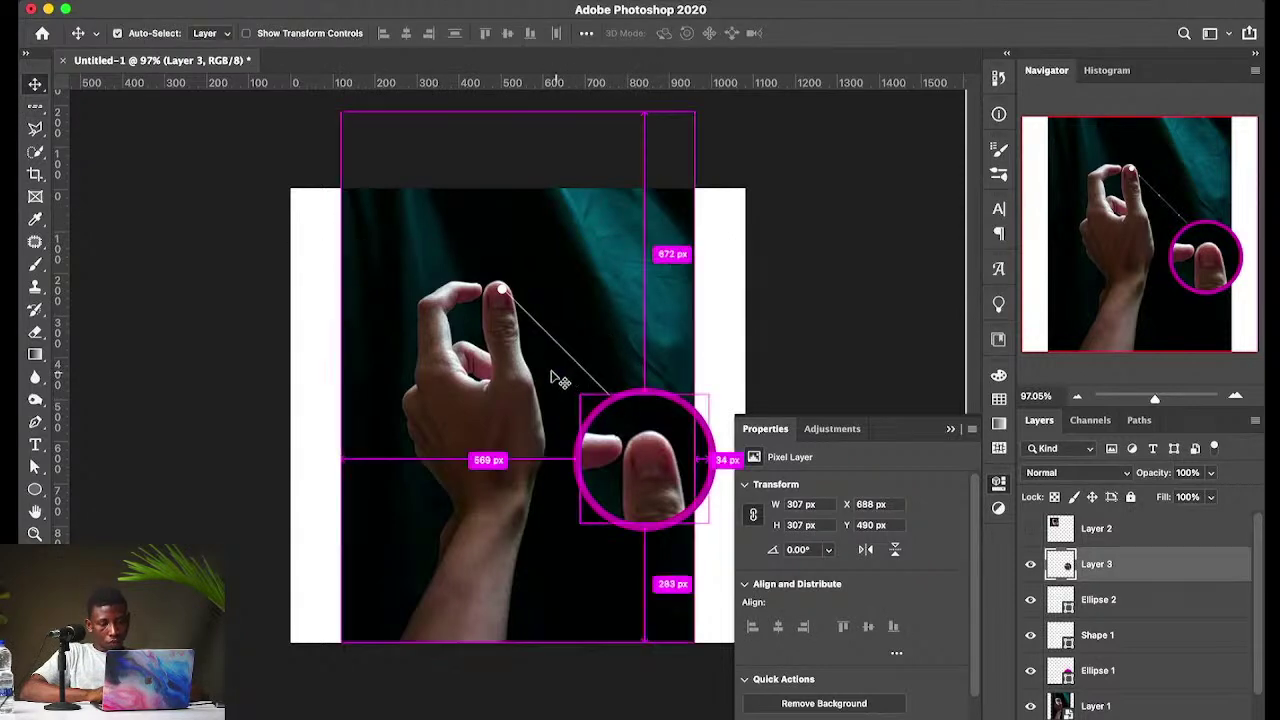
shift+click(1116, 566)
key(super+g)
click(1033, 556)
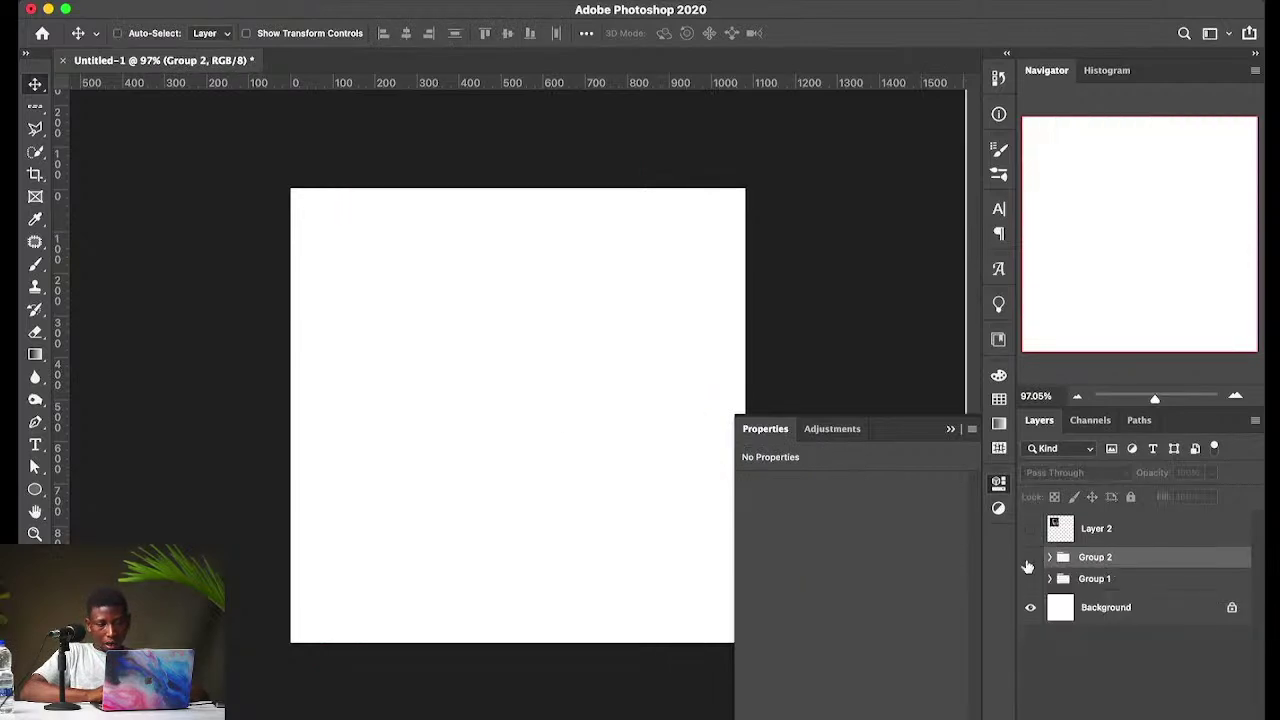
Step: Place african-beauty-P5LPAEY.png from the Png folder on the canvas and move it down to the canvas's lower edge
key(ctrl+Up)
click(623, 163)
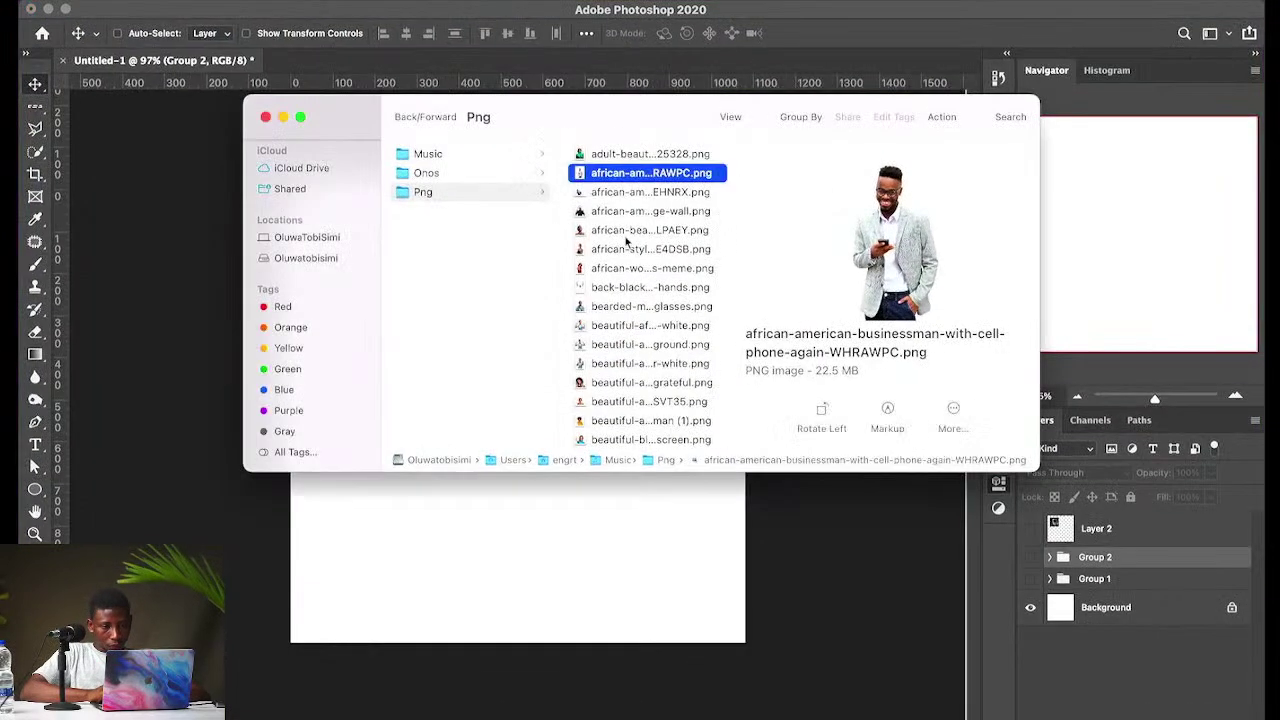
click(626, 231)
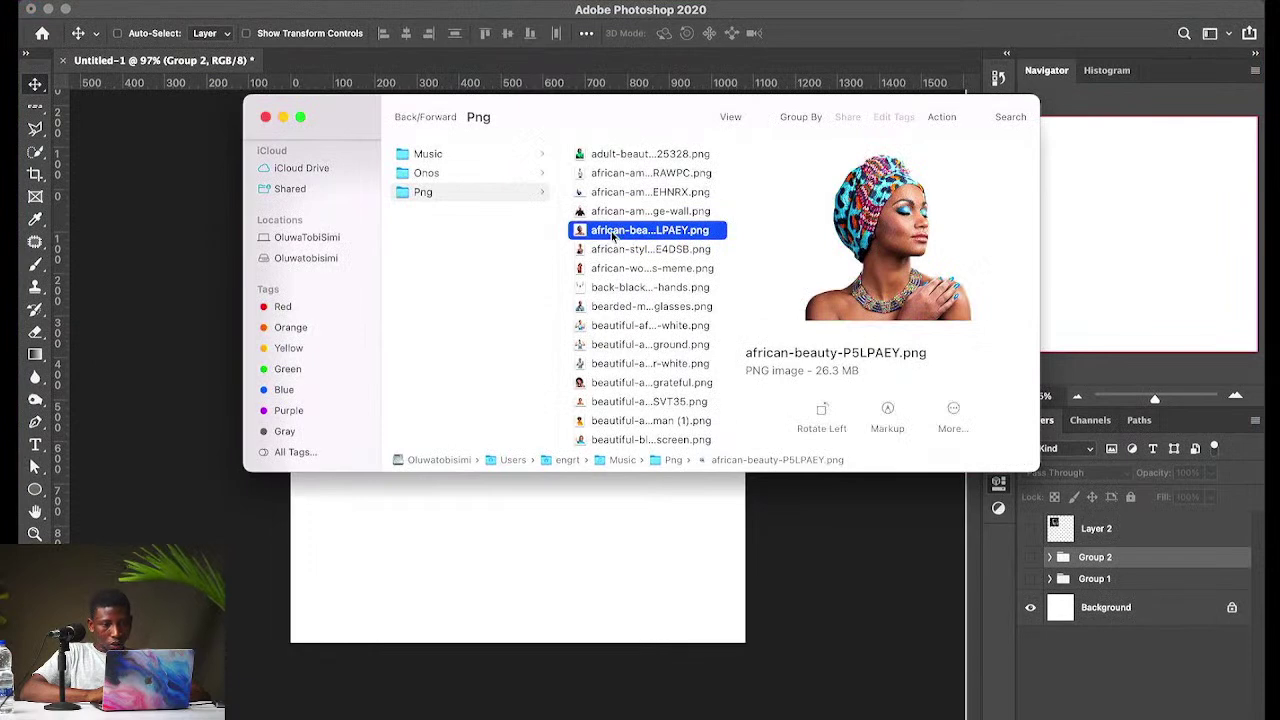
drag(612, 232, 522, 590)
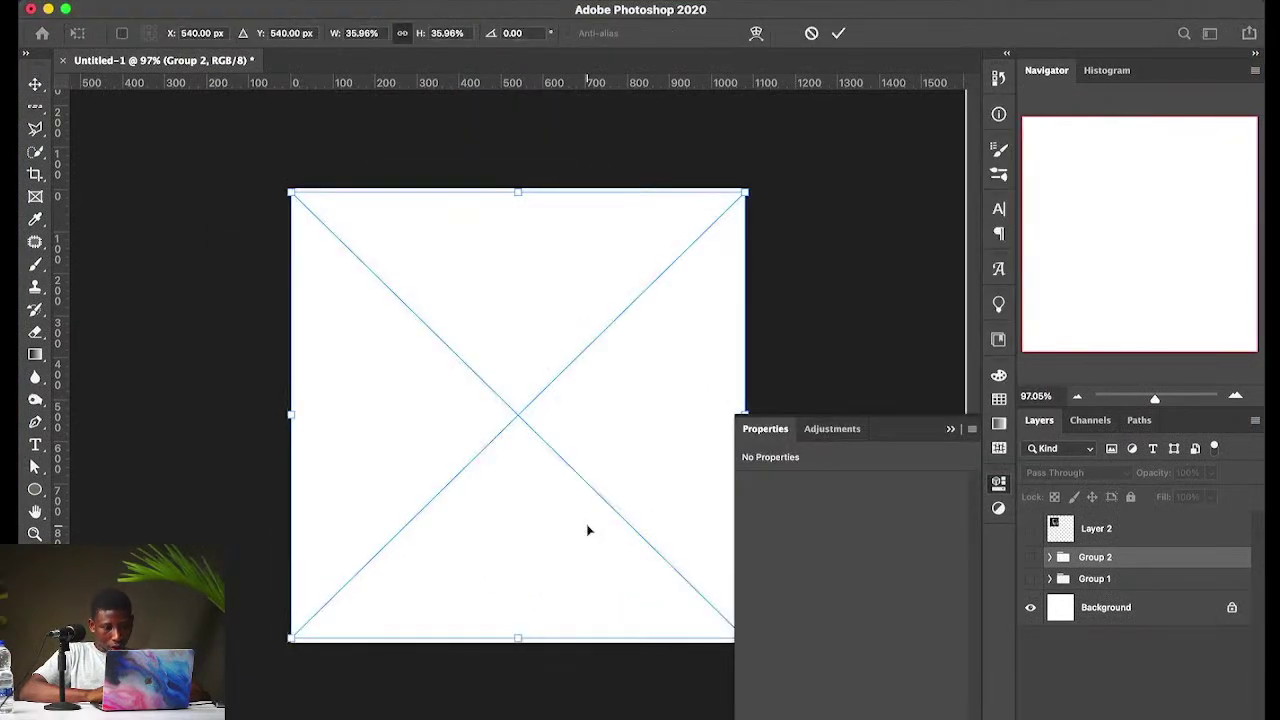
drag(571, 475, 566, 508)
key(Return)
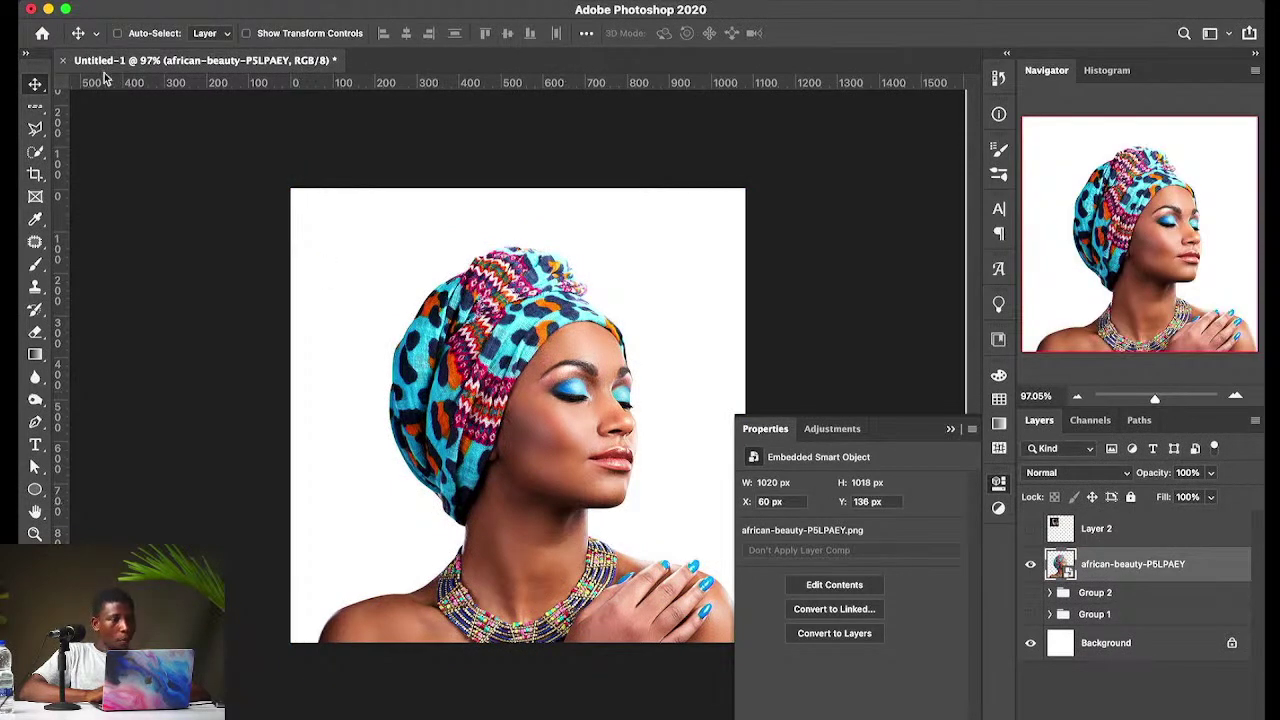
Step: Make a single-column marquee selection through the woman's headwrap and neck, and copy it to a new layer
click(35, 106)
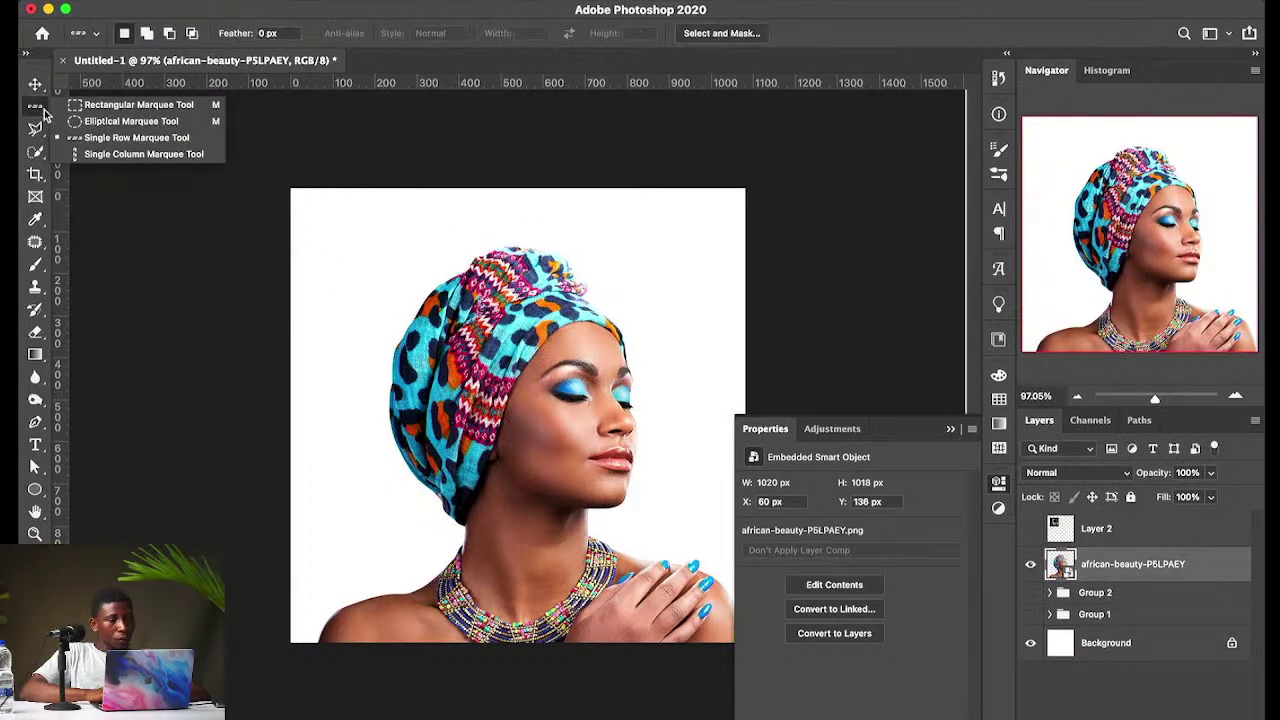
click(115, 155)
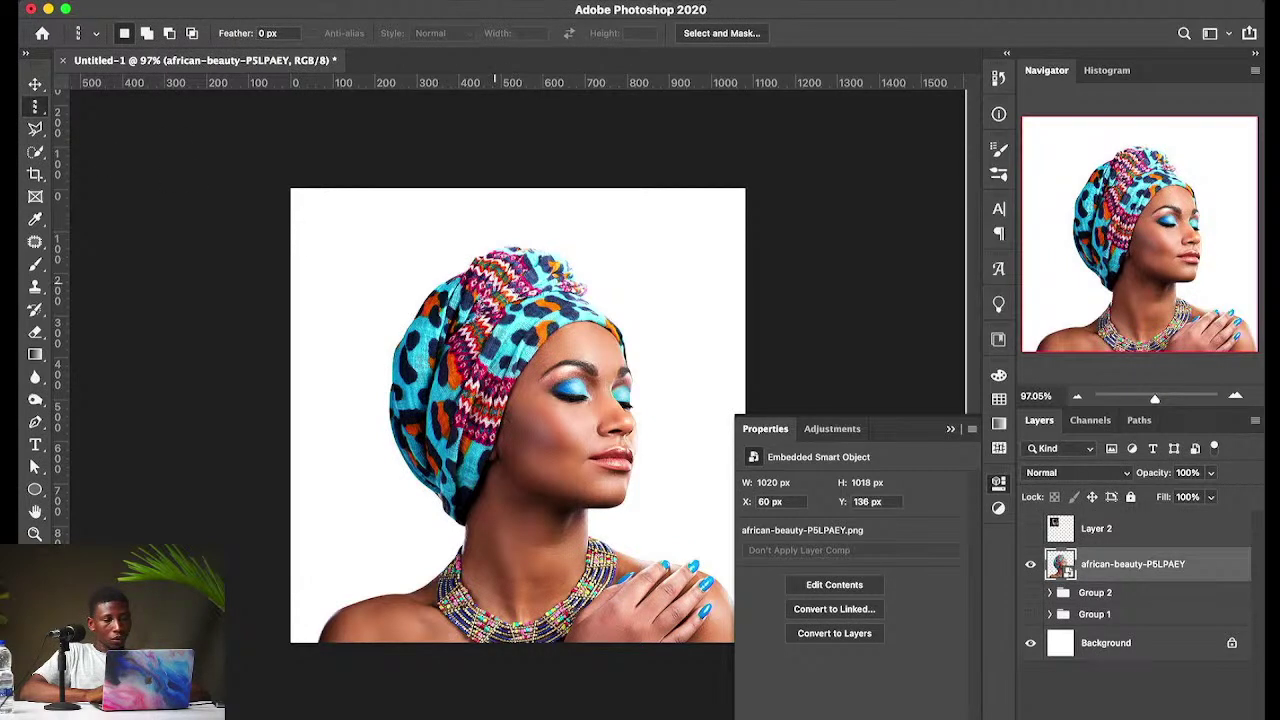
click(495, 230)
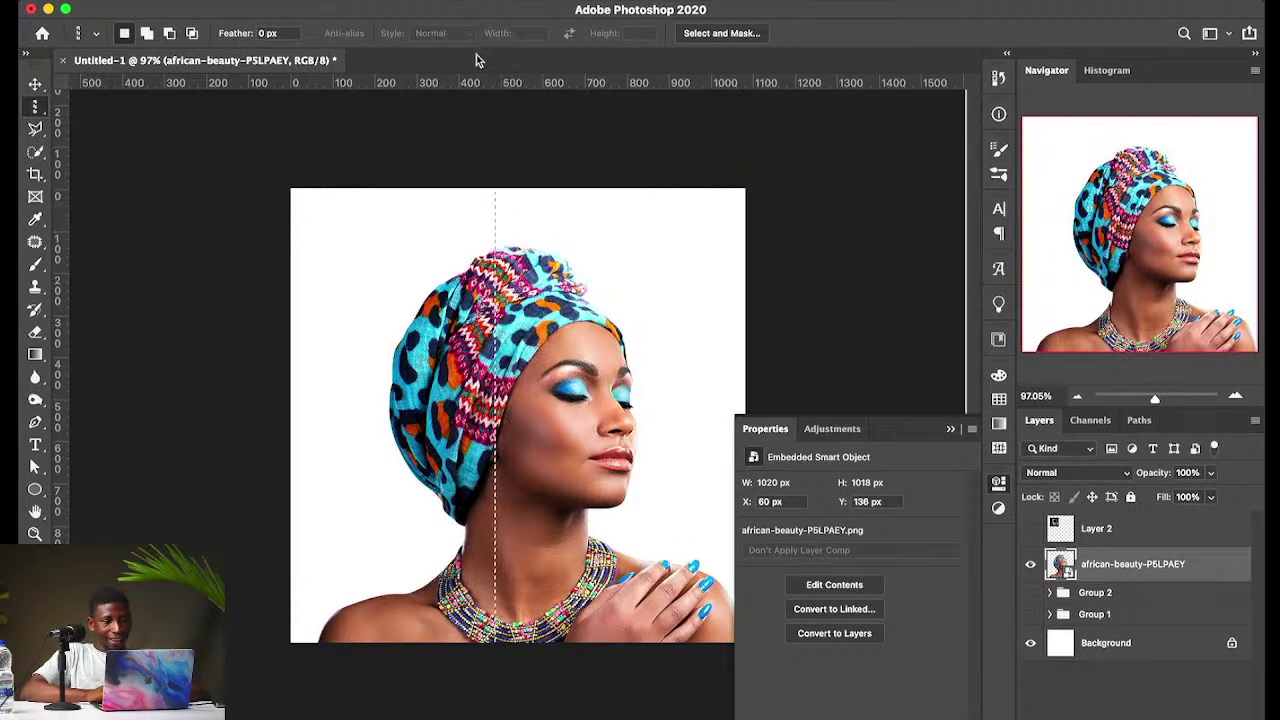
right_click(477, 380)
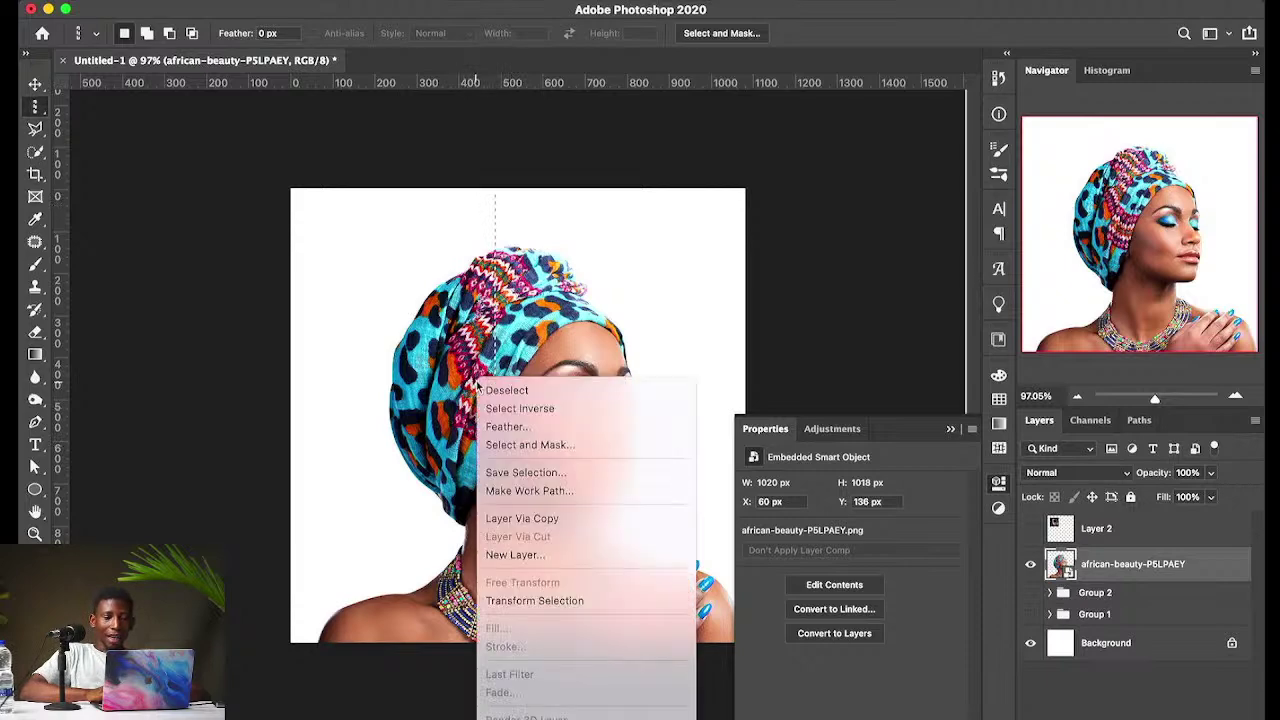
click(557, 518)
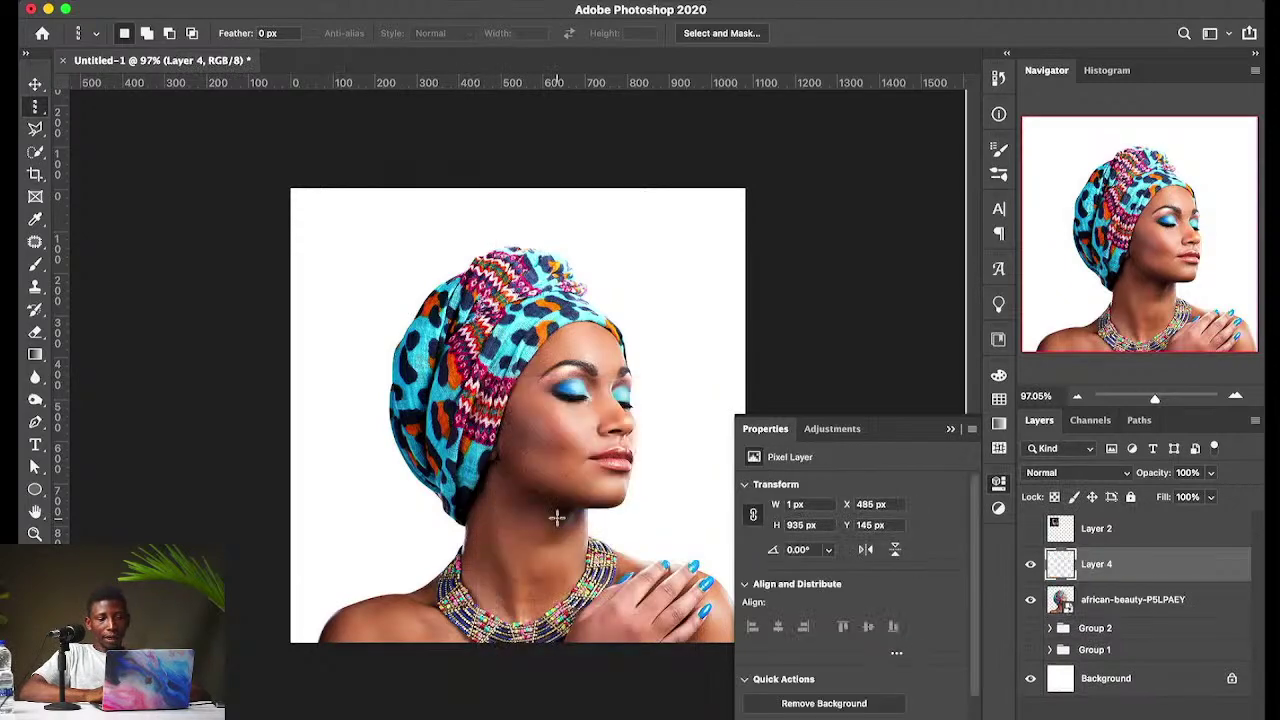
Step: Stretch the copied pixel column to about 766 px wide, extending beyond the canvas's left edge
key(ctrl+t)
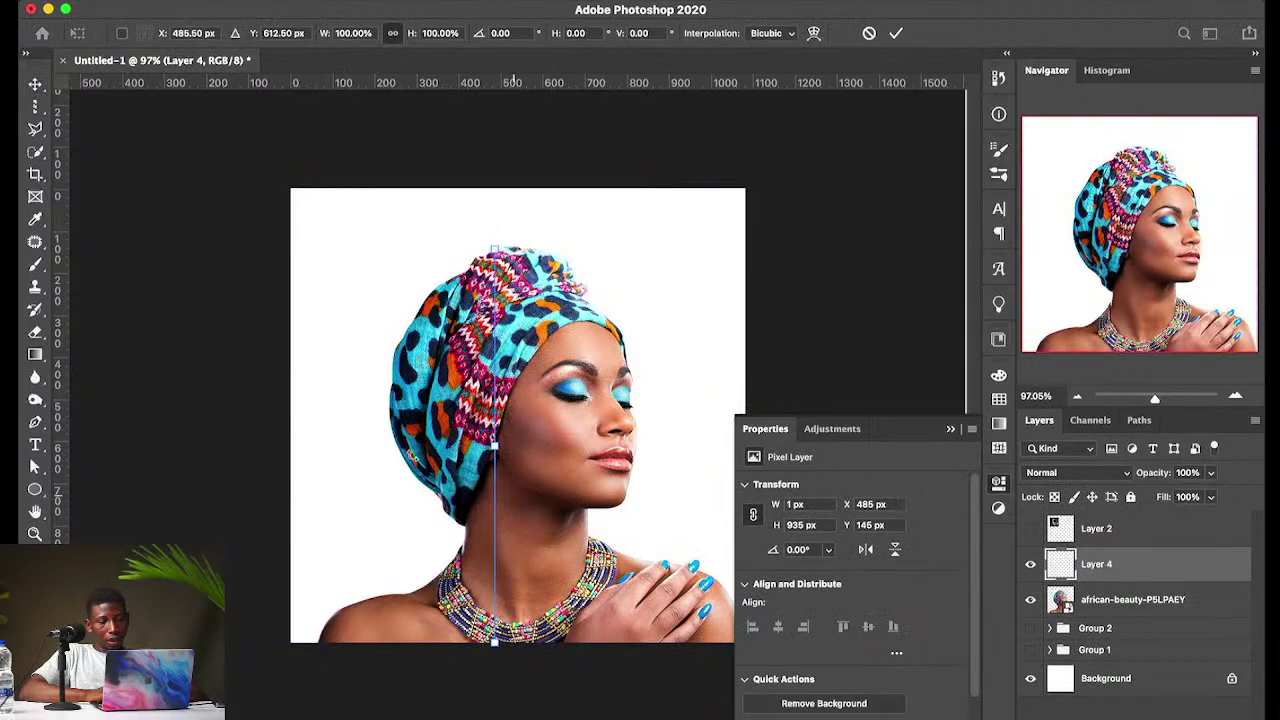
drag(494, 447, 172, 447)
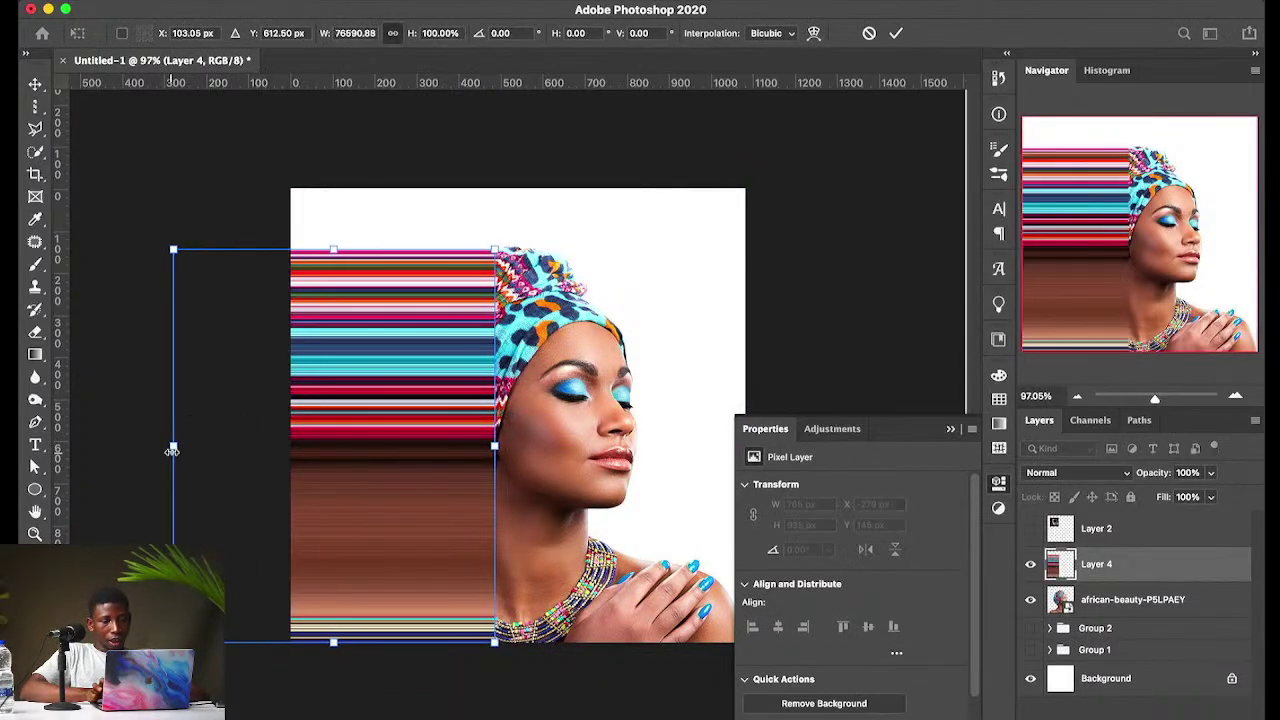
key(Return)
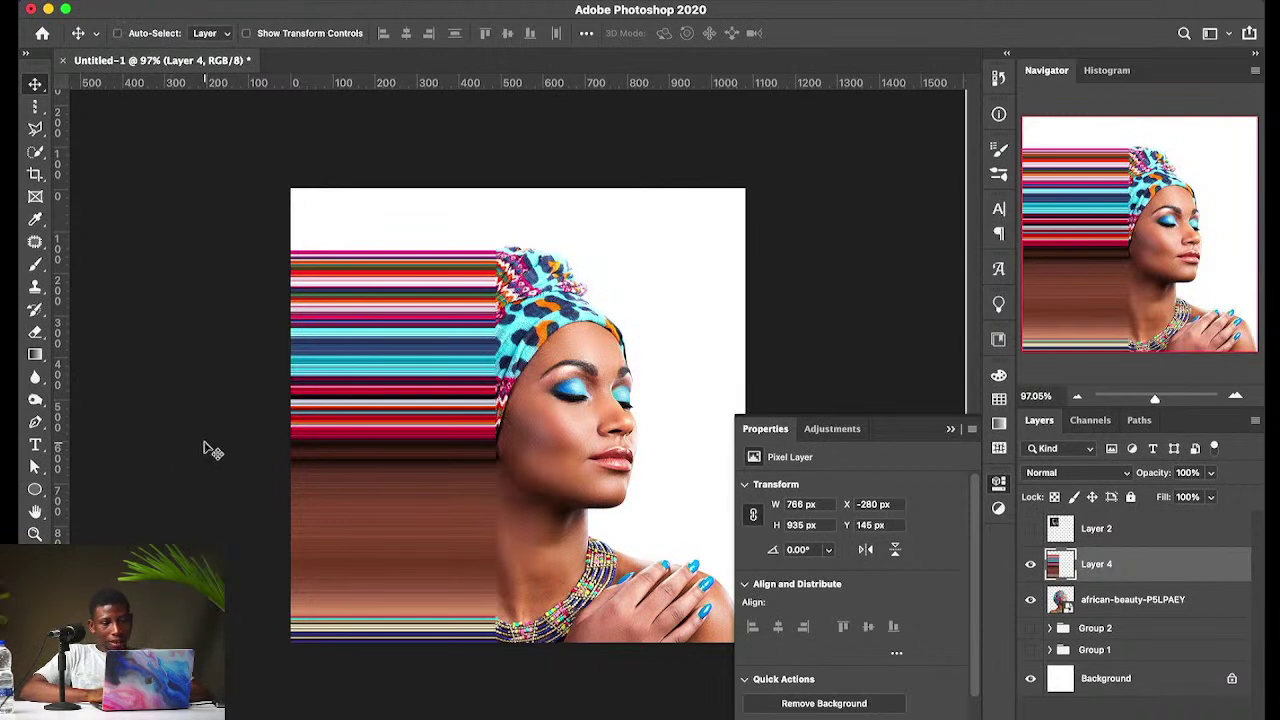
Step: Scale the portrait and stretched pixel layers together to about 122% and shift them slightly down and left
shift+click(1098, 604)
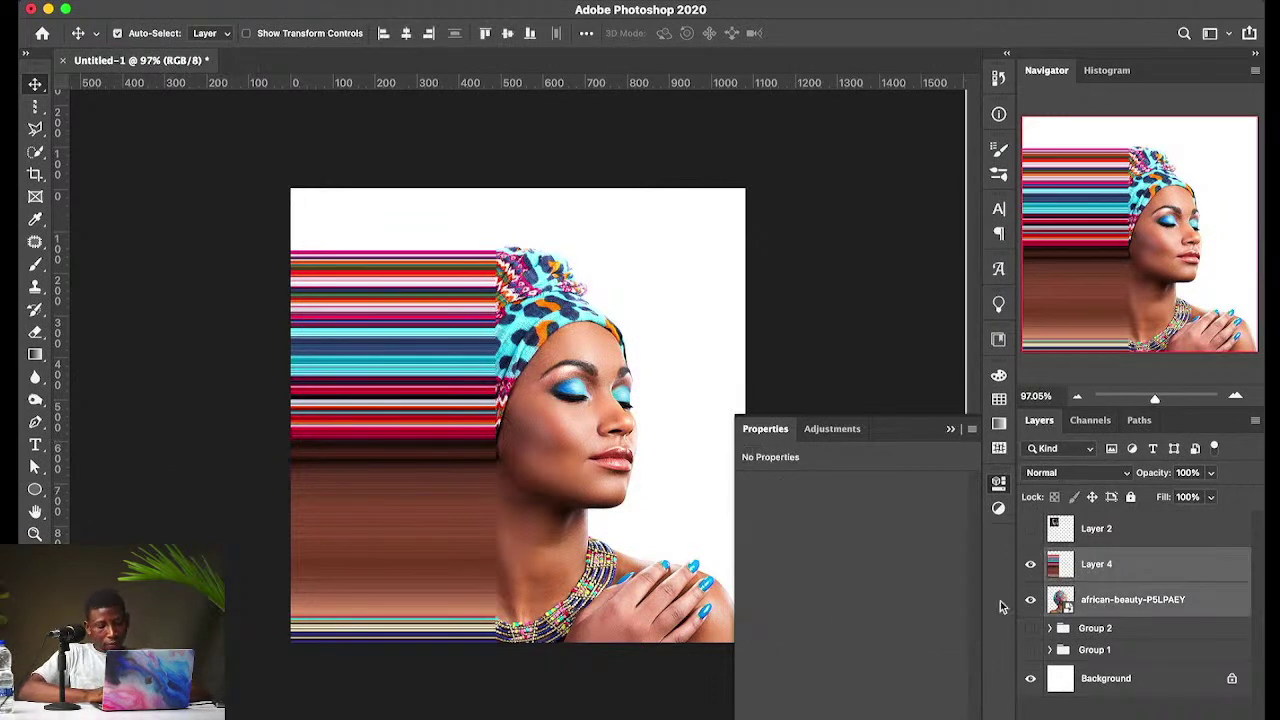
key(super+t)
click(954, 428)
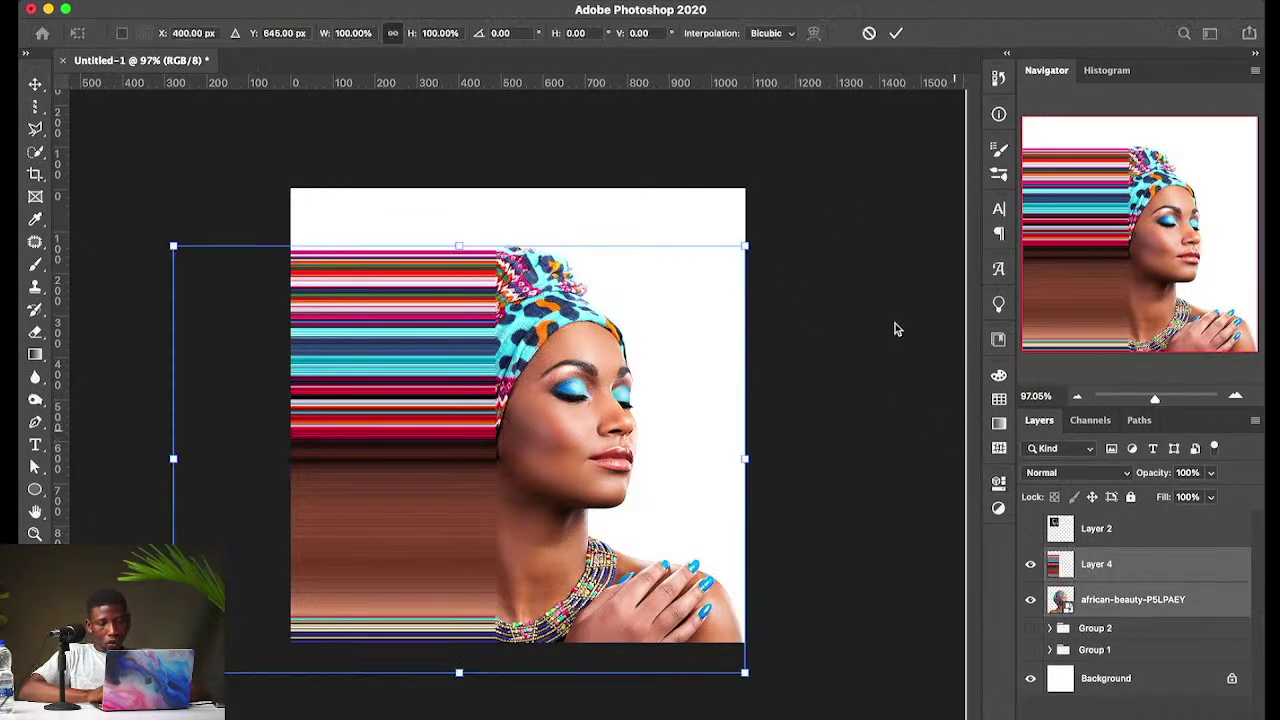
drag(801, 217, 862, 136)
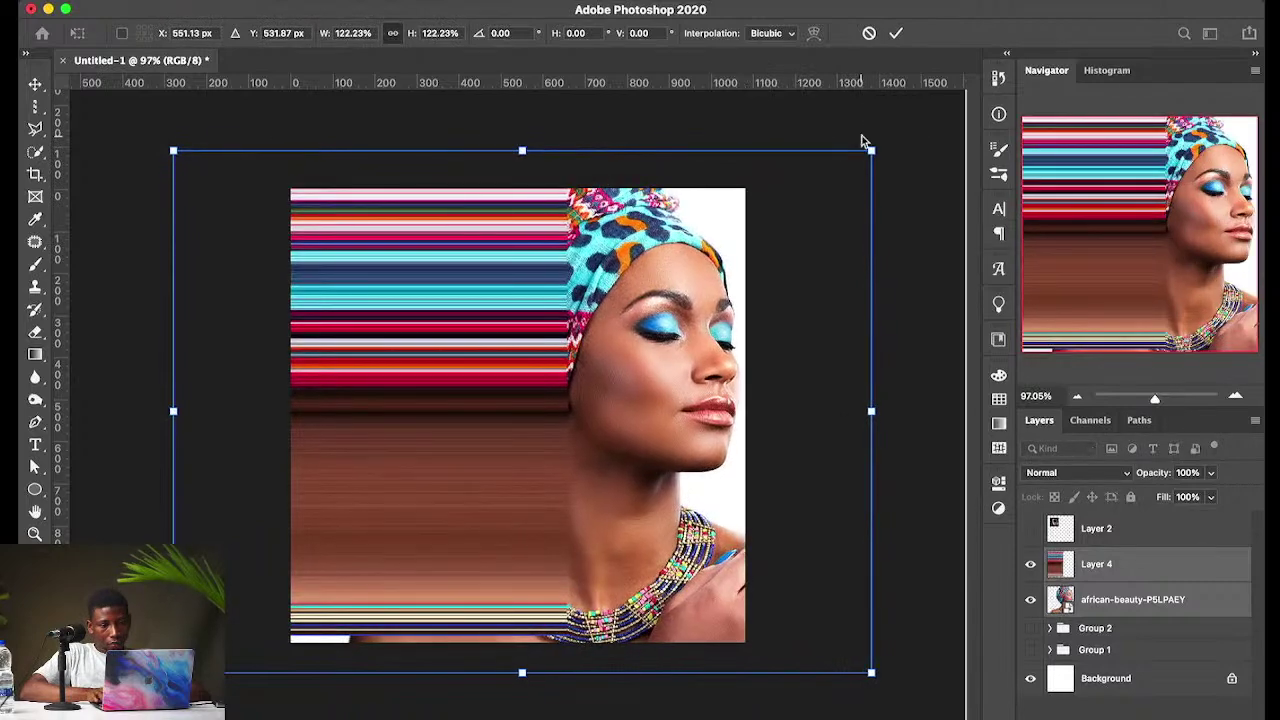
key(Return)
drag(650, 298, 622, 312)
Step: Add a text layer reading "Beauty", enlarge it to about 122 pt and position it across the upper part of the canvas
key(t)
click(362, 275)
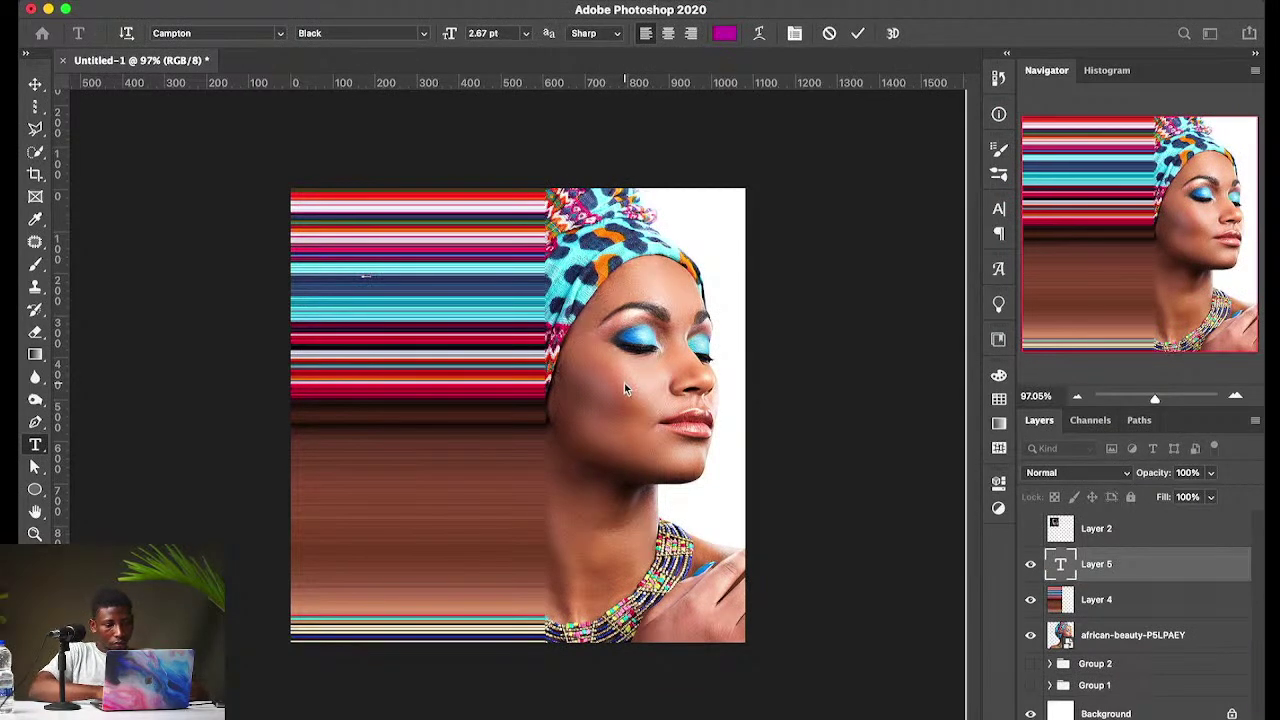
text(Beauty)
key(ctrl+Return)
key(v)
key(ctrl+t)
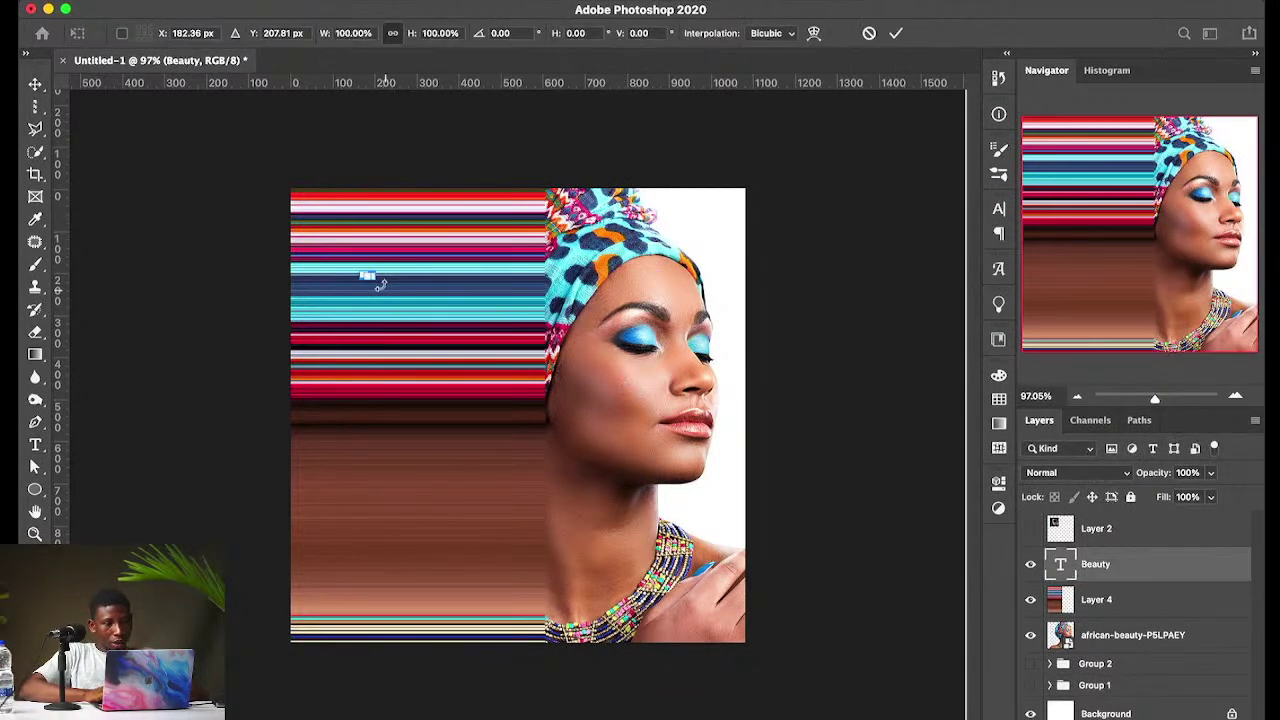
drag(373, 281, 771, 400)
key(Return)
drag(548, 273, 503, 215)
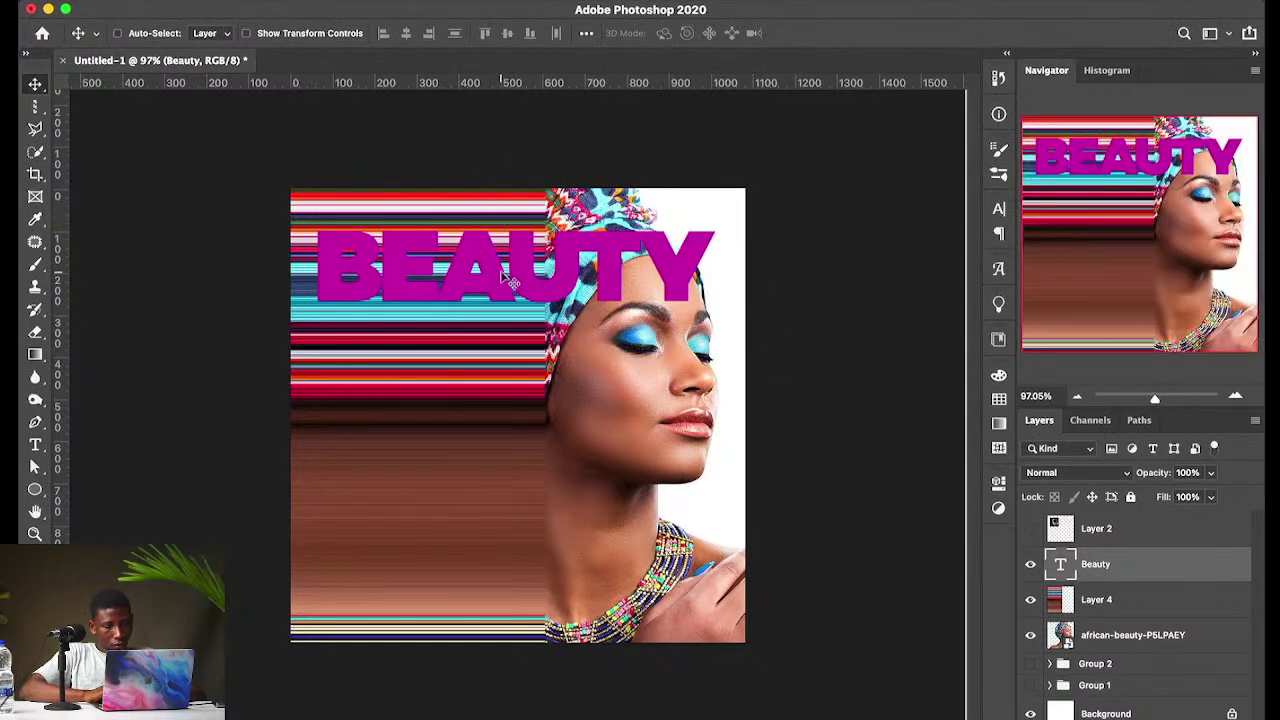
Step: Set the BEAUTY text's font to Bodoni 72 Bold
click(998, 208)
click(839, 234)
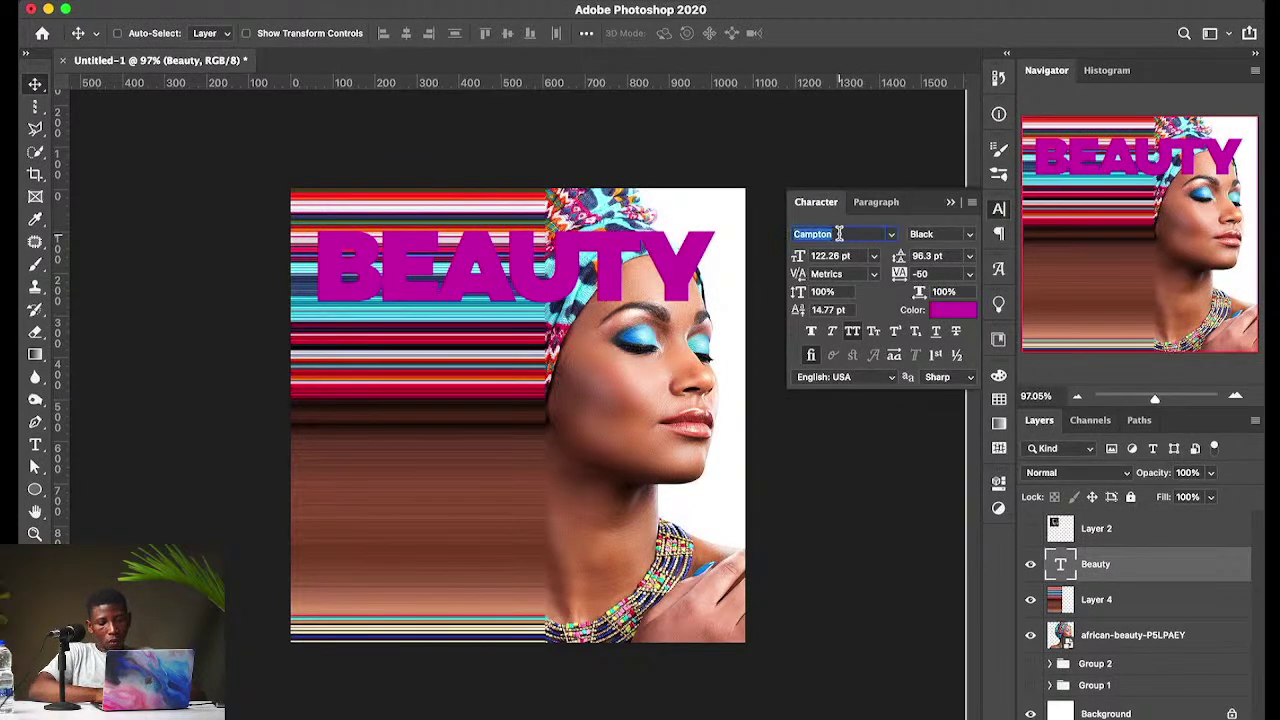
text(Bod)
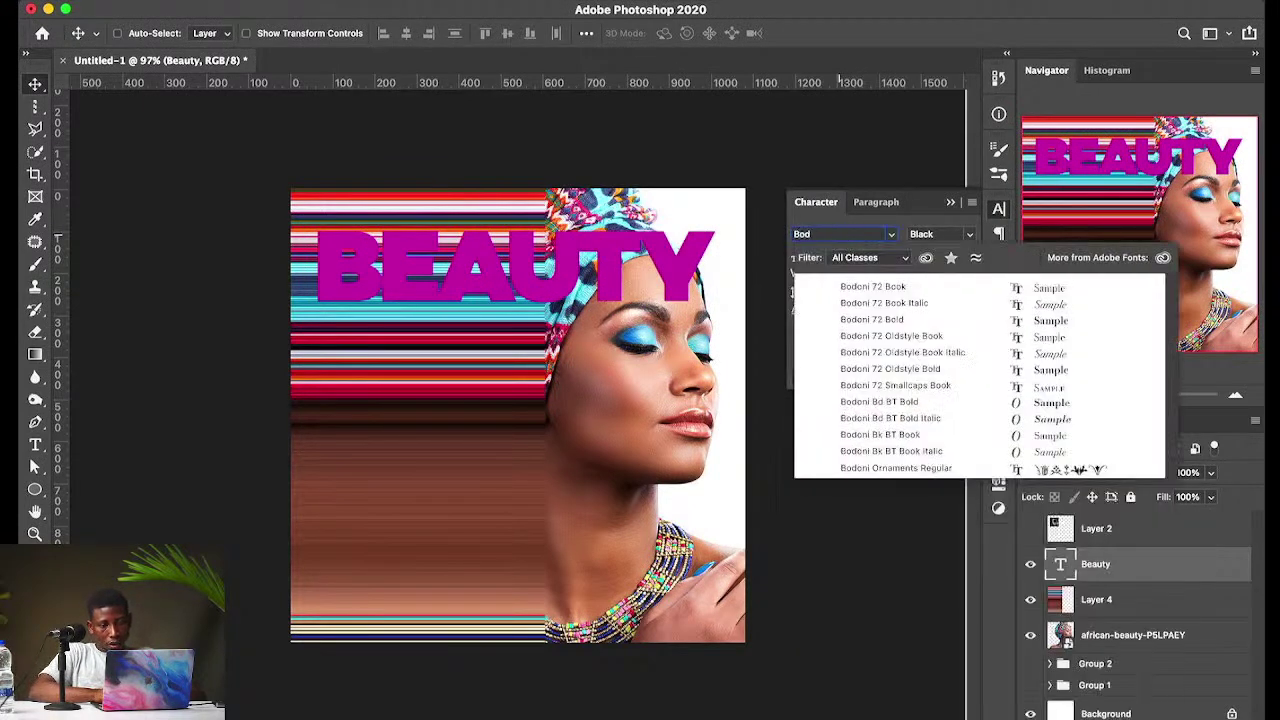
key(Down)
key(Down)
key(Down)
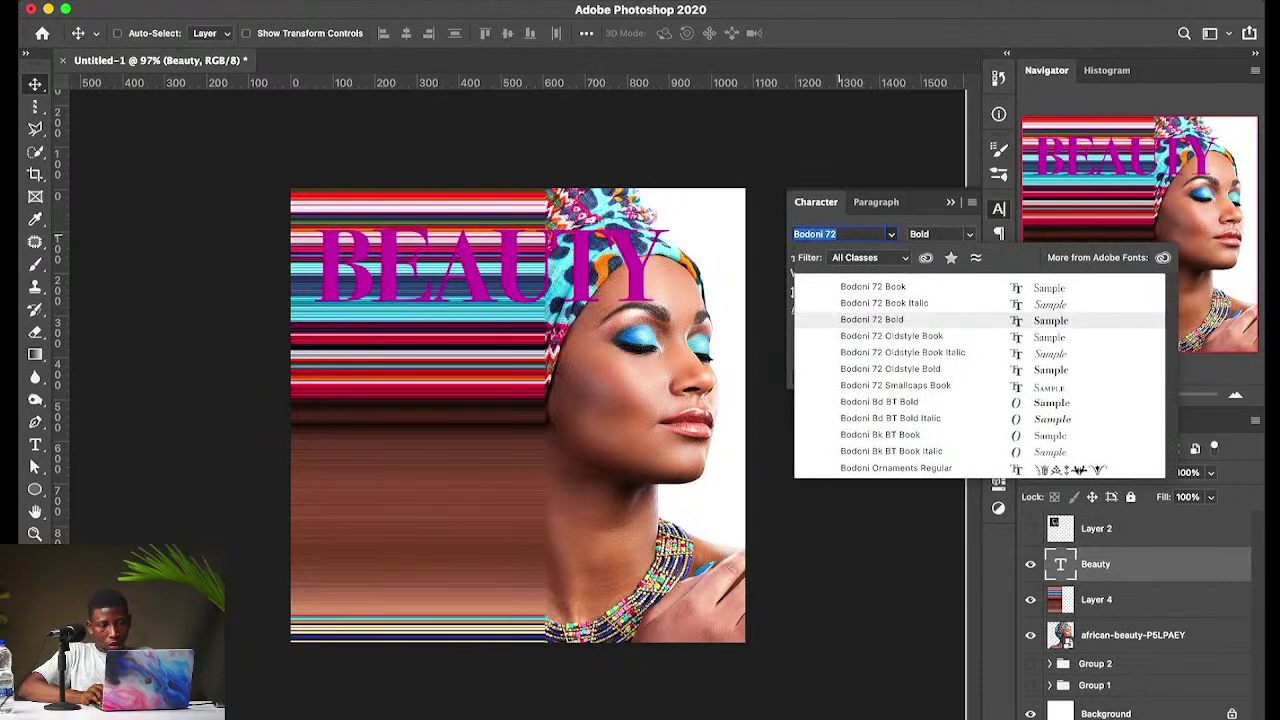
key(Return)
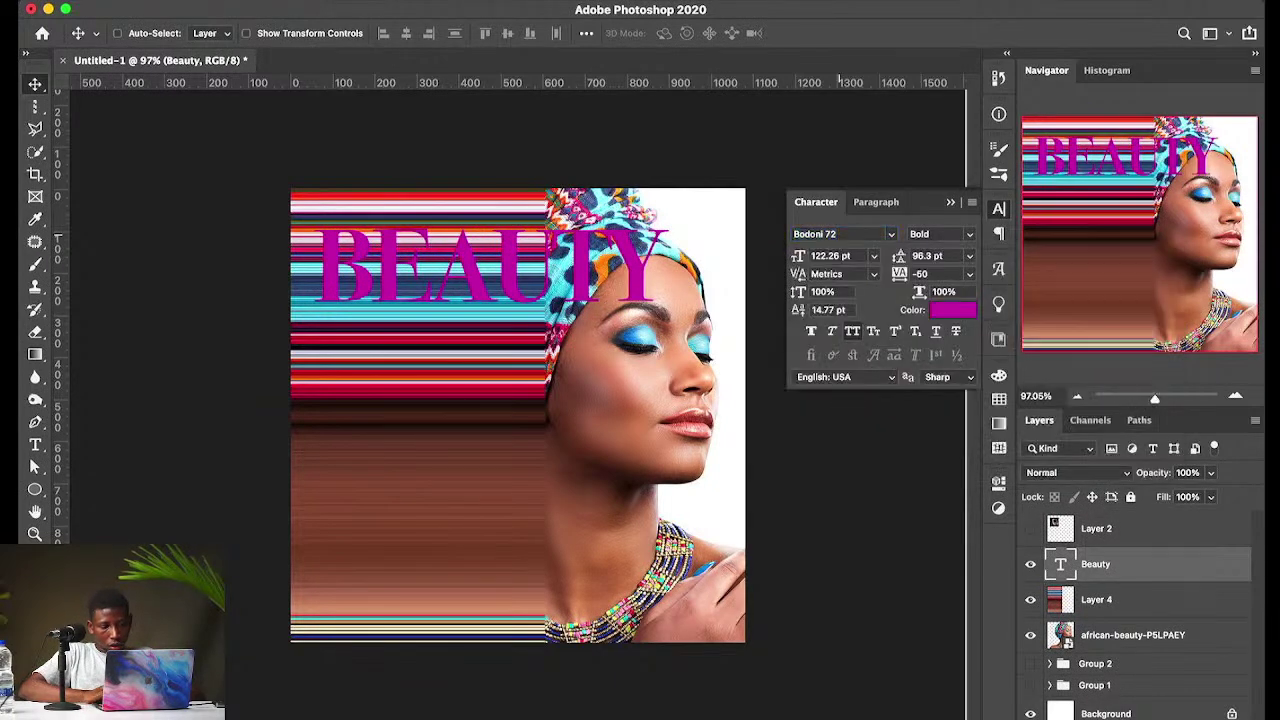
Step: Enlarge the BEAUTY text to about 148 pt so it reaches the canvas's right edge
key(ctrl+t)
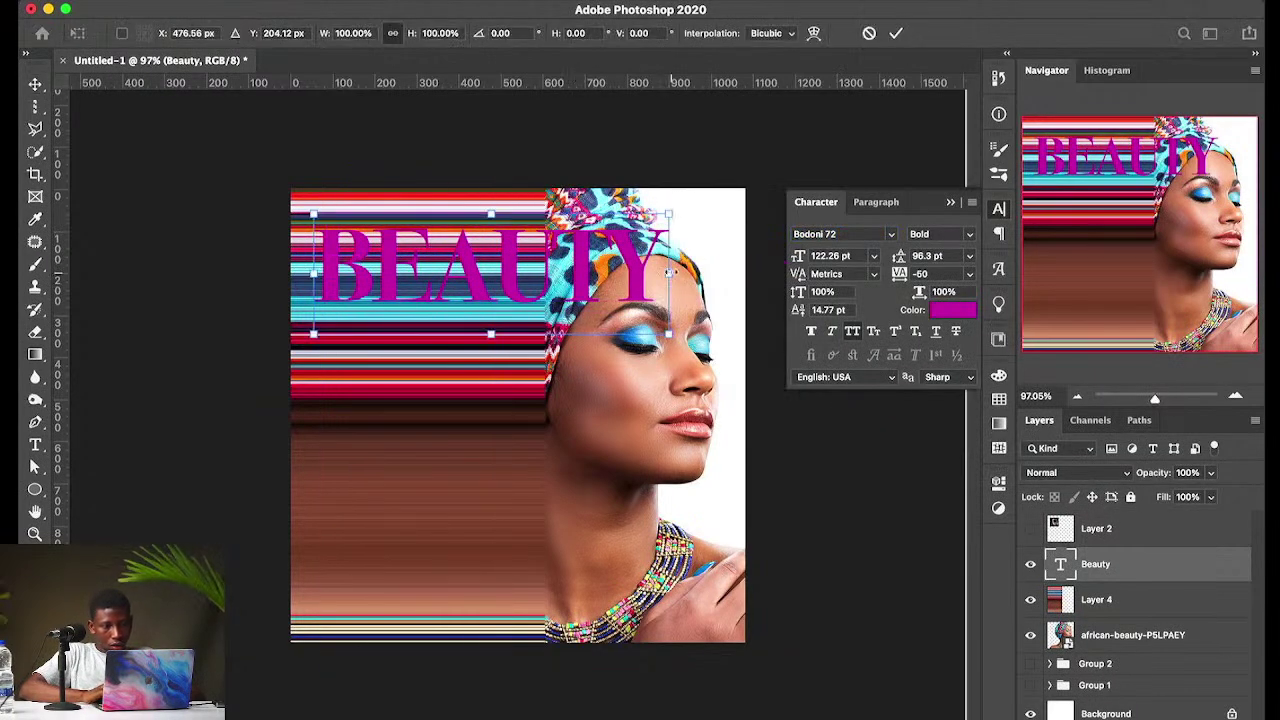
drag(662, 273, 748, 270)
key(Return)
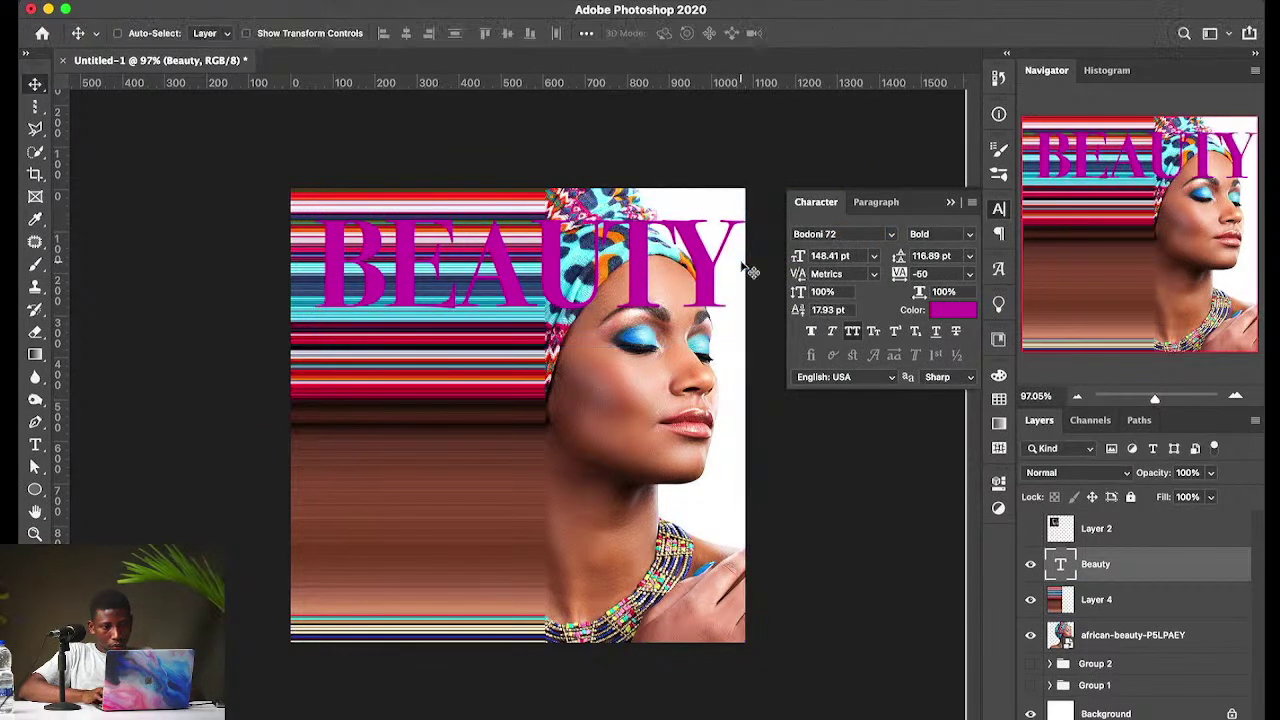
Step: Color the BEAUTY text white (ffffff) and move it down over the woman's neck area
click(953, 310)
drag(835, 275, 582, 116)
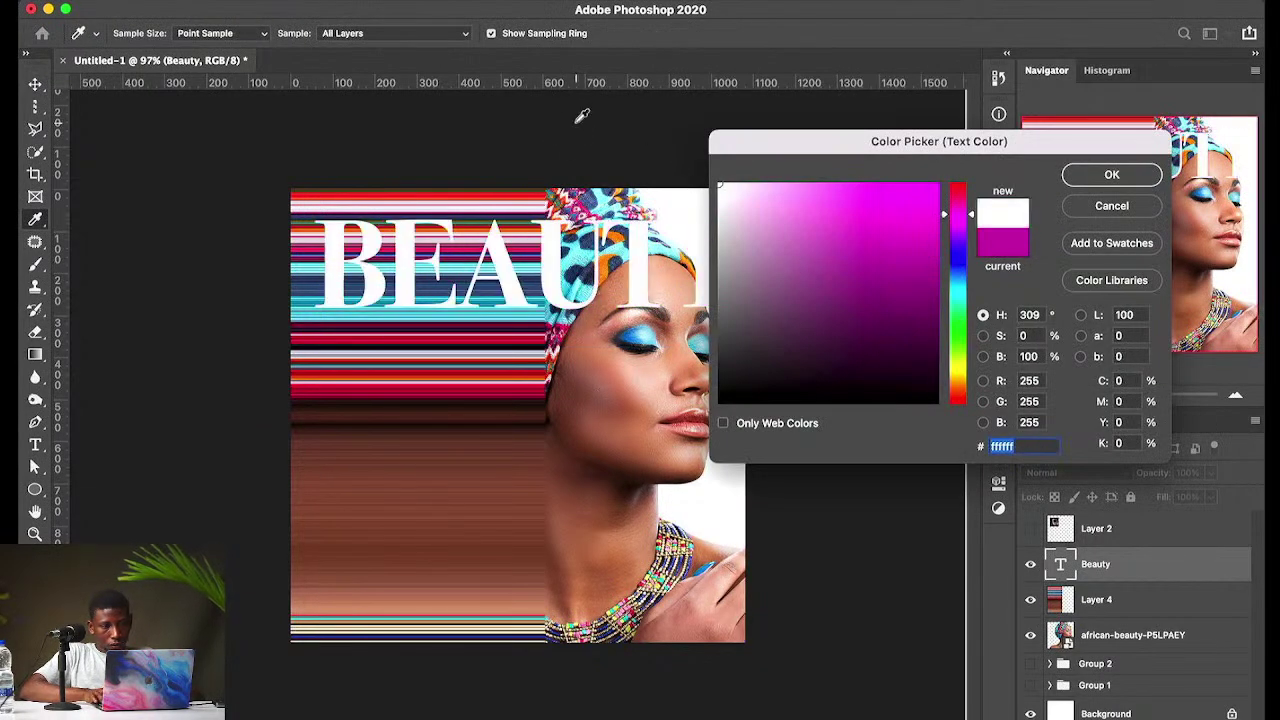
key(Return)
drag(539, 255, 533, 539)
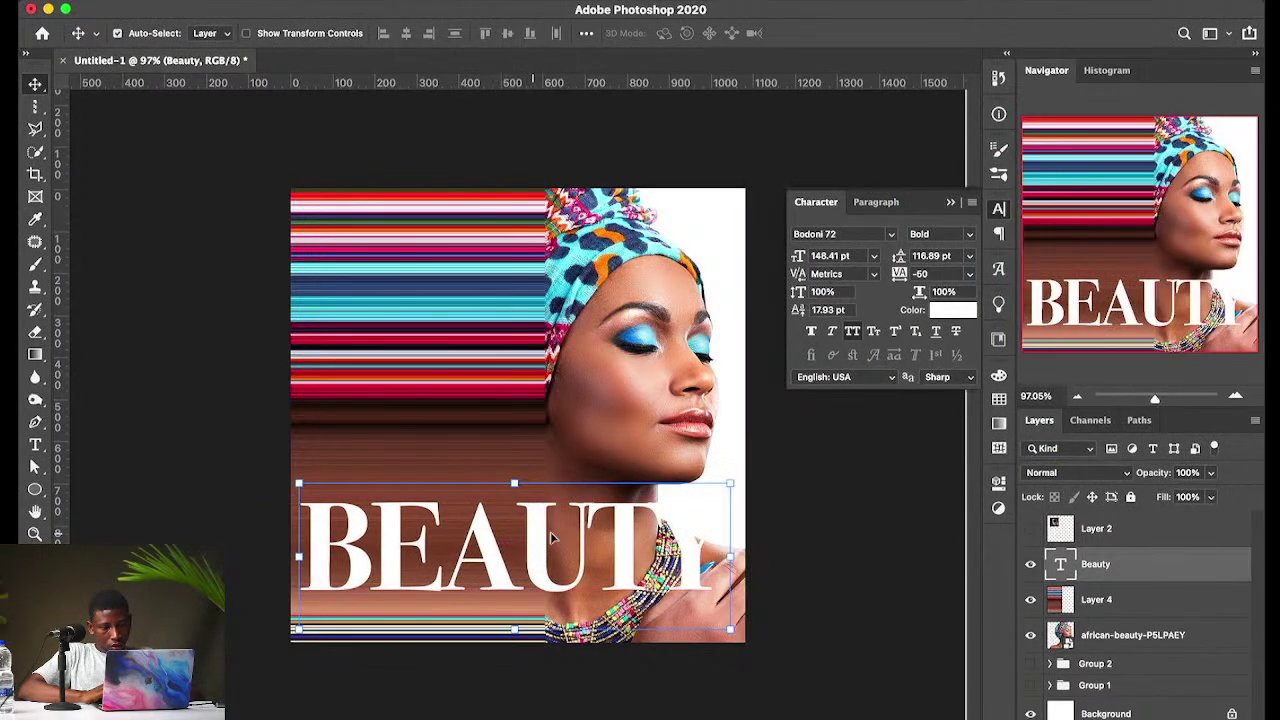
Step: Scale the BEAUTY text down to about 111 pt, keeping it in the lower part of the canvas
key(ctrl+t)
drag(729, 557, 652, 541)
key(Return)
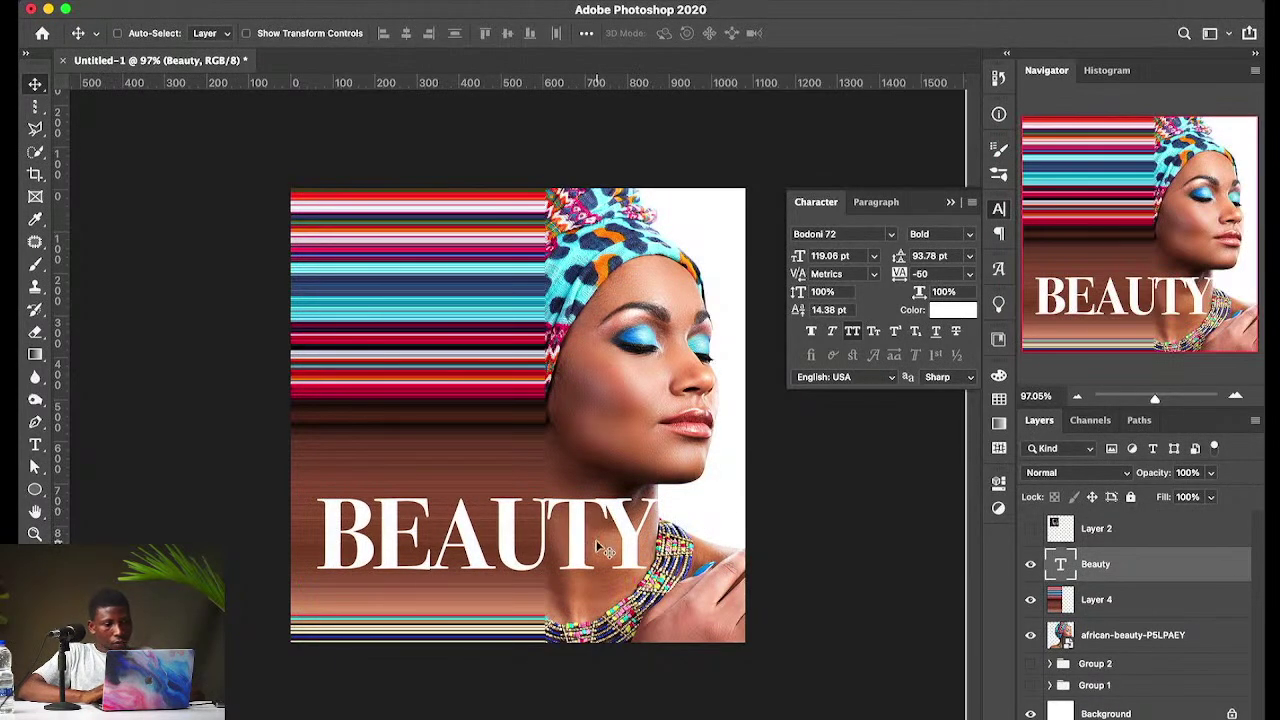
key(ctrl+t)
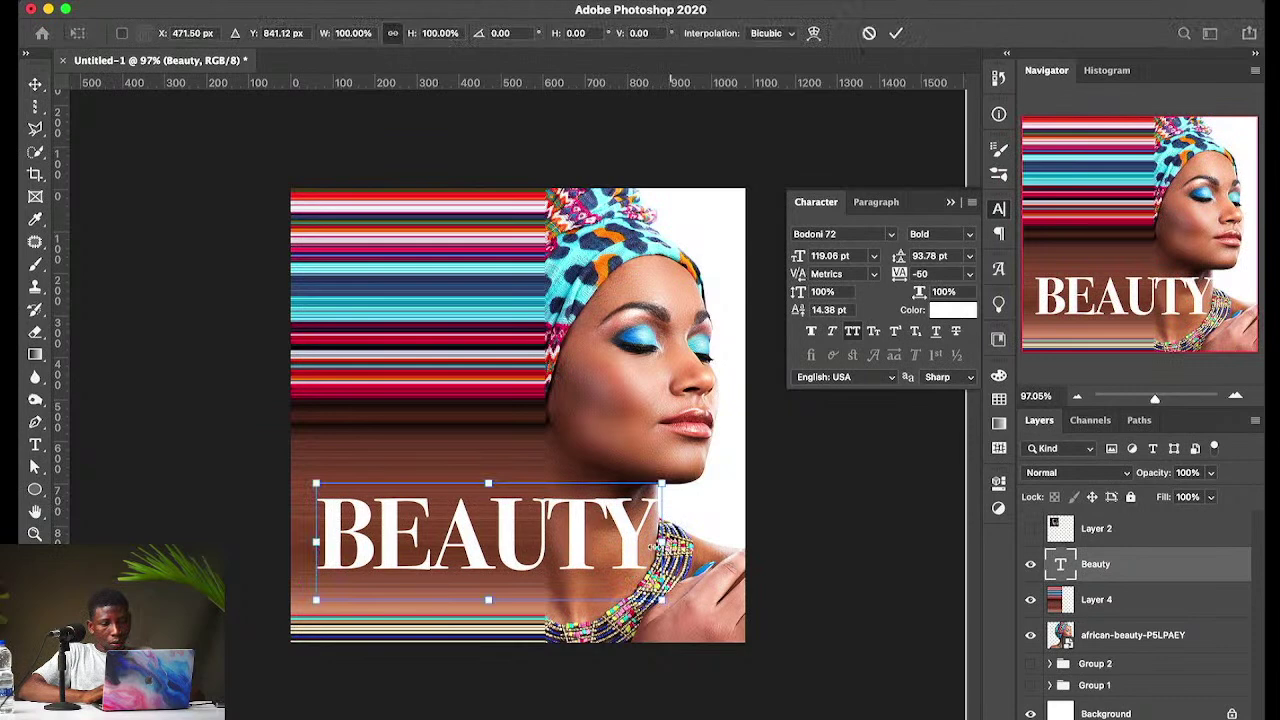
drag(657, 545, 636, 542)
key(Return)
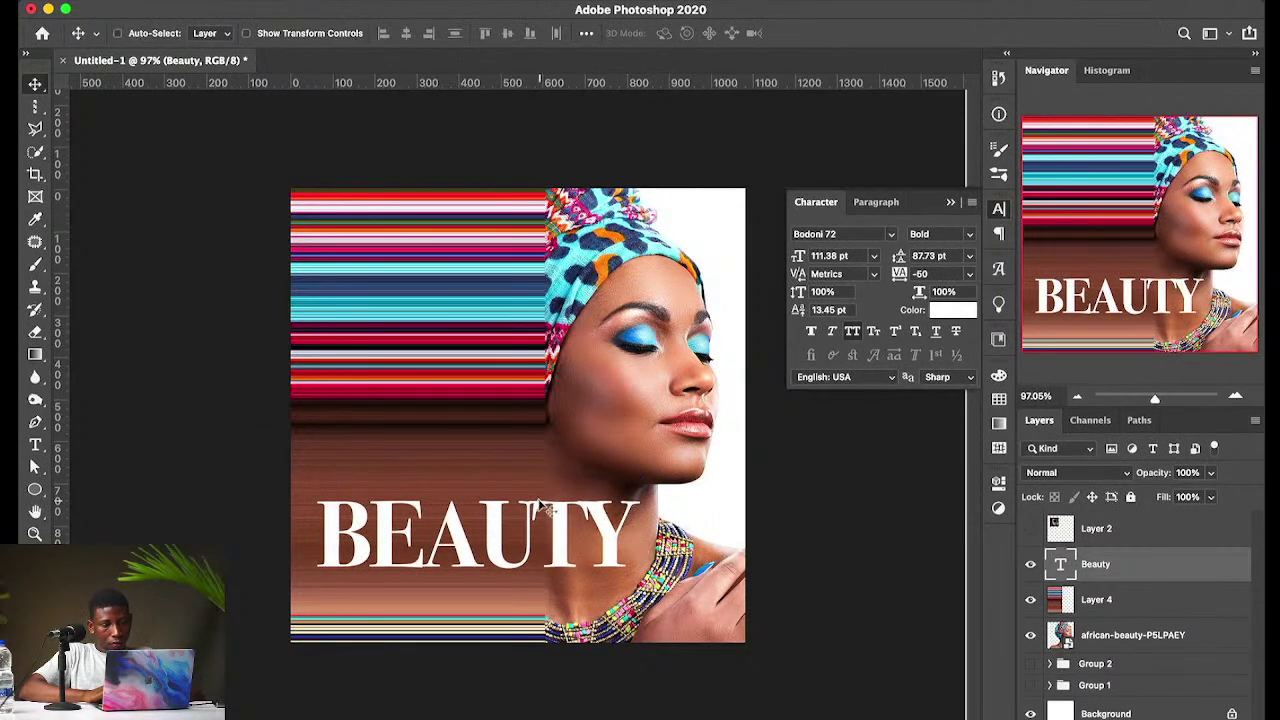
drag(538, 518, 533, 345)
key(super+z)
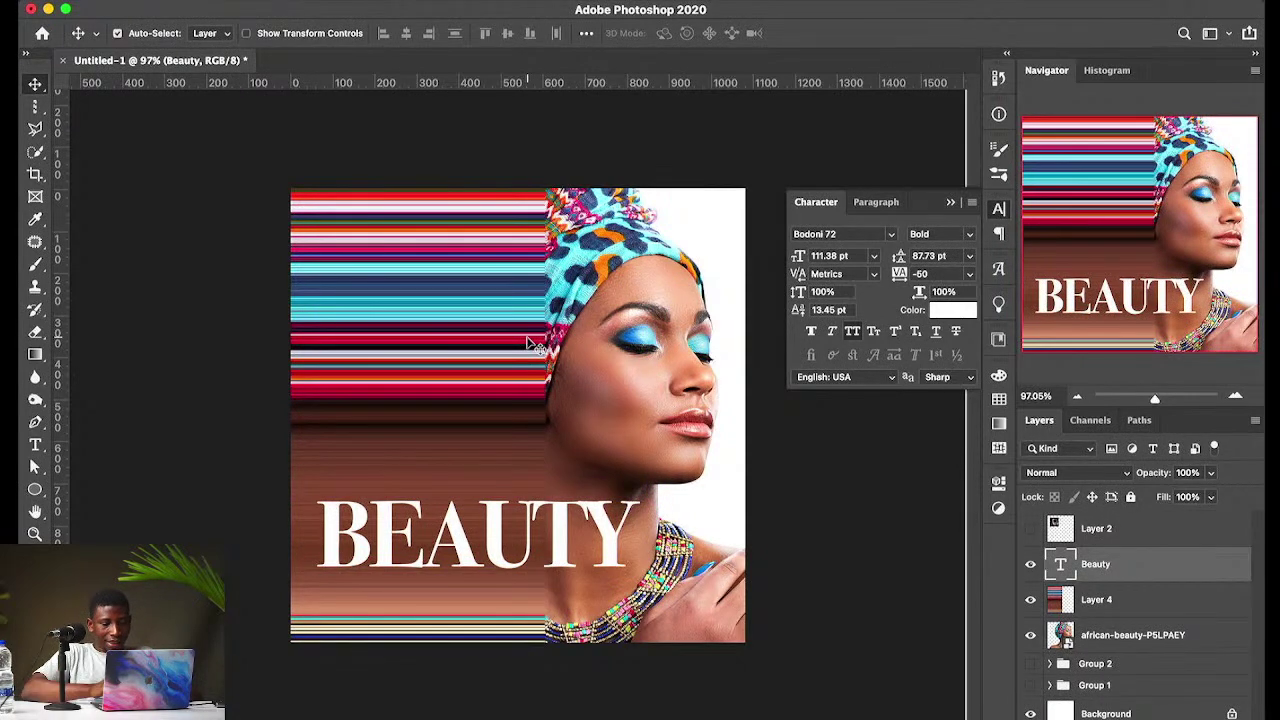
Step: Duplicate the BEAUTY text directly below the original and change the copy's wording to MAGAZINE
key(super+j)
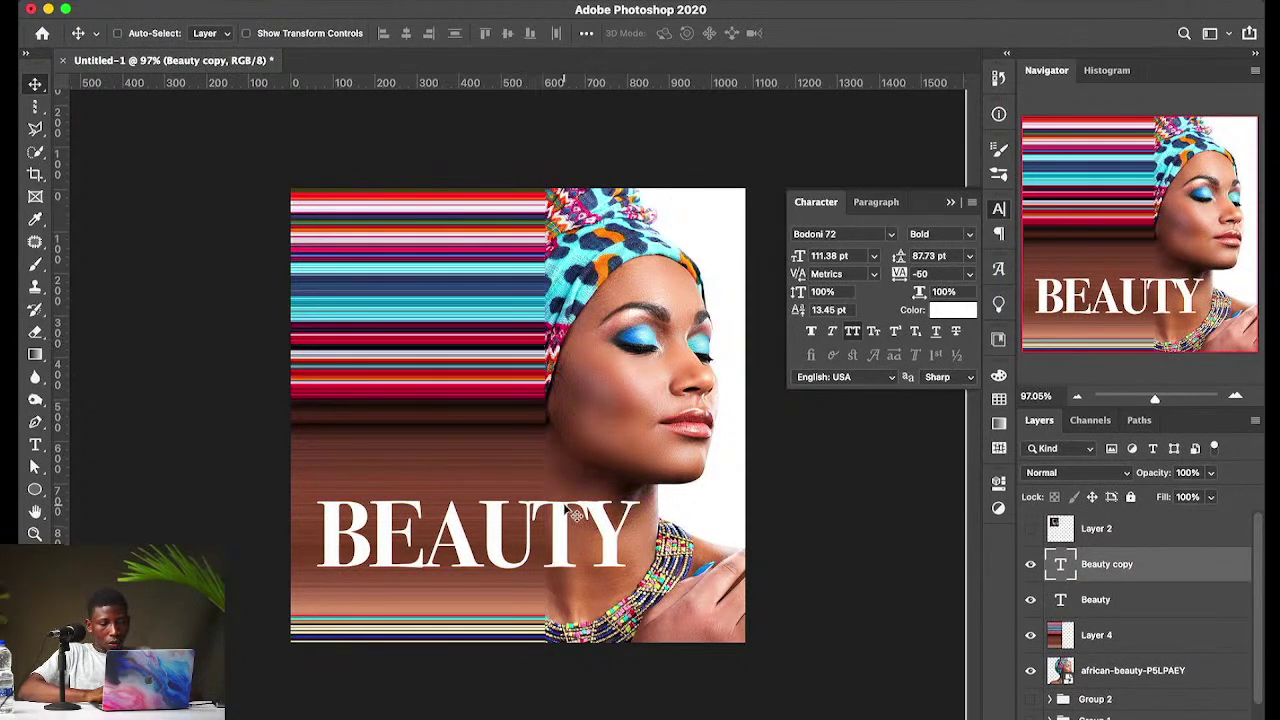
drag(575, 513, 575, 581)
double_click(565, 580)
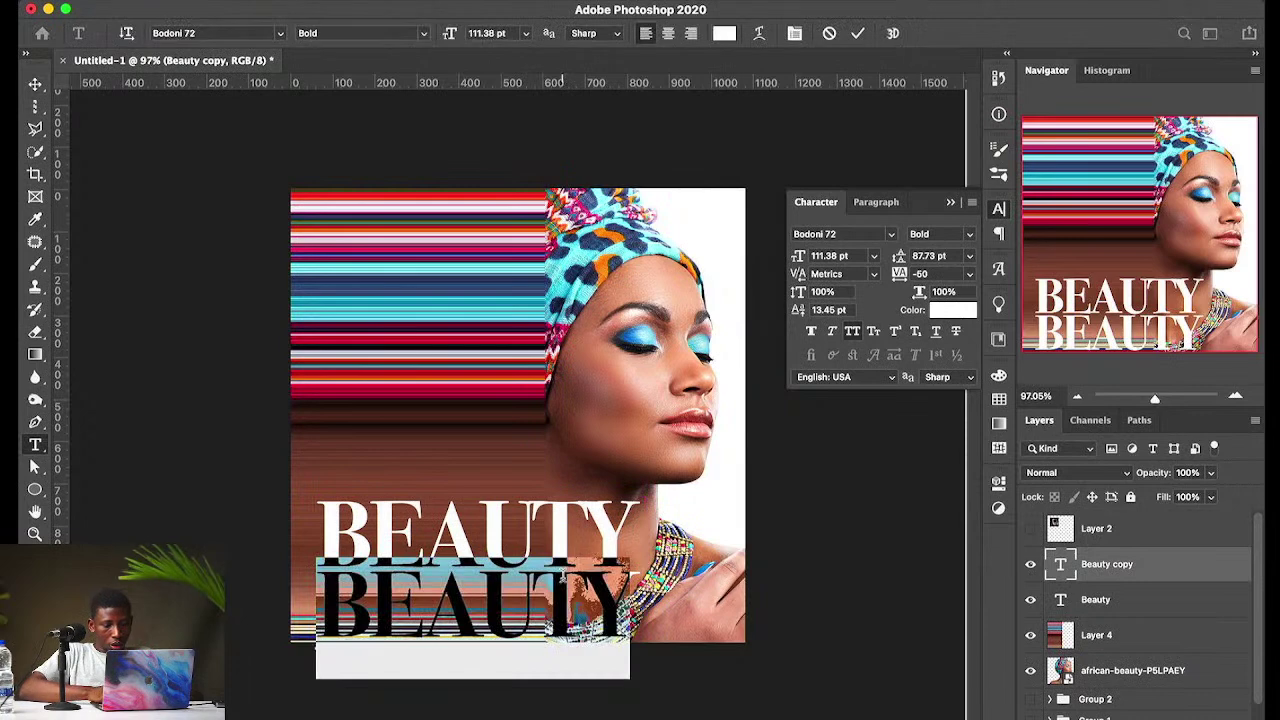
text(MAB)
key(BackSpace)
text(GA)
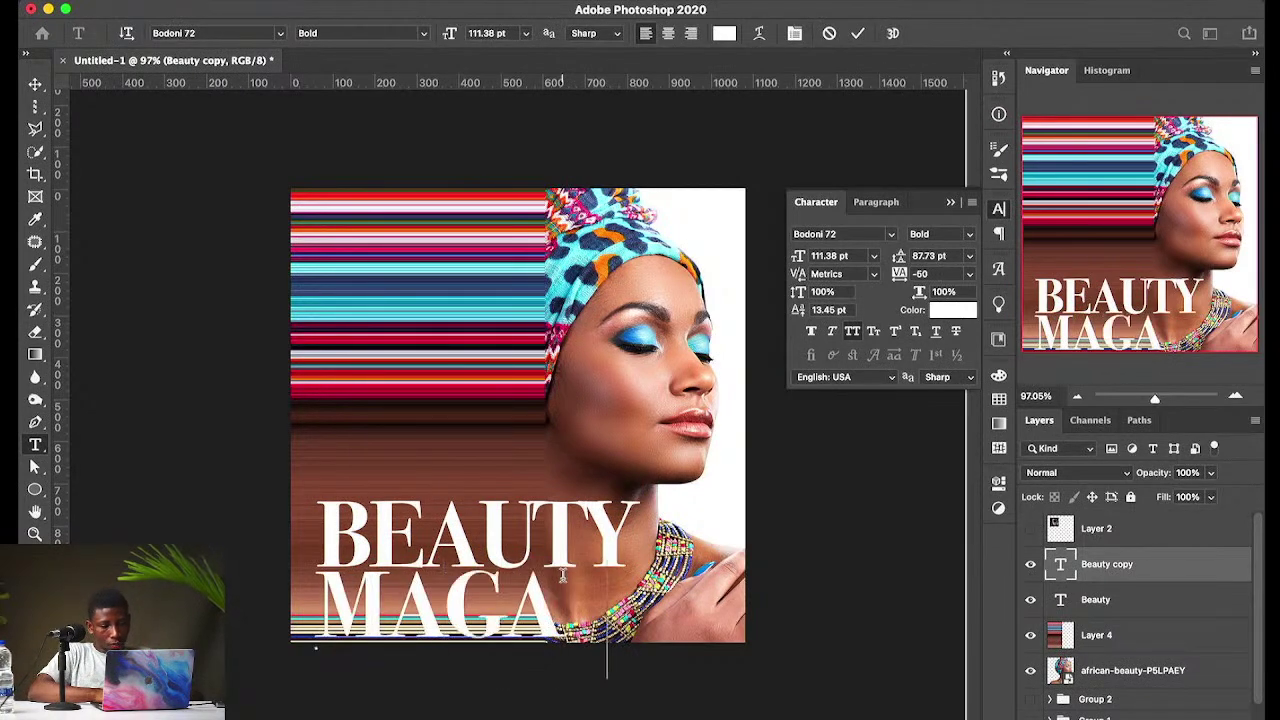
text(ZINE)
key(super+Return)
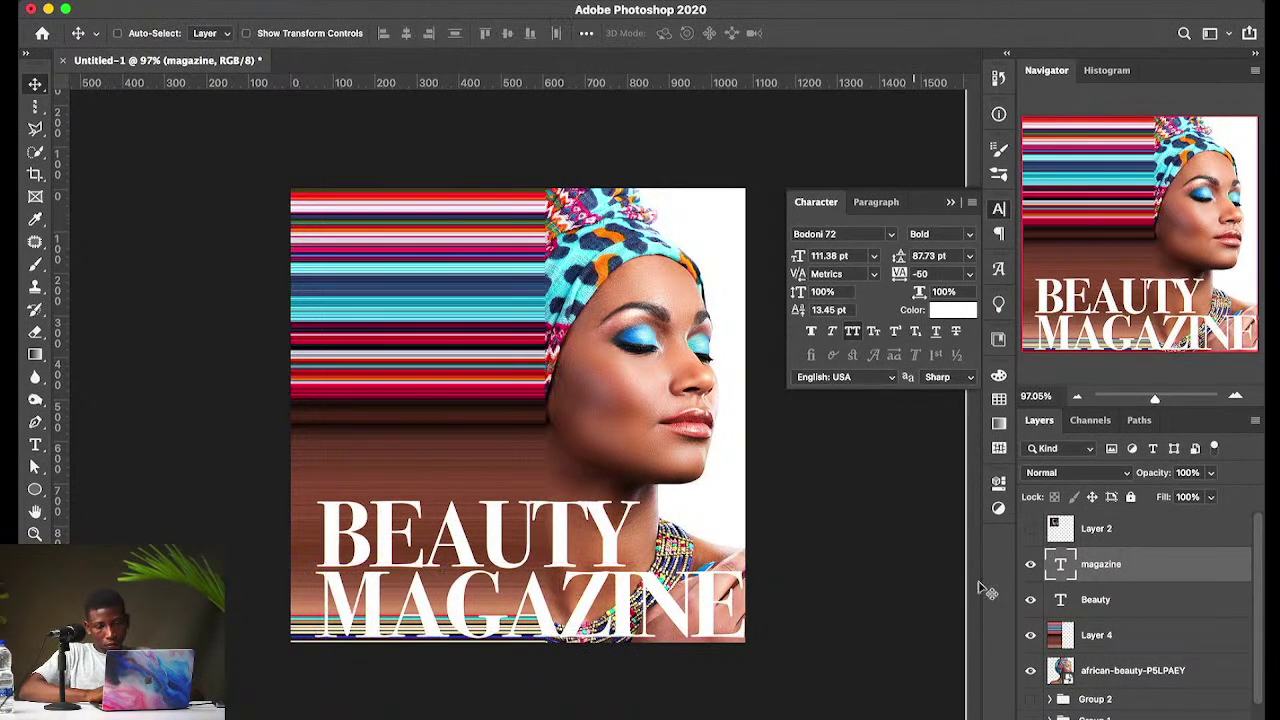
shift+click(1095, 600)
key(super+t)
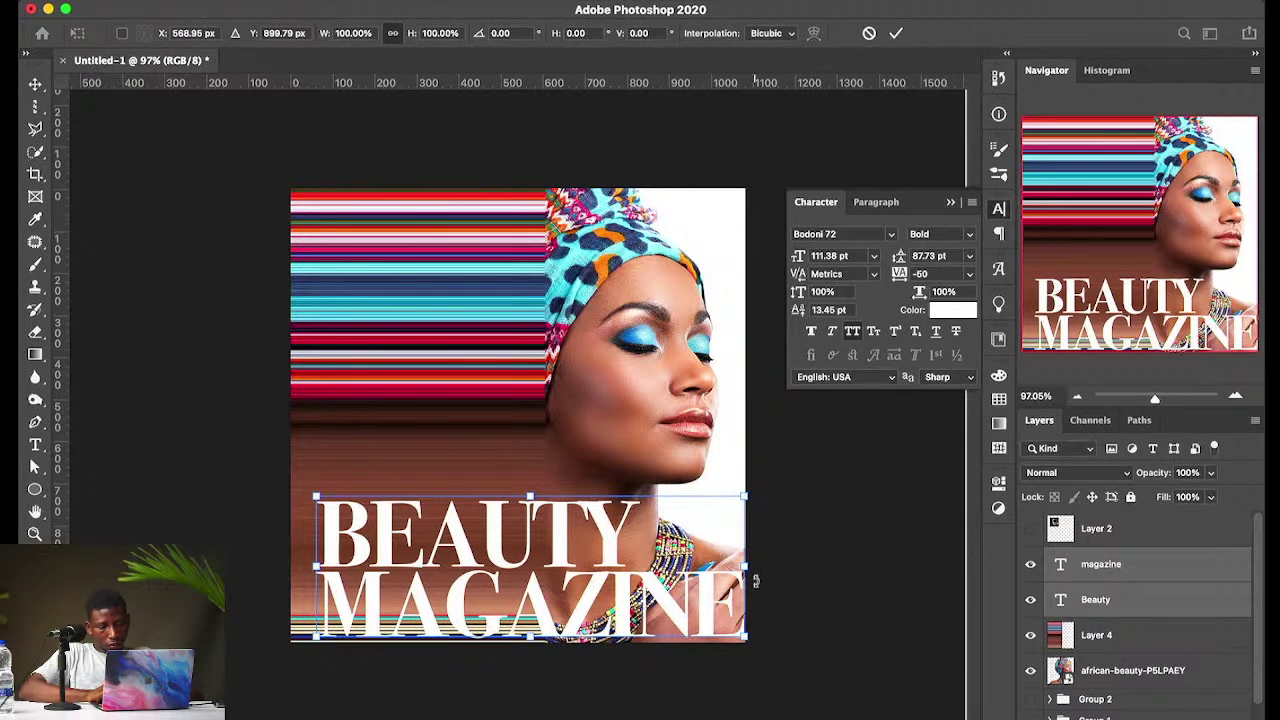
drag(740, 563, 633, 552)
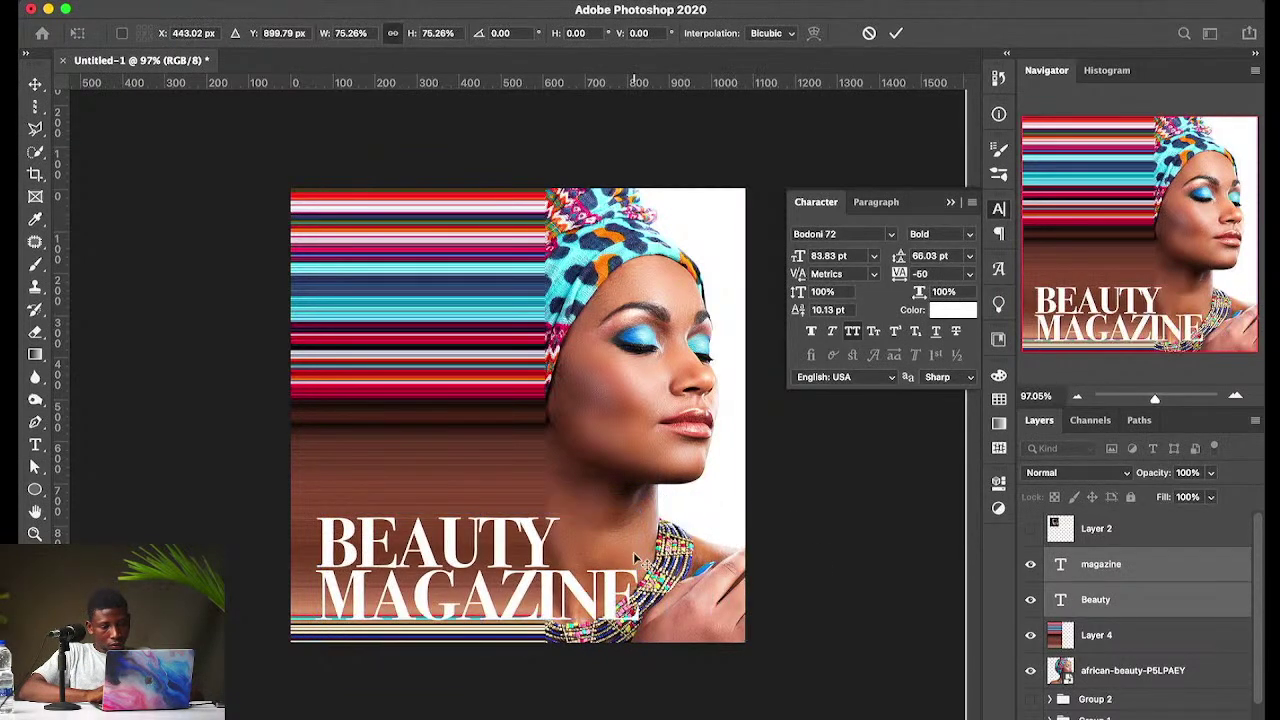
key(Escape)
Step: Scale only the MAGAZINE text down to about 68 pt
click(1100, 566)
key(super+t)
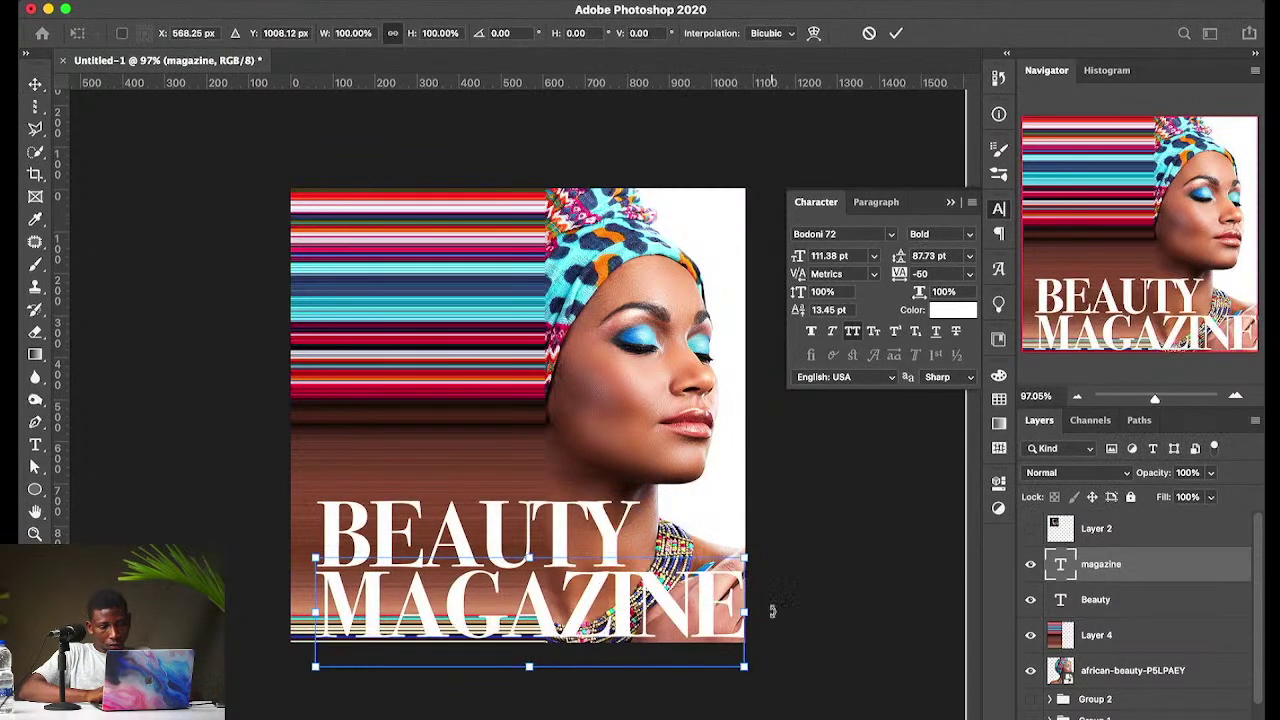
drag(748, 620, 639, 565)
key(Return)
Step: Select the BEAUTY and MAGAZINE text layers and scale both lines down together slightly
shift+click(1112, 594)
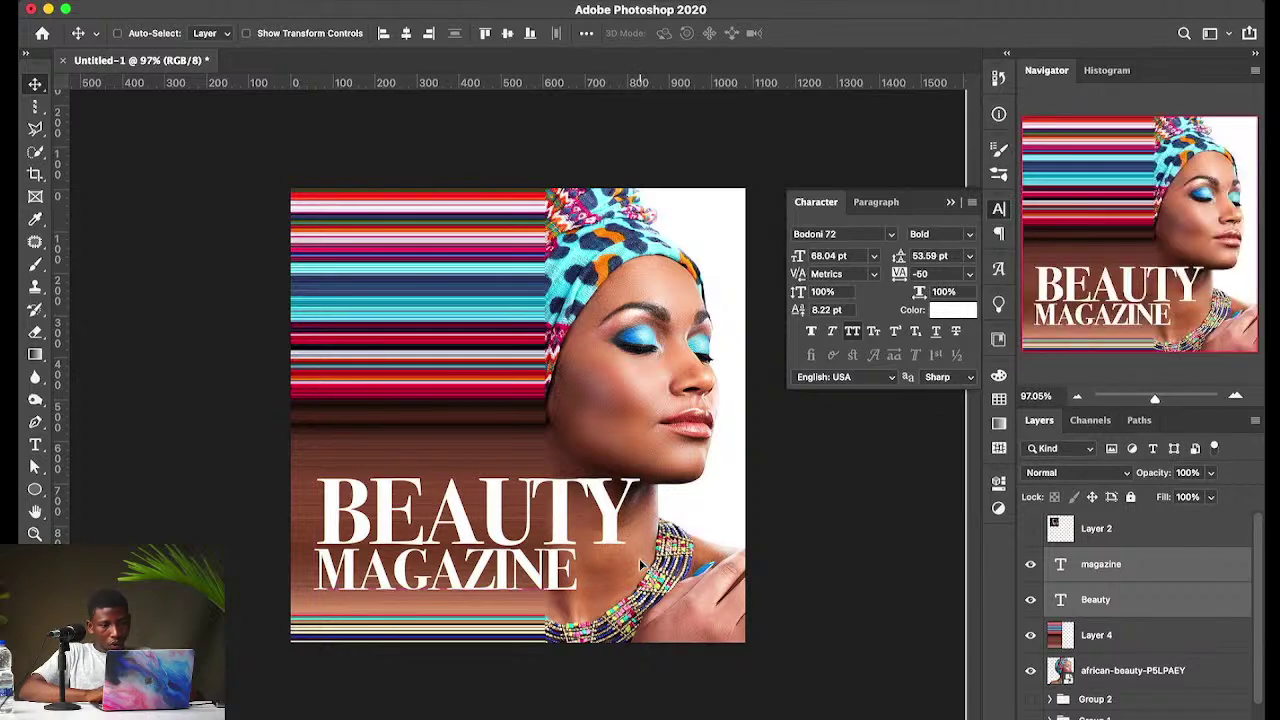
key(super+t)
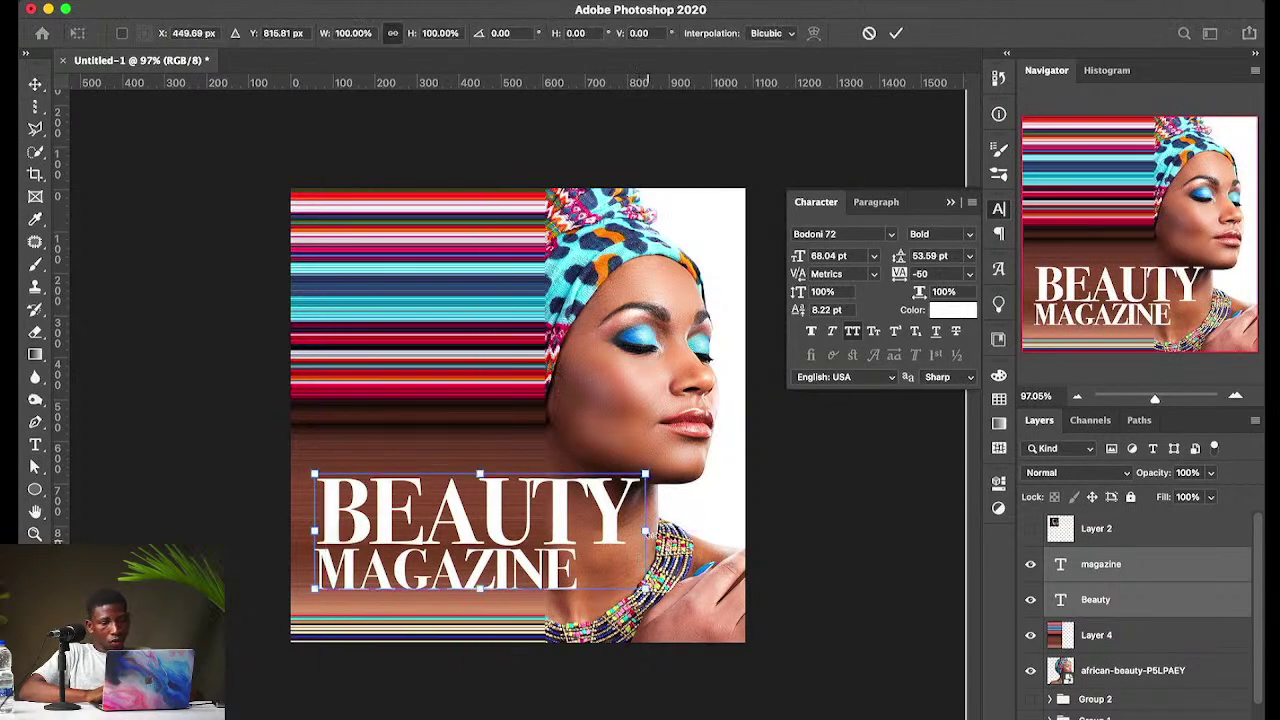
drag(645, 533, 614, 537)
key(Return)
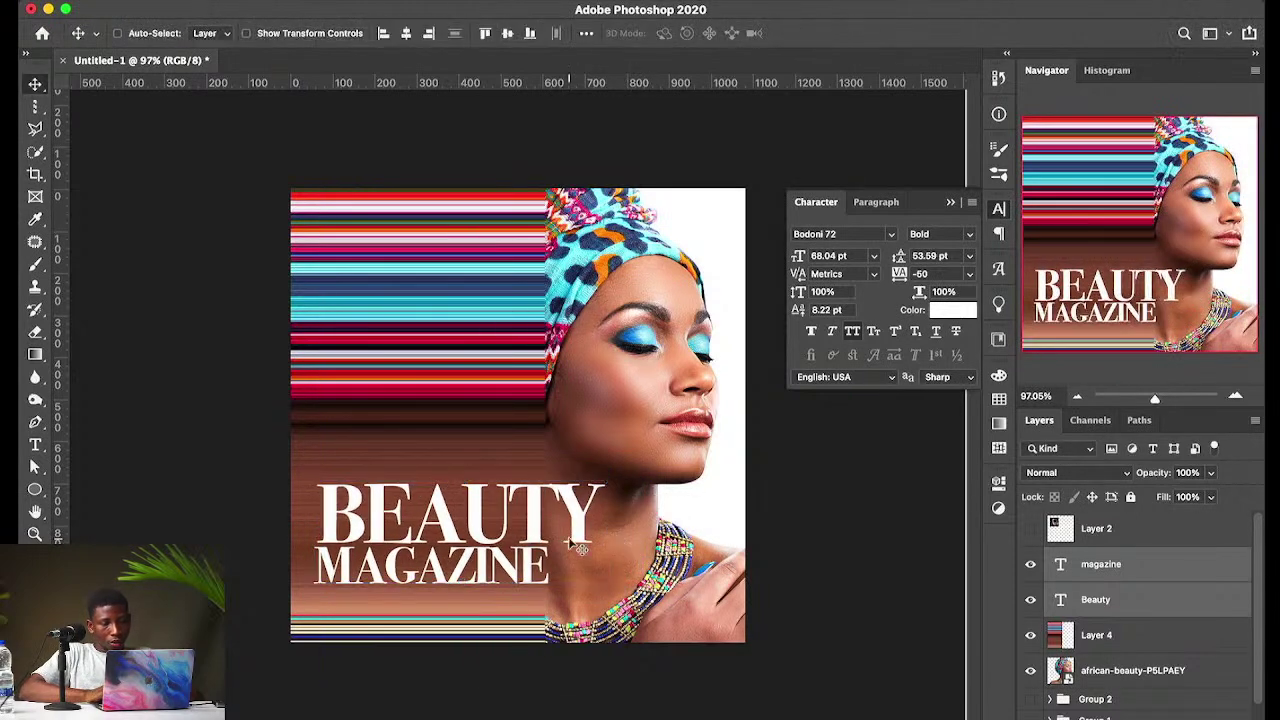
Step: Delete the BEAUTY and MAGAZINE text layers
key(BackSpace)
key(super)
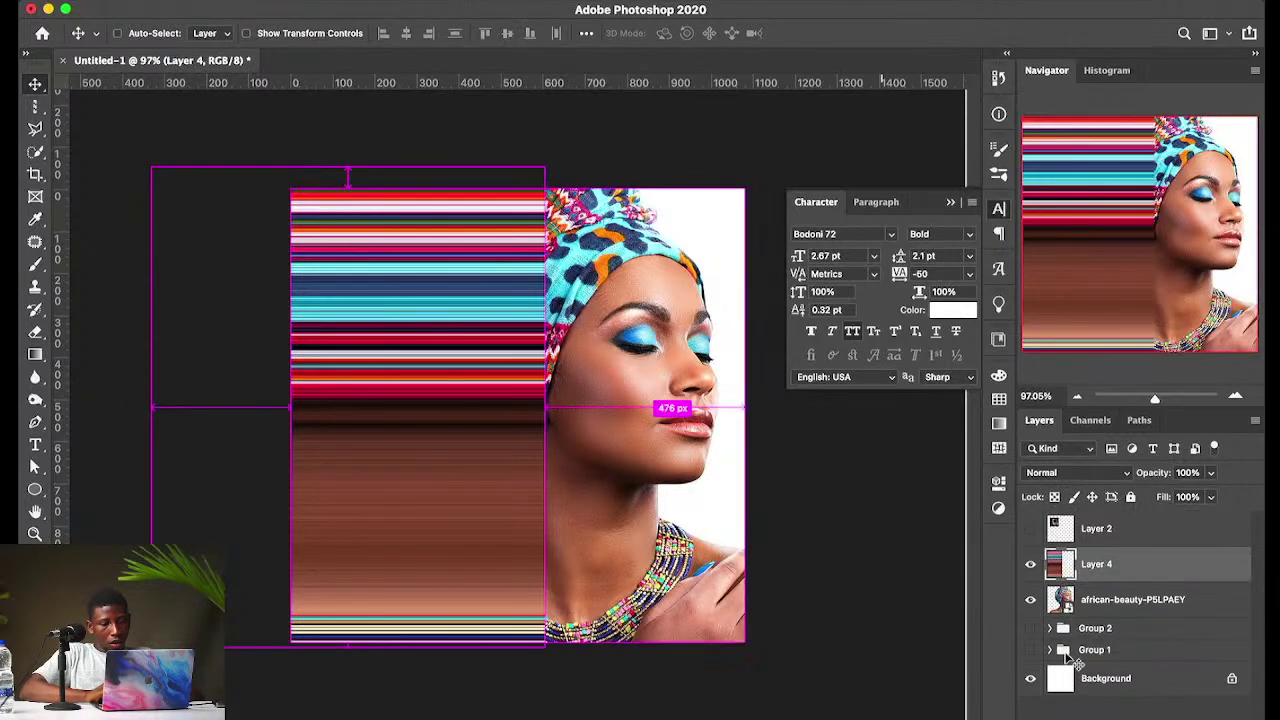
Step: Try to warp the stretched pixel layer, bending its upper edge downward and pulling its upper-left corner inward to the canvas edge
key(super+t)
right_click(357, 500)
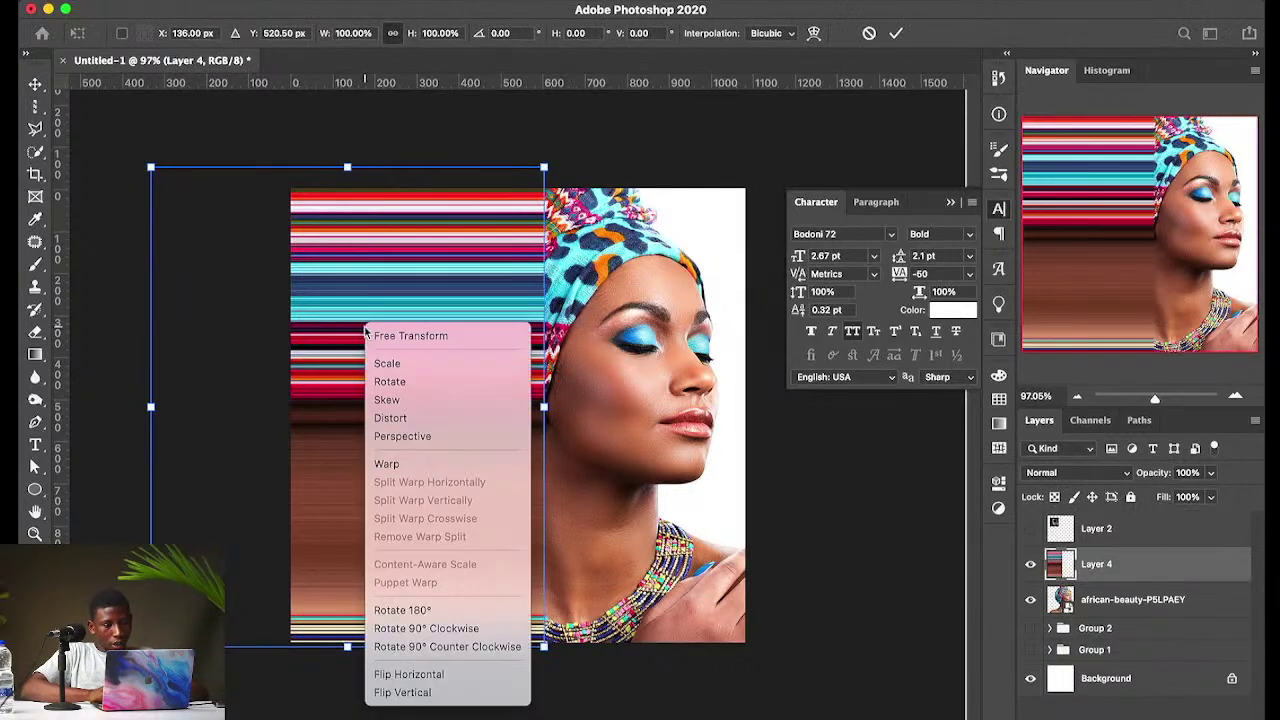
key(Escape)
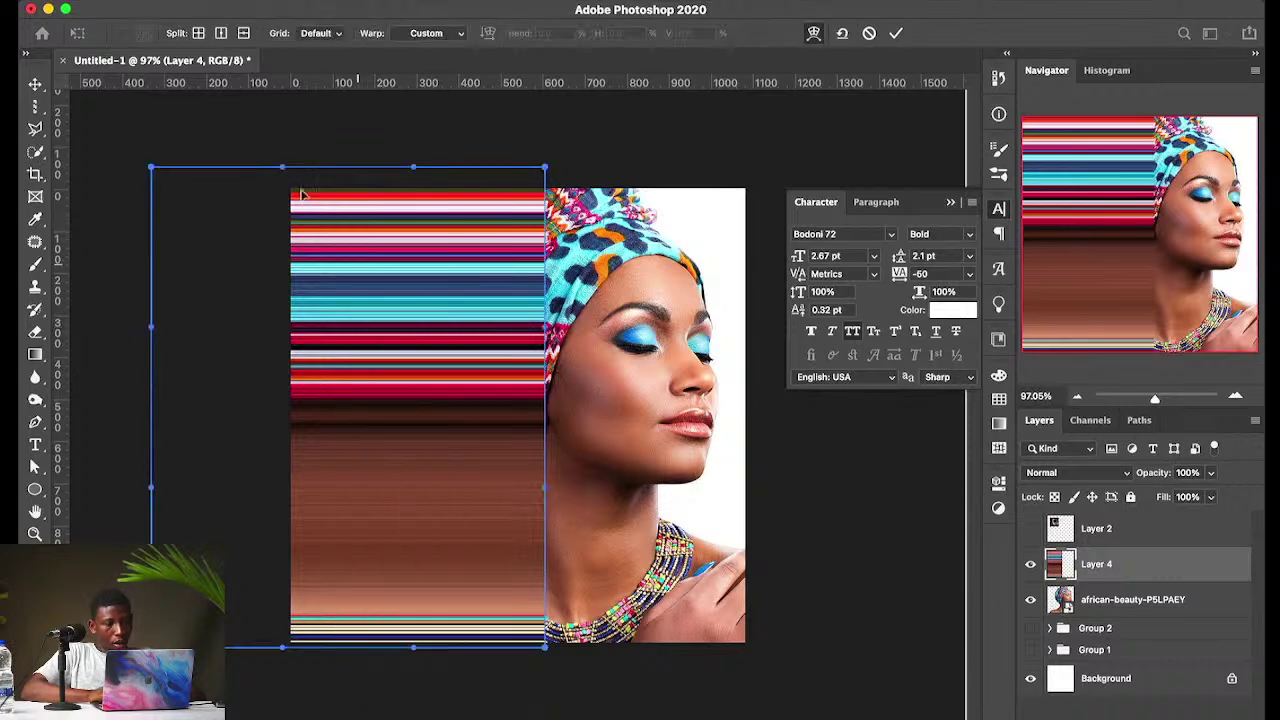
drag(278, 290, 280, 345)
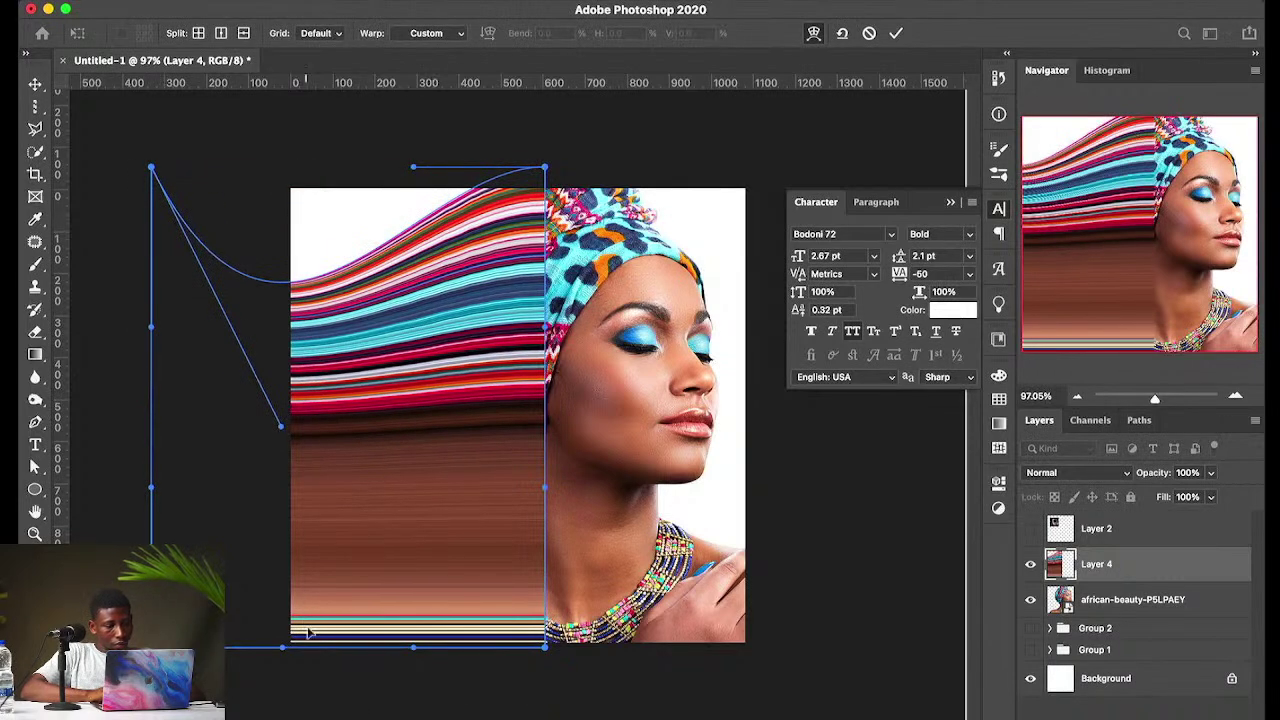
drag(284, 652, 210, 647)
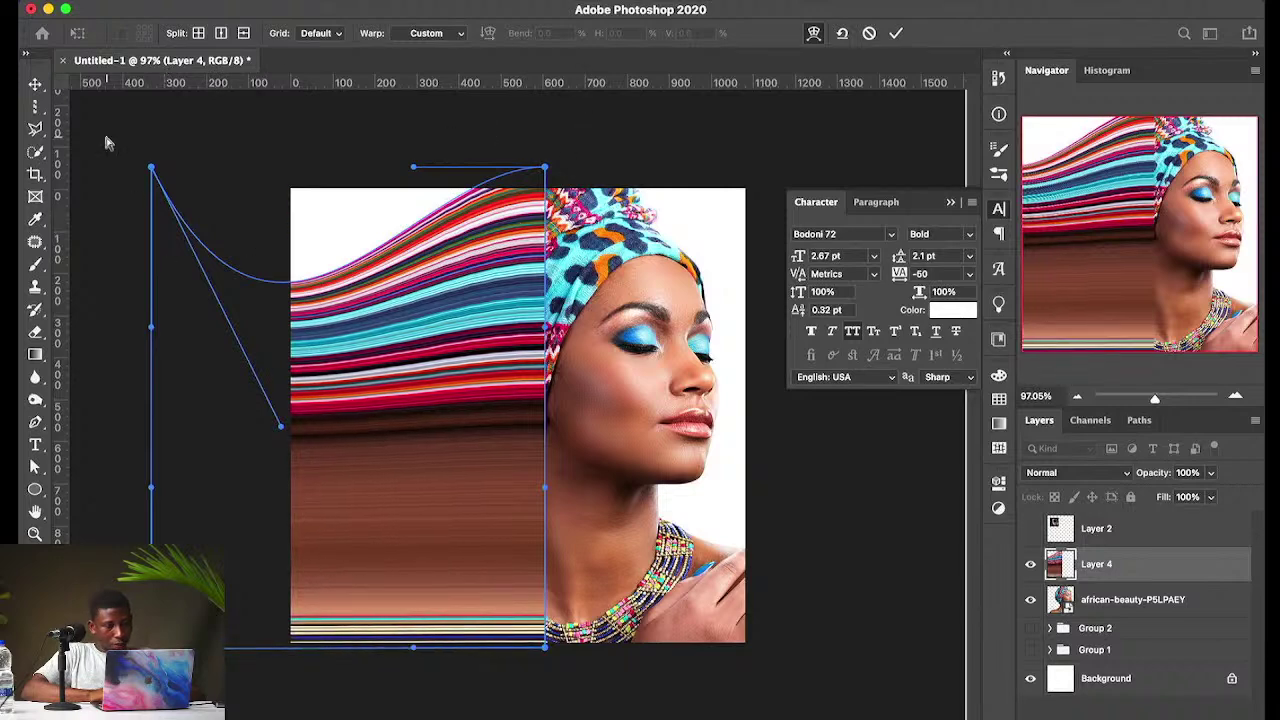
drag(148, 167, 309, 151)
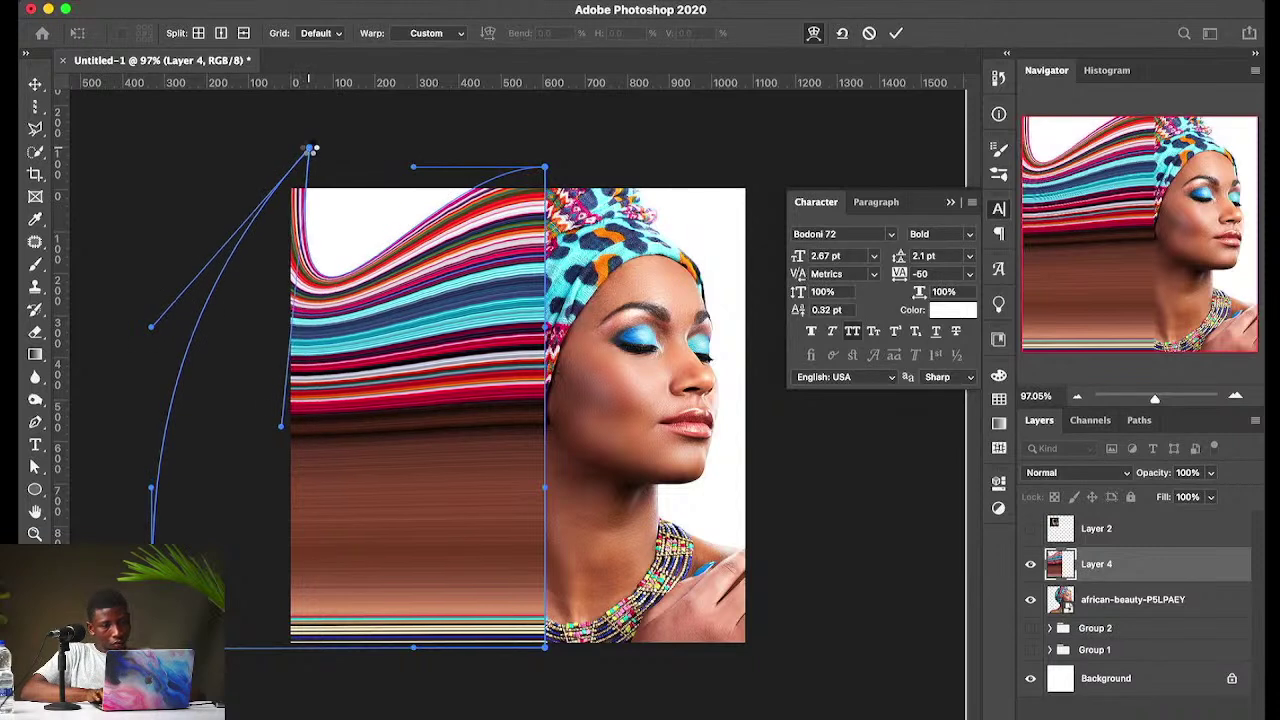
key(Return)
key(super+z)
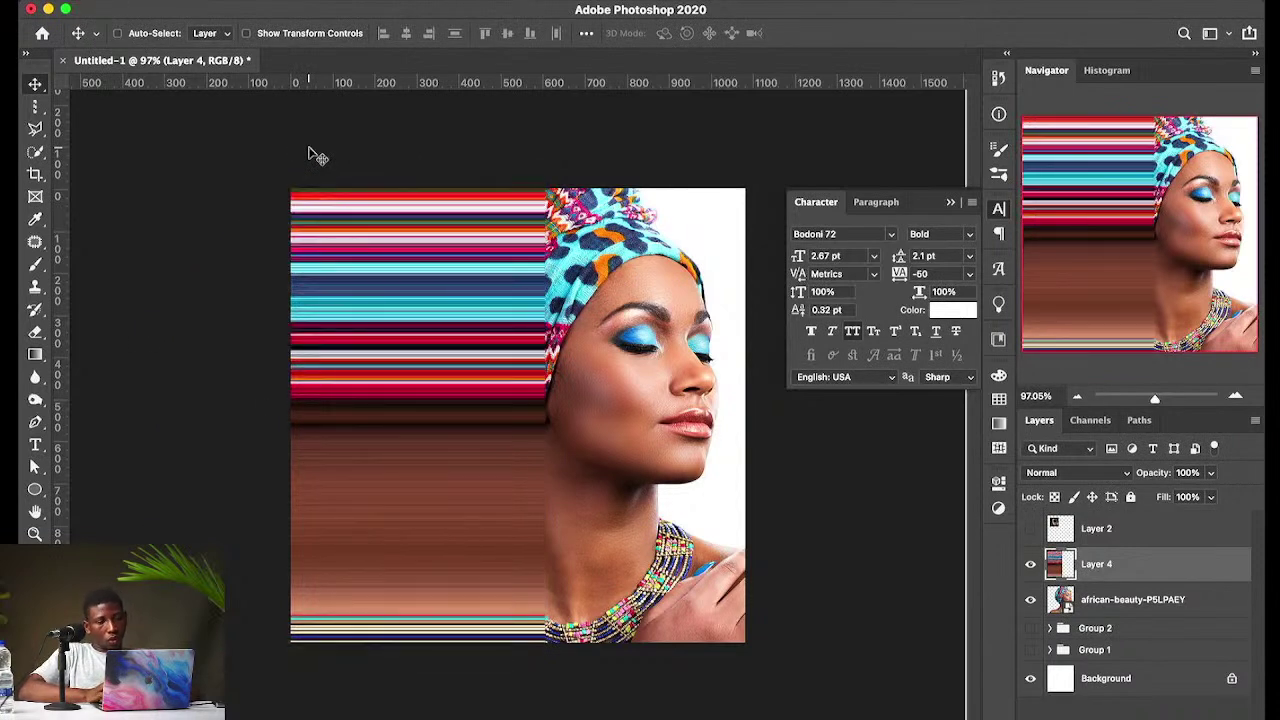
Step: Delete the stretched single-column pixel layer from above the portrait
key(super+t)
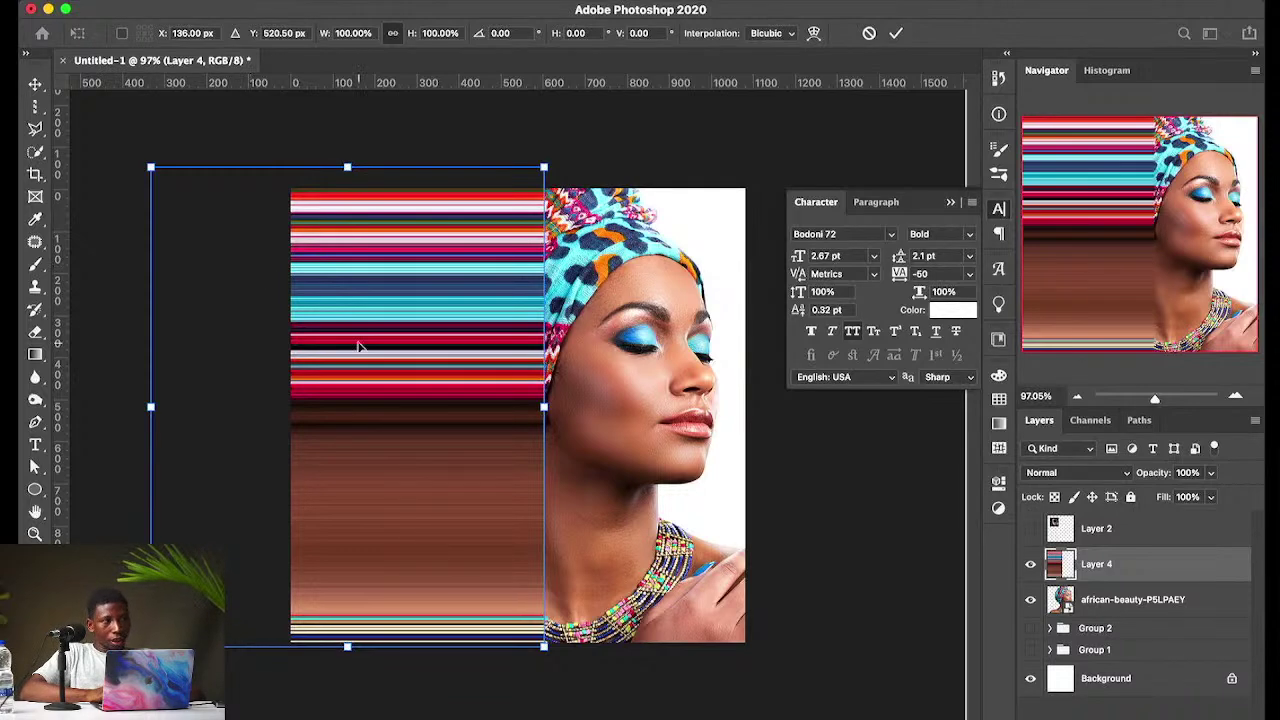
right_click(432, 341)
key(Escape)
key(Escape)
key(Delete)
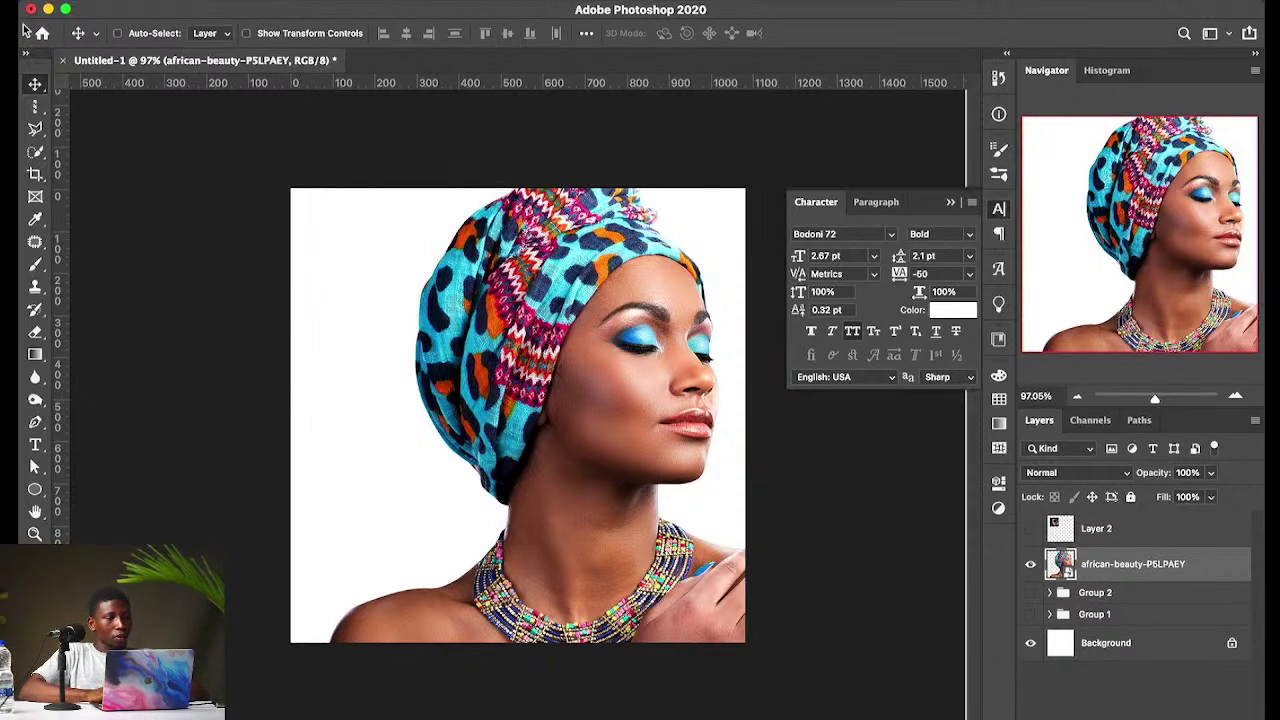
Step: Select a single pixel row across the portrait just below the eyes and copy it to a new layer
click(35, 106)
click(95, 140)
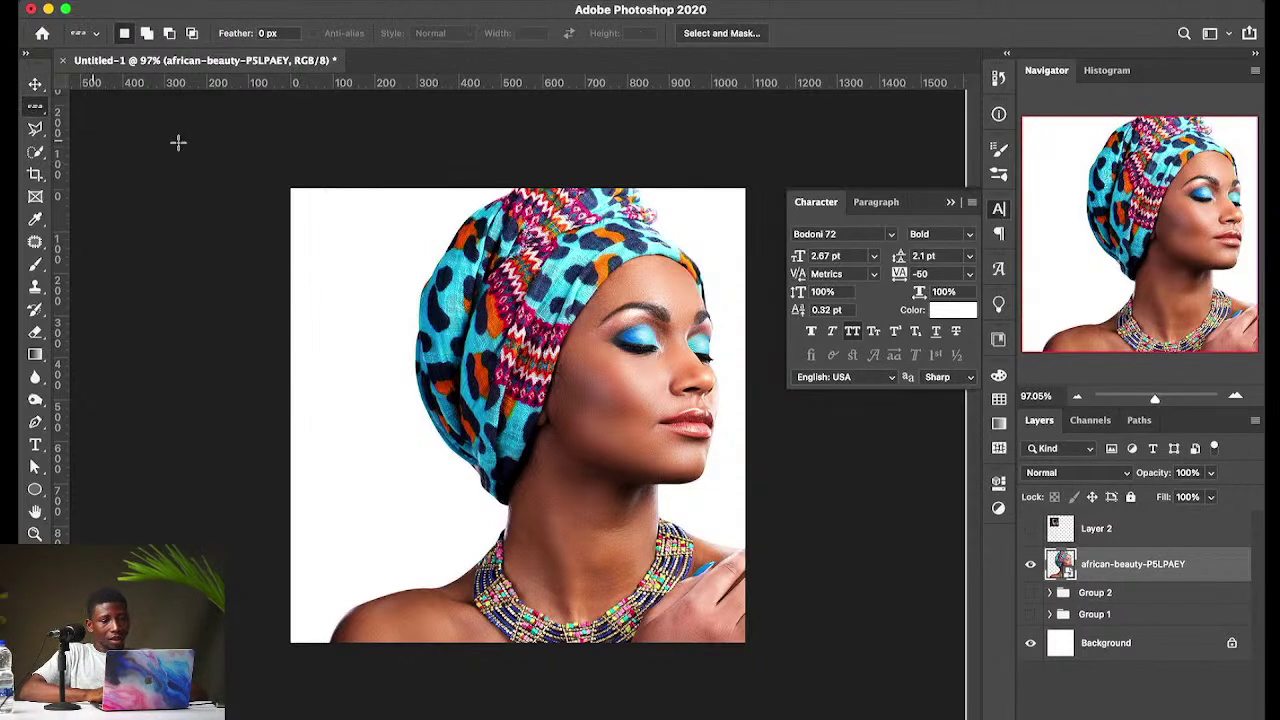
click(428, 360)
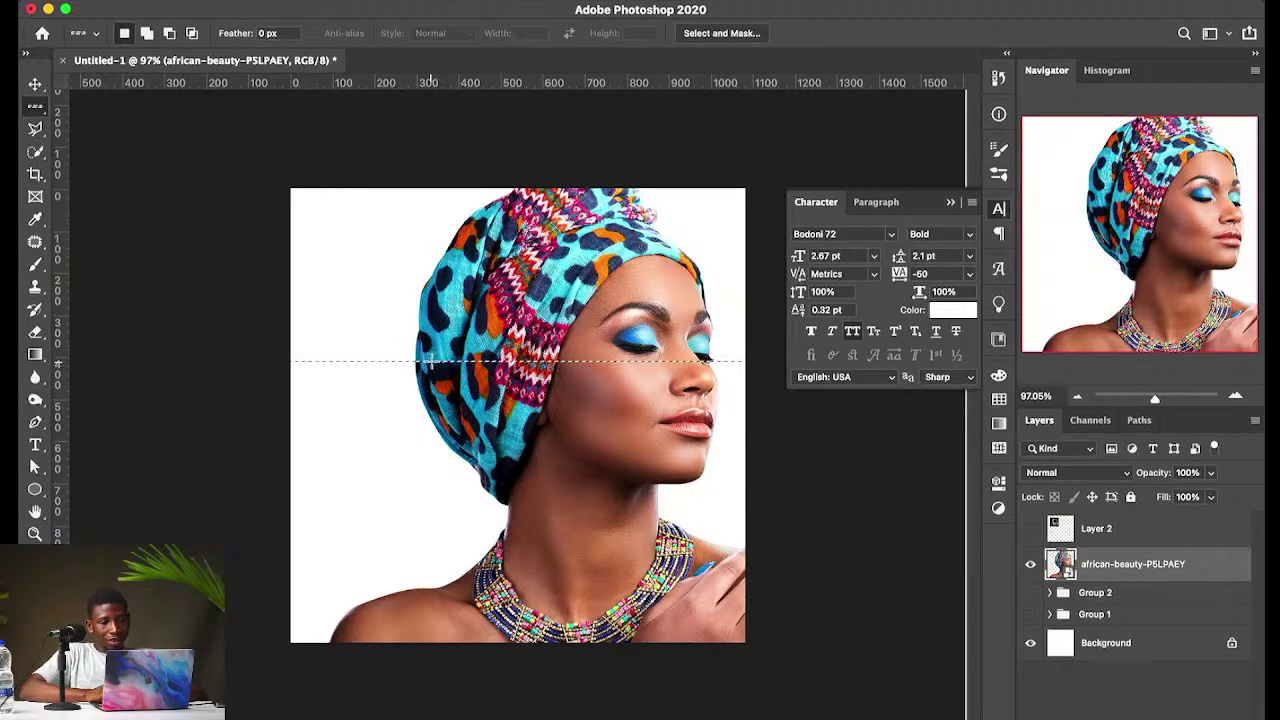
right_click(632, 366)
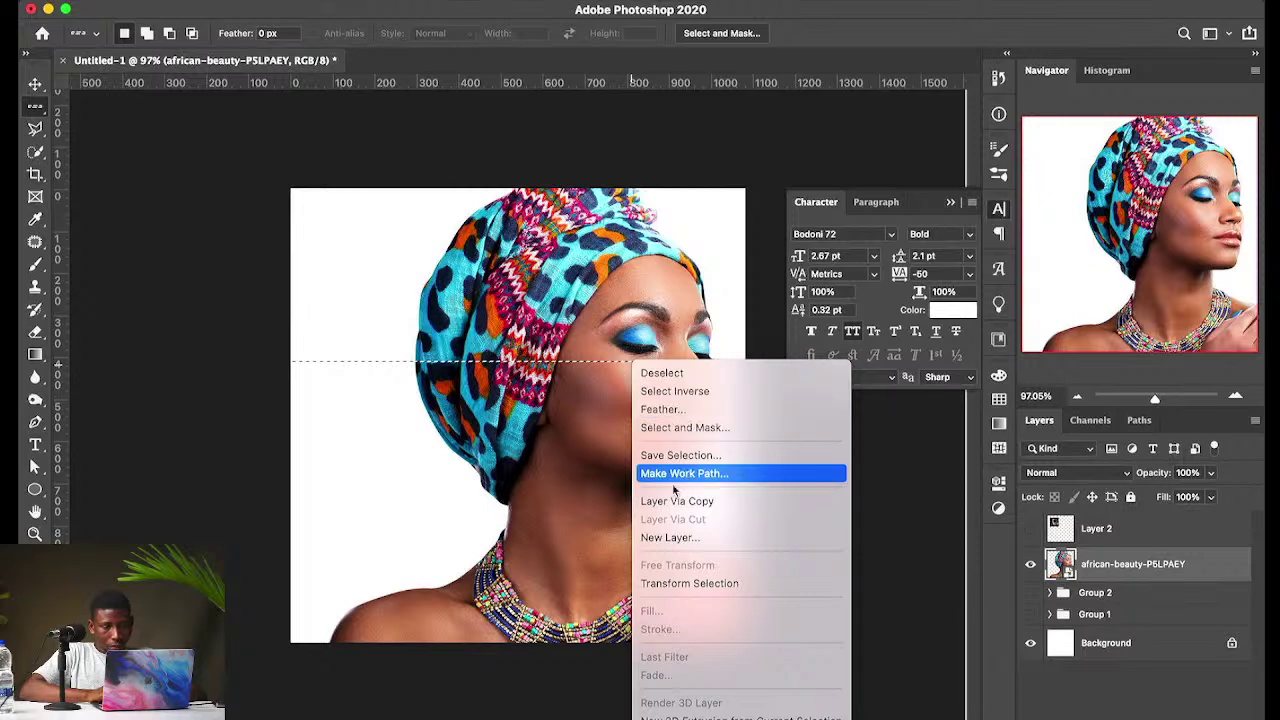
click(712, 501)
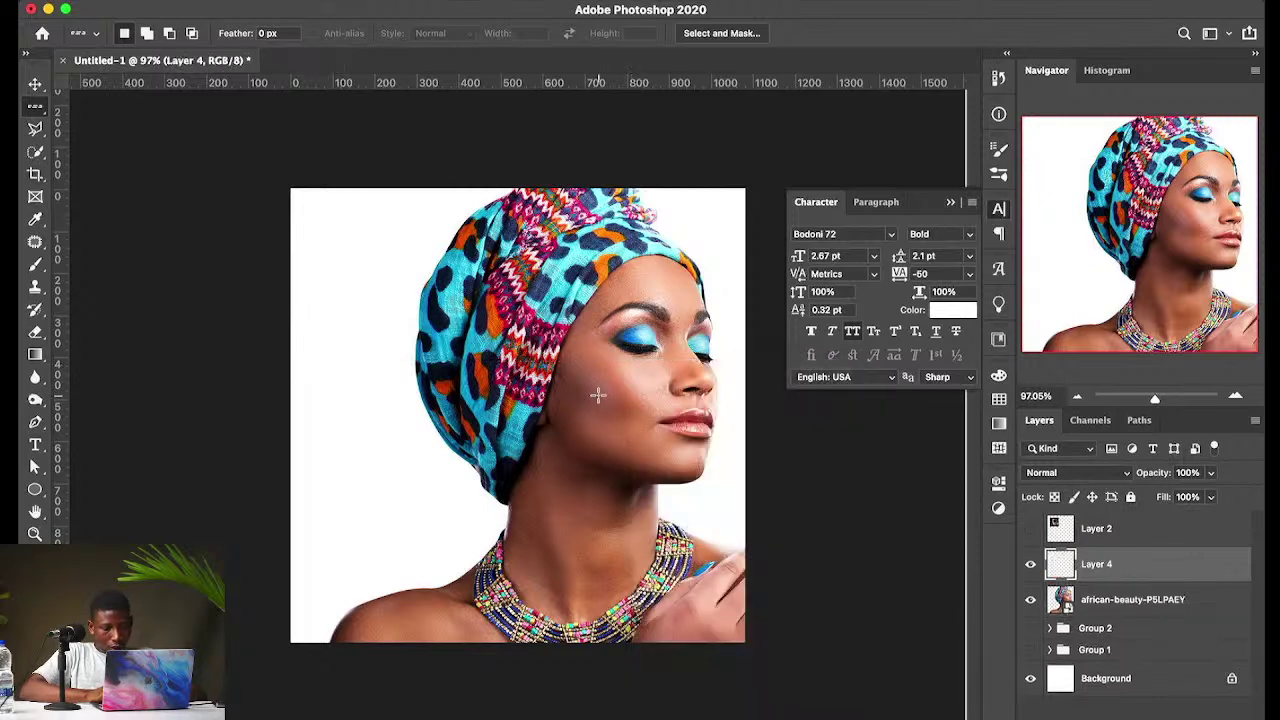
Step: Stretch the copied pixel row downward until it extends past the canvas's lower edge
key(super+t)
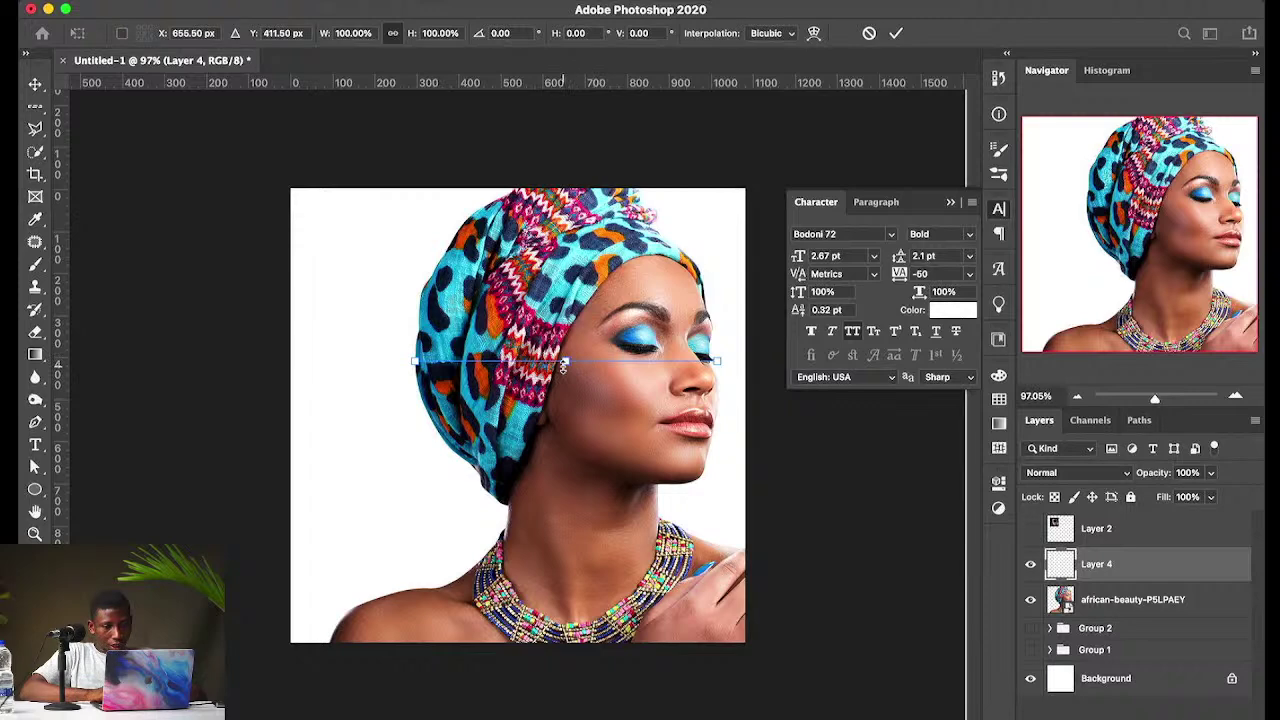
drag(563, 368, 581, 705)
key(Return)
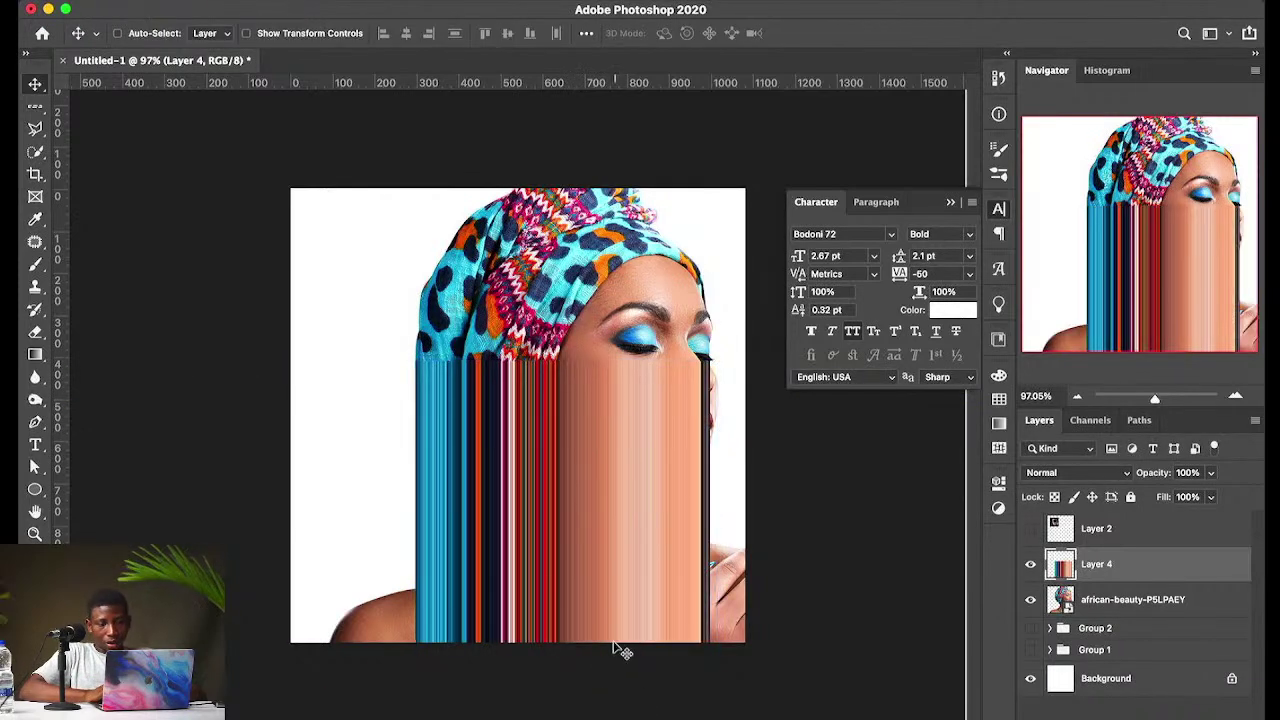
Step: Enlarge the stretched pixel layer and the portrait together and shift them so the headscarf and stripes fill the canvas
shift+click(1138, 603)
key(super+t)
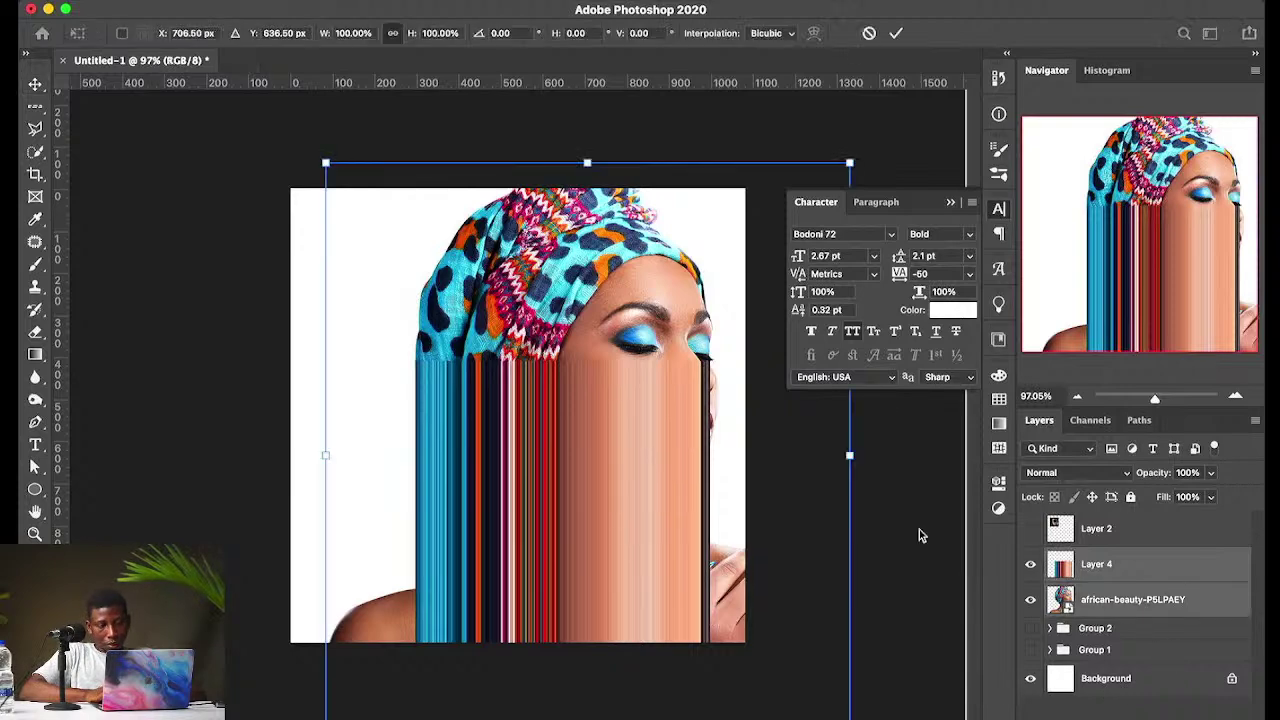
drag(845, 454, 951, 455)
drag(668, 473, 637, 547)
key(Return)
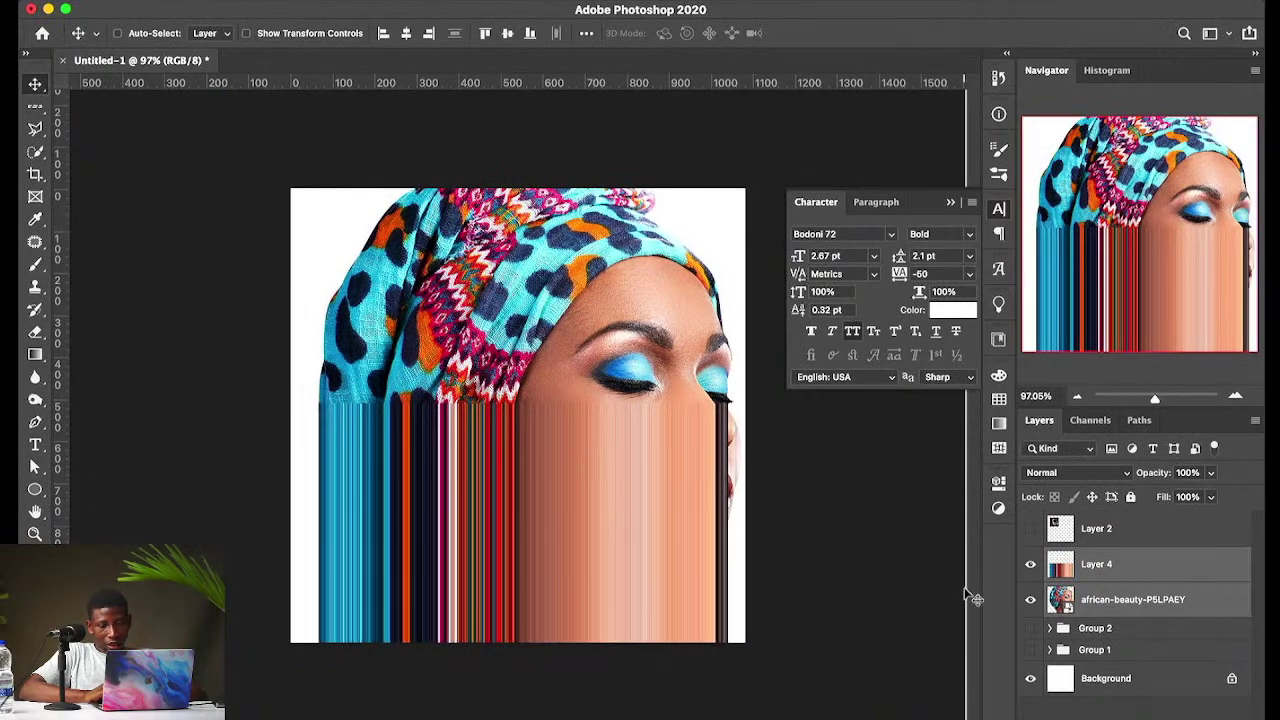
Step: Widen the stretched pixel layer to 101.30% and revert to the portrait alone at its original size
click(1062, 578)
key(ctrl+t)
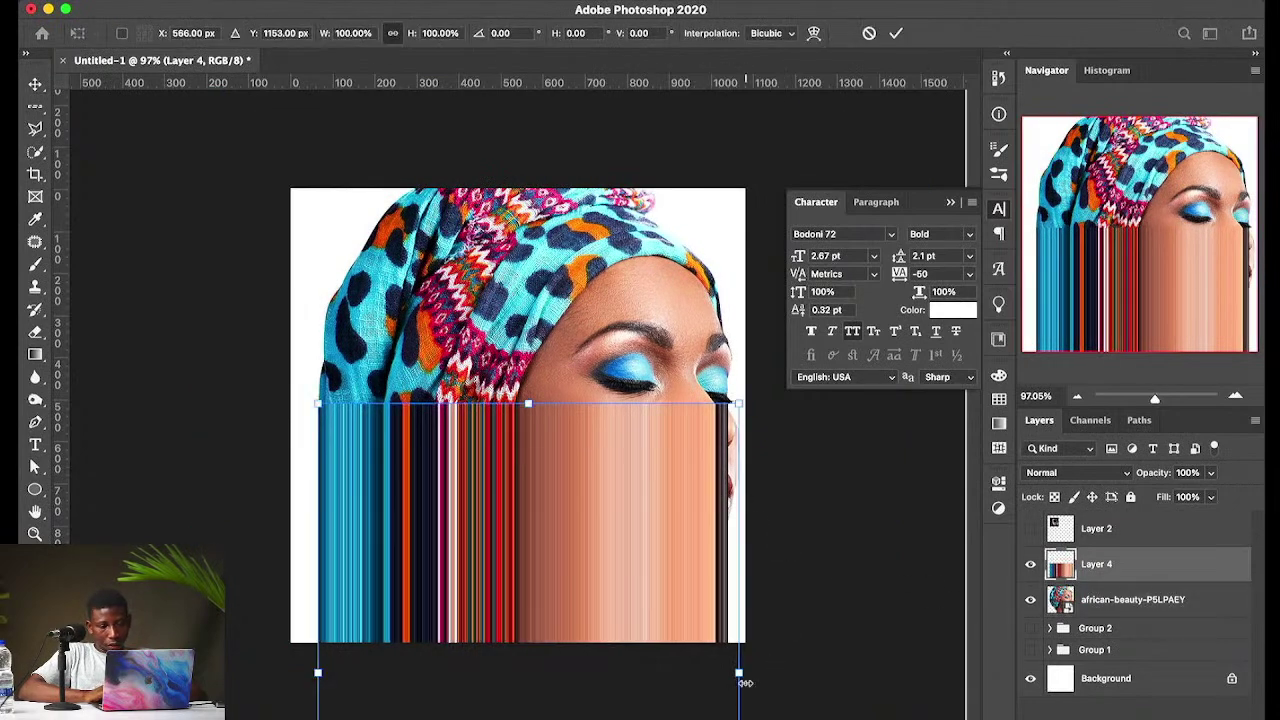
drag(742, 678, 757, 703)
key(Return)
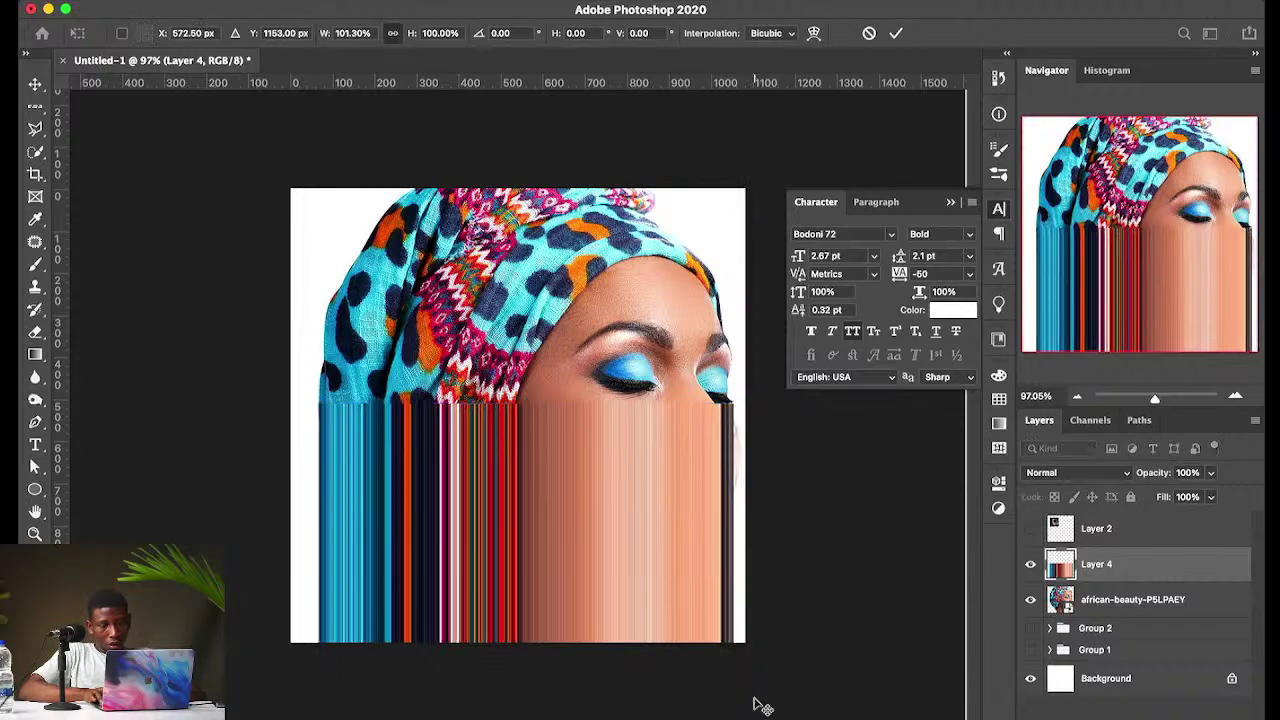
key(Delete)
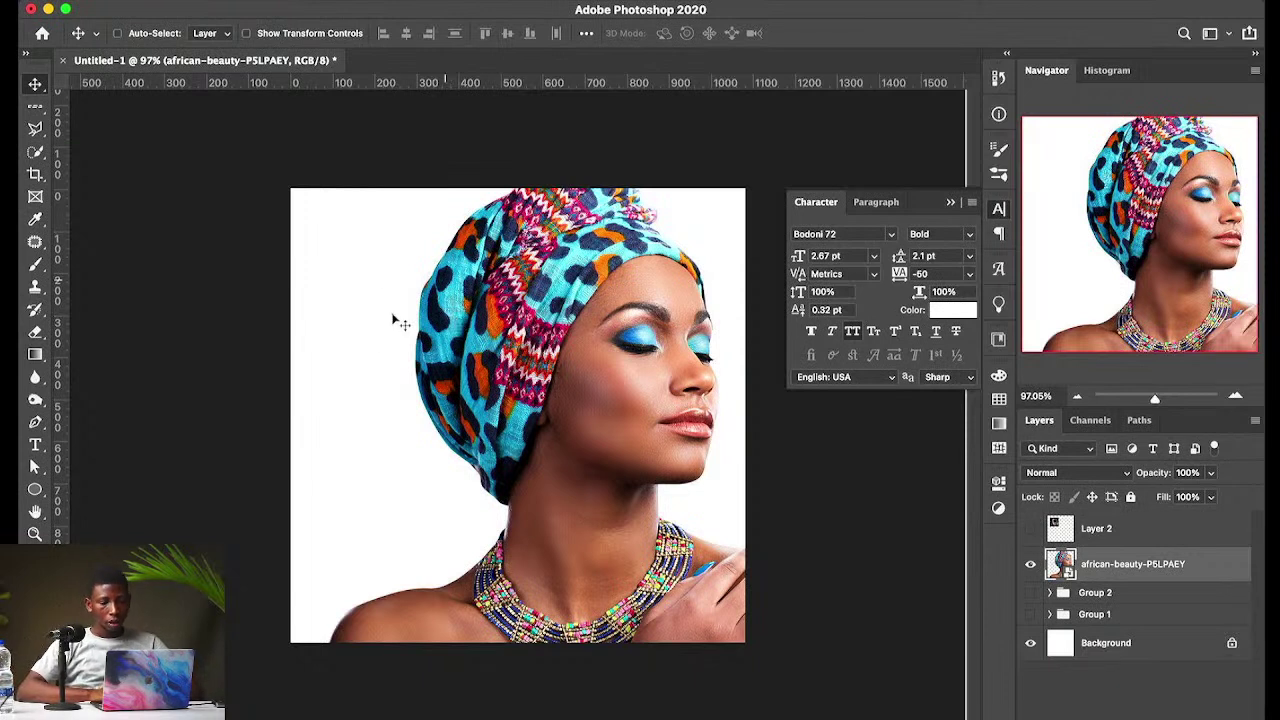
click(42, 108)
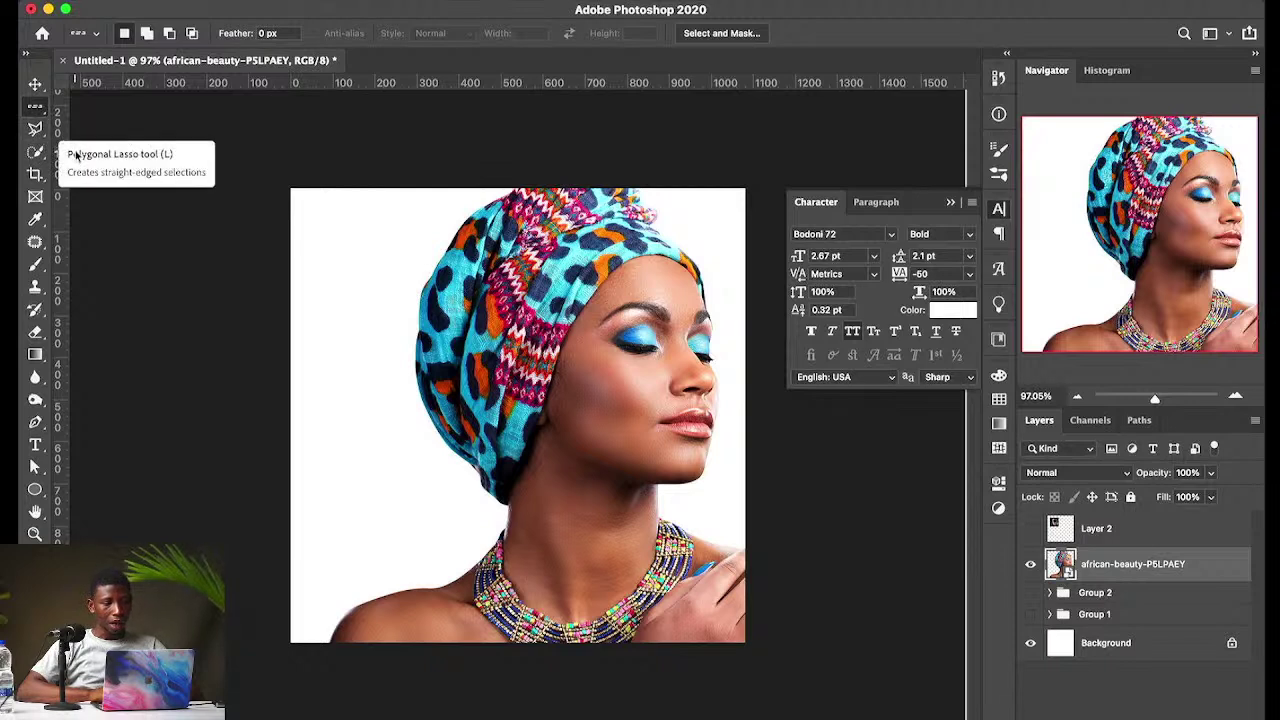
click(38, 131)
click(100, 144)
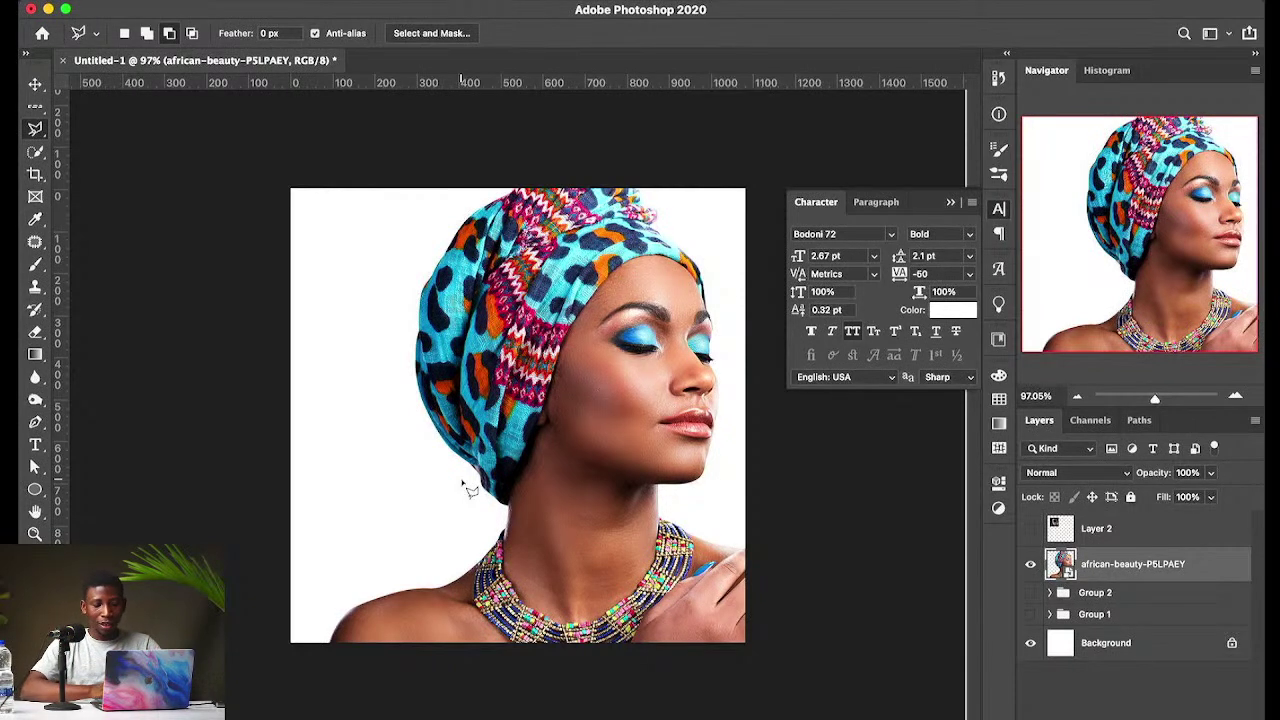
key(v)
Step: Switch to Finder and browse the Png folder for another image to use
key(ctrl+Up)
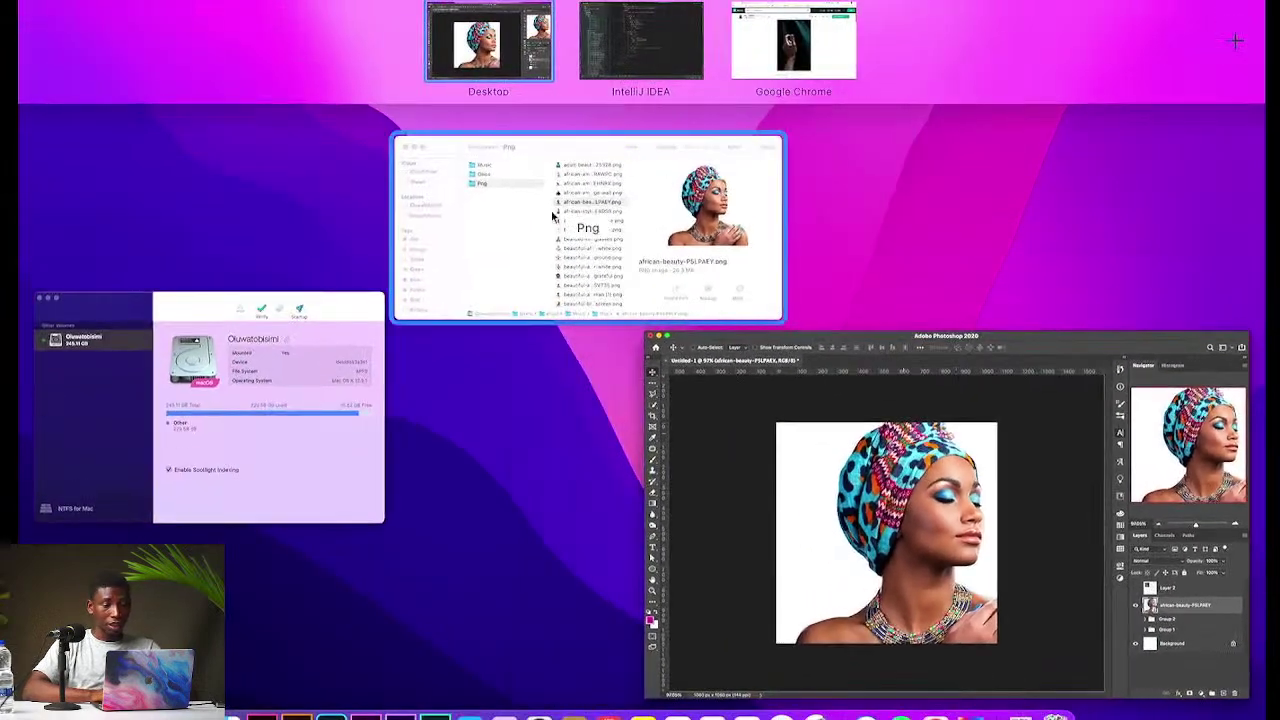
click(552, 215)
scroll(633, 262, down, 3)
scroll(633, 262, down, 15)
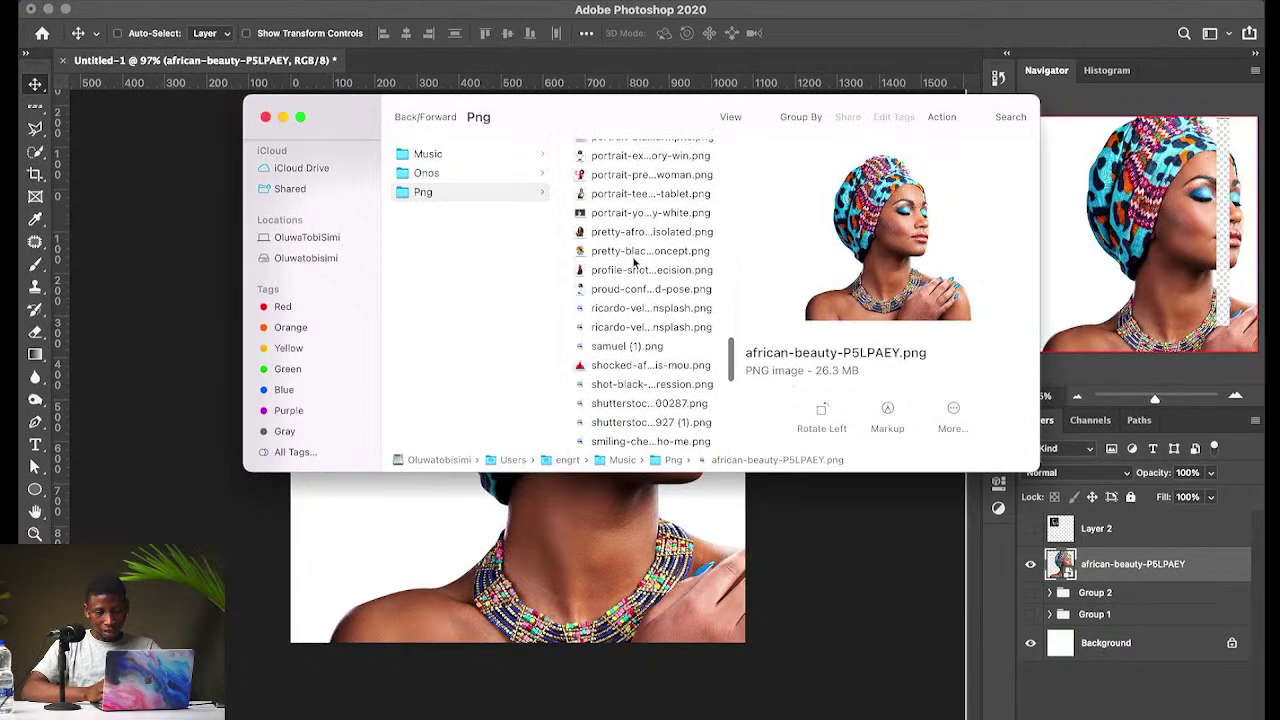
key(ctrl+Up)
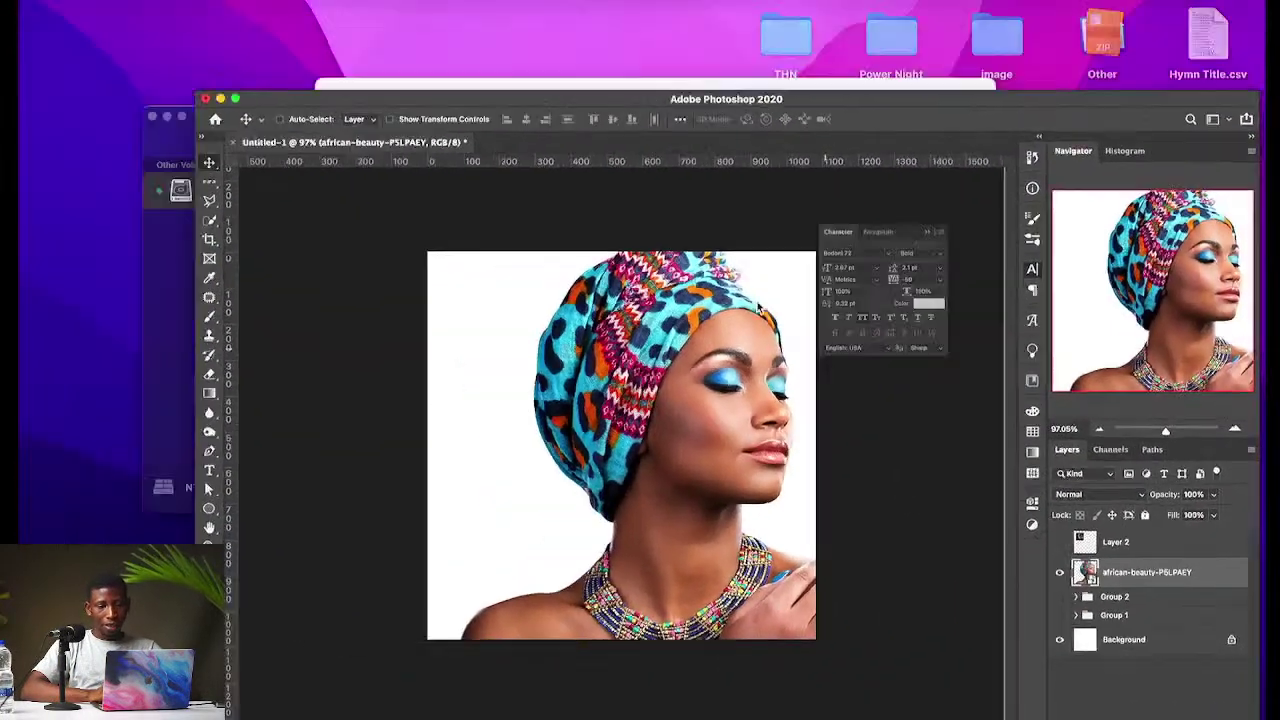
Step: Switch to Google Chrome and copy the hand photo from the open Pexels page
key(ctrl+Up)
click(738, 38)
right_click(642, 272)
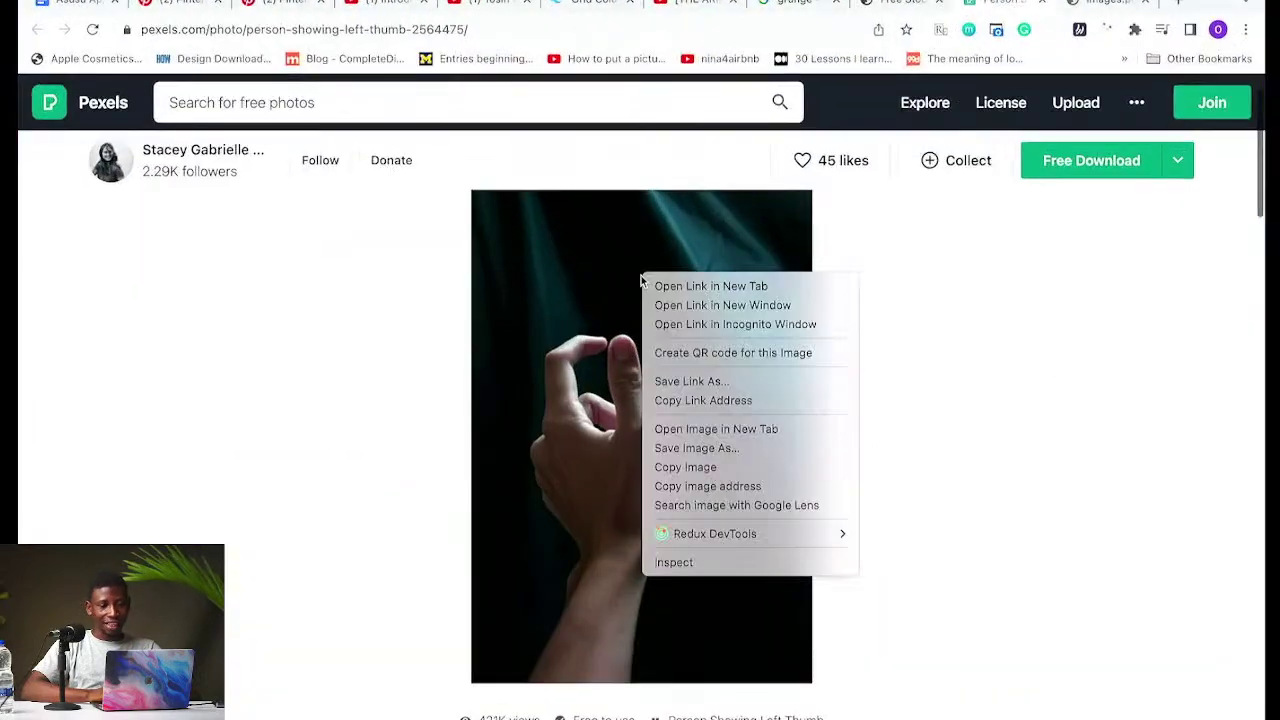
click(686, 467)
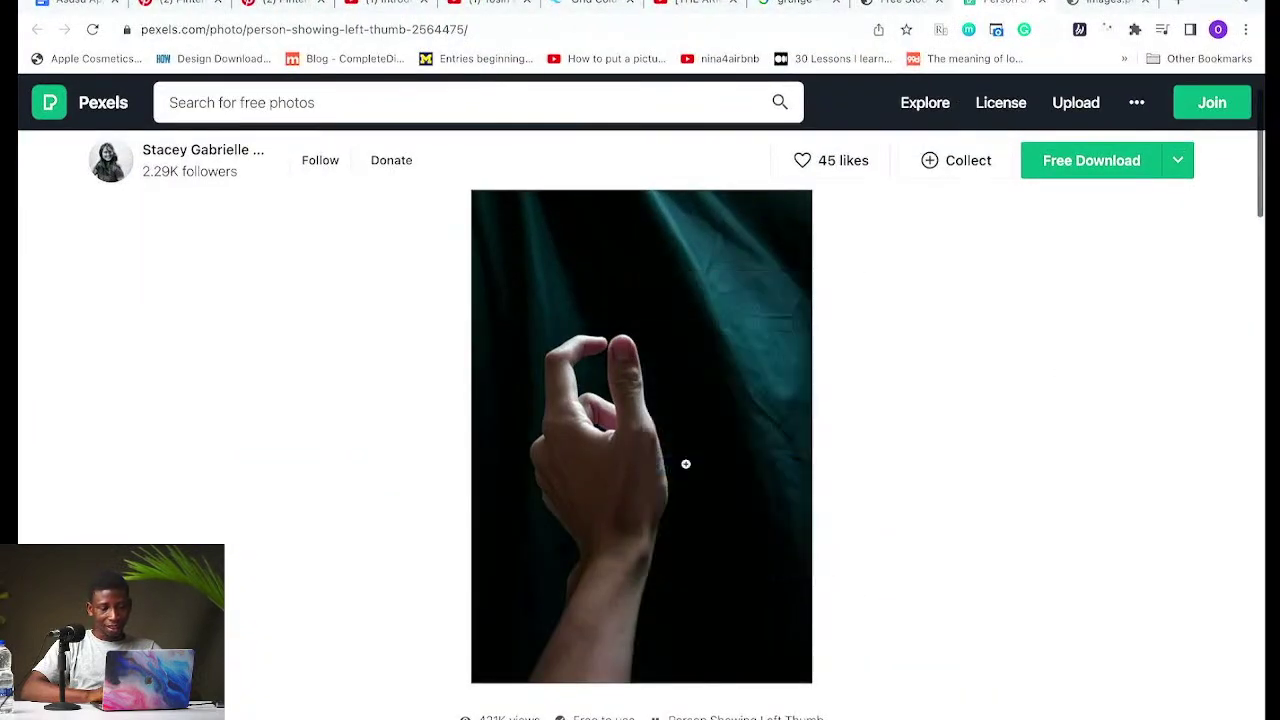
Step: Switch back to Photoshop and paste the hand photo as a new layer above the portrait
key(ctrl+Up)
click(777, 531)
key(super+v)
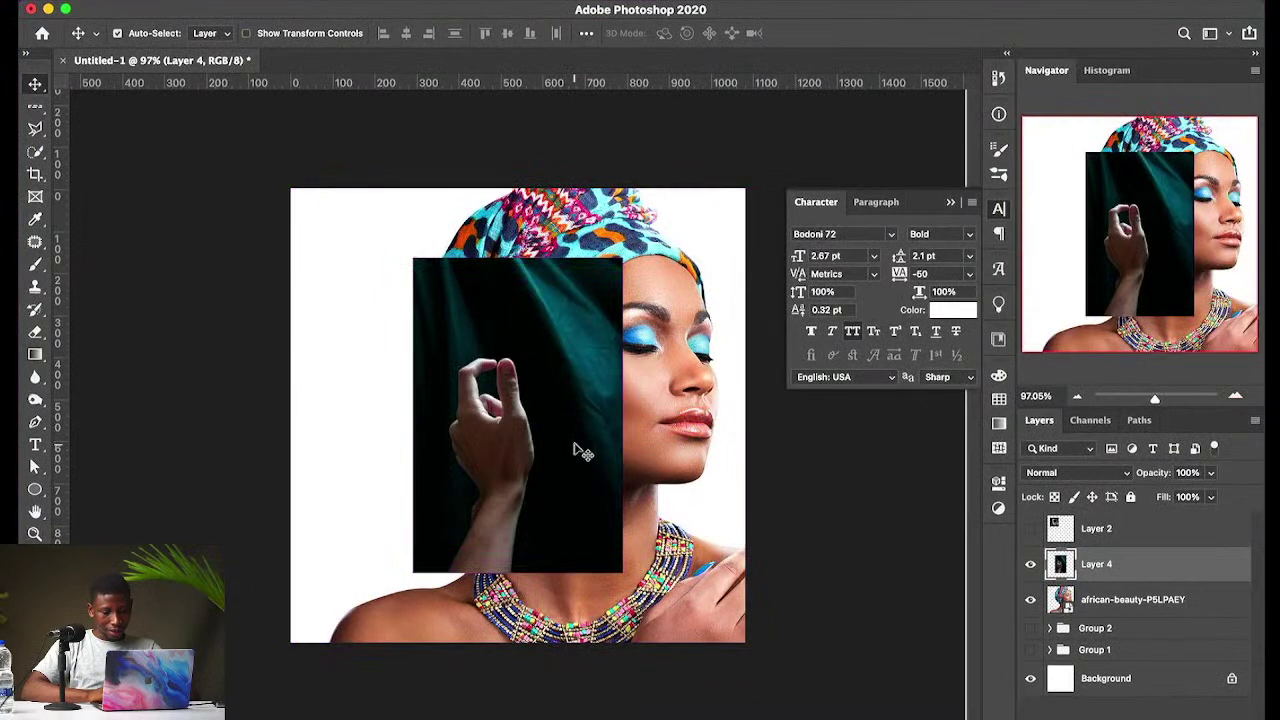
key(super+t)
drag(618, 414, 752, 322)
drag(418, 392, 428, 283)
key(Return)
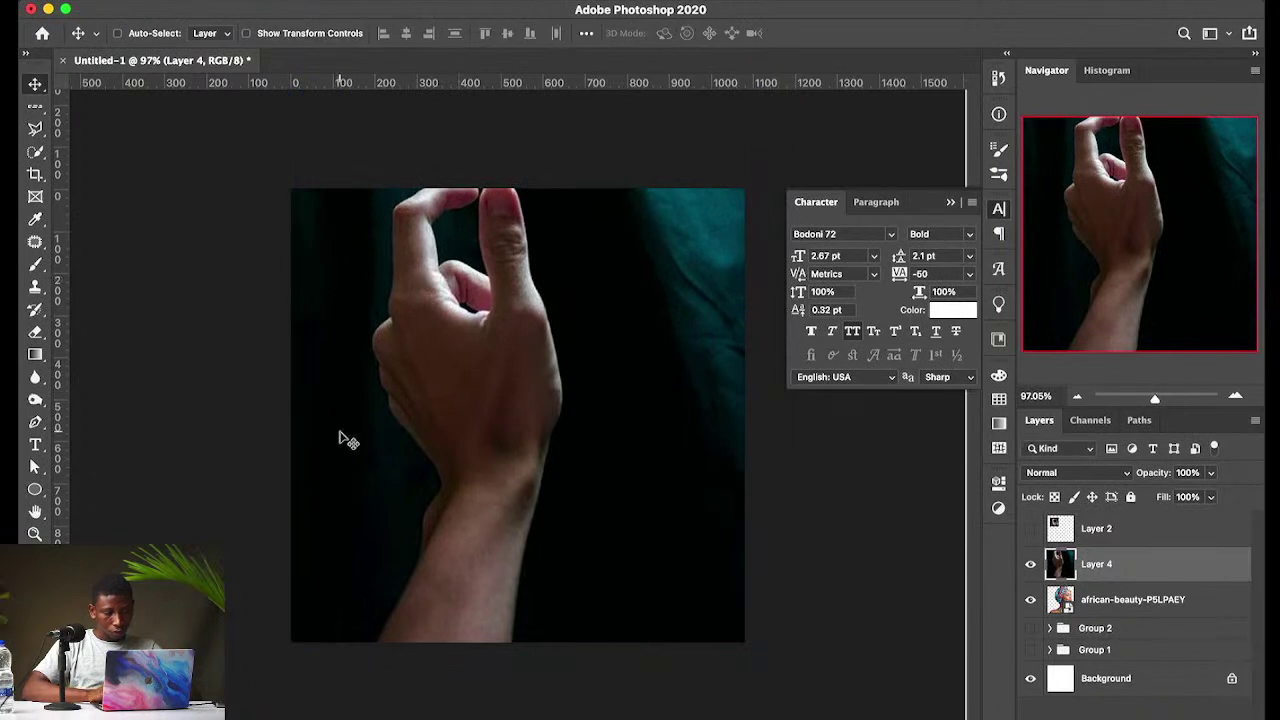
key(super+z)
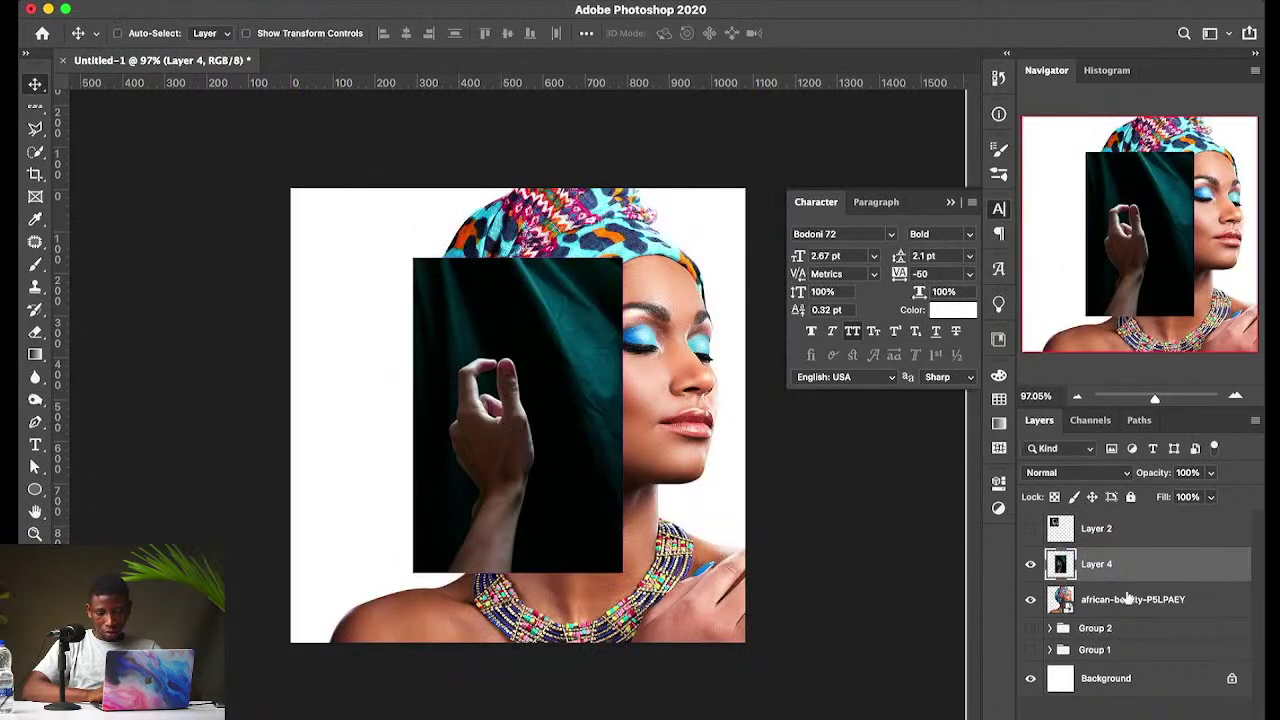
Step: Convert the hand photo layer to a smart object and enlarge it to about 205%, aligned to the canvas's right edge
right_click(1121, 566)
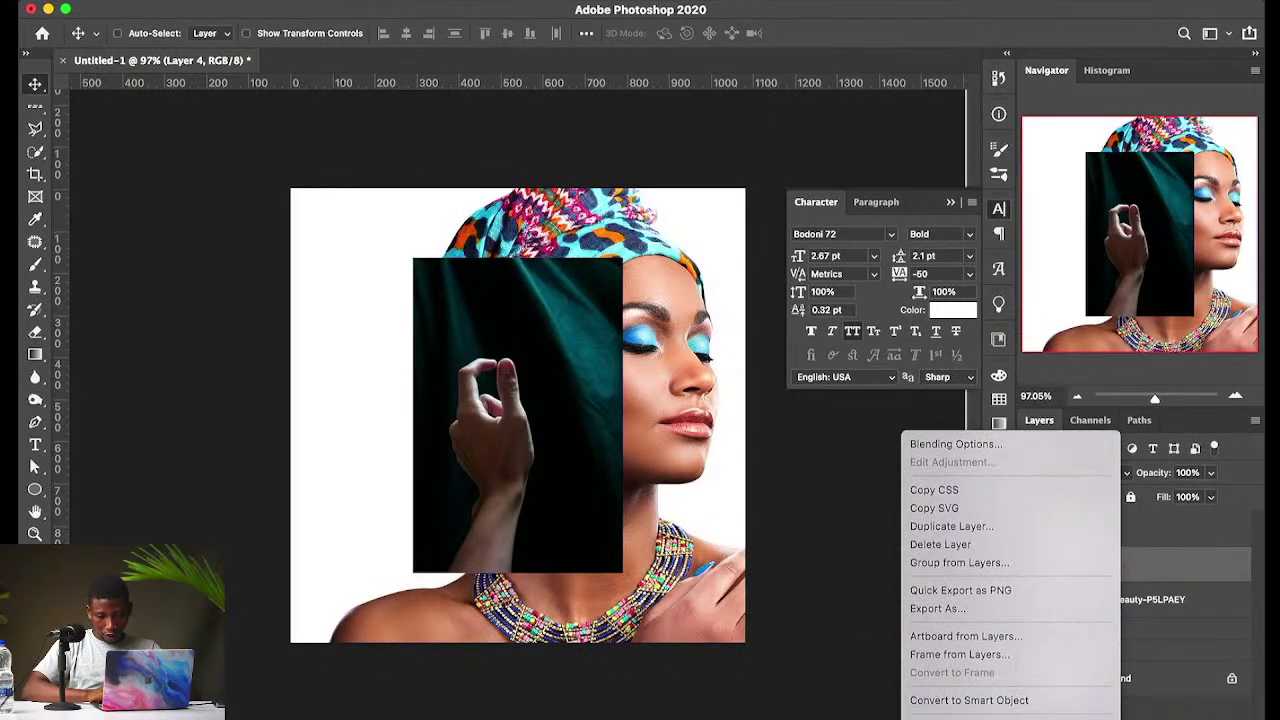
click(966, 627)
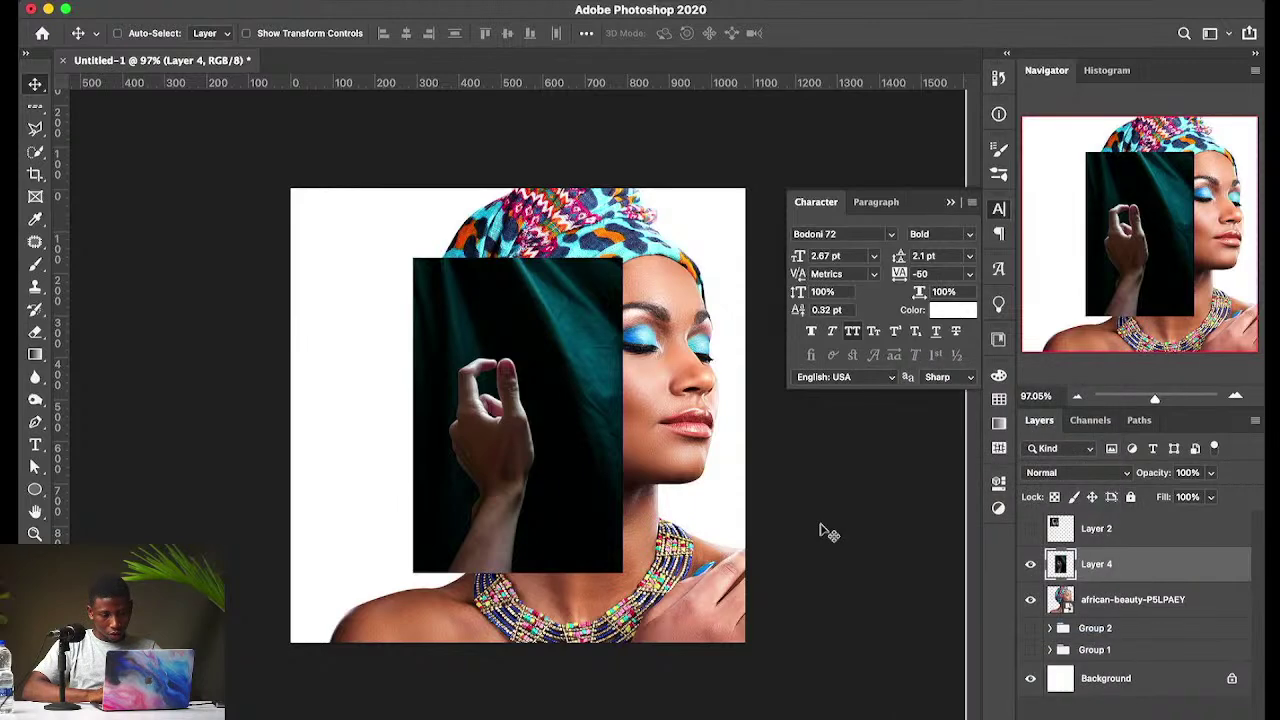
key(super+t)
drag(623, 414, 737, 418)
key(Return)
drag(566, 392, 510, 288)
drag(503, 413, 505, 437)
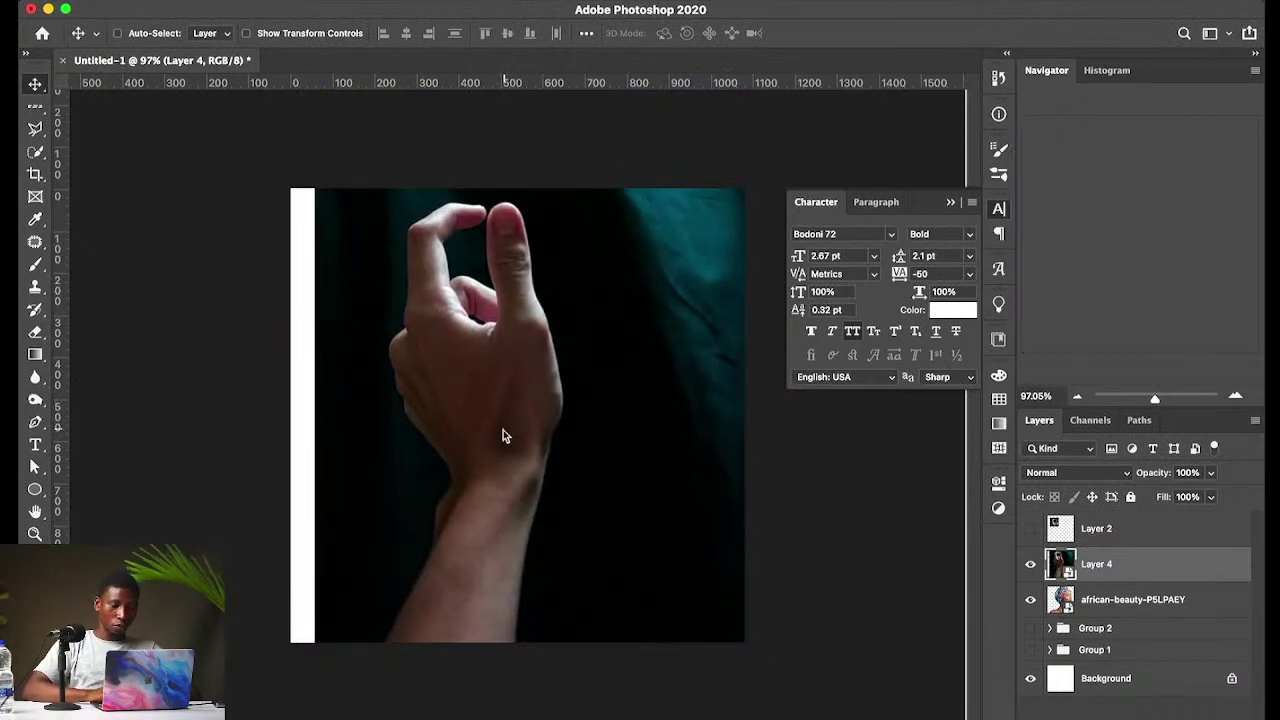
Step: Collapse the Character panel, and scale the hand photo down slightly with its upper edge at the top of the canvas
scroll(437, 503, up, 3)
scroll(437, 503, down, 3)
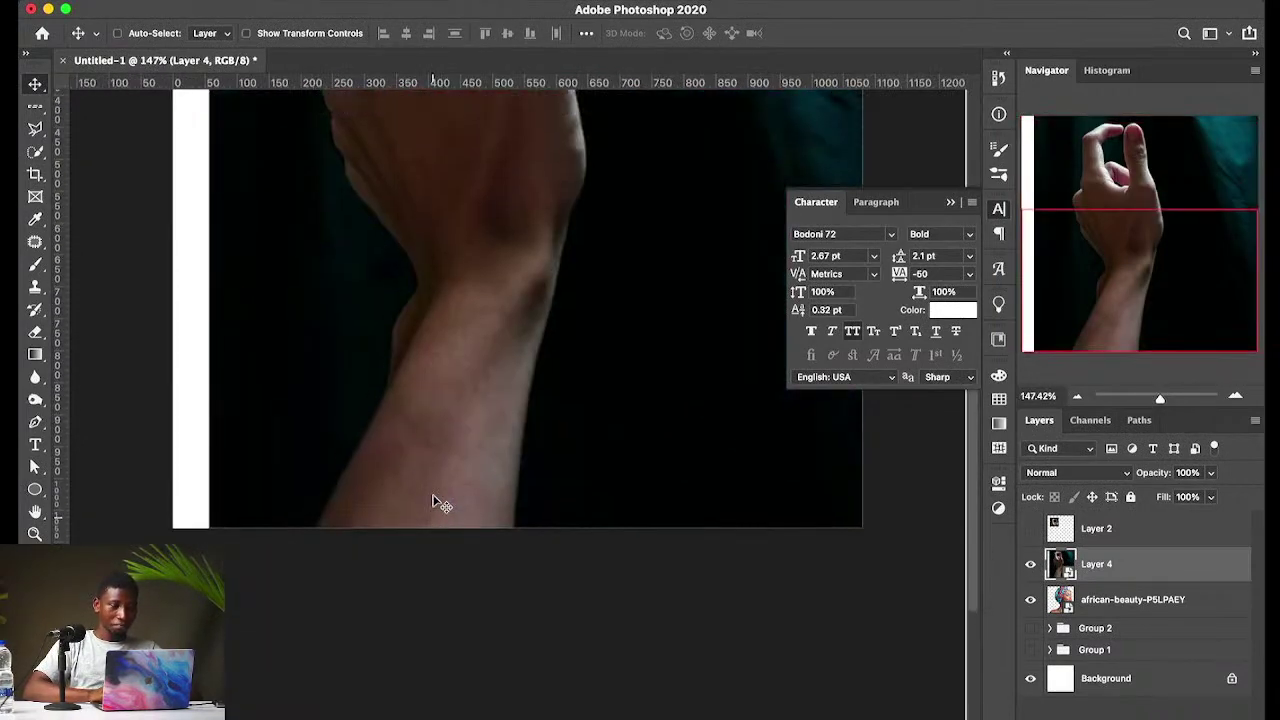
scroll(437, 503, up, 5)
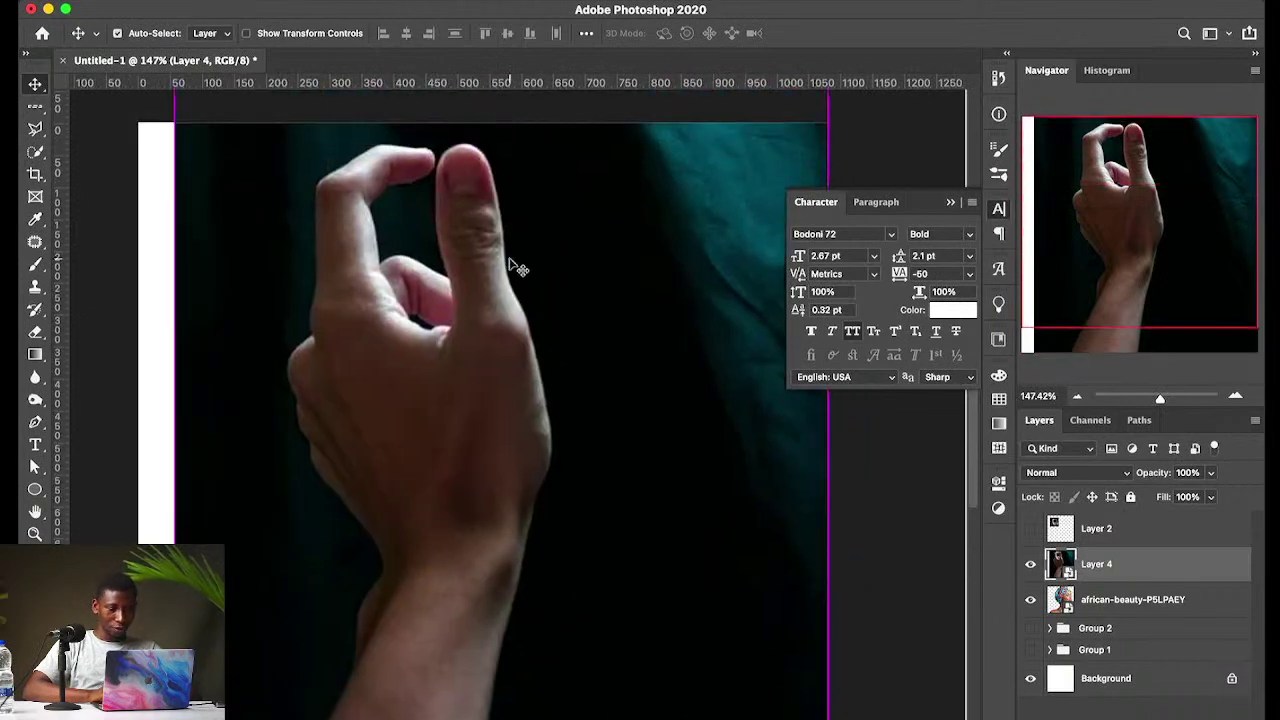
key(ctrl+t)
scroll(591, 192, down, 1)
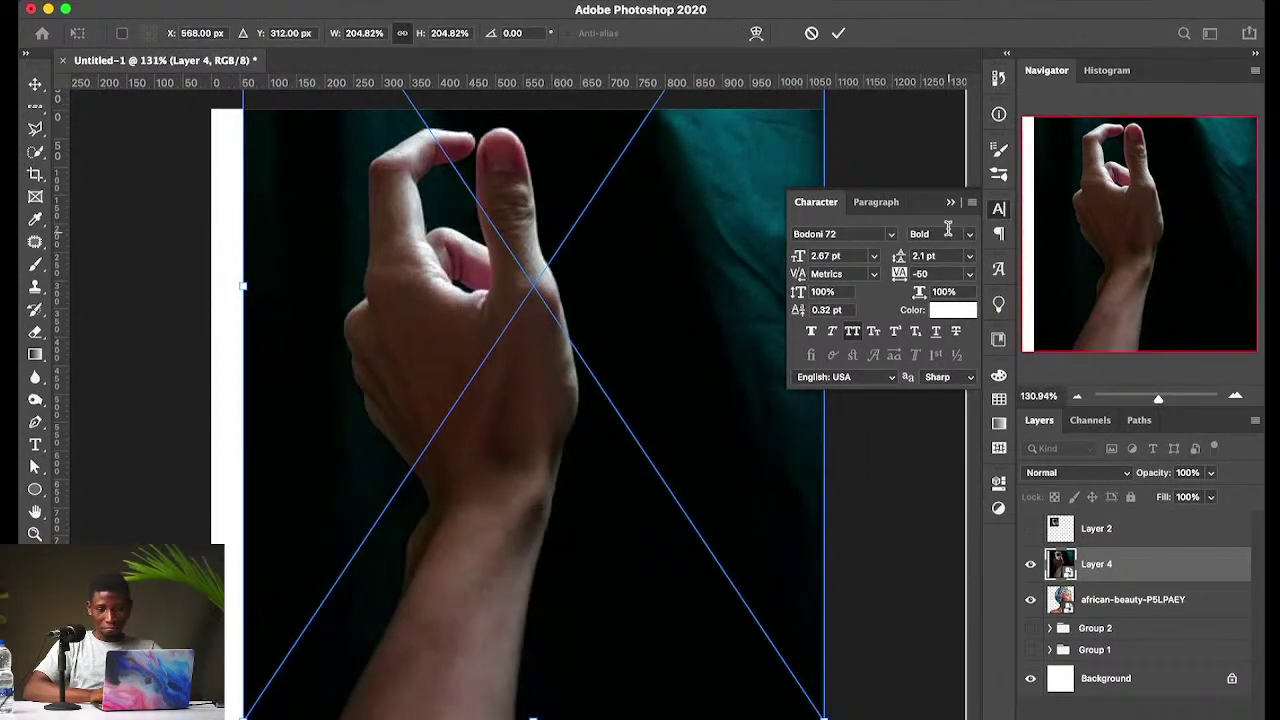
click(950, 204)
drag(829, 288, 737, 285)
drag(631, 331, 666, 397)
key(Return)
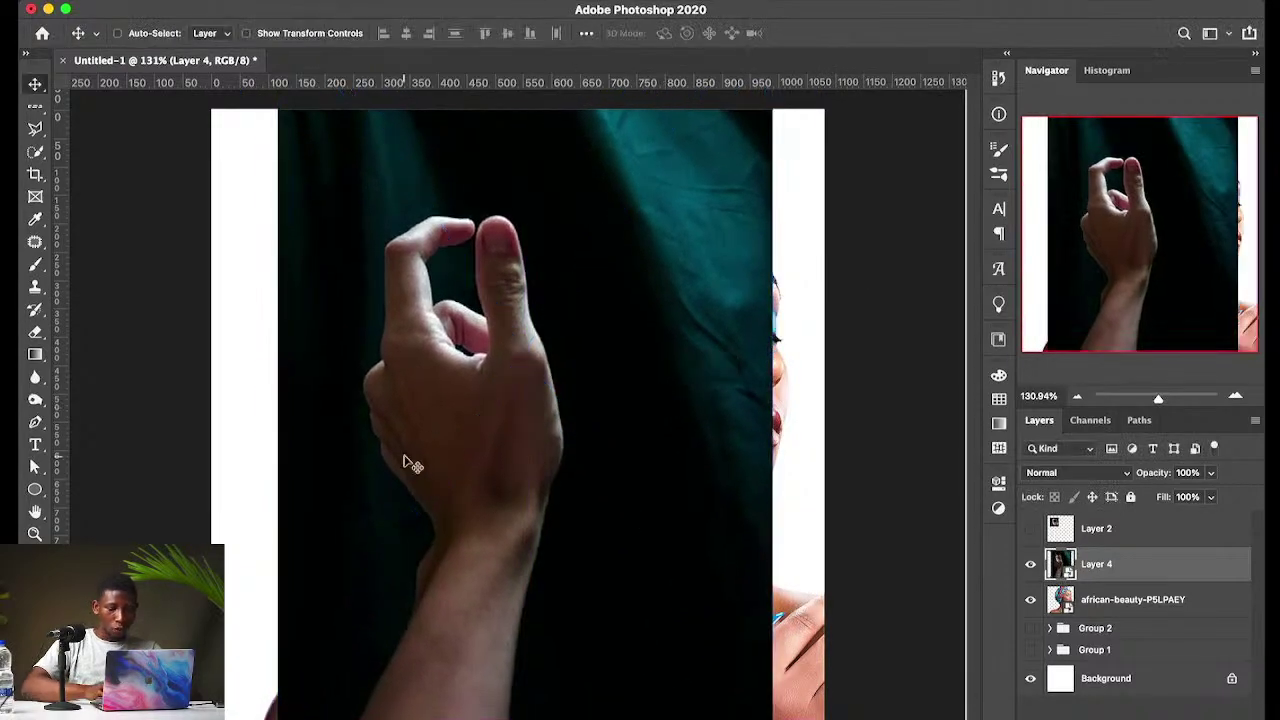
Step: Trace the hand and forearm freehand with the Lasso tool and copy the selection to a new layer
drag(35, 129, 101, 135)
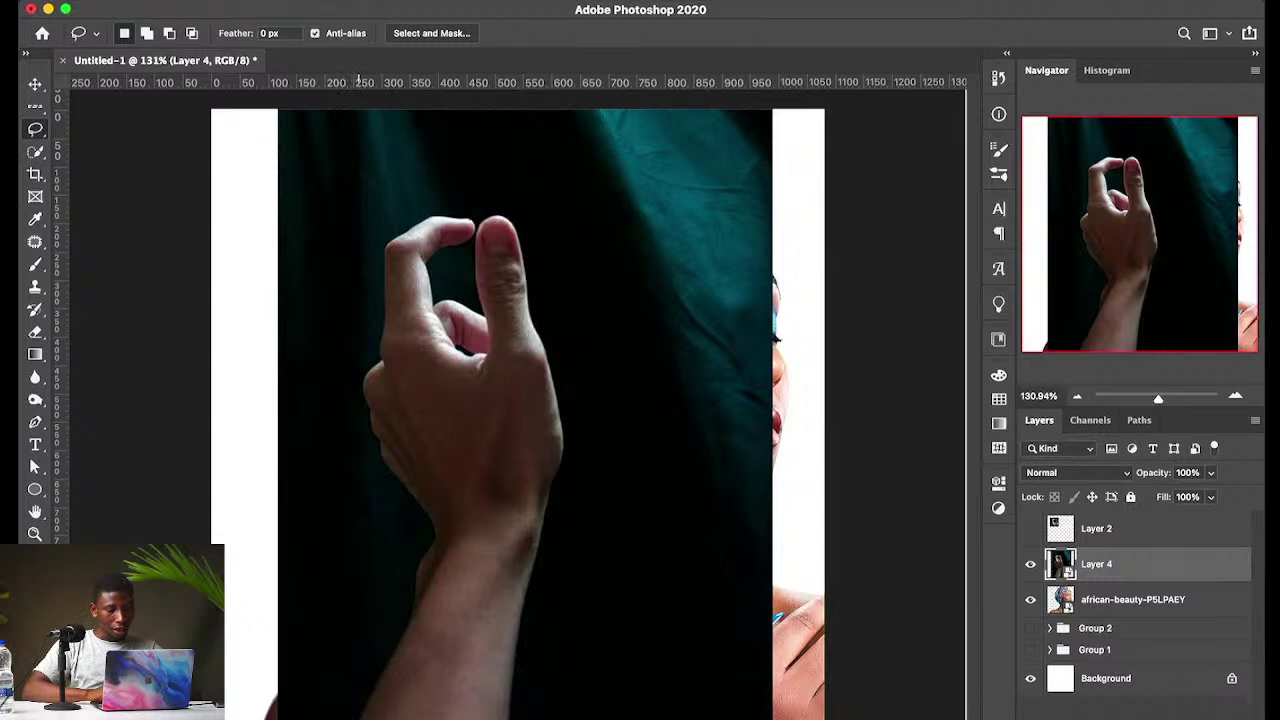
mouse_move(358, 719)
mouse_down()
mouse_move(414, 621)
mouse_move(433, 543)
mouse_move(417, 488)
mouse_move(380, 447)
mouse_up()
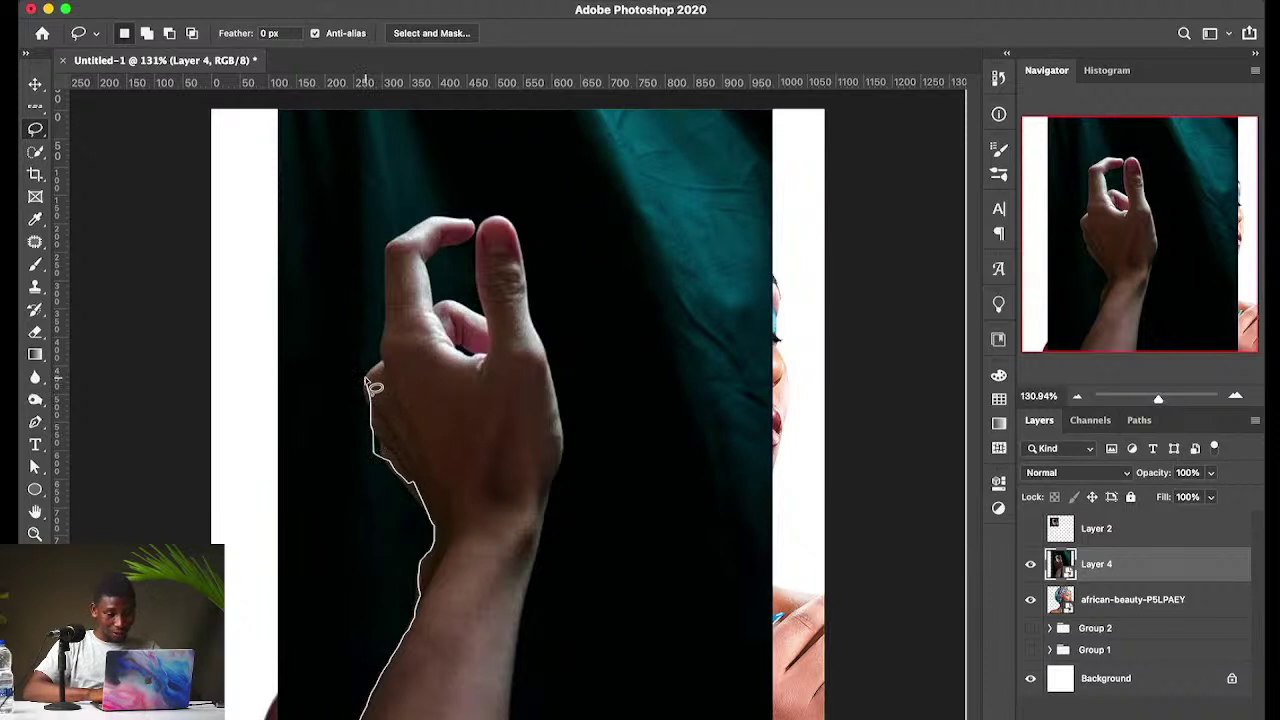
drag(366, 382, 376, 372)
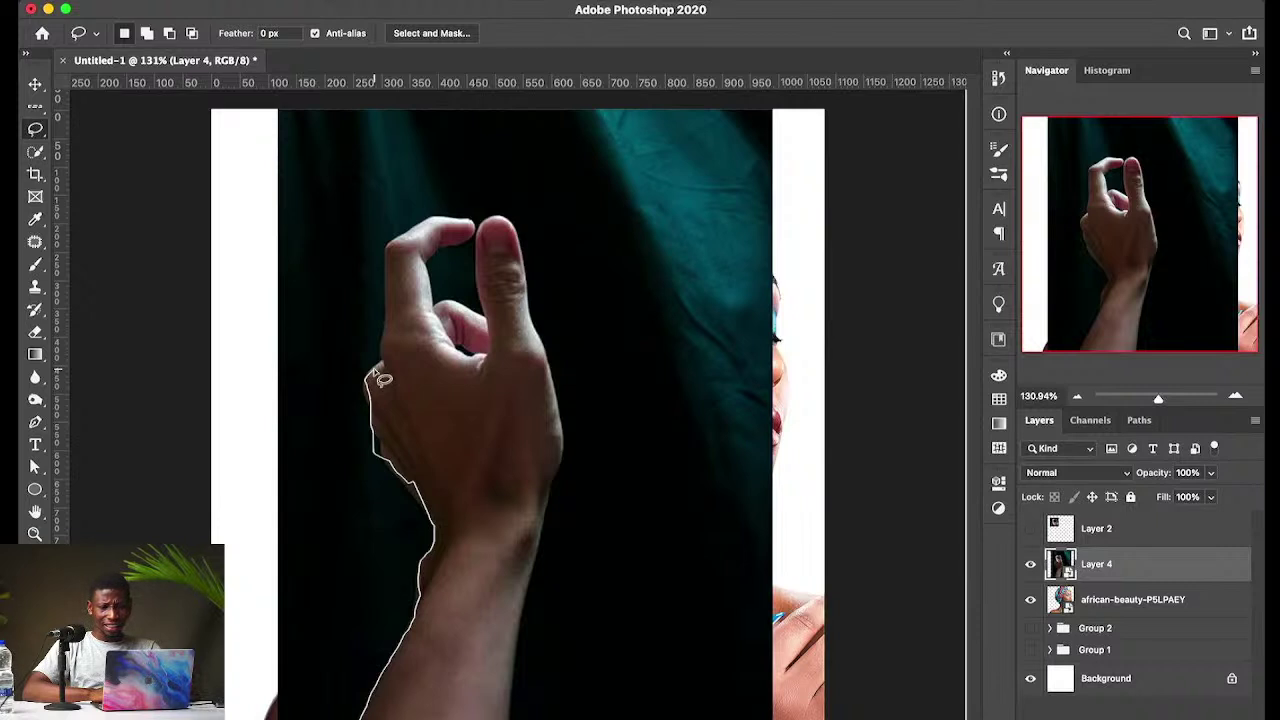
mouse_move(378, 374)
mouse_down()
mouse_move(387, 237)
mouse_move(473, 214)
mouse_move(478, 238)
mouse_move(432, 266)
mouse_move(439, 312)
mouse_move(482, 320)
mouse_move(481, 238)
mouse_move(519, 240)
mouse_move(570, 466)
mouse_move(510, 716)
mouse_up()
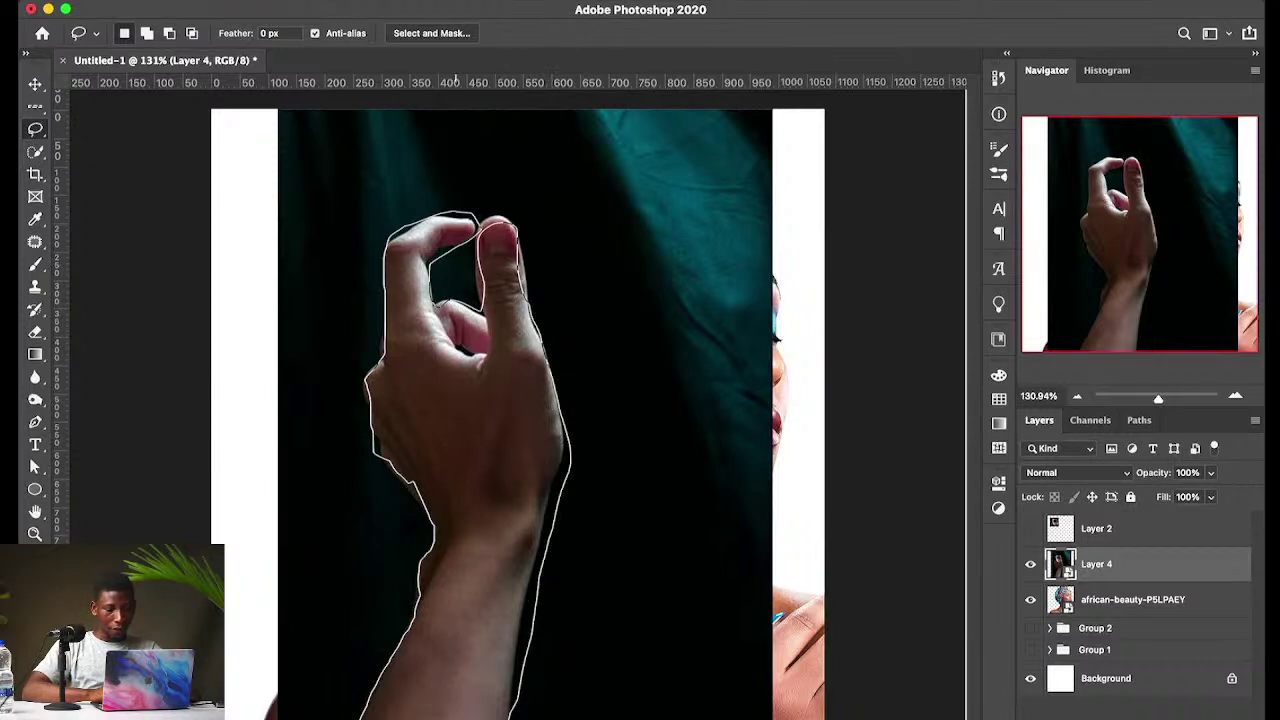
drag(510, 716, 506, 718)
right_click(469, 583)
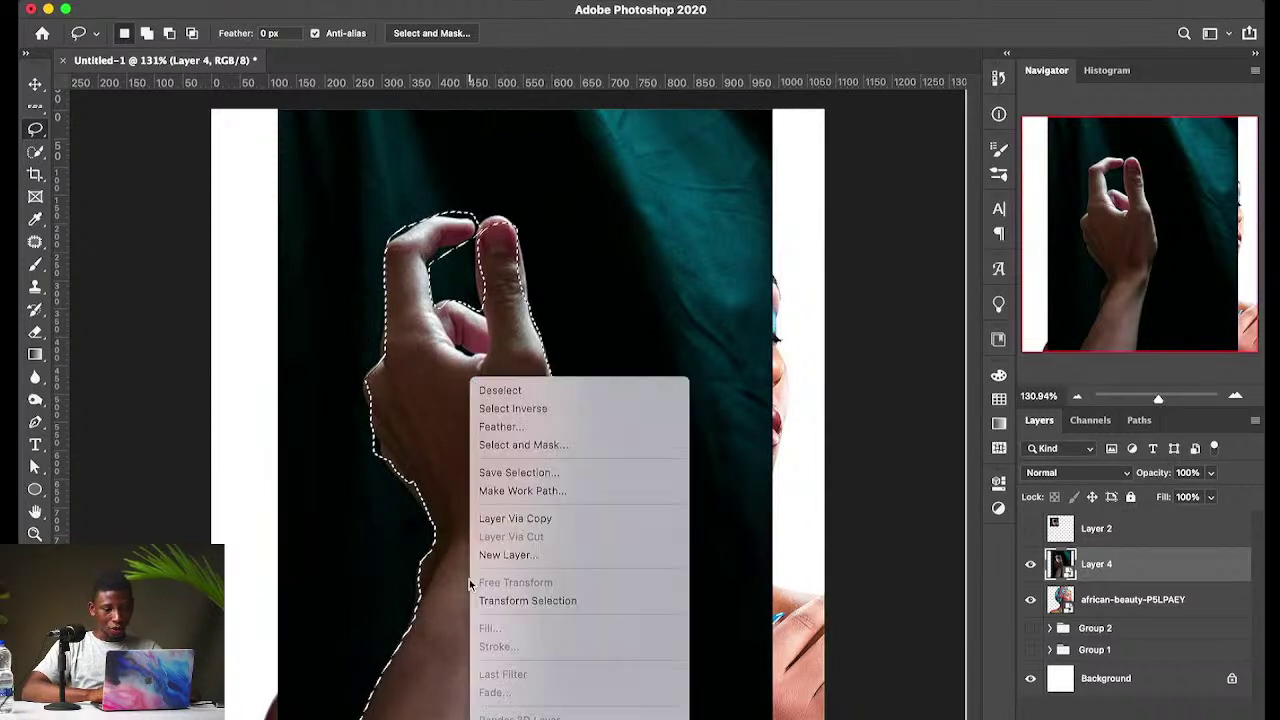
click(505, 518)
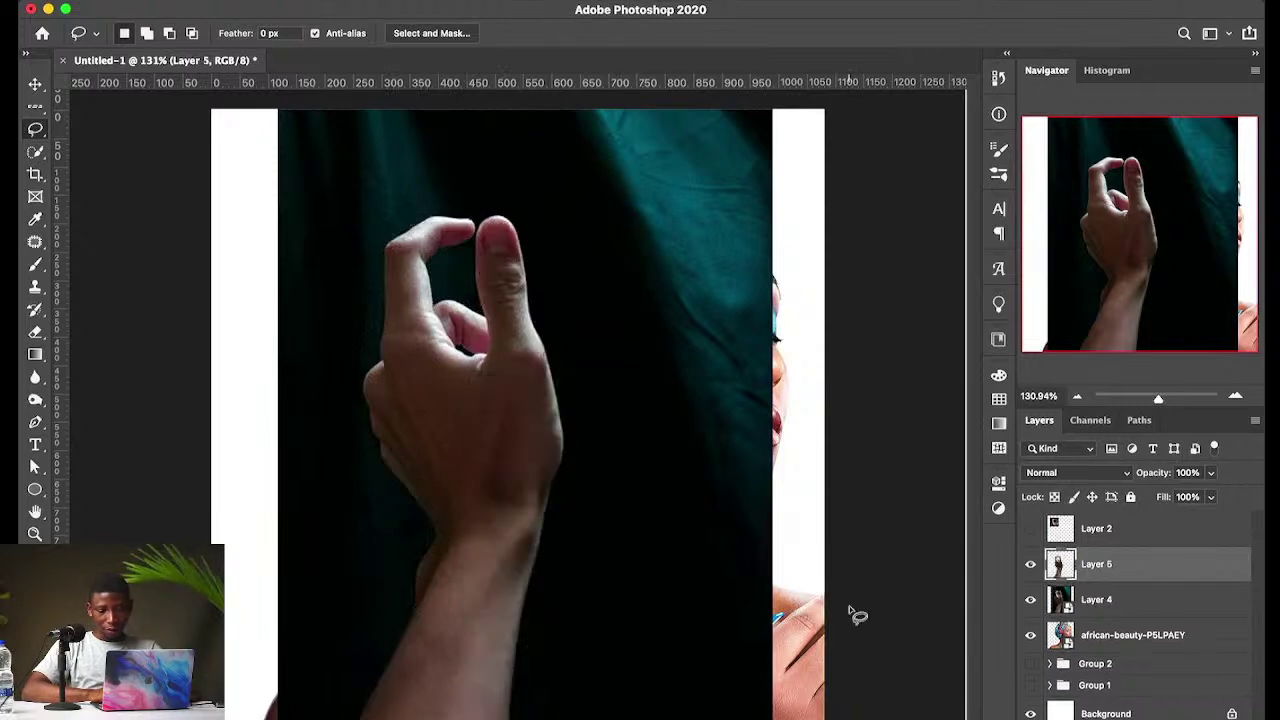
Step: Hide the original hand photo and the portrait layer to inspect the rough cutout's edges on white
click(1030, 599)
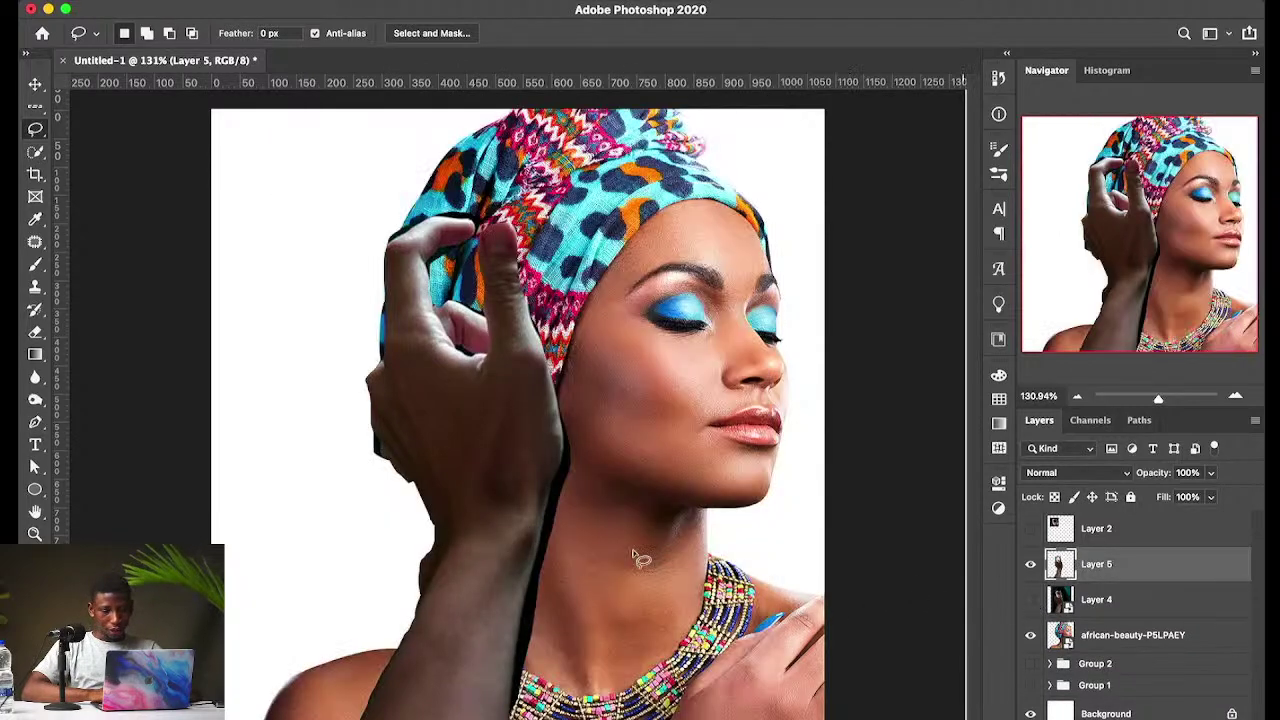
click(1030, 635)
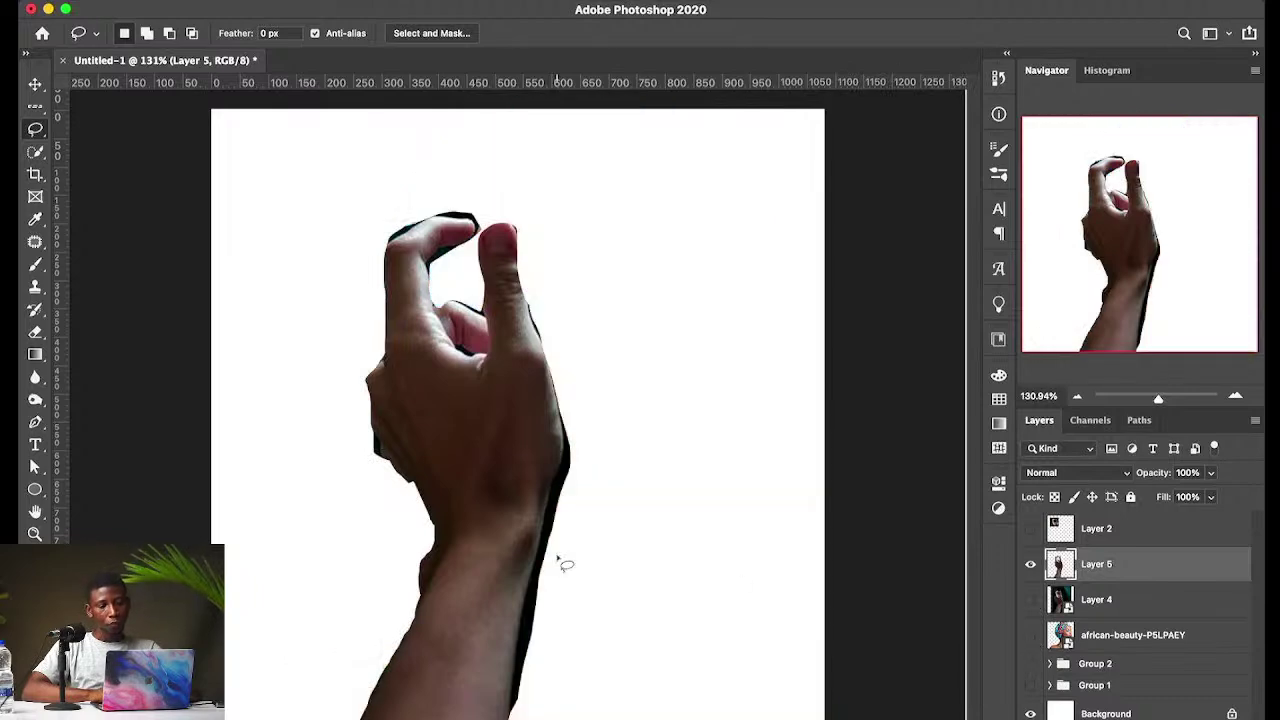
key(v)
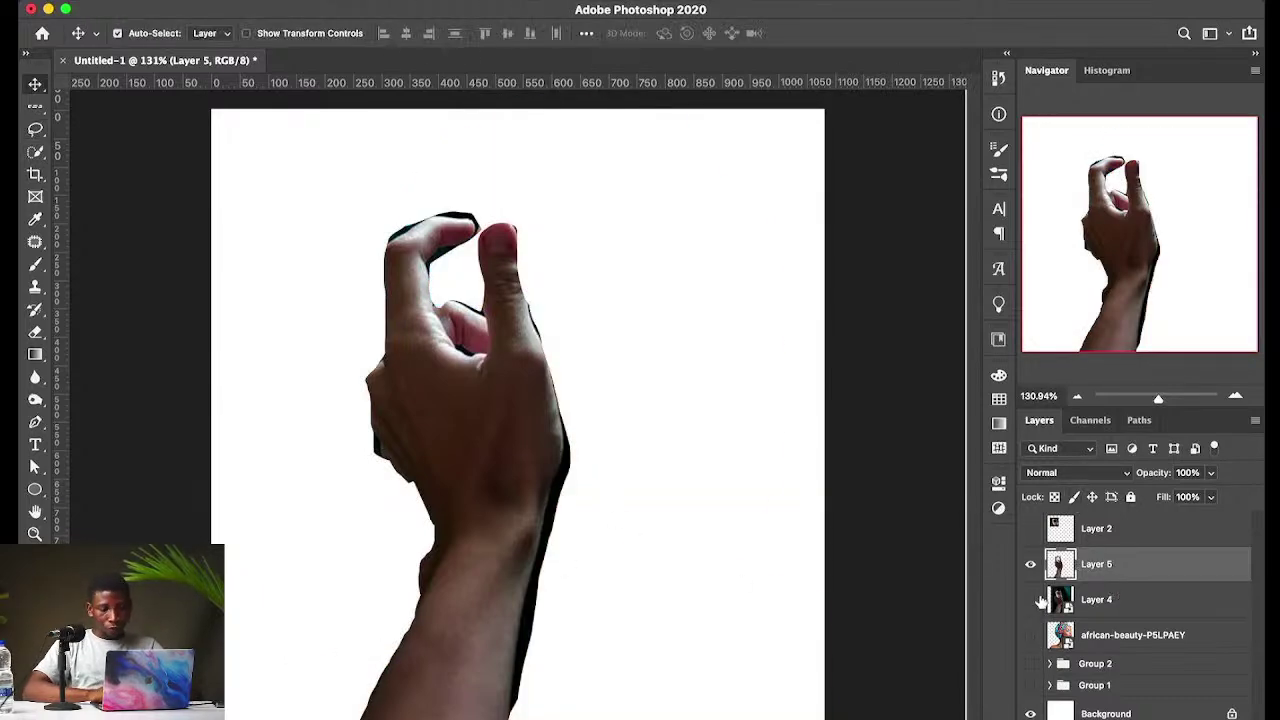
Step: Show the portrait and the original hand photo again, and hide the rough cutout on Layer 5
click(1030, 635)
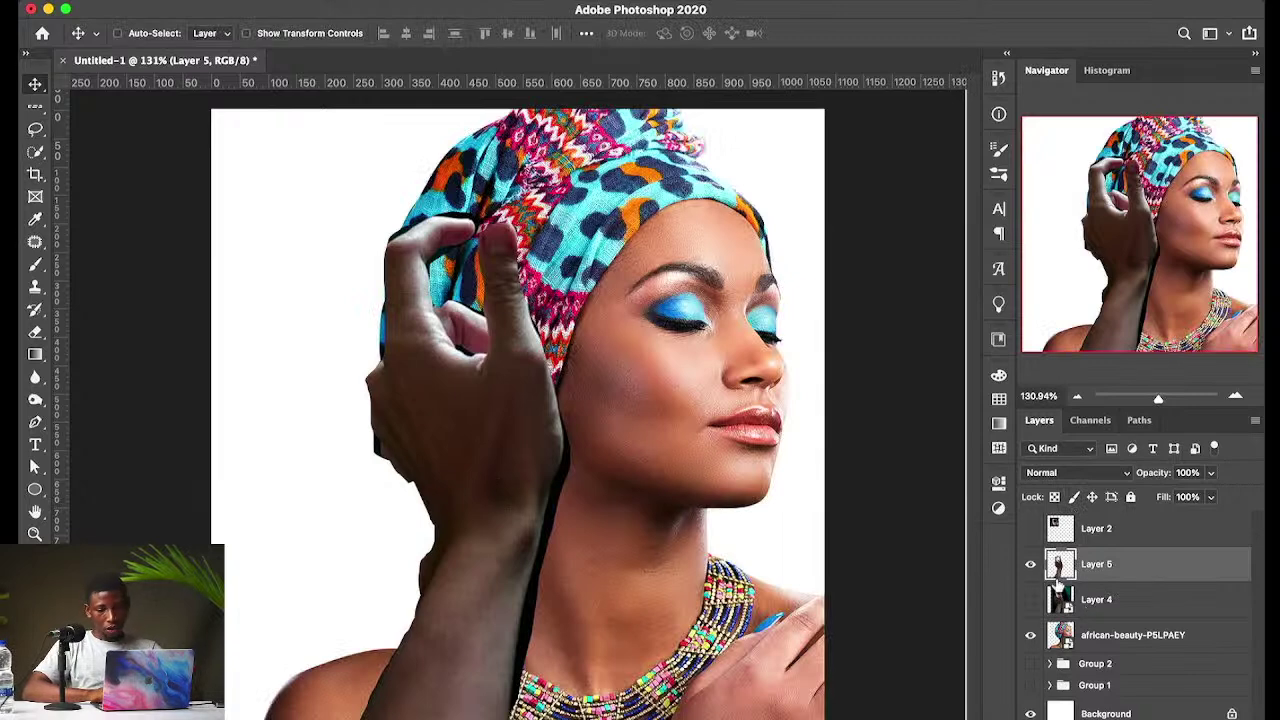
click(1030, 564)
click(1030, 599)
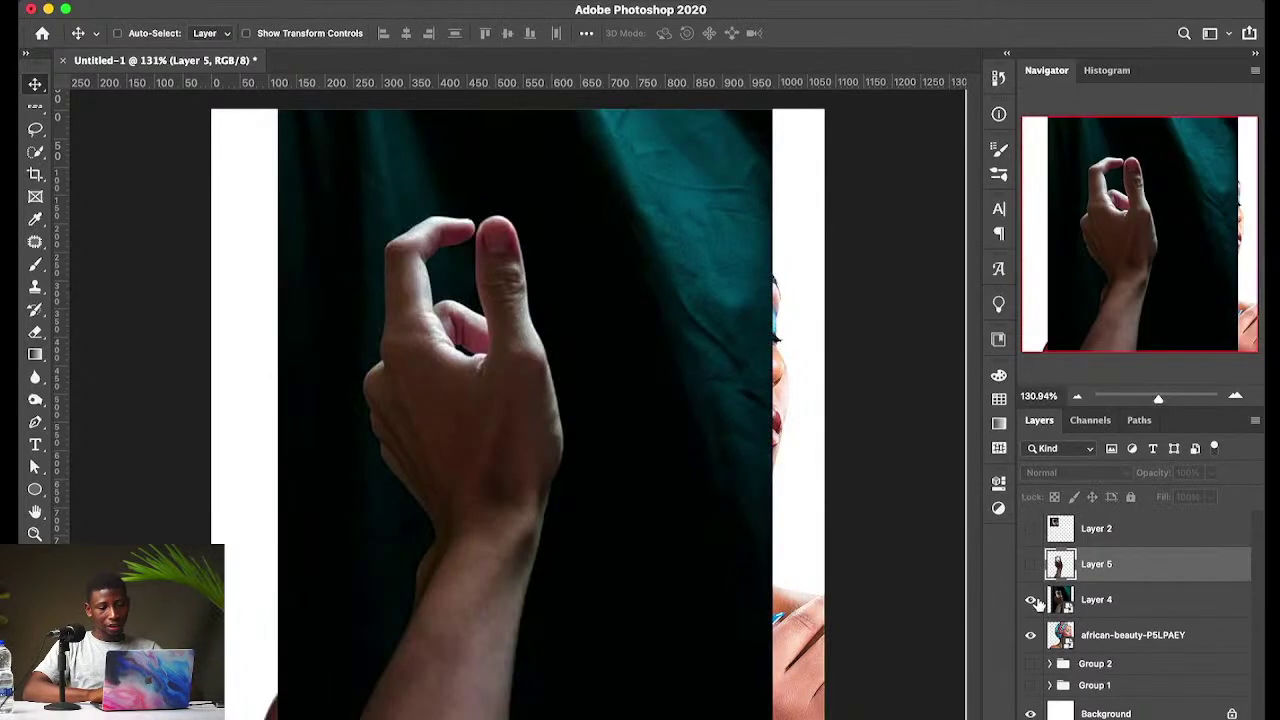
Step: Start a Polygonal Lasso outline where the forearm's left edge meets the bottom of the canvas, and place its first points
click(33, 131)
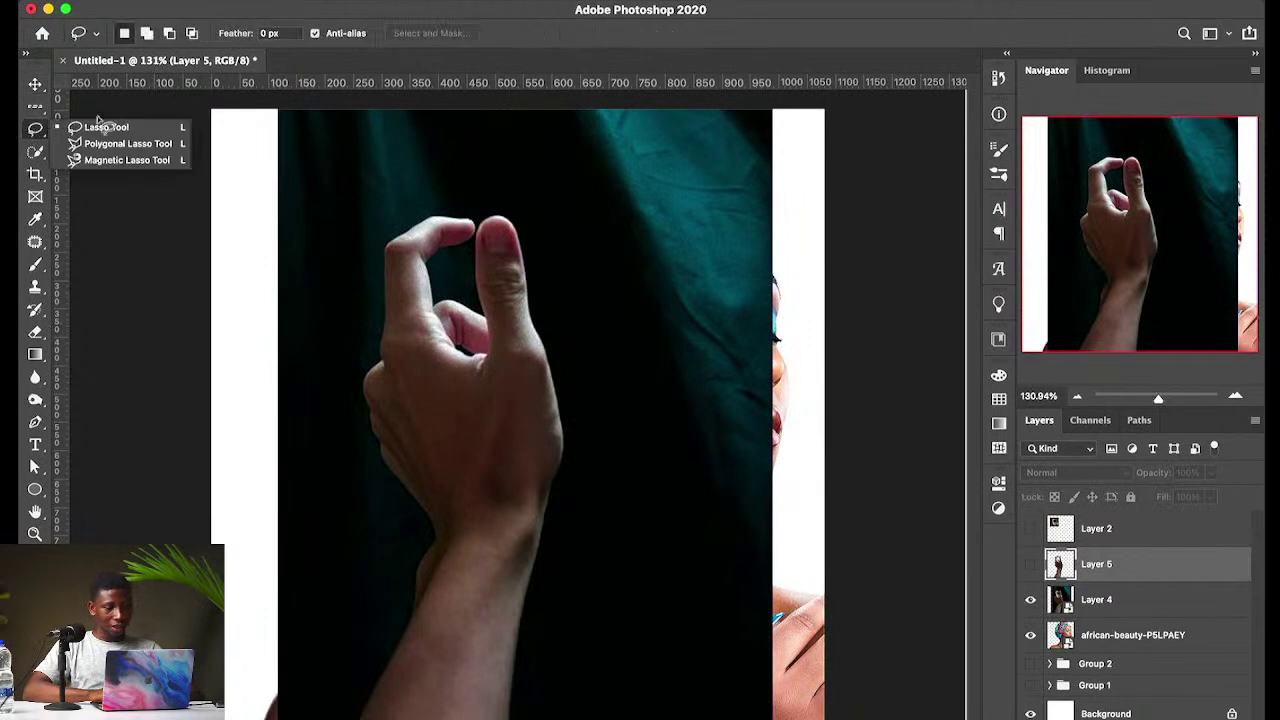
click(116, 144)
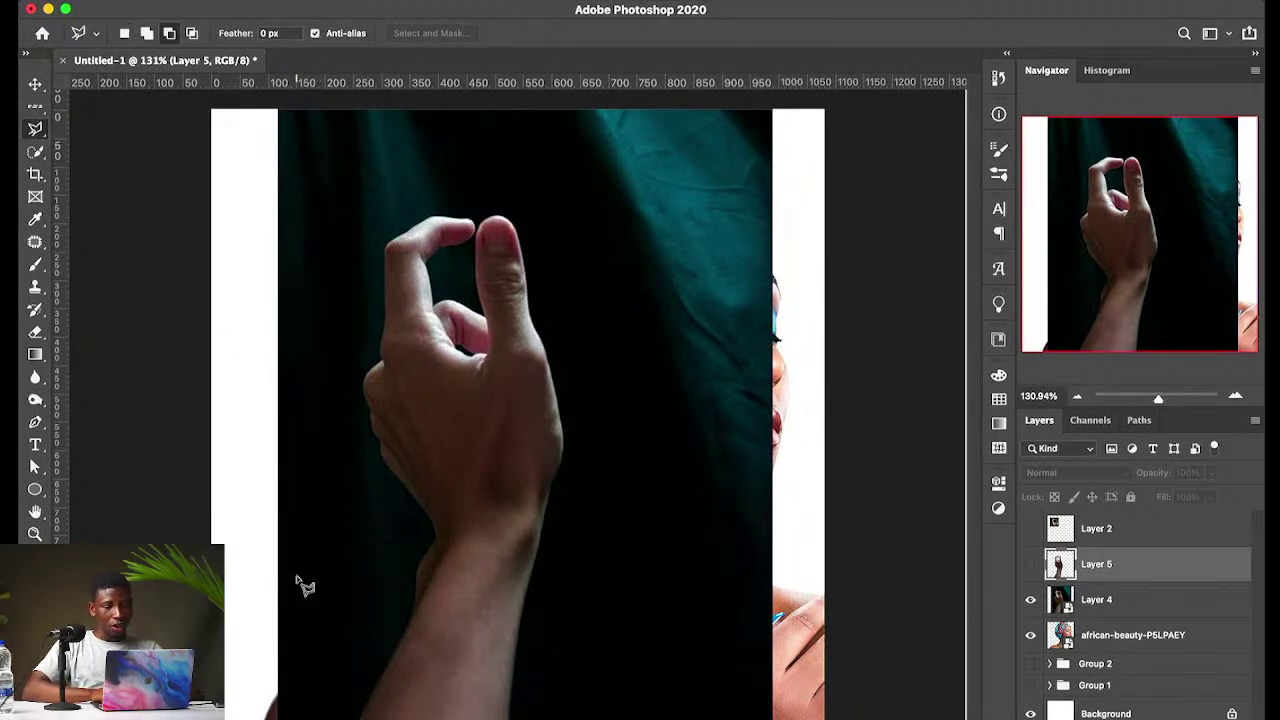
click(370, 552)
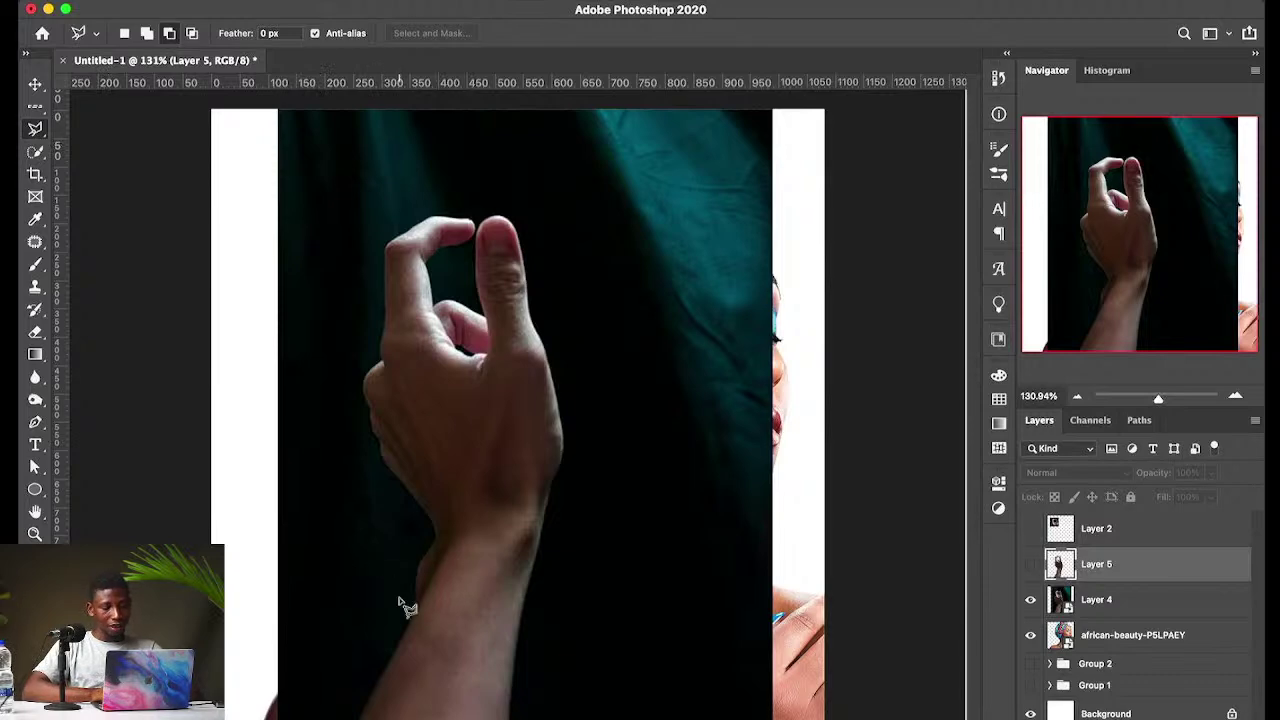
scroll(400, 606, up, 5)
scroll(410, 580, down, 2)
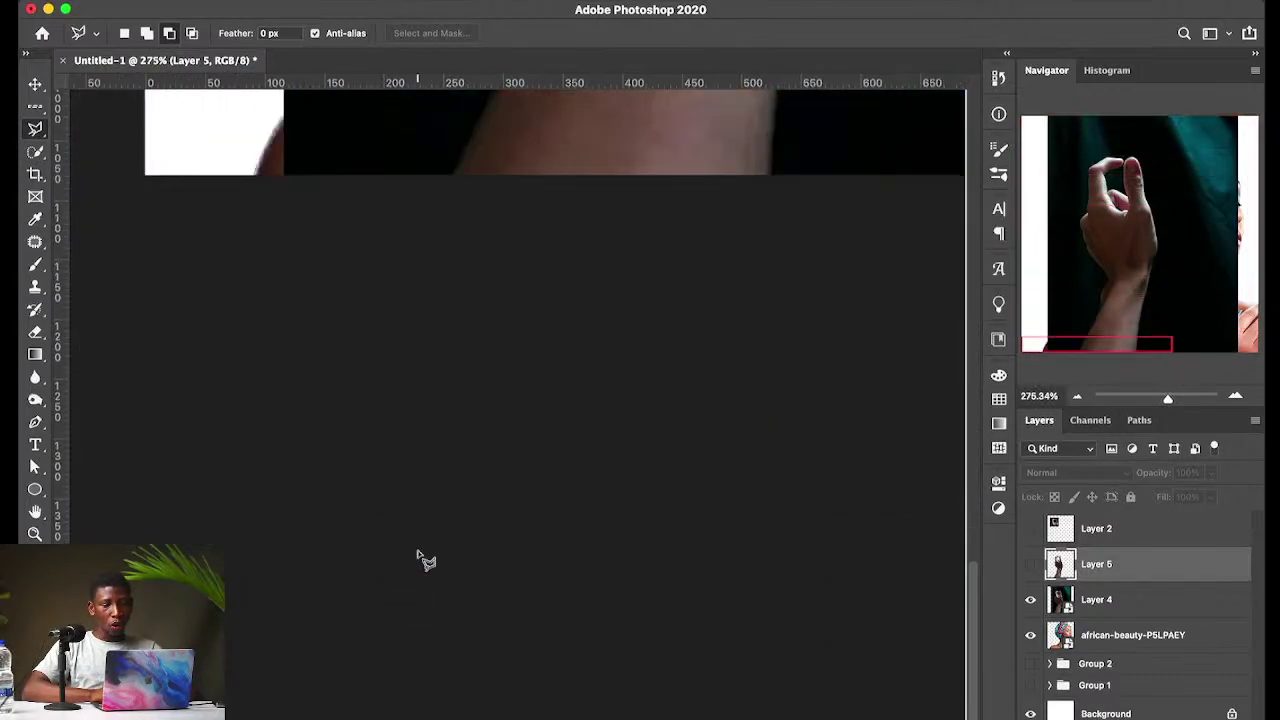
scroll(450, 420, up, 5)
scroll(423, 449, up, 2)
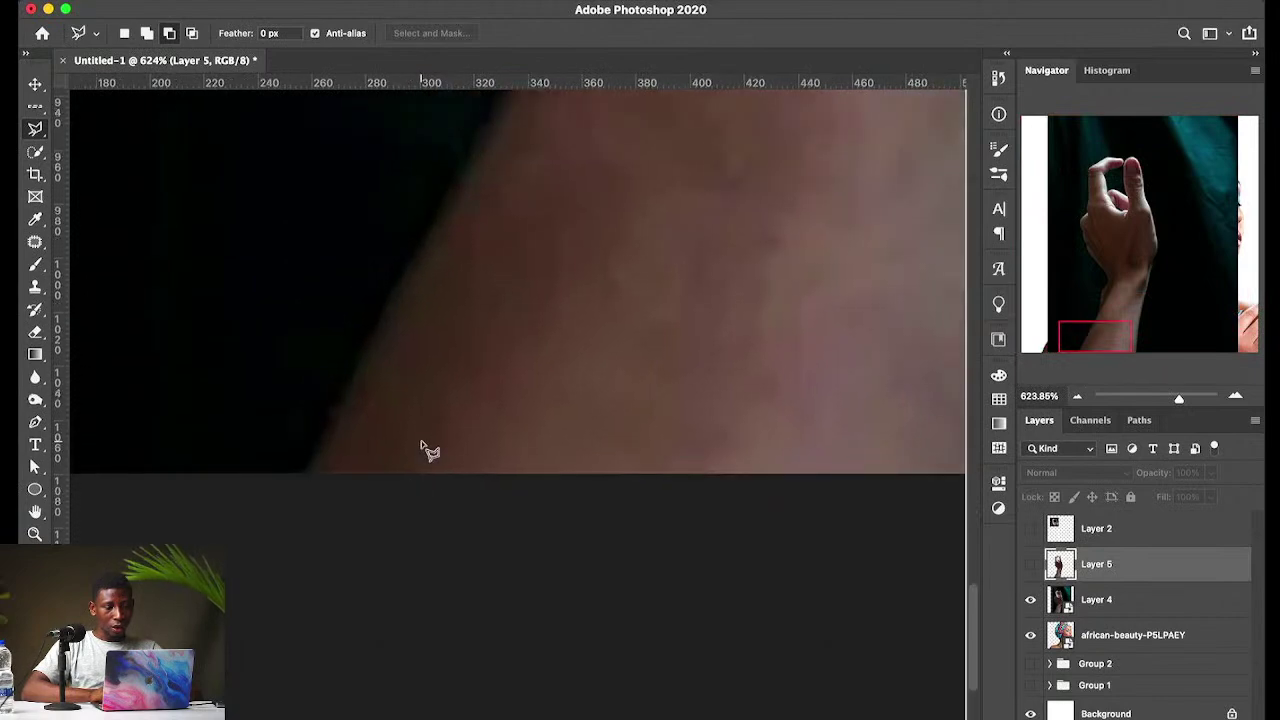
scroll(423, 449, up, 3)
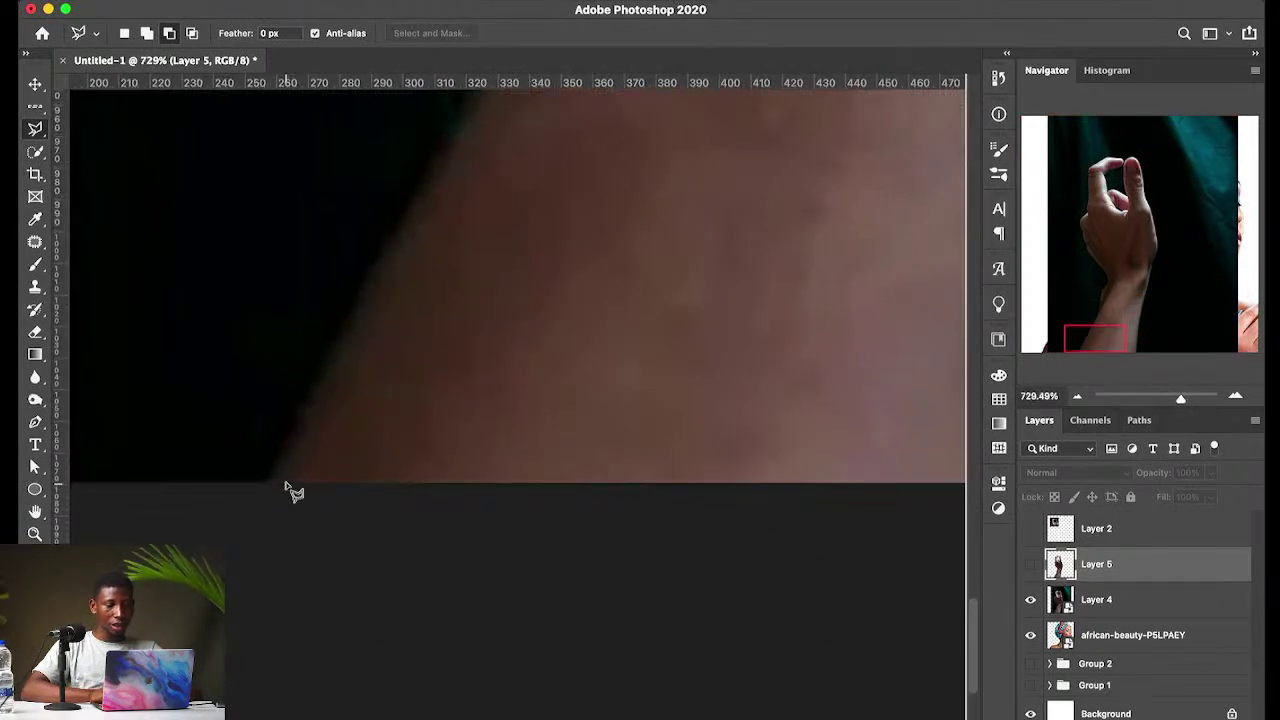
click(279, 480)
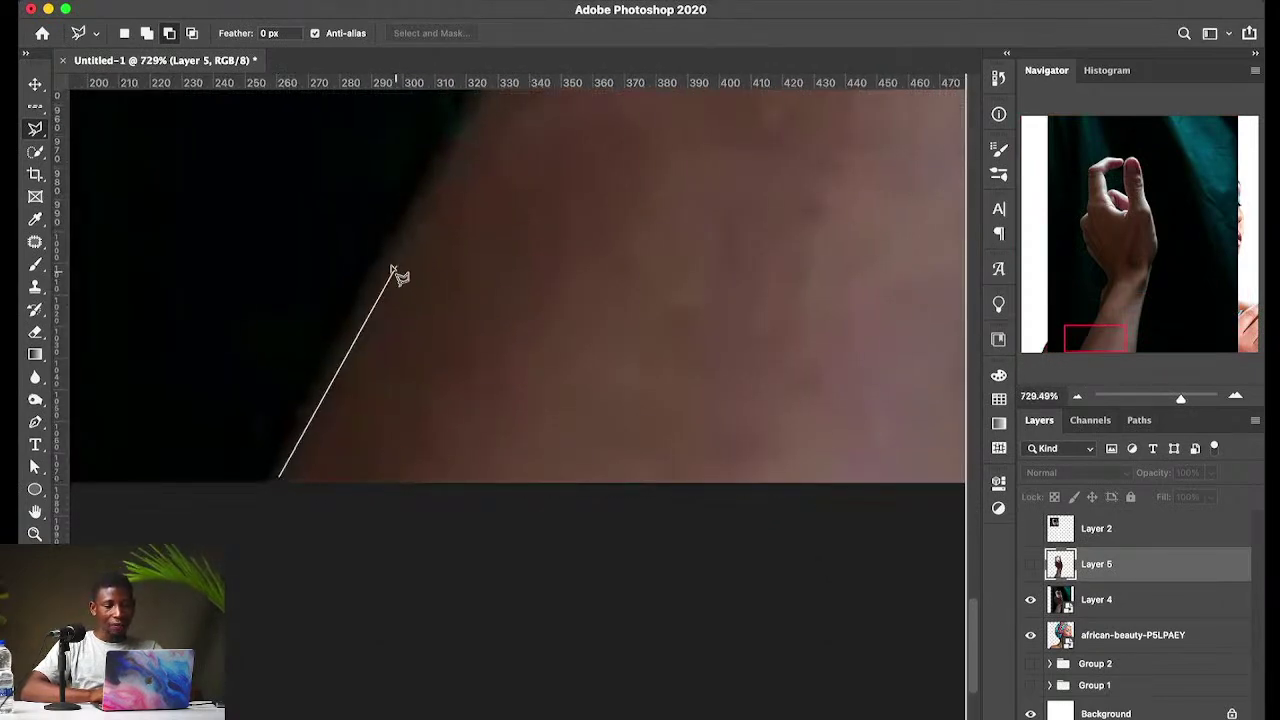
click(381, 272)
Step: Extend the polygonal outline up the forearm's left edge to the bulge just below the wrist
scroll(472, 220, down, 5)
scroll(472, 220, right, 1)
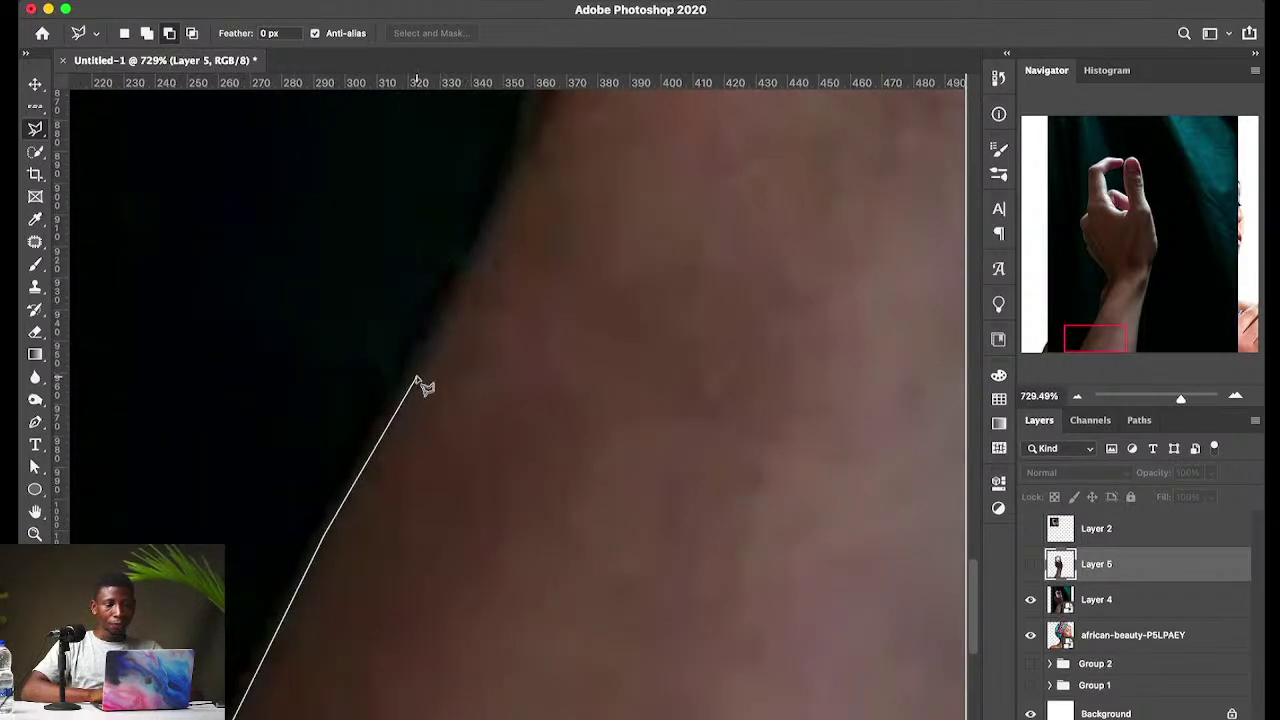
scroll(420, 382, up, 3)
click(422, 484)
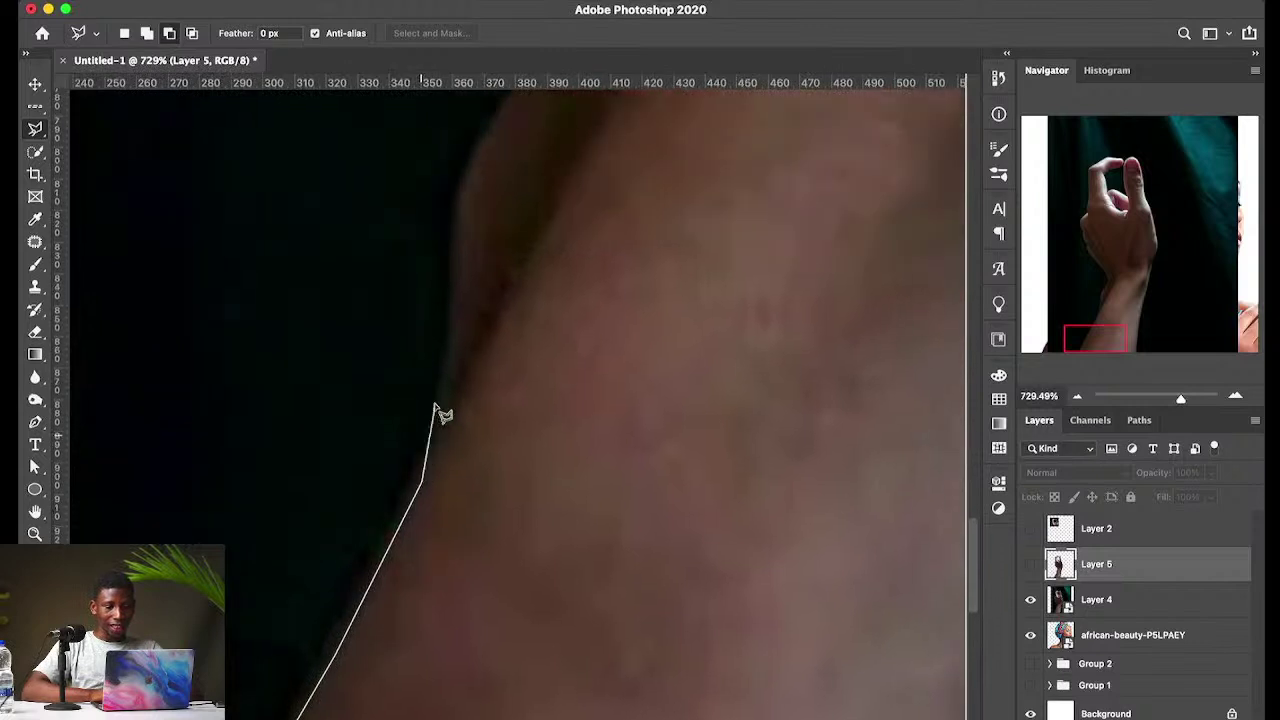
scroll(445, 400, up, 3)
scroll(445, 400, right, 1)
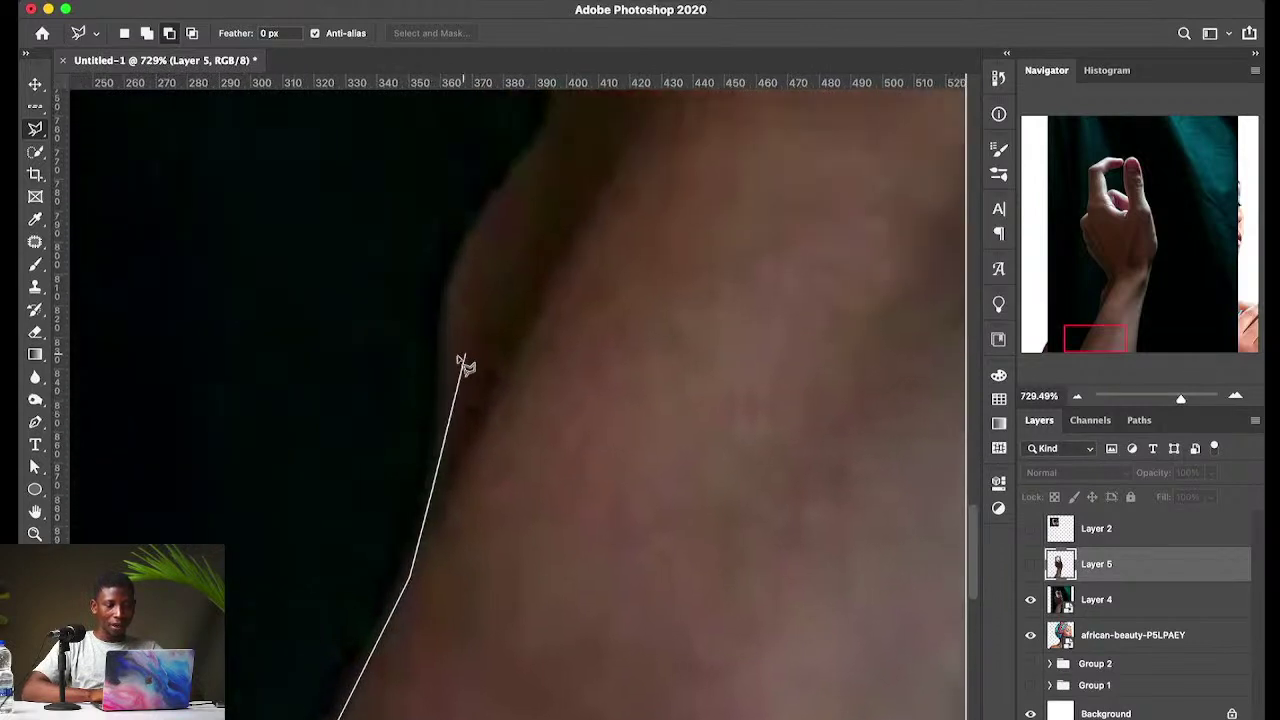
scroll(450, 366, up, 2)
scroll(450, 366, right, 2)
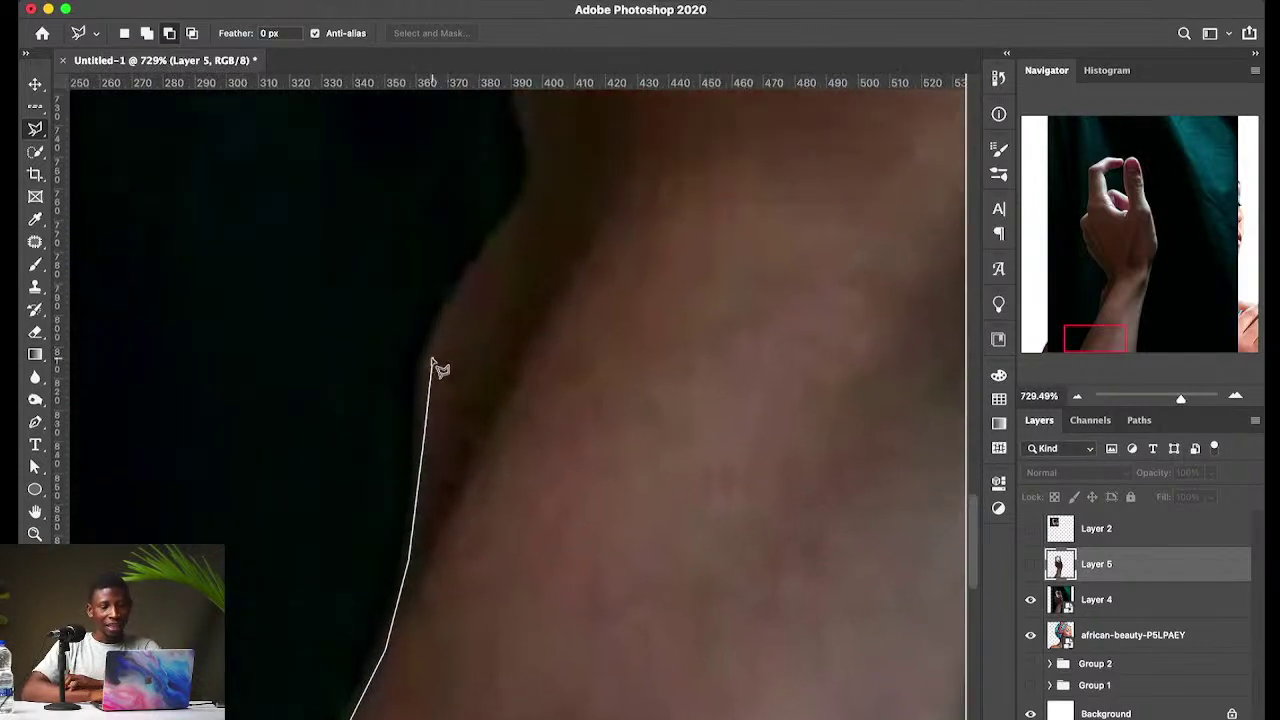
click(426, 358)
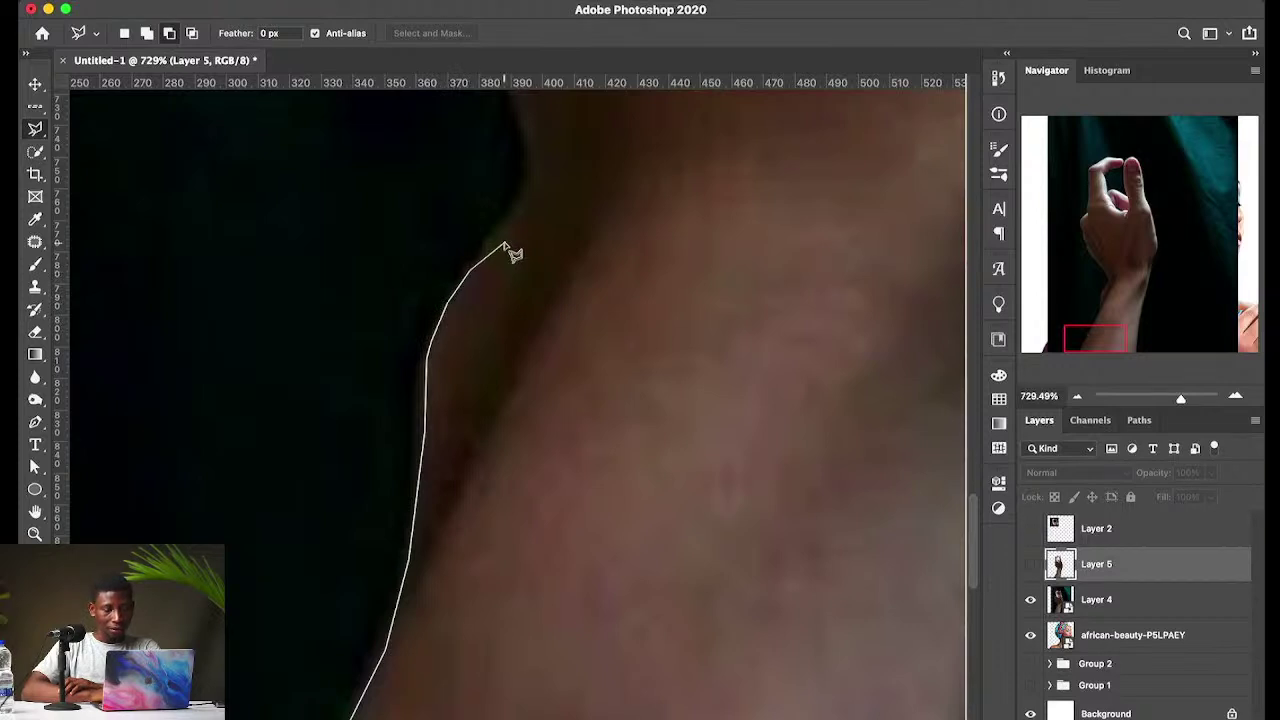
Step: Continue the polygonal outline over the bulge, around the notch at the wrist and onto the edge of the hand
scroll(508, 254, up, 3)
scroll(508, 254, right, 1)
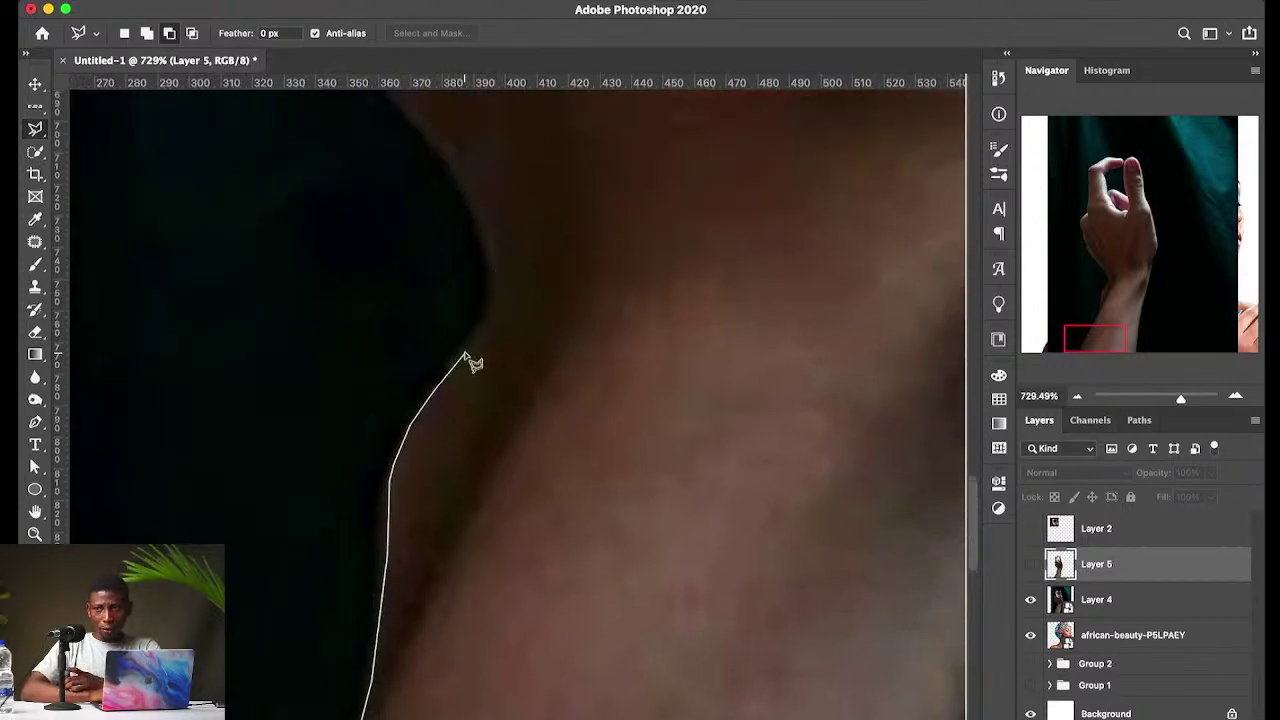
click(490, 299)
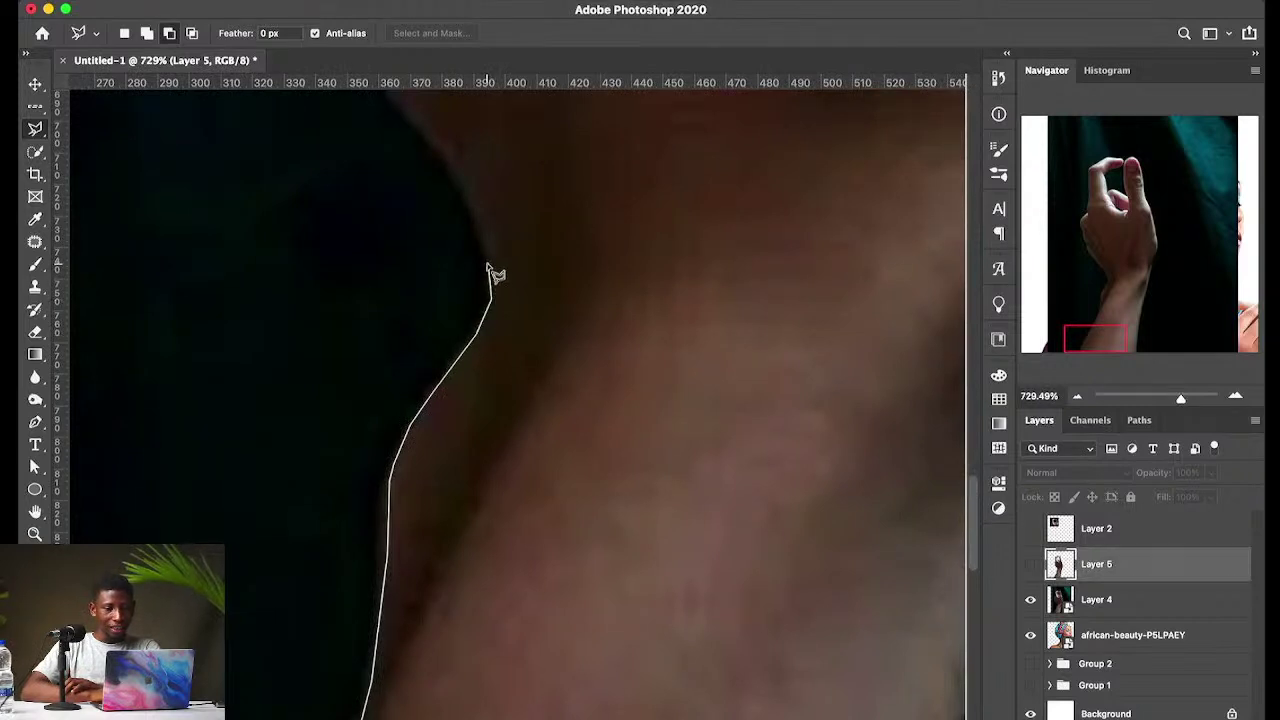
scroll(483, 238, up, 5)
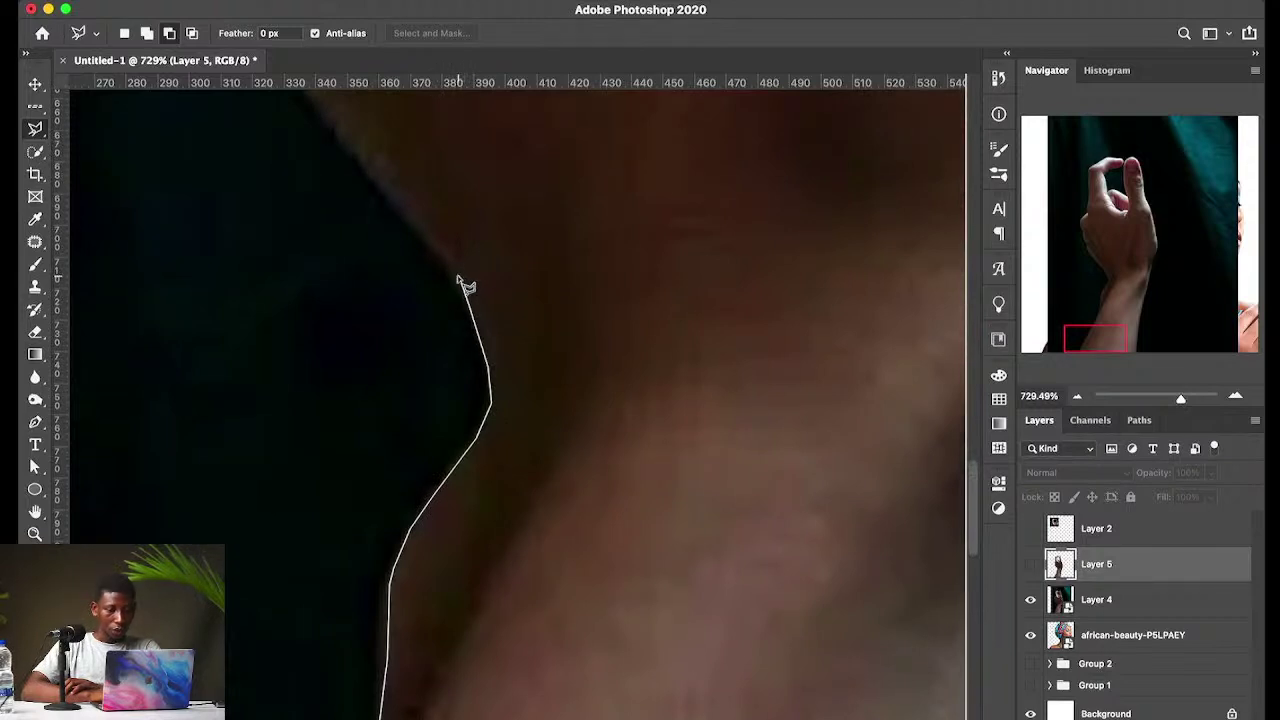
scroll(458, 285, up, 4)
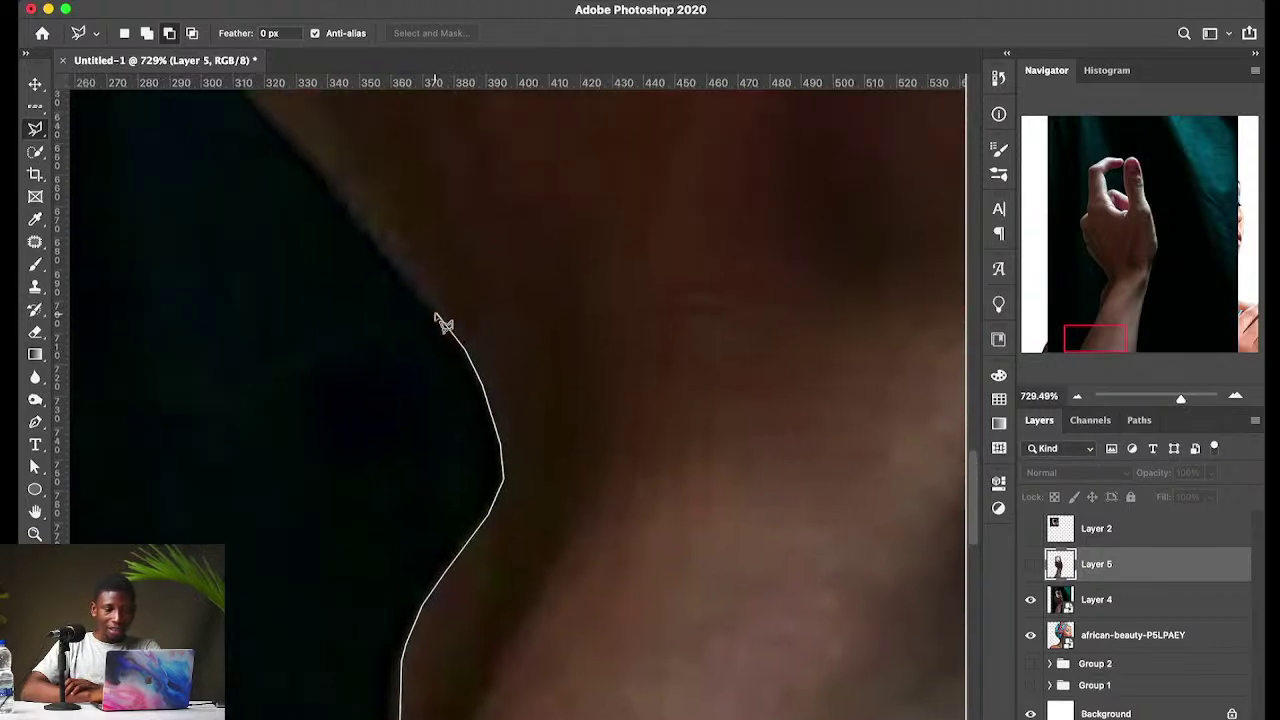
scroll(440, 322, up, 4)
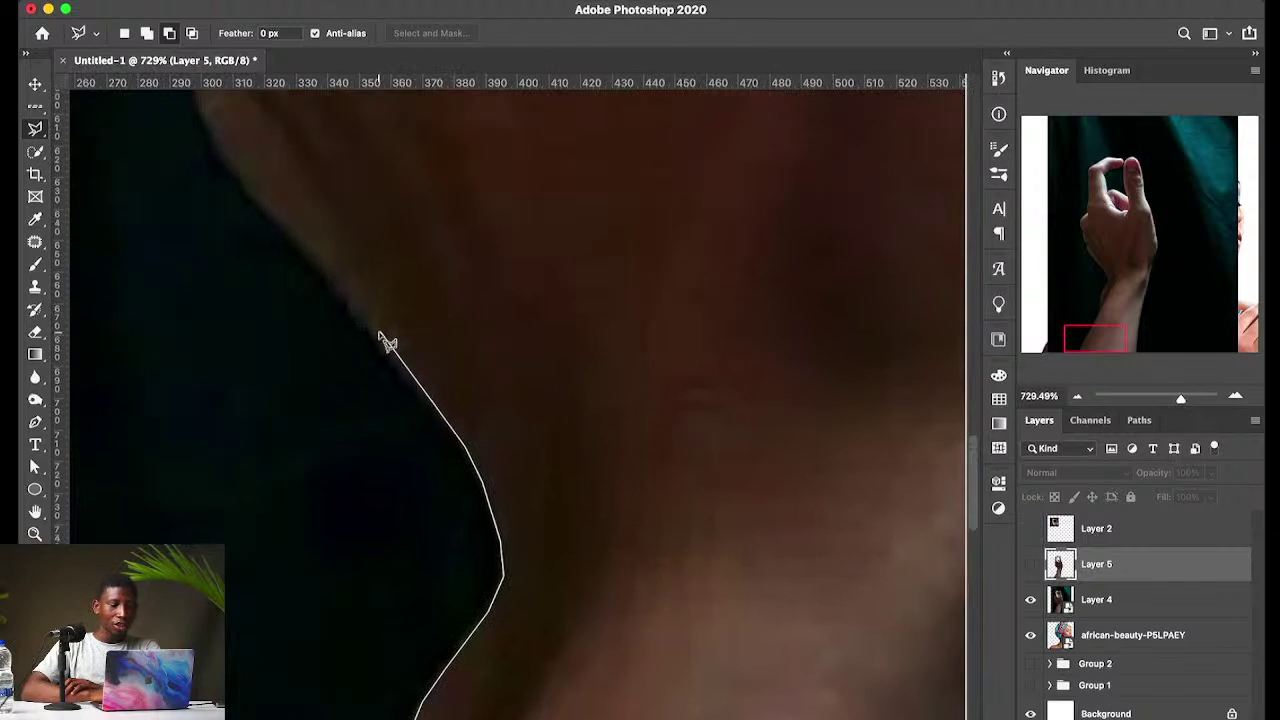
Step: Continue the polygonal outline up the hand's left edge, over its bumps, to the notch at the base of the bent finger
scroll(383, 343, up, 3)
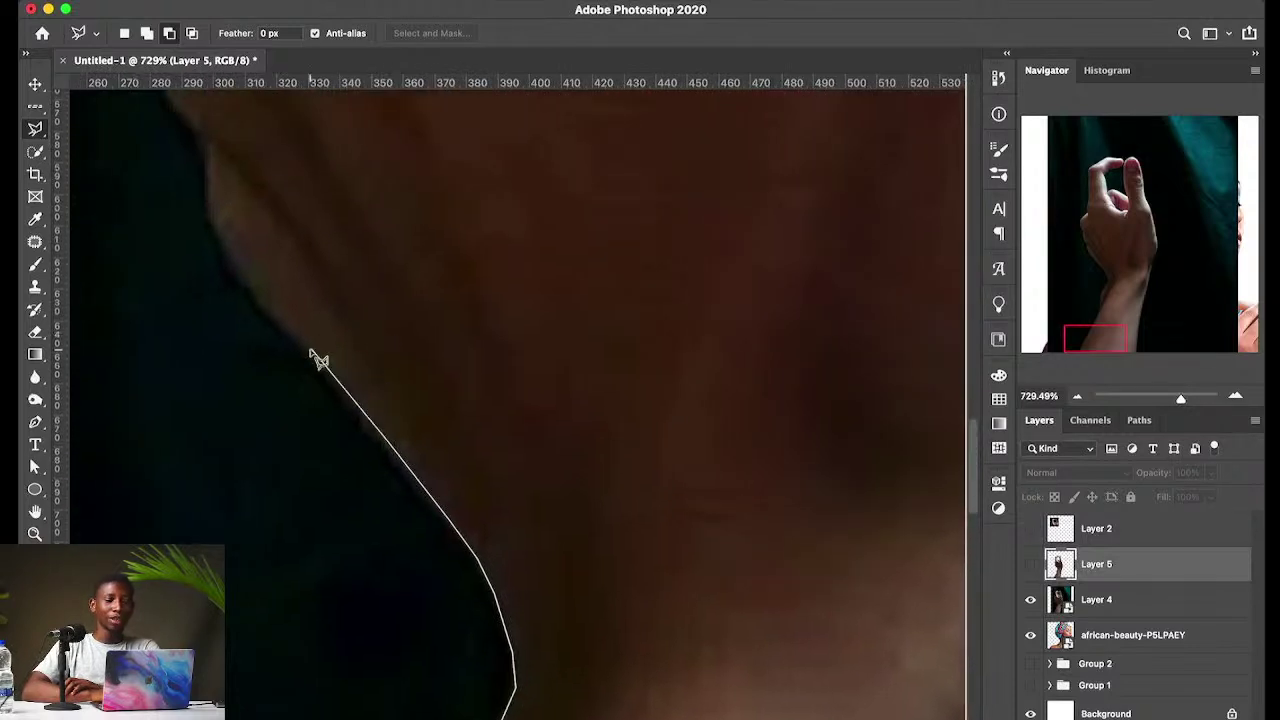
scroll(317, 360, up, 3)
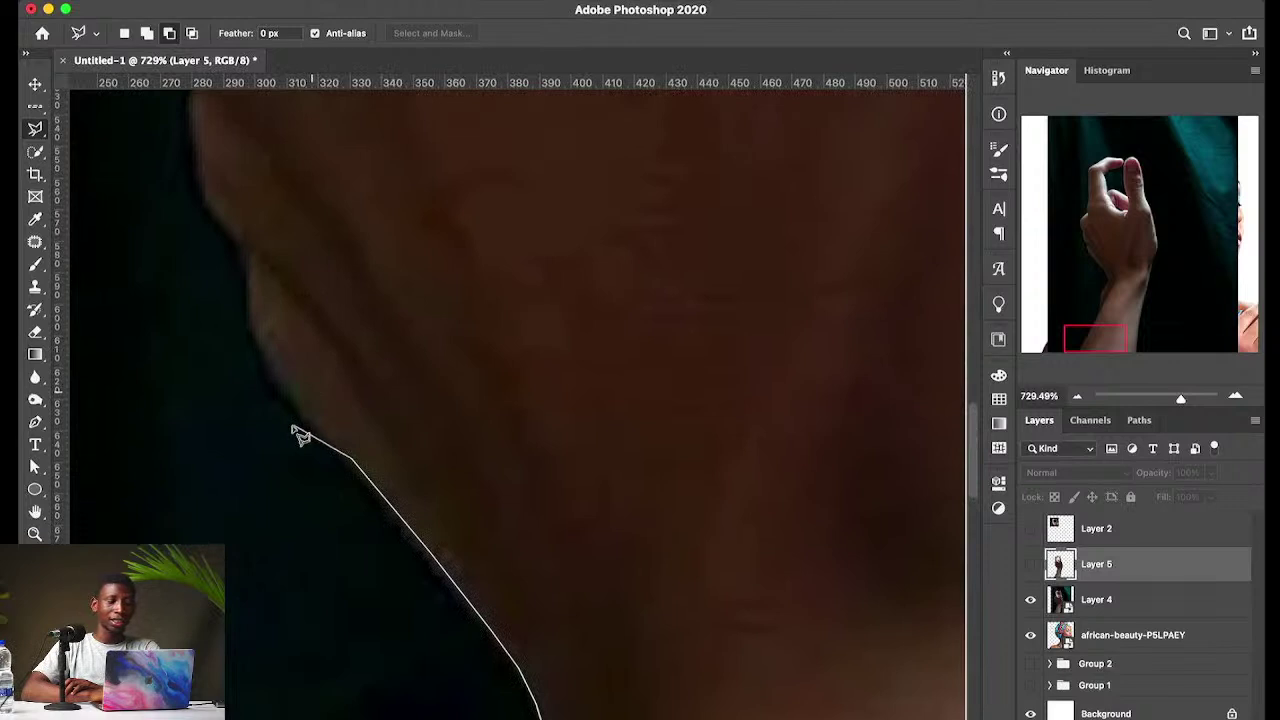
scroll(308, 423, up, 1)
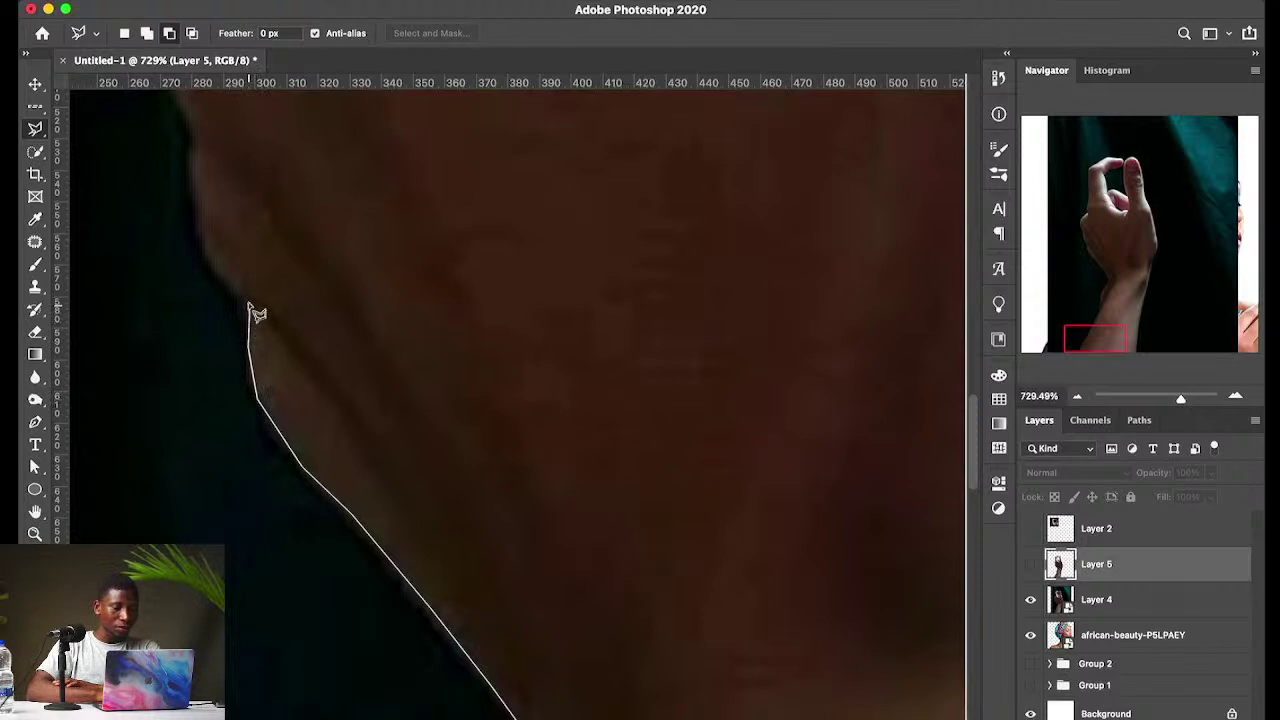
scroll(252, 318, up, 3)
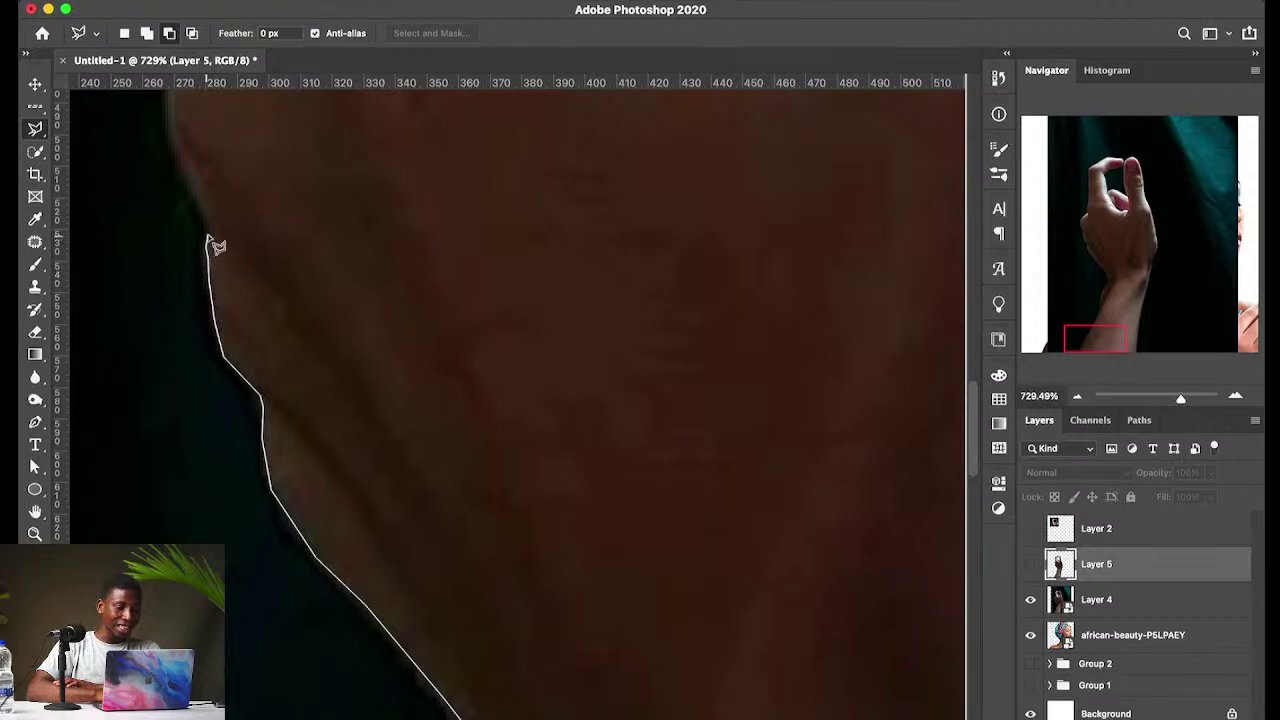
scroll(215, 245, up, 5)
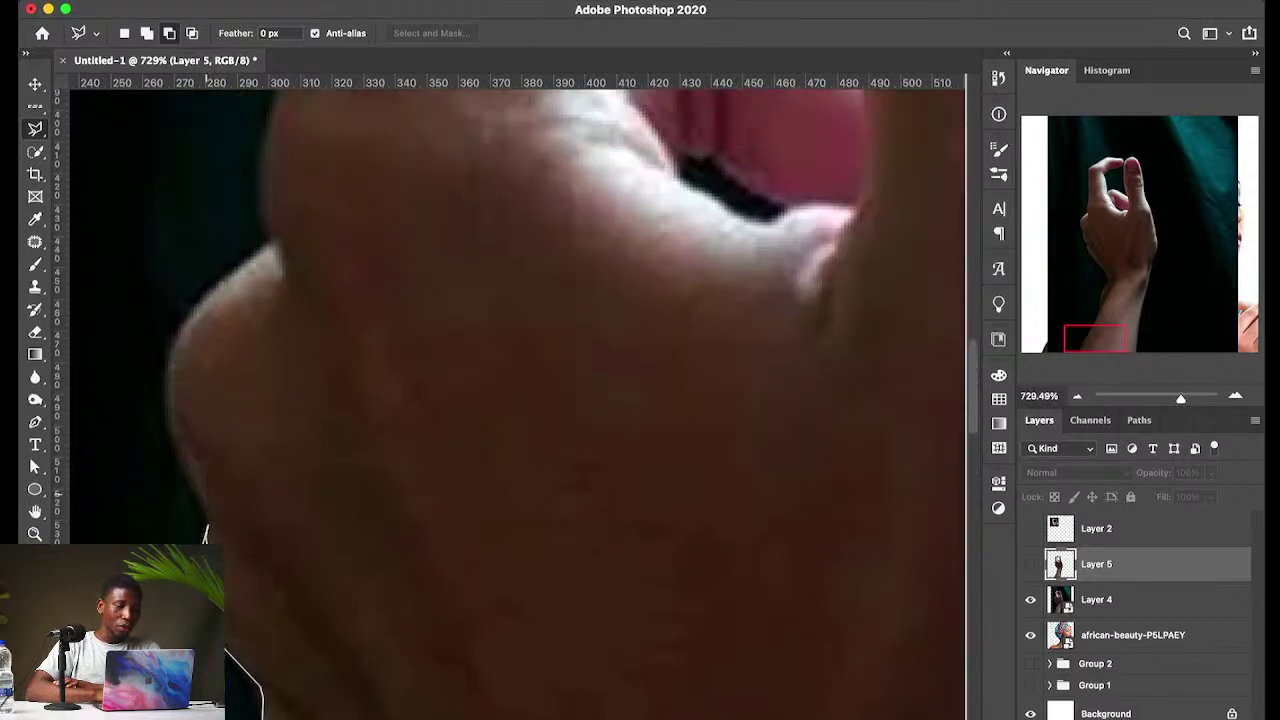
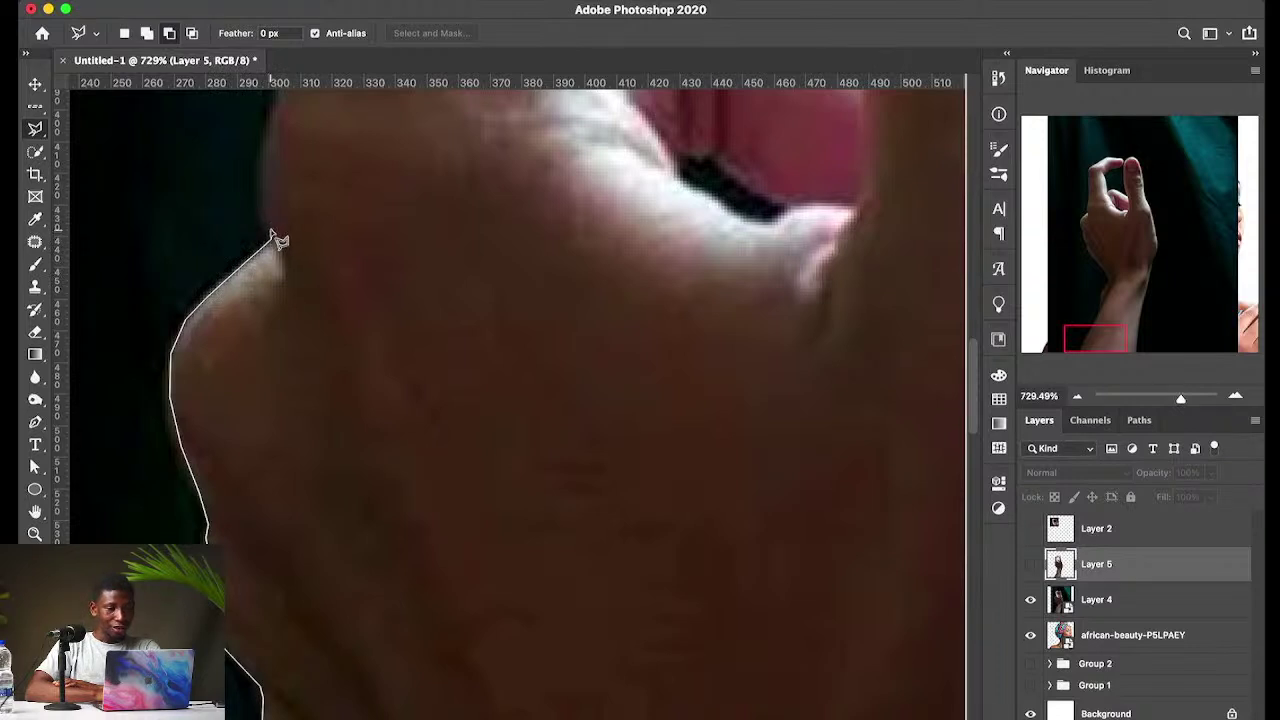
Step: Extend the polygonal outline from the notch up the outer left edge of the bent finger to just below its knuckle
scroll(279, 241, up, 3)
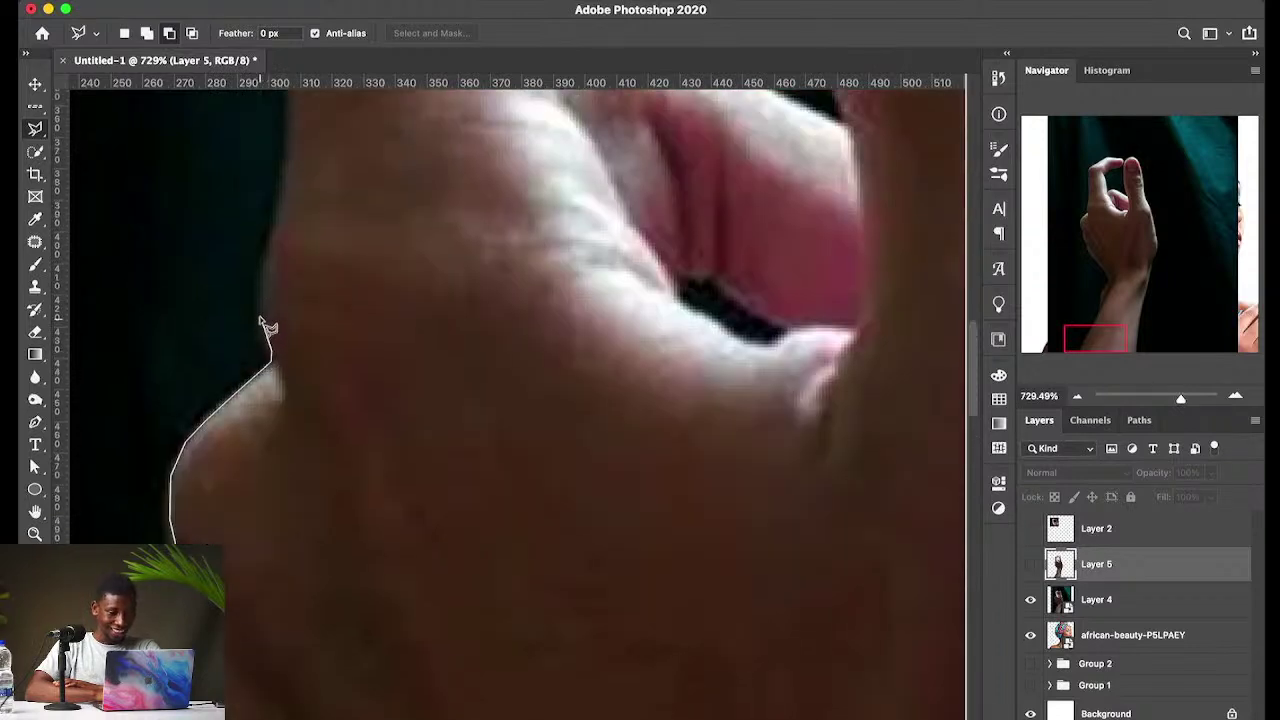
click(260, 316)
click(263, 262)
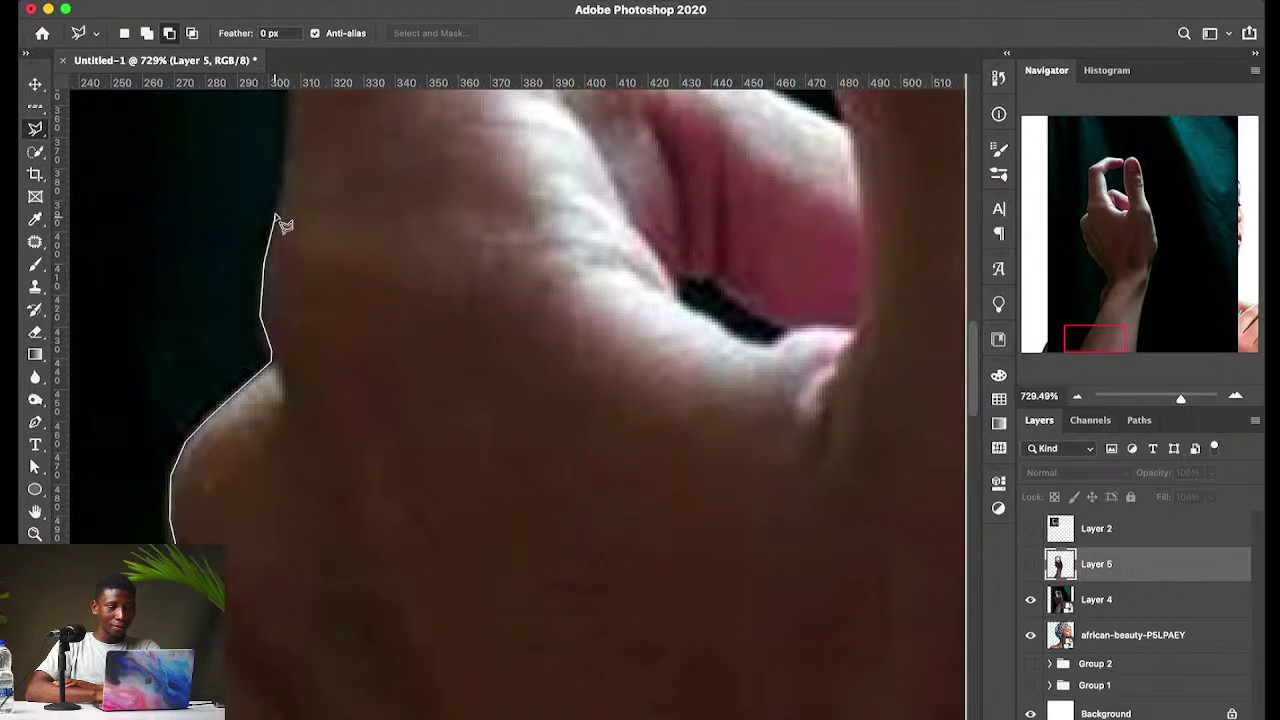
scroll(283, 224, up, 3)
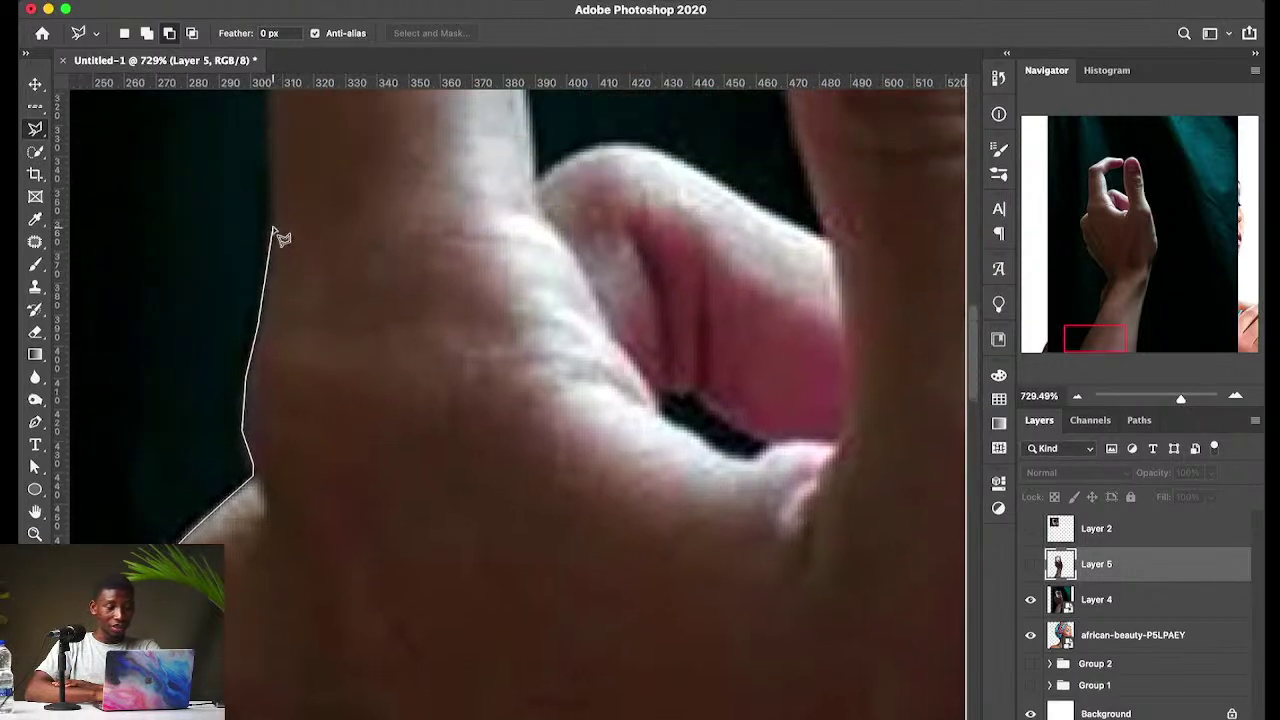
scroll(279, 236, up, 3)
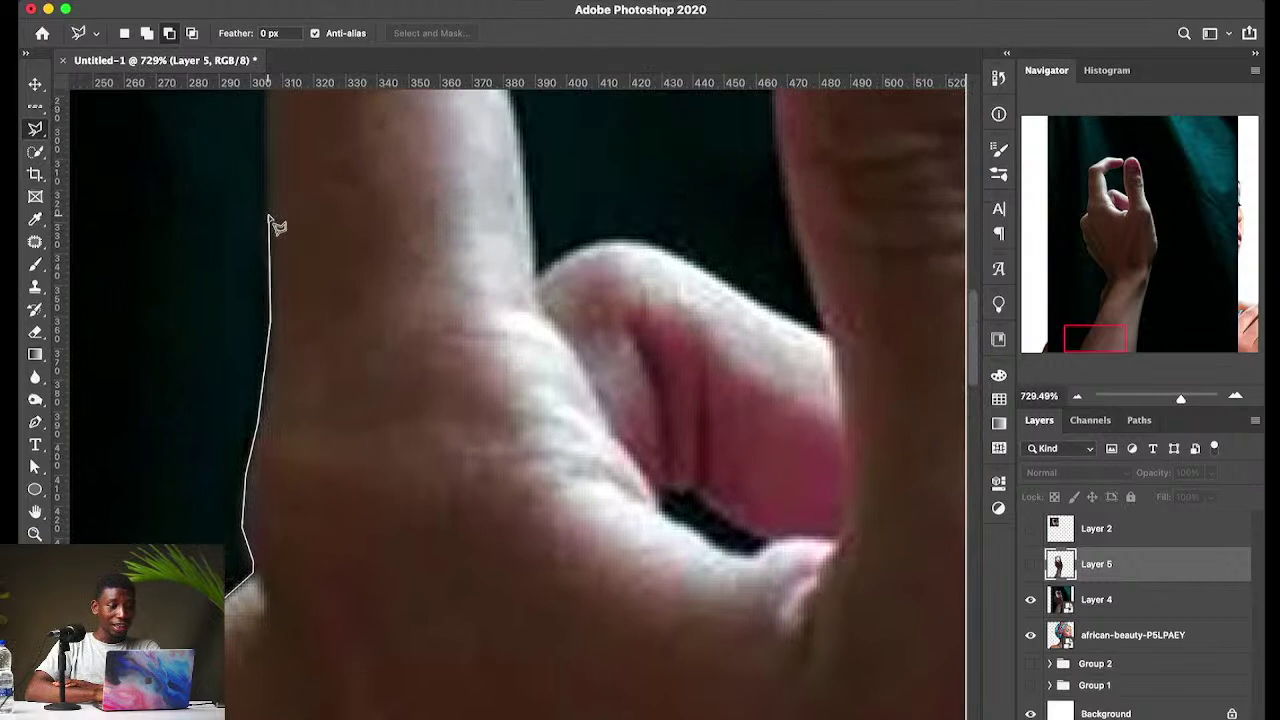
scroll(277, 200, up, 1)
scroll(266, 200, up, 2)
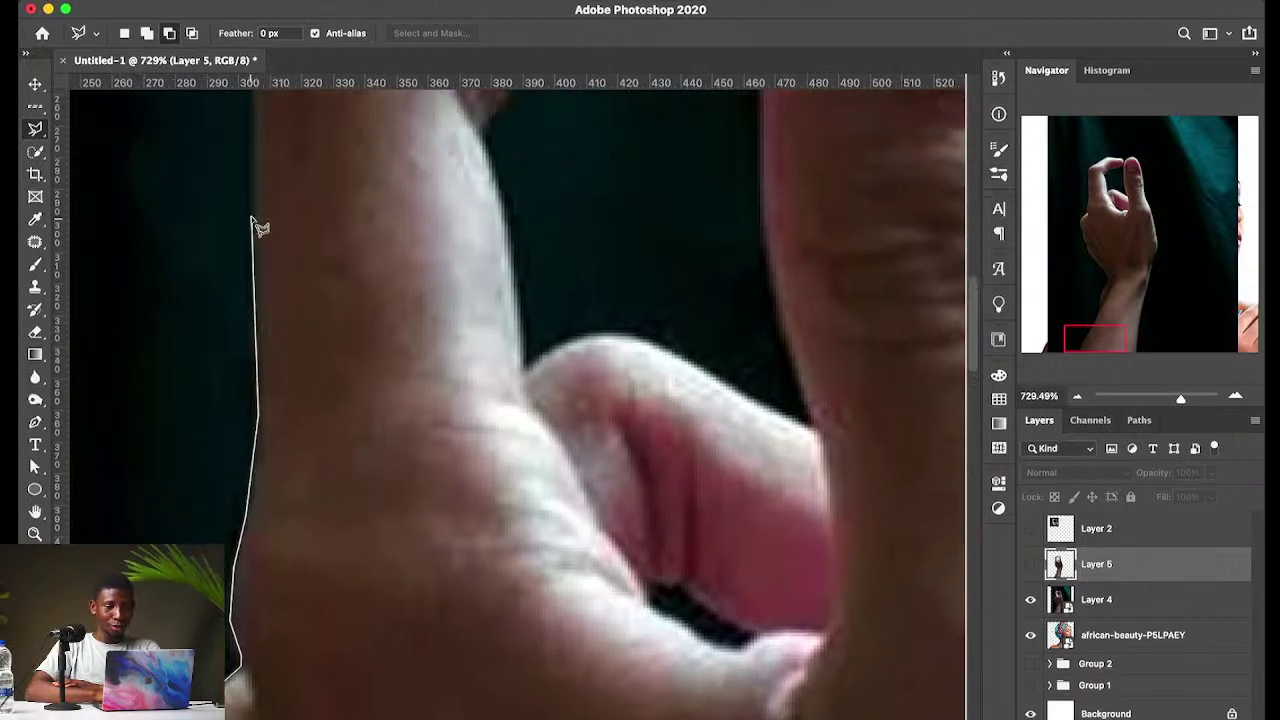
scroll(255, 215, up, 2)
scroll(254, 218, up, 2)
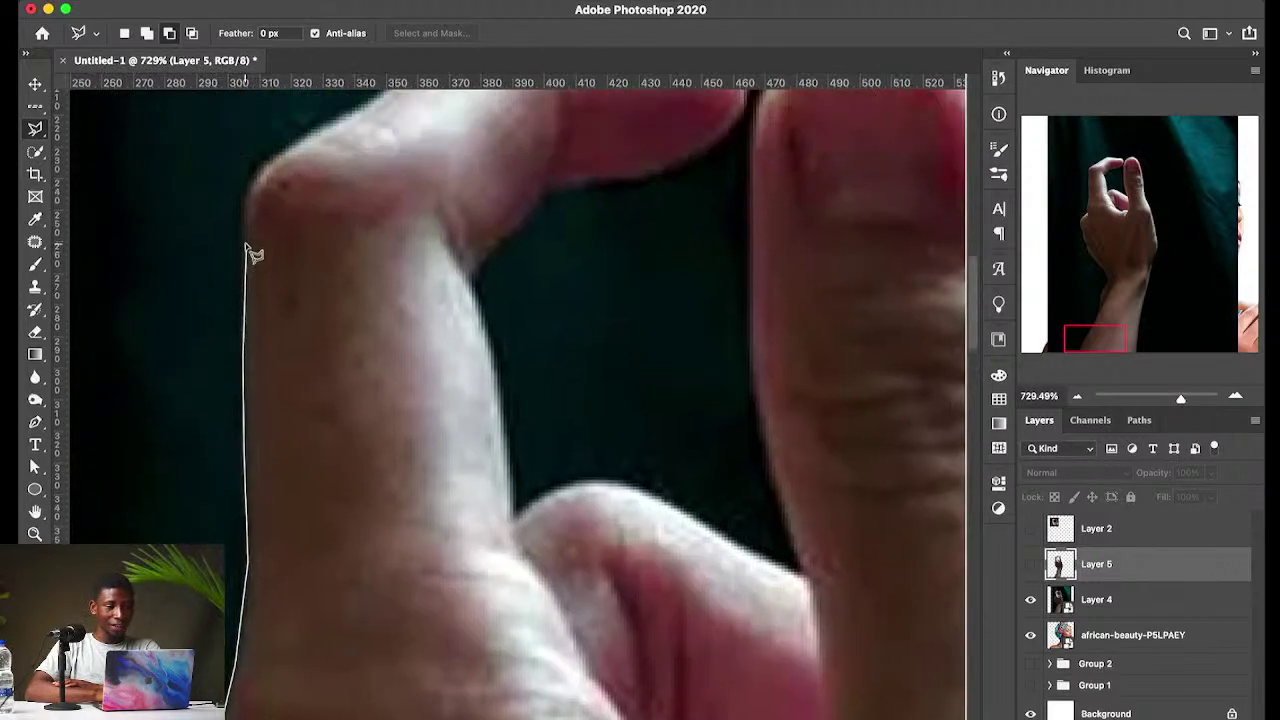
Step: Carry the outline around the bent finger's knuckle and up its sloping upper edge to the highest joint
click(250, 186)
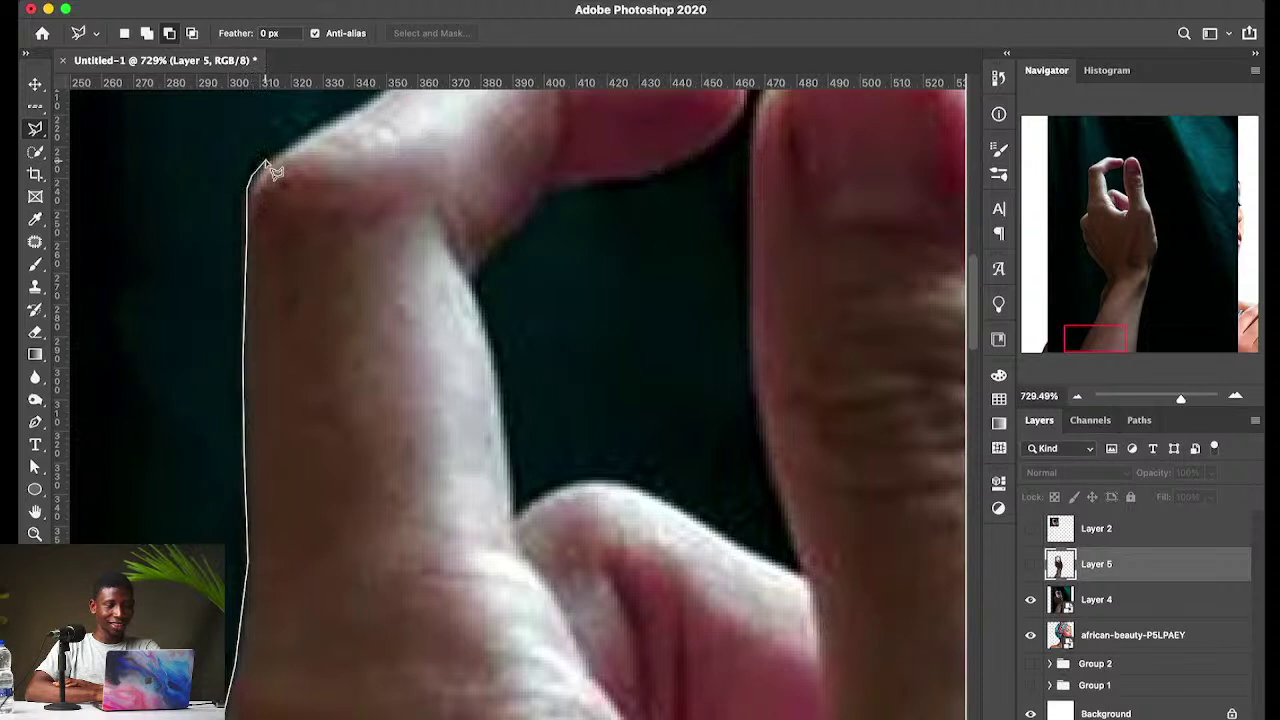
scroll(270, 170, up, 2)
scroll(270, 170, right, 2)
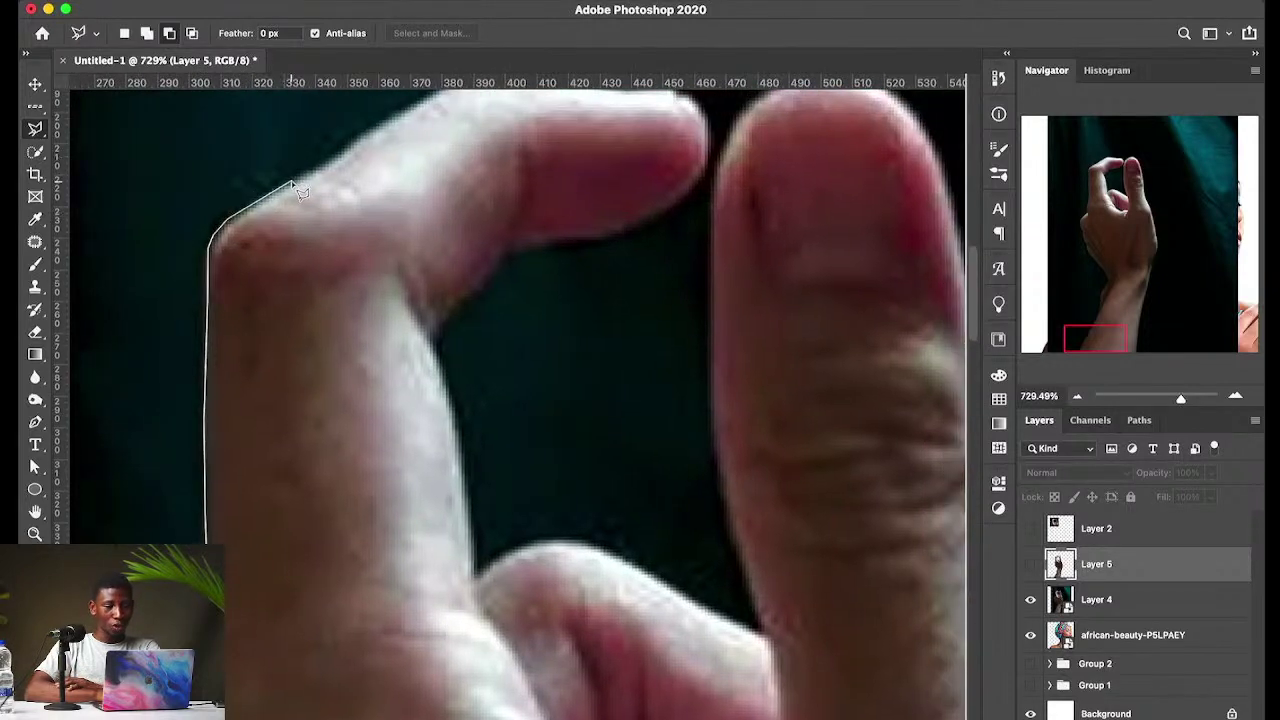
scroll(297, 190, up, 2)
scroll(297, 190, right, 1)
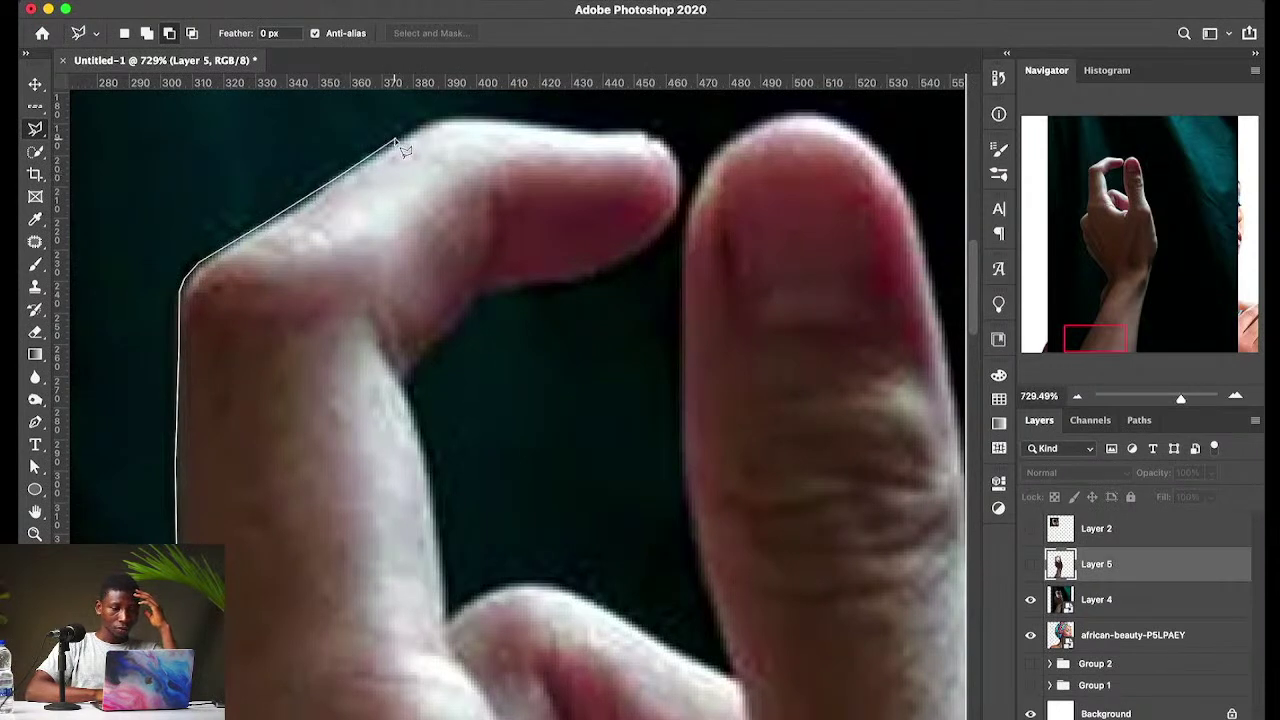
click(445, 119)
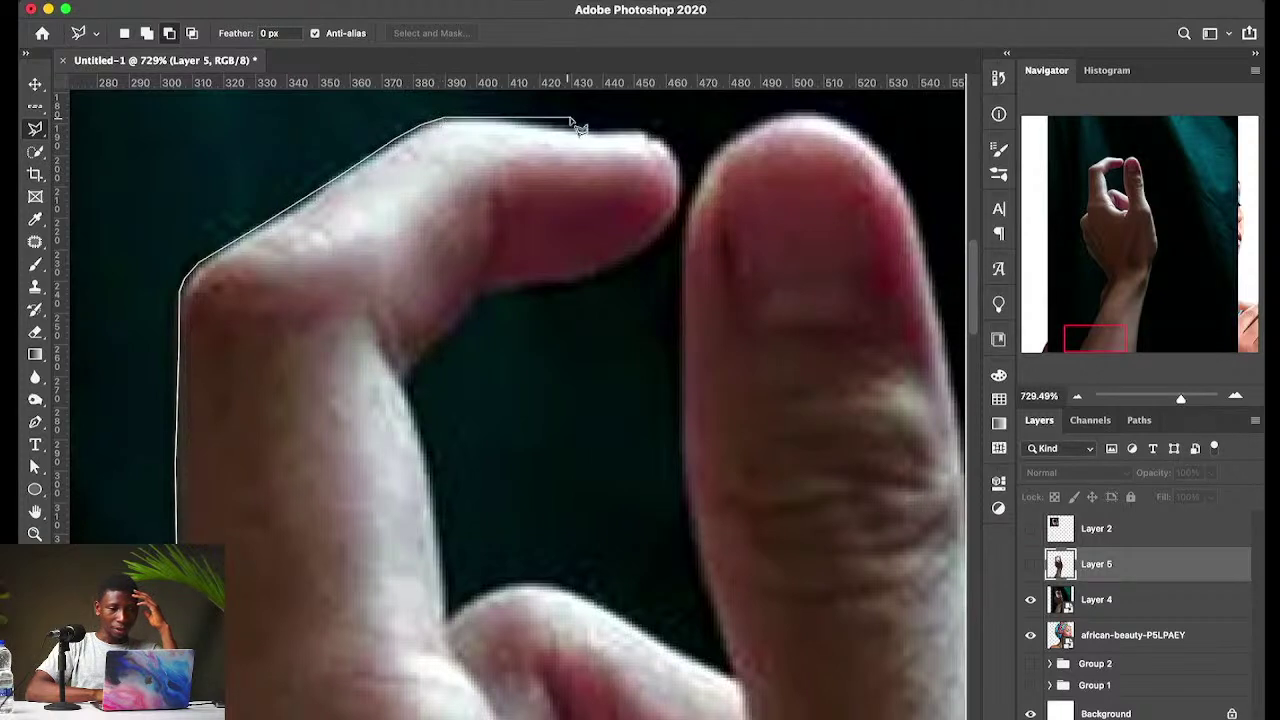
Step: Trace the outline along the finger's top edge, around the fingertip and back along the underside
click(672, 153)
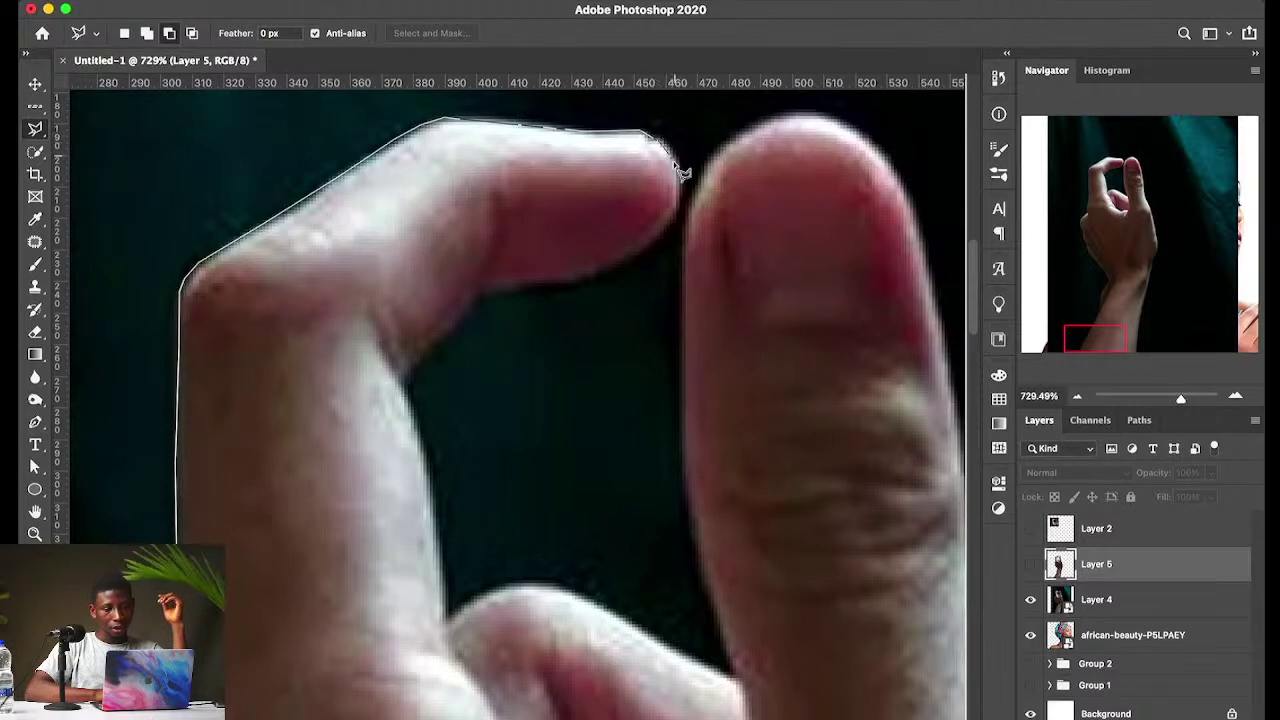
click(676, 214)
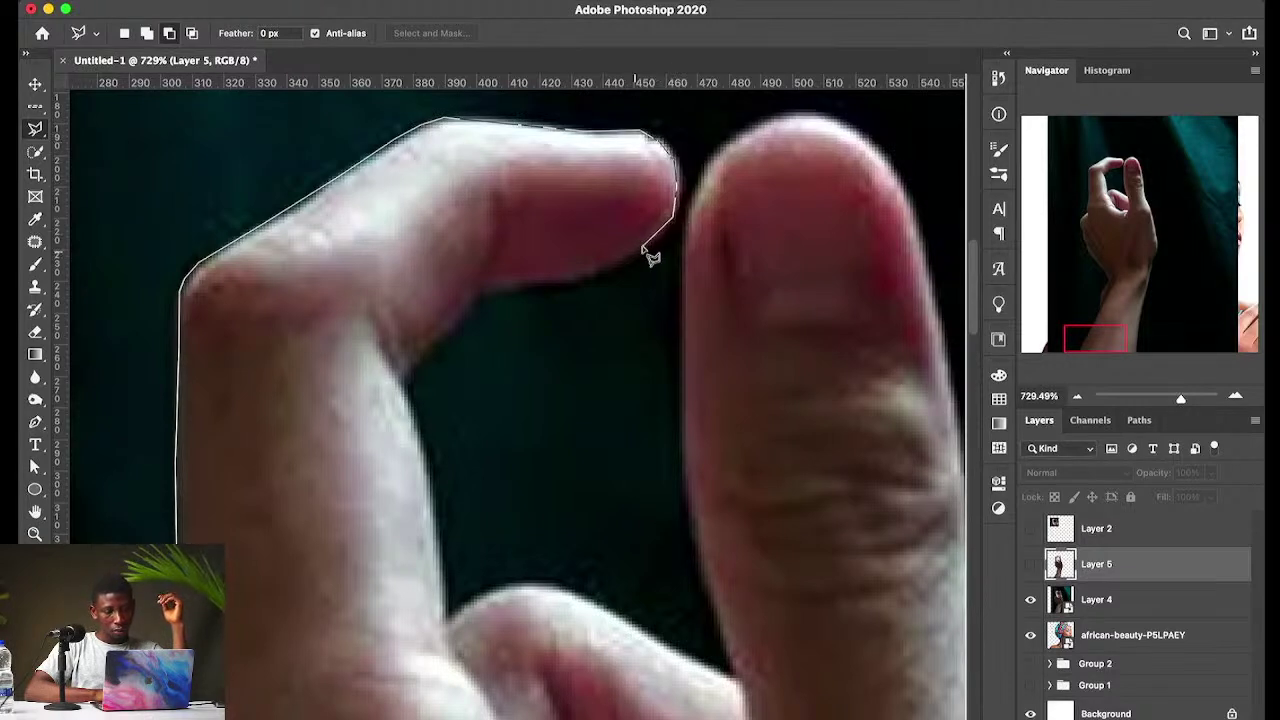
click(653, 250)
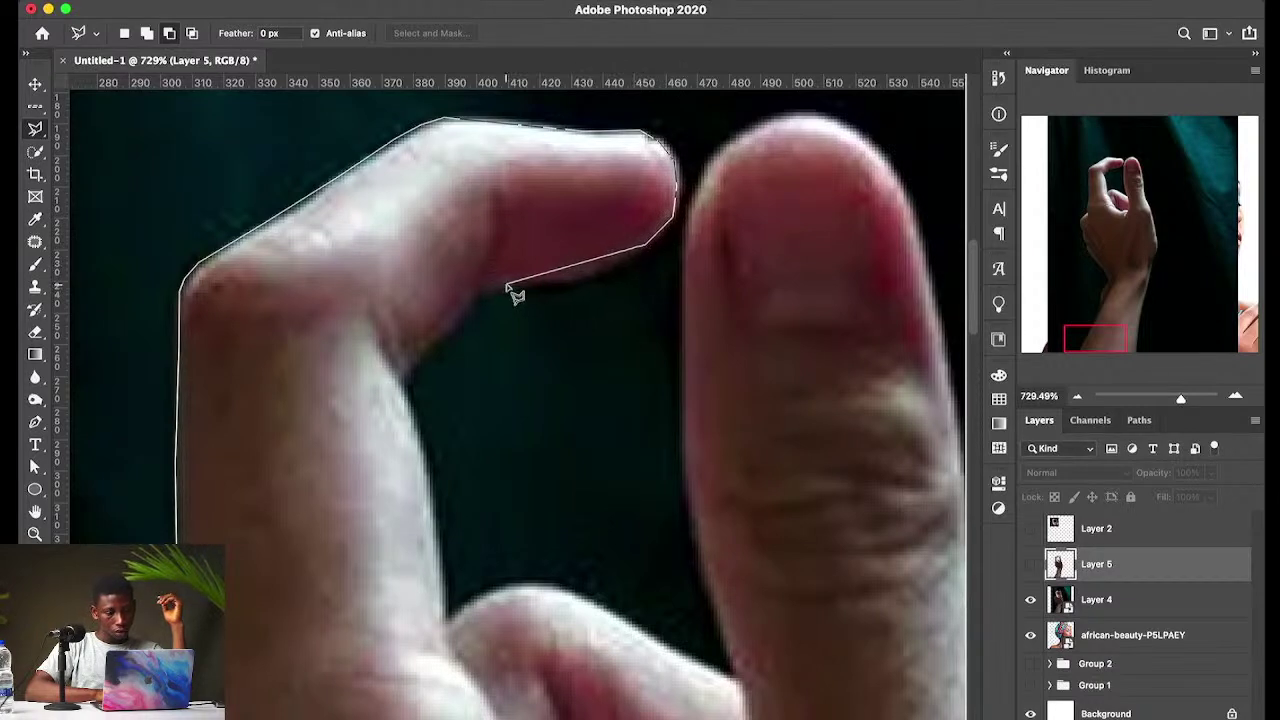
click(590, 274)
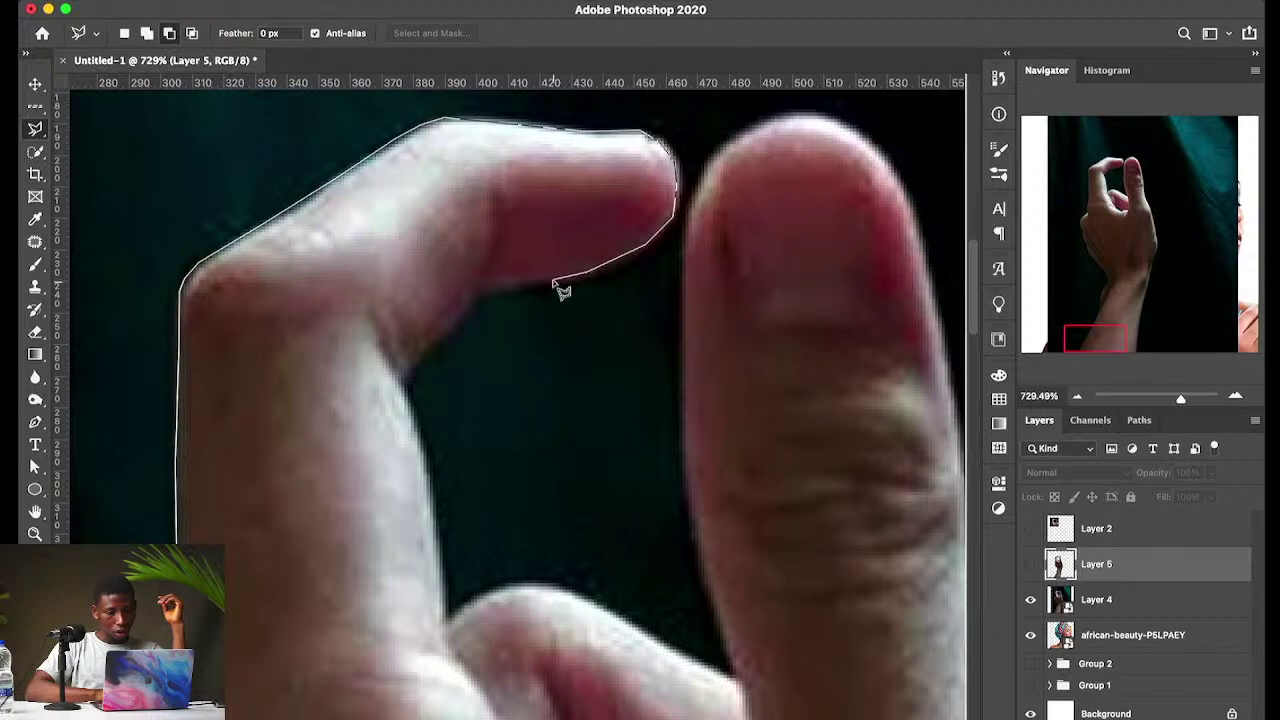
click(484, 287)
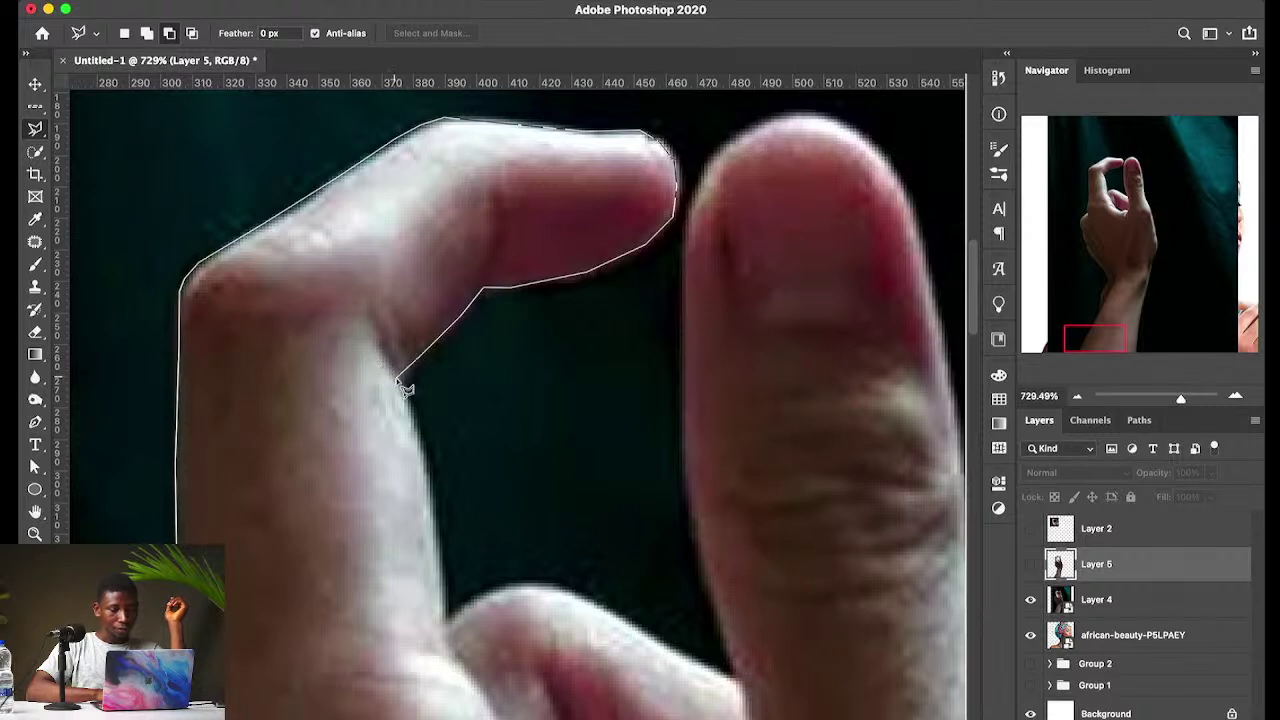
Step: Continue the outline through the finger's inner crook, down its inner edge and over the folded finger to the thumb
click(417, 356)
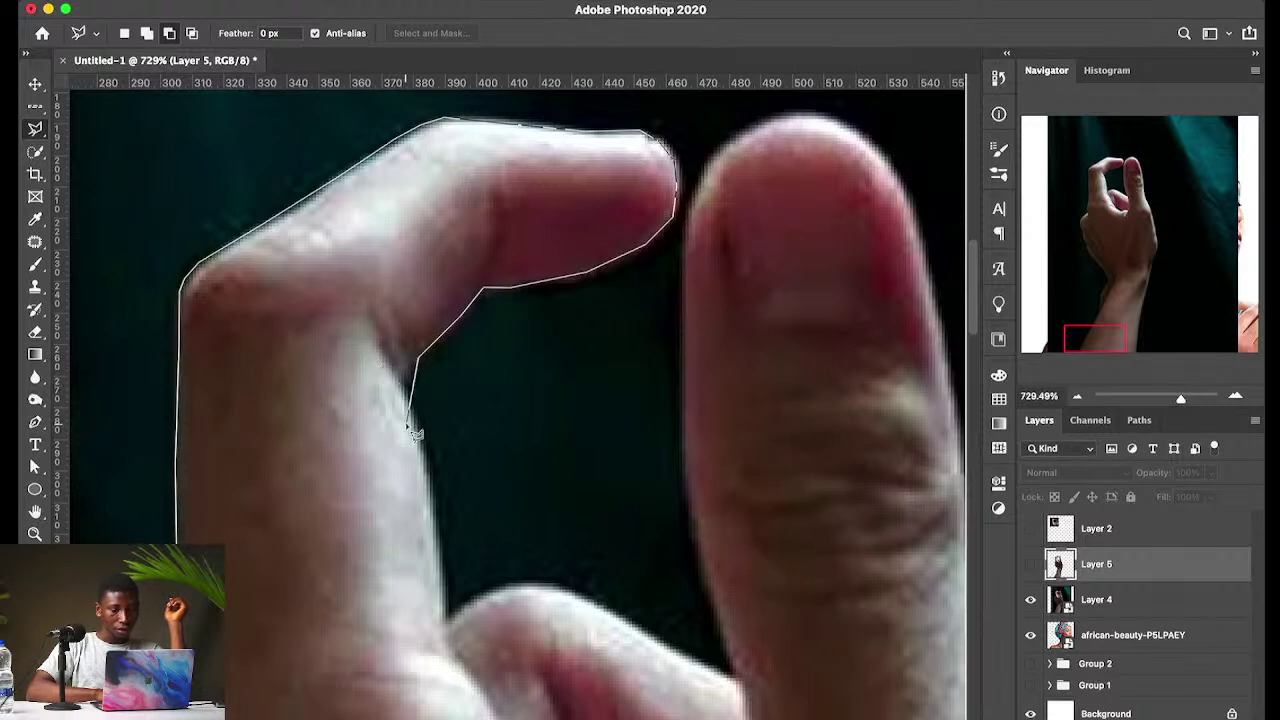
click(400, 373)
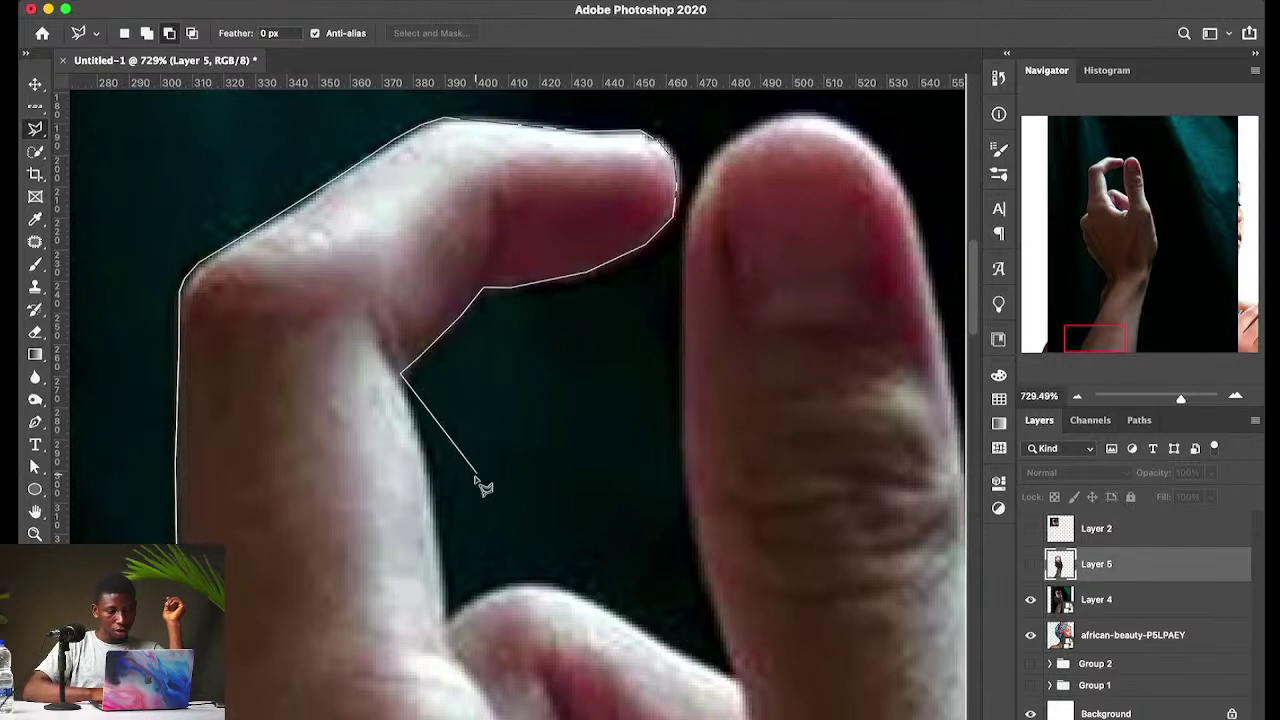
click(428, 452)
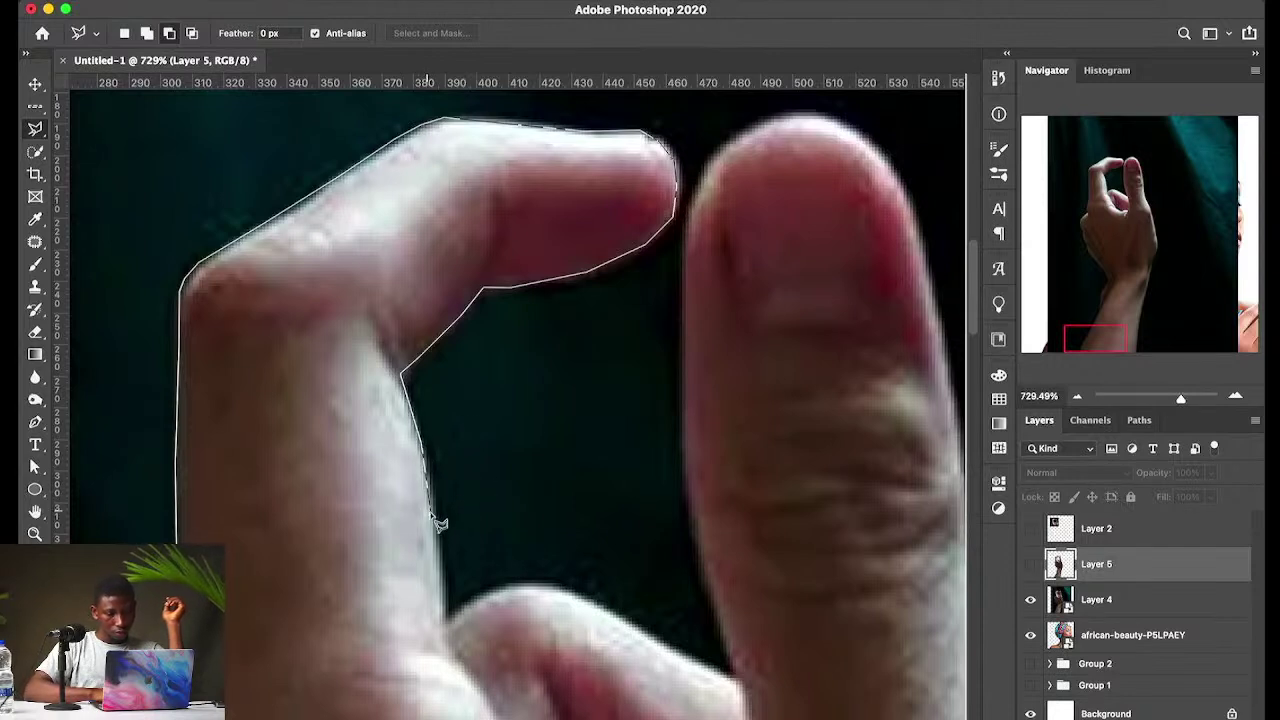
click(445, 632)
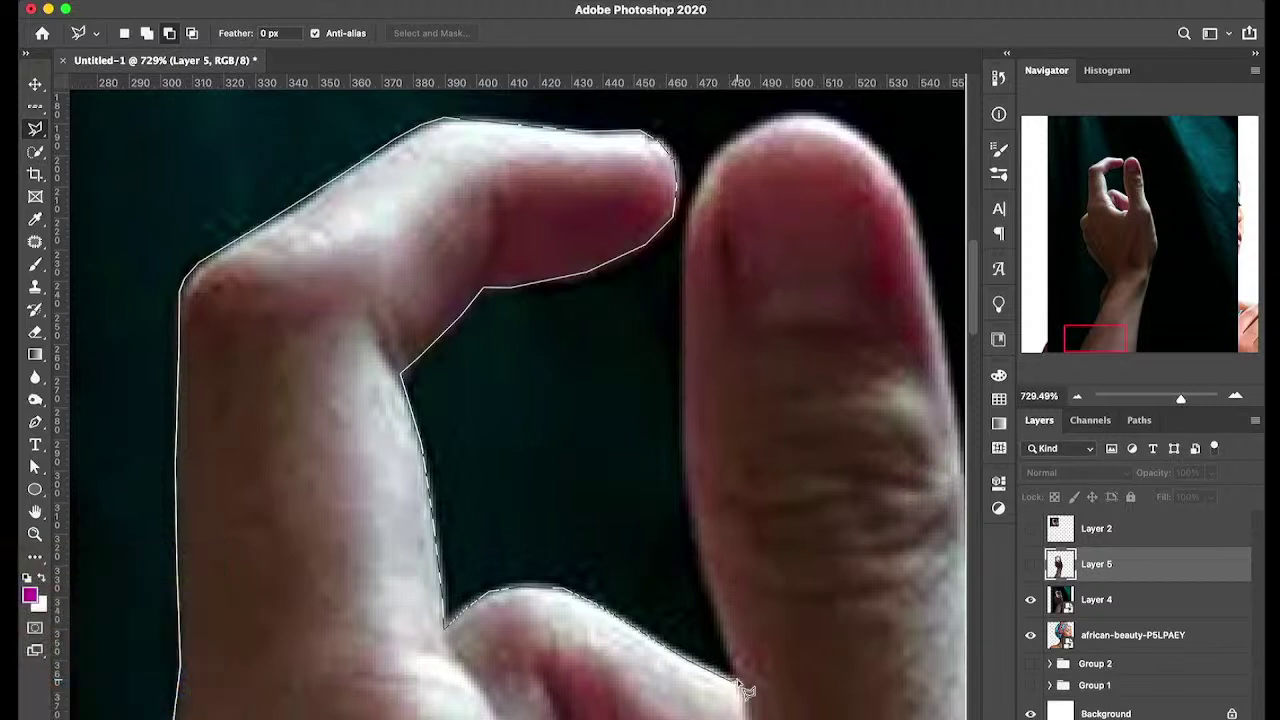
Step: Extend the polygonal outline up the thumb's left edge and around the thumb's rounded tip
click(712, 582)
click(688, 477)
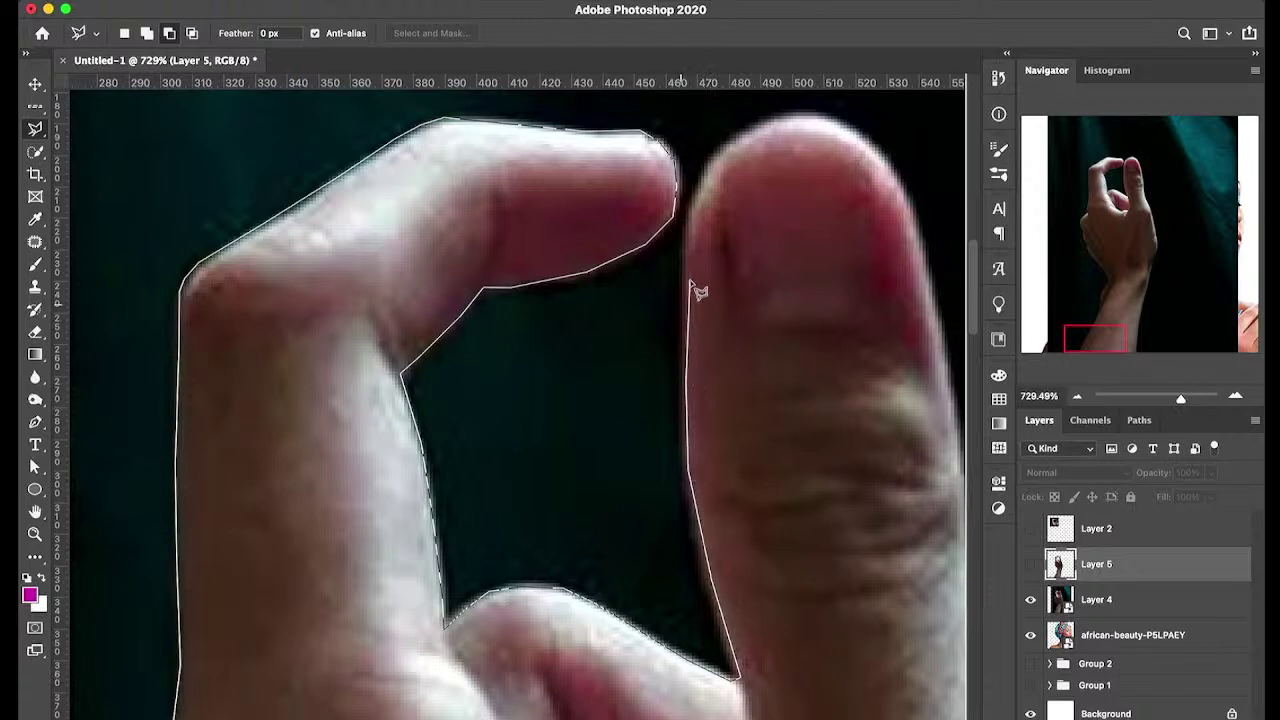
click(694, 197)
click(712, 161)
click(742, 136)
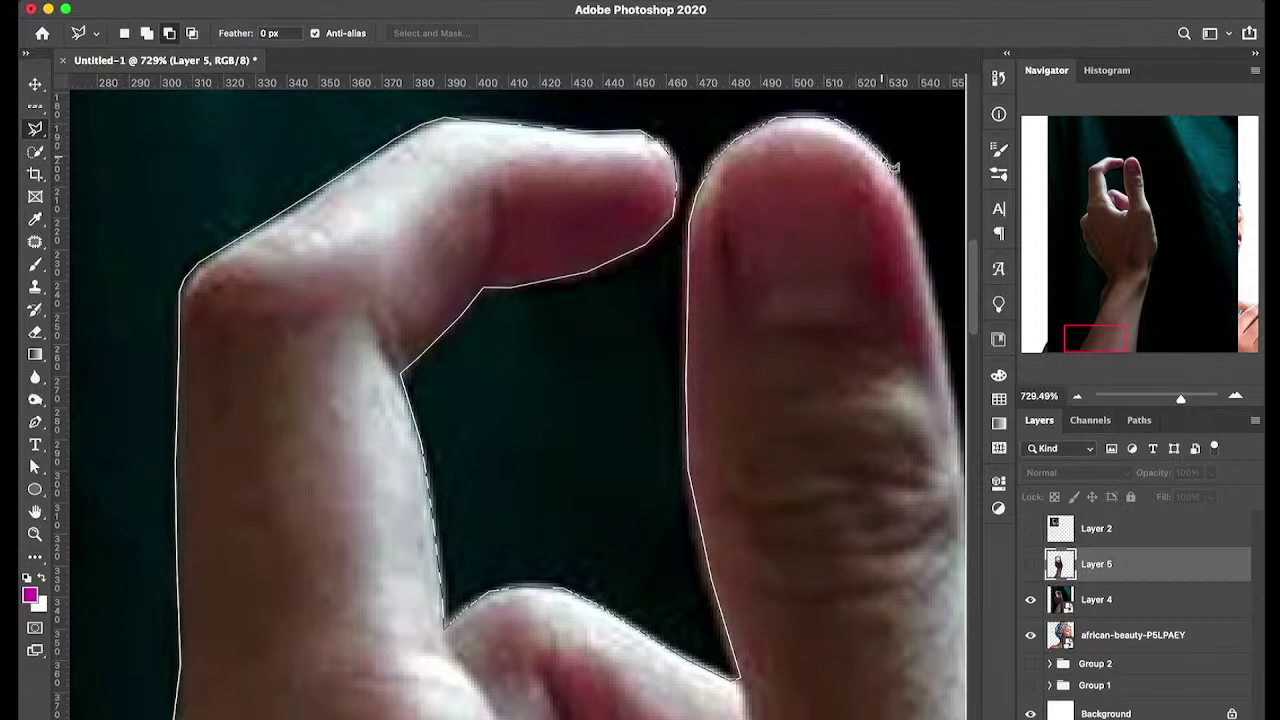
Step: Trace the polygonal outline down the thumb's right edge, past the knuckle creases, toward the thumb's base
scroll(904, 196, right, 3)
scroll(904, 196, down, 2)
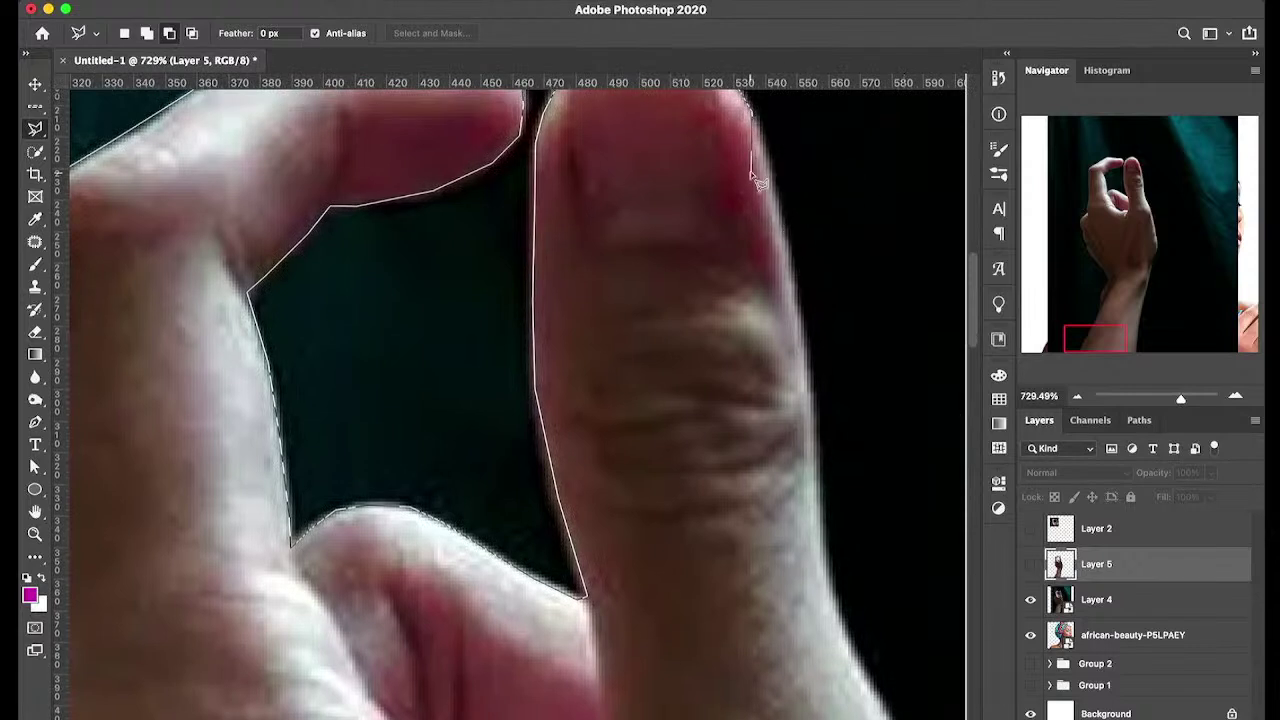
scroll(757, 170, up, 1)
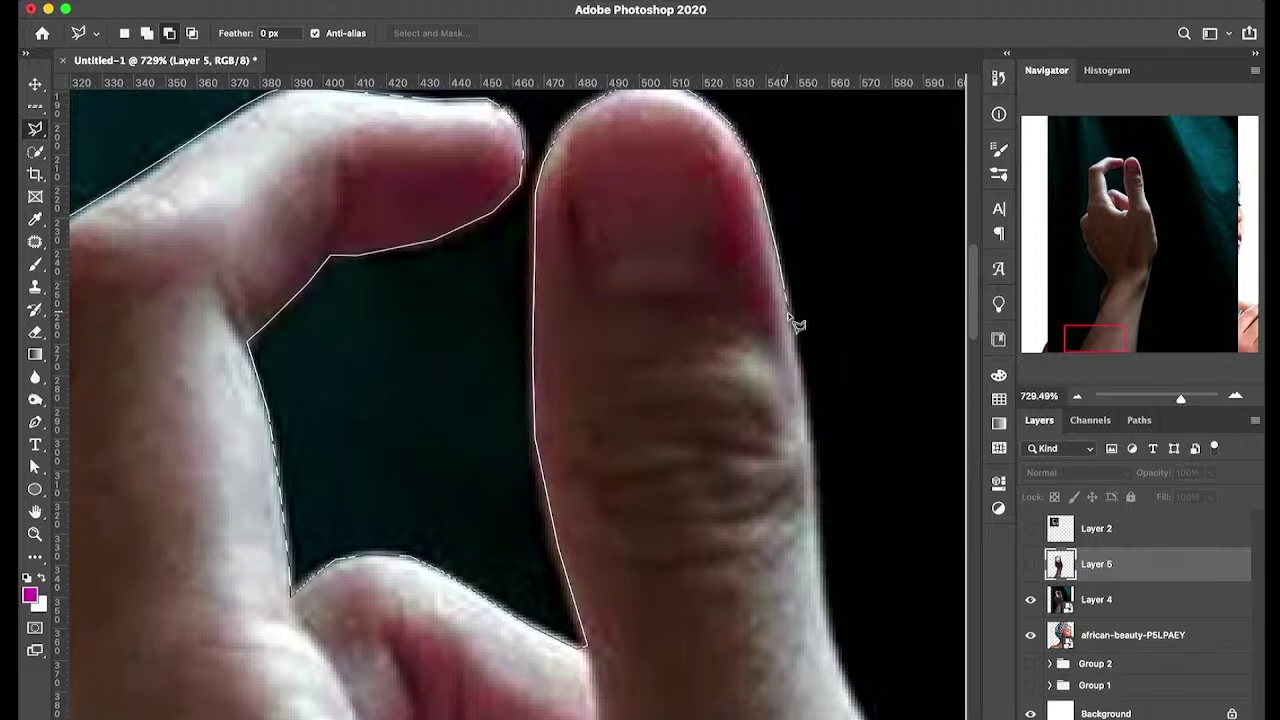
click(809, 425)
scroll(807, 480, down, 3)
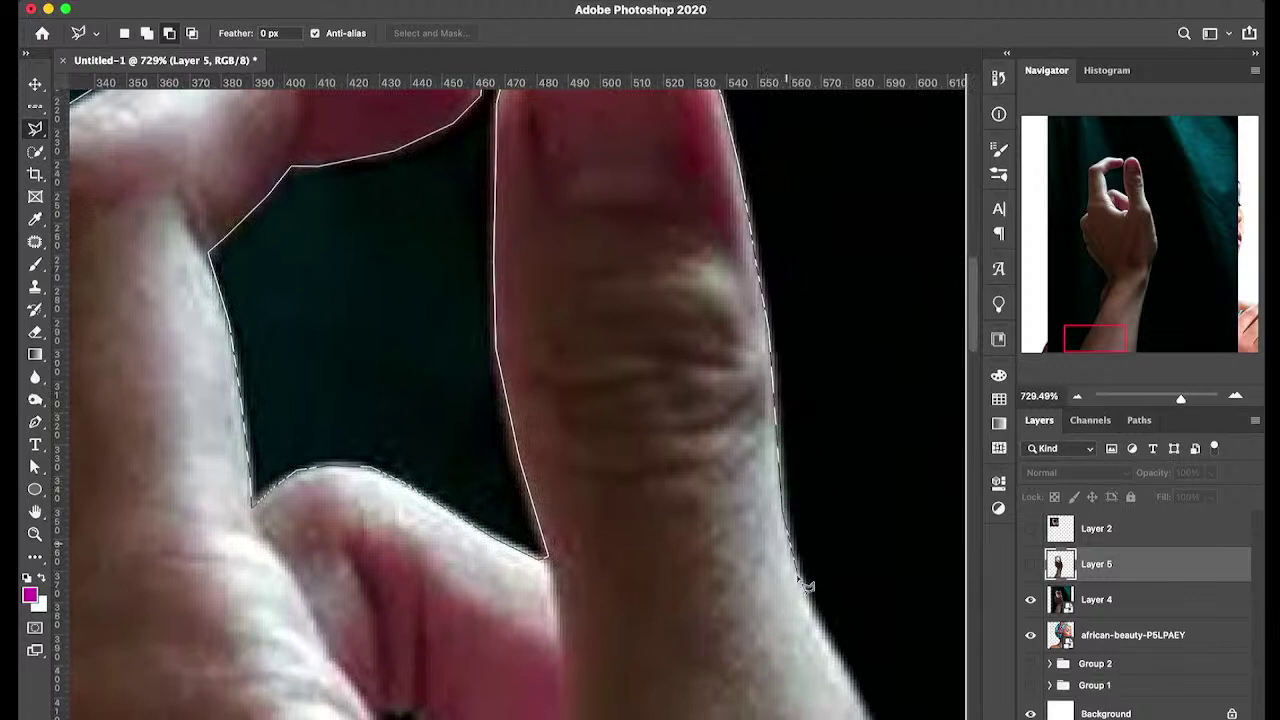
Step: Continue the polygonal outline from the thumb's base down the outer right edge of the hand toward the wrist
scroll(805, 594, down, 3)
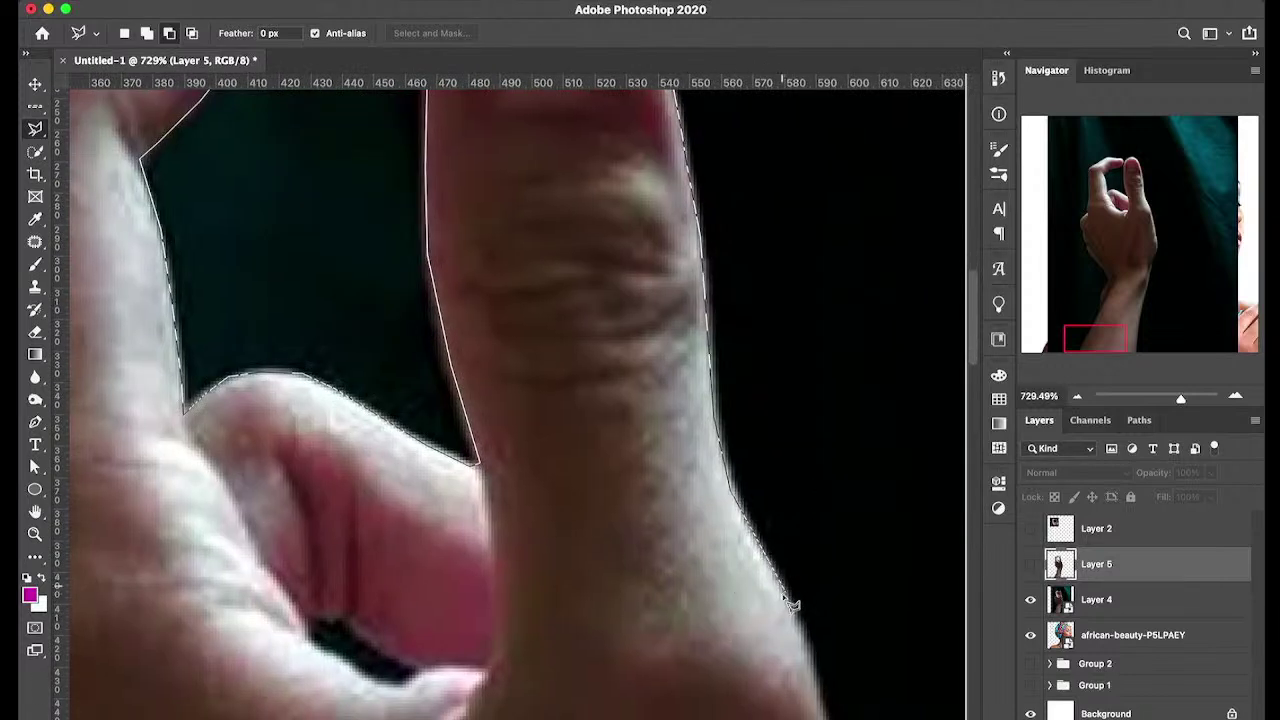
scroll(805, 636, down, 4)
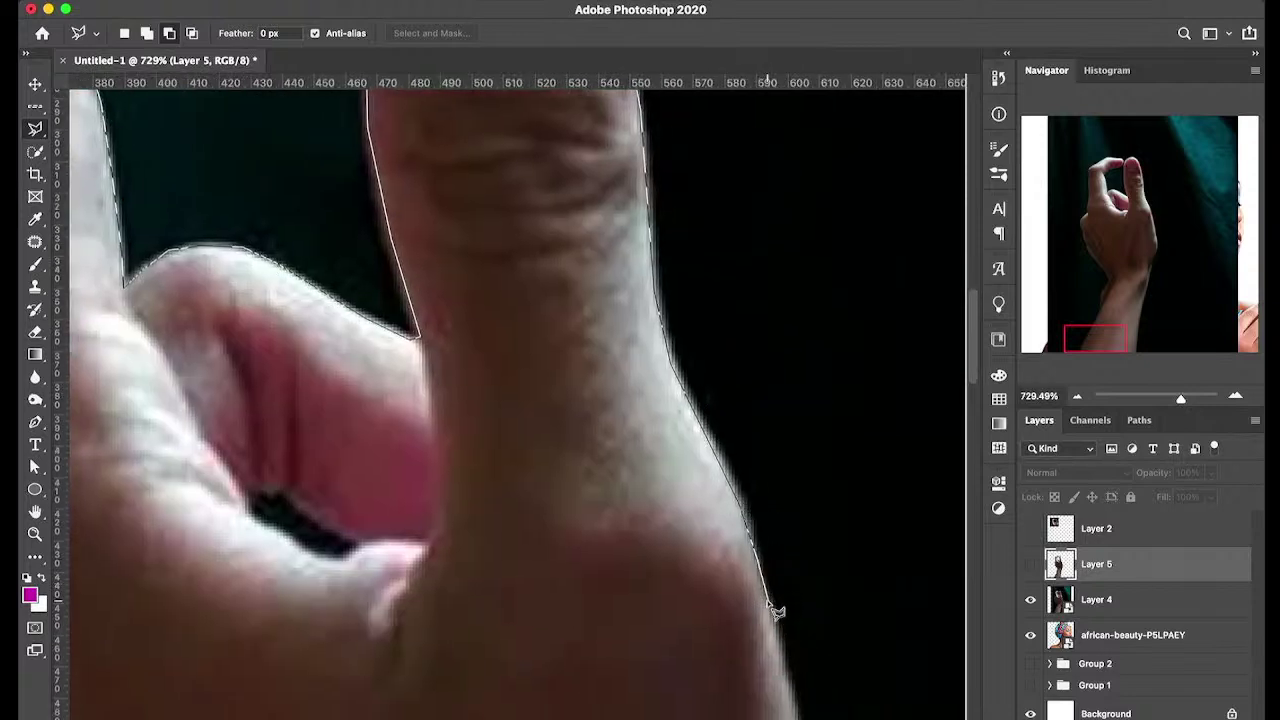
scroll(785, 647, down, 3)
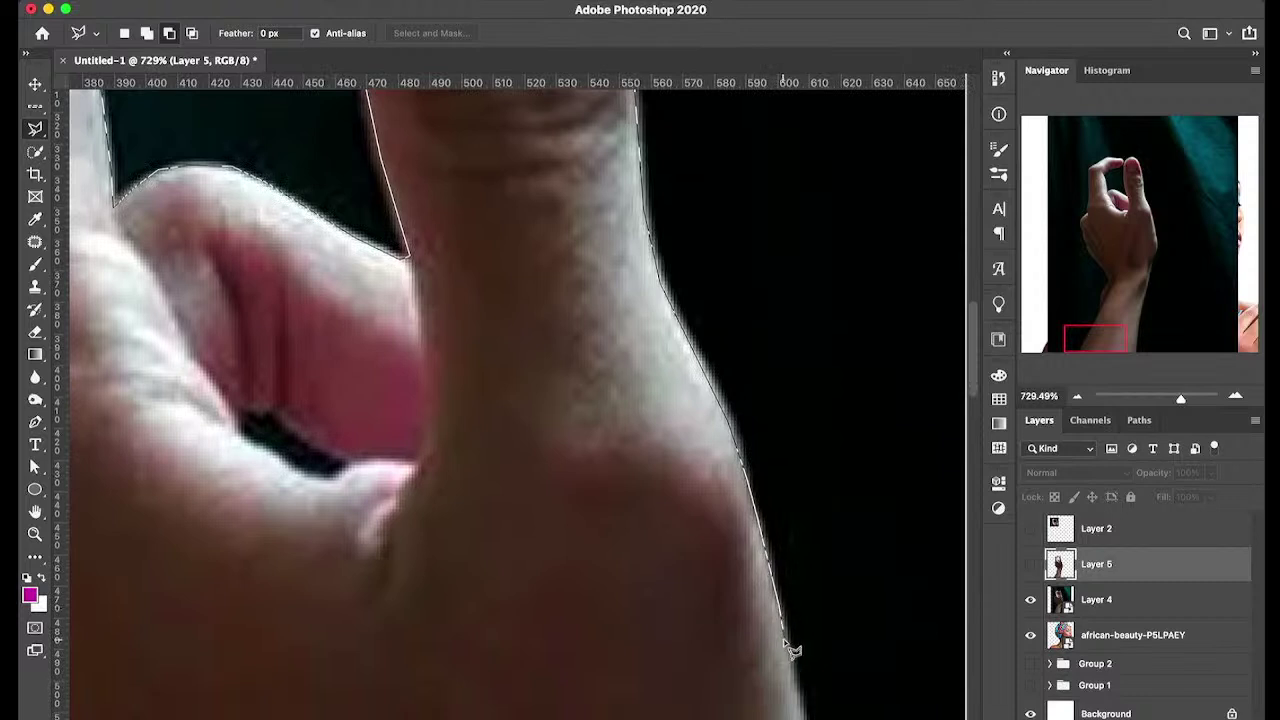
scroll(790, 660, down, 3)
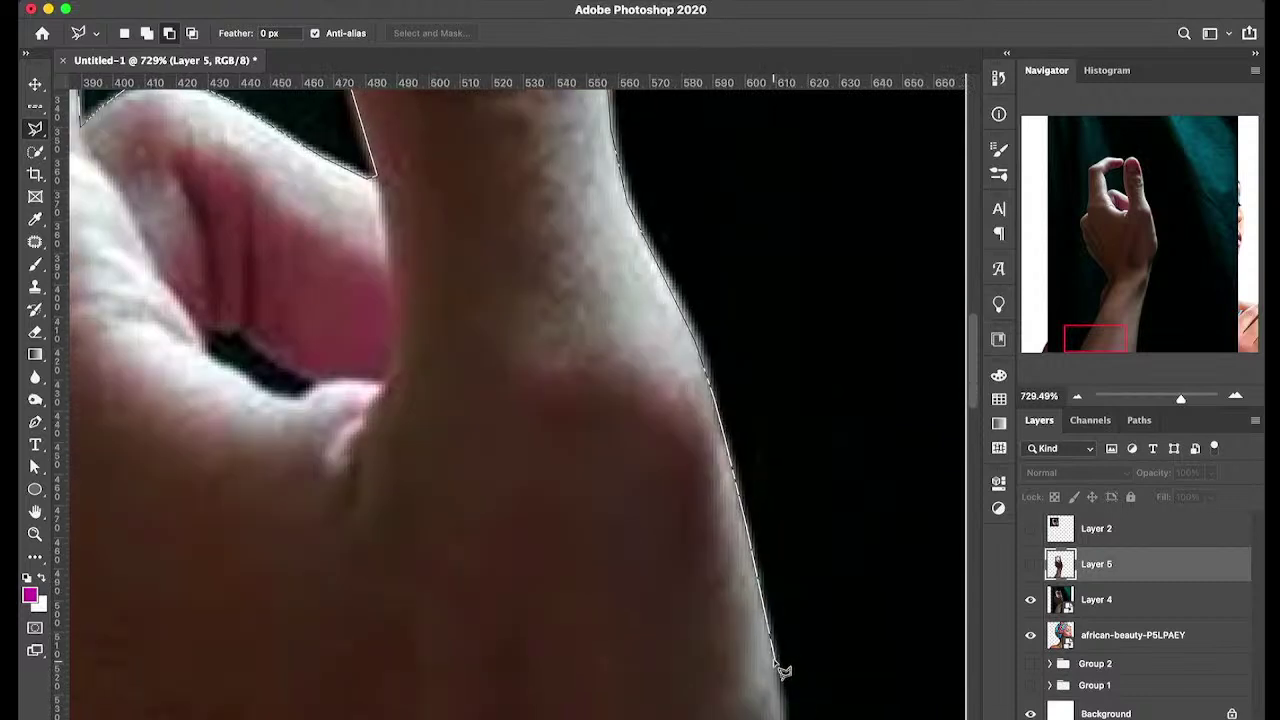
scroll(783, 672, down, 3)
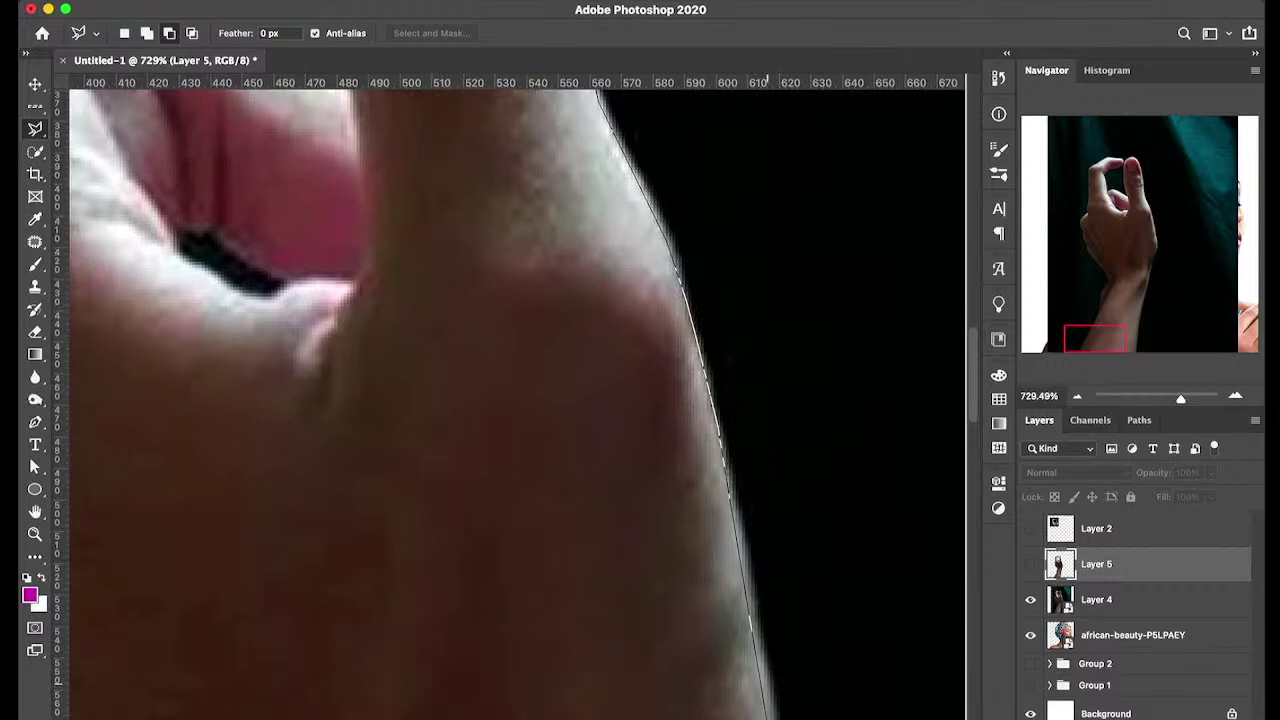
scroll(763, 671, down, 5)
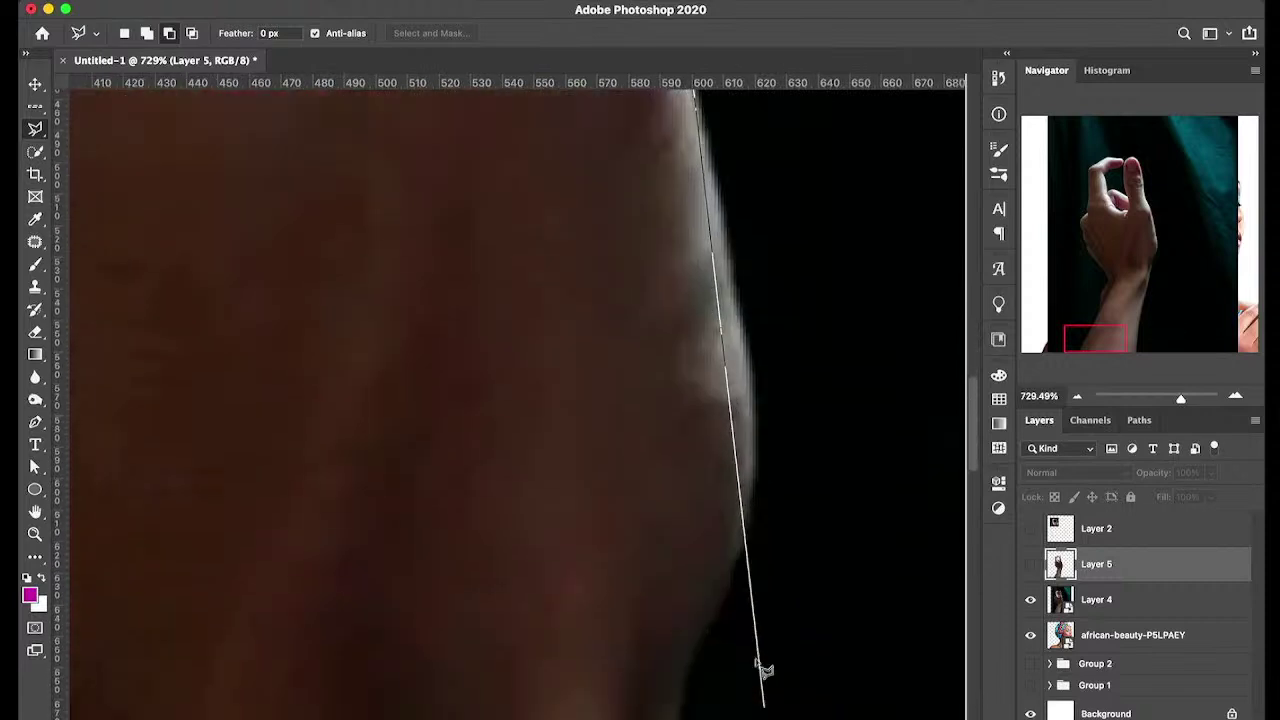
Step: Trace the outline around the rounded bulge at the heel of the hand, just above the wrist
click(718, 201)
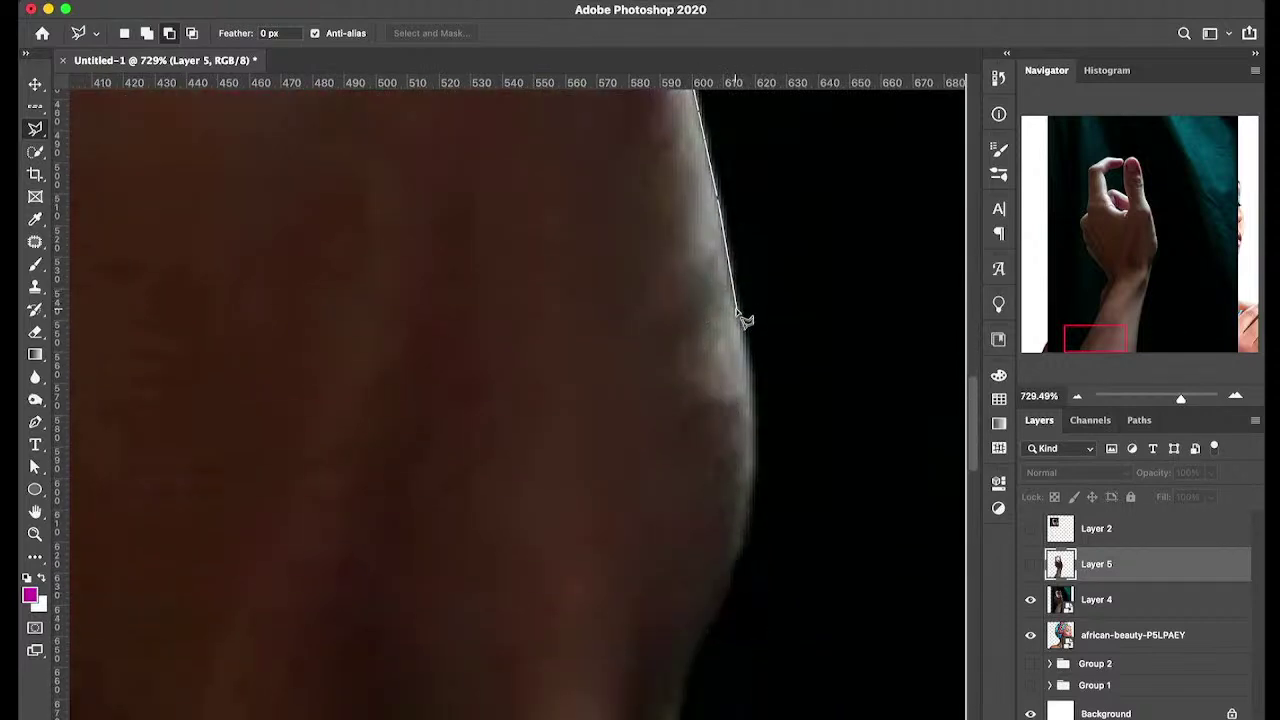
click(745, 381)
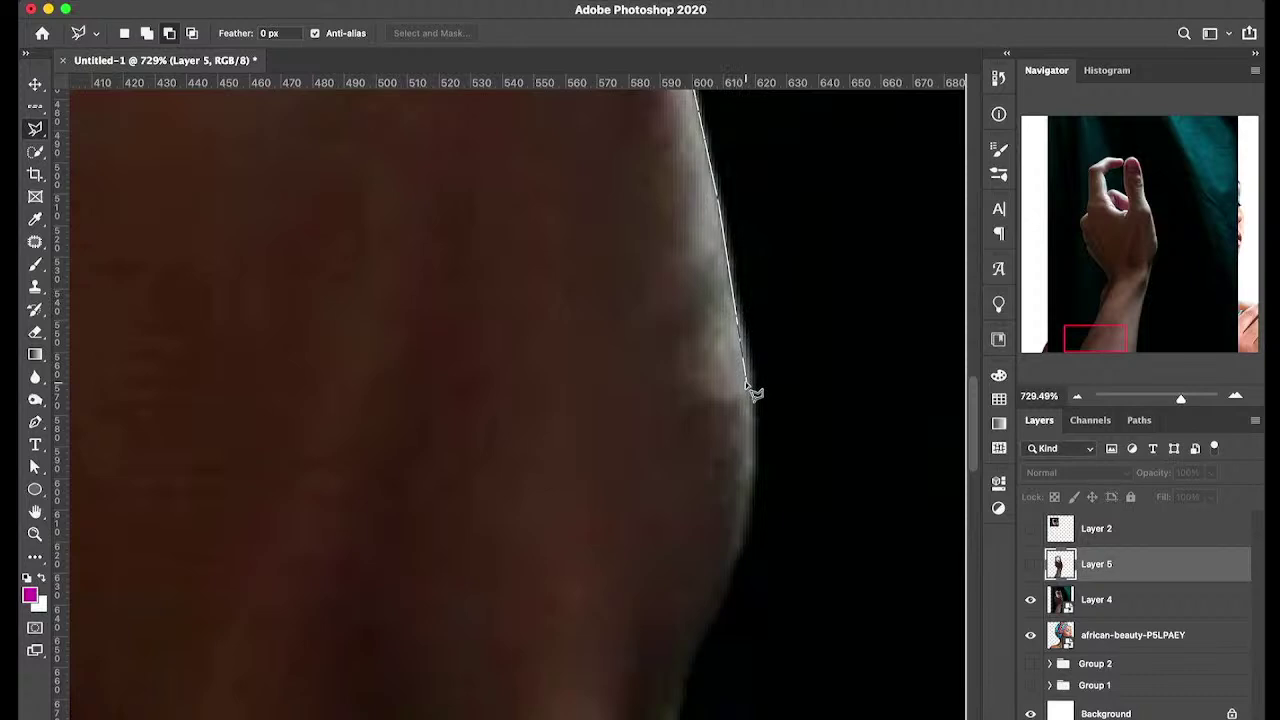
click(754, 445)
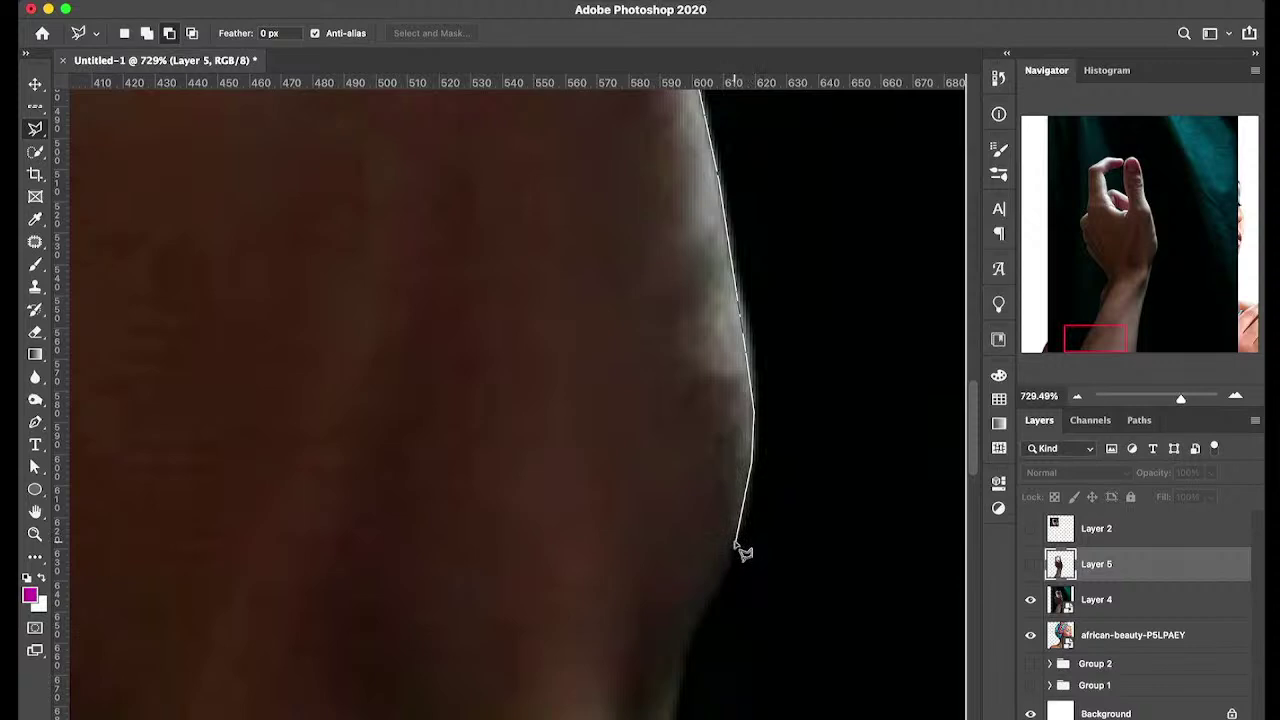
scroll(744, 553, down, 5)
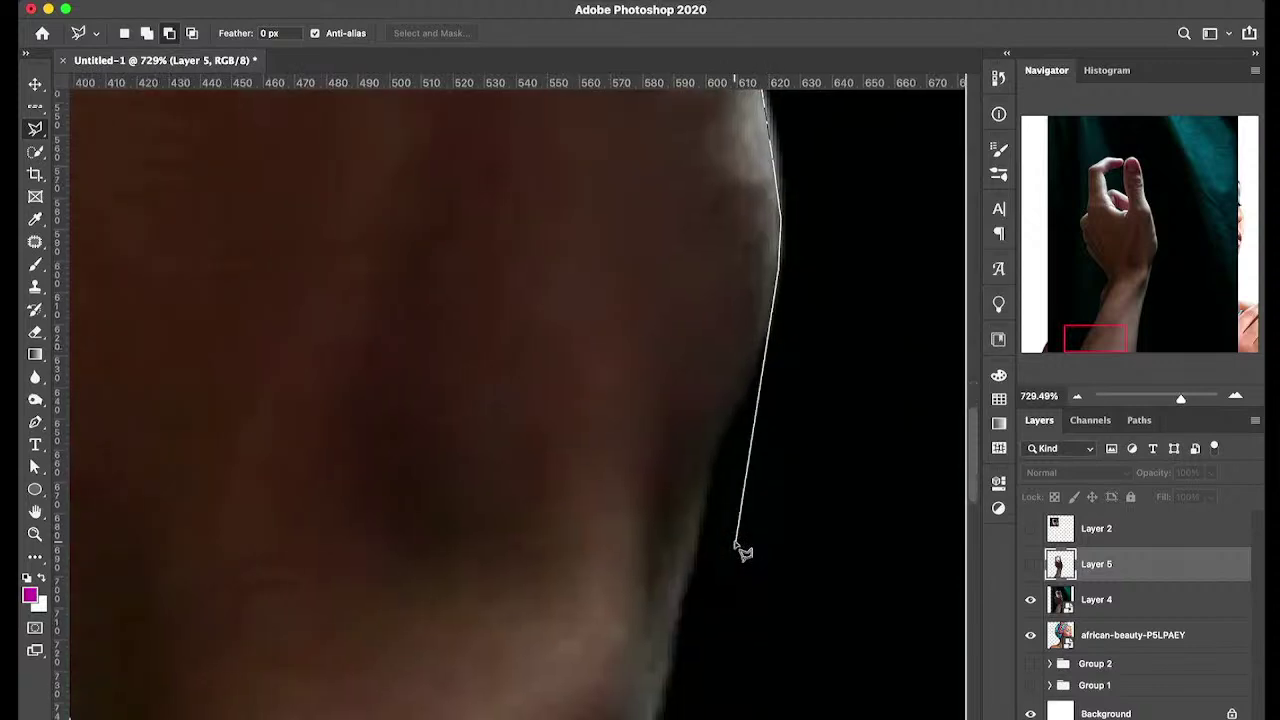
click(762, 344)
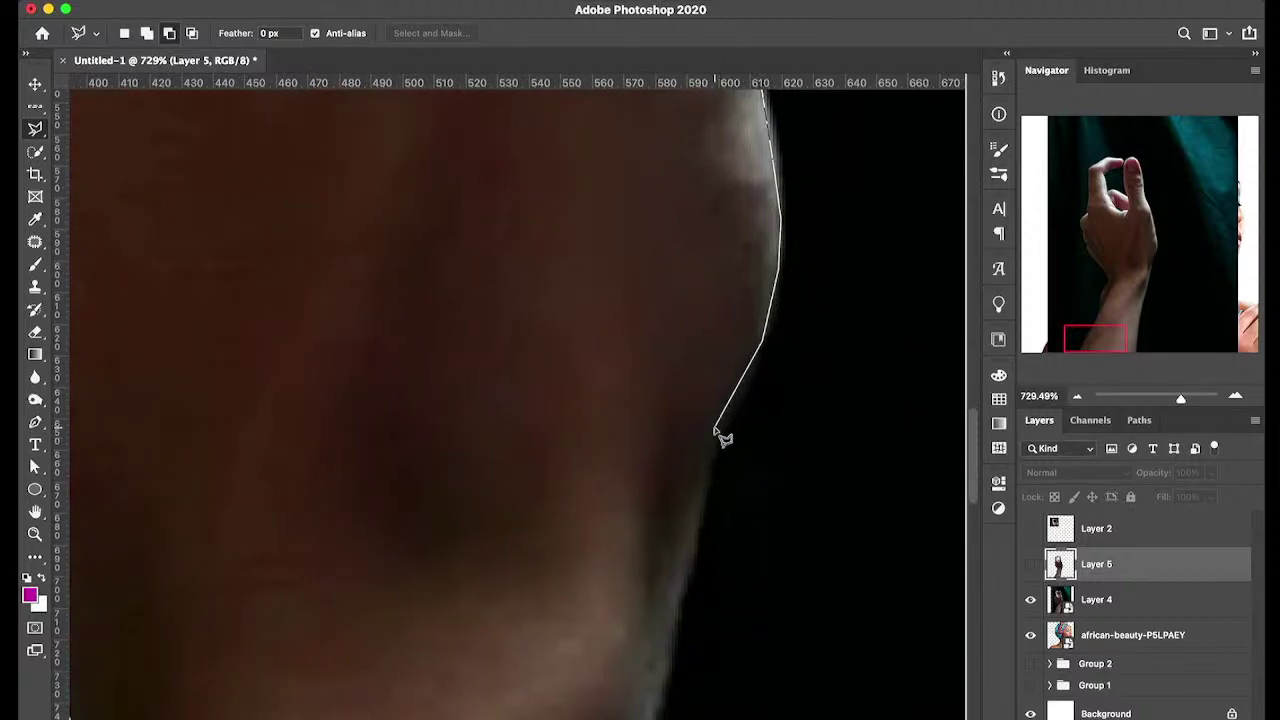
Step: Extend the outline inward below the heel of the hand and down the wrist's right edge
click(716, 426)
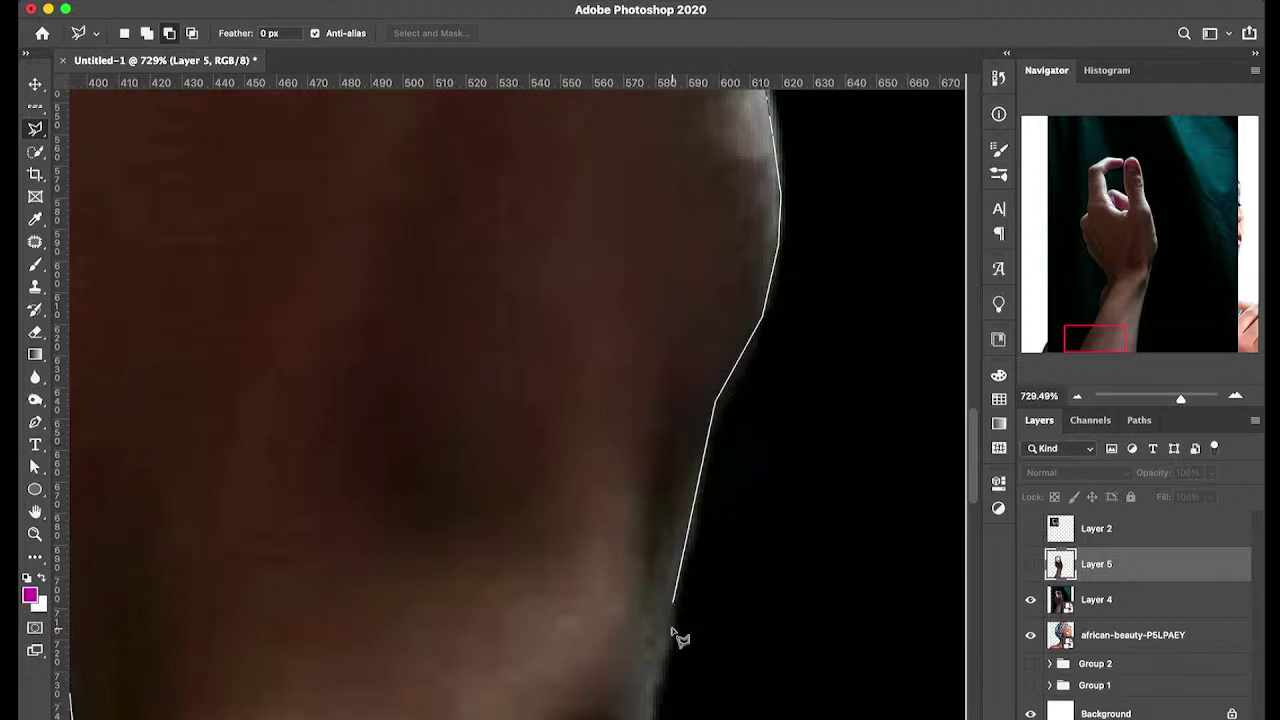
click(673, 631)
scroll(660, 660, down, 3)
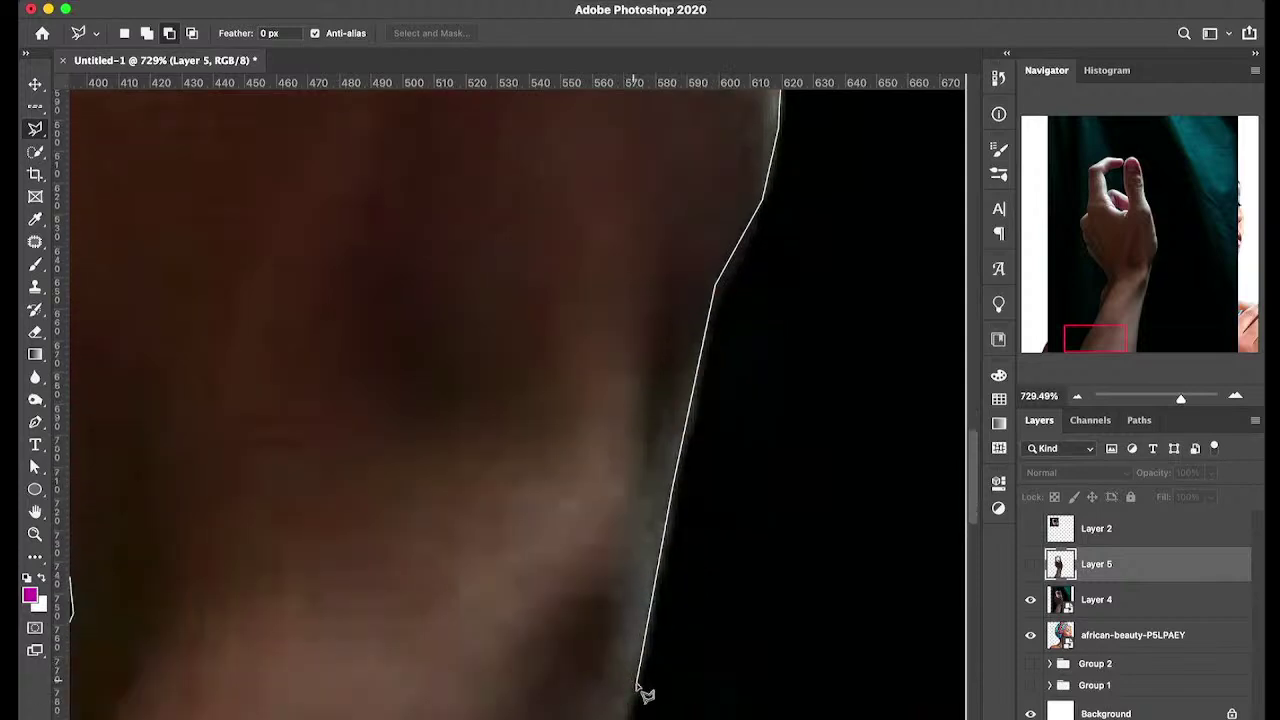
click(637, 683)
Step: Close the polygonal outline at its starting point, where the forearm's left edge meets the canvas's lower edge
scroll(636, 686, down, 3)
scroll(636, 686, left, 3)
scroll(637, 688, down, 10)
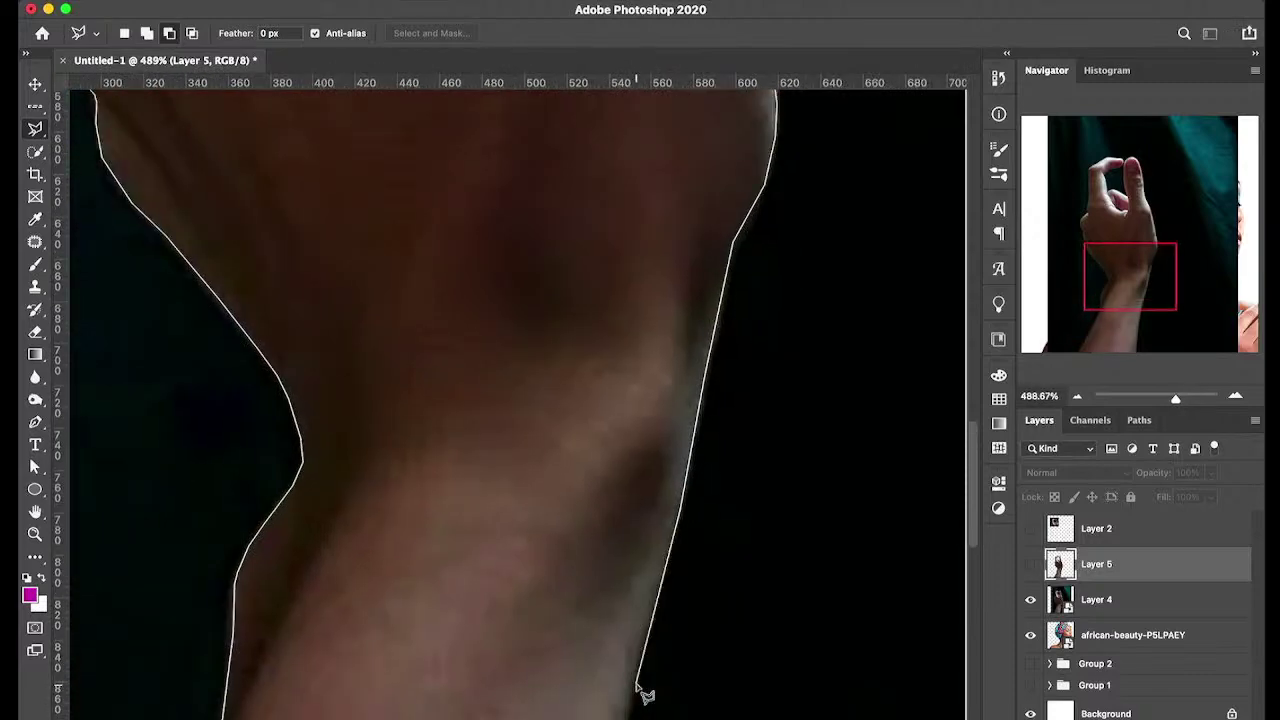
scroll(645, 695, down, 2)
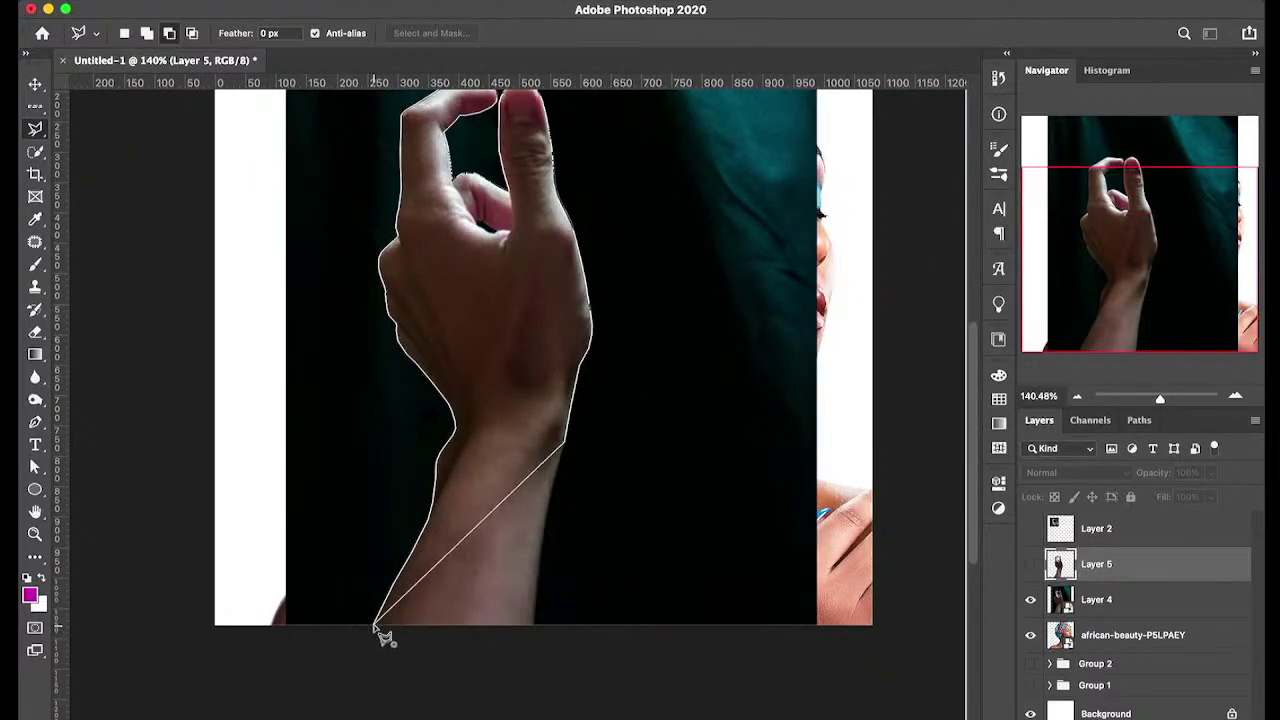
click(372, 625)
Step: Copy the selected hand to a new layer with Layer Via Copy and hide Layer 4
scroll(525, 345, up, 3)
scroll(525, 345, left, 1)
scroll(525, 345, up, 3)
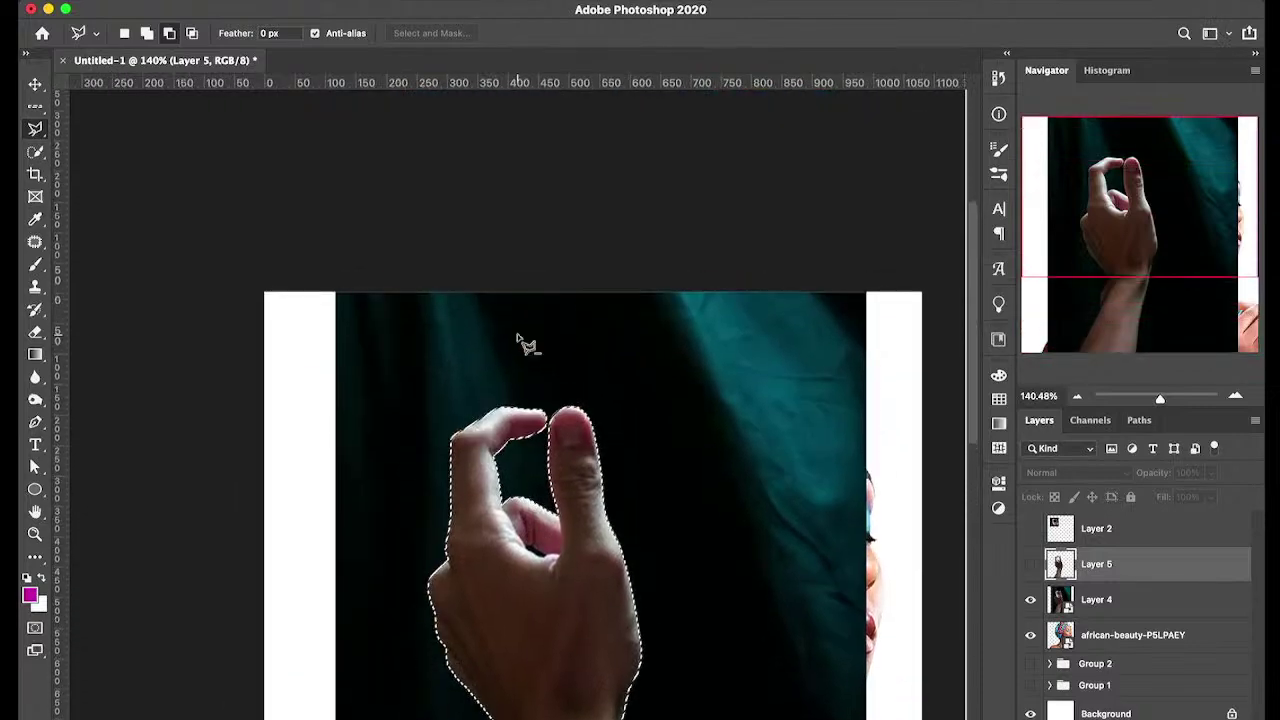
scroll(526, 343, down, 2)
right_click(525, 400)
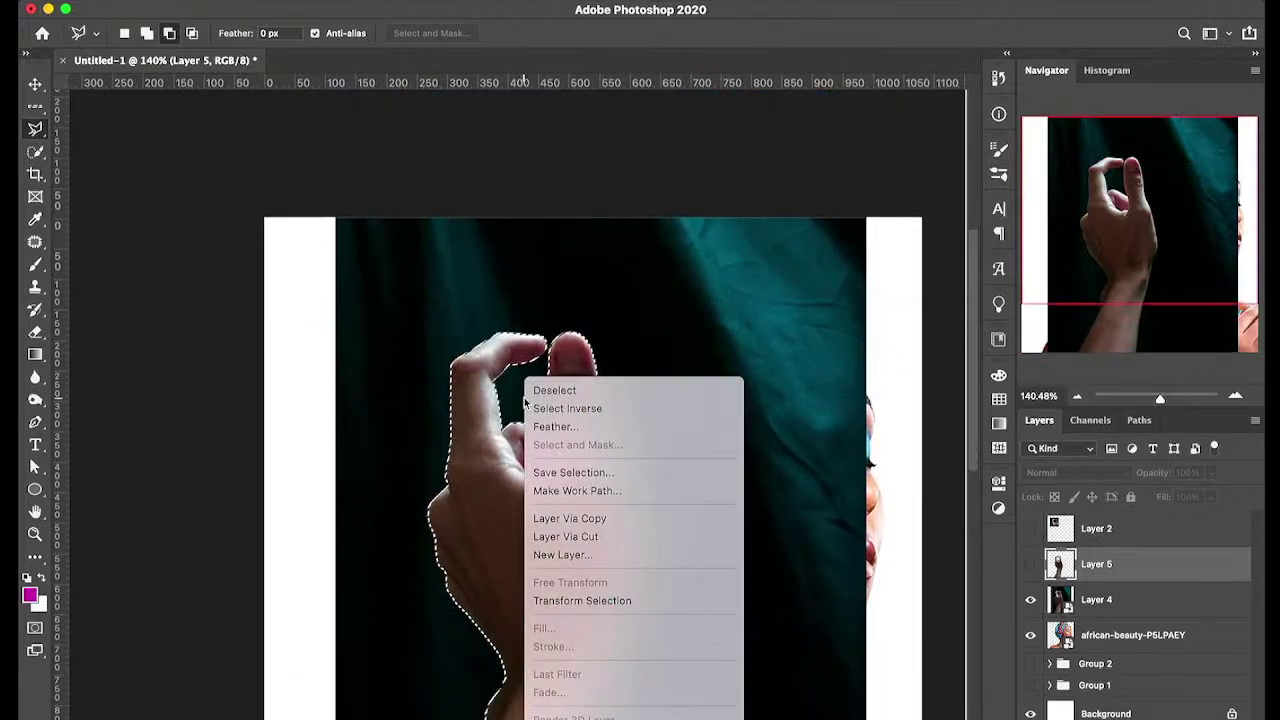
click(570, 518)
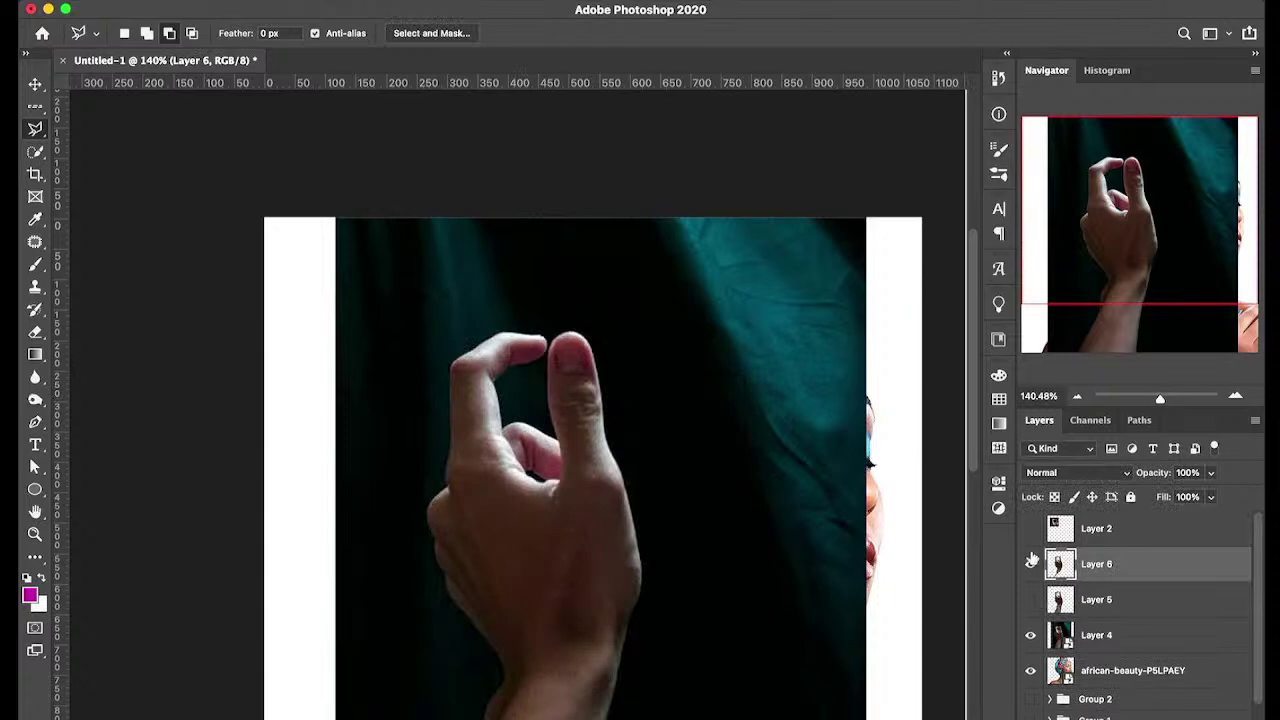
click(1031, 638)
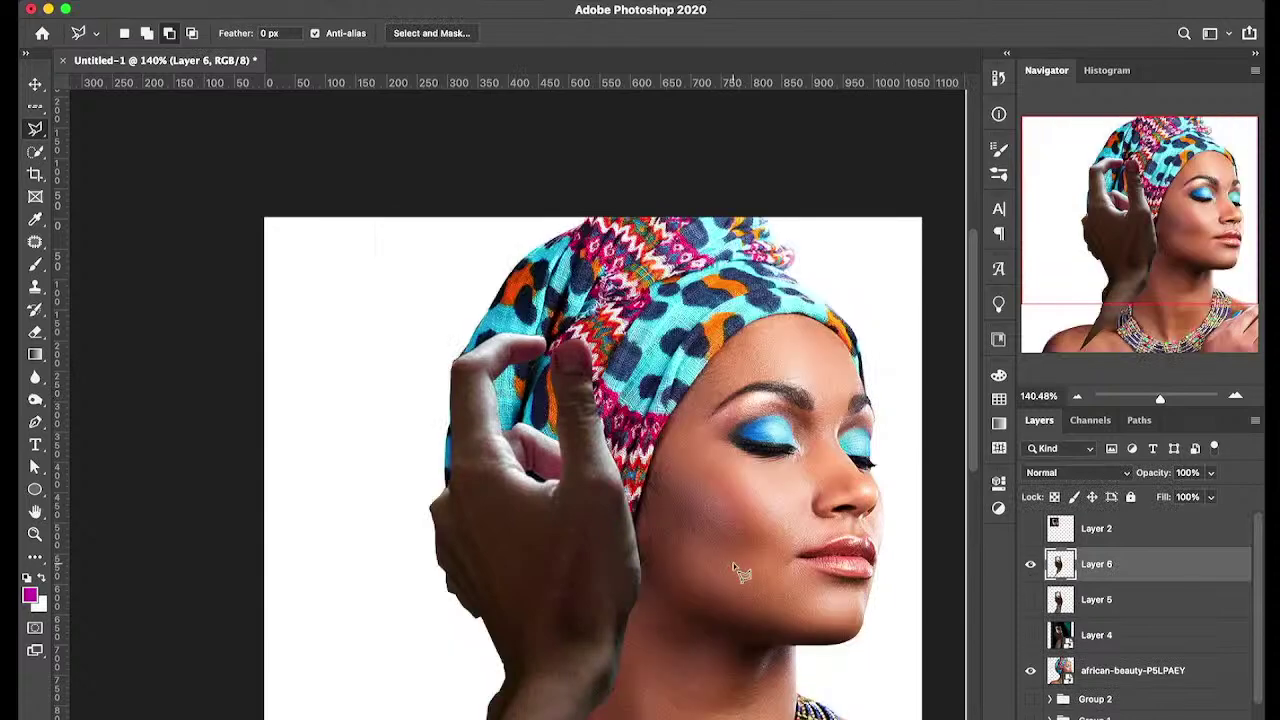
Step: Inspect the hand cutout's edges up close, with and without the african-beauty portrait behind it
scroll(737, 572, down, 5)
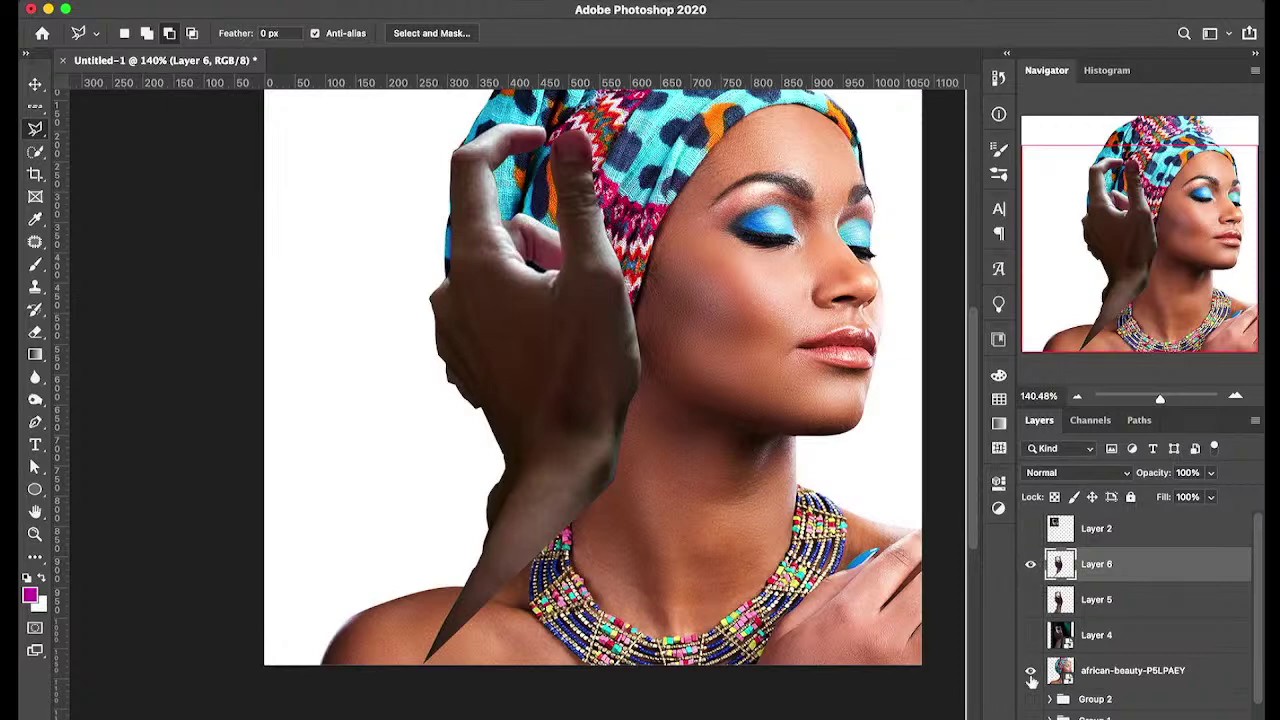
click(1031, 671)
click(1031, 672)
click(1031, 672)
click(1031, 676)
scroll(500, 538, up, 2)
scroll(470, 535, up, 3)
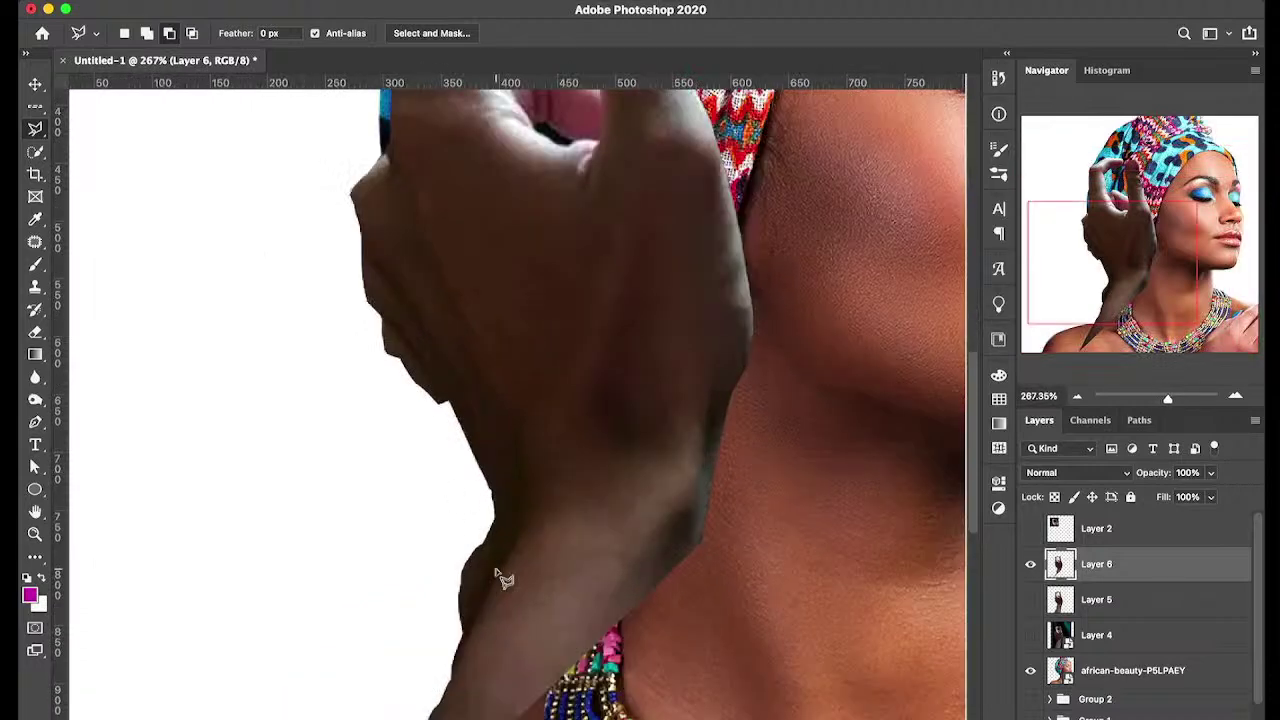
scroll(455, 532, up, 2)
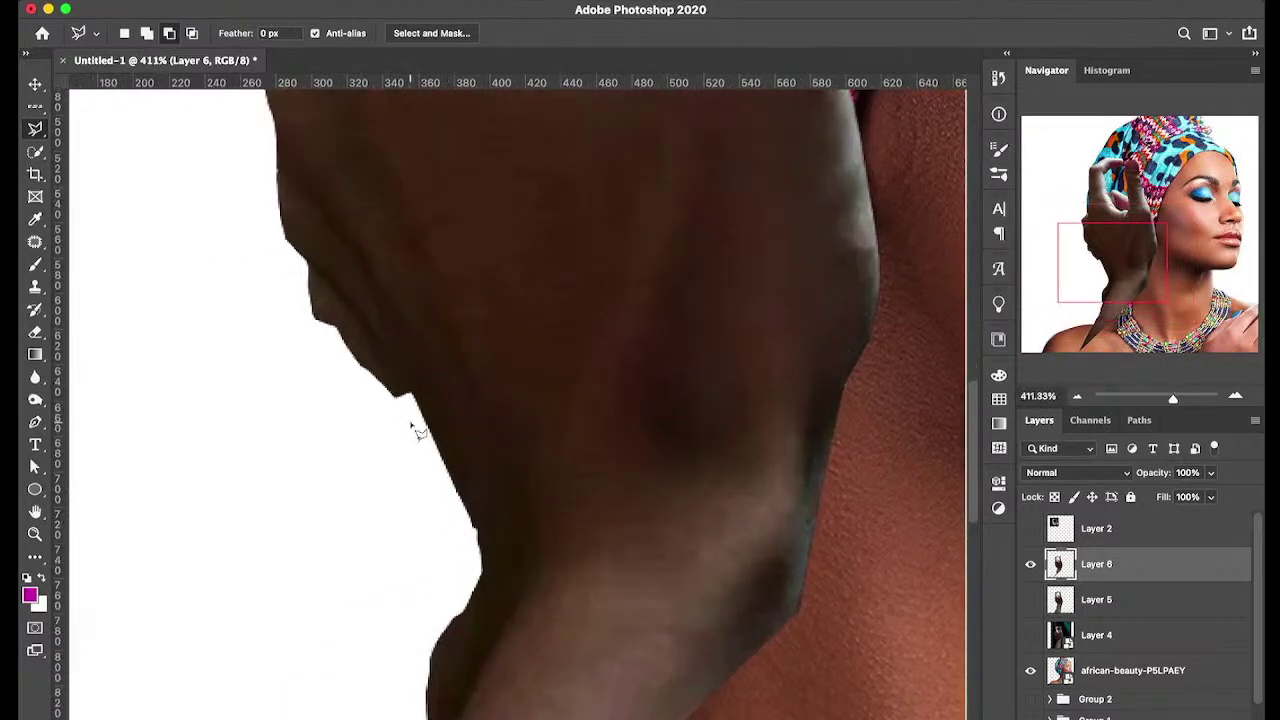
scroll(414, 430, up, 6)
scroll(414, 391, down, 2)
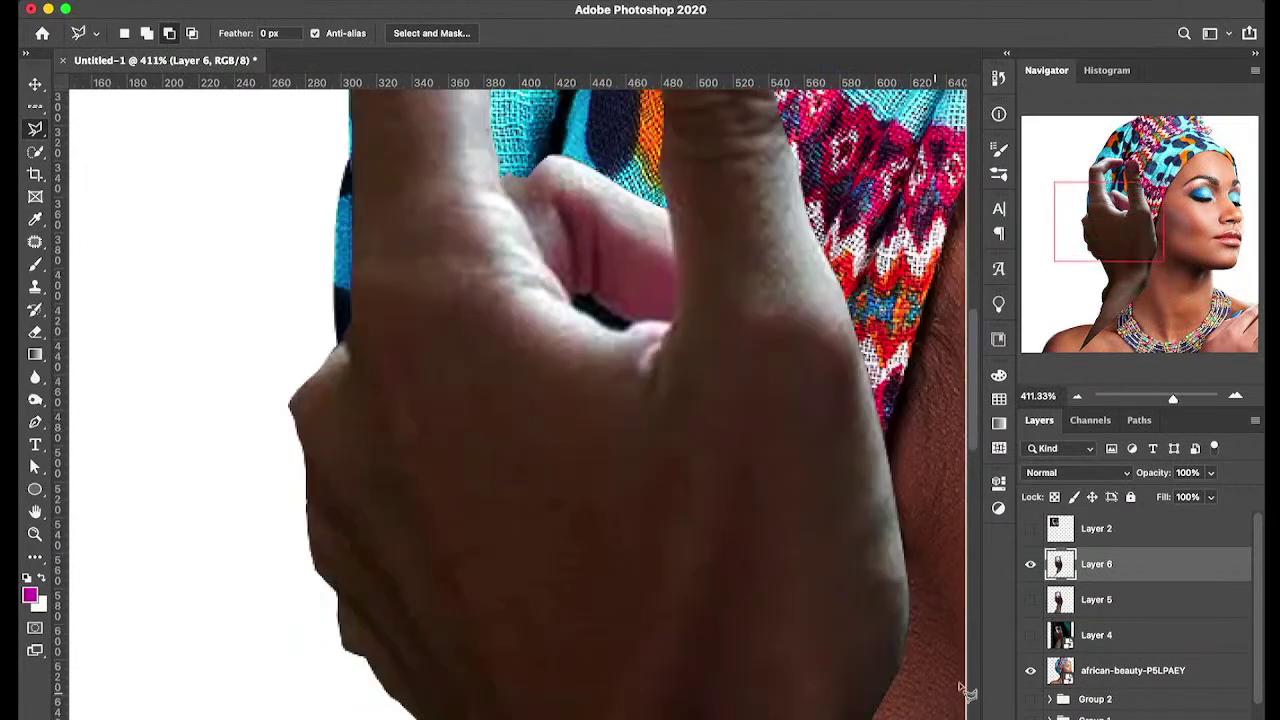
Step: Compare the precise cutout on Layer 6 with the rough cutout on Layer 5 by toggling their visibility
click(1031, 564)
click(1031, 564)
click(1031, 599)
scroll(814, 632, down, 3)
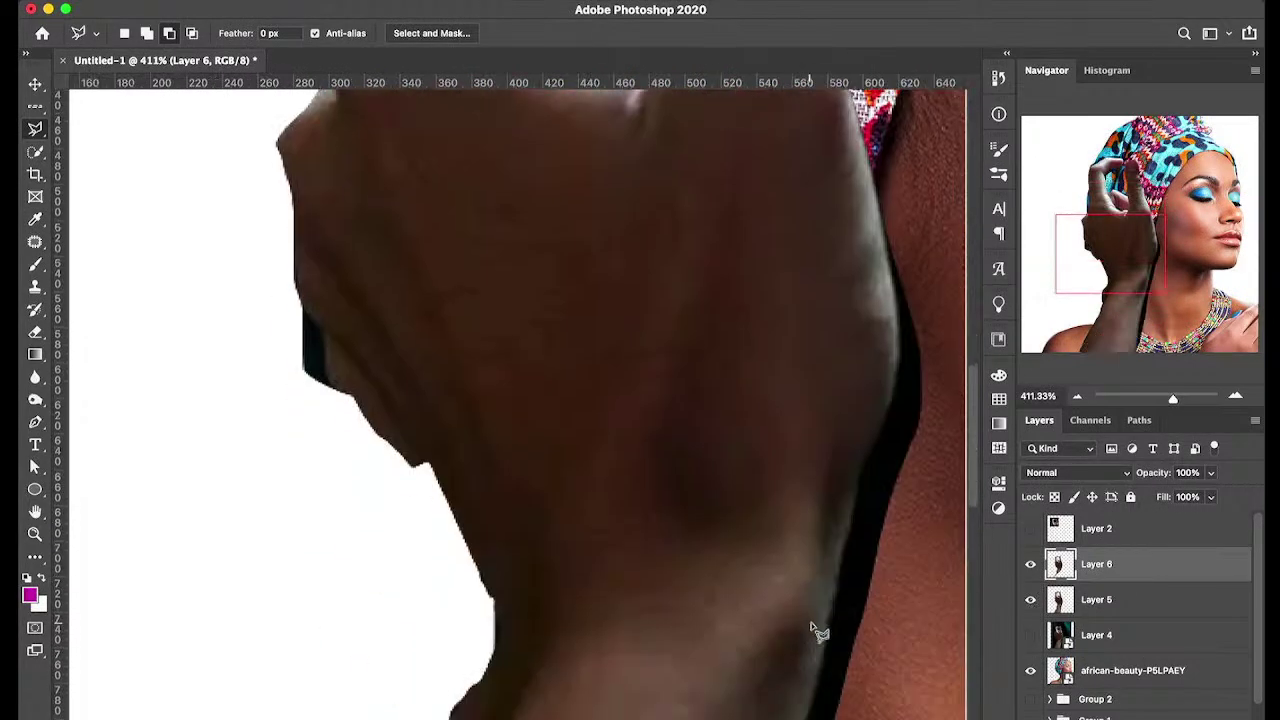
click(1032, 599)
Step: Compare the cutouts with the original Layer 4 photo and view the rough cutout without the portrait layer
click(1029, 636)
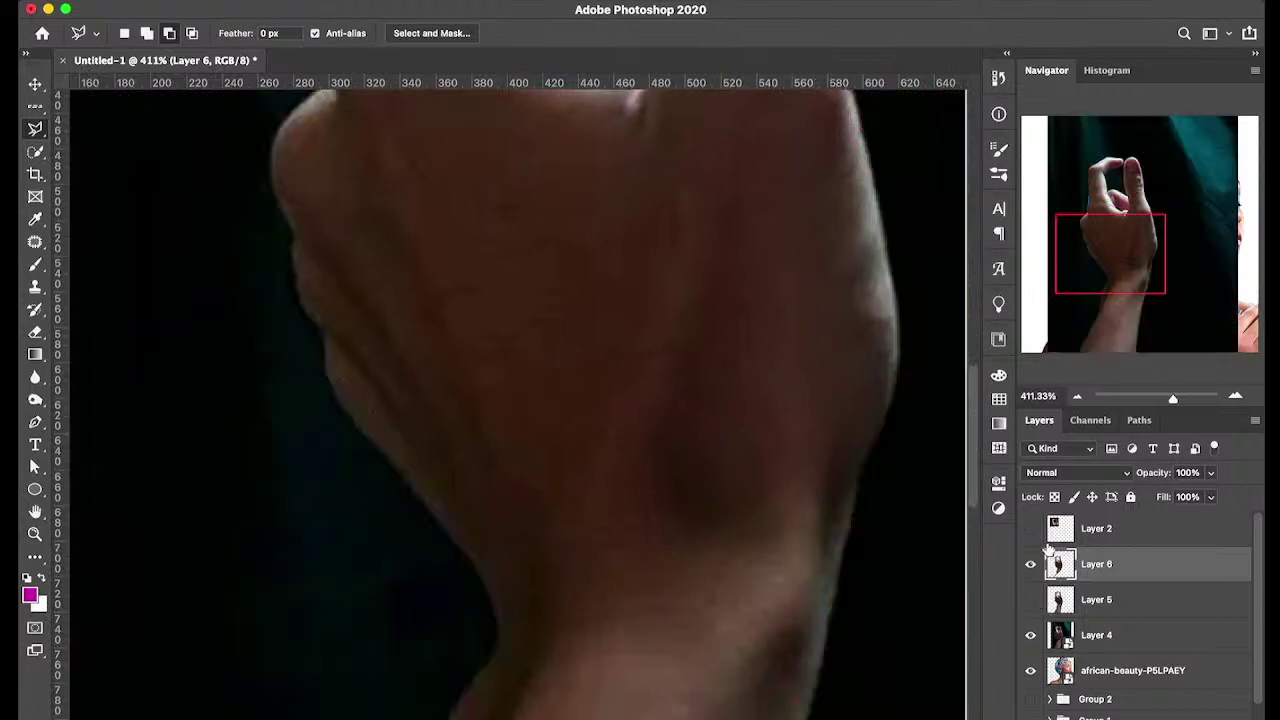
click(1033, 564)
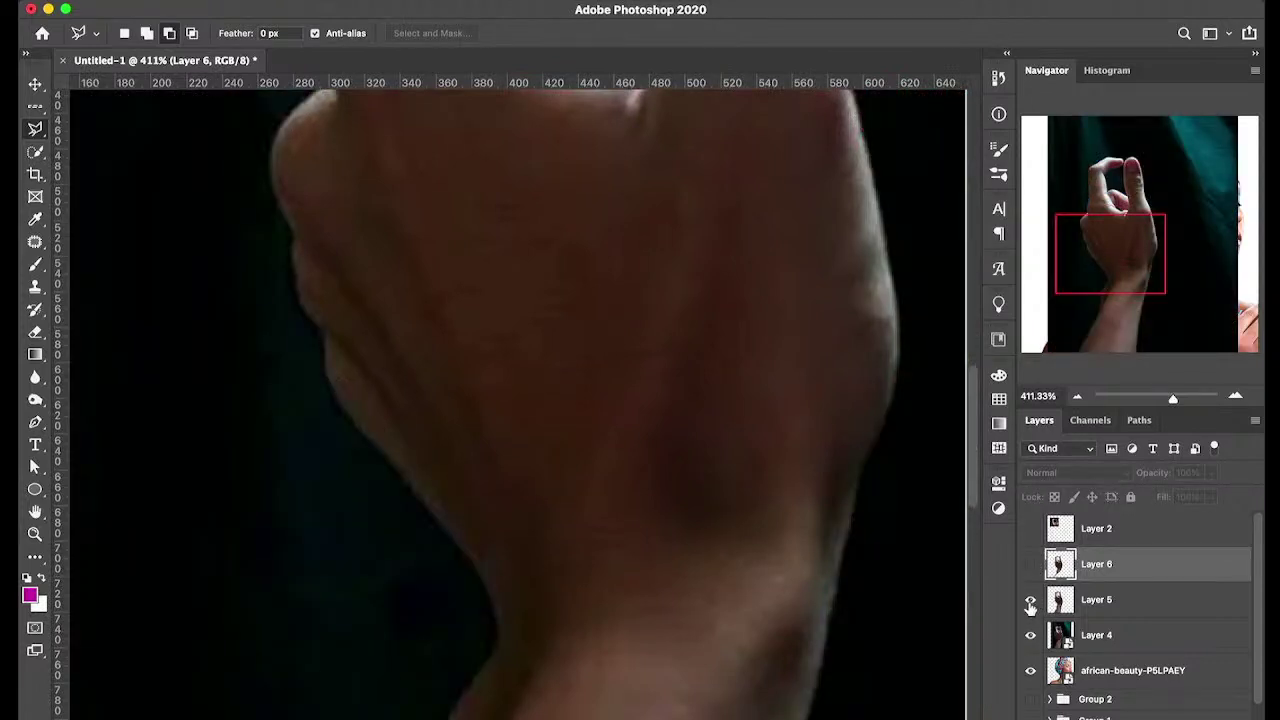
click(1030, 636)
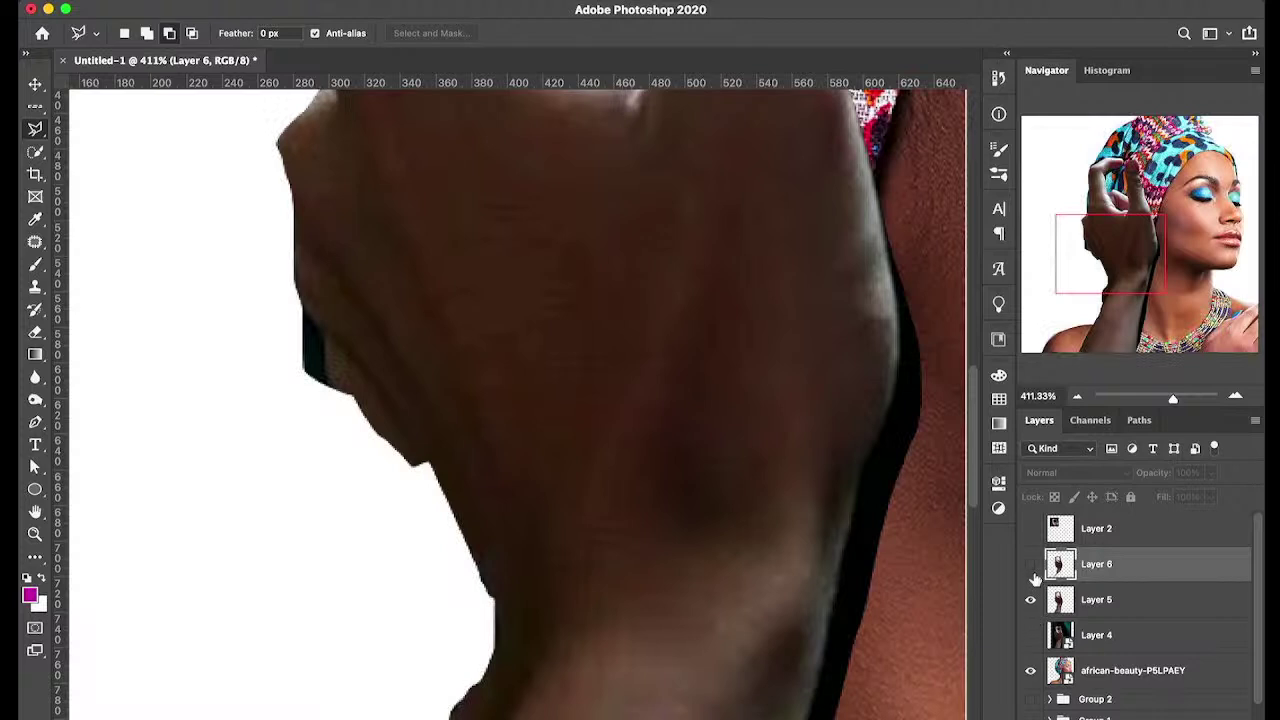
scroll(1036, 590, down, 1)
click(1031, 638)
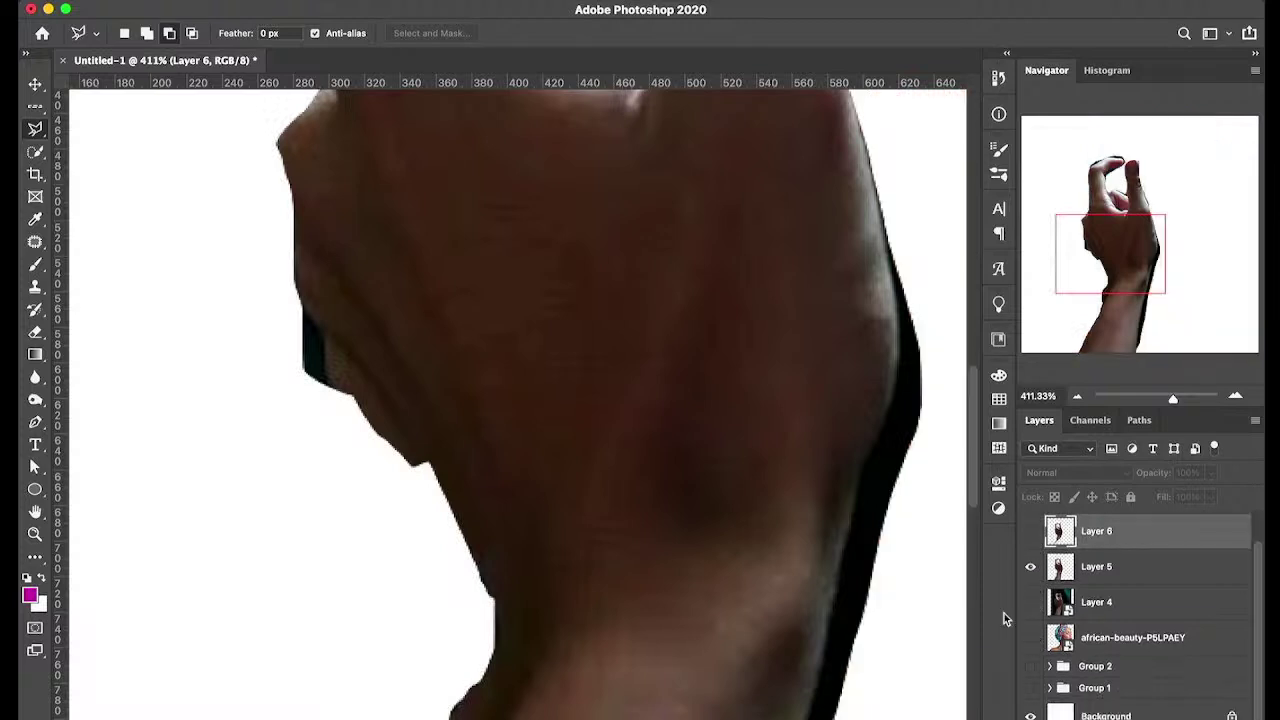
click(1030, 532)
Step: Undo the layer visibility changes and the layer copy, back to the closed polygonal selection of the hand
key(super+z)
key(super+z)
key(super+z)
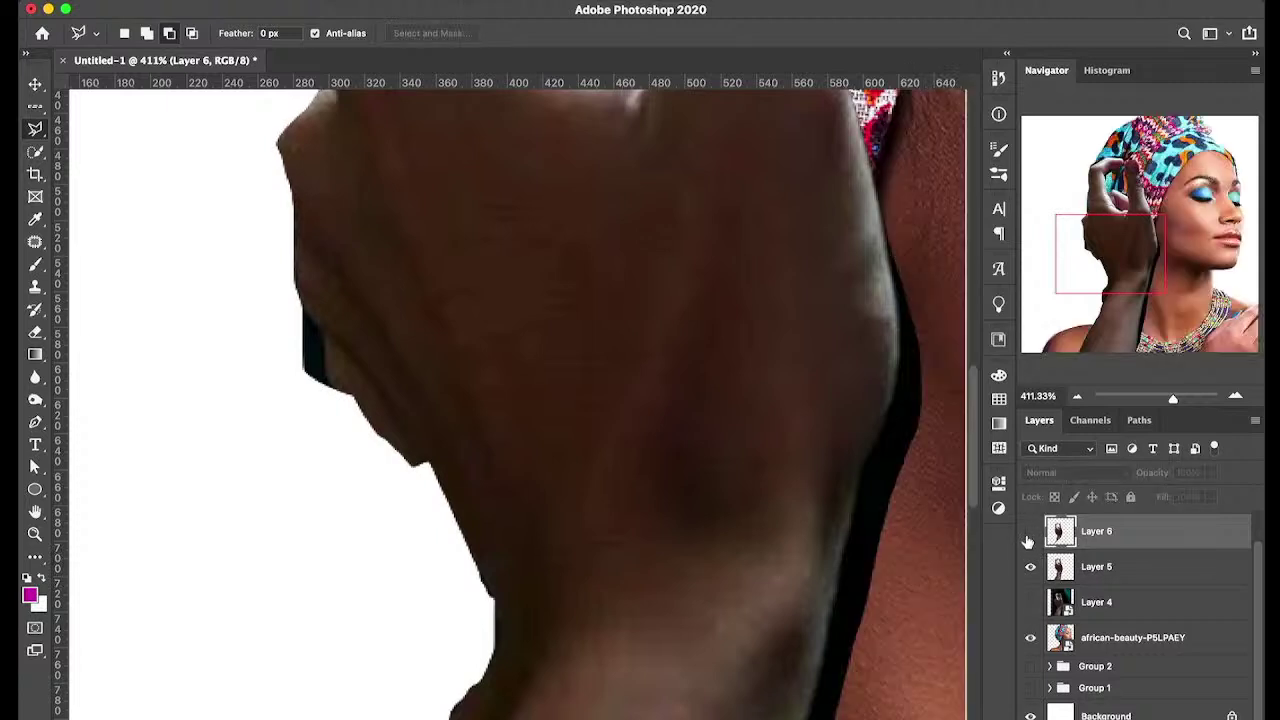
click(1029, 531)
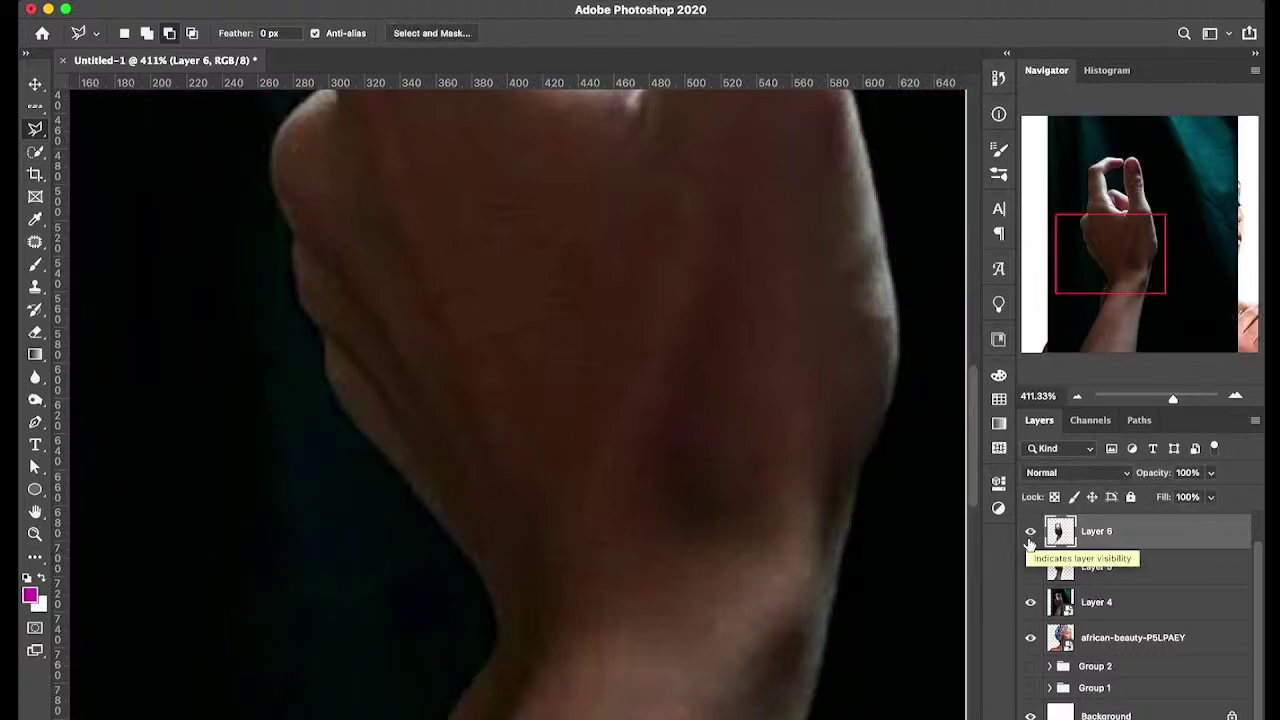
click(1029, 540)
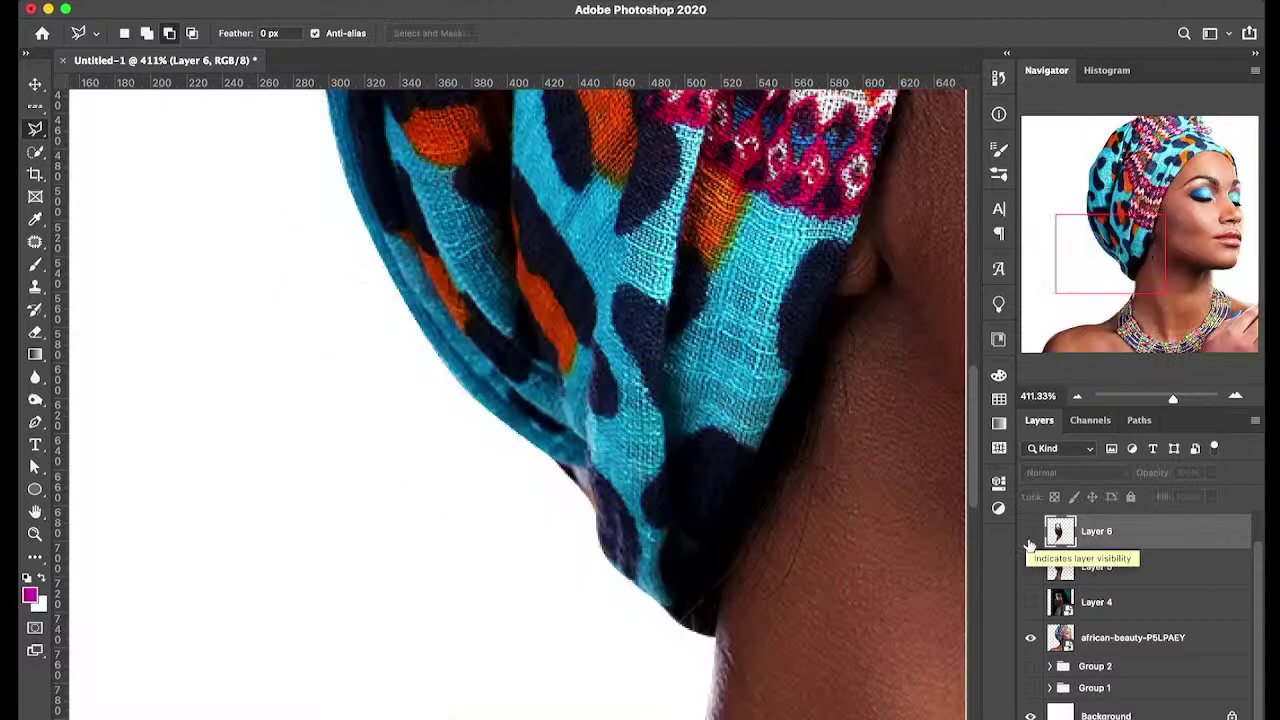
click(1029, 540)
alt+click(1029, 540)
alt+click(1029, 540)
key(super+z)
key(super+z)
key(super+z)
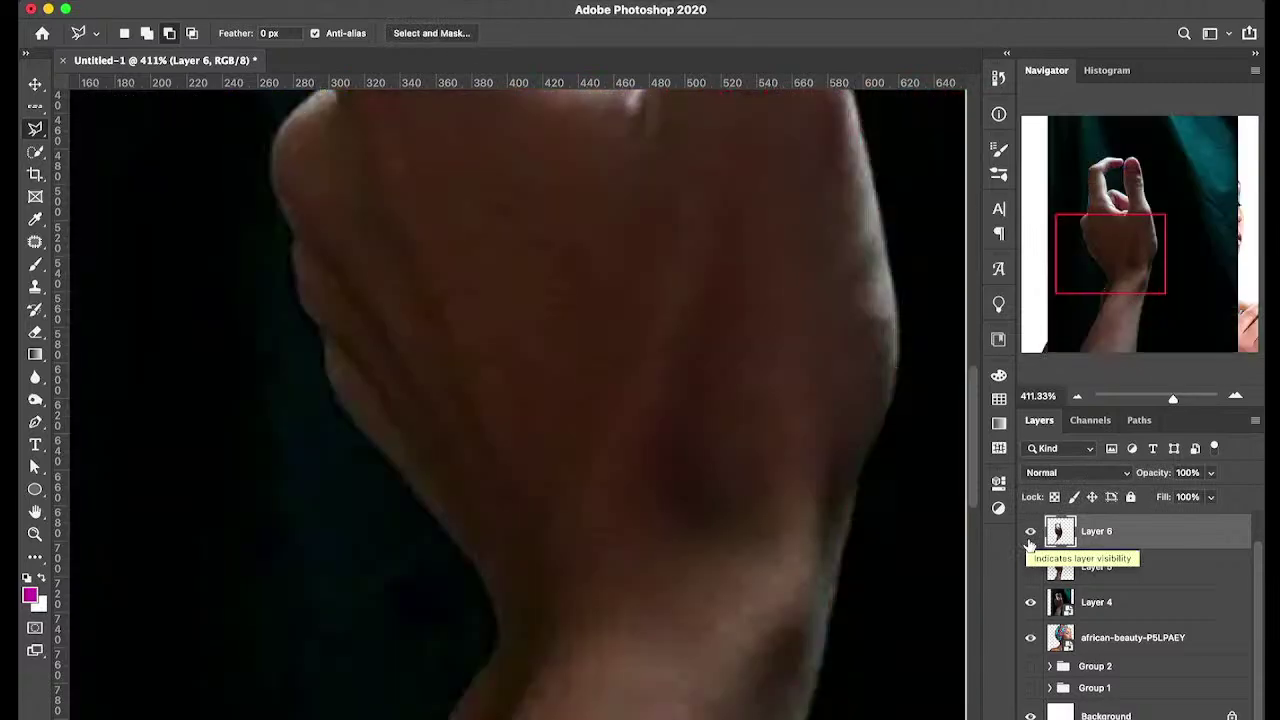
scroll(735, 597, down, 10)
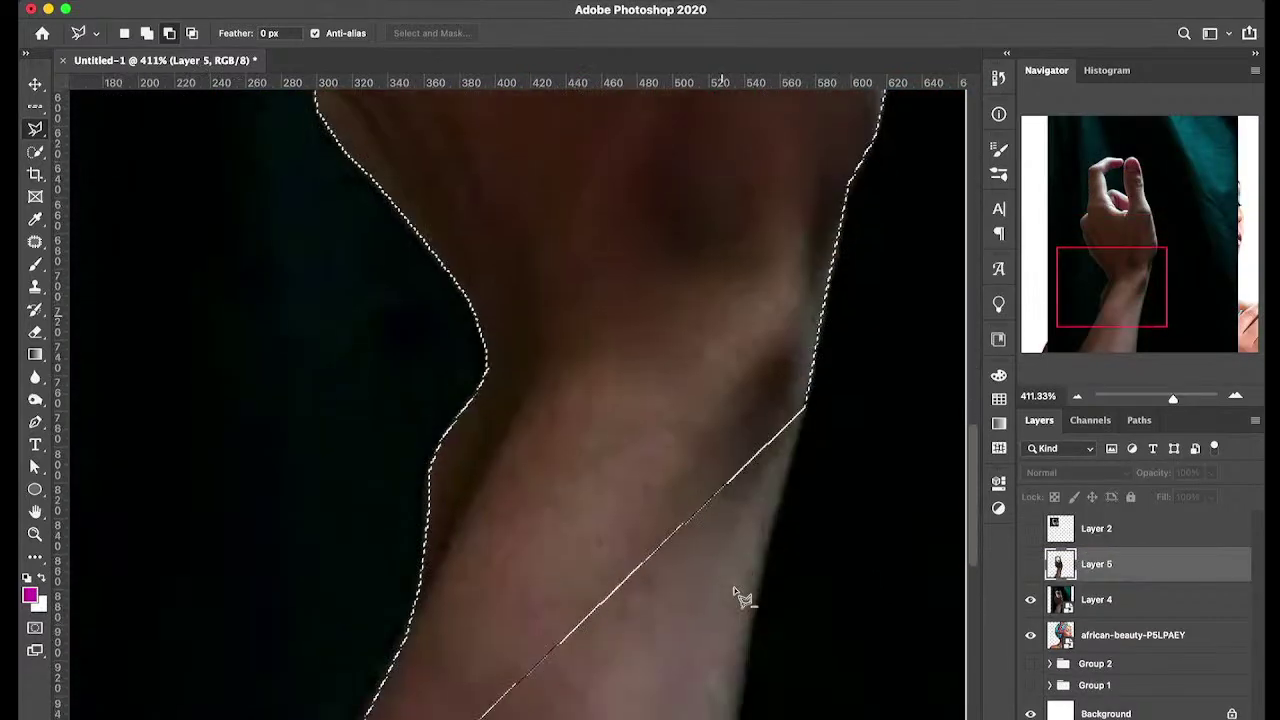
Step: Copy the selected hand and forearm area of Layer 4 onto a new layer
scroll(737, 594, up, 5)
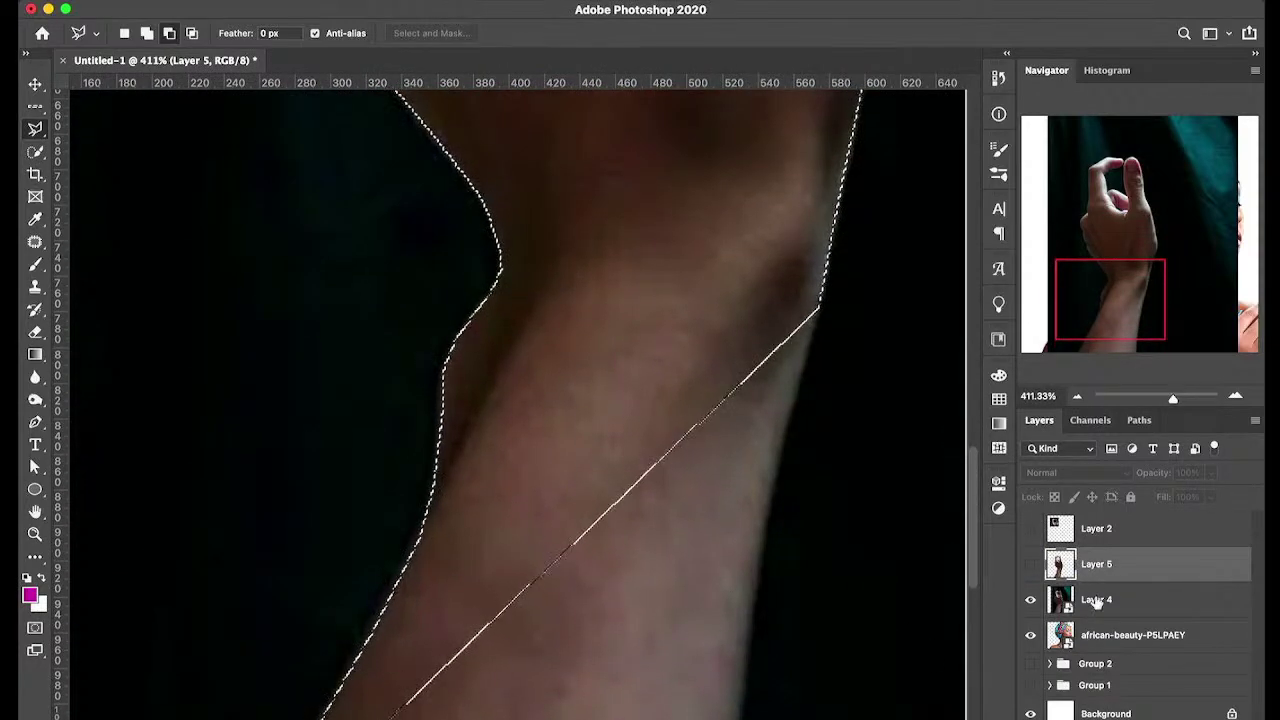
click(1096, 599)
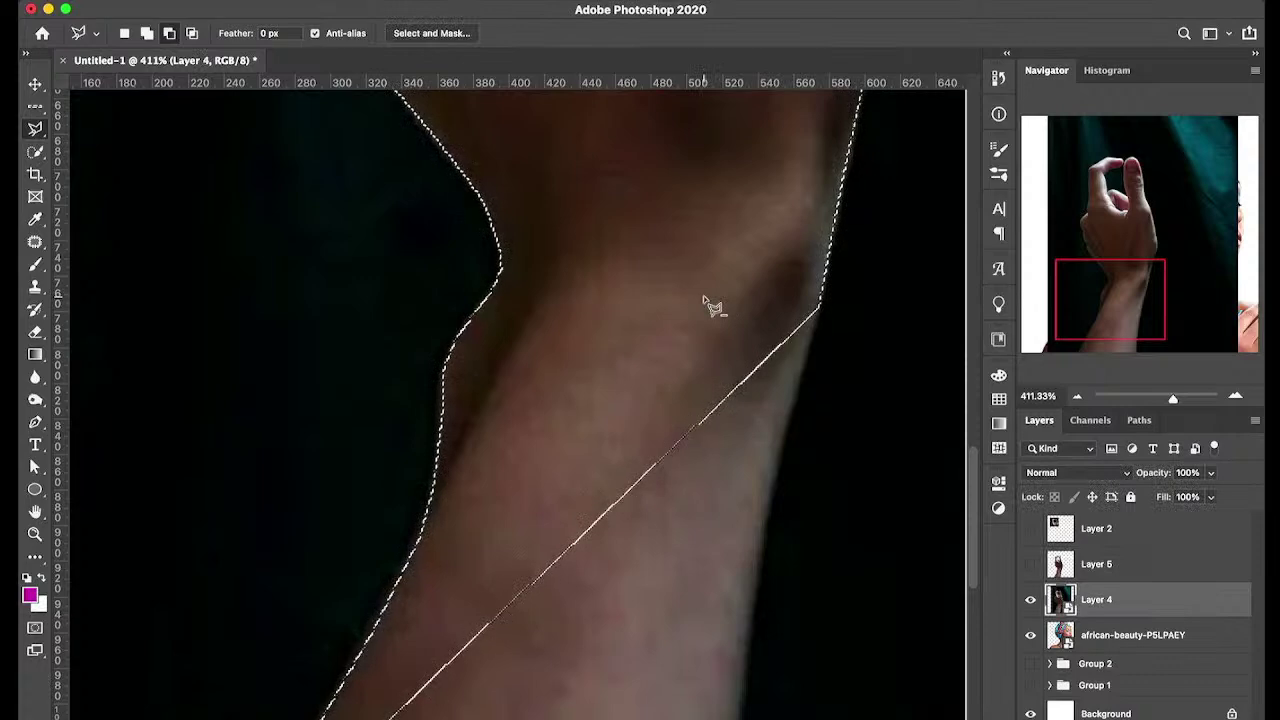
right_click(587, 181)
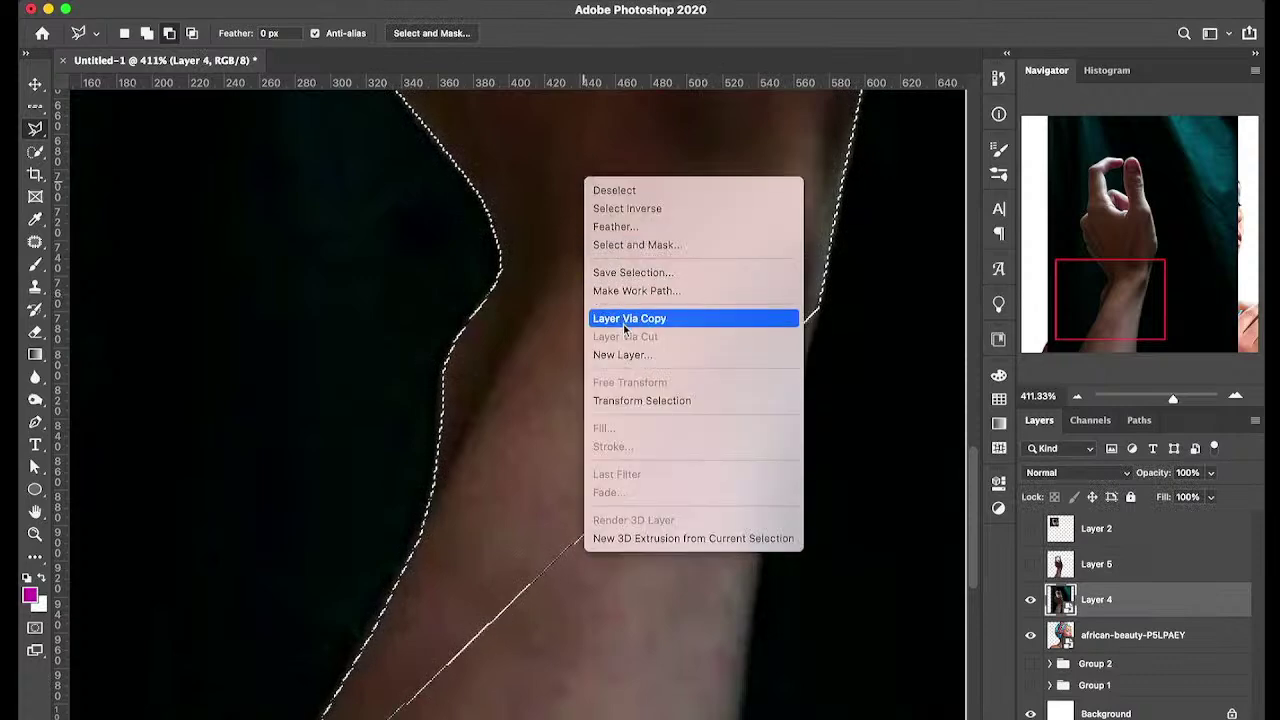
click(623, 318)
Step: Hide Layer 4 and the african-beauty photo layer so only the cut-out hand shows on the white background
click(1031, 635)
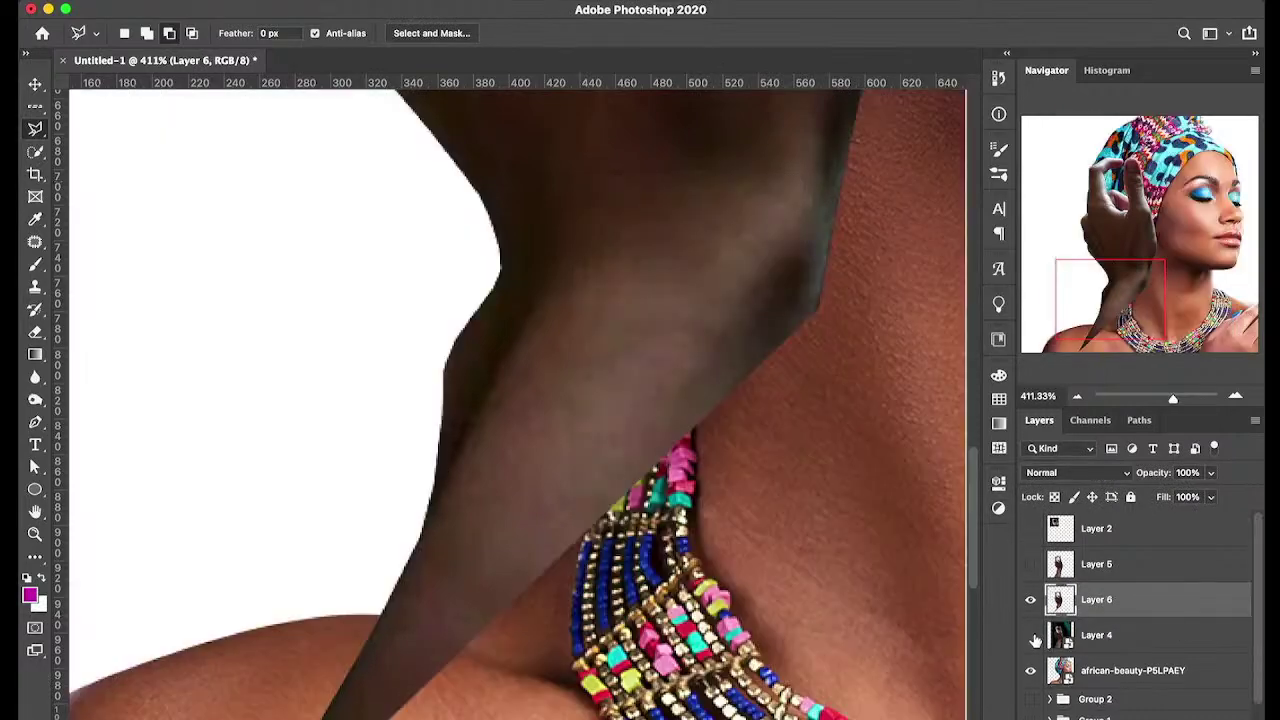
scroll(602, 414, down, 6)
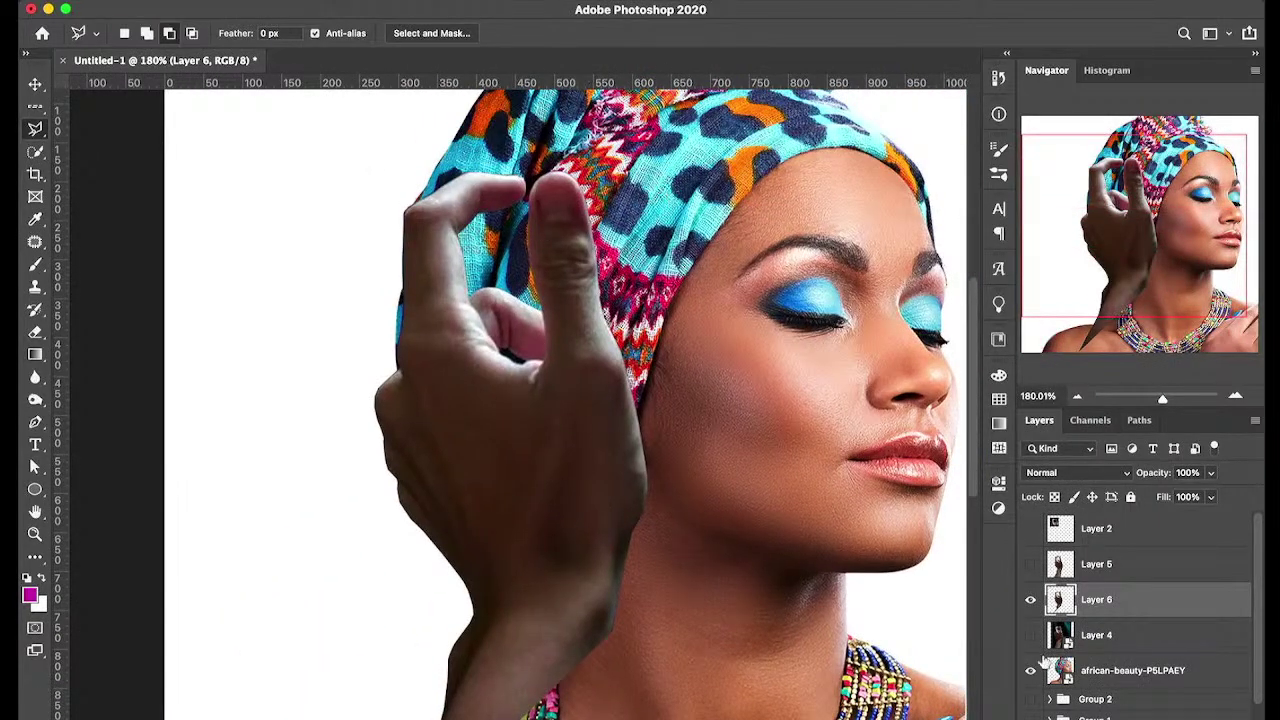
click(1031, 670)
scroll(514, 506, left, 3)
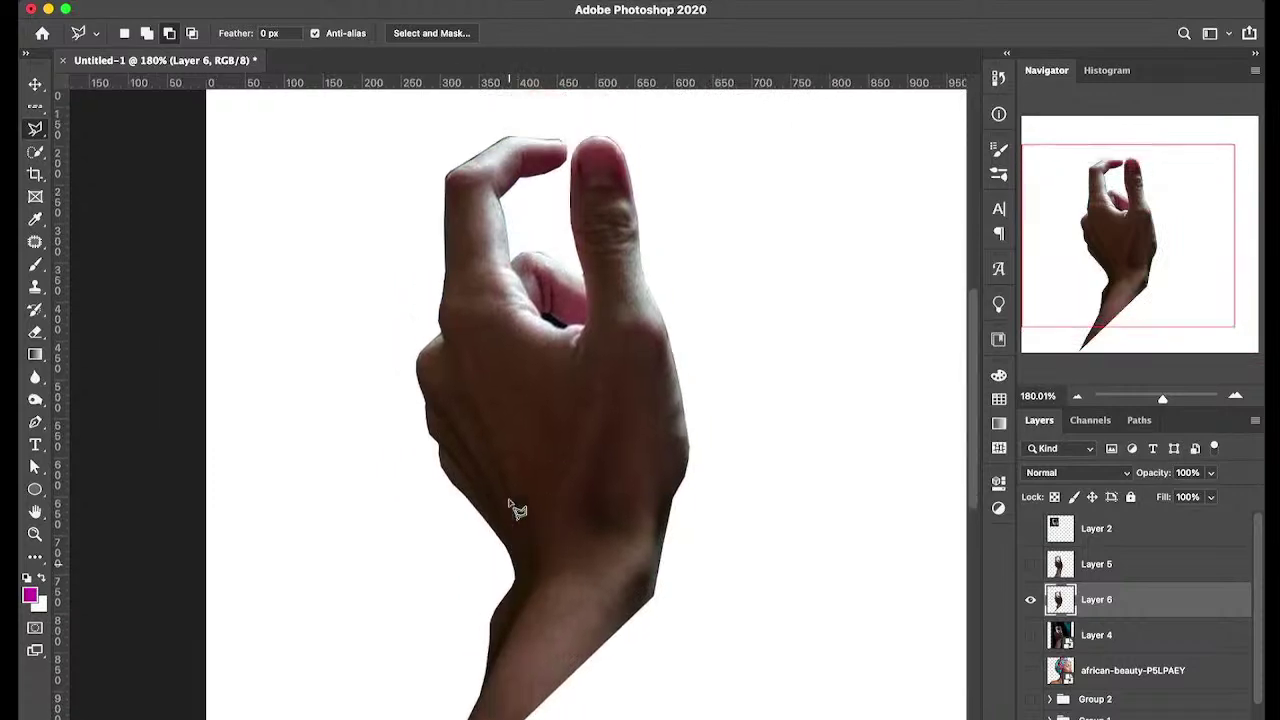
Step: Examine the cut-out edges around the index finger and thumb up close for leftover dark fringe
scroll(505, 137, up, 5)
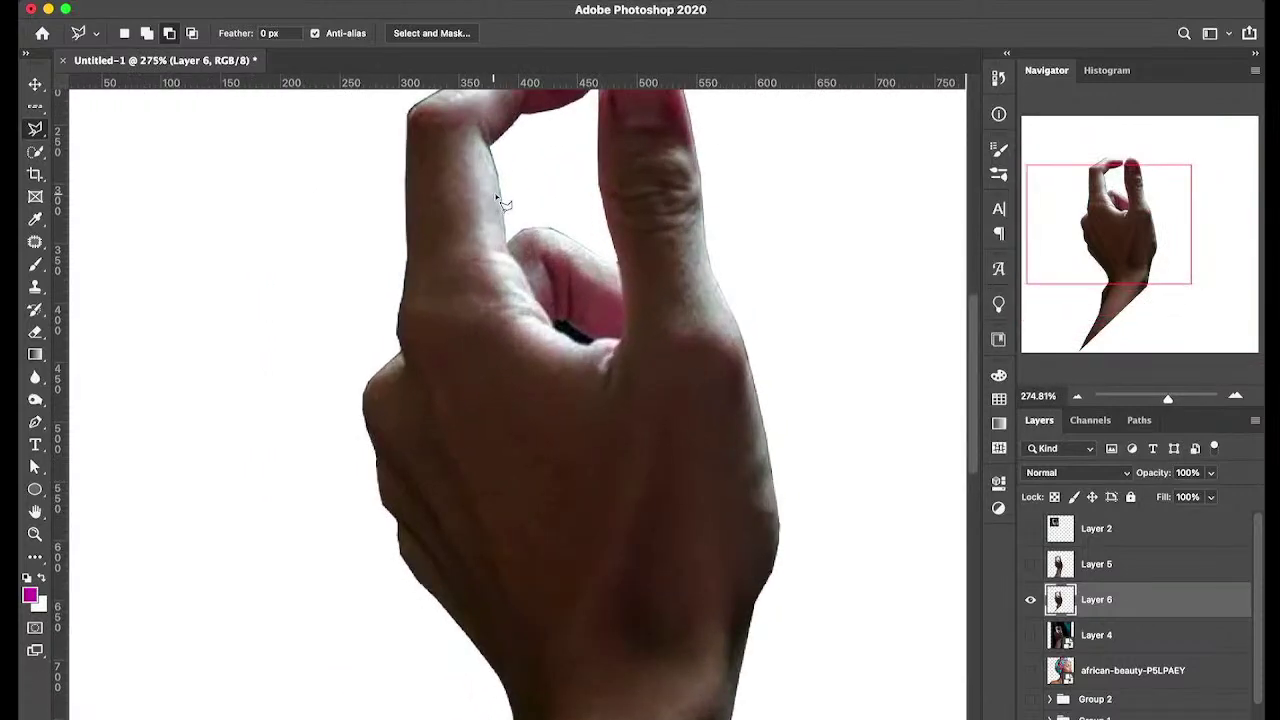
scroll(462, 250, up, 5)
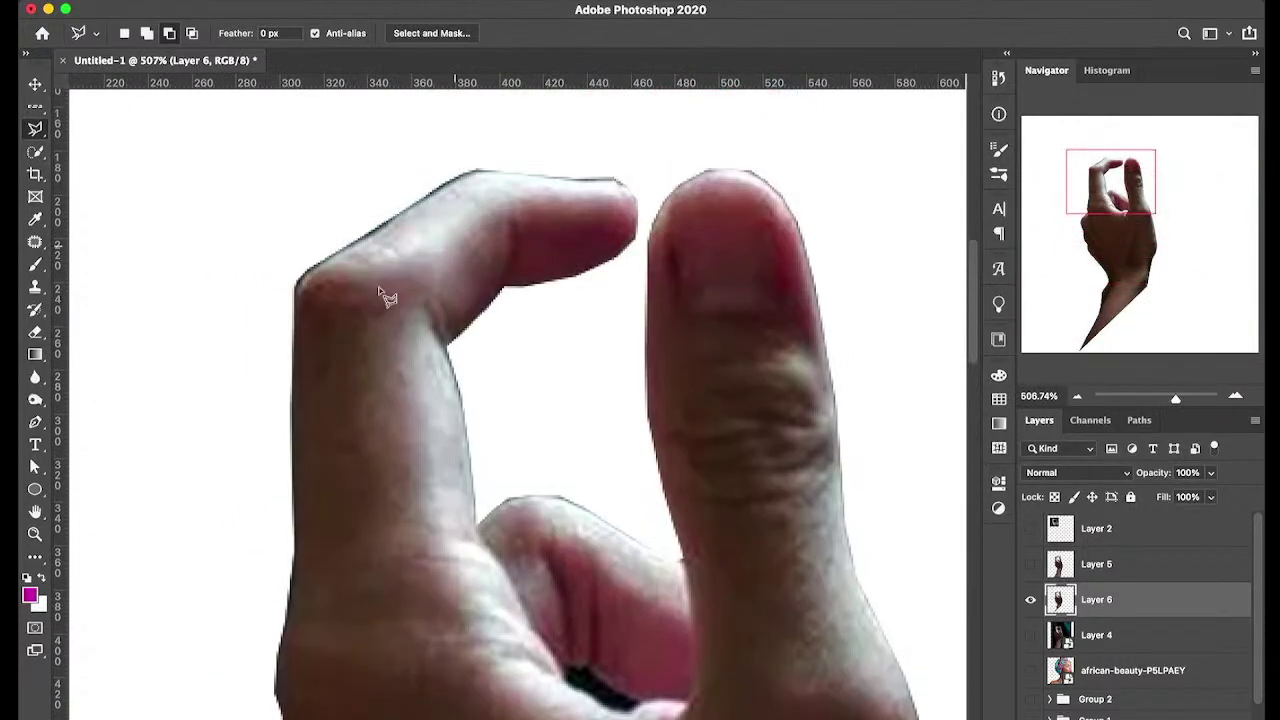
scroll(349, 378, up, 5)
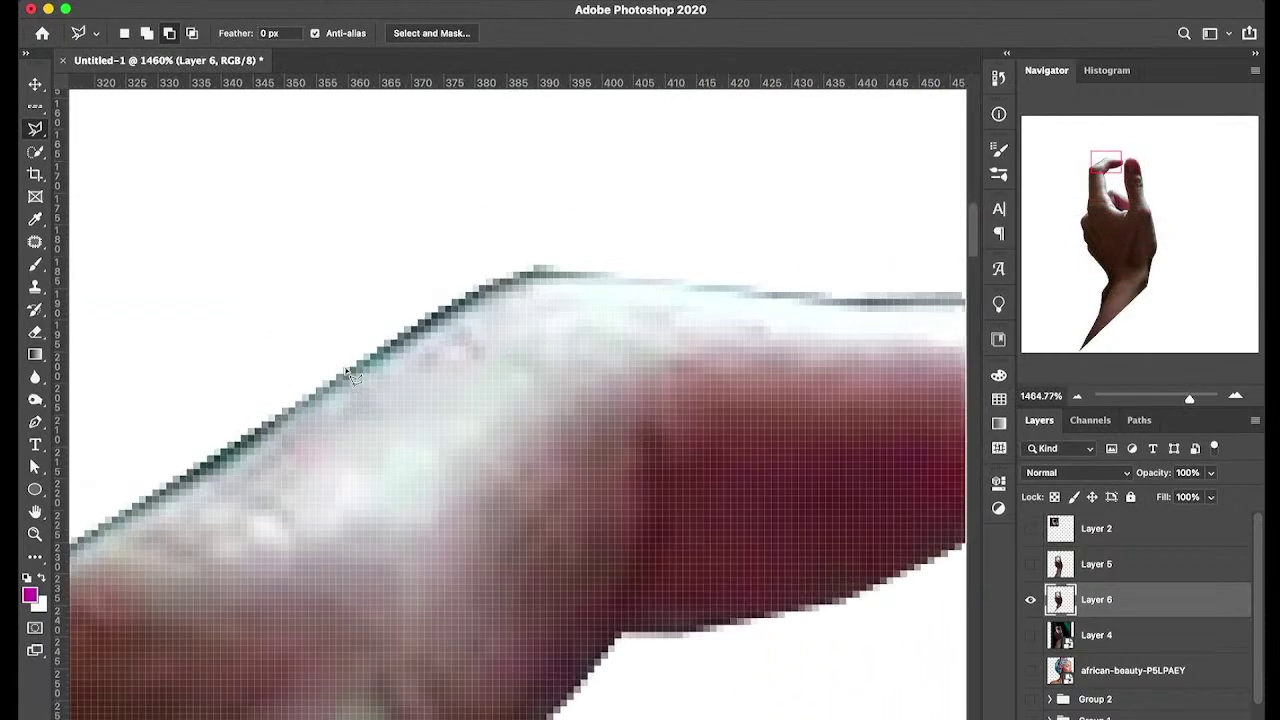
scroll(540, 380, down, 3)
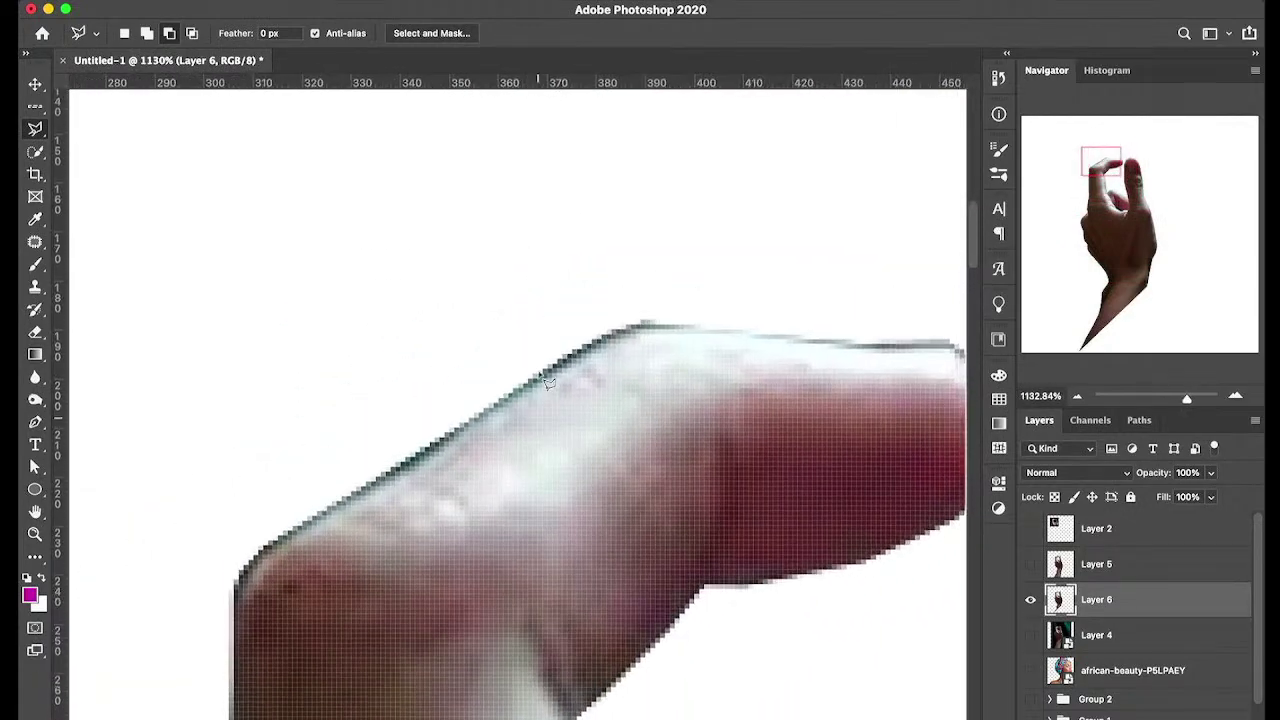
scroll(531, 508, down, 2)
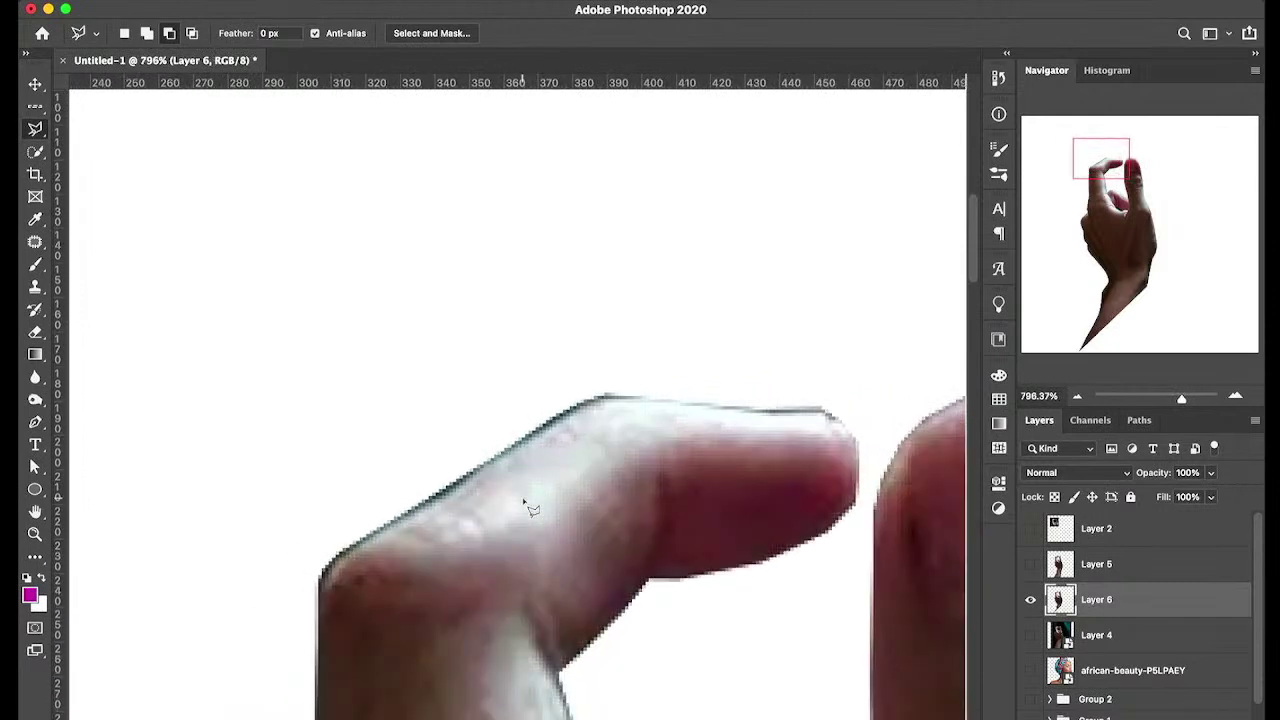
key(v)
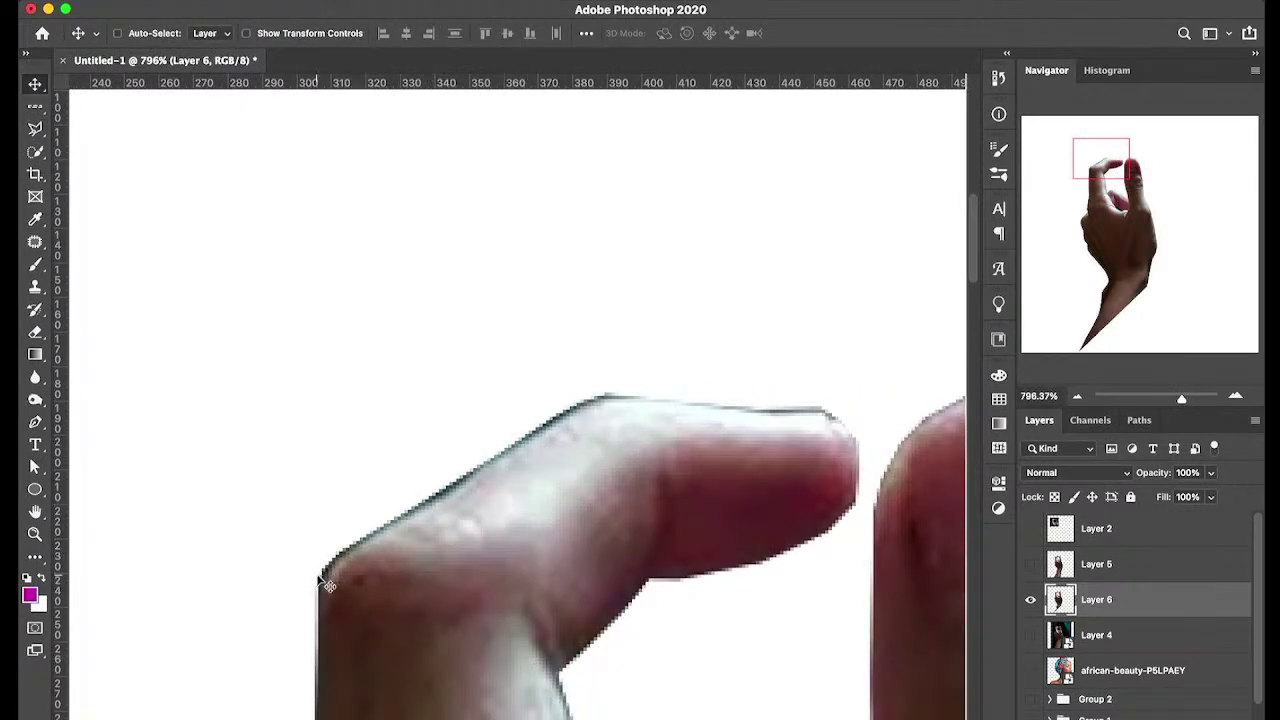
scroll(330, 592, up, 2)
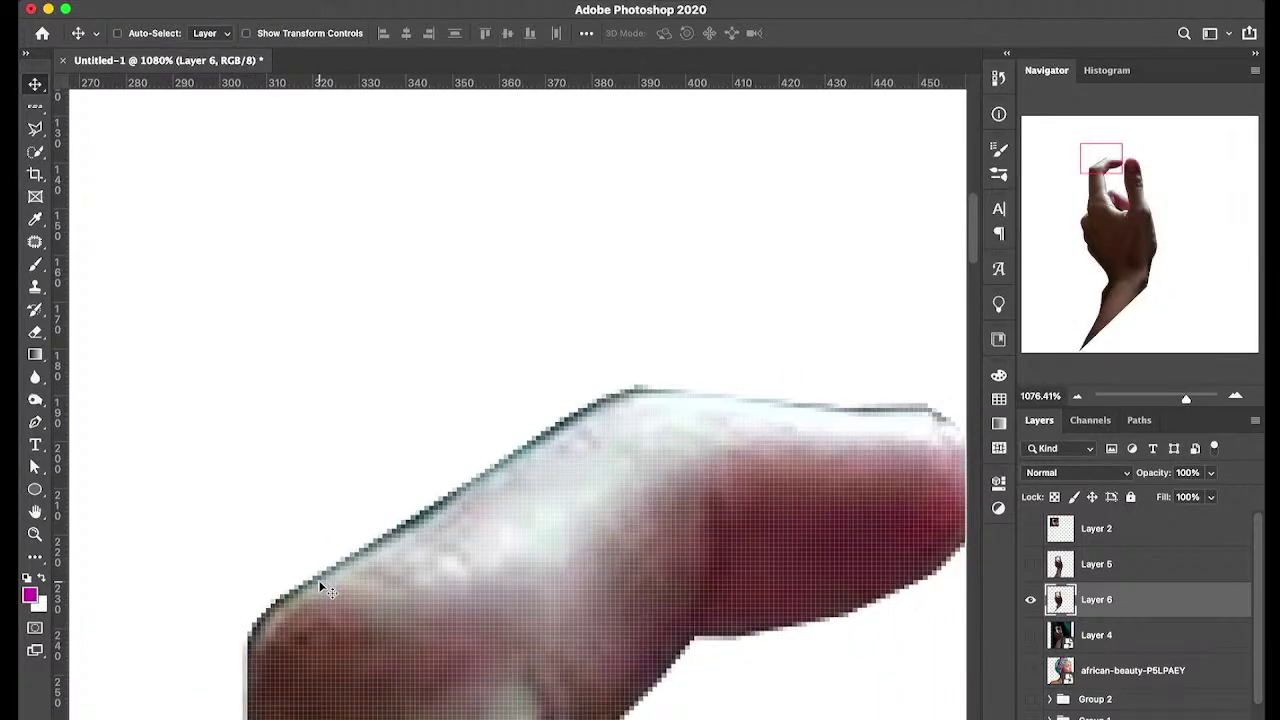
scroll(330, 592, down, 5)
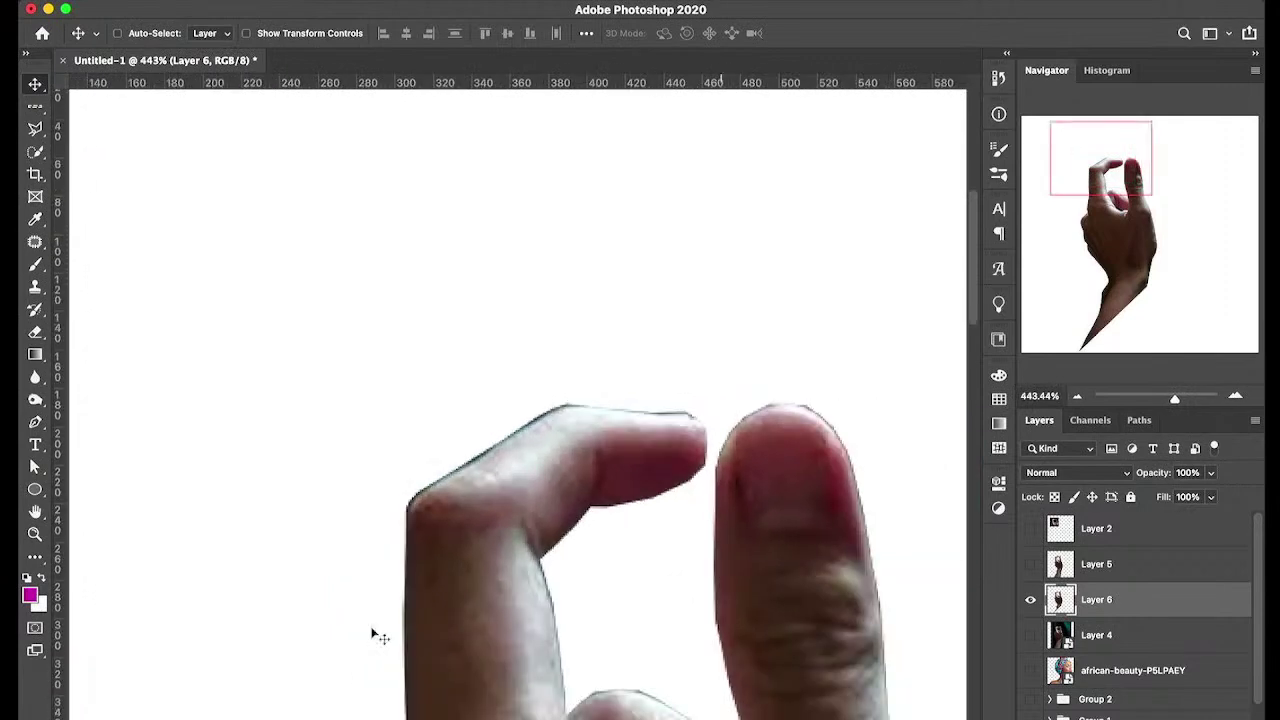
scroll(375, 636, down, 6)
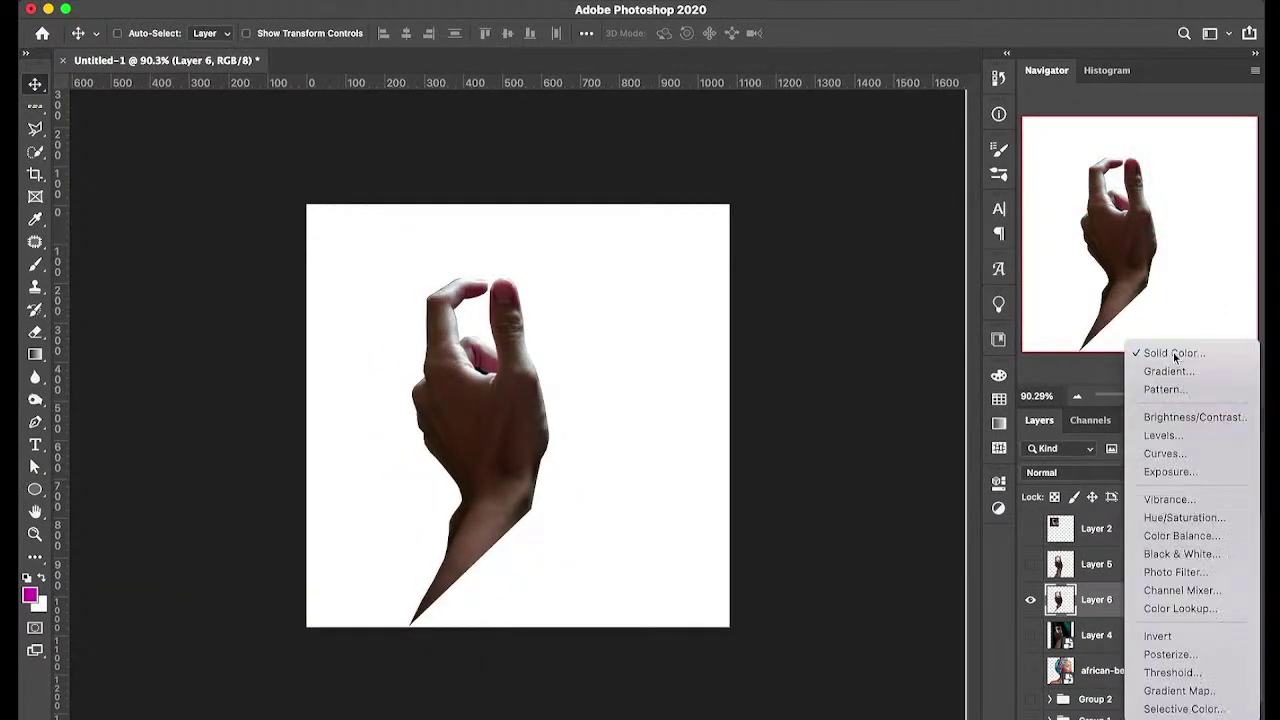
Step: Add a black (000000) Solid Color fill layer and place it beneath the cut-out hand's Layer 6
click(1150, 352)
drag(770, 326, 652, 423)
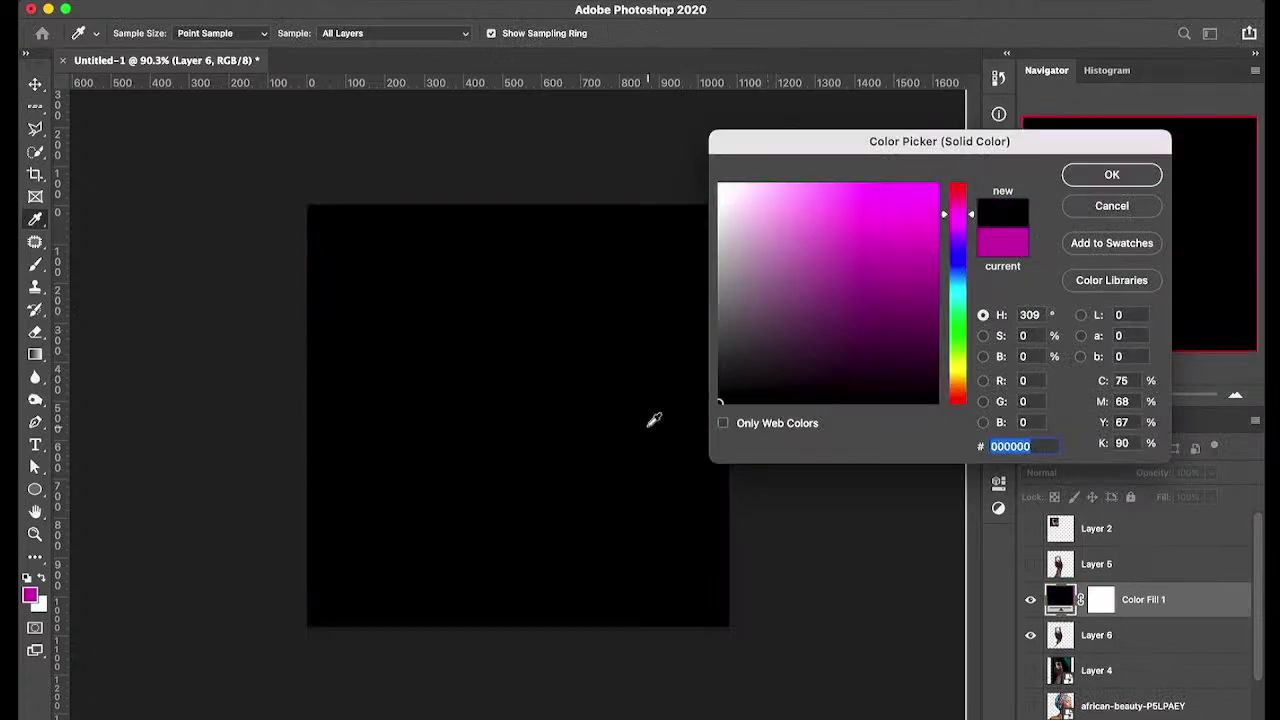
key(Return)
drag(1155, 600, 1147, 650)
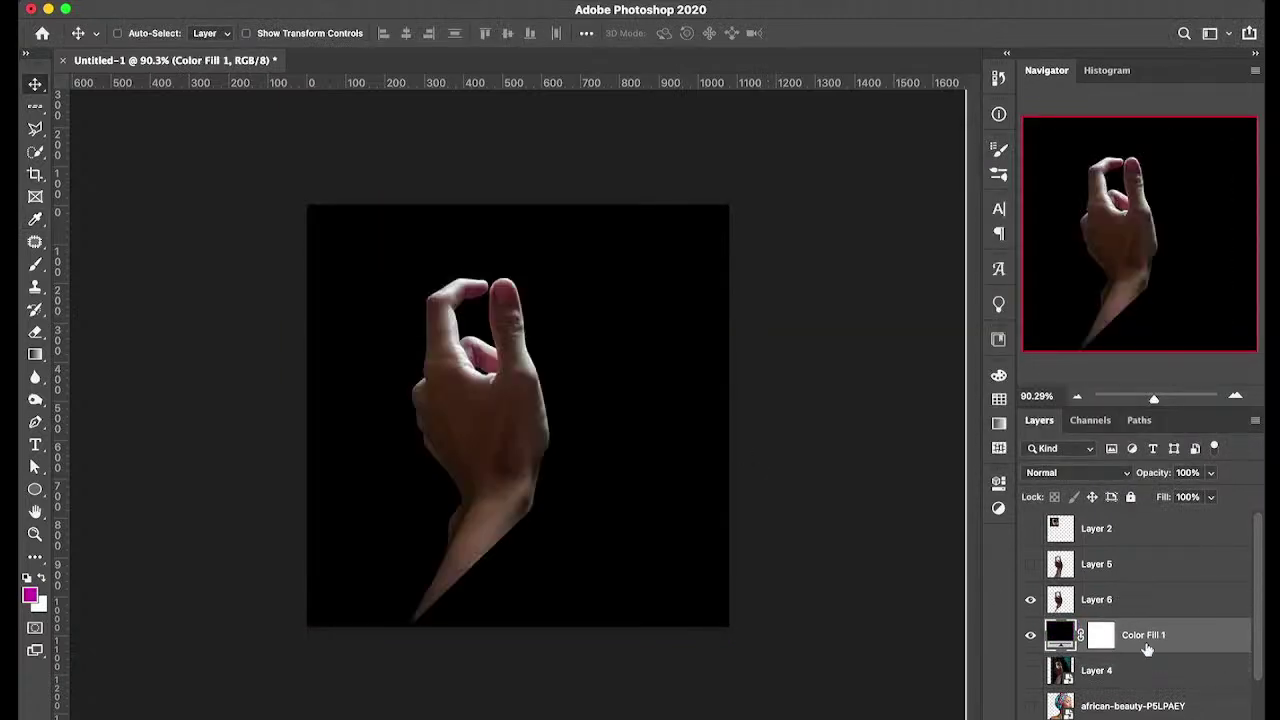
Step: Scale the hand on Layer 6 to about 138% and lower it so the wrist runs off the canvas bottom
click(1112, 606)
key(super+t)
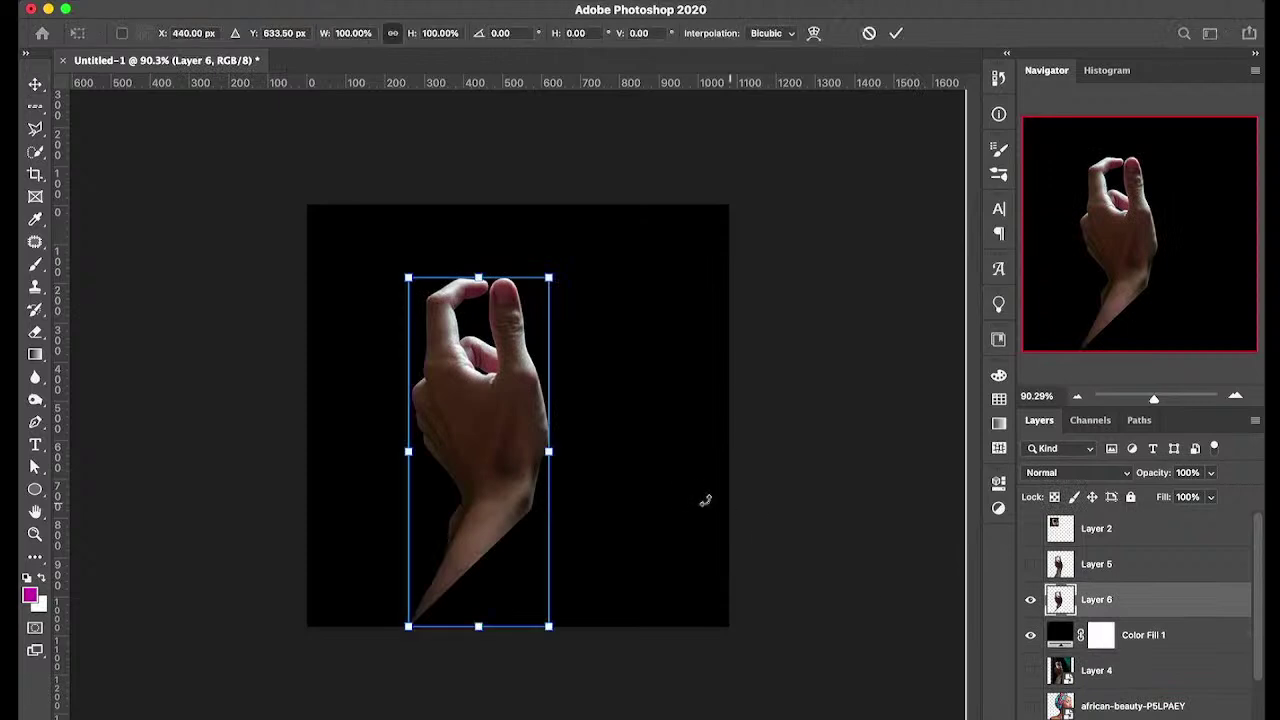
drag(478, 626, 495, 719)
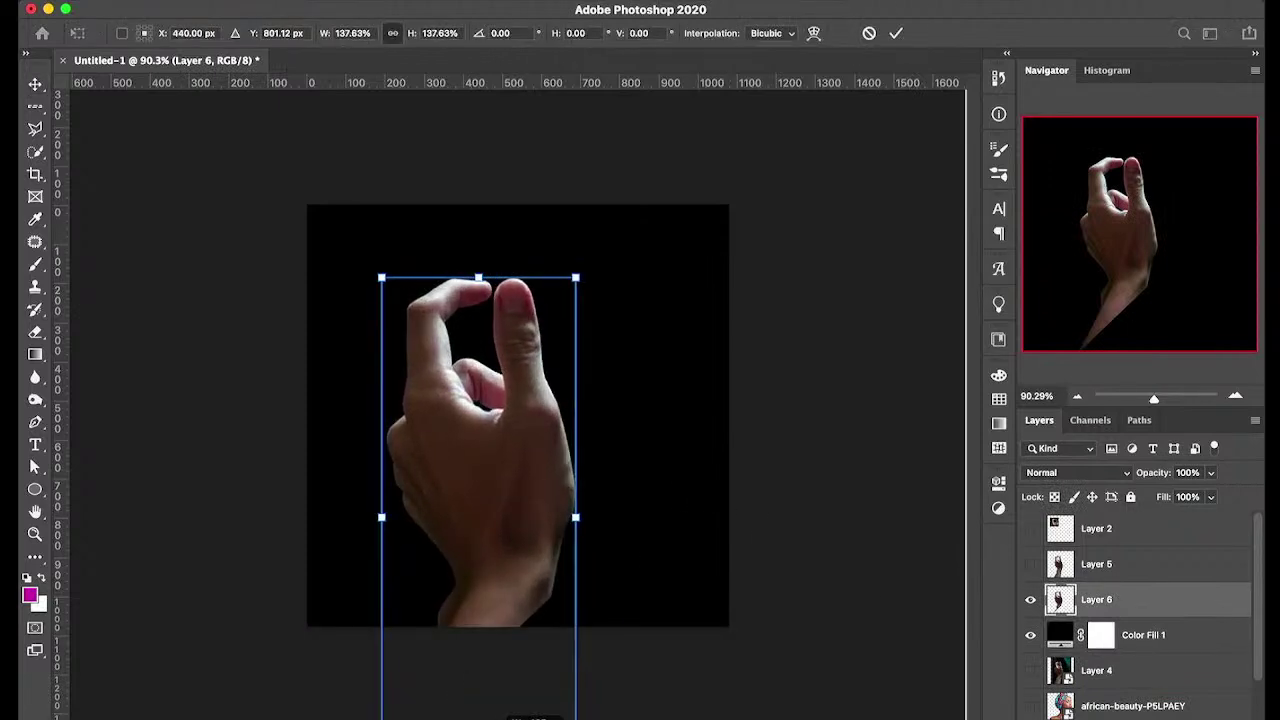
drag(518, 463, 531, 551)
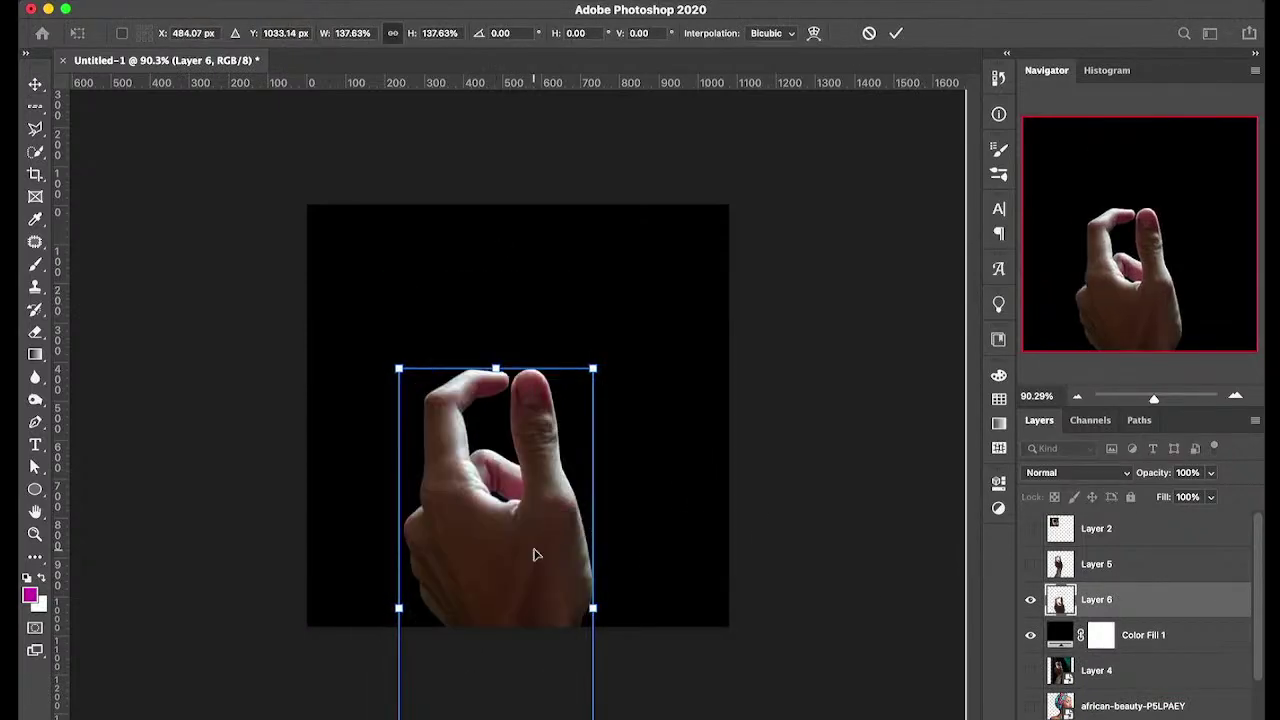
key(Return)
Step: Draw a magenta circle about 123 px in diameter over the fingertips with the Ellipse tool
drag(36, 490, 95, 492)
drag(490, 356, 586, 404)
drag(35, 489, 100, 522)
drag(493, 358, 510, 404)
key(v)
Step: Recolor the circle on the fingertips to light pink ffc2f6
click(405, 0)
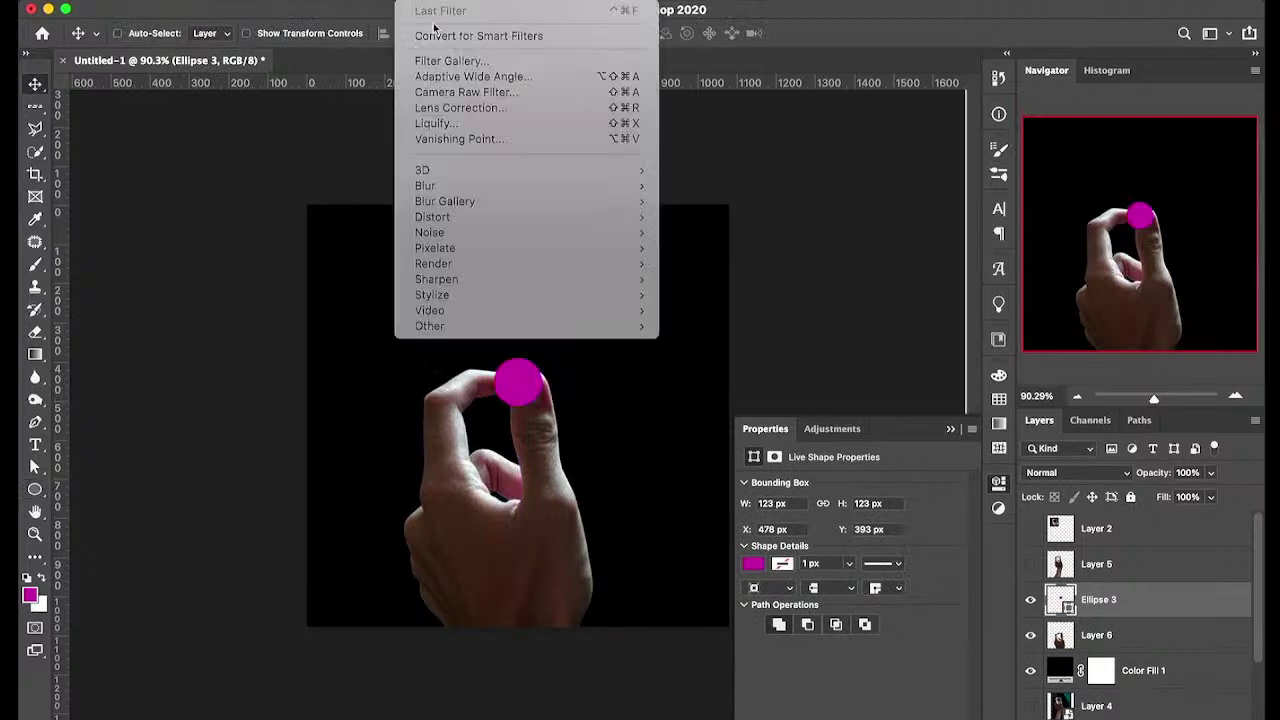
click(1130, 590)
double_click(1062, 599)
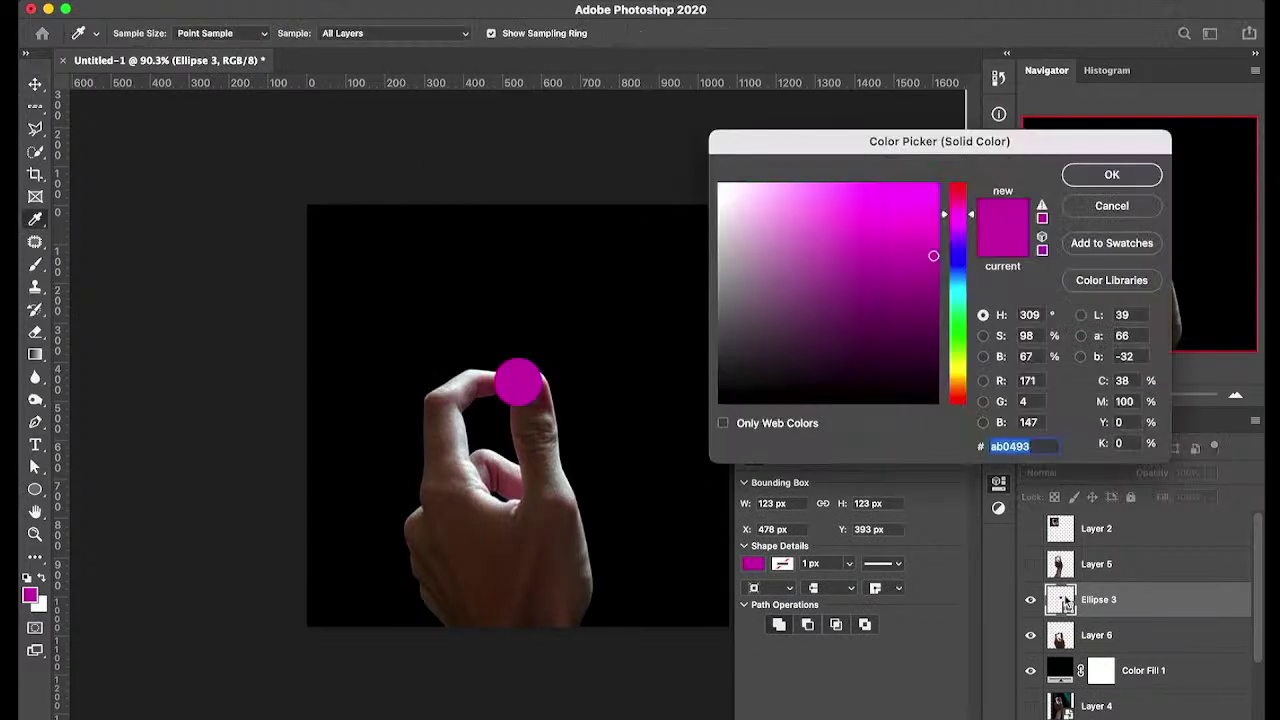
mouse_move(851, 341)
mouse_down()
mouse_move(814, 214)
mouse_move(770, 163)
mouse_up()
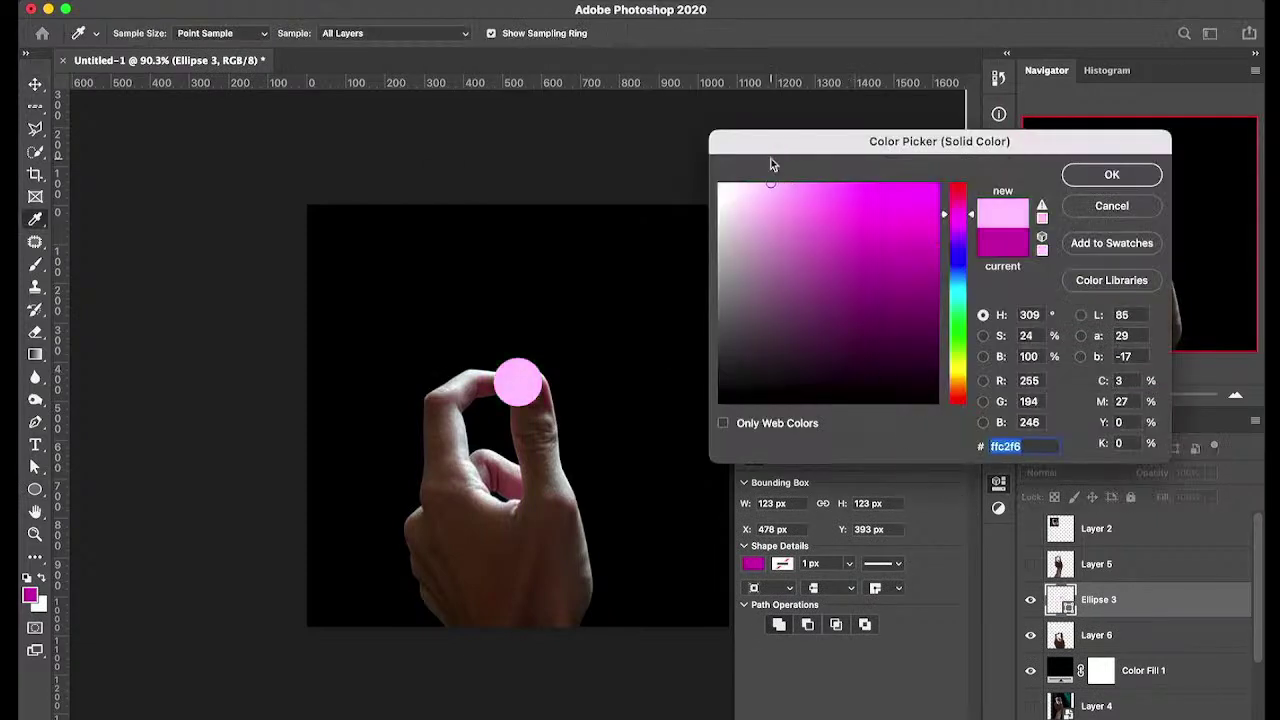
key(Return)
click(405, 0)
click(452, 432)
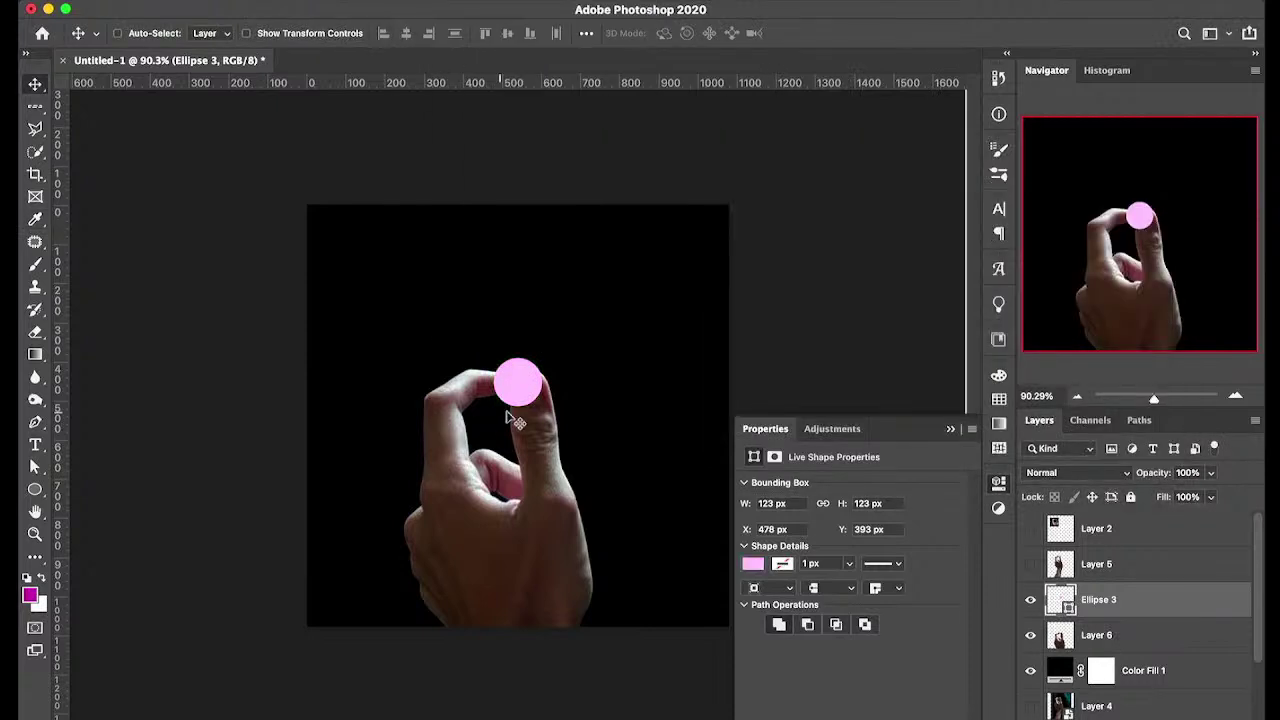
Step: Shrink the pink circle to about 81 px and position it just above the gap between finger and thumb
key(ctrl+t)
drag(538, 383, 539, 359)
key(Return)
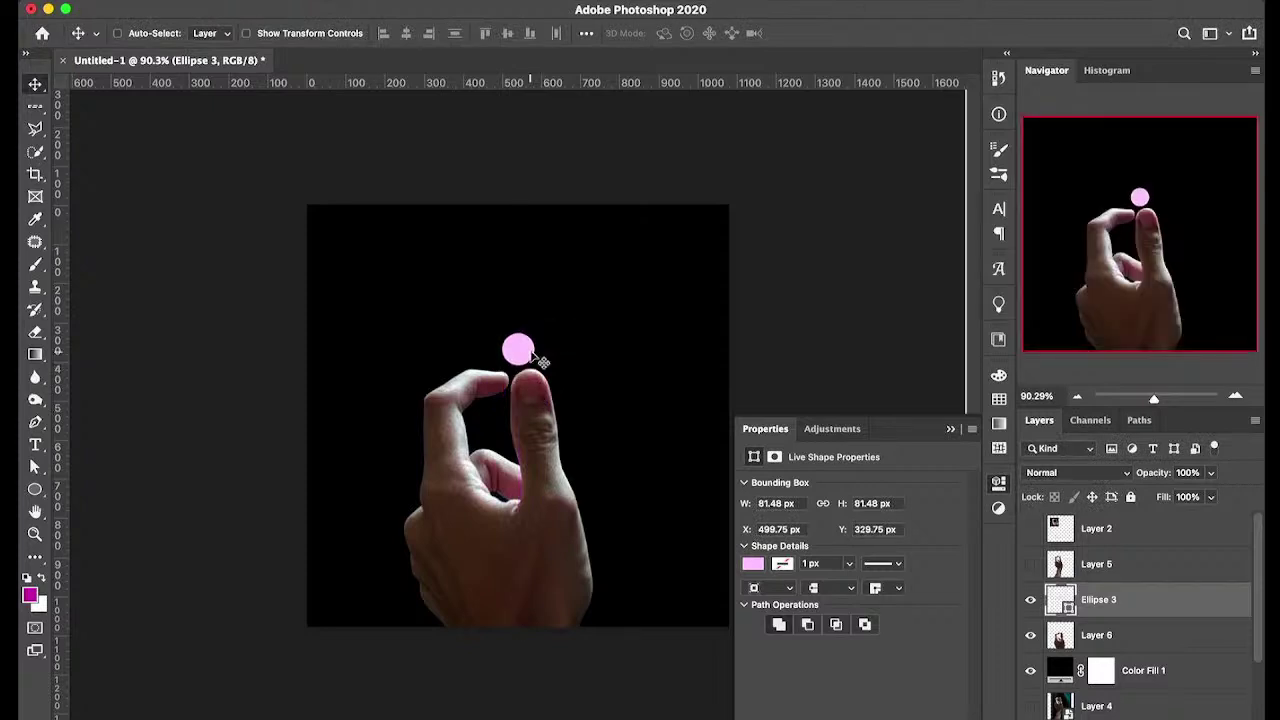
key(Down)
key(Down)
key(Down)
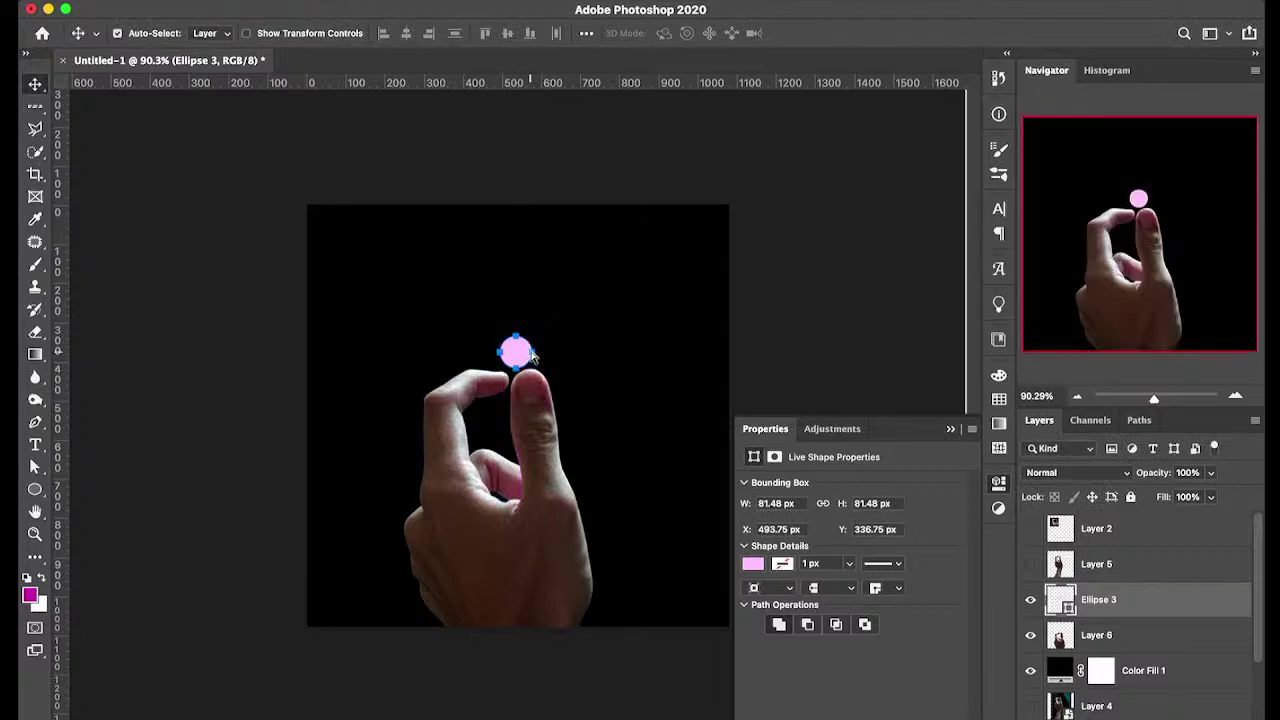
Step: Duplicate the pink circle in place, convert the copy to a smart object and apply a Gaussian Blur with a 30.3-pixel radius
key(alt+Down)
click(414, 4)
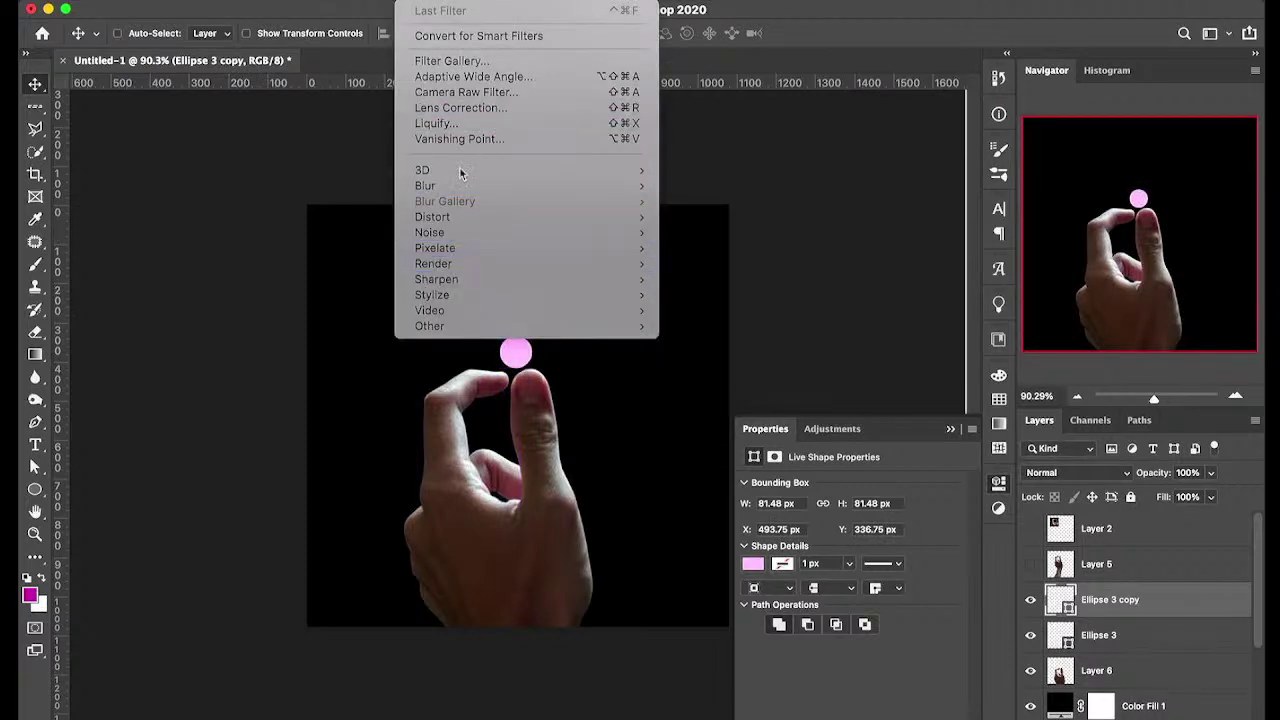
mouse_move(462, 186)
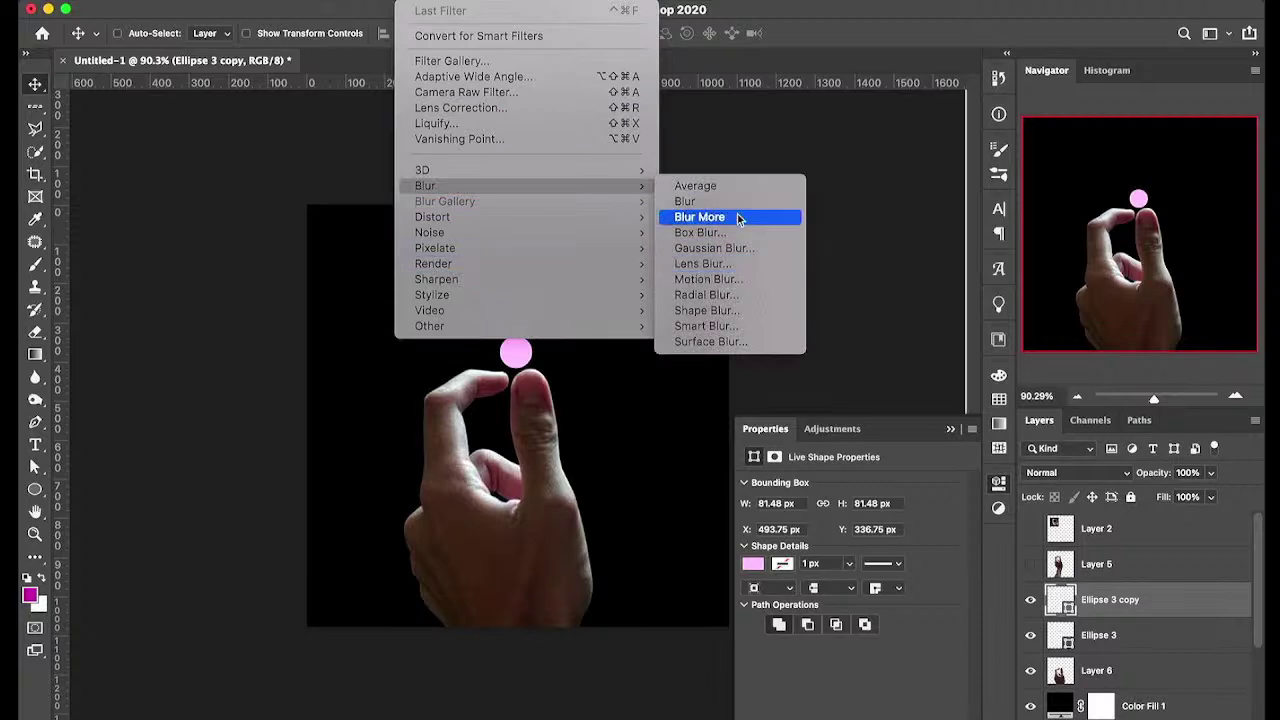
click(726, 248)
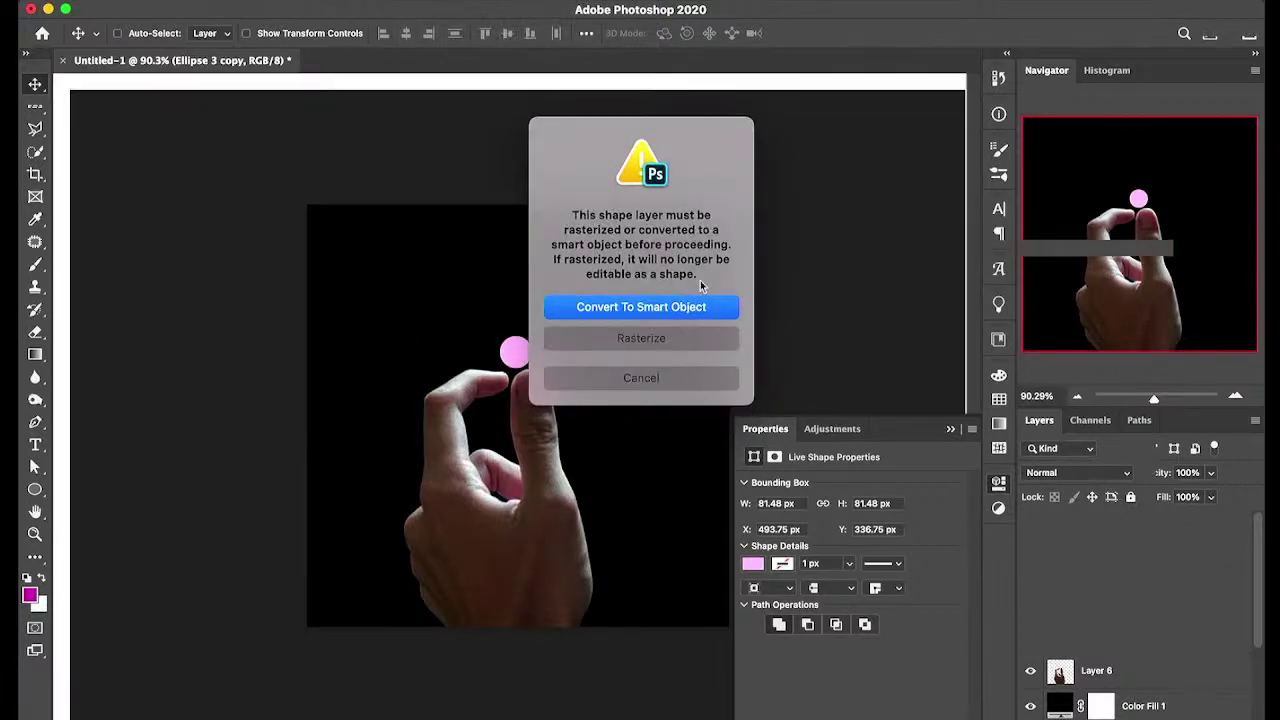
click(669, 310)
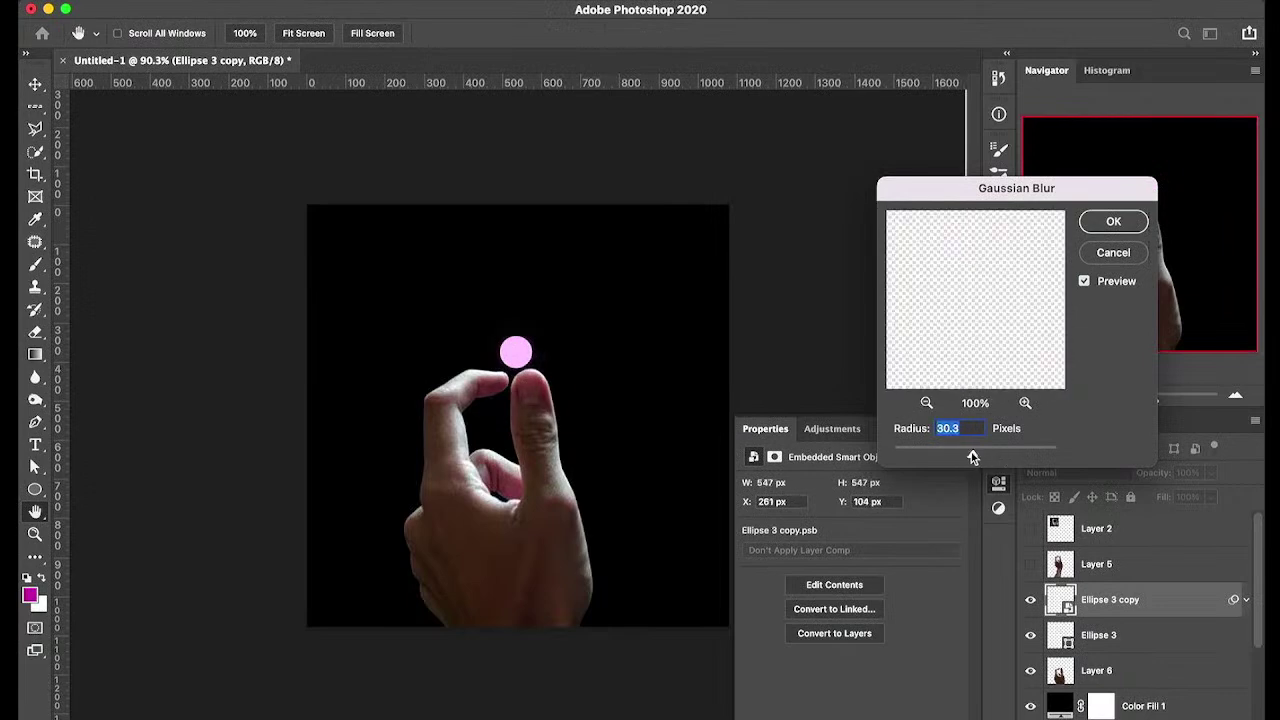
click(1113, 221)
key(v)
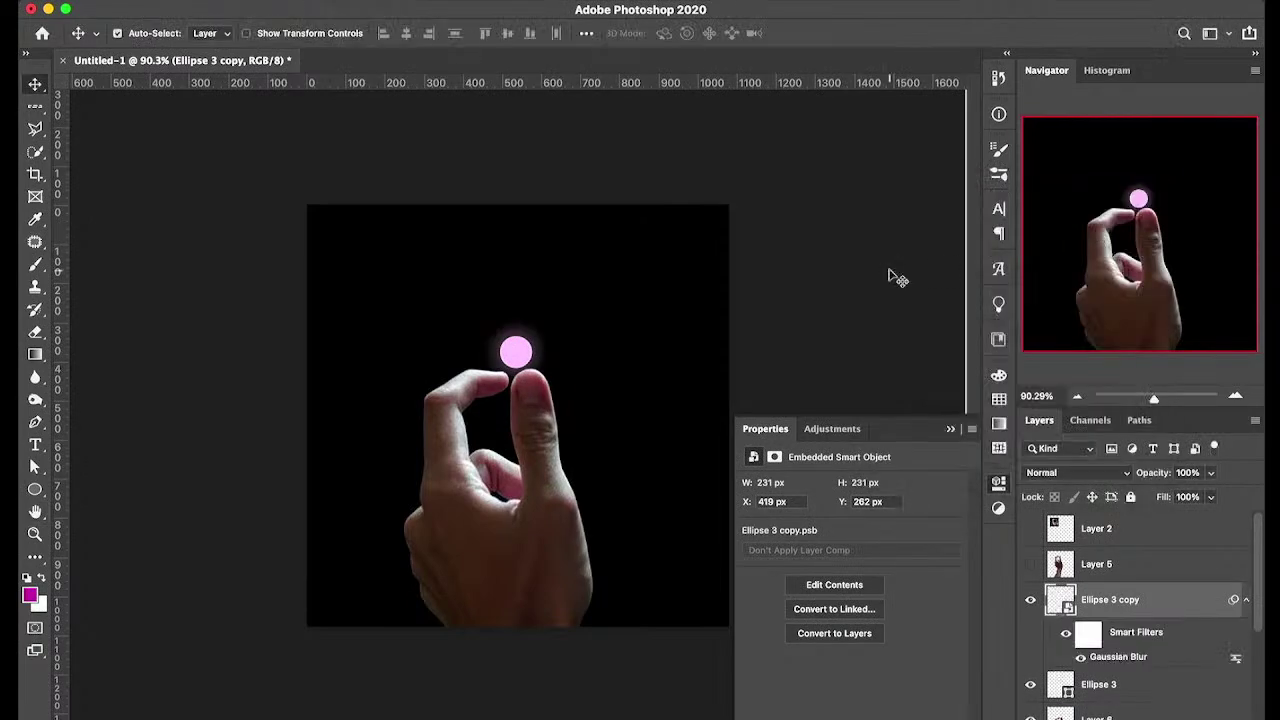
Step: Enlarge the blurred circle copy around its centre until its glow spans about 323 px
key(ctrl+t)
click(697, 318)
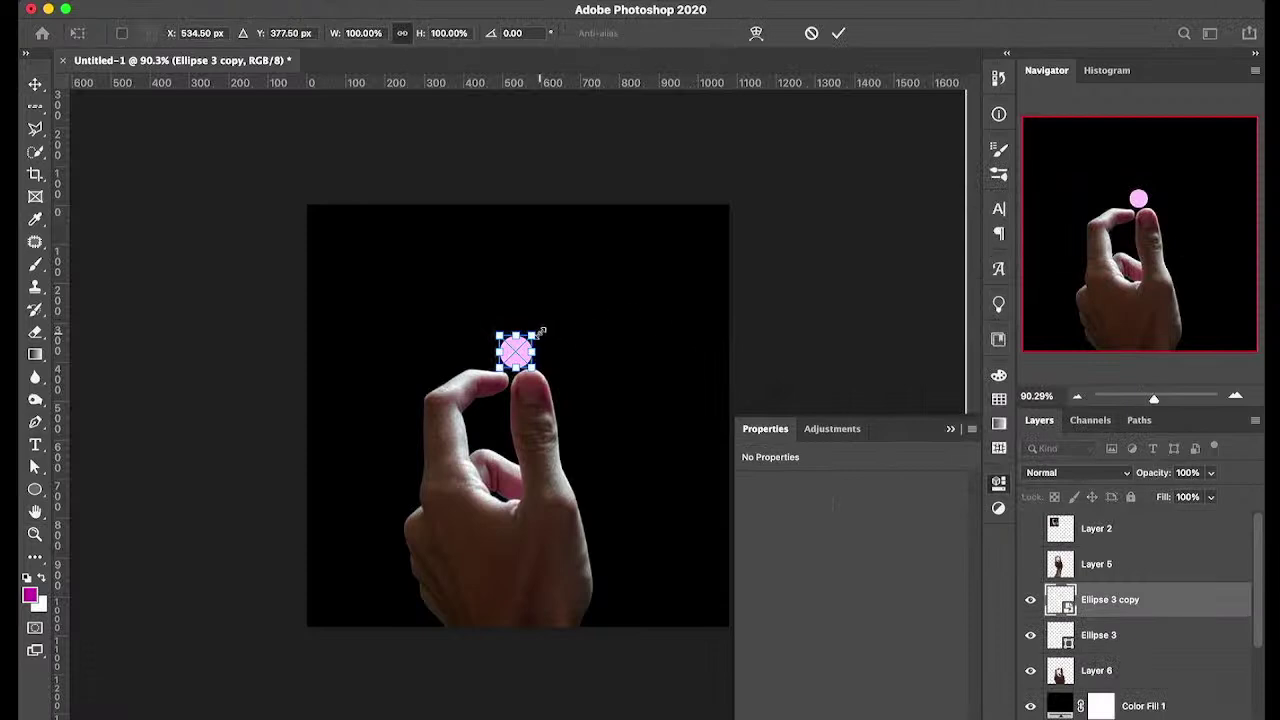
drag(541, 331, 562, 310)
key(Return)
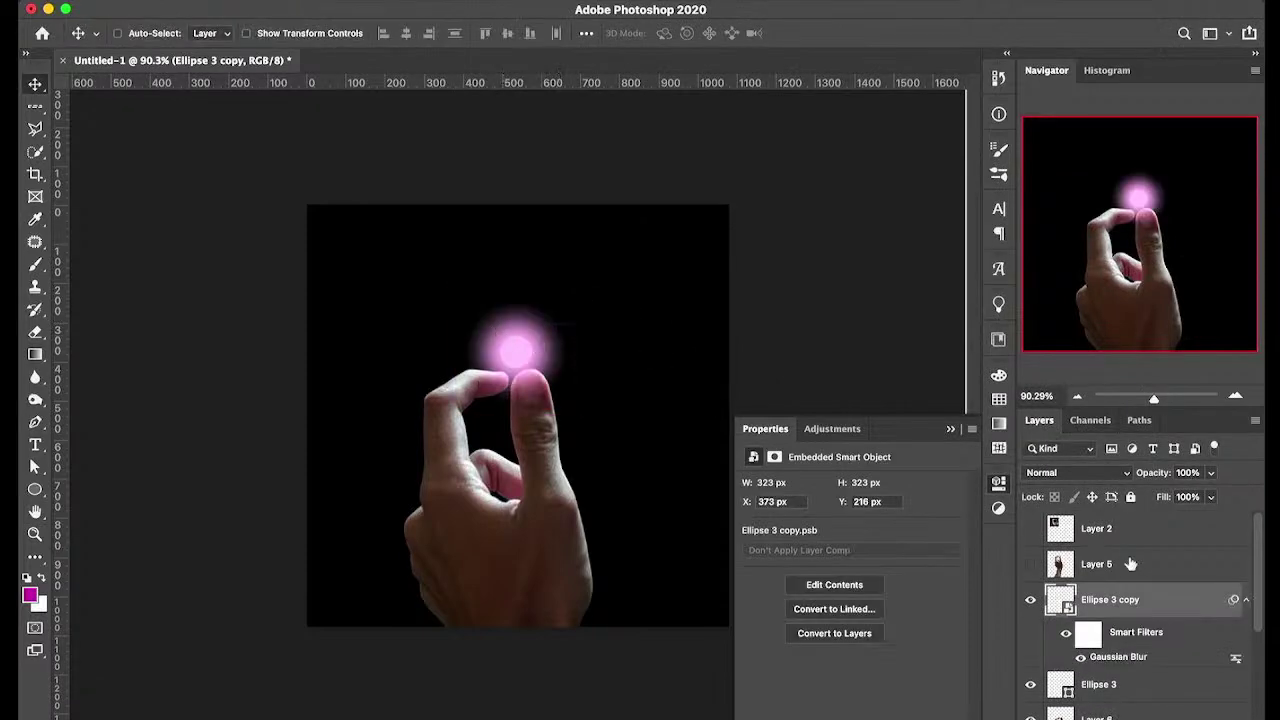
Step: Move the sharp Ellipse 3 layer above its blurred copy and set the blurred copy's opacity to 30%
drag(1101, 686, 1104, 604)
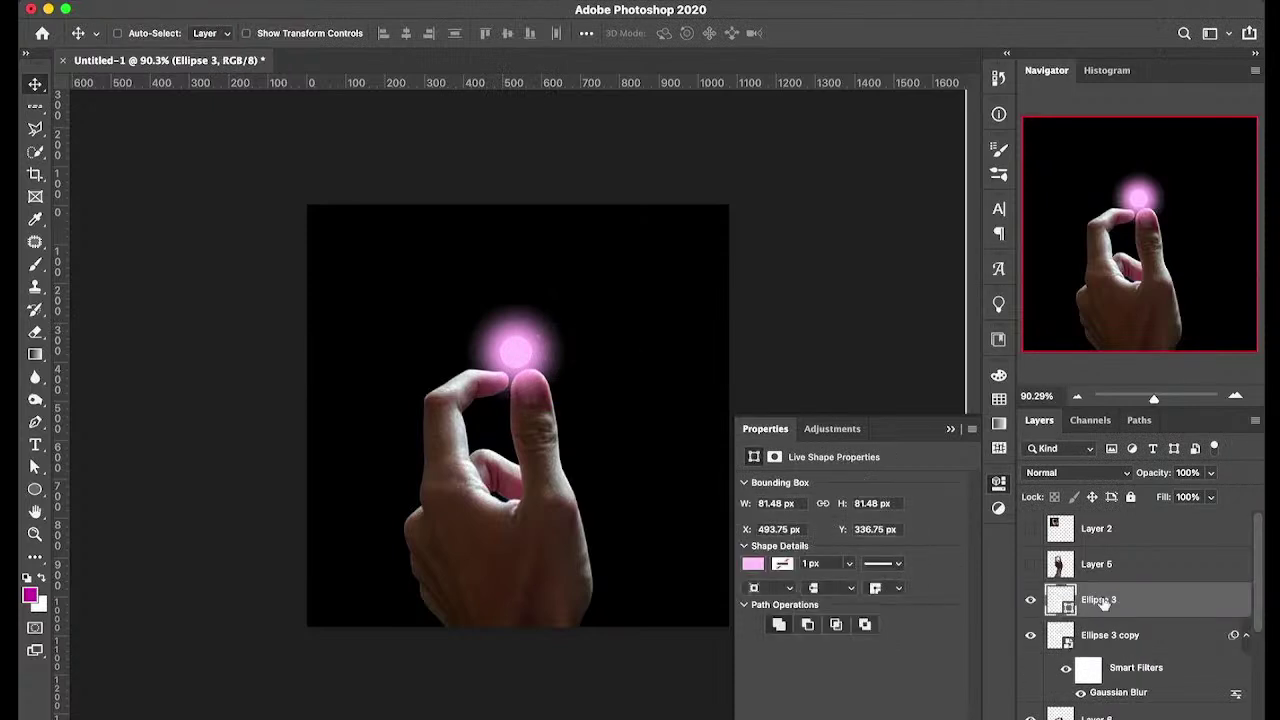
click(1131, 677)
key(3)
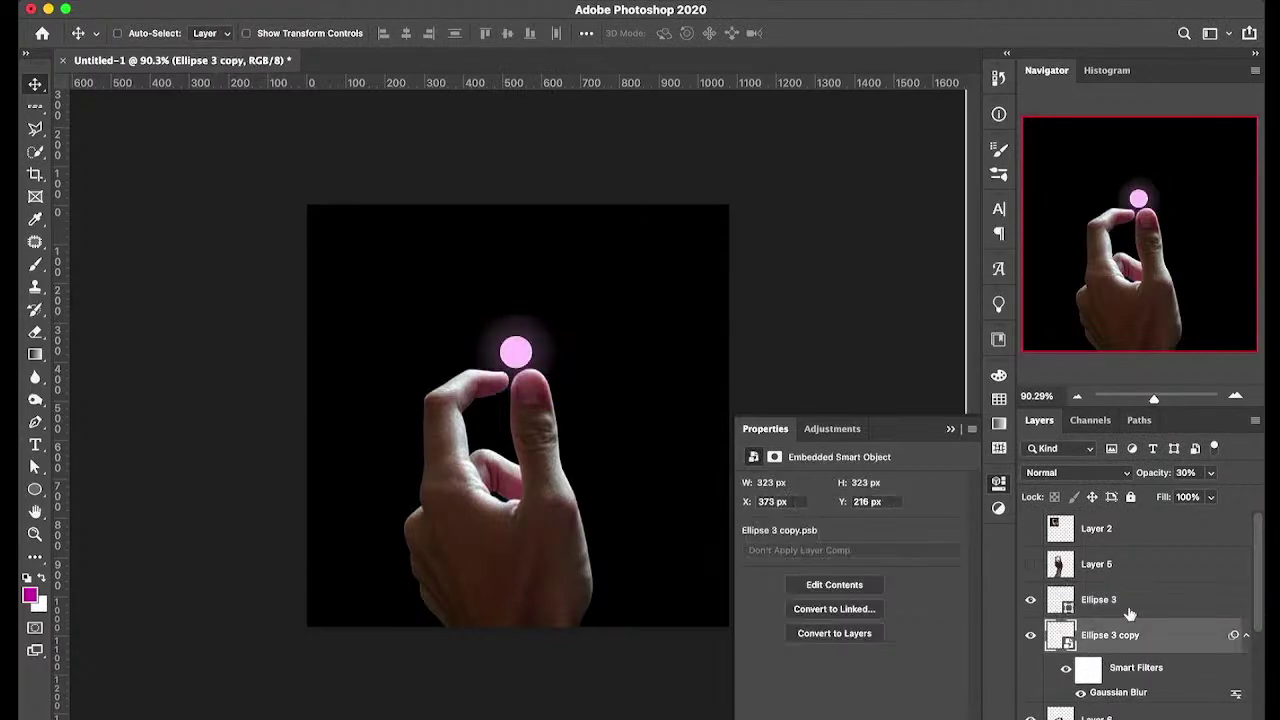
Step: Raise the glow by setting the blurred Ellipse 3 copy layer's opacity to 45%
key(4)
key(5)
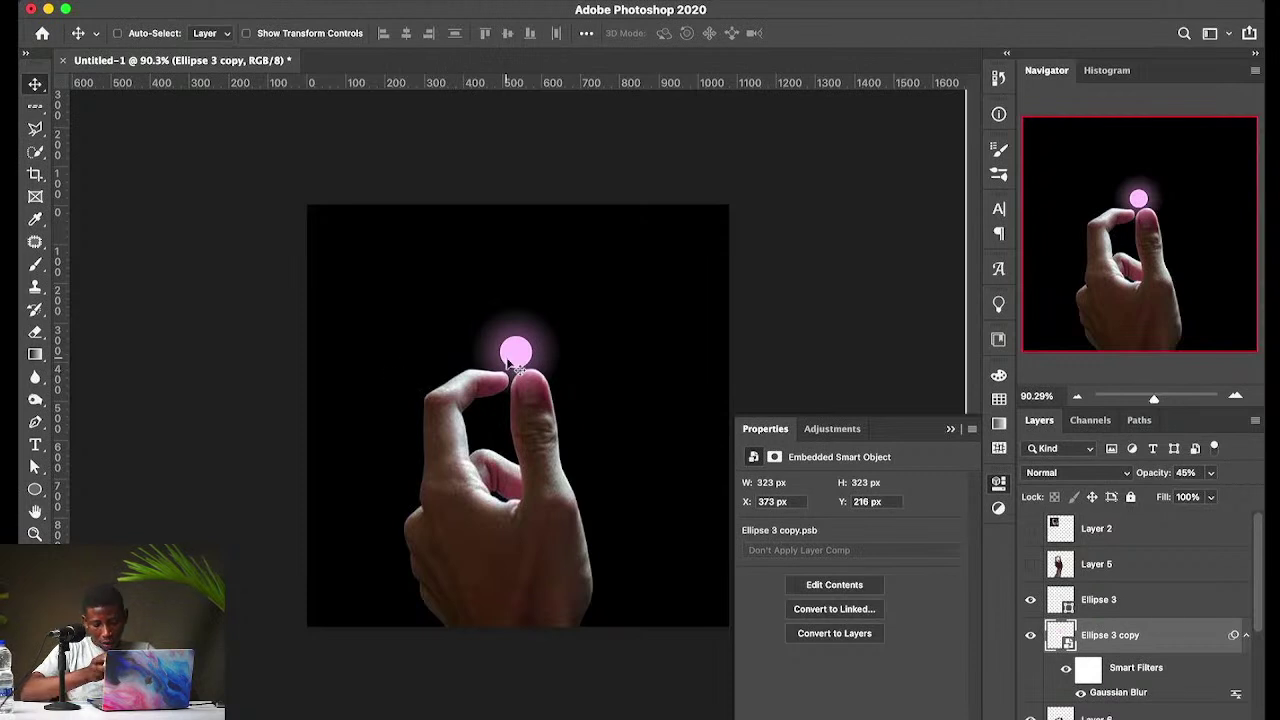
click(35, 128)
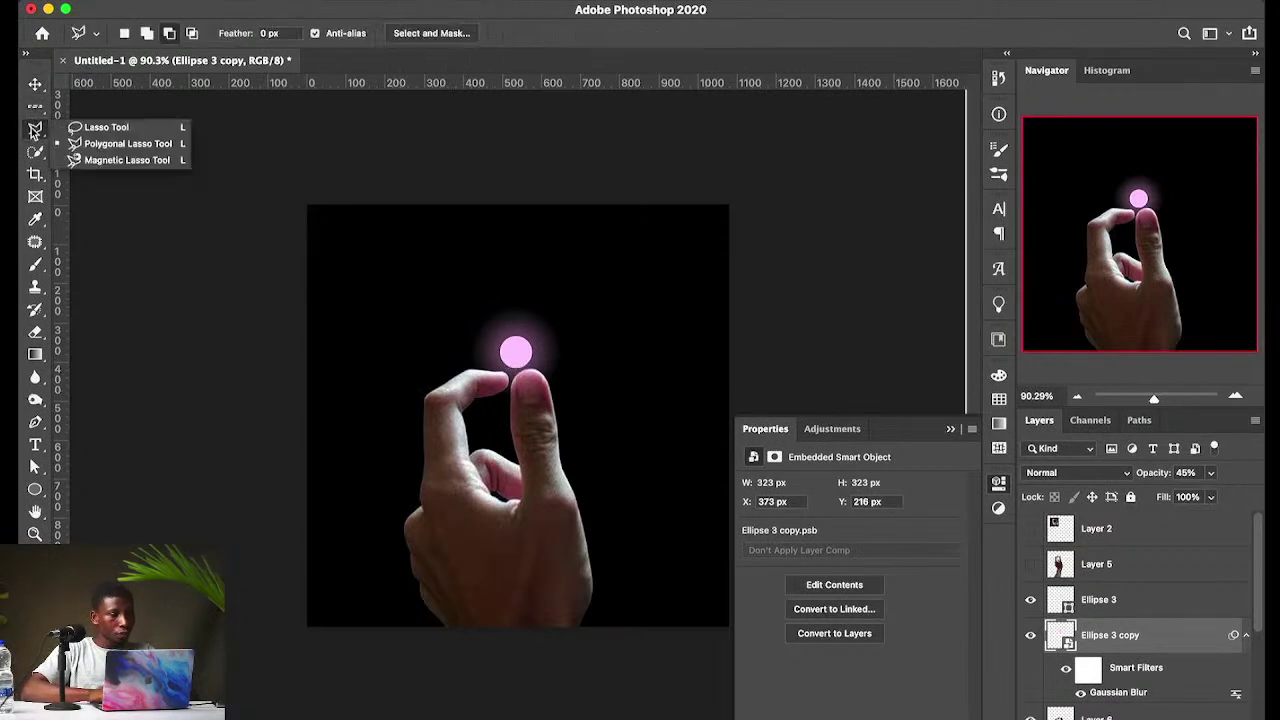
click(37, 145)
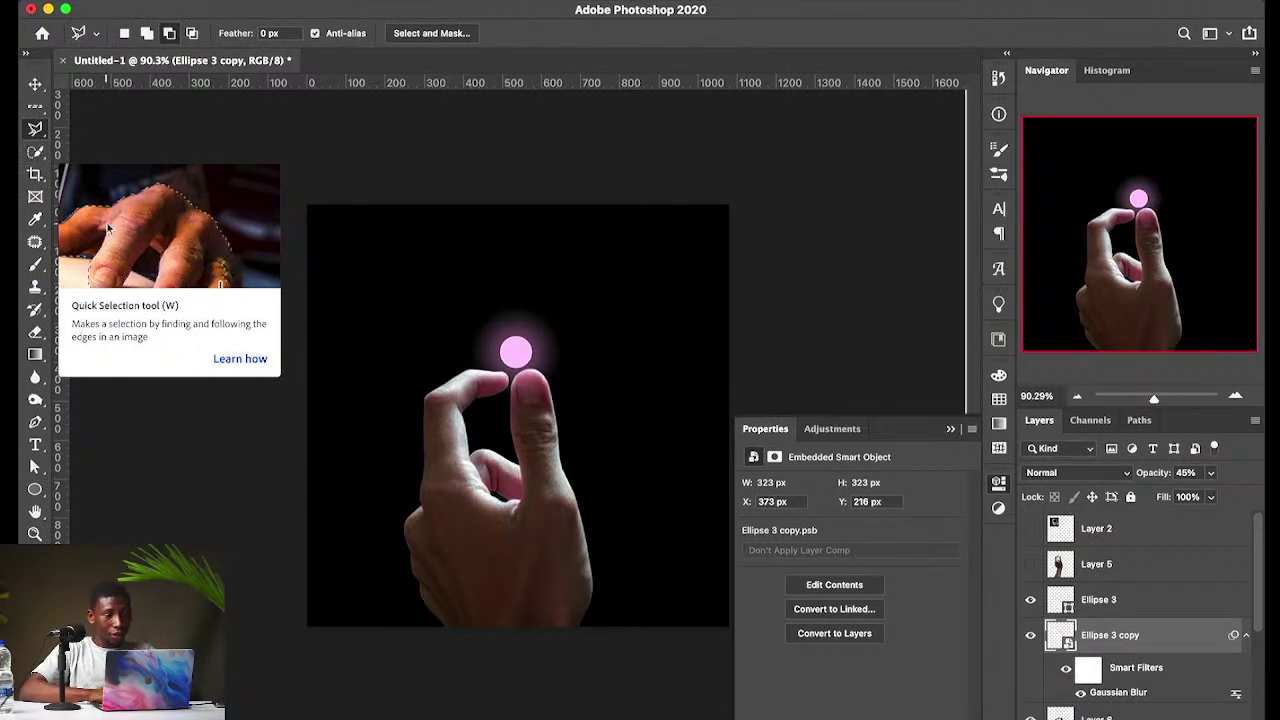
click(35, 128)
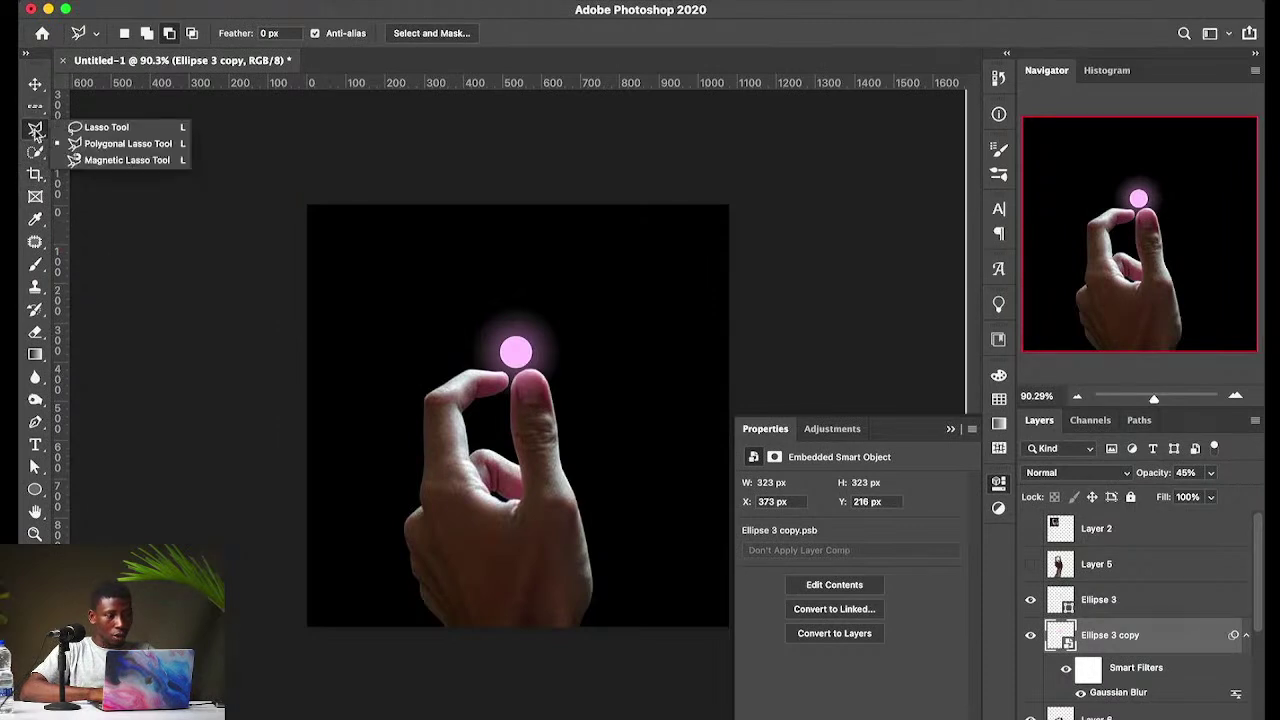
click(112, 150)
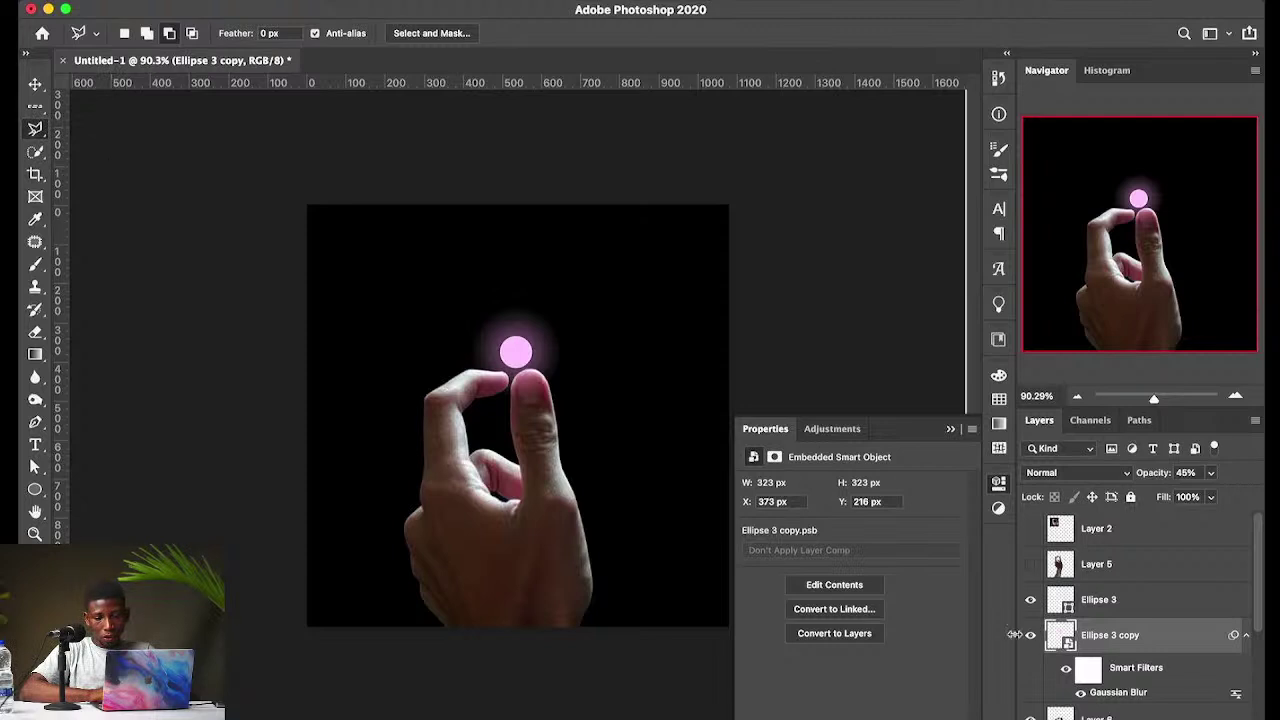
Step: Show the original hand photo on Layer 4 and hide Color Fill 1, Layer 6, Ellipse 3 copy and Ellipse 3
scroll(1036, 626, down, 5)
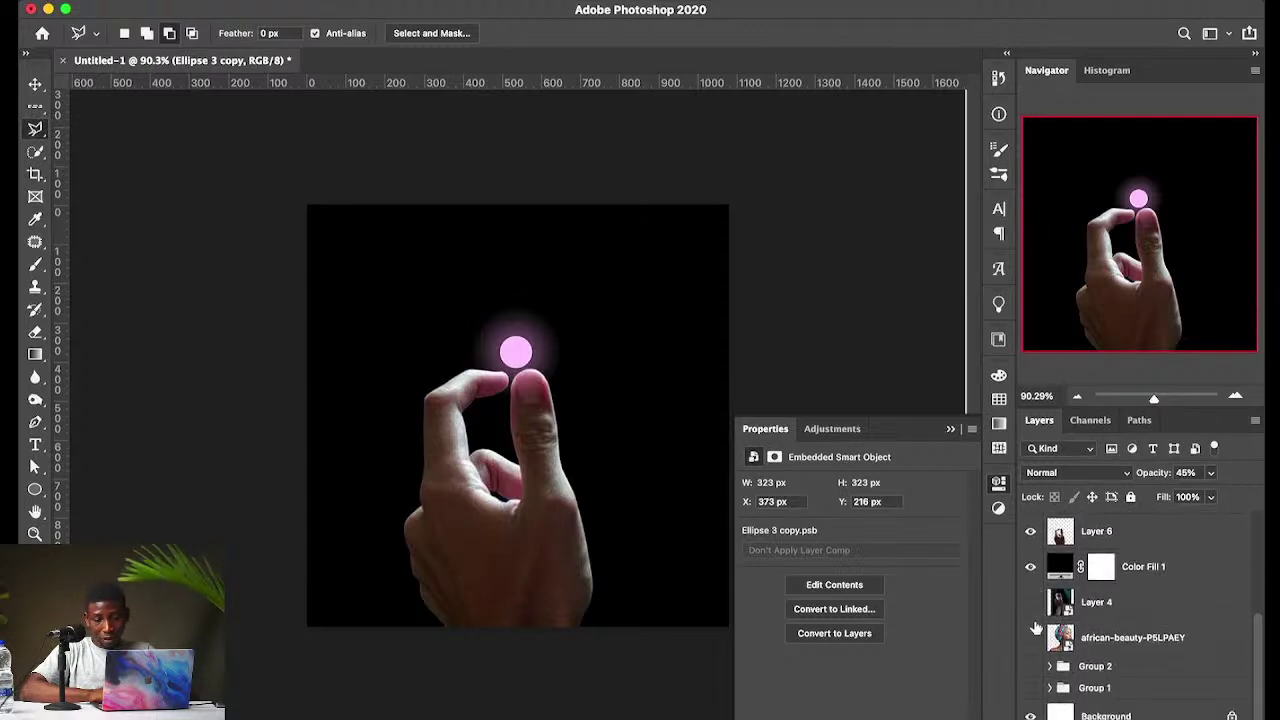
click(1032, 565)
click(1032, 600)
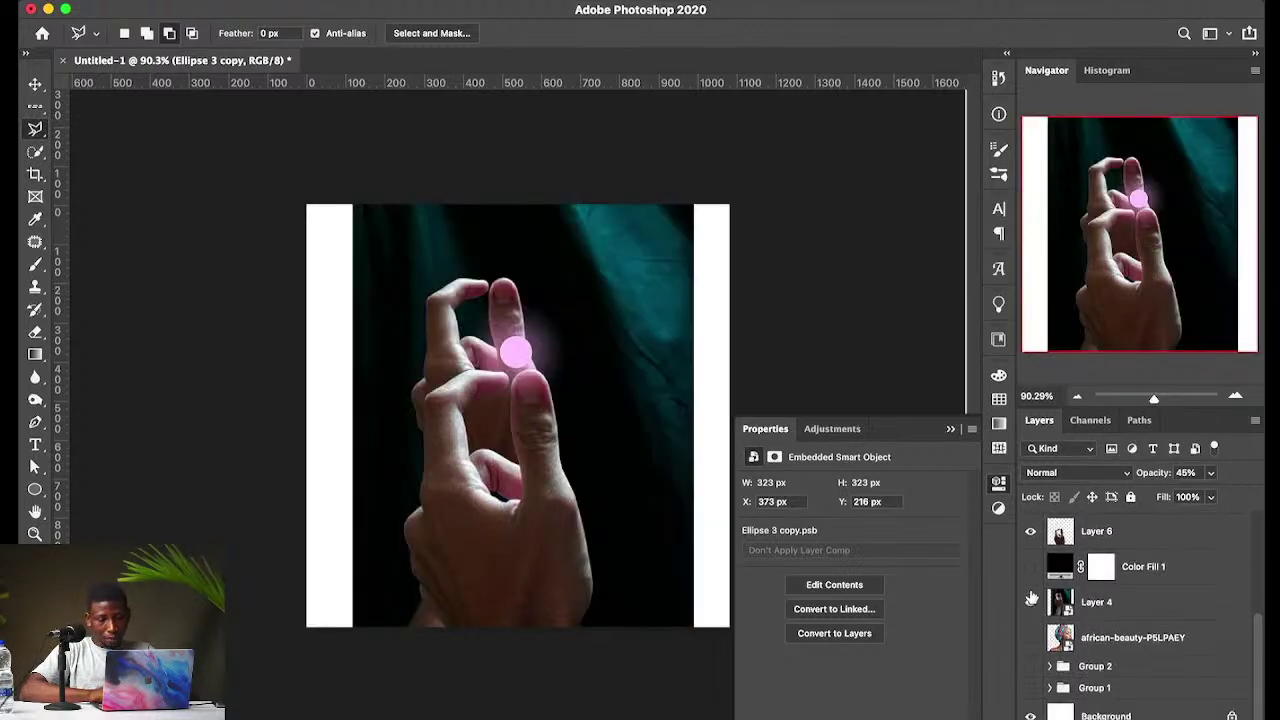
scroll(1066, 557, up, 4)
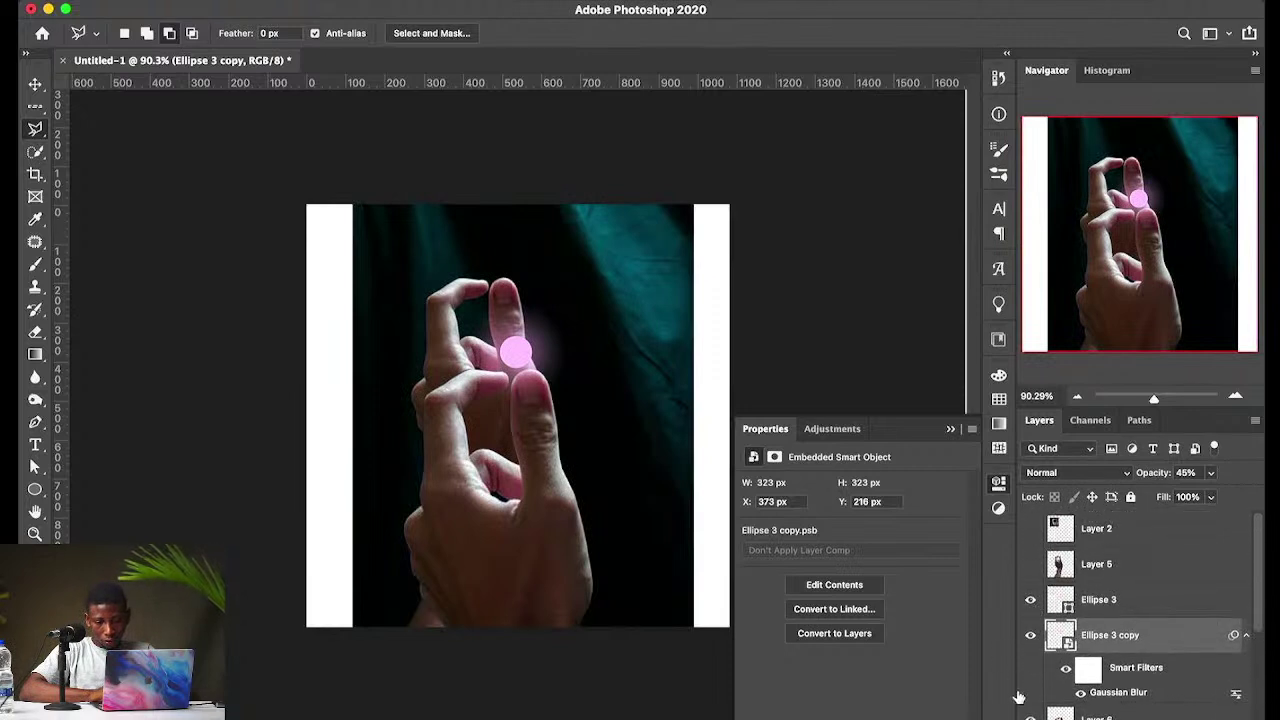
click(1032, 636)
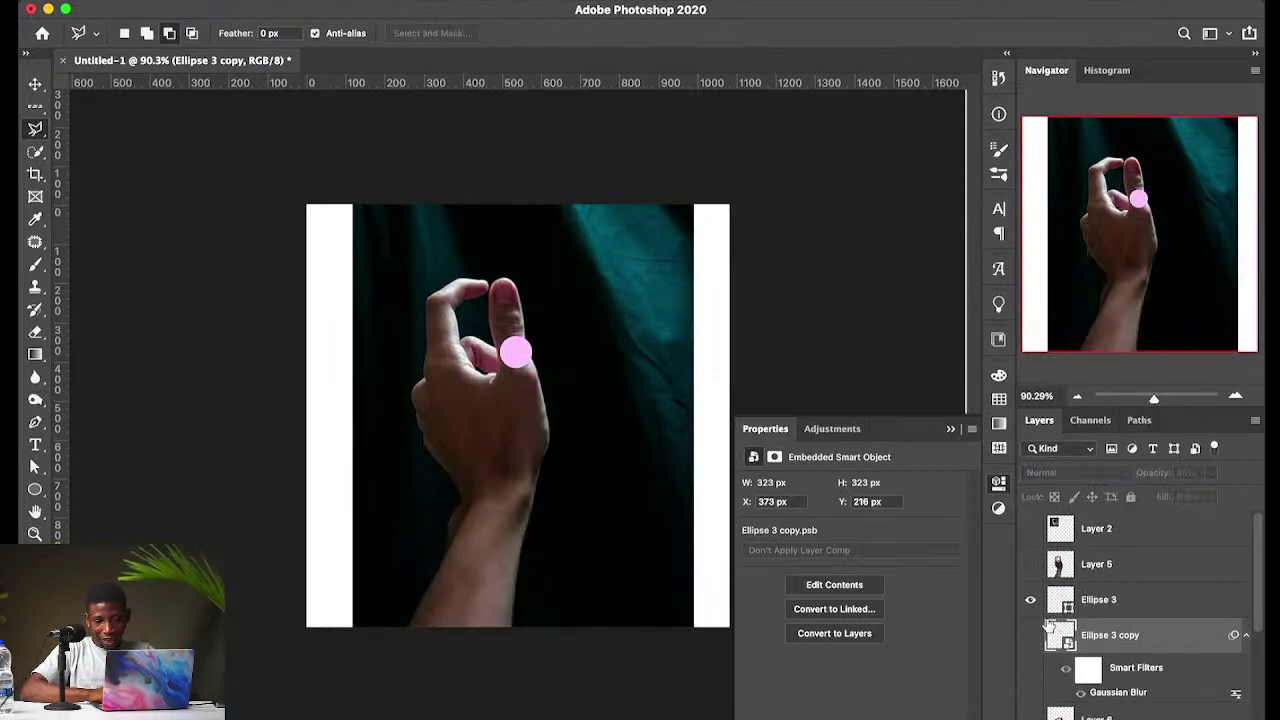
click(1033, 602)
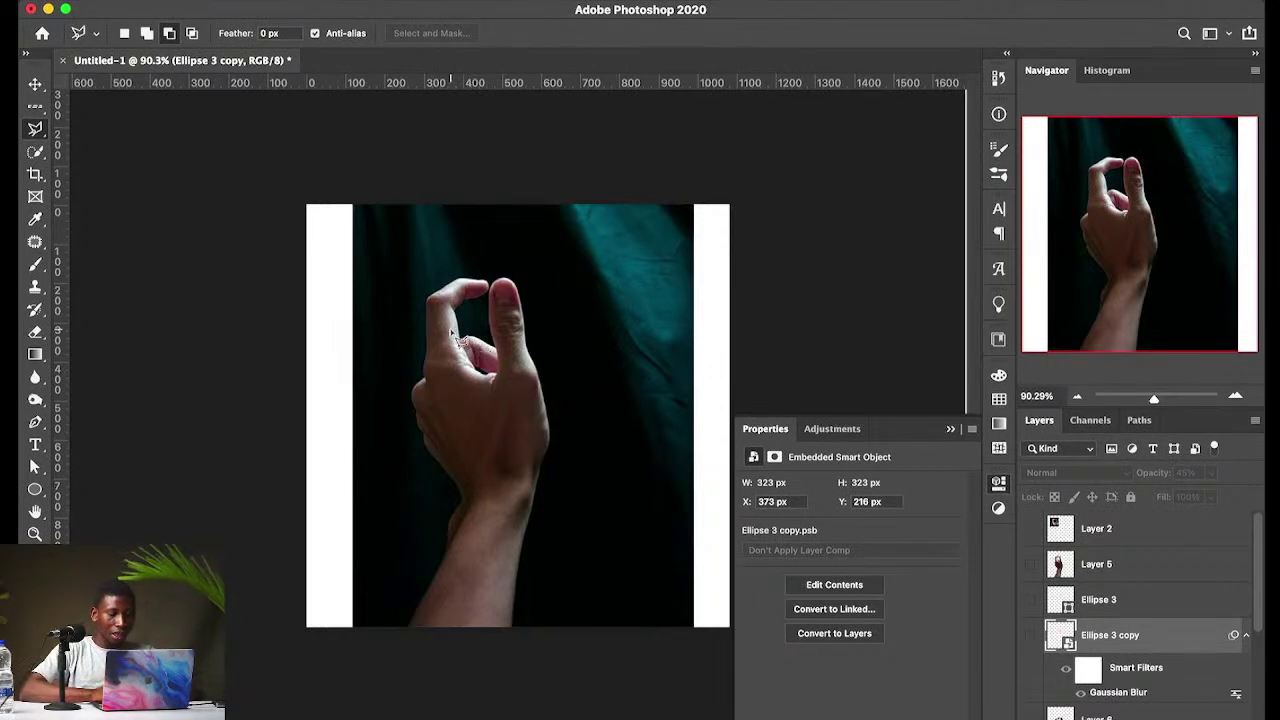
Step: Switch to the Magnetic Lasso tool for tracing the hand
mouse_move(466, 373)
mouse_down()
mouse_move(251, 380)
mouse_move(400, 380)
mouse_up()
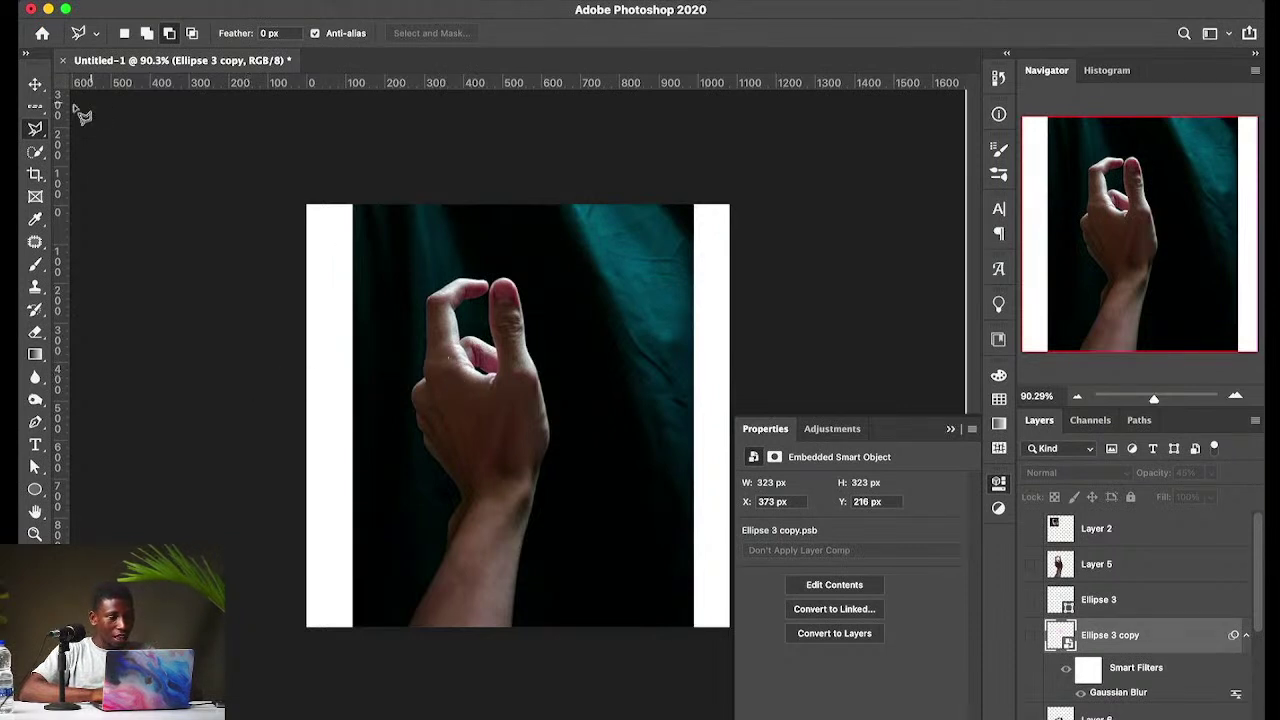
right_click(35, 128)
click(110, 167)
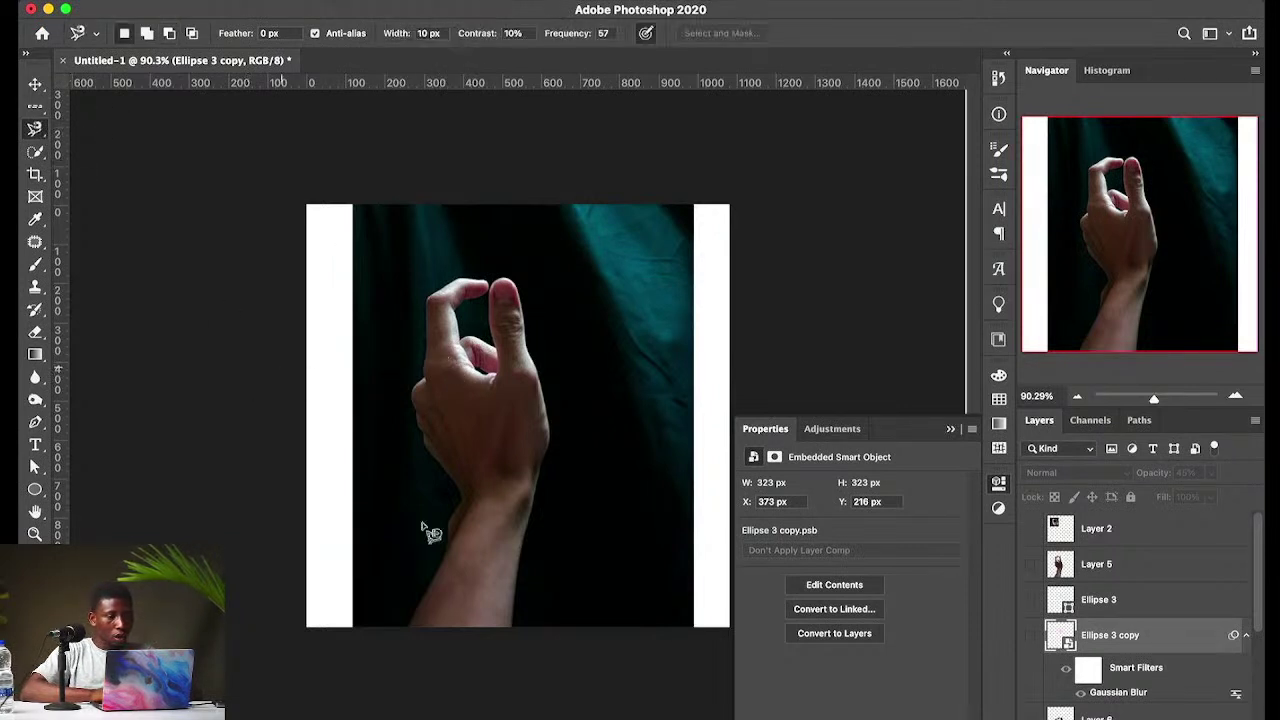
scroll(422, 527, up, 5)
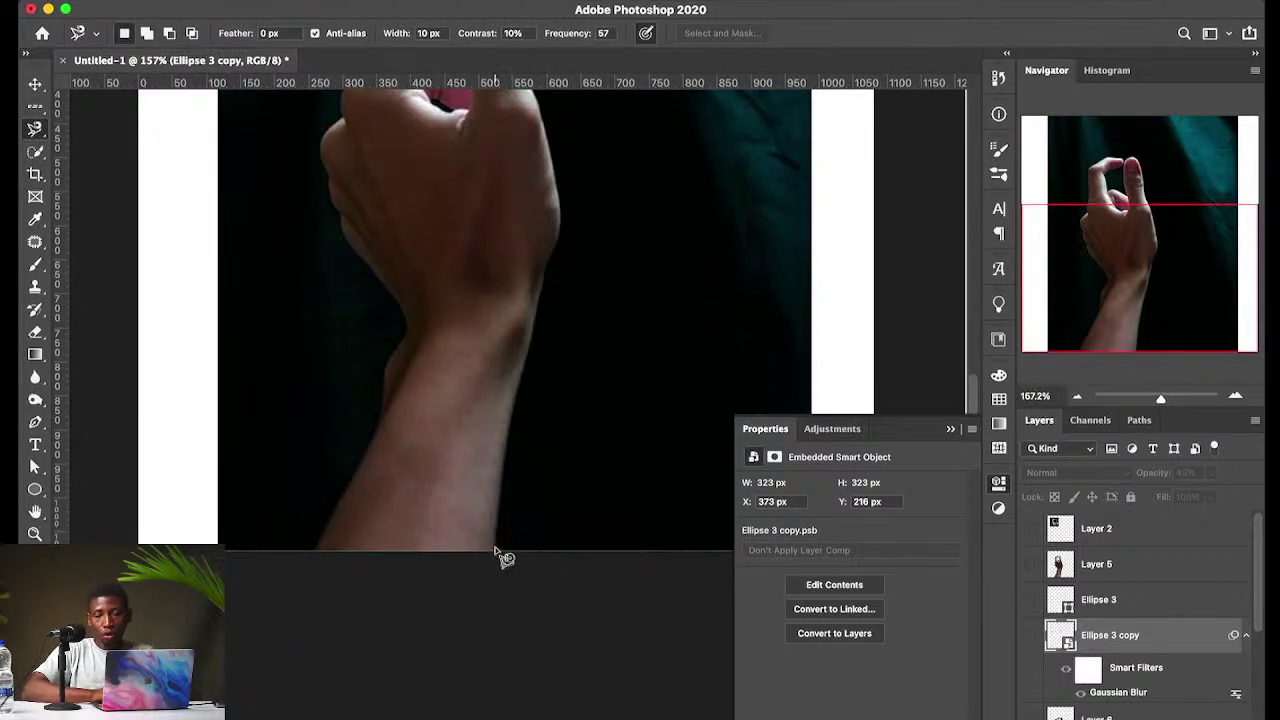
scroll(493, 548, up, 5)
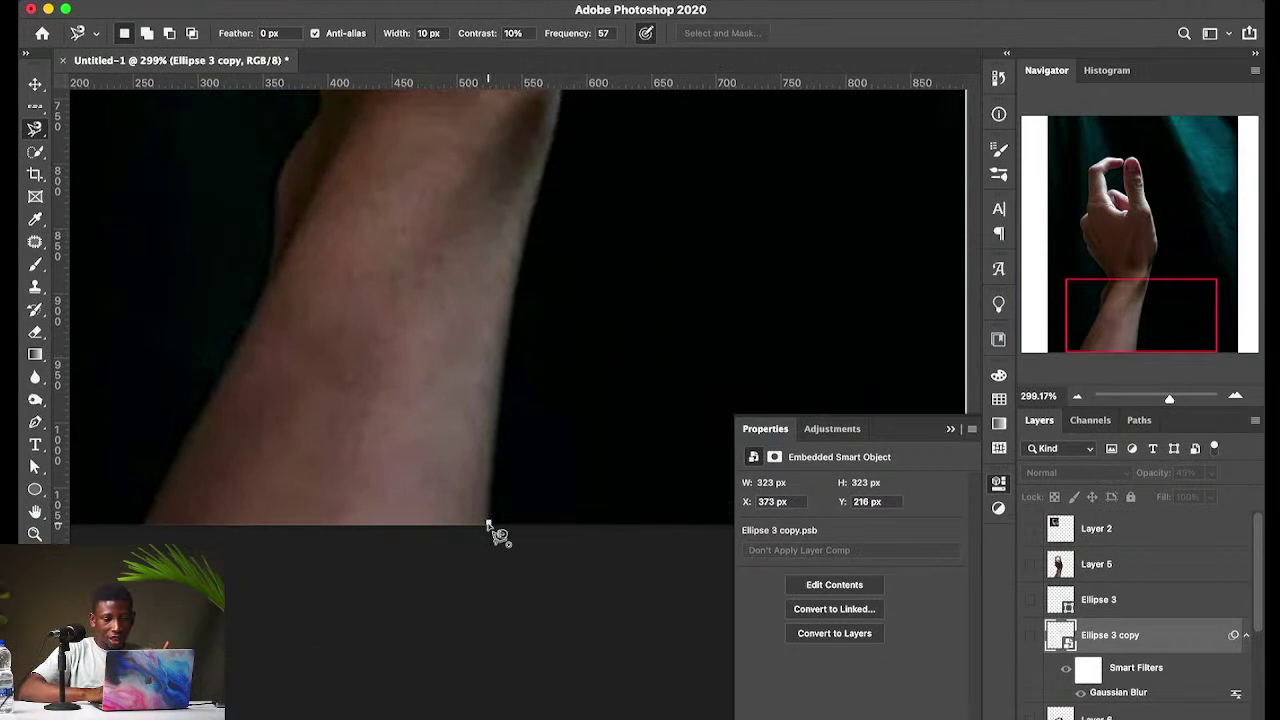
click(488, 522)
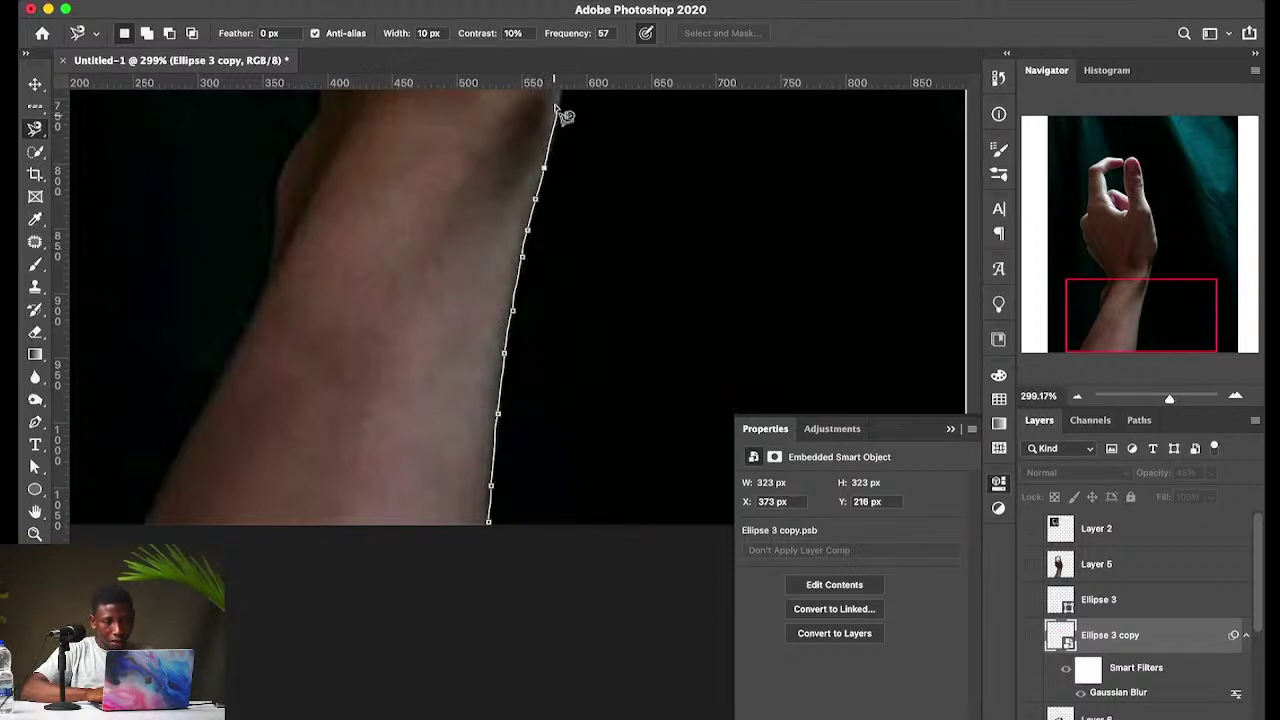
mouse_move(556, 108)
mouse_down()
mouse_move(531, 206)
mouse_move(520, 403)
mouse_up()
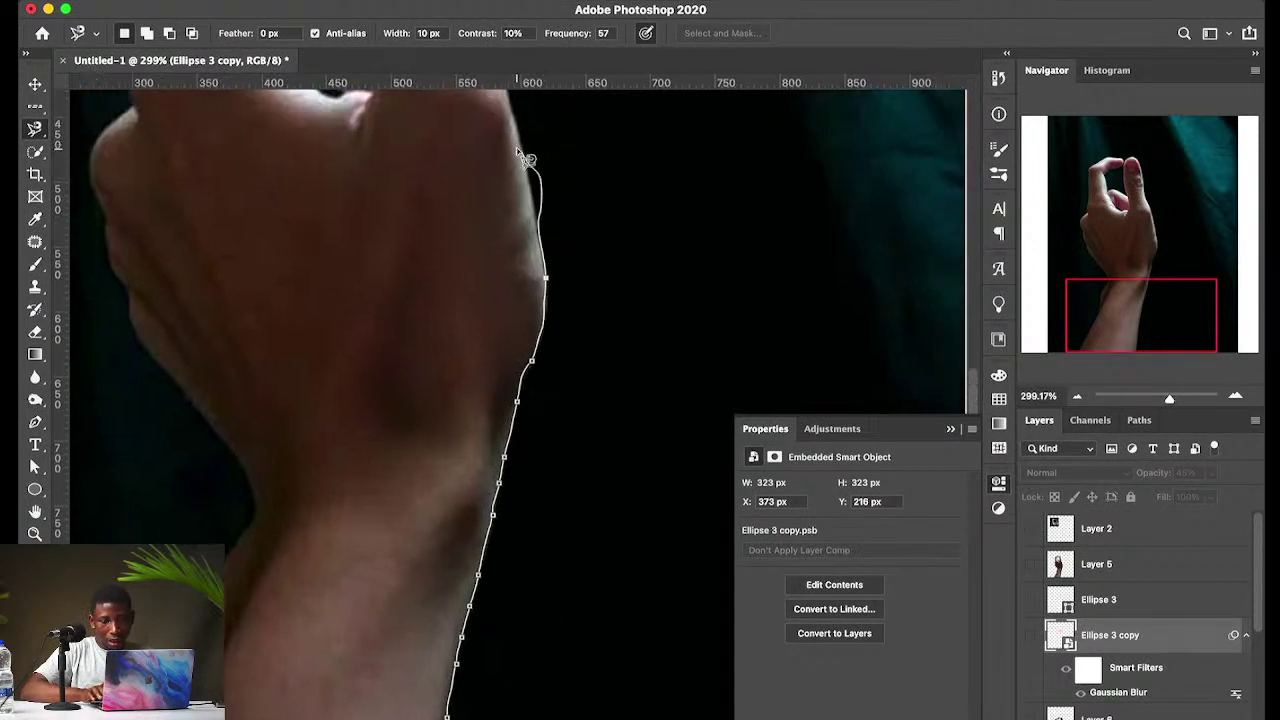
key(BackSpace)
drag(540, 218, 513, 120)
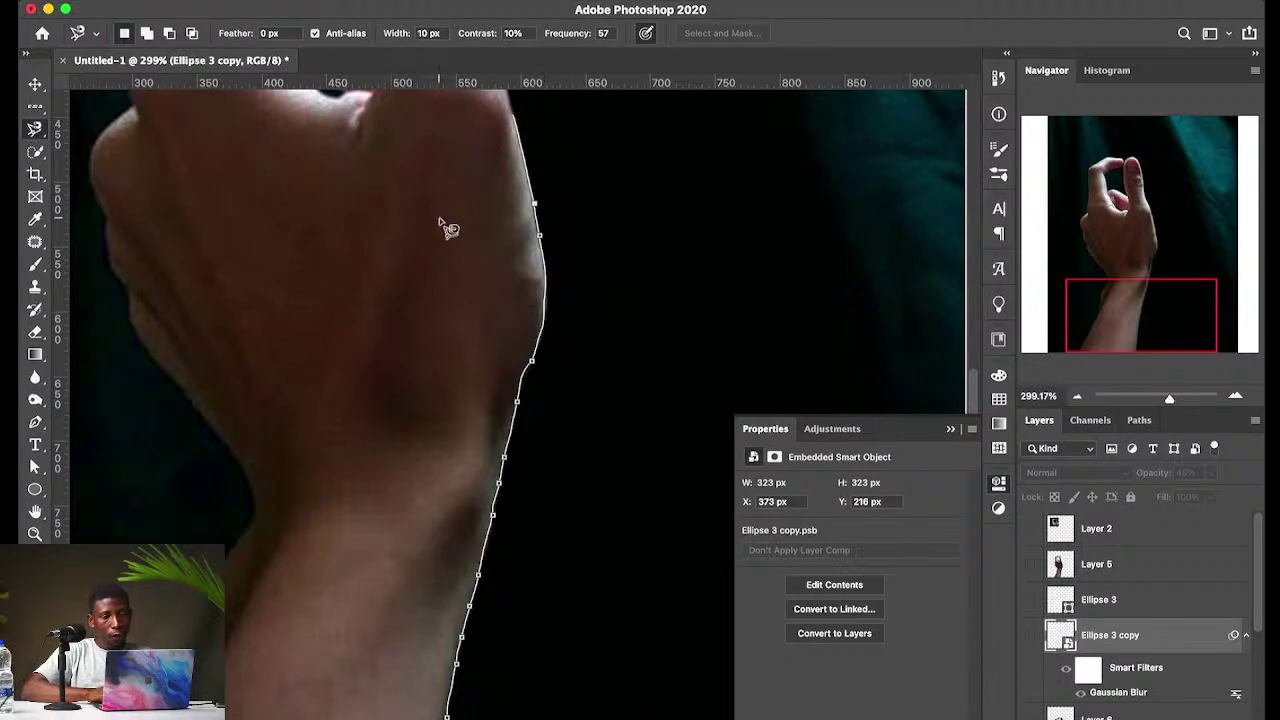
click(536, 176)
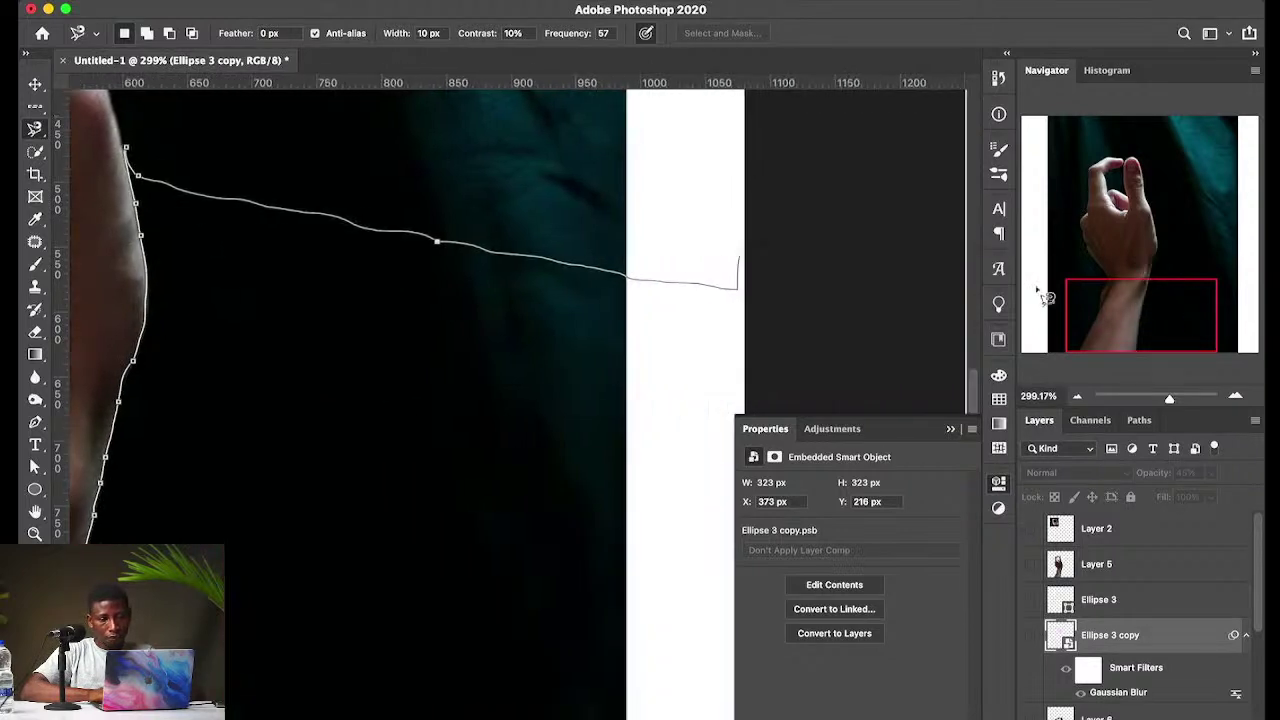
key(BackSpace)
key(BackSpace)
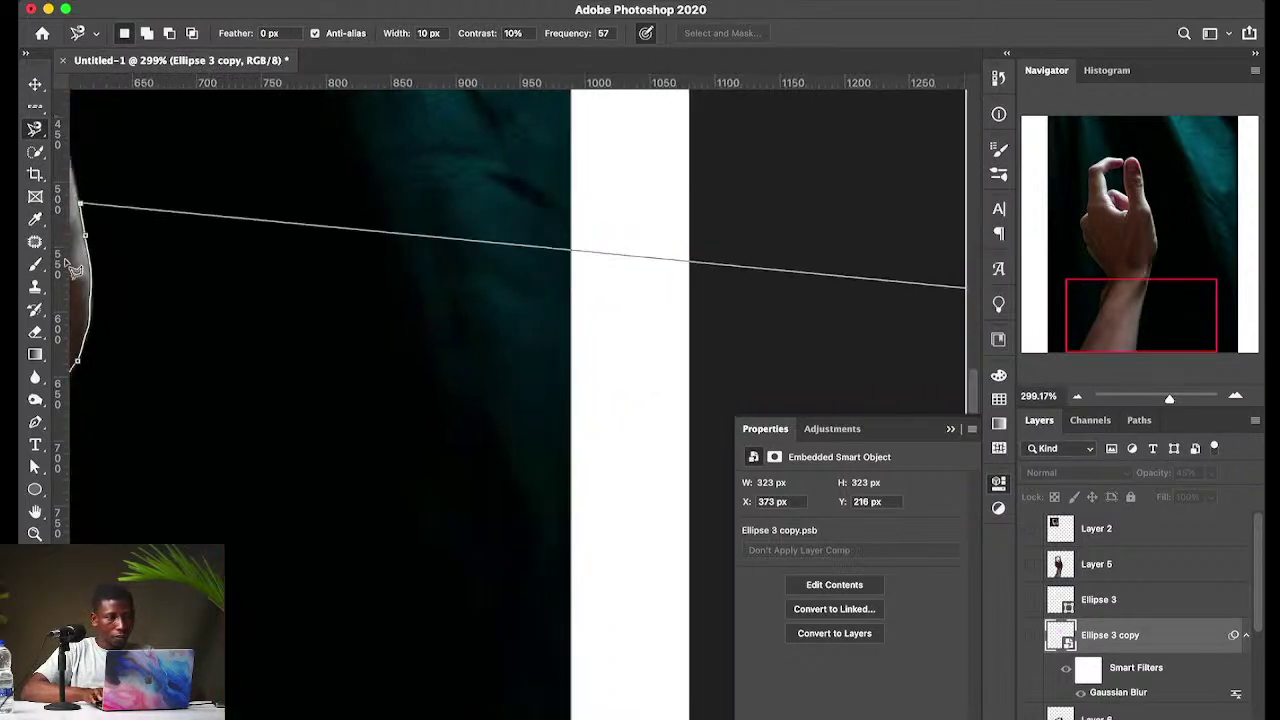
scroll(203, 154, right, 5)
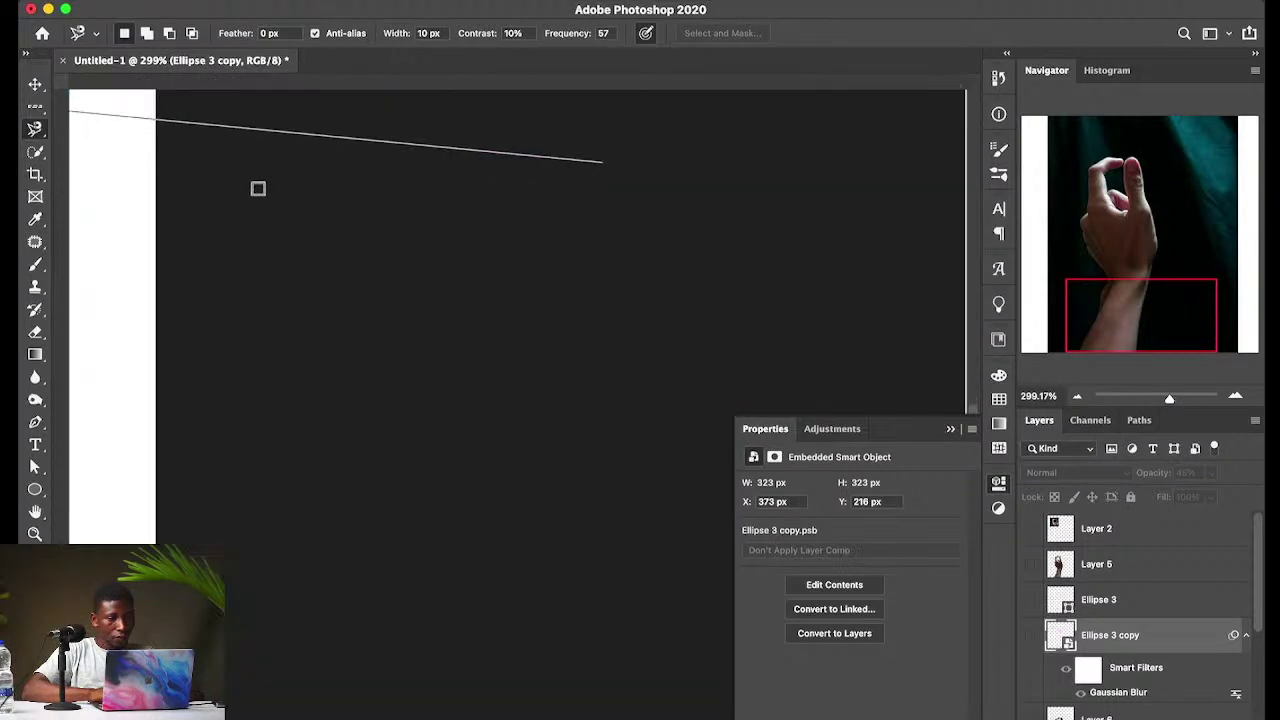
scroll(143, 171, up, 2)
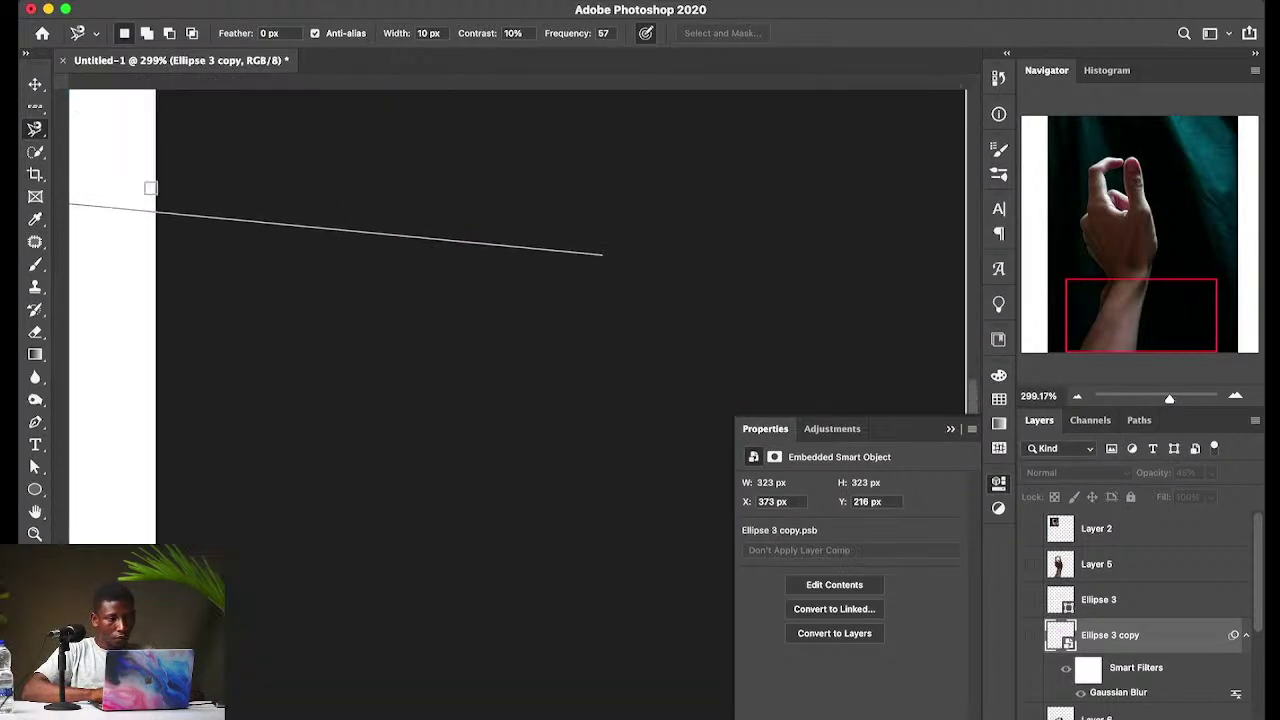
key(Escape)
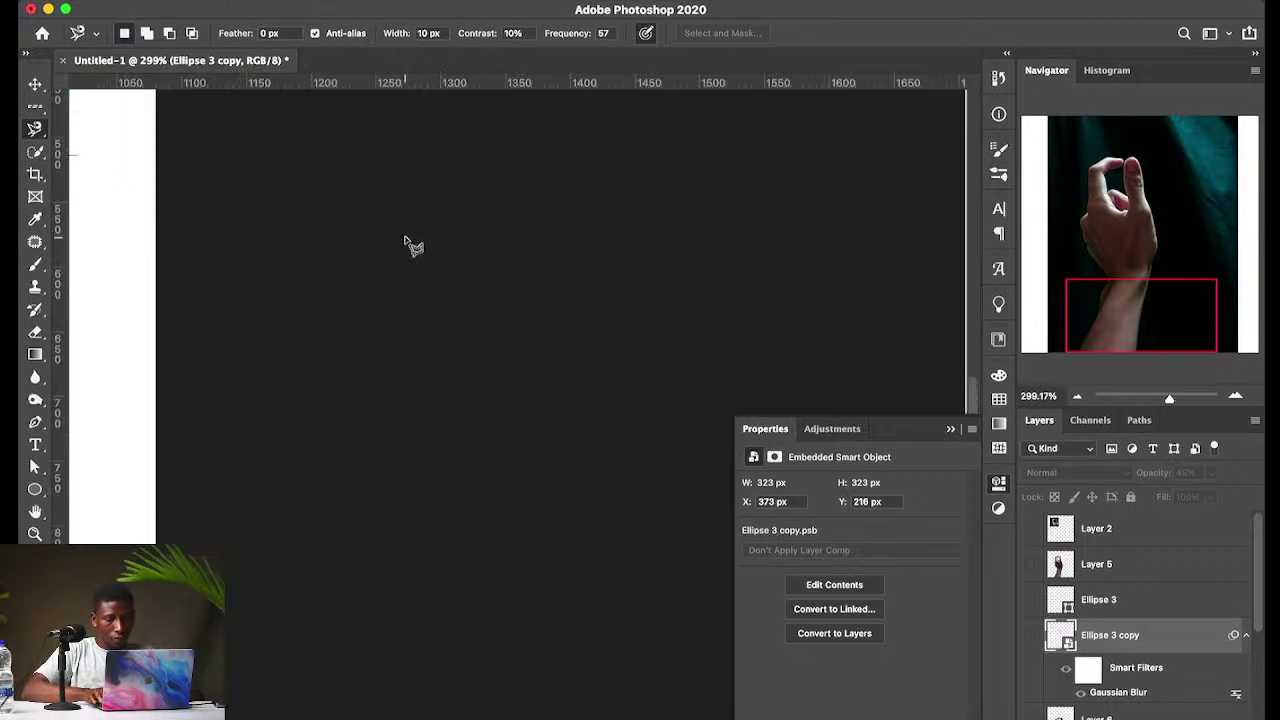
Step: Trace the whole hand and forearm with the Magnetic Lasso and close the outline along the photo's lower edge, correcting stray anchor points
scroll(404, 241, left, 2)
scroll(404, 241, left, 5)
scroll(404, 241, down, 3)
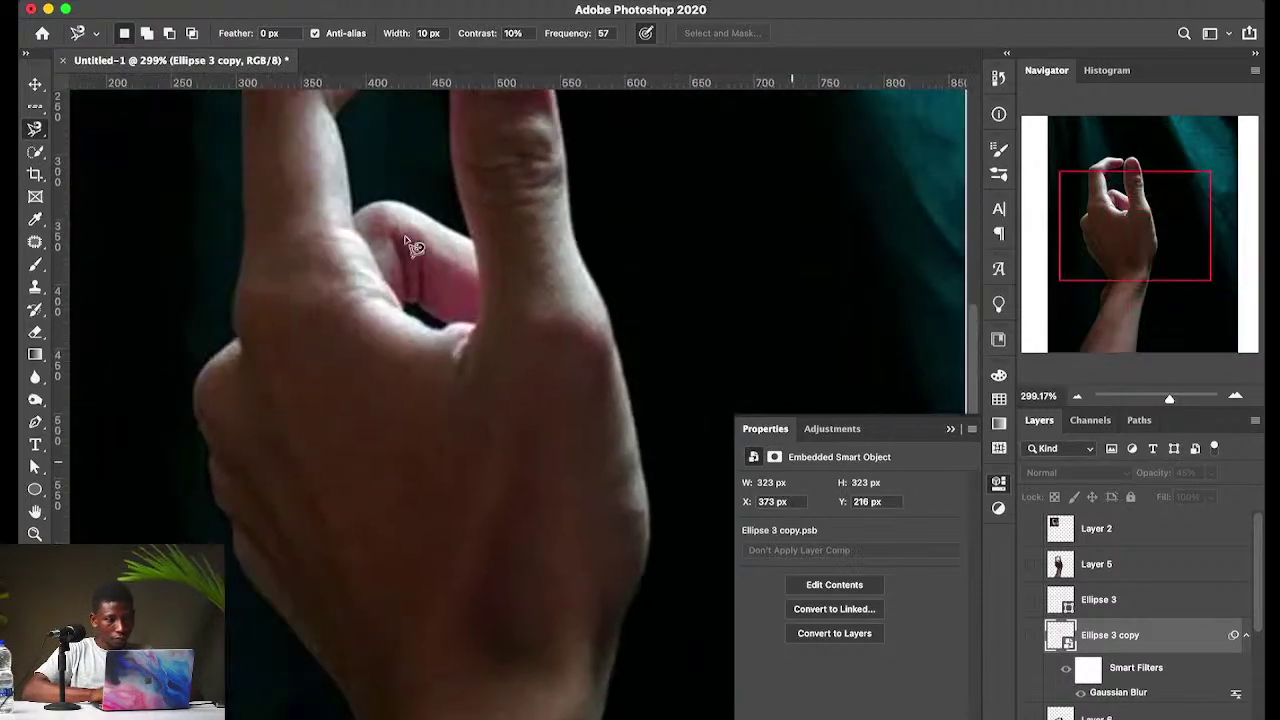
scroll(409, 249, down, 3)
scroll(414, 249, down, 2)
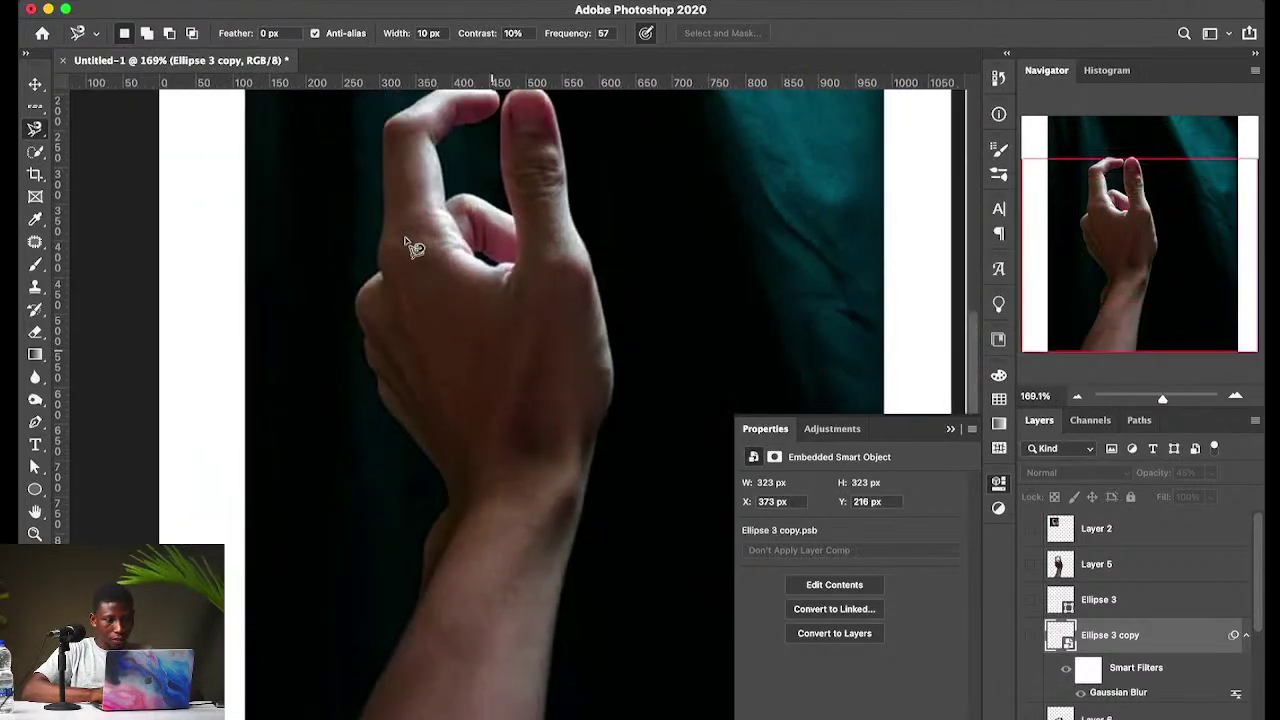
scroll(414, 249, up, 2)
scroll(389, 170, down, 2)
scroll(389, 170, right, 1)
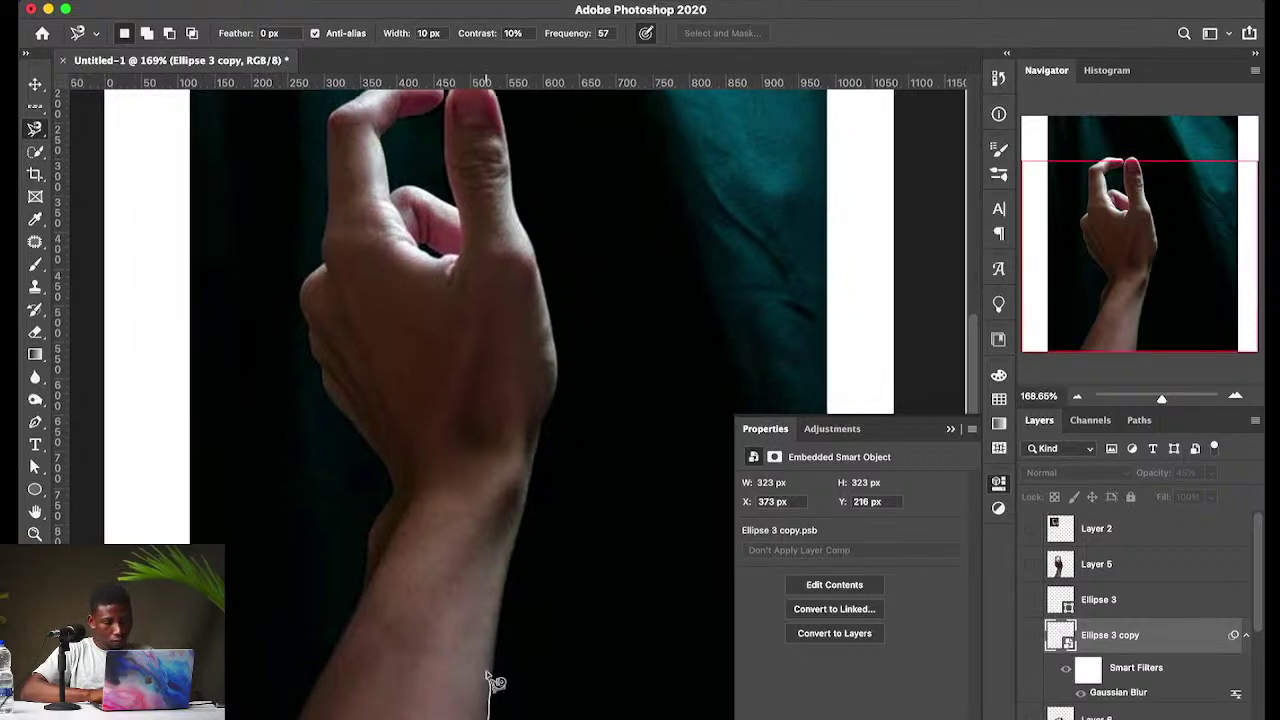
mouse_move(490, 680)
mouse_down()
mouse_move(565, 396)
mouse_move(563, 358)
mouse_move(496, 95)
mouse_move(492, 122)
mouse_move(486, 109)
mouse_move(456, 138)
mouse_move(466, 251)
mouse_move(444, 230)
mouse_move(396, 230)
mouse_move(391, 170)
mouse_move(410, 155)
mouse_up()
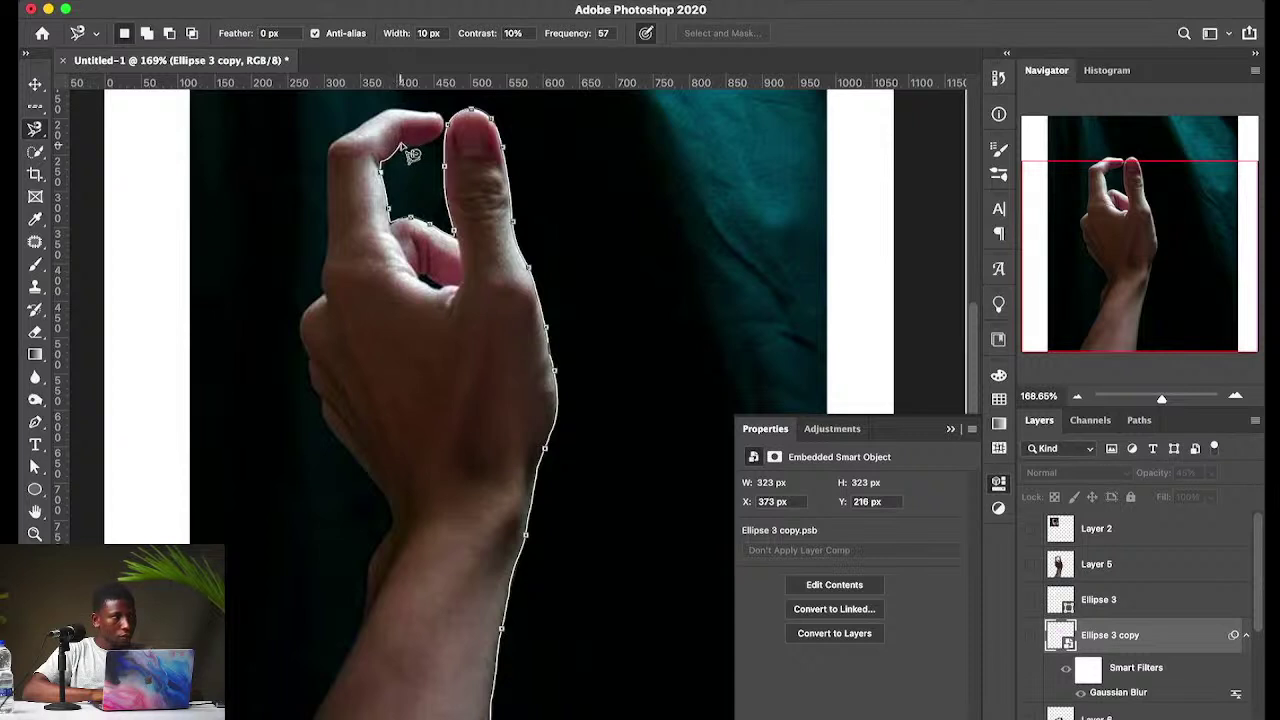
mouse_move(418, 148)
mouse_down()
mouse_move(430, 155)
mouse_move(454, 131)
mouse_move(380, 124)
mouse_move(340, 153)
mouse_move(331, 300)
mouse_move(306, 328)
mouse_move(337, 434)
mouse_move(400, 542)
mouse_move(373, 586)
mouse_move(339, 713)
mouse_move(305, 715)
mouse_move(270, 695)
mouse_move(315, 655)
mouse_move(297, 713)
mouse_move(497, 708)
mouse_move(488, 700)
mouse_up()
key(BackSpace)
key(BackSpace)
key(BackSpace)
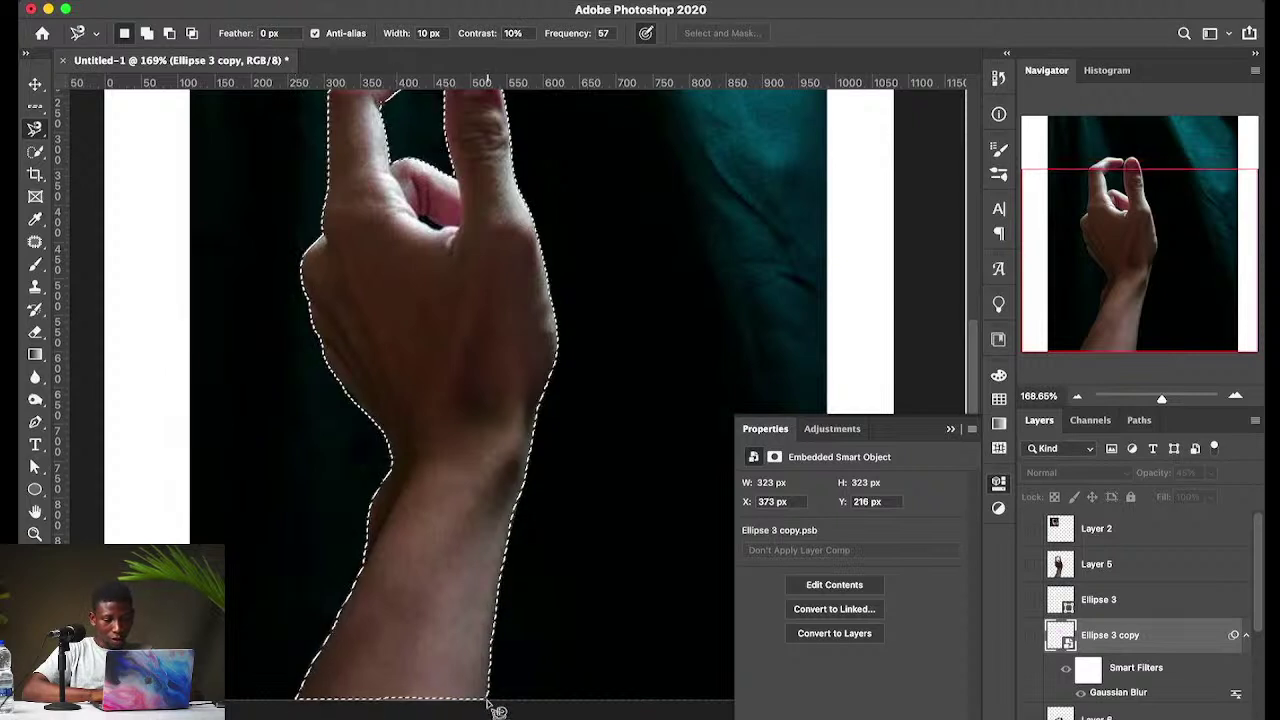
Step: Try to copy the hand-shaped selection to a new layer with Ellipse 3 copy active, and undo back to the selection
scroll(509, 471, up, 5)
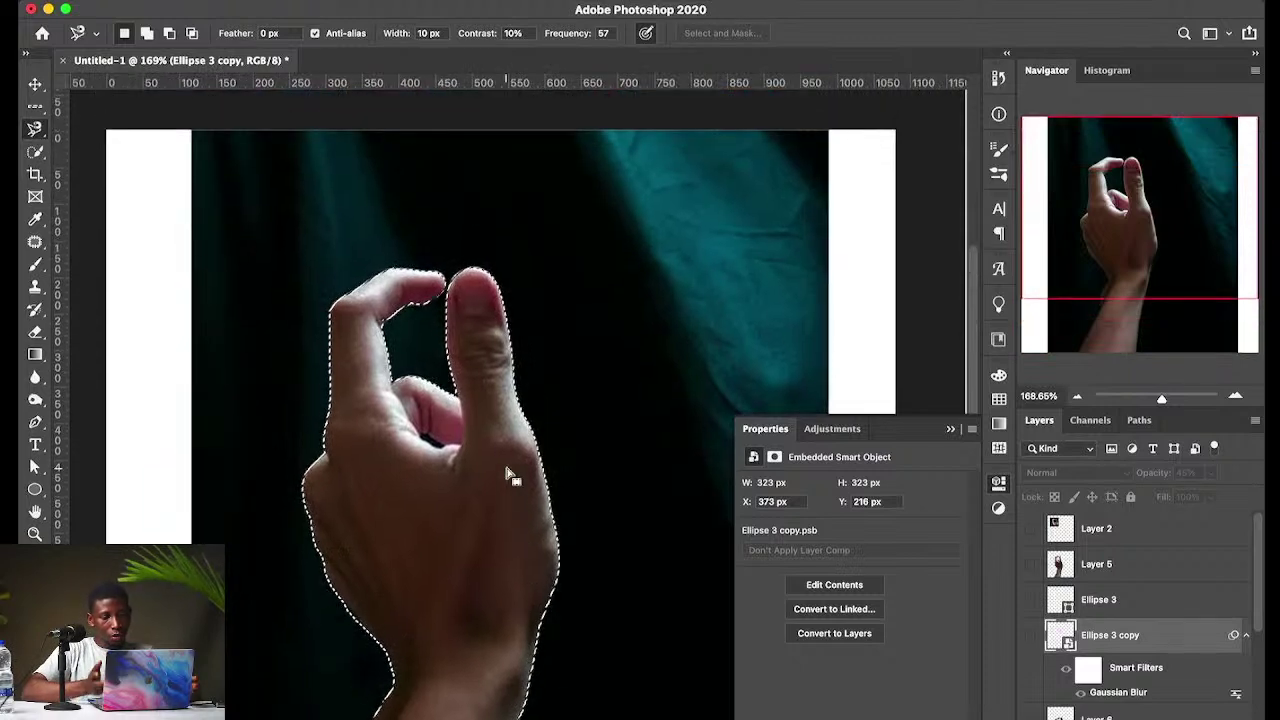
right_click(508, 473)
click(552, 518)
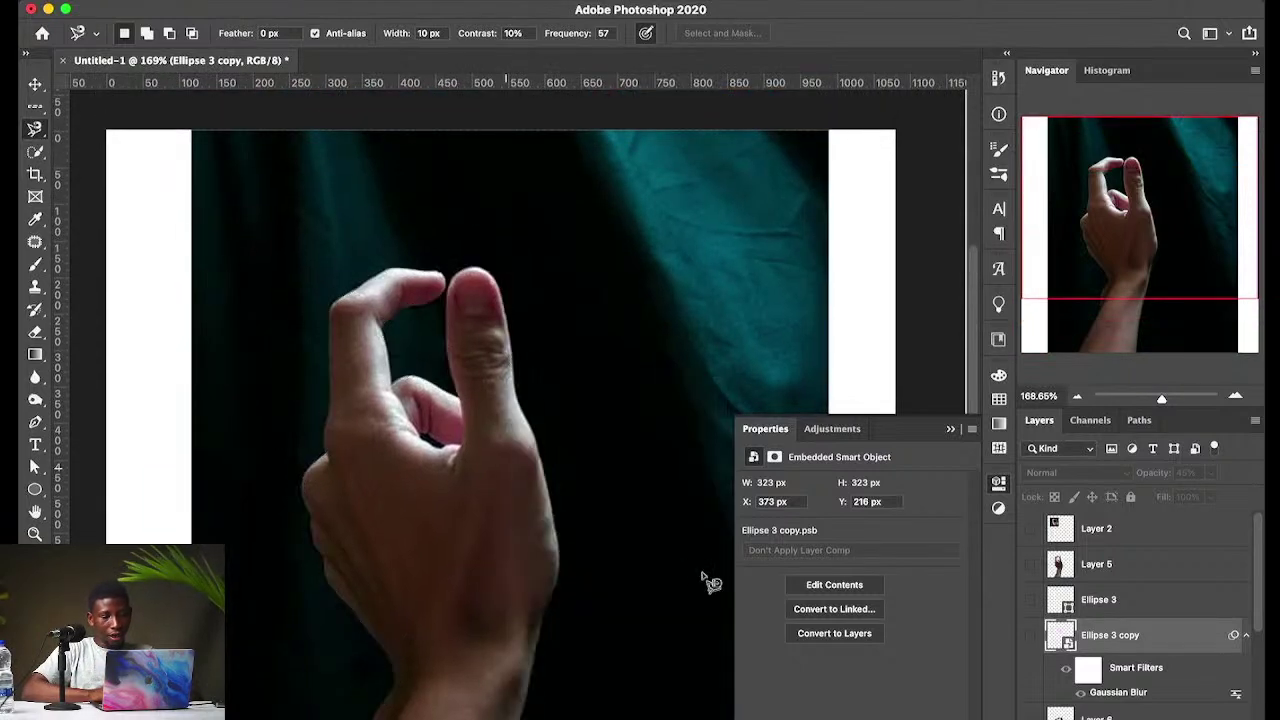
scroll(1083, 670, down, 5)
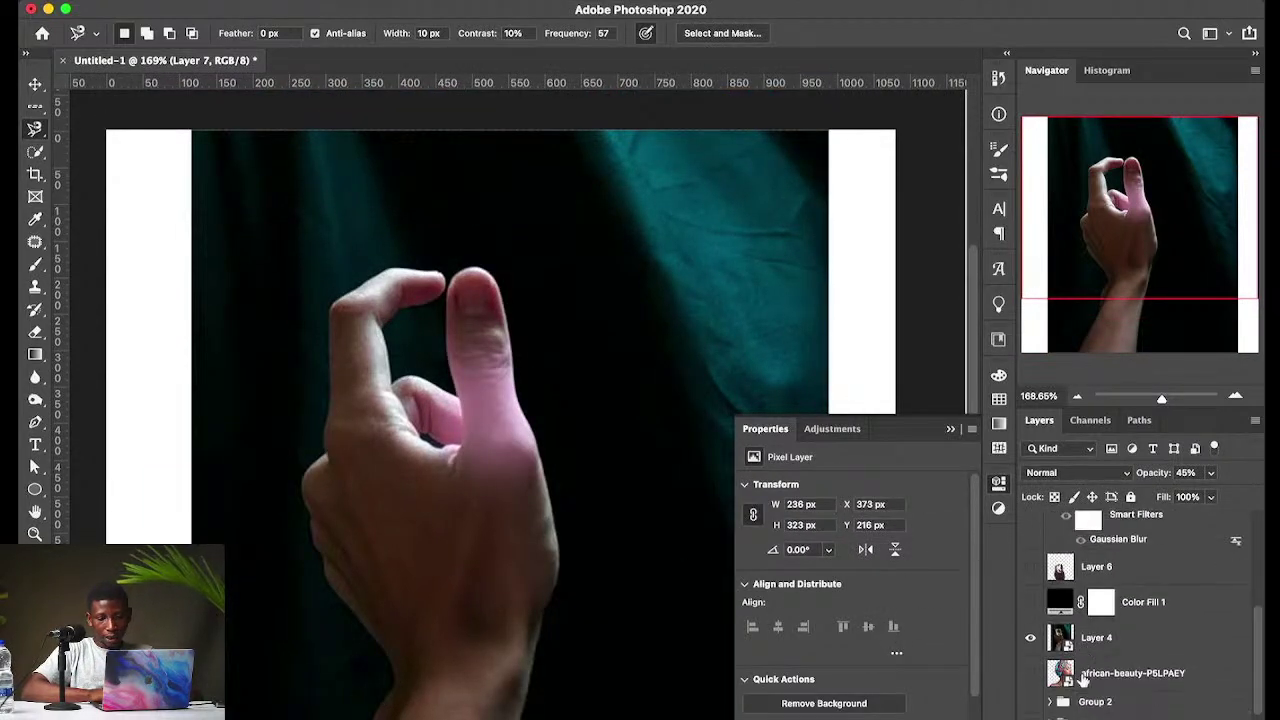
click(1032, 638)
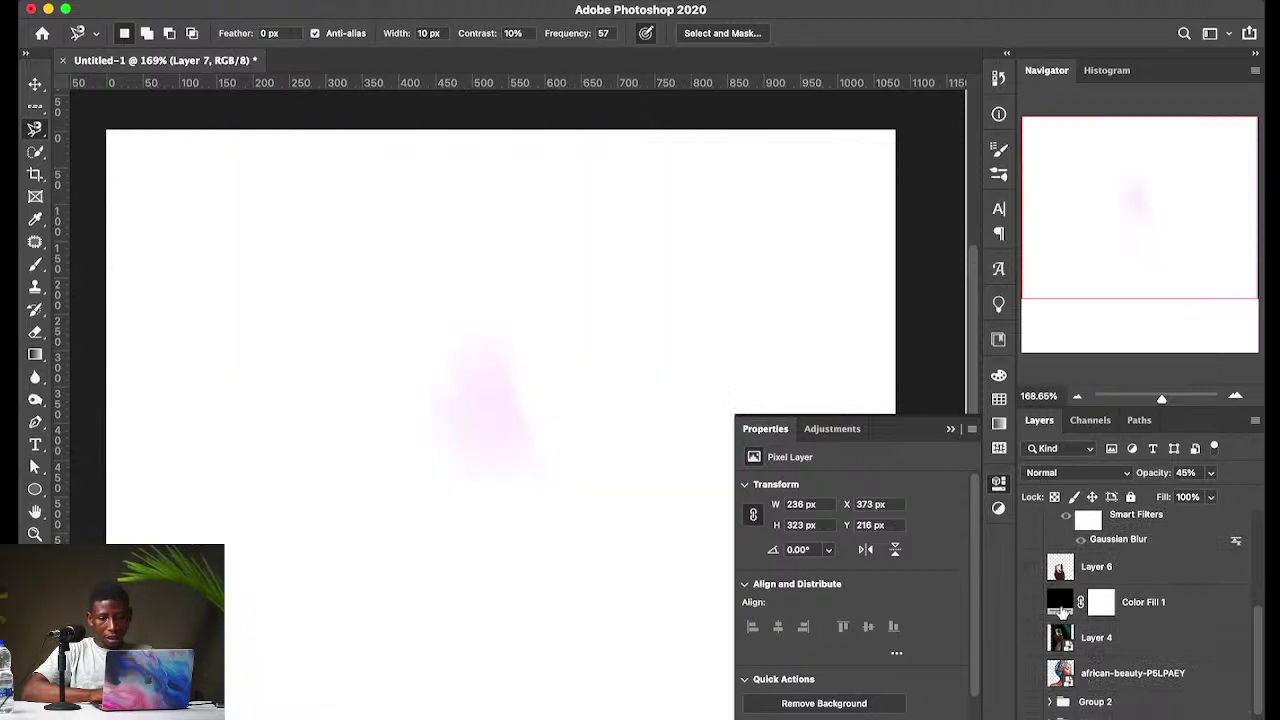
scroll(1062, 611, up, 3)
key(super+z)
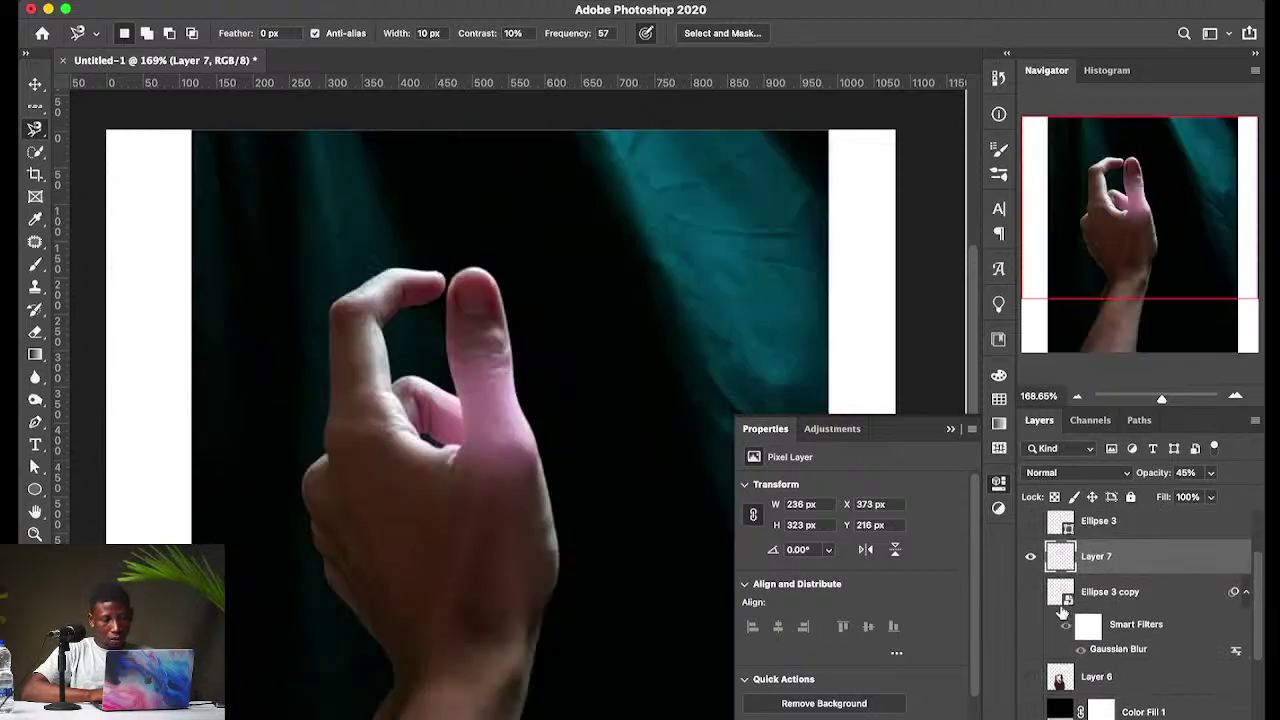
super+click(1113, 600)
Step: Make Layer 4 active and copy the hand-shaped selection to a new layer
scroll(1170, 605, down, 1)
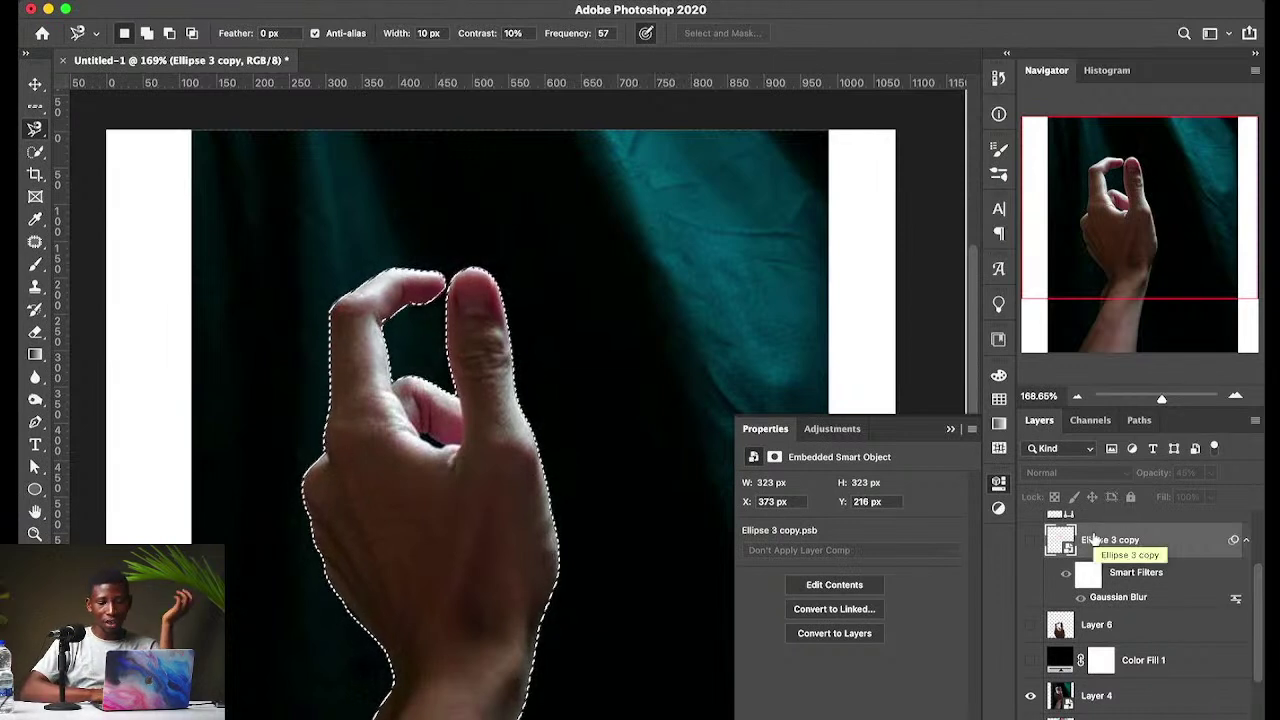
click(1180, 695)
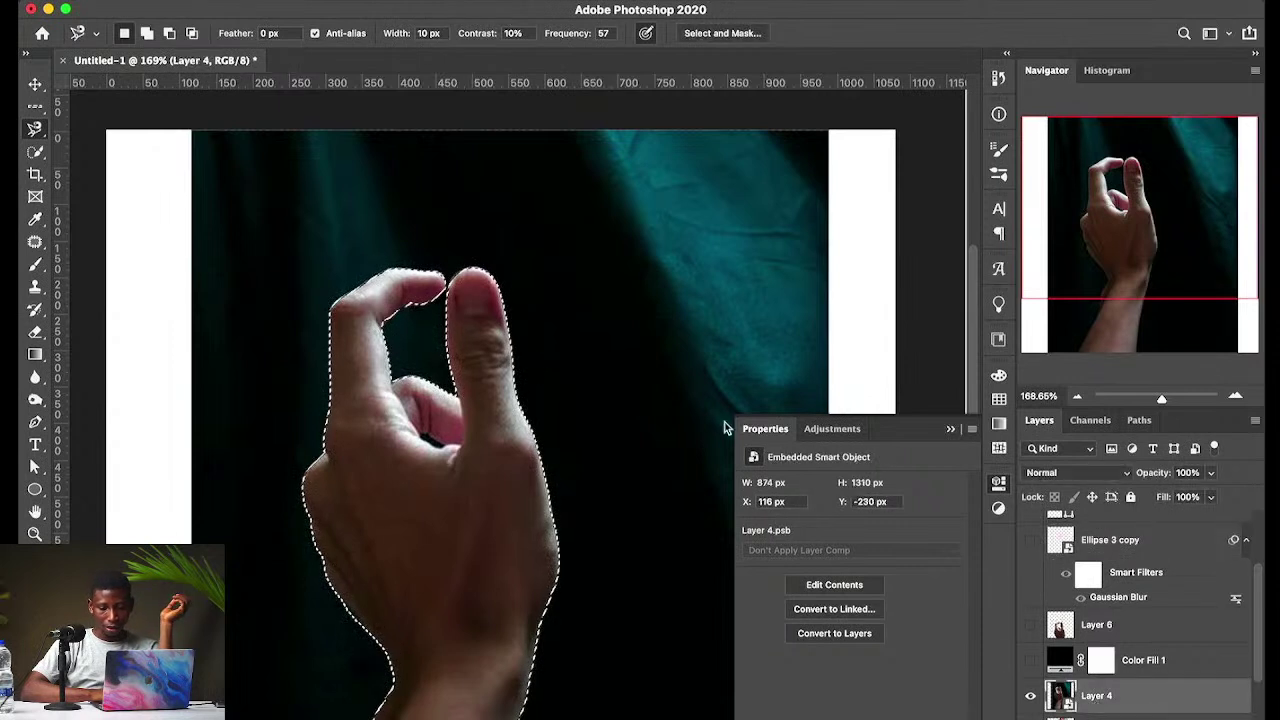
right_click(349, 457)
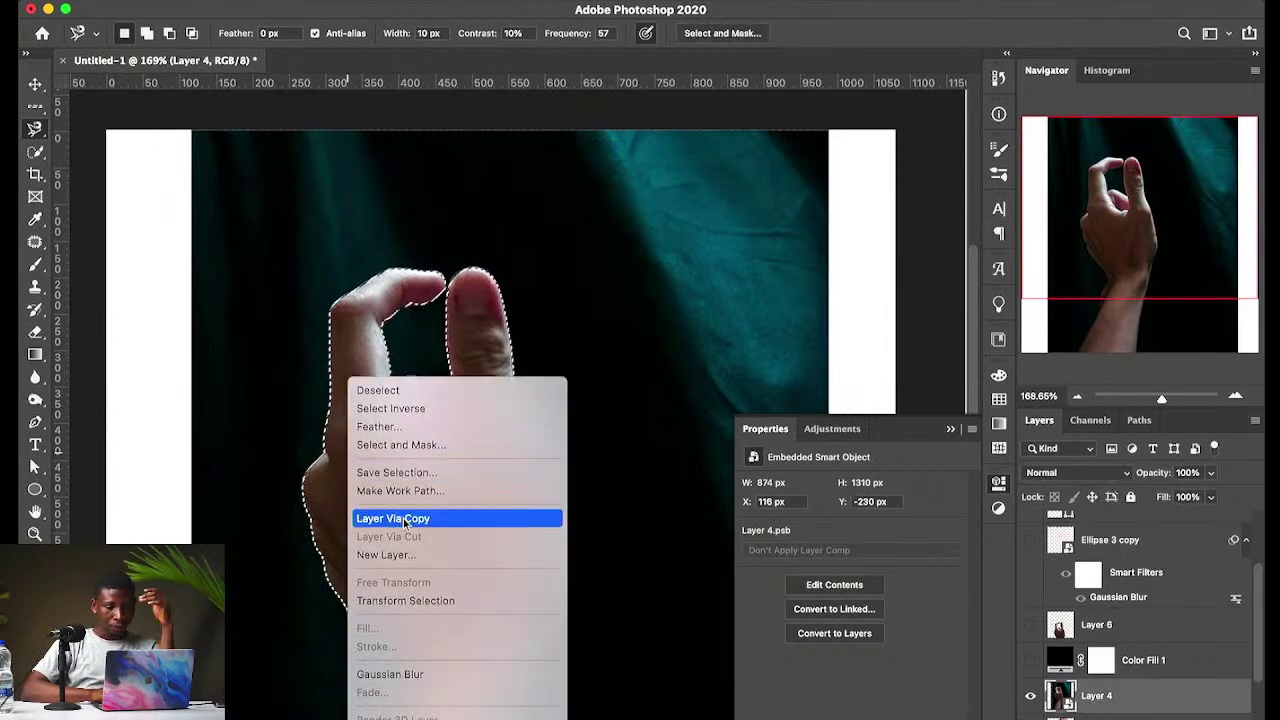
click(403, 518)
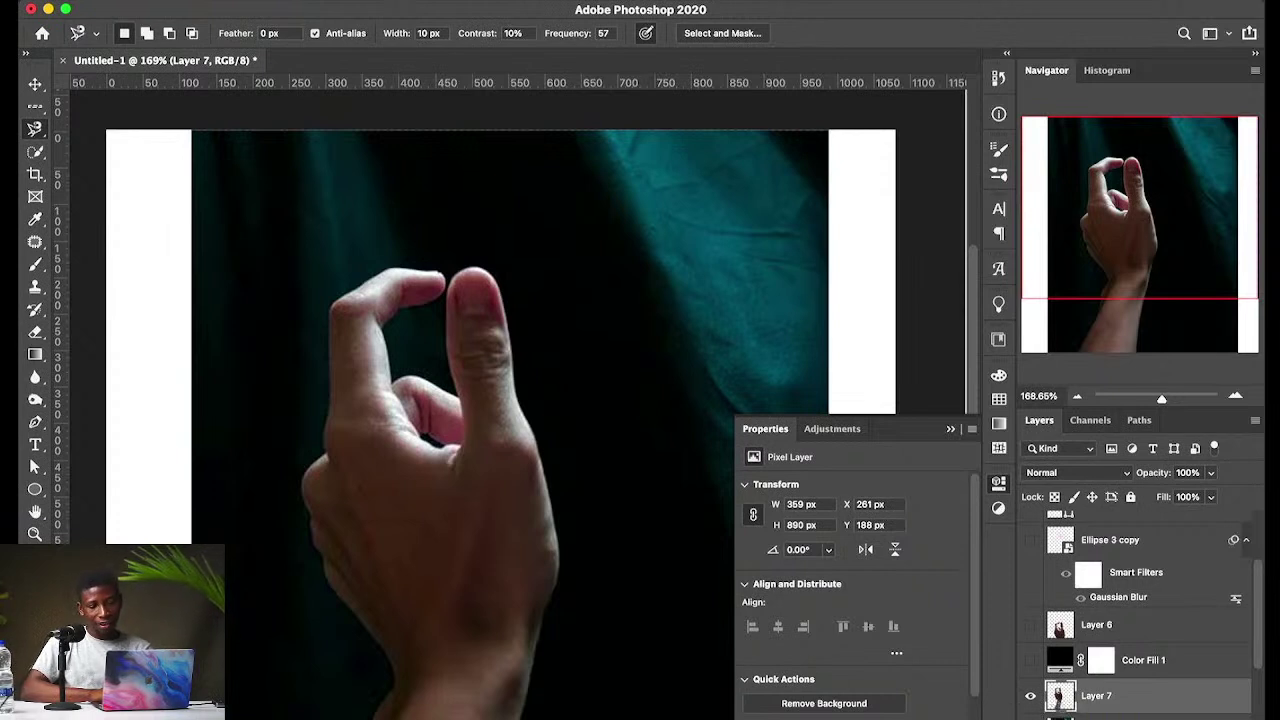
Step: Hide Layer 4 to inspect the finger and thumb edges of the isolated cut-out, and show Layer 4 again
scroll(1034, 652, down, 1)
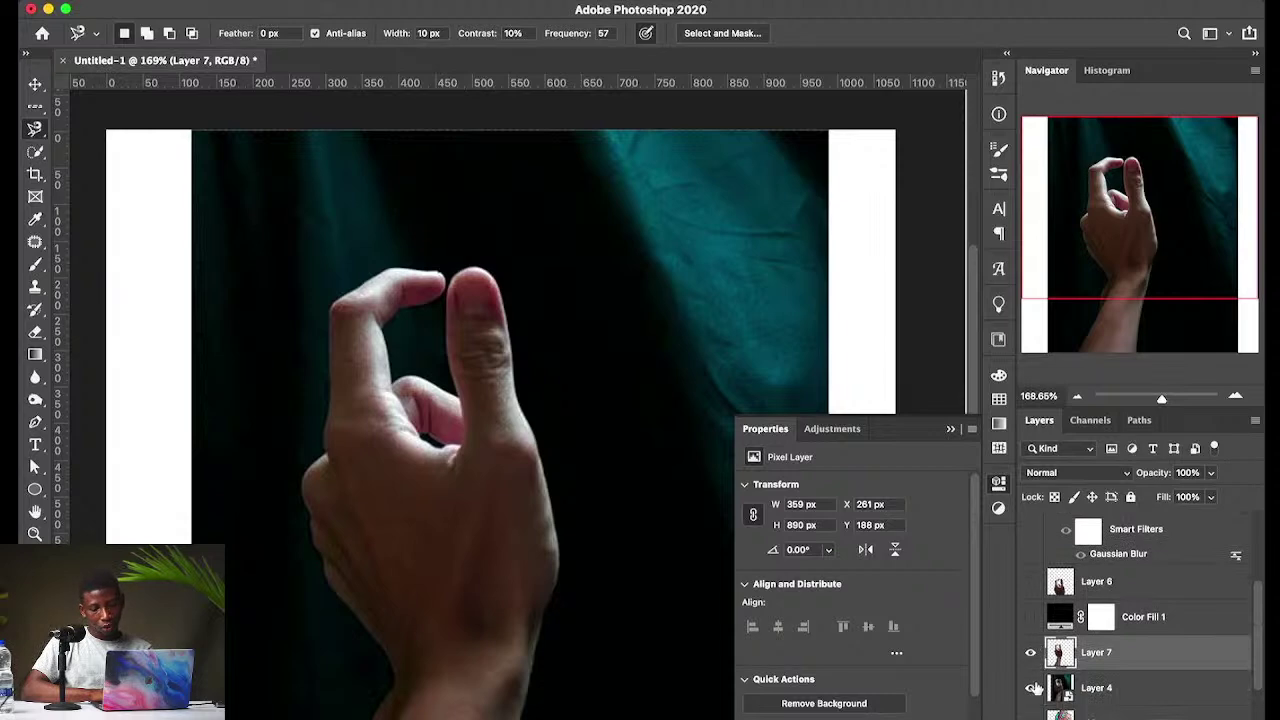
click(1032, 688)
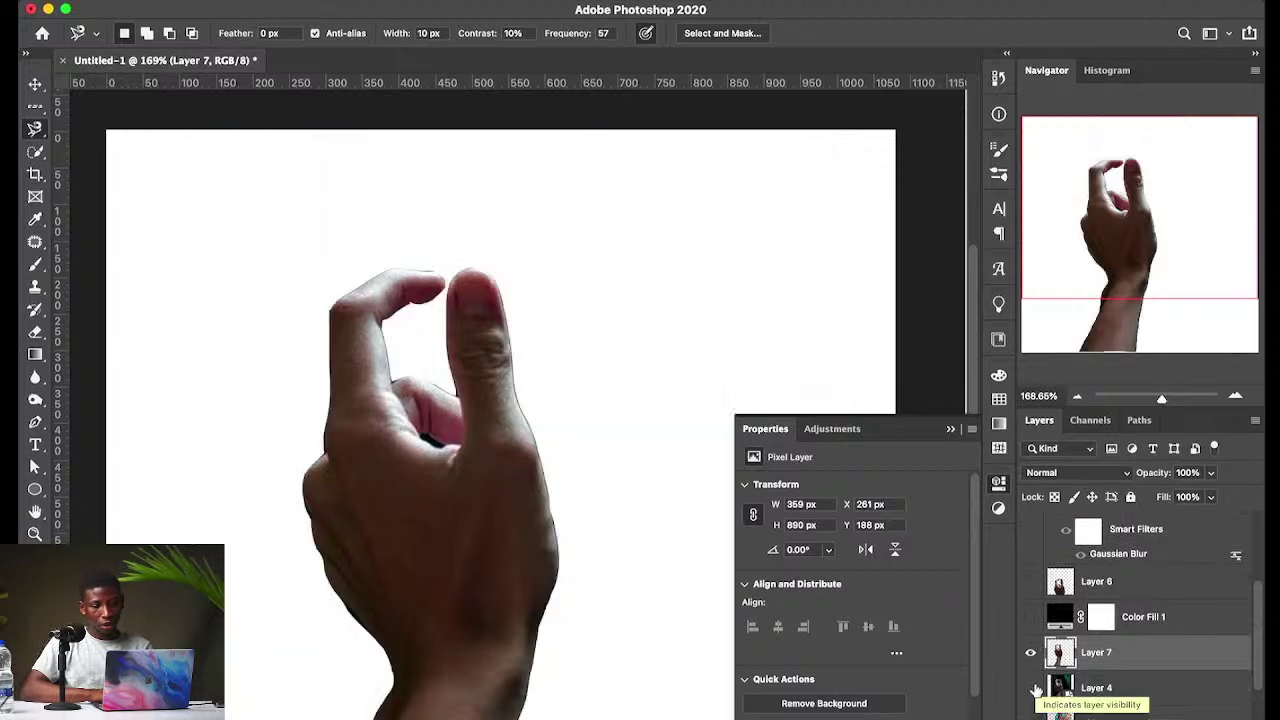
scroll(343, 323, up, 3)
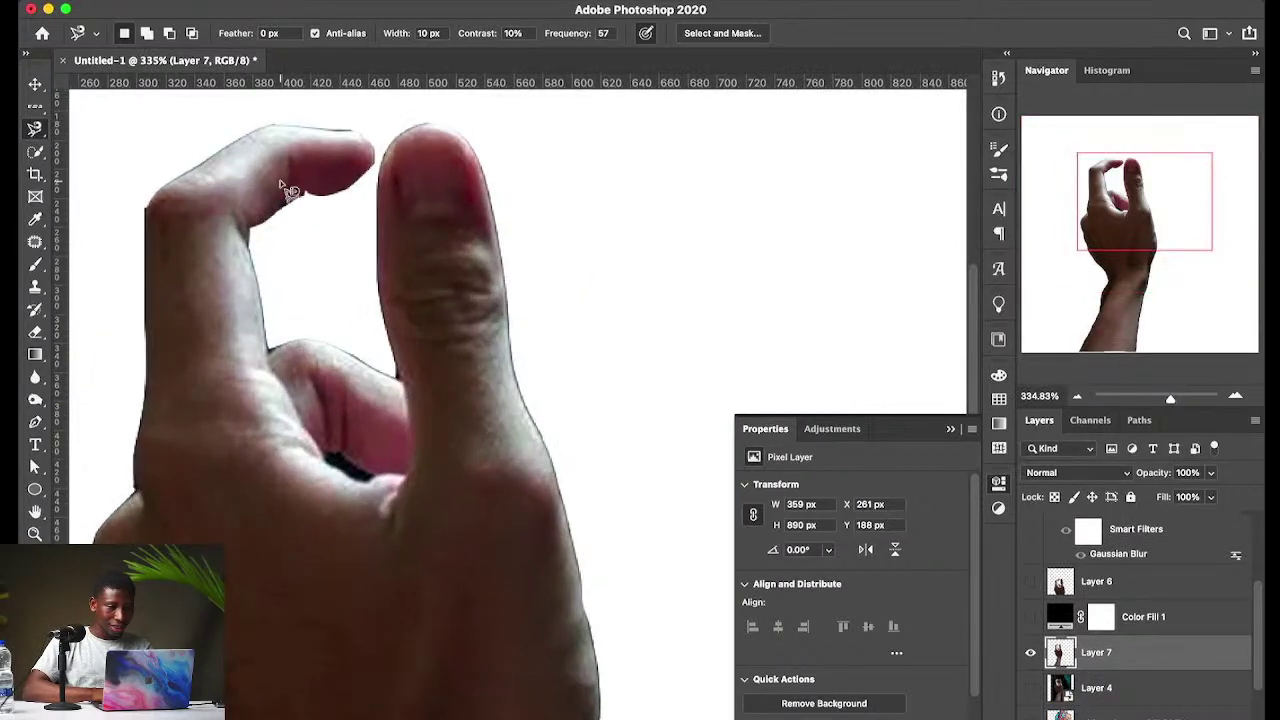
scroll(286, 186, up, 3)
scroll(286, 186, down, 1)
scroll(420, 215, down, 3)
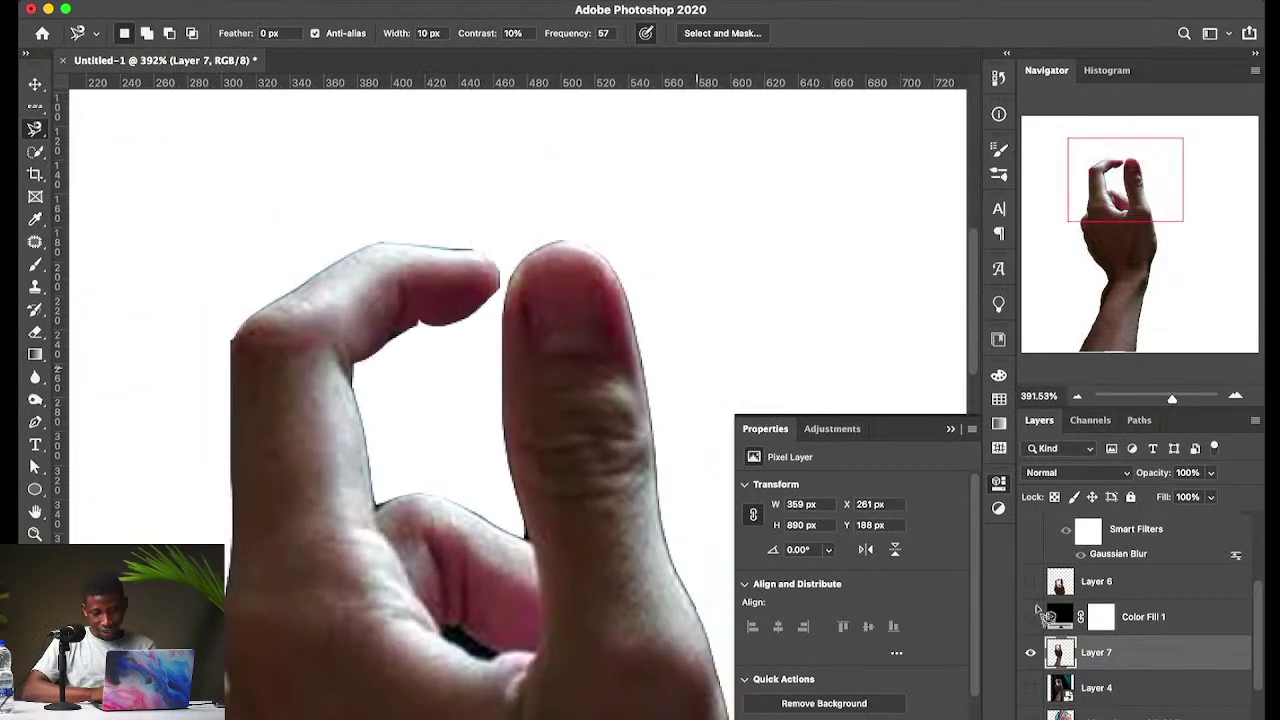
click(1031, 688)
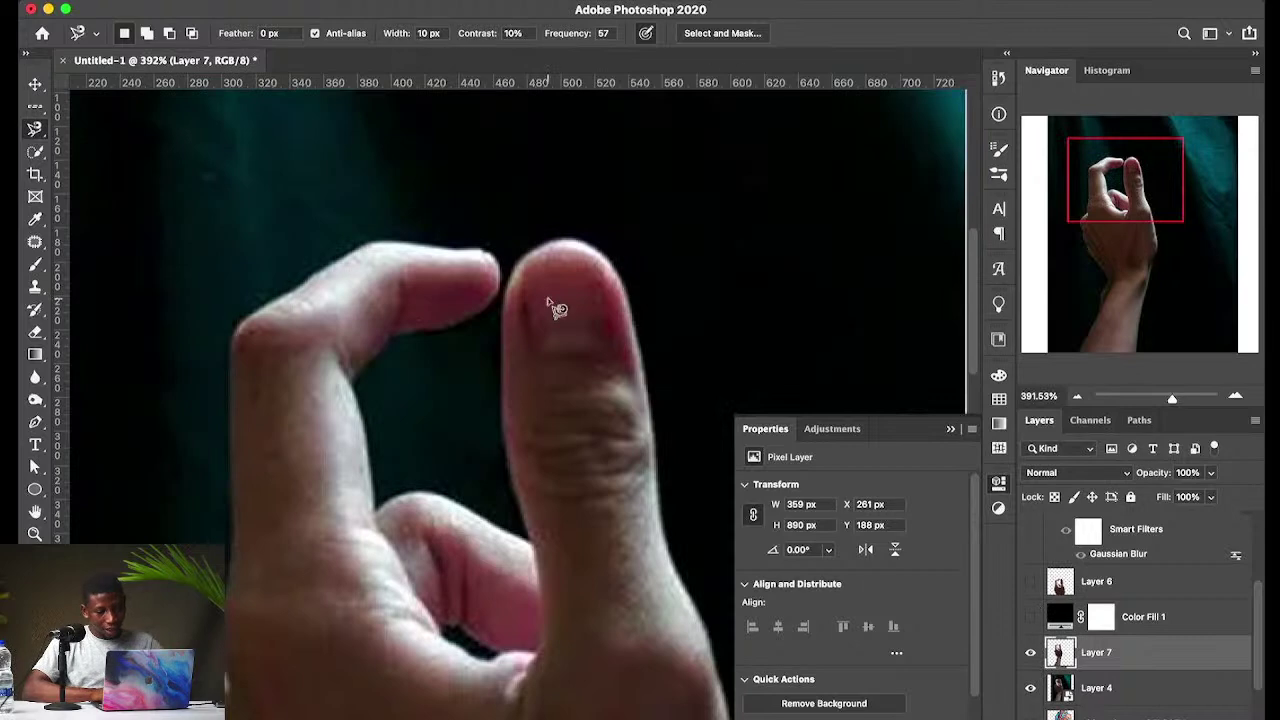
scroll(660, 423, down, 6)
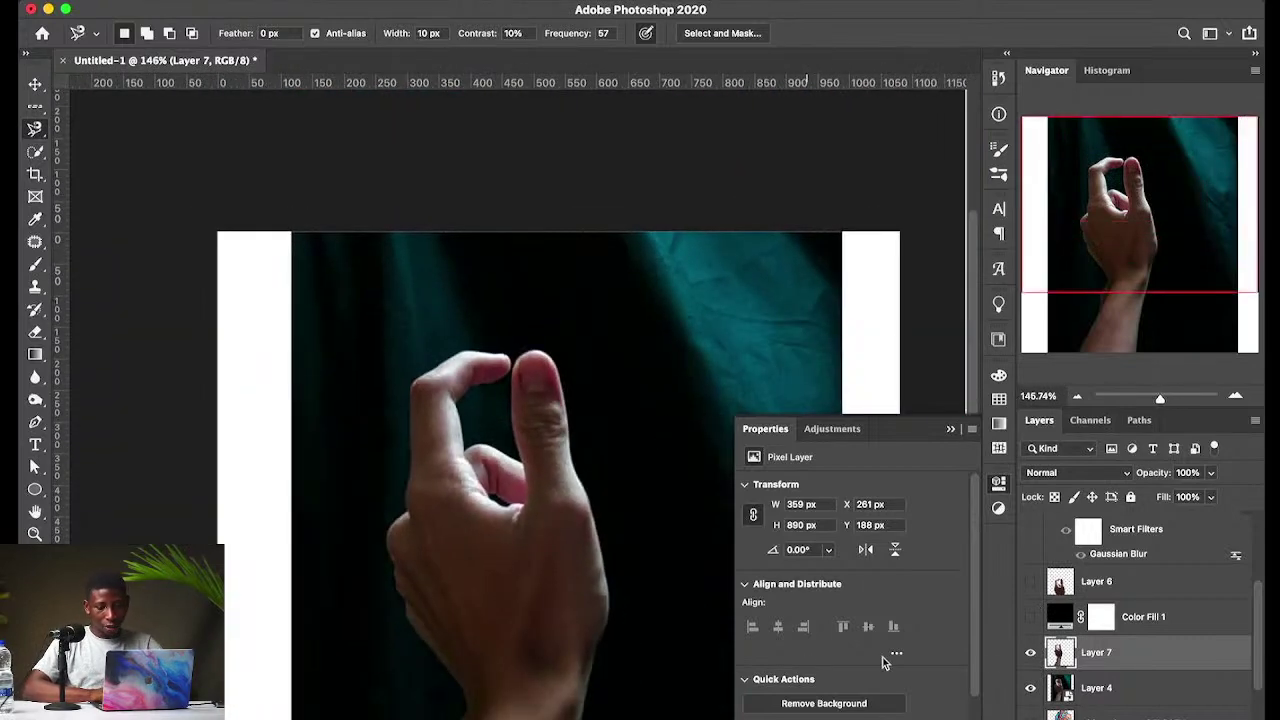
Step: Look through the tool variants grouped with the Magnetic Lasso, Quick Selection, Single Row Marquee and Move tools
right_click(38, 139)
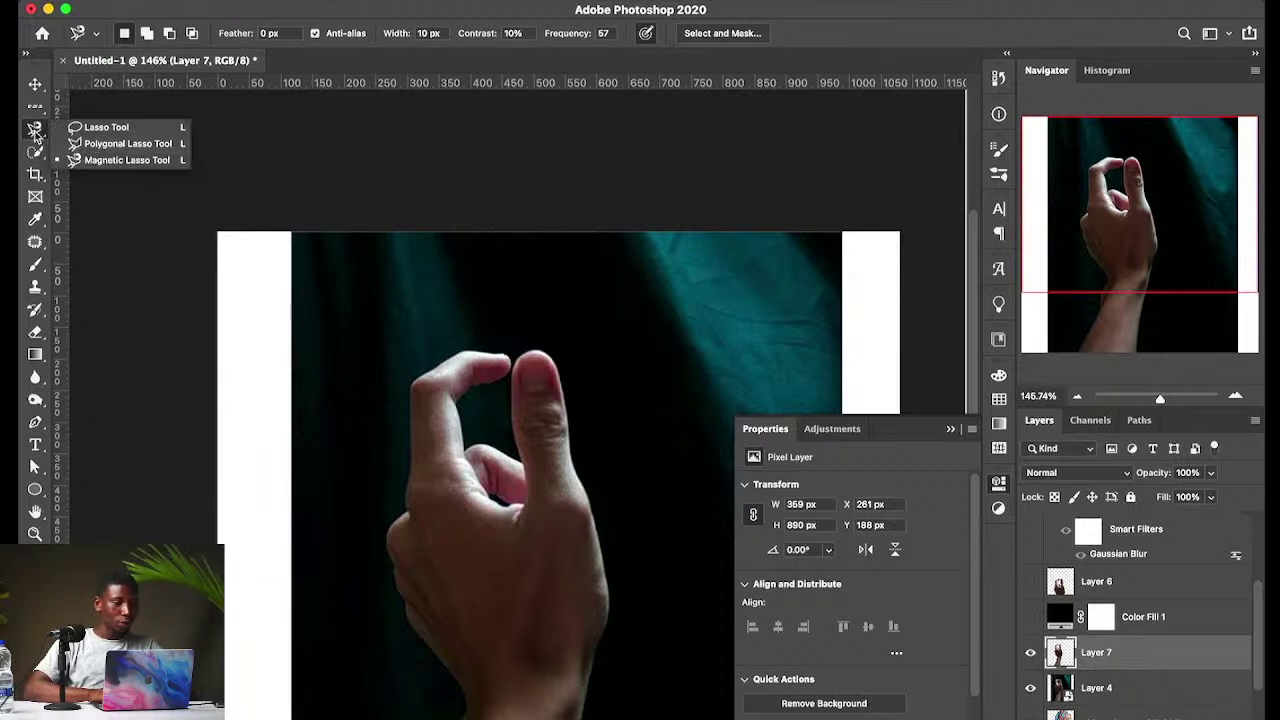
click(38, 153)
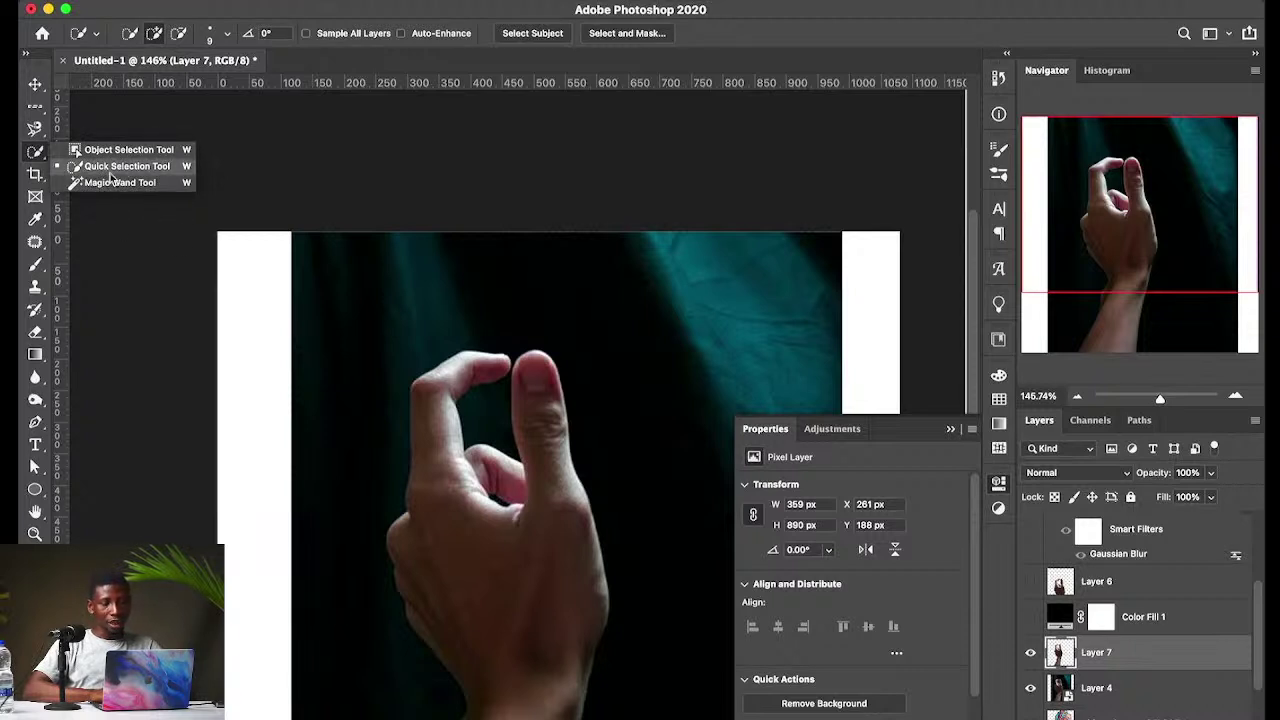
click(35, 130)
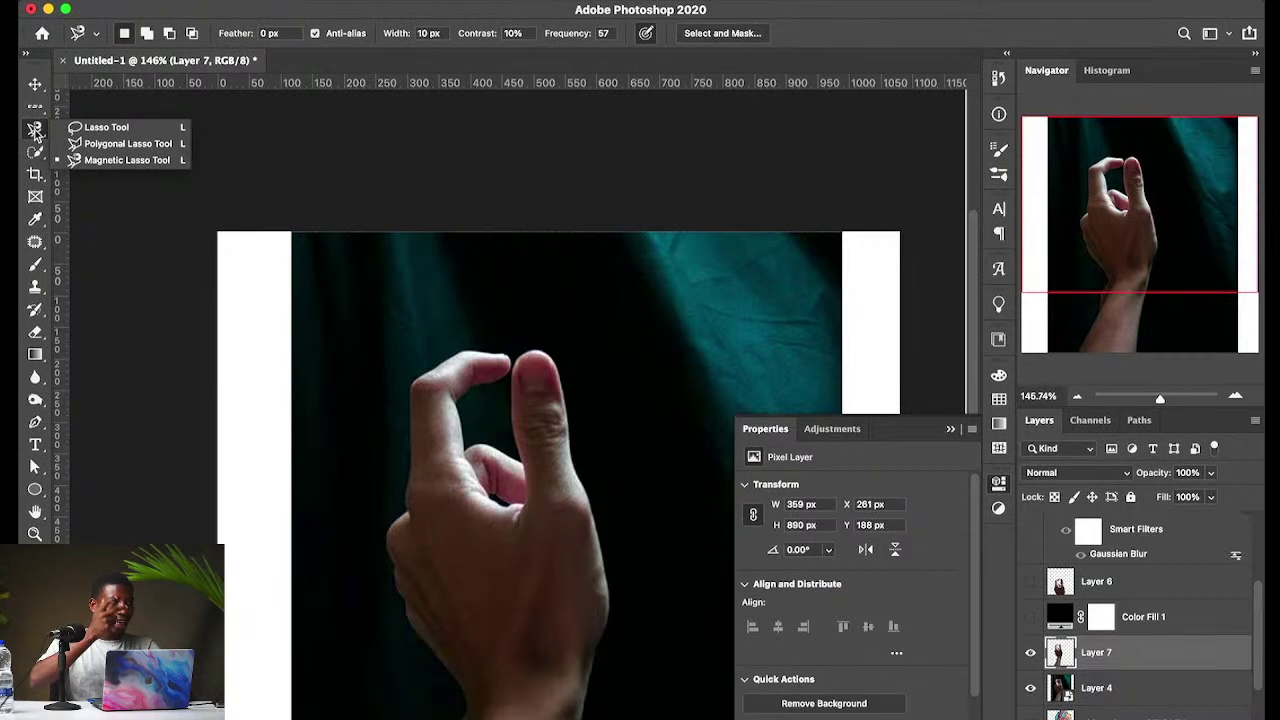
click(424, 315)
key(Escape)
right_click(35, 106)
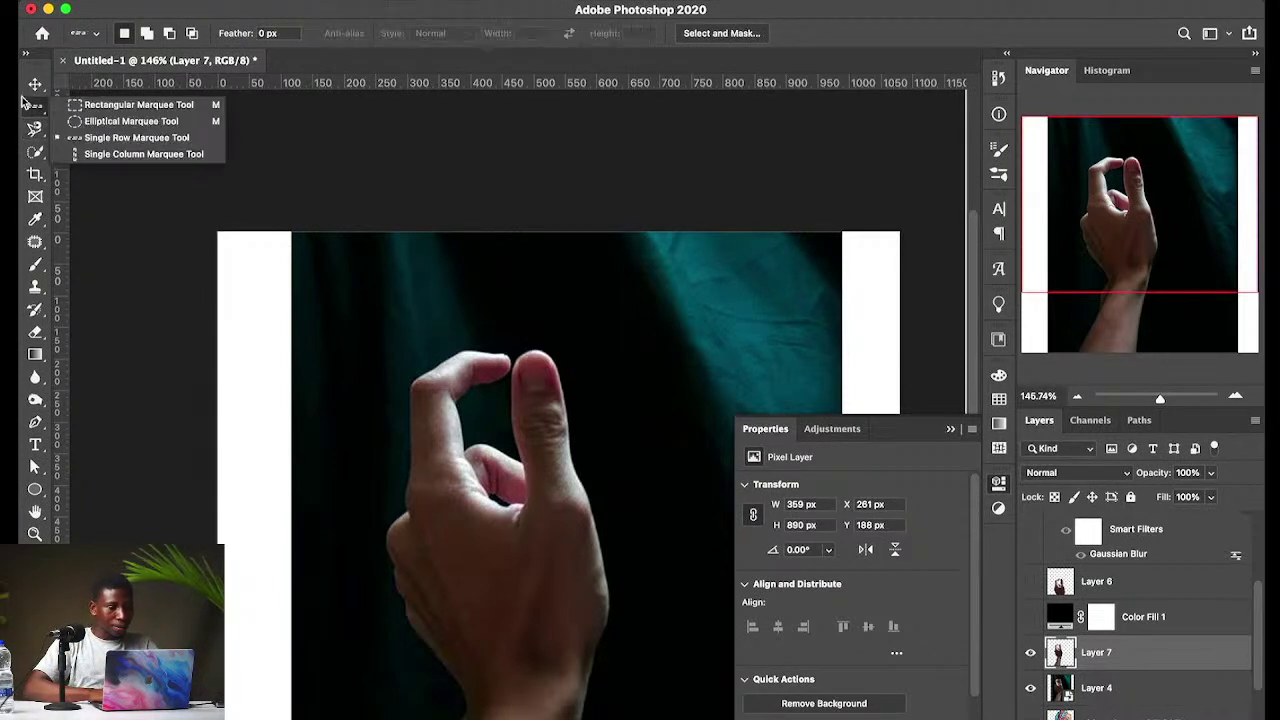
click(110, 139)
click(35, 87)
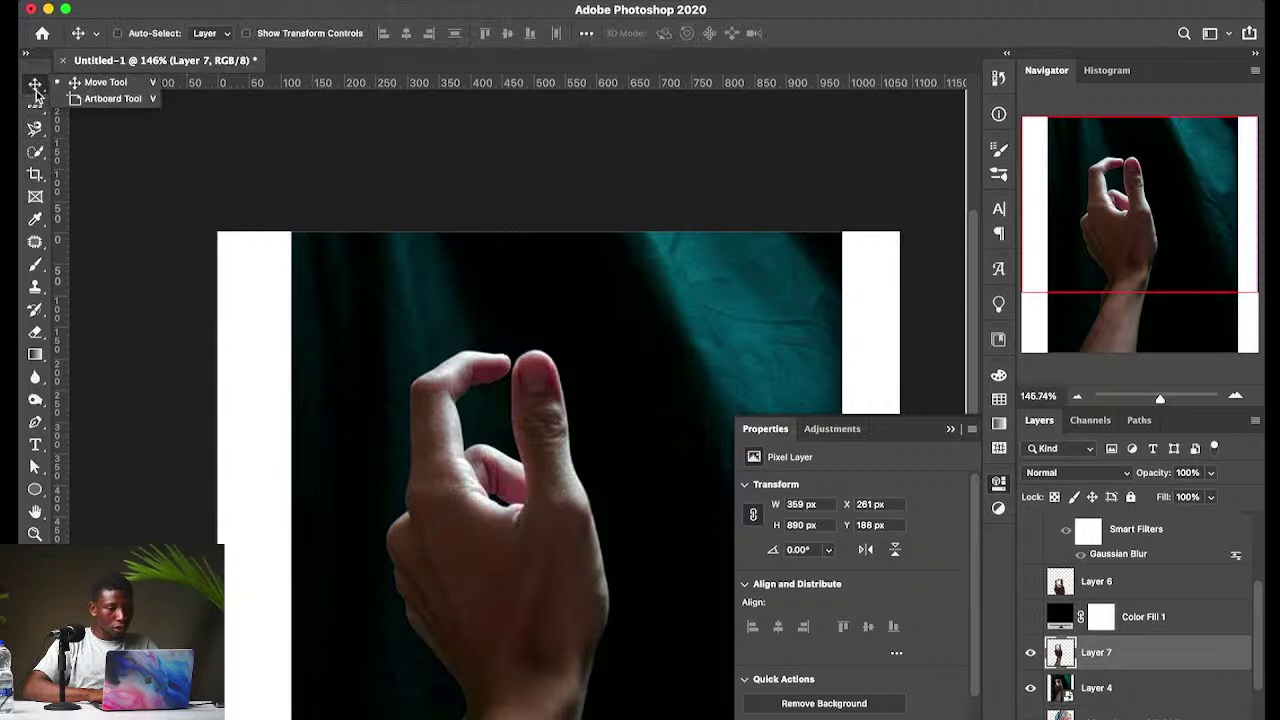
Step: Cycle through the lasso variants from Magnetic Lasso to Lasso and Polygonal Lasso
key(l)
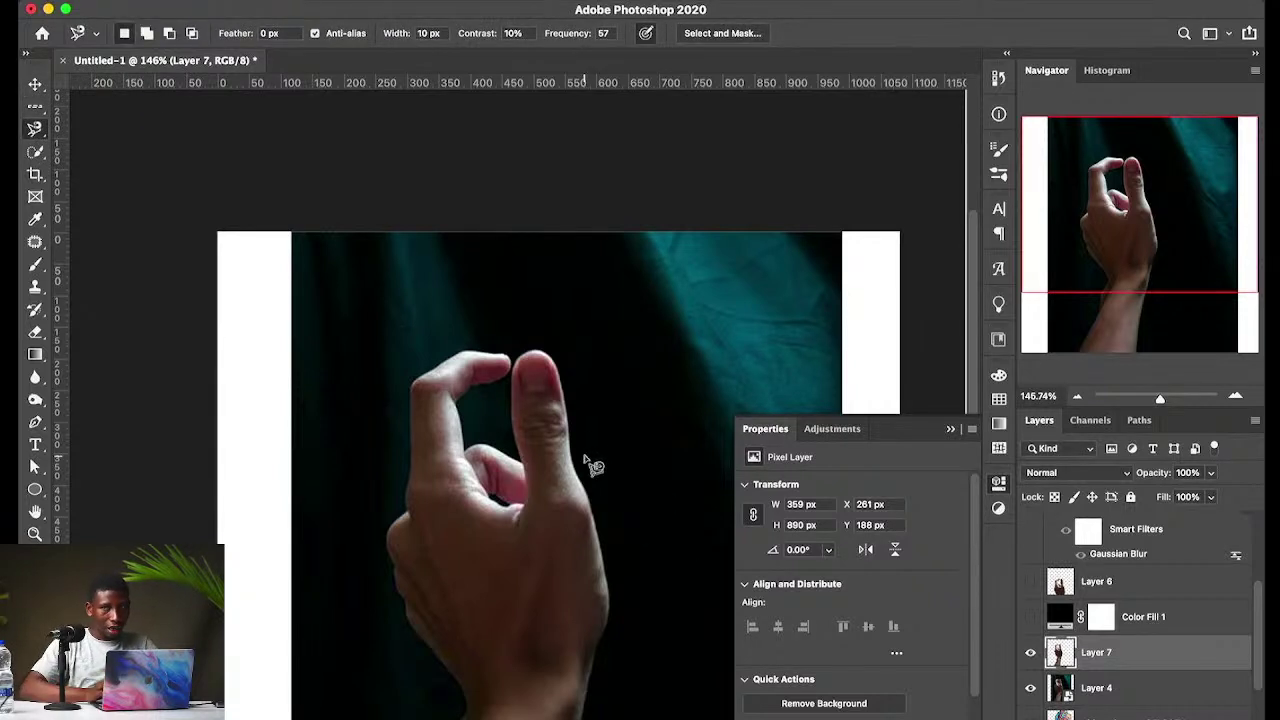
key(shift+l)
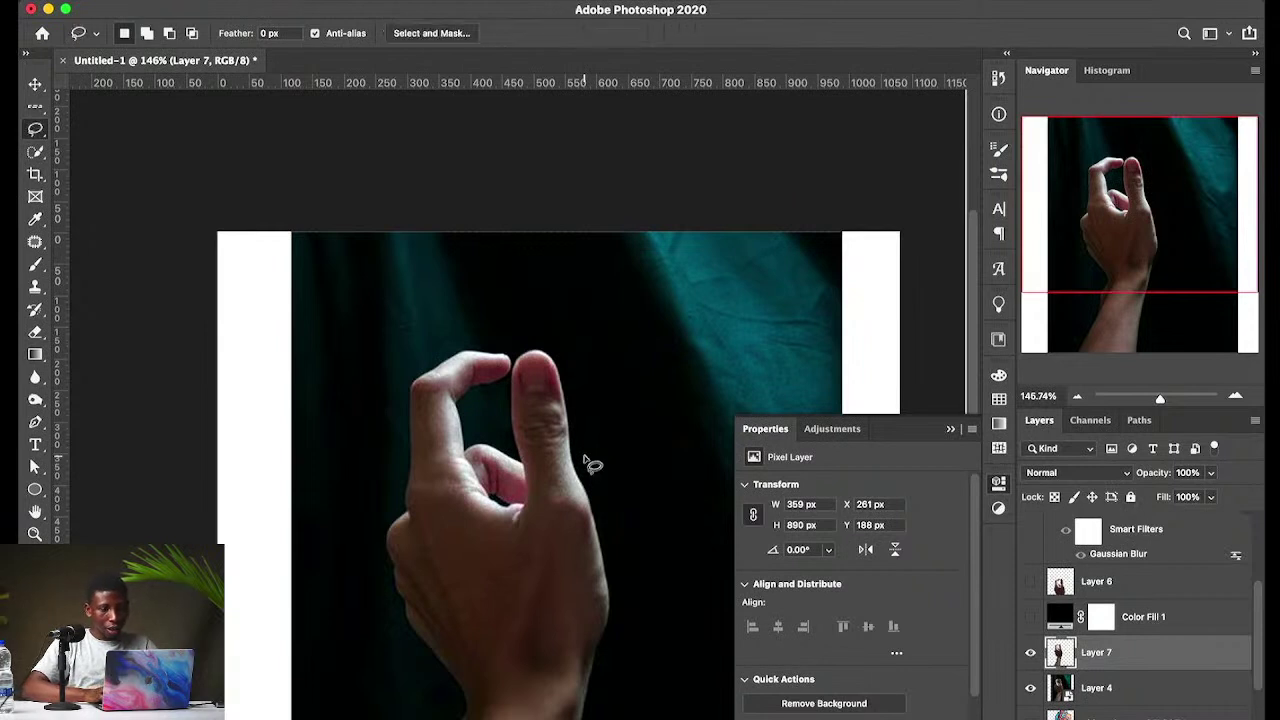
key(shift+l)
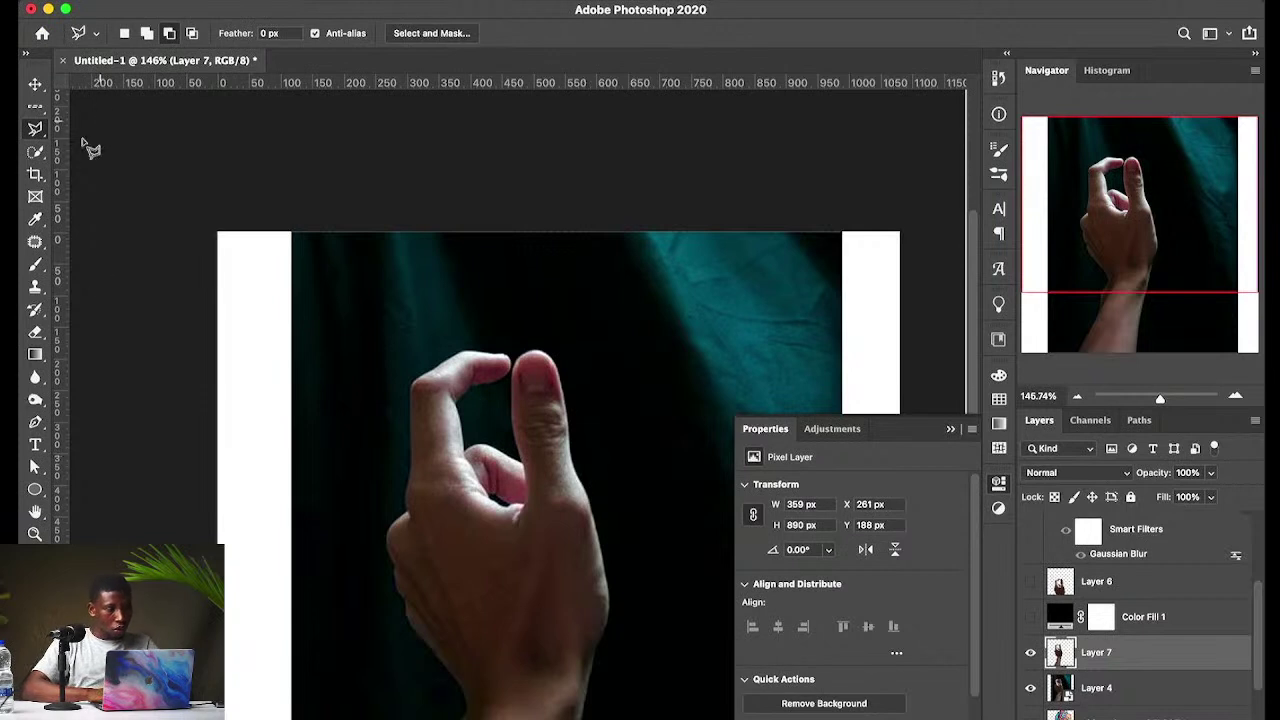
Step: Select the hand with the Object Selection tool in Rectangle mode, framing it from above the fingertips past the wrist
click(35, 152)
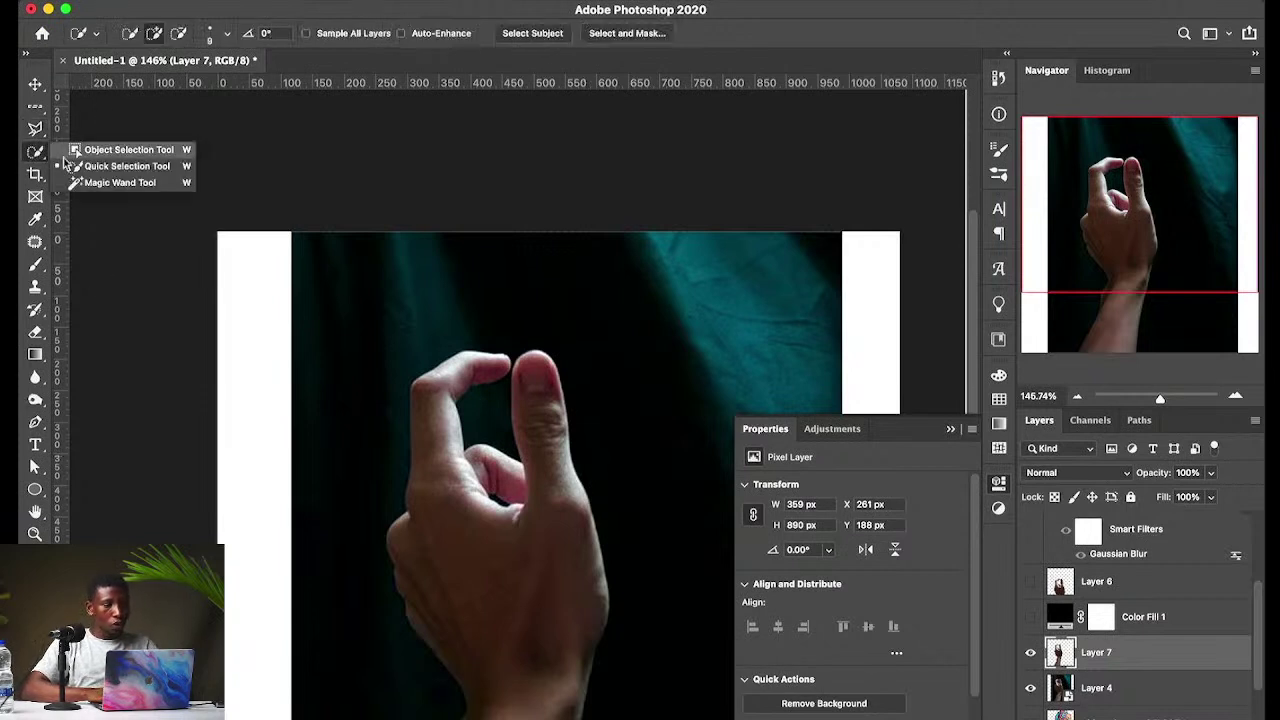
click(100, 151)
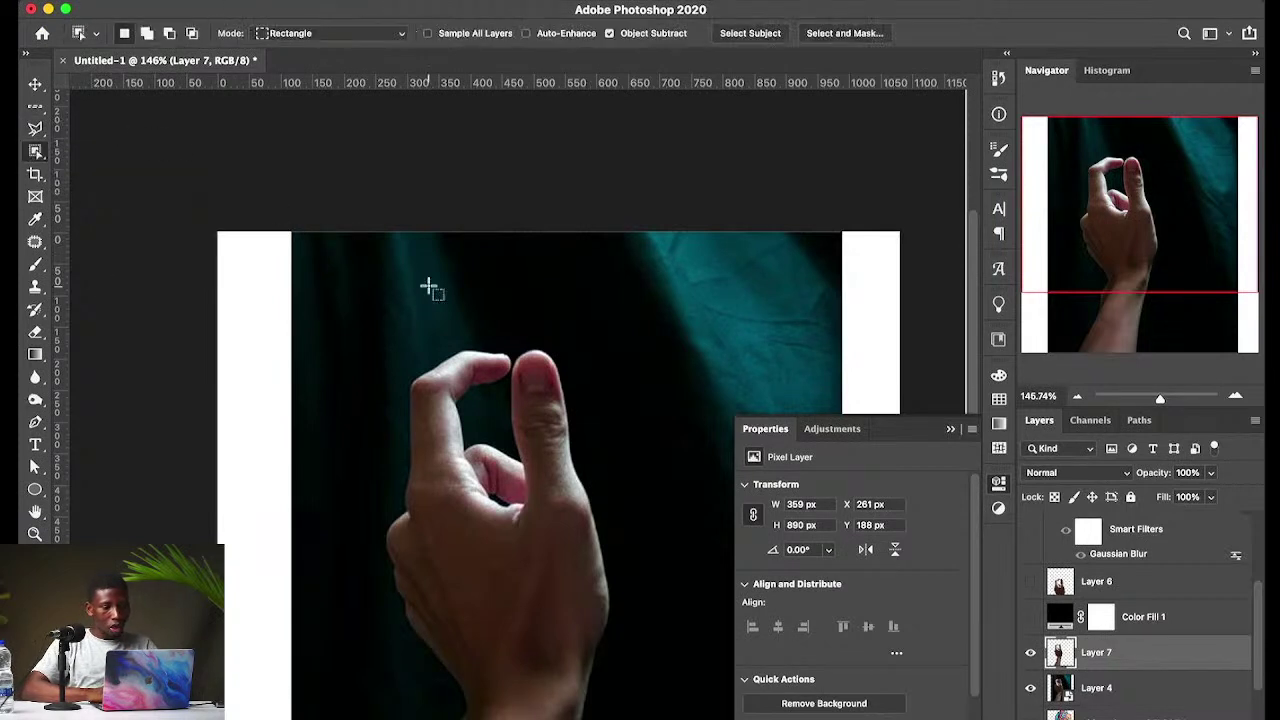
scroll(428, 288, down, 3)
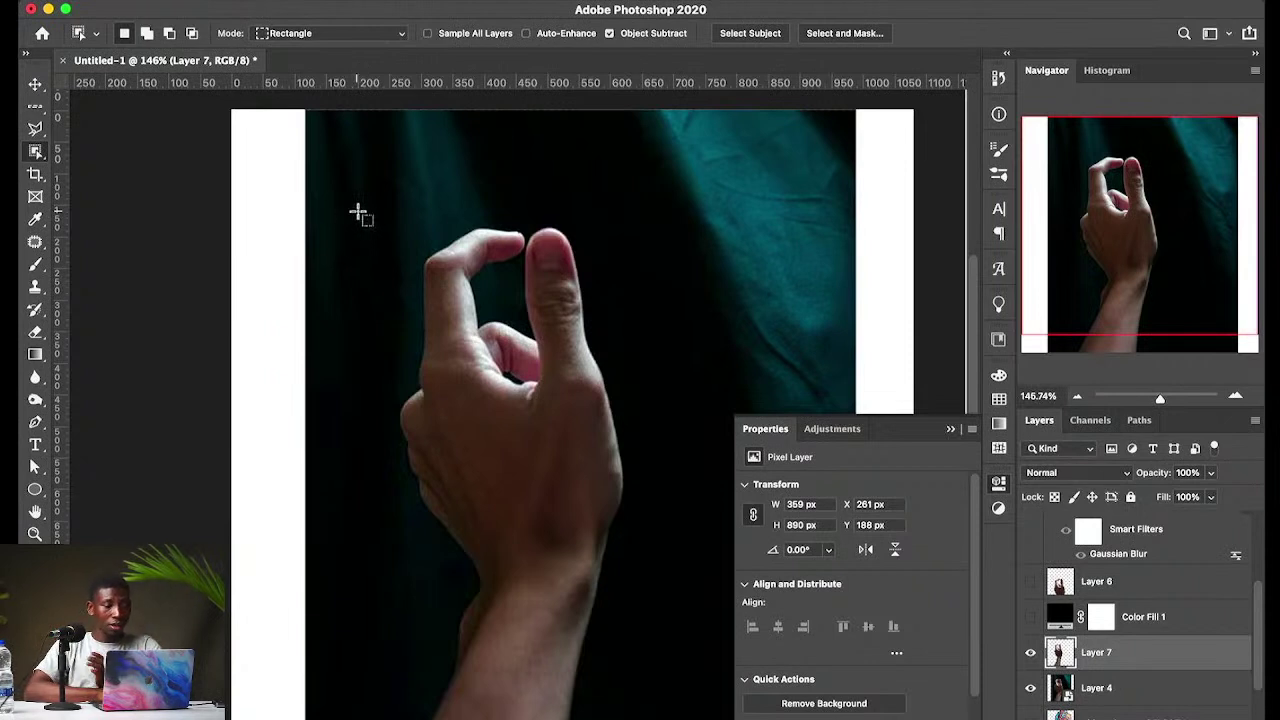
drag(357, 211, 581, 396)
drag(637, 537, 688, 683)
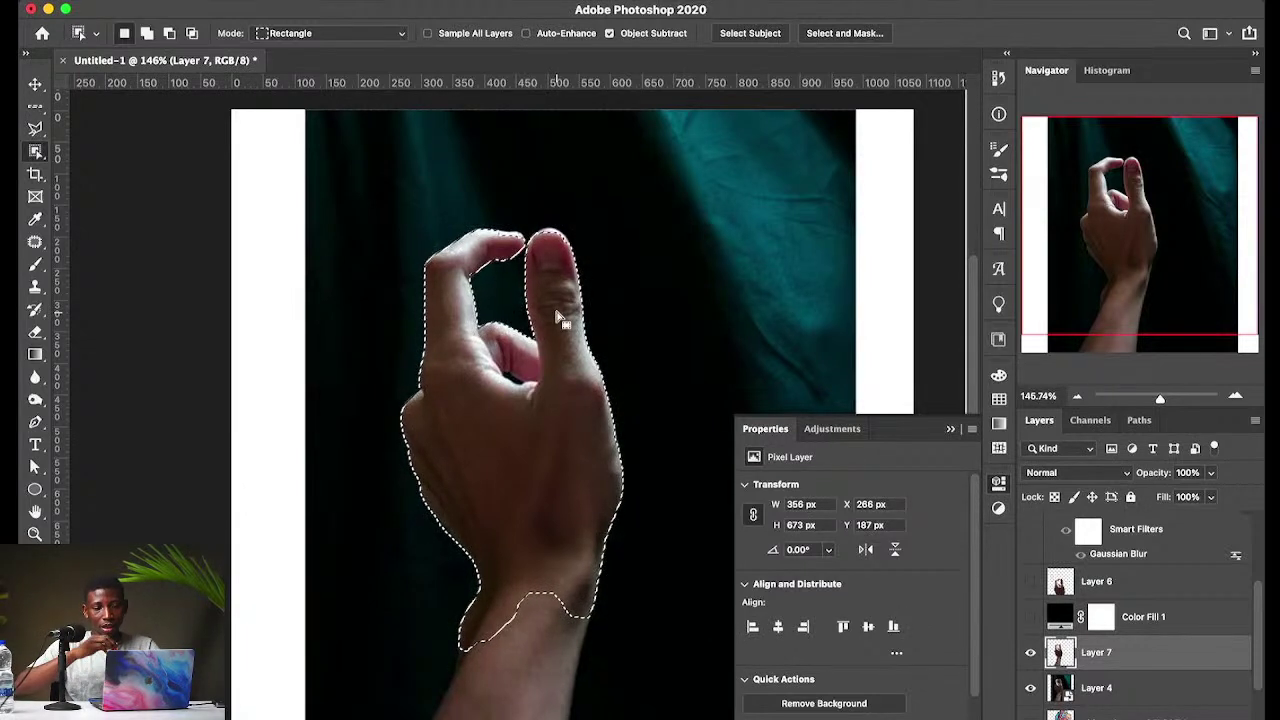
Step: Check the selection around the fingertips, copy the selected hand to a new layer, and hide Layer 7 and Layer 4
scroll(525, 213, up, 10)
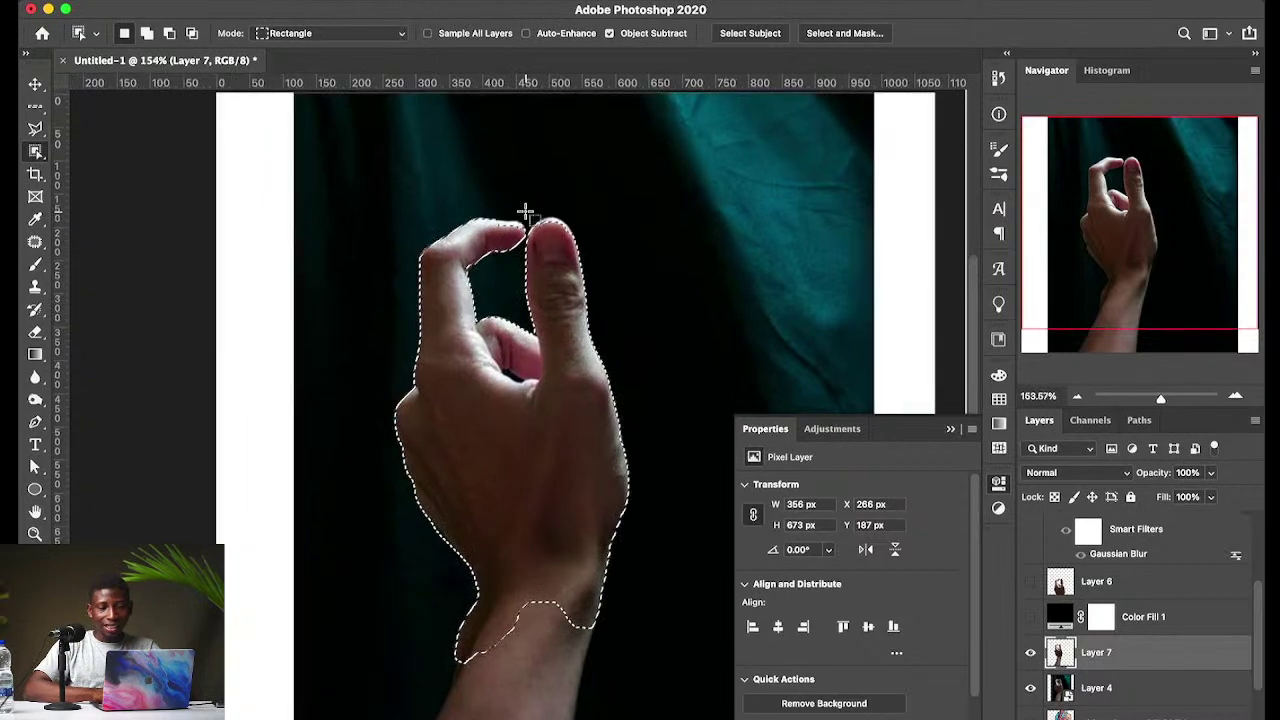
scroll(533, 342, down, 3)
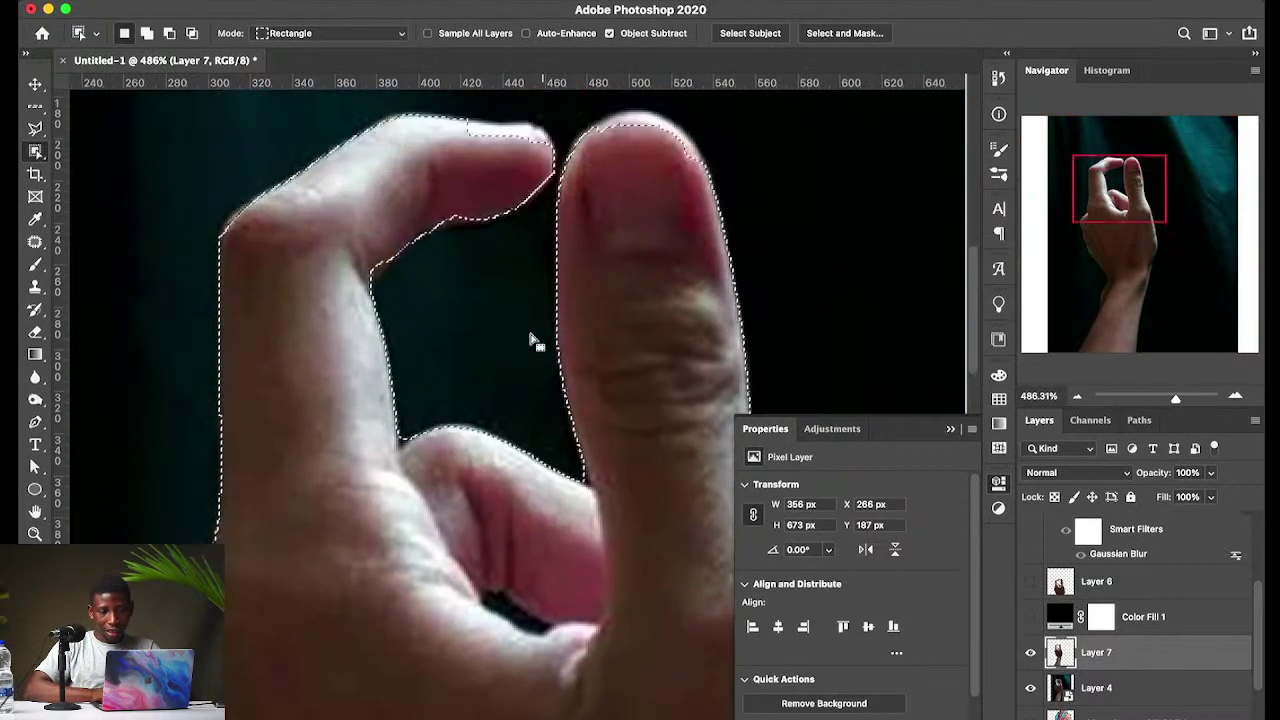
scroll(543, 229, up, 6)
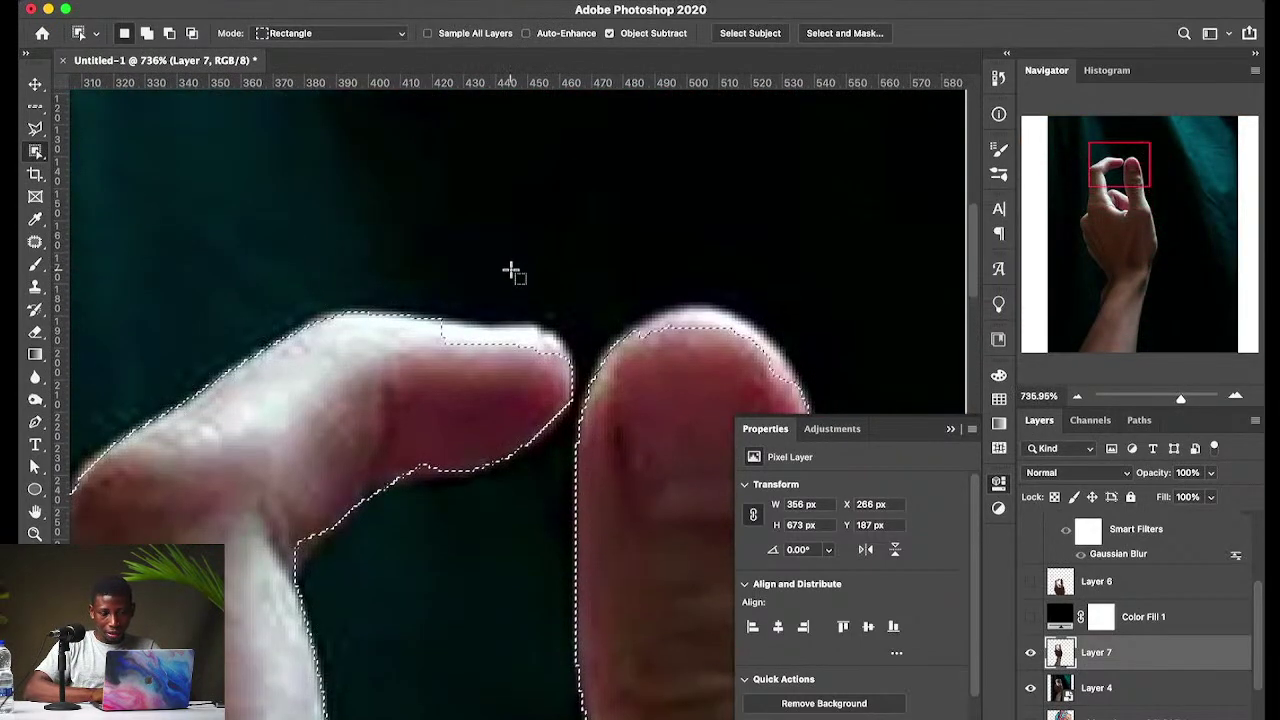
scroll(507, 275, up, 3)
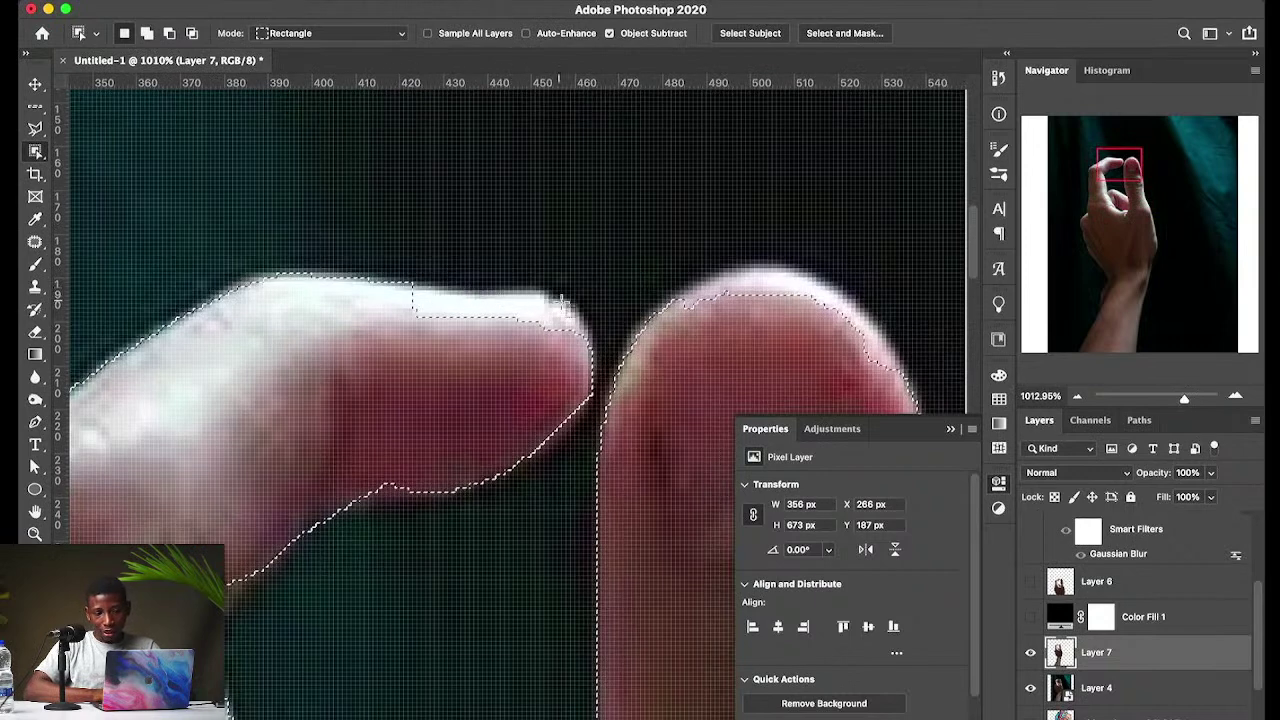
scroll(850, 330, down, 5)
scroll(850, 330, right, 2)
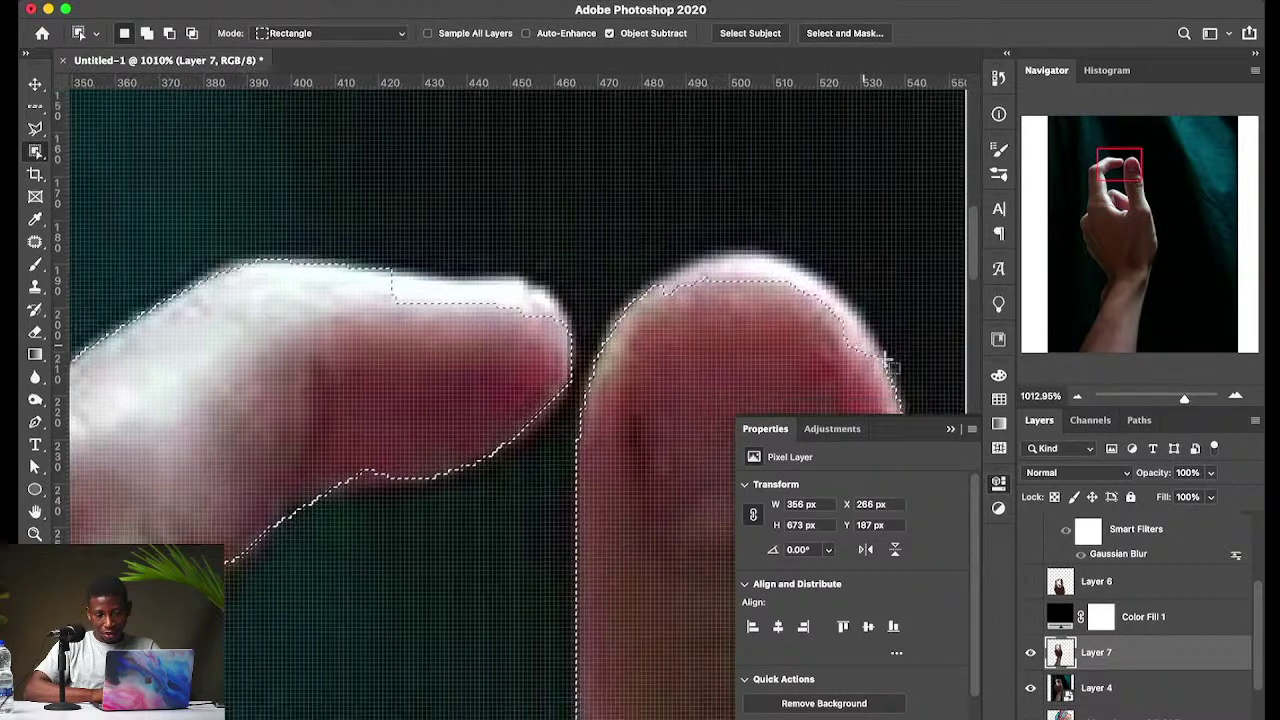
right_click(725, 310)
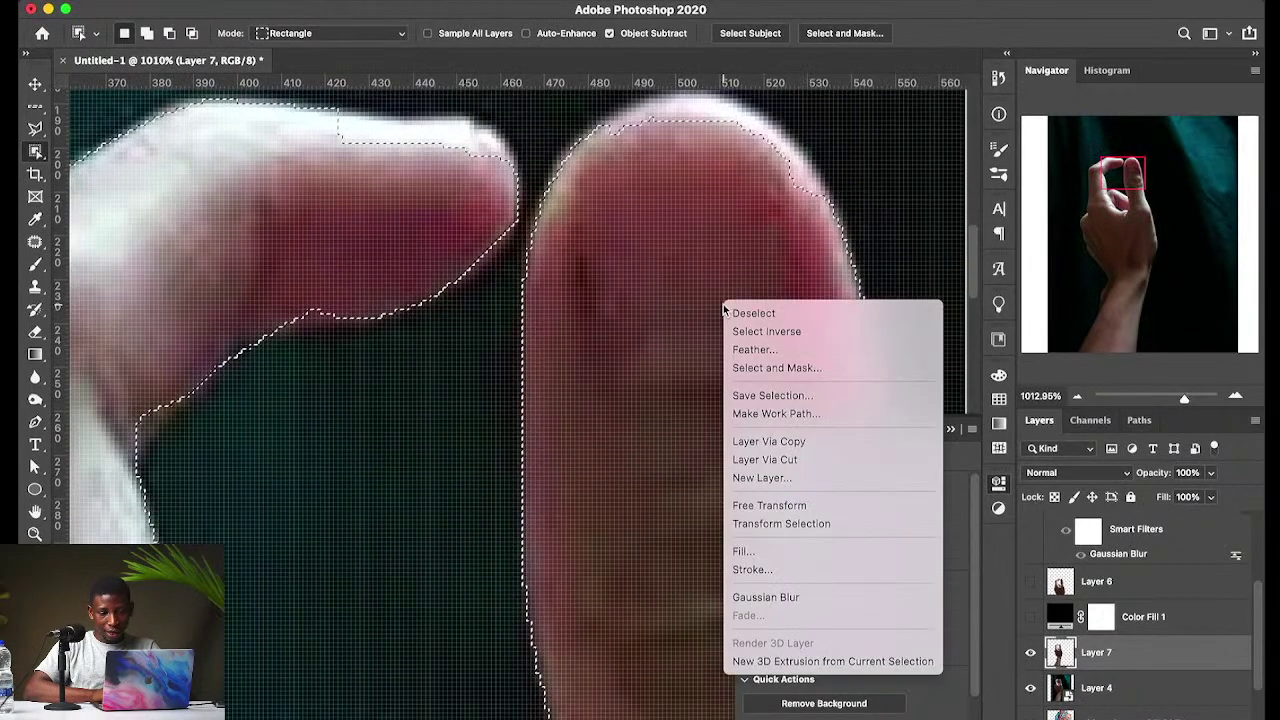
click(768, 441)
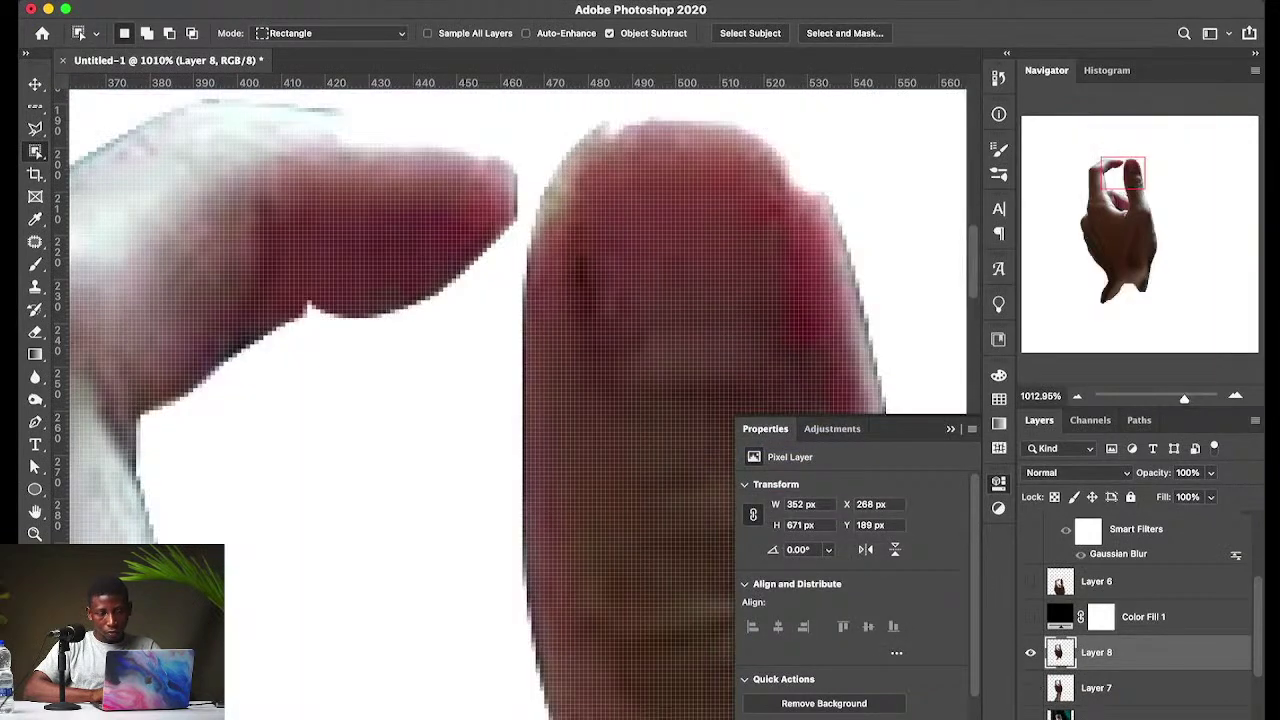
Step: Show Color Fill 1 and move Layer 8 above it to preview the new hand cut-out on black
scroll(593, 318, down, 5)
scroll(593, 318, down, 4)
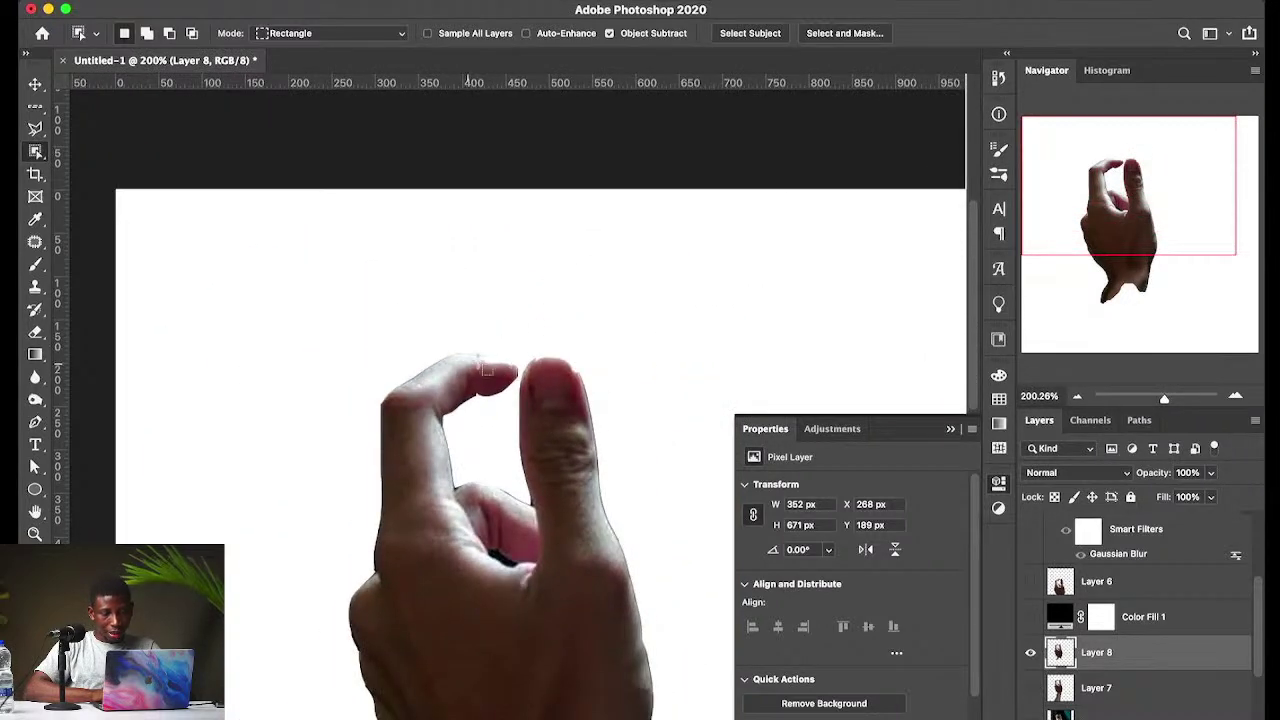
scroll(507, 371, up, 4)
scroll(471, 314, up, 1)
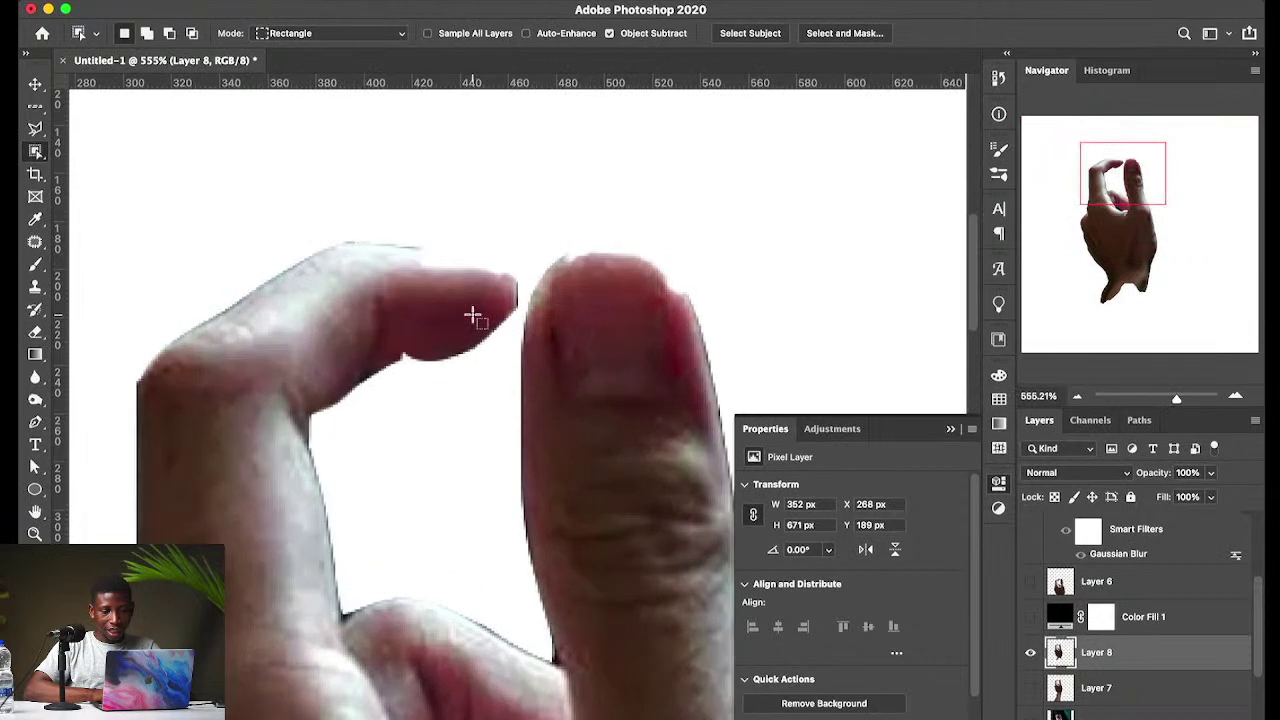
scroll(535, 270, down, 2)
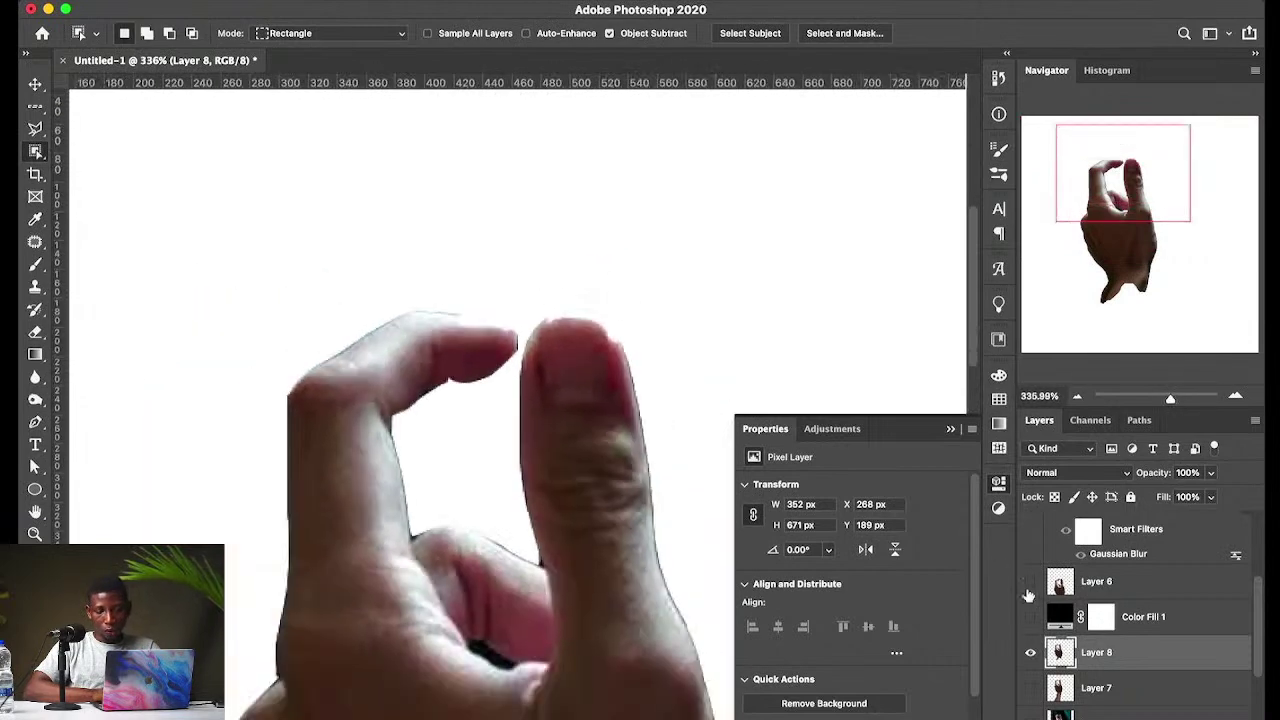
click(1030, 617)
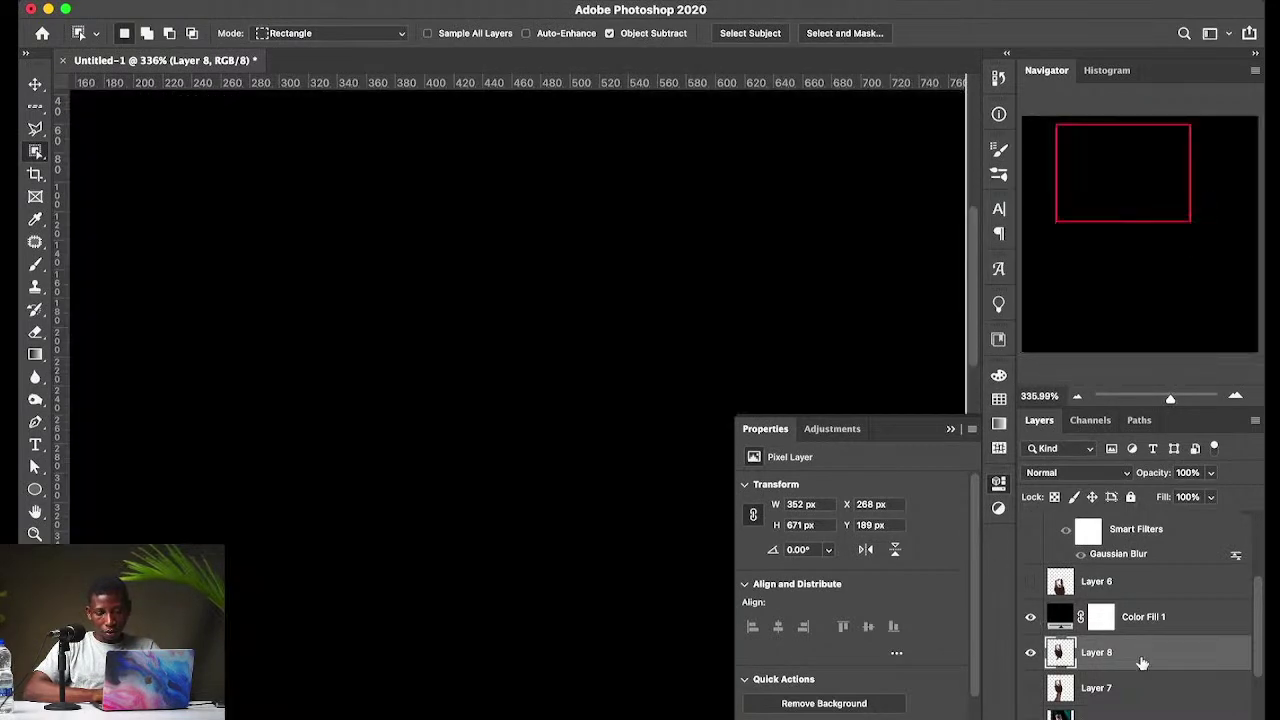
drag(1125, 668, 1124, 606)
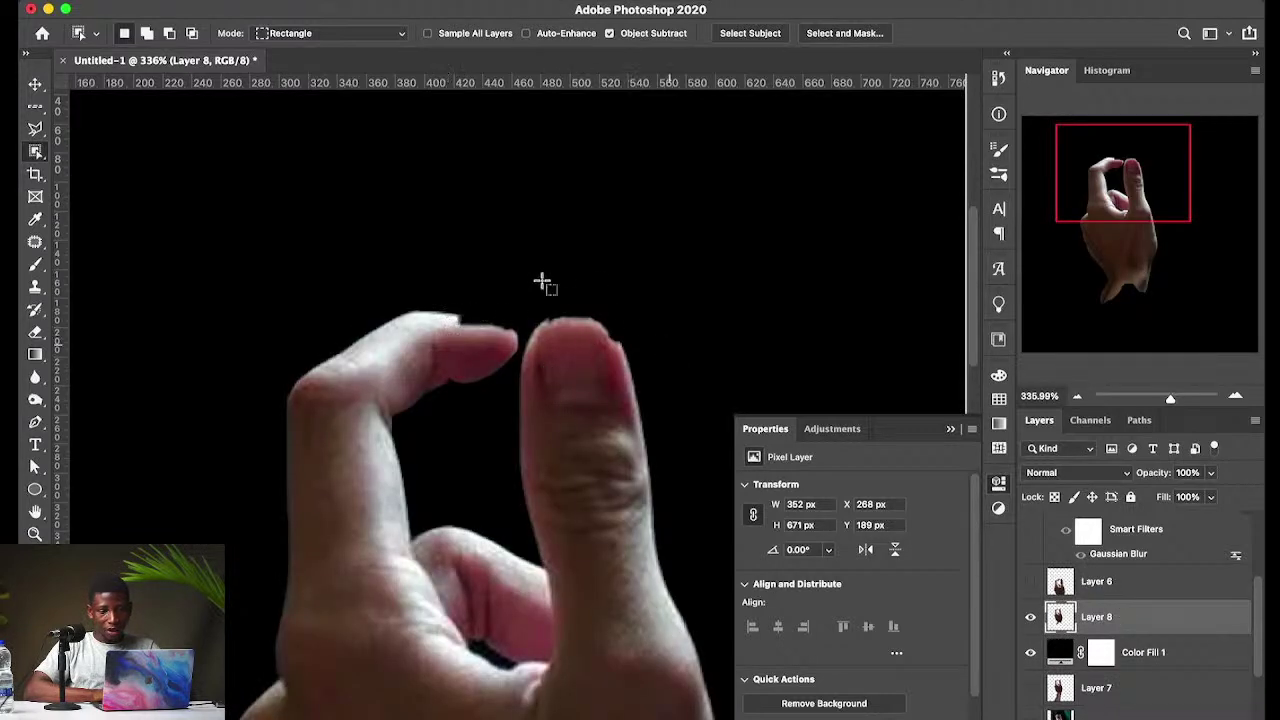
Step: Undo moving Layer 8 above Color Fill 1 and showing the black fill
key(super+z)
key(super+z)
key(super+z)
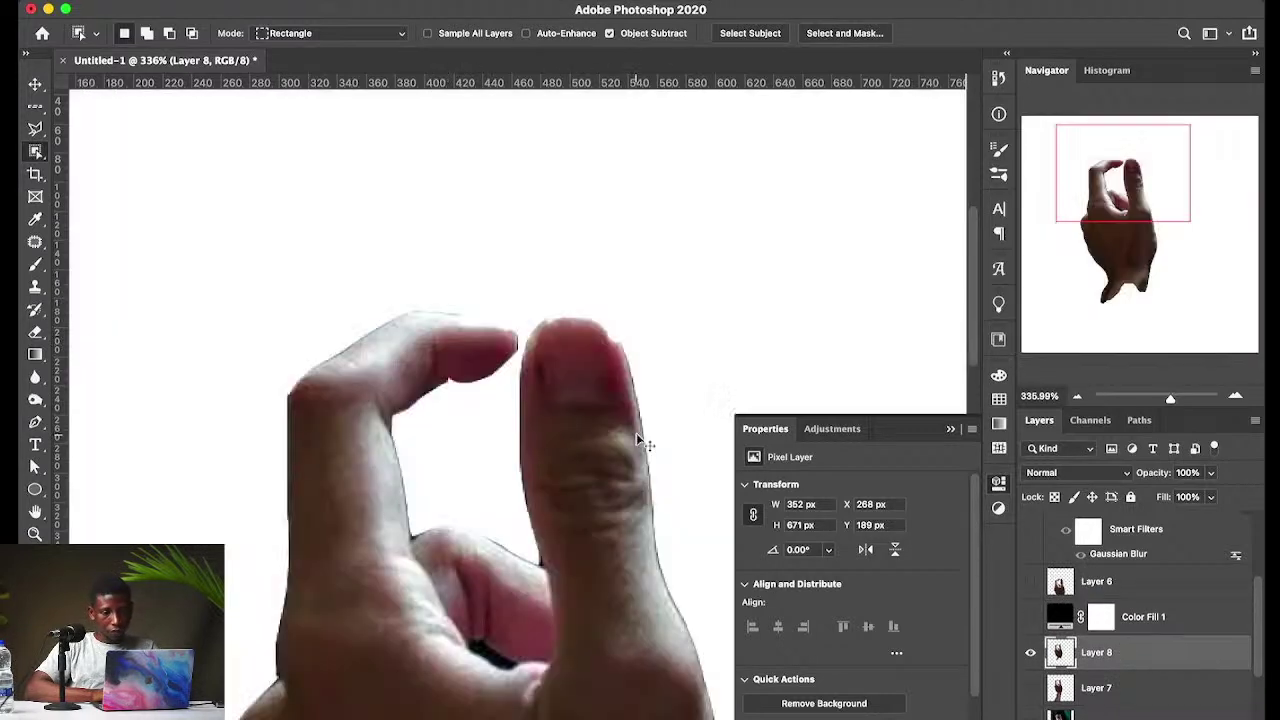
Step: Undo copying the hand to a new layer and hiding Layer 7 and Layer 4, returning to the active hand selection
key(super+z)
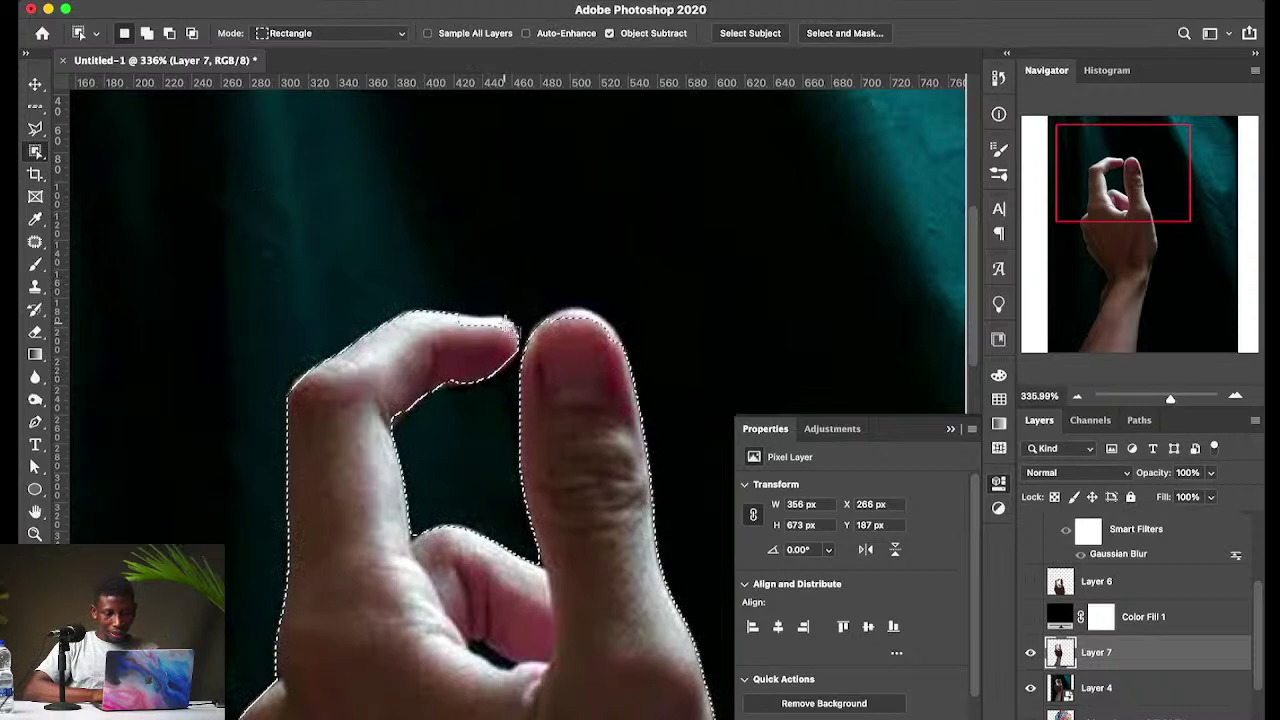
scroll(510, 340, up, 3)
scroll(497, 333, up, 1)
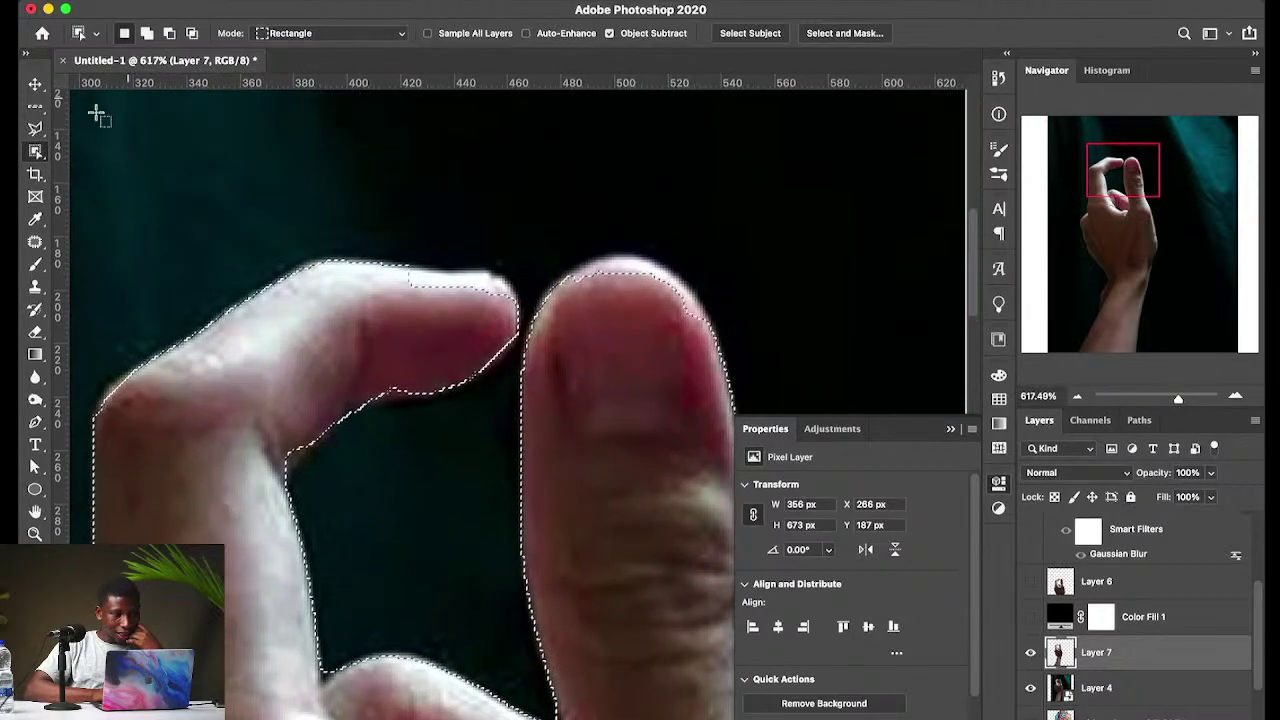
Step: Add the missed edges of the index fingertip and thumb tip to the selection using the Polygonal Lasso in Add to selection mode
click(36, 130)
click(80, 143)
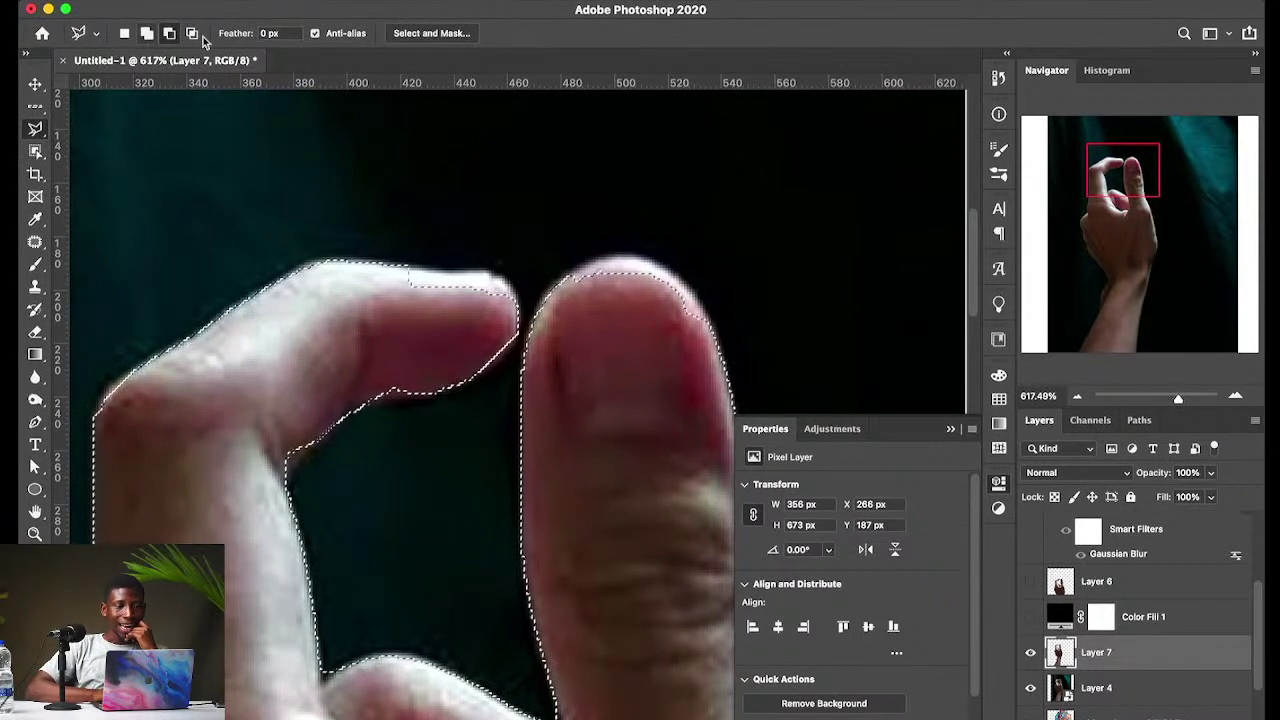
click(147, 34)
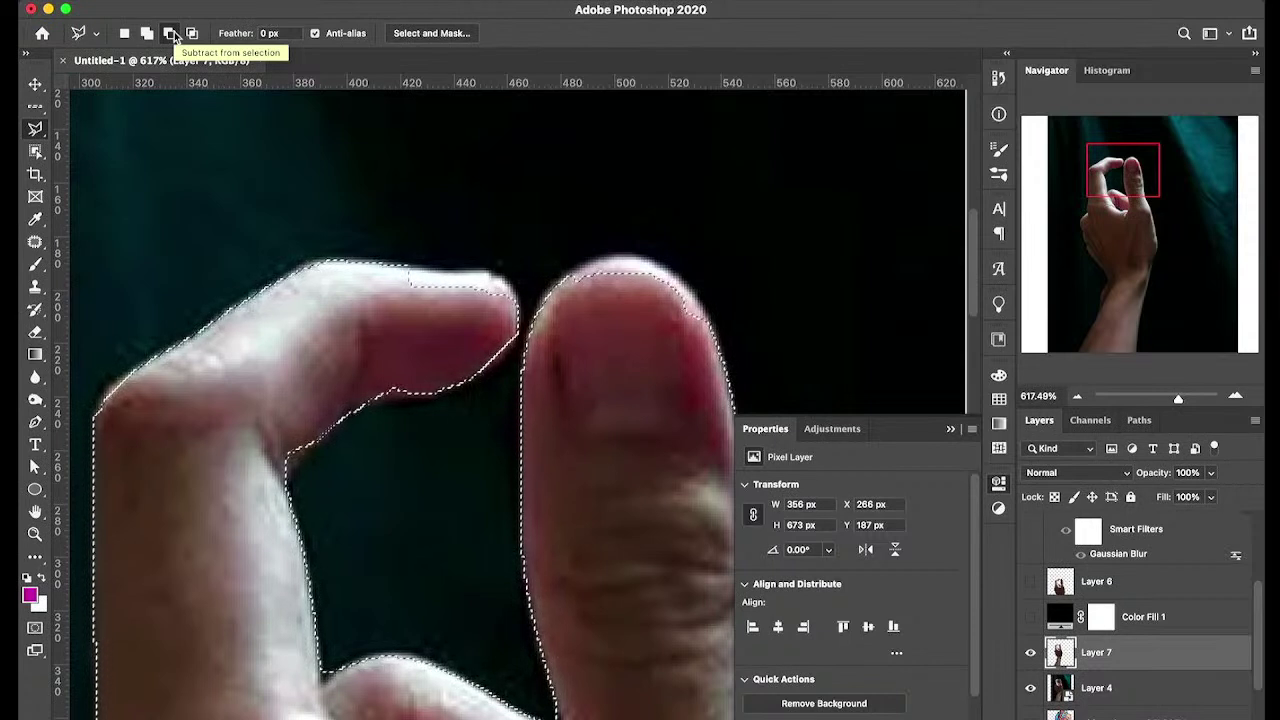
click(172, 35)
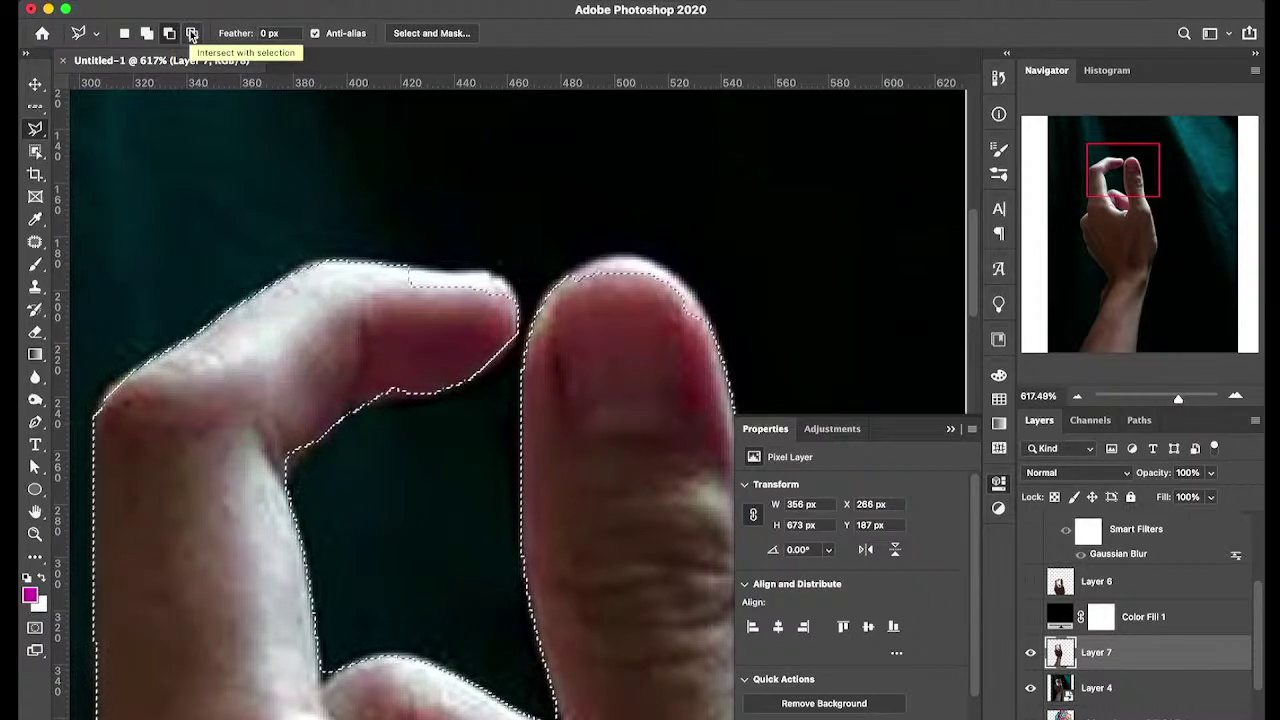
click(192, 34)
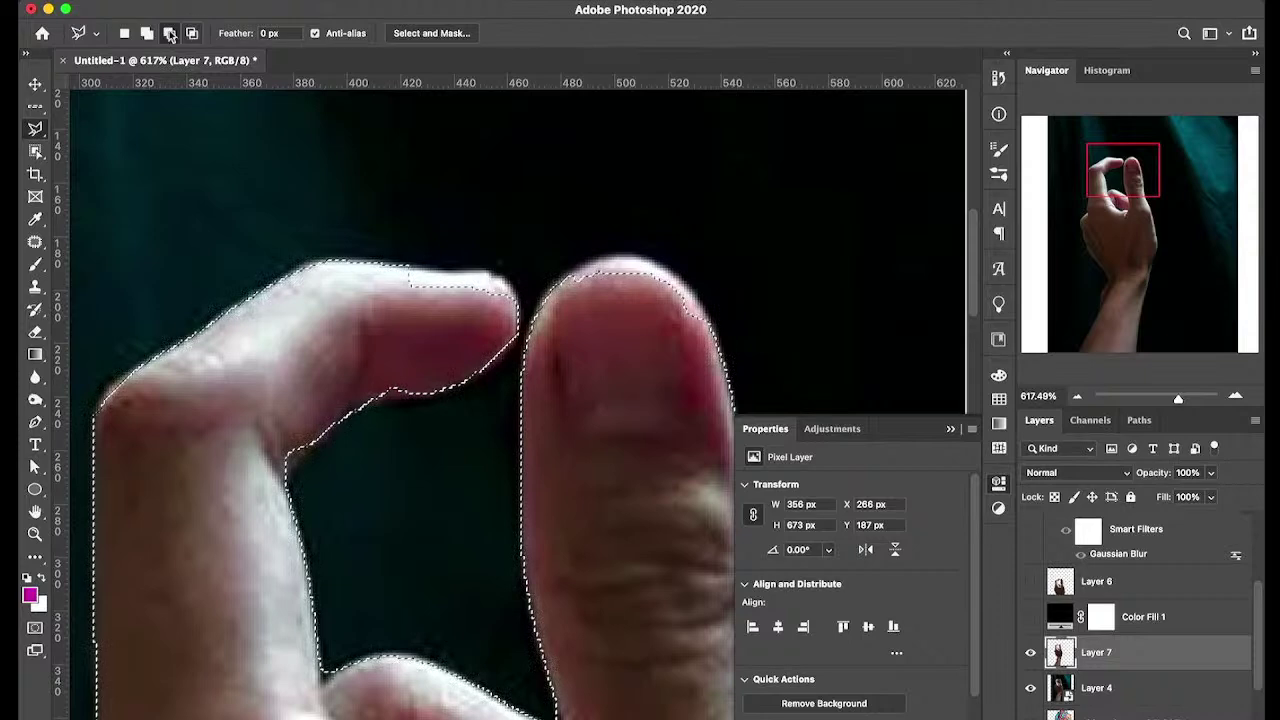
click(146, 33)
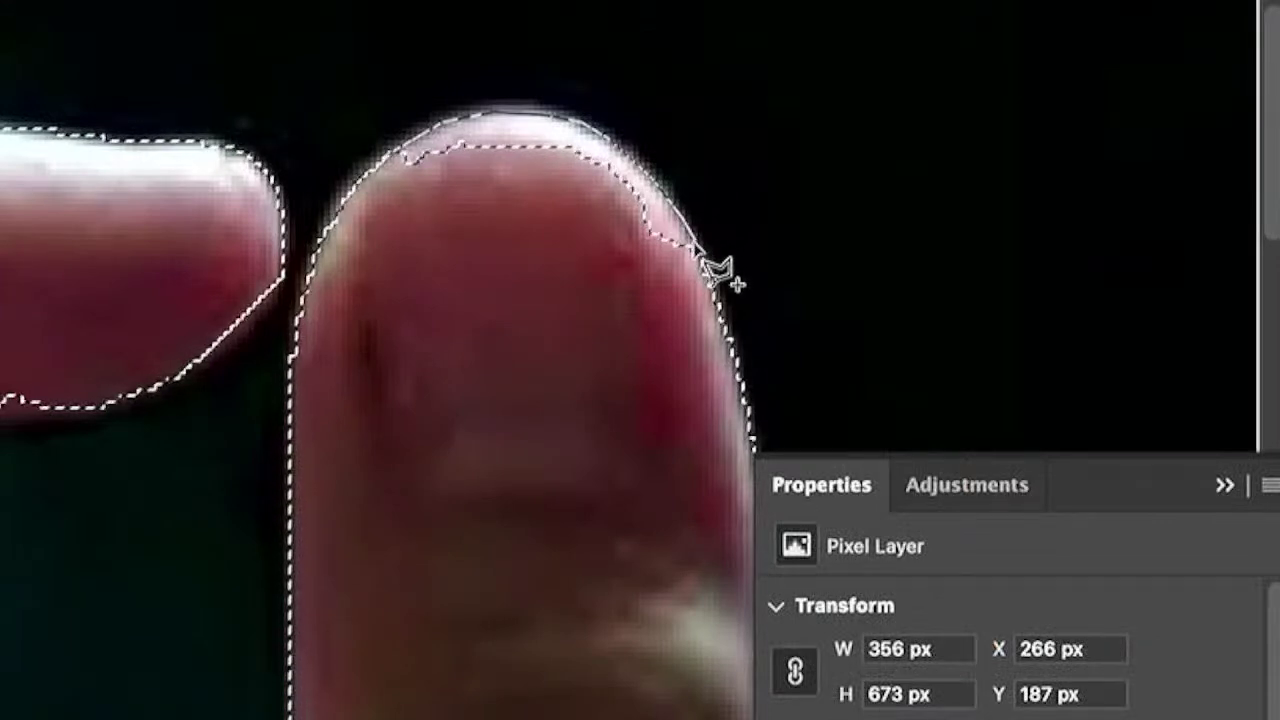
click(700, 311)
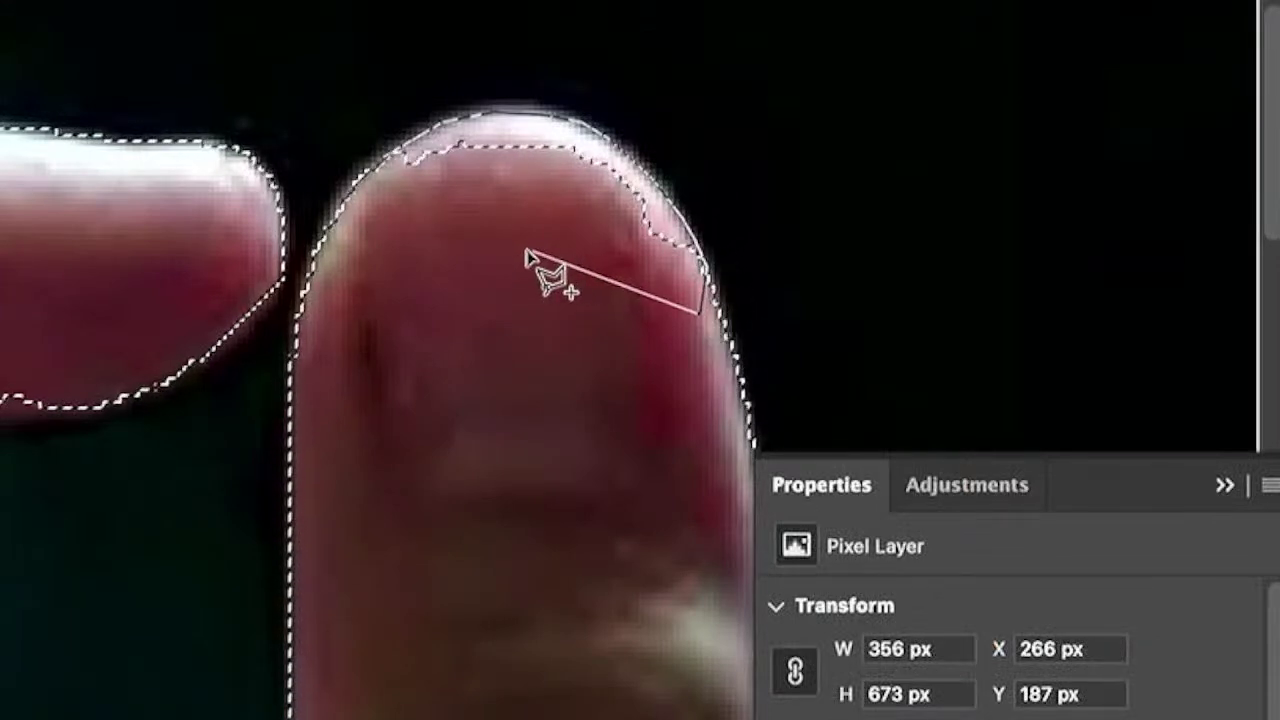
click(527, 248)
click(352, 247)
click(328, 246)
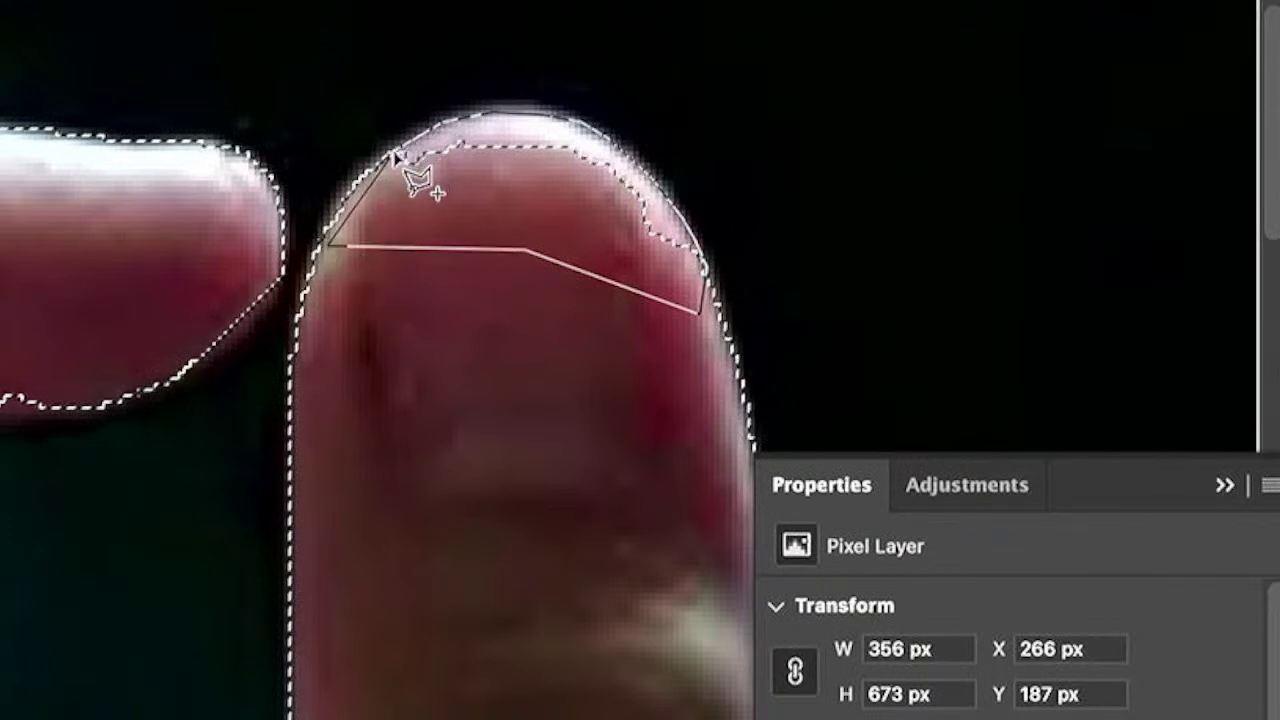
click(393, 155)
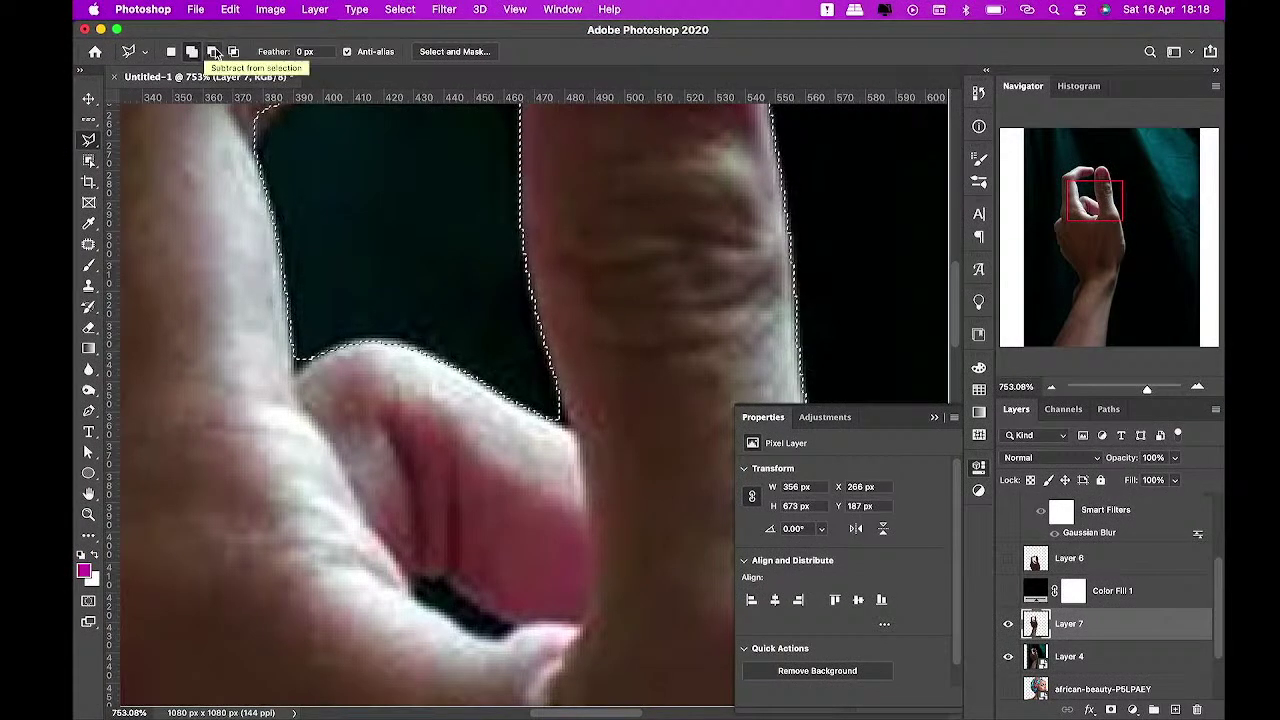
Step: Subtract the small dark gap between the palm and the curled finger from the selection with the Polygonal Lasso
click(212, 52)
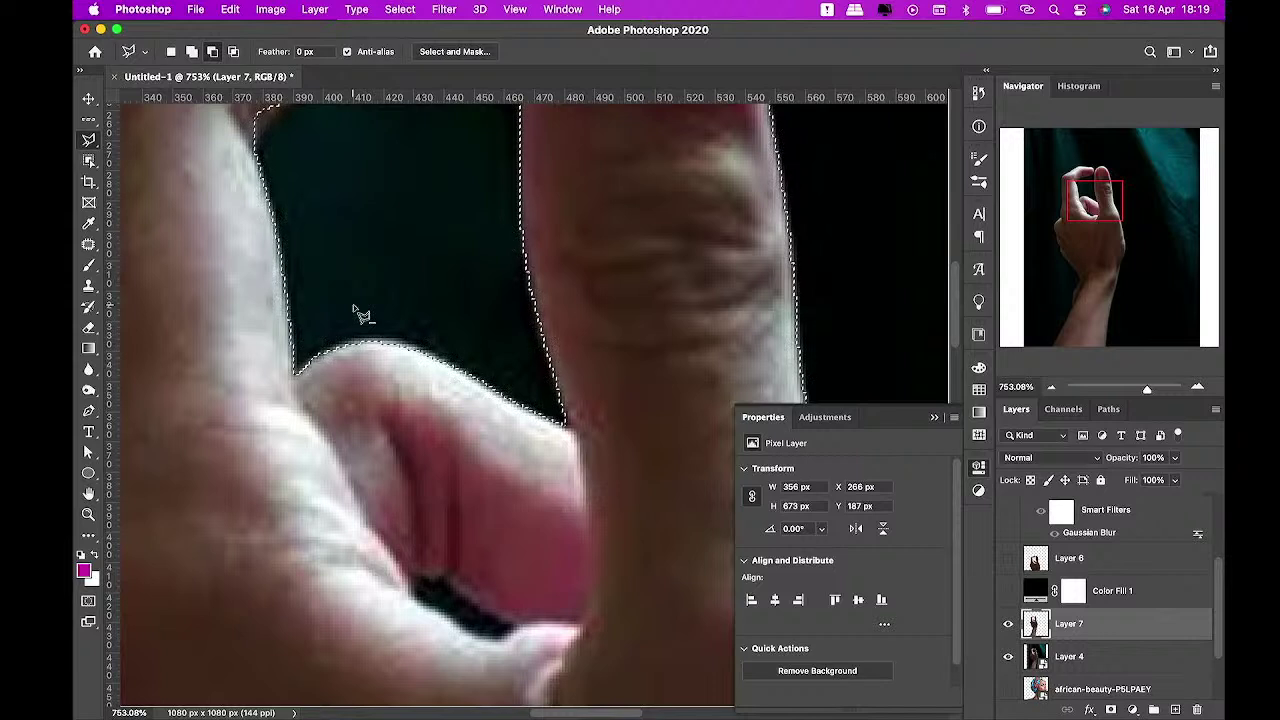
click(415, 586)
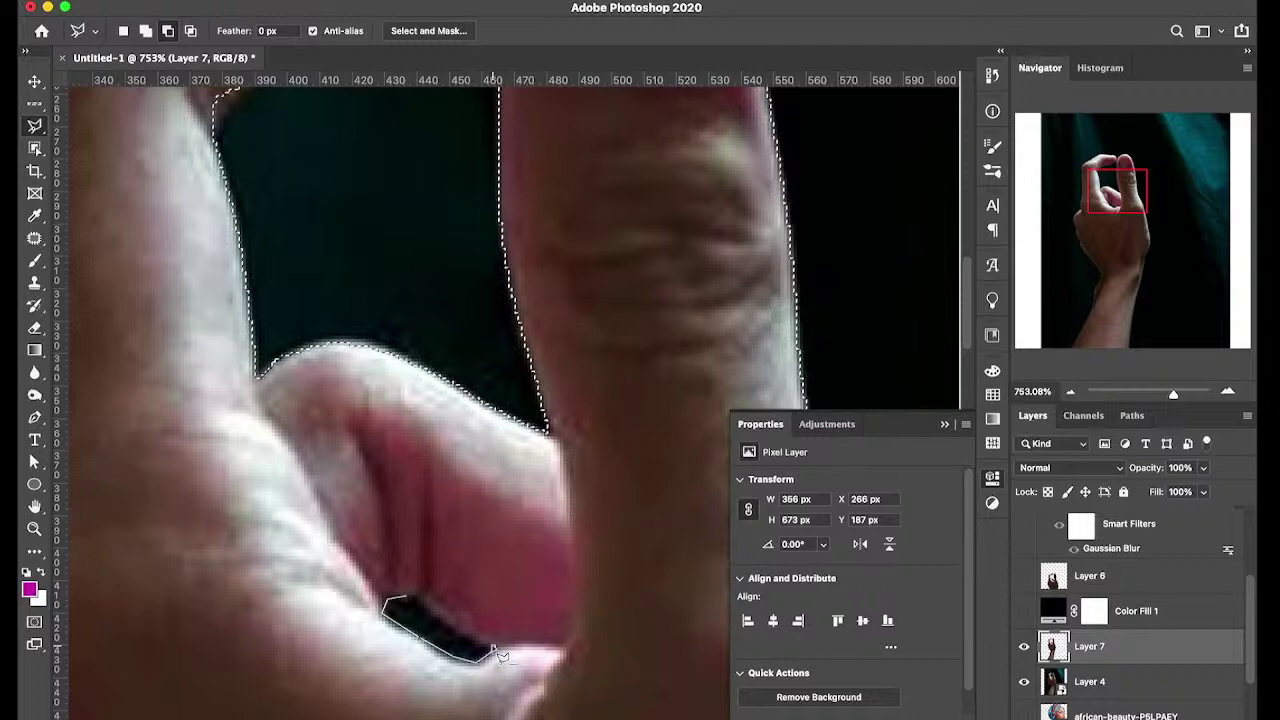
click(488, 652)
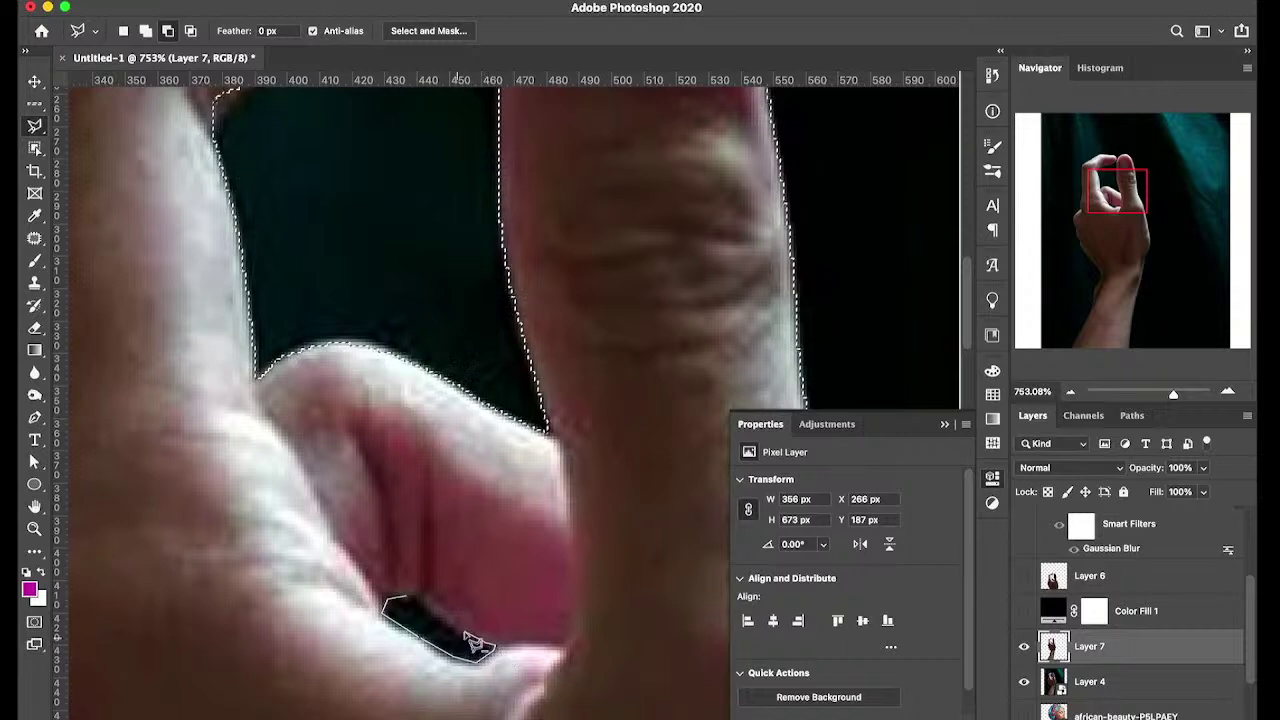
click(409, 606)
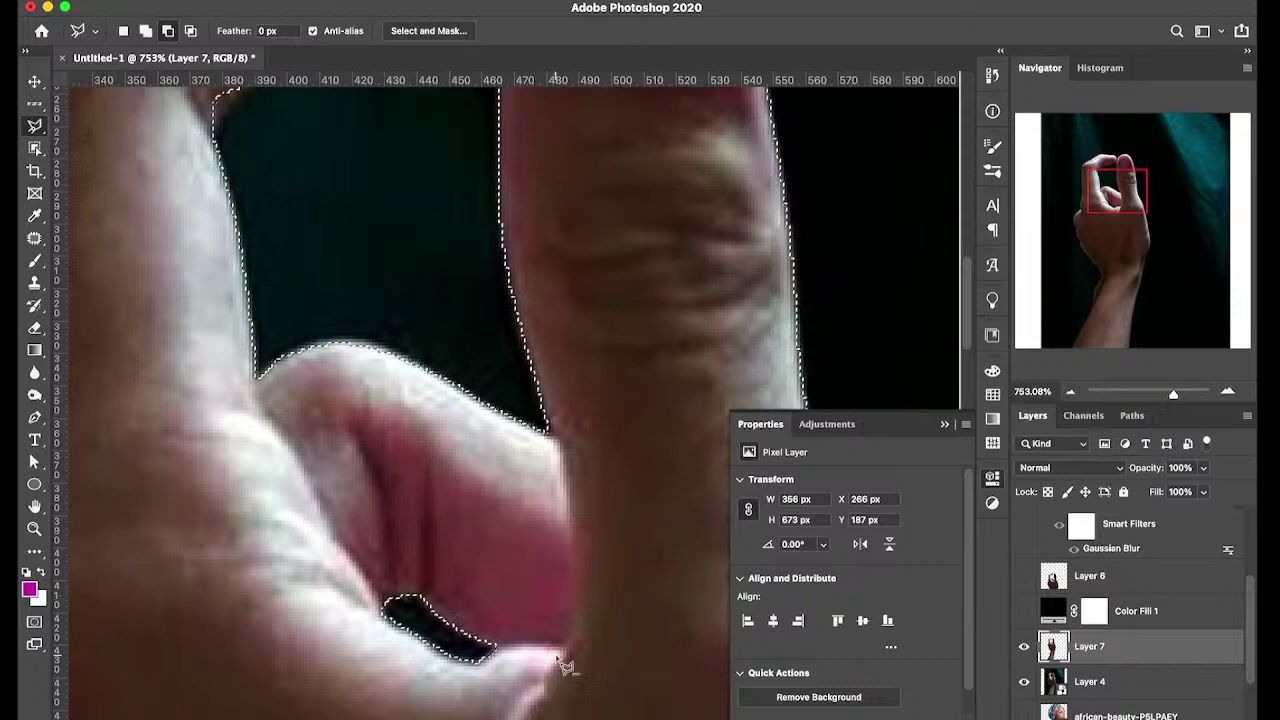
Step: Copy the refined hand selection to a new layer and hide Layer 4 and Layer 7
scroll(565, 668, down, 5)
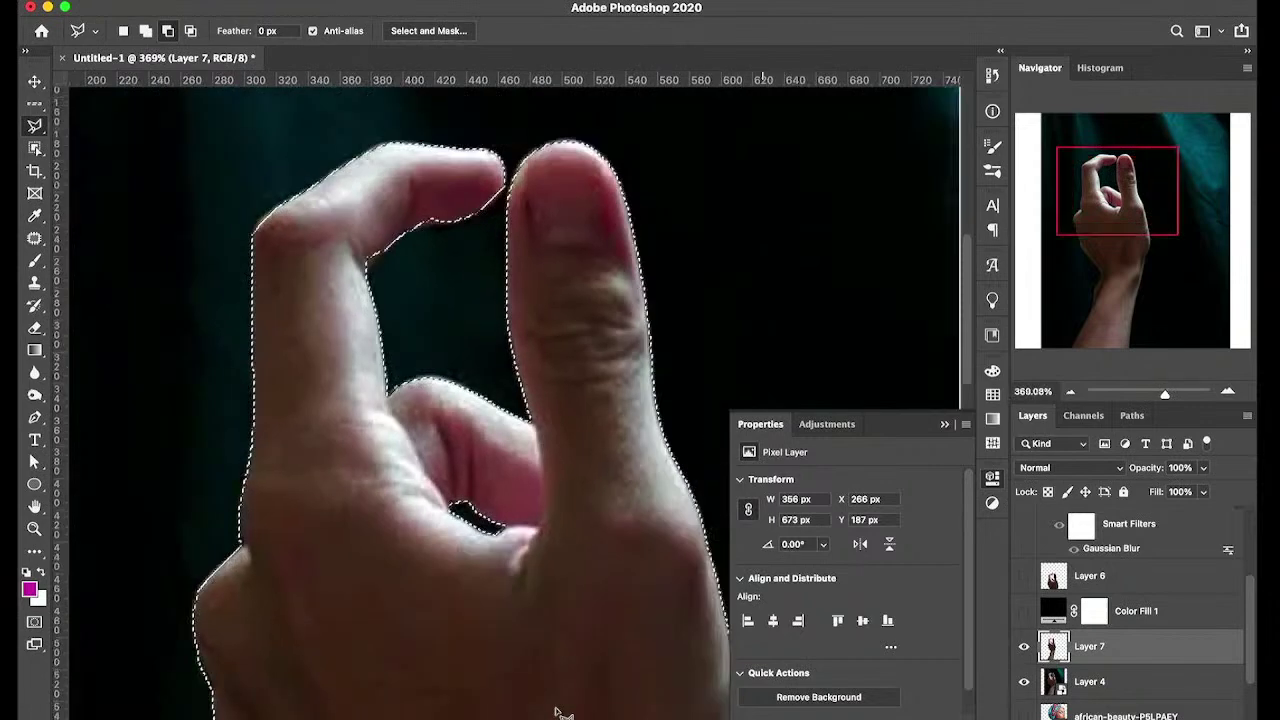
scroll(558, 712, down, 4)
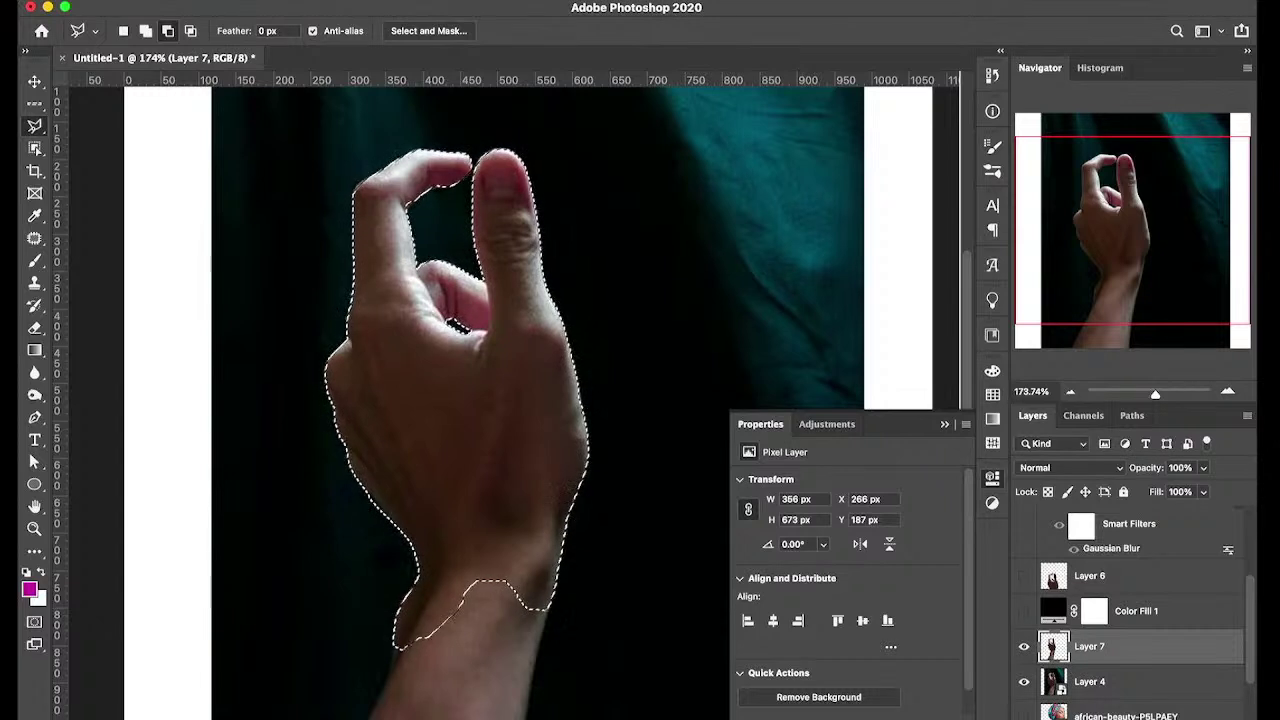
right_click(441, 410)
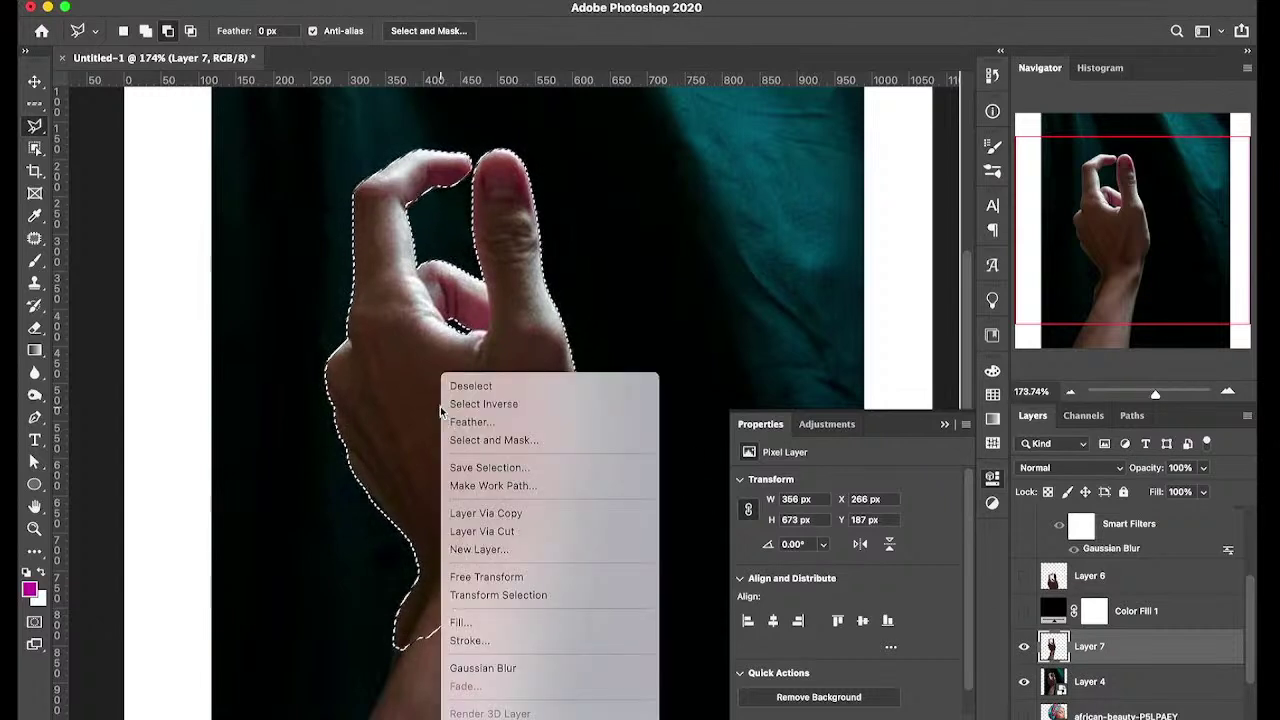
click(498, 512)
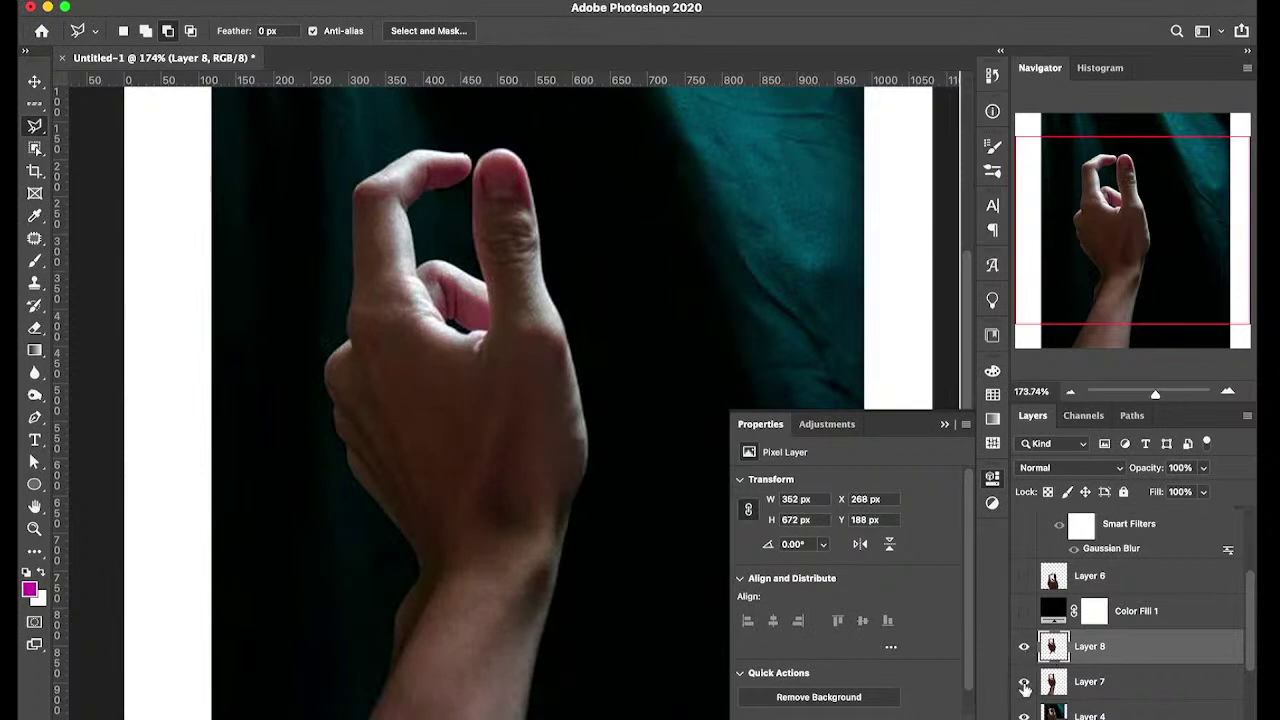
scroll(1038, 703, down, 3)
click(1023, 607)
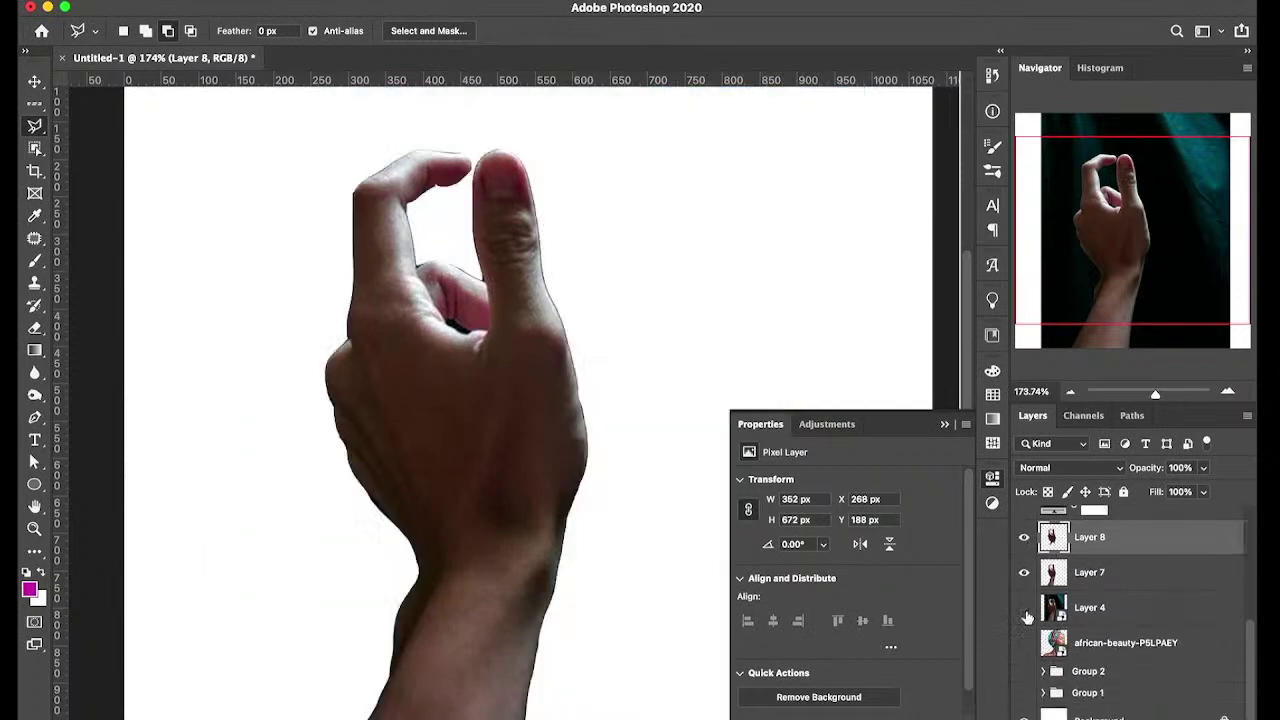
click(1026, 573)
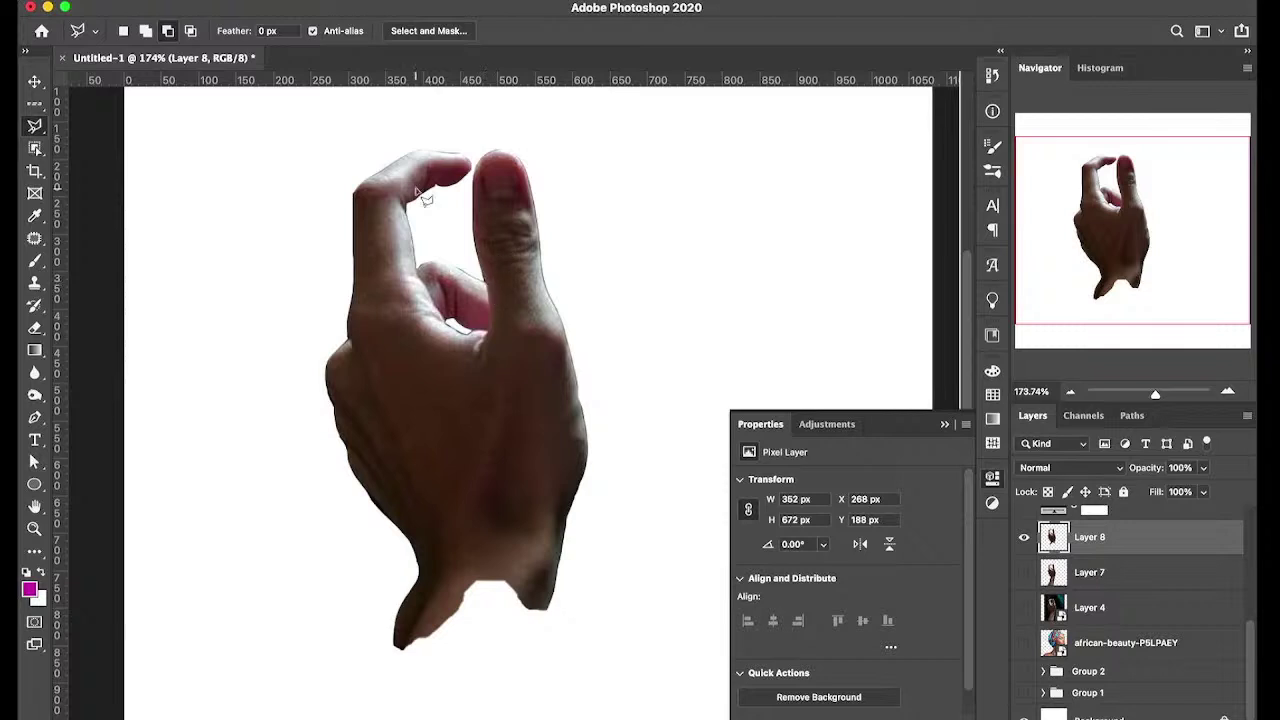
Step: Move the original photo, Layer 4, above Layer 8 and make it visible
click(36, 125)
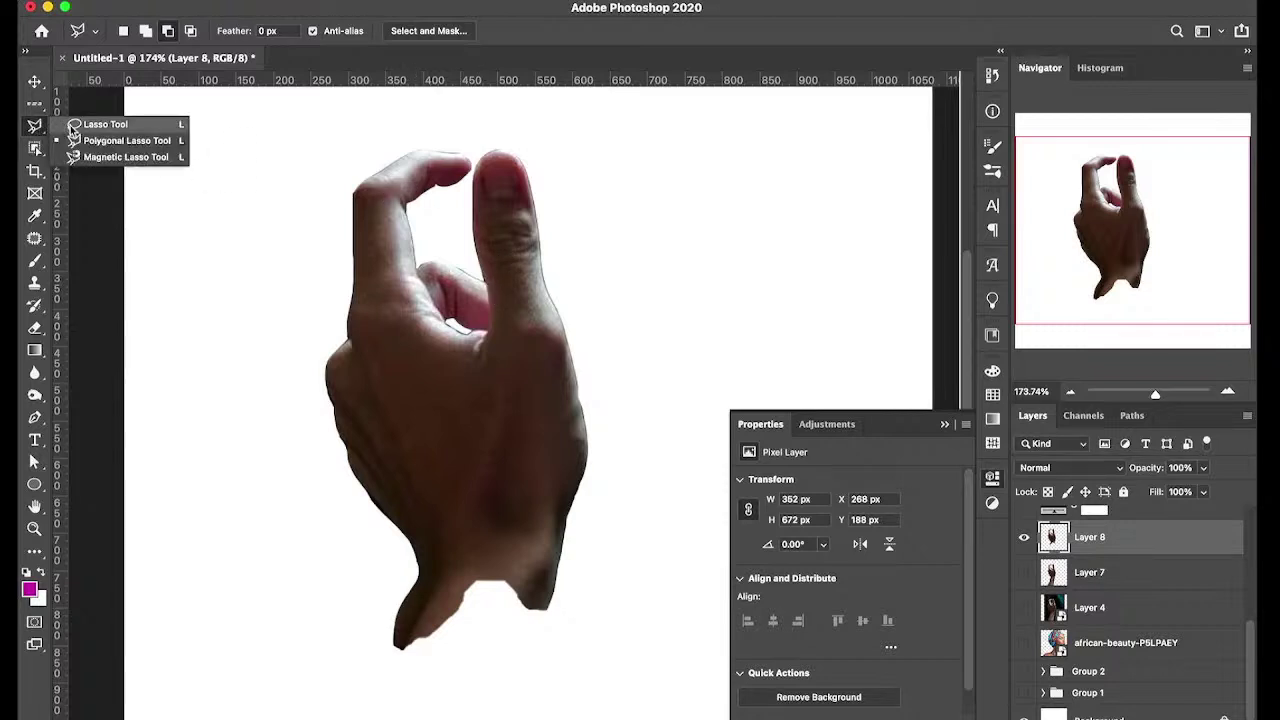
click(35, 150)
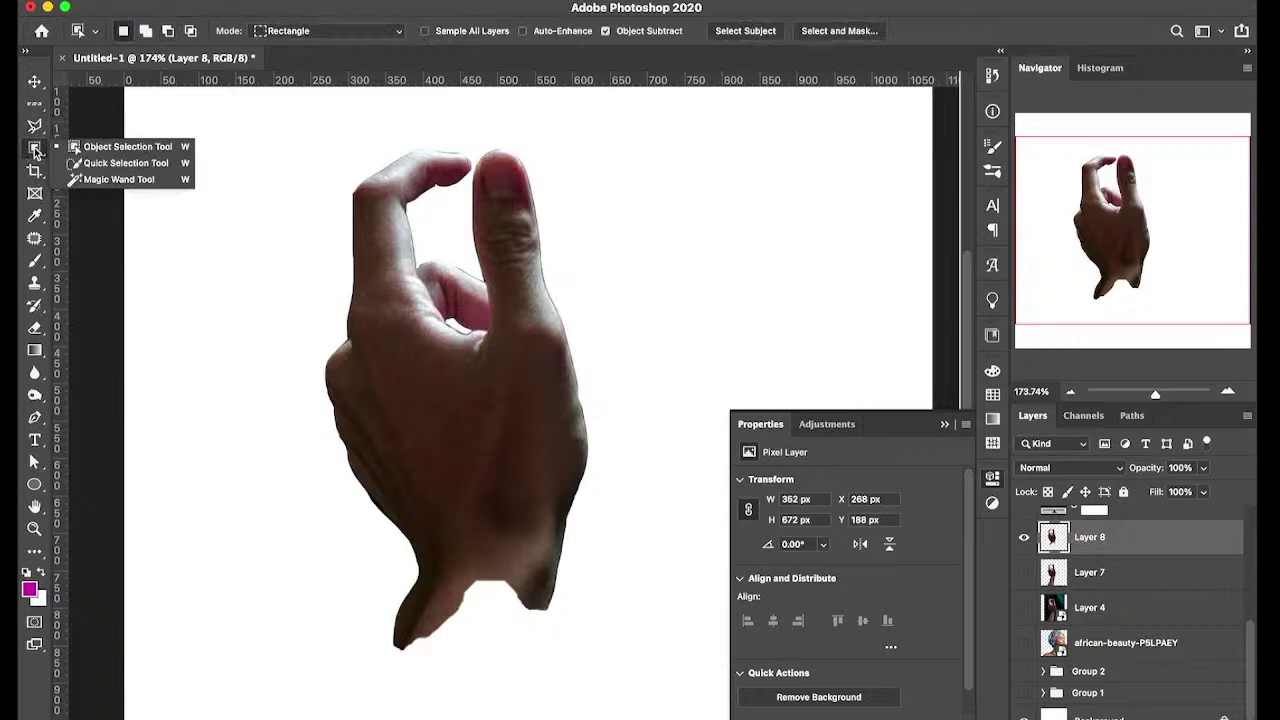
click(105, 163)
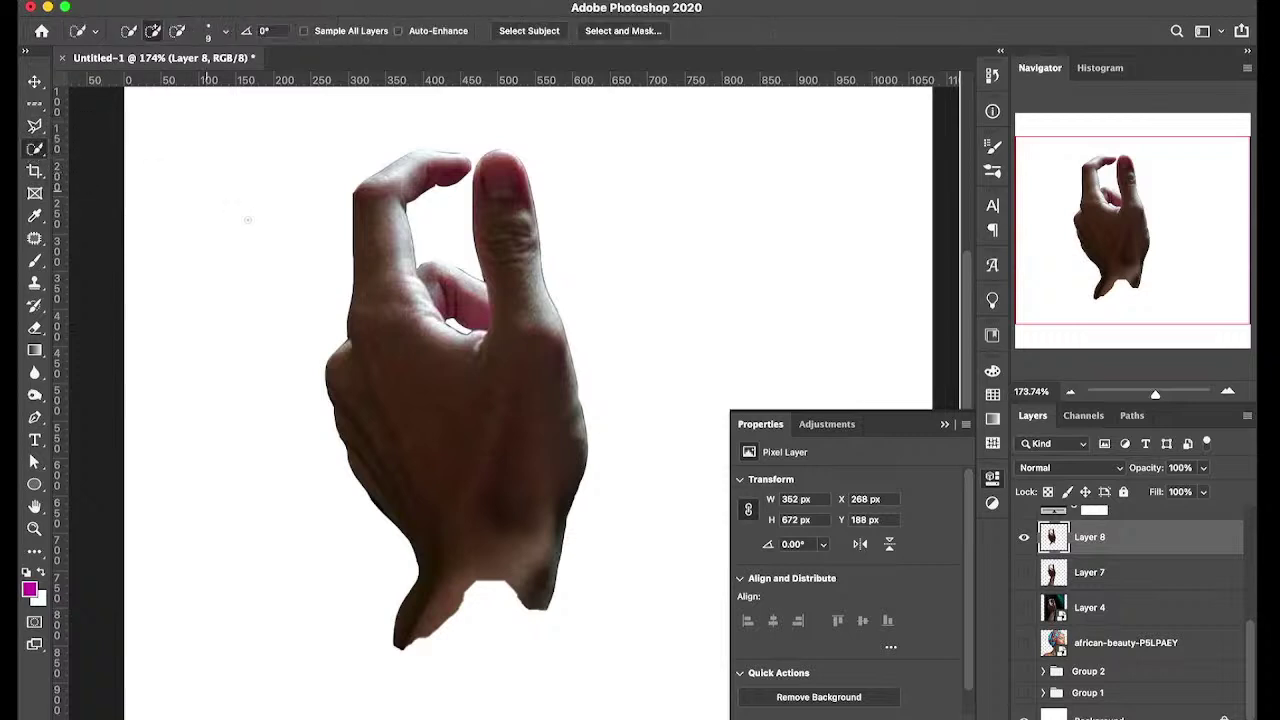
key(v)
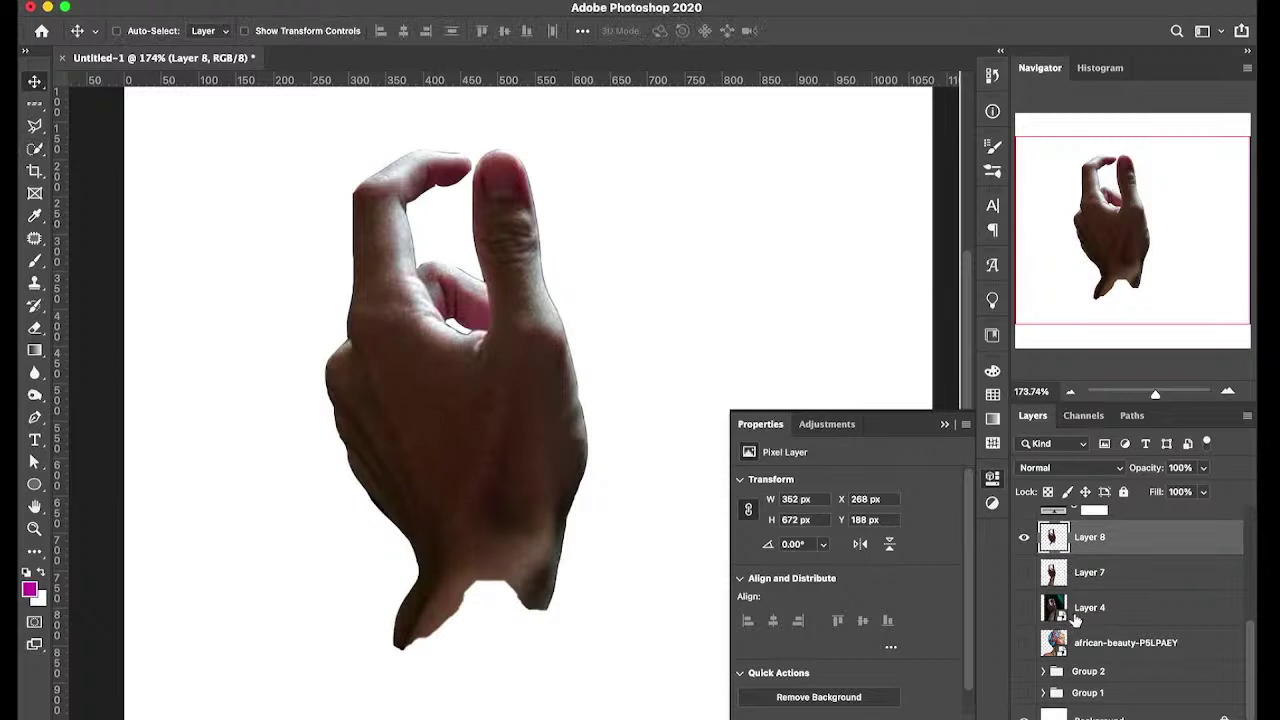
drag(1077, 617, 1040, 540)
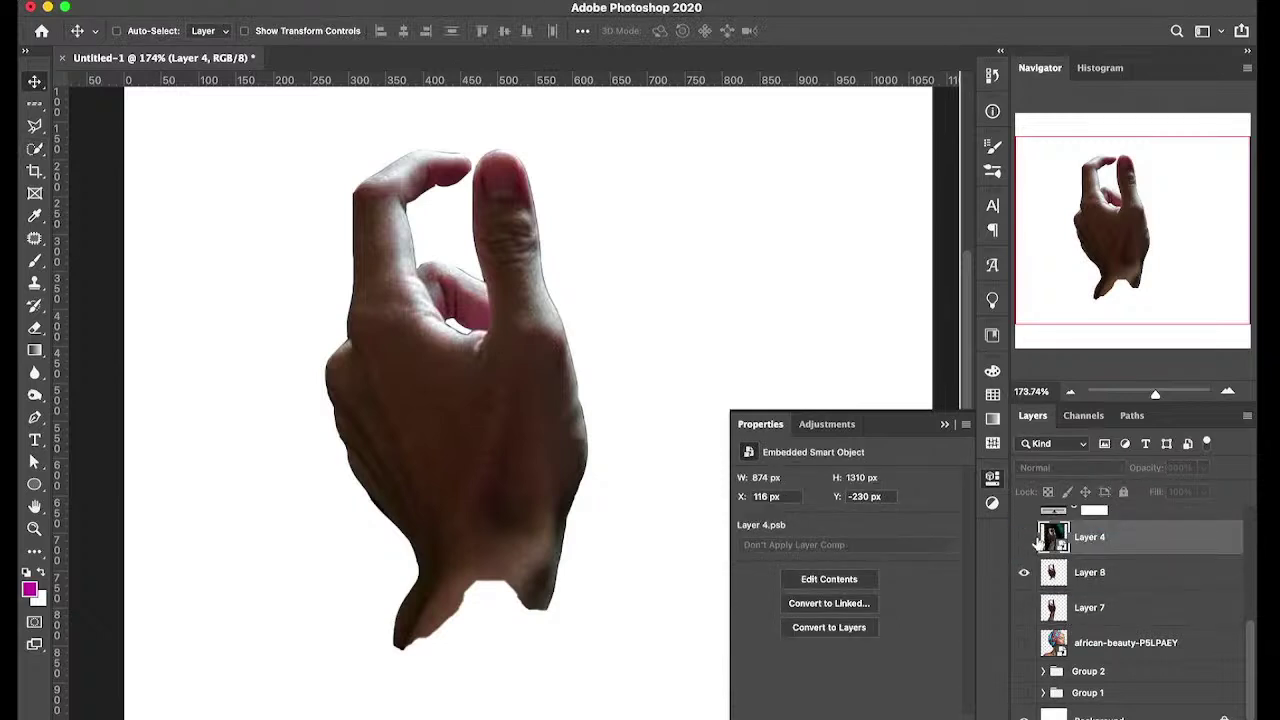
click(1024, 537)
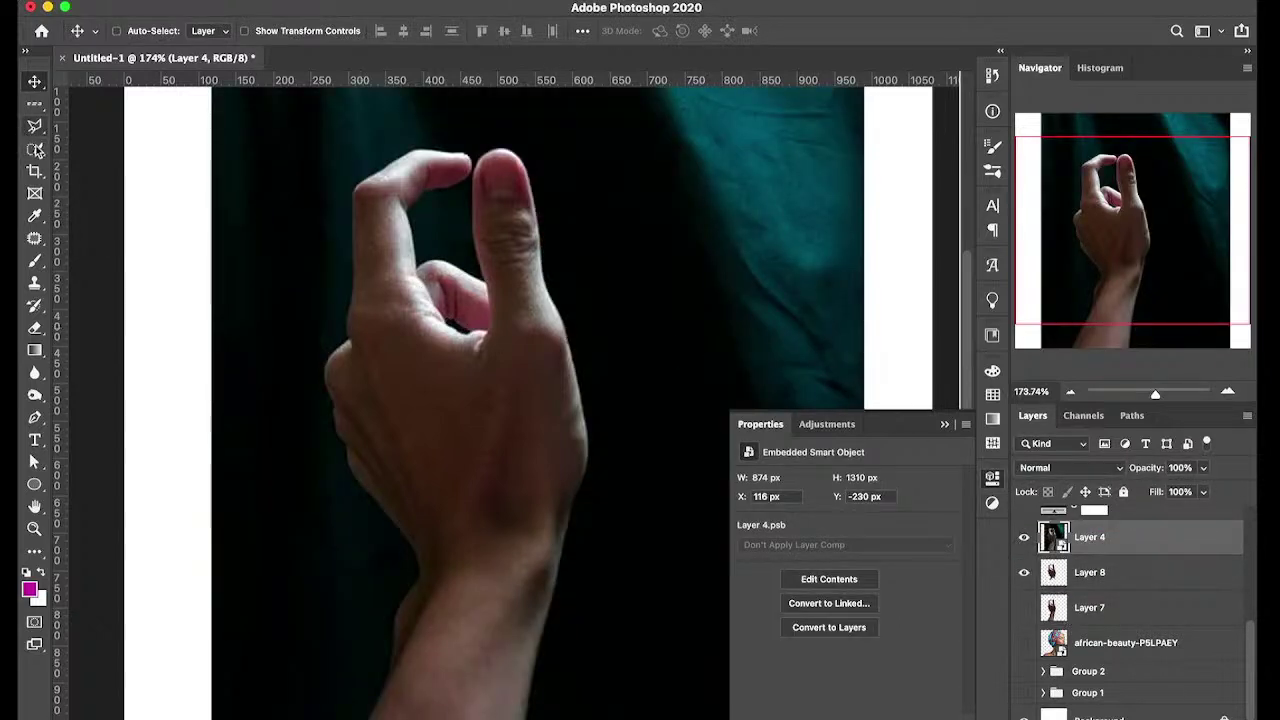
Step: Set up the Quick Selection tool in Add to selection mode with an 85 px brush
drag(37, 150, 83, 158)
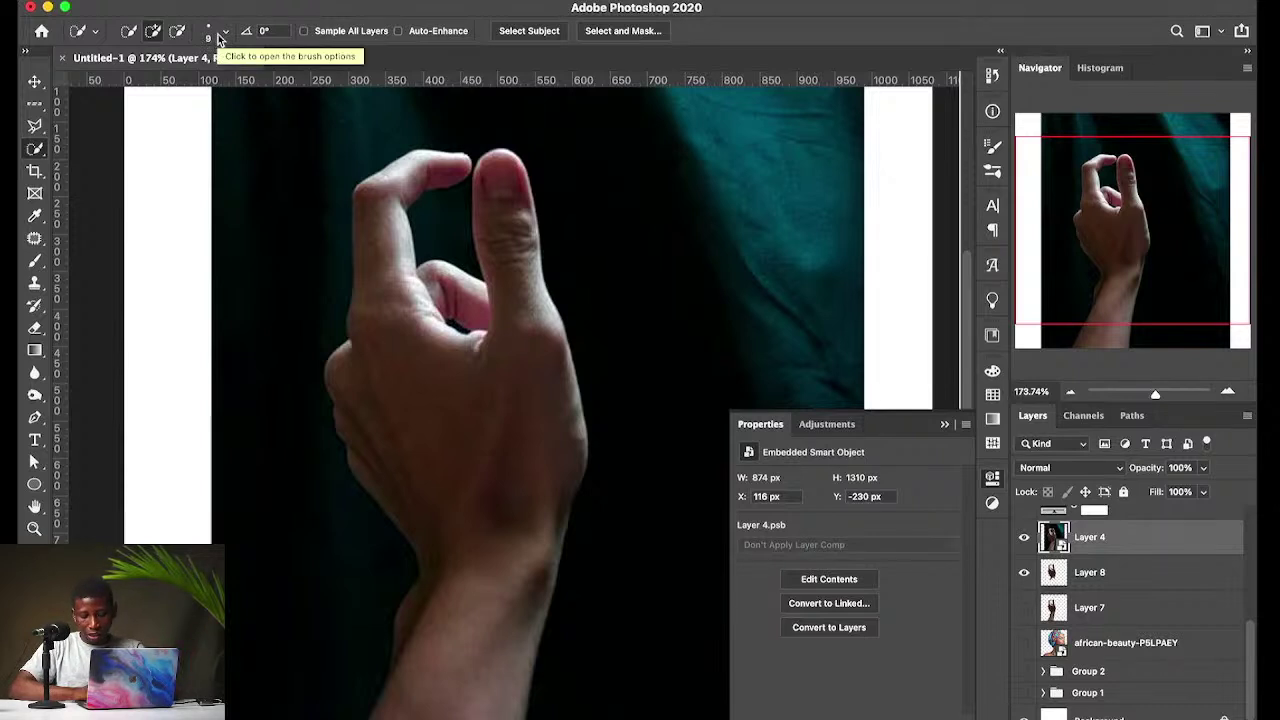
click(128, 31)
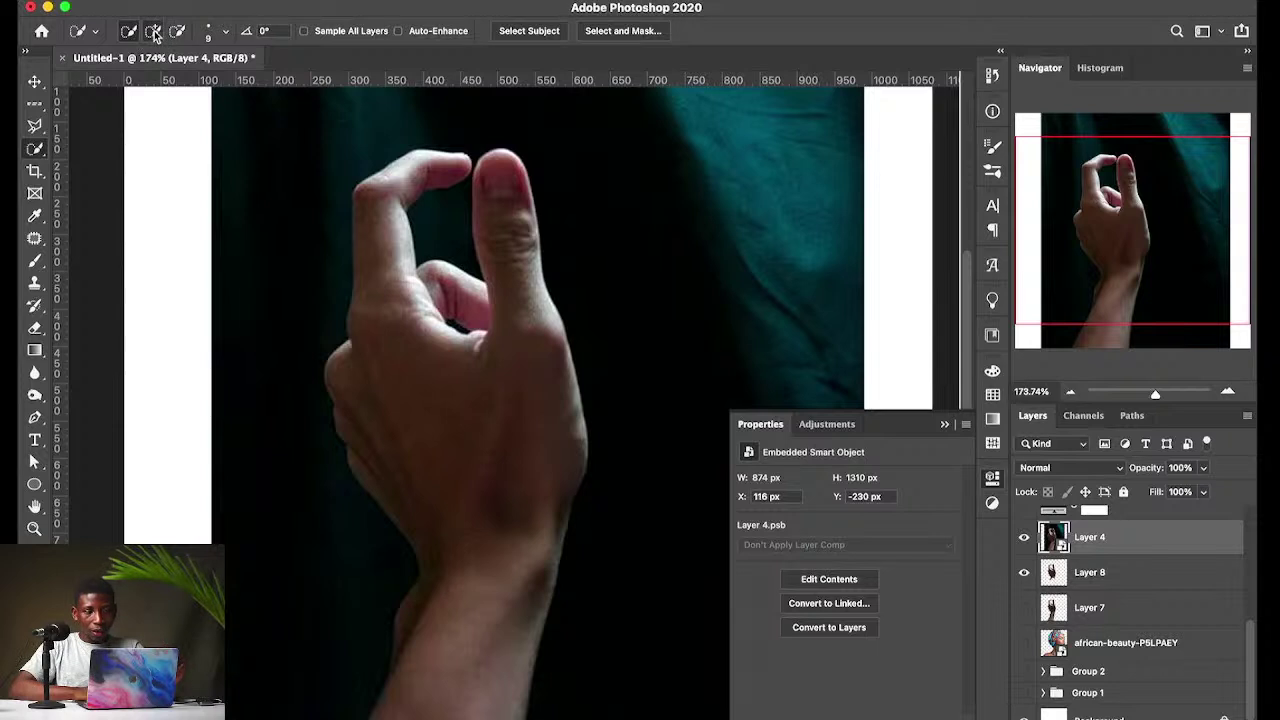
click(154, 32)
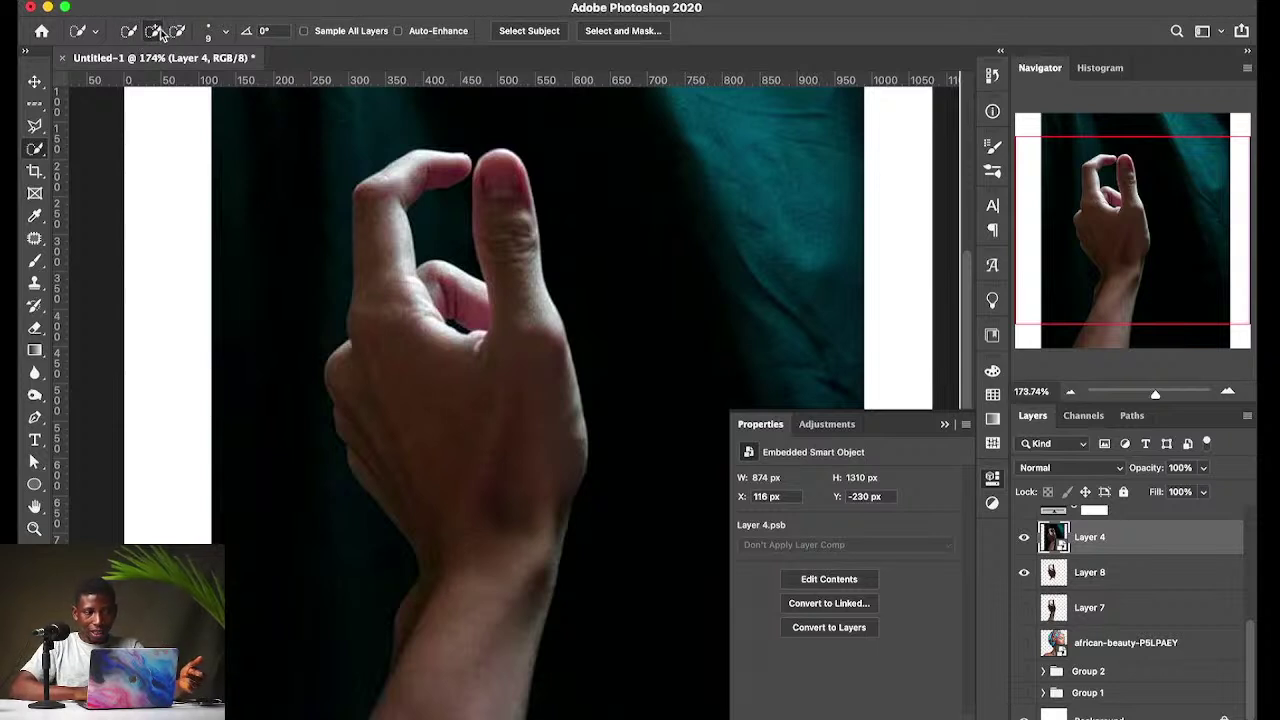
click(177, 31)
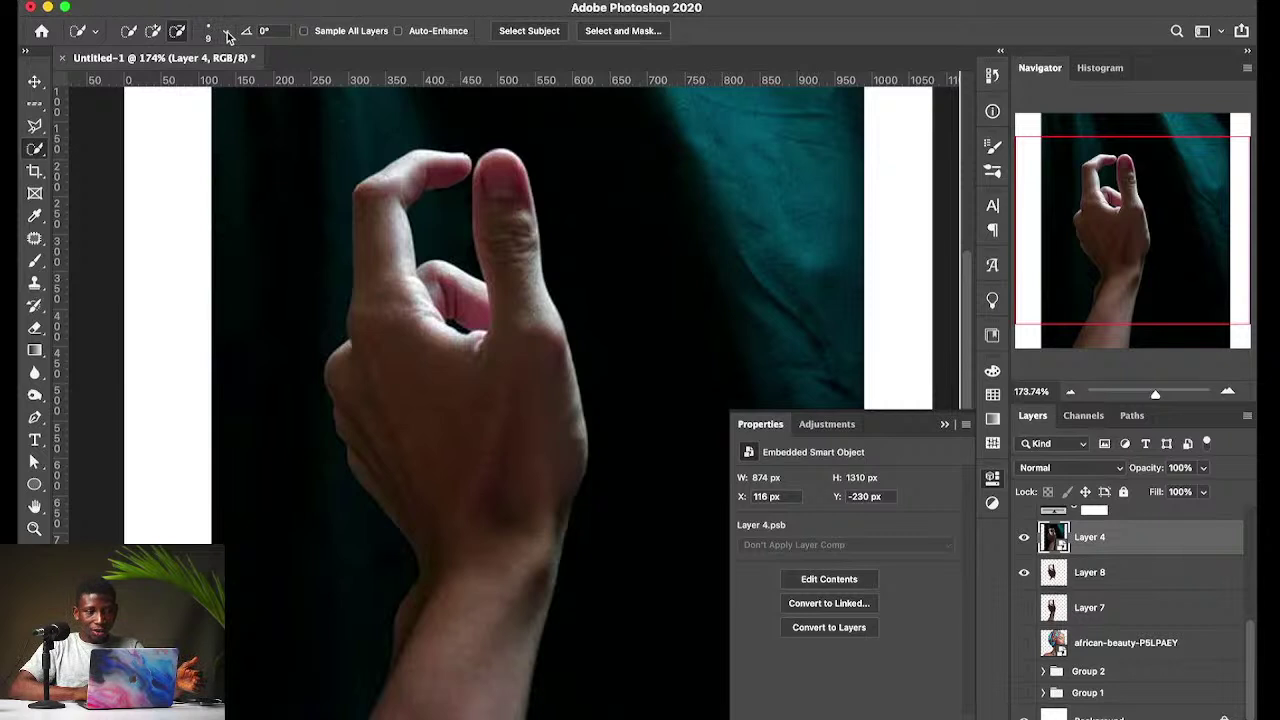
click(228, 36)
click(199, 73)
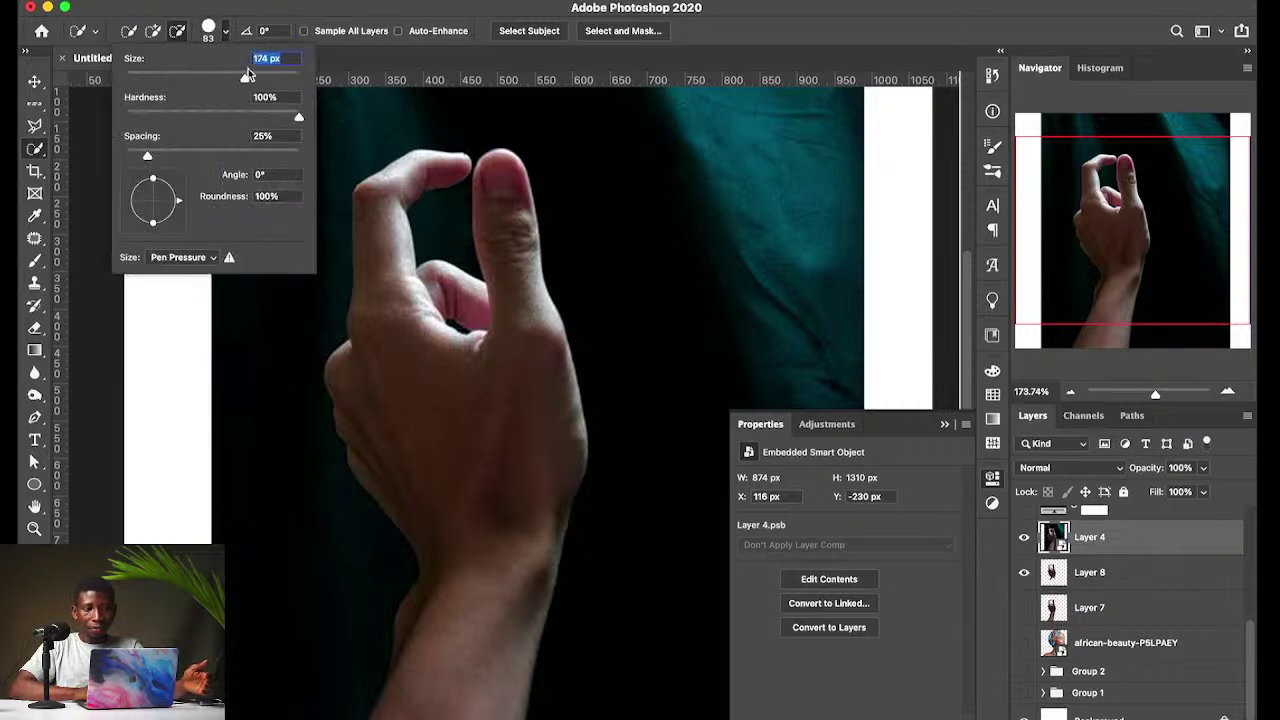
drag(248, 73, 250, 80)
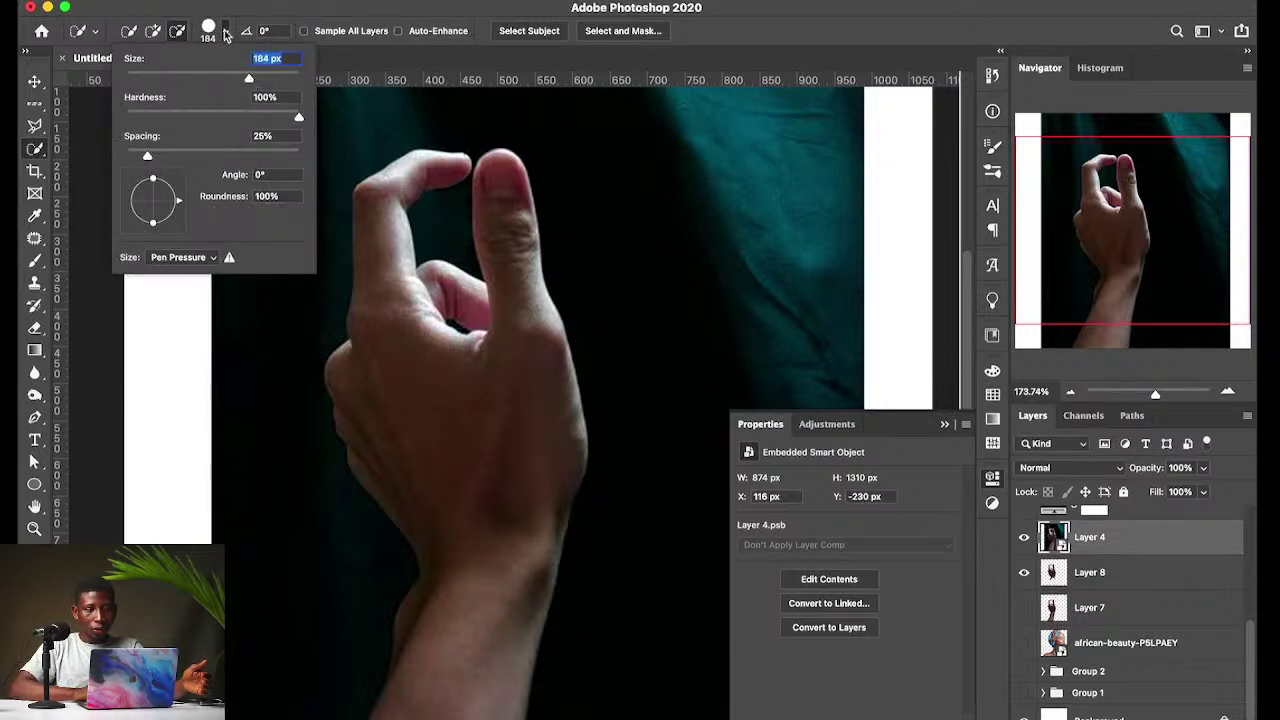
click(226, 36)
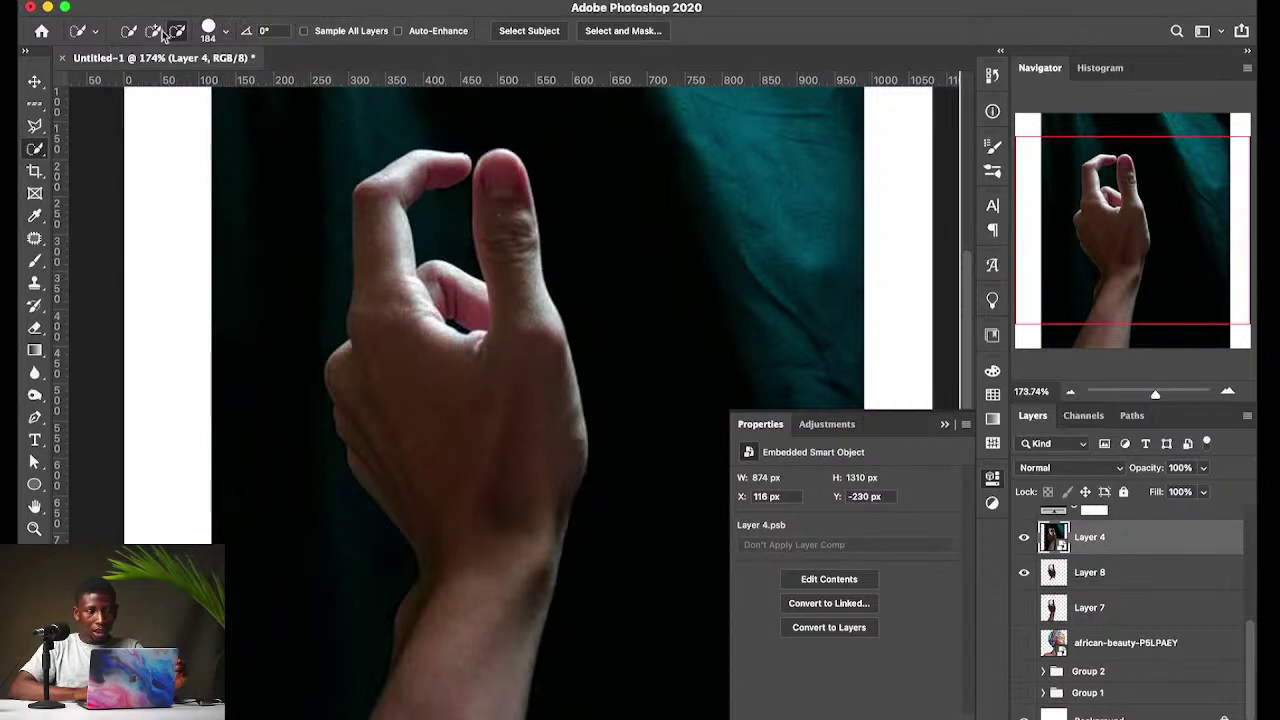
click(225, 34)
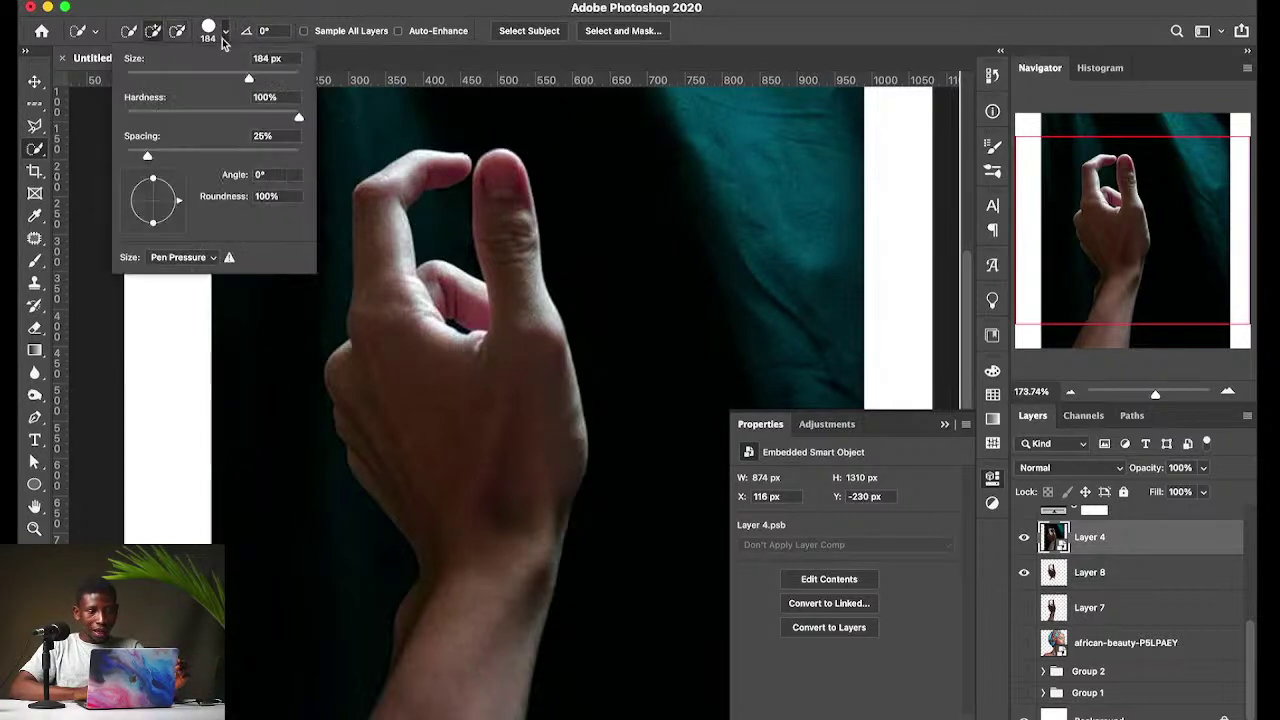
click(200, 77)
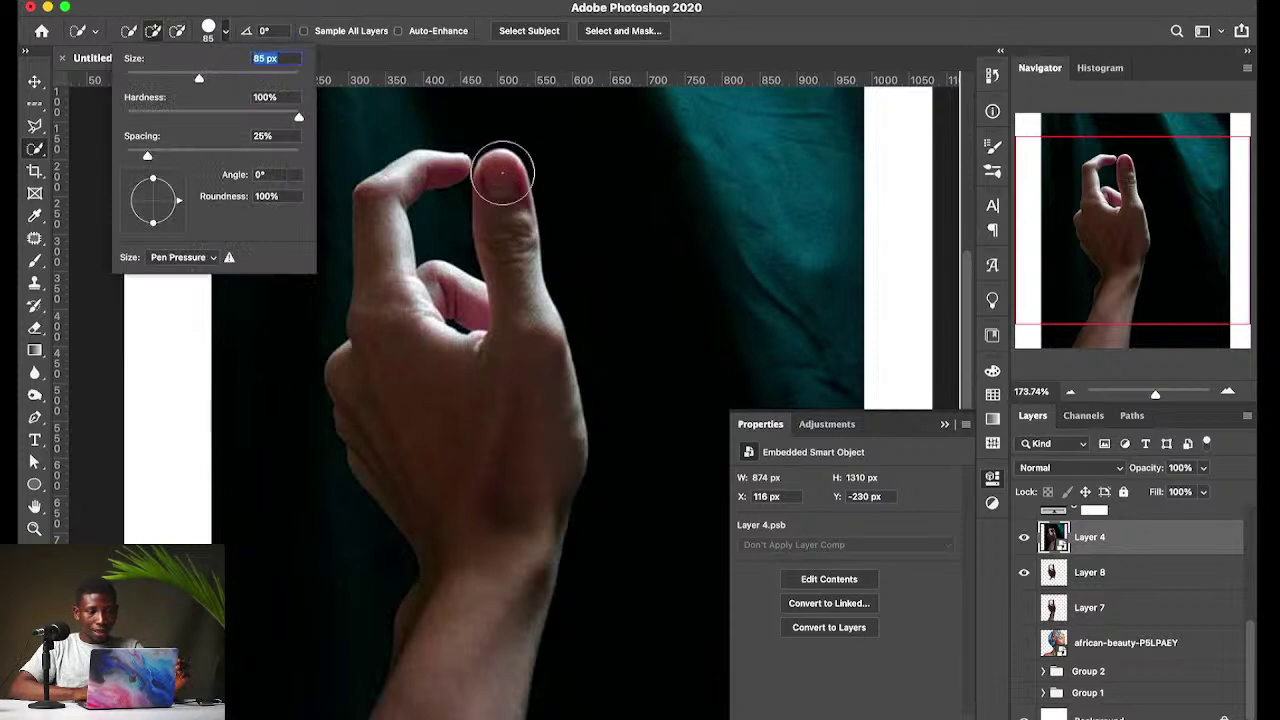
Step: Select the hand and forearm in the photo using the Quick Selection tool with a 70 px brush
click(220, 40)
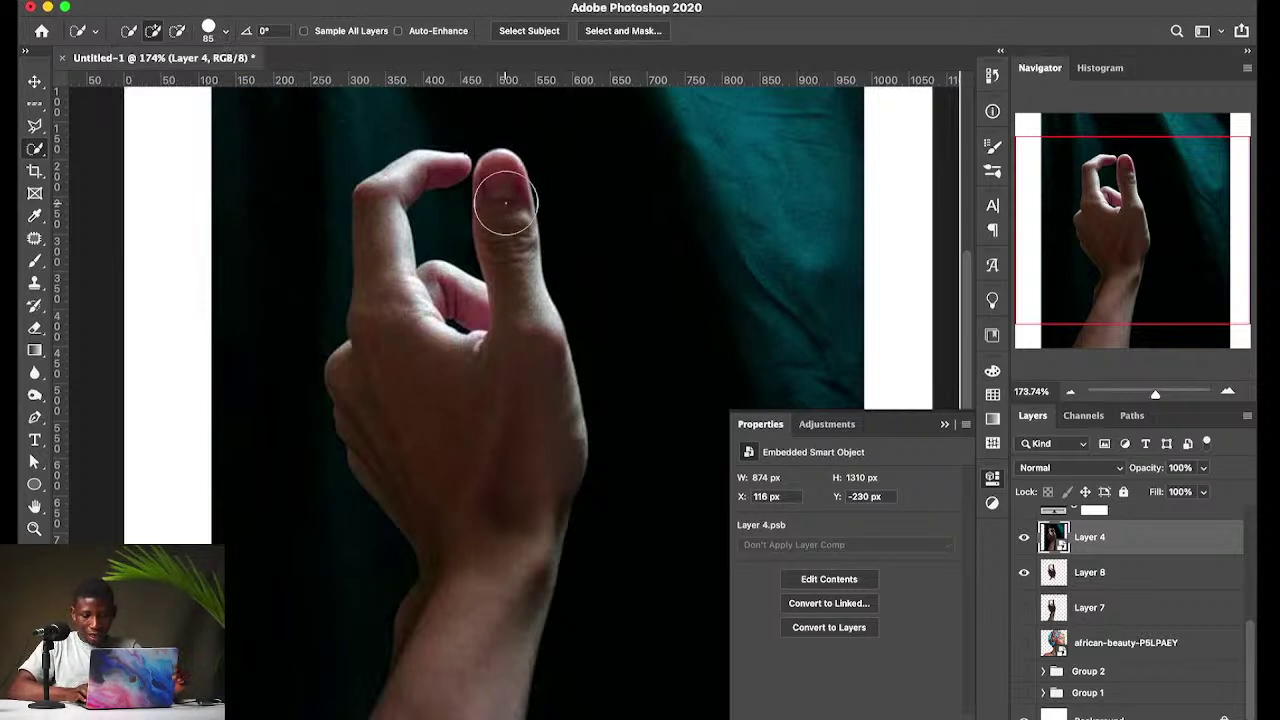
key(bracketleft)
key(bracketleft)
key(bracketleft)
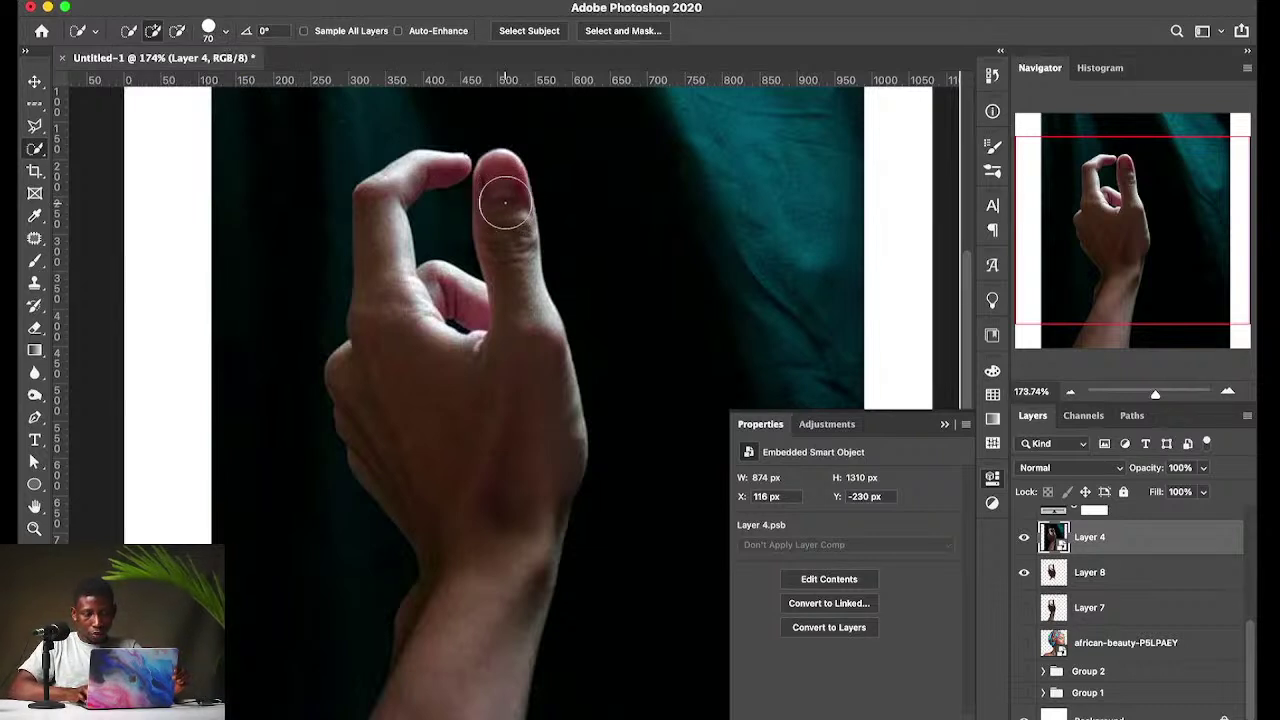
key(bracketright)
key(bracketleft)
key(bracketright)
key(bracketleft)
key(bracketright)
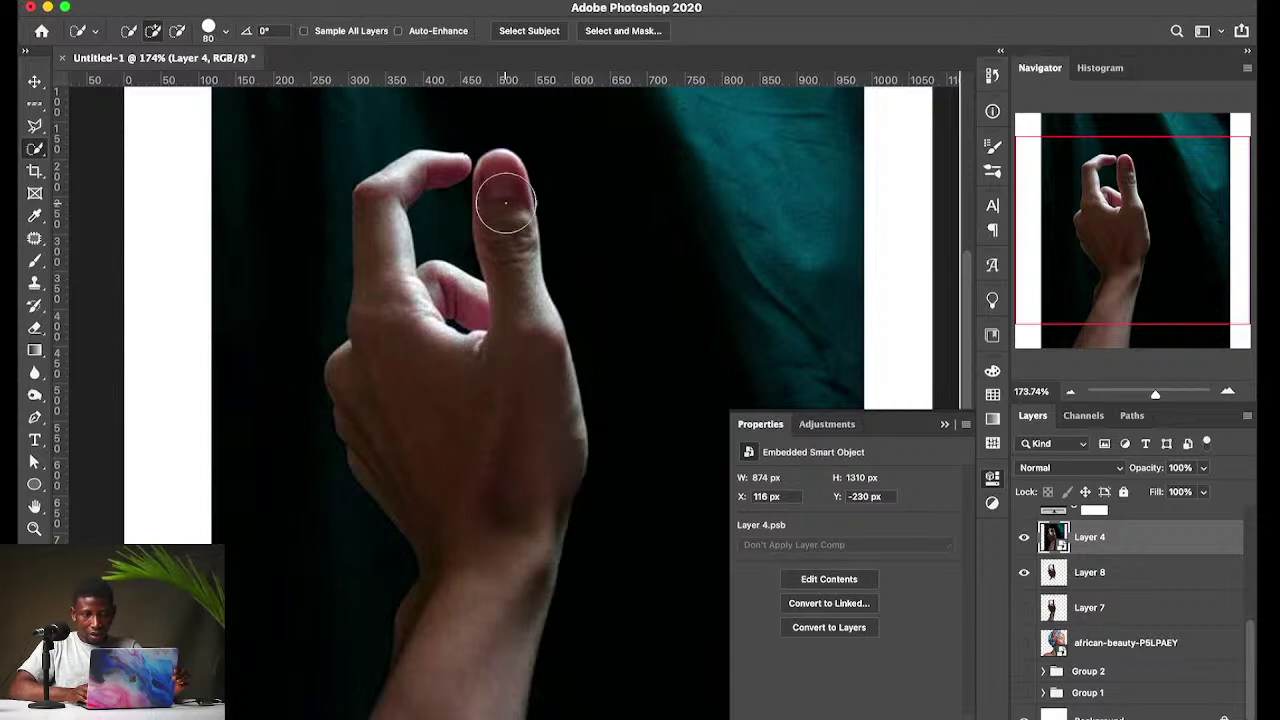
key(bracketleft)
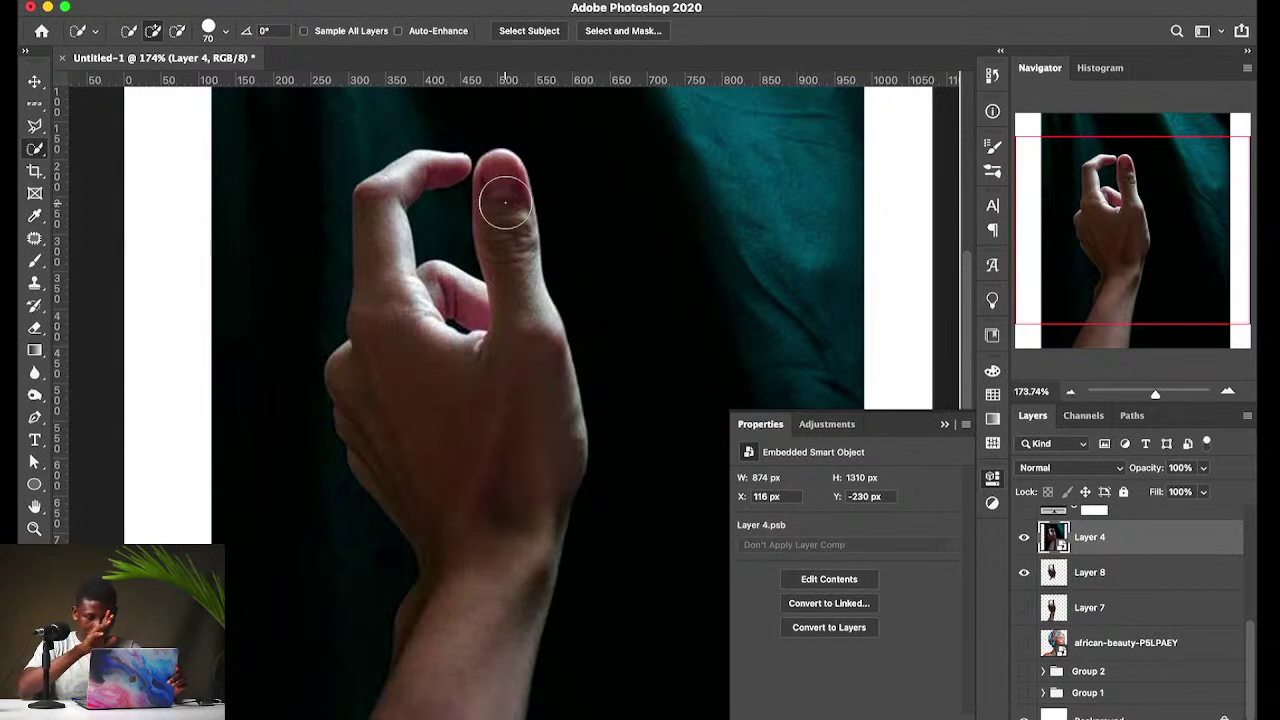
key(bracketright)
key(bracketleft)
key(bracketright)
key(bracketleft)
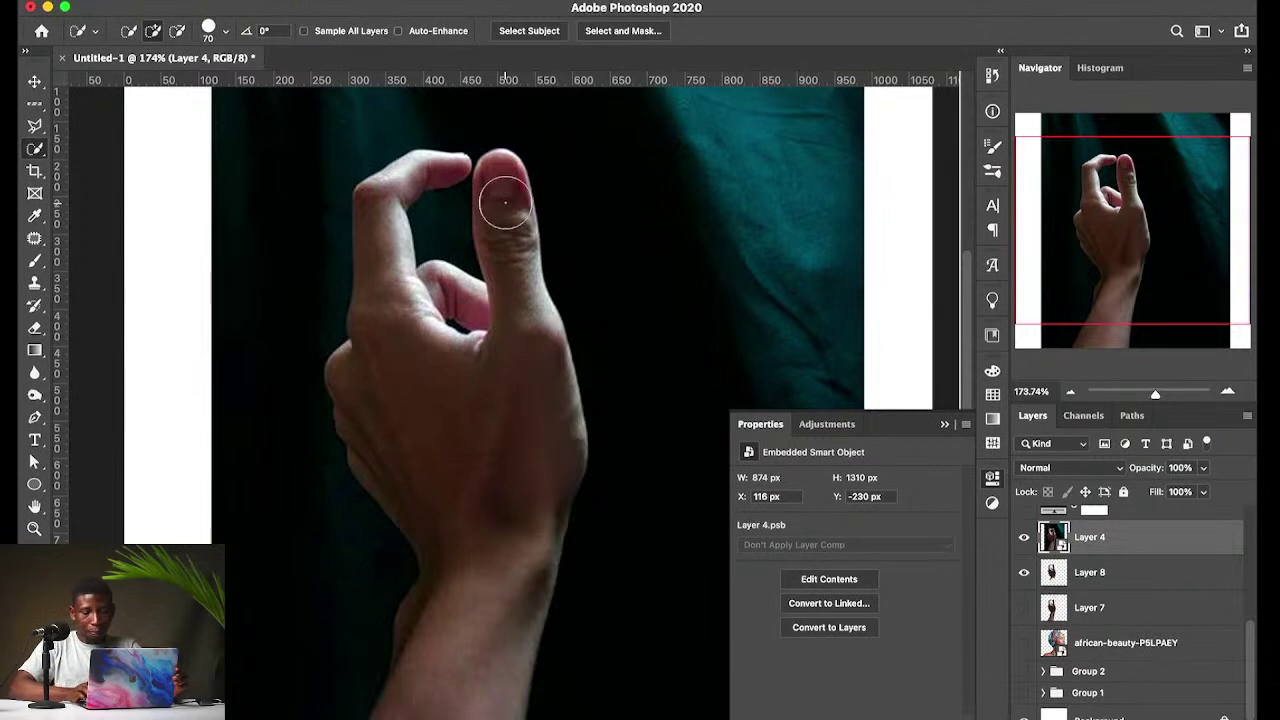
key(bracketleft)
key(bracketleft)
key(bracketright)
key(bracketright)
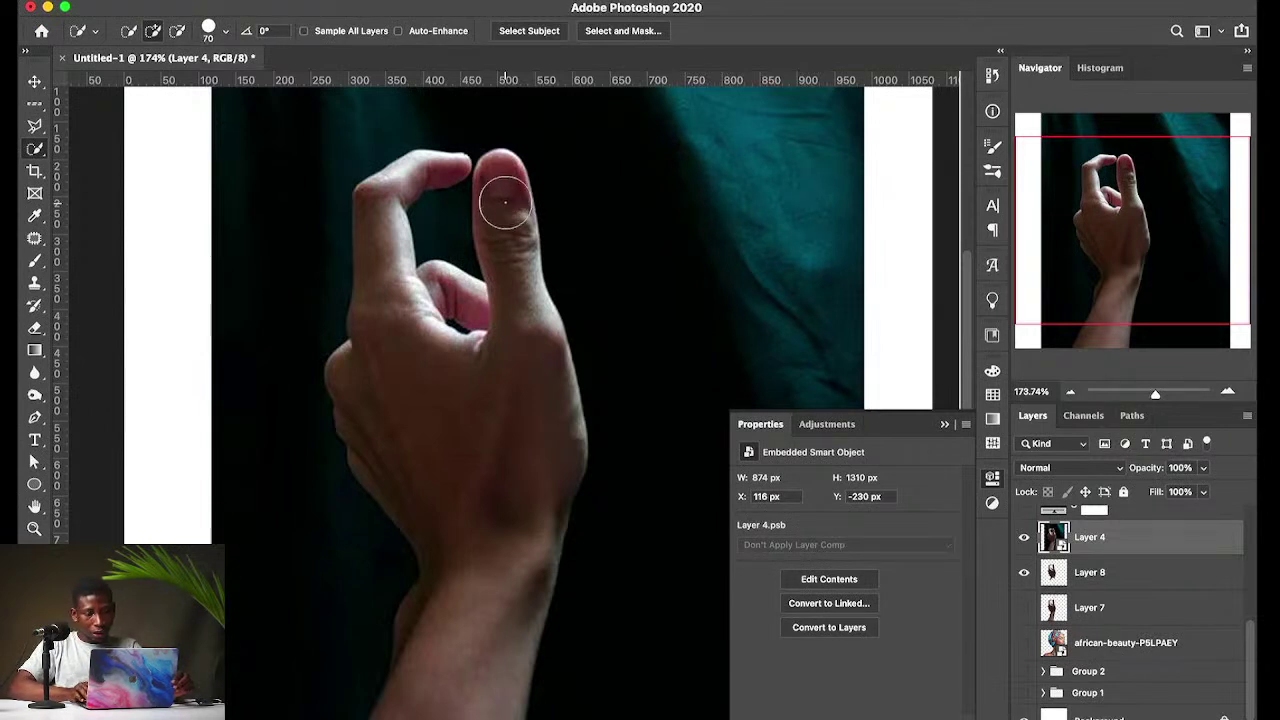
key(bracketleft)
key(bracketright)
key(bracketright)
key(bracketright)
key(bracketleft)
key(bracketleft)
key(bracketleft)
key(bracketright)
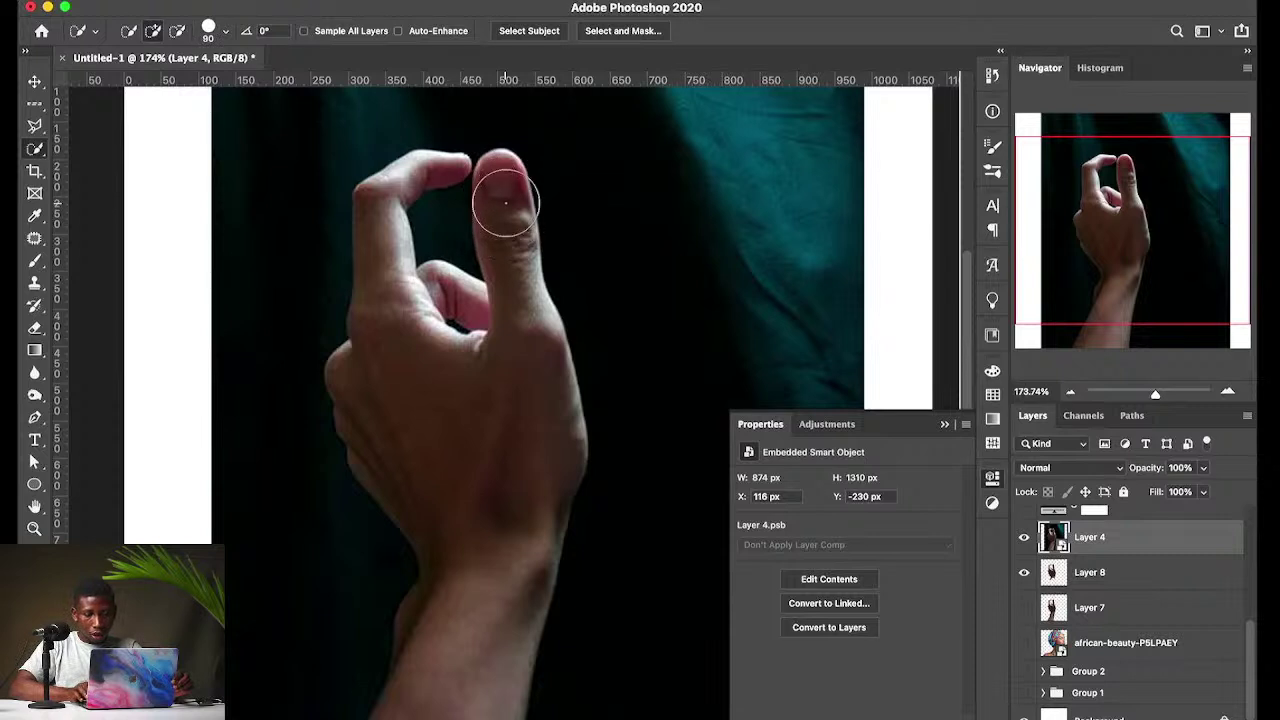
key(bracketright)
key(bracketright)
key(bracketleft)
key(bracketleft)
key(bracketleft)
key(bracketright)
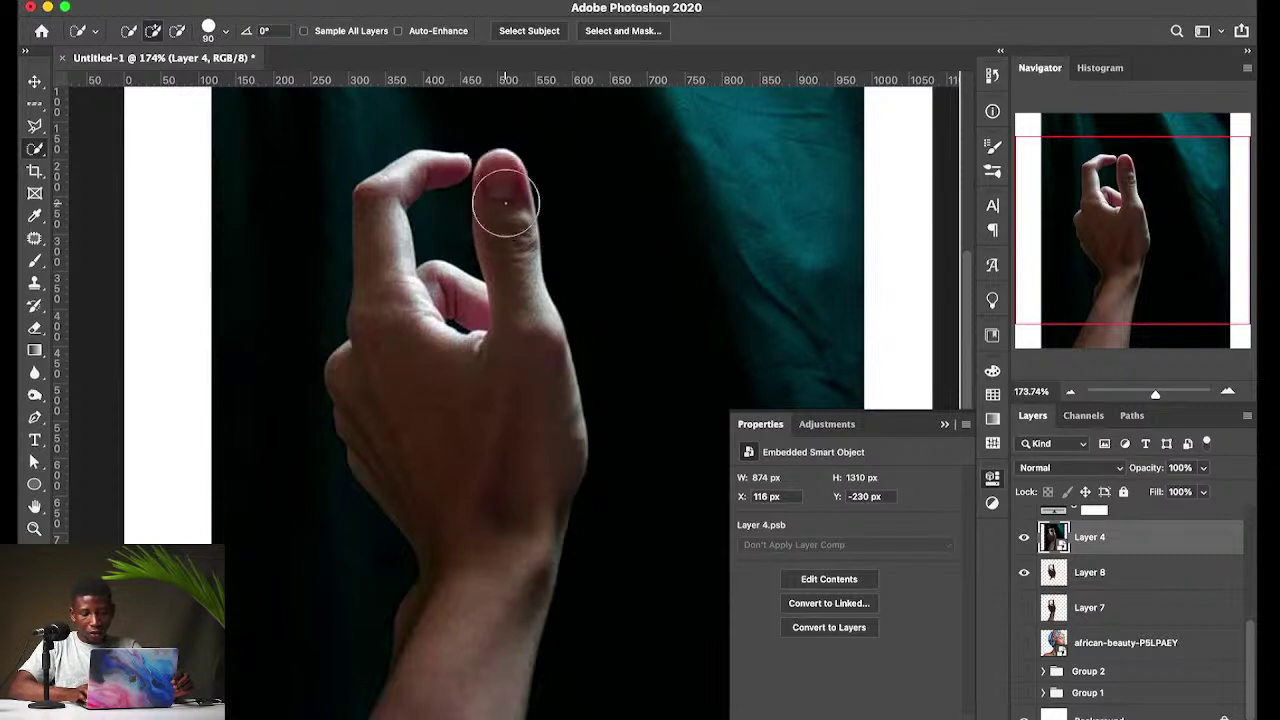
key(bracketleft)
key(bracketleft)
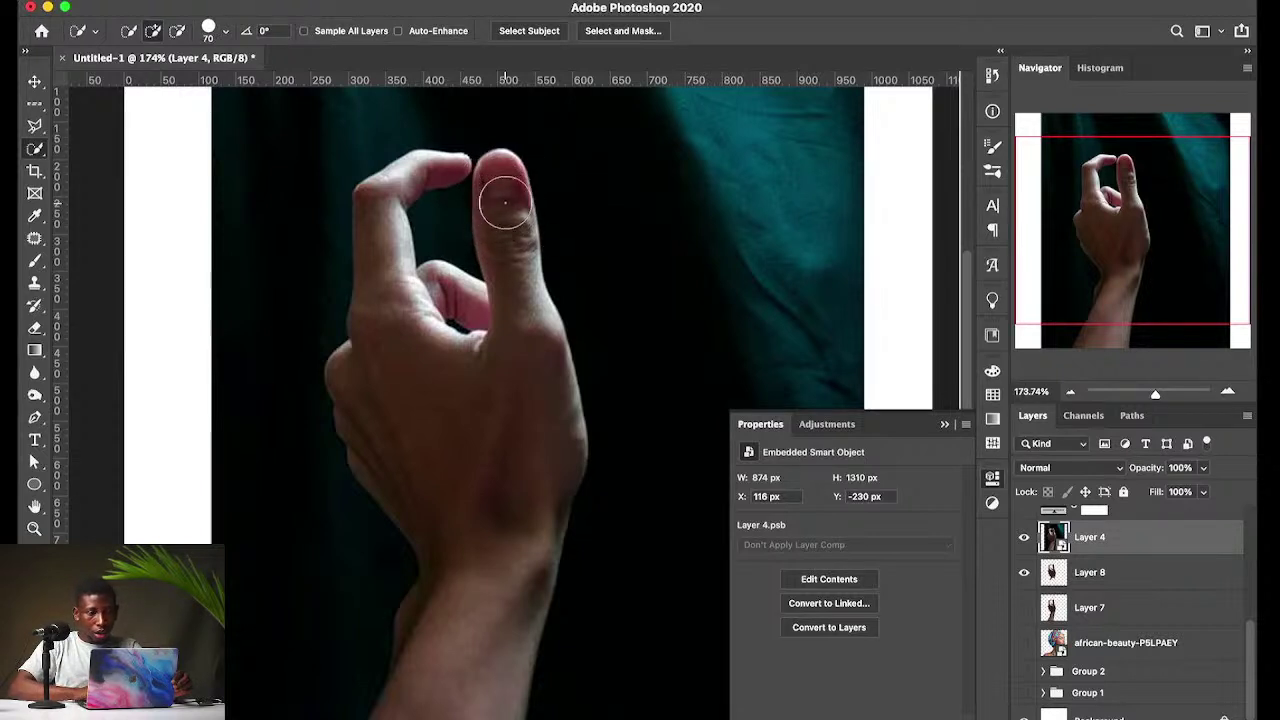
mouse_move(505, 203)
mouse_down()
mouse_move(499, 177)
mouse_move(513, 262)
mouse_move(500, 296)
mouse_move(523, 374)
mouse_move(471, 417)
mouse_move(400, 401)
mouse_move(382, 234)
mouse_move(429, 468)
mouse_move(482, 628)
mouse_move(451, 648)
mouse_up()
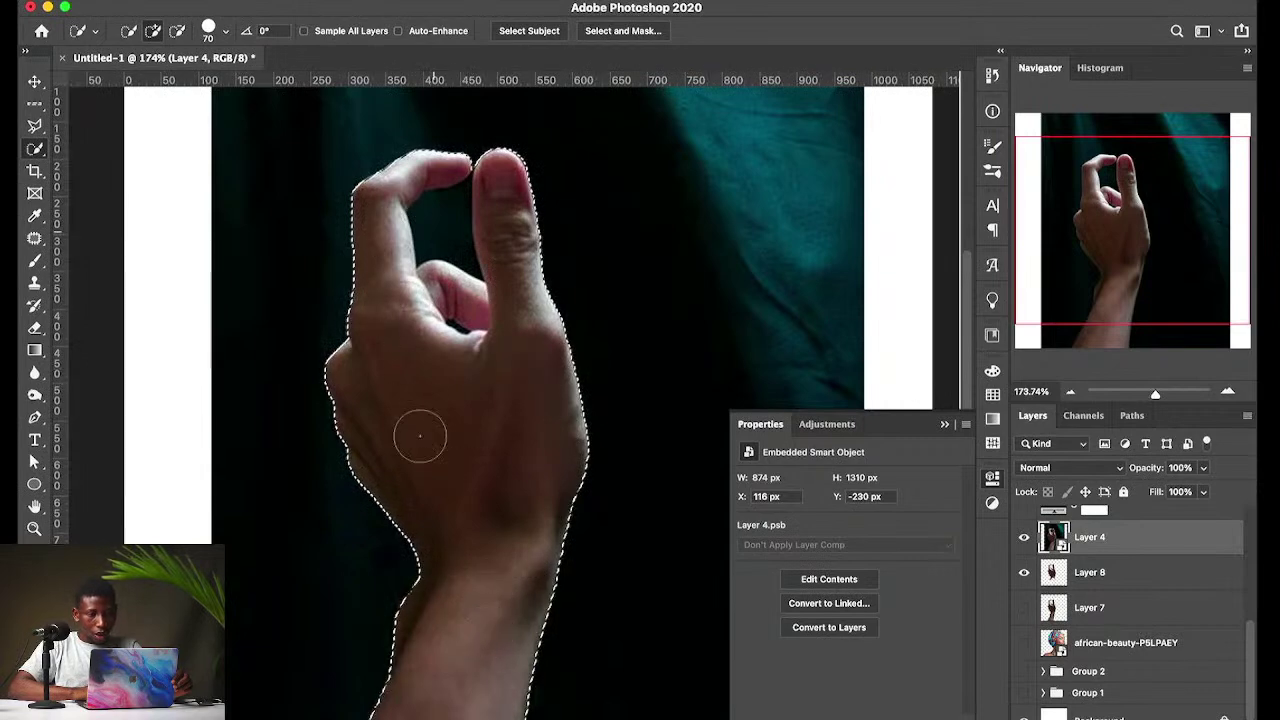
Step: Subtract the dark opening between the index finger and thumb from the hand selection
scroll(420, 130, up, 3)
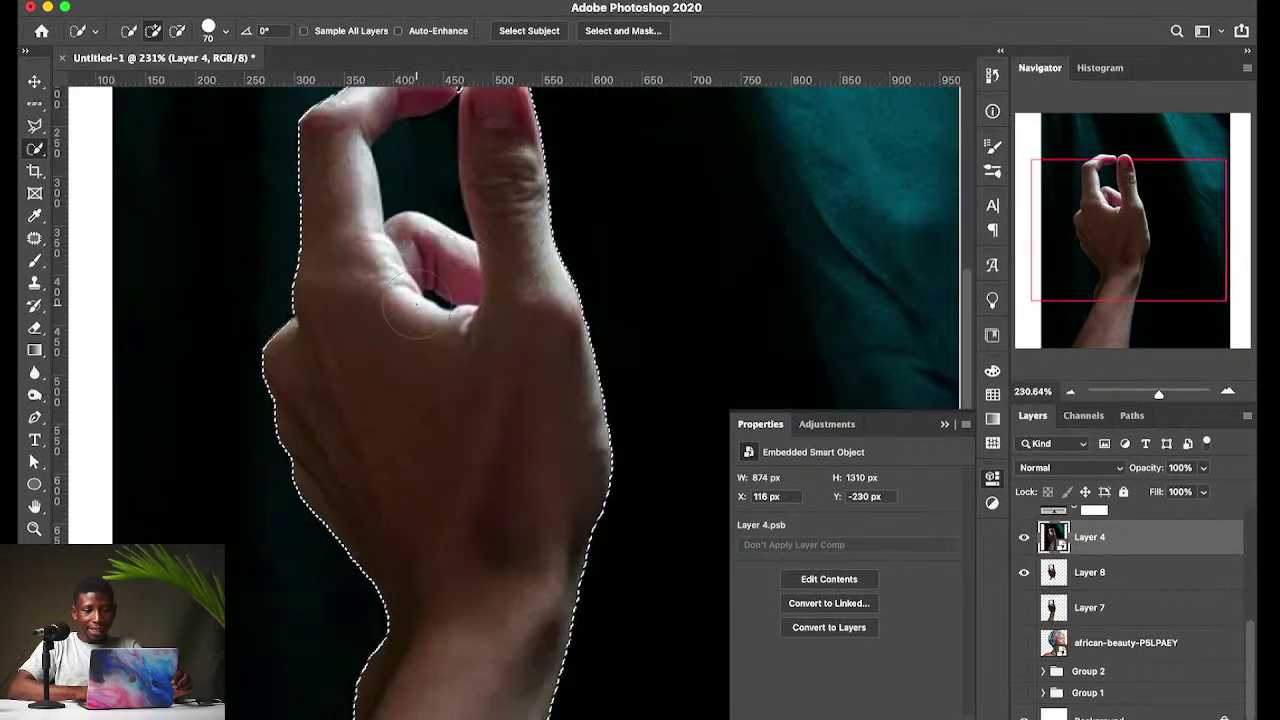
scroll(420, 125, up, 2)
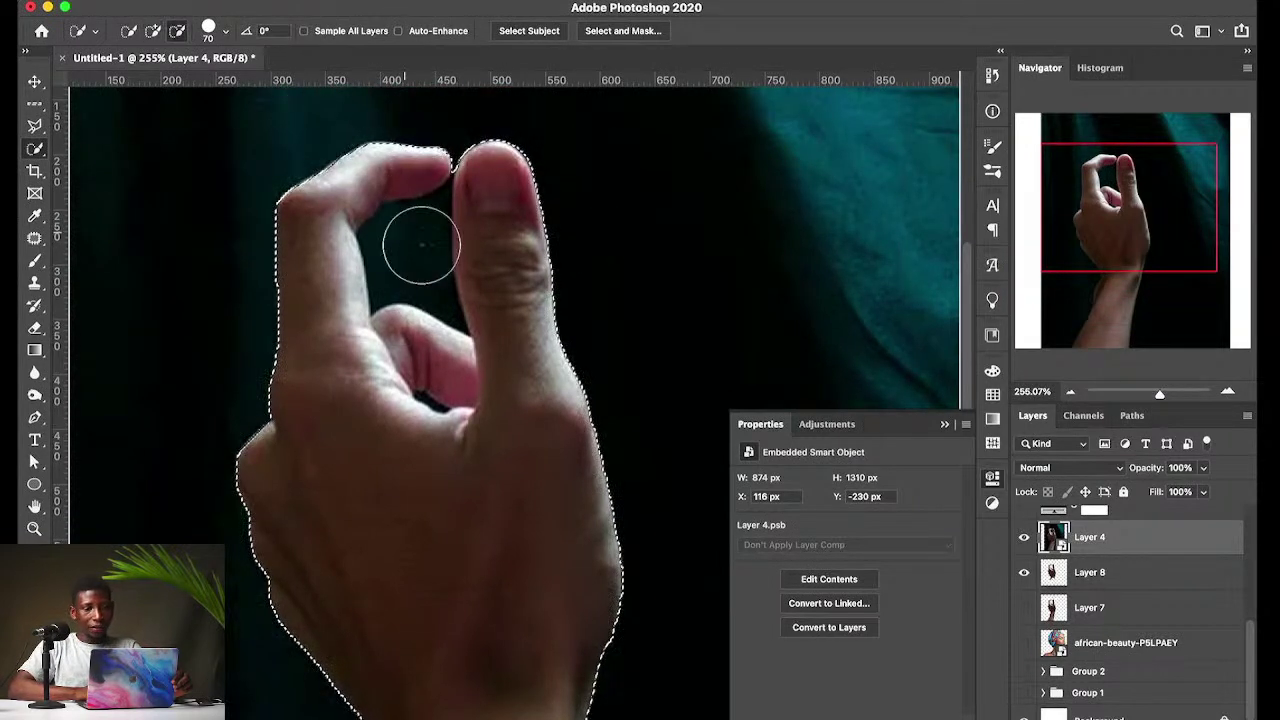
click(412, 250)
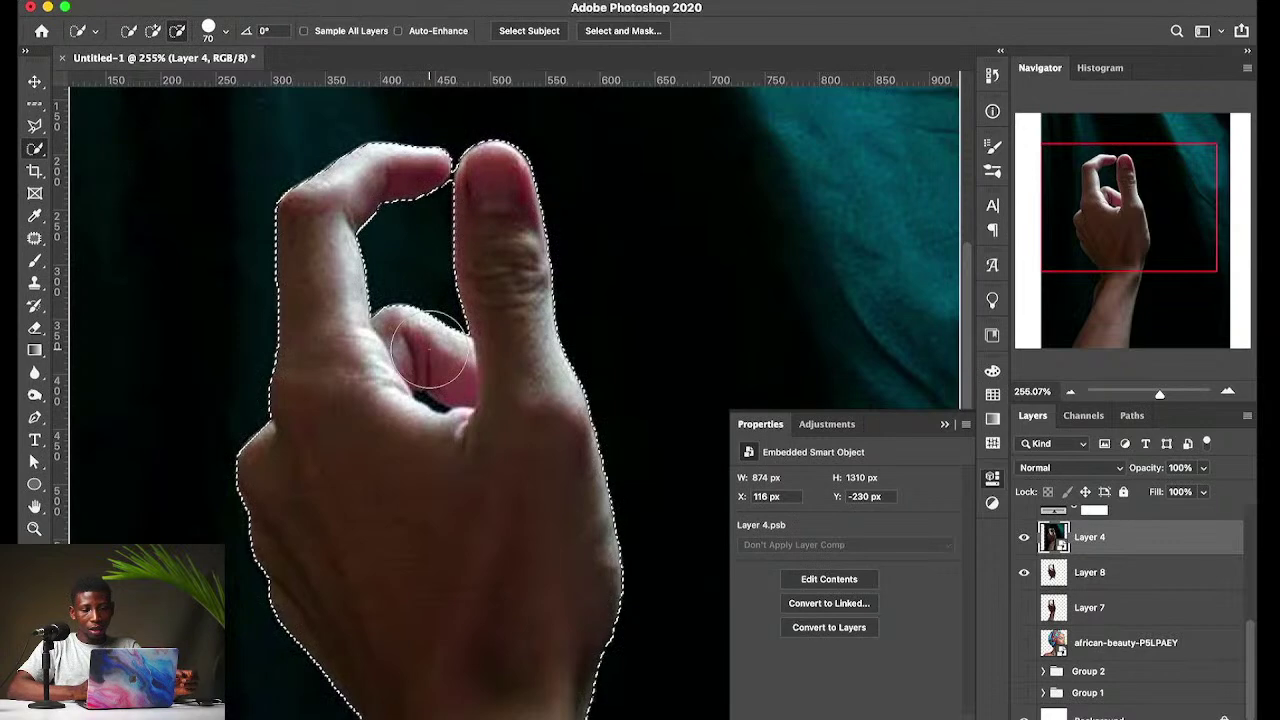
Step: Touch up the selection along the thumb's inner edge with a 45 px brush, adding and subtracting small areas
scroll(430, 186, up, 3)
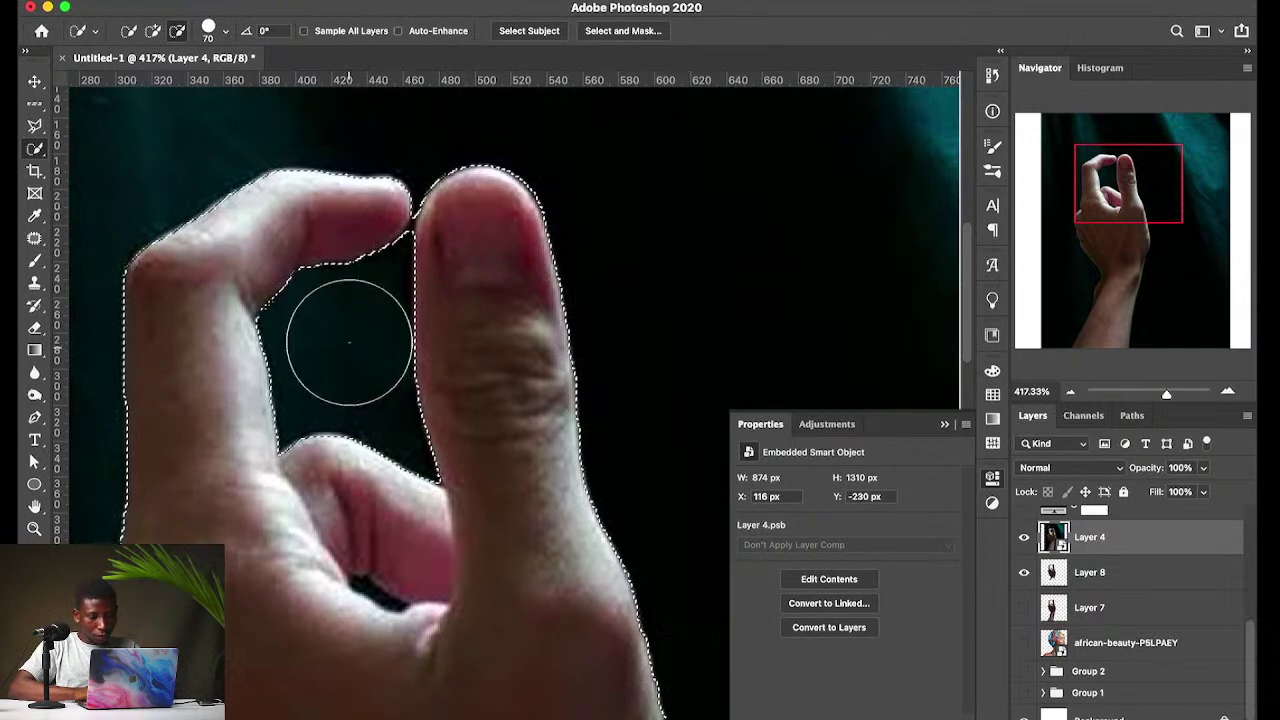
scroll(346, 339, up, 3)
scroll(340, 340, down, 1)
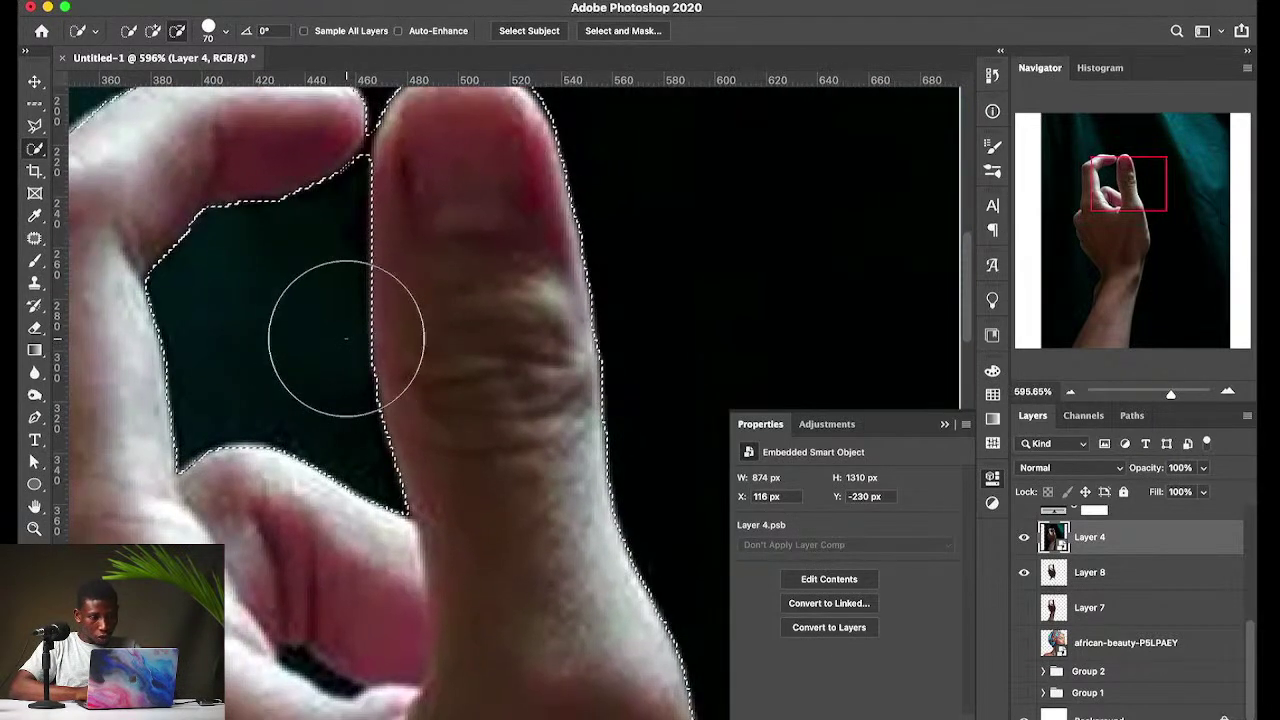
key(bracketleft)
key(bracketleft)
key(bracketleft)
key(bracketleft)
key(bracketleft)
key(bracketright)
key(bracketright)
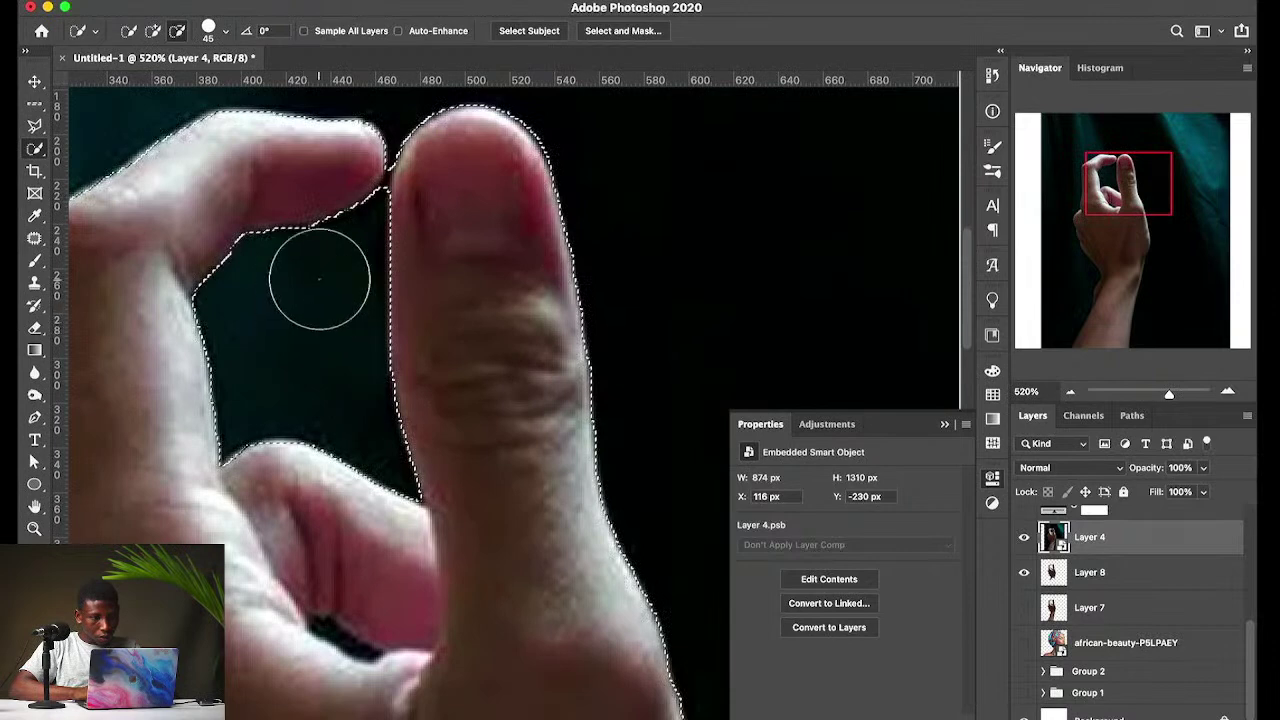
key(super+z)
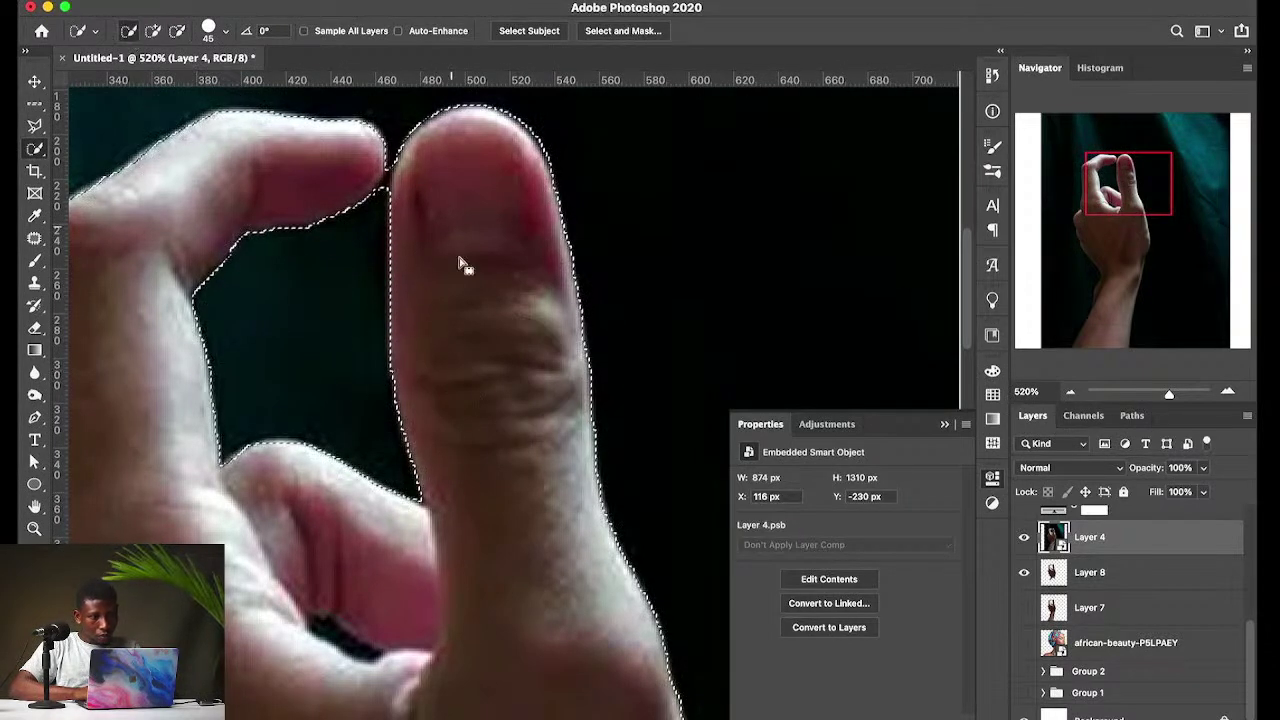
click(129, 31)
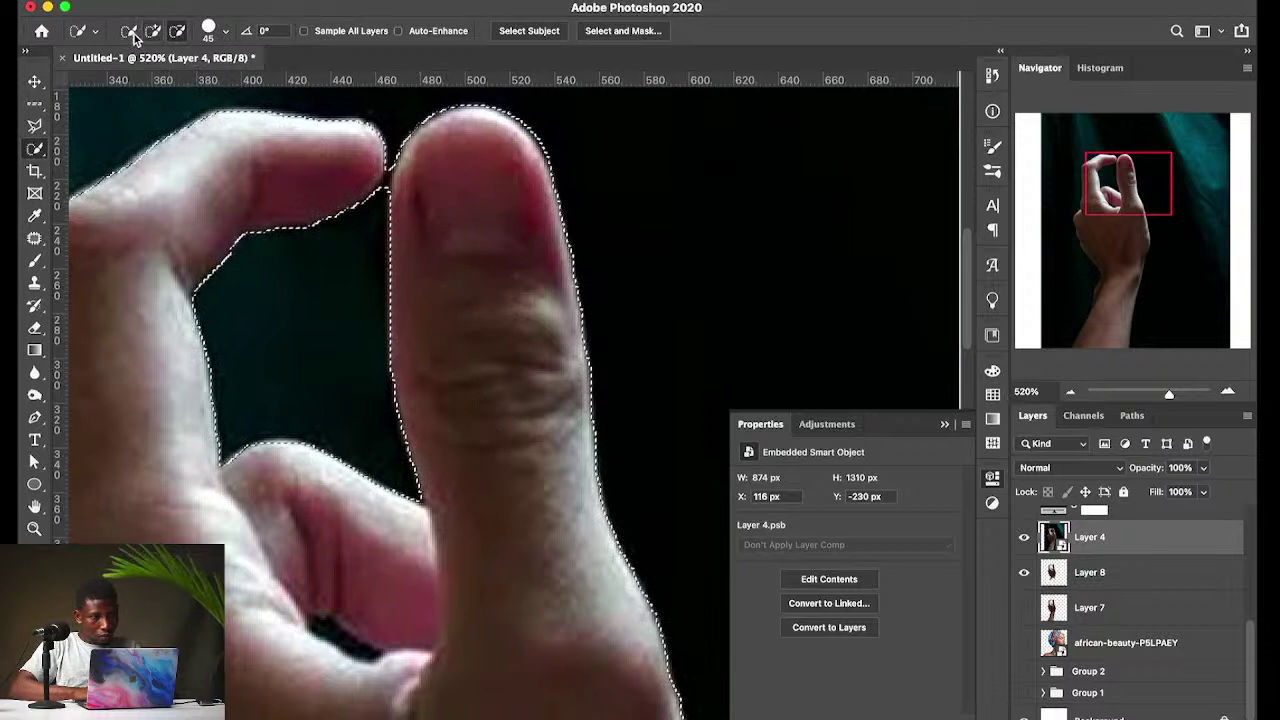
key(shift)
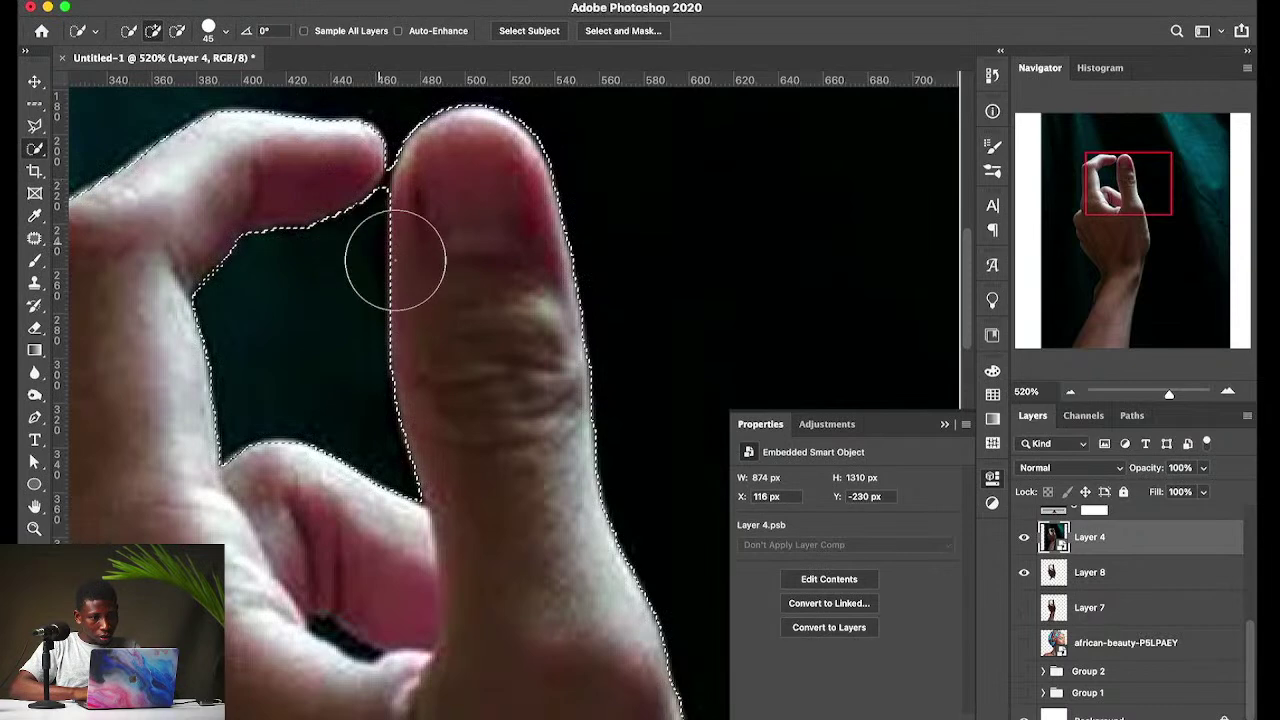
mouse_move(406, 266)
mouse_down()
mouse_move(420, 269)
mouse_move(419, 288)
mouse_up()
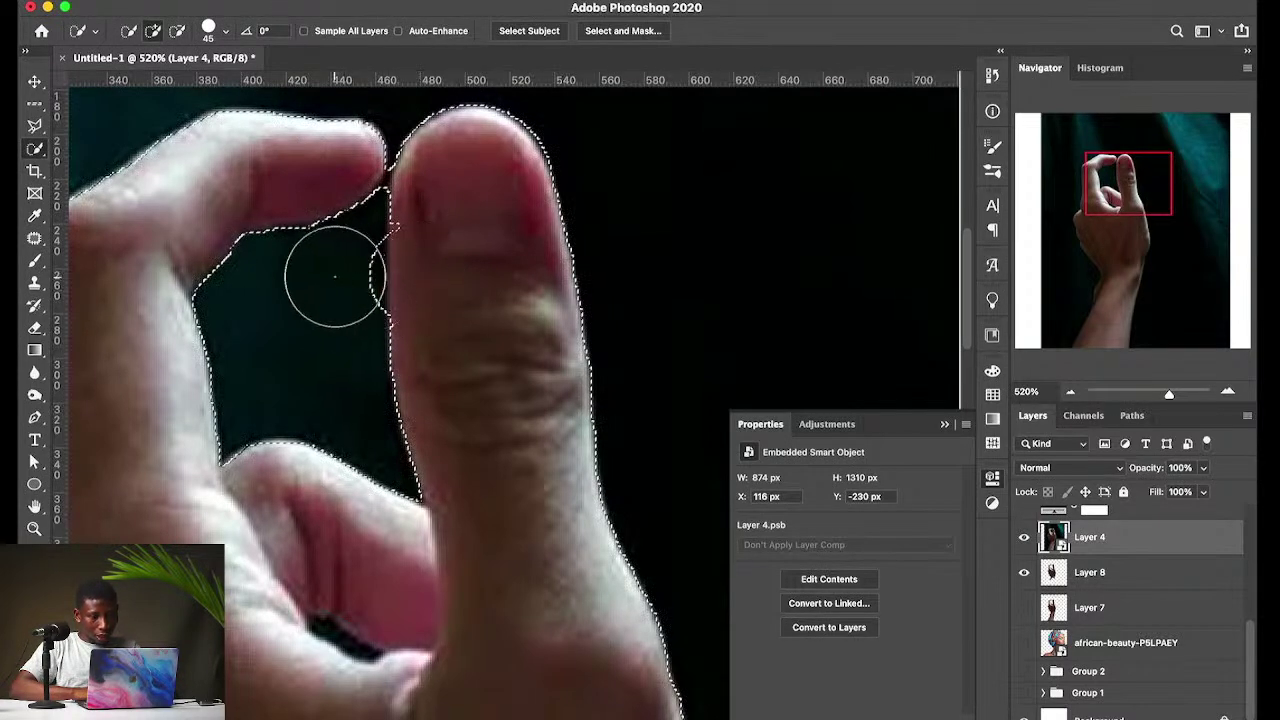
key(alt)
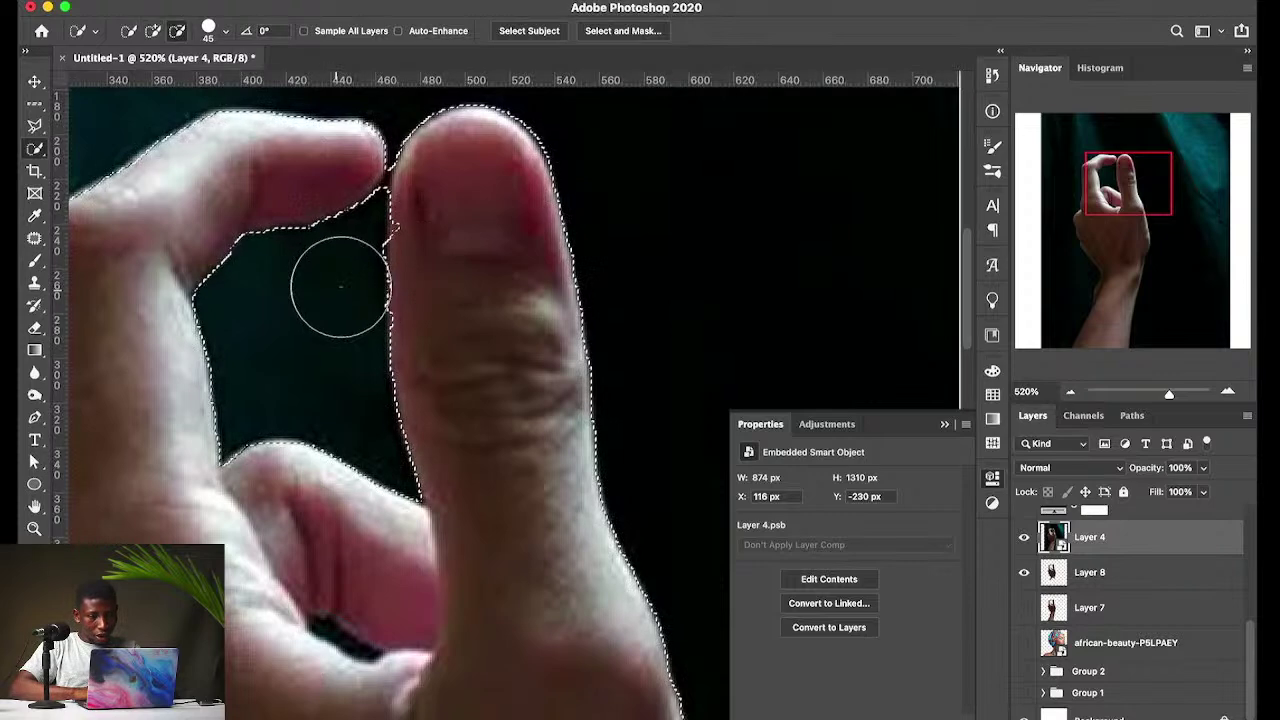
mouse_move(417, 234)
mouse_down()
mouse_move(443, 234)
mouse_move(429, 206)
mouse_move(443, 229)
mouse_up()
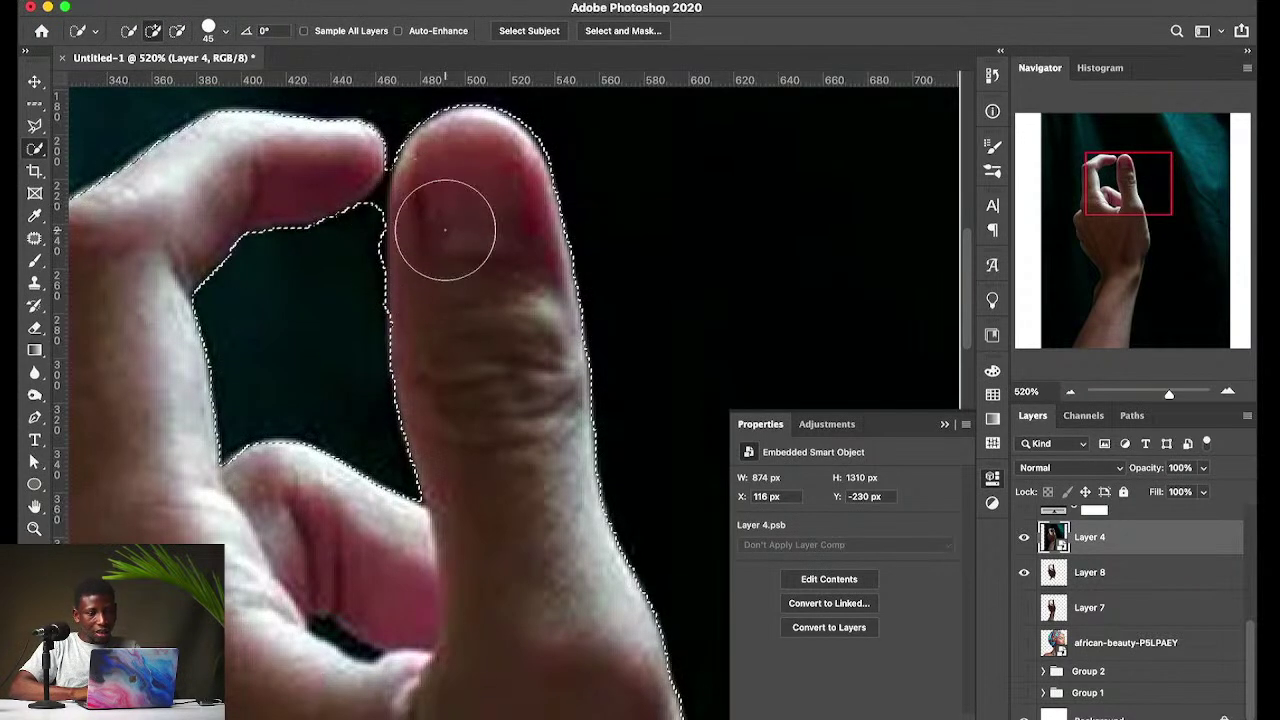
Step: Clear the hand selection and fit the whole canvas in view
scroll(643, 276, down, 5)
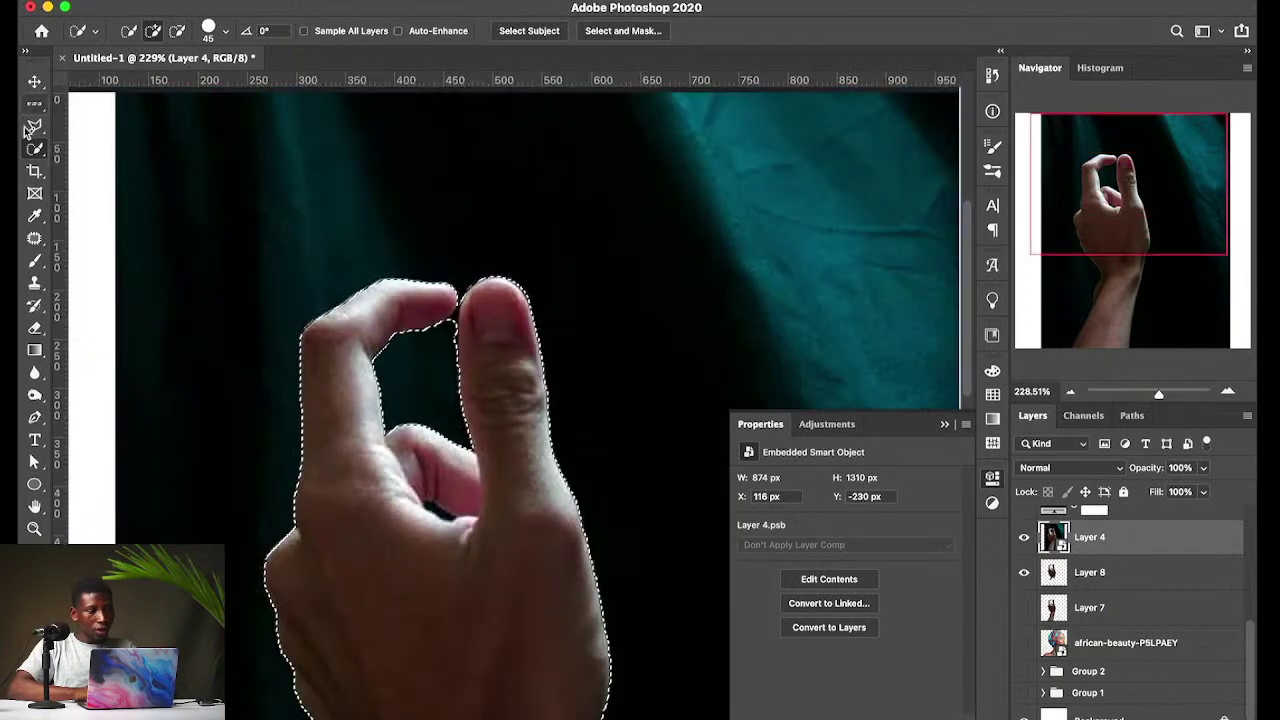
right_click(34, 150)
click(126, 163)
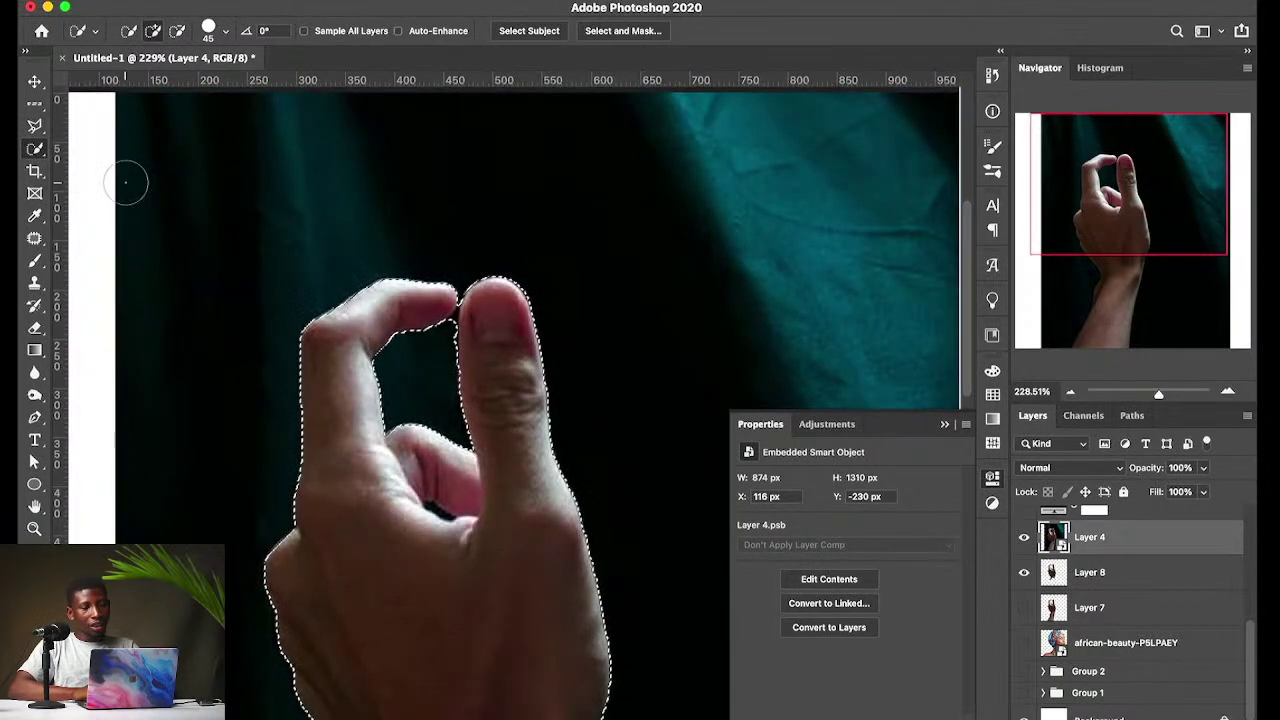
key(ctrl+d)
key(ctrl+0)
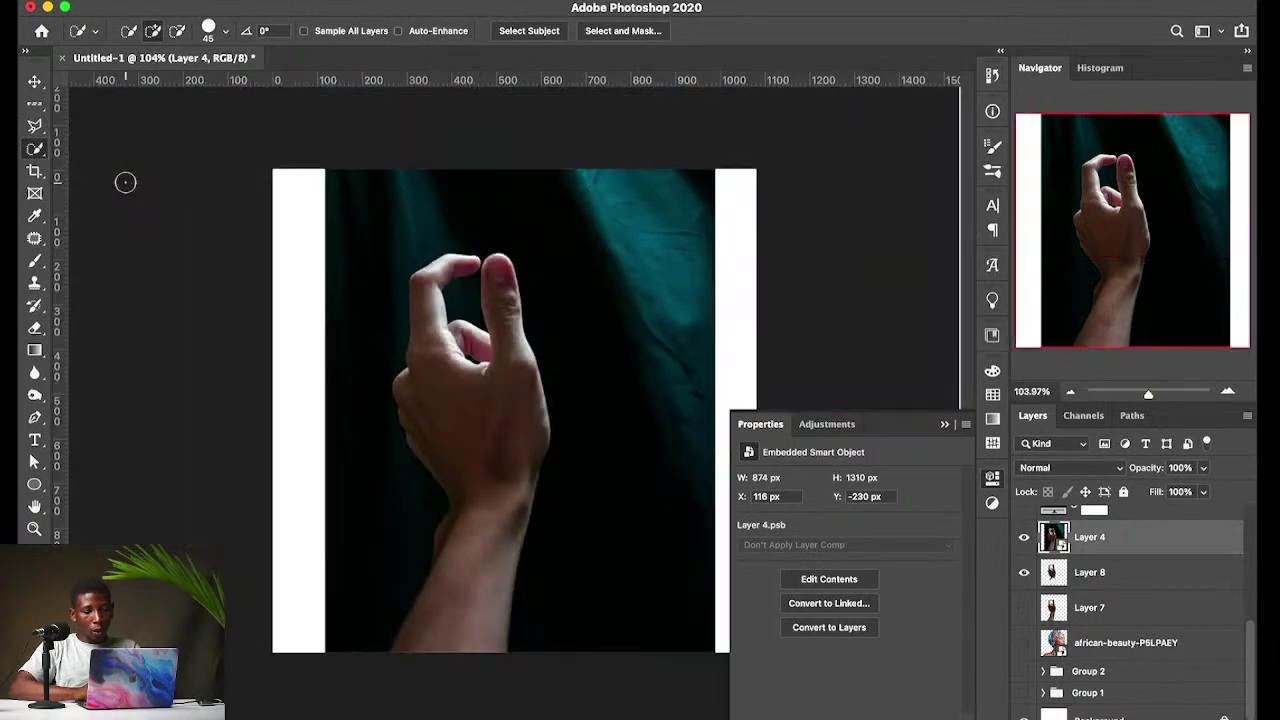
Step: Switch to the web browser and open the Freepik home page
key(ctrl+Up)
click(789, 34)
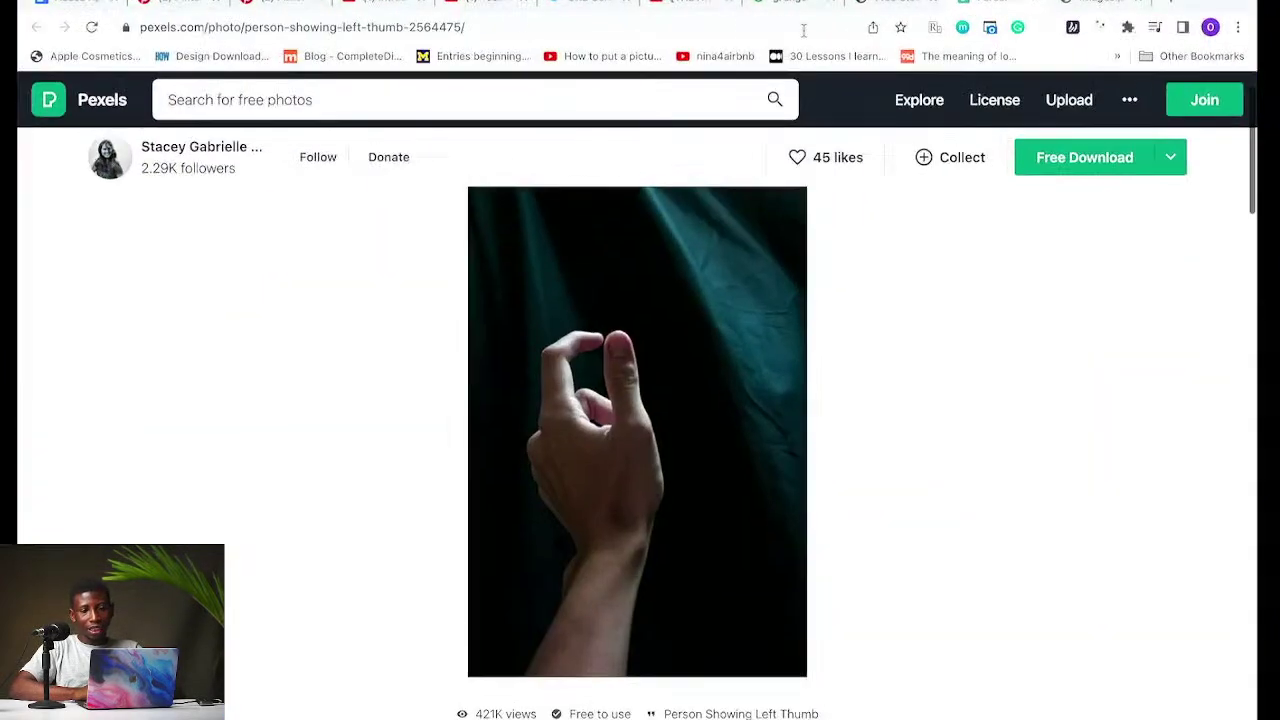
click(748, 30)
text(freep)
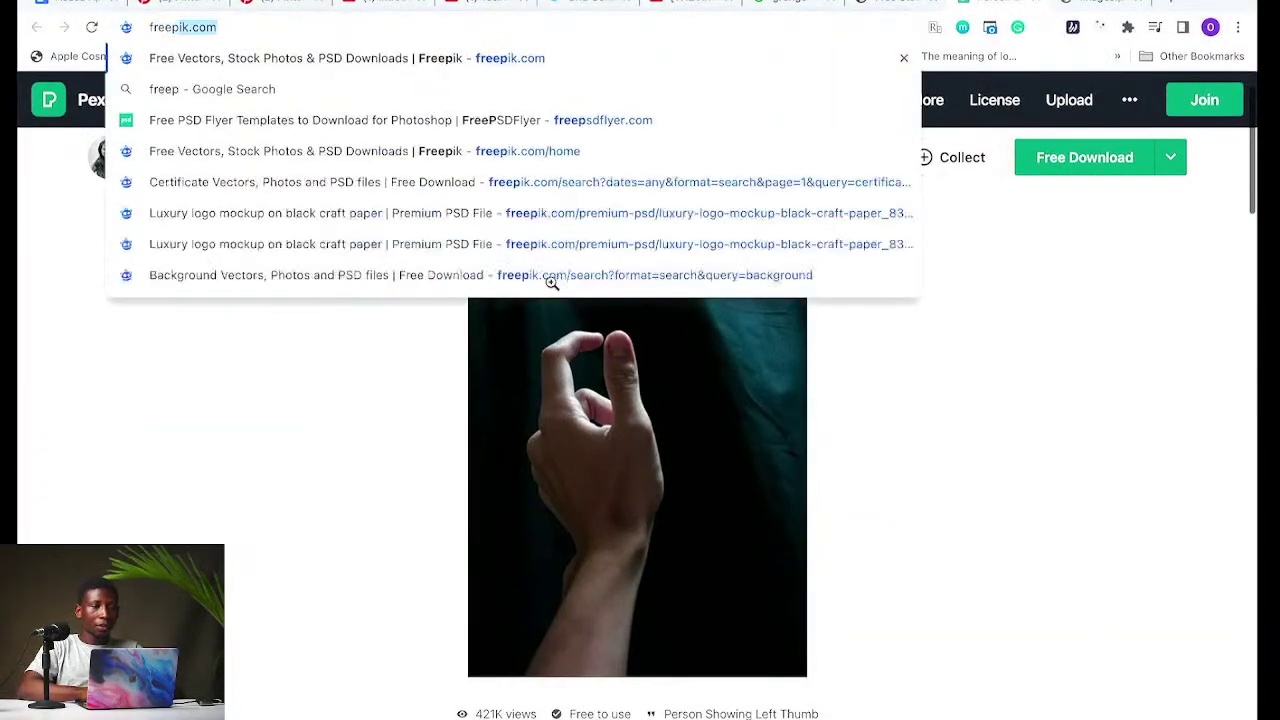
key(Return)
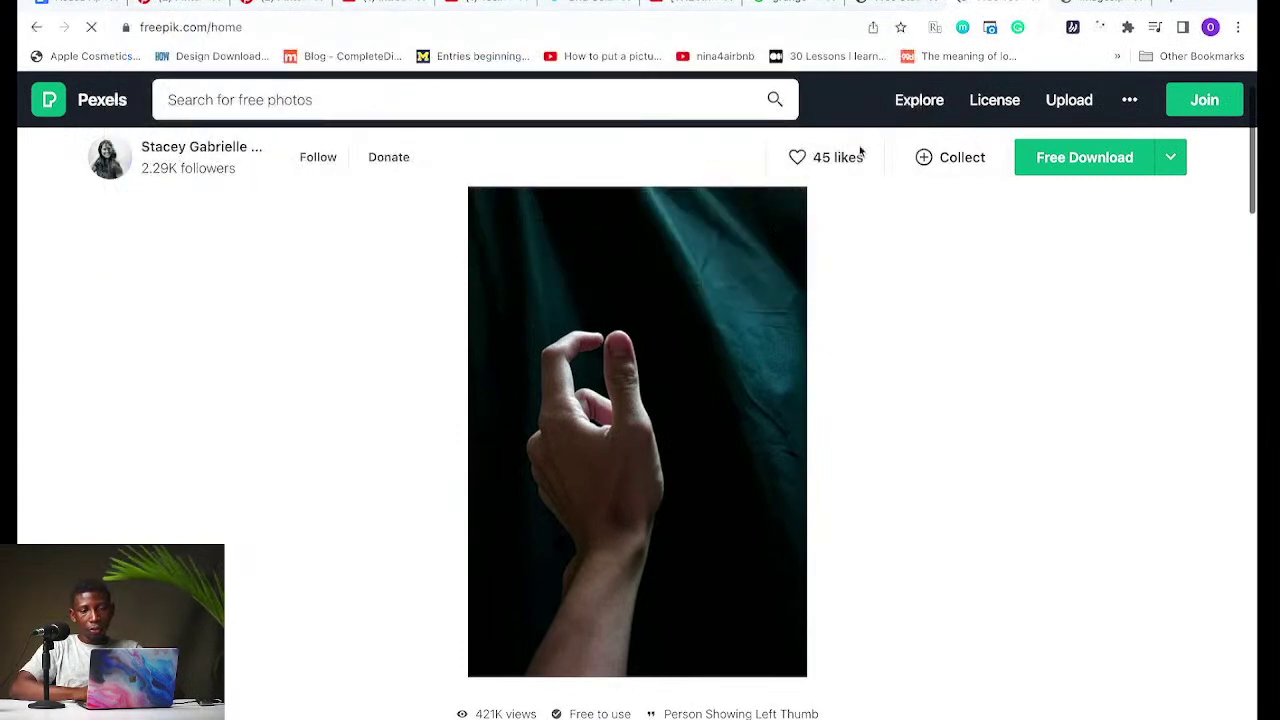
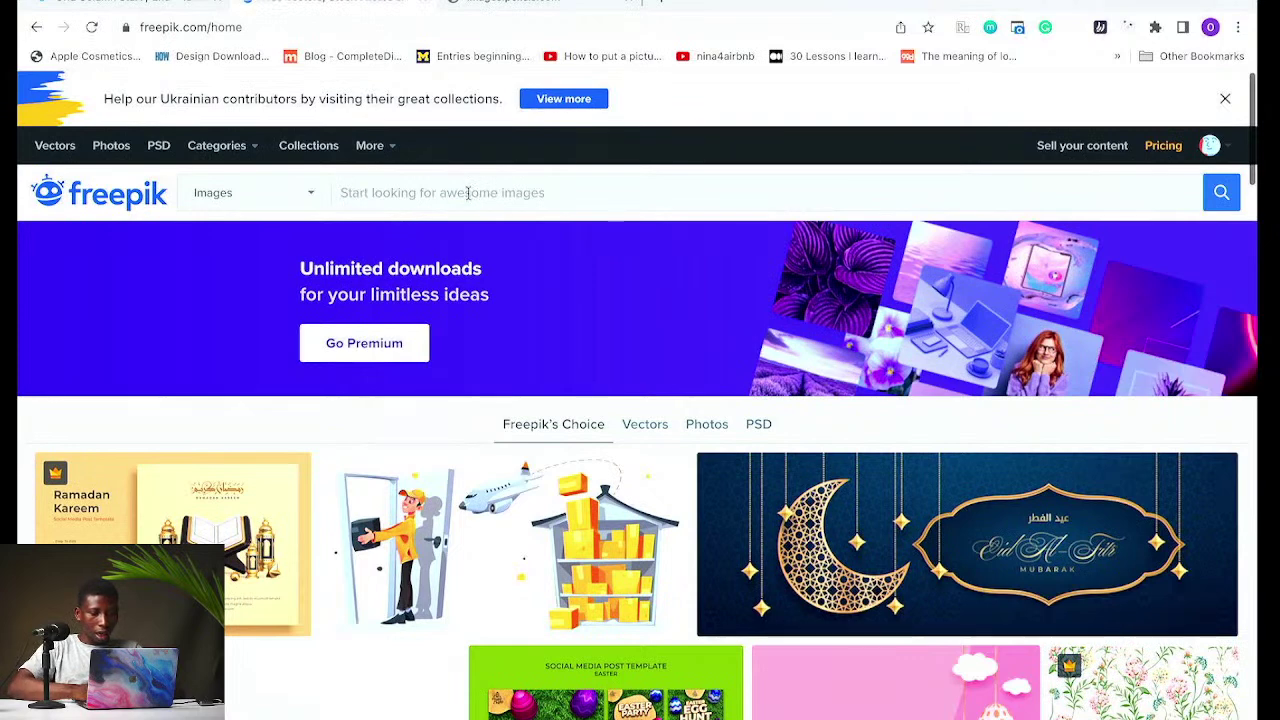
Step: Search the Freepik images for "smile"
text(smile)
key(BackSpace)
key(BackSpace)
key(BackSpace)
text(ile)
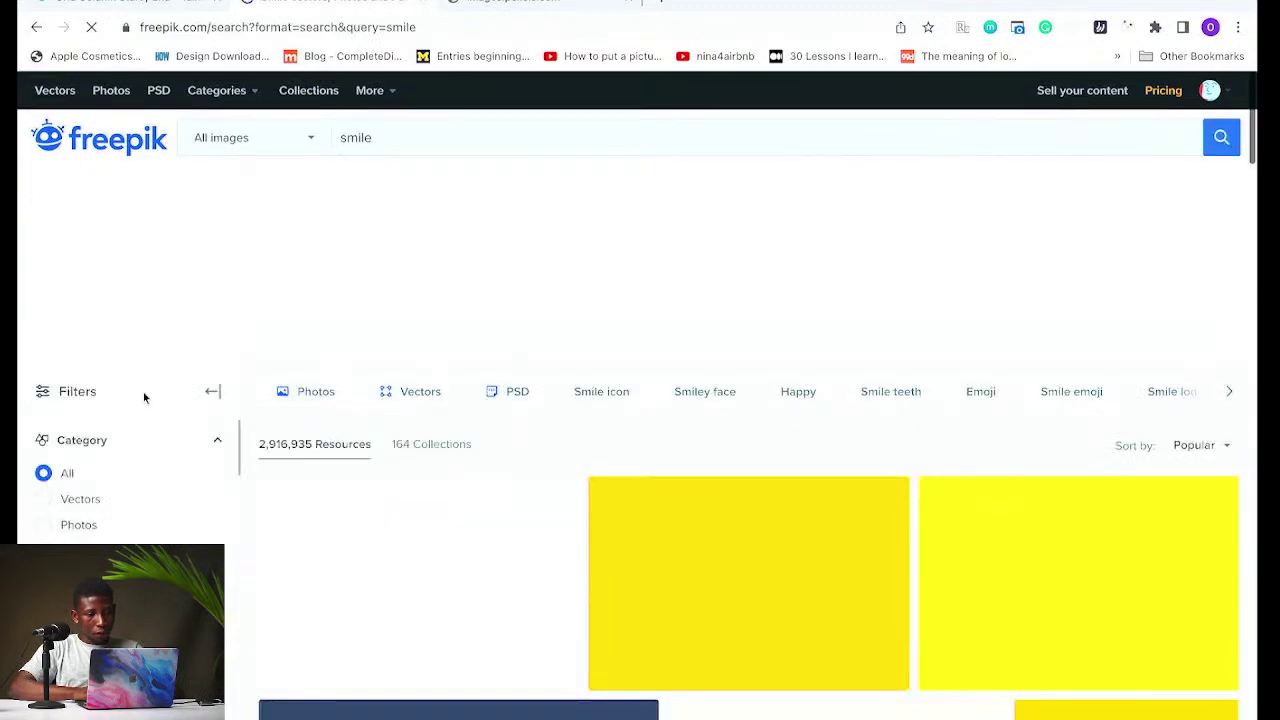
Step: Open the "Black man posing" photo on an orange background and copy its image to the clipboard through the download options
scroll(120, 460, down, 1)
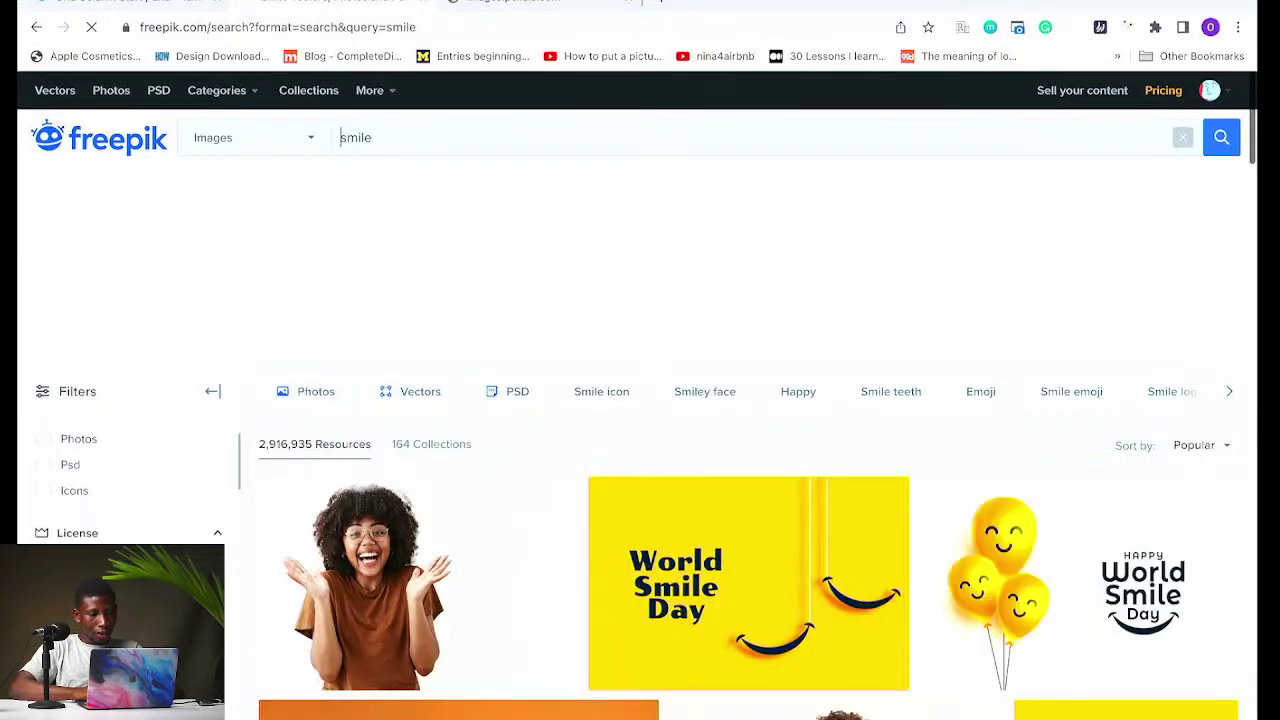
scroll(455, 376, down, 5)
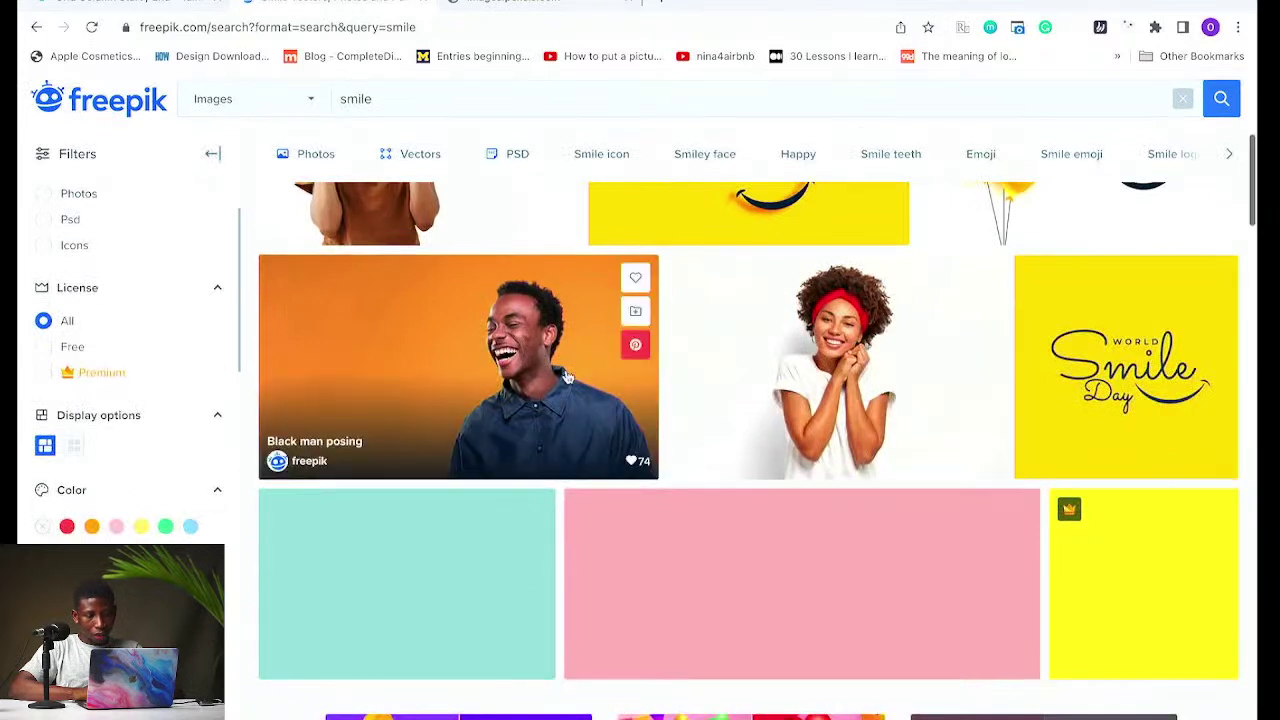
click(455, 376)
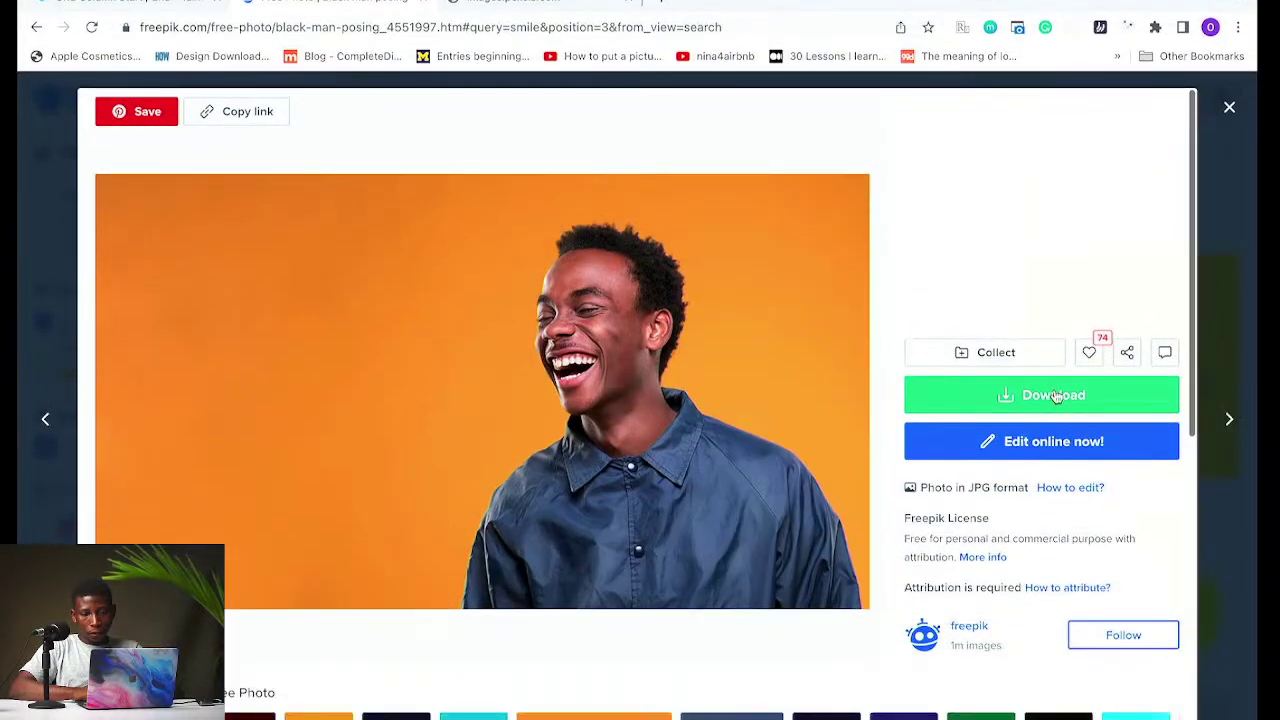
click(1056, 396)
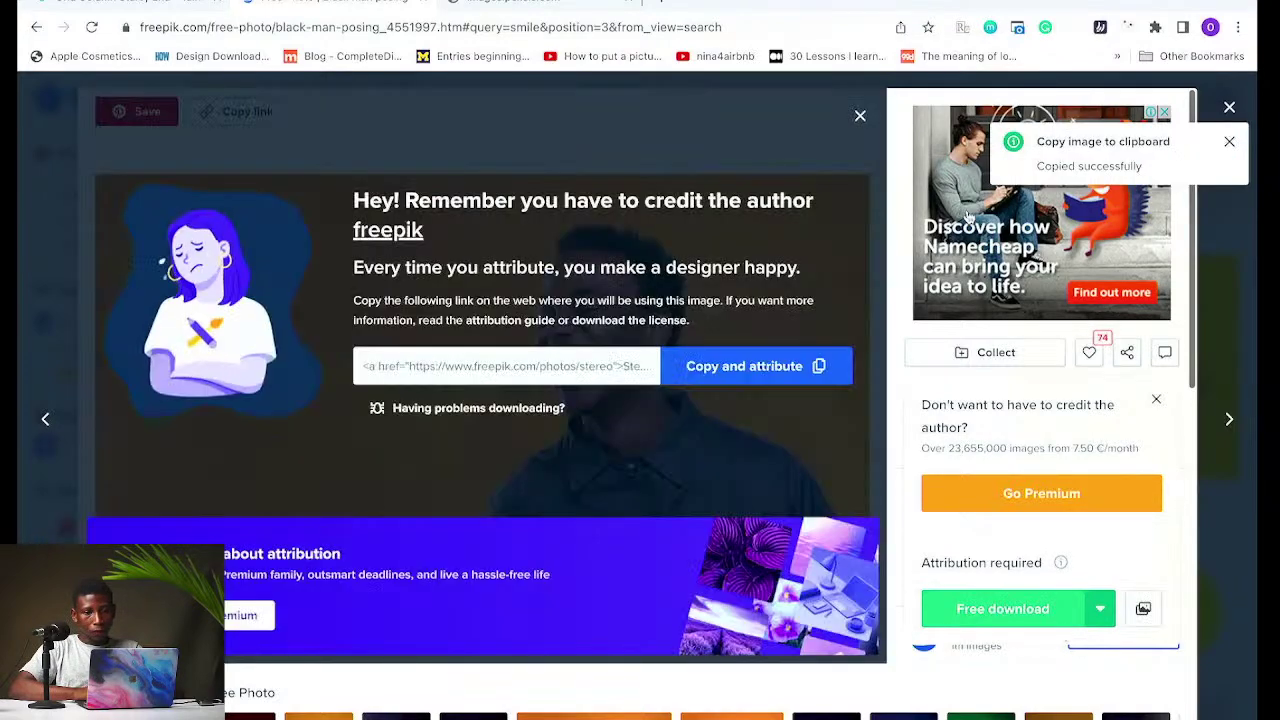
key(ctrl+Up)
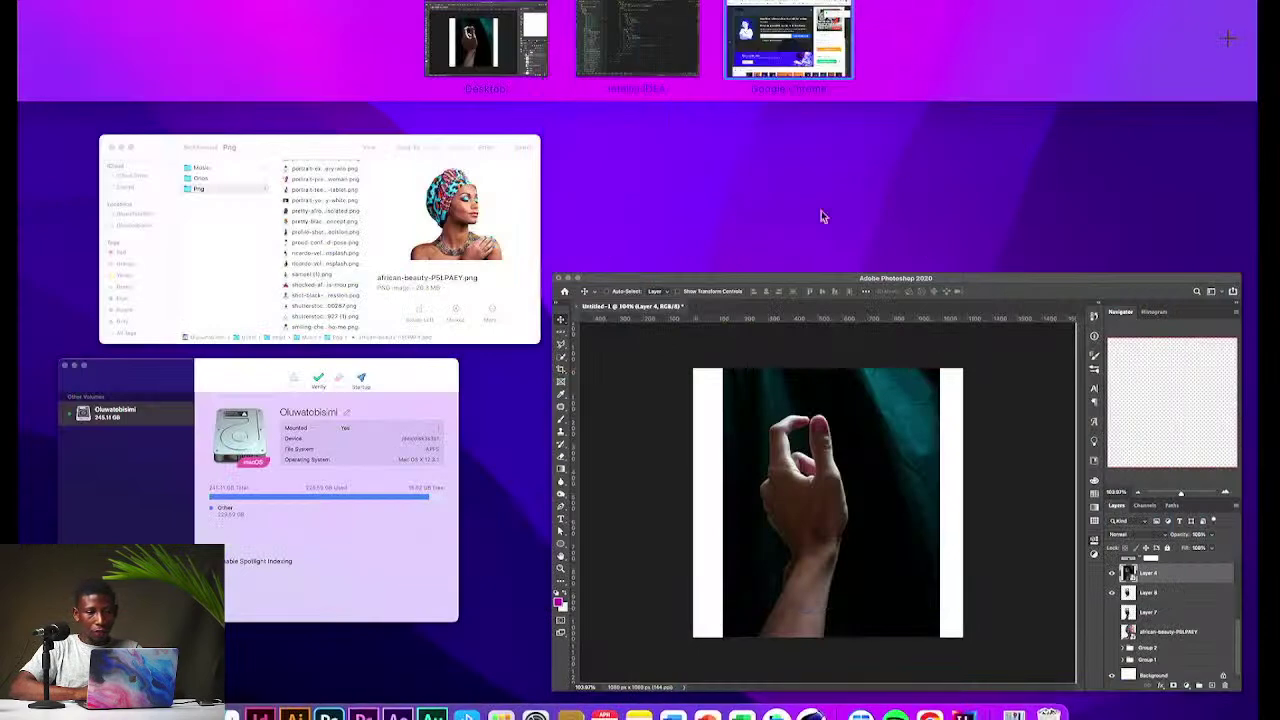
Step: Switch back to Photoshop, paste the copied portrait as a new layer and convert it to a smart object
click(826, 434)
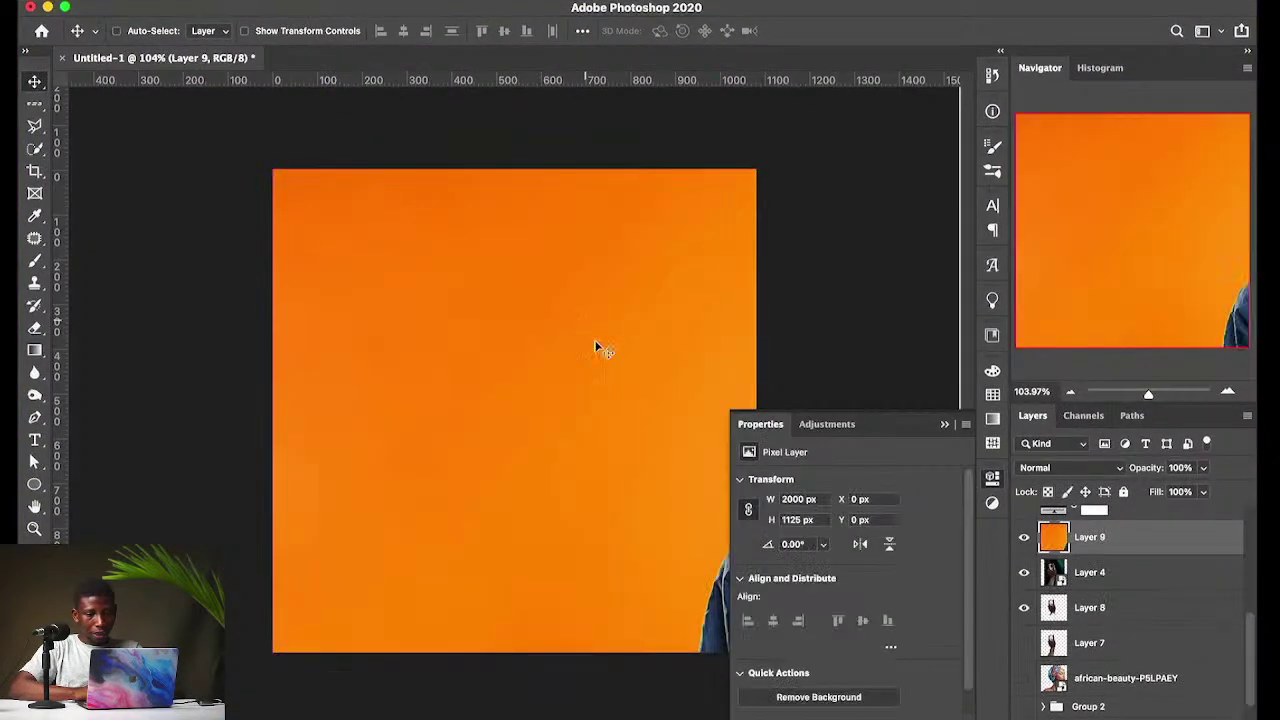
right_click(1103, 541)
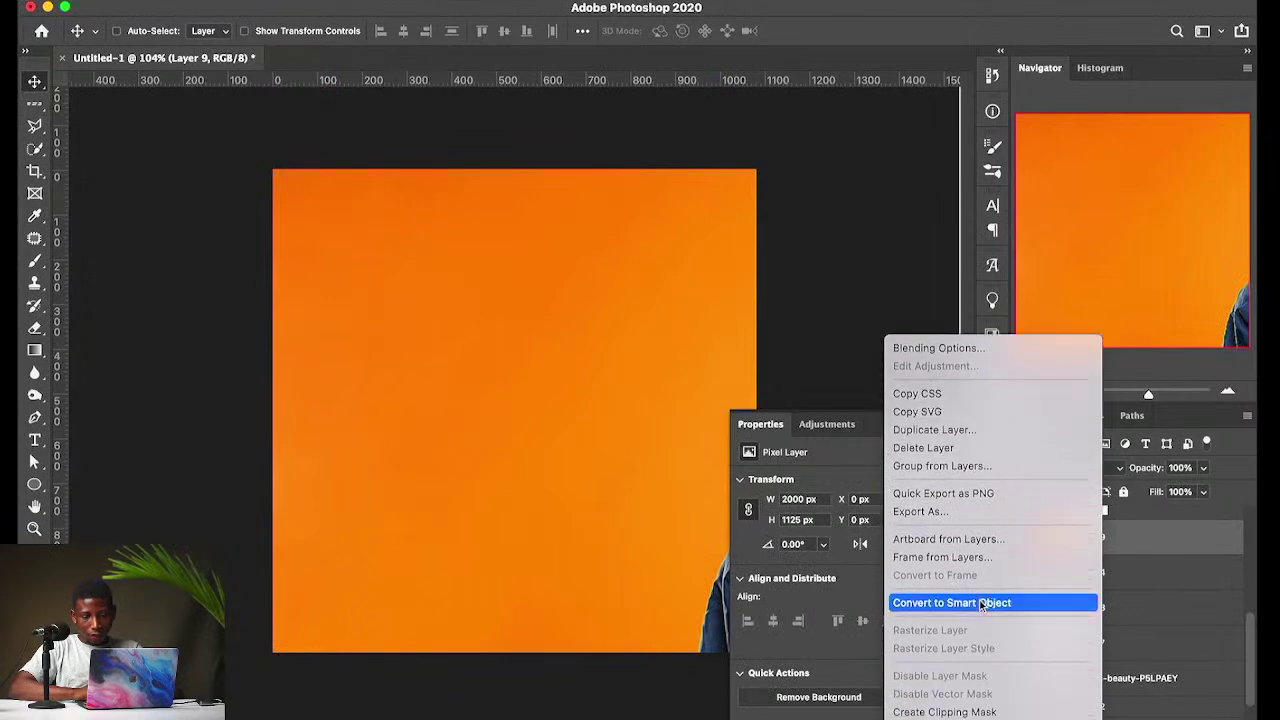
click(975, 603)
Step: Move the portrait into view and scale it down proportionally until it fits within the canvas width over the lower half of the hand photo
drag(663, 449, 595, 481)
click(944, 426)
drag(666, 449, 599, 408)
key(ctrl+t)
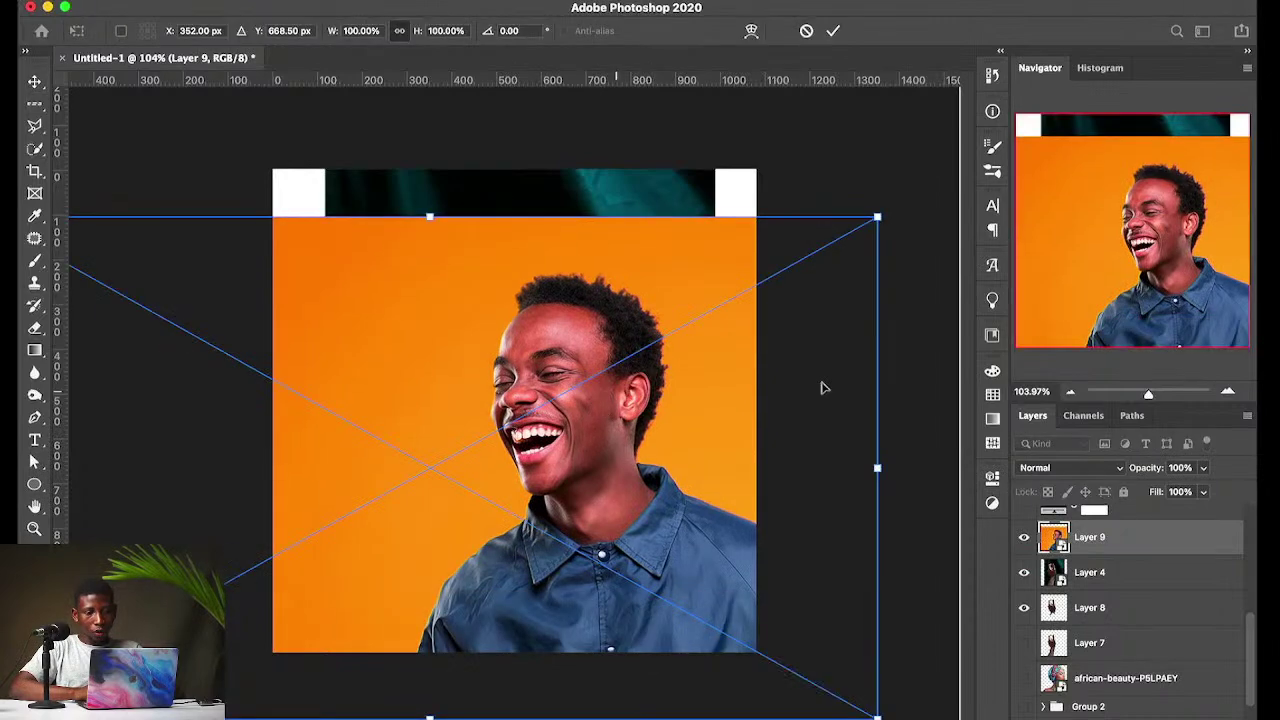
drag(878, 468, 689, 466)
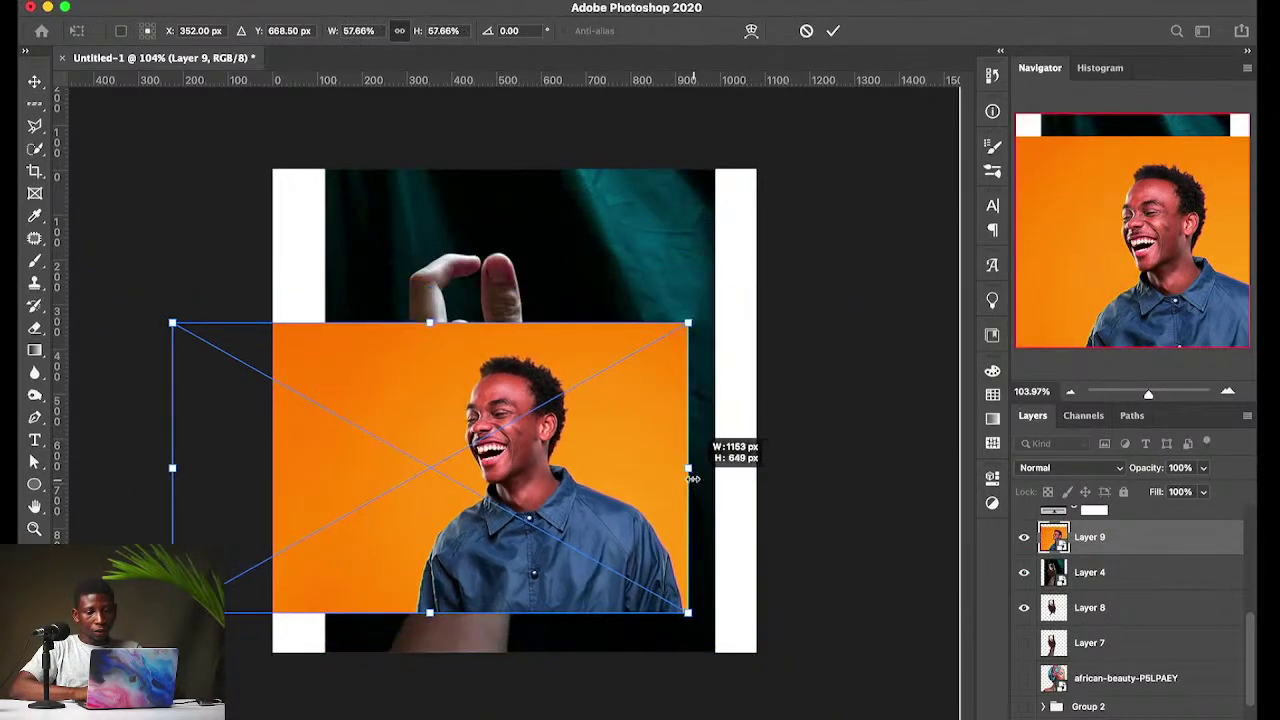
drag(574, 501, 628, 514)
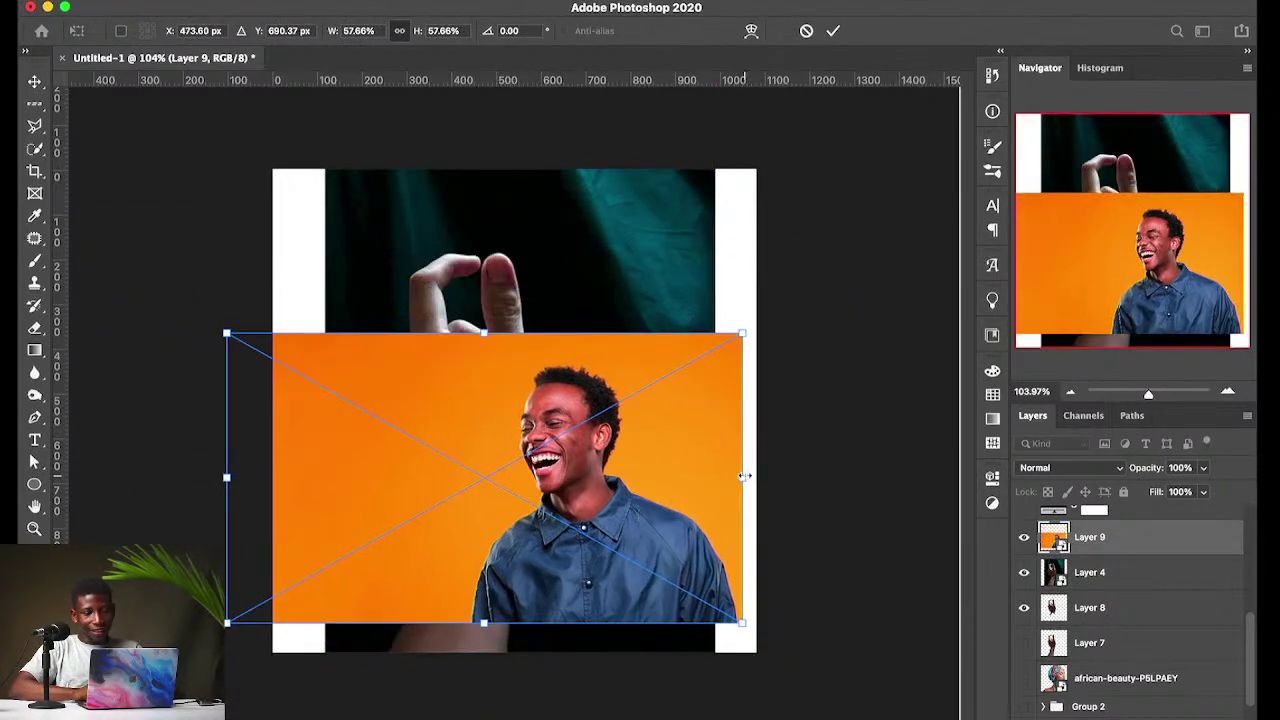
drag(743, 477, 610, 474)
drag(547, 518, 600, 526)
key(Return)
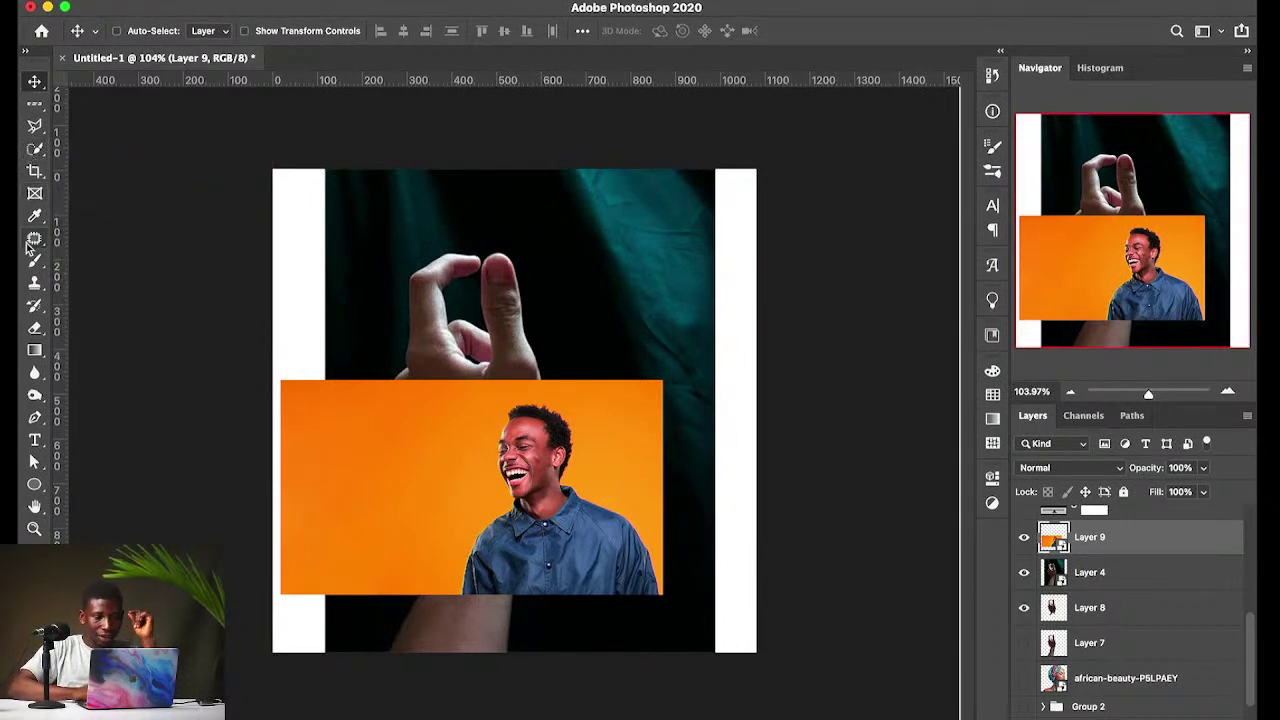
Step: Select the orange background around the man with the Magic Wand tool at a tolerance of 32
click(35, 127)
click(37, 150)
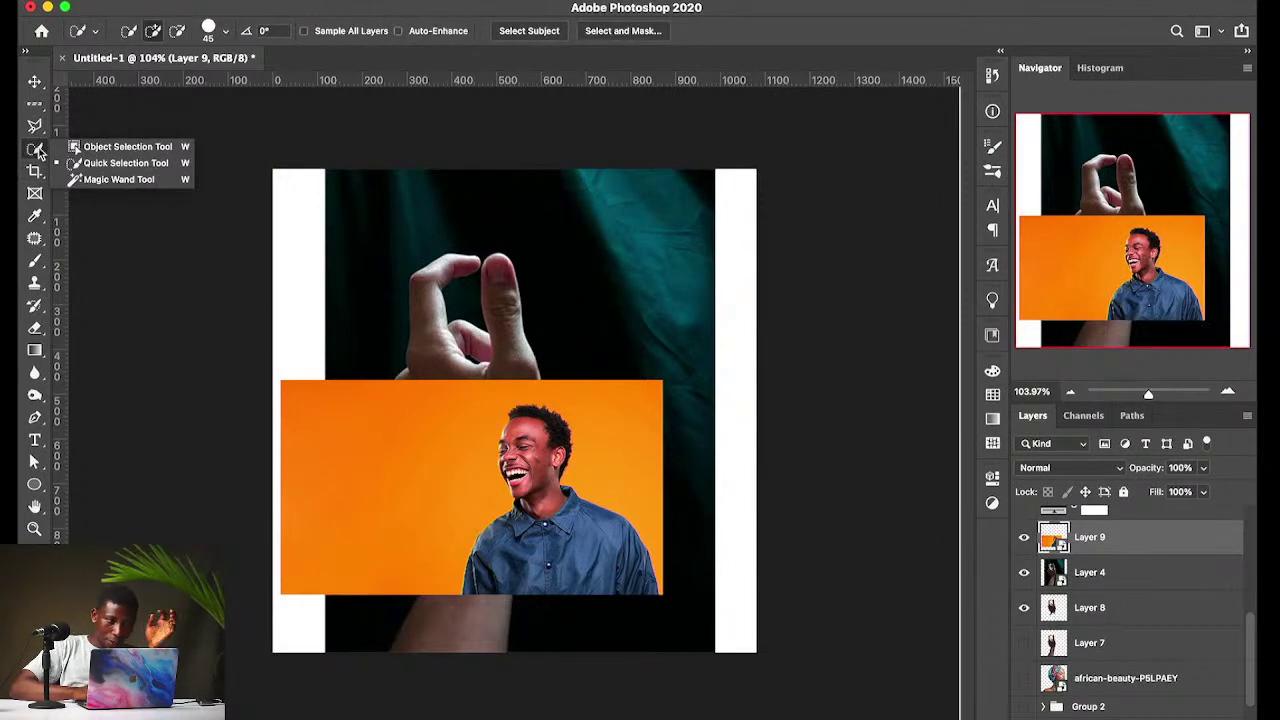
click(87, 178)
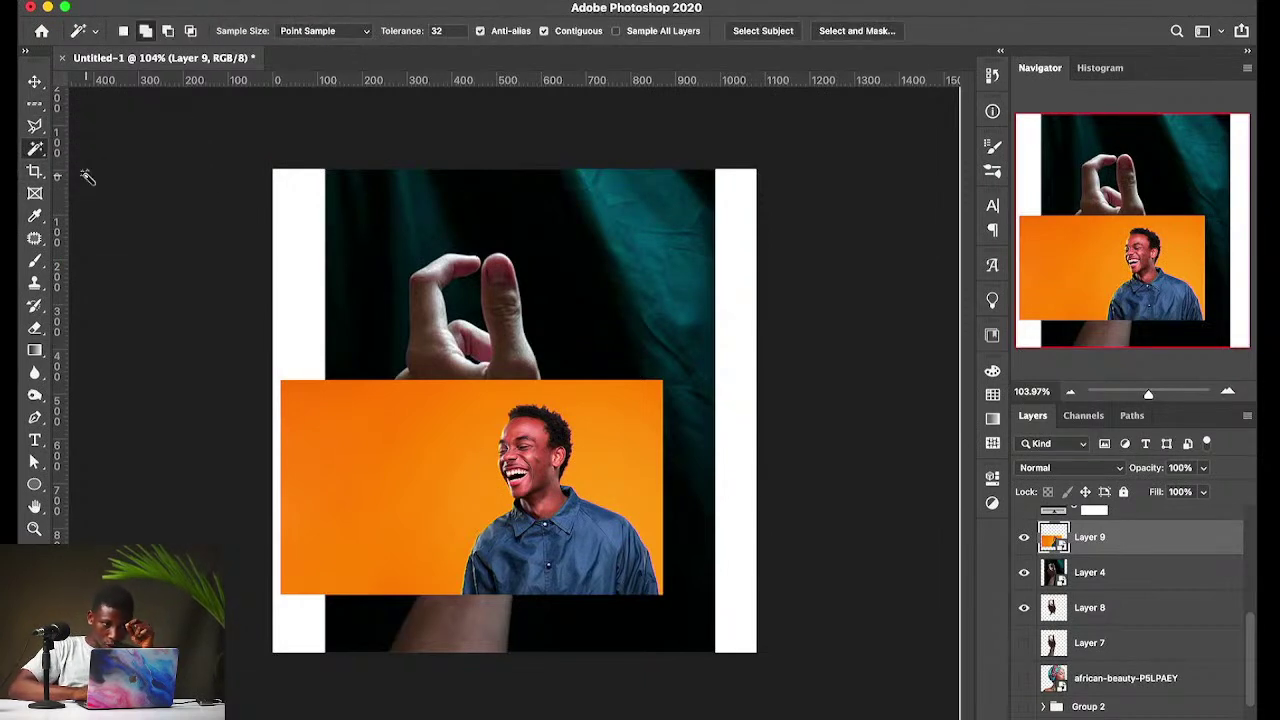
click(407, 449)
Step: Examine the selection outline closely around the man's hair, face and shoulders
key(ctrl+plus)
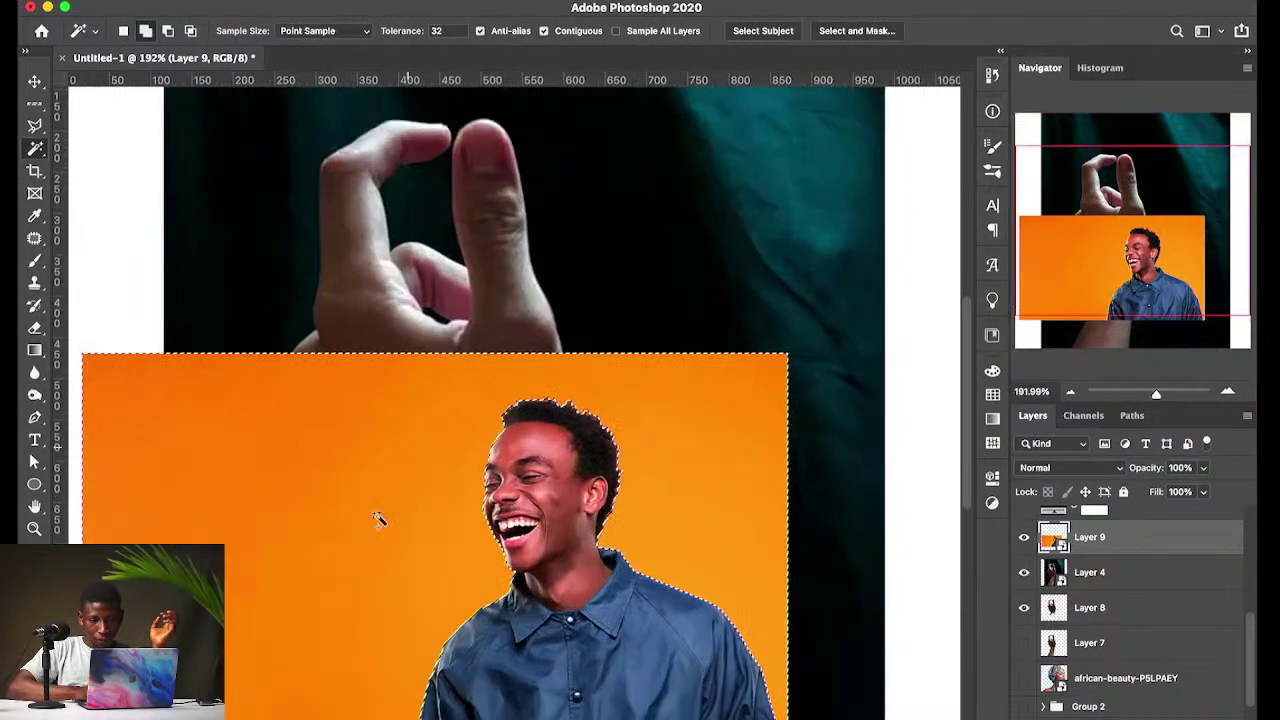
scroll(430, 578, up, 5)
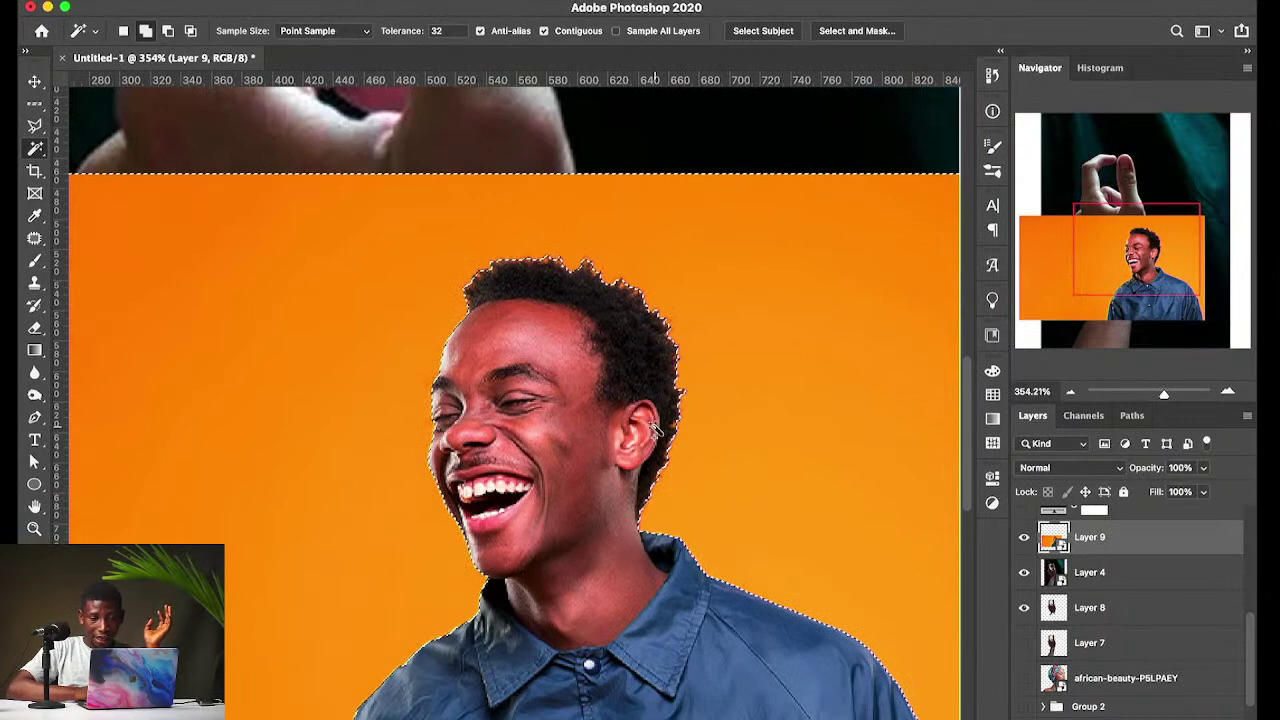
scroll(655, 430, up, 3)
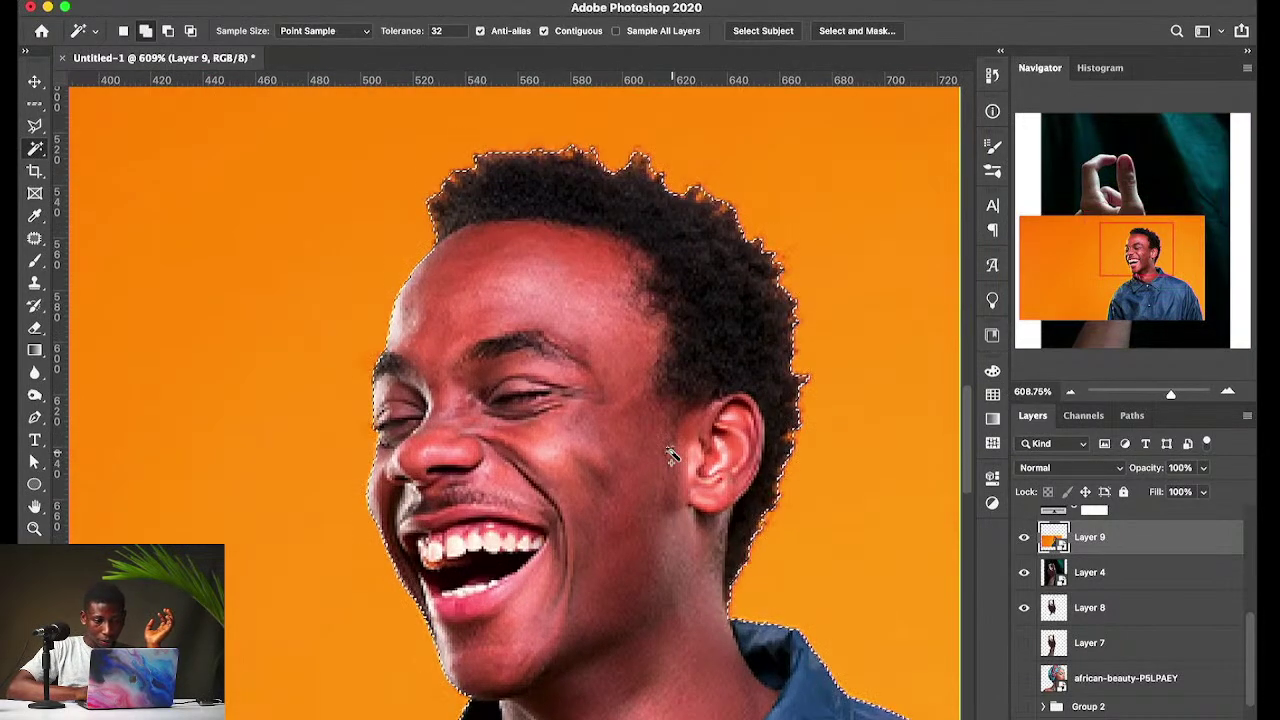
scroll(672, 455, down, 4)
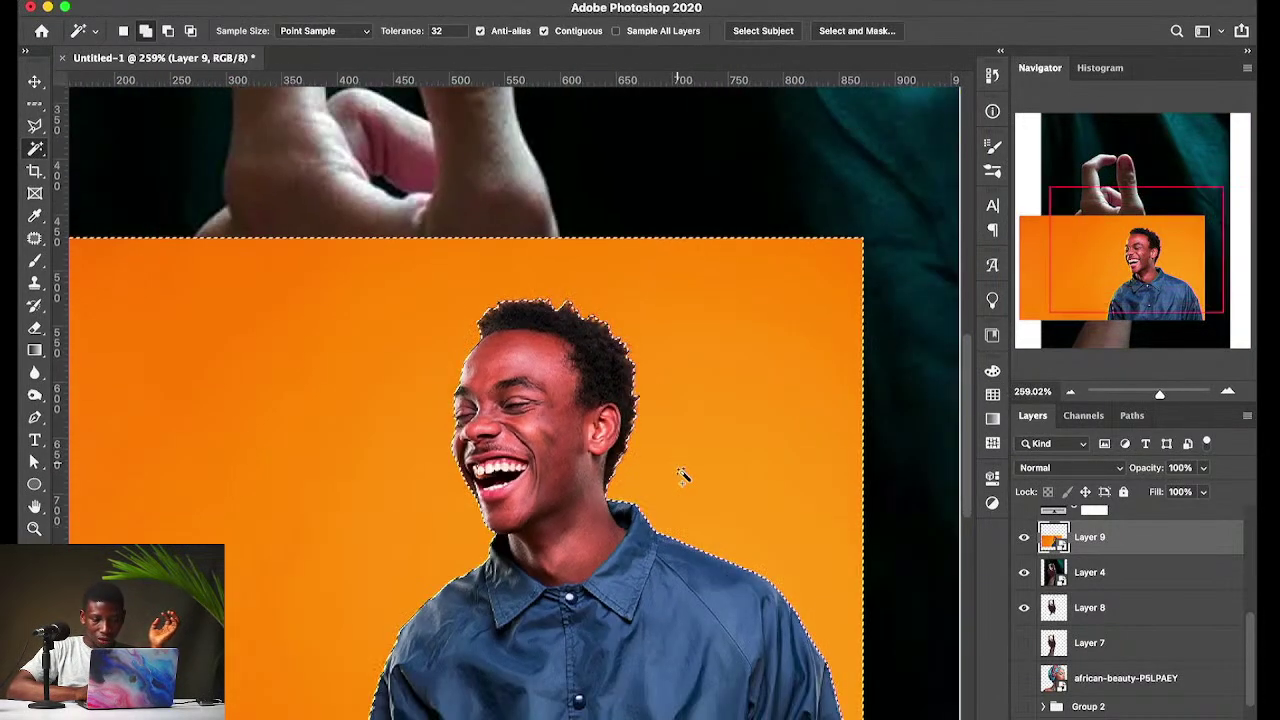
scroll(680, 520, down, 5)
scroll(680, 557, up, 2)
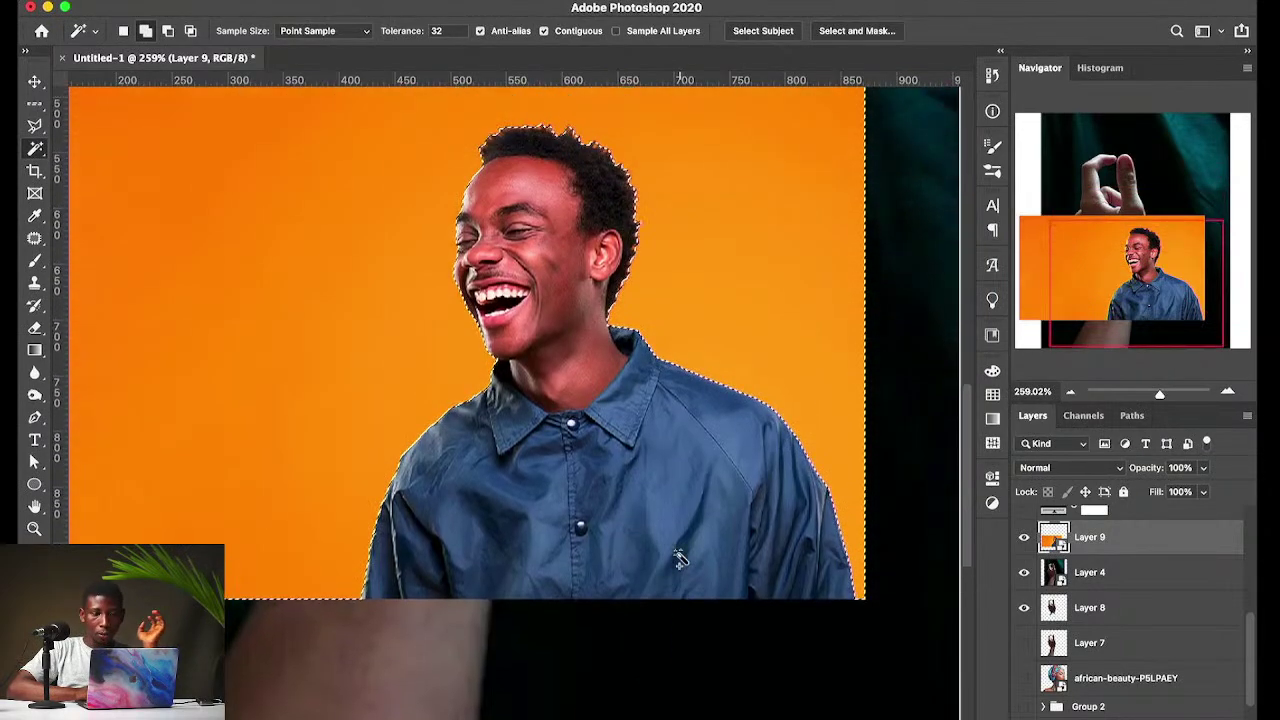
scroll(680, 557, up, 2)
scroll(680, 557, left, 1)
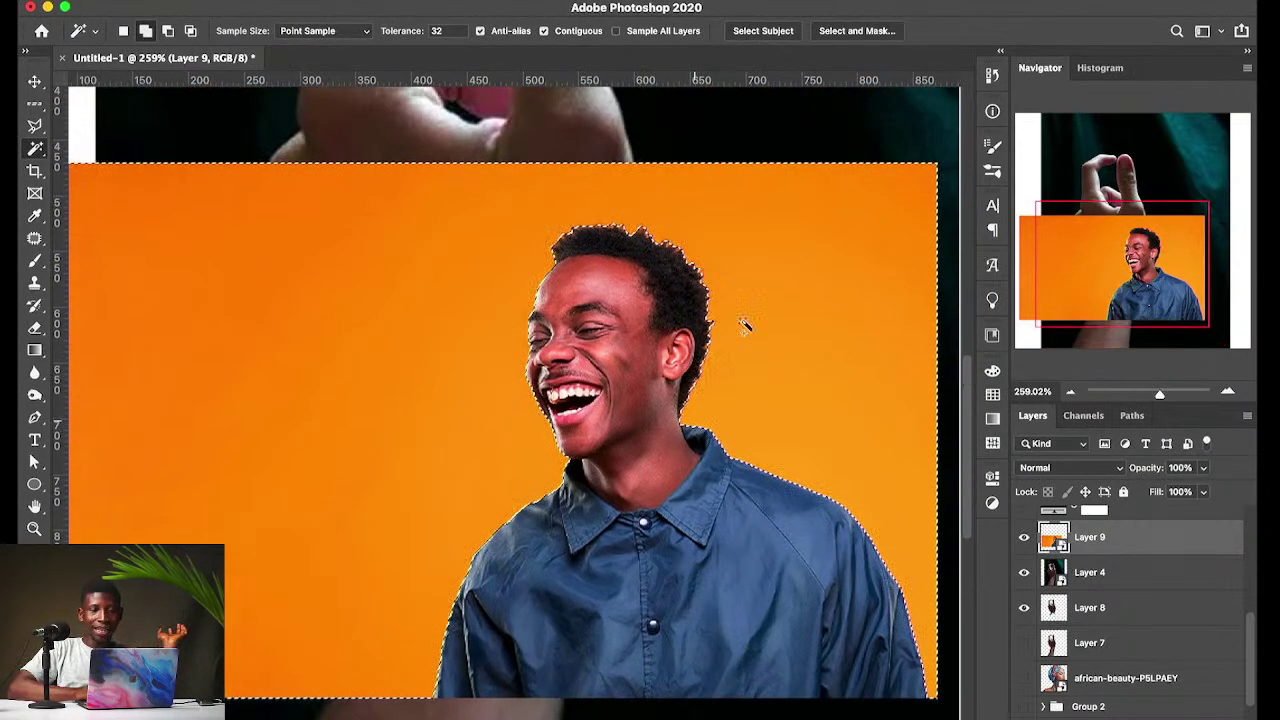
scroll(624, 292, down, 2)
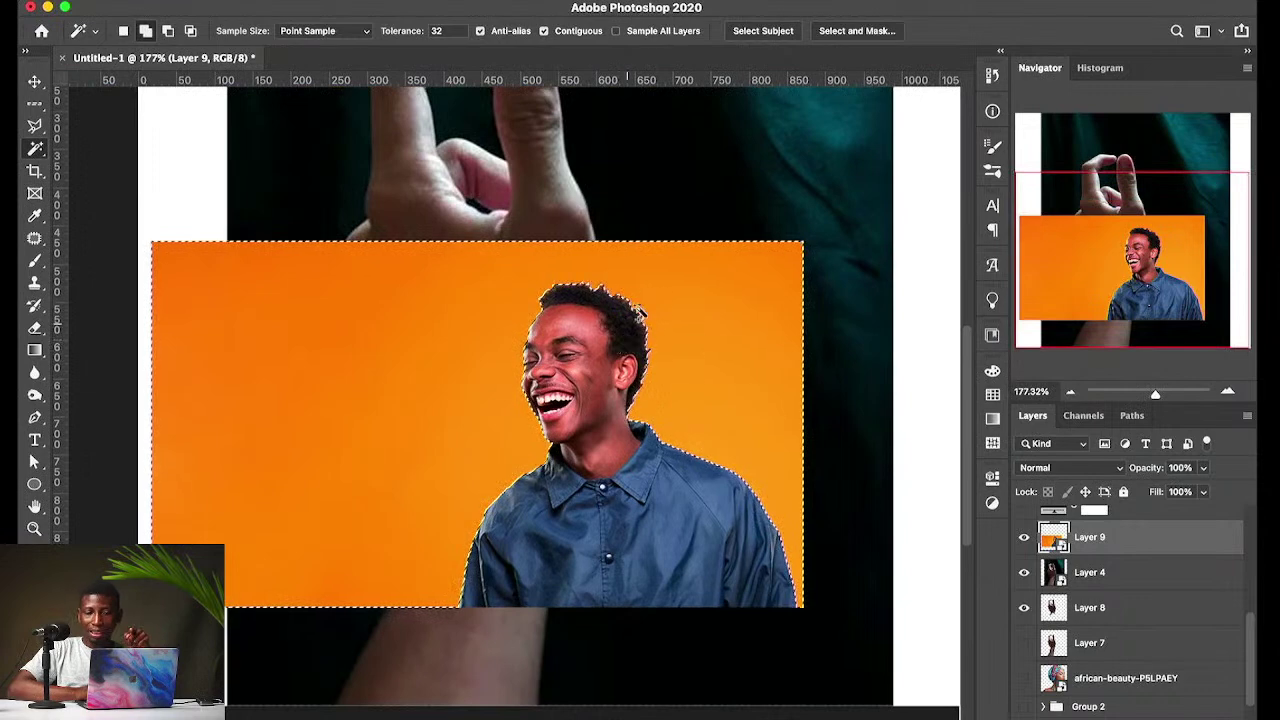
Step: Open Select and Mask, switch the view mode to On Black and invert the selection to the man
click(857, 31)
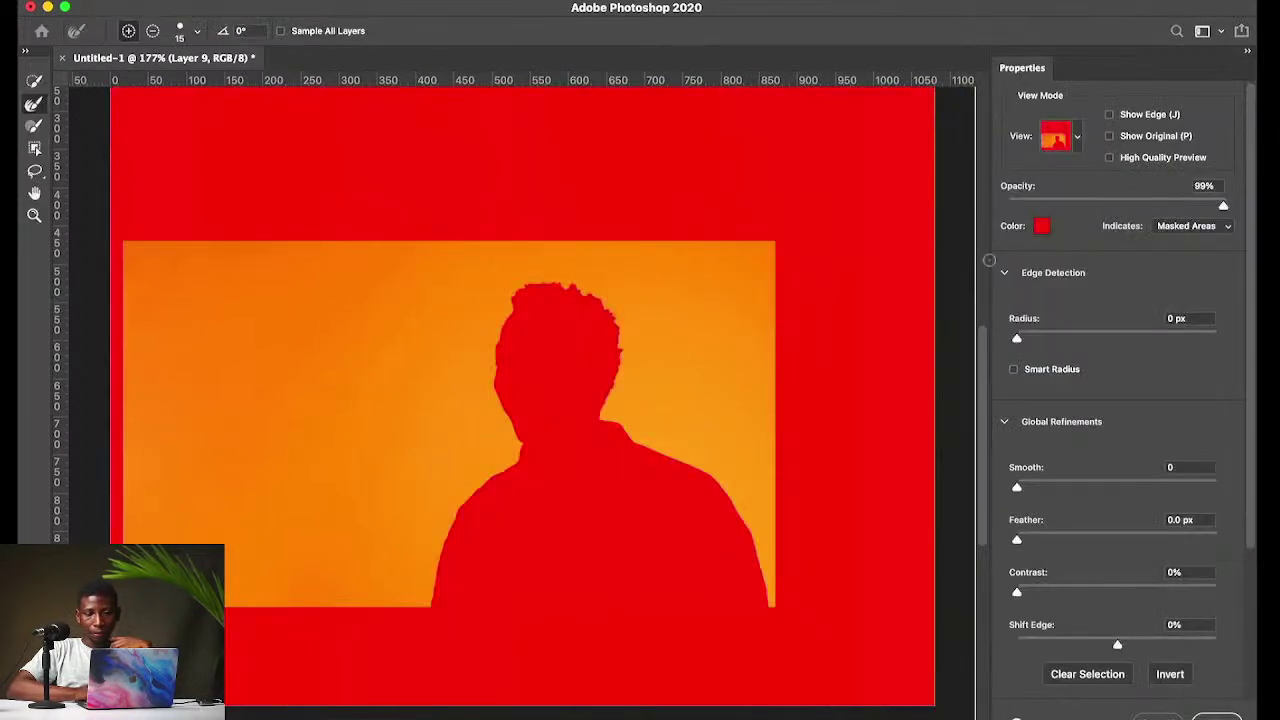
click(1078, 138)
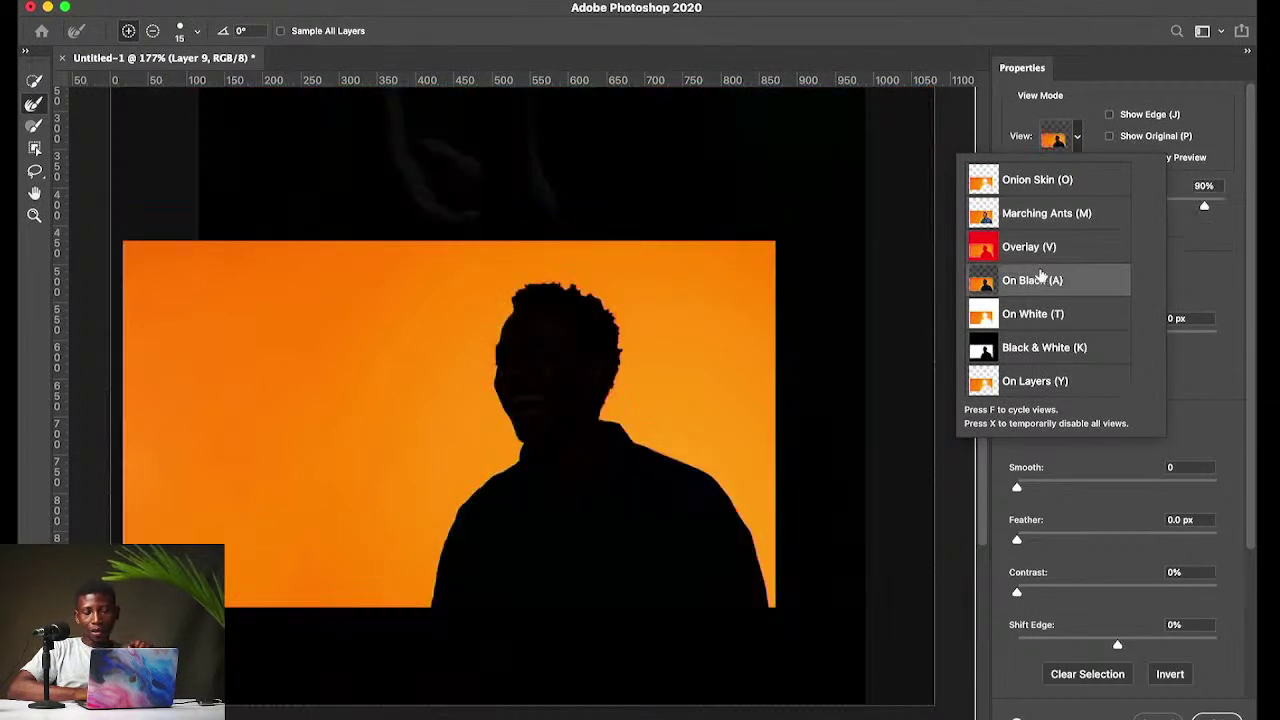
click(1143, 255)
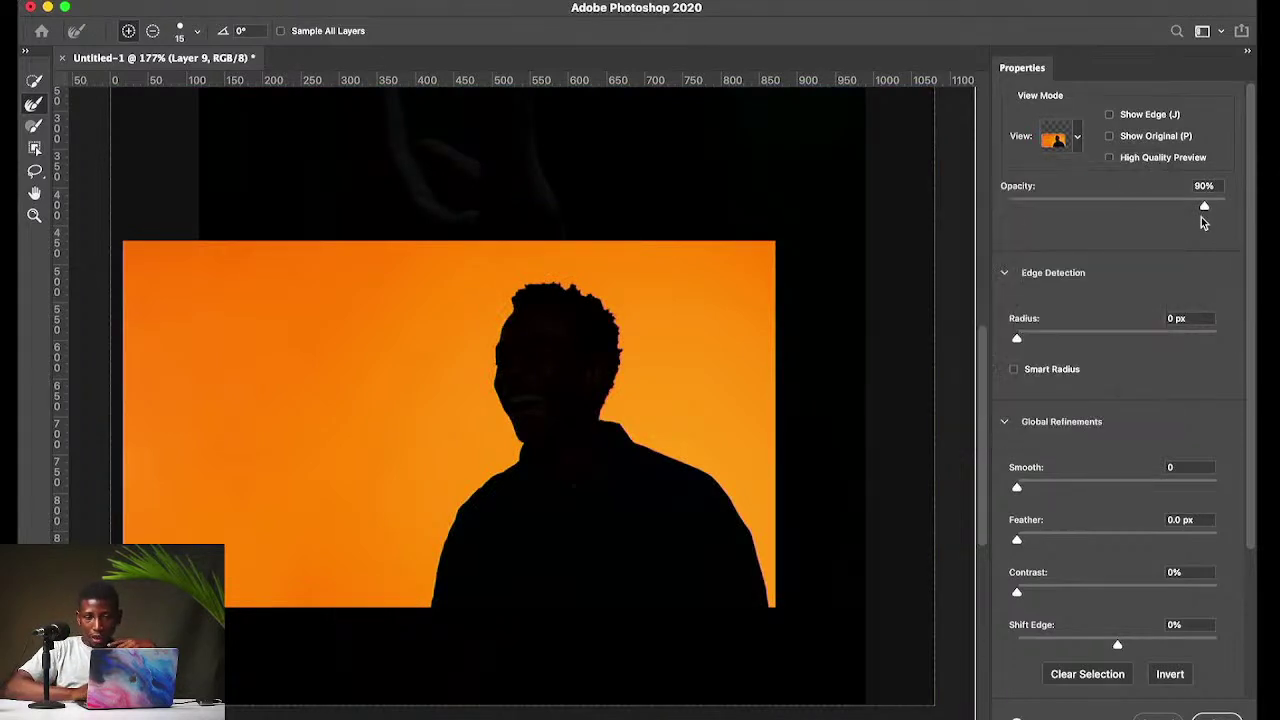
click(1171, 676)
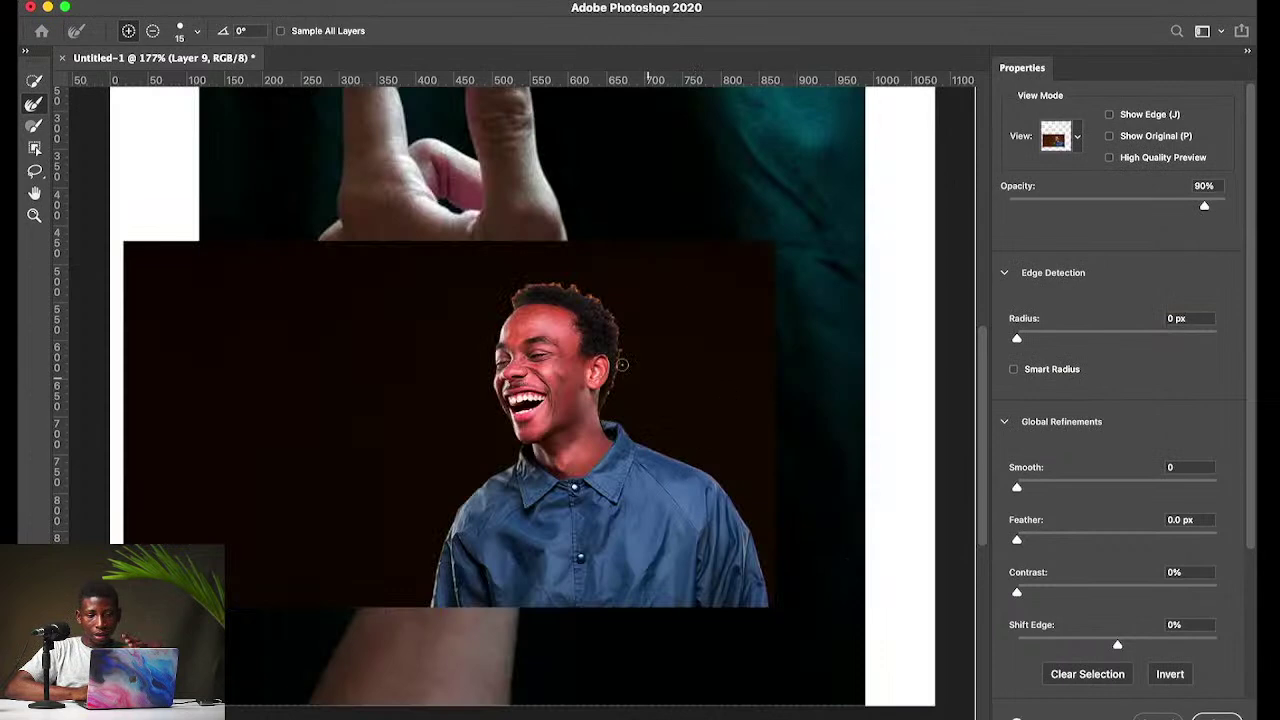
Step: Refine the selection along the top of the man's hair with the Refine Edge Brush at size 15
scroll(622, 365, up, 5)
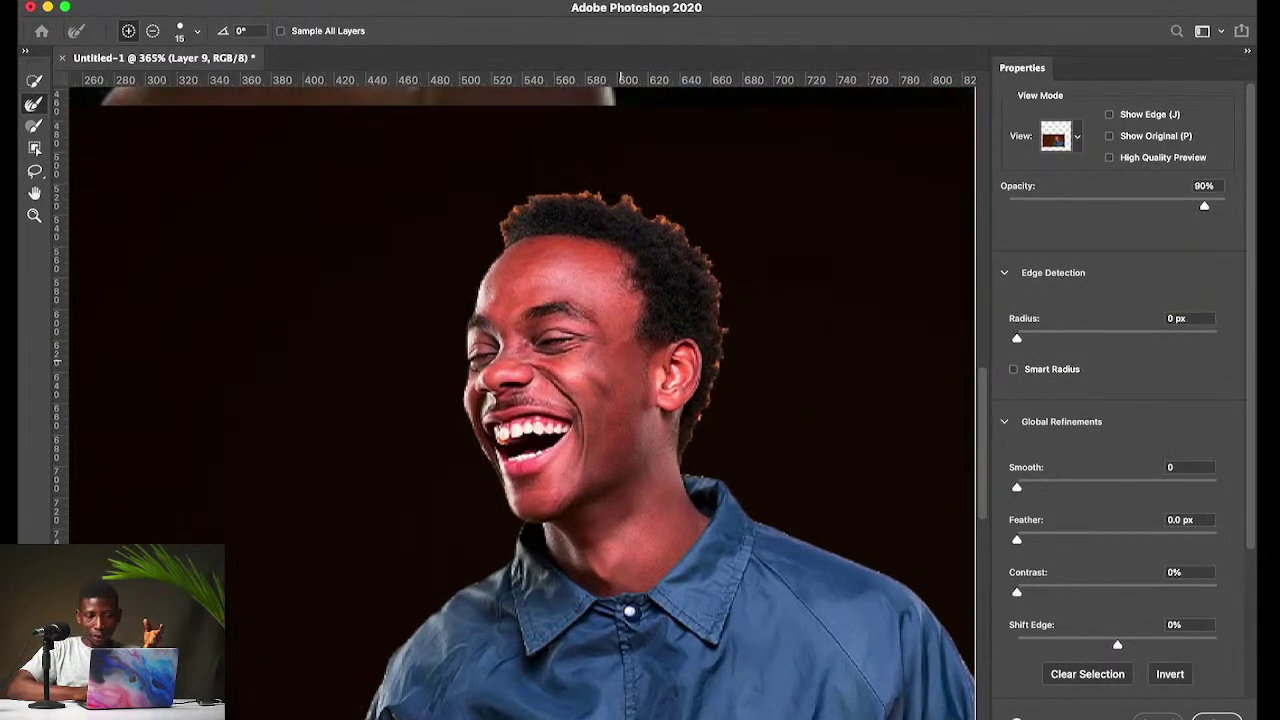
scroll(633, 262, up, 4)
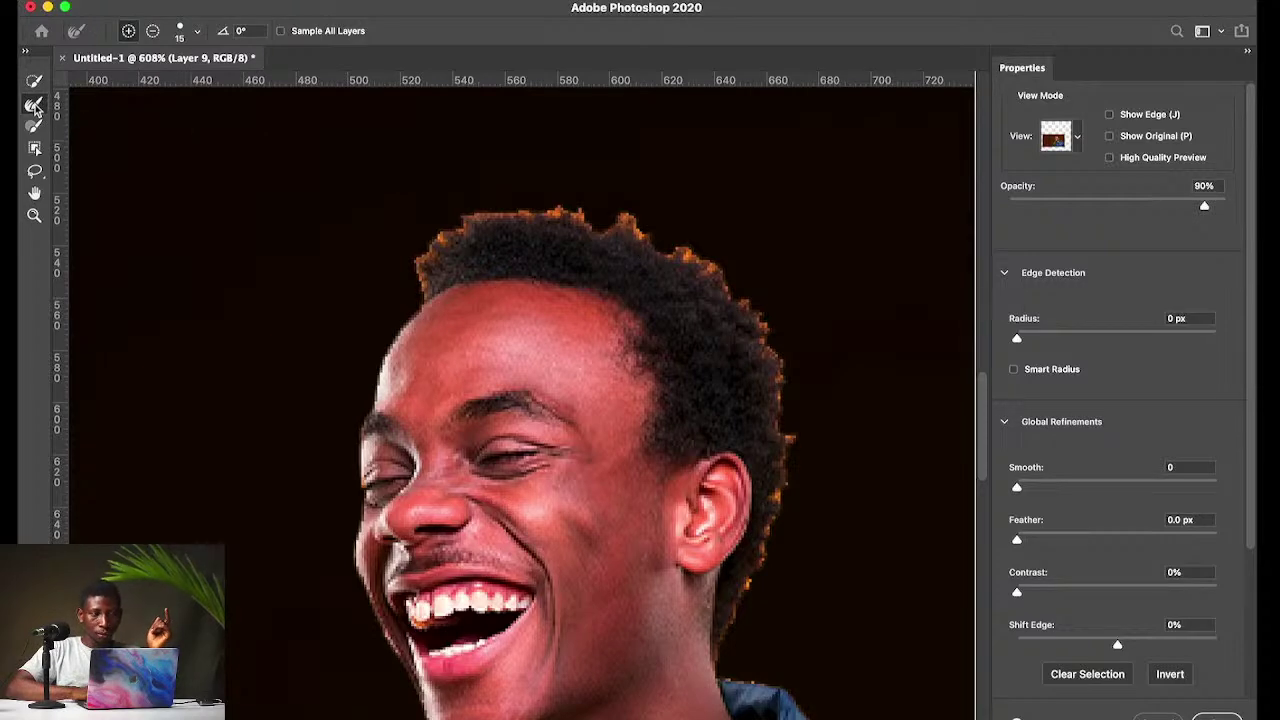
scroll(578, 224, up, 2)
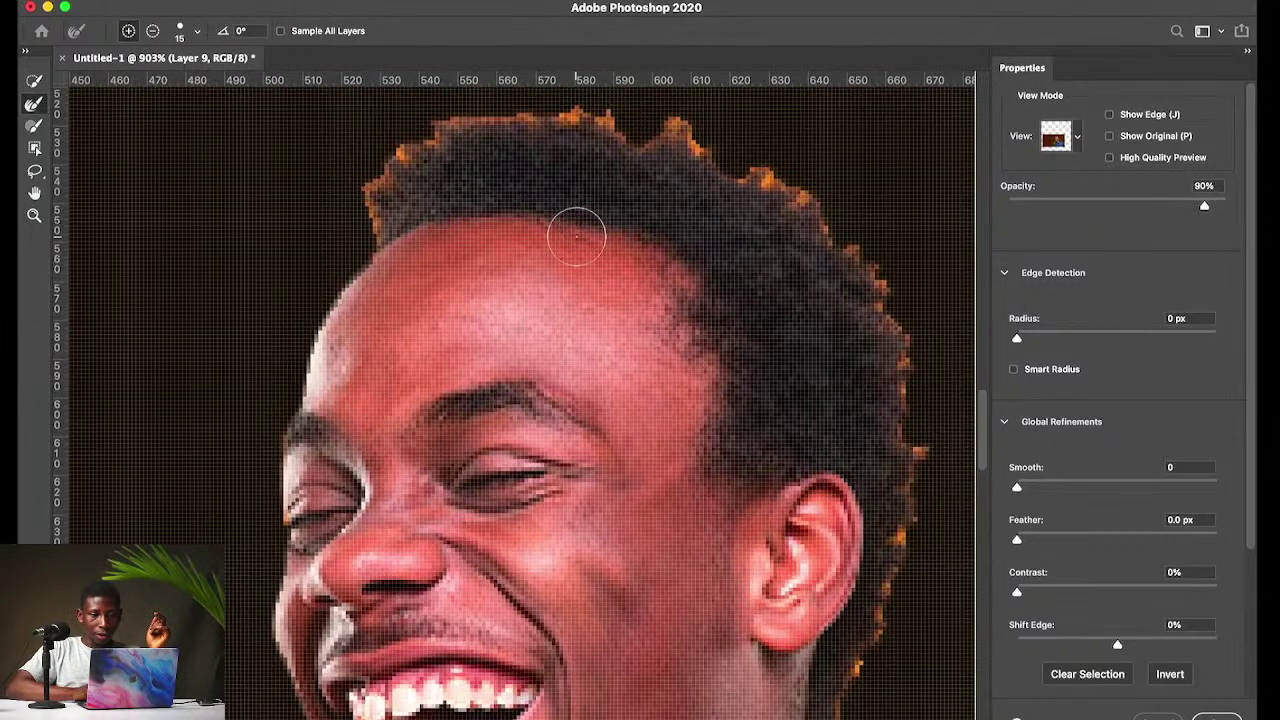
scroll(580, 226, up, 2)
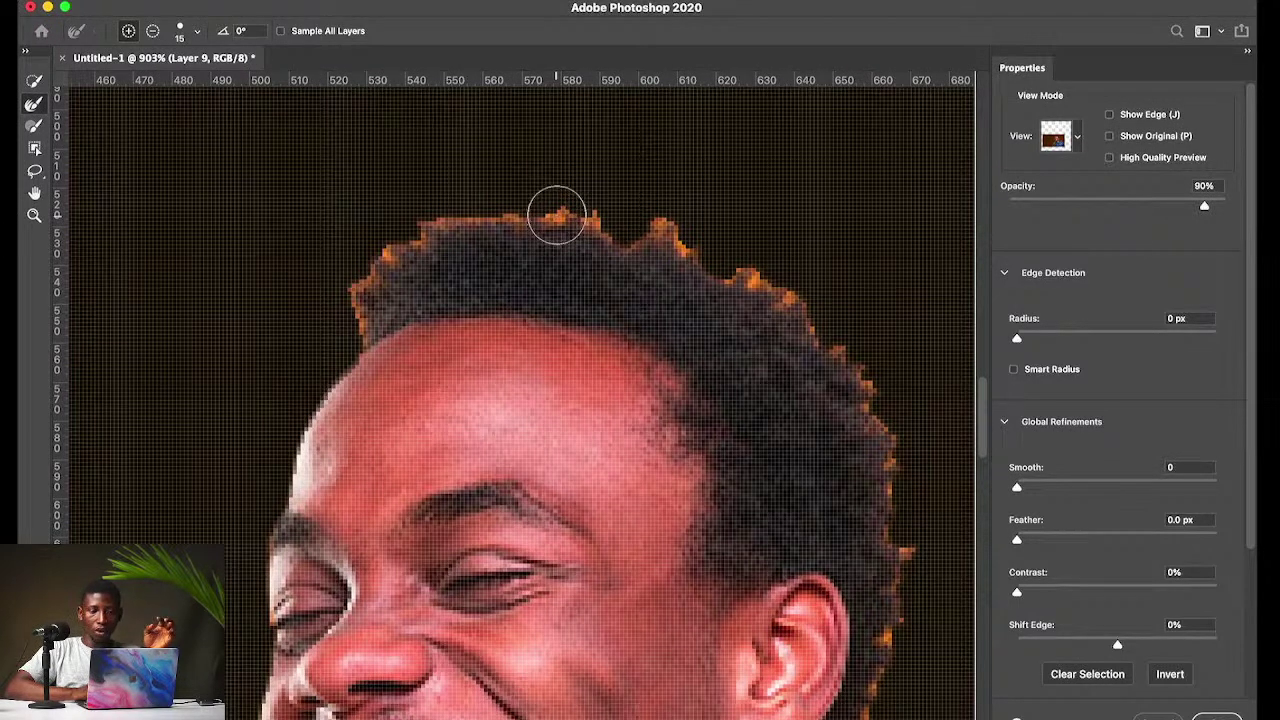
scroll(560, 220, up, 2)
scroll(563, 171, up, 2)
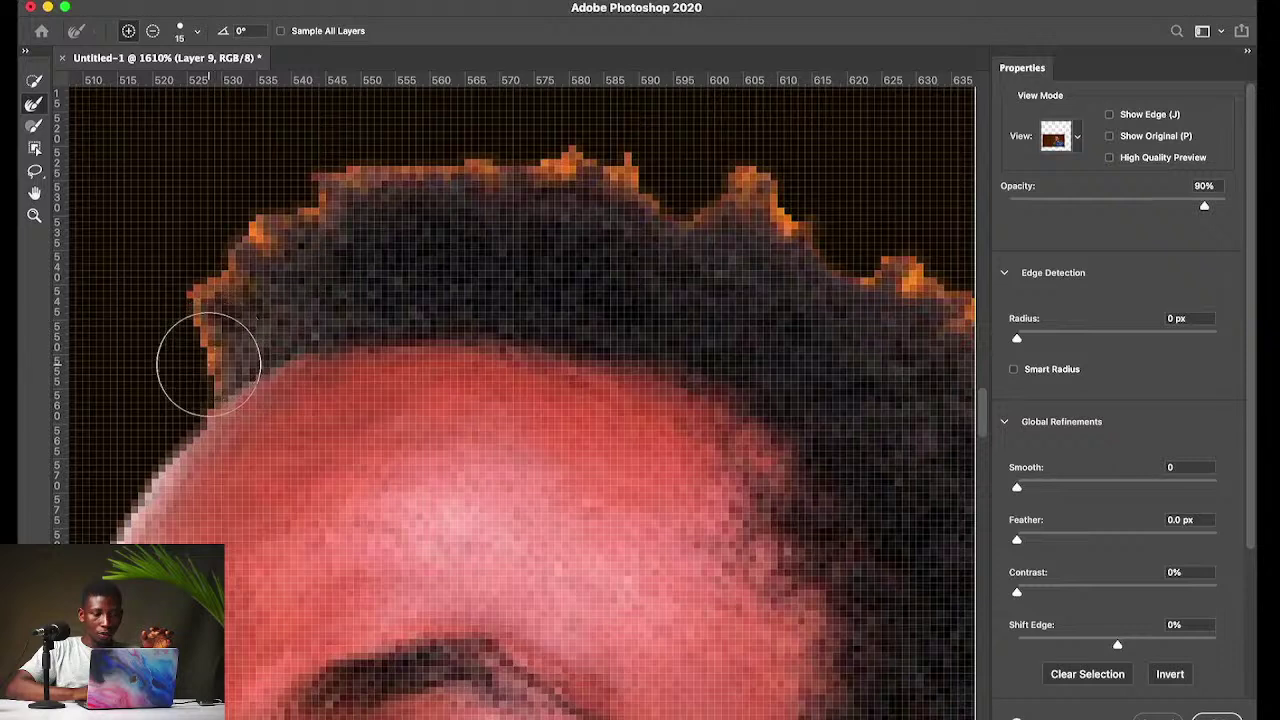
key(super+r)
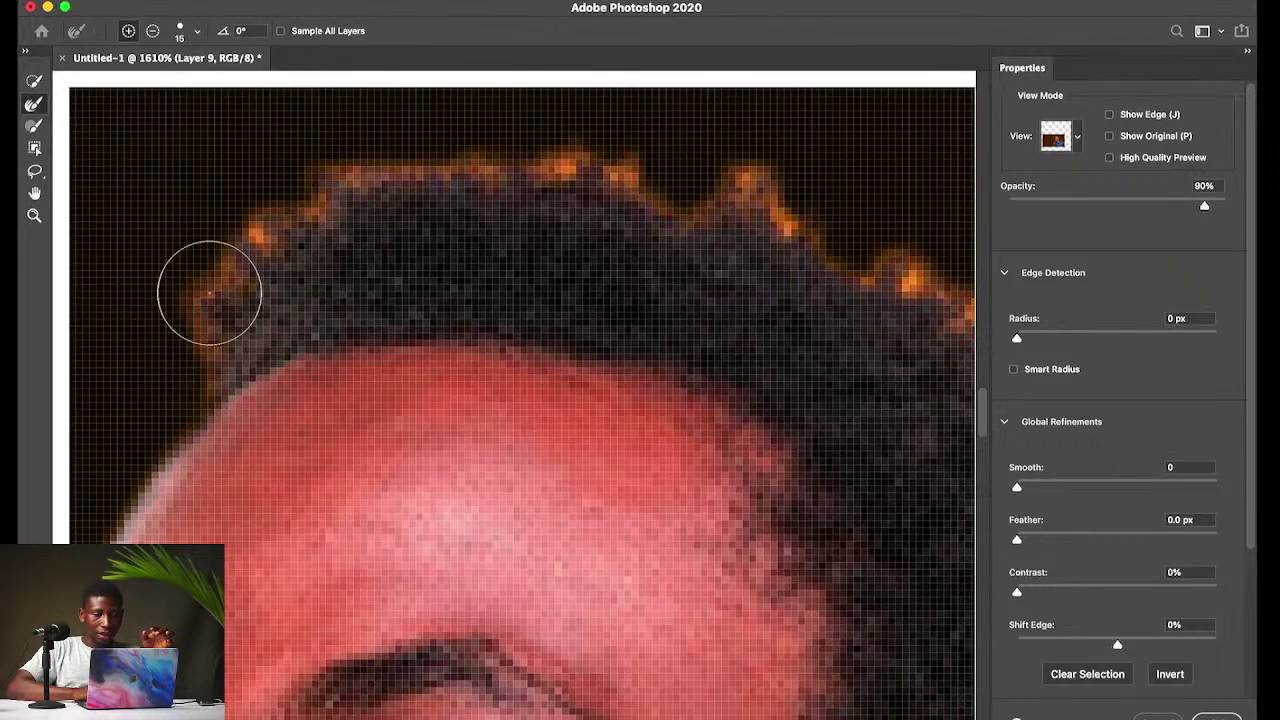
mouse_move(250, 251)
mouse_down()
mouse_move(380, 180)
mouse_move(494, 171)
mouse_move(616, 178)
mouse_move(720, 206)
mouse_move(771, 191)
mouse_move(820, 243)
mouse_move(922, 272)
mouse_move(829, 249)
mouse_move(797, 220)
mouse_up()
key(super+r)
Step: Continue refining the selection edge from the back of the man's hair down past the neck to the shirt collar
scroll(797, 220, right, 5)
scroll(795, 220, down, 3)
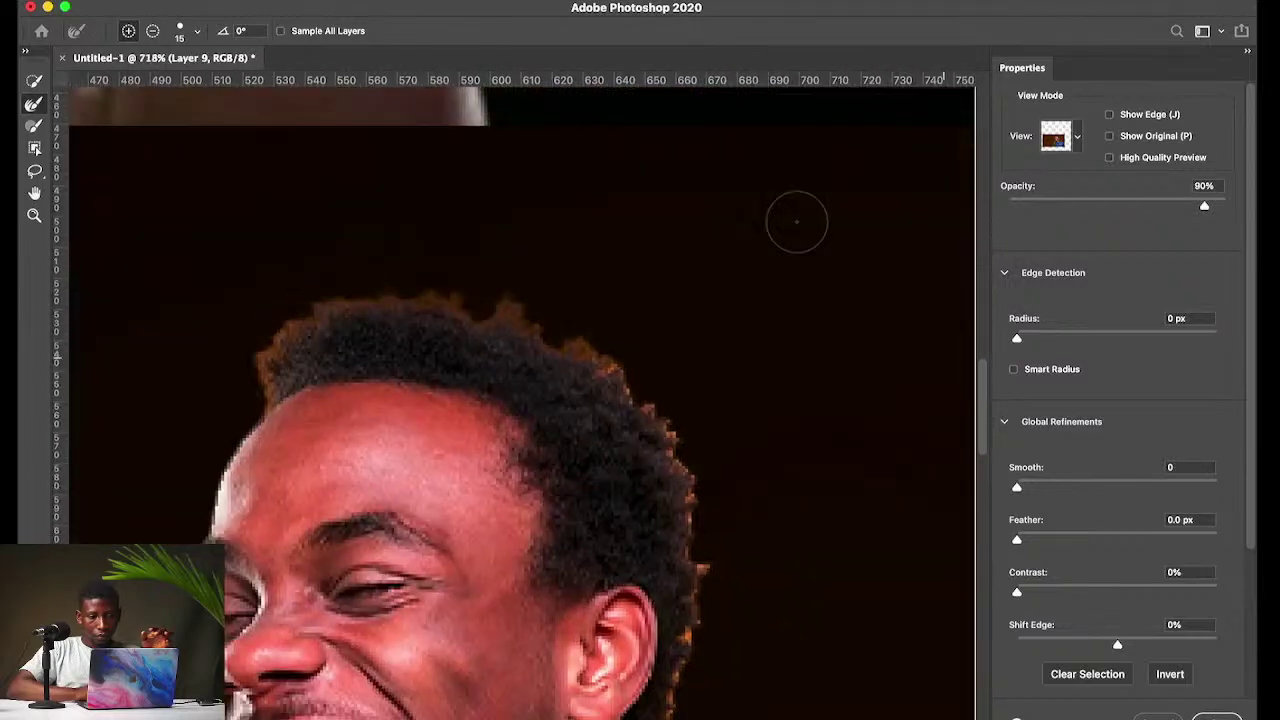
mouse_move(637, 355)
mouse_down()
mouse_move(694, 416)
mouse_move(701, 476)
mouse_move(718, 471)
mouse_move(714, 609)
mouse_move(733, 543)
mouse_move(705, 612)
mouse_move(703, 642)
mouse_move(720, 611)
mouse_move(729, 622)
mouse_move(704, 700)
mouse_up()
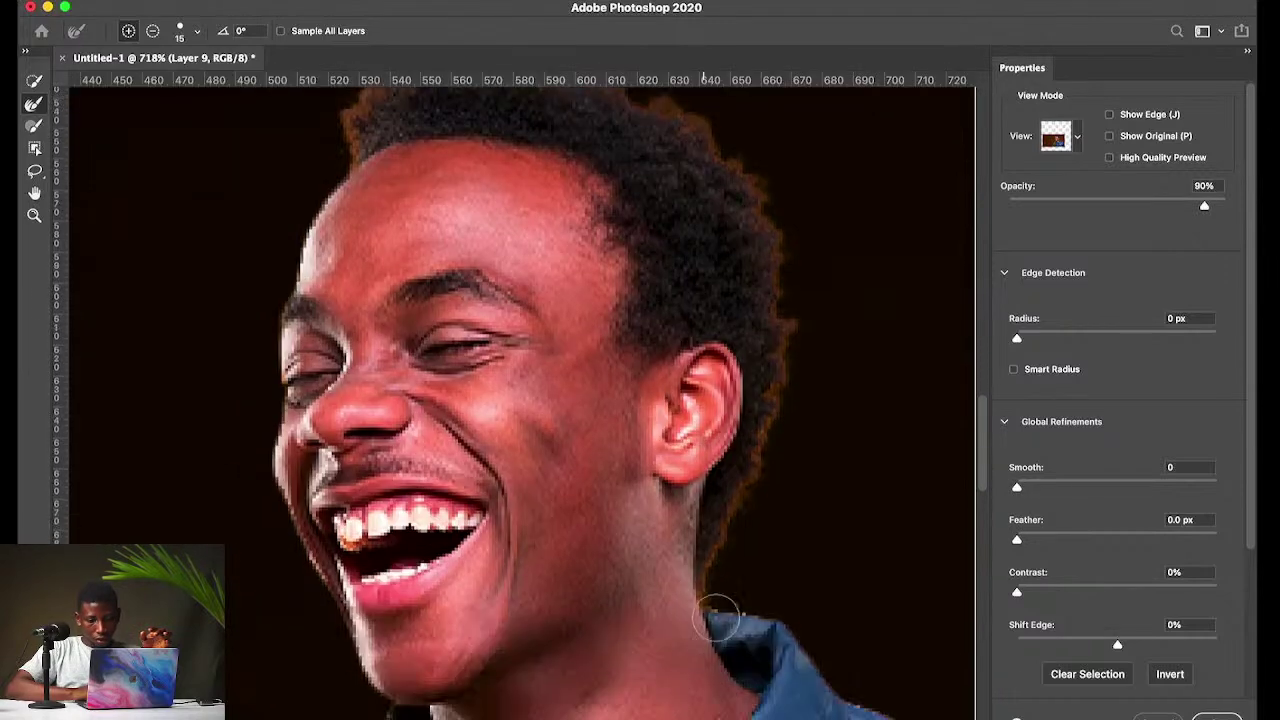
drag(714, 600, 777, 609)
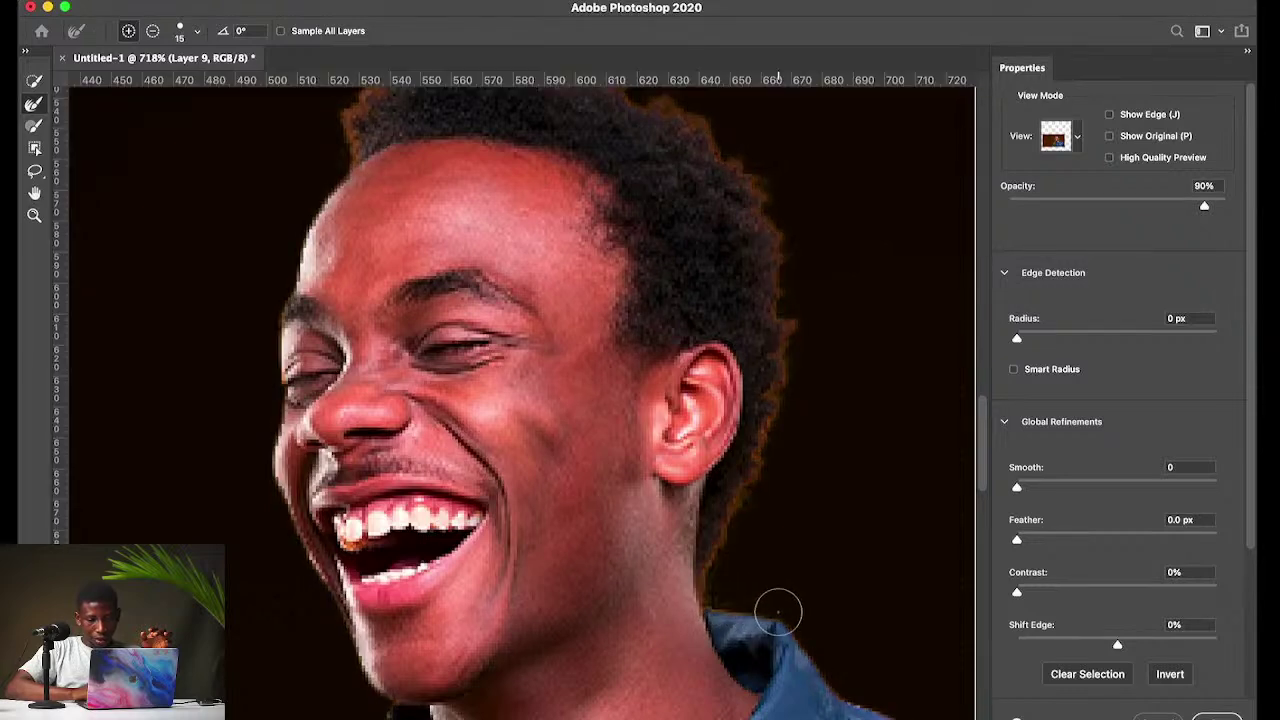
Step: Enable Decontaminate Colors at an amount of 100% to remove the orange fringe from the hair
scroll(706, 266, up, 5)
scroll(705, 268, down, 4)
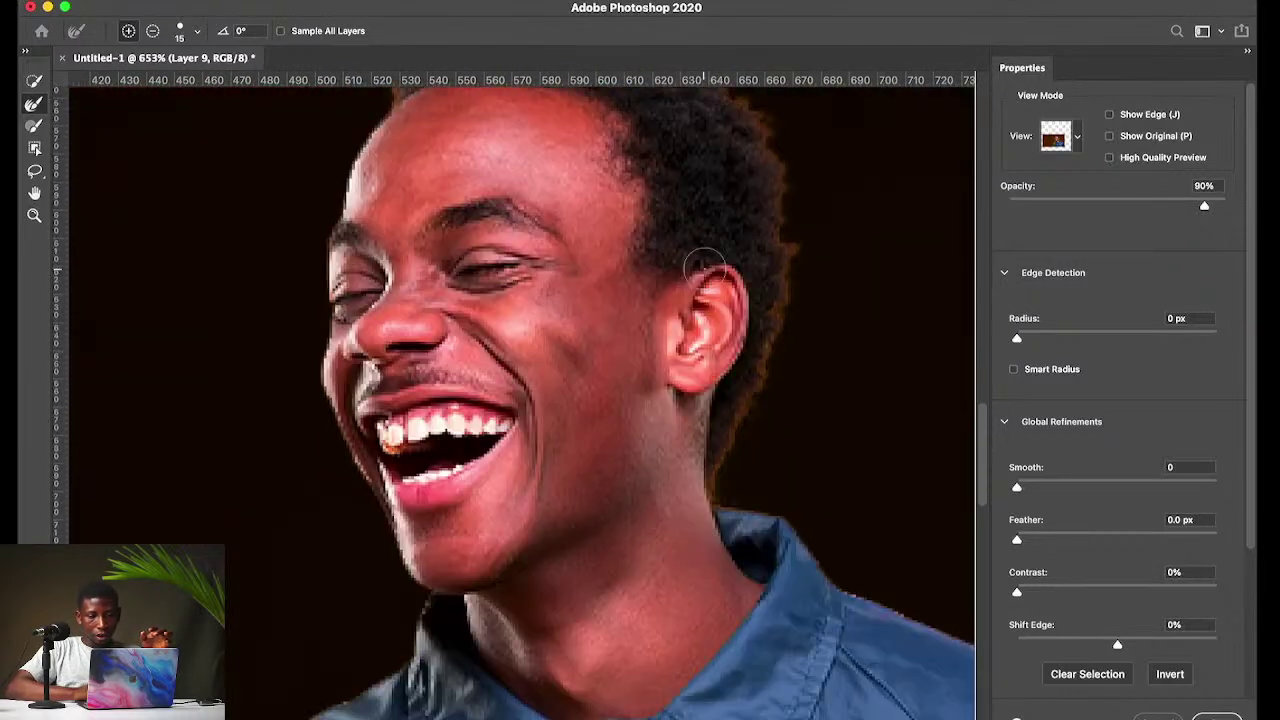
scroll(1133, 489, down, 3)
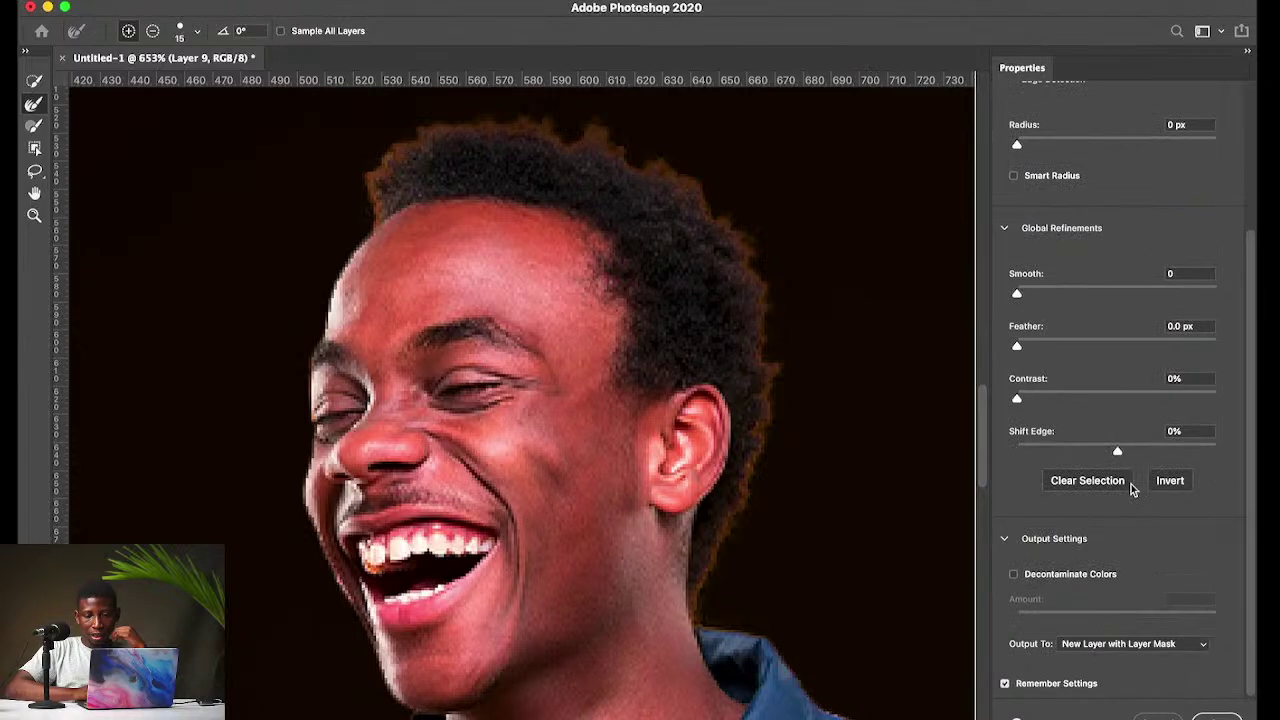
click(1013, 576)
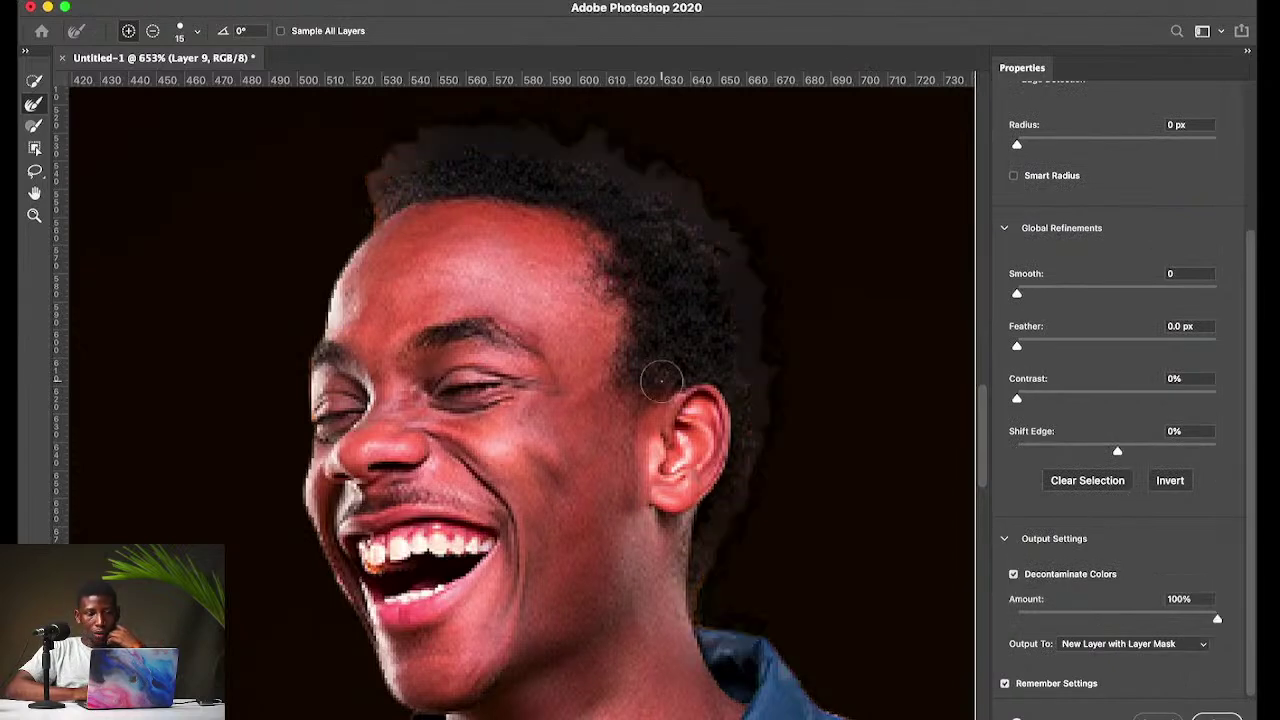
Step: Brush over the hair edge at the front of the man's head again with the Refine Edge Brush
scroll(690, 385, down, 1)
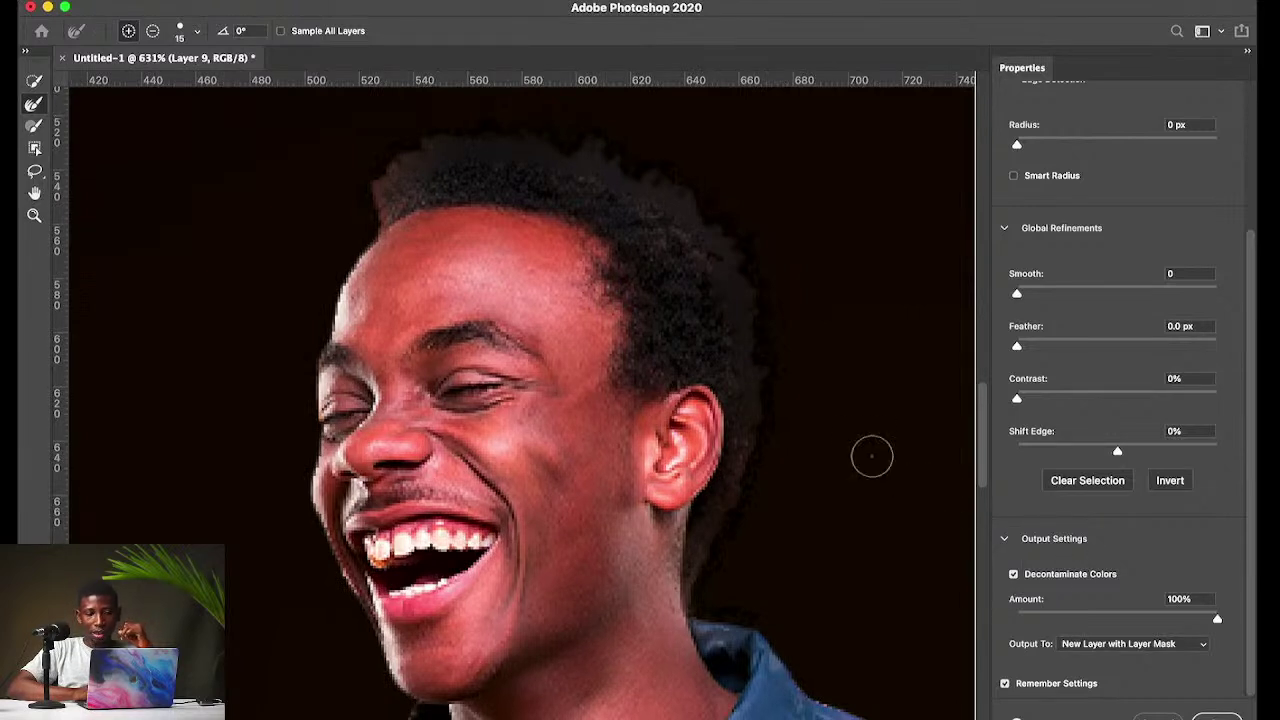
scroll(824, 436, up, 4)
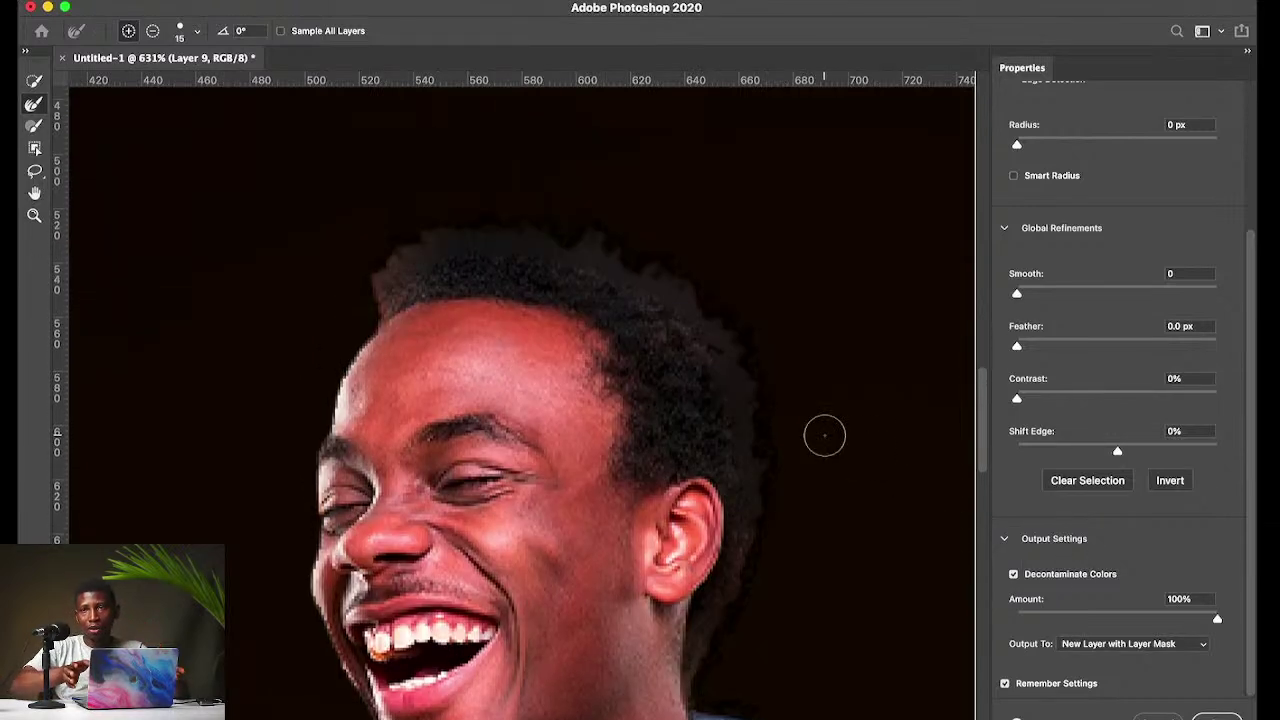
click(396, 275)
mouse_move(403, 263)
mouse_down()
mouse_move(373, 296)
mouse_move(382, 290)
mouse_move(377, 323)
mouse_up()
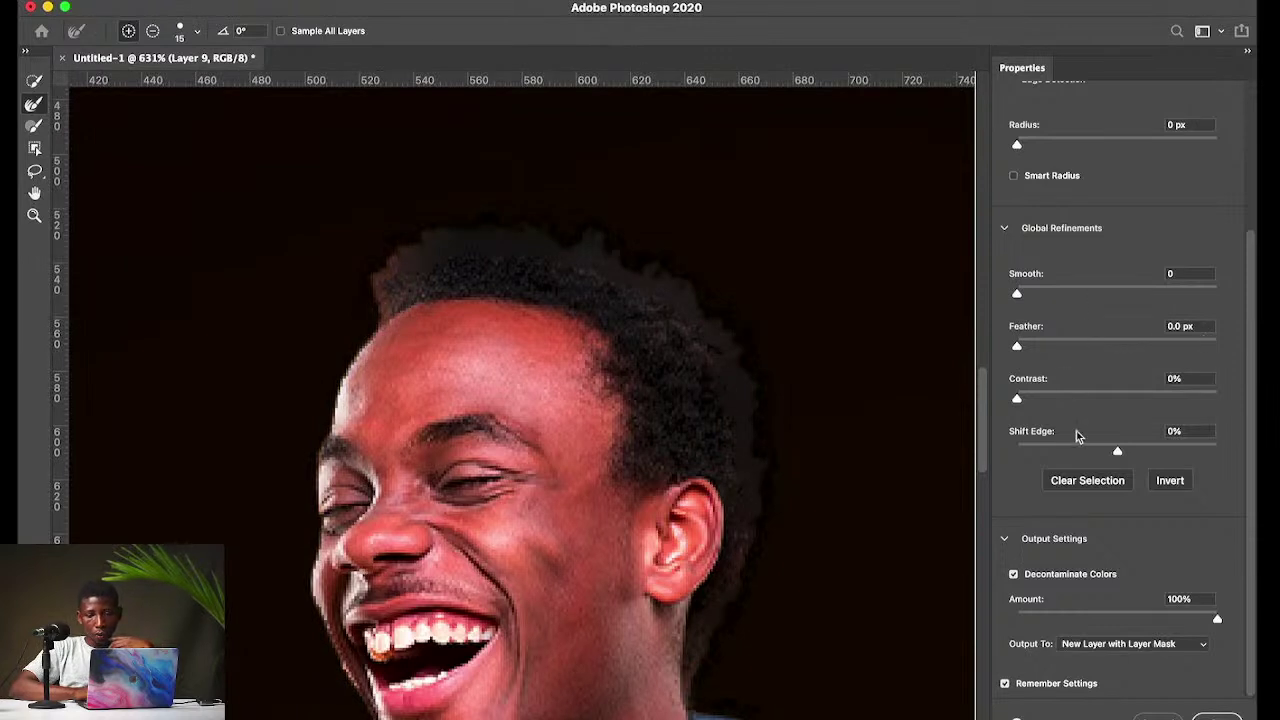
scroll(1077, 435, up, 5)
scroll(1116, 378, down, 3)
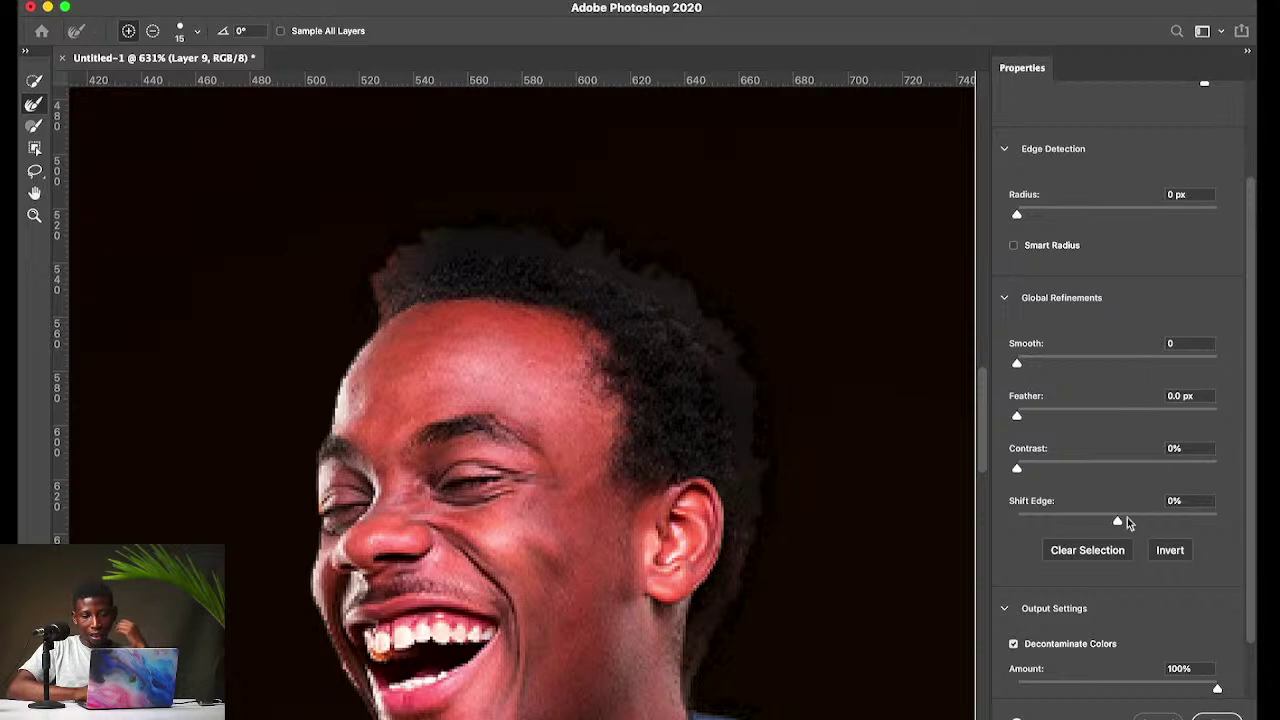
Step: Set Shift Edge to -16% and output the refined selection to a new layer with a layer mask
drag(1116, 522, 1101, 521)
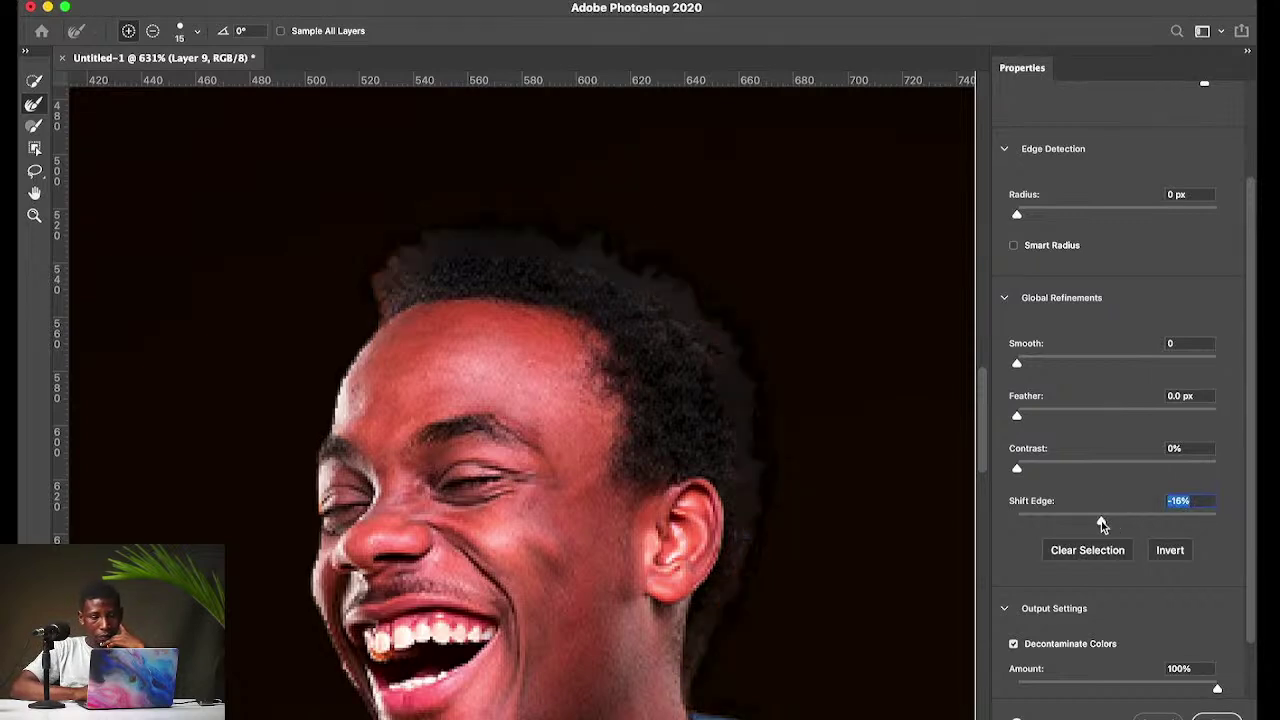
click(1017, 211)
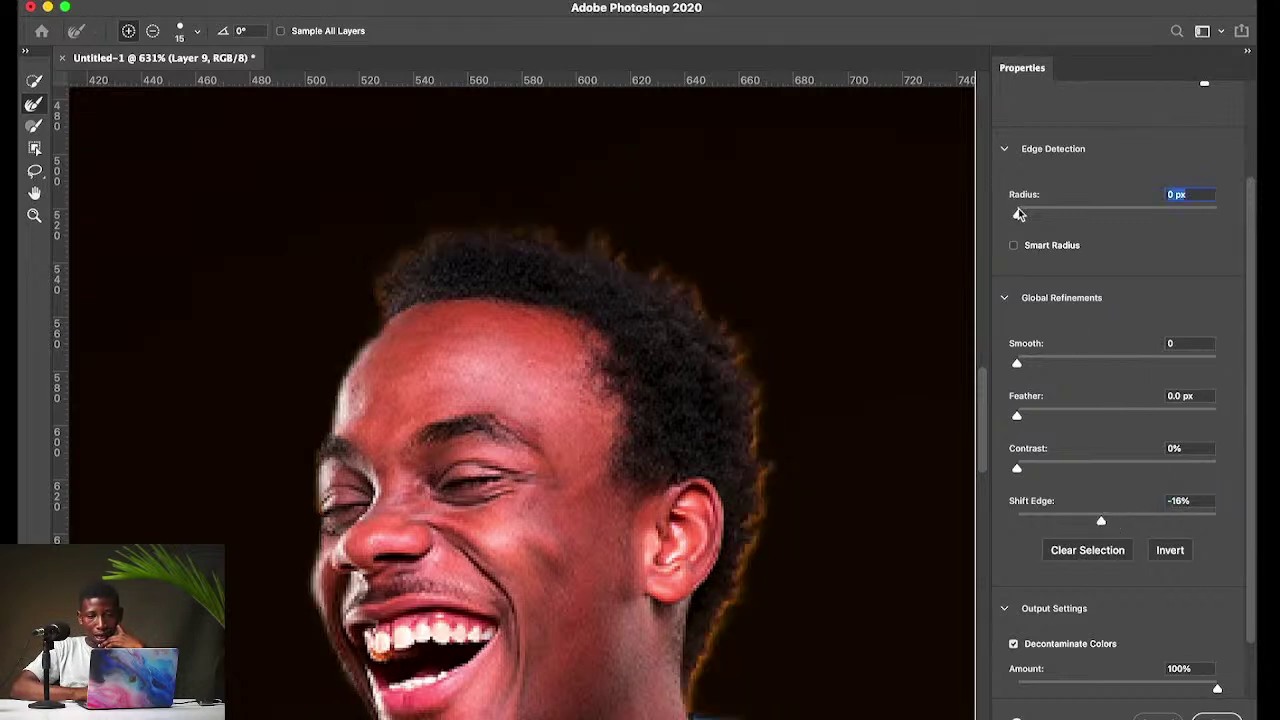
drag(1018, 364, 995, 366)
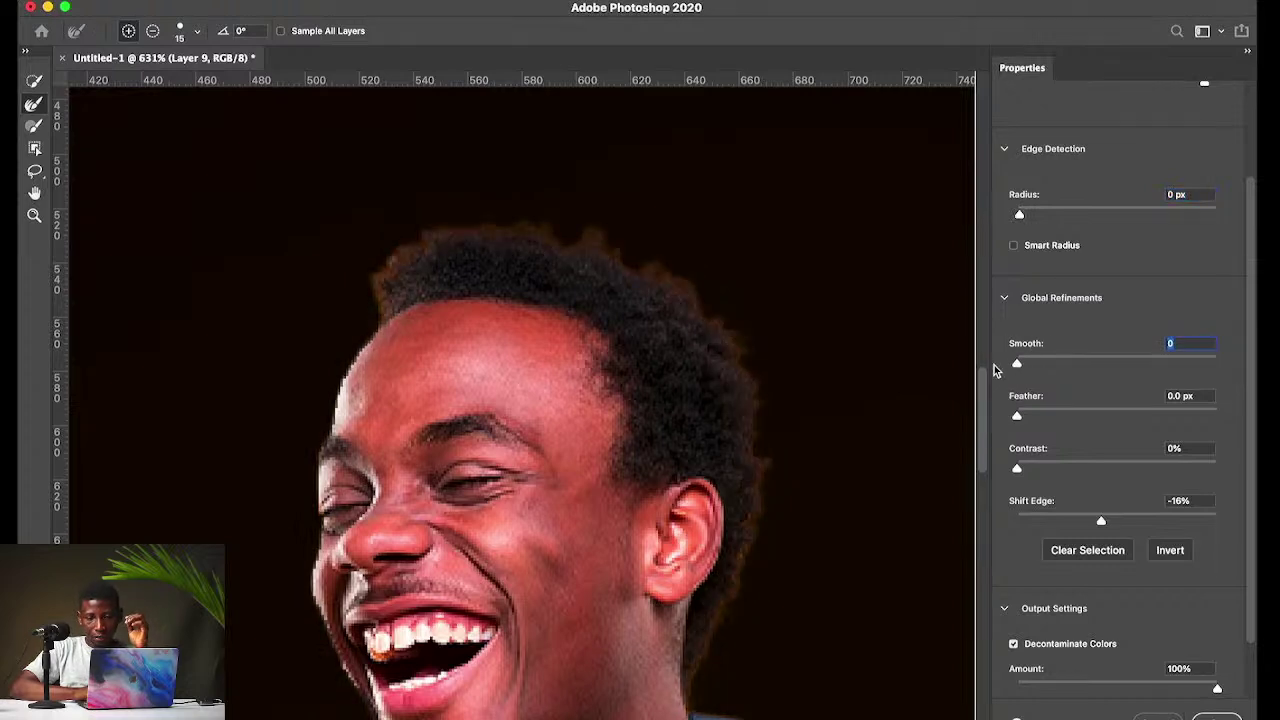
scroll(1067, 532, down, 2)
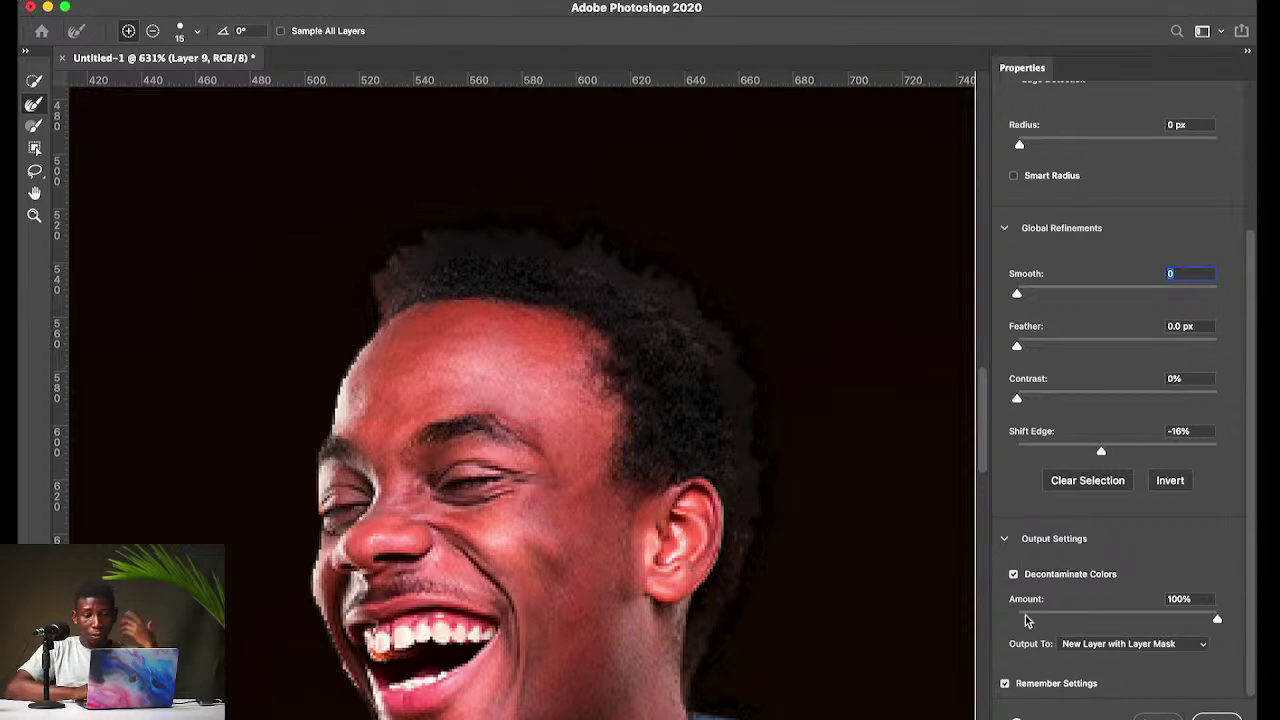
key(Return)
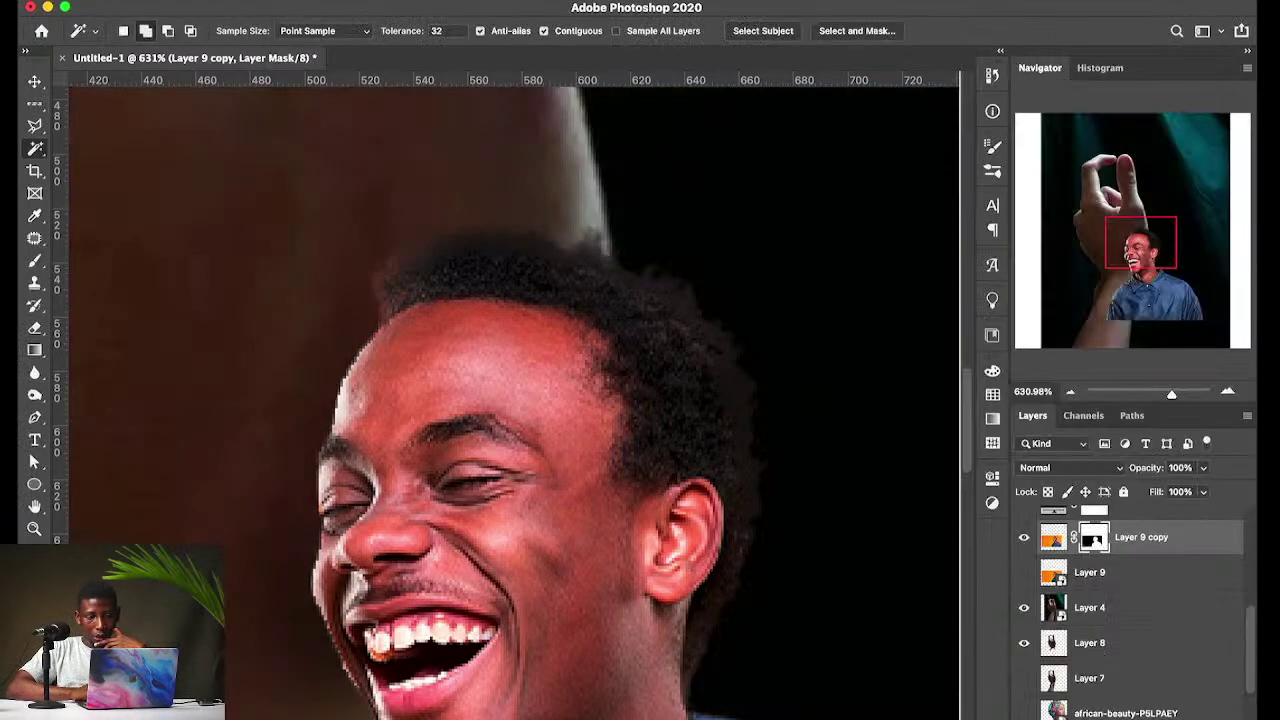
Step: Move the cut-out man down the canvas and bring his layer to the top of the layer stack
scroll(806, 431, down, 5)
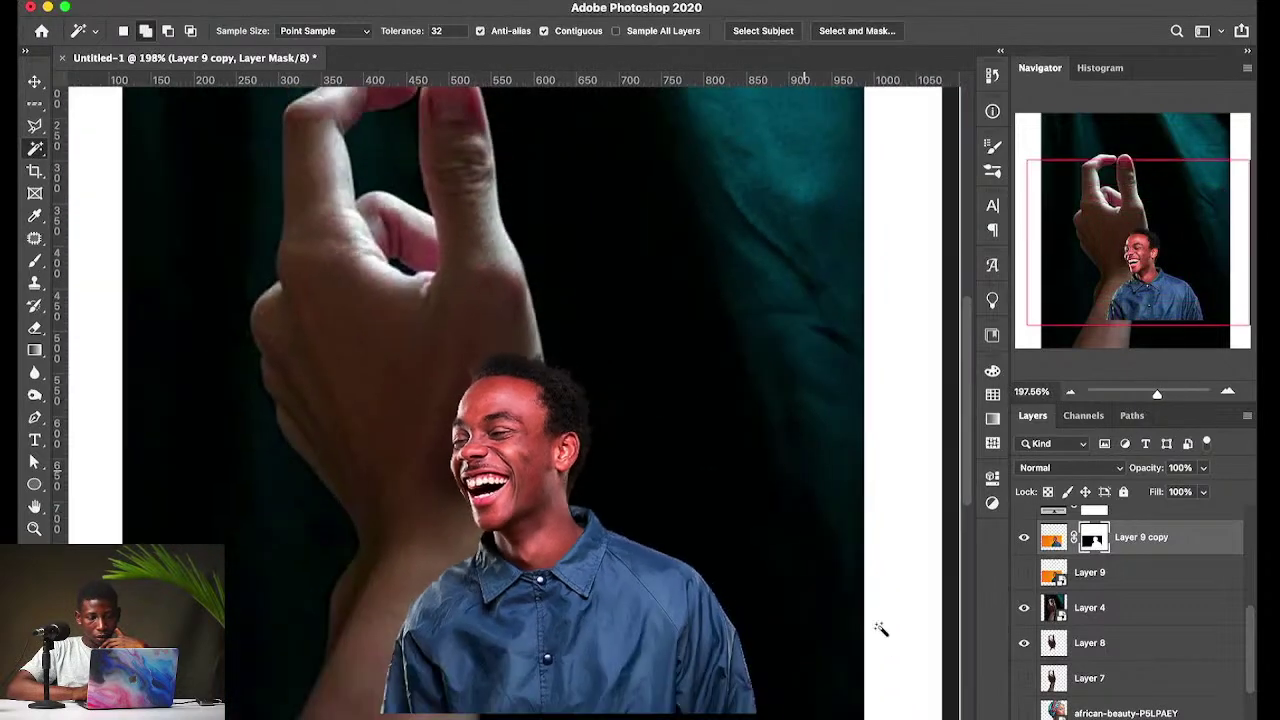
key(v)
drag(592, 516, 582, 583)
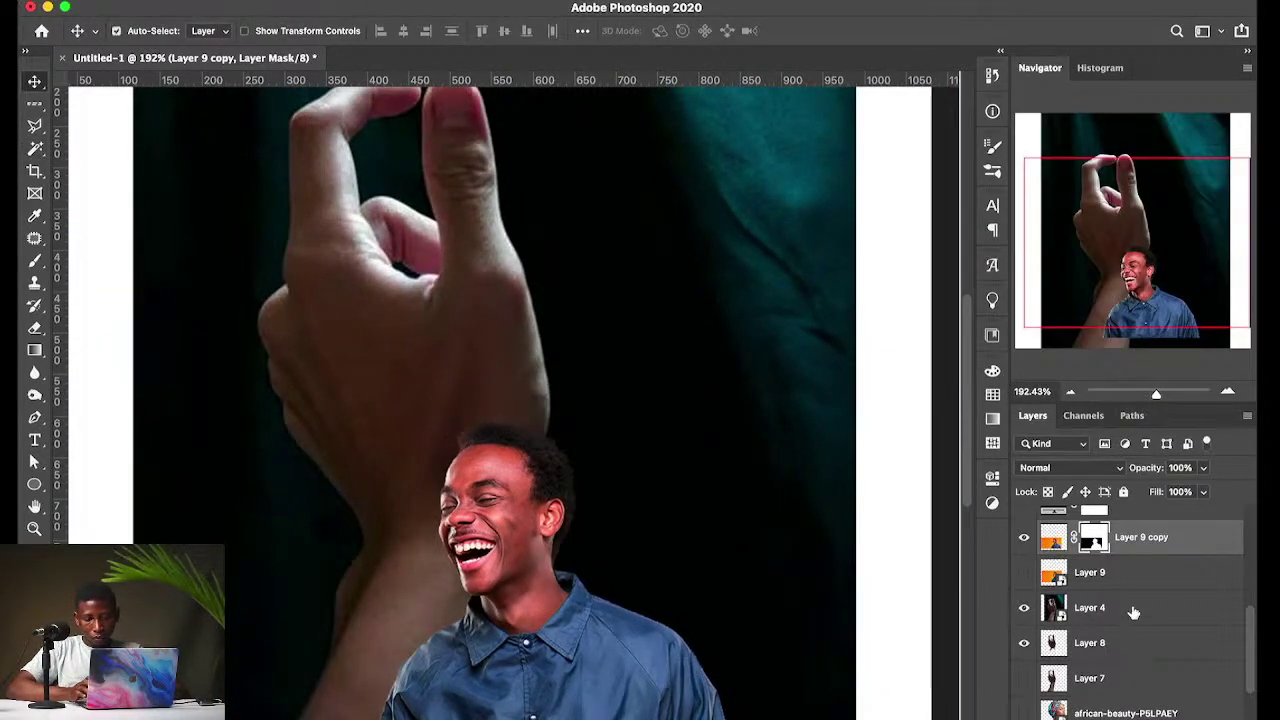
key(ctrl+shift+bracketright)
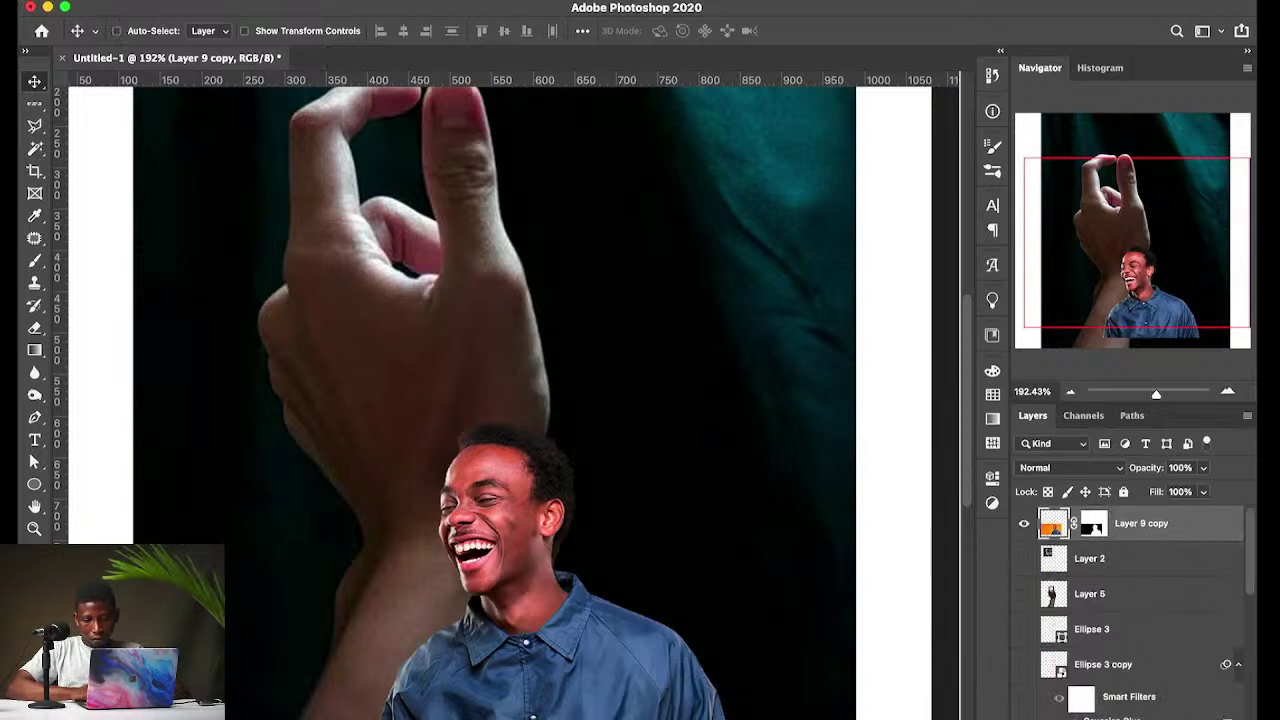
Step: Draw a magenta rectangle of about 1093 x 1092 px covering the whole canvas, directly behind the cut-out man
click(1118, 562)
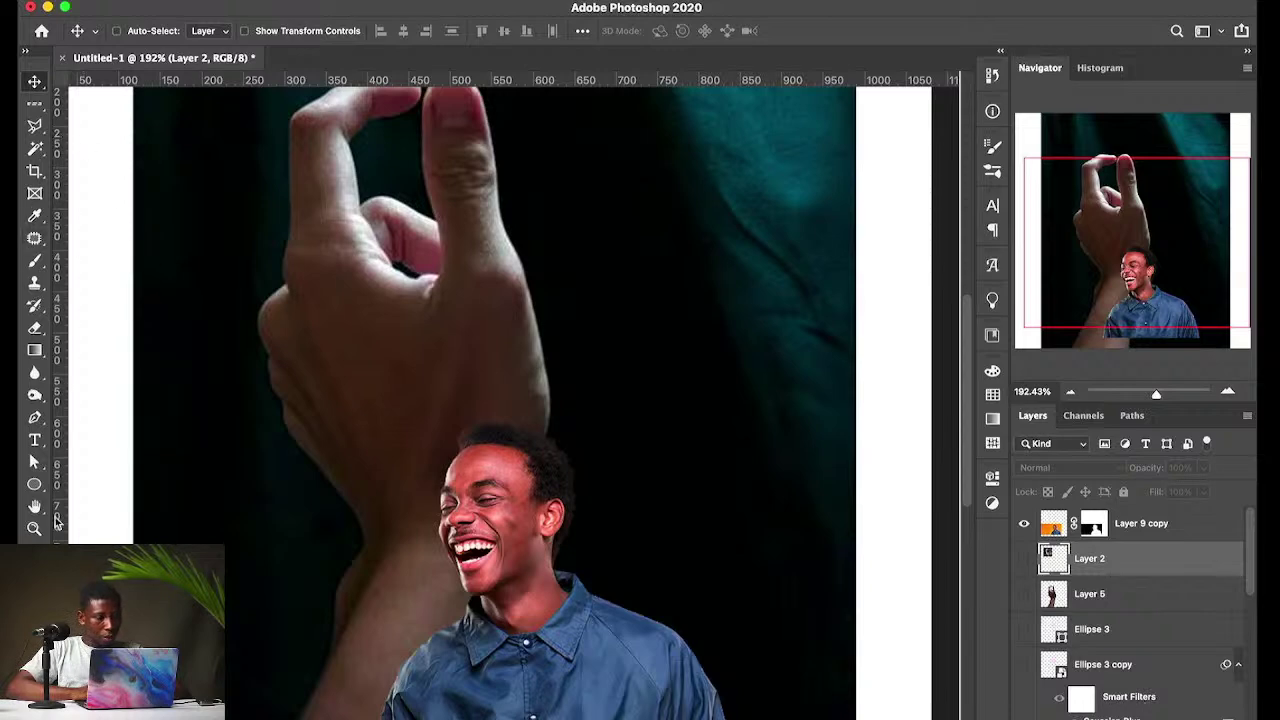
drag(34, 484, 65, 483)
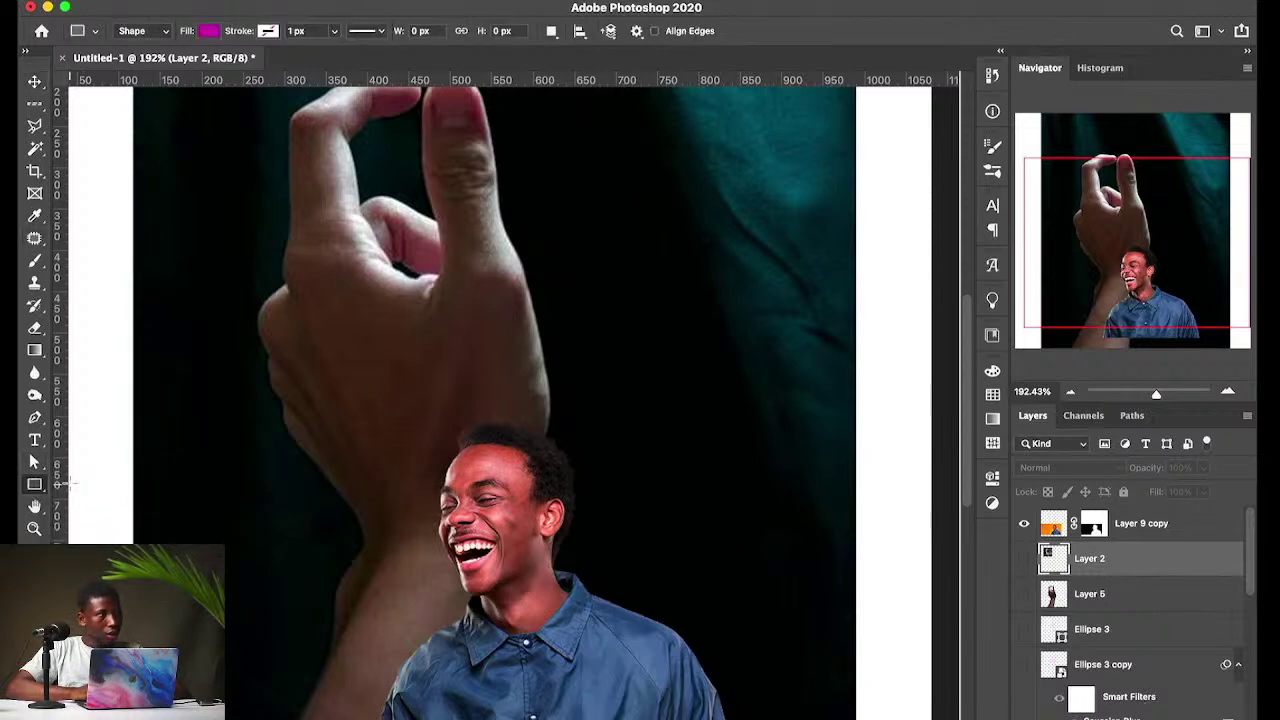
scroll(194, 302, up, 4)
scroll(95, 149, up, 6)
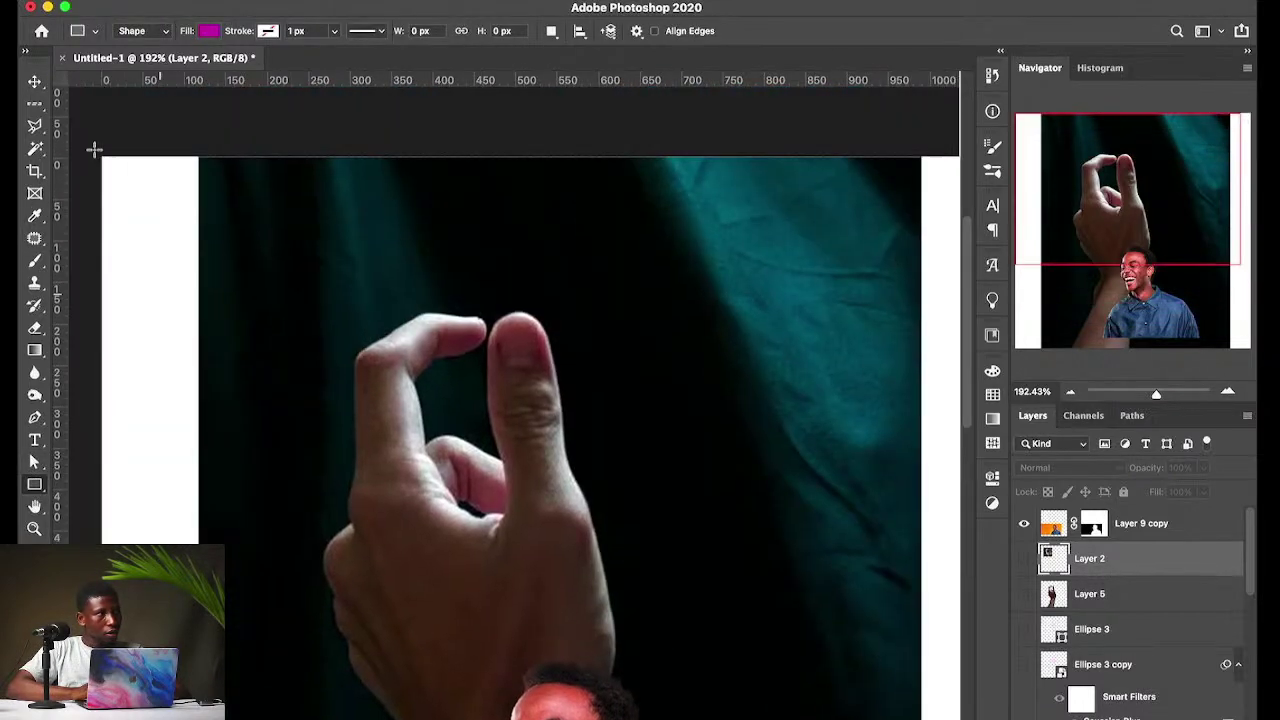
scroll(94, 149, down, 3)
scroll(94, 149, down, 5)
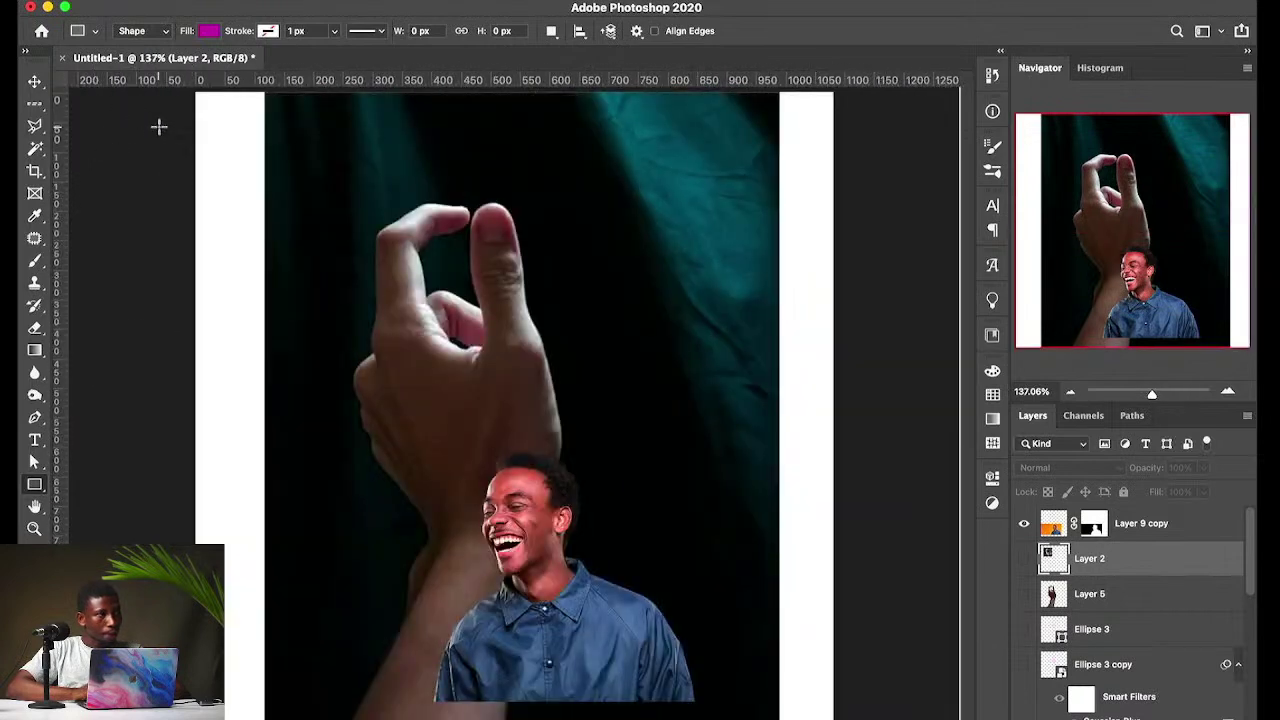
drag(195, 89, 838, 718)
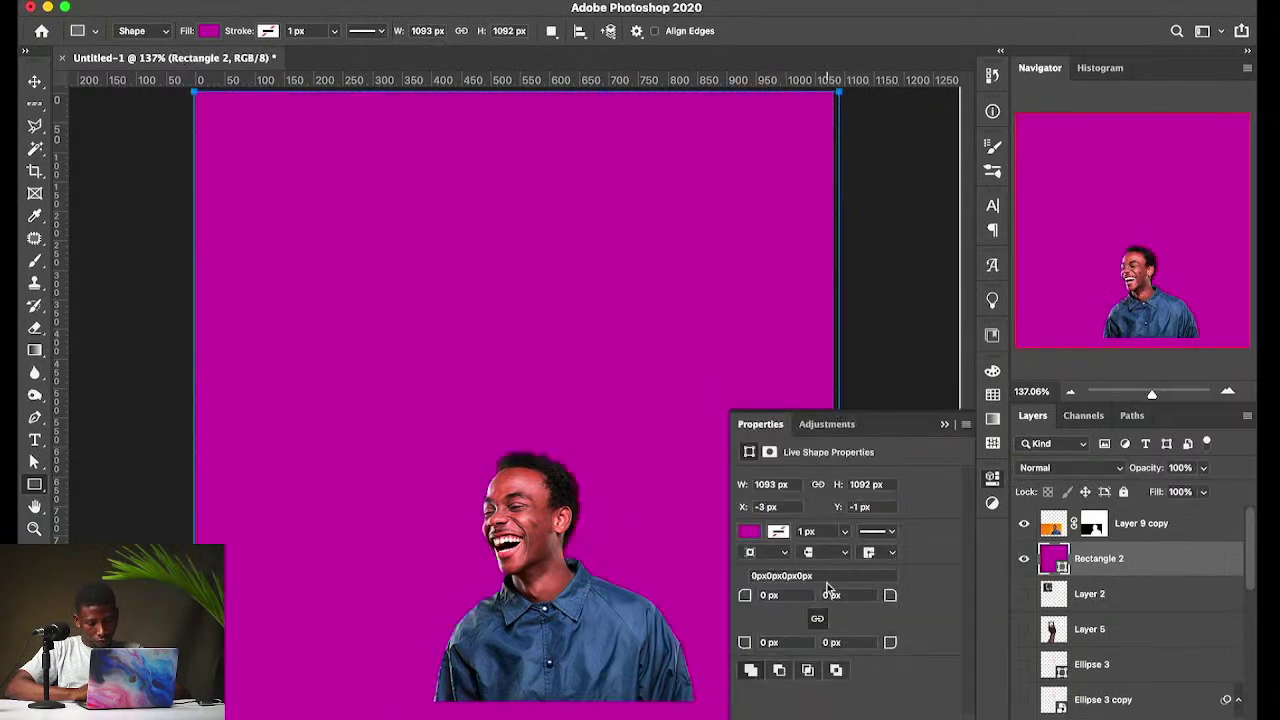
Step: Enlarge the cut-out man's layer to about 1356 x 762 px and position him toward the lower right of the canvas
key(v)
click(1112, 535)
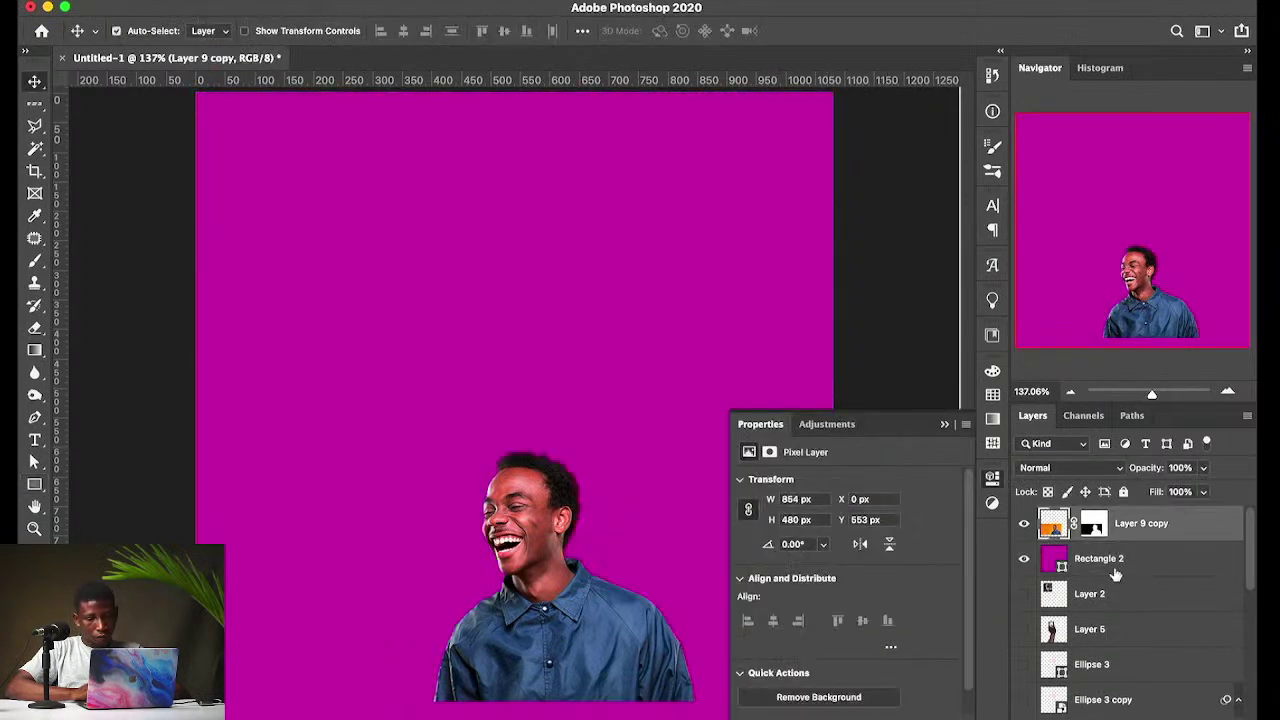
key(super+t)
drag(700, 559, 849, 524)
key(Return)
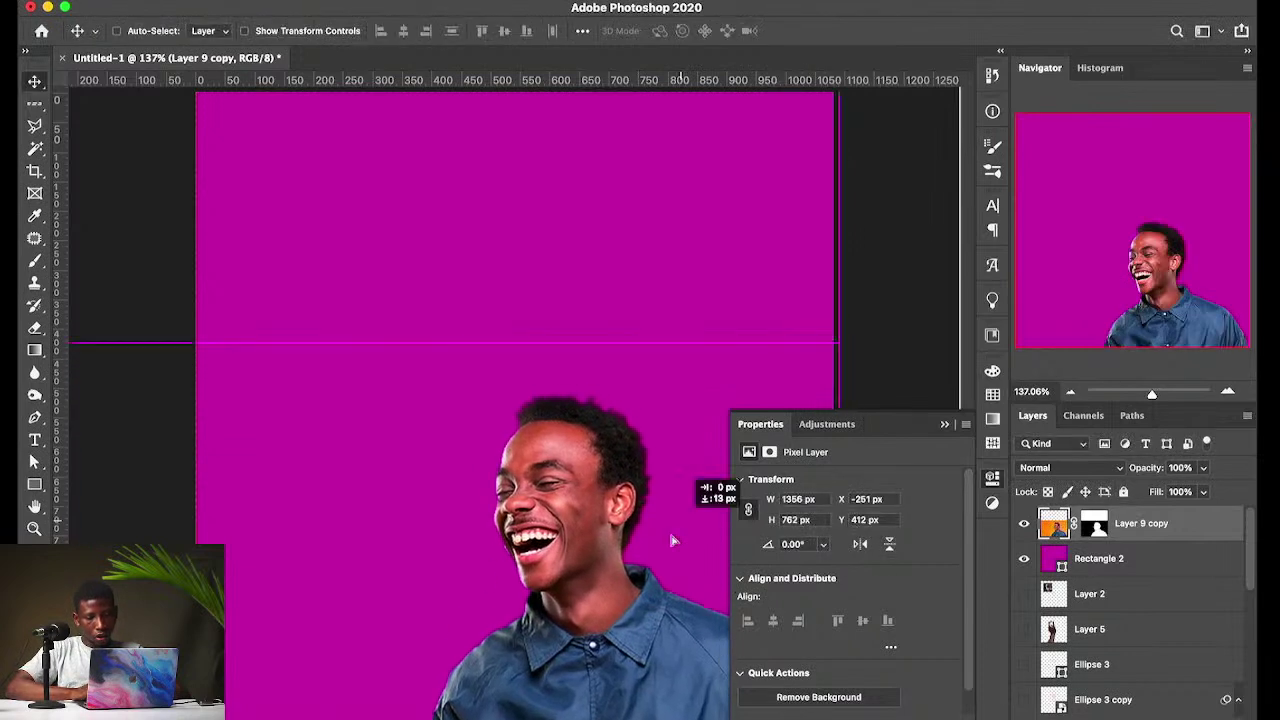
click(943, 425)
Step: Add the white text "pure" above the man and scale it up to about 5274%
key(t)
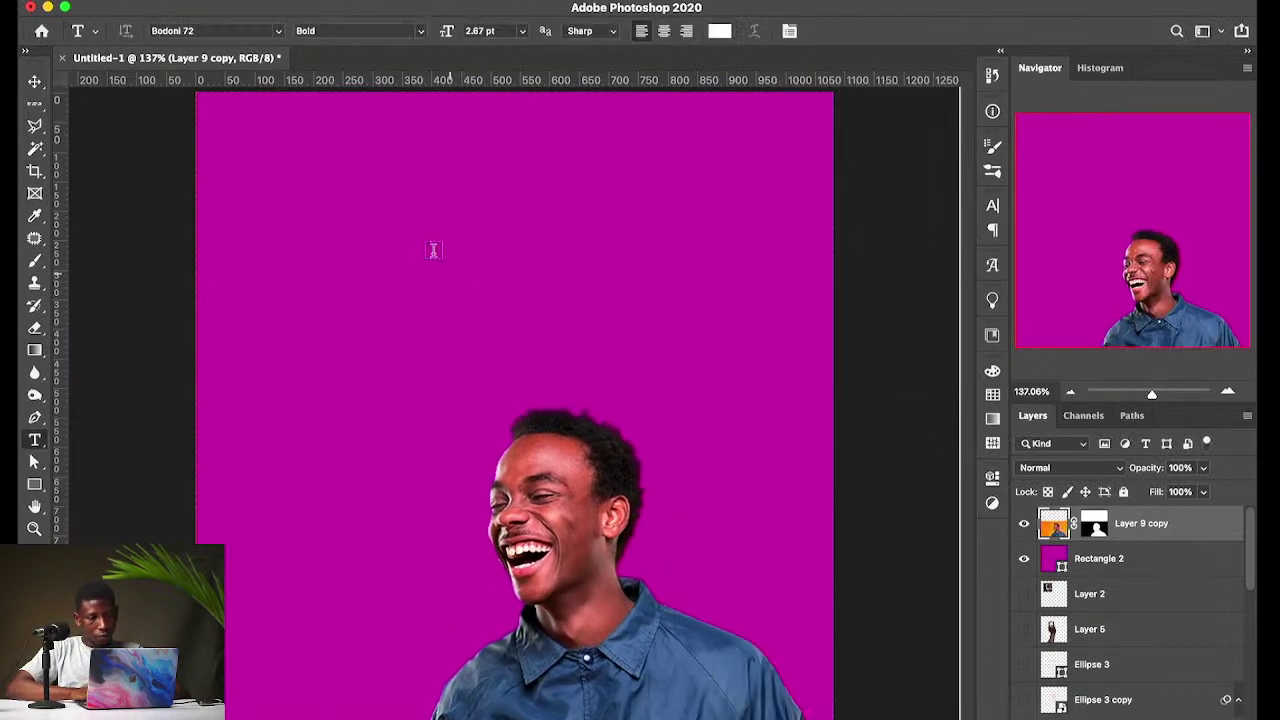
click(441, 252)
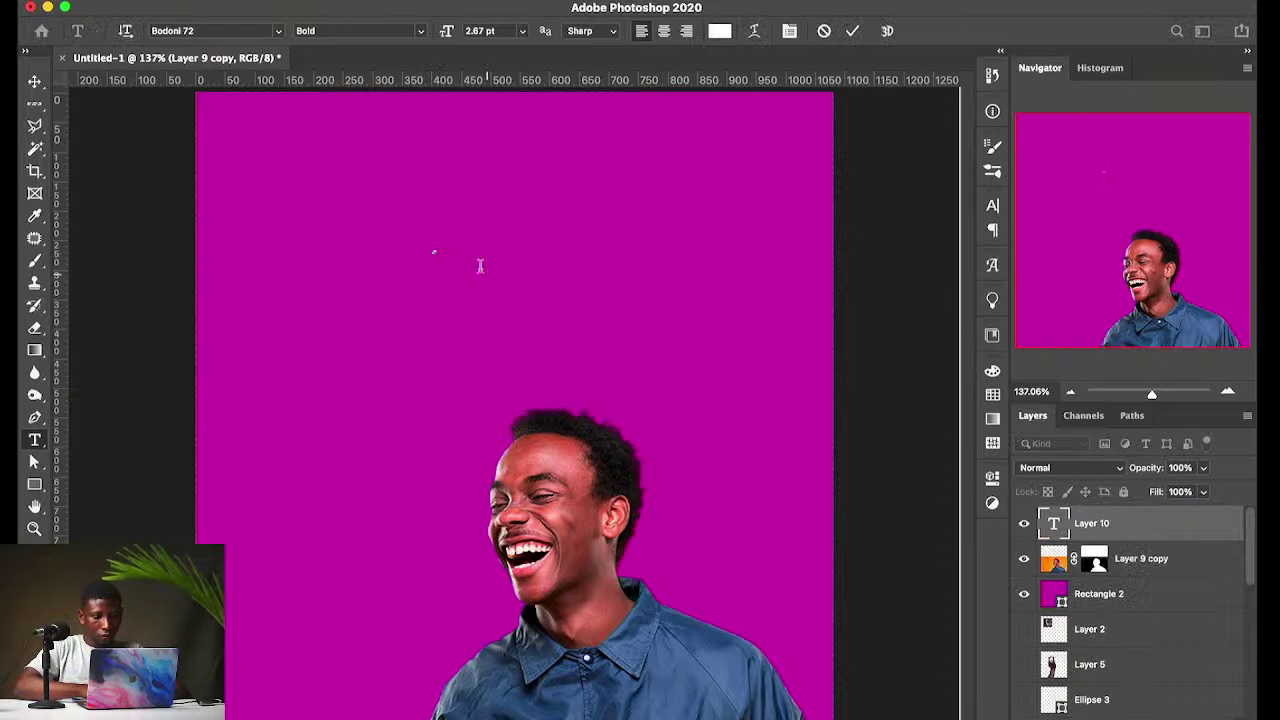
text(pure)
key(ctrl+Return)
key(ctrl+t)
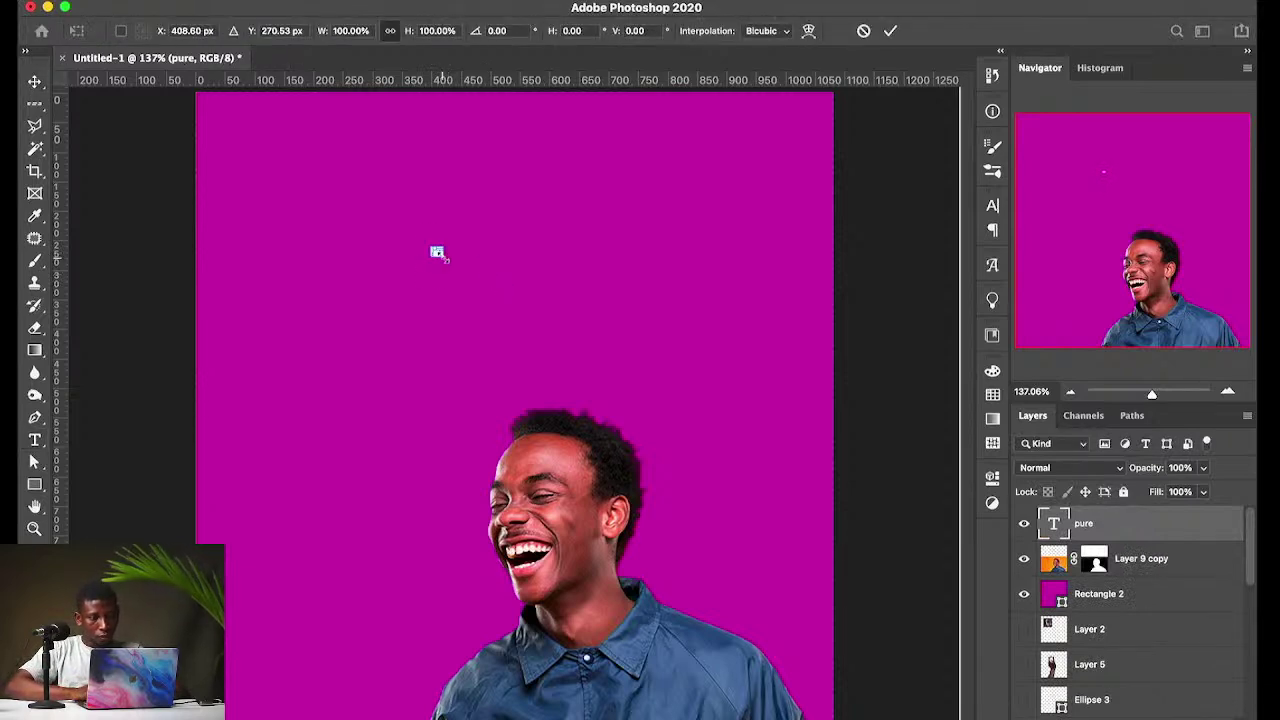
drag(437, 252, 818, 440)
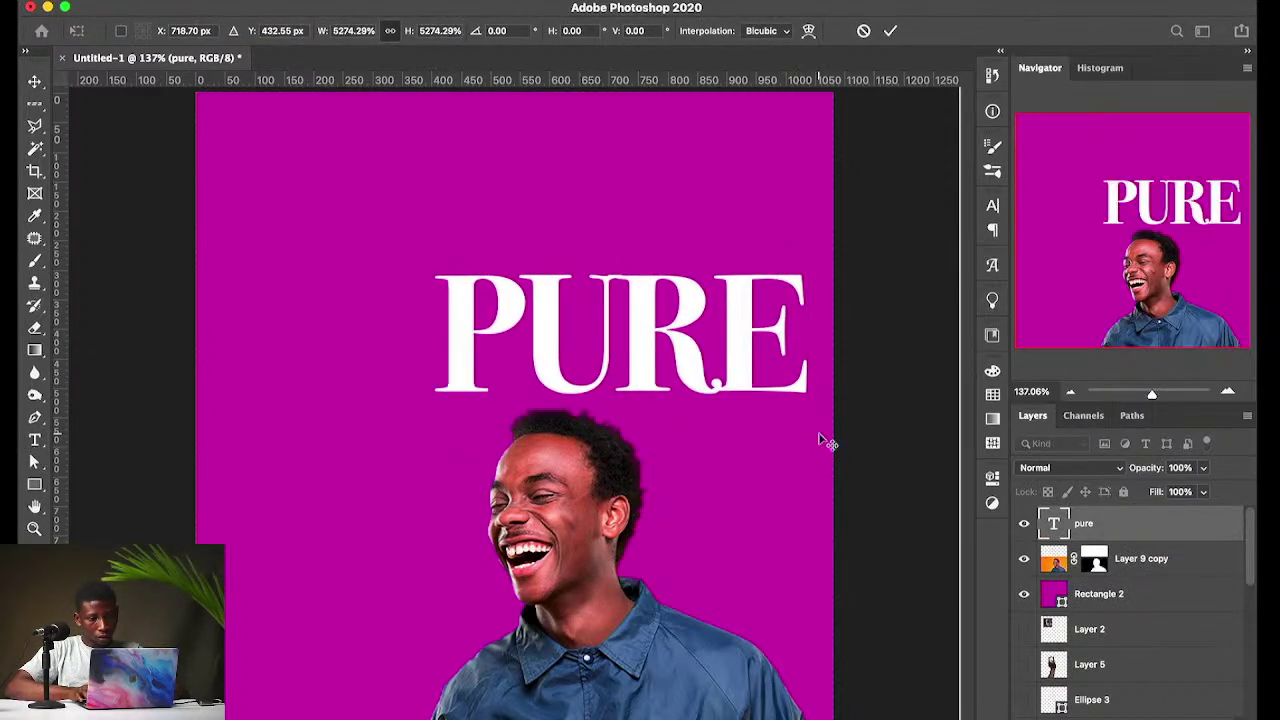
key(Return)
Step: Move the PURE text toward the upper part of the canvas and enlarge it to span most of the width
drag(663, 423, 533, 389)
key(ctrl+t)
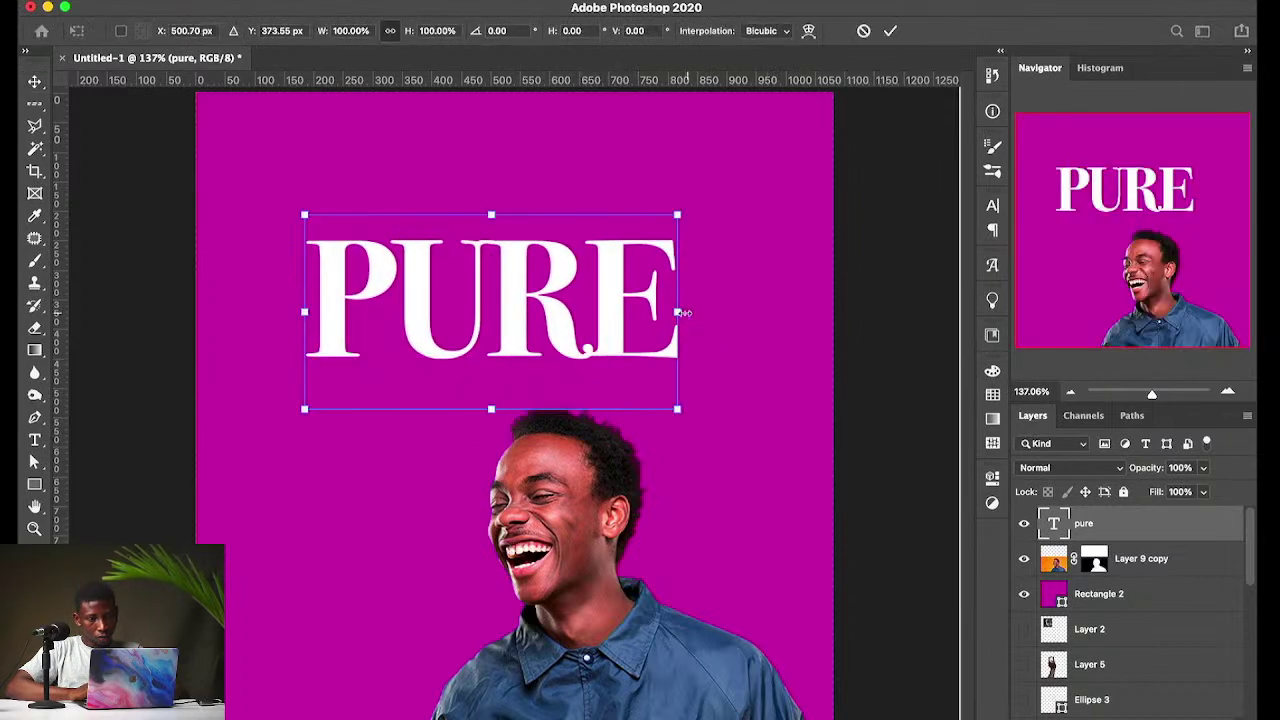
drag(683, 313, 733, 252)
key(Return)
key(ctrl+t)
key(Return)
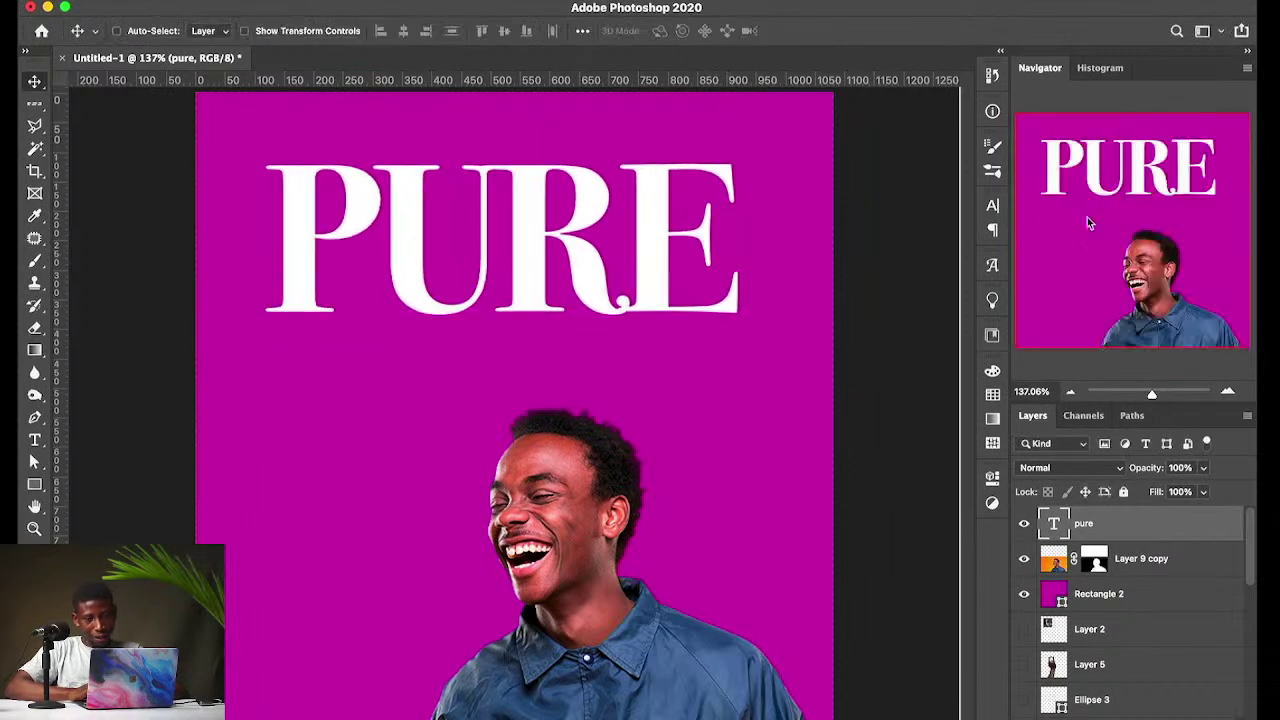
Step: Change the PURE text's font to Campton Black
click(991, 206)
text(Campton)
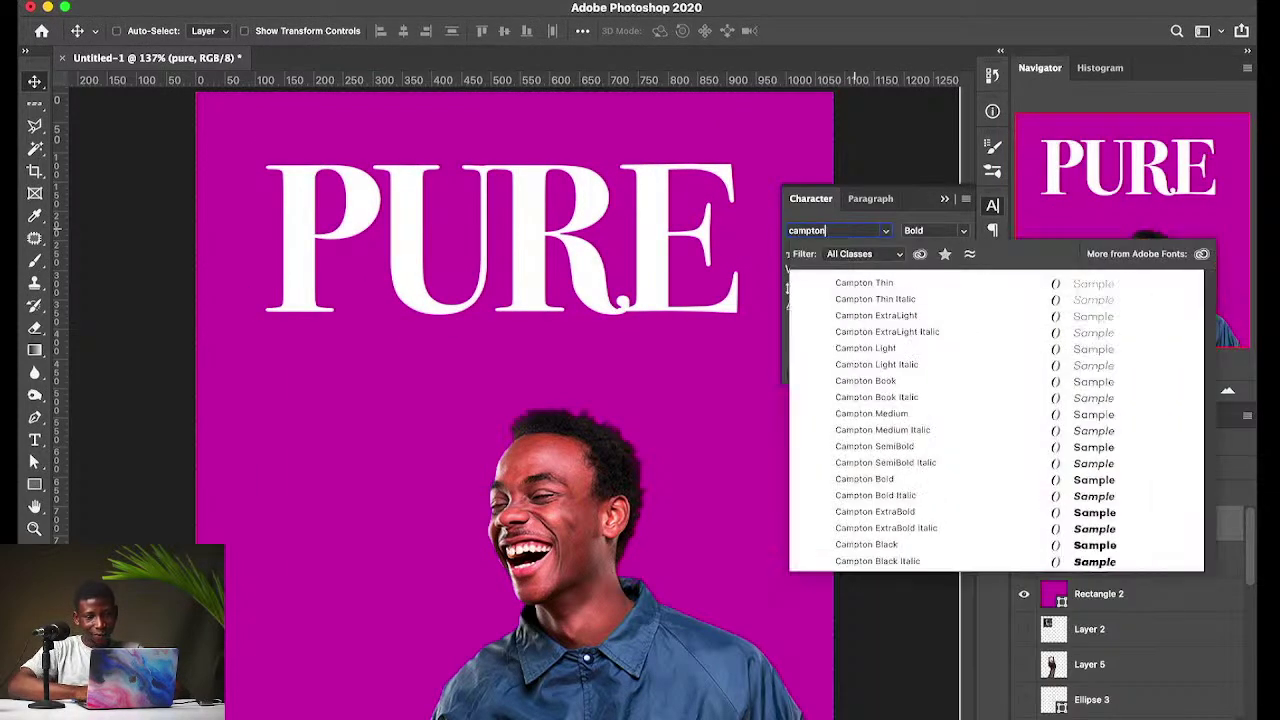
click(884, 547)
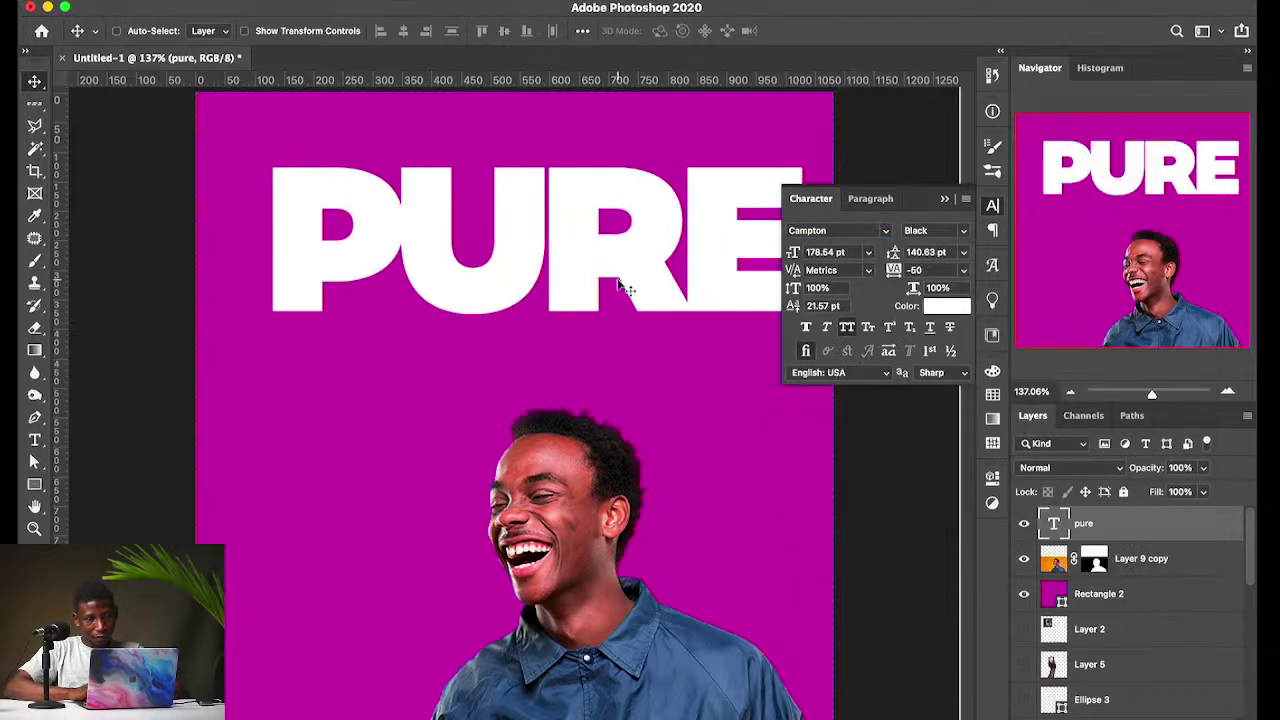
Step: Shift the PURE text down and left, then duplicate it about 203 px below with the wording "Joy"
drag(627, 287, 590, 401)
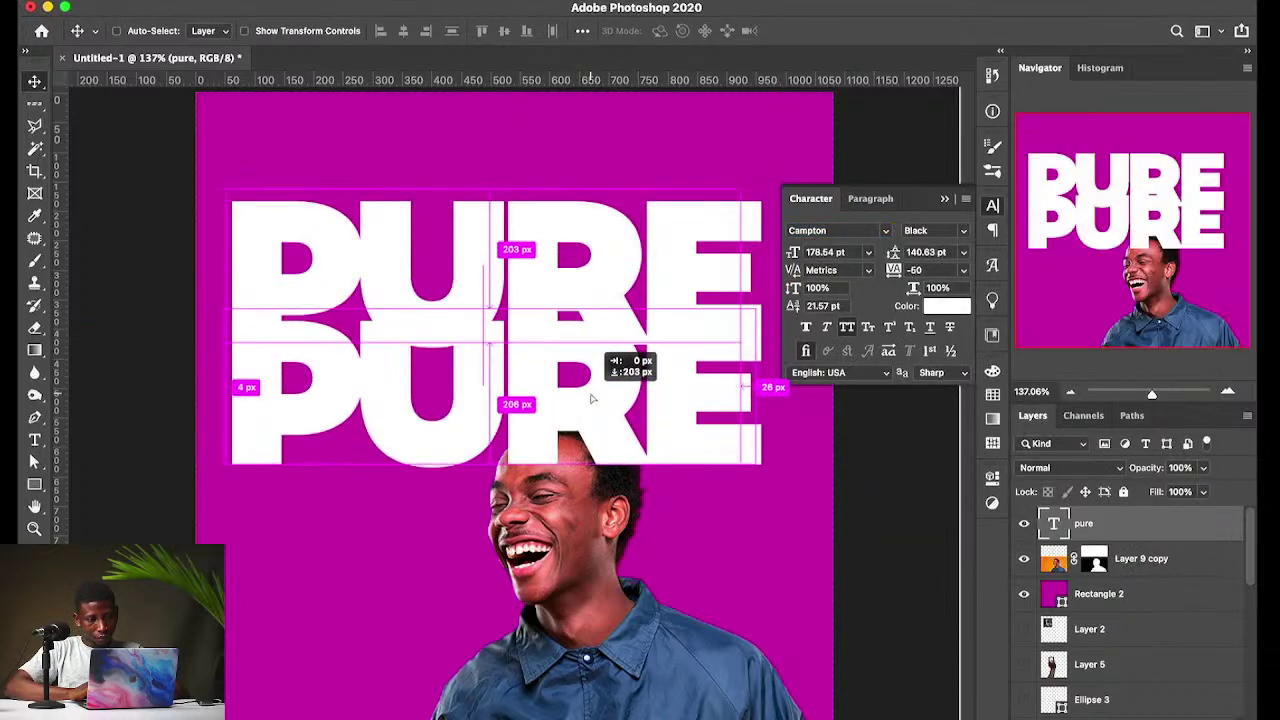
double_click(590, 391)
text(Joy)
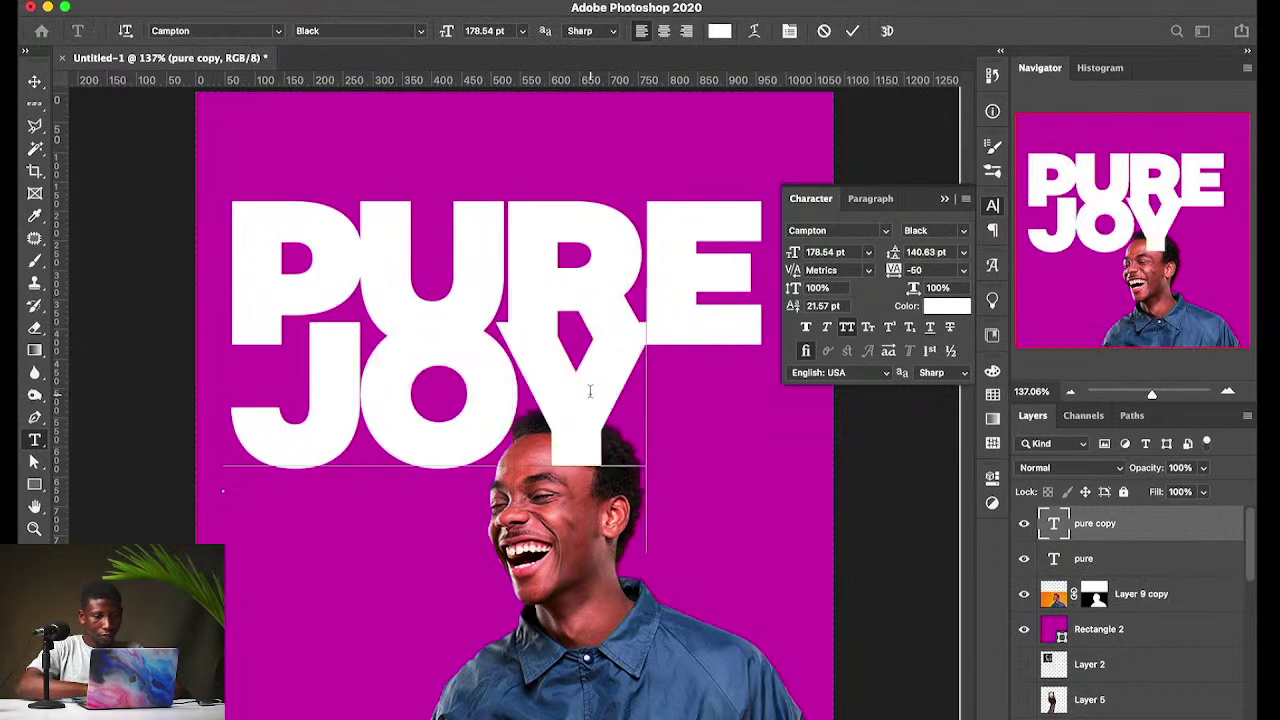
key(super+Return)
Step: Enlarge the JOY text to about 257 pt just below PURE and bring the man's layer in front of both words
drag(580, 463, 573, 471)
key(super+t)
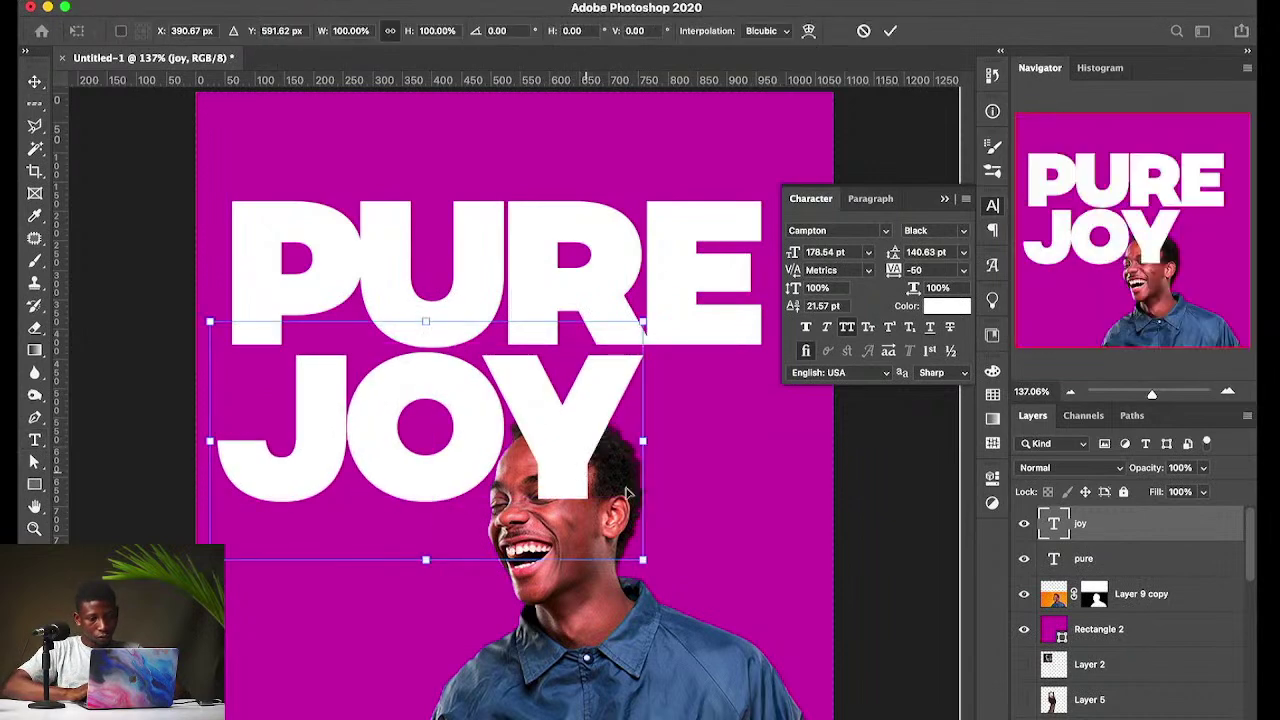
drag(652, 442, 736, 484)
key(Return)
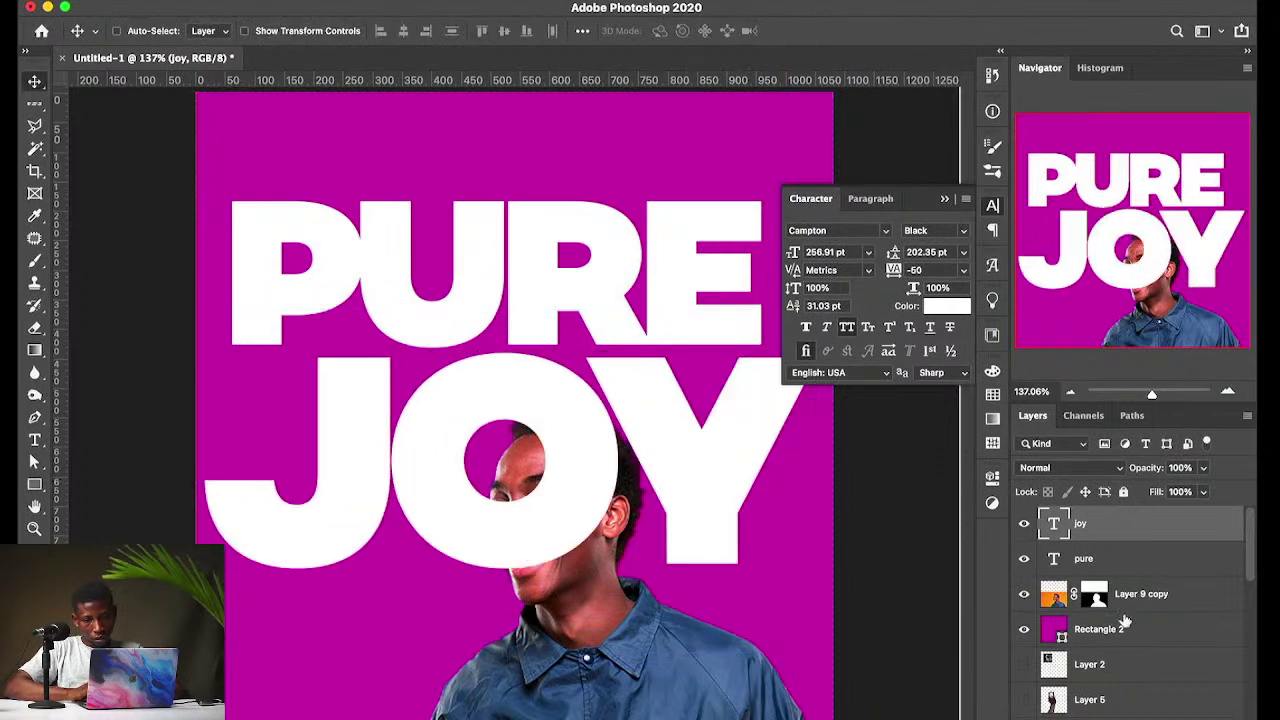
drag(1143, 597, 1140, 508)
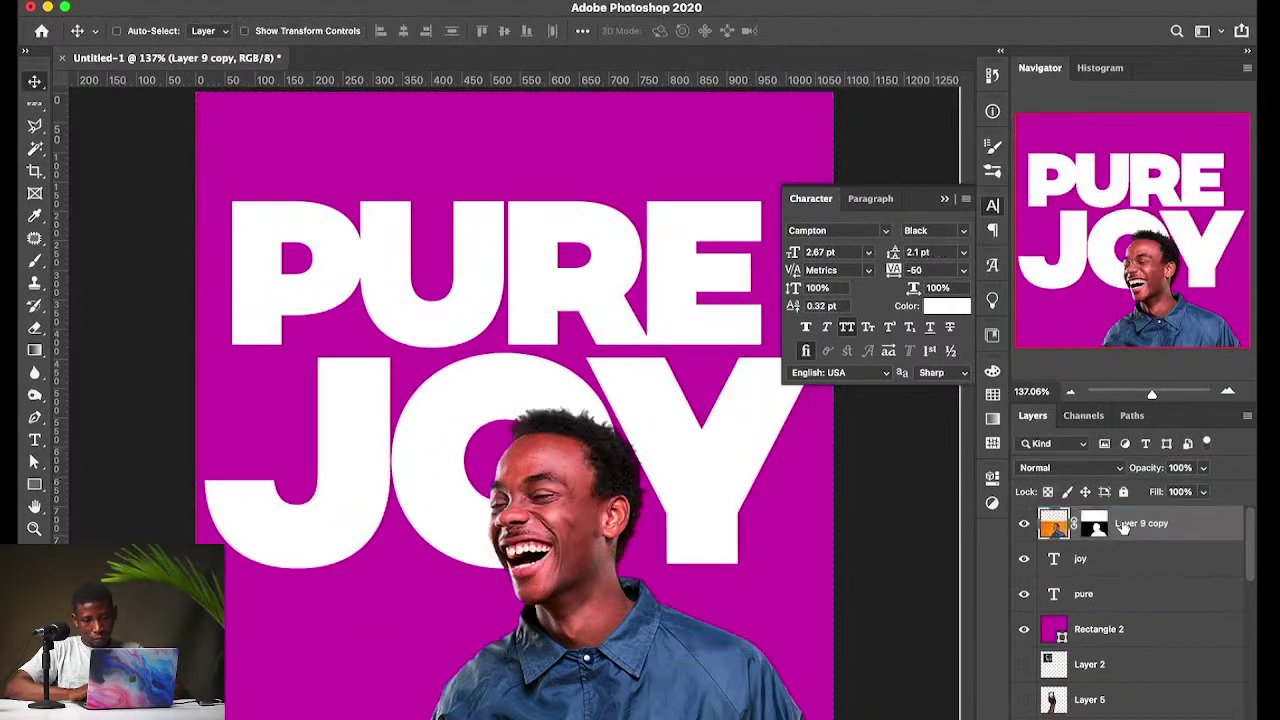
Step: Move the PURE and JOY text up together and align them on their horizontal centers
click(1081, 559)
shift+click(1084, 594)
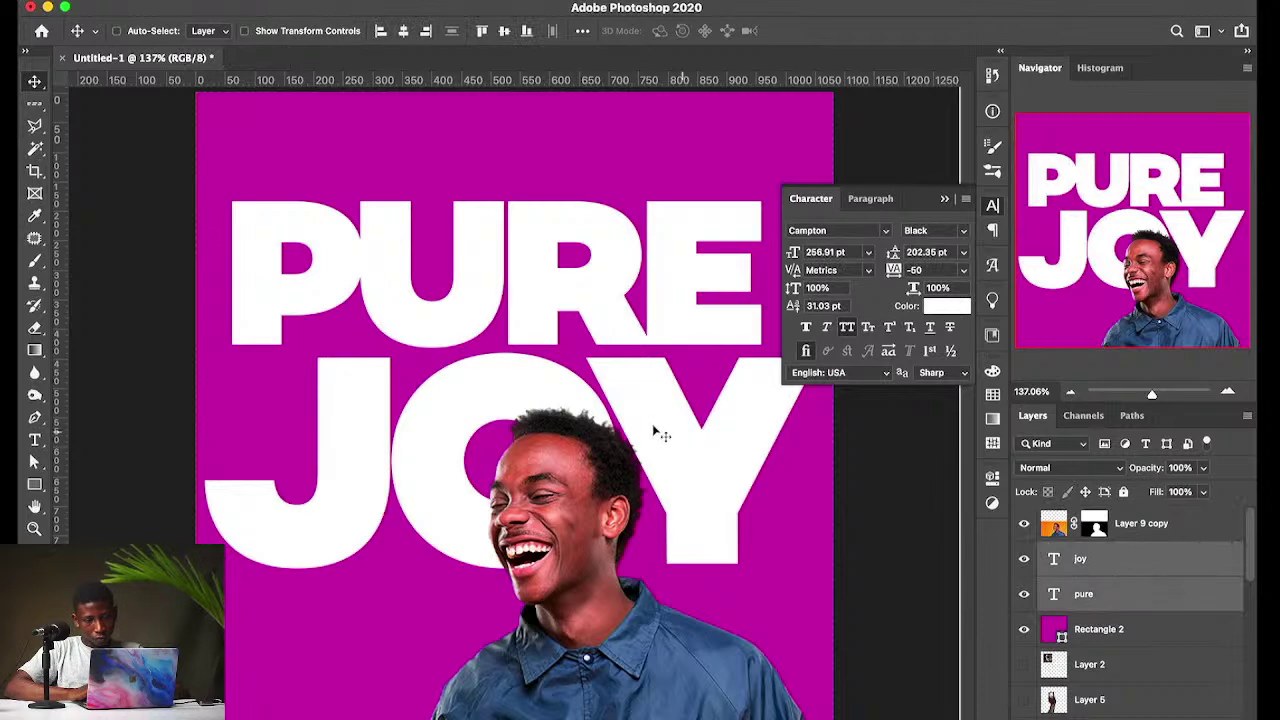
drag(660, 430, 651, 378)
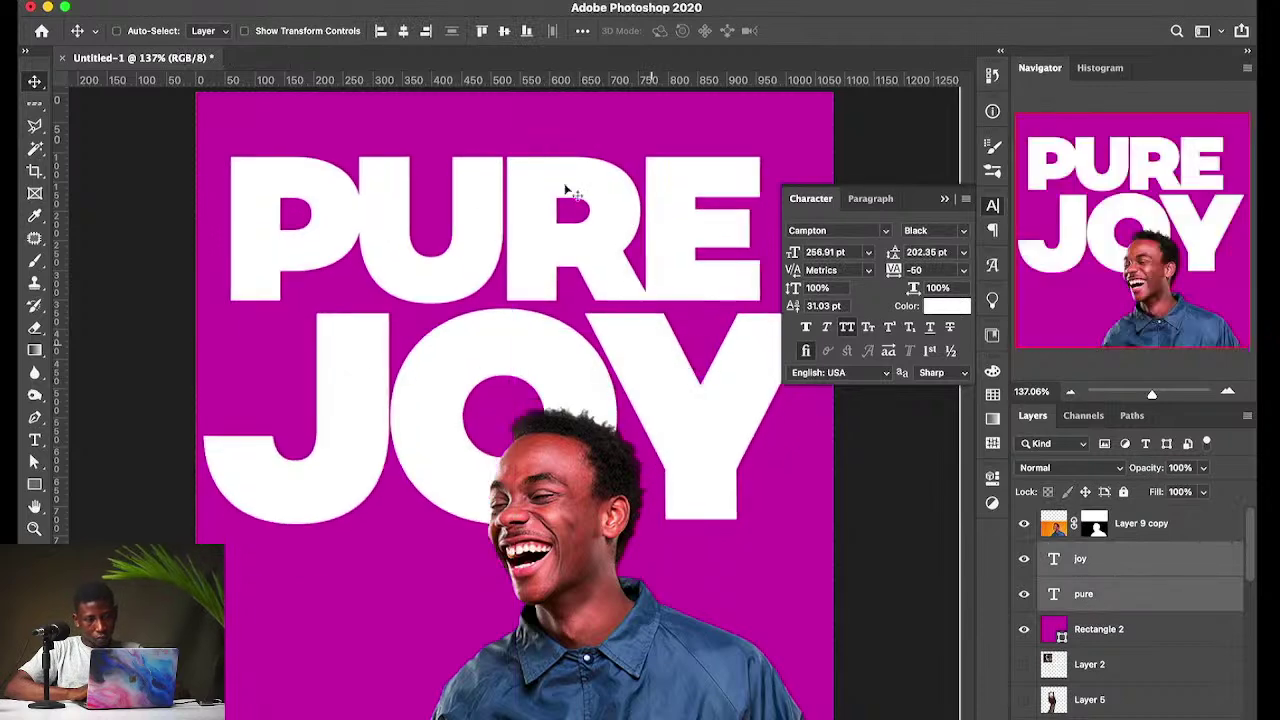
click(404, 32)
drag(492, 208, 484, 208)
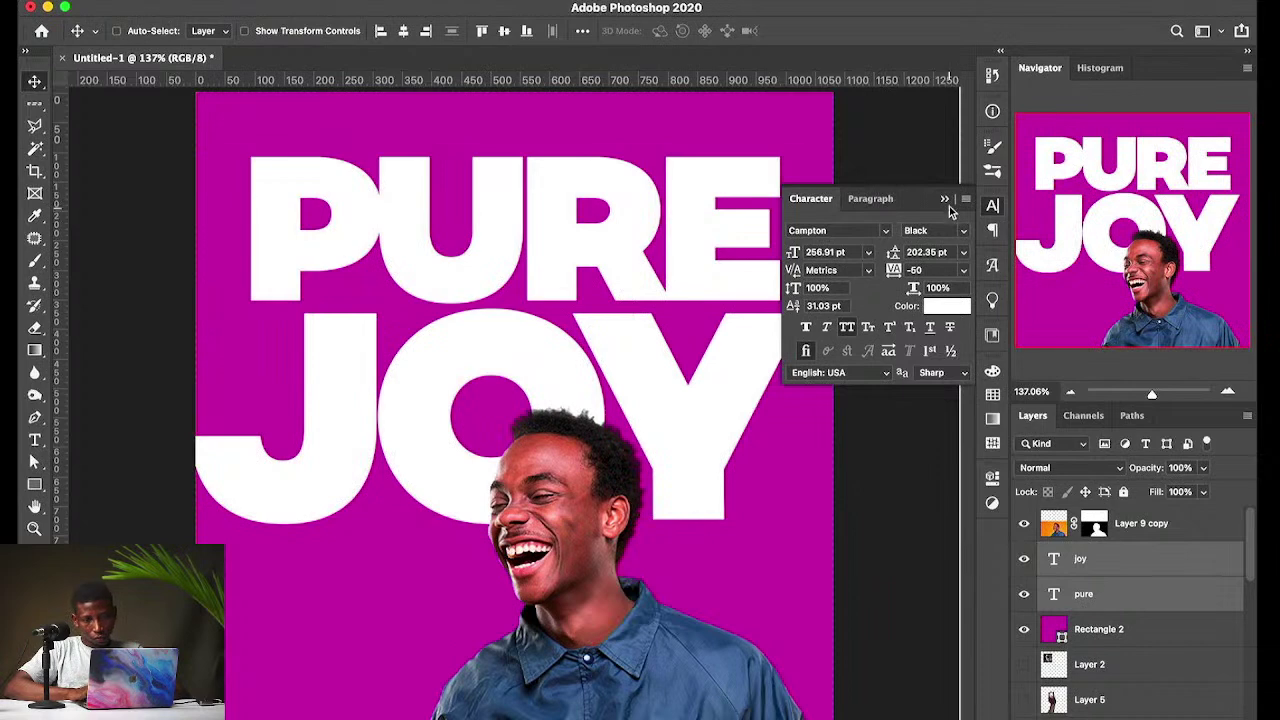
click(945, 199)
Step: Change the PURE text's font weight to Campton Medium
click(1106, 609)
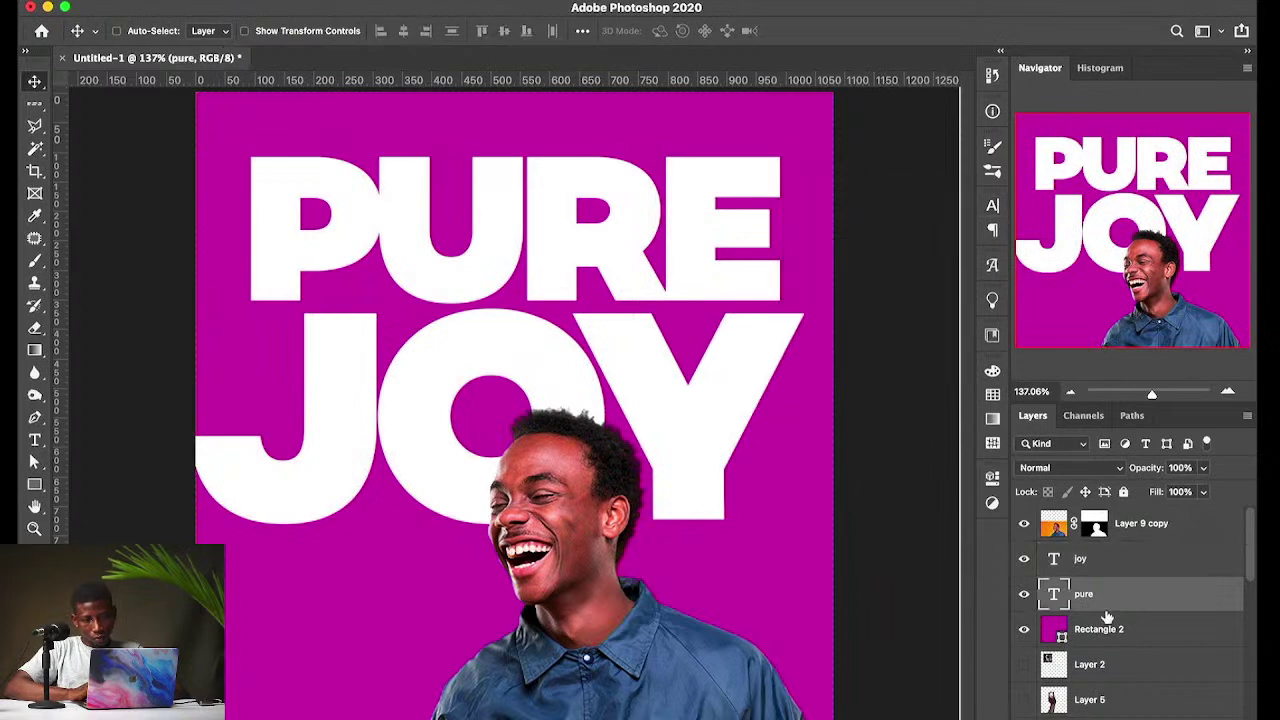
click(993, 210)
click(955, 232)
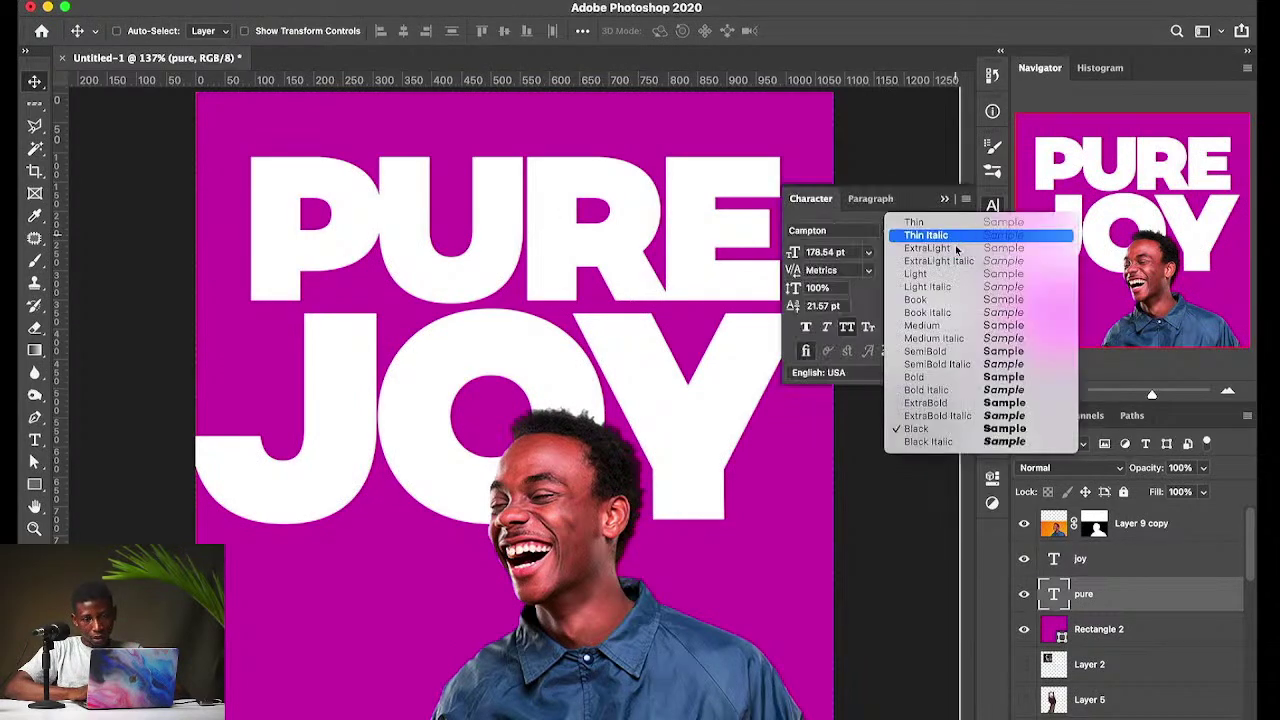
click(928, 327)
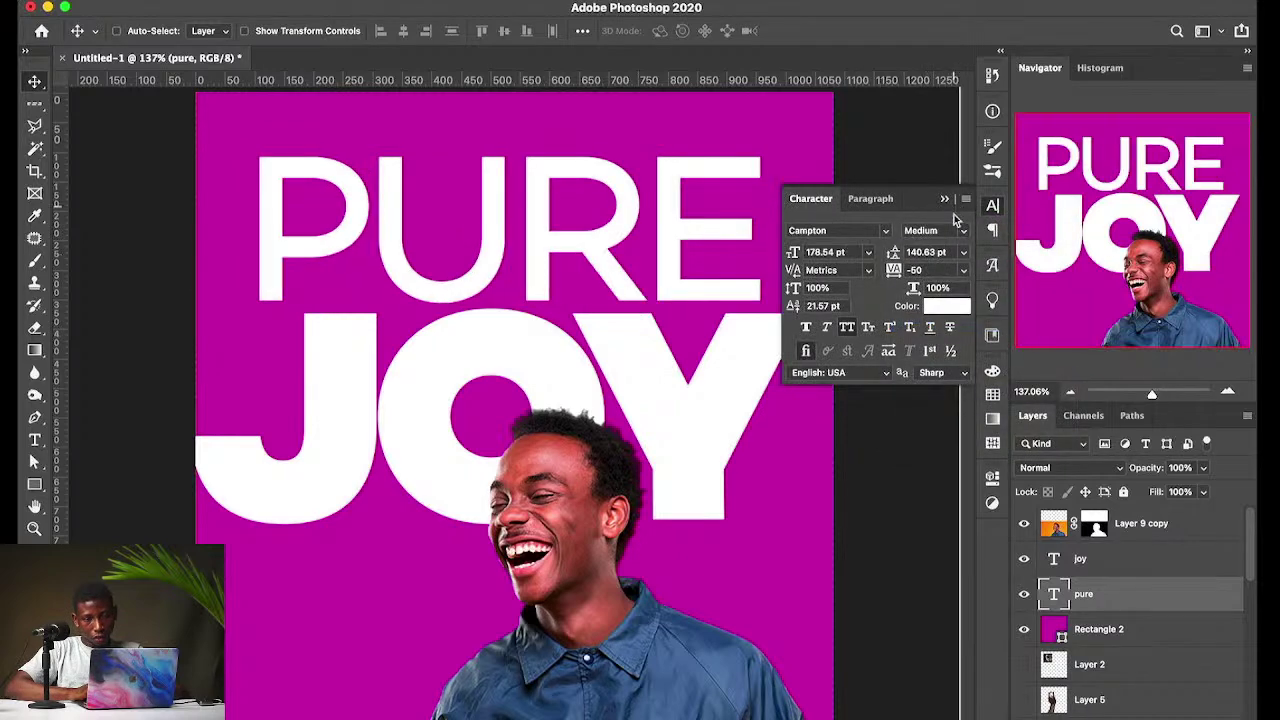
click(955, 230)
key(Escape)
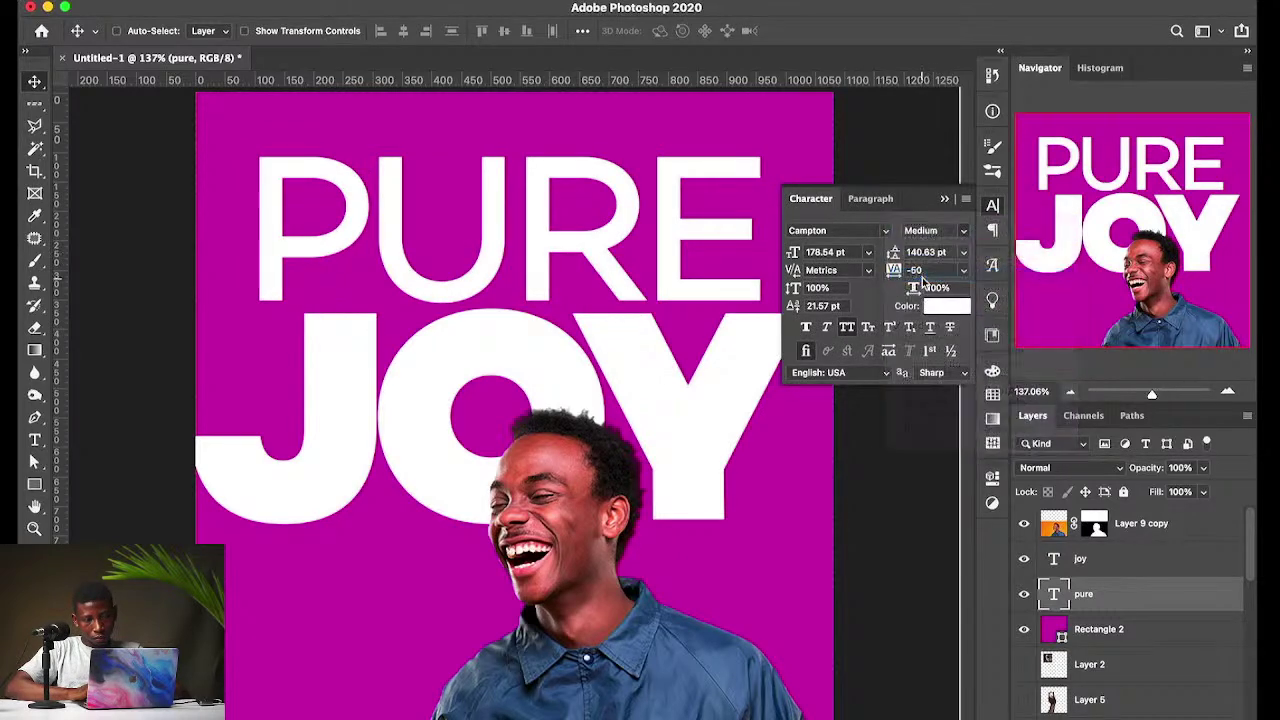
Step: Change the PURE text's font weight to Campton Black and nudge the word down close to JOY
click(946, 200)
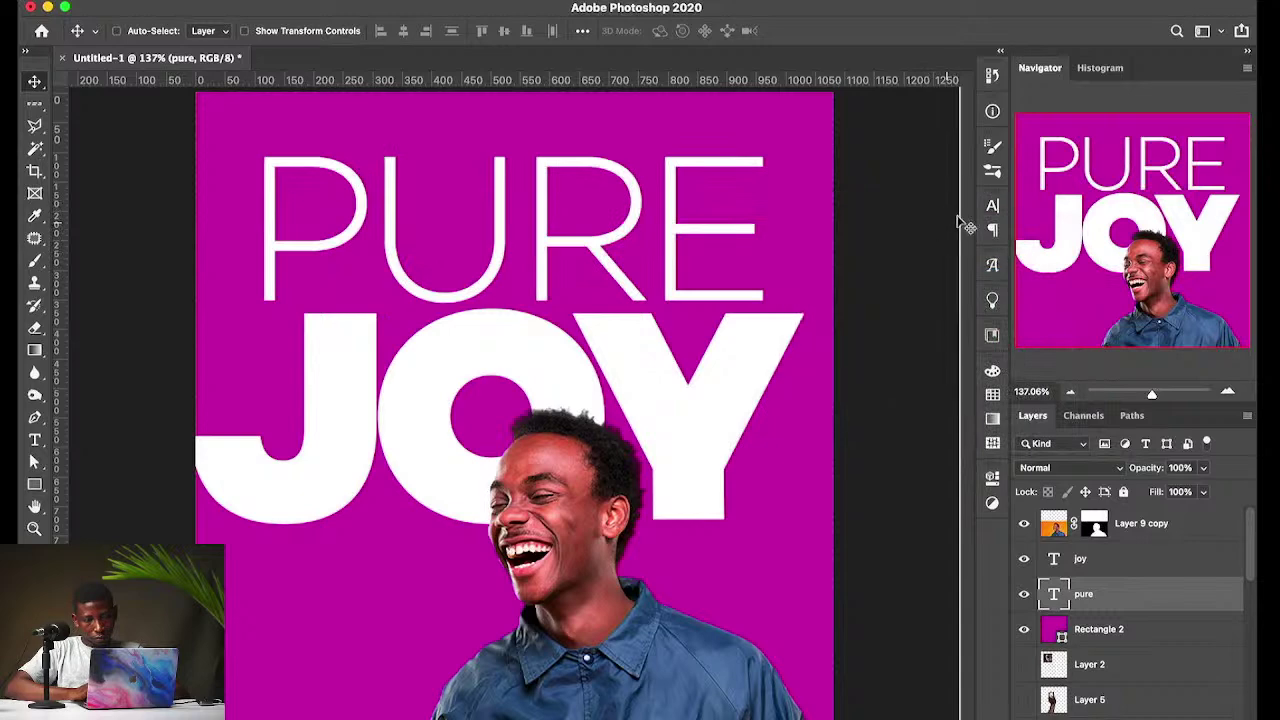
click(991, 206)
click(958, 231)
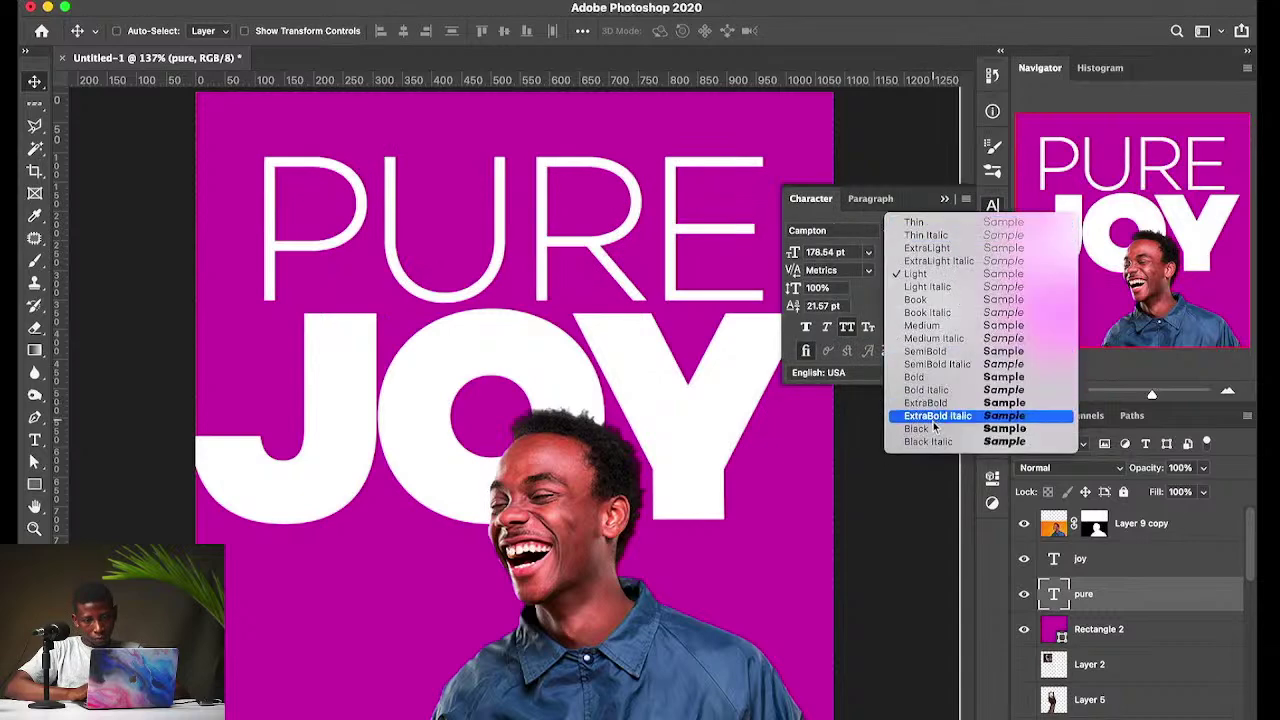
click(930, 425)
key(ctrl+t)
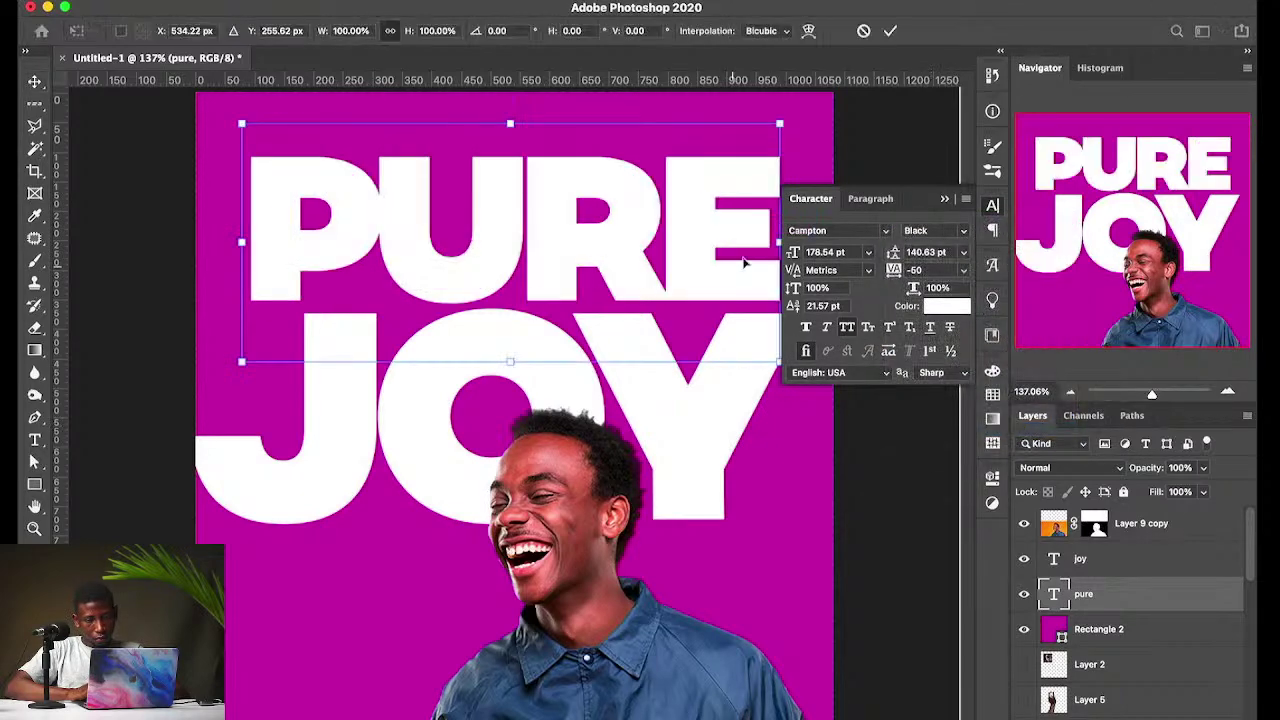
click(942, 199)
drag(782, 241, 646, 280)
key(Escape)
Step: Shift the man's portrait left and scale it down to about 85% in front of the JOY text
drag(590, 555, 540, 555)
key(super+t)
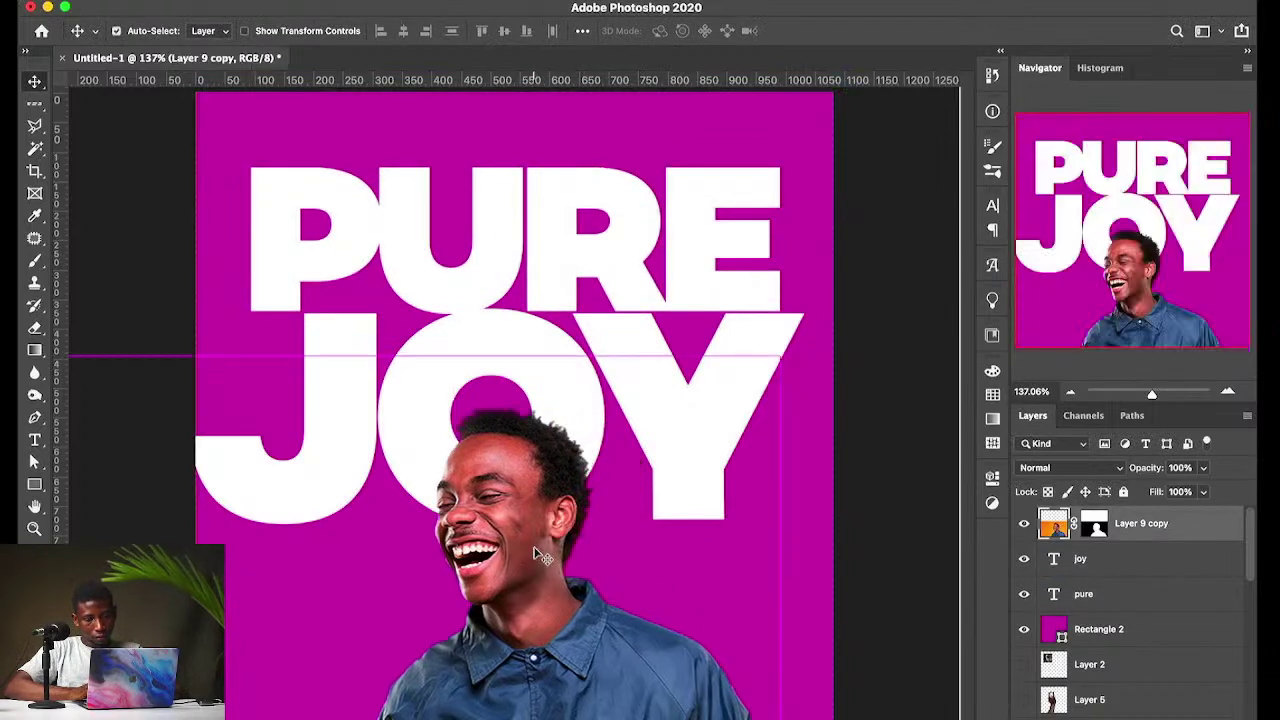
drag(779, 580, 719, 580)
drag(536, 632, 548, 636)
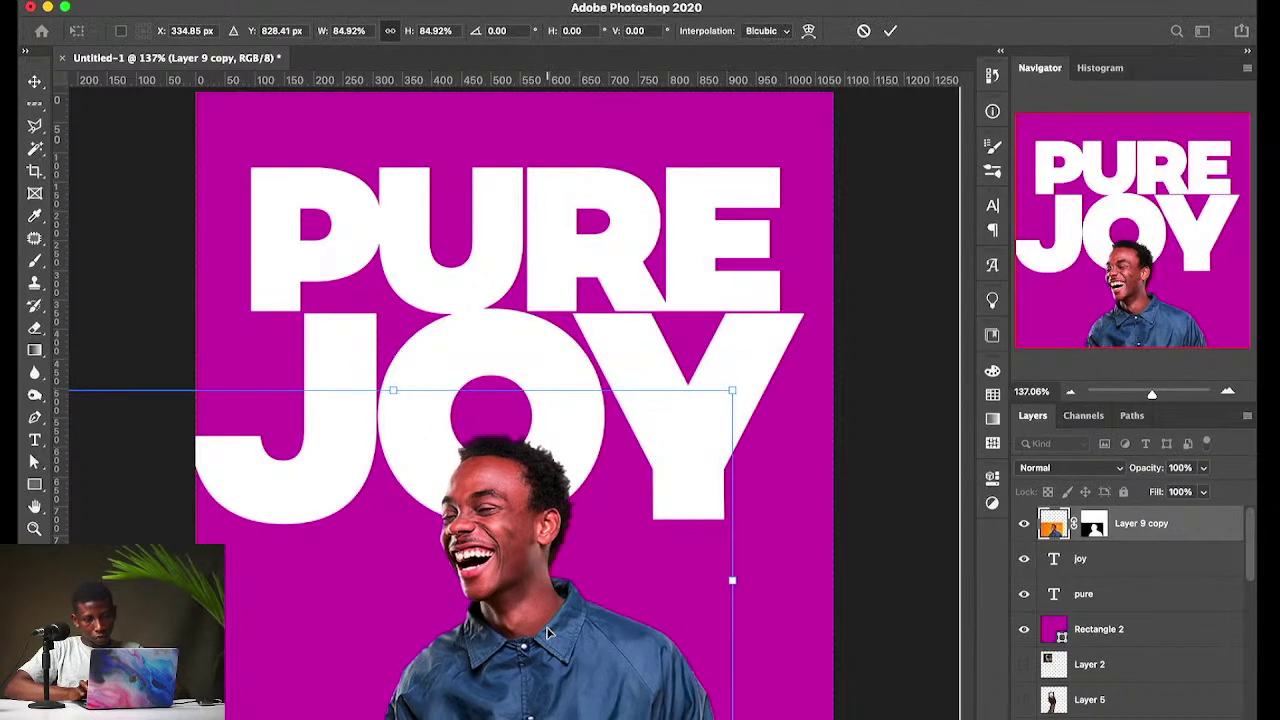
key(Return)
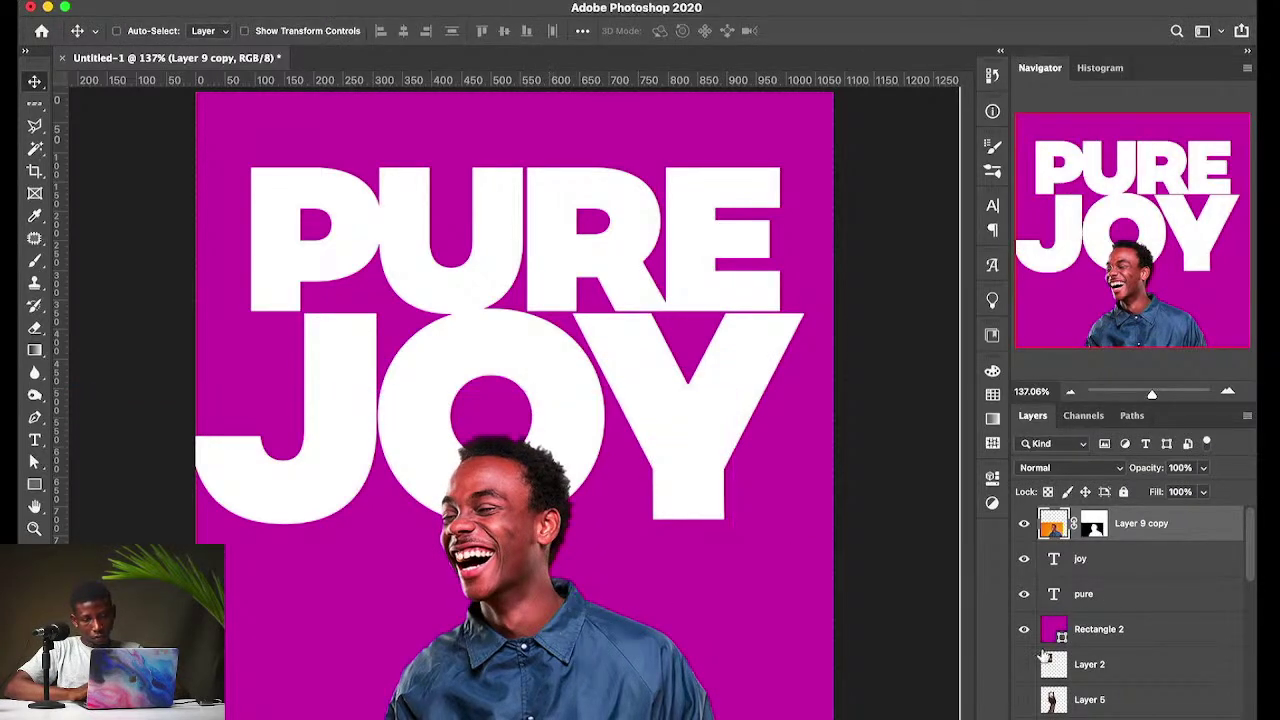
Step: Recolor the Rectangle 2 background with the blue 547196 sampled from the man's shirt
double_click(1047, 641)
click(632, 633)
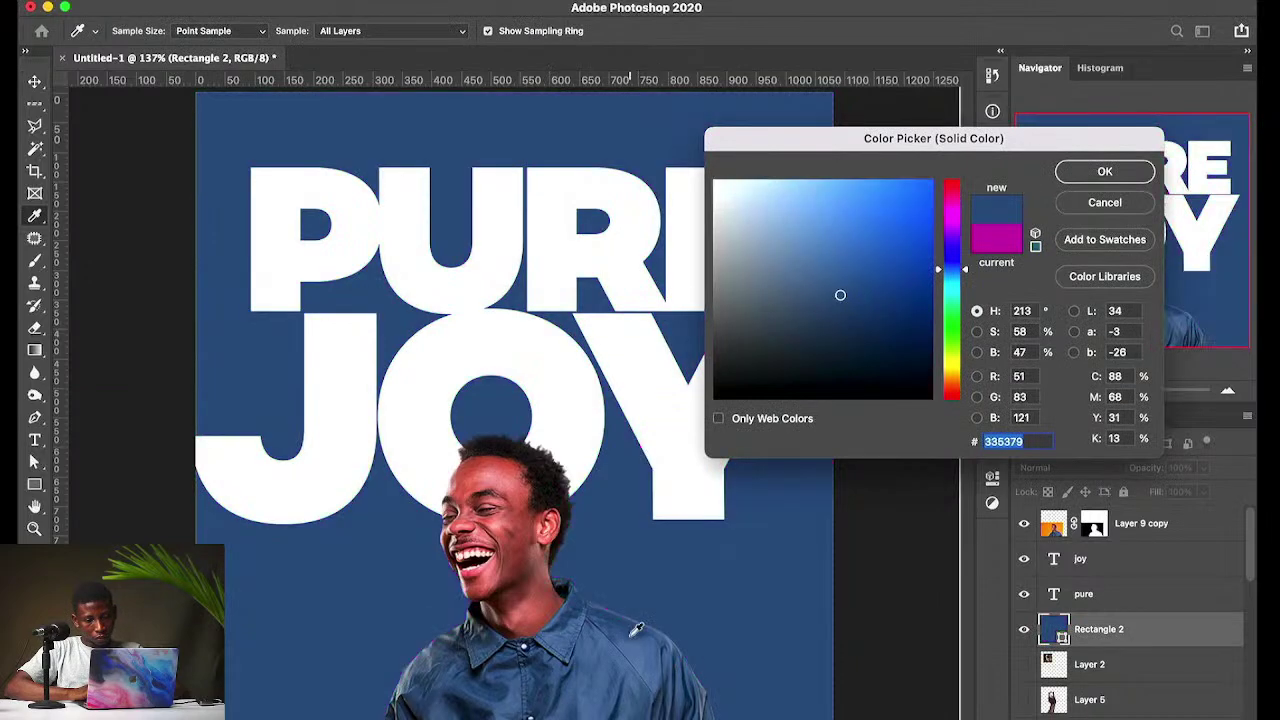
click(571, 590)
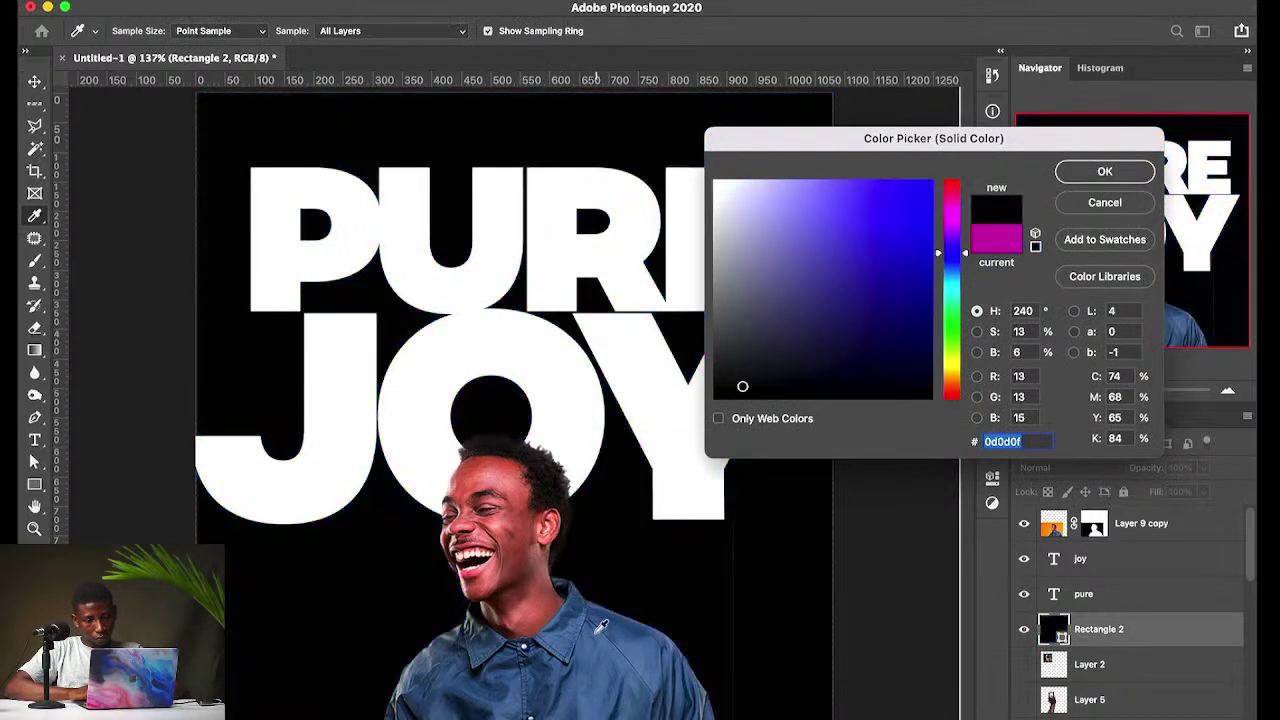
click(602, 640)
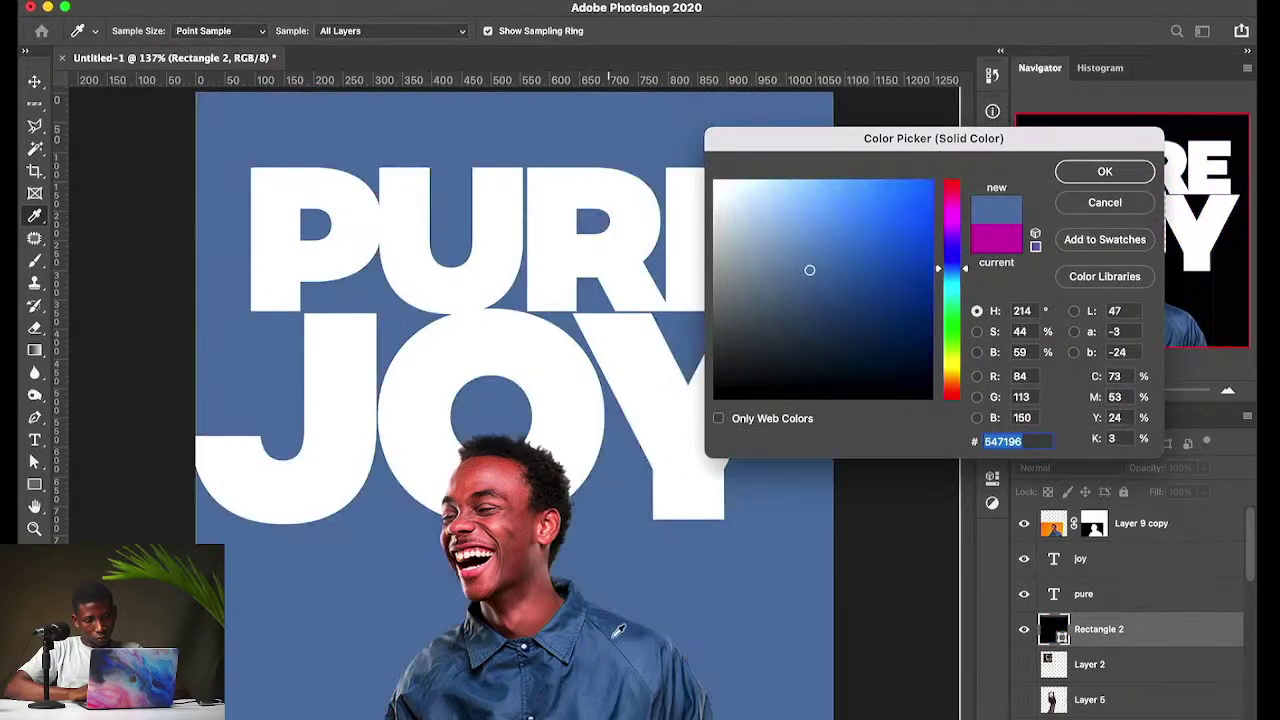
click(1070, 178)
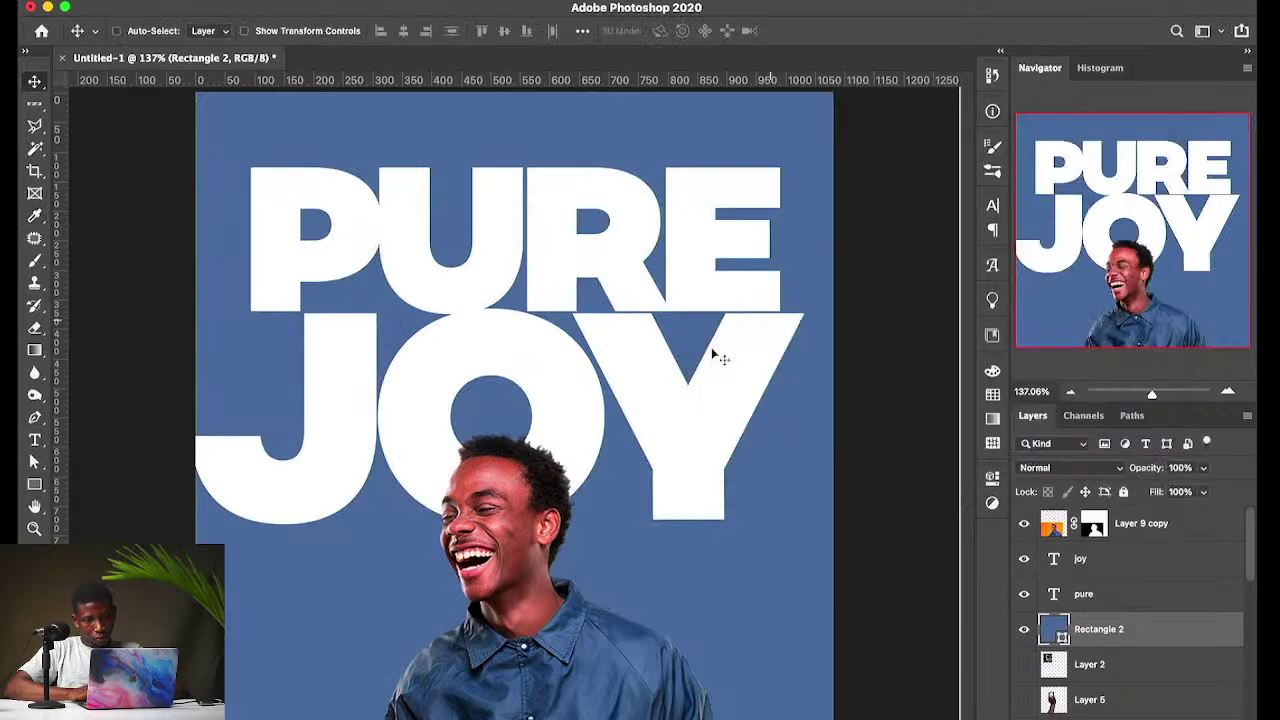
Step: Recolor the JOY text to the pale pink ffc8bf, starting from a tone sampled from the man's skin
click(1080, 558)
click(992, 205)
click(956, 317)
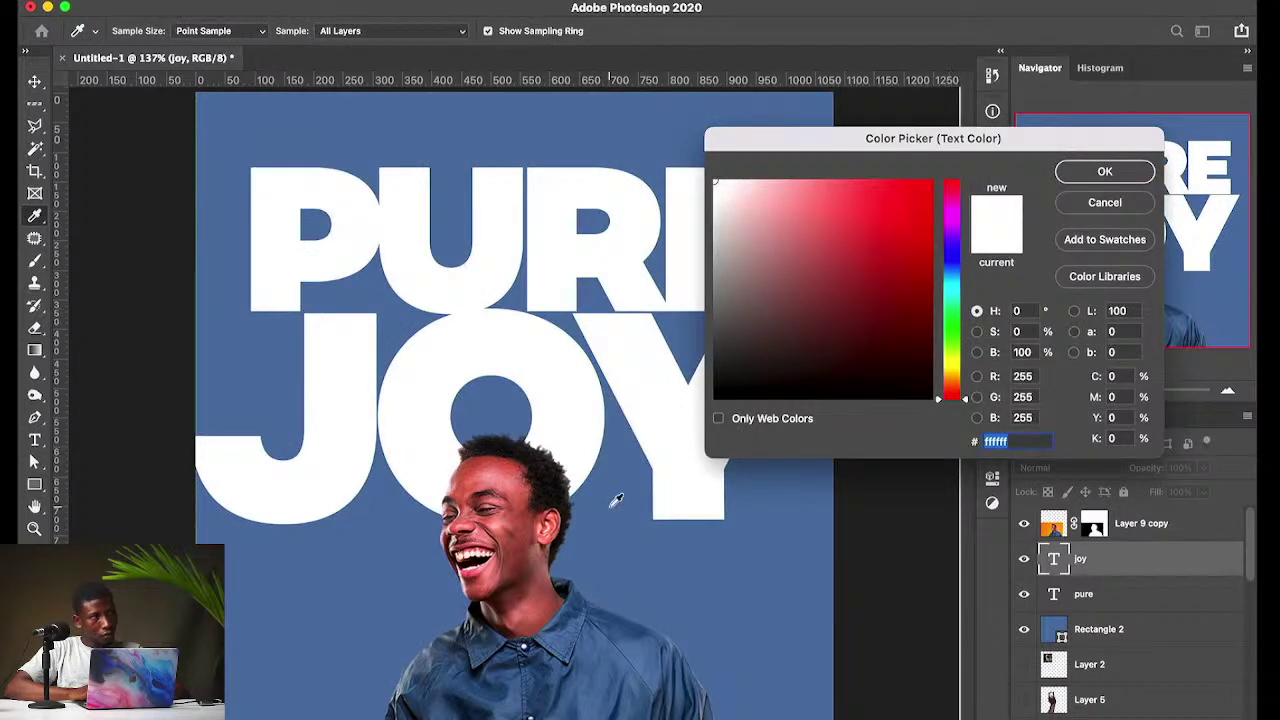
click(557, 598)
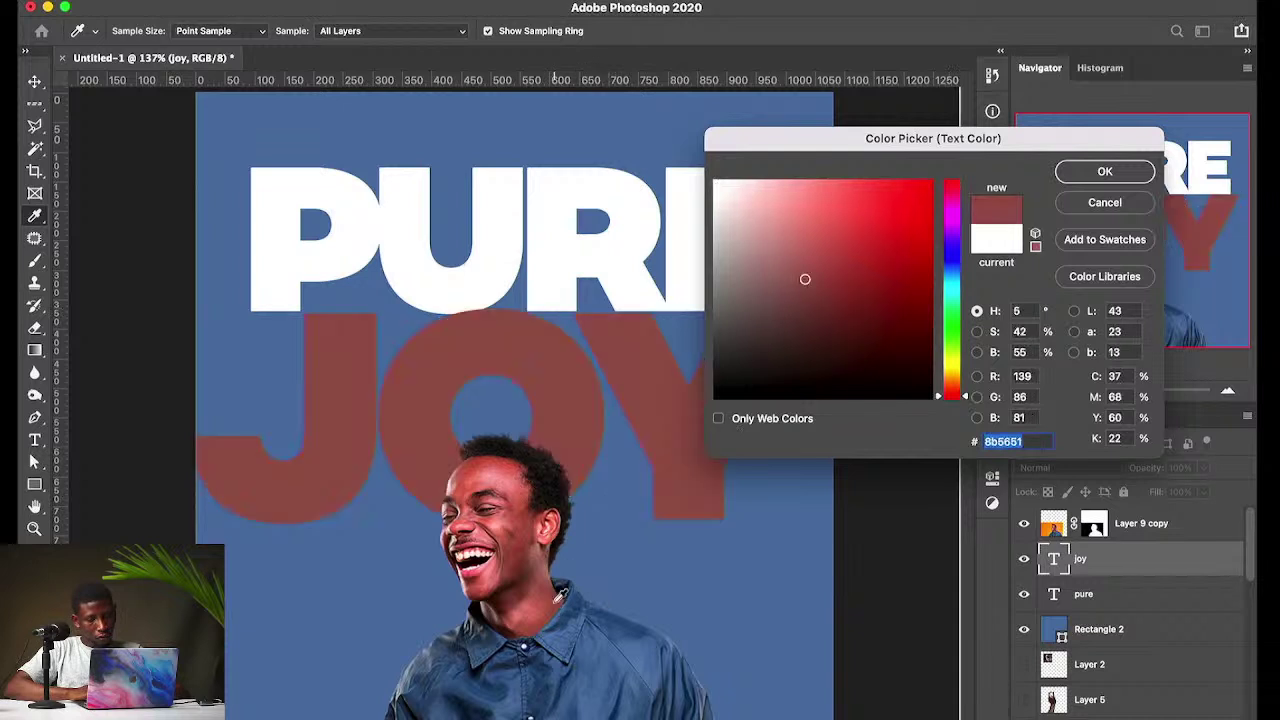
click(518, 613)
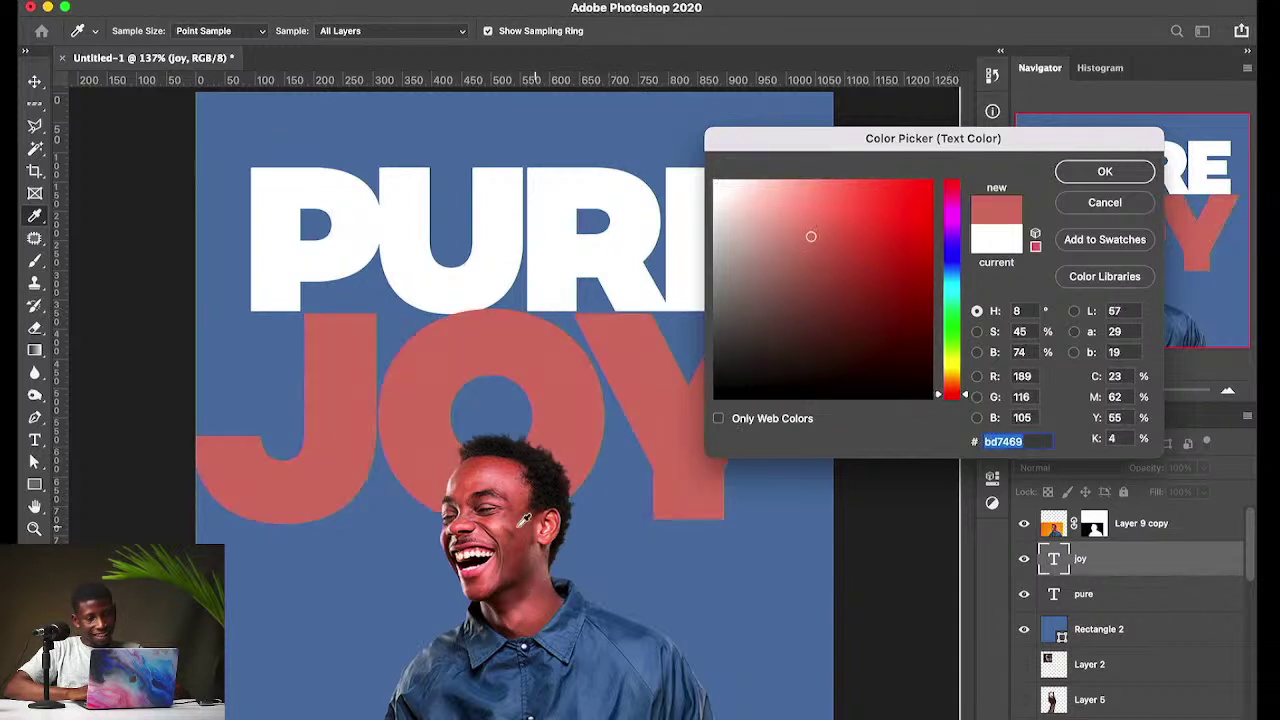
click(494, 536)
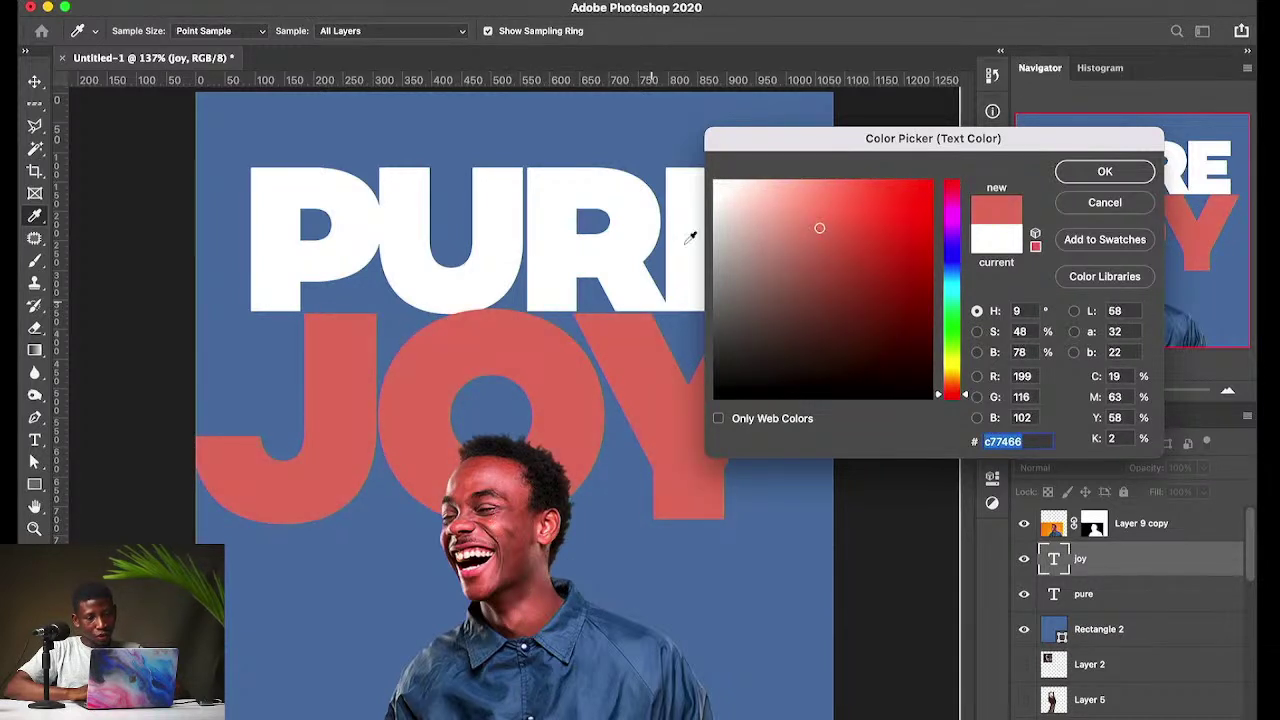
mouse_move(740, 229)
mouse_down()
mouse_move(749, 171)
mouse_move(768, 178)
mouse_up()
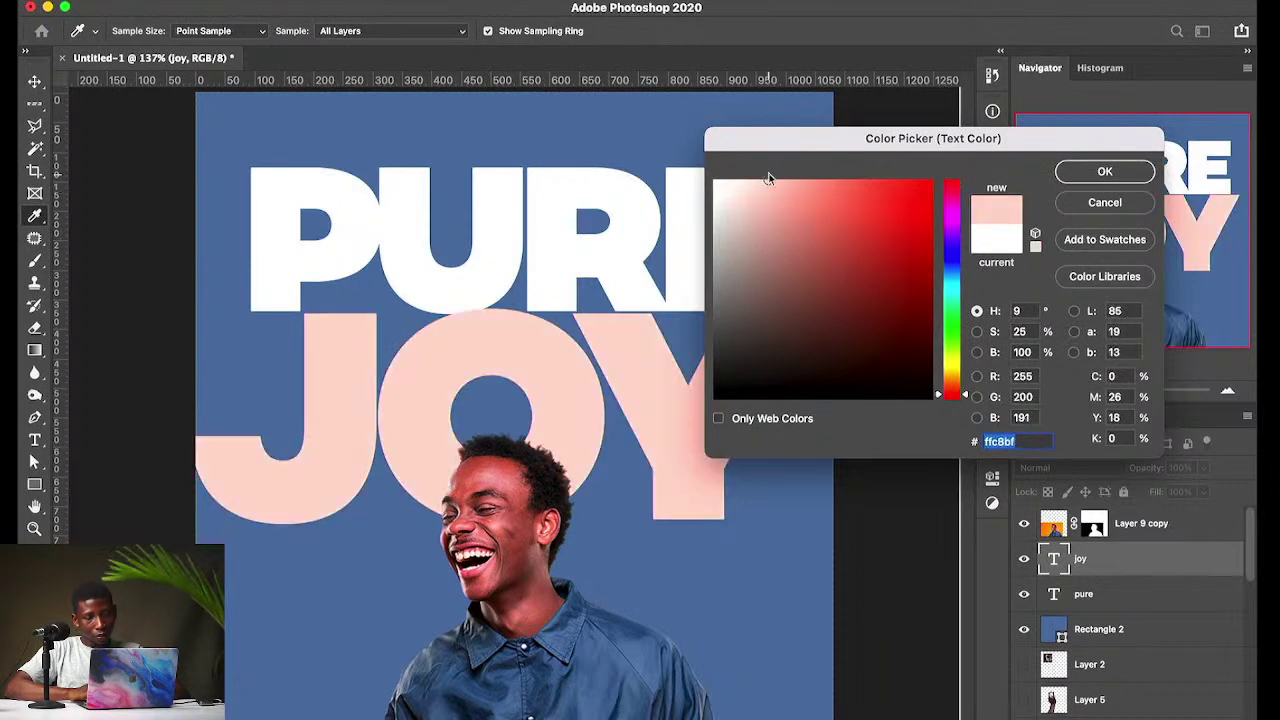
click(1104, 172)
Step: Nudge JOY slightly right and down, then scale both words down together and shift PURE slightly right
drag(671, 423, 682, 431)
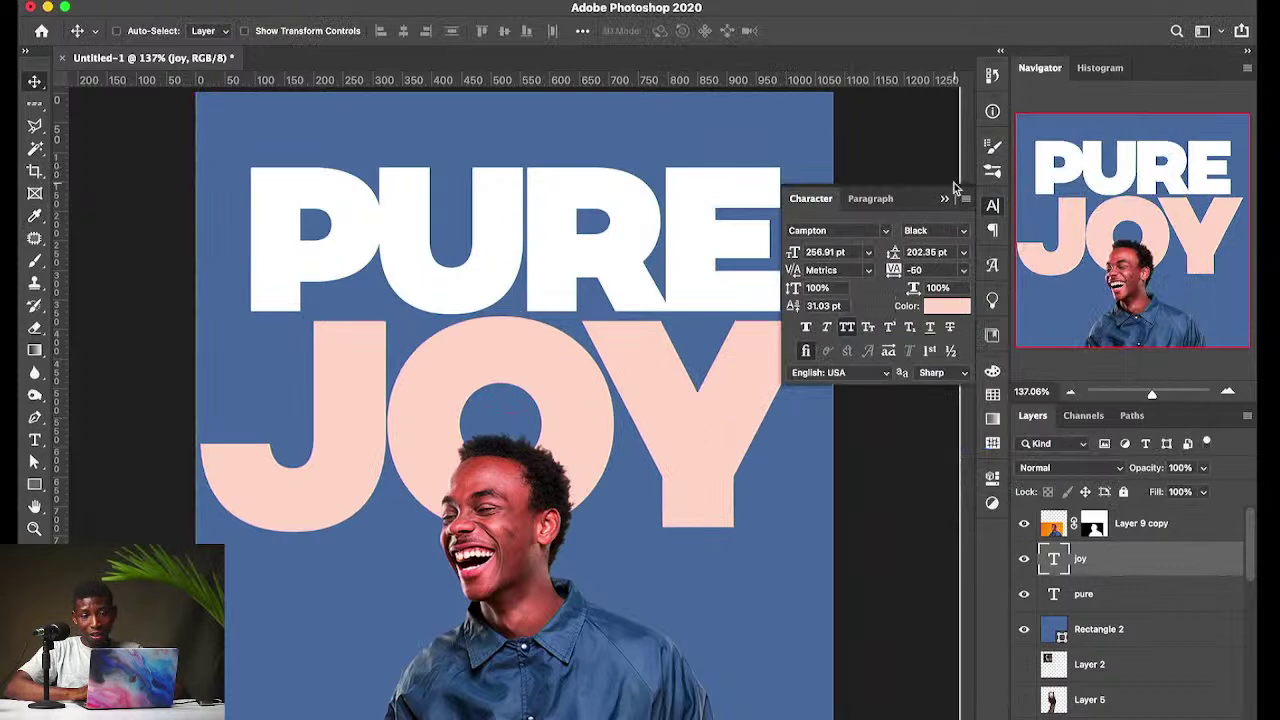
click(944, 198)
shift+click(1112, 594)
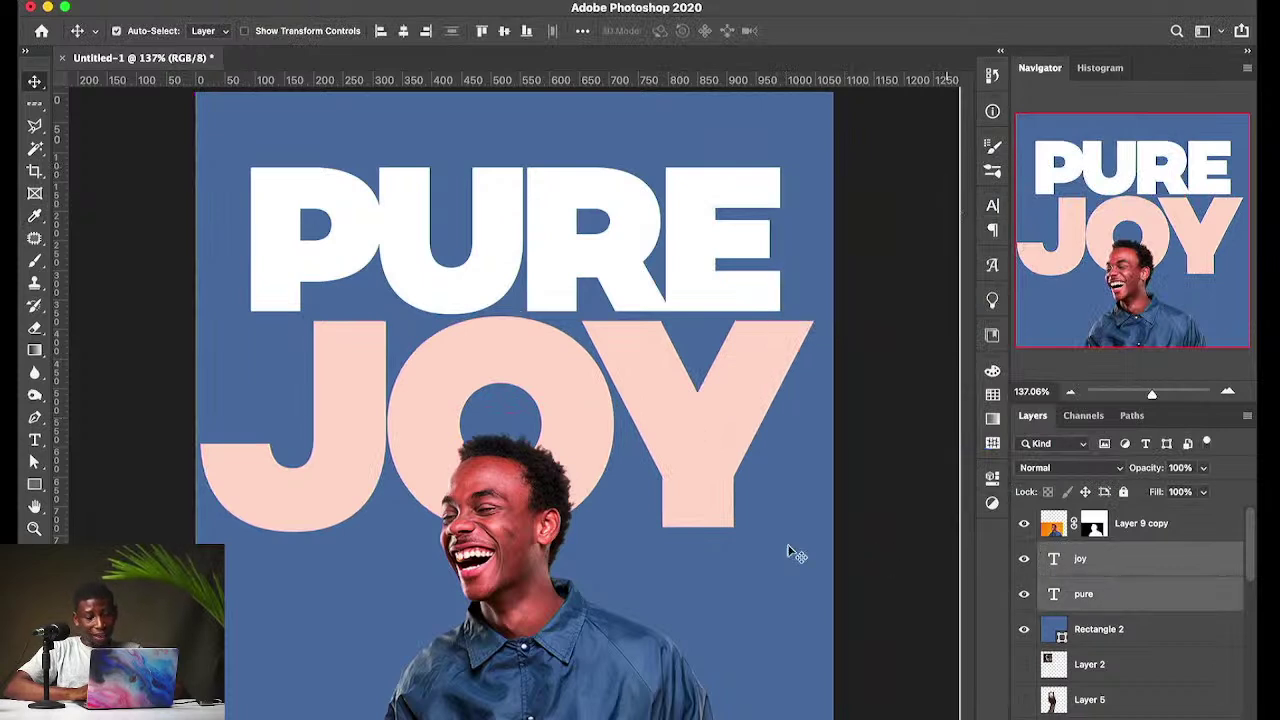
key(super+t)
drag(826, 335, 806, 334)
key(Return)
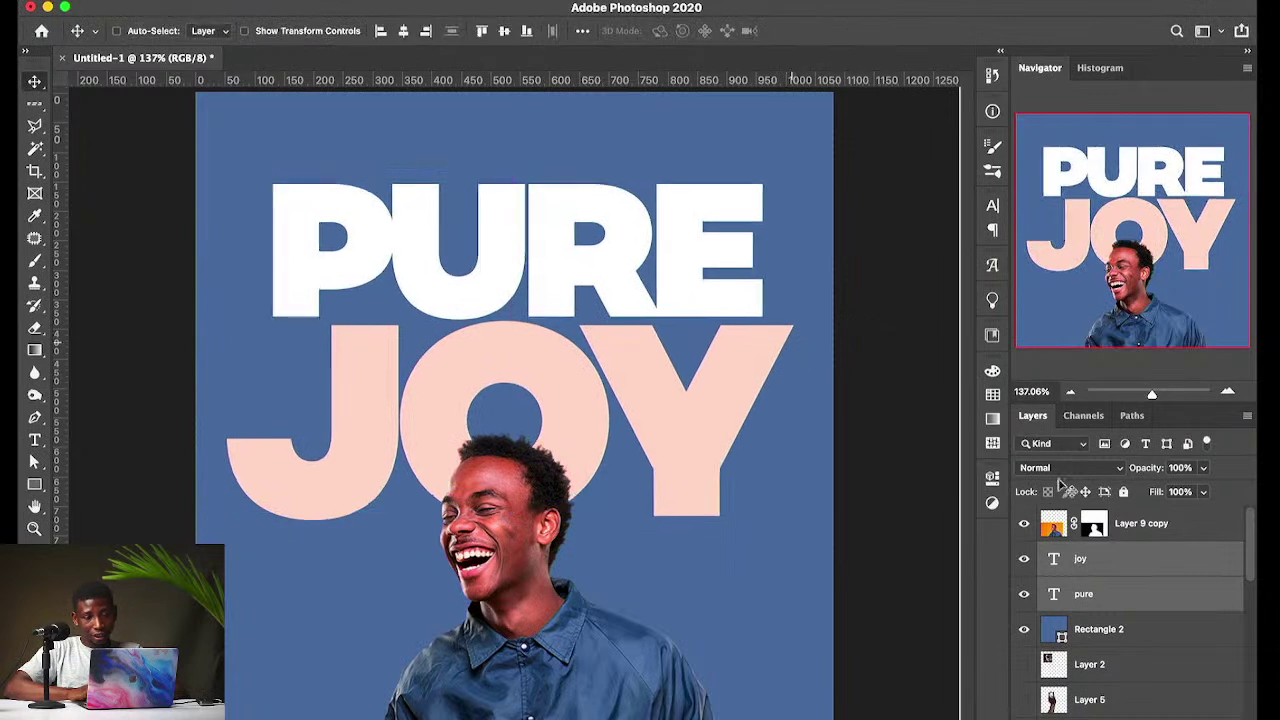
click(1133, 591)
drag(690, 304, 698, 306)
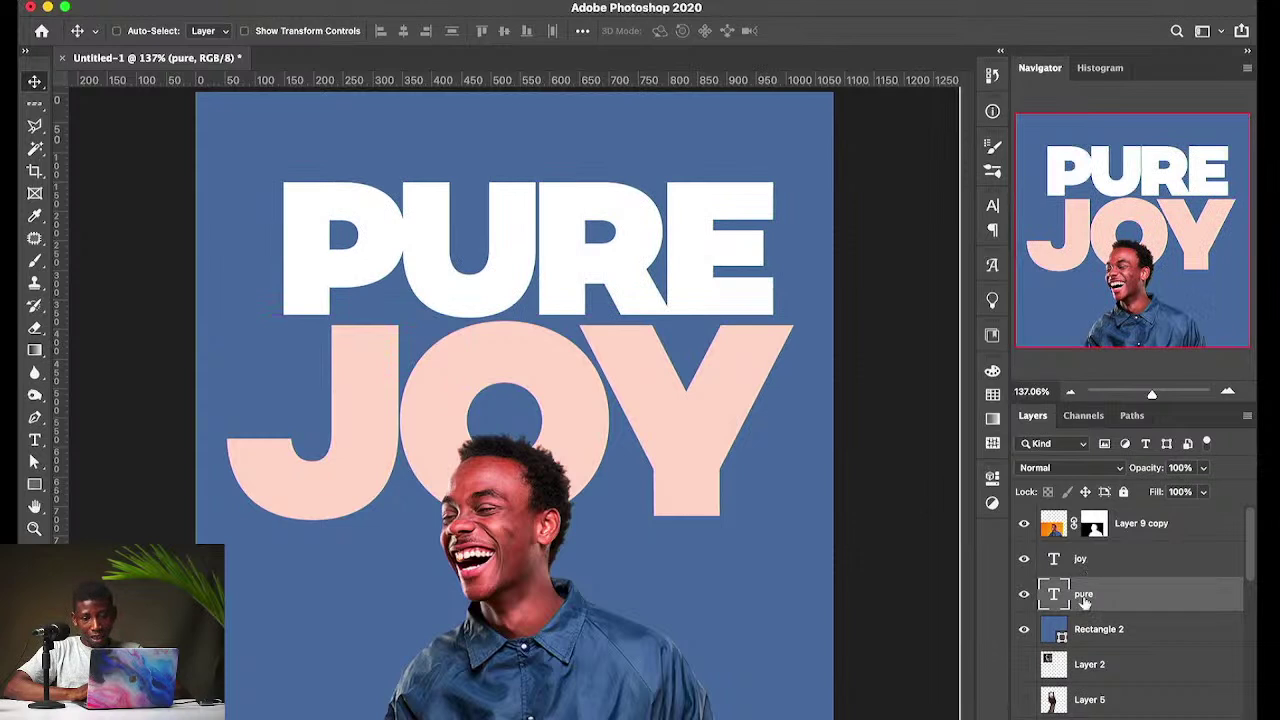
key(super+j)
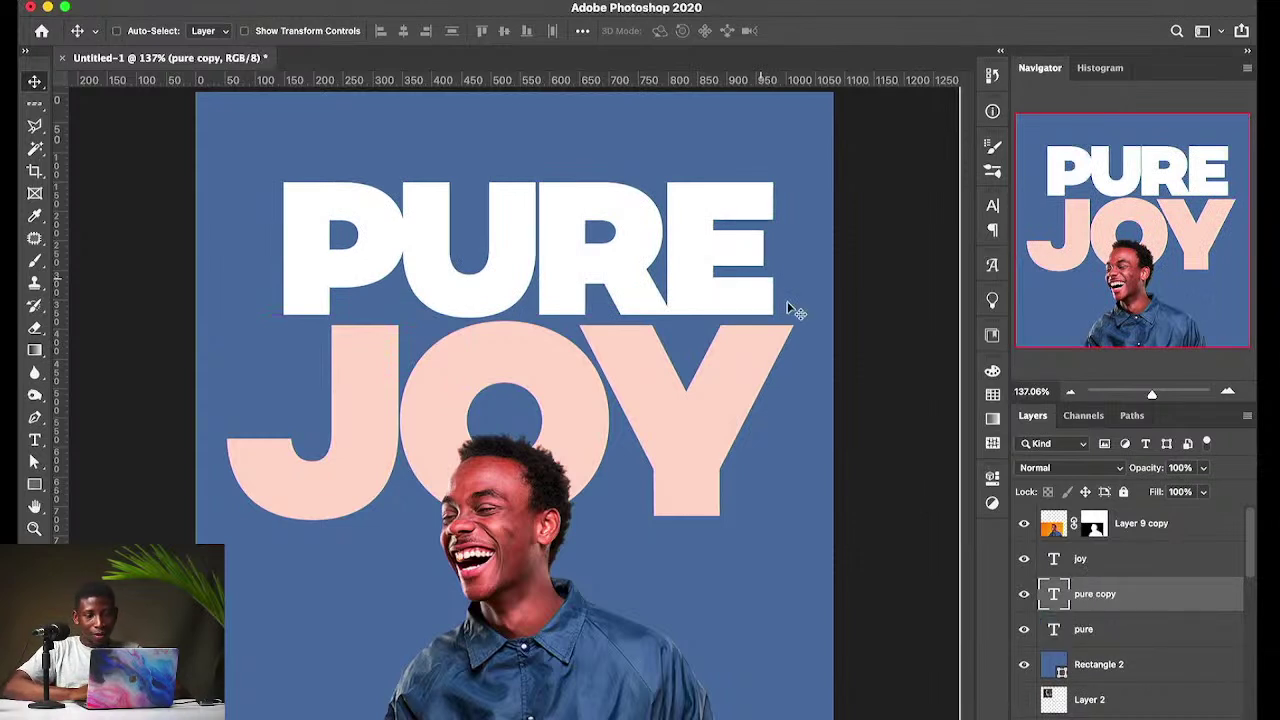
drag(740, 225, 757, 246)
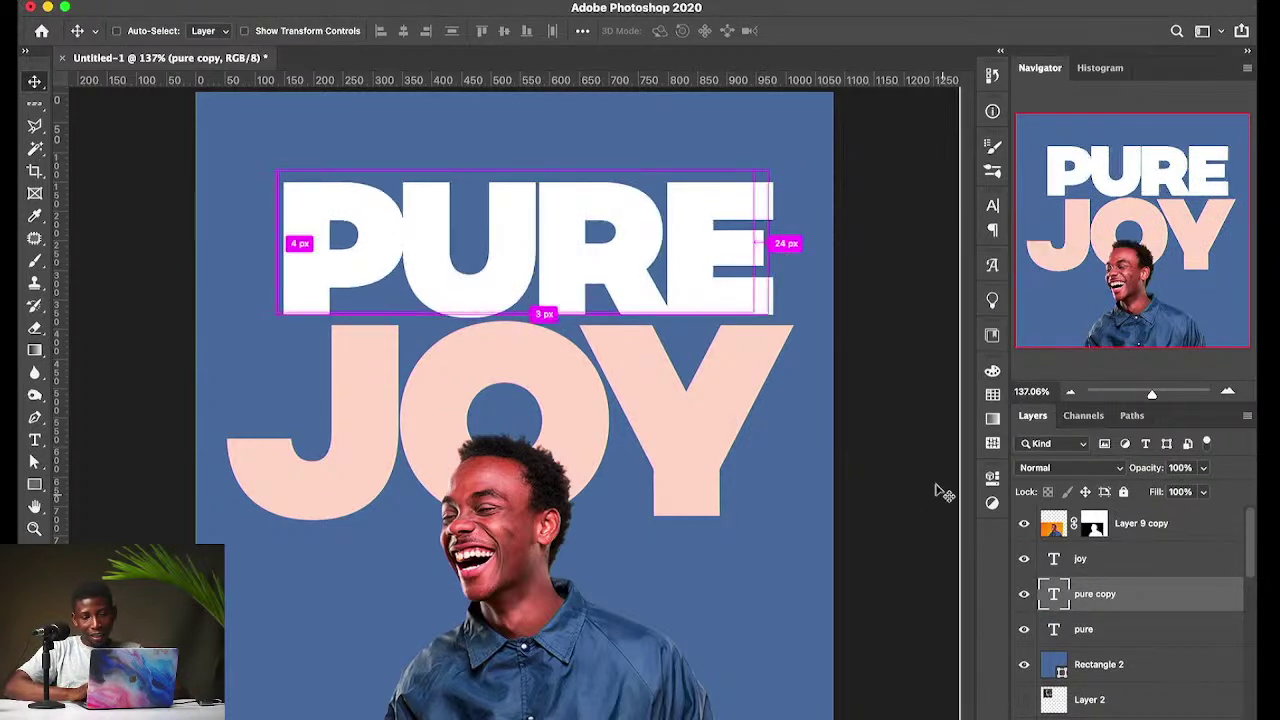
key(BackSpace)
shift+click(1103, 568)
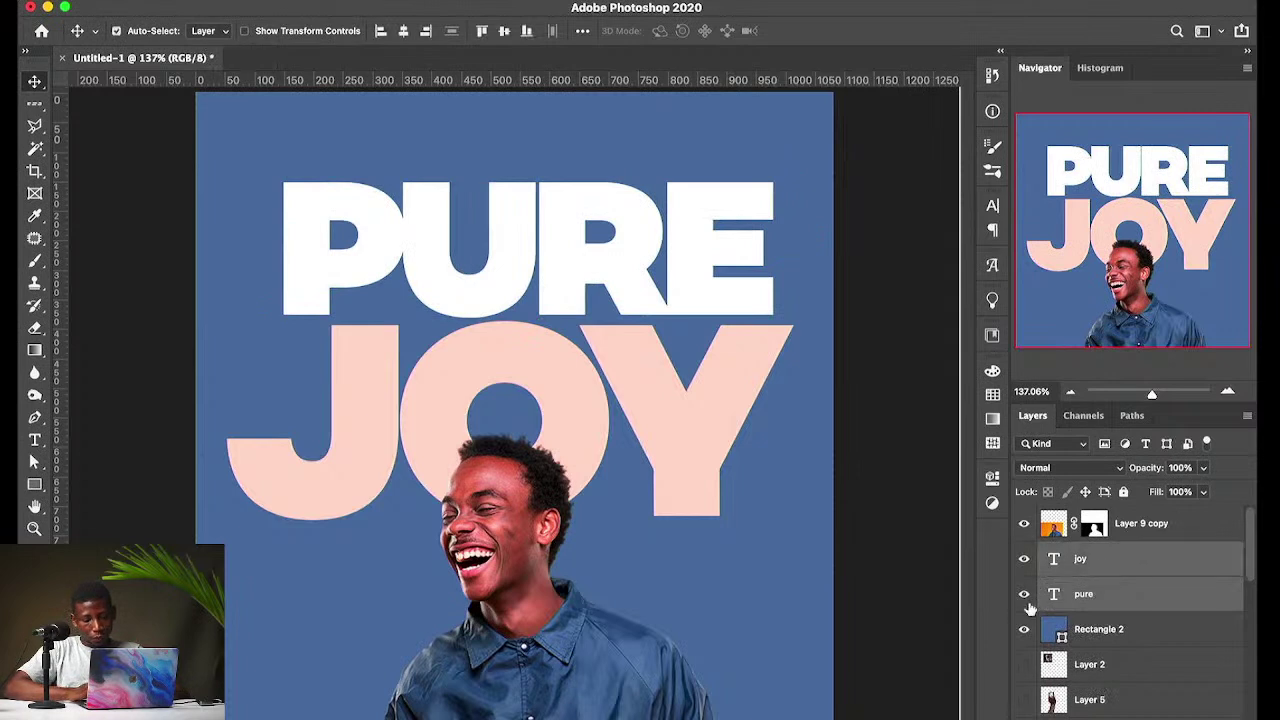
key(super+g)
drag(634, 392, 643, 405)
key(super+z)
key(shift+super+g)
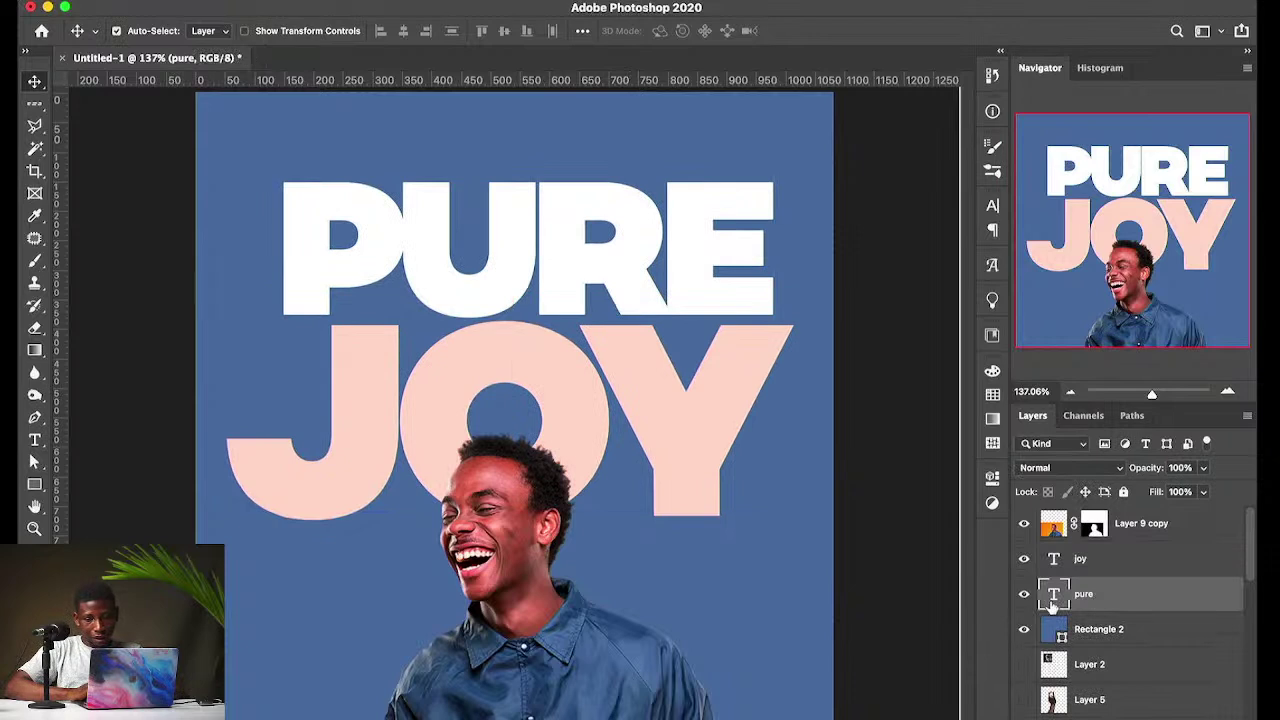
Step: Duplicate the PURE and JOY text layers together and offset the copies slightly straight down
key(super+j)
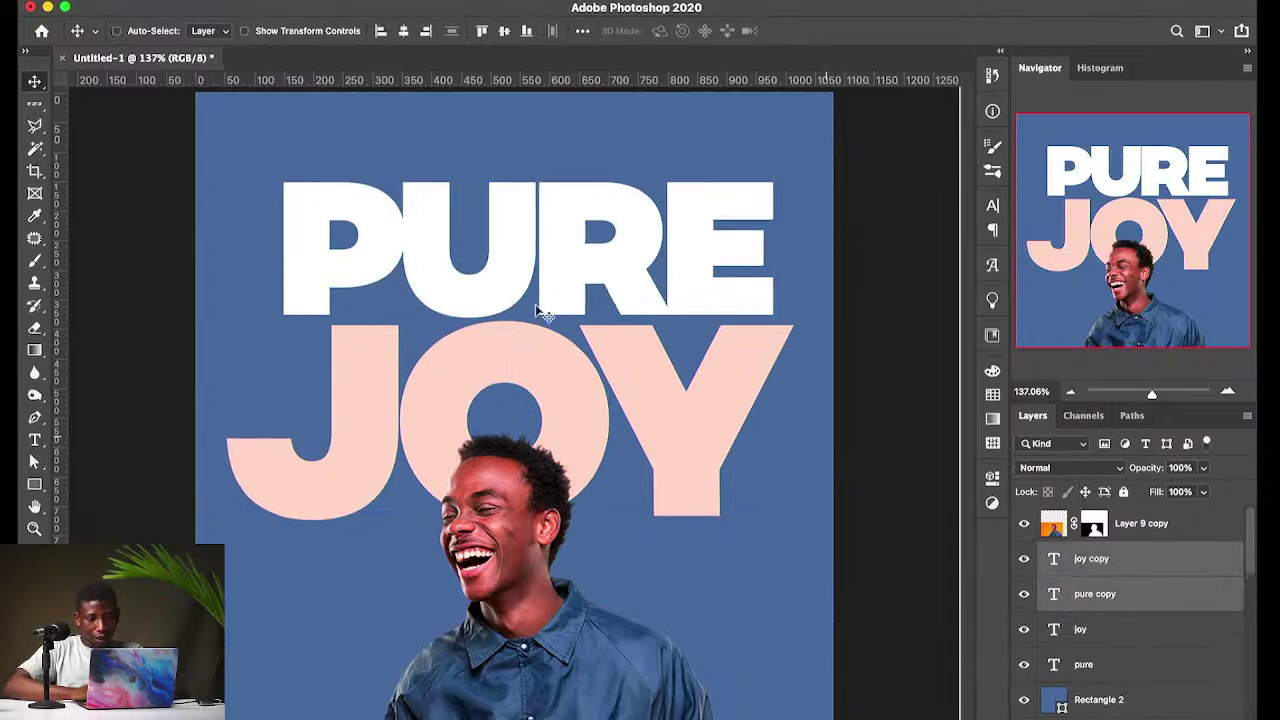
drag(541, 314, 544, 314)
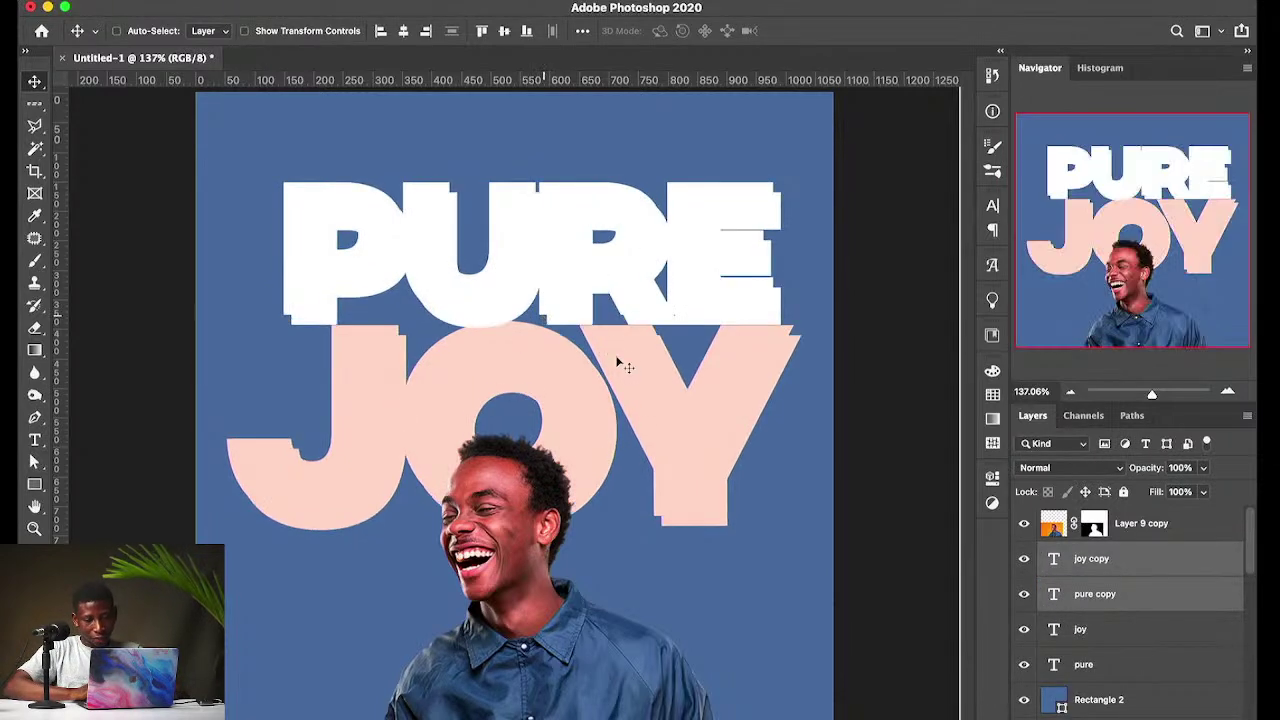
mouse_move(620, 363)
mouse_down()
mouse_move(603, 352)
mouse_move(606, 362)
mouse_up()
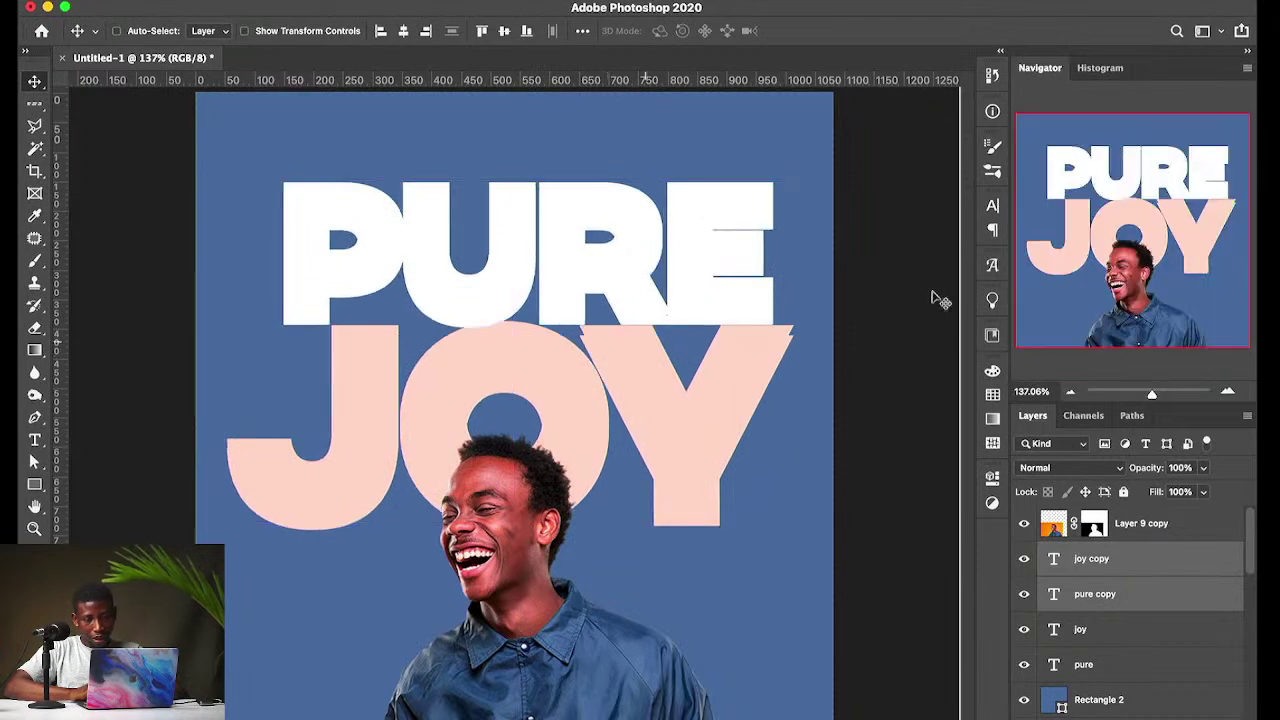
Step: Recolor the duplicated PURE and JOY text to the darker background blue 455e7f
click(992, 205)
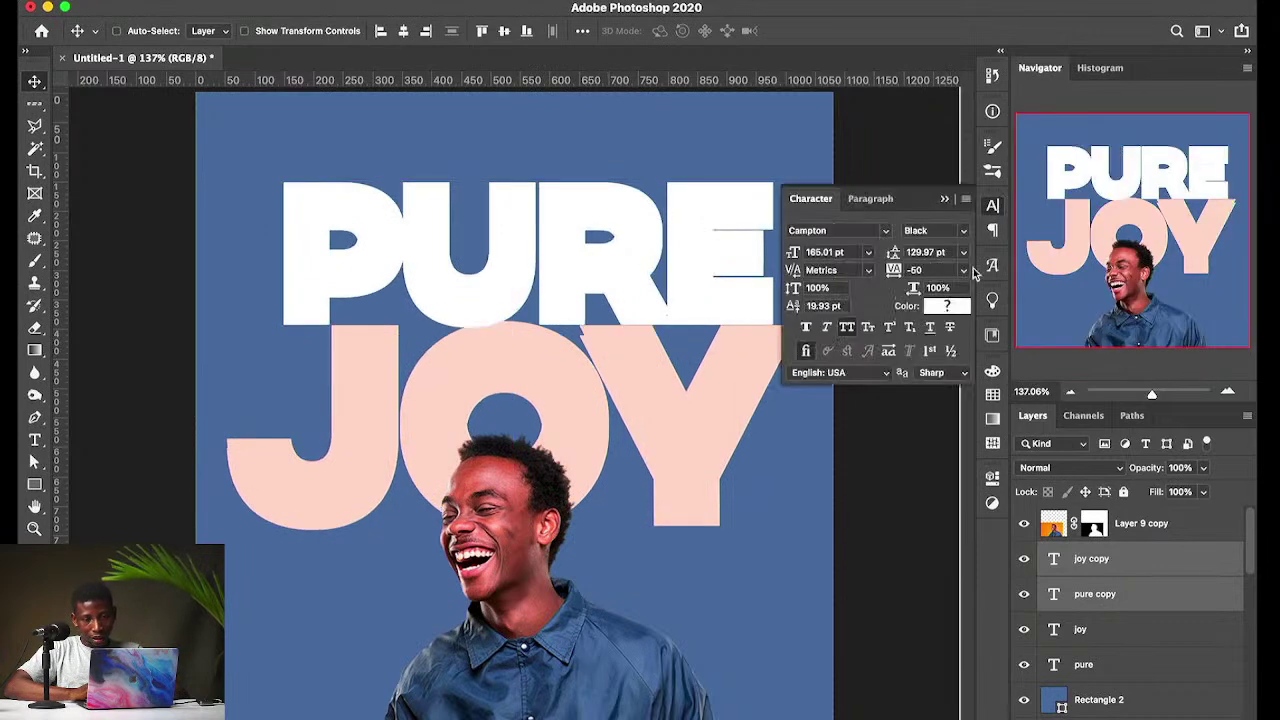
click(682, 139)
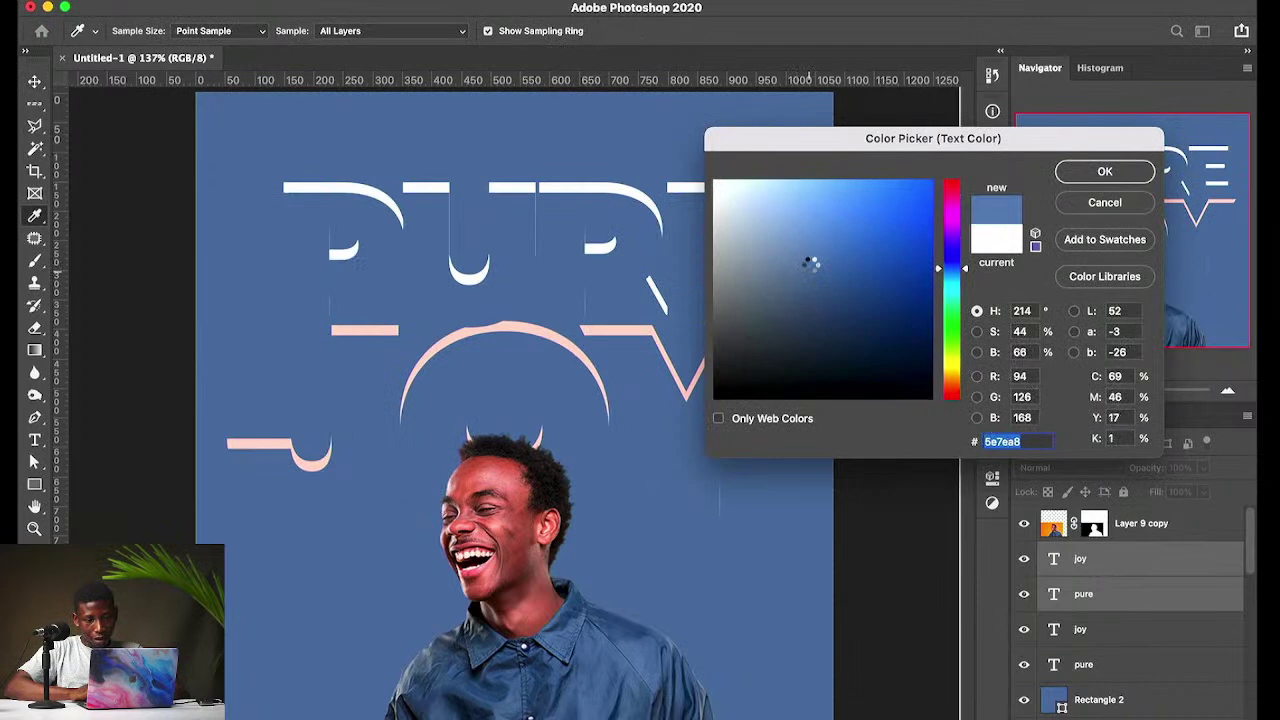
drag(808, 263, 814, 290)
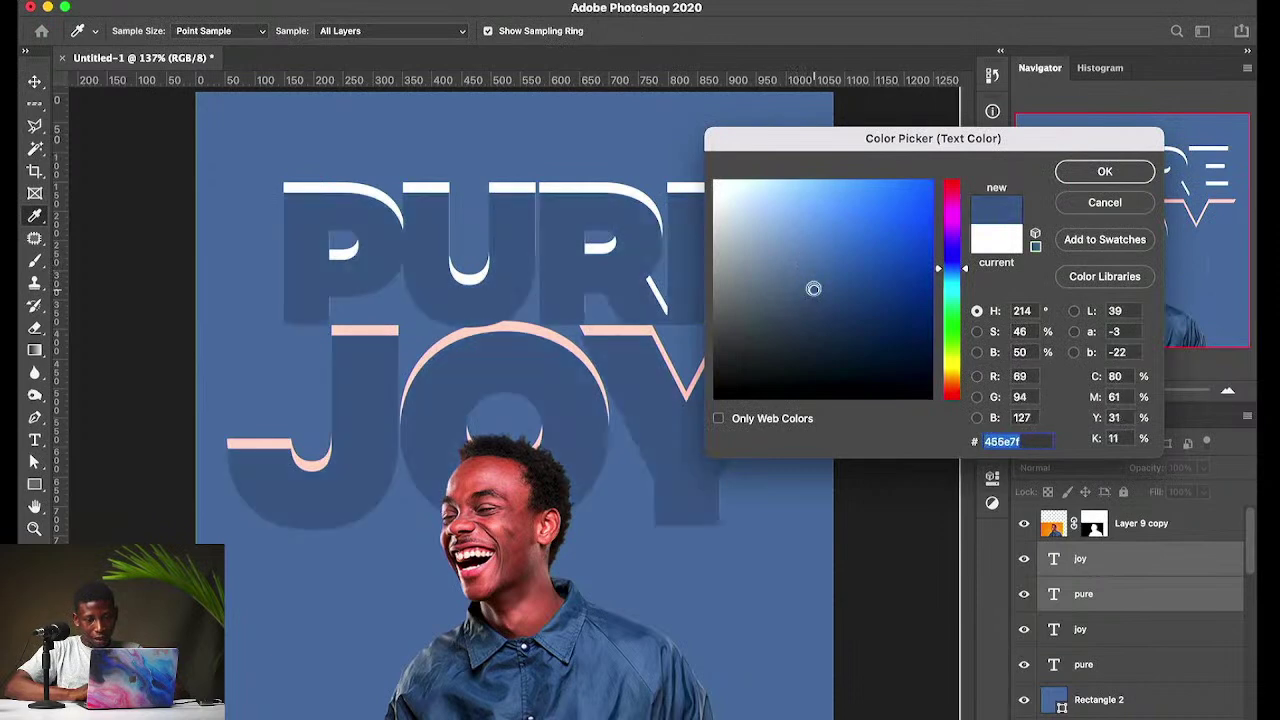
click(1078, 178)
Step: Place the dark blue text copies beneath the original words and shift them slightly right as a drop shadow
drag(1118, 607, 1115, 685)
click(944, 199)
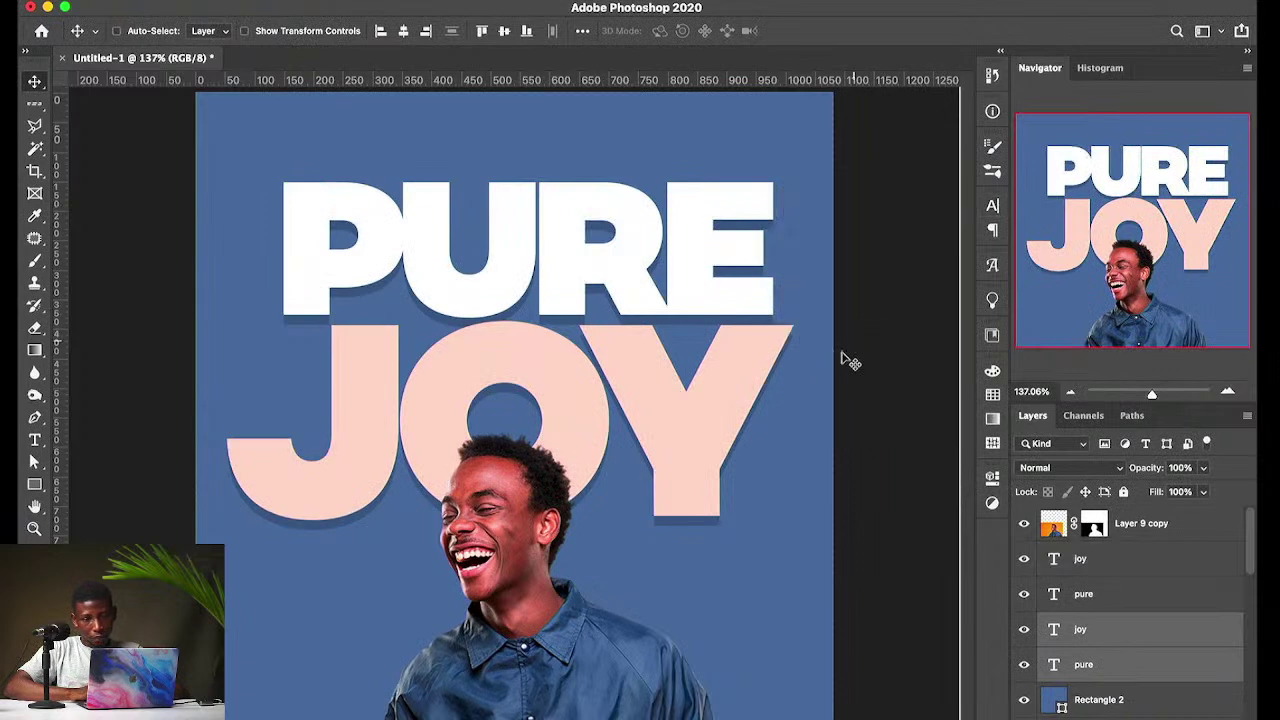
drag(788, 388, 800, 391)
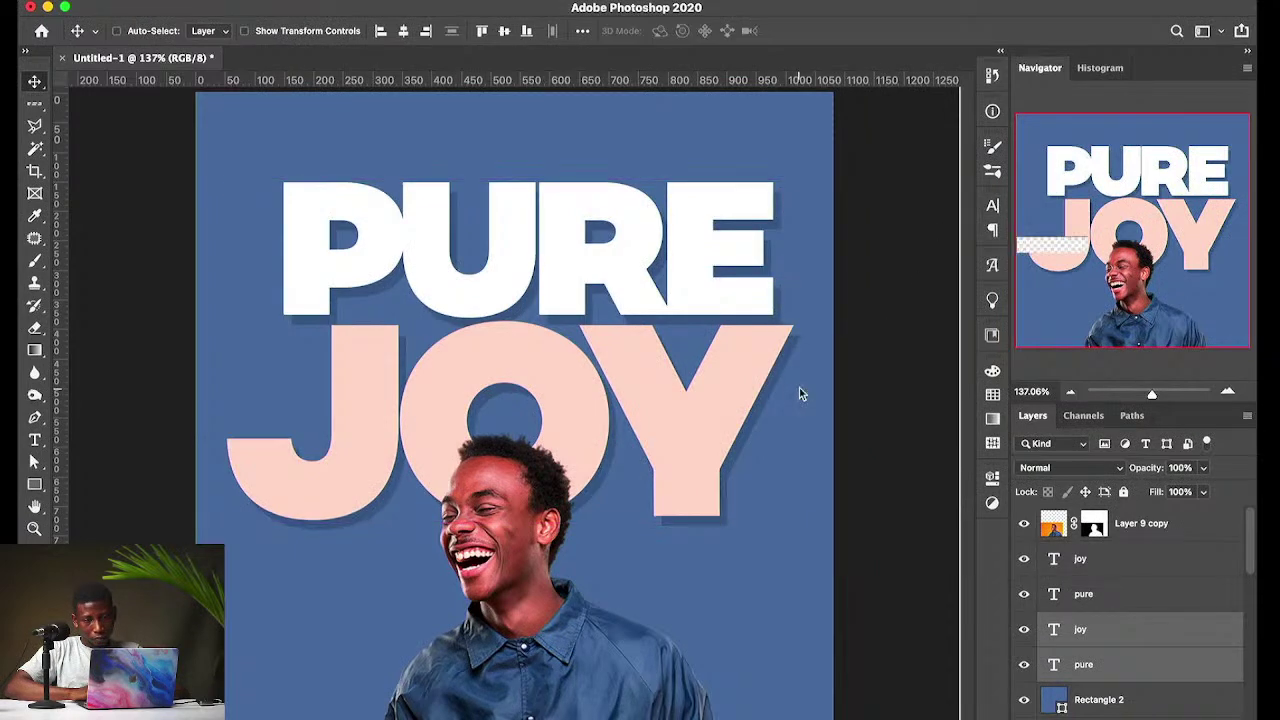
Step: Nudge the man's portrait slightly right
super+click(540, 648)
mouse_move(540, 648)
mouse_down()
mouse_move(551, 630)
mouse_move(550, 648)
mouse_up()
Step: Set the white PURE text's tracking to -25 and shift the word slightly left over JOY
right_click(650, 273)
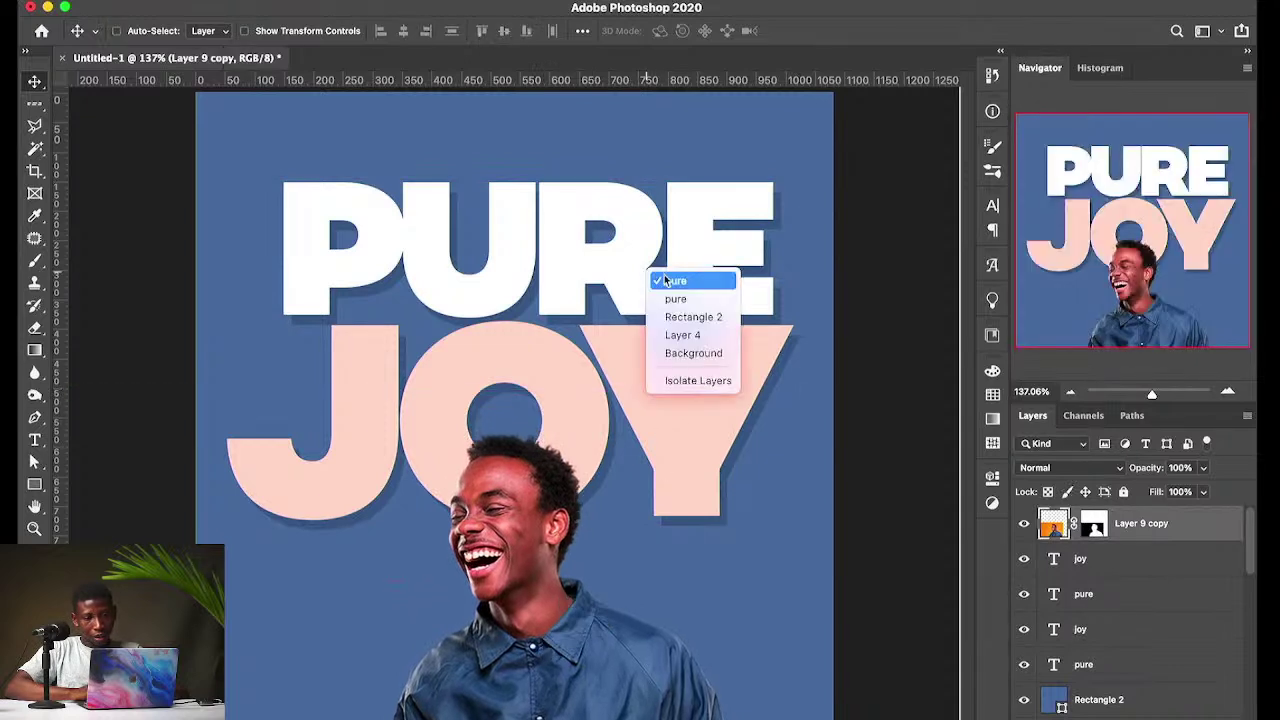
click(668, 280)
click(991, 210)
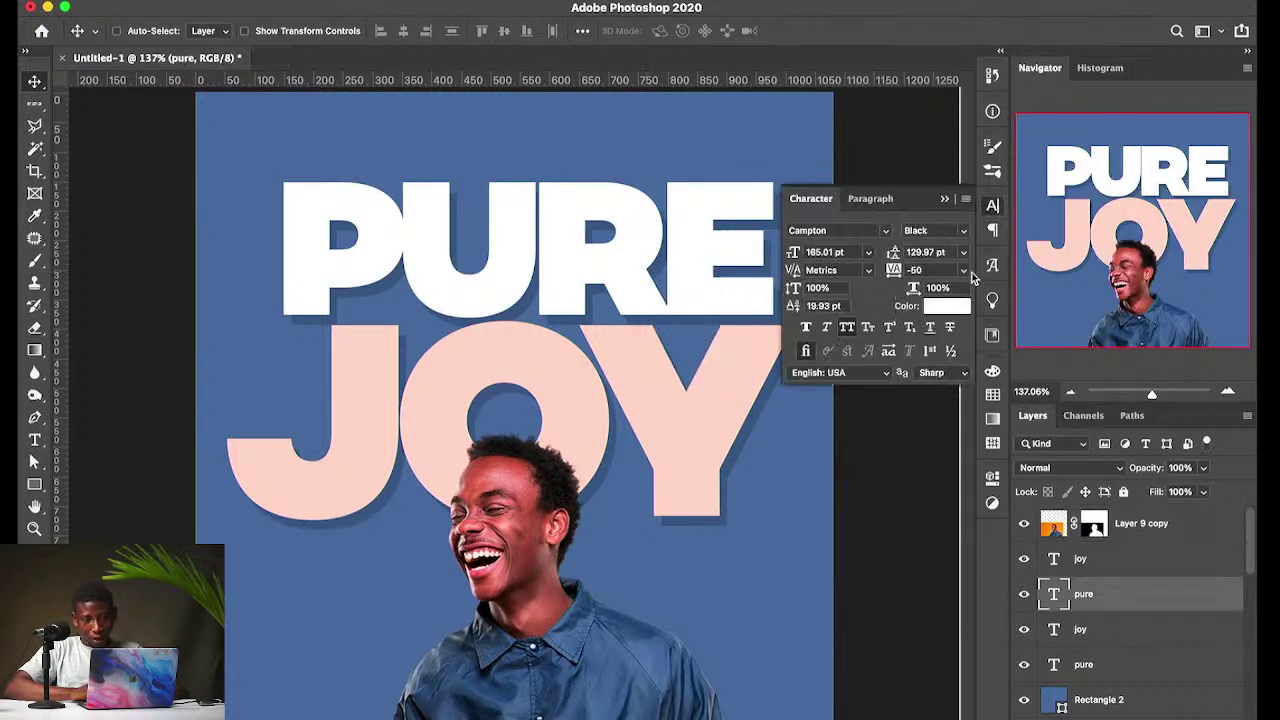
click(964, 271)
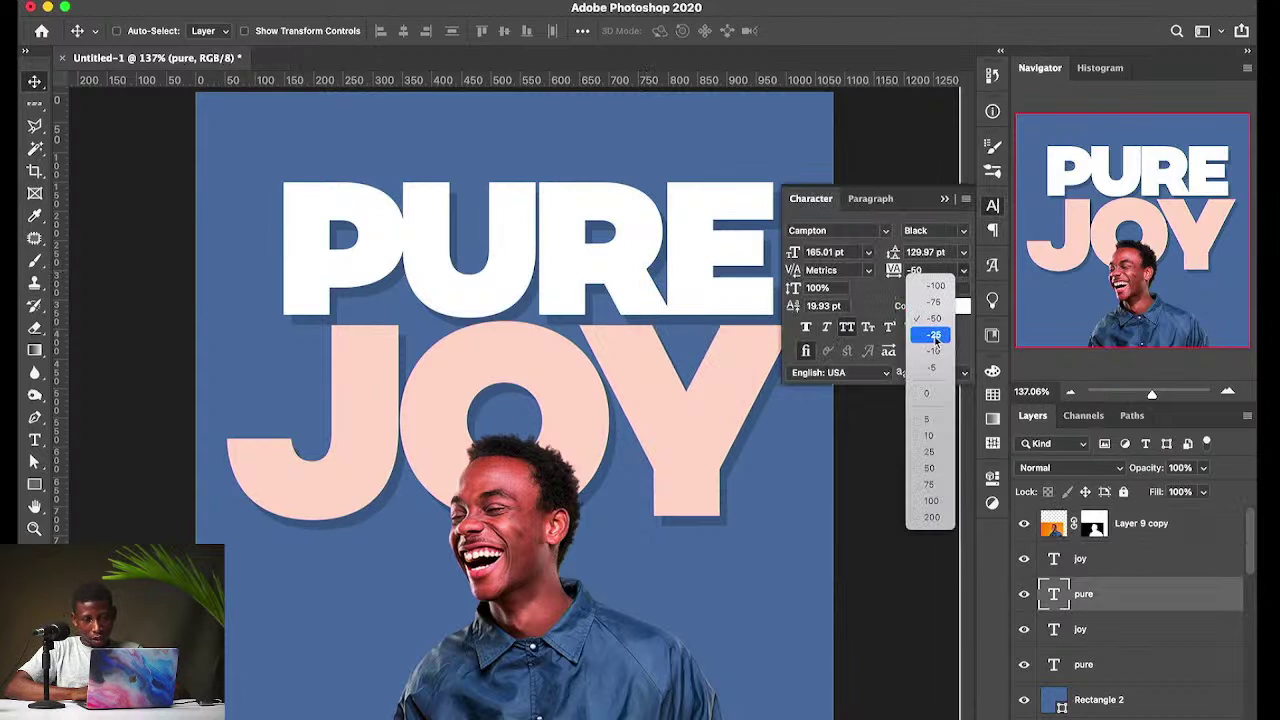
click(936, 339)
drag(650, 299, 639, 298)
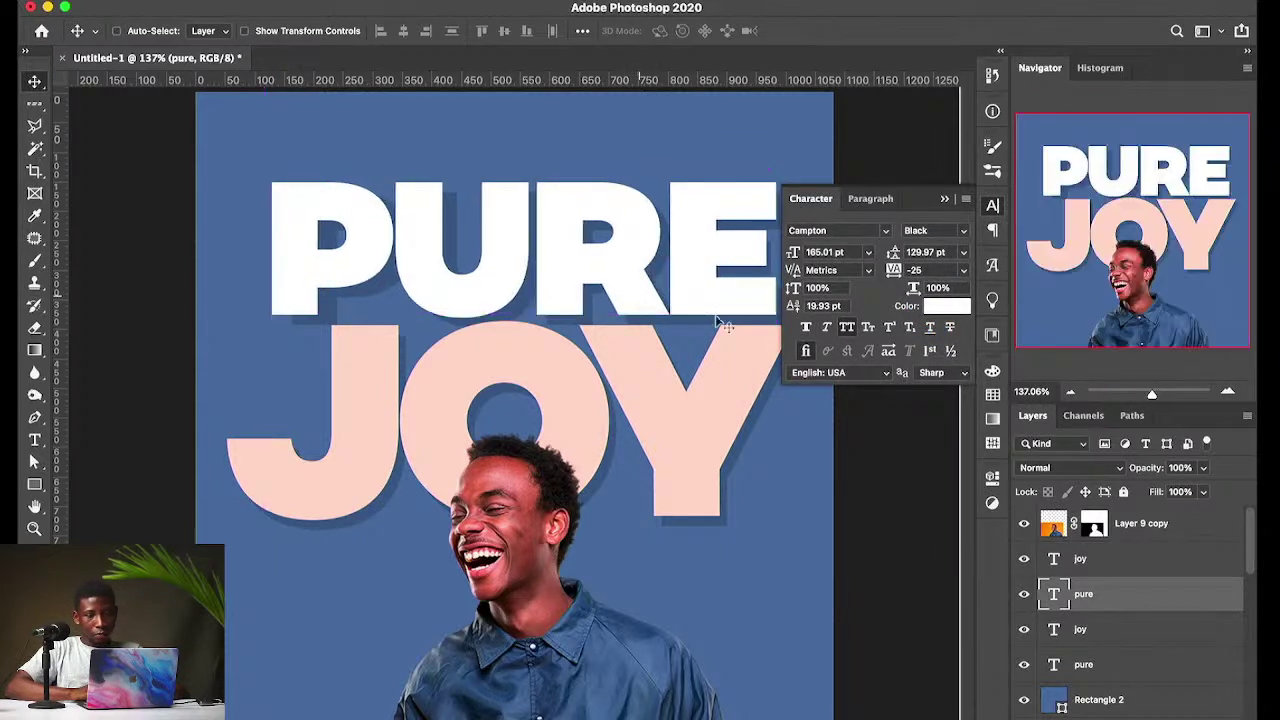
click(944, 199)
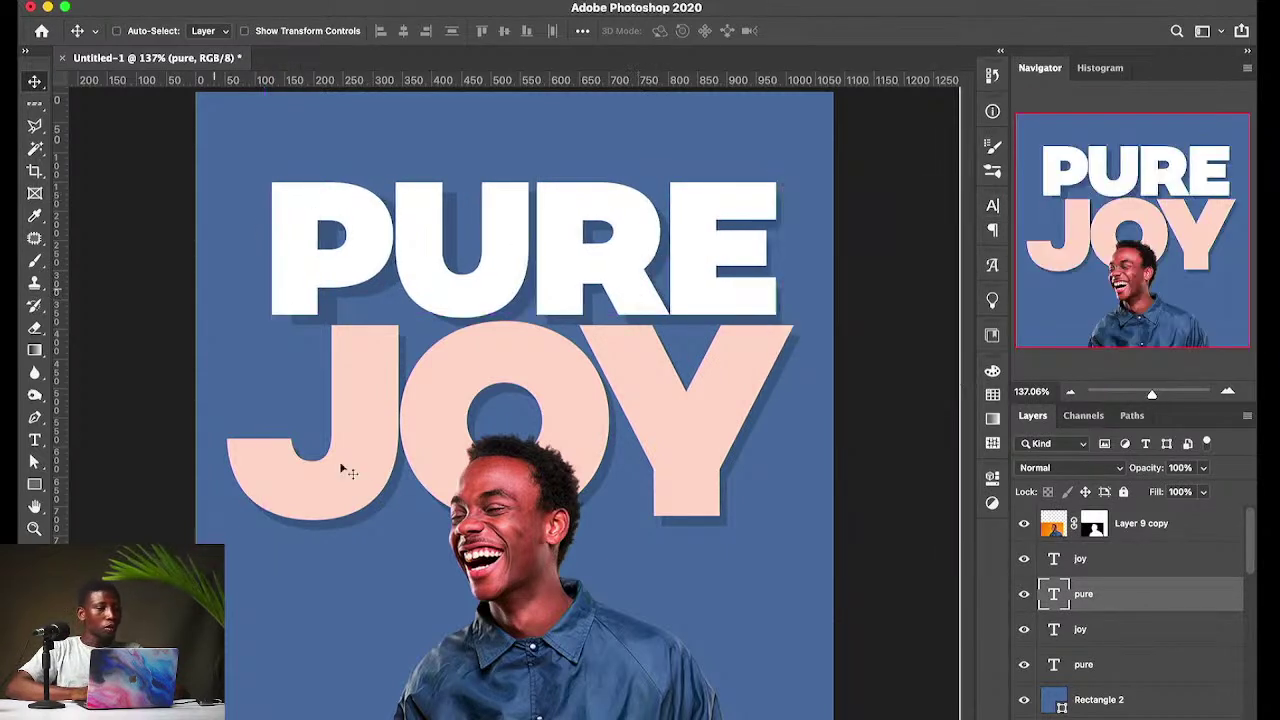
click(35, 126)
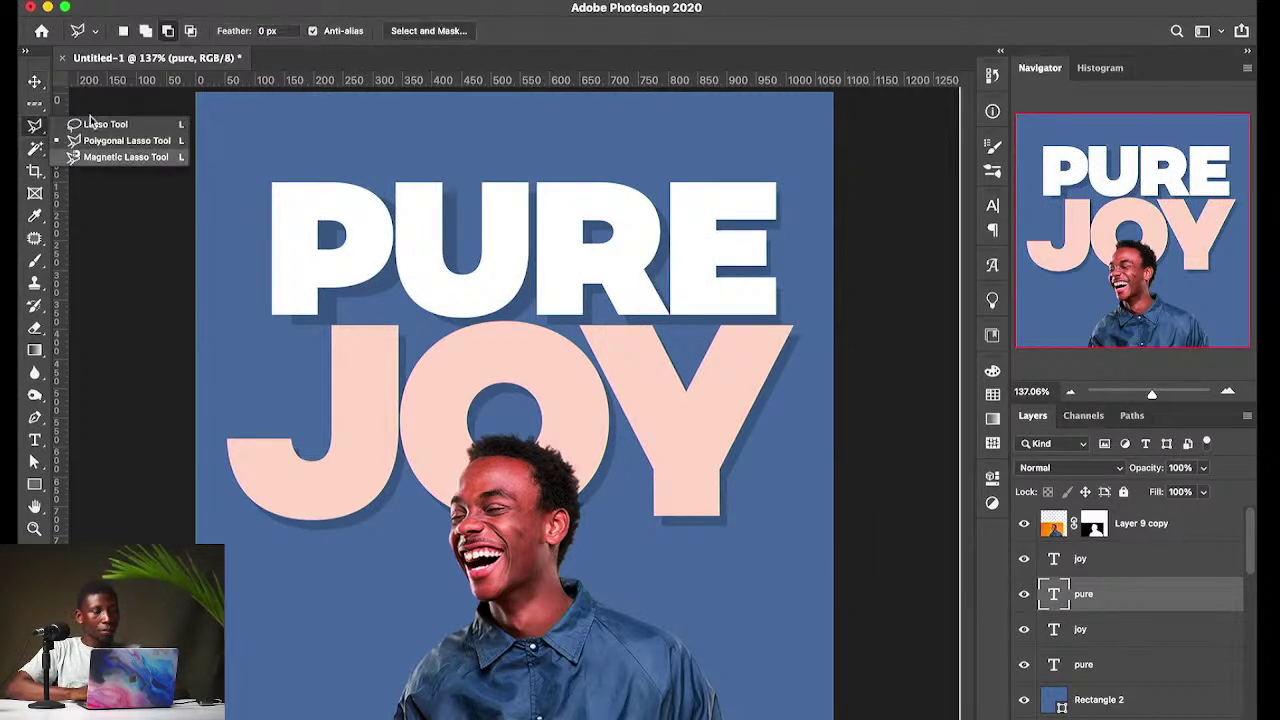
click(37, 152)
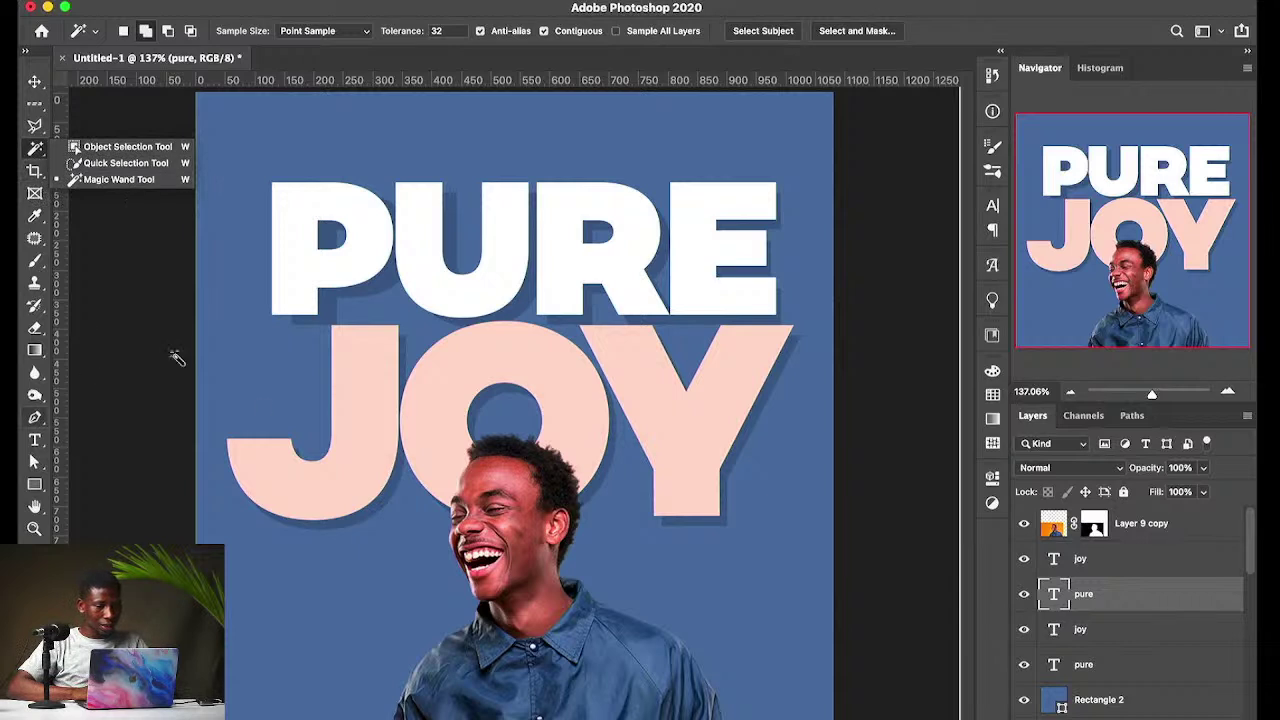
click(317, 361)
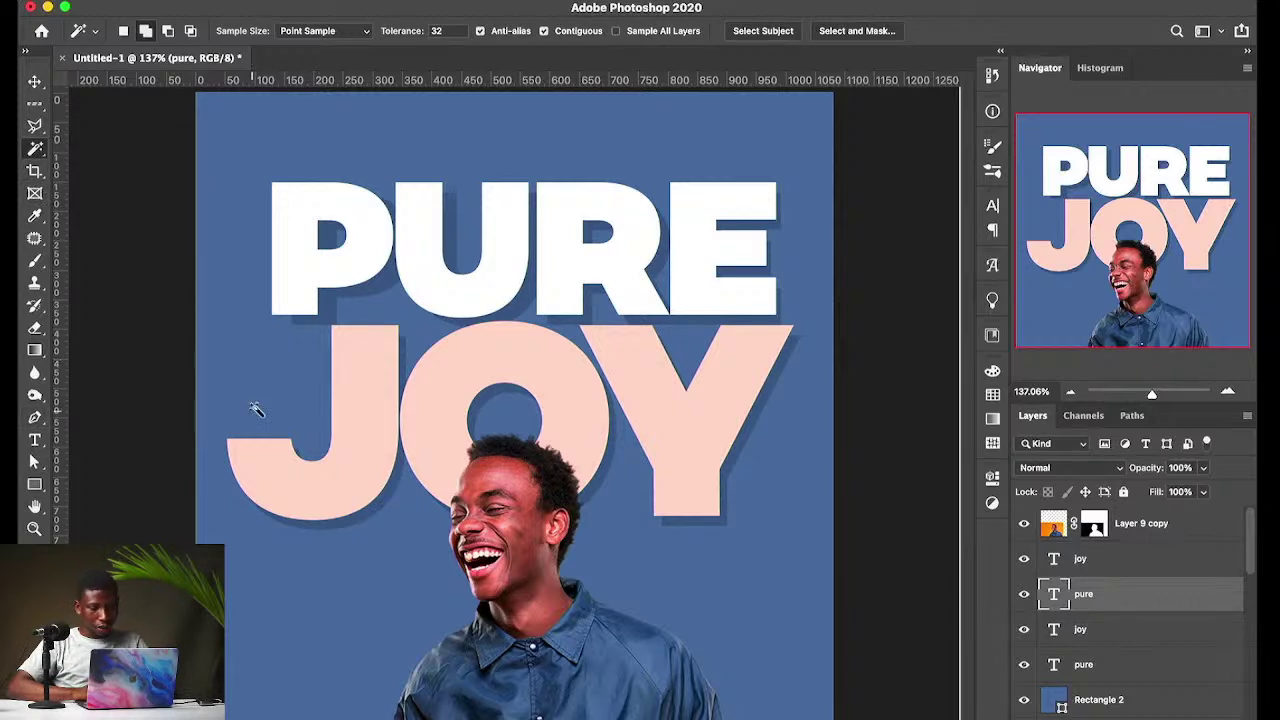
key(v)
click(35, 418)
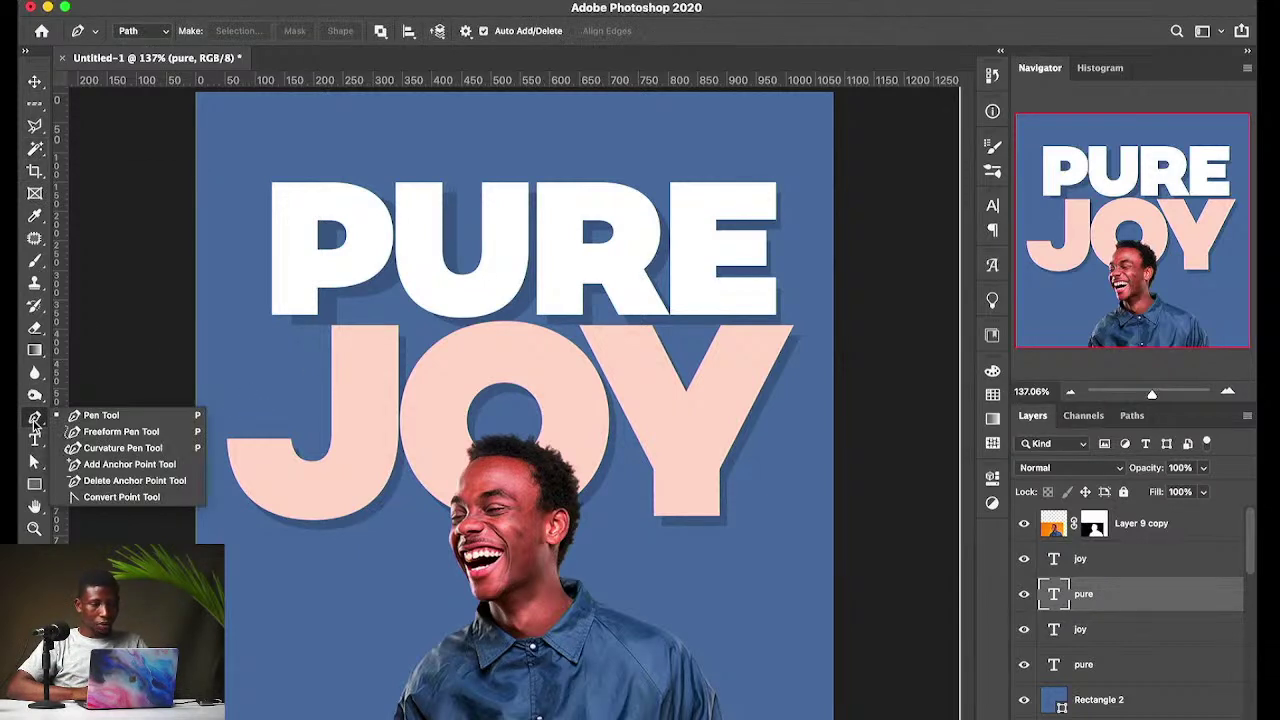
click(100, 415)
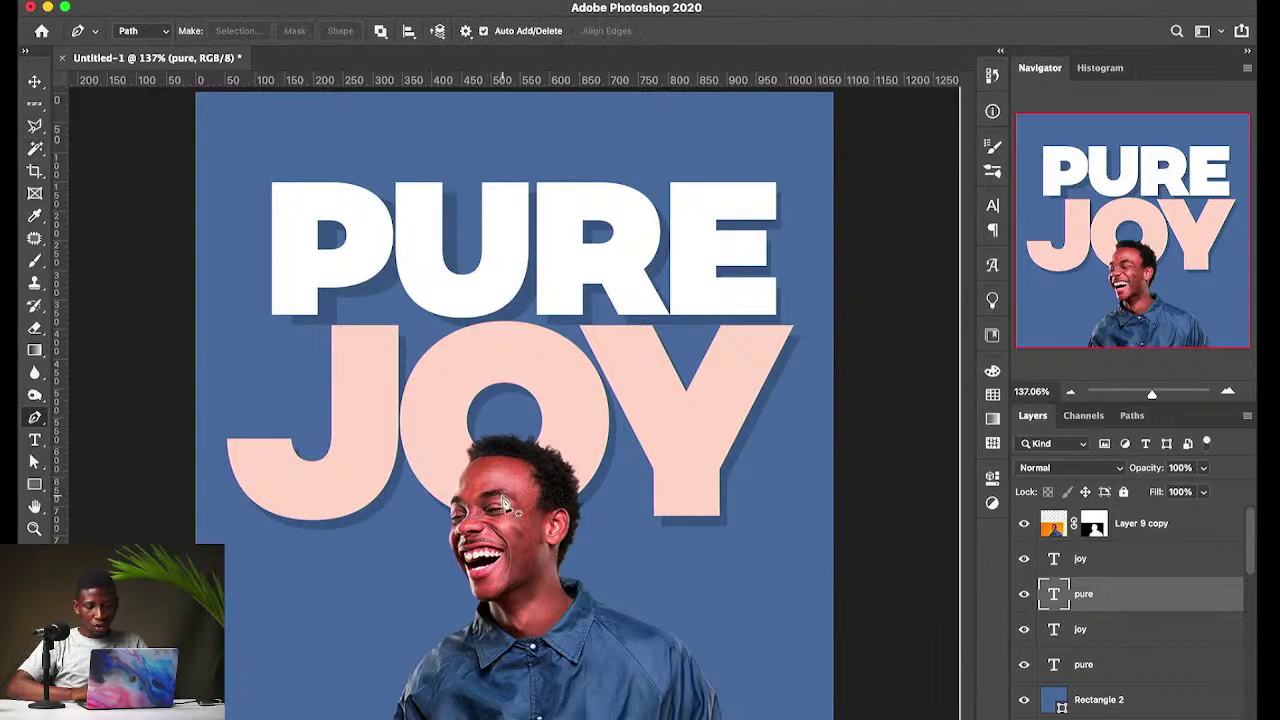
key(v)
key(ctrl+Up)
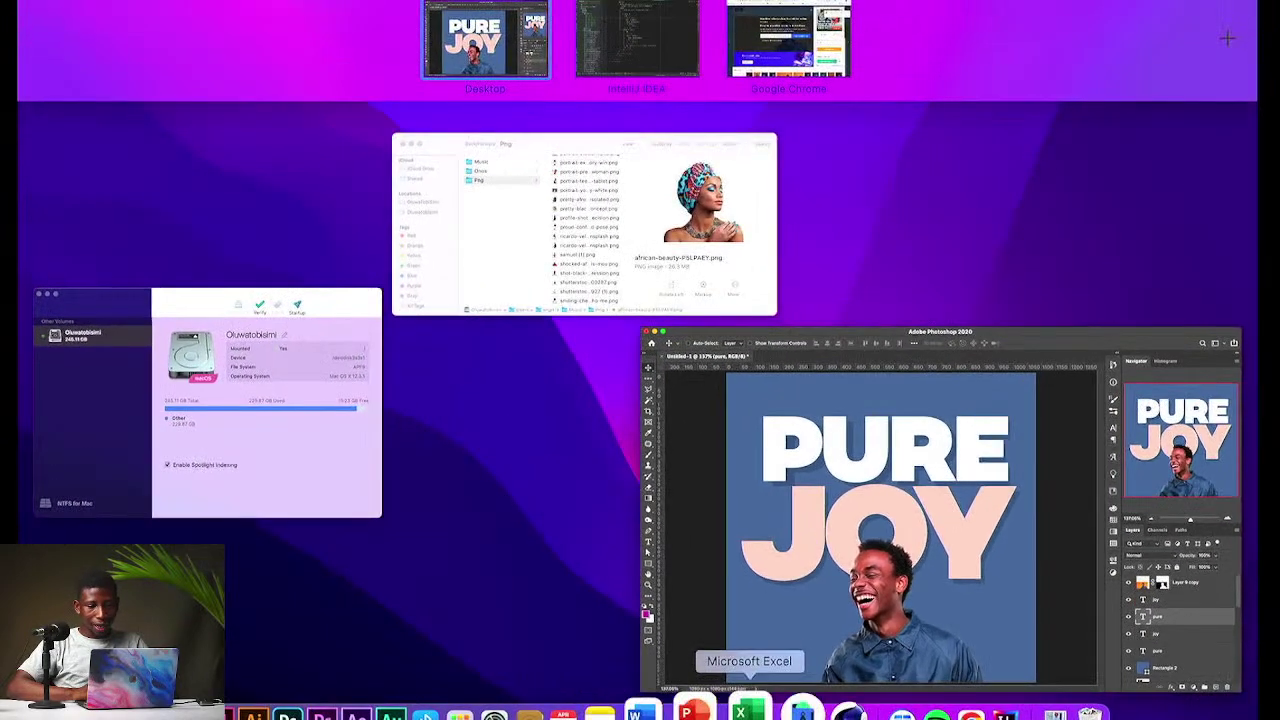
click(834, 571)
Step: Paste the original orange-background portrait photo, bring it to the front and position it over the poster with the man right of centre
key(super+v)
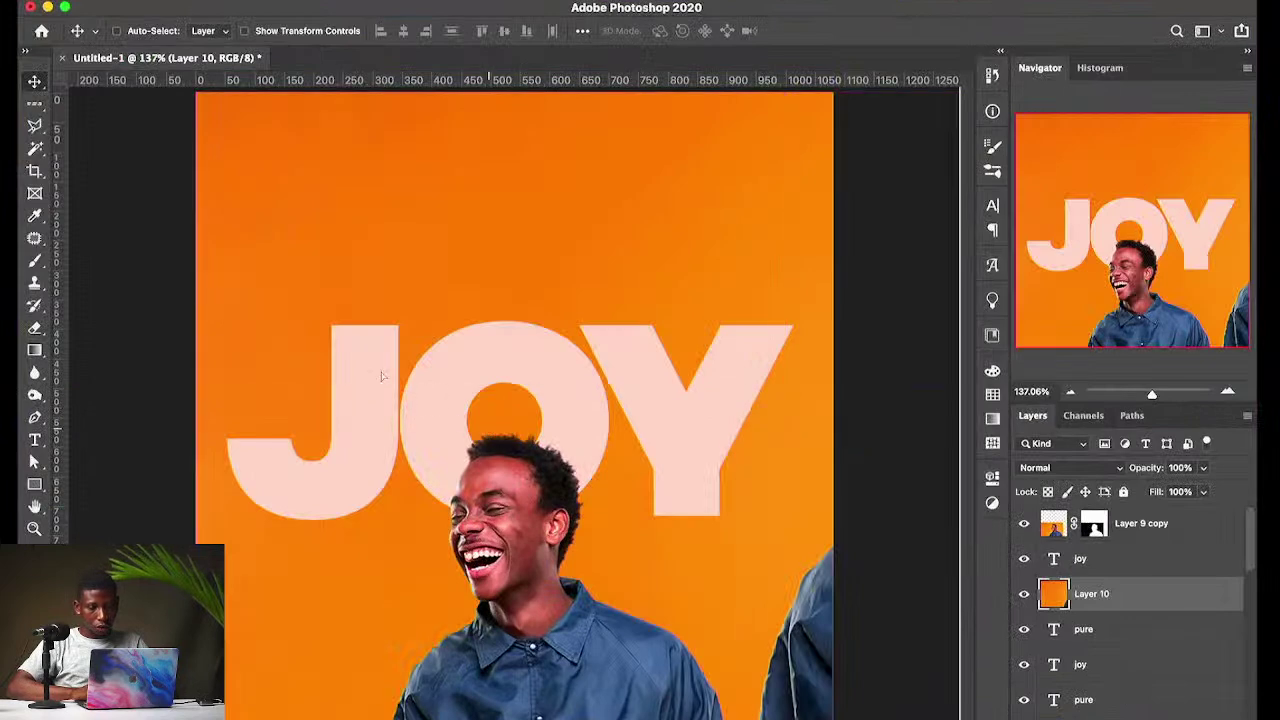
drag(381, 376, 267, 419)
drag(434, 437, 391, 437)
key(super+shift+bracketright)
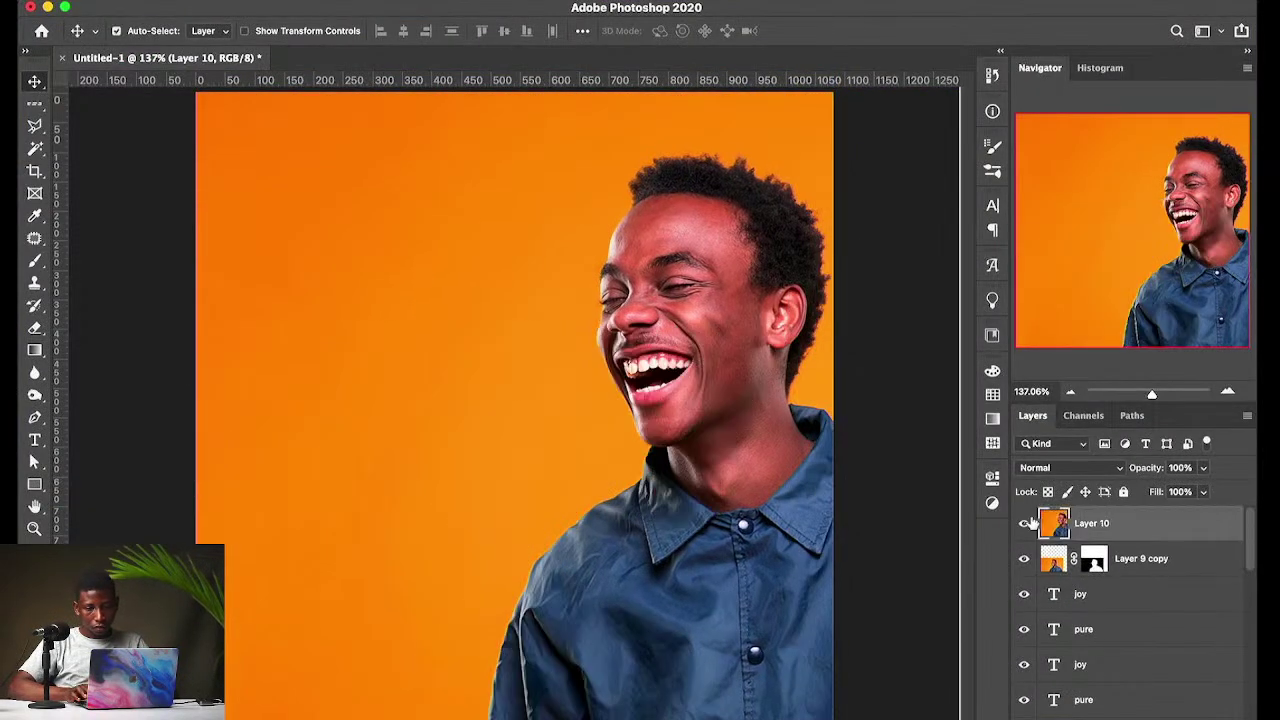
drag(640, 415, 550, 418)
key(shift+Left)
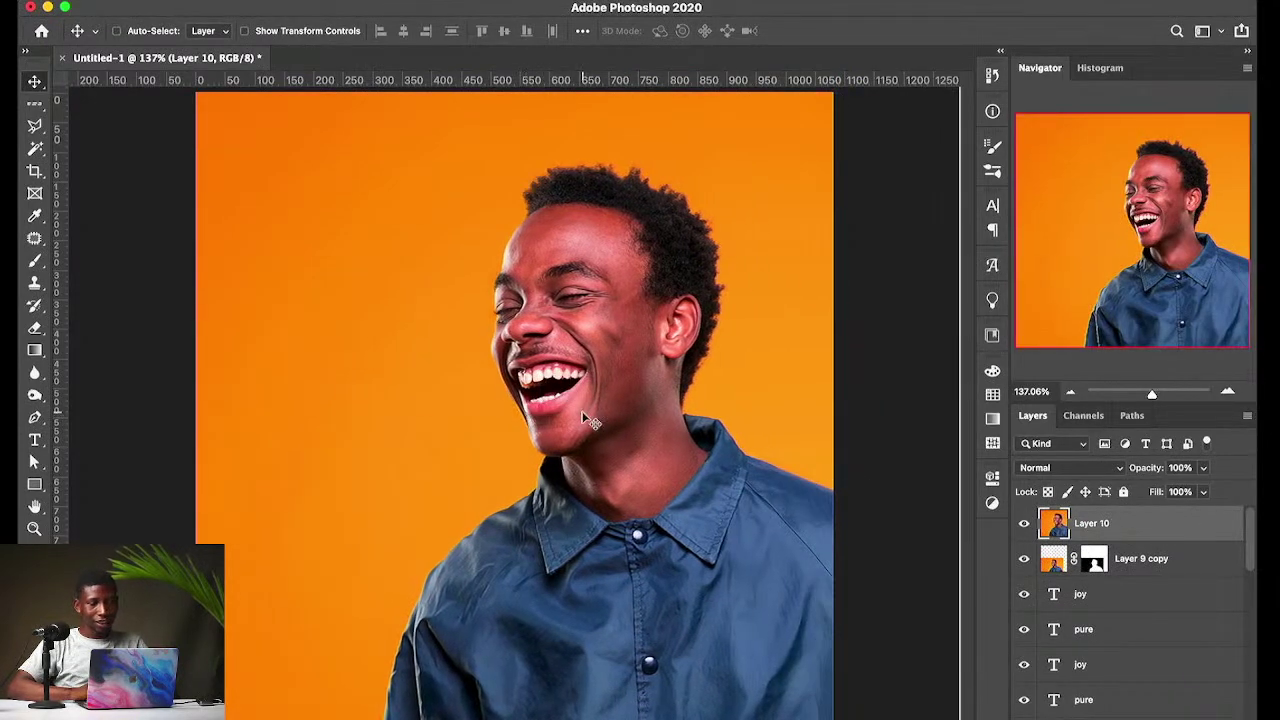
click(35, 128)
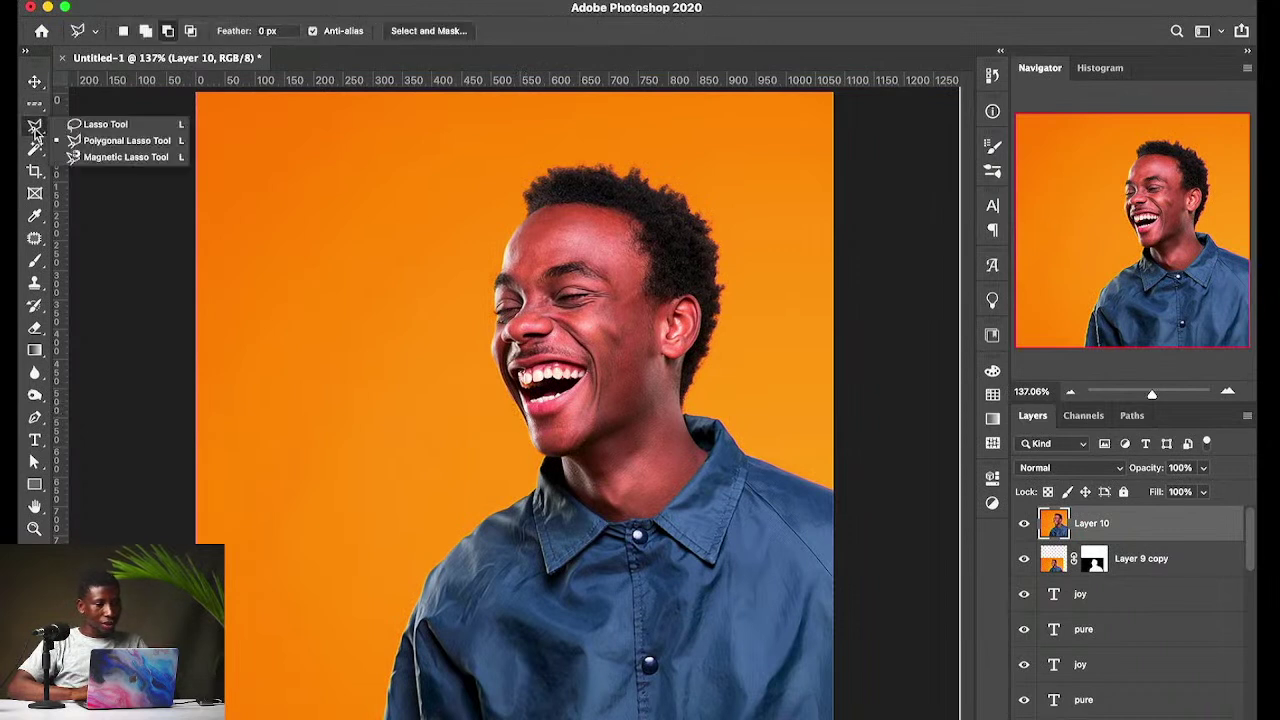
click(108, 126)
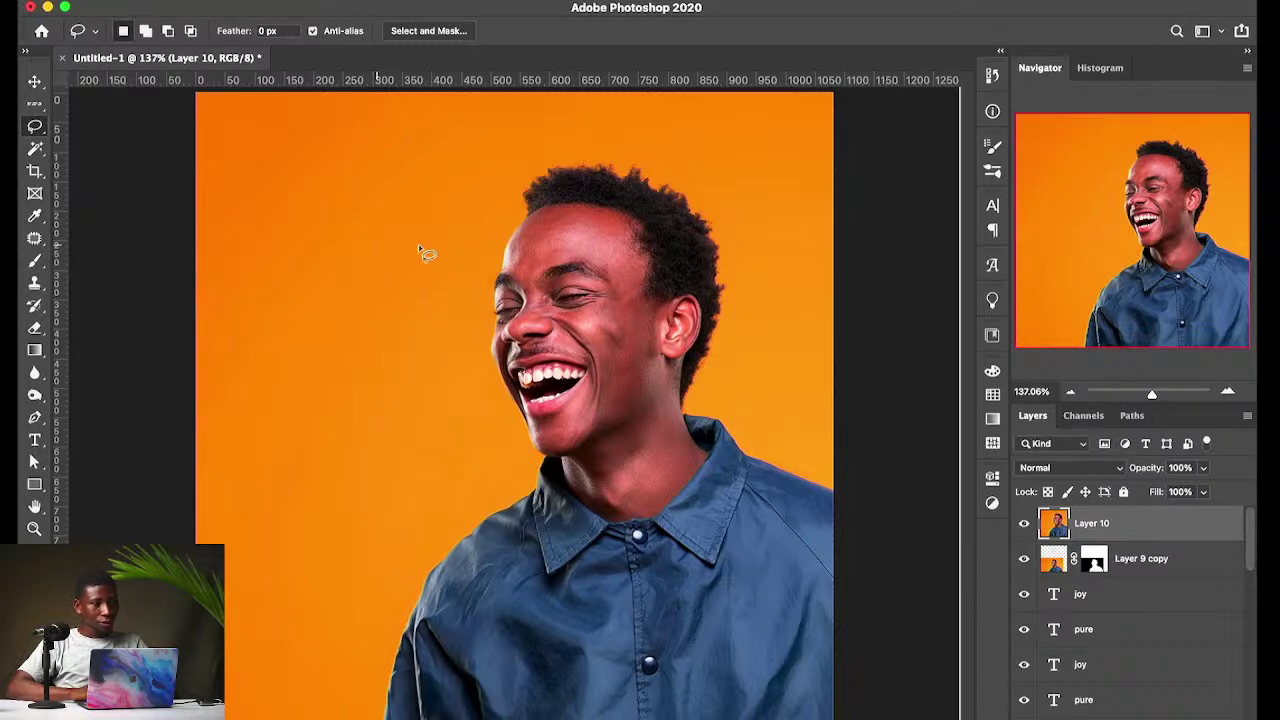
click(428, 31)
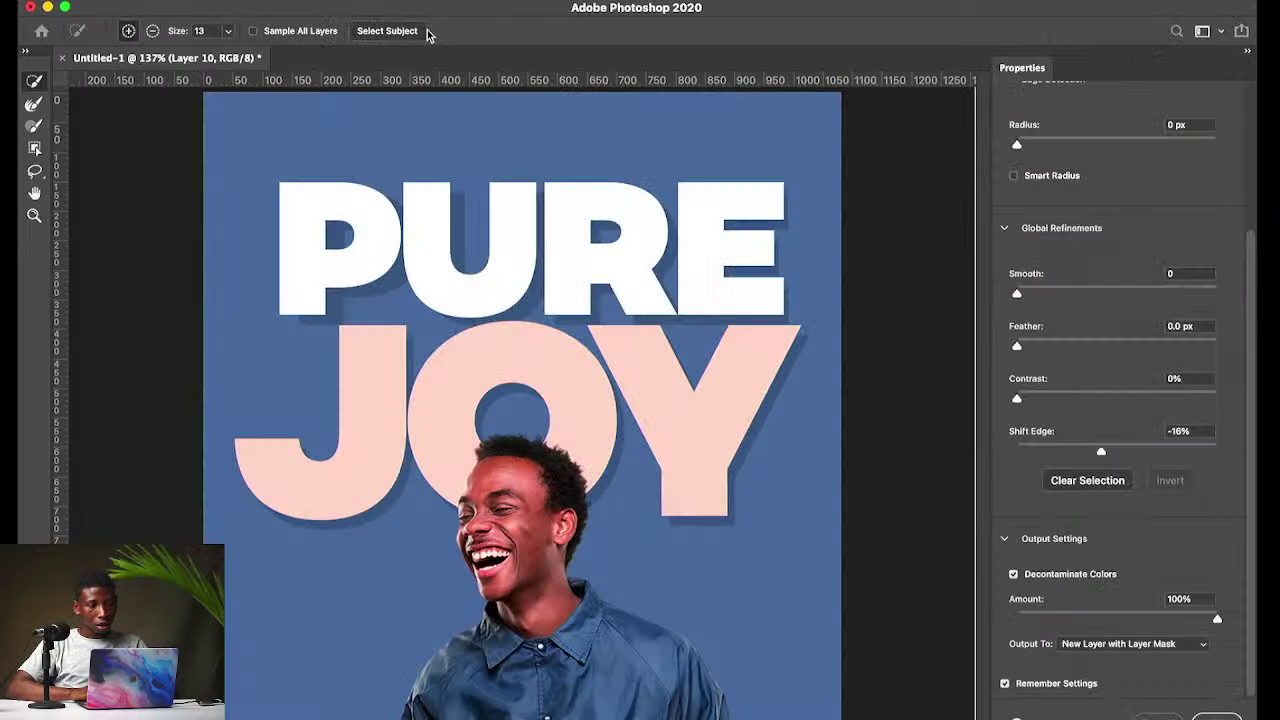
click(1158, 715)
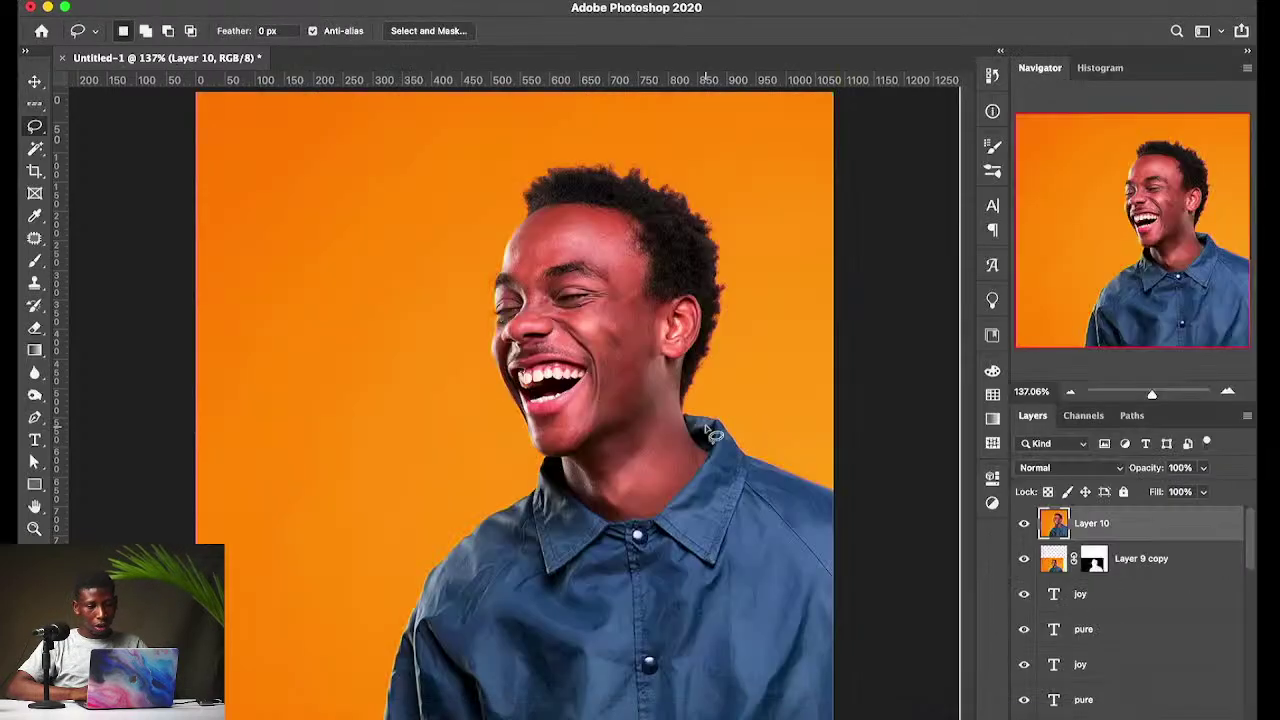
click(37, 126)
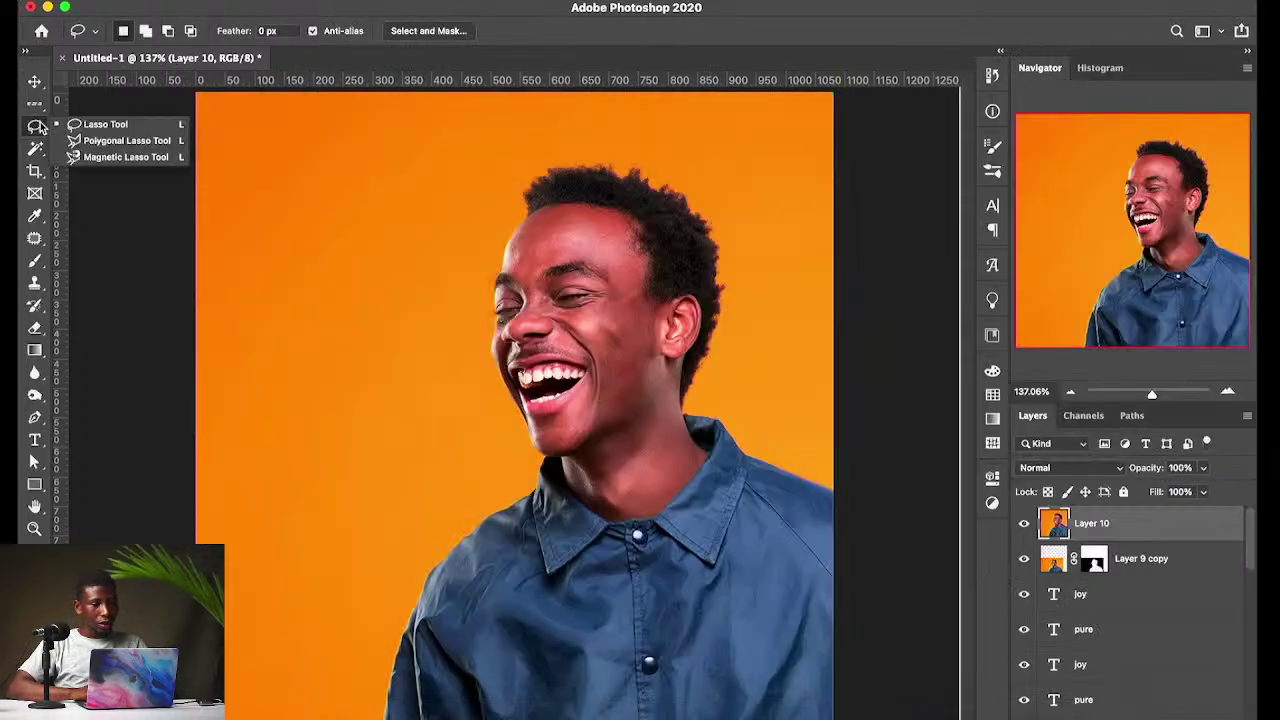
click(95, 157)
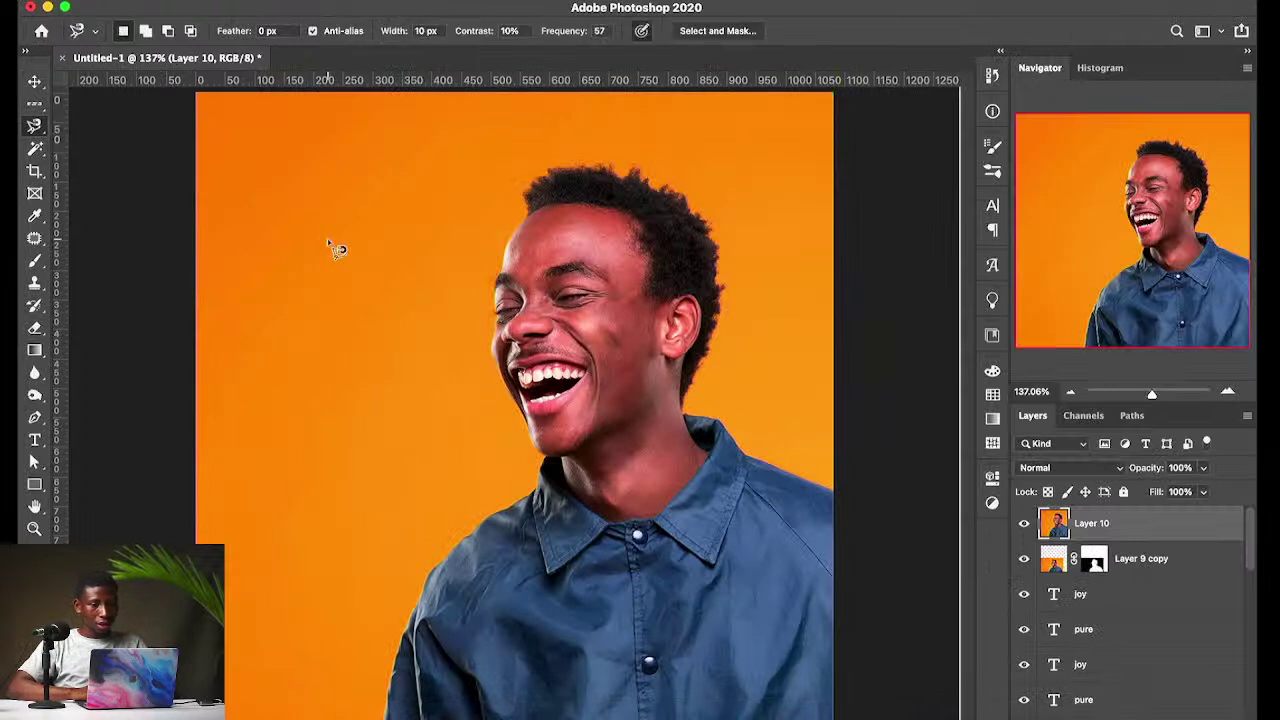
Step: With the Quick Selection tool active, select the man in the orange photo using Select Subject and examine the selection edge
click(36, 150)
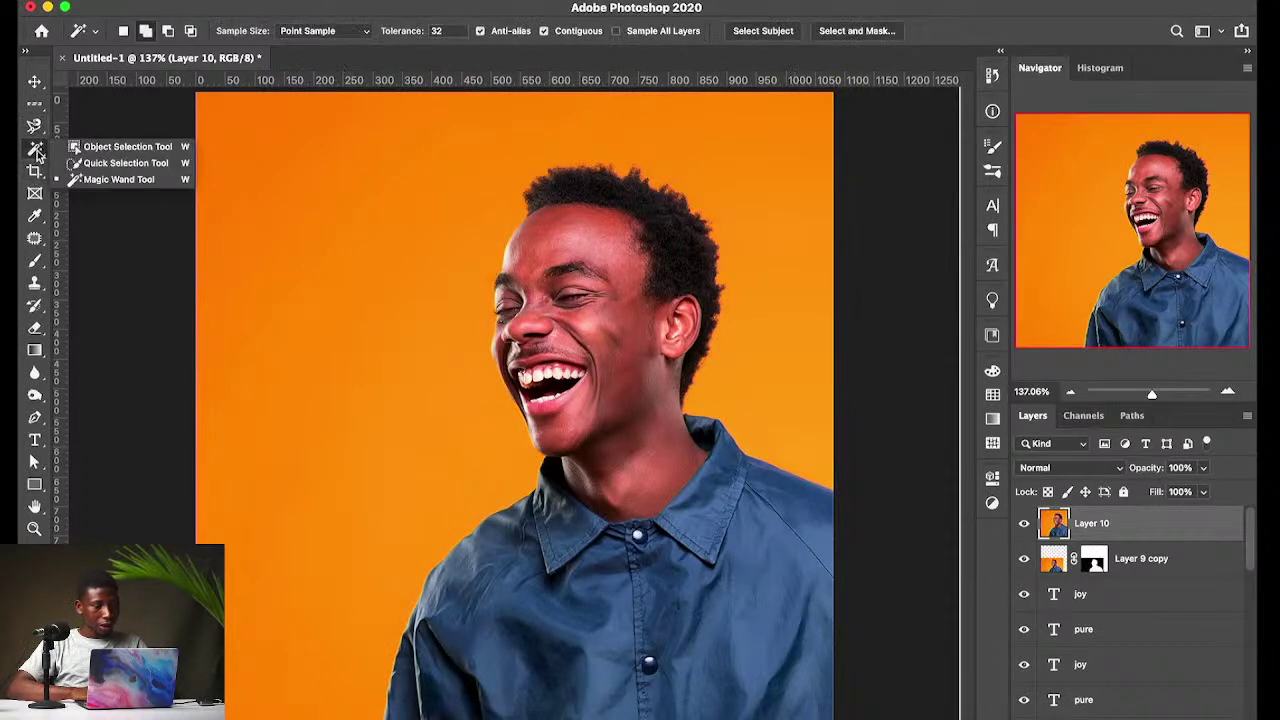
click(120, 163)
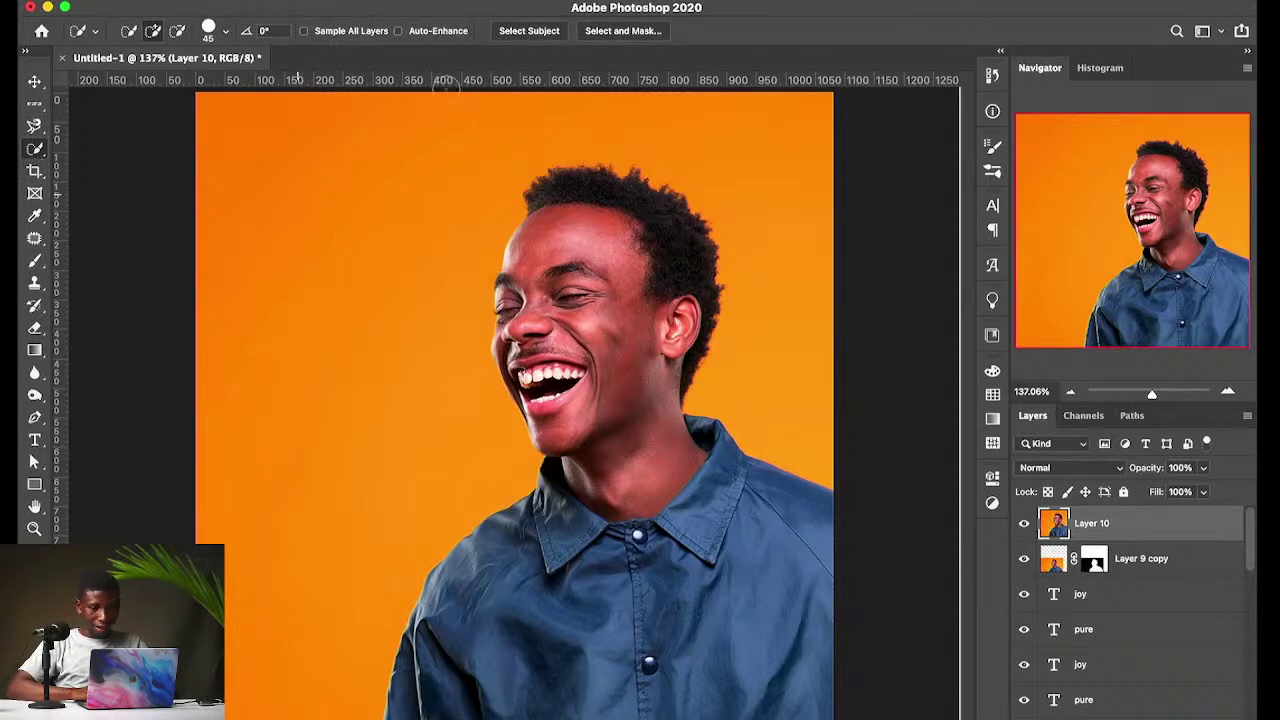
click(521, 38)
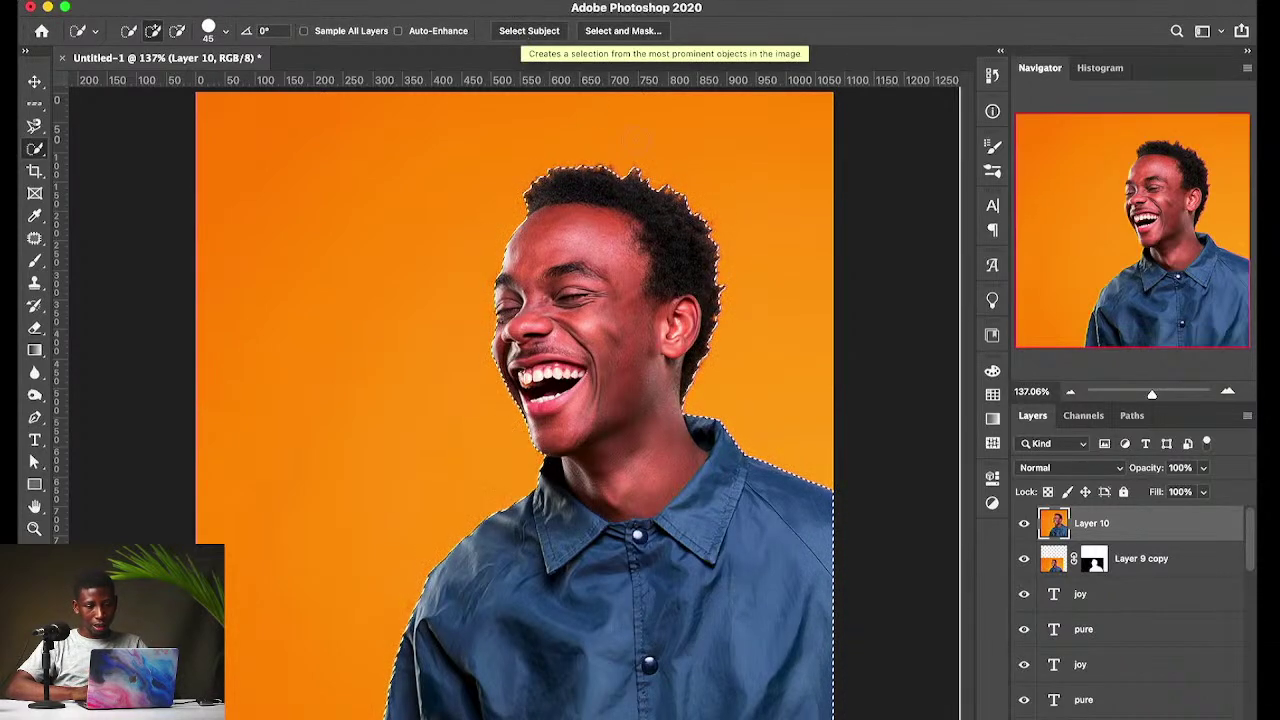
scroll(652, 203, up, 5)
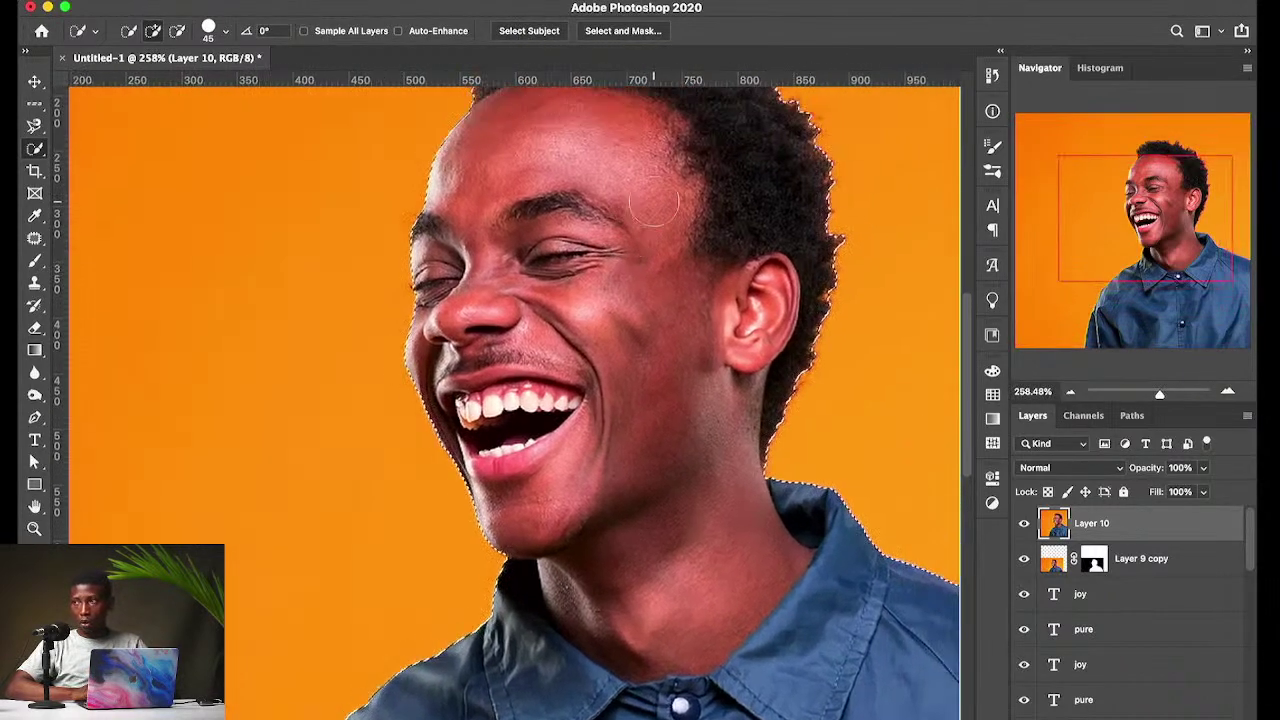
scroll(652, 203, right, 2)
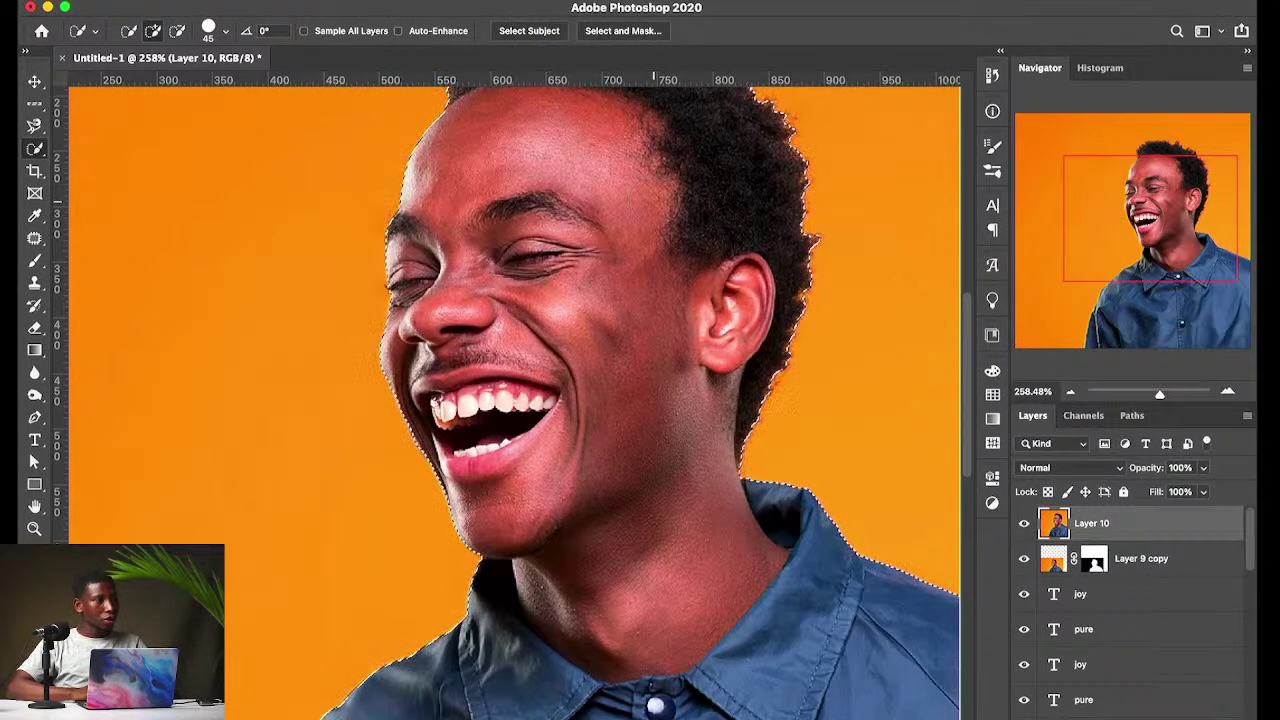
scroll(652, 203, down, 5)
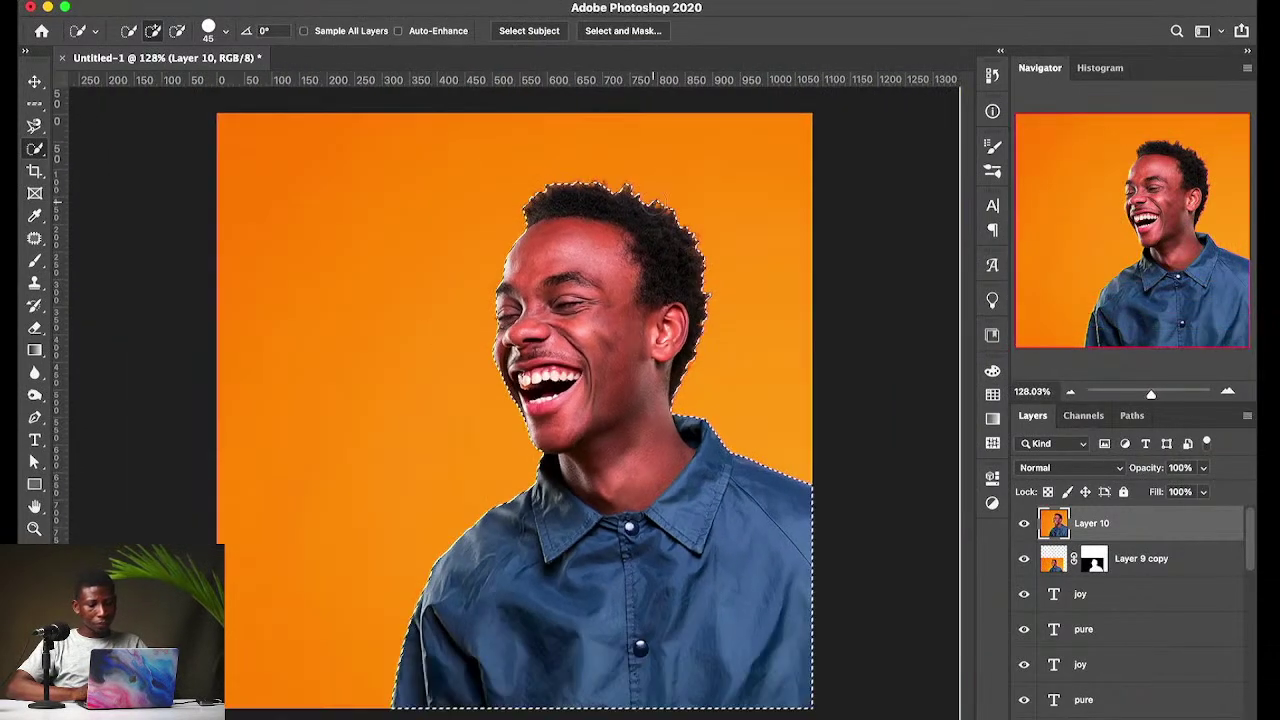
Step: Shift the orange portrait photo slightly left on the canvas and hide its layer, Layer 10
key(v)
drag(663, 274, 591, 277)
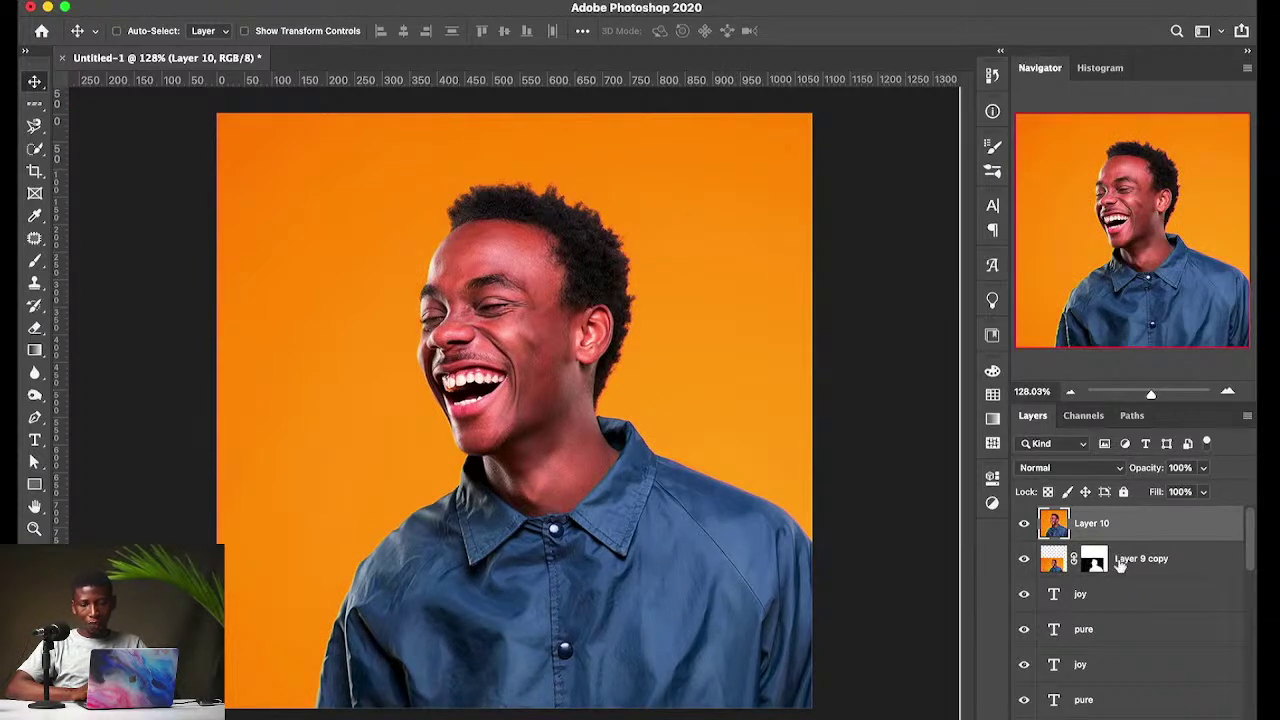
key(super+0)
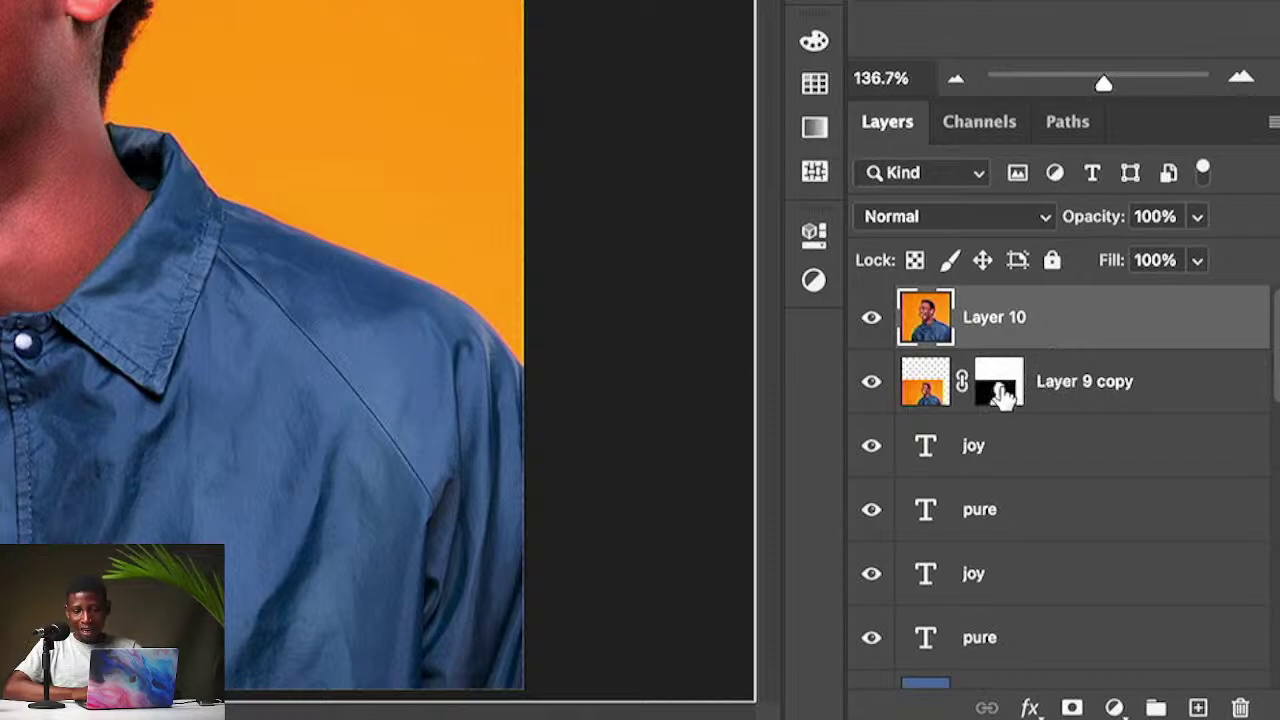
click(871, 317)
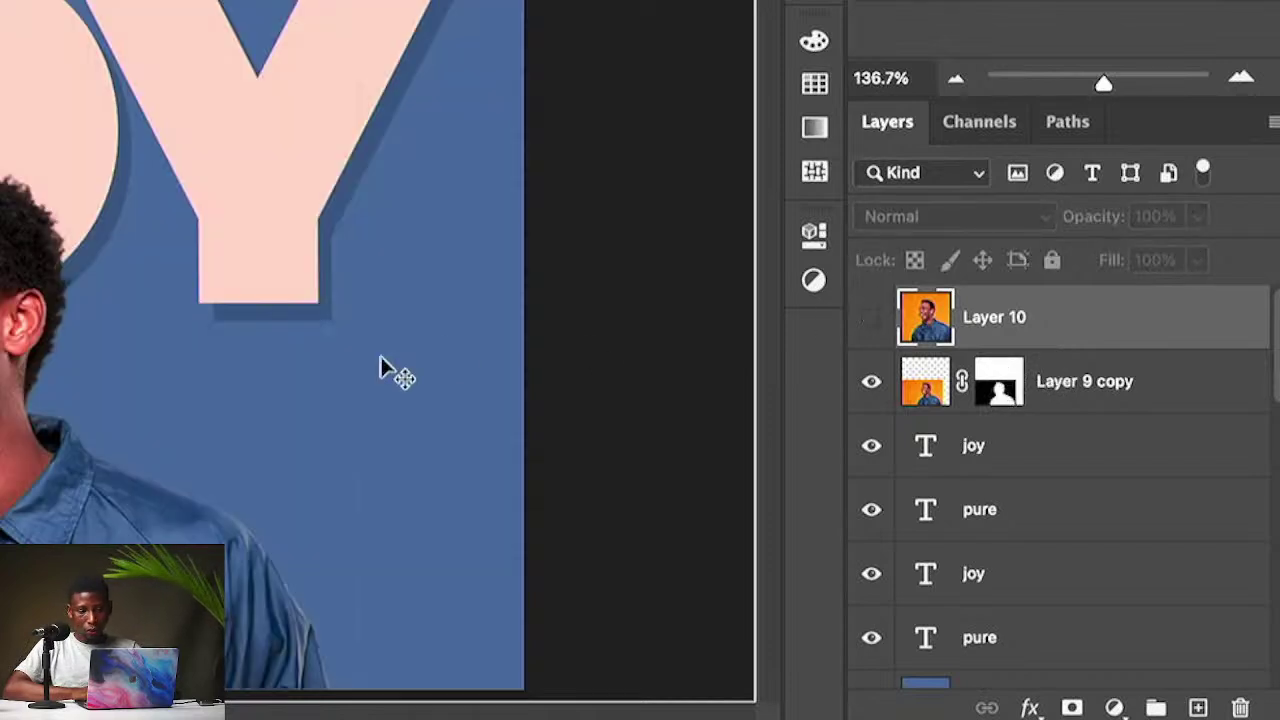
Step: Disable the layer mask on Layer 9 copy and enable it again to compare the cut-out with the full photo
click(998, 393)
right_click(997, 392)
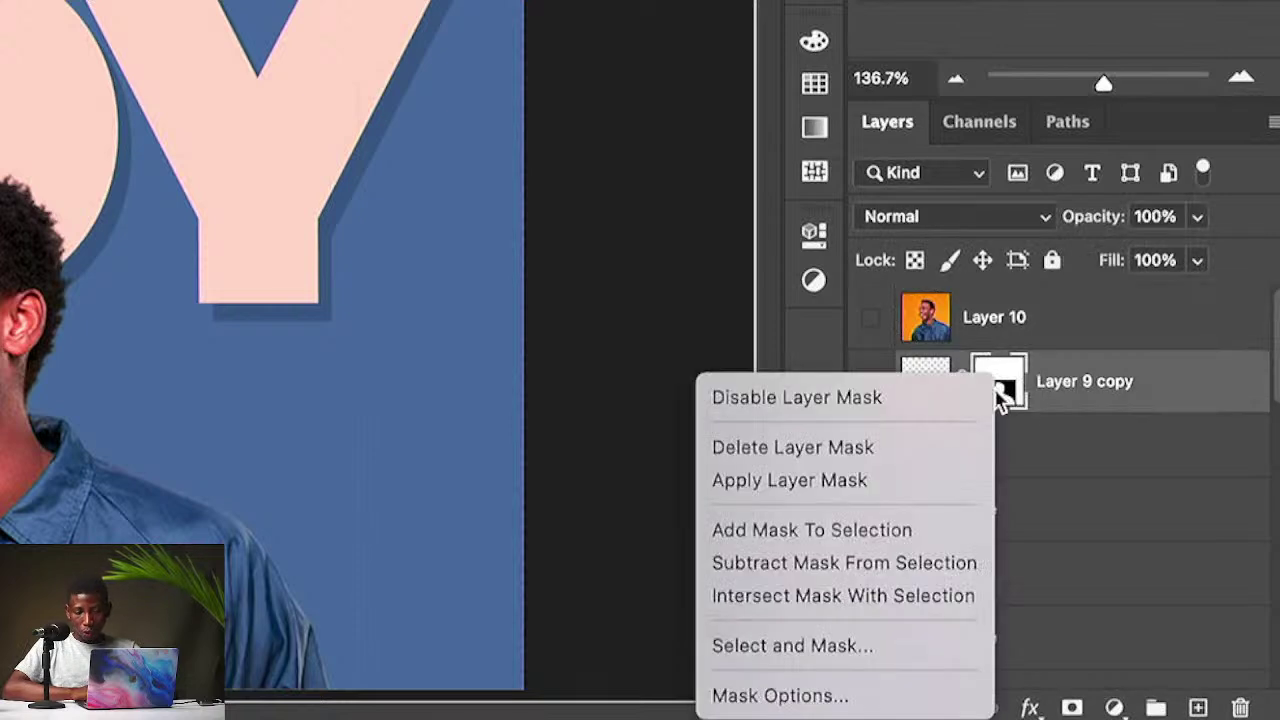
click(847, 398)
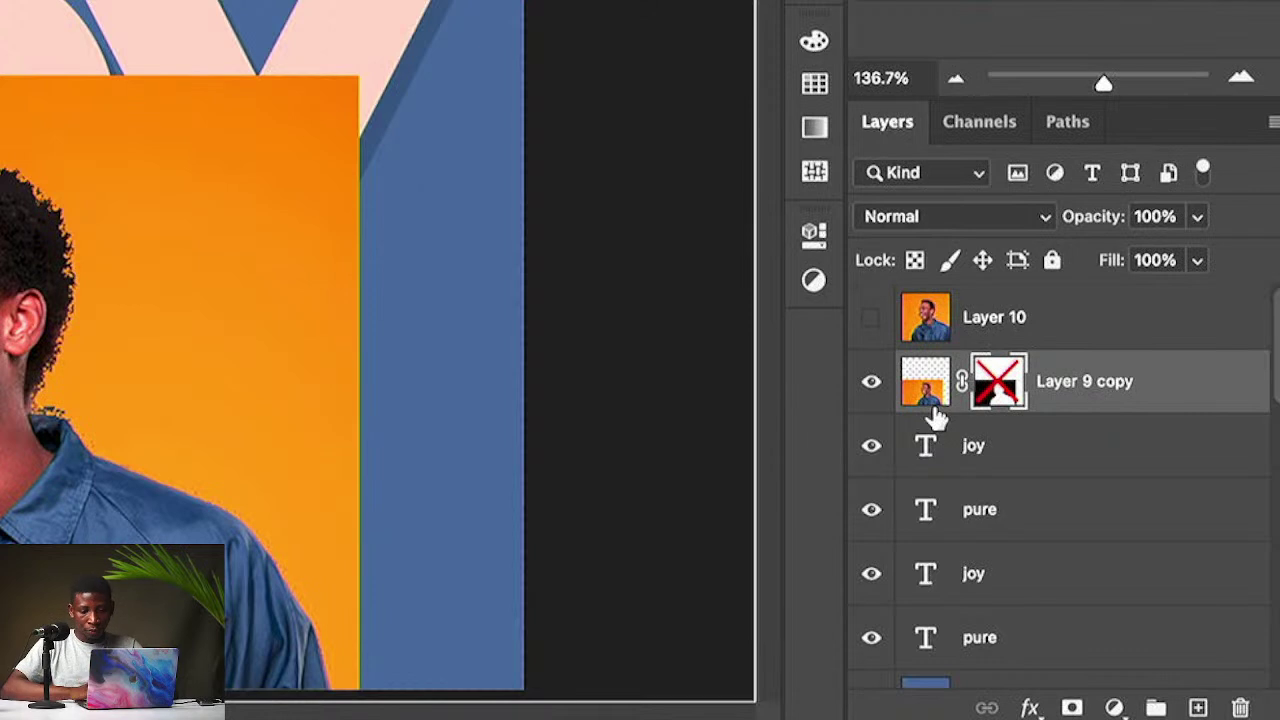
right_click(996, 382)
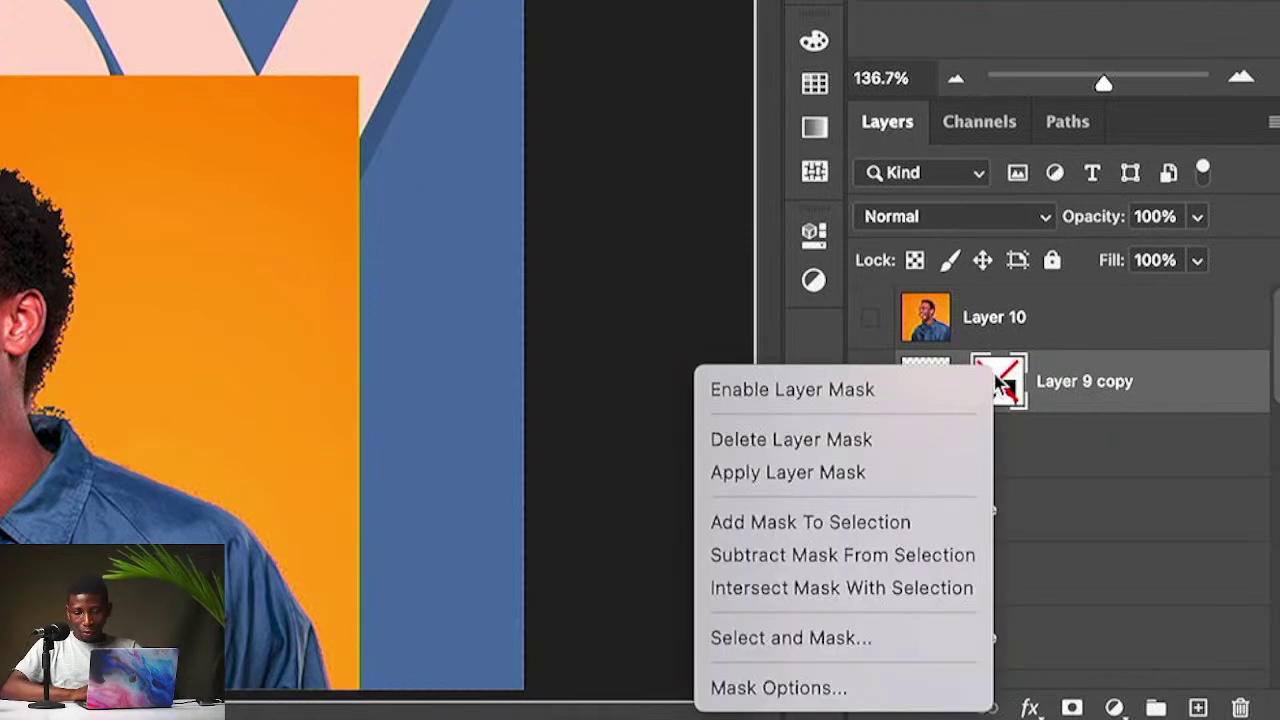
click(925, 390)
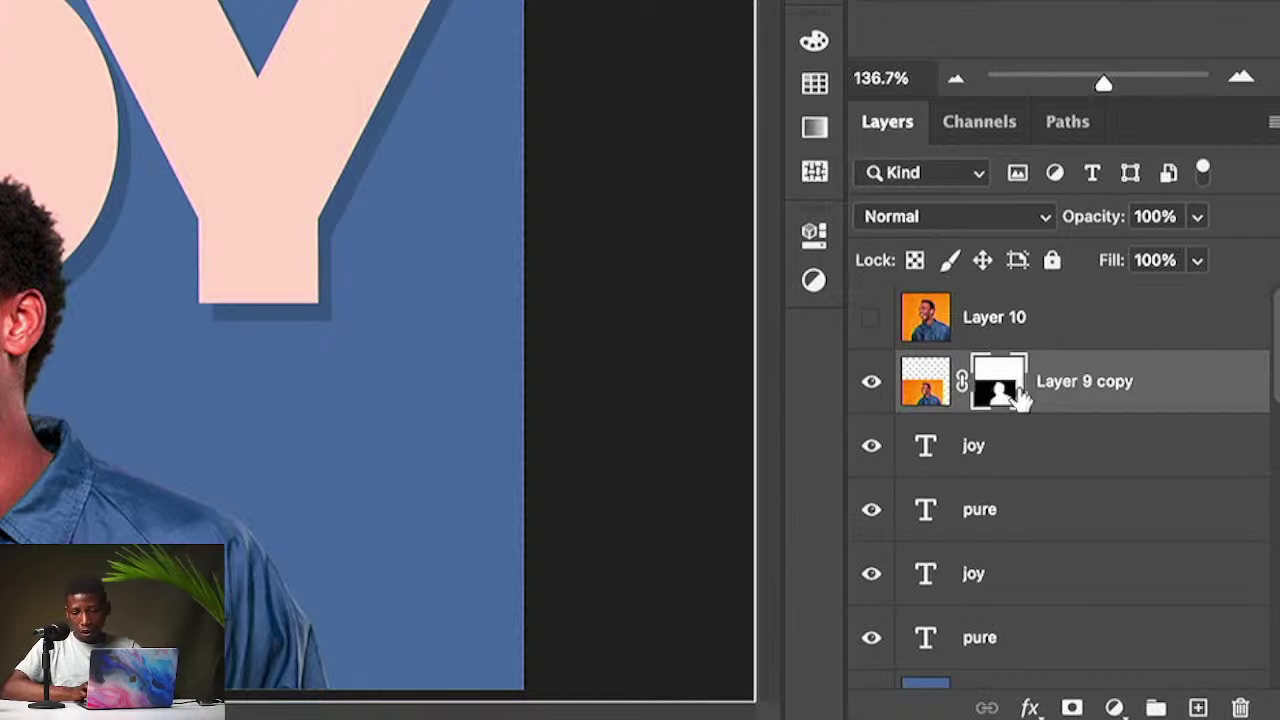
Step: Try a magenta rectangle about 523 × 138 px behind the man's head, over the JOY text, and remove it
key(super+equal)
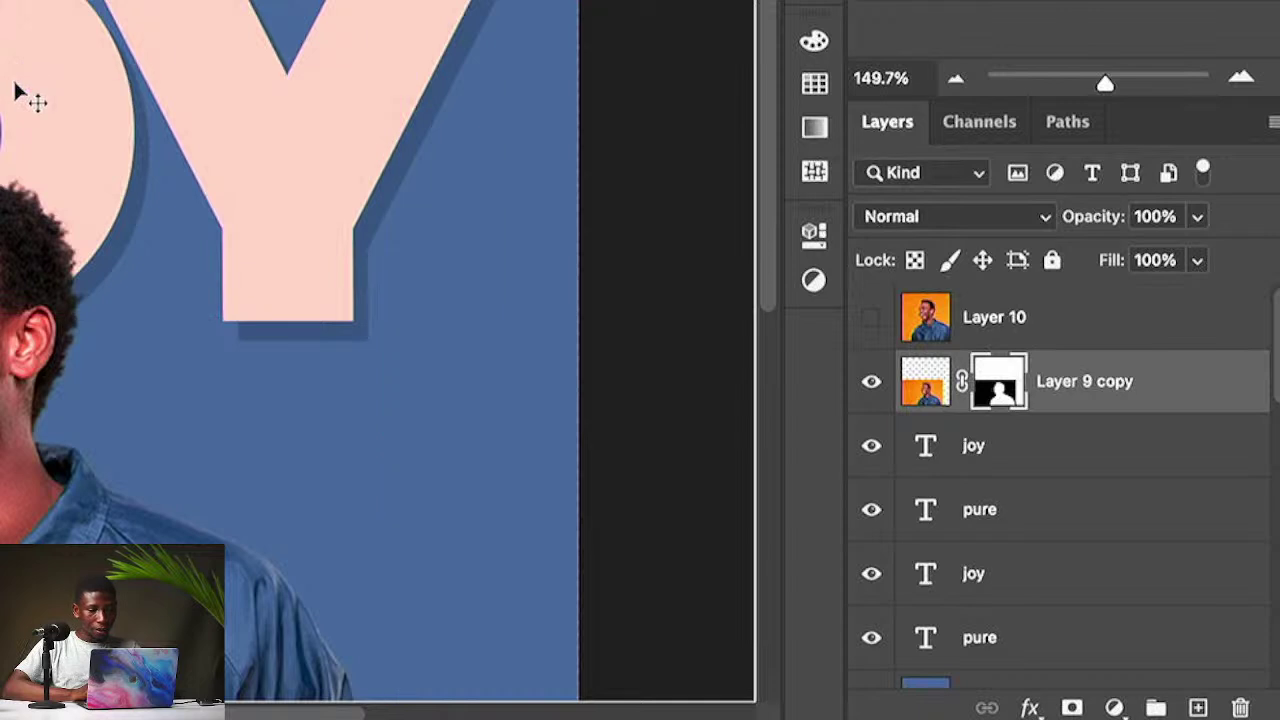
scroll(25, 88, down, 3)
click(55, 55)
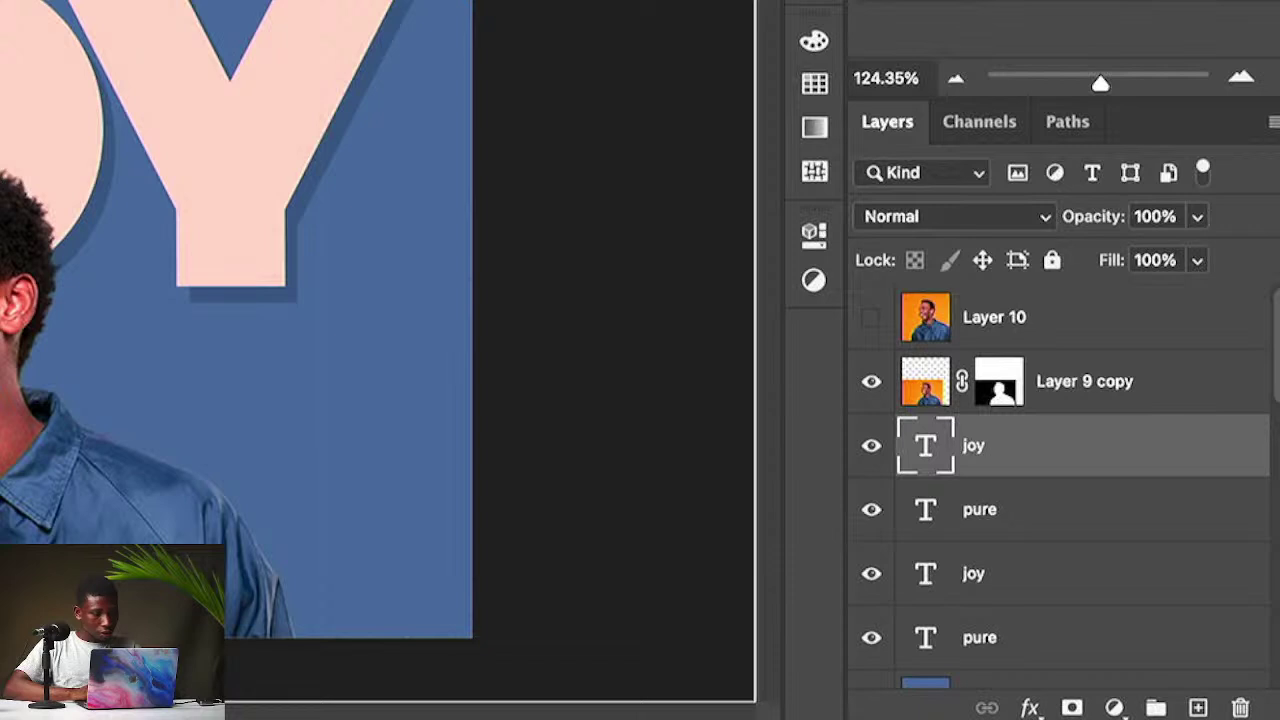
drag(0, 145, 280, 278)
drag(84, 241, 166, 177)
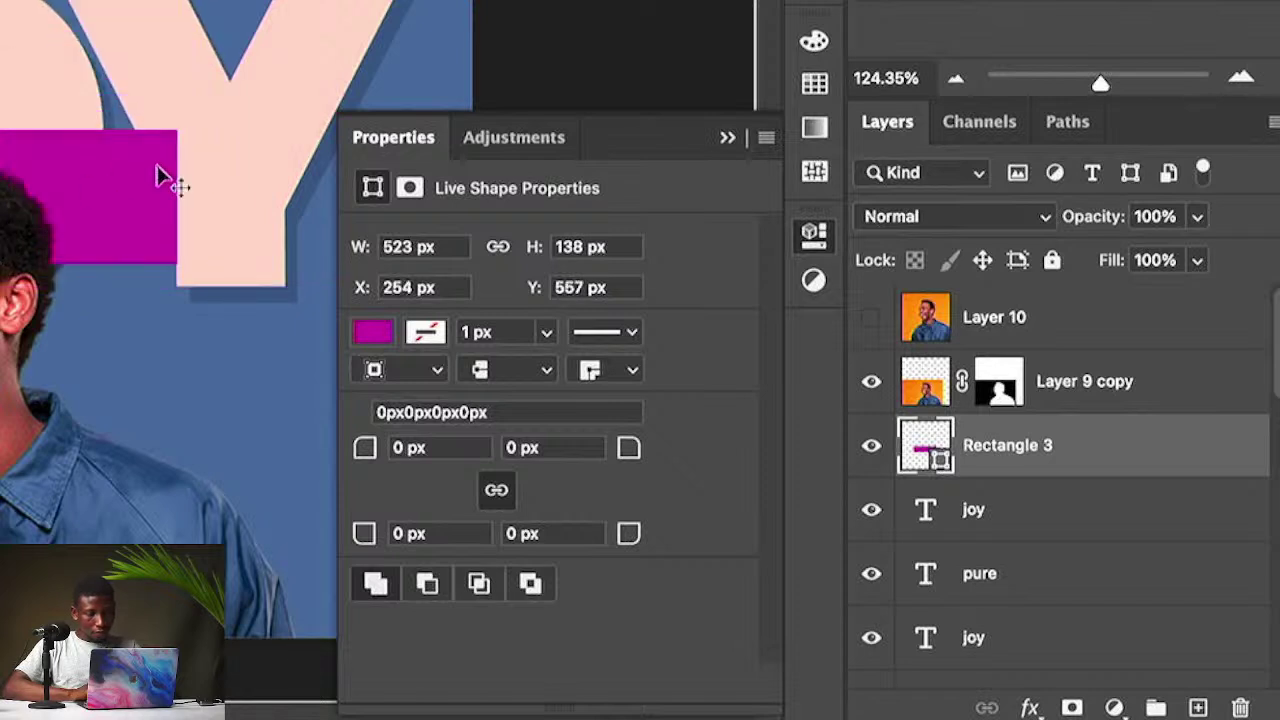
key(Delete)
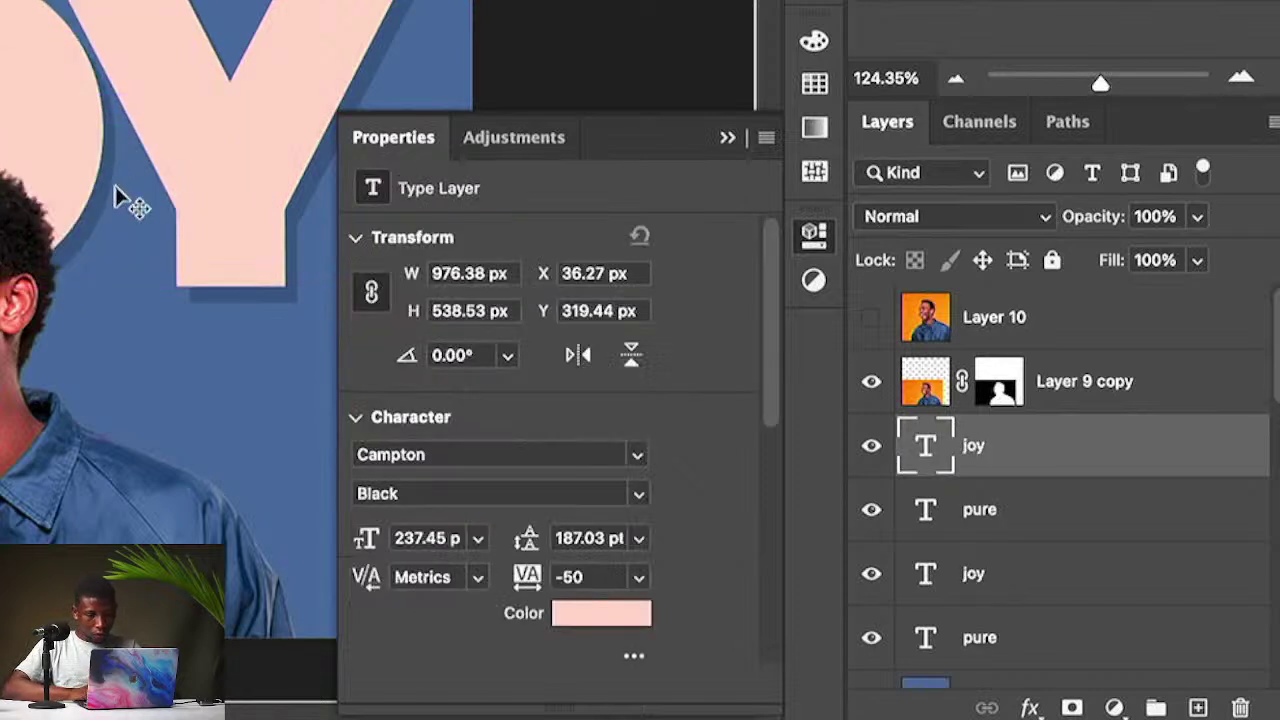
Step: Try a duplicate of the pink JOY text overlapping the original behind the man, and delete the copy
click(16, 294)
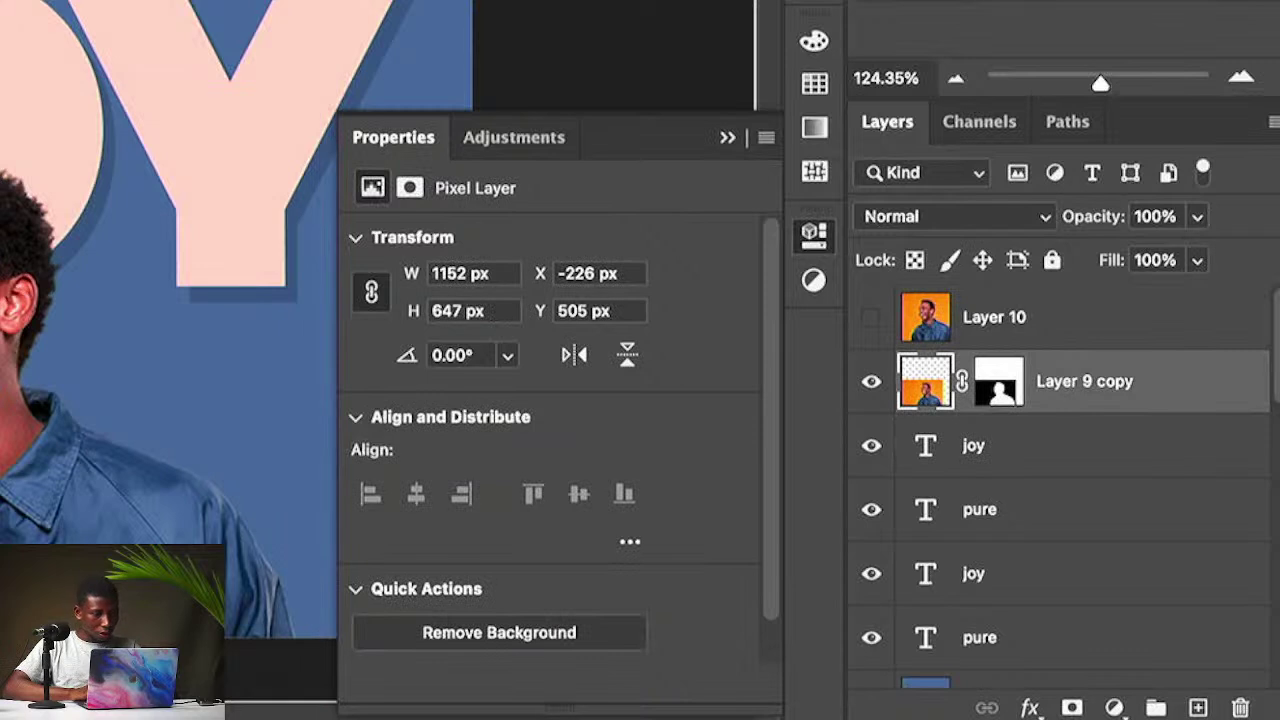
super+click(275, 115)
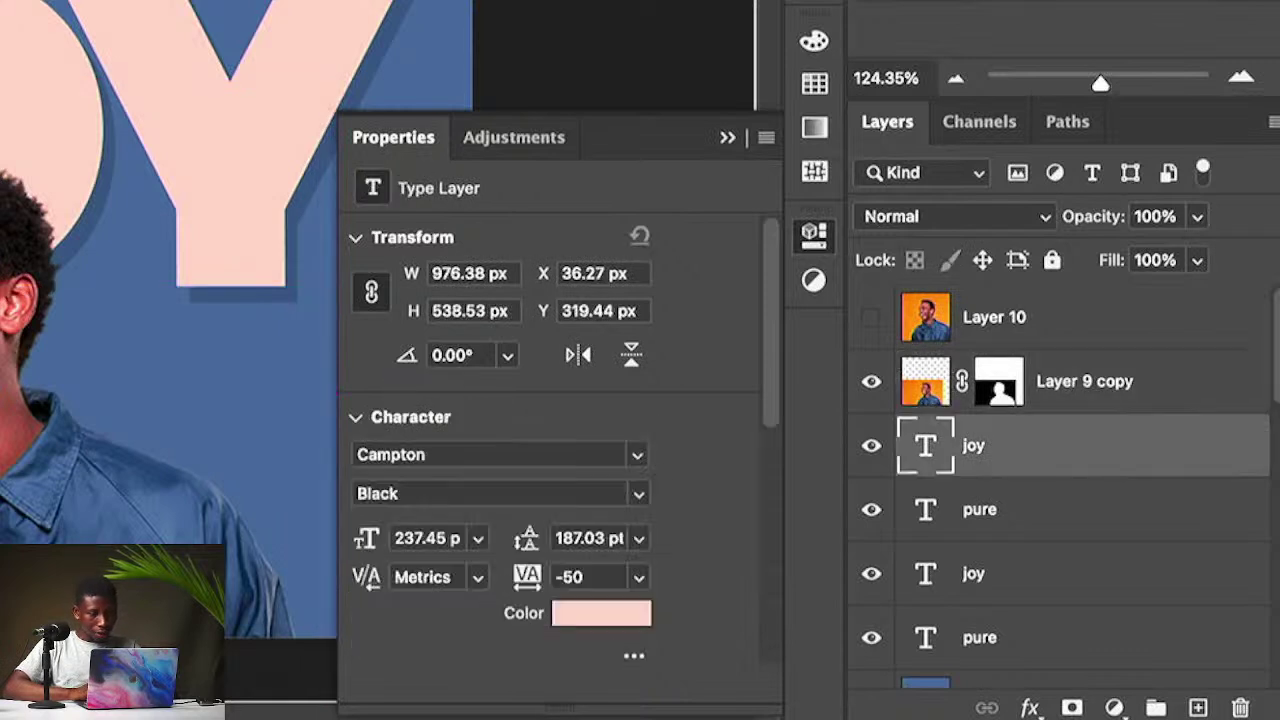
alt+drag(420, 105, 416, 399)
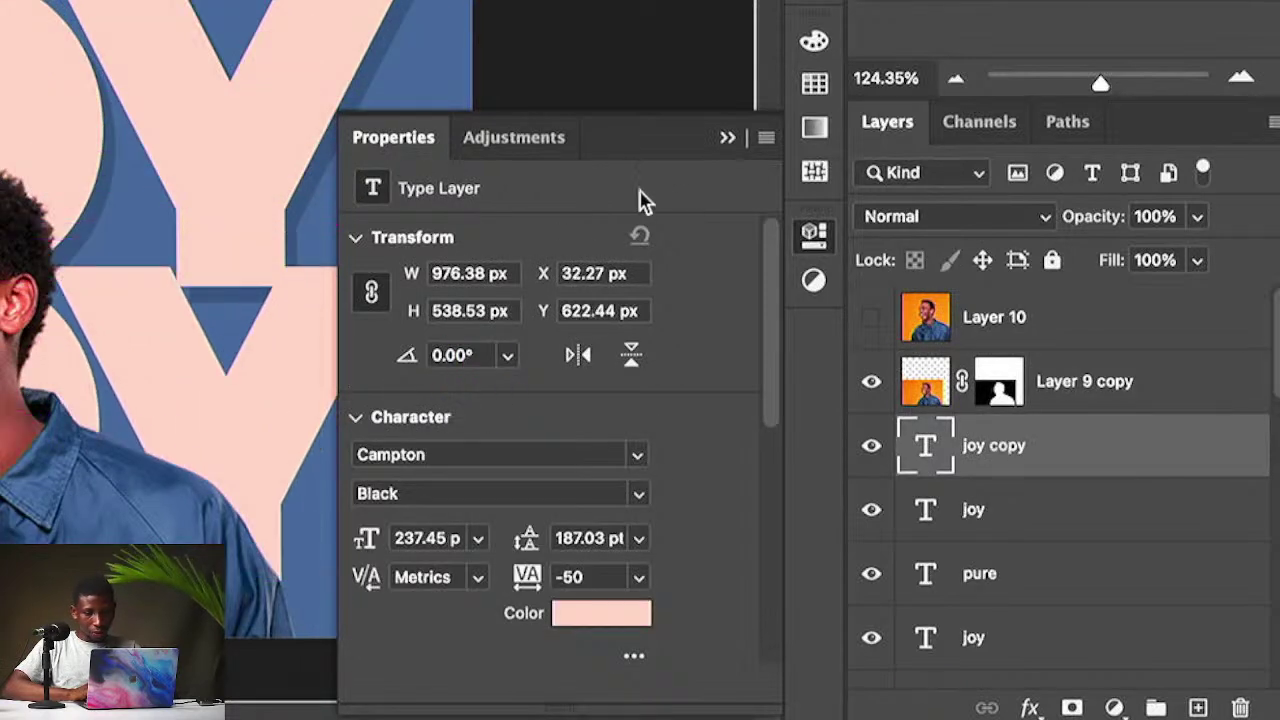
click(730, 139)
drag(106, 423, 104, 500)
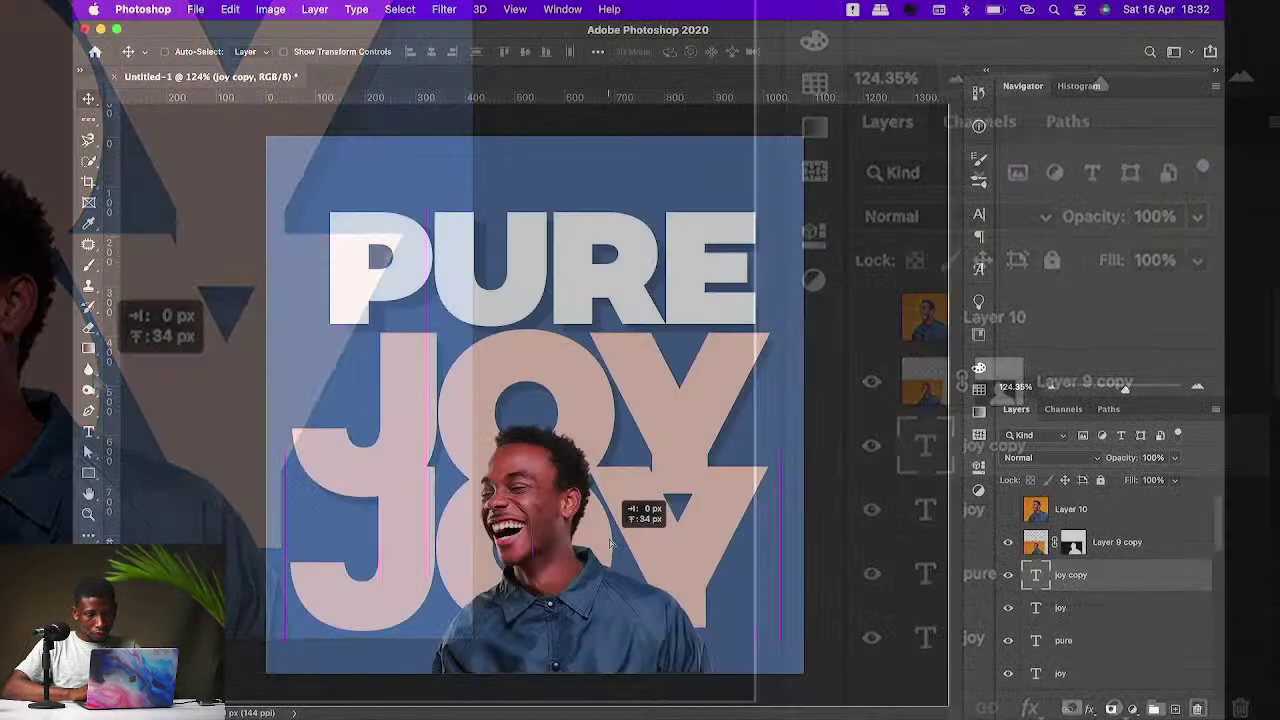
drag(612, 542, 616, 499)
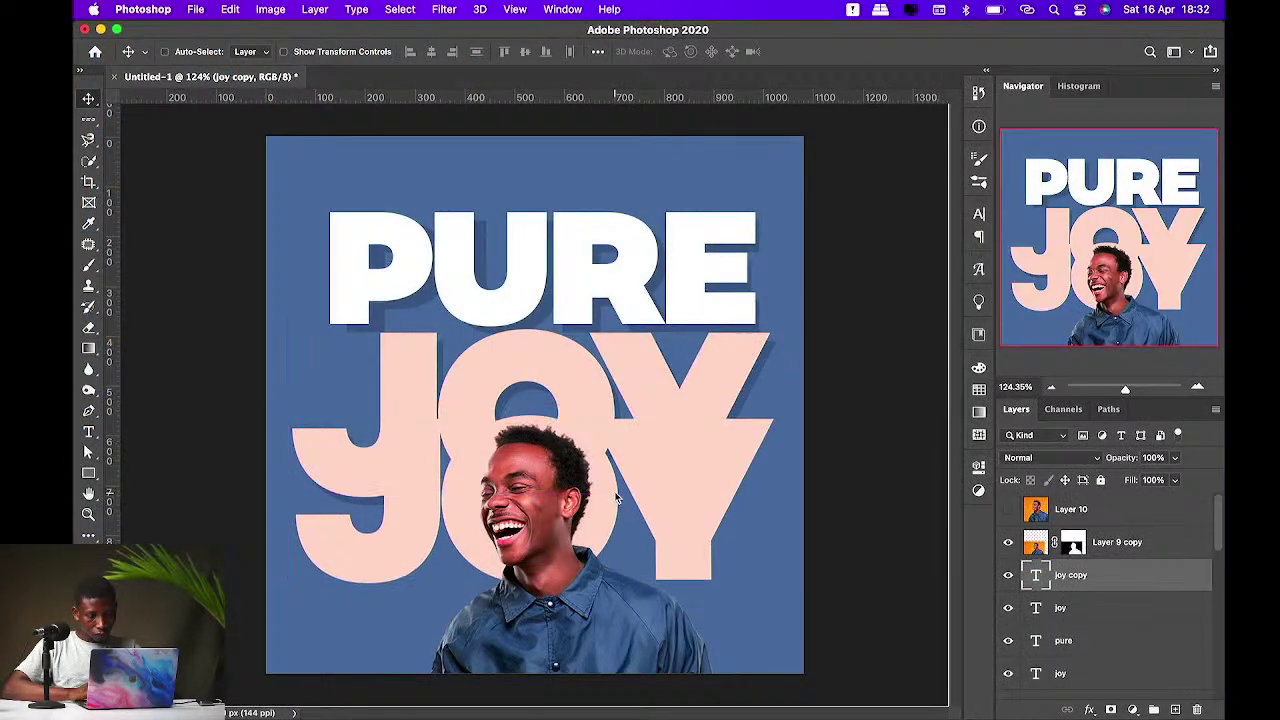
key(ctrl+t)
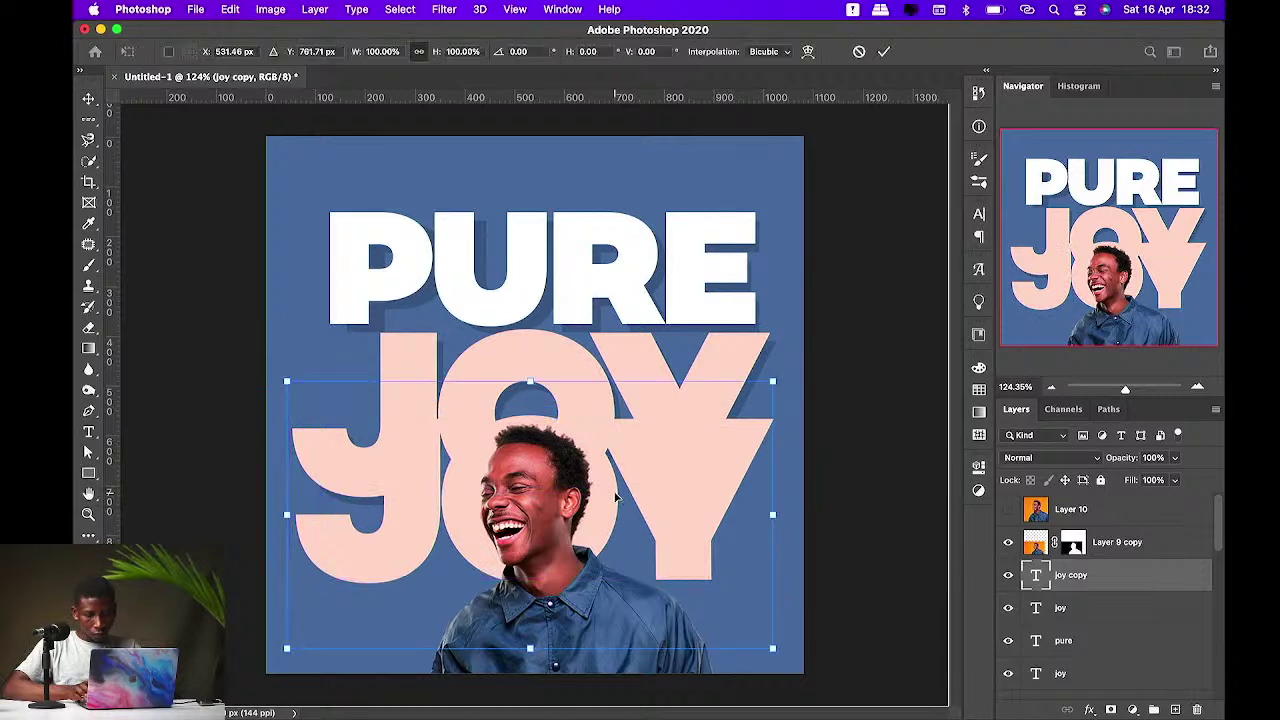
key(Escape)
key(BackSpace)
Step: Add a placeholder text layer near the canvas's upper edge and hide the four joy and pure text layers
key(t)
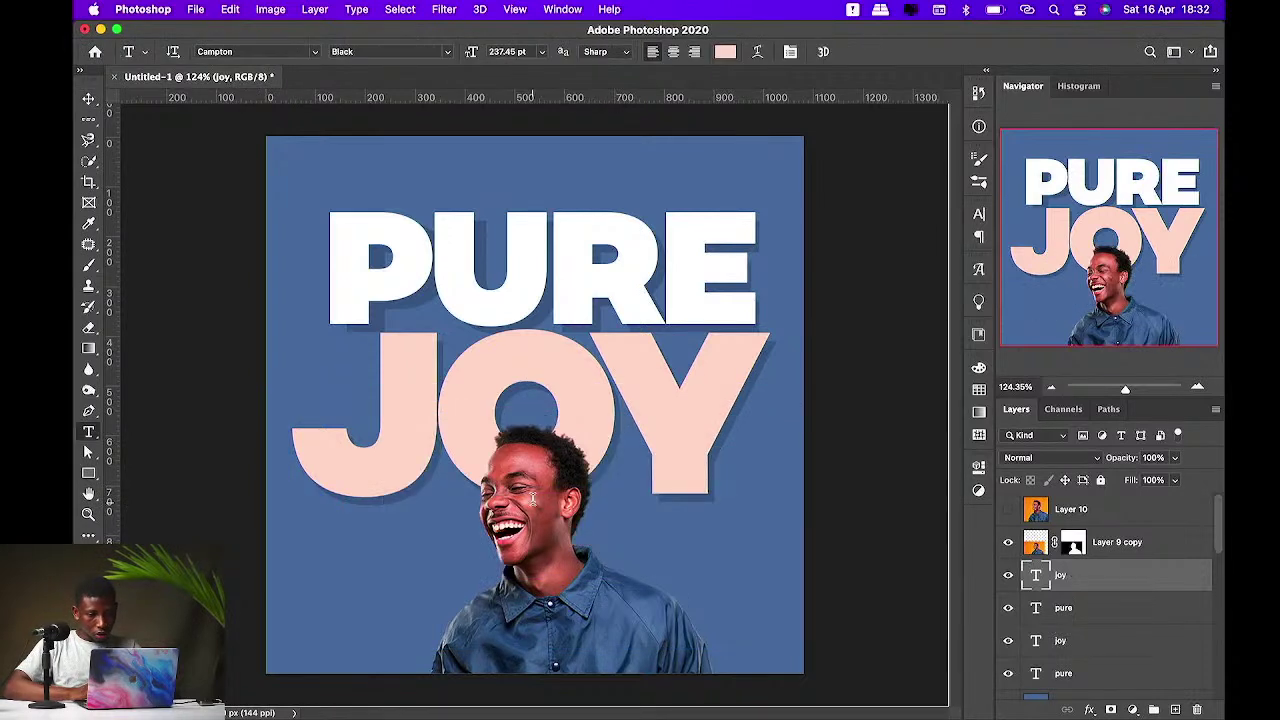
click(376, 172)
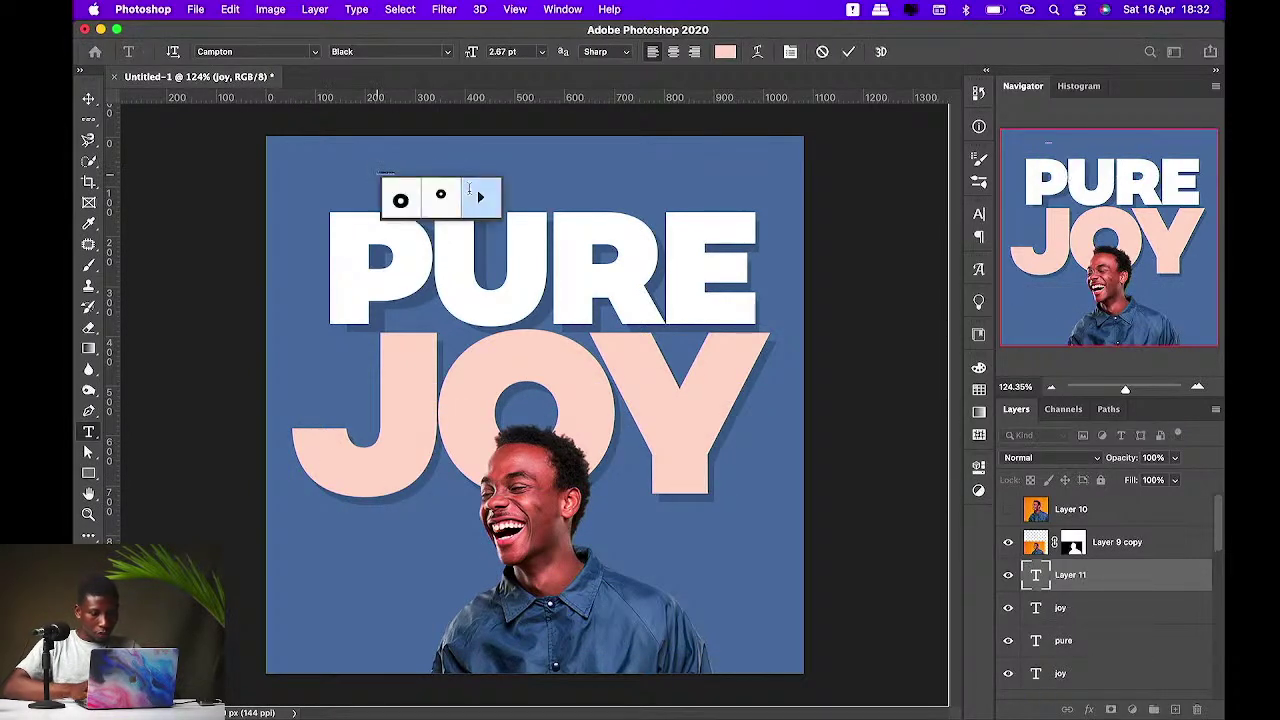
key(ctrl+Return)
key(v)
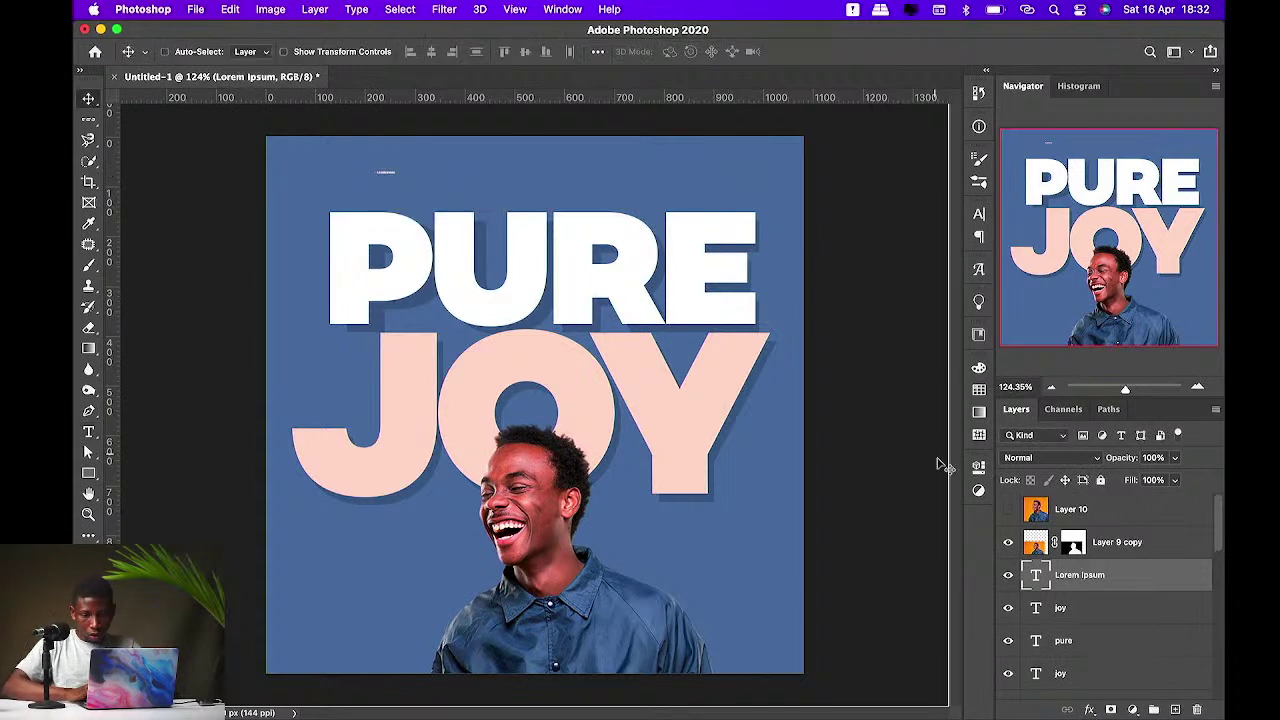
drag(1012, 610, 1010, 680)
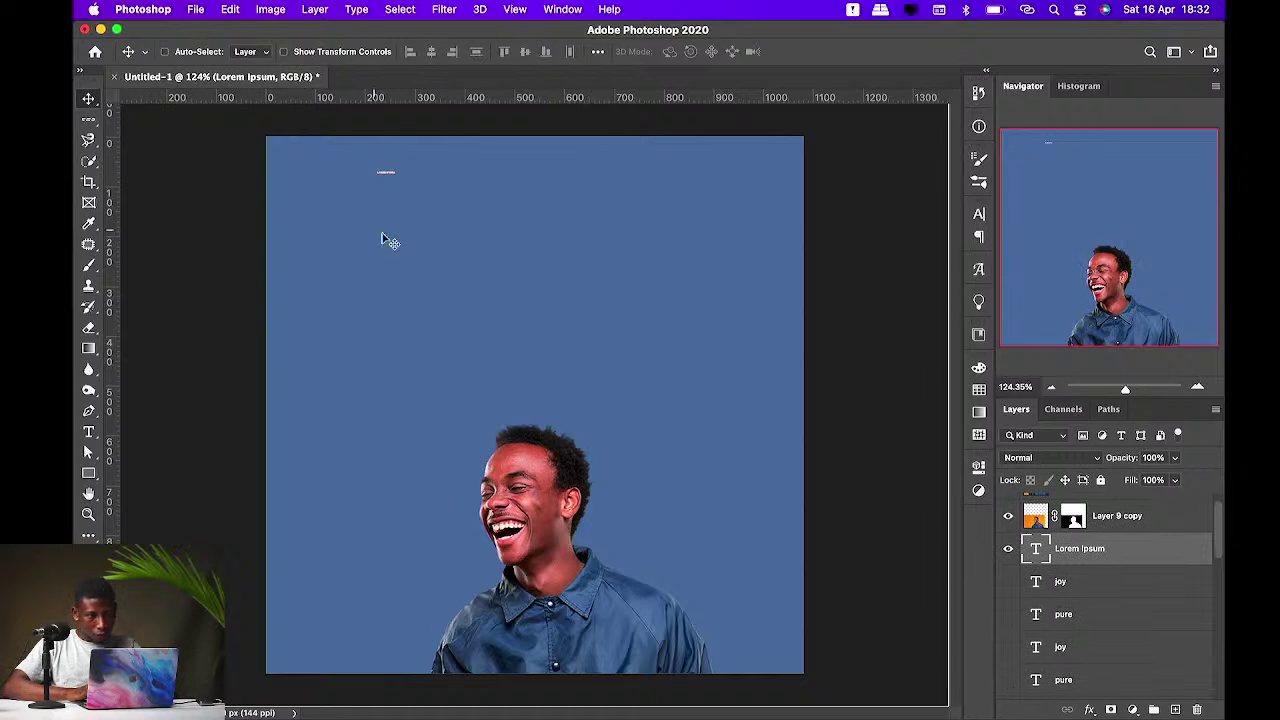
Step: Try replacing the placeholder text with a large letter O behind the man, and delete that text layer
double_click(1036, 552)
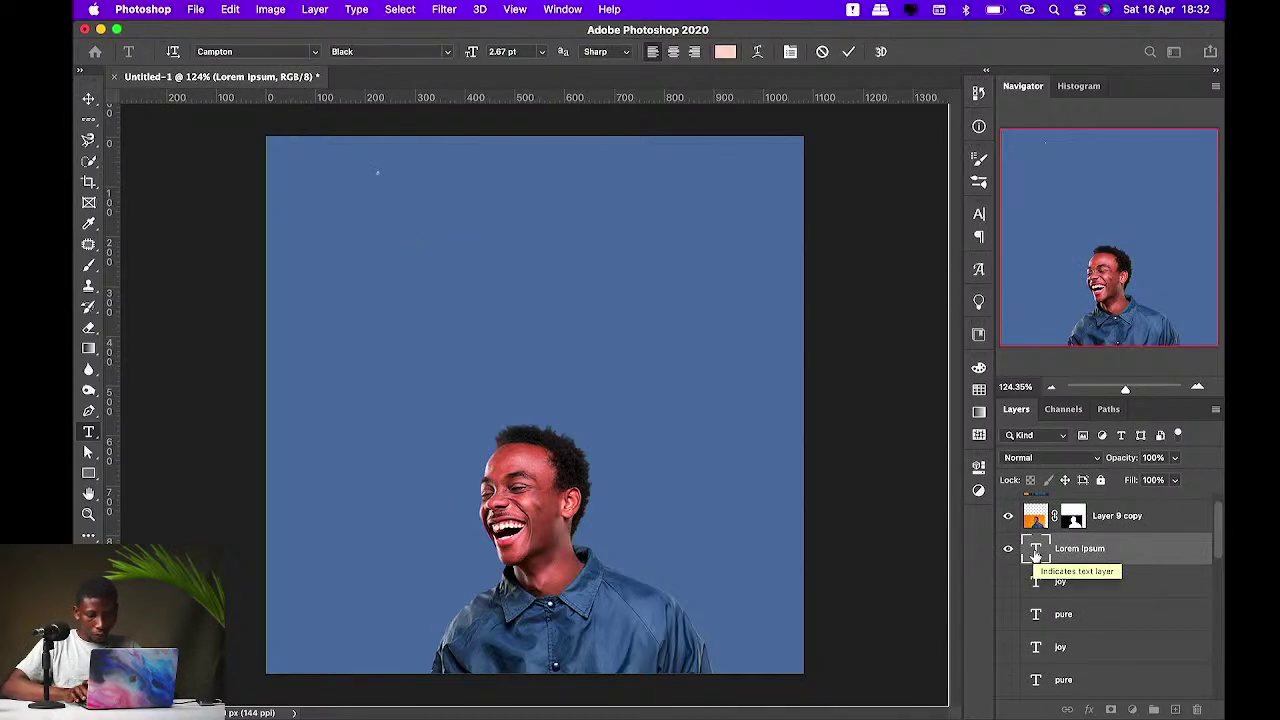
text(o)
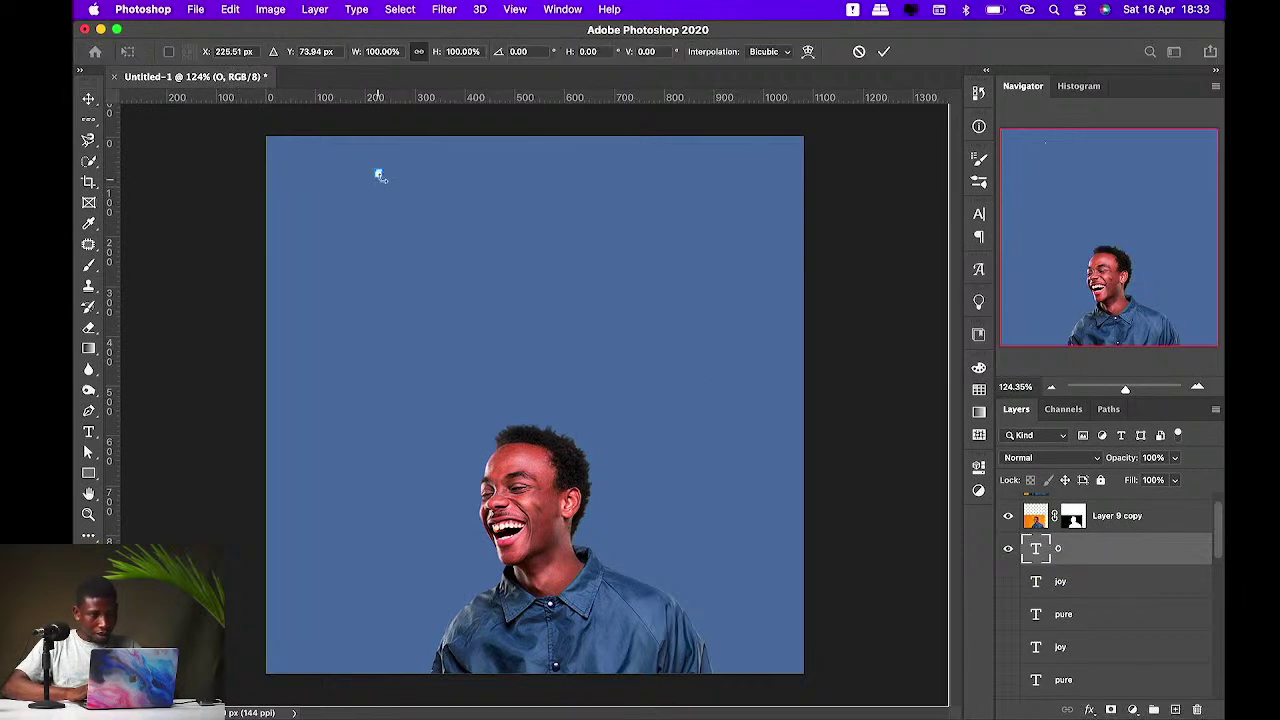
drag(381, 176, 786, 694)
key(Return)
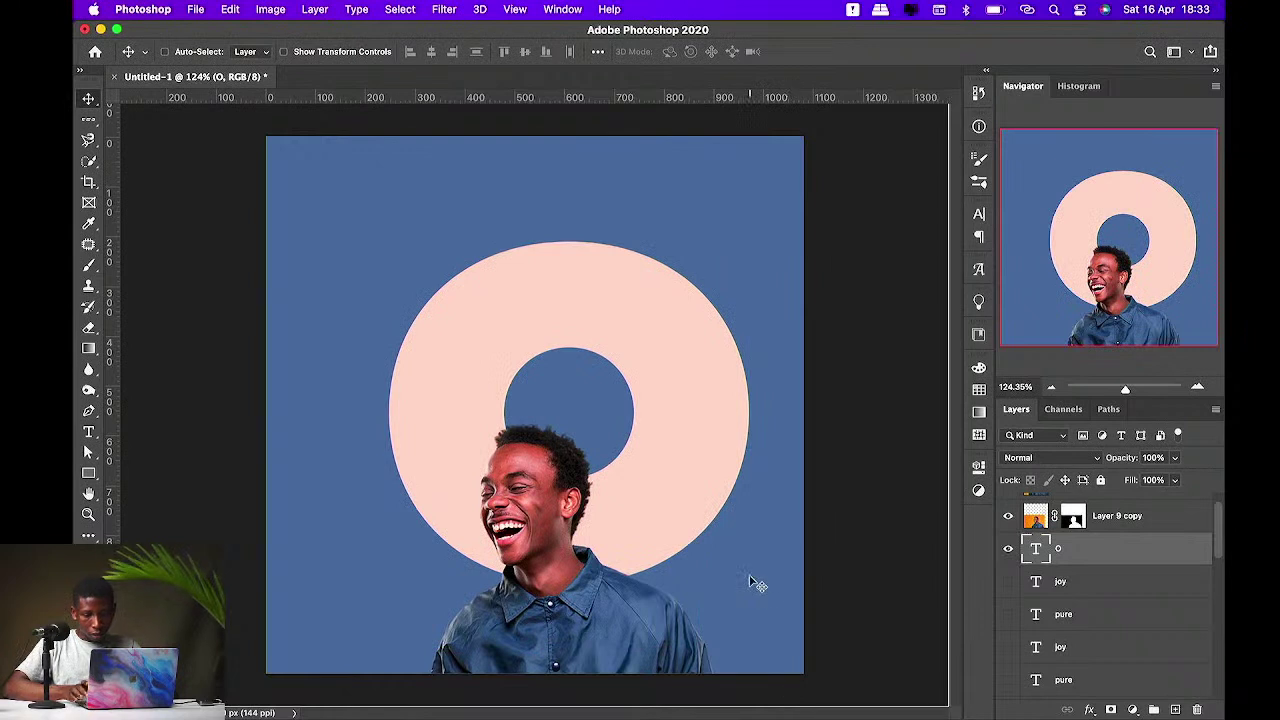
key(BackSpace)
Step: Draw a magenta circle about 660 × 660 px with the Ellipse Tool and place it behind the man's head
click(88, 472)
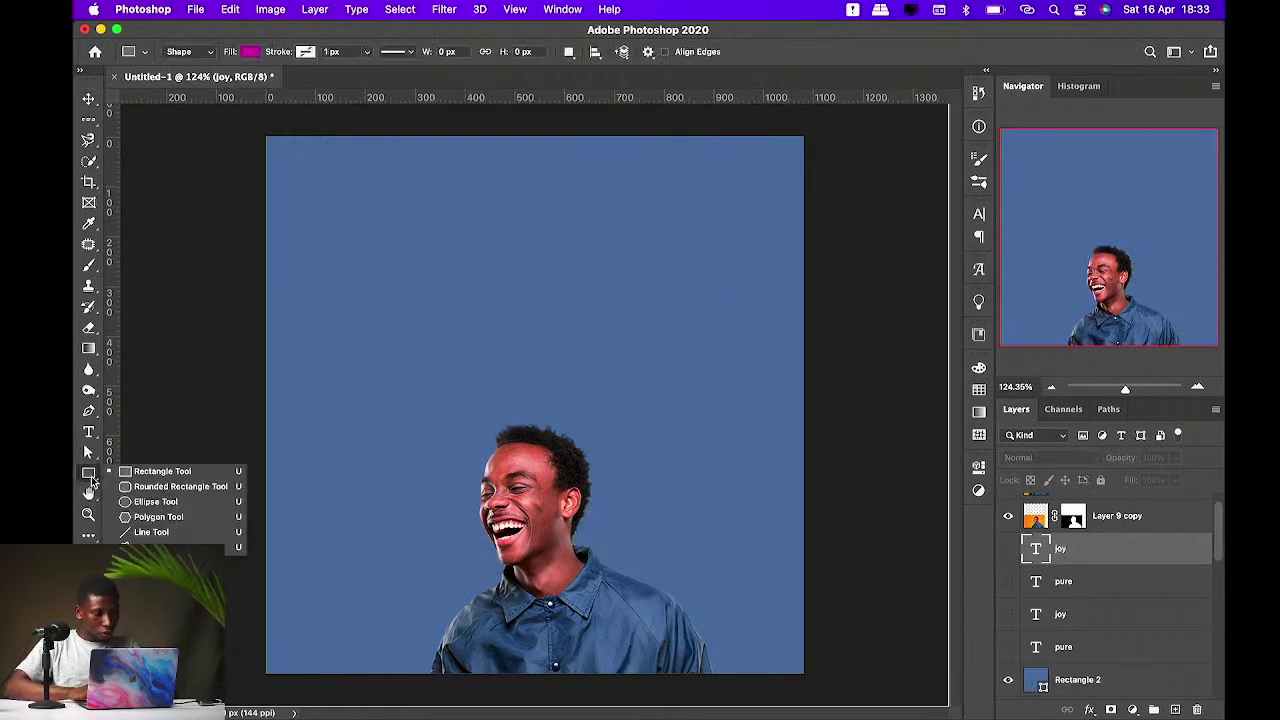
click(156, 501)
drag(462, 218, 940, 547)
key(v)
drag(708, 376, 627, 465)
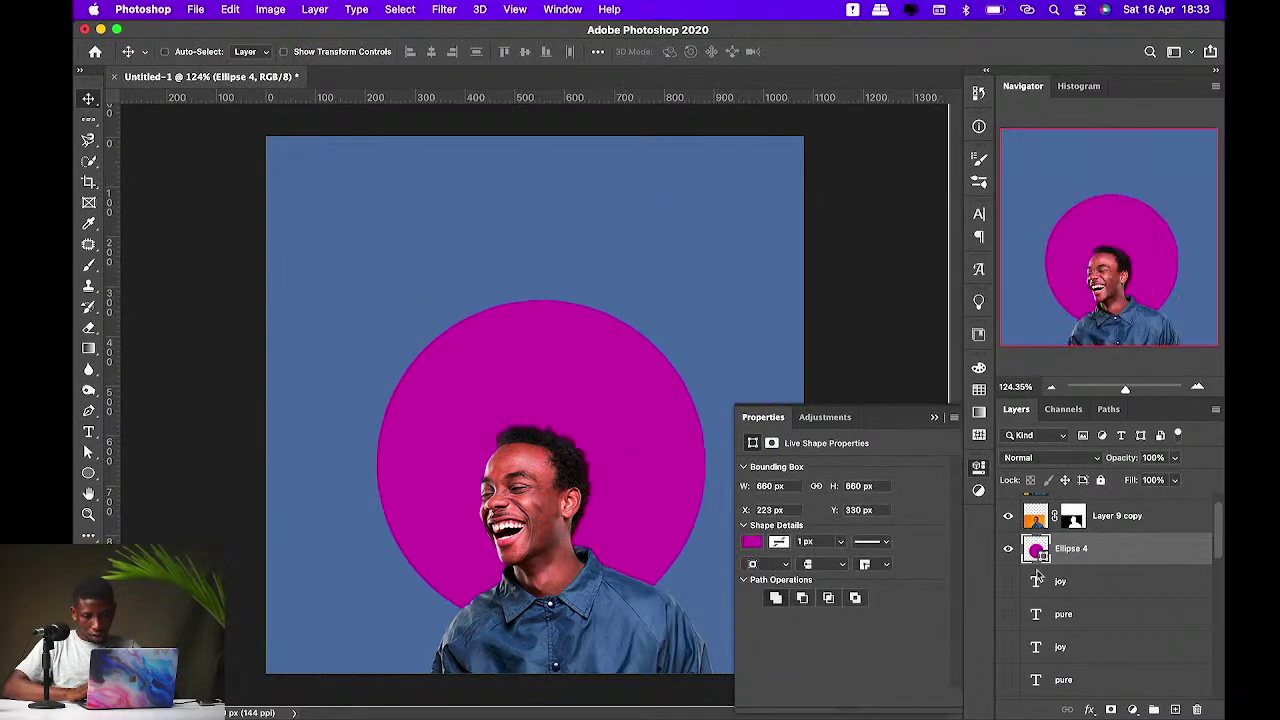
Step: Turn the circle into a ring by setting its layer fill to 0% and adding a light pink stroke about 132.92 px wide
drag(1128, 481, 817, 495)
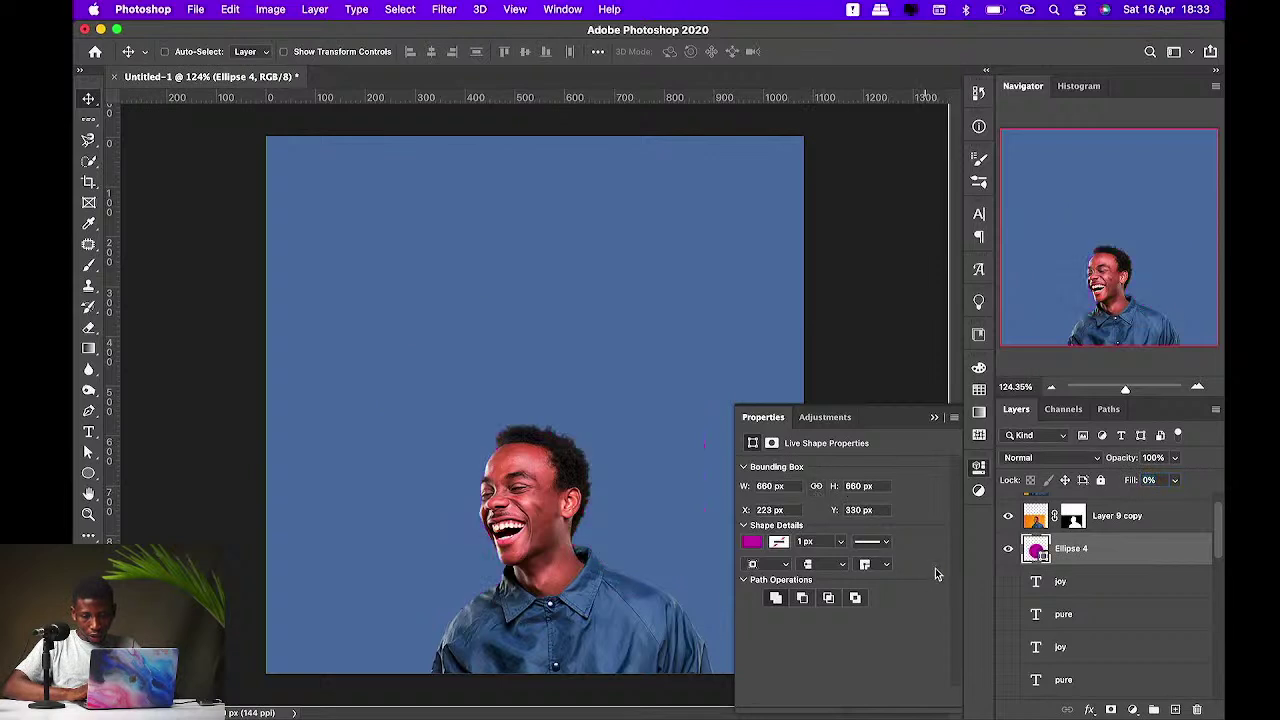
click(784, 542)
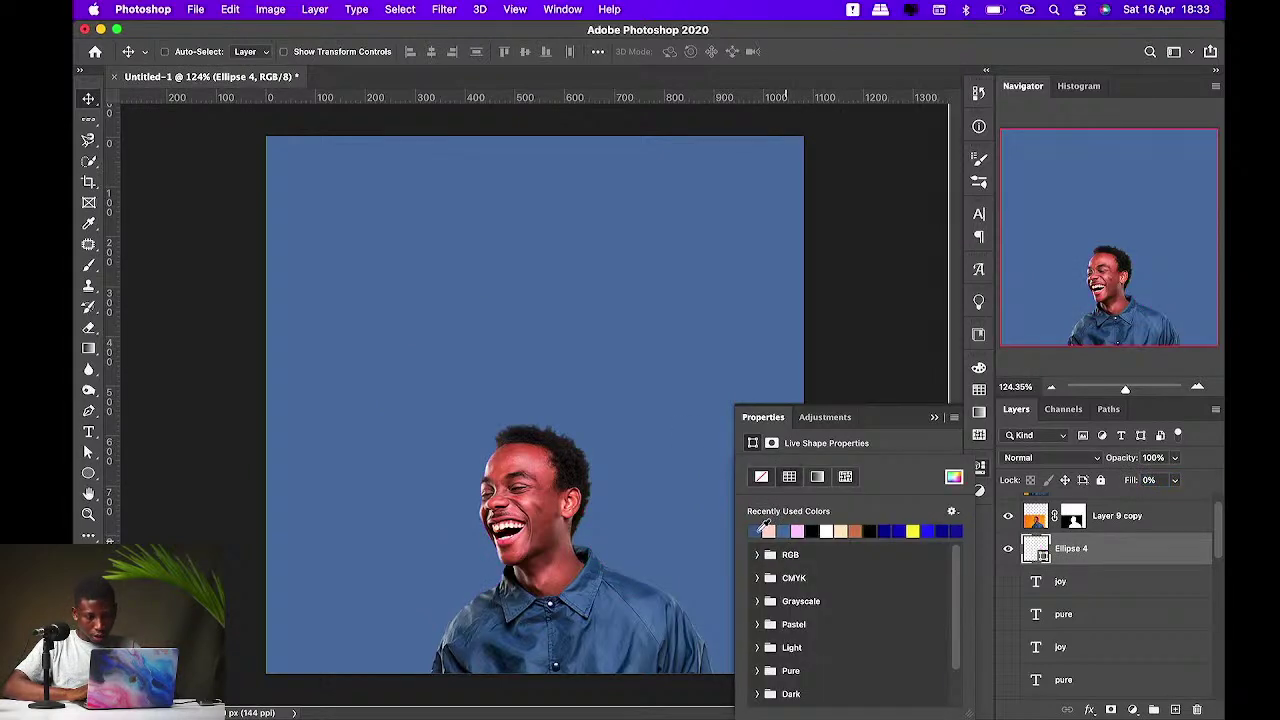
click(796, 531)
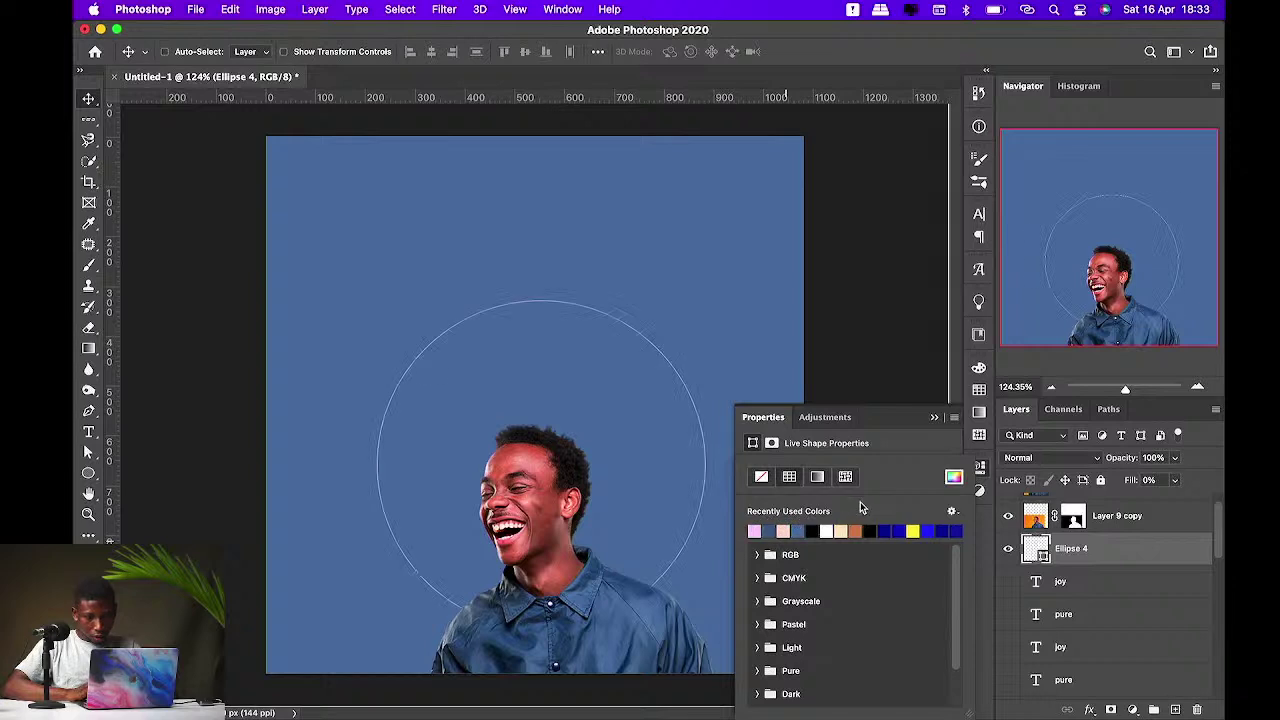
click(900, 428)
click(841, 542)
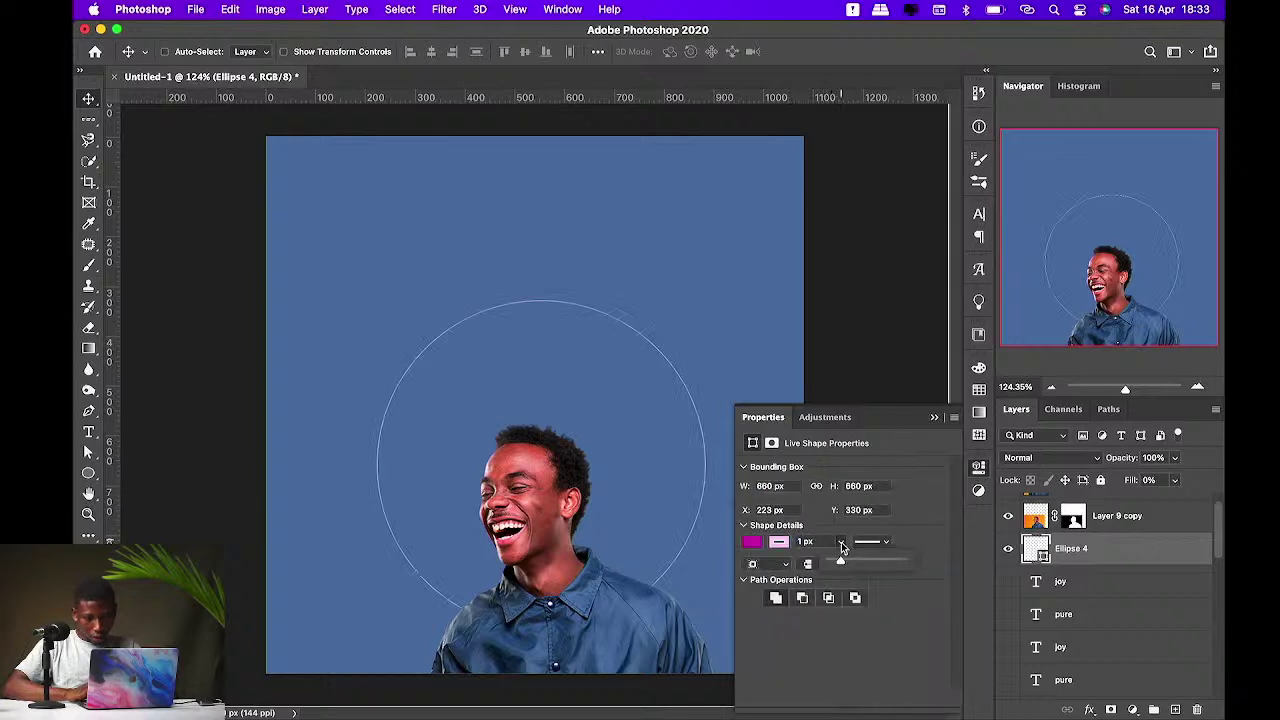
drag(860, 563, 886, 563)
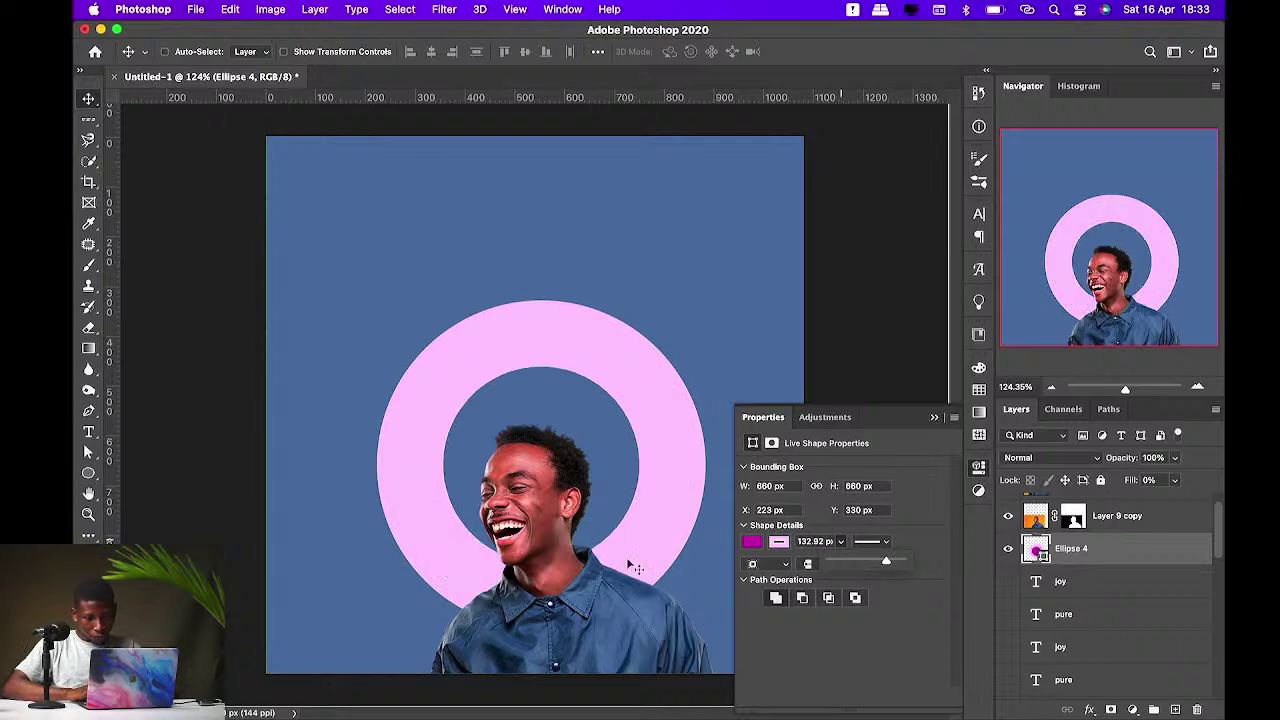
Step: Lower the pink ring behind the man's shoulders, then move the ring and portrait together up to about X 180 px, Y 285 px for the ring
drag(651, 599, 647, 575)
drag(647, 478, 641, 586)
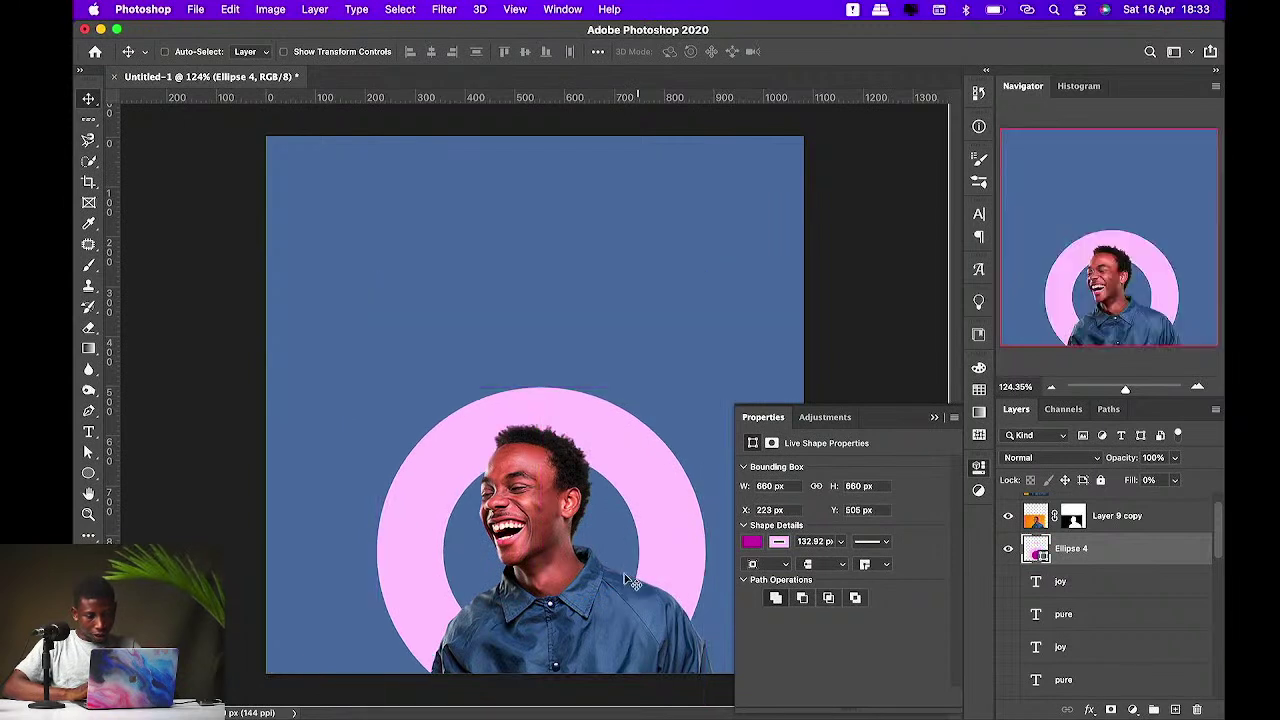
shift+click(1117, 515)
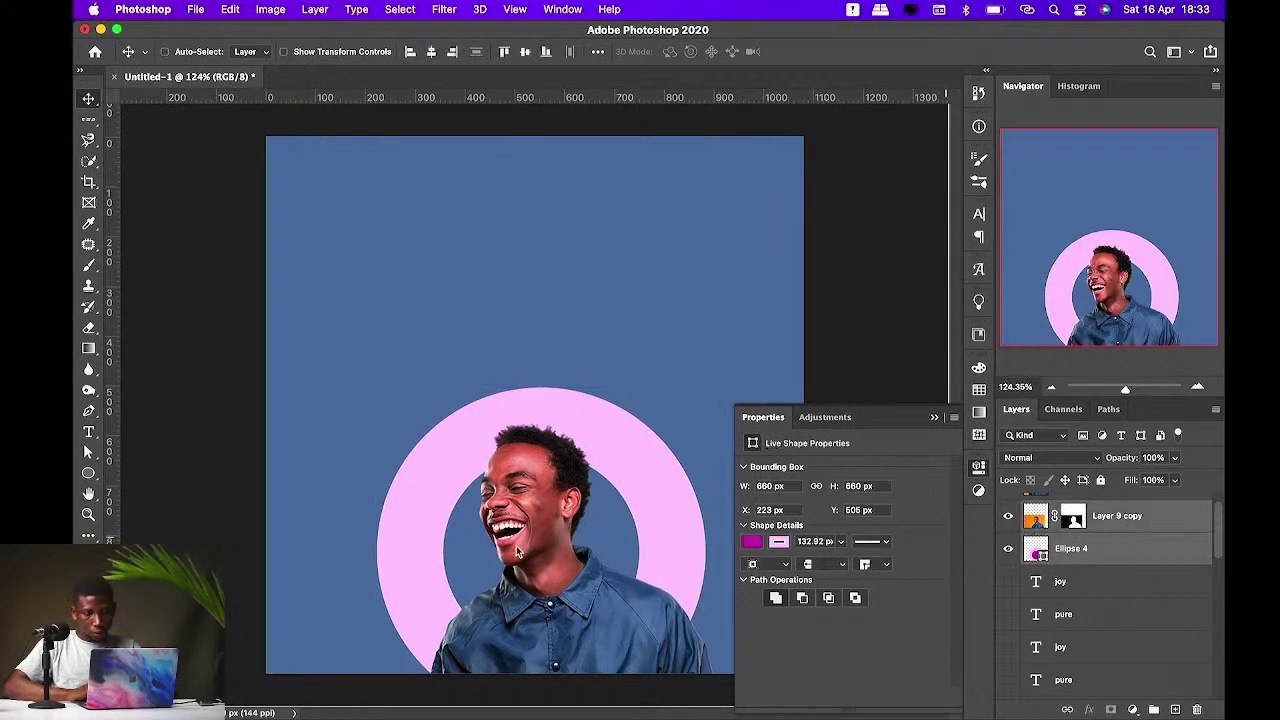
drag(474, 561, 451, 453)
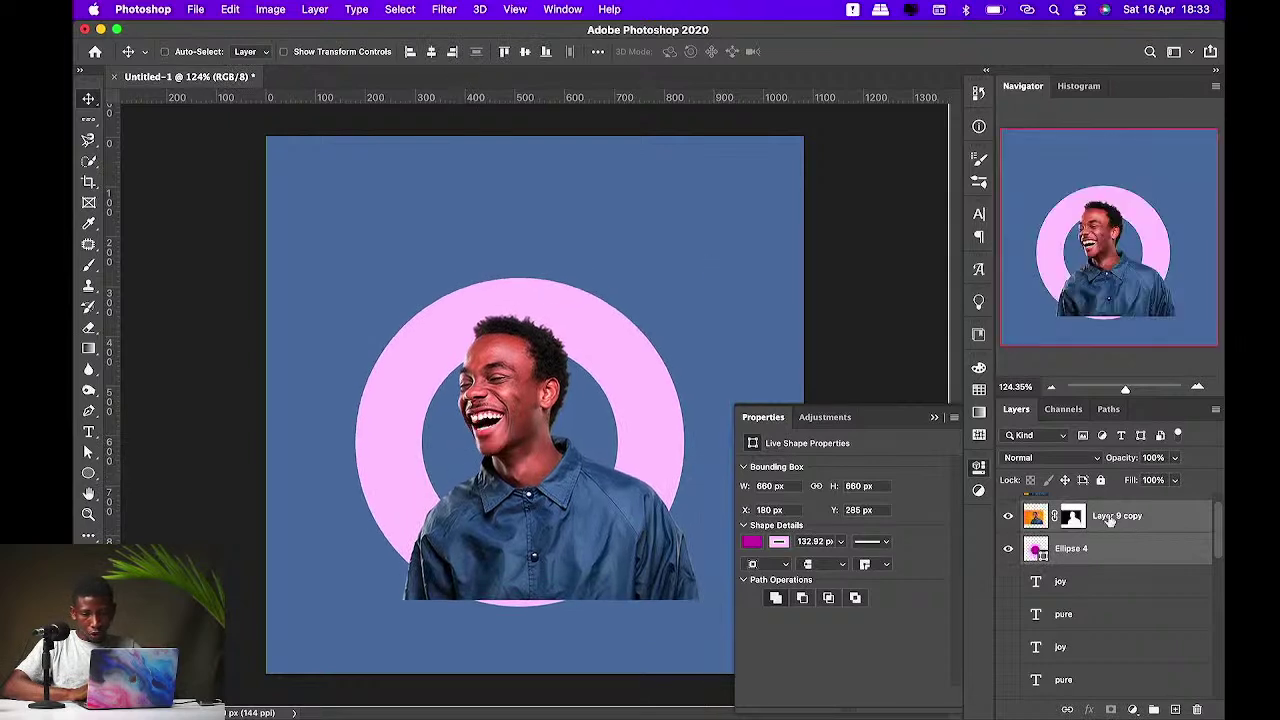
Step: Bring the Ellipse 4 layer above Layer 9 copy so the ring covers the portrait
click(1104, 547)
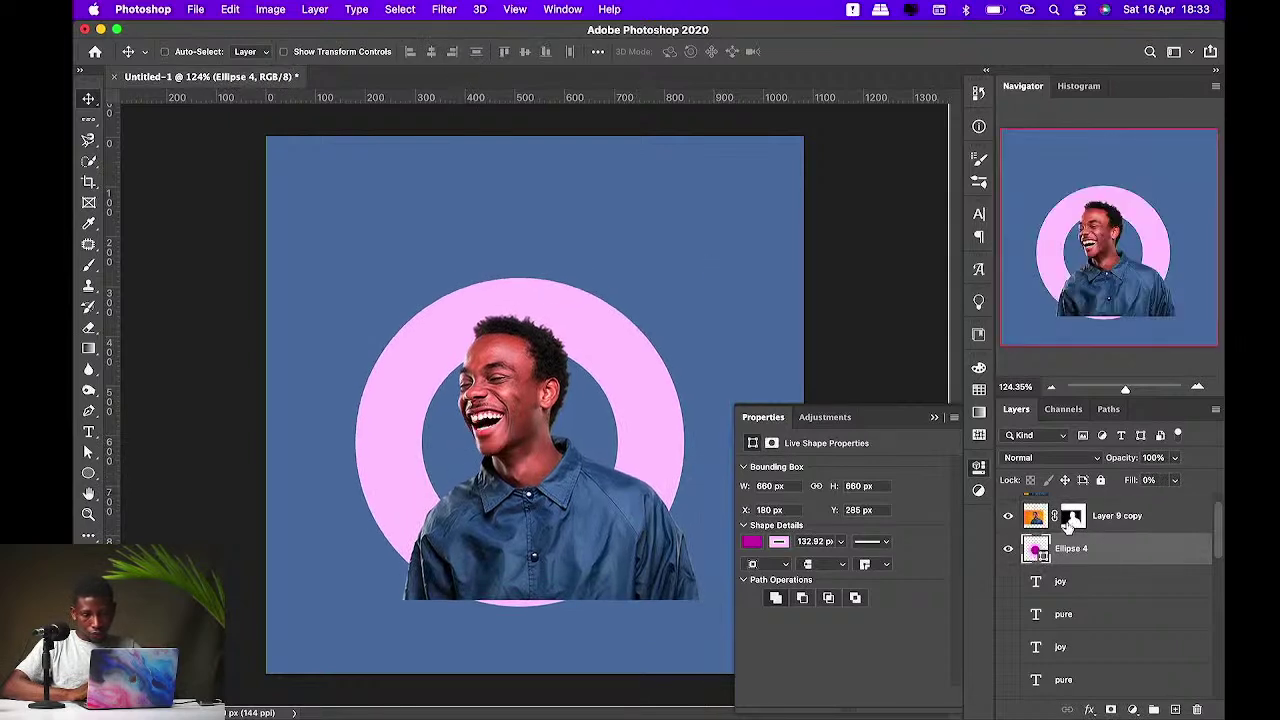
click(1068, 522)
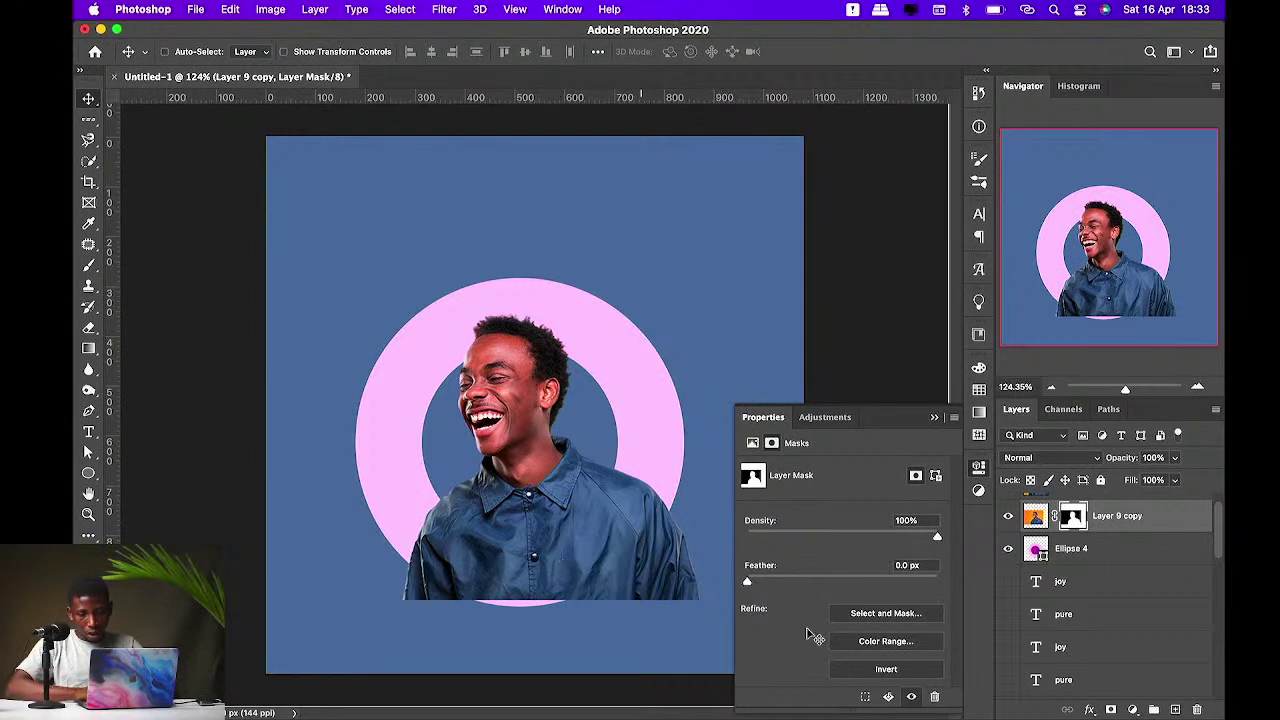
click(1069, 552)
drag(1069, 552, 1066, 506)
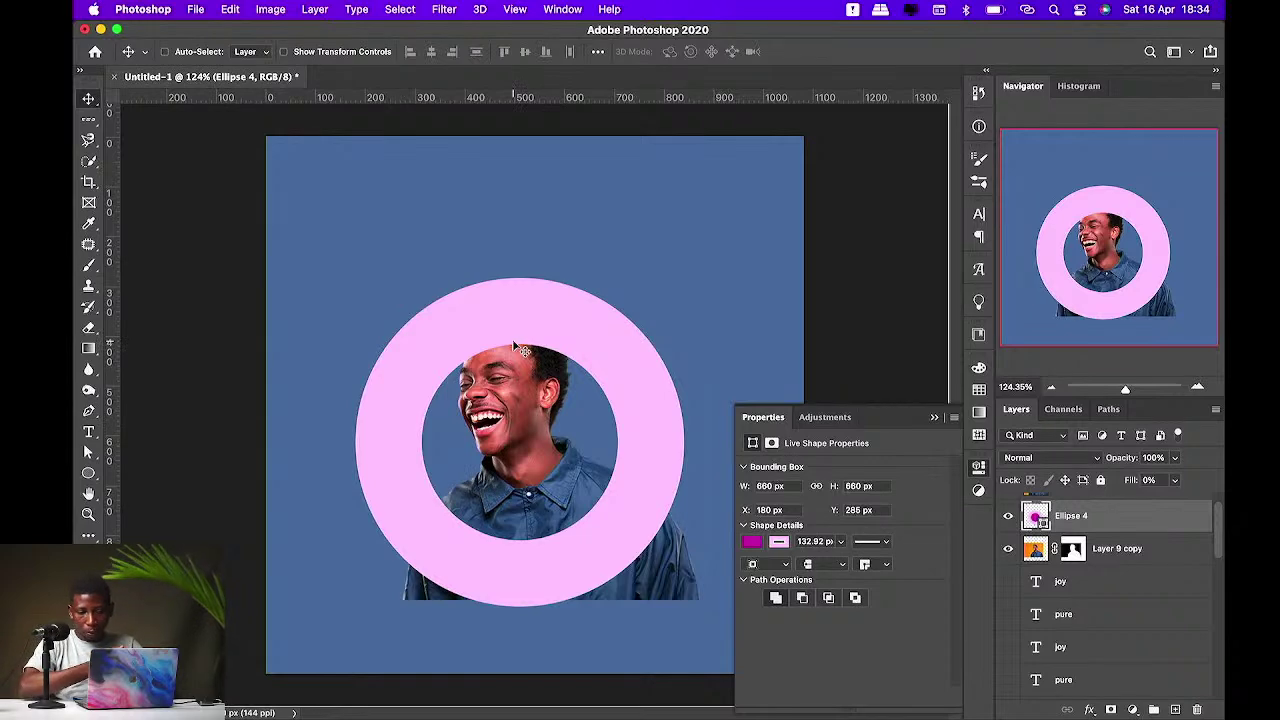
Step: Convert the masked portrait, Layer 9 copy, to a Smart Object and give it a new white layer mask
right_click(1100, 551)
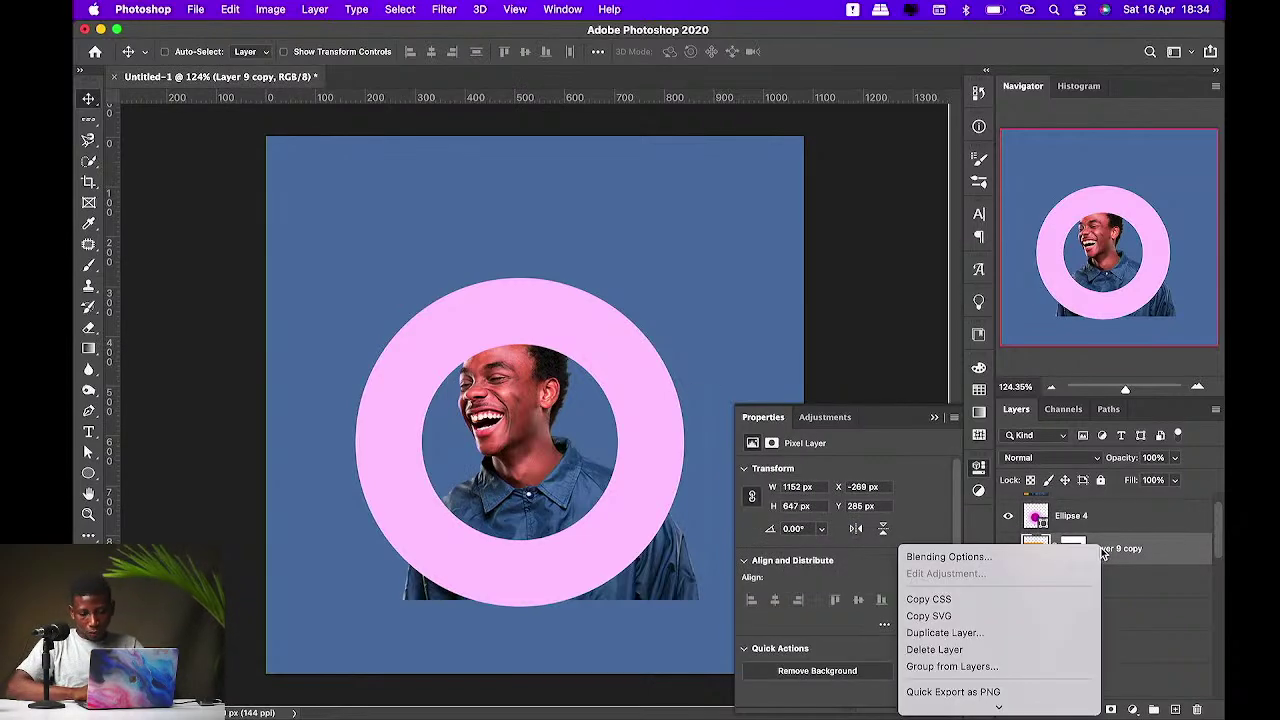
scroll(963, 600, down, 5)
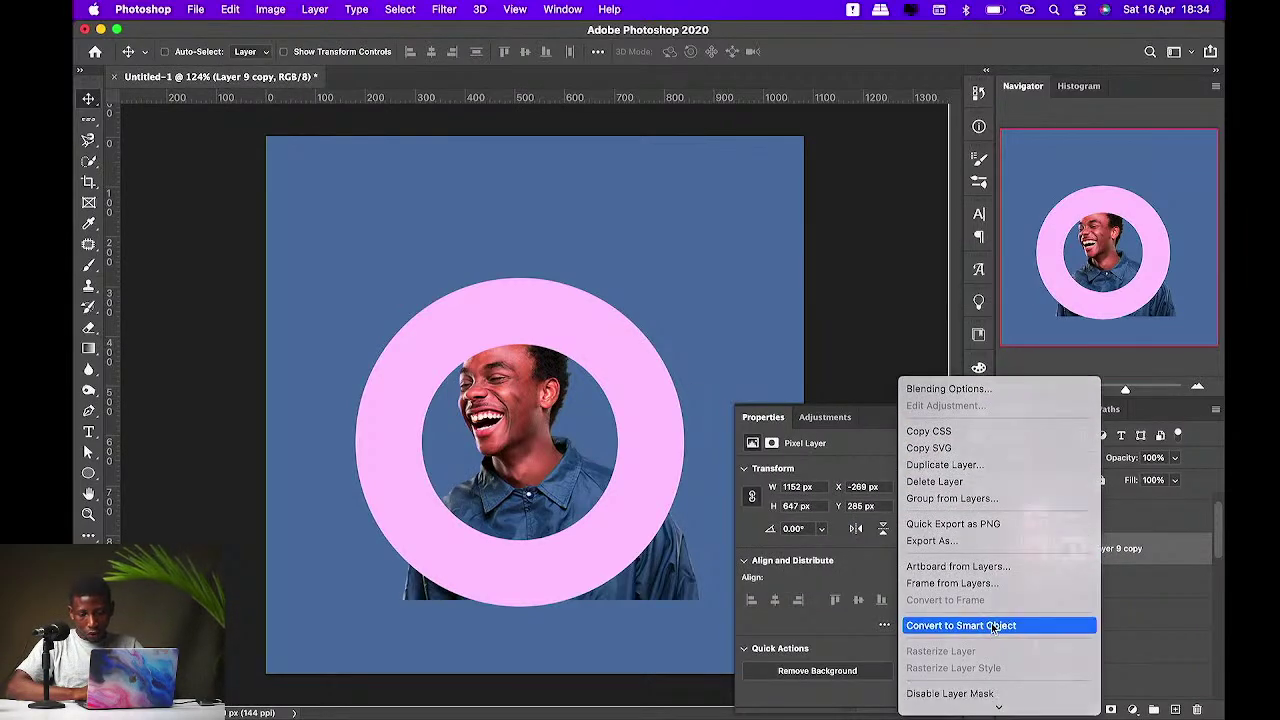
click(993, 626)
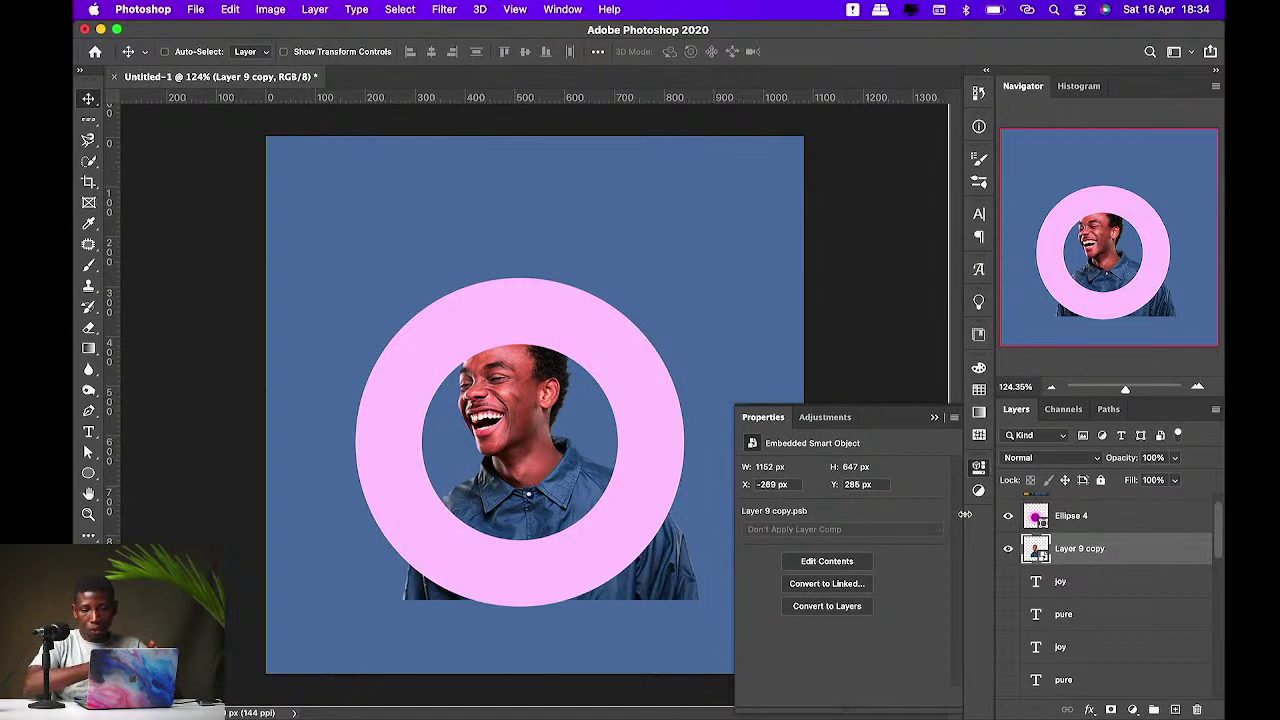
click(1111, 710)
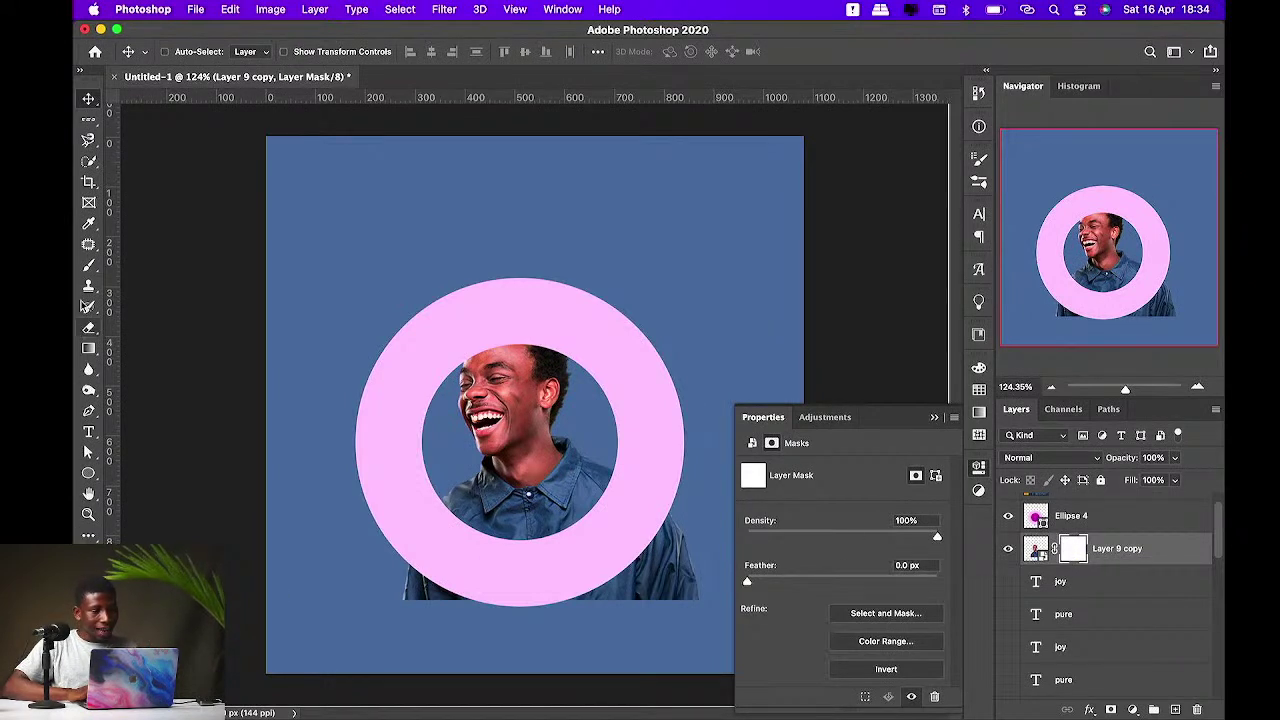
Step: Paint black on the portrait's layer mask with a soft 300 px brush to hide the shirt outside the ring's lower part
right_click(87, 273)
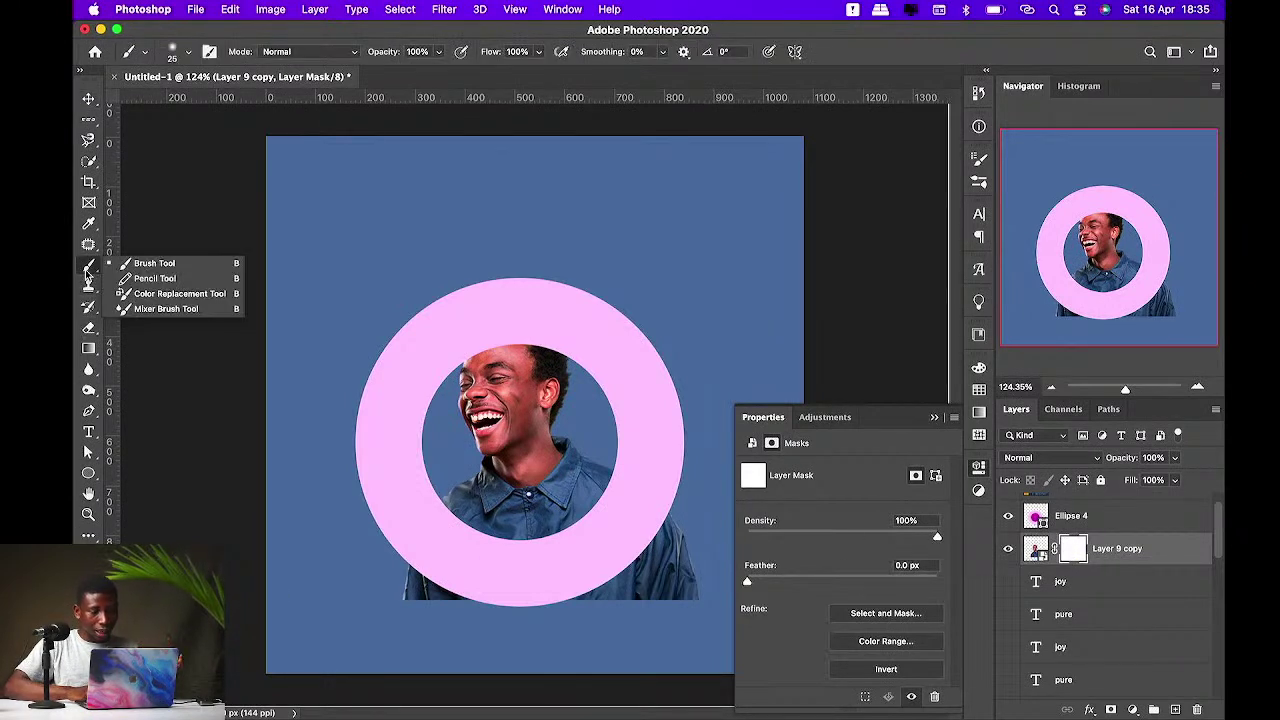
click(150, 262)
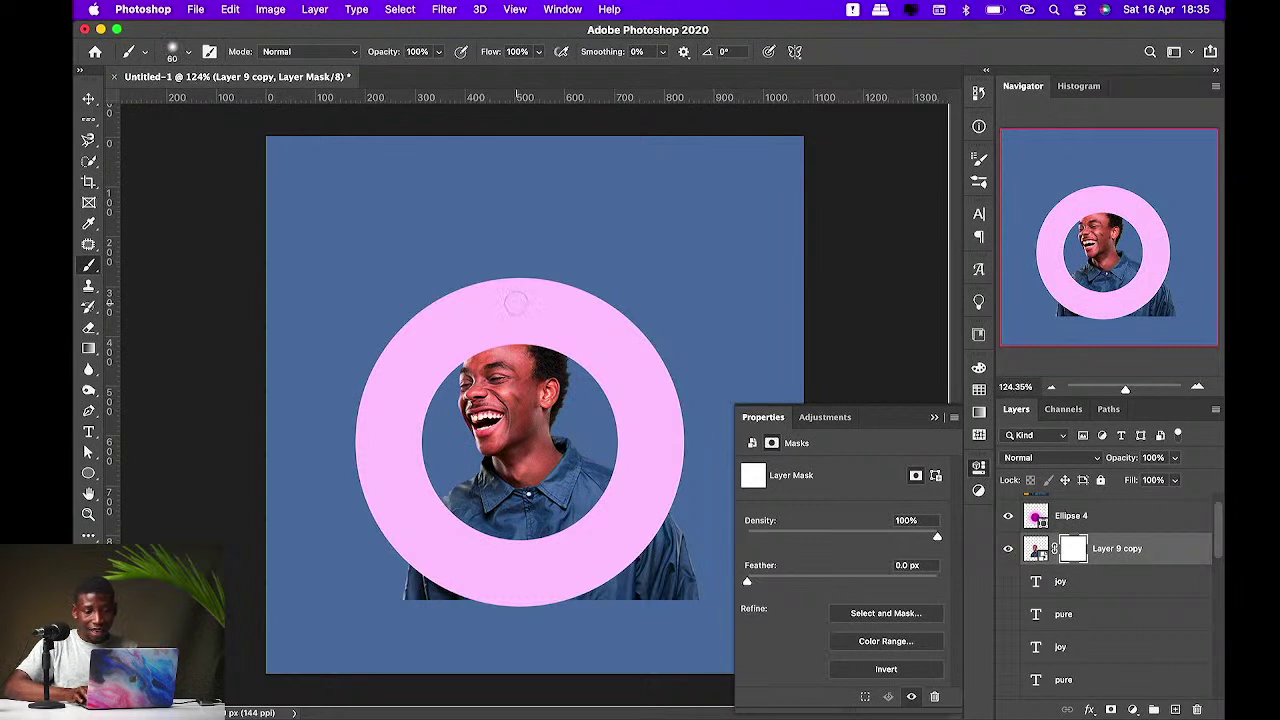
key(bracketright)
key(bracketright)
key(bracketright)
key(bracketright)
key(bracketright)
key(bracketright)
key(bracketright)
key(bracketright)
key(bracketright)
key(bracketright)
key(bracketright)
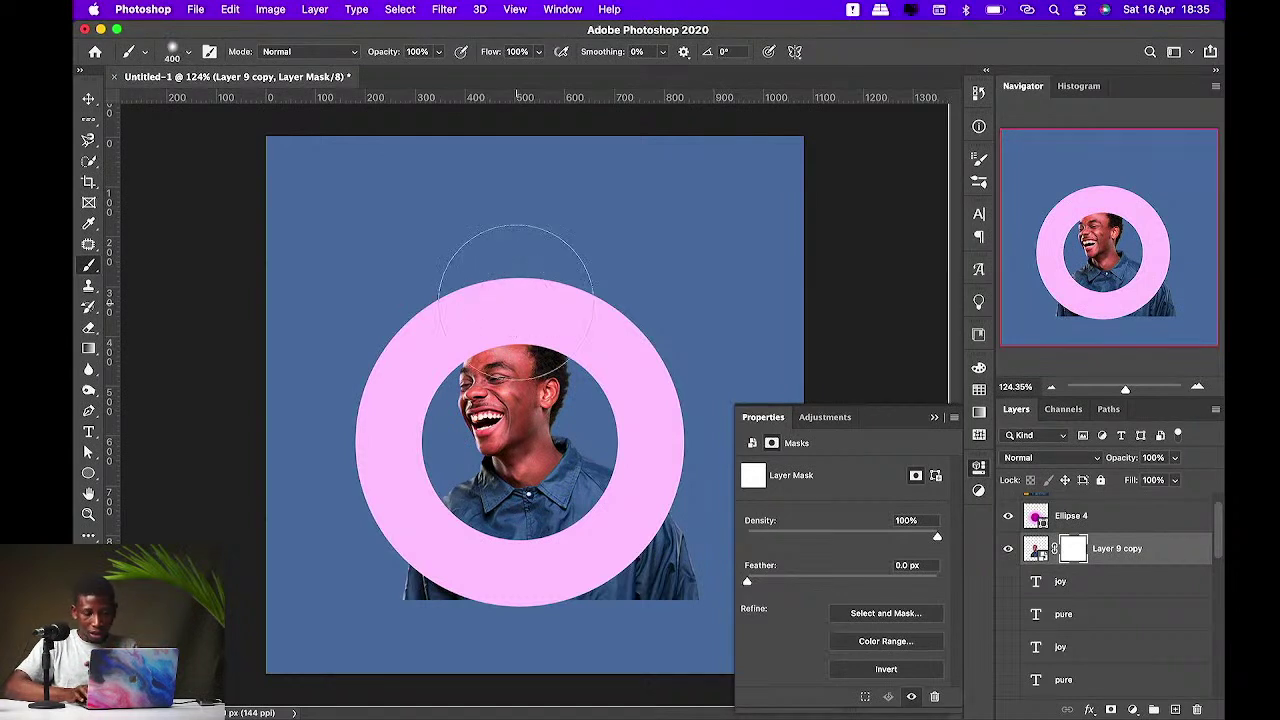
key(bracketleft)
key(super+r)
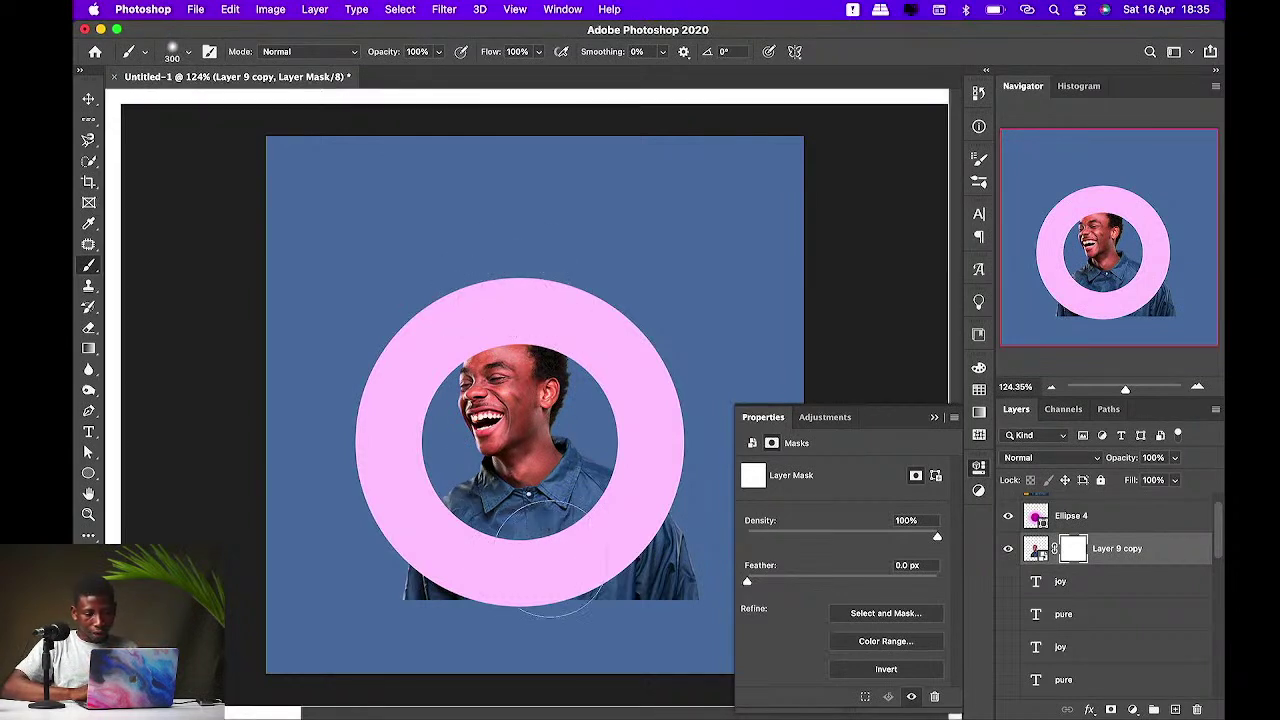
mouse_move(550, 560)
mouse_down()
mouse_move(673, 529)
mouse_move(510, 584)
mouse_move(684, 578)
mouse_move(750, 545)
mouse_move(395, 622)
mouse_move(313, 606)
mouse_move(444, 577)
mouse_move(625, 613)
mouse_move(349, 604)
mouse_move(553, 619)
mouse_move(602, 596)
mouse_move(414, 606)
mouse_up()
key(super+r)
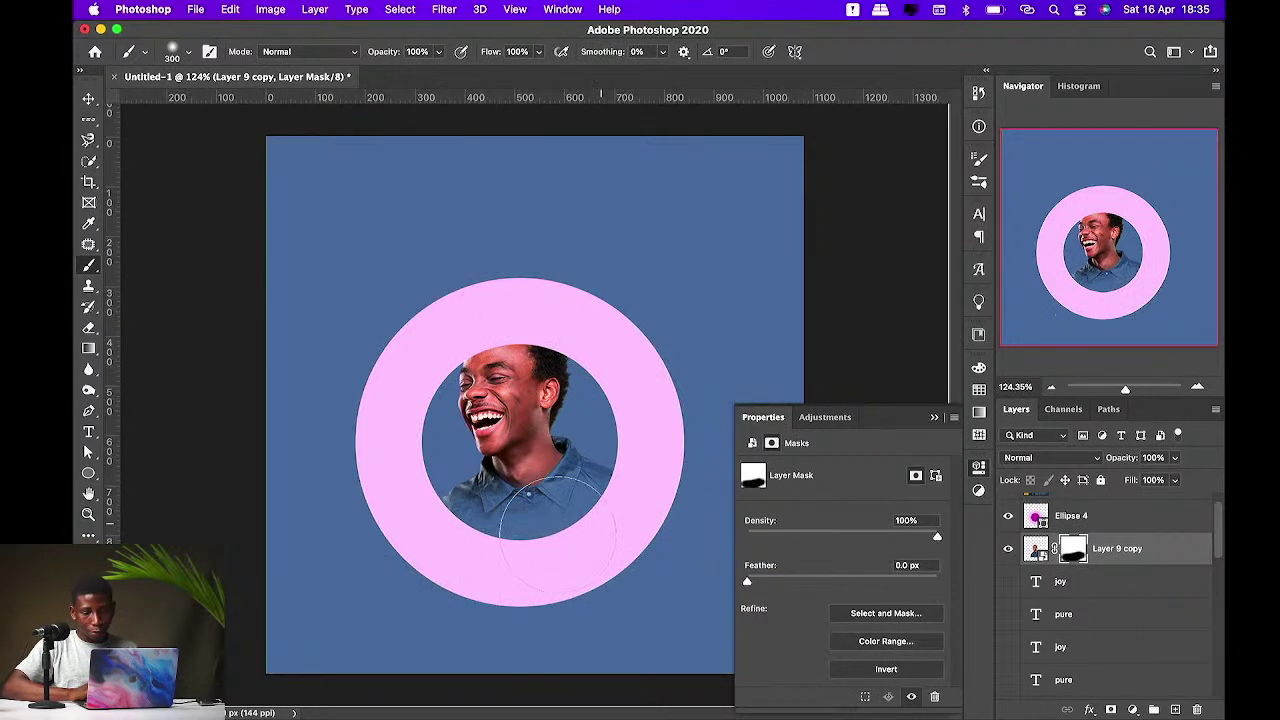
Step: Move Ellipse 4 below Layer 9 copy and replace the portrait's painted layer mask with a new white one
drag(1095, 518, 1095, 562)
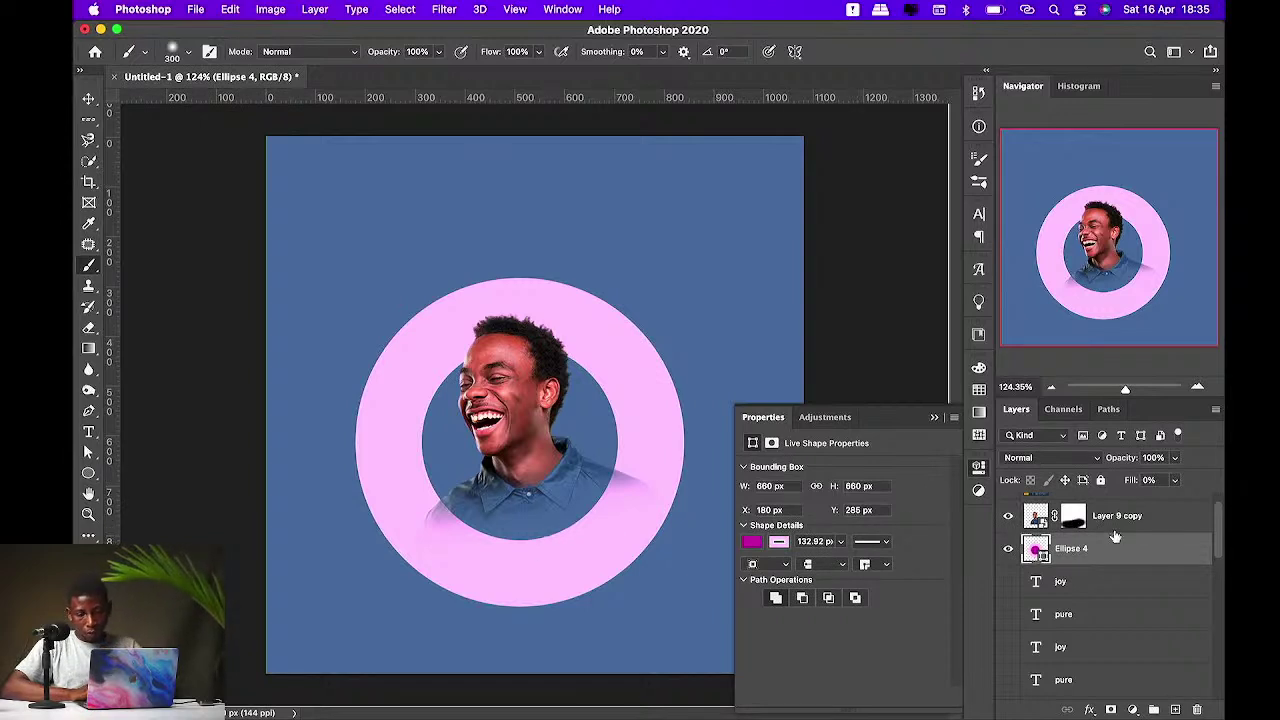
right_click(1068, 521)
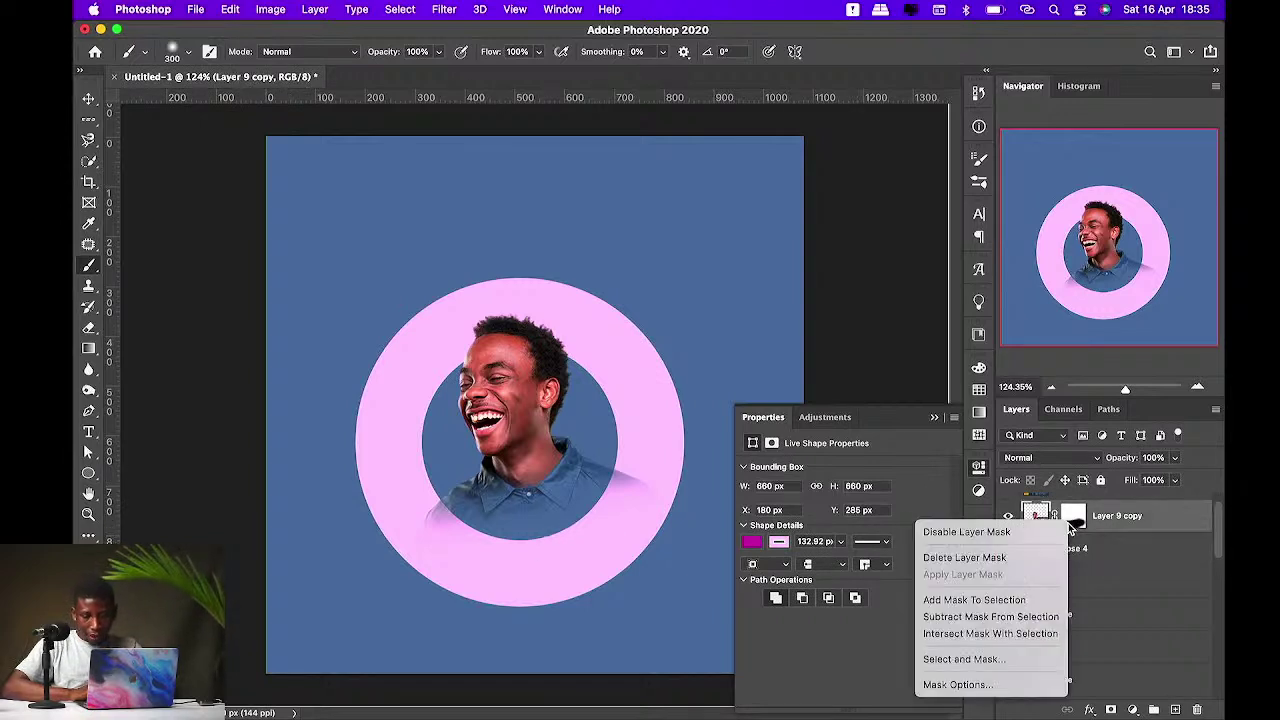
click(965, 560)
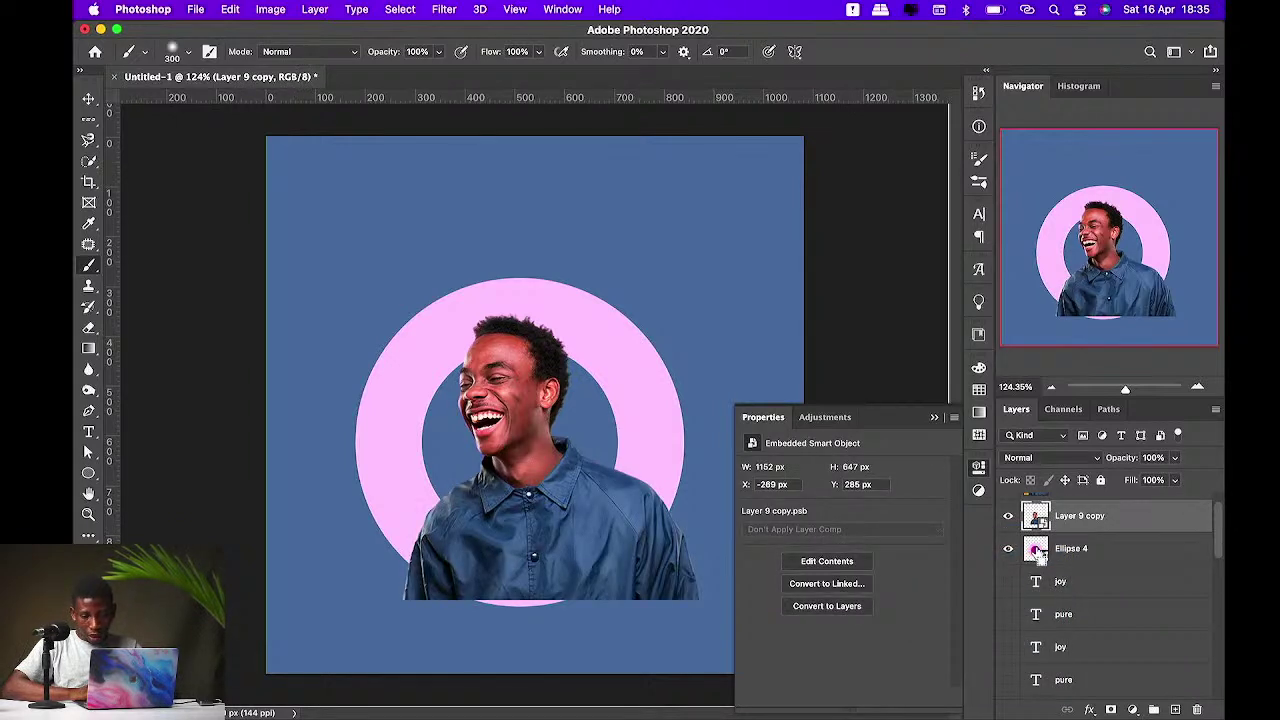
super+click(1040, 558)
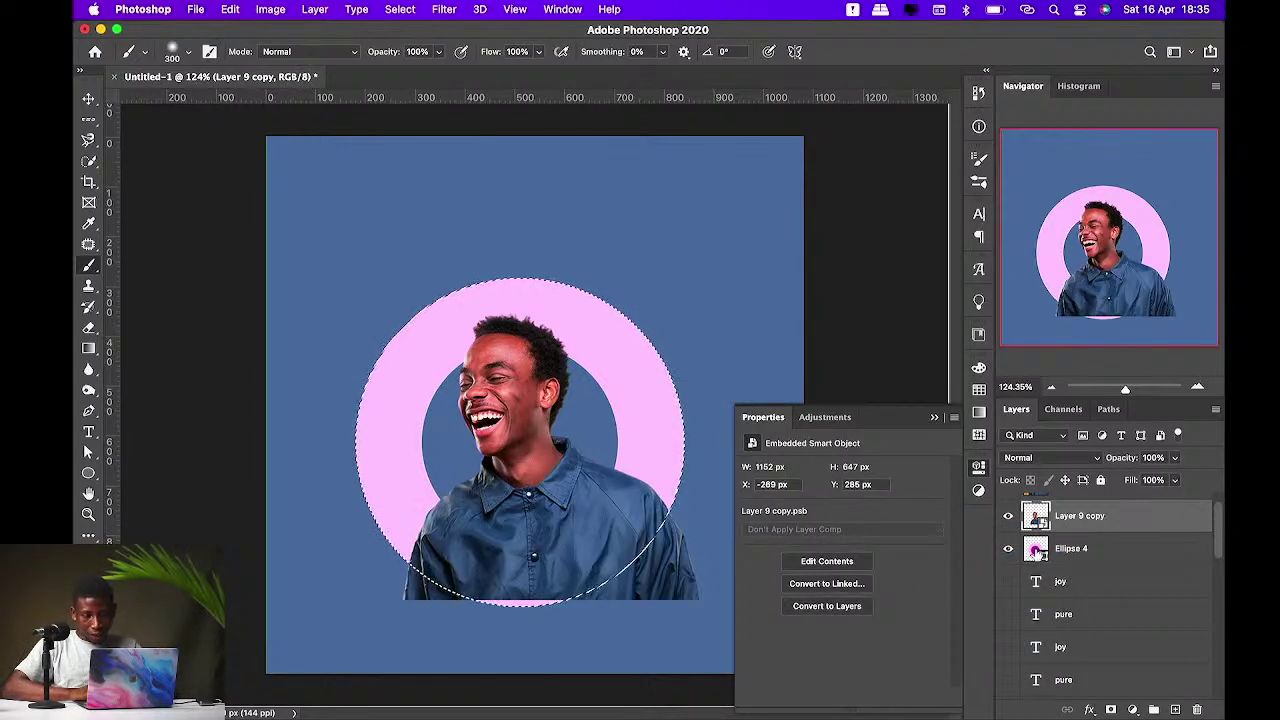
key(super+d)
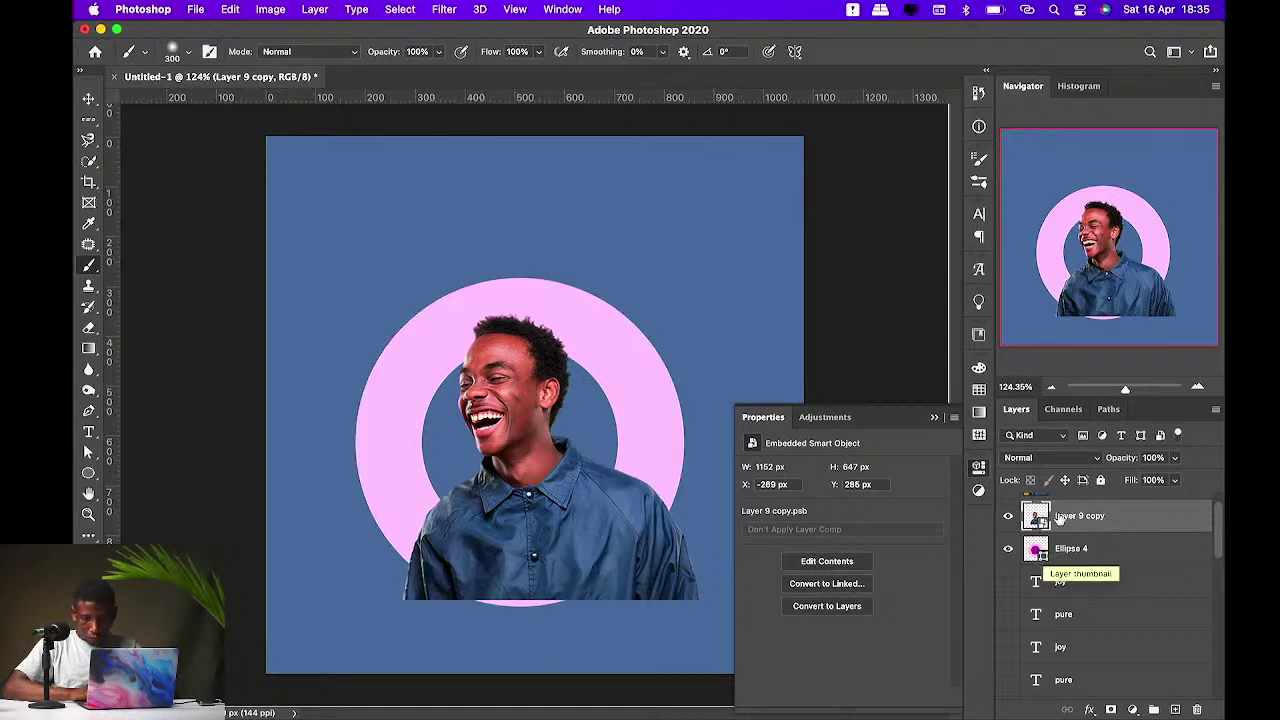
click(1110, 709)
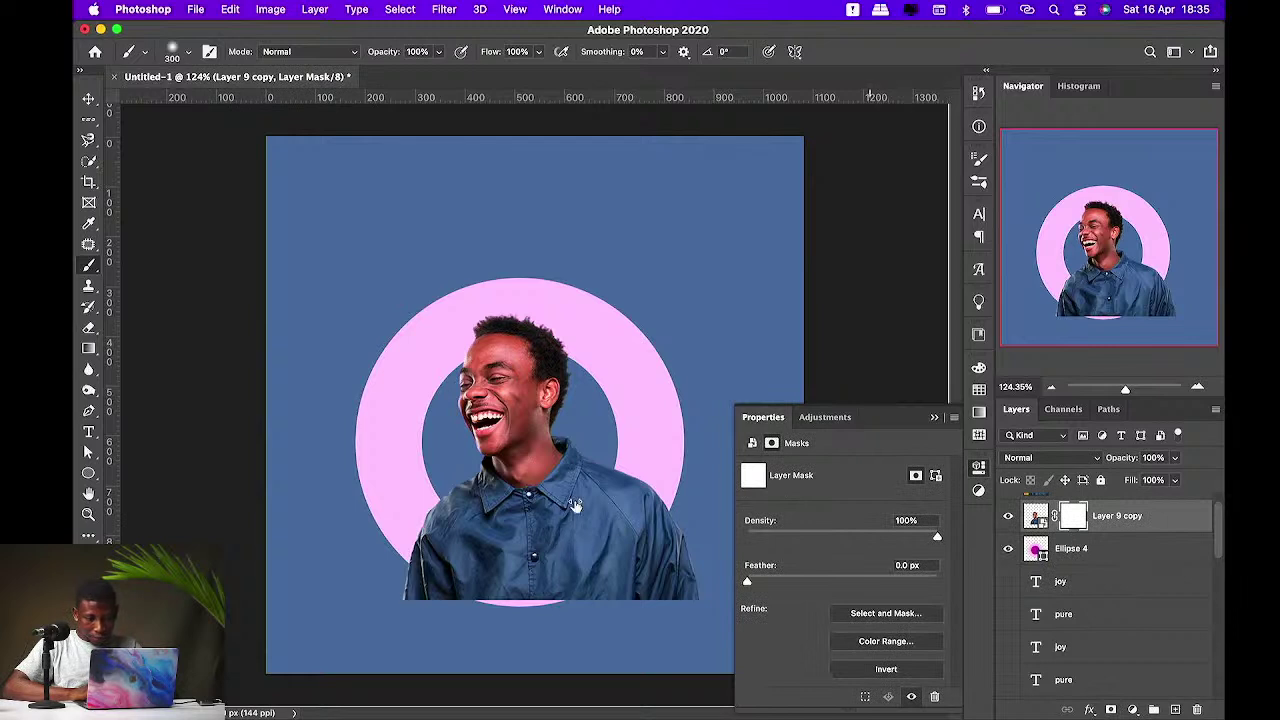
Step: Paint black on the portrait's layer mask with a 300 px brush at maximum hardness to hide the shirt over and outside the ring's lower part
right_click(630, 505)
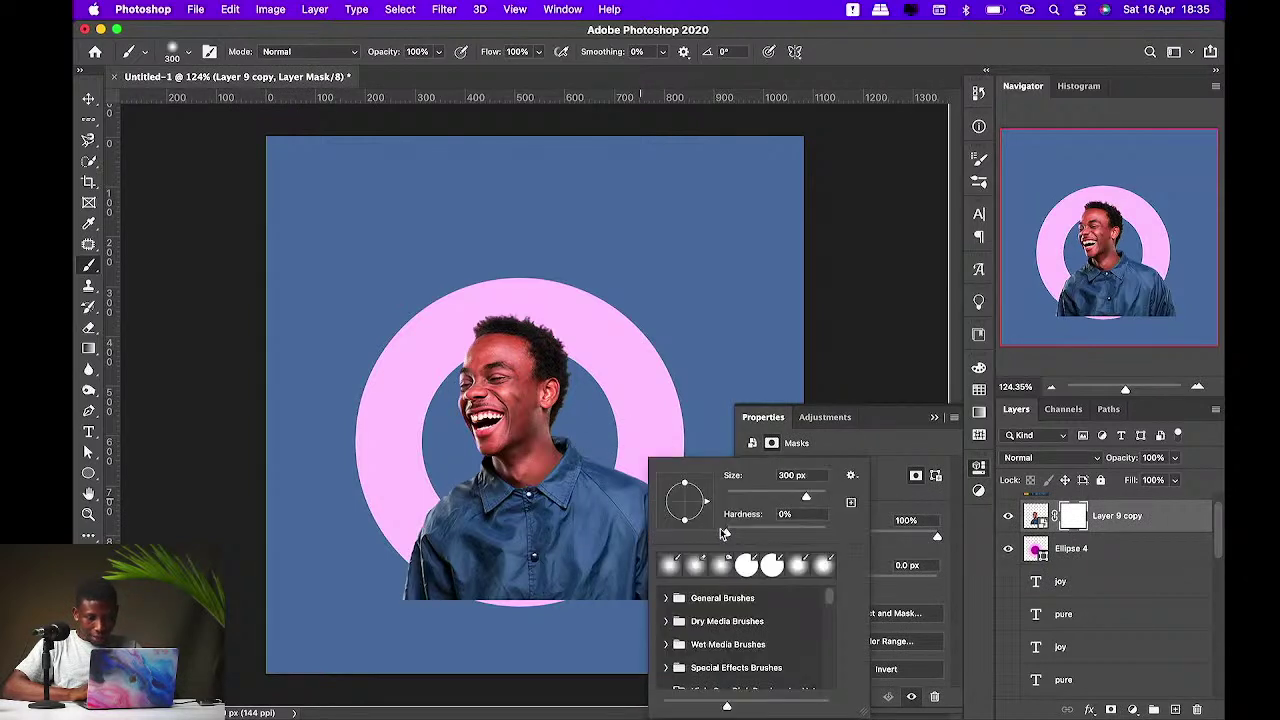
drag(727, 536, 838, 526)
key(Return)
mouse_move(586, 543)
mouse_down()
mouse_move(671, 528)
mouse_move(634, 551)
mouse_up()
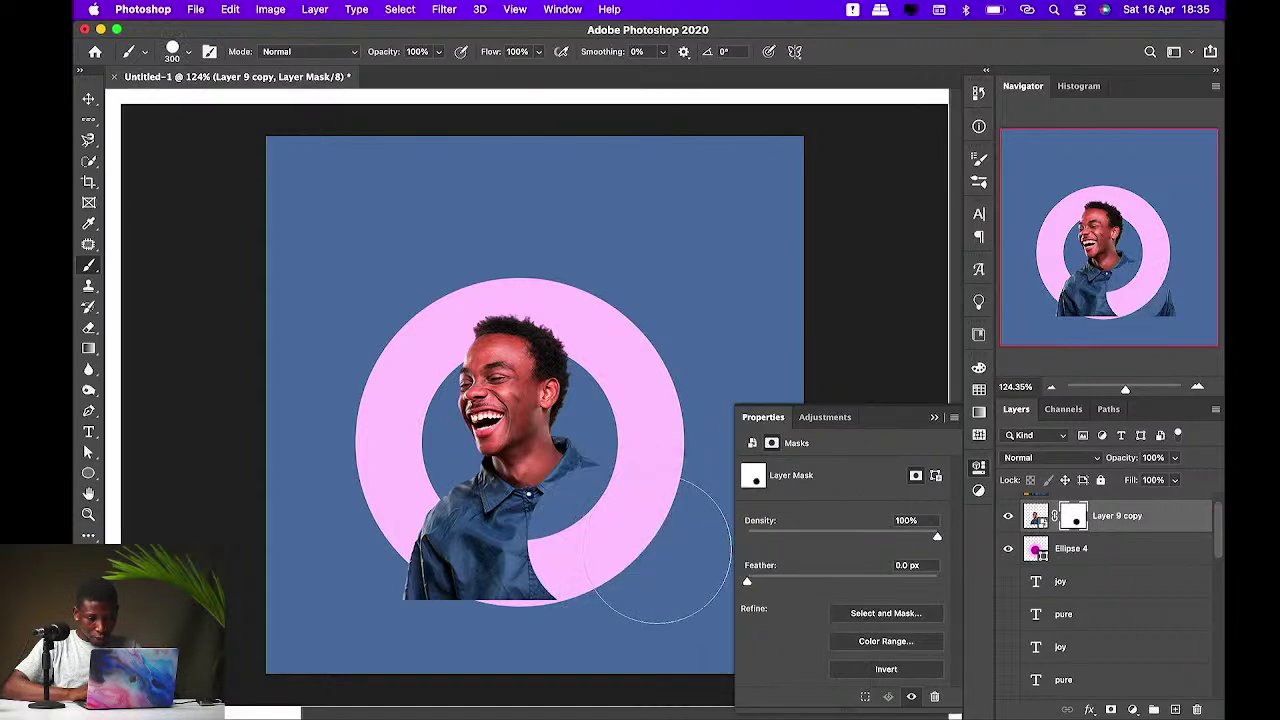
mouse_move(525, 643)
mouse_down()
mouse_move(417, 607)
mouse_move(398, 583)
mouse_move(546, 606)
mouse_move(459, 593)
mouse_move(387, 554)
mouse_move(428, 554)
mouse_move(461, 531)
mouse_move(496, 460)
mouse_up()
Step: Enlarge the hard brush to 400 px and dab white on the mask at the ring's centre to restore the shirt inside the hole
key(bracketright)
key(bracketright)
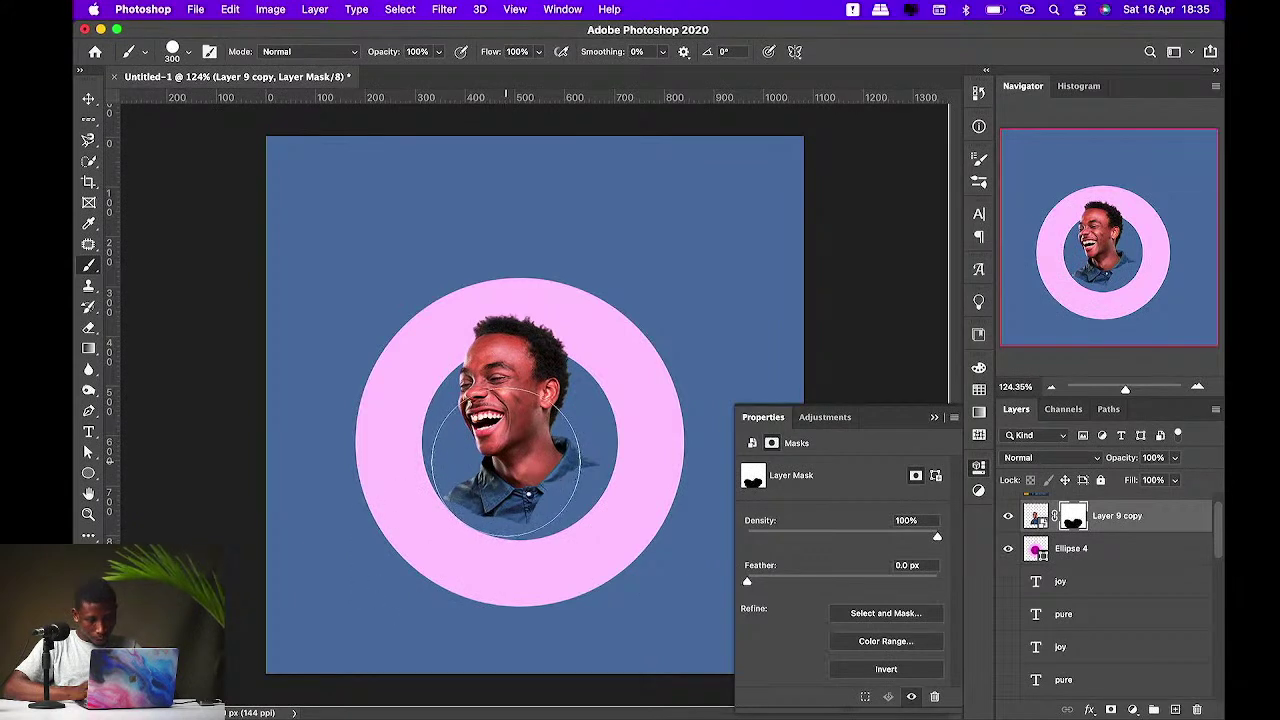
key(bracketleft)
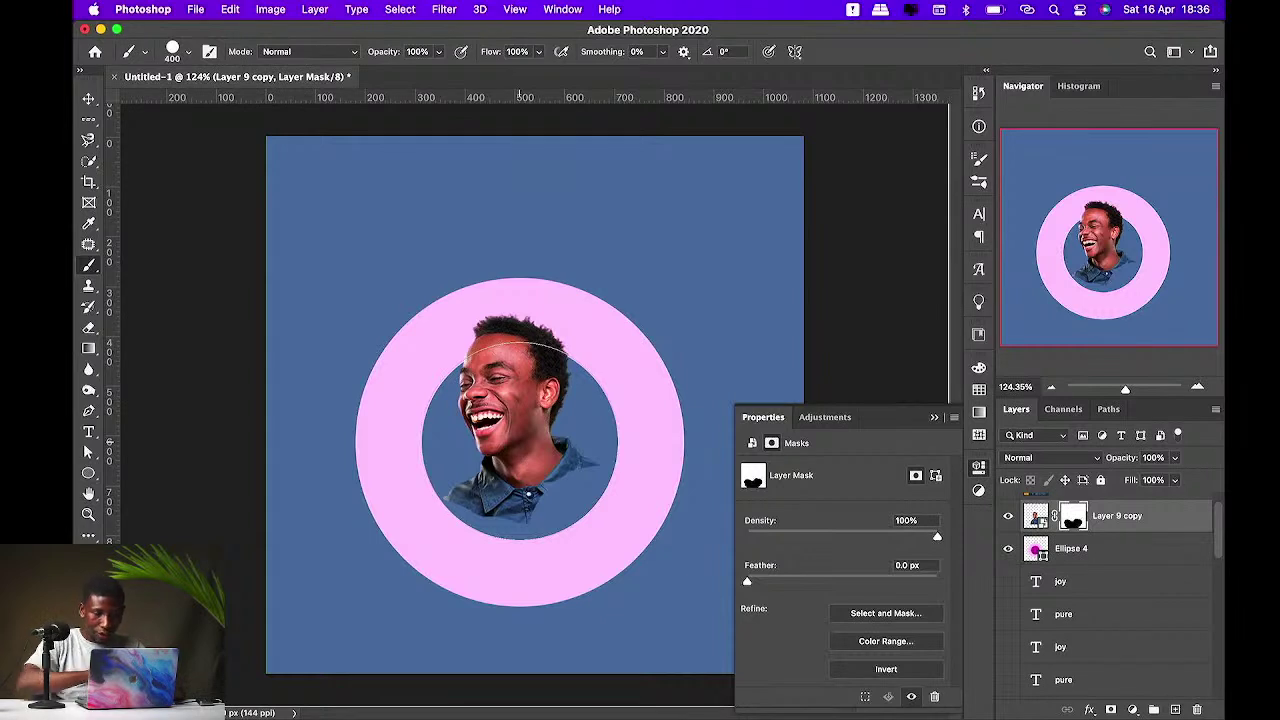
click(519, 440)
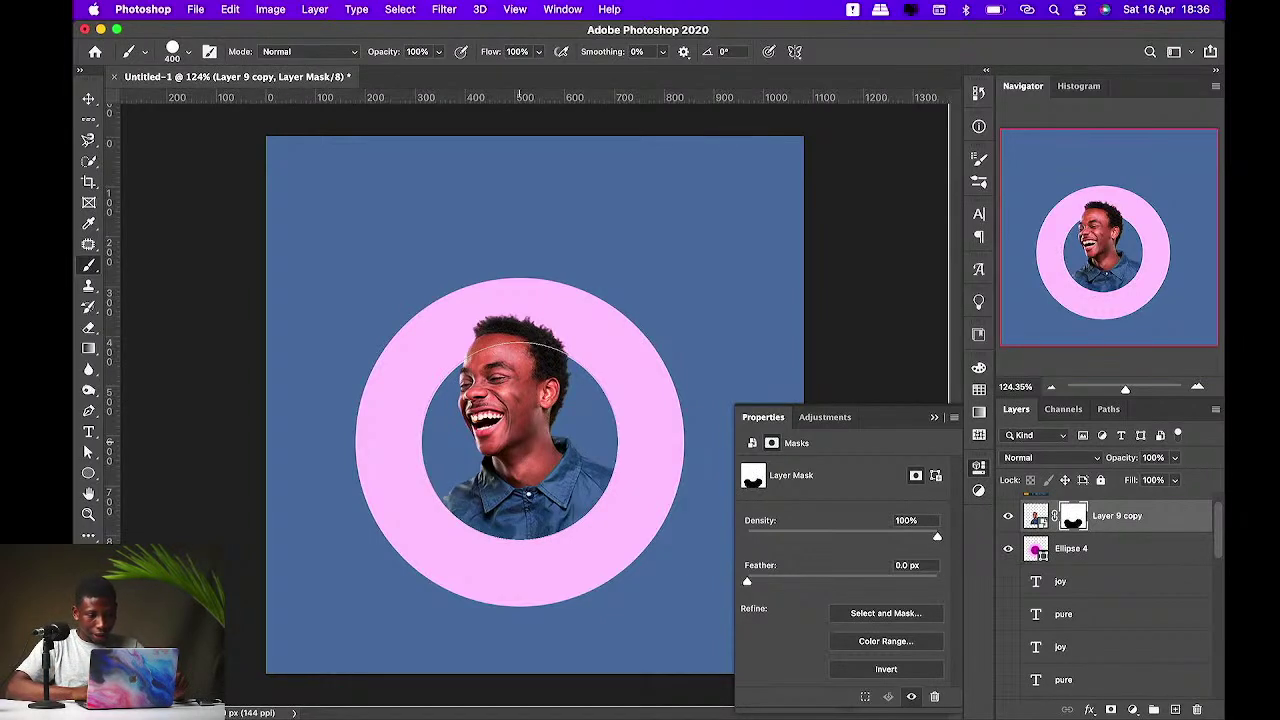
key(v)
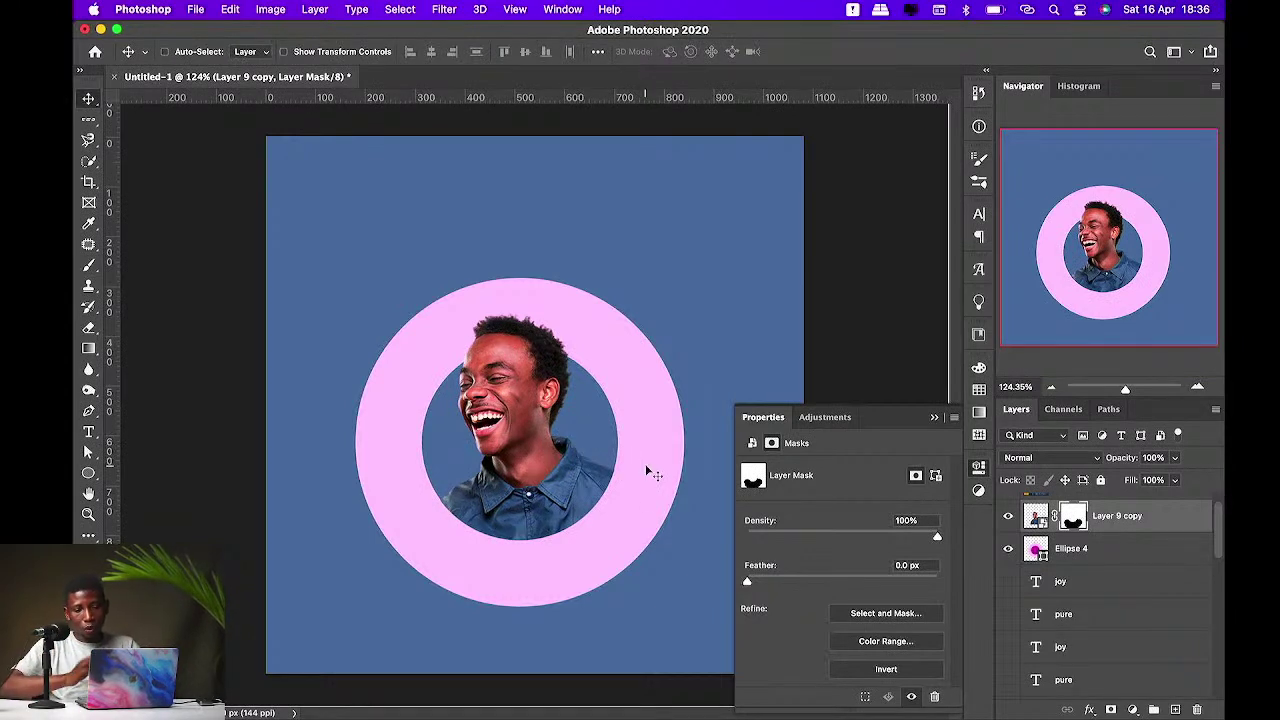
click(1080, 550)
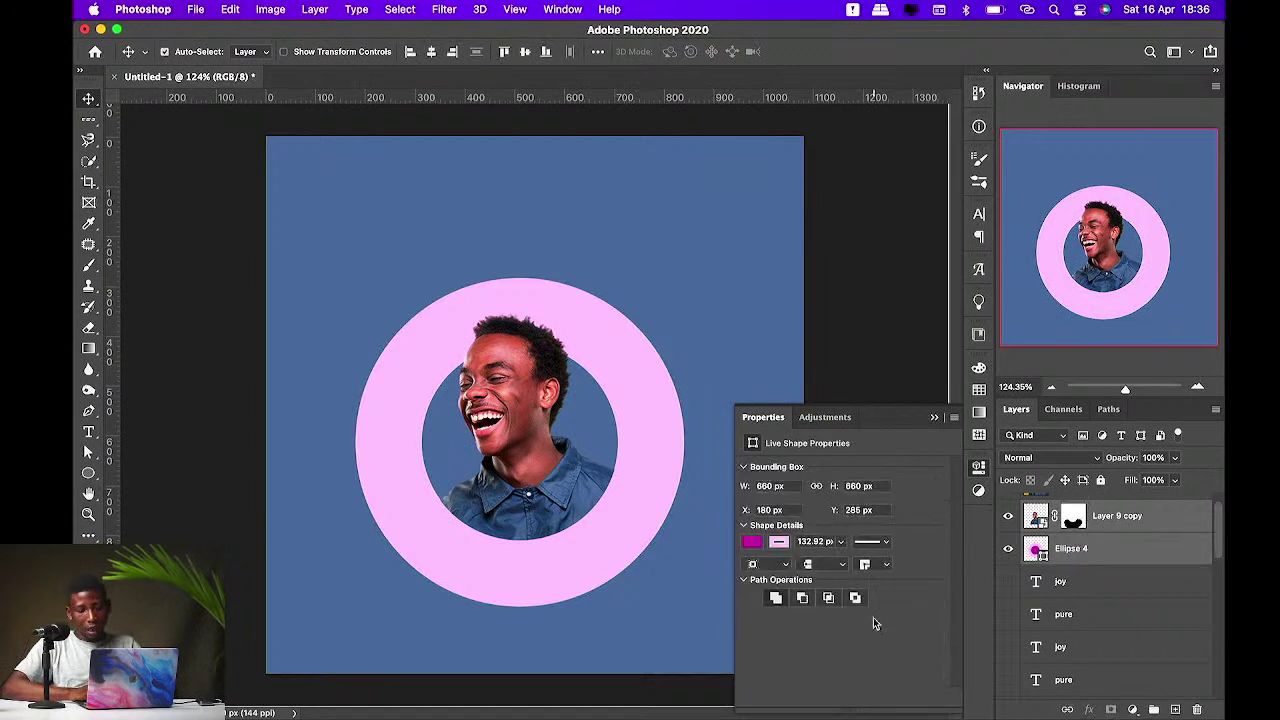
key(super+t)
drag(710, 437, 760, 416)
key(Escape)
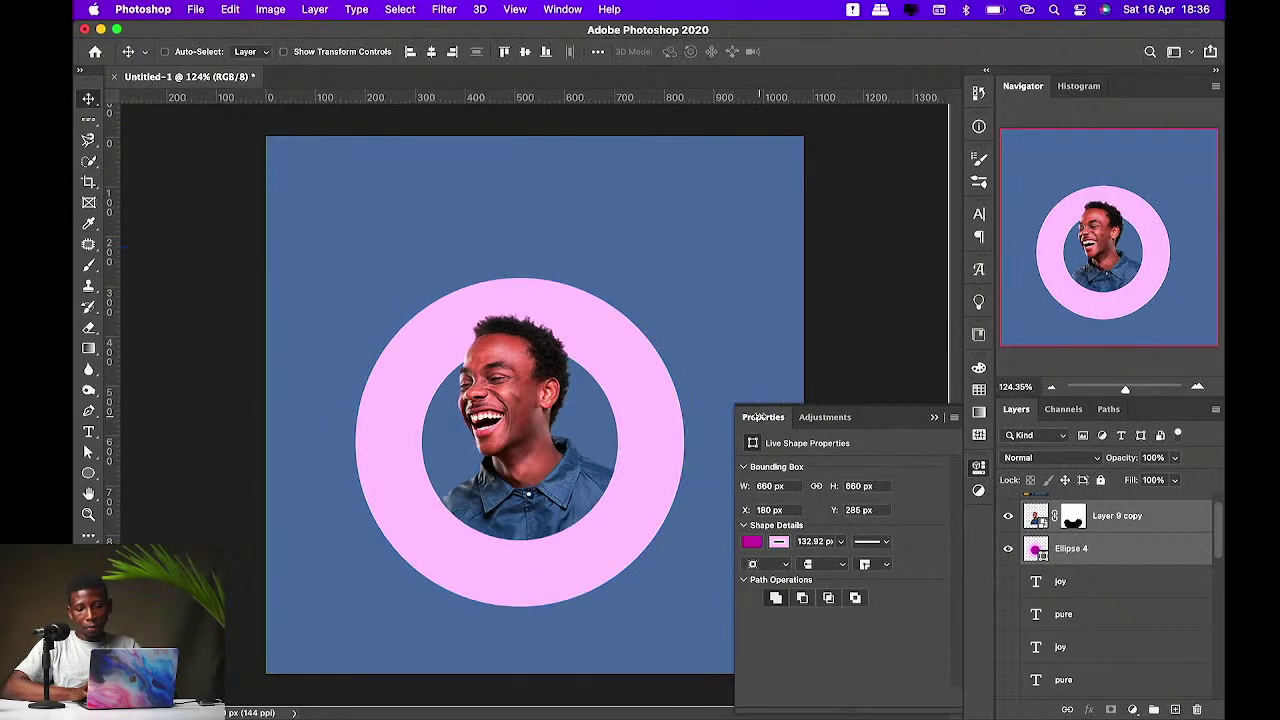
click(1128, 516)
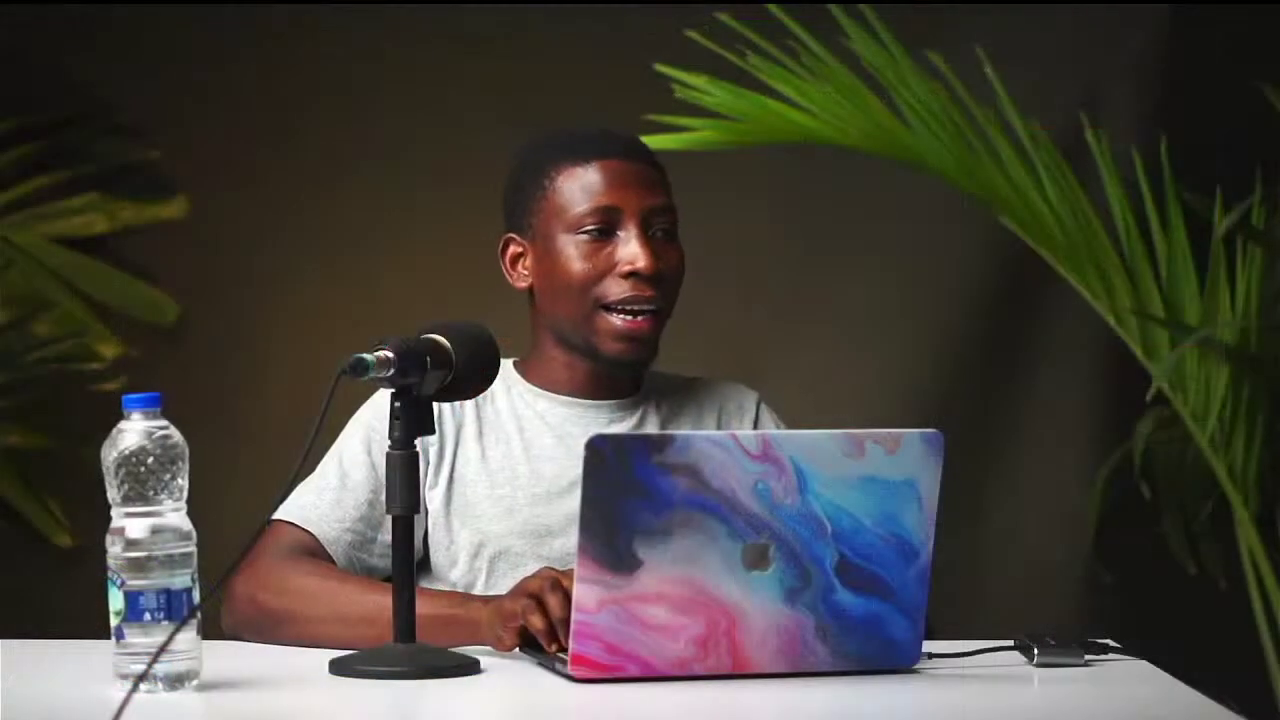